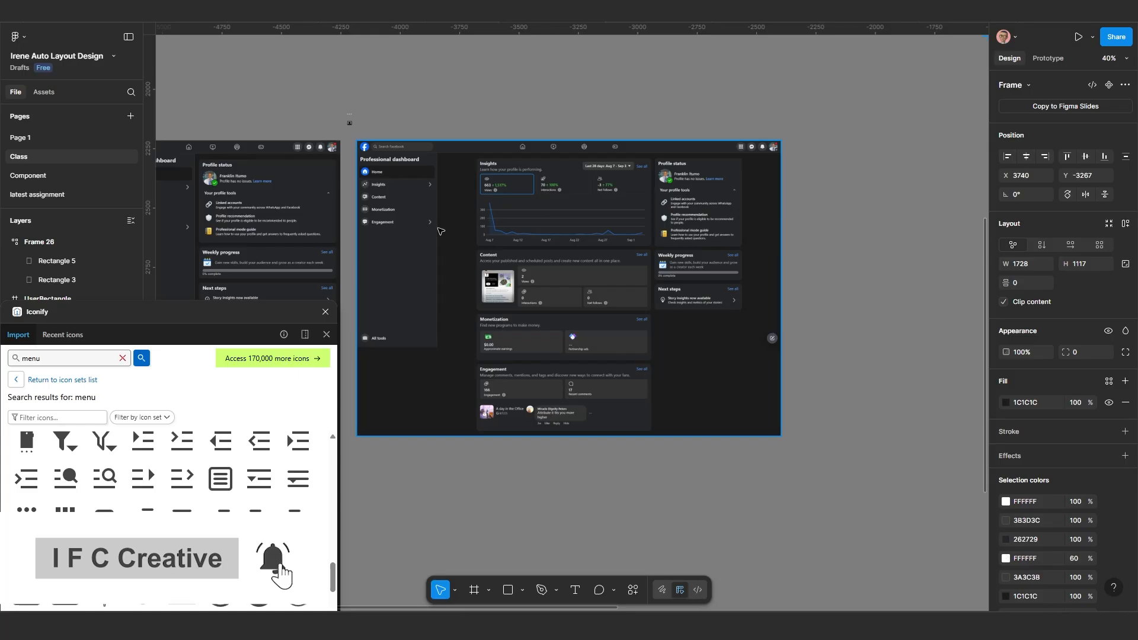
Step: Examine the narrow and wide Professional dashboard reference layouts, comparing how their sidebars and content cards are arranged
scroll(440, 231, "down", 5)
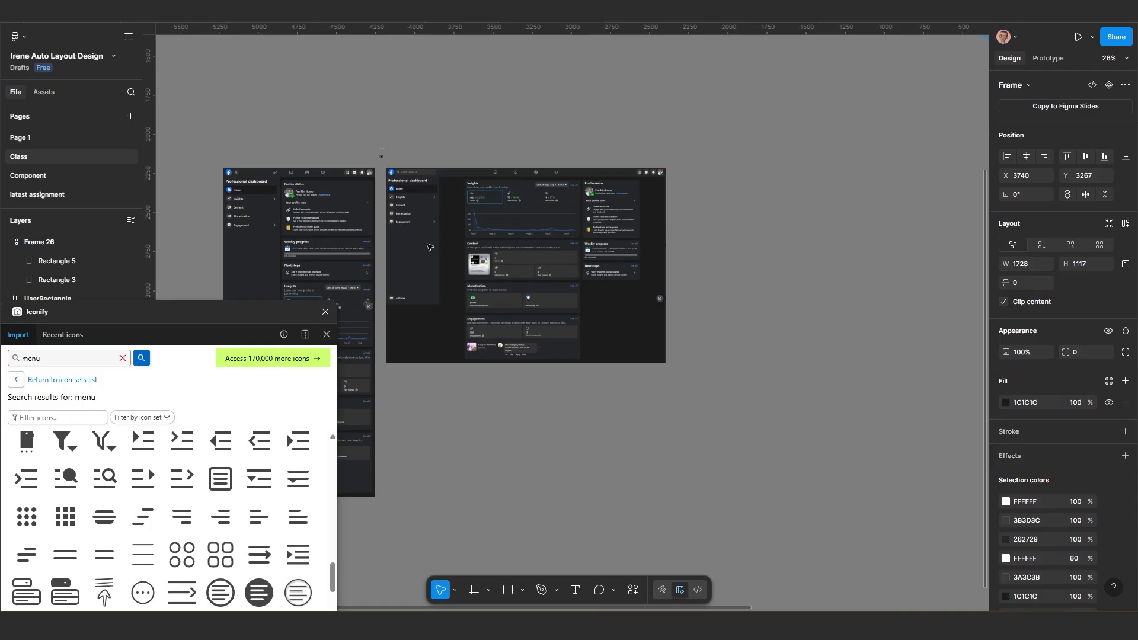
scroll(430, 247, "up", 10)
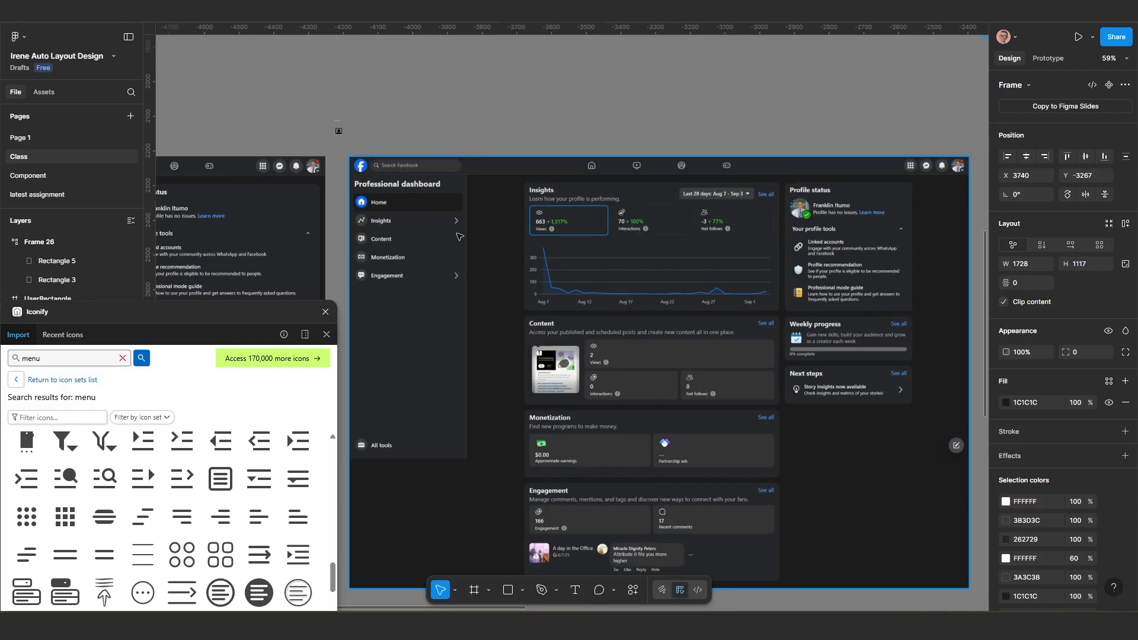
left_click_drag(676, 290, 470, 177)
scroll(474, 188, "down", 2)
left_click_drag(453, 218, 688, 216)
scroll(592, 214, "down", 3)
left_click_drag(418, 214, 602, 213)
scroll(501, 231, "up", 1)
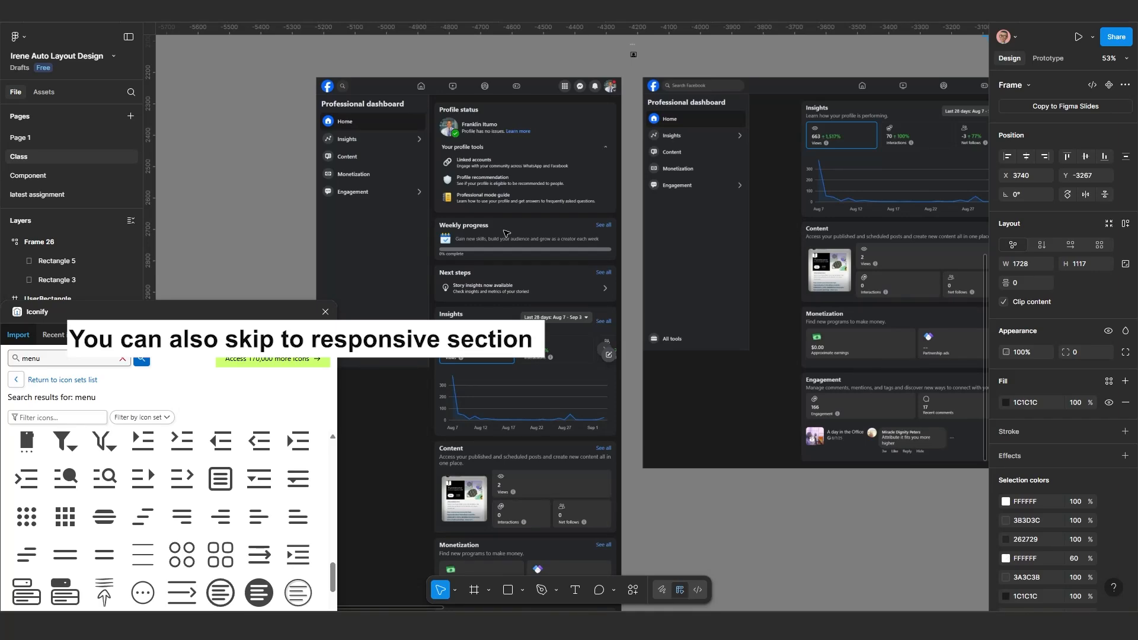
scroll(499, 232, "down", 3)
left_click_drag(584, 132, 407, 143)
scroll(577, 267, "up", 3)
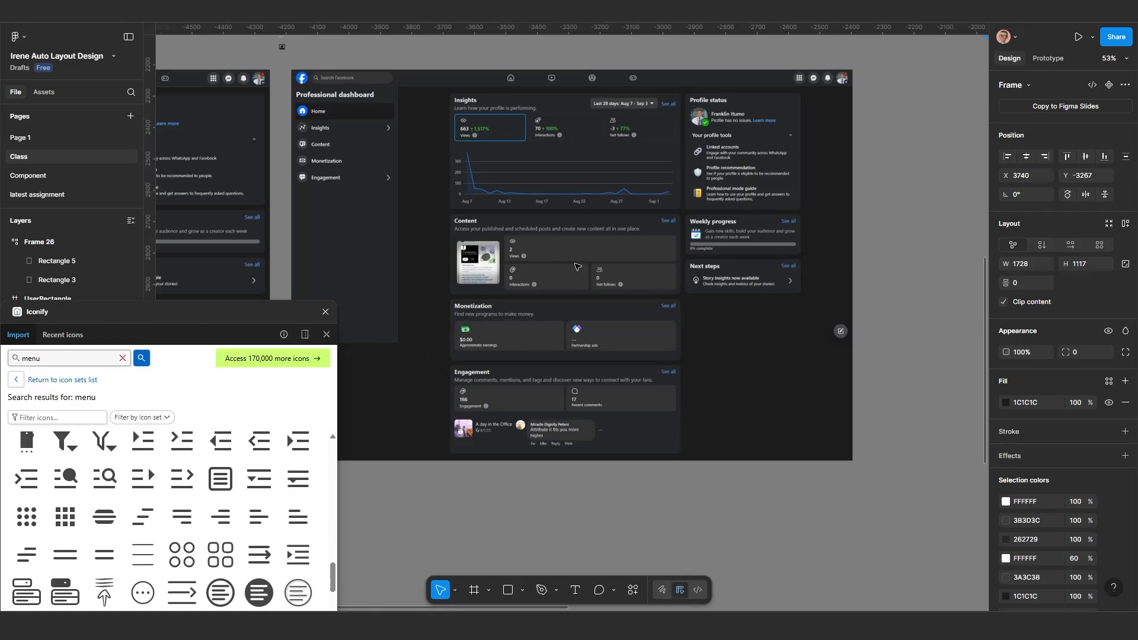
scroll(577, 267, "down", 3)
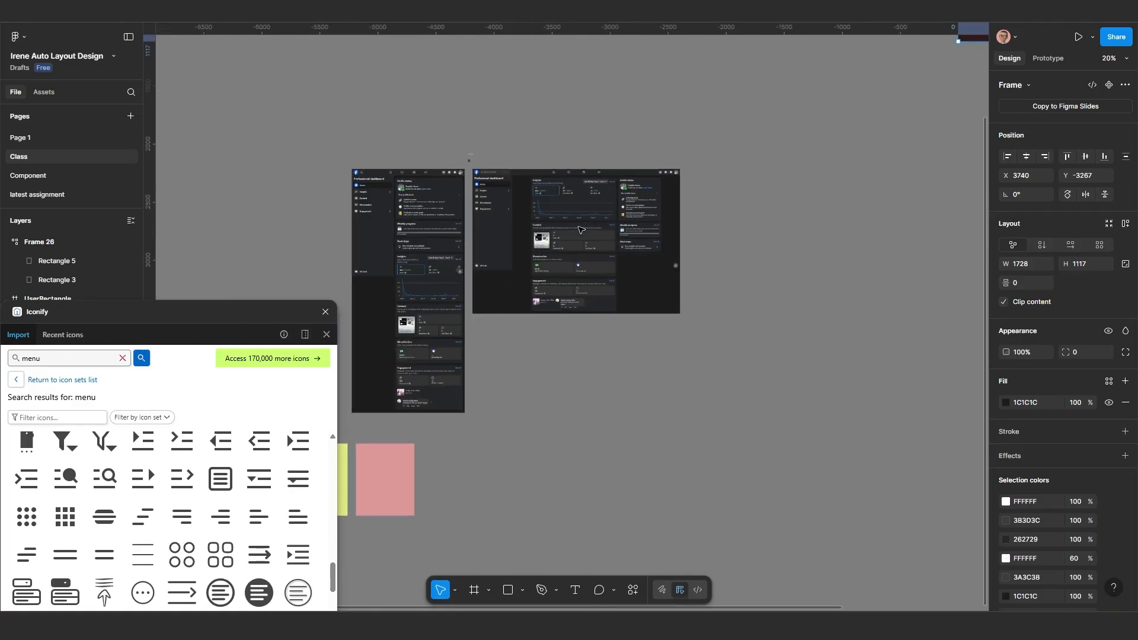
Step: Create a MacBook Pro 16" desktop frame (1728 × 1117) and place it beside the wide dashboard reference, roughly level with its top edge
scroll(630, 296, "right", 5)
scroll(629, 296, "up", 1)
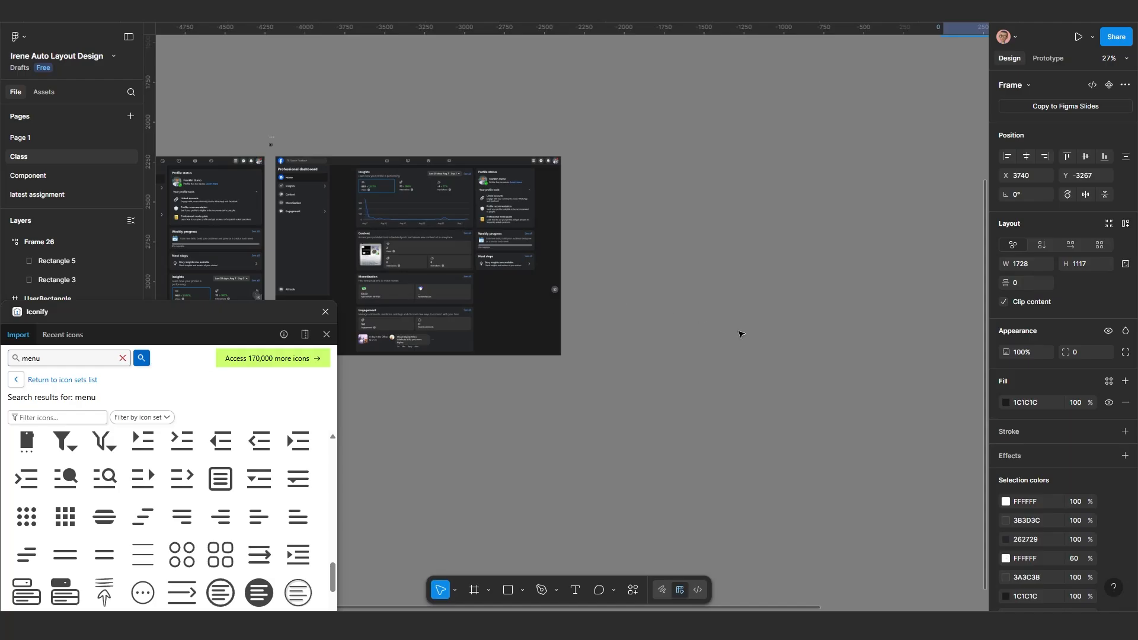
left_click(475, 589)
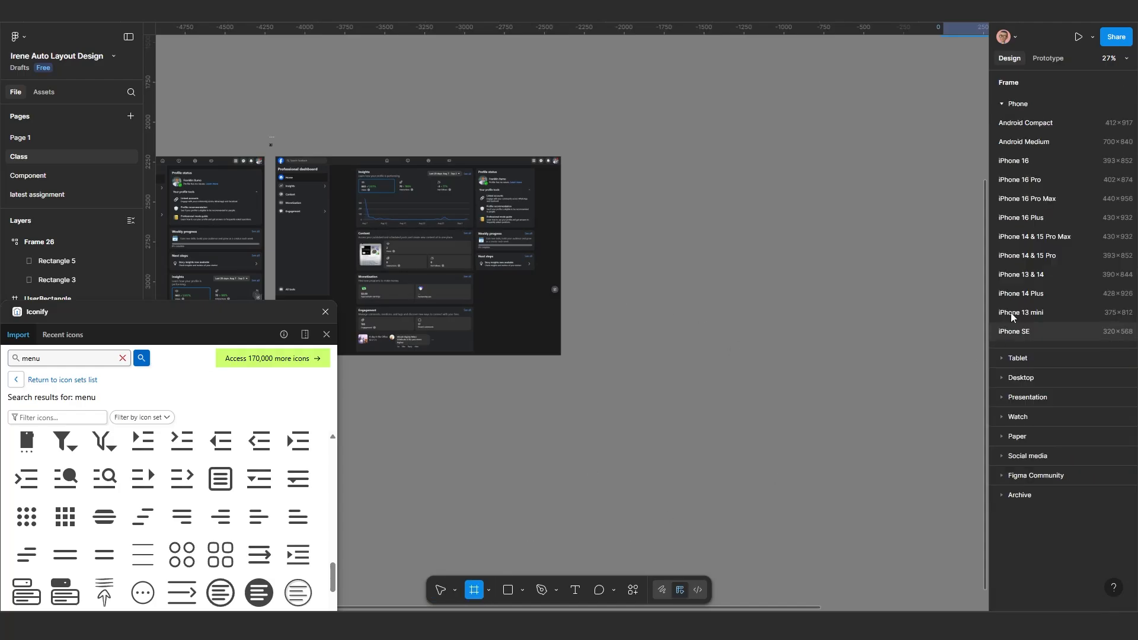
left_click(1021, 377)
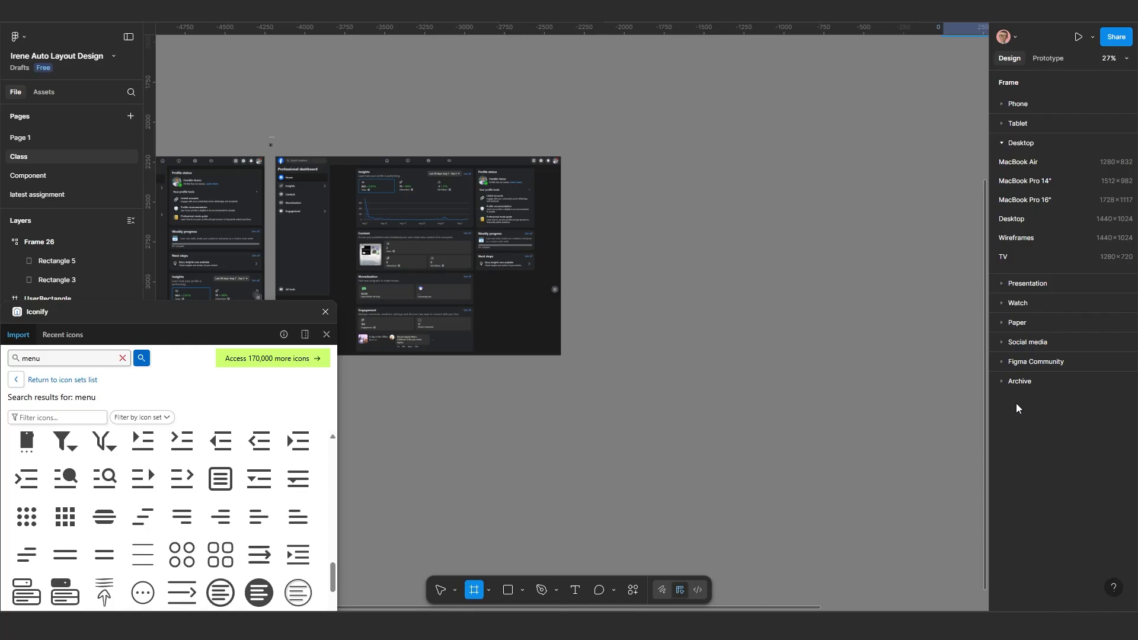
left_click(1047, 202)
scroll(597, 228, "up", 3)
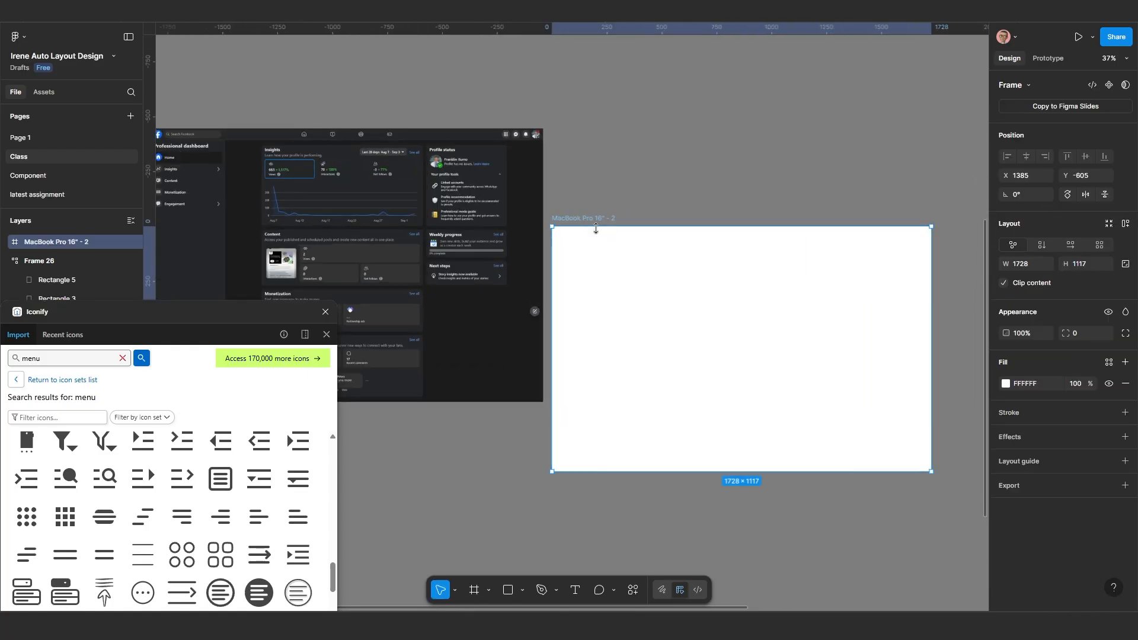
left_click_drag(598, 221, 633, 131)
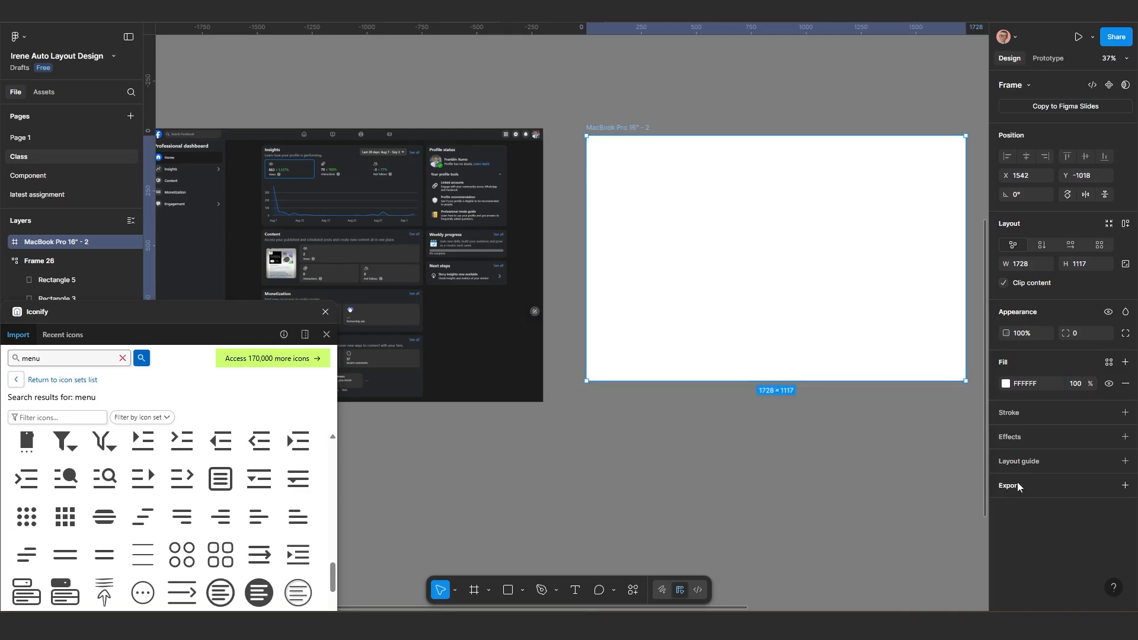
Step: Add a layout guide to the new MacBook Pro frame, change it from grid to columns and set the count to 4
left_click_drag(815, 463, 728, 454)
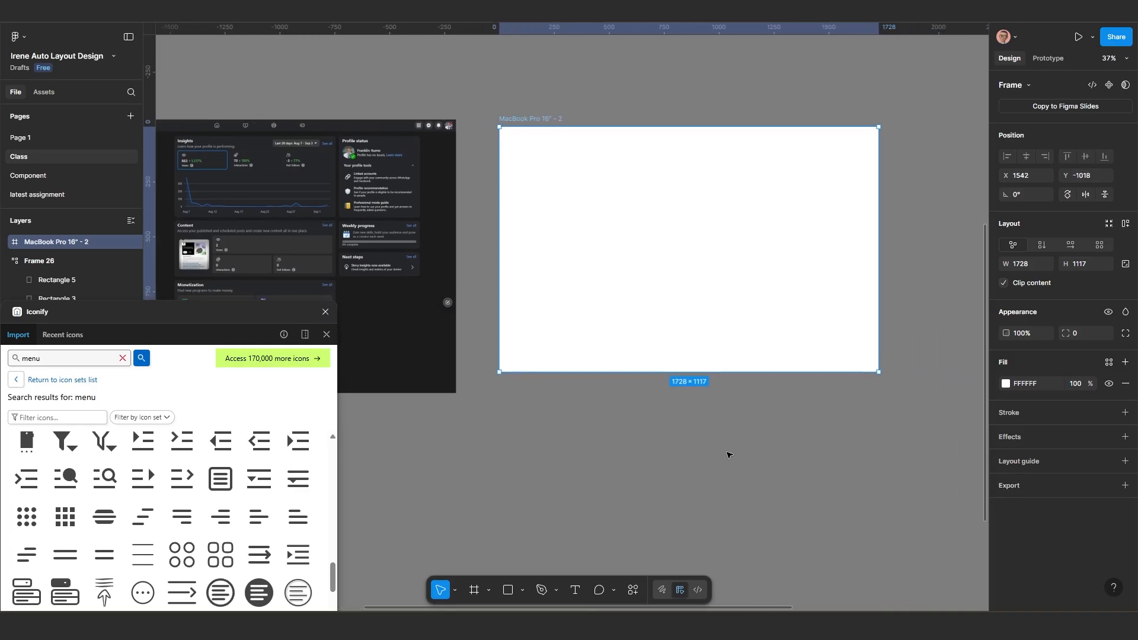
left_click(1009, 469)
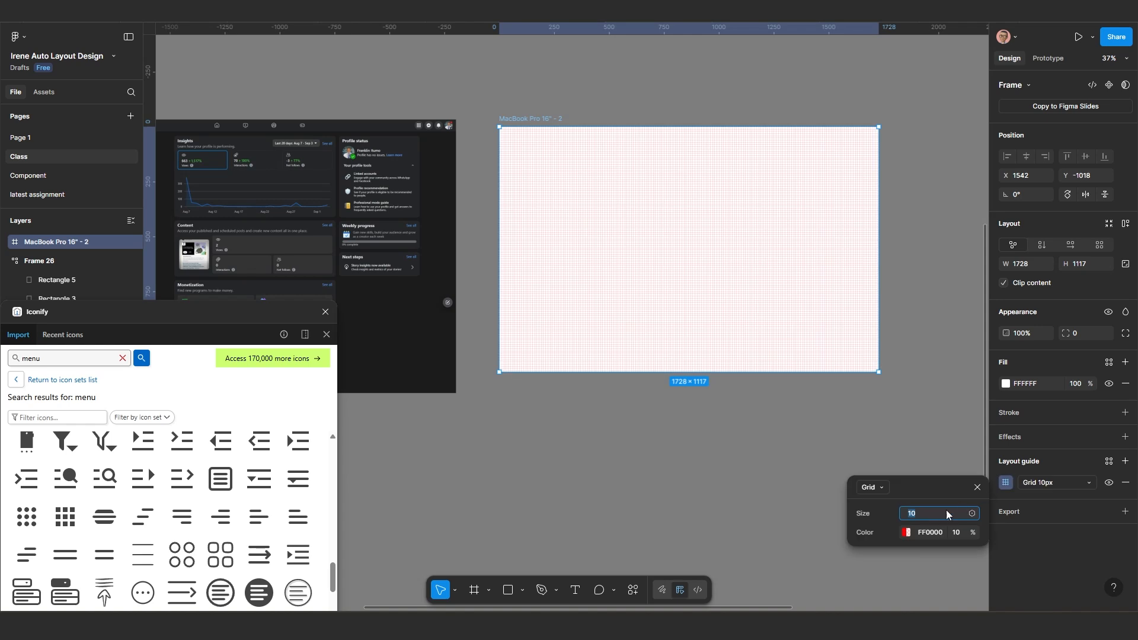
left_click(873, 488)
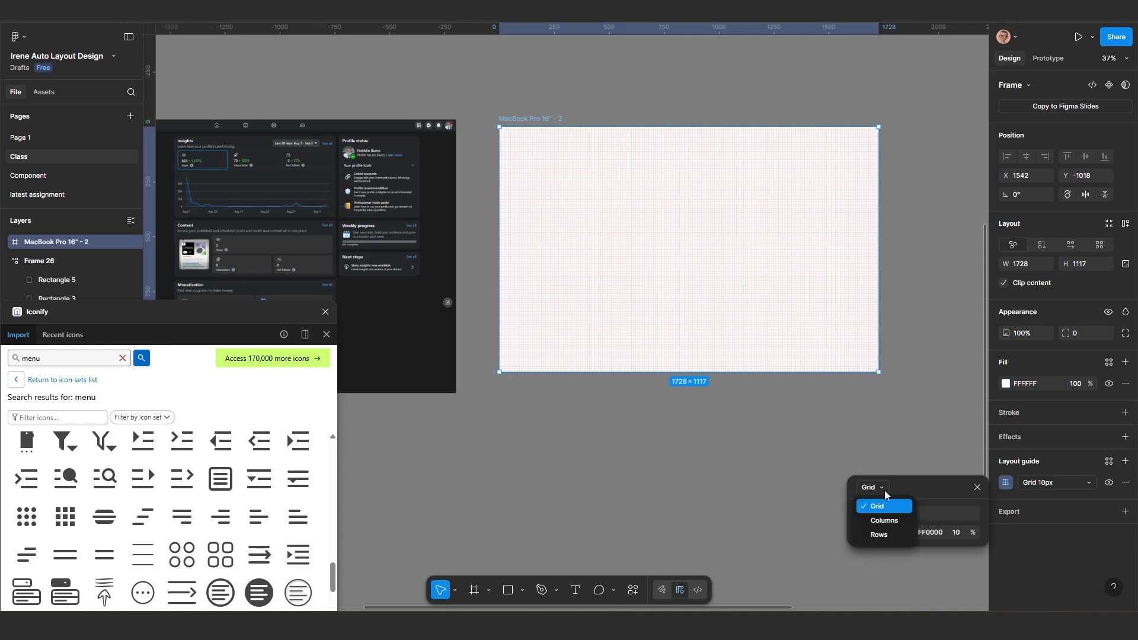
left_click(885, 521)
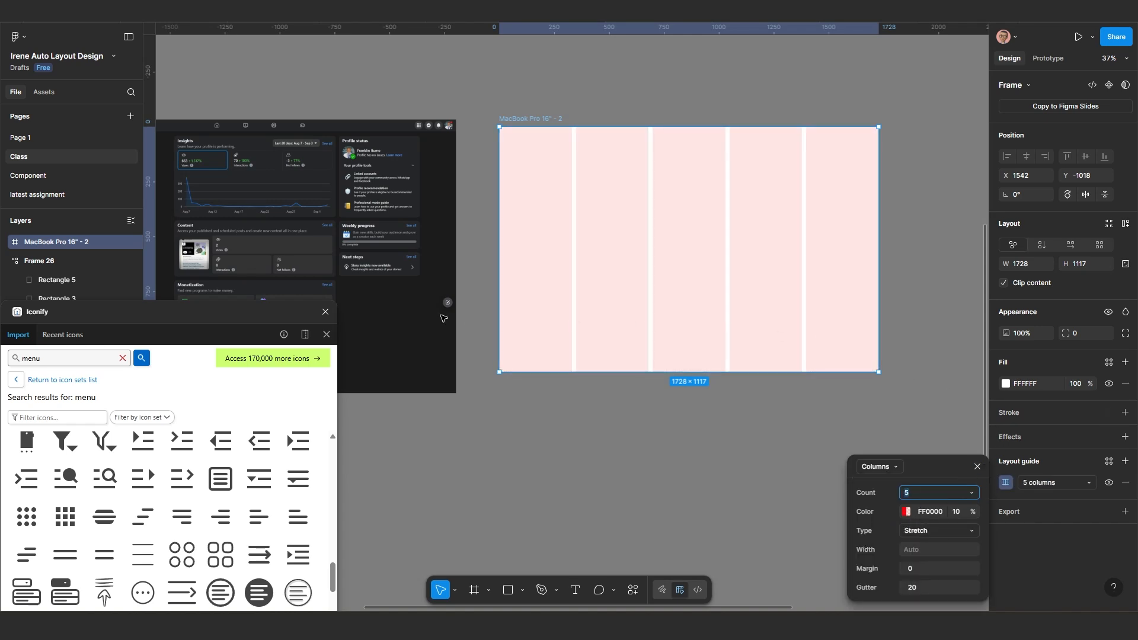
scroll(379, 280, "left", 5)
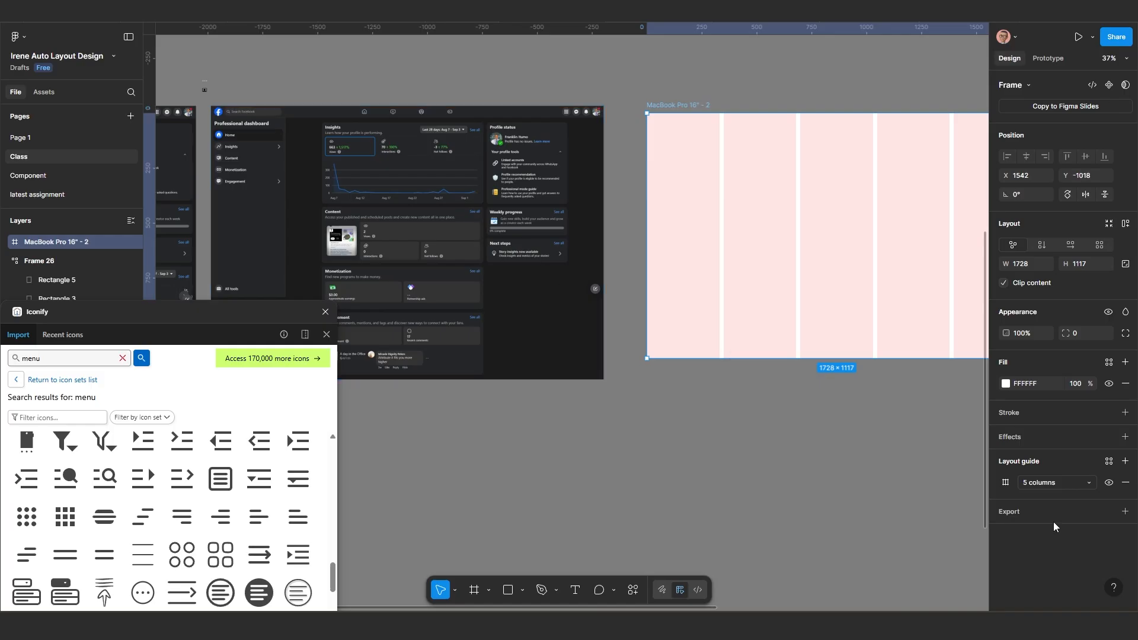
left_click(1006, 484)
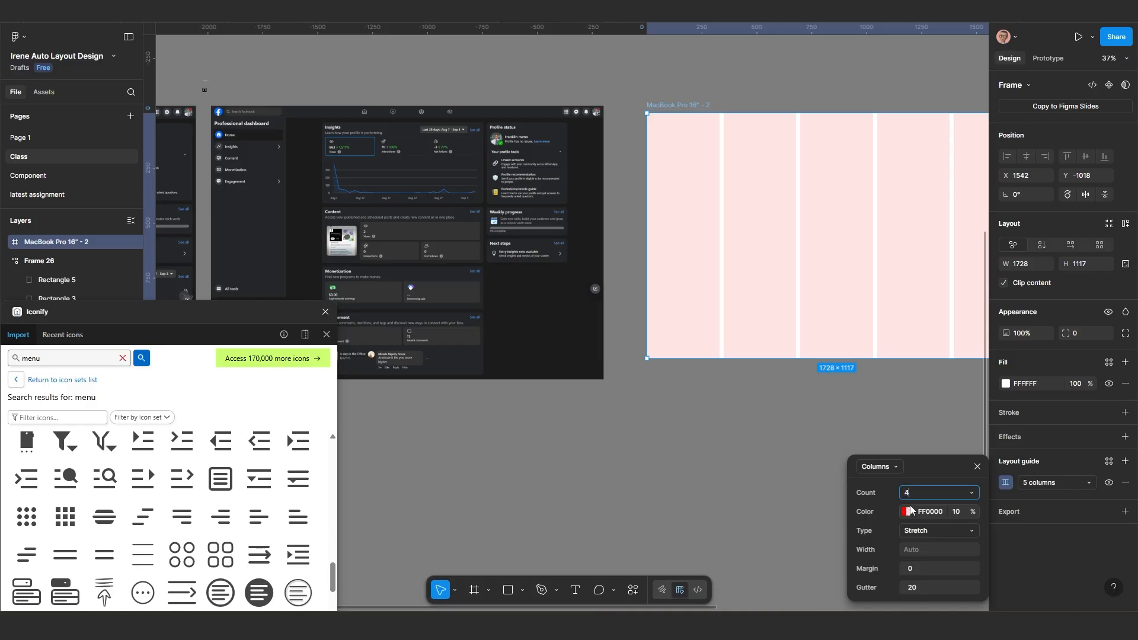
key("Return")
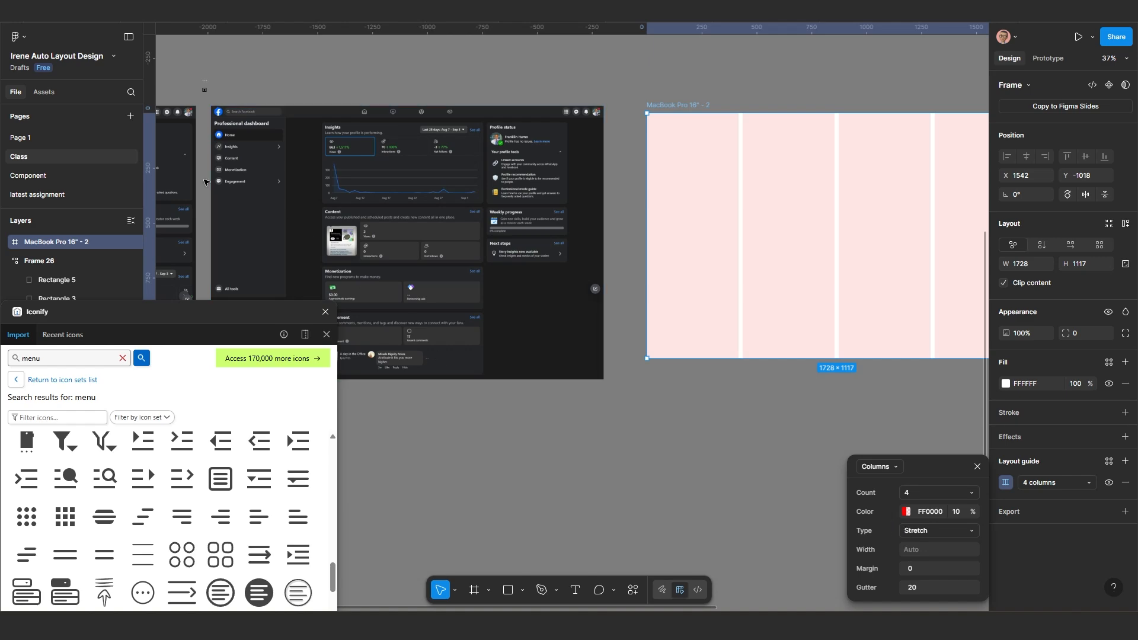
Step: Check the reference sidebar's edge spacing and try a margin of 52 on the frame's column guide
scroll(255, 193, "up", 5)
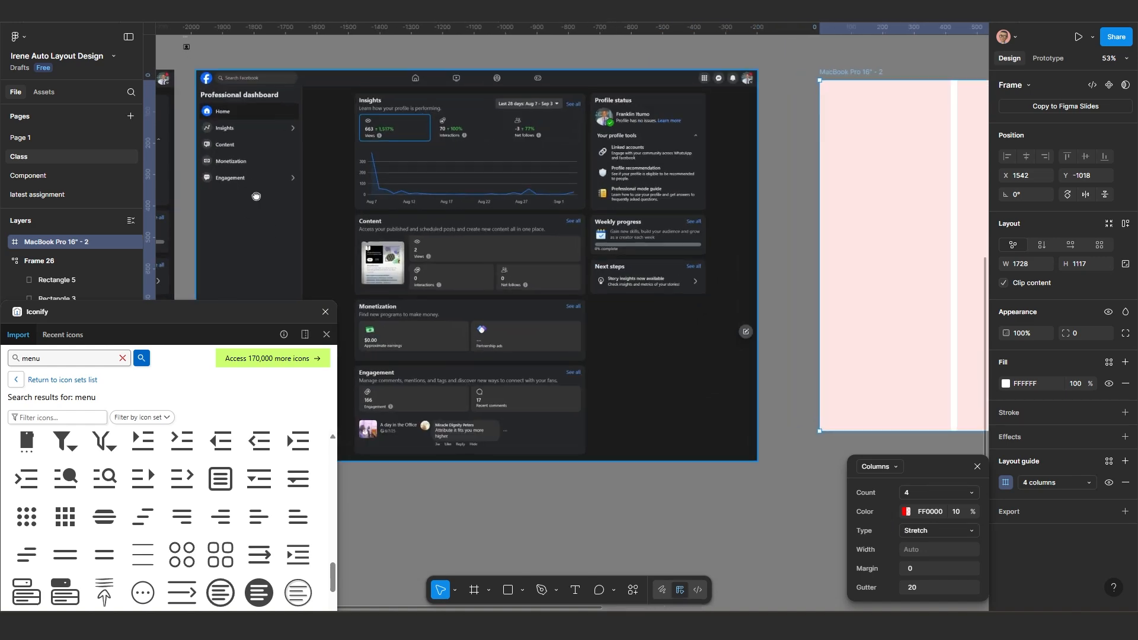
scroll(456, 170, "up", 10)
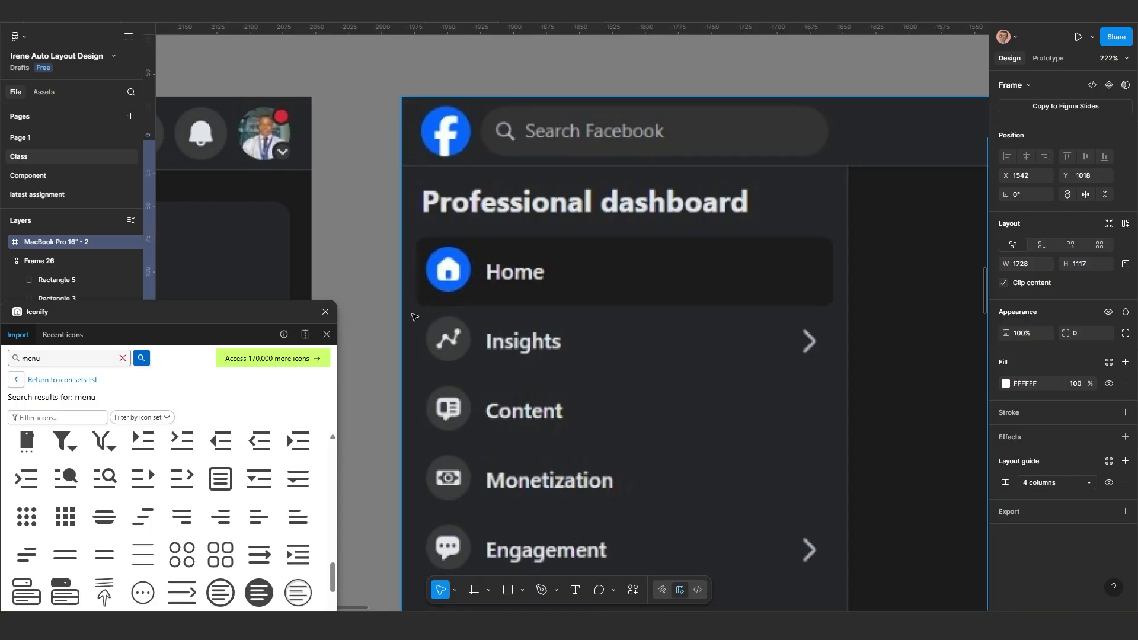
key("shift+2")
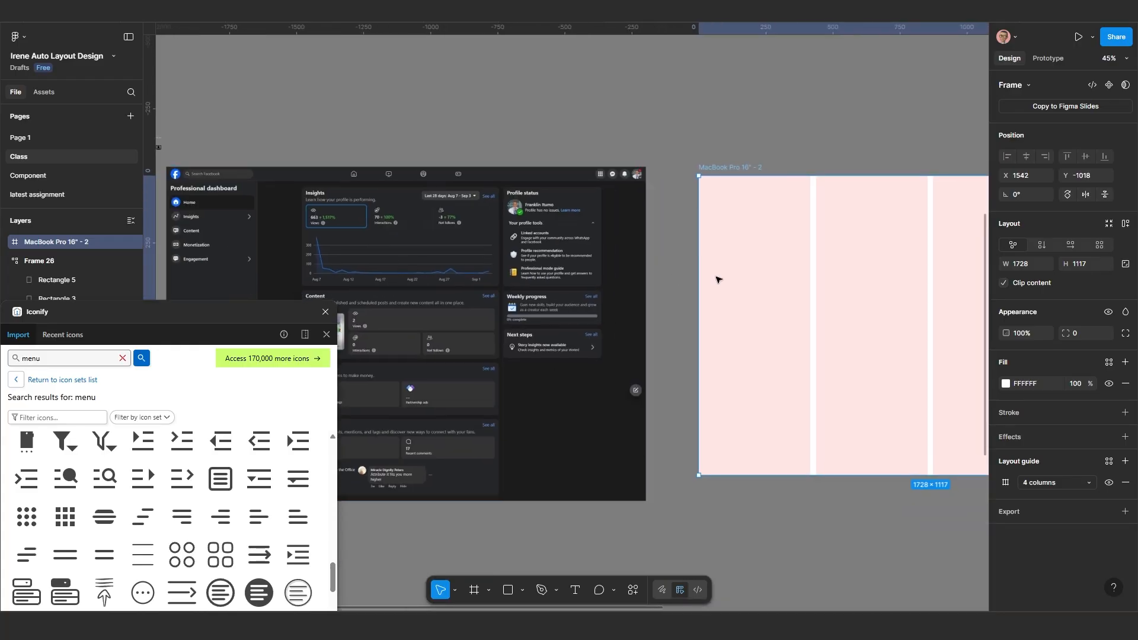
left_click(1005, 482)
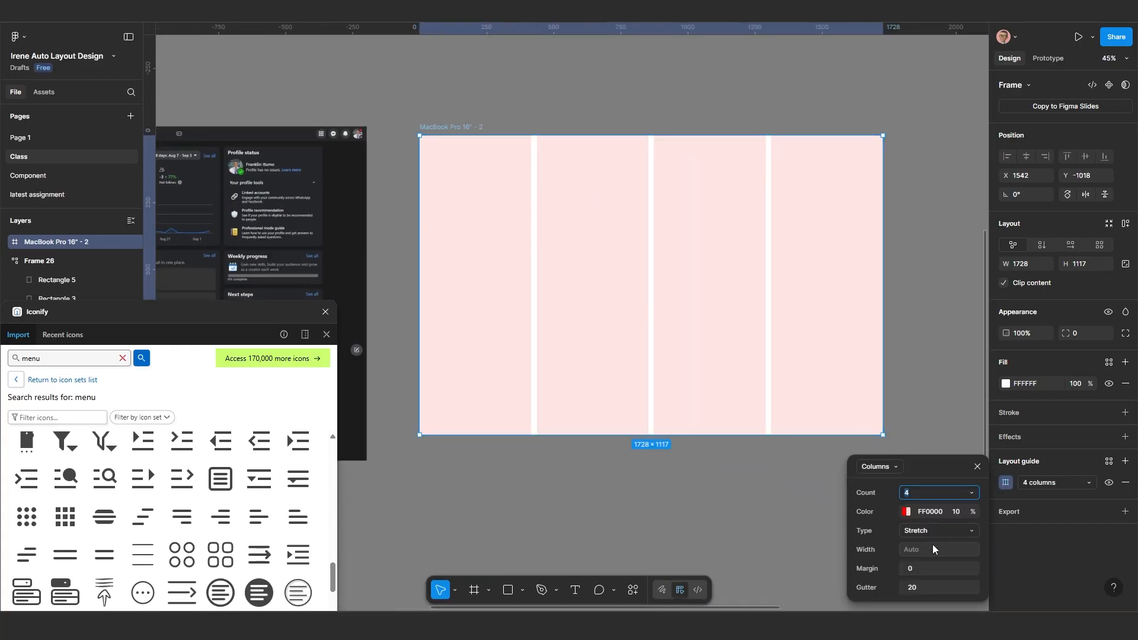
left_click(918, 568)
type("52")
key("Return")
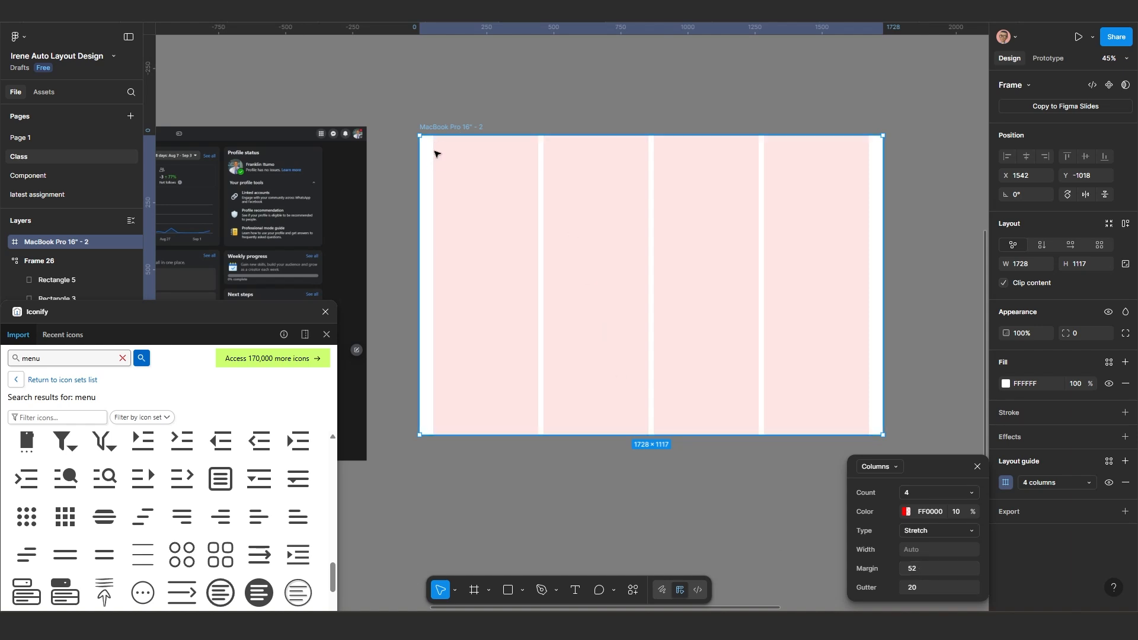
Step: Set the margin of the frame's column guide to 32
left_click(915, 569)
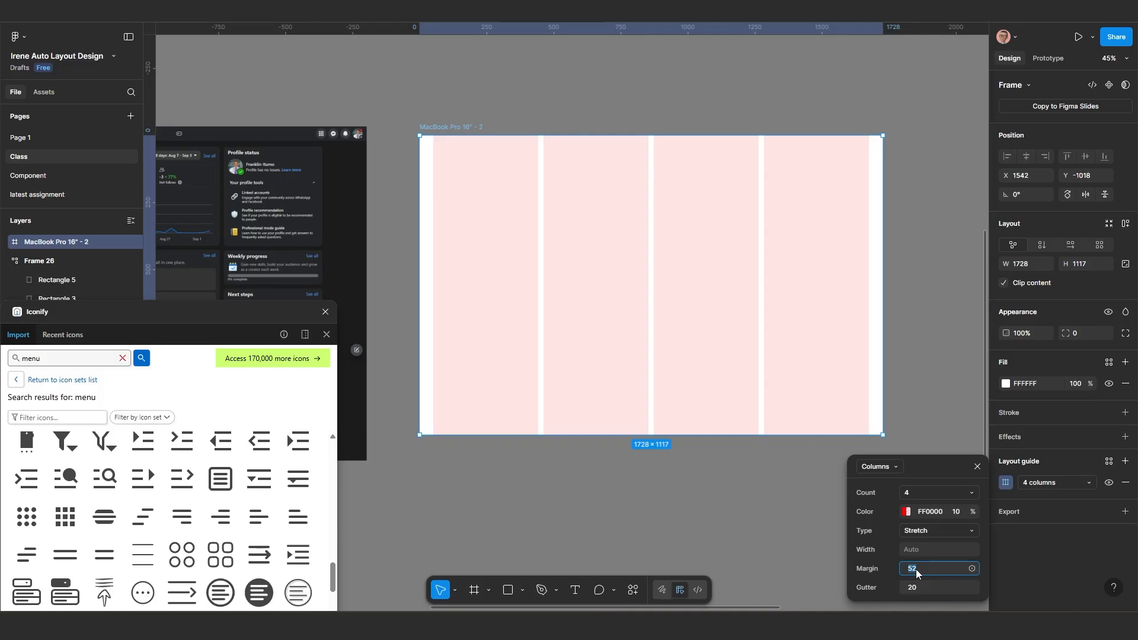
type("32")
key("Return")
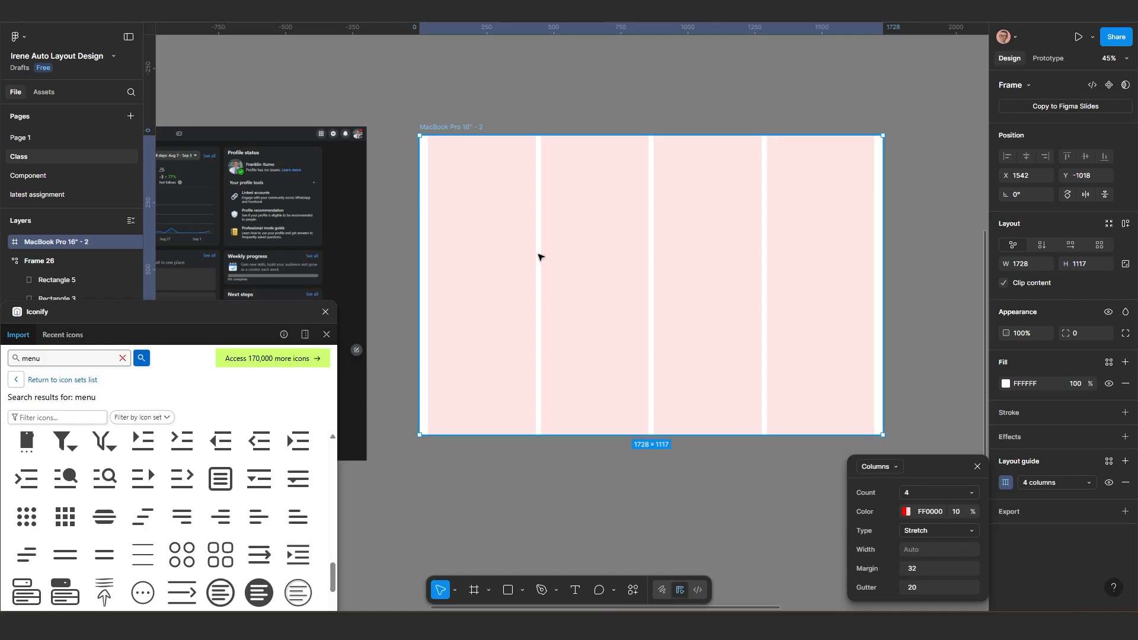
scroll(535, 260, "up", 5)
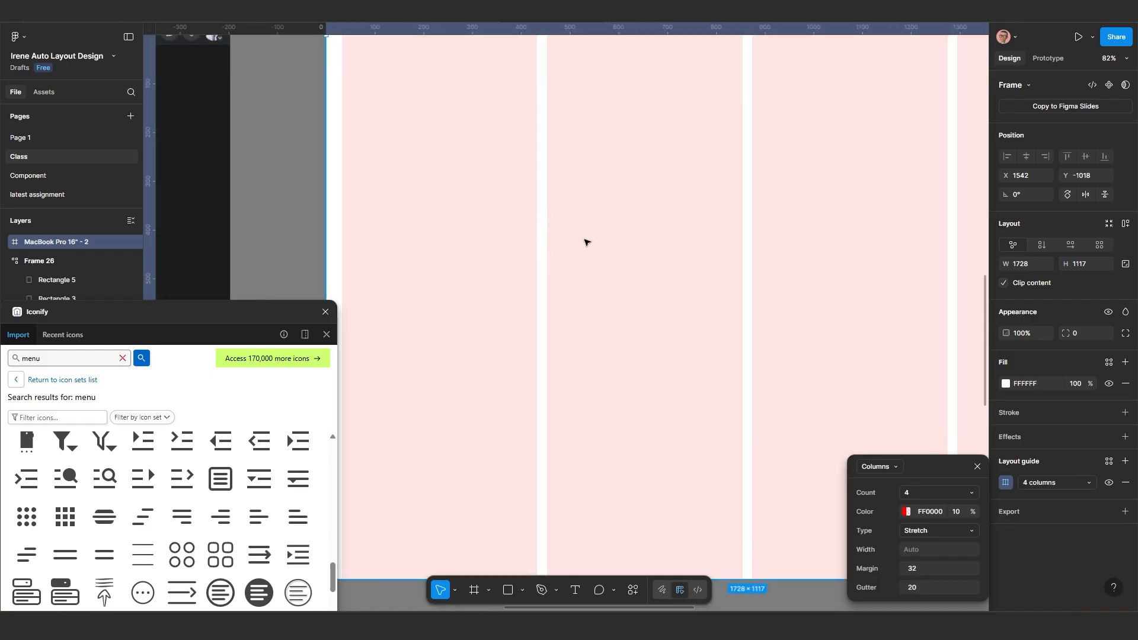
scroll(599, 225, "down", 1)
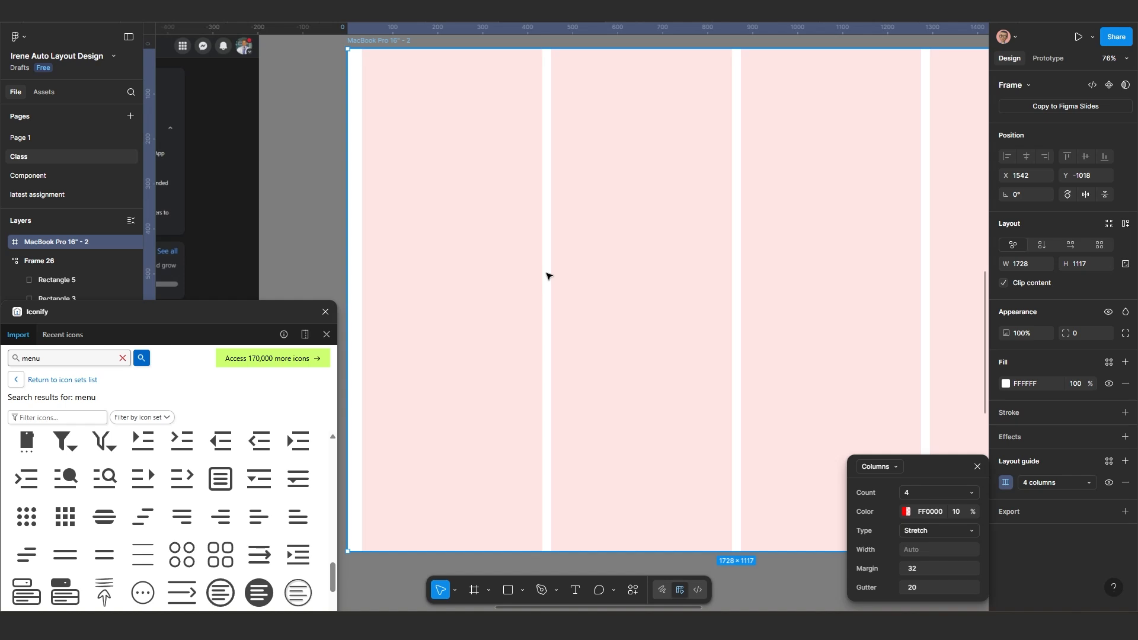
scroll(546, 273, "down", 5)
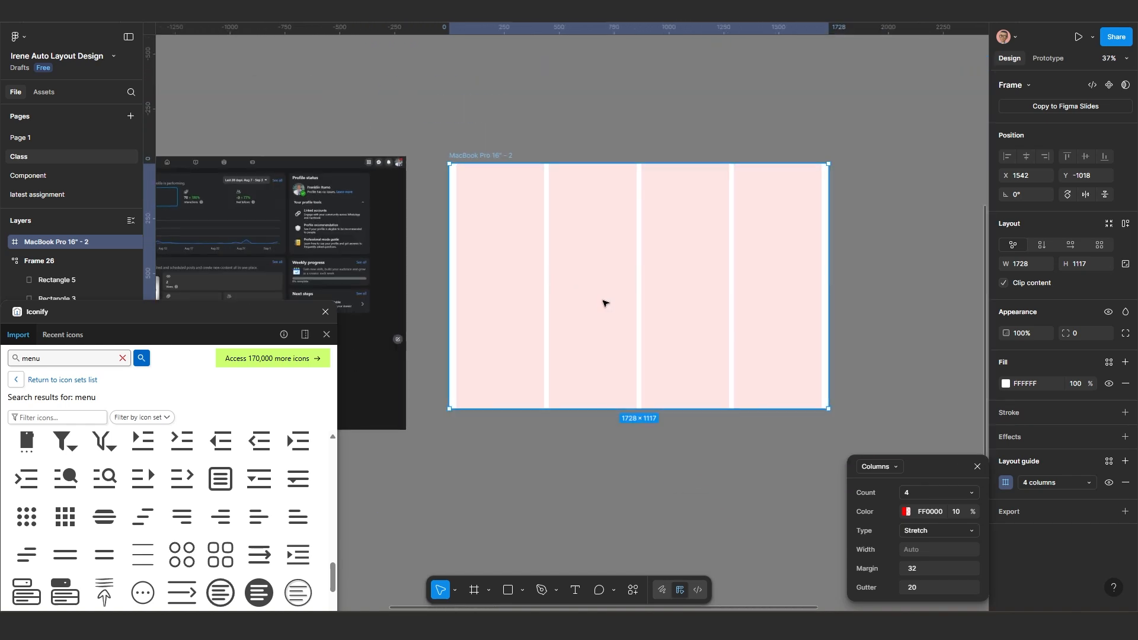
left_click_drag(605, 303, 544, 254)
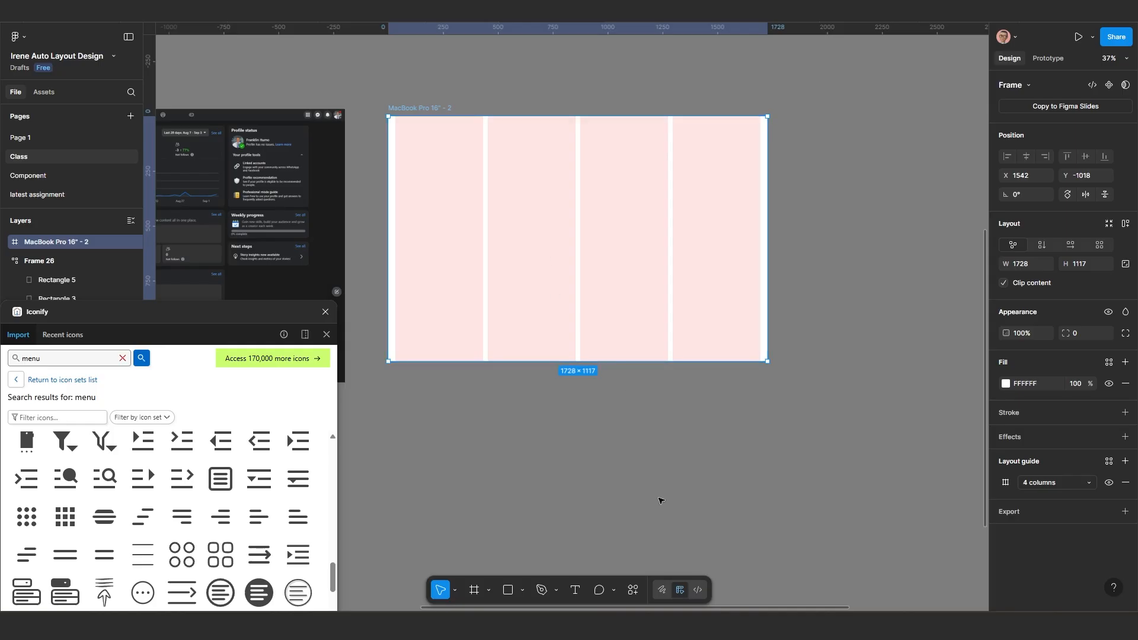
Step: Reposition the Iconify plugin window higher on the canvas and bring up the recently used plugins that include Iconify
left_click_drag(173, 327, 241, 147)
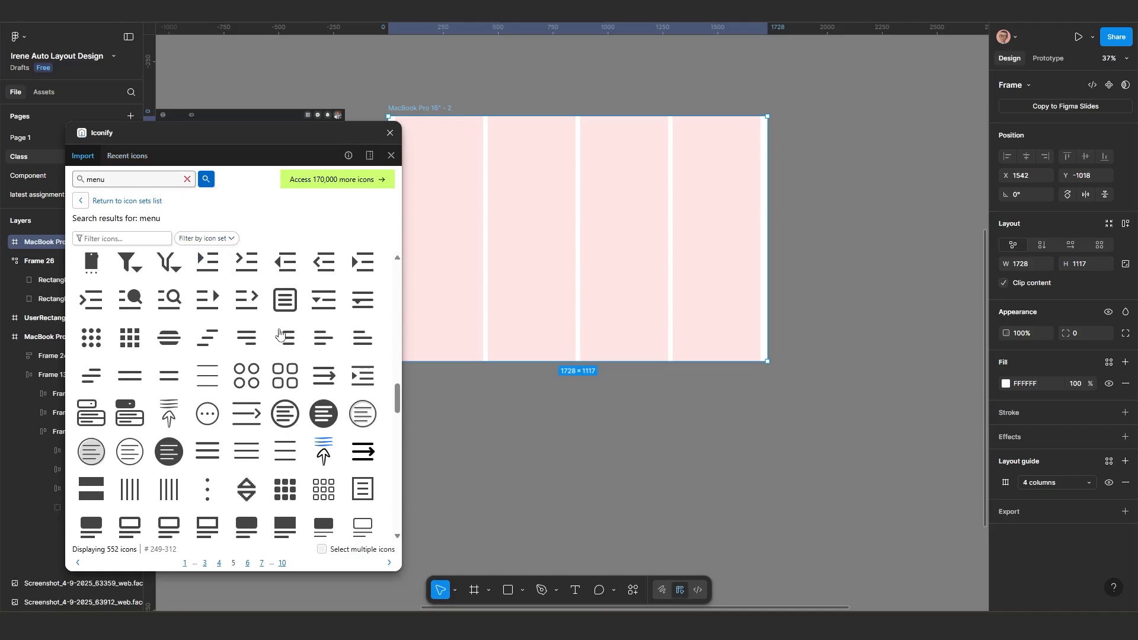
scroll(286, 329, "up", 5)
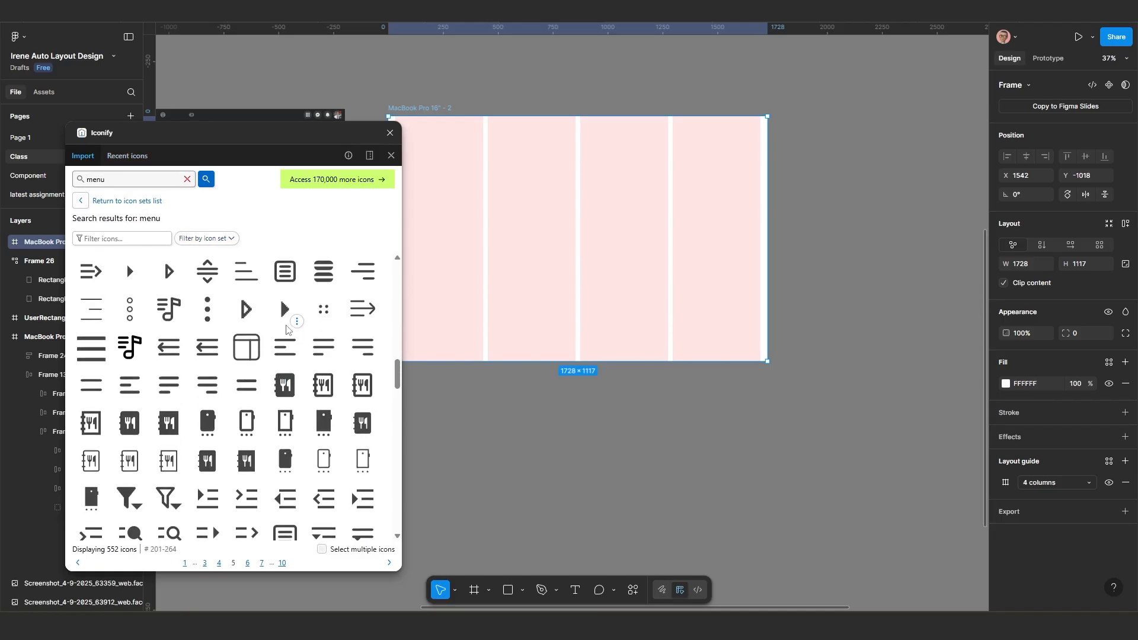
left_click(633, 593)
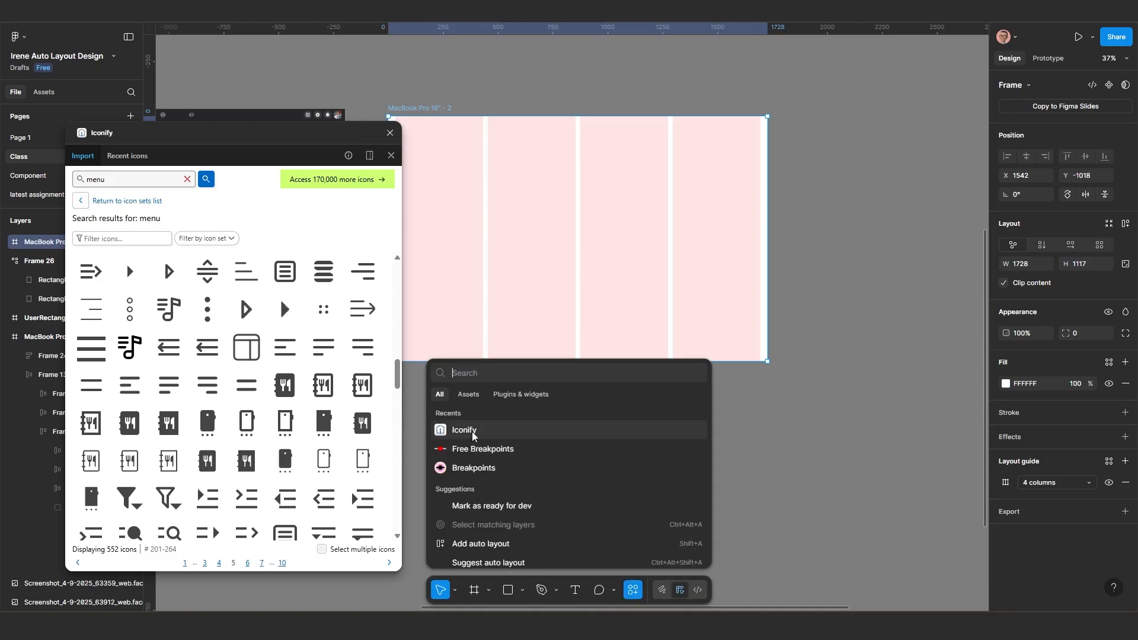
left_click_drag(295, 142, 260, 141)
Step: Examine the header of the wide dashboard reference, including its centre navigation icons and the menu, messenger, notification and profile icons
scroll(546, 247, "up", 1)
scroll(546, 247, "down", 4)
left_click_drag(536, 256, 711, 291)
scroll(487, 244, "up", 3)
scroll(699, 196, "up", 6)
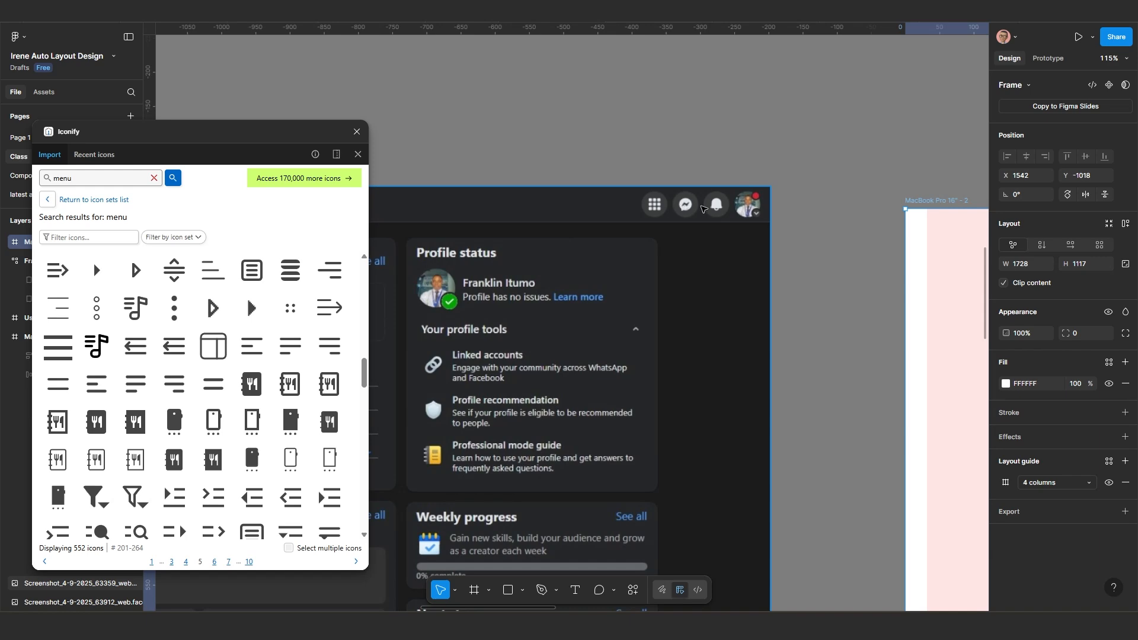
scroll(741, 212, "up", 1)
scroll(741, 211, "up", 2)
scroll(663, 208, "down", 3)
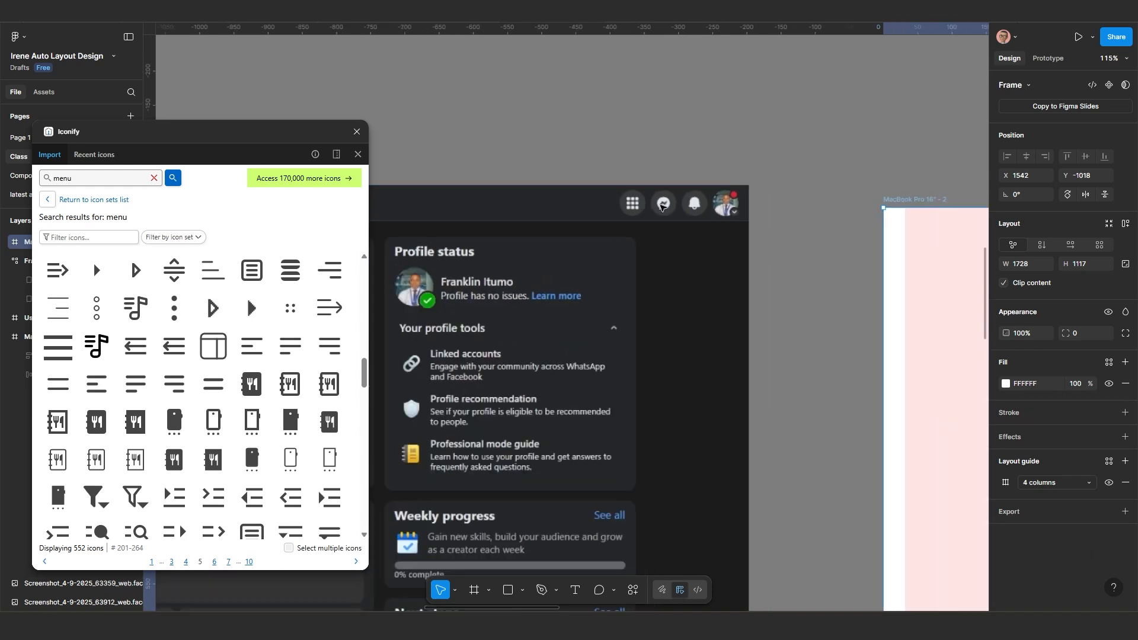
left_click_drag(619, 219, 881, 235)
scroll(501, 236, "up", 1)
scroll(504, 236, "down", 1)
left_click_drag(507, 236, 668, 231)
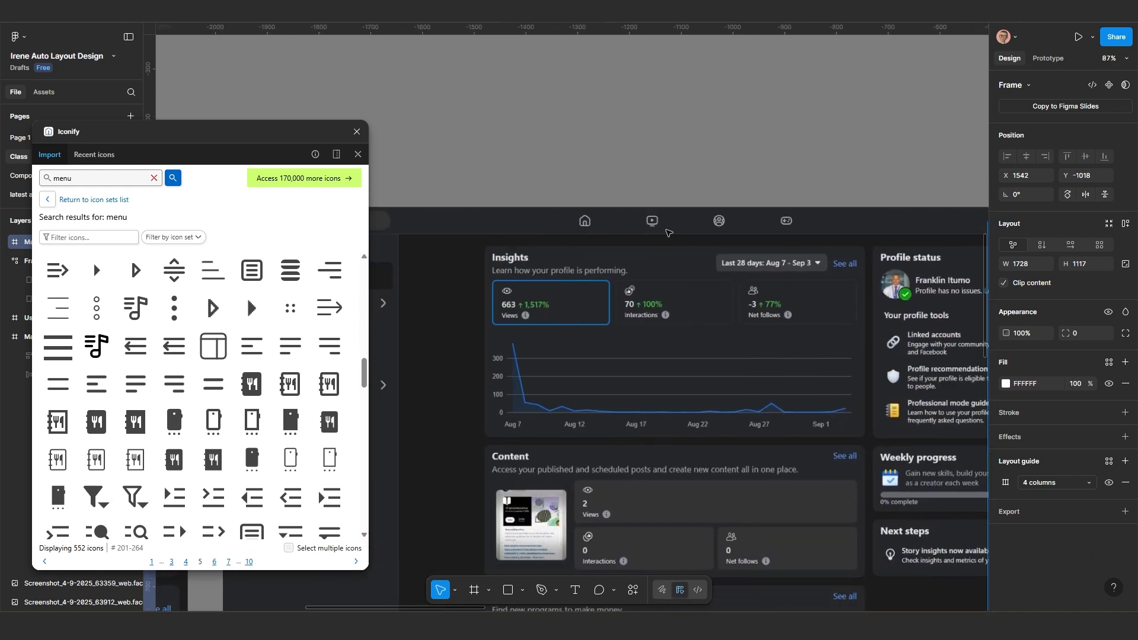
scroll(497, 232, "down", 3)
left_click_drag(496, 232, 653, 249)
scroll(738, 277, "up", 3)
left_click_drag(756, 277, 535, 283)
left_click_drag(837, 261, 609, 286)
scroll(609, 286, "up", 10)
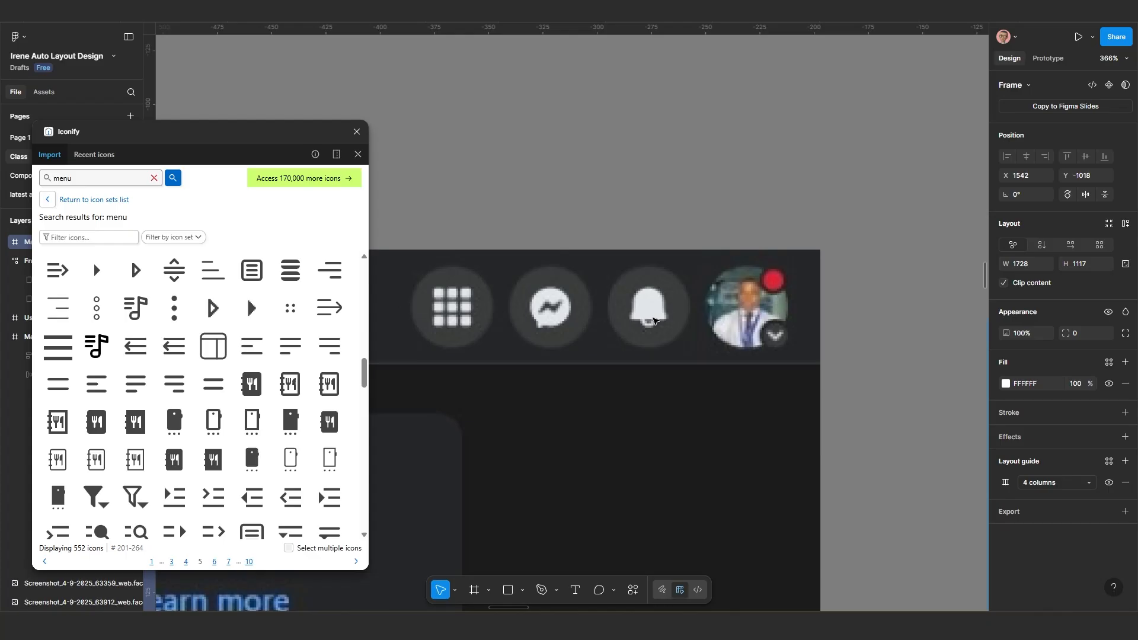
Step: Draw a square about 43 × 43 above the reference header's icons and turn it into a circle with a corner radius of 100
scroll(651, 304, "down", 2)
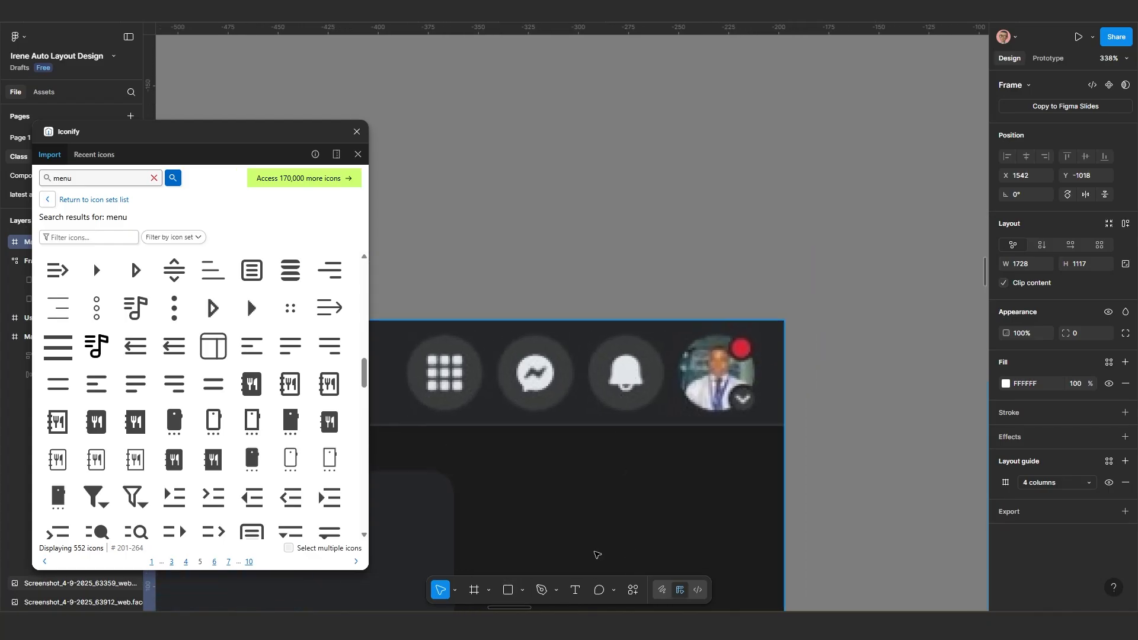
left_click(512, 589)
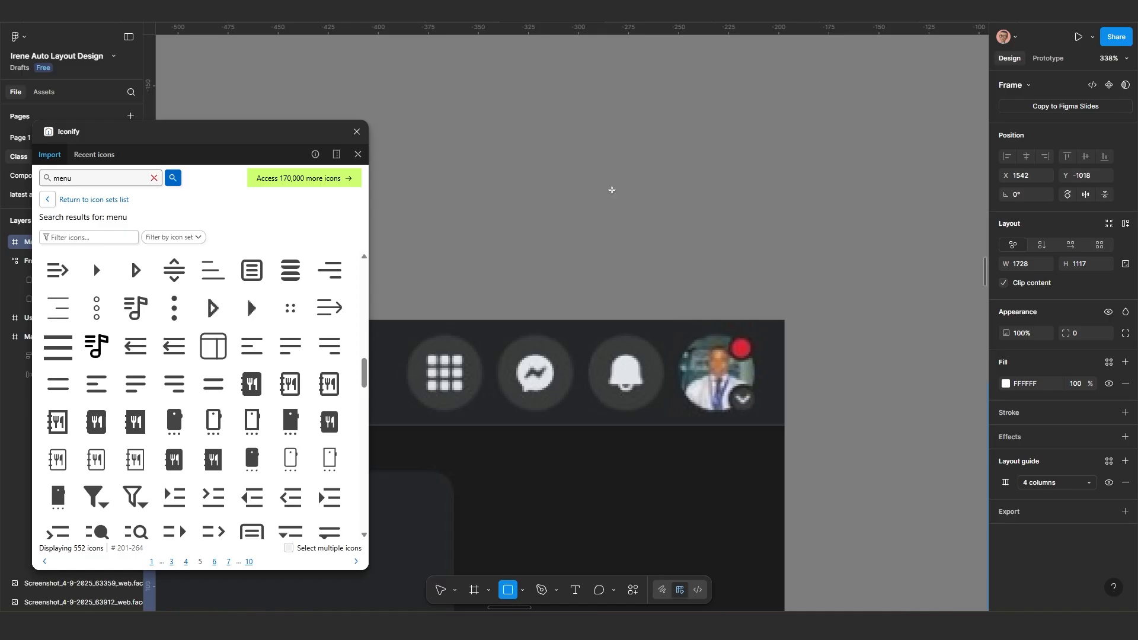
mouse_move(583, 147)
left_mouse_down()
mouse_move(668, 234)
mouse_move(648, 198)
mouse_move(669, 233)
left_mouse_up()
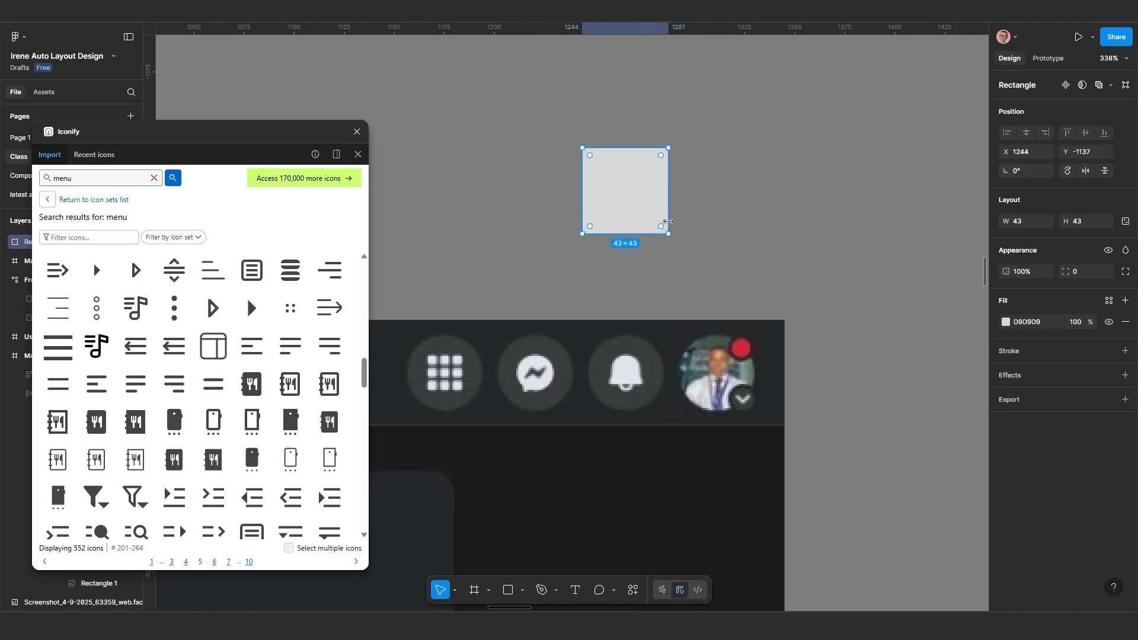
left_click(1084, 275)
type("100")
key("Return")
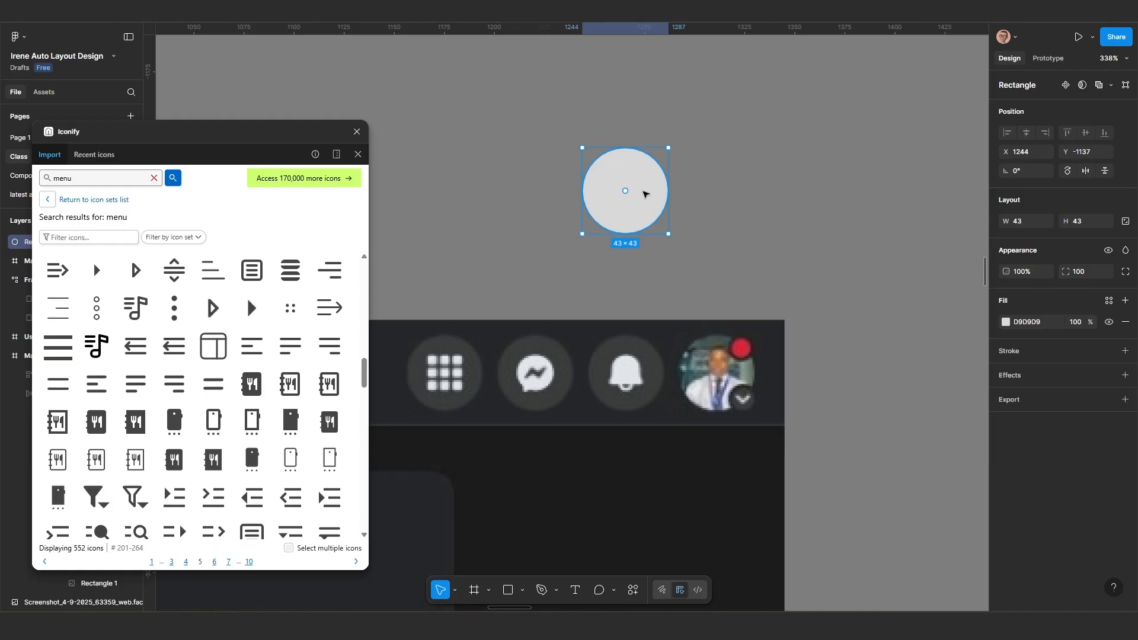
Step: Shift the circle slightly and try a corner radius of 10 on it before restoring 100
left_click_drag(644, 191, 584, 182)
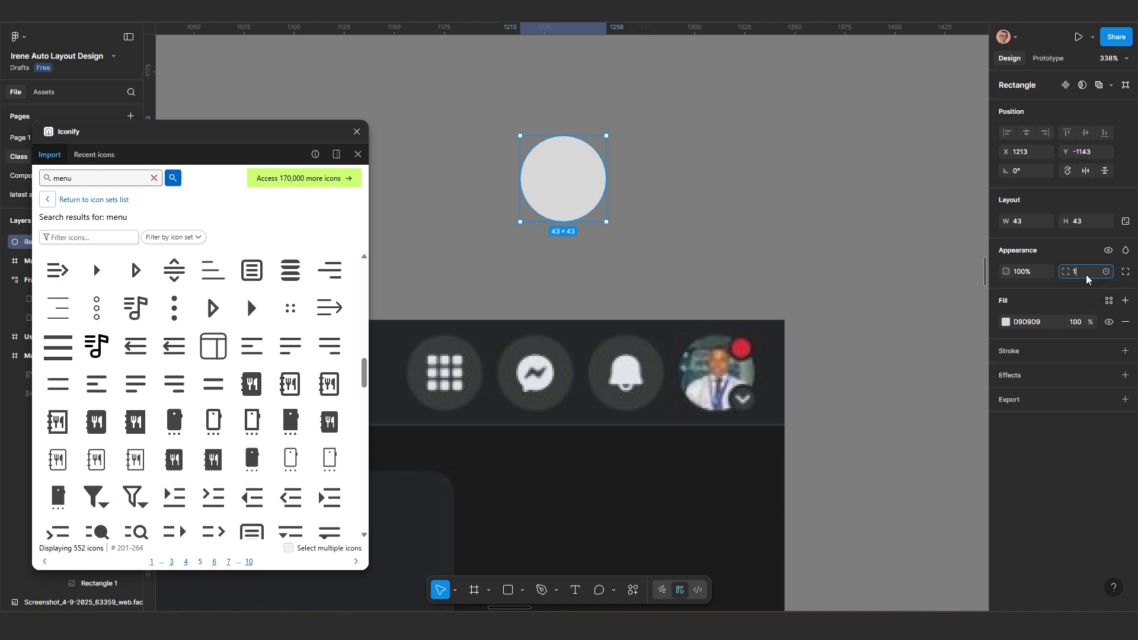
key("Return")
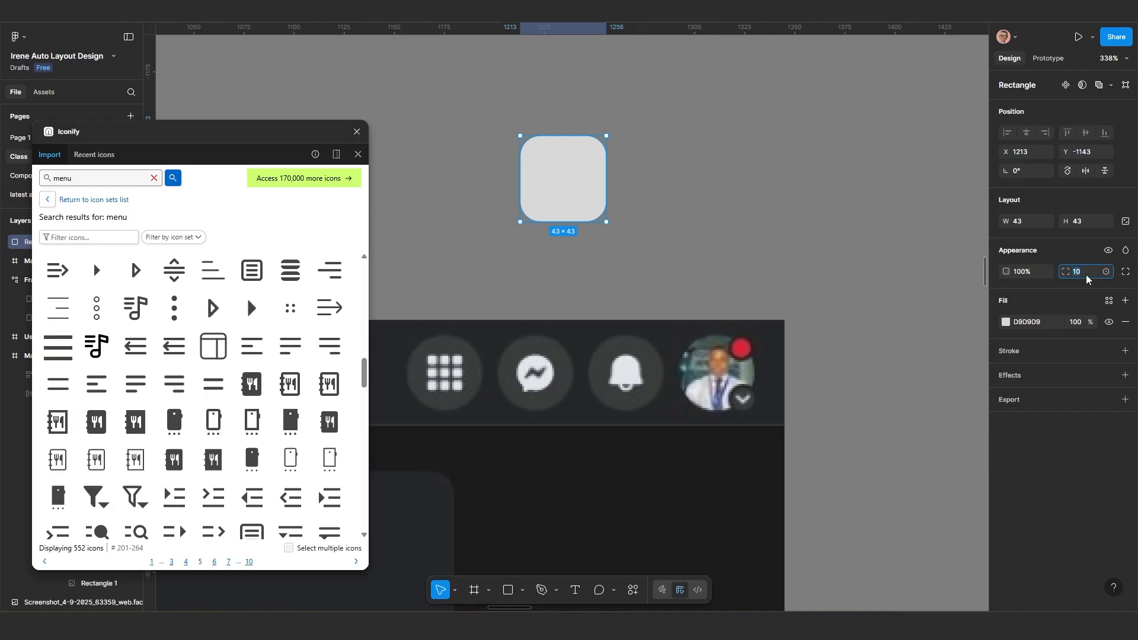
key("Return")
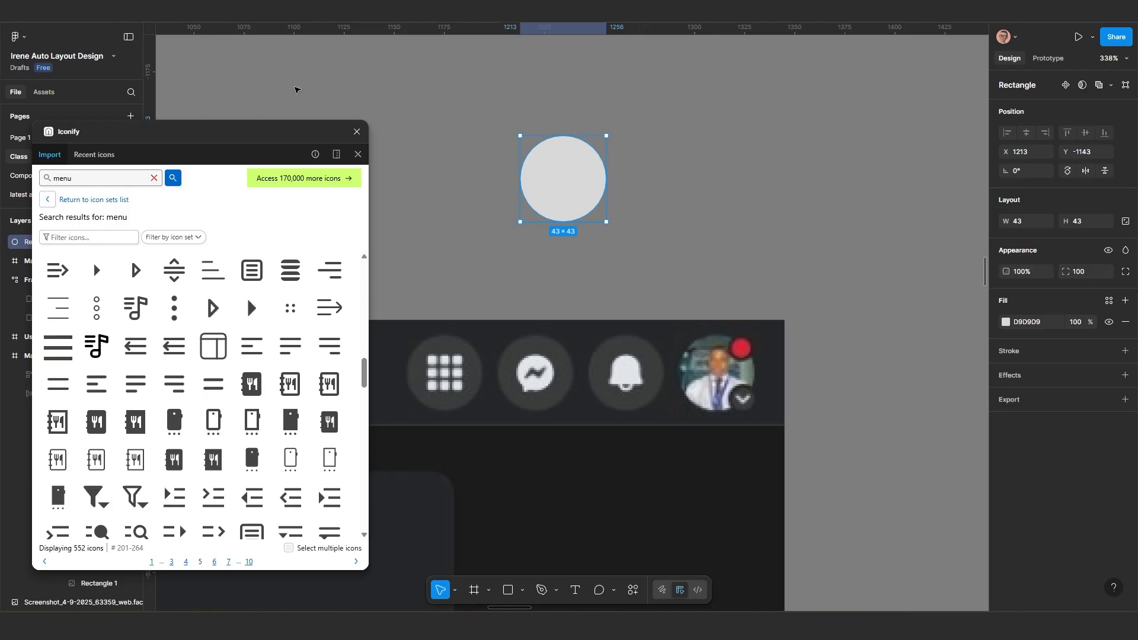
Step: Fill the circle with the Unsplash plugin's portrait photo of the woman against a pink background and nudge it sideways
scroll(595, 209, "down", 1)
scroll(592, 214, "up", 3)
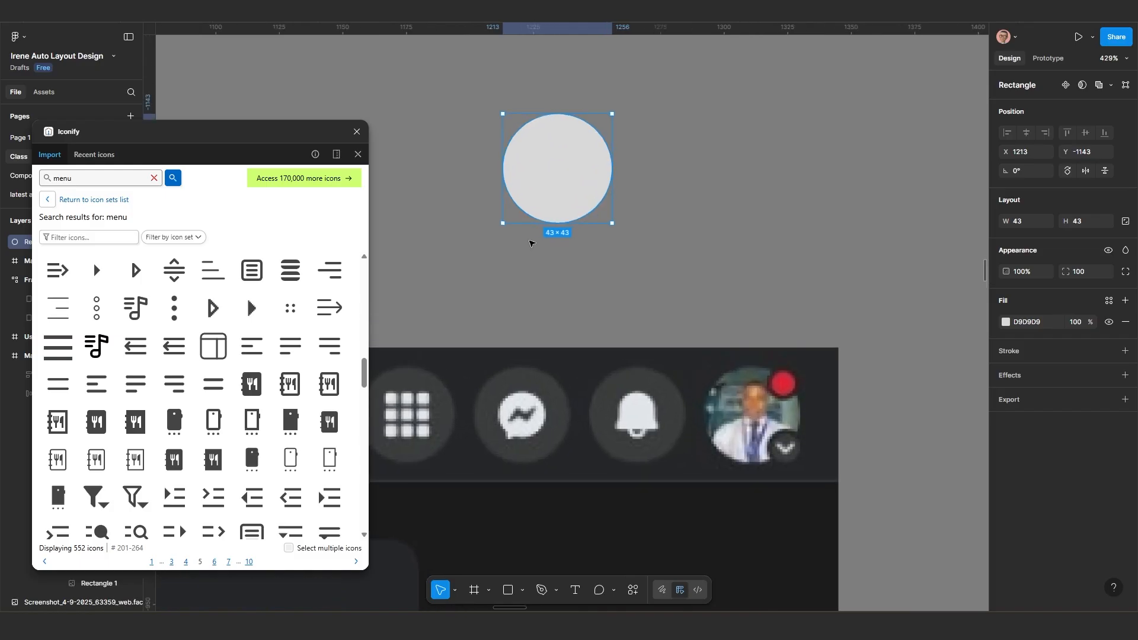
left_click(632, 591)
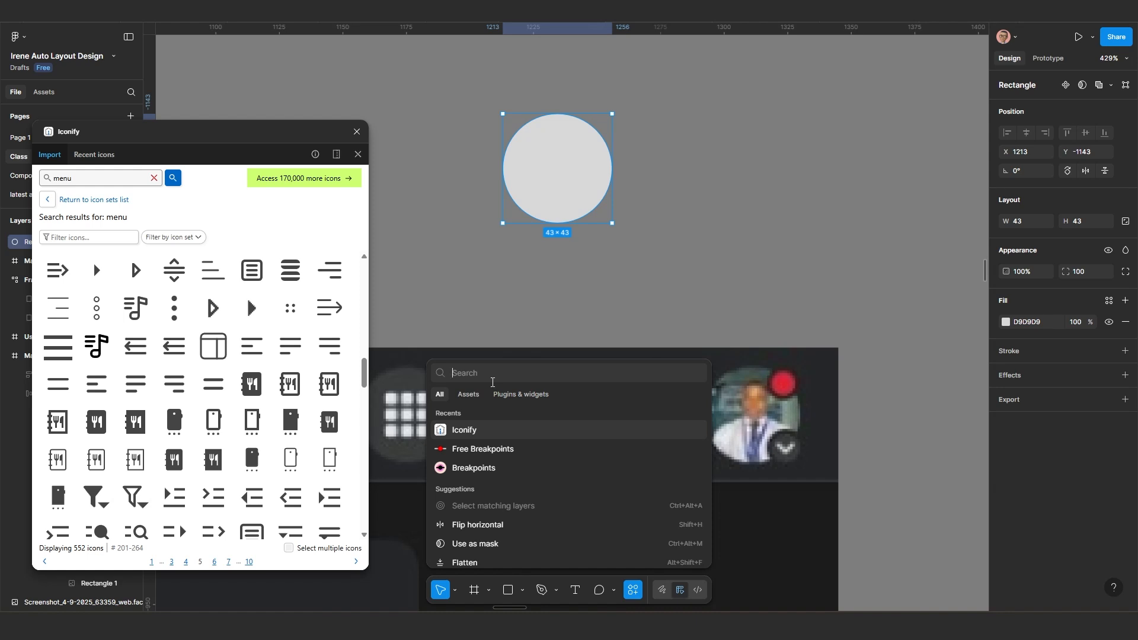
type("uns")
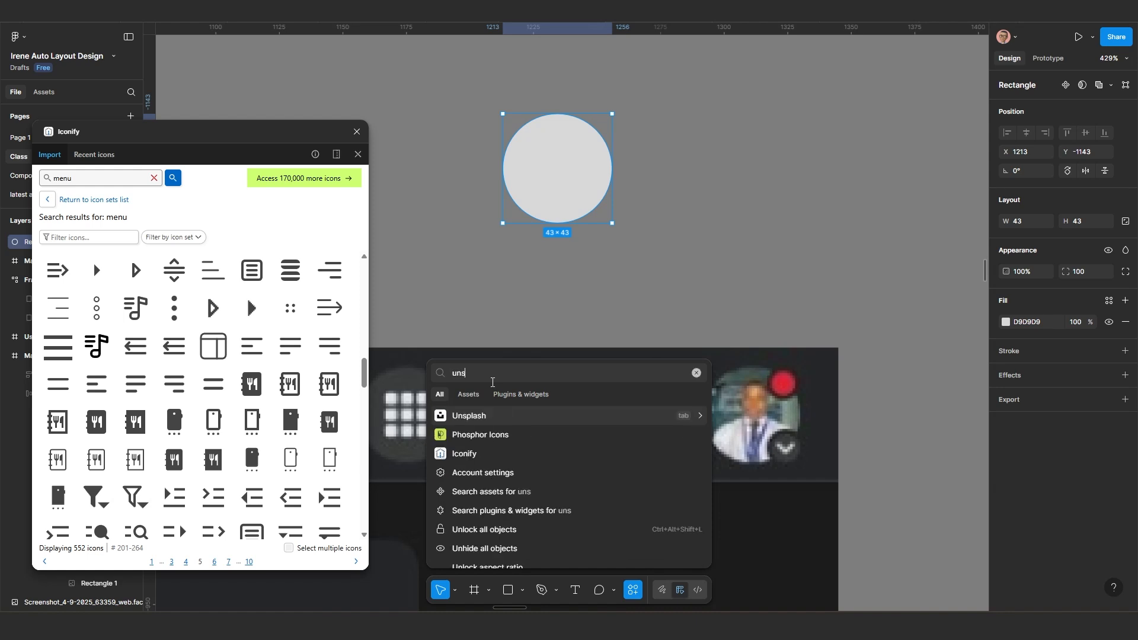
left_click(497, 416)
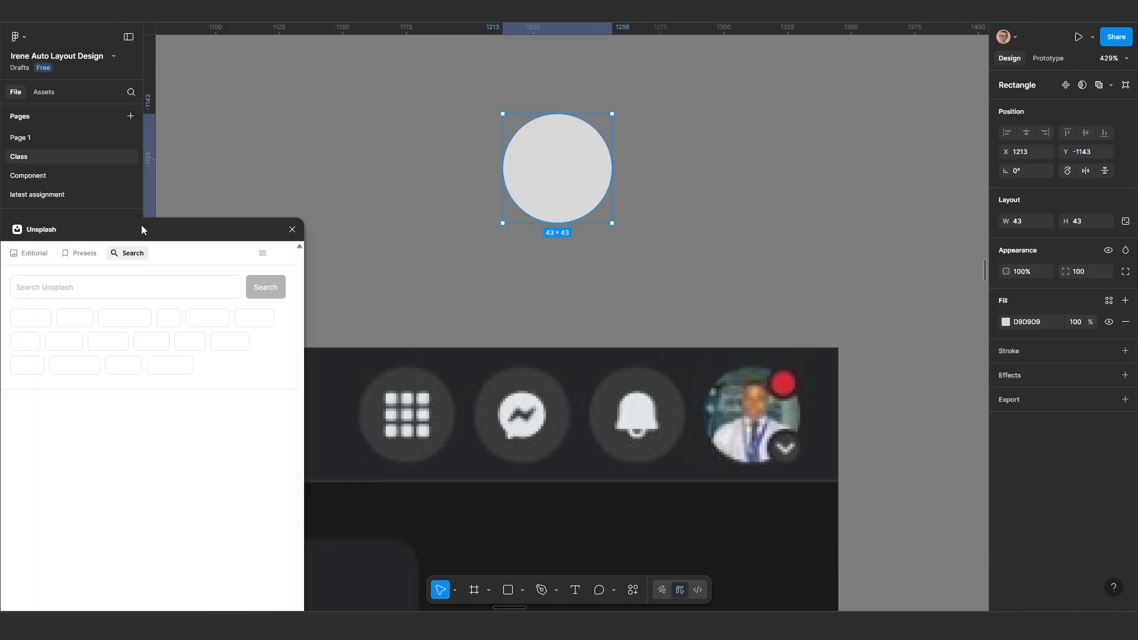
left_click_drag(141, 225, 206, 180)
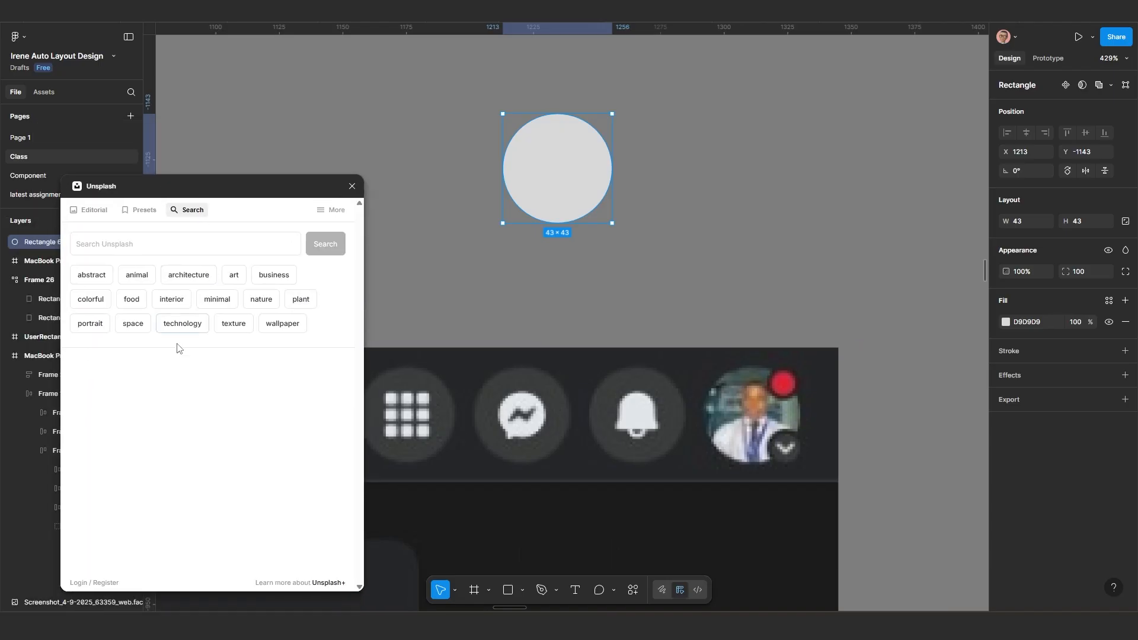
left_click(90, 324)
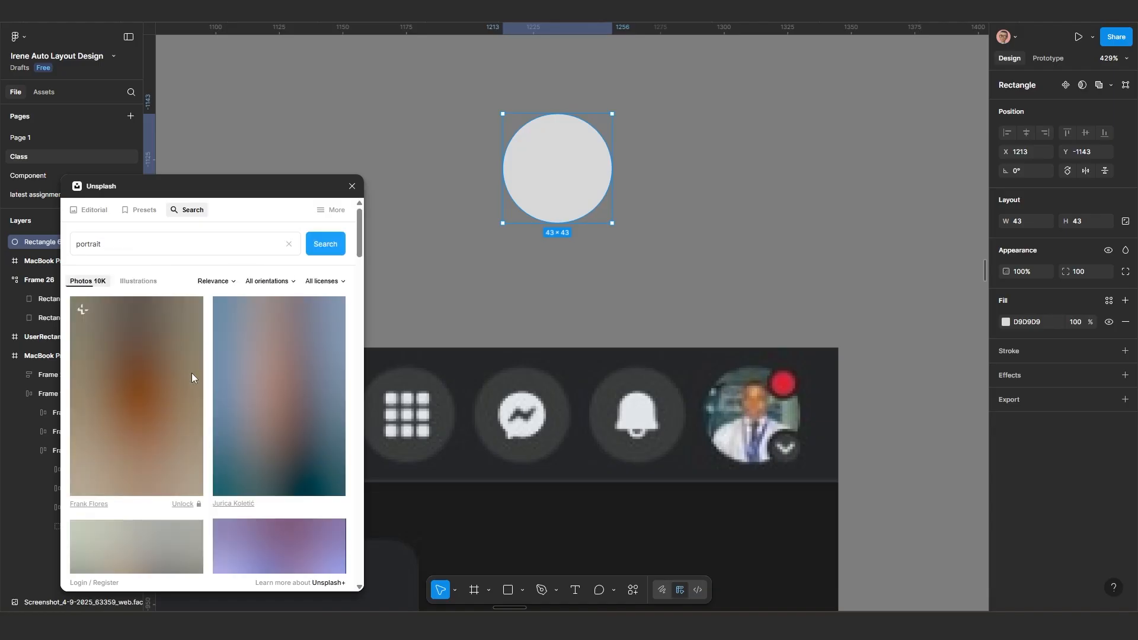
scroll(190, 372, "down", 6)
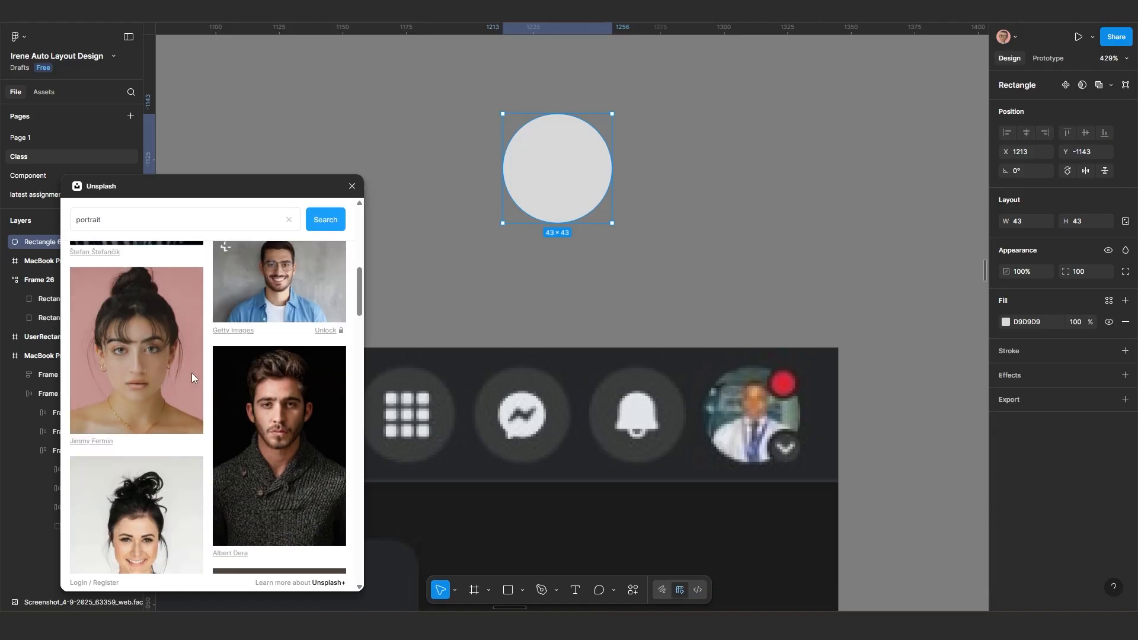
left_click(121, 308)
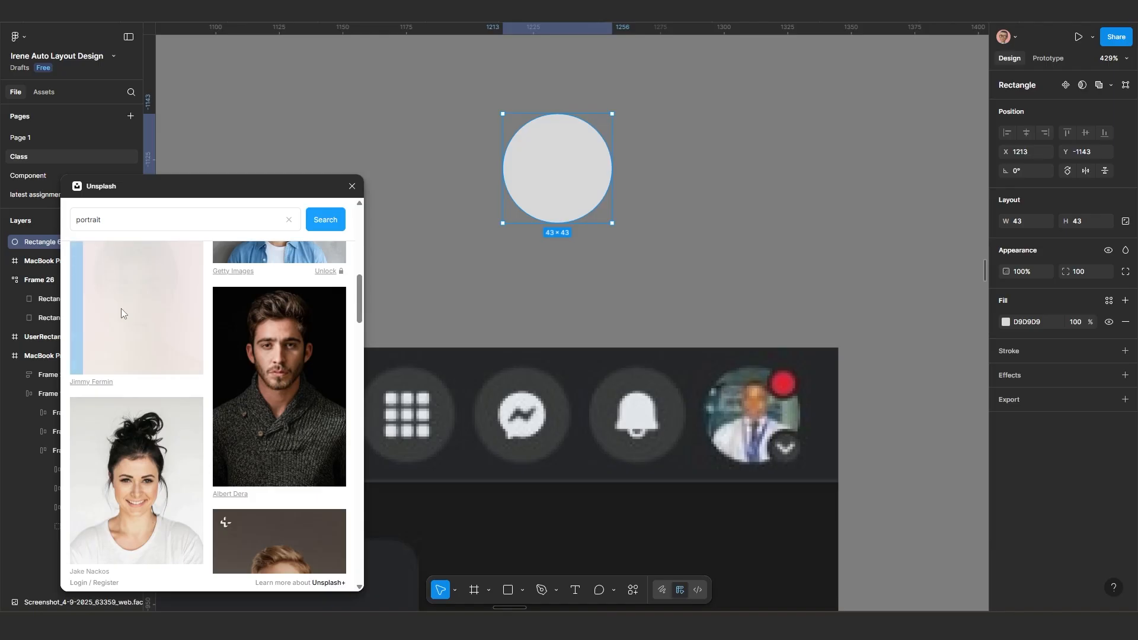
left_click_drag(558, 190, 586, 187)
Step: Bring back the Iconify plugin and compare the circular avatar with the reference profile picture
left_click(631, 592)
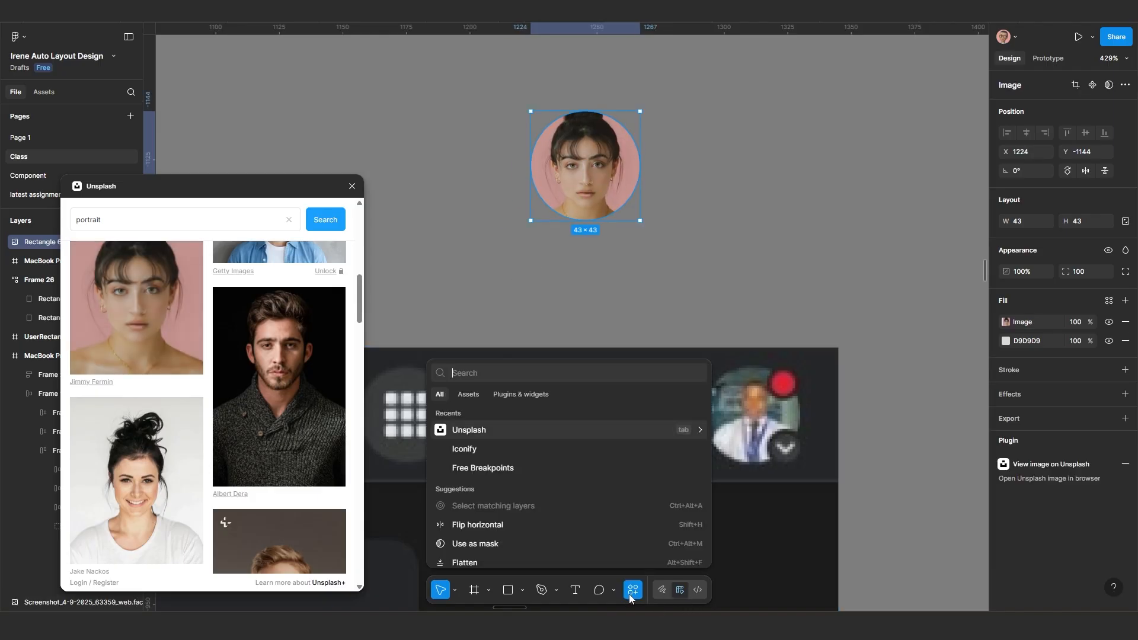
left_click(481, 448)
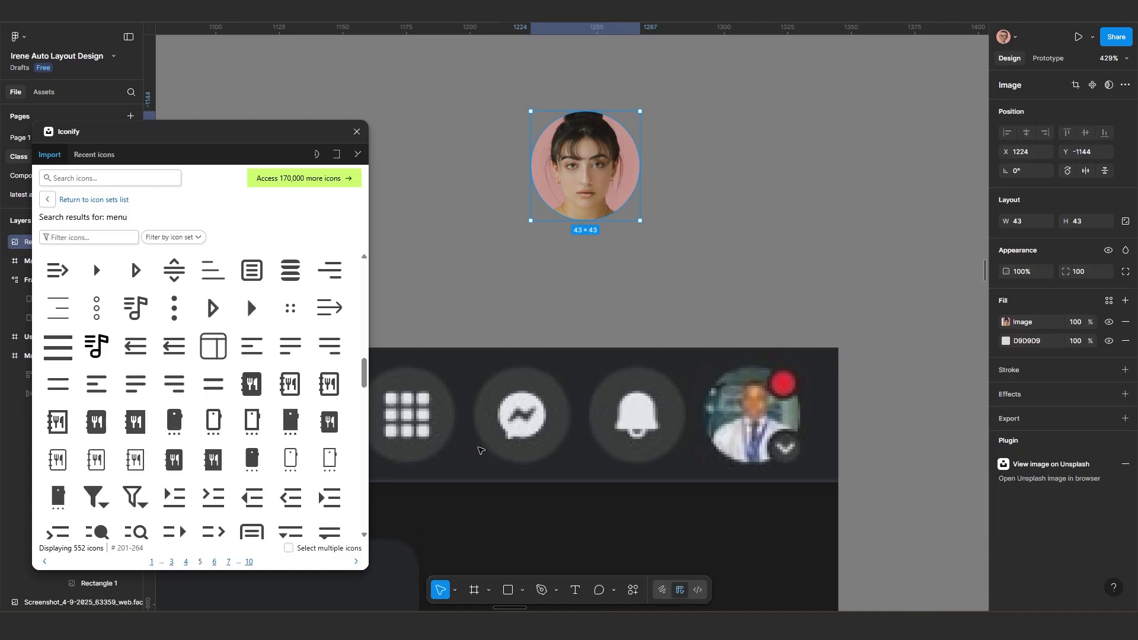
scroll(663, 264, "down", 1)
scroll(665, 264, "down", 3)
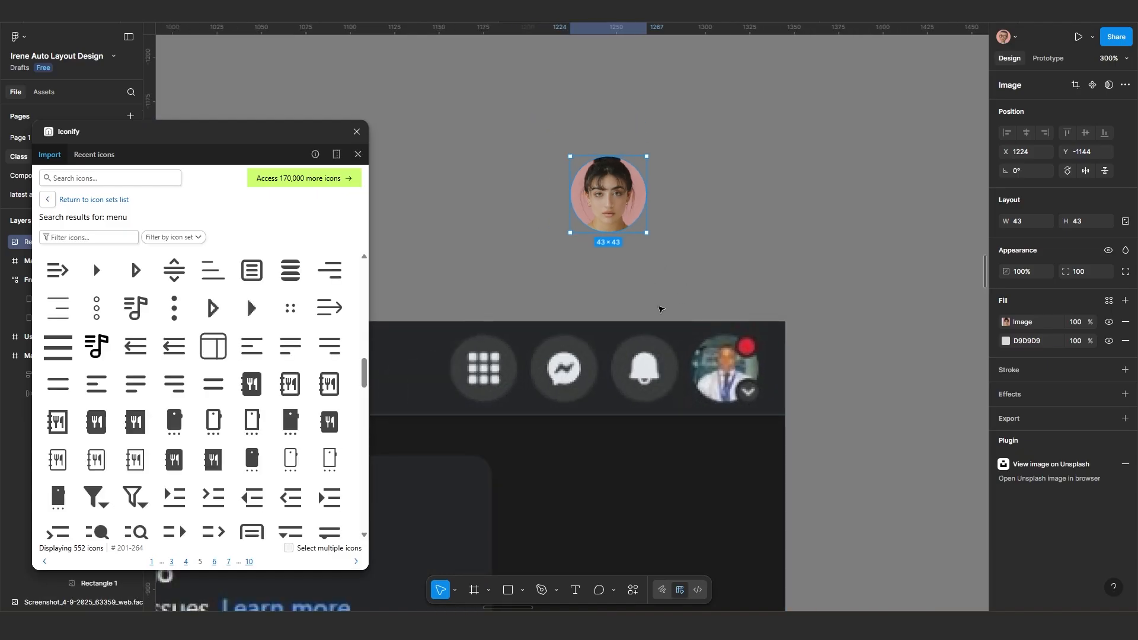
scroll(662, 306, "up", 3)
scroll(665, 307, "up", 1)
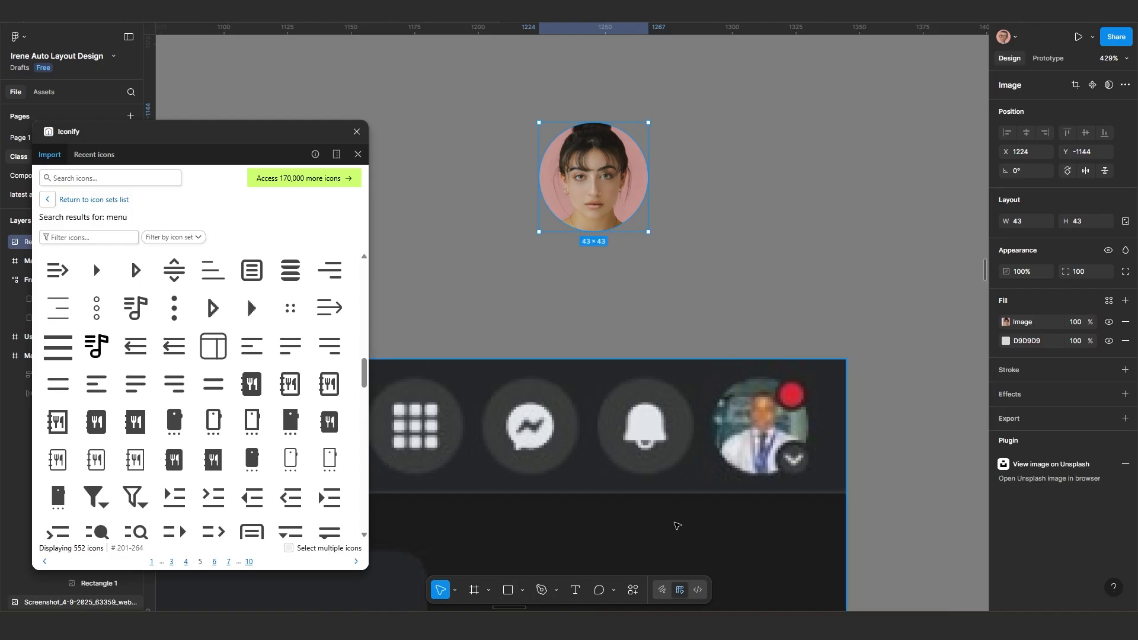
Step: Lock the avatar's aspect ratio, resize it to 50 × 50, and place it just above the reference header's icons
left_click_drag(594, 200, 628, 229)
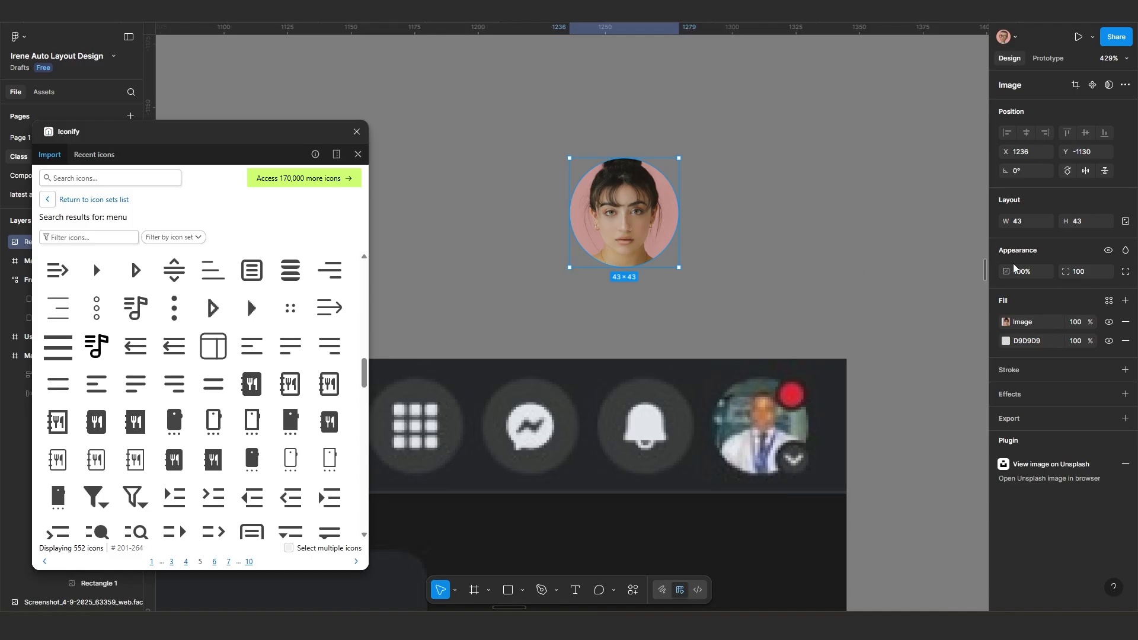
left_click(1126, 225)
left_click(1018, 223)
type("50")
key("Return")
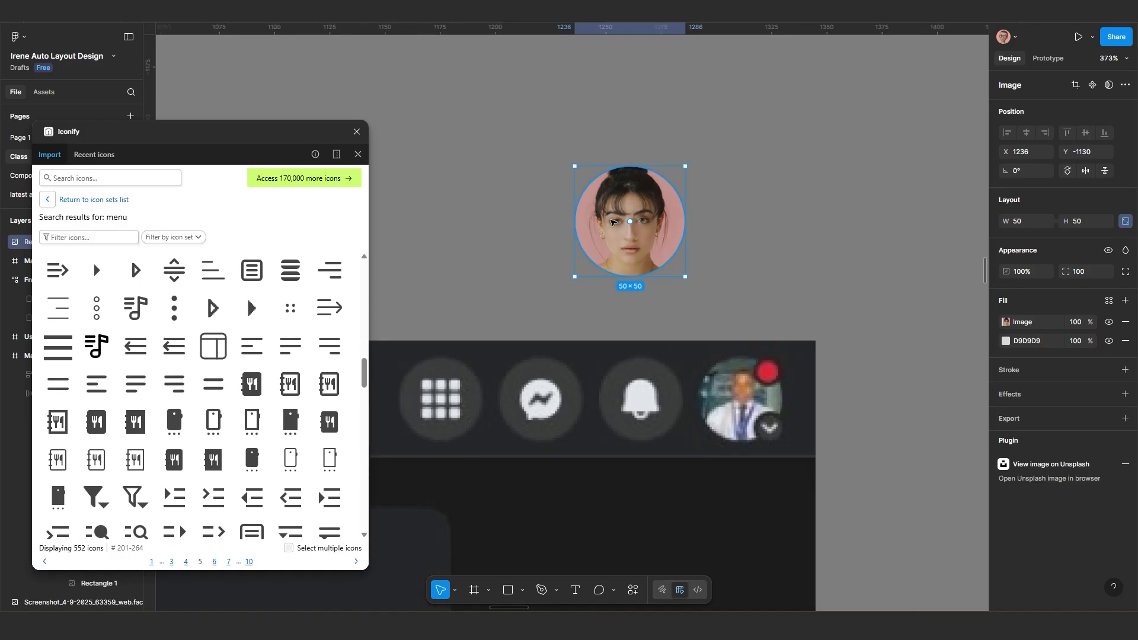
scroll(622, 226, "down", 3)
left_click_drag(620, 228, 644, 230)
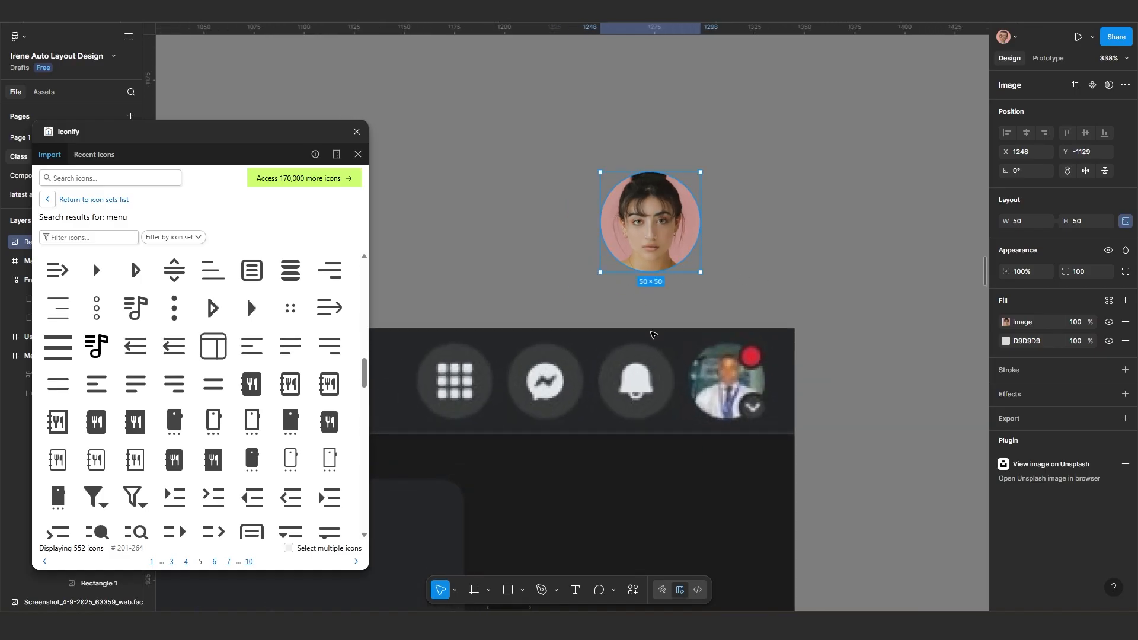
Step: Draw a small circle about 14 × 14 at the avatar's upper-right edge with the Ellipse tool
left_click(520, 591)
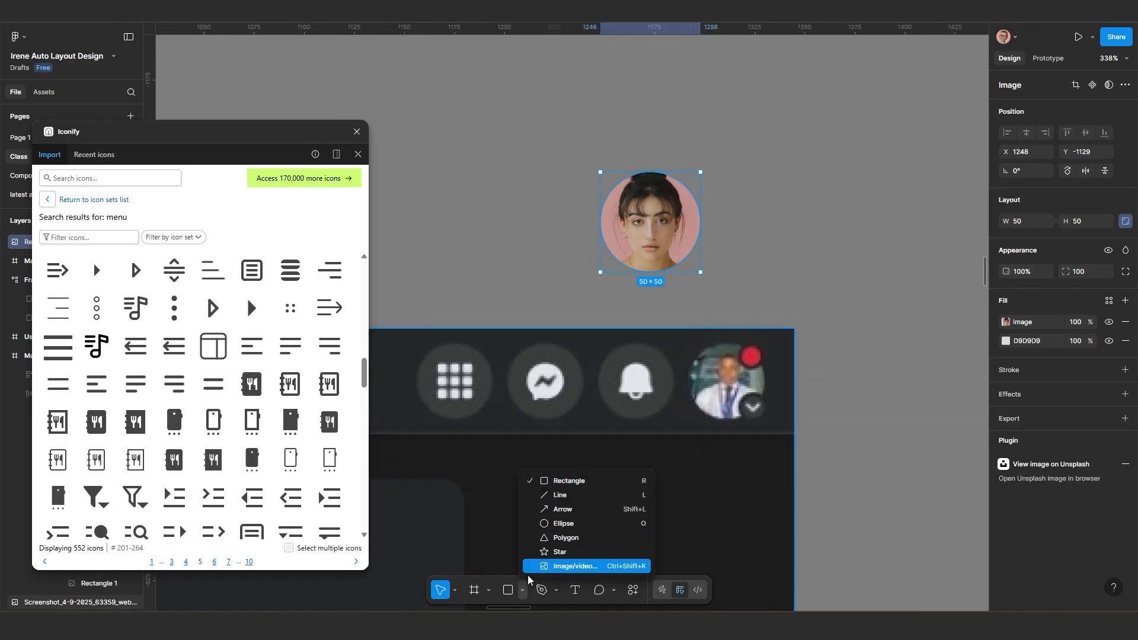
left_click(563, 523)
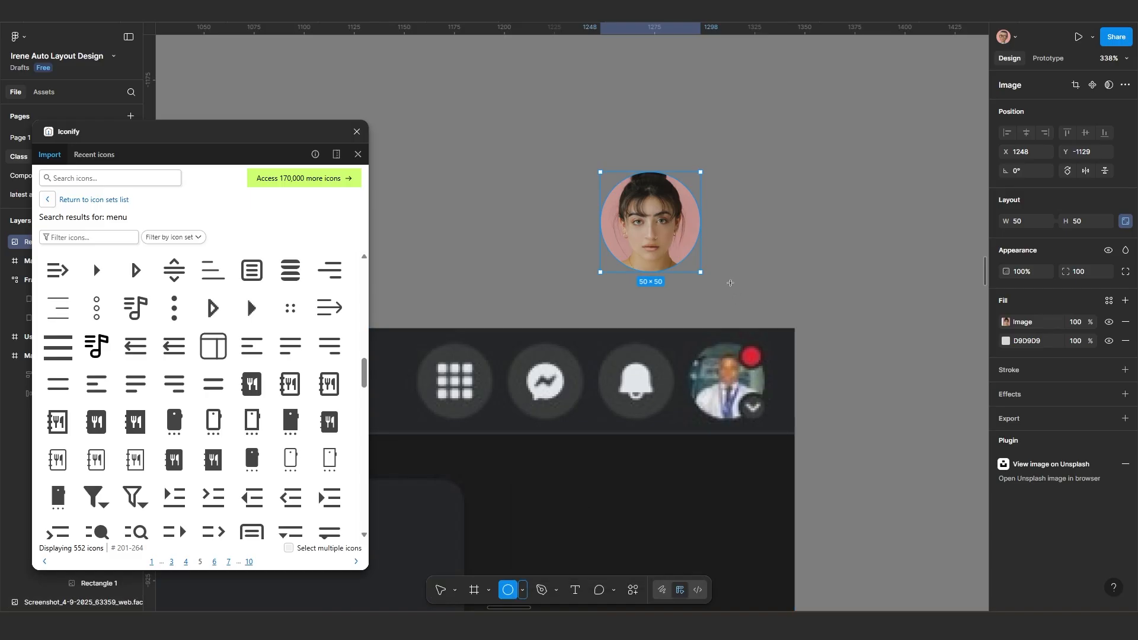
mouse_move(722, 190)
left_mouse_down()
mouse_move(750, 218)
mouse_move(699, 186)
mouse_move(709, 178)
left_mouse_up()
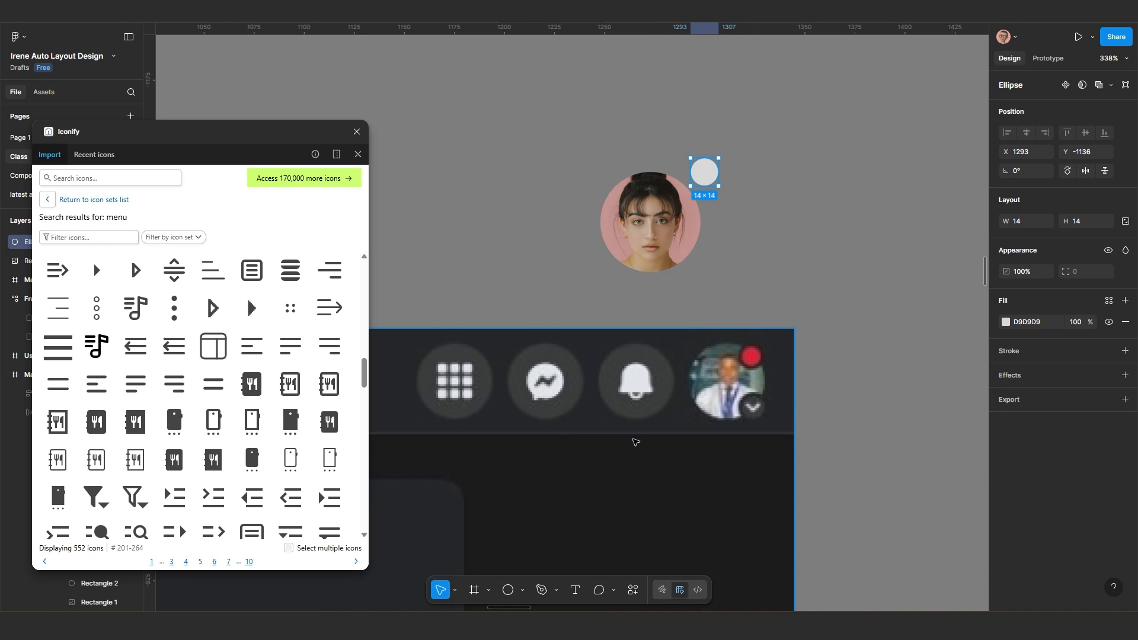
Step: Search Iconify for chevron and import the stash:chevron-up-solid icon and the 12 × 12 fluent chevron icon
left_click(157, 179)
type("ch")
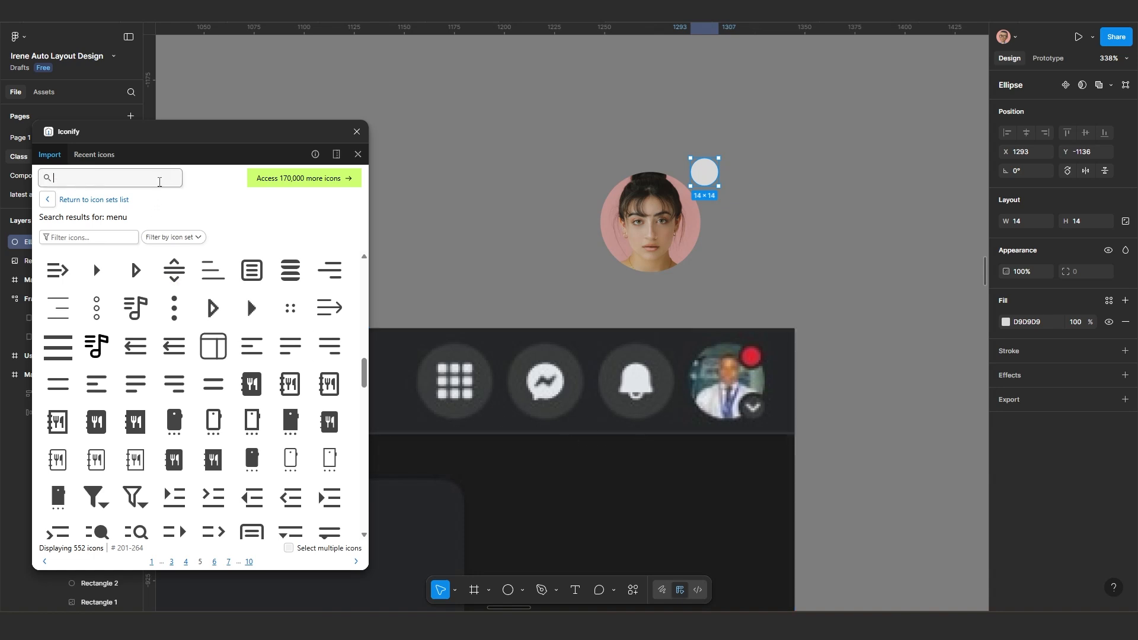
type("evron")
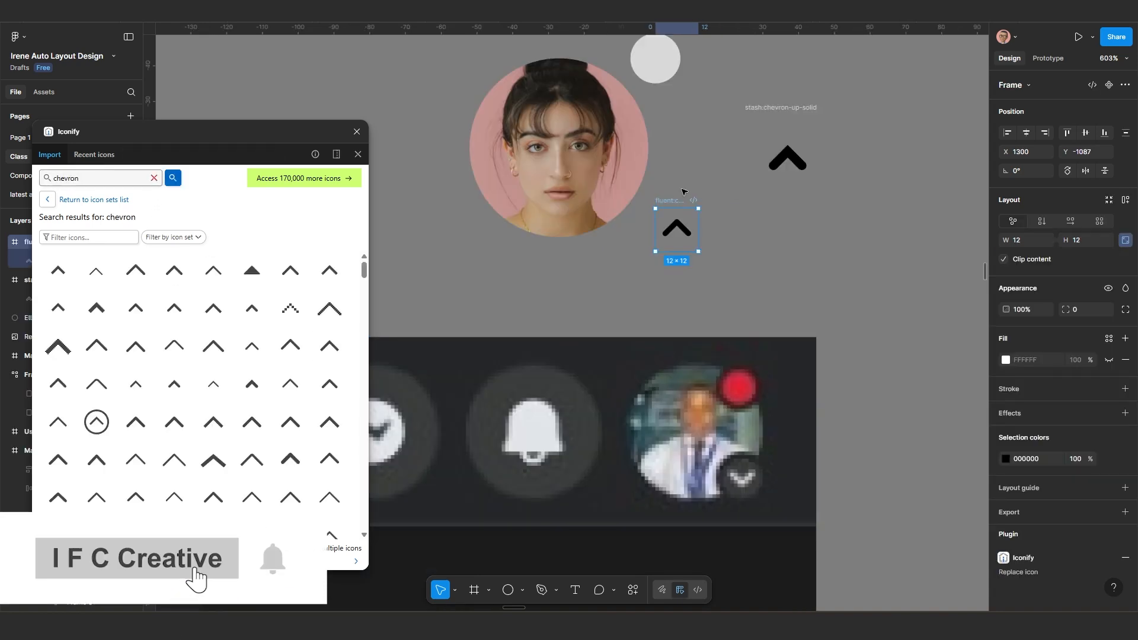
Step: Delete the stash:chevron-up-solid icon and move the fluent chevron icon farther from the avatar, to its lower right
scroll(683, 191, "up", 3, "ctrl")
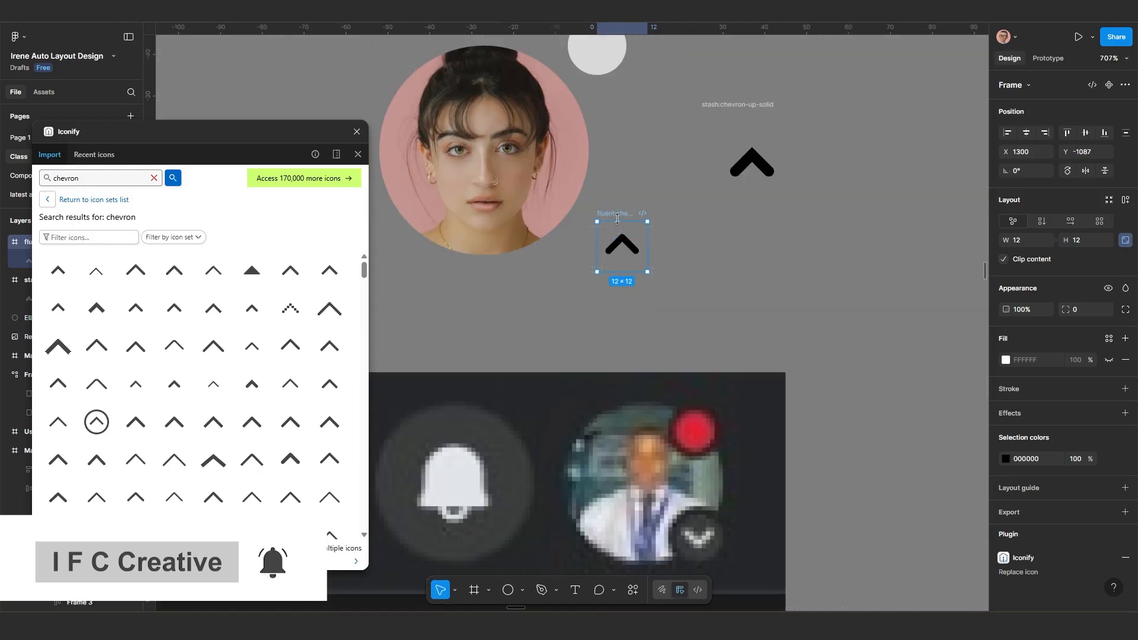
left_click(722, 106)
key("Delete")
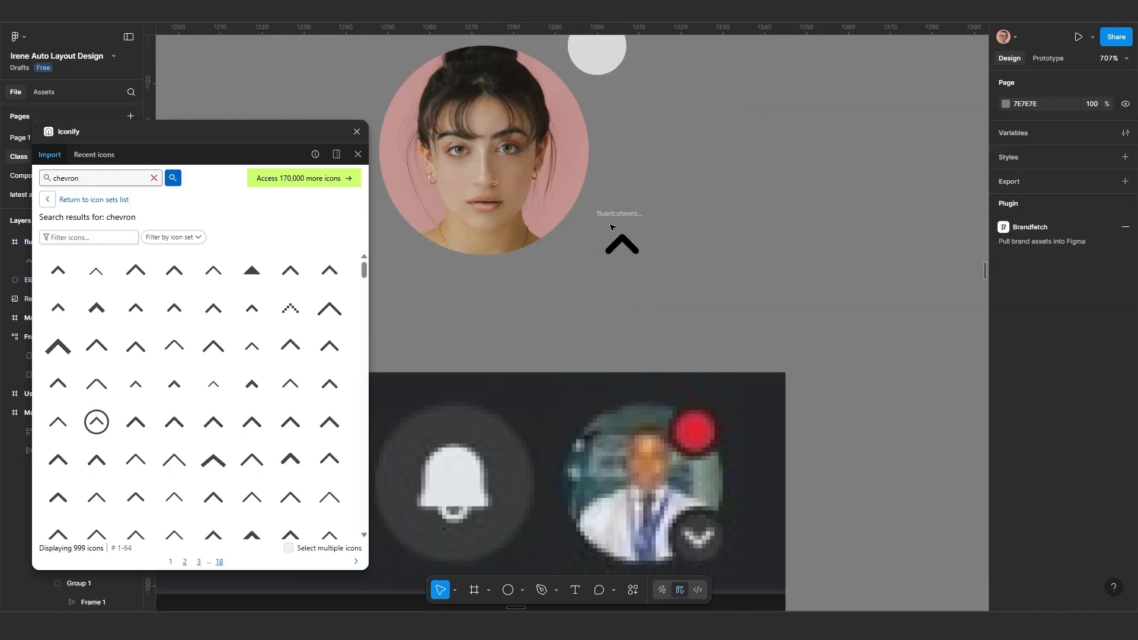
left_click_drag(612, 227, 683, 185)
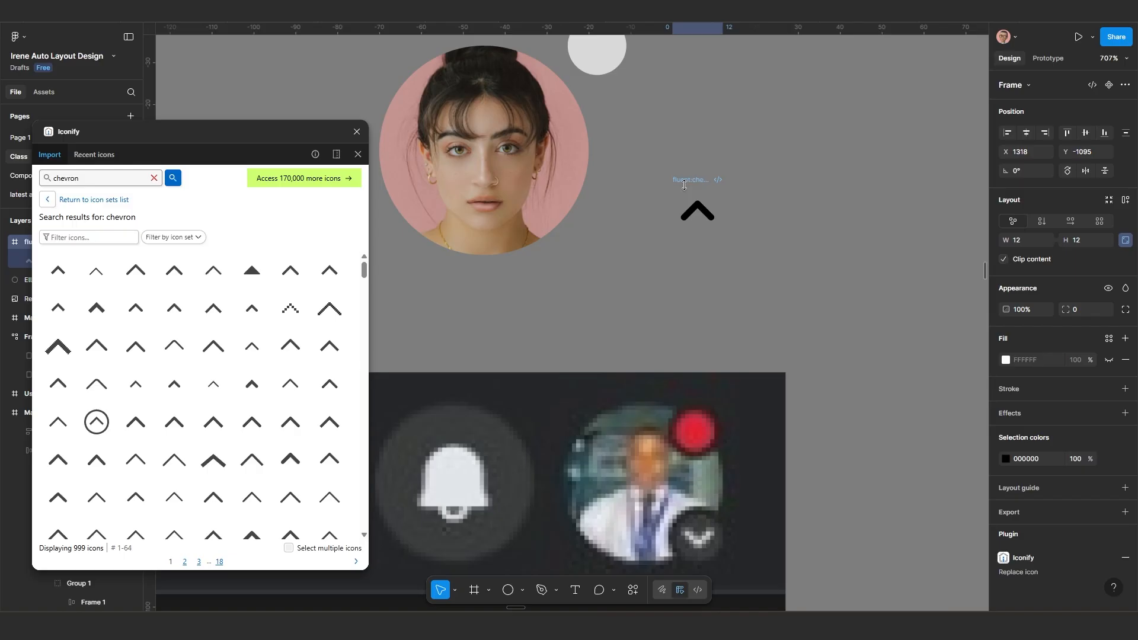
scroll(610, 185, "down", 2)
left_click_drag(610, 185, 687, 211)
scroll(643, 177, "up", 2)
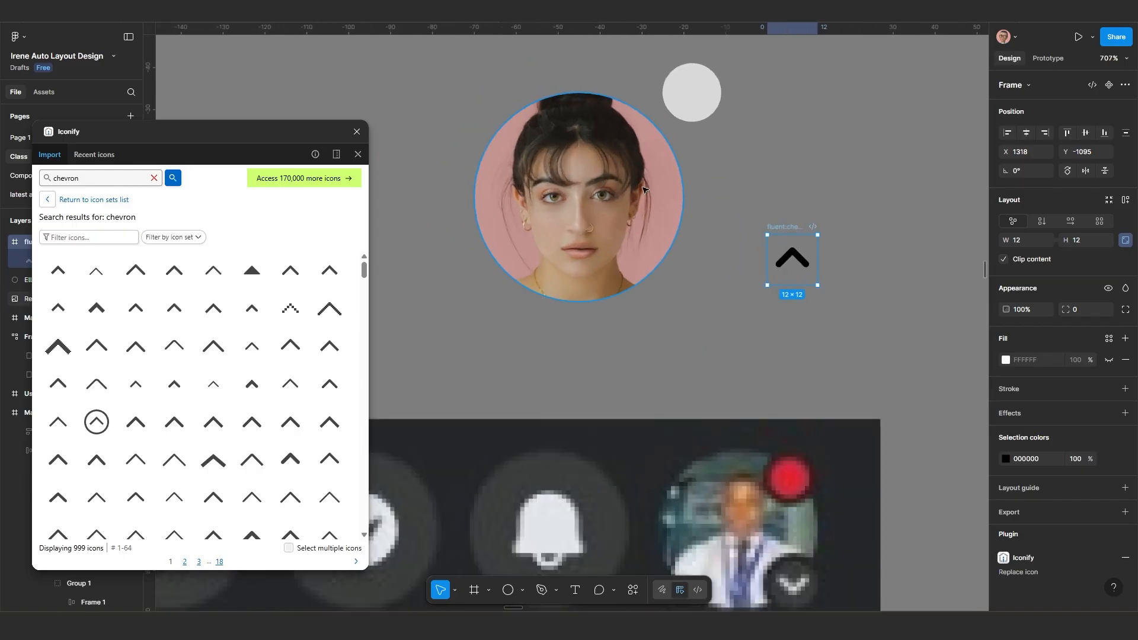
Step: Lock the small circle's aspect ratio, resize it to 10 × 10, and place it over the avatar's upper-right edge
left_click(643, 186)
left_click(686, 117)
left_click_drag(707, 89, 729, 127)
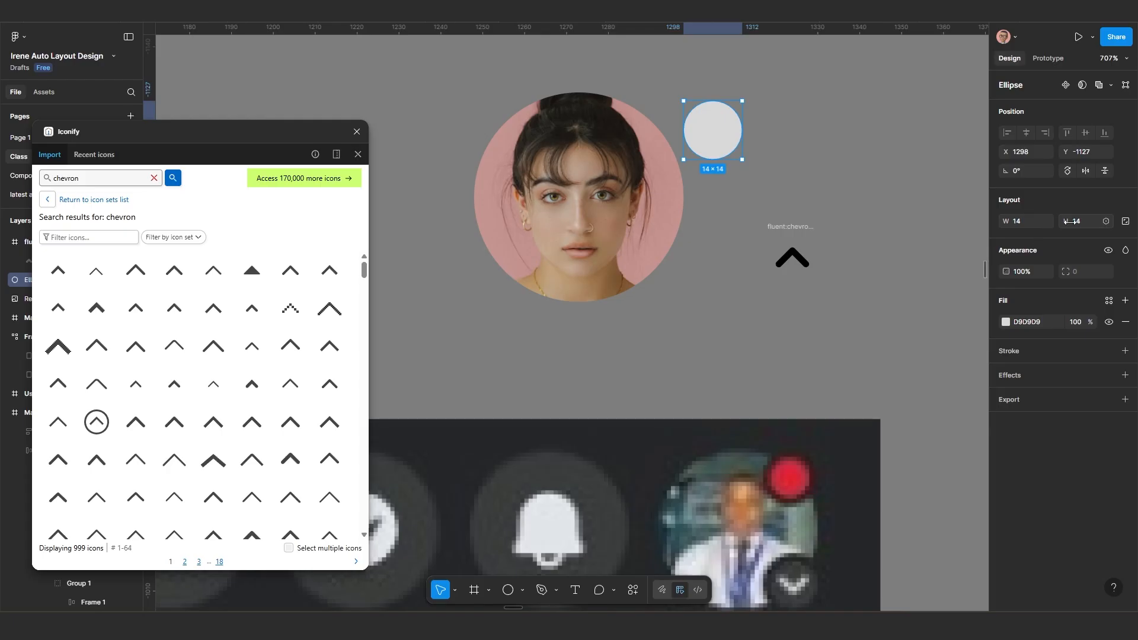
left_click(1126, 221)
left_click(1029, 222)
type("10")
key("Return")
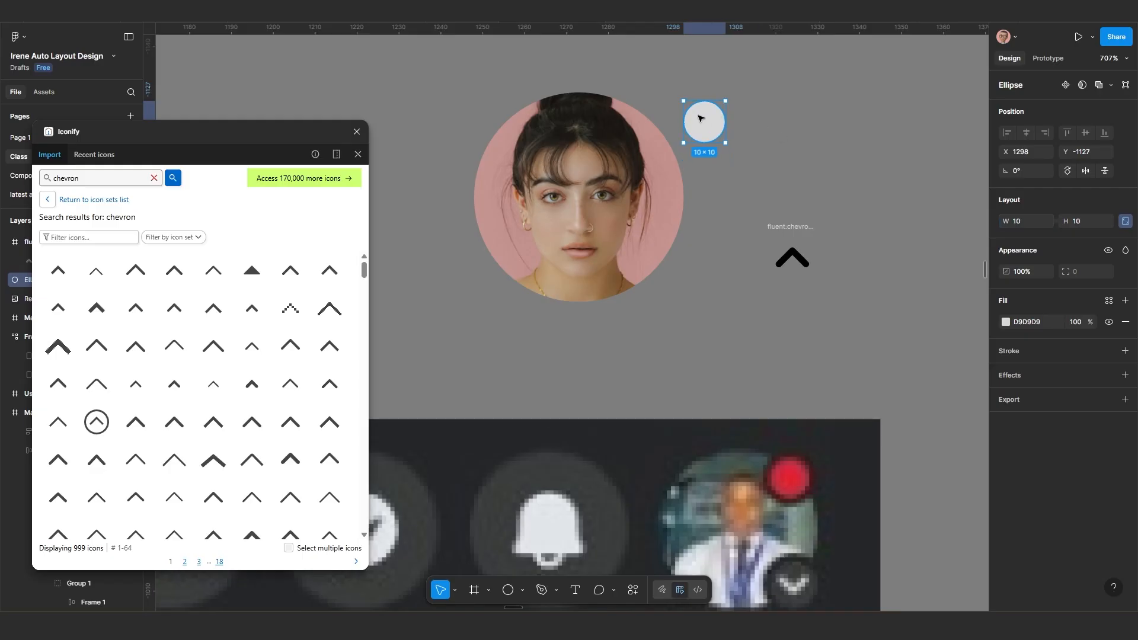
left_click_drag(709, 121, 638, 109)
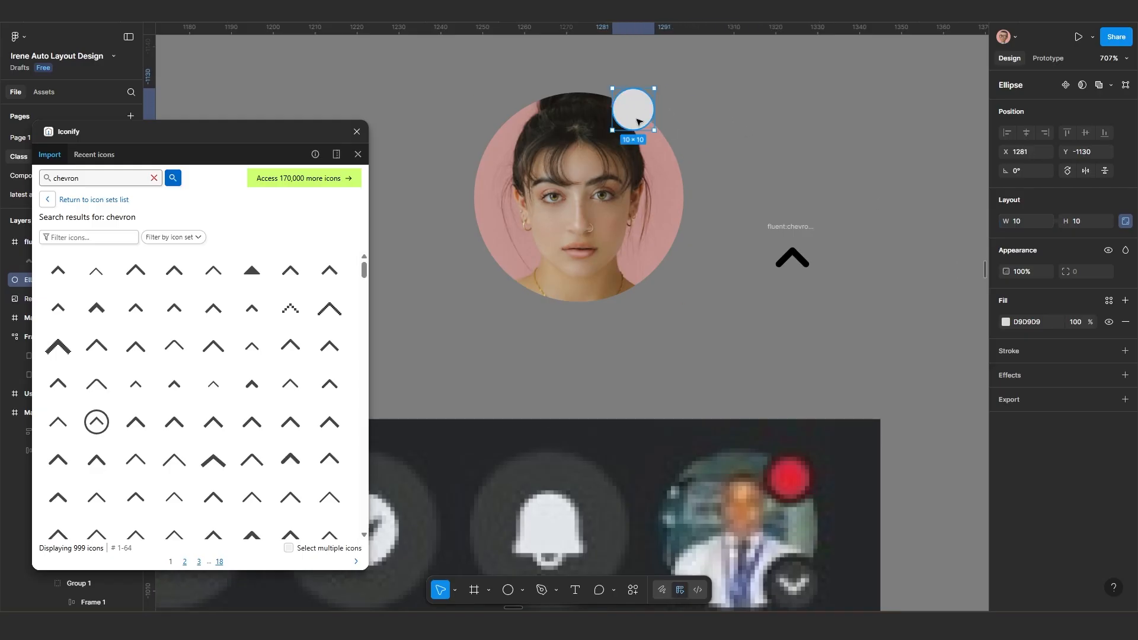
Step: Fill the small circle with the red sampled from the reference avatar's notification dot, and brighten it to FF0716
key("i")
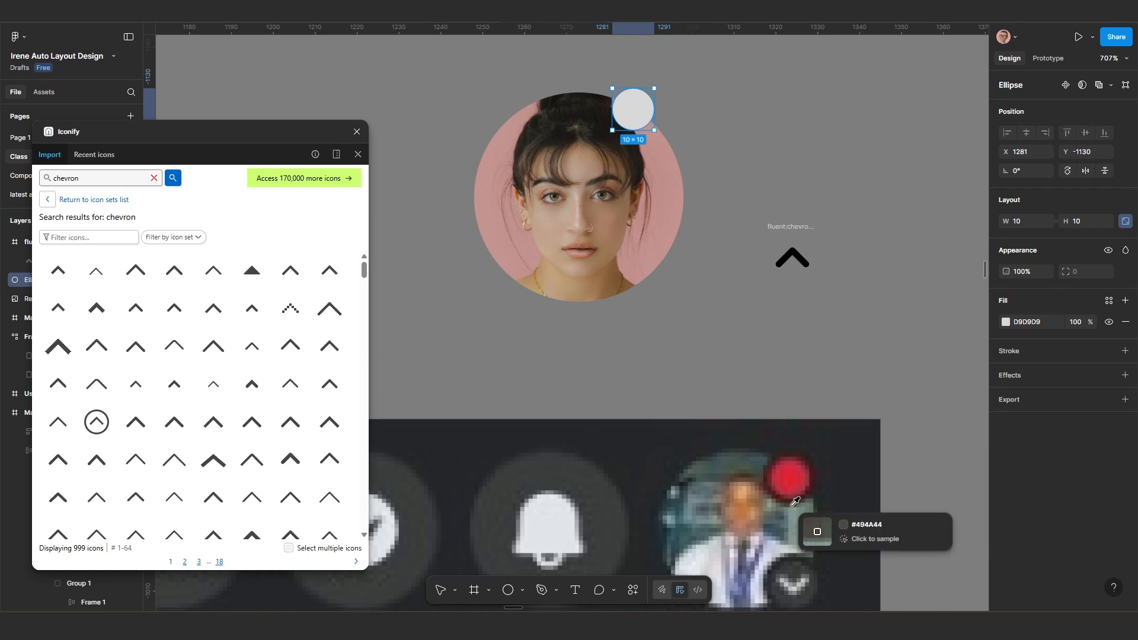
left_click(796, 477)
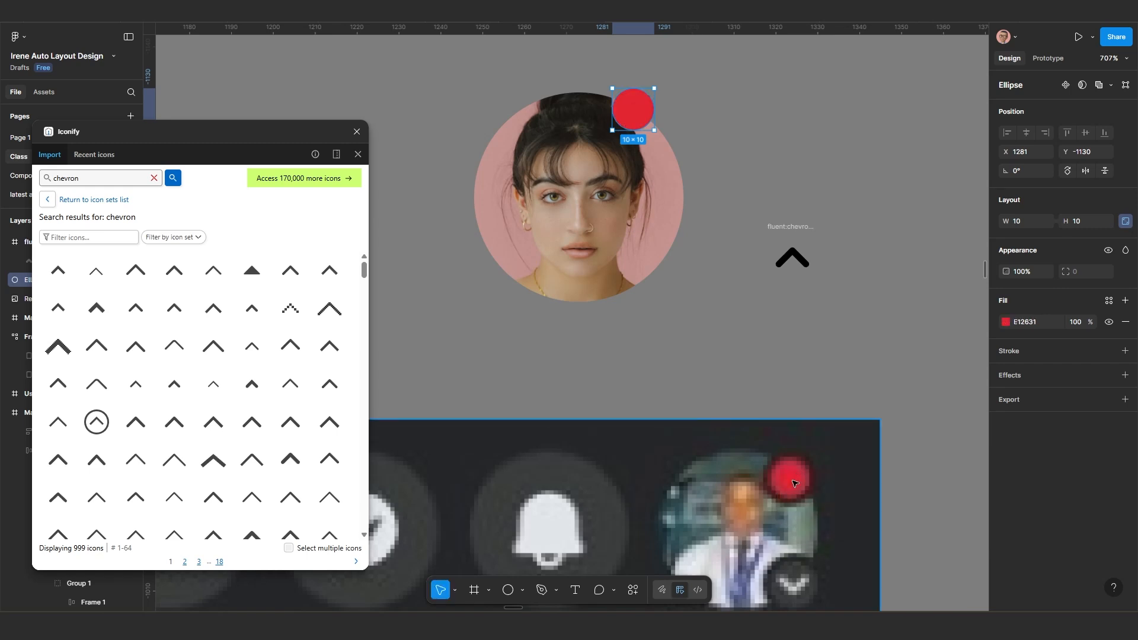
left_click(1006, 324)
left_click_drag(960, 356, 977, 343)
scroll(729, 315, "down", 1)
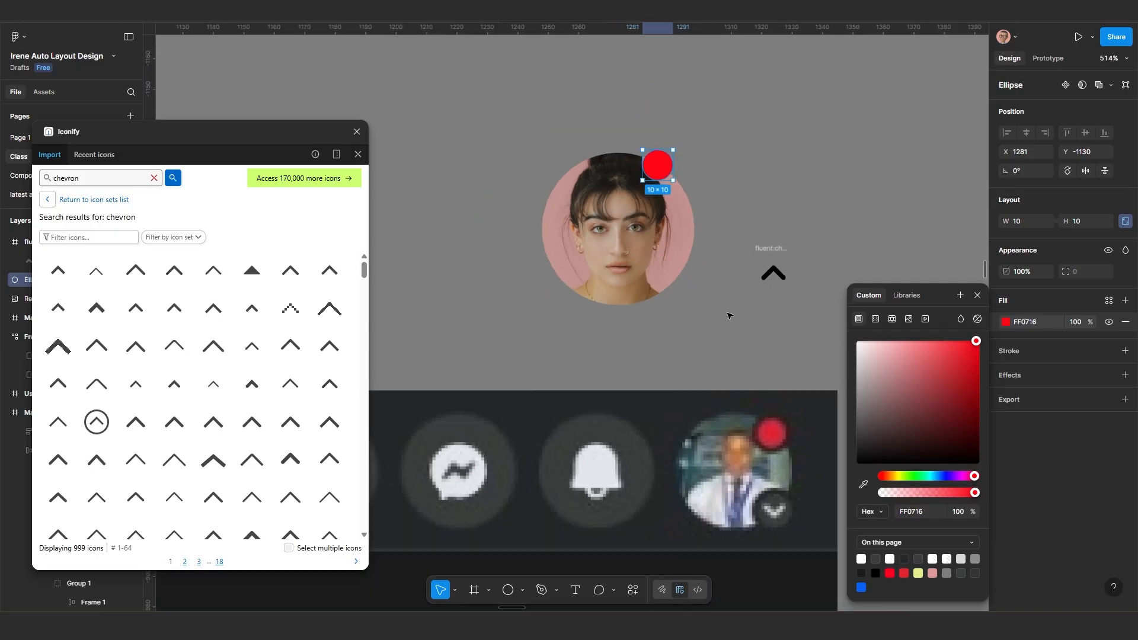
left_click_drag(729, 315, 668, 307)
Step: Wrap the chevron icon in its own frame and apply auto layout with a padding of 10 on all sides
scroll(668, 307, "up", 1)
left_click_drag(738, 231, 698, 231)
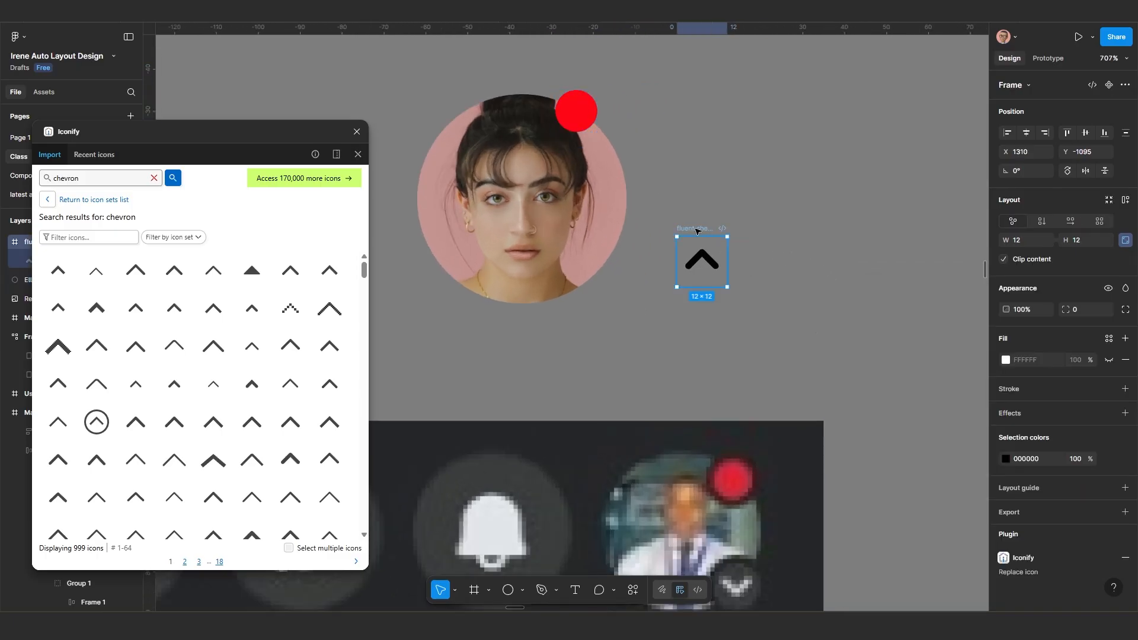
right_click(695, 230)
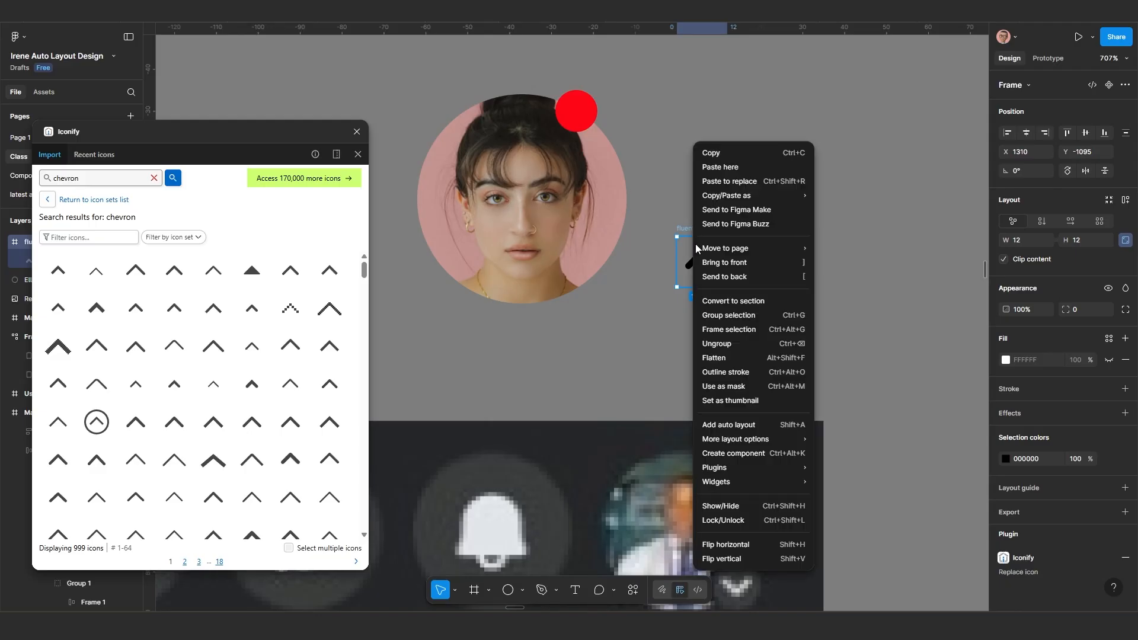
left_click(724, 336)
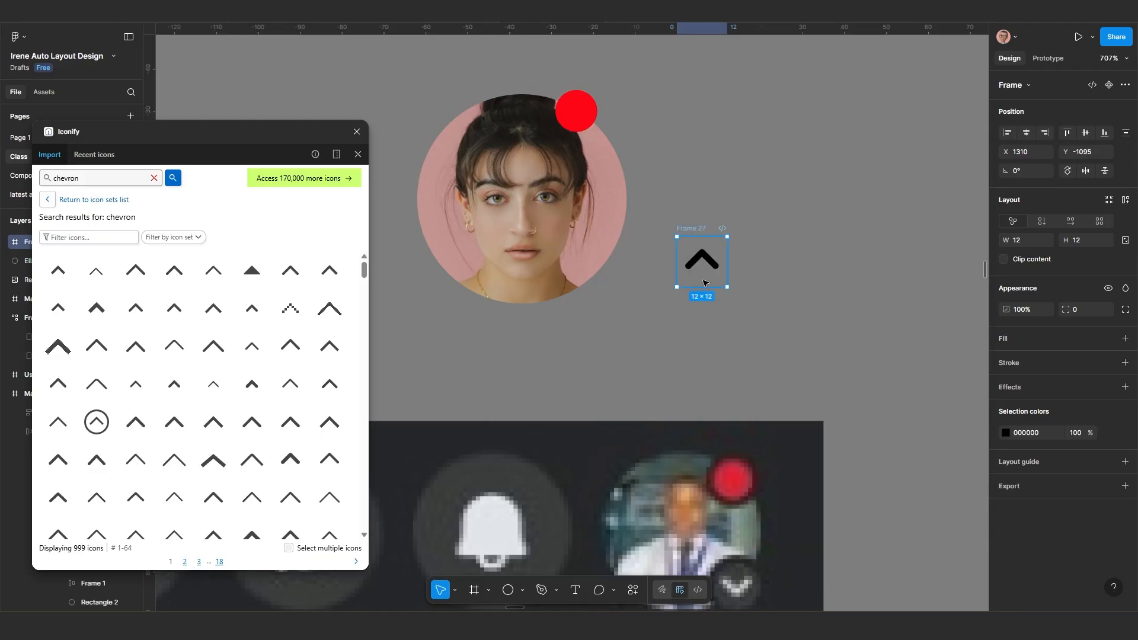
key("shift+a")
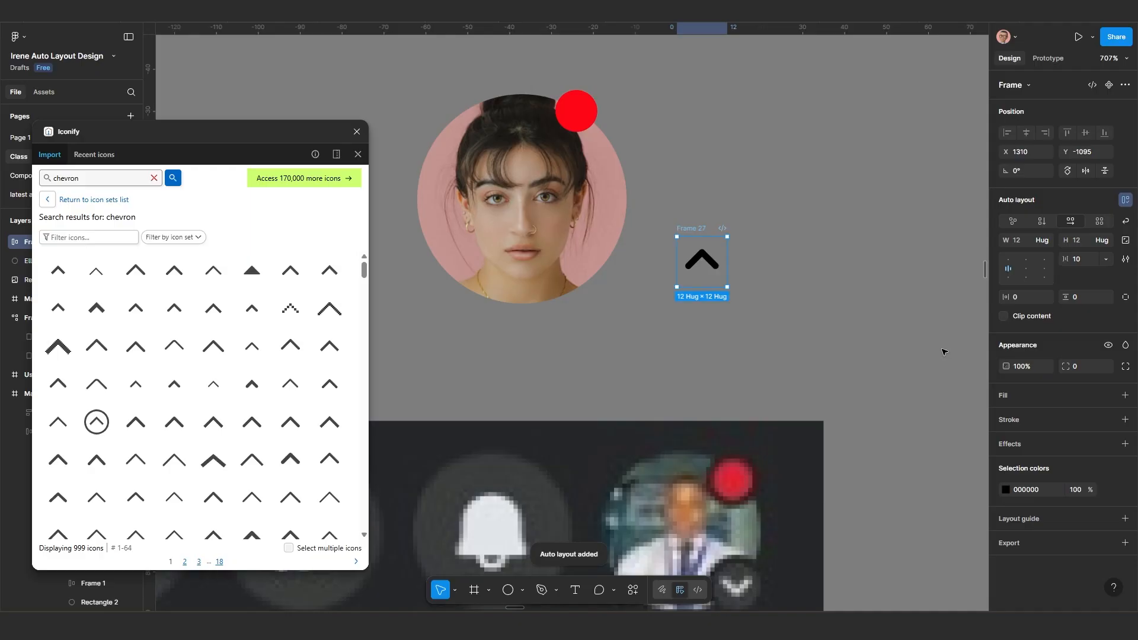
left_click(1028, 301)
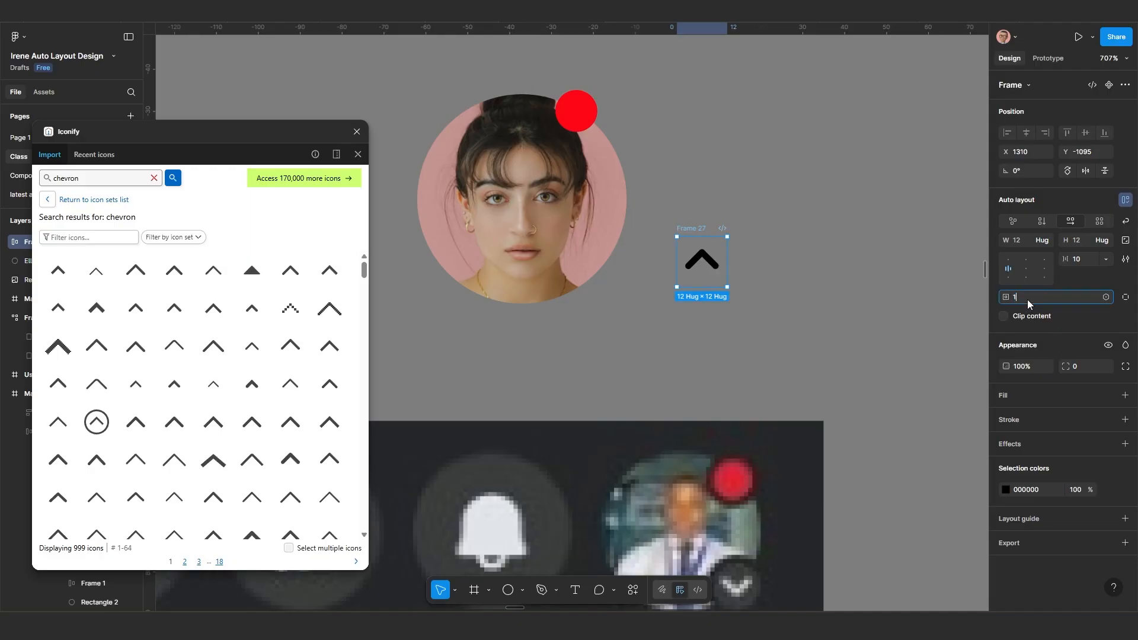
type("10")
key("Return")
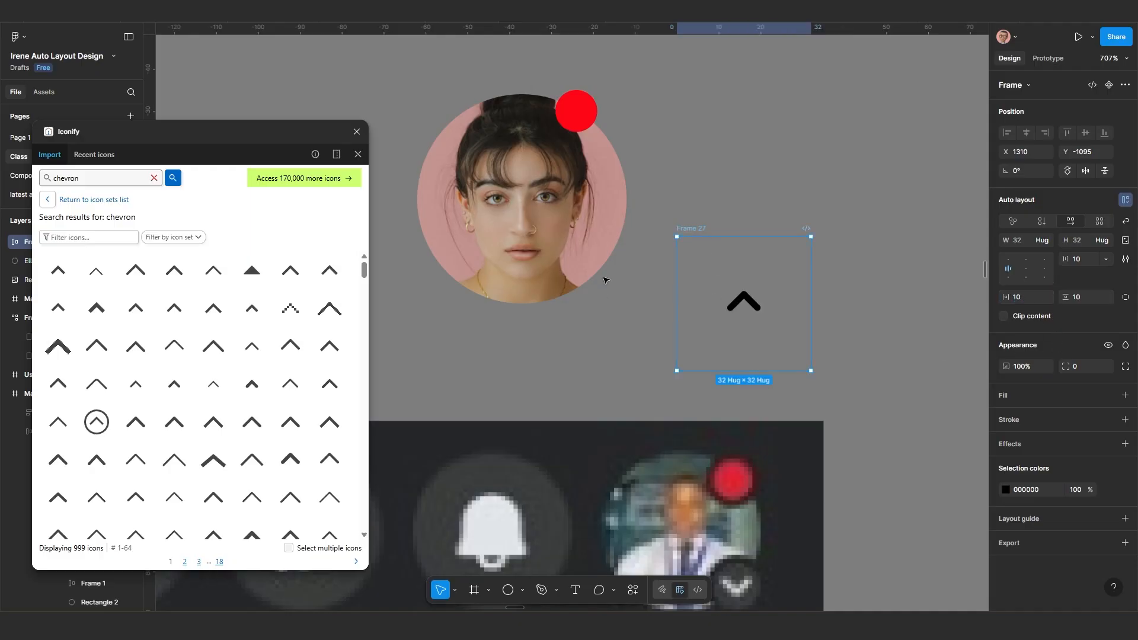
left_click_drag(692, 225, 688, 208)
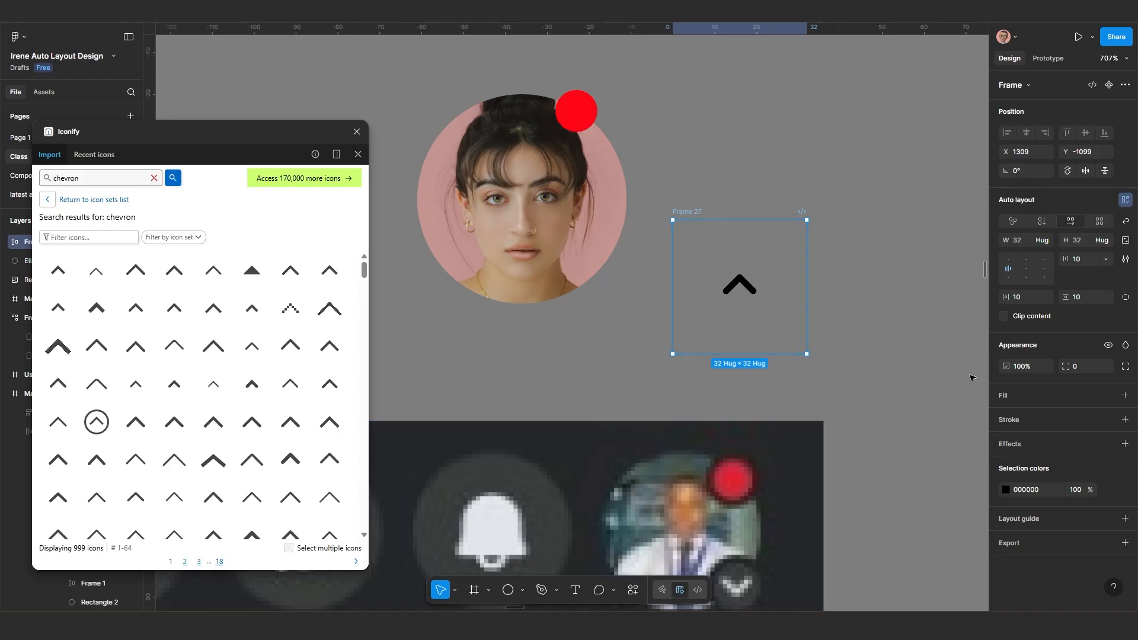
Step: Give the chevron frame a white FFFFFF fill and a corner radius of 100
left_click(1011, 397)
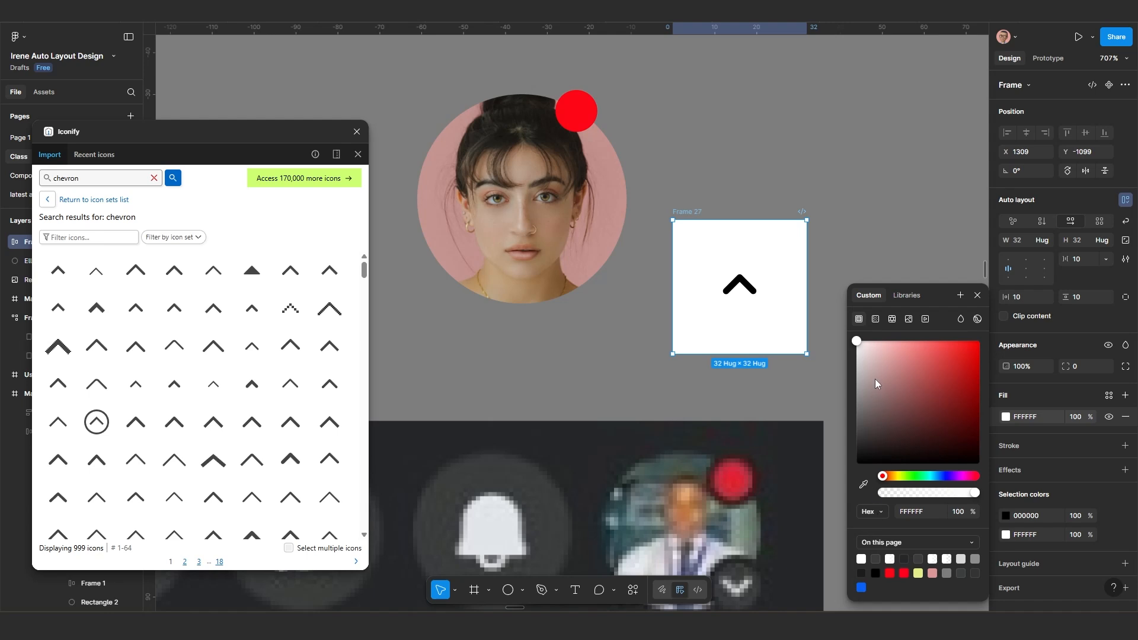
left_click(1076, 367)
type("1")
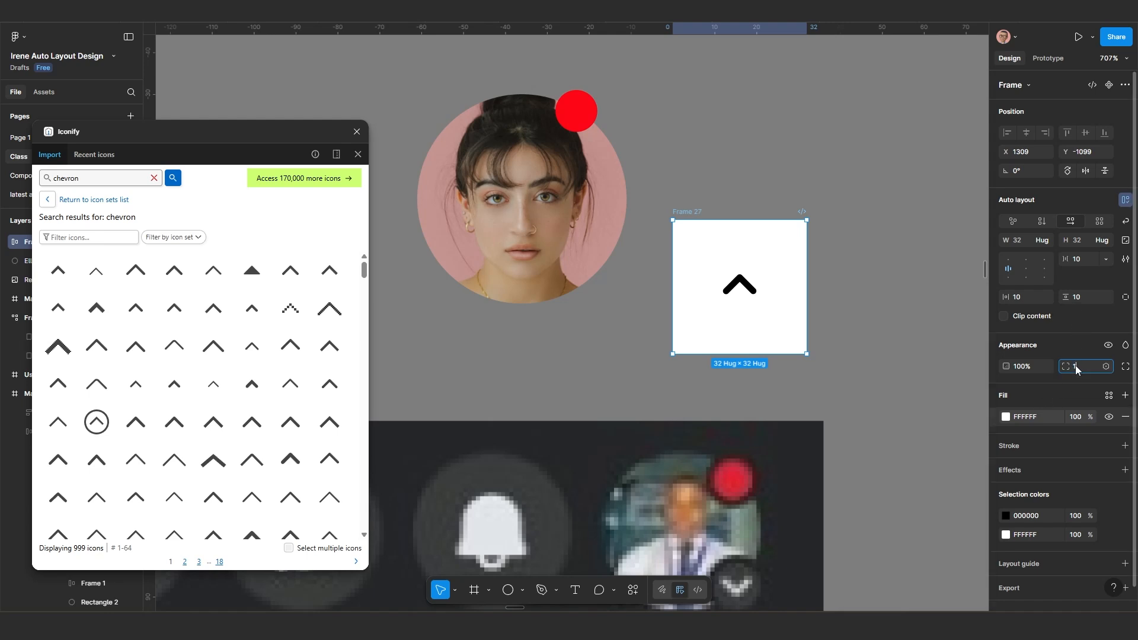
type("00")
key("Return")
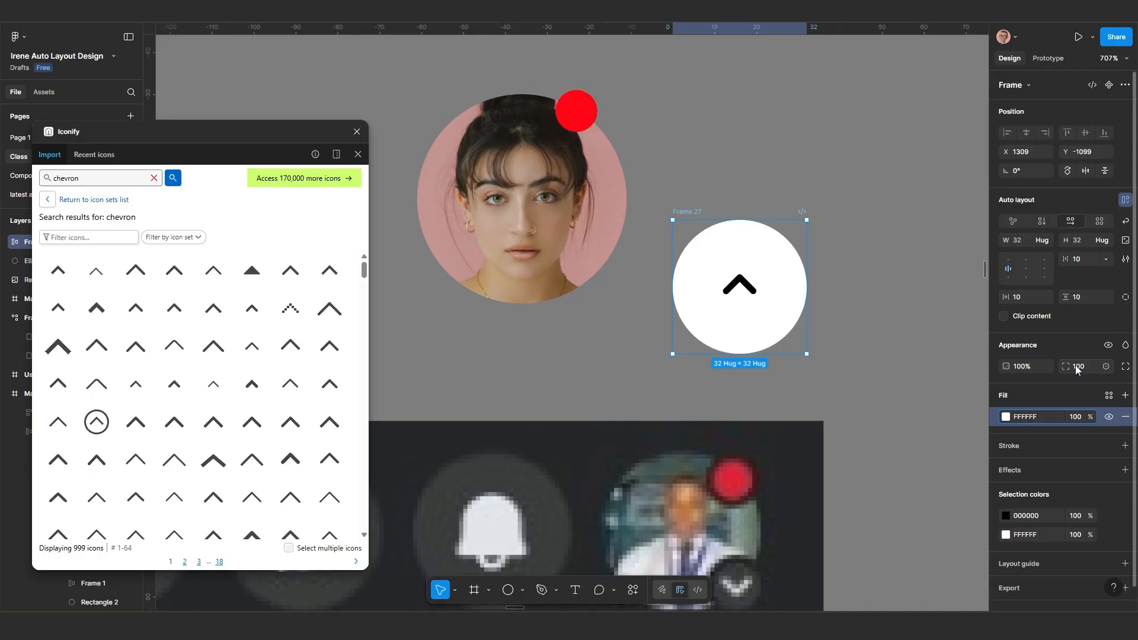
Step: Recolor the chevron white and fill its round frame with 3F4140 sampled from the reference's chevron badge
scroll(759, 480, "down", 2)
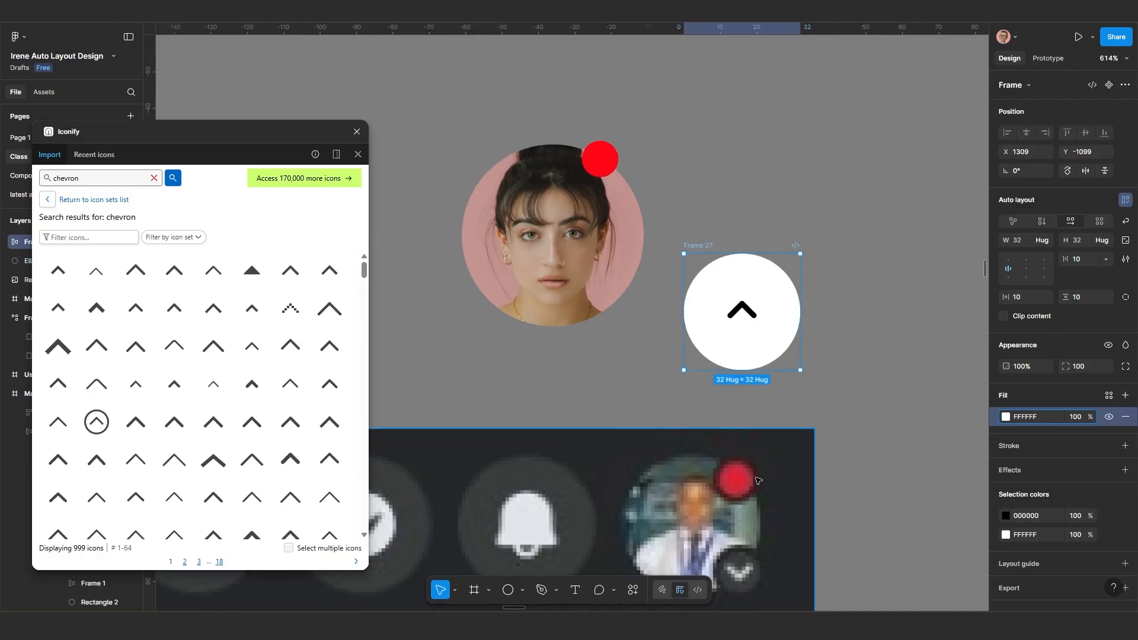
scroll(758, 480, "down", 1)
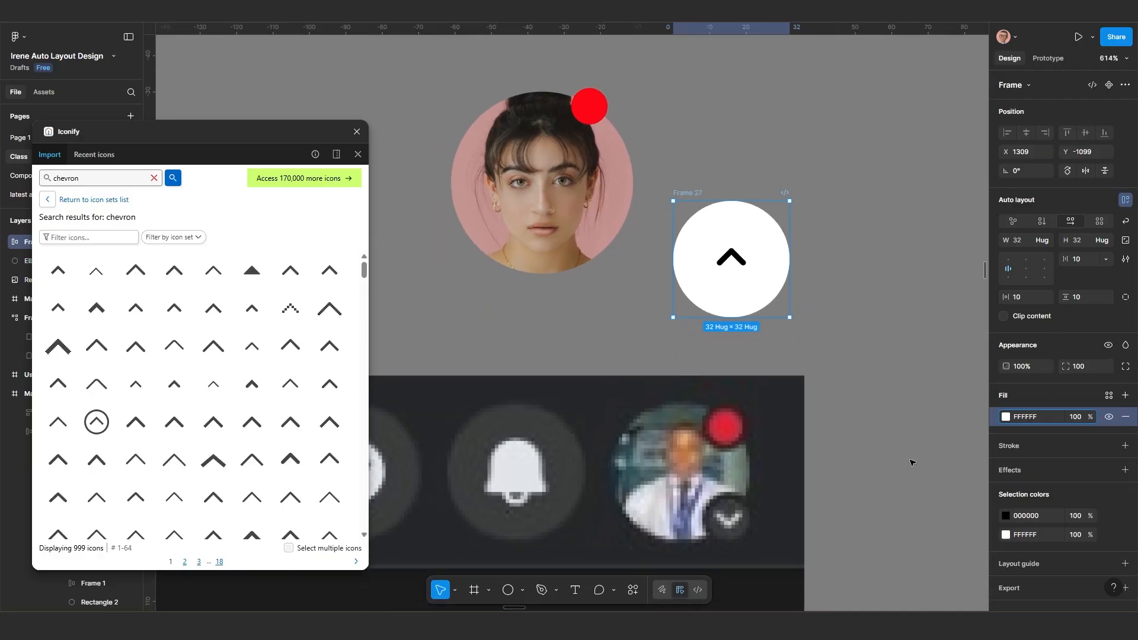
left_click(1004, 516)
left_click_drag(925, 408, 825, 332)
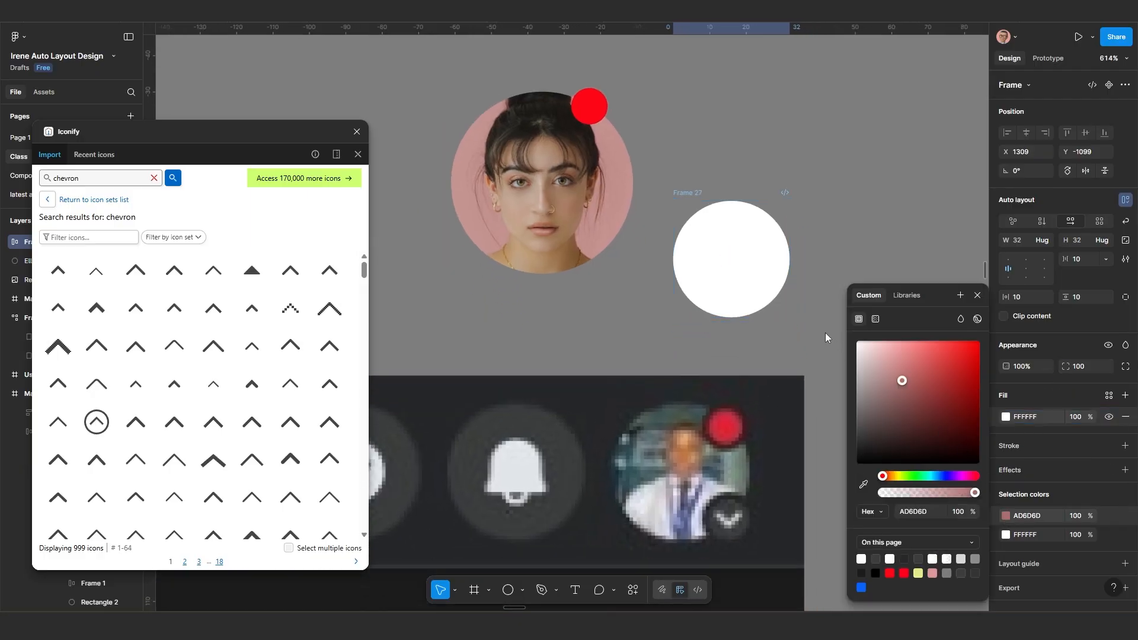
left_click(1006, 535)
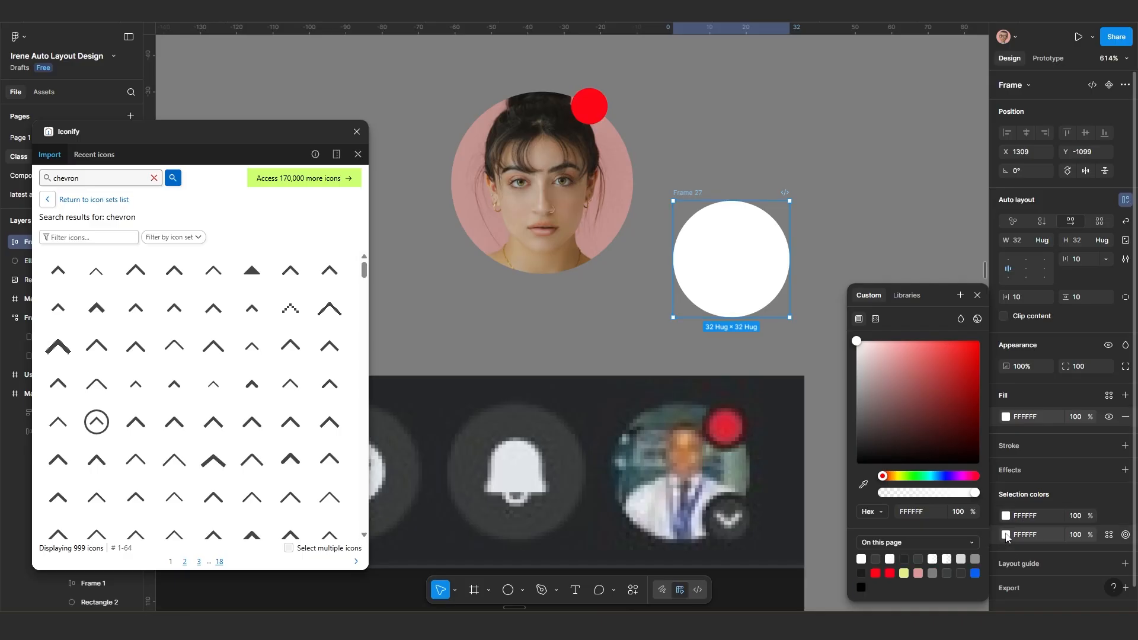
left_click(863, 484)
left_click(730, 505)
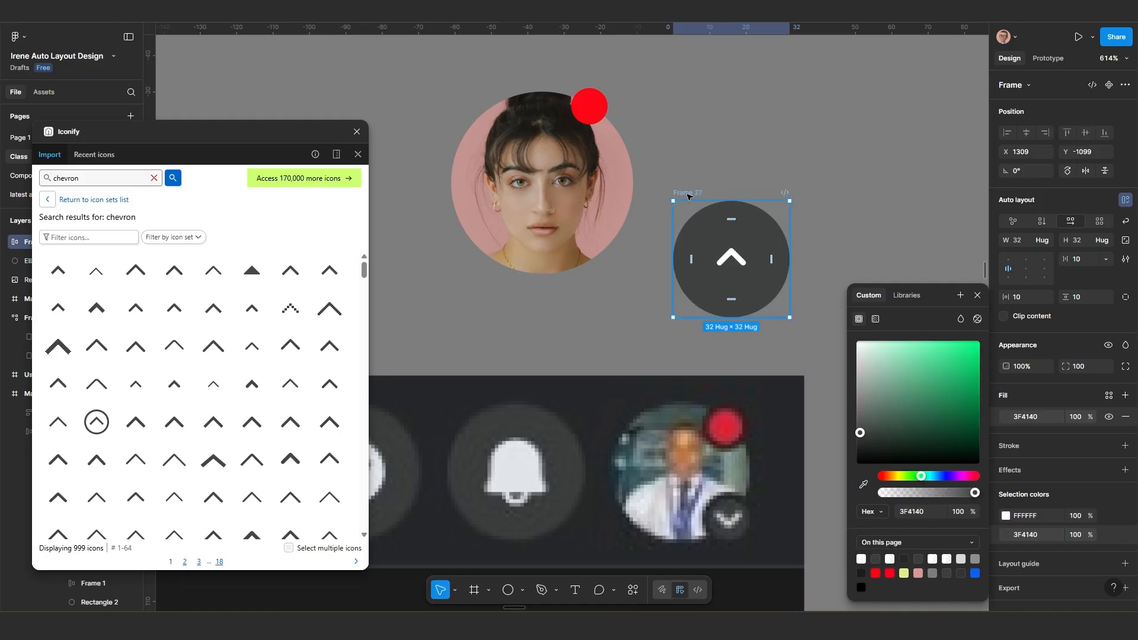
Step: Move the chevron badge against the avatar's right edge and set its padding to 5 on all sides
left_click_drag(689, 194, 634, 179)
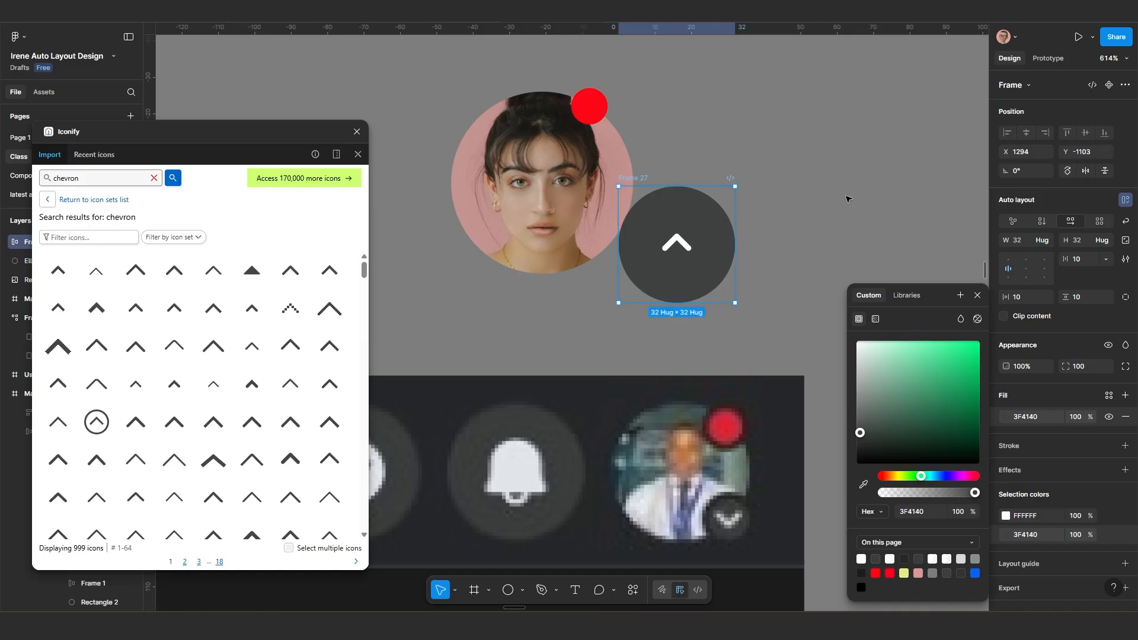
left_click(977, 295)
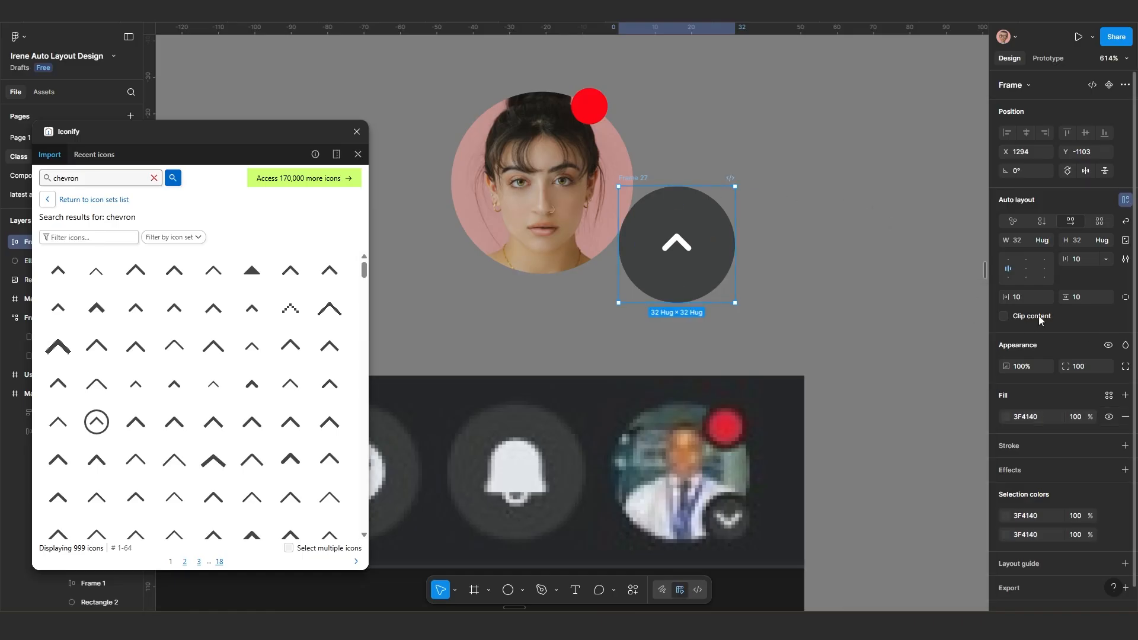
left_click(1024, 296)
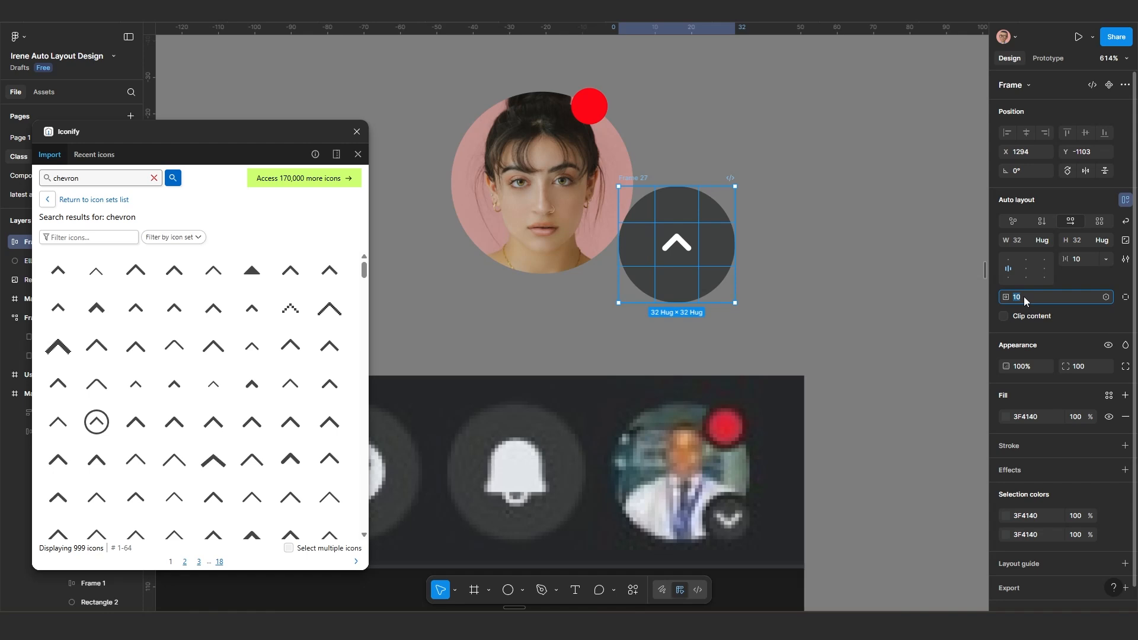
type("5")
key("Return")
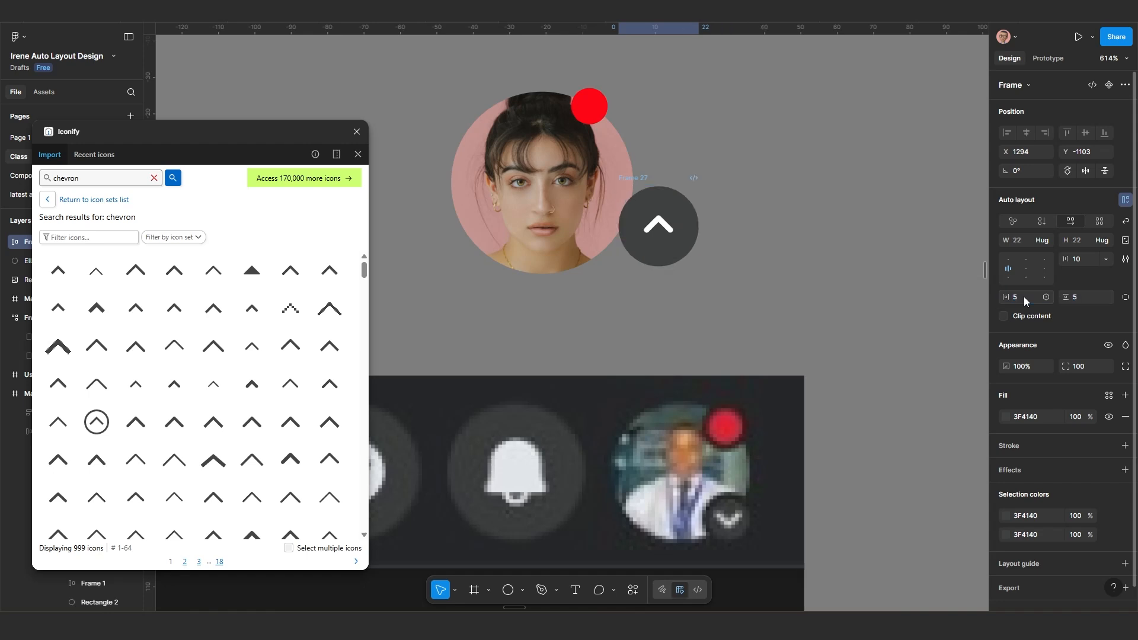
scroll(669, 203, "up", 2)
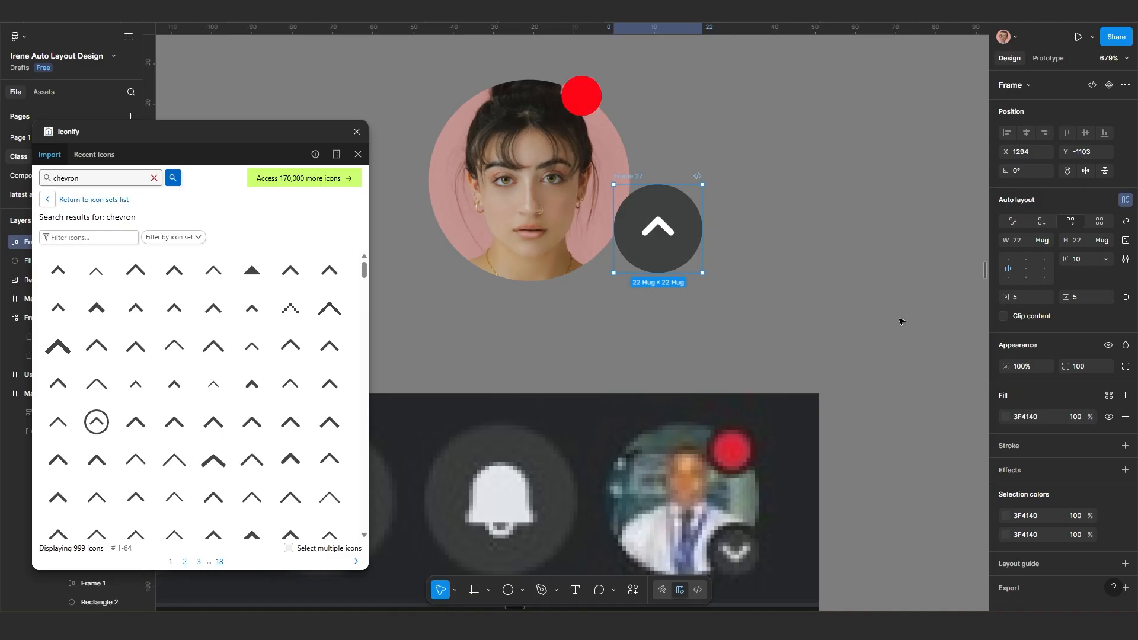
Step: Lock the badge frame's aspect ratio and try resizing it to 15 × 15, and to 10 × 10
left_click(1127, 240)
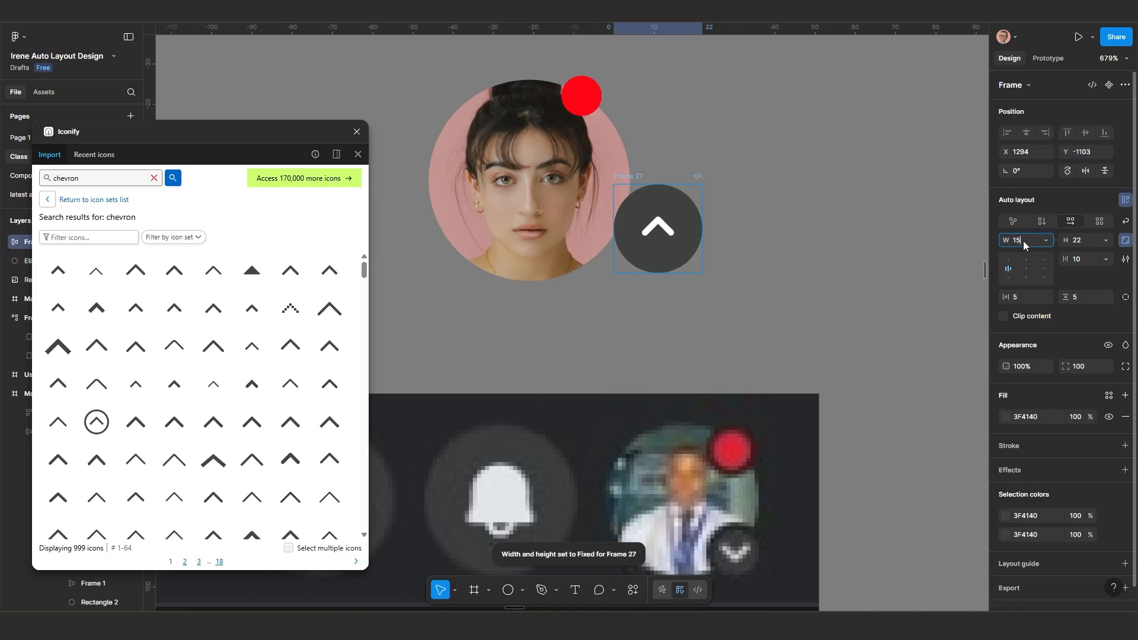
key("Return")
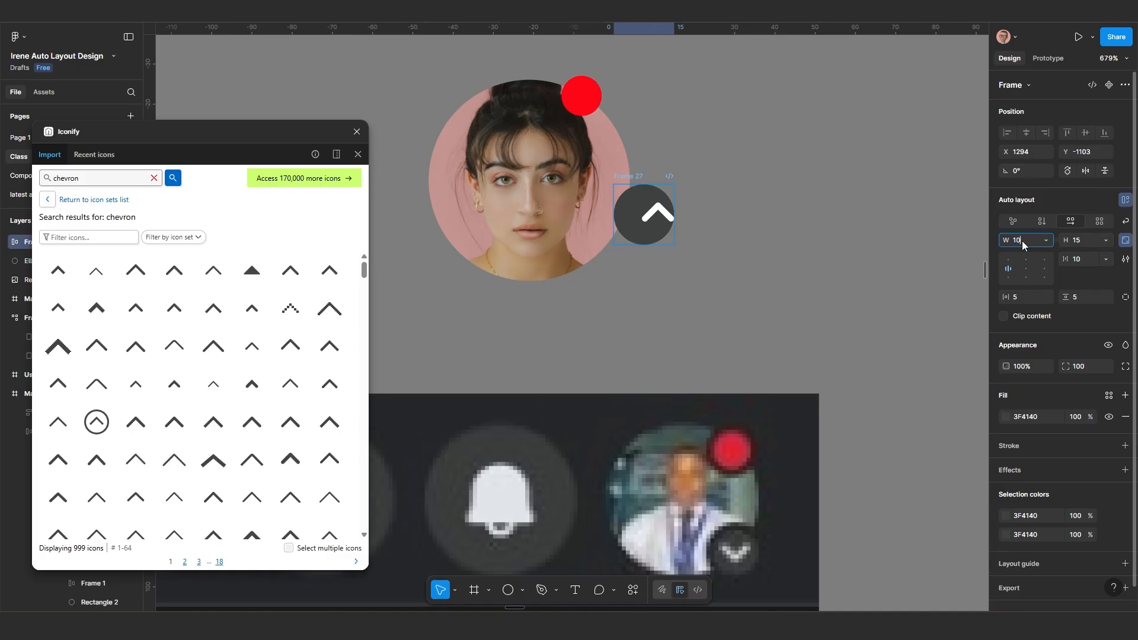
key("Return")
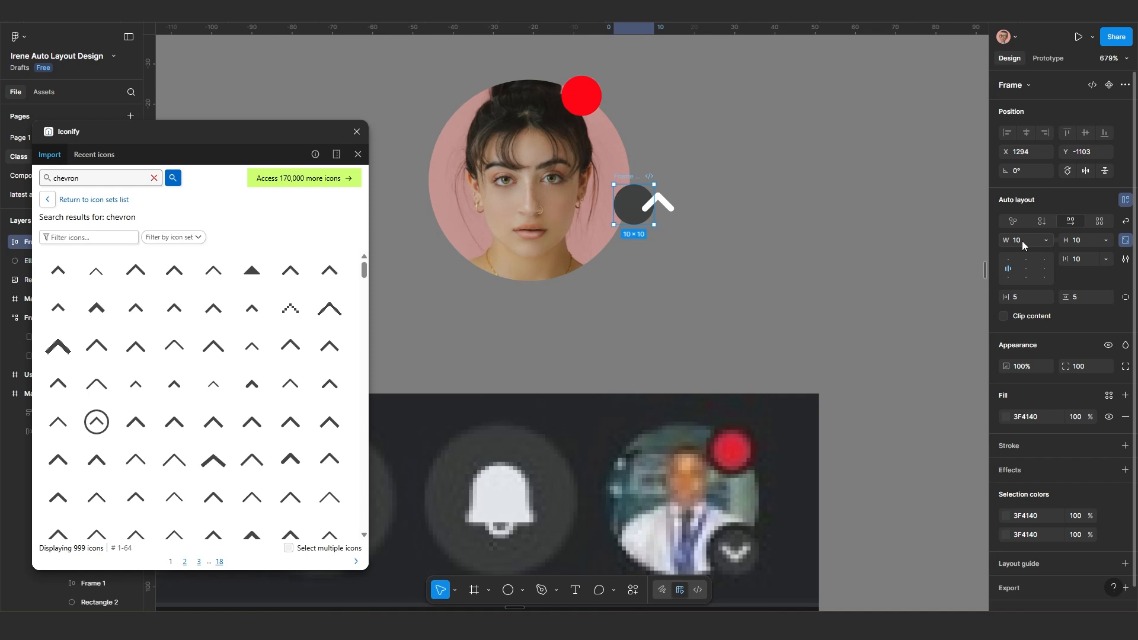
Step: Undo the badge frame's resizing, aspect ratio lock and padding change
key("ctrl+z")
key("ctrl+z")
key("ctrl+z")
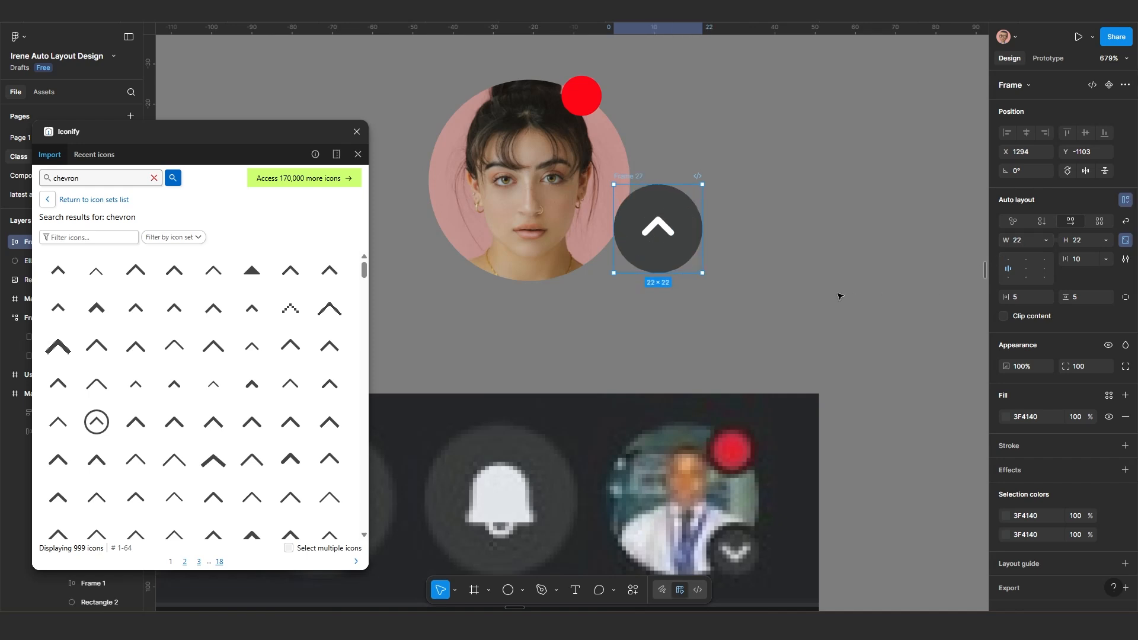
key("ctrl+z")
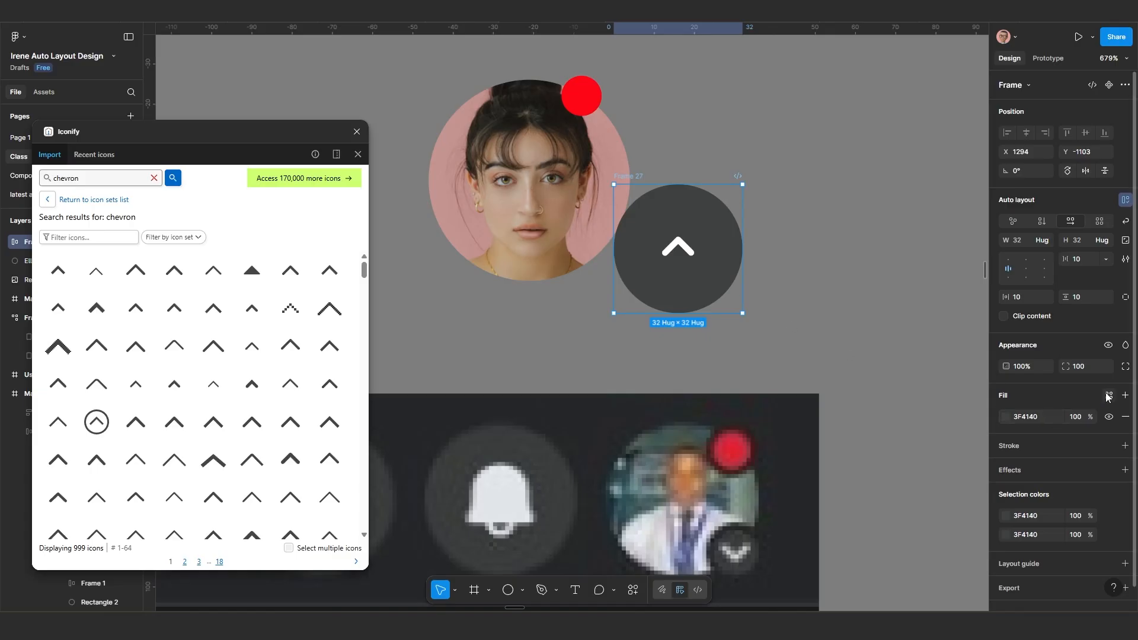
Step: Set the chevron badge's padding to 5 on all sides and scale the whole badge to 10 × 10 with the Scale tool
left_click(1030, 297)
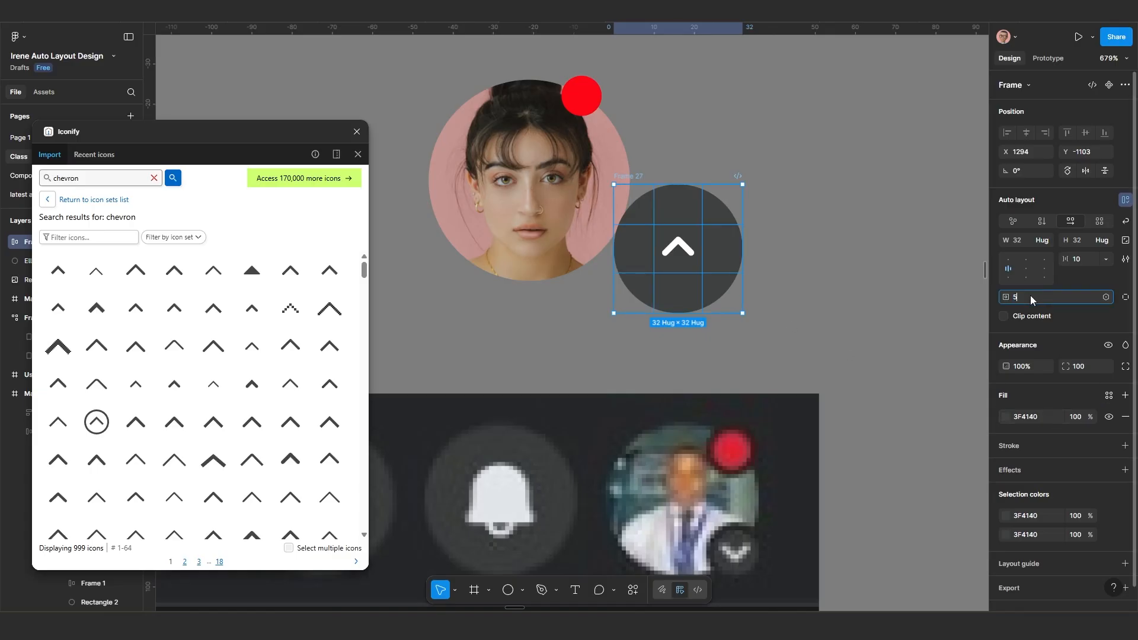
type("5")
key("Return")
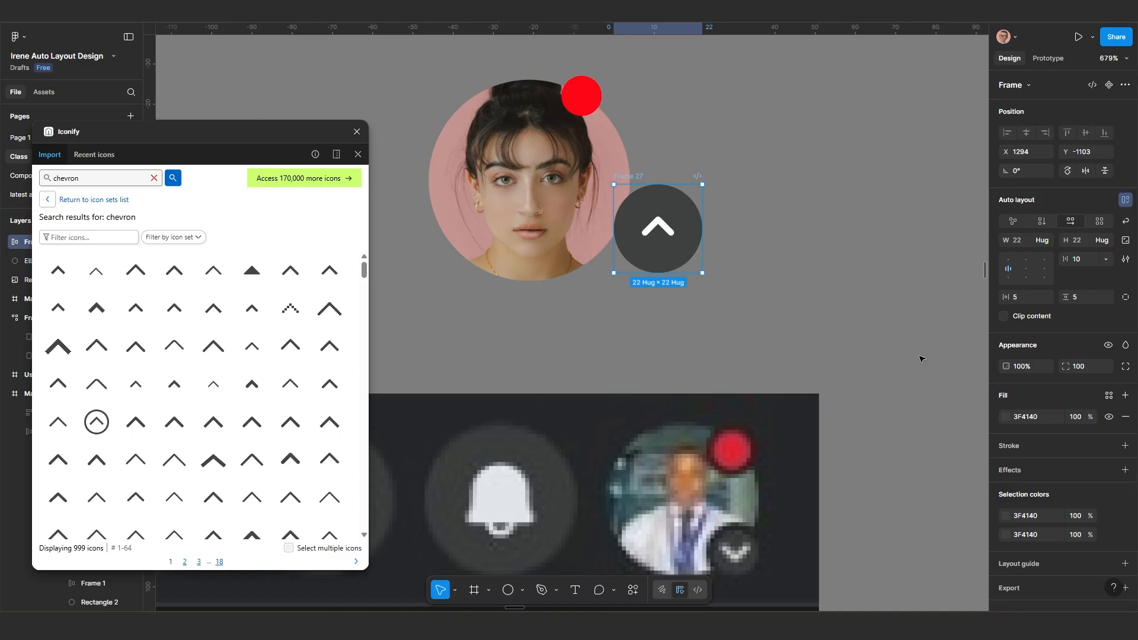
left_click(454, 590)
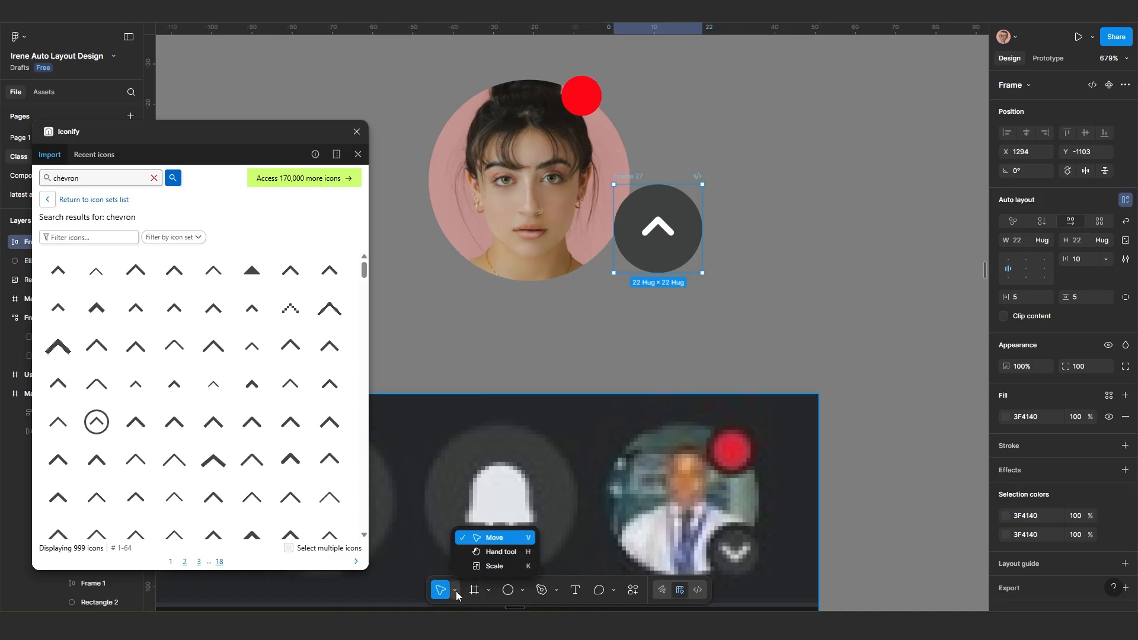
left_click(494, 566)
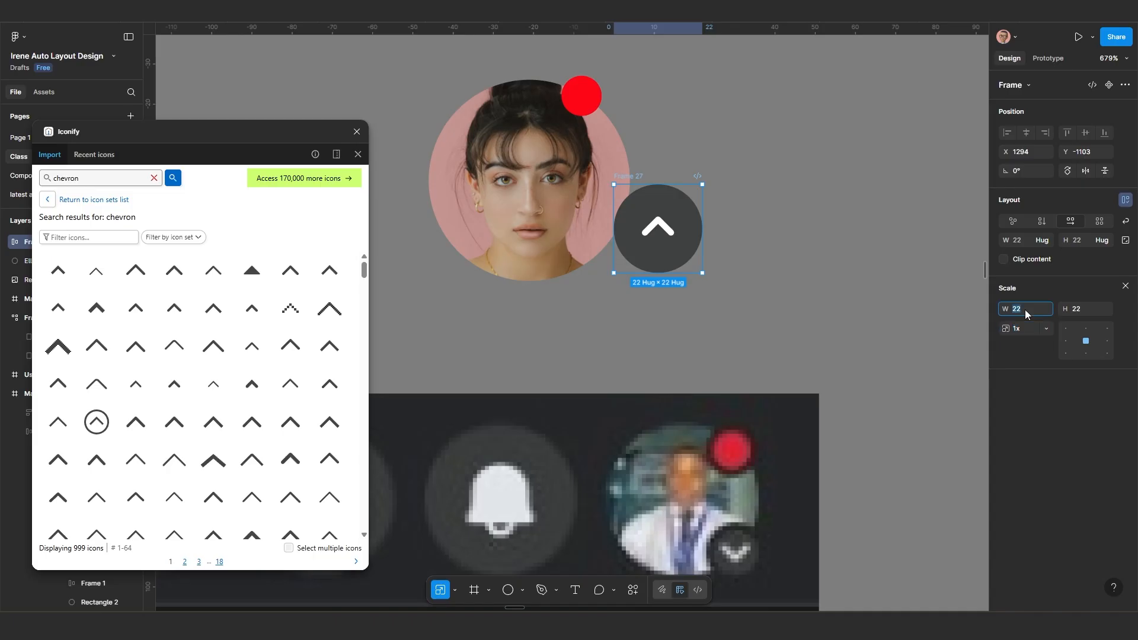
key("Return")
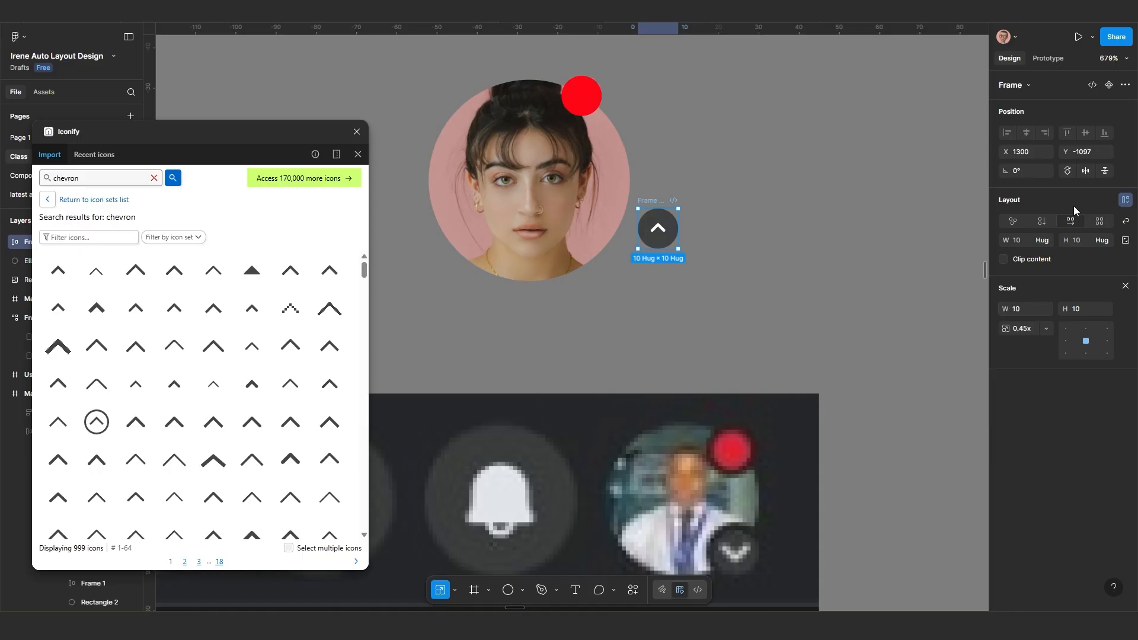
Step: Flip the chevron badge vertically so it points down, and place it over the avatar's lower-right edge
left_click(1105, 176)
left_click(1101, 173)
left_click(1101, 174)
left_click_drag(652, 202, 583, 231)
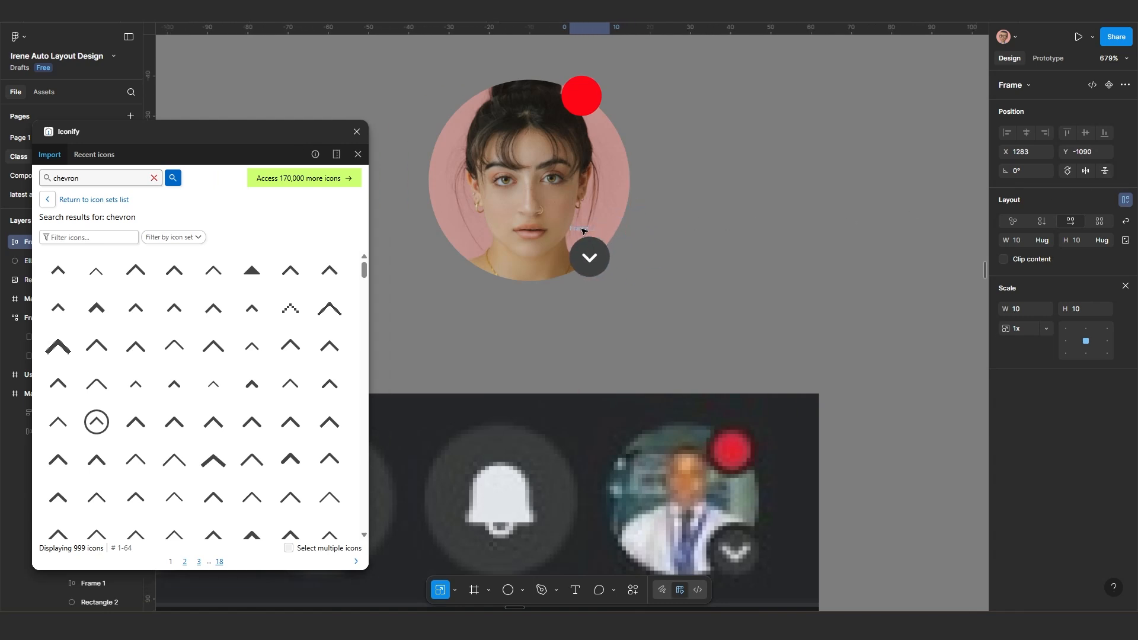
Step: Scale the chevron badge to 12 × 12
scroll(583, 231, "down", 1)
left_click(1025, 309)
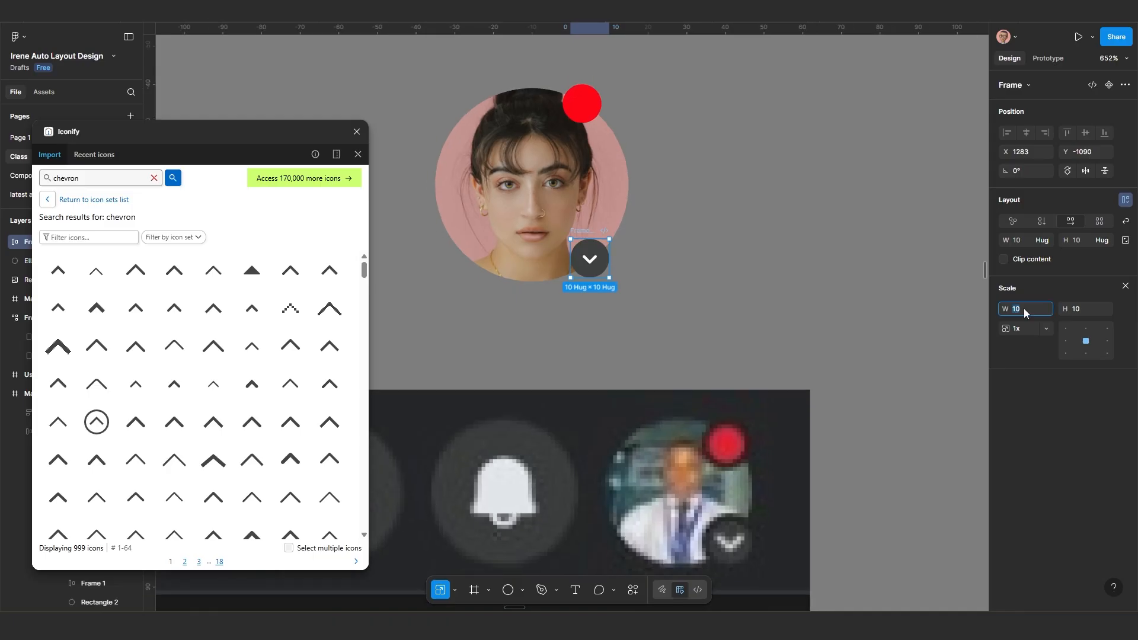
type("12")
key("Return")
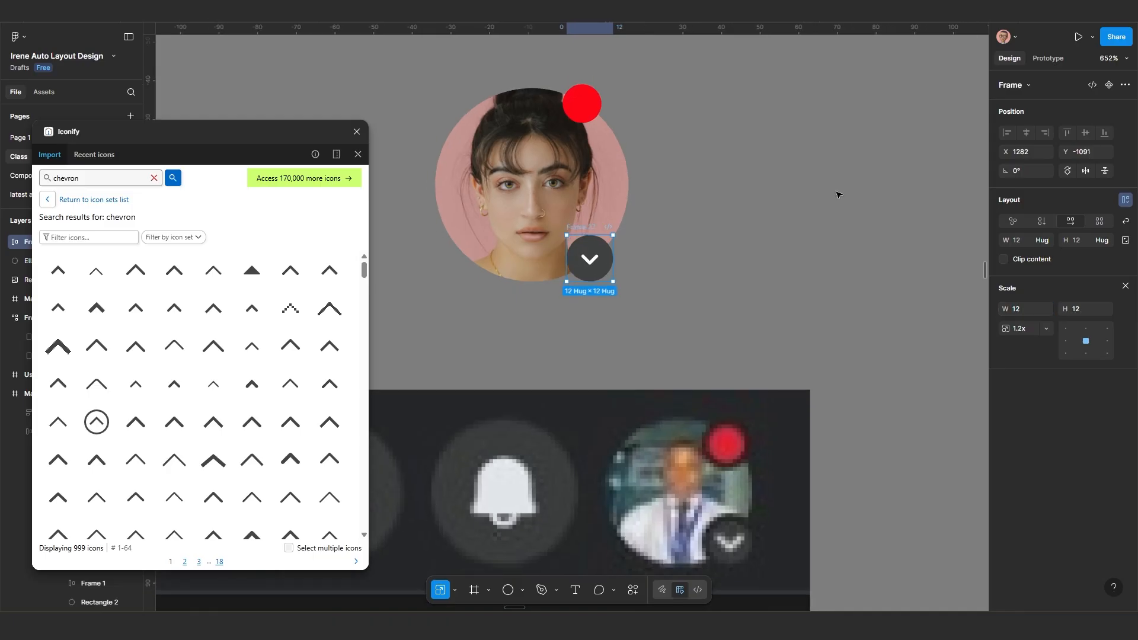
Step: Move the red notification dot slightly along the avatar's upper-right edge to X 1282, Y -1130
left_click(583, 105)
left_click_drag(587, 109, 594, 109)
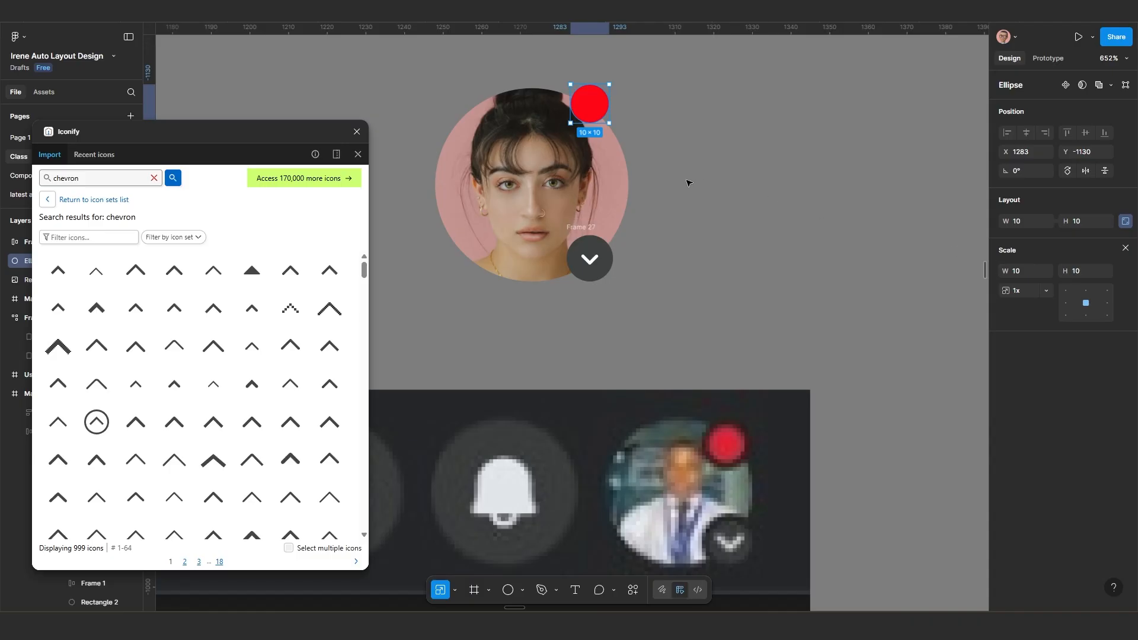
left_click_drag(590, 105, 586, 106)
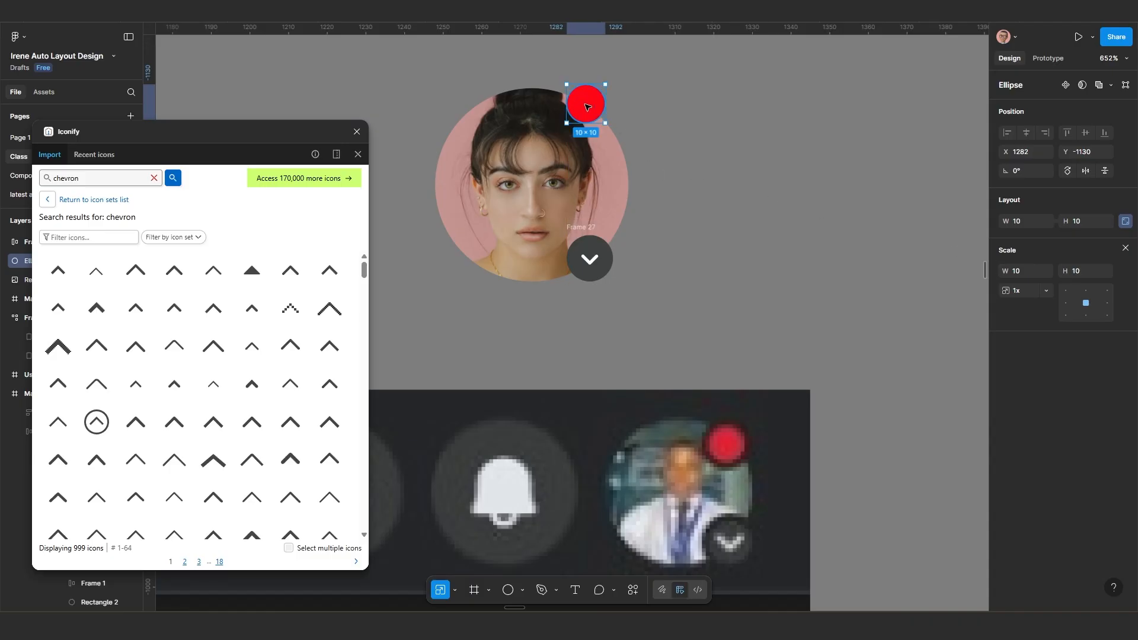
Step: Add a 1 px inside stroke to the red dot, sampling its colour 262729 from the reference header background
scroll(598, 261, "up", 3)
scroll(598, 284, "down", 4)
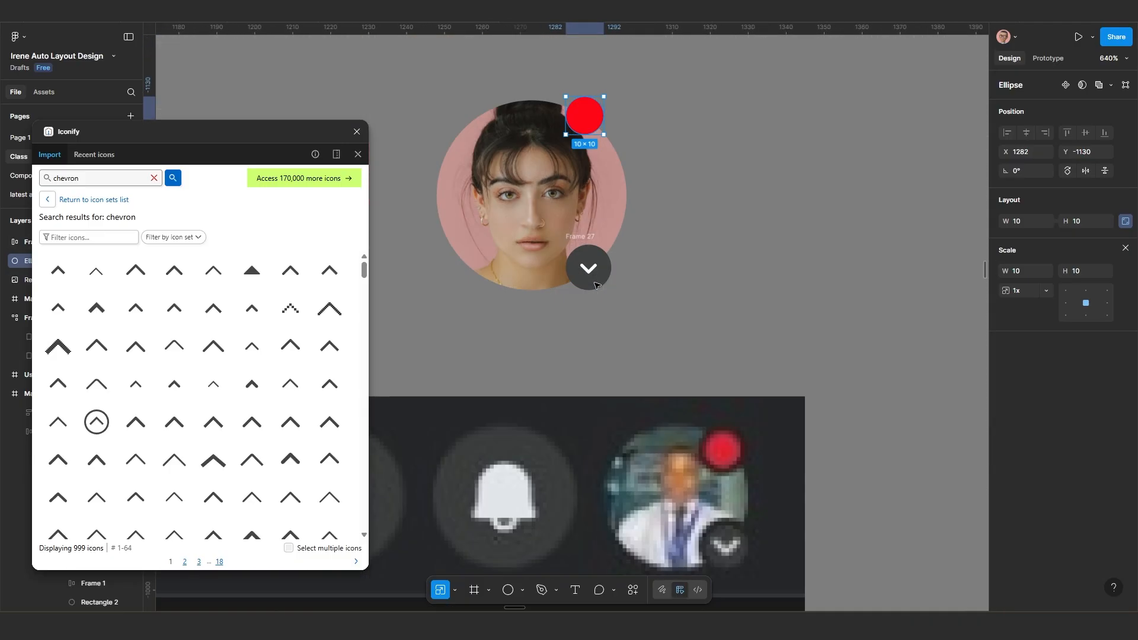
scroll(724, 495, "up", 3)
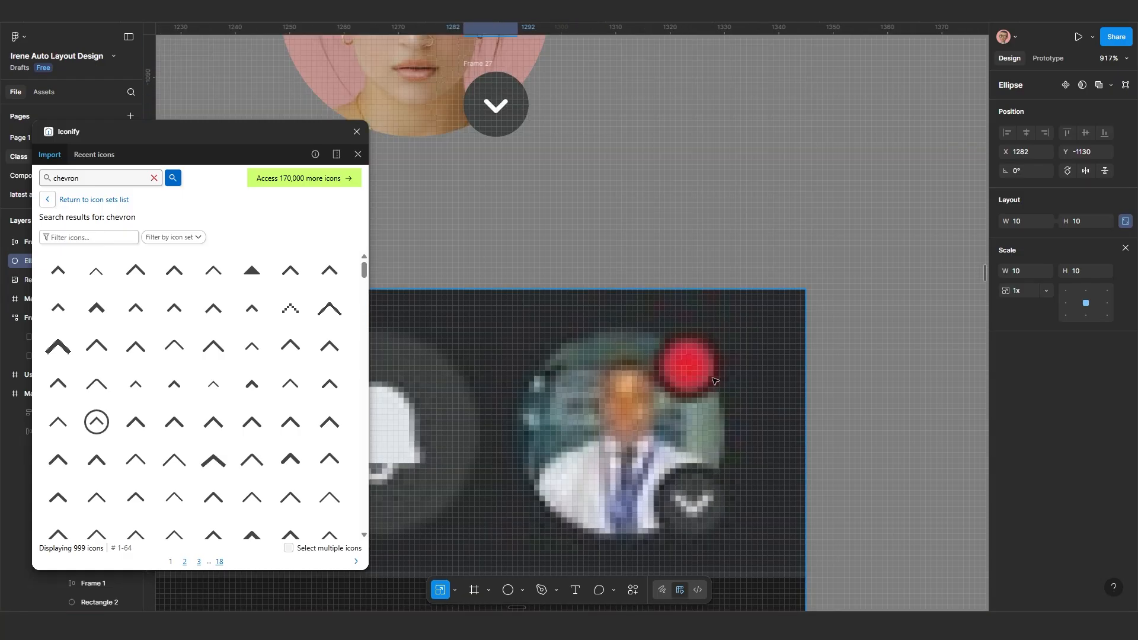
scroll(594, 334, "down", 4)
left_click_drag(574, 316, 639, 350)
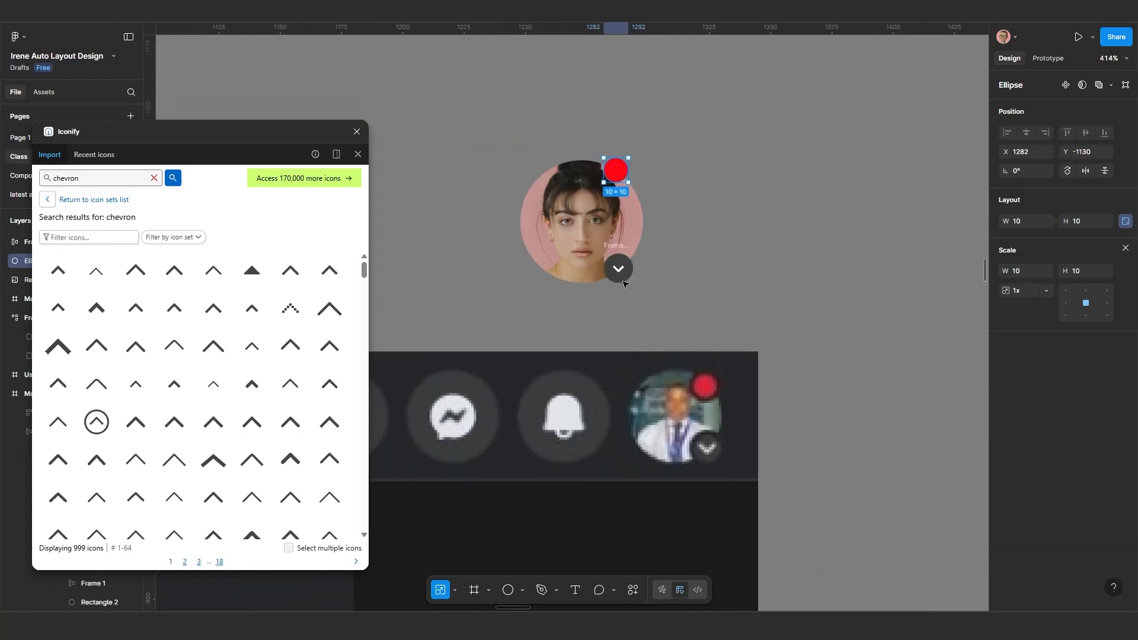
scroll(622, 281, "up", 3)
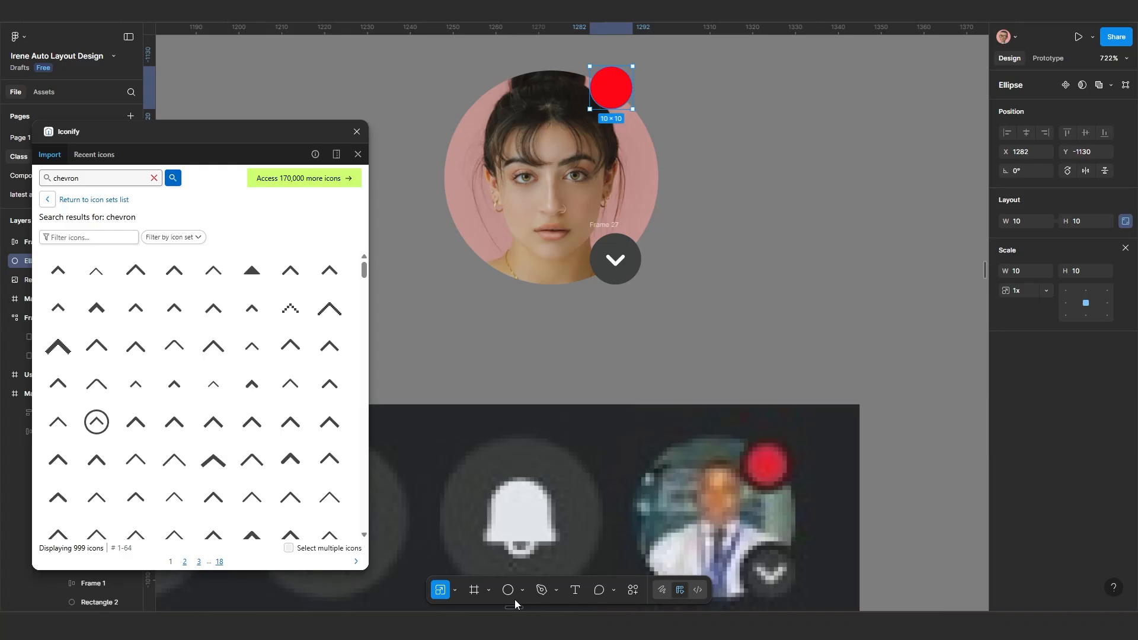
key("v")
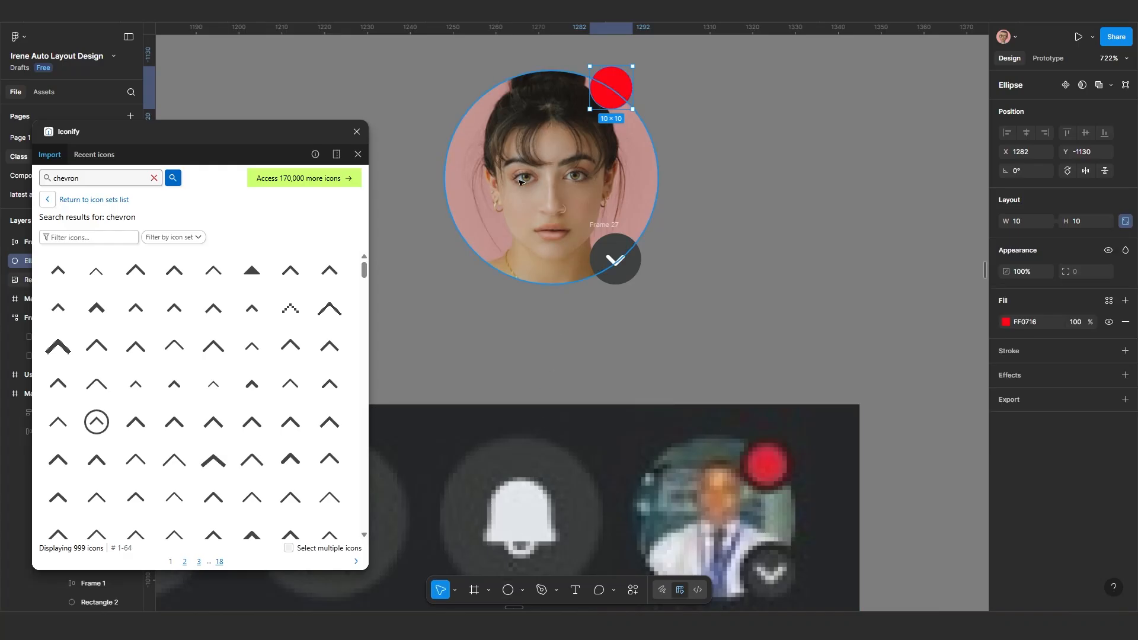
left_click_drag(618, 85, 617, 85)
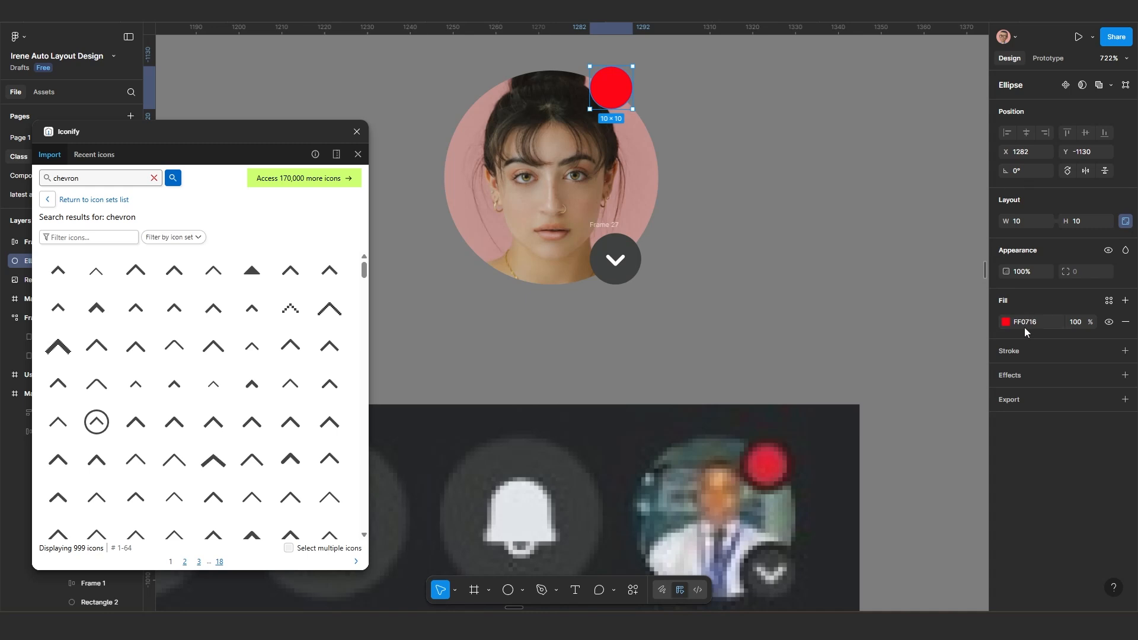
left_click(1026, 350)
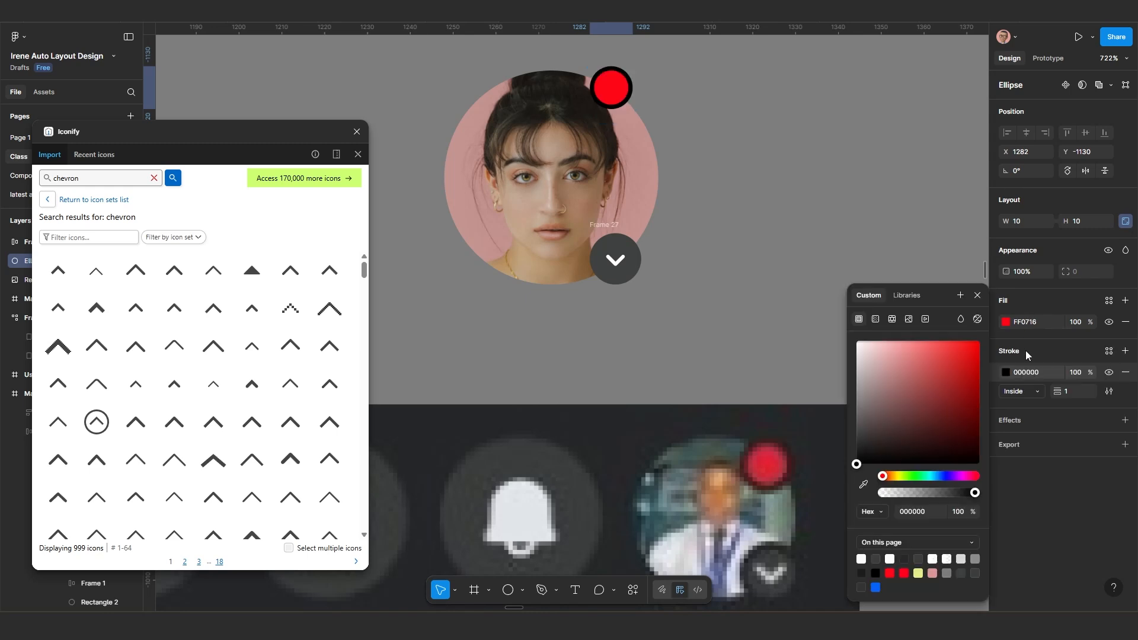
left_click(863, 483)
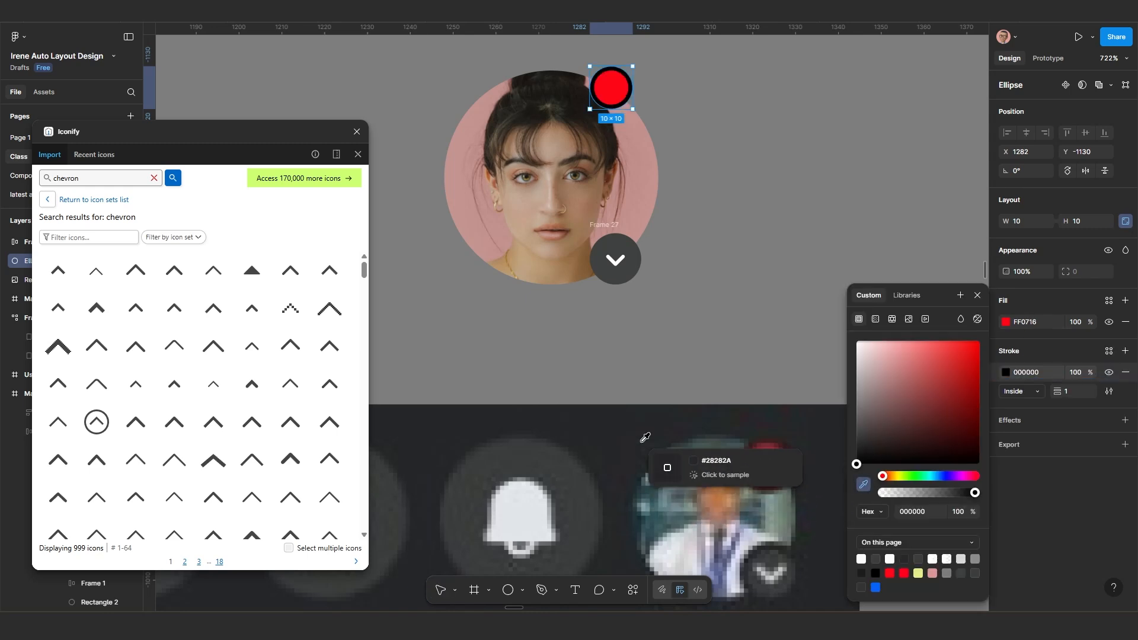
left_click(616, 437)
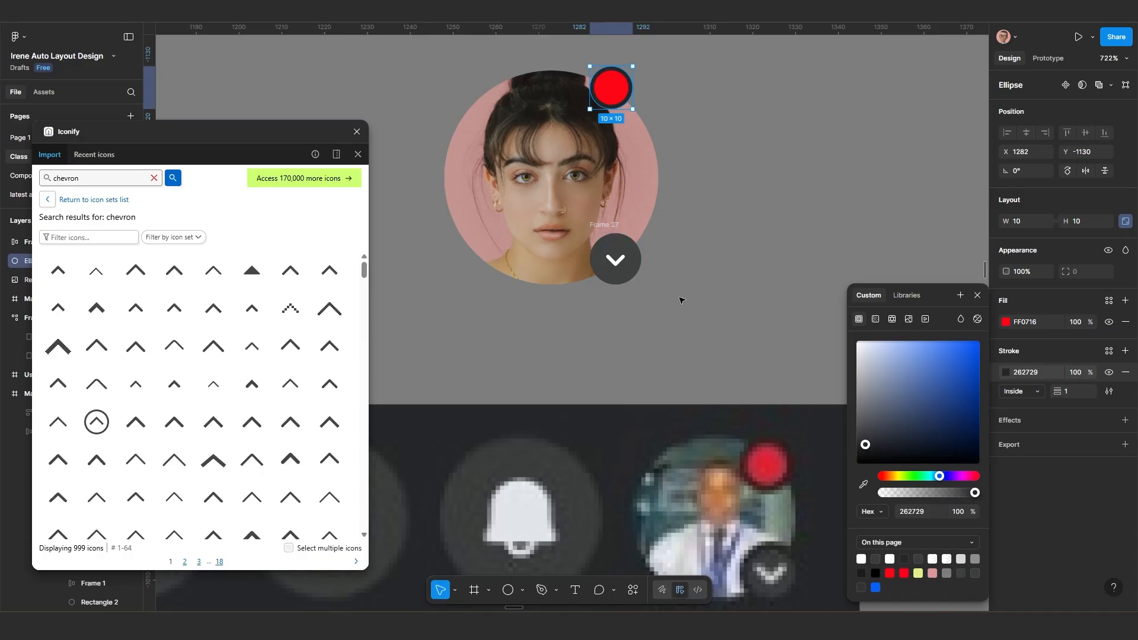
Step: Add a 1 px inside stroke to the chevron badge, sampling its colour 262729 from the reference header background
left_click(606, 231)
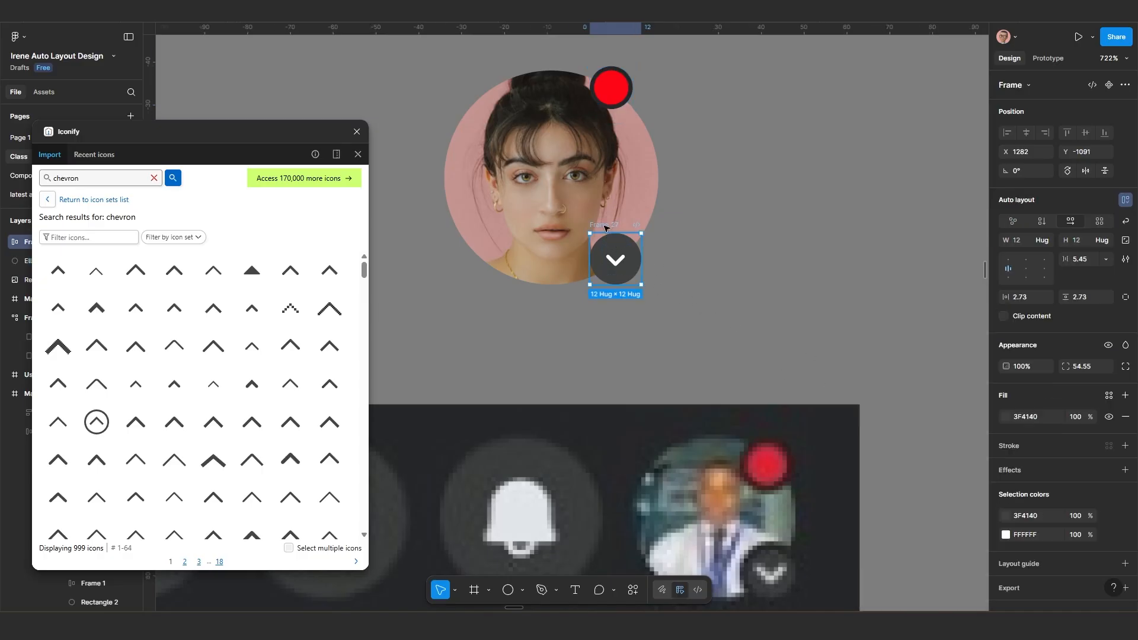
left_click(1011, 450)
left_click(1006, 467)
left_click(863, 484)
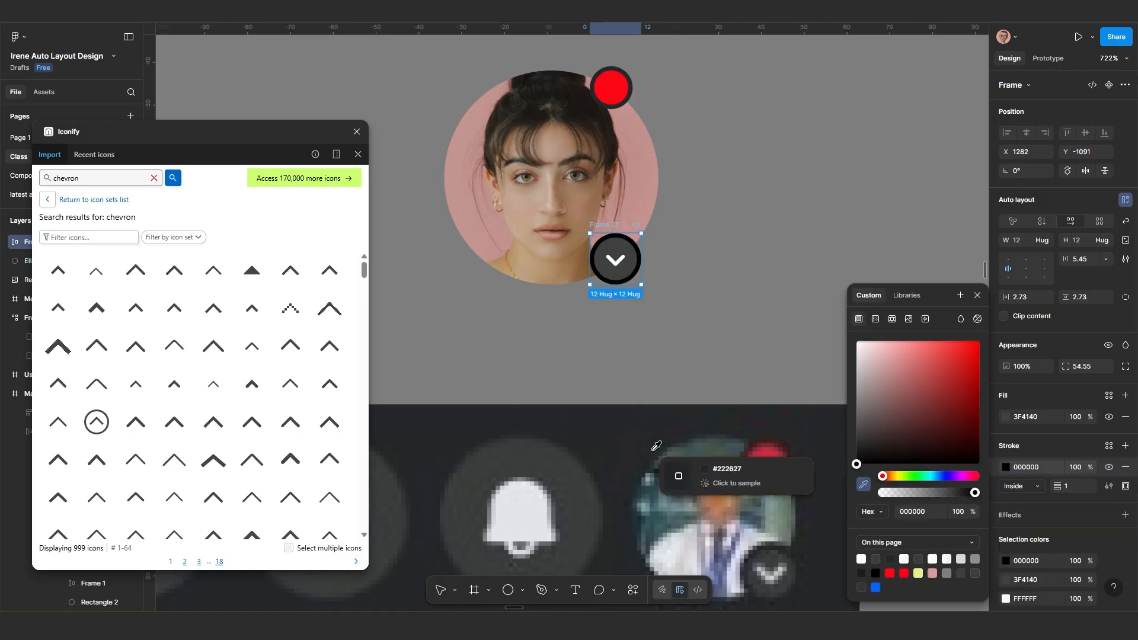
left_click(614, 426)
left_click(709, 272)
Step: Reposition the chevron badge to X 1283, Y -1093 and the red dot to X 1282, Y -1127 on the avatar
scroll(709, 272, "down", 2)
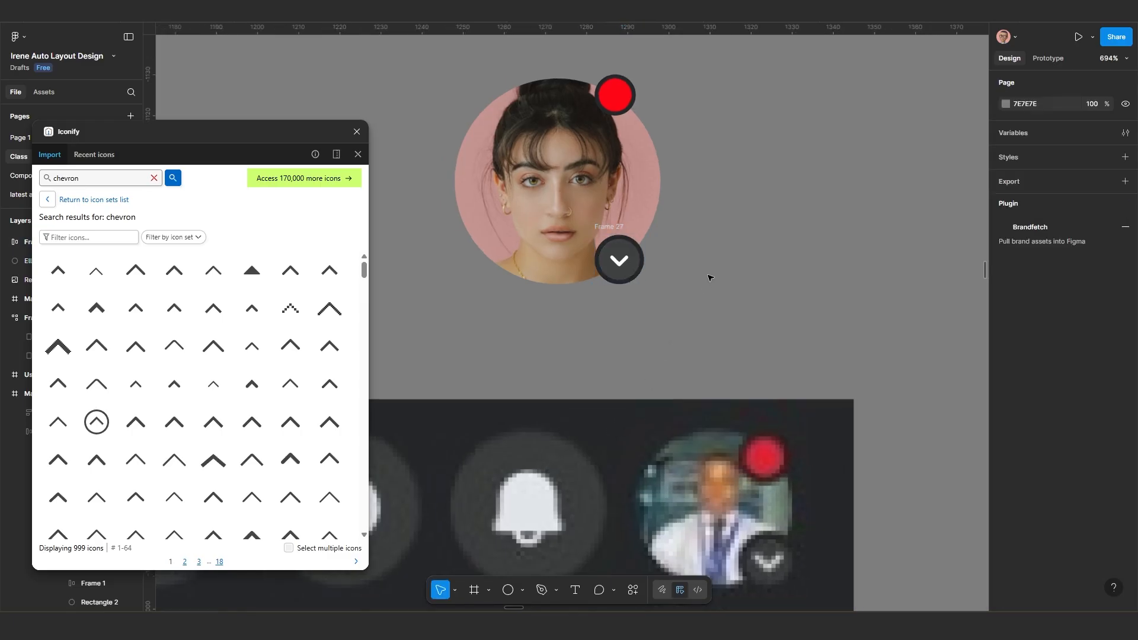
left_click(598, 257)
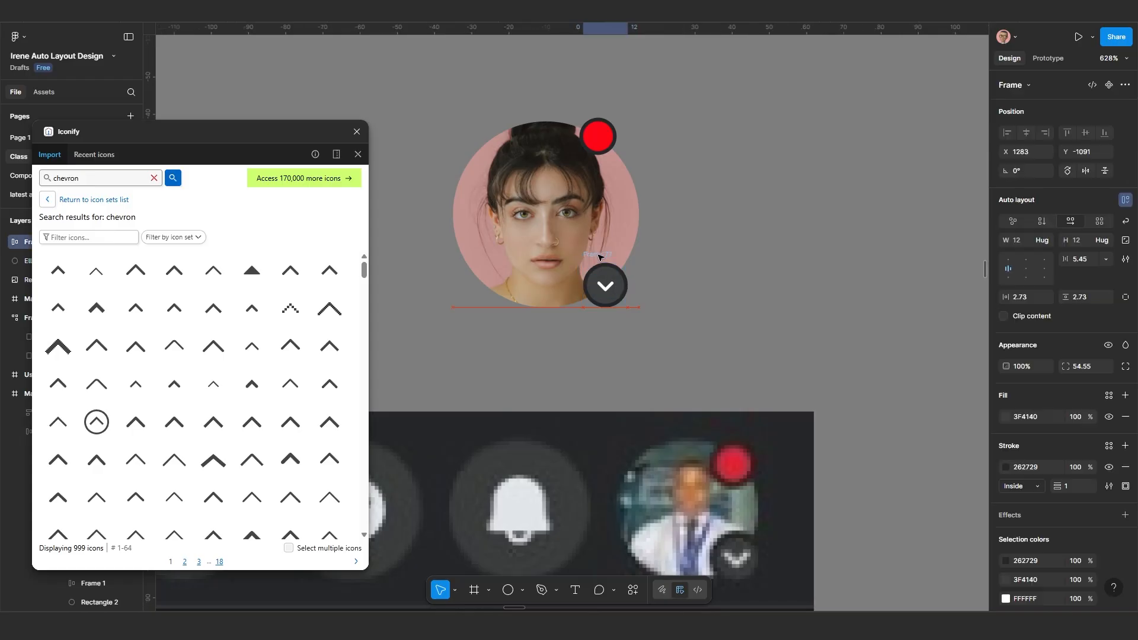
left_click_drag(597, 257, 597, 247)
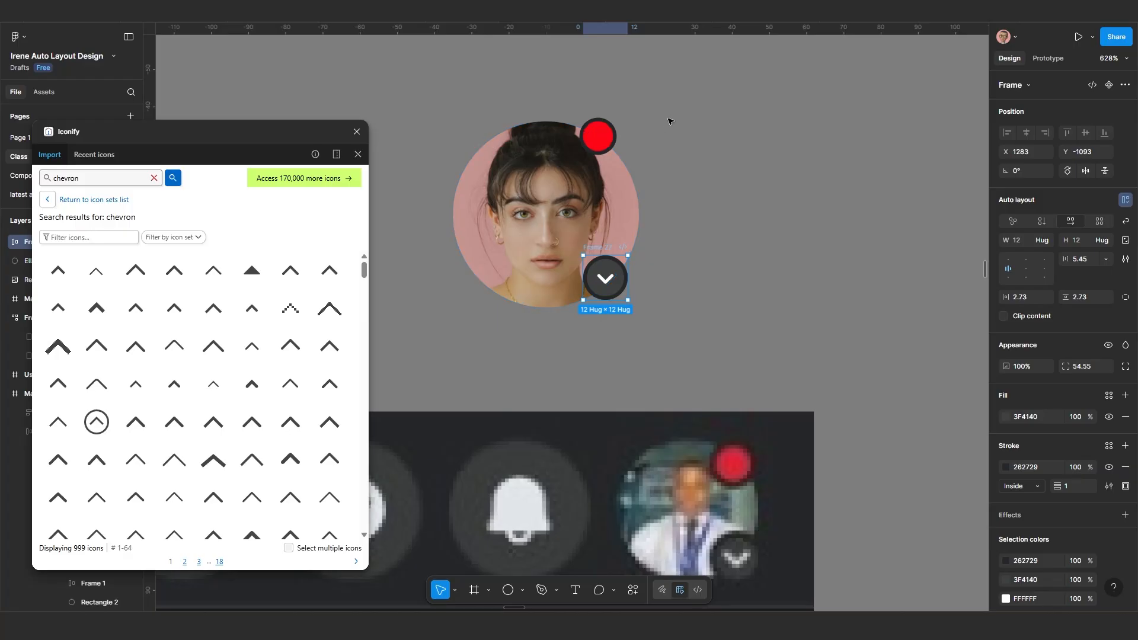
left_click_drag(668, 117, 607, 146)
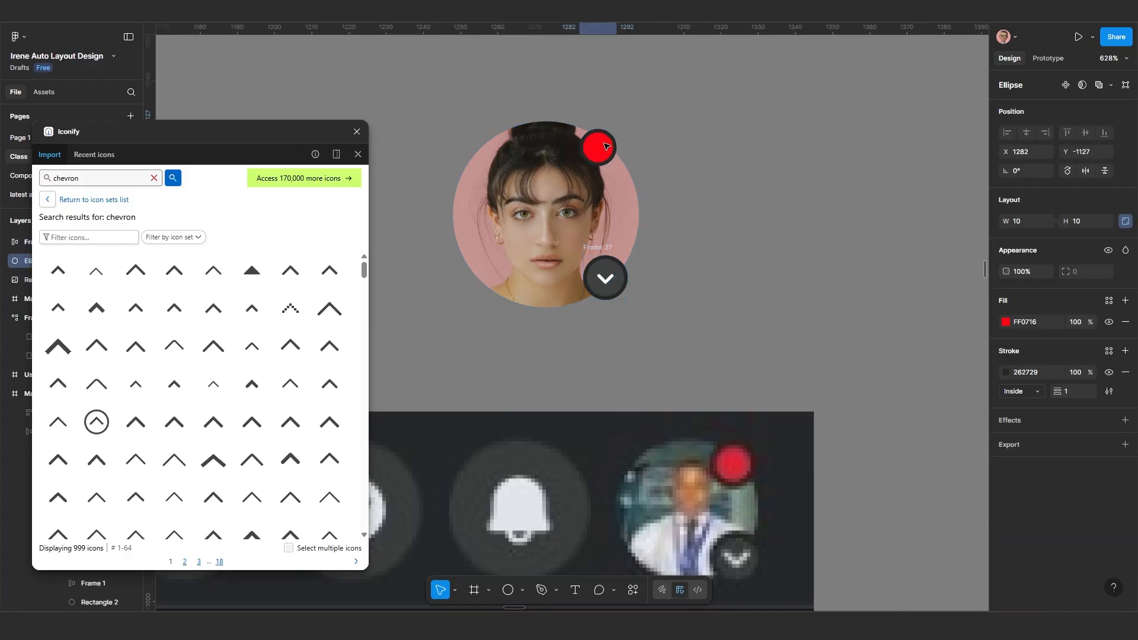
Step: Group the avatar photo, red dot and chevron badge, and place the group above the reference header at X 1313, Y -1189
left_click_drag(670, 109, 450, 343)
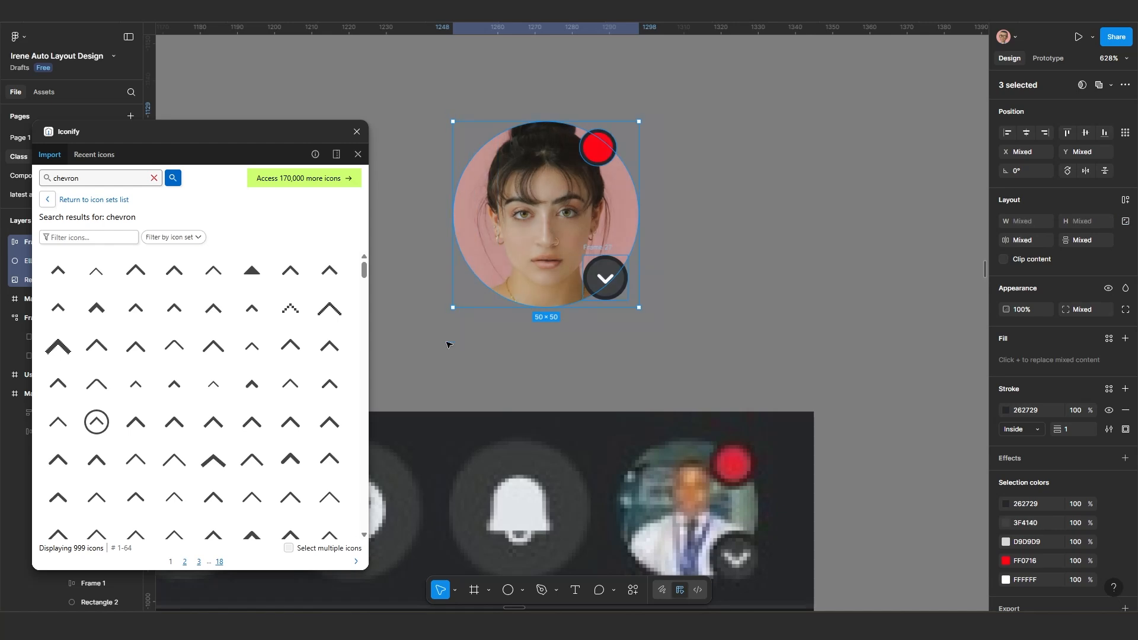
key("ctrl+g")
scroll(447, 345, "down", 8)
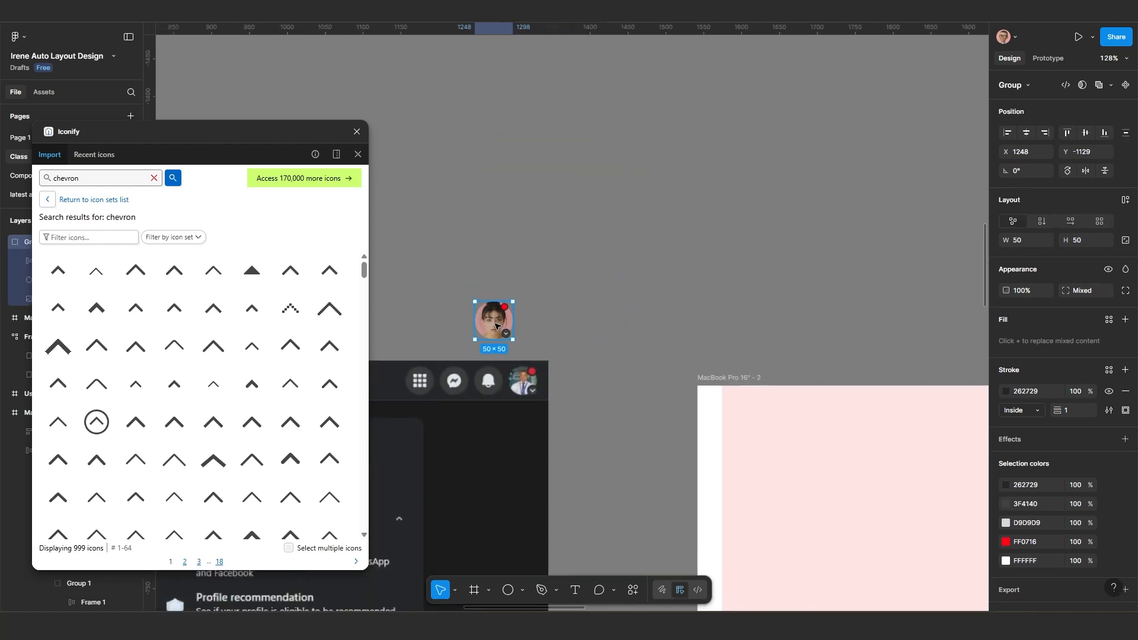
left_click_drag(496, 326, 569, 264)
scroll(539, 320, "up", 5)
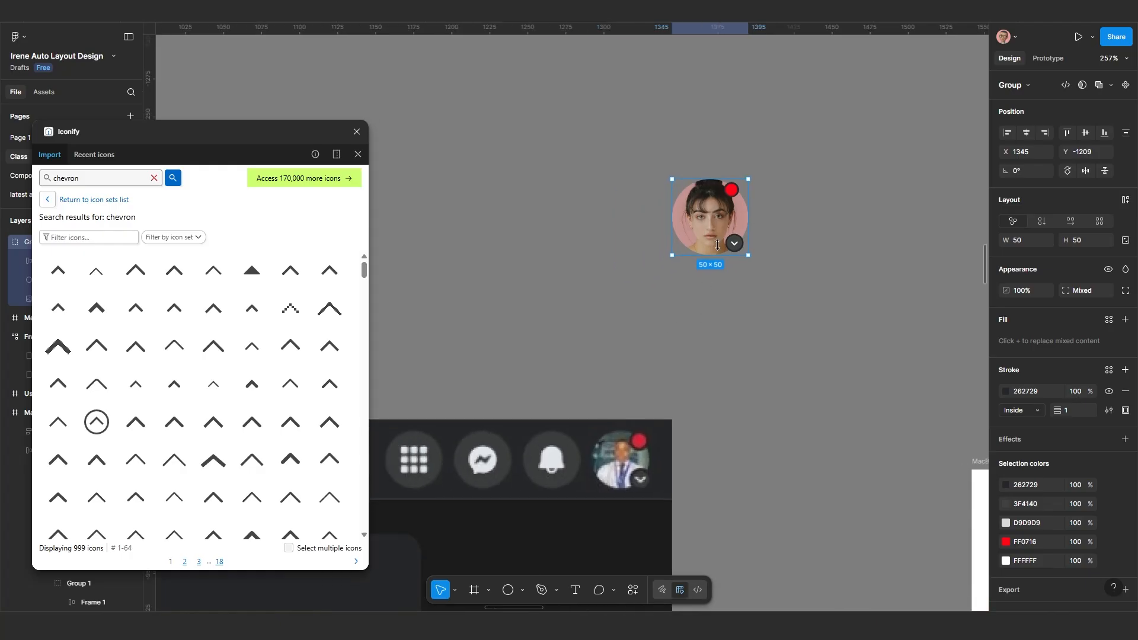
left_click_drag(711, 218, 657, 248)
scroll(682, 320, "down", 3)
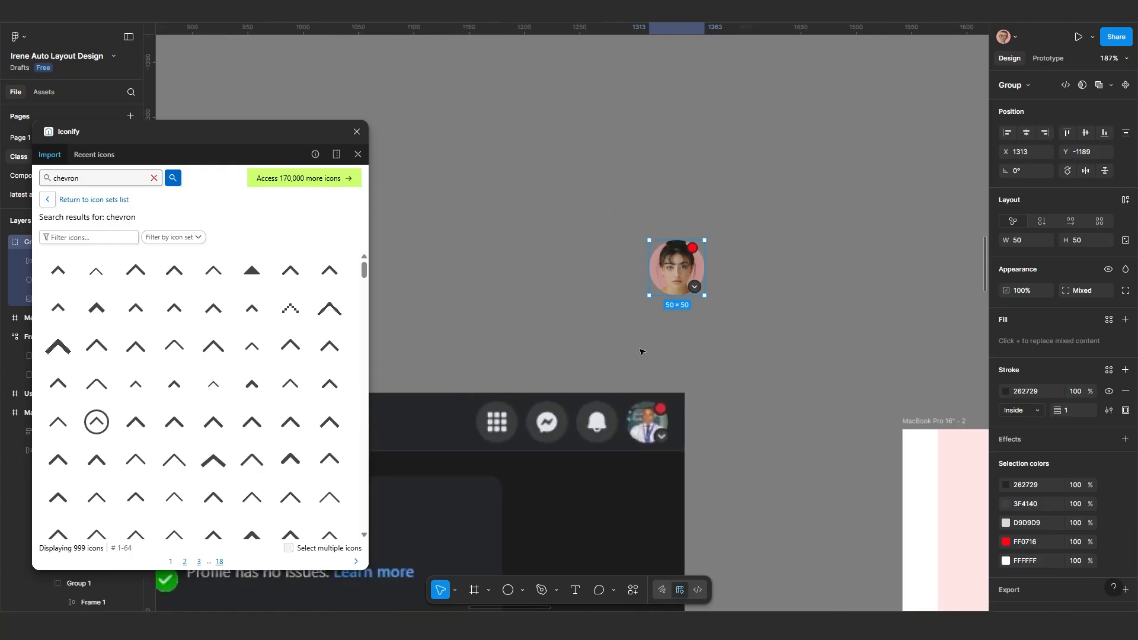
Step: Search the Iconify icons for "message"
left_click(153, 178)
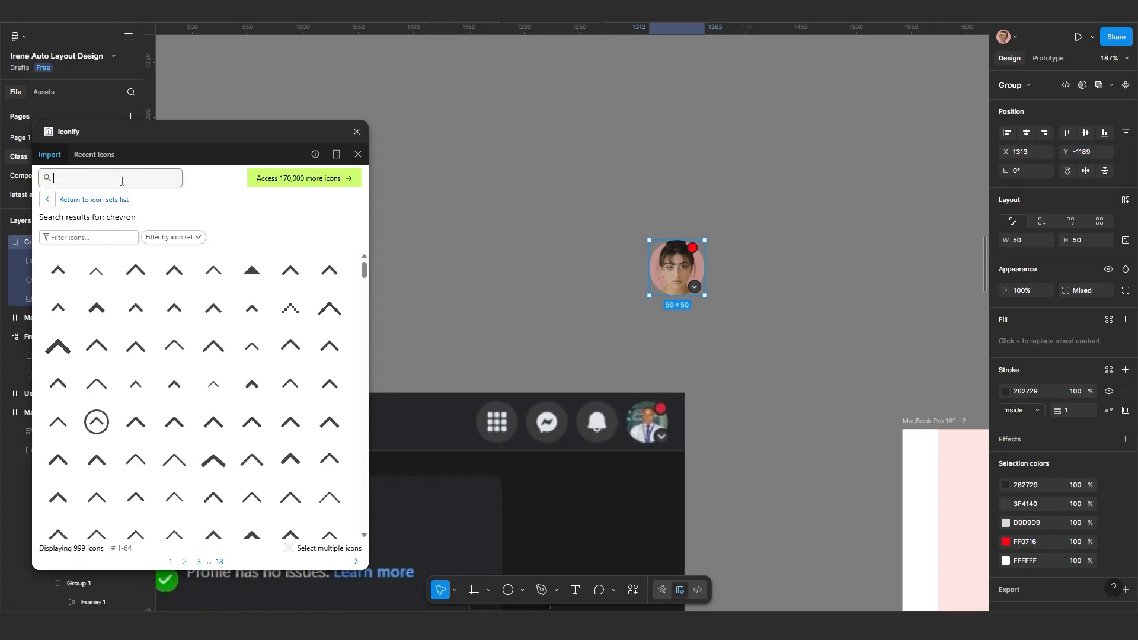
type("message")
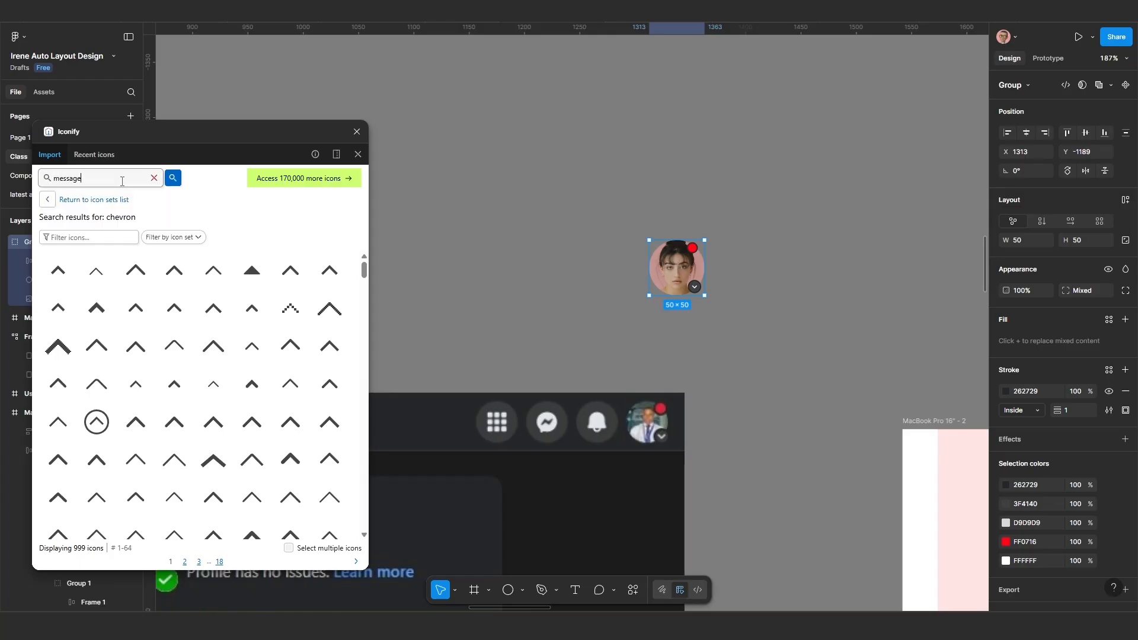
key("Return")
Step: Import the filled round ant-design message bubble with three dots from the message icon results
scroll(126, 402, "down", 1)
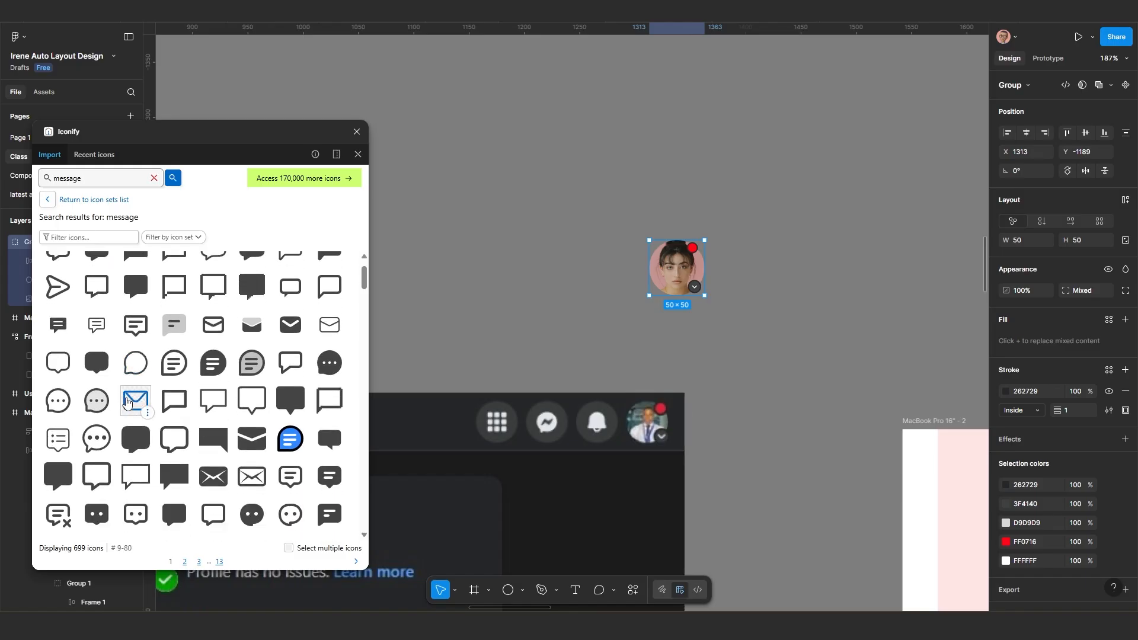
scroll(126, 402, "down", 1)
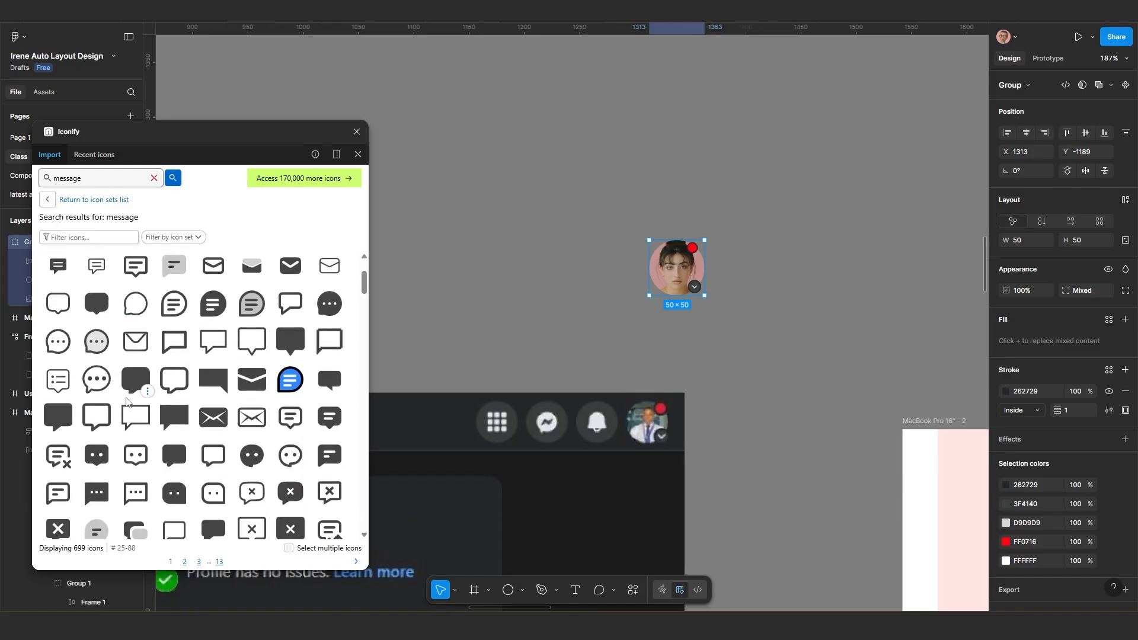
scroll(126, 402, "down", 1)
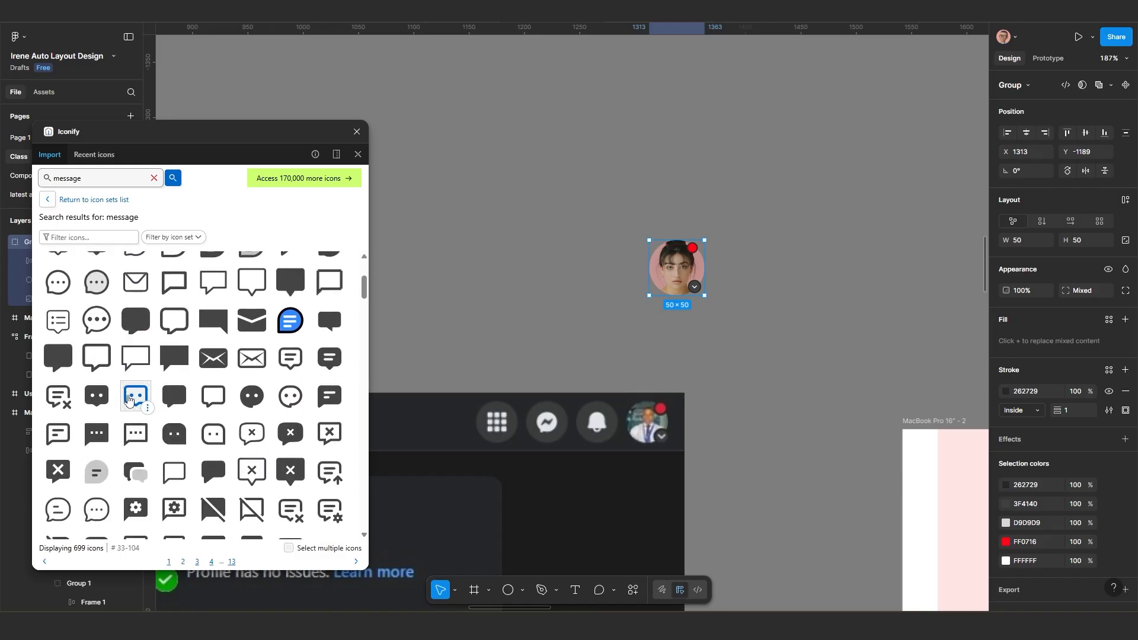
scroll(128, 400, "down", 1)
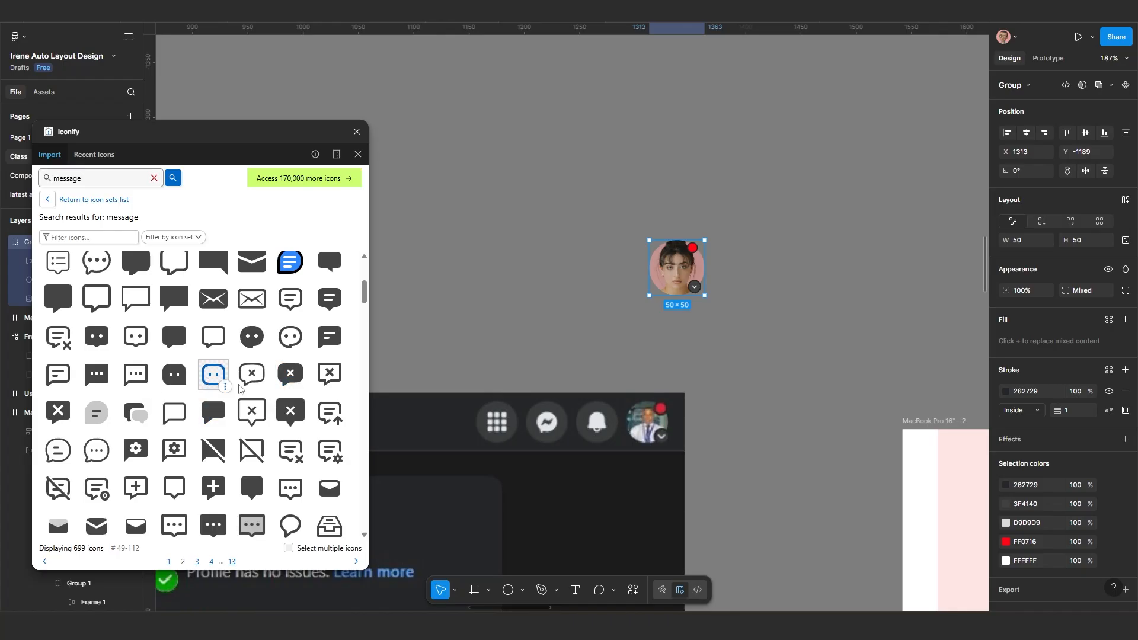
scroll(184, 442, "down", 2)
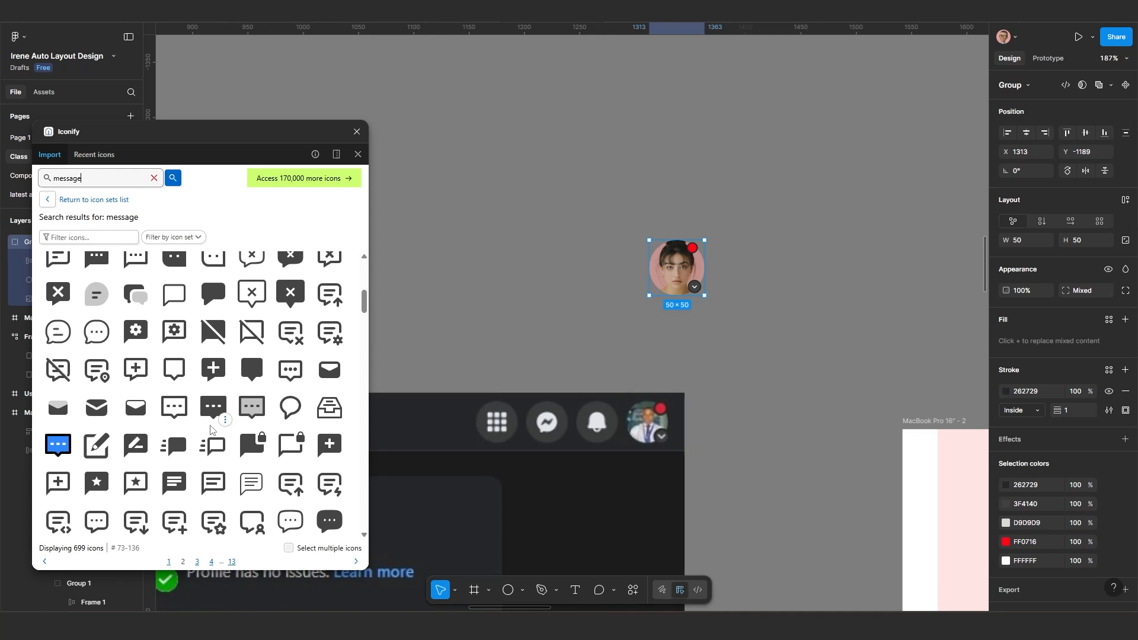
scroll(211, 428, "down", 1)
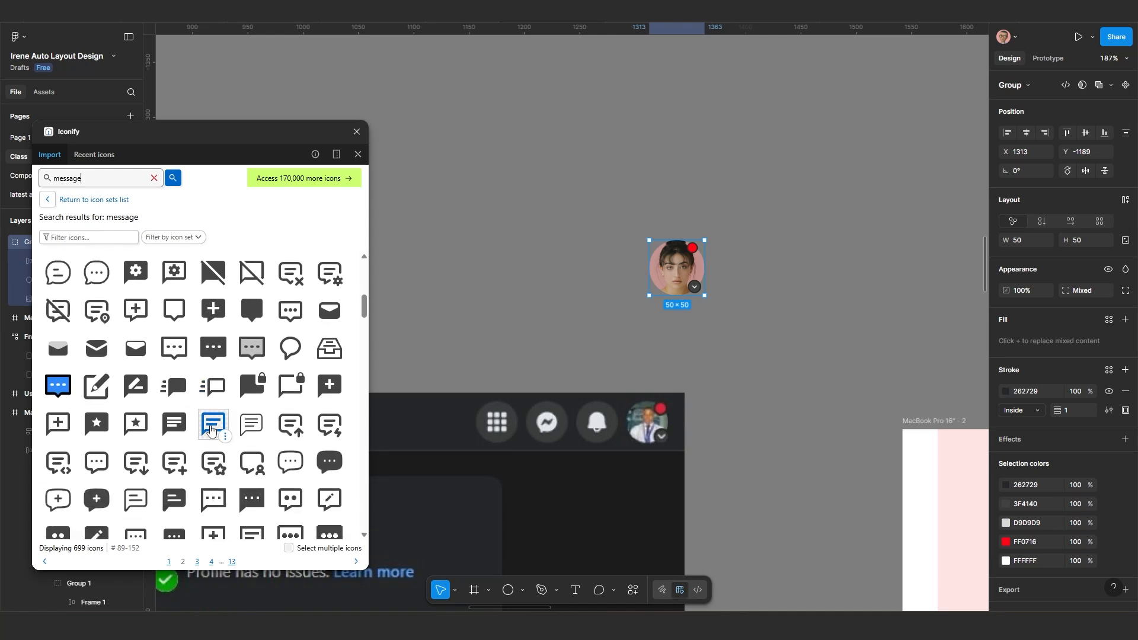
scroll(211, 428, "up", 4)
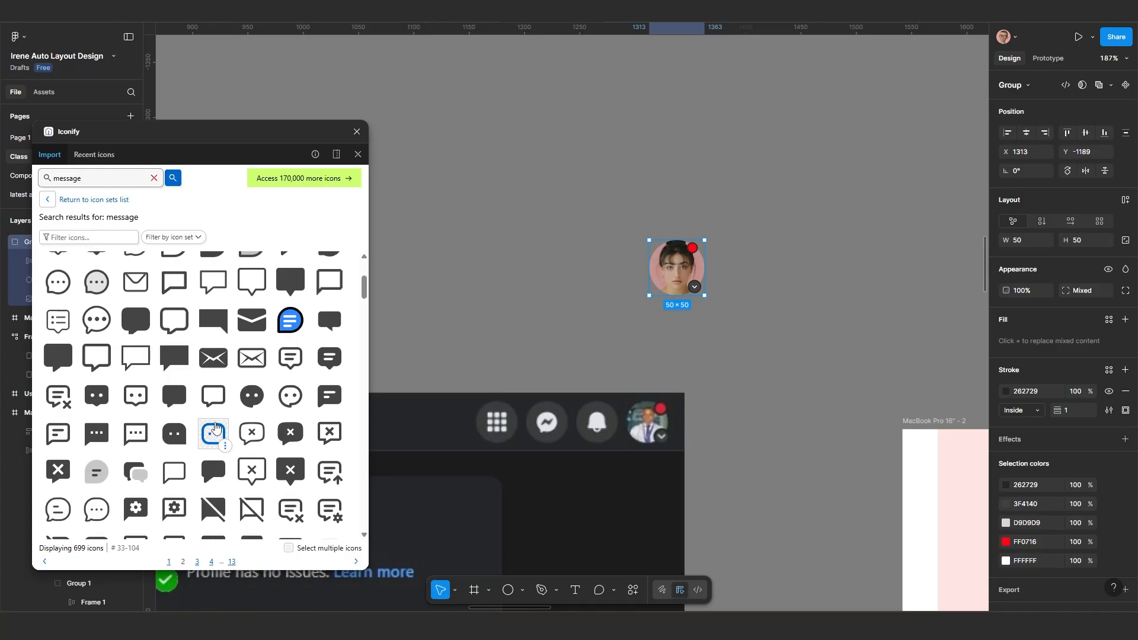
scroll(215, 428, "up", 2)
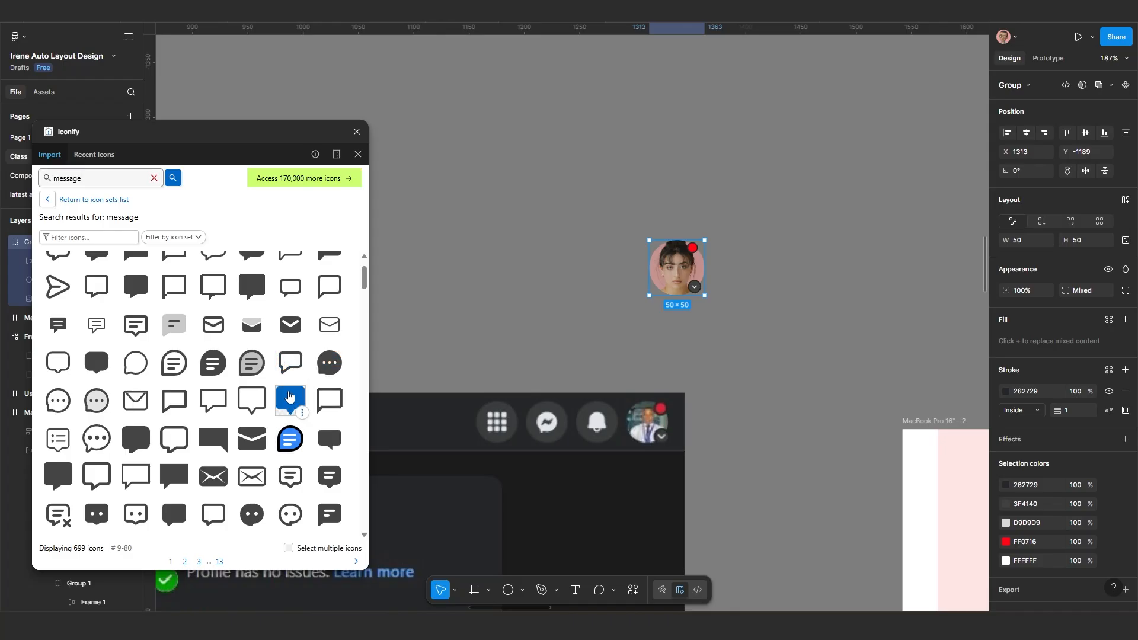
scroll(288, 393, "up", 1)
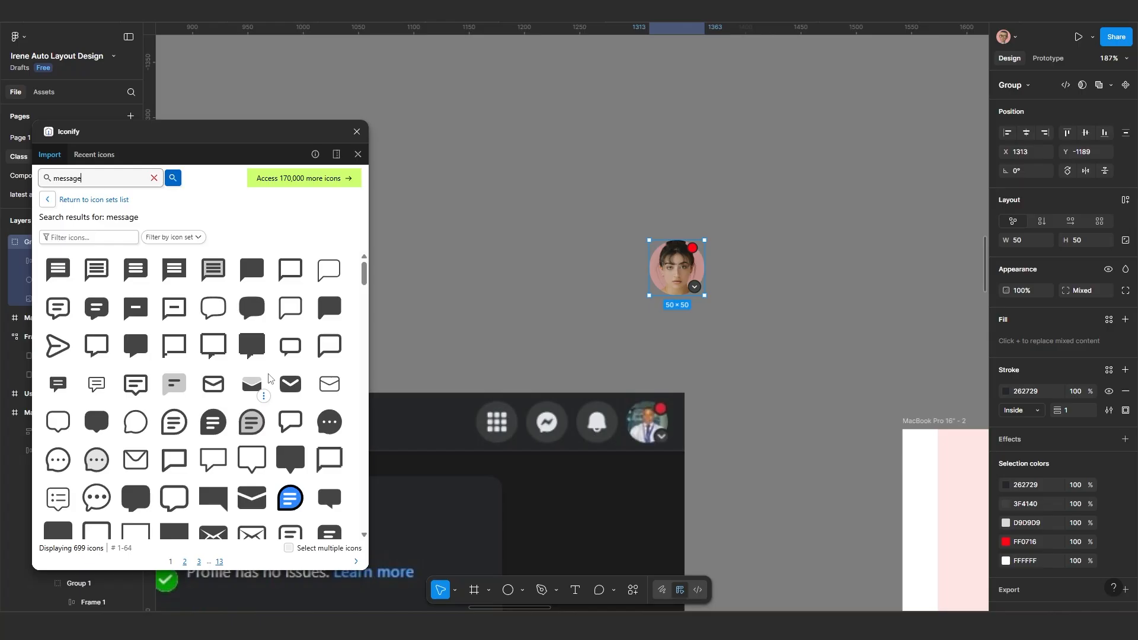
scroll(268, 378, "down", 1)
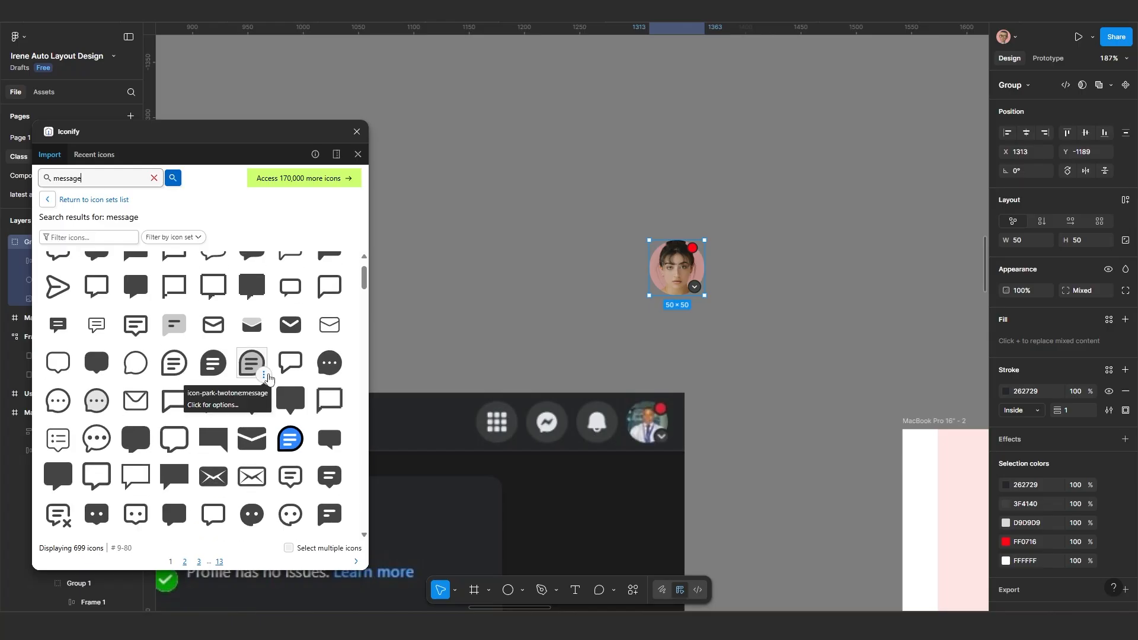
scroll(268, 379, "down", 3)
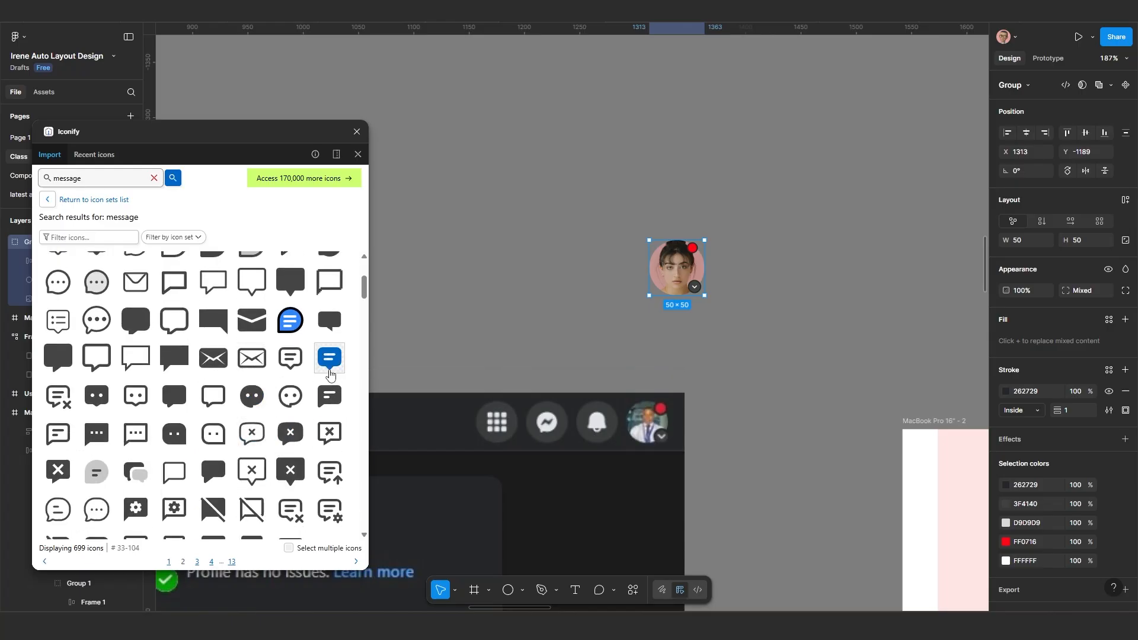
left_click(330, 372)
Step: Search the Iconify icons for "notification" and import the filled bell icon mingcute:notification-fill
double_click(65, 178)
type("noticification")
key("Return")
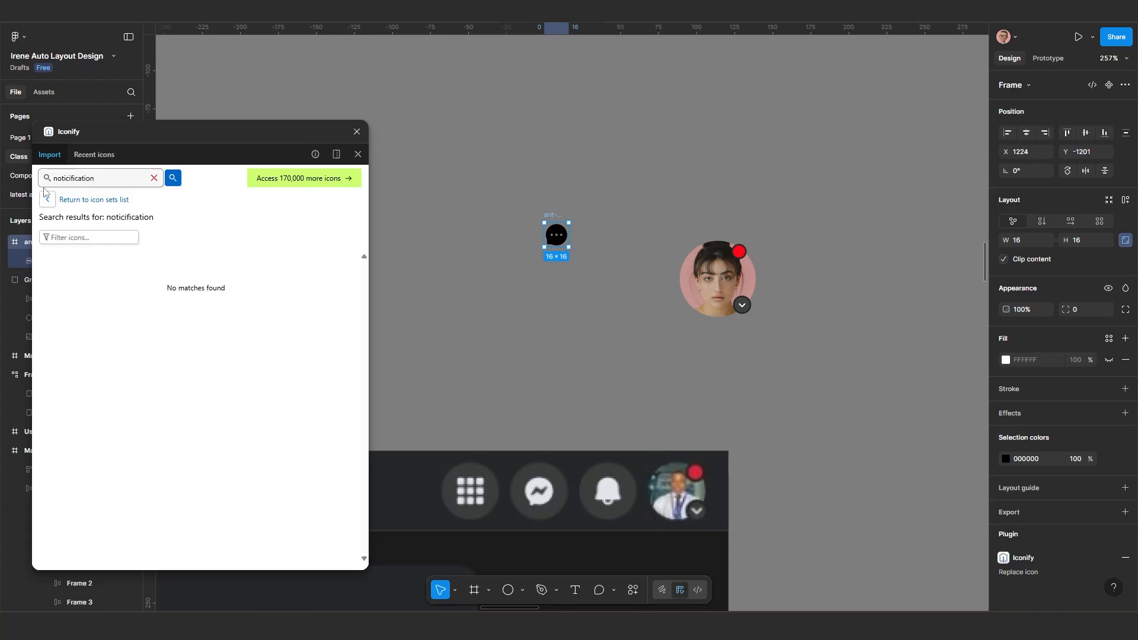
key("ctrl+a")
type("notice")
key("Return")
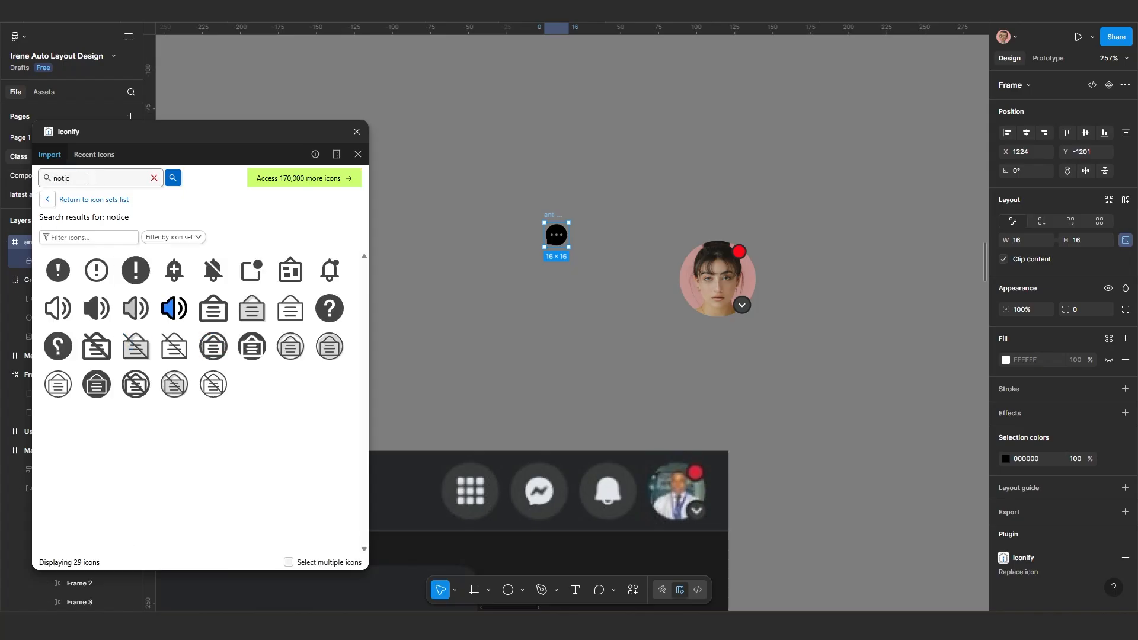
type("cation")
key("Return")
left_click(174, 270)
Step: Search the Iconify icons for "menu" and import both gg:menu-grid icons, the round-dot and the square-dot grid
double_click(106, 178)
key("BackSpace")
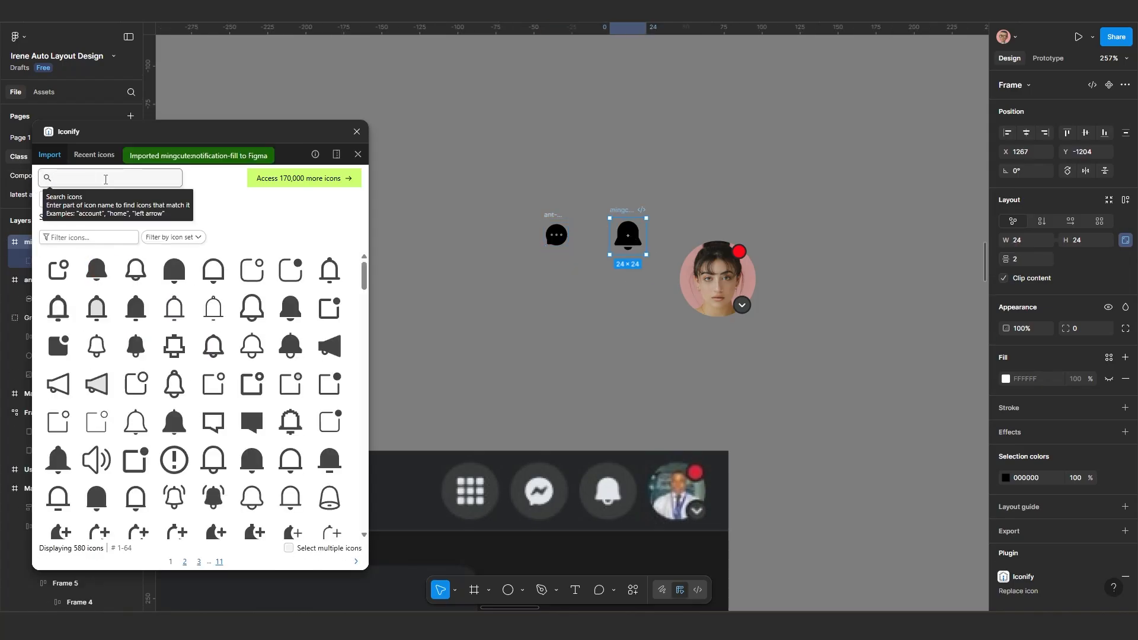
type("menu")
key("Return")
scroll(135, 439, "down", 5)
scroll(136, 439, "down", 15)
left_click(58, 337)
left_click(97, 337)
Step: Move the square-dot grid icon clear of the other icons and place the bell icon at X 1232, Y -1141
scroll(589, 376, "up", 1)
left_click_drag(605, 322, 595, 300)
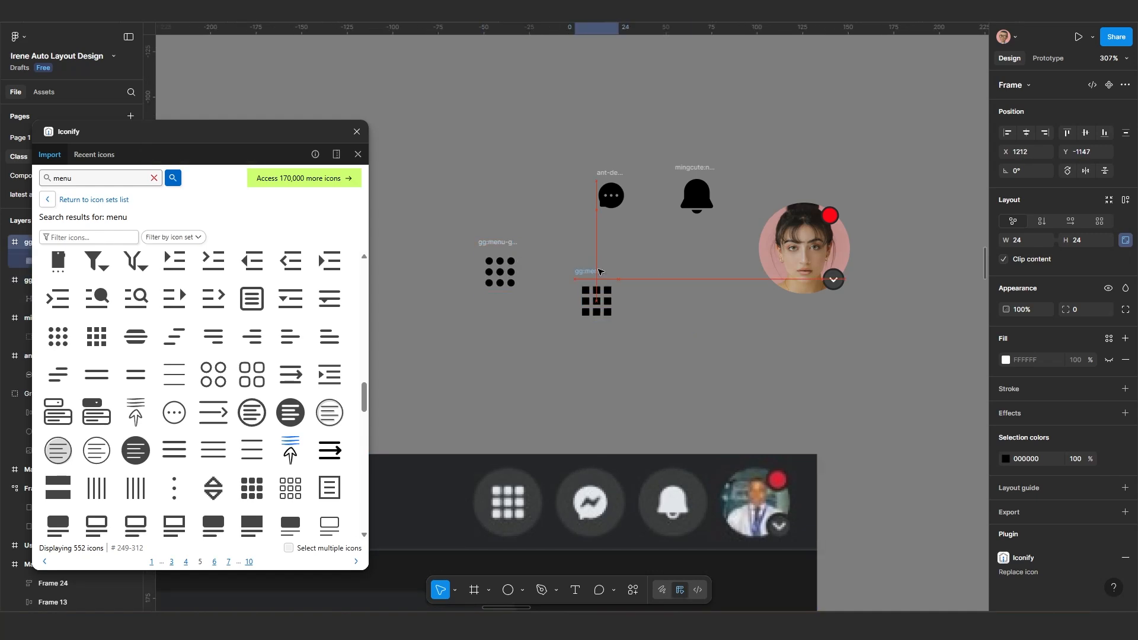
scroll(692, 318, "down", 2)
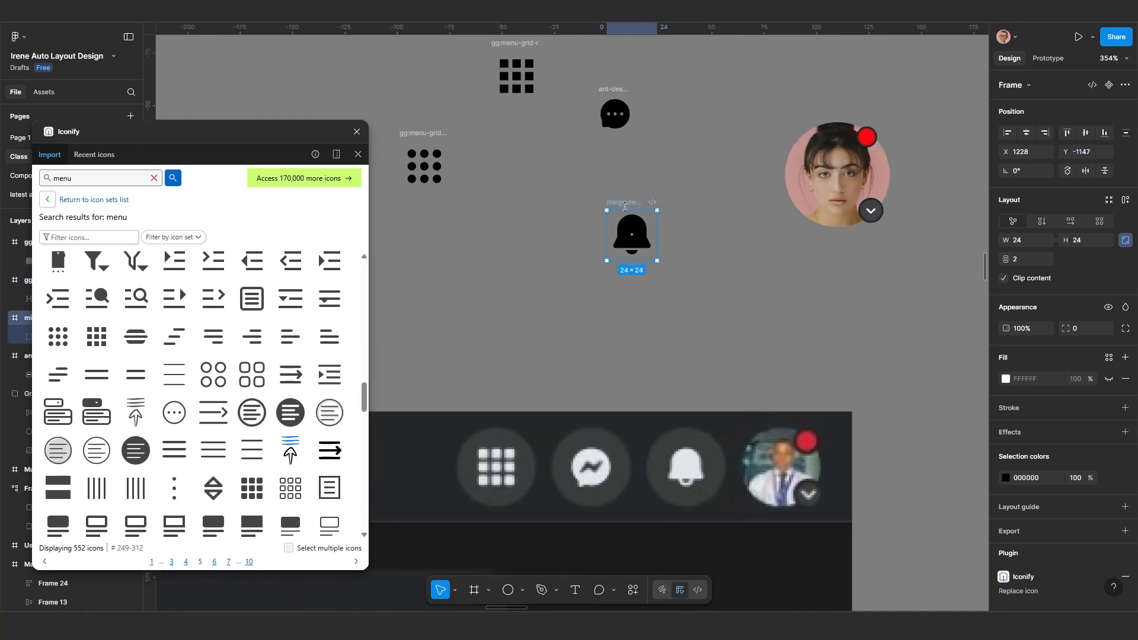
left_click_drag(628, 206, 636, 219)
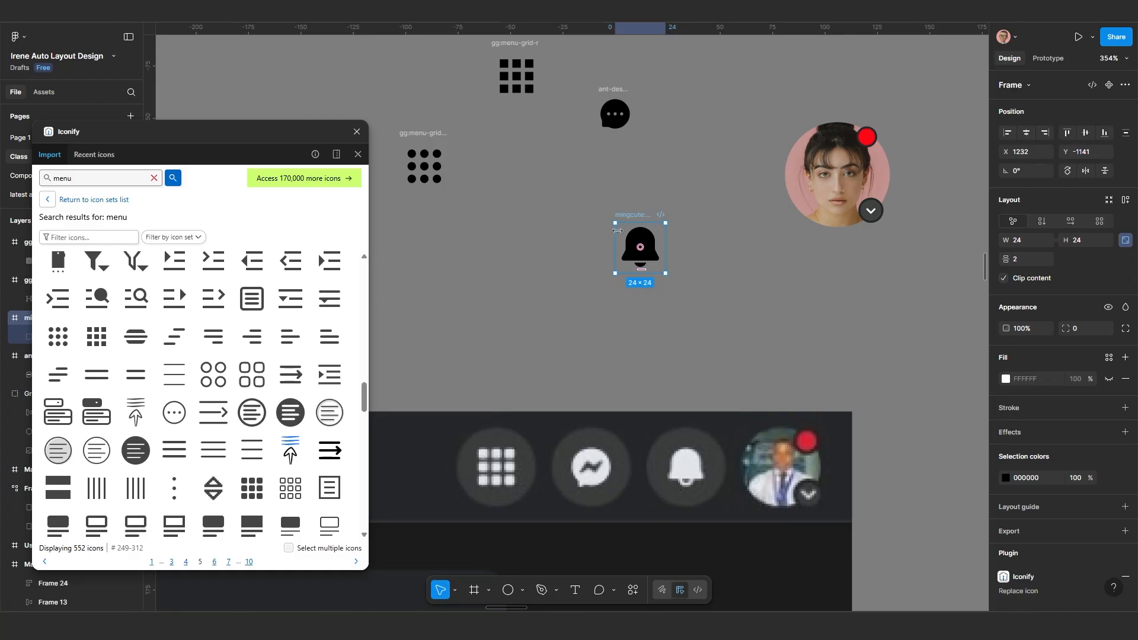
Step: Wrap the bell icon in a frame and give it auto layout with 5 px horizontal and vertical padding
right_click(639, 246)
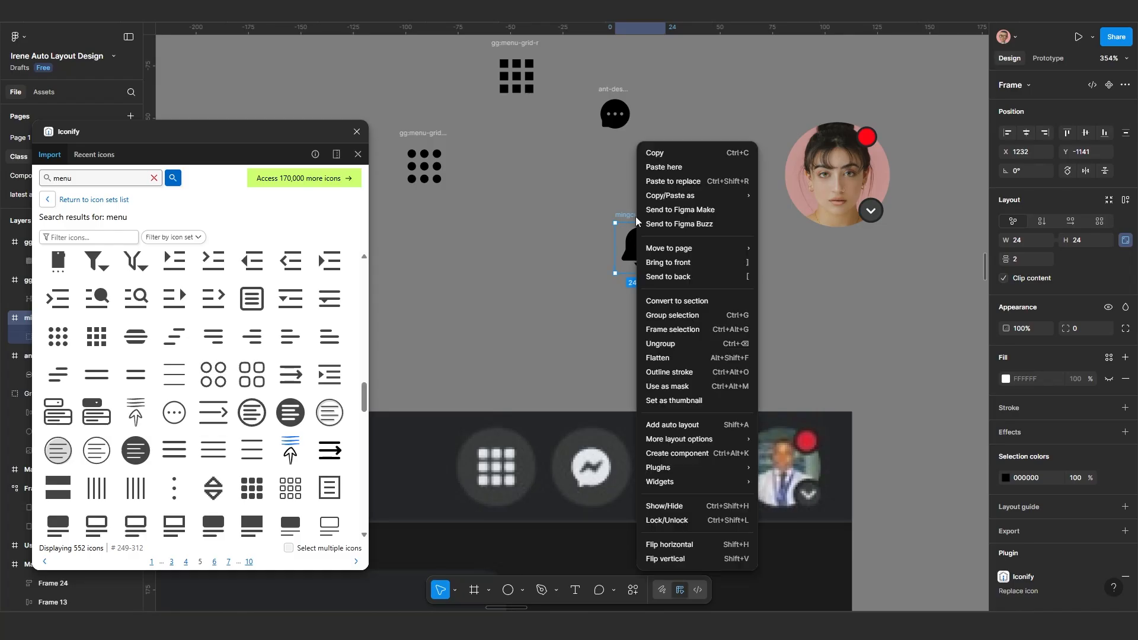
left_click(668, 359)
key("Escape")
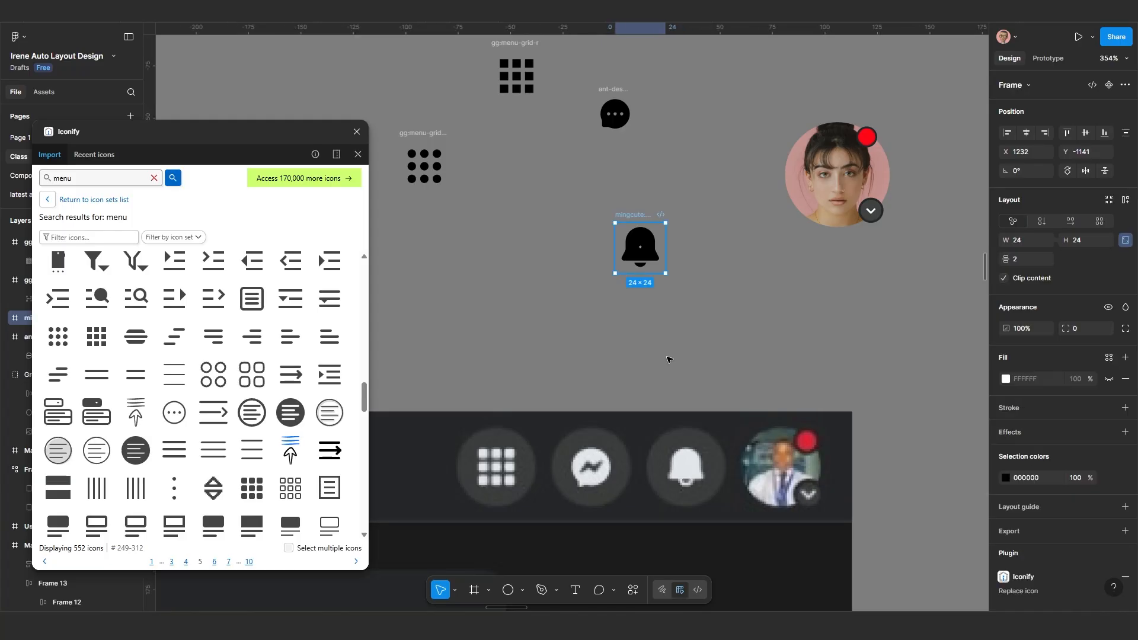
right_click(633, 248)
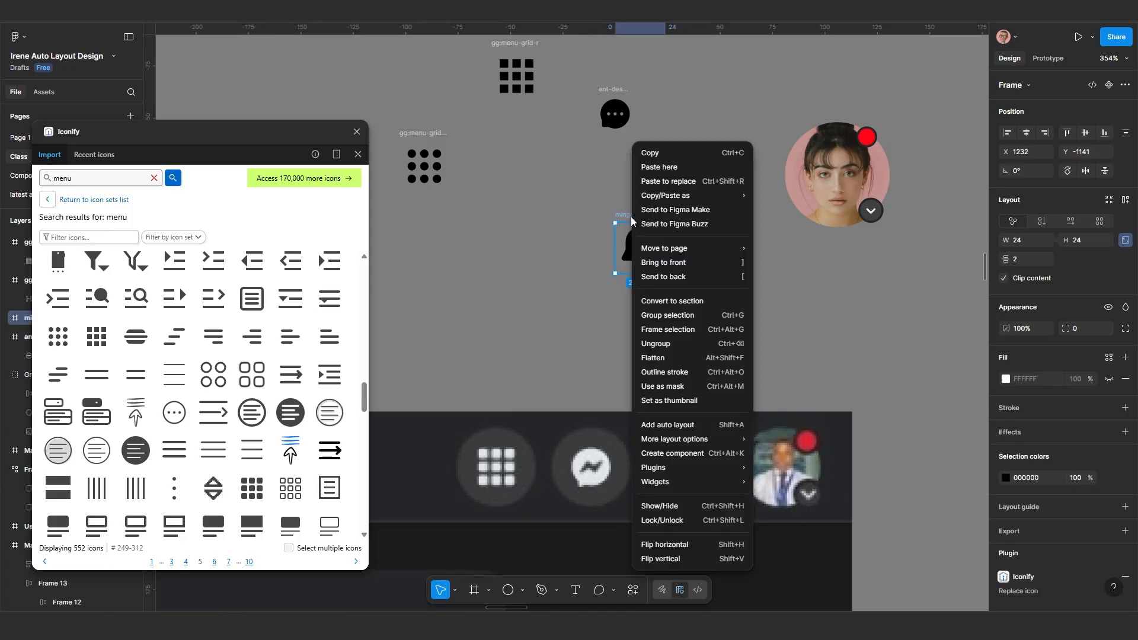
left_click(661, 329)
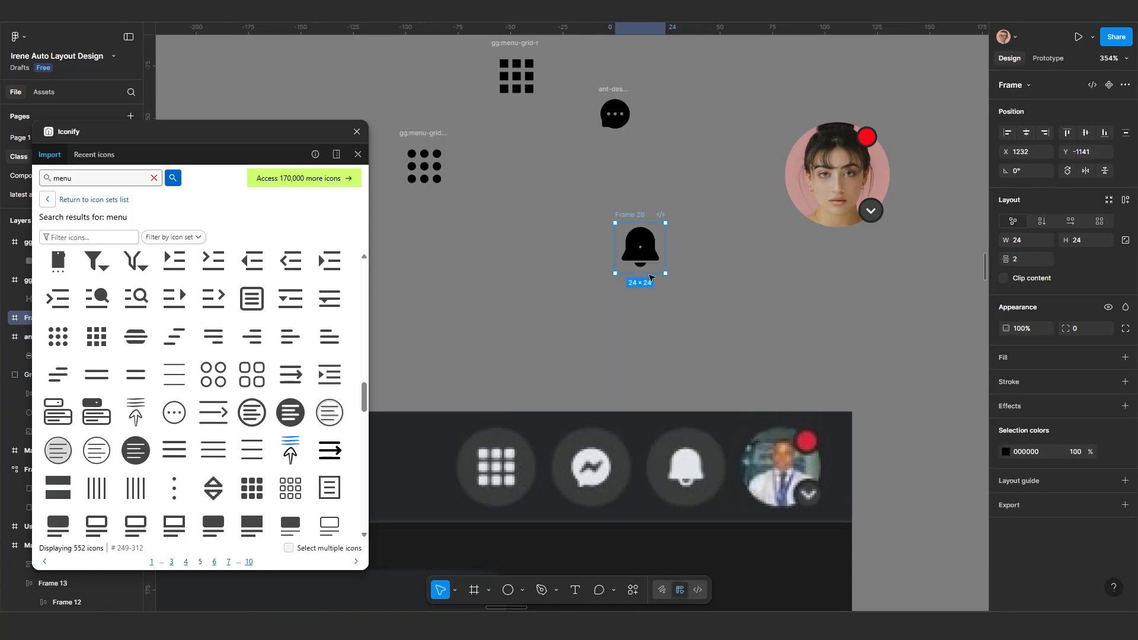
key("shift+a")
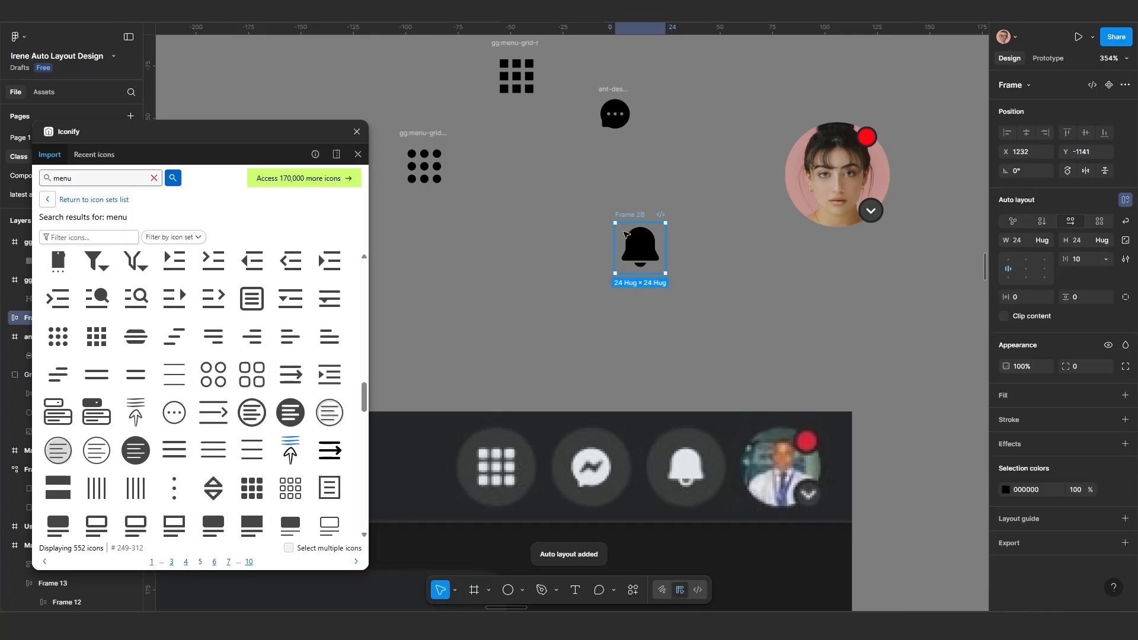
left_click(1022, 300)
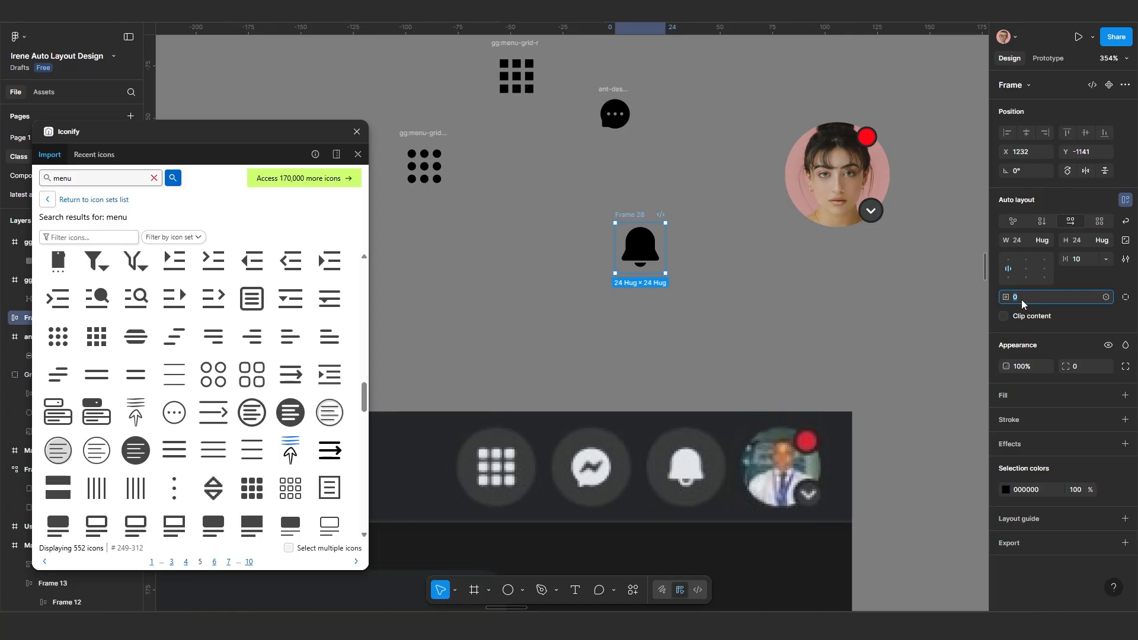
key("Return")
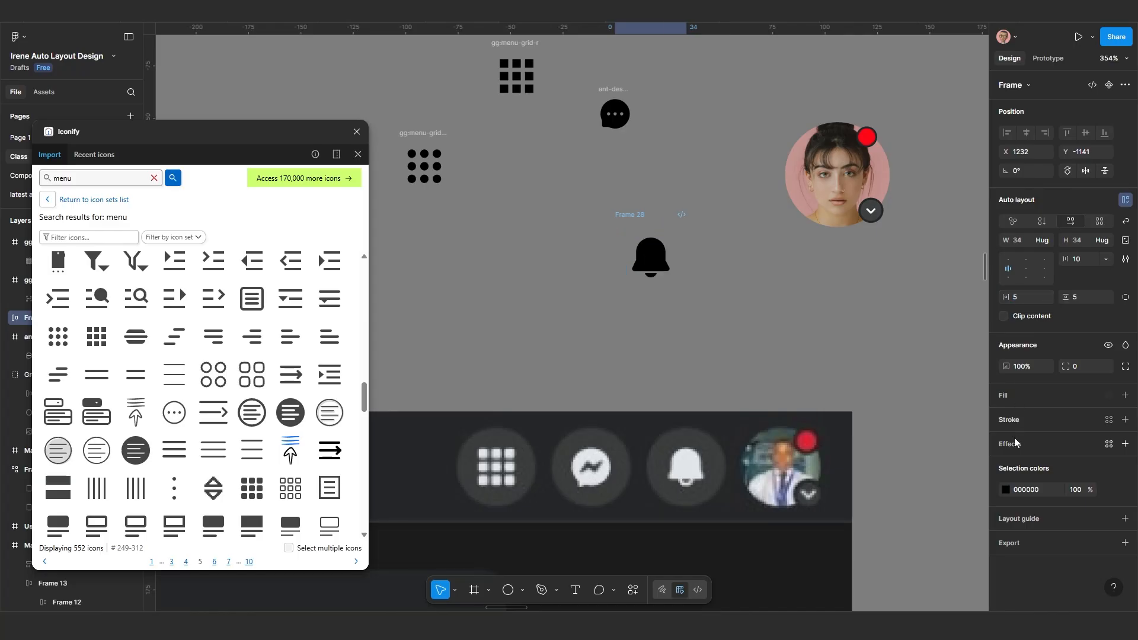
Step: Fill the bell frame with 3B3D3C sampled from the reference bell button and recolour the bell white, FFFFFF
left_click(1012, 395)
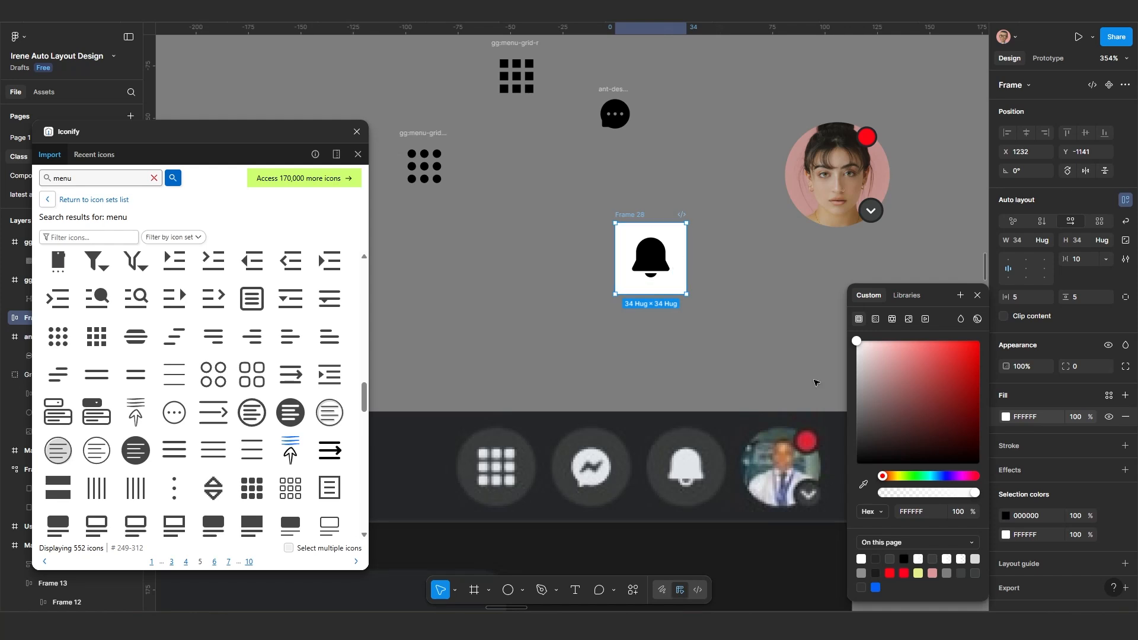
left_click(864, 484)
left_click(692, 436)
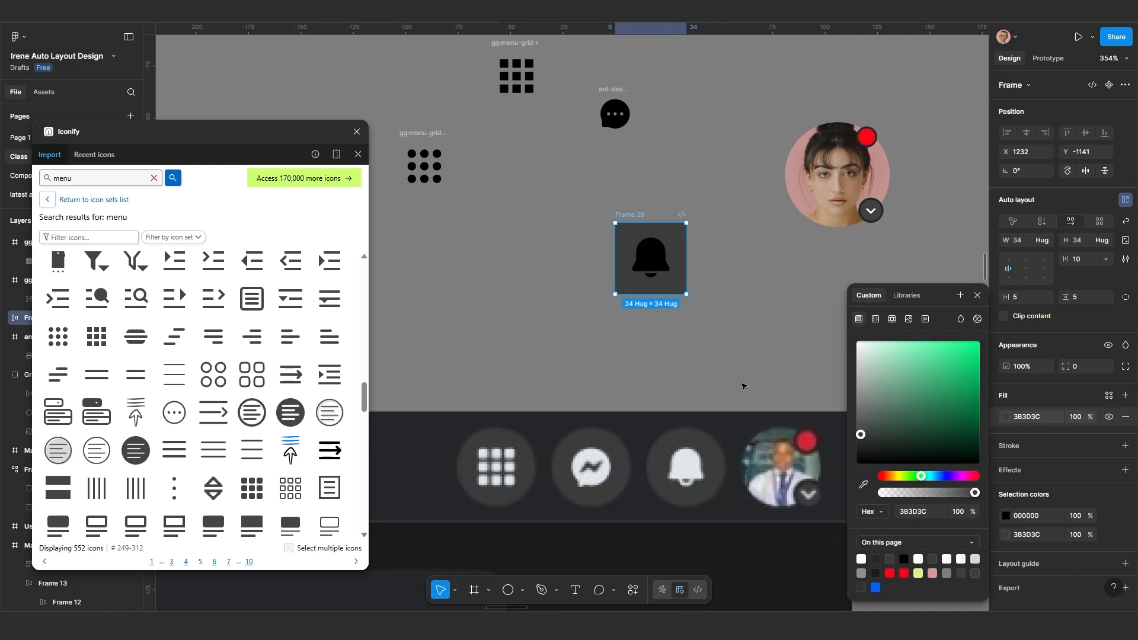
left_click(1008, 515)
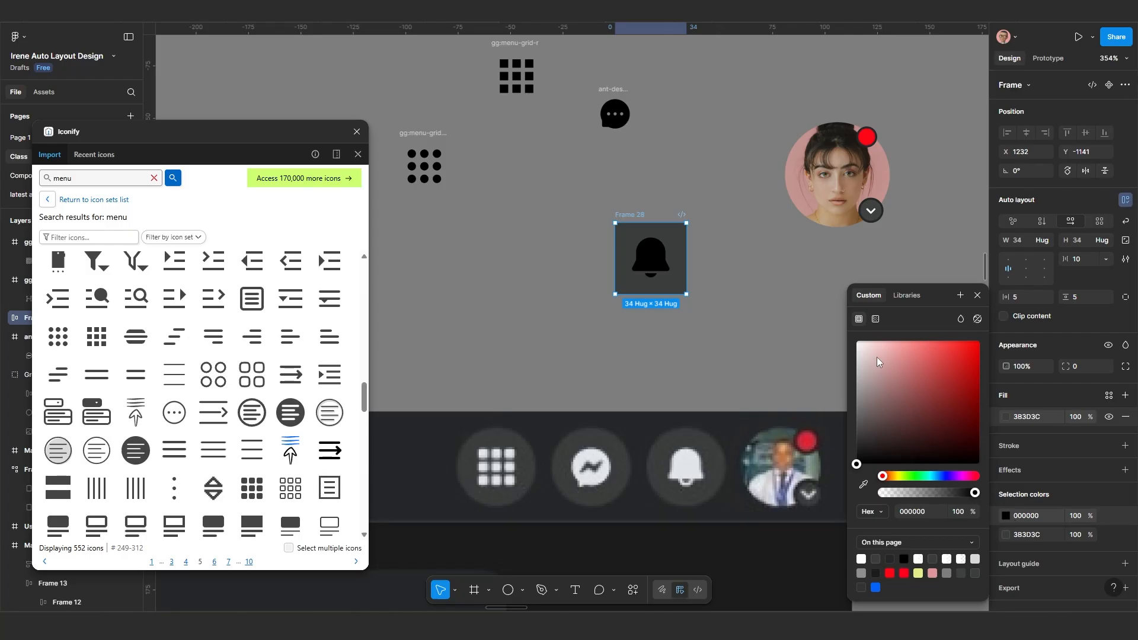
left_click_drag(876, 357, 799, 294)
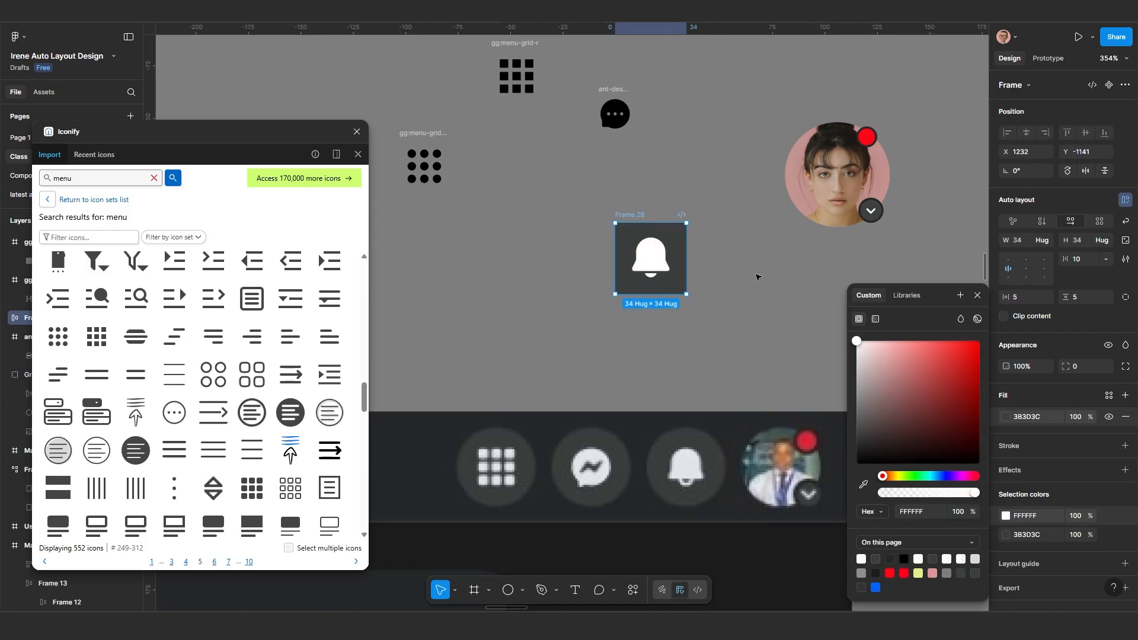
Step: Round the bell frame into a circle with a corner radius of 100
left_click(1083, 371)
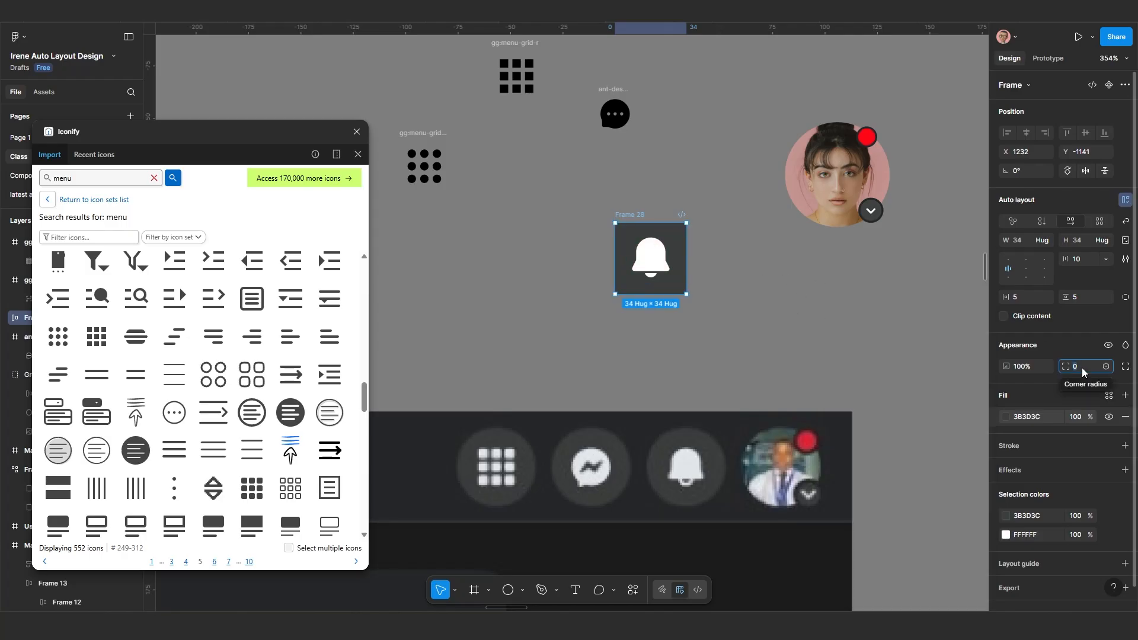
type("100")
key("Return")
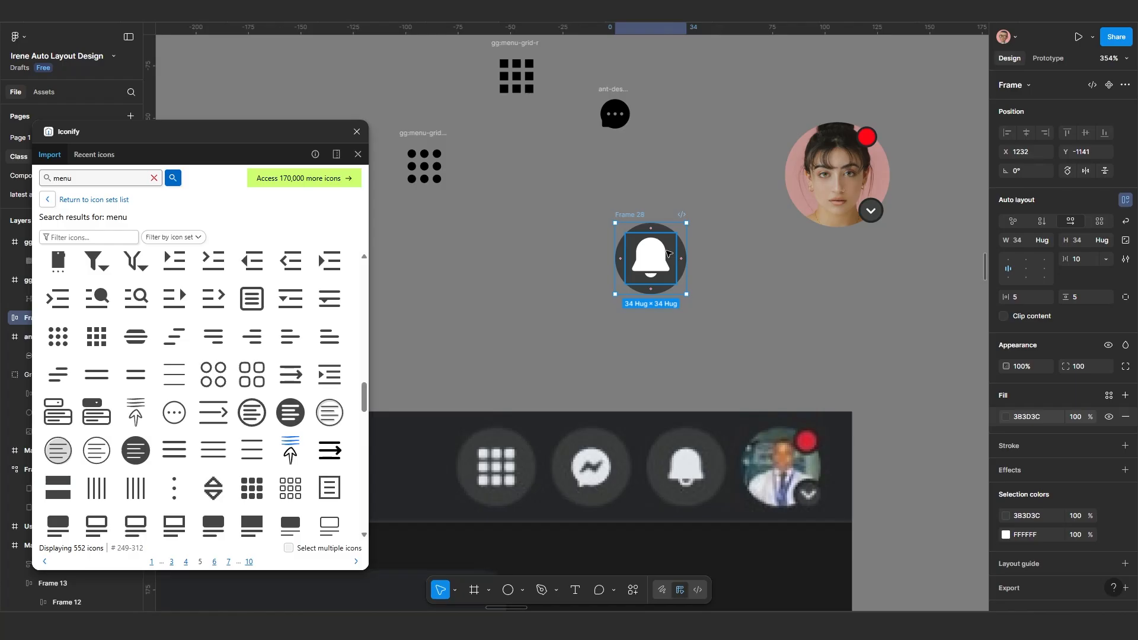
scroll(575, 288, "up", 1)
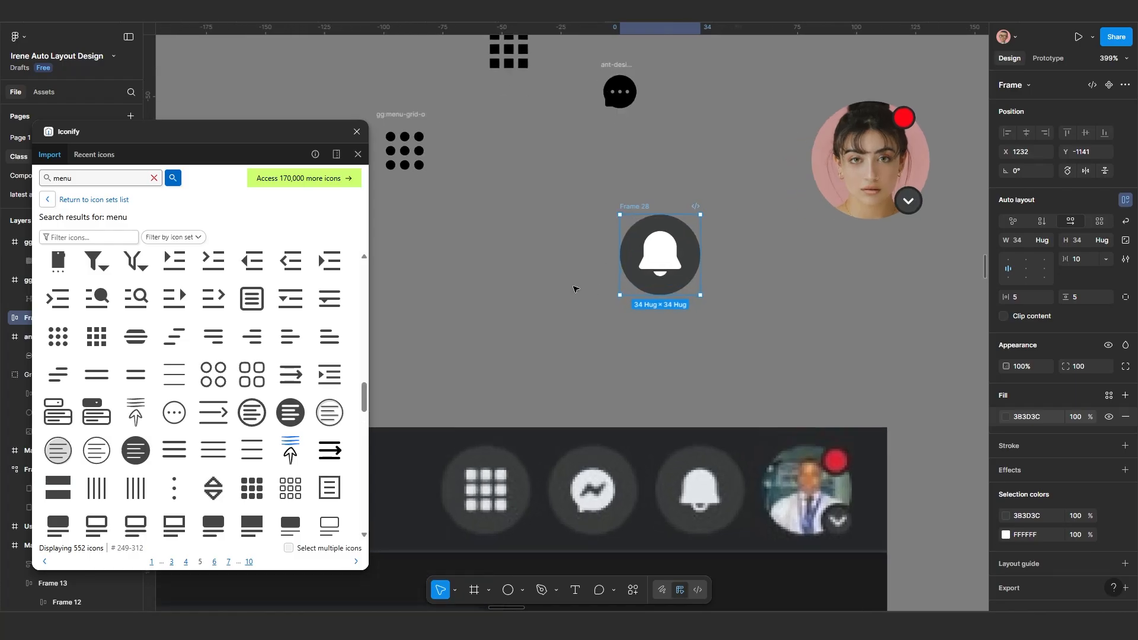
left_click_drag(605, 289, 642, 283)
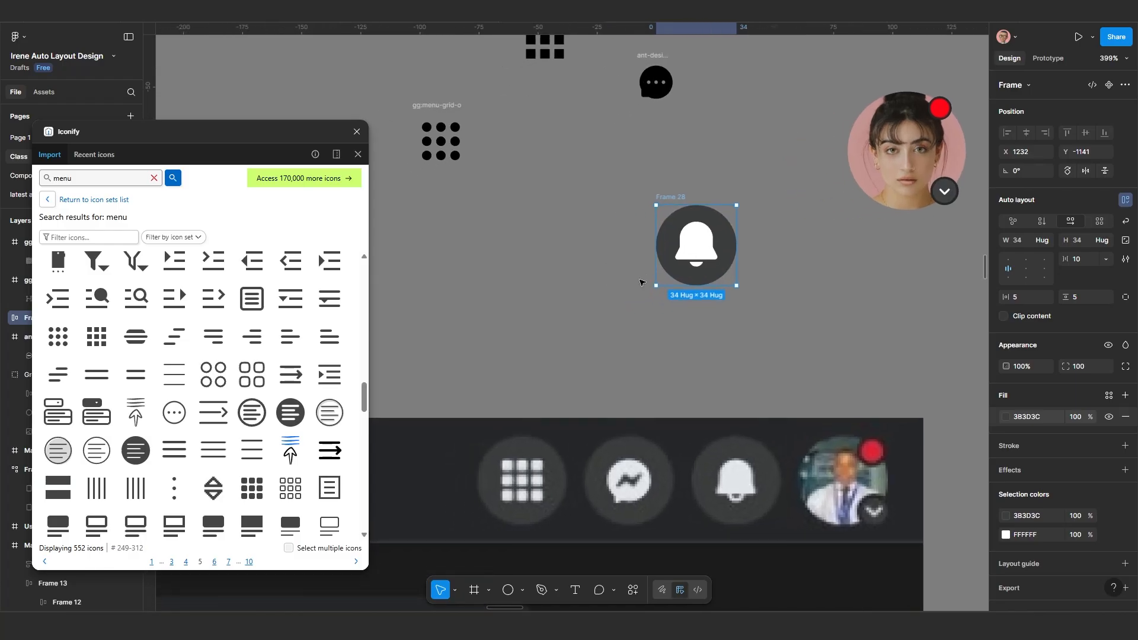
scroll(648, 180, "down", 5)
scroll(648, 220, "up", 6)
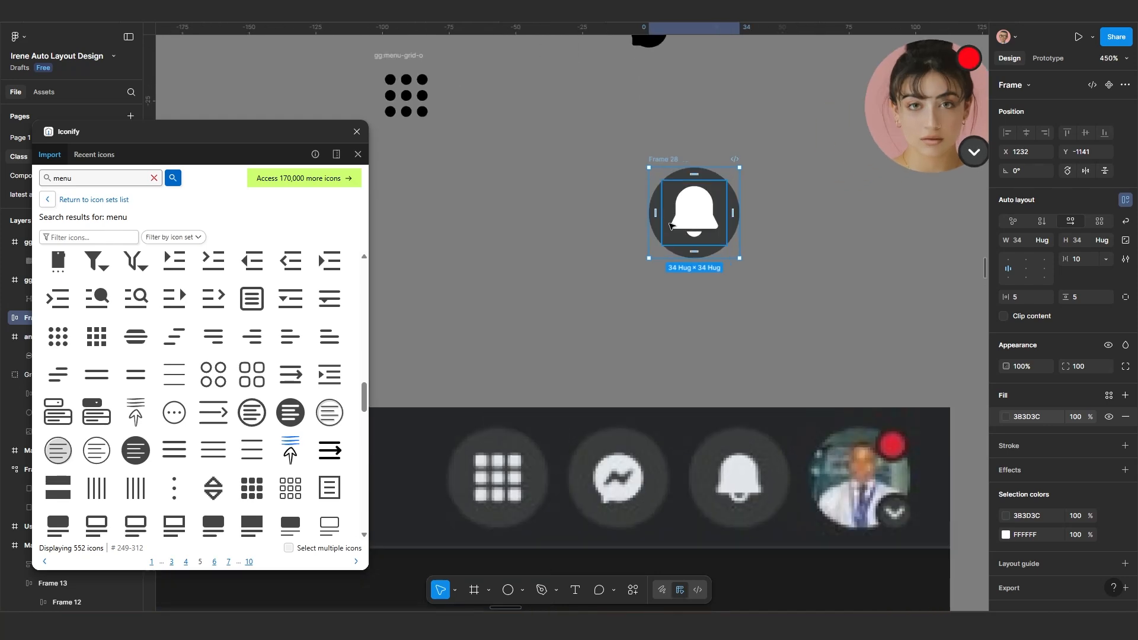
left_click_drag(687, 224, 683, 262)
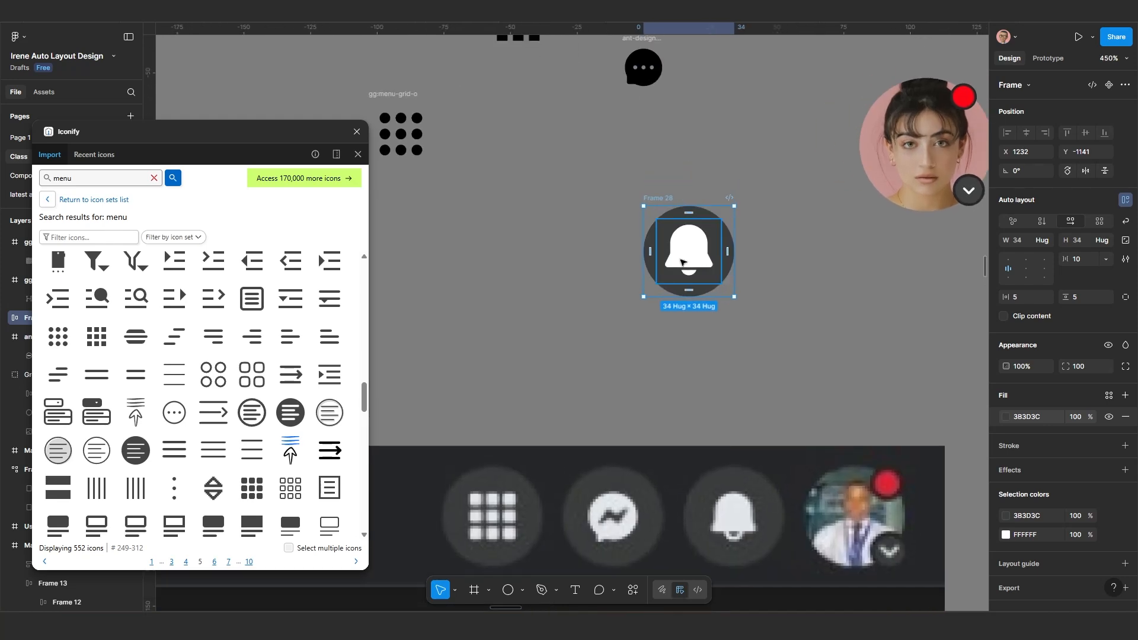
scroll(682, 263, "down", 2)
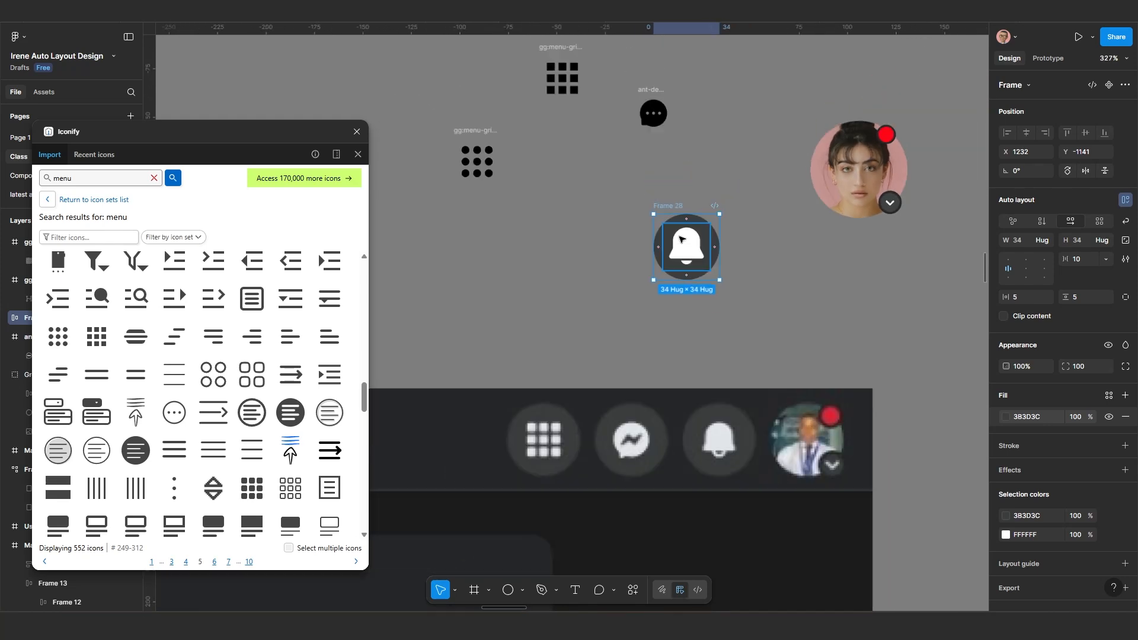
Step: Move the chat bubble icon to X 1189, Y -1164, clear of the bell button
left_click_drag(684, 265, 647, 276)
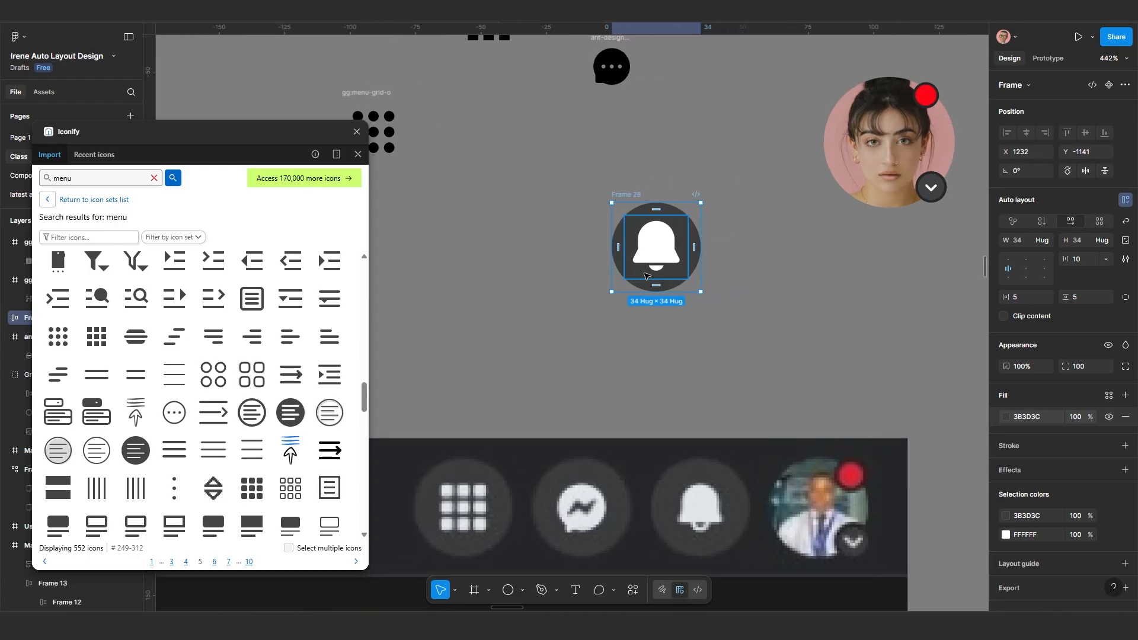
scroll(646, 276, "down", 5)
scroll(645, 225, "up", 4)
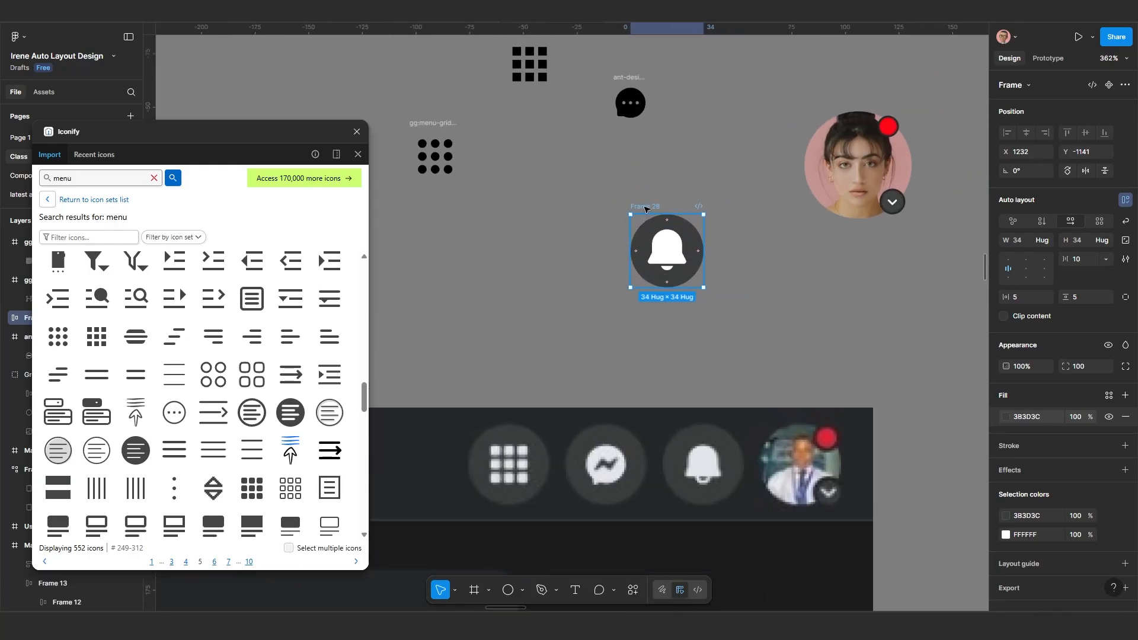
left_click_drag(646, 209, 583, 289)
scroll(648, 347, "down", 4)
scroll(650, 220, "up", 4)
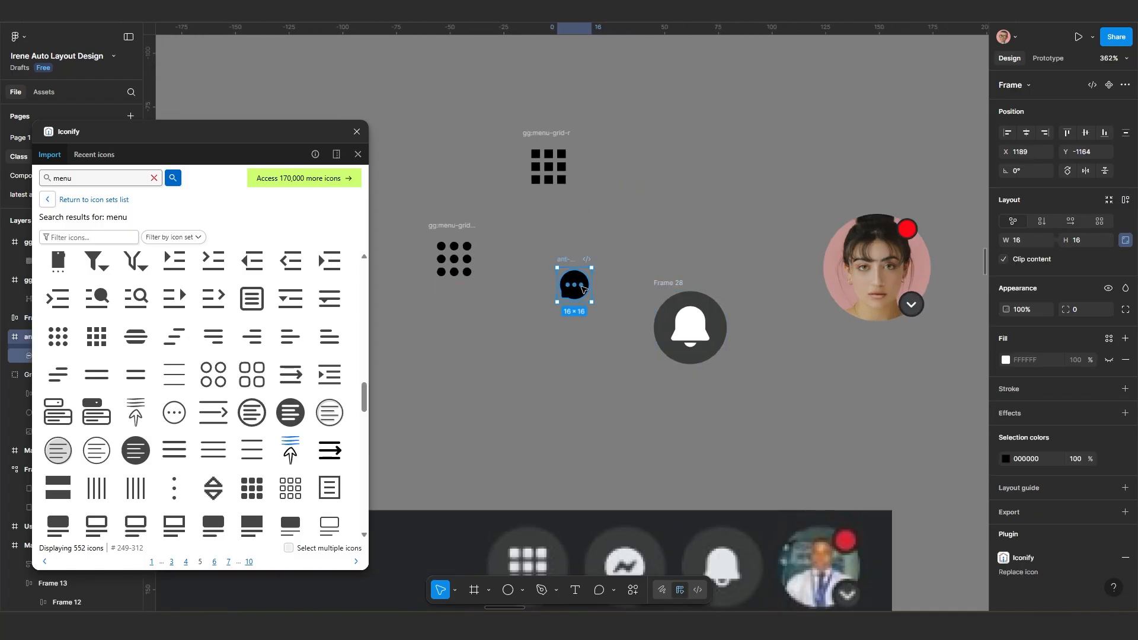
Step: Move the bell button up to X 1253, Y -1208 and delete the trial copy made below it
scroll(583, 289, "up", 3)
left_click_drag(704, 284, 742, 222)
scroll(759, 127, "down", 3)
scroll(719, 278, "up", 3)
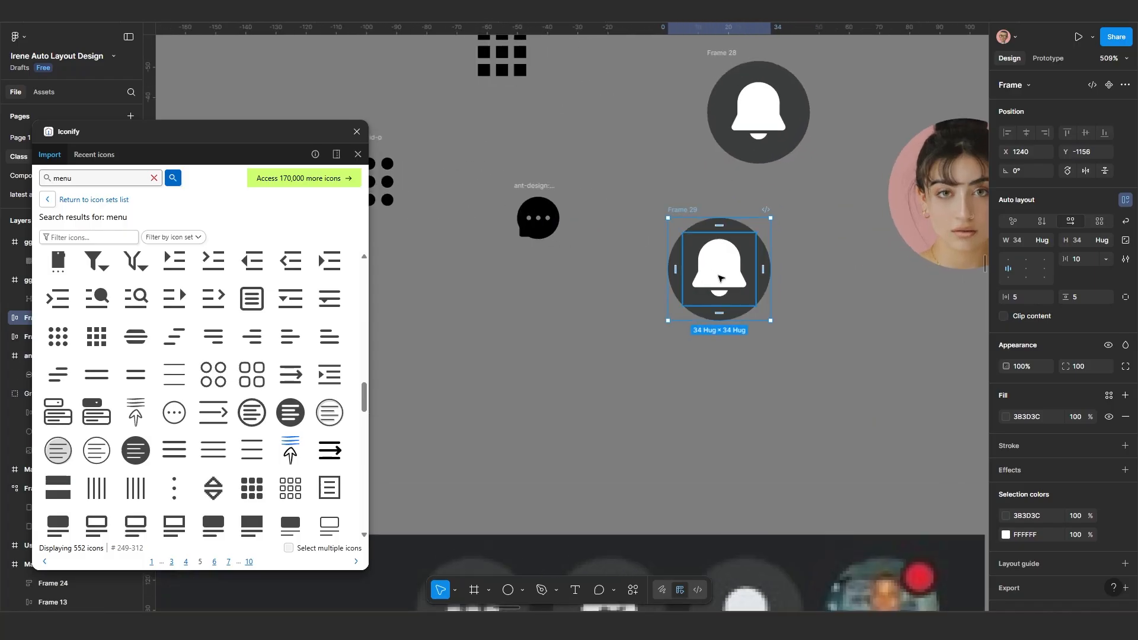
key("Delete")
scroll(719, 278, "down", 3)
Step: Duplicate the bell button at X 1245, Y -1147 and replace the copy's bell with the chat bubble icon cut from the canvas
left_click(670, 126)
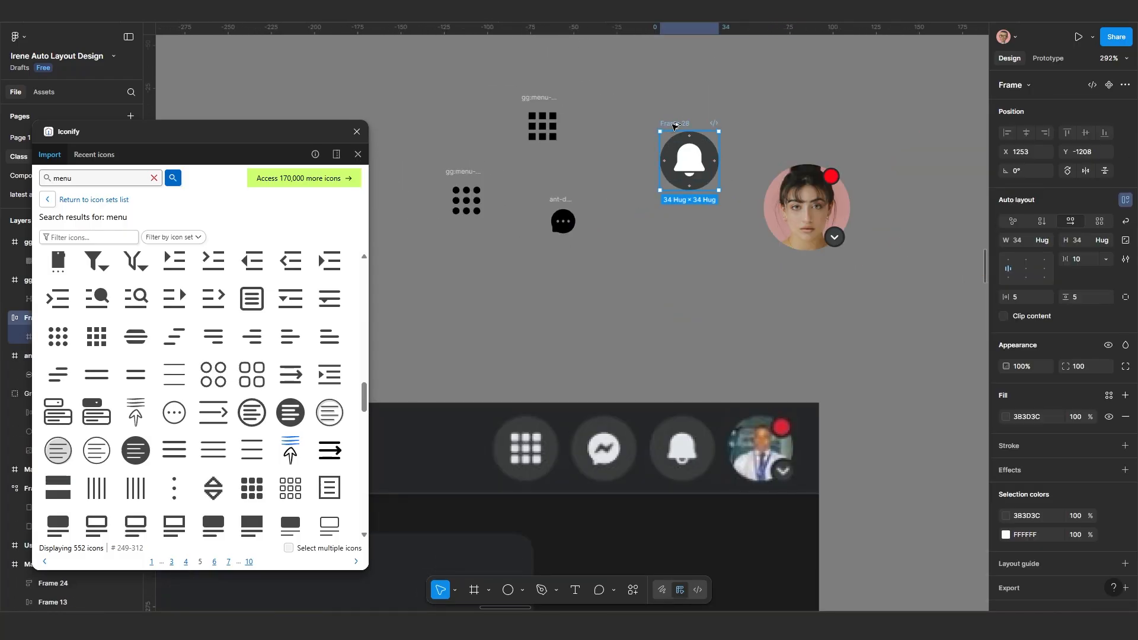
left_click_drag(675, 126, 661, 231)
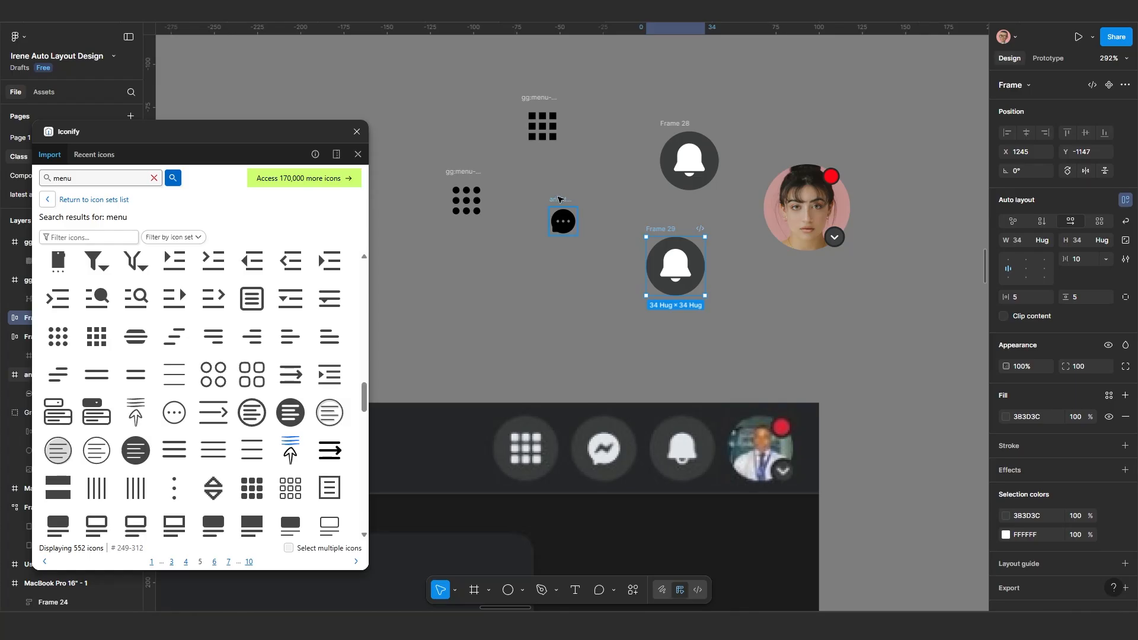
left_click(559, 200)
key("Delete")
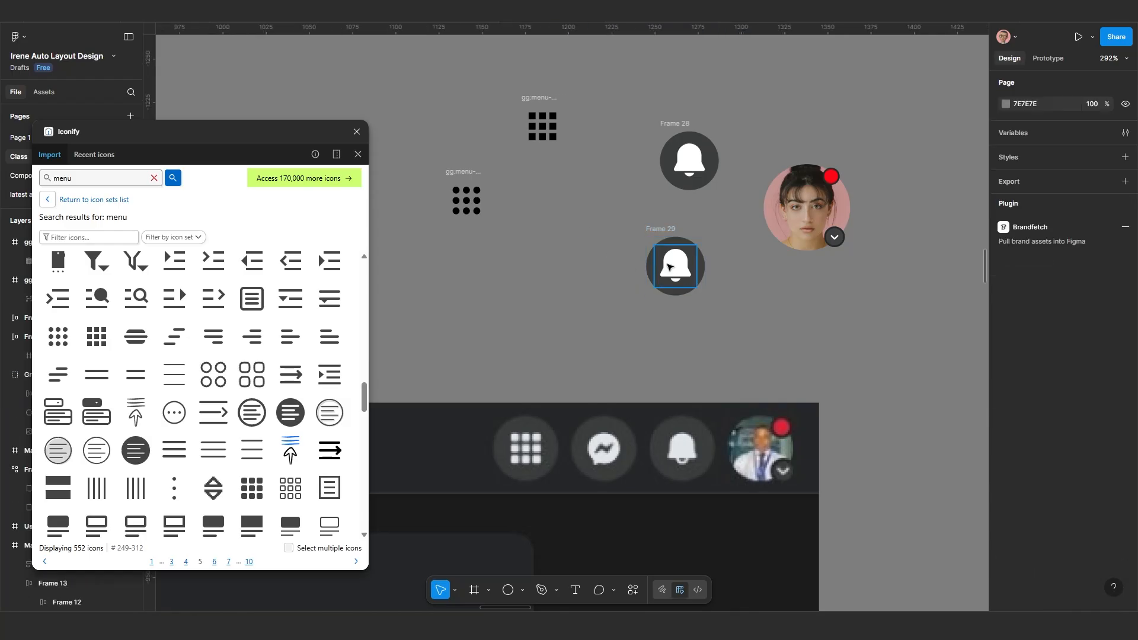
scroll(671, 272, "up", 3)
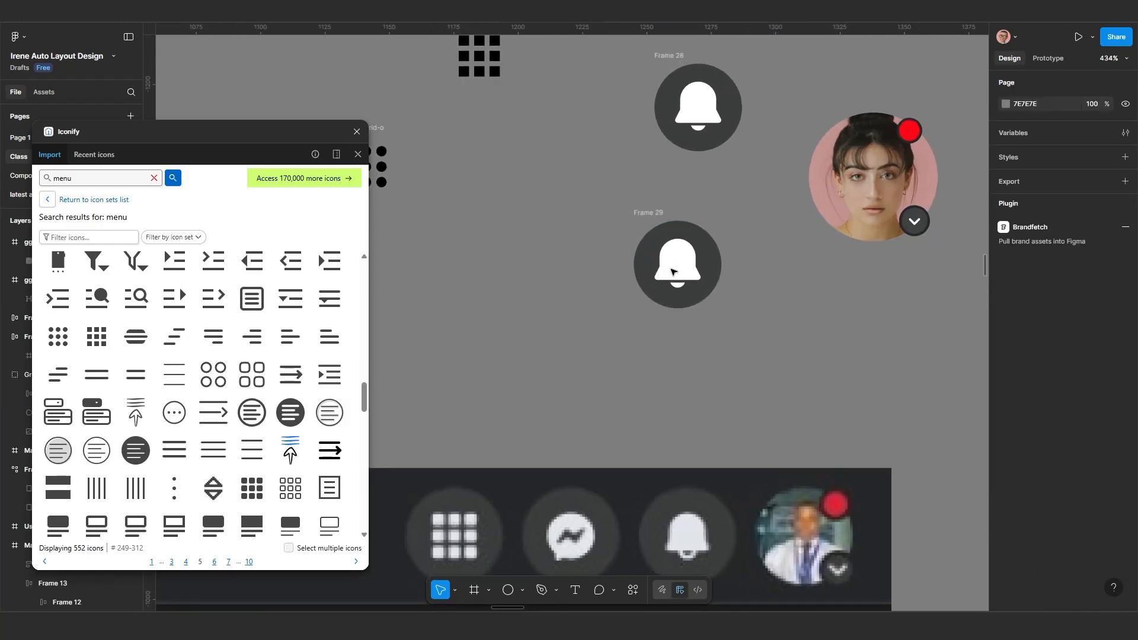
left_click(690, 273)
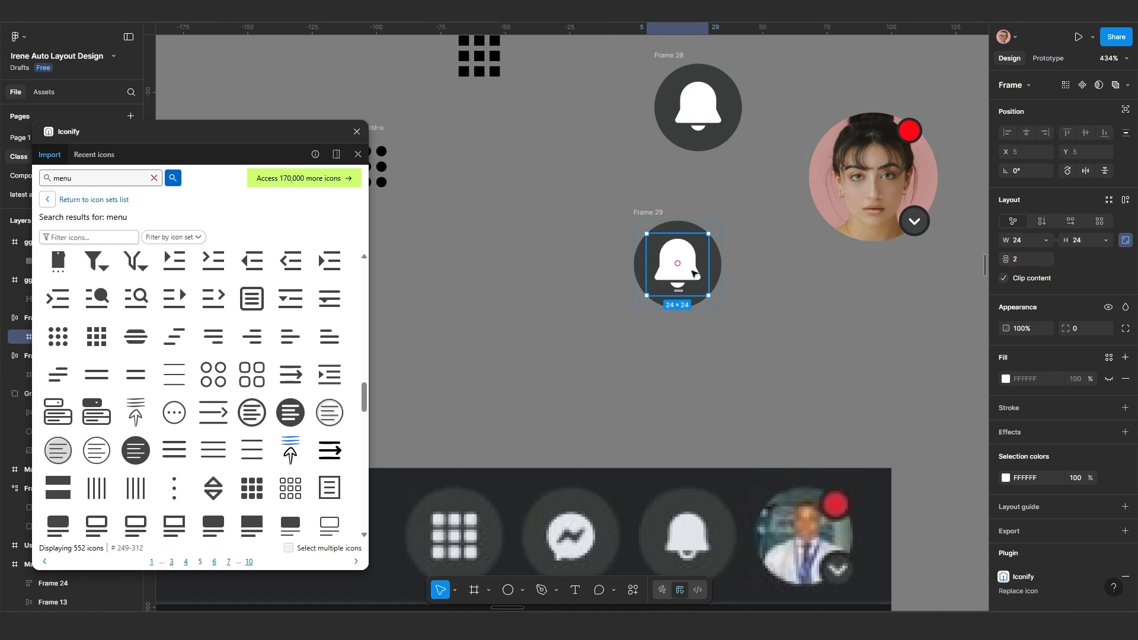
key("ctrl+z")
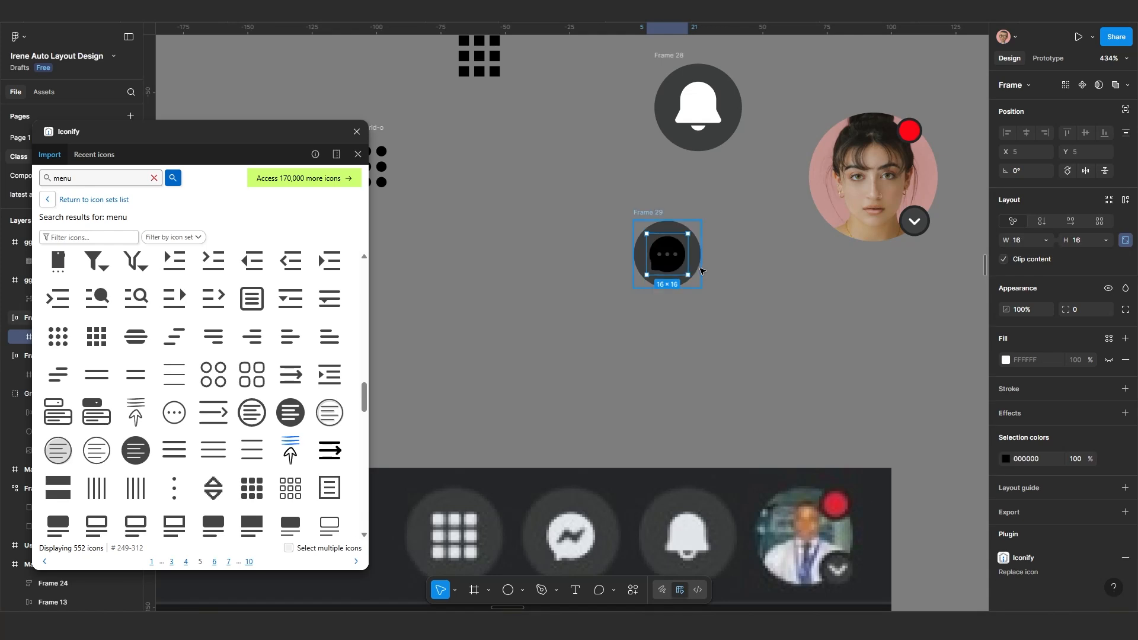
Step: Move the chat button beside the bell button, to X 1225, Y -1202
scroll(580, 278, "up", 2)
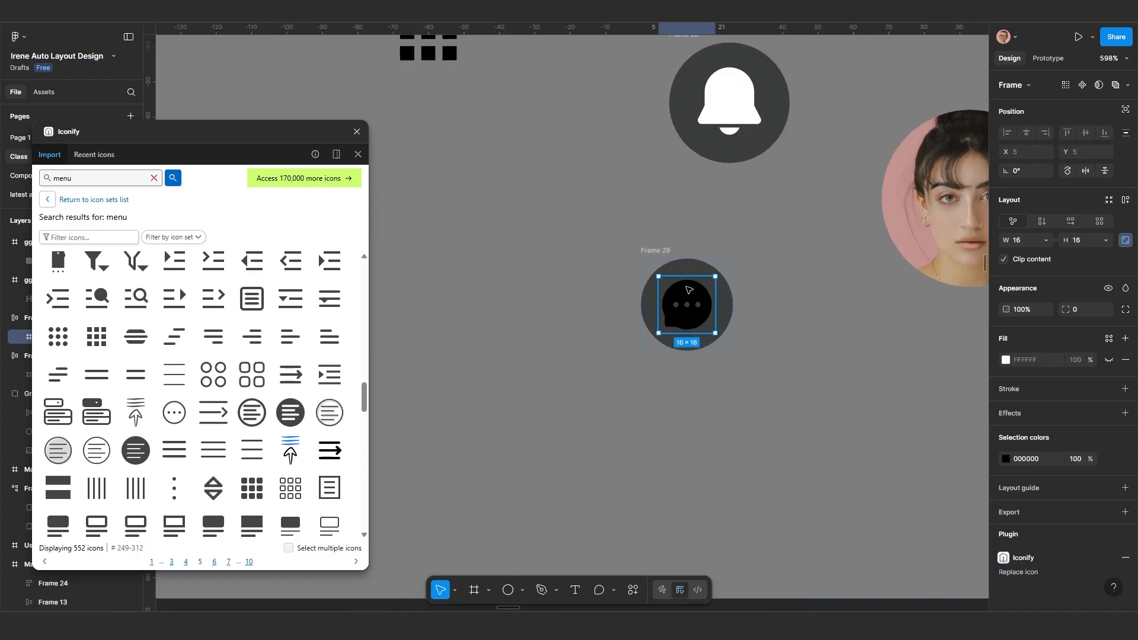
left_click(636, 252)
left_click_drag(636, 252, 593, 107)
scroll(591, 230, "down", 2)
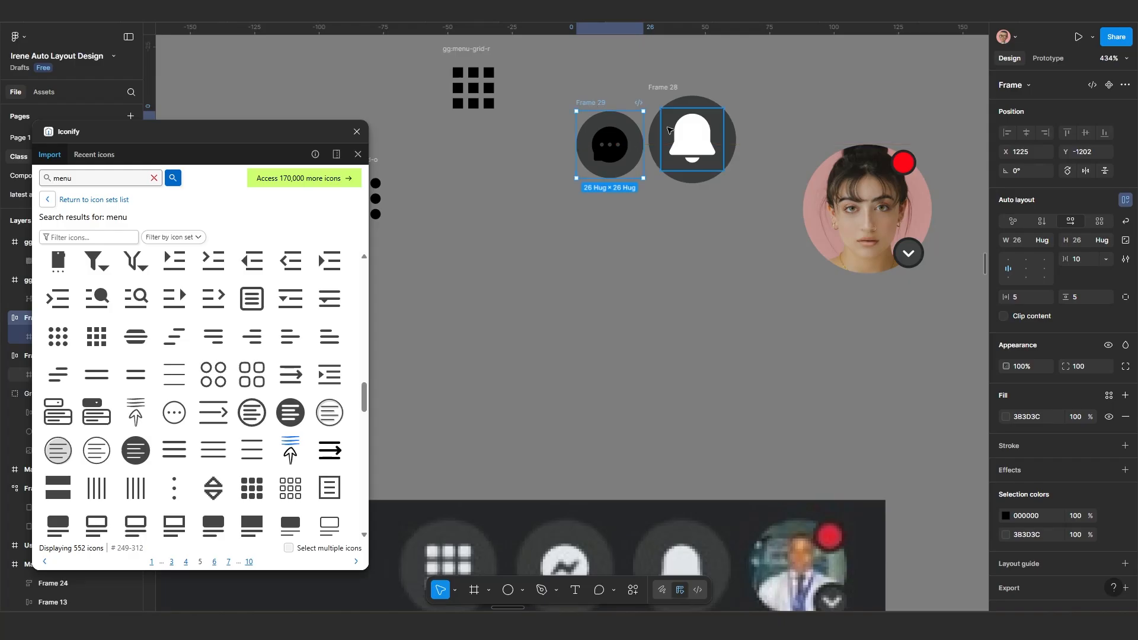
Step: Resize the bell icon to 16 × 16 to match the chat icon and move its button to X 1260, Y -1199
left_click(698, 139)
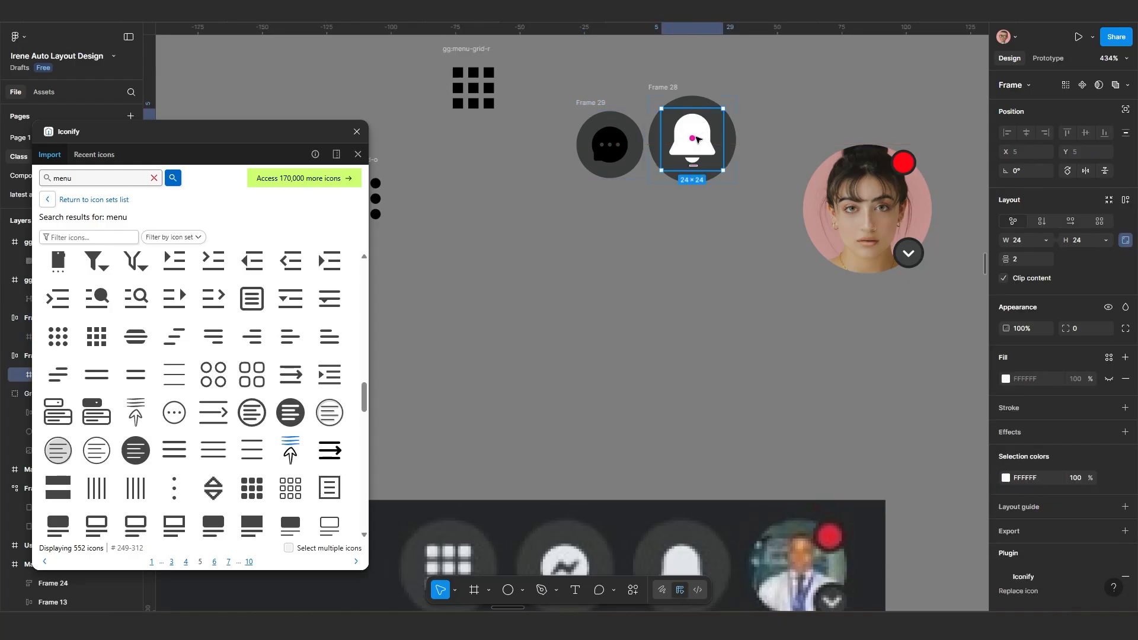
left_click(611, 147)
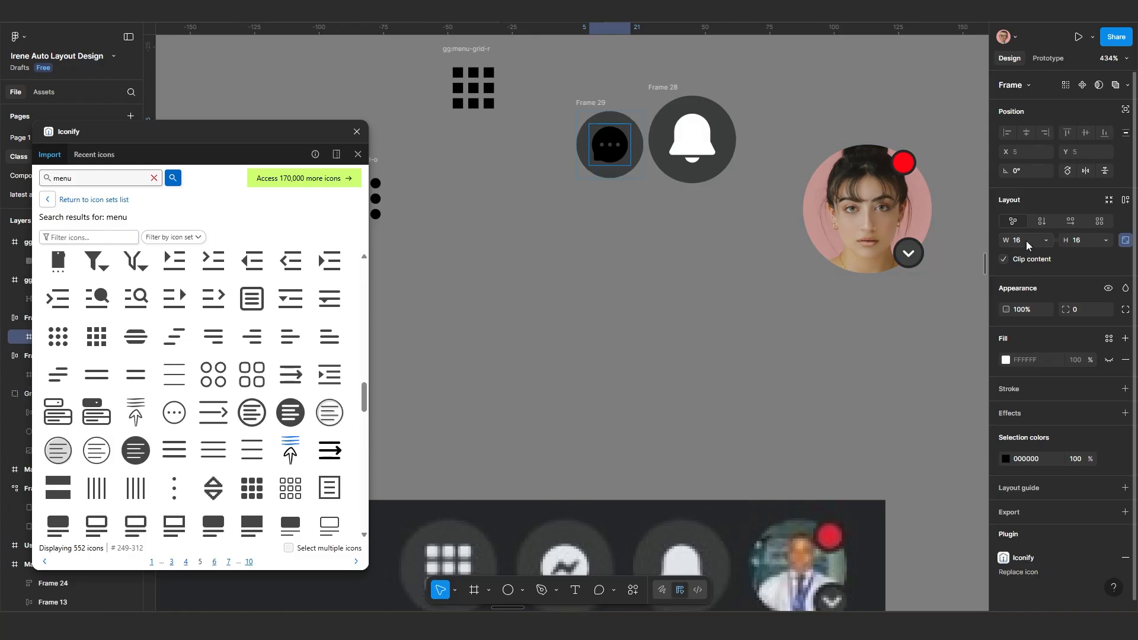
left_click(699, 144)
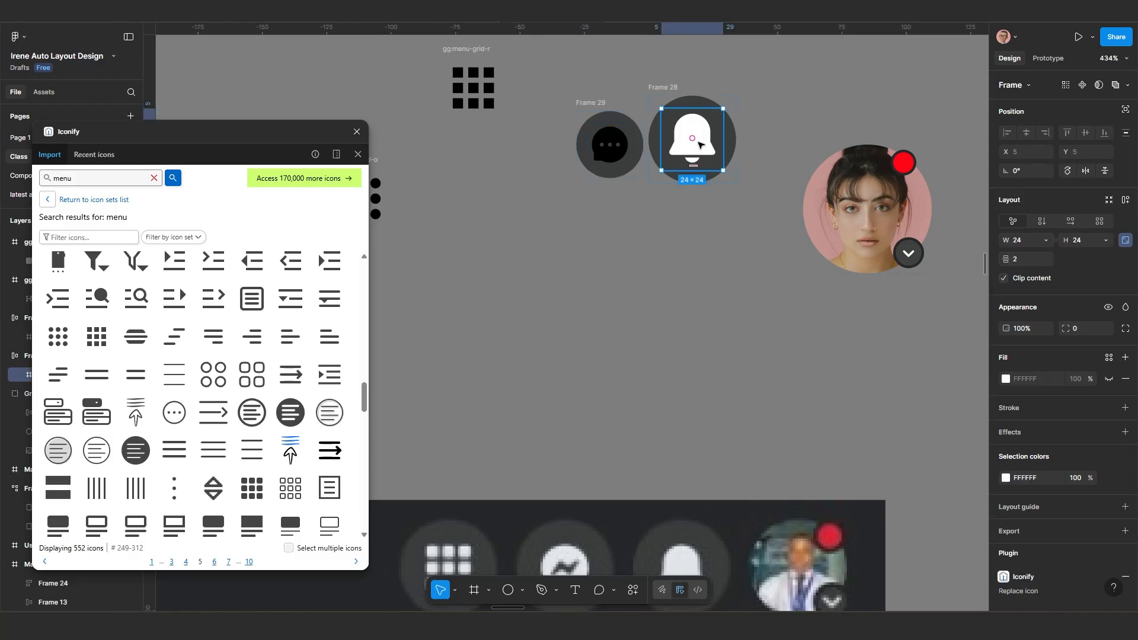
left_click(1022, 240)
type("16")
key("Return")
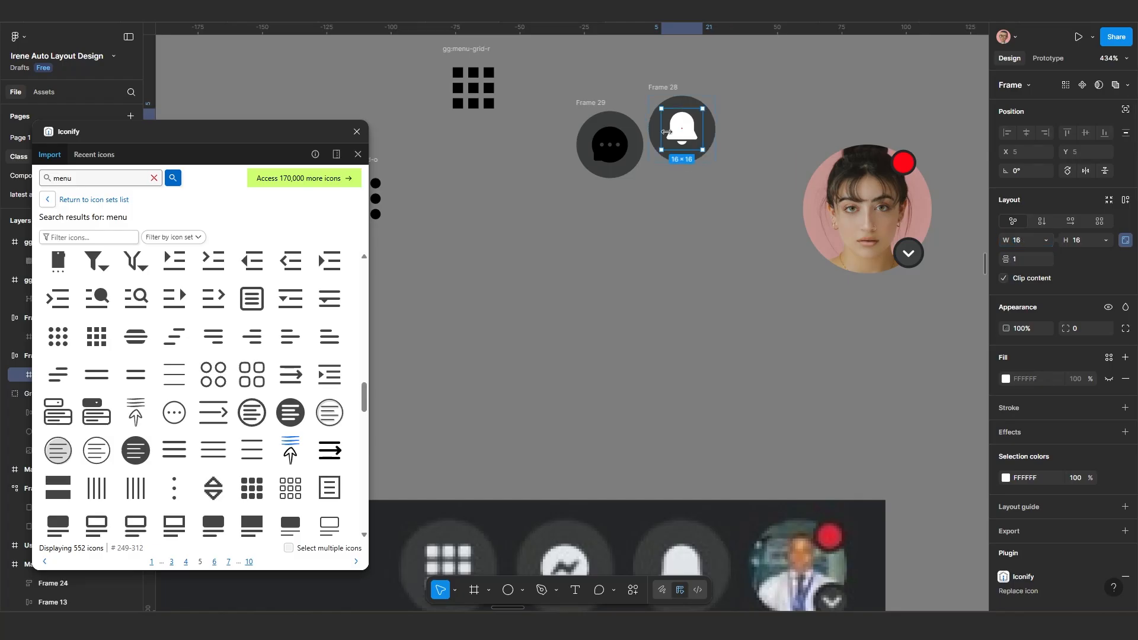
left_click_drag(660, 87, 677, 113)
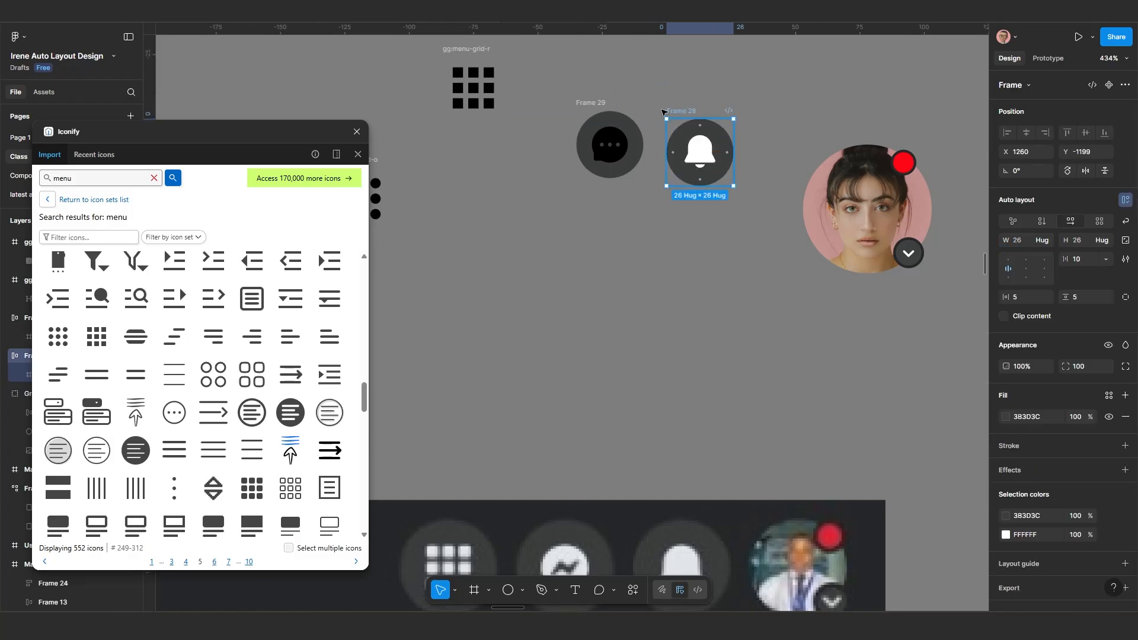
Step: Recolour the chat bubble icon inside its button white, FFFFFF
left_click(598, 105)
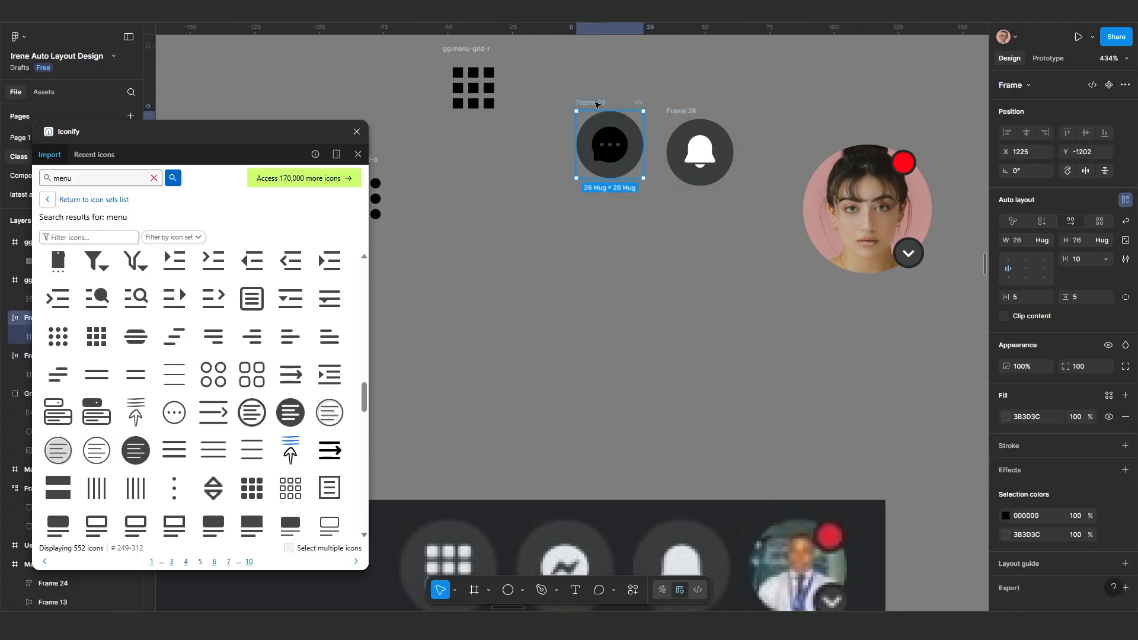
left_click(1006, 516)
left_click_drag(969, 454, 735, 295)
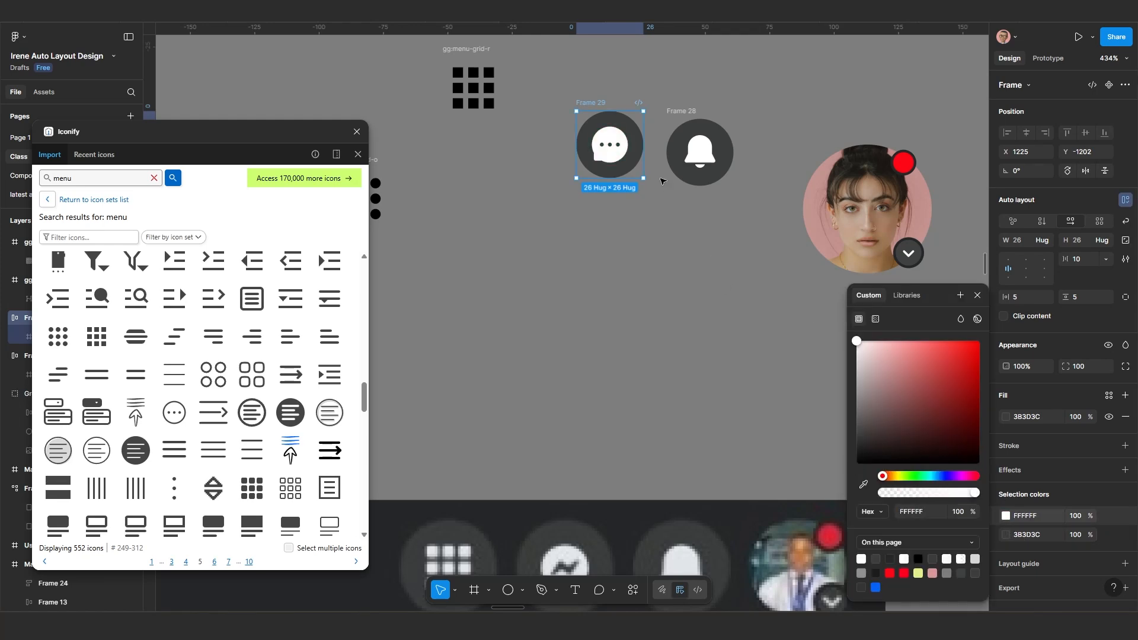
Step: Duplicate the chat button and place the copy below the original at X 1218, Y -1164
left_click_drag(592, 104, 571, 200)
scroll(657, 276, "down", 3)
scroll(657, 275, "up", 2)
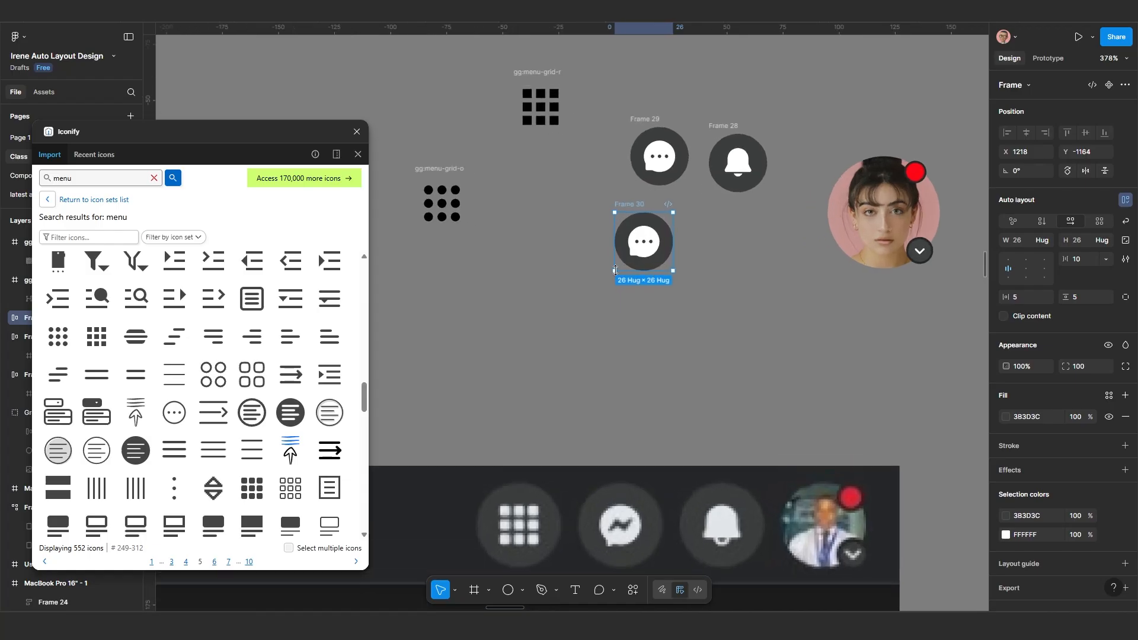
Step: Resize the square-dot grid icon to 16 × 16, matching the icon in the duplicated button
left_click(646, 248)
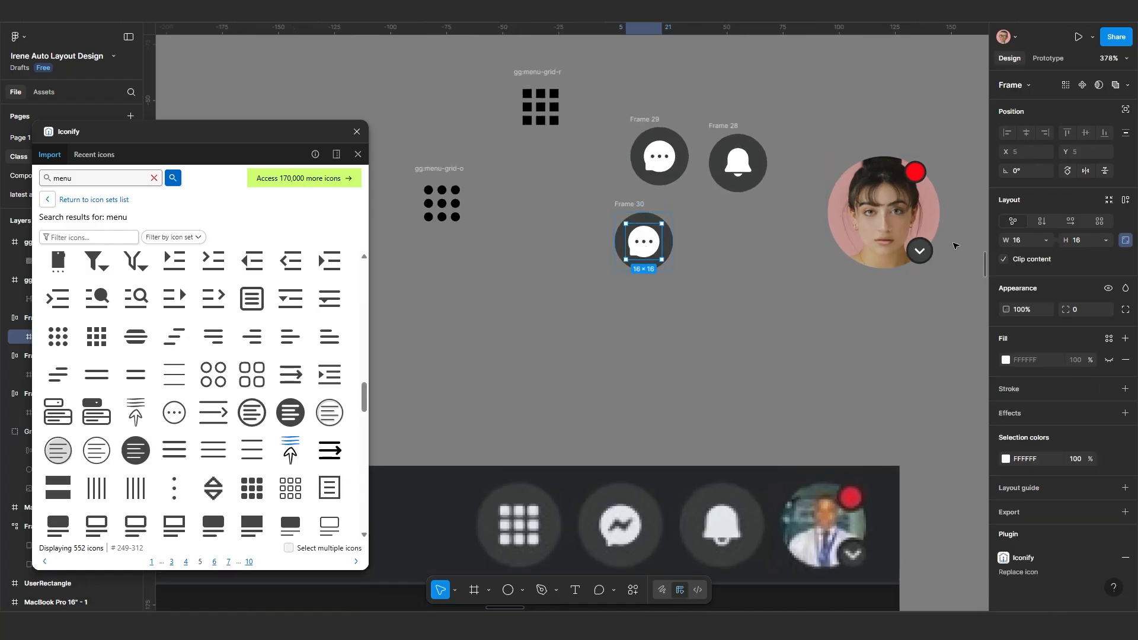
left_click(435, 172)
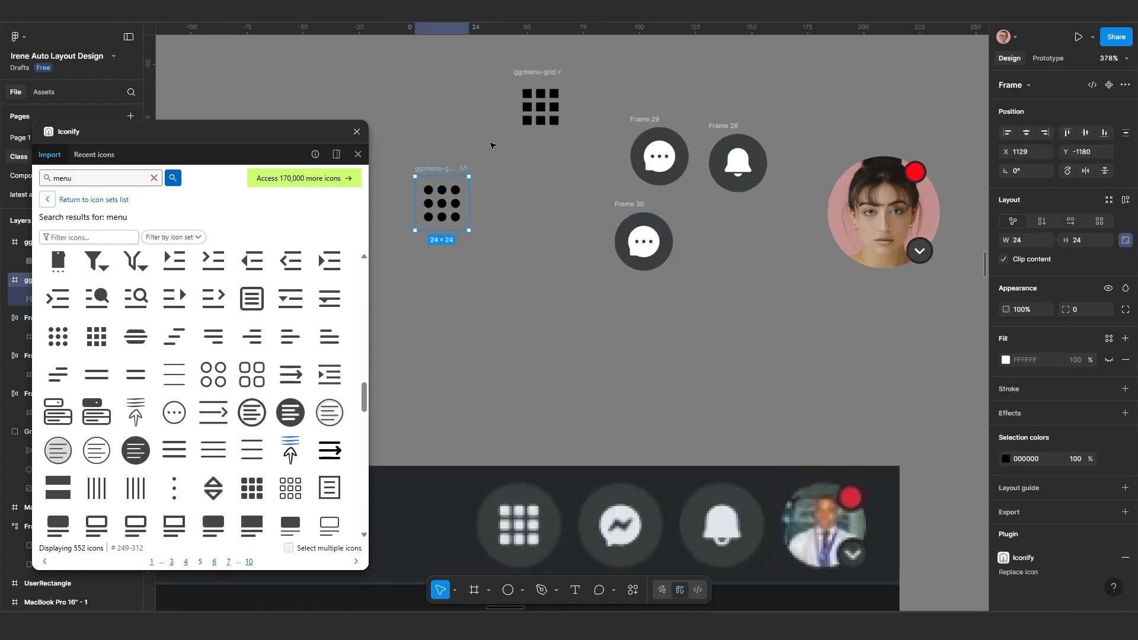
left_click(534, 72)
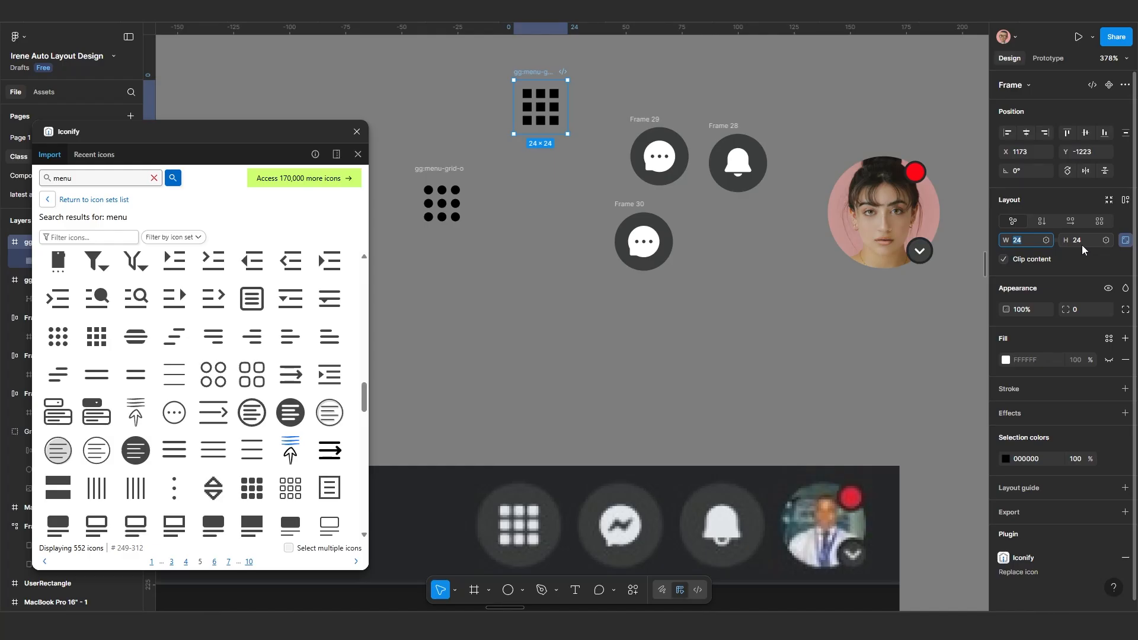
type("16")
key("Return")
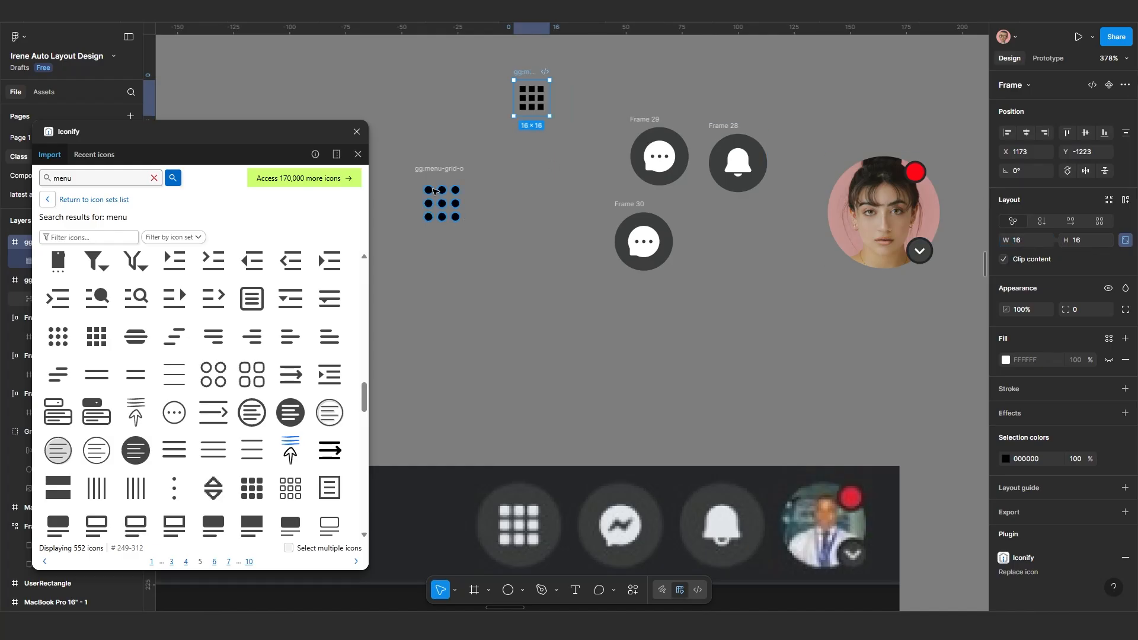
Step: Cut the square-dot grid icon and use it to replace the chat bubble in the duplicated button
key("Delete")
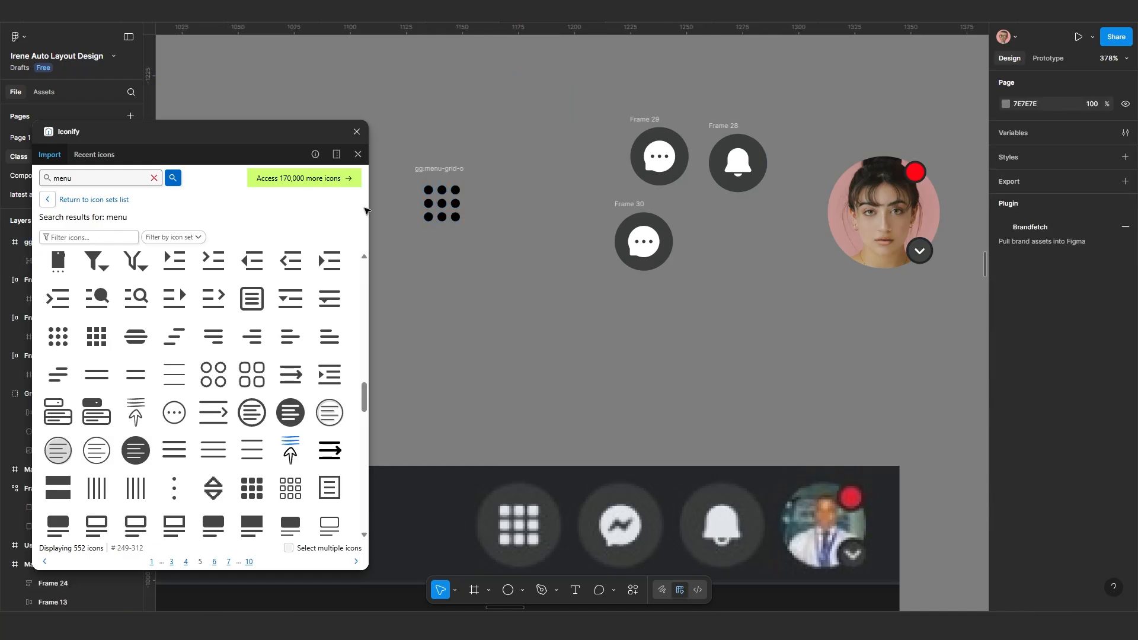
left_click(644, 241)
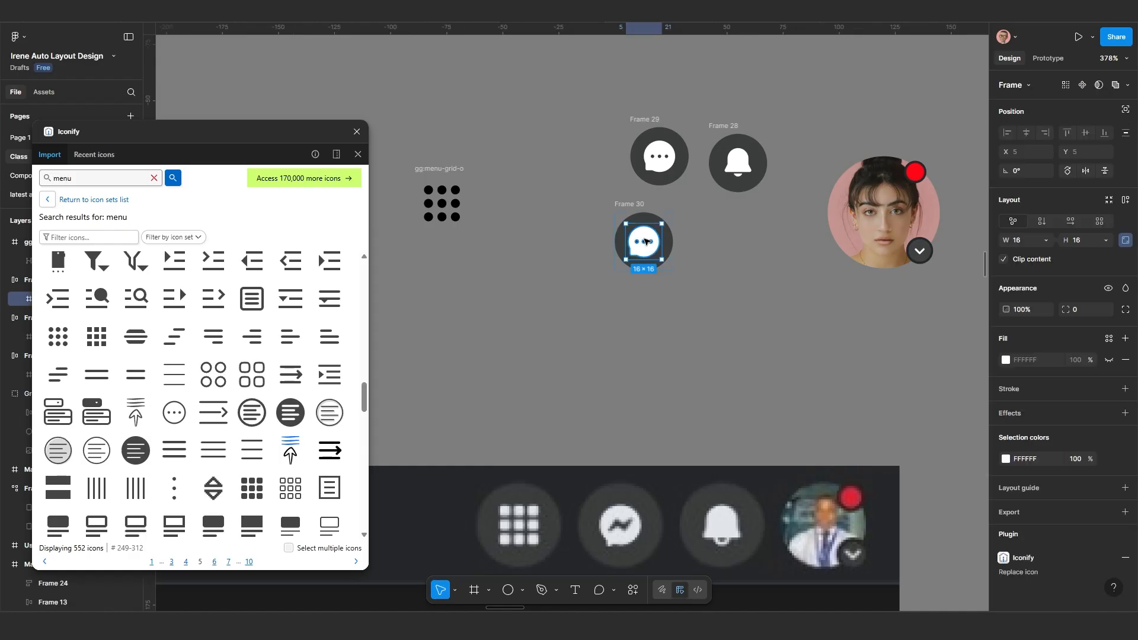
key("ctrl+shift+r")
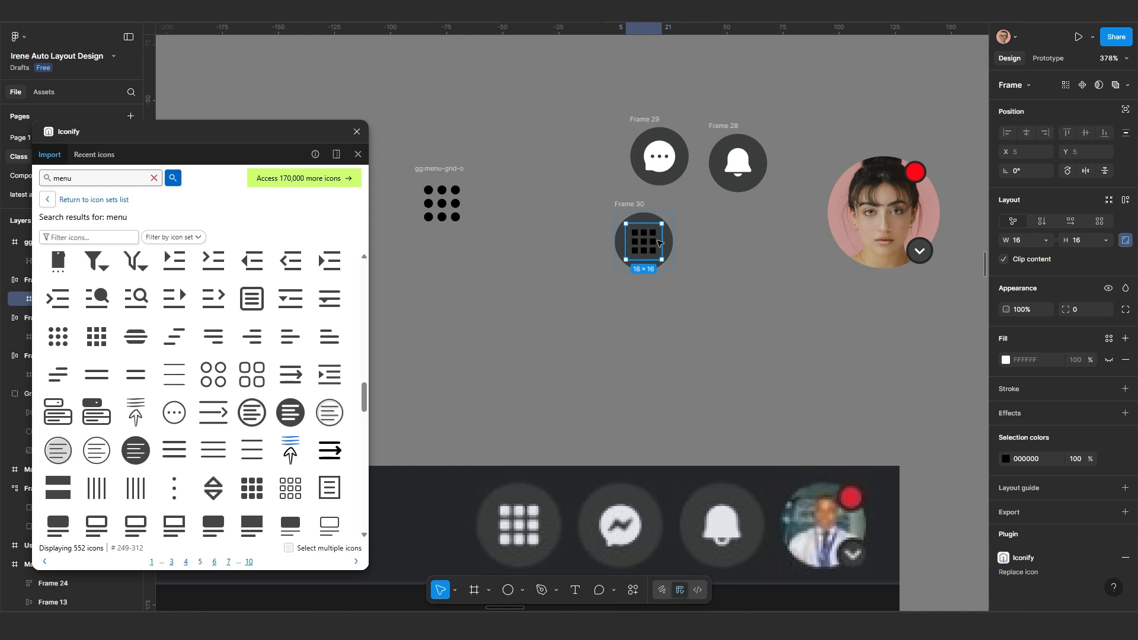
Step: Recolour the grid icon in the new menu button white, FFFFFF, and deselect it
scroll(646, 242, "up", 1)
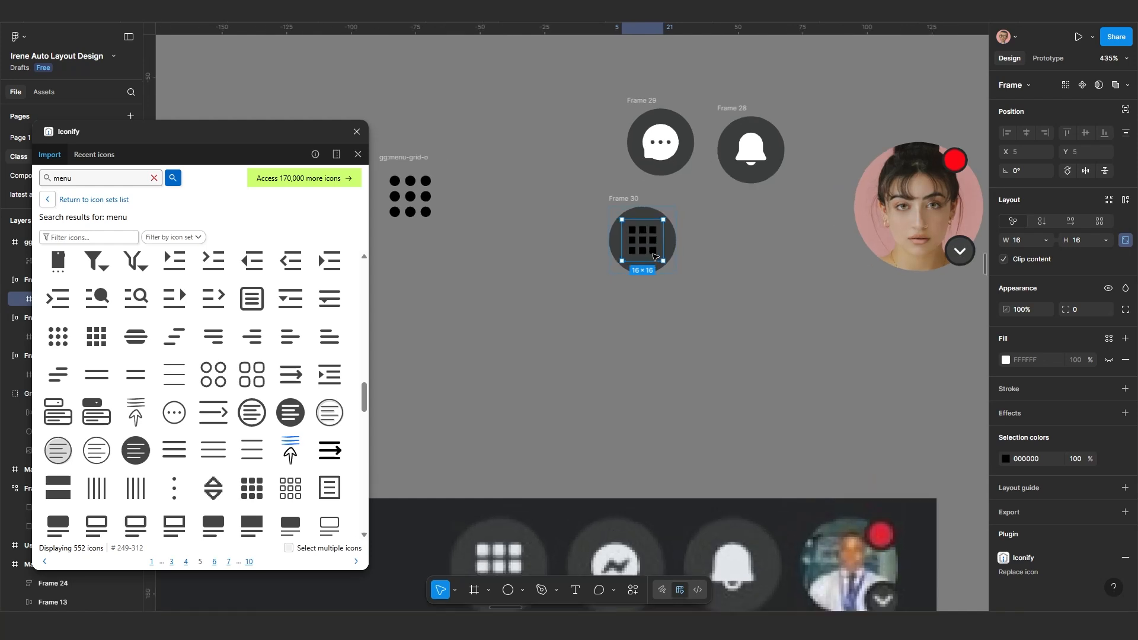
left_click(1006, 459)
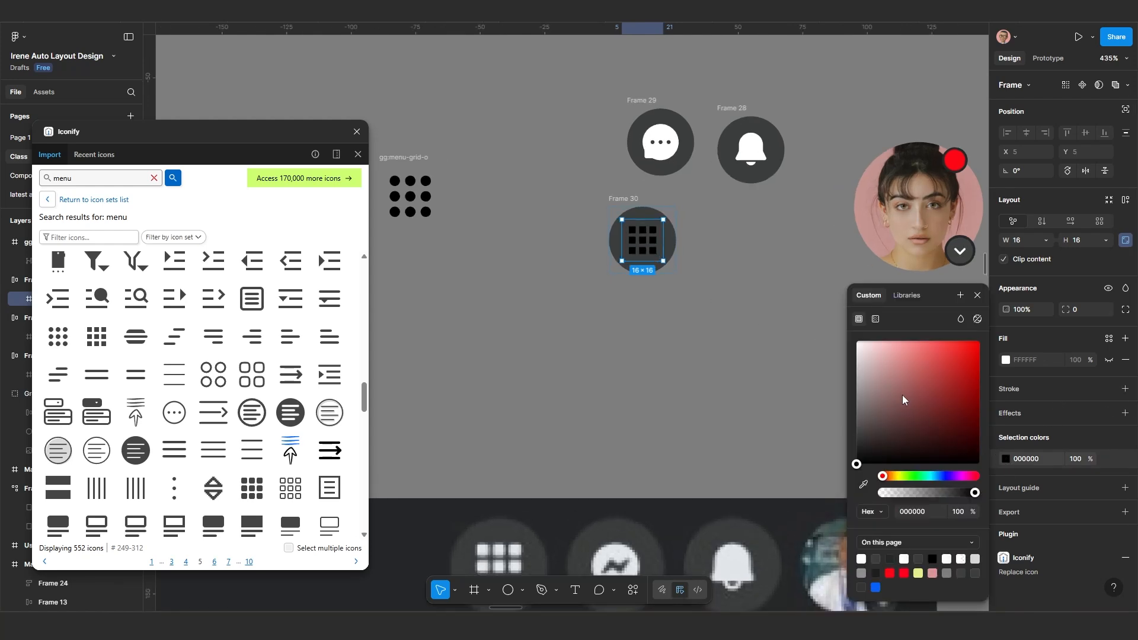
left_click_drag(887, 364, 761, 297)
scroll(678, 315, "down", 2)
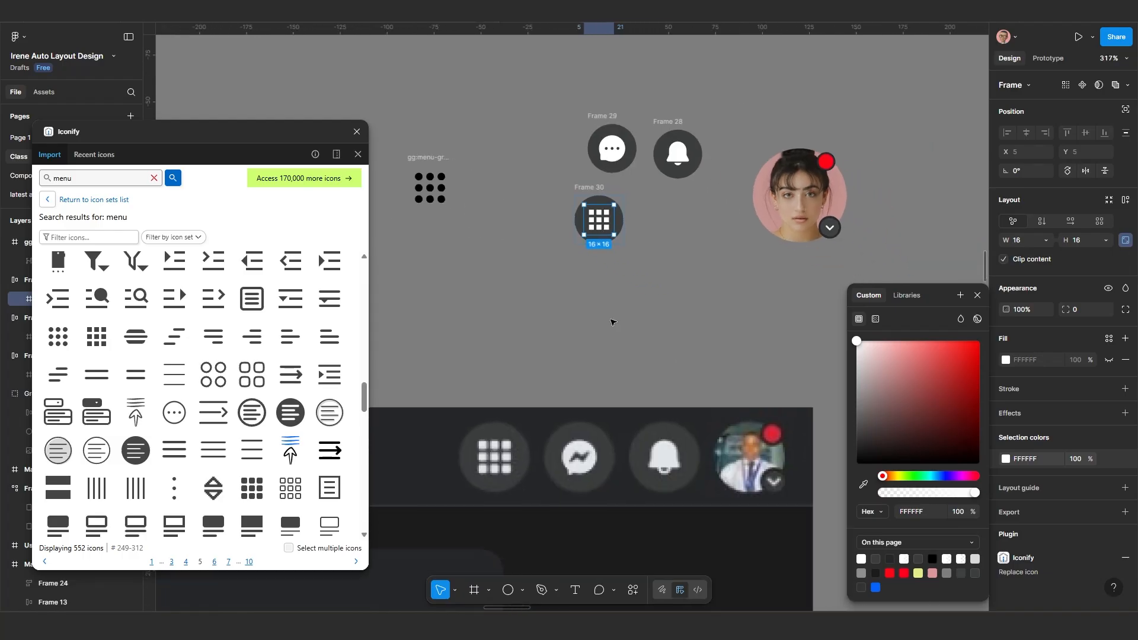
left_click(645, 286)
scroll(629, 274, "up", 2)
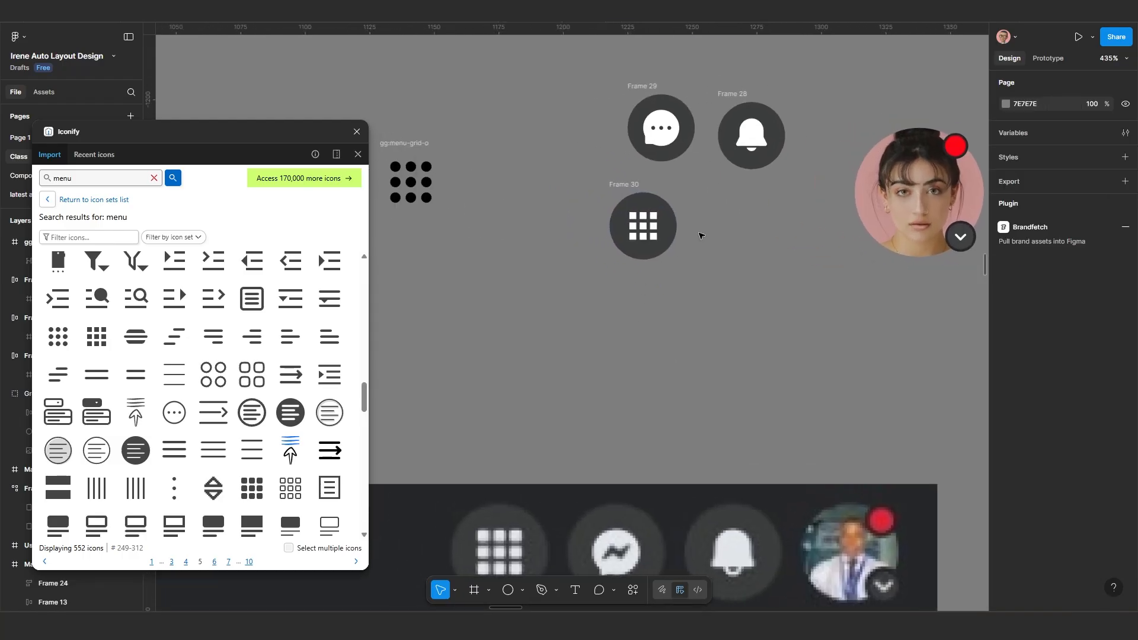
Step: Move the grid menu button to about X 1178 and shift the chat button, spacing both out beside the bell button
left_click_drag(628, 185, 571, 154)
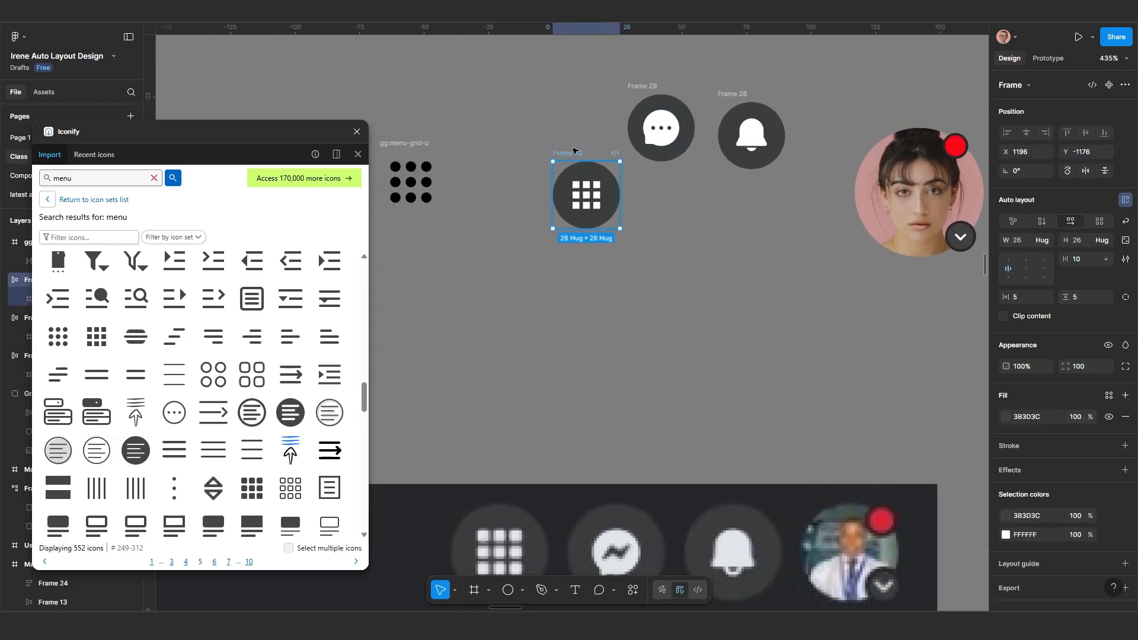
scroll(627, 228, "down", 2)
scroll(660, 151, "up", 1)
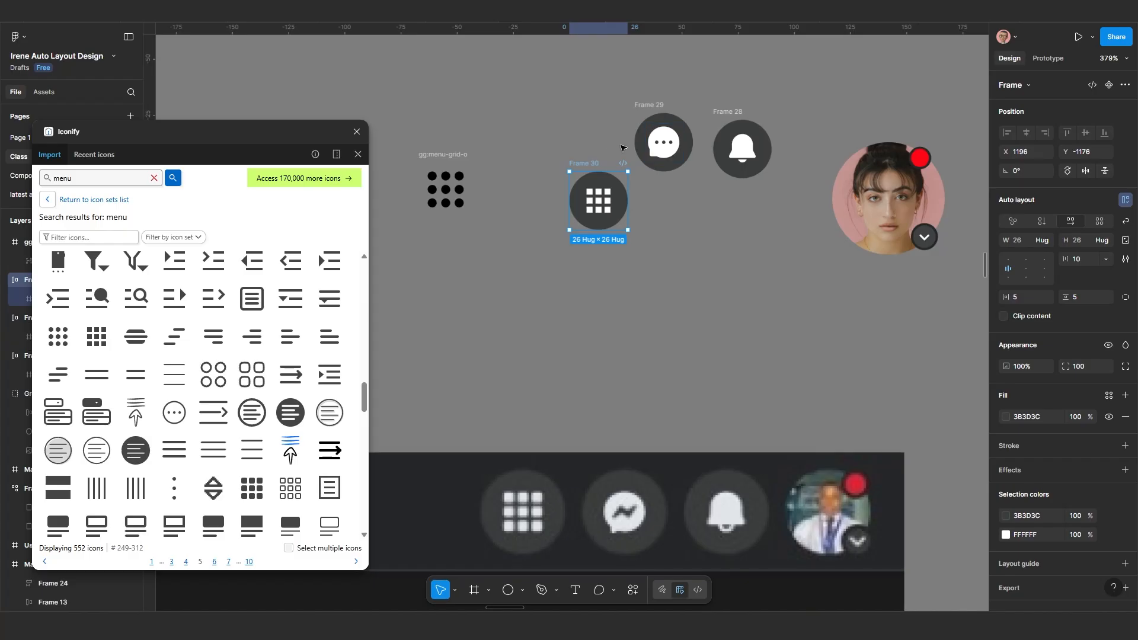
left_click_drag(587, 167, 546, 152)
left_click_drag(663, 145, 663, 180)
scroll(797, 202, "down", 2)
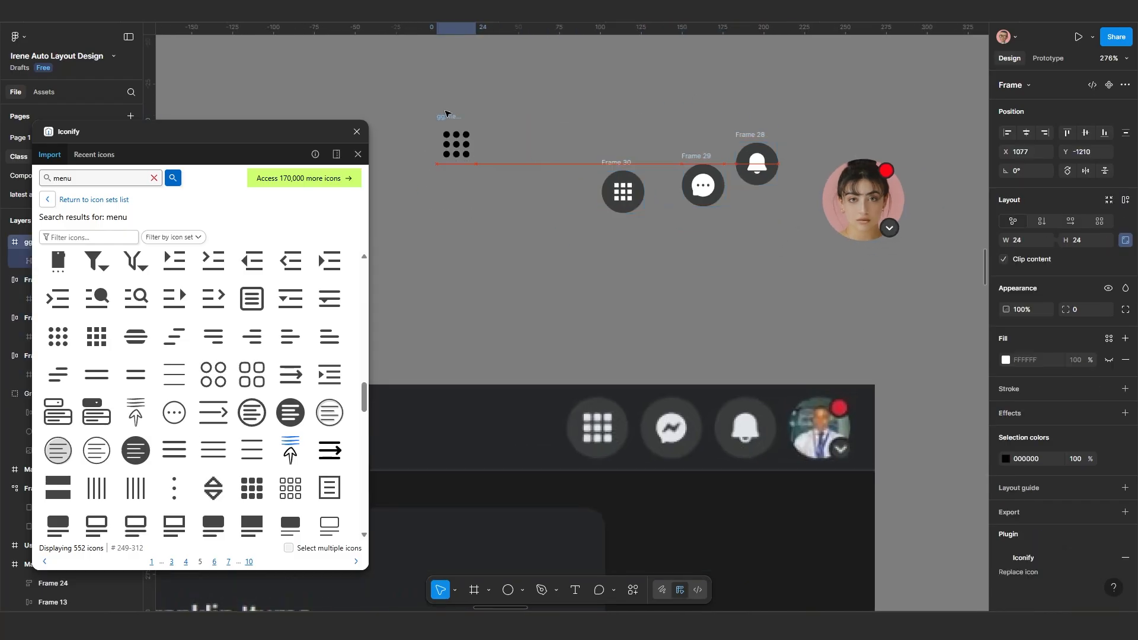
Step: Combine the menu, chat and bell buttons and the profile picture in a horizontal auto layout with a gap of 20
left_click(755, 137)
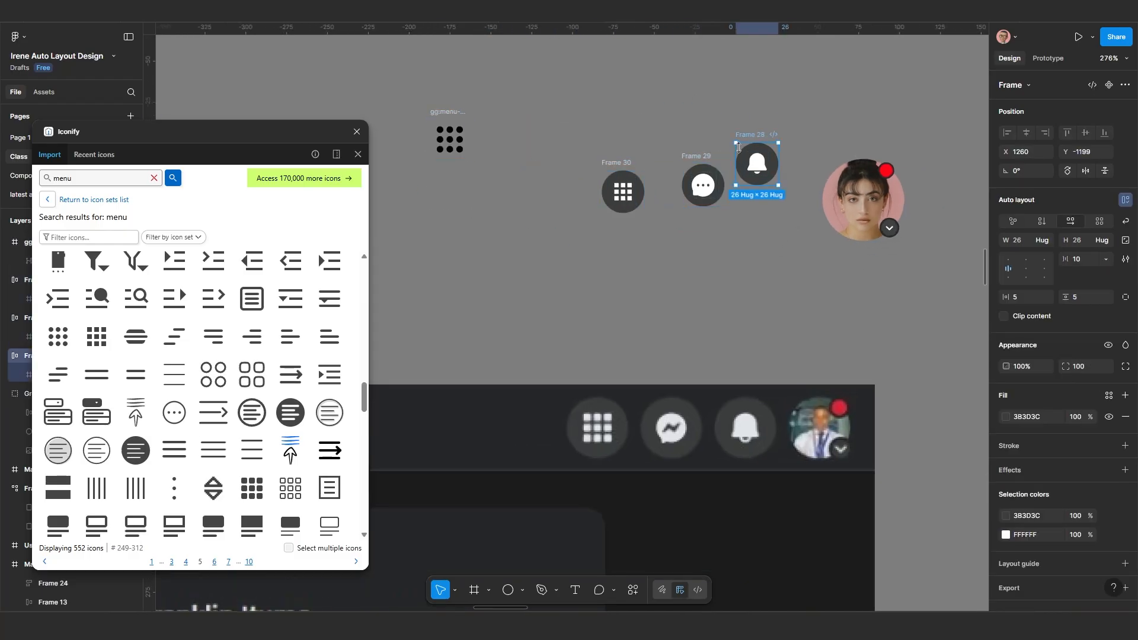
left_click(686, 158, "shift")
left_click(628, 161, "shift")
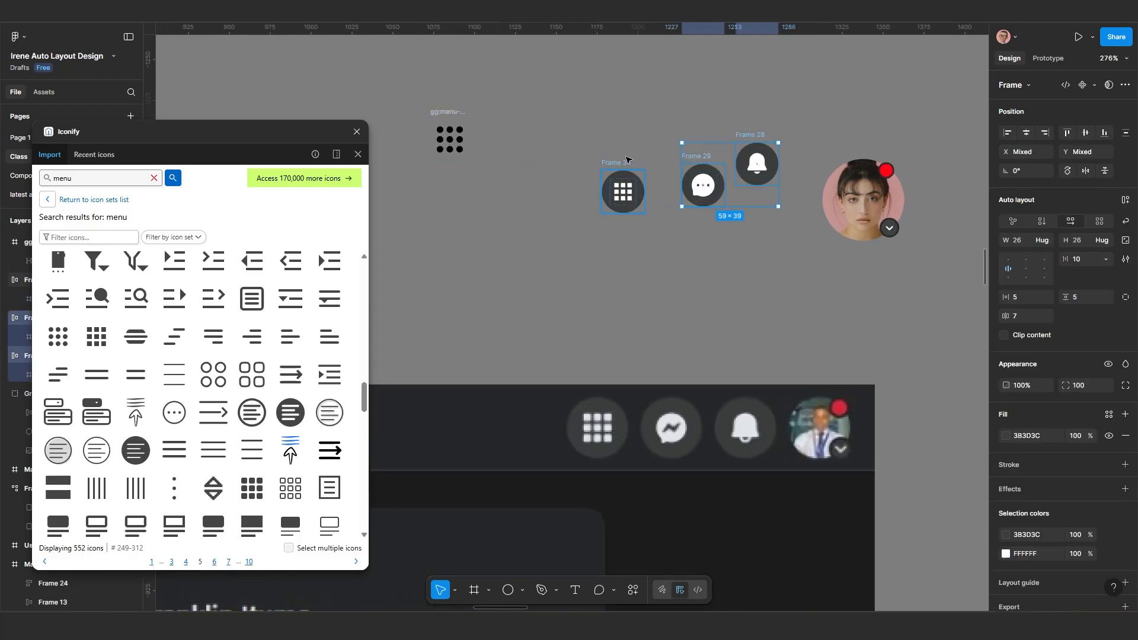
left_click(854, 172, "shift")
key("shift+a")
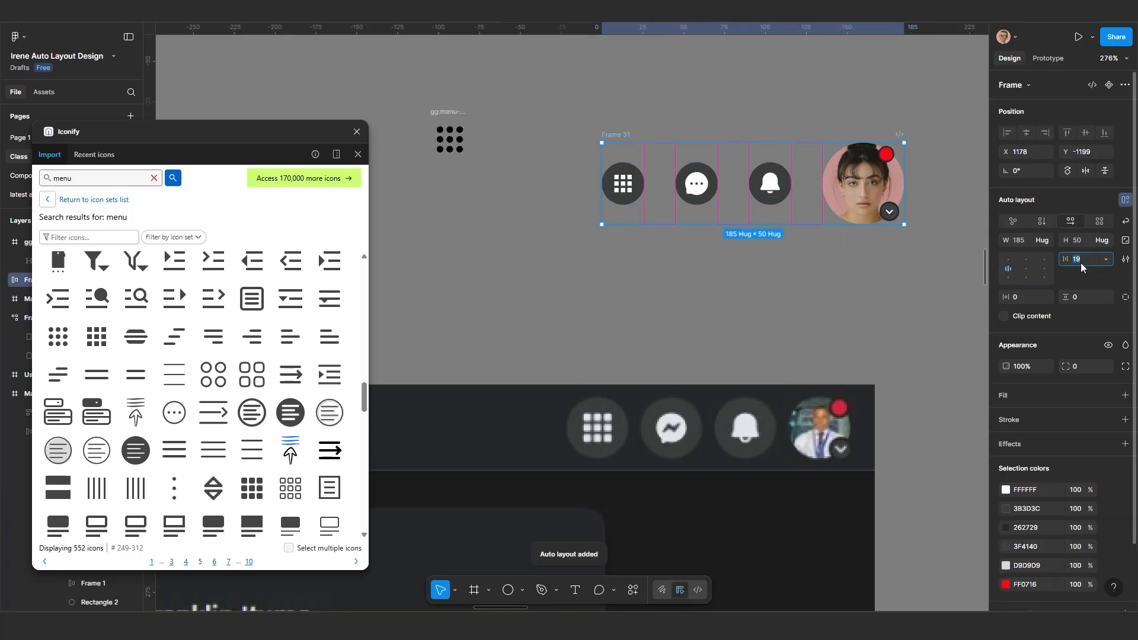
type("20")
key("Return")
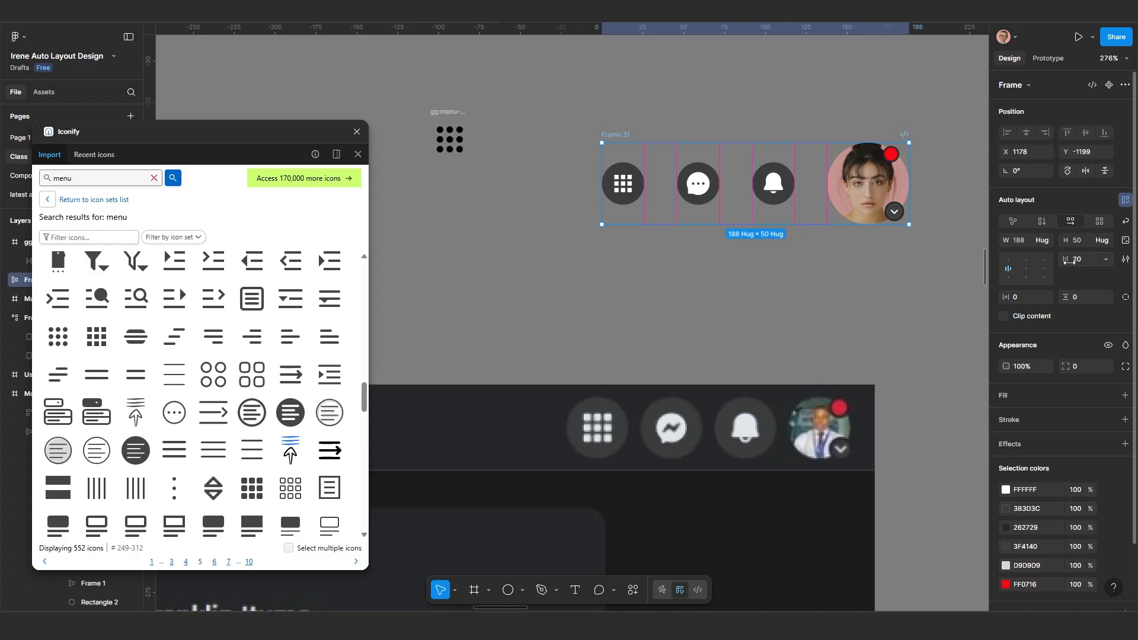
Step: Move the unused dotted grid icon out of the way to about X 954, Y -1346
scroll(714, 305, "down", 10, "ctrl")
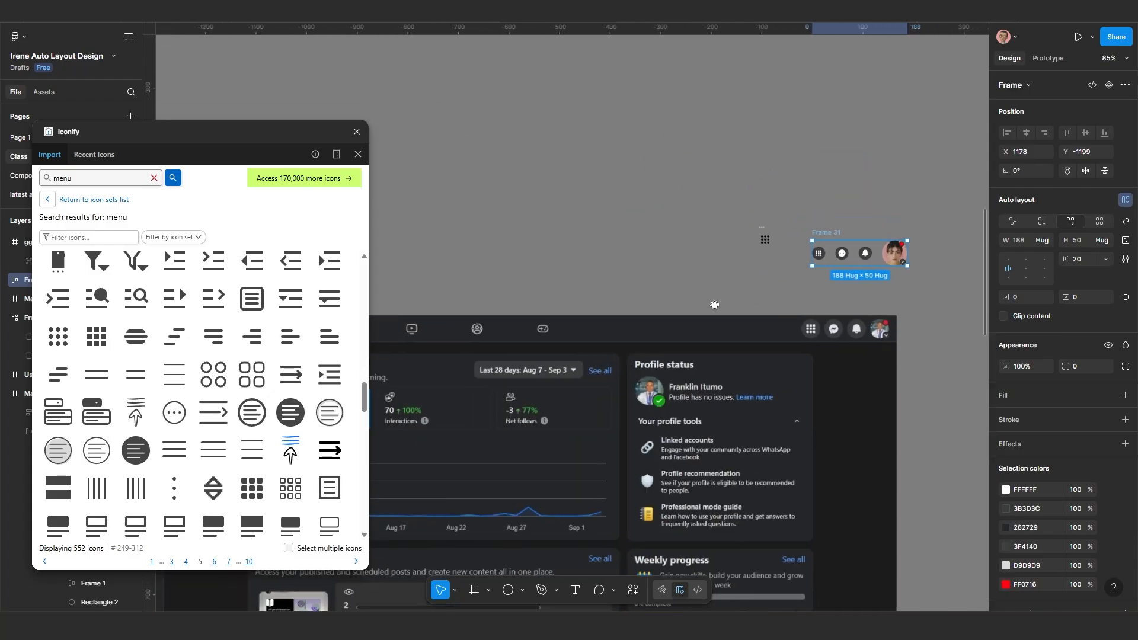
left_click_drag(715, 305, 785, 308)
scroll(786, 308, "up", 1, "ctrl")
left_click_drag(502, 337, 565, 323)
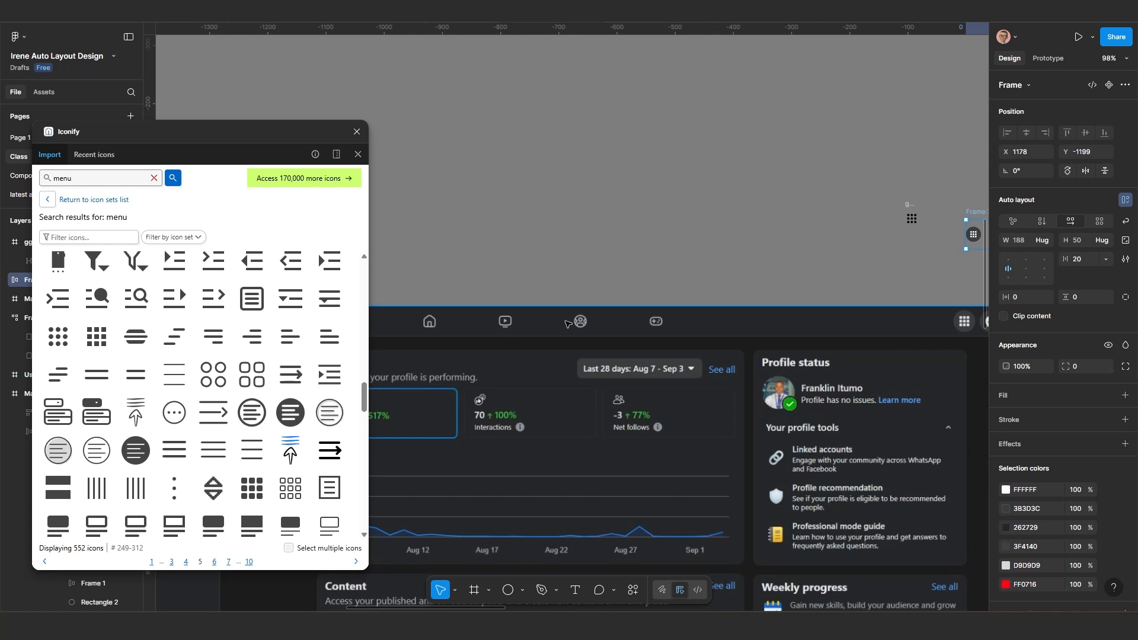
left_click_drag(898, 198, 828, 121)
scroll(511, 327, "up", 4, "ctrl")
left_click_drag(508, 331, 724, 201)
scroll(723, 202, "down", 4, "ctrl")
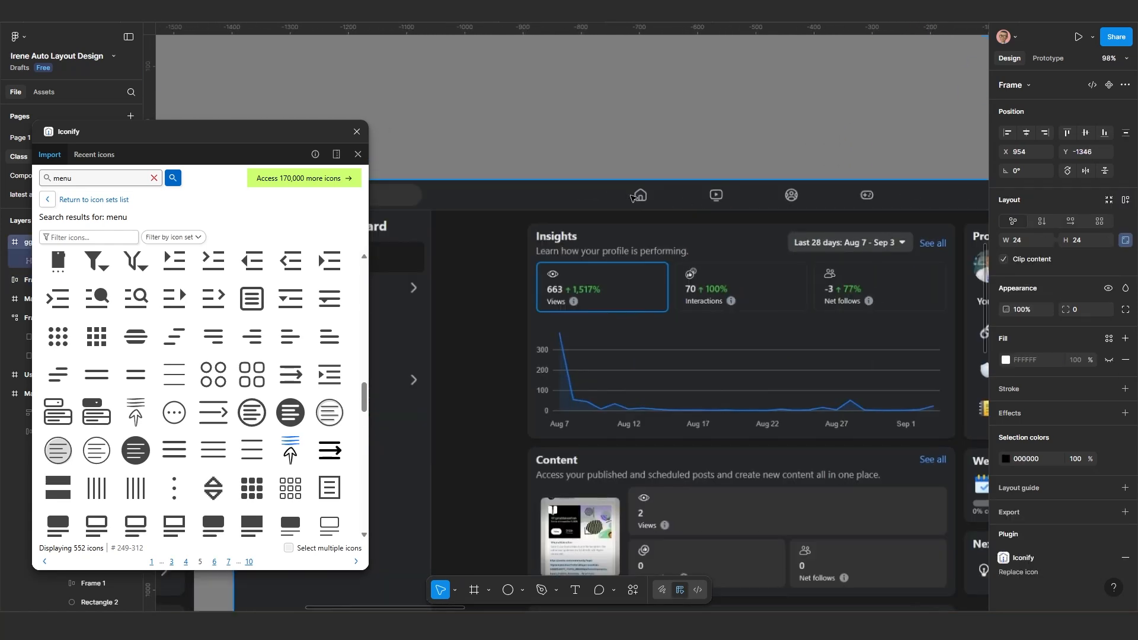
Step: Search Iconify for "home" and place an outlined house icon above the header's navigation icons at about X 302, Y -1194
left_click(154, 178)
type("h")
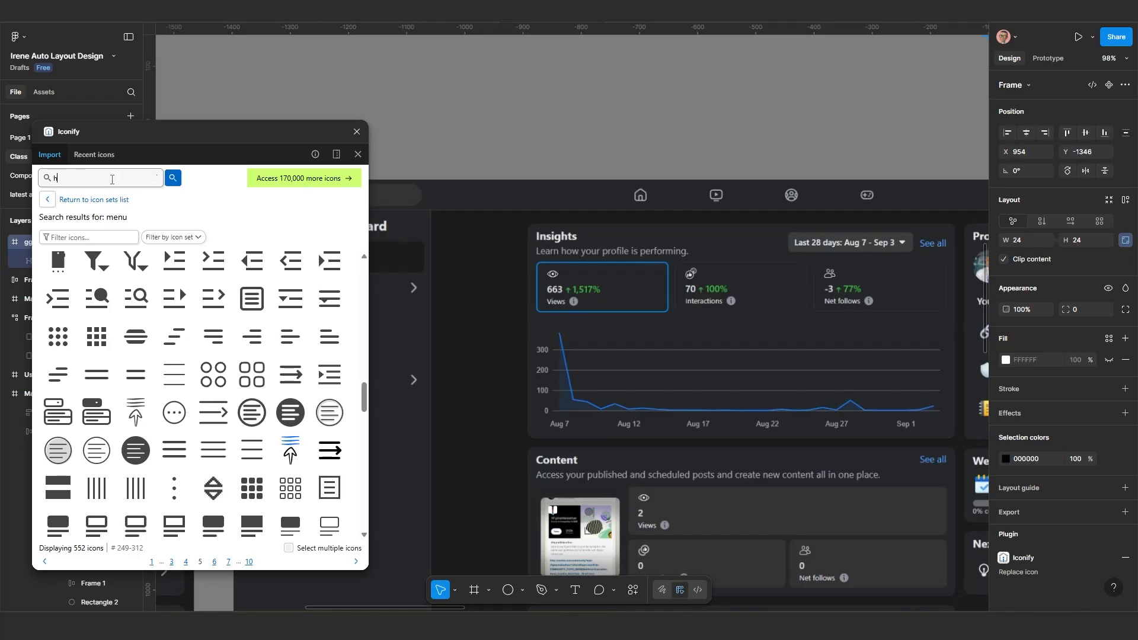
type("ome")
key("Return")
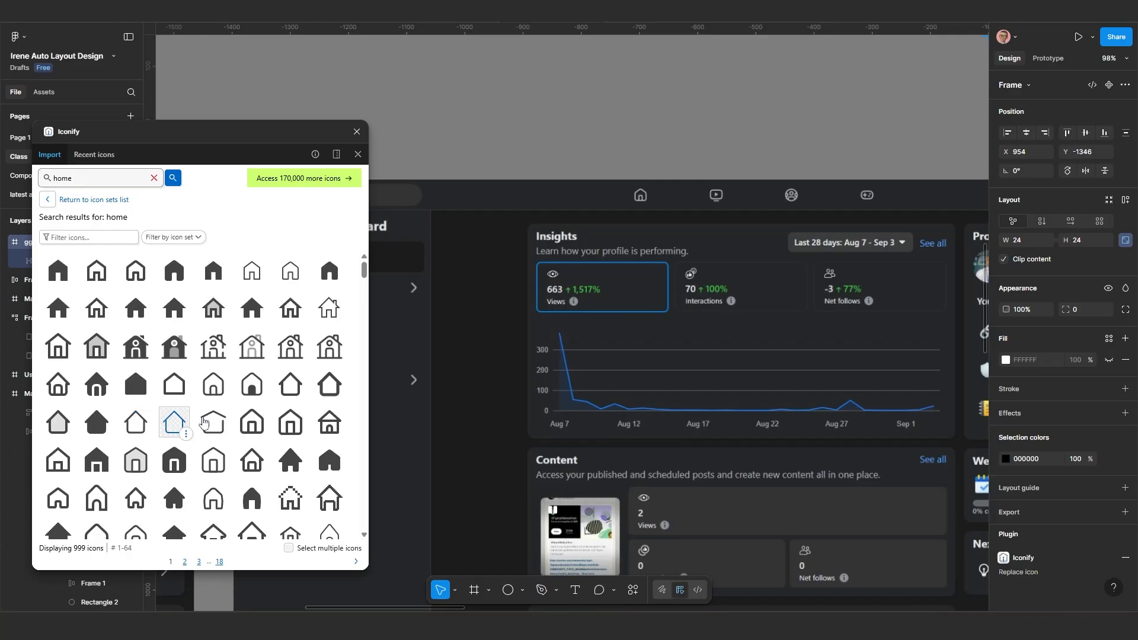
left_click_drag(294, 425, 246, 428)
Step: Search Iconify for "tv" and place a screen icon with a play symbol at about X 379, Y -1177
left_click(112, 178)
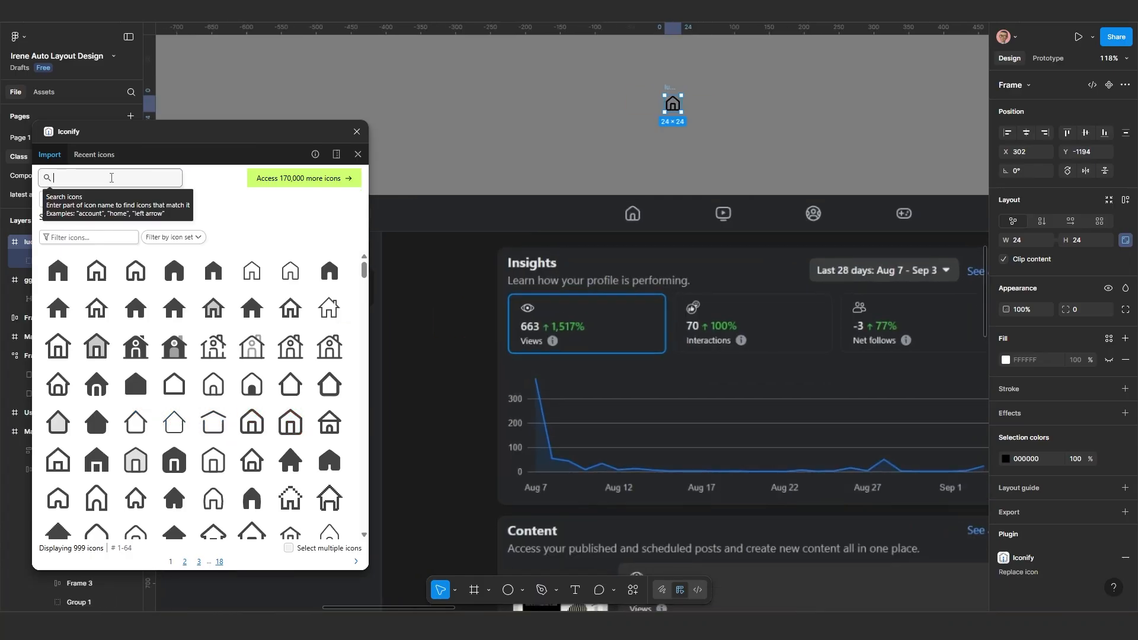
type("tv")
key("Return")
scroll(266, 453, "down", 3)
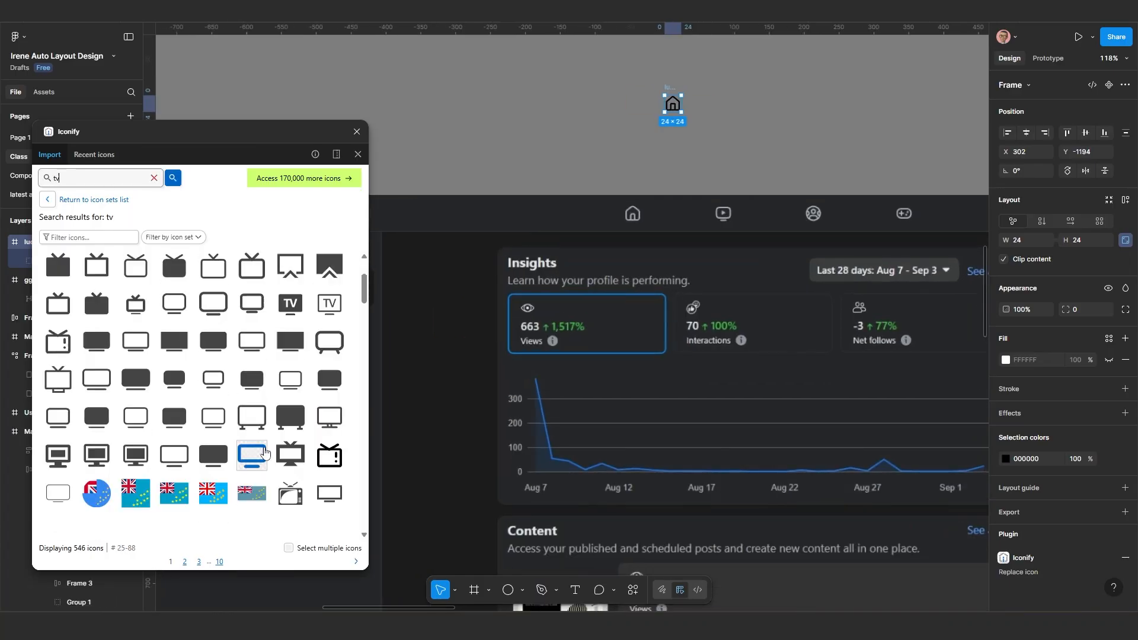
scroll(261, 451, "down", 10)
left_click_drag(254, 443, 726, 114)
Step: Search Iconify for "profile" and import a circled user icon at about X 474, Y -1183
left_click(114, 178)
key("BackSpace")
key("BackSpace")
type("profile")
key("Return")
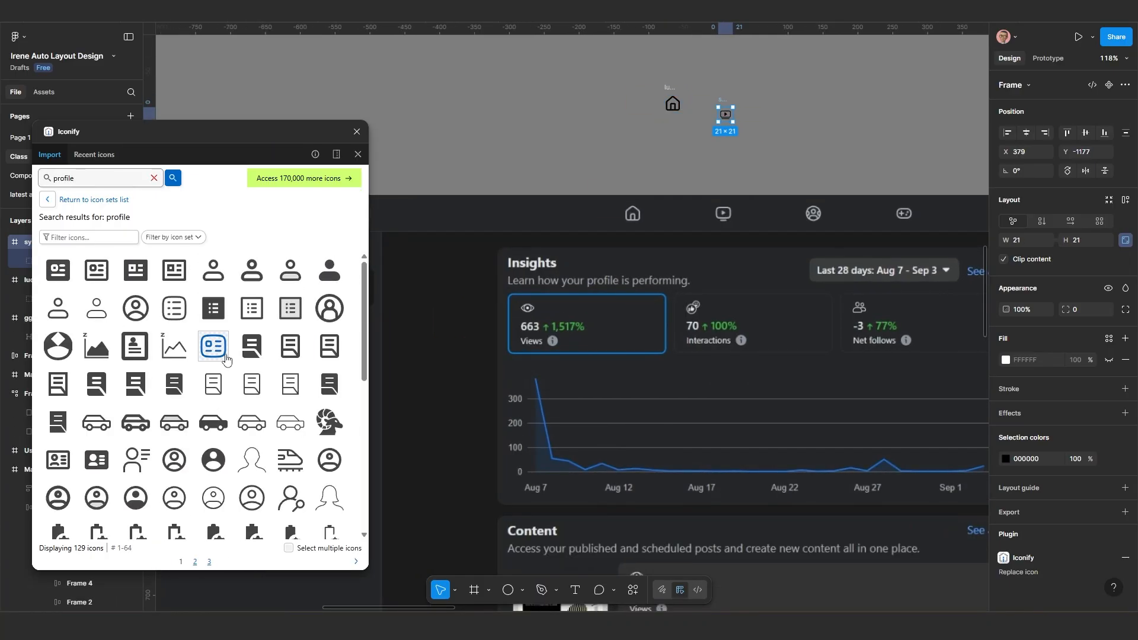
scroll(227, 360, "down", 3)
left_click(180, 318)
Step: Search Iconify for "reels" and place a film reel icon at about X 554, Y -1155
left_click(154, 178)
type("reels")
key("Return")
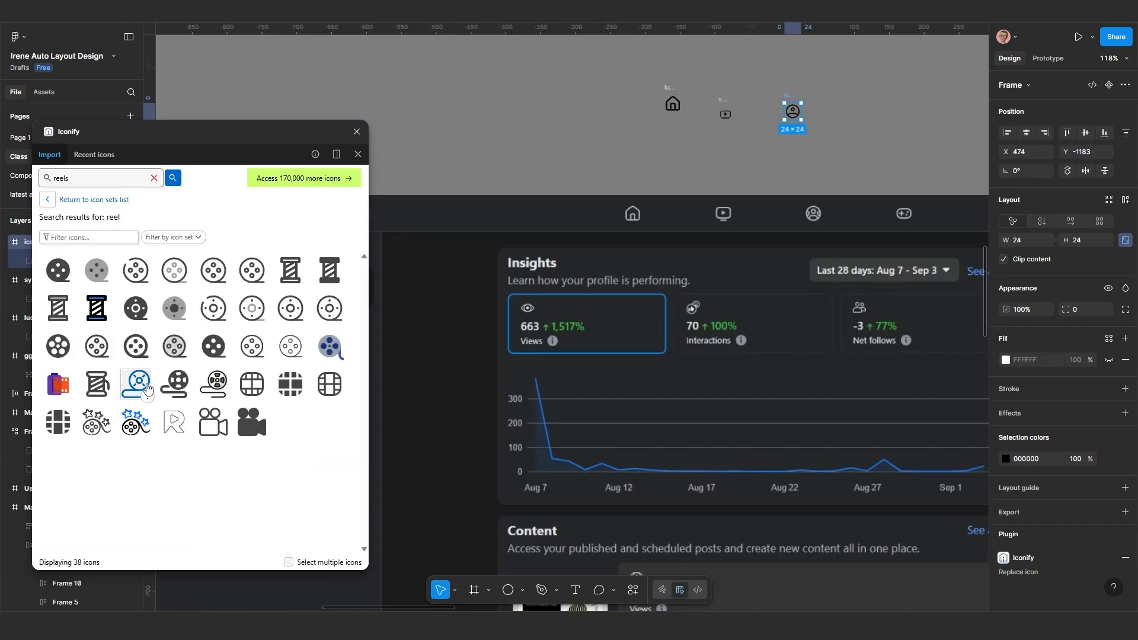
left_click_drag(214, 273, 848, 131)
scroll(877, 116, "up", 4)
Step: Search Iconify for "movie" and place the outlined movie camera icon below the other icons at about X 416, Y -1150
left_click(96, 178)
key("BackSpace")
key("BackSpace")
key("BackSpace")
key("BackSpace")
key("BackSpace")
type("movie")
key("Return")
scroll(291, 406, "down", 14)
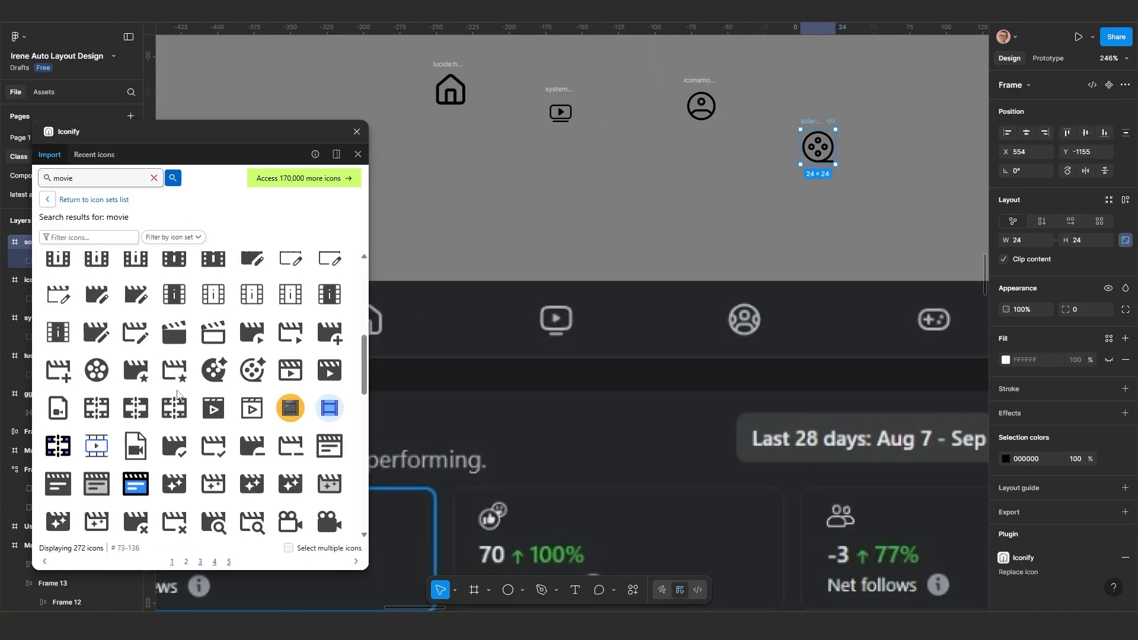
scroll(175, 403, "up", 4)
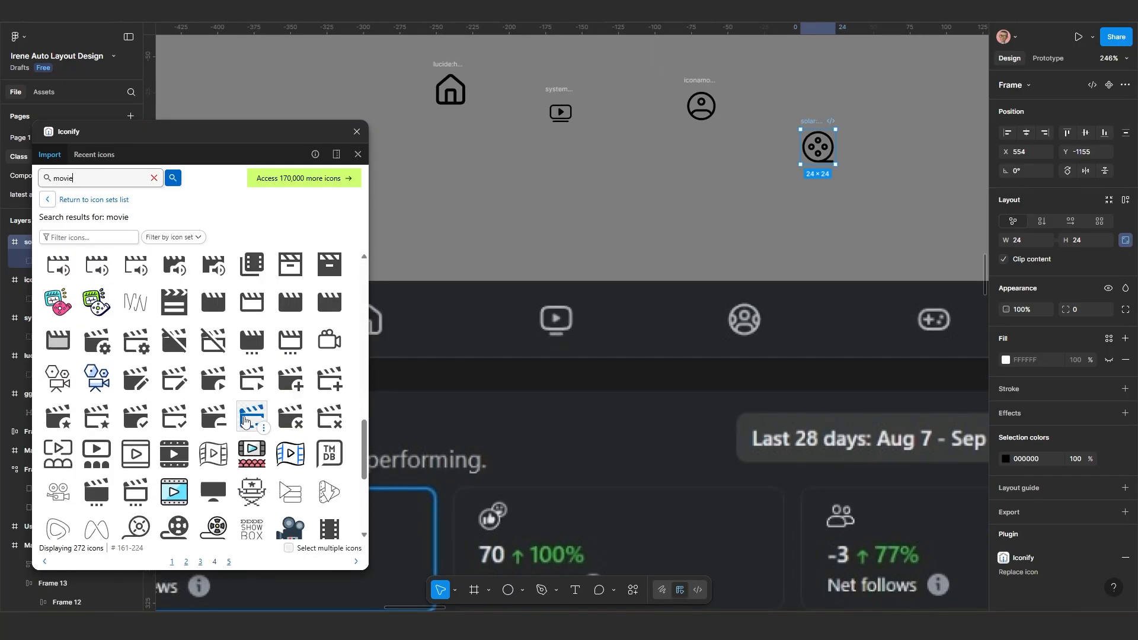
scroll(153, 364, "up", 1)
scroll(619, 204, "down", 2)
left_click_drag(328, 517, 564, 225)
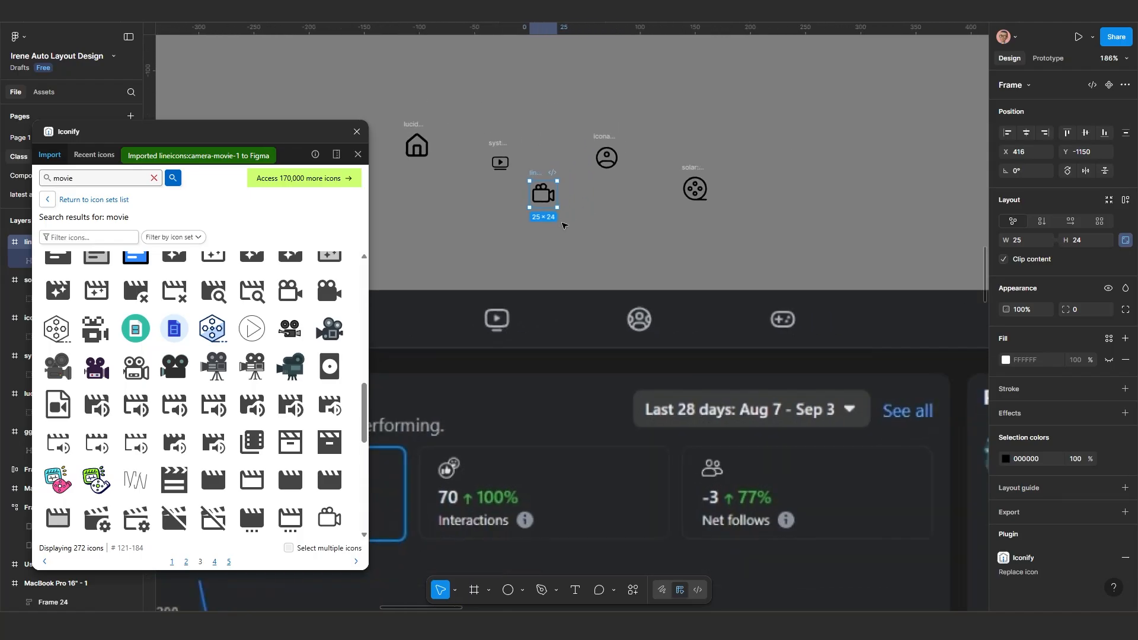
Step: Delete the film reel icon and move the movie camera icon to about X 441, Y -1144
left_click(698, 183)
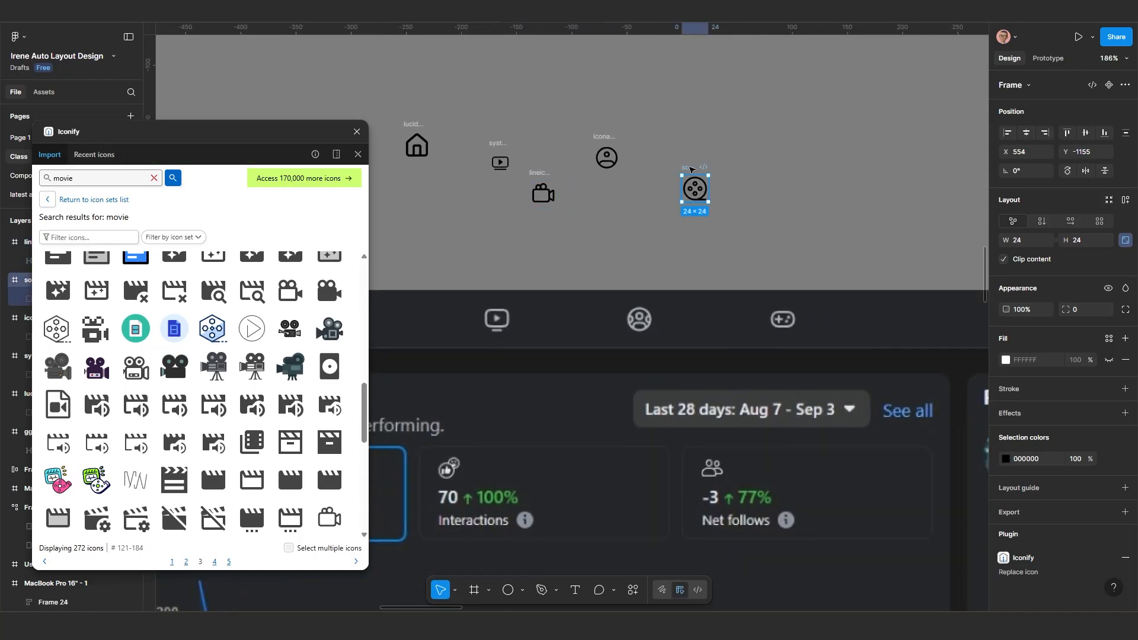
key("Delete")
scroll(593, 166, "down", 1)
scroll(554, 178, "up", 2)
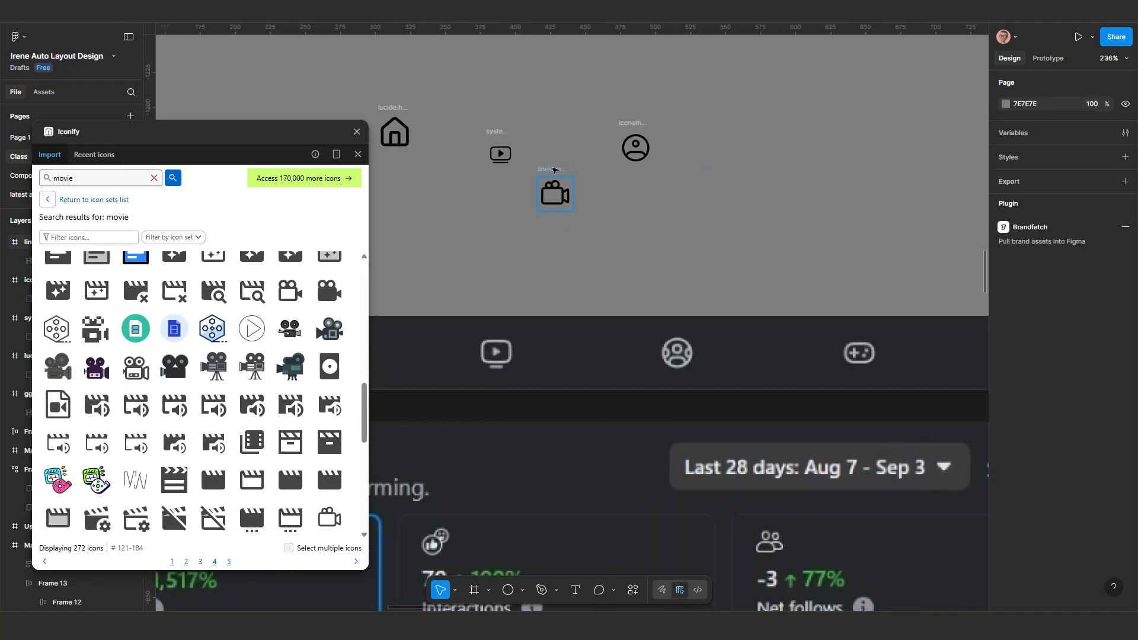
left_click_drag(554, 171, 589, 179)
scroll(574, 175, "down", 1)
scroll(576, 164, "up", 2)
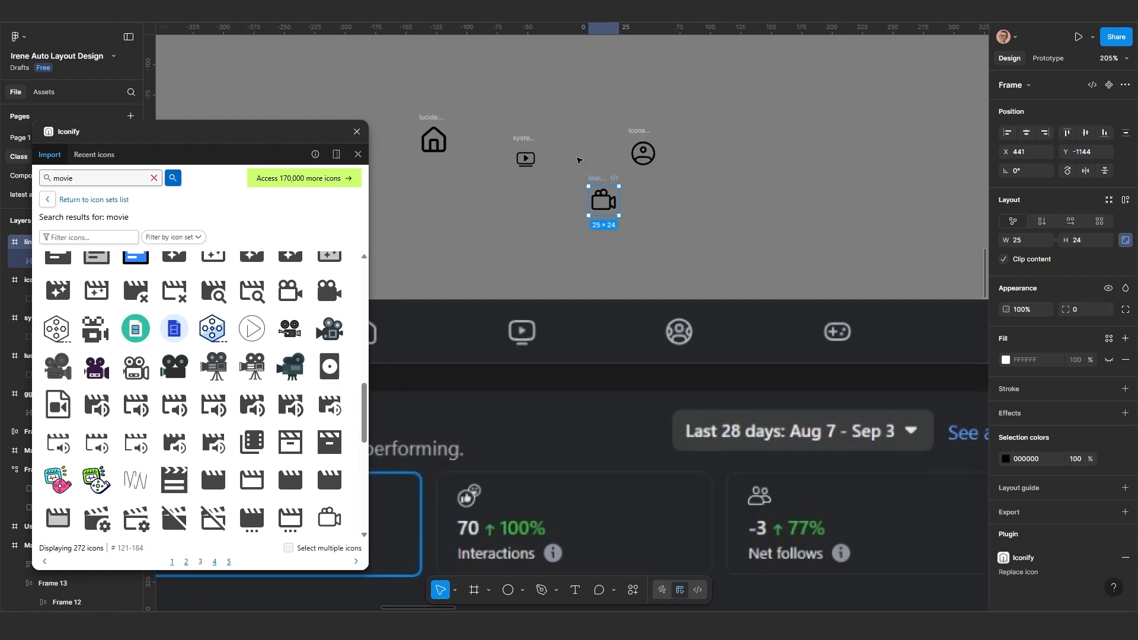
Step: Unlock the aspect ratio of the home, TV, profile and camera icons and set all four to 24 × 24
scroll(502, 168, "down", 2)
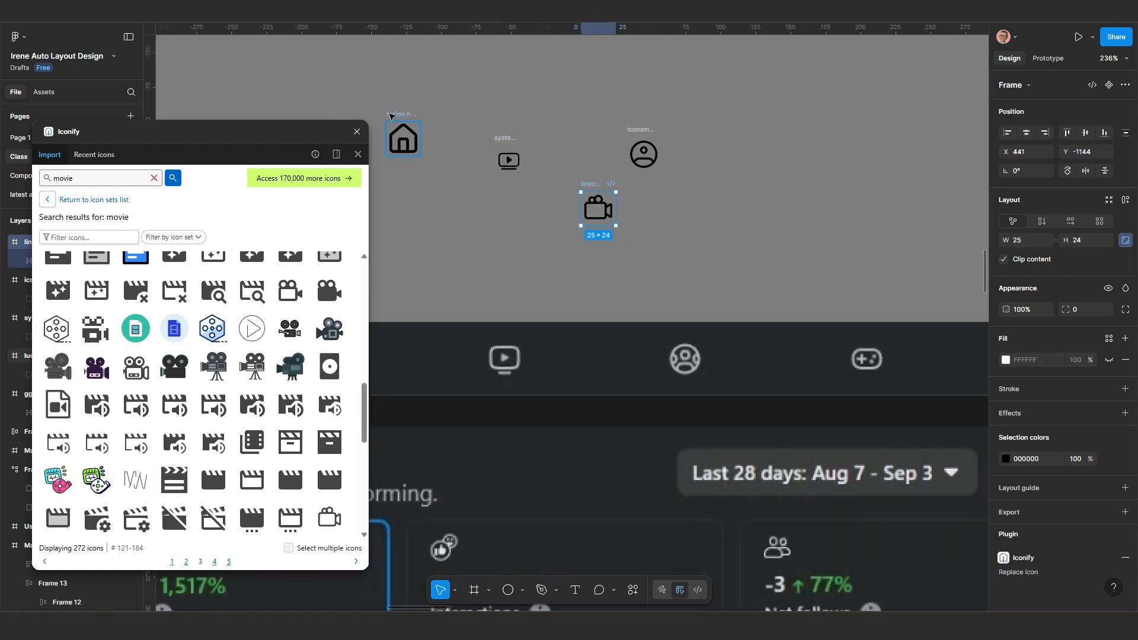
scroll(432, 102, "left", 4)
left_click(594, 208)
left_click_drag(426, 95, 821, 257)
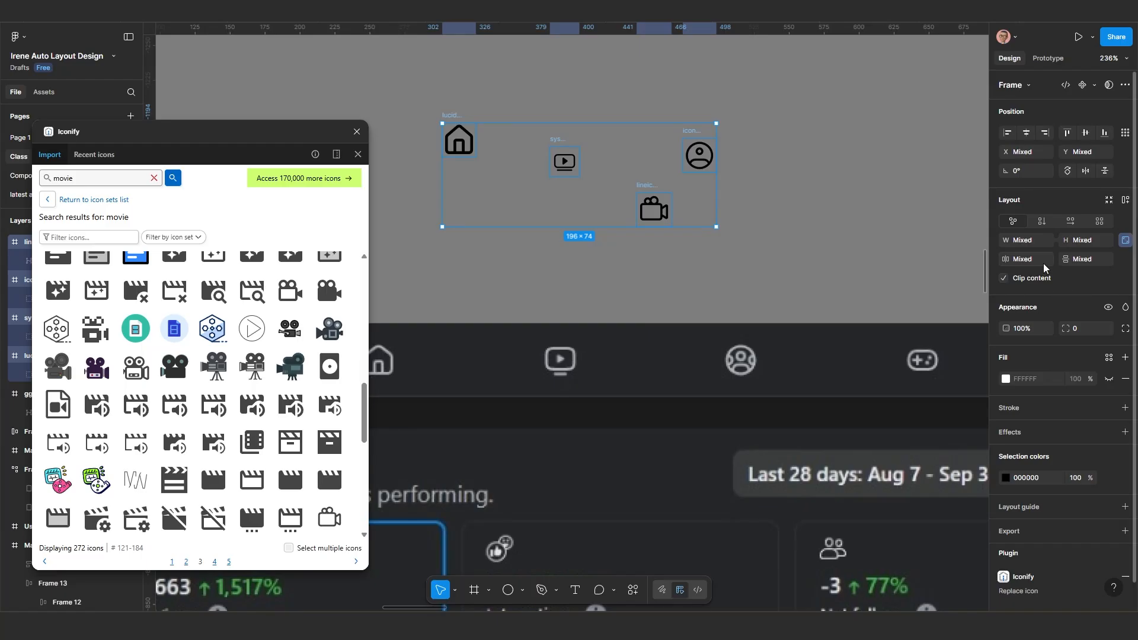
left_click(1125, 243)
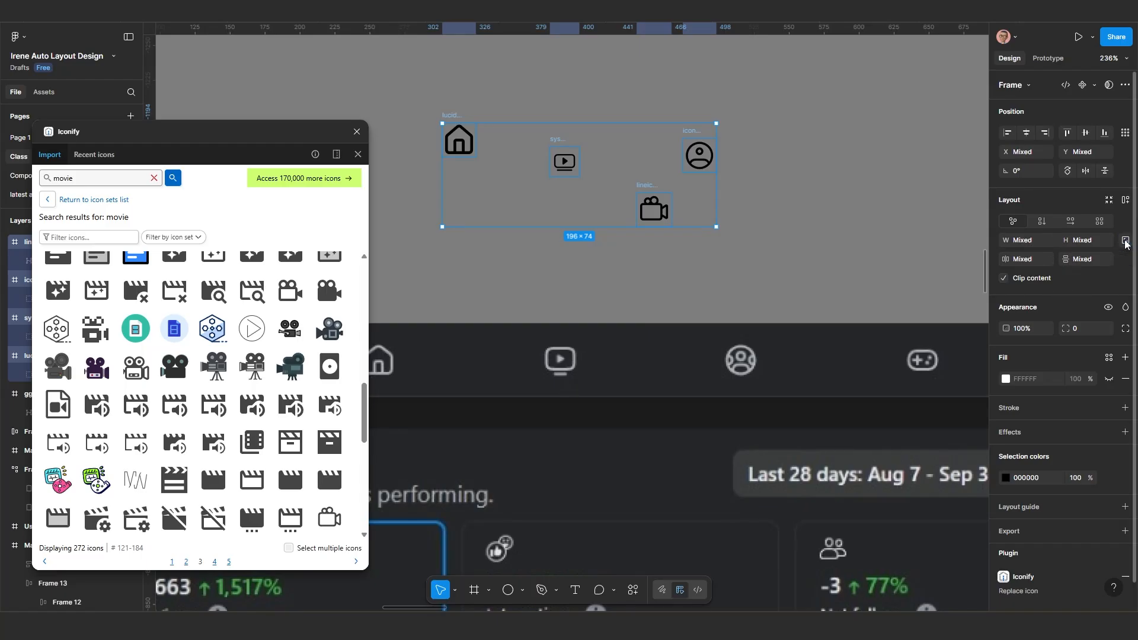
left_click(1026, 240)
type("24")
key("Return")
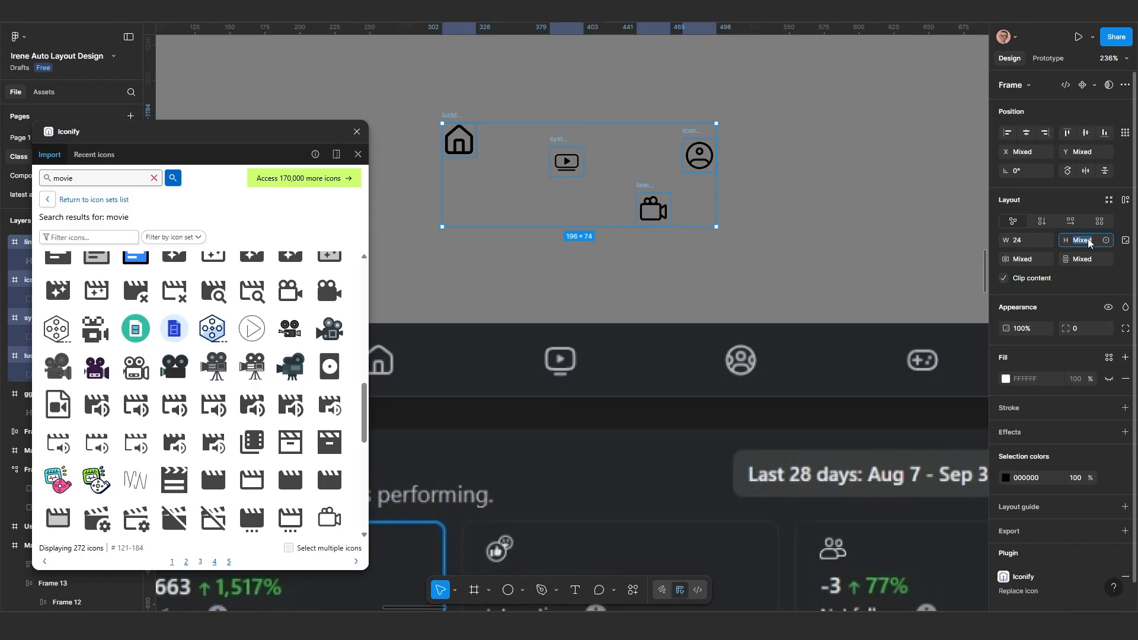
key("Return")
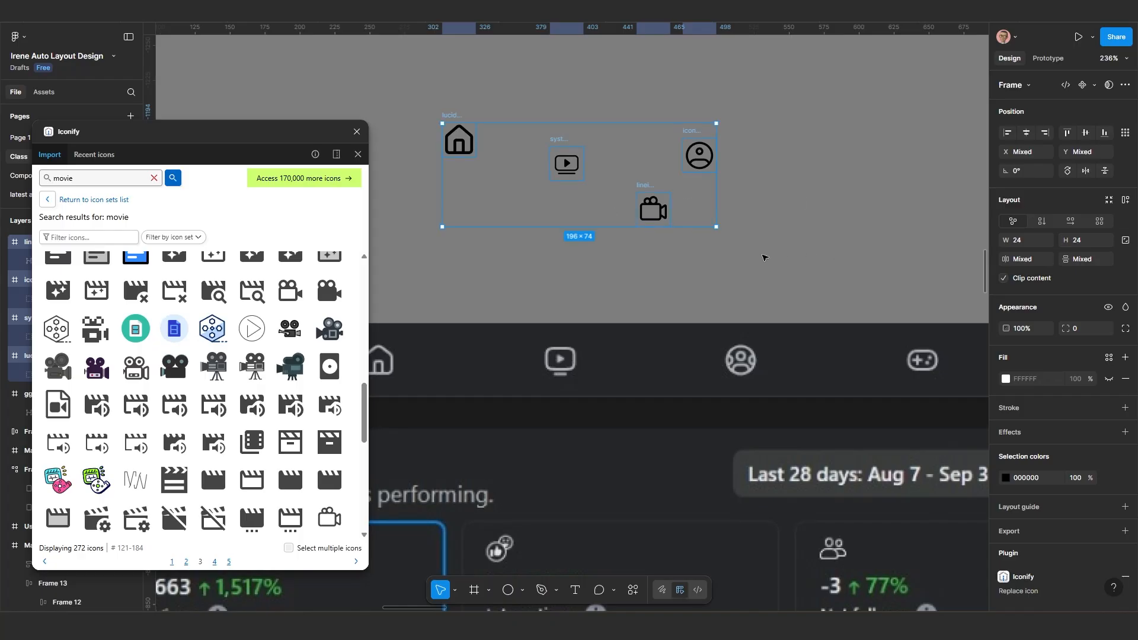
left_click(778, 216)
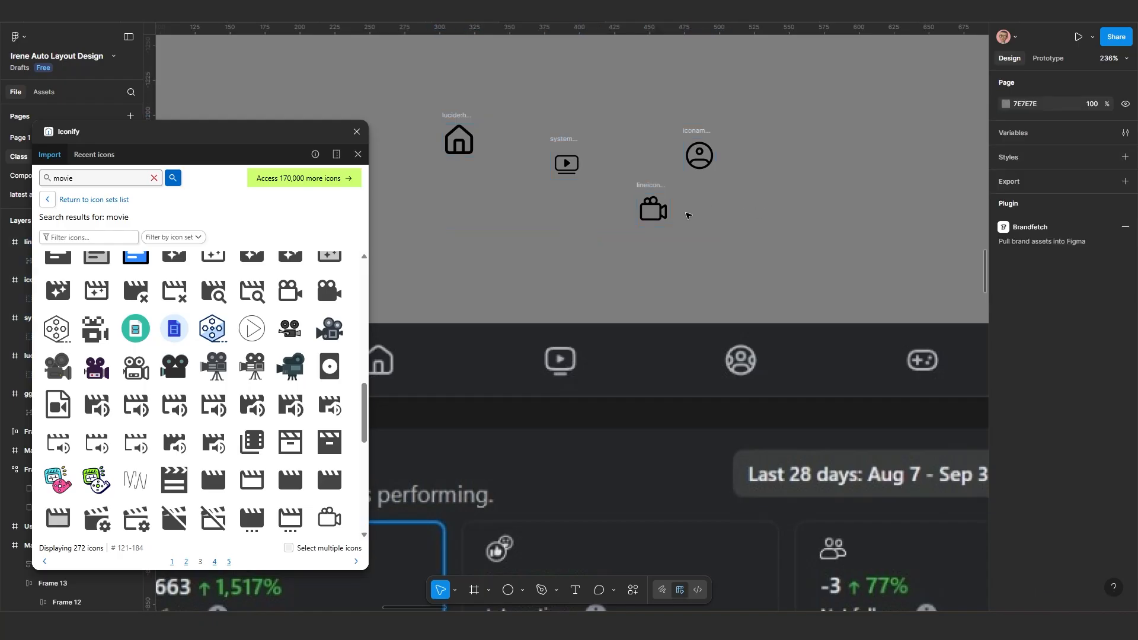
Step: Wrap the movie camera icon and the profile icon each in its own frame
scroll(687, 217, "up", 2)
left_click(639, 183)
right_click(642, 200)
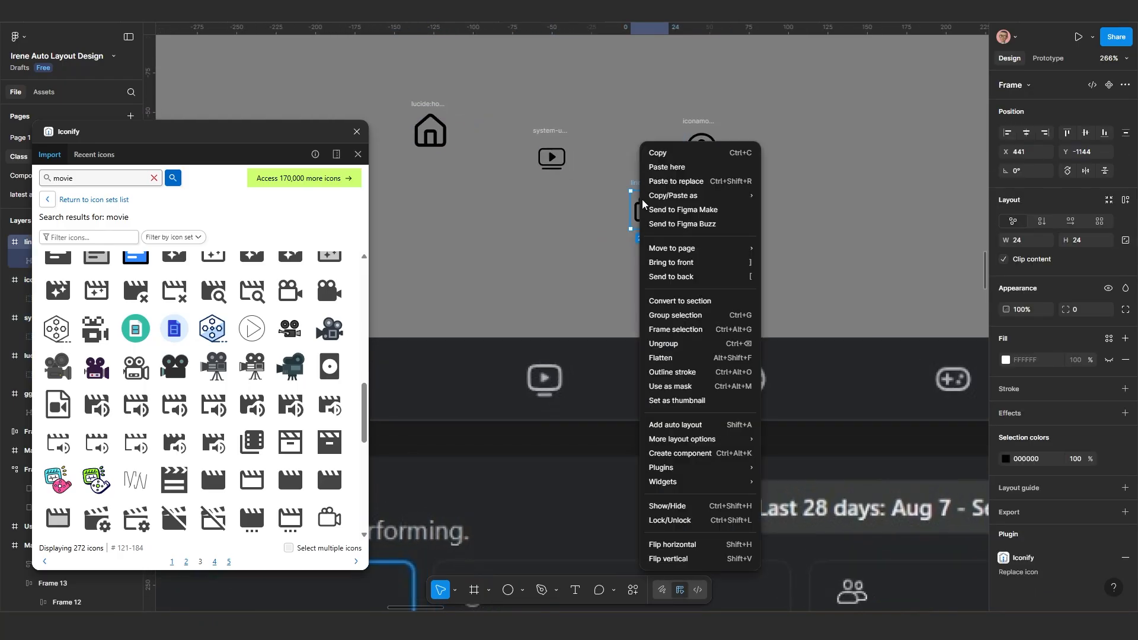
left_click(667, 330)
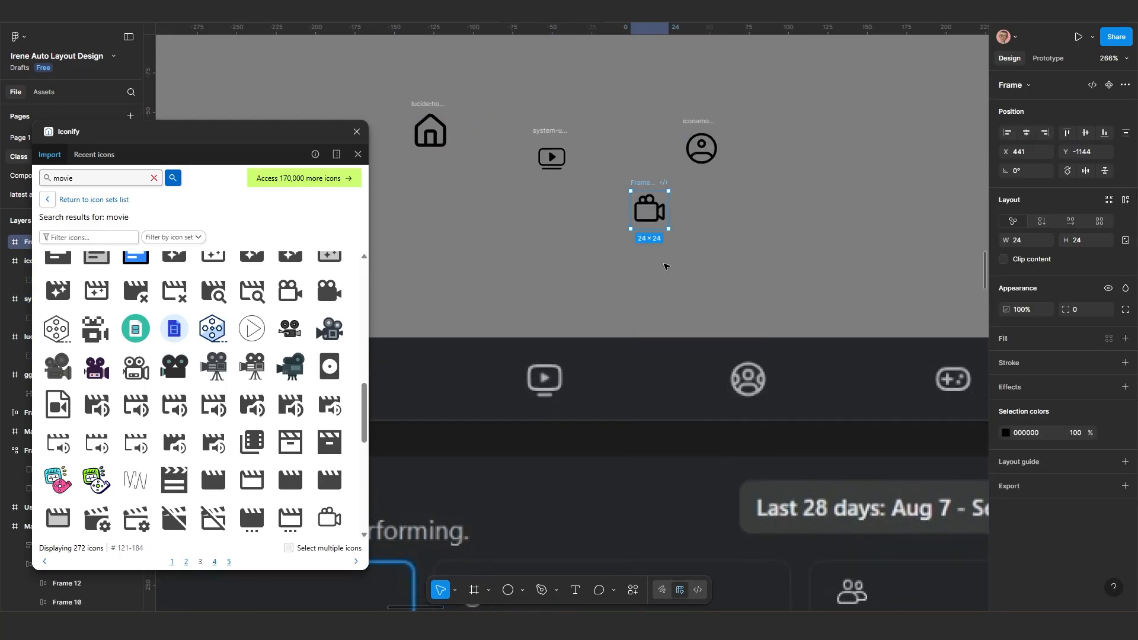
left_click(697, 124)
right_click(696, 122)
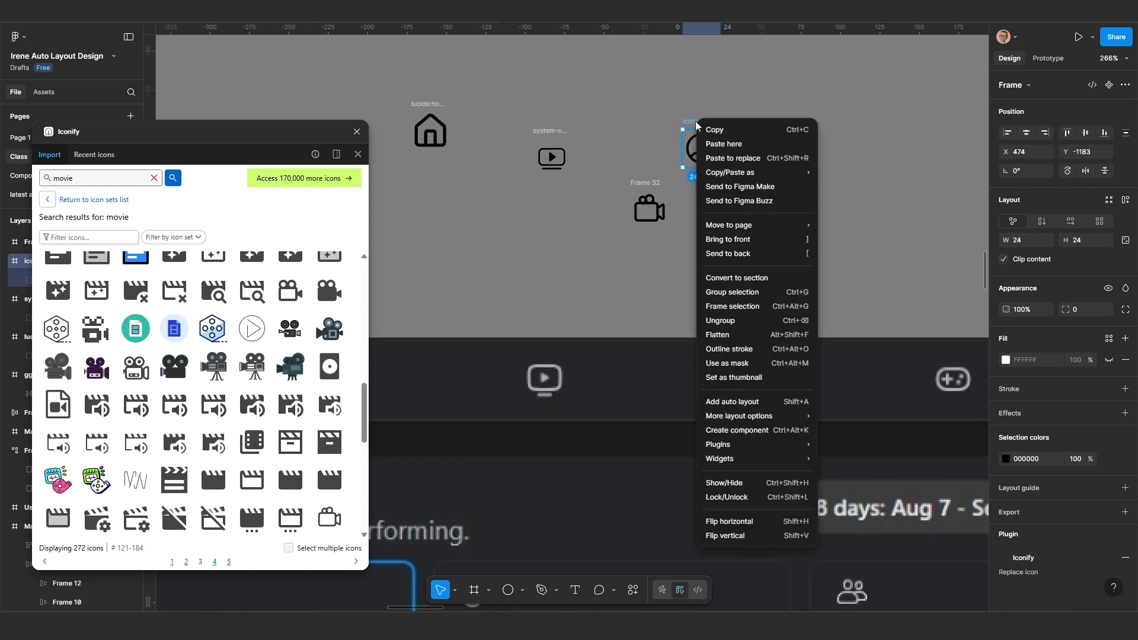
left_click(728, 305)
Step: Wrap the TV icon and the home icon each in its own frame
left_click(552, 158)
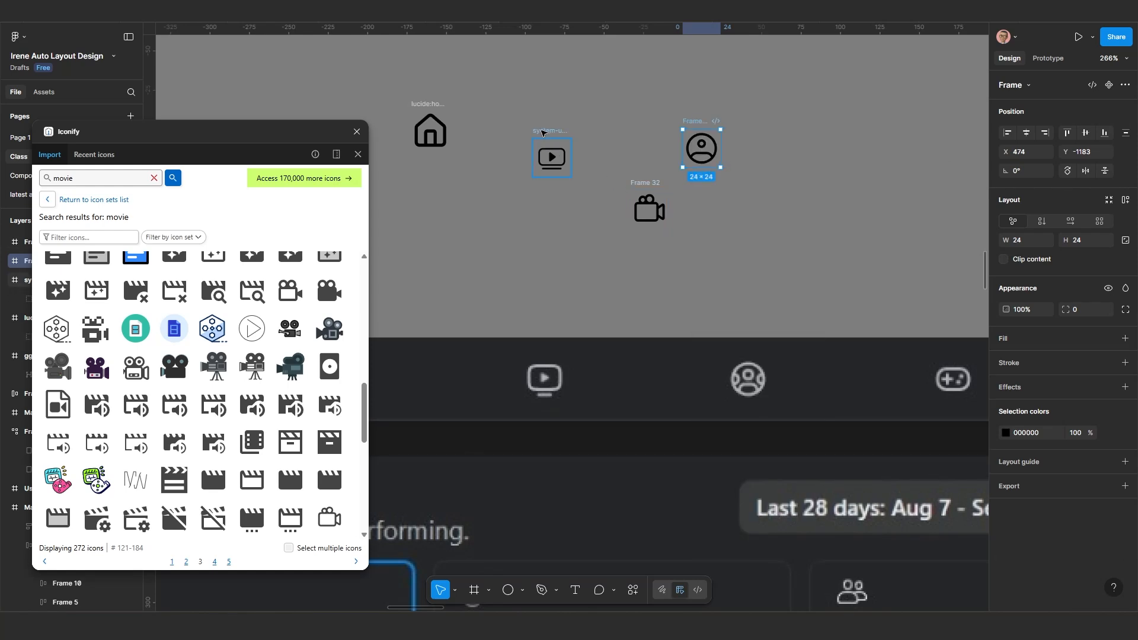
right_click(545, 145)
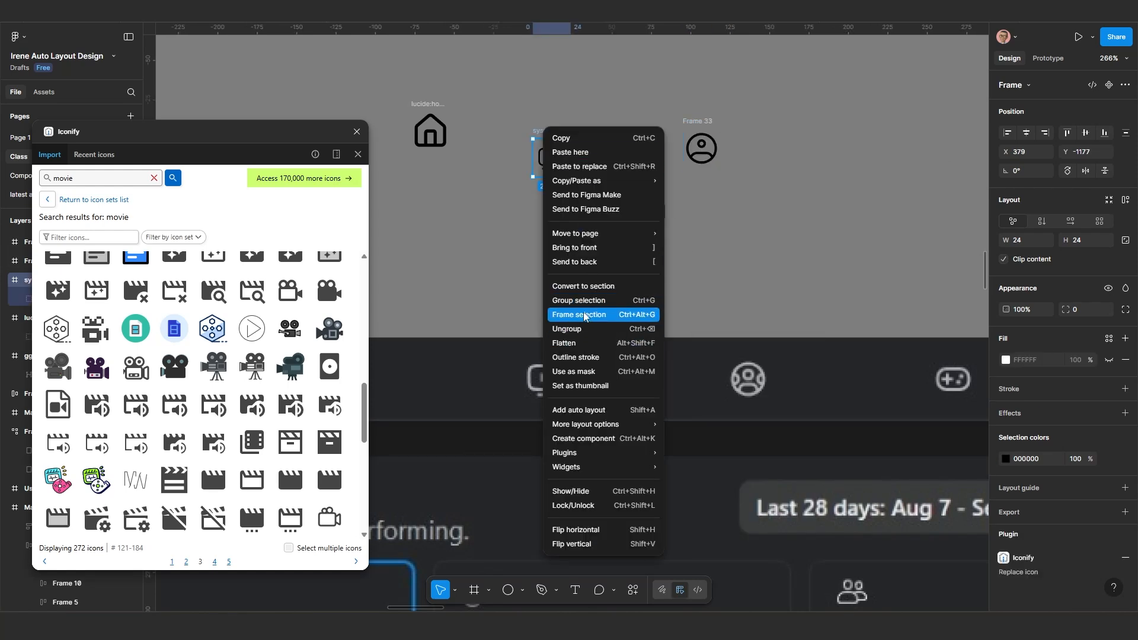
left_click(584, 314)
right_click(423, 107)
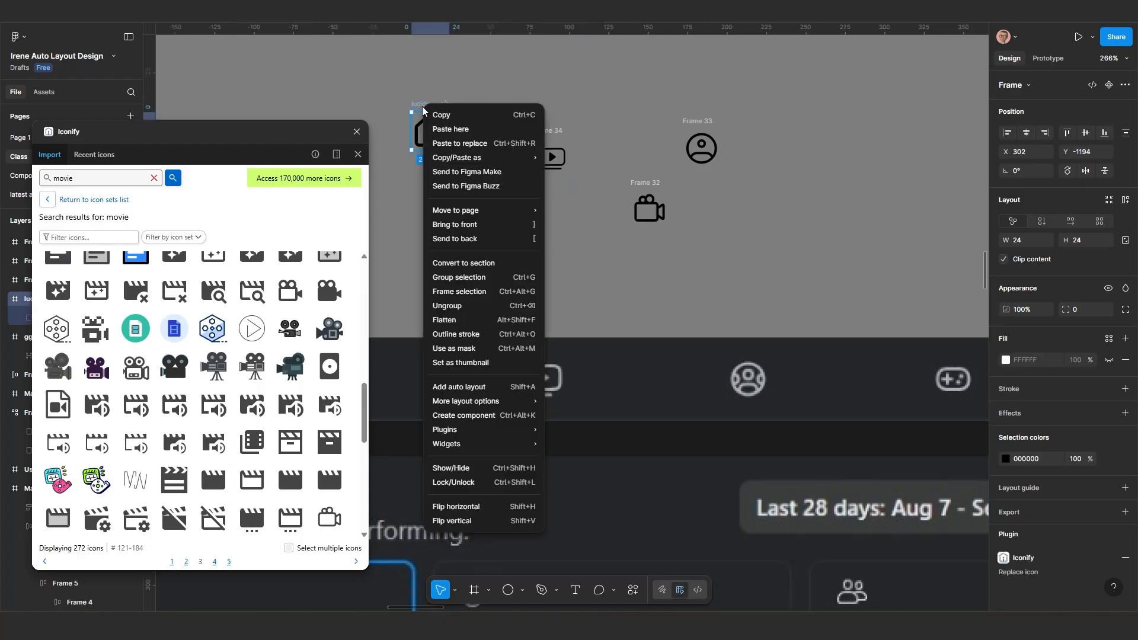
left_click(463, 297)
scroll(496, 244, "down", 3)
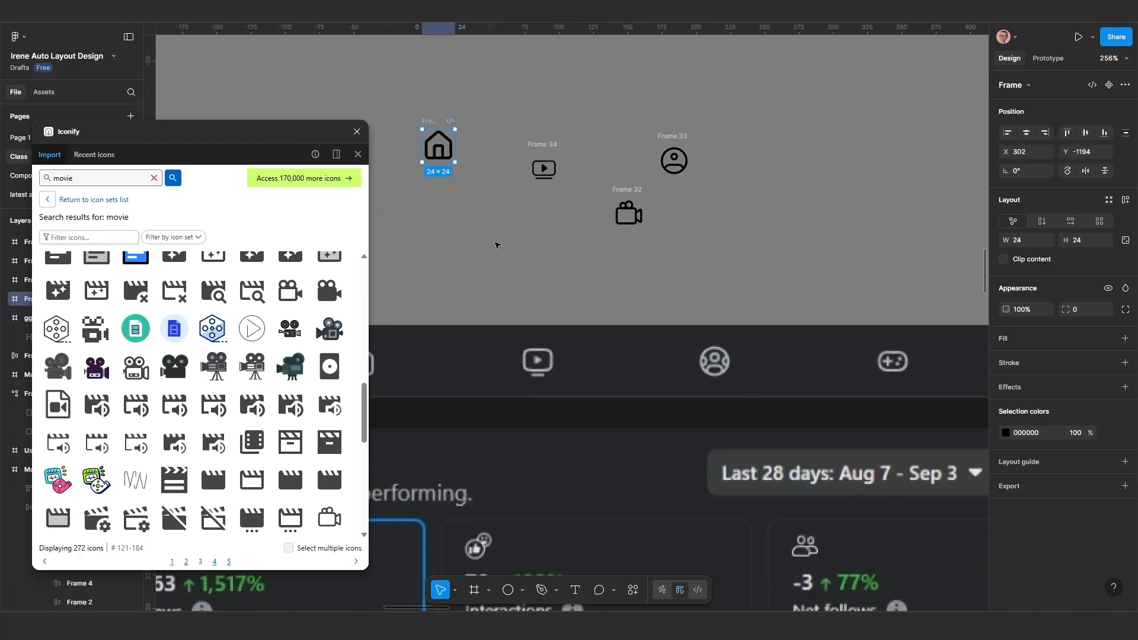
Step: Move the home icon frame to about X 301, Y -1183 and apply auto layout to it
scroll(539, 237, "up", 3)
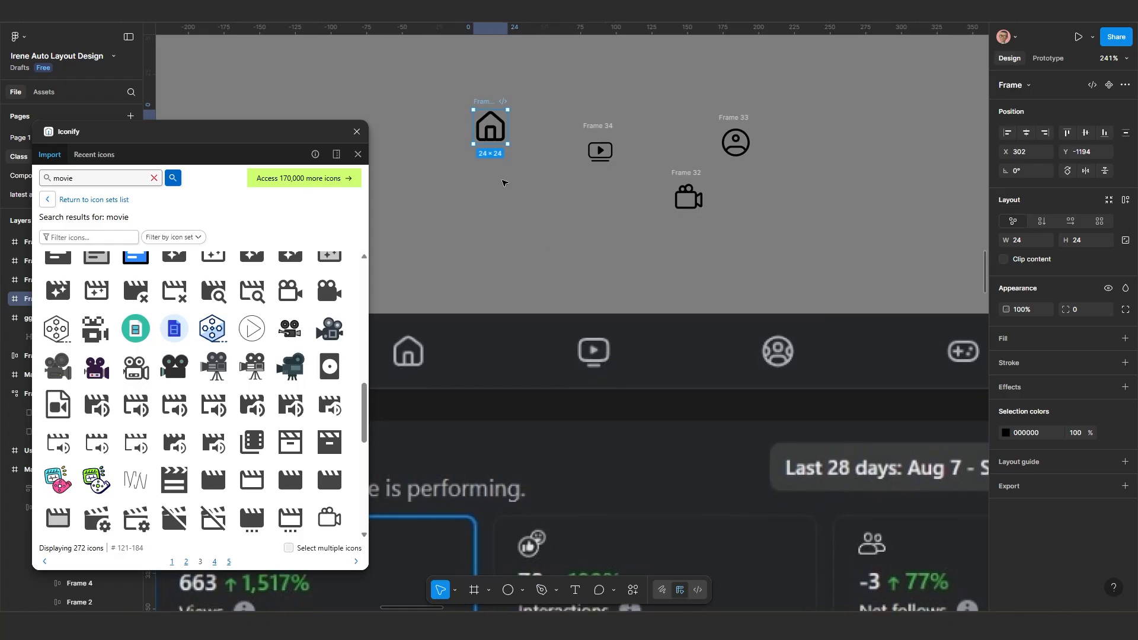
left_click_drag(517, 115, 515, 134)
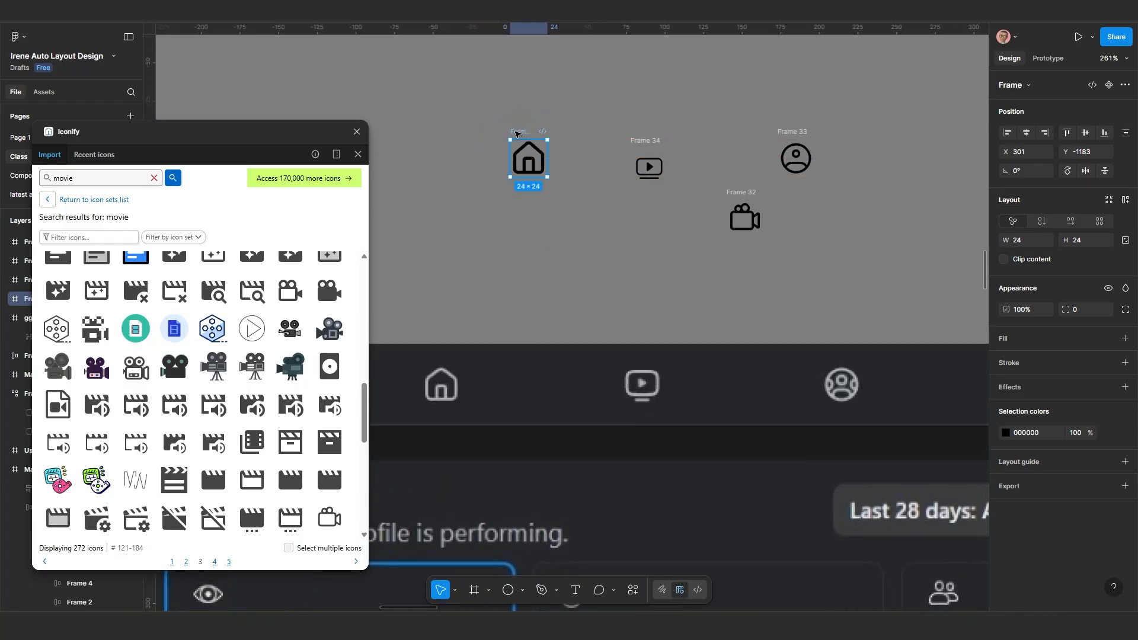
key("shift+a")
scroll(555, 214, "up", 3)
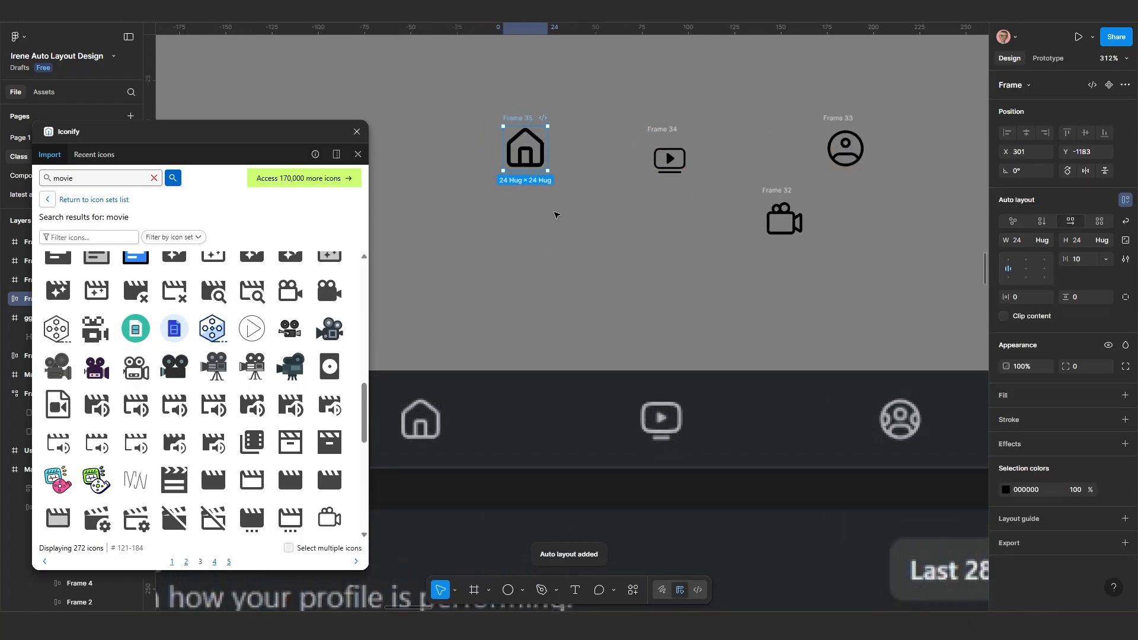
Step: Set the home icon frame's auto layout padding to 5 on all sides
scroll(534, 308, "down", 3)
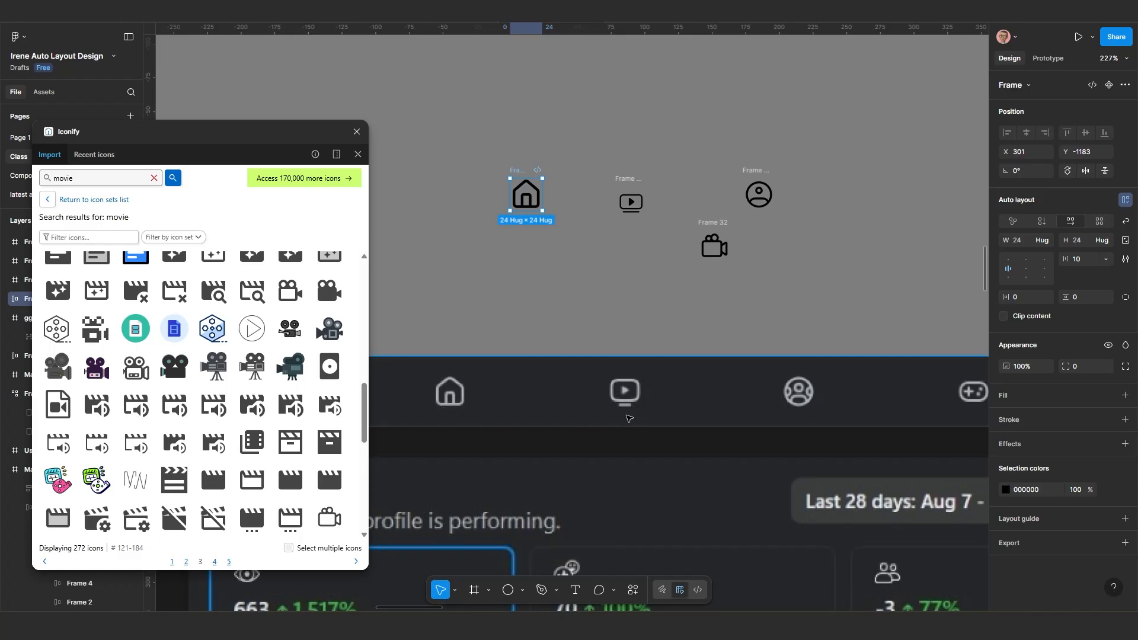
scroll(516, 350, "down", 3)
scroll(554, 254, "up", 5)
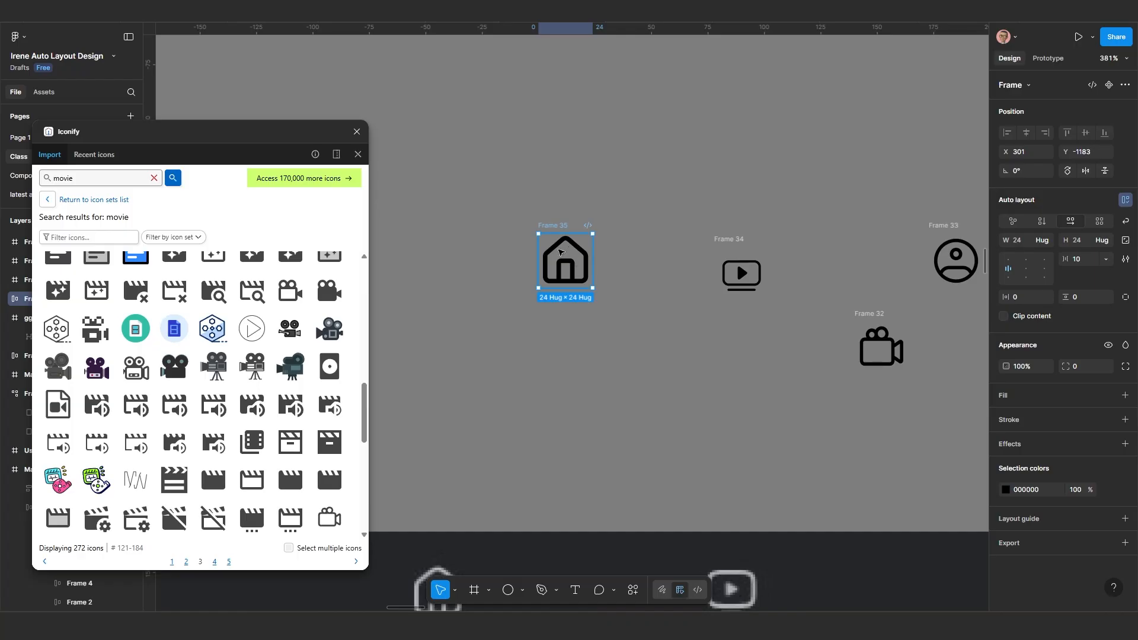
scroll(574, 296, "down", 2)
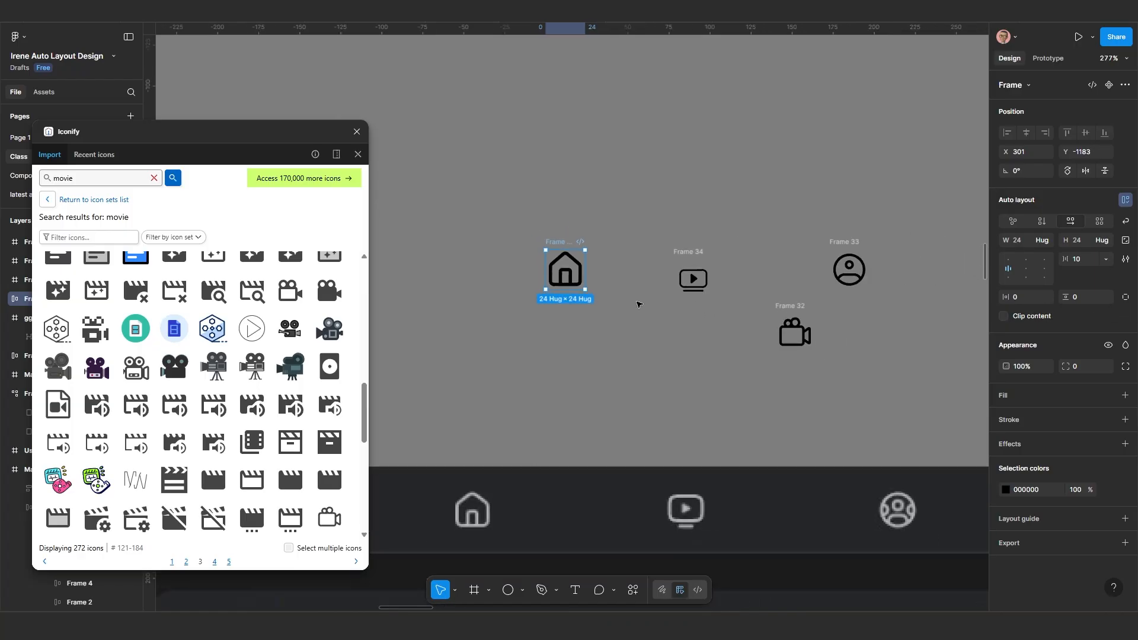
left_click(1022, 296)
key("Return")
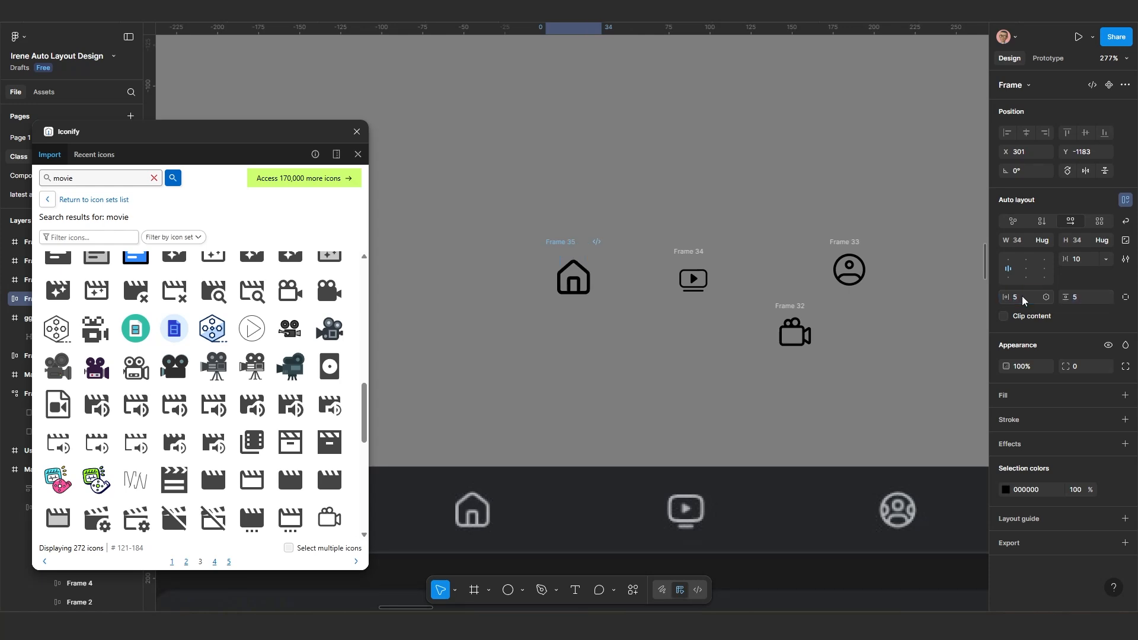
Step: Apply auto layout to the TV icon frame with a padding of 5 on all sides
scroll(563, 300, "up", 1)
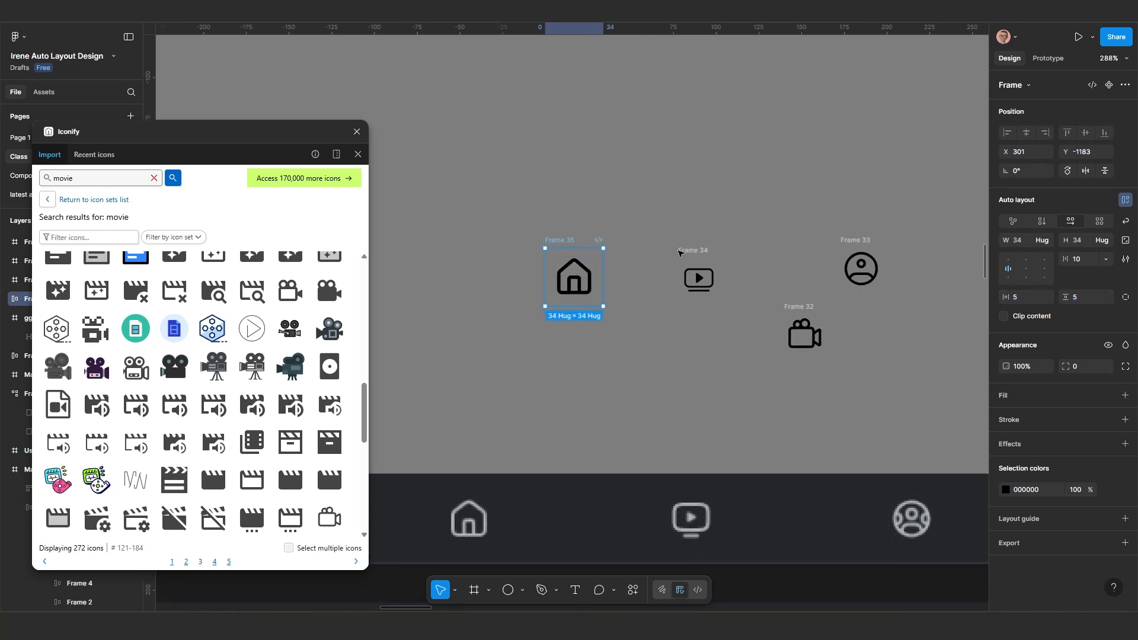
left_click(688, 251)
key("shift+a")
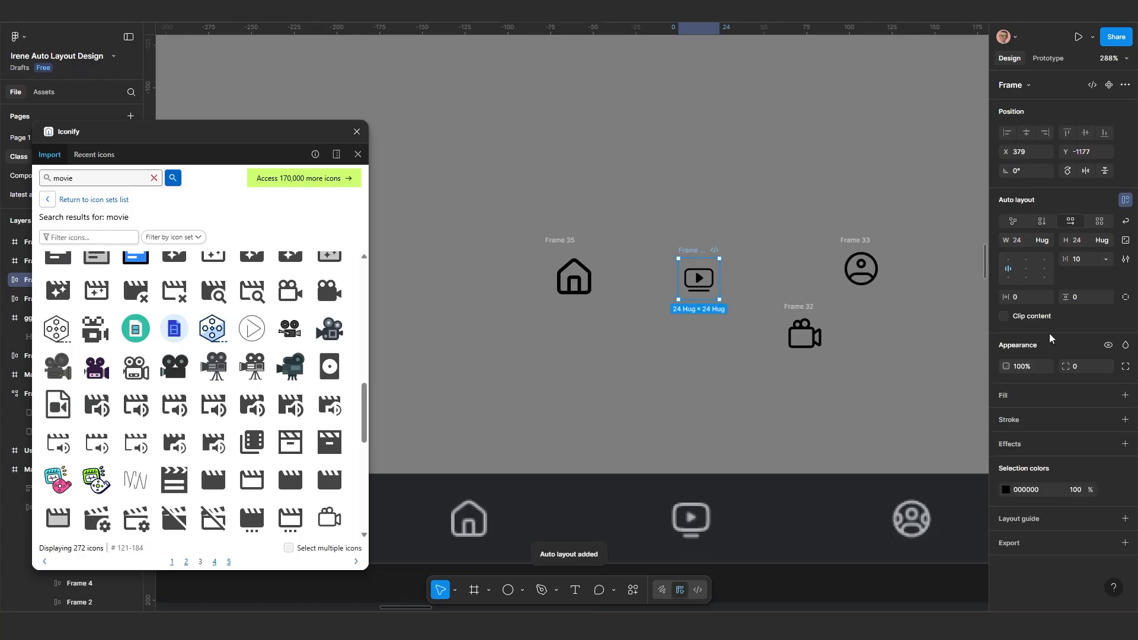
left_click(1025, 302)
type("5")
key("Return")
Step: Apply auto layout to the profile icon frame with a padding of 5 on all sides
scroll(772, 307, "down", 1)
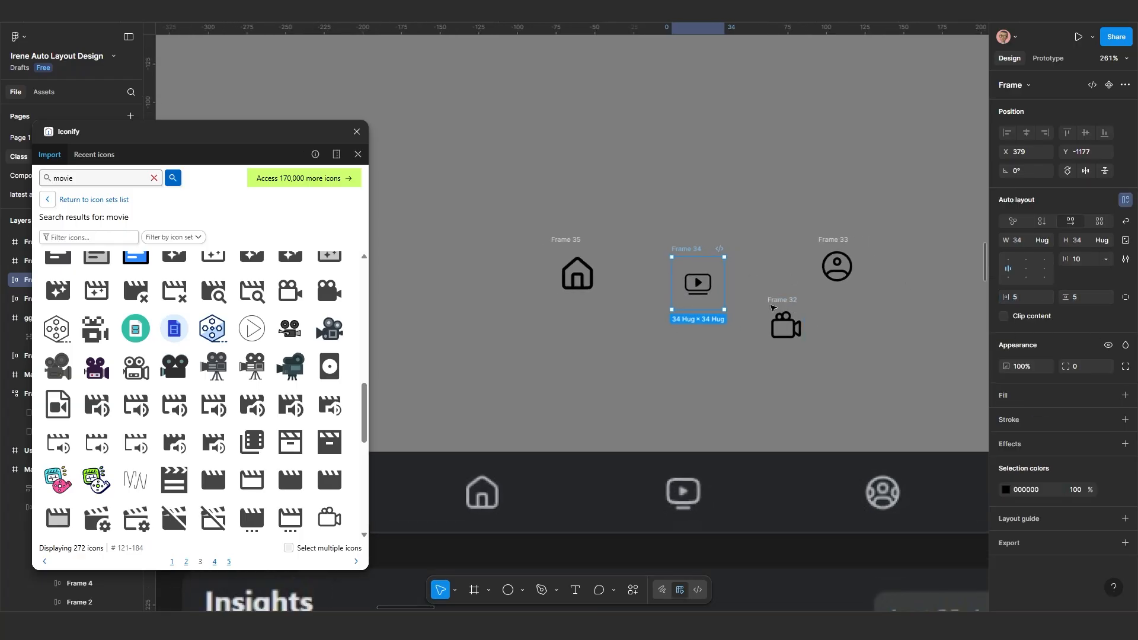
scroll(773, 307, "up", 4)
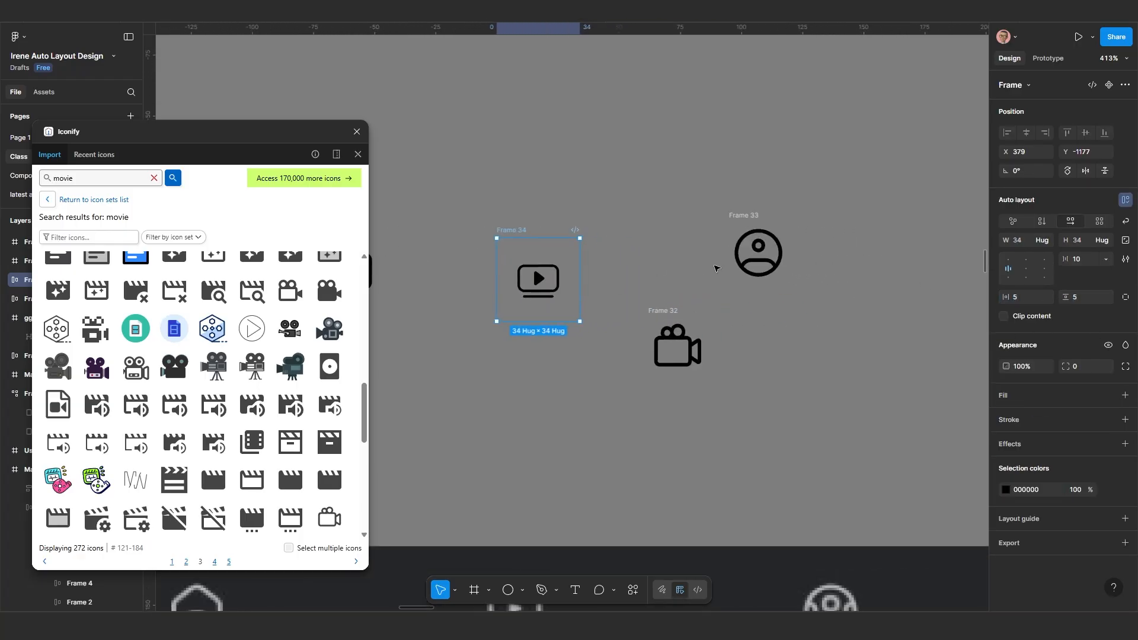
left_click(743, 218)
key("shift+a")
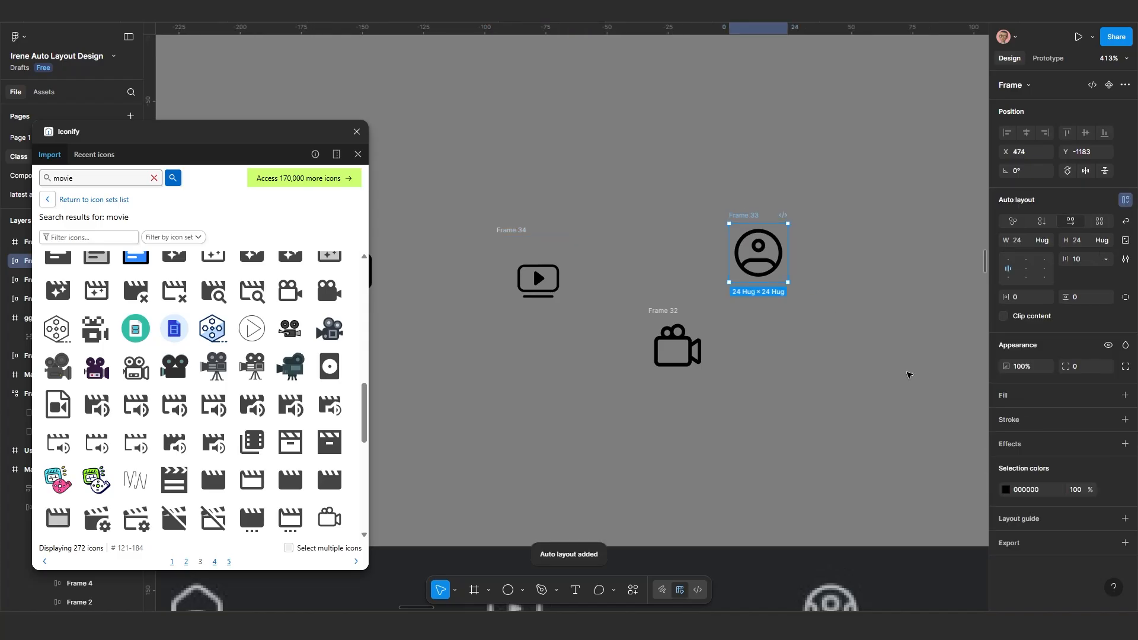
left_click(1018, 296)
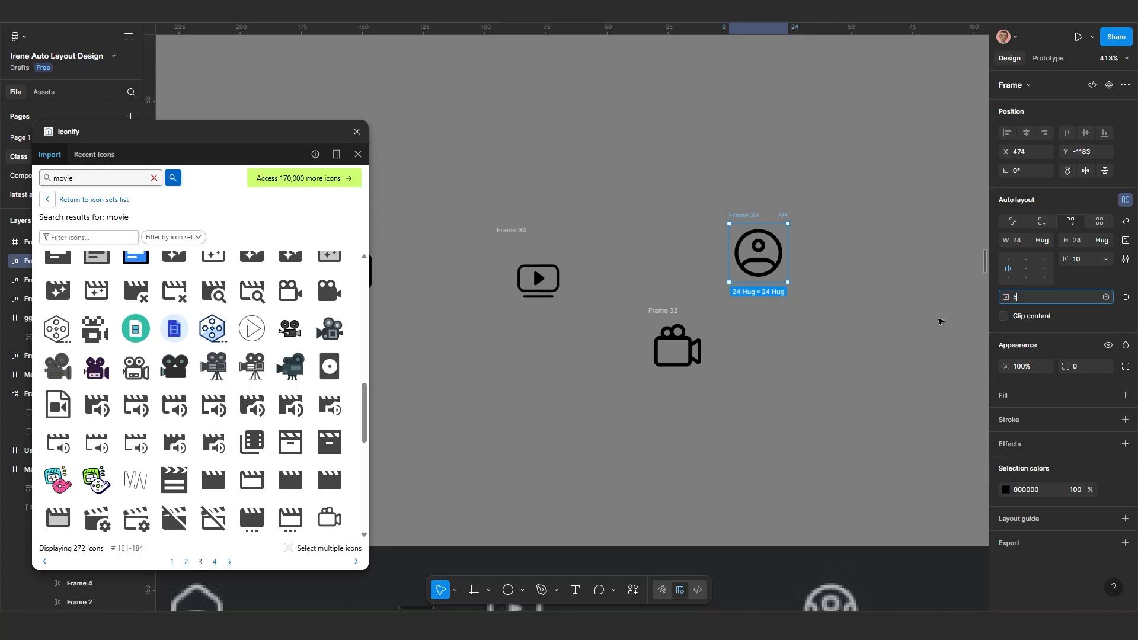
key("Return")
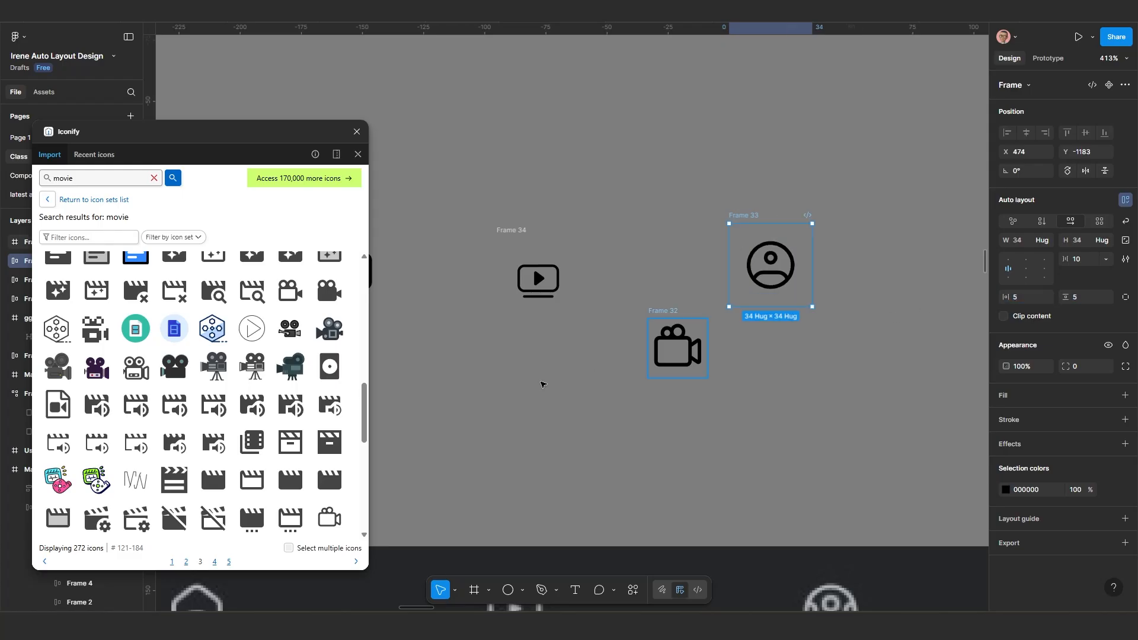
Step: Apply auto layout to the movie camera icon frame and move it to about X 427, Y -1136
left_click(655, 309)
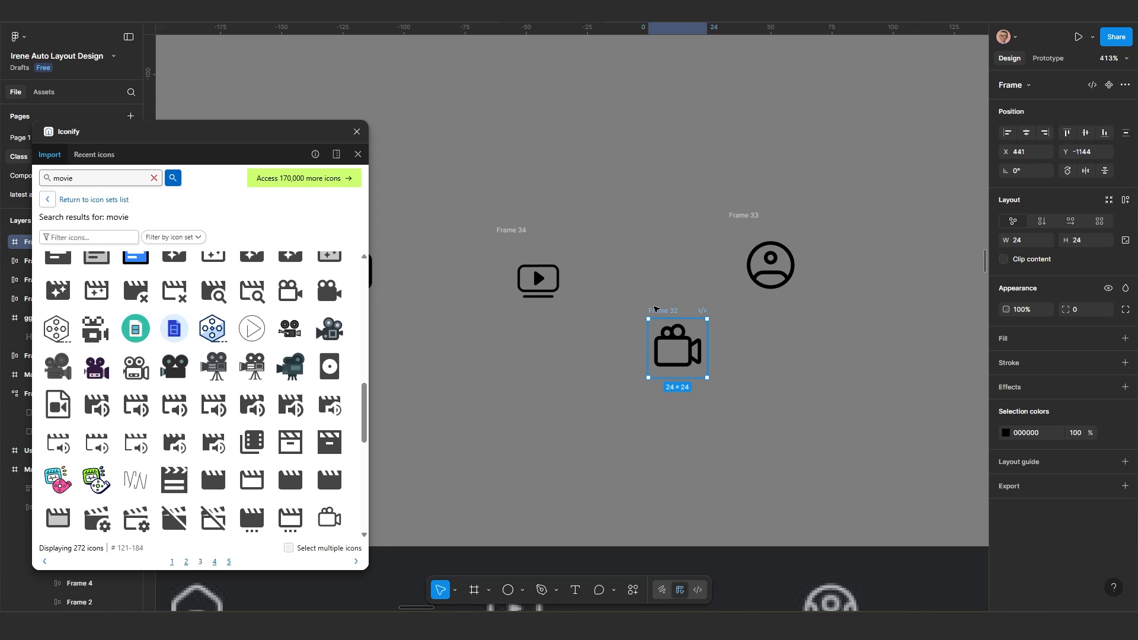
left_click_drag(660, 316, 642, 351)
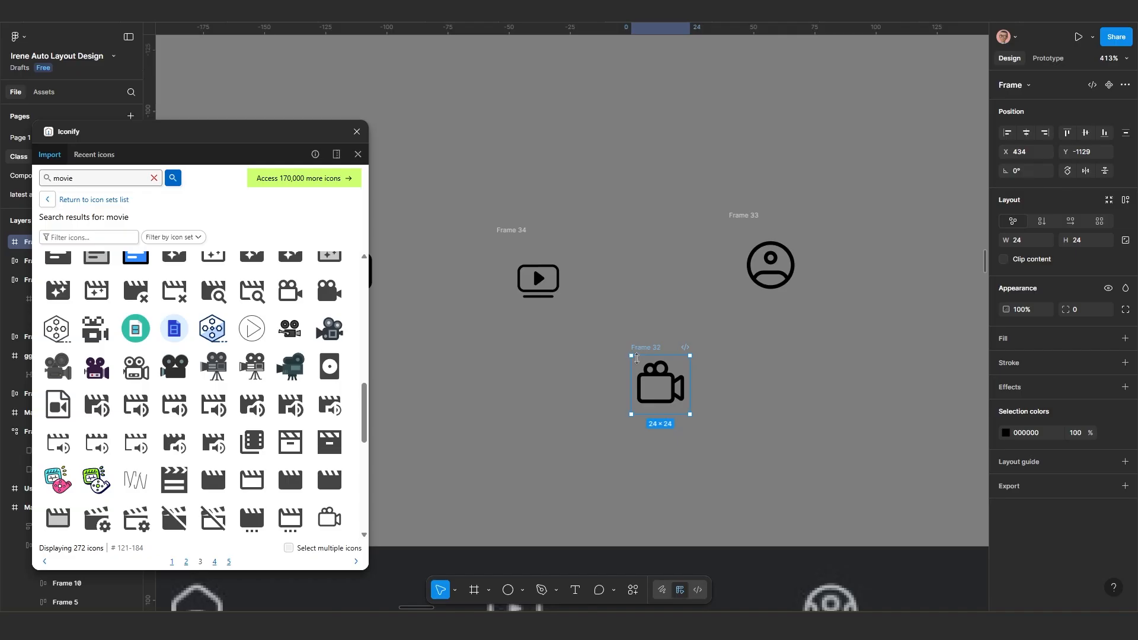
scroll(659, 370, "up", 1, "ctrl")
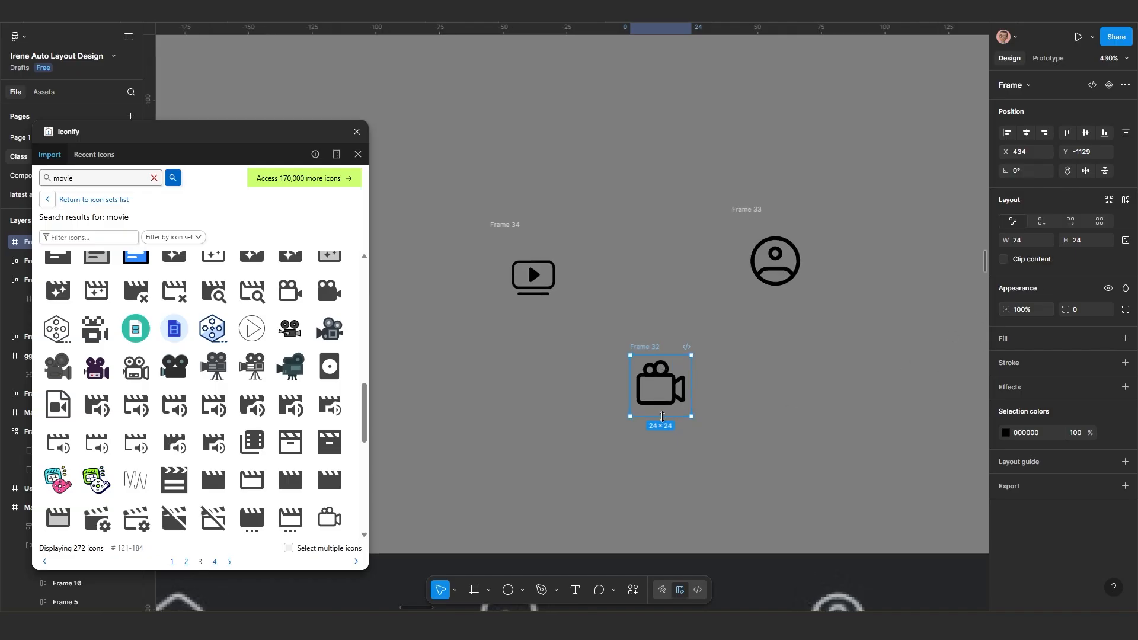
key("shift+a")
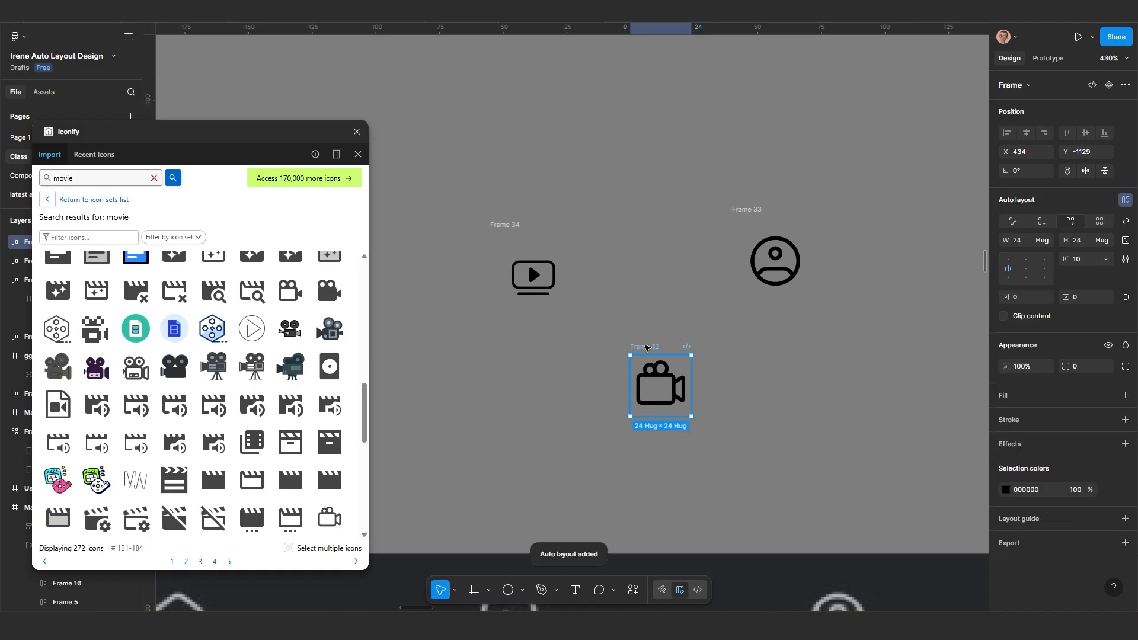
left_click_drag(636, 343, 623, 325)
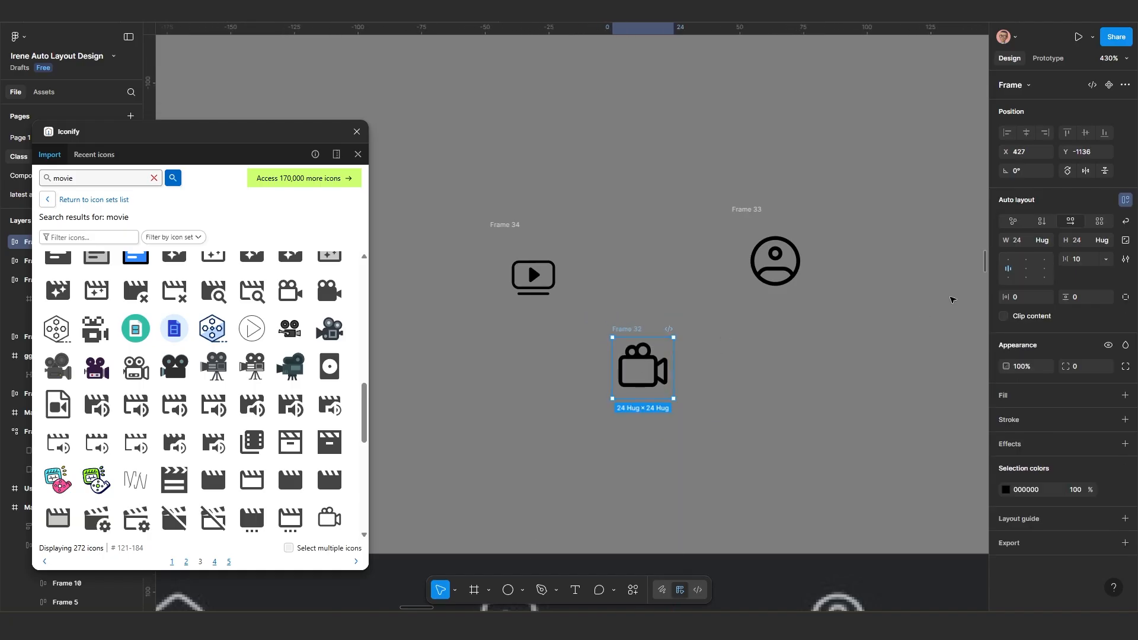
Step: Show the movie camera frame's individual padding values and set all four sides to 5
left_click(1023, 301)
left_click(1126, 299)
left_click(1126, 300)
left_click(1126, 299)
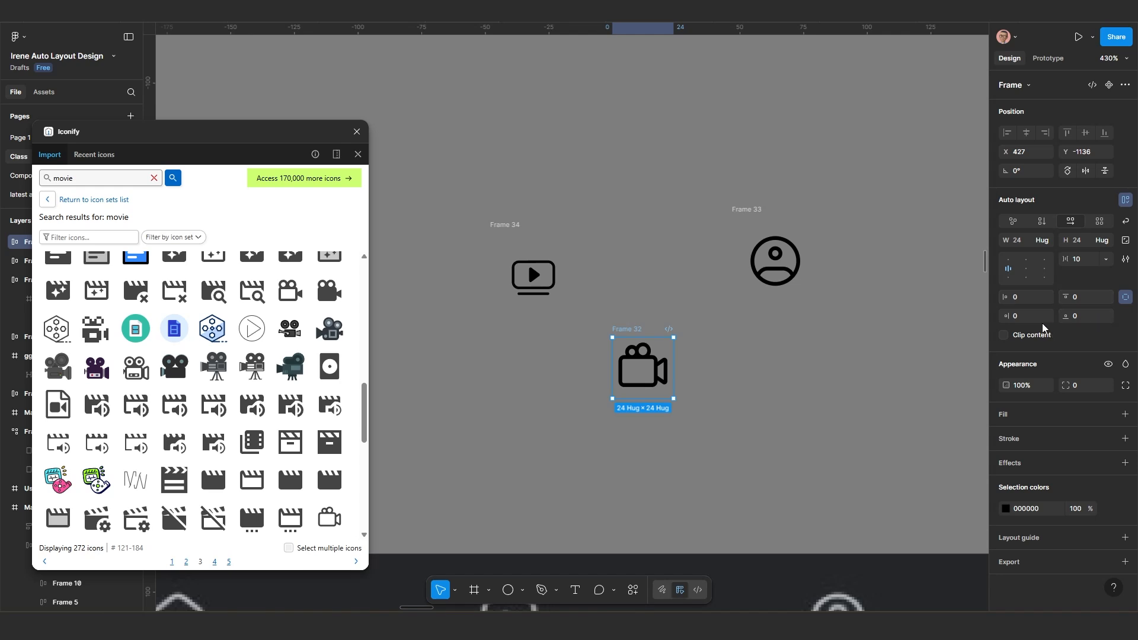
left_click(1026, 297)
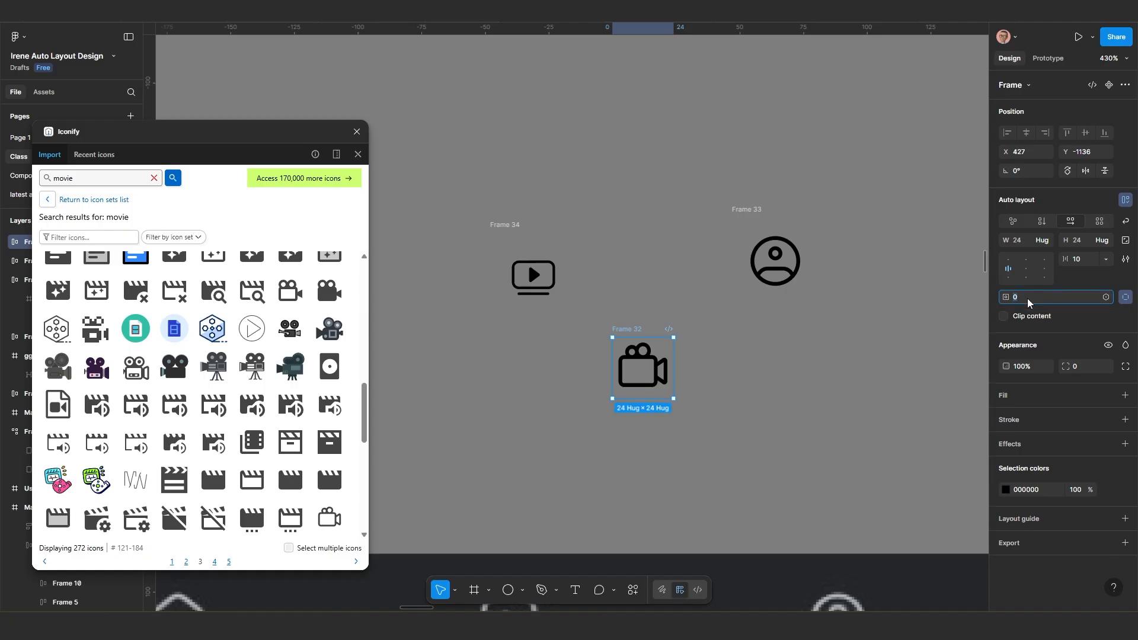
type("5")
key("Return")
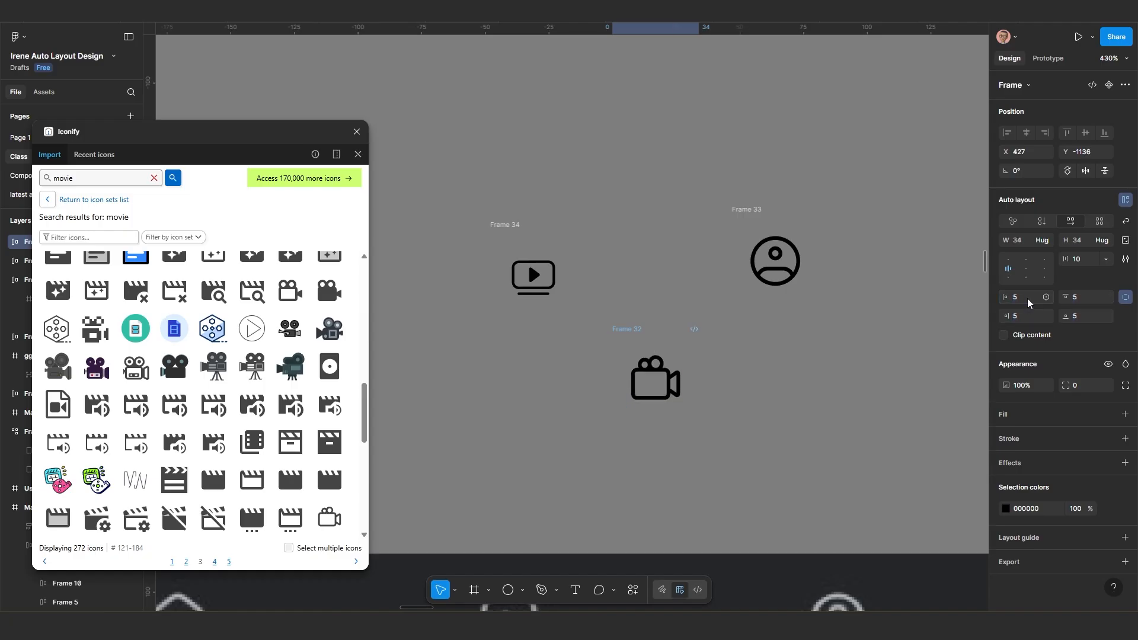
left_click(779, 409)
scroll(701, 401, "down", 3)
left_click_drag(636, 409, 662, 398)
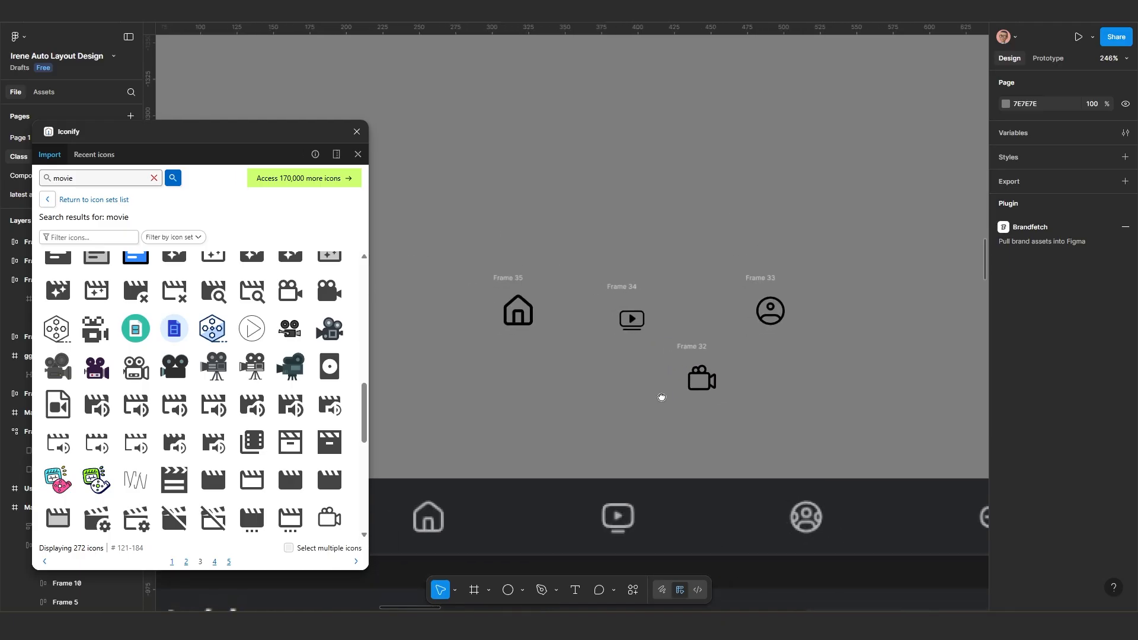
scroll(662, 398, "up", 2)
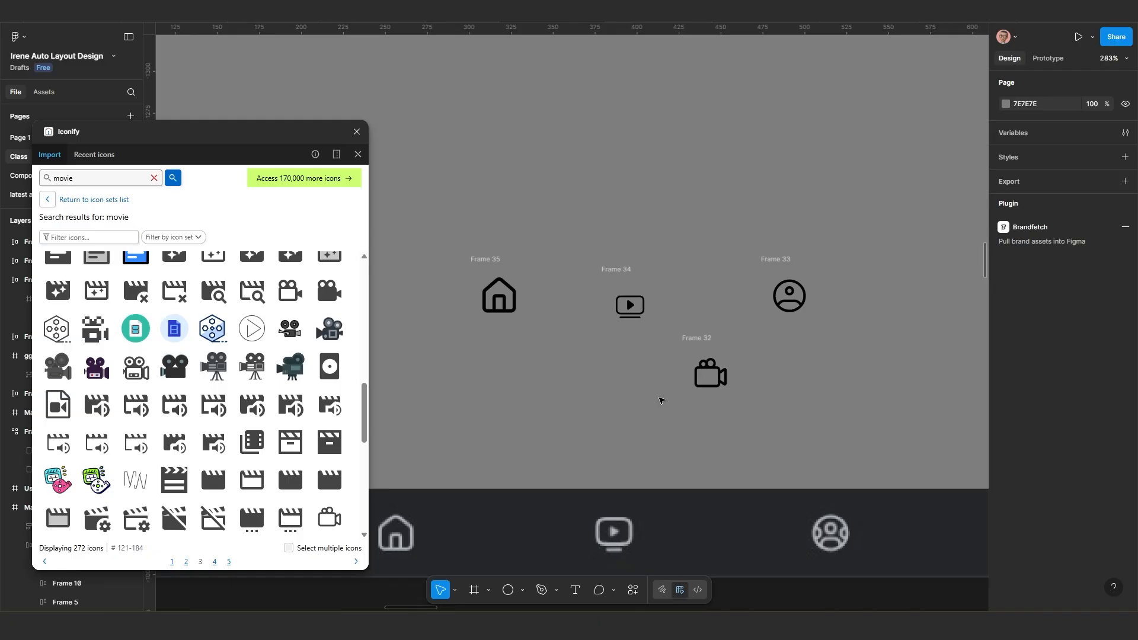
scroll(690, 290, "down", 2)
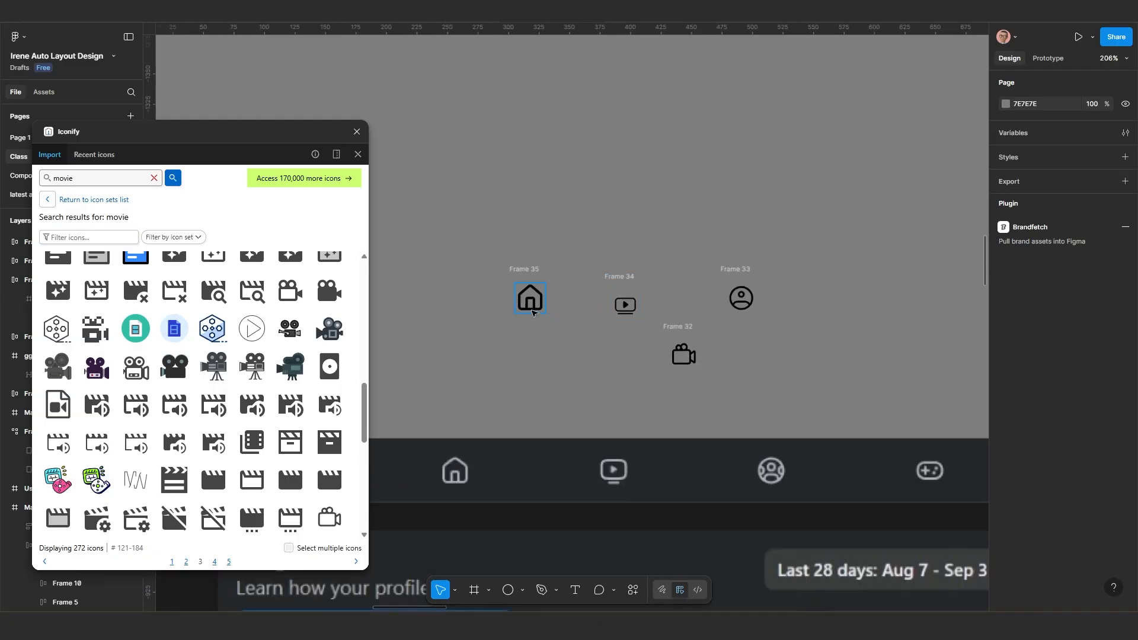
scroll(530, 307, "up", 1)
left_click_drag(546, 329, 578, 295)
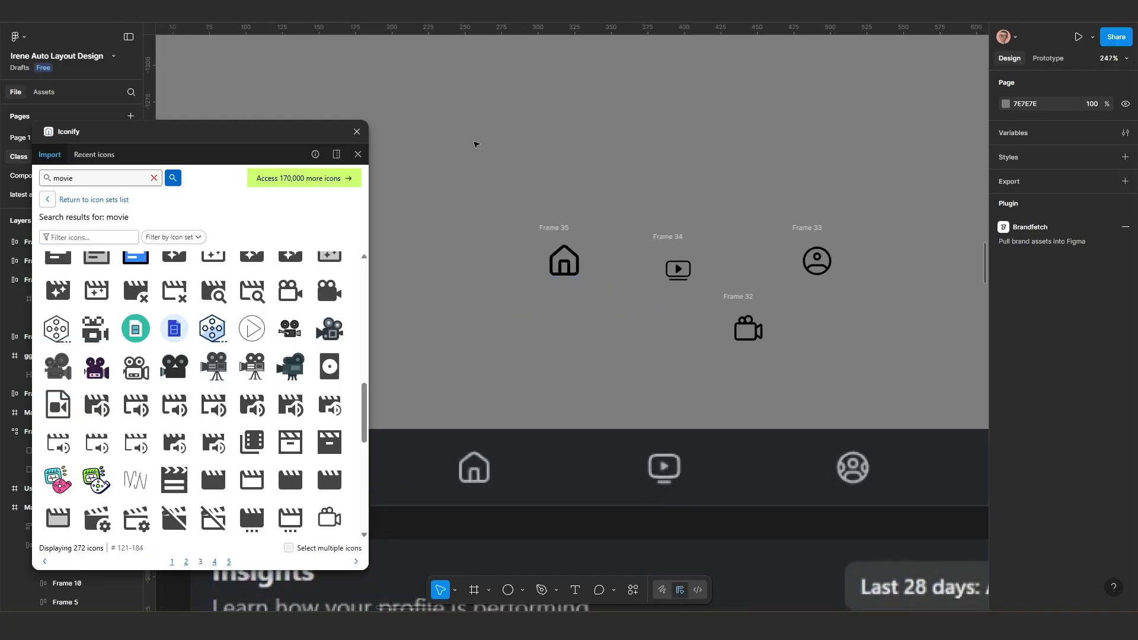
left_click_drag(474, 141, 900, 384)
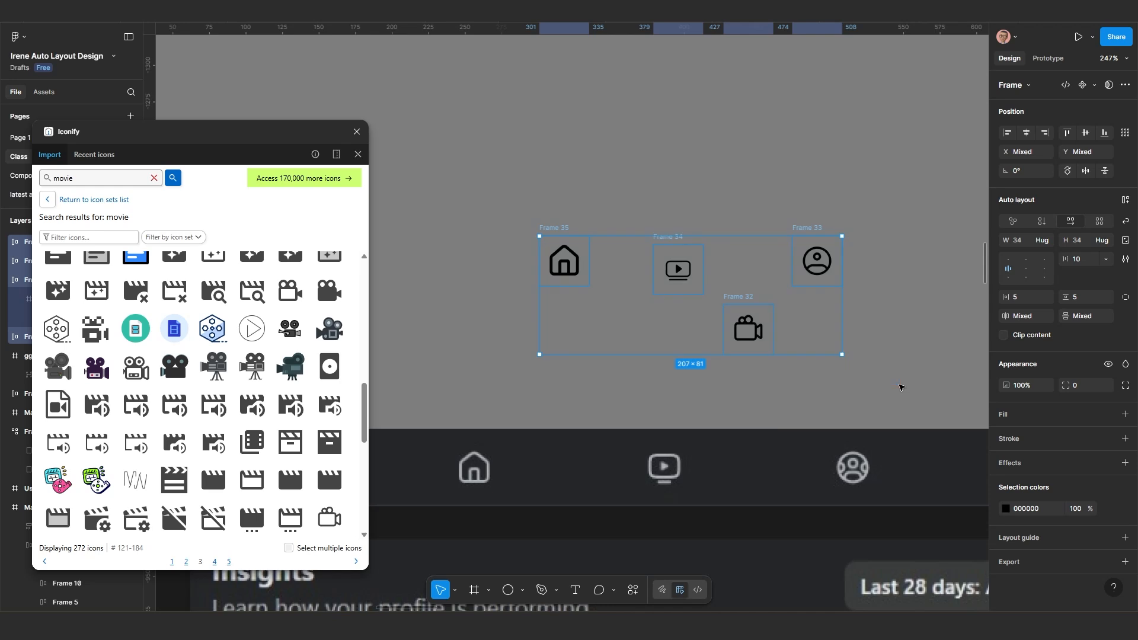
scroll(765, 323, "up", 1)
left_click_drag(765, 323, 697, 254)
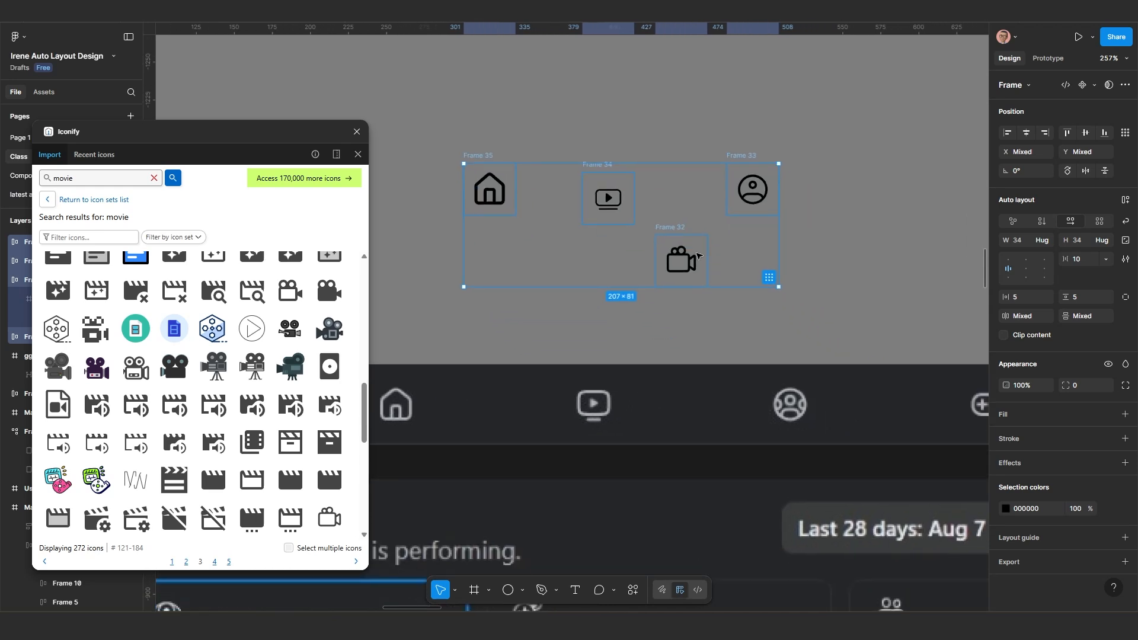
left_click(852, 190)
Step: Align the home, TV, movie camera and profile icon frames on their vertical centres
left_click_drag(442, 135, 518, 218)
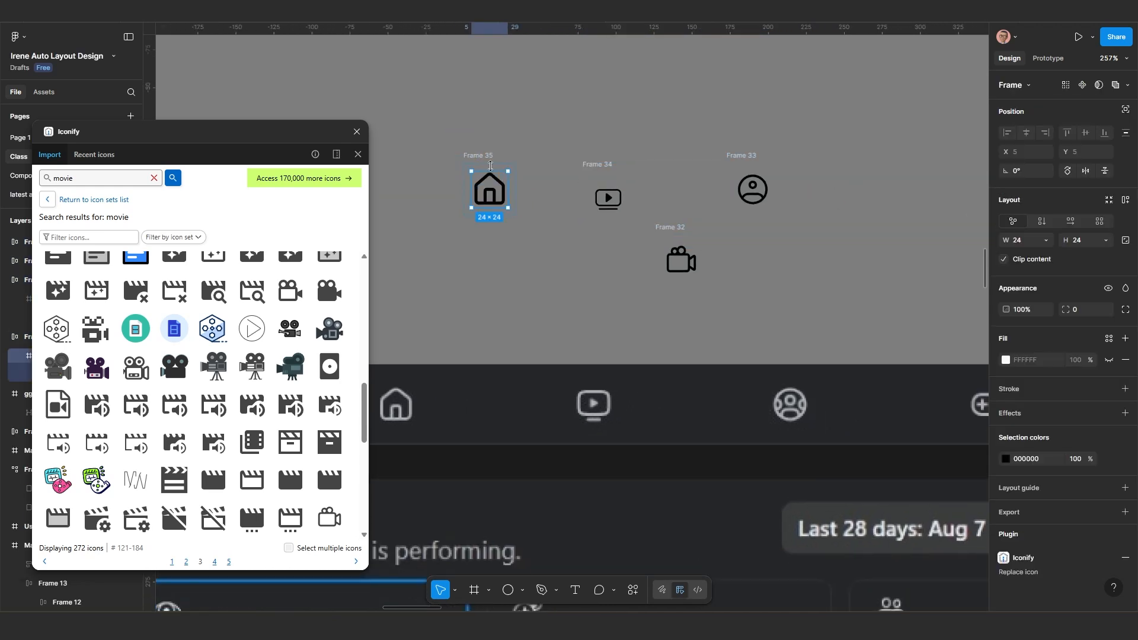
left_click(591, 168, "shift")
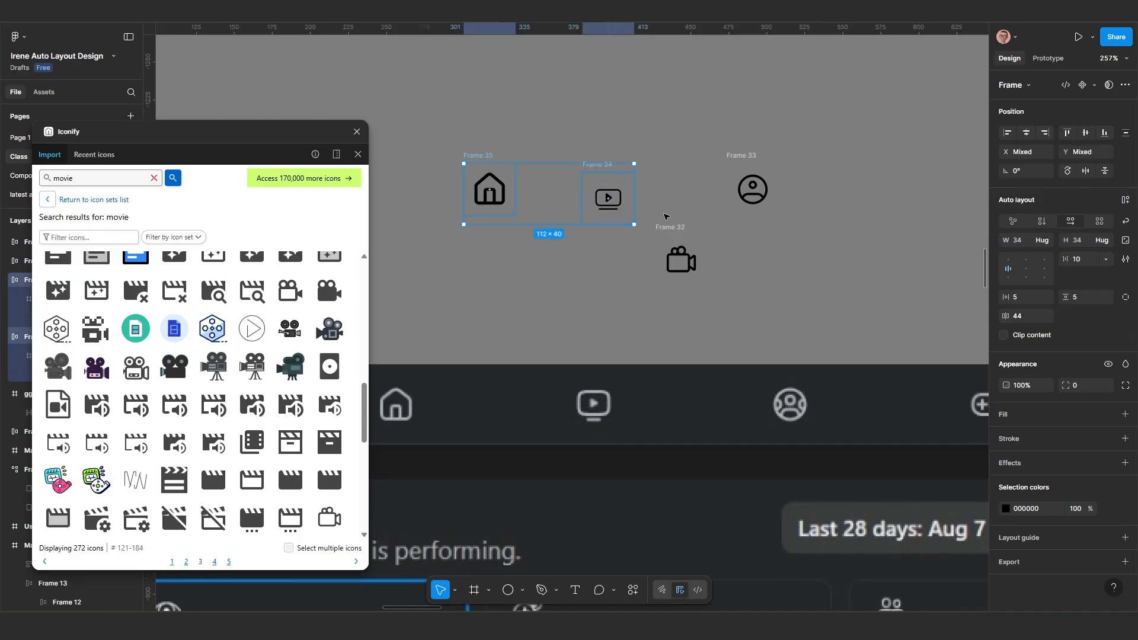
left_click(680, 255, "shift")
left_click(742, 155, "shift")
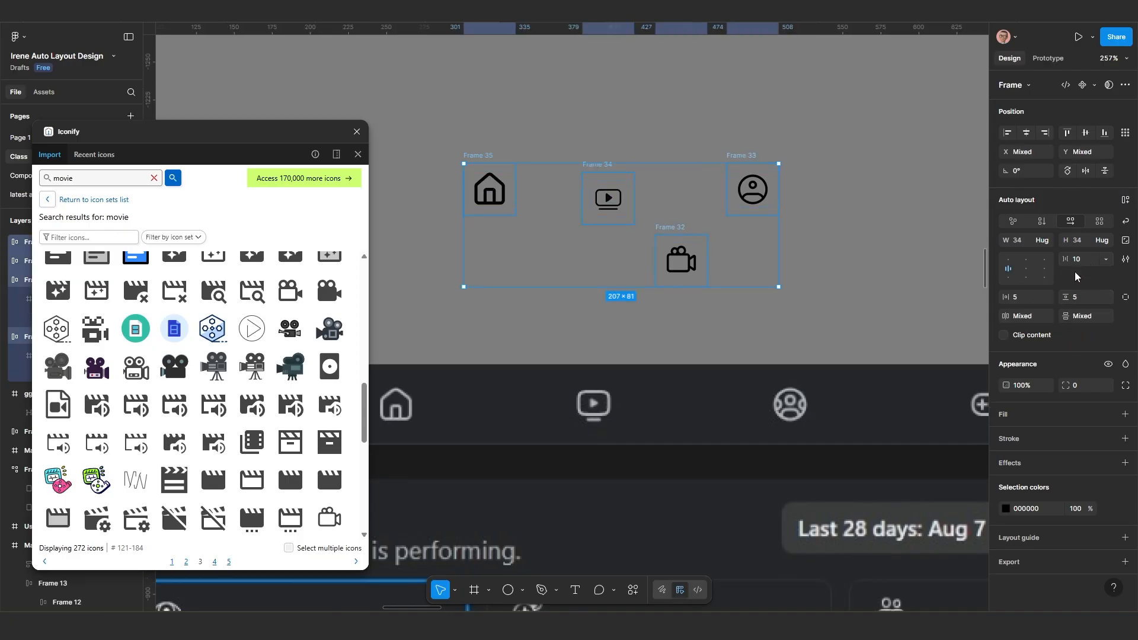
left_click(1087, 133)
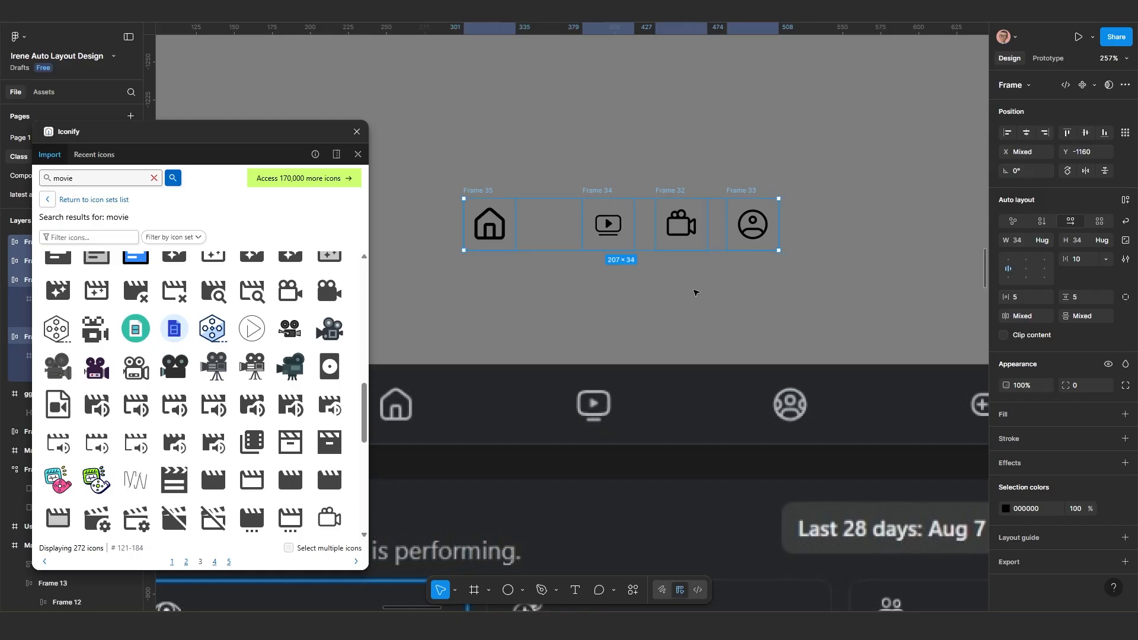
Step: Combine the four icon frames into one horizontal auto layout with a gap of 30 between them
key("shift+a")
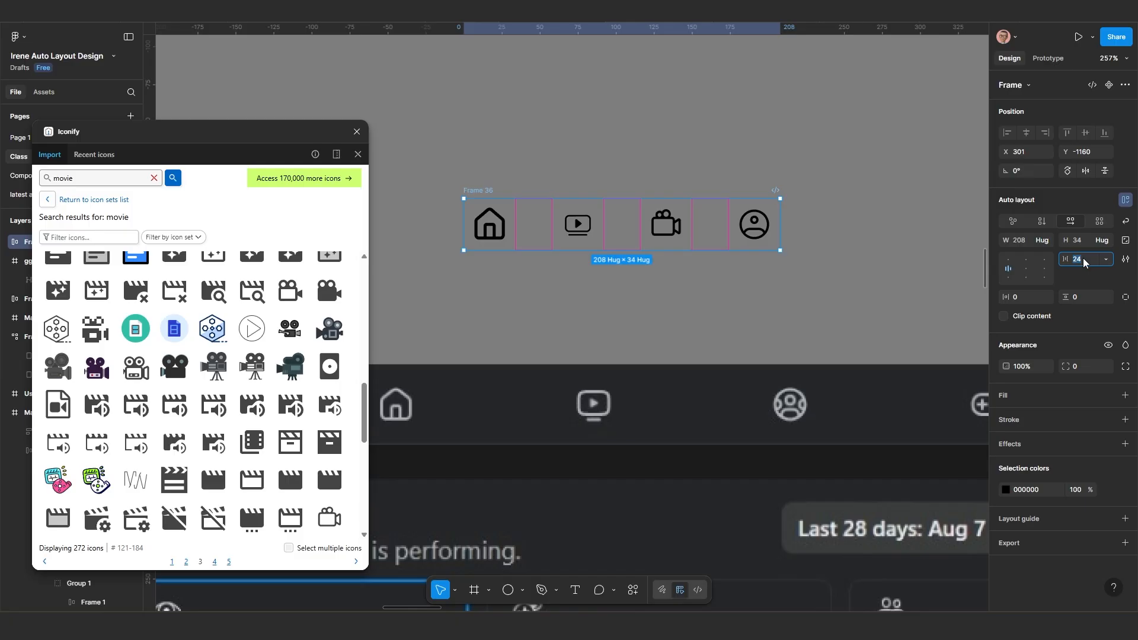
key("Return")
scroll(615, 307, "down", 5)
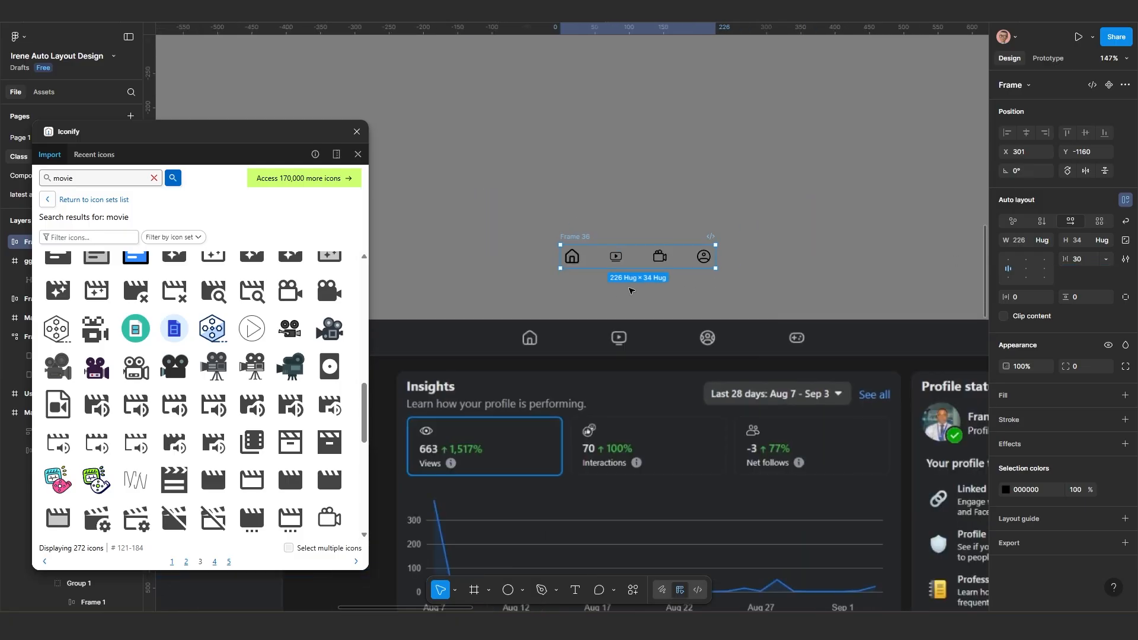
left_click_drag(615, 307, 561, 257)
scroll(562, 256, "up", 3)
scroll(537, 278, "down", 1)
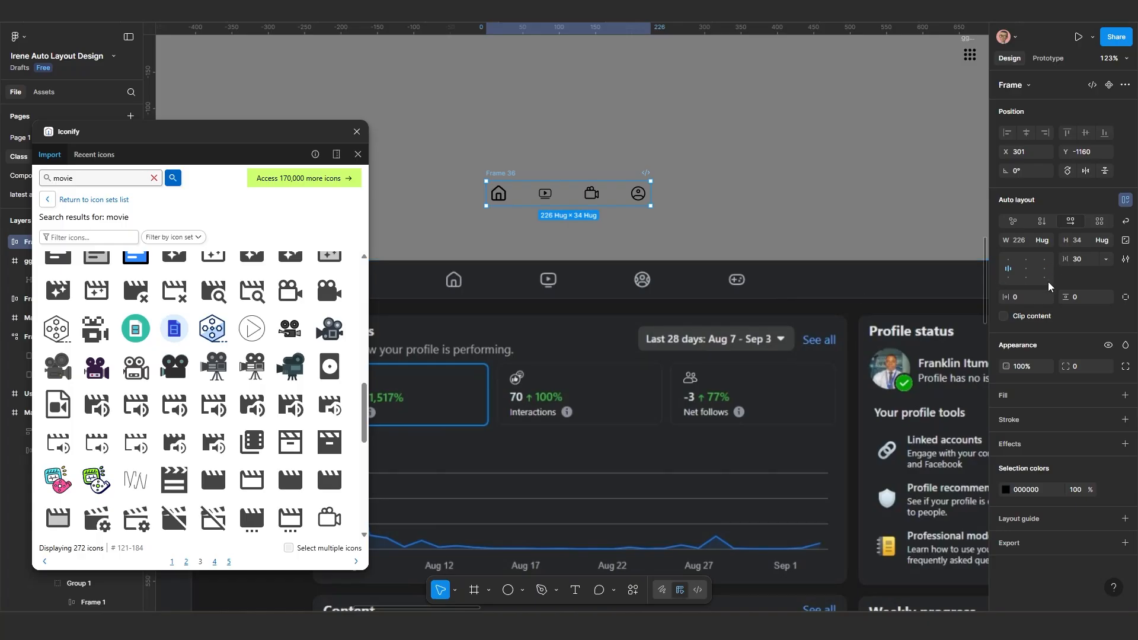
Step: Set the gap in the four-icon row to 50 and move the row to about X 718, Y -1223
left_click(1078, 262)
type("50")
key("Return")
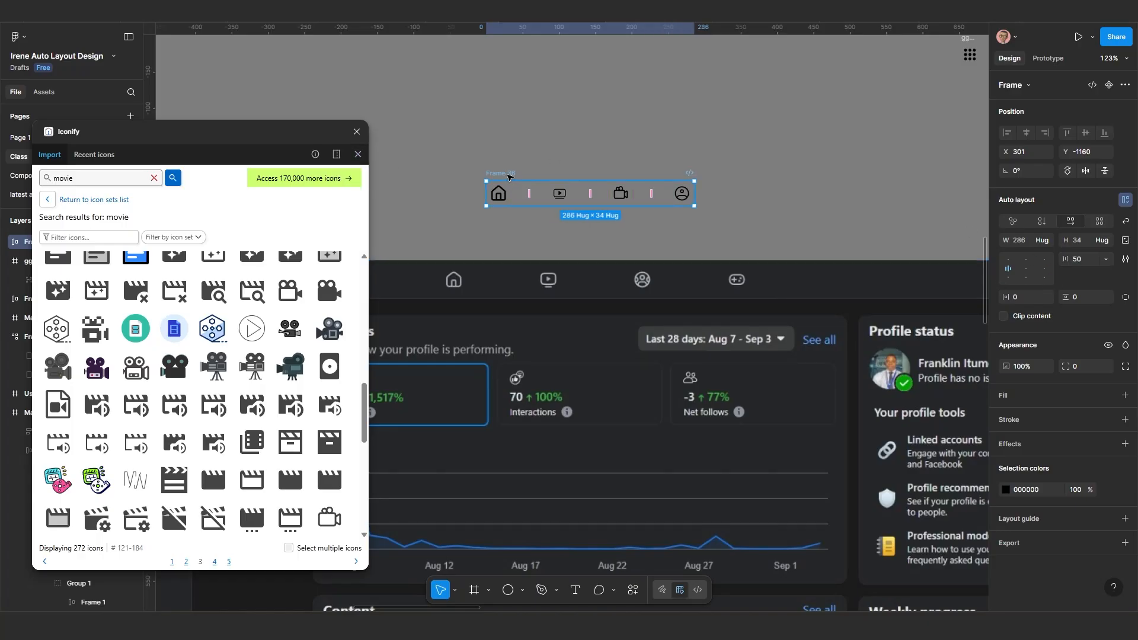
left_click_drag(509, 178, 677, 175)
Step: Find icons matching "search" in the icon library and place two outlined magnifiers above the reference header's Facebook search bar
scroll(744, 145, "down", 3)
scroll(630, 184, "up", 1)
scroll(581, 215, "down", 5)
scroll(533, 217, "left", 3)
scroll(516, 219, "up", 10)
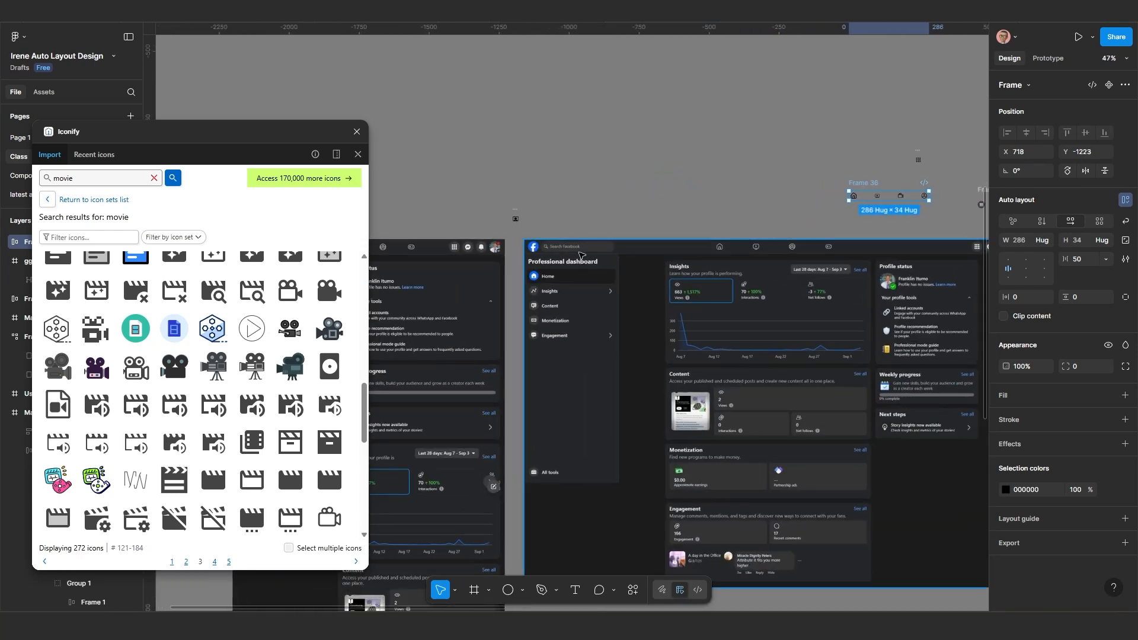
scroll(565, 260, "up", 3)
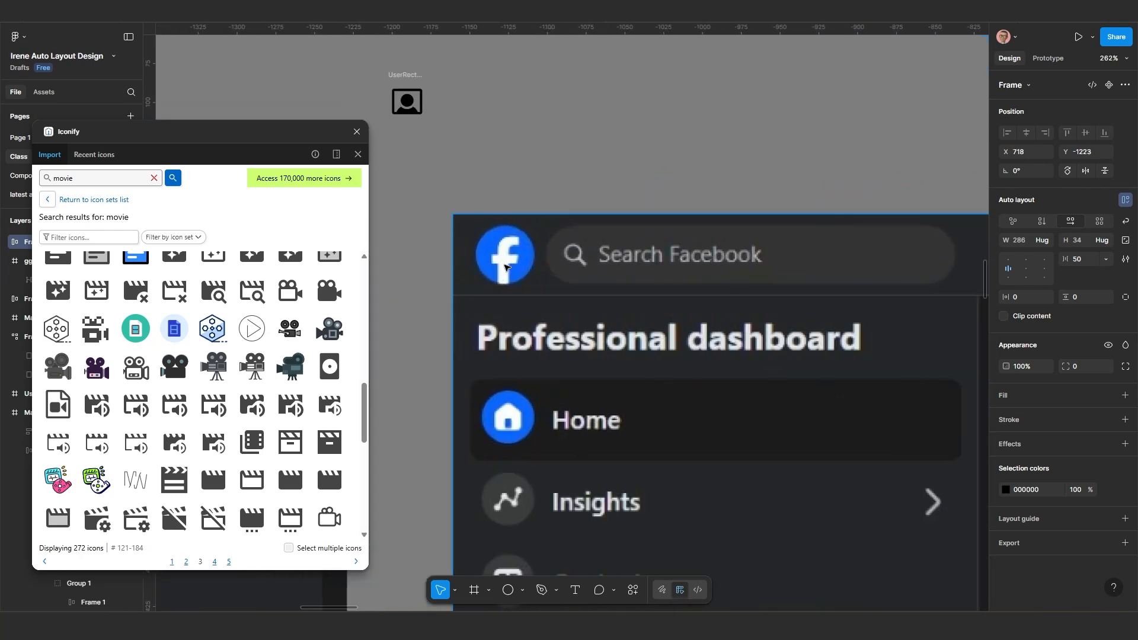
left_click(154, 178)
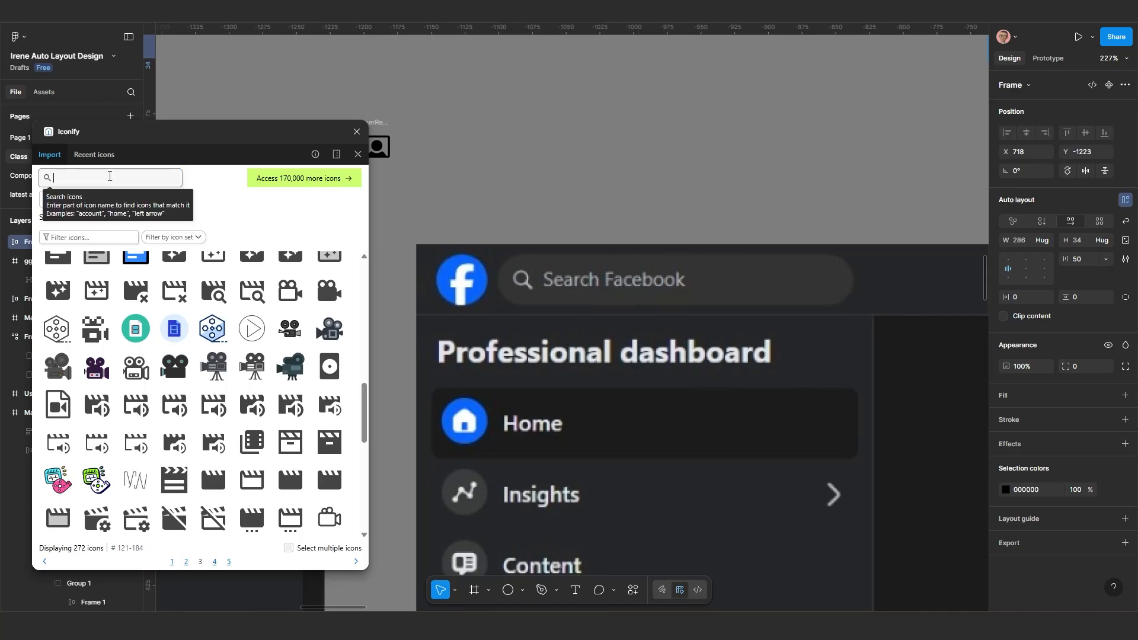
type("seaarc")
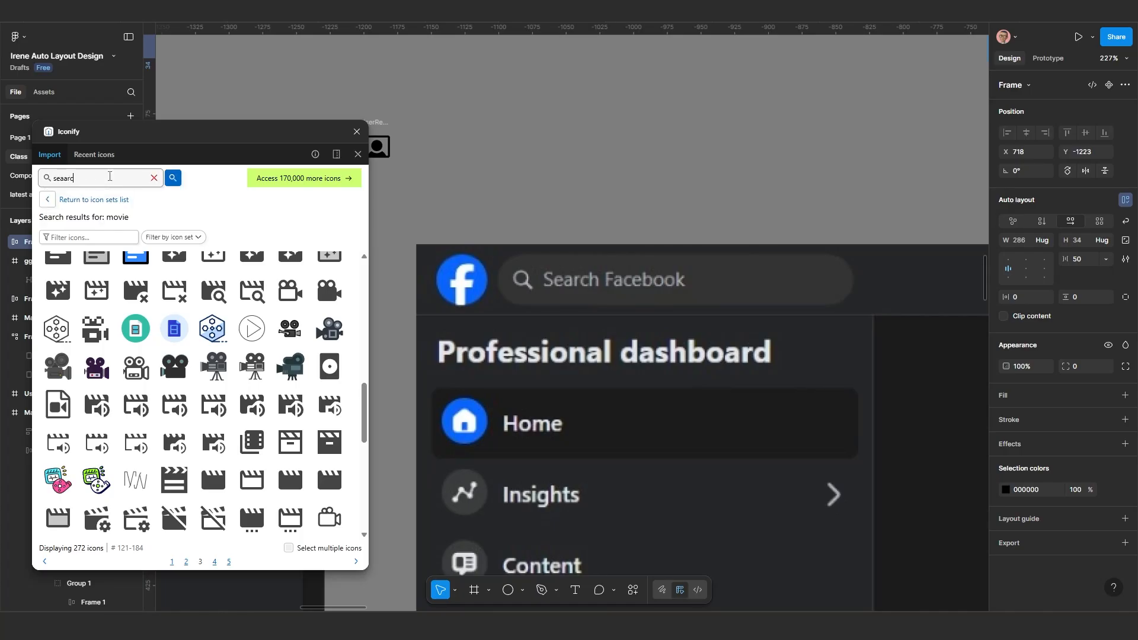
type("h")
key("Return")
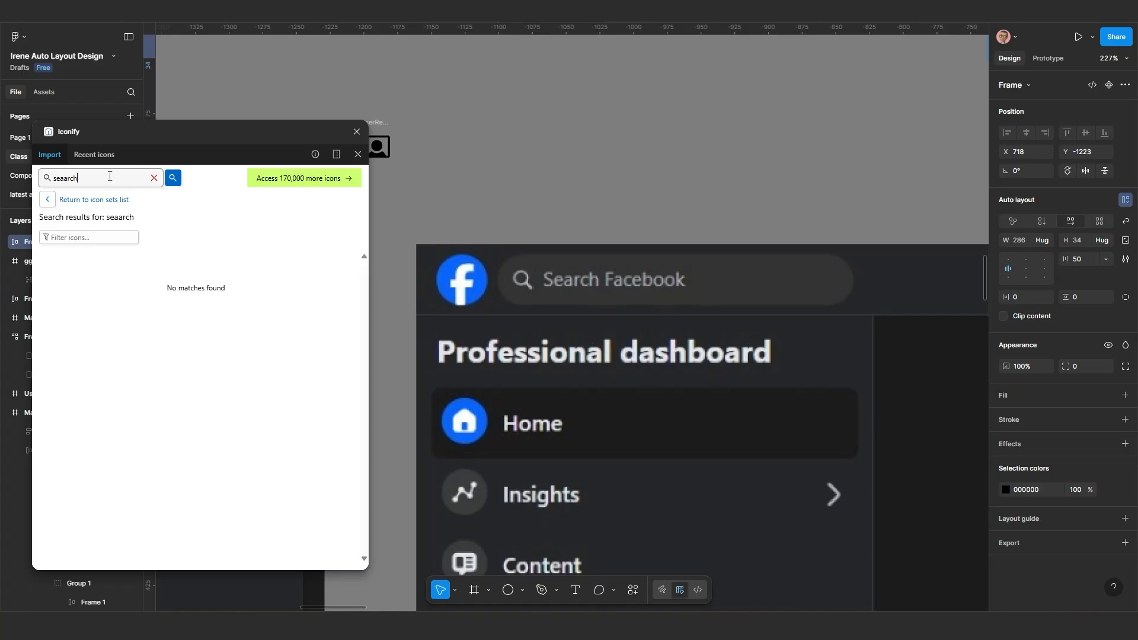
left_click_drag(109, 176, 9, 185)
type("search")
key("Return")
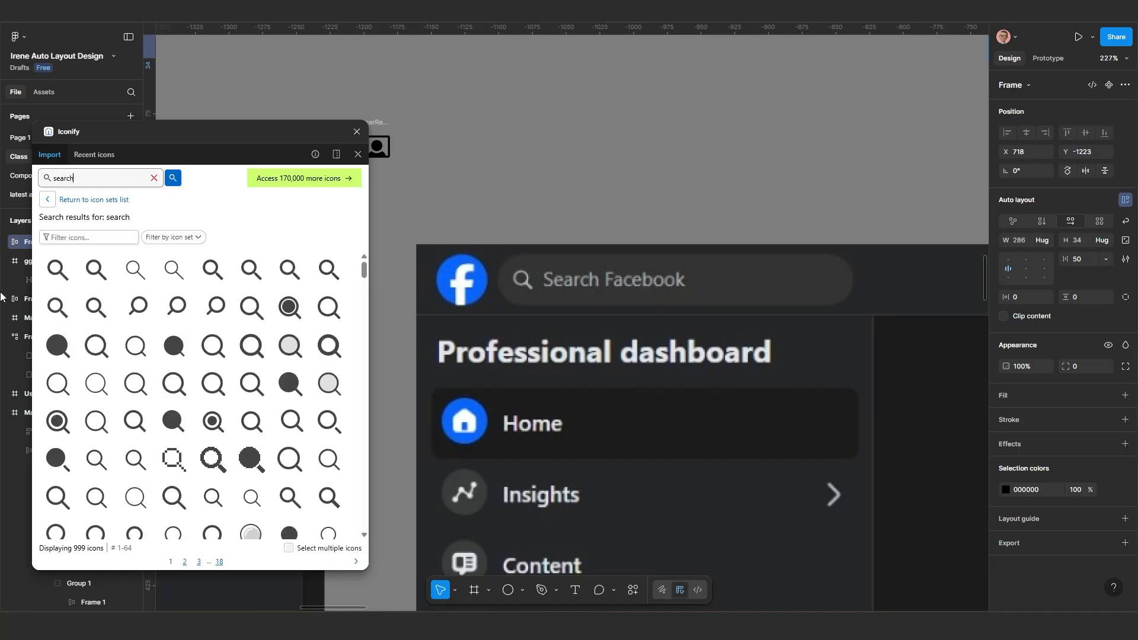
left_click_drag(135, 460, 584, 159)
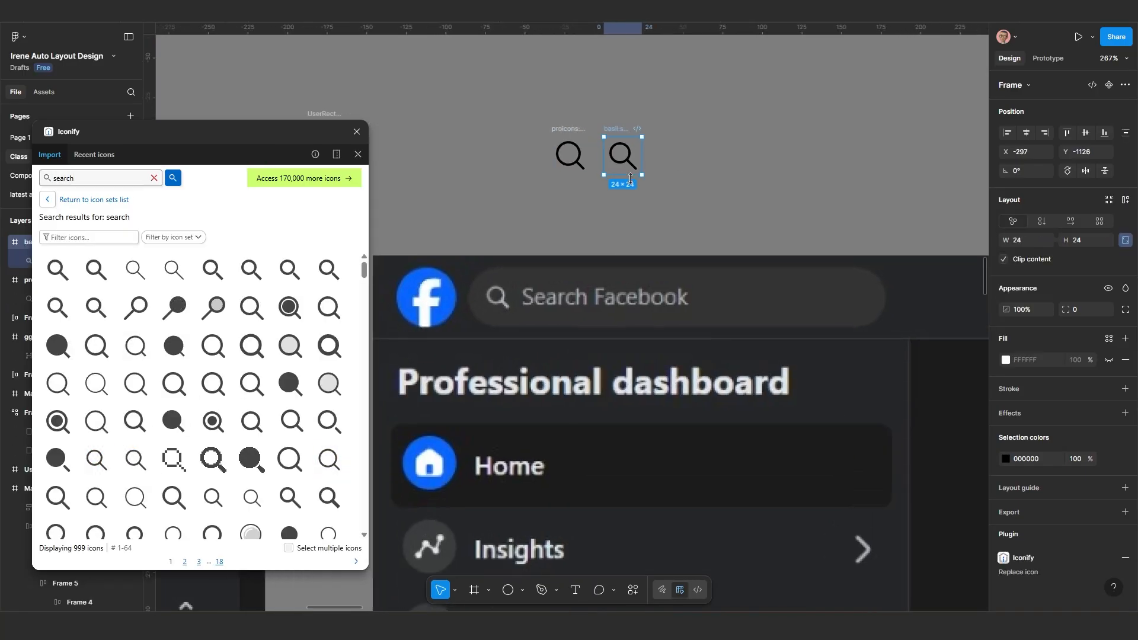
Step: Find icons matching "facebook", place a solid round Facebook icon beside the magnifiers and colour it 0463F5
type("facebook")
key("Return")
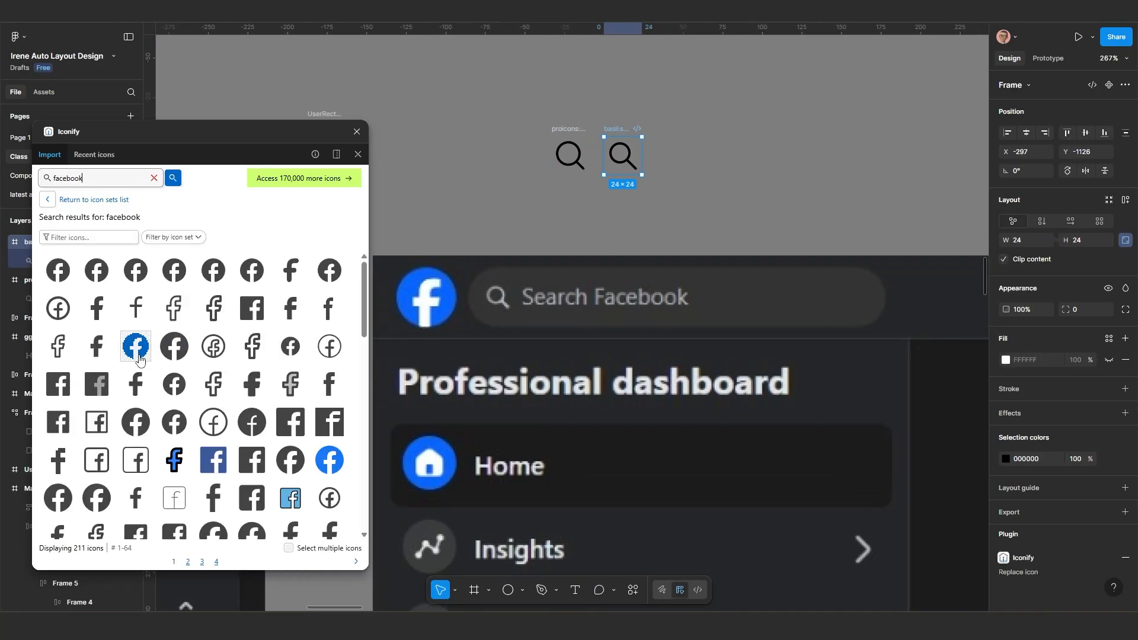
left_click_drag(135, 346, 706, 203)
left_click(1005, 459)
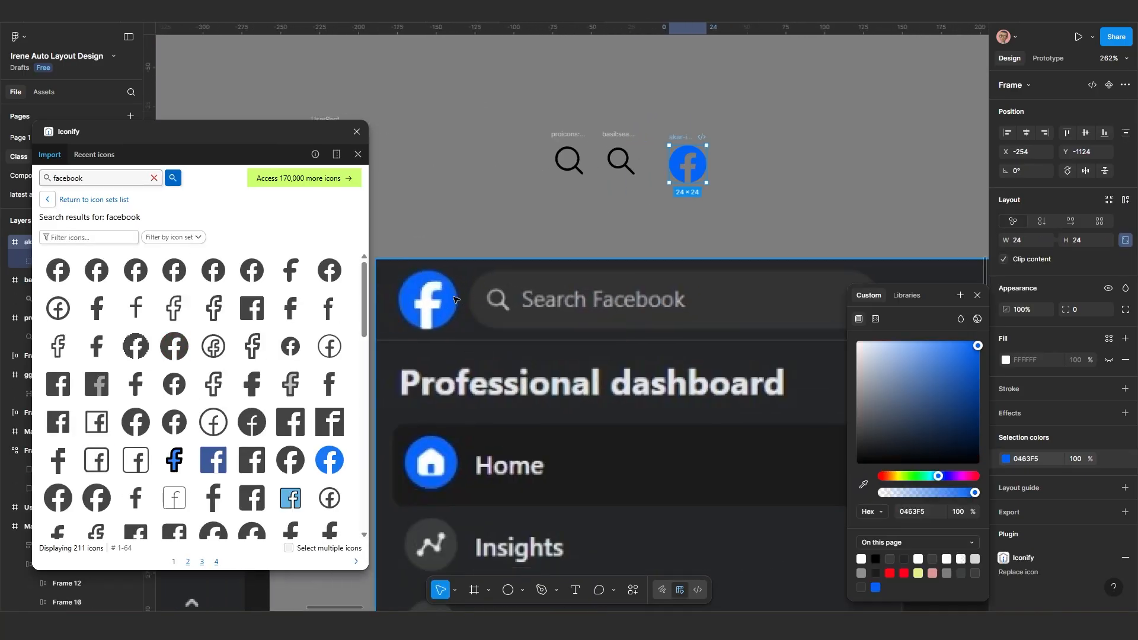
scroll(665, 310, "up", 3)
key("p")
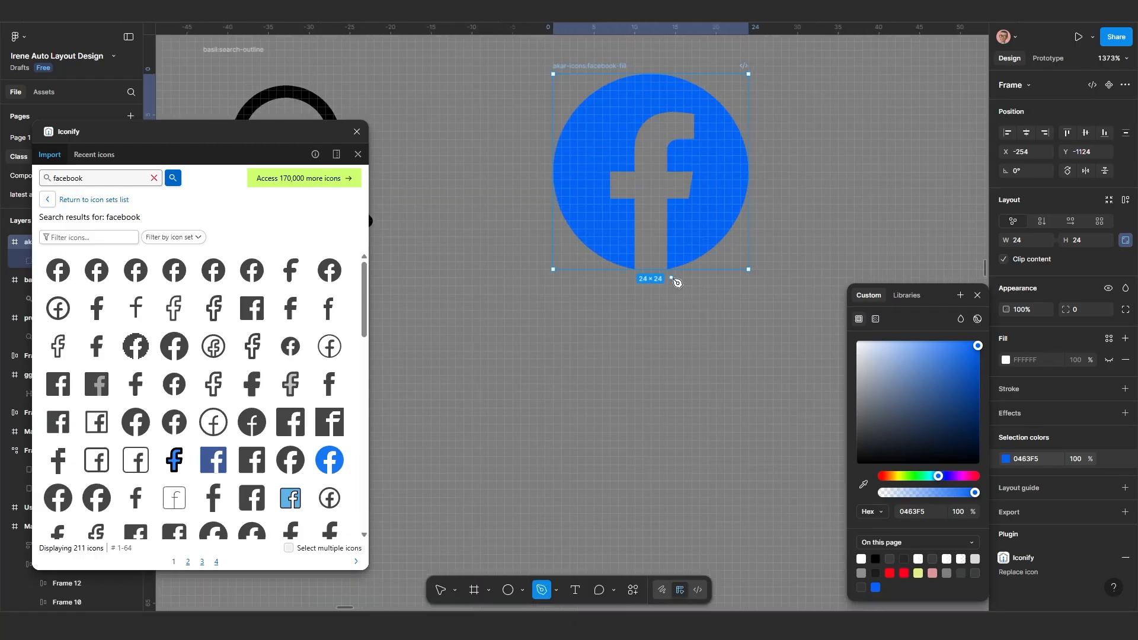
scroll(664, 310, "down", 5)
key("v")
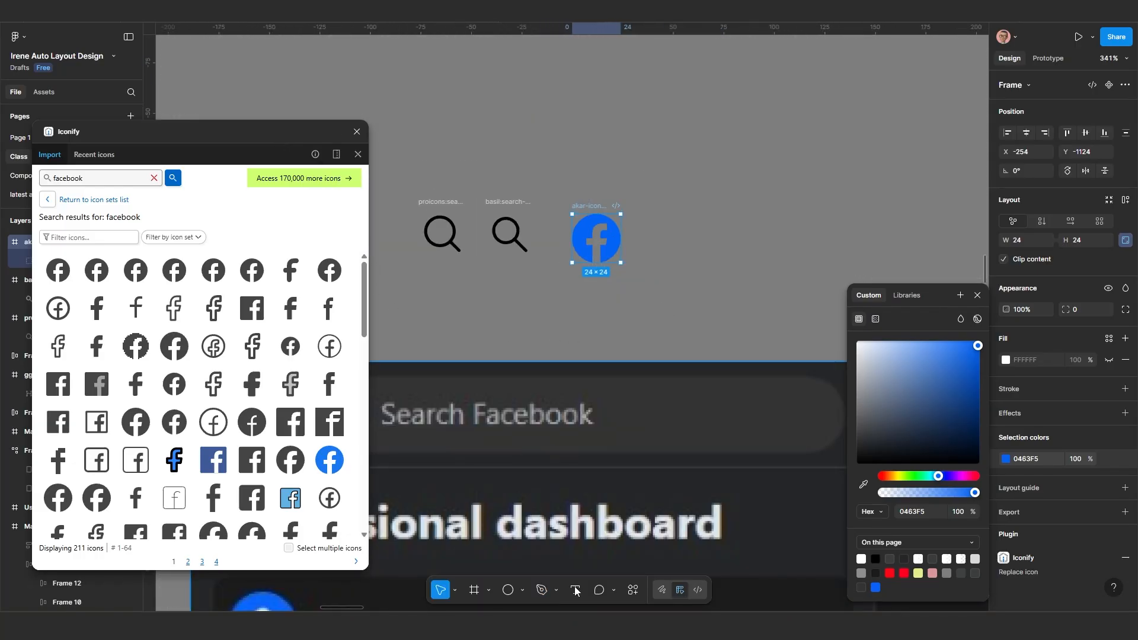
Step: Run the Brandfetch plugin and place Facebook's blue round SVG logo on the canvas near the magnifier icons
left_click(632, 590)
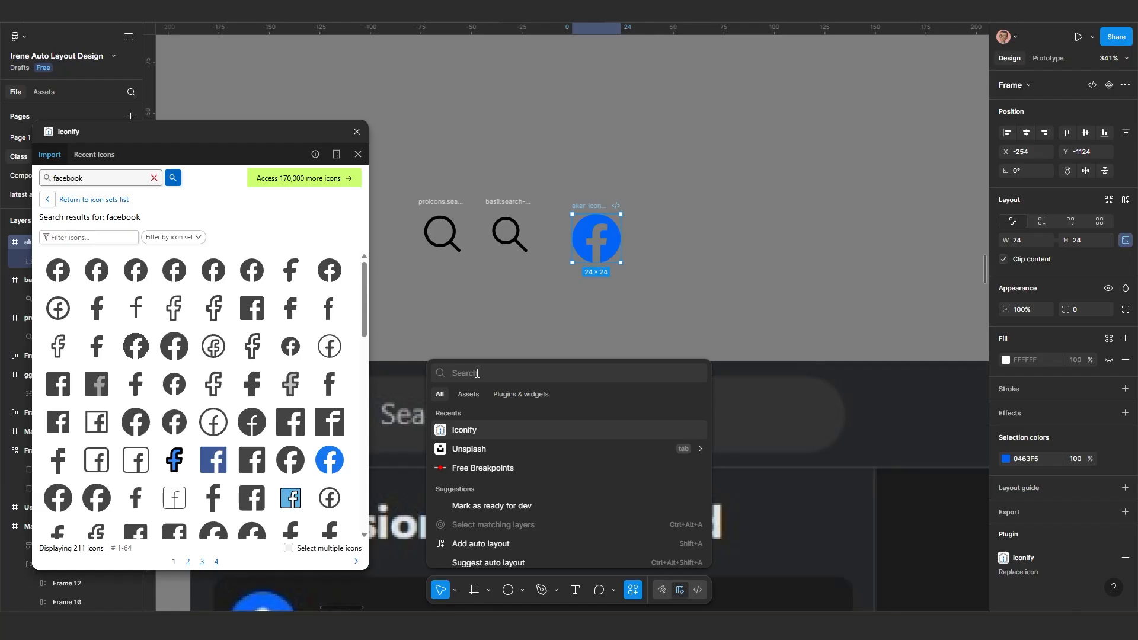
type("bra")
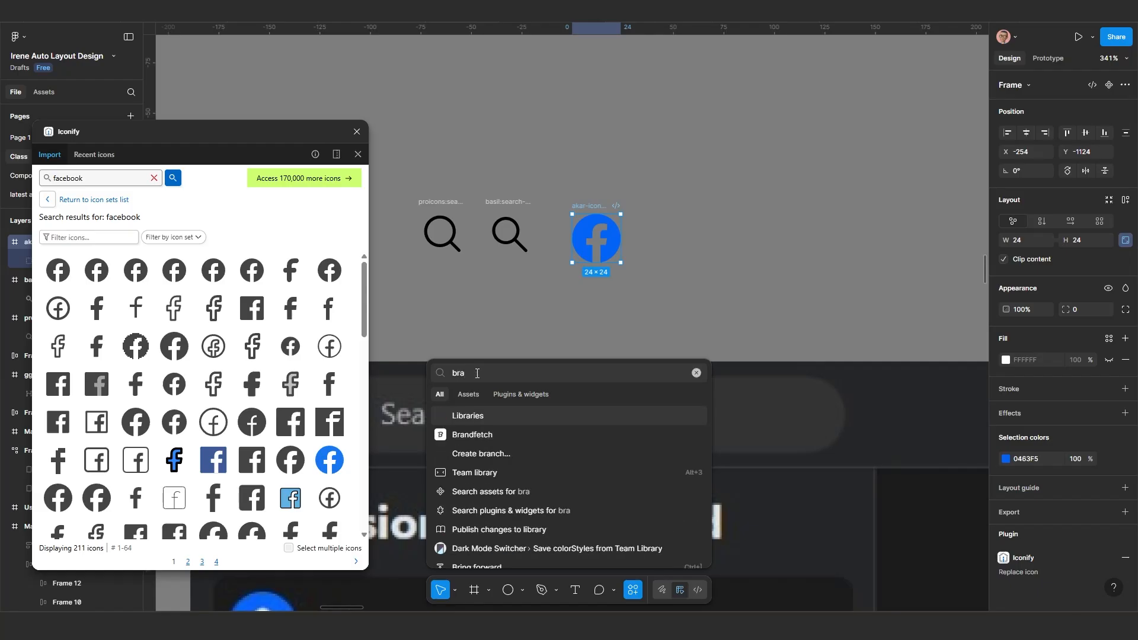
left_click(474, 438)
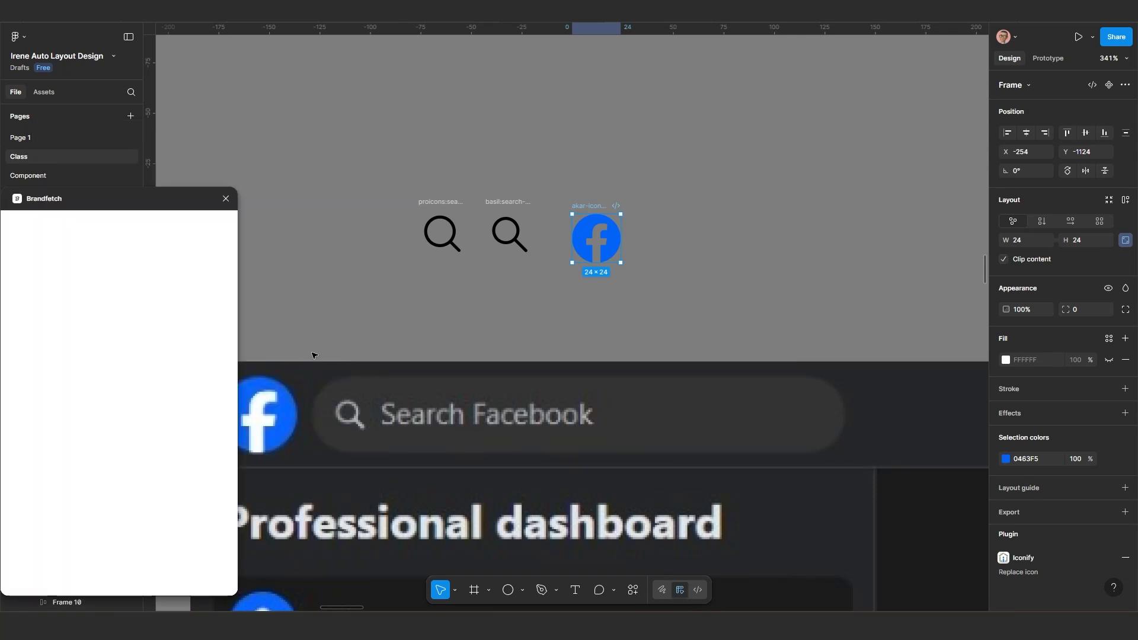
left_click_drag(129, 198, 213, 190)
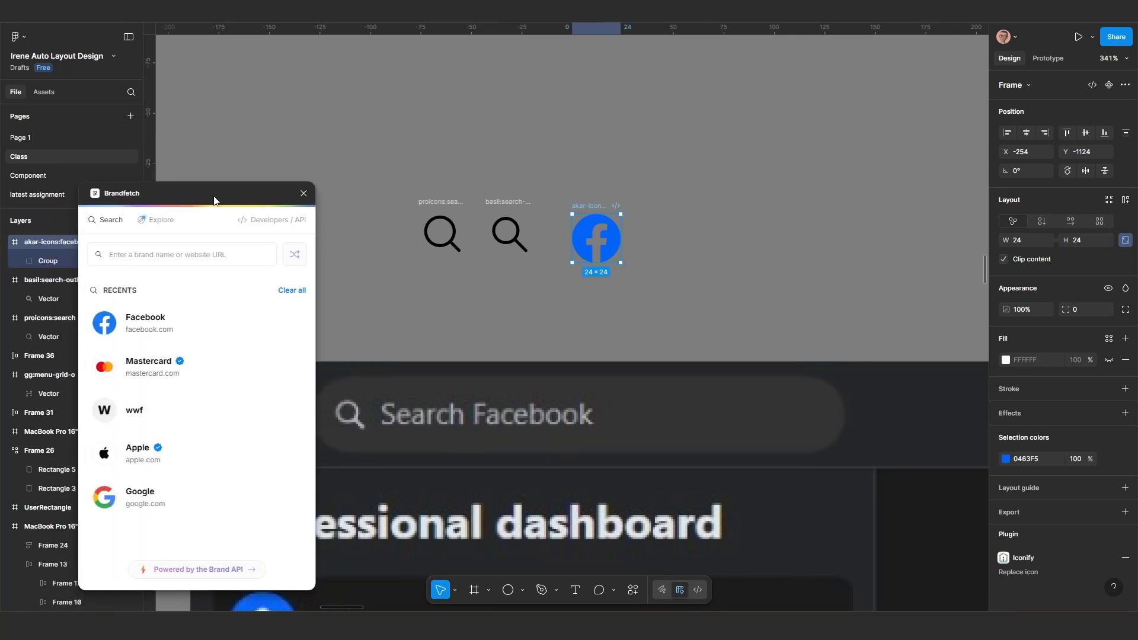
left_click(178, 321)
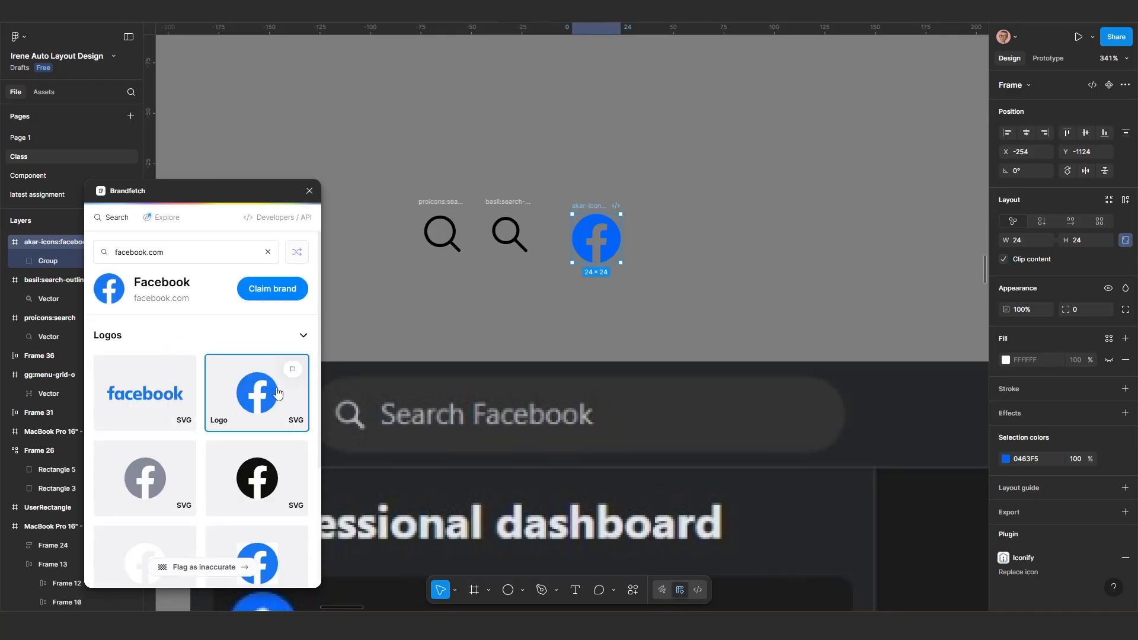
left_click_drag(276, 393, 734, 241)
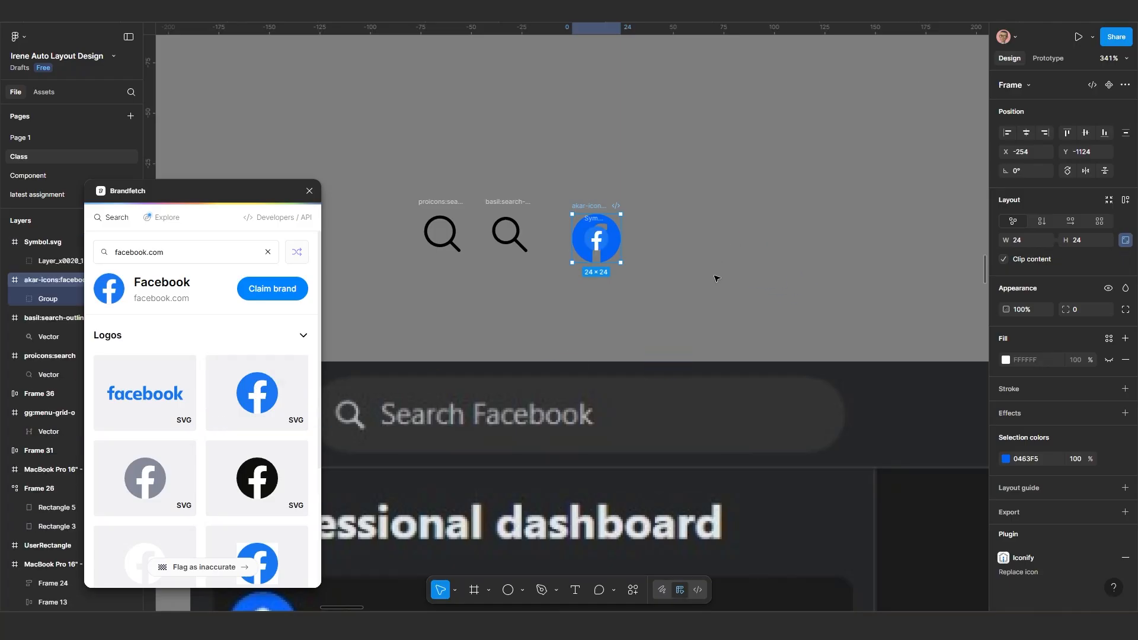
Step: Separate the overlapping Facebook icon and imported logo, moving the logo to about X -264, Y -1118
scroll(570, 255, "up", 5)
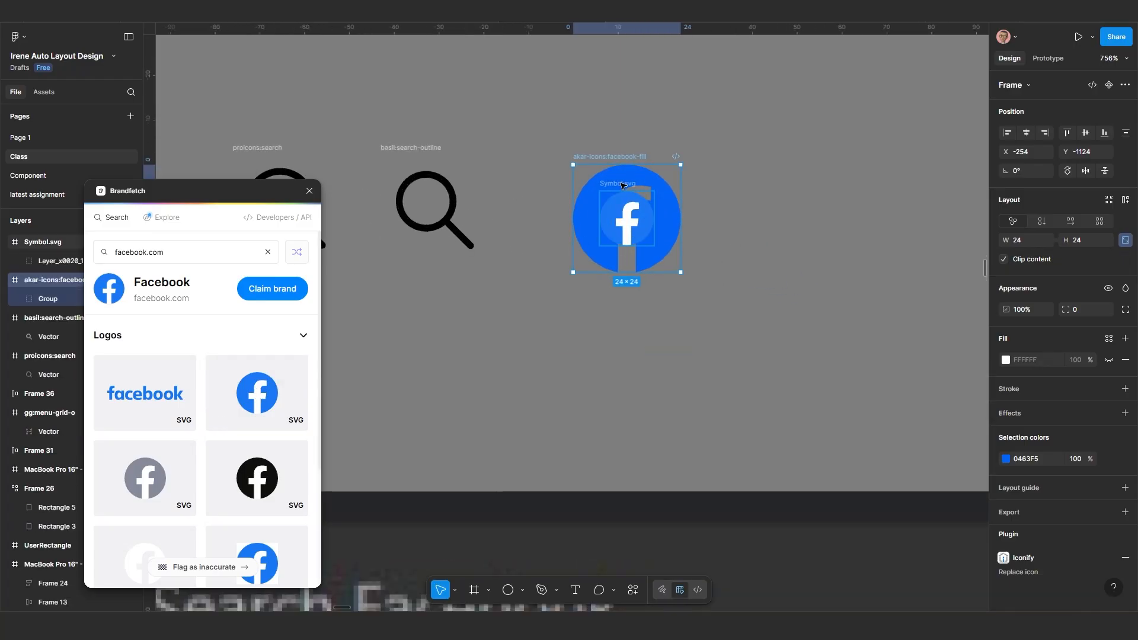
left_click_drag(622, 184, 716, 172)
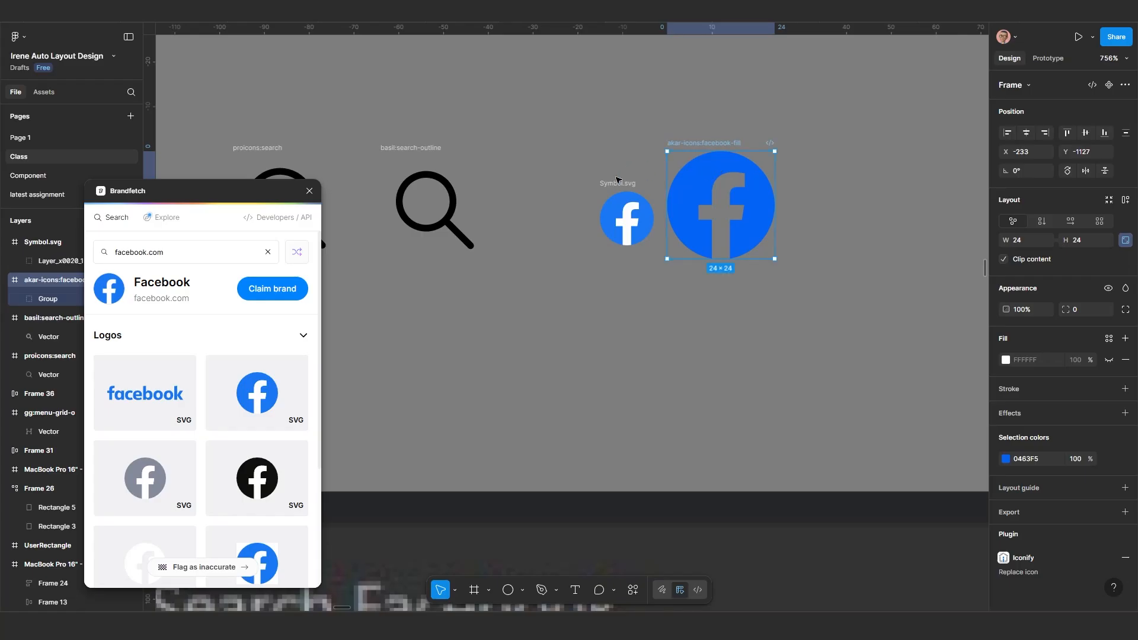
left_click_drag(612, 187, 541, 187)
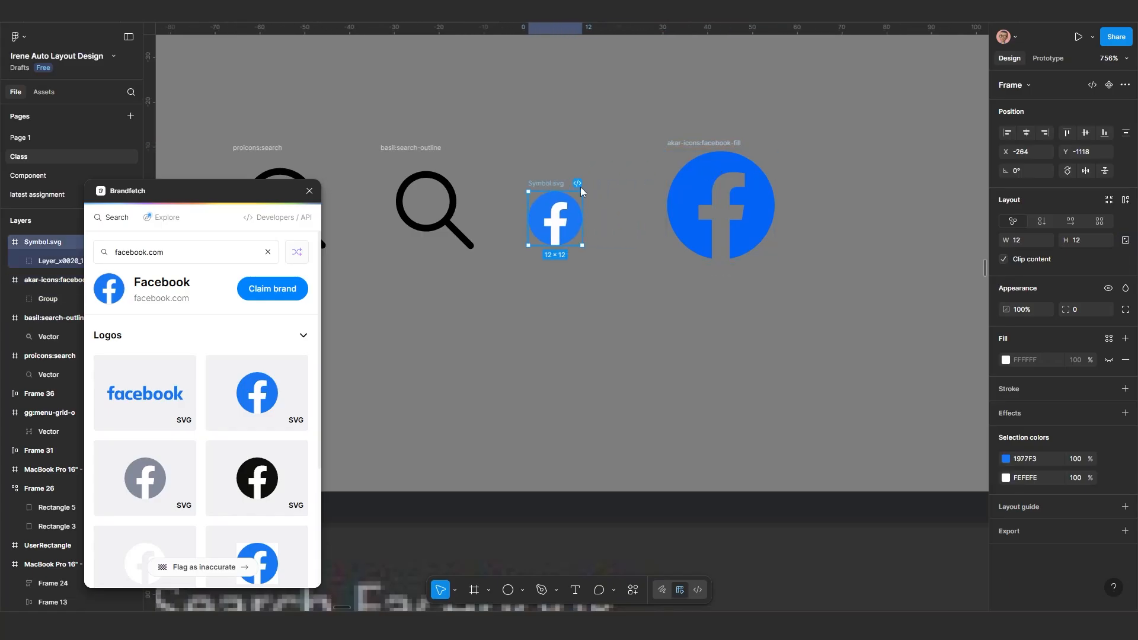
Step: Lock the imported Facebook logo's aspect ratio and set its width to 24
left_click(1125, 240)
left_click(1020, 243)
type("24")
key("Return")
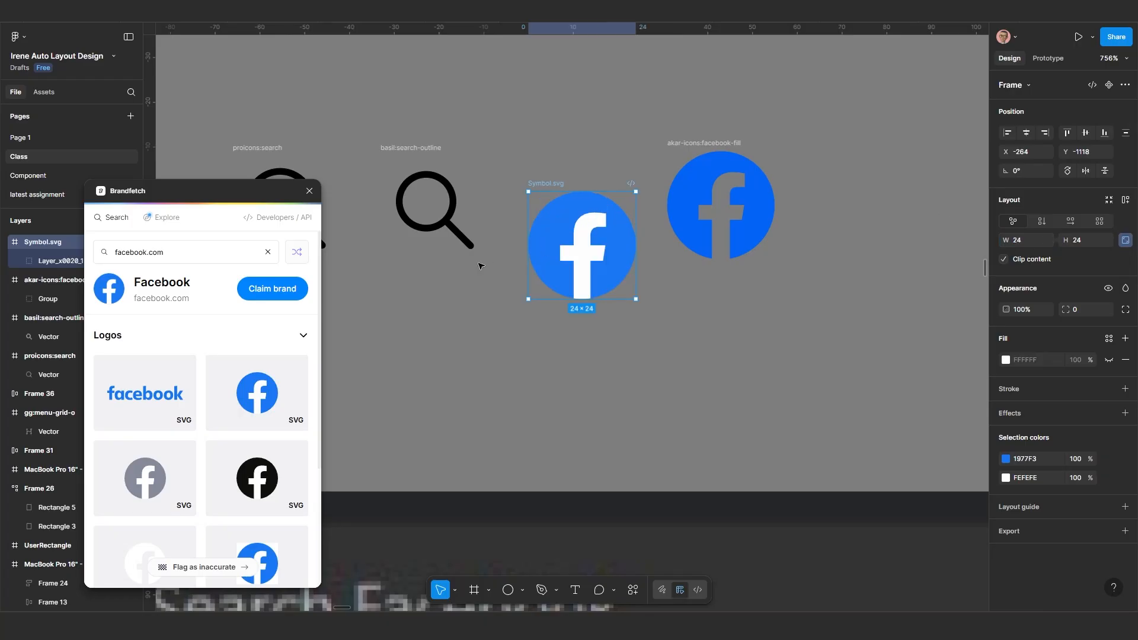
Step: Move the Facebook logo up beside the magnifiers and delete the Facebook icon with the cut-out letter
scroll(480, 261, "down", 1)
left_click_drag(541, 193, 540, 153)
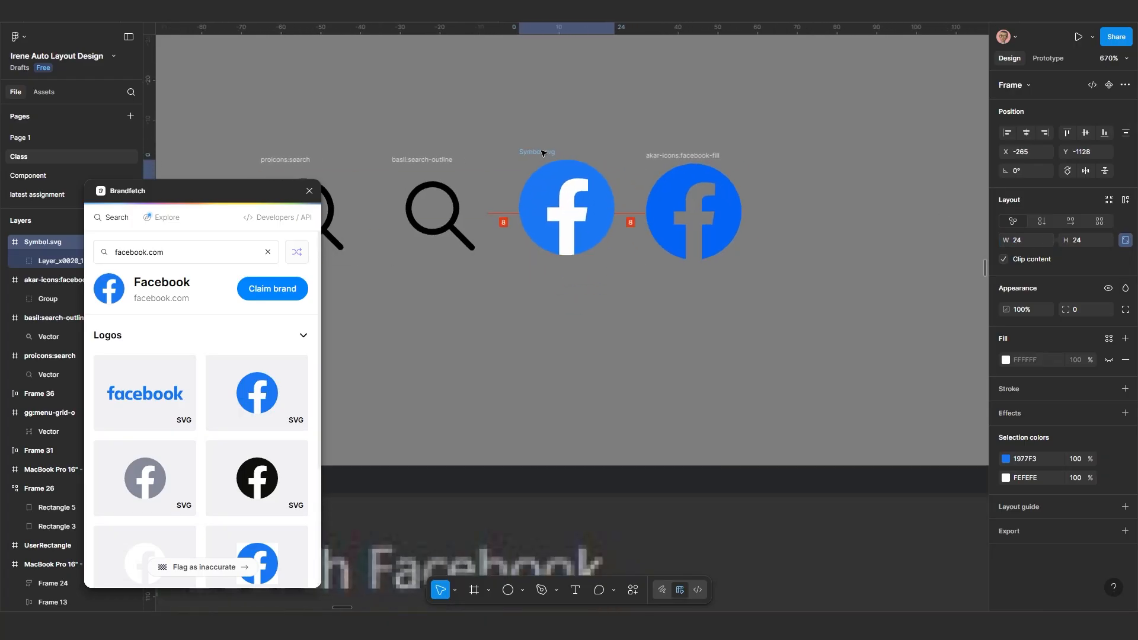
left_click(694, 155)
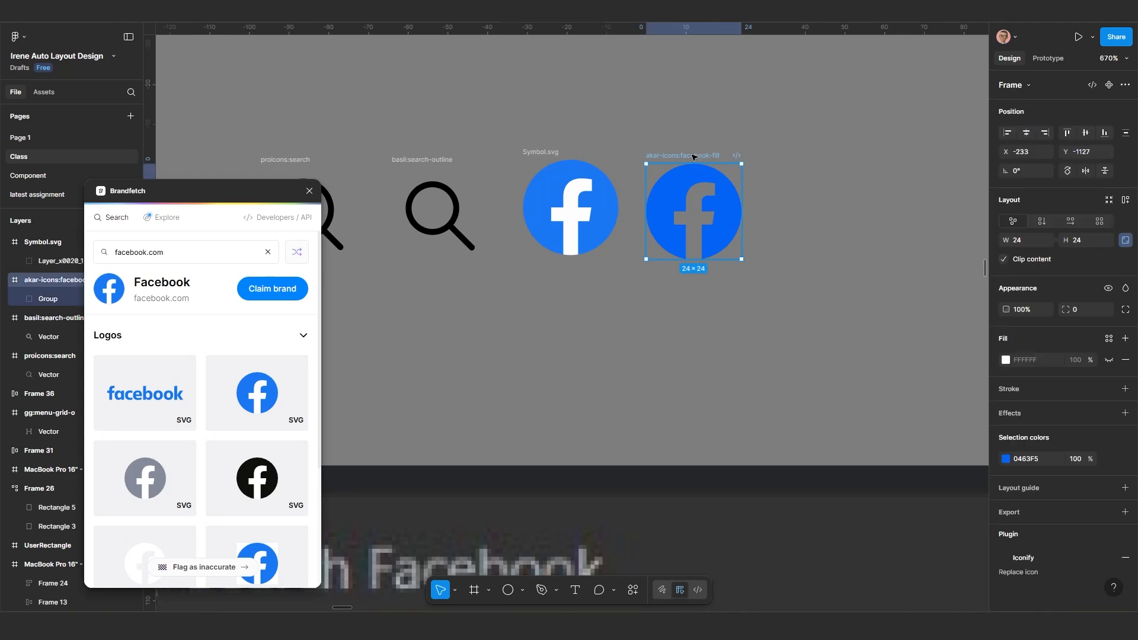
key("Delete")
Step: Wrap the basil:search-outline icon in a frame and swap its place with the Facebook logo, putting the logo at about X -288, Y -1126
scroll(676, 177, "down", 3)
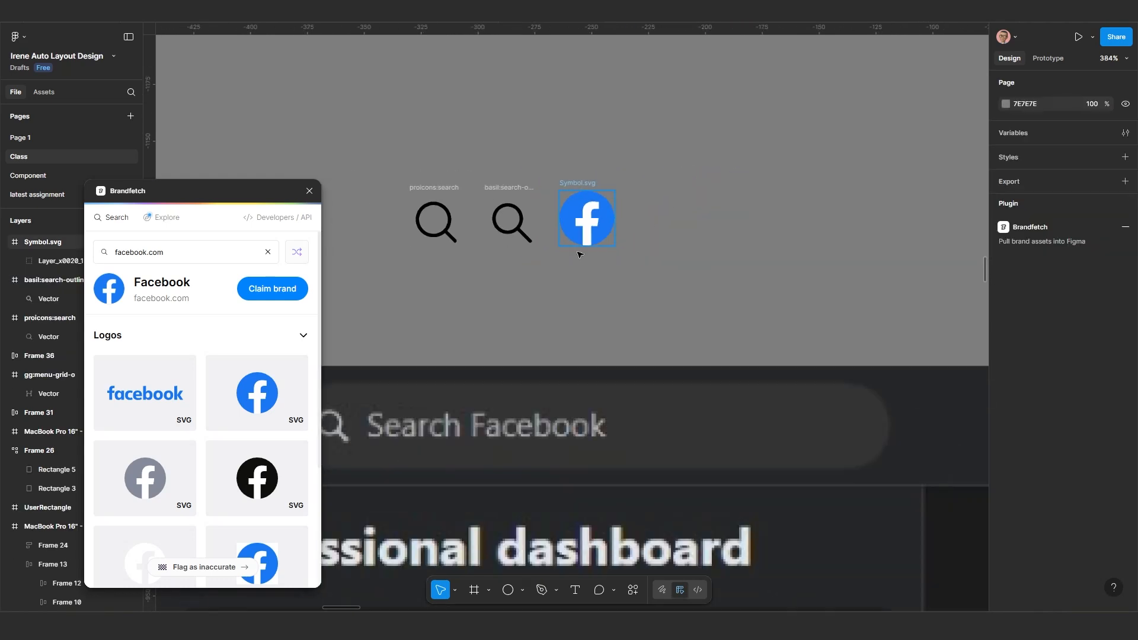
left_click(557, 159)
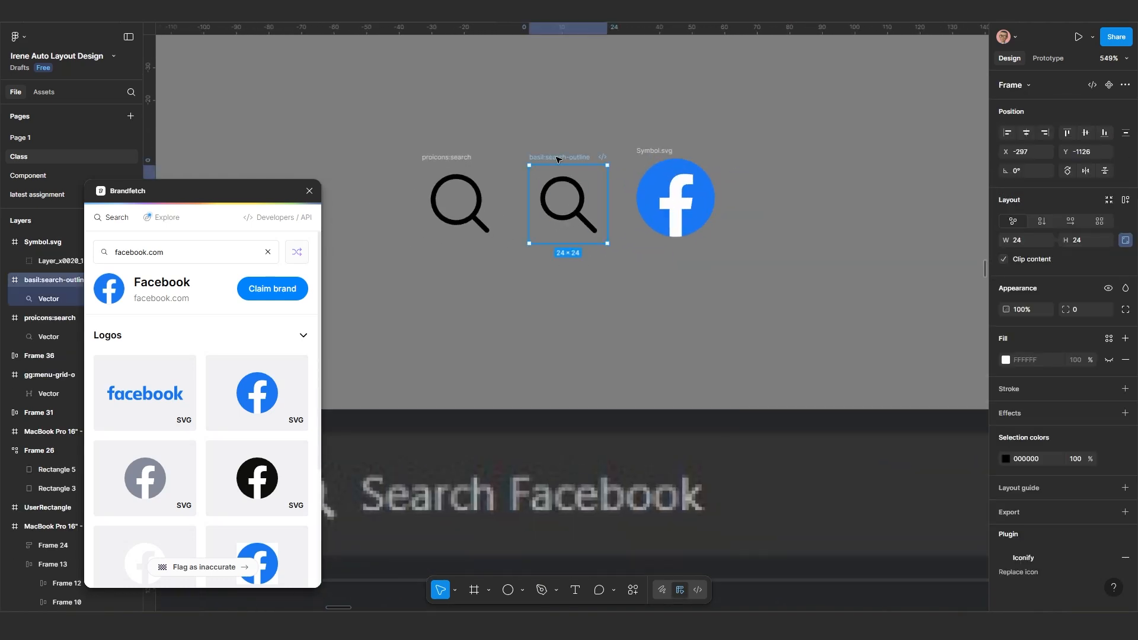
right_click(558, 145)
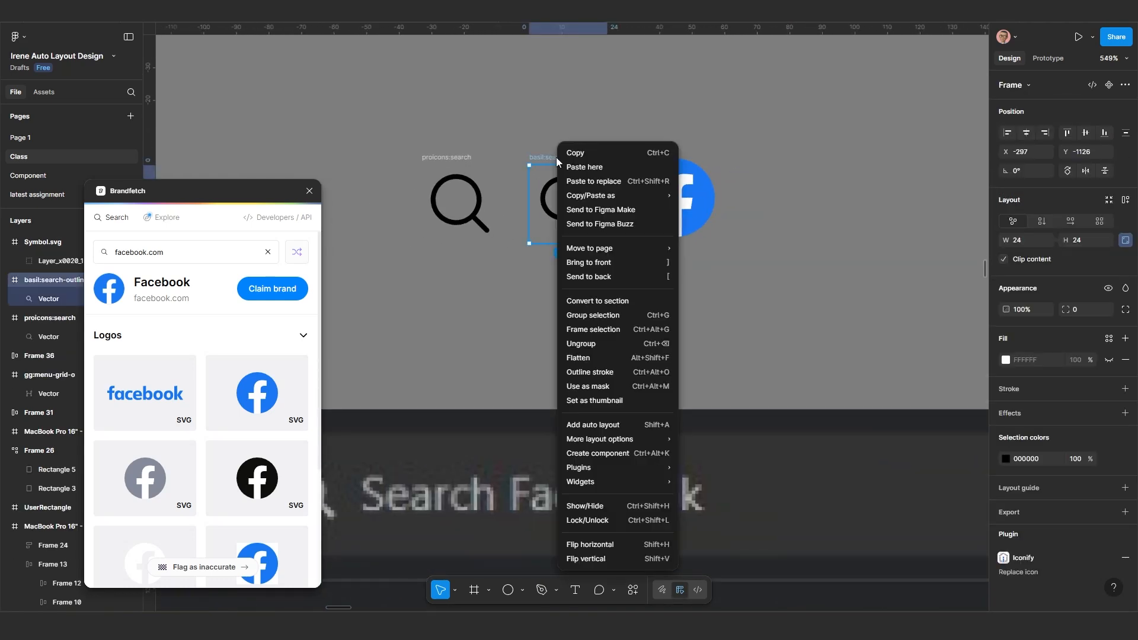
left_click(590, 336)
left_click_drag(540, 158, 775, 163)
left_click_drag(658, 154, 580, 157)
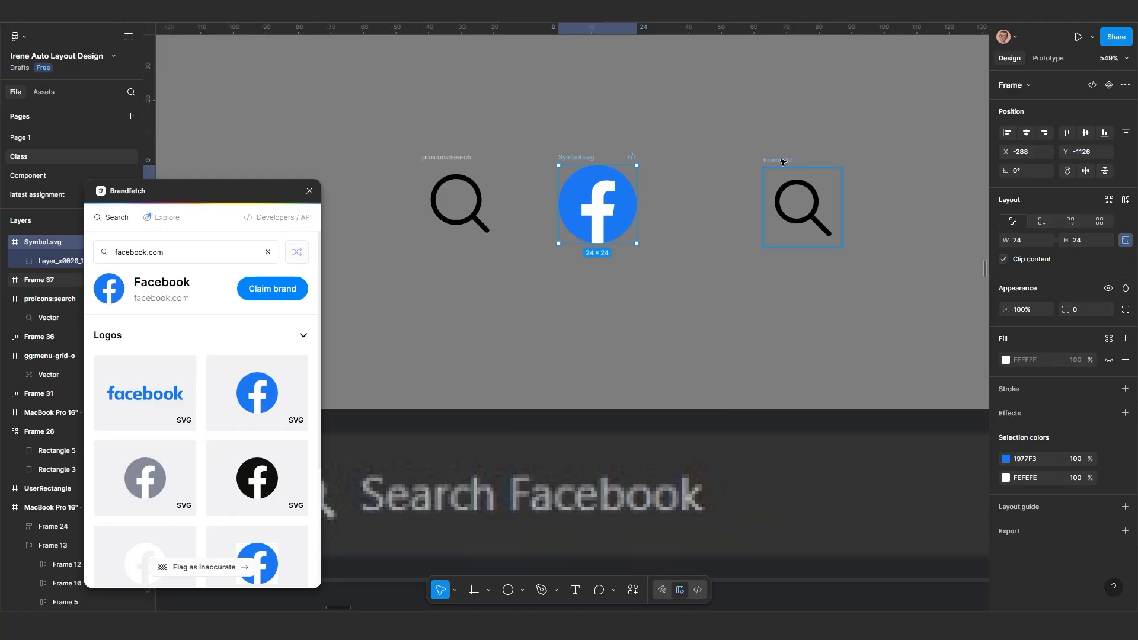
Step: Apply auto layout to the Facebook logo and move the framed search icon to about X -208, Y -1121
key("shift+a")
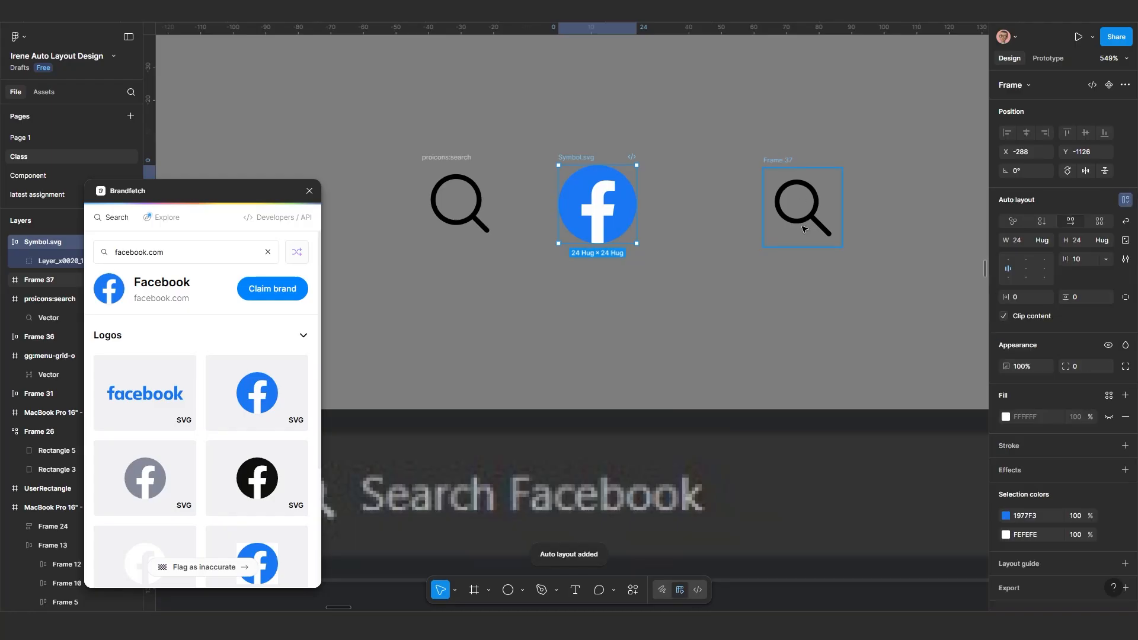
scroll(795, 245, "down", 3)
scroll(795, 246, "right", 2)
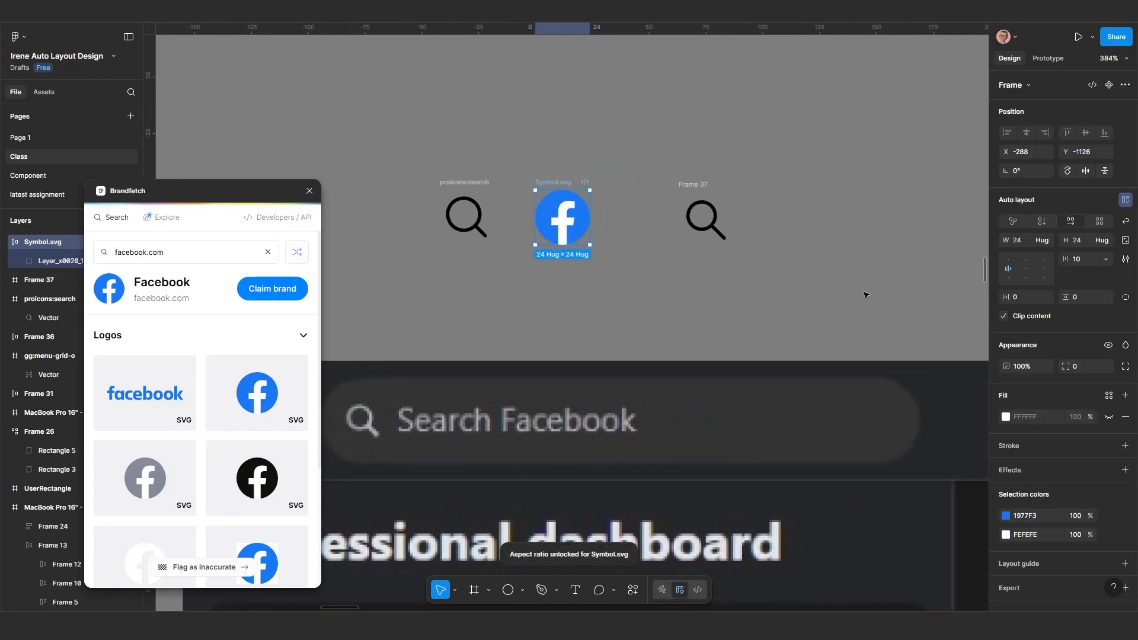
scroll(727, 240, "up", 3)
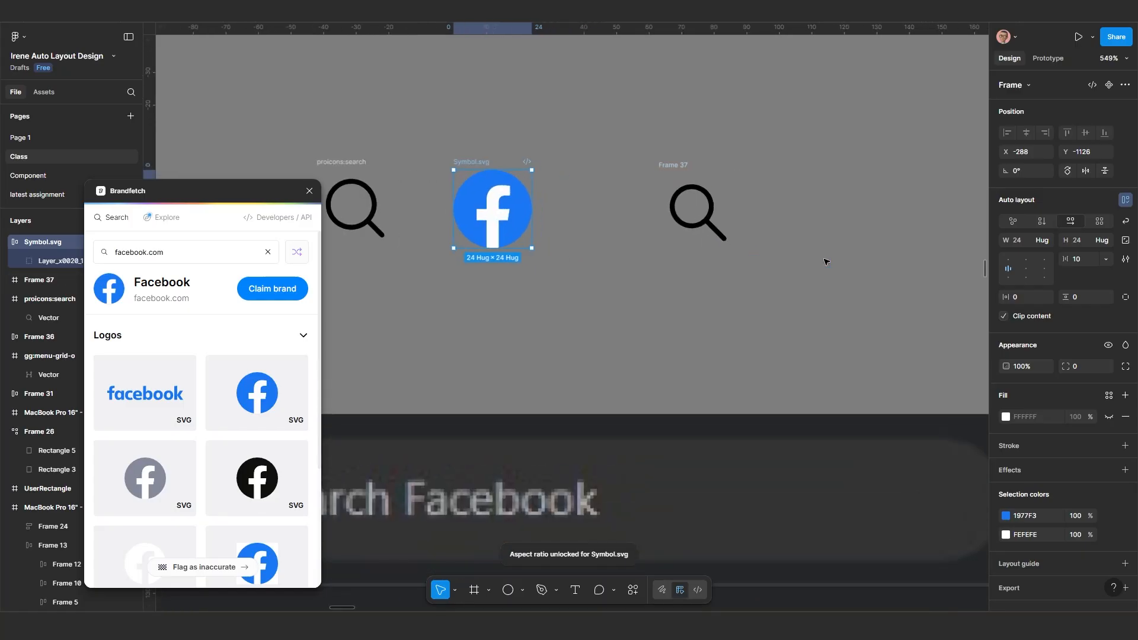
left_click(691, 172)
scroll(682, 278, "down", 4)
scroll(697, 296, "up", 2)
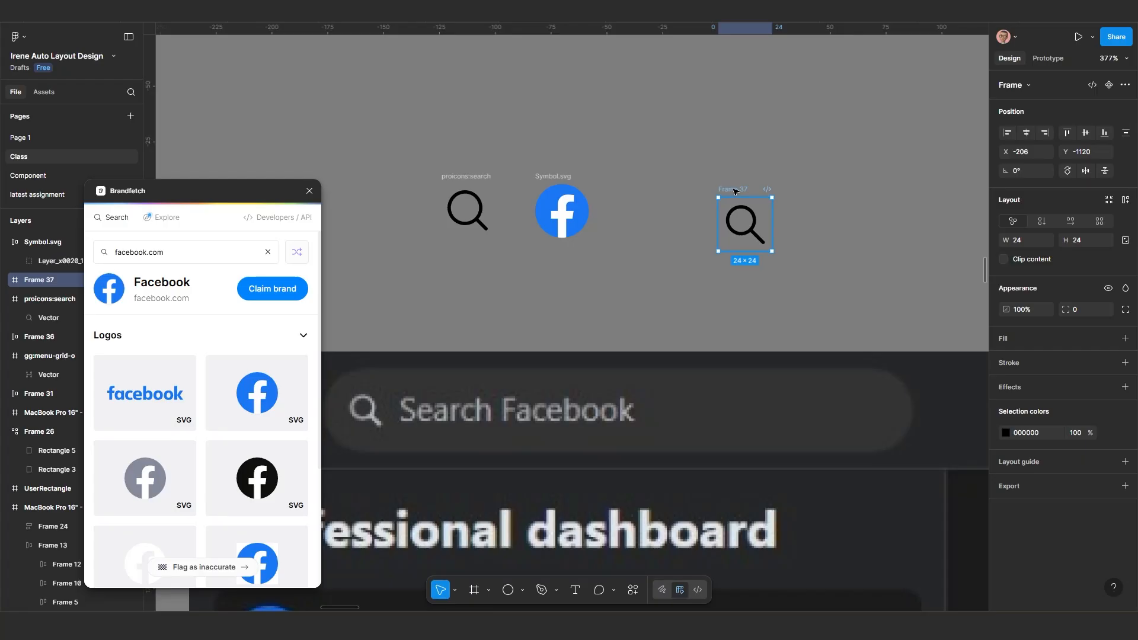
mouse_move(734, 191)
left_mouse_down()
mouse_move(703, 188)
mouse_move(733, 188)
left_mouse_up()
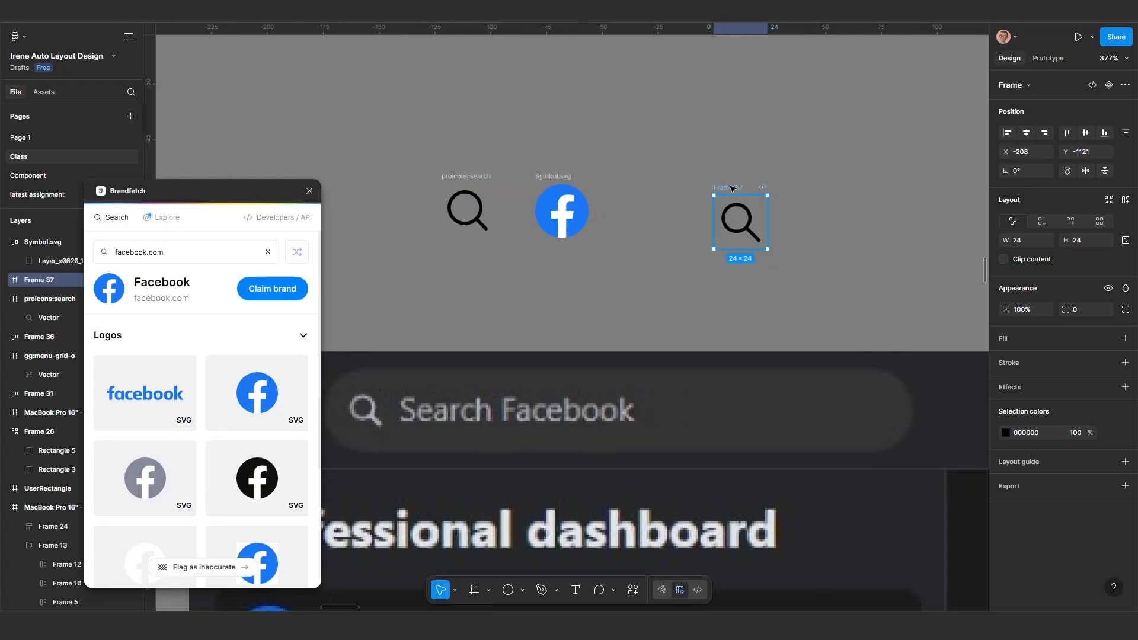
Step: Add the text "Search Facebook" beside the framed search icon, with a capital S
scroll(674, 237, "down", 2)
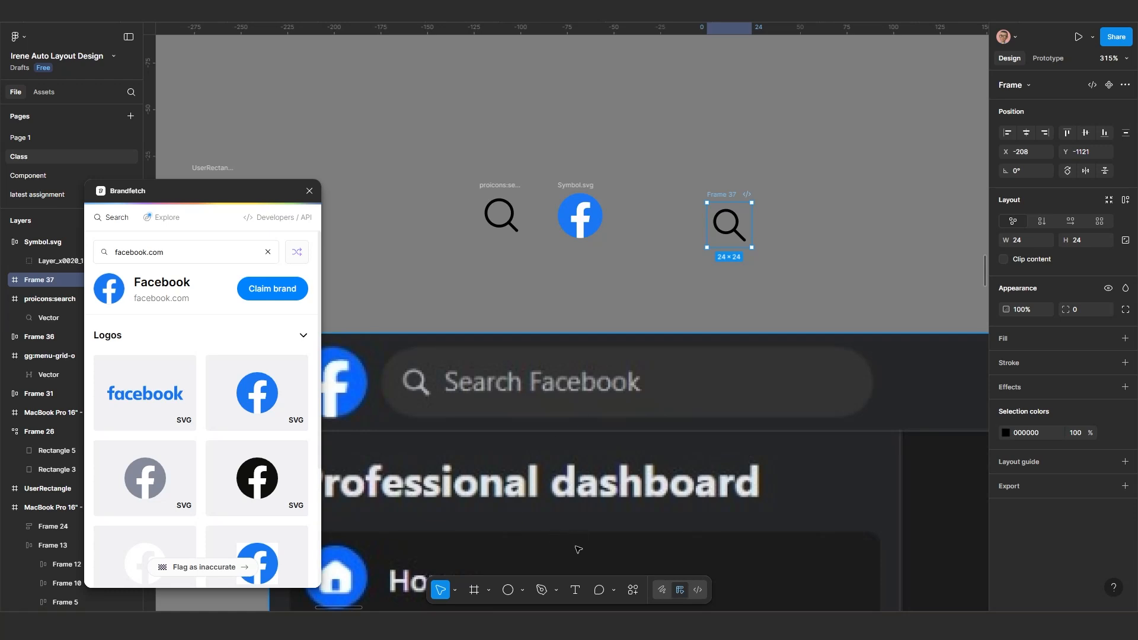
left_click(577, 590)
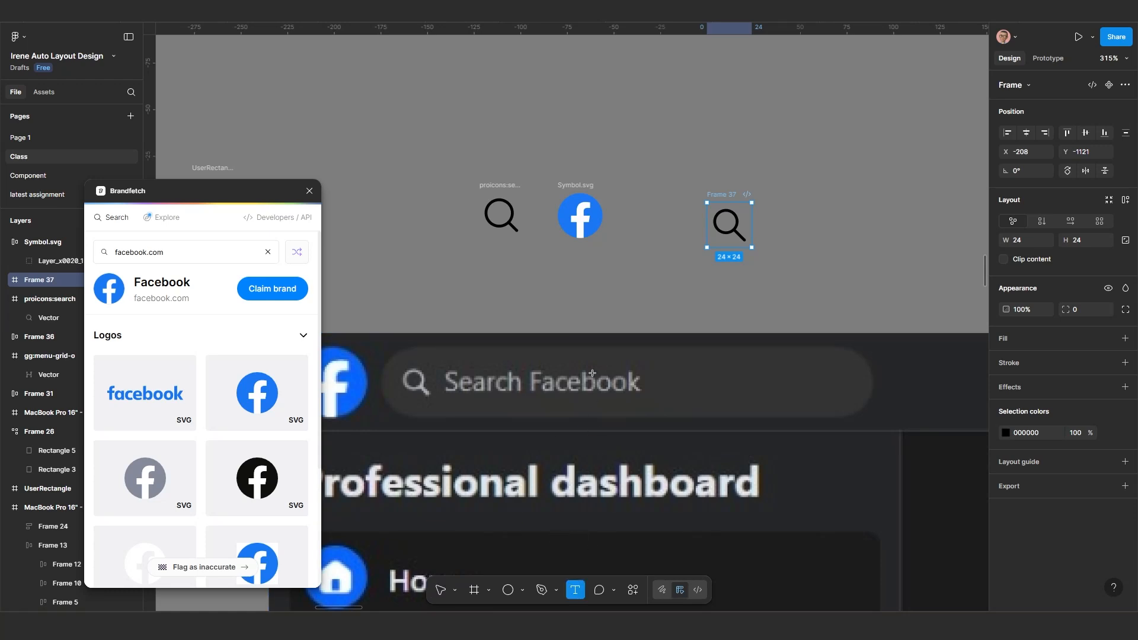
left_click(787, 220)
type("sear")
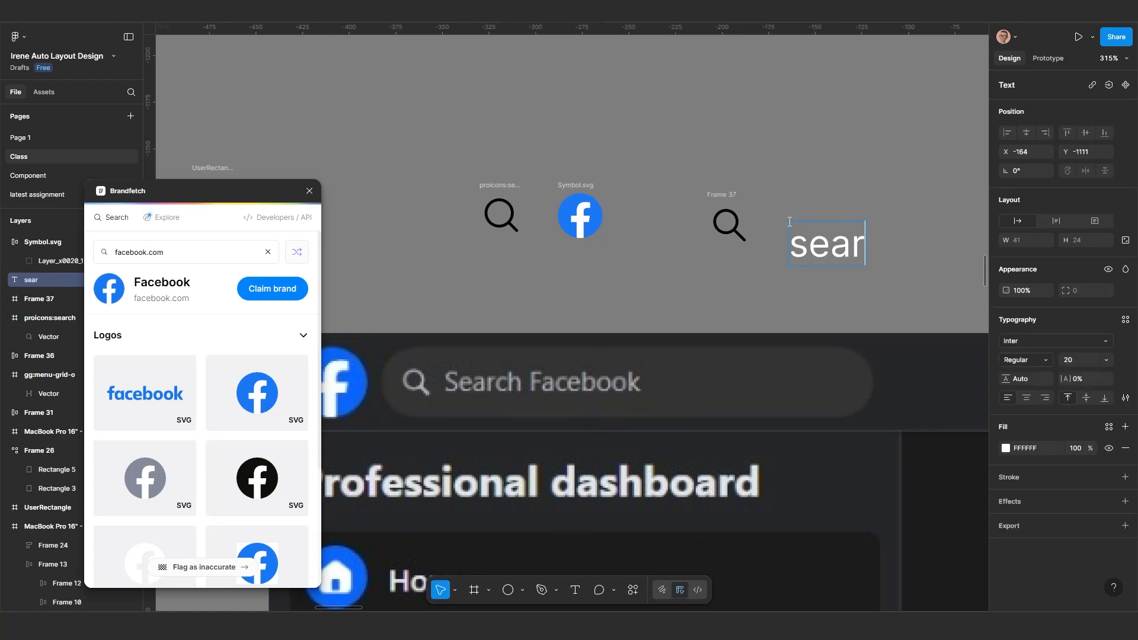
type("ch Facebook")
scroll(789, 221, "down", 2)
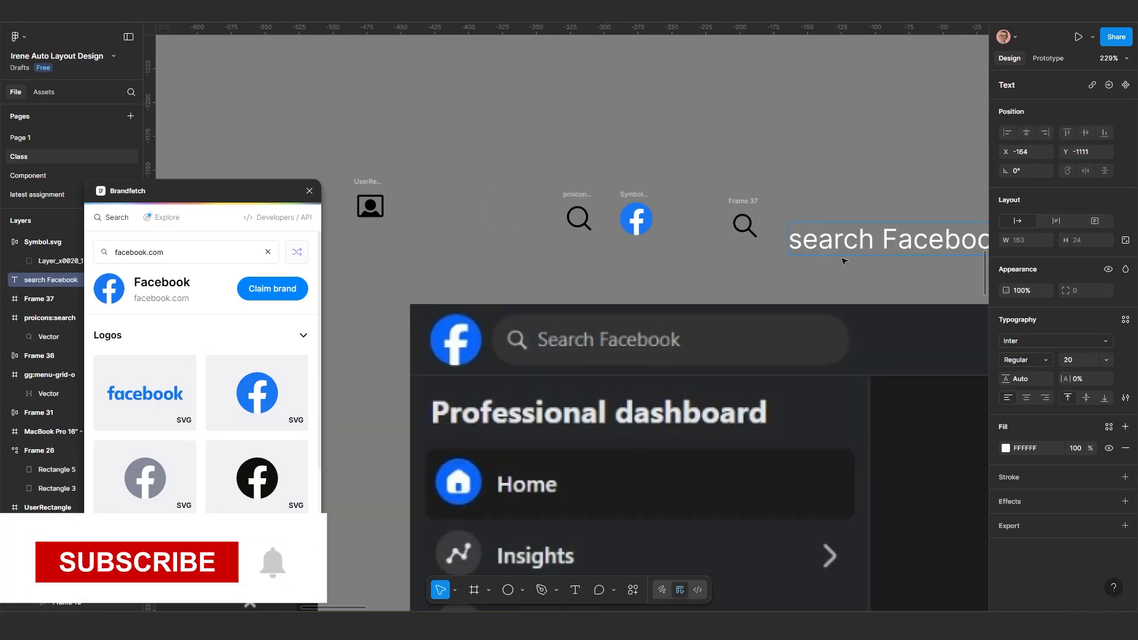
left_click_drag(802, 241, 788, 240)
type("S")
scroll(797, 227, "up", 2)
scroll(797, 227, "right", 3)
left_click(658, 284)
left_click(658, 284)
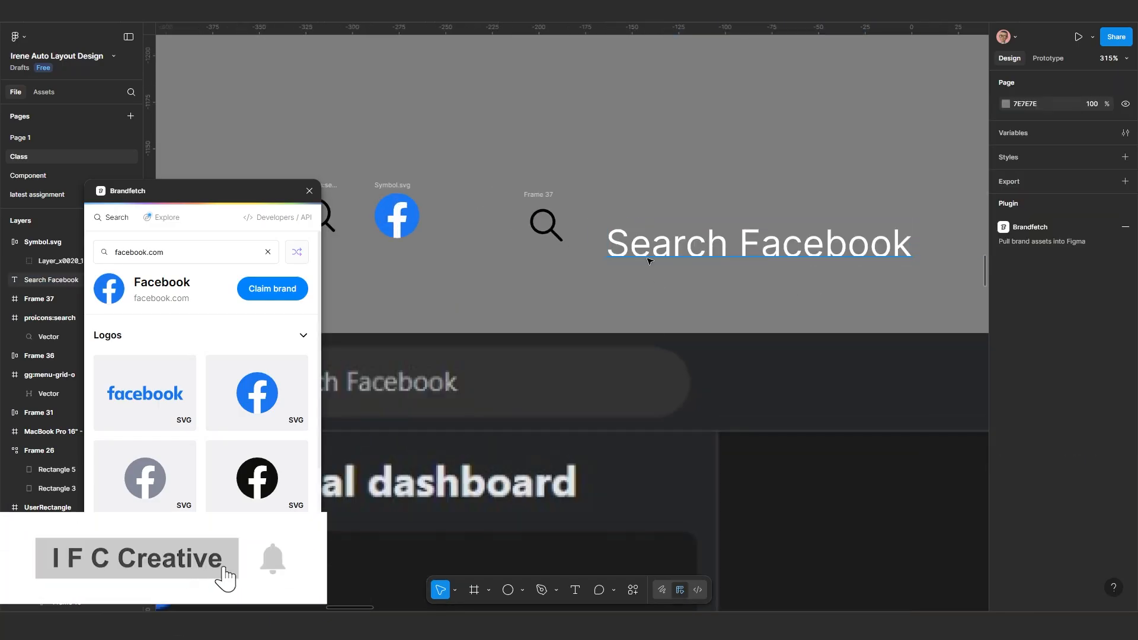
Step: Move the "Search Facebook" text to about X -162, Y -1133 and combine it with the framed search icon in a horizontal auto layout
left_click_drag(651, 261, 653, 219)
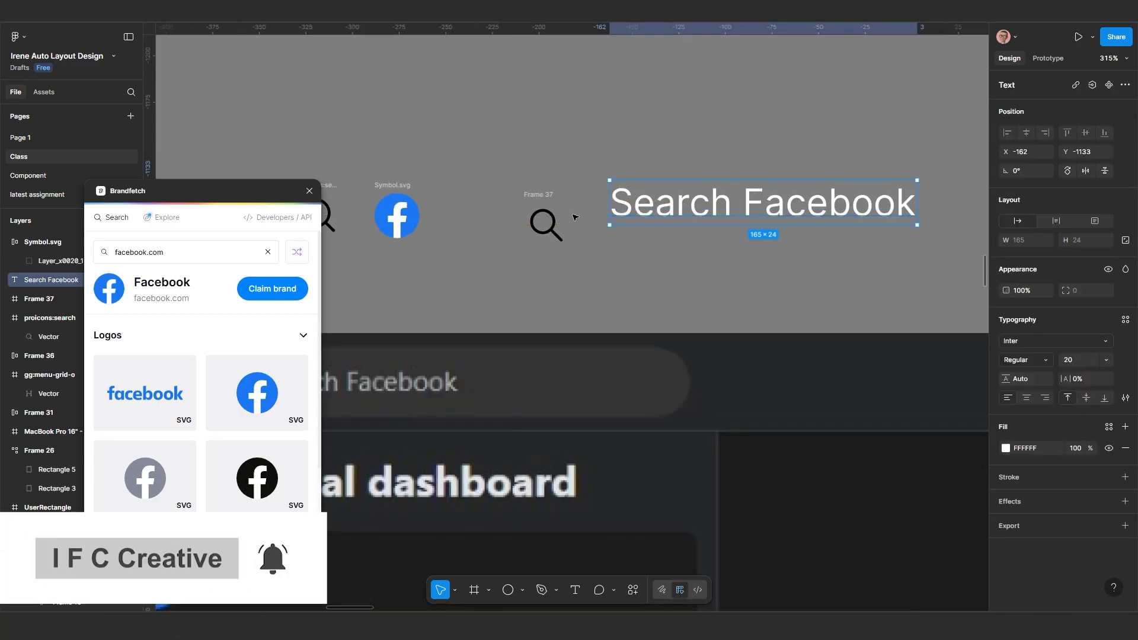
left_click(546, 196, "shift")
key("shift+a")
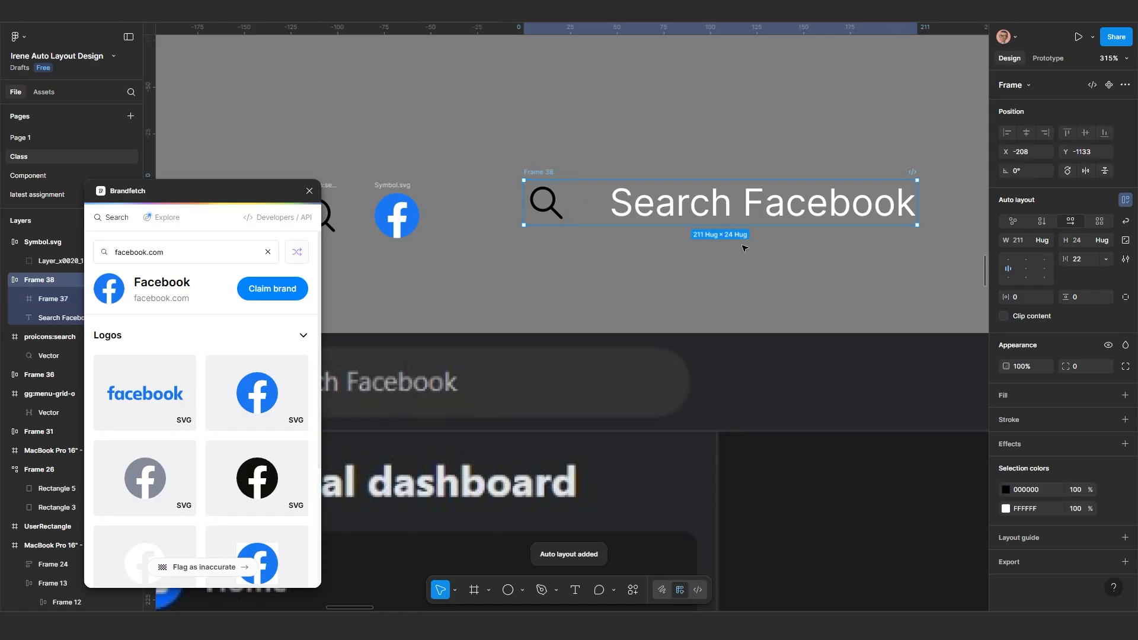
Step: Set the gap between the search icon and the "Search Facebook" text to 10
left_click(1080, 261)
type("1")
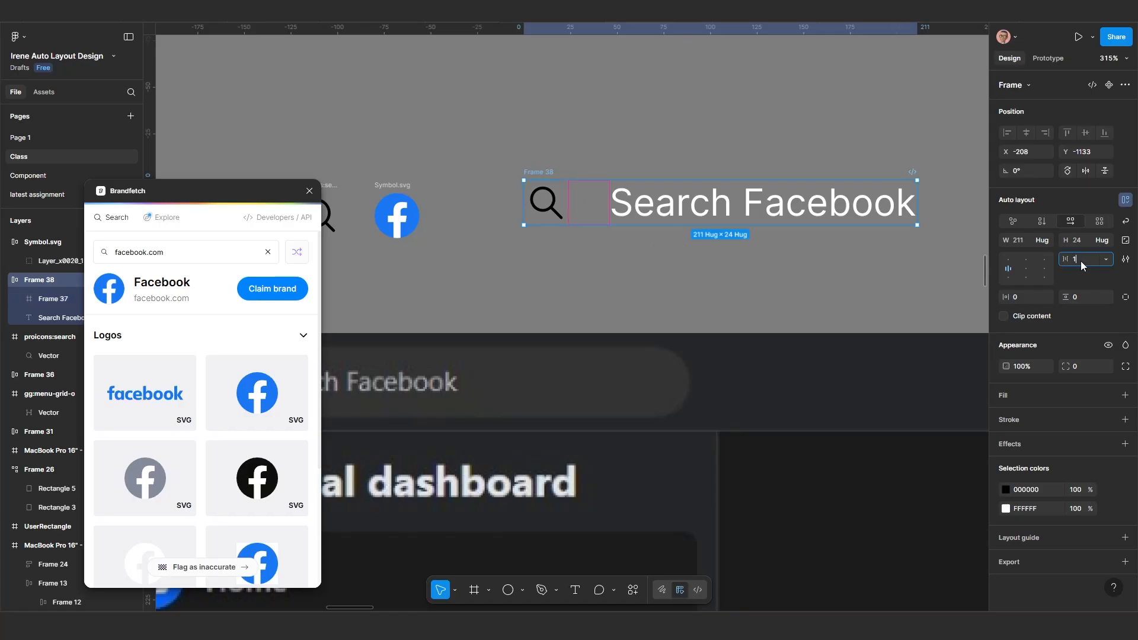
type("0")
key("Return")
scroll(552, 266, "down", 3, "ctrl")
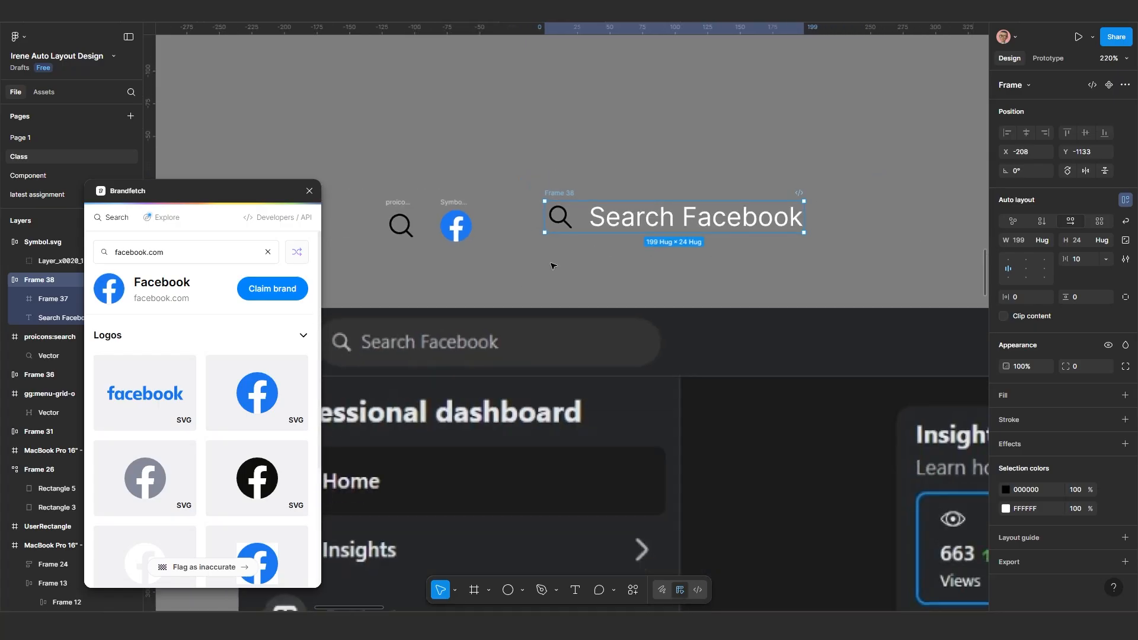
Step: Recolor the black magnifier in the search bar frame to white, FFFFFF
scroll(557, 275, "up", 1, "ctrl")
scroll(566, 287, "left", 1)
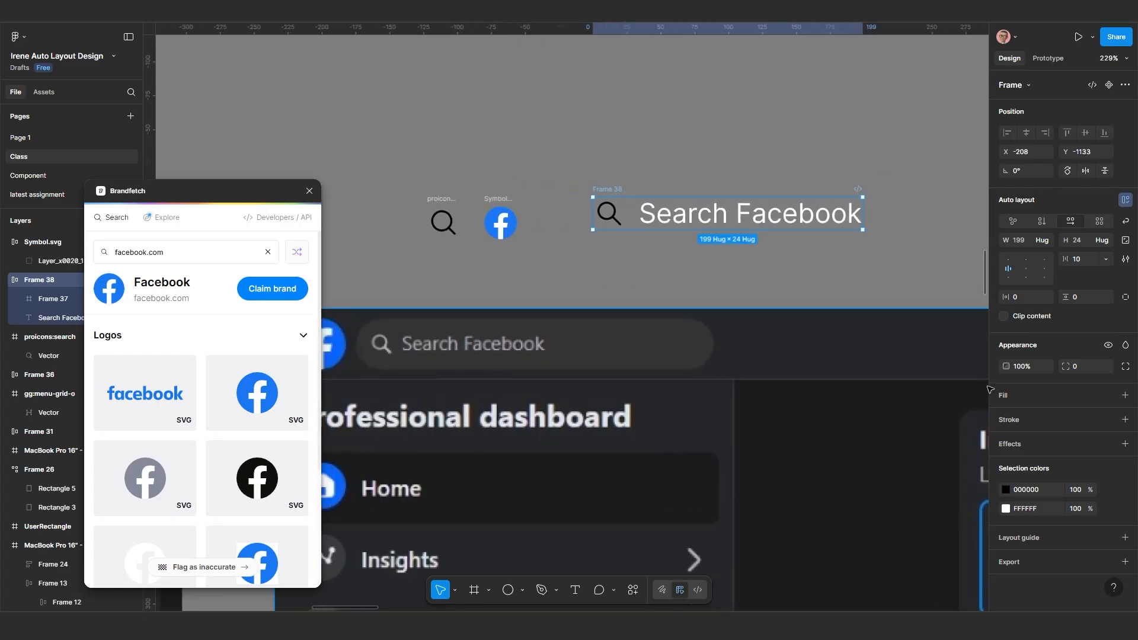
left_click(1007, 489)
left_click_drag(905, 382, 720, 266)
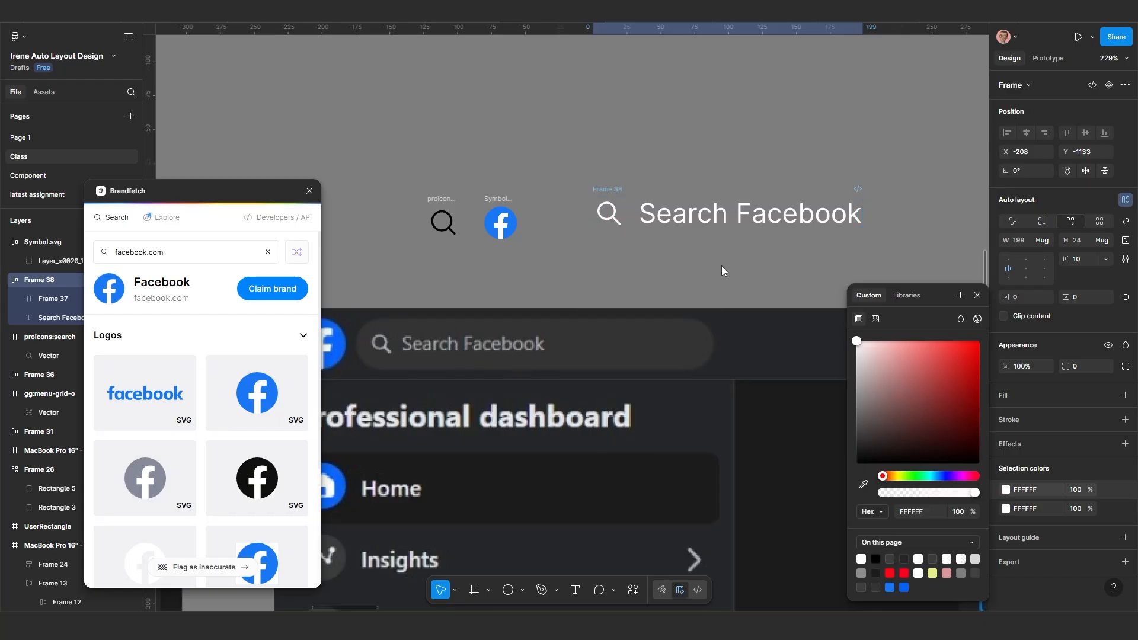
left_click(648, 267)
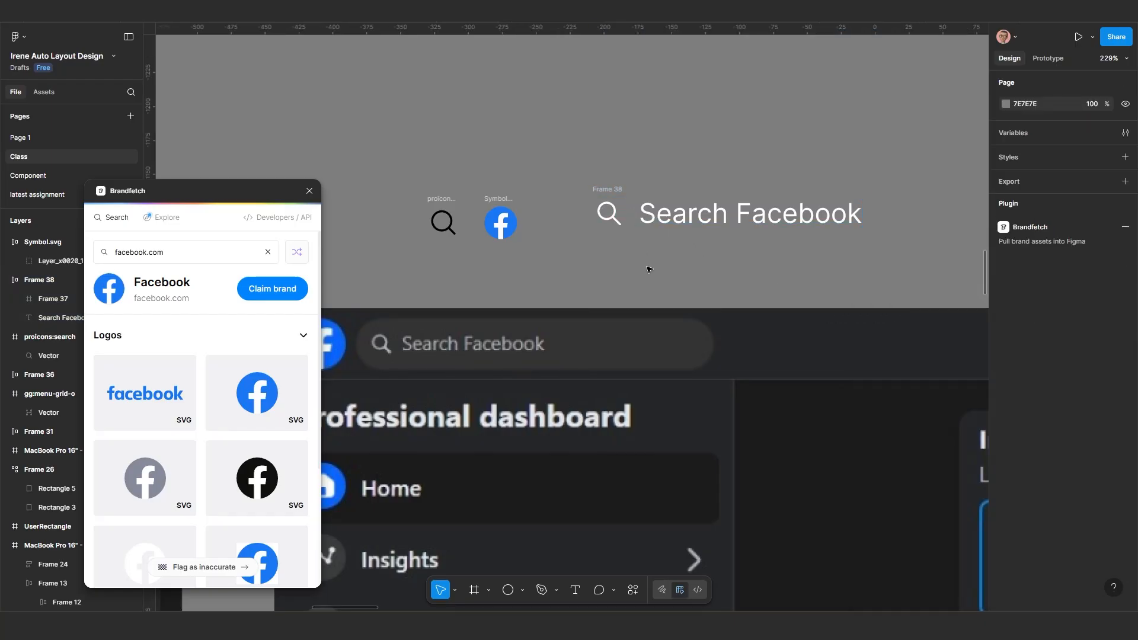
Step: Move the Facebook logo to about X -282, Y -1138 and the spare proicons:search icon away to about X -363, Y -1155
scroll(597, 253, "down", 3)
scroll(598, 254, "up", 3)
left_click(555, 208)
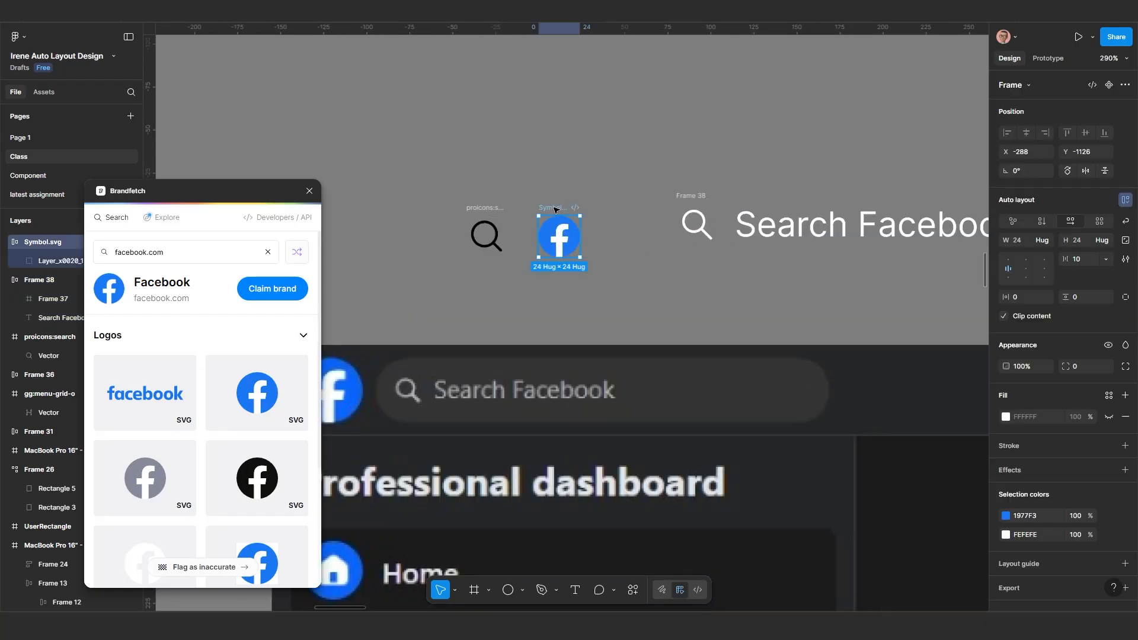
left_click_drag(562, 208, 572, 188)
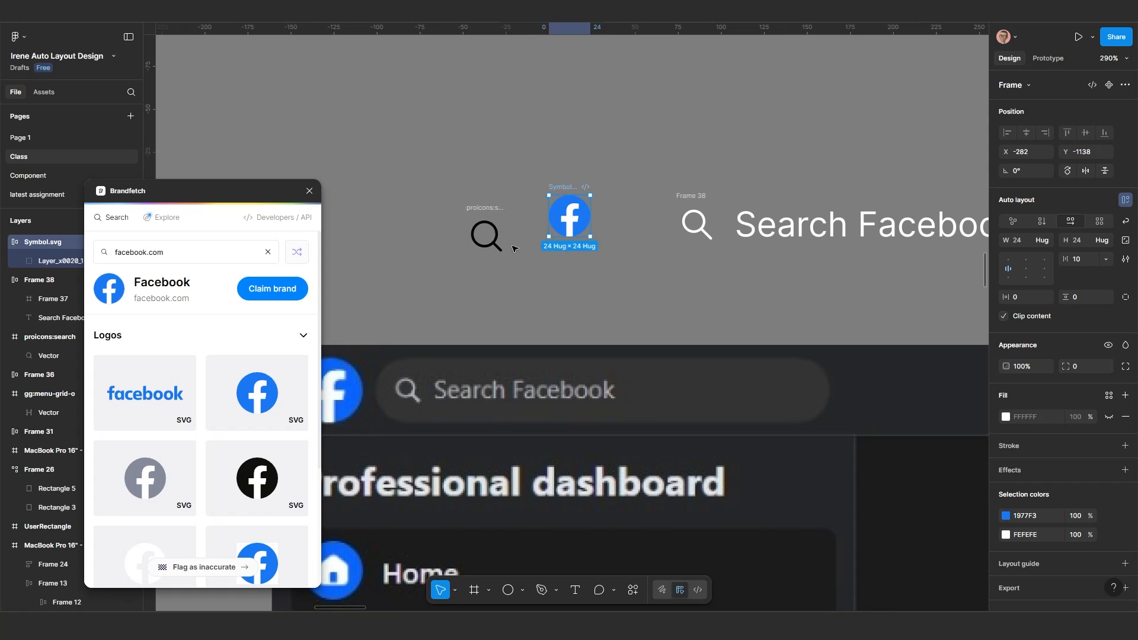
left_click_drag(482, 208, 425, 159)
Step: Examine the Facebook logo and search bar in the reference screenshot's header and compare them with the rebuilt elements
scroll(409, 218, "down", 3)
scroll(381, 351, "up", 3)
left_click_drag(377, 298, 423, 289)
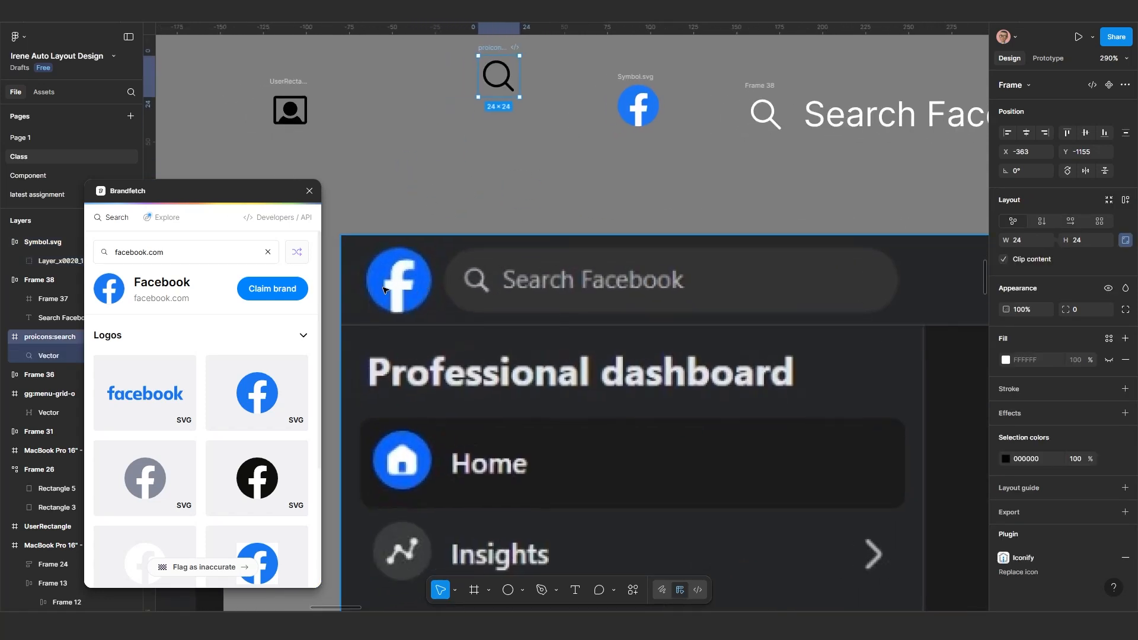
scroll(385, 289, "up", 1)
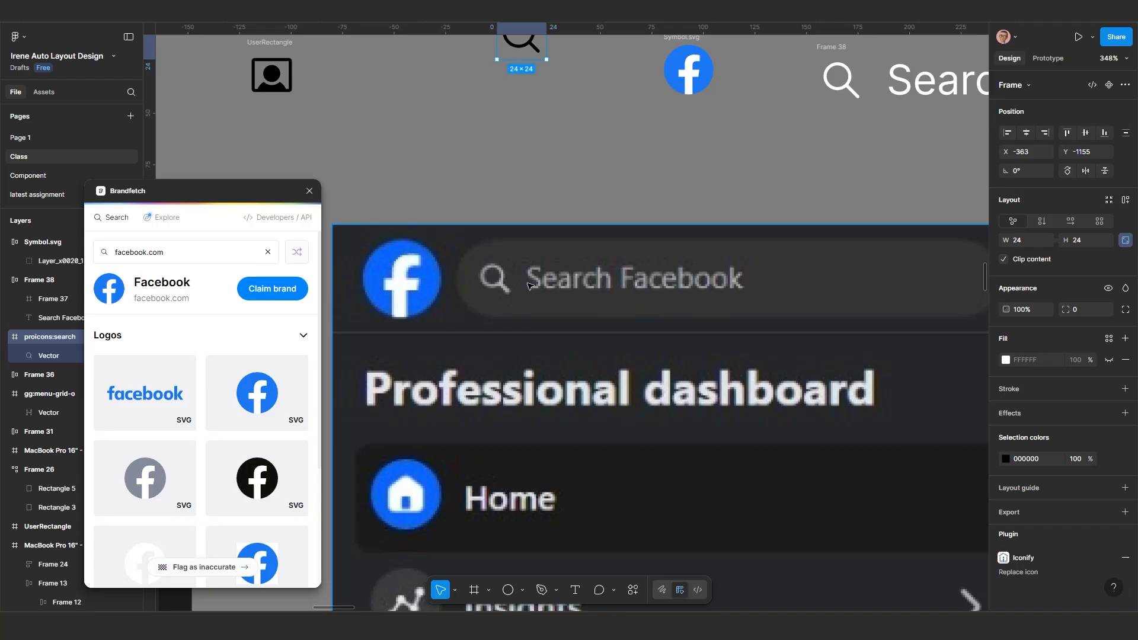
scroll(537, 202, "down", 3)
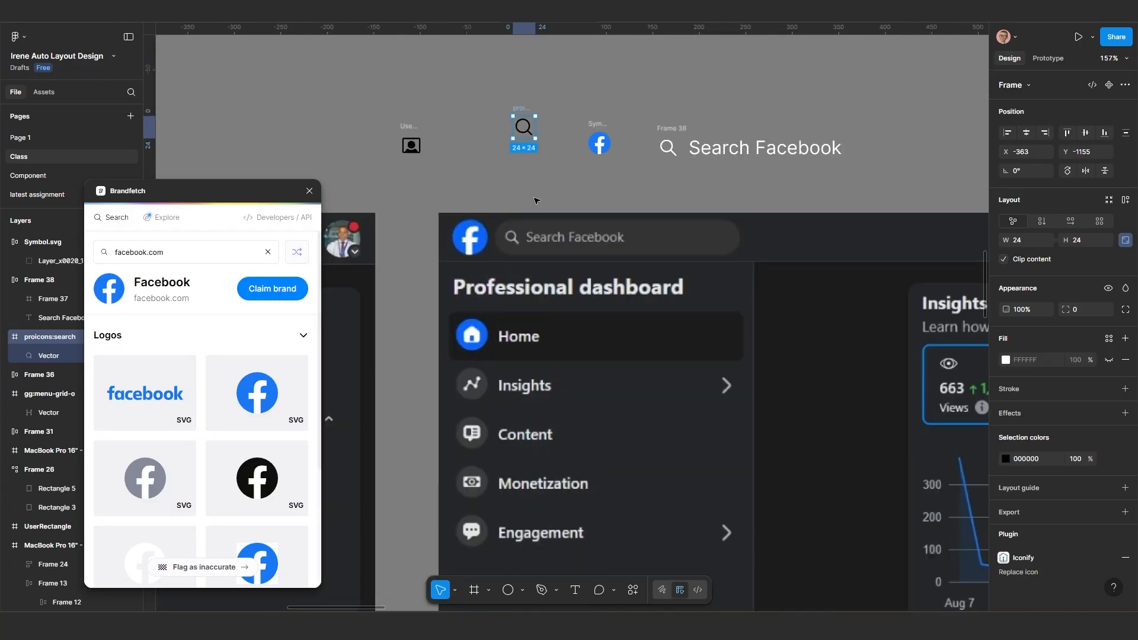
left_click_drag(572, 198, 485, 243)
scroll(455, 243, "up", 2)
scroll(485, 242, "down", 2)
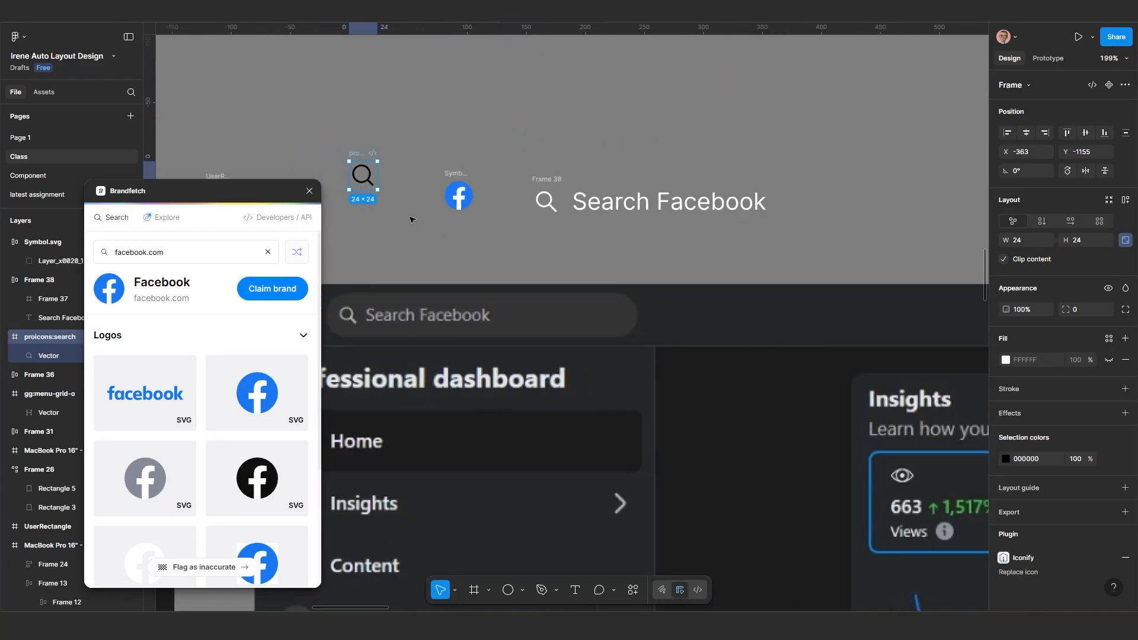
Step: Move the search bar frame to about X -216, Y -1141 and set its horizontal and vertical padding to 5
scroll(492, 234, "up", 2)
left_click(564, 164)
key("shift+a")
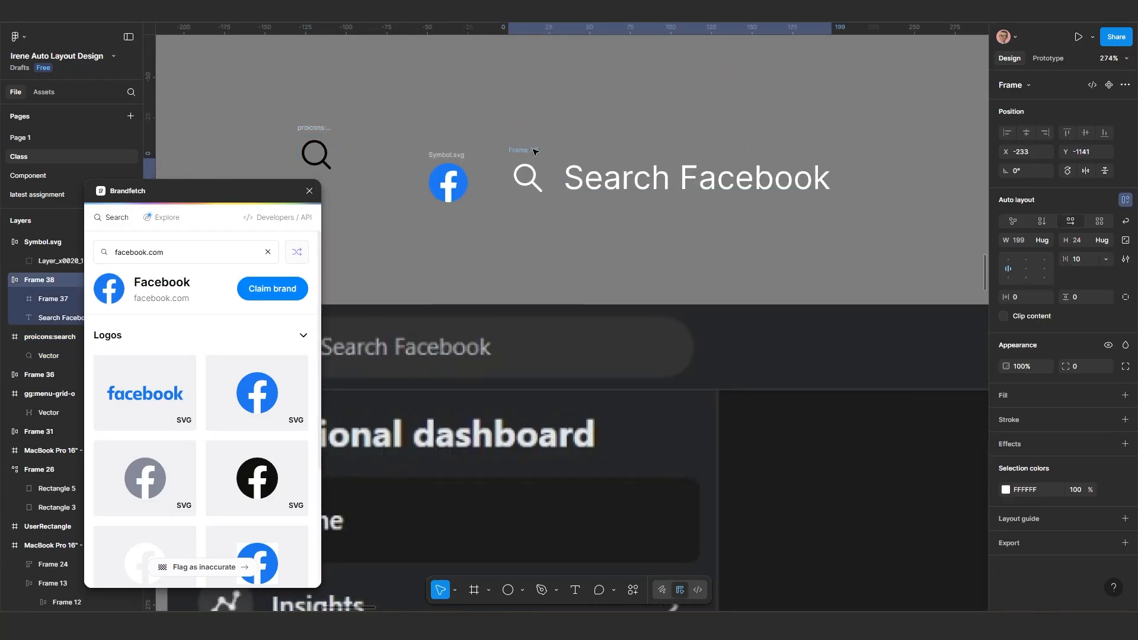
scroll(560, 187, "up", 1)
scroll(560, 187, "down", 1)
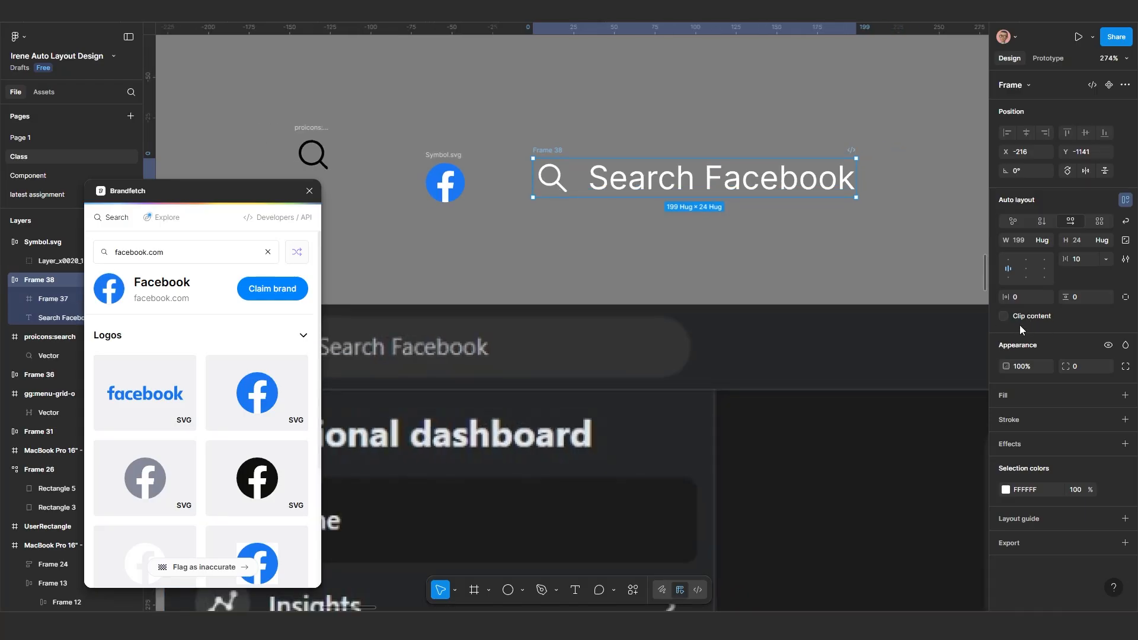
left_click(1019, 297)
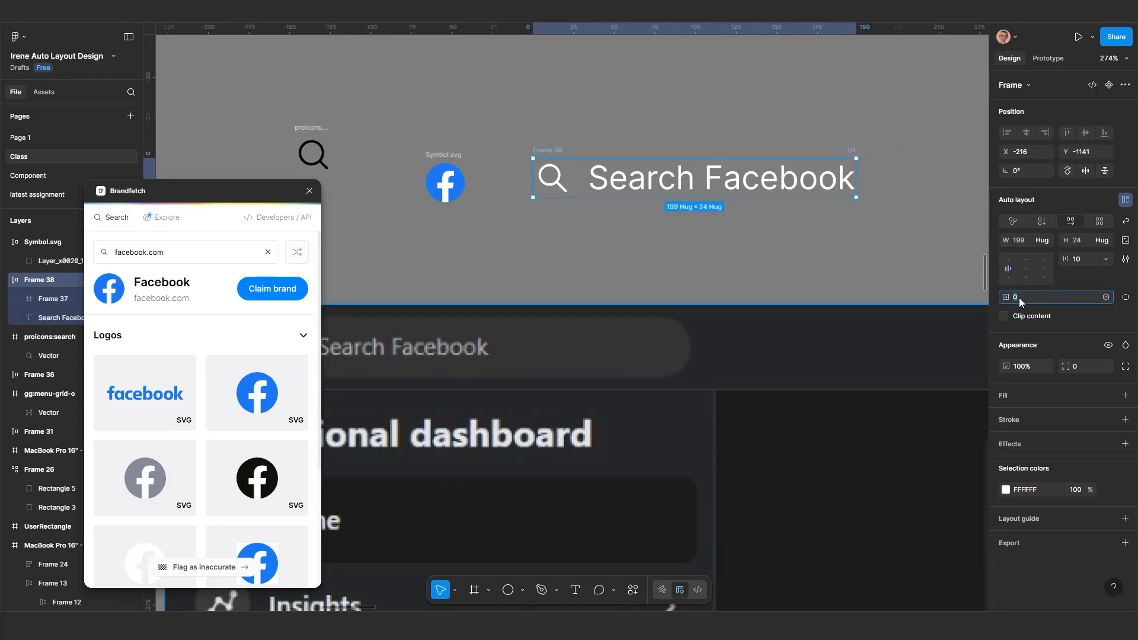
key("Return")
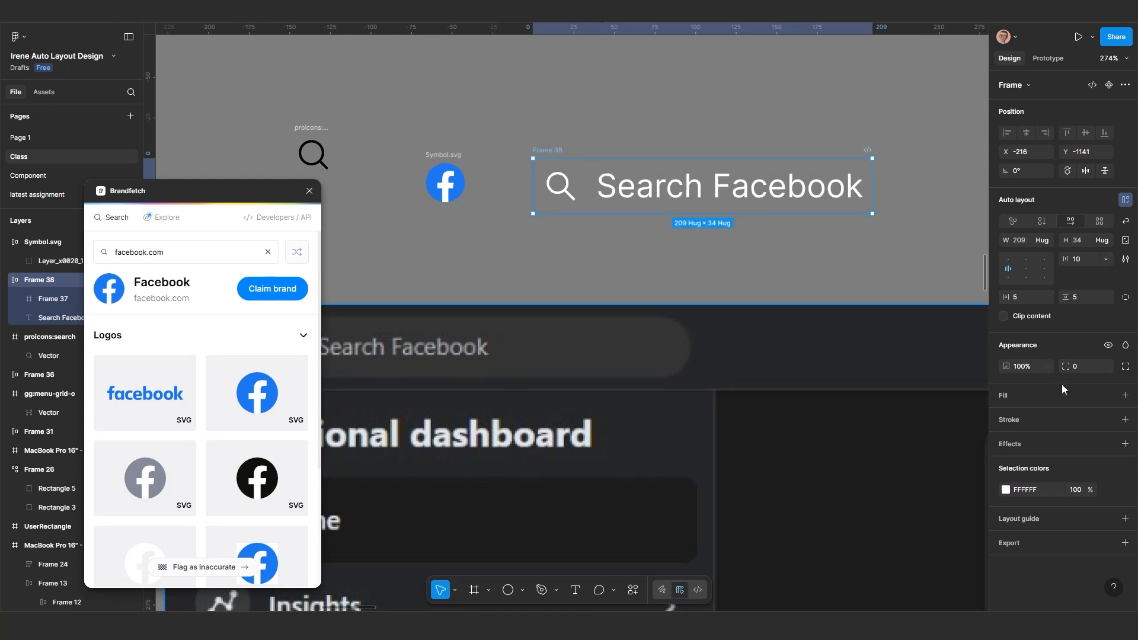
Step: Add a fill to the search bar frame and change its color to the pale pink CFBBBB
left_click(1006, 396)
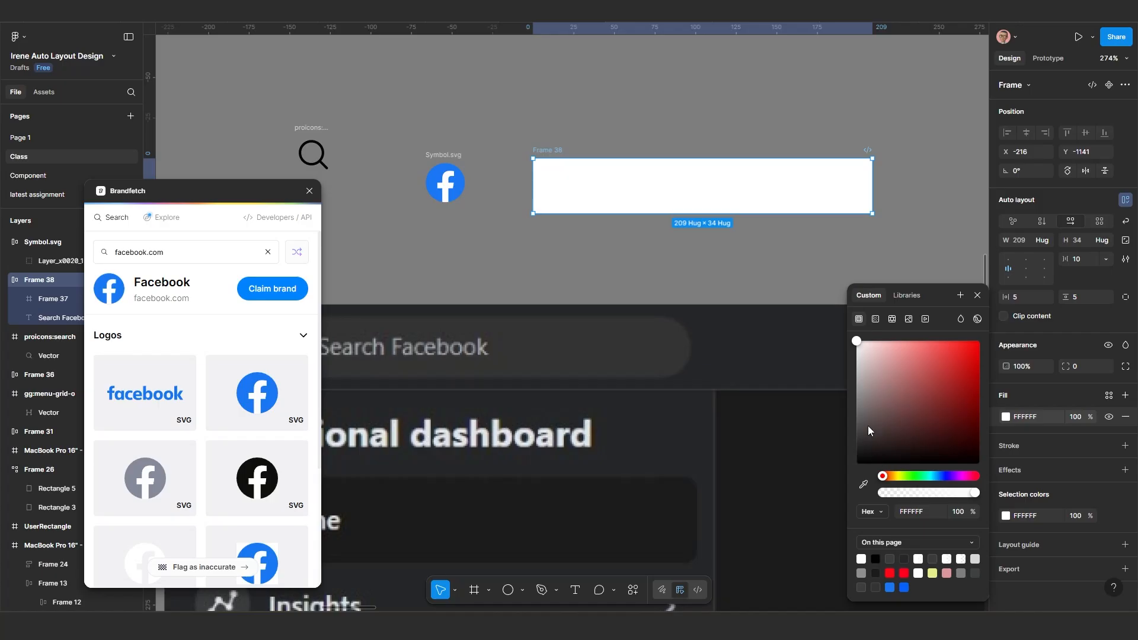
left_click(858, 405)
key("ctrl+z")
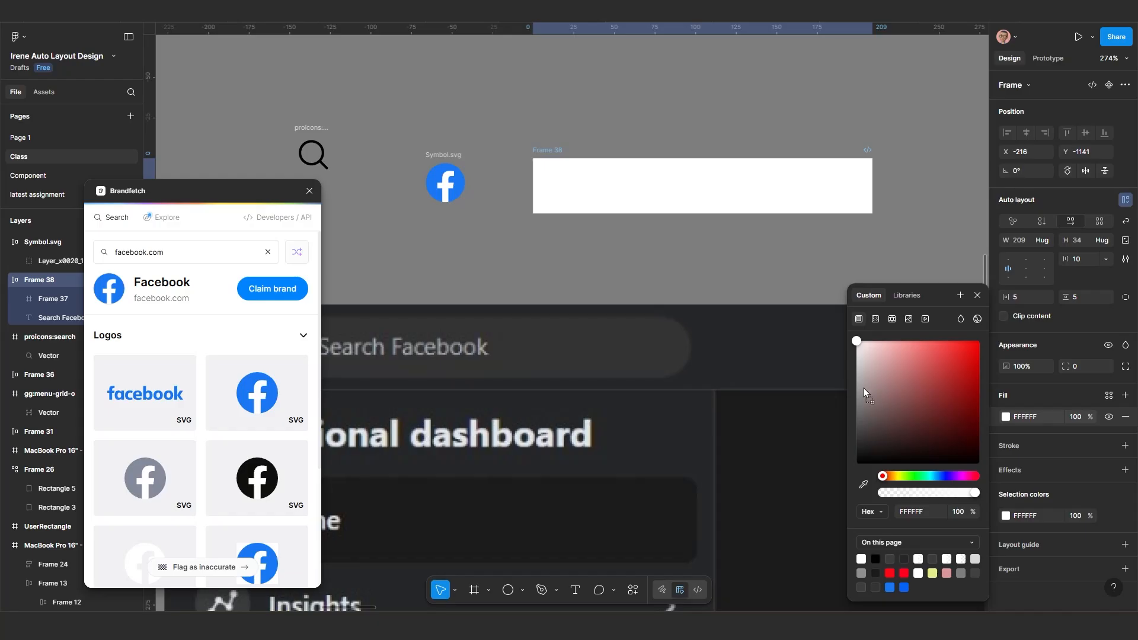
left_click(869, 368)
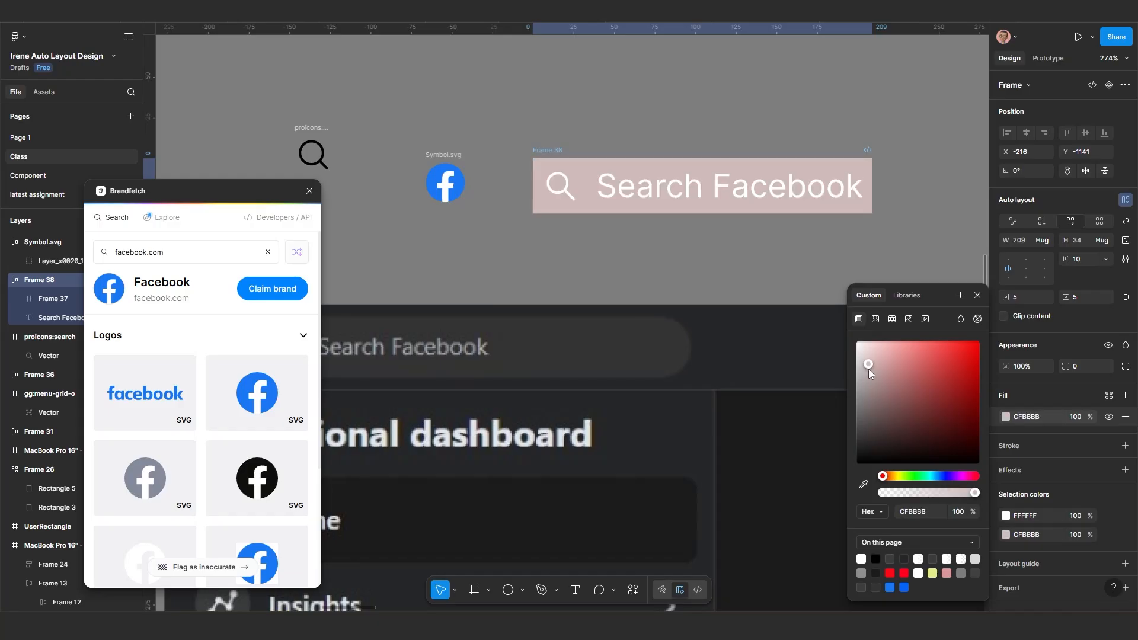
Step: Combine the Facebook logo and the search bar frame in one horizontal auto layout
scroll(672, 224, "down", 3)
scroll(537, 201, "up", 5)
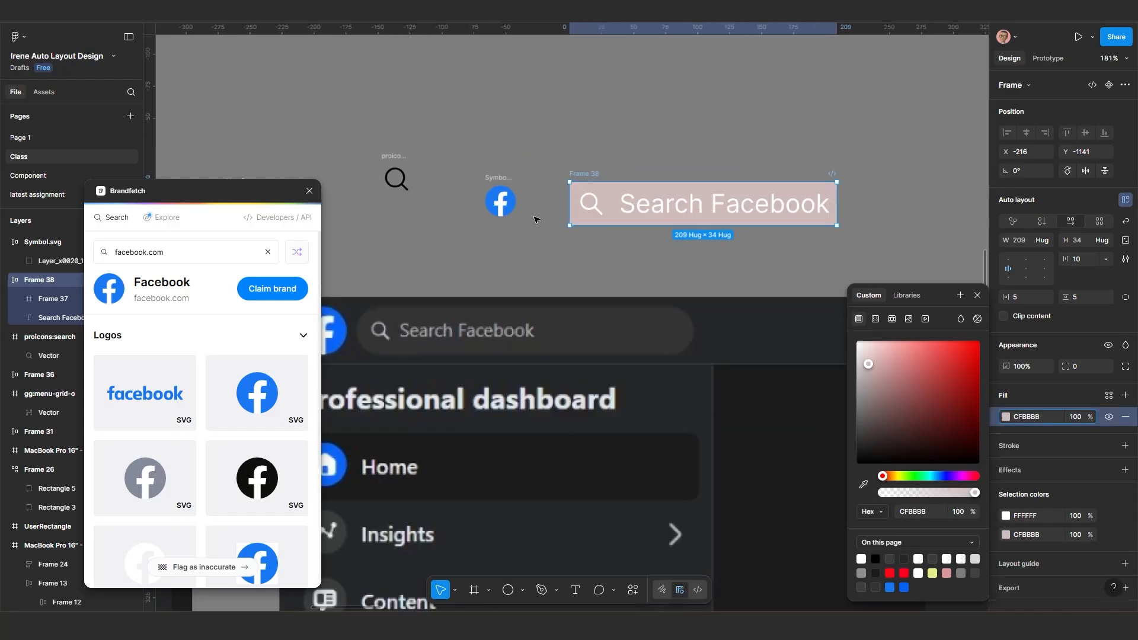
scroll(541, 179, "left", 2)
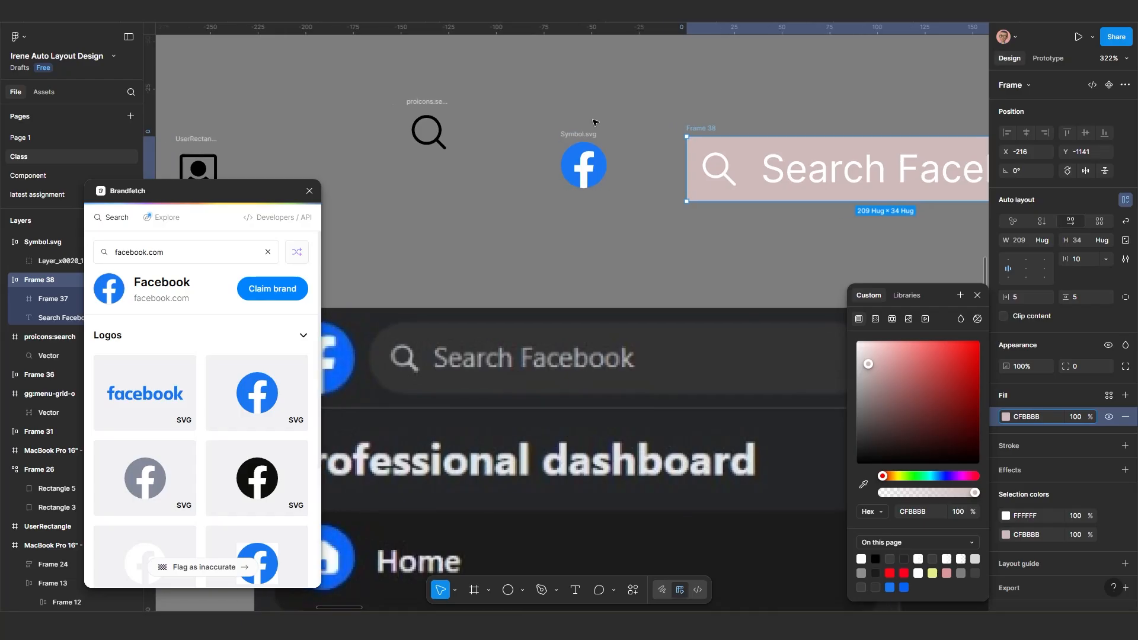
left_click(583, 135)
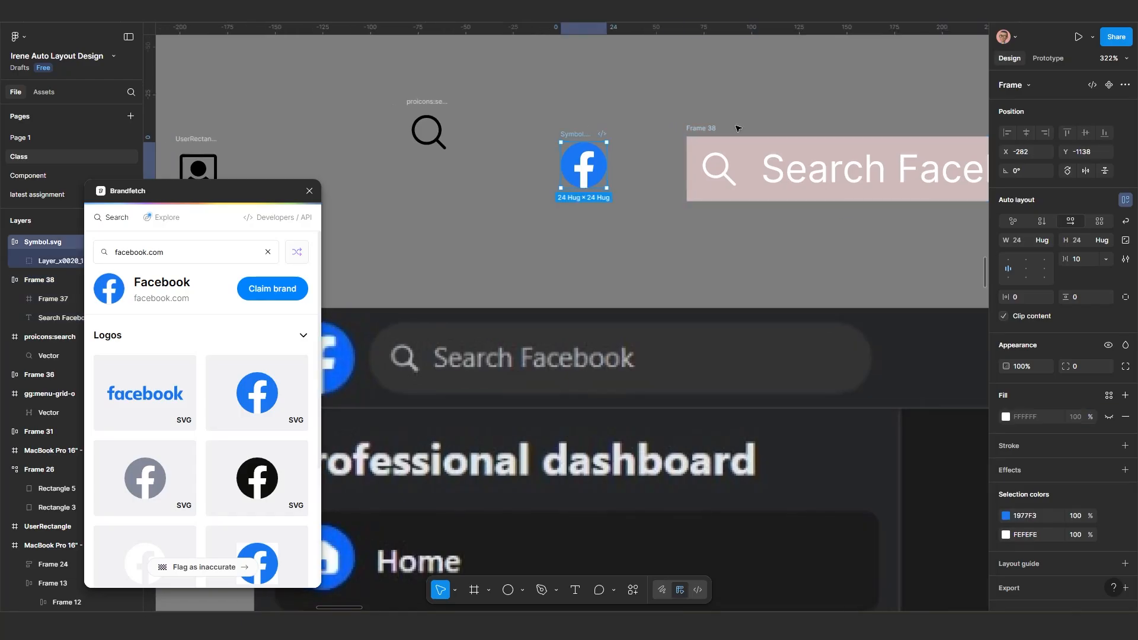
left_click(703, 130, "shift")
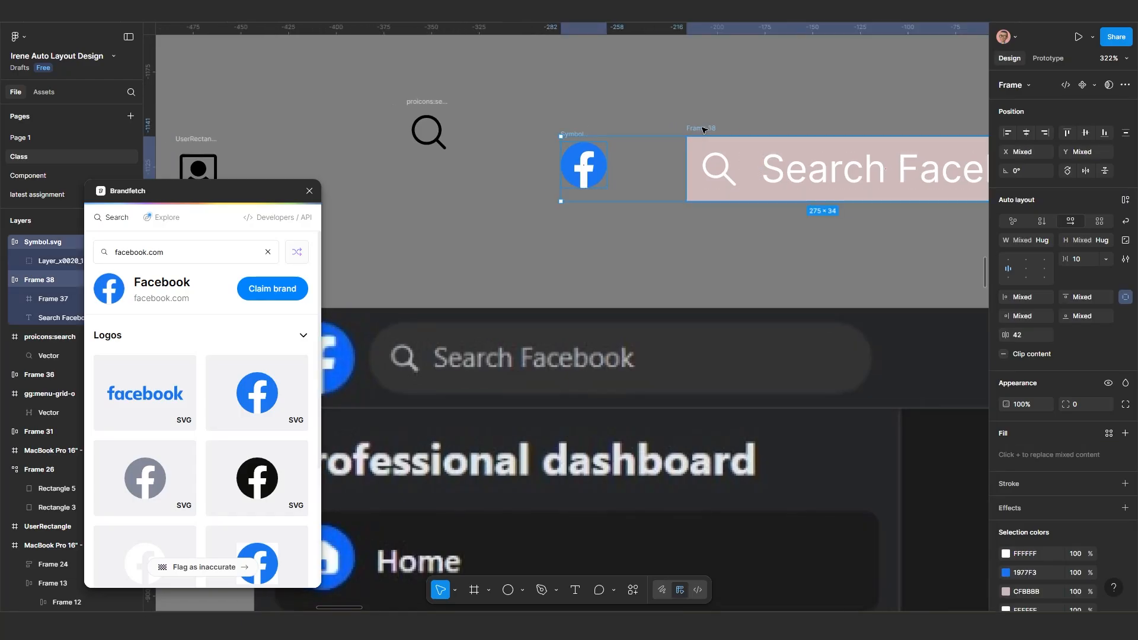
key("shift+a")
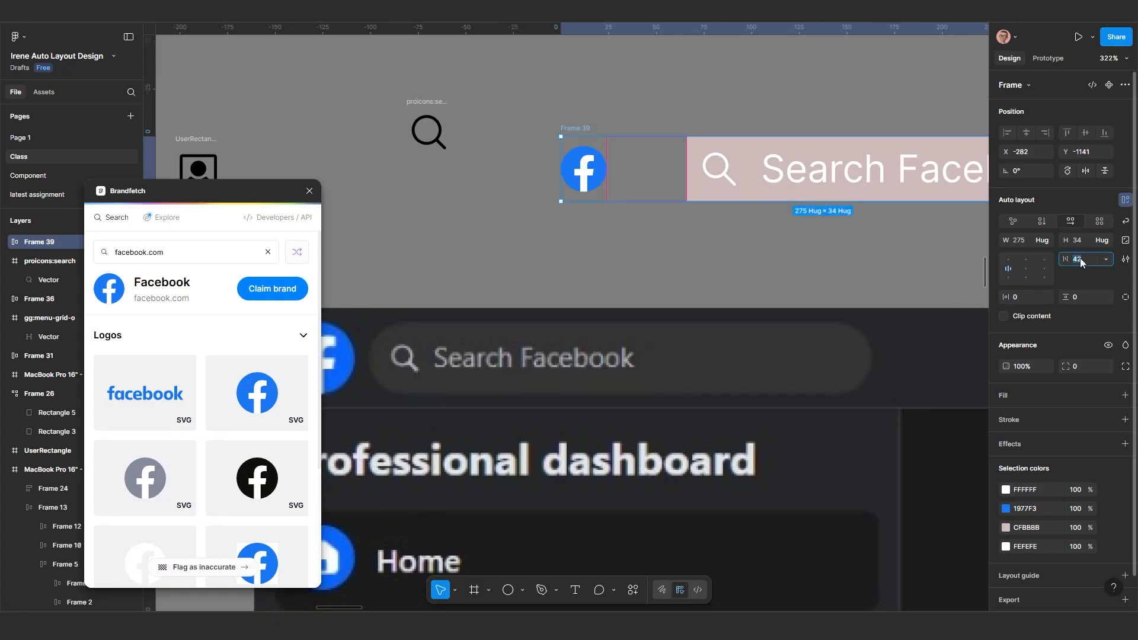
Step: Try a gap of 20 between the Facebook logo and the search bar, and settle on 10
type("20")
key("Return")
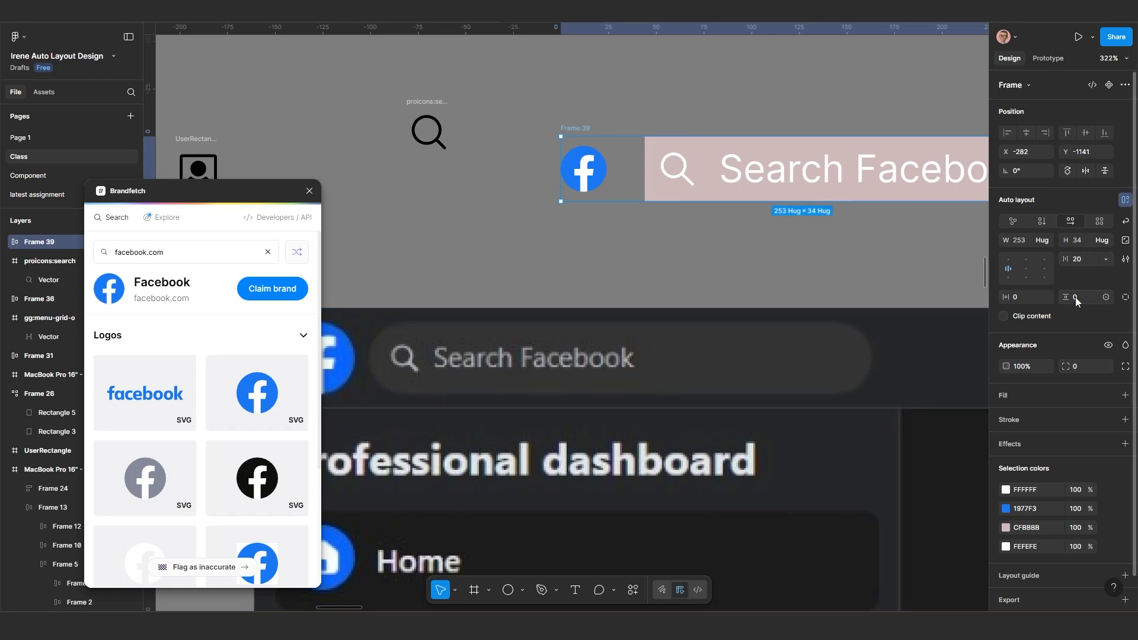
left_click(1082, 261)
type("10")
key("Return")
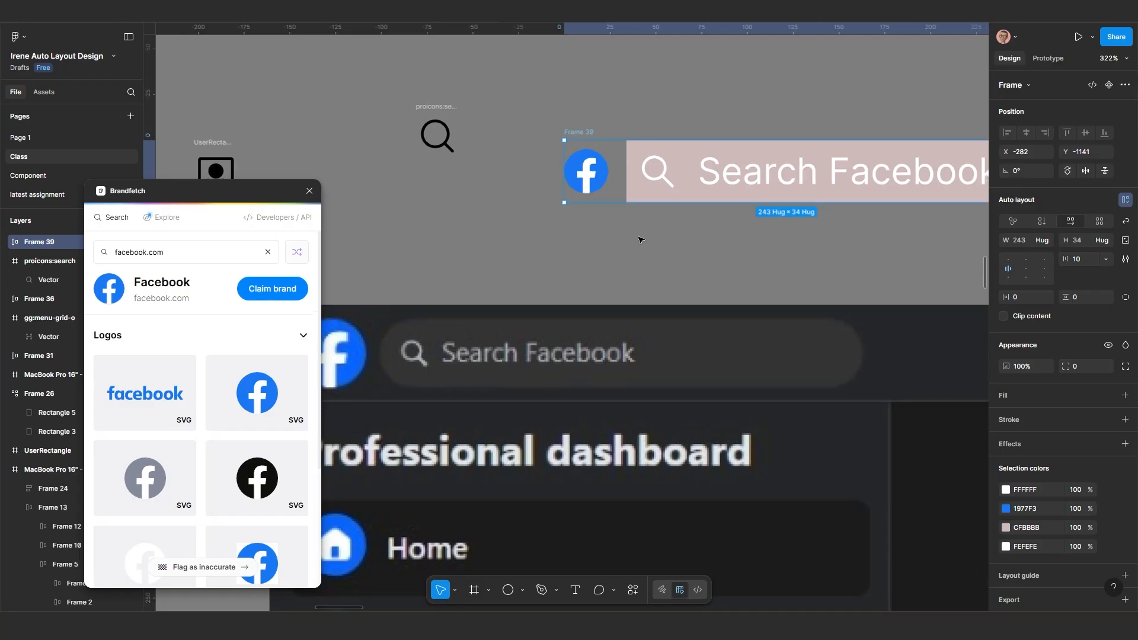
Step: Move the combined logo and search bar frame beside the navigation icon row, at about X 375, Y -1223
scroll(640, 239, "down", 10)
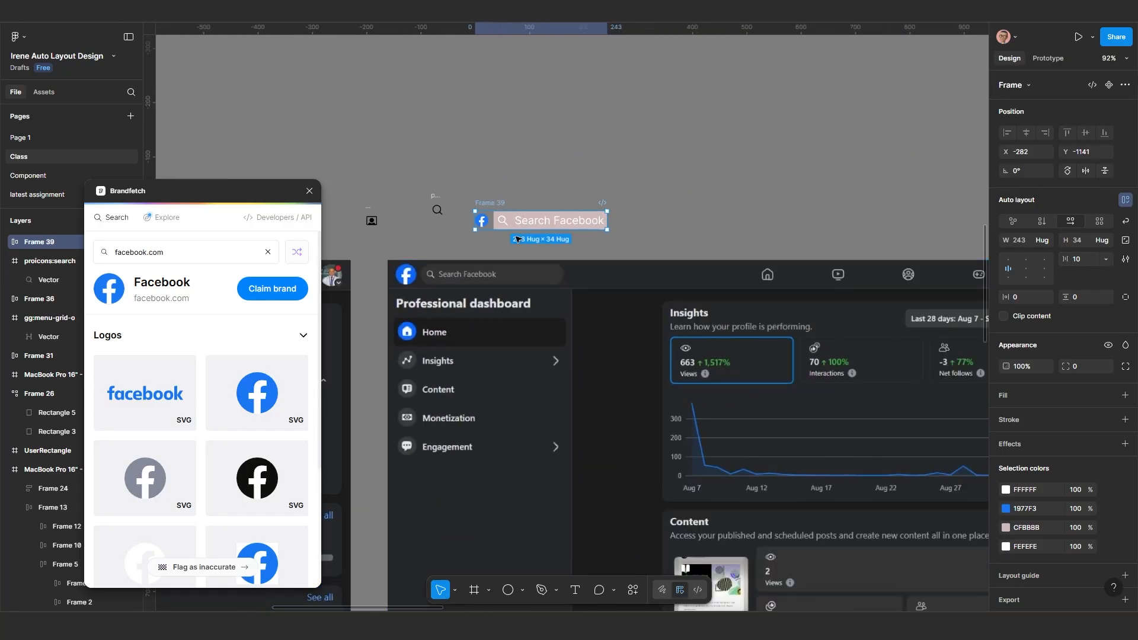
scroll(518, 239, "down", 6)
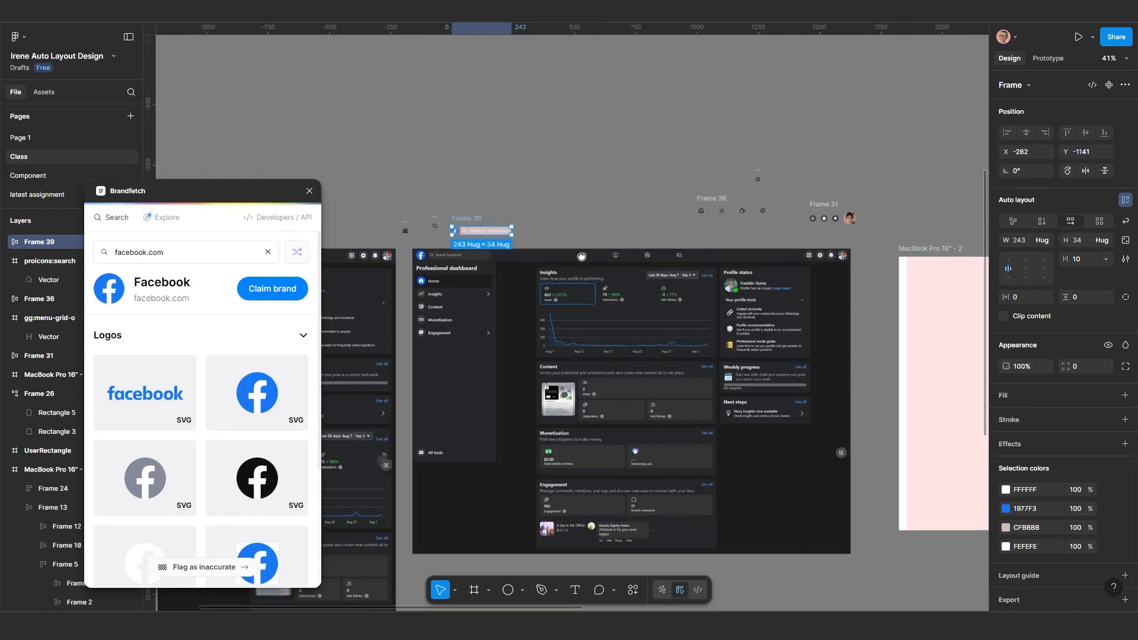
scroll(699, 228, "up", 4)
scroll(460, 241, "down", 2)
left_click_drag(499, 235, 682, 197)
scroll(522, 235, "left", 3)
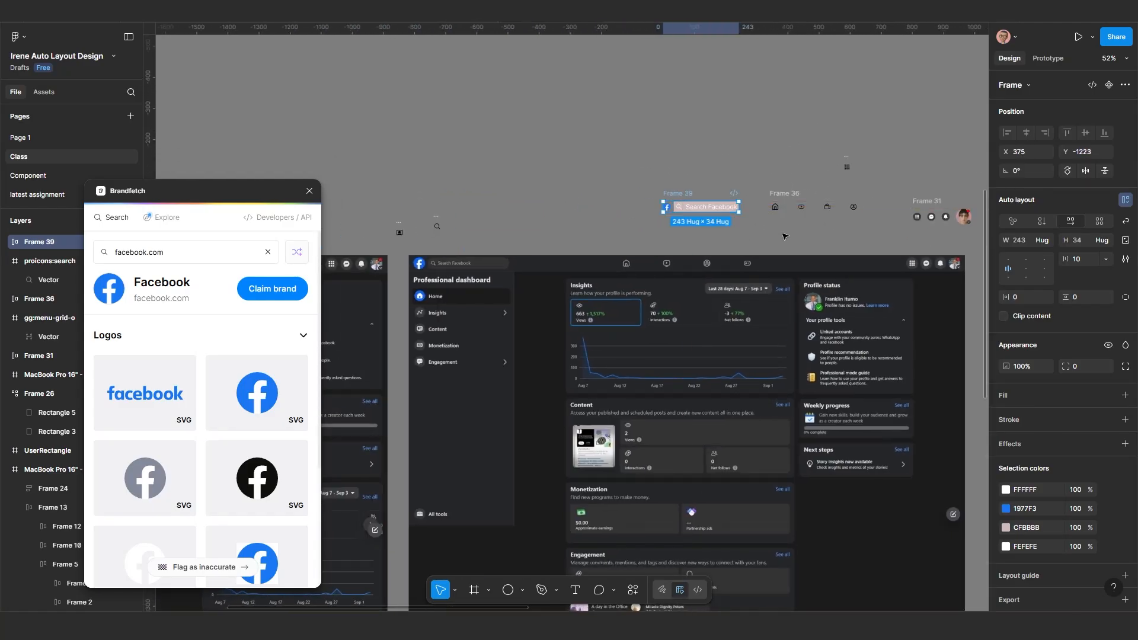
Step: Reposition the logo and search bar frame, the navigation icon row and the profile icons, placing the profile icons at X 1139, Y -1223
scroll(662, 226, "right", 4)
scroll(662, 226, "up", 5)
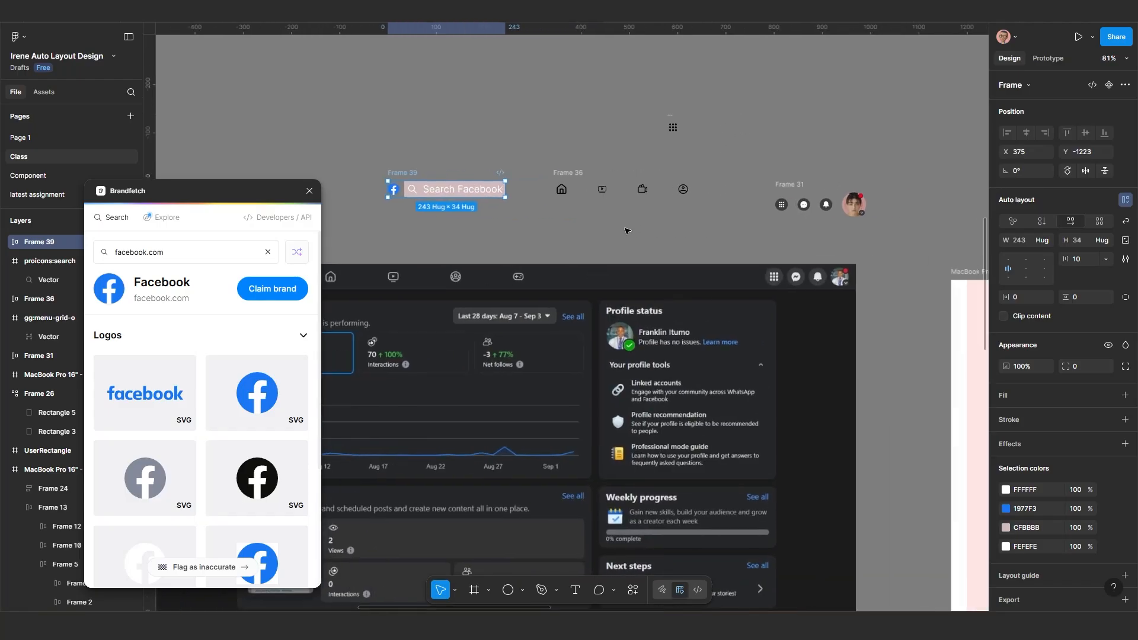
scroll(599, 226, "left", 2)
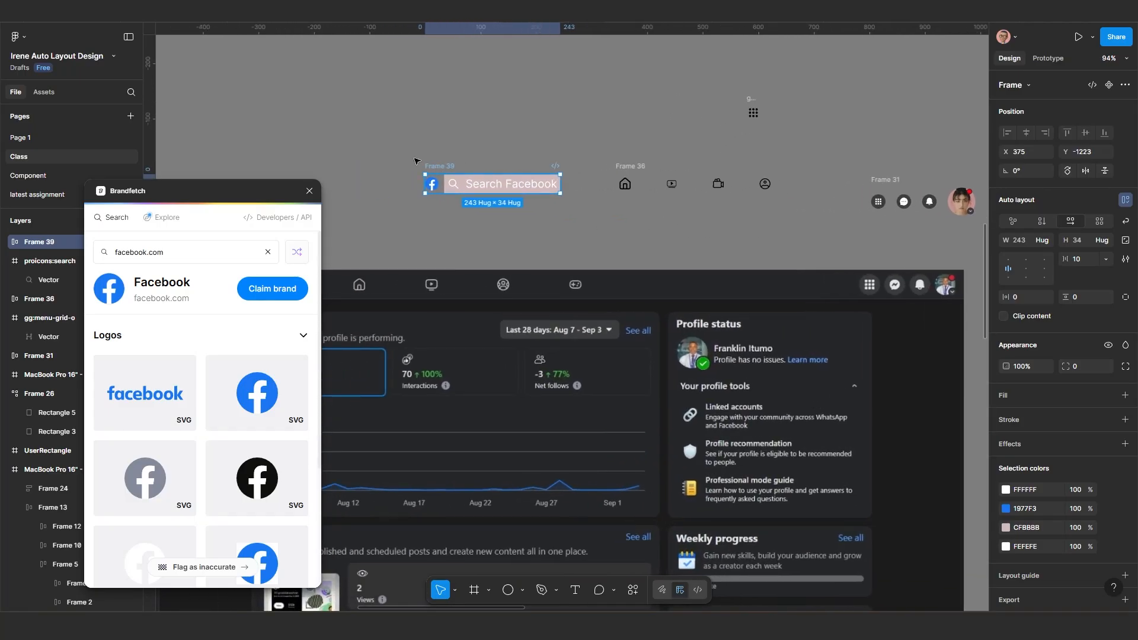
left_click_drag(435, 171, 380, 162)
left_click_drag(627, 169, 617, 160)
left_click(883, 180)
left_click_drag(881, 188, 859, 176)
Step: Resize the bell icon inside its circle in the profile icons frame to 24 by 24
scroll(836, 176, "up", 2)
scroll(837, 175, "up", 5)
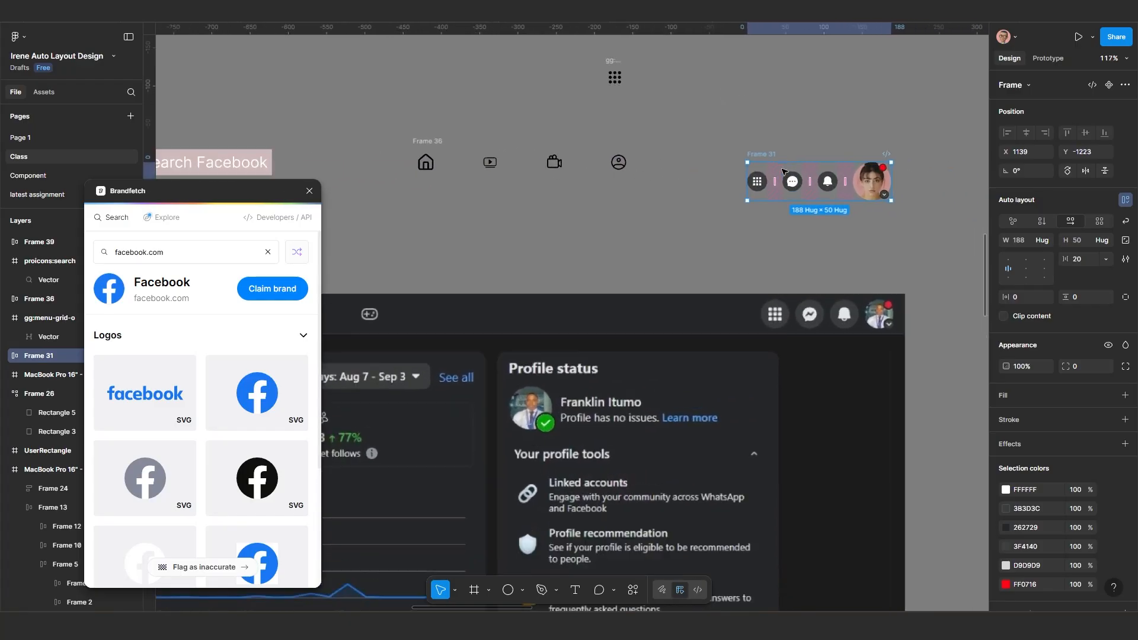
scroll(782, 201, "up", 2)
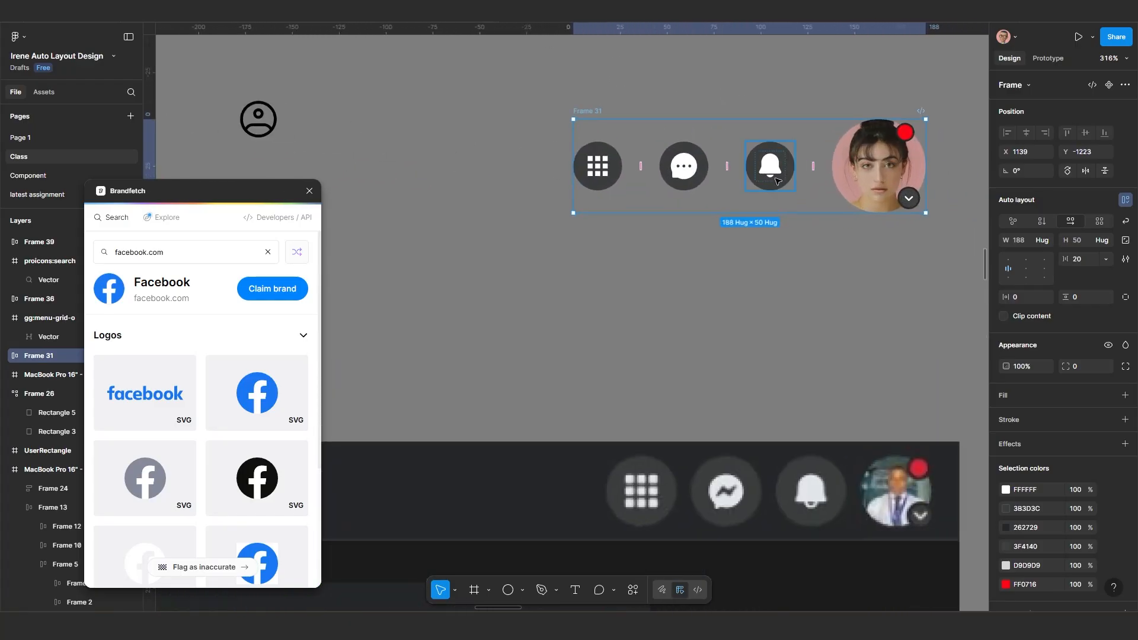
left_click(775, 172)
double_click(774, 172)
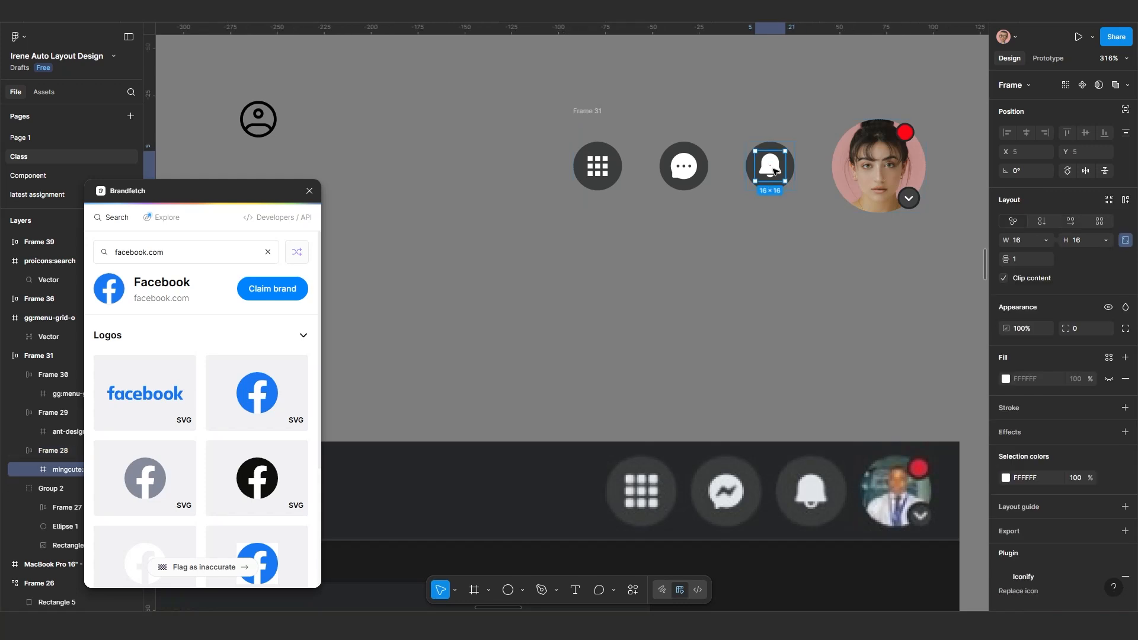
scroll(774, 172, "up", 1)
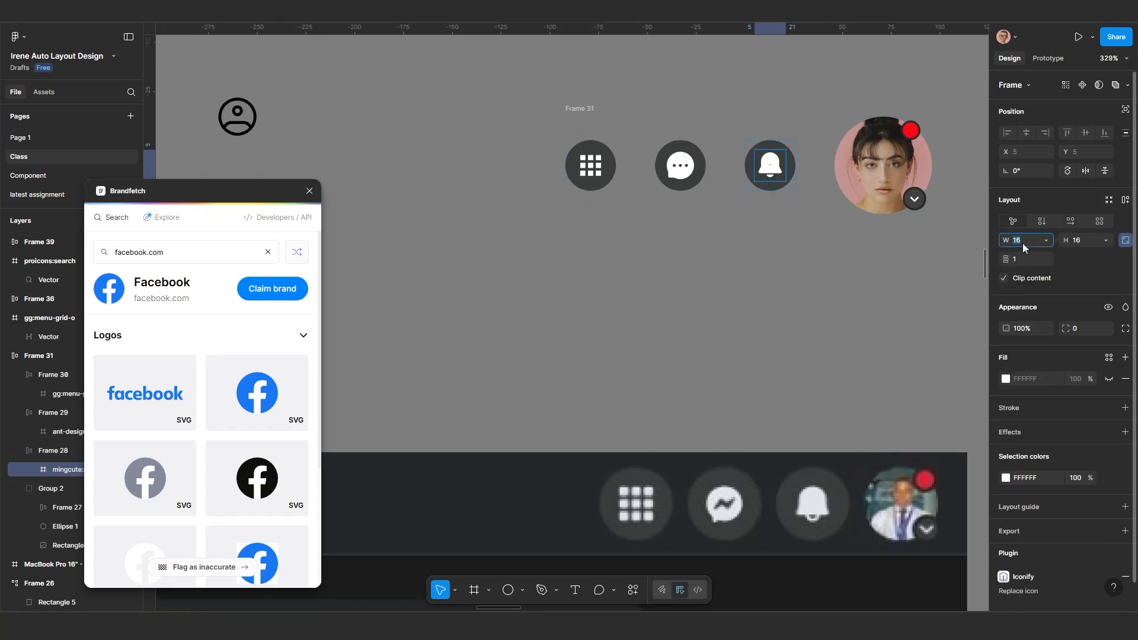
key("Return")
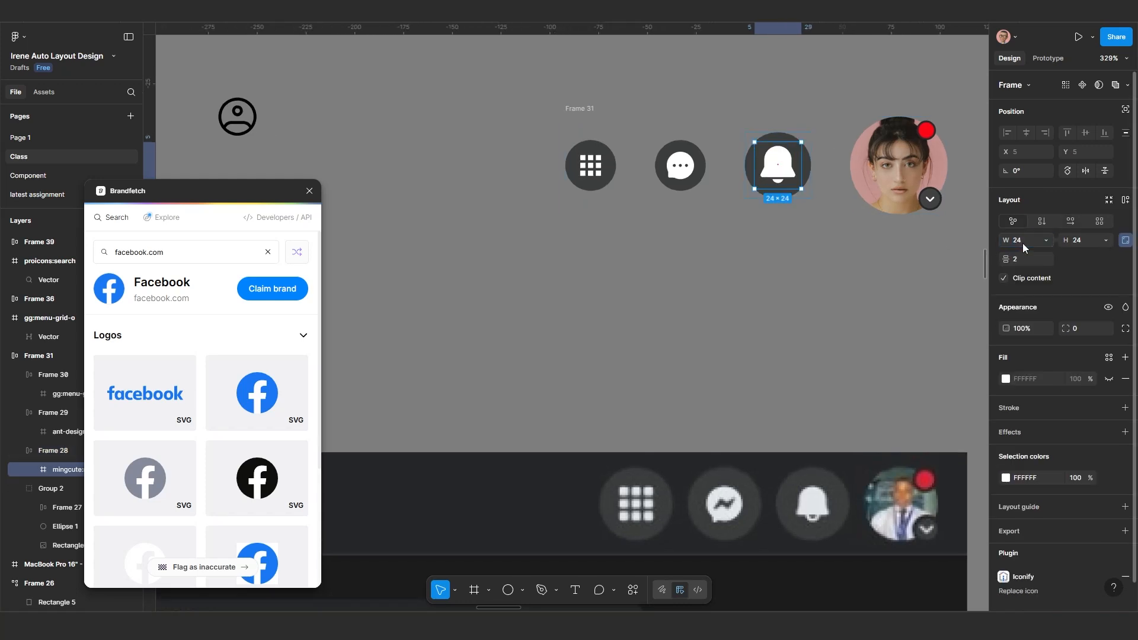
Step: Resize the message icon and the grid menu icon in the profile icons frame to 24 by 24
double_click(682, 164)
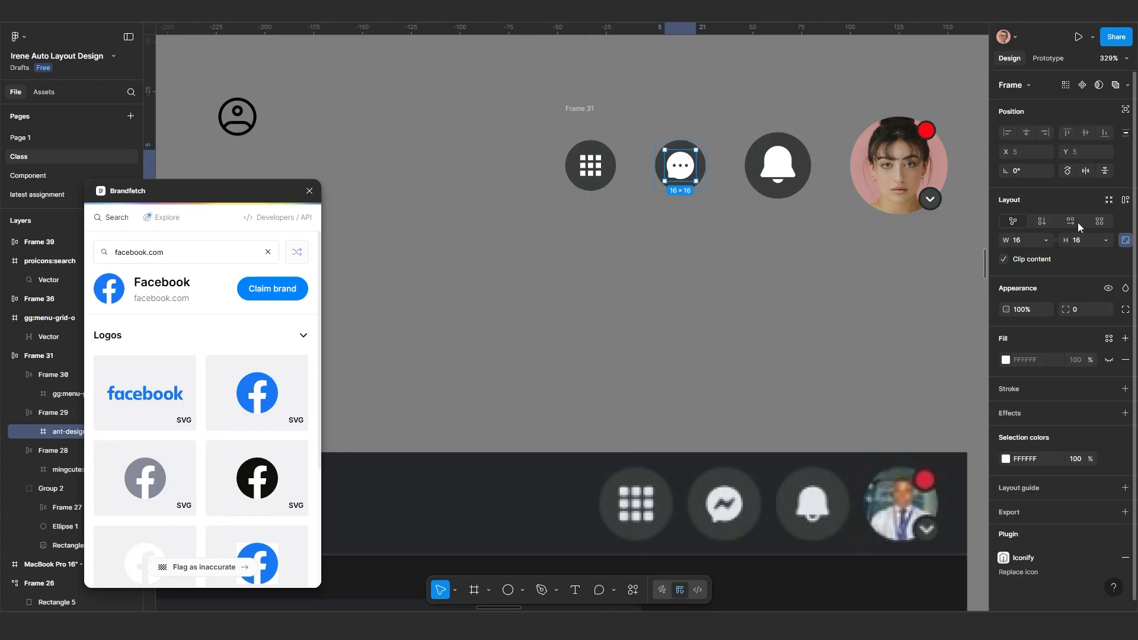
left_click(1026, 237)
type("24")
key("Return")
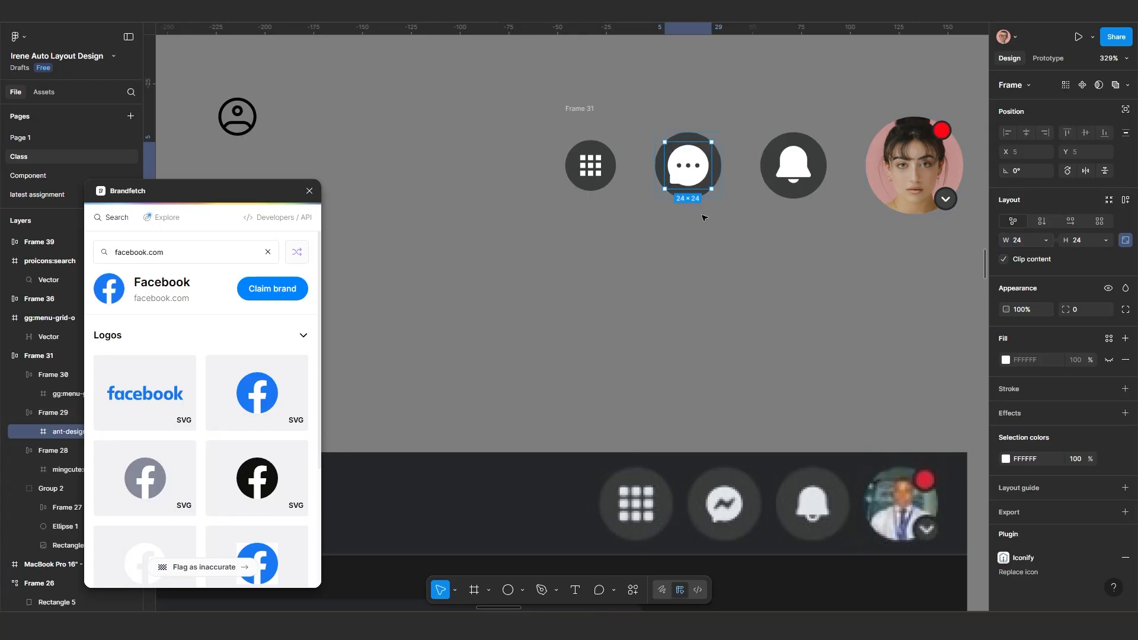
double_click(590, 166)
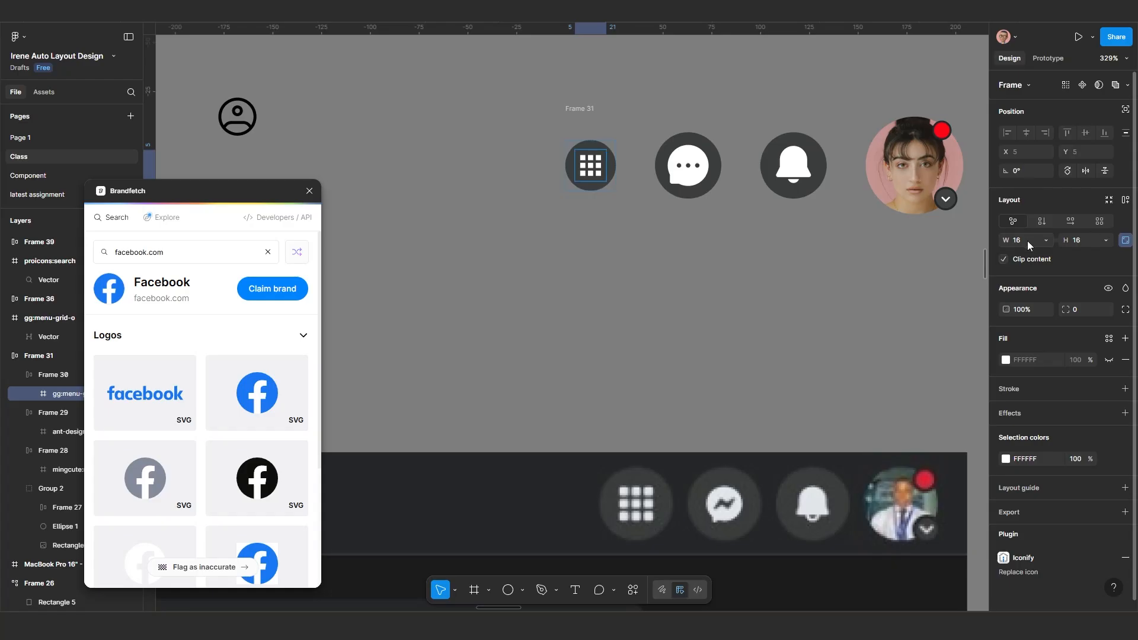
key("Return")
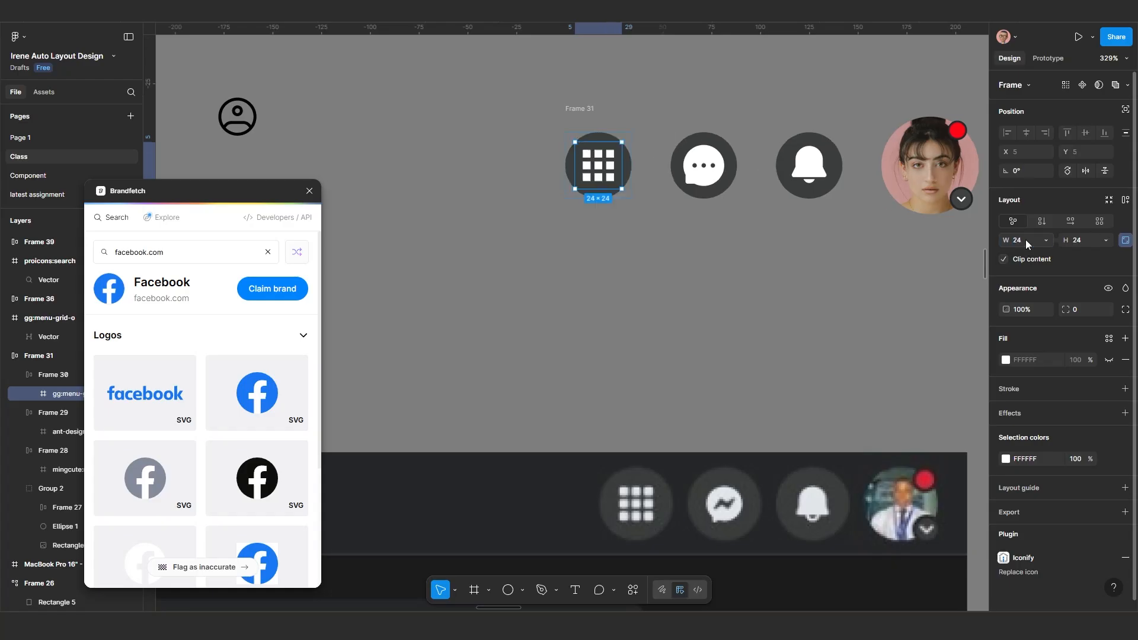
Step: Move the profile icons to about X 1133, Y -1240, the navigation icons to X 668, Y -1240, and the search bar frame to X 293, Y -1249
scroll(652, 173, "down", 5)
scroll(652, 173, "up", 3)
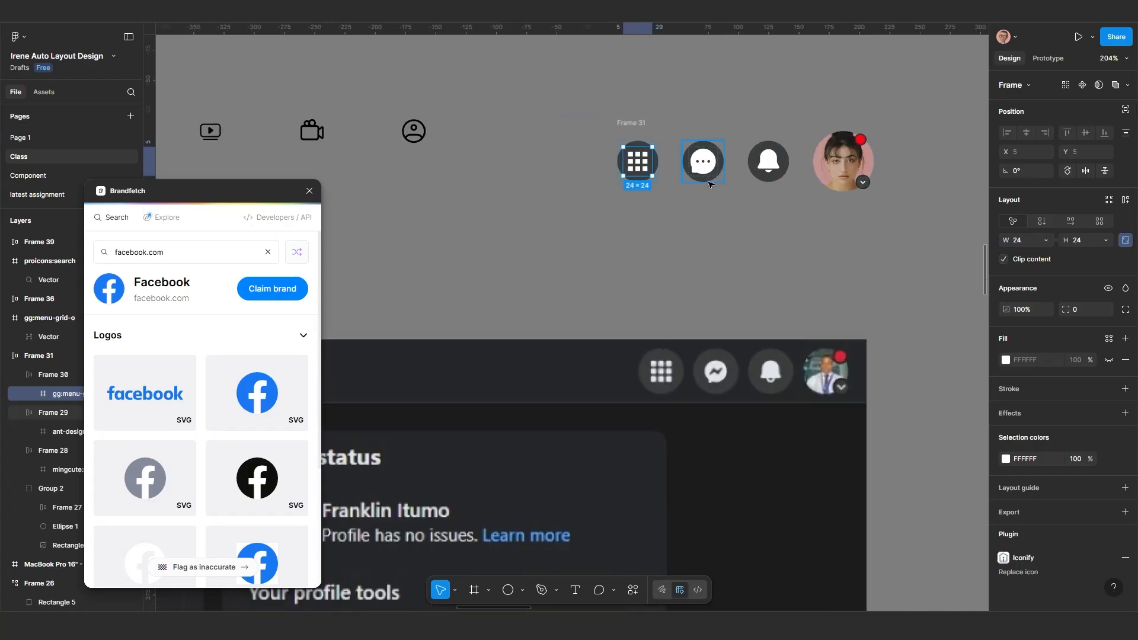
left_click(540, 153)
scroll(522, 172, "down", 3)
left_click_drag(520, 172, 614, 180)
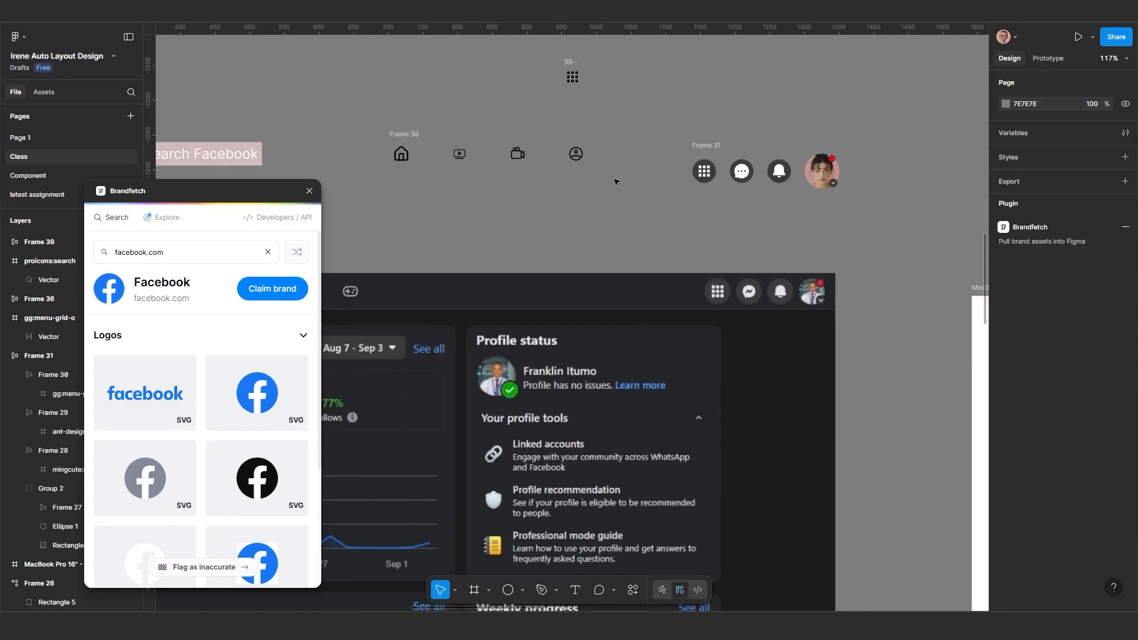
scroll(614, 180, "down", 1)
left_click_drag(687, 153, 683, 144)
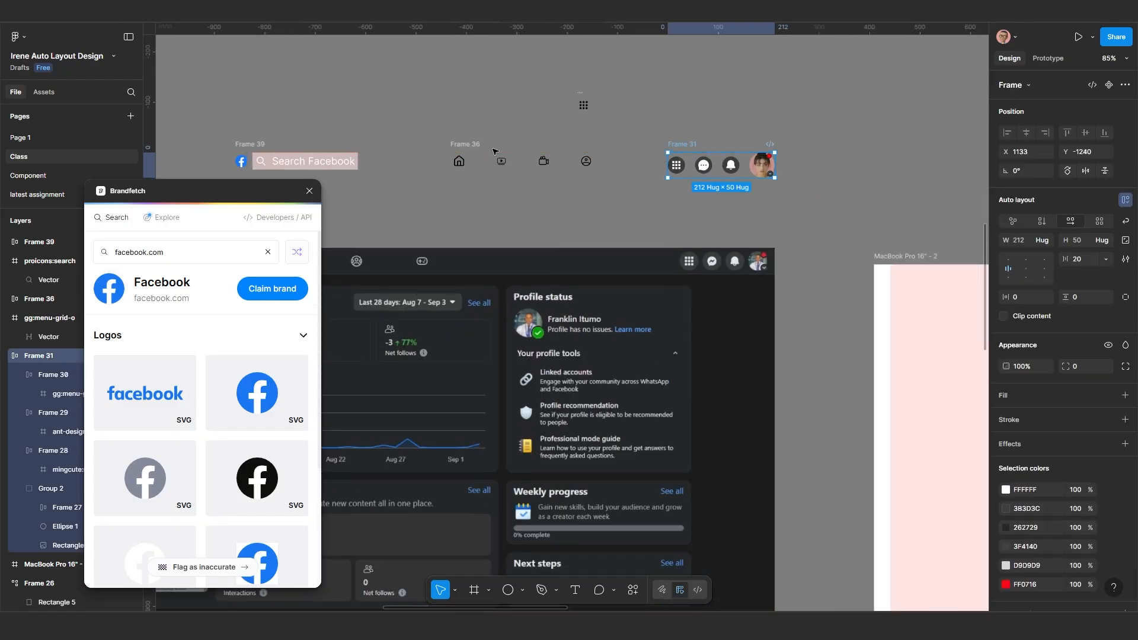
left_click_drag(478, 144, 449, 145)
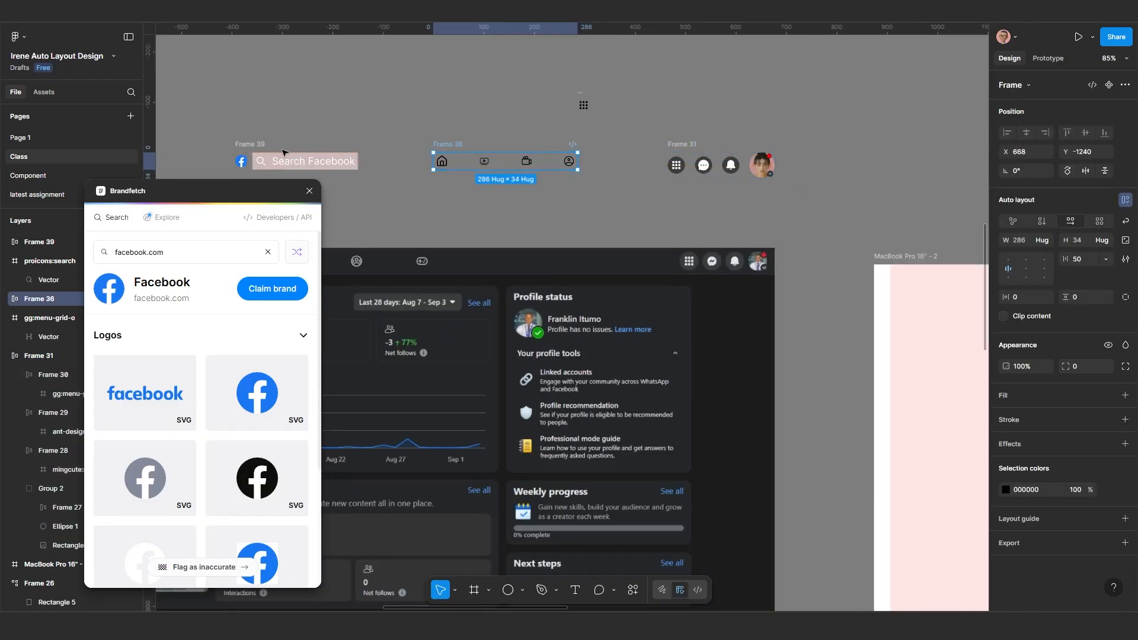
left_click_drag(285, 152, 293, 149)
Step: Combine the three header frames in one horizontal auto layout and place it inside the MacBook Pro 16" - 2 frame at about X 242, Y 176
left_click(448, 145, "shift")
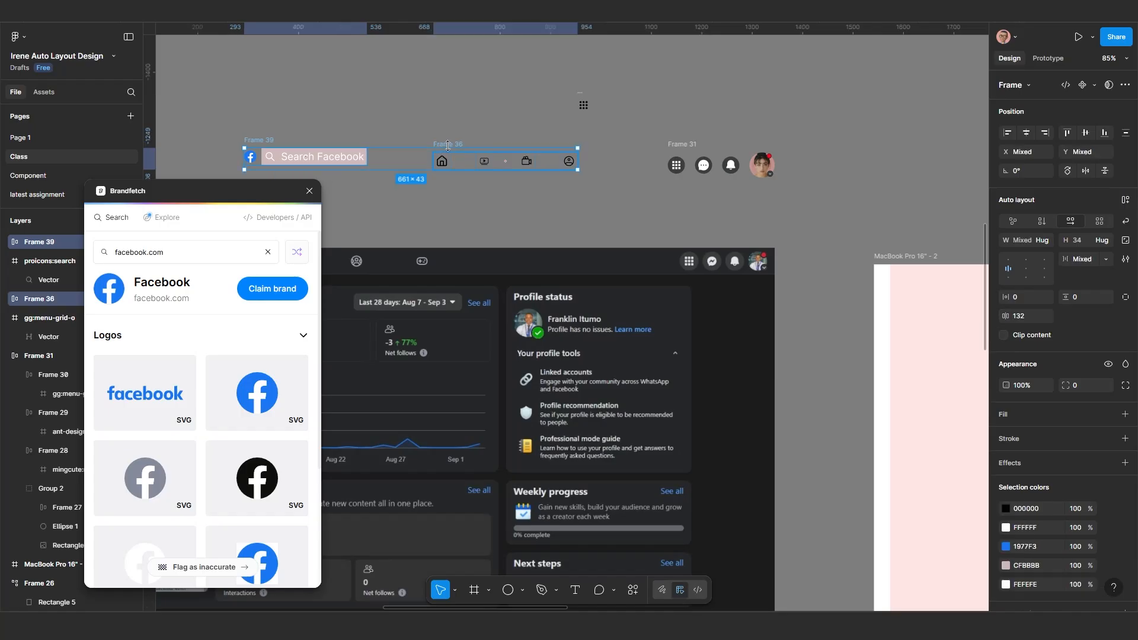
left_click(683, 145, "shift")
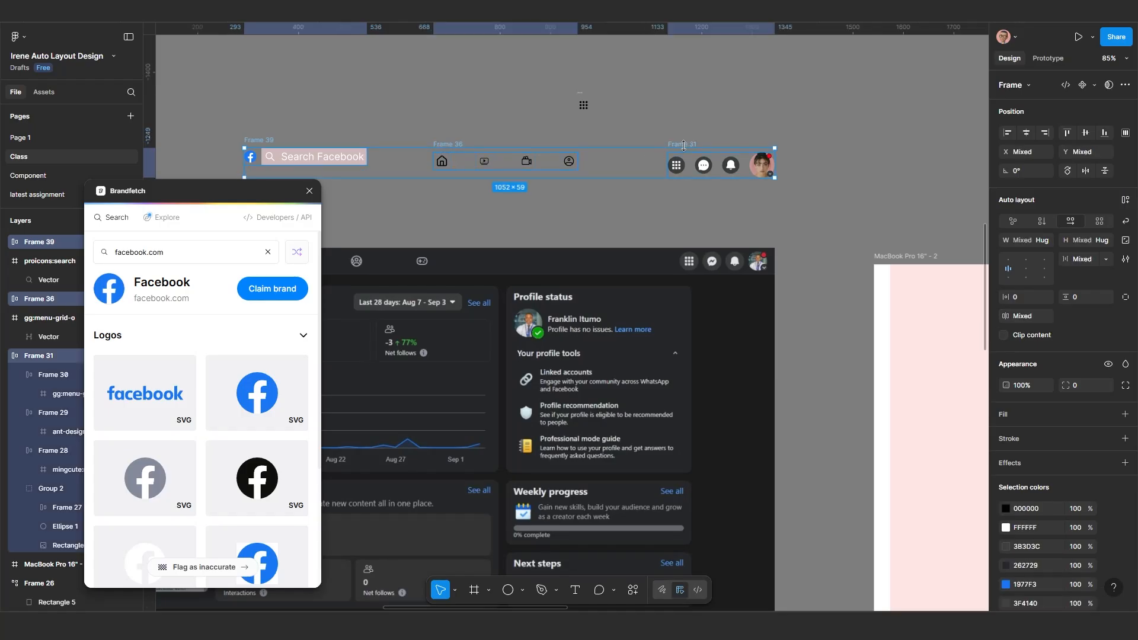
key("shift+a")
scroll(444, 167, "down", 5)
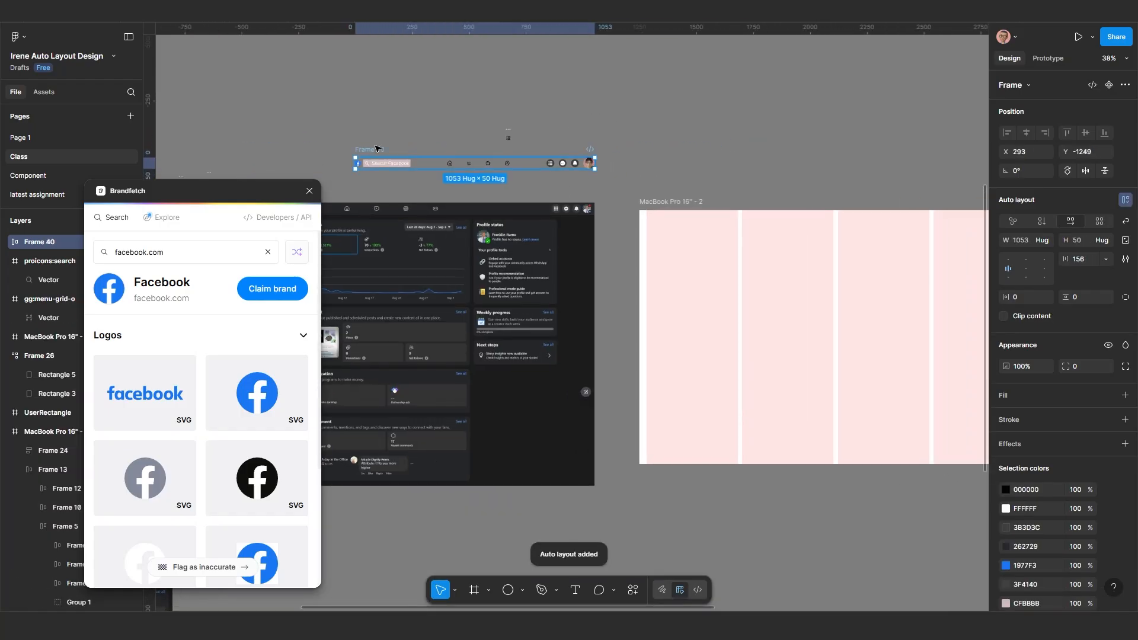
left_click_drag(408, 158, 747, 251)
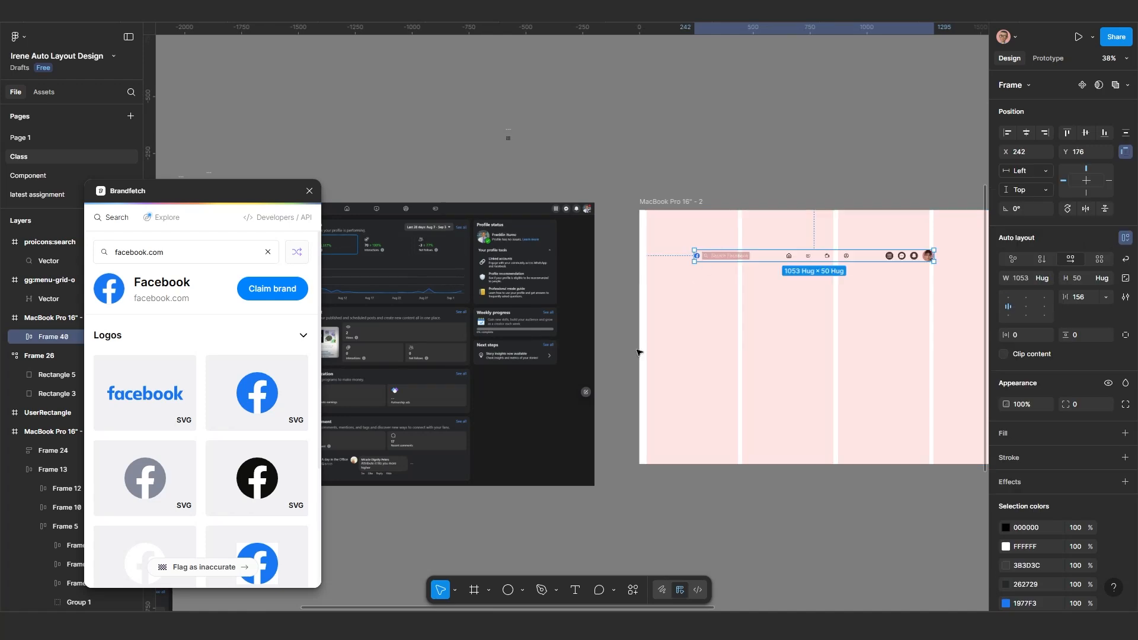
Step: Move the MacBook Pro 16" - 2 frame to about X 1576, Y -1023 and fill it with the dark 1C1C1C sampled from the dashboard screenshot
scroll(652, 332, "up", 3)
scroll(655, 249, "down", 3)
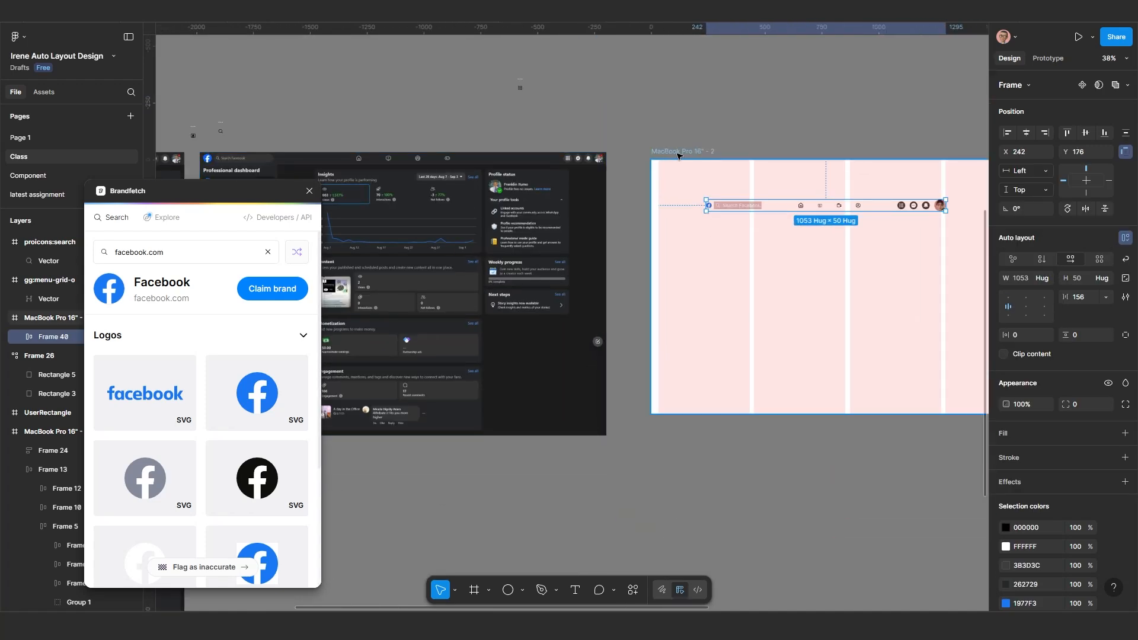
left_click(677, 153)
left_click_drag(703, 153, 711, 152)
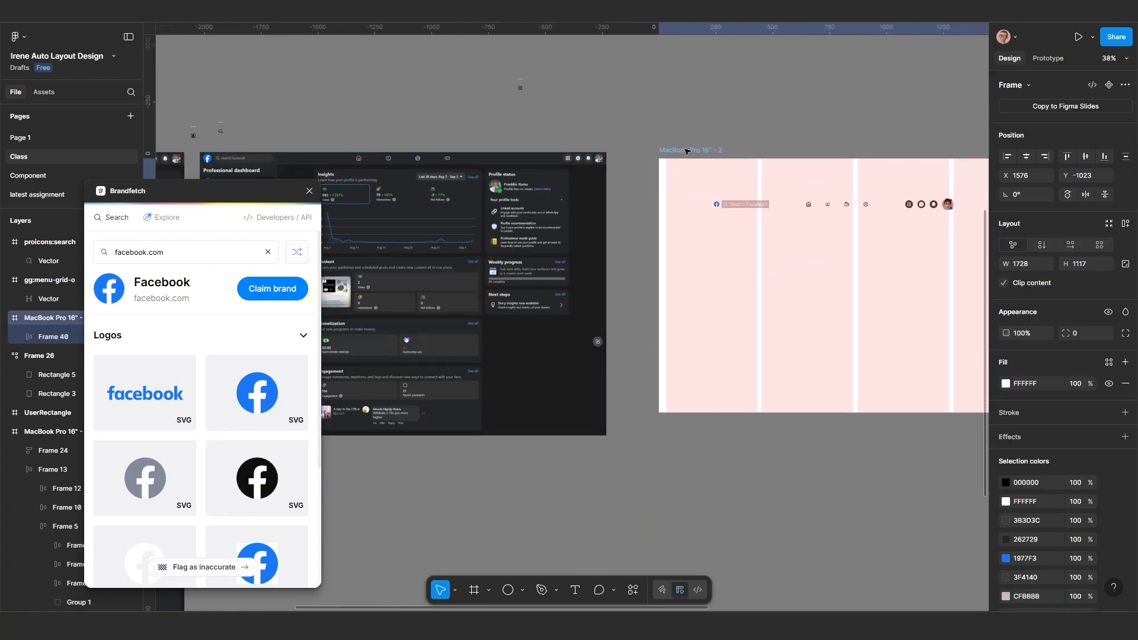
left_click(1006, 383)
left_click(862, 489)
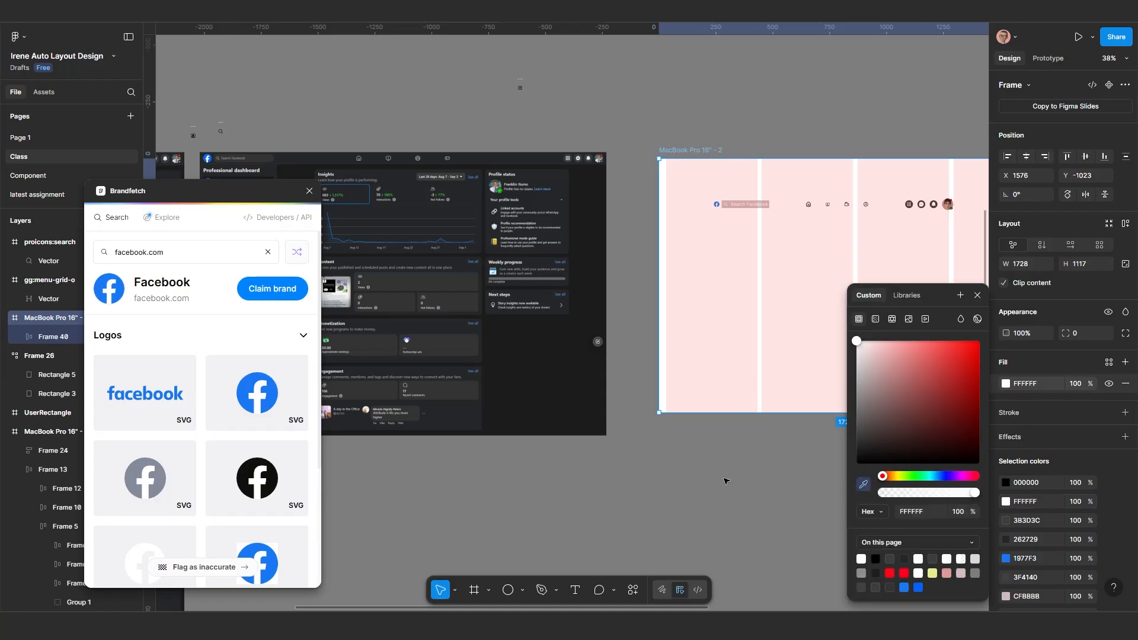
left_click(561, 380)
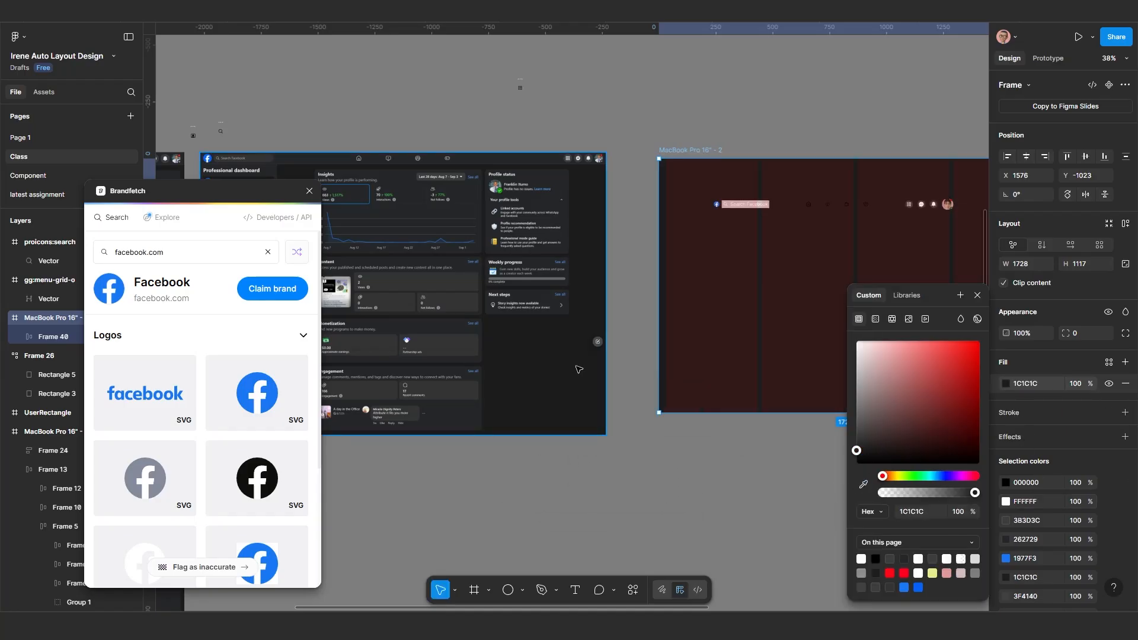
Step: Set the header auto layout frame's horizontal and vertical padding to 10
scroll(579, 368, "down", 1)
left_click_drag(765, 333, 617, 328)
scroll(617, 328, "up", 4)
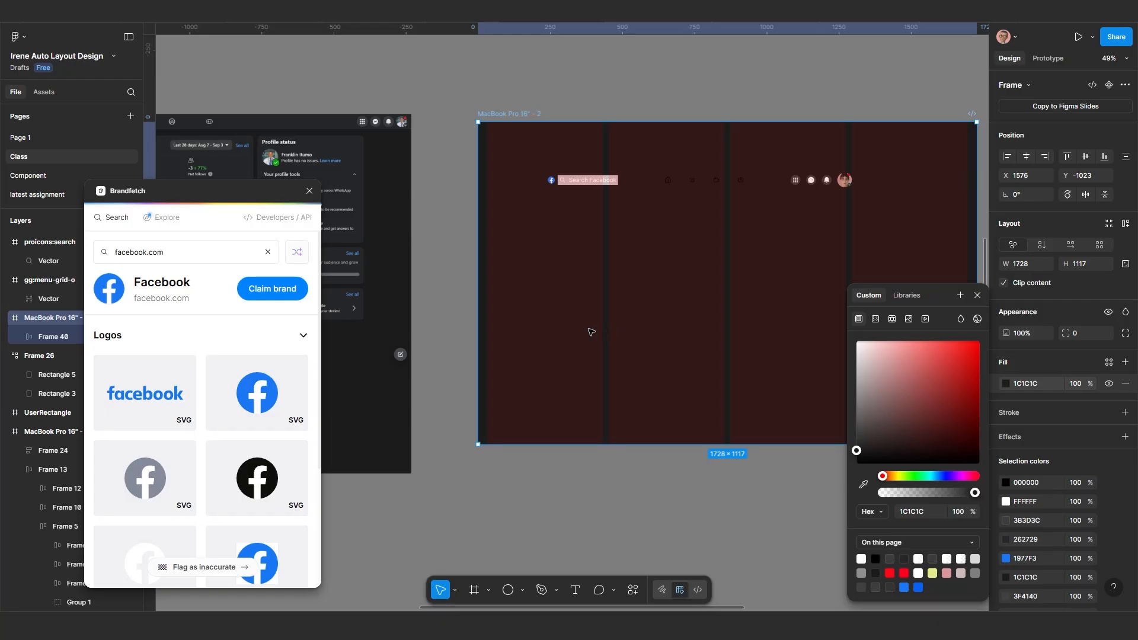
scroll(616, 328, "up", 2)
left_click_drag(527, 332, 564, 344)
scroll(563, 344, "up", 1)
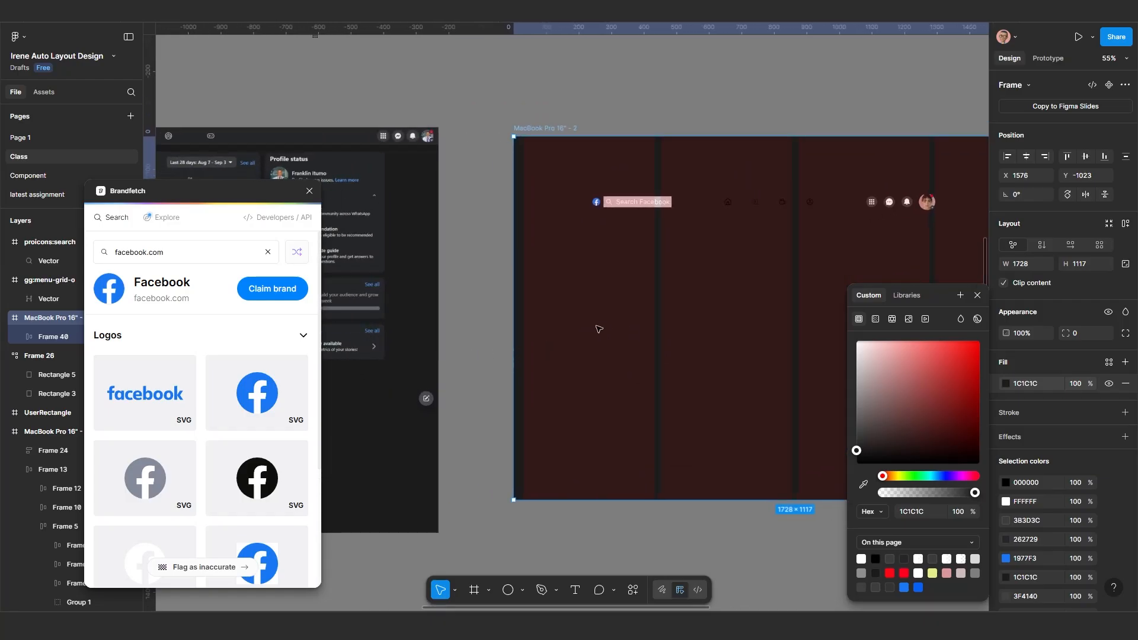
scroll(609, 286, "up", 2)
scroll(627, 318, "up", 2)
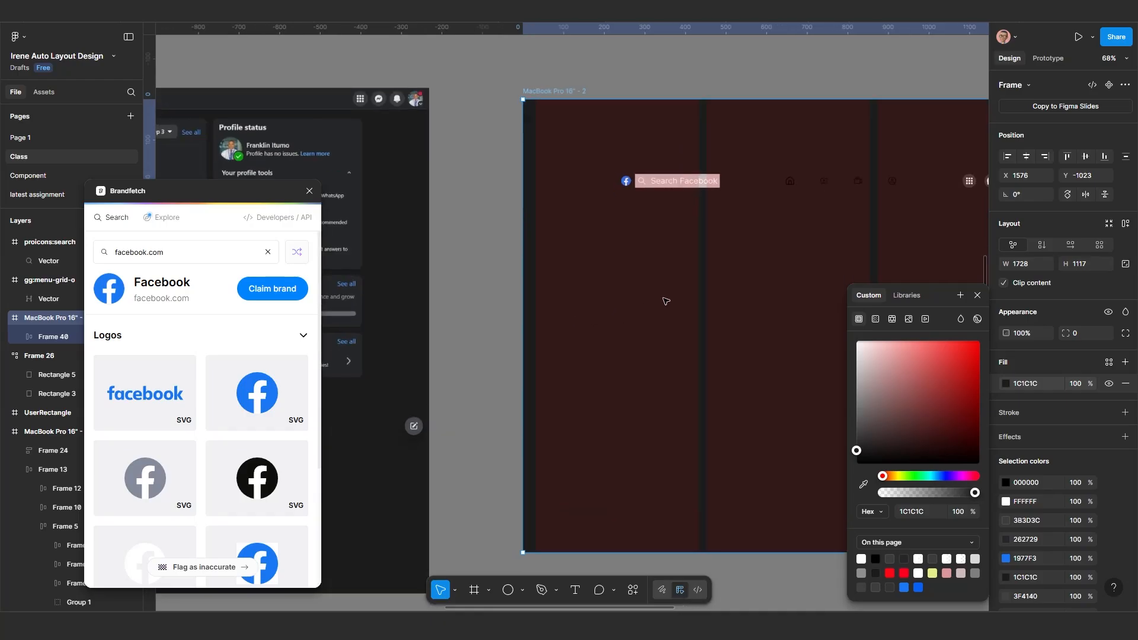
left_click_drag(666, 300, 615, 367)
left_click(587, 243)
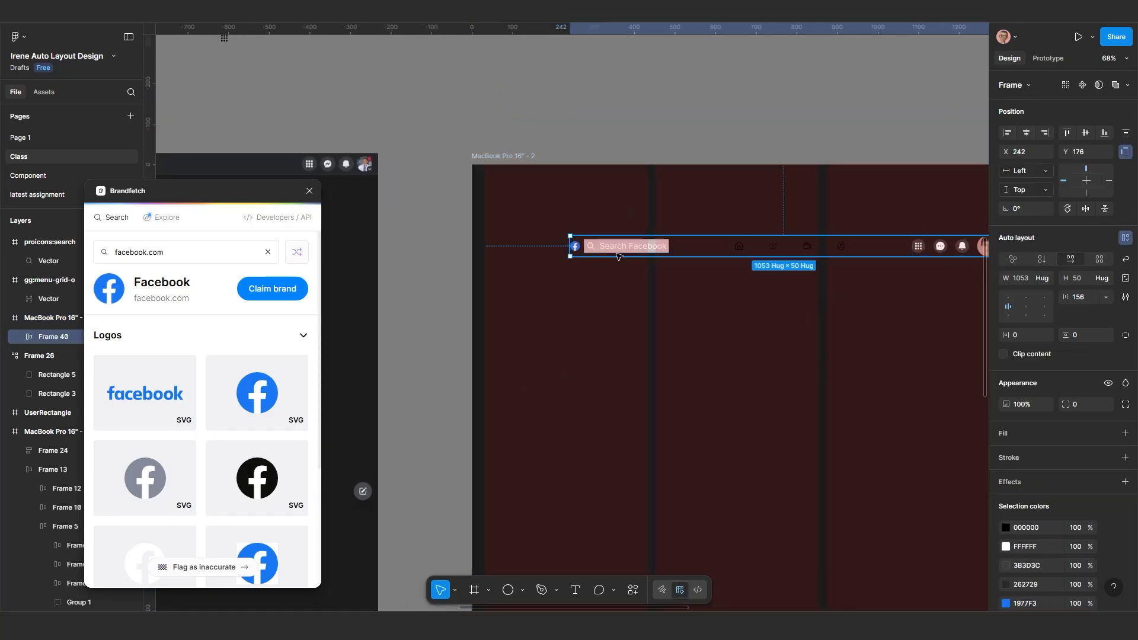
left_click(1019, 336)
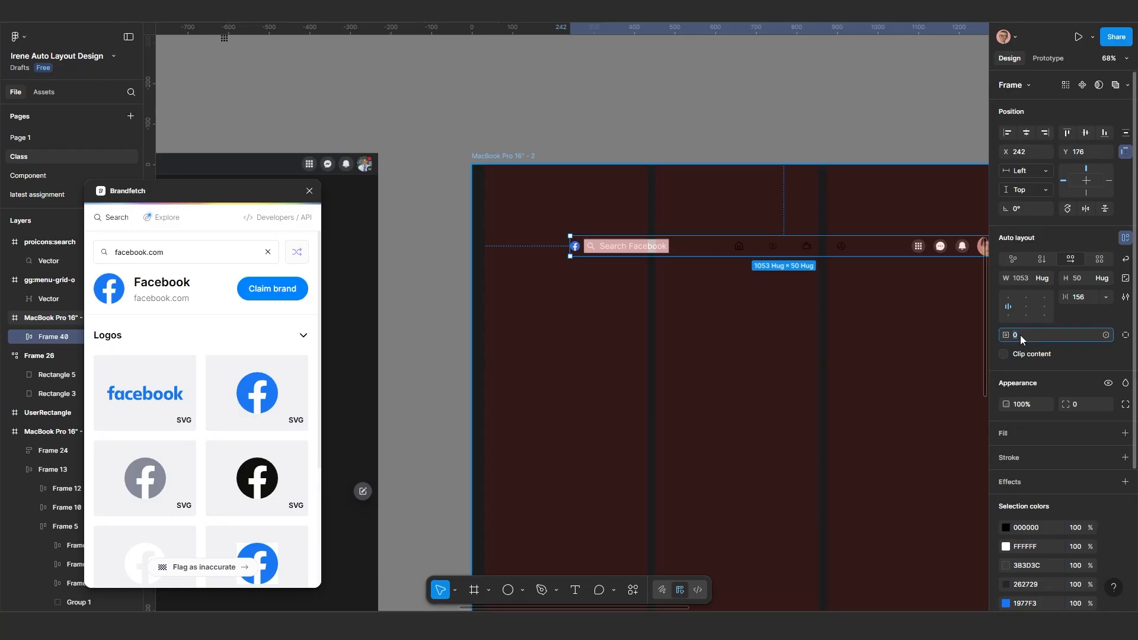
type("10")
key("Return")
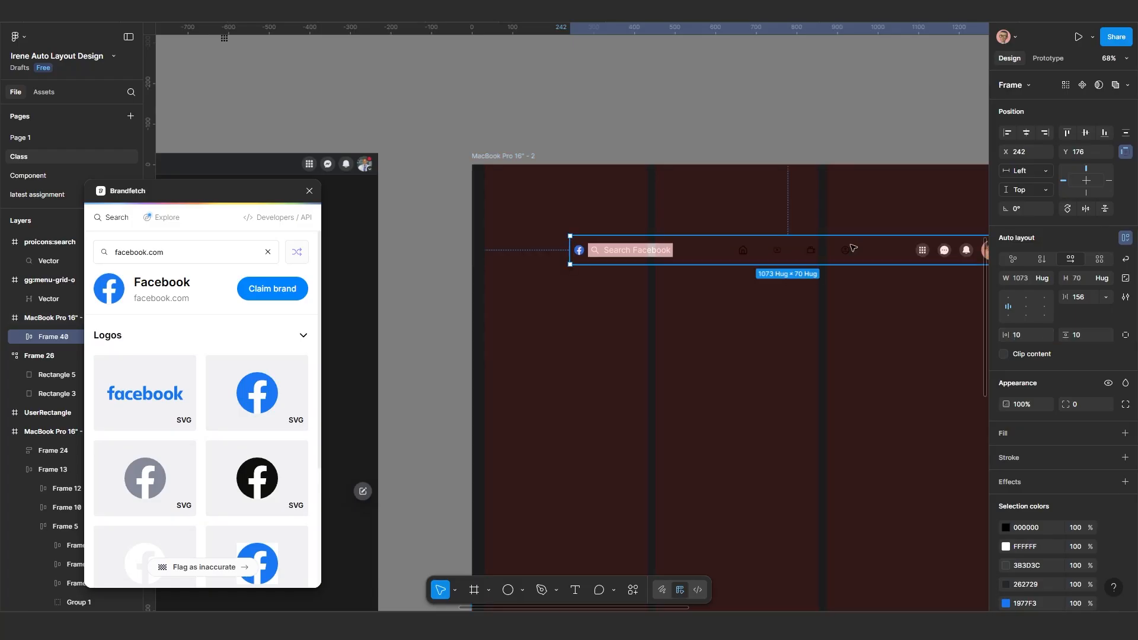
Step: Add a fill to the header frame and change it to the dark grey 262729 sampled from the dashboard screenshot's header
scroll(711, 320, "down", 3)
scroll(718, 324, "up", 2)
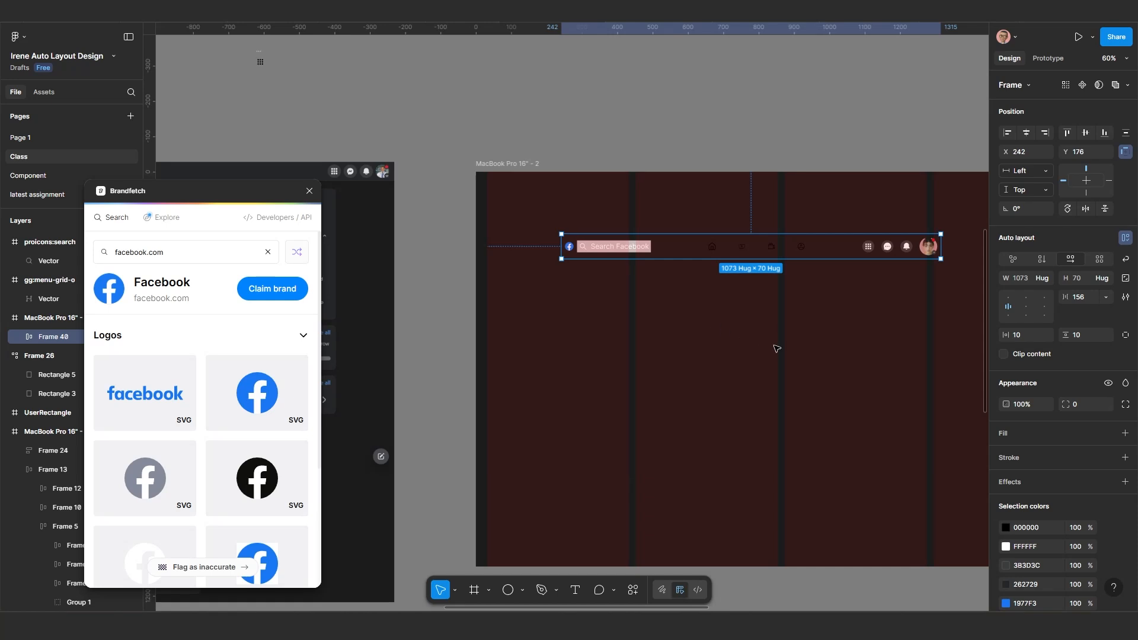
left_click(1007, 433)
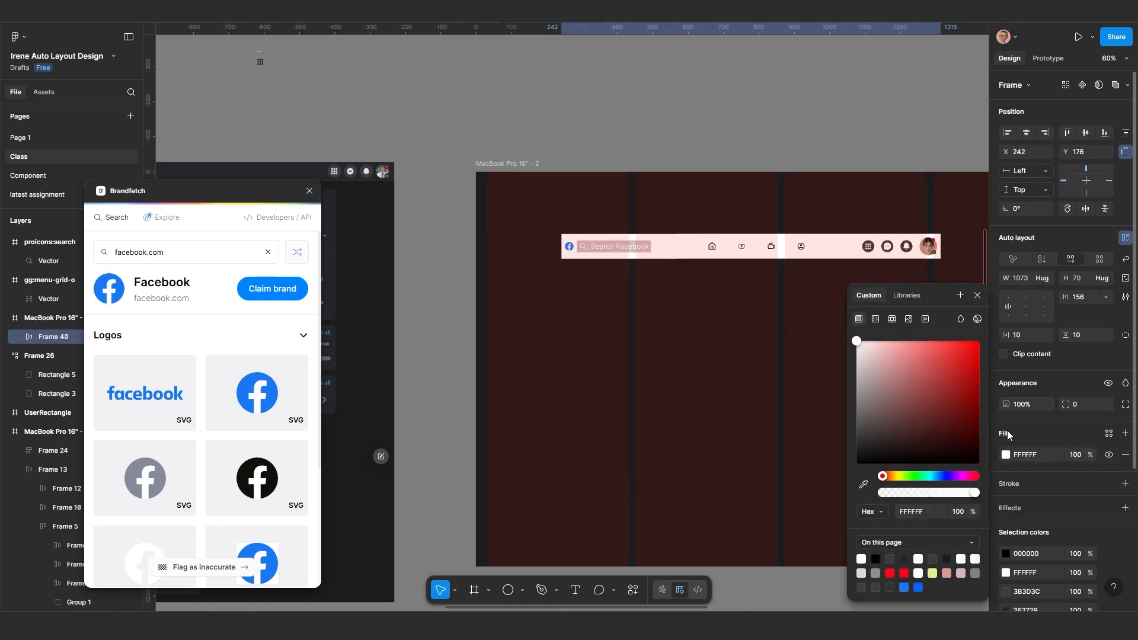
left_click(863, 485)
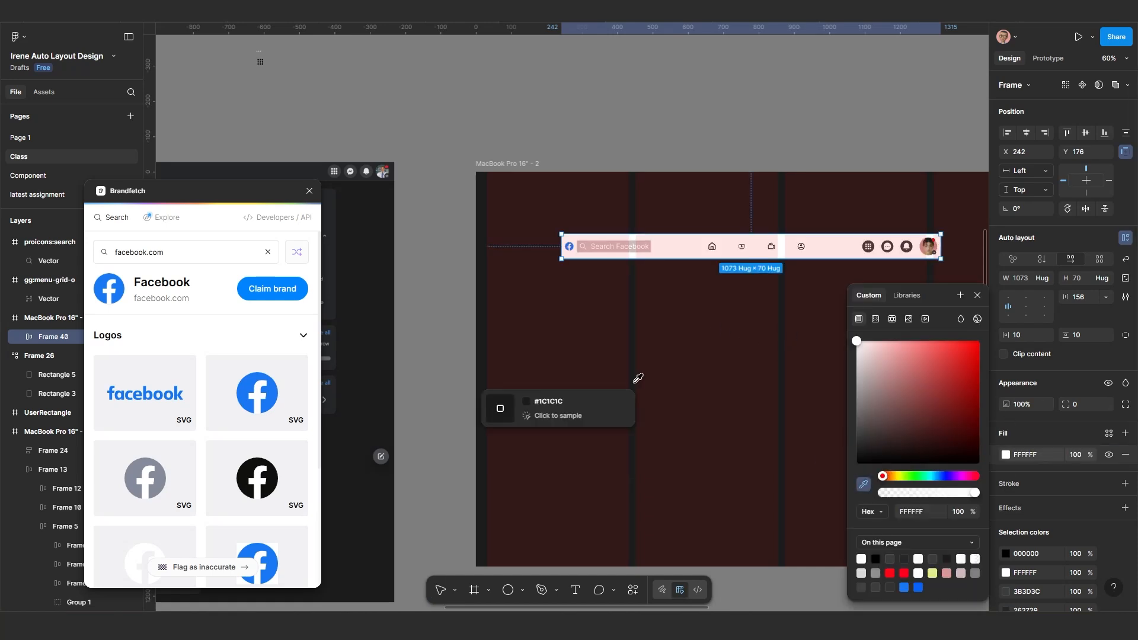
left_click(303, 176)
Step: Select the navigation icon row inside the header frame
scroll(769, 372, "right", 5)
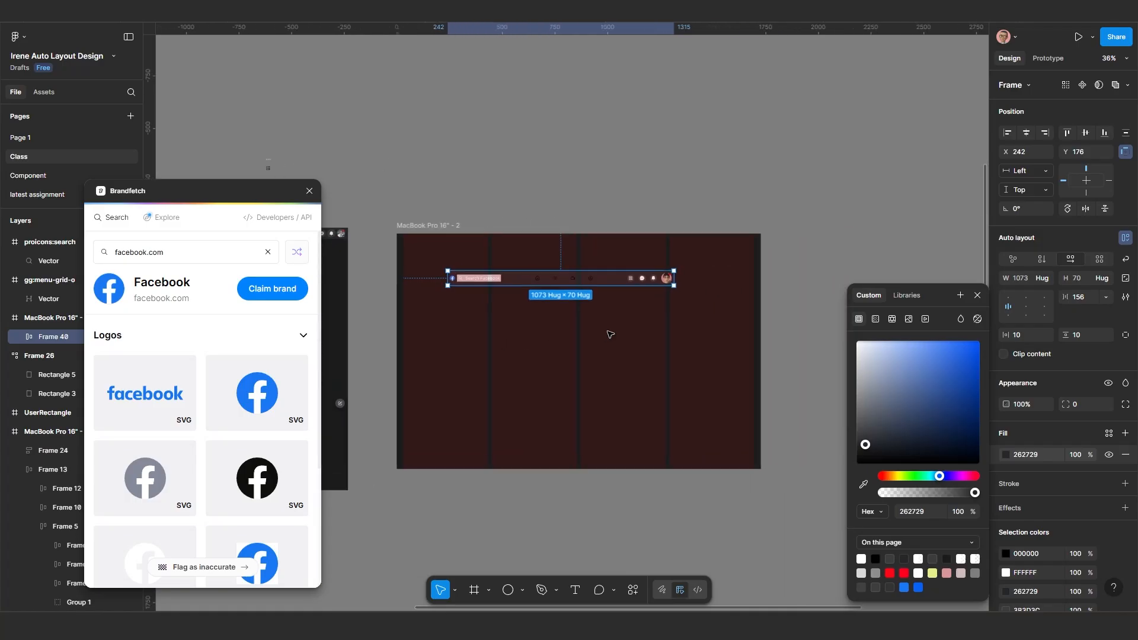
scroll(564, 270, "up", 5)
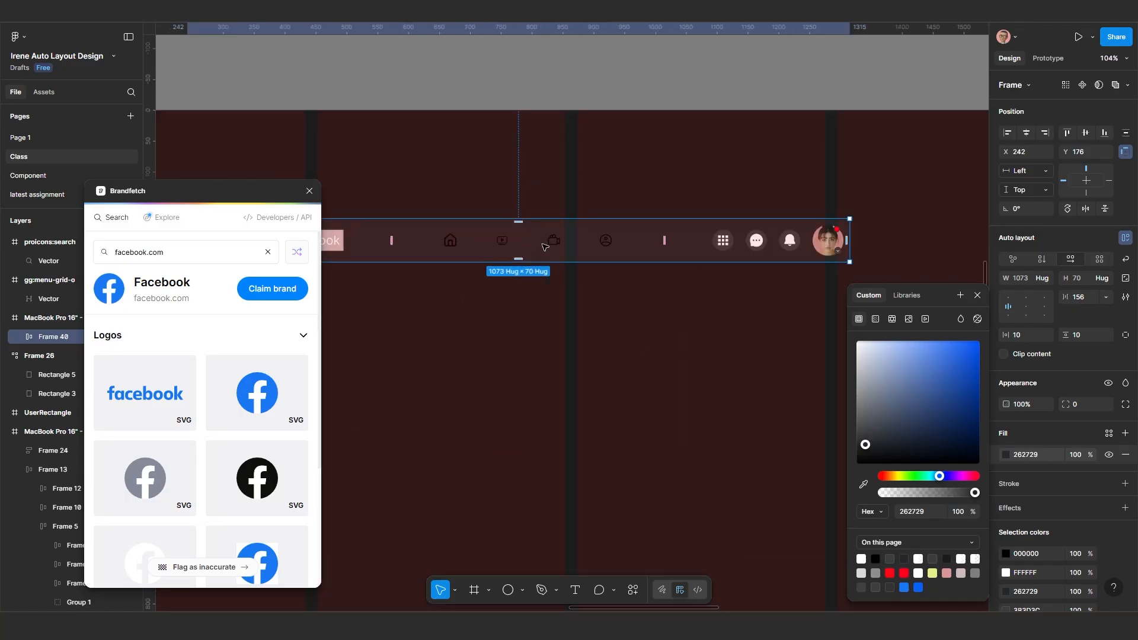
left_click(451, 240)
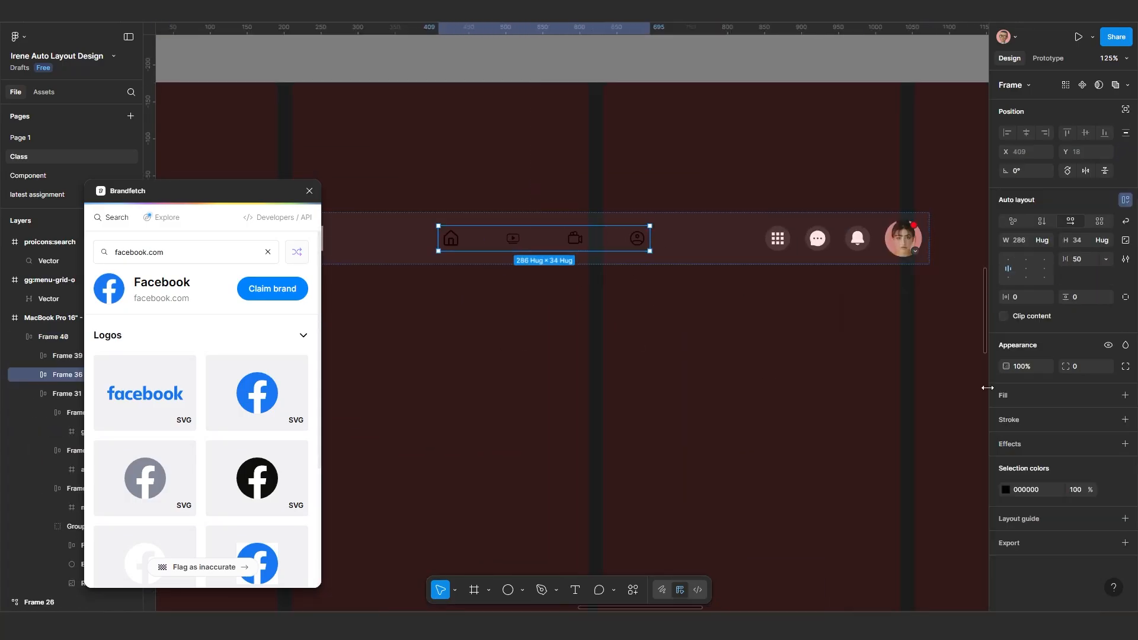
Step: Recolor the central group of four navigation icons to white FFFFFF
left_click(1007, 490)
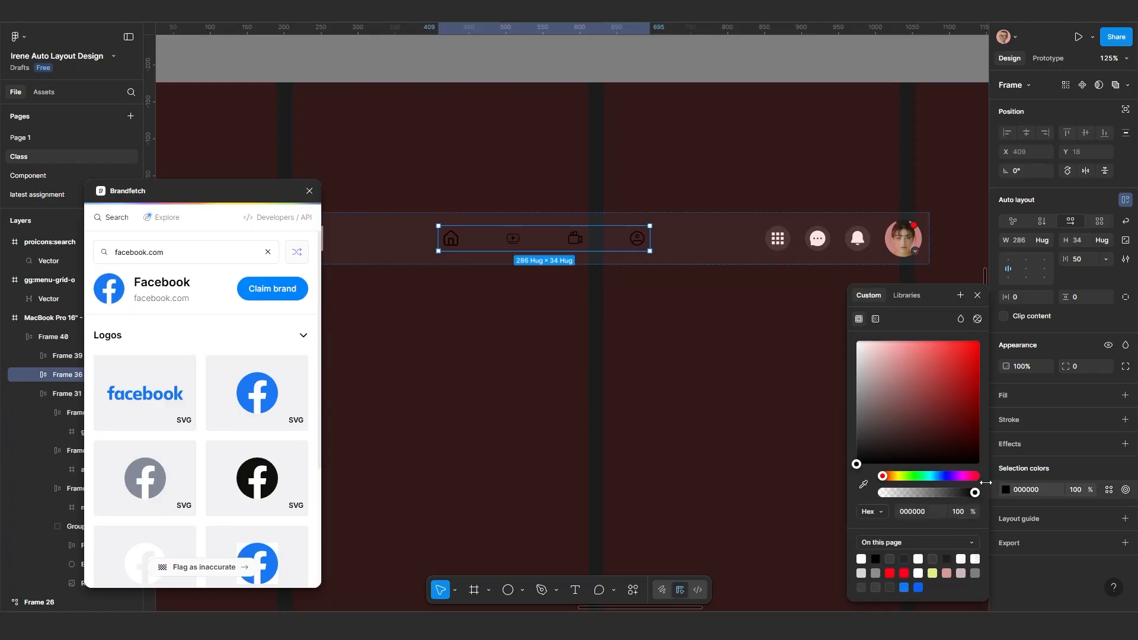
left_click(861, 559)
scroll(636, 393, "down", 5)
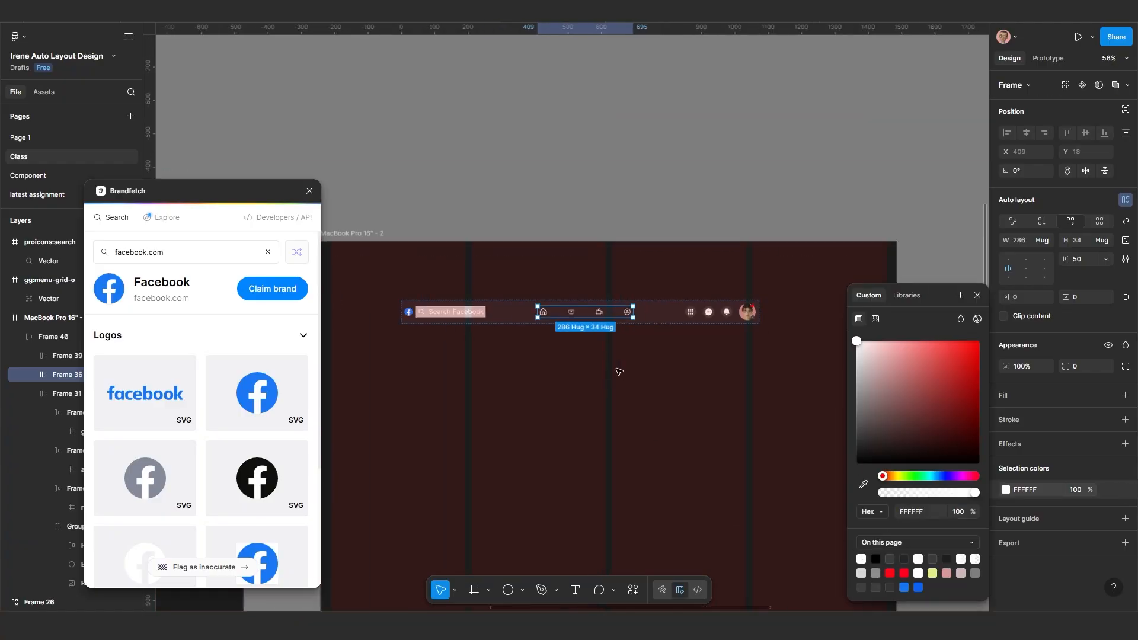
left_click(616, 380)
Step: Stretch the navigation bar frame to the artboard's full 1728 width and align it to the artboard's top edge
left_click(653, 318)
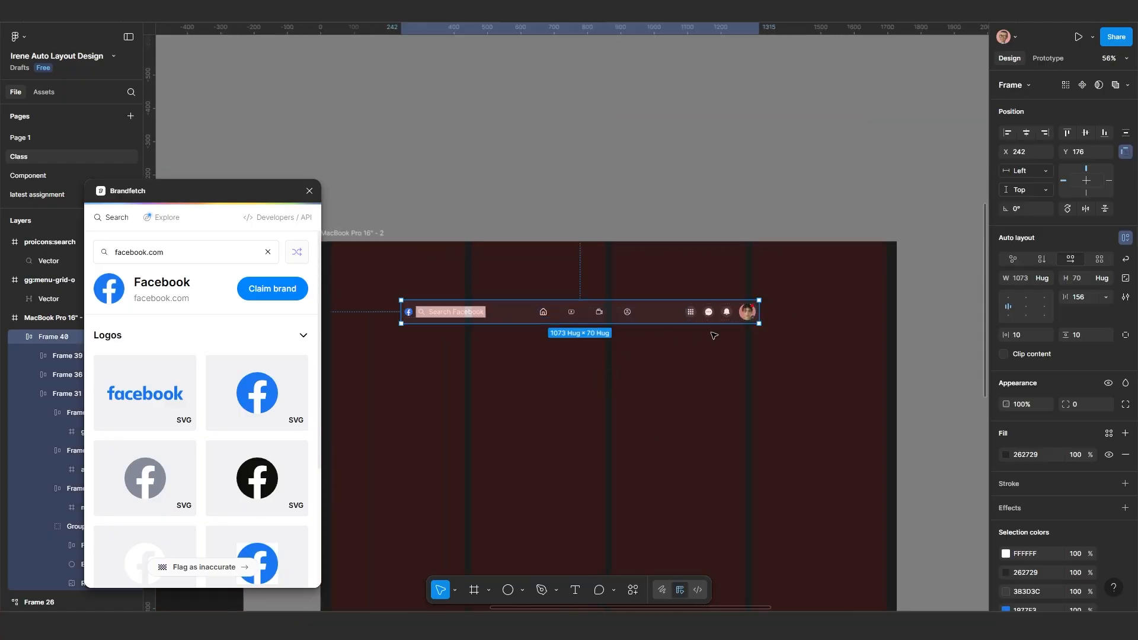
left_click_drag(759, 312, 898, 303)
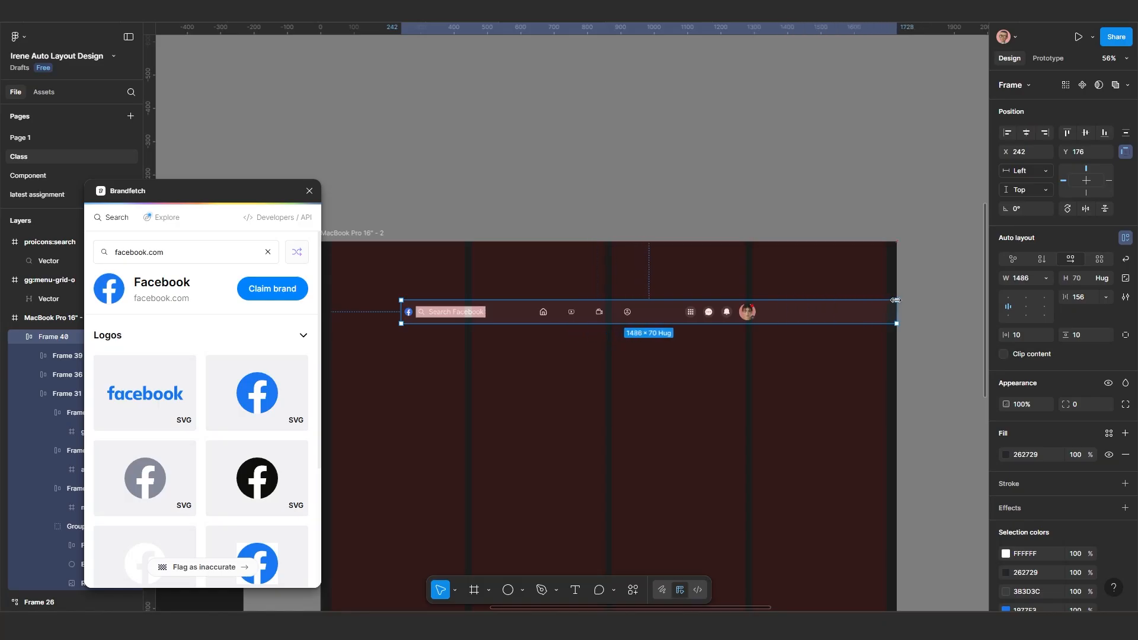
scroll(593, 344, "left", 4)
left_click_drag(526, 294, 446, 296)
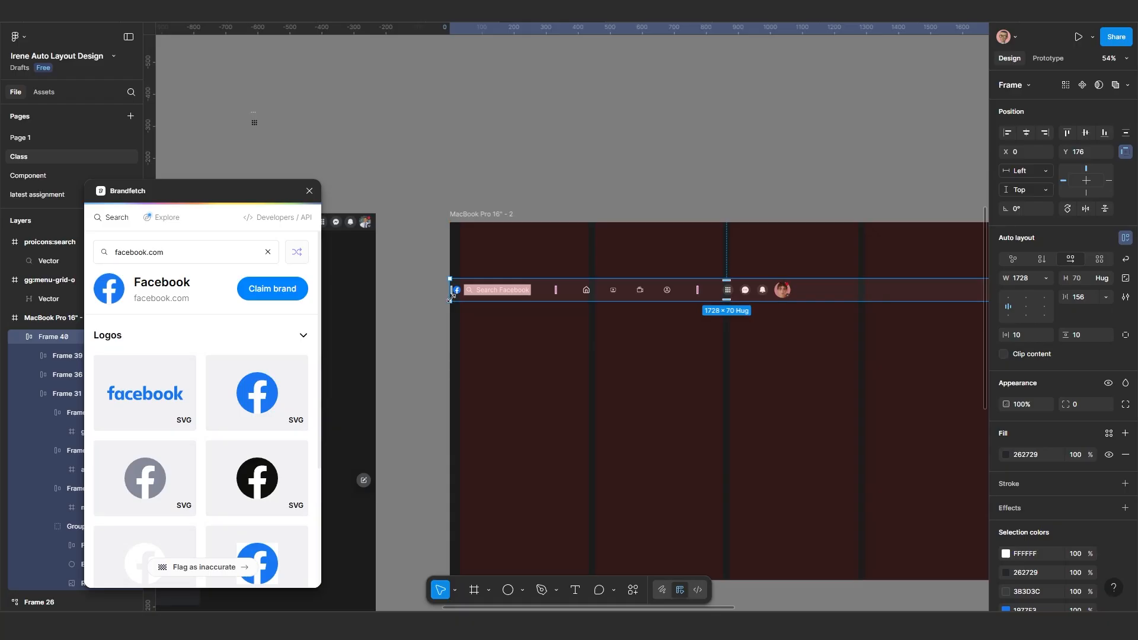
left_click(1067, 132)
scroll(850, 284, "up", 5)
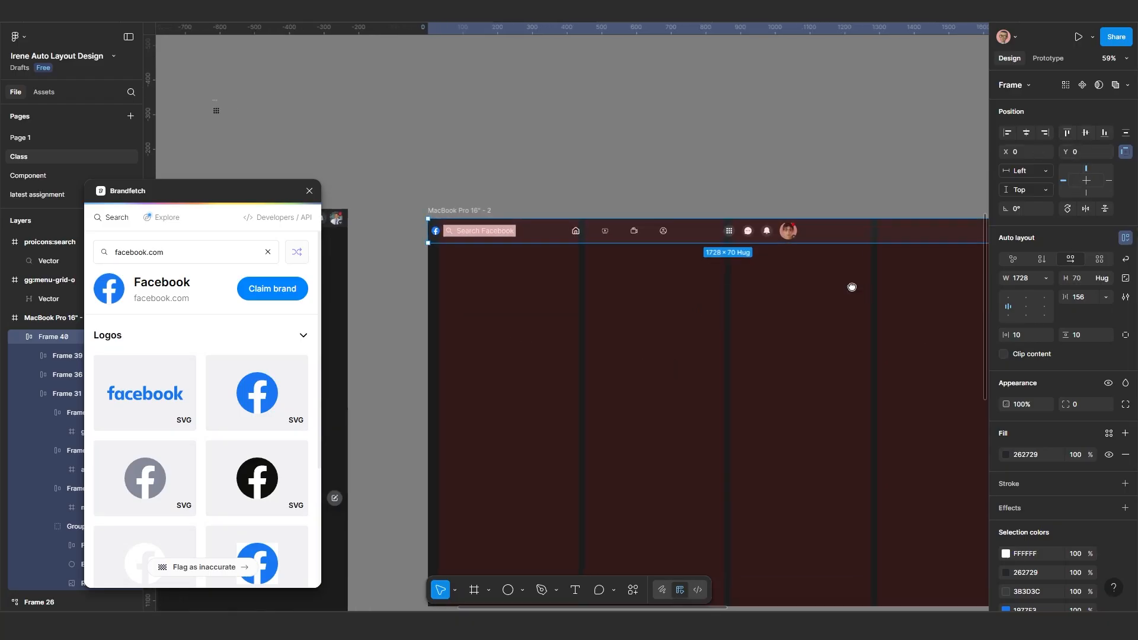
Step: Set the gap between the navigation bar's items to Auto so they spread across the bar
scroll(563, 267, "down", 5)
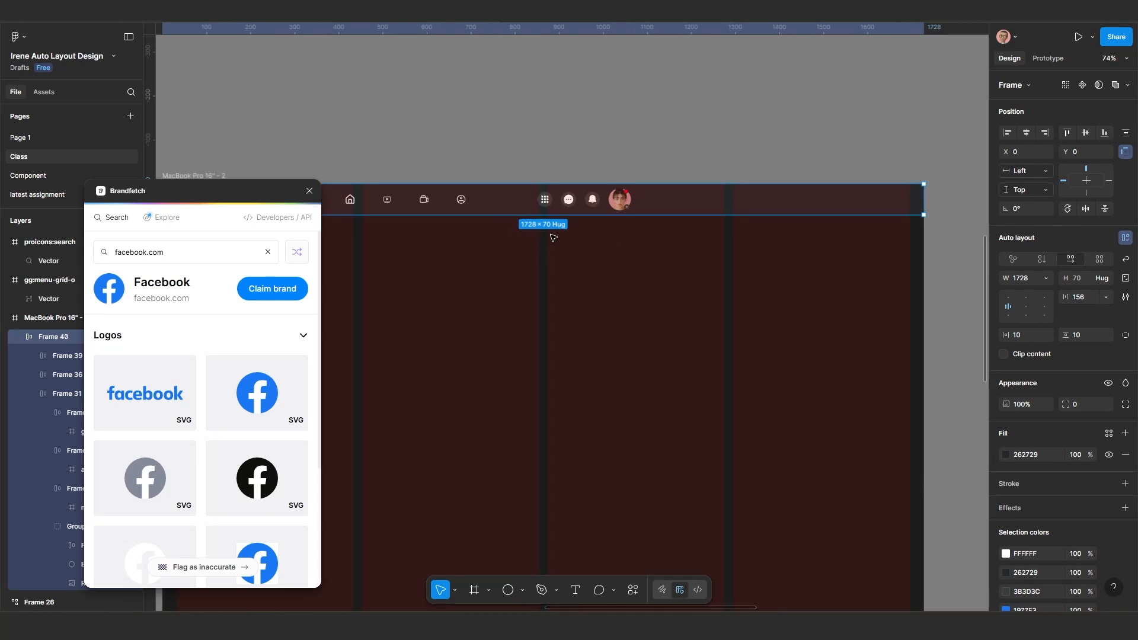
left_click_drag(560, 271, 603, 272)
scroll(603, 272, "up", 1)
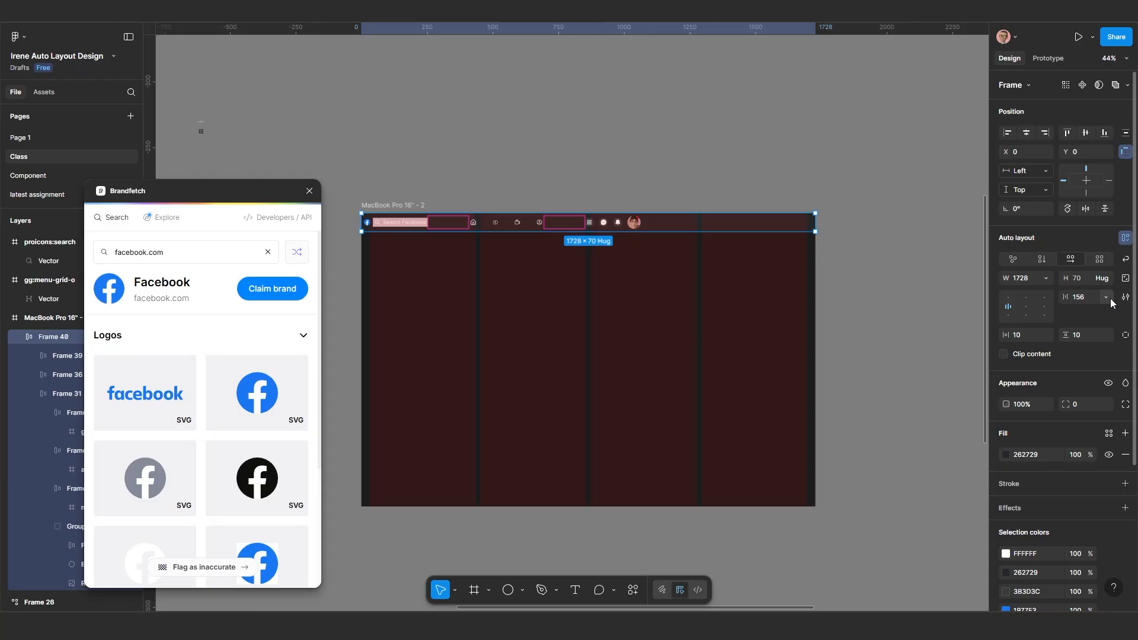
left_click(1110, 303)
left_click(1079, 314)
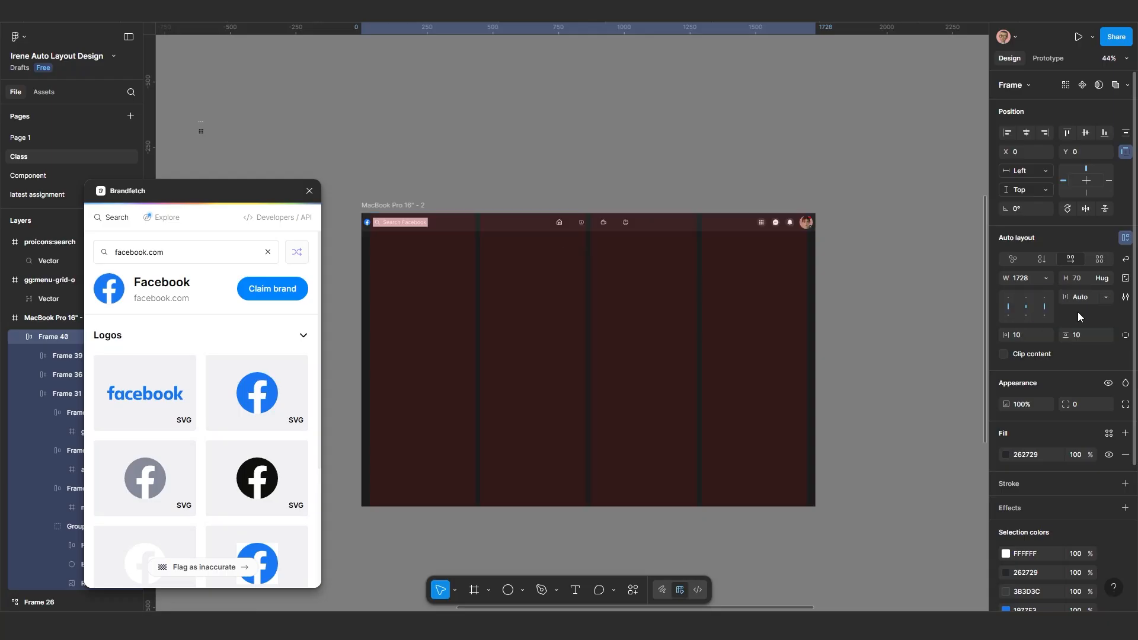
Step: Set the navigation bar's horizontal padding to 32 to line its content up with the layout grid margins
scroll(817, 217, "up", 10)
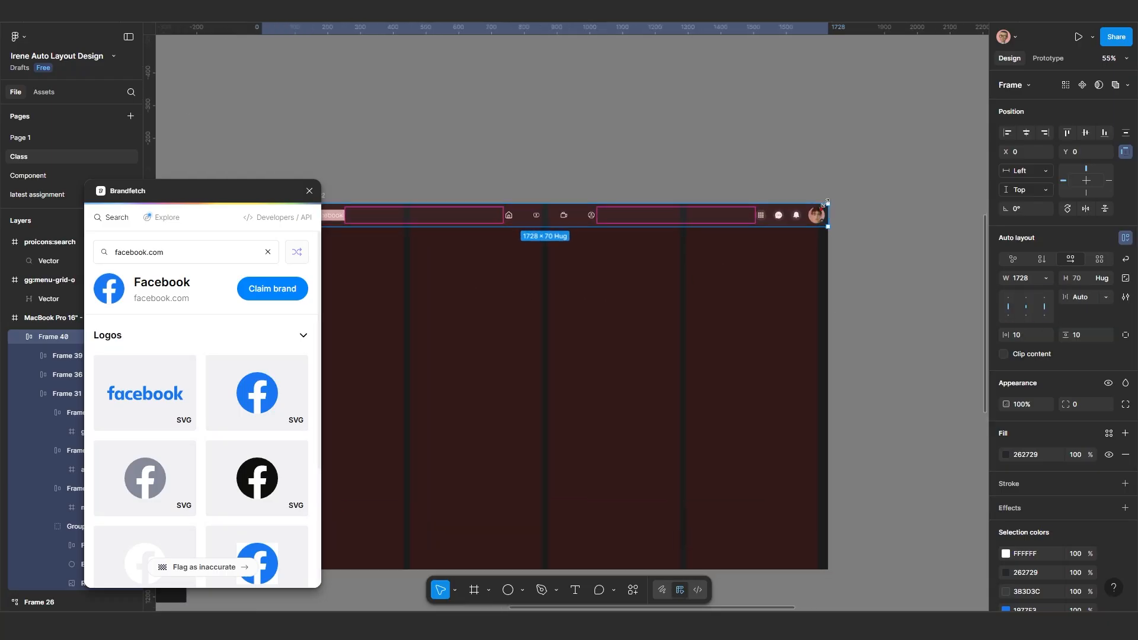
scroll(816, 249, "up", 3)
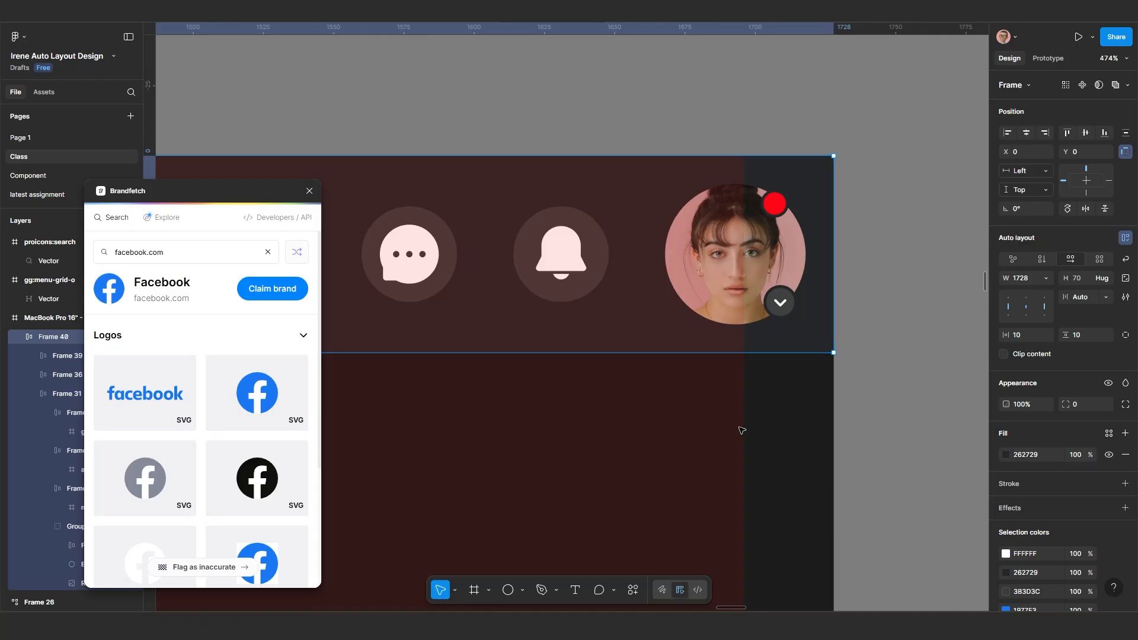
scroll(741, 427, "down", 2)
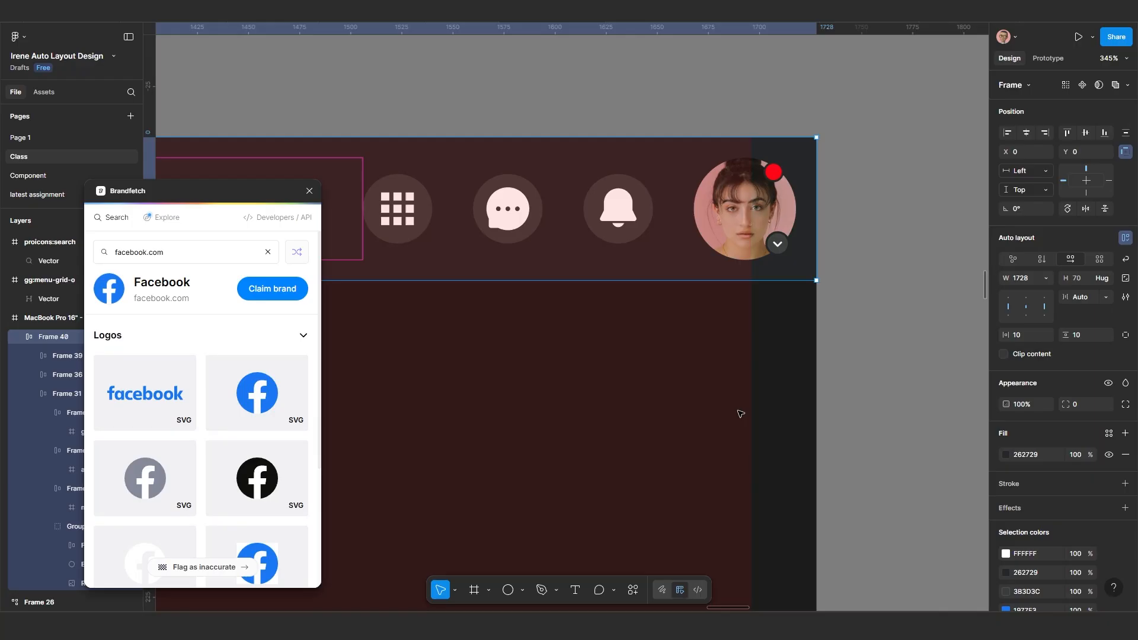
left_click(674, 434)
left_click(676, 263)
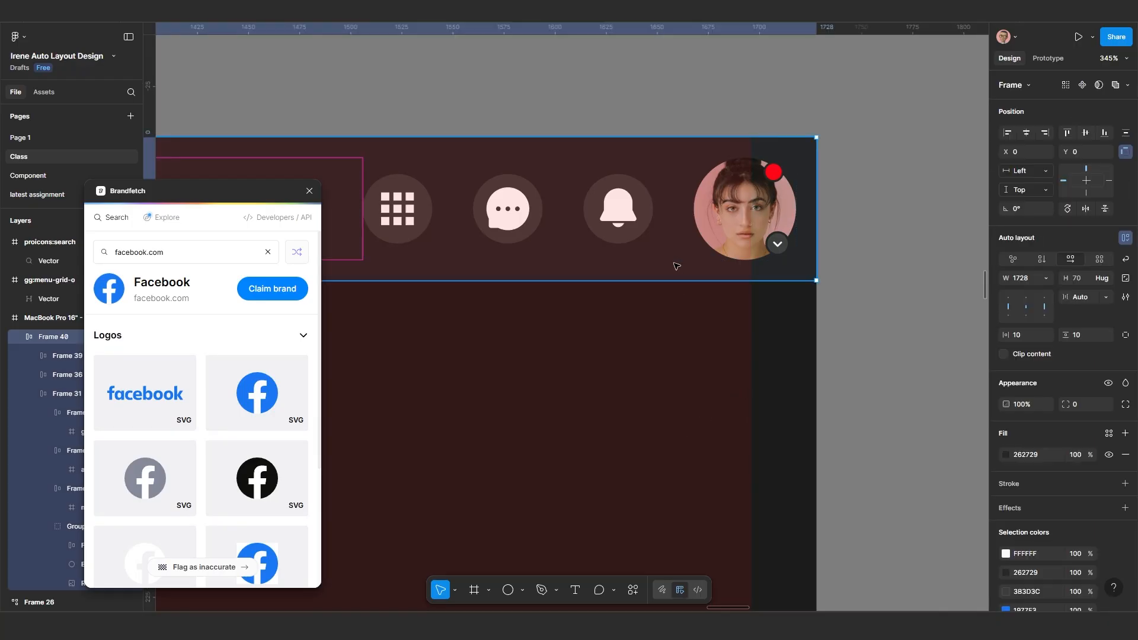
left_click(1021, 339)
type("32")
key("Return")
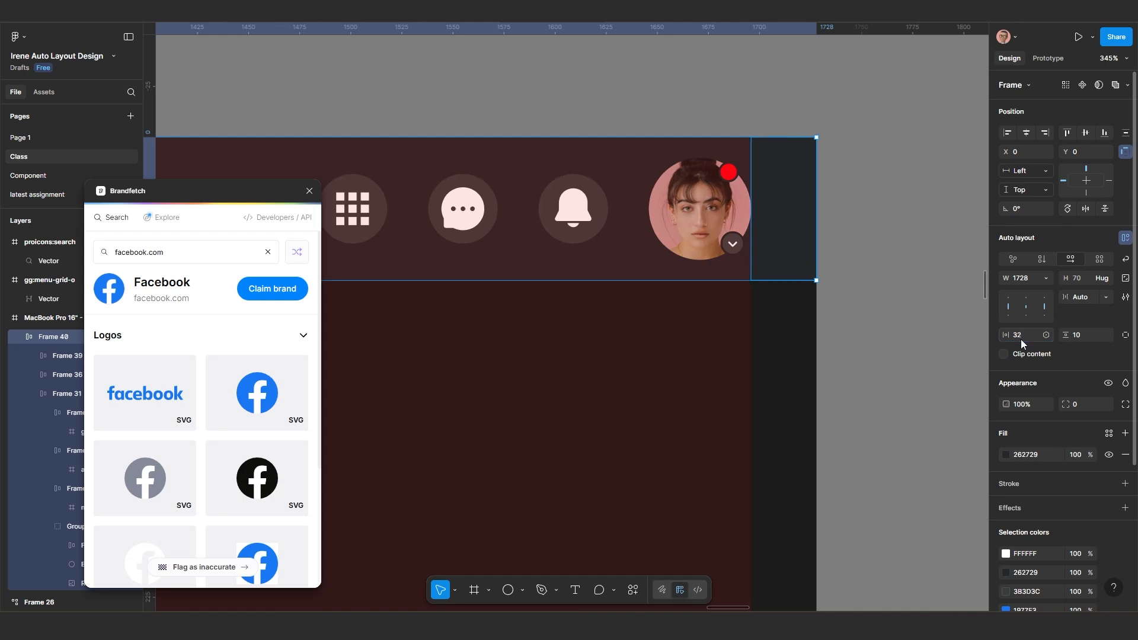
Step: Scale the Facebook logo in the navigation bar proportionally to a width of 50
scroll(807, 317, "down", 5)
left_click_drag(511, 347, 714, 343)
scroll(630, 349, "down", 2)
left_click_drag(481, 361, 722, 353)
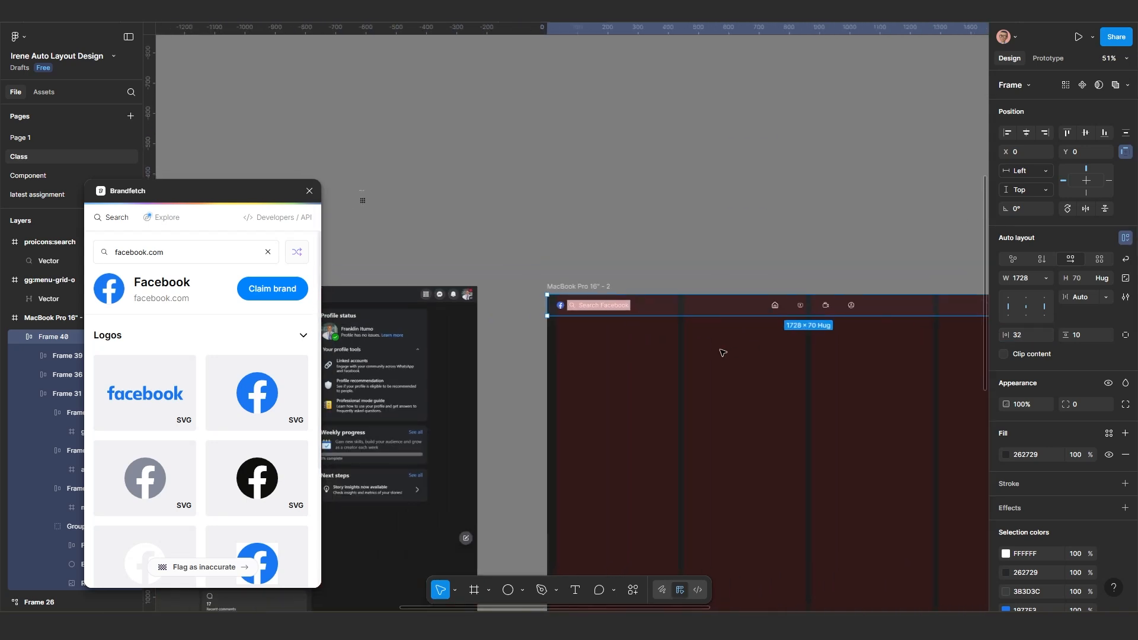
scroll(495, 323, "up", 3)
scroll(643, 294, "up", 5)
scroll(660, 326, "up", 1)
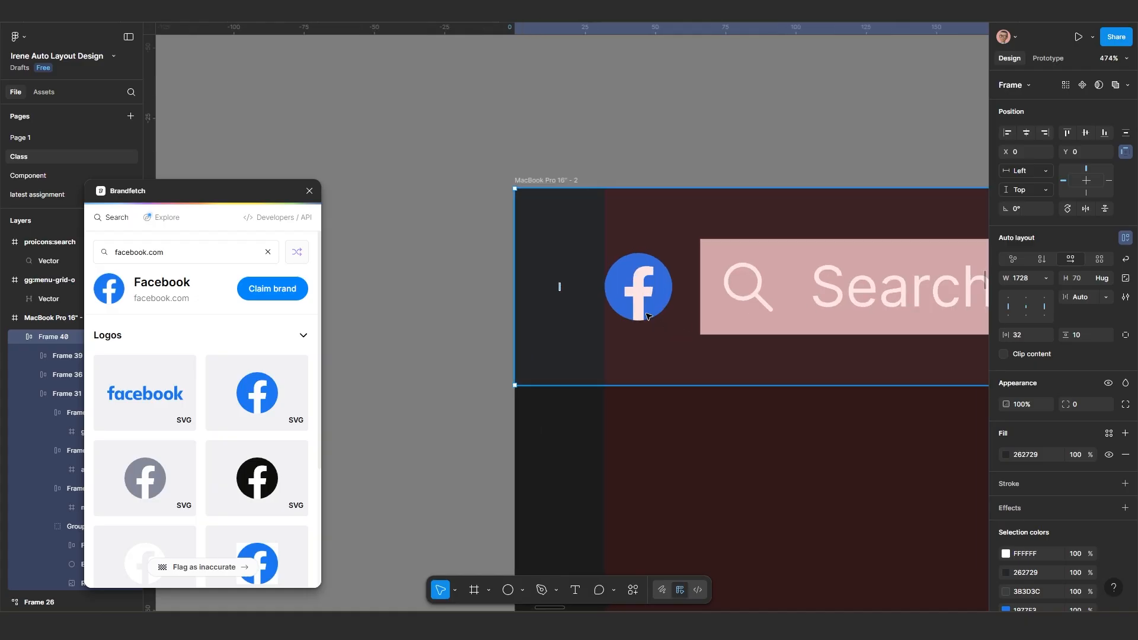
left_click(642, 292)
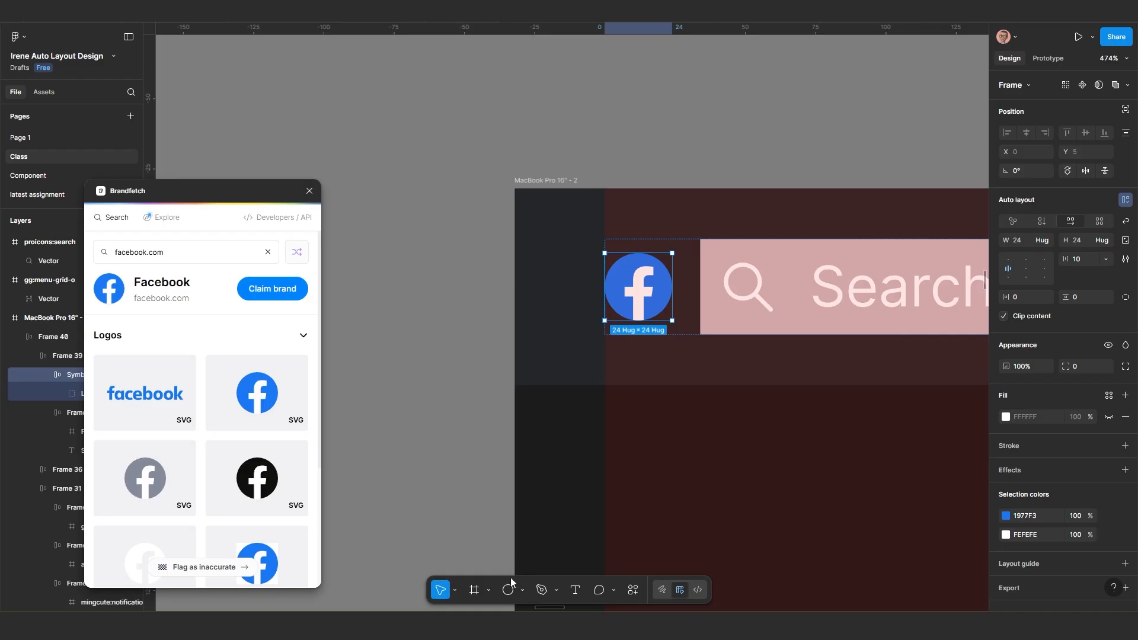
left_click(460, 591)
left_click(491, 566)
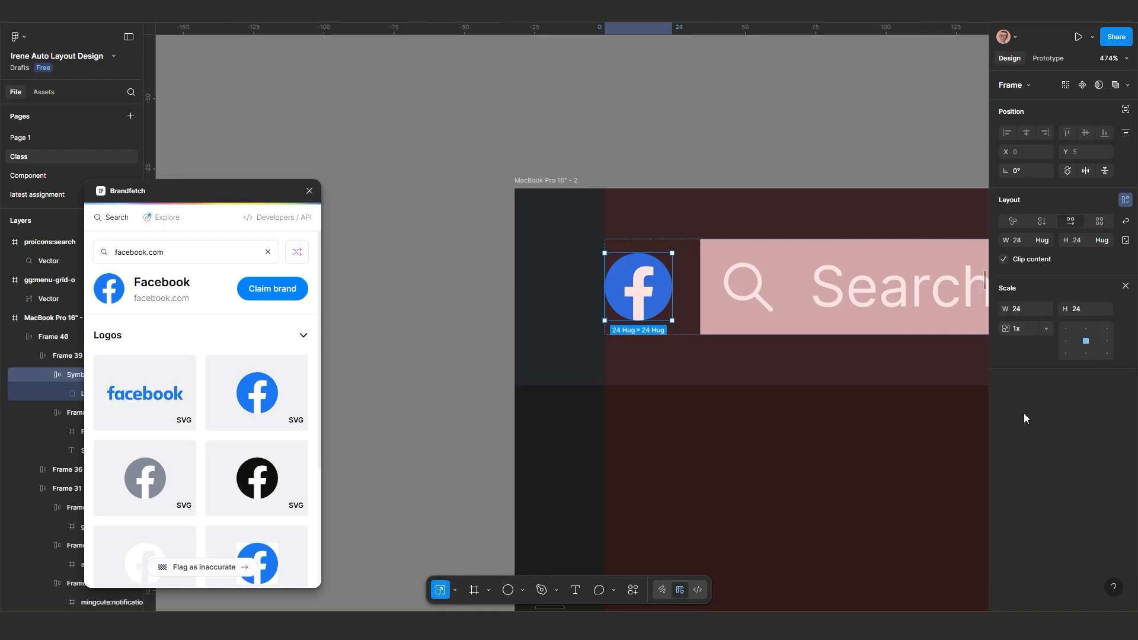
left_click(1020, 308)
type("50")
key("Return")
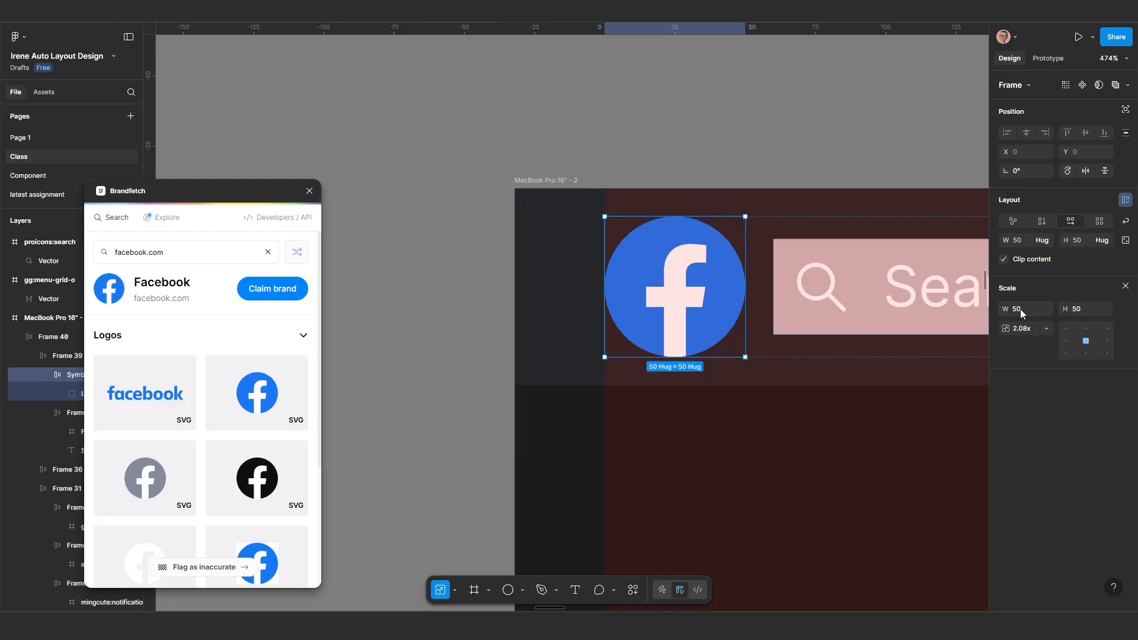
Step: Rescale the Facebook logo to a width of 40
scroll(793, 272, "down", 3)
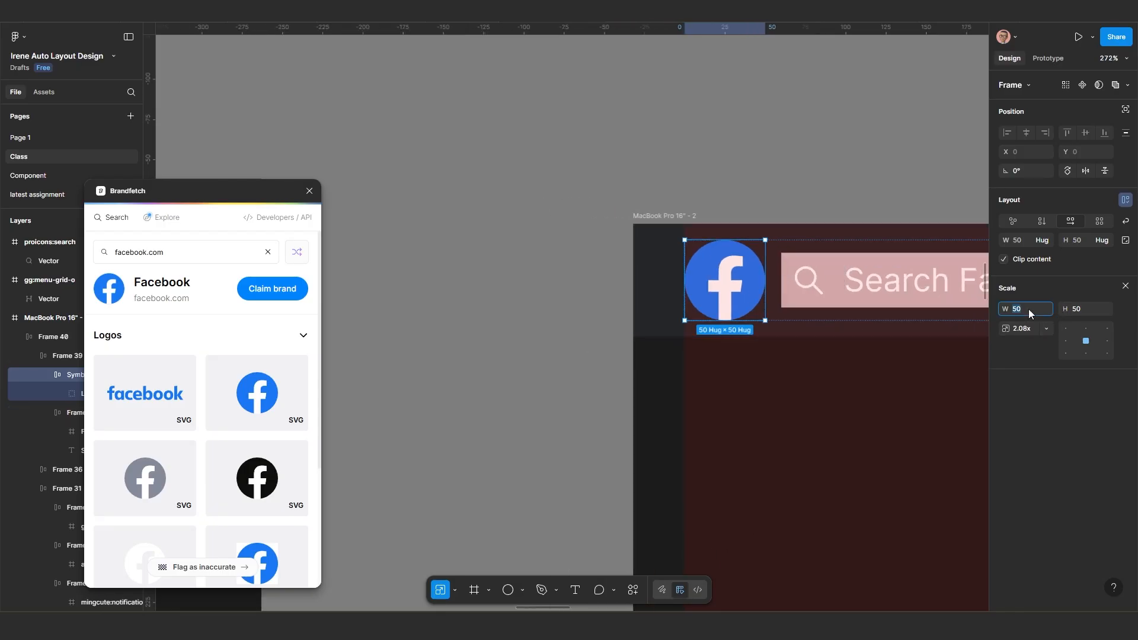
key("Return")
scroll(686, 238, "down", 4)
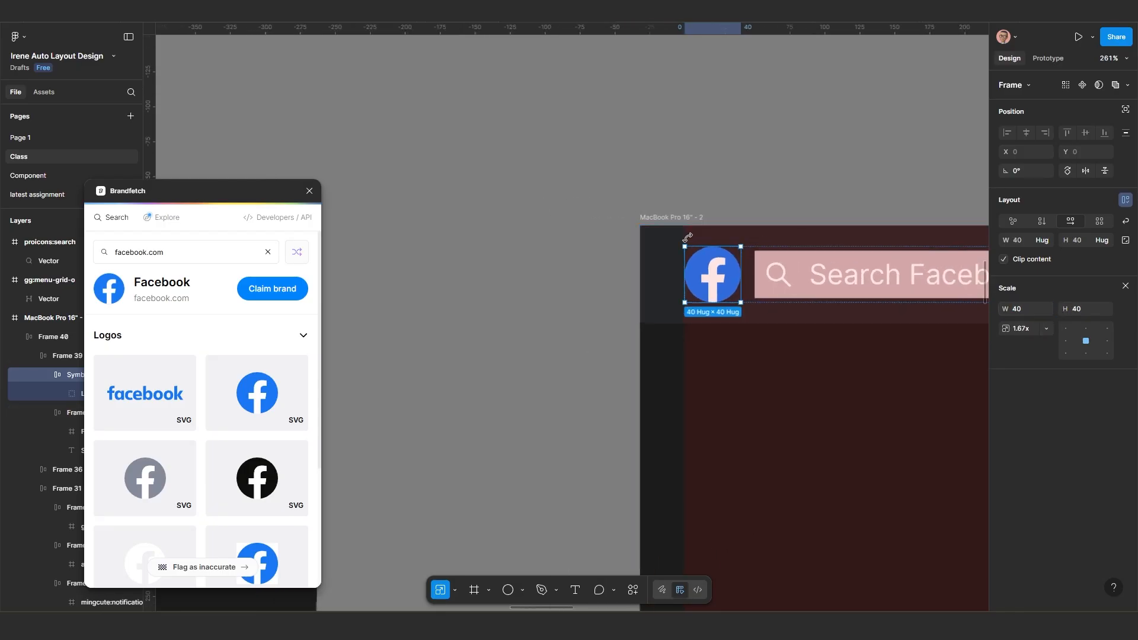
left_click_drag(766, 327, 671, 329)
scroll(672, 329, "up", 1)
scroll(706, 317, "down", 5)
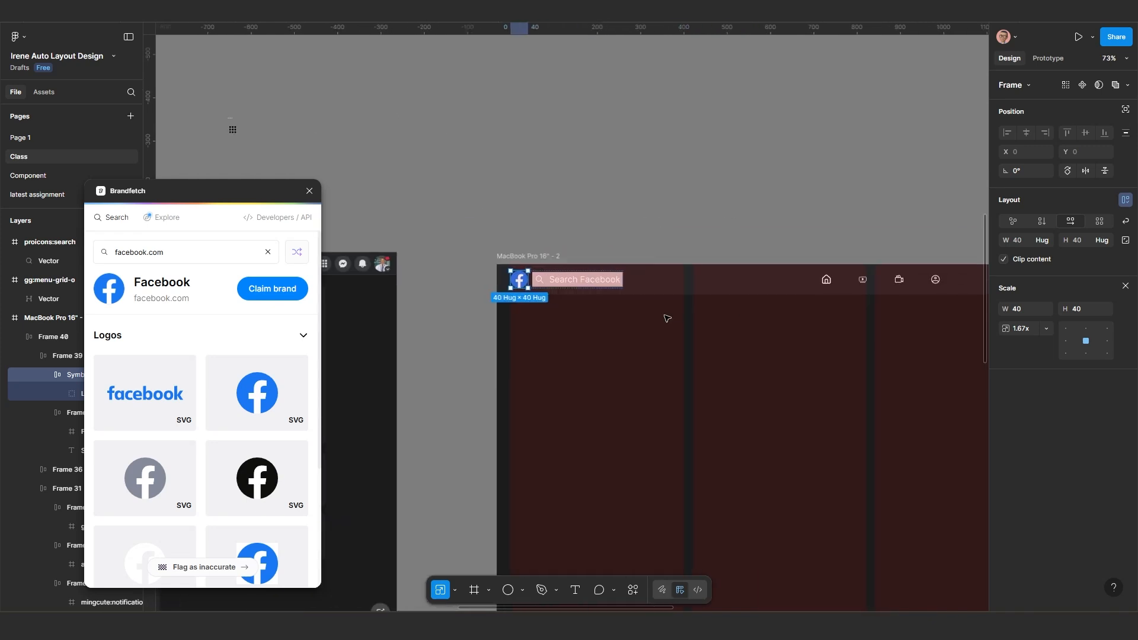
Step: Return to the Move tool and set the gap between the central navigation icons to 70
scroll(845, 294, "up", 6)
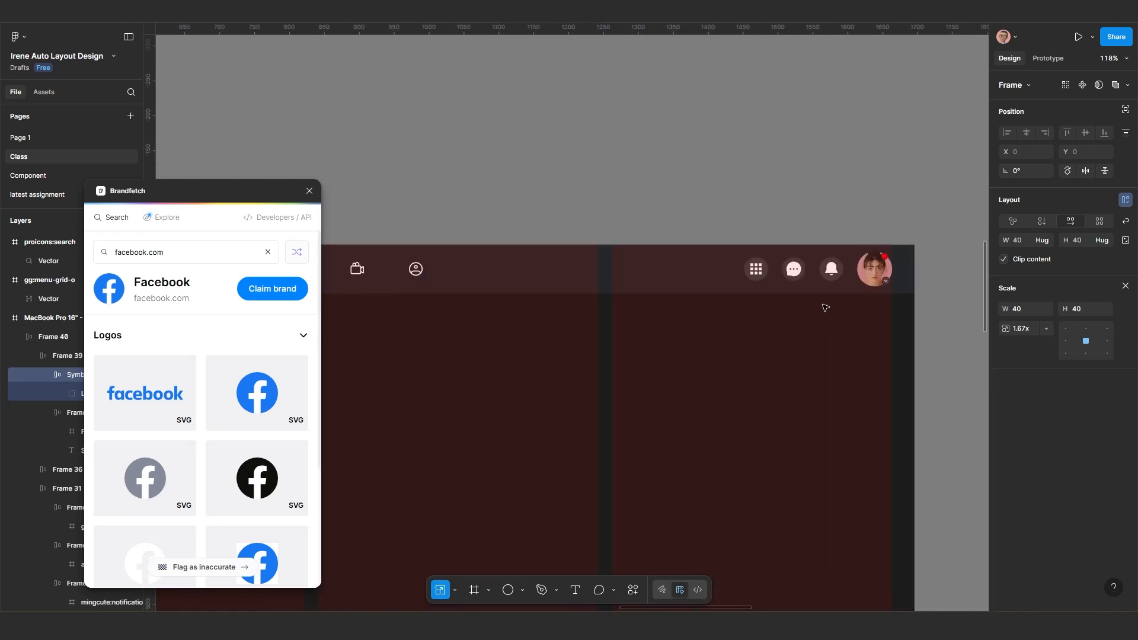
scroll(828, 263, "up", 2)
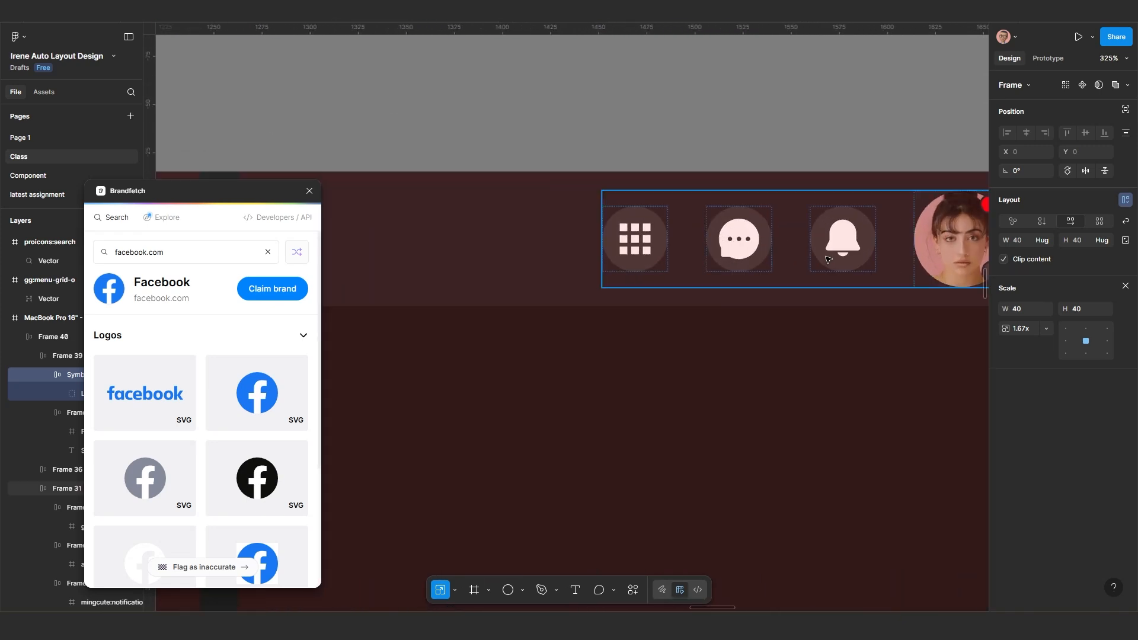
scroll(828, 259, "down", 8)
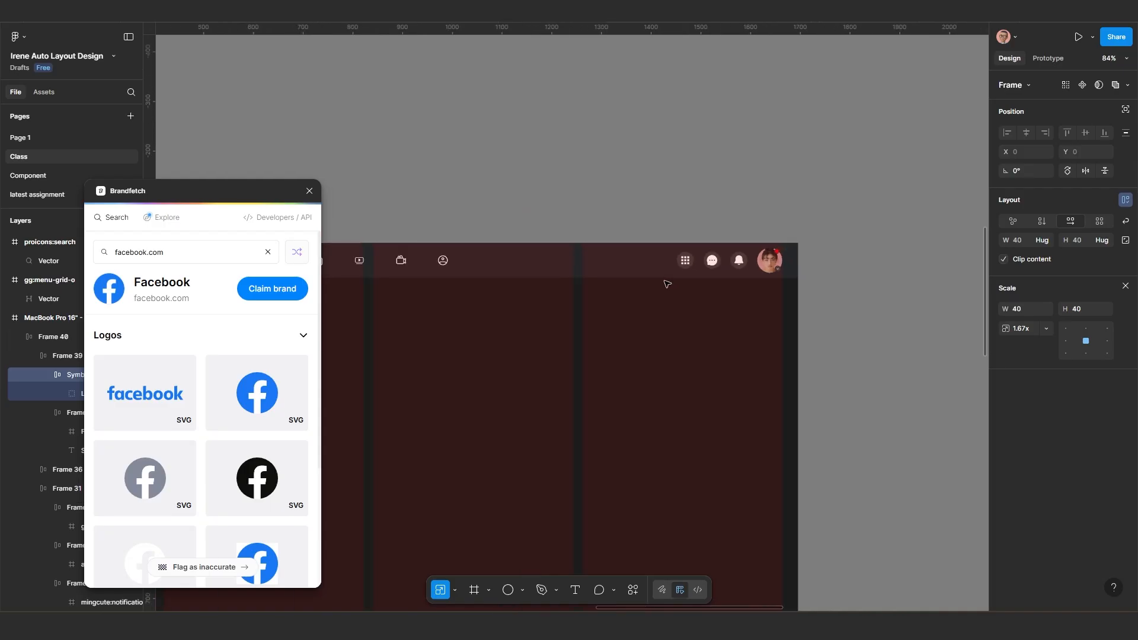
scroll(521, 275, "up", 3)
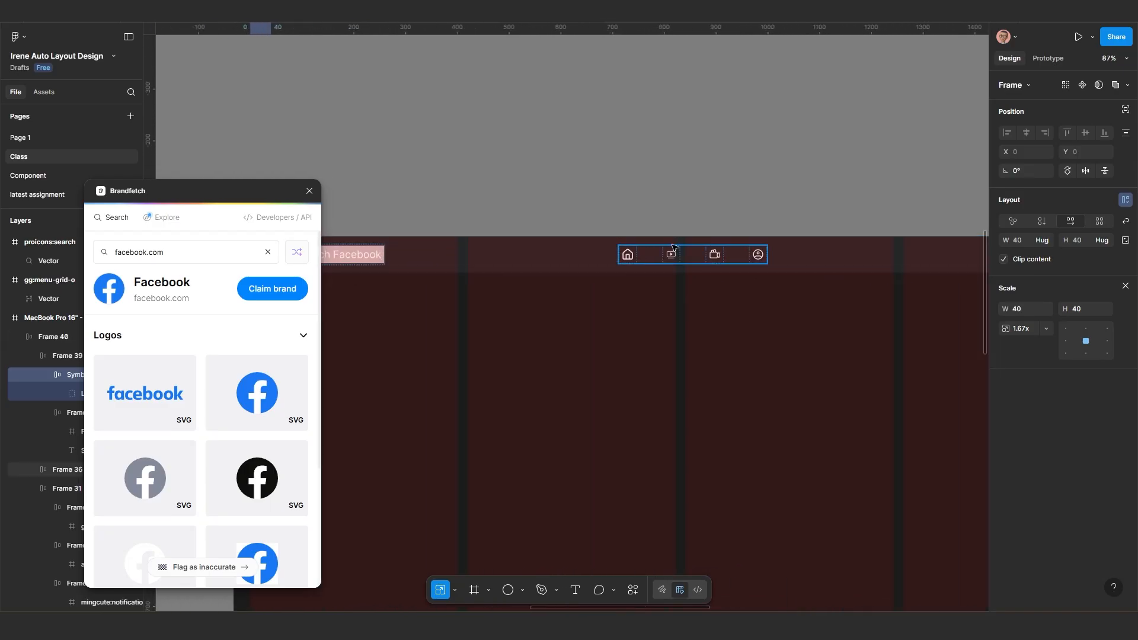
left_click(671, 255)
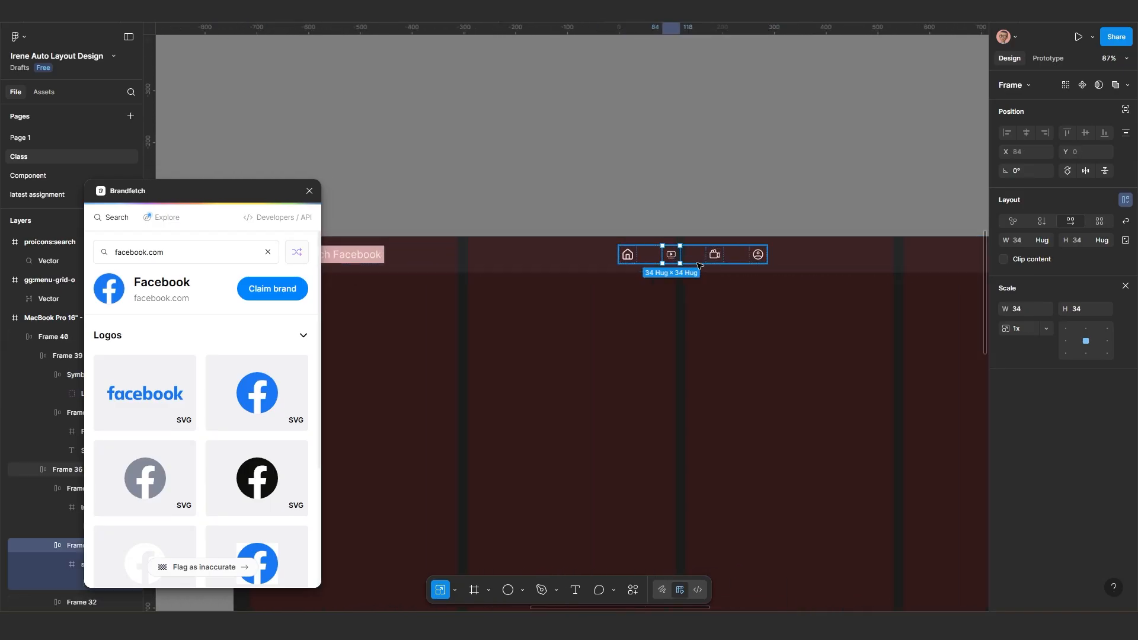
key("v")
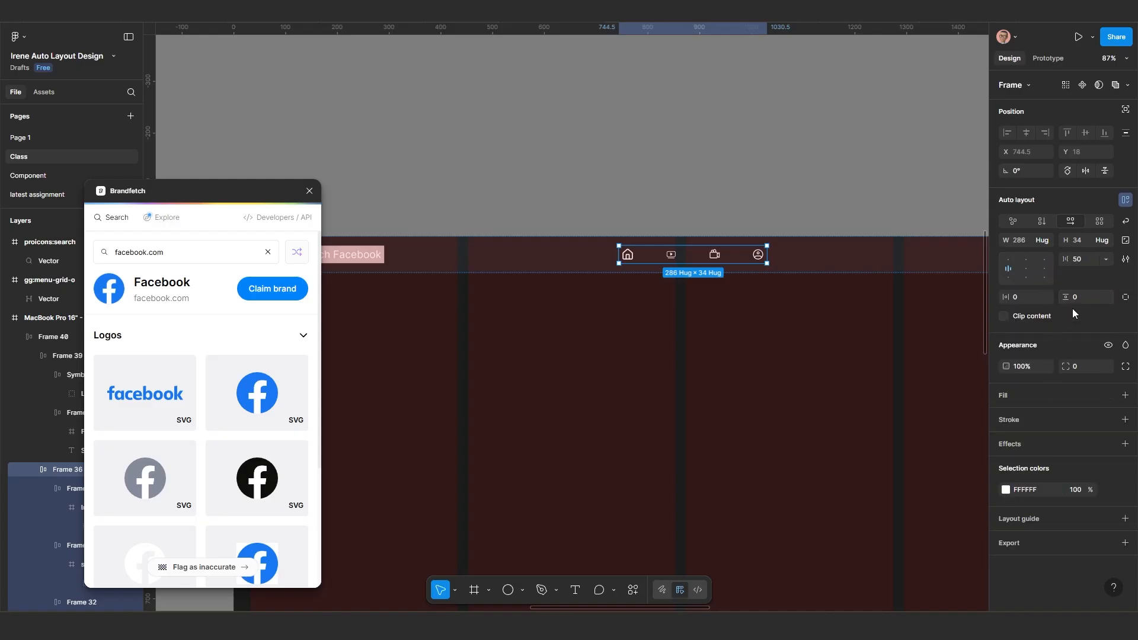
left_click(1086, 259)
type("70")
key("Return")
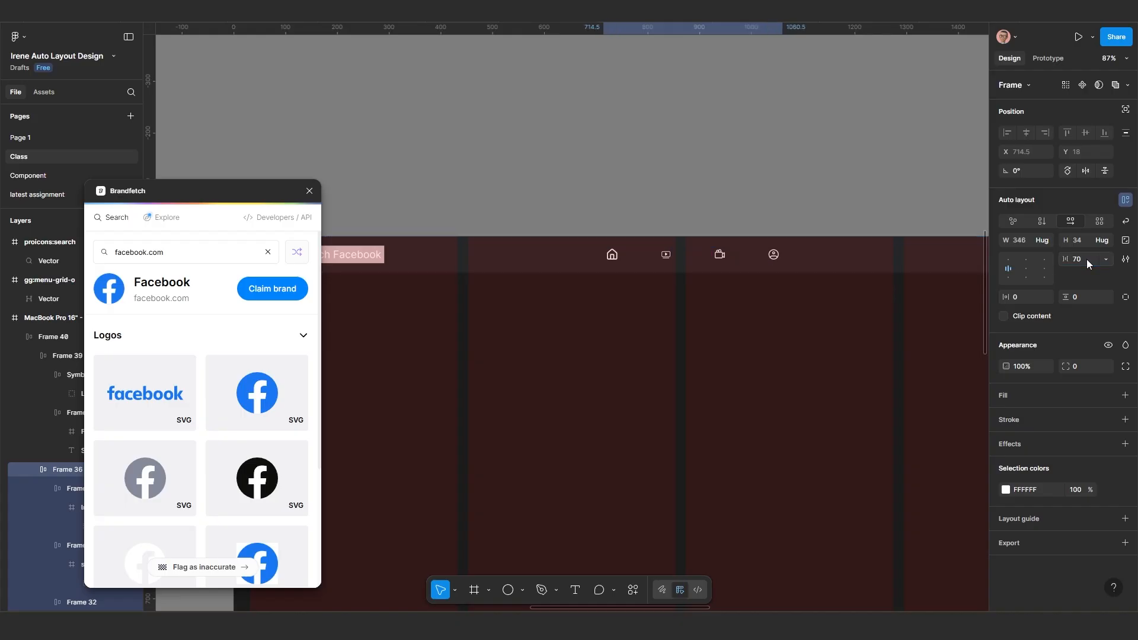
Step: Increase the gap between the central navigation icons to 100 and compare the bar with the reference dashboard
left_click(1086, 258)
type("1")
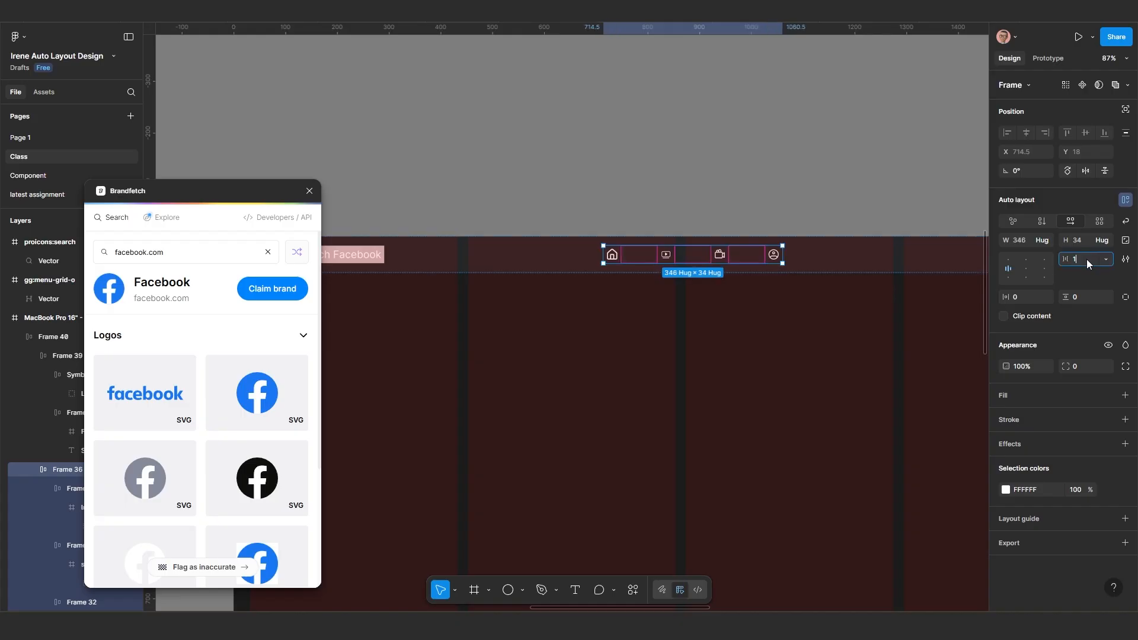
type("00")
key("Return")
scroll(640, 311, "down", 2)
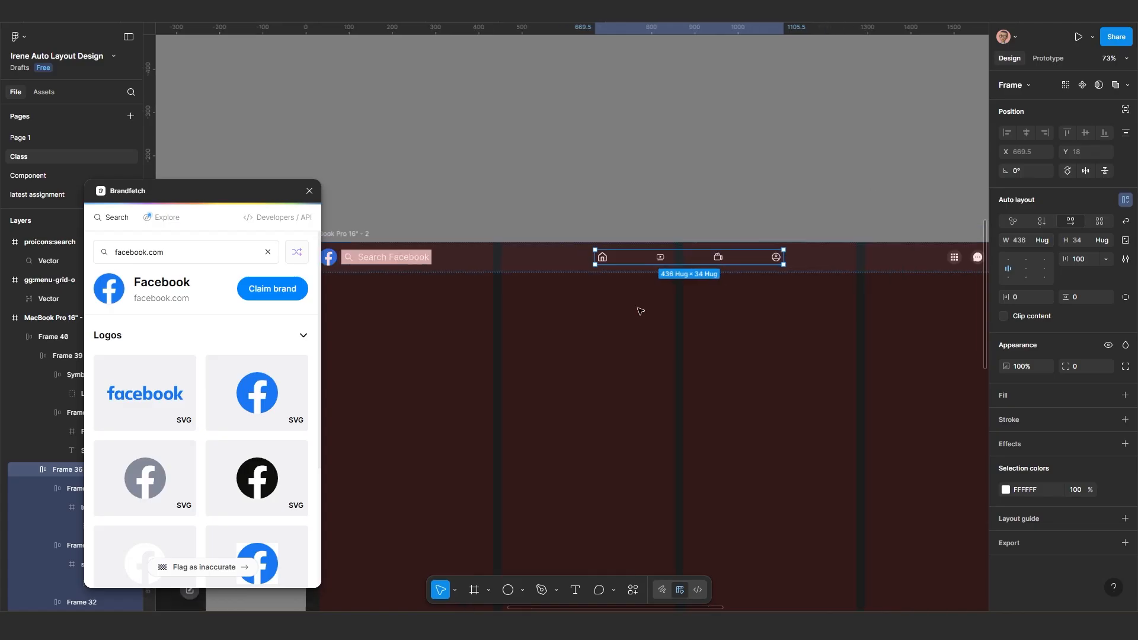
scroll(640, 311, "up", 5)
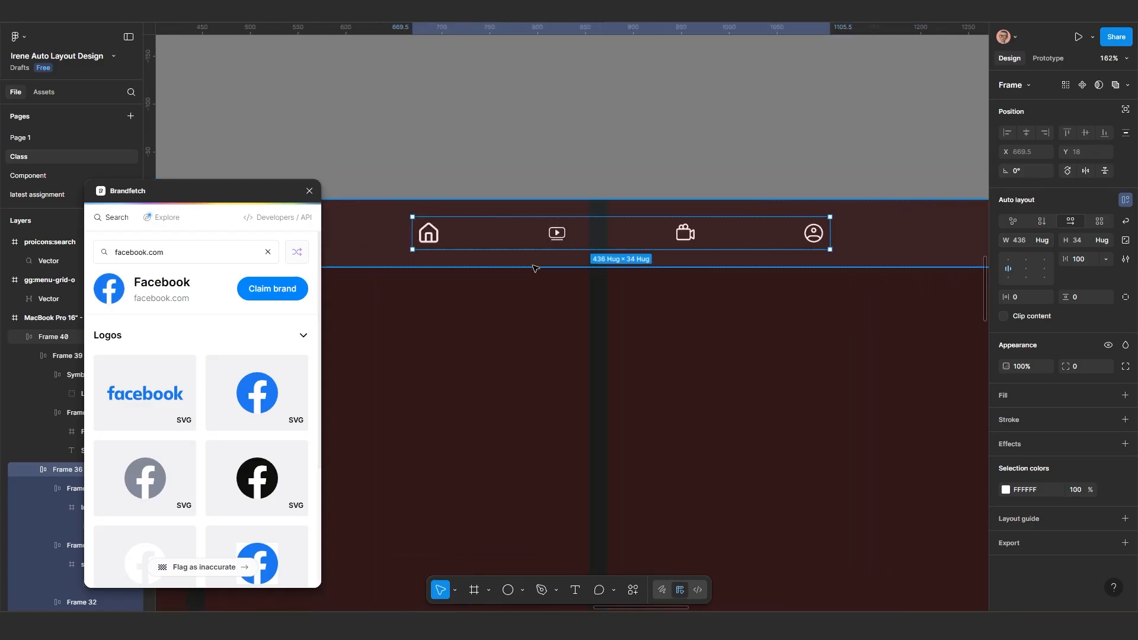
scroll(535, 269, "down", 8)
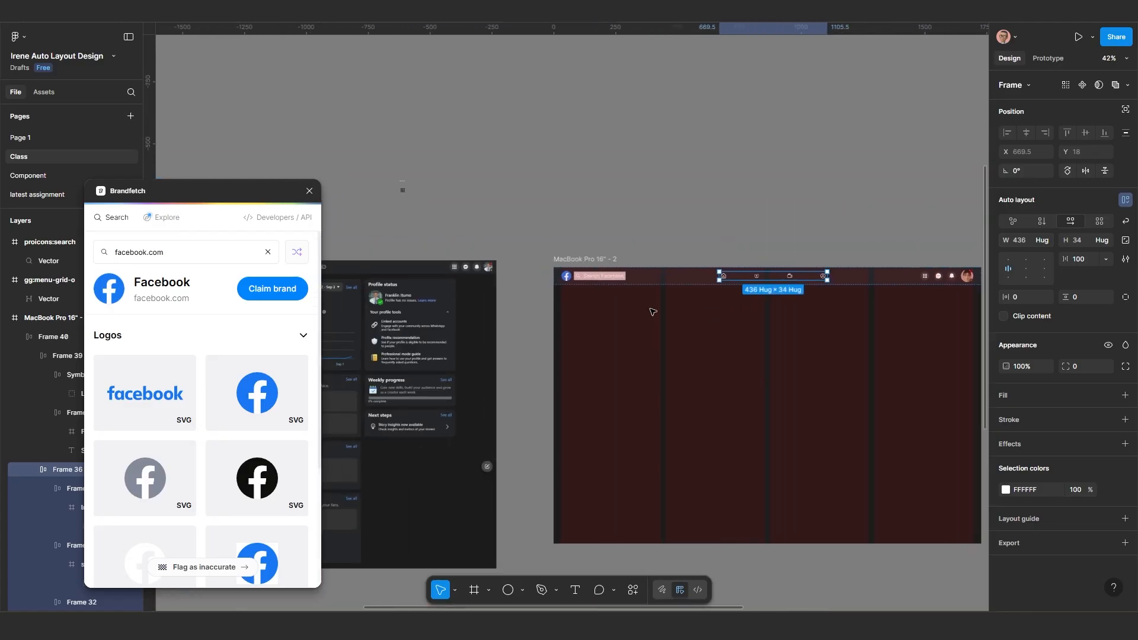
scroll(653, 312, "down", 2)
scroll(640, 307, "left", 5)
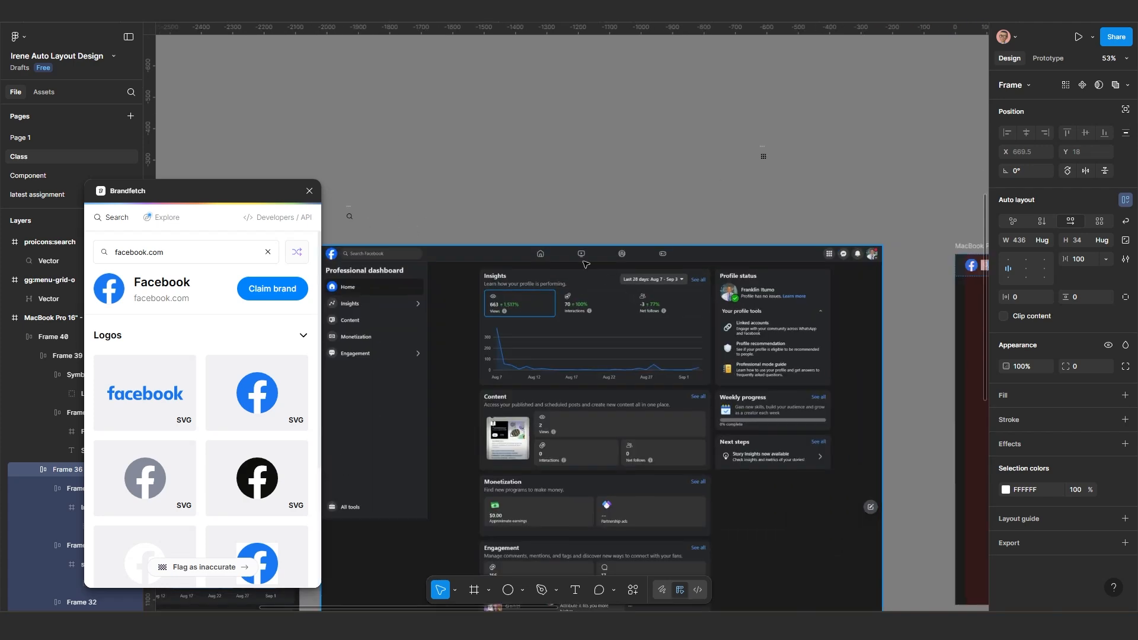
scroll(610, 298, "right", 4)
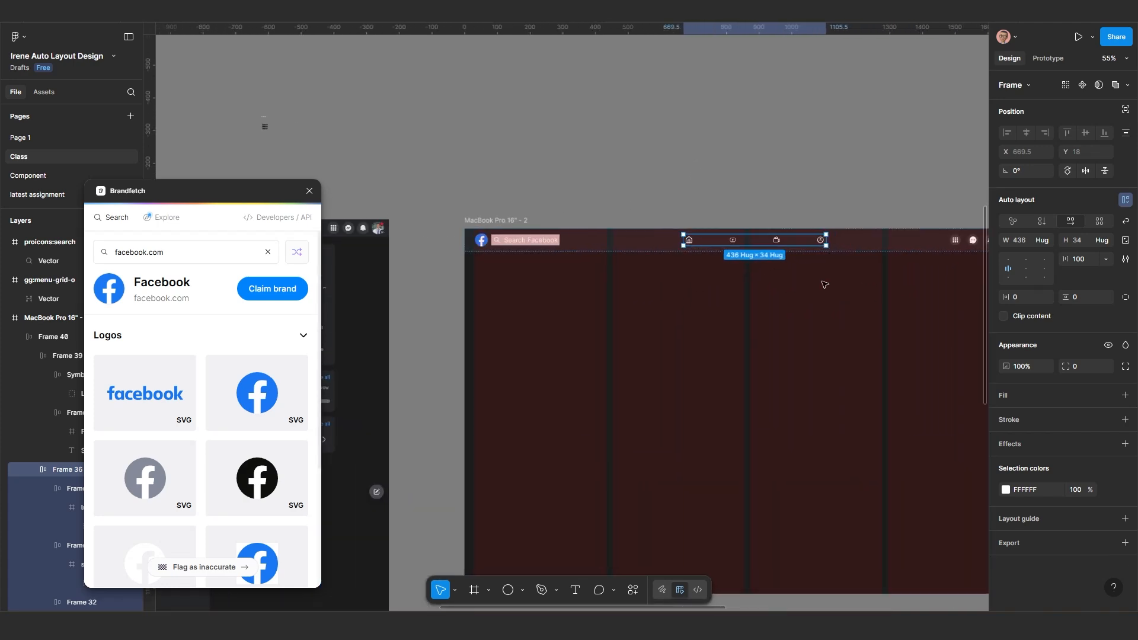
Step: Move the video camera icon to the end of the central icon row, after the profile icon
scroll(823, 284, "up", 10)
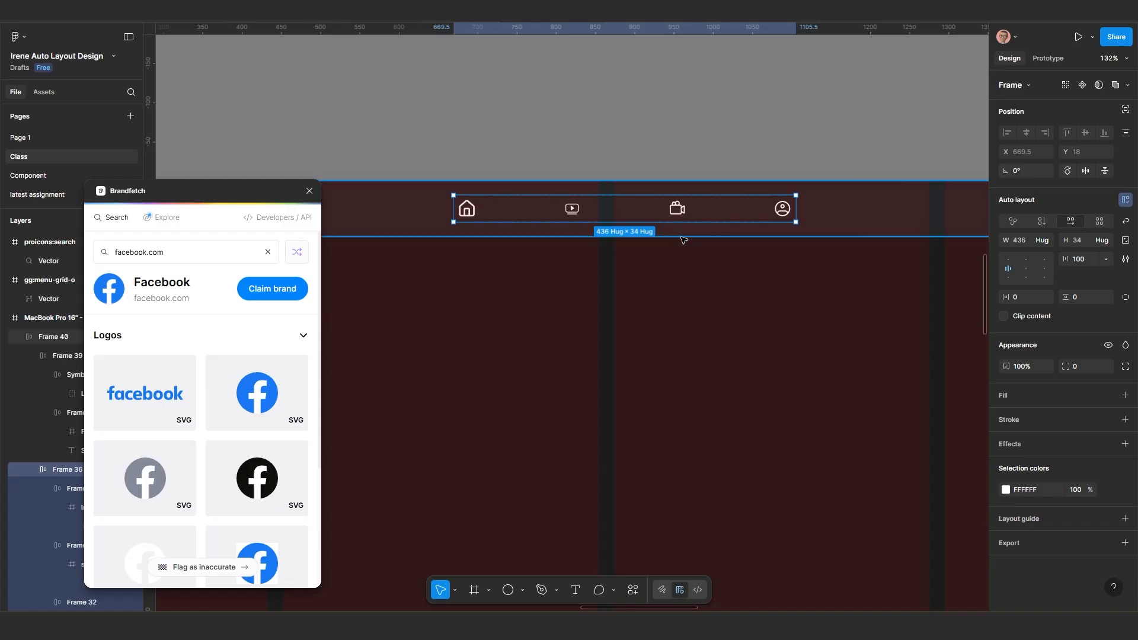
scroll(741, 308, "up", 3)
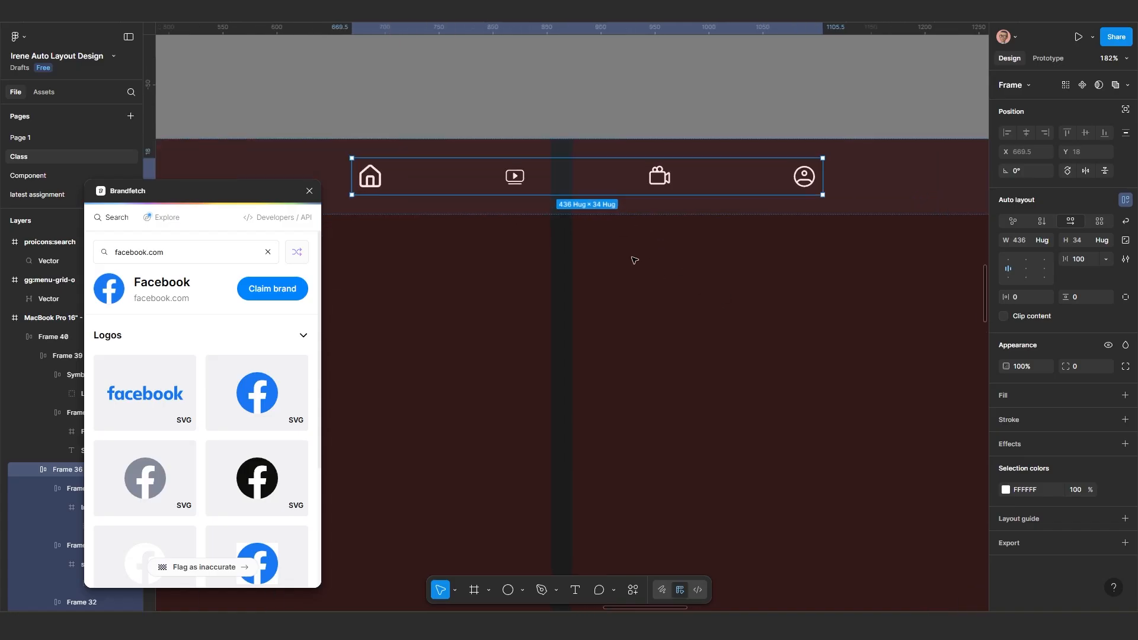
left_click(661, 179)
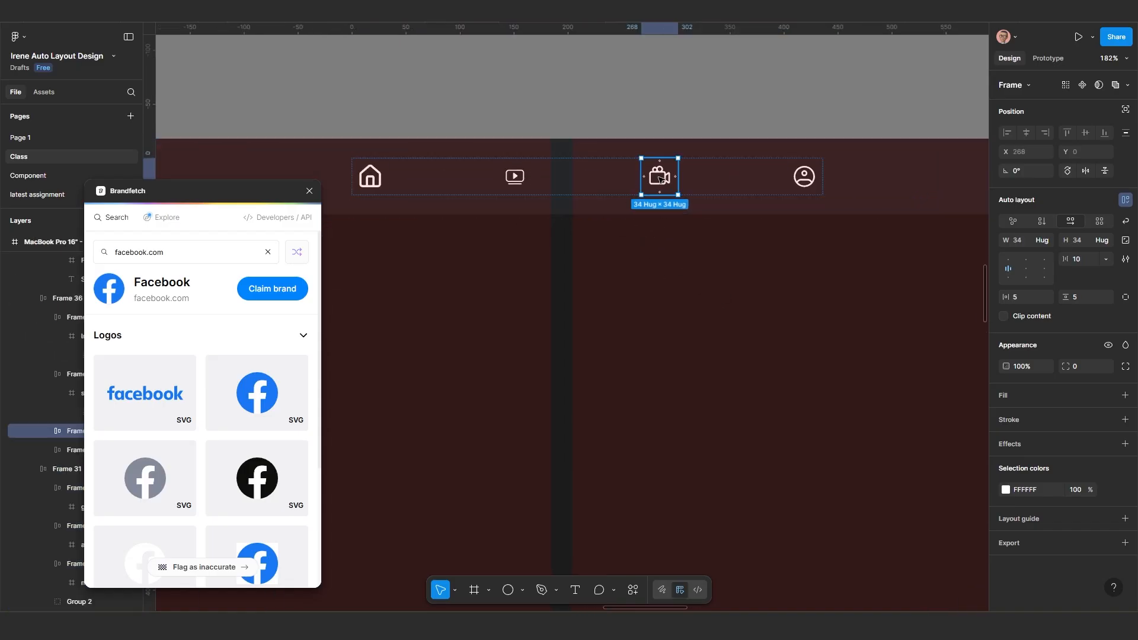
key("Right")
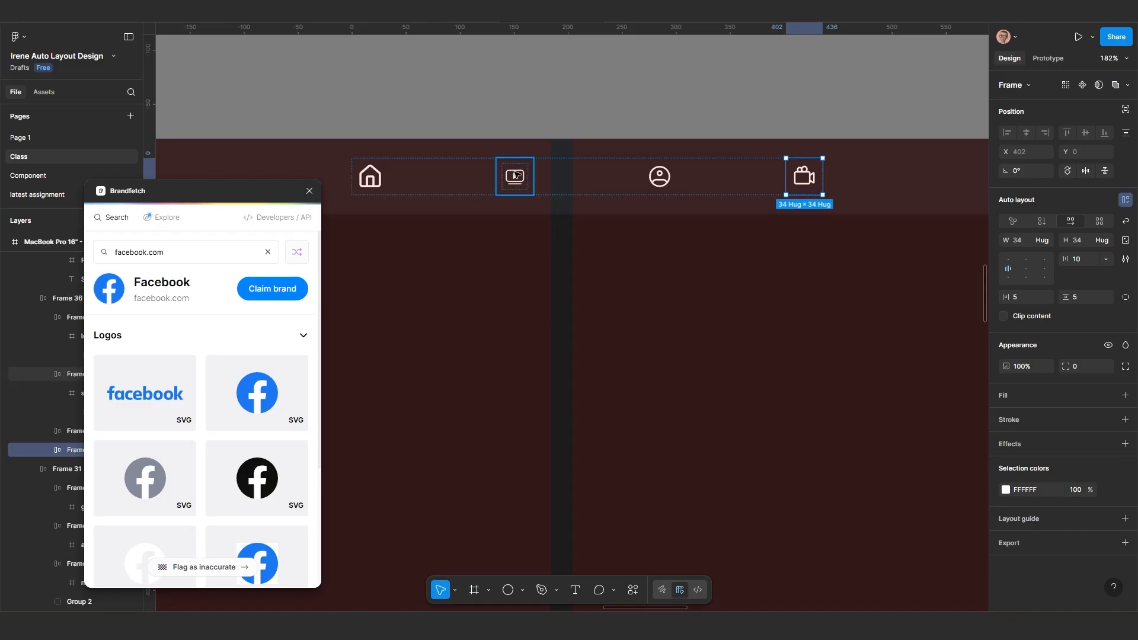
scroll(574, 208, "down", 2)
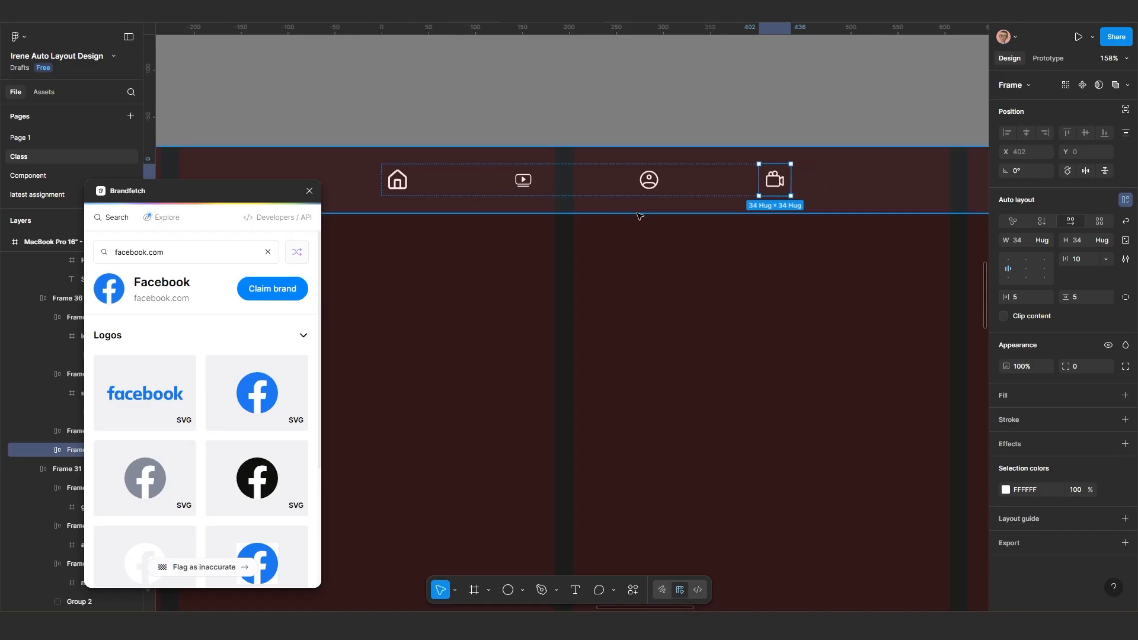
Step: Lower the white color opacity of the central navigation icons, trying 50% and settling on 60%
left_click(485, 221)
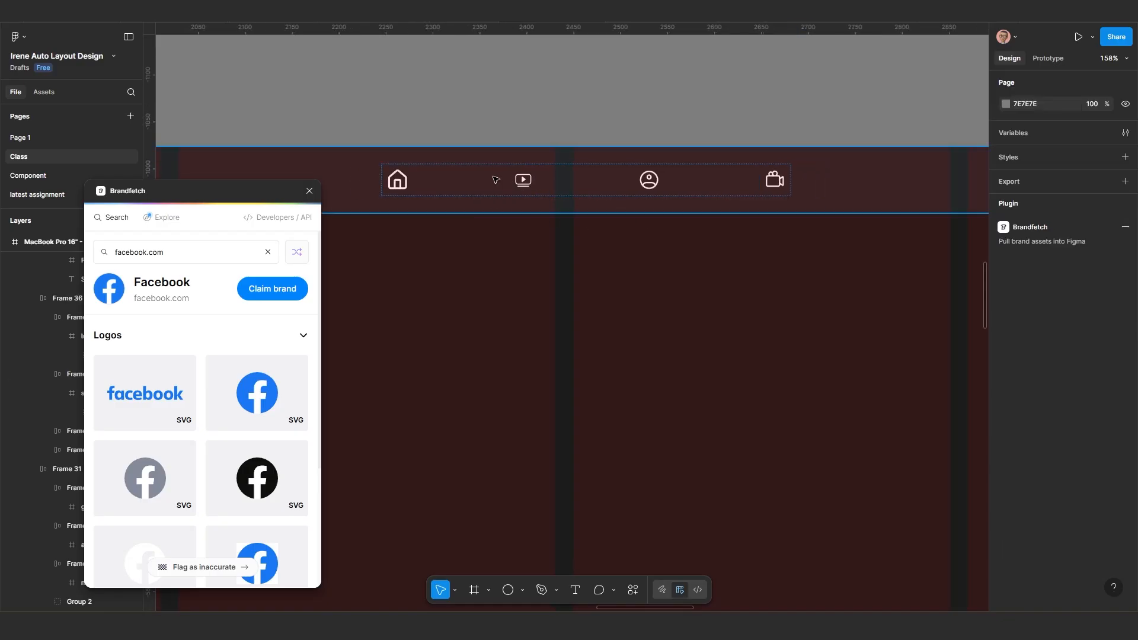
left_click(496, 179)
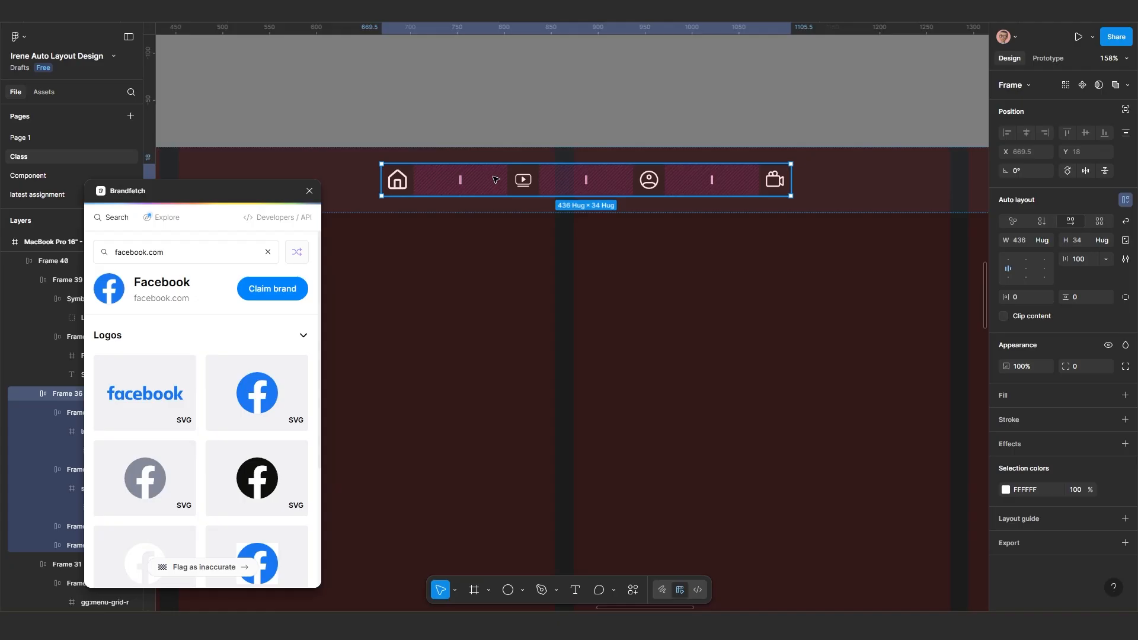
left_click(1075, 490)
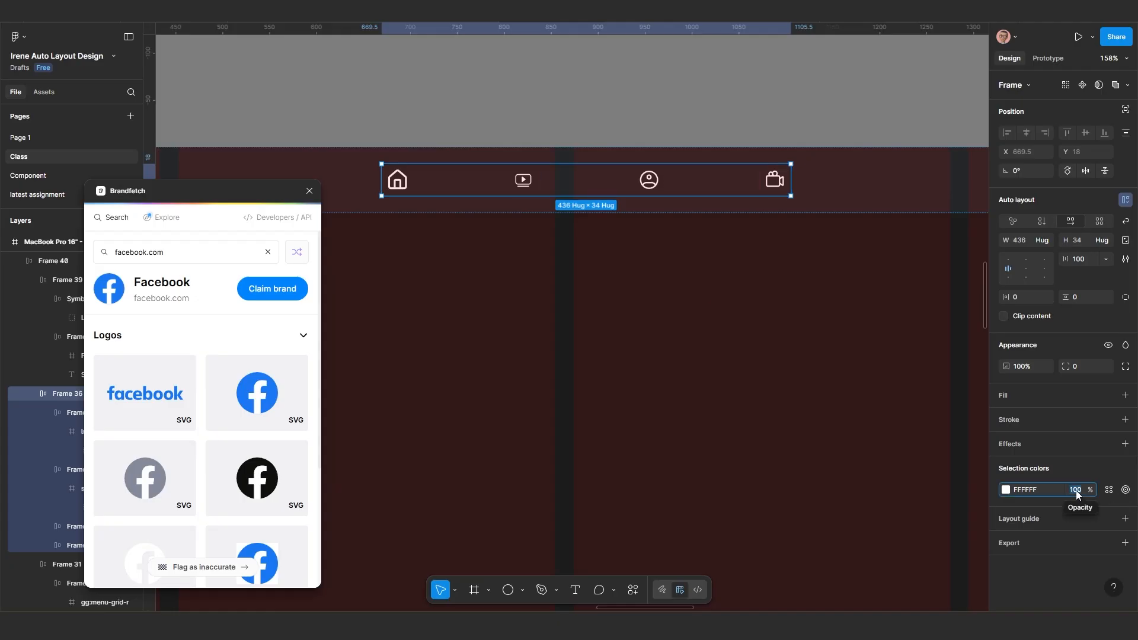
key("Return")
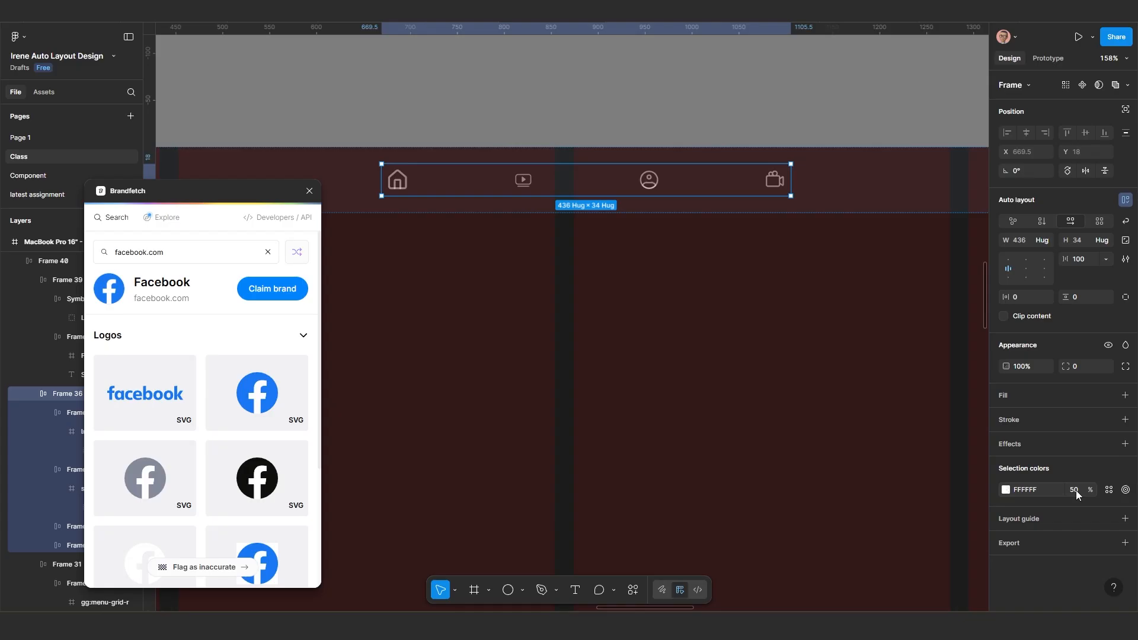
left_click(1076, 489)
type("60")
key("Return")
Step: Compare the central icons and search field of the navigation bar with those in the reference dashboard
scroll(719, 452, "down", 6)
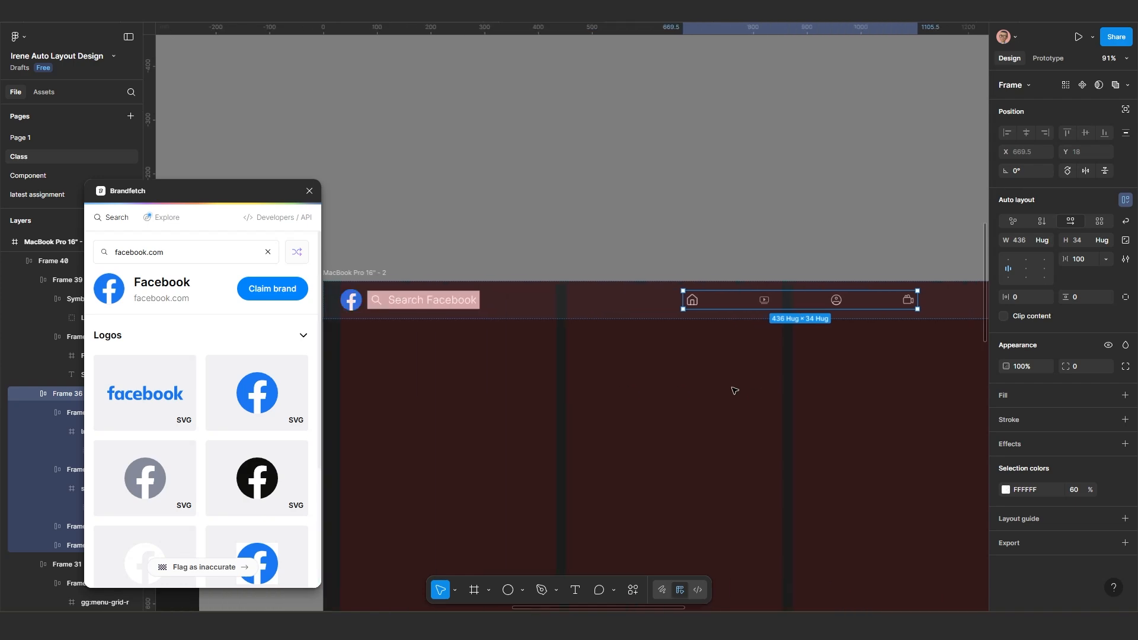
scroll(514, 397, "up", 5)
scroll(793, 356, "down", 2)
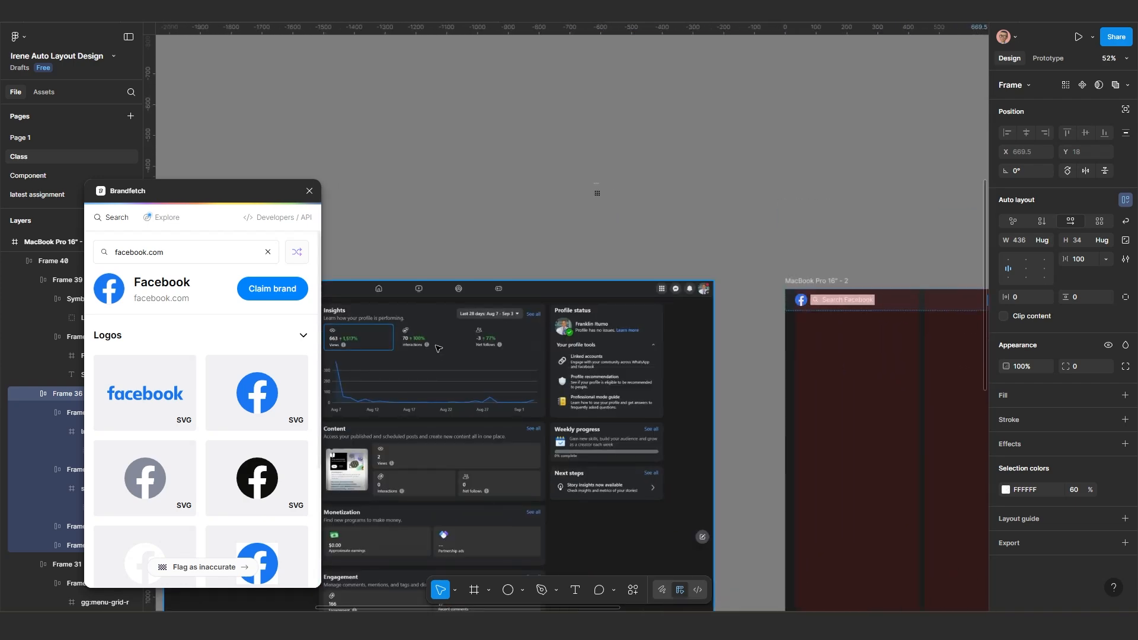
scroll(450, 350, "left", 4)
scroll(428, 291, "up", 5)
scroll(428, 291, "down", 5)
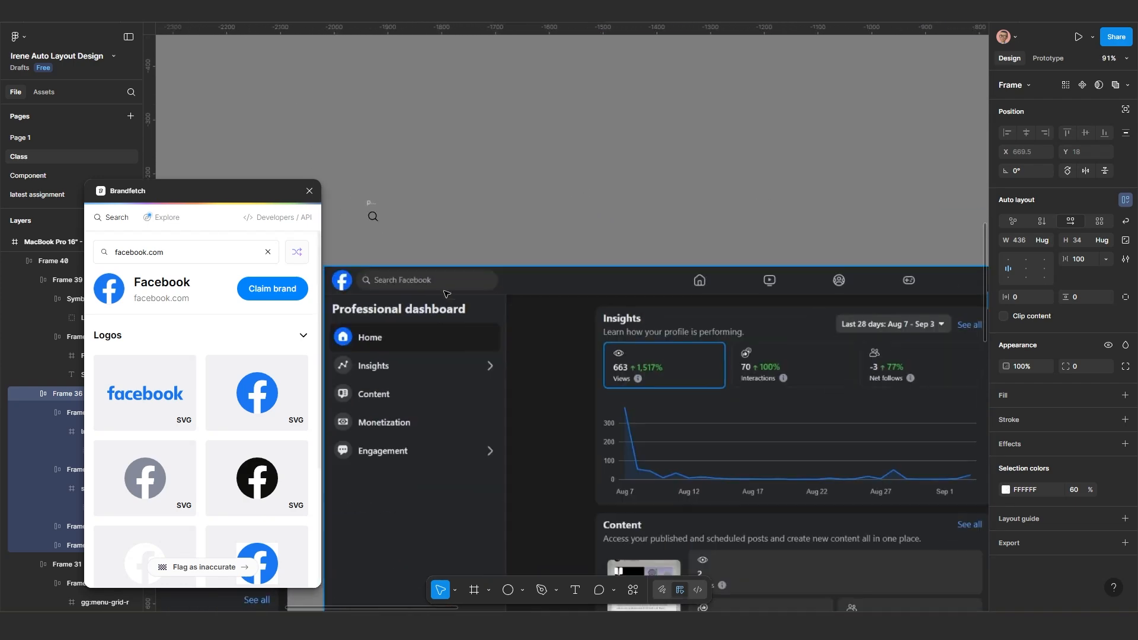
scroll(672, 388, "right", 10)
scroll(672, 388, "right", 6)
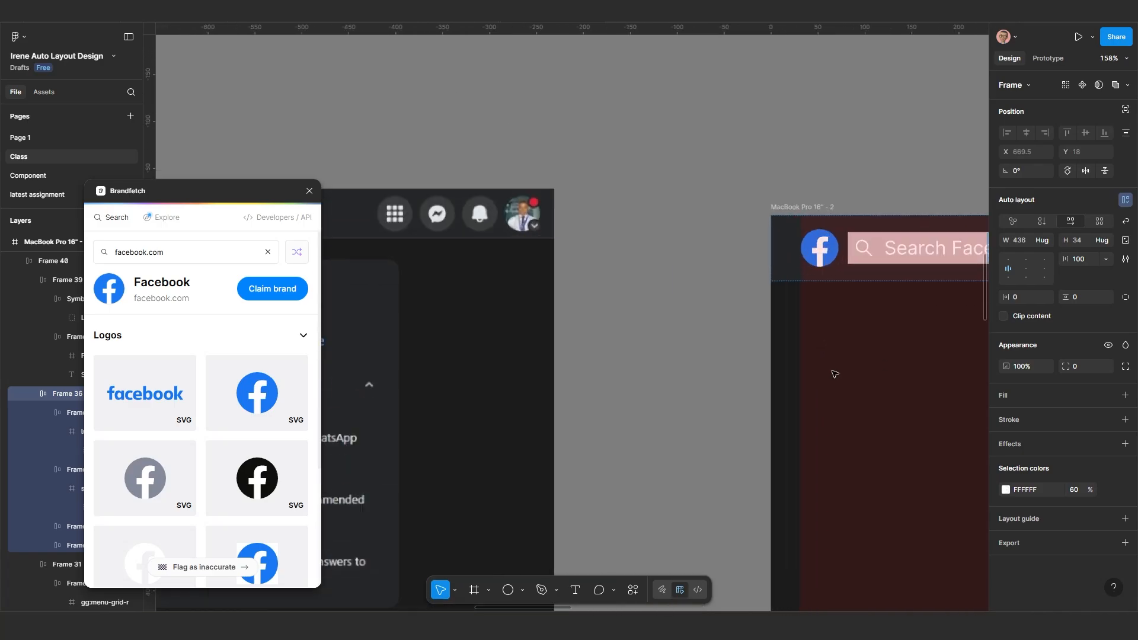
Step: Change the fill of the Search Facebook field's frame to white (FFFFFF)
scroll(800, 290, "up", 5)
double_click(787, 284)
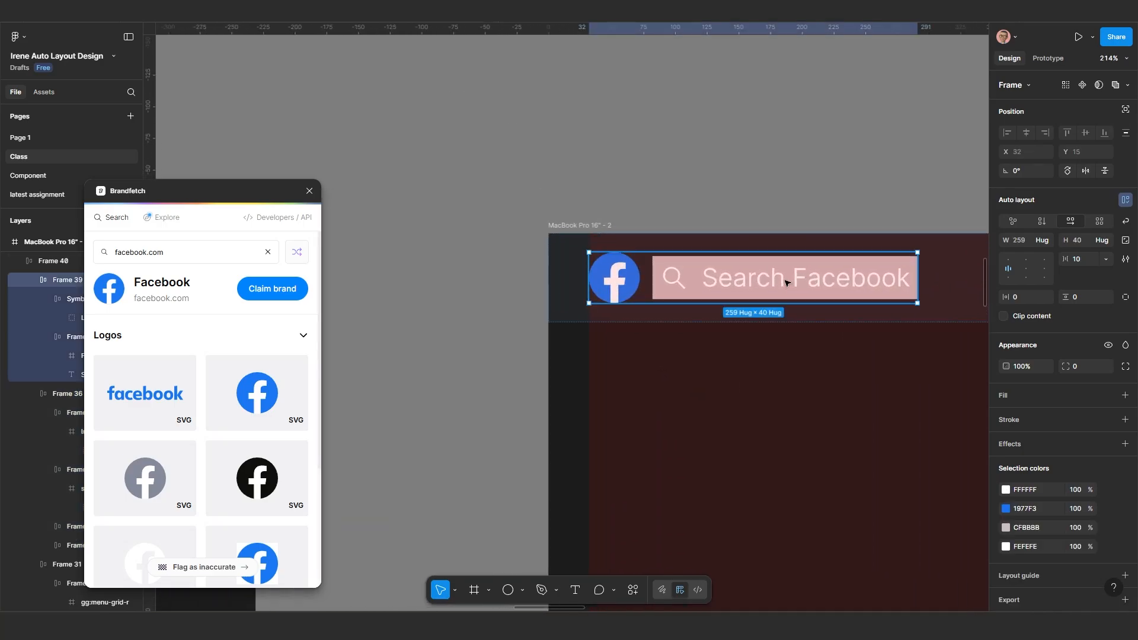
scroll(735, 283, "up", 3)
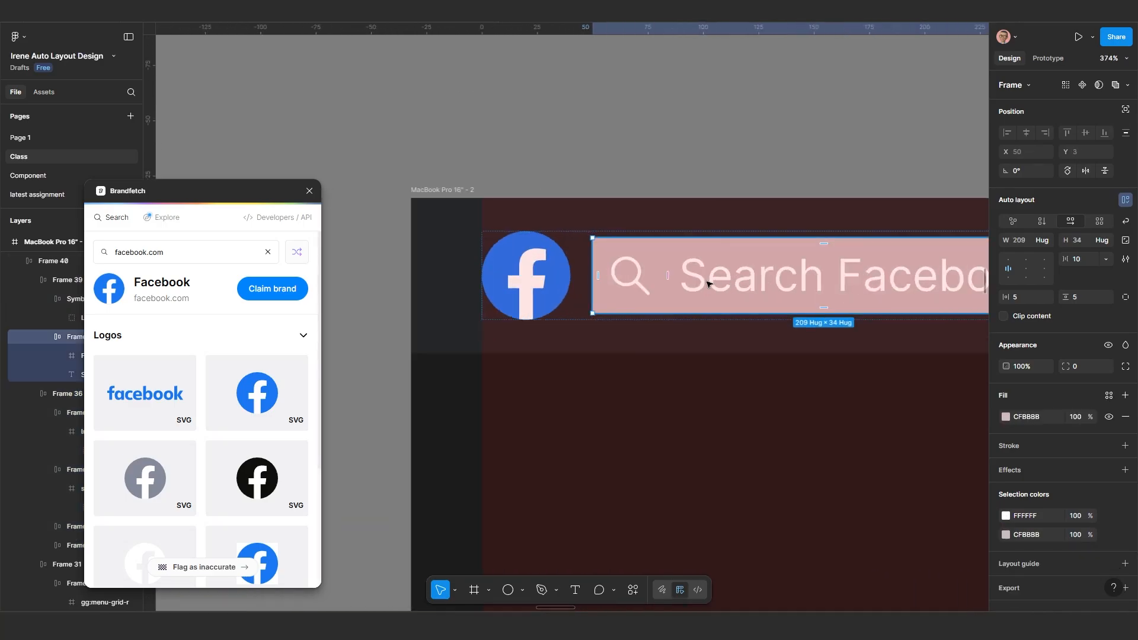
left_click(728, 284)
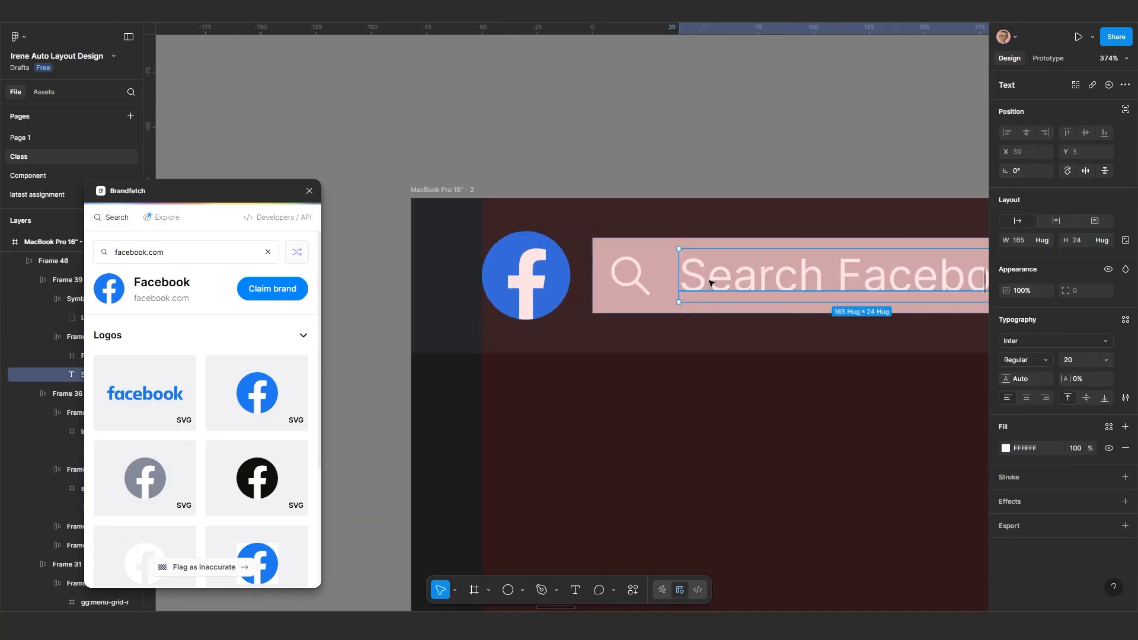
left_click(639, 281)
scroll(723, 296, "down", 3)
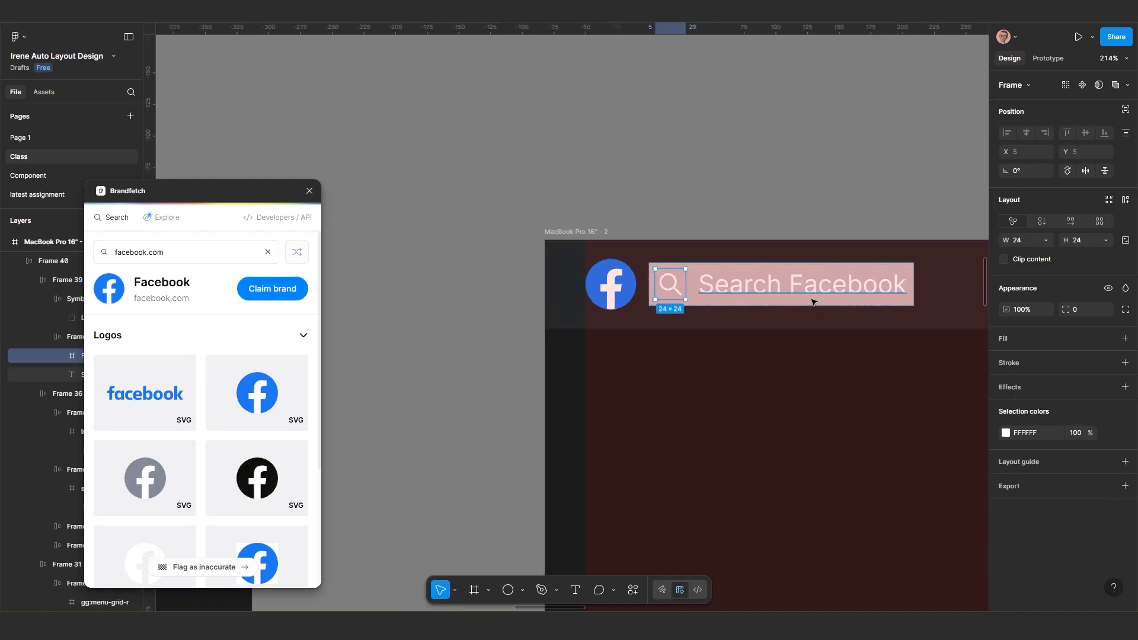
left_click(813, 302)
left_click(719, 306)
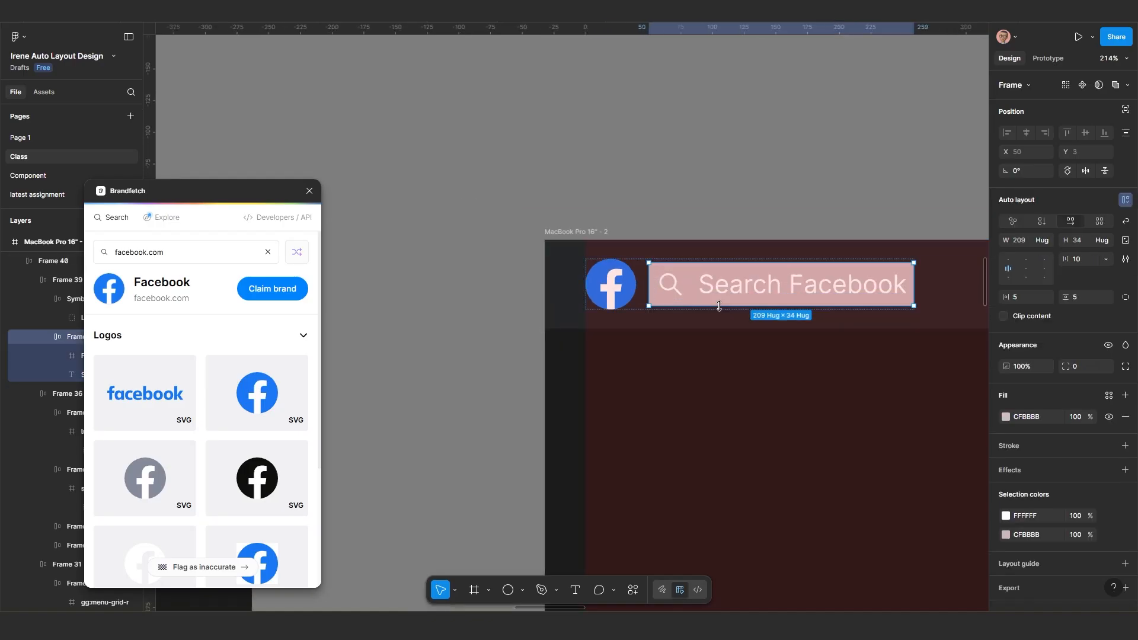
left_click(1006, 417)
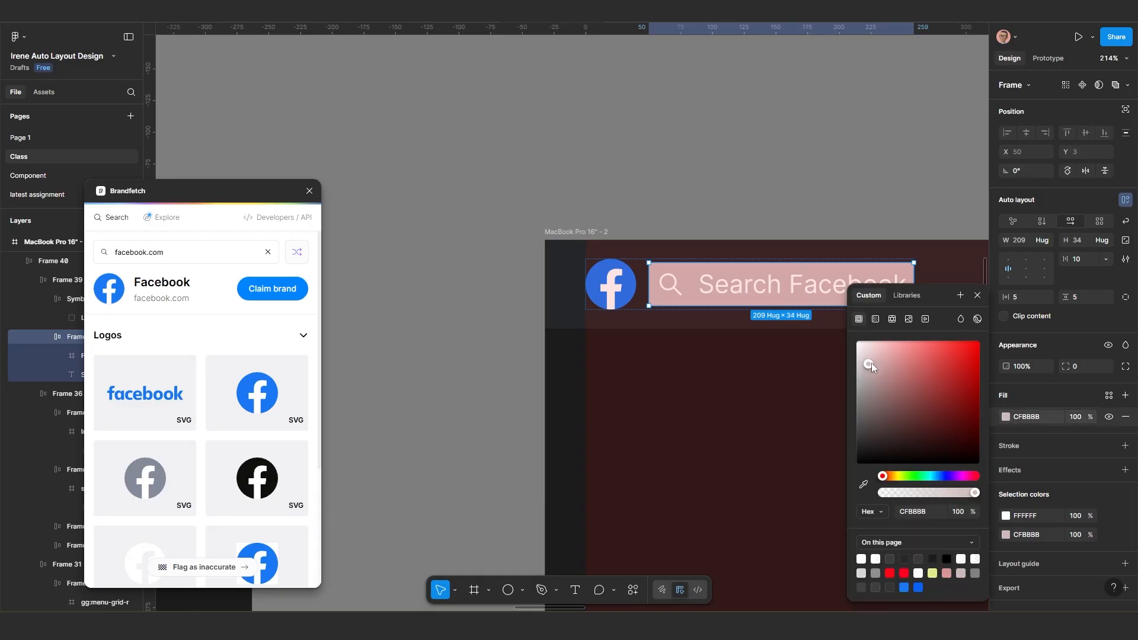
left_click_drag(871, 363, 822, 307)
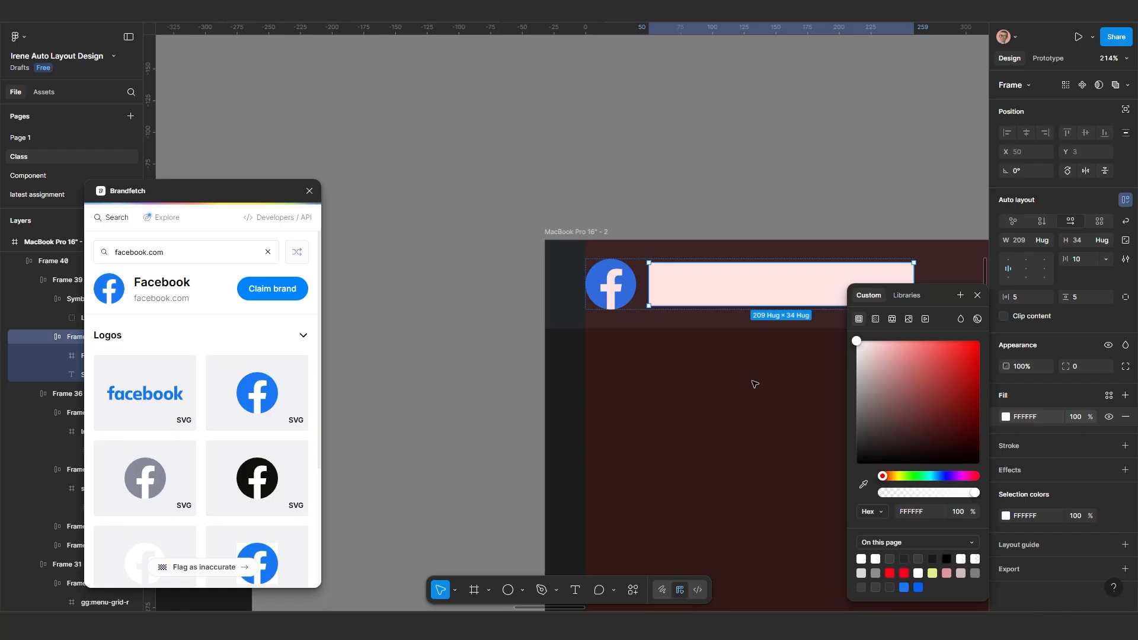
Step: Round the search field's corners with a radius of 100 and set its white fill's opacity to 10%
left_click(1075, 367)
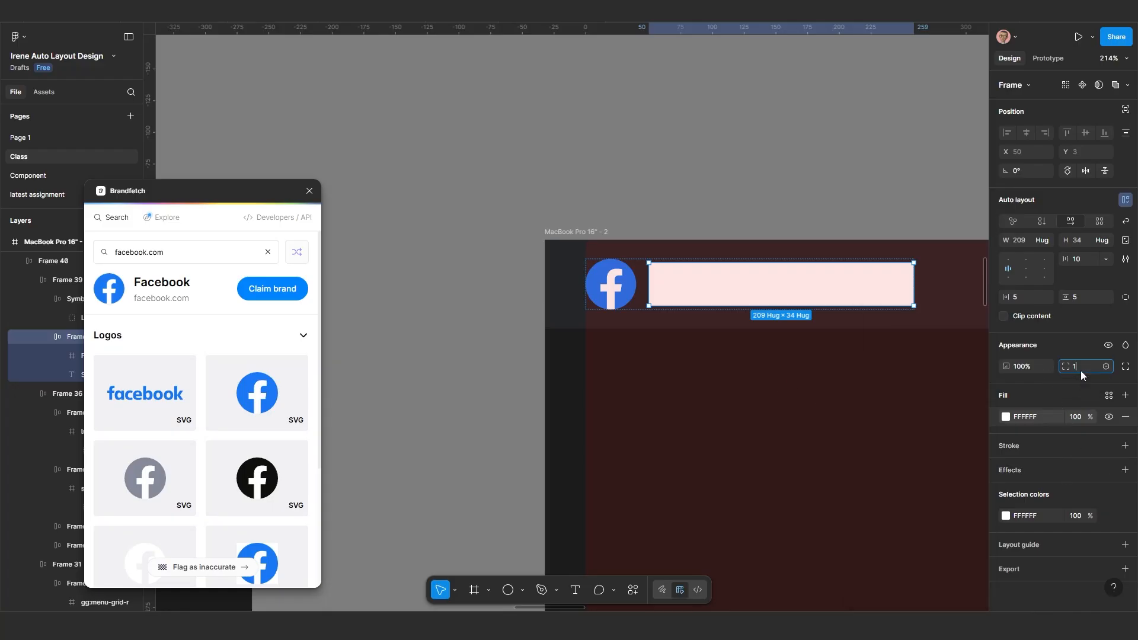
key("Return")
left_click(1076, 416)
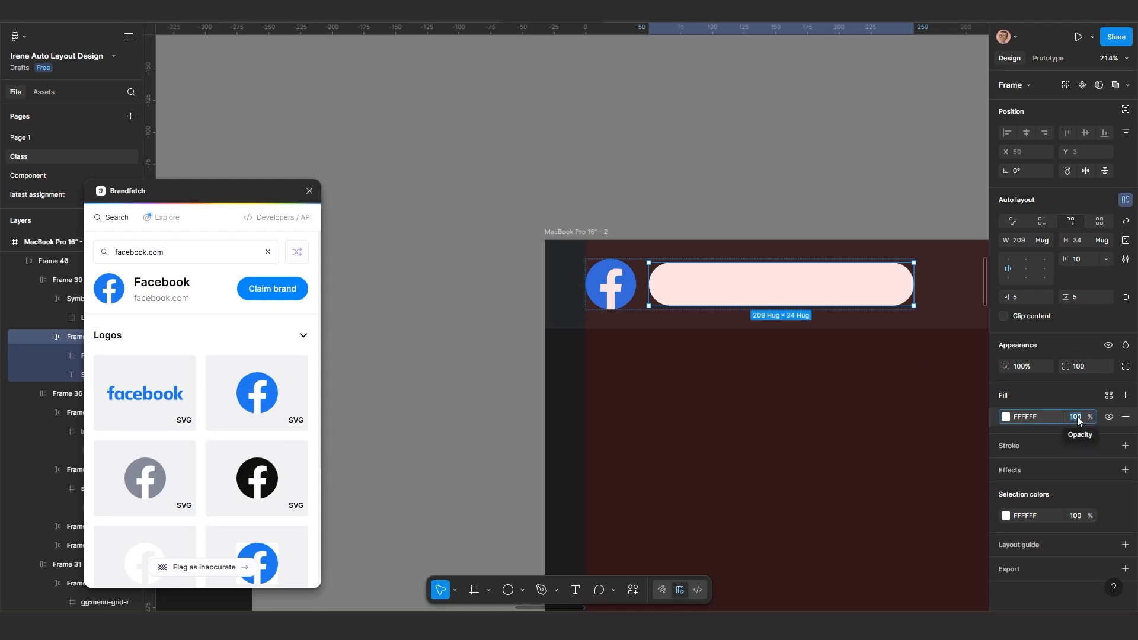
type("10")
key("Return")
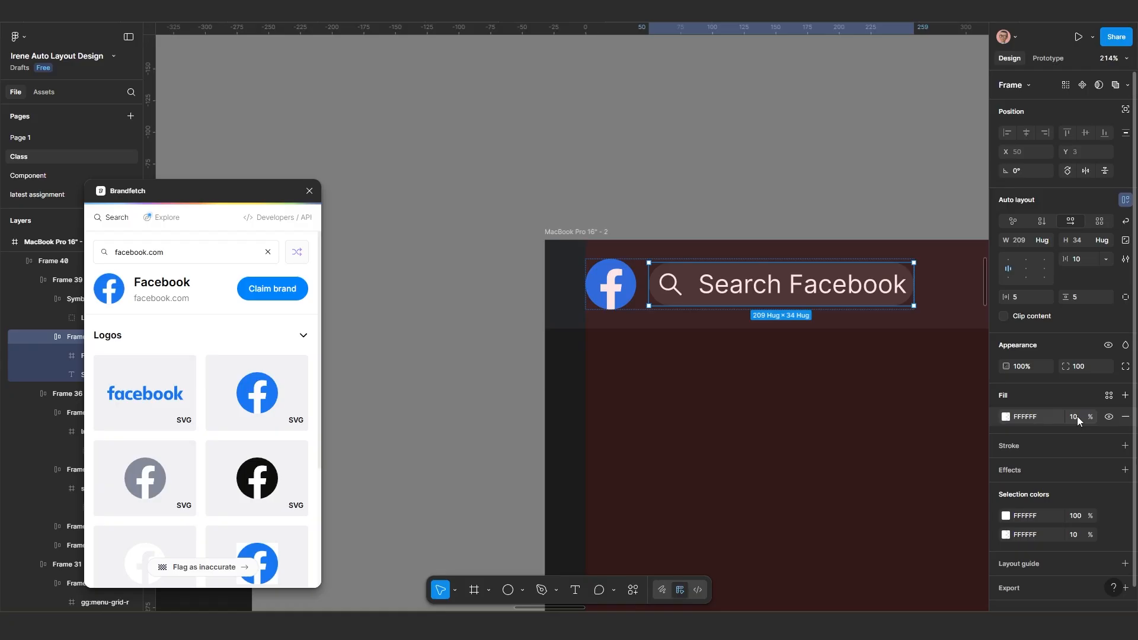
Step: Compare the restyled search field with the one in the reference dashboard, checking its shape and text size
scroll(702, 366, "down", 5)
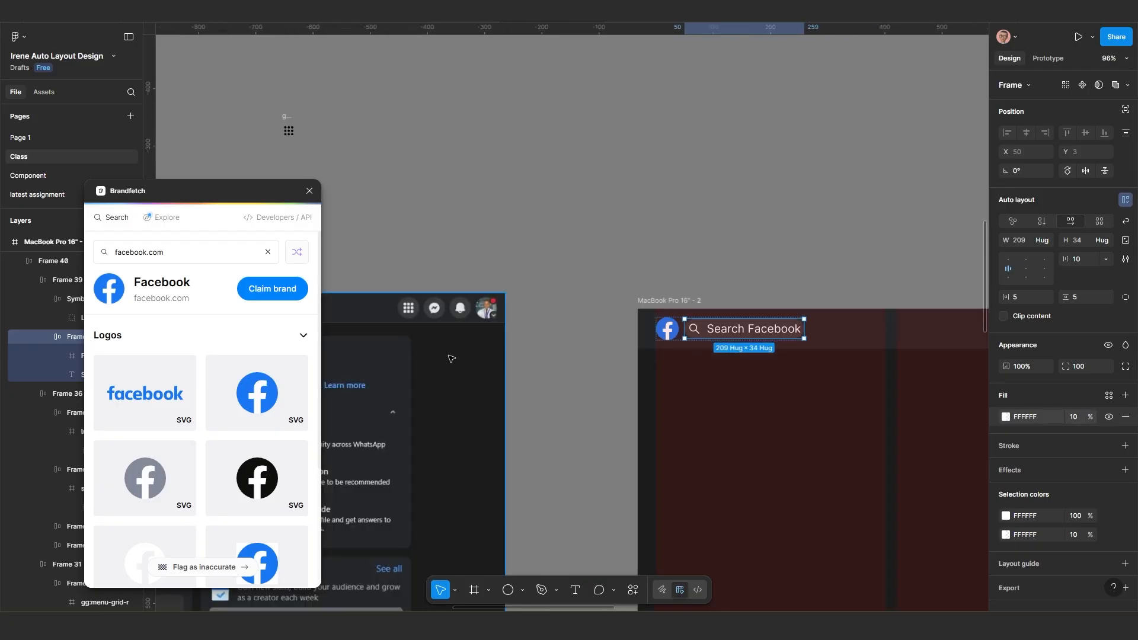
scroll(459, 332, "left", 5)
scroll(463, 298, "down", 2)
scroll(466, 300, "left", 5)
scroll(410, 276, "up", 3)
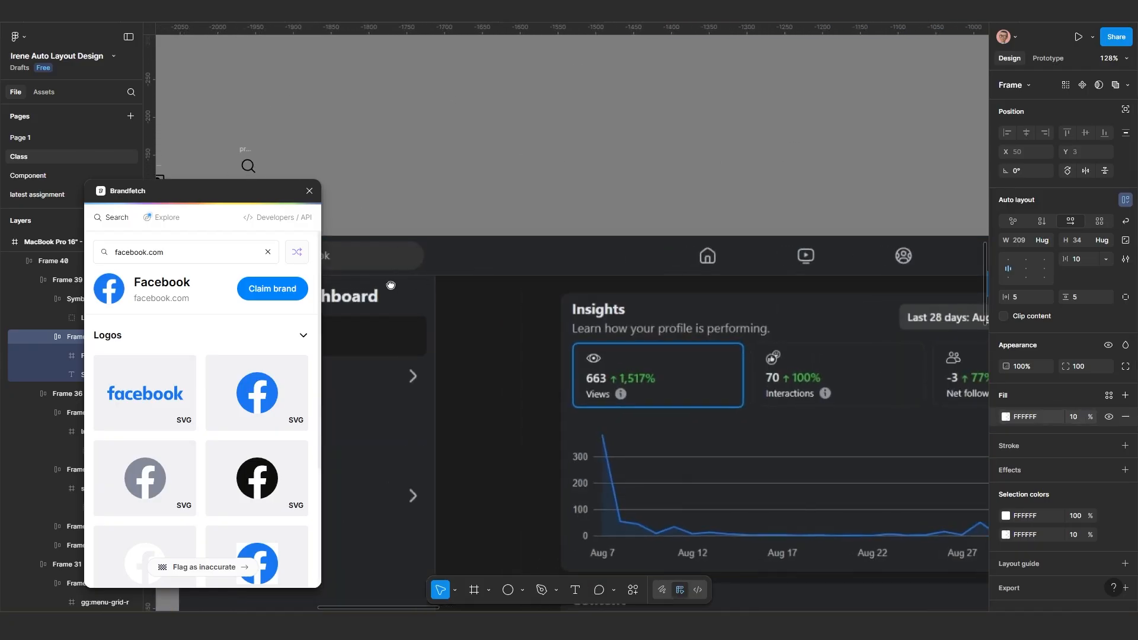
scroll(411, 276, "up", 2)
scroll(412, 275, "down", 1)
scroll(462, 272, "down", 4)
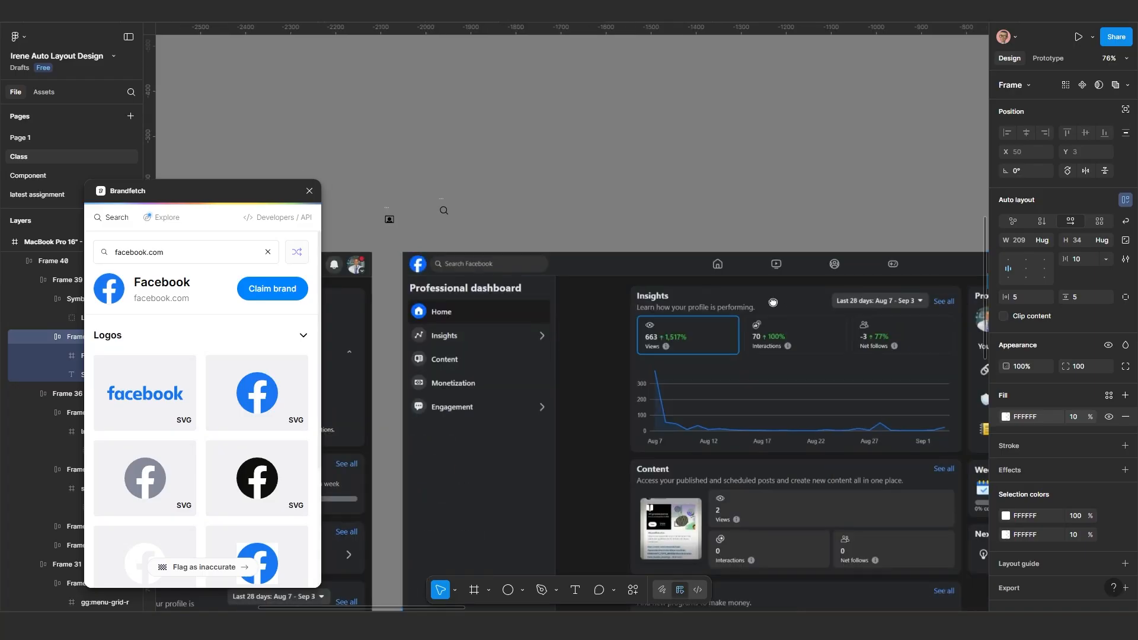
scroll(770, 304, "down", 3)
scroll(740, 321, "right", 3)
scroll(740, 322, "right", 3)
scroll(729, 296, "up", 10)
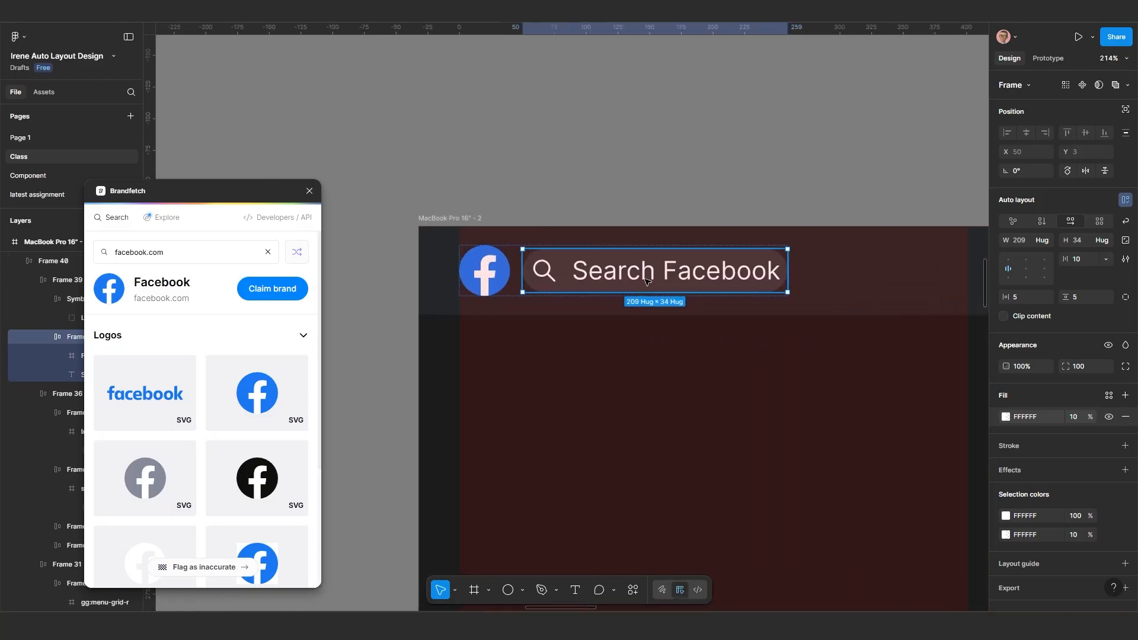
scroll(724, 283, "down", 2)
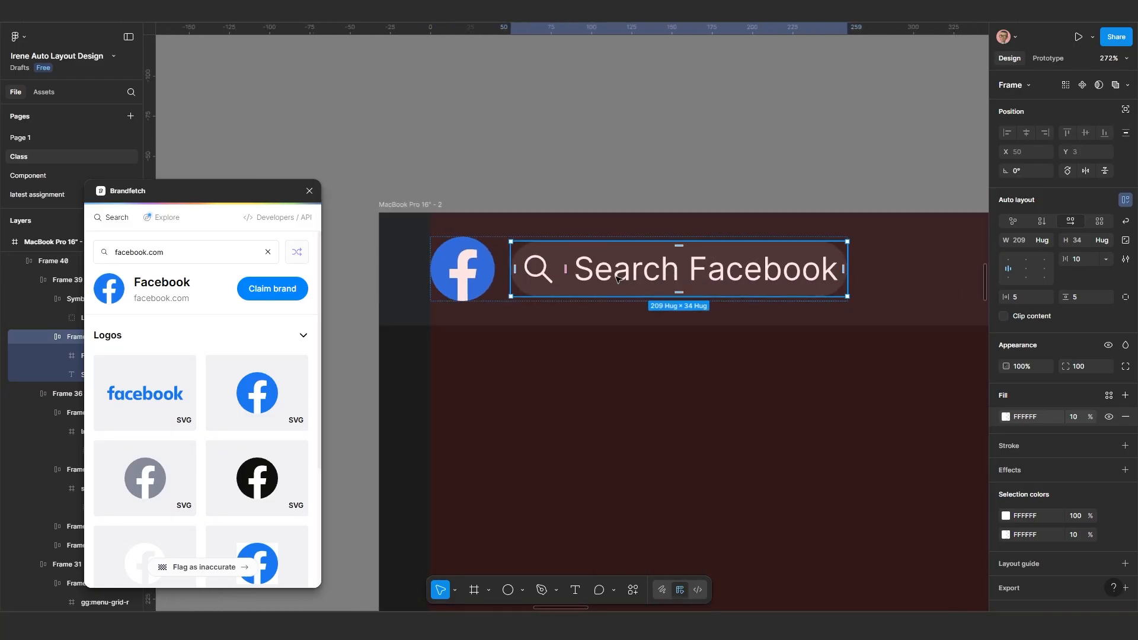
scroll(652, 279, "down", 1)
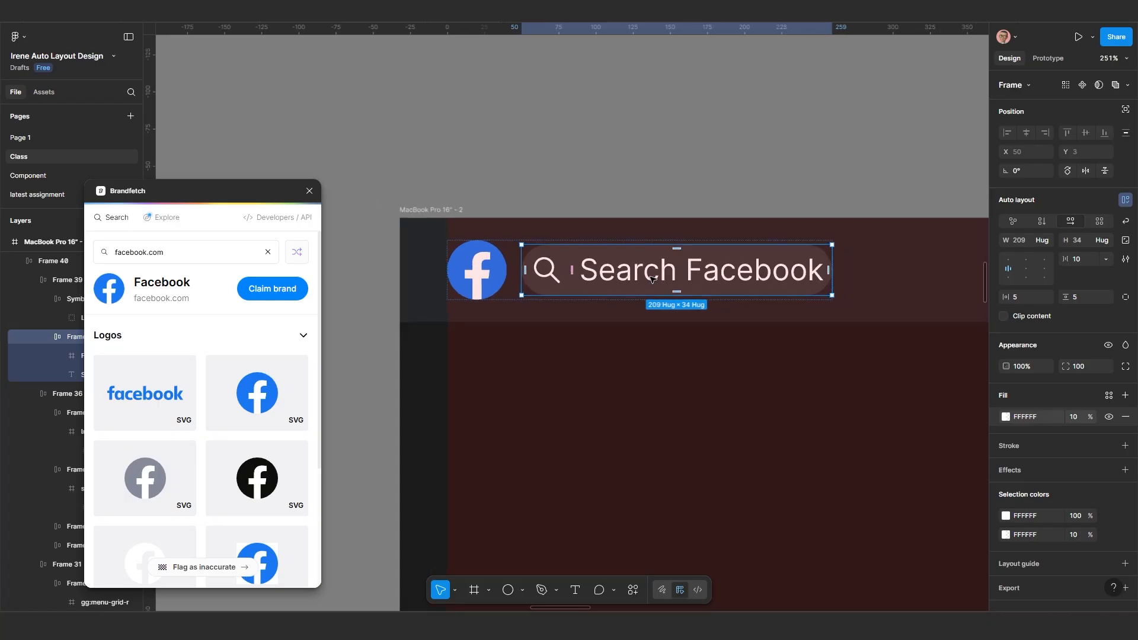
Step: Set the font size of the "Search Facebook" text to 15
double_click(605, 277)
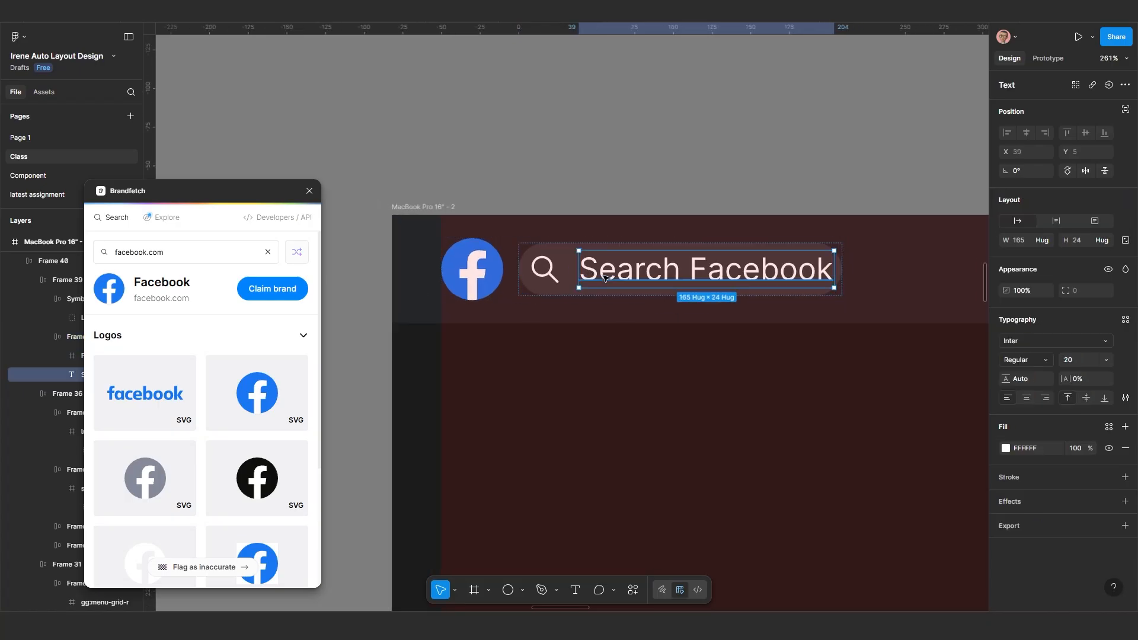
left_click(1076, 361)
type("15")
key("Return")
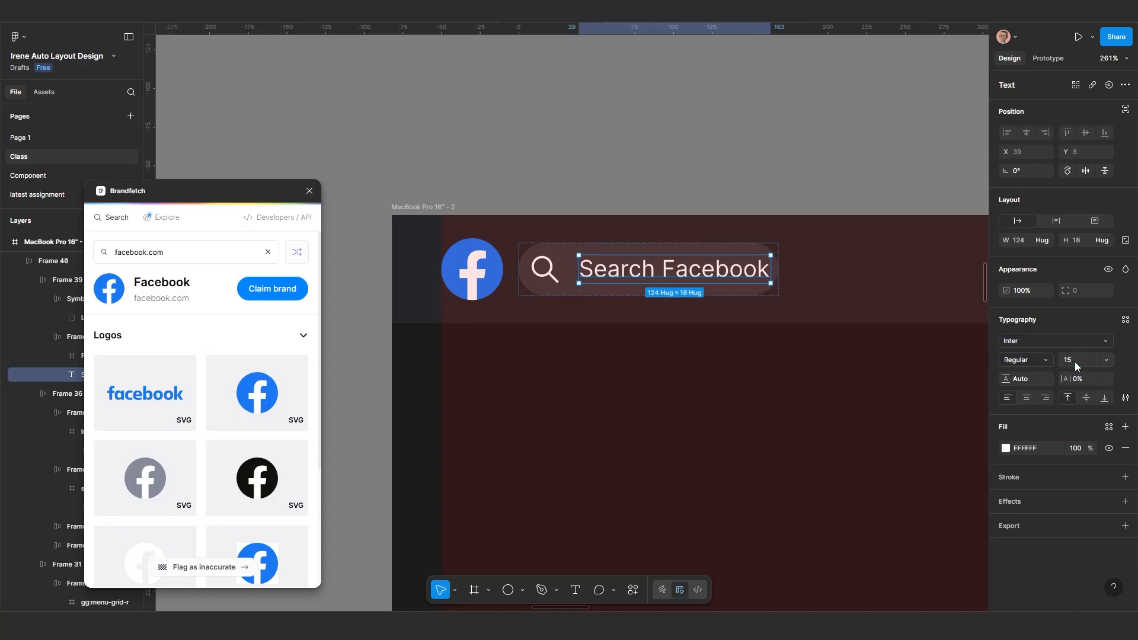
Step: Try resizing the search icon's frame to 15 × 15 with locked proportions, and undo the resize
left_click(550, 274)
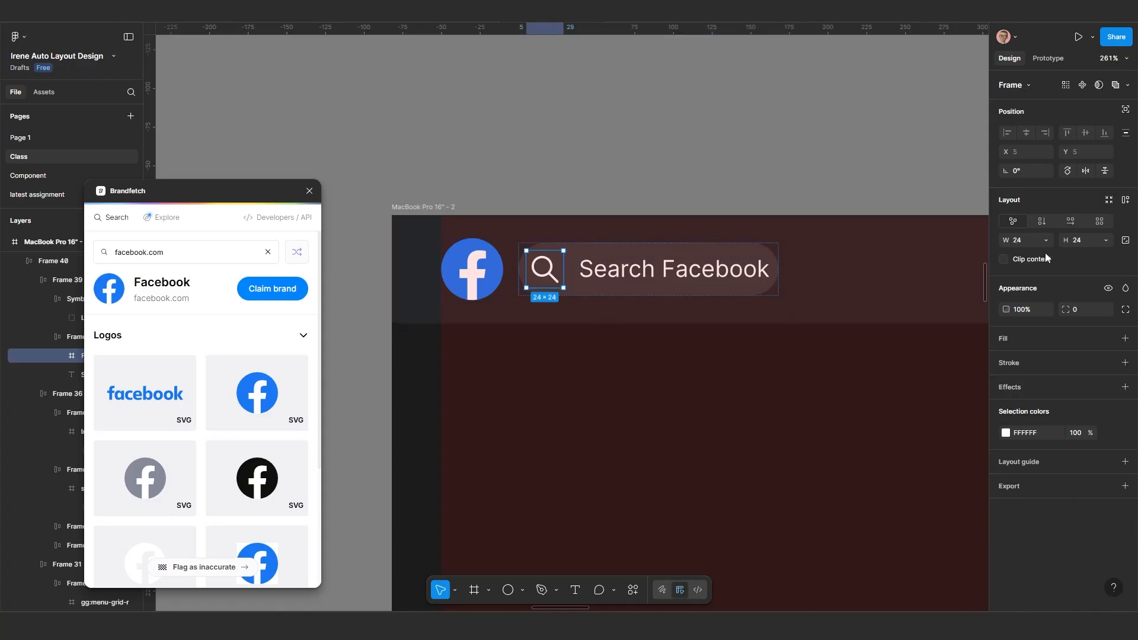
left_click(1085, 240)
type("15")
key("Return")
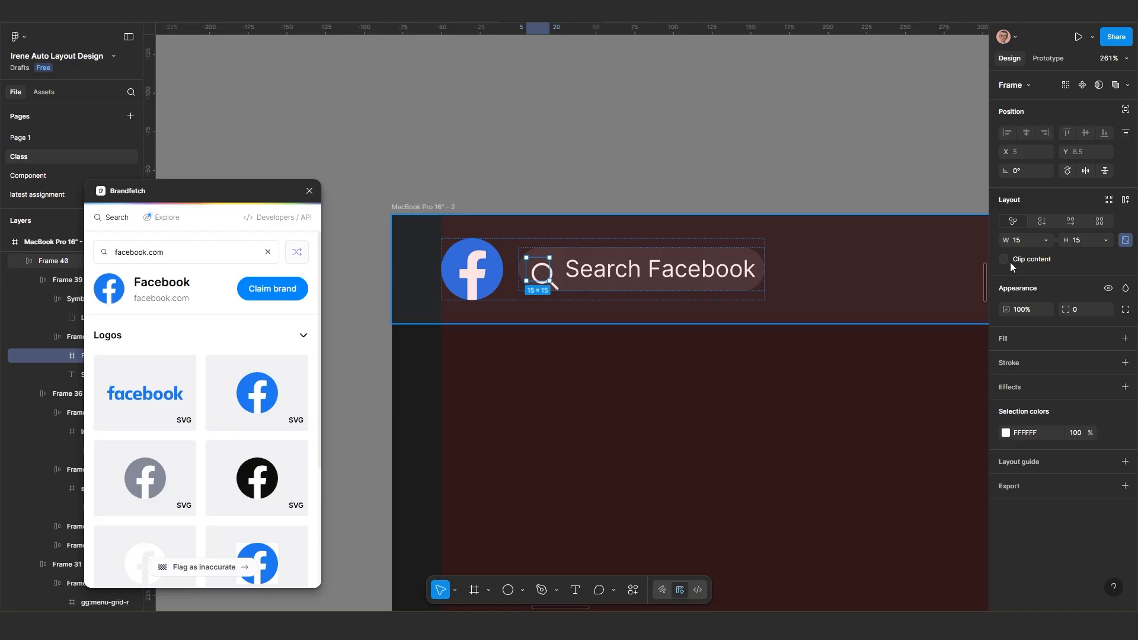
key("ctrl+z")
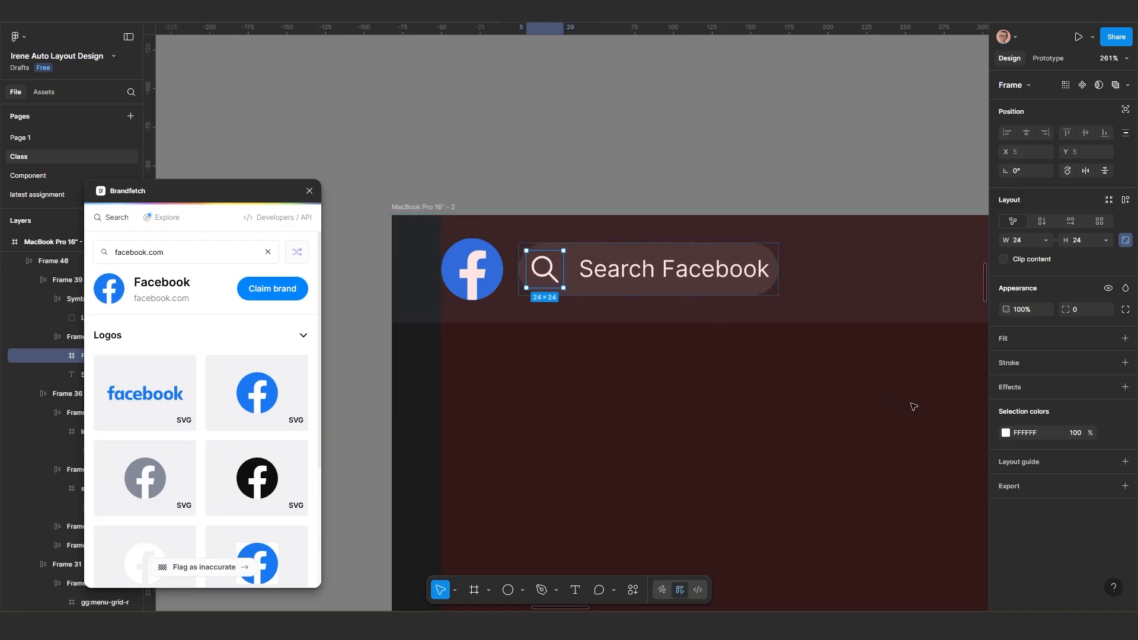
Step: Scale the search icon in the search field down to 15 × 15 with the Scale tool
key("k")
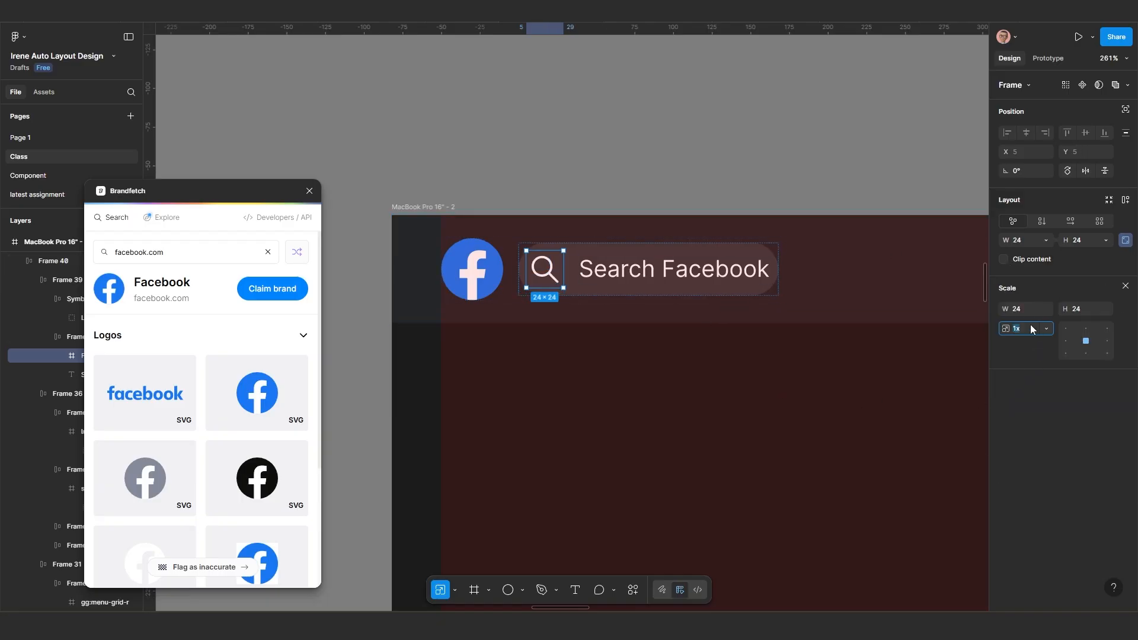
key("Return")
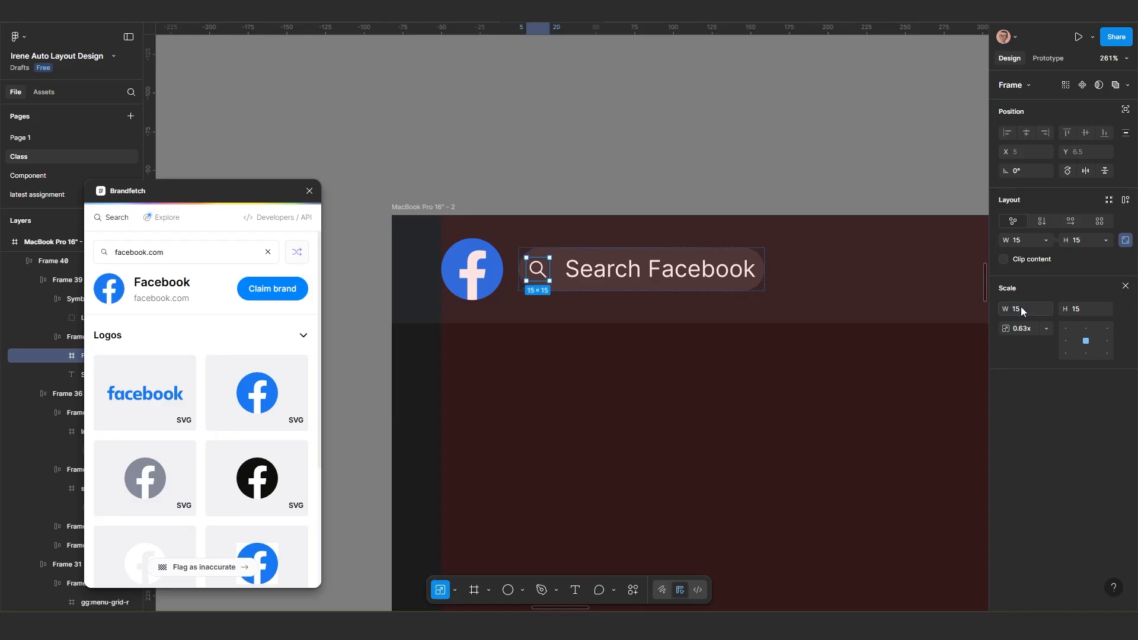
Step: Set the gap between the search field's icon and text to 5 and widen only its right padding to 61
scroll(517, 291, "up", 3)
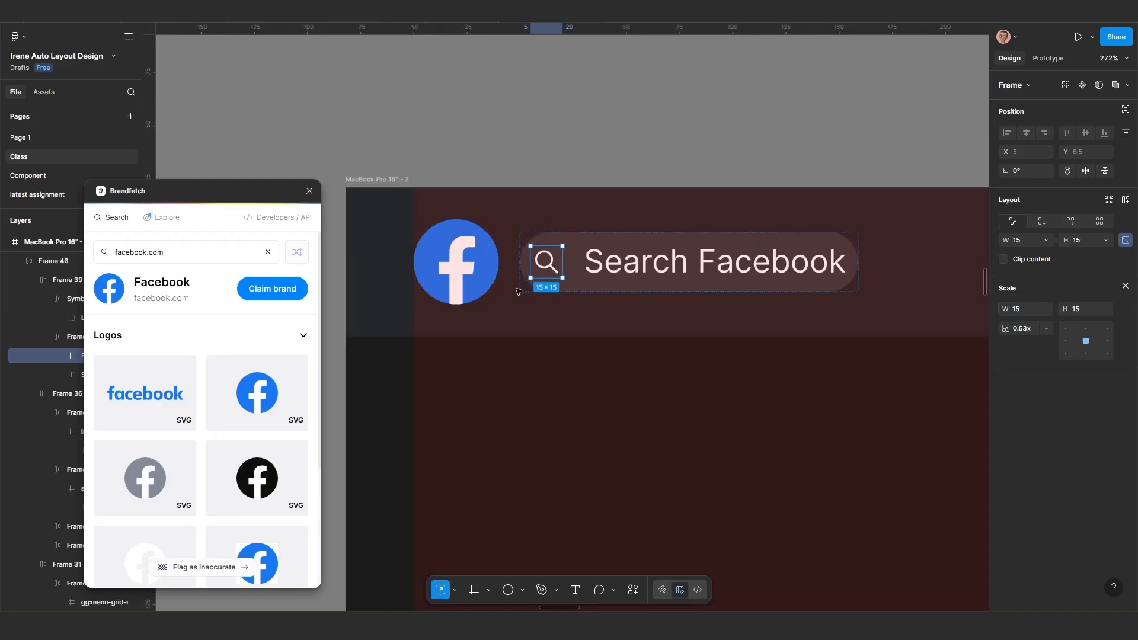
left_click(580, 289)
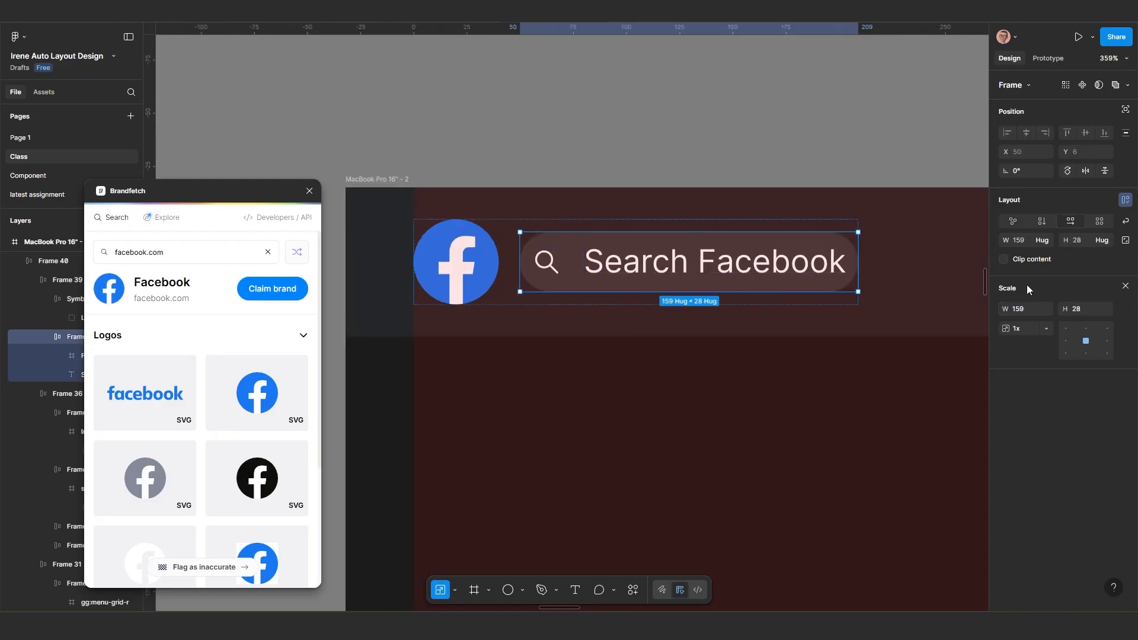
key("v")
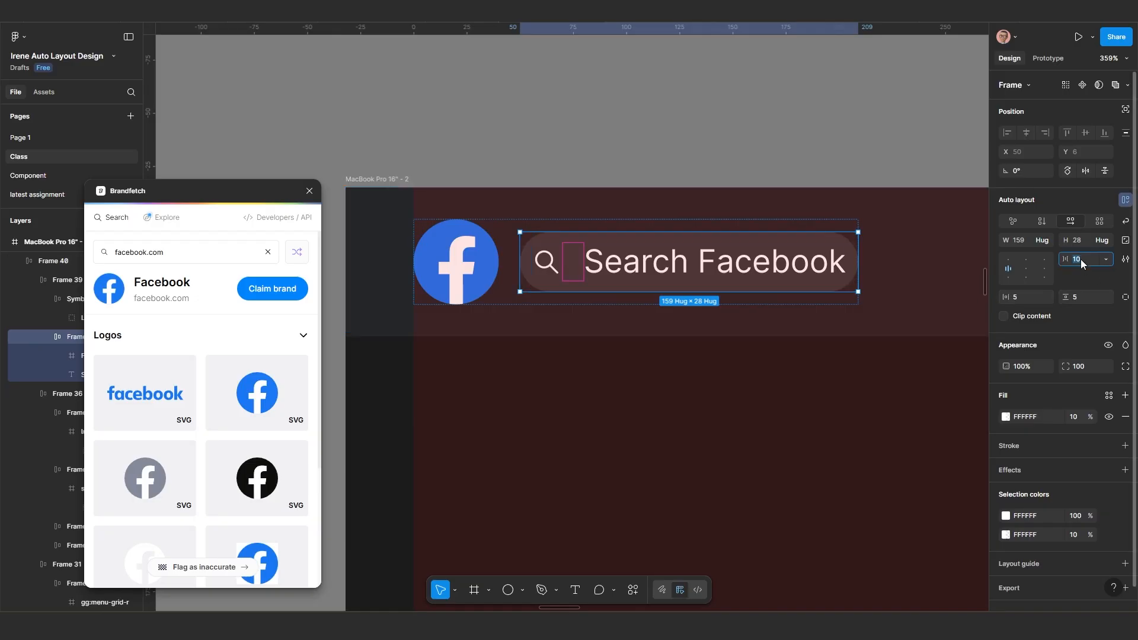
key("Return")
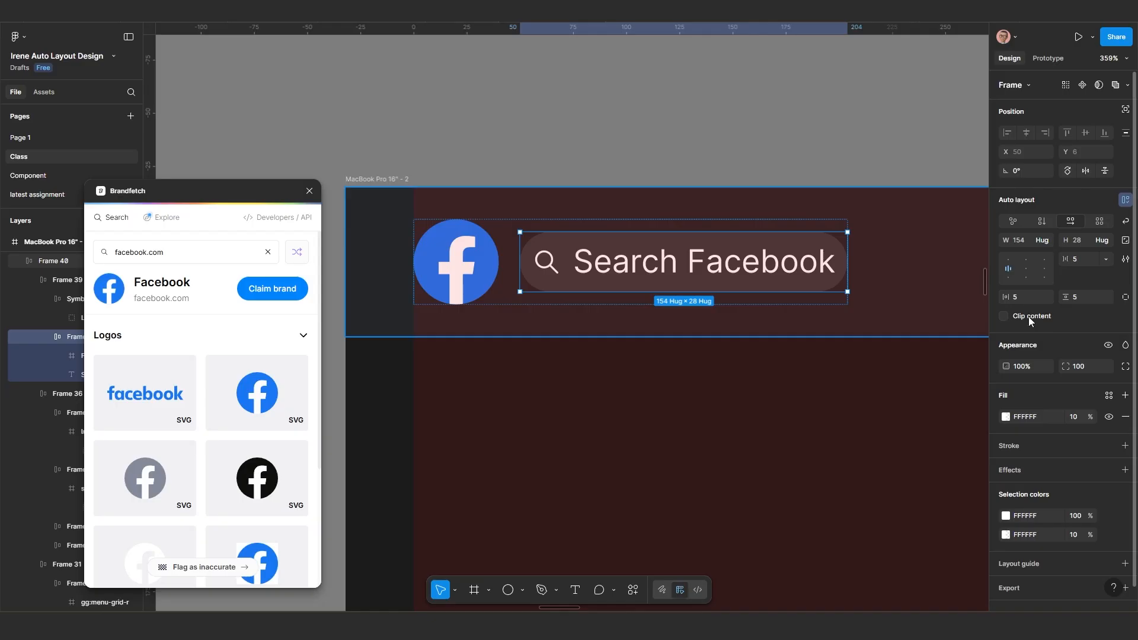
left_click(1124, 297)
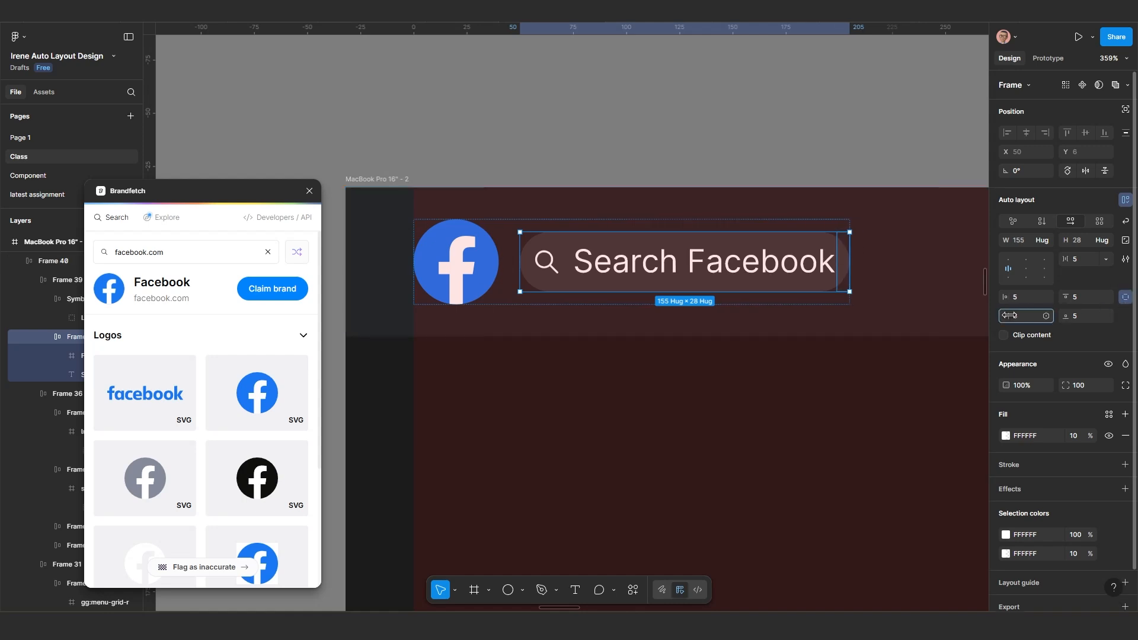
left_click_drag(1020, 315, 1053, 315)
Step: Compare the widened search field with the one in the reference dashboard, checking its length, height and inner spacing
scroll(806, 349, "down", 3)
left_click_drag(806, 349, 628, 324)
scroll(629, 320, "down", 3)
left_click_drag(492, 318, 706, 291)
scroll(706, 291, "down", 4)
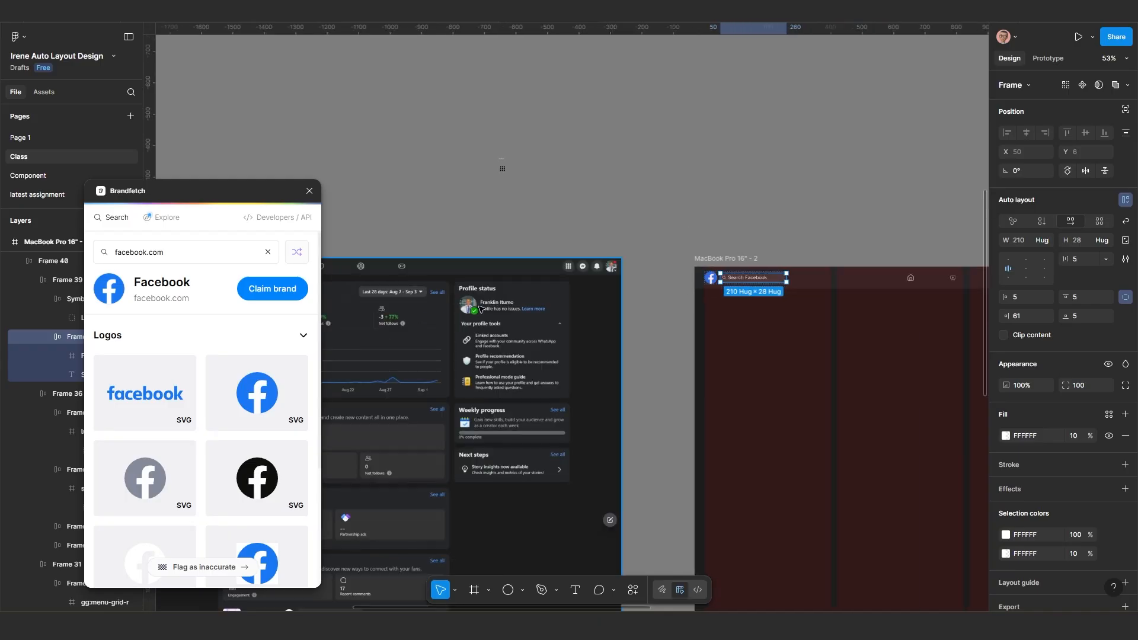
scroll(456, 319, "down", 4)
left_click_drag(445, 322, 730, 307)
scroll(430, 277, "up", 9)
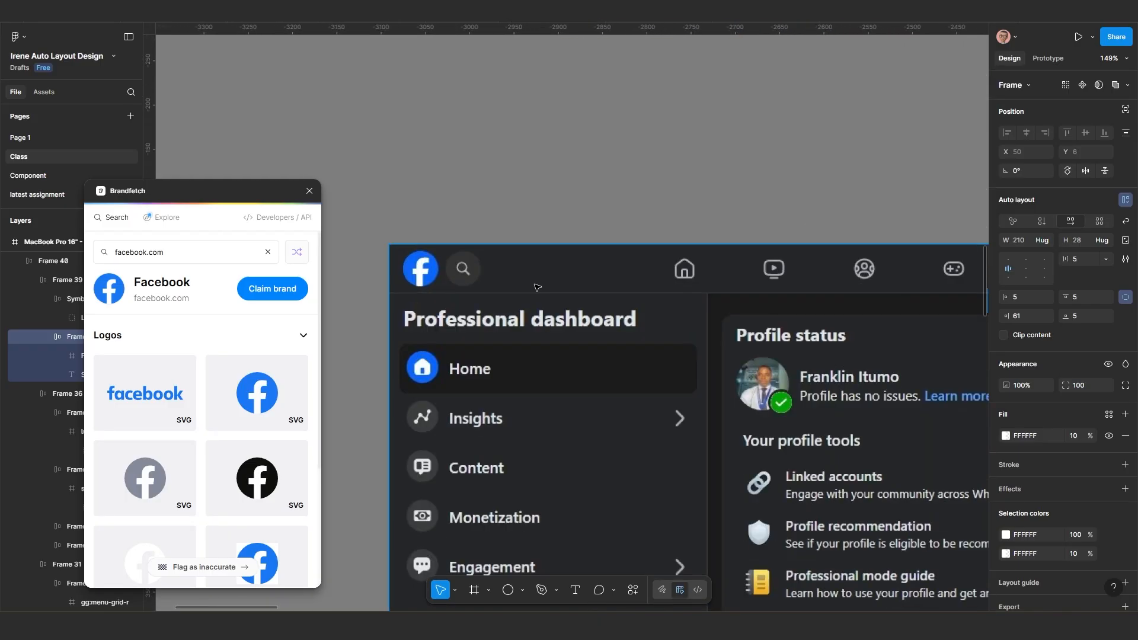
scroll(626, 299, "down", 4)
left_click_drag(813, 315, 560, 317)
scroll(774, 313, "up", 5)
scroll(719, 250, "down", 3)
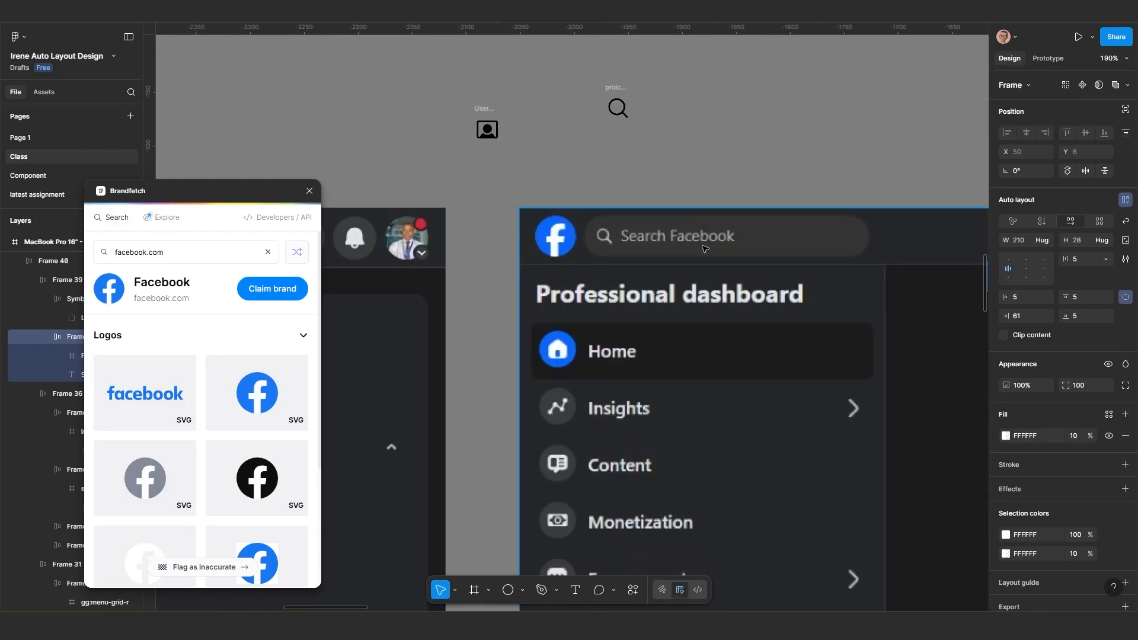
scroll(733, 255, "up", 1)
scroll(652, 279, "down", 5)
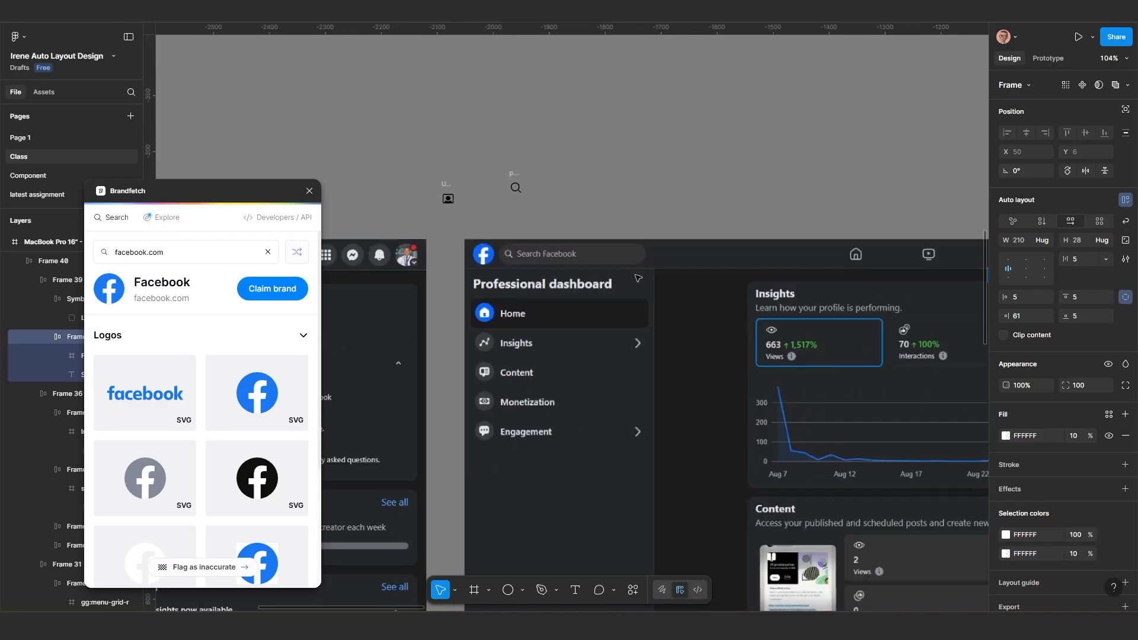
scroll(591, 301, "down", 3)
left_click_drag(725, 310, 547, 306)
scroll(664, 292, "up", 8)
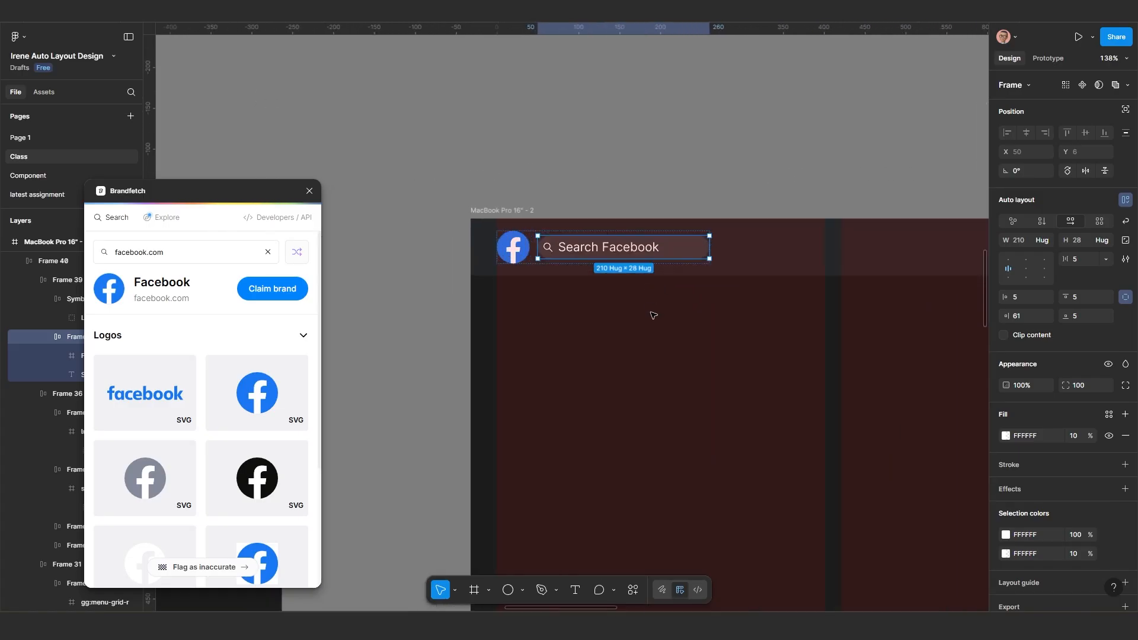
Step: Set the search field's vertical padding to 10
left_click(652, 314)
scroll(609, 274, "up", 5)
left_click(725, 232)
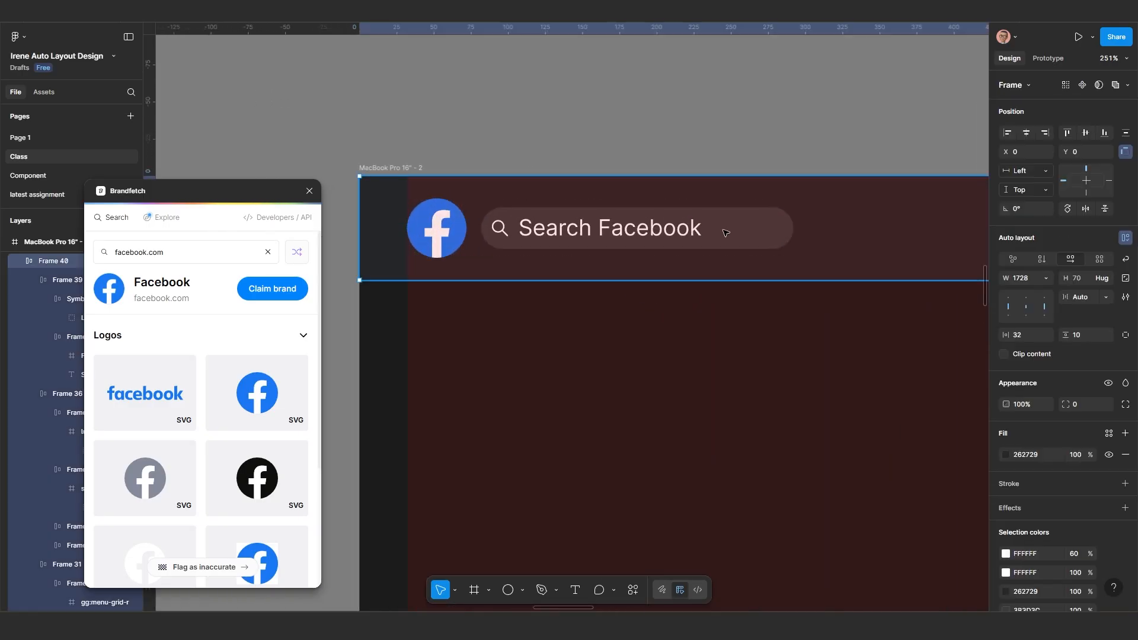
left_click(741, 231)
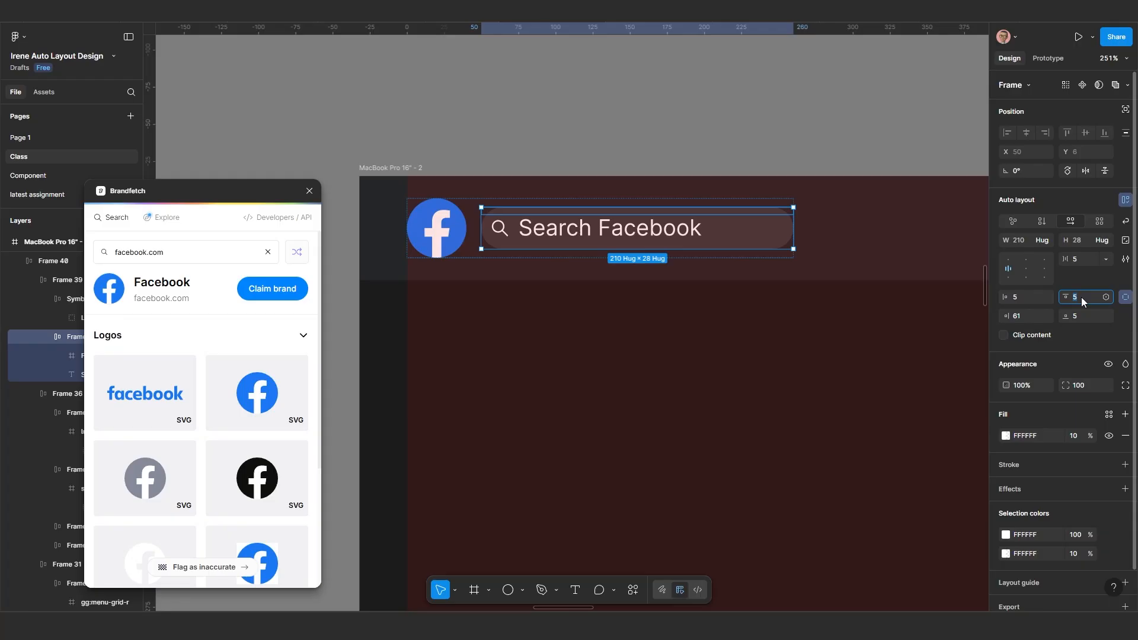
left_click(1125, 297)
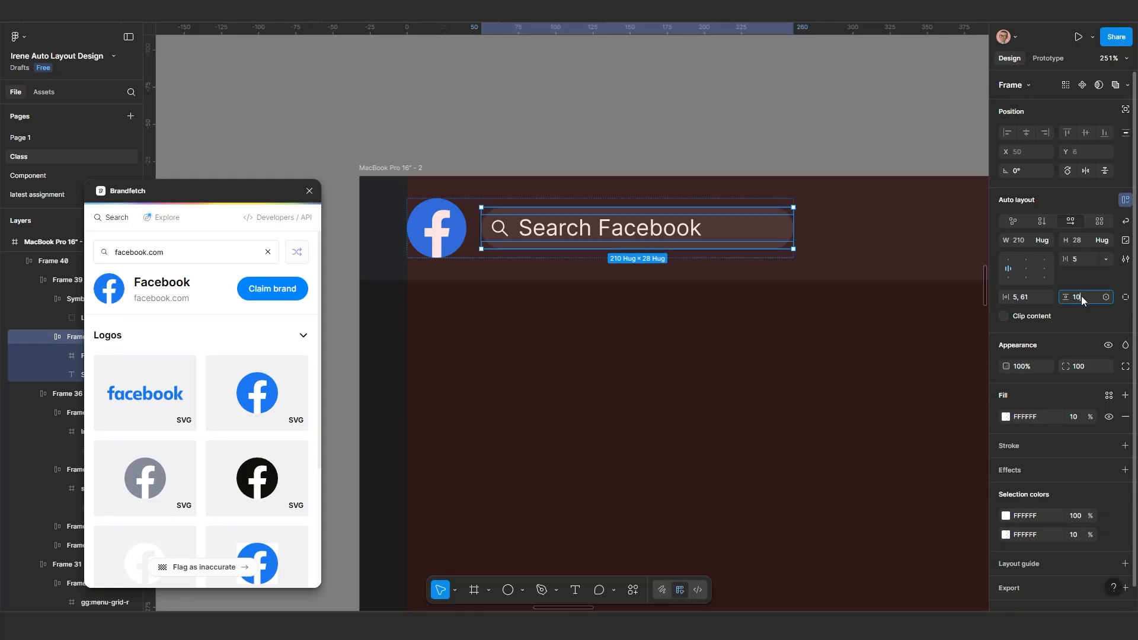
key("Return")
left_click(572, 359)
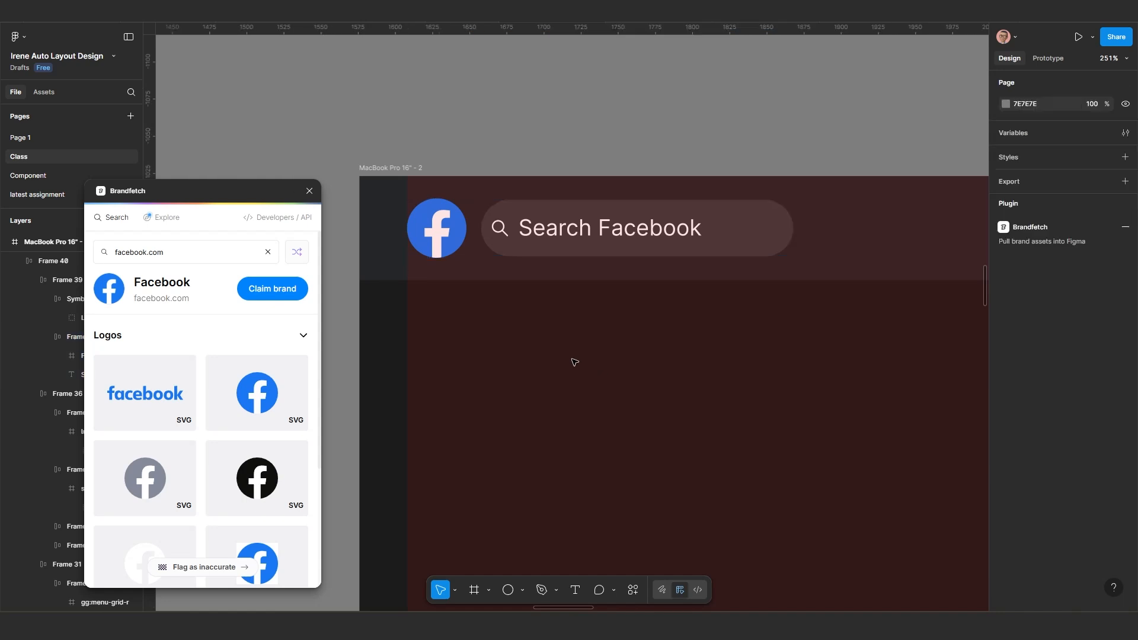
Step: Try a left padding of 20 on the search field and settle on 15
scroll(572, 359, "down", 5)
scroll(592, 358, "up", 4)
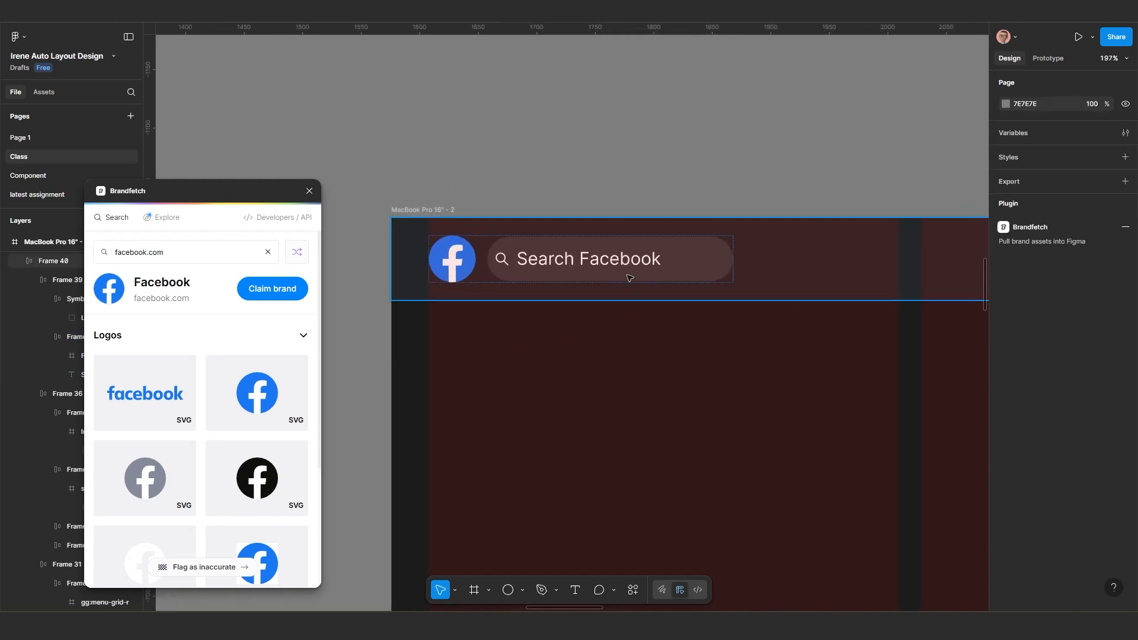
left_click(683, 263)
scroll(568, 262, "up", 4)
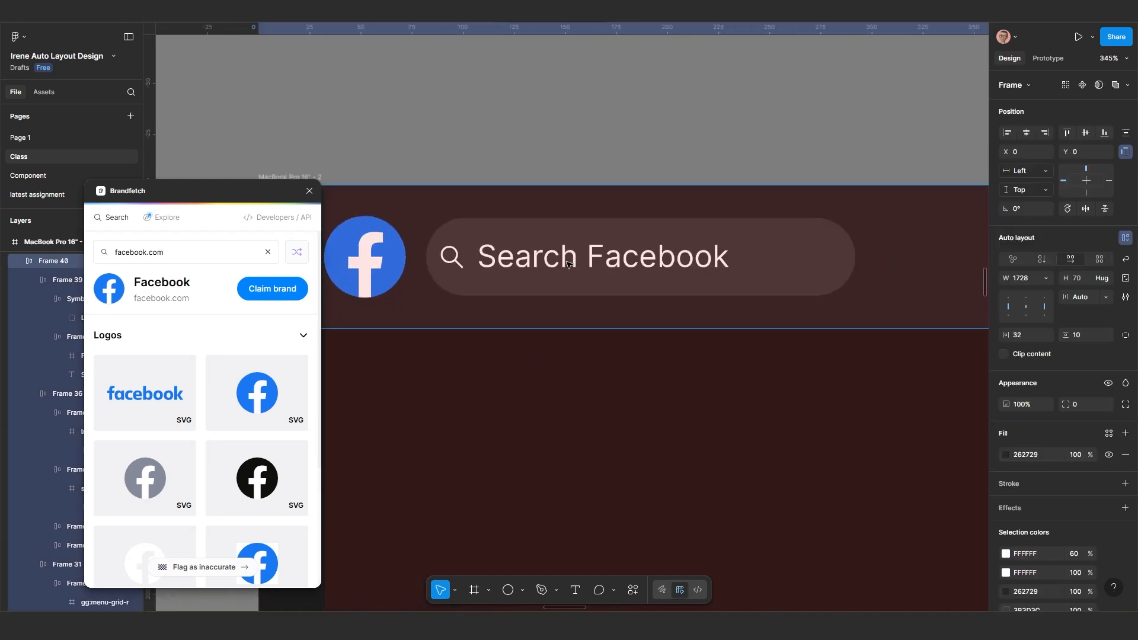
double_click(533, 272)
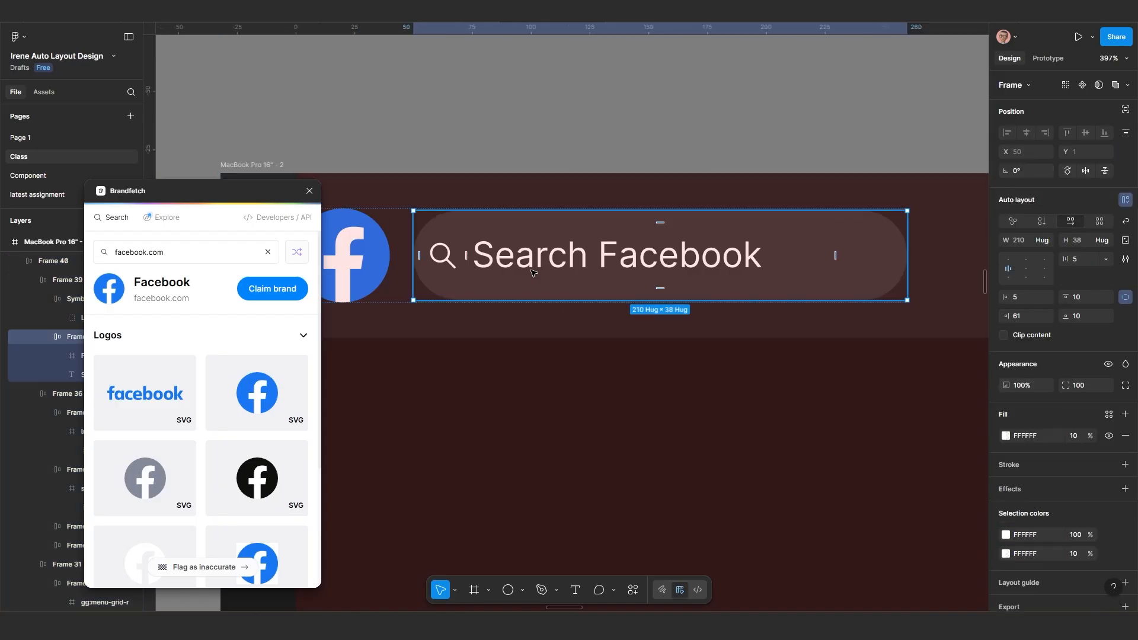
left_click(1018, 301)
type("20")
key("Return")
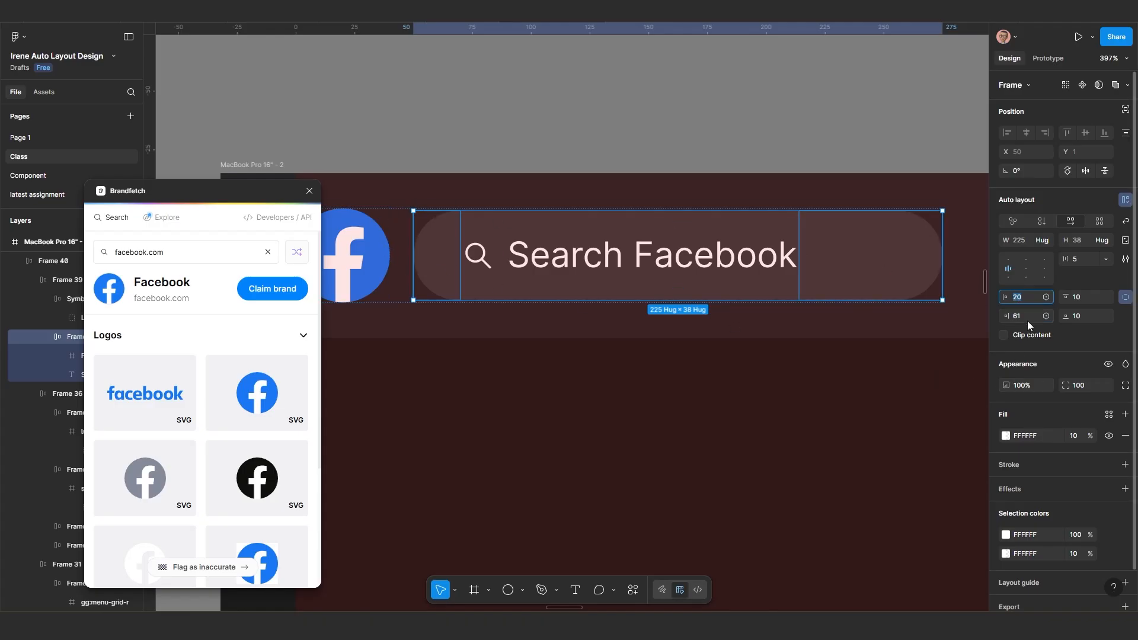
key("Return")
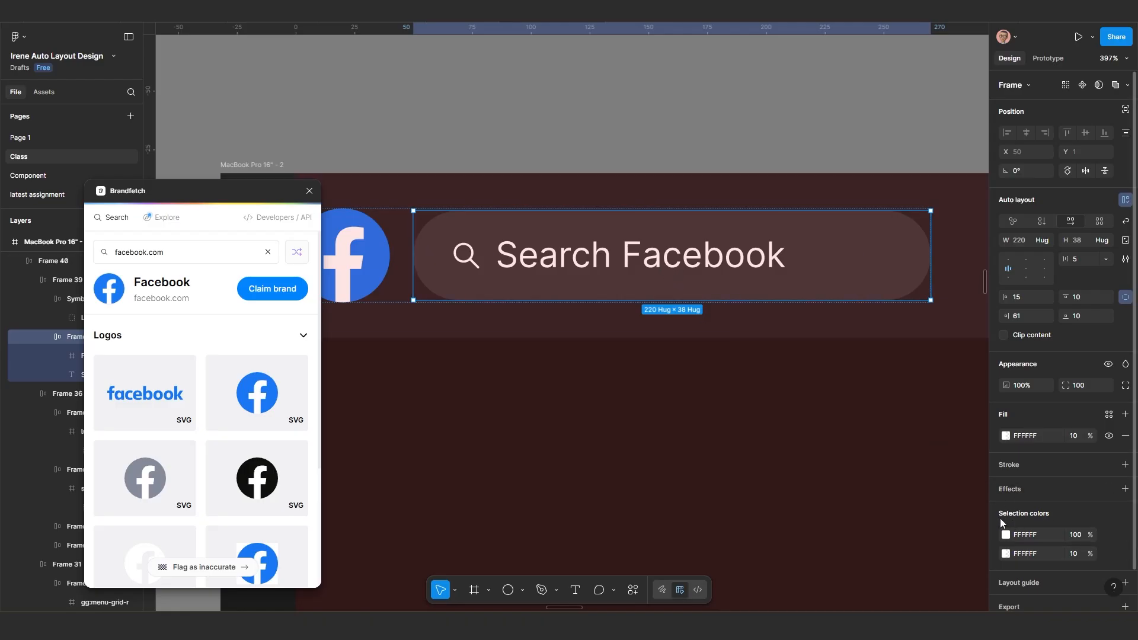
Step: Reduce the white colour of the search icon and the "Search Facebook" text to 50% opacity
left_click(650, 268)
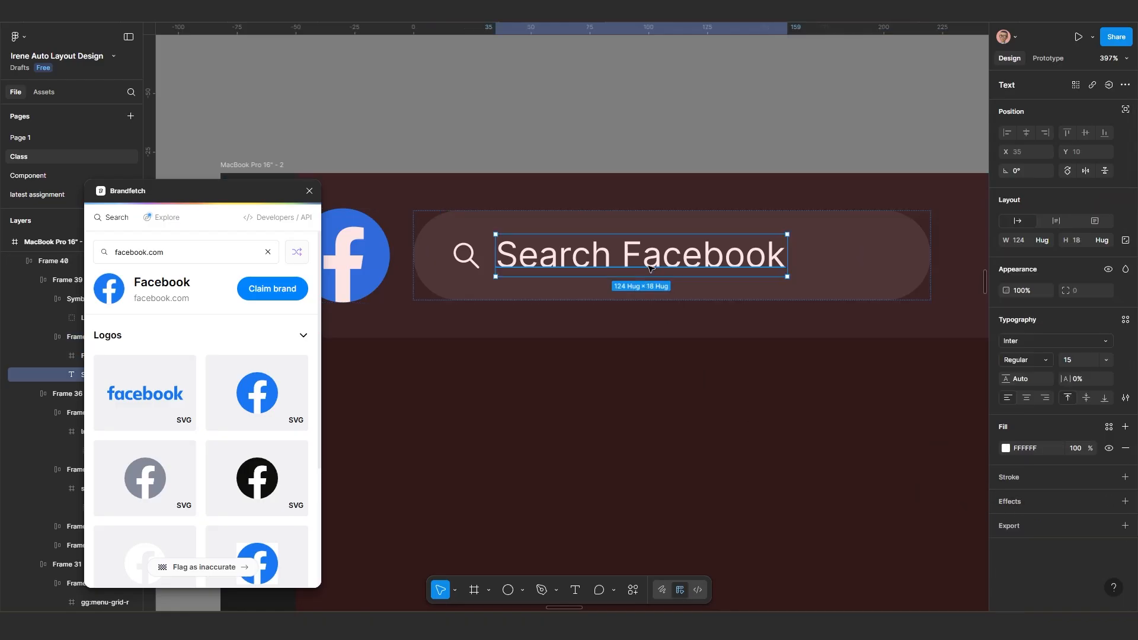
left_click(474, 261, "shift")
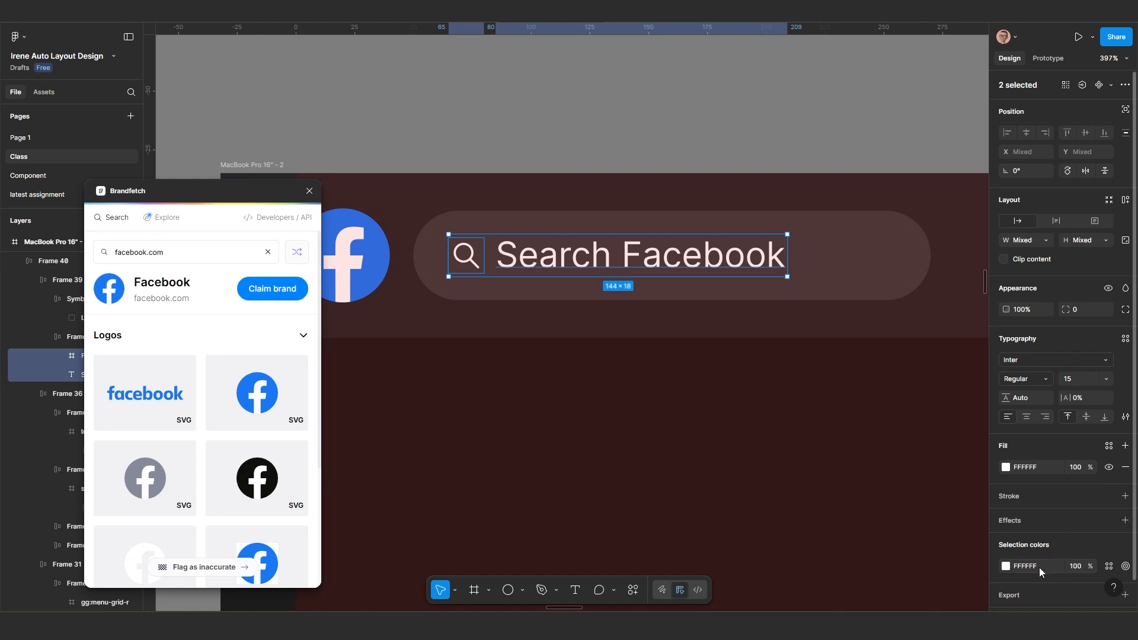
left_click(1080, 565)
key("Return")
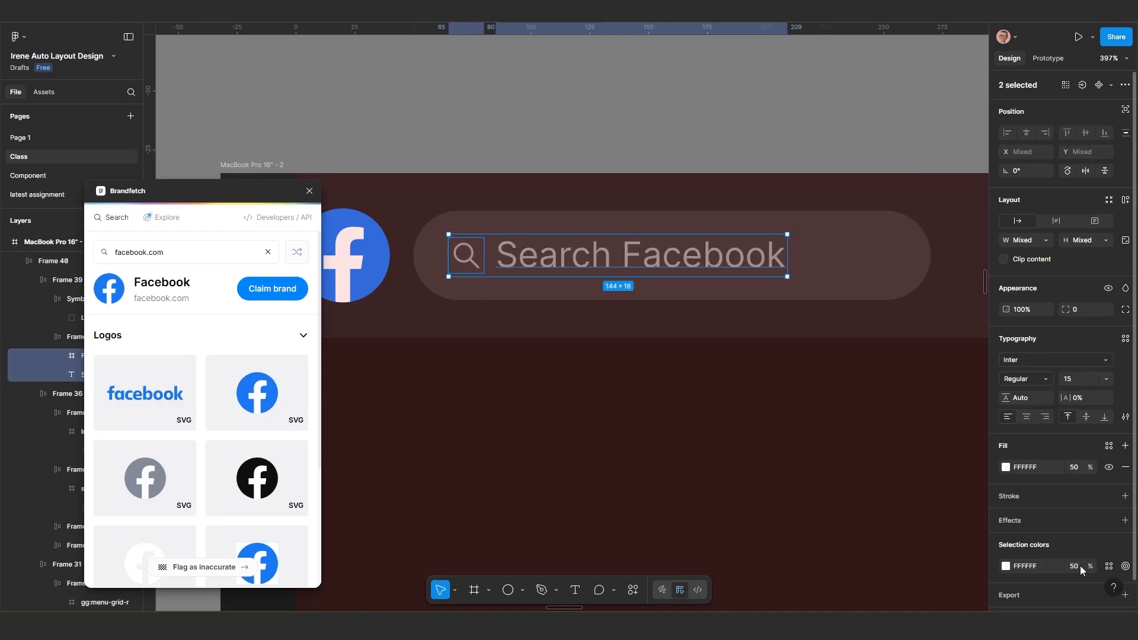
scroll(525, 495, "down", 5)
left_click(580, 505)
Step: Compare the whole navigation bar with the reference dashboard, checking the muted search field against the original
scroll(580, 505, "down", 10)
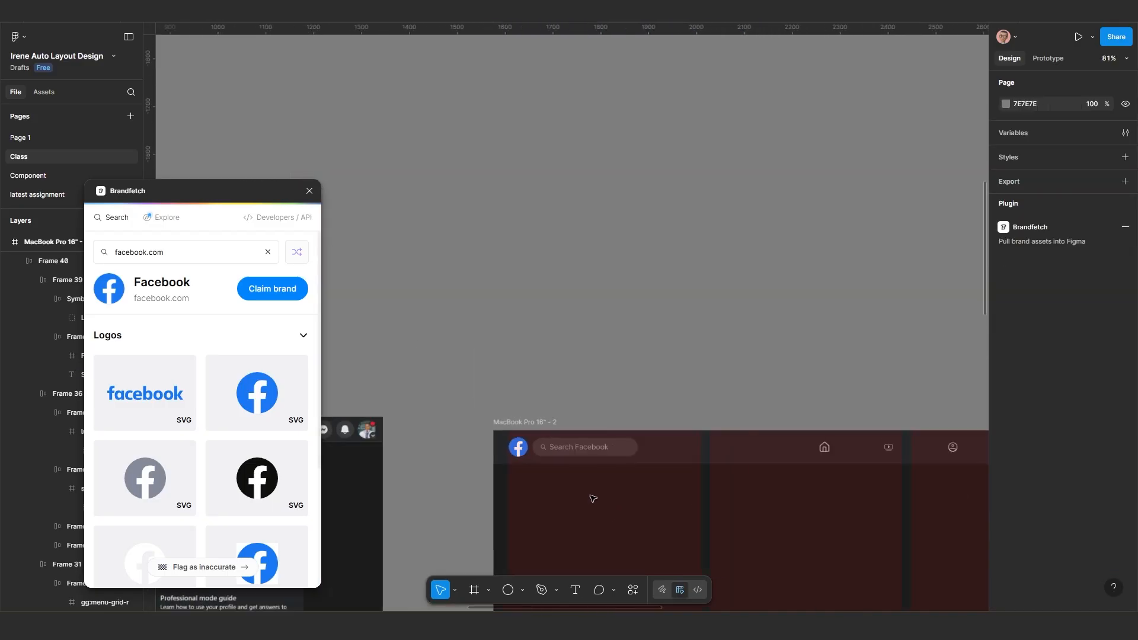
scroll(553, 374, "up", 3)
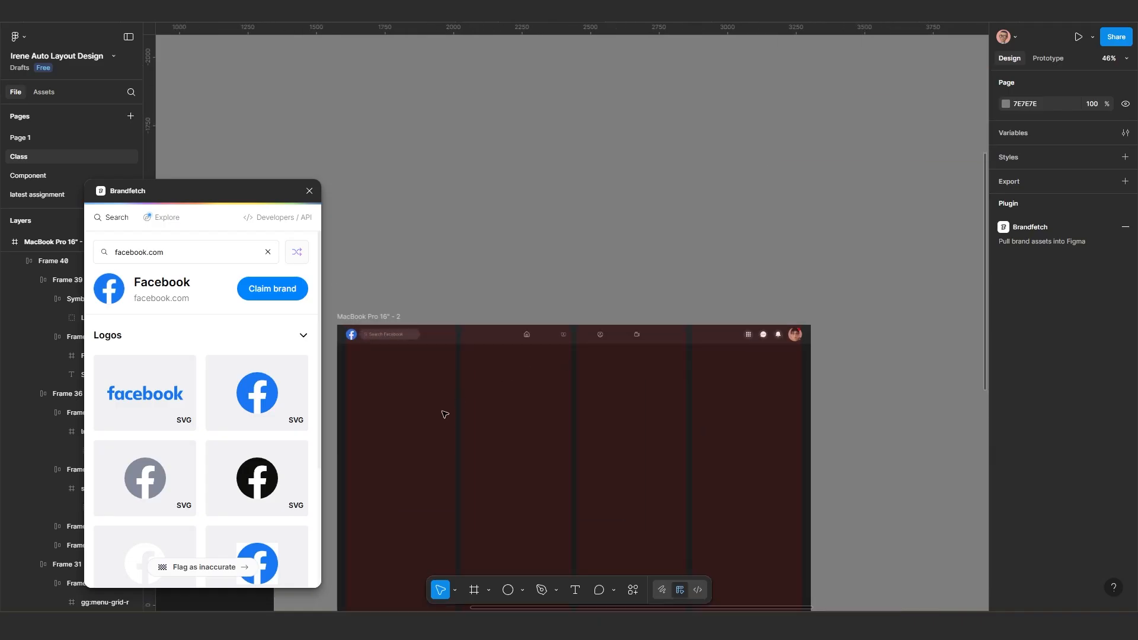
left_click_drag(446, 413, 511, 394)
scroll(511, 394, "down", 3)
left_click_drag(447, 419, 550, 413)
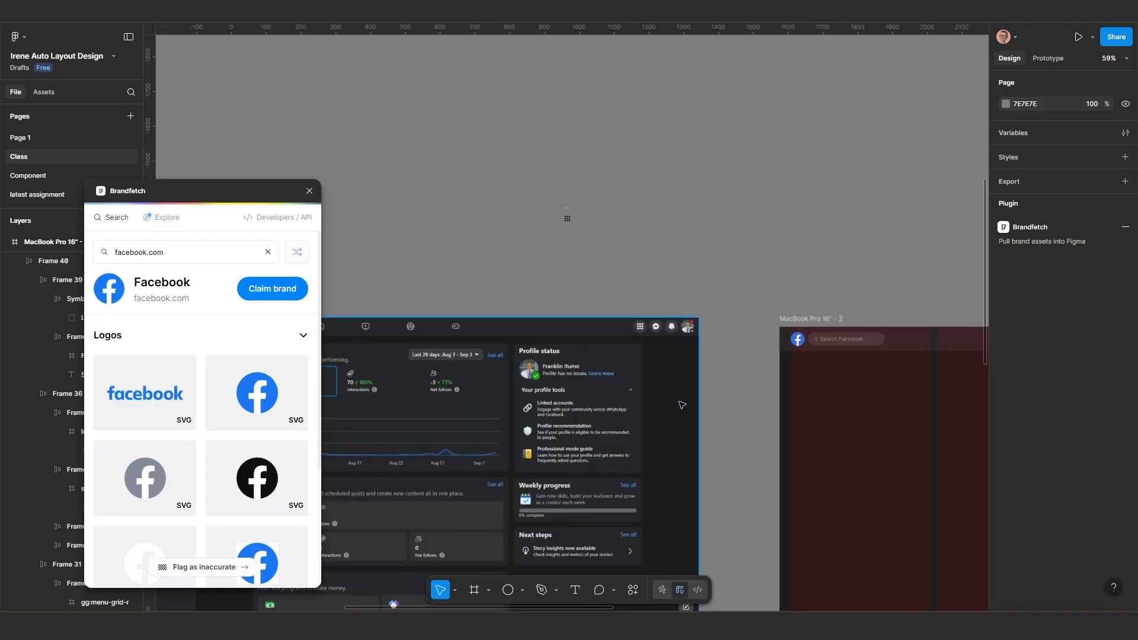
scroll(617, 409, "up", 6)
scroll(616, 410, "up", 2)
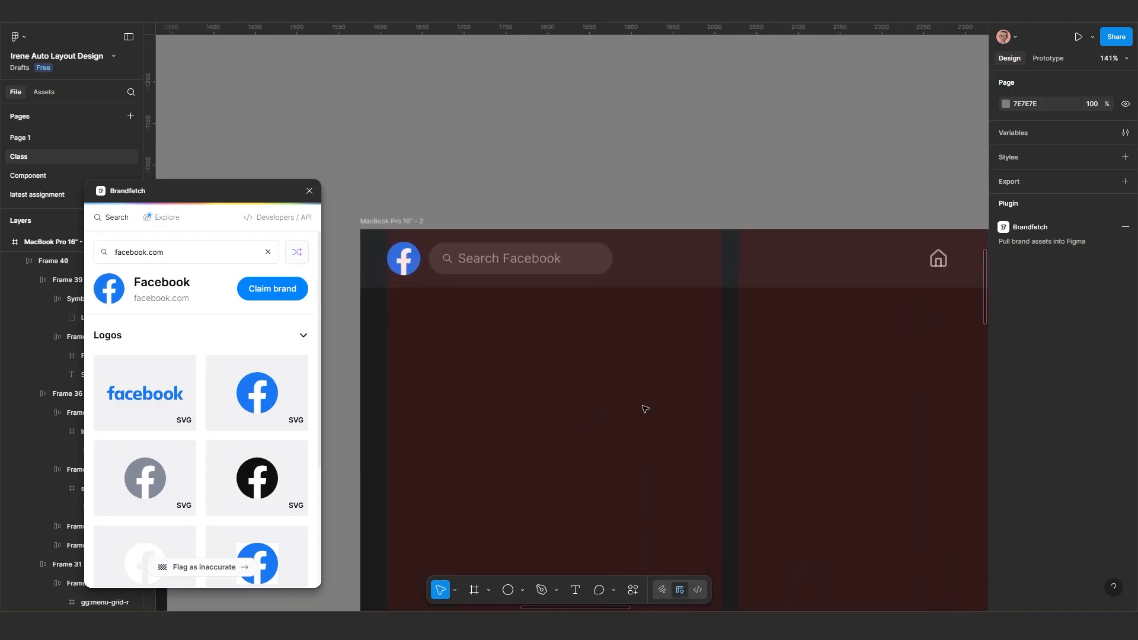
Step: Examine the menu, Messenger and notification icons in the reference bar up close, including their circular backgrounds
scroll(645, 407, "down", 3)
left_click_drag(639, 408, 645, 386)
scroll(637, 373, "up", 2)
left_click(647, 328)
scroll(637, 363, "down", 3)
scroll(373, 355, "up", 3)
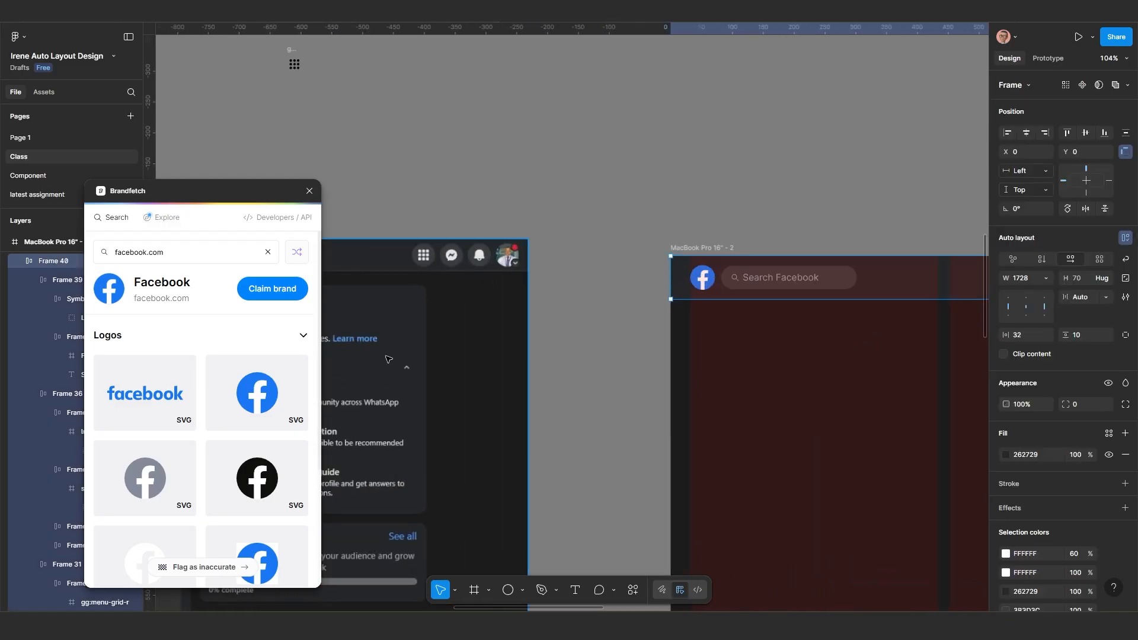
left_click_drag(373, 350, 613, 367)
scroll(527, 287, "up", 1)
scroll(526, 288, "up", 10)
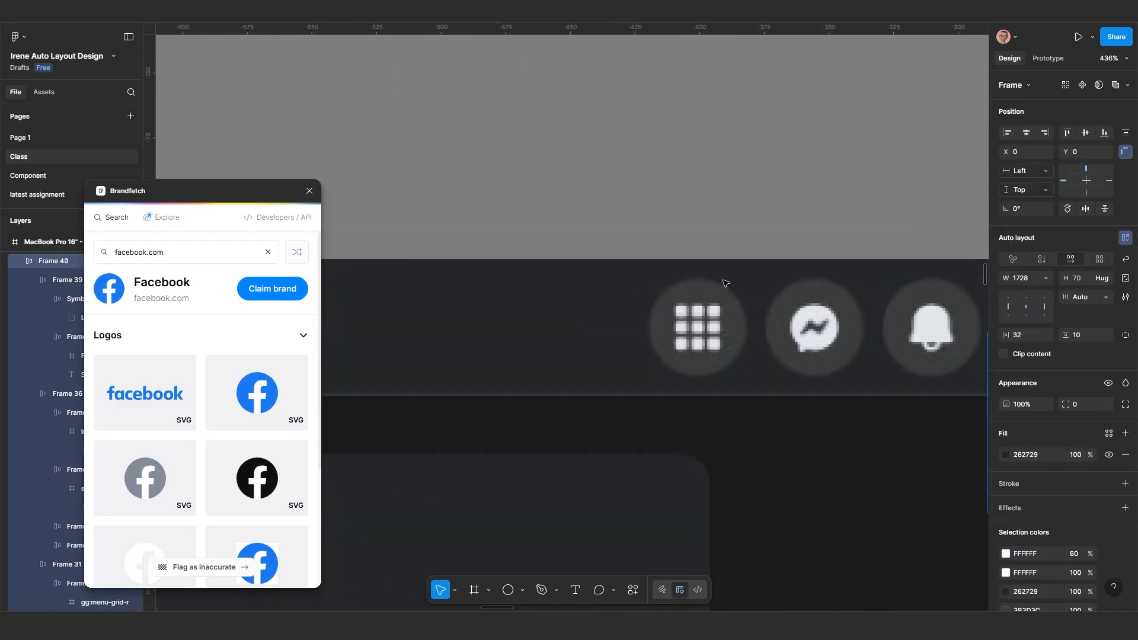
scroll(741, 281, "right", 3)
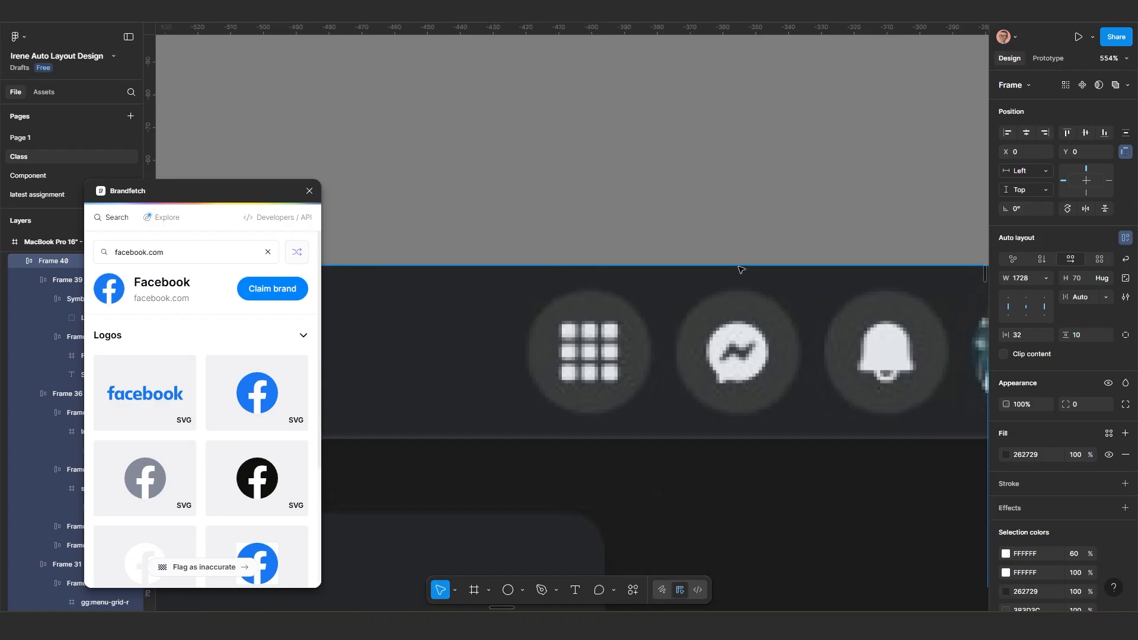
scroll(735, 271, "down", 15)
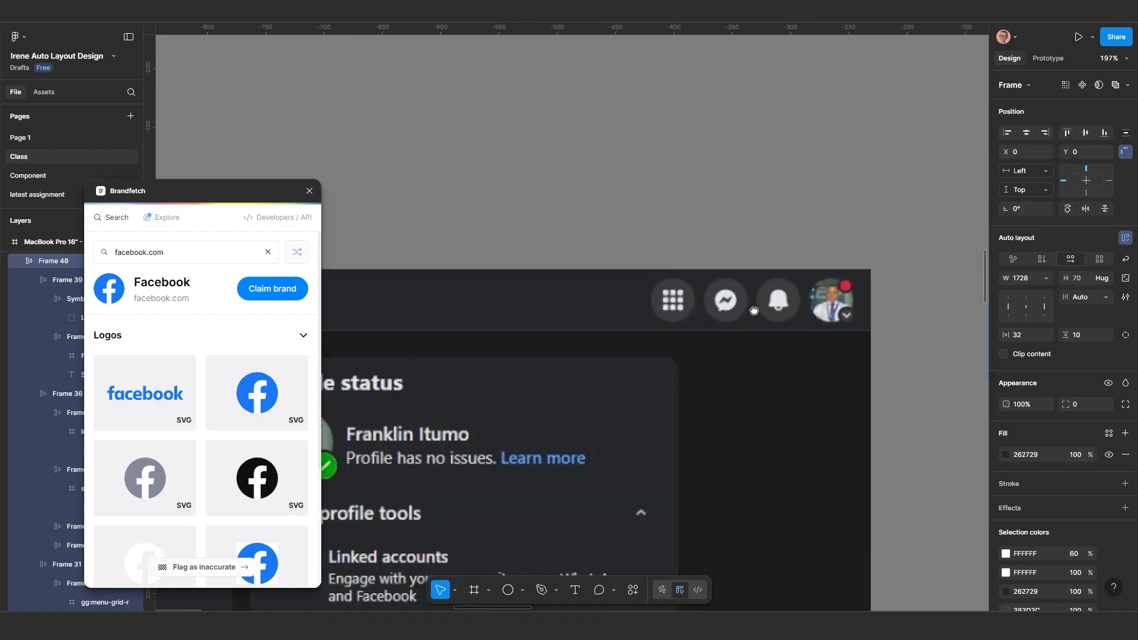
scroll(646, 383, "down", 6)
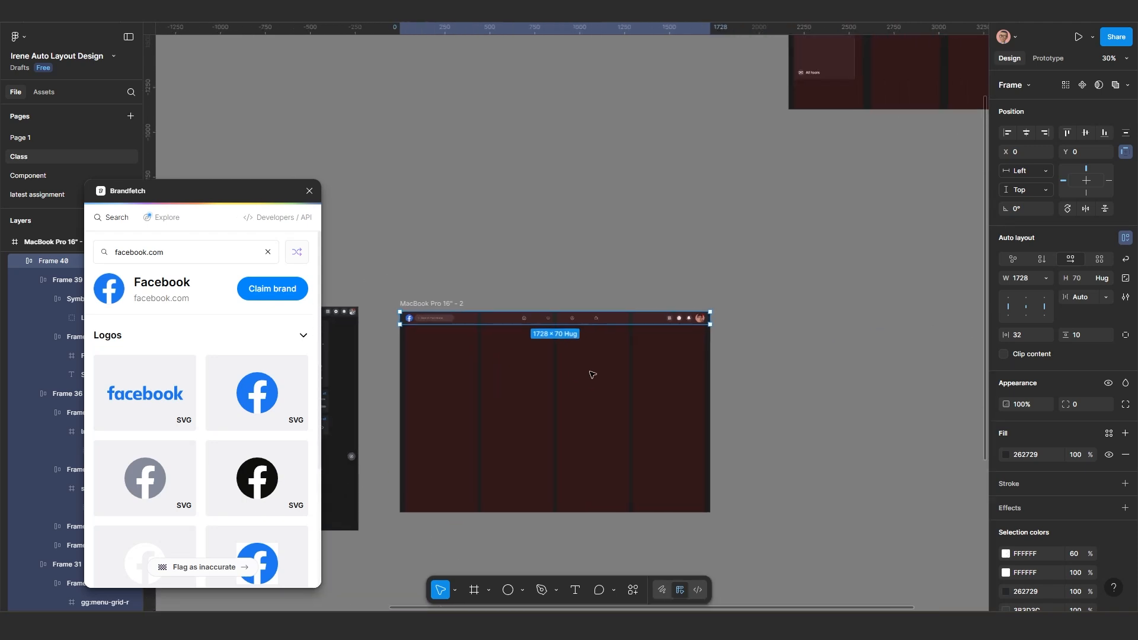
Step: Move the Brandfetch plugin window off the artboard to uncover the full navigation bar
scroll(590, 375, "up", 5)
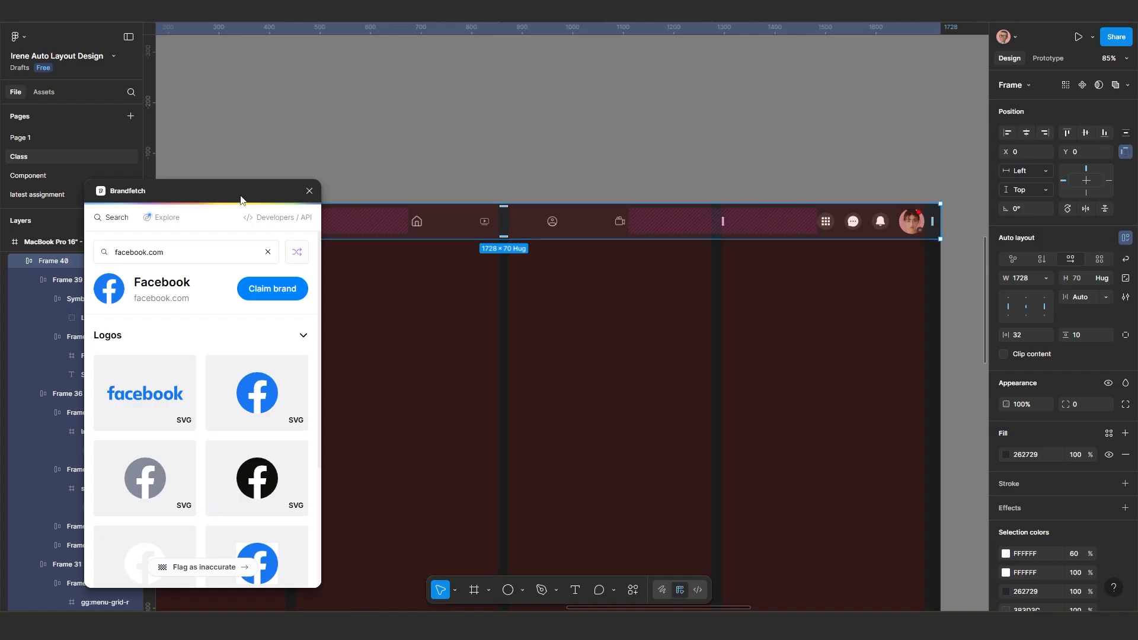
left_click_drag(243, 196, 169, 327)
scroll(386, 383, "down", 4)
left_click_drag(416, 377, 539, 341)
scroll(437, 343, "up", 3)
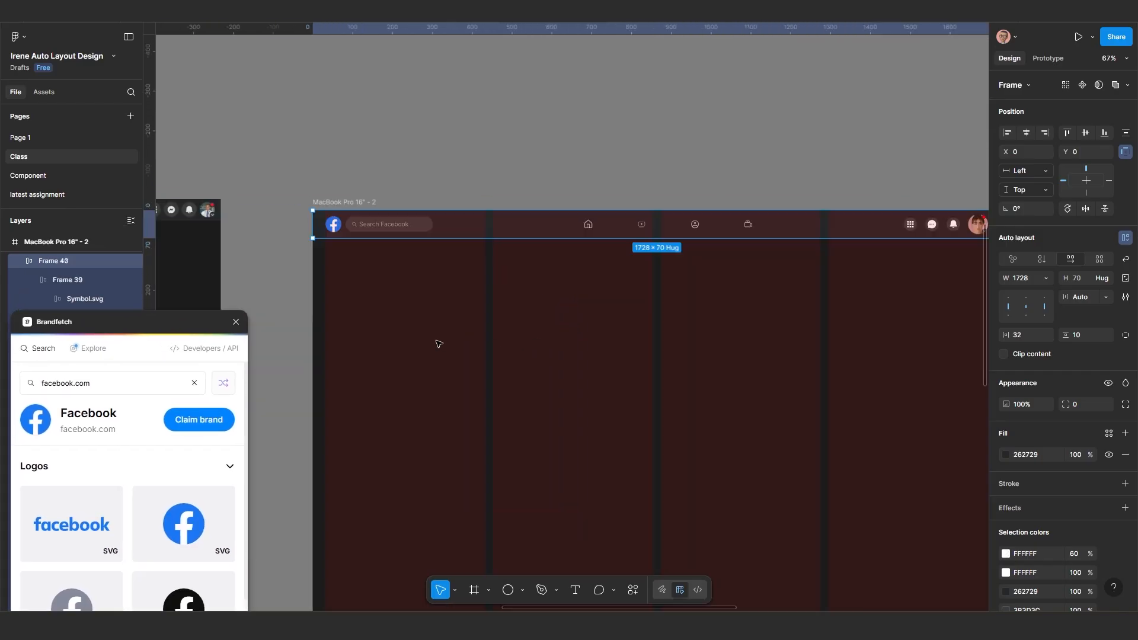
Step: Preview the MacBook Pro 16" - 2 artboard and open the preview in its own tab to check the navigation bar
left_click(378, 354)
left_click(350, 204)
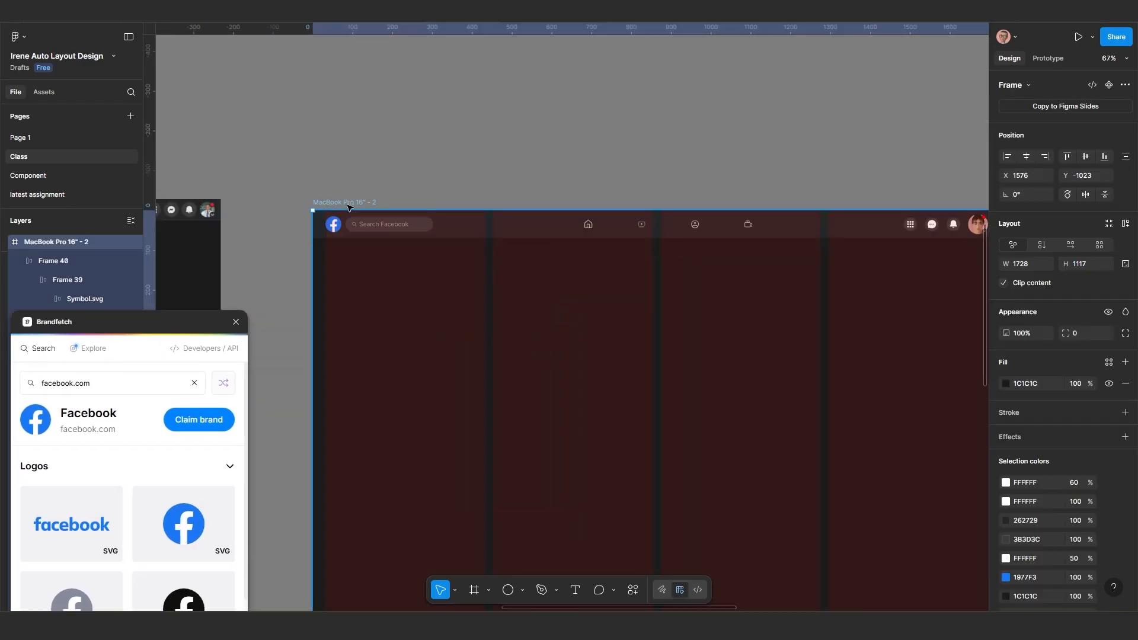
key("shift+space")
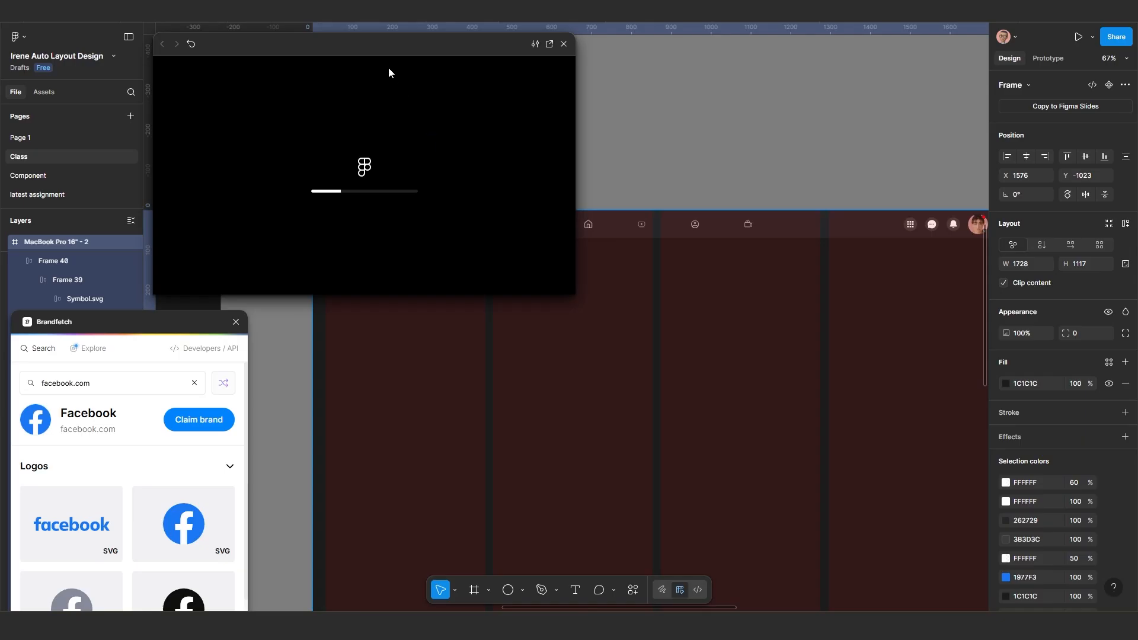
left_click_drag(384, 56, 403, 106)
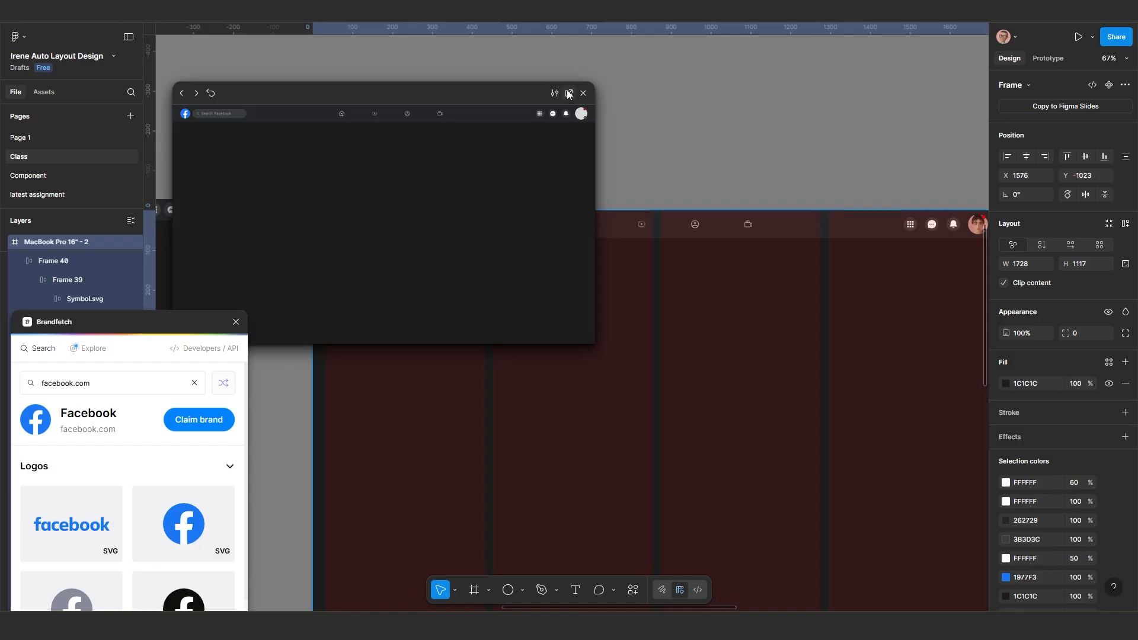
left_click(567, 92)
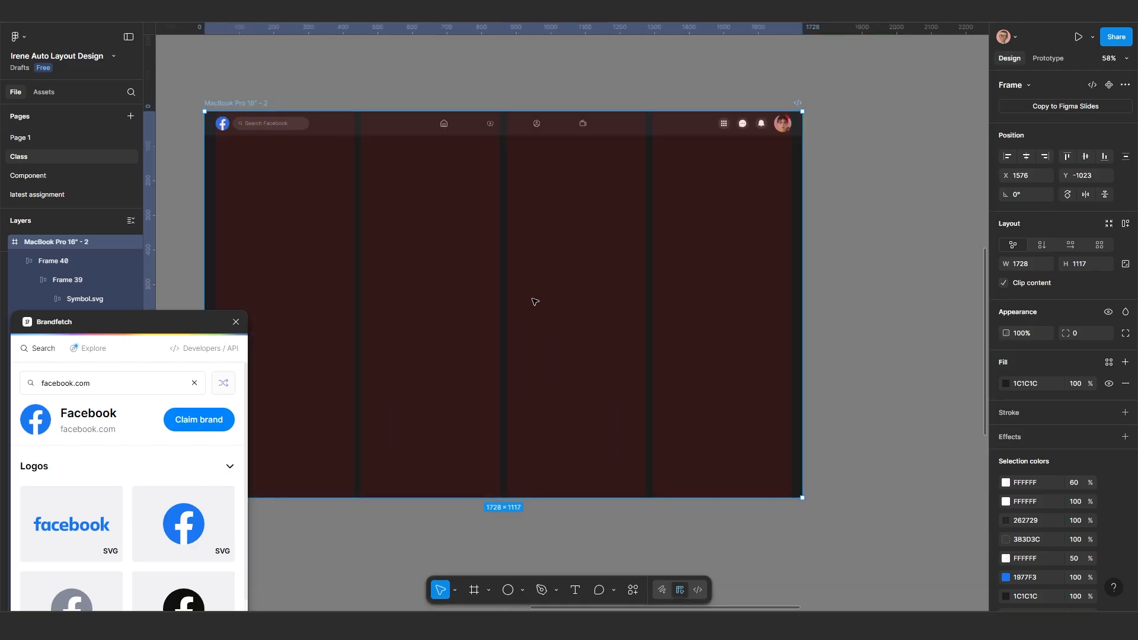
Step: Set the right padding of the "Search Facebook" field to 80
left_click_drag(422, 234, 450, 233)
scroll(359, 195, "up", 1)
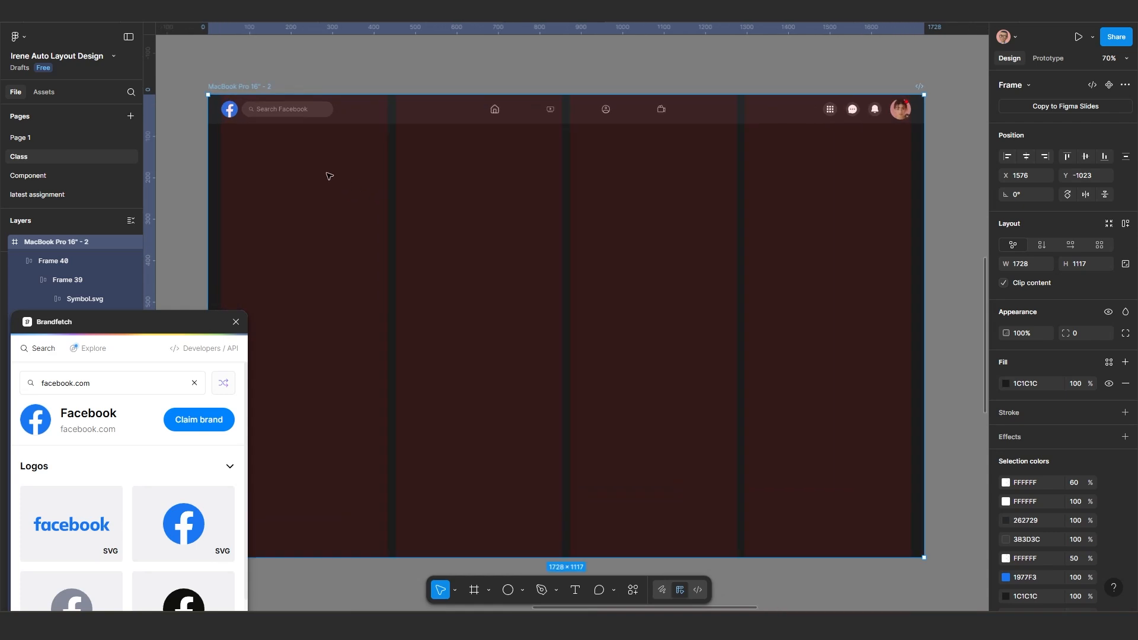
left_click_drag(294, 115, 442, 178)
scroll(442, 178, "up", 4)
double_click(491, 176)
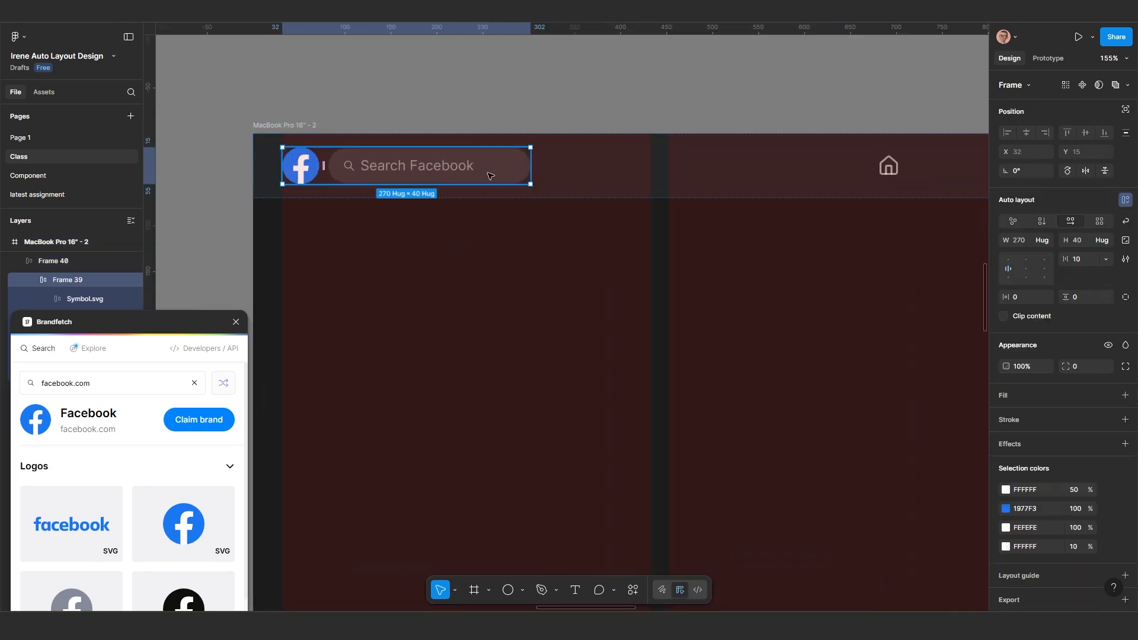
double_click(493, 176)
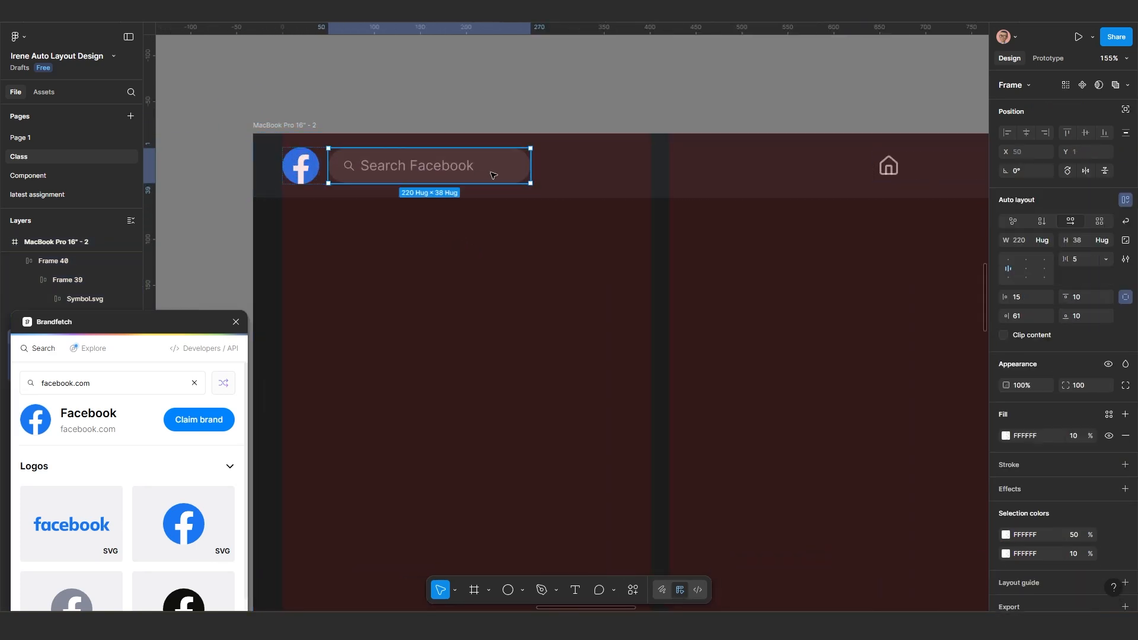
left_click(1022, 318)
type("70")
key("Return")
key("Return")
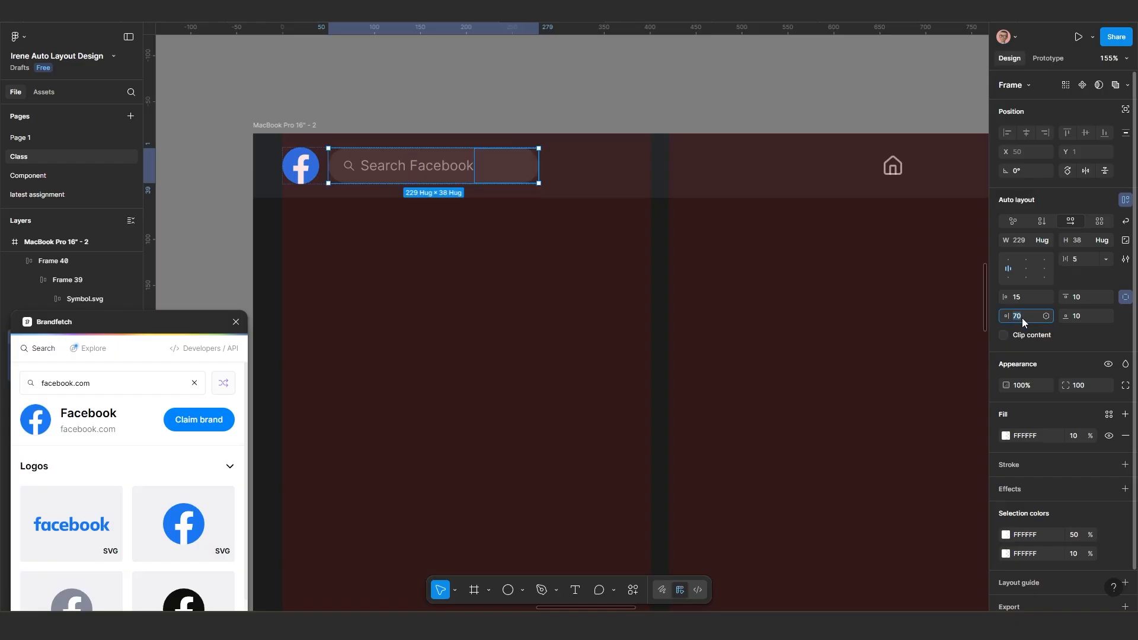
key("Return")
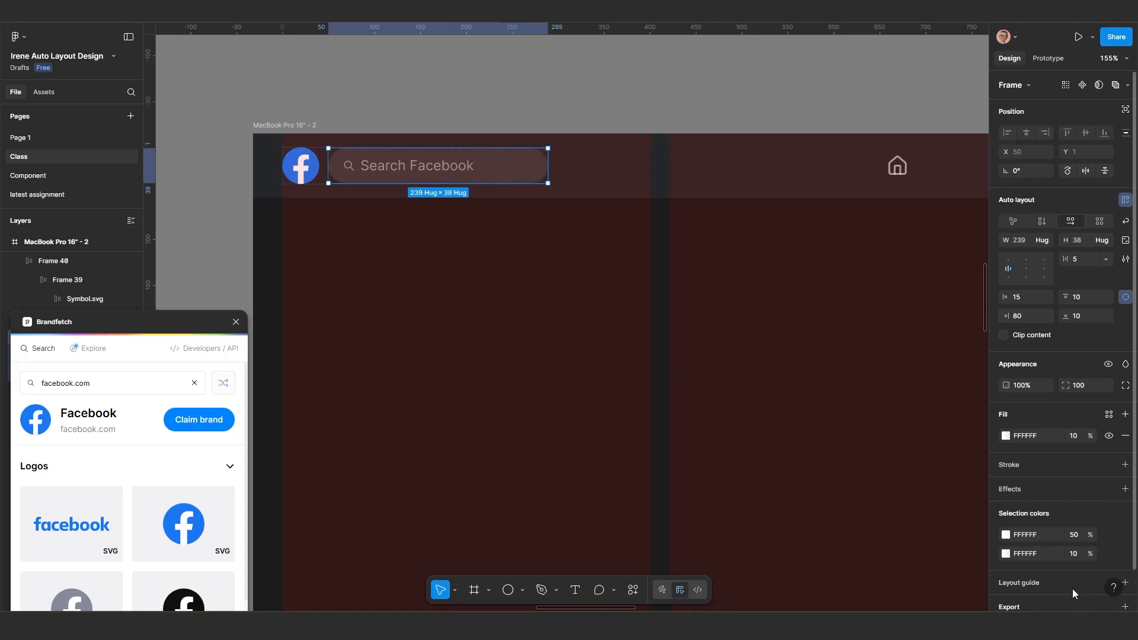
Step: Reduce the search field's white fill to 5% opacity and deselect it
left_click(1076, 441)
key("Return")
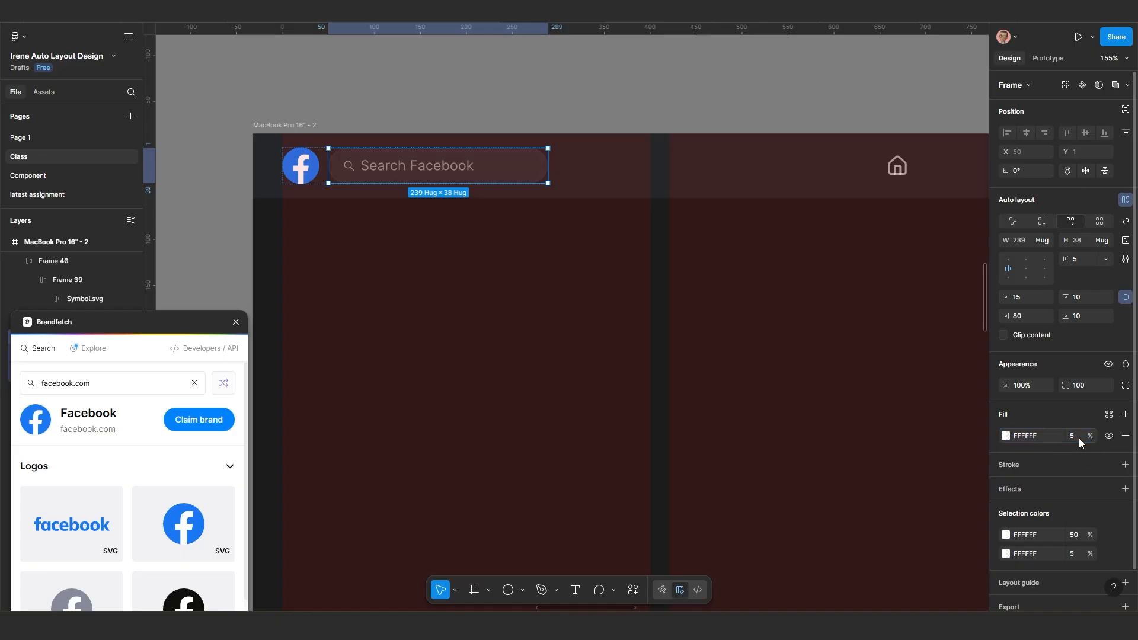
left_click(477, 348)
Step: Hide the layout guides to check the whole navigation bar on the artboard, and show the guides again
scroll(477, 347, "down", 10)
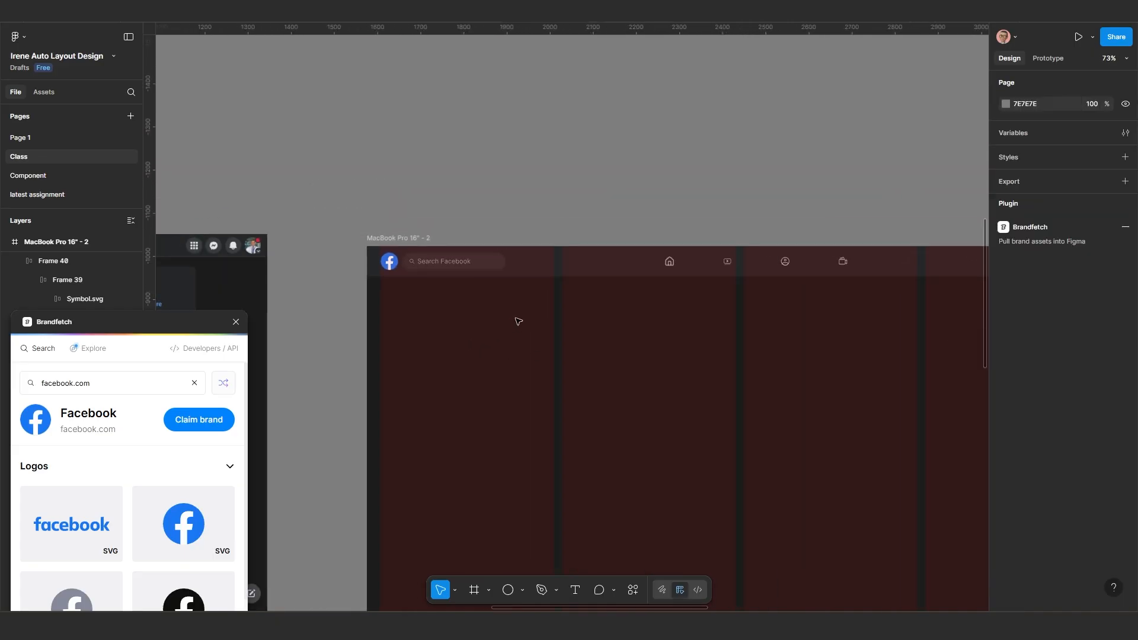
scroll(518, 342, "right", 3)
scroll(503, 338, "down", 2)
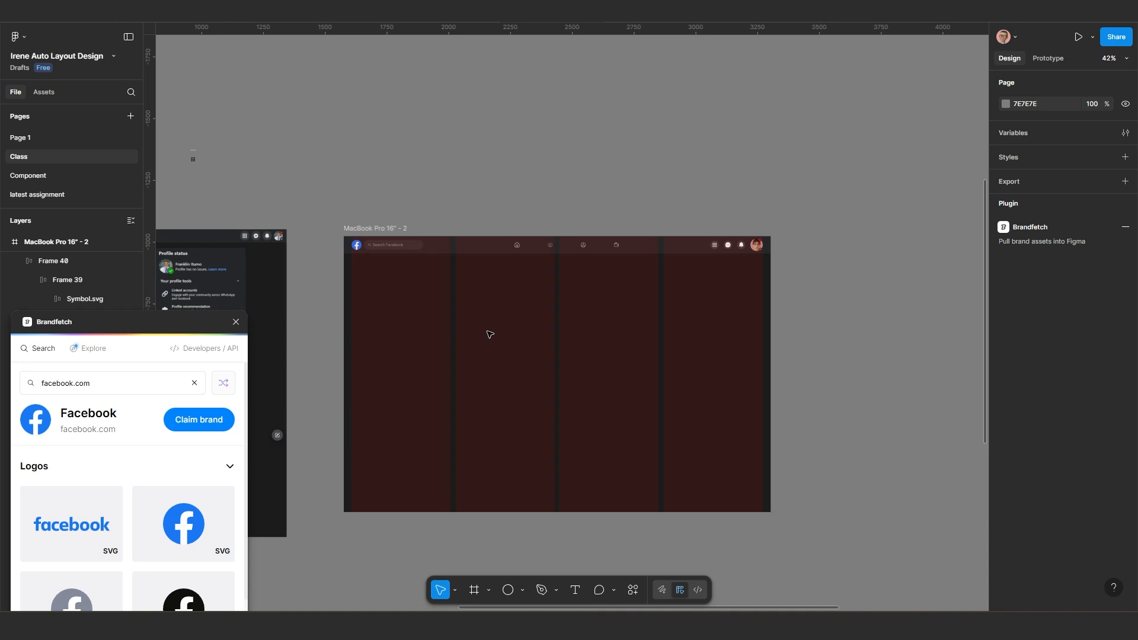
key("ctrl+shift+4")
scroll(490, 335, "up", 6)
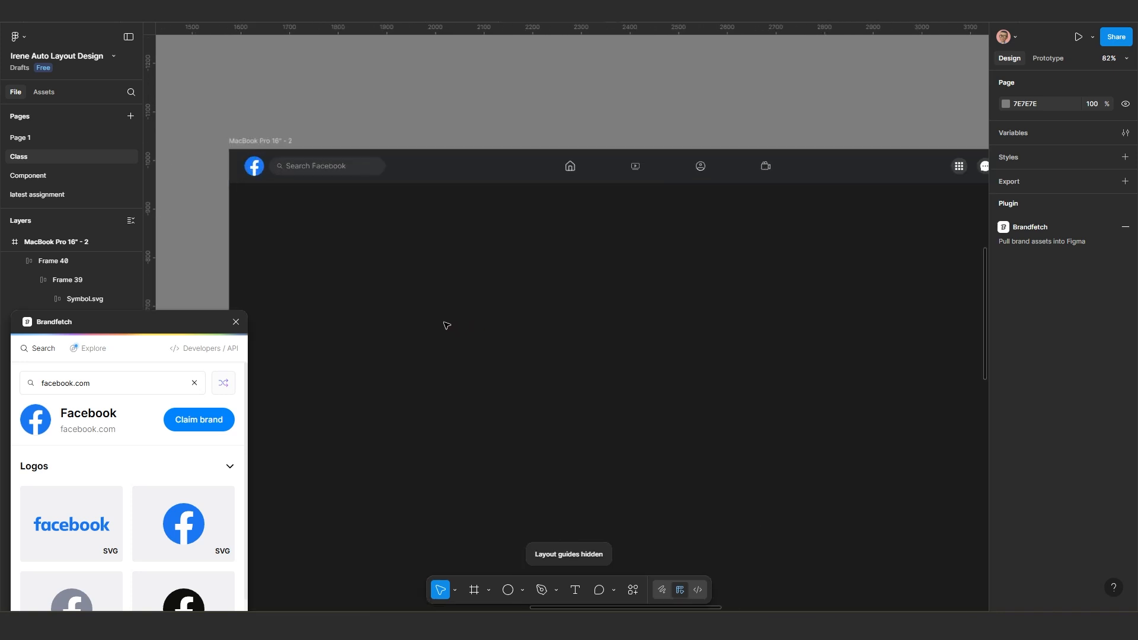
left_click_drag(446, 327, 490, 330)
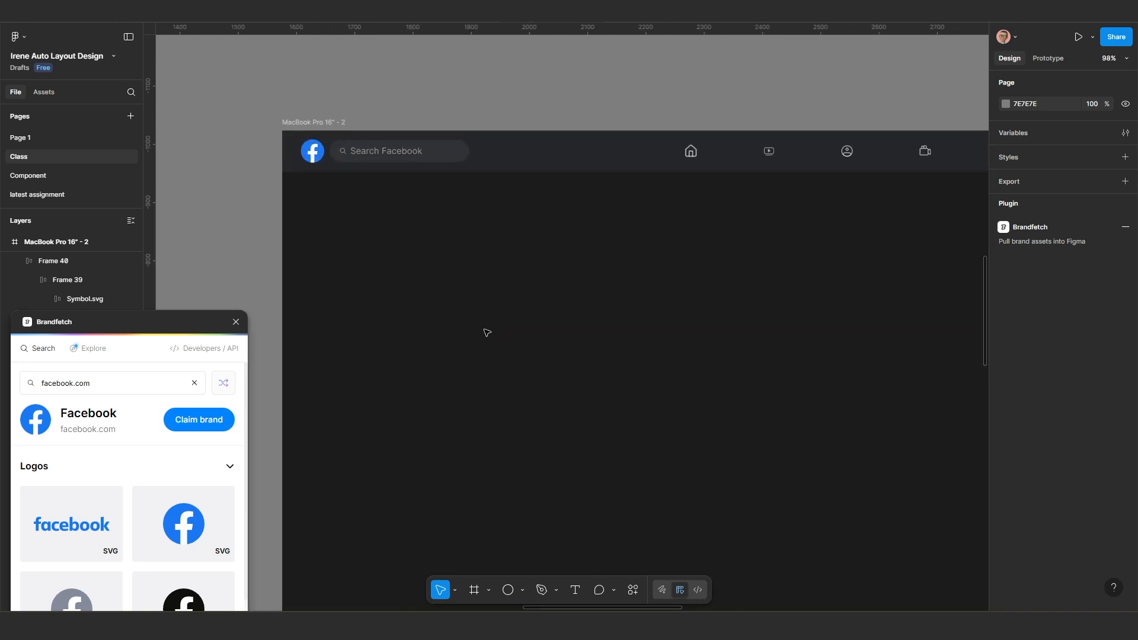
scroll(485, 331, "down", 3)
left_click_drag(617, 337, 524, 331)
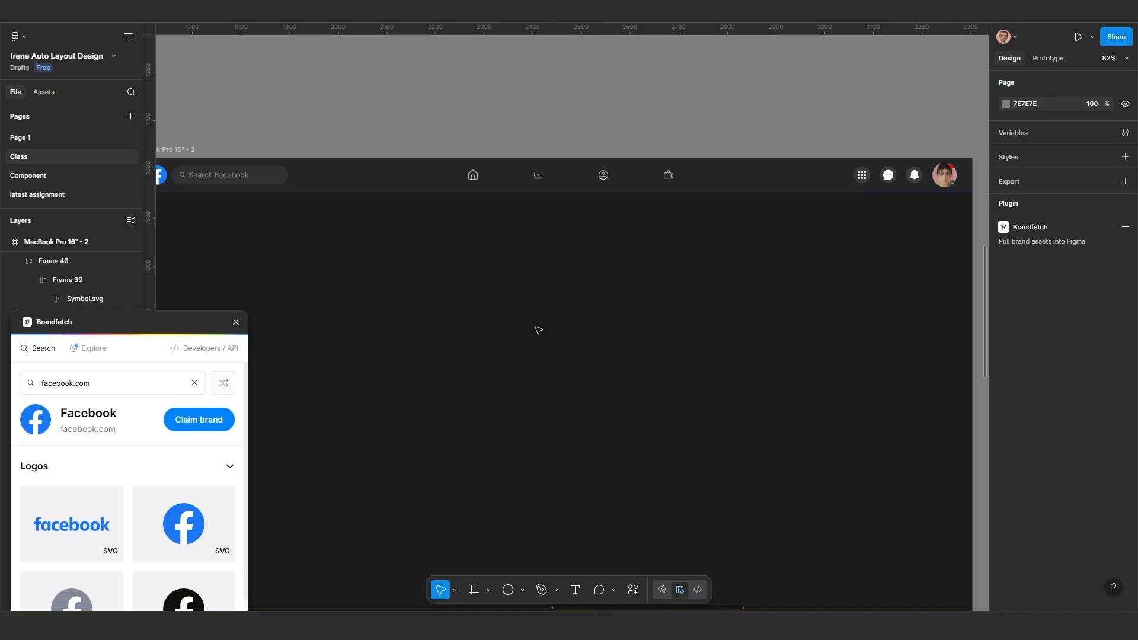
scroll(582, 249, "up", 1)
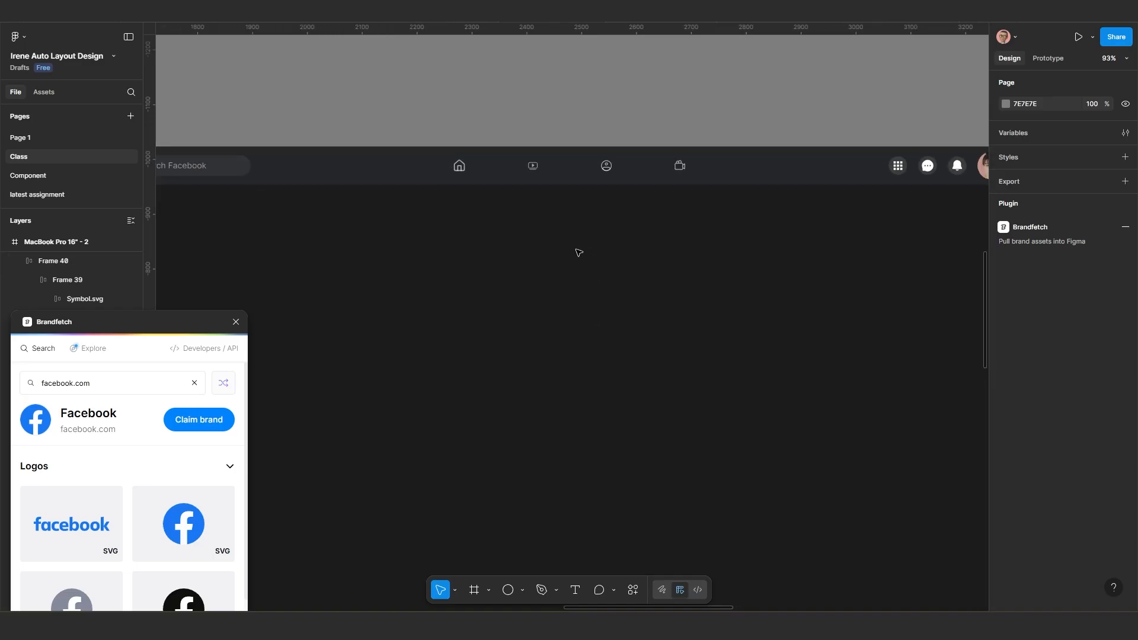
scroll(581, 248, "down", 3)
scroll(557, 274, "down", 2)
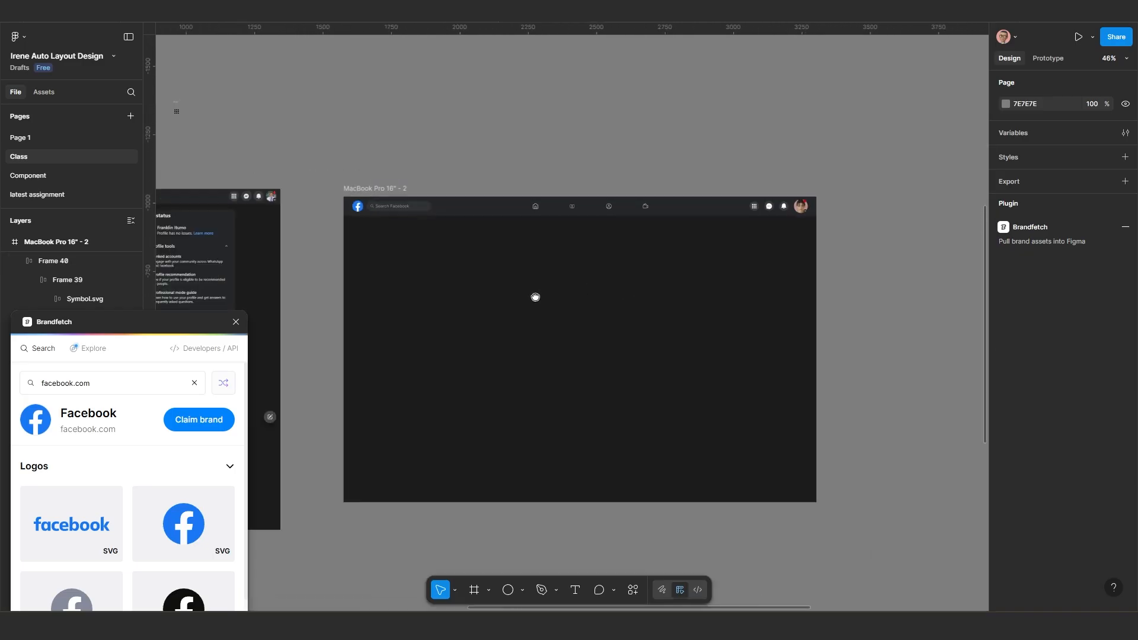
key("ctrl+shift+4")
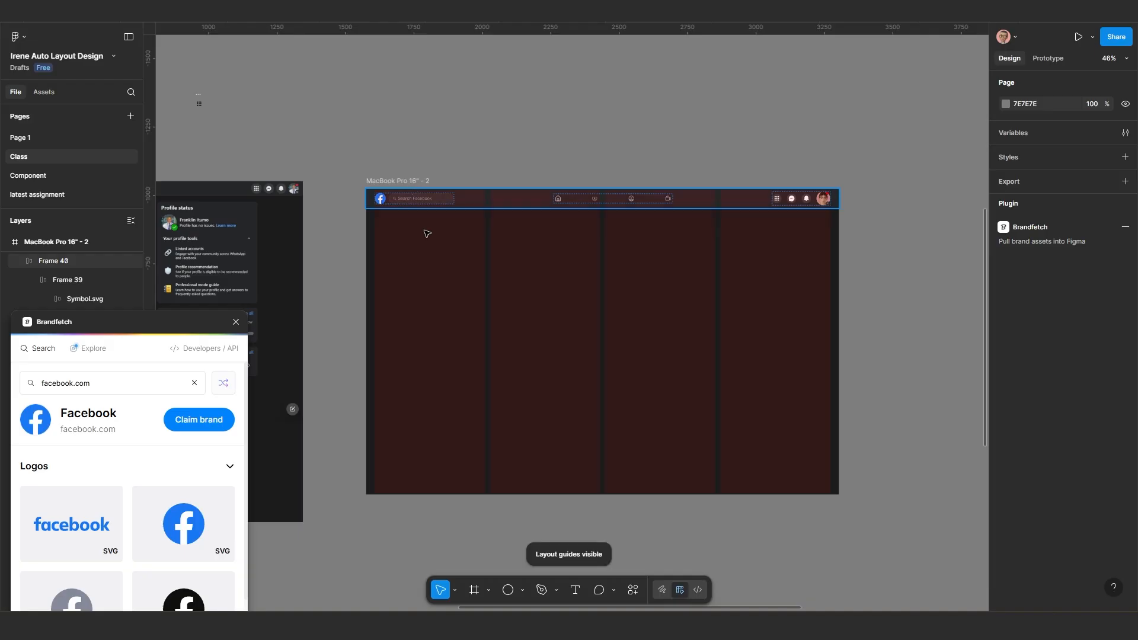
scroll(524, 320, "up", 2)
scroll(492, 296, "right", 2)
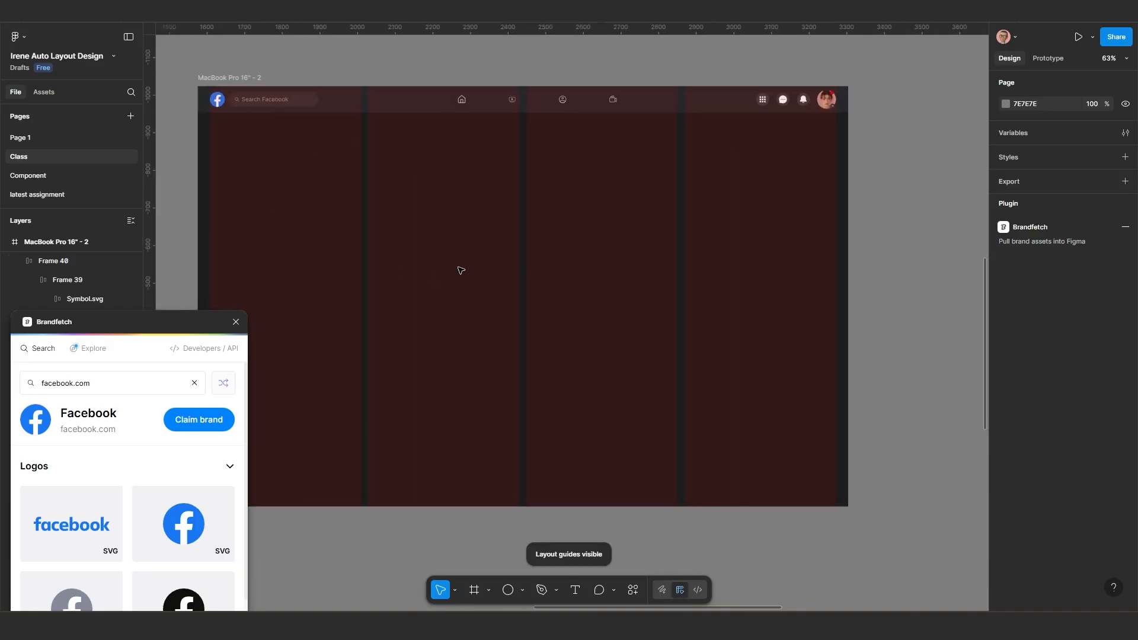
scroll(465, 271, "down", 1)
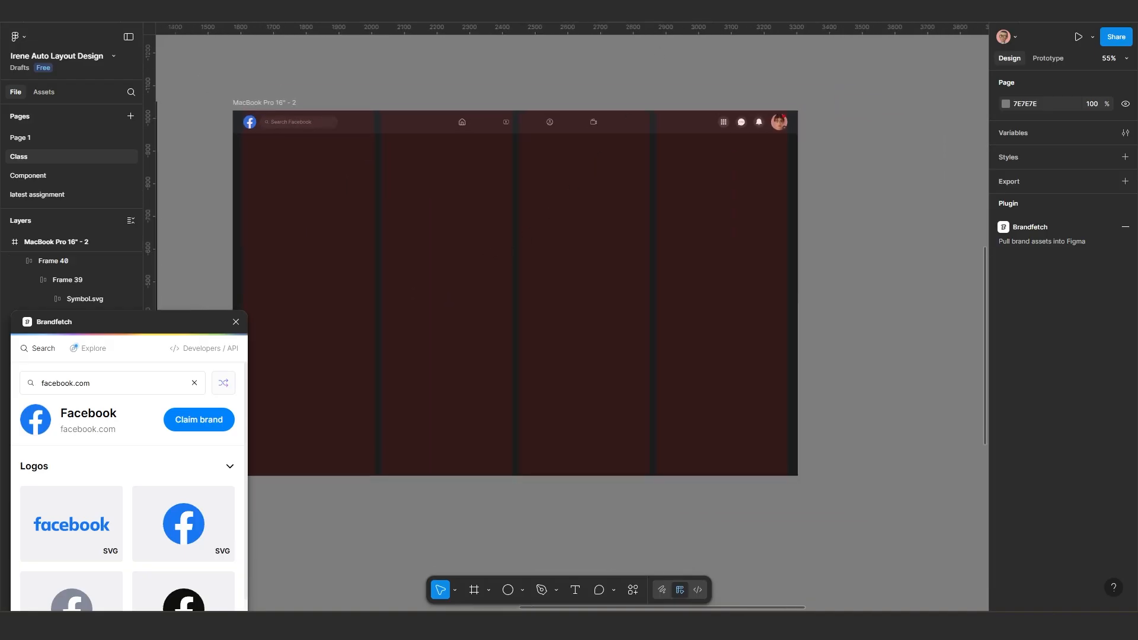
Step: Scale the prototype preview with Fit width, check the navigation bar there, and return to the design file
key("ctrl+alt+Return")
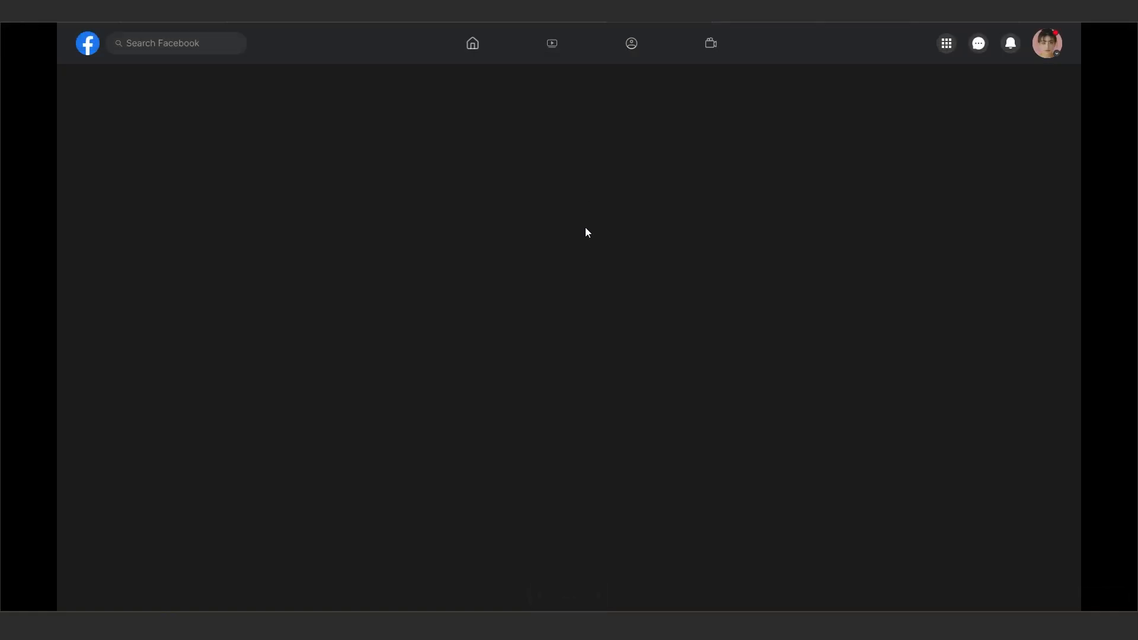
mouse_move(1092, 38)
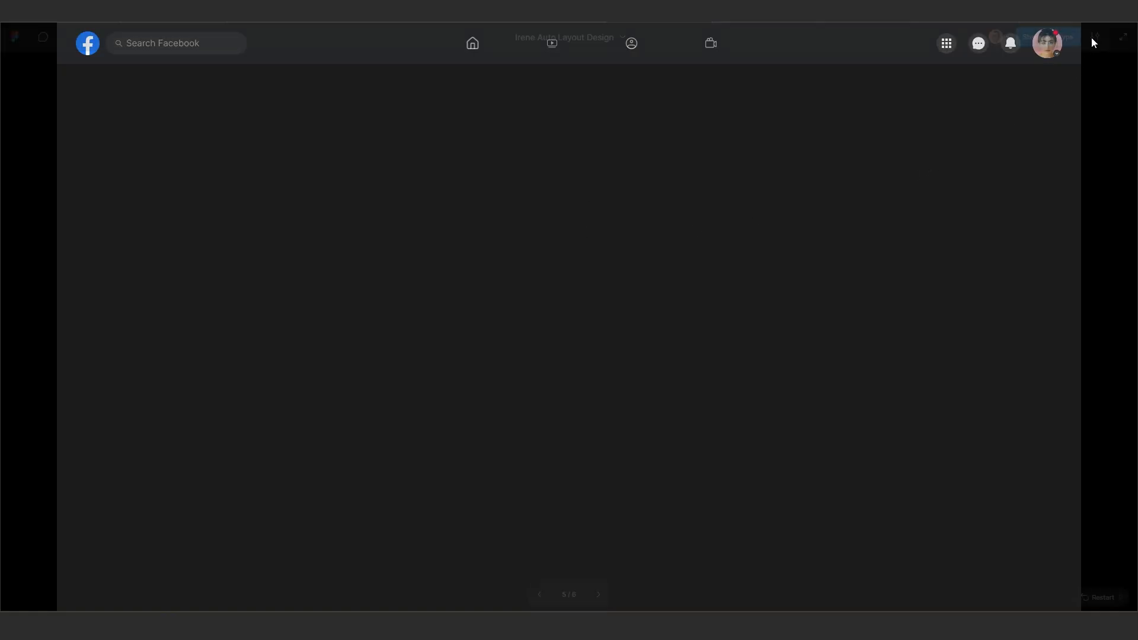
left_click(1095, 38)
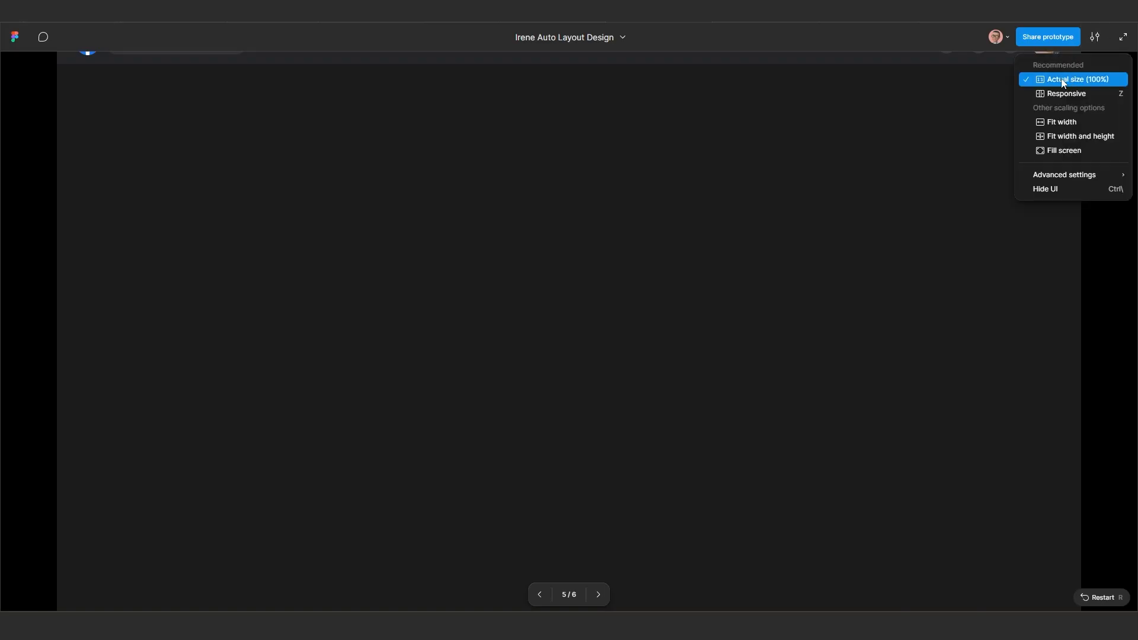
left_click(1063, 123)
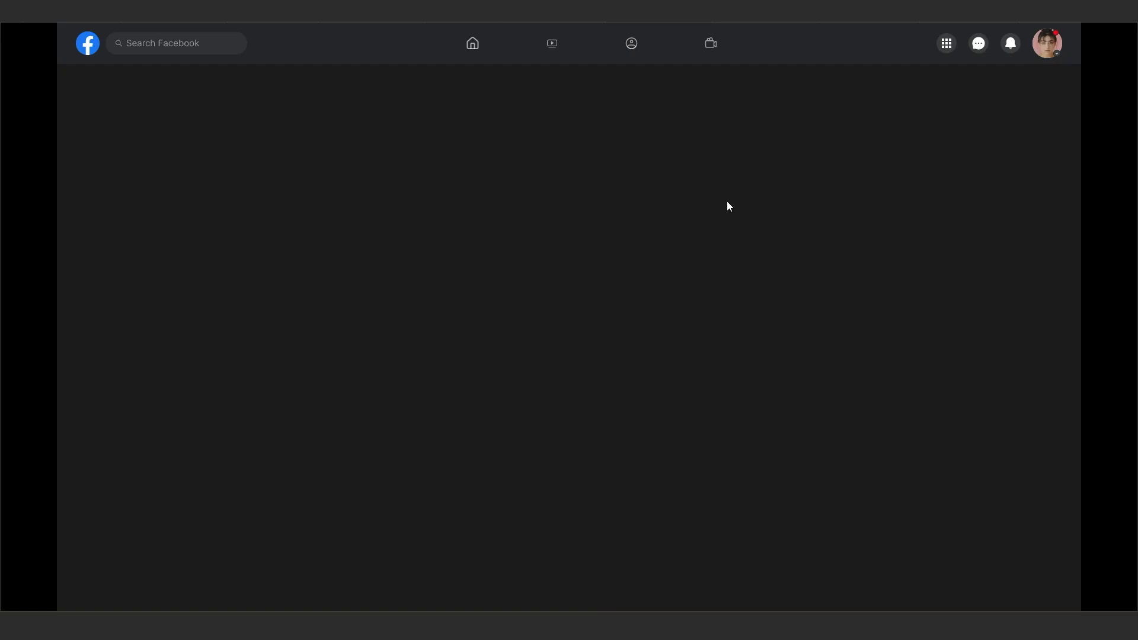
left_click(548, 22)
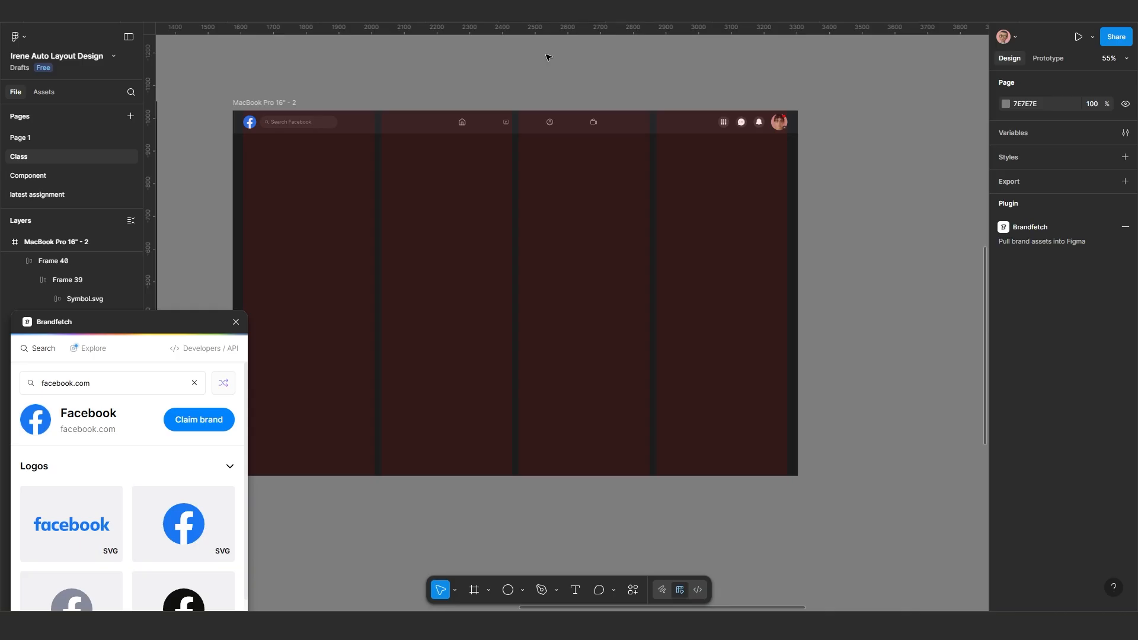
Step: Examine the lower edge of the navigation bar in the reference dashboard up close
scroll(565, 216, "down", 3)
left_click_drag(509, 248, 624, 268)
scroll(549, 261, "up", 2)
scroll(487, 254, "up", 1)
scroll(623, 268, "down", 2)
left_click_drag(397, 243, 633, 252)
scroll(298, 215, "up", 2)
left_click_drag(298, 214, 406, 219)
scroll(560, 144, "up", 3)
scroll(522, 138, "up", 2)
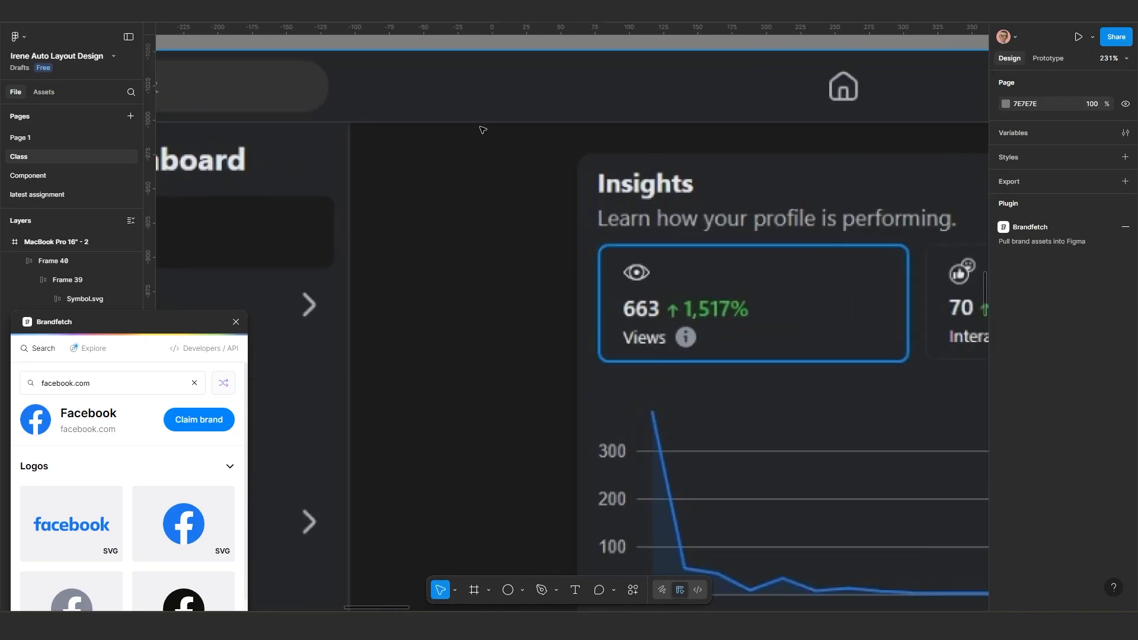
scroll(493, 126, "down", 8)
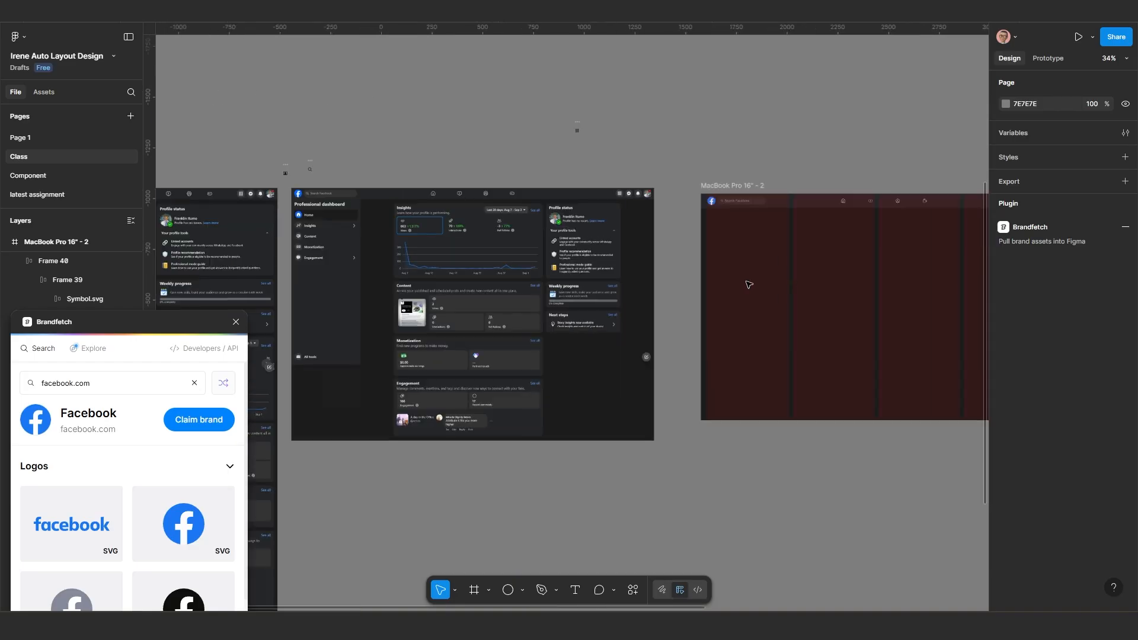
Step: Add an inside stroke of weight 1 to the navigation bar frame and lighten its colour to near white
scroll(643, 231, "up", 5)
left_click(562, 141)
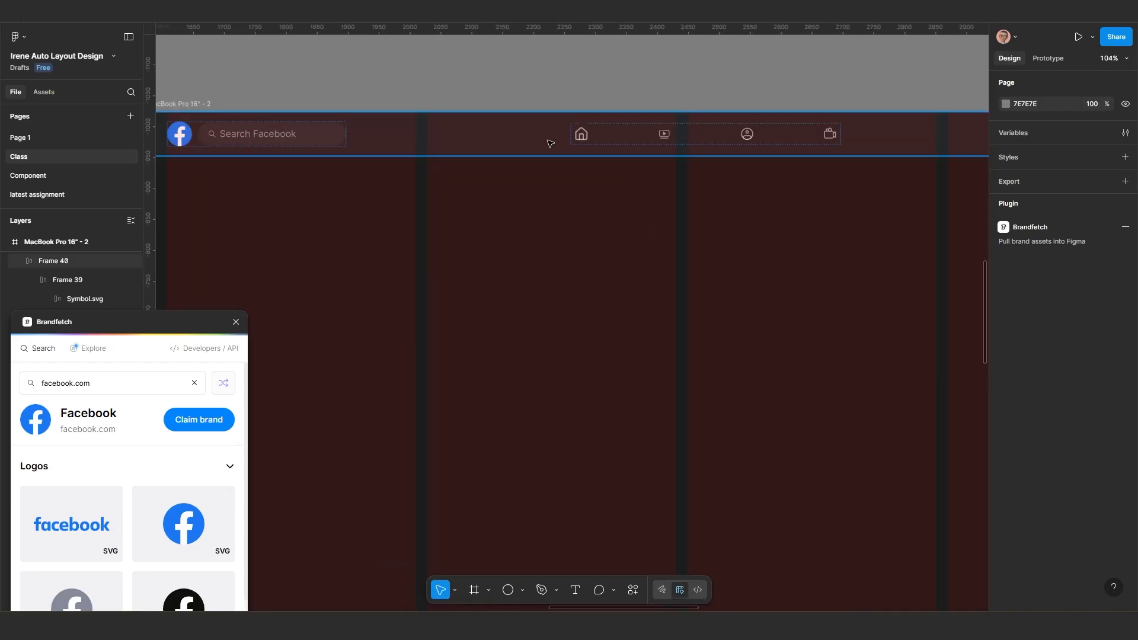
scroll(591, 251, "down", 2)
scroll(591, 252, "down", 1)
scroll(820, 238, "up", 3)
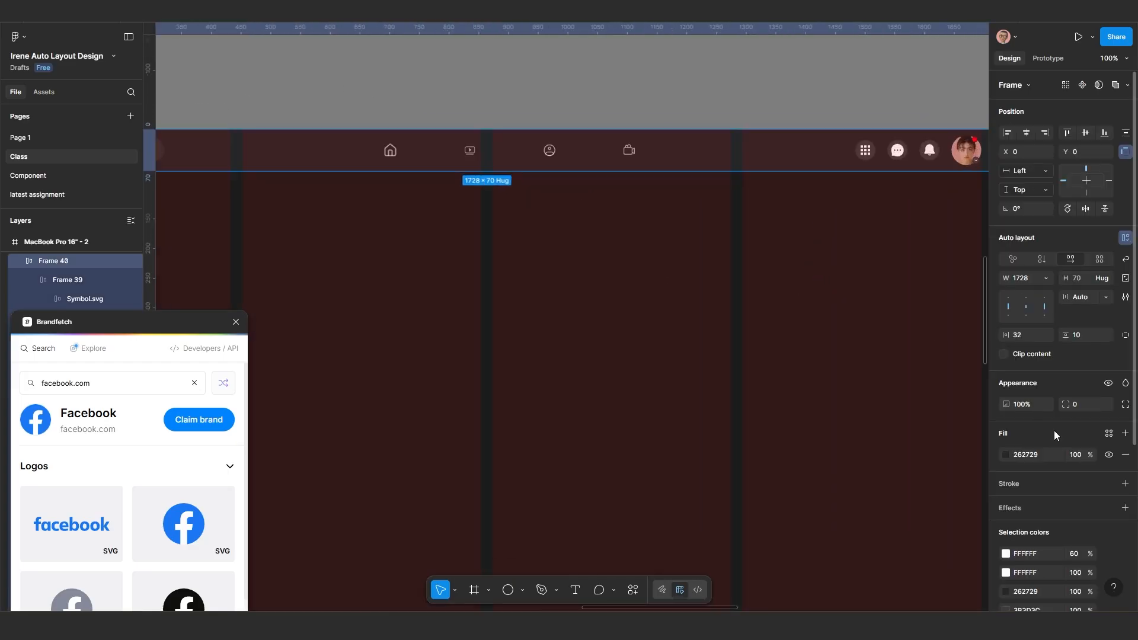
left_click(1019, 484)
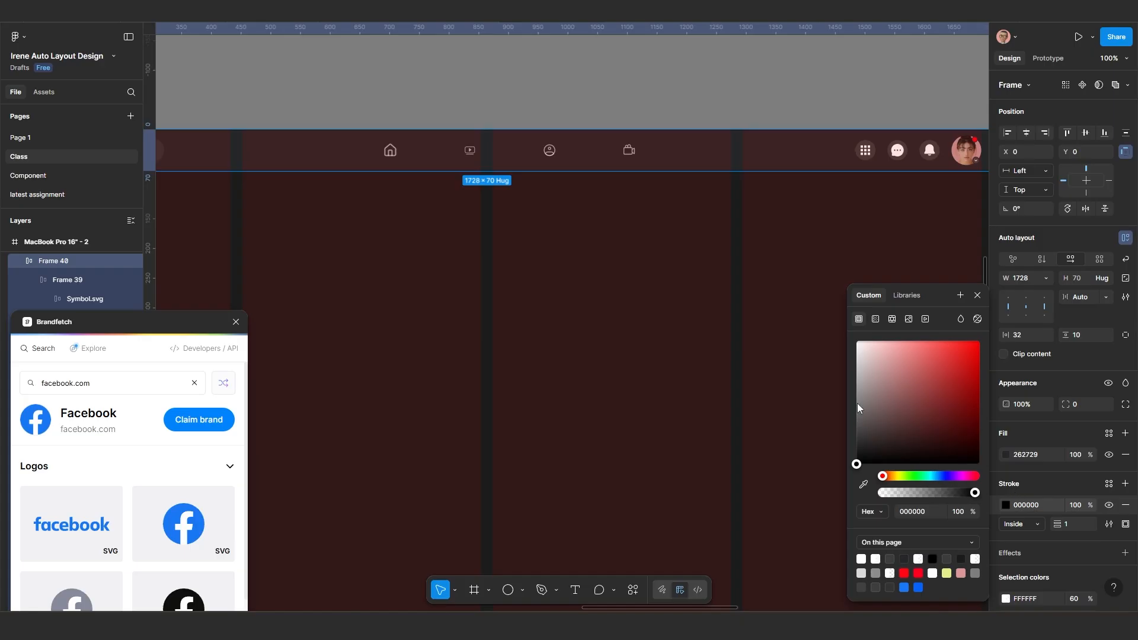
mouse_move(879, 382)
left_mouse_down()
mouse_move(822, 314)
mouse_move(777, 293)
left_mouse_up()
left_click(645, 297)
scroll(665, 219, "down", 2)
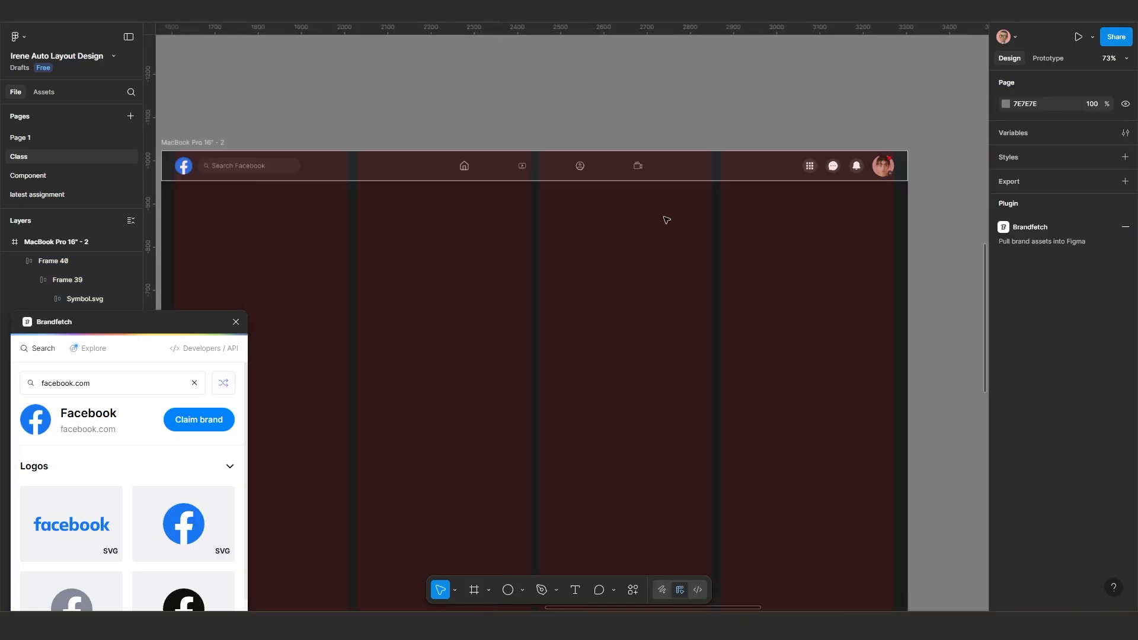
Step: Check the outlined navigation bar in the prototype preview, hiding the preview's interface, and return to the design file
left_click_drag(729, 251, 704, 257)
key("ctrl+Tab")
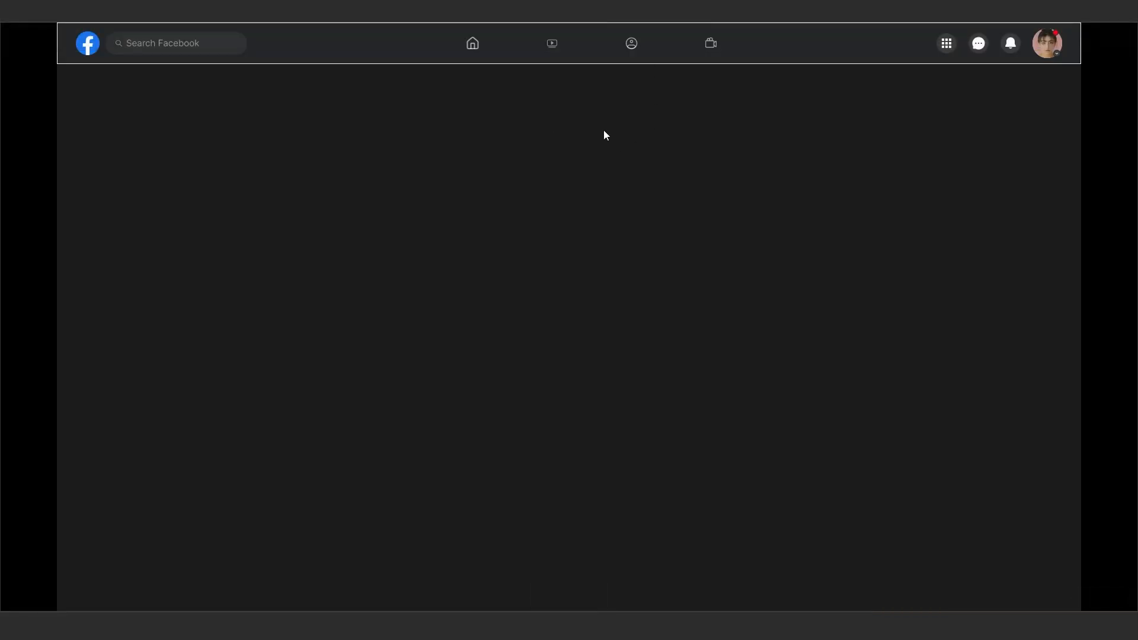
mouse_move(588, 39)
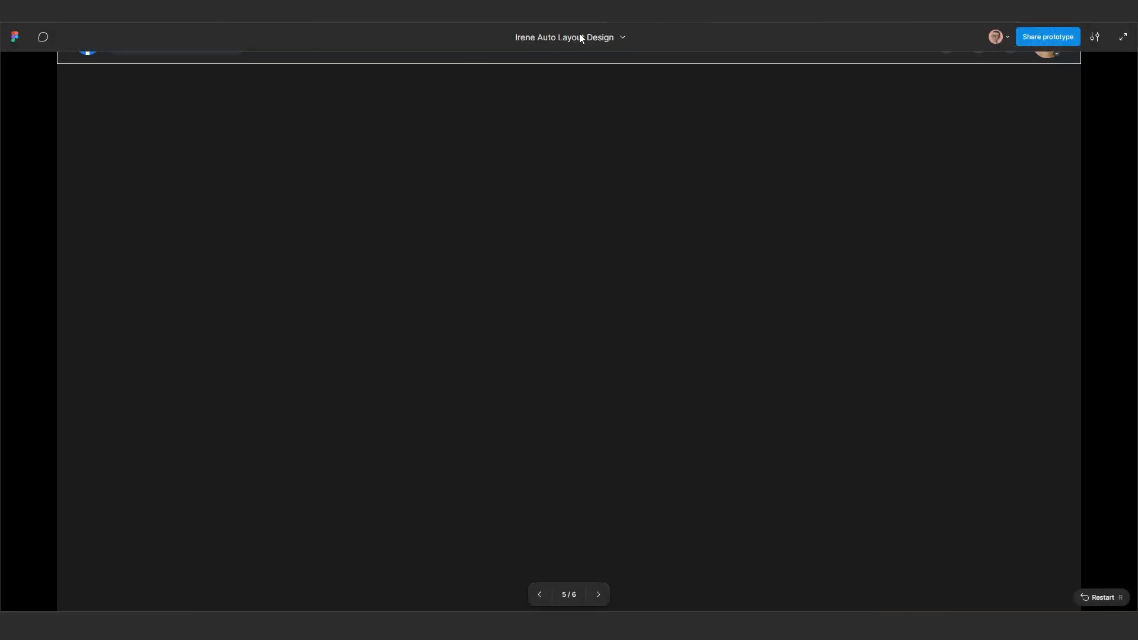
left_click(1095, 37)
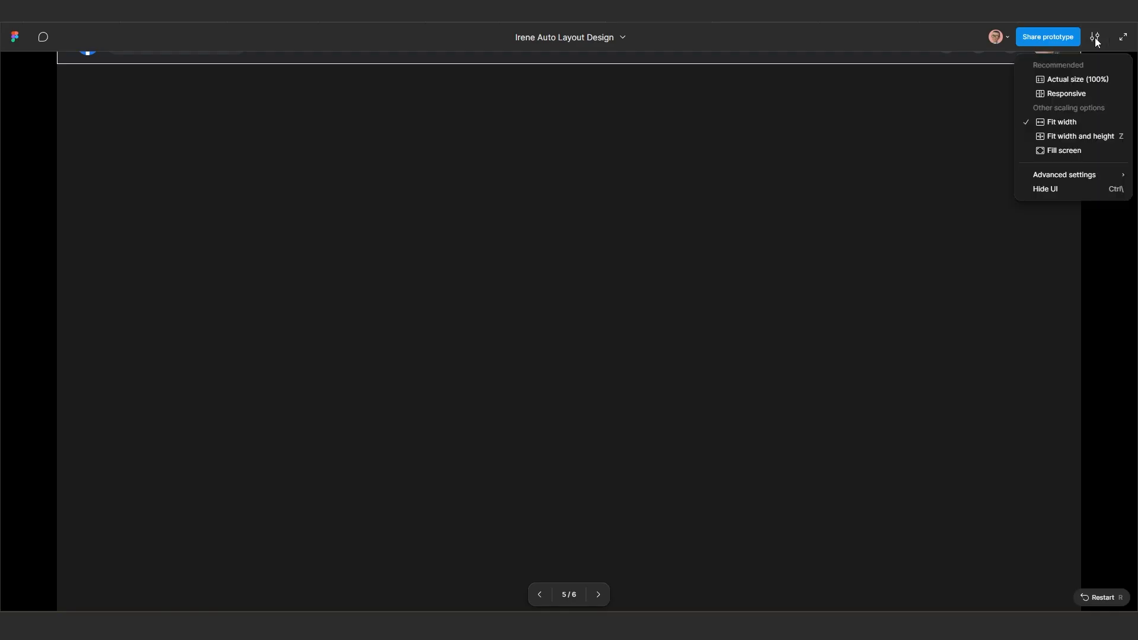
left_click(1068, 188)
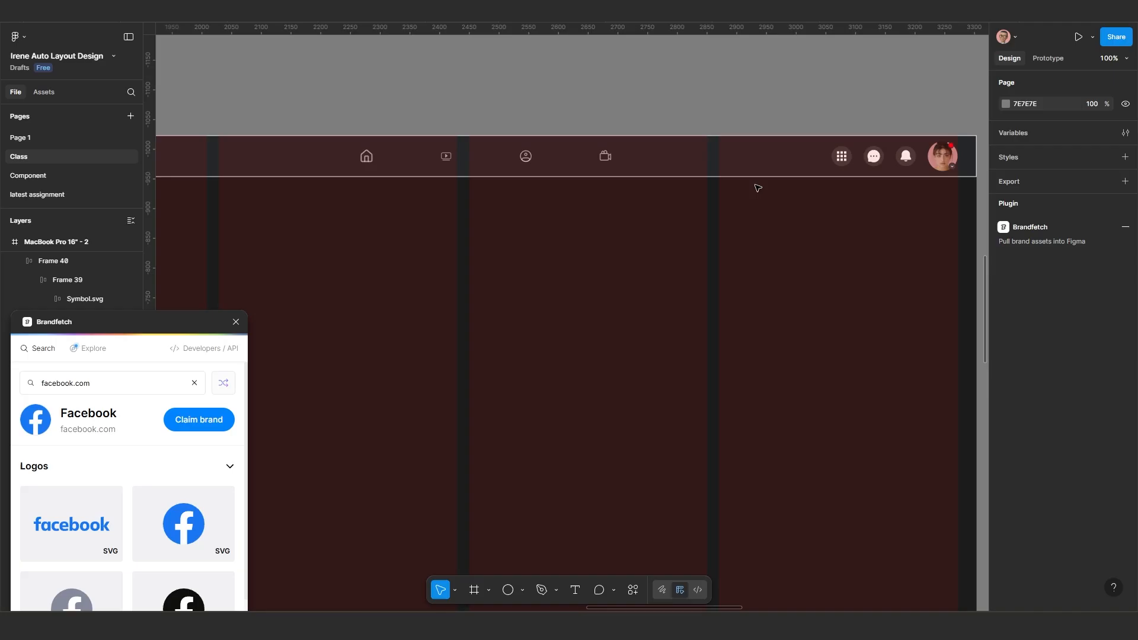
Step: Restrict the navigation bar frame's stroke to its bottom side only
left_click(752, 169)
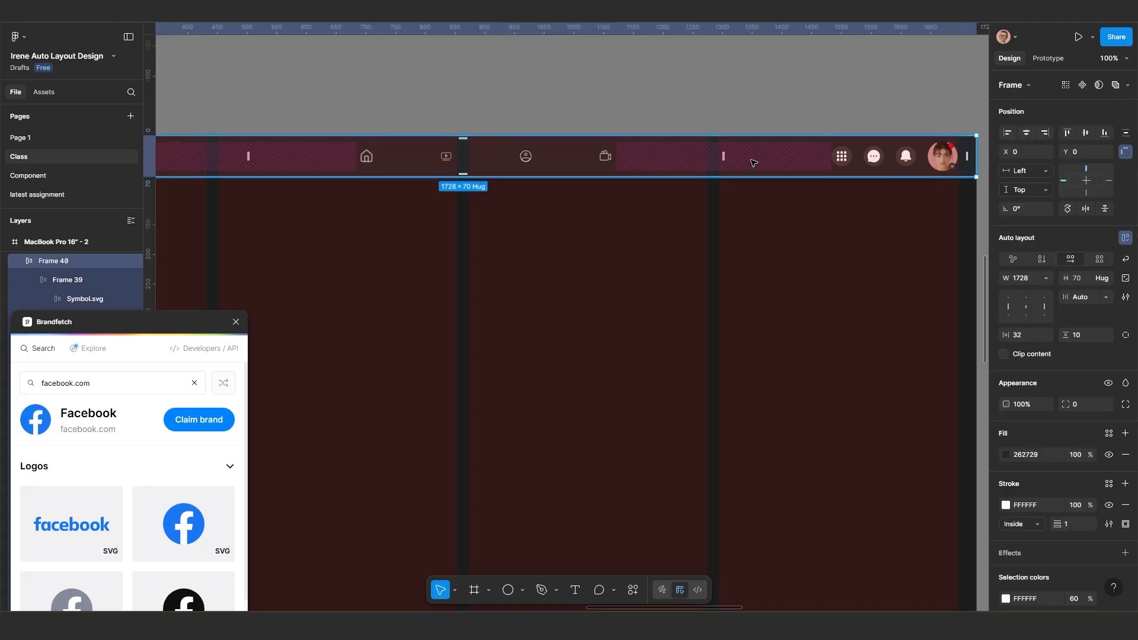
left_click(1125, 525)
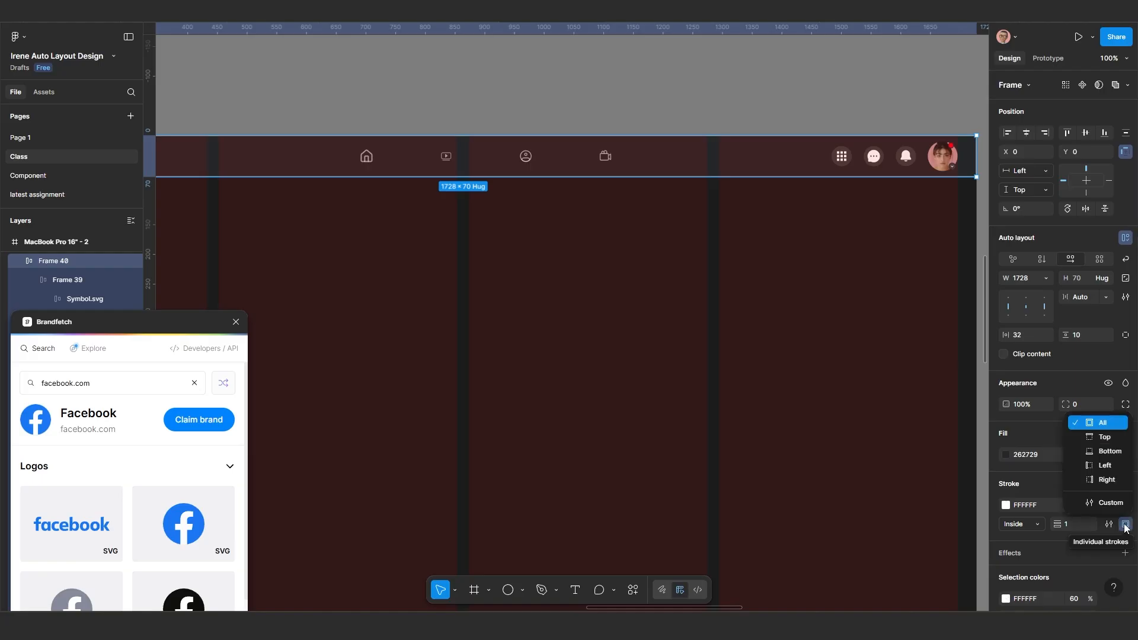
left_click(1109, 453)
left_click(715, 332)
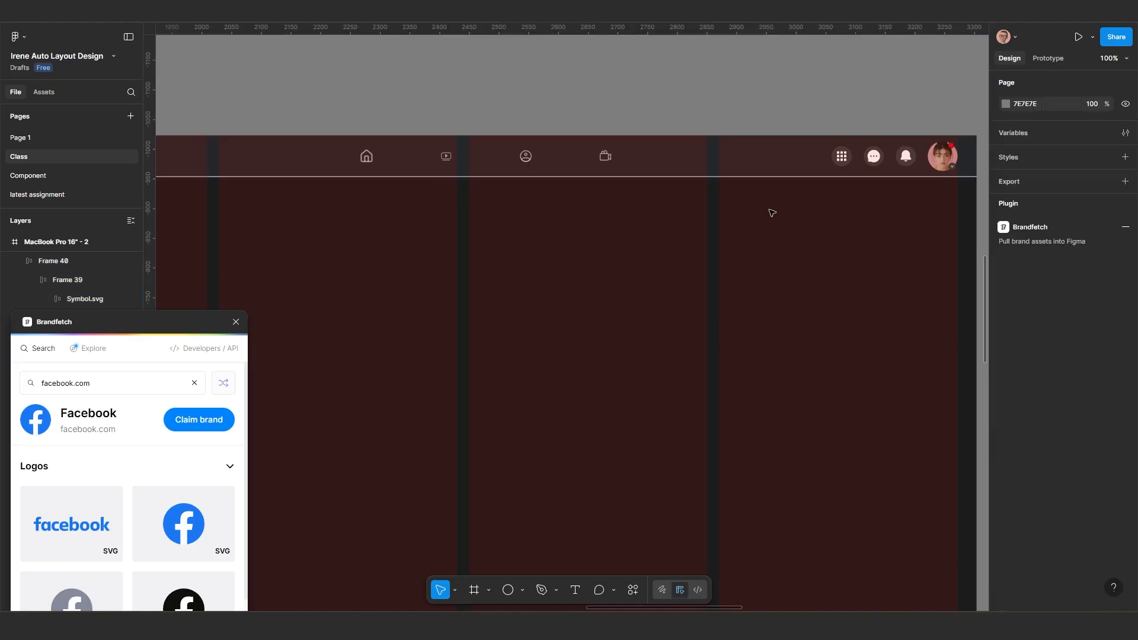
Step: Lower the opacity of the navigation bar's stroke to 20%
left_click(769, 167)
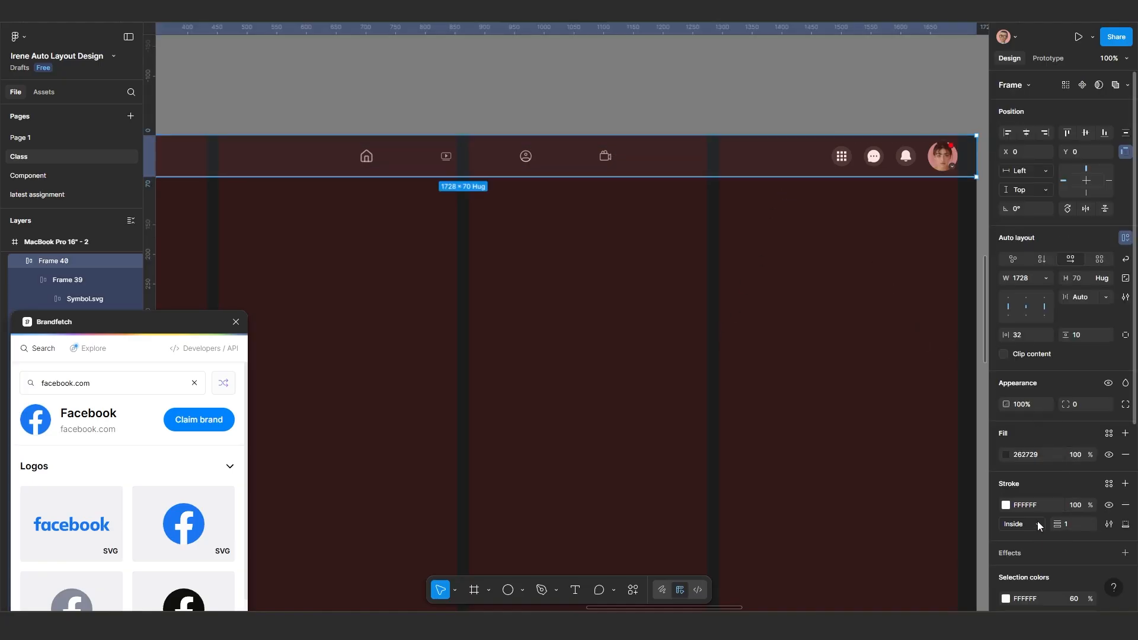
left_click(1082, 504)
type("20")
key("Return")
left_click(638, 332)
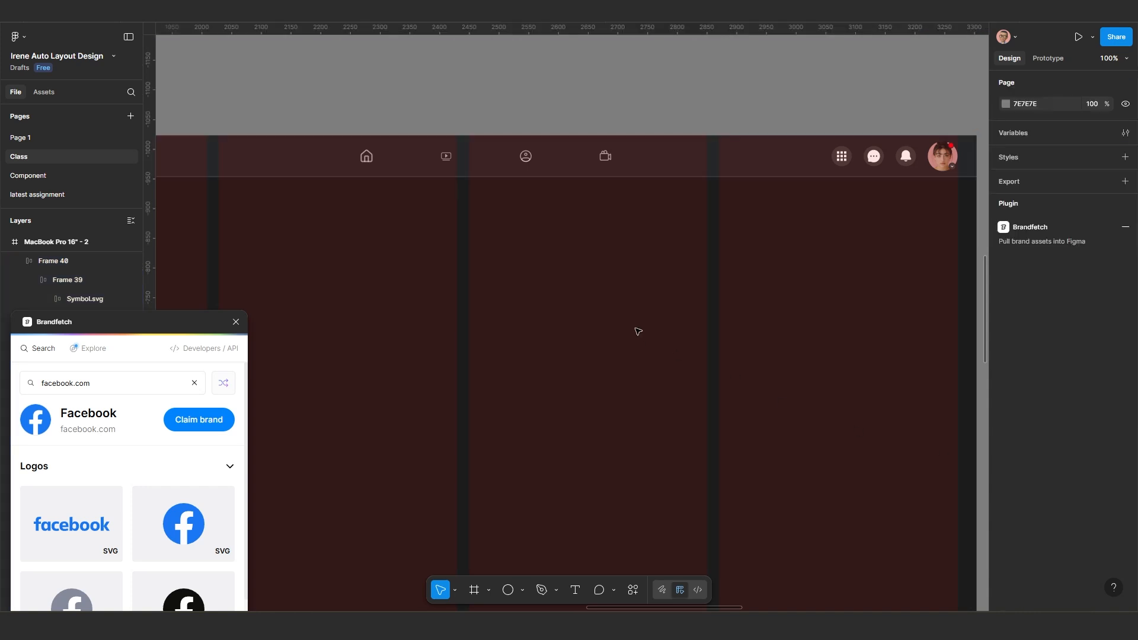
Step: Check the navigation bar's faint bottom border in the prototype preview and return to the design file
scroll(598, 307, "down", 5)
scroll(572, 304, "up", 4)
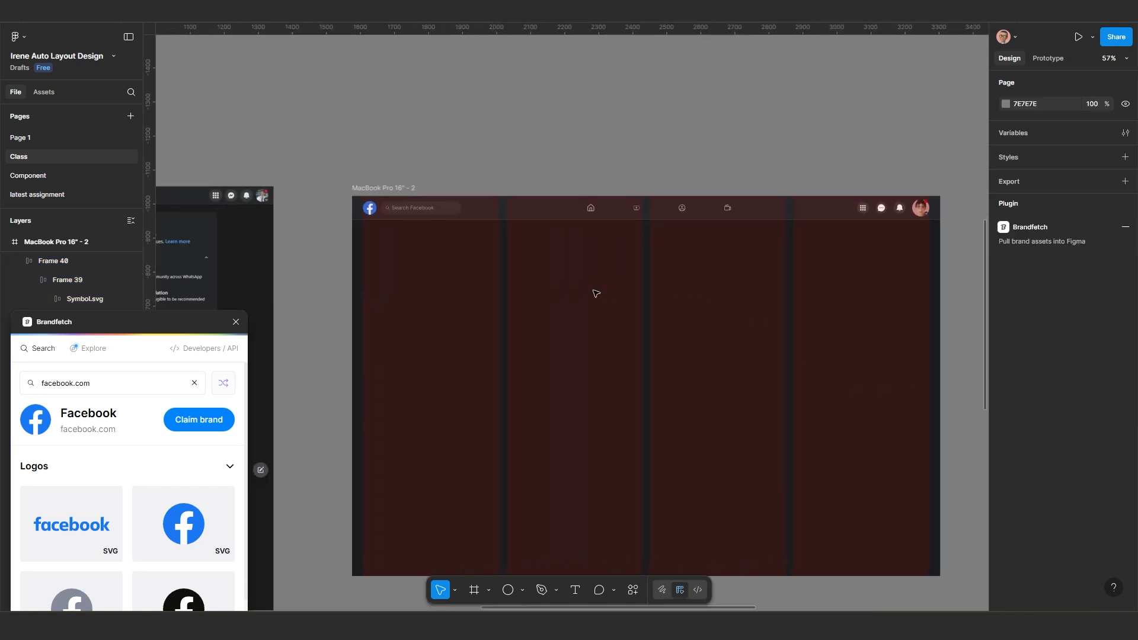
left_click(671, 22)
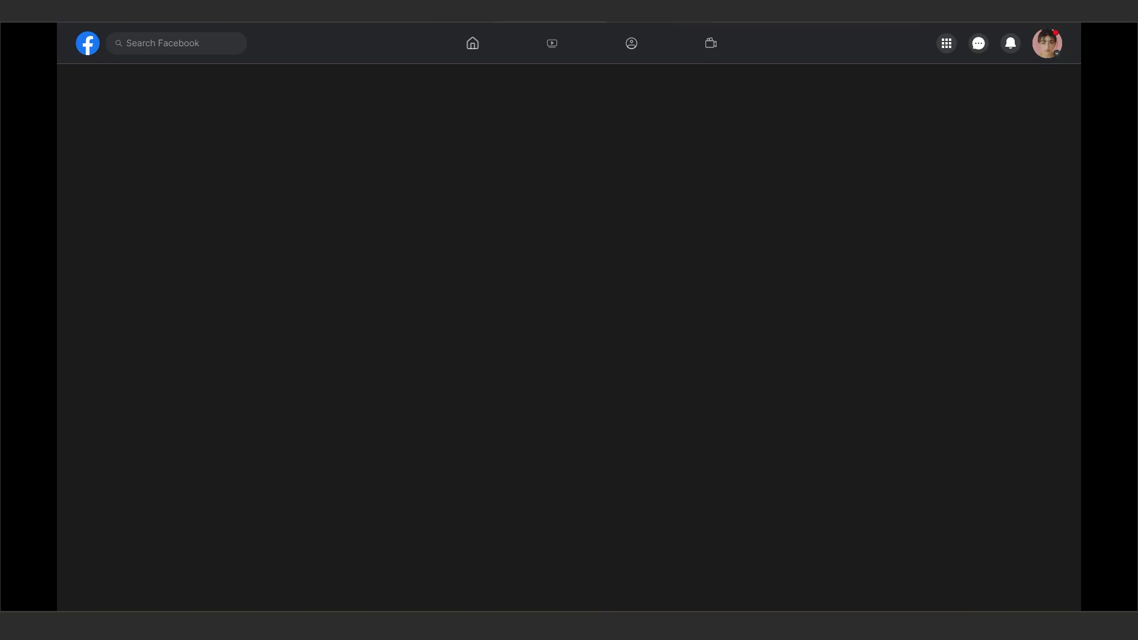
left_click(551, 22)
Step: Examine the Professional dashboard sidebar of the reference, with its menu entries and icons, against the new artboard
scroll(540, 246, "down", 4)
left_click_drag(492, 307, 830, 257)
scroll(331, 257, "up", 3)
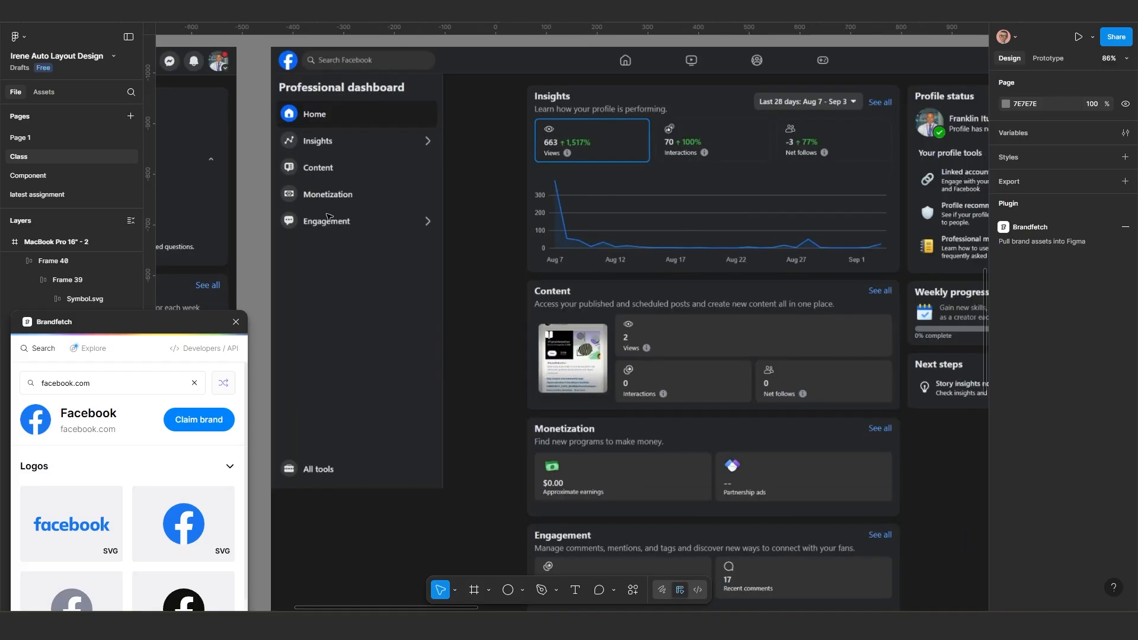
scroll(347, 208, "left", 2)
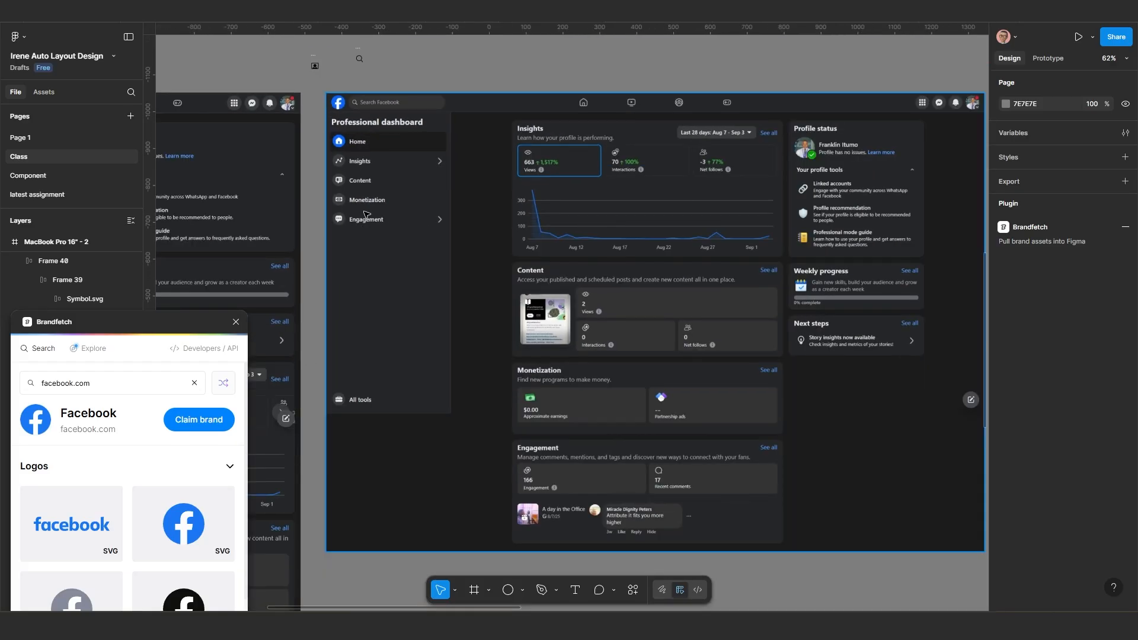
scroll(366, 214, "down", 2)
scroll(691, 251, "right", 6)
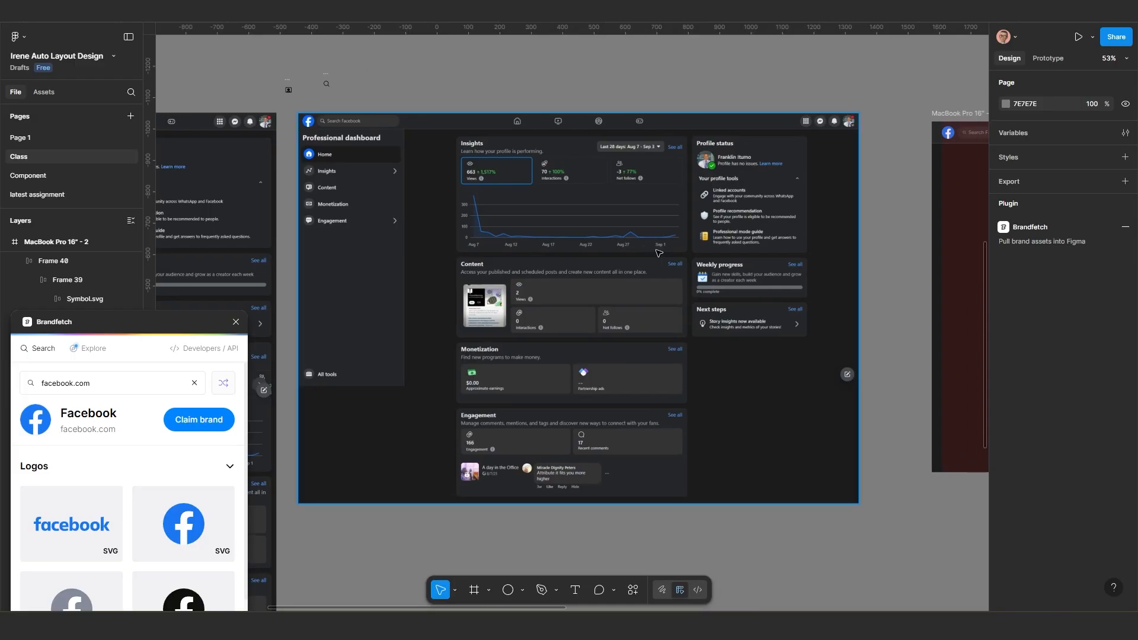
scroll(622, 268, "down", 2)
scroll(622, 267, "up", 5)
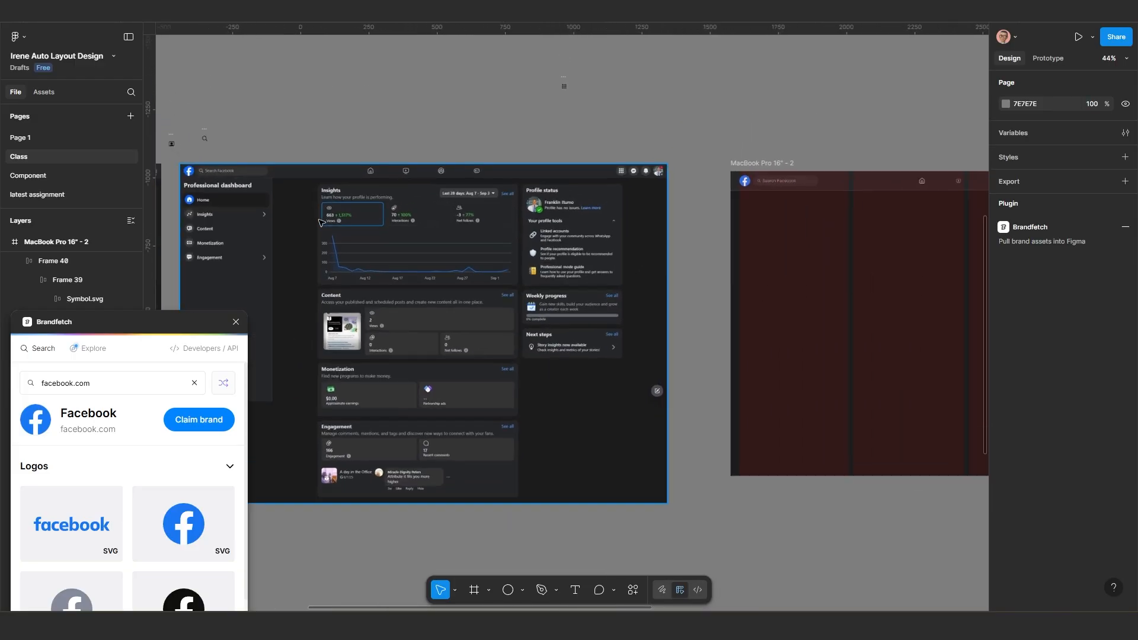
scroll(465, 201, "up", 2)
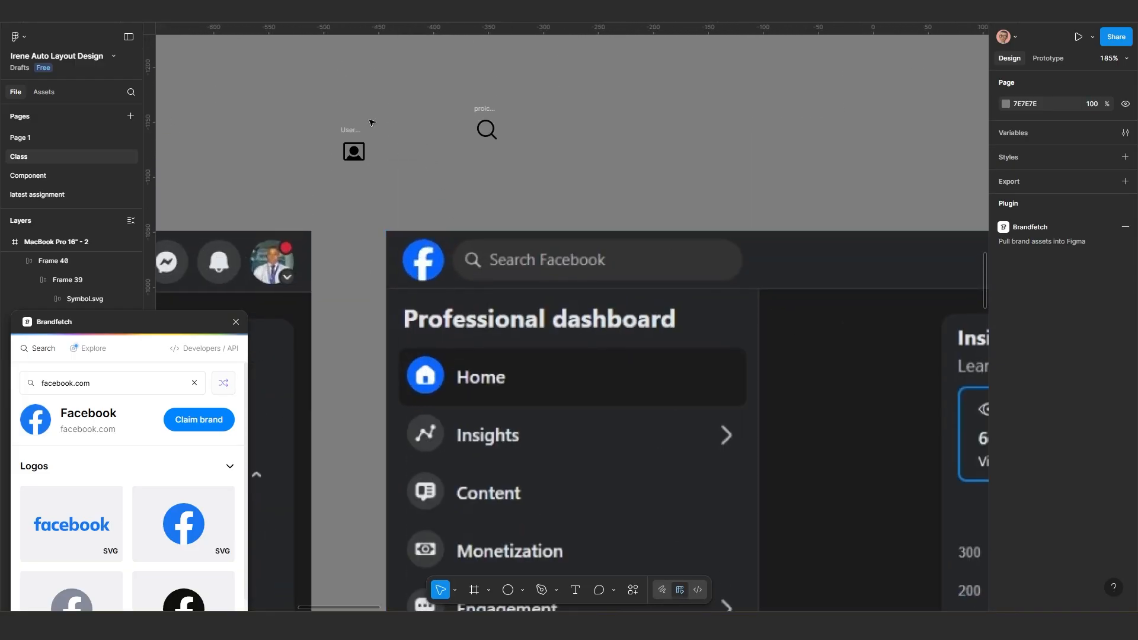
Step: Move the loose user and search icons further left above the reference dashboard
left_click_drag(300, 101, 643, 185)
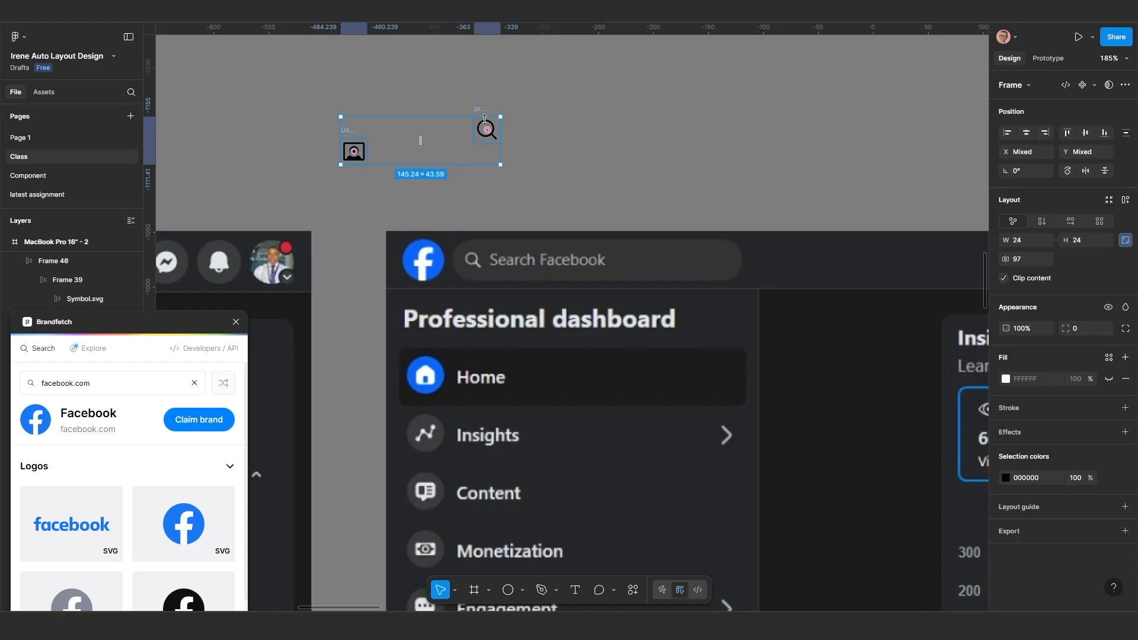
left_click_drag(485, 128, 289, 102)
scroll(499, 204, "down", 3)
scroll(521, 207, "down", 1)
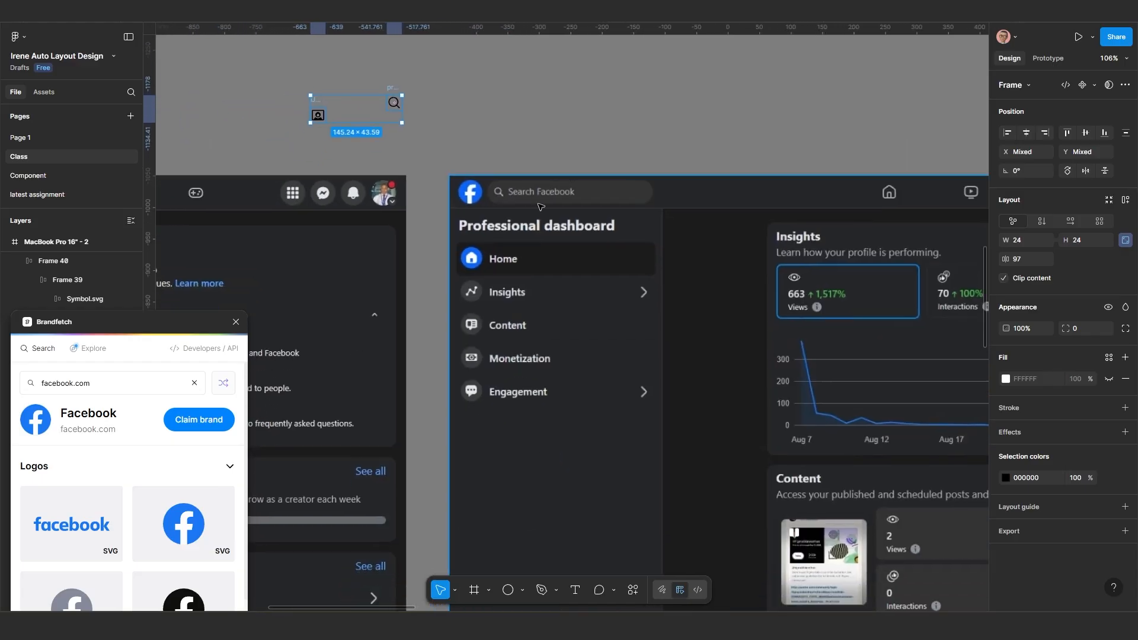
Step: Run the Iconify plugin, search for "home" and place the solid home-rounded icon above the reference at about X -323, Y -1162
left_click_drag(201, 321, 229, 203)
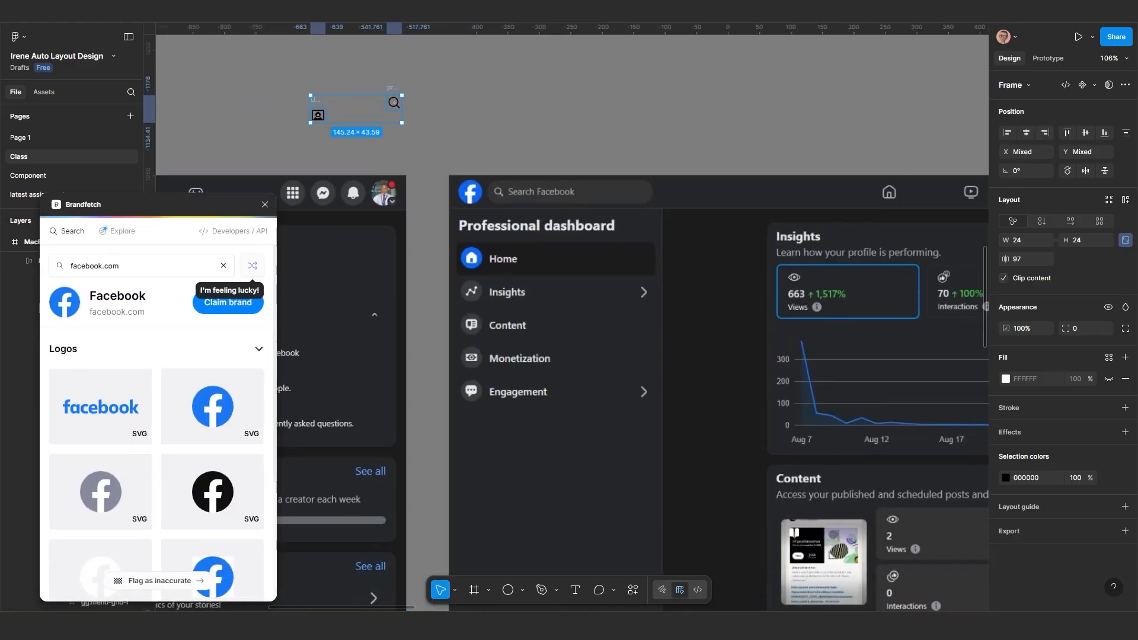
left_click(633, 590)
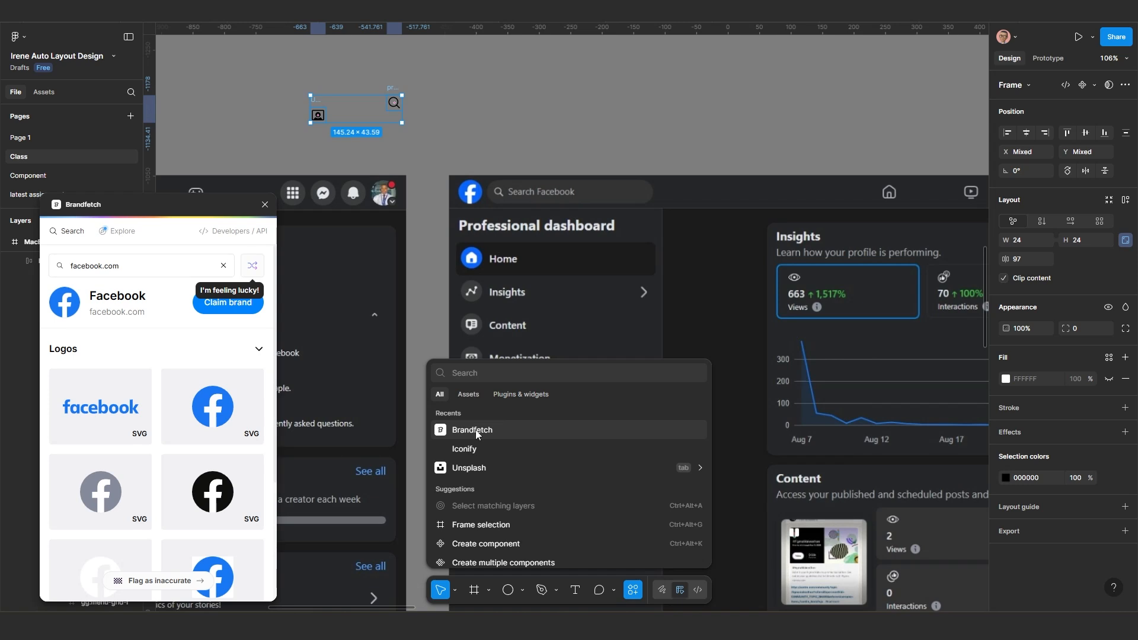
left_click(477, 453)
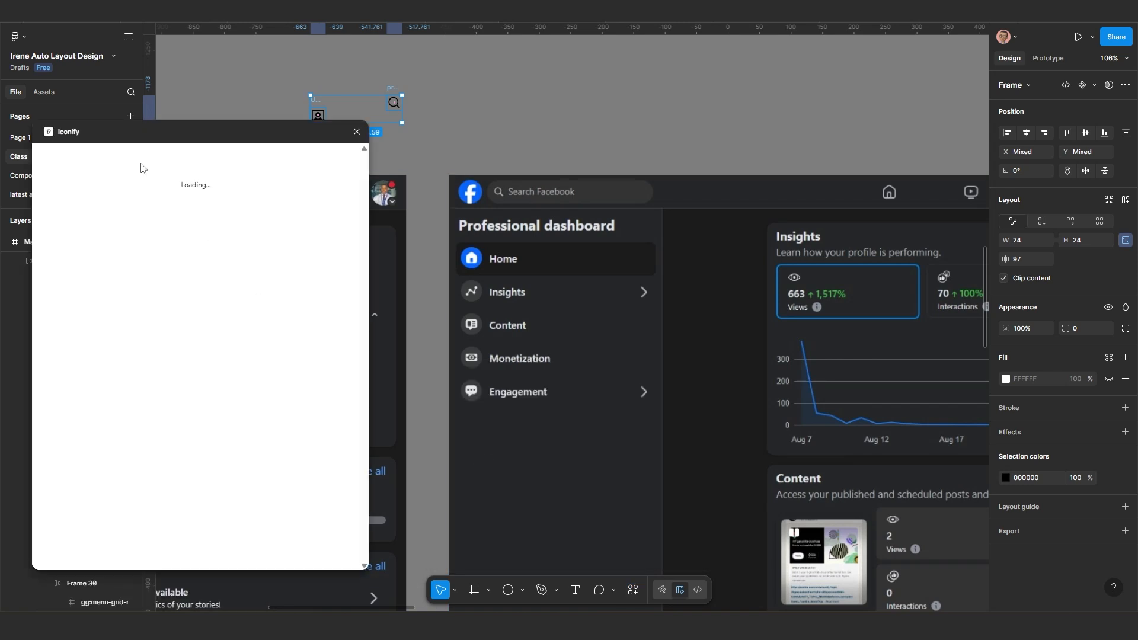
left_click(85, 176)
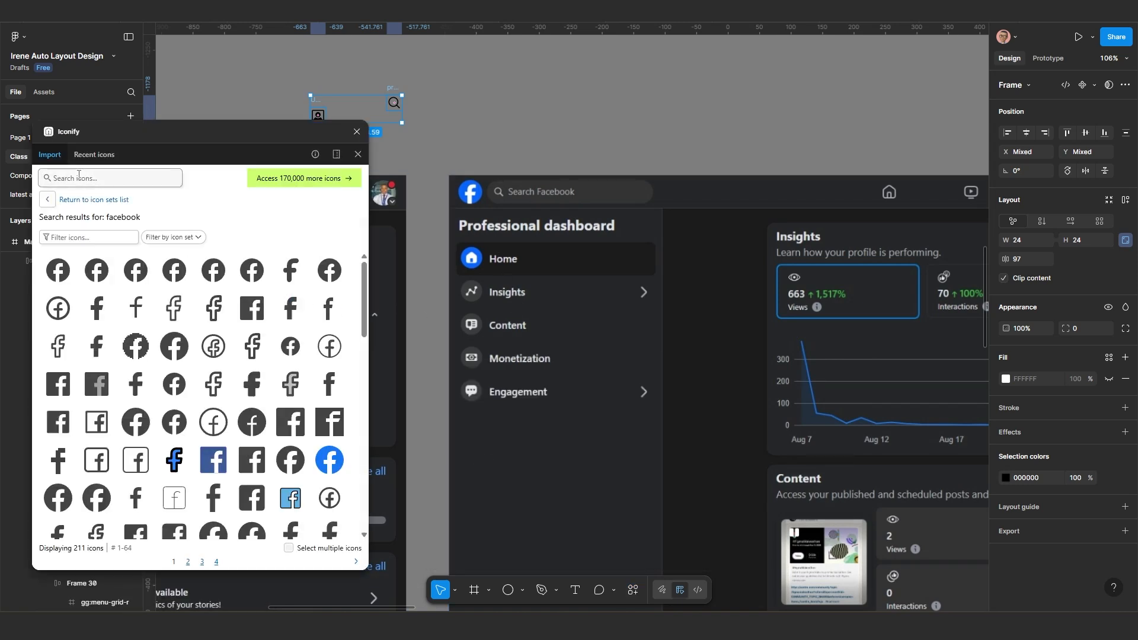
type("home")
key("Return")
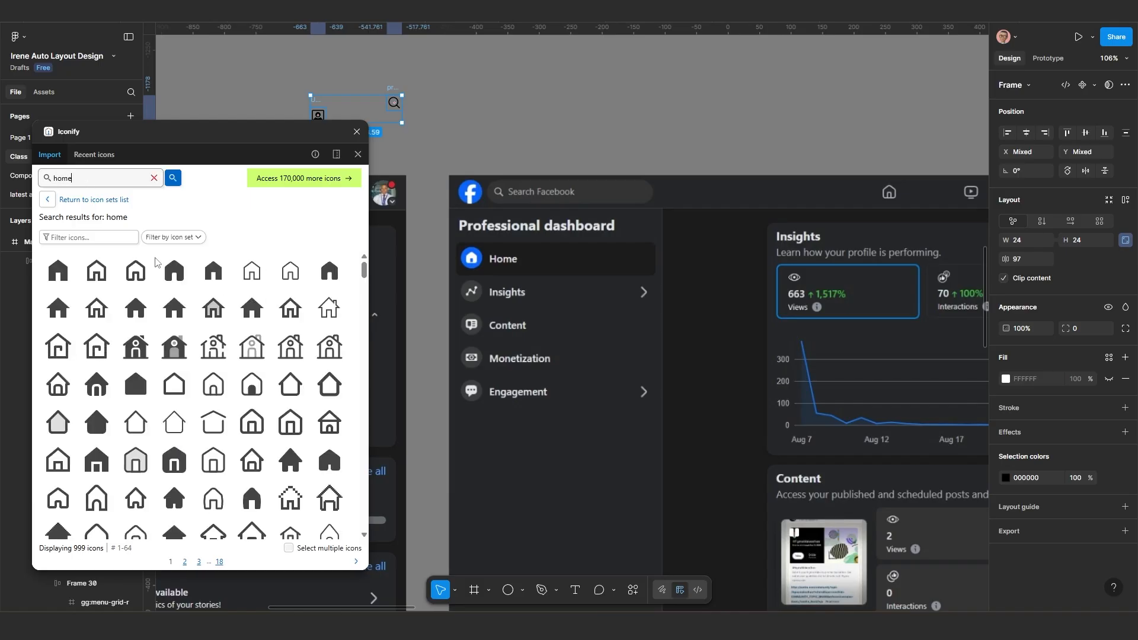
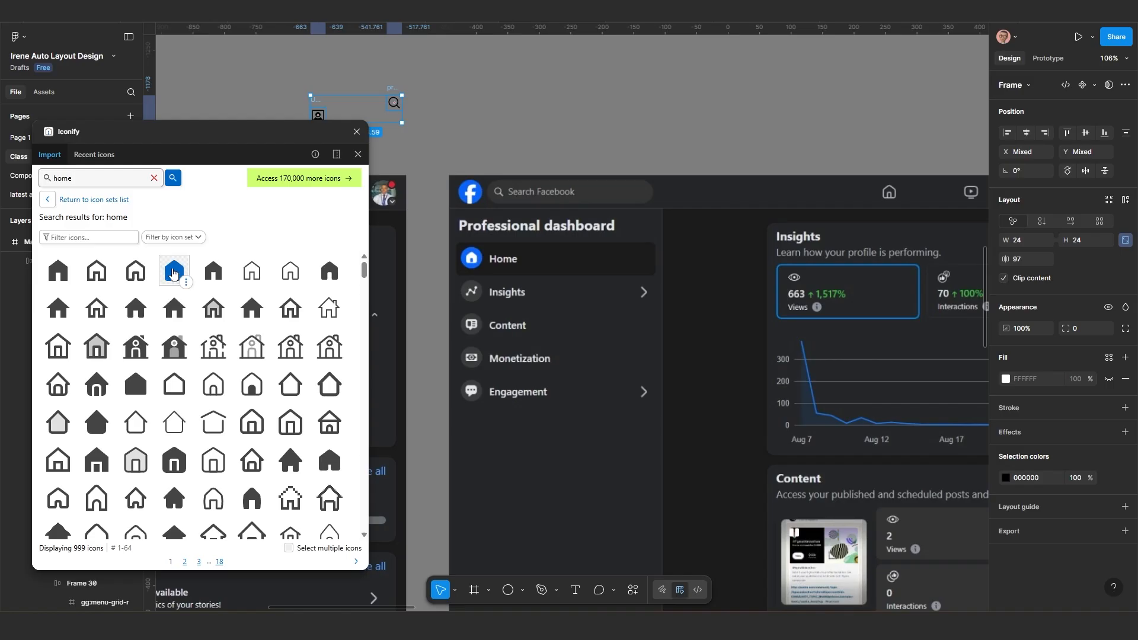
left_click_drag(173, 272, 531, 116)
scroll(532, 115, "up", 3)
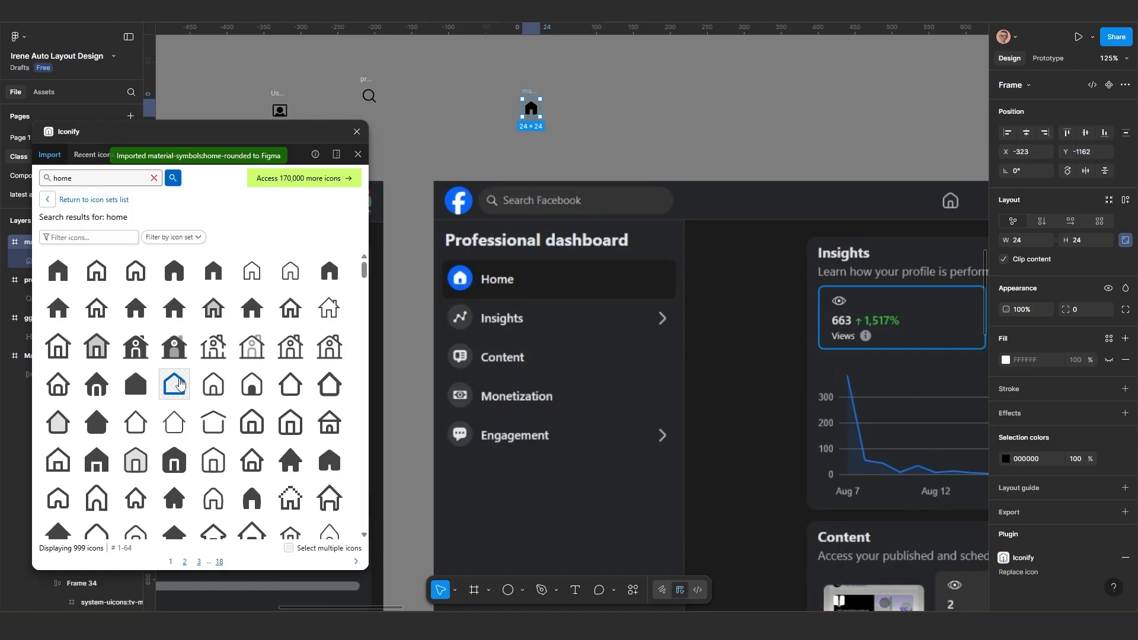
scroll(180, 382, "down", 3)
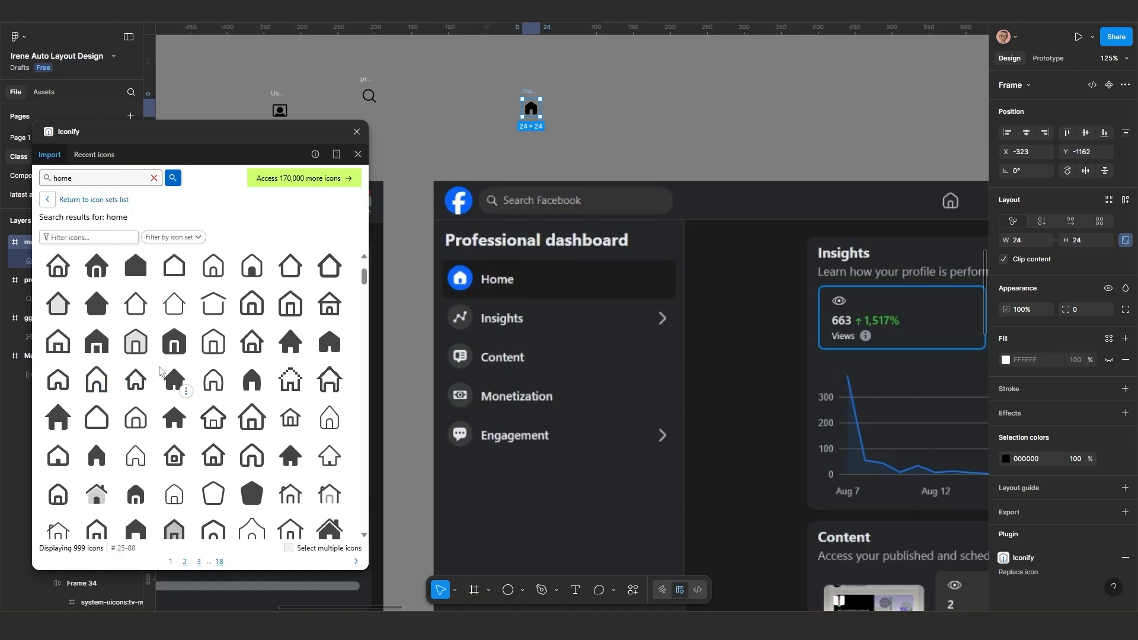
scroll(477, 311, "up", 4)
scroll(496, 332, "down", 3)
Step: Search Iconify for "insight" and "trend", and place a rising trend arrow beside the home icon at about X -252, Y -1160
double_click(121, 179)
type("insight")
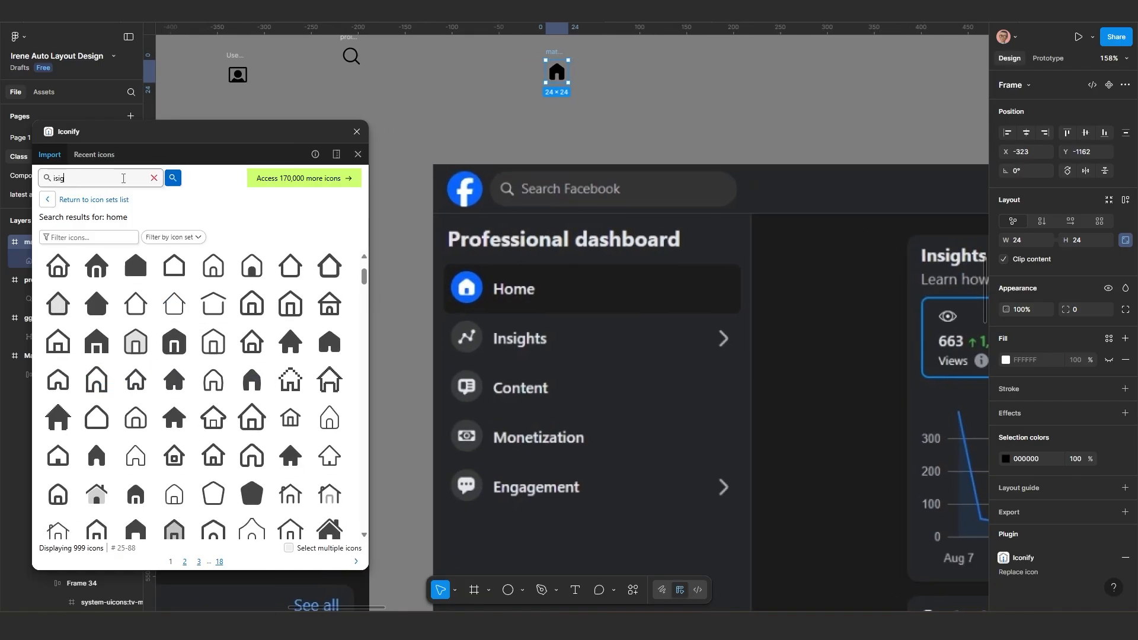
key("Return")
left_click_drag(99, 181, 17, 184)
type("trend")
key("Return")
scroll(178, 380, "down", 3)
left_click_drag(96, 379, 623, 74)
Step: Search Iconify for "content" and place the 16 px solid content icon near the trend arrow at about X -185, Y -1135
left_click(154, 178)
type("conent")
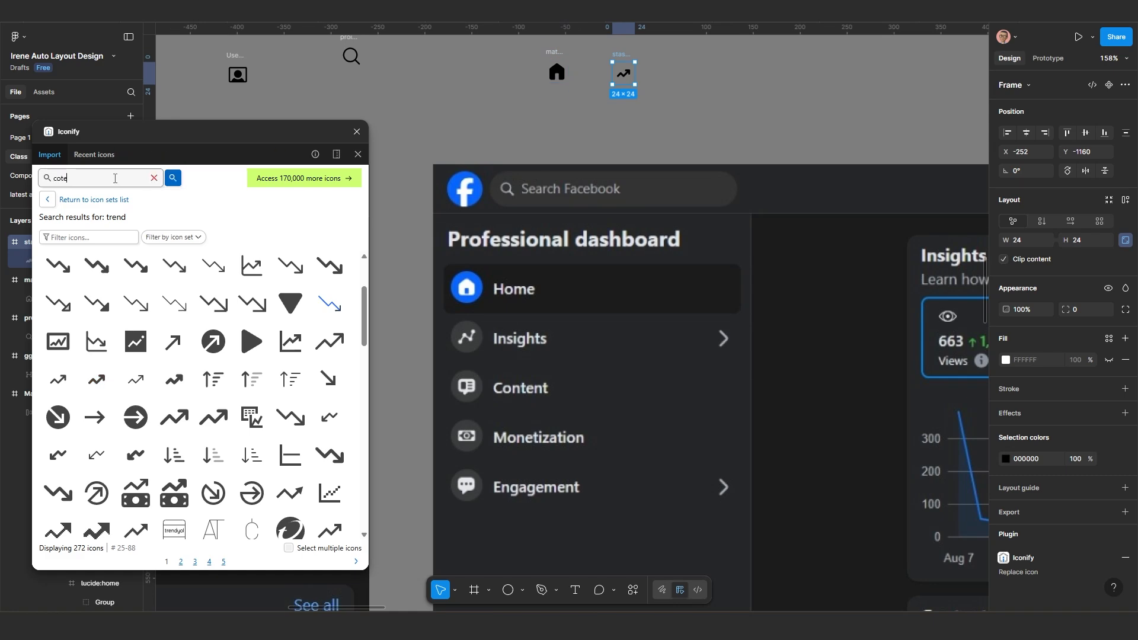
key("Return")
left_click_drag(94, 179, 12, 186)
type("content")
left_click_drag(135, 498, 682, 93)
Step: Search Iconify for "money" and place a solid banknote icon beside the content icon at about X -122, Y -1130
double_click(112, 177)
type("money")
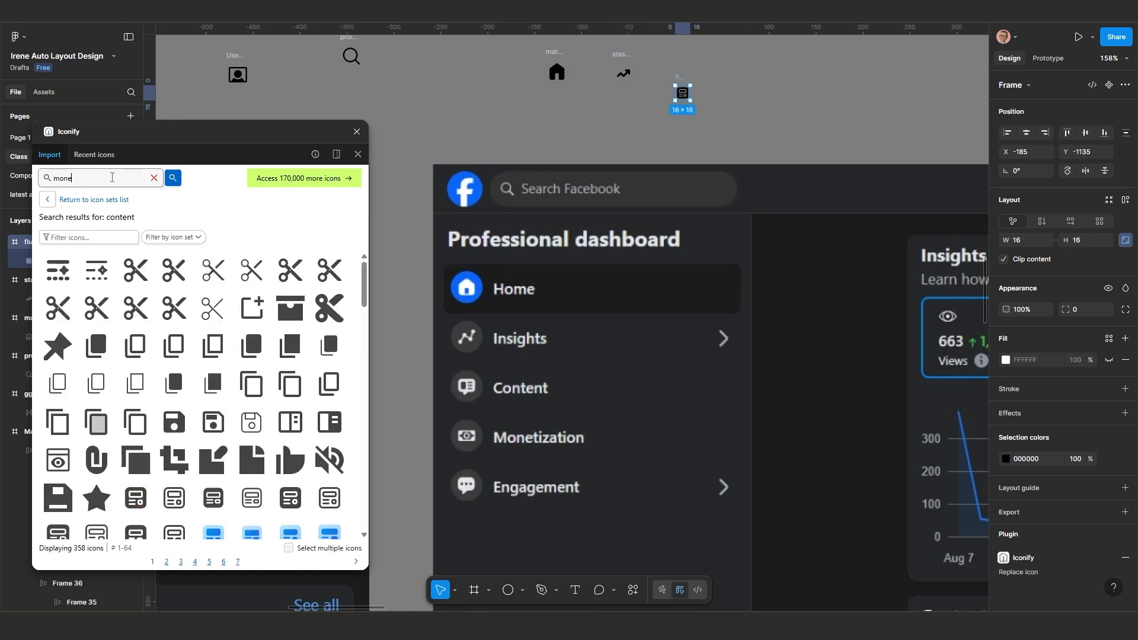
key("Return")
scroll(254, 453, "down", 2)
scroll(287, 390, "up", 2)
left_click_drag(287, 390, 744, 102)
Step: Search Iconify for "message" and place a solid two-dot speech bubble below the banknote icon at about X -146, Y -1110
left_click(154, 179)
type("message")
key("Return")
scroll(254, 448, "down", 4)
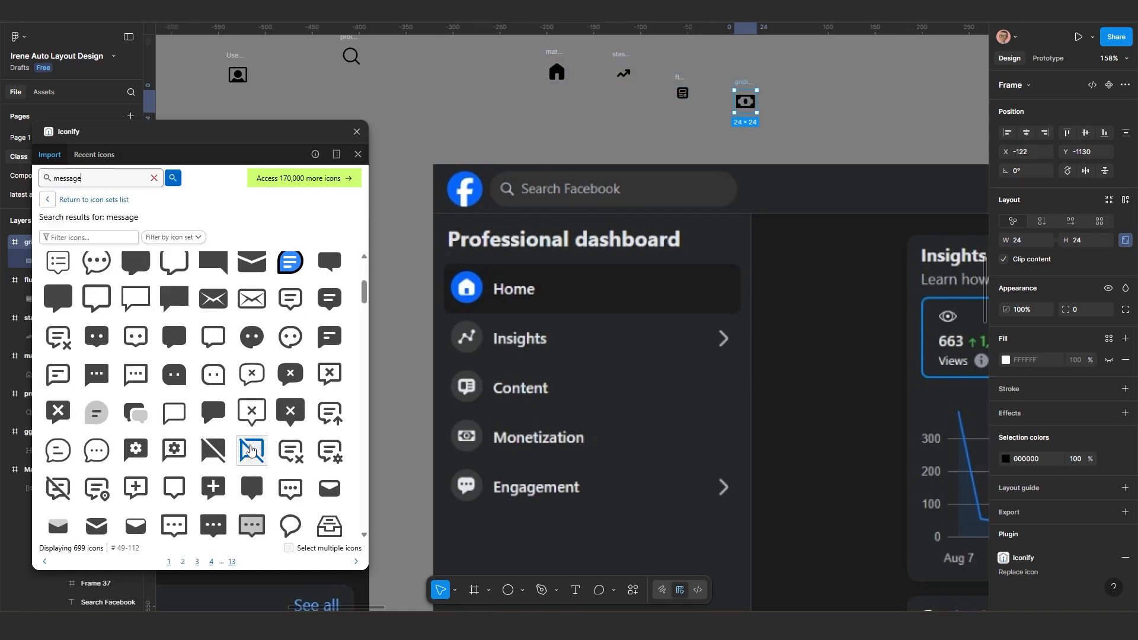
left_click_drag(97, 337, 624, 117)
Step: Search Iconify for "case" and place the solar case-bold icon for the All tools entry at about X -17, Y -1178
scroll(646, 297, "down", 5)
left_click(154, 178)
type("case")
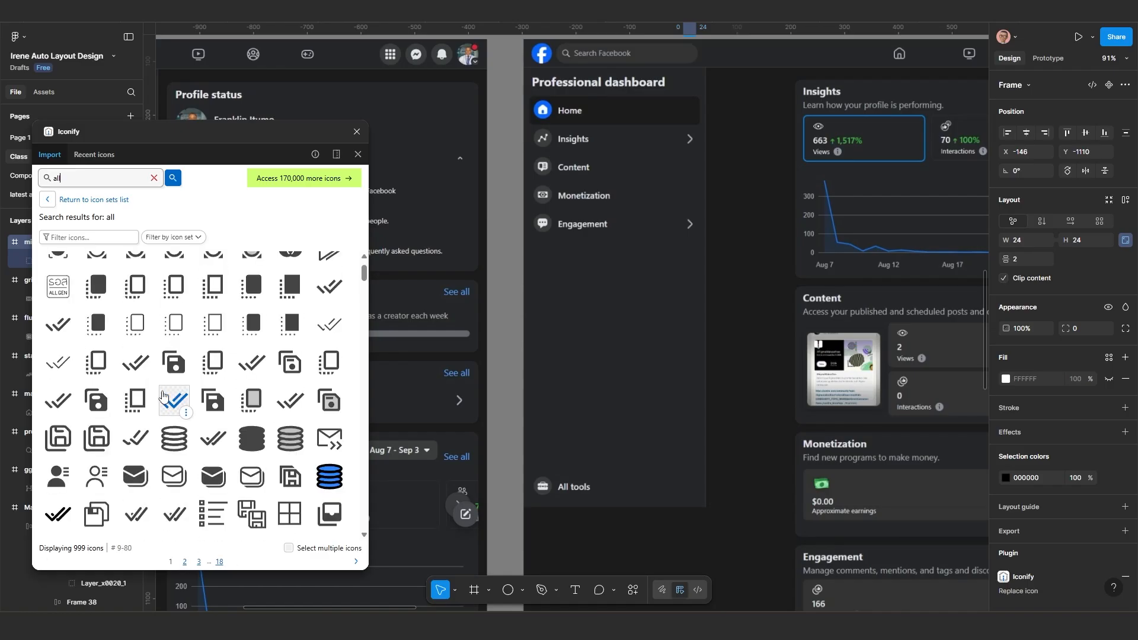
key("Return")
scroll(712, 297, "up", 3)
left_click_drag(58, 271, 754, 170)
Step: Move the home icon left, away from the other imported icons, to about X -404, Y -1158
scroll(676, 203, "up", 6)
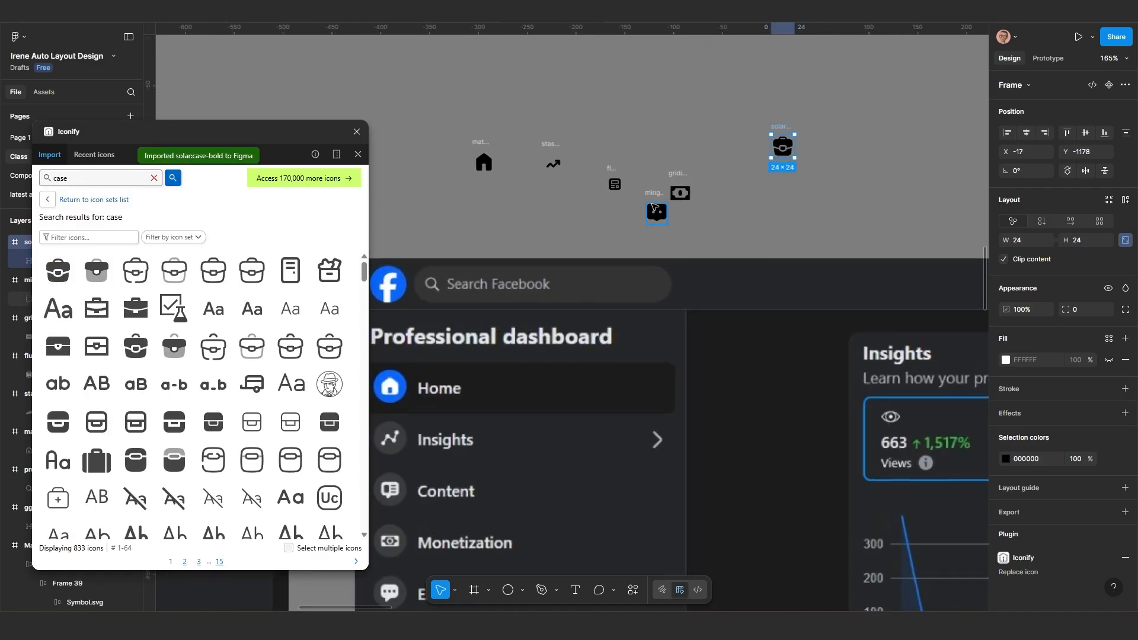
left_click_drag(649, 201, 740, 194)
scroll(740, 193, "down", 1)
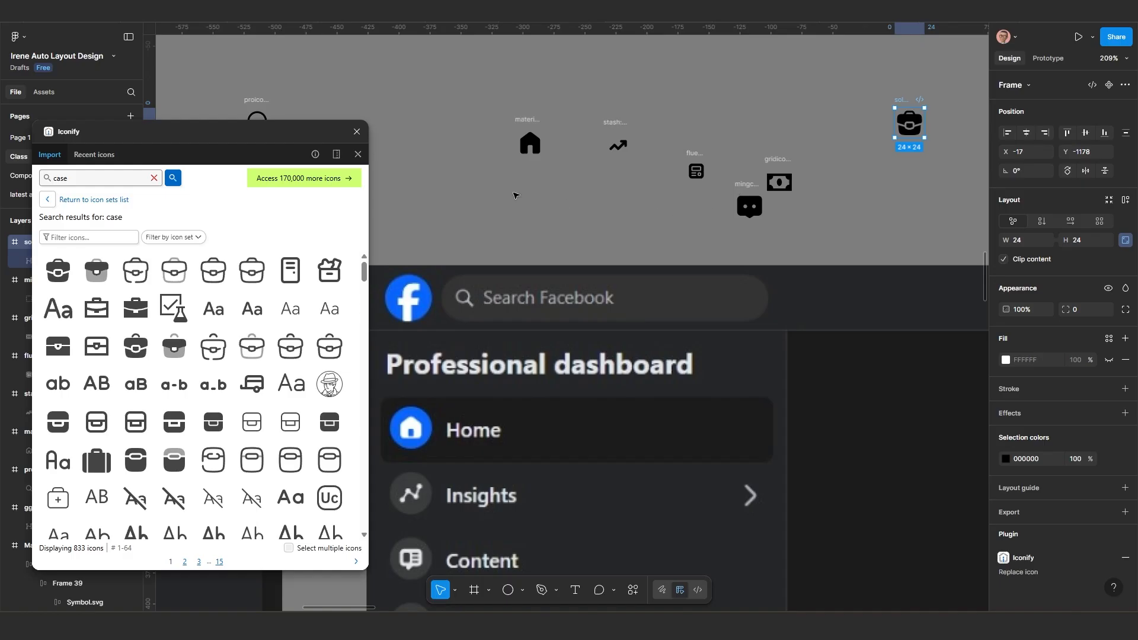
scroll(604, 153, "up", 2)
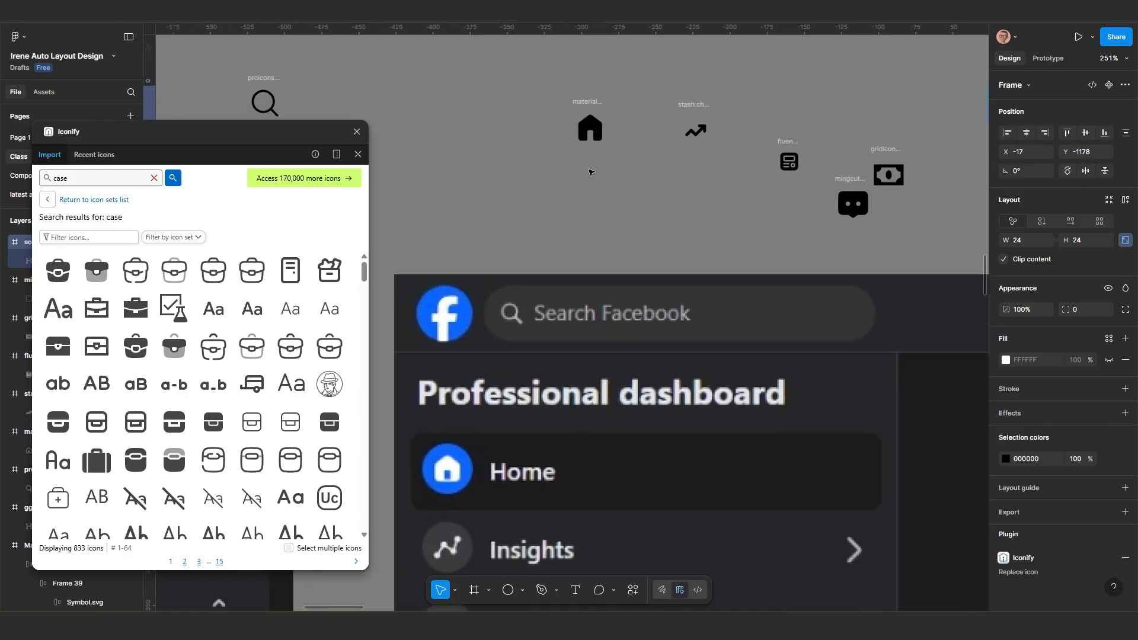
scroll(611, 160, "down", 2)
left_click(570, 125)
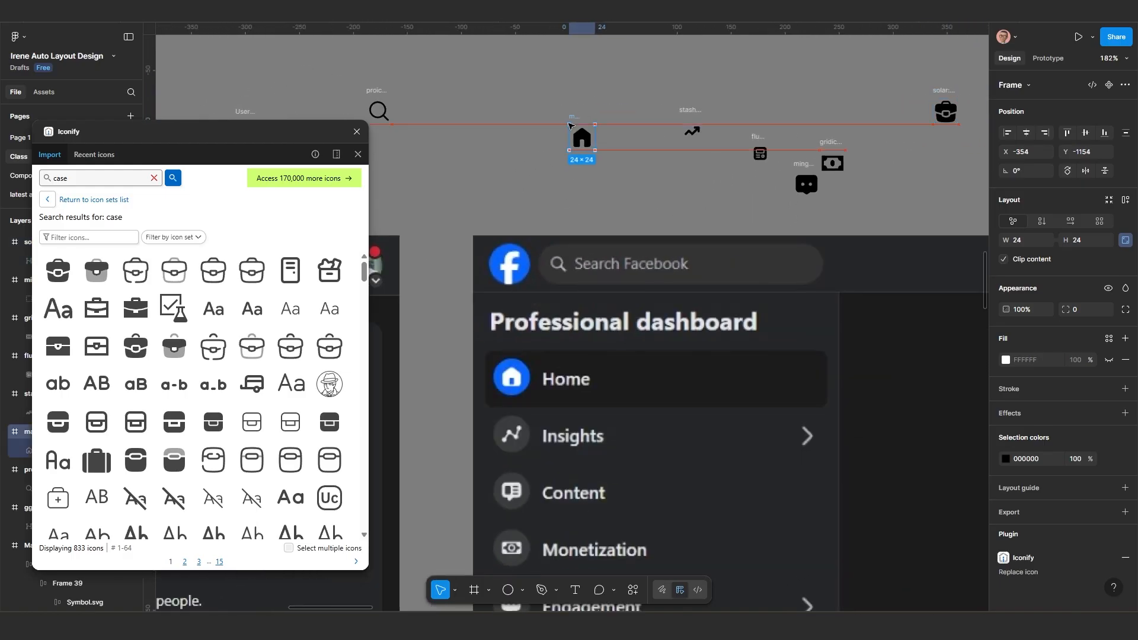
scroll(568, 122, "up", 3)
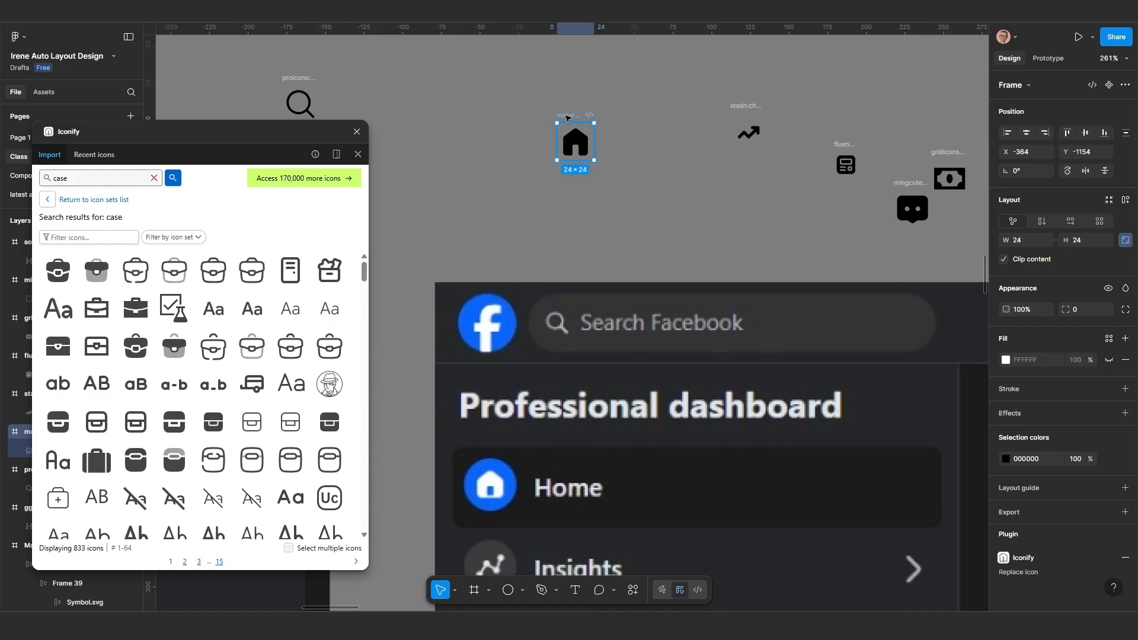
scroll(574, 137, "down", 2)
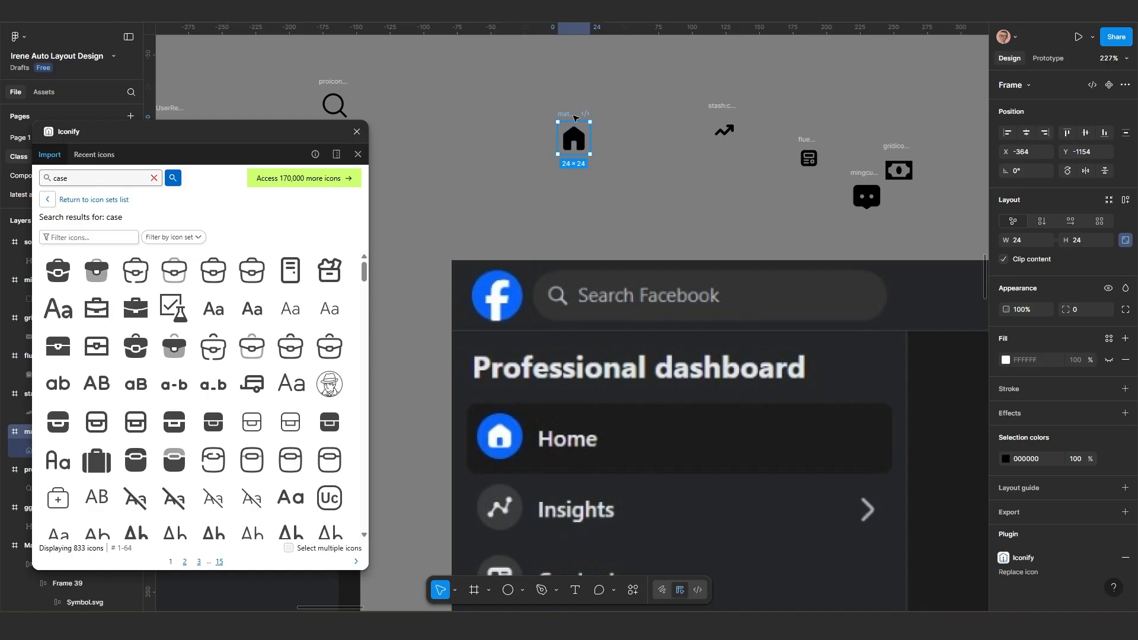
left_click_drag(574, 118, 519, 113)
Step: Wrap the home icon in a new frame of its own
right_click(513, 110)
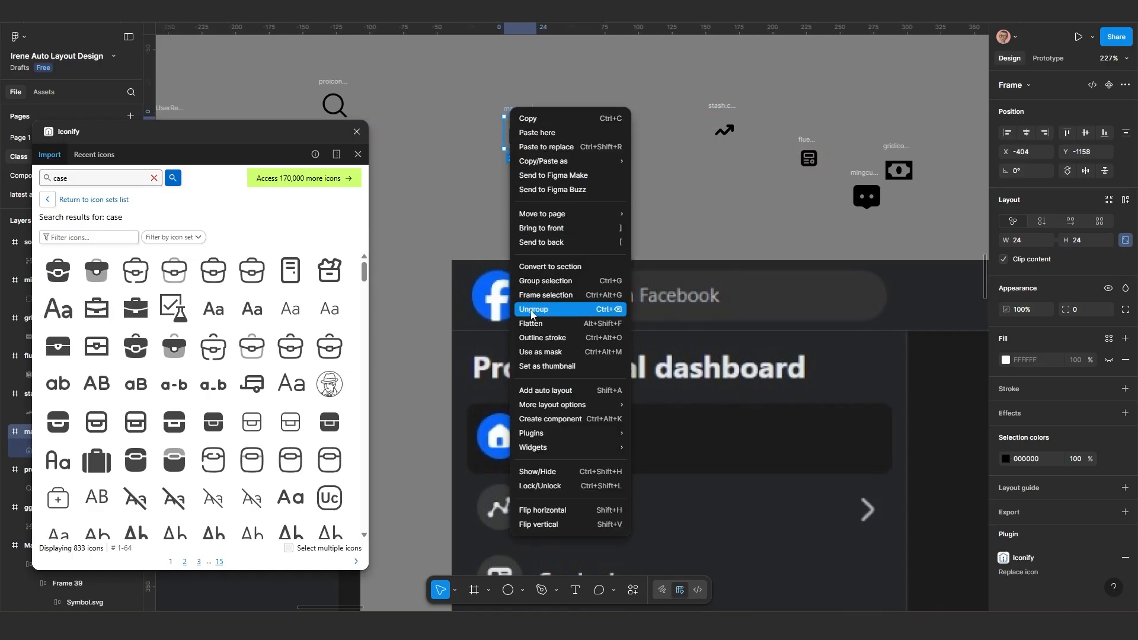
left_click(537, 294)
scroll(511, 126, "up", 3)
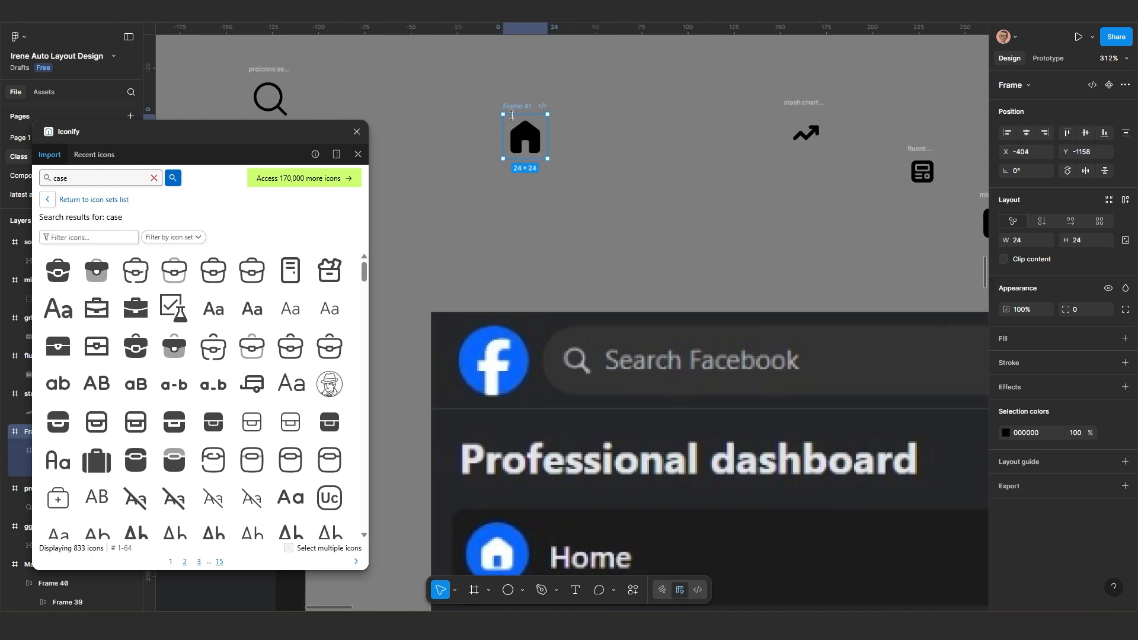
Step: Apply auto layout to the home icon's frame and set its horizontal and vertical padding to 5
scroll(600, 296, "down", 3)
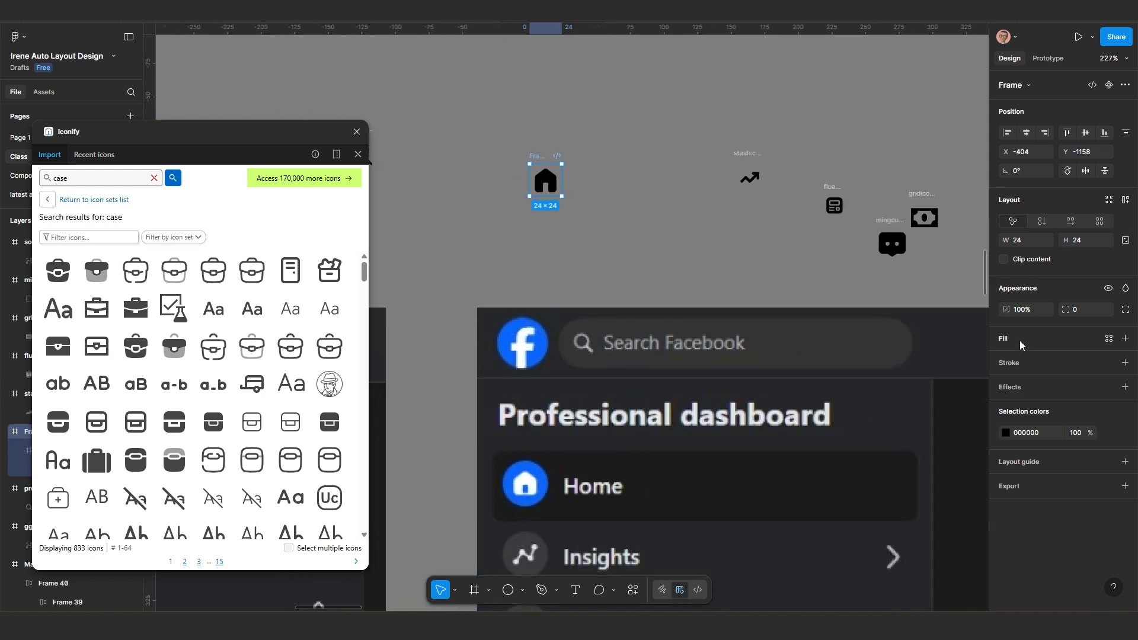
key("shift+a")
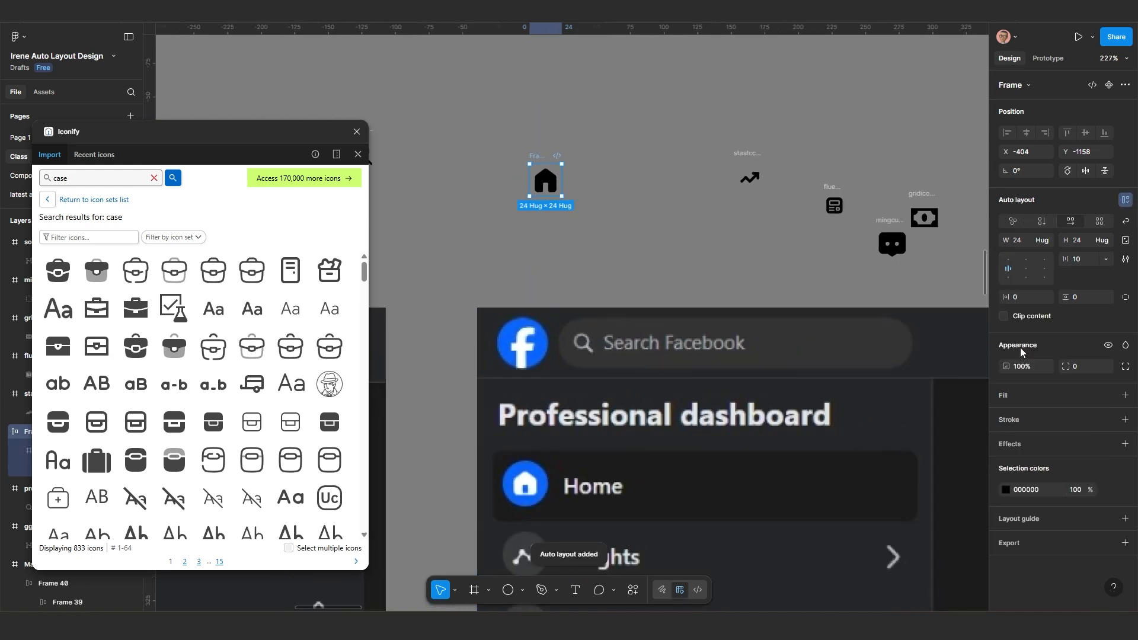
left_click(1020, 302)
key("Return")
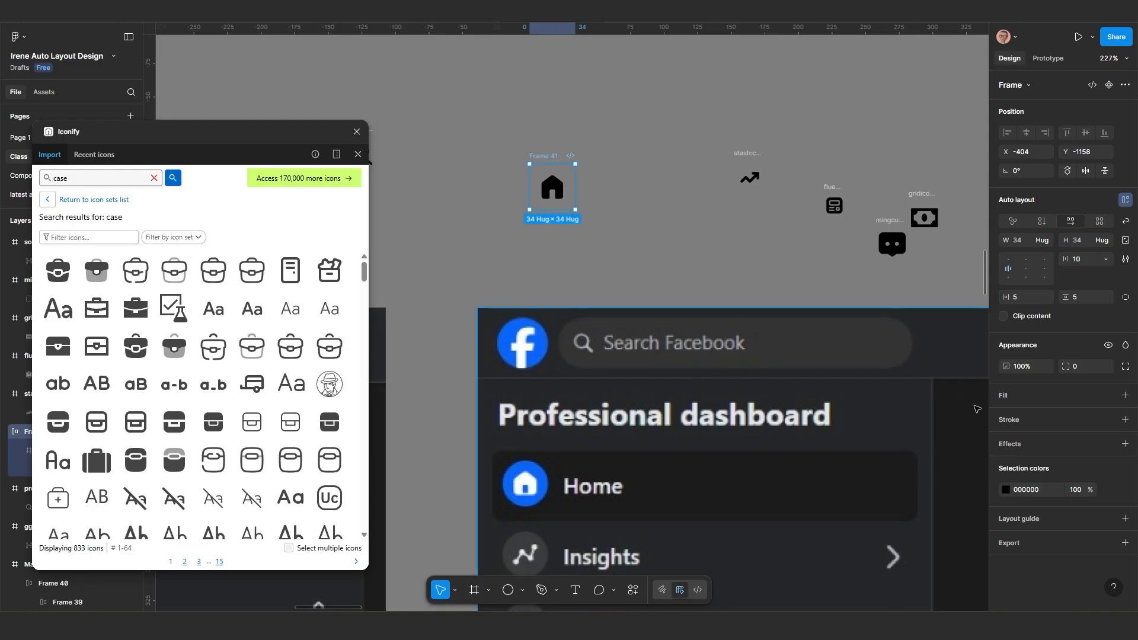
Step: Fill the home icon's frame with blue 0969FE sampled from the reference Home icon and recolour the house white (FFFFFF)
left_click(1017, 402)
left_click(863, 484)
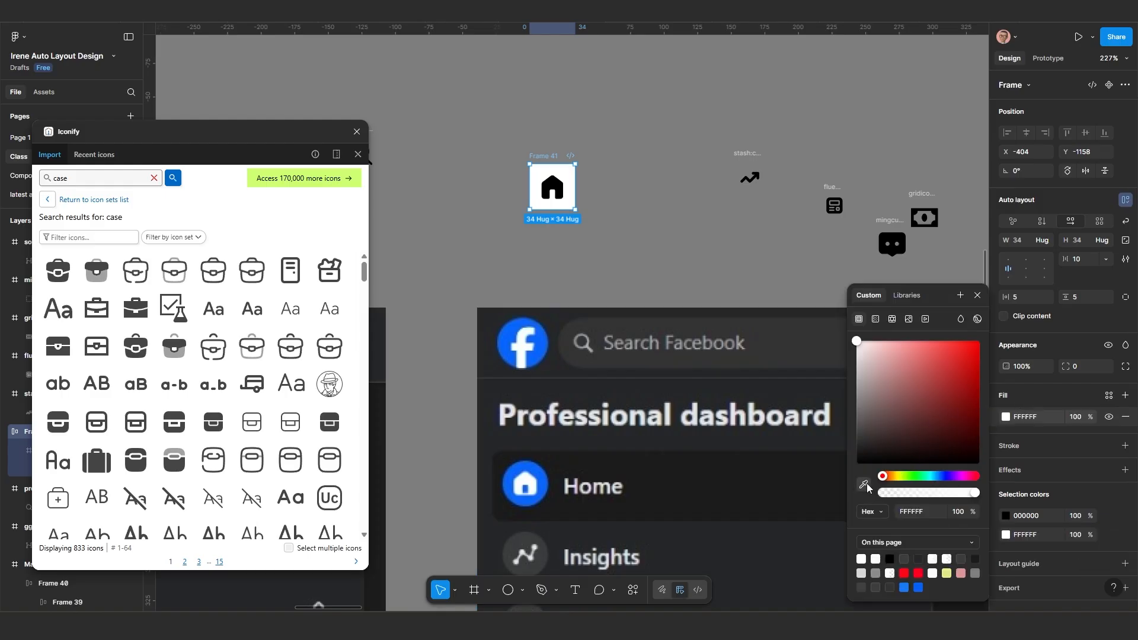
left_click(537, 477)
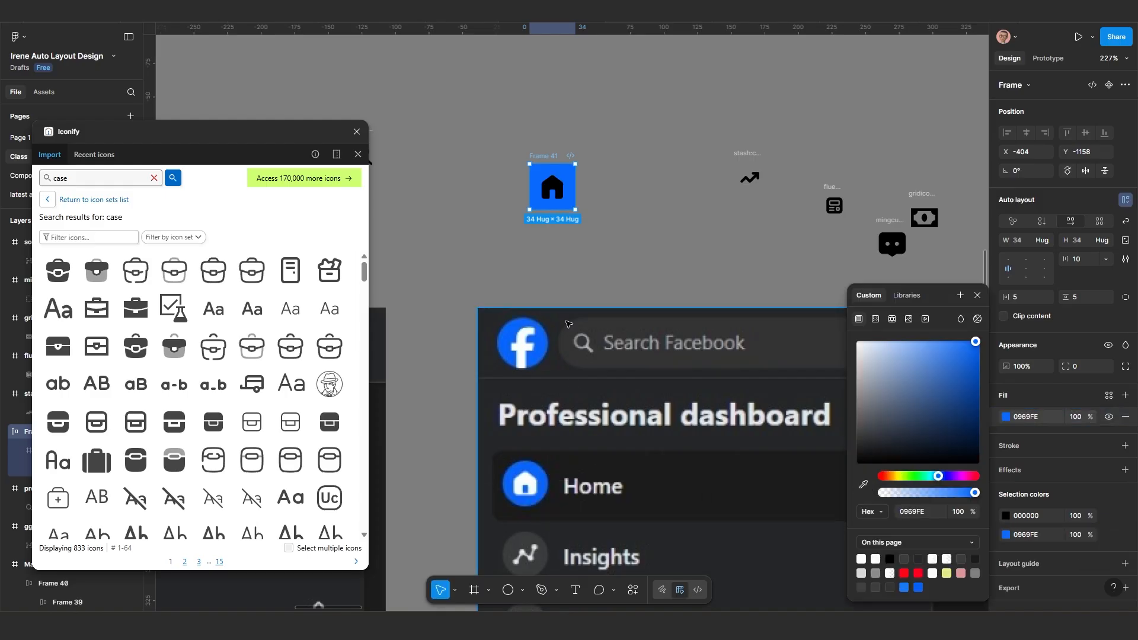
left_click(1006, 516)
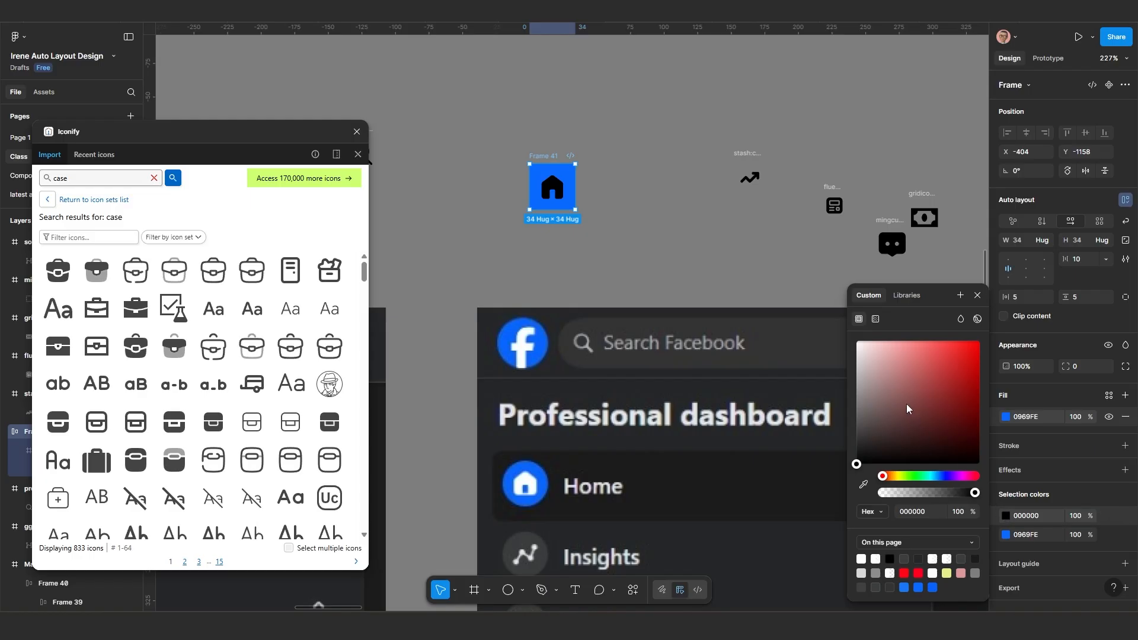
left_click_drag(910, 409, 746, 275)
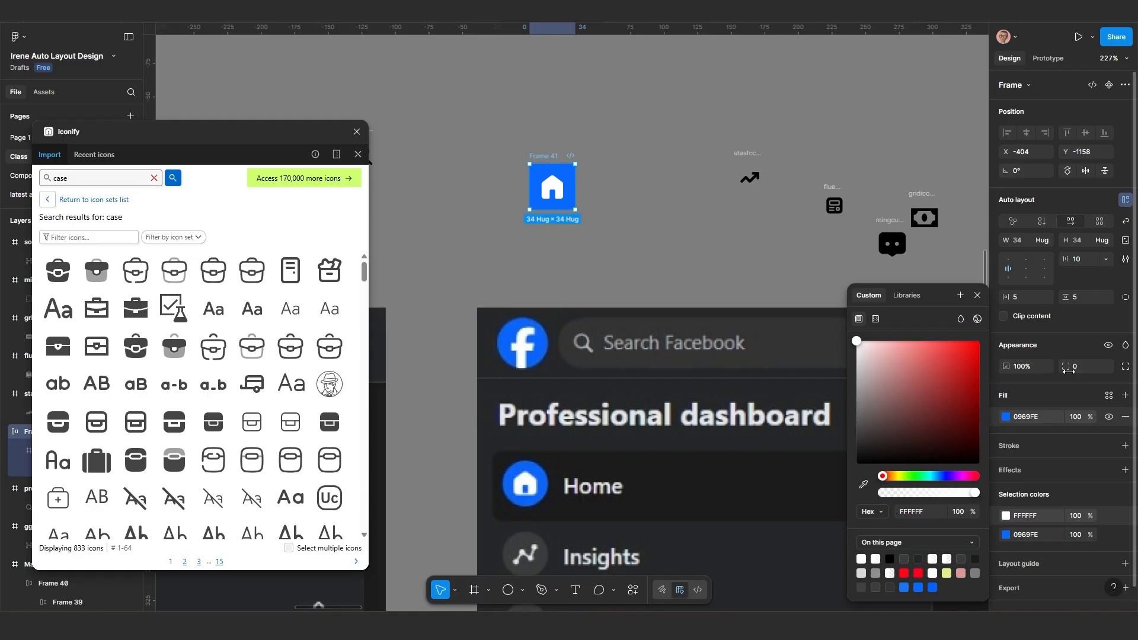
Step: Round the home icon's blue frame into a circle with a corner radius of 100
left_click(1081, 369)
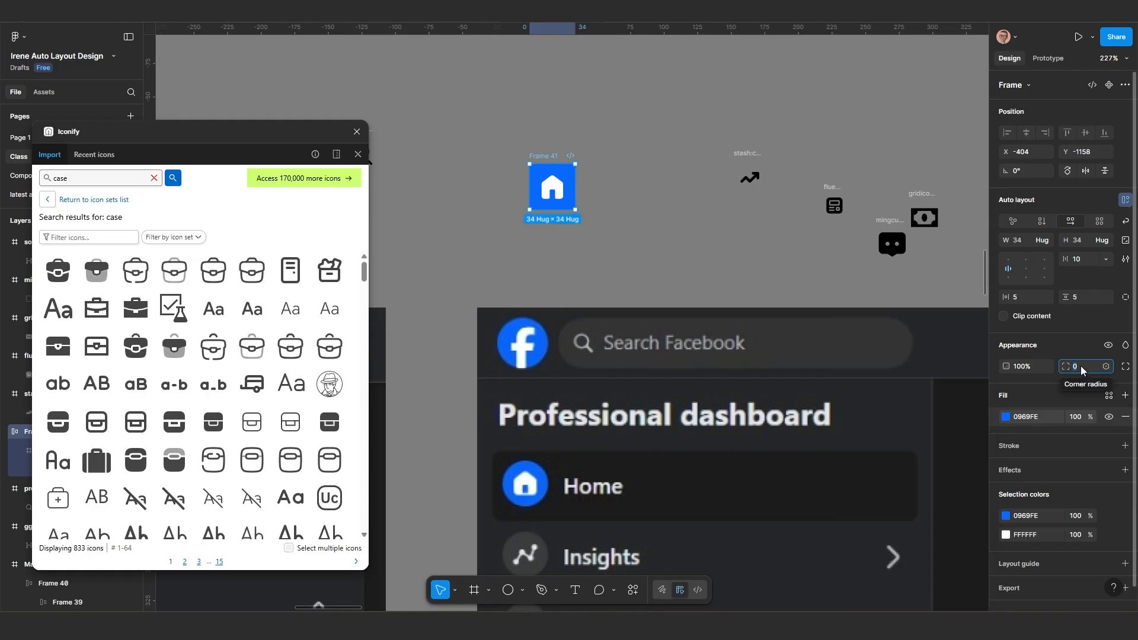
type("100")
key("Return")
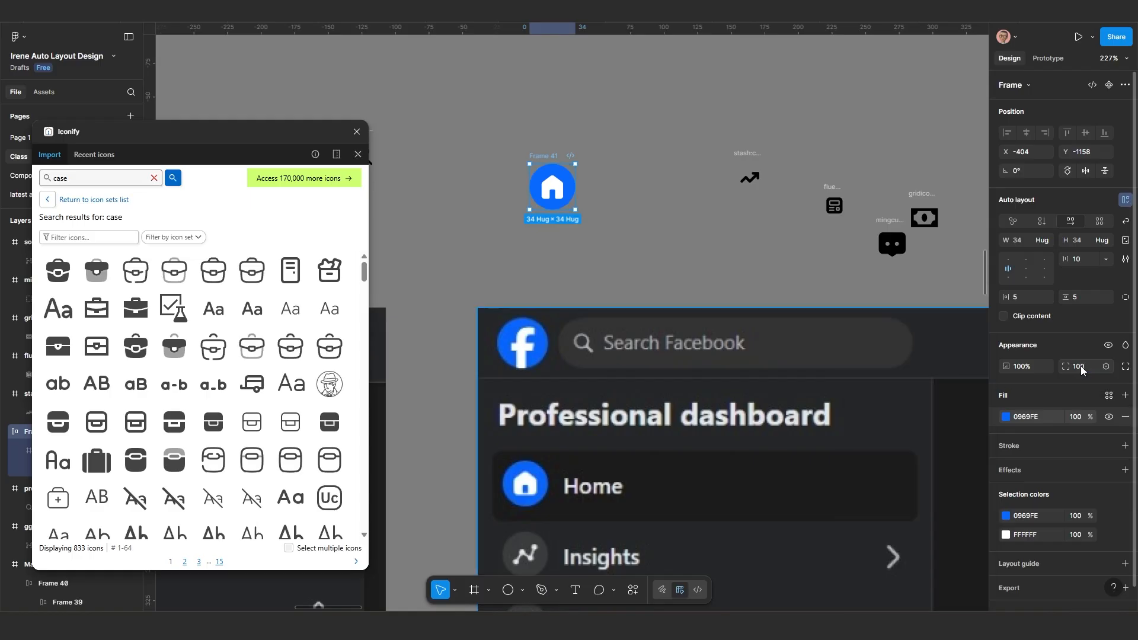
Step: Shift the round home icon slightly up and left, to about X -411, Y -1160
scroll(569, 205, "up", 2)
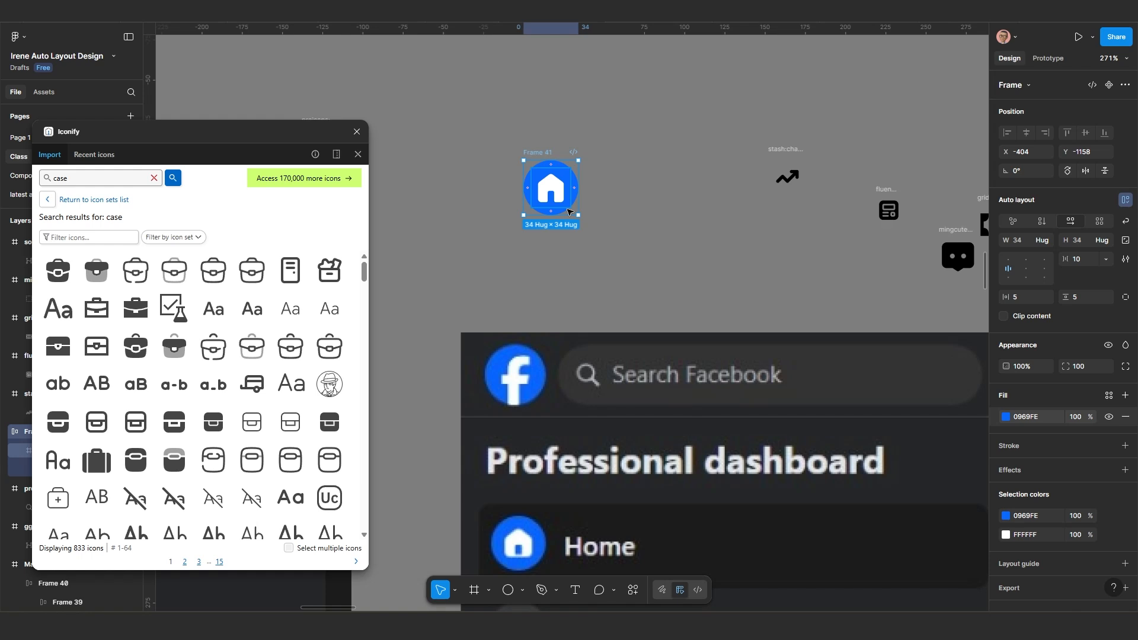
left_click(617, 210)
scroll(557, 221, "up", 4)
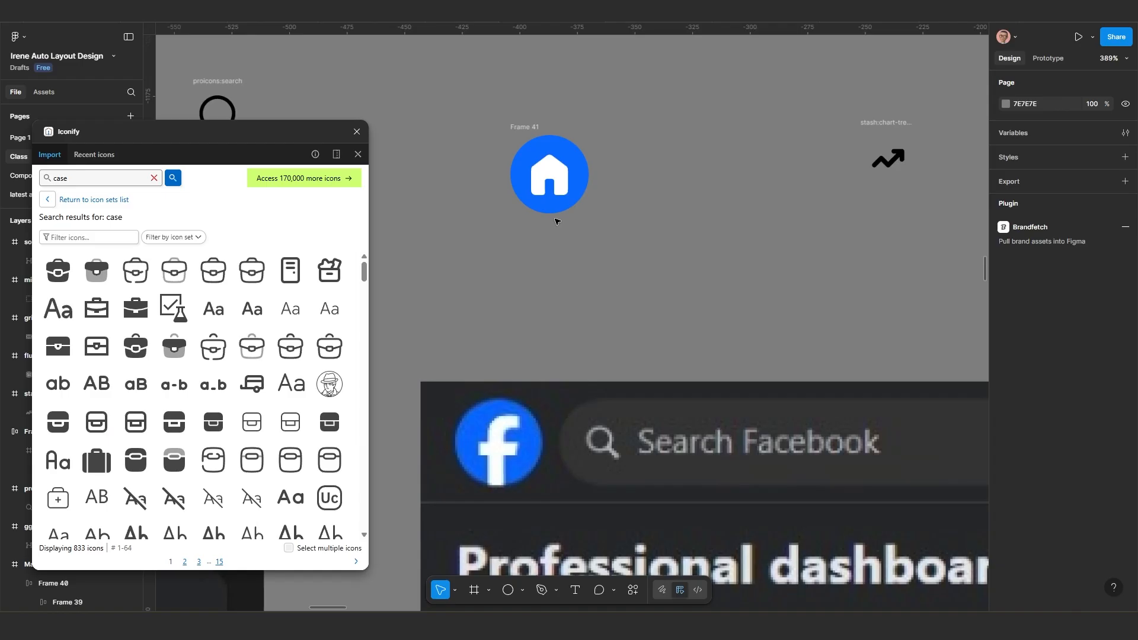
scroll(557, 221, "down", 5)
scroll(619, 227, "up", 3)
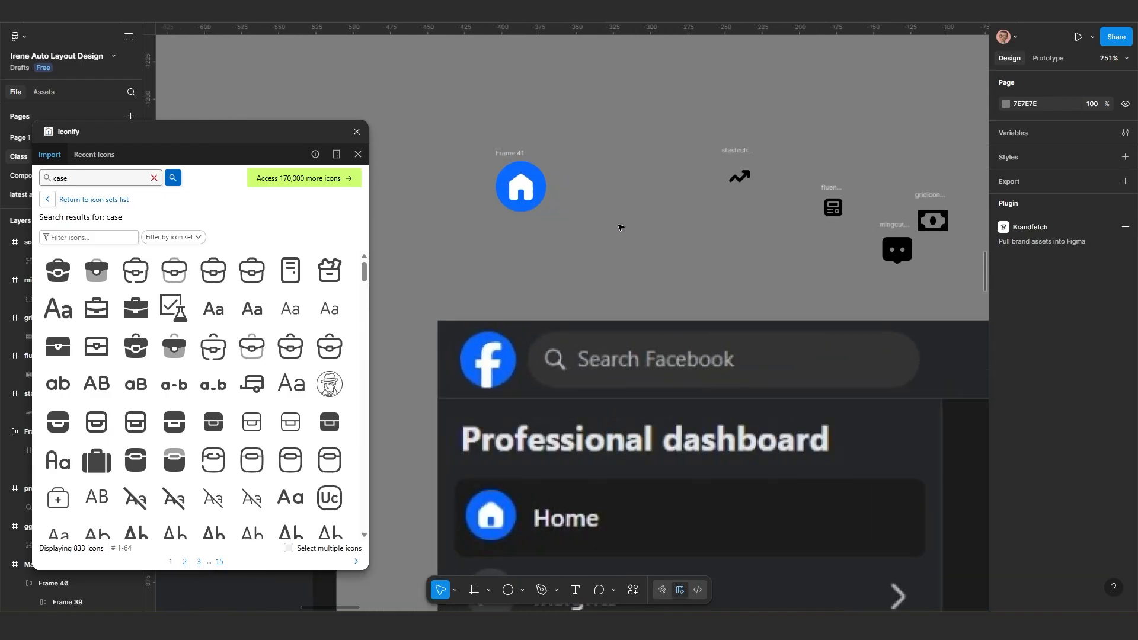
left_click_drag(619, 227, 570, 229)
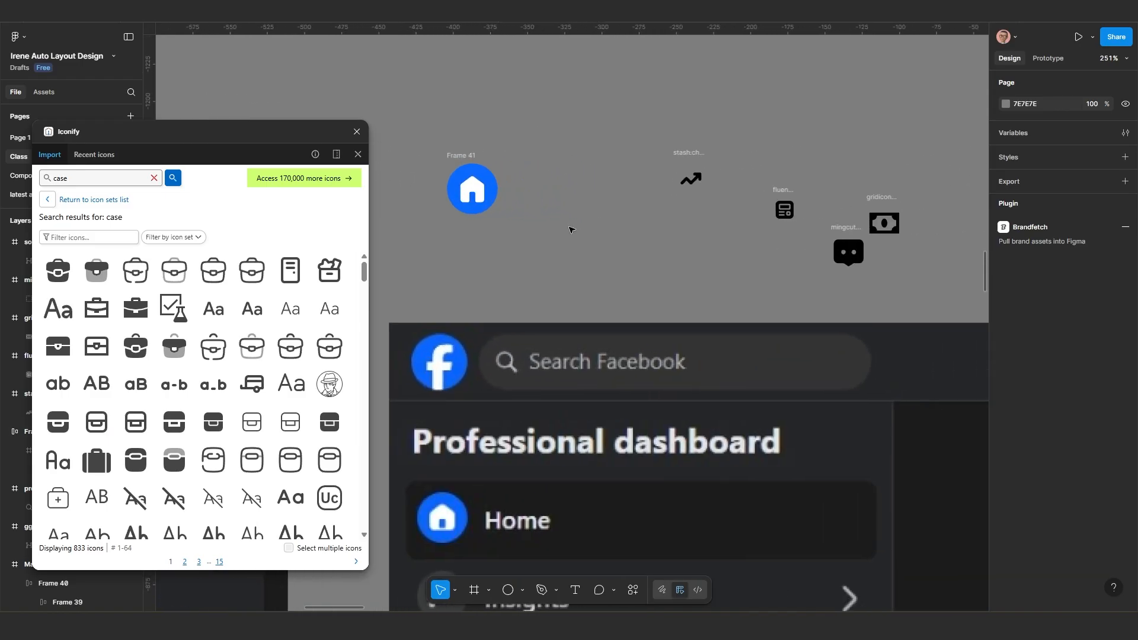
scroll(557, 220, "down", 1)
scroll(554, 221, "up", 2)
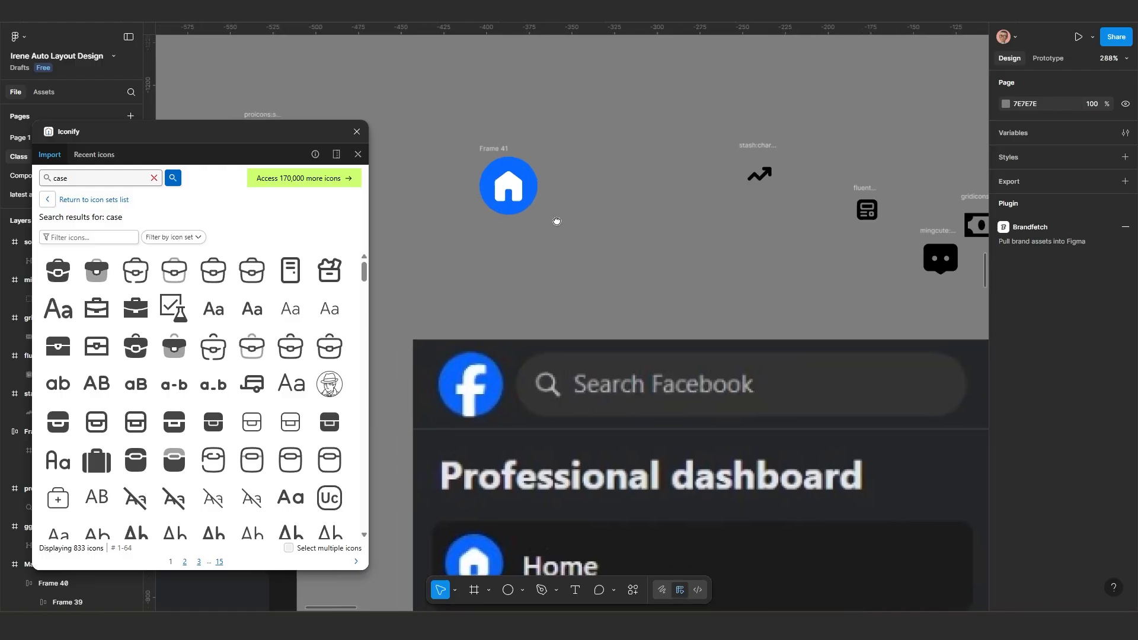
left_click(509, 147)
mouse_move(508, 147)
left_mouse_down()
mouse_move(560, 155)
mouse_move(494, 143)
left_mouse_up()
Step: Add the text label "Home" to the right of the round home icon
scroll(493, 148, "down", 3)
scroll(666, 237, "down", 3)
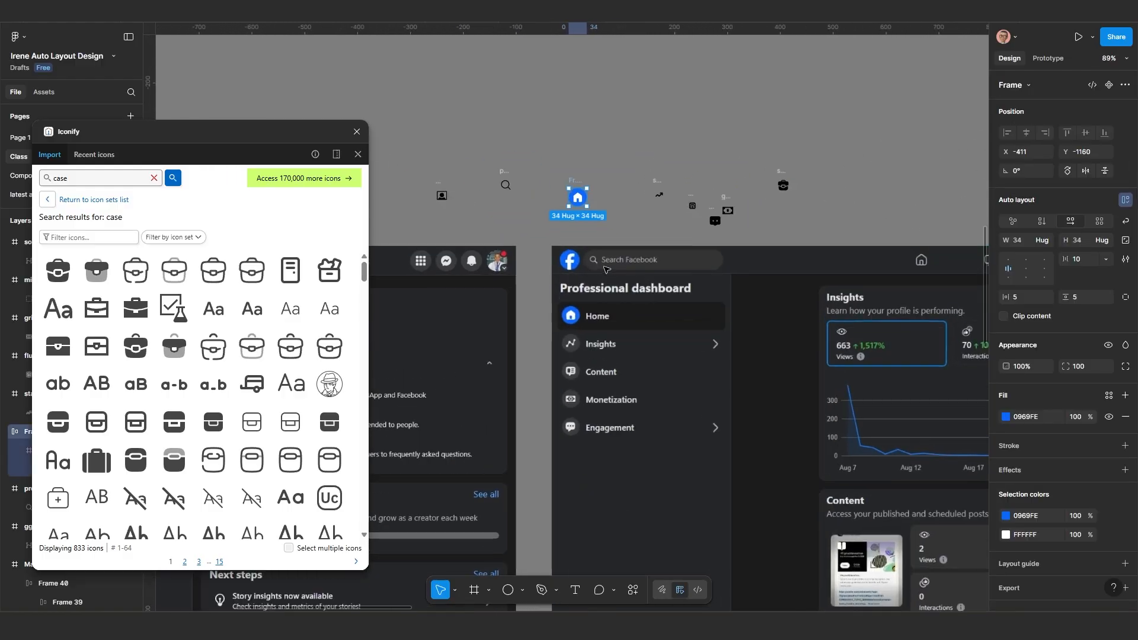
left_click(575, 590)
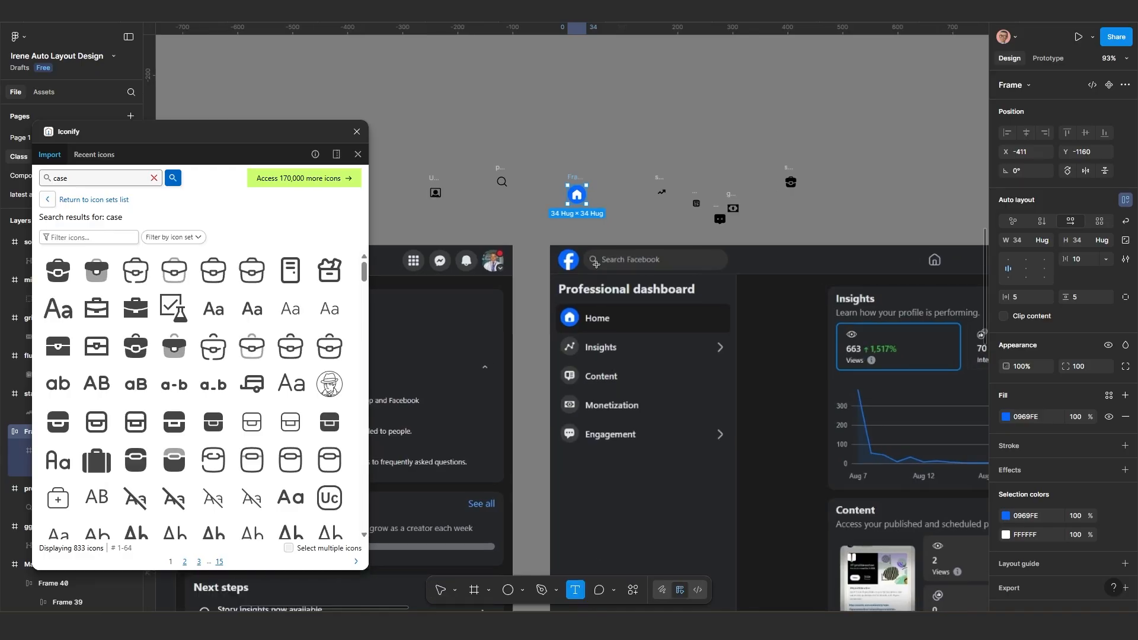
scroll(599, 195, "up", 5)
left_click(569, 225)
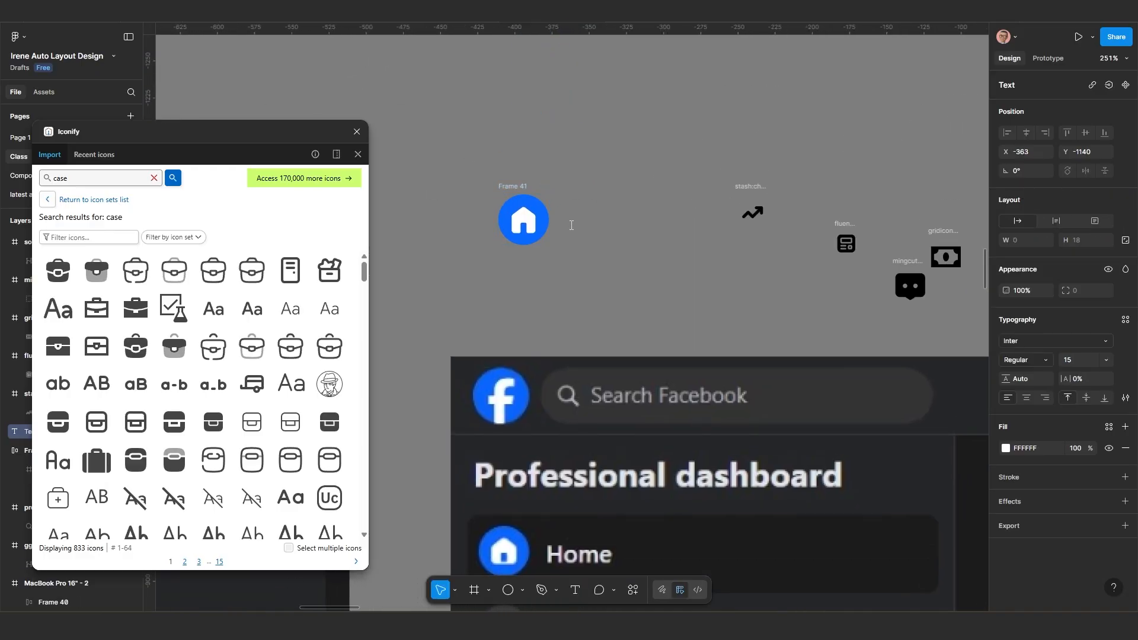
type("Home")
key("Escape")
Step: Set the Home label's weight to Semi Bold and move it up beside the icon, to about Y -1154
scroll(688, 235, "down", 1)
left_click(1021, 360)
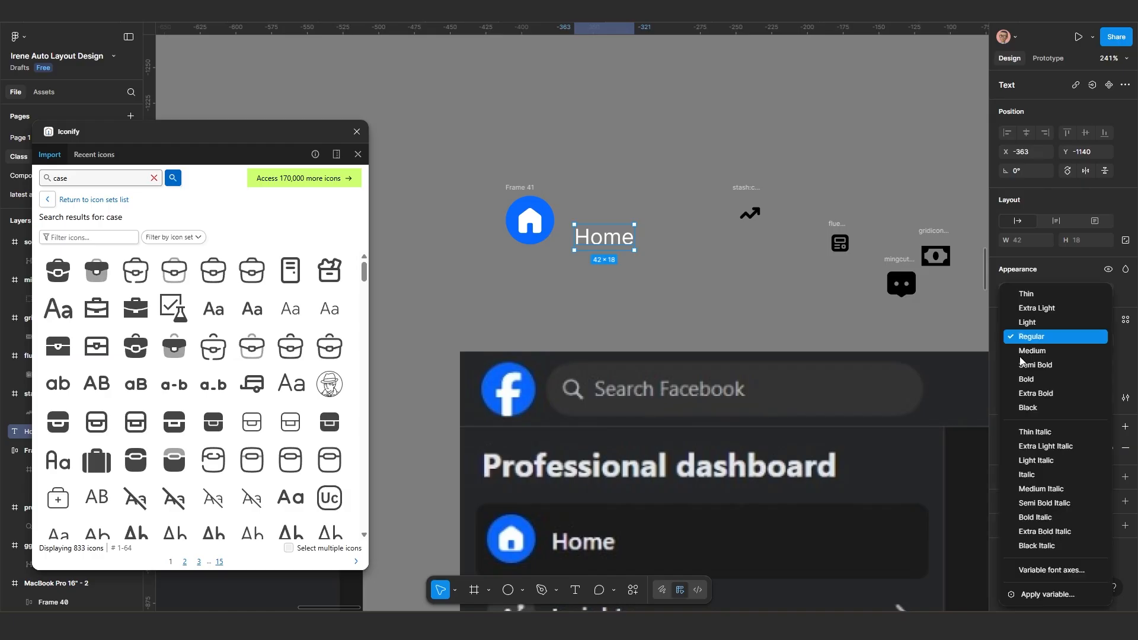
left_click(1024, 364)
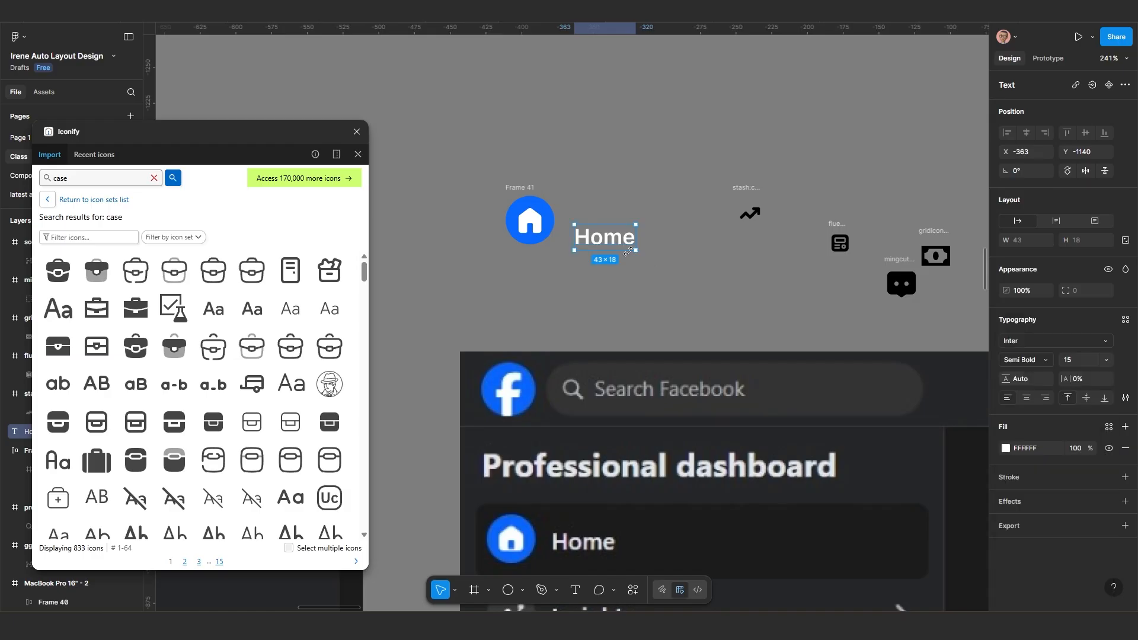
mouse_move(603, 240)
left_mouse_down()
mouse_move(603, 211)
mouse_move(603, 222)
left_mouse_up()
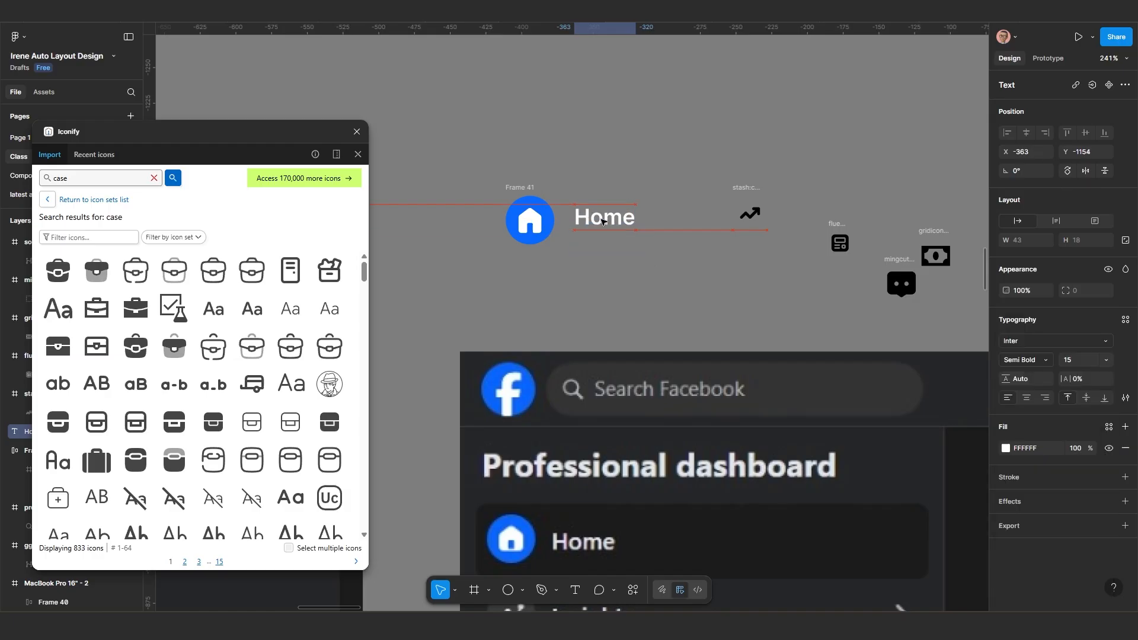
Step: Combine the round home icon and the Home label into one auto layout frame
left_click(515, 188, "shift")
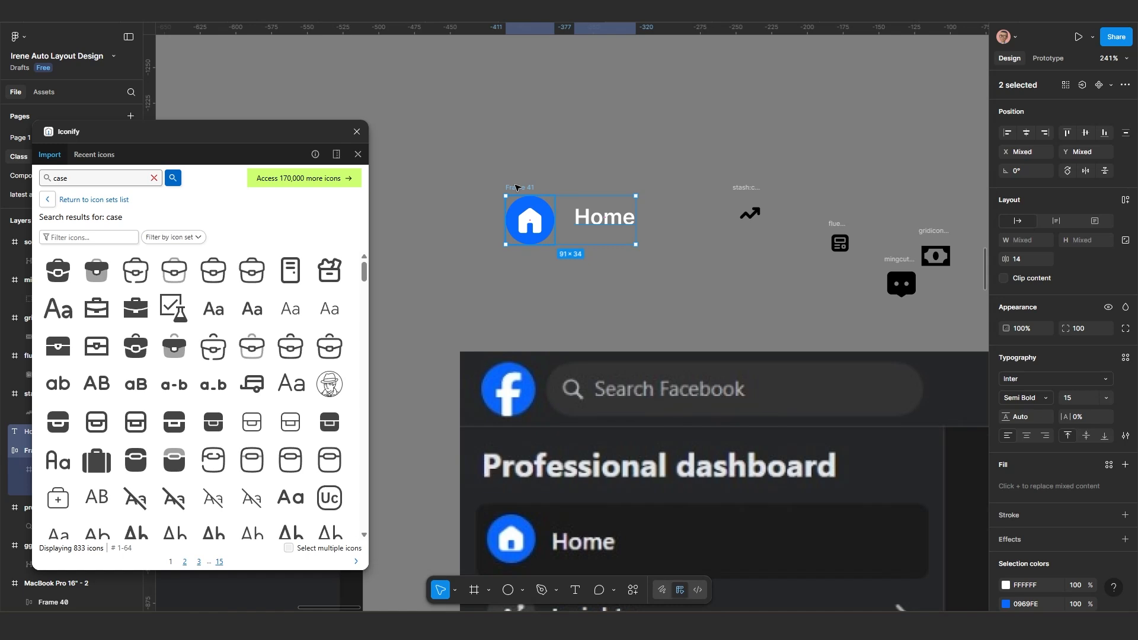
key("shift+a")
scroll(619, 279, "down", 2)
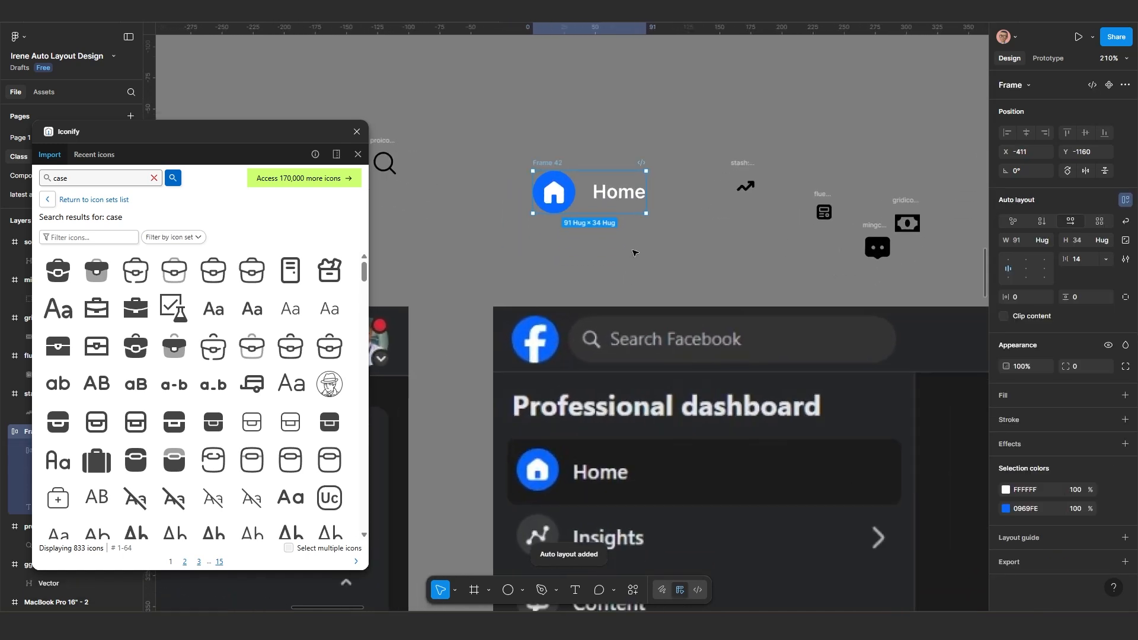
Step: Change the Home label's font weight to Medium
scroll(634, 253, "up", 2)
left_click(610, 178)
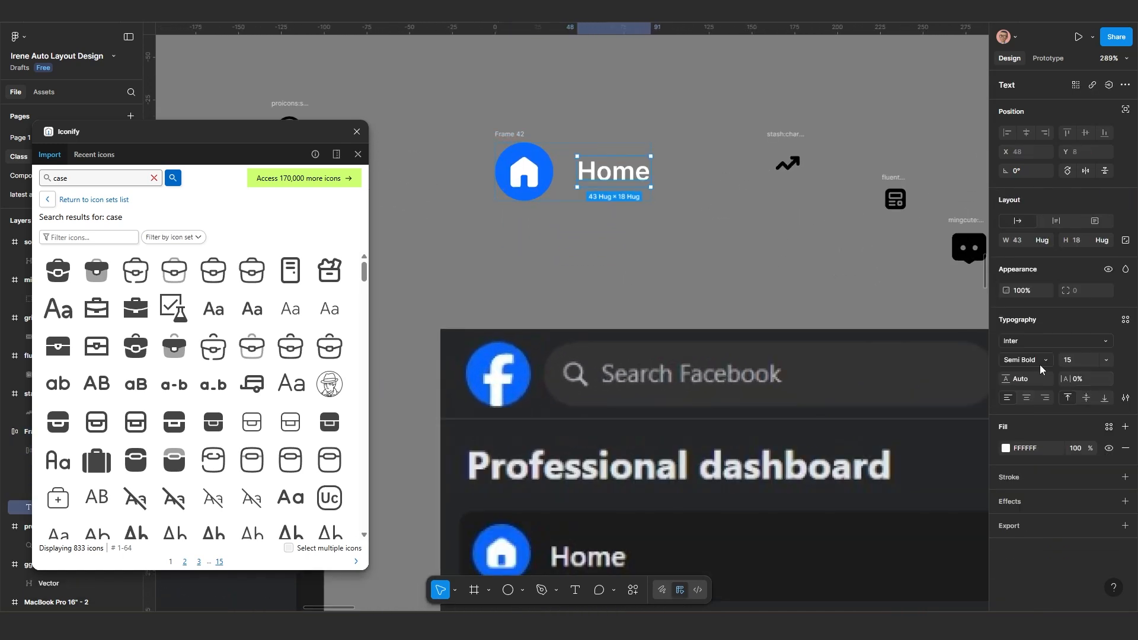
left_click(1037, 360)
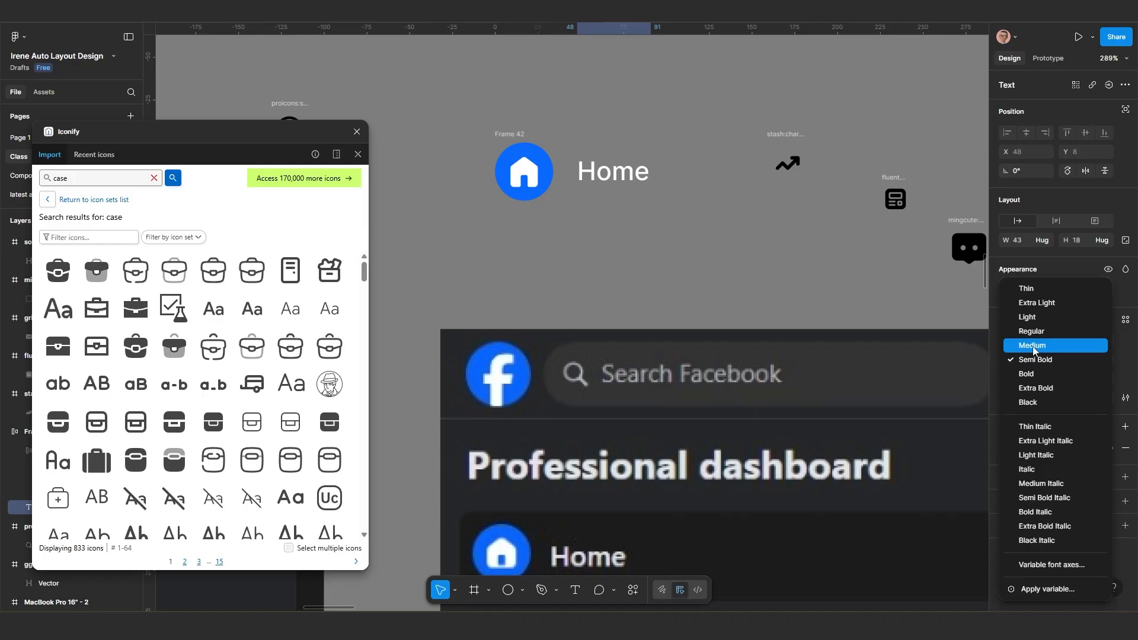
left_click(1033, 346)
left_click(671, 226)
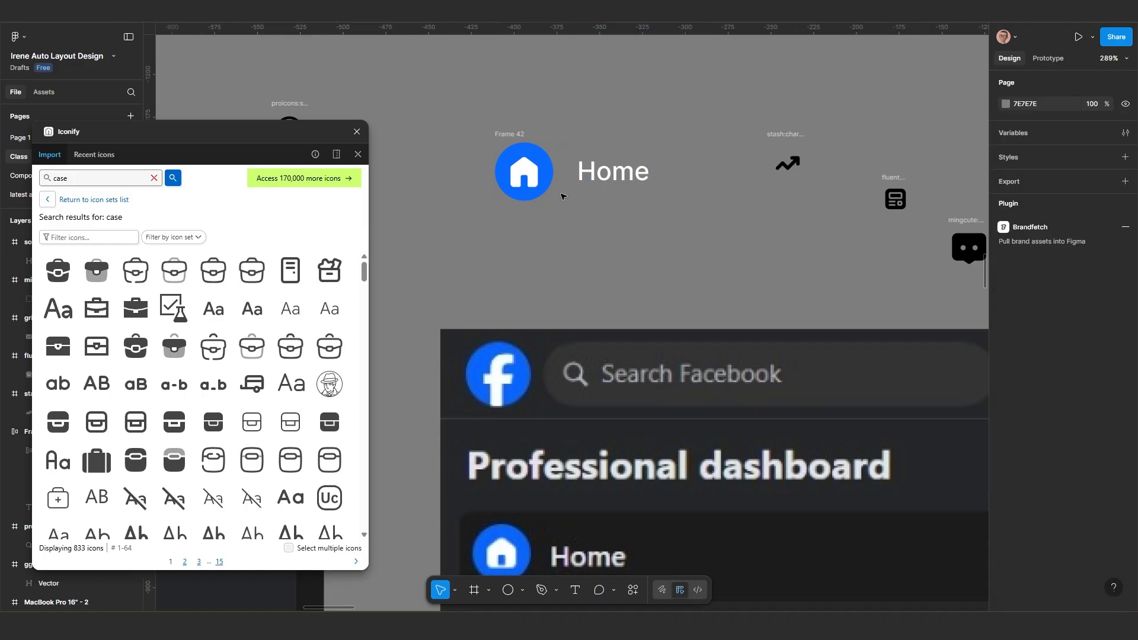
Step: Set the gap between the icon and the label in the Home menu item to 10
left_click(515, 135)
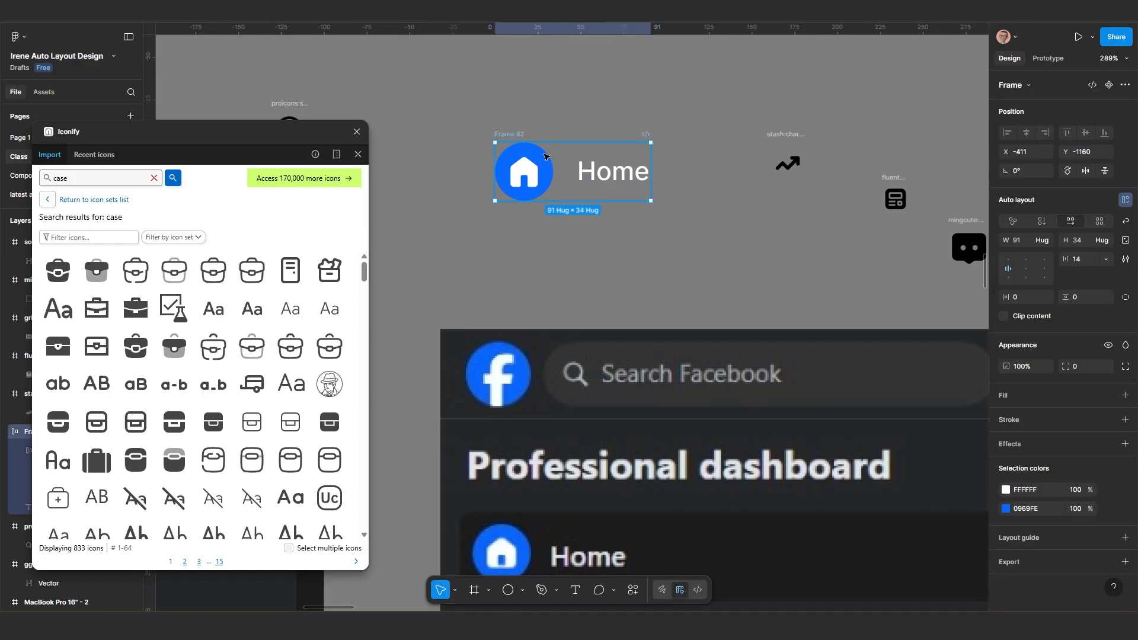
left_click(1080, 258)
type("10")
key("Return")
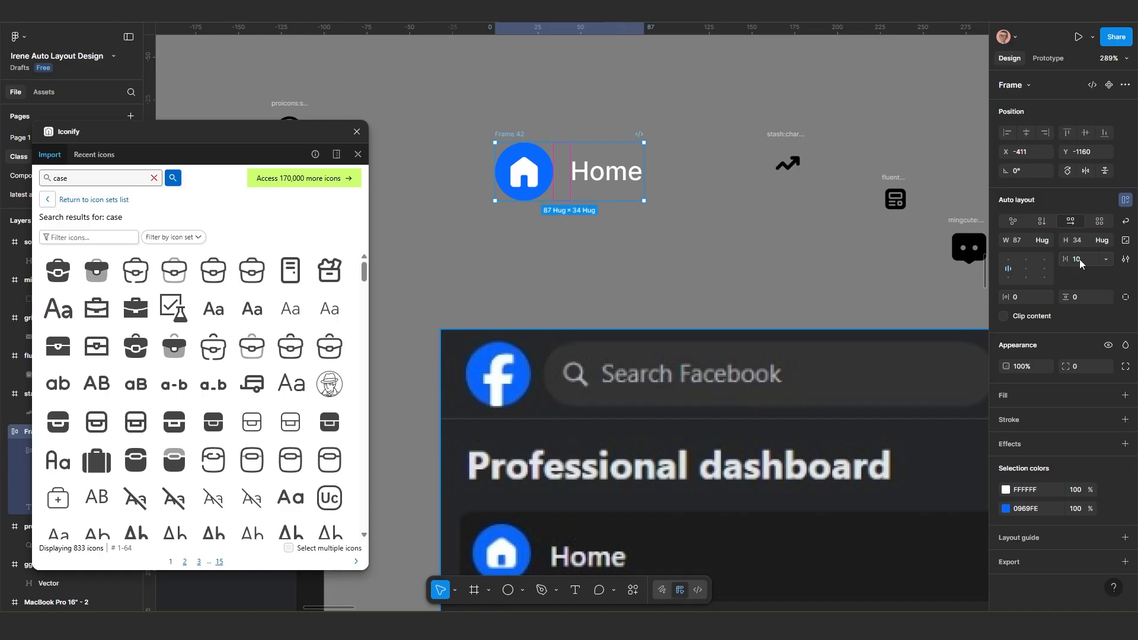
Step: Move the Home menu item up above the loose icons, to about X -403, Y -1223
scroll(509, 173, "down", 5)
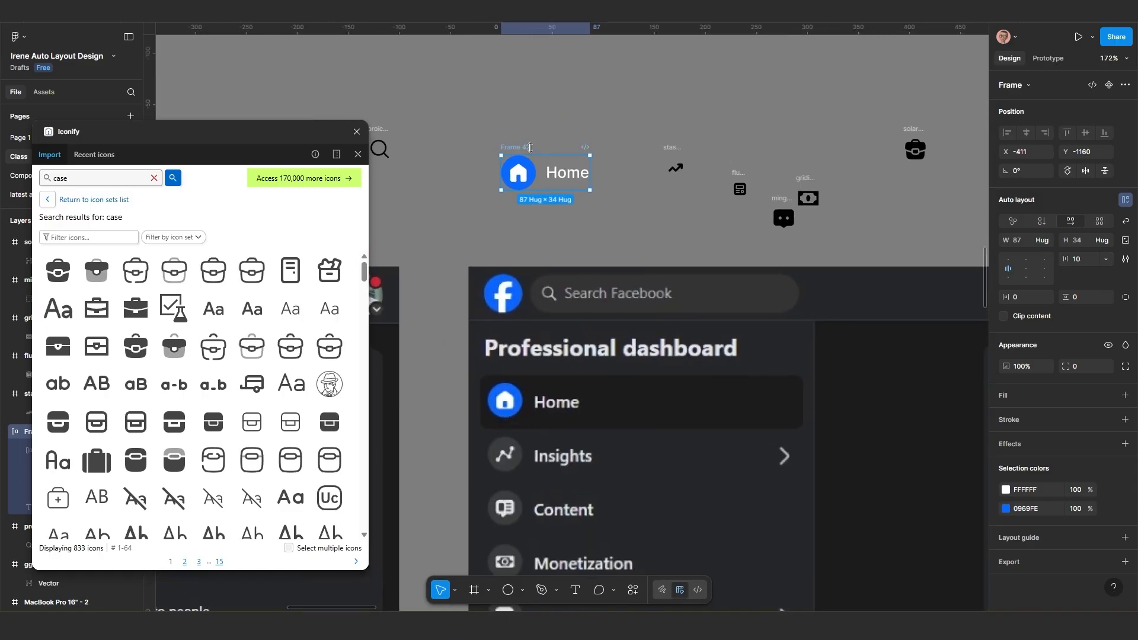
left_click_drag(530, 148, 538, 83)
scroll(526, 121, "up", 1)
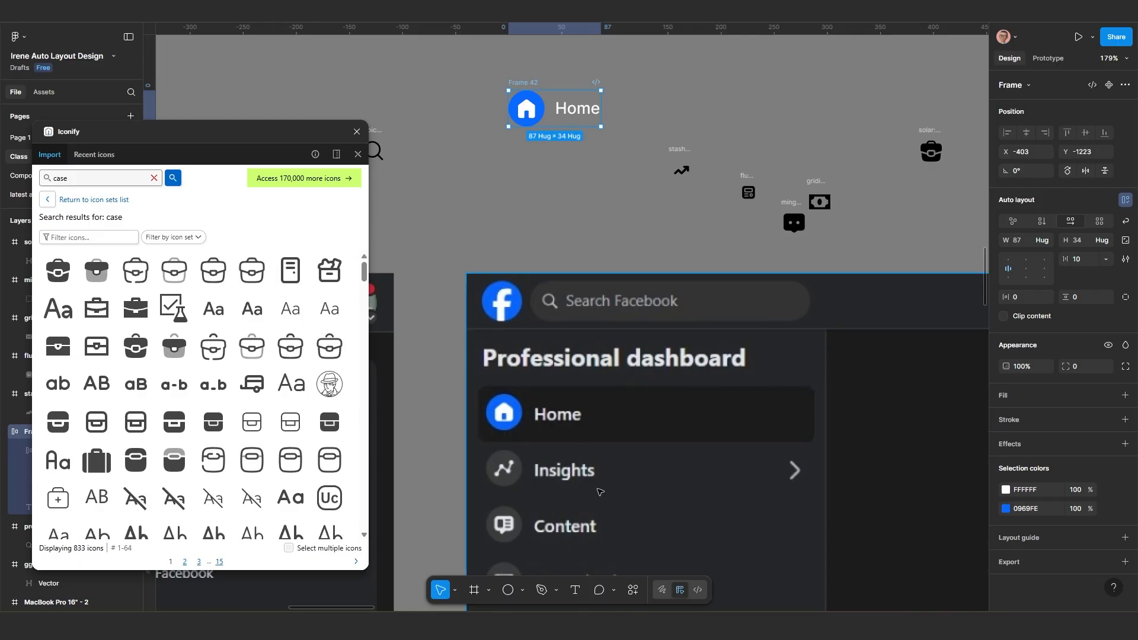
Step: Search Iconify for "chevron" and place the ion chevron-up-outline icon below the Home menu item at about X -355, Y -1151
scroll(535, 182, "down", 1)
scroll(539, 178, "up", 2)
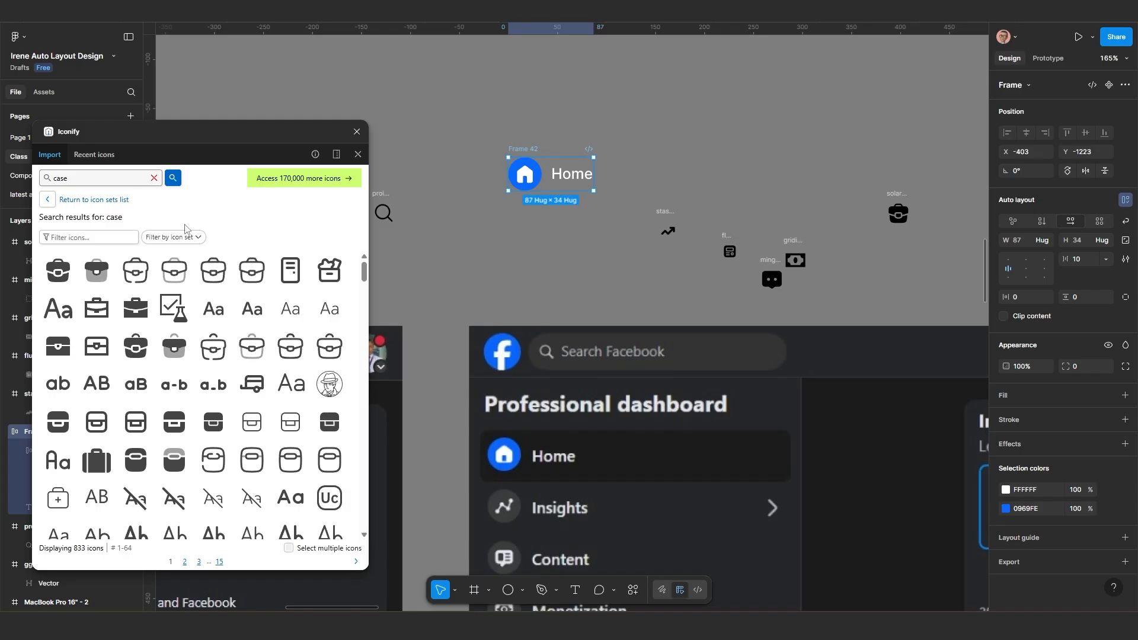
left_click(154, 177)
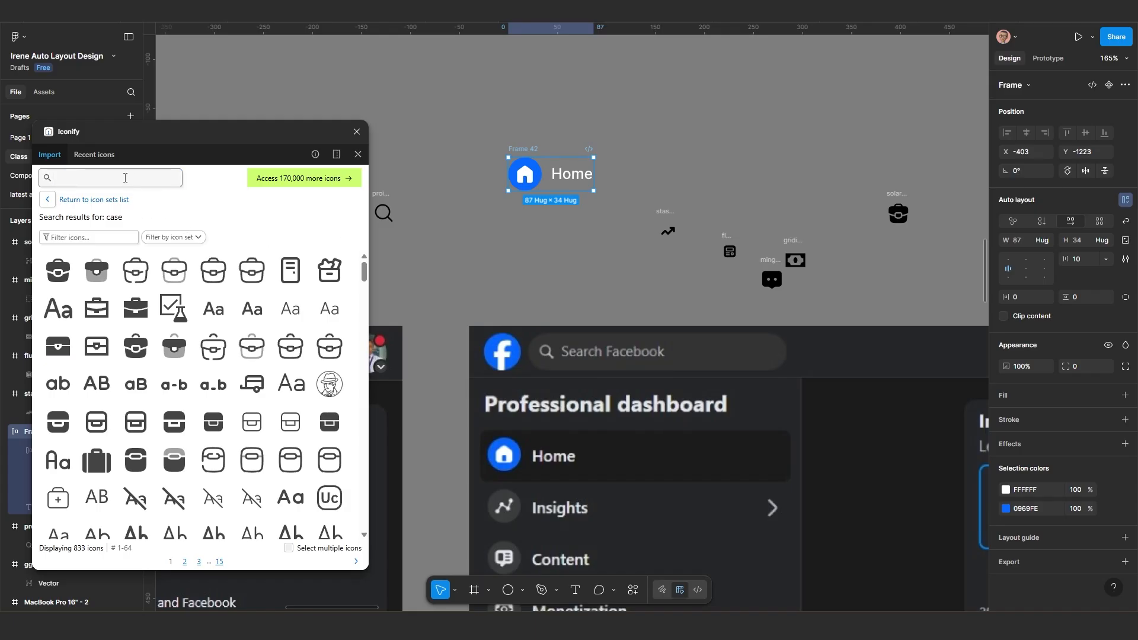
type("chevron")
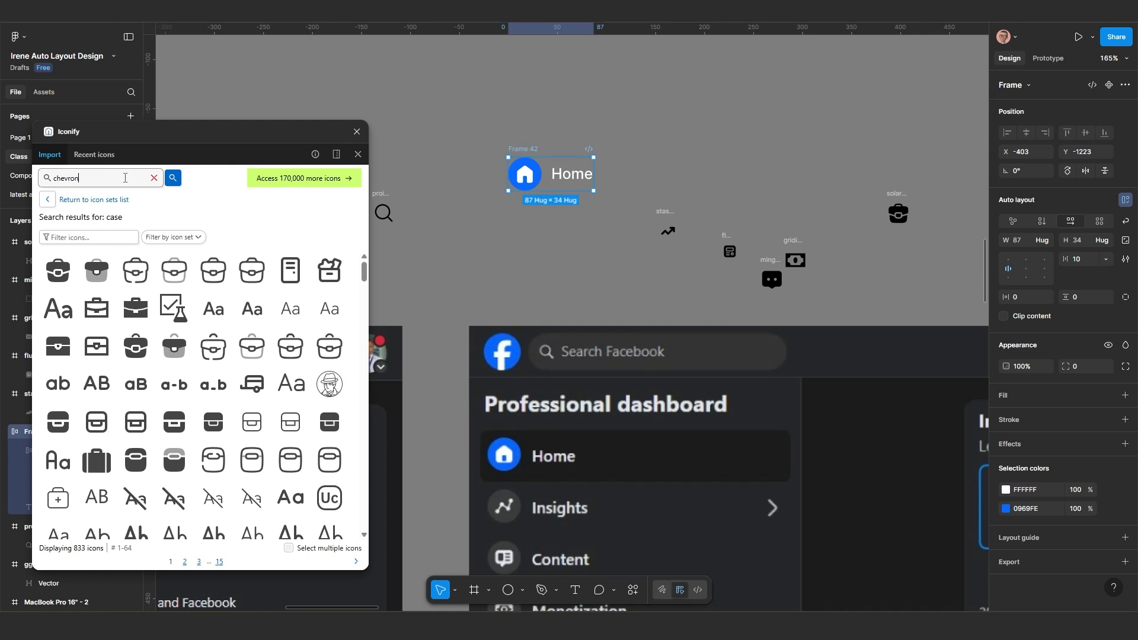
key("Return")
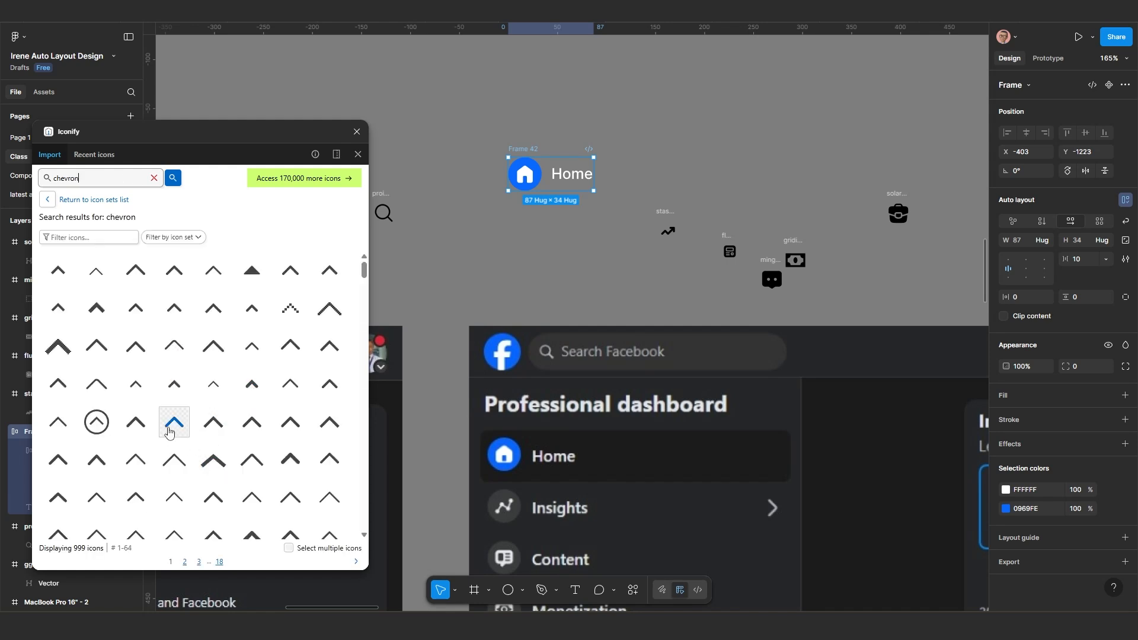
left_click_drag(169, 431, 569, 255)
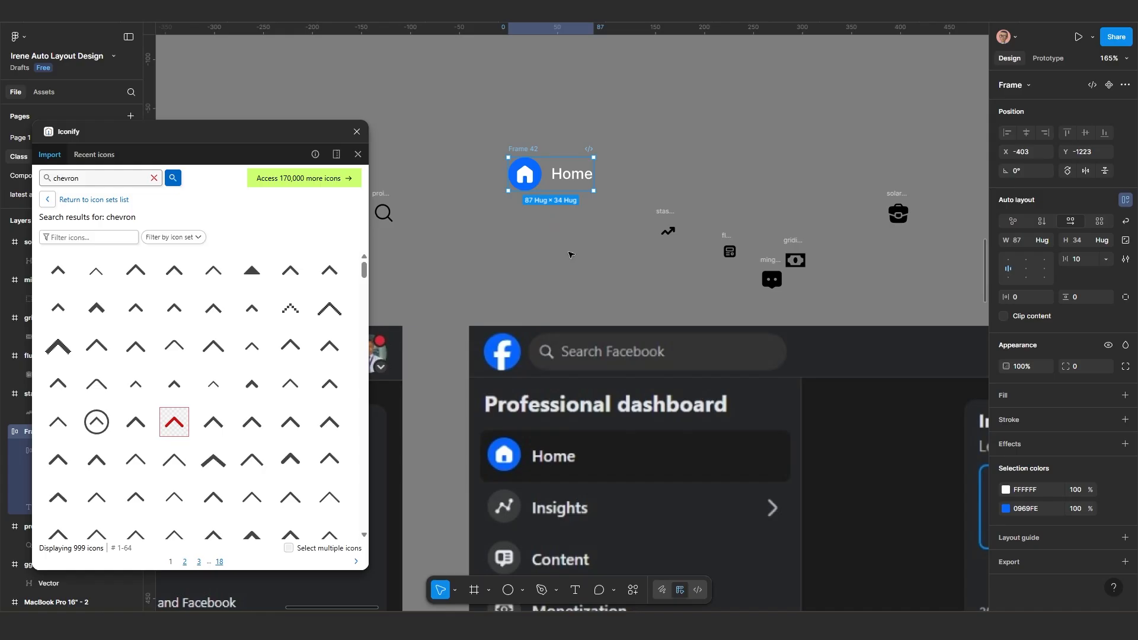
scroll(569, 255, "up", 5)
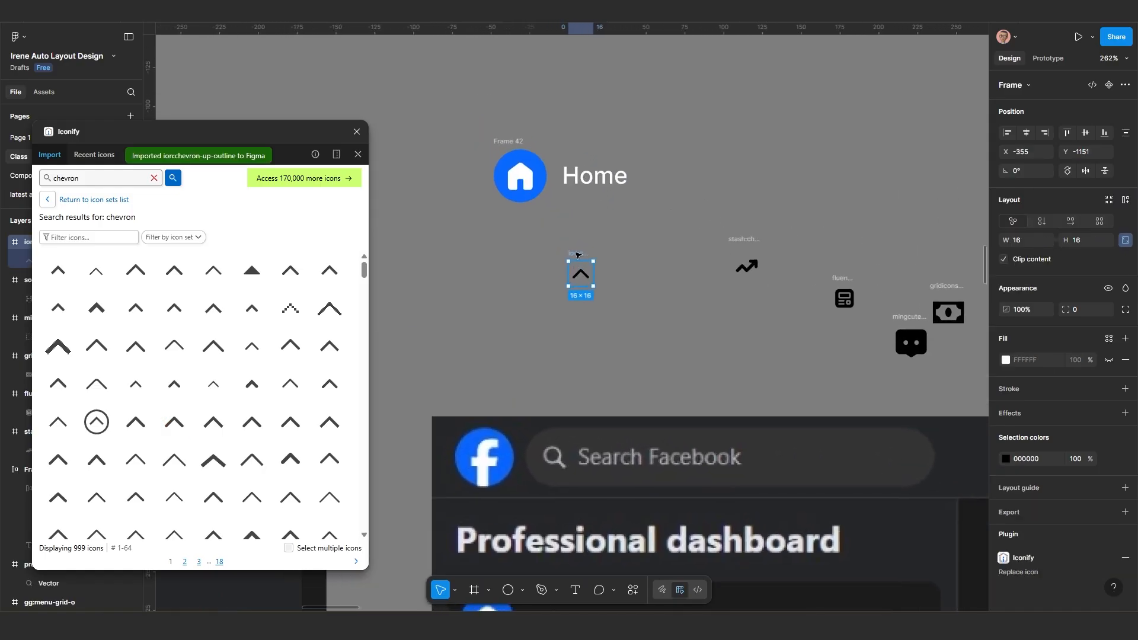
Step: Move the Home menu item to about X -416, Y -1232 and place a duplicate below it at about X -450, Y -1140
scroll(569, 284, "down", 5)
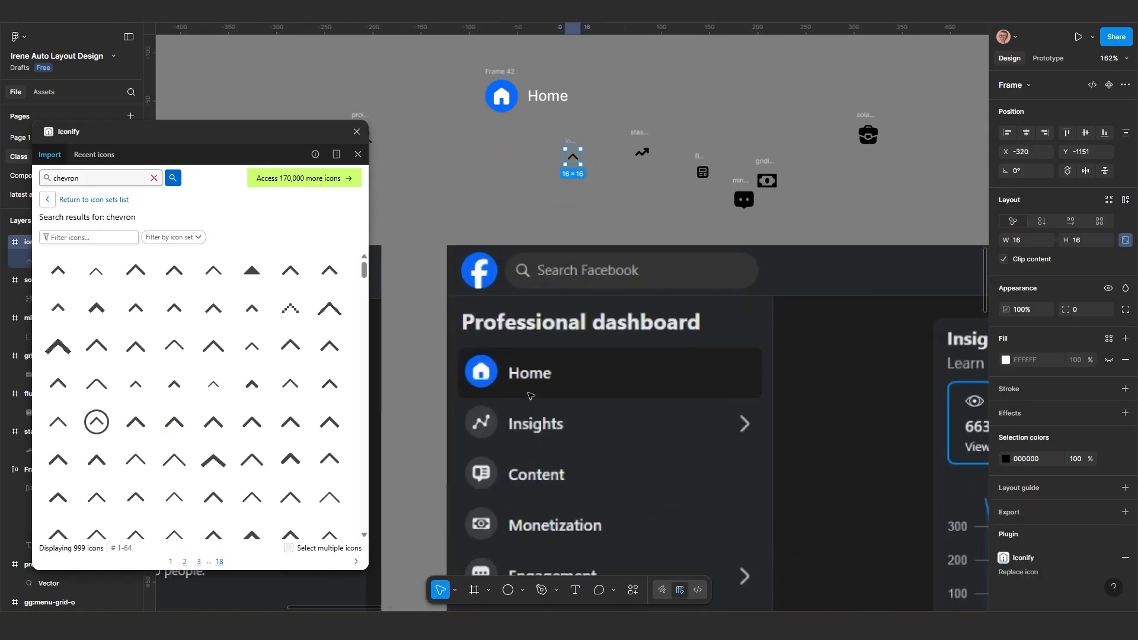
scroll(531, 395, "up", 1)
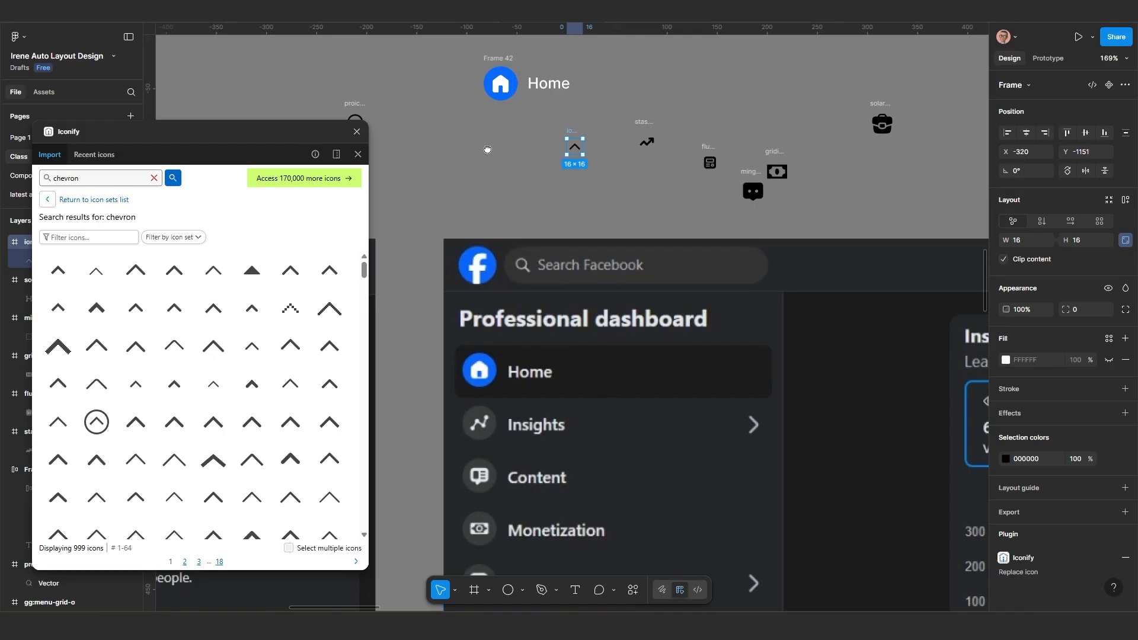
scroll(489, 131, "up", 1)
left_click_drag(504, 92, 481, 82)
scroll(465, 108, "down", 1)
scroll(467, 118, "up", 2)
scroll(465, 130, "down", 1)
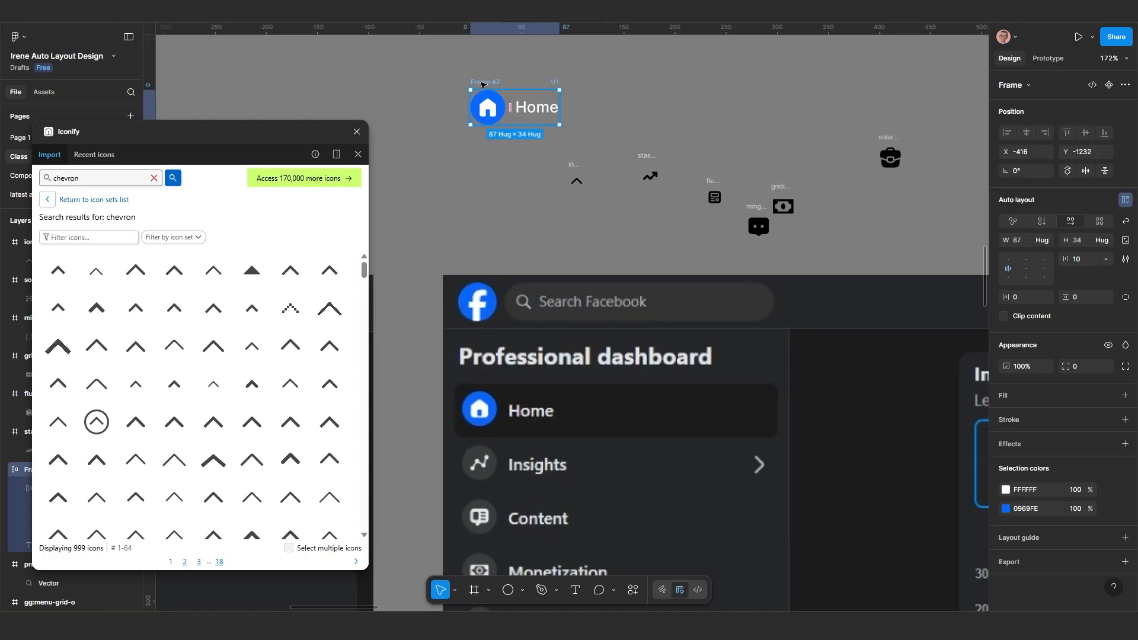
left_click_drag(483, 85, 452, 179)
scroll(468, 225, "up", 2)
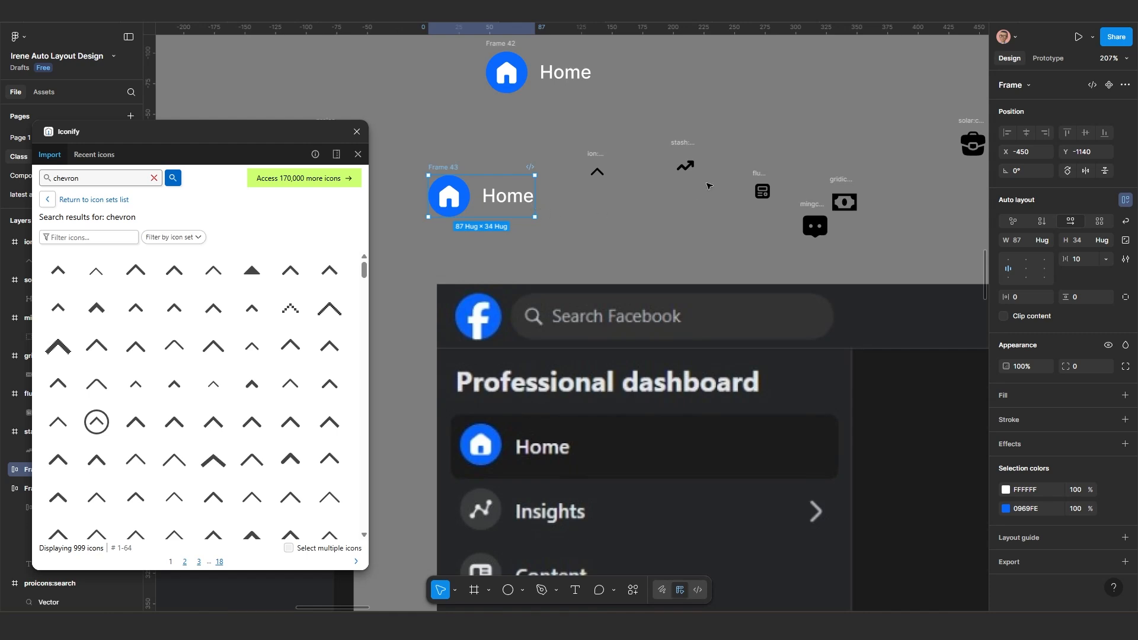
Step: Replace the home icon in the duplicated menu item with the trending arrow icon and color it FFFFFF
left_click_drag(682, 145, 671, 151)
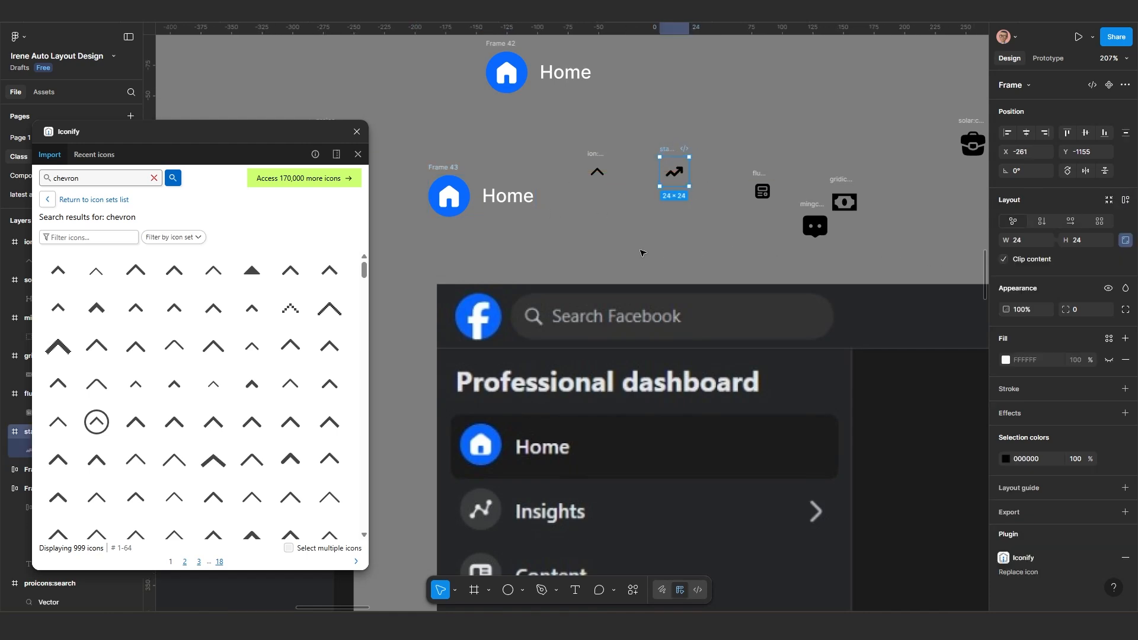
key("Delete")
left_click(454, 201)
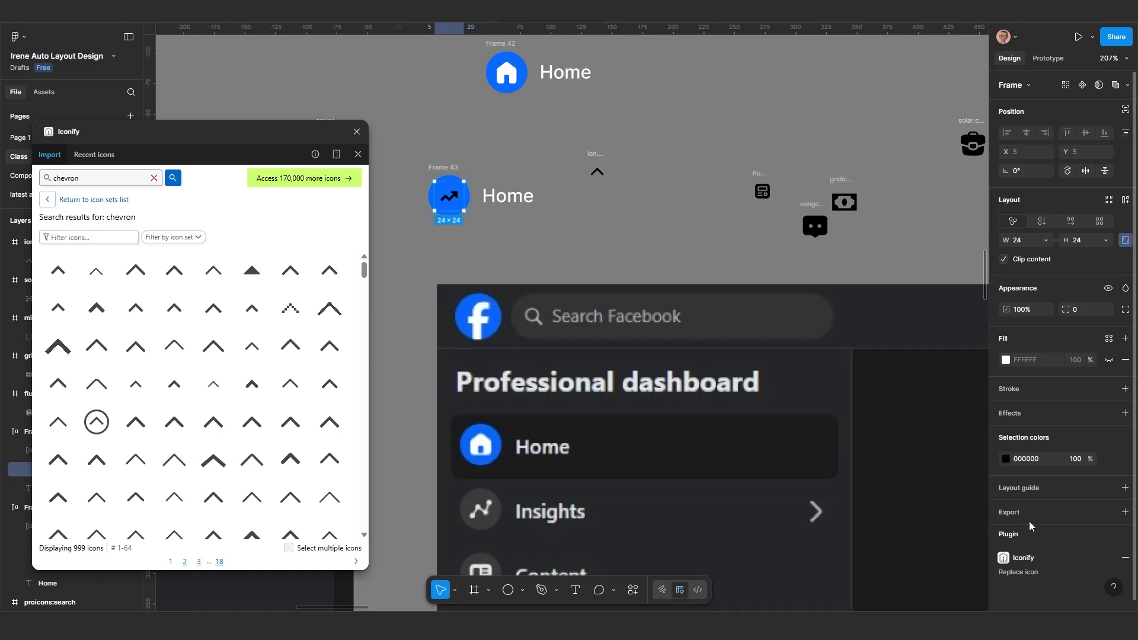
left_click(1006, 459)
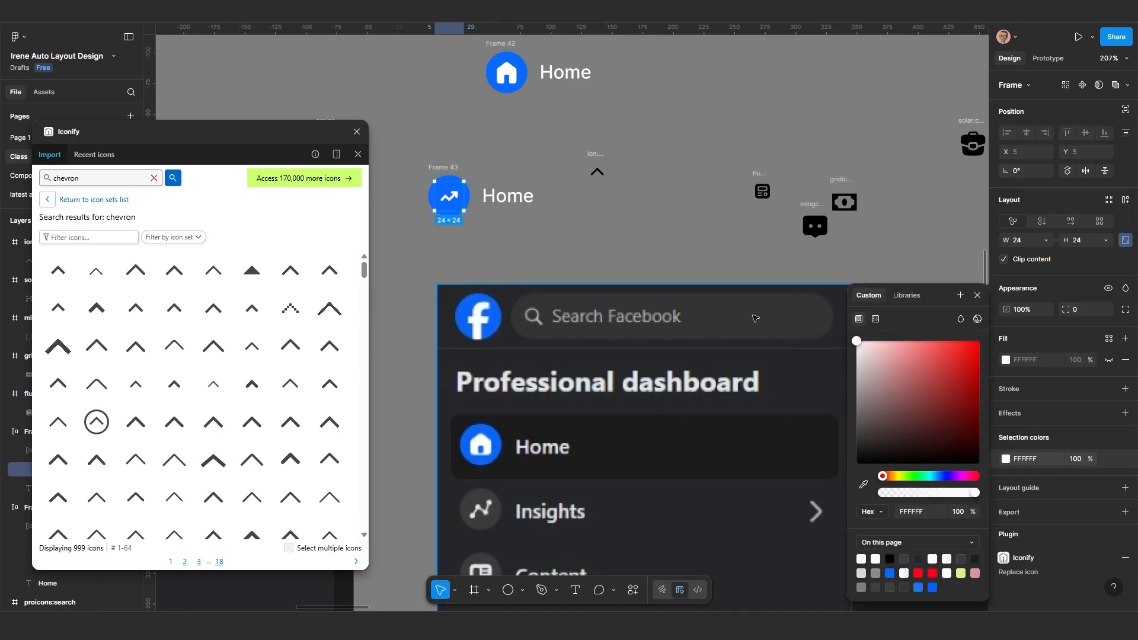
left_click(541, 213)
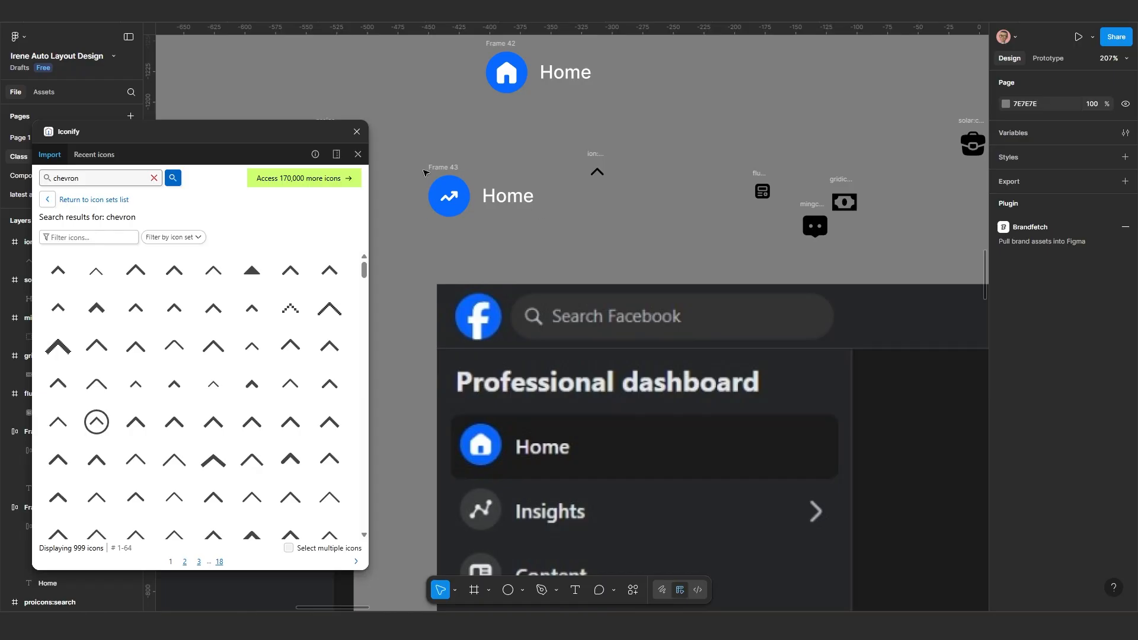
Step: Change the fill of the circular icon frame in the duplicated menu item to FFFFFF at 10% opacity
left_click(441, 171)
scroll(444, 223, "up", 2)
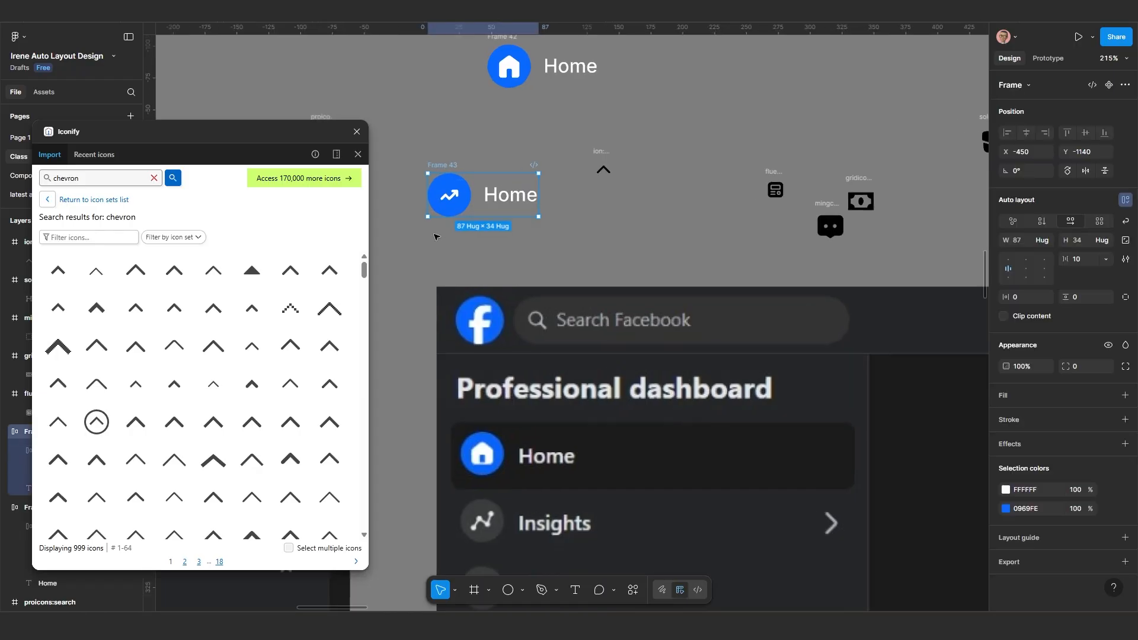
left_click(449, 207)
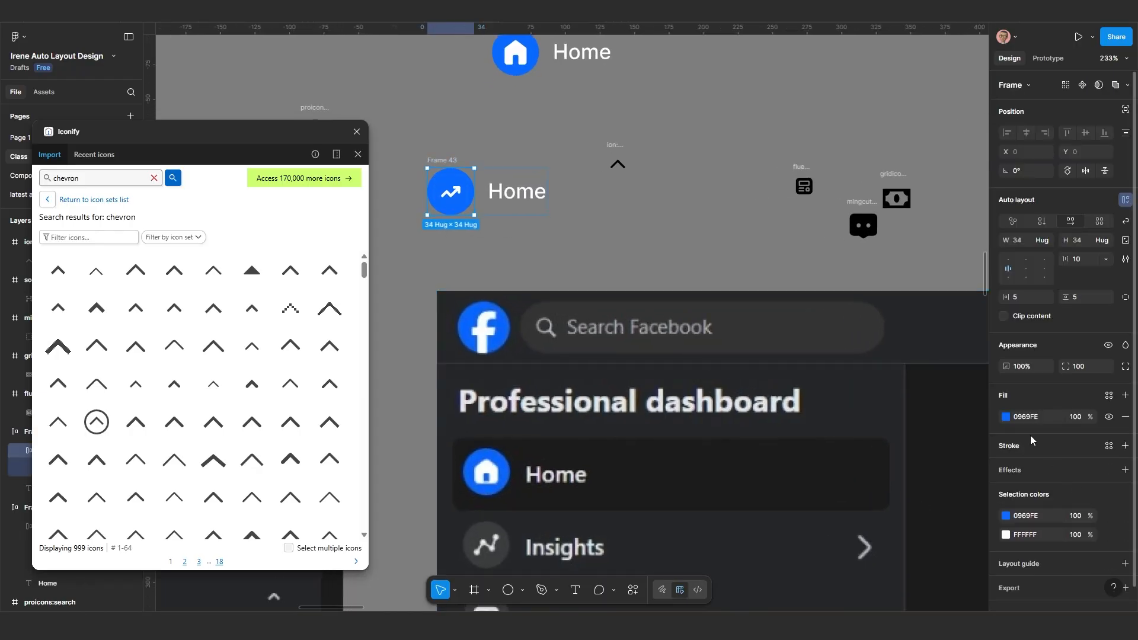
left_click(1005, 416)
left_click_drag(961, 402, 743, 287)
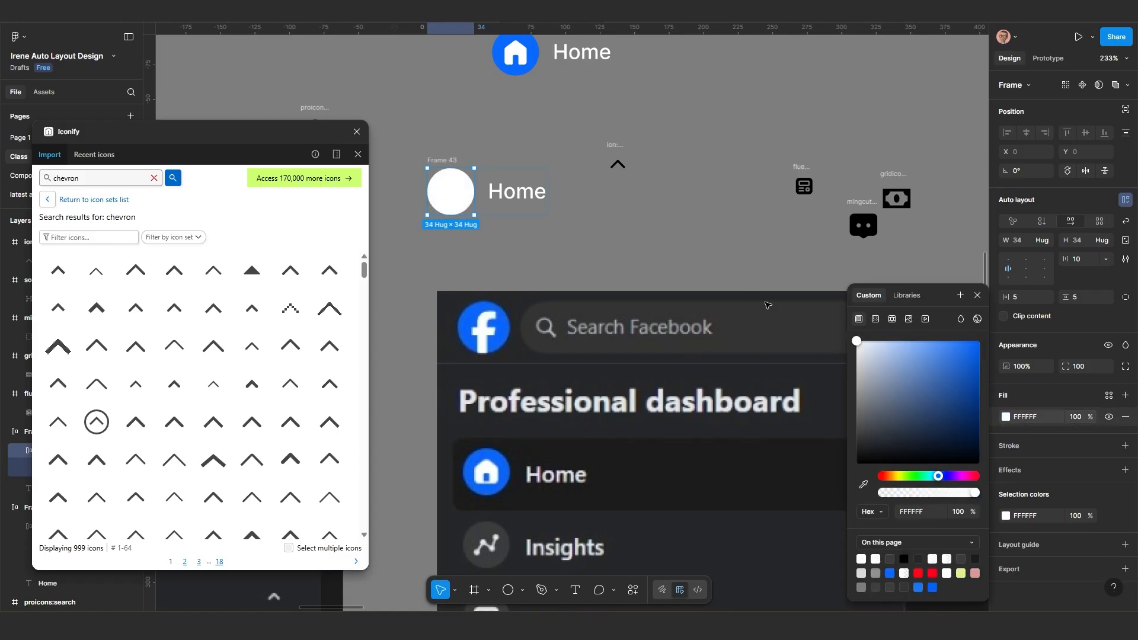
left_click(1079, 416)
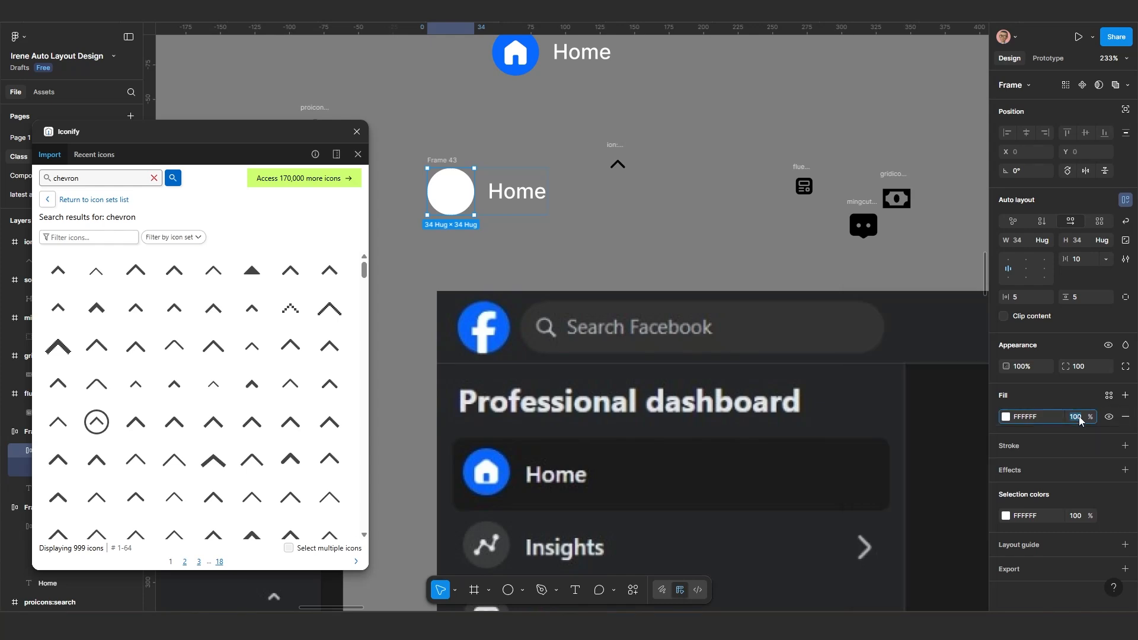
type("10")
key("Return")
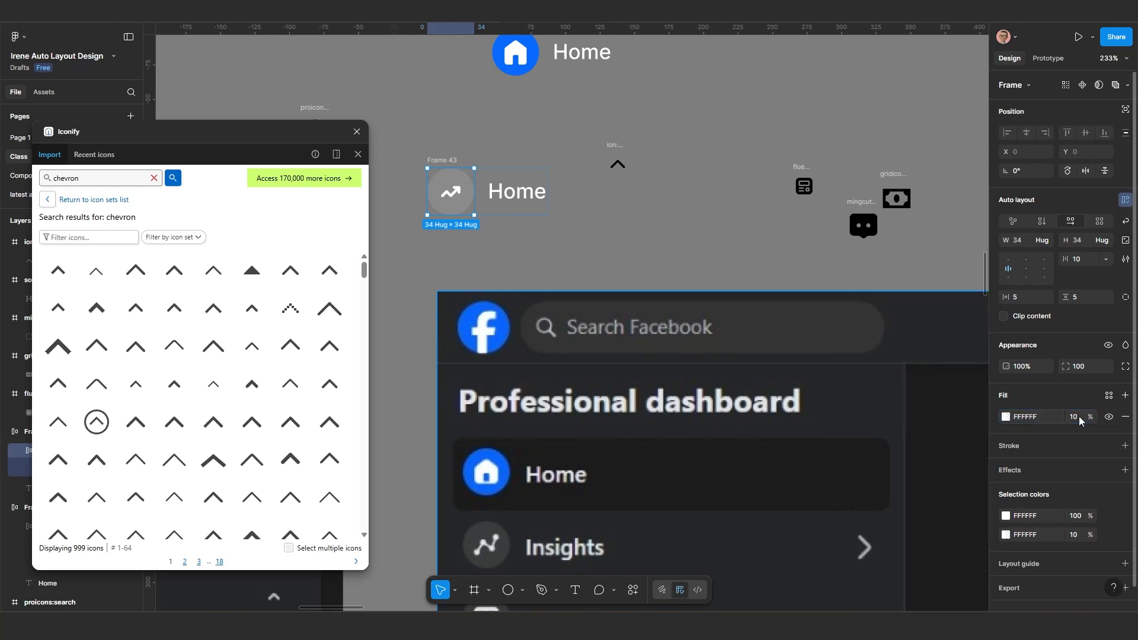
scroll(581, 225, "down", 5)
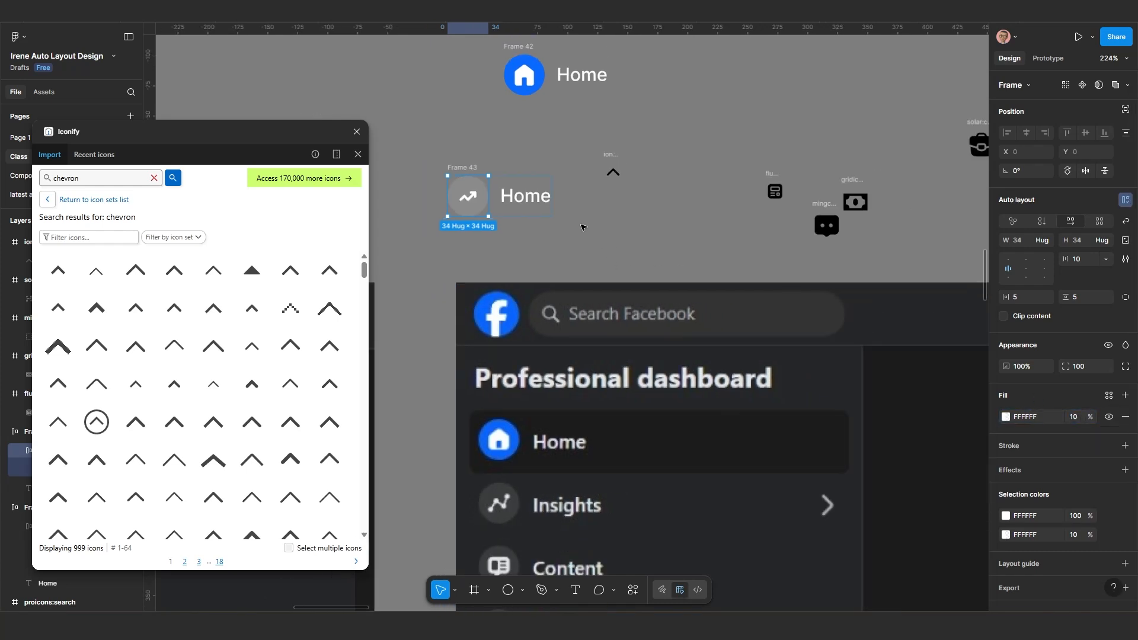
key("Escape")
Step: Change the duplicated menu item's label to "Insights"
scroll(547, 206, "up", 5)
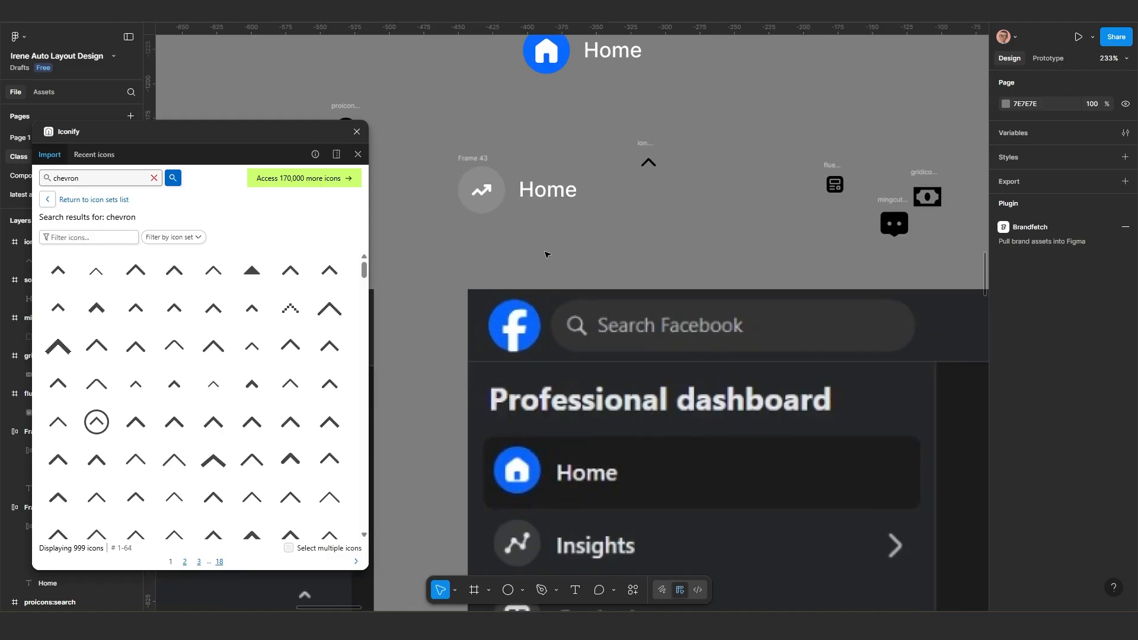
double_click(543, 190)
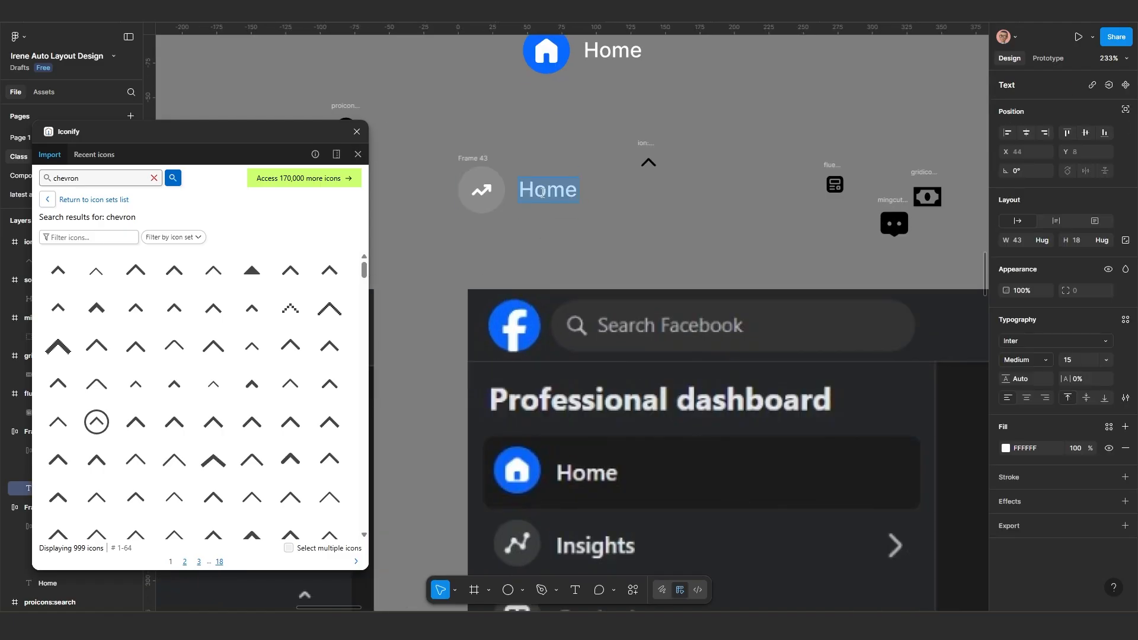
type("Insights")
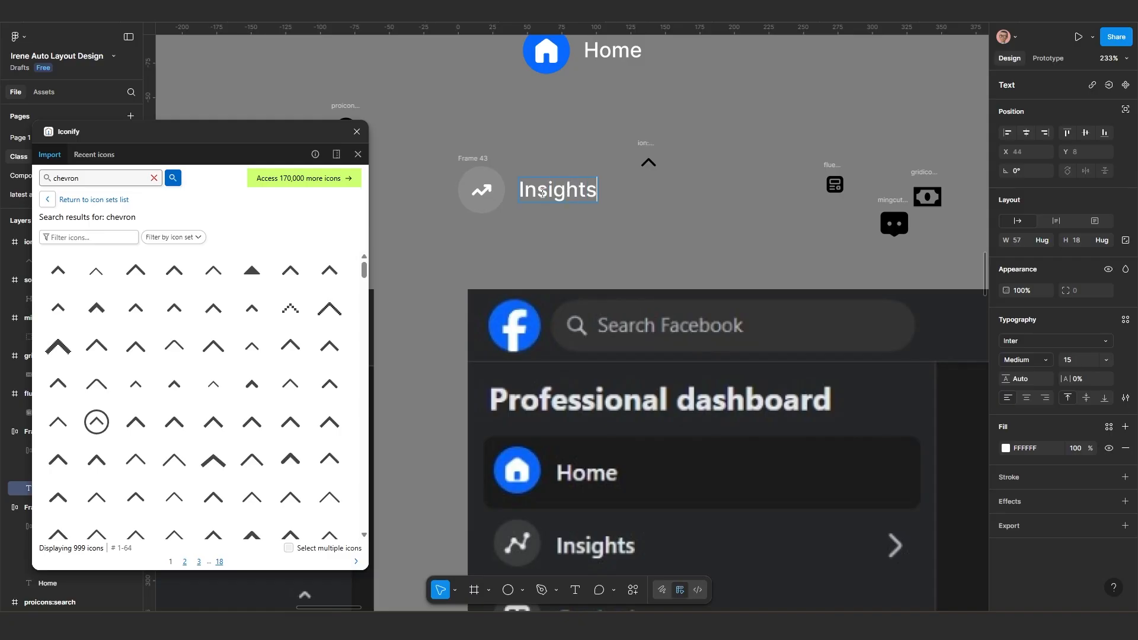
key("Escape")
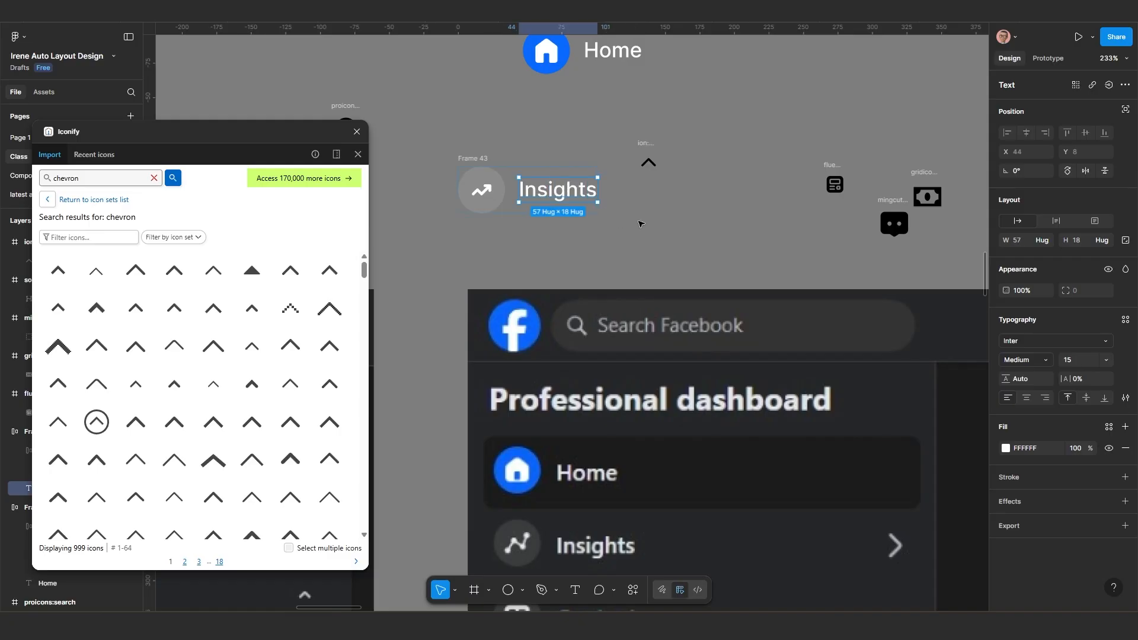
key("Escape")
Step: Shift the chevron icon to about X -313, Y -1151, clear of the Insights menu item, and resize it to 24 × 24
scroll(628, 228, "down", 5)
scroll(625, 244, "up", 3)
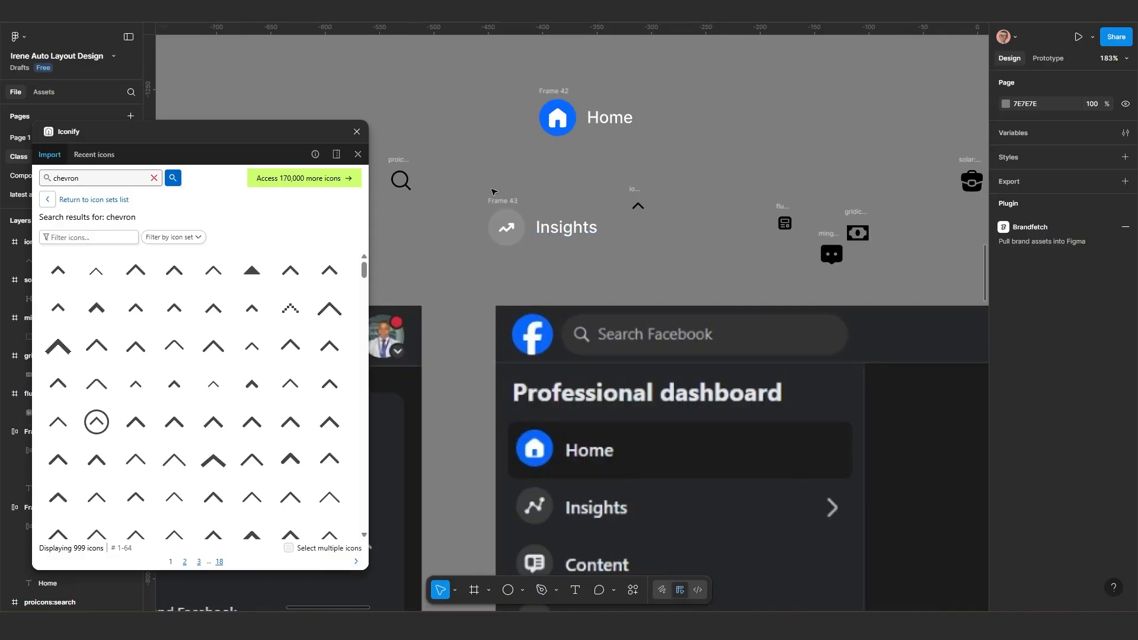
left_click(498, 201)
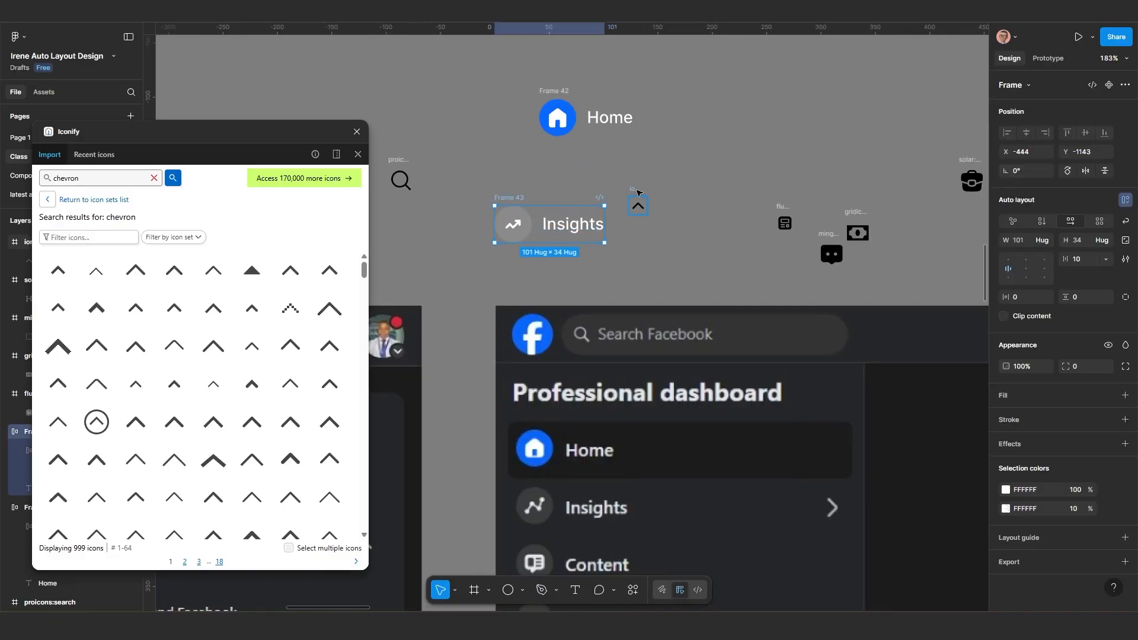
left_click_drag(638, 200, 645, 196)
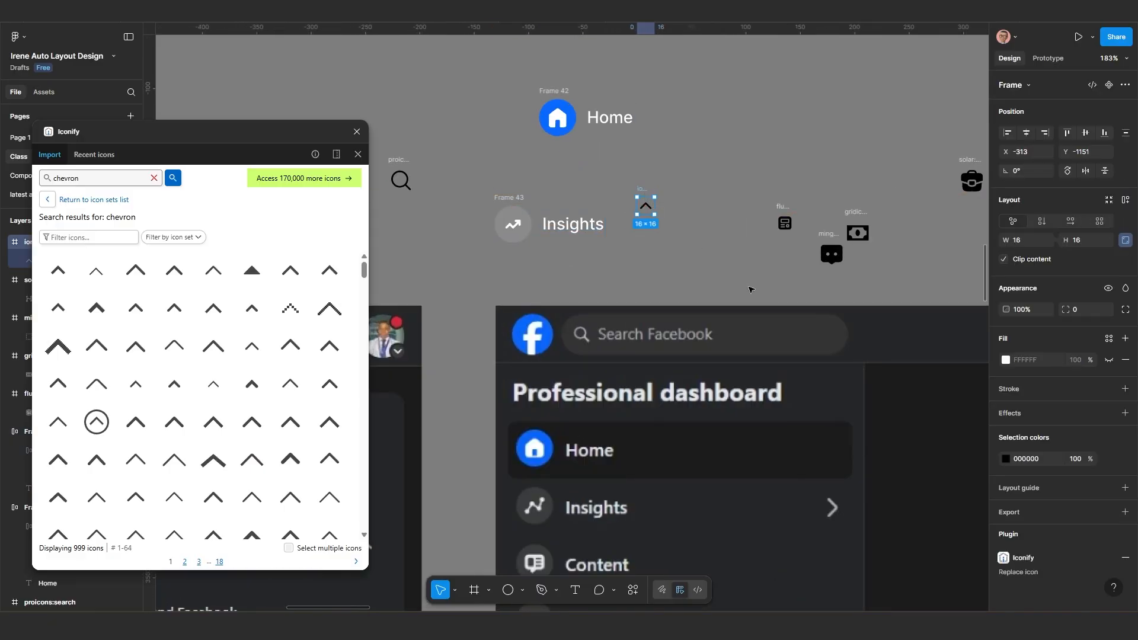
left_click(1025, 246)
type("2")
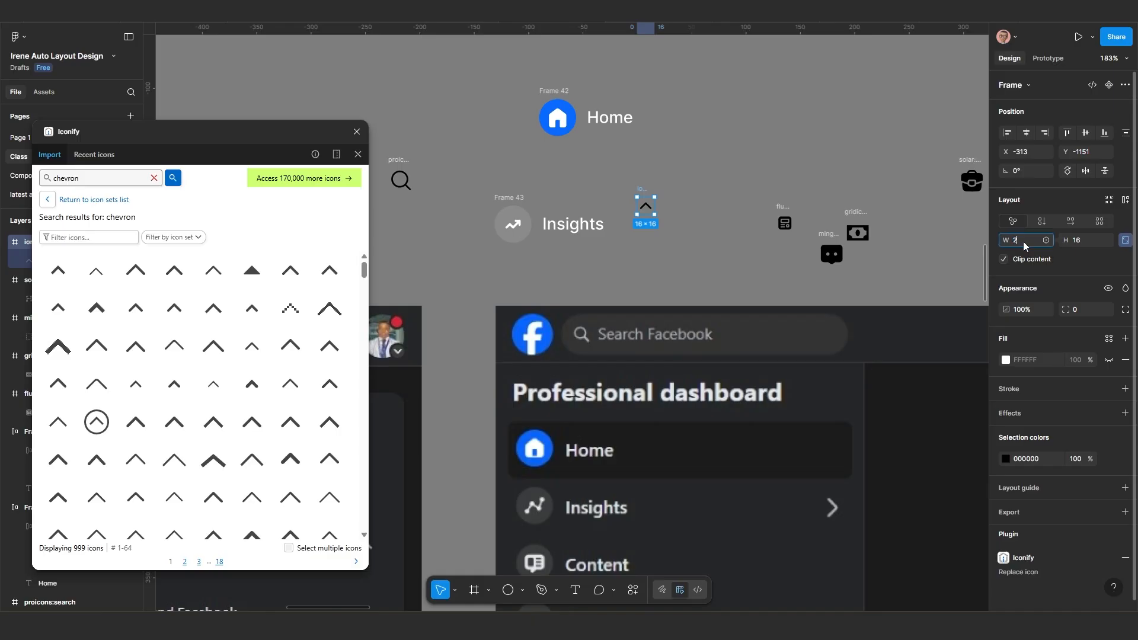
type("4")
key("Return")
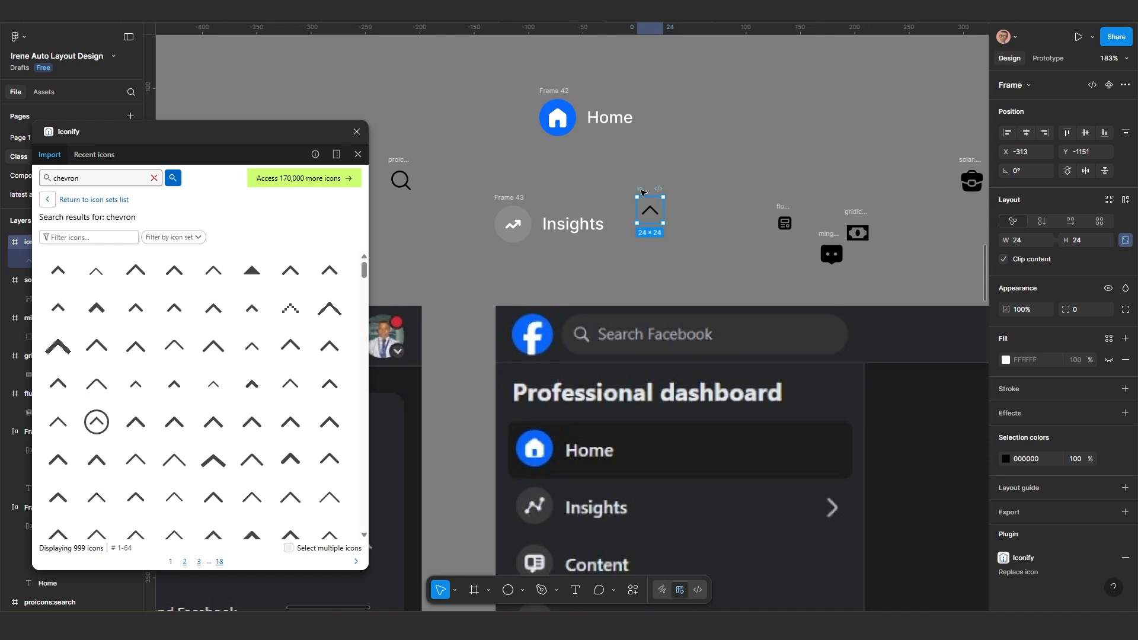
Step: Cut the chevron icon, move the Insights menu item to about X -427, Y -1146, and paste the chevron into it after the label
key("Delete")
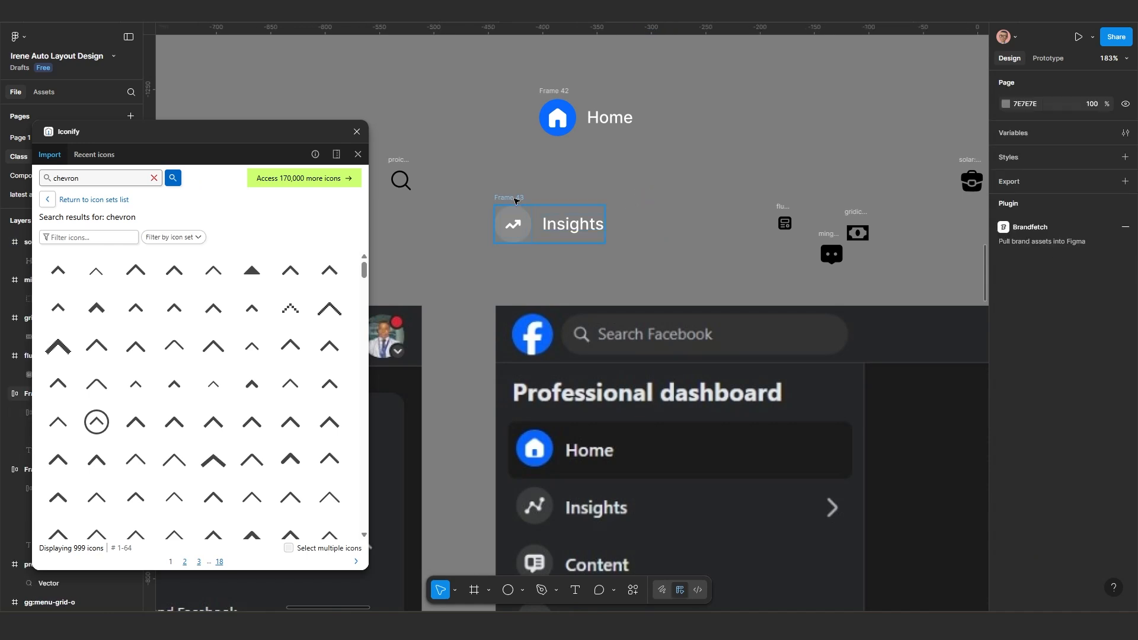
mouse_move(514, 198)
left_mouse_down()
mouse_move(541, 195)
mouse_move(531, 197)
left_mouse_up()
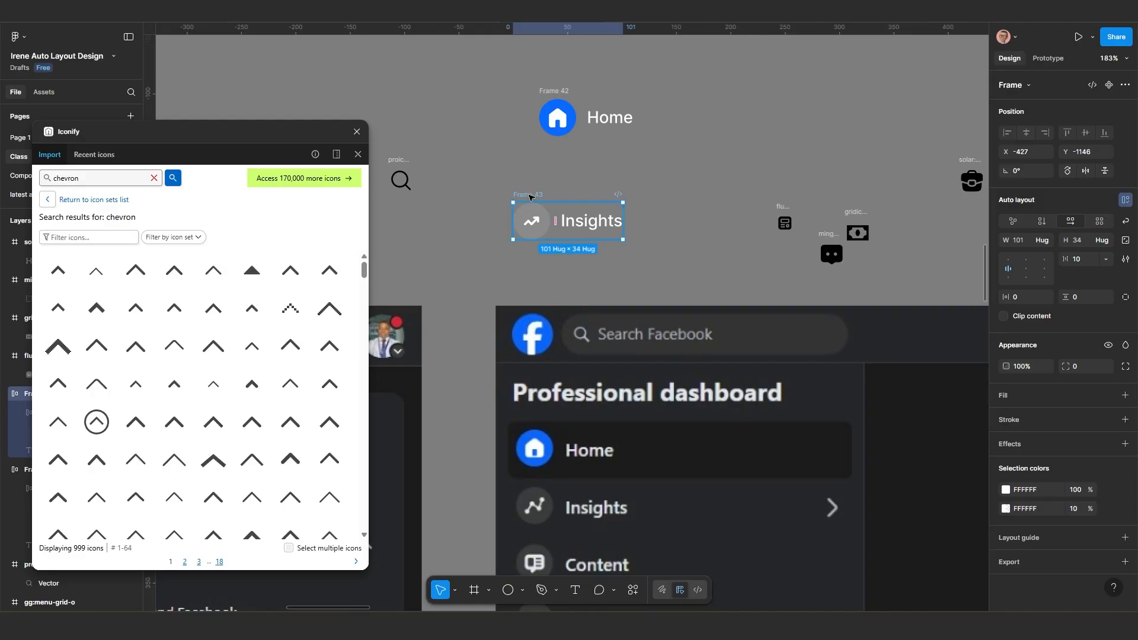
key("ctrl+v")
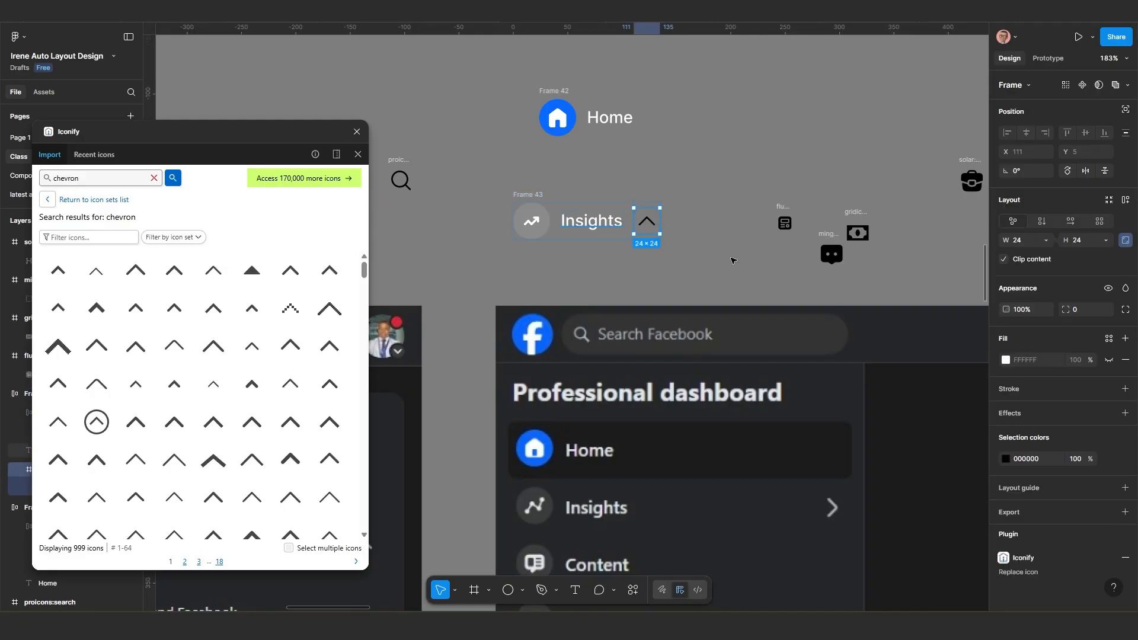
Step: Rotate the chevron in the Insights menu item to -90° so it points right
left_click(1069, 173)
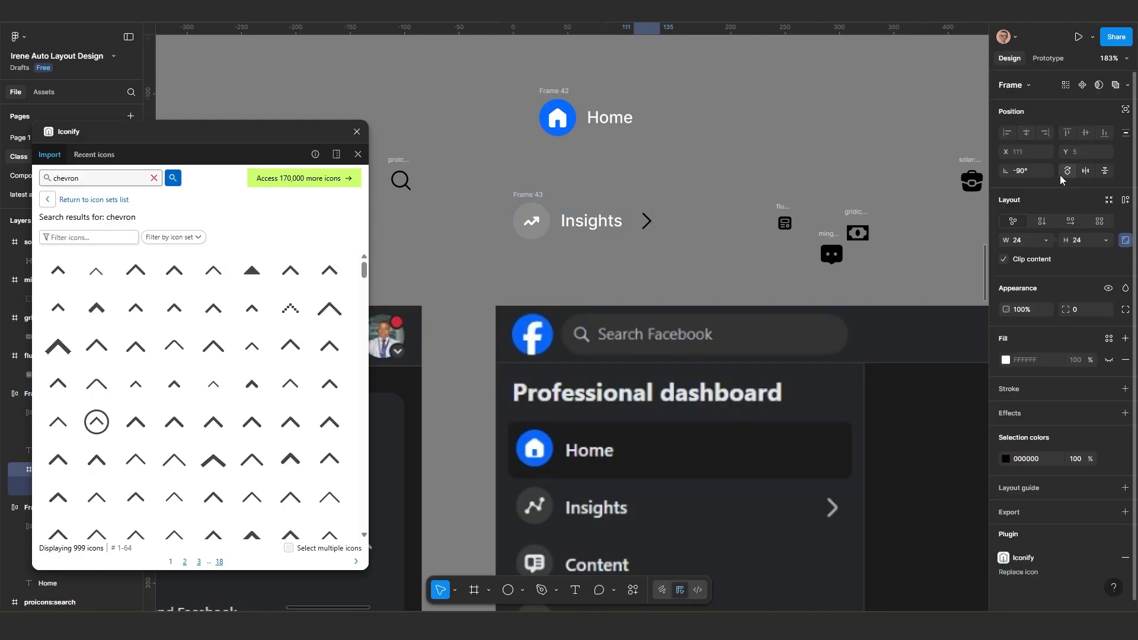
left_click(1069, 173)
left_click(1068, 172)
left_click(1069, 173)
left_click(1069, 173)
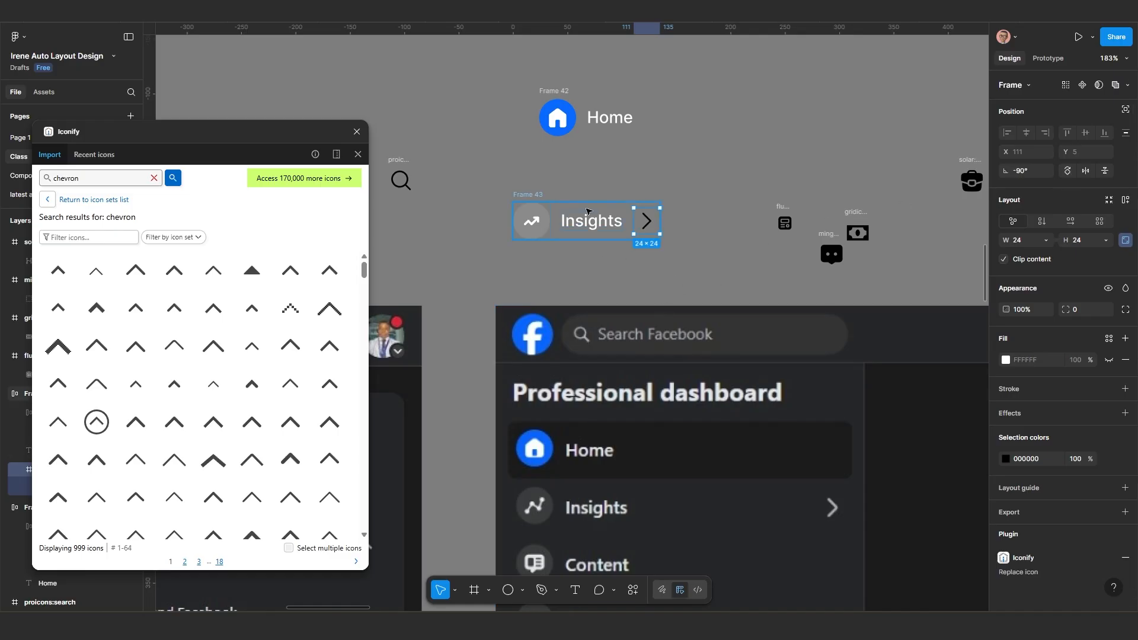
Step: Change the color of the chevron in the Insights menu item to FFFFFF
scroll(533, 214, "up", 5)
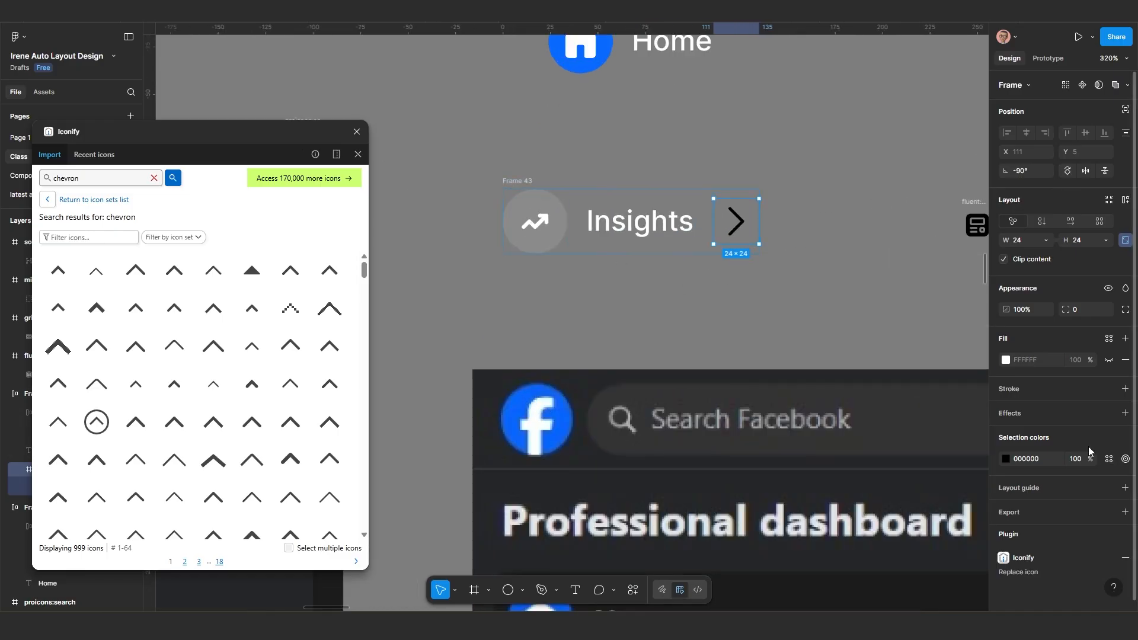
left_click(1008, 460)
left_click(894, 376)
left_click_drag(841, 347, 722, 270)
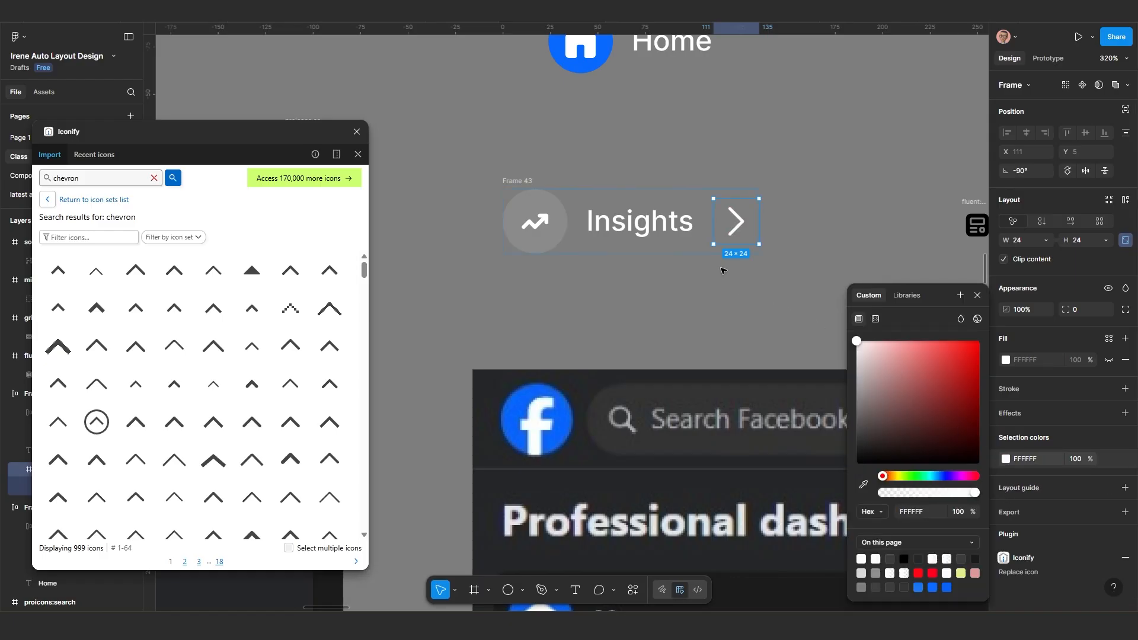
left_click(669, 315)
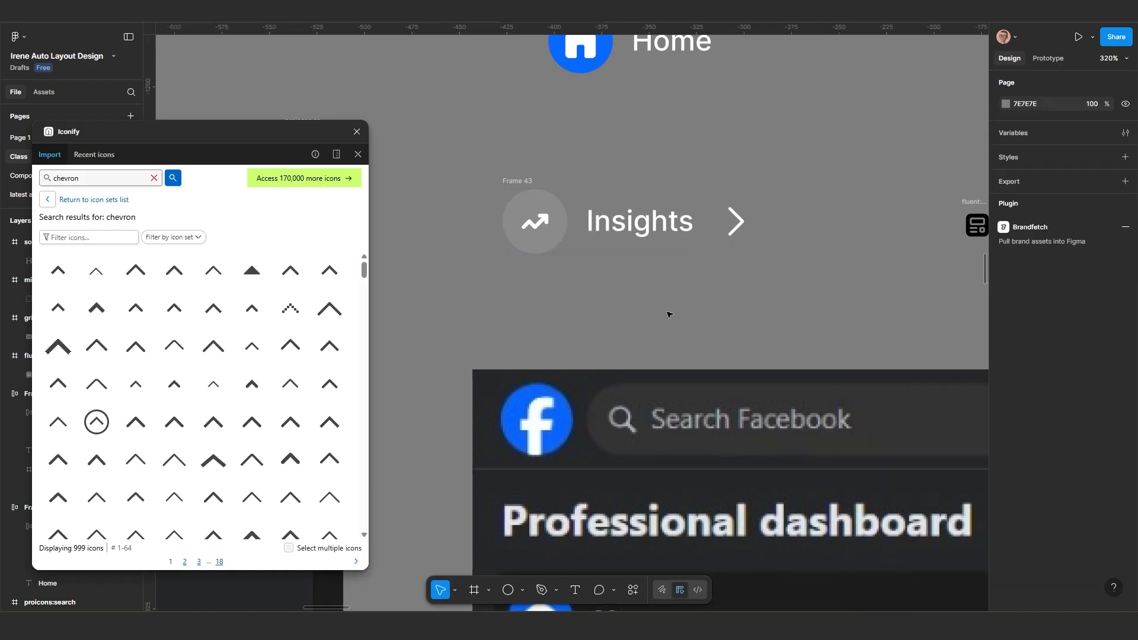
left_click(517, 180)
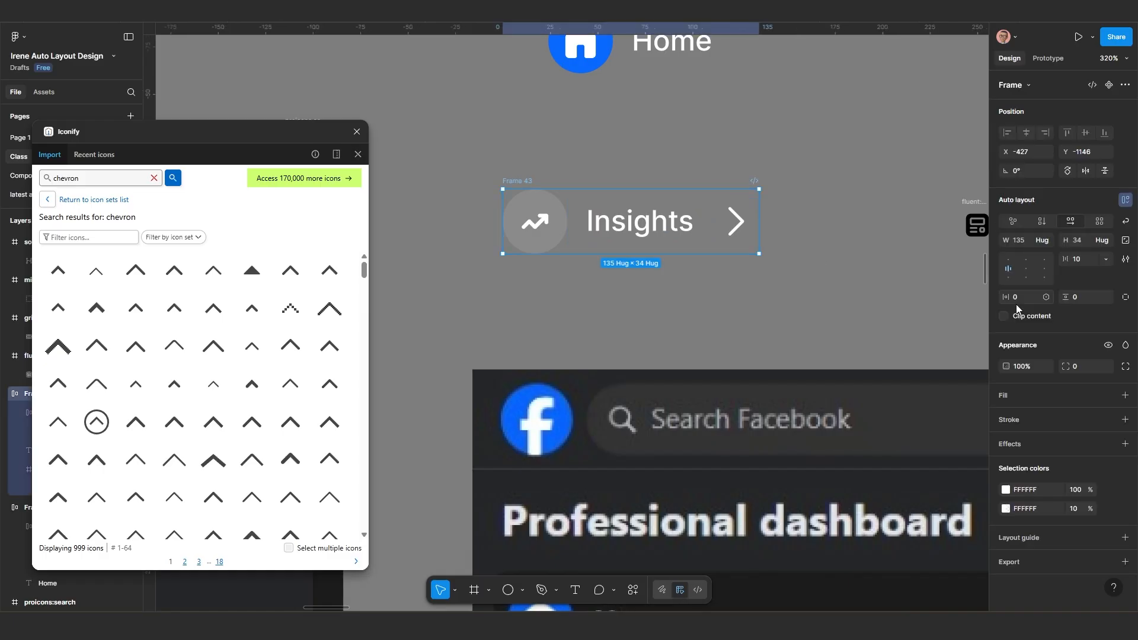
mouse_move(1065, 259)
left_mouse_down()
mouse_move(1117, 251)
mouse_move(1070, 261)
left_mouse_up()
scroll(768, 259, "down", 3)
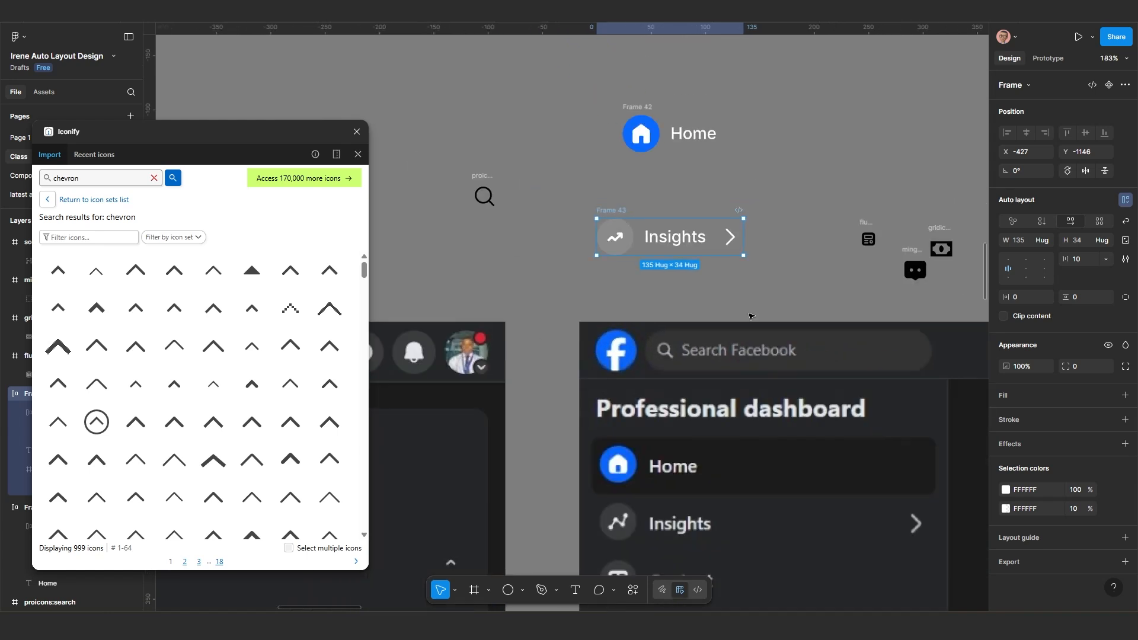
left_click_drag(752, 315, 635, 268)
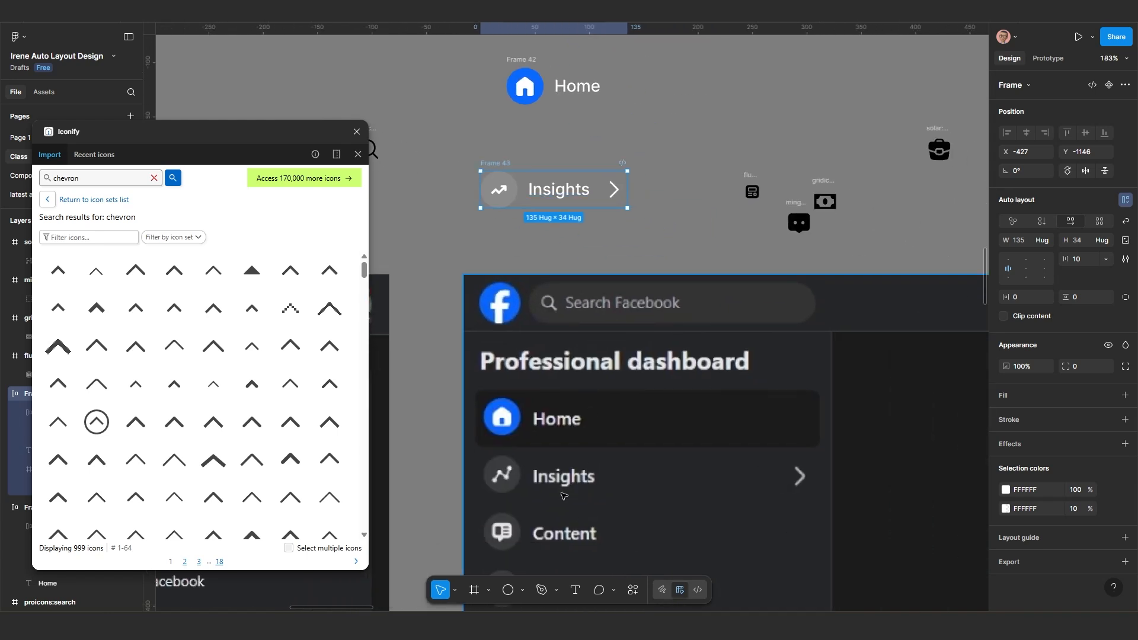
scroll(568, 199, "up", 5)
scroll(568, 199, "down", 3)
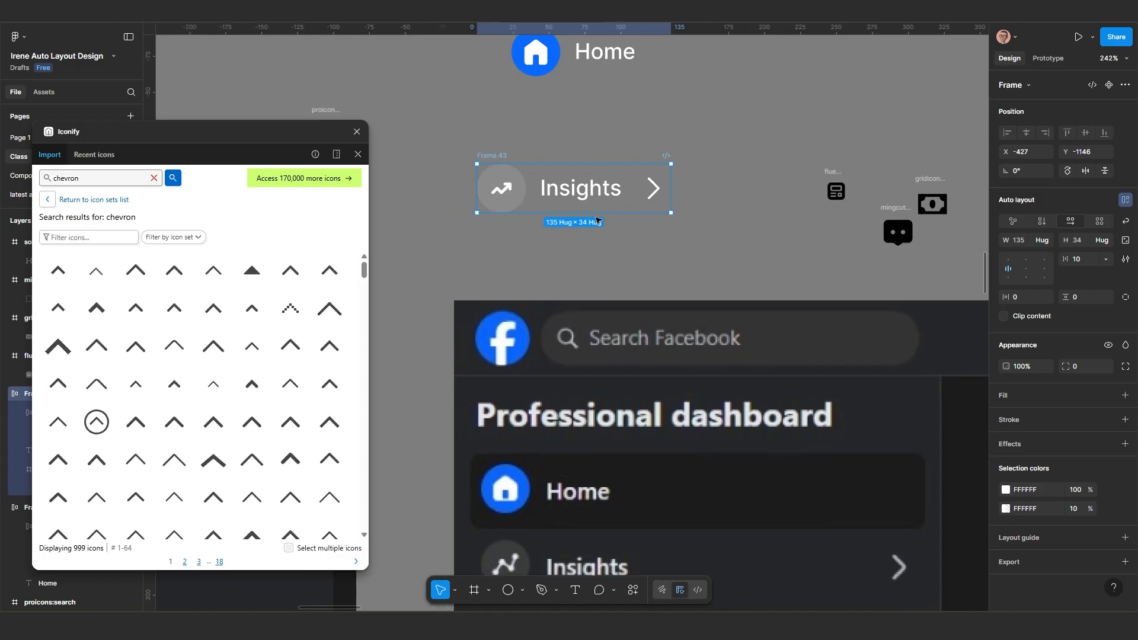
Step: Wrap the round trend icon and the label of the Insights menu item in a nested auto layout frame
scroll(594, 220, "up", 2)
left_click(604, 237)
left_click(563, 187)
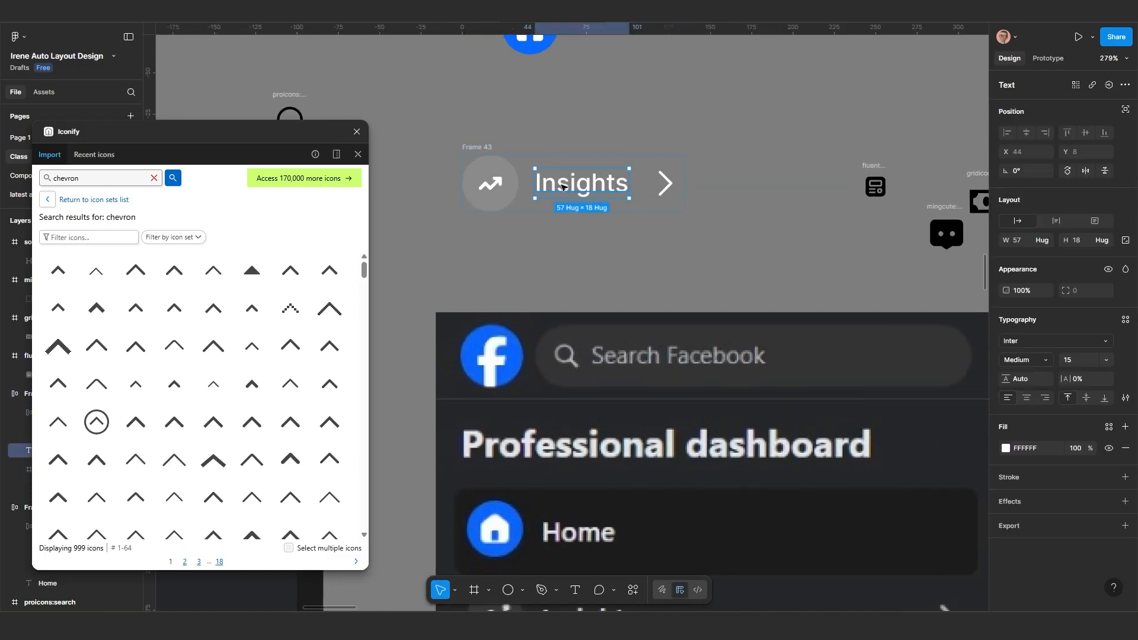
left_click(488, 187, "shift")
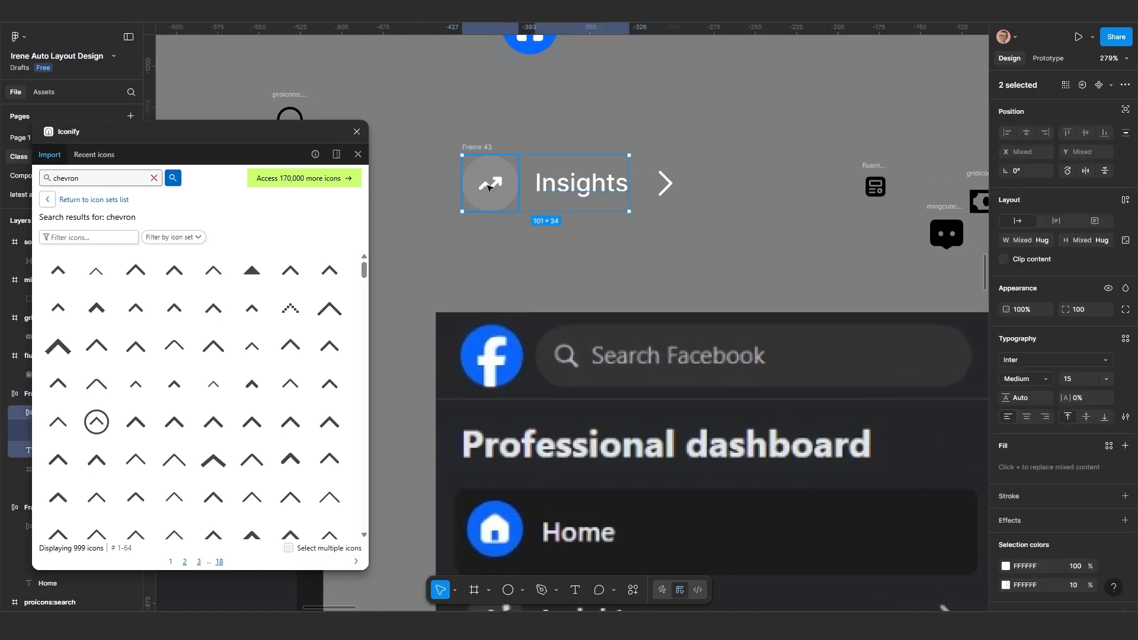
key("shift+a")
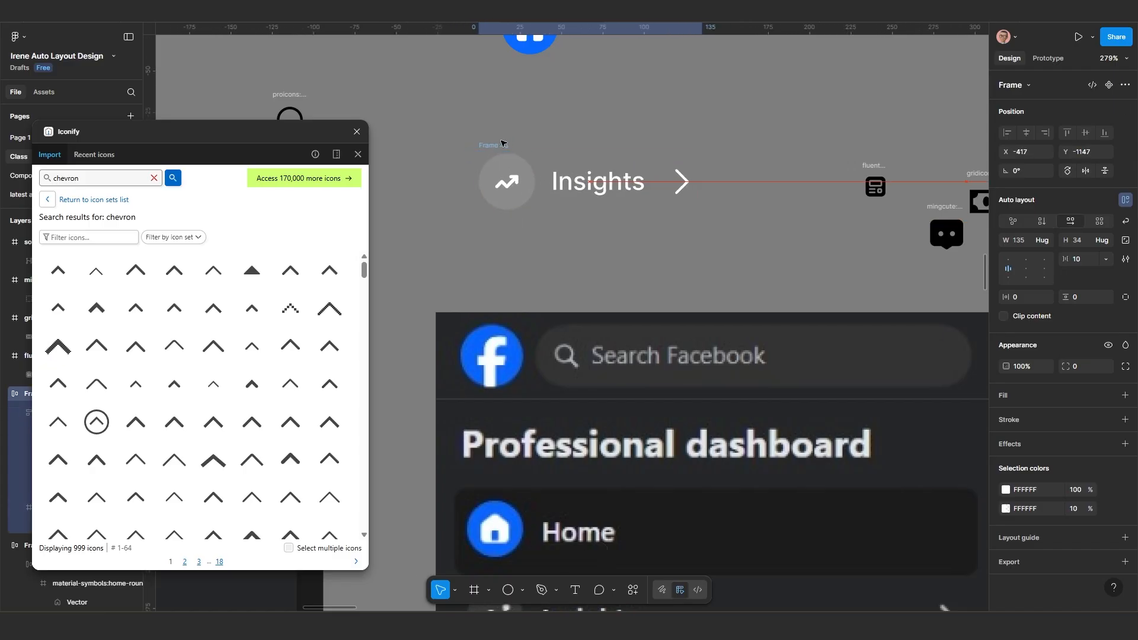
Step: Set the gap before the chevron in the Insights menu item to 40 and the nested frame's vertical gap to 21
left_click_drag(1066, 259, 1098, 267)
left_click(577, 193)
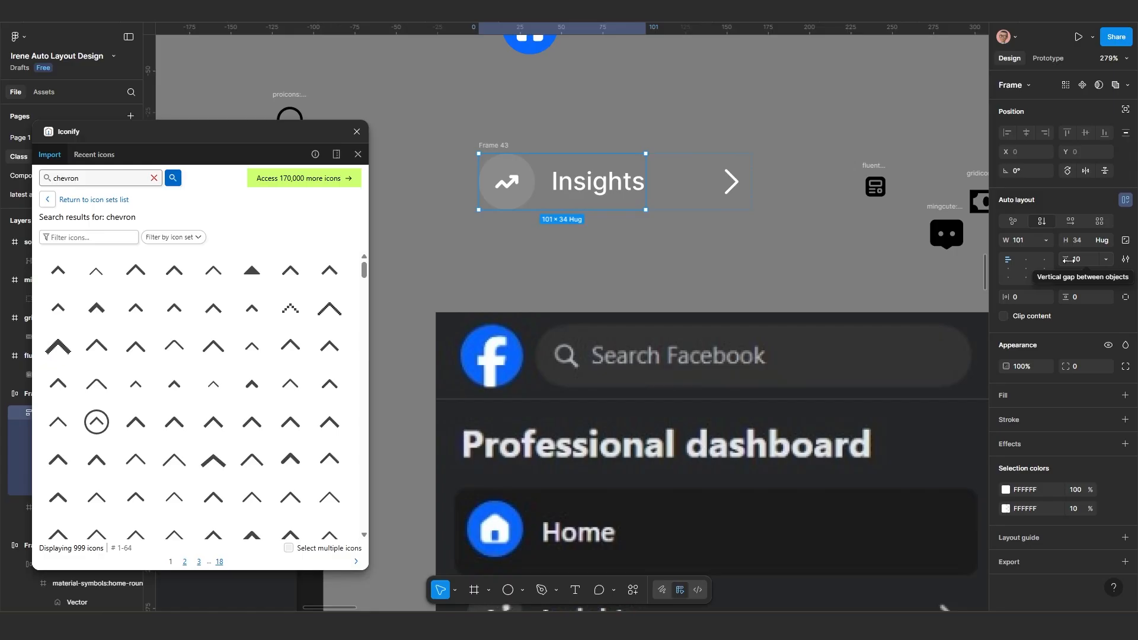
left_click_drag(1069, 261, 1091, 255)
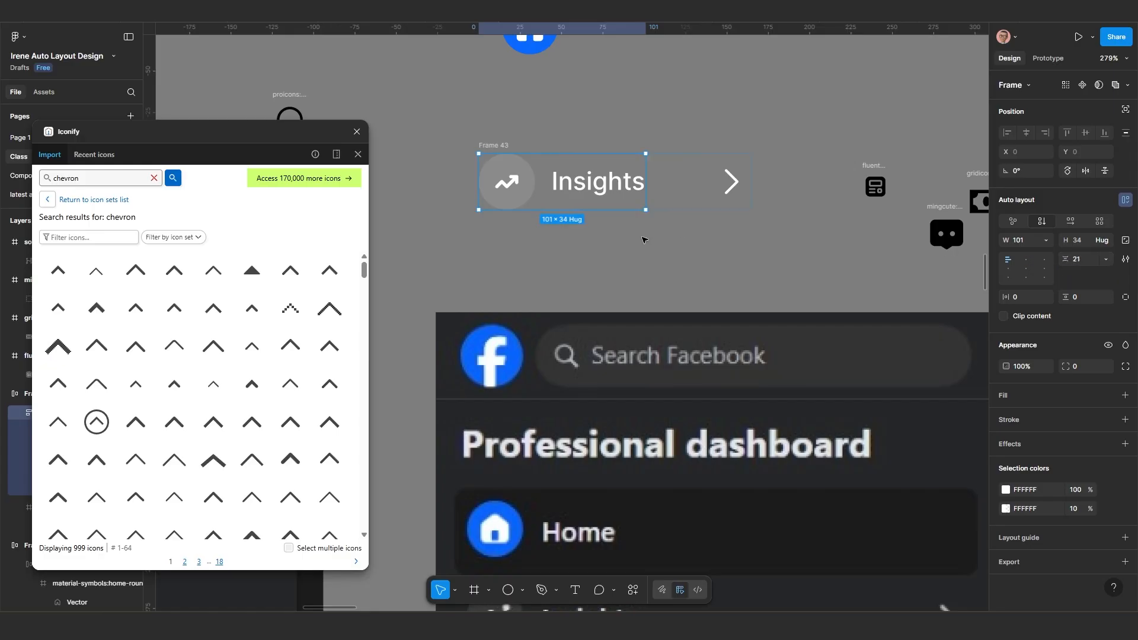
scroll(544, 225, "down", 1)
left_click(573, 256)
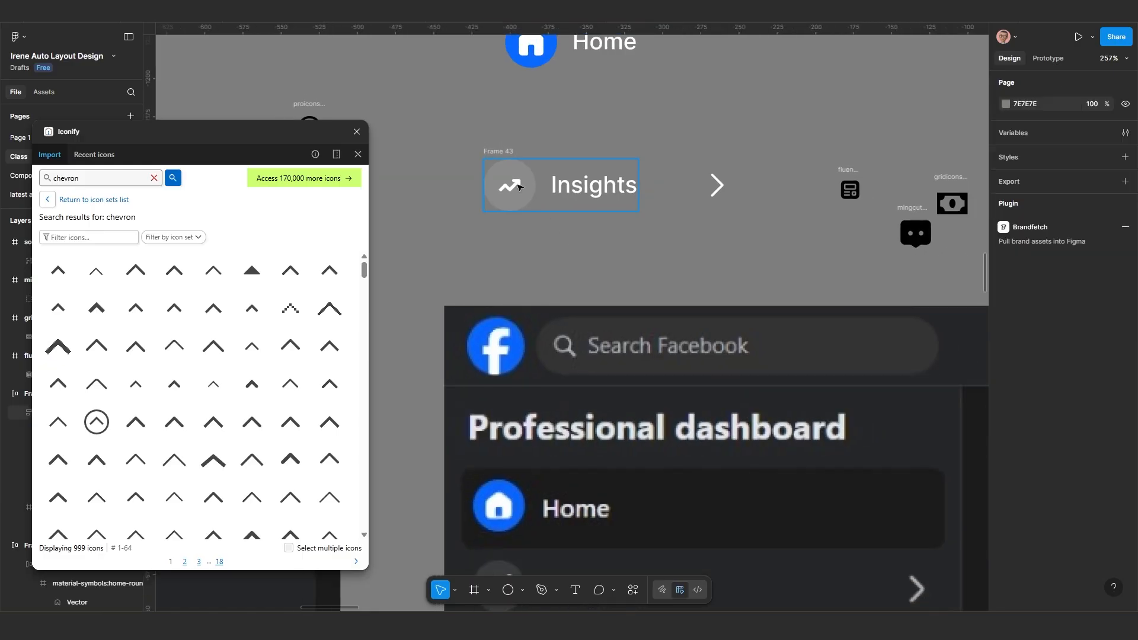
left_click(508, 155)
scroll(513, 243, "down", 3)
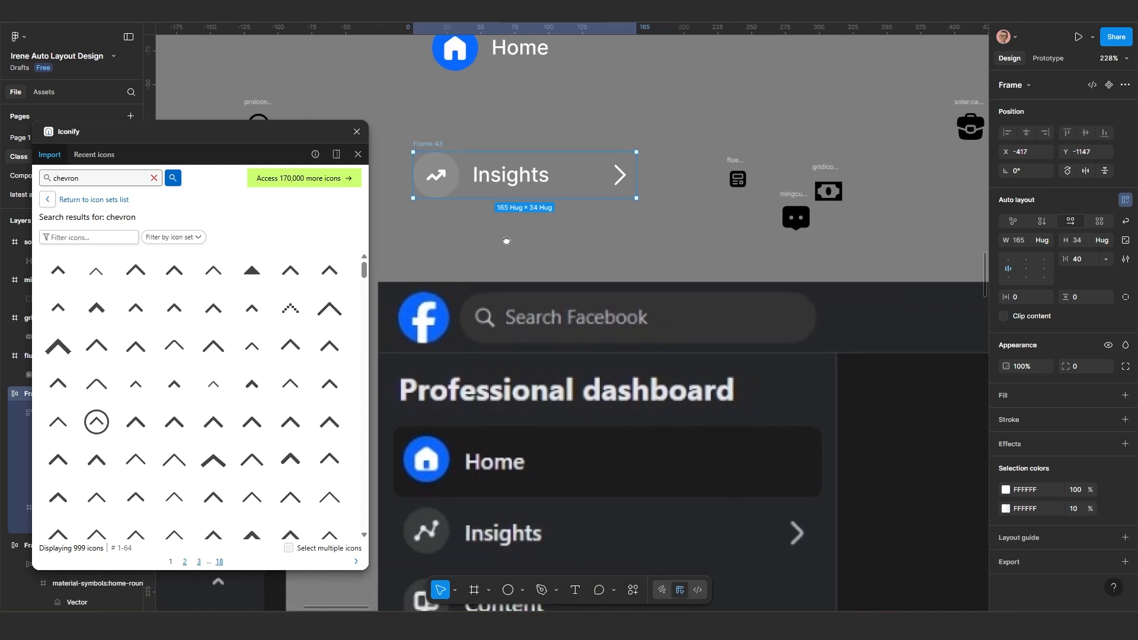
scroll(514, 243, "down", 2)
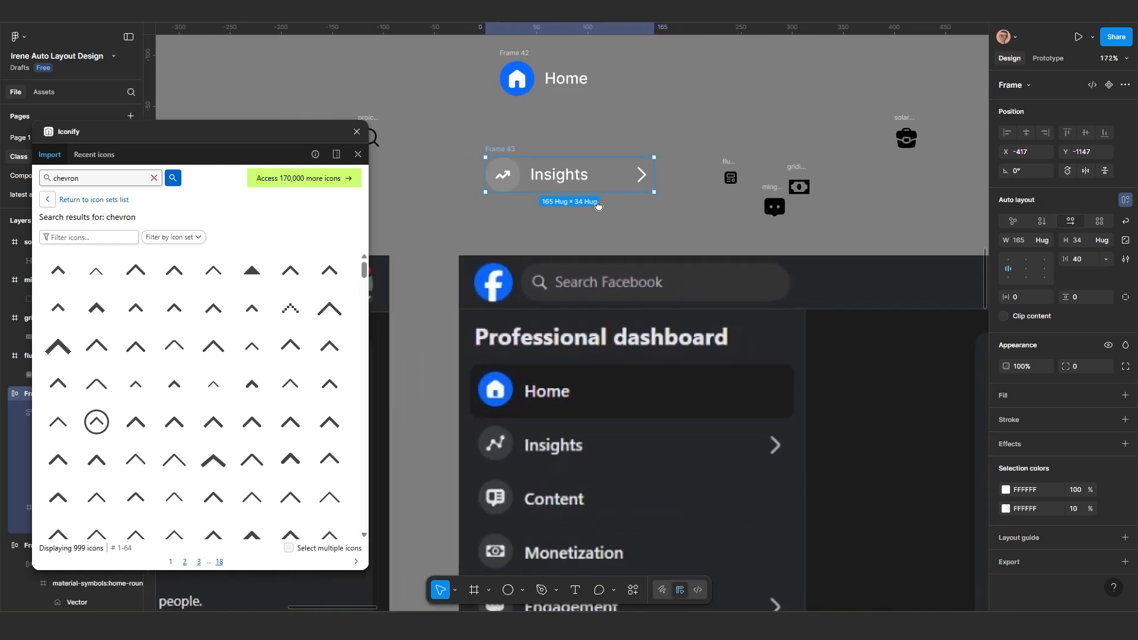
scroll(569, 204, "up", 2)
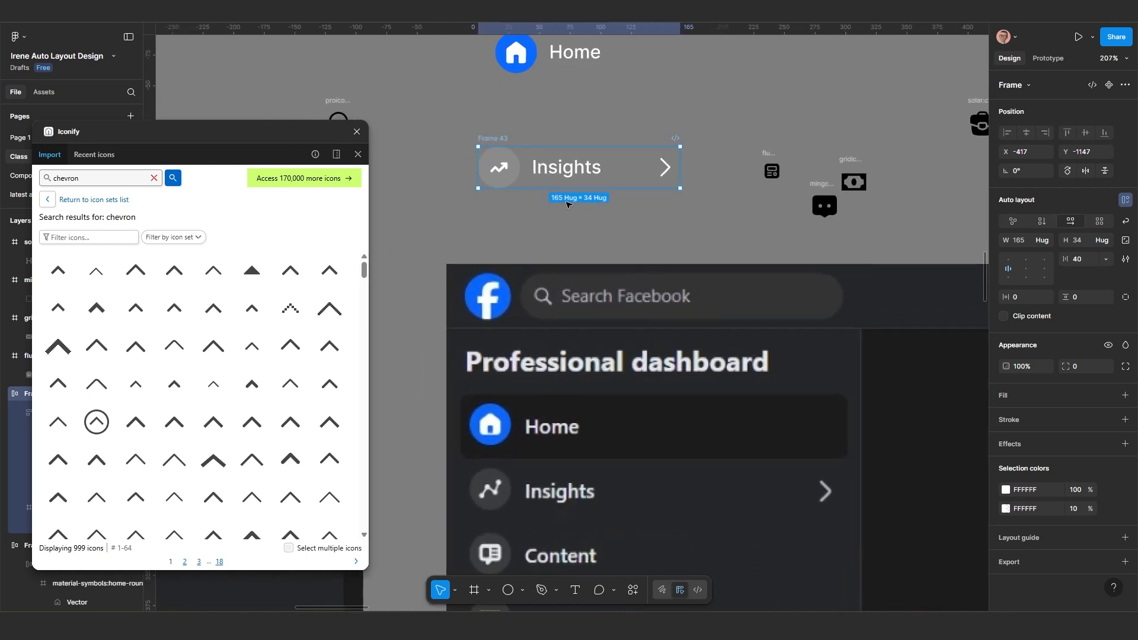
Step: Move the Insights menu item to about X -415, Y -1154 and duplicate it above, at about X -423, Y -1175
left_click_drag(491, 140, 493, 132)
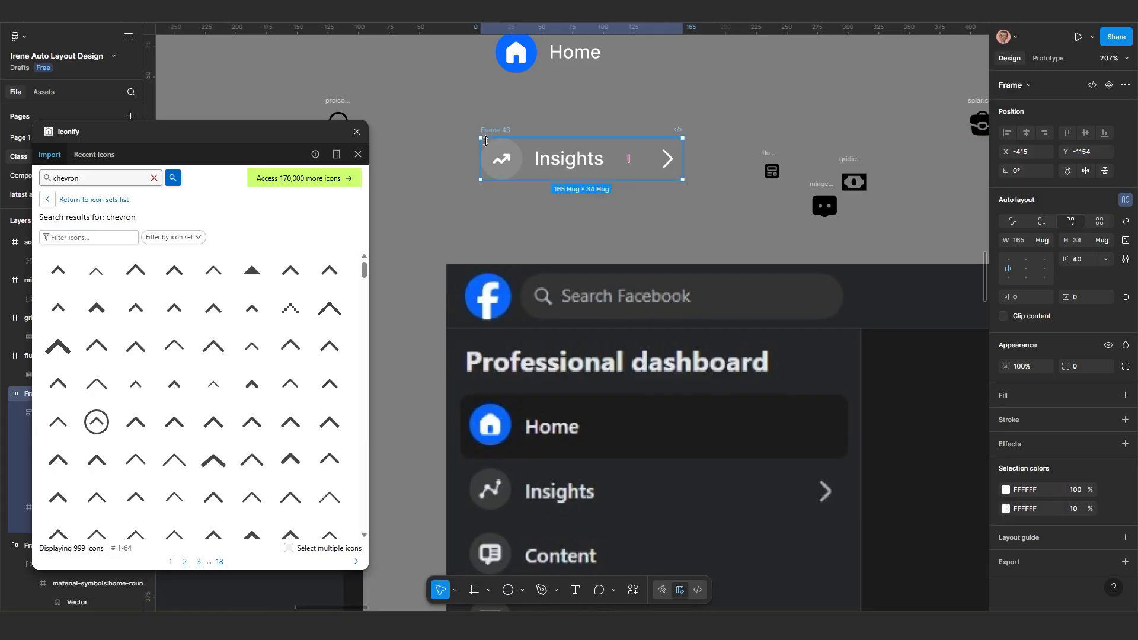
scroll(519, 208, "up", 2)
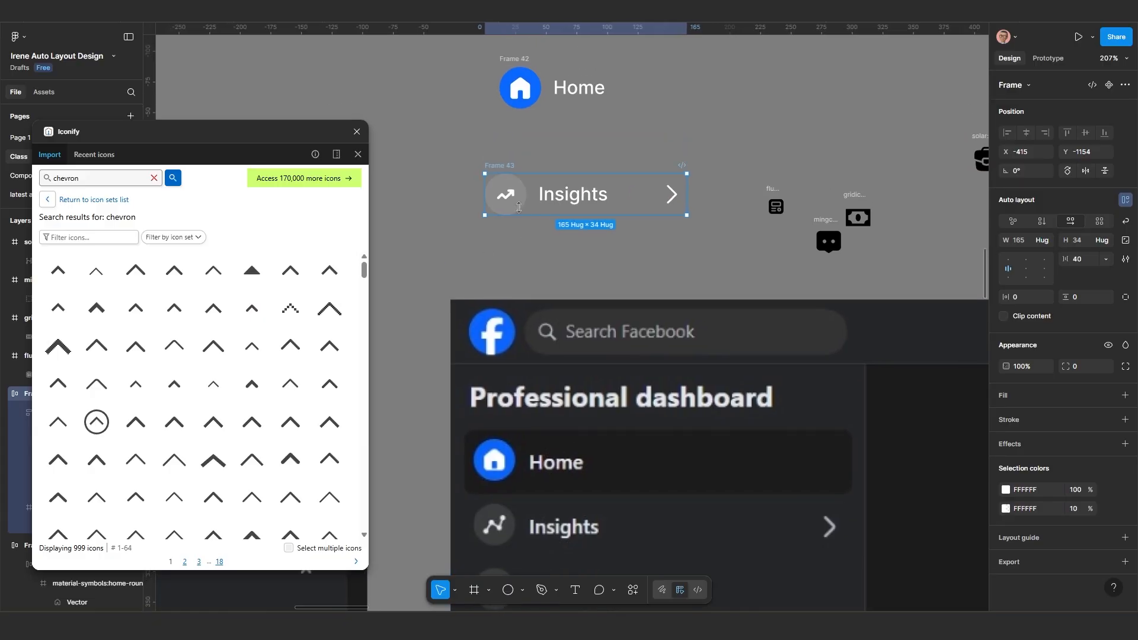
left_click_drag(501, 167, 513, 142)
scroll(524, 160, "up", 1)
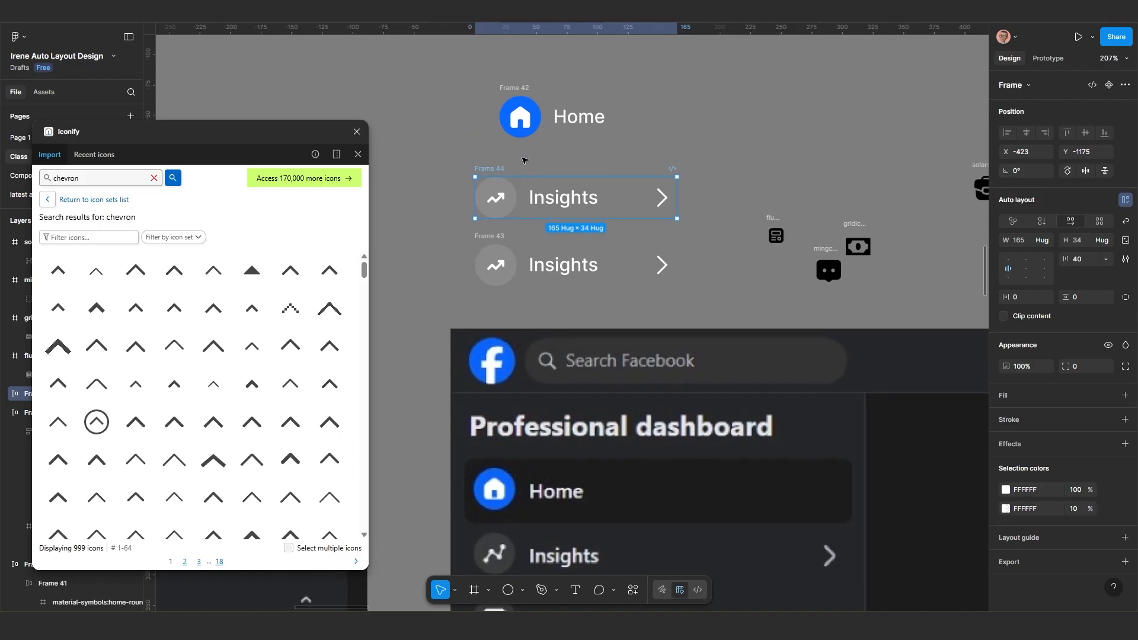
Step: Move the Insights copy away from the Home item and the original Insights item to about X 36, Y -1286
left_click(512, 86)
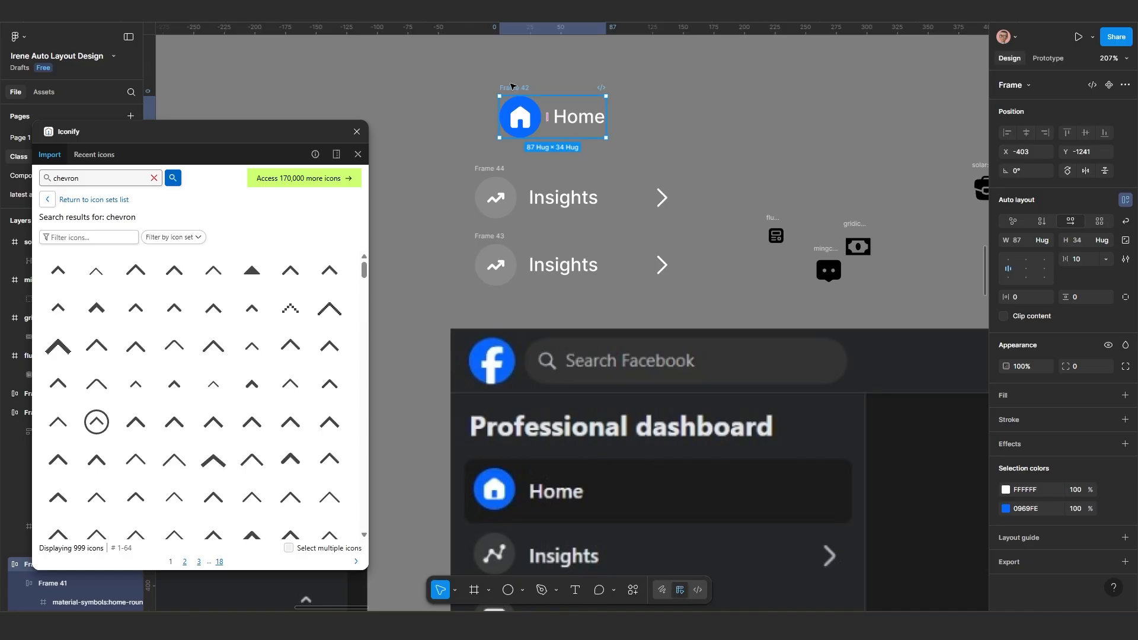
scroll(461, 154, "down", 5)
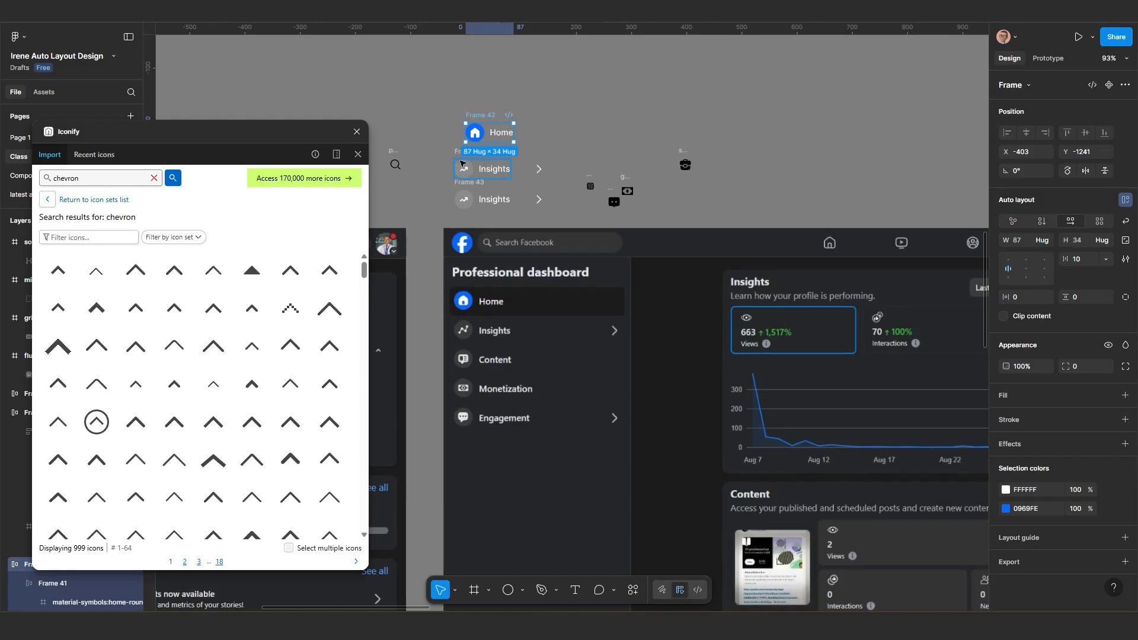
left_click_drag(463, 151, 600, 81)
scroll(569, 156, "down", 1)
left_click(497, 229)
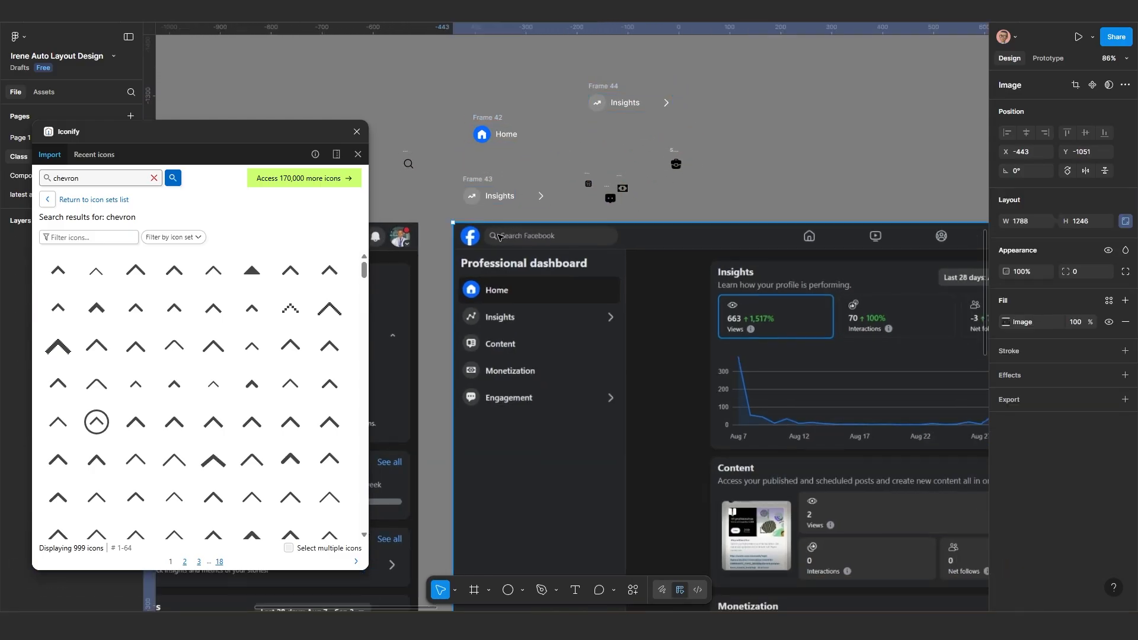
left_click_drag(475, 182, 731, 99)
scroll(698, 123, "up", 1)
scroll(615, 180, "up", 3)
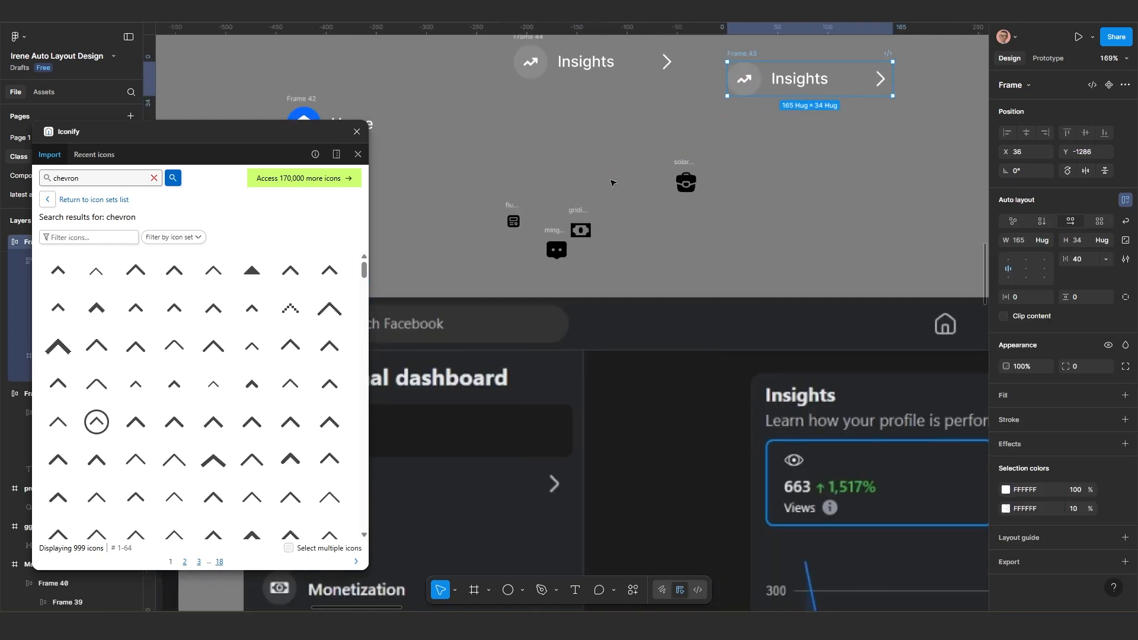
scroll(616, 231, "up", 2)
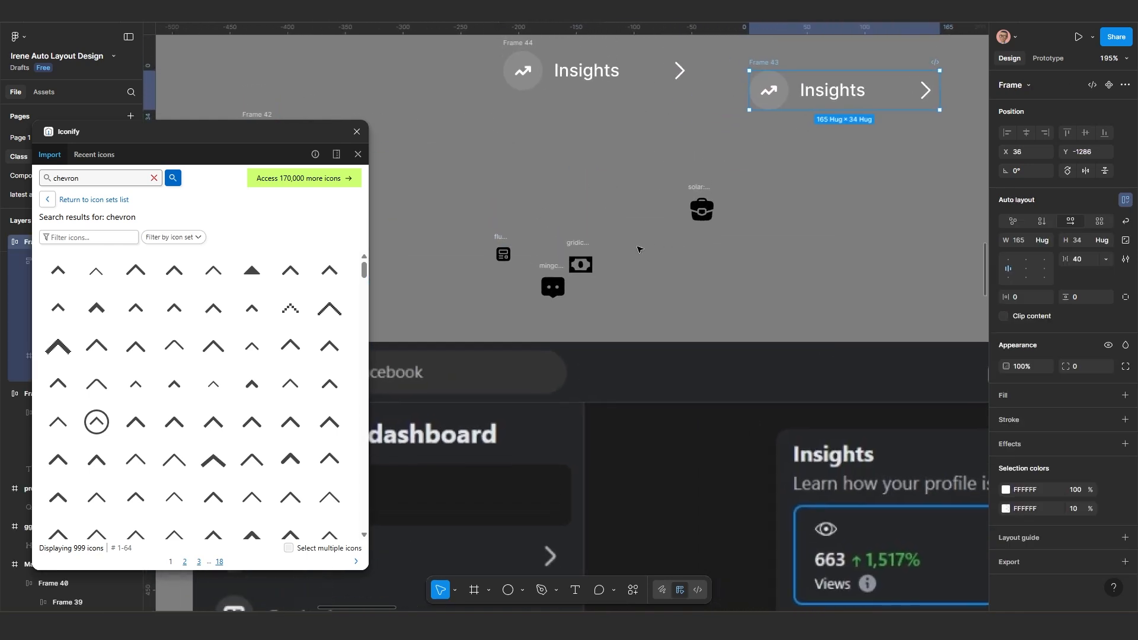
Step: Lower the original Insights item to about Y -1275 and shift the Insights copy slightly down, roughly level with it
left_click_drag(772, 64, 772, 77)
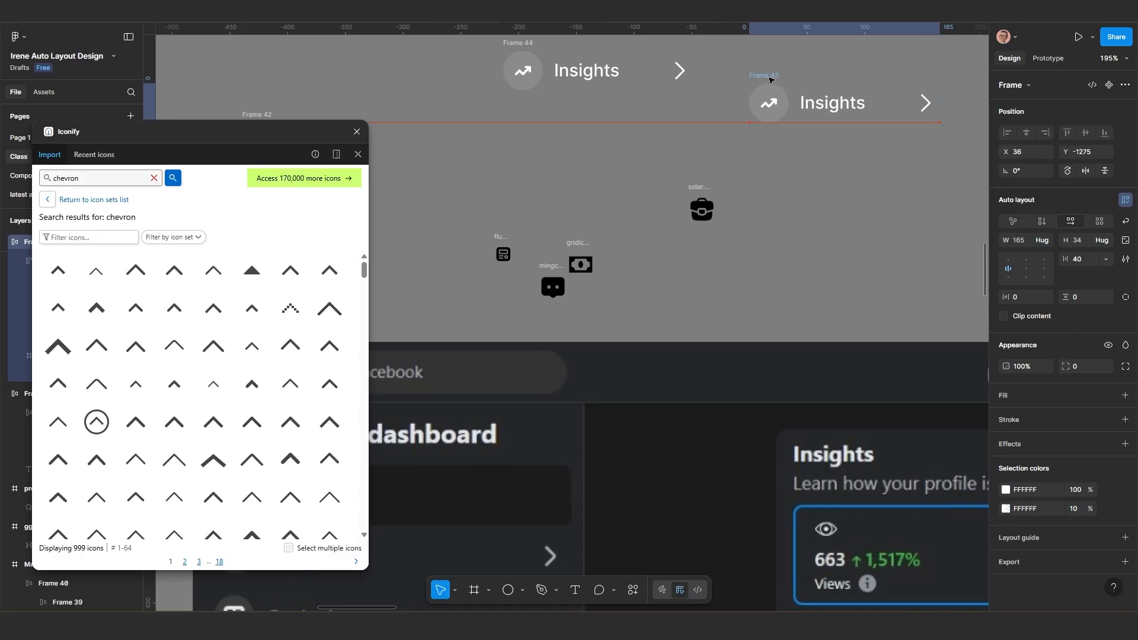
scroll(544, 96, "up", 2)
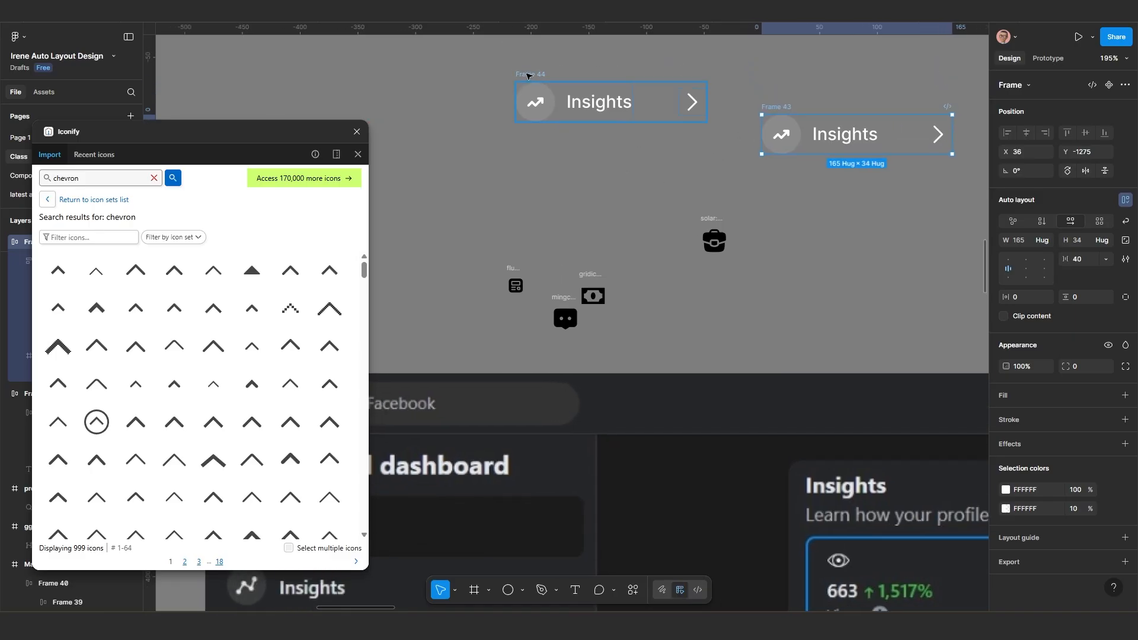
left_click_drag(545, 99, 536, 123)
Step: Resize the black news-style content icon to 24 × 24 and move it to about X -222, Y -1166
left_click(515, 267)
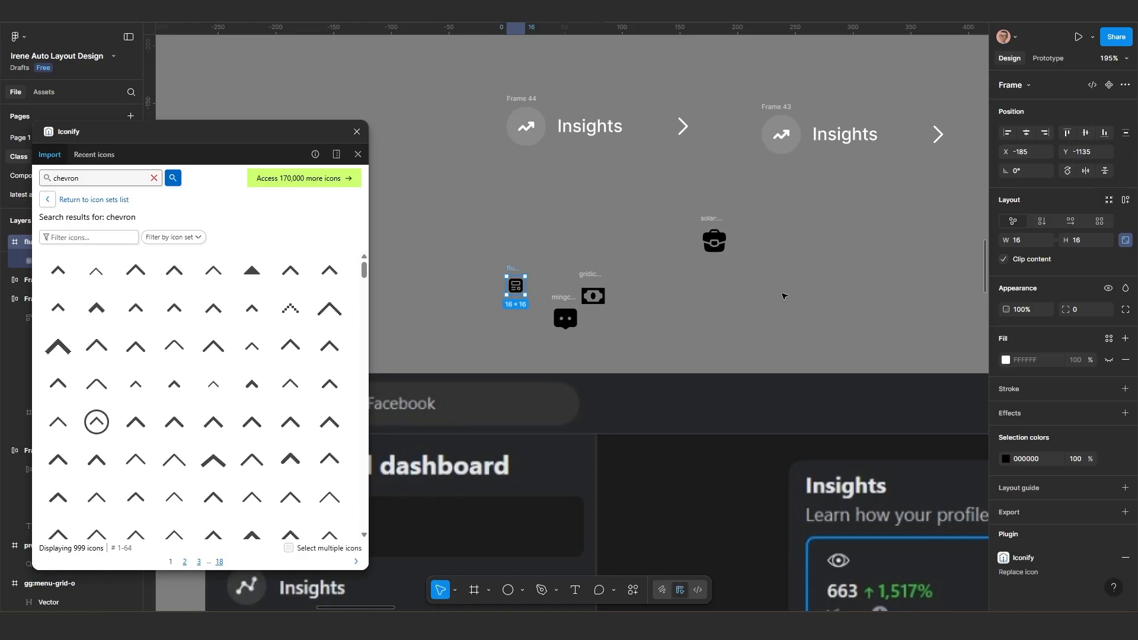
left_click(1016, 243)
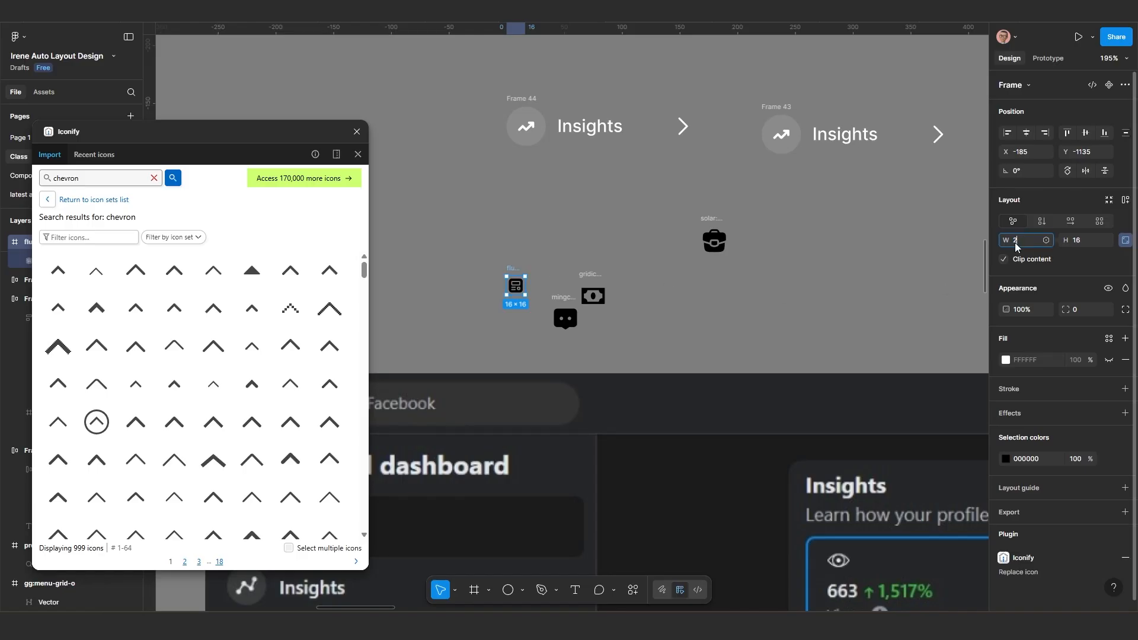
key("Return")
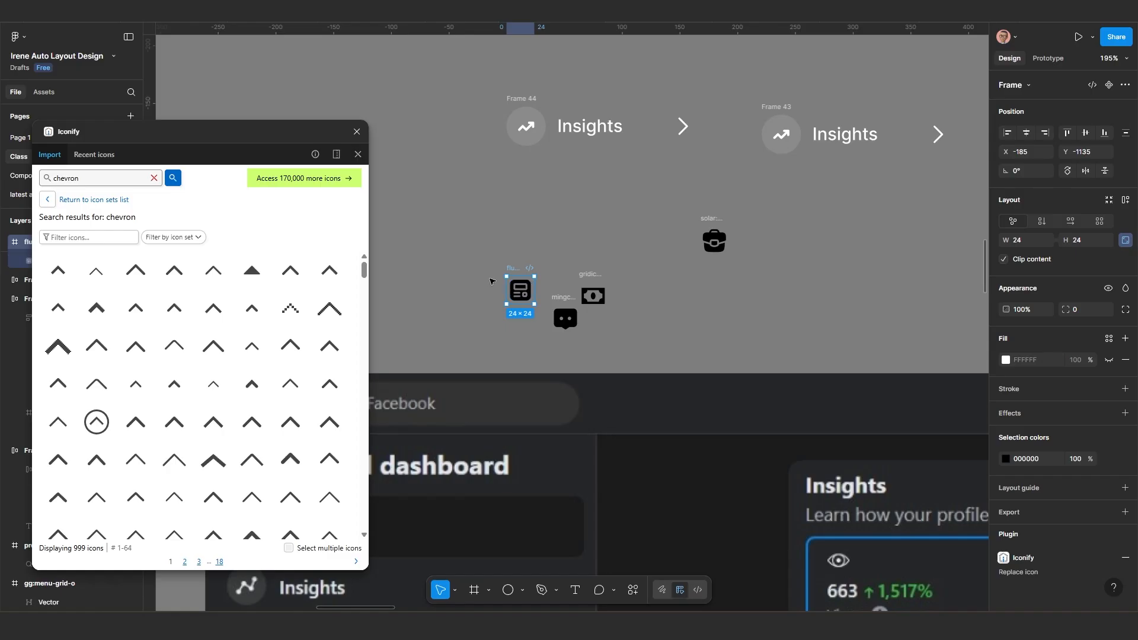
left_click_drag(511, 278, 468, 243)
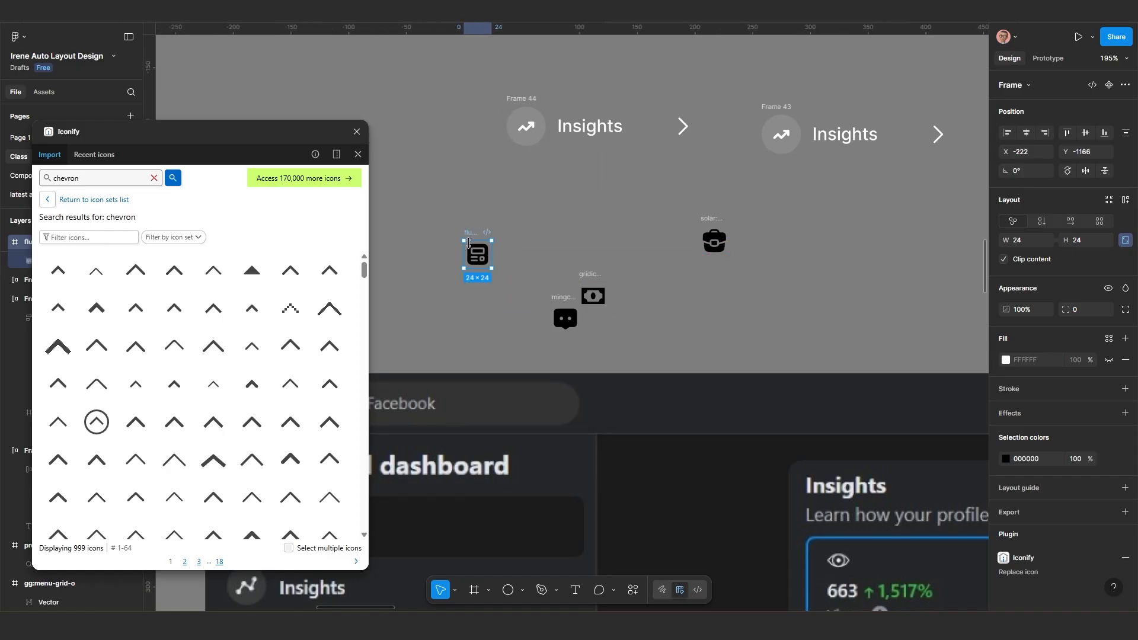
Step: Cut the content icon, paste it in place of the trend icon in the Insights copy, and recolor it white
key("ctrl+x")
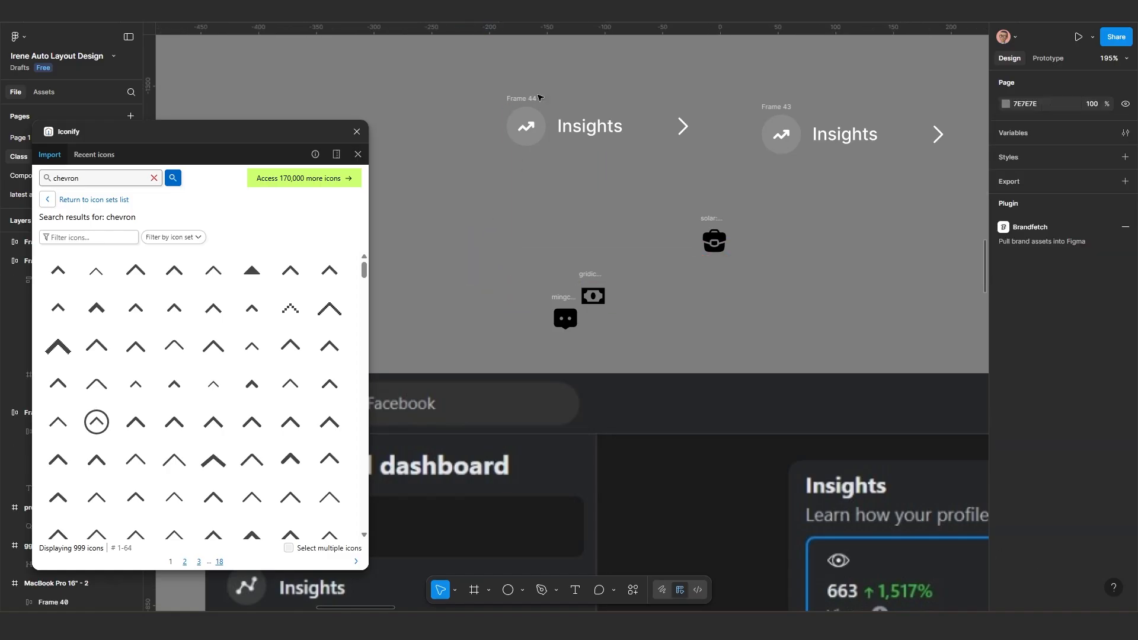
left_click(527, 128)
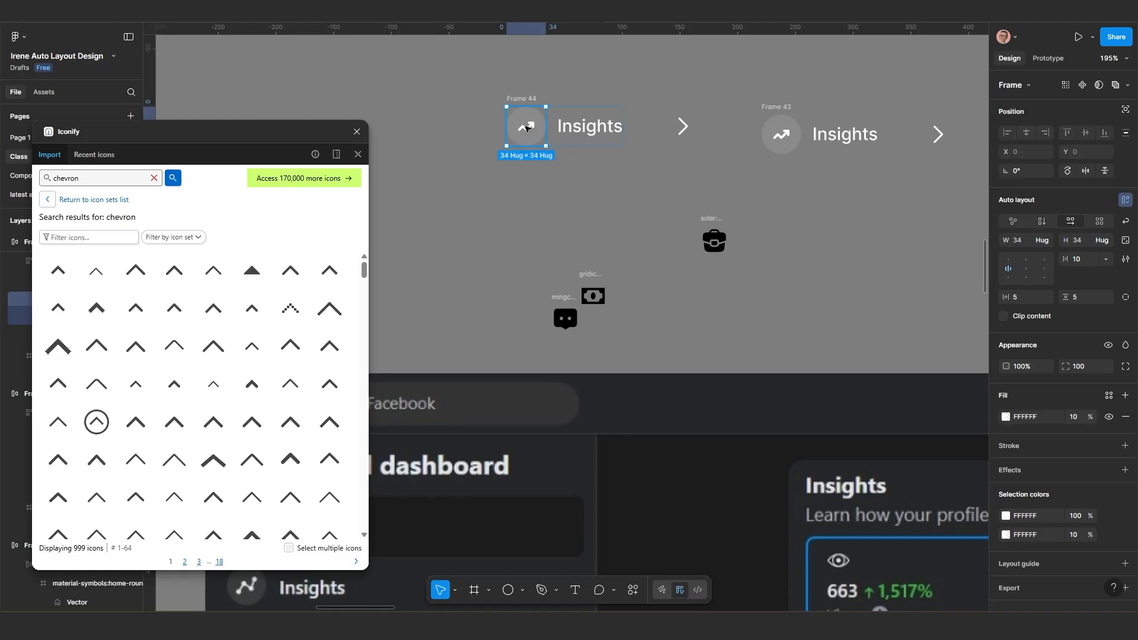
left_click(526, 128)
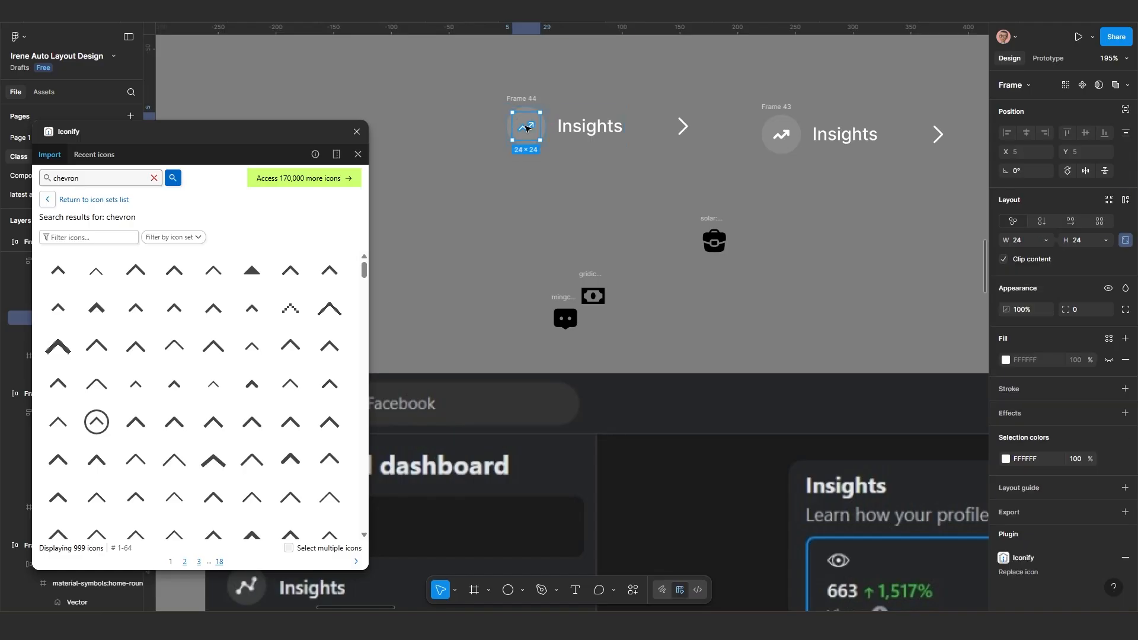
key("ctrl+shift+r")
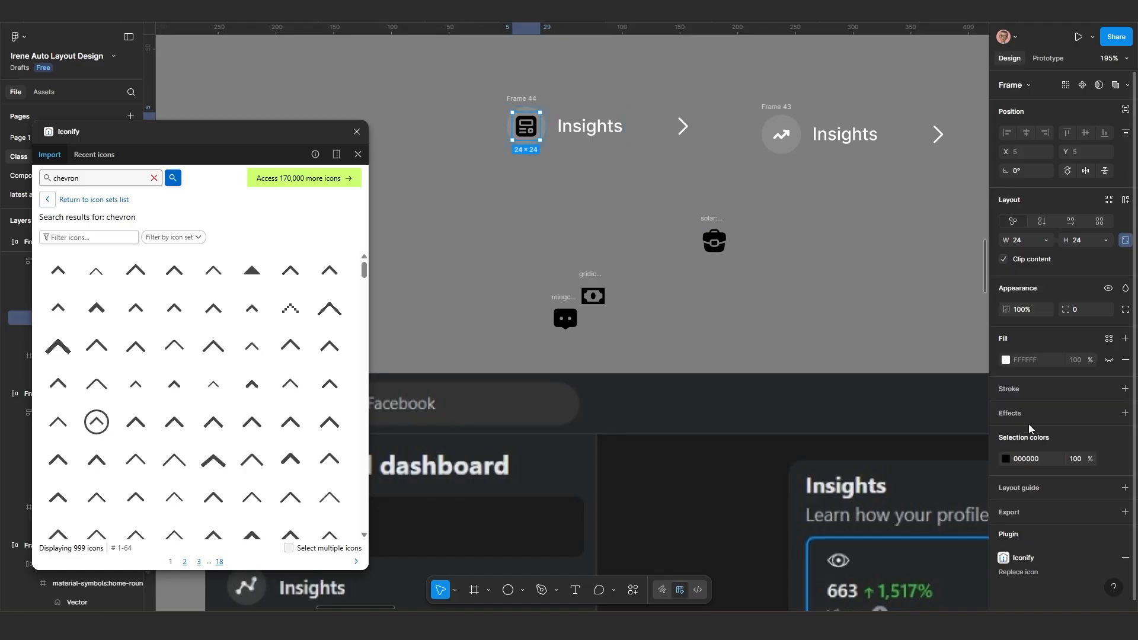
left_click(1007, 460)
left_click(857, 342)
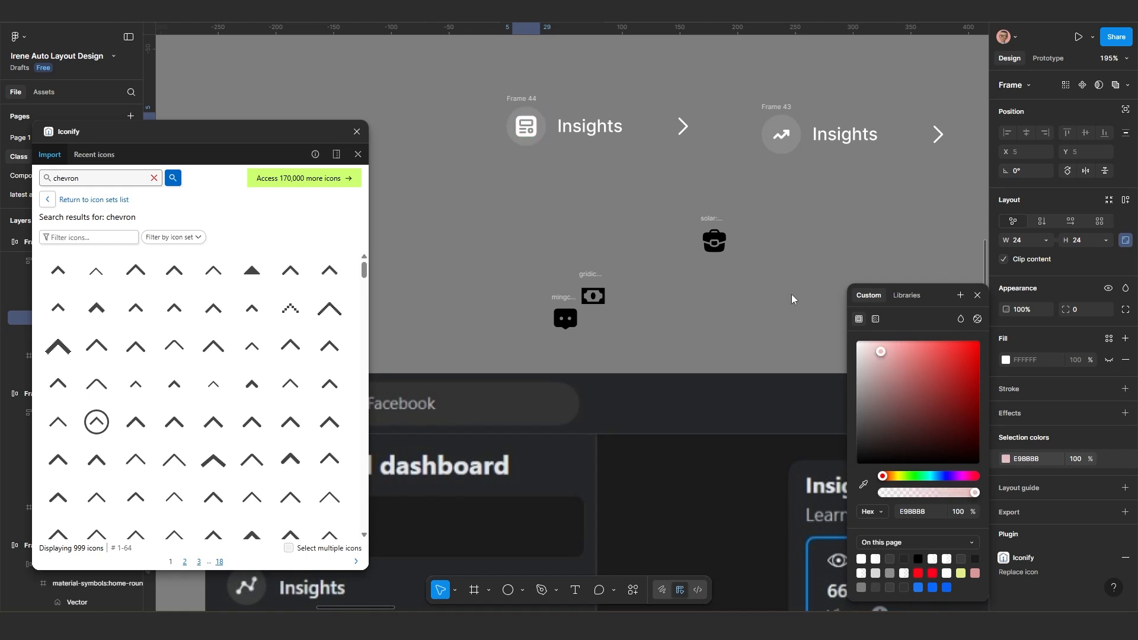
left_click(601, 160)
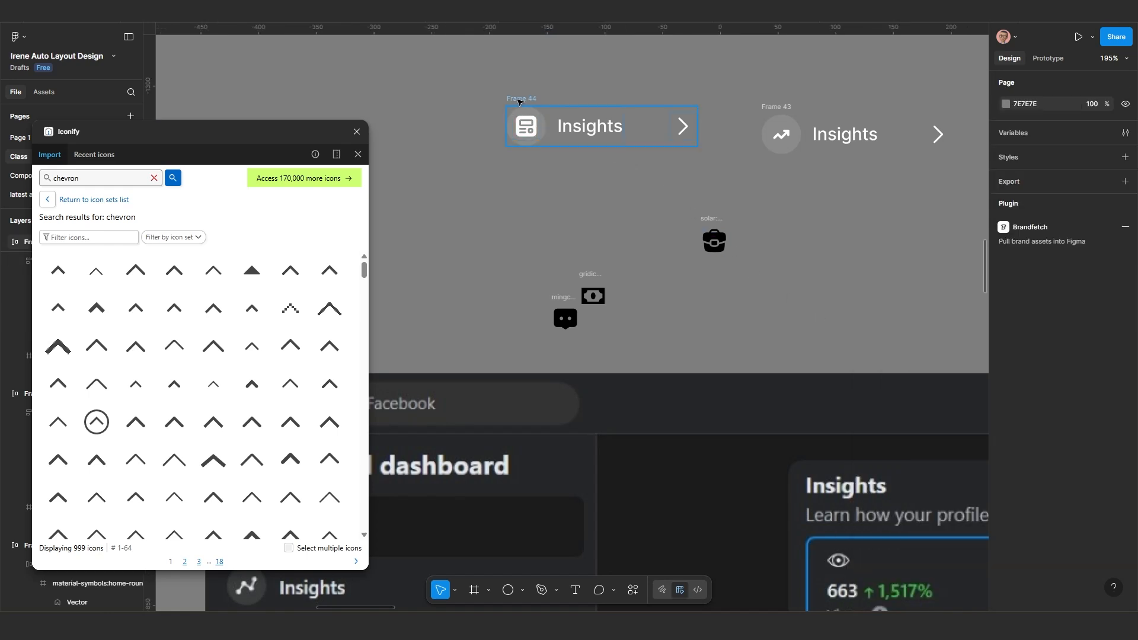
Step: Duplicate the menu item with the content icon below it, at about X -224, Y -1212
left_click(512, 115)
left_click_drag(513, 116, 472, 192)
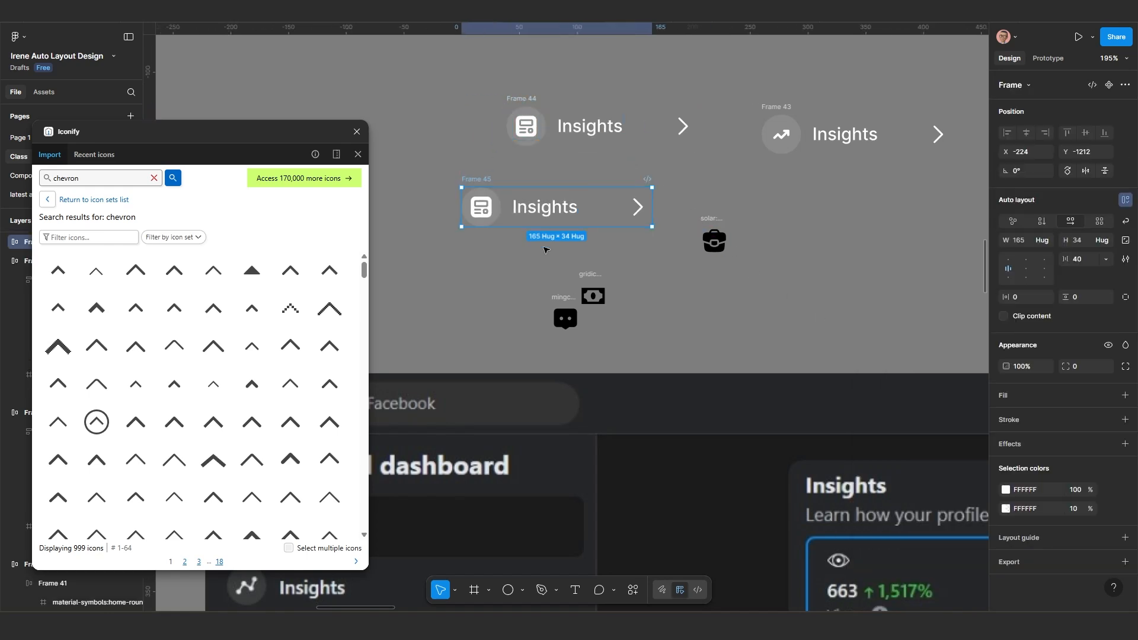
scroll(383, 240, "up", 2)
Step: Replace the icon in the new menu item copy with the banknote icon and recolor it white
left_click(629, 283)
key("ctrl+x")
double_click(497, 202)
double_click(497, 203)
key("ctrl+shift+r")
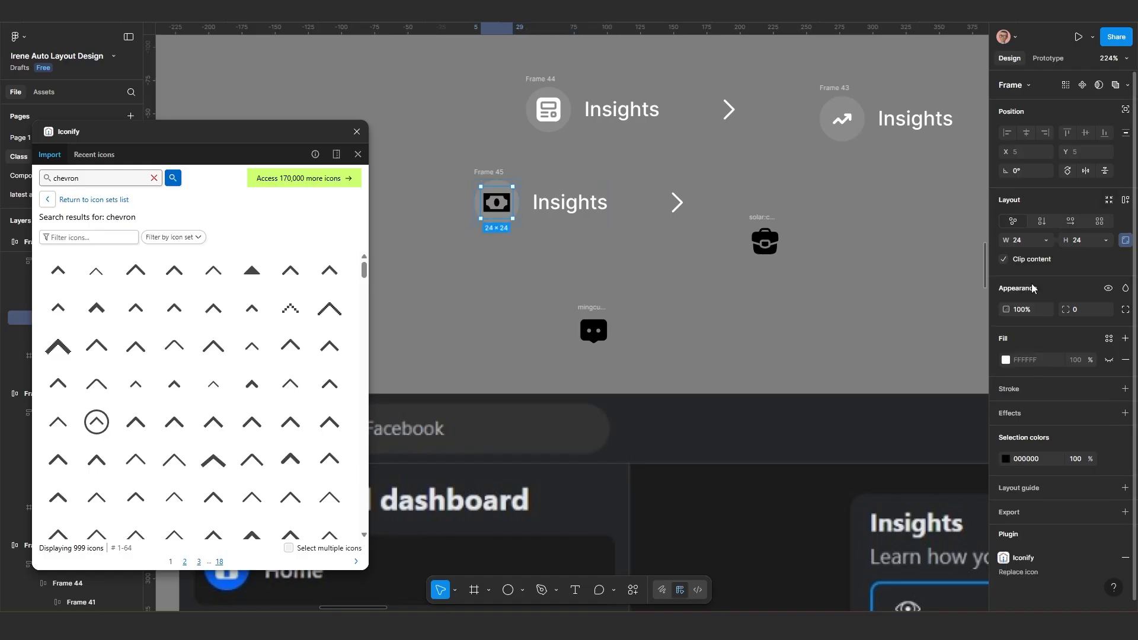
left_click(1006, 459)
left_click(857, 340)
Step: Duplicate the banknote menu item below it and replace the copy's icon with the briefcase icon, recolored white
left_click_drag(486, 174, 521, 261)
left_click(764, 242)
key("ctrl+x")
double_click(540, 235)
double_click(540, 235)
key("ctrl+shift+r")
left_click(1006, 459)
left_click(856, 341)
Step: Duplicate the briefcase menu item below it and replace the copy's icon with the speech bubble icon, recolored white
scroll(596, 337, "up", 3)
left_click(597, 338)
key("ctrl+x")
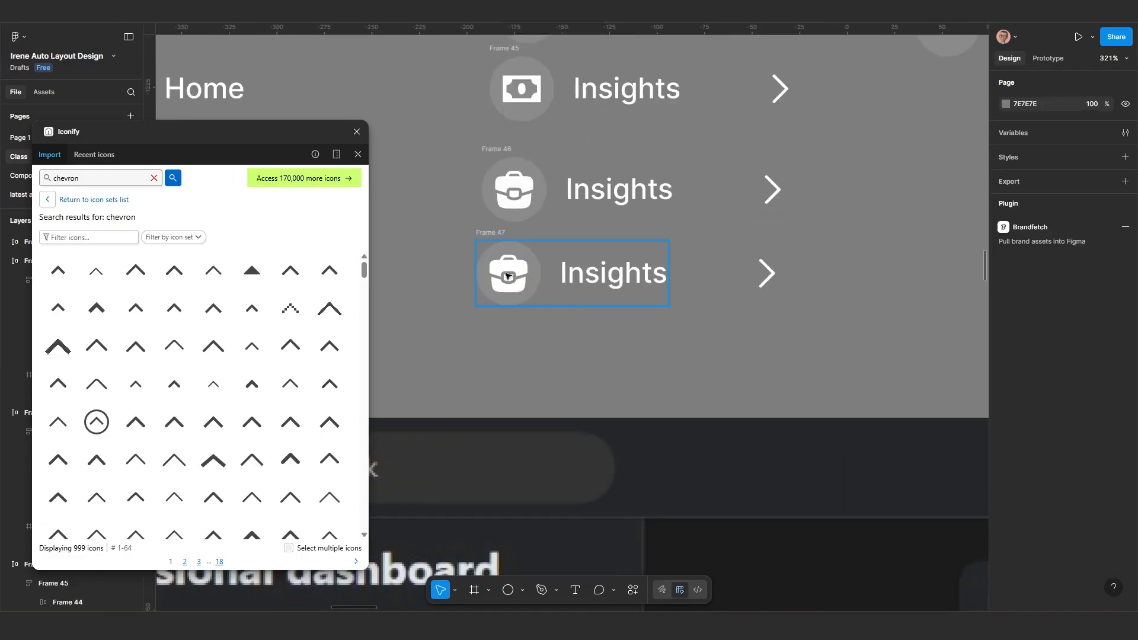
double_click(508, 273)
double_click(508, 273)
key("ctrl+shift+r")
left_click(1006, 477)
left_click(857, 341)
left_click(726, 355)
scroll(726, 355, "down", 3)
scroll(623, 249, "up", 1)
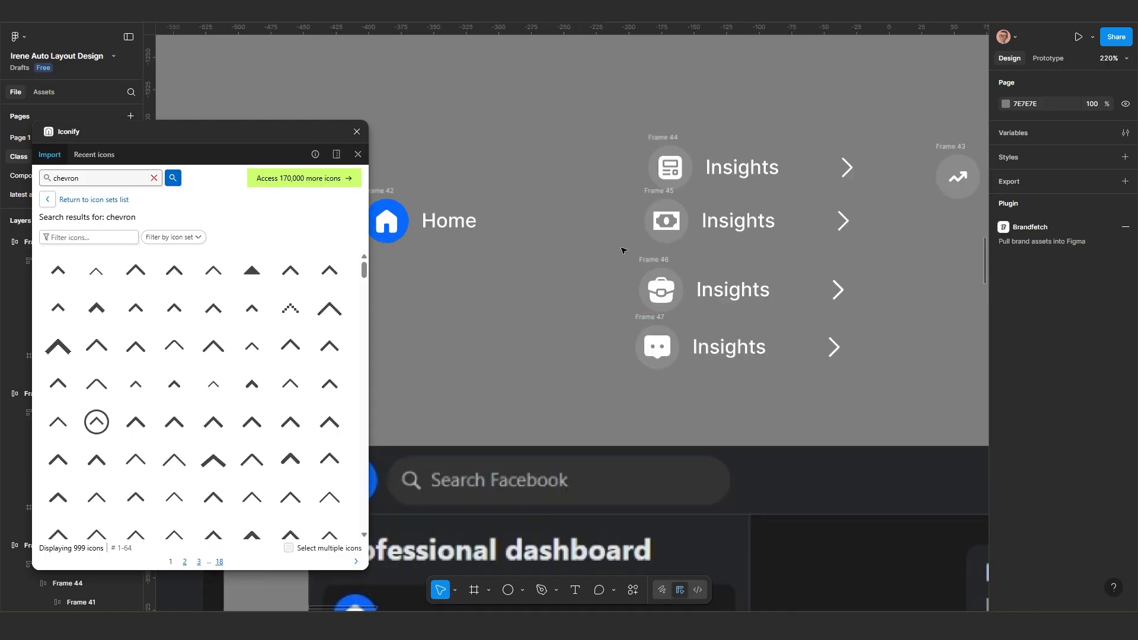
Step: Duplicate the menu item with the content icon to a spot above the Home item, and delete the Home item
scroll(681, 237, "down", 1)
left_click_drag(725, 208, 480, 164)
left_click(490, 254)
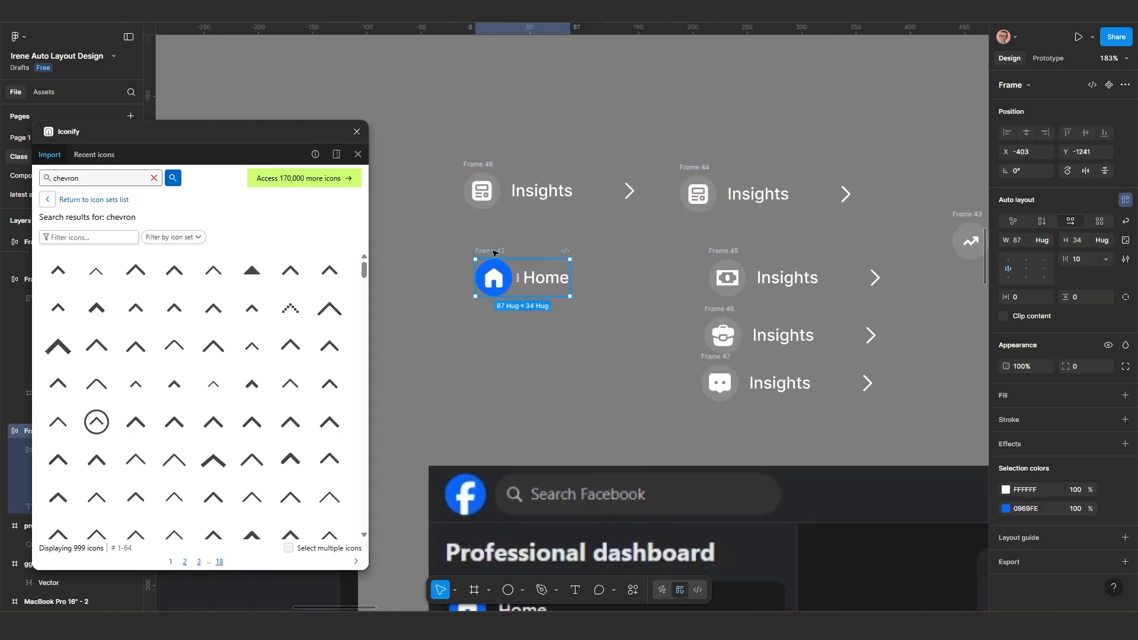
left_click_drag(494, 254, 491, 245)
key("Delete")
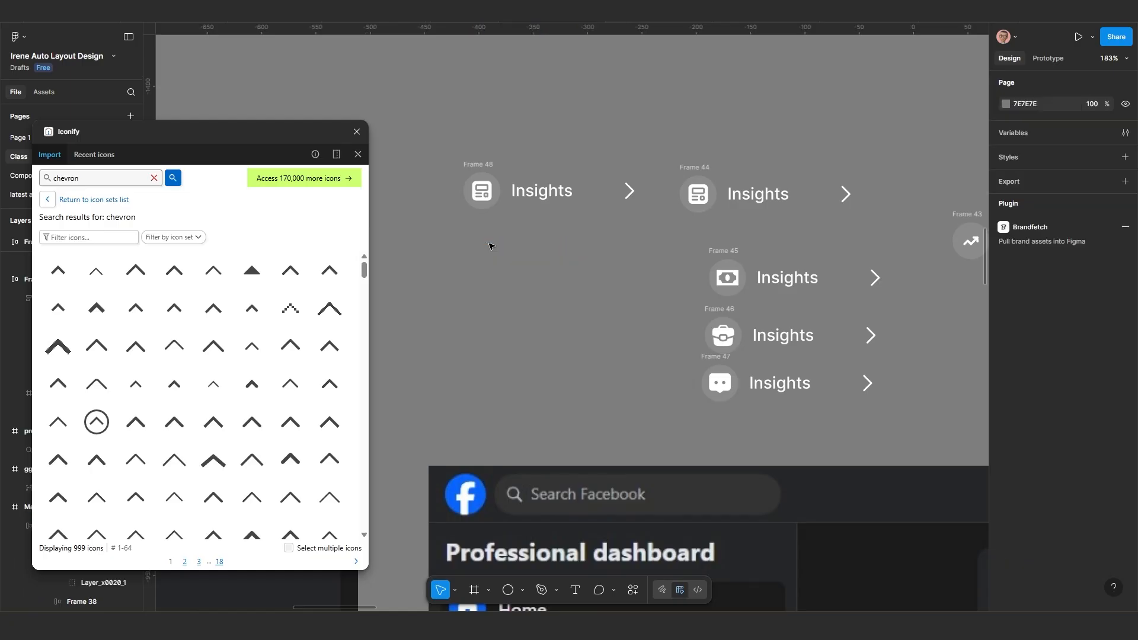
Step: Undo the replacement of the Home item and move the restored Home item a little lower on the canvas
left_click(485, 195)
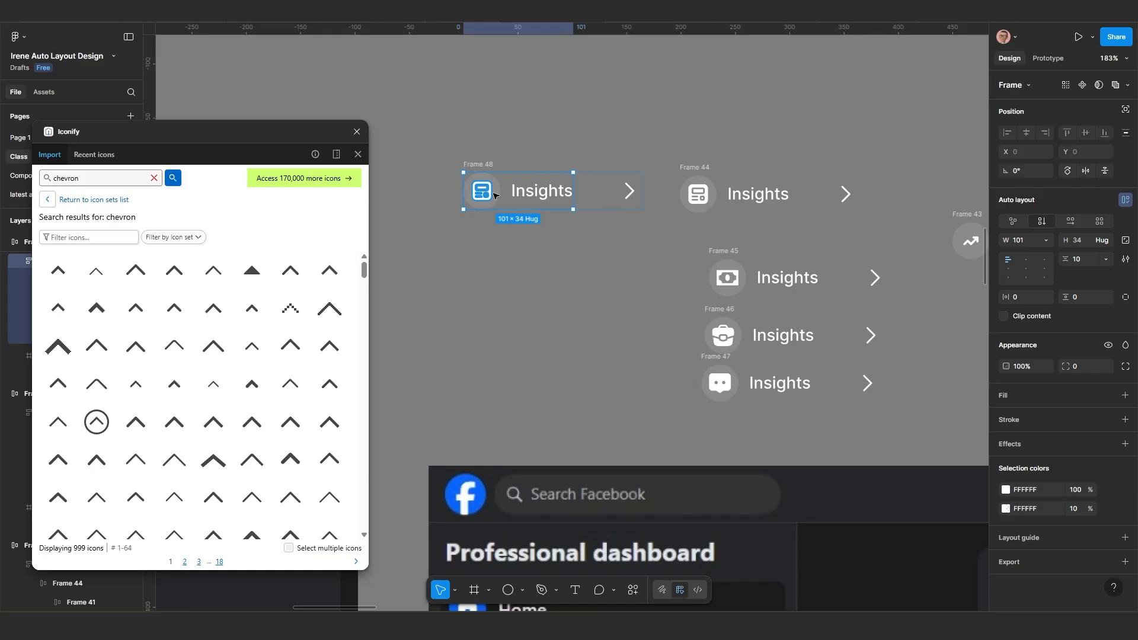
key("ctrl+z")
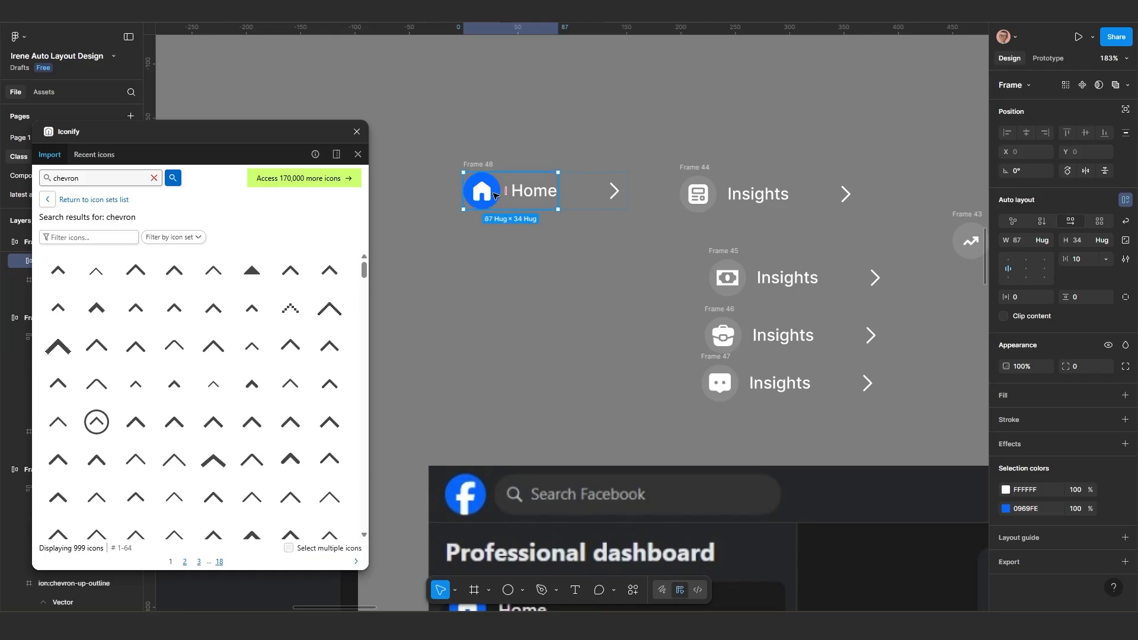
left_click(551, 244)
scroll(477, 166, "up", 2)
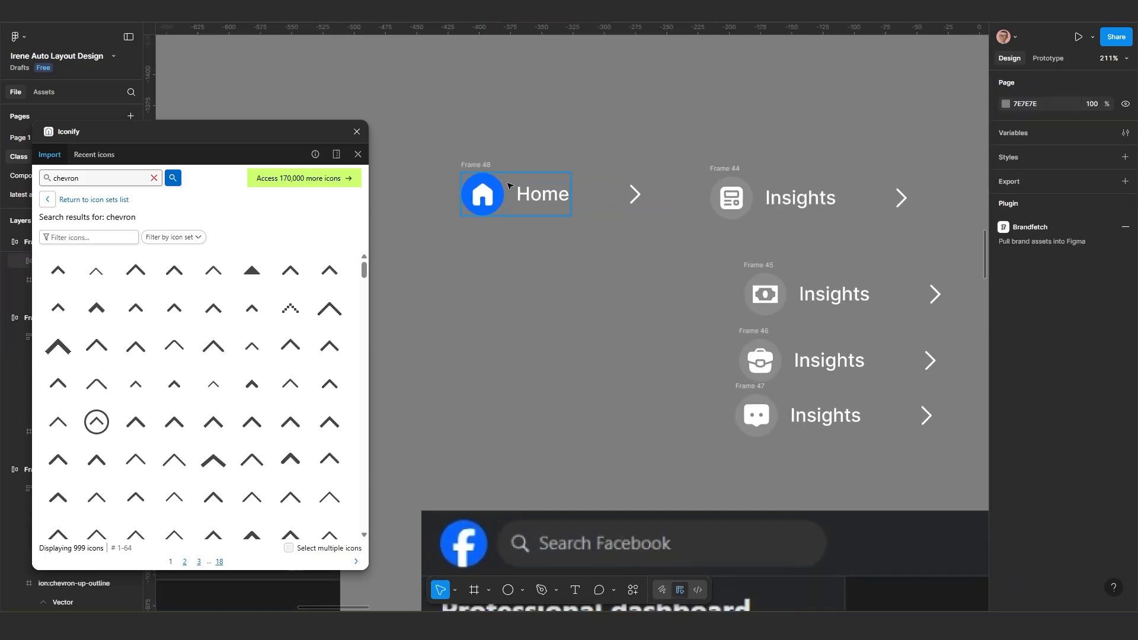
left_click(470, 163)
left_click_drag(470, 163, 465, 235)
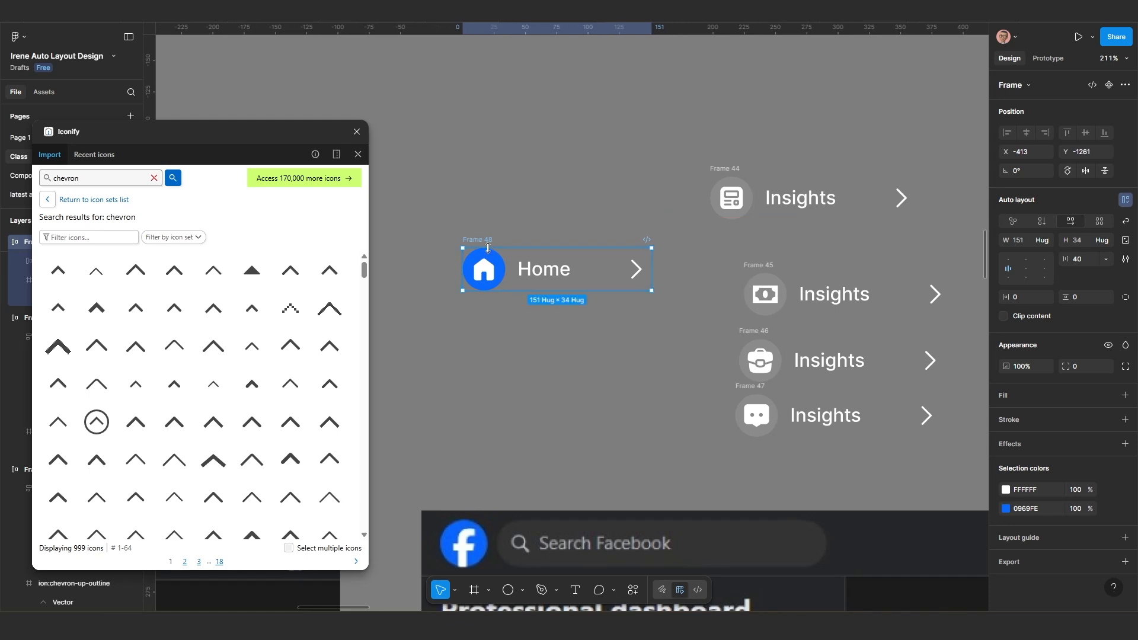
Step: Move the Insights item with the trend icon over beside the other grey-icon menu items
scroll(556, 292, "down", 3)
scroll(656, 287, "down", 2)
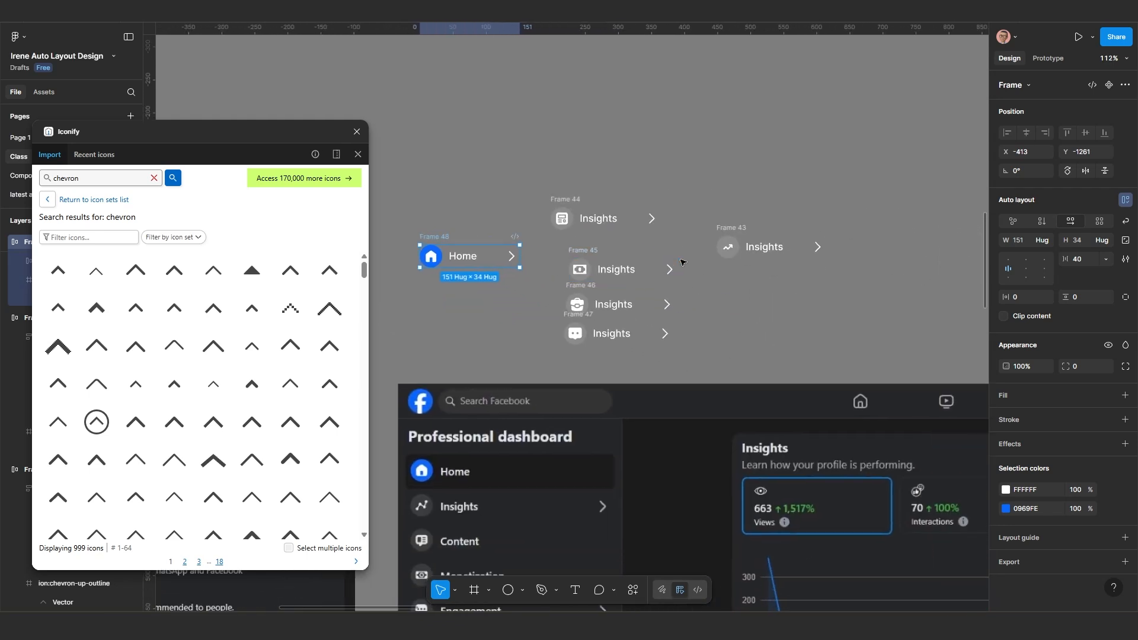
left_click_drag(743, 225, 612, 232)
scroll(664, 262, "up", 3)
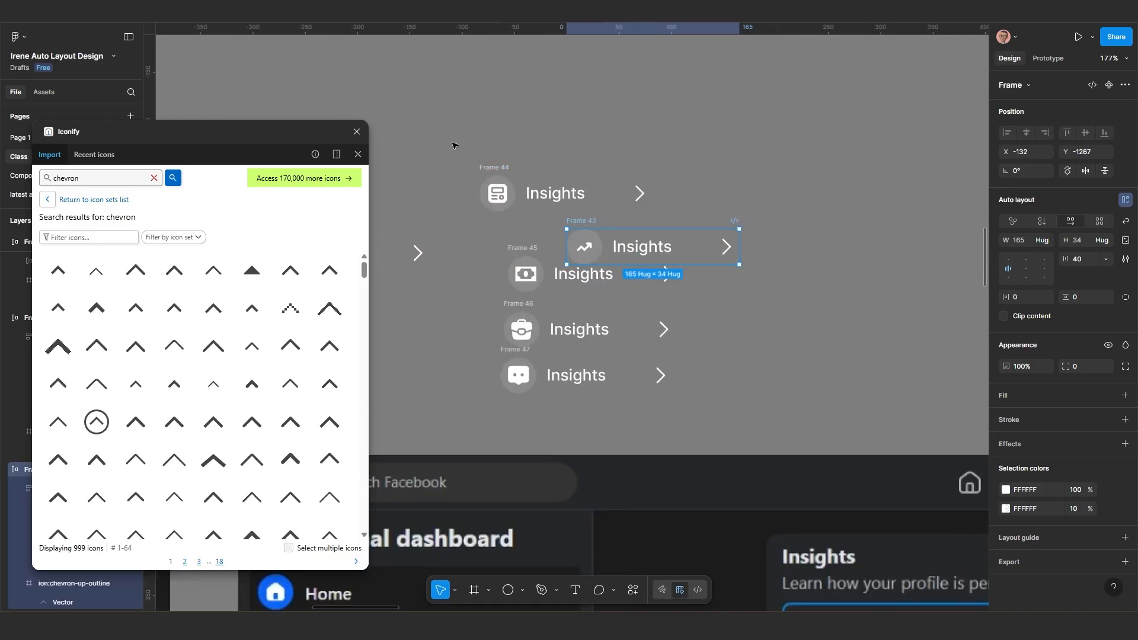
Step: Wrap the five grey-icon menu items in an auto layout frame with vertical flow and a width that hugs its contents
left_click_drag(452, 145, 791, 421)
key("shift+a")
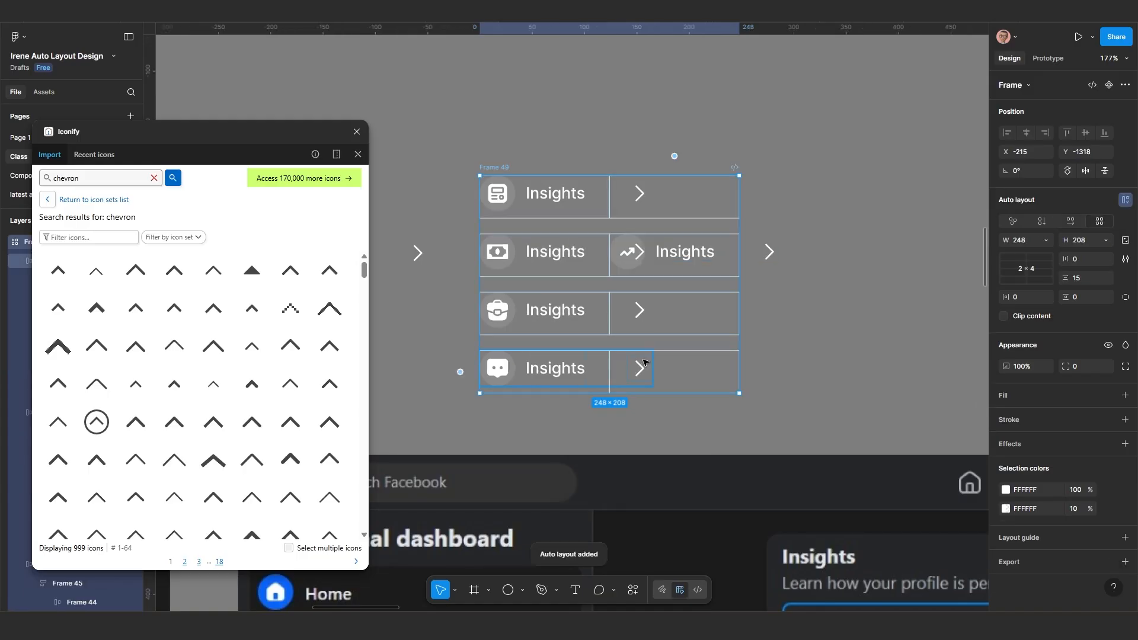
left_click(1042, 221)
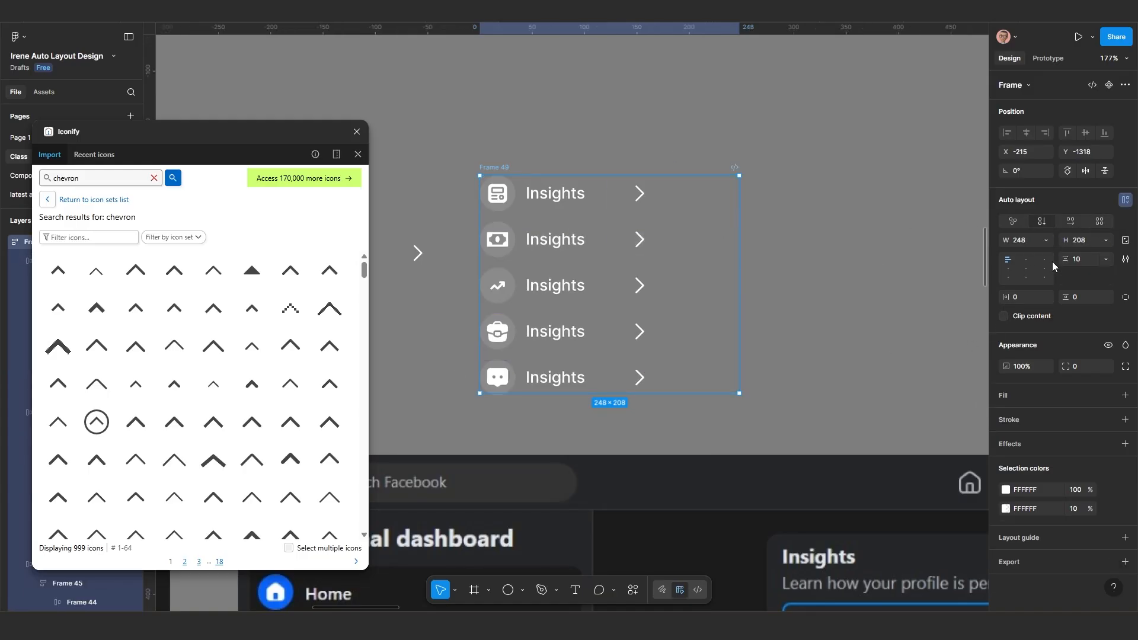
left_click(1047, 240)
left_click(1042, 256)
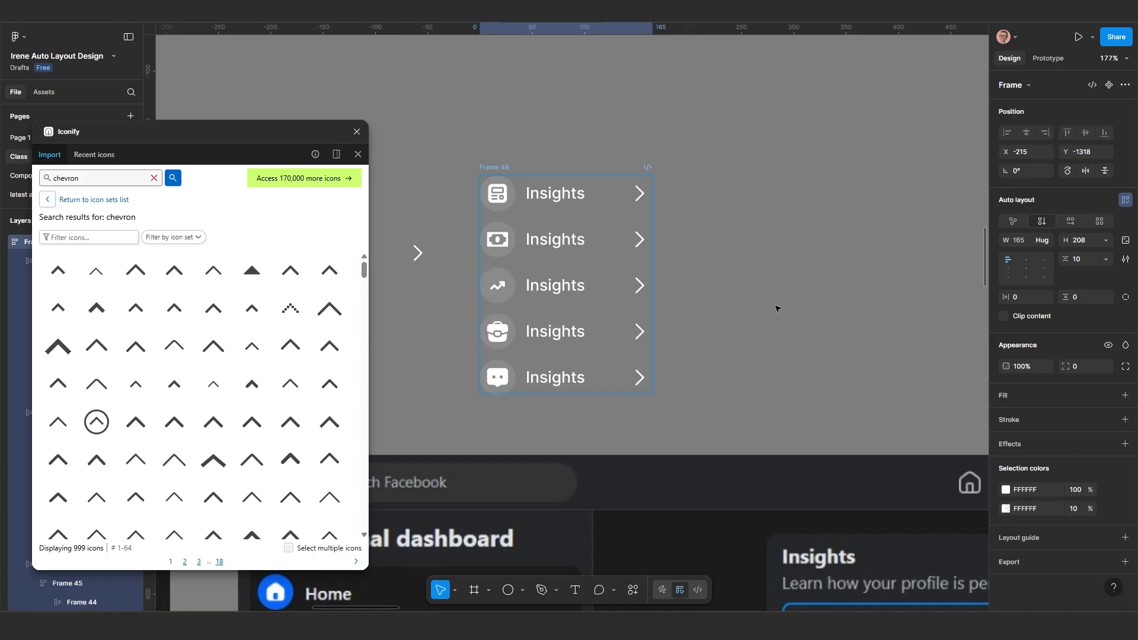
Step: Transfer the Home item into the vertical menu frame and place it first, above the other five items
scroll(777, 308, "down", 2)
scroll(643, 326, "left", 2)
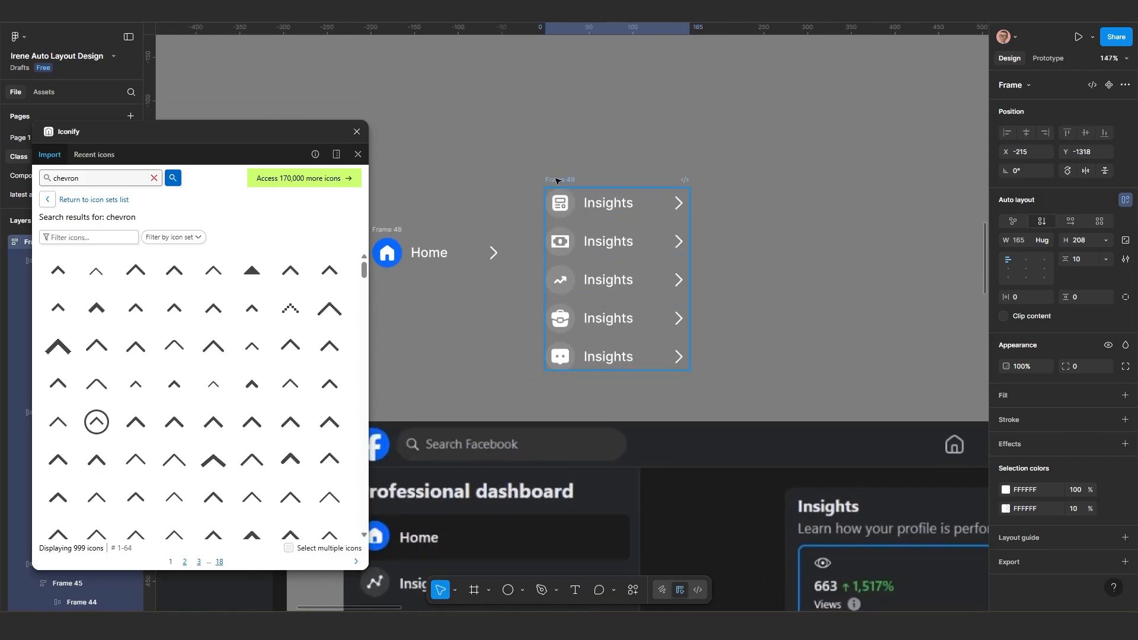
left_click_drag(557, 180, 589, 160)
left_click(389, 230)
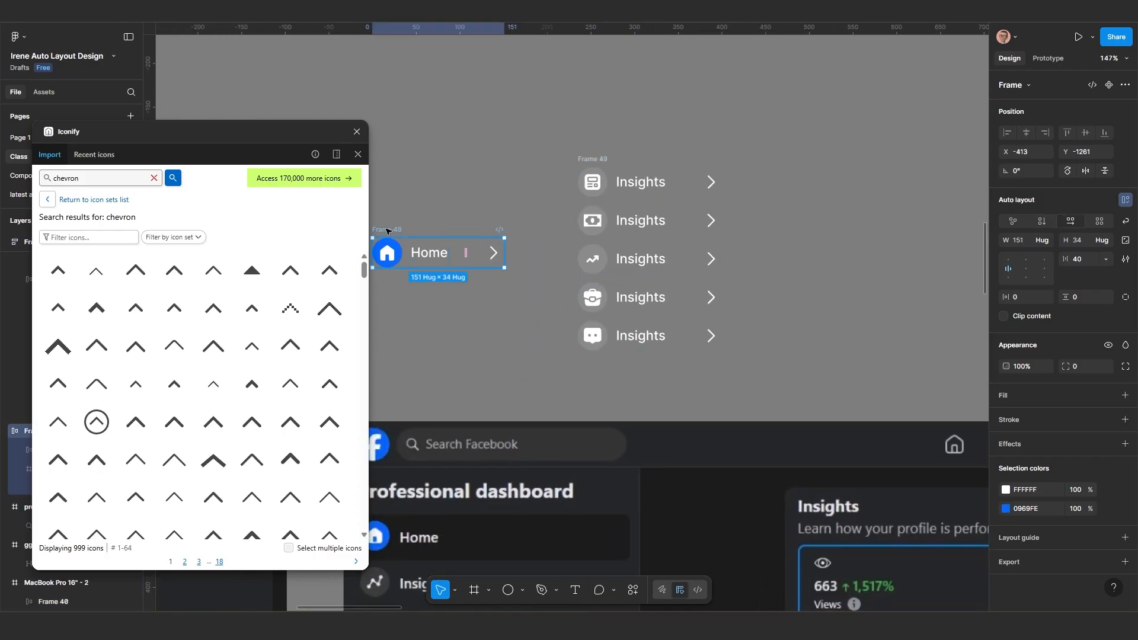
key("Delete")
left_click(579, 158)
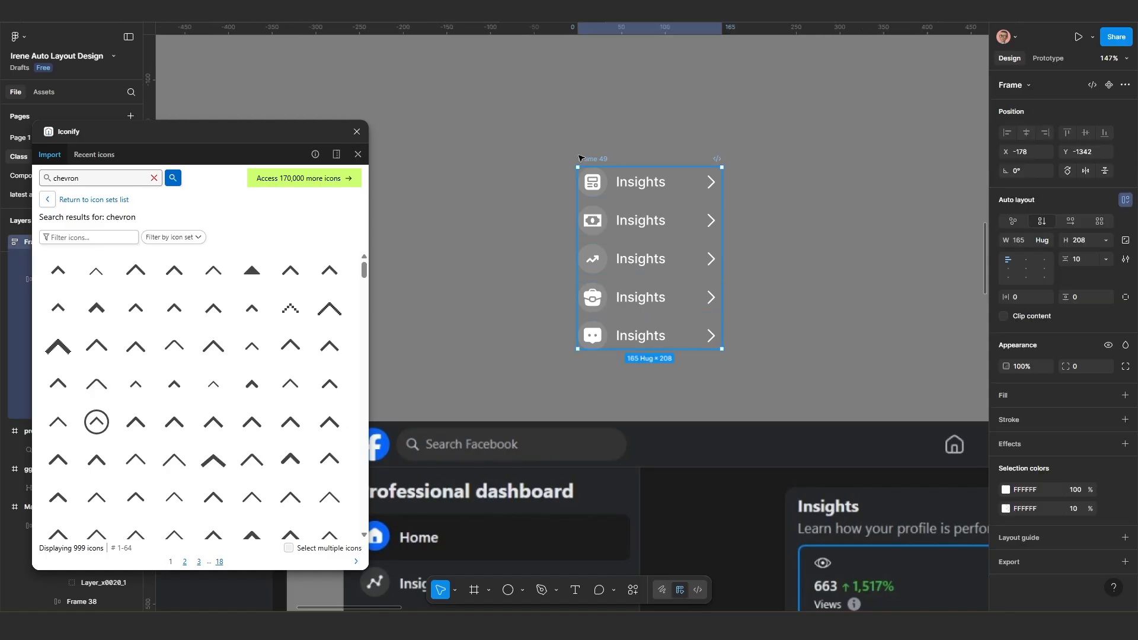
key("ctrl+z")
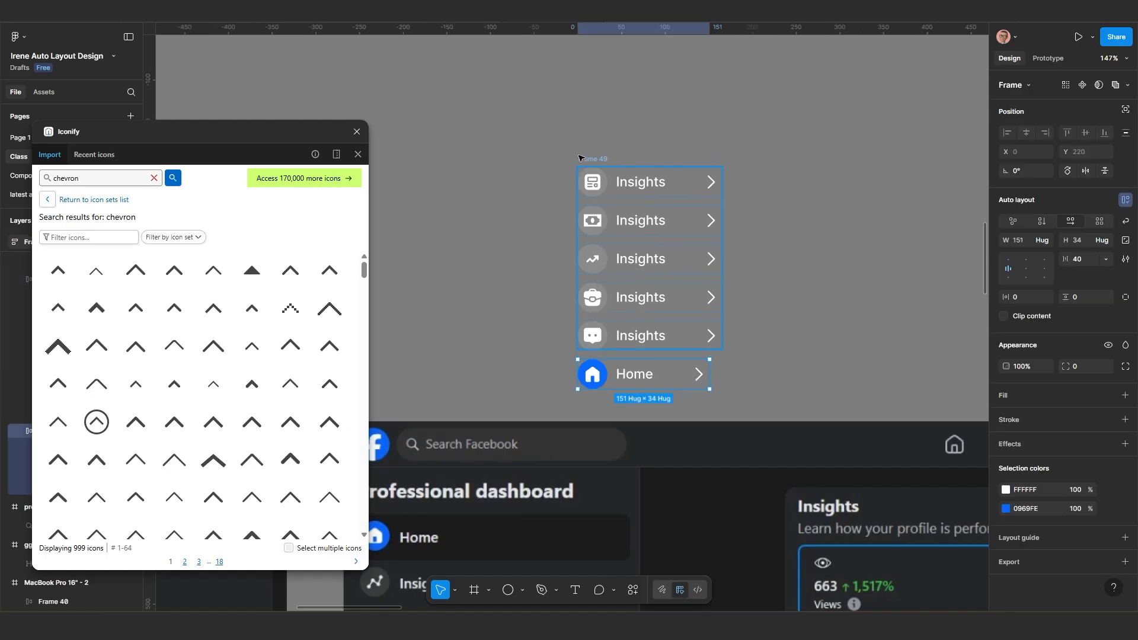
key("Up")
key("Up")
key("Up")
key("Up")
key("Up")
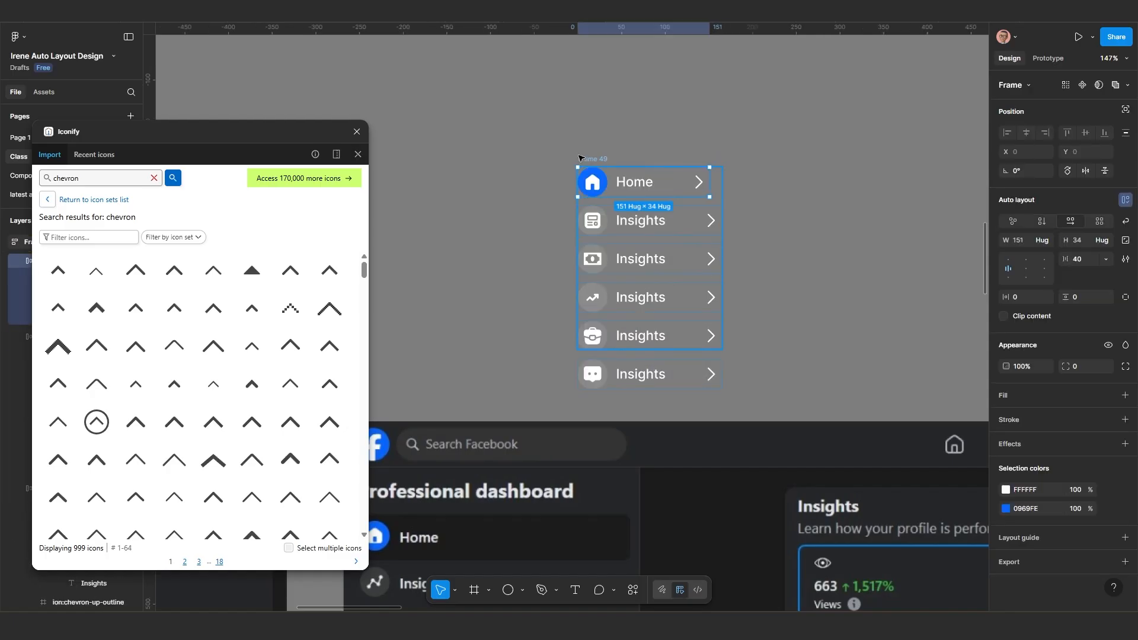
Step: Set the height of the menu frame to hug its contents
left_click(599, 148)
left_click(593, 159)
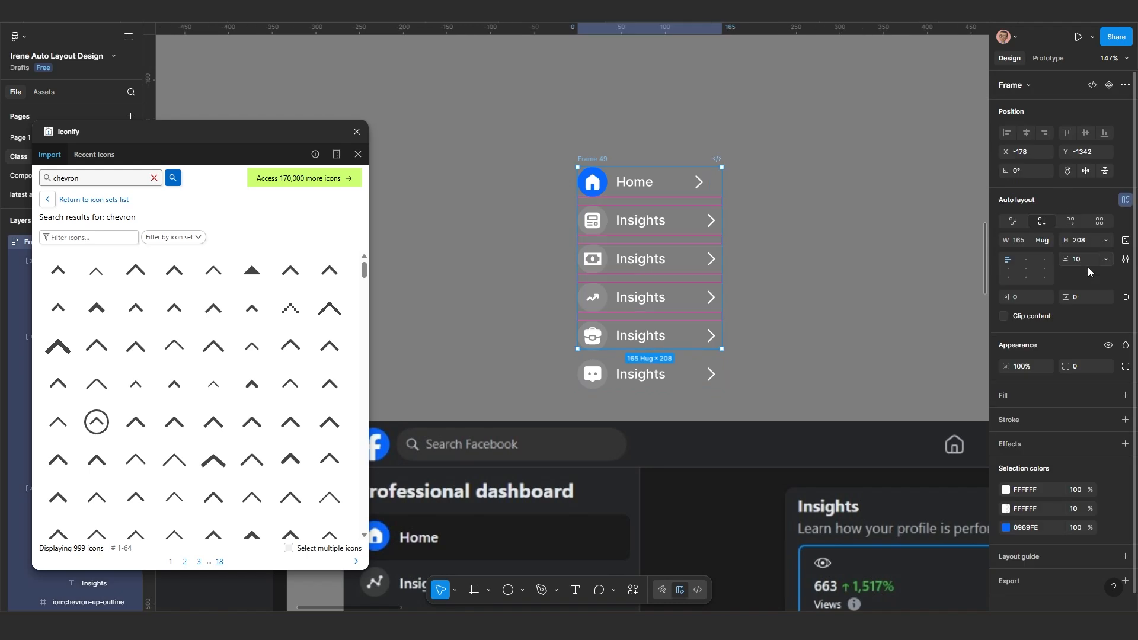
left_click(1106, 241)
left_click(1046, 251)
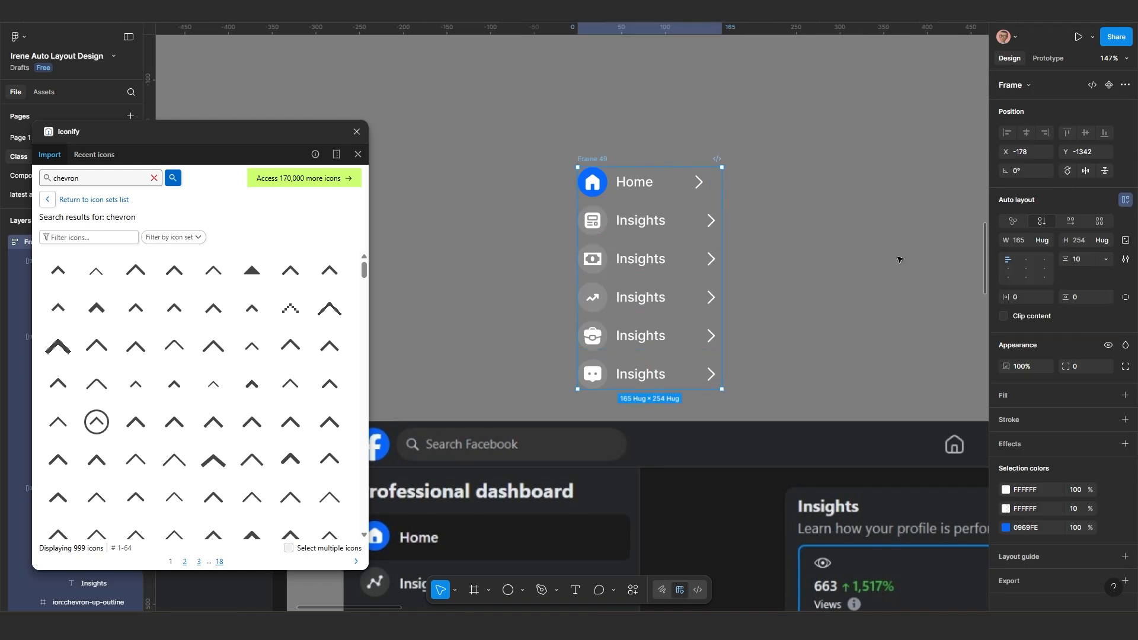
Step: Change the label of the menu item directly below Home to "Contents"
scroll(889, 249, "down", 3)
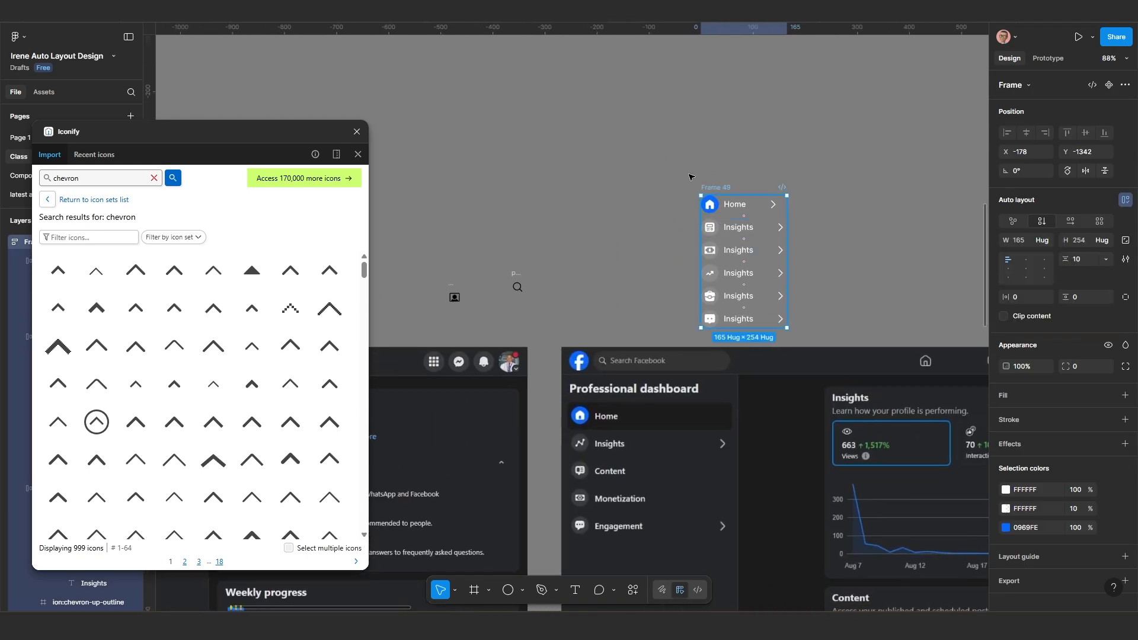
scroll(690, 176, "up", 5)
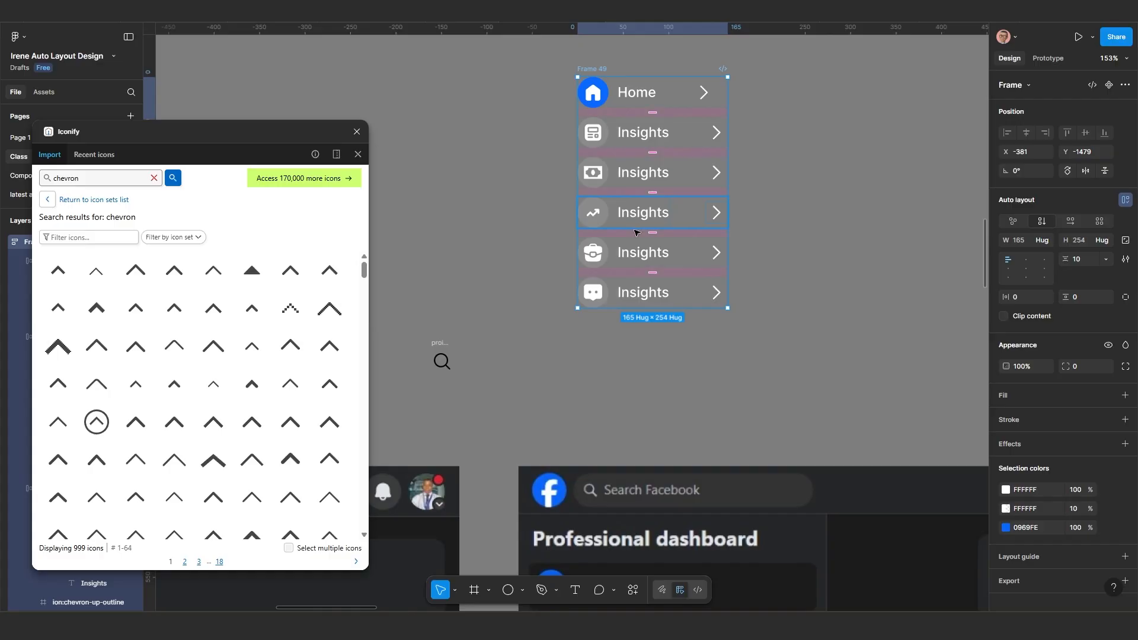
scroll(639, 235, "down", 5)
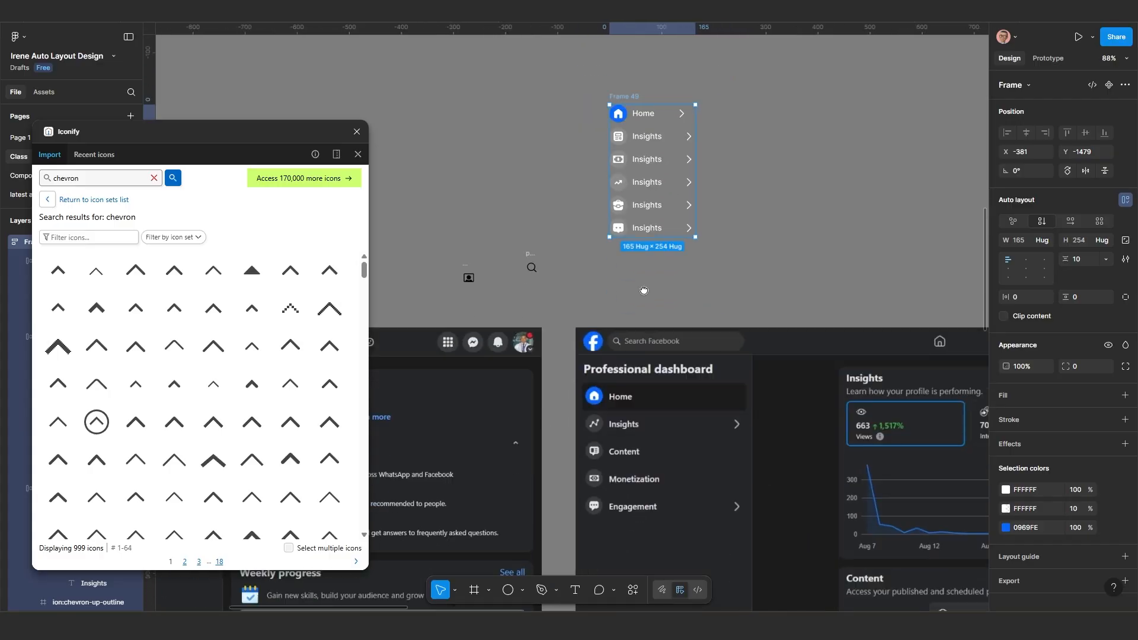
scroll(658, 308, "down", 3)
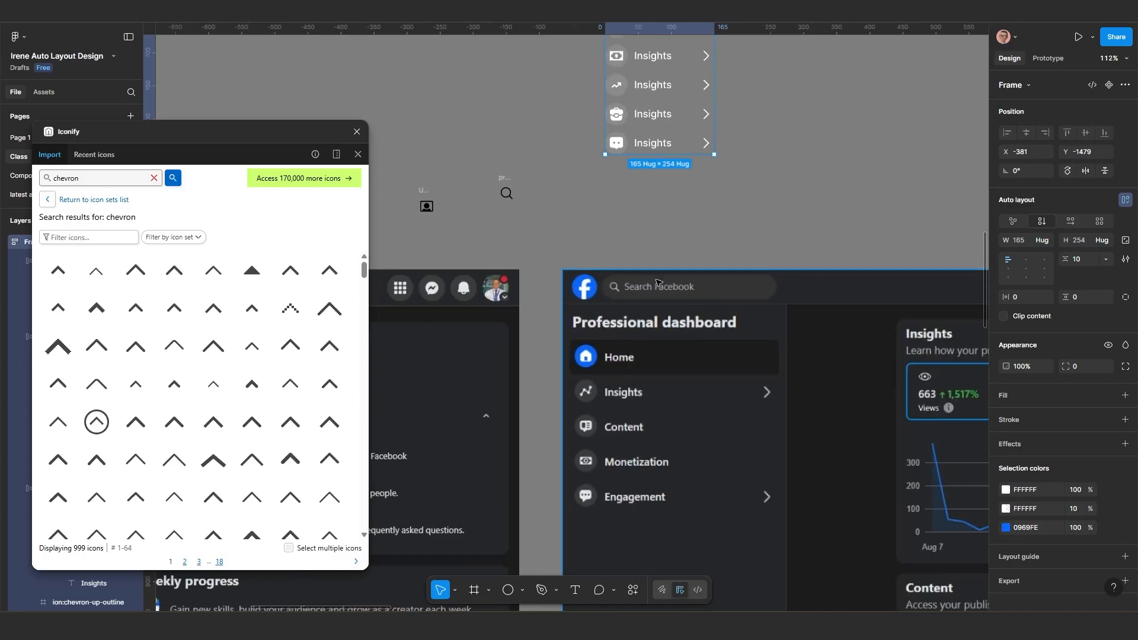
scroll(640, 344, "up", 3)
scroll(615, 237, "up", 4)
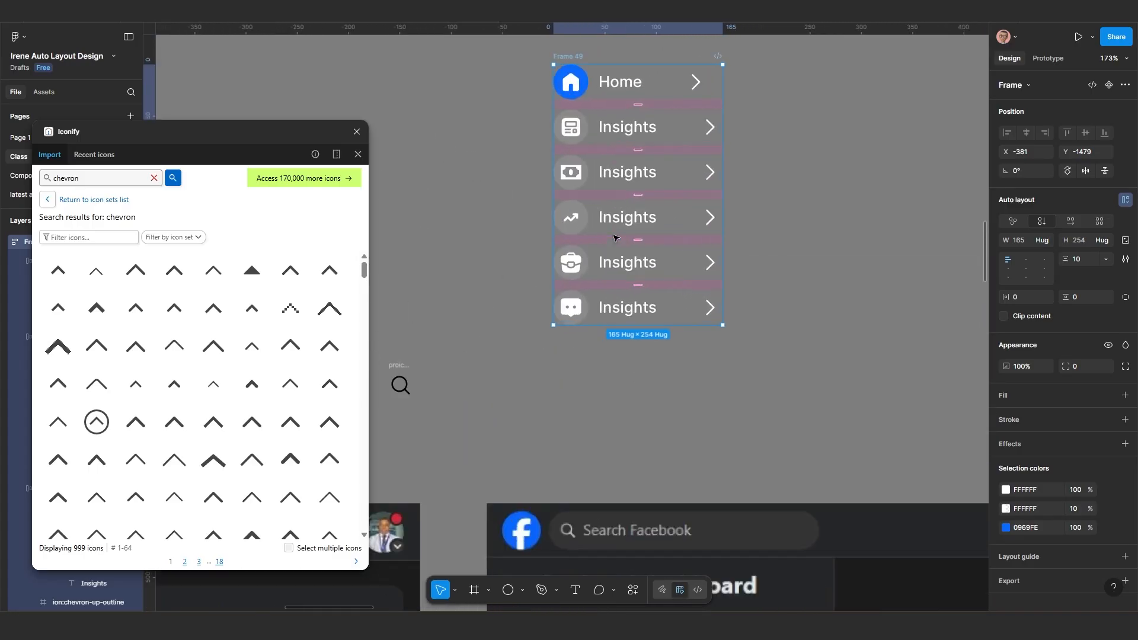
left_click(623, 134)
left_click(622, 134)
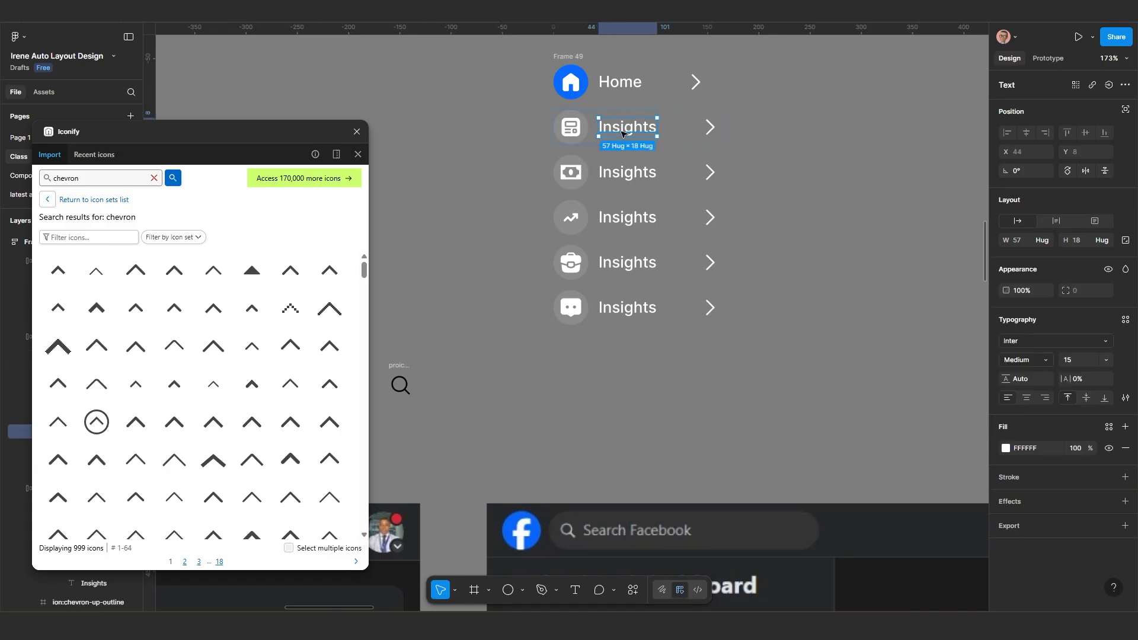
double_click(623, 132)
type("Contets")
left_click(643, 128)
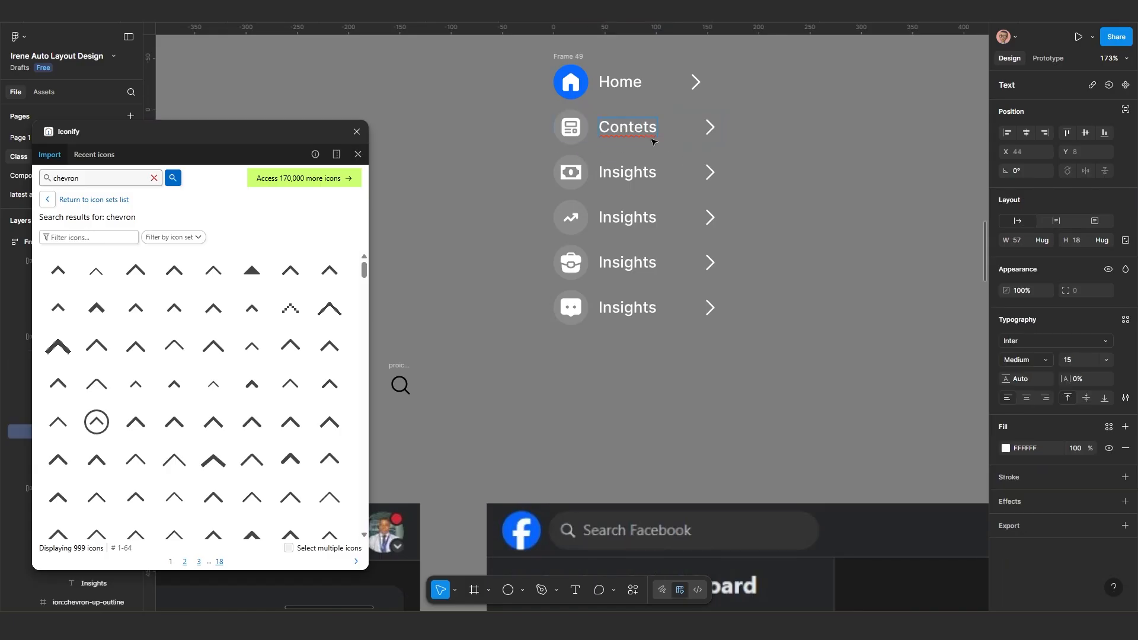
type("n")
key("BackSpace")
scroll(617, 262, "down", 2)
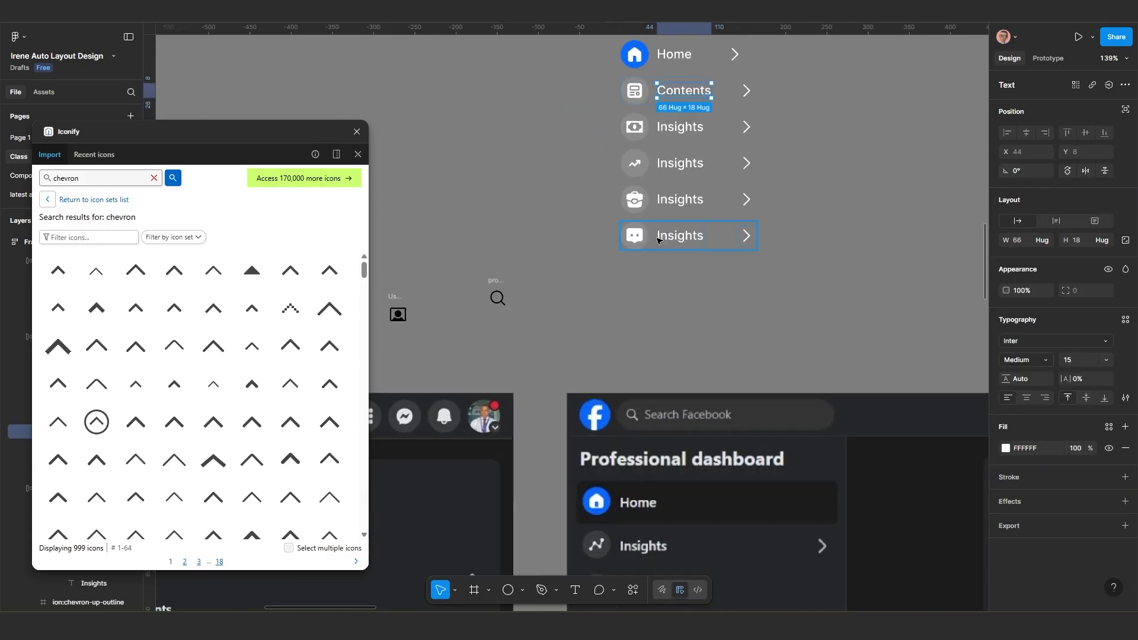
Step: Relabel the briefcase menu item "All tools" and the speech bubble menu item "Messages"
double_click(681, 201)
double_click(680, 200)
type("All tools")
double_click(681, 239)
double_click(680, 240)
type("Messages")
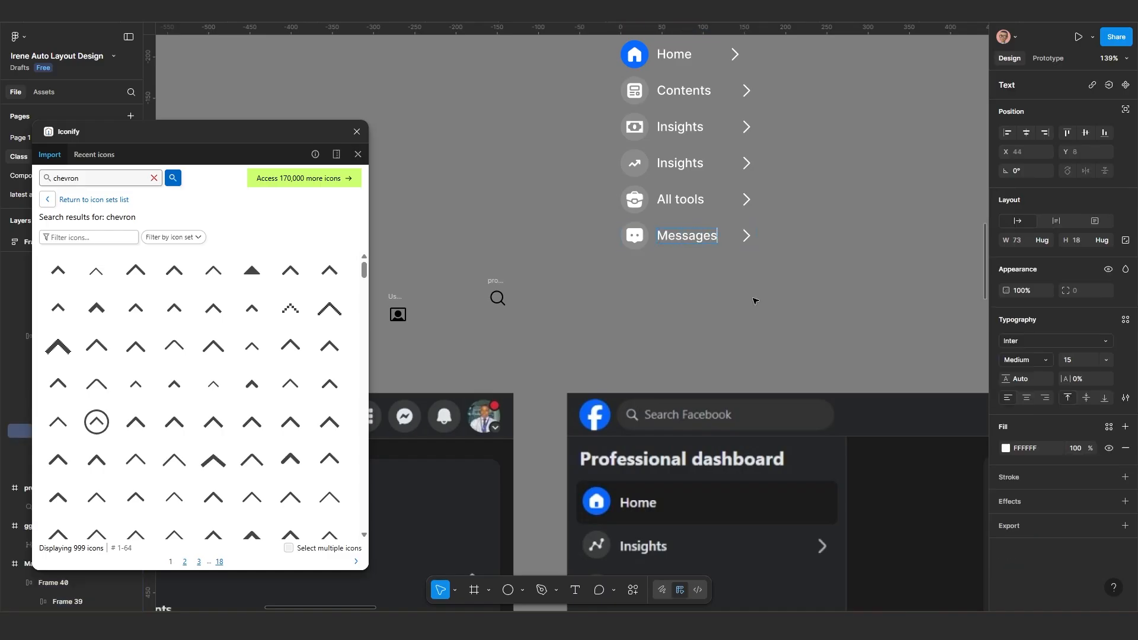
key("Escape")
Step: Change the label of the banknote menu item to "Monetization"
scroll(755, 300, "up", 3)
double_click(591, 186)
type("Monetizatio")
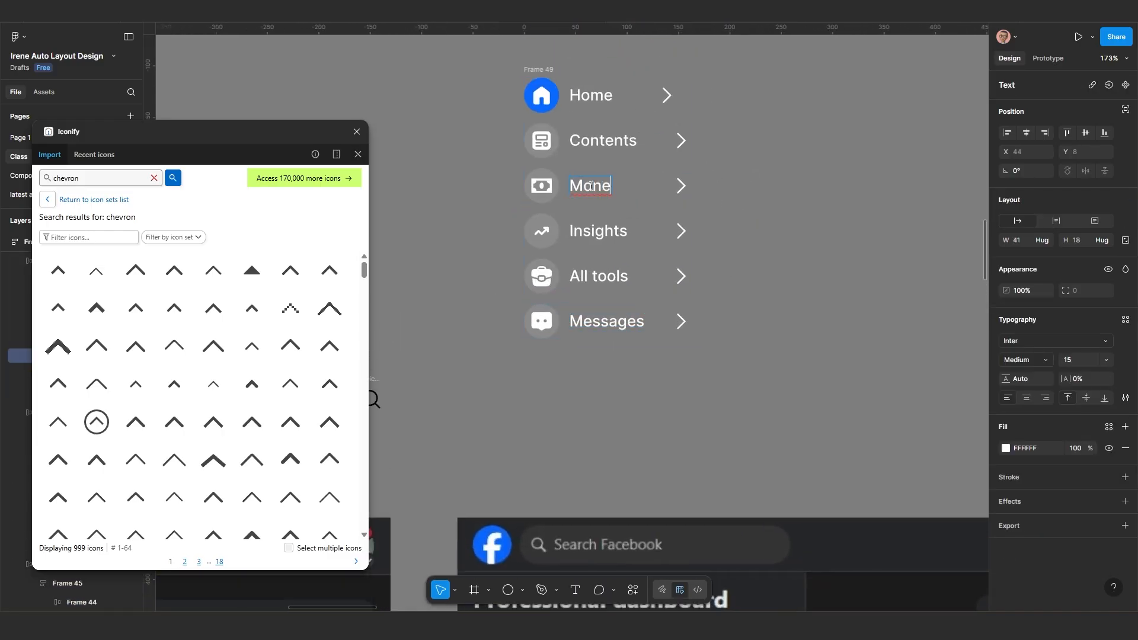
scroll(574, 219, "down", 2)
scroll(574, 219, "up", 2)
type("n")
left_click(767, 272)
Step: Relabel the speech bubble menu item "Engagements"
scroll(767, 271, "down", 4)
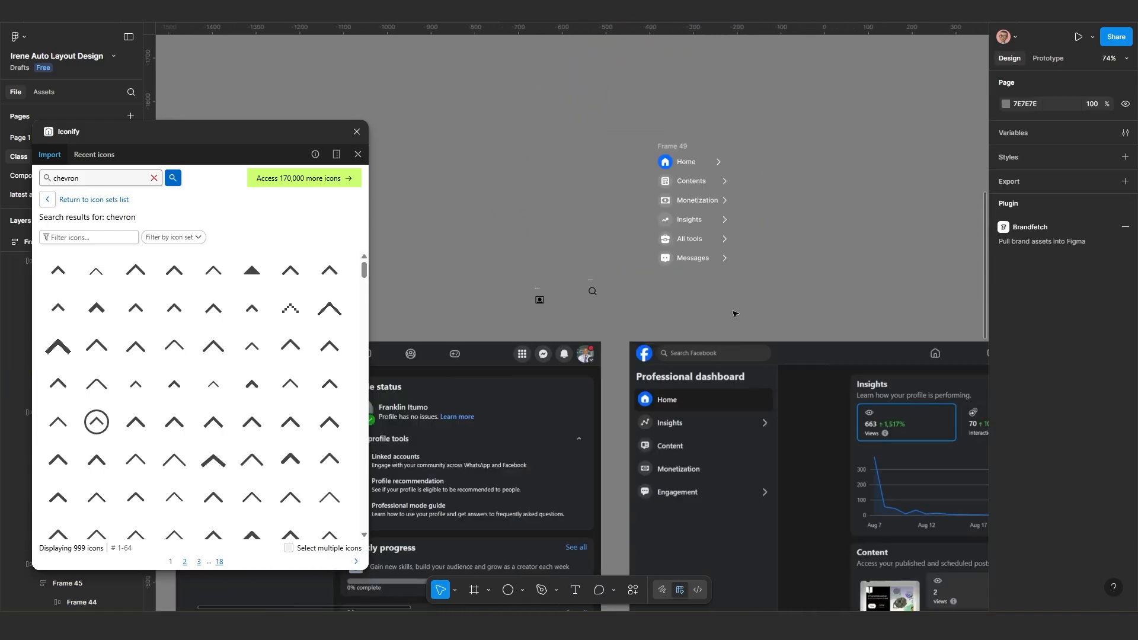
scroll(676, 246, "up", 3)
double_click(712, 267)
type("Engagements")
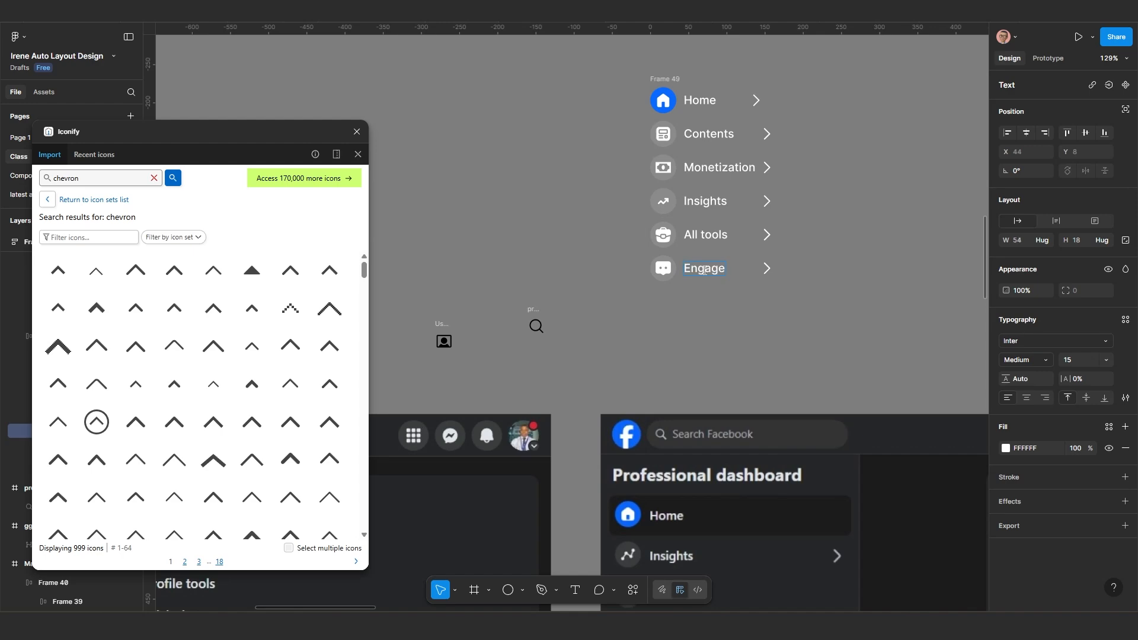
key("Escape")
scroll(756, 355, "down", 2)
left_click(756, 361)
scroll(697, 275, "down", 2)
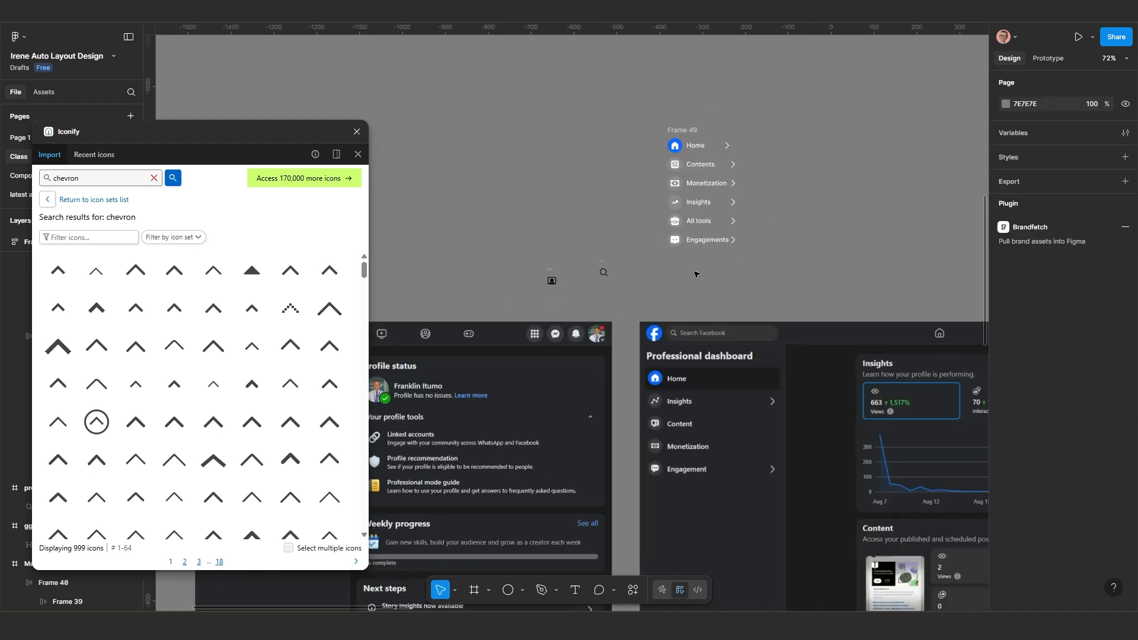
Step: Reorder the menu so that Insights comes directly after Home and All tools comes last, below Engagements
left_click(702, 207)
key("Up")
key("Up")
left_click(713, 221)
key("Down")
left_click(729, 270)
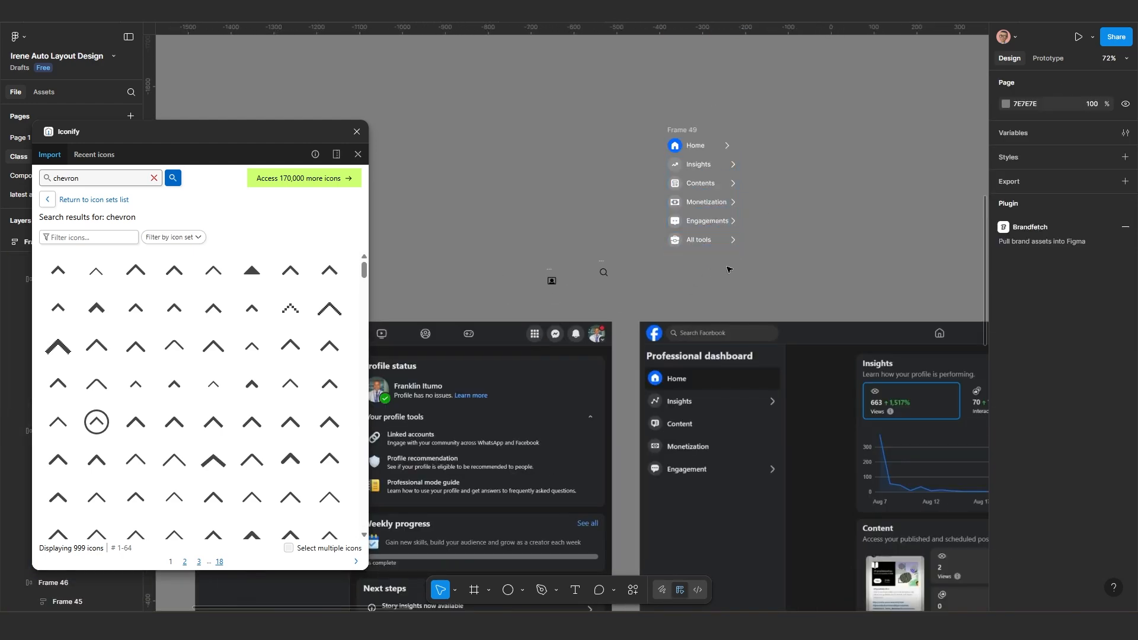
Step: Move the whole menu frame on the canvas to about X -211, Y -1505
scroll(729, 270, "down", 1)
scroll(655, 143, "up", 2)
left_click_drag(645, 126, 731, 112)
scroll(738, 362, "up", 4)
scroll(738, 394, "down", 3)
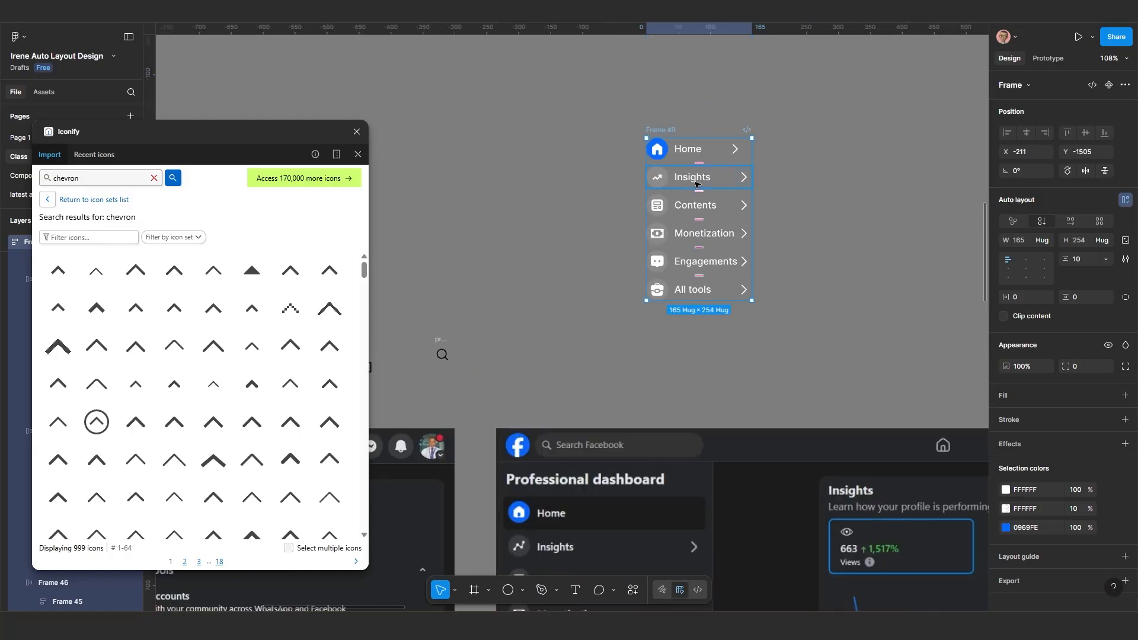
double_click(697, 184)
scroll(759, 210, "up", 3)
left_click(811, 230)
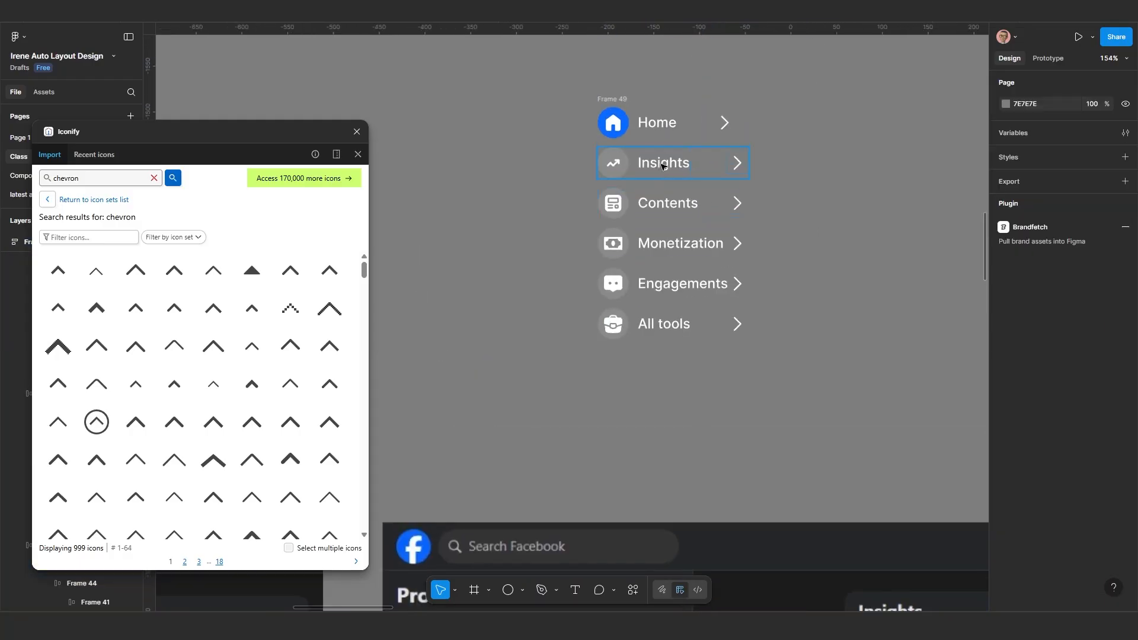
scroll(665, 170, "up", 2)
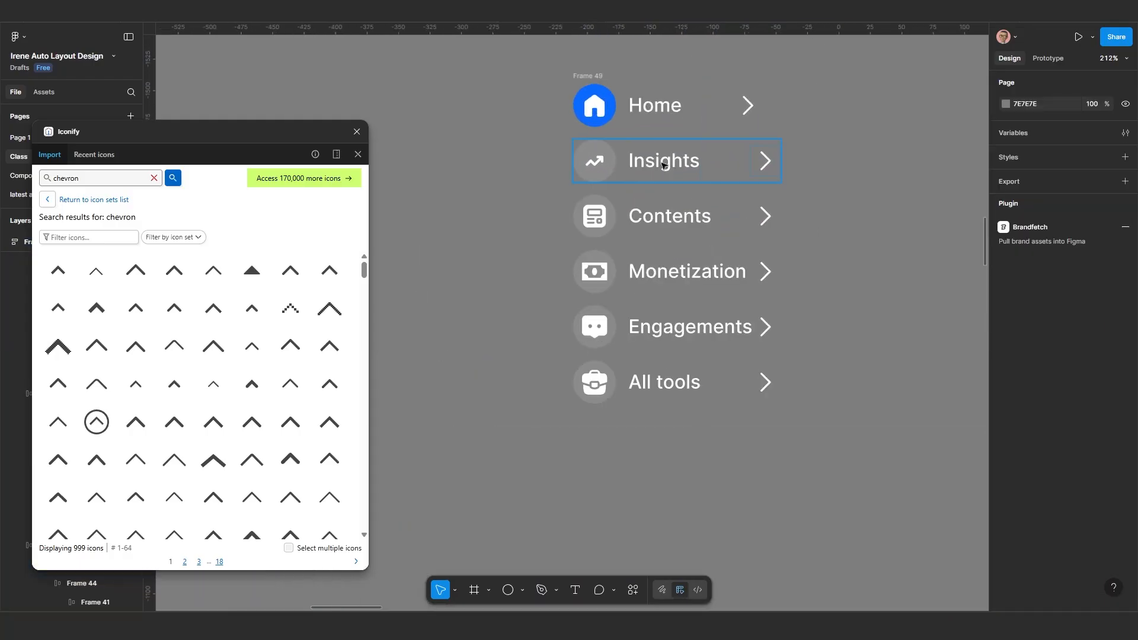
double_click(664, 164)
double_click(664, 164)
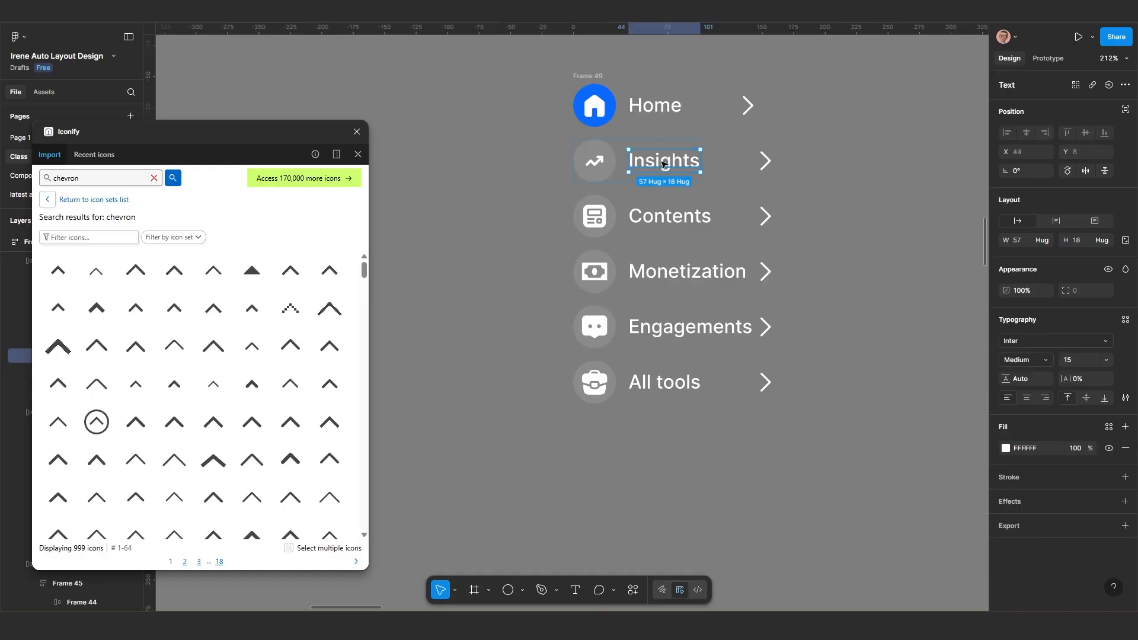
left_click(808, 173)
double_click(680, 168)
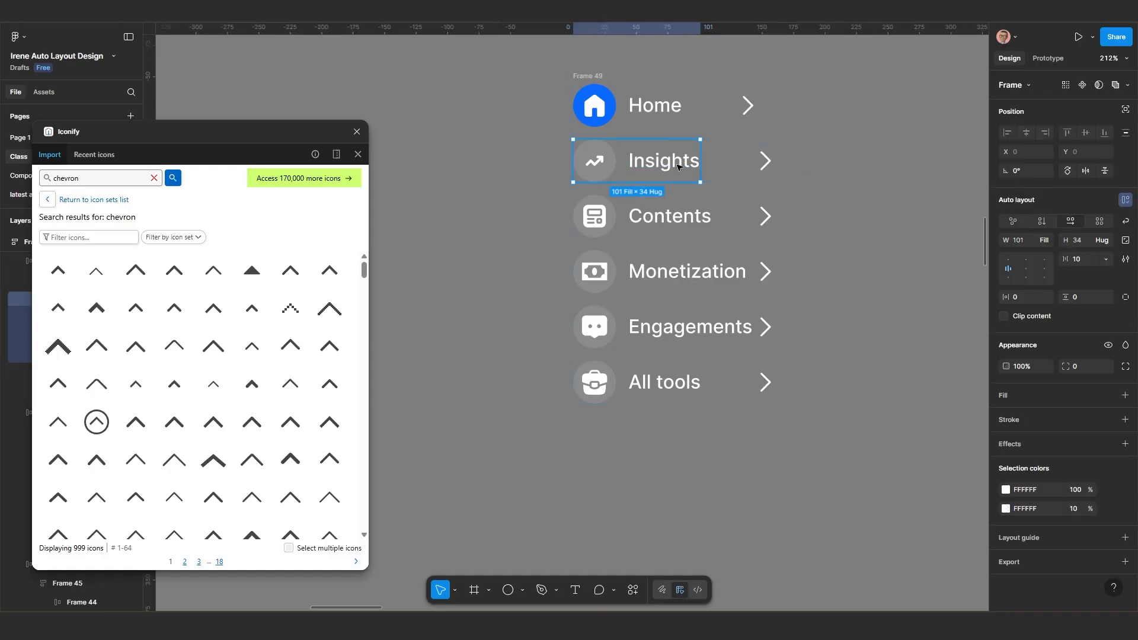
double_click(679, 165)
key("Escape")
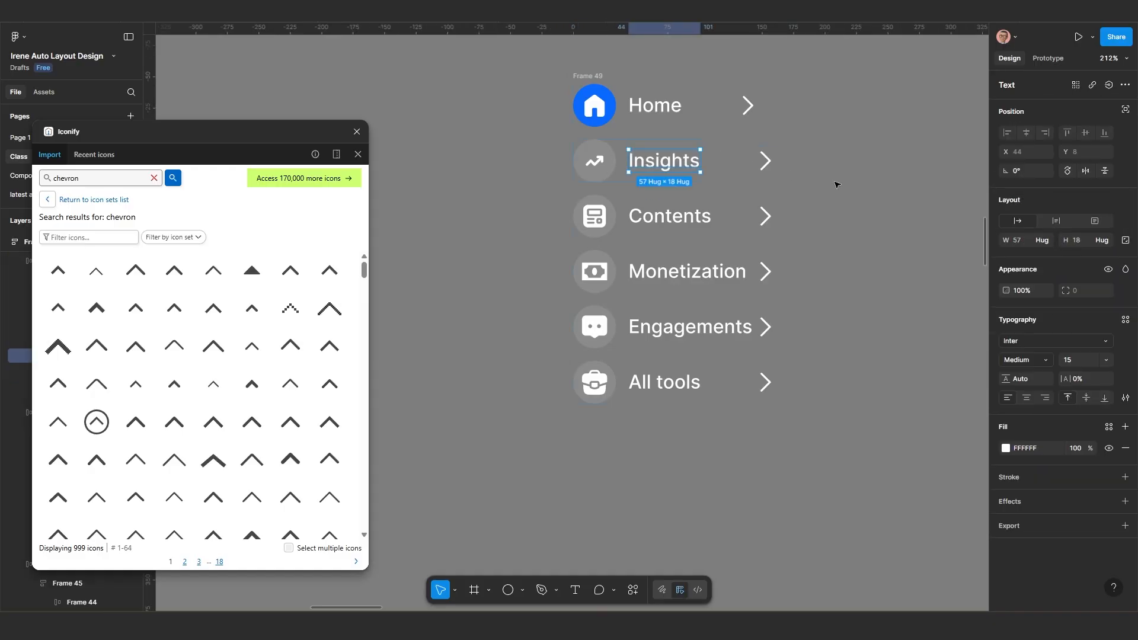
left_click(837, 185)
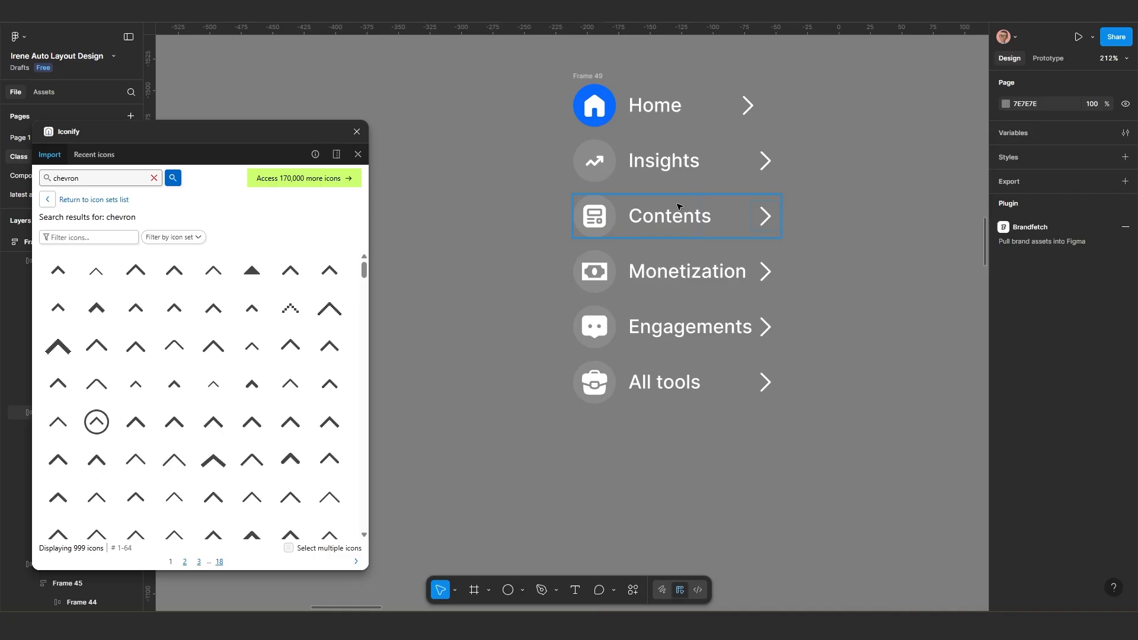
Step: Duplicate the Insights label to above the menu frame and change the copy's text to "Professional Dashboard"
left_click(667, 166)
scroll(646, 212, "down", 2)
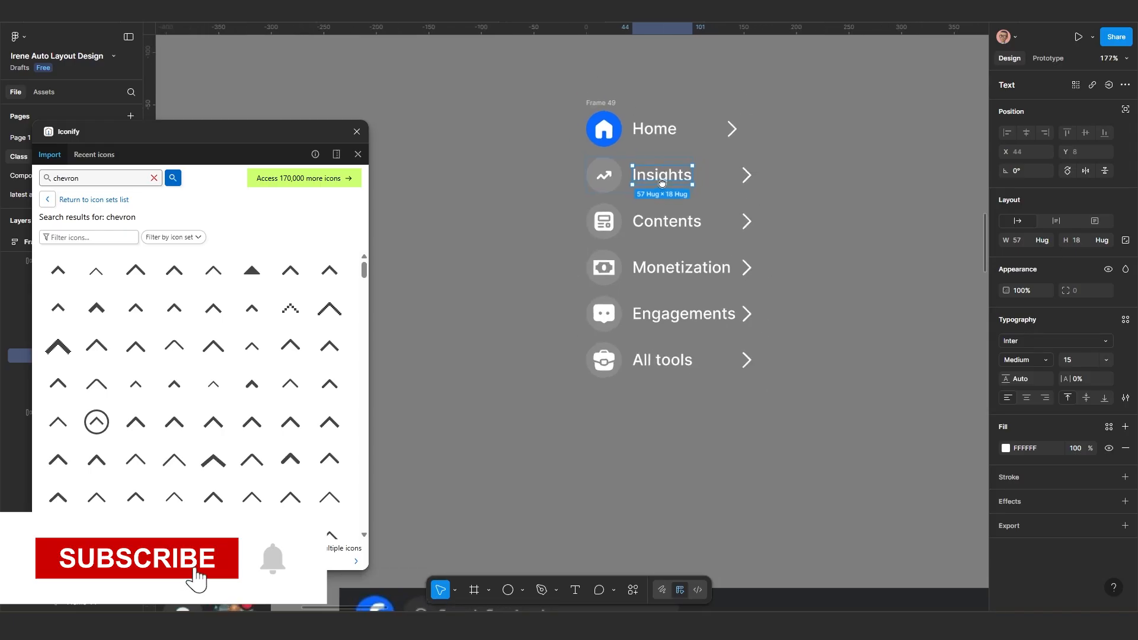
left_click_drag(646, 212, 646, 92)
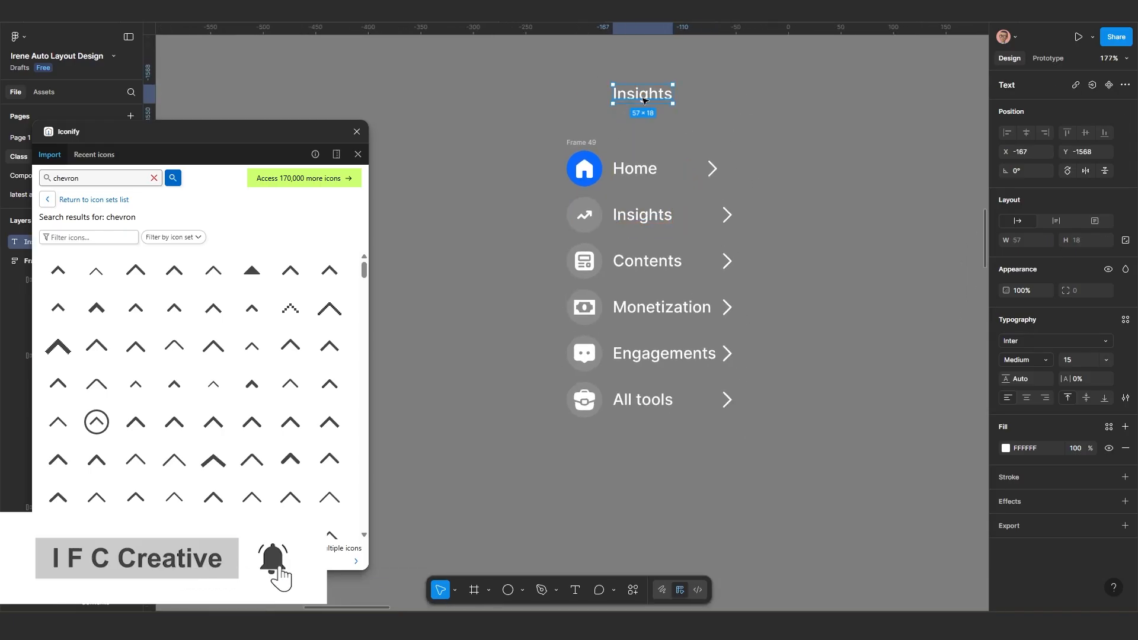
scroll(634, 104, "down", 3)
double_click(639, 98)
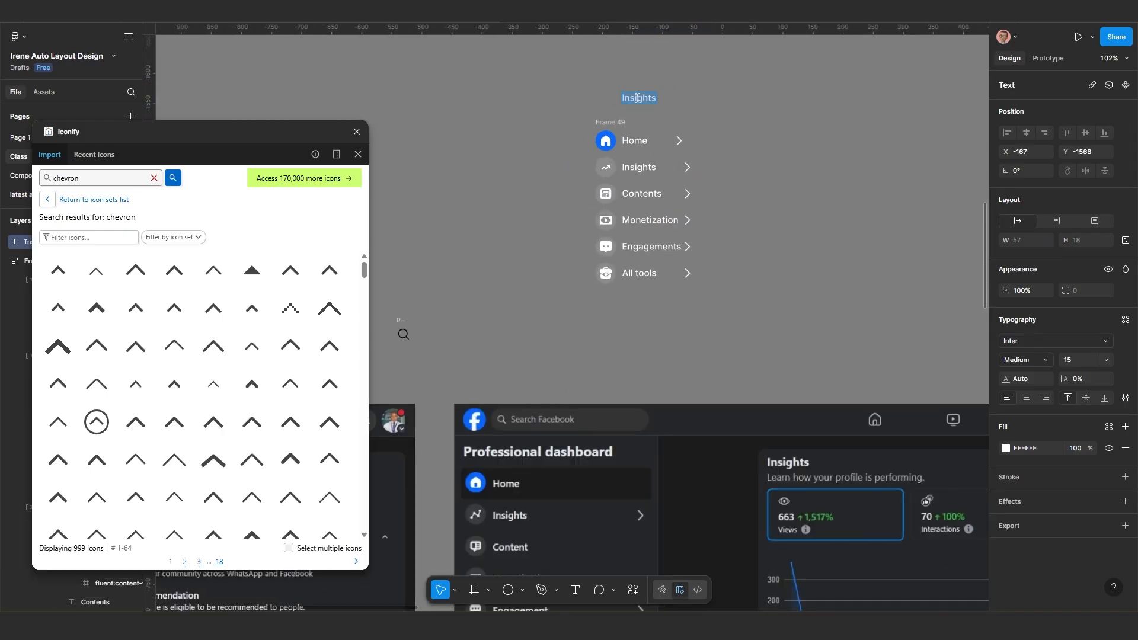
type("Professional Dashboard")
key("Escape")
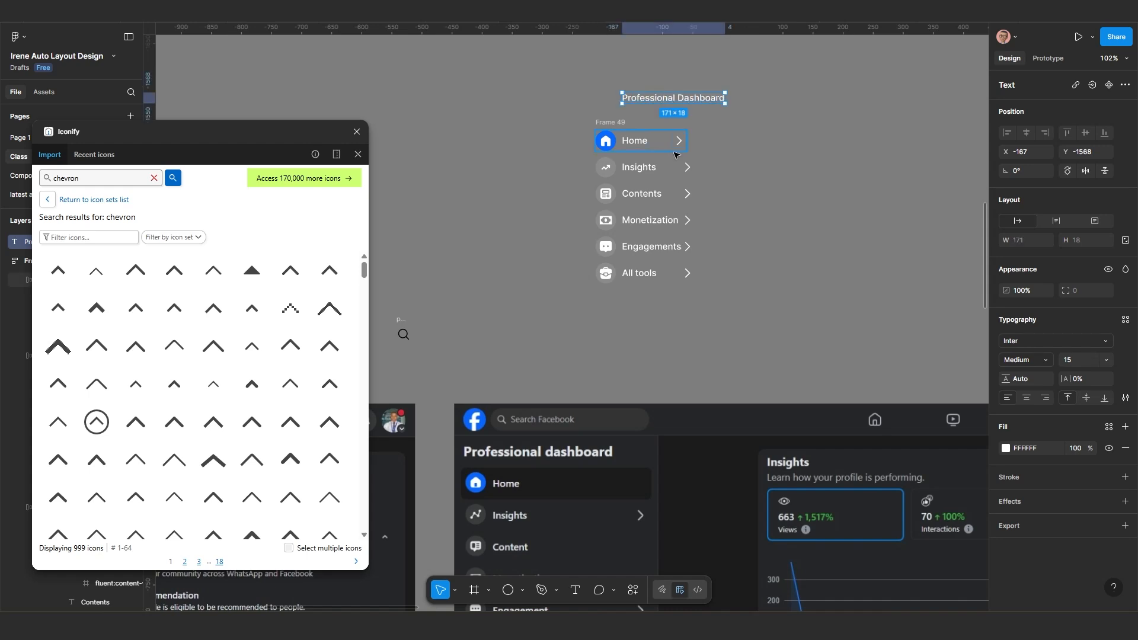
Step: Wrap the Professional Dashboard heading and the menu frame in one vertical auto layout frame with a gap of 20
scroll(673, 148, "up", 2)
left_click(593, 119, "shift")
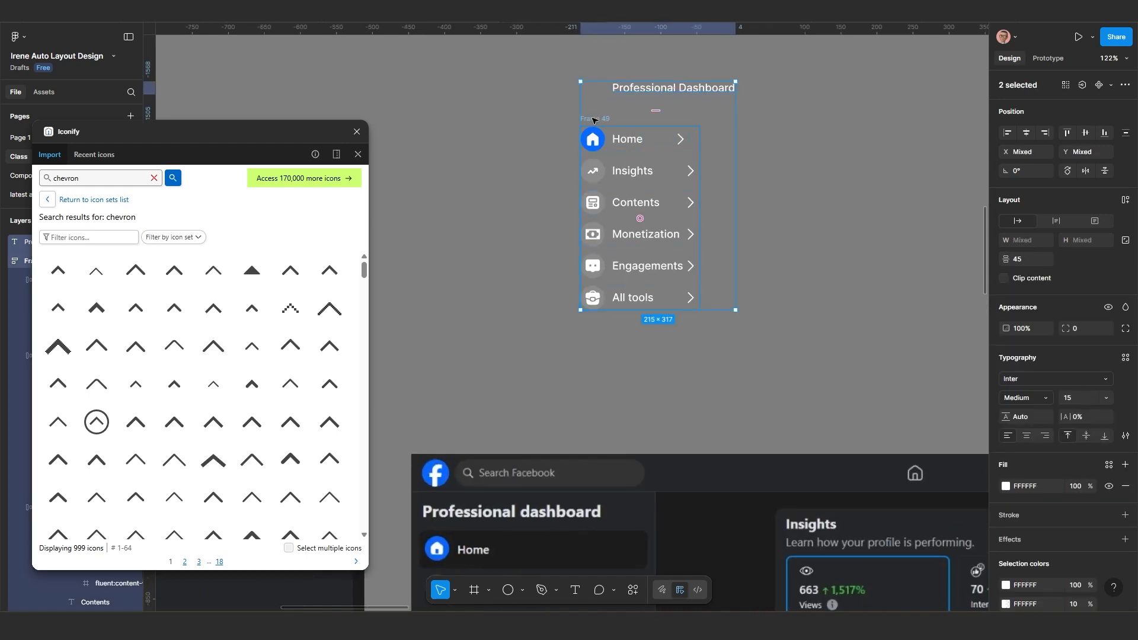
left_click_drag(593, 121, 614, 124)
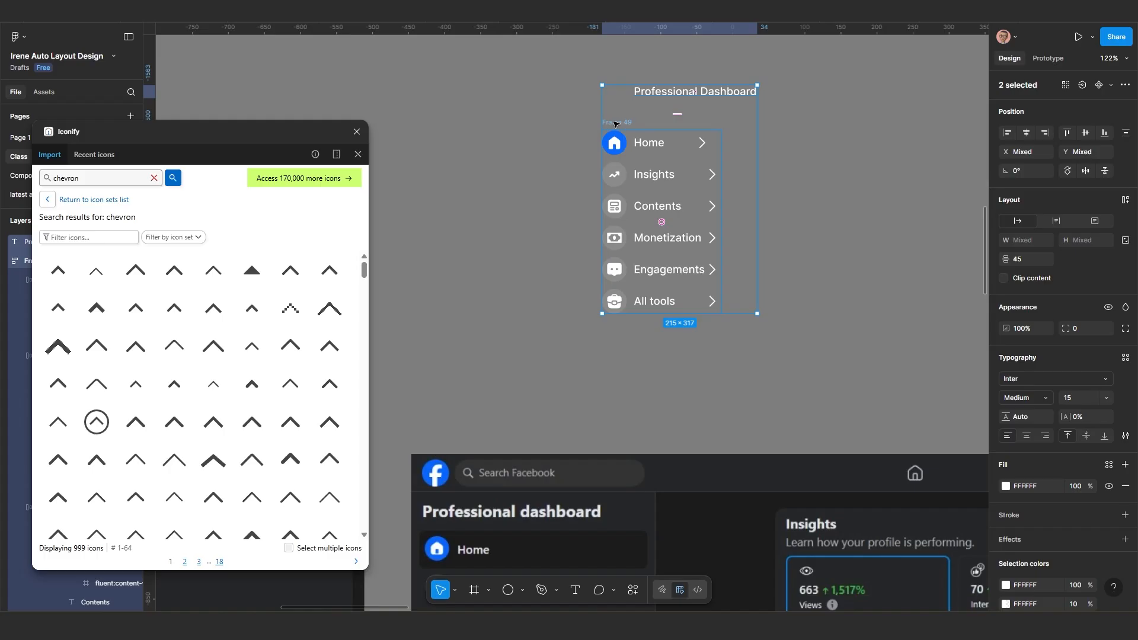
key("shift+a")
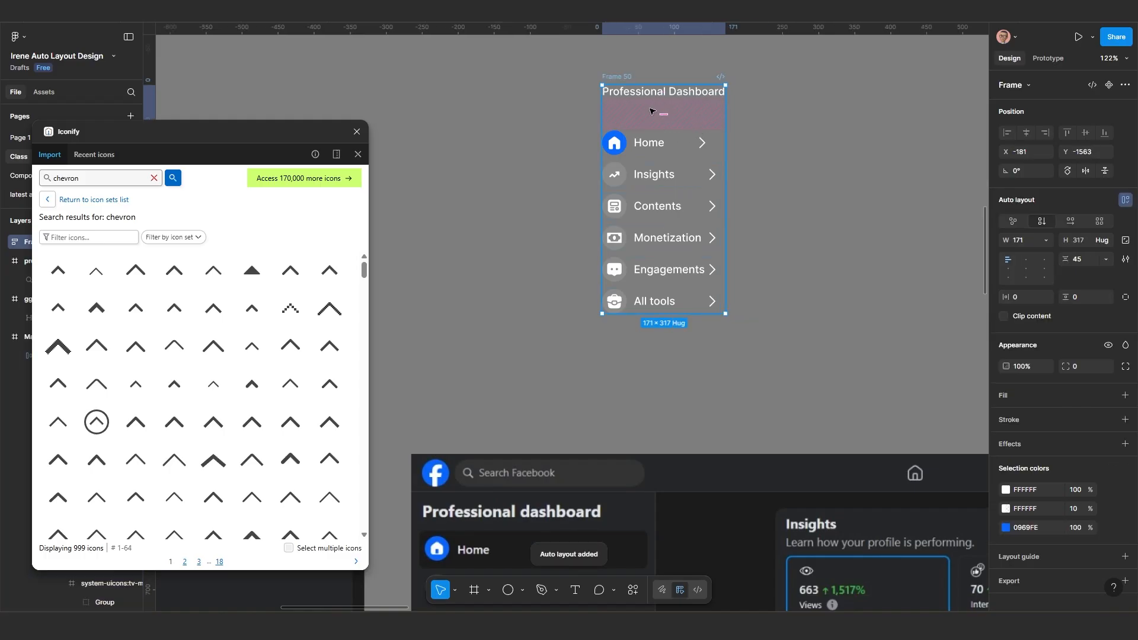
scroll(652, 111, "up", 2)
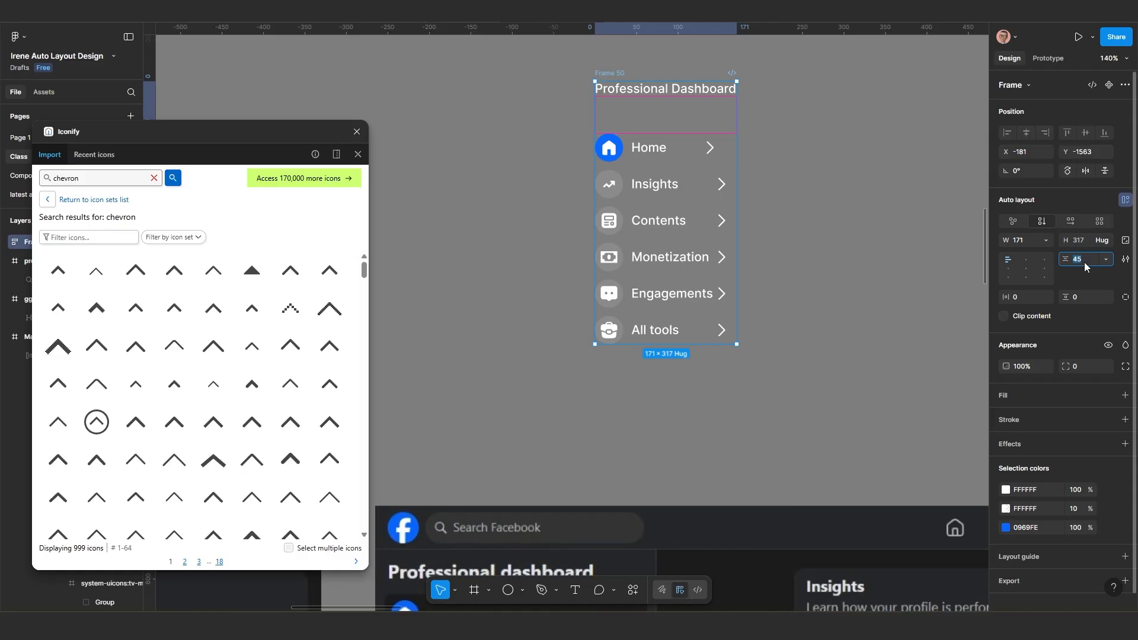
key("Return")
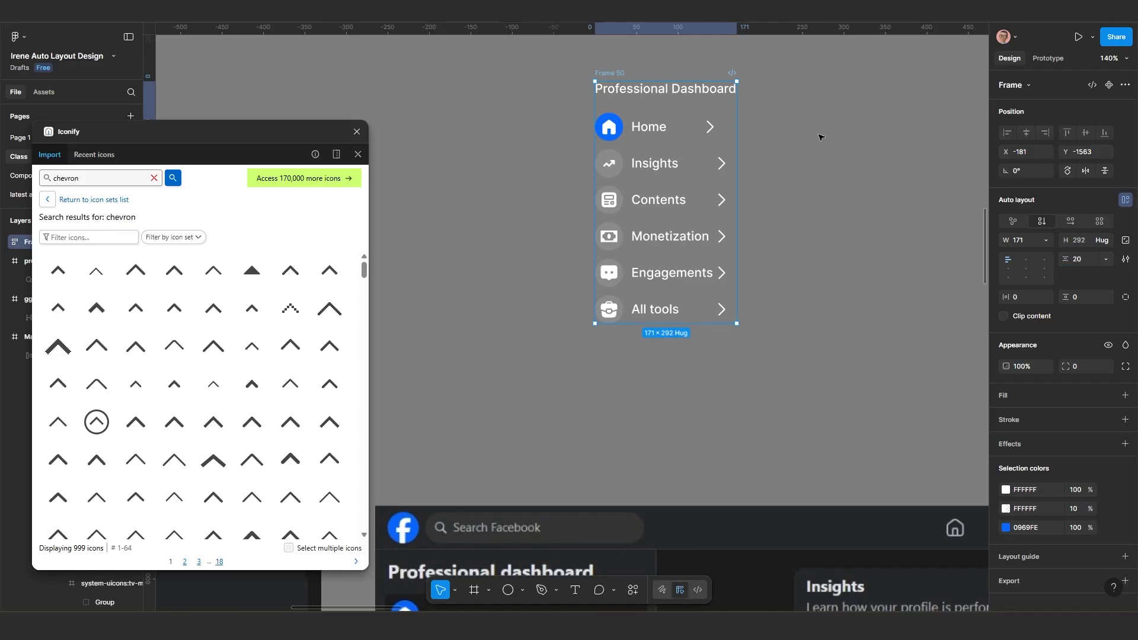
Step: Set the Professional Dashboard heading to Bold with auto width resizing
left_click(710, 90)
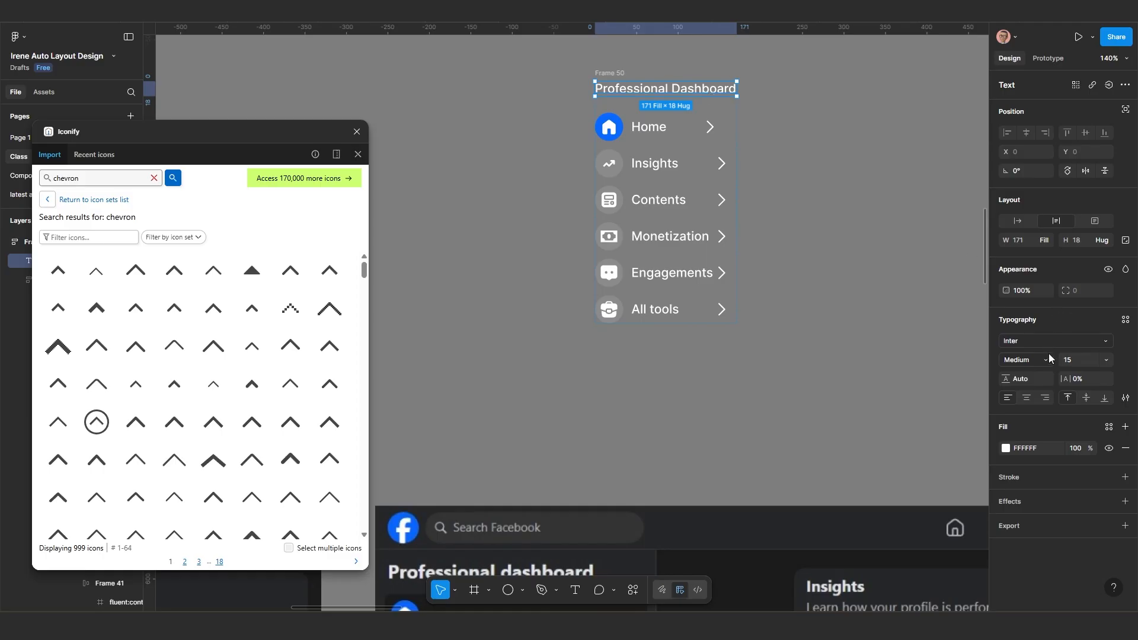
left_click(1043, 359)
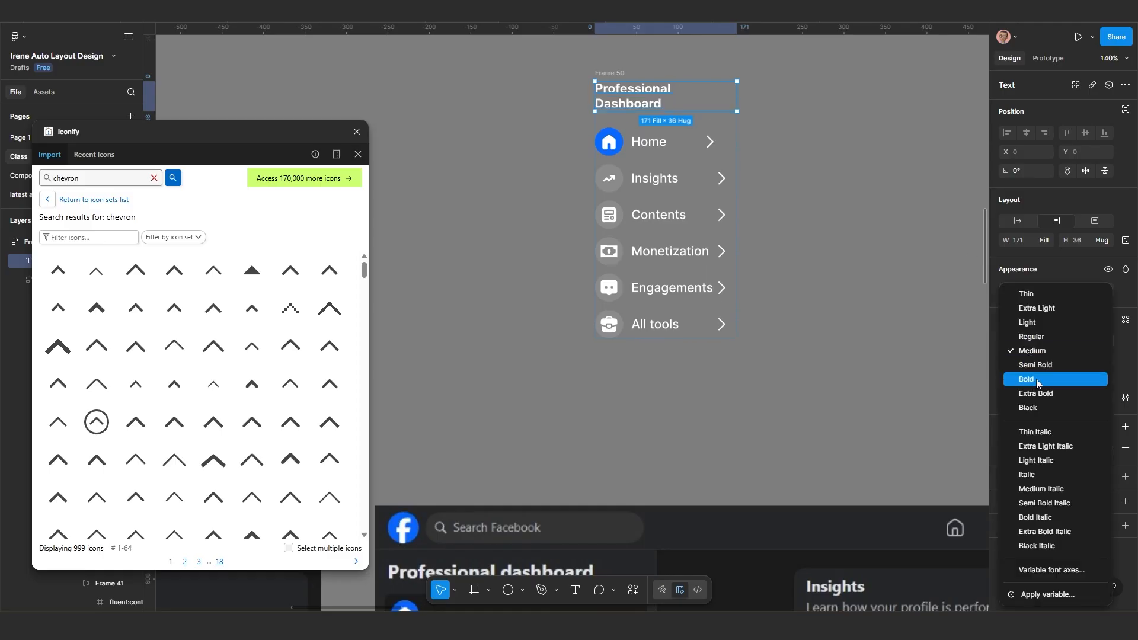
left_click(1036, 379)
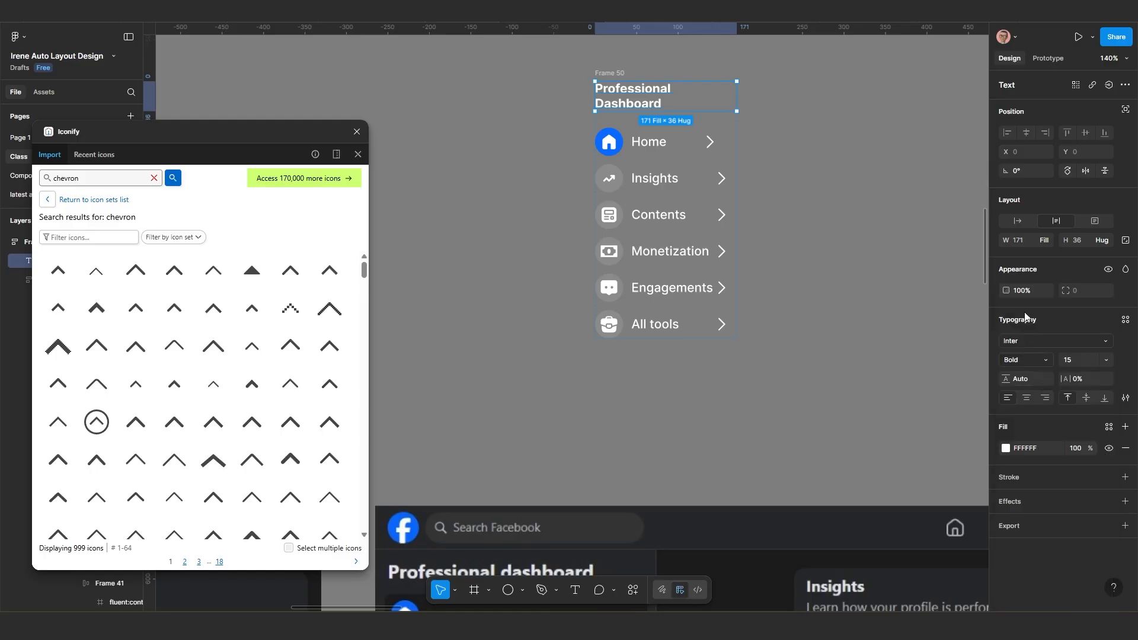
left_click(1018, 221)
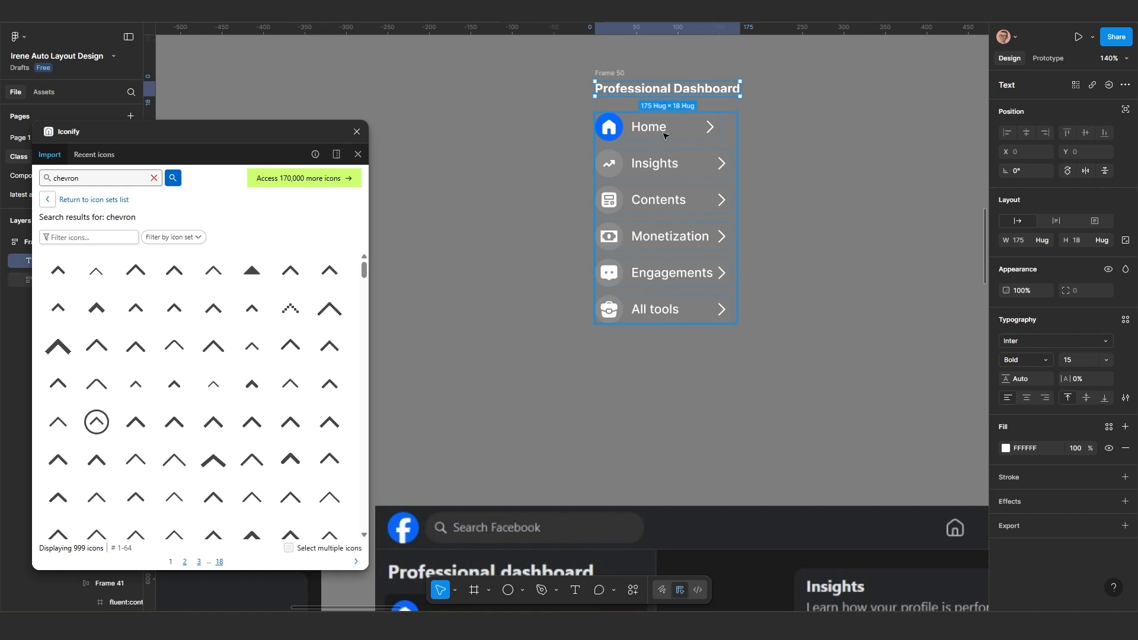
Step: Set the outer frame holding the heading and menu to hug its contents in width
scroll(751, 233, "up", 2)
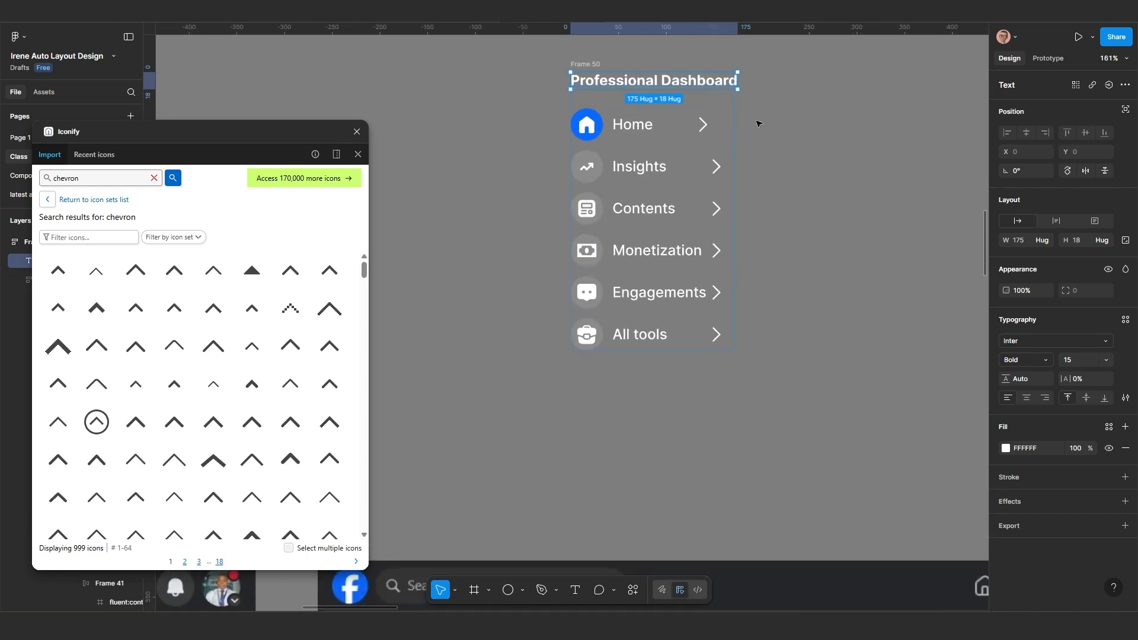
key("Escape")
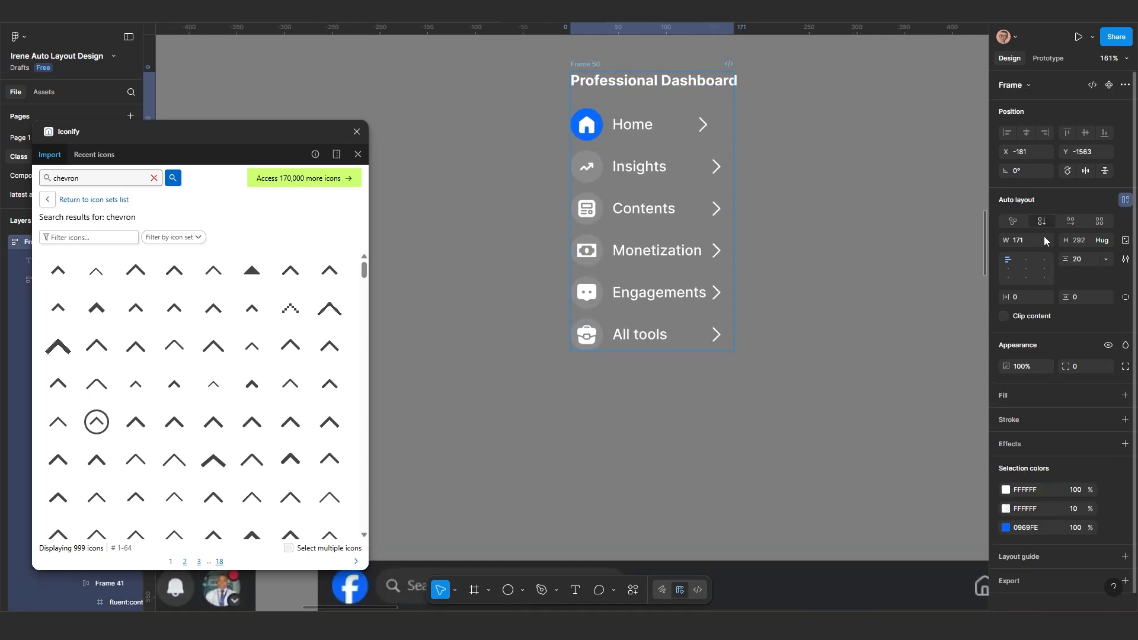
left_click(1045, 240)
left_click(1048, 257)
left_click(772, 180)
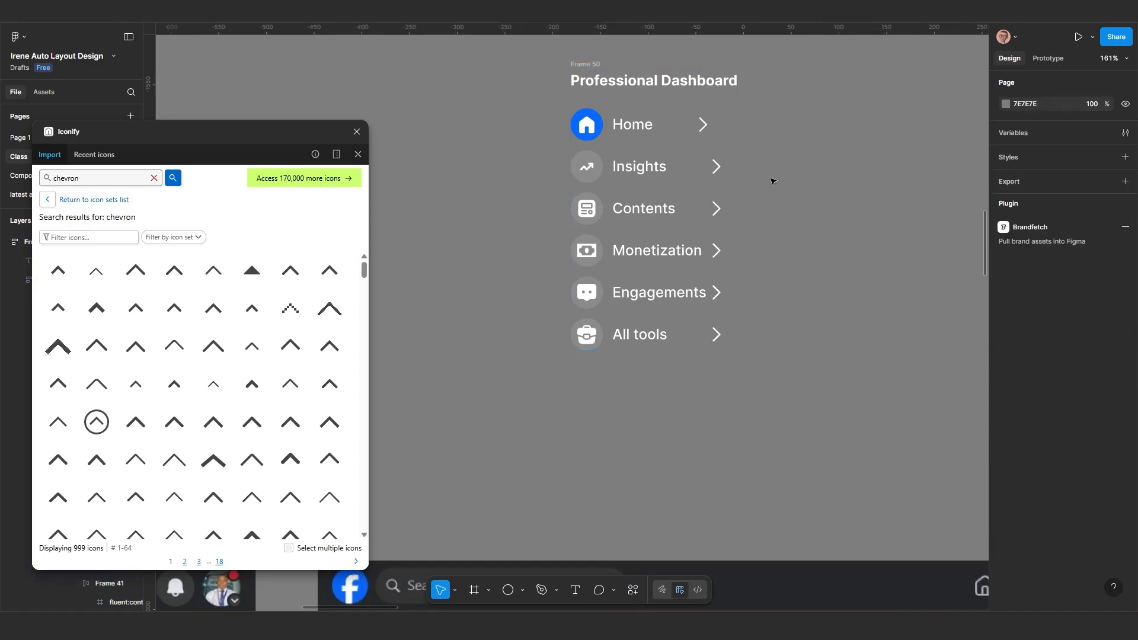
Step: Compare the assembled menu with the sidebar in the reference Professional dashboard screenshot
scroll(764, 193, "down", 5)
left_click_drag(678, 303, 716, 244)
scroll(637, 440, "up", 3)
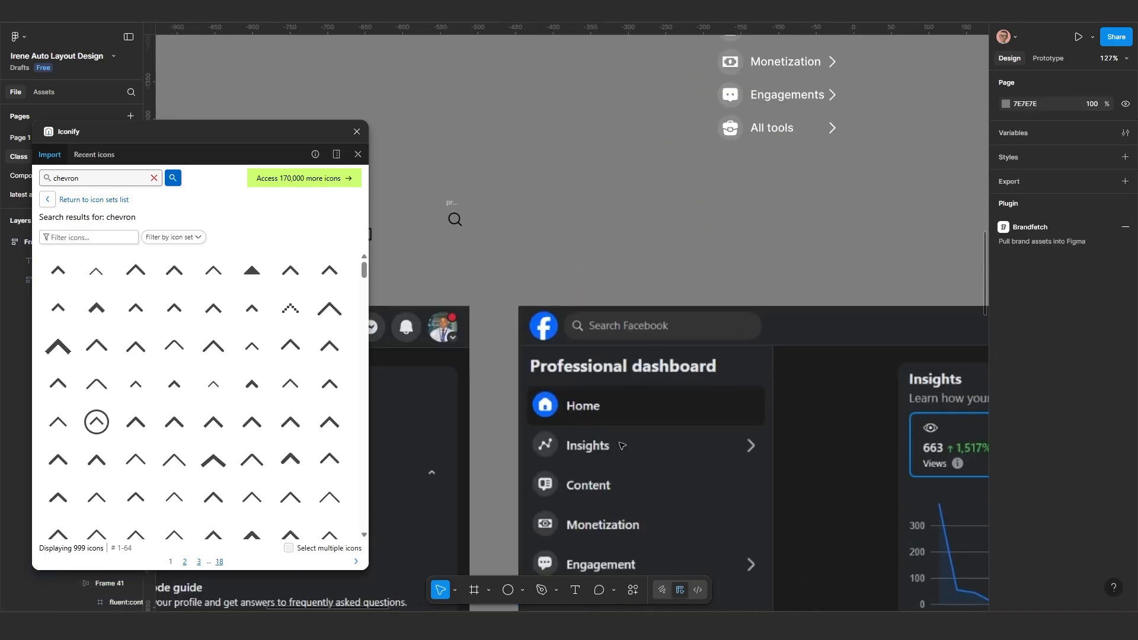
scroll(672, 306, "up", 3)
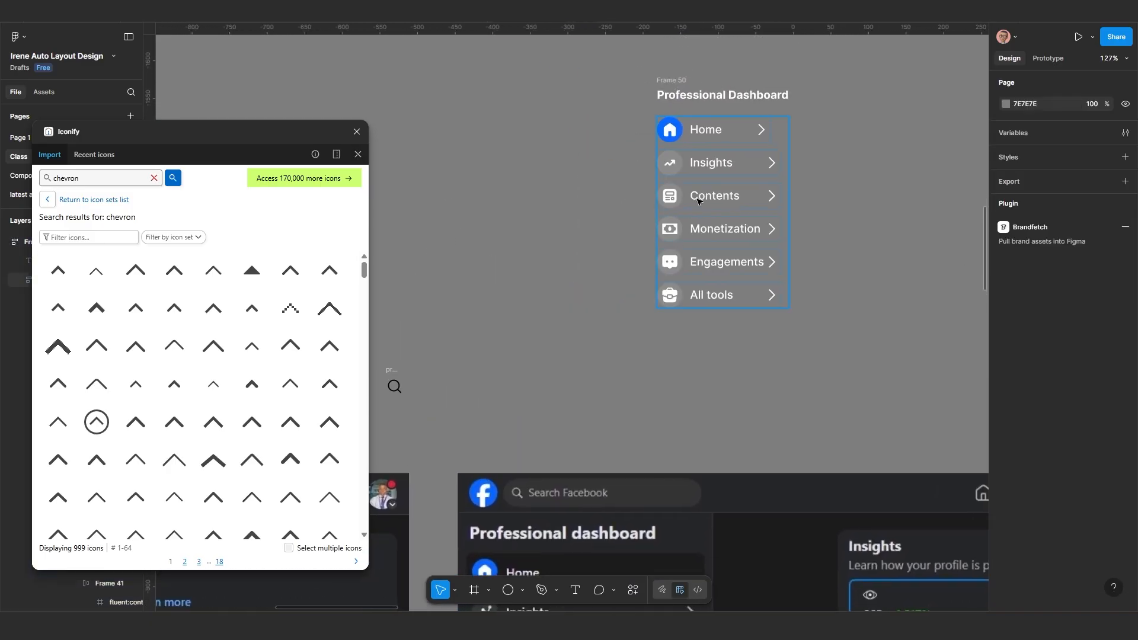
scroll(725, 126, "down", 3)
scroll(570, 458, "up", 5)
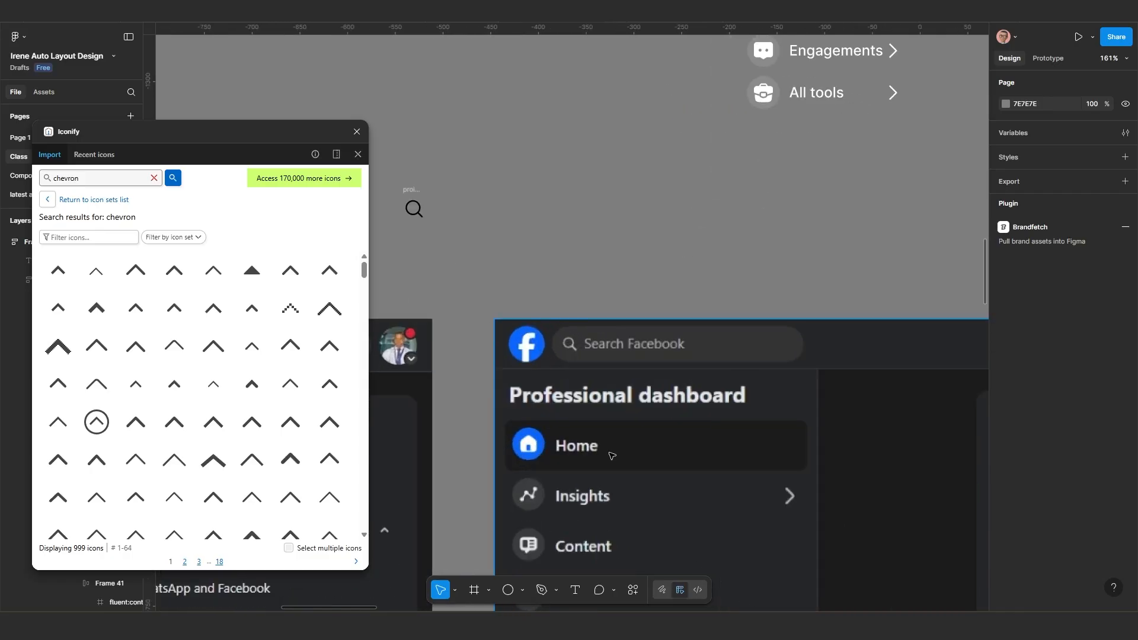
scroll(645, 456, "down", 5)
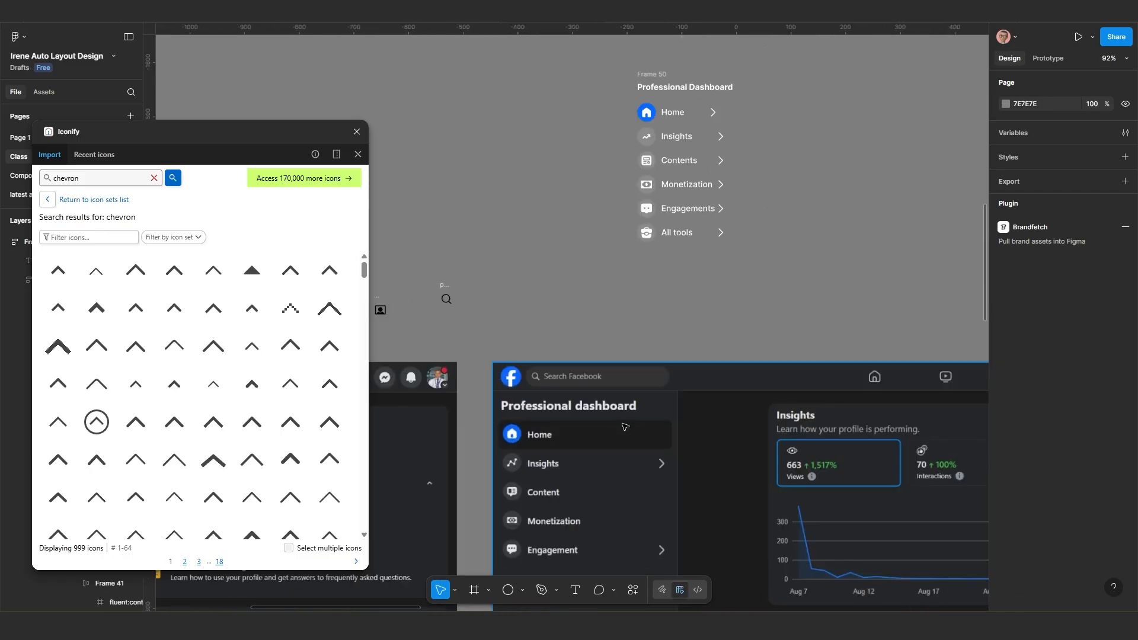
scroll(585, 435, "up", 2)
Step: Move the sidebar frame into the MacBook Pro 16" - 2 frame, at about X 153, Y 448
scroll(585, 435, "down", 5)
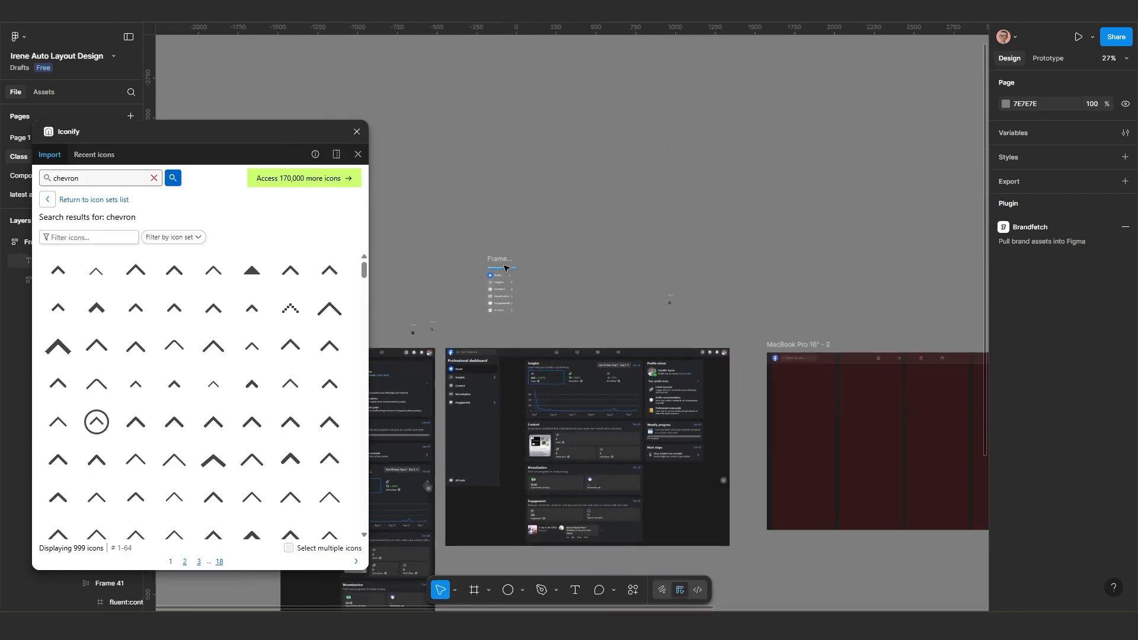
left_click_drag(500, 261, 799, 449)
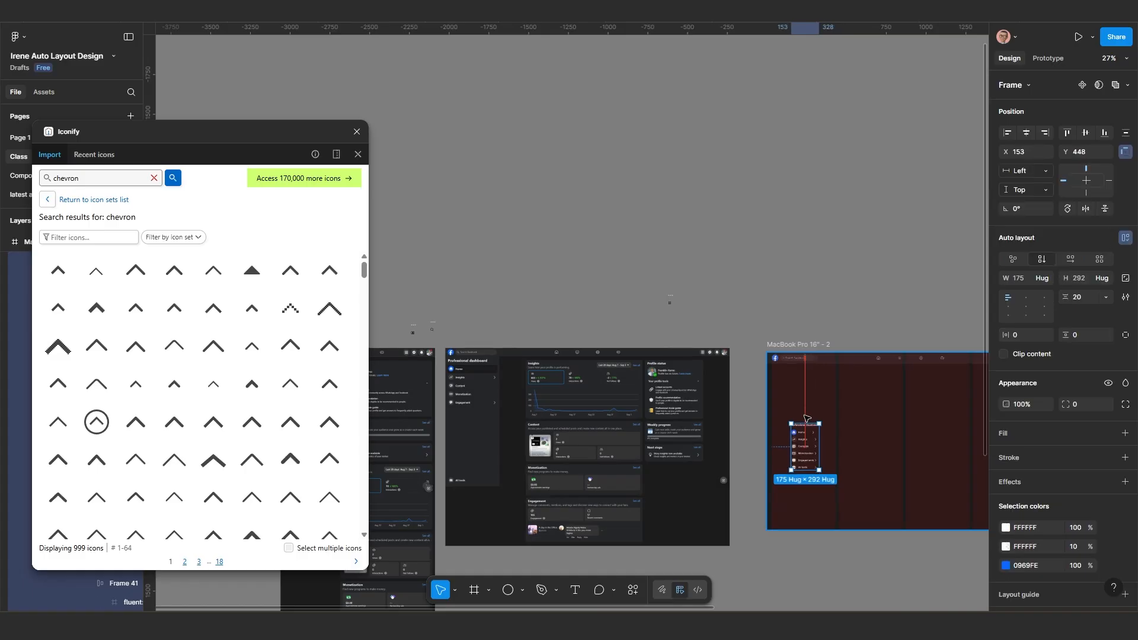
scroll(800, 449, "up", 3)
scroll(800, 455, "up", 5)
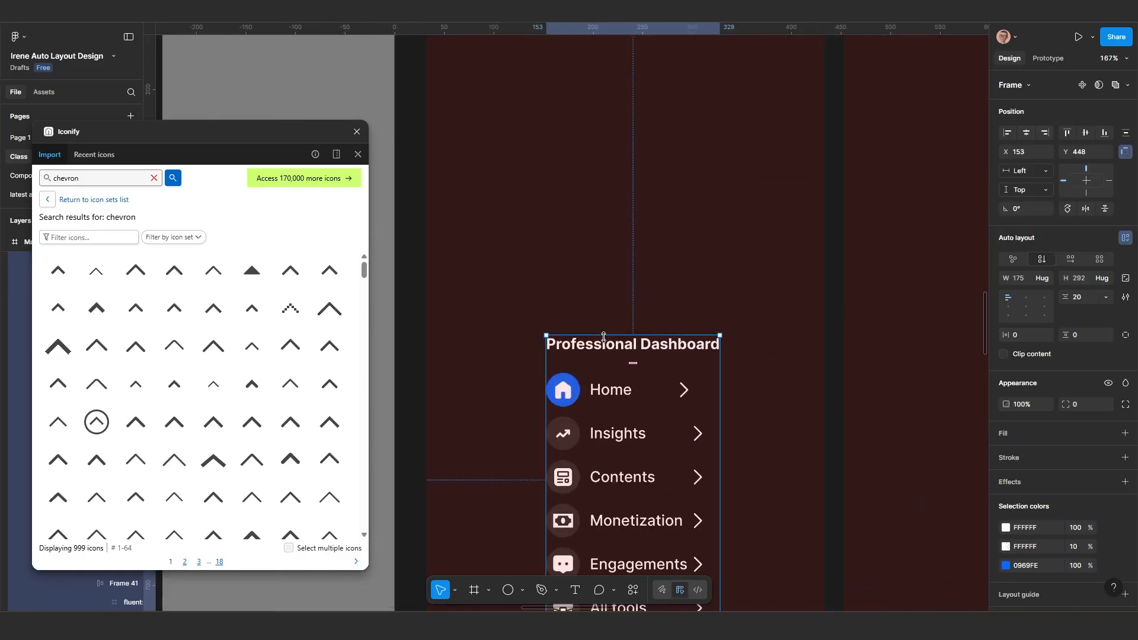
Step: Examine the sidebar's background and placement in the reference dashboard against the menu in the MacBook Pro 16" - 2 frame
scroll(632, 360, "down", 6)
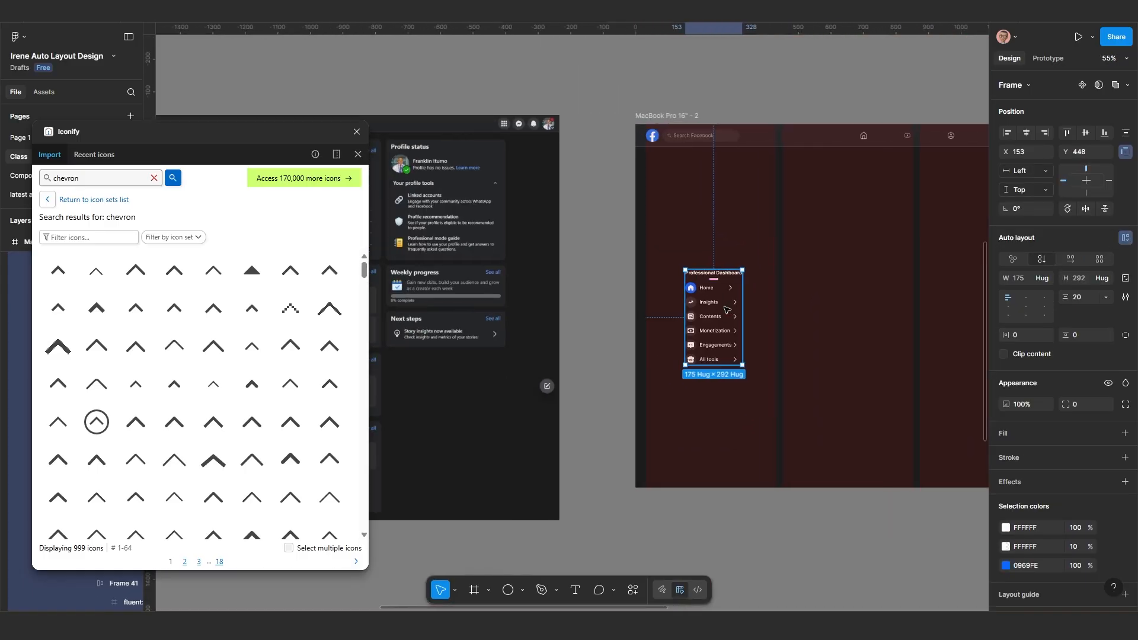
left_click_drag(754, 336, 767, 335)
left_click_drag(459, 291, 471, 291)
scroll(429, 227, "up", 3)
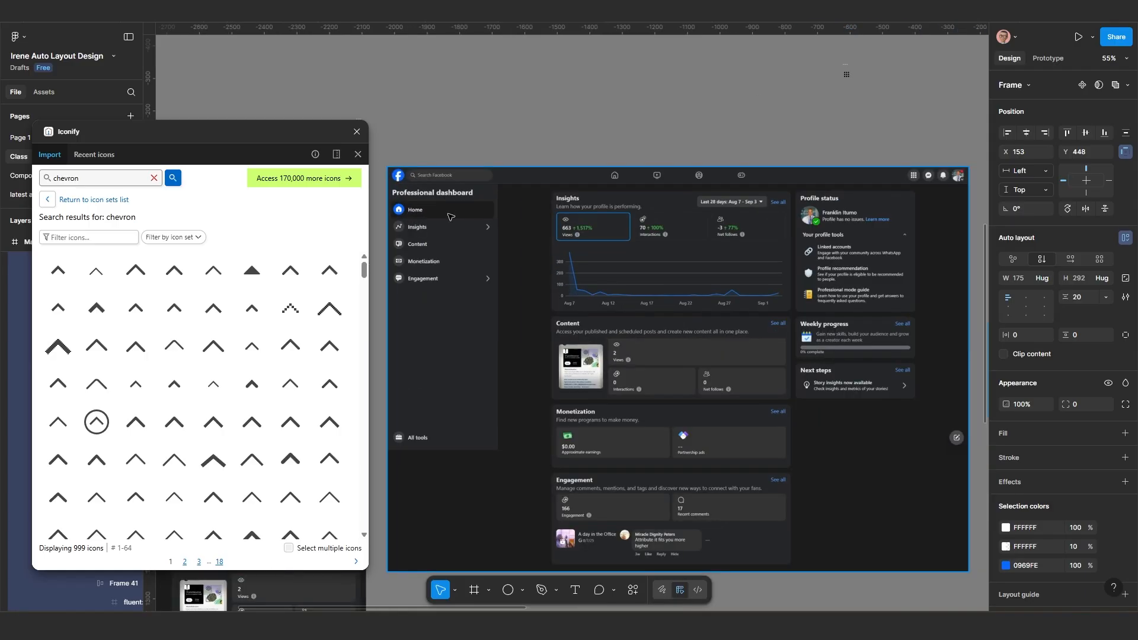
scroll(634, 320, "down", 3)
scroll(634, 320, "right", 4)
scroll(651, 342, "up", 4)
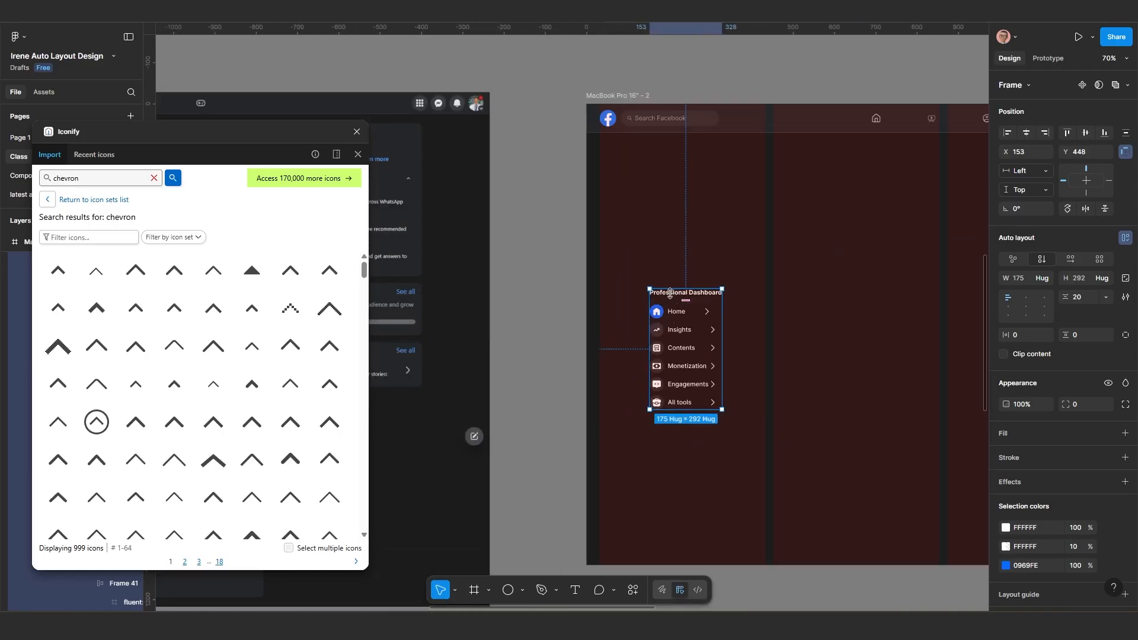
scroll(676, 303, "up", 2)
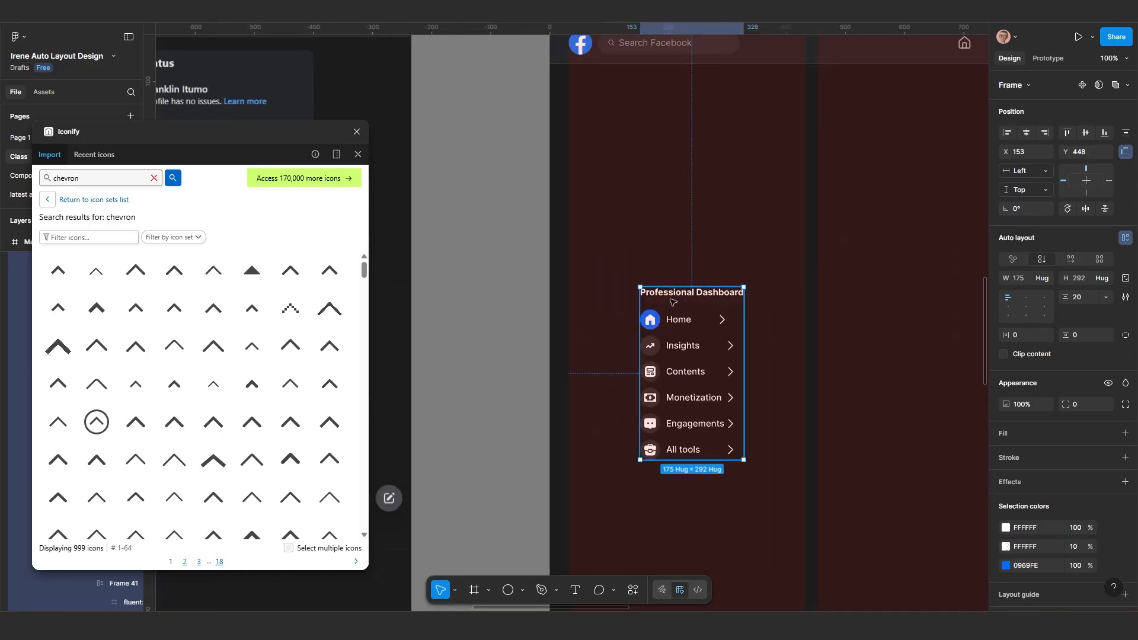
Step: Move the sidebar frame to about X 123, Y 385 and set its horizontal and vertical padding to 20
left_click_drag(737, 335, 719, 298)
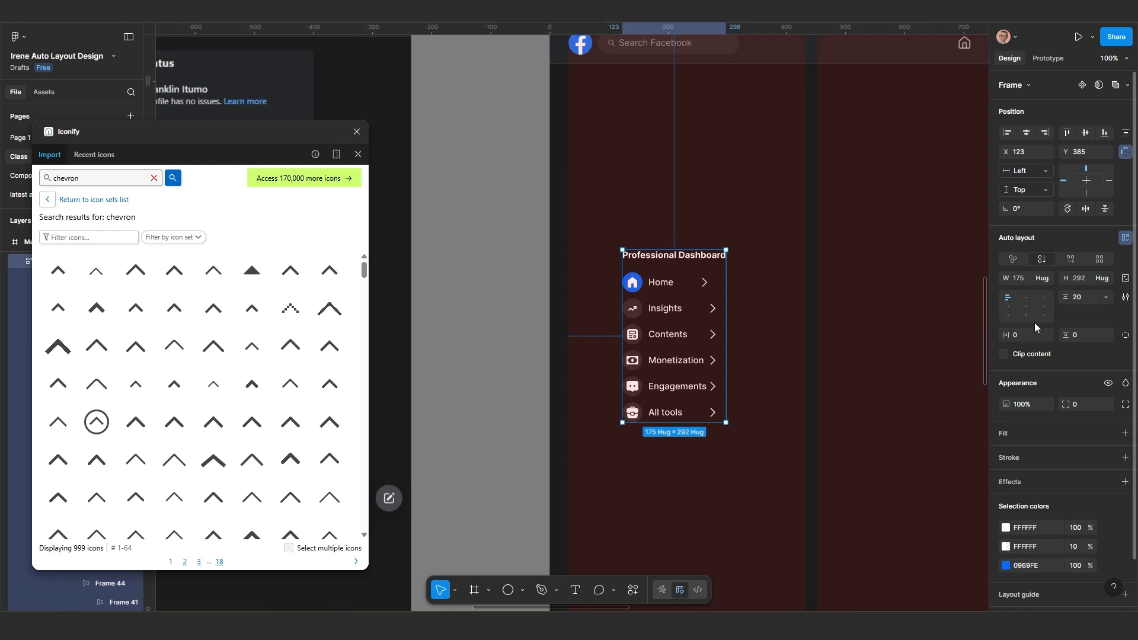
left_click(1019, 335)
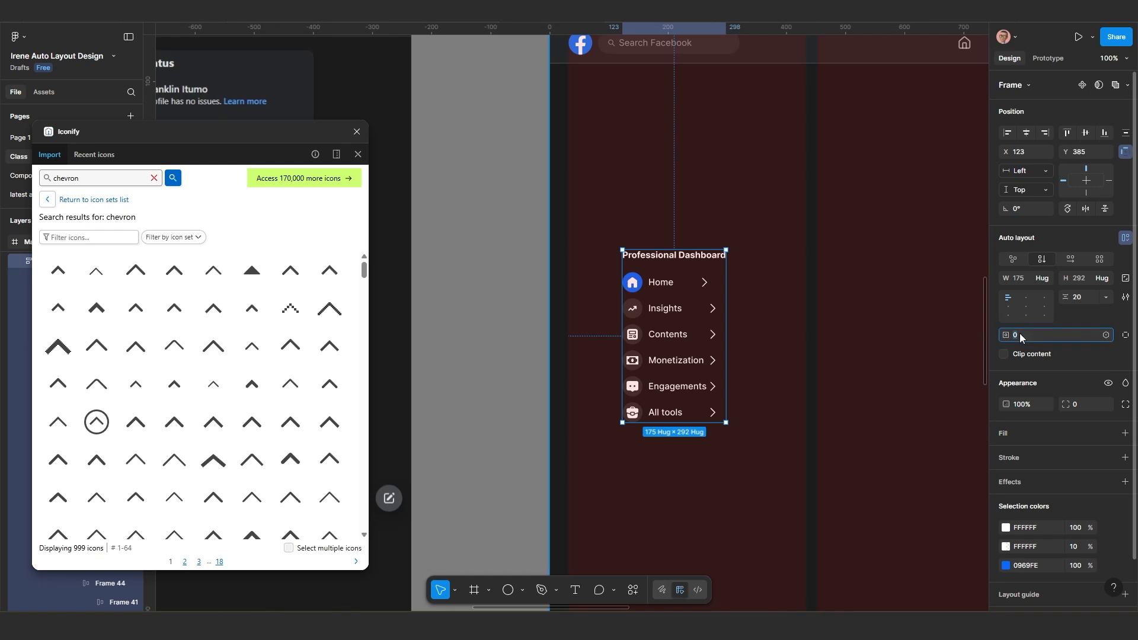
key("Return")
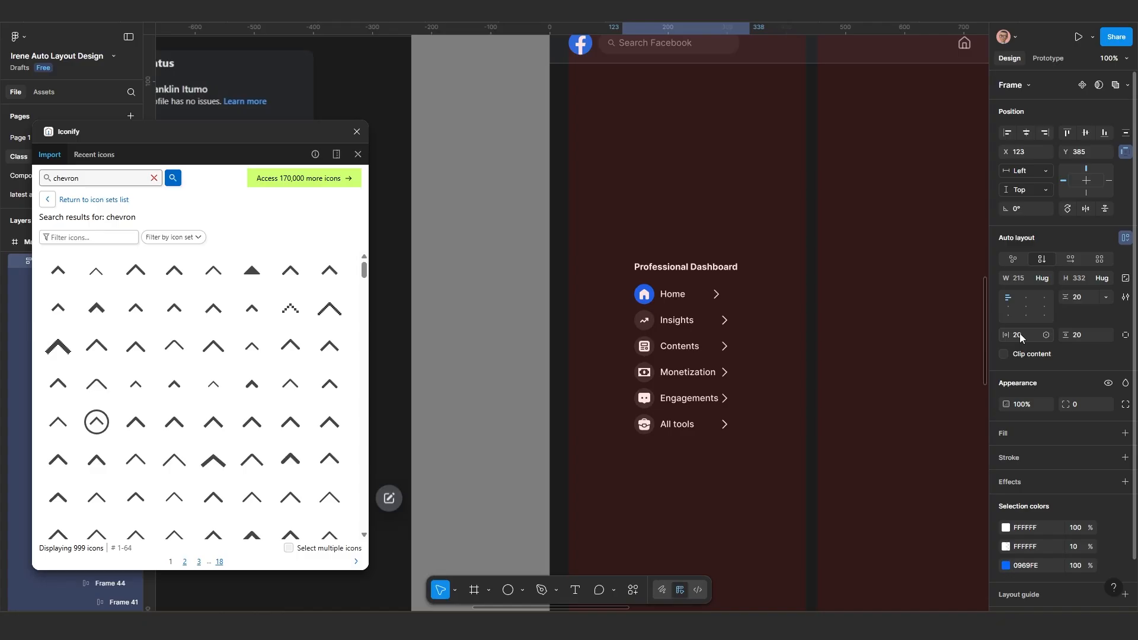
Step: Add a fill to the sidebar frame, sampling the dark grey 262729 from the reference dashboard screenshot
scroll(708, 326, "down", 3)
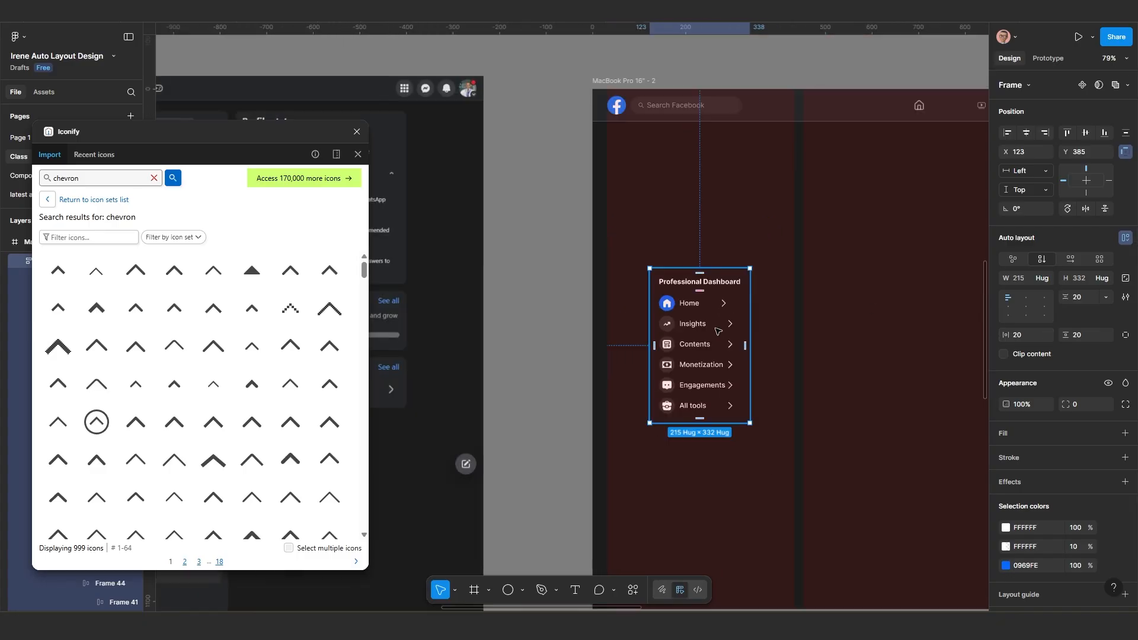
scroll(718, 331, "up", 2)
scroll(1006, 404, "down", 5)
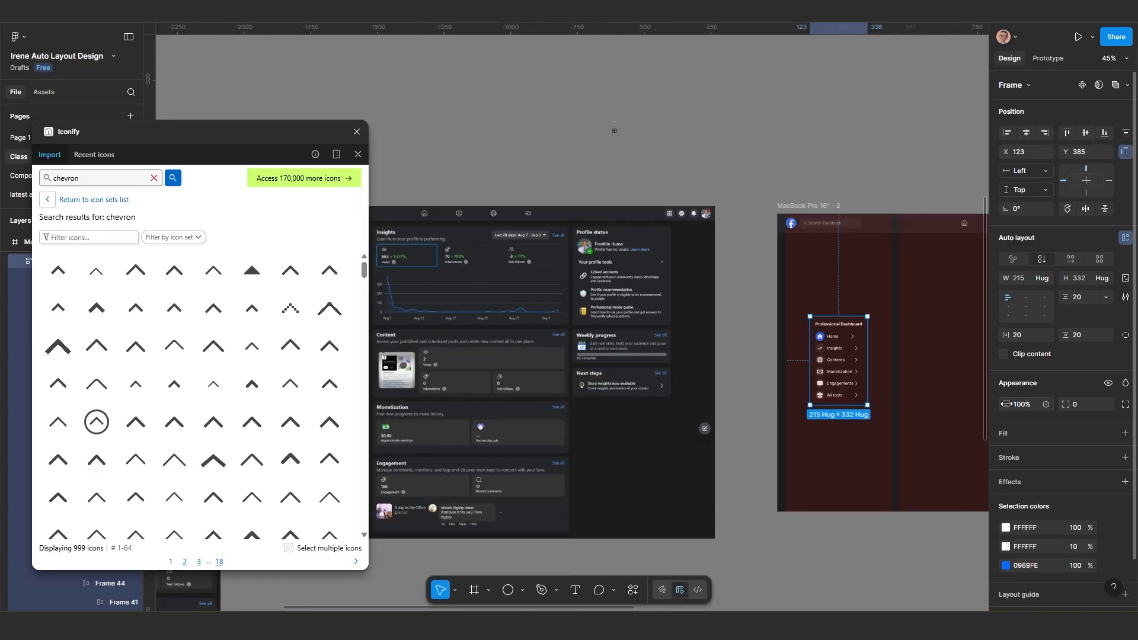
left_click(1004, 435)
scroll(610, 425, "down", 5)
scroll(611, 424, "left", 2)
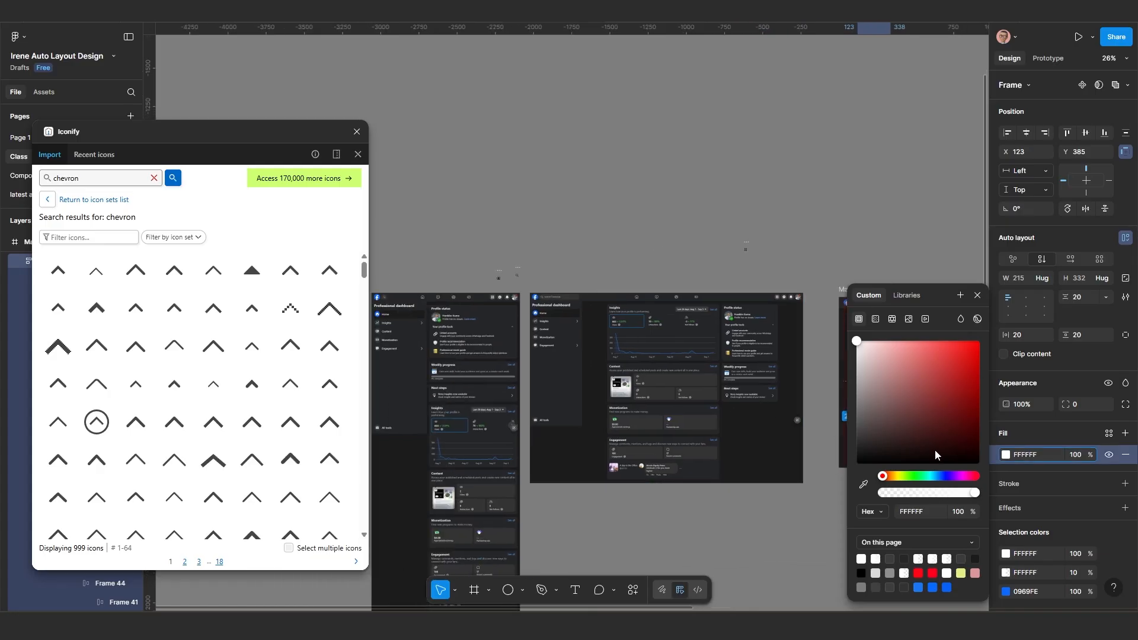
left_click(863, 485)
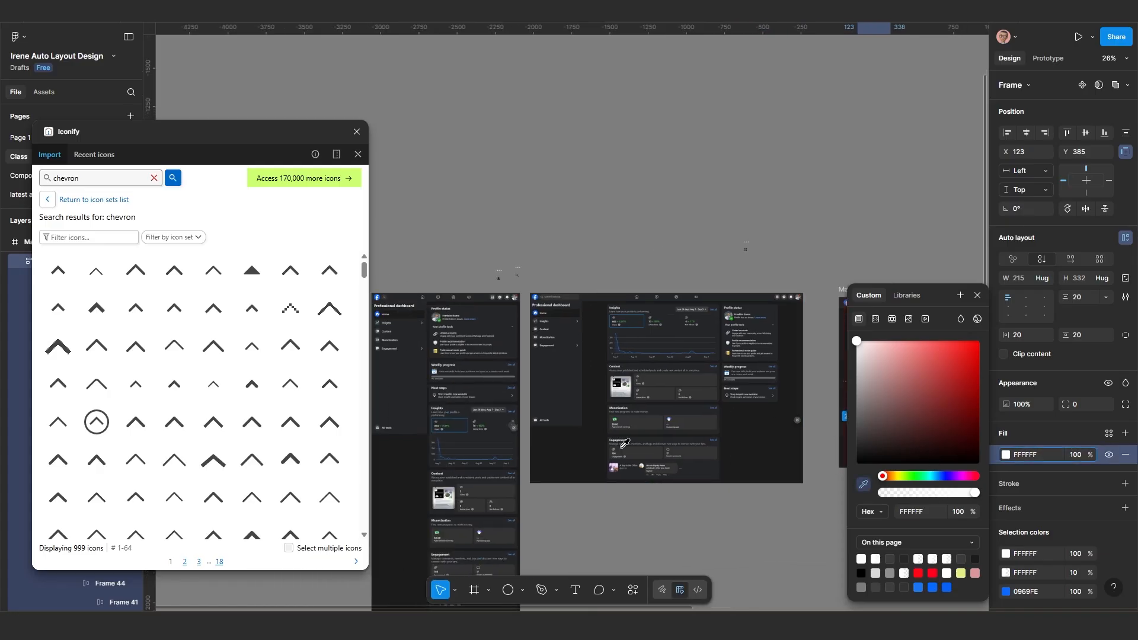
left_click(414, 374)
Step: Inspect the widths of the Home row and the menu frame inside the filled sidebar
scroll(760, 418, "up", 5)
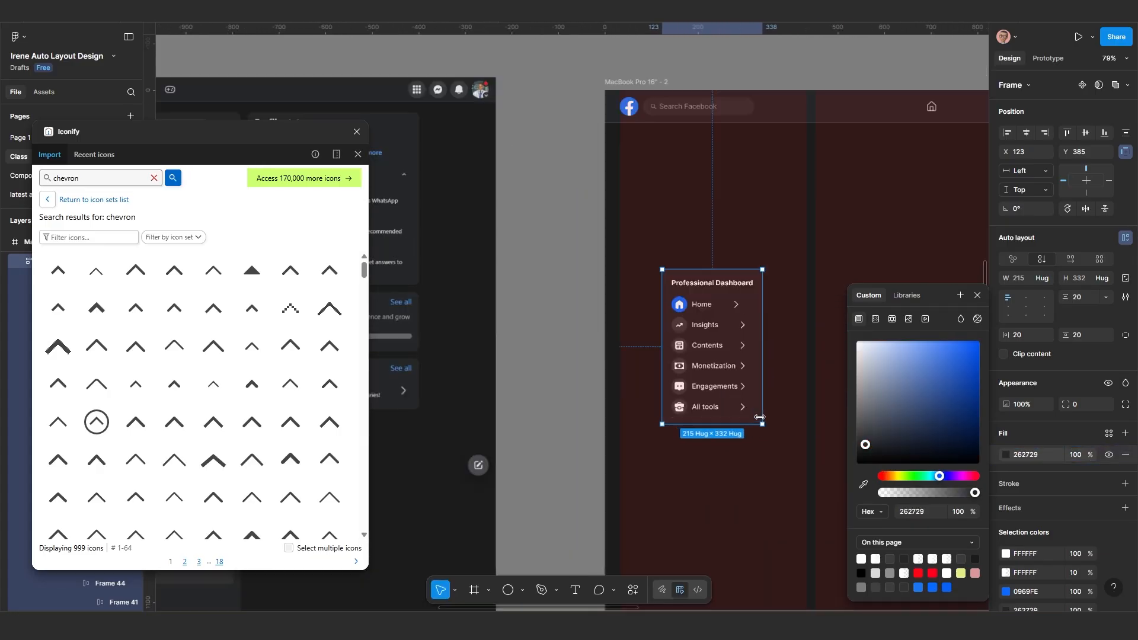
scroll(760, 417, "up", 3)
scroll(735, 451, "down", 3)
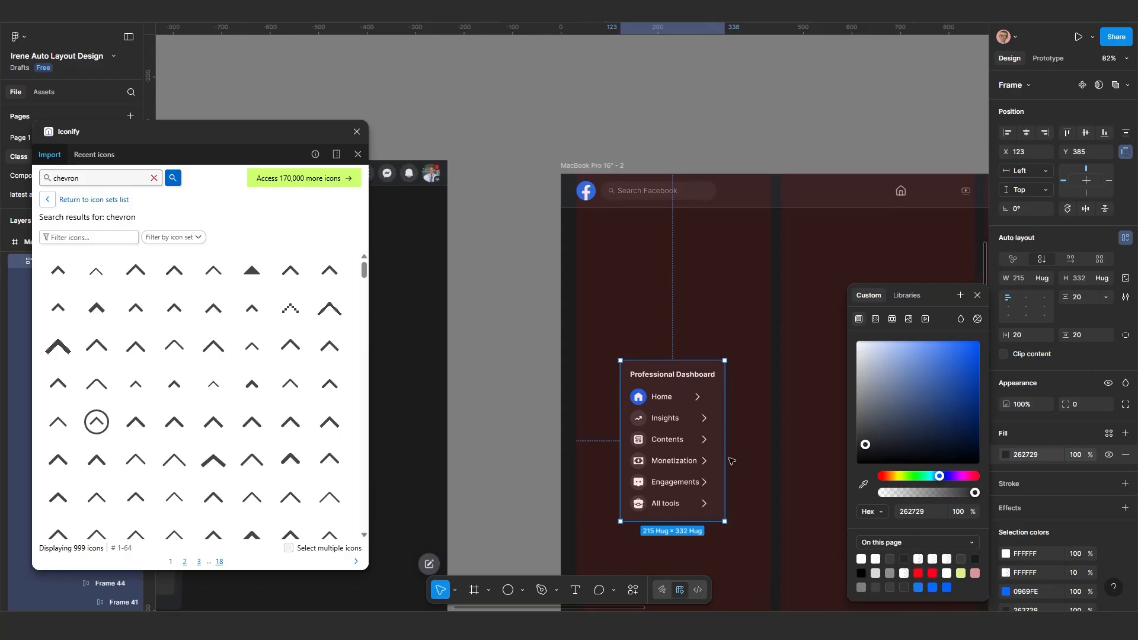
scroll(732, 461, "up", 3)
left_click(651, 380)
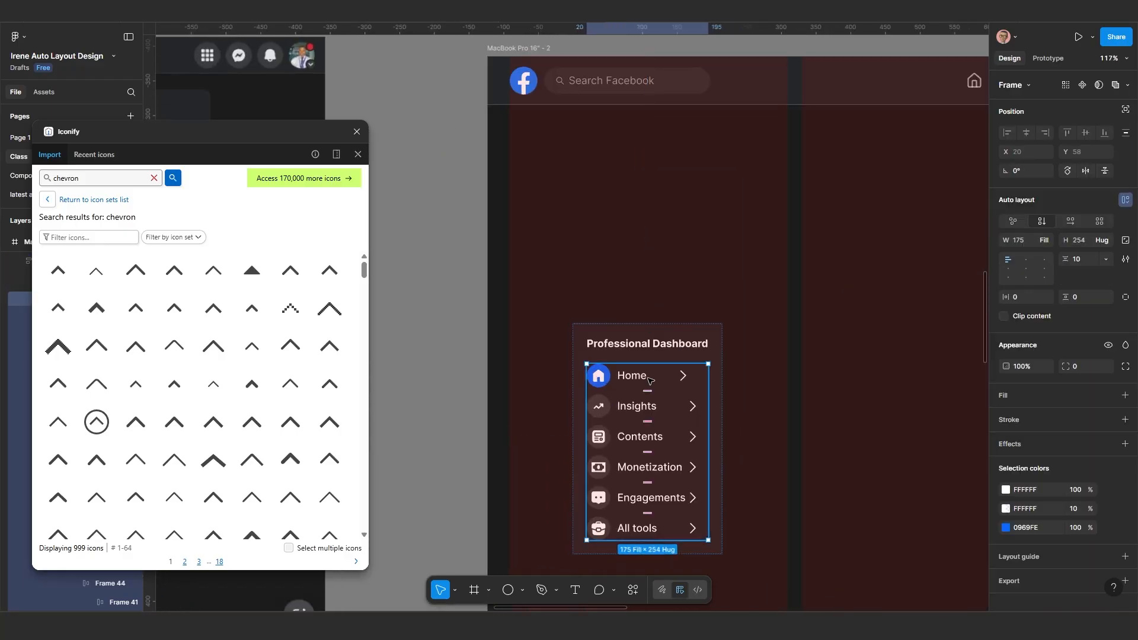
left_click(651, 380)
scroll(649, 392, "up", 3)
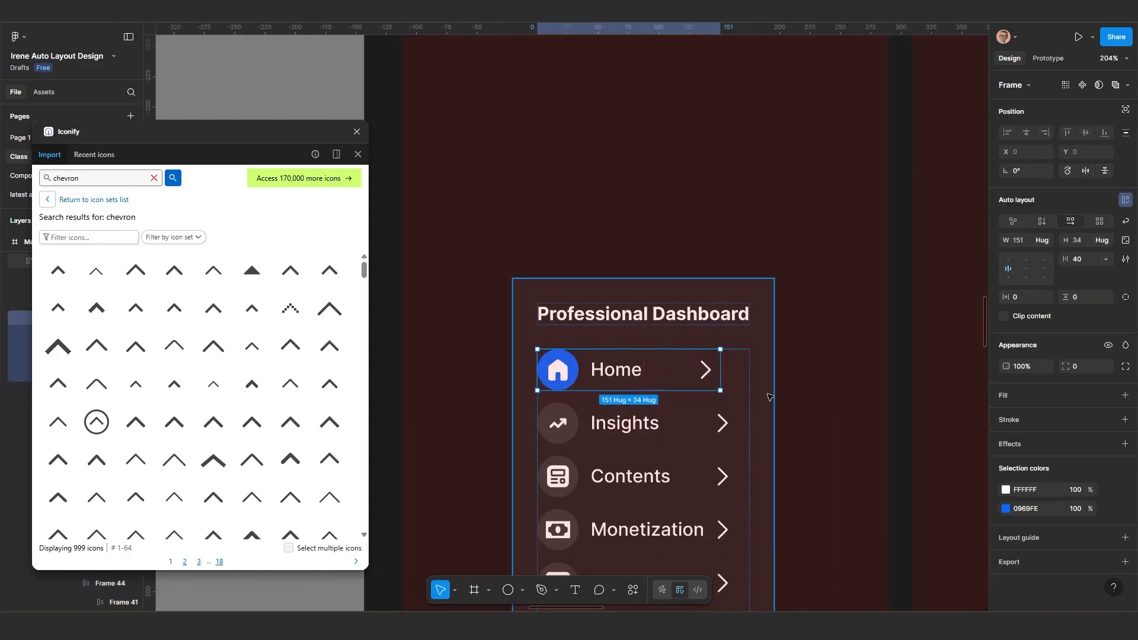
left_click(744, 436)
scroll(623, 420, "down", 3)
left_click_drag(623, 420, 615, 372)
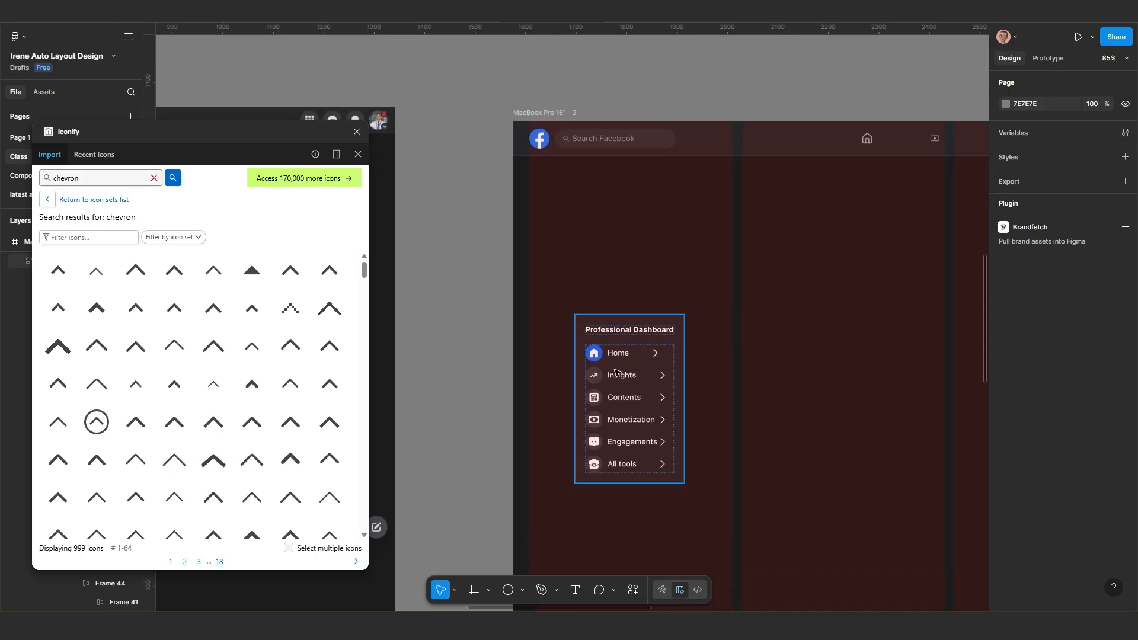
Step: Make all six menu rows fill the container width and set the gap between their labels and chevrons to Auto
scroll(615, 369, "up", 4)
left_click(628, 346)
scroll(638, 326, "down", 2)
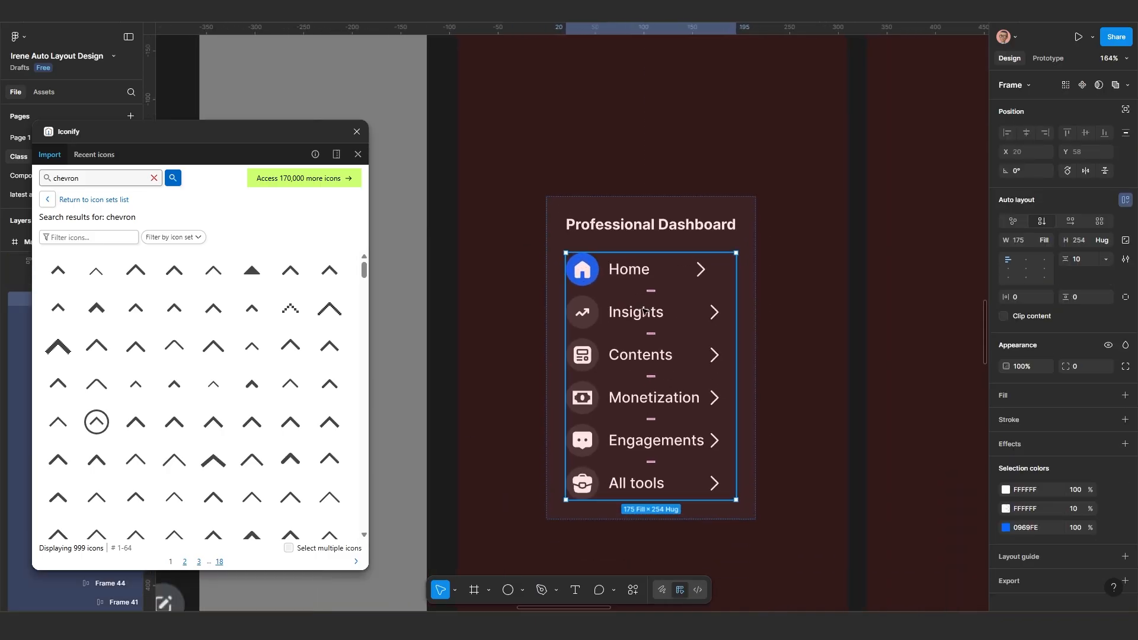
key("Return")
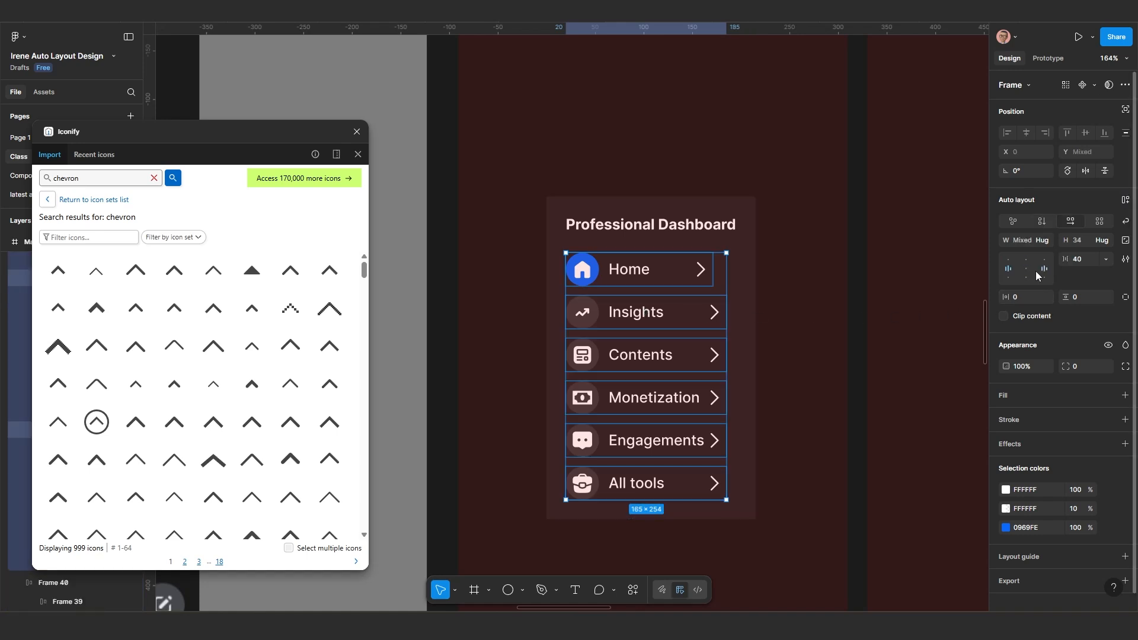
left_click(1040, 241)
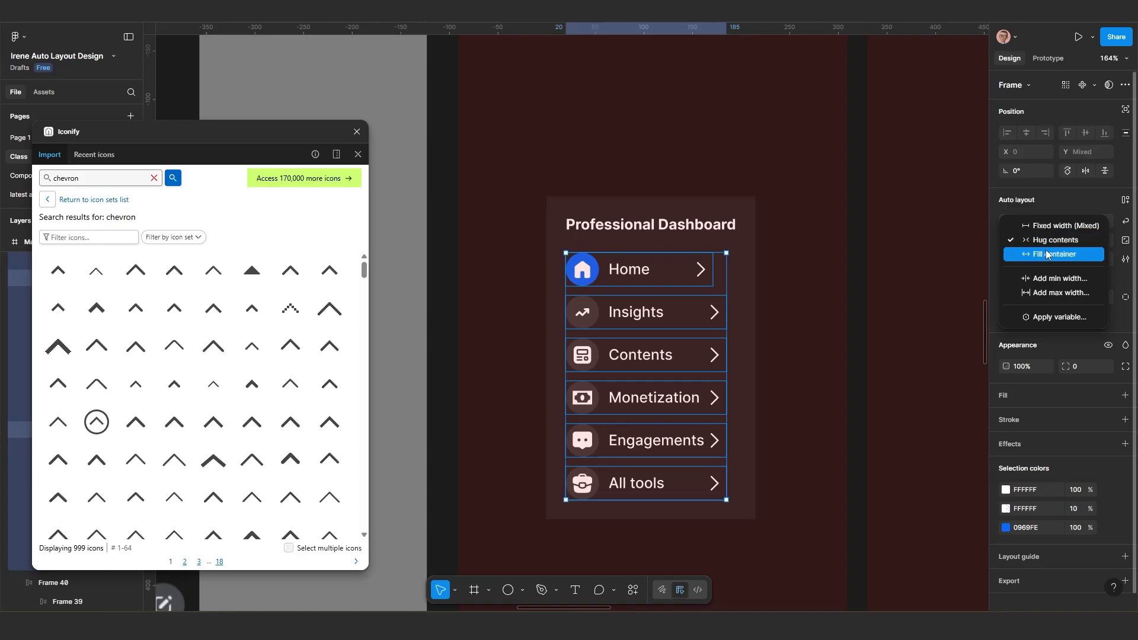
left_click(1047, 255)
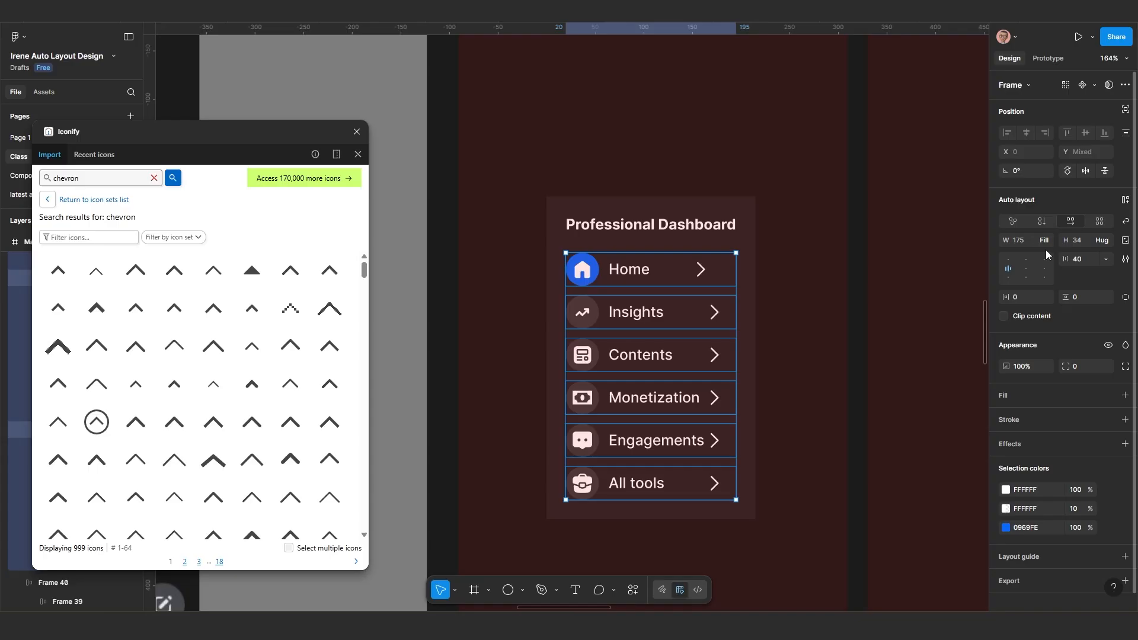
left_click(1106, 261)
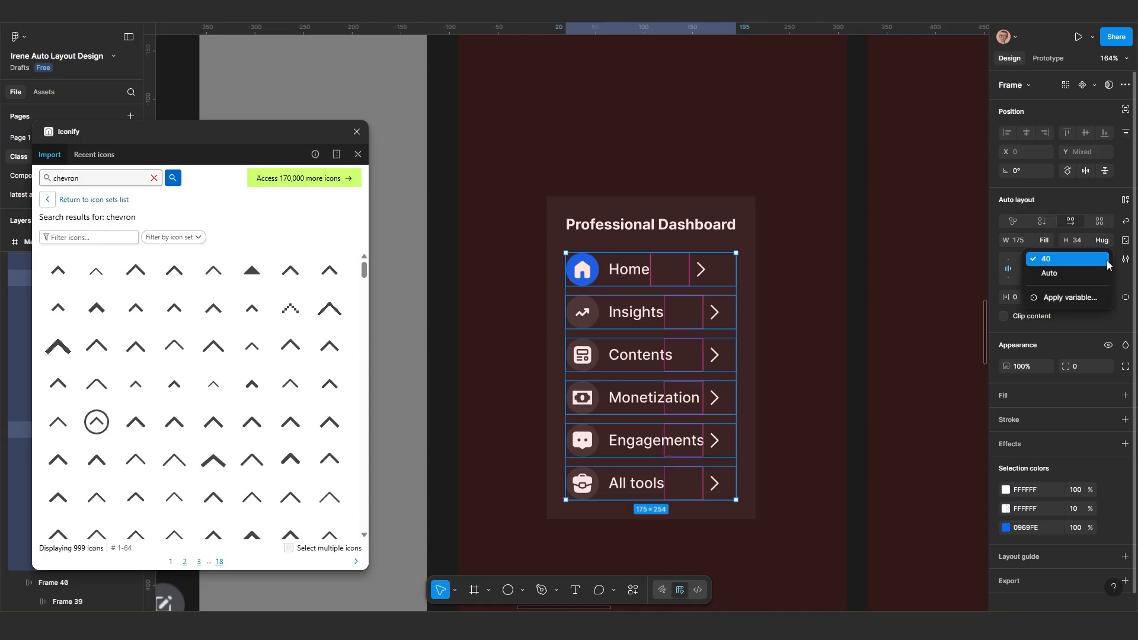
left_click(1087, 273)
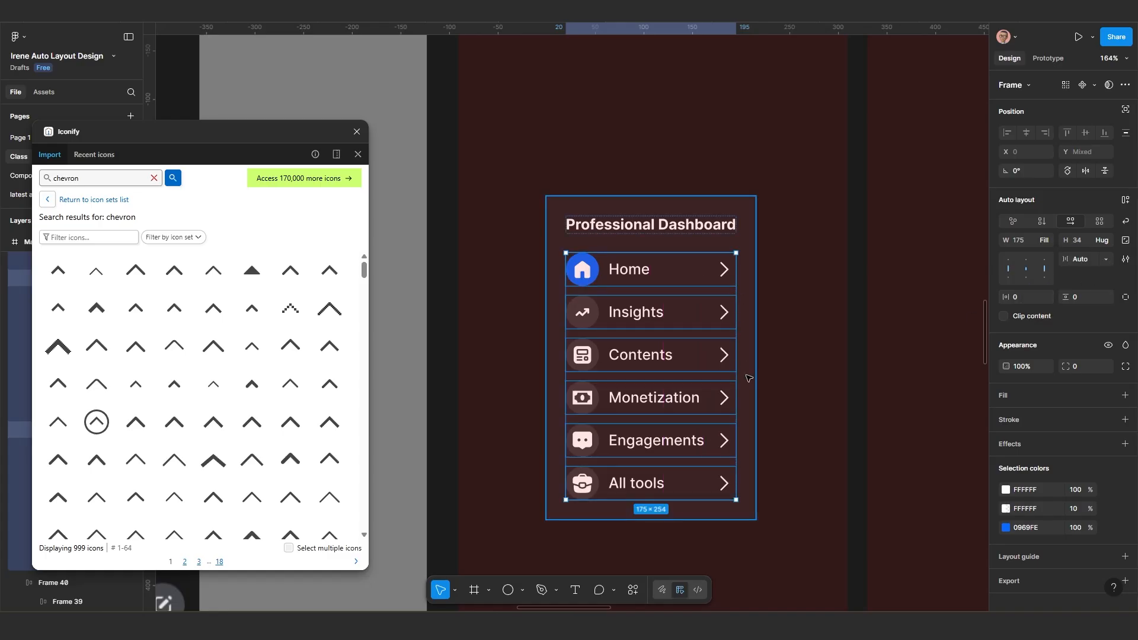
Step: Widen the sidebar frame to 245
left_click(694, 207)
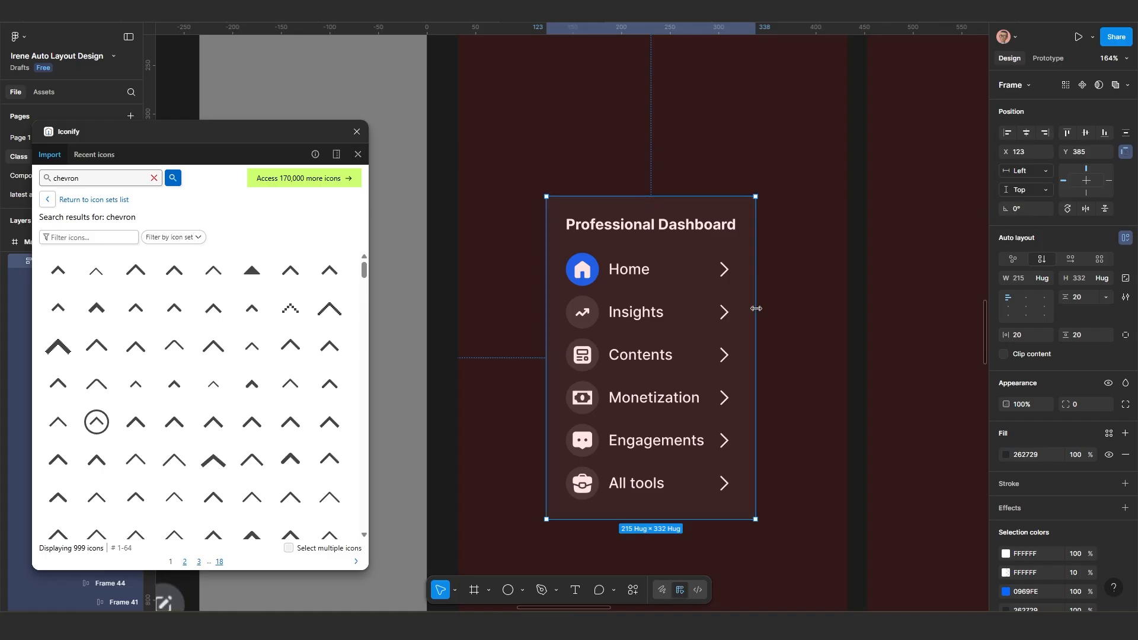
left_click_drag(756, 309, 784, 309)
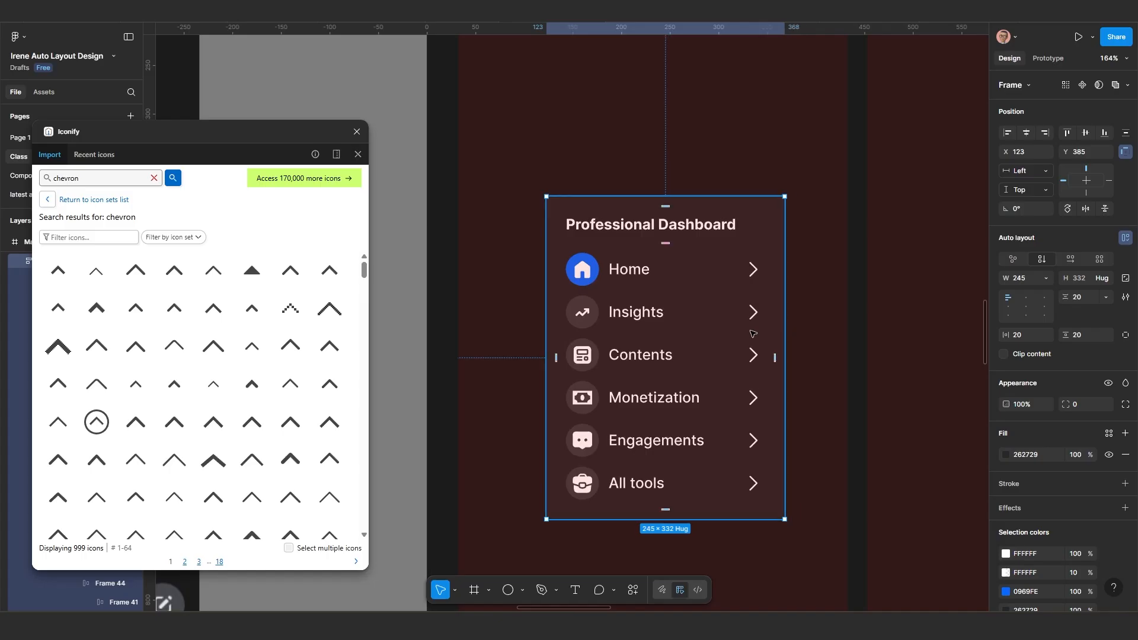
Step: Examine the sidebar menu in the reference Professional dashboard screenshot, checking which rows carry a chevron
scroll(746, 333, "down", 5)
scroll(667, 376, "down", 5)
left_click_drag(623, 382, 790, 348)
left_click_drag(389, 305, 681, 320)
scroll(538, 304, "up", 4)
scroll(649, 260, "up", 4)
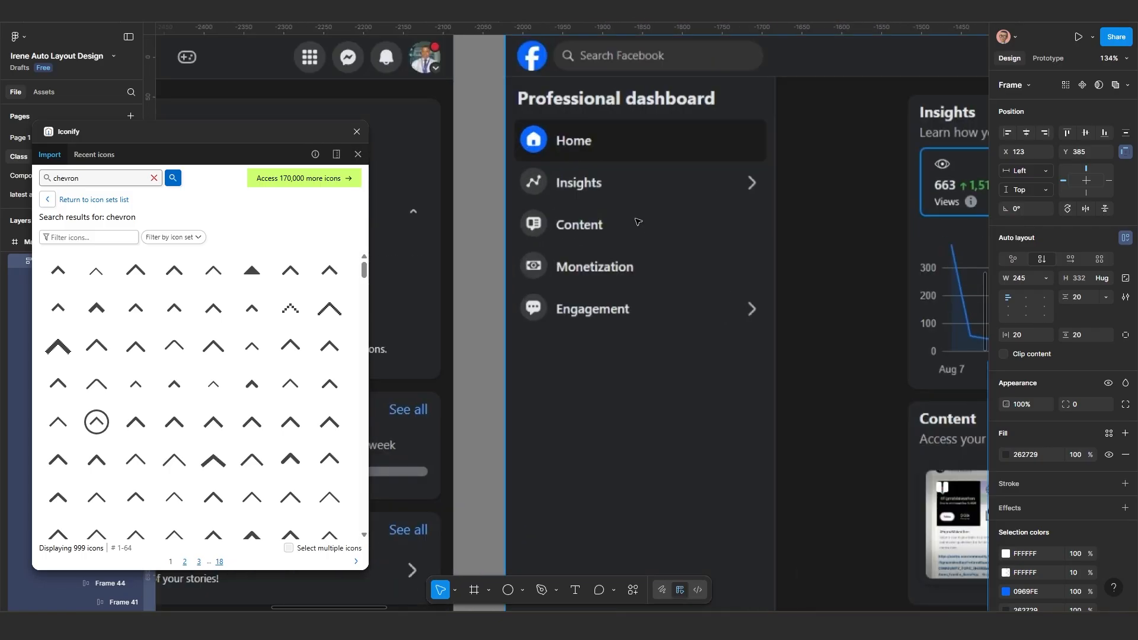
scroll(643, 291, "down", 4)
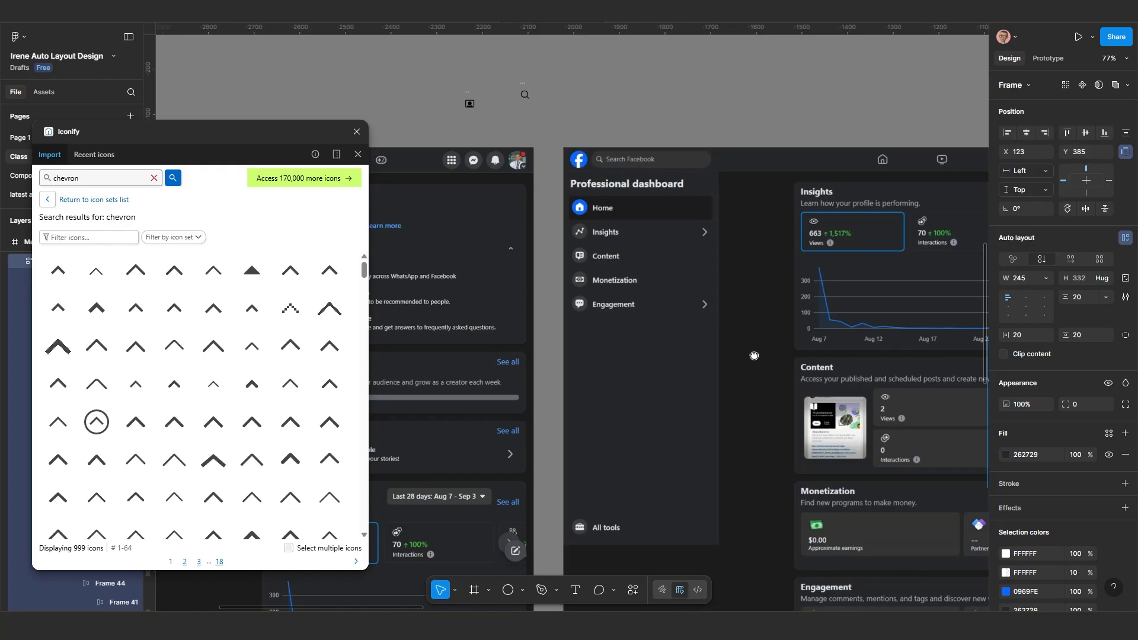
scroll(752, 355, "down", 5)
Step: Select the chevron icon in the sidebar's Home row
scroll(771, 332, "up", 12)
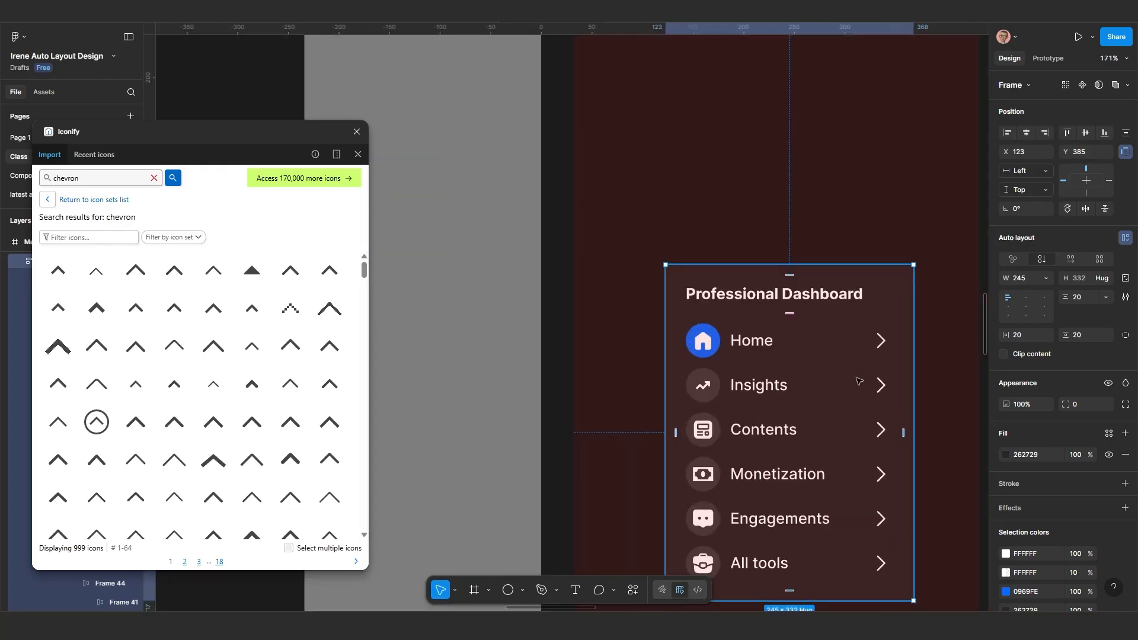
double_click(792, 277)
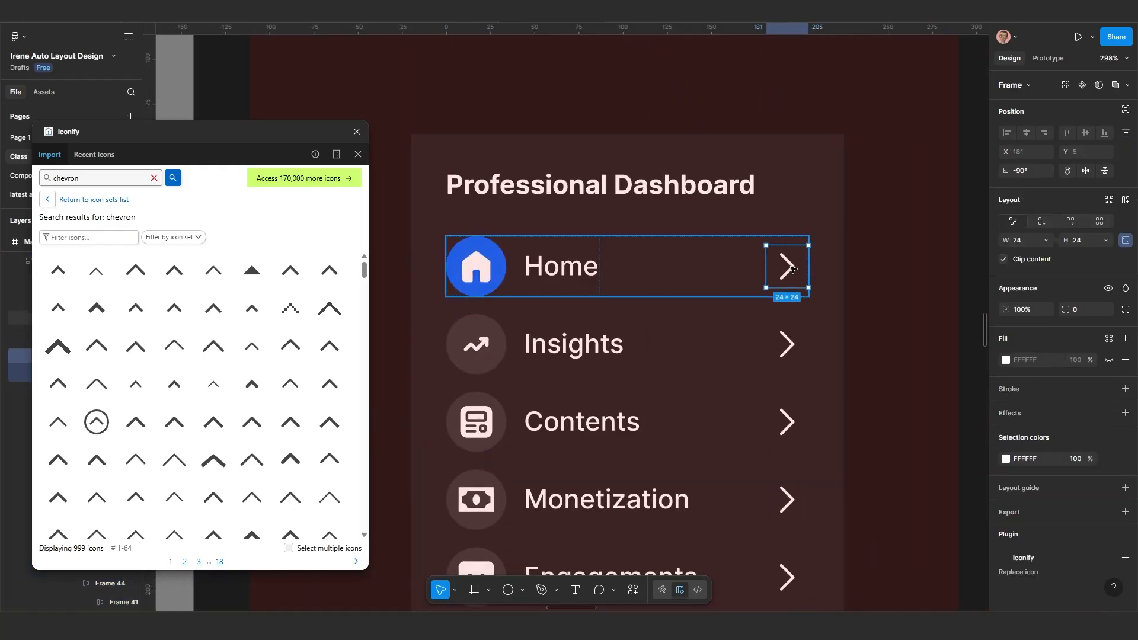
scroll(787, 286, "down", 1)
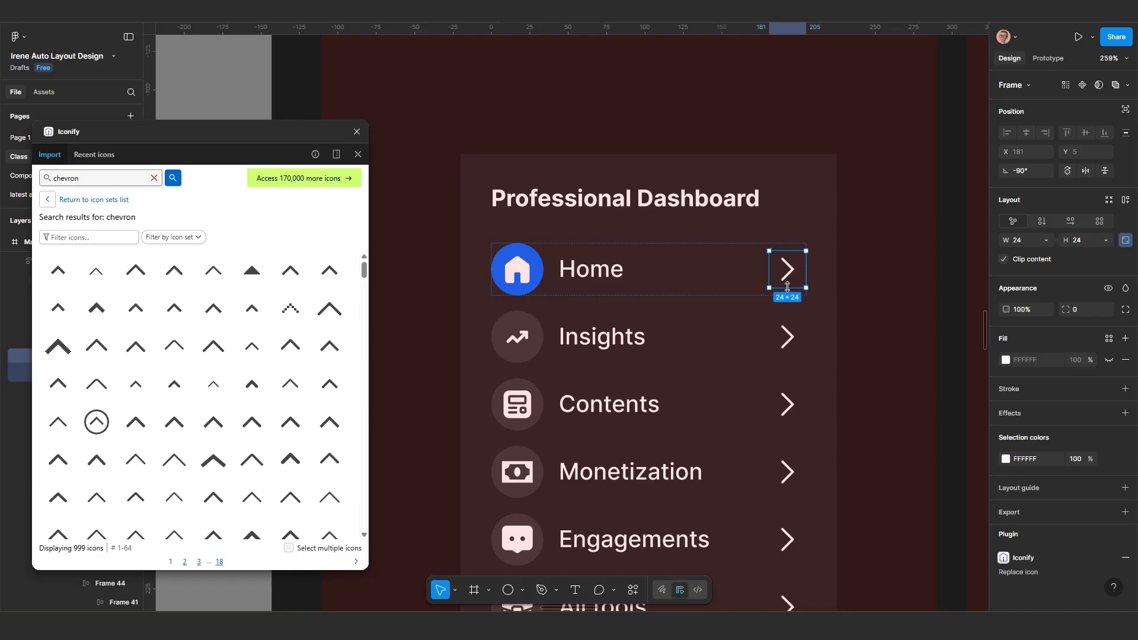
Step: Delete the chevron icons from the Home, Monetization and Contents rows of the Professional Dashboard menu
key("Delete")
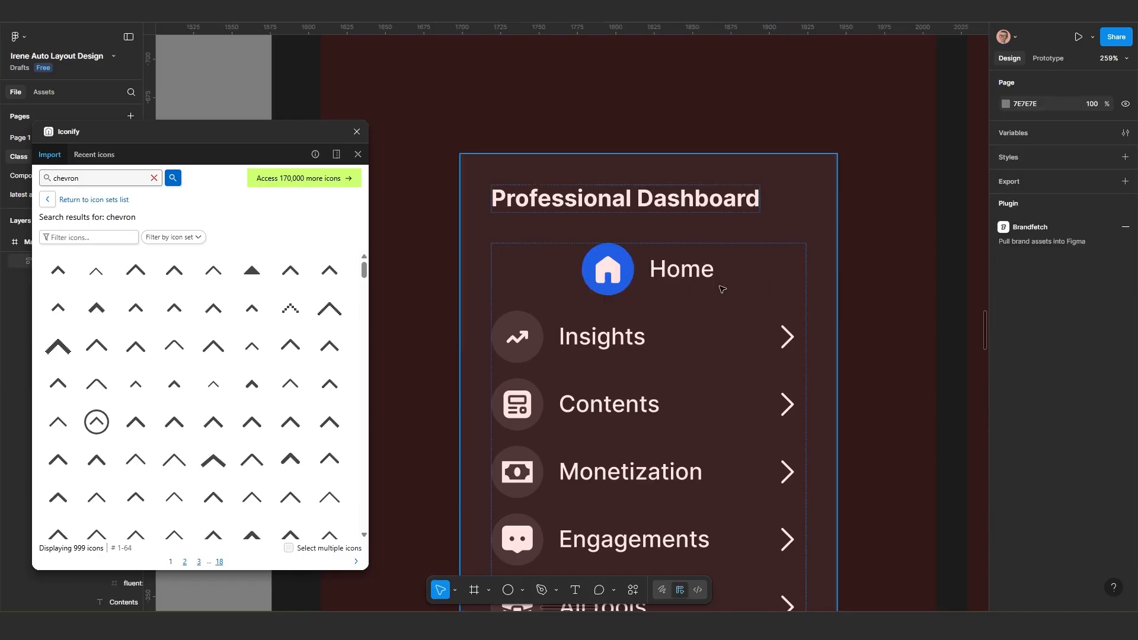
scroll(722, 288, "down", 2)
scroll(683, 470, "down", 2)
scroll(696, 399, "up", 1)
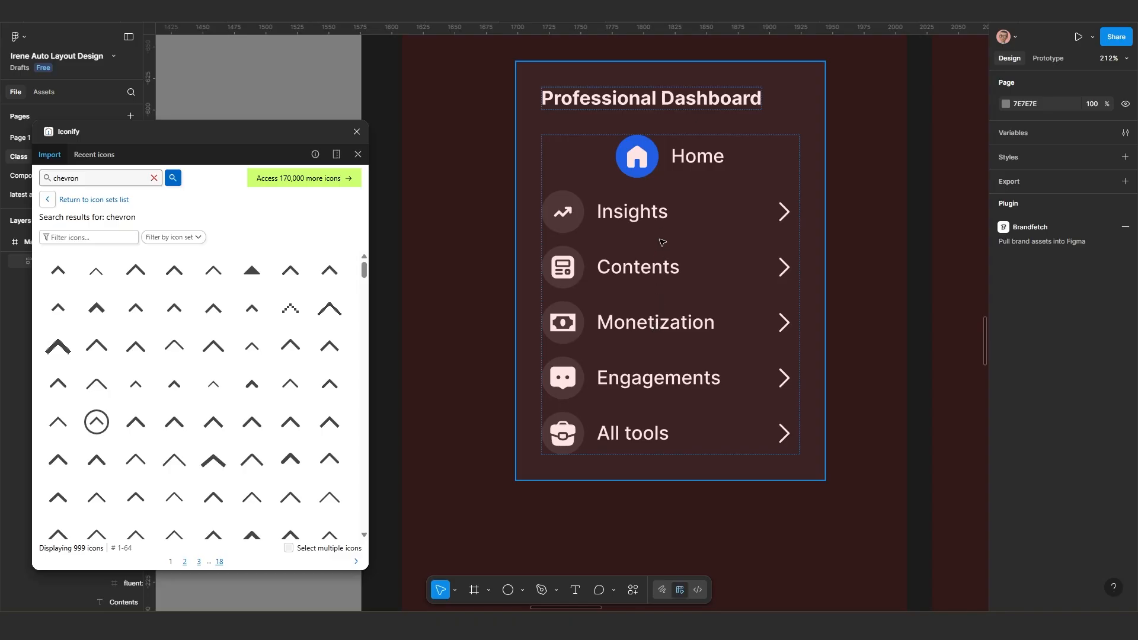
left_click(781, 321)
left_click(784, 324)
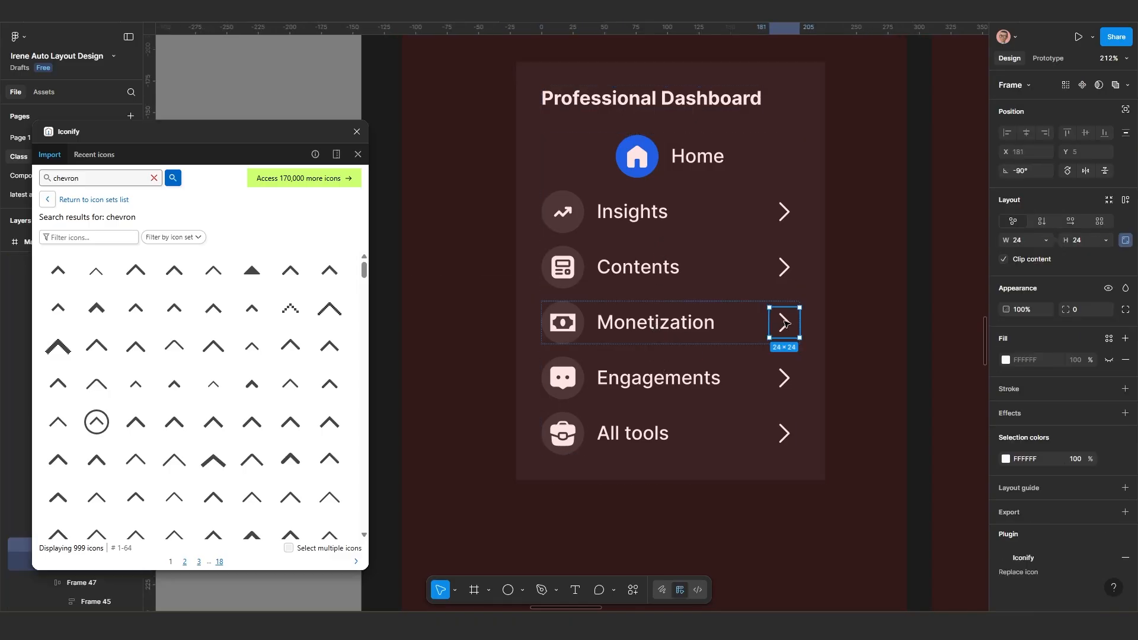
key("Delete")
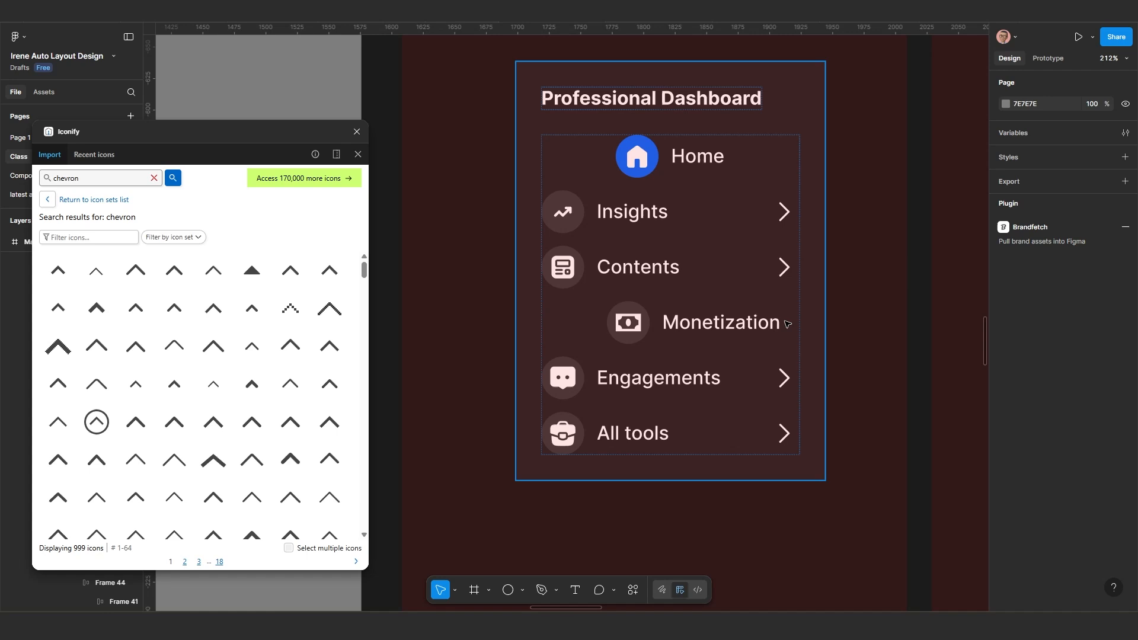
double_click(783, 271)
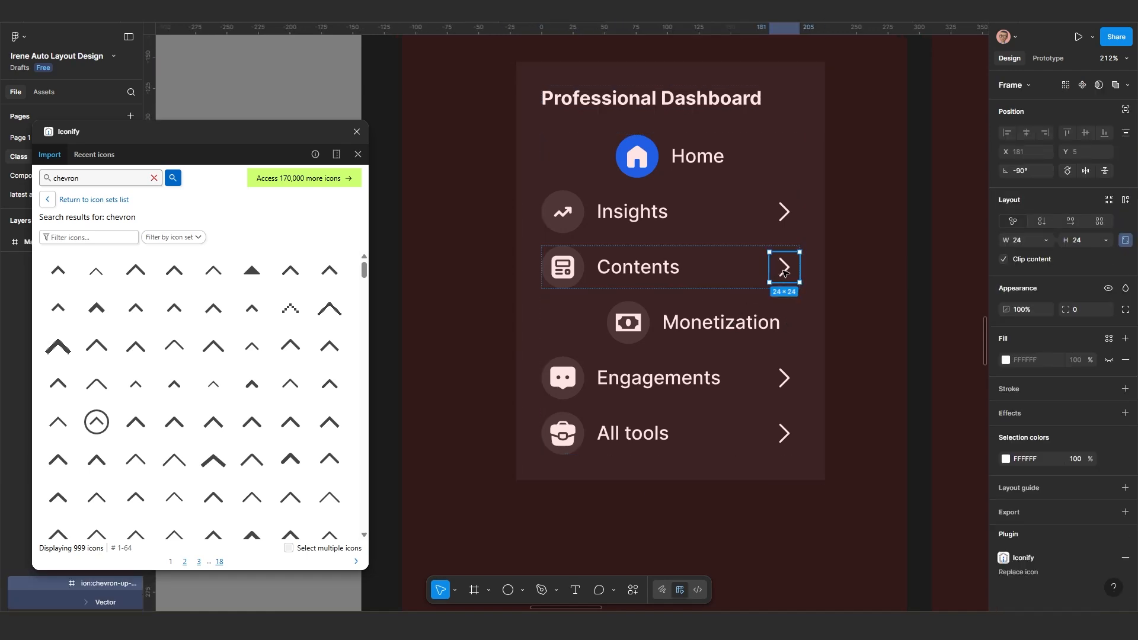
key("Delete")
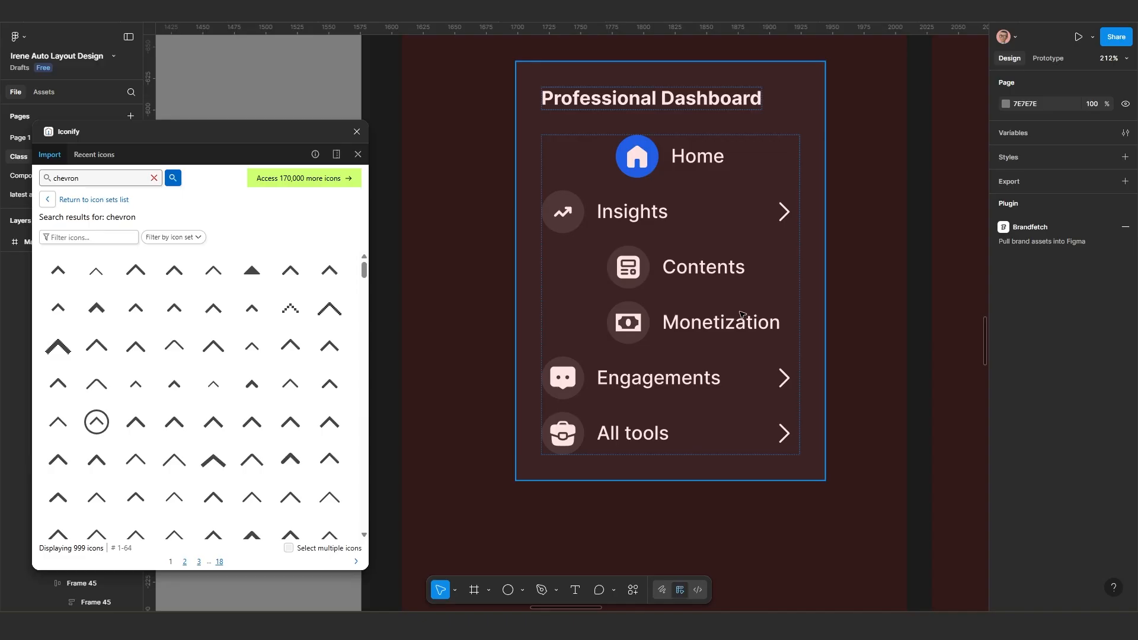
Step: Left-align the auto layout contents of the Home, Contents and Monetization rows, vertically centred
left_click(699, 273)
left_click(692, 327, "shift")
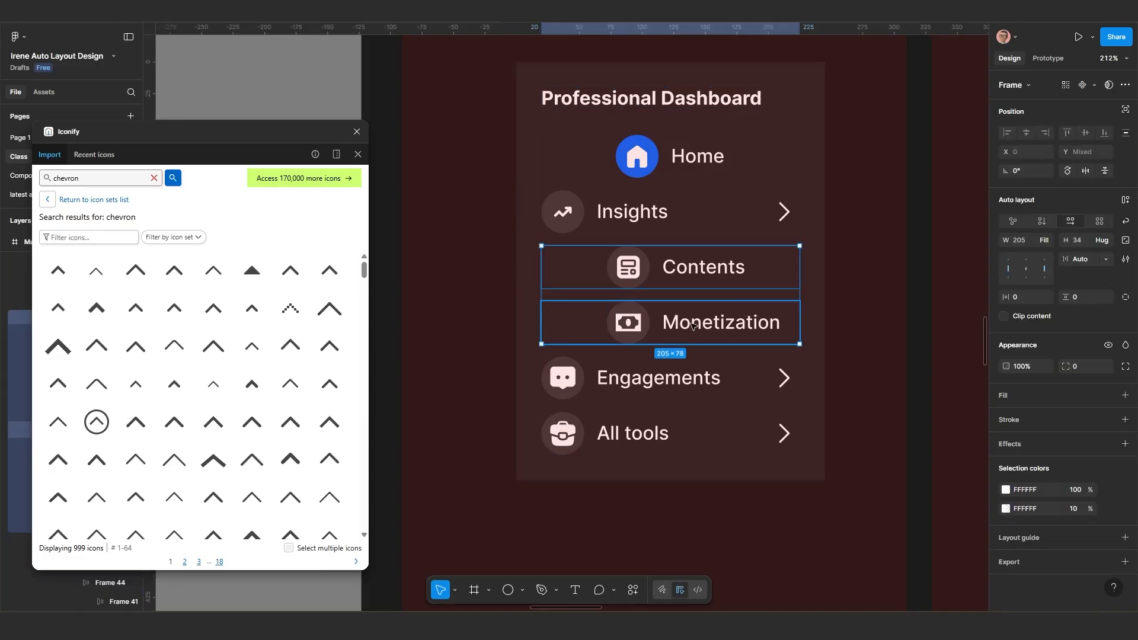
left_click(684, 166, "shift")
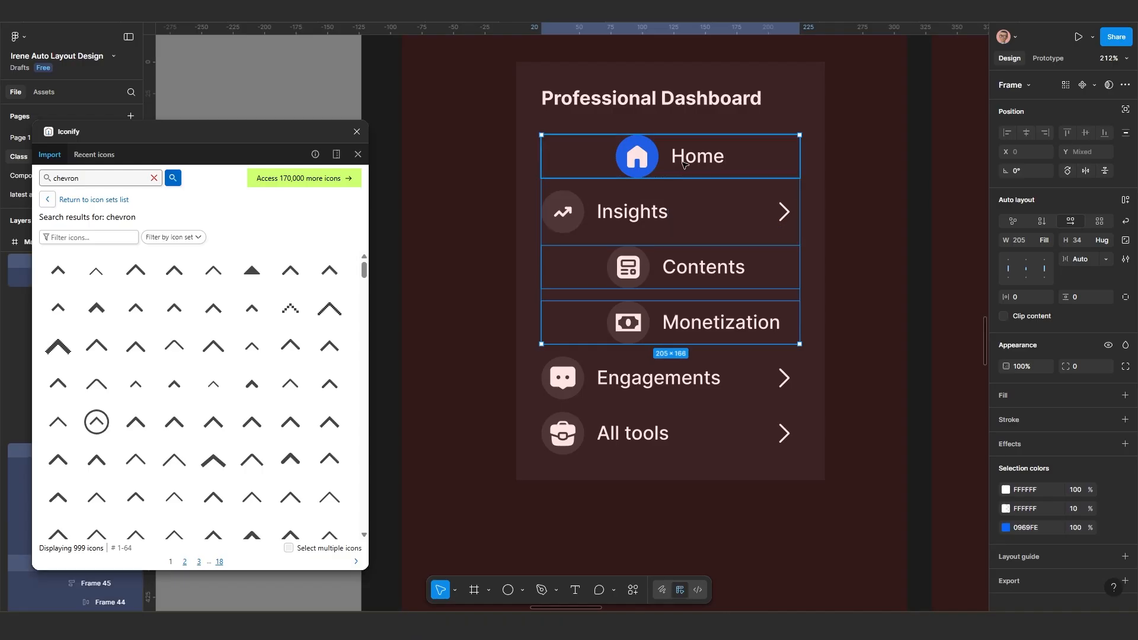
left_click(1010, 269)
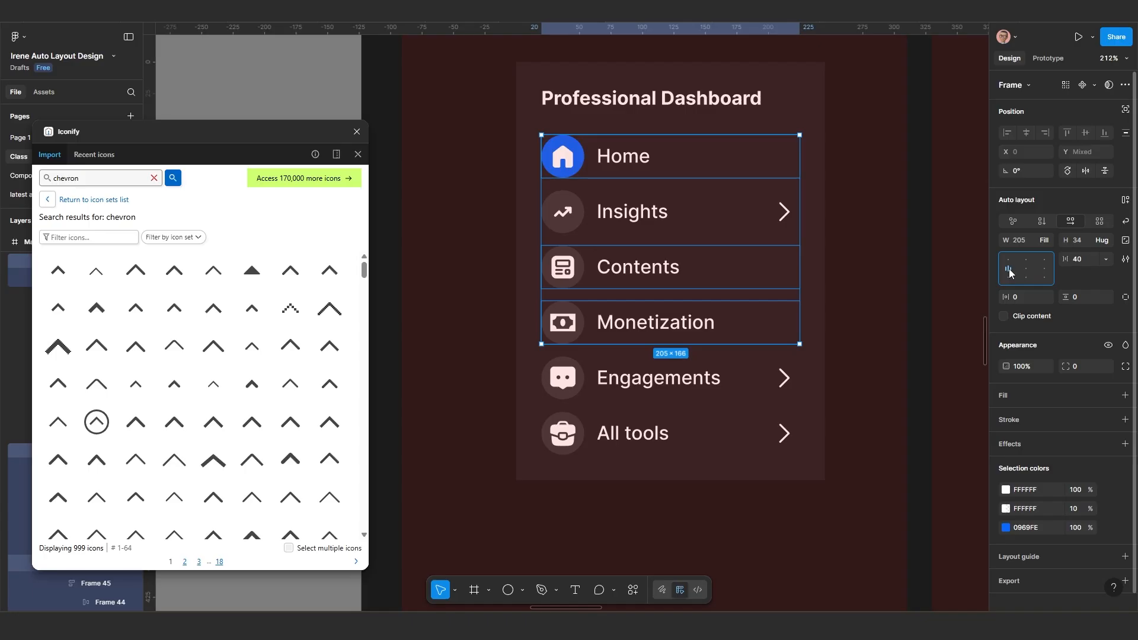
scroll(751, 271, "down", 3)
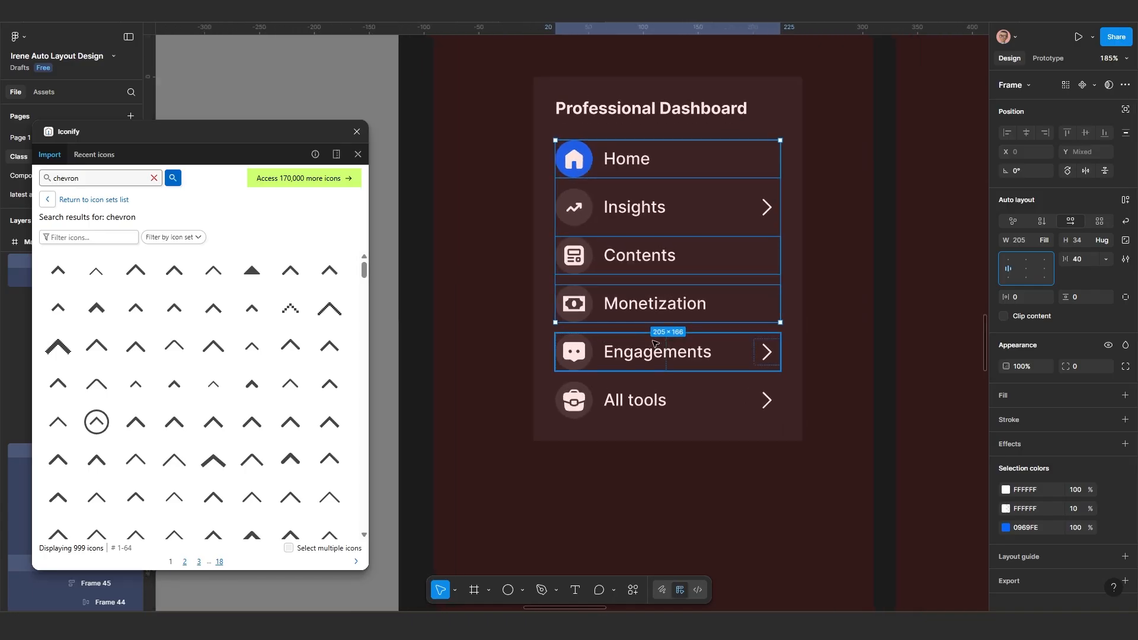
scroll(771, 278, "up", 2)
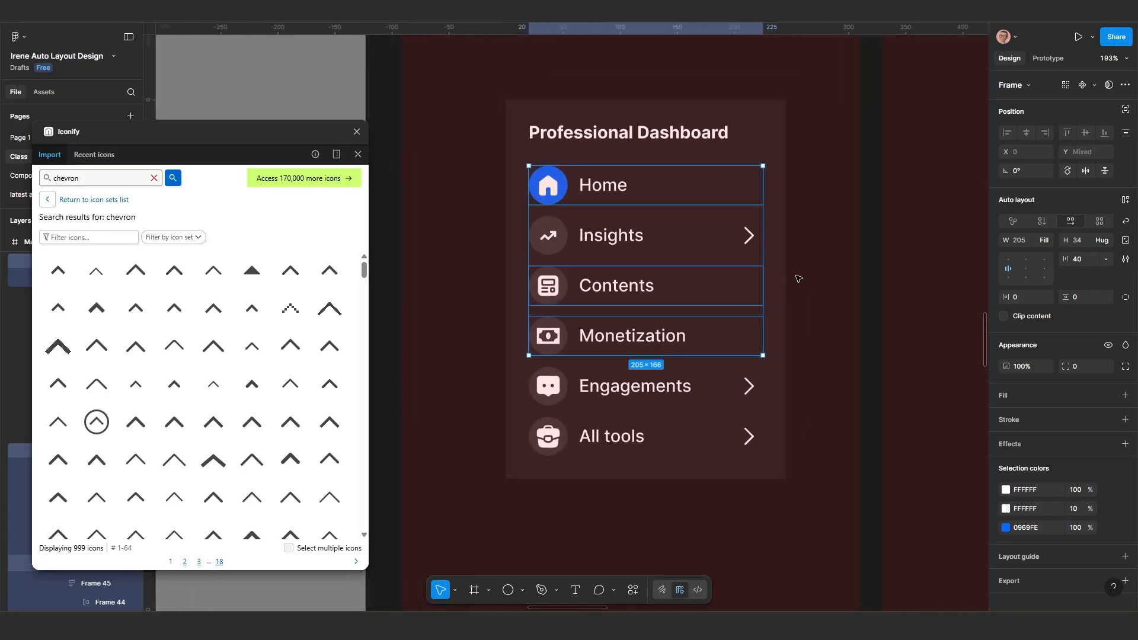
Step: Move the Professional Dashboard panel just below the header in the first layout column and resize it to about 351 × 534
left_click(781, 268)
scroll(782, 267, "down", 5)
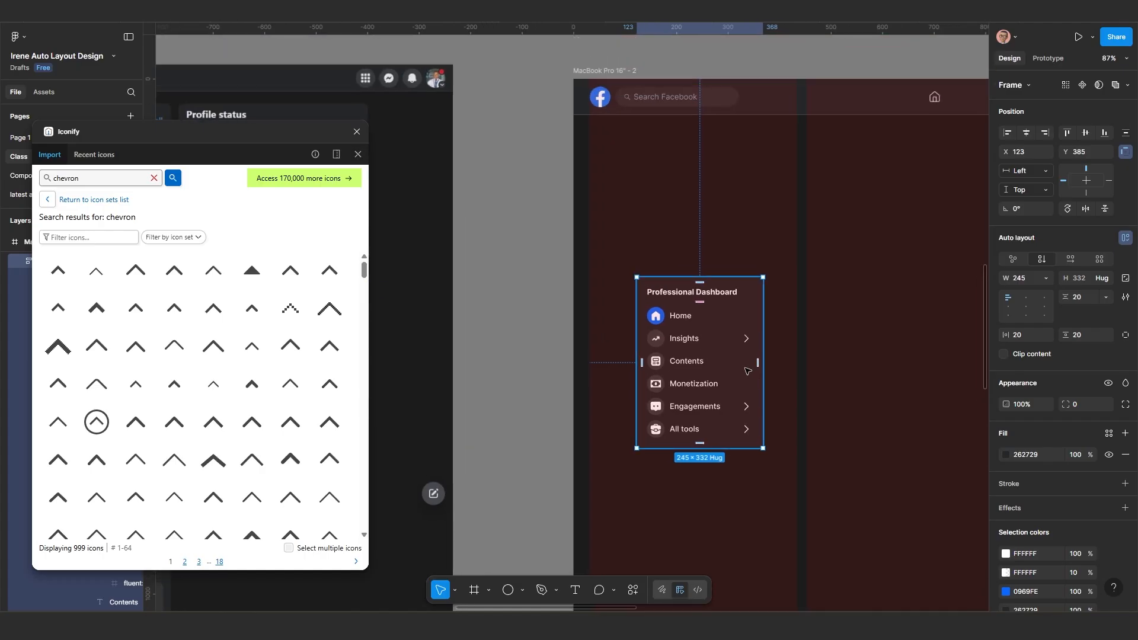
left_click_drag(725, 341, 798, 230)
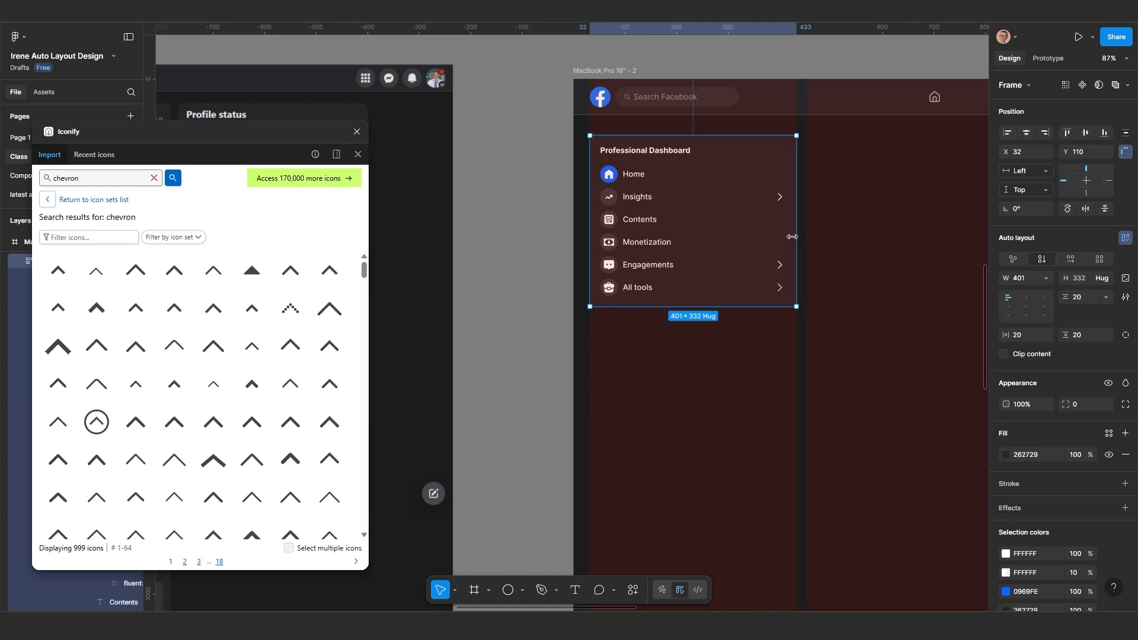
scroll(724, 289, "up", 2)
left_click_drag(723, 309, 714, 429)
scroll(714, 428, "down", 2)
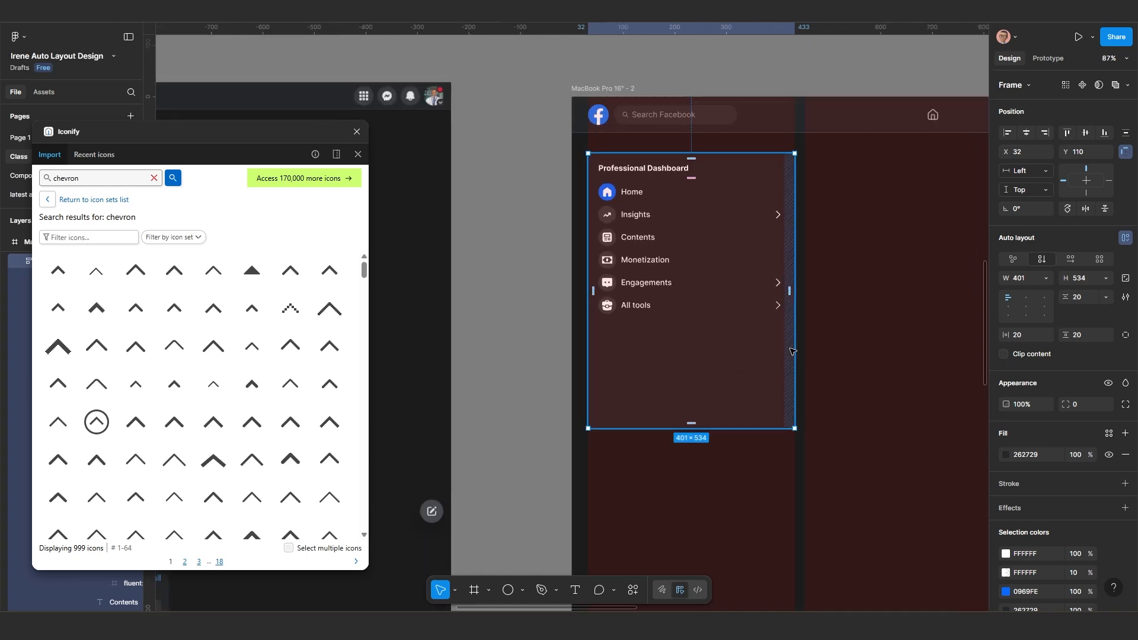
left_click_drag(794, 346, 768, 347)
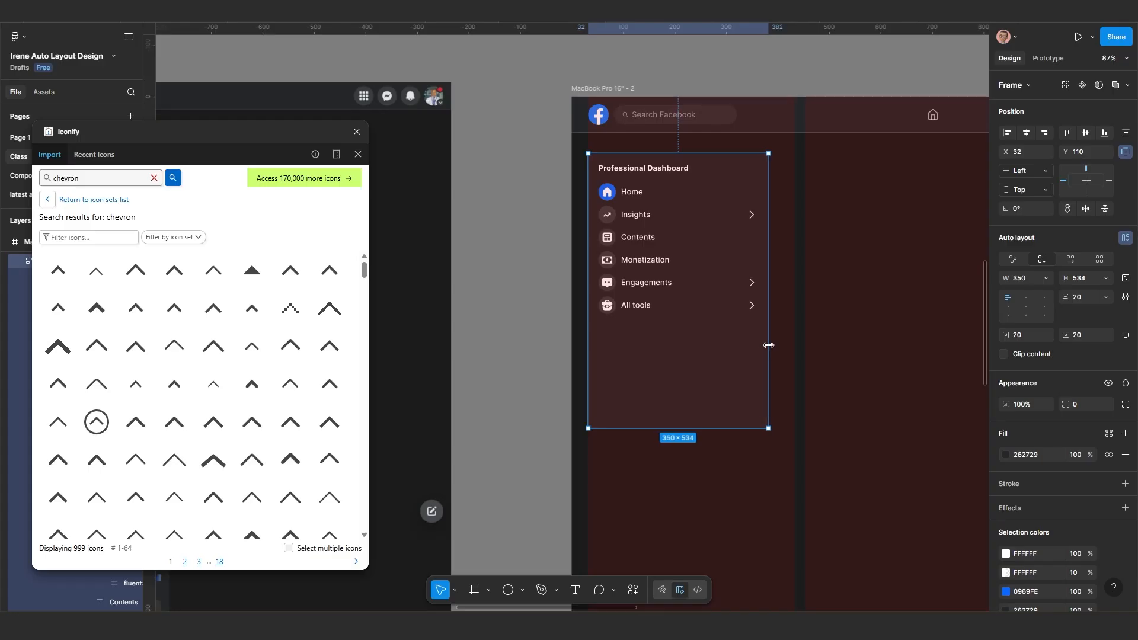
left_click_drag(695, 332, 688, 401)
scroll(647, 318, "up", 2)
Step: Try font sizes 25 and 30 on the Professional Dashboard heading and settle on 25
double_click(655, 179)
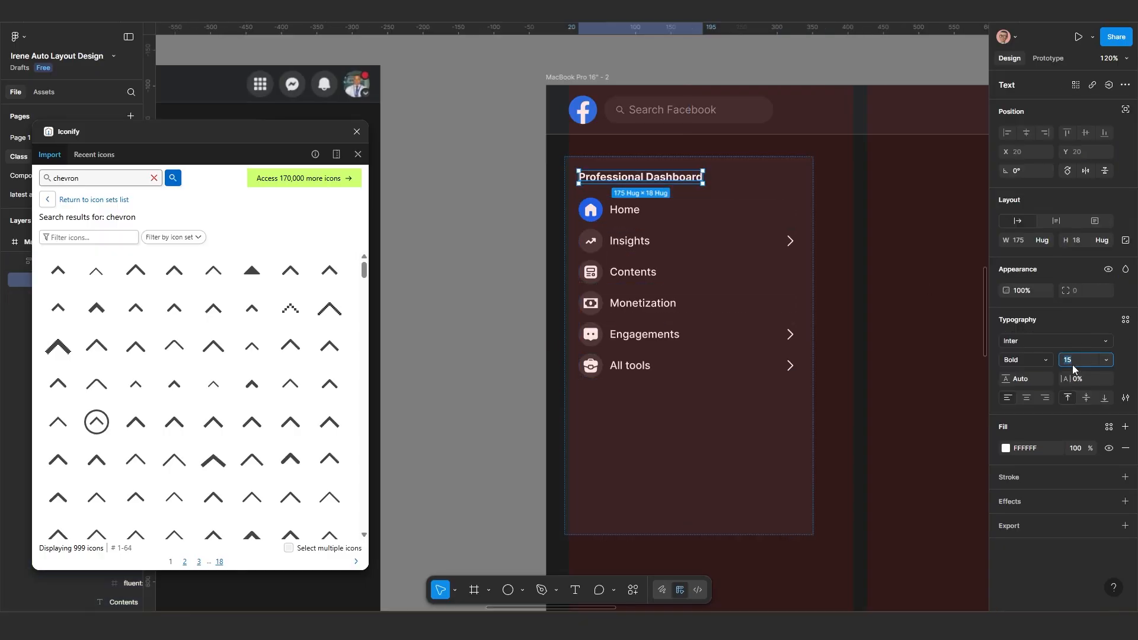
key("Return")
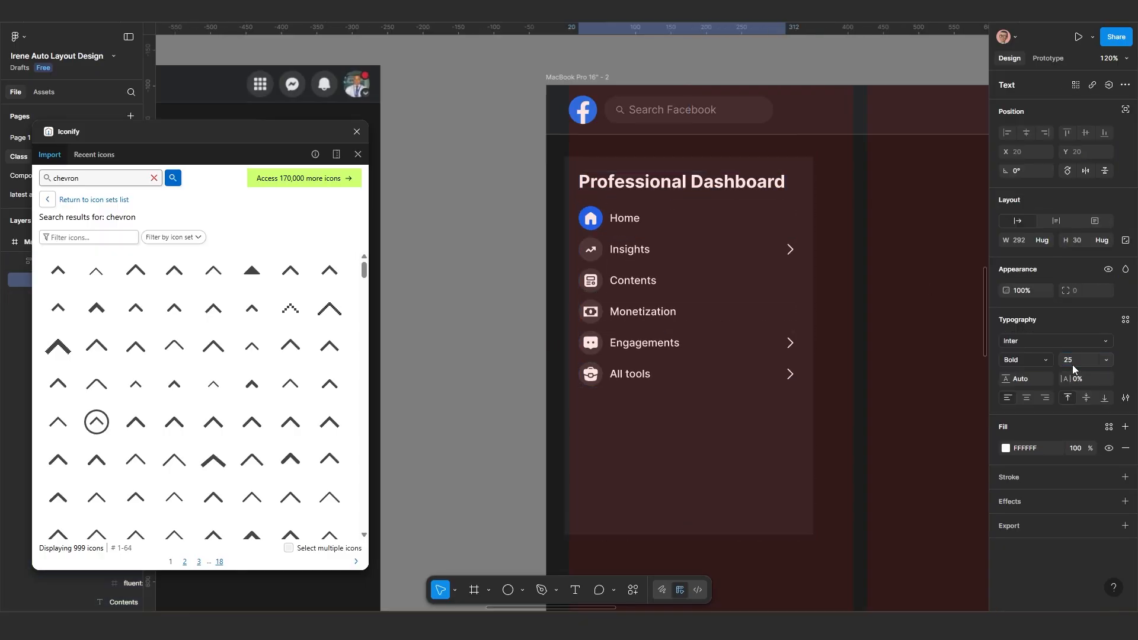
type("3")
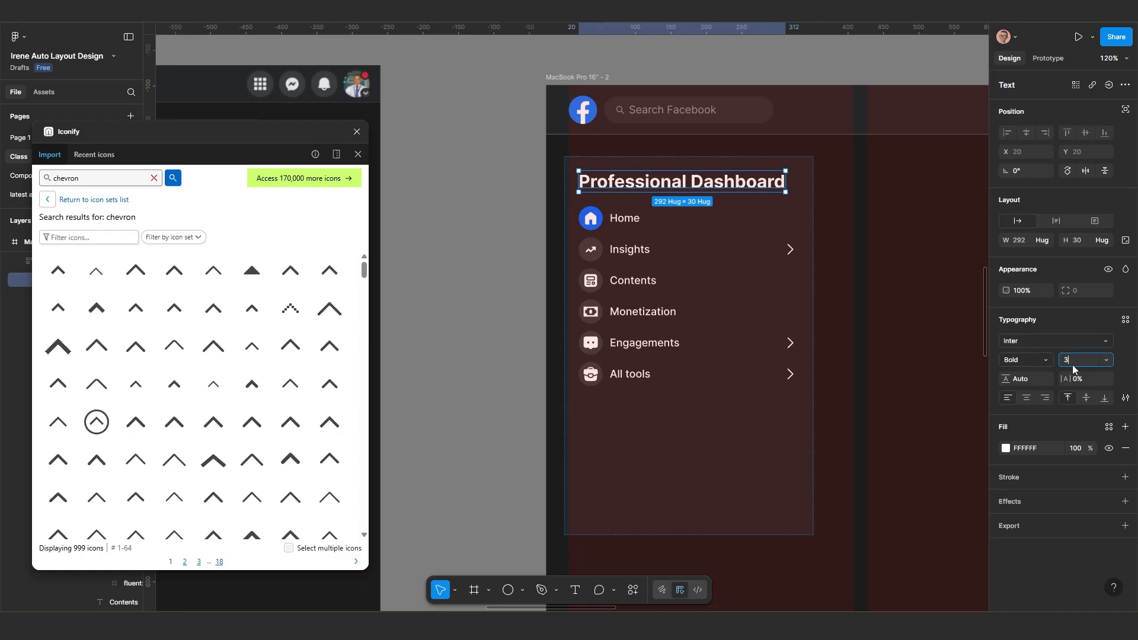
type("0")
key("Return")
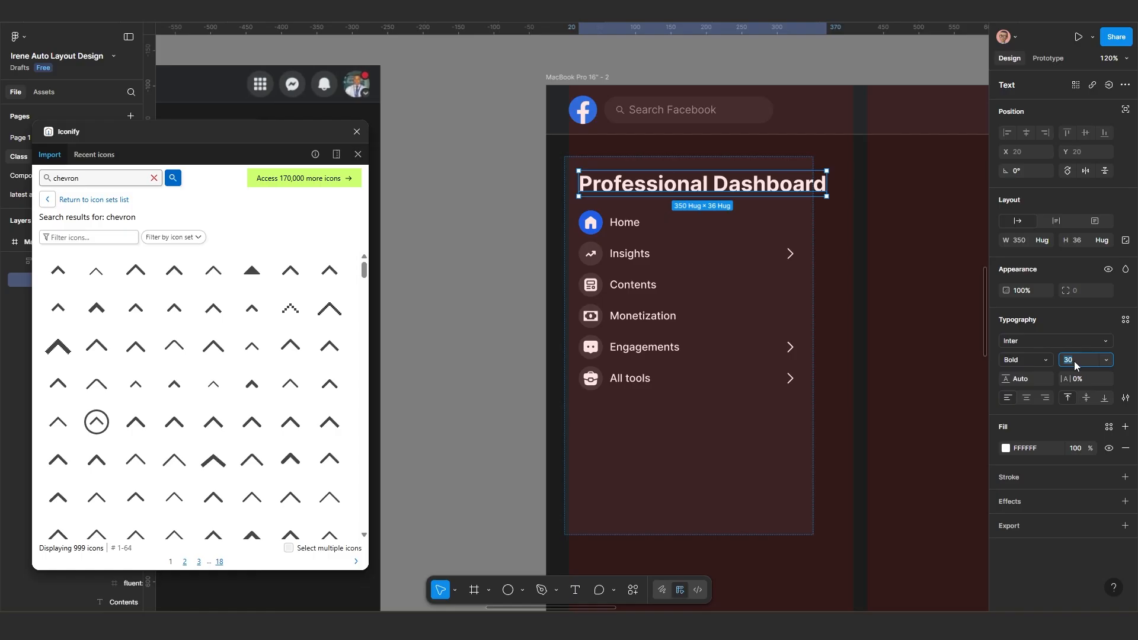
type("25")
key("Return")
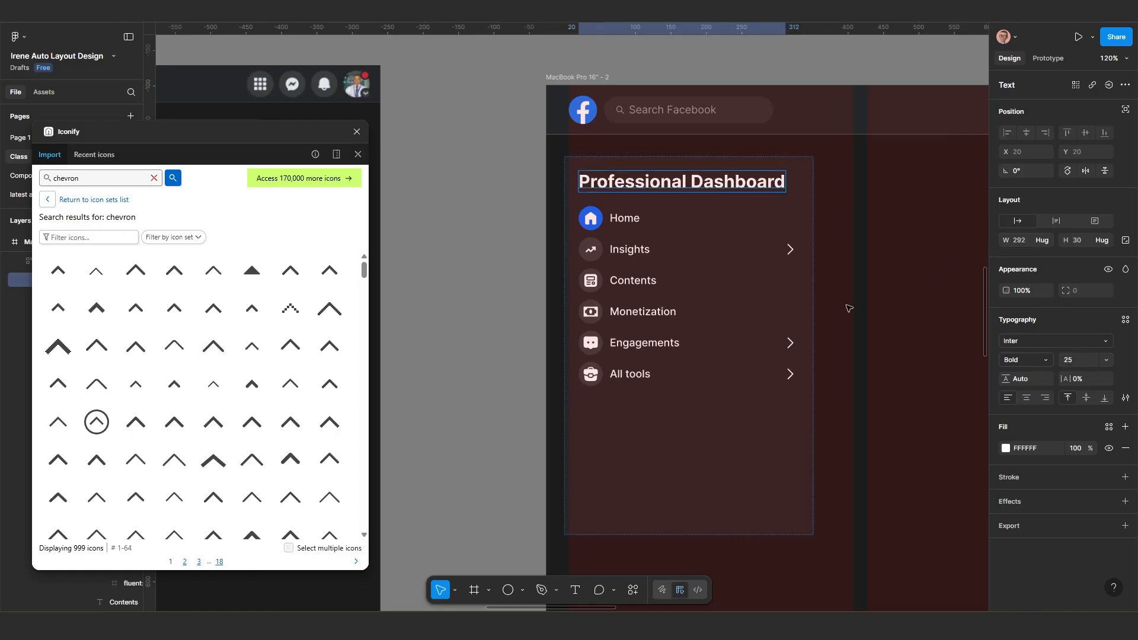
Step: Set the Professional Dashboard panel's width to hug its contents
key("Escape")
left_click(1045, 278)
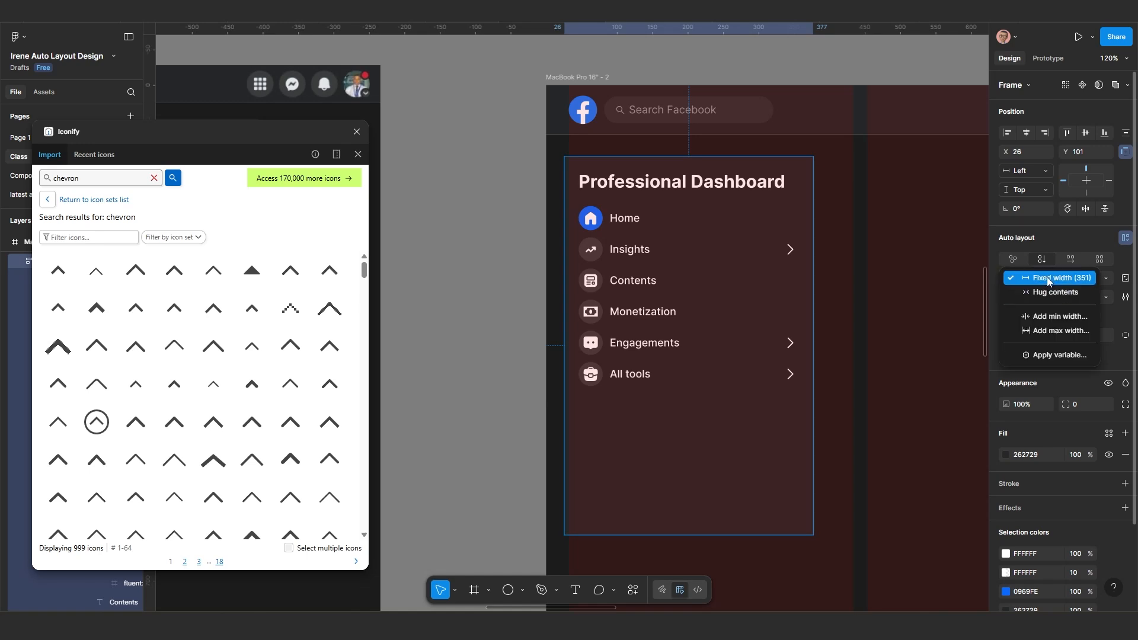
left_click(1046, 293)
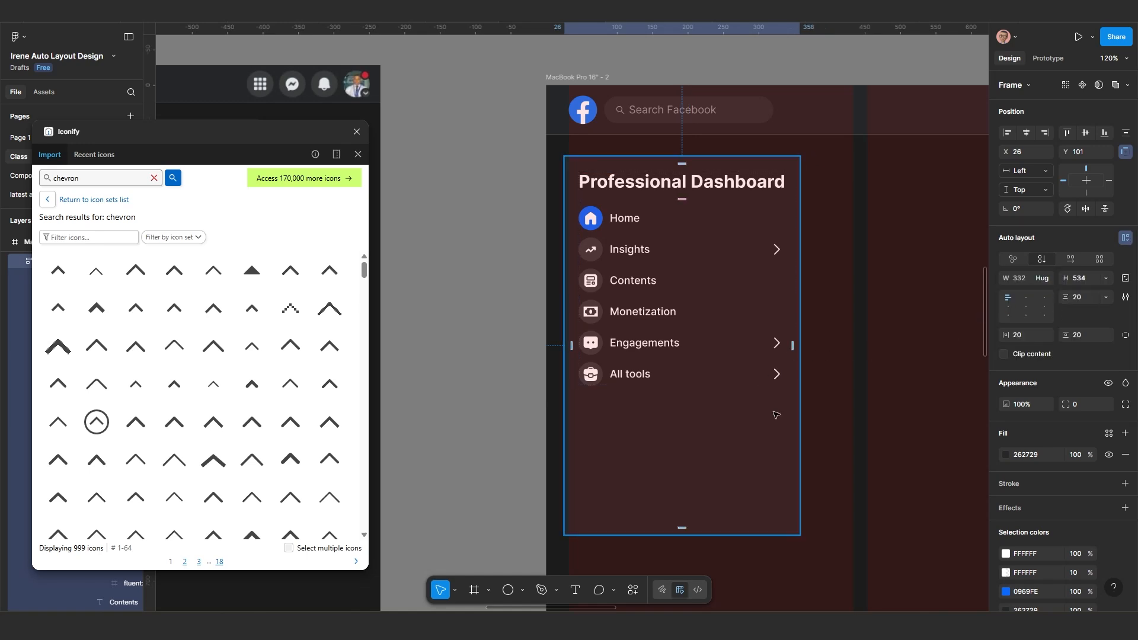
Step: Set the vertical gap between the rows of the menu list to 20
scroll(687, 407, "up", 1)
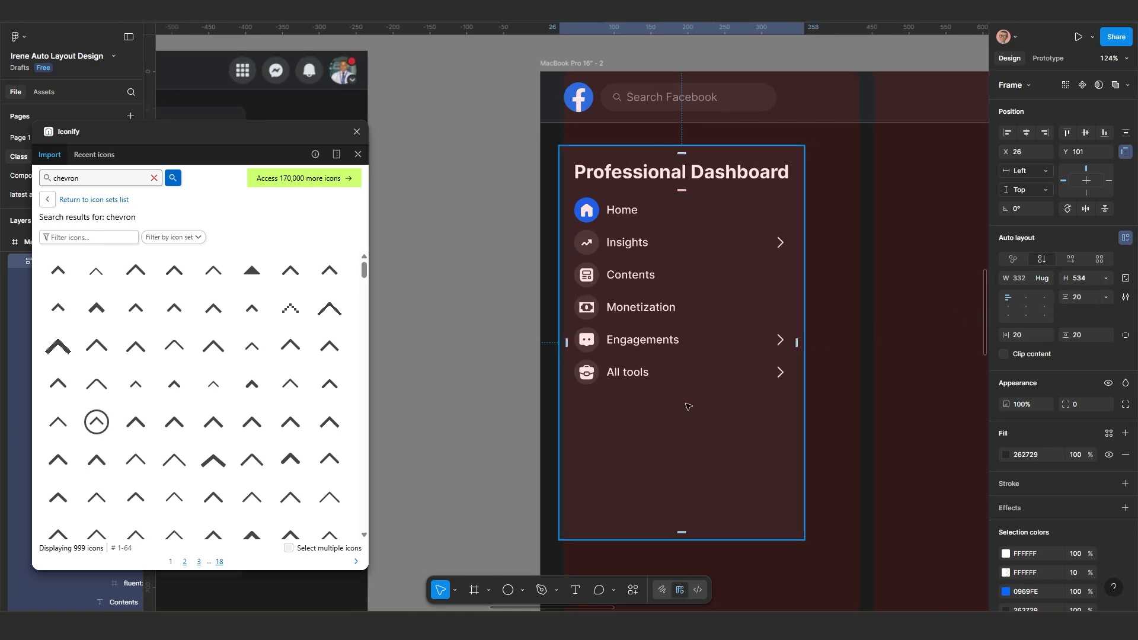
left_click(646, 230)
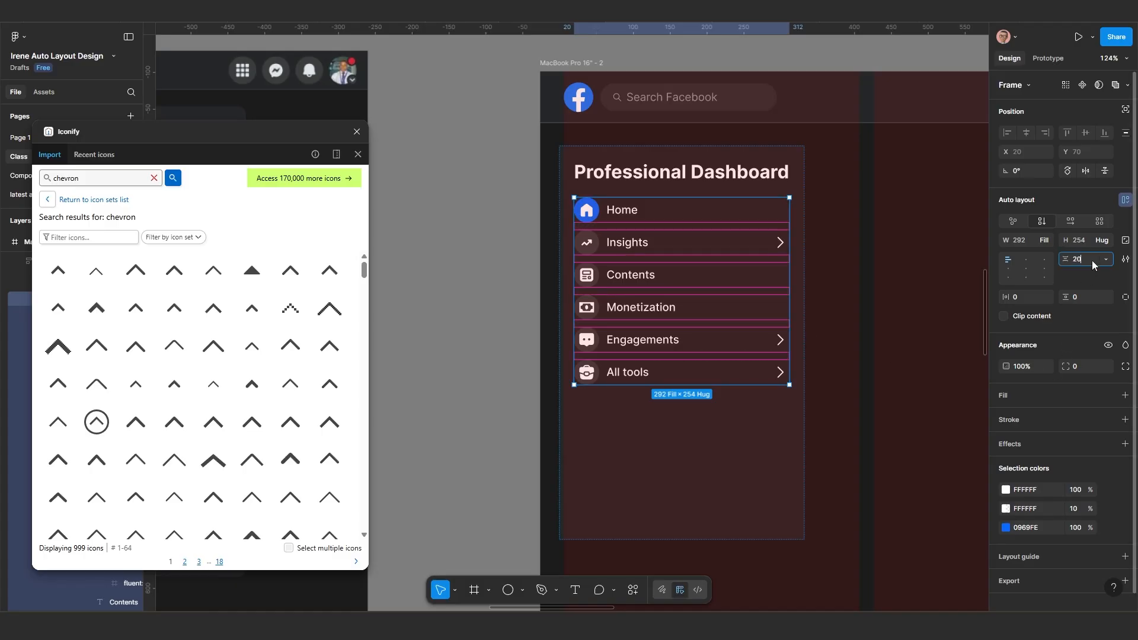
key("Return")
Step: Set the horizontal and vertical padding to 10 on all six menu rows, from Home to All tools
scroll(697, 378, "up", 2)
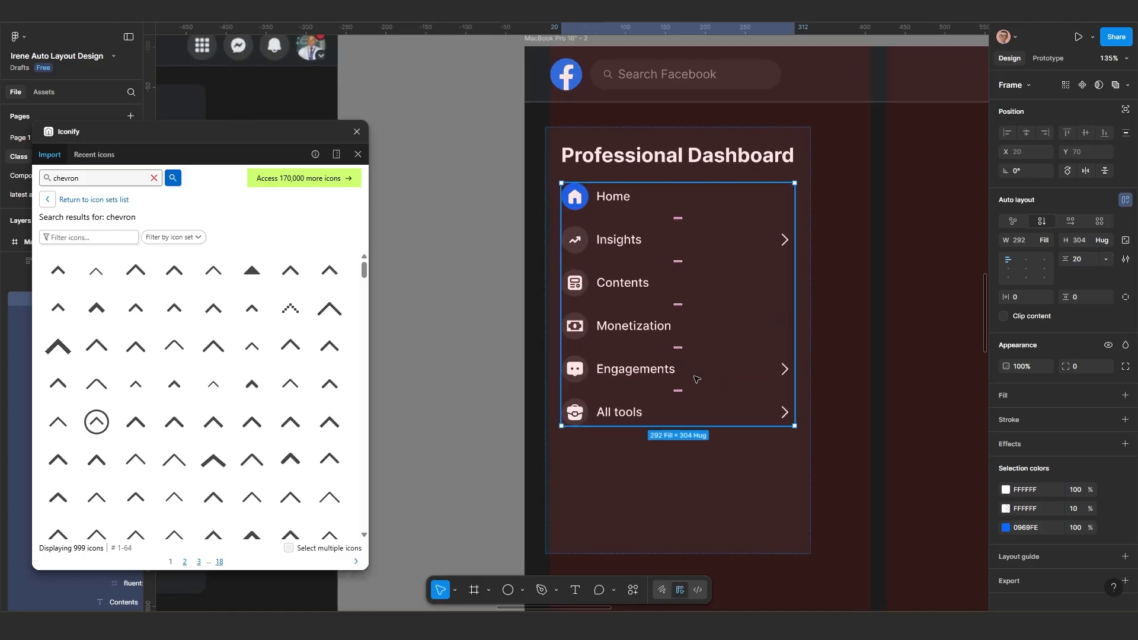
left_click(619, 197)
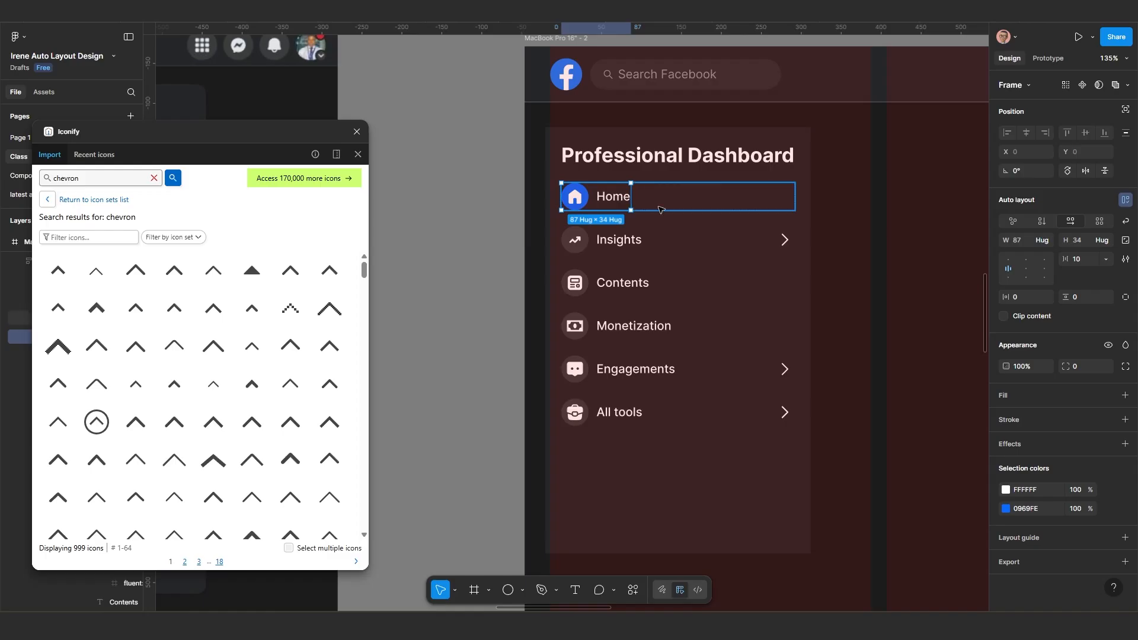
left_click(668, 247, "shift")
left_click(647, 290, "shift")
left_click(655, 325, "shift")
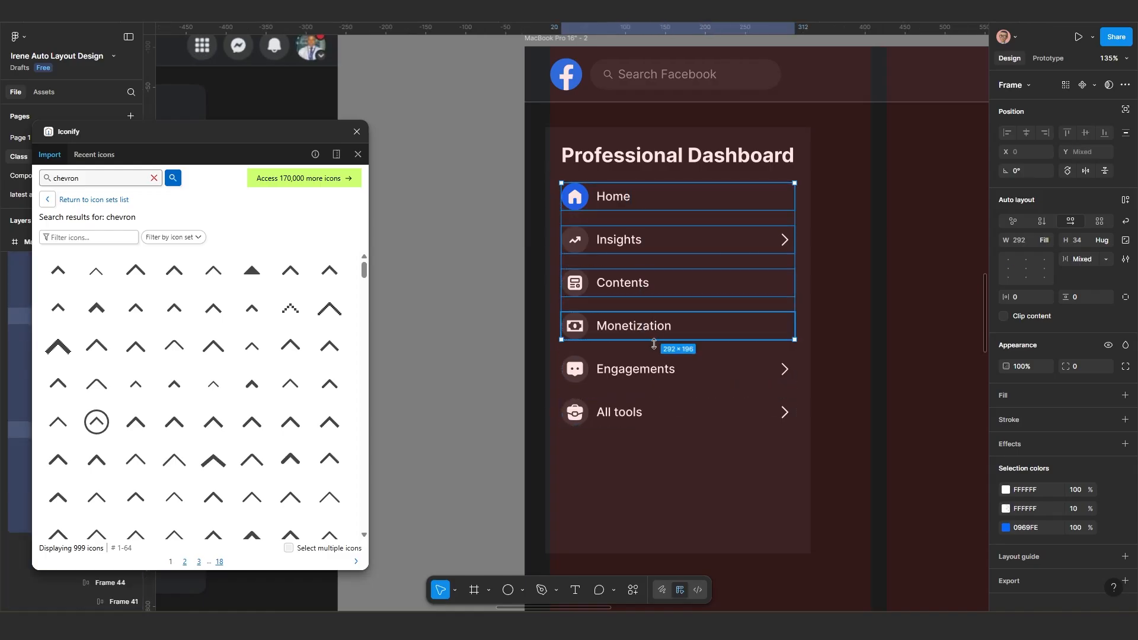
left_click(658, 369, "shift")
left_click(690, 408, "shift")
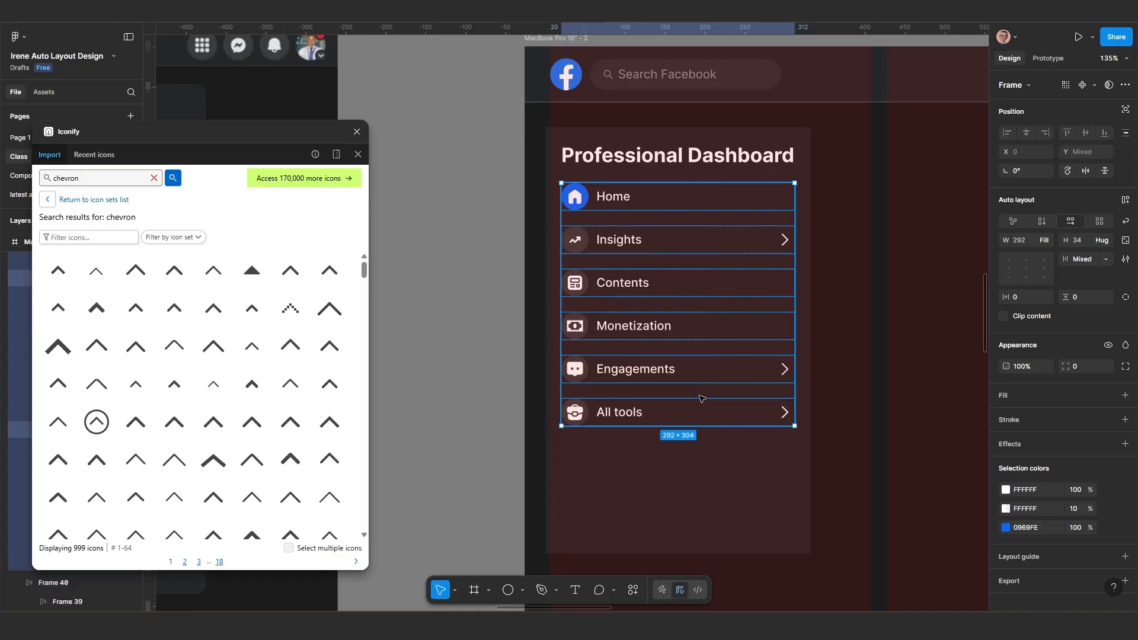
left_click(1022, 297)
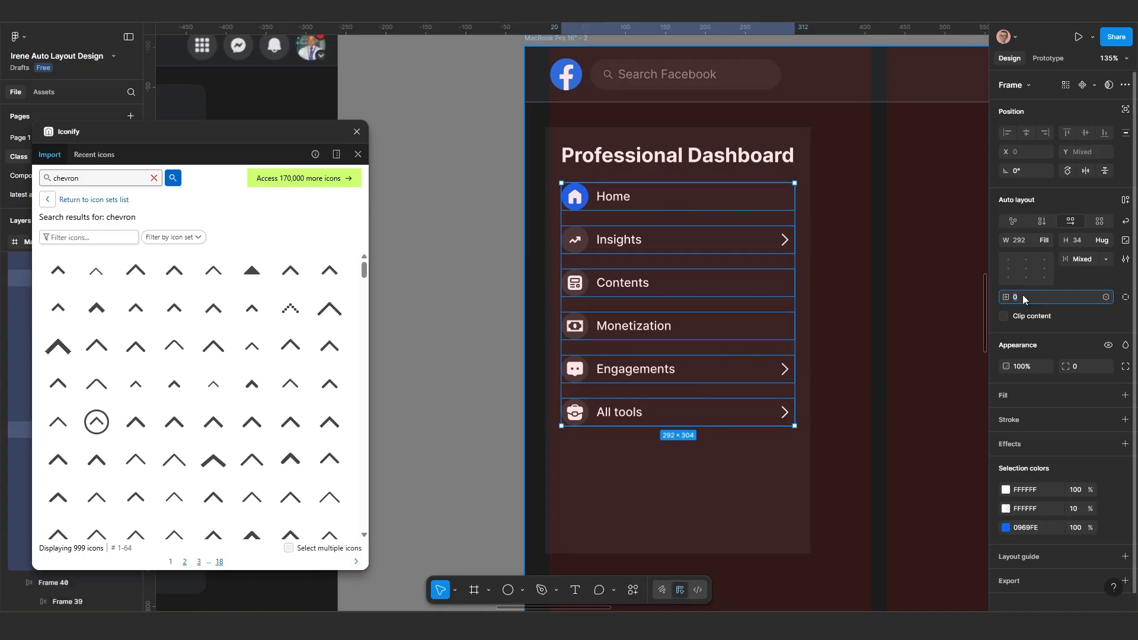
type("10")
key("Return")
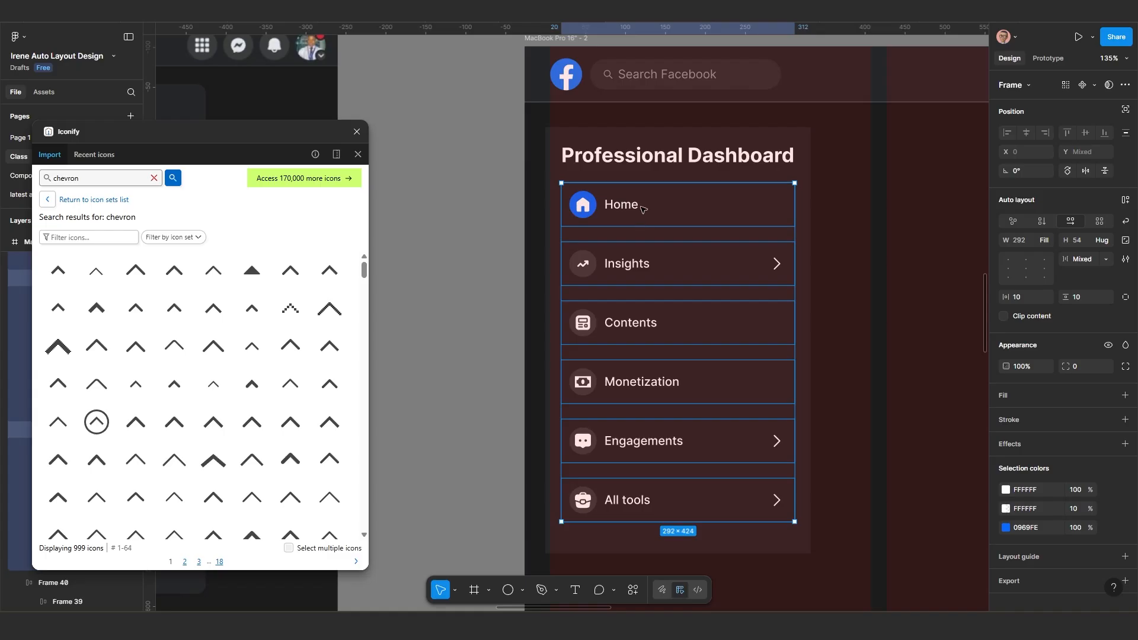
Step: Add a fill to the Home row and colour it black, 000000
left_click(719, 210)
left_click(1027, 395)
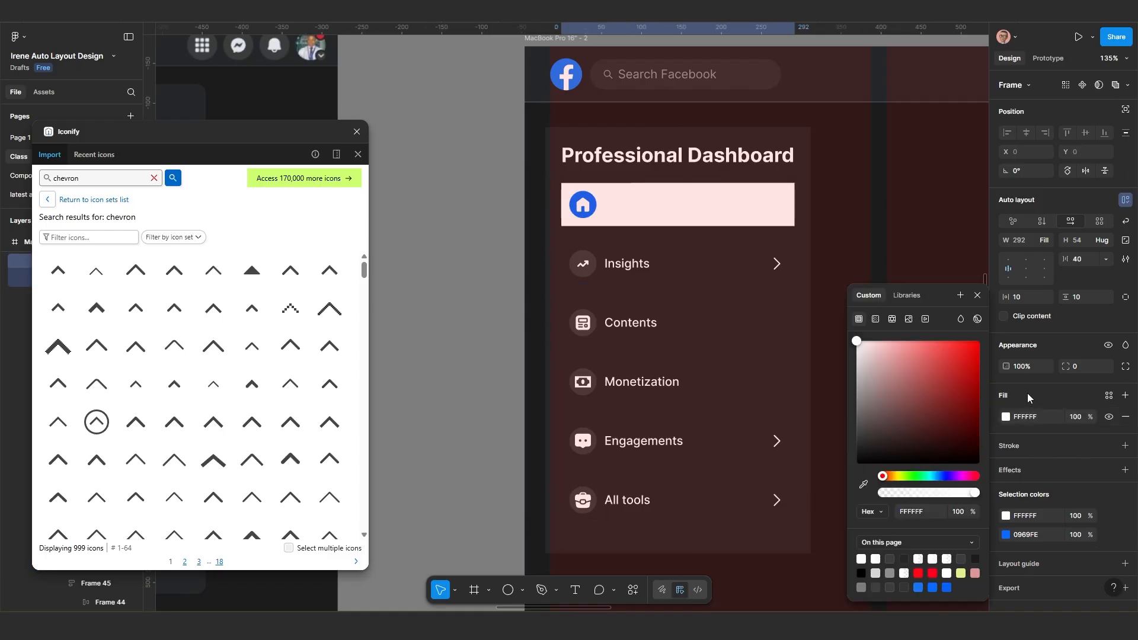
left_click(863, 573)
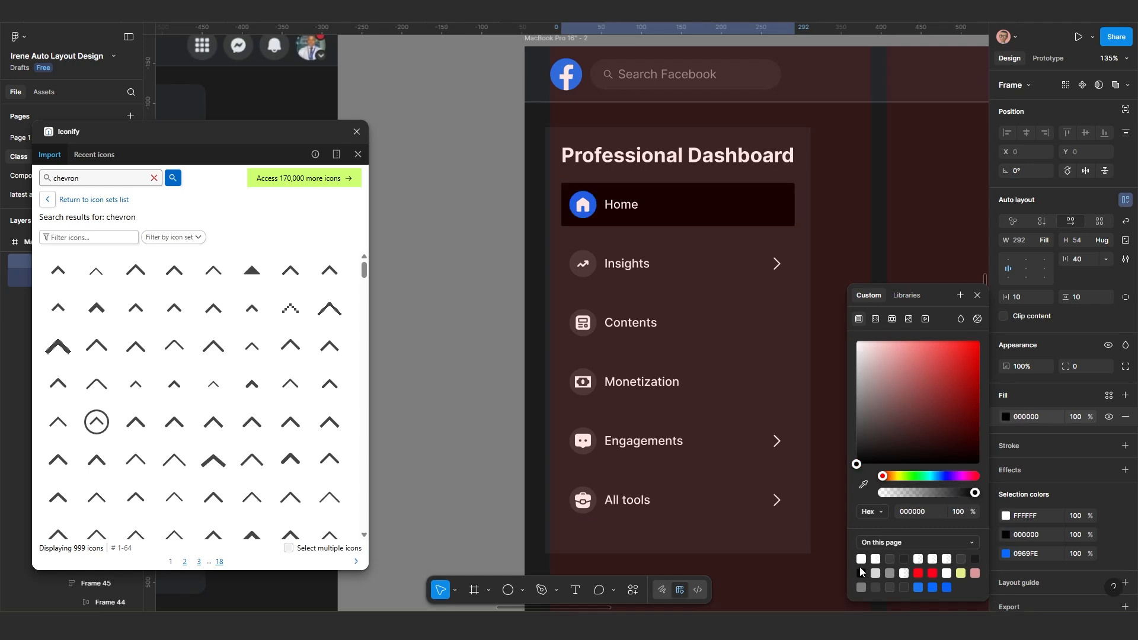
Step: Change the Home row's fill to 1C1C1C by sampling the colour from the reference dashboard screenshot
scroll(639, 322, "down", 5)
scroll(639, 321, "up", 5)
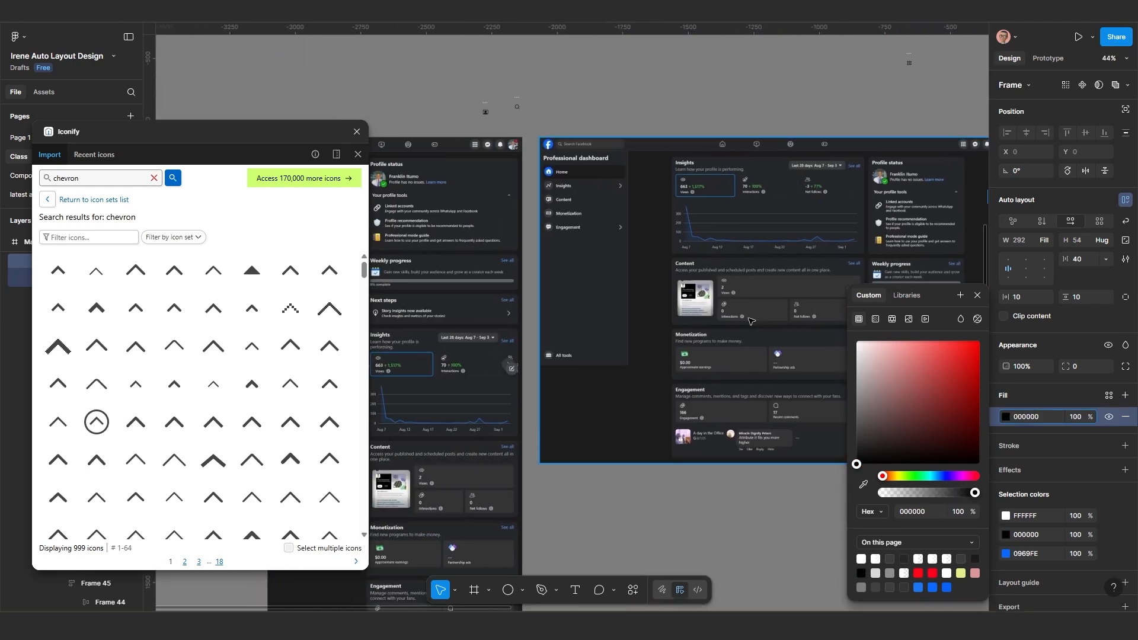
left_click(864, 484)
left_click(612, 142)
scroll(617, 192, "down", 7)
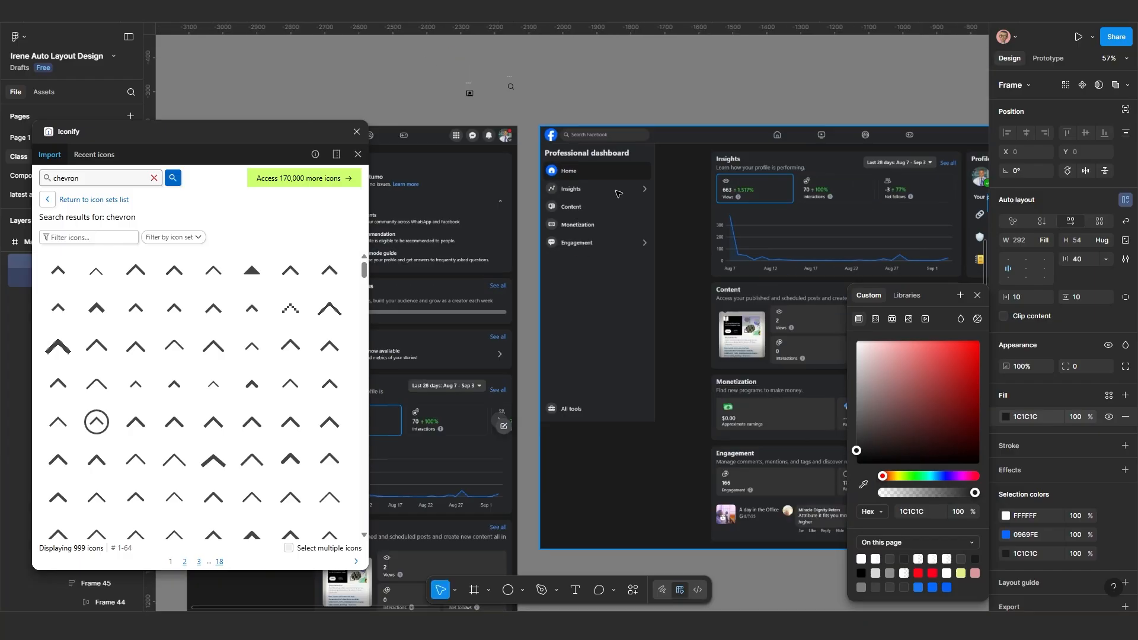
scroll(680, 215, "right", 4)
scroll(680, 215, "up", 5)
scroll(679, 215, "up", 5)
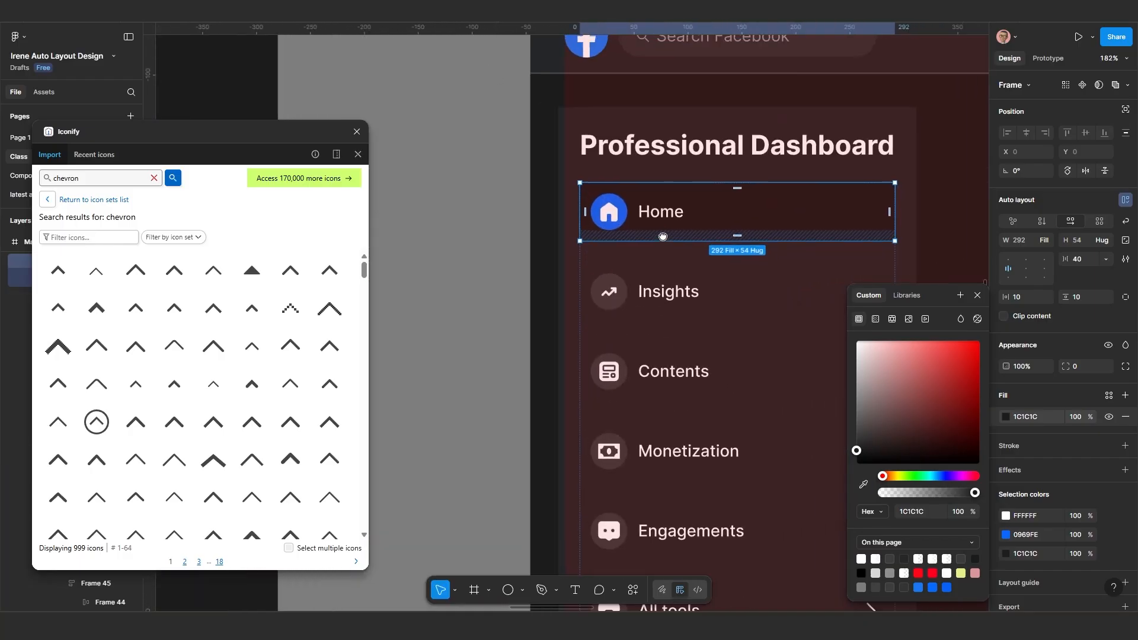
Step: Set the corner radius to 10 on all six menu rows, from Home to All tools
scroll(680, 215, "down", 1)
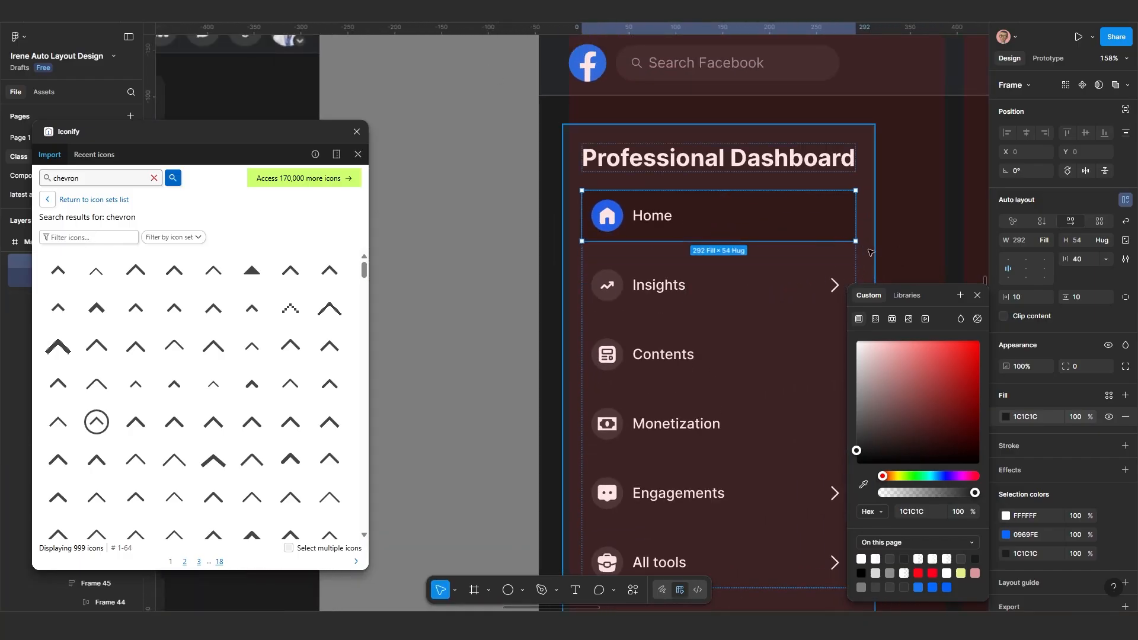
left_click(904, 246)
left_click(777, 230)
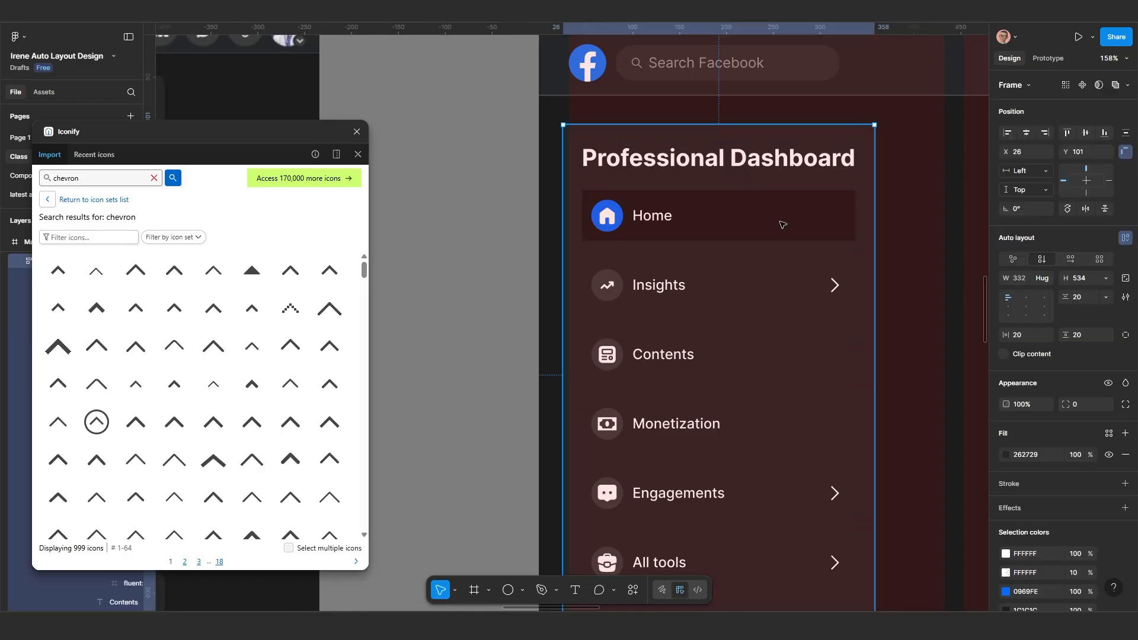
left_click(746, 279, "shift")
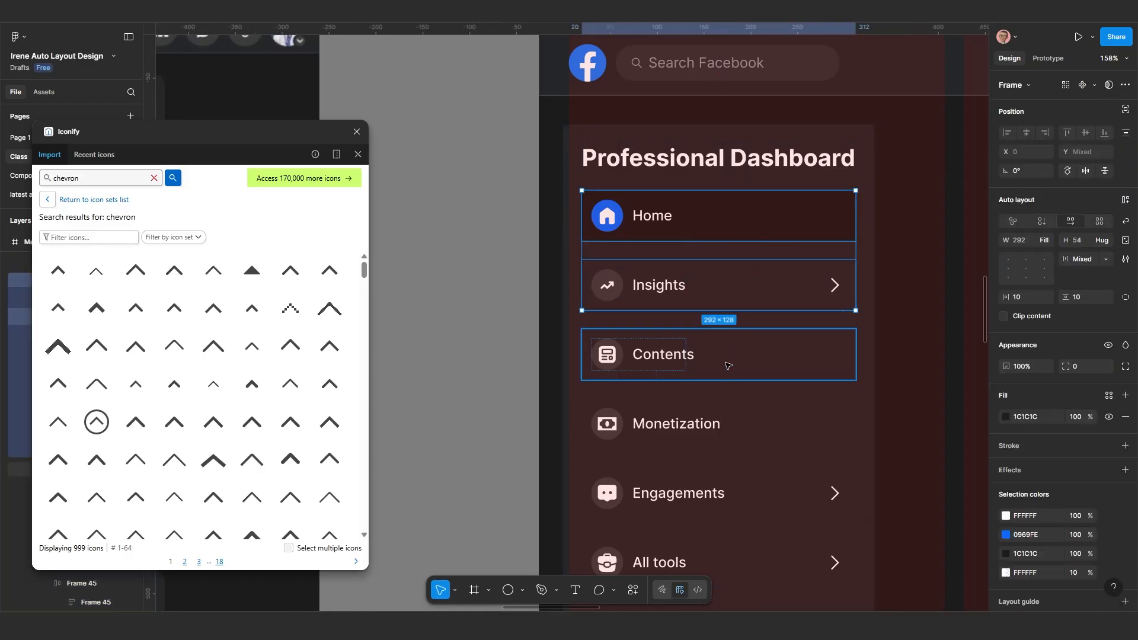
left_click(724, 359, "shift")
scroll(724, 356, "down", 2)
left_click(724, 336, "shift")
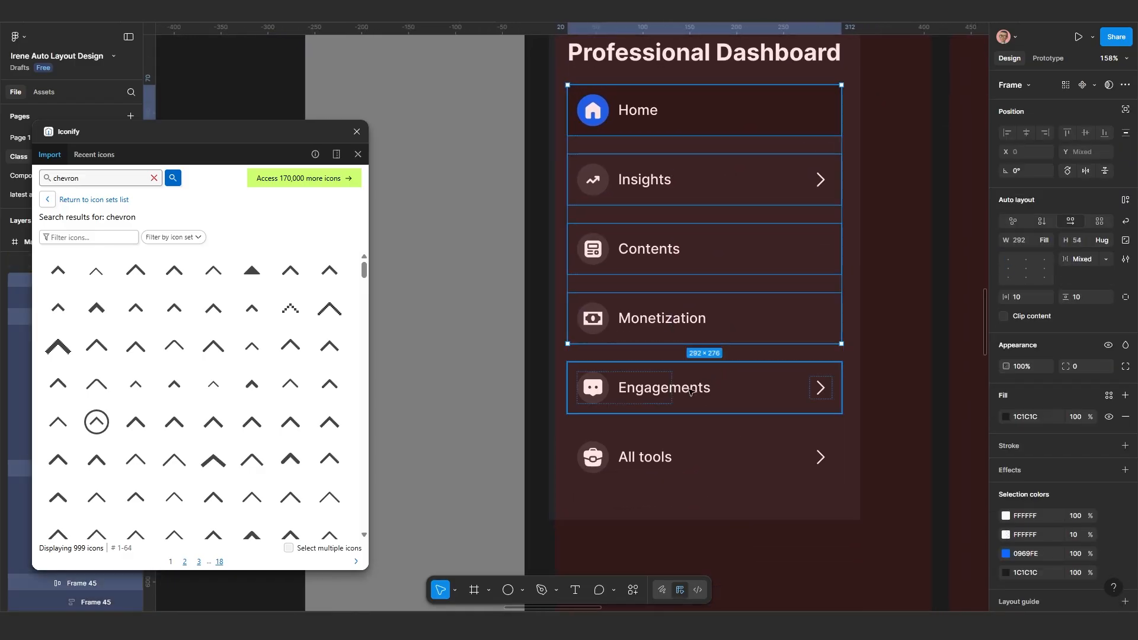
left_click(713, 383, "shift")
left_click(691, 461, "shift")
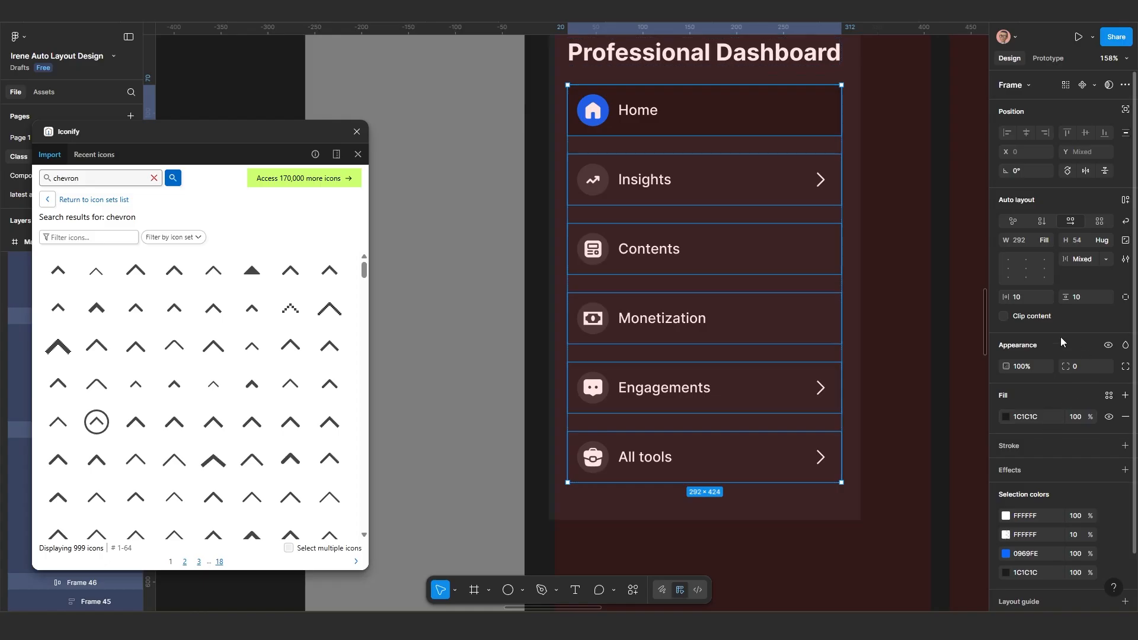
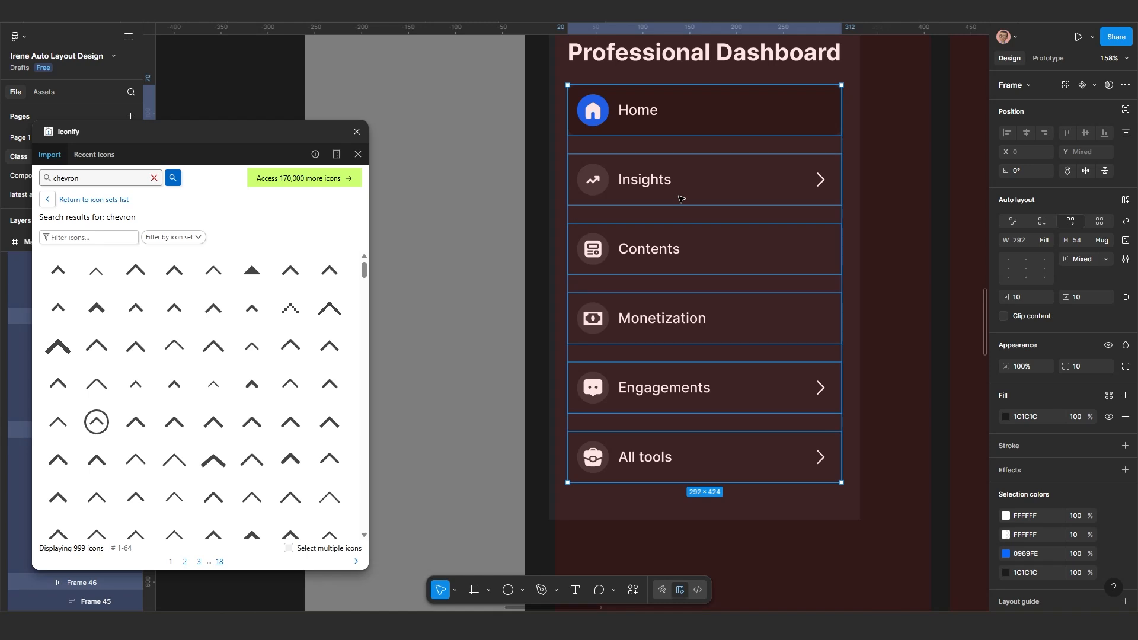
scroll(681, 199, "up", 5)
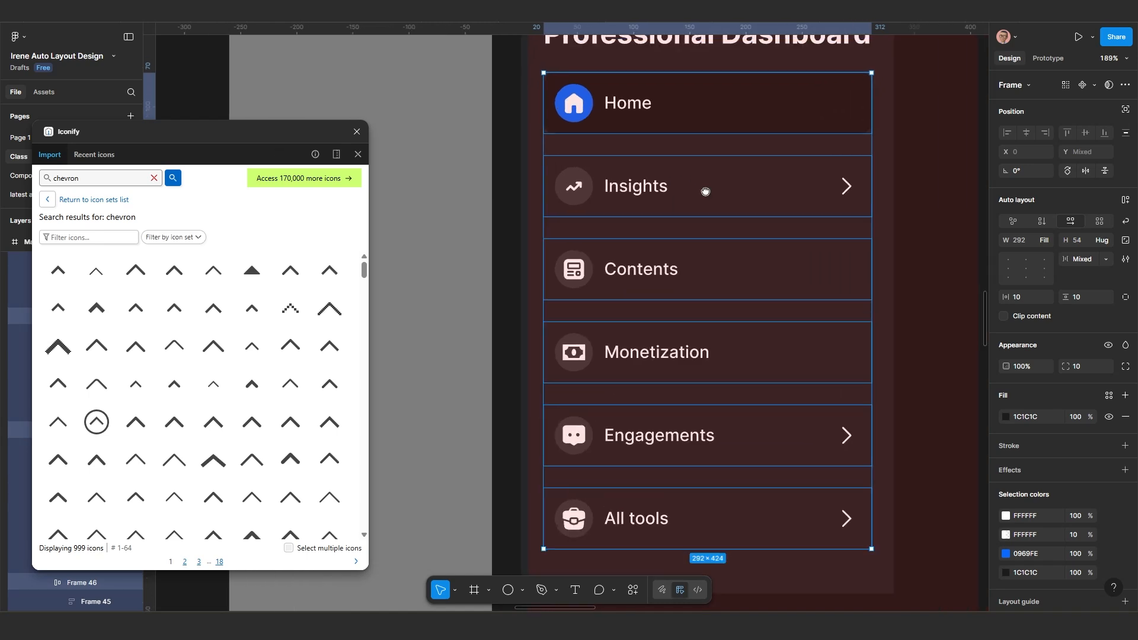
left_click_drag(704, 232, 666, 261)
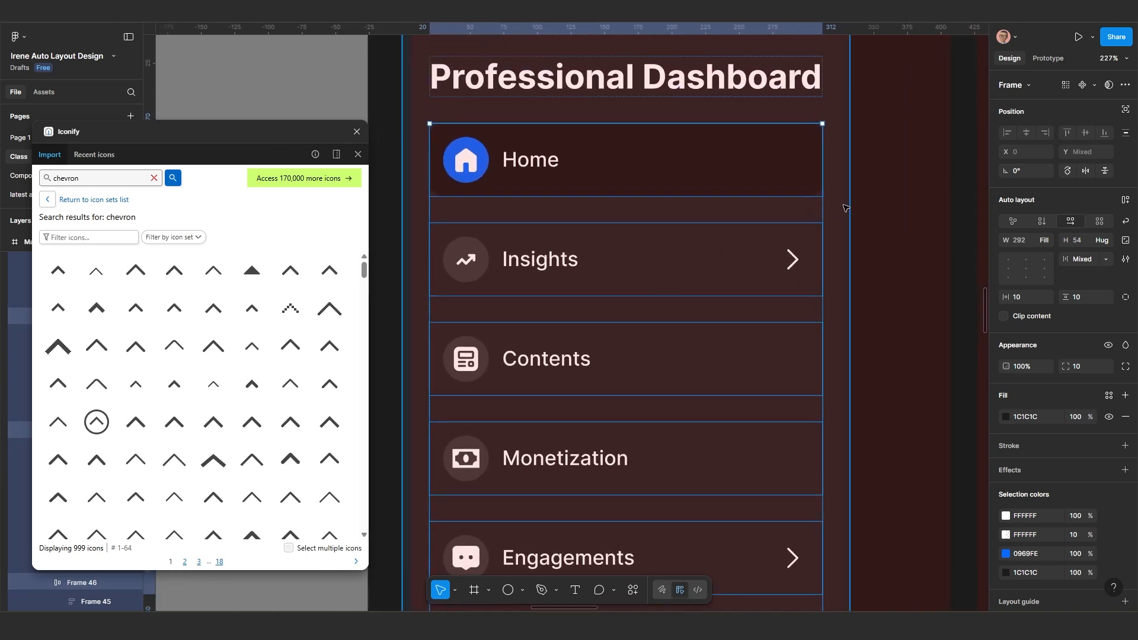
left_click(845, 207)
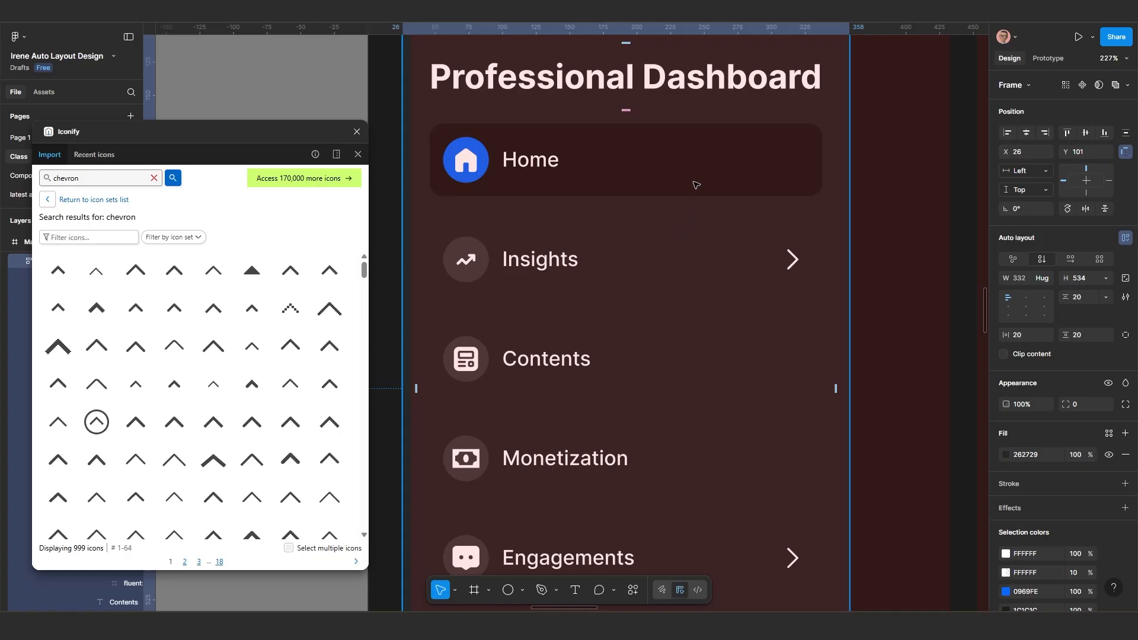
Step: Try a horizontal padding of 10 on the Professional Dashboard frame and revert it
scroll(694, 201, "down", 6)
scroll(705, 201, "up", 2)
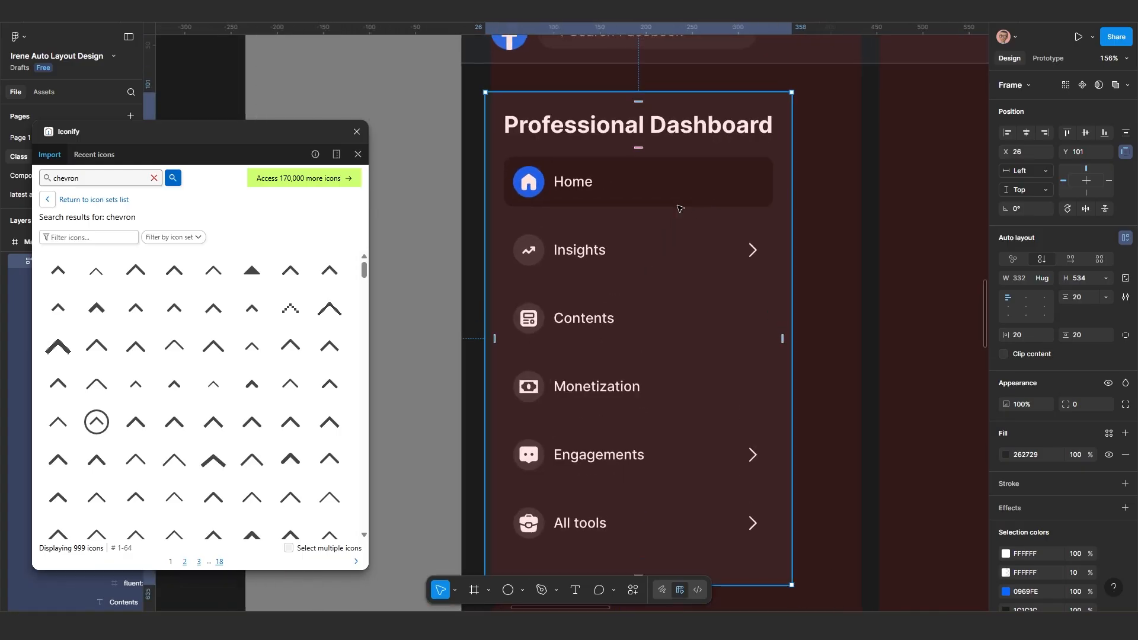
scroll(631, 214, "down", 2)
scroll(631, 214, "up", 2)
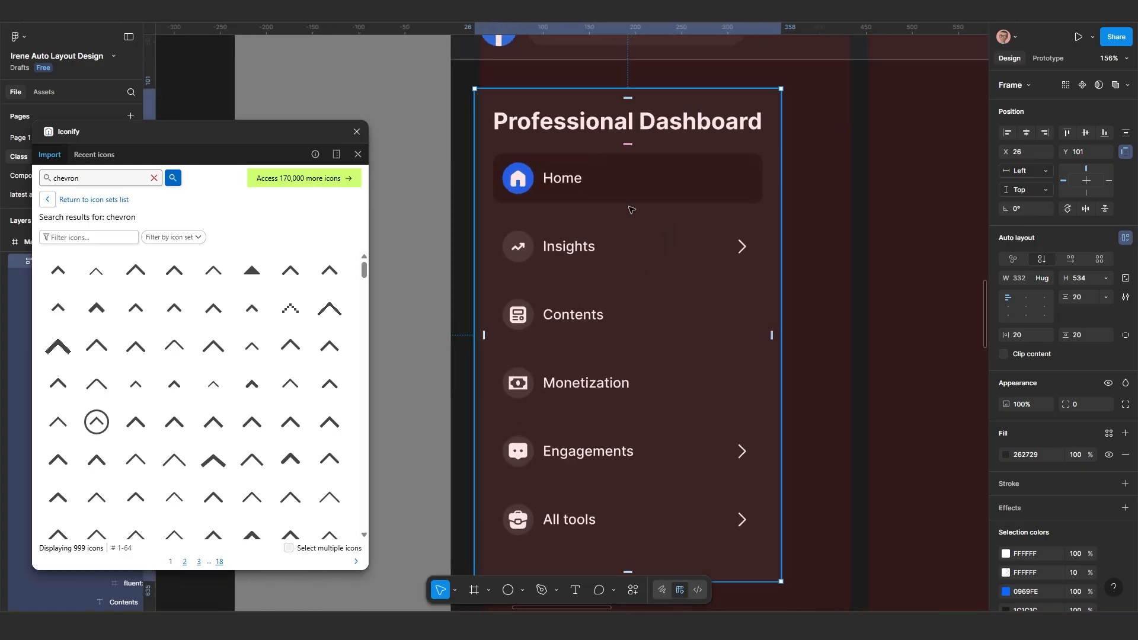
left_click(833, 247)
left_click(774, 244)
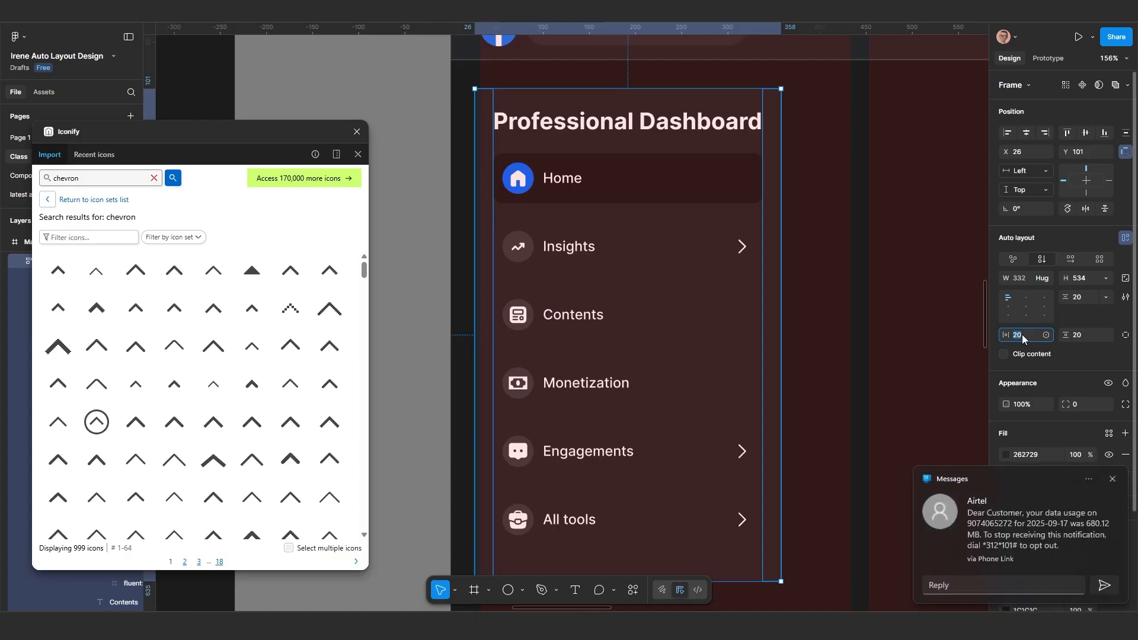
left_click(1112, 479)
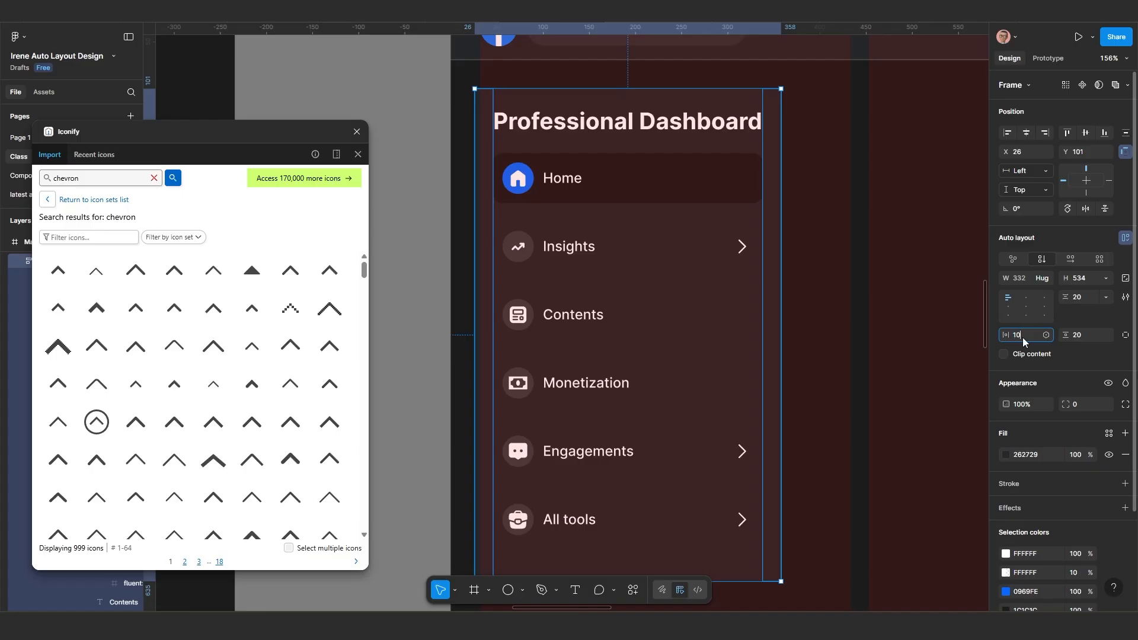
key("Return")
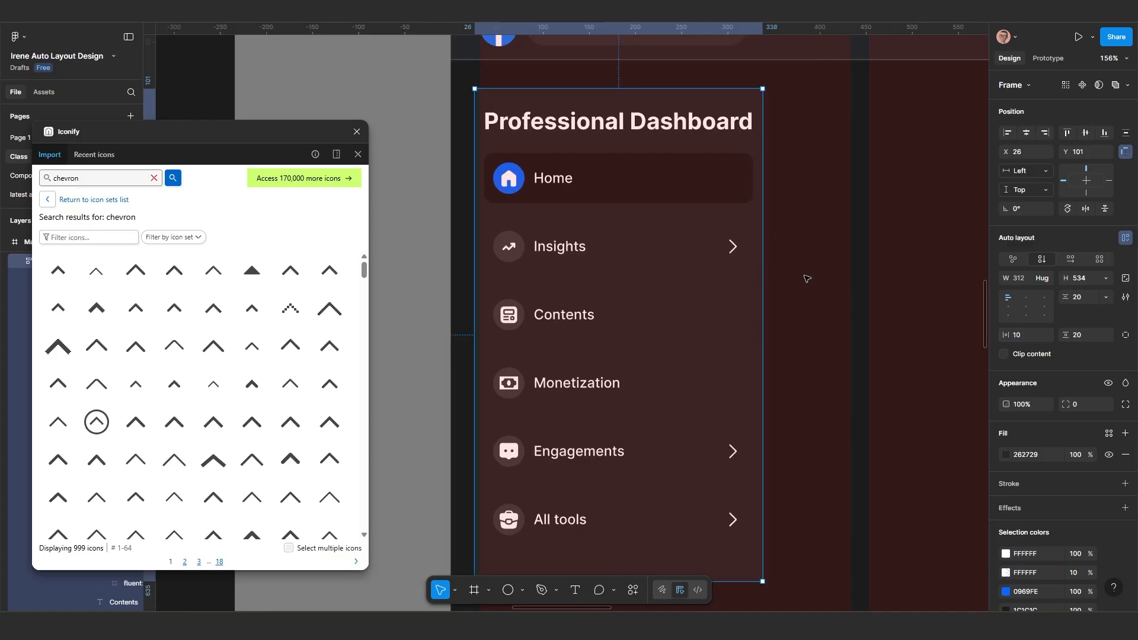
left_click(807, 279)
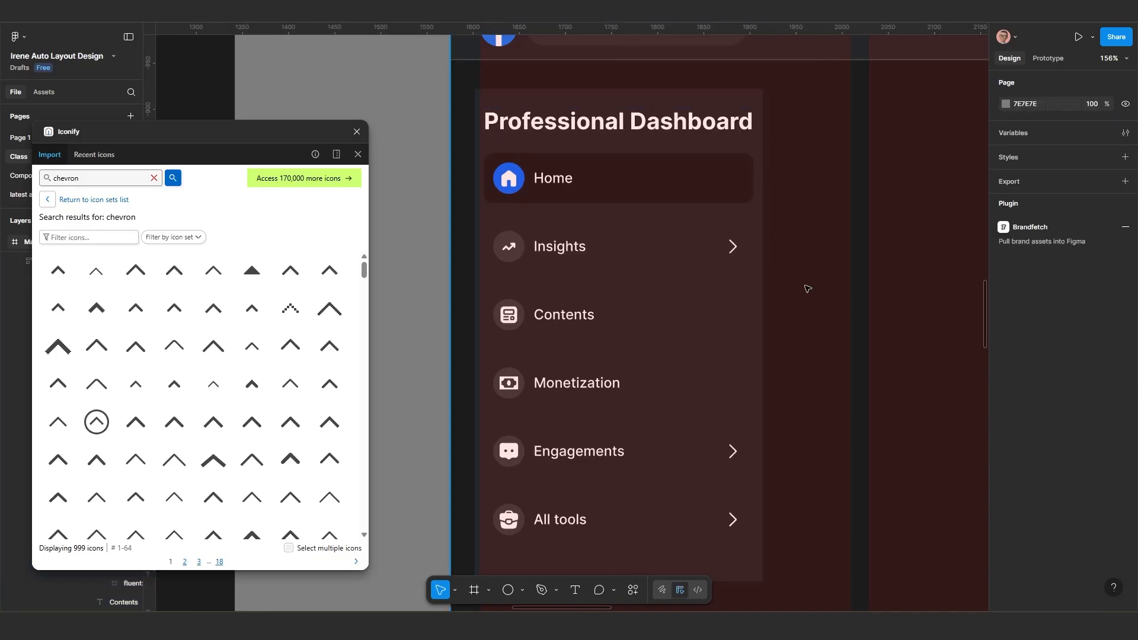
key("ctrl+z")
key("ctrl+z")
Step: Set the vertical gap between the rows of the menu list to 10
scroll(669, 314, "down", 2)
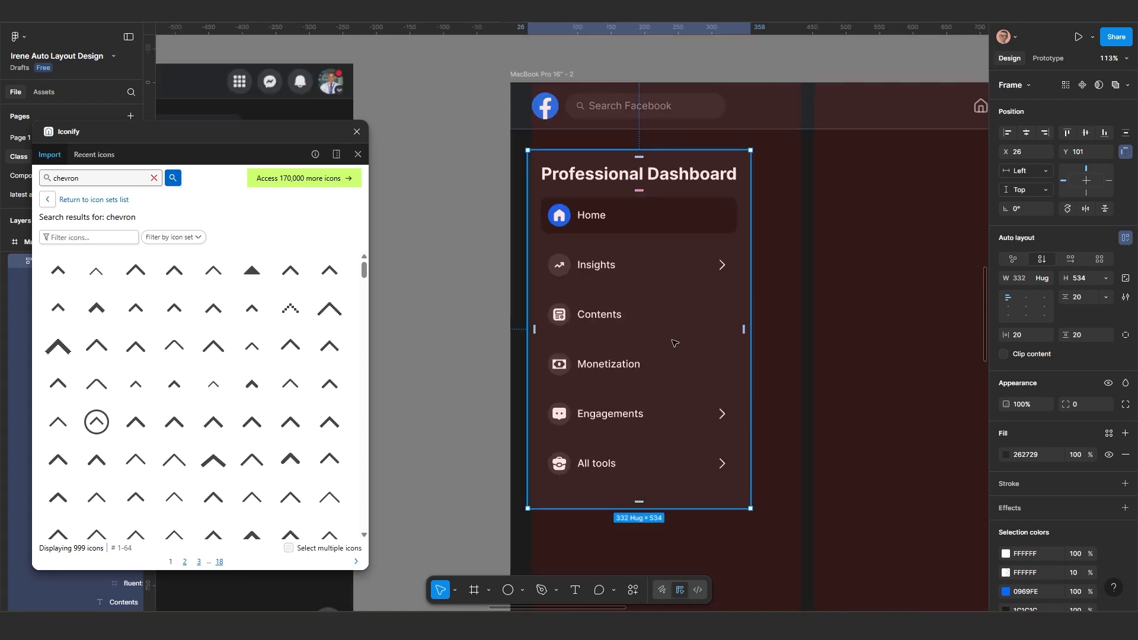
left_click_drag(676, 344, 690, 307)
scroll(680, 341, "up", 1)
scroll(638, 423, "down", 2)
left_click_drag(709, 444, 707, 337)
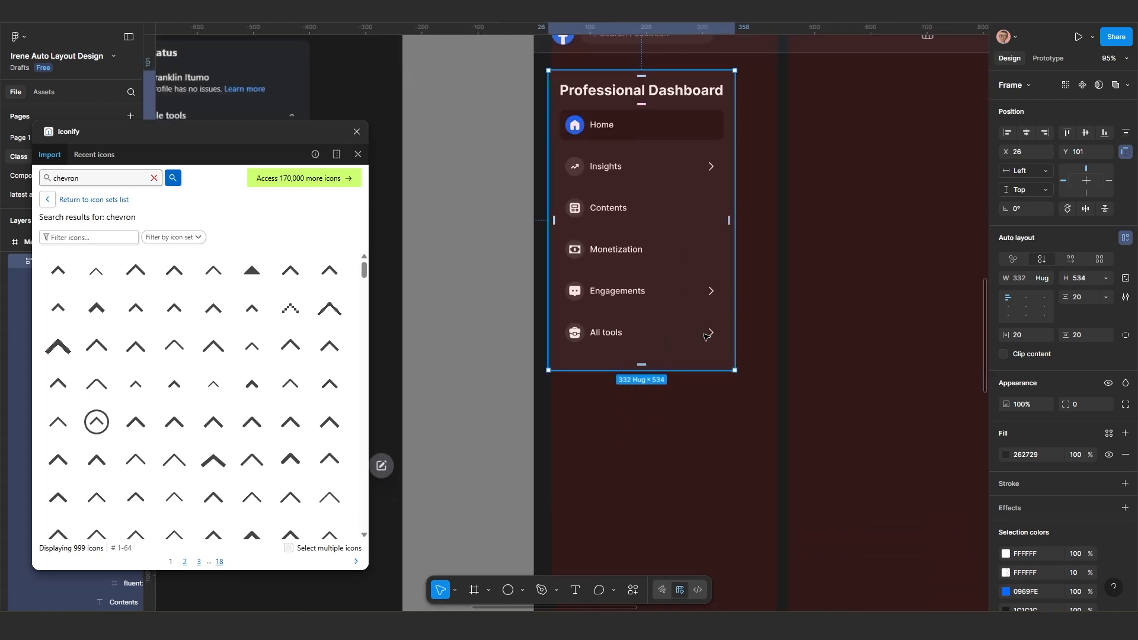
scroll(706, 337, "down", 2)
scroll(665, 283, "up", 2)
double_click(720, 285)
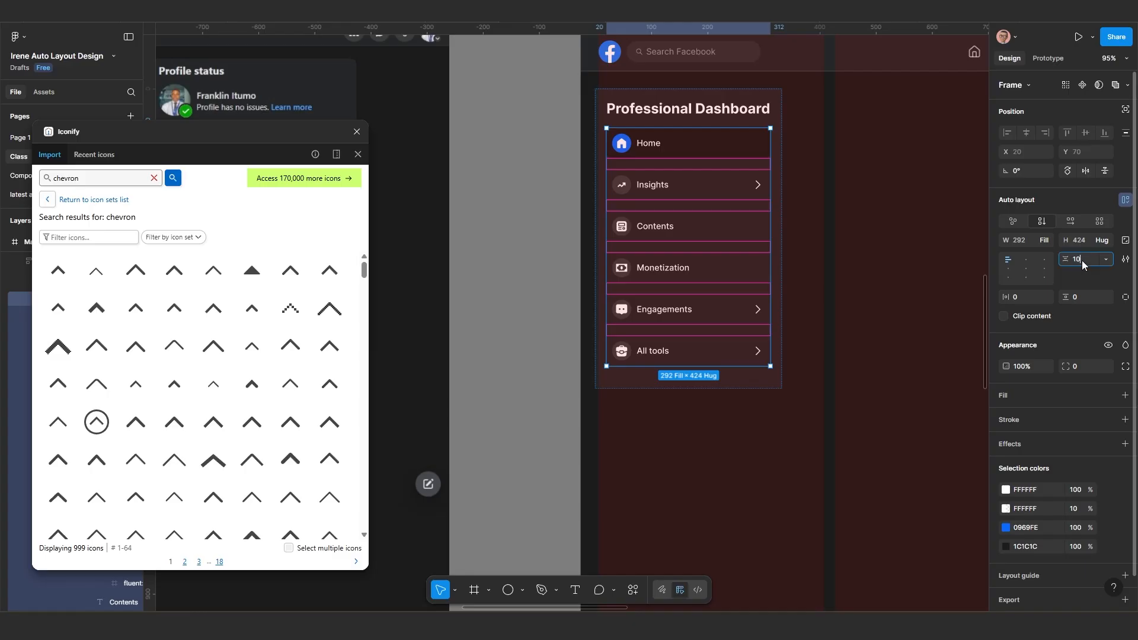
key("Return")
scroll(704, 356, "up", 1)
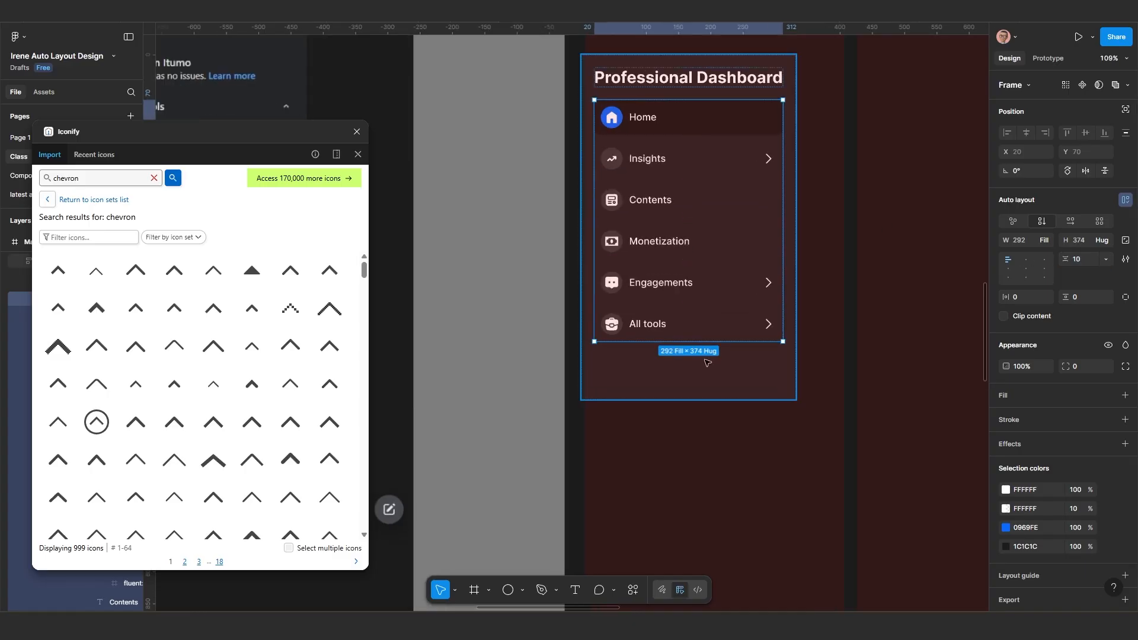
Step: Extend the Professional Dashboard frame downwards to a height of 600
scroll(722, 376, "down", 2)
scroll(711, 368, "up", 2)
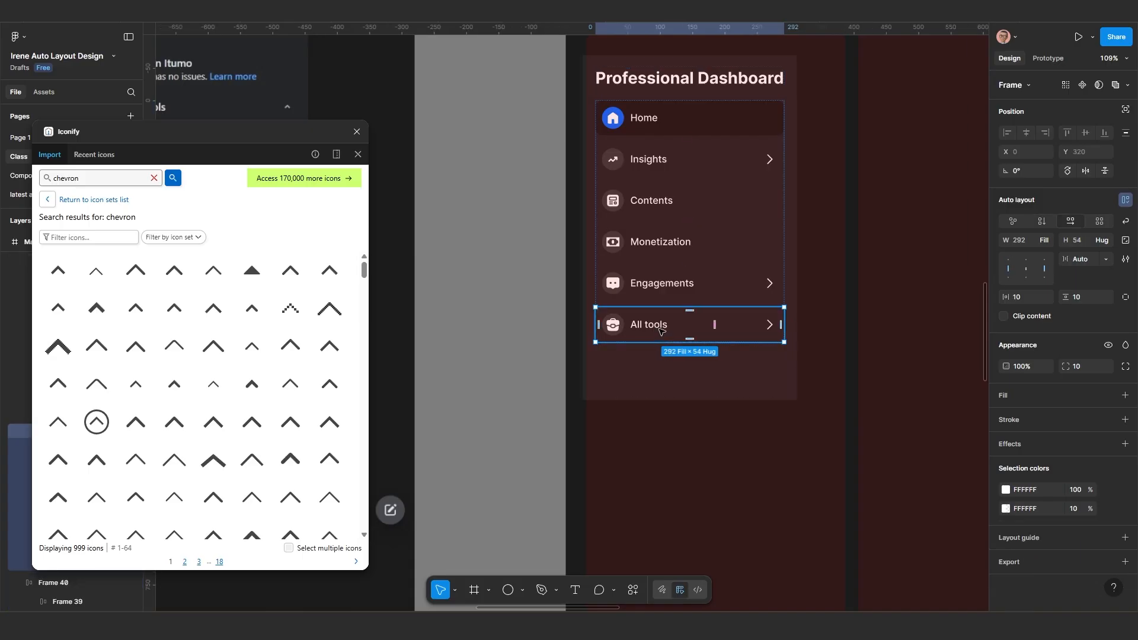
double_click(662, 330)
scroll(662, 330, "up", 2)
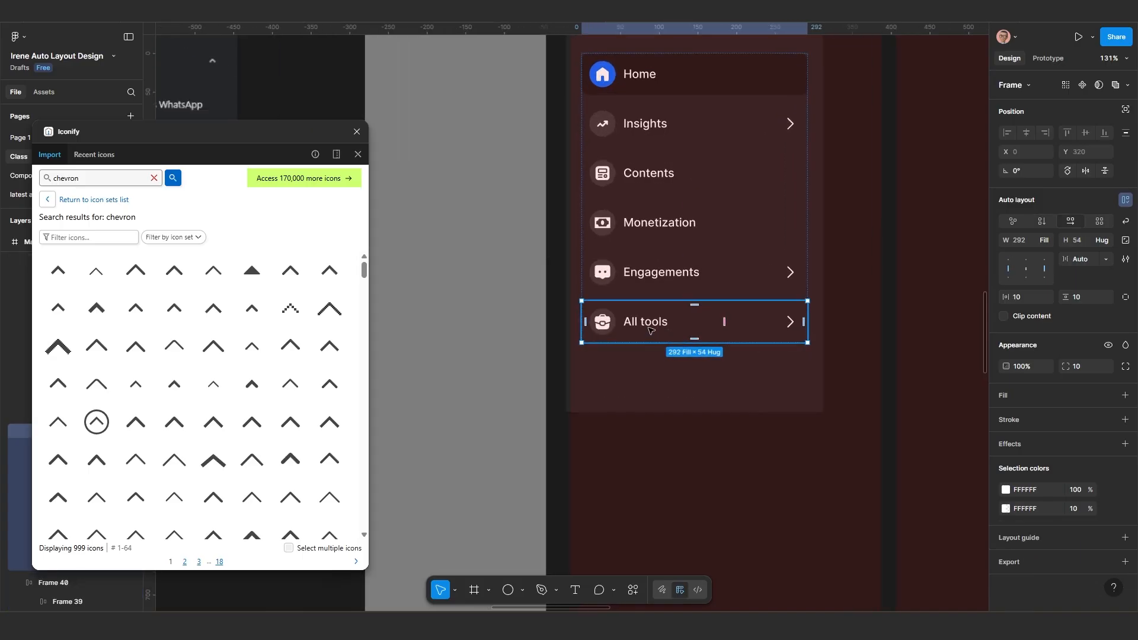
scroll(700, 375, "down", 1)
left_click(700, 376)
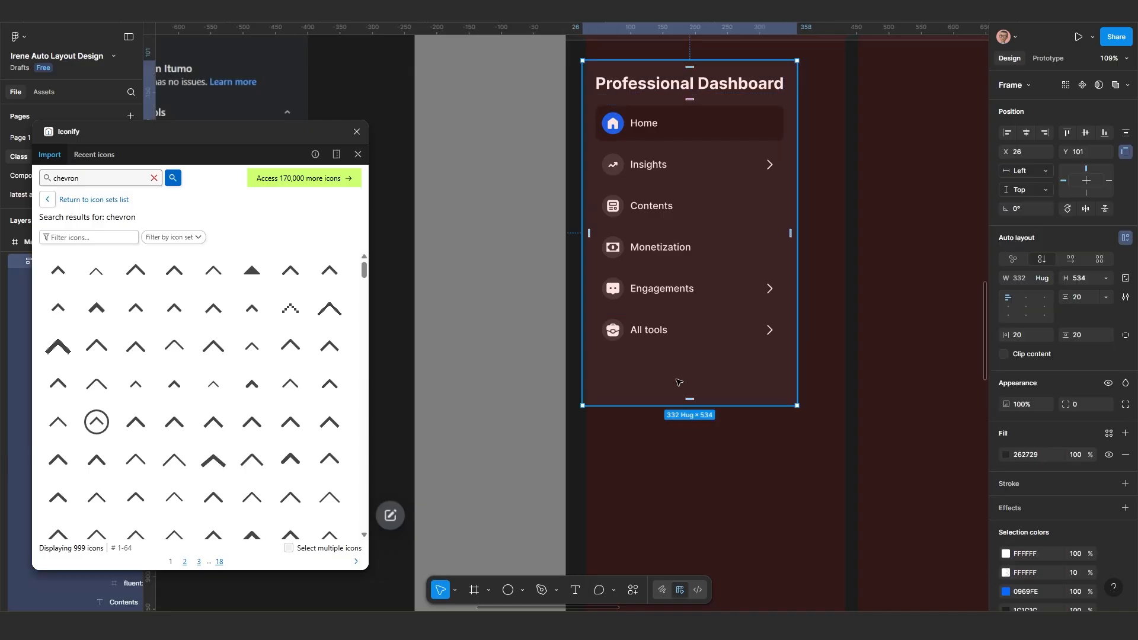
left_click_drag(676, 407, 670, 452)
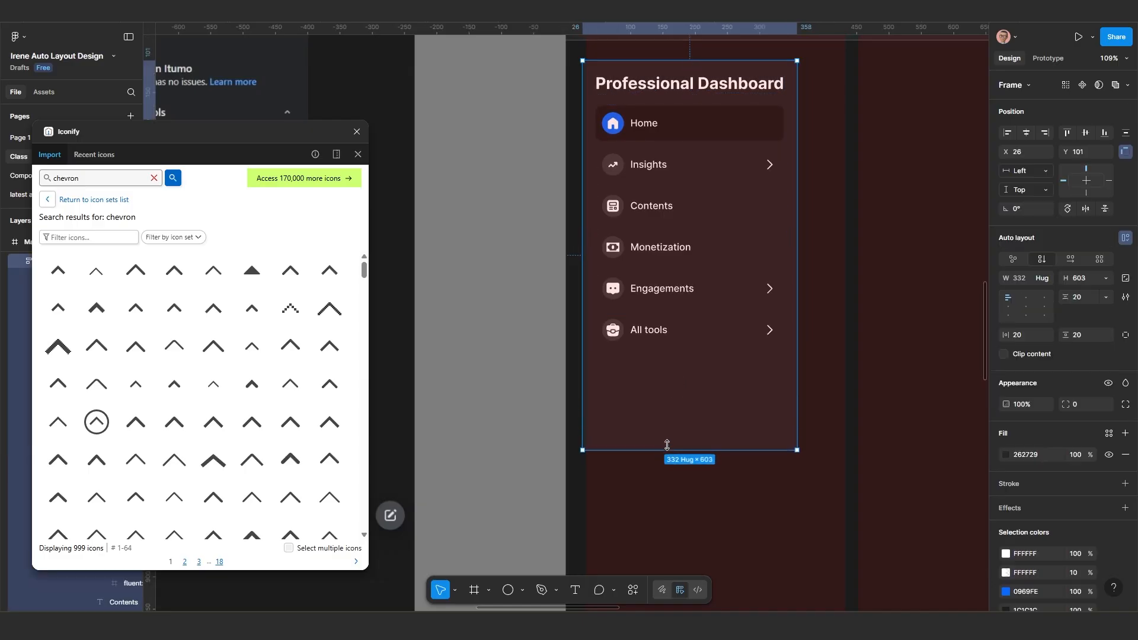
Step: Compare the position of the All tools row in the reference dashboard's sidebar with the recreated Professional Dashboard frame
scroll(640, 401, "down", 5)
scroll(752, 287, "down", 3)
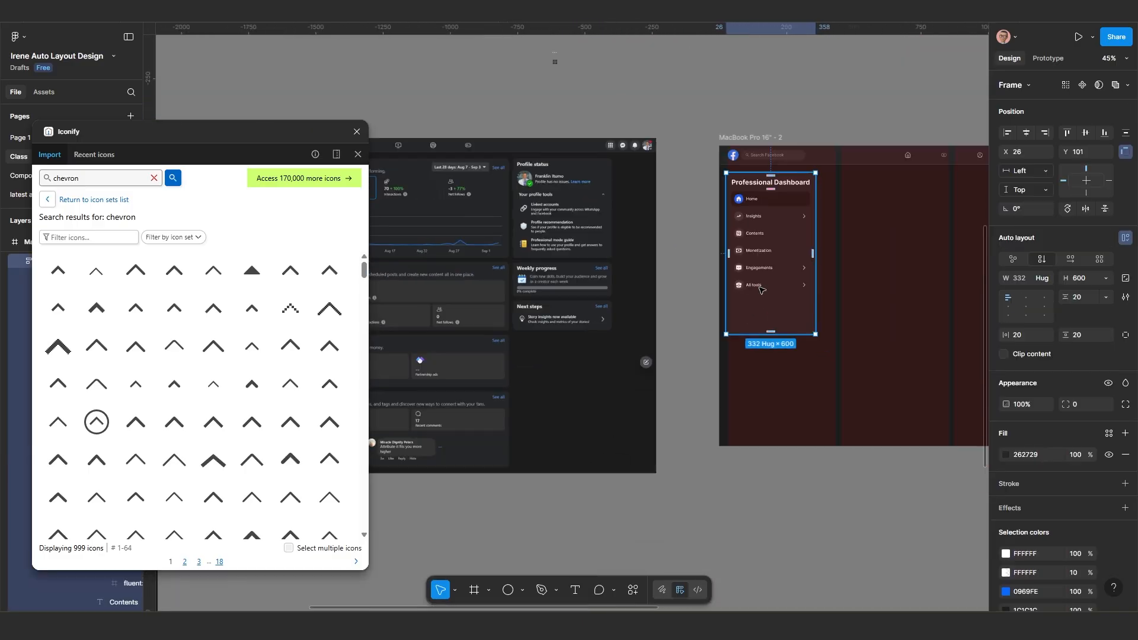
left_click_drag(640, 309, 812, 306)
scroll(481, 338, "up", 3)
scroll(481, 340, "up", 5)
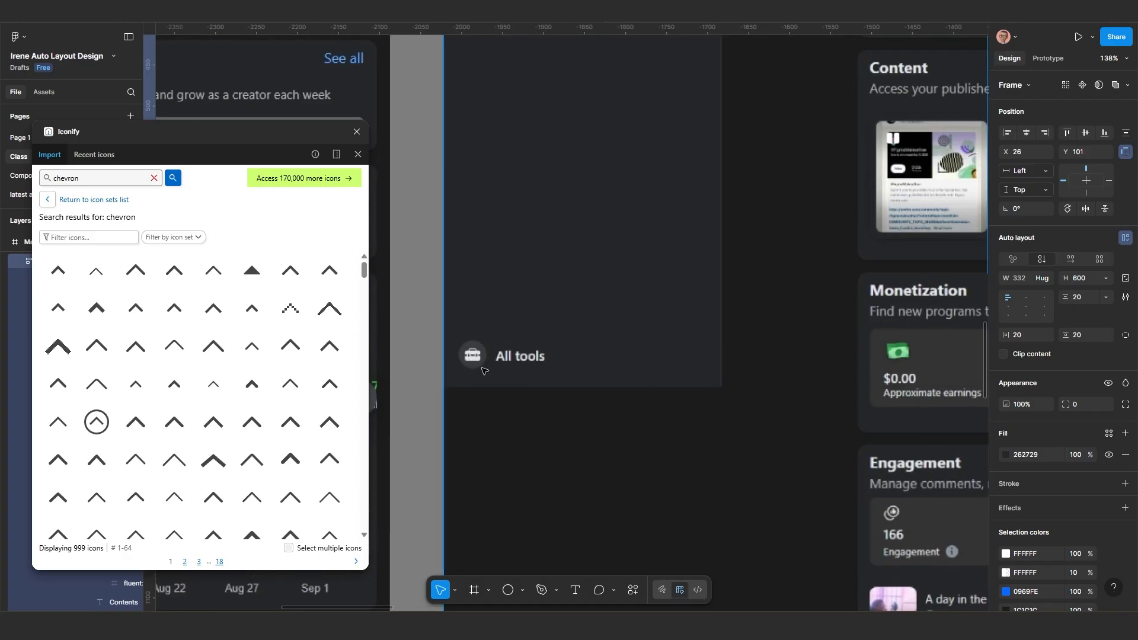
scroll(540, 356, "down", 2)
scroll(540, 355, "down", 5)
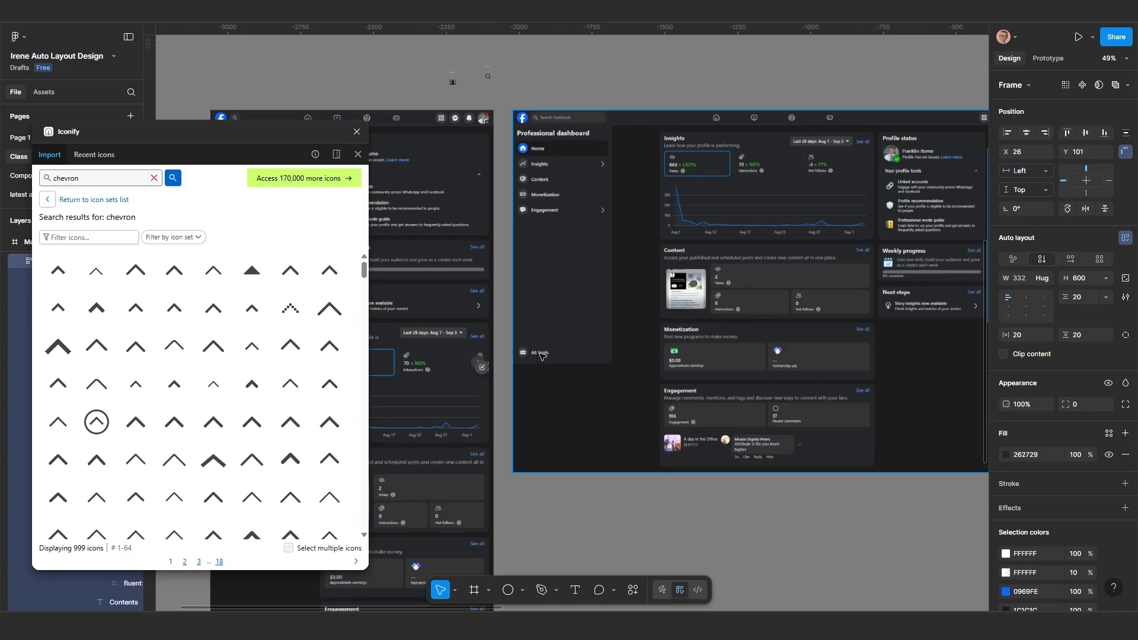
left_click_drag(609, 354, 528, 377)
scroll(902, 355, "up", 2)
left_click_drag(848, 363, 640, 351)
scroll(641, 350, "down", 3)
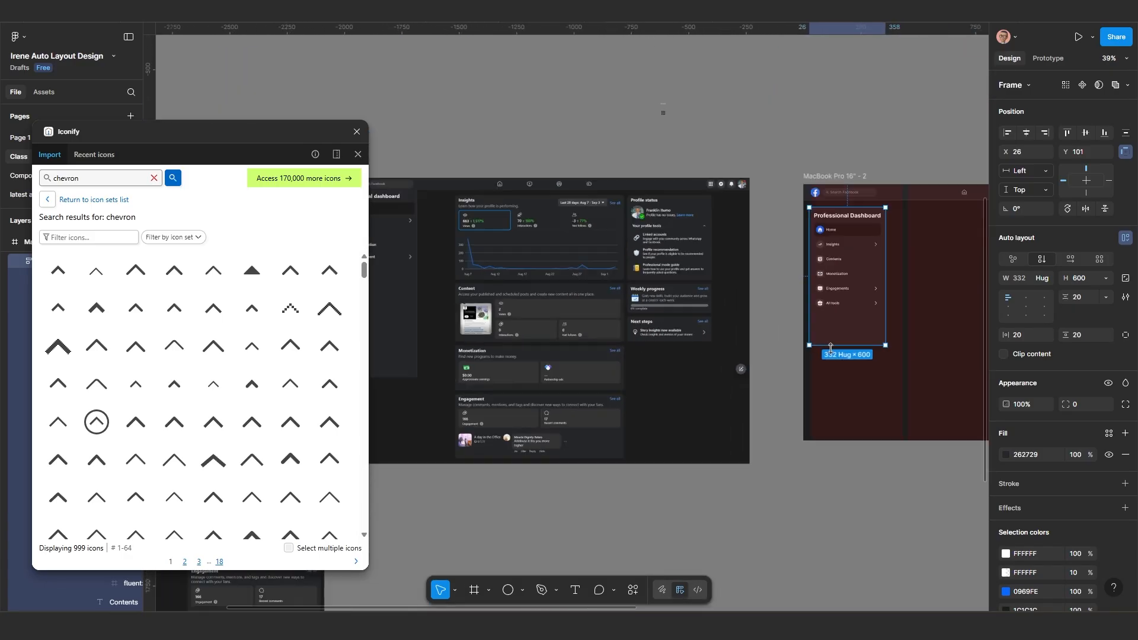
left_click_drag(857, 311, 762, 311)
scroll(763, 312, "up", 3)
scroll(750, 313, "up", 3)
scroll(707, 294, "down", 3)
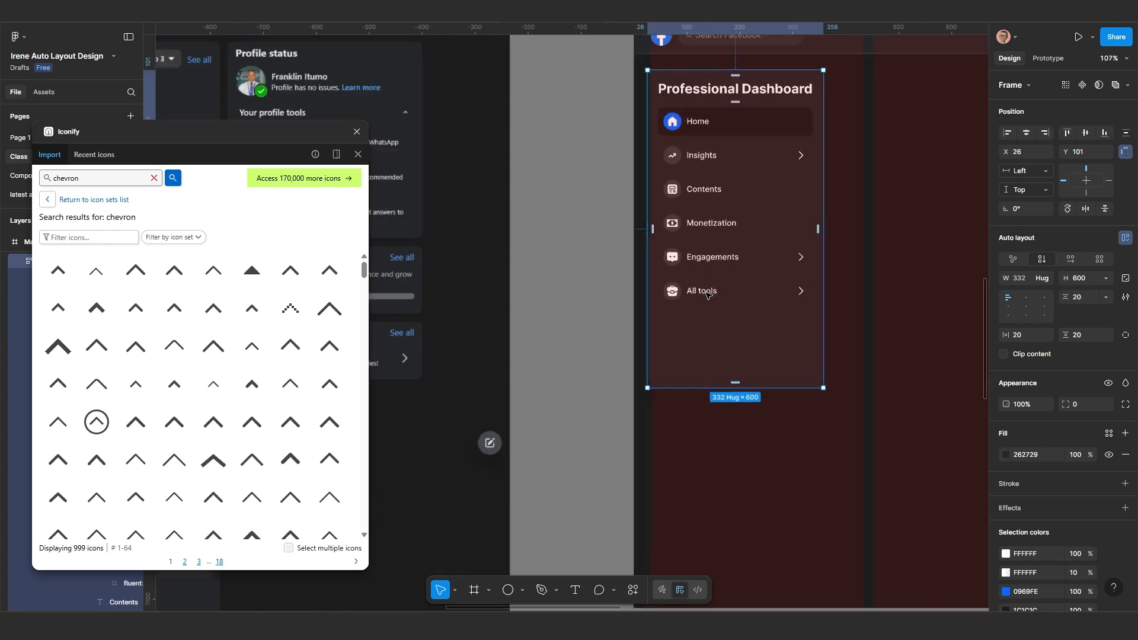
Step: Move the All tools row out of the menu list and into the Professional Dashboard frame, directly below the list
left_click(730, 300)
left_click(730, 299)
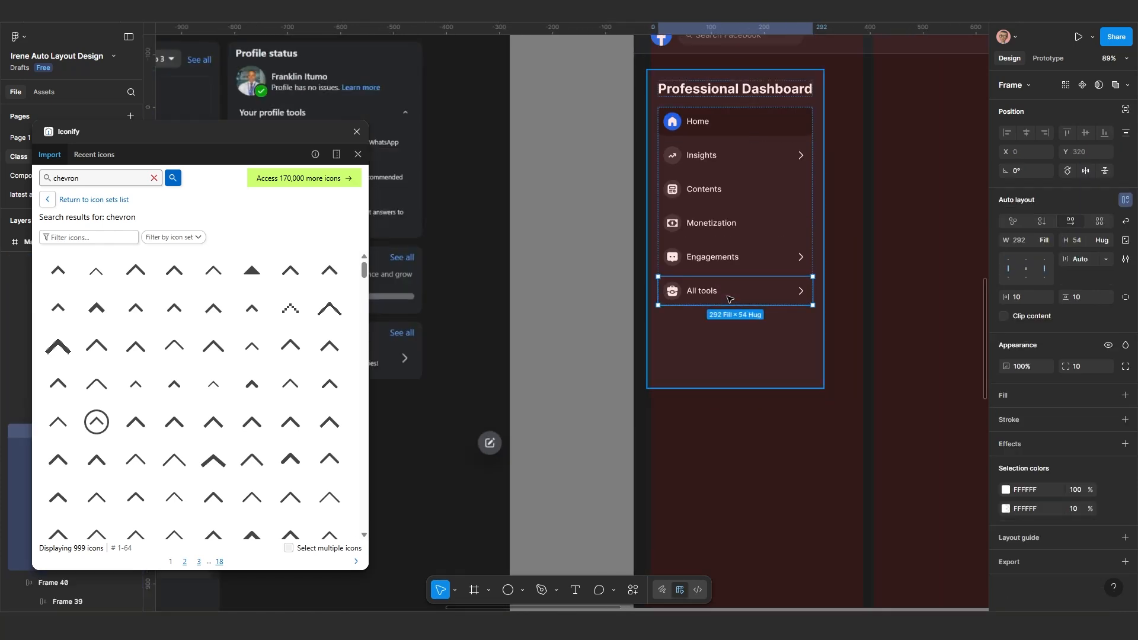
key("Delete")
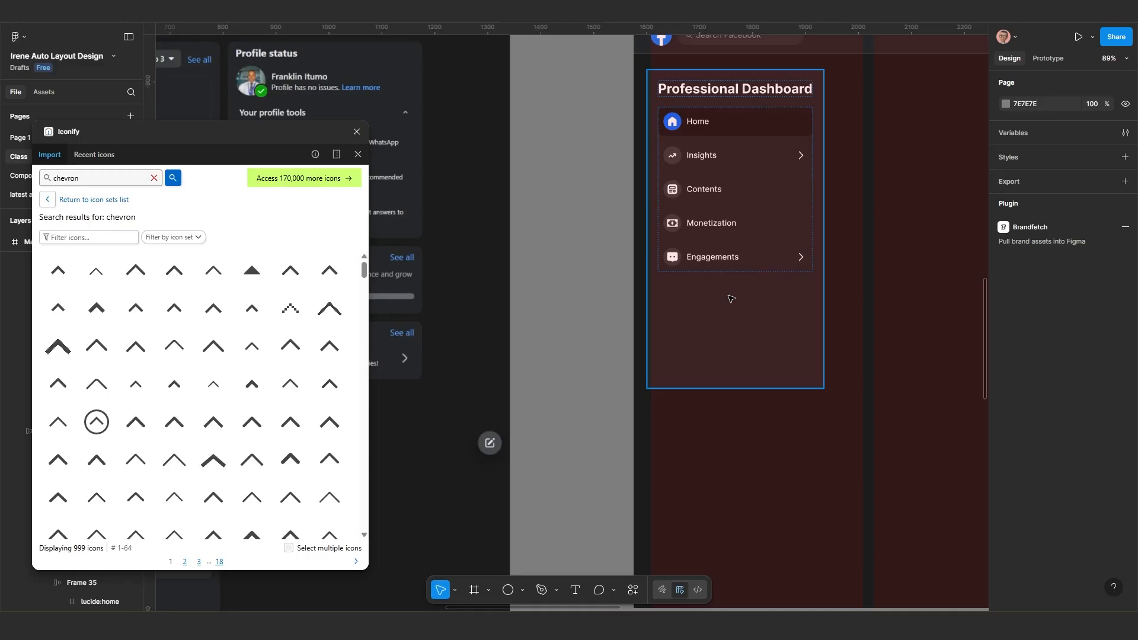
left_click(750, 356)
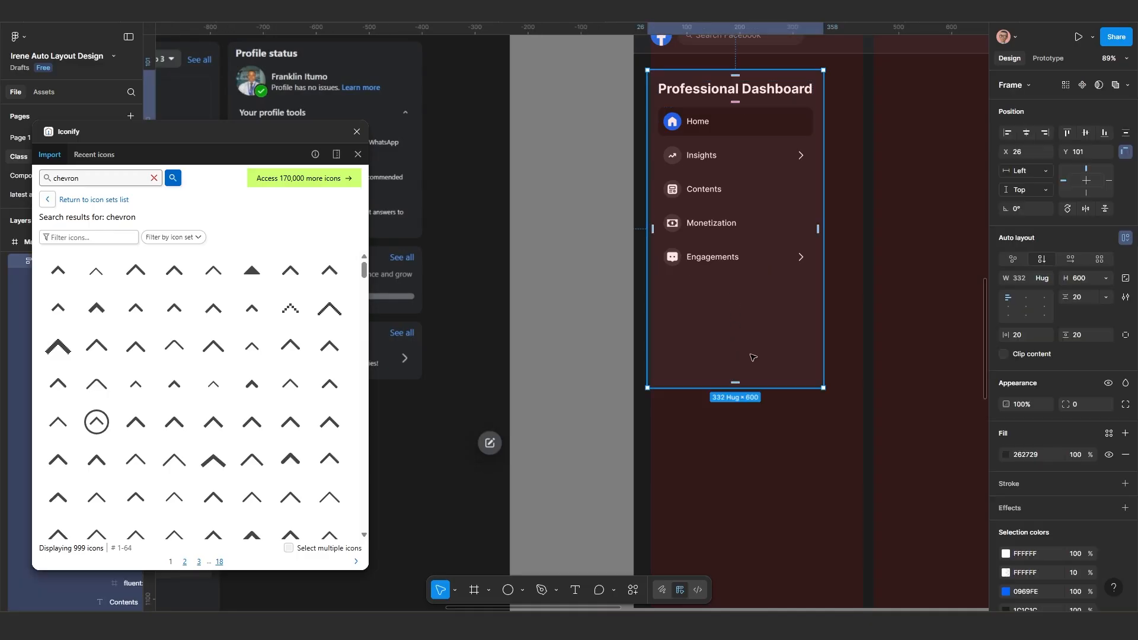
key("ctrl+z")
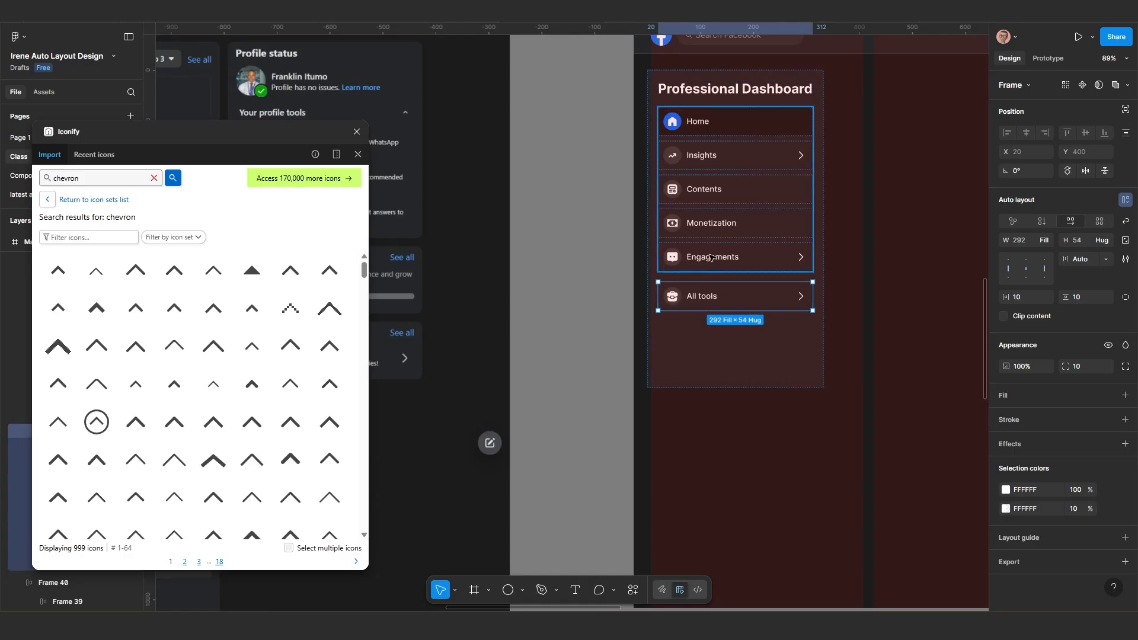
Step: Group the Professional Dashboard title and the menu list into their own auto layout frame, leaving the All tools row separate
left_click(730, 235)
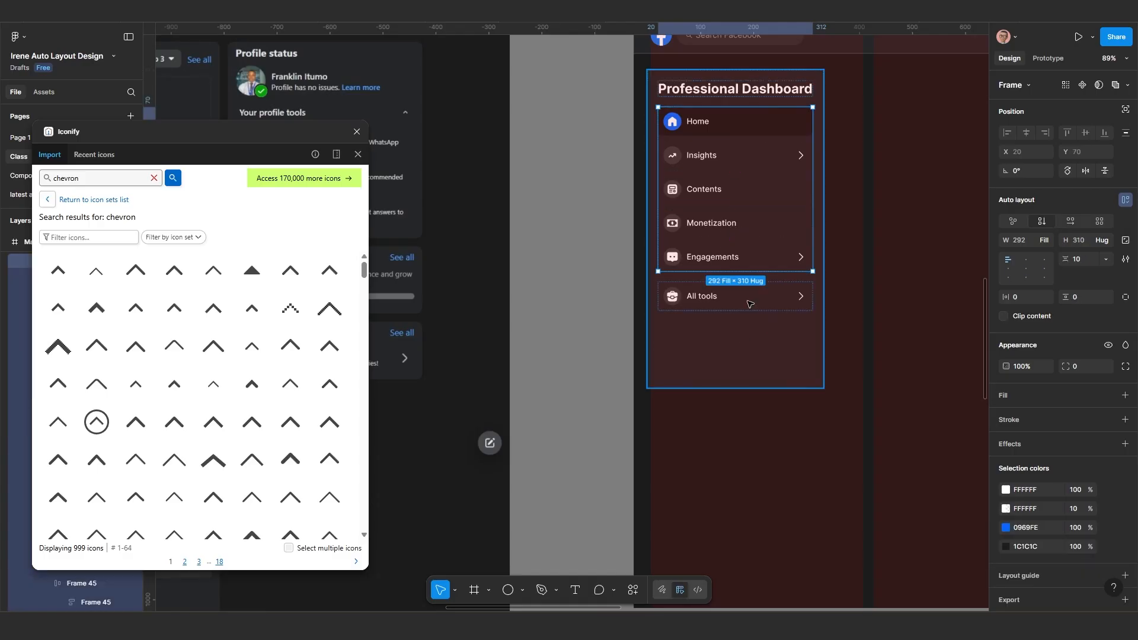
left_click(754, 335)
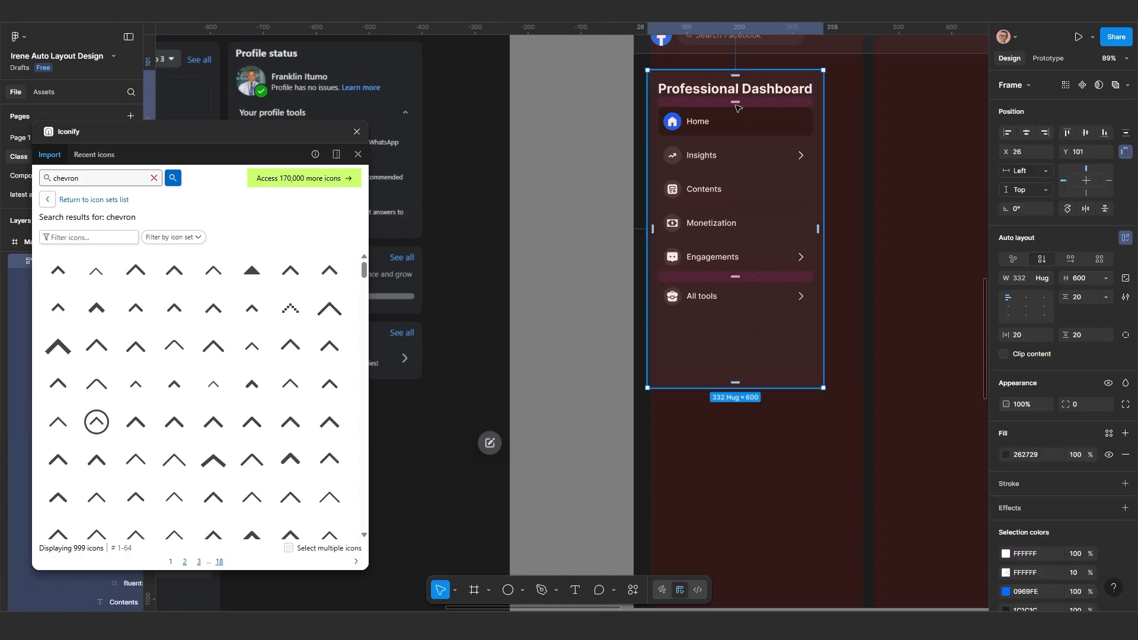
left_click_drag(737, 103, 741, 134)
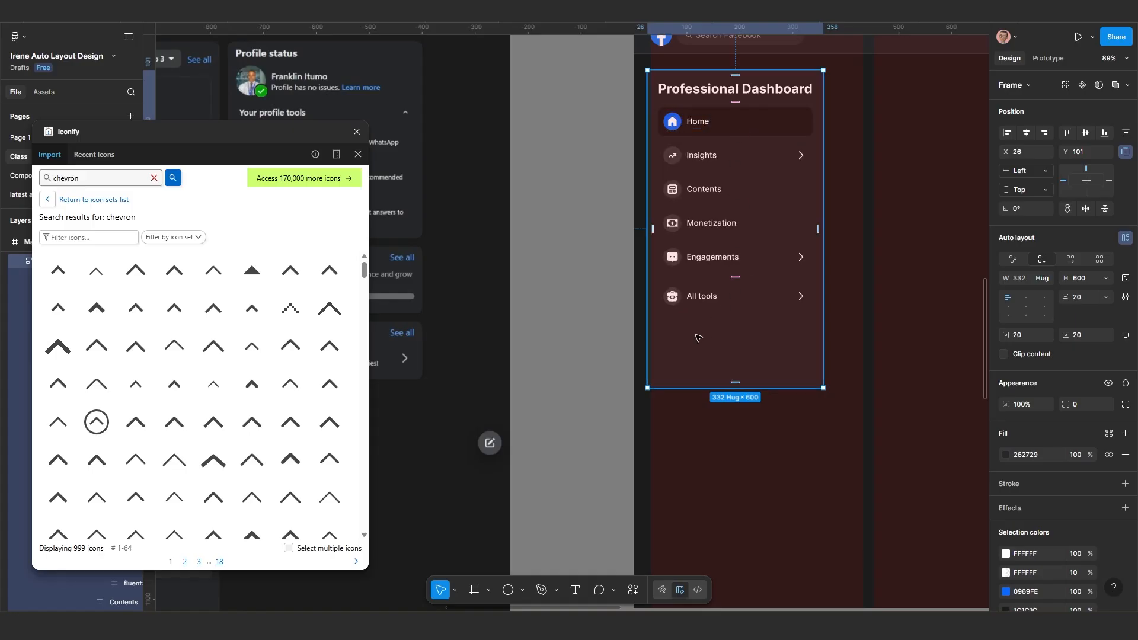
left_click(782, 123)
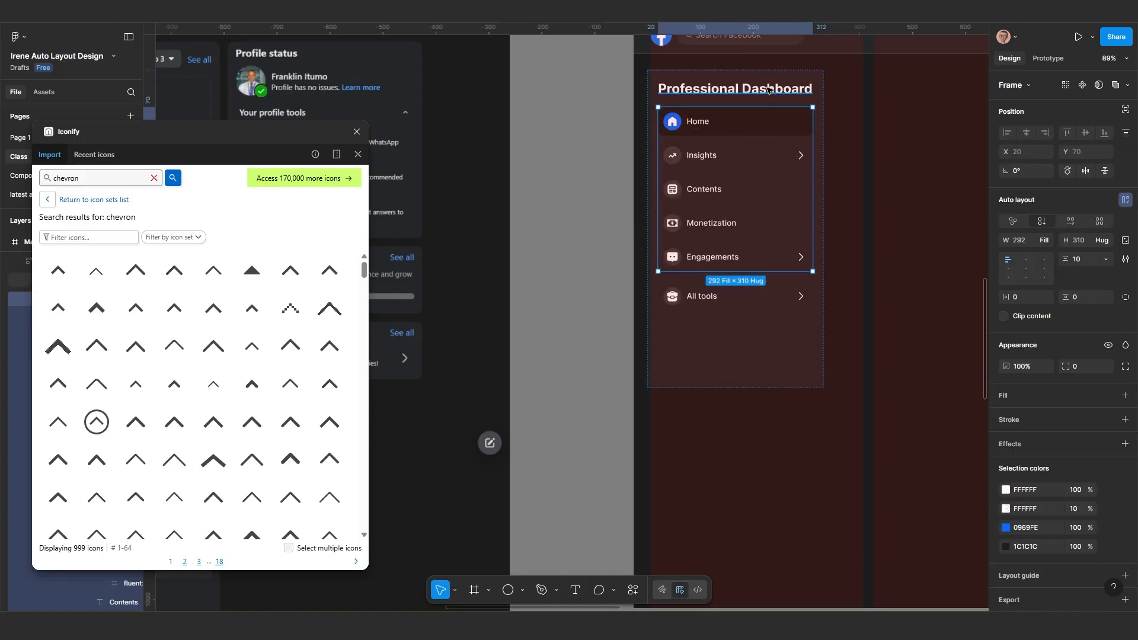
left_click(768, 89, "shift")
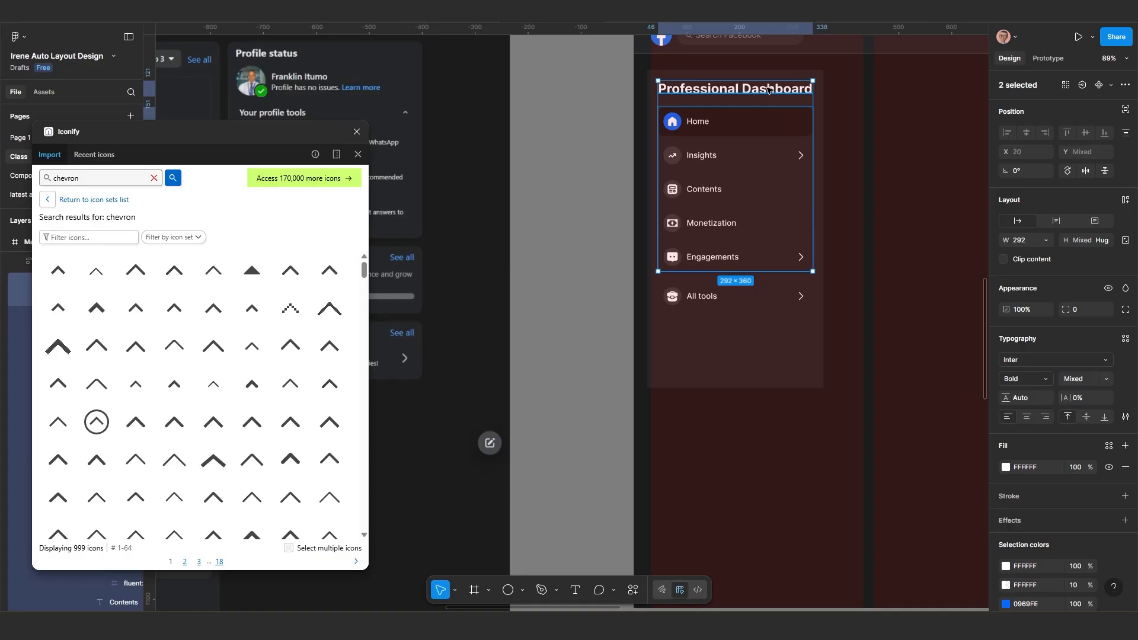
key("shift+a")
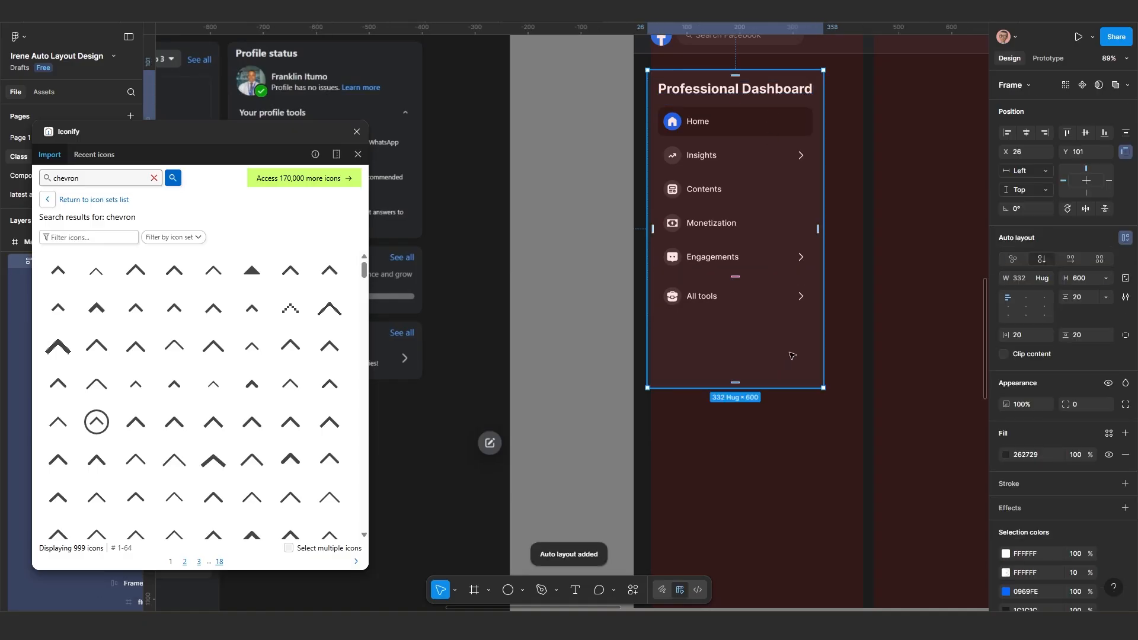
Step: Set the Professional Dashboard frame's vertical gap to Auto so the All tools row sits at its lower end
left_click(1106, 297)
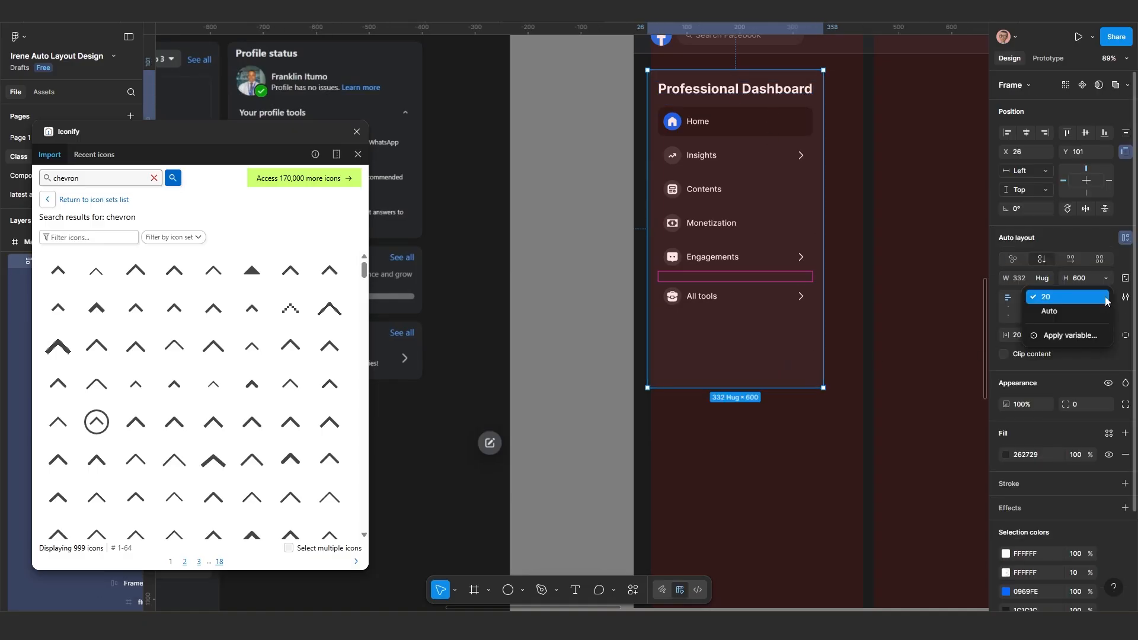
left_click(1092, 316)
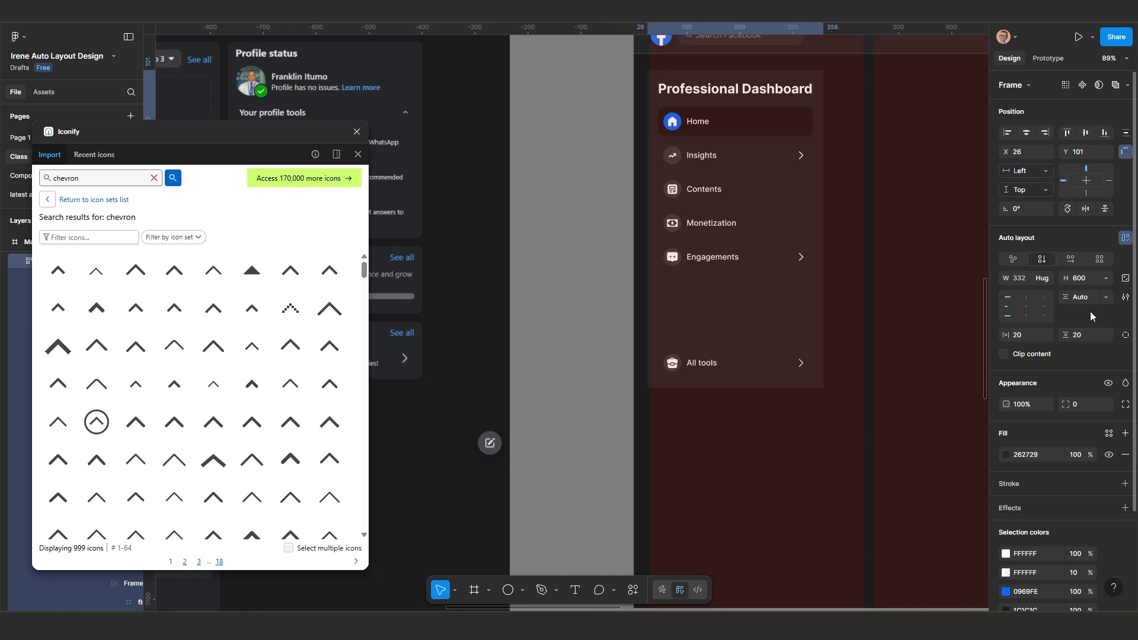
key("Escape")
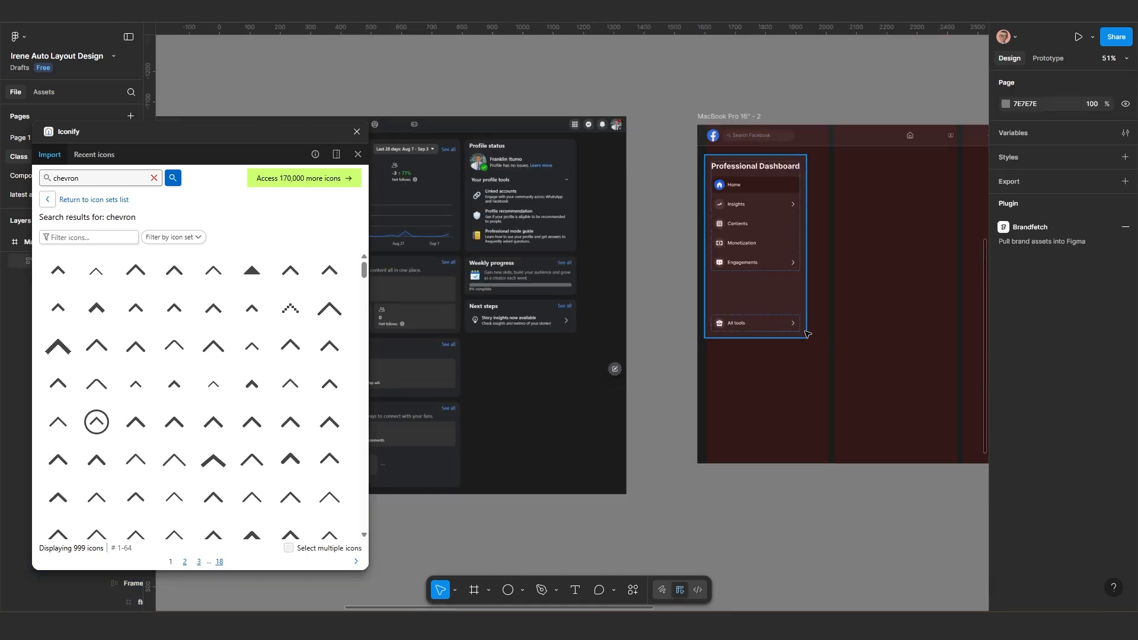
Step: Extend the Professional Dashboard frame downwards to a height of 654
left_click(784, 333)
left_click_drag(768, 338, 722, 399)
scroll(763, 354, "up", 3)
scroll(759, 396, "up", 3)
left_click(769, 338)
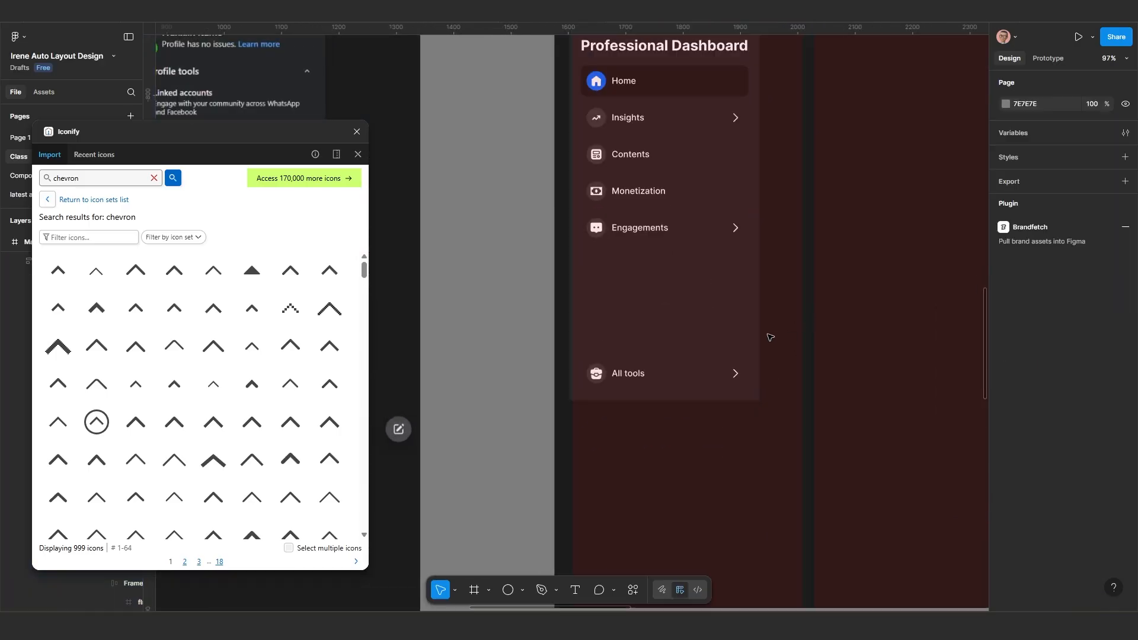
Step: Compare the recreated Professional Dashboard frame with the reference sidebar, examining how it meets the header and its outer edge
scroll(770, 337, "down", 5)
left_click_drag(772, 330, 753, 374)
scroll(735, 365, "up", 3)
left_click(714, 364)
scroll(682, 382, "up", 2)
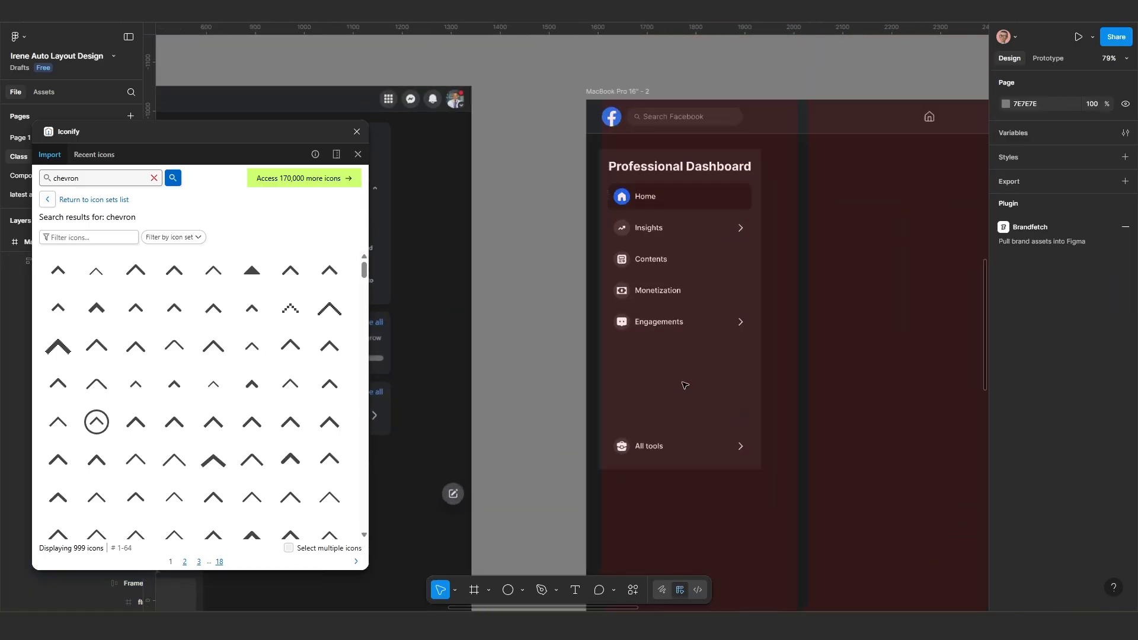
scroll(697, 381, "down", 5)
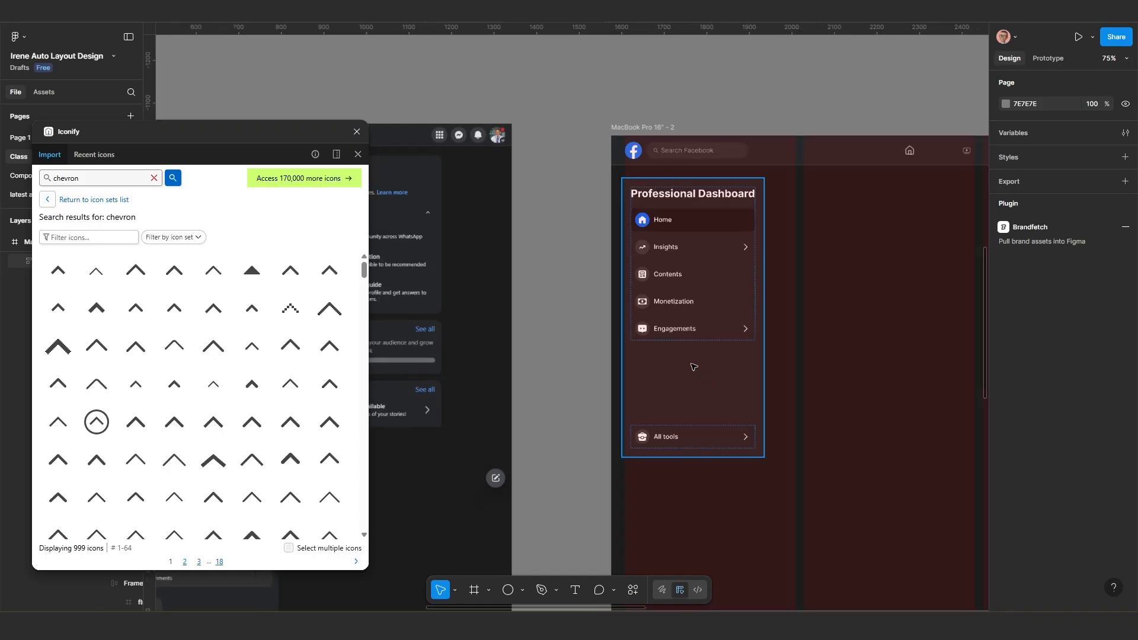
scroll(678, 351, "down", 1)
left_click_drag(613, 351, 749, 338)
scroll(740, 338, "down", 4)
left_click_drag(605, 326, 785, 317)
scroll(585, 269, "up", 5)
scroll(732, 216, "up", 3)
scroll(718, 232, "up", 1)
scroll(714, 237, "up", 4)
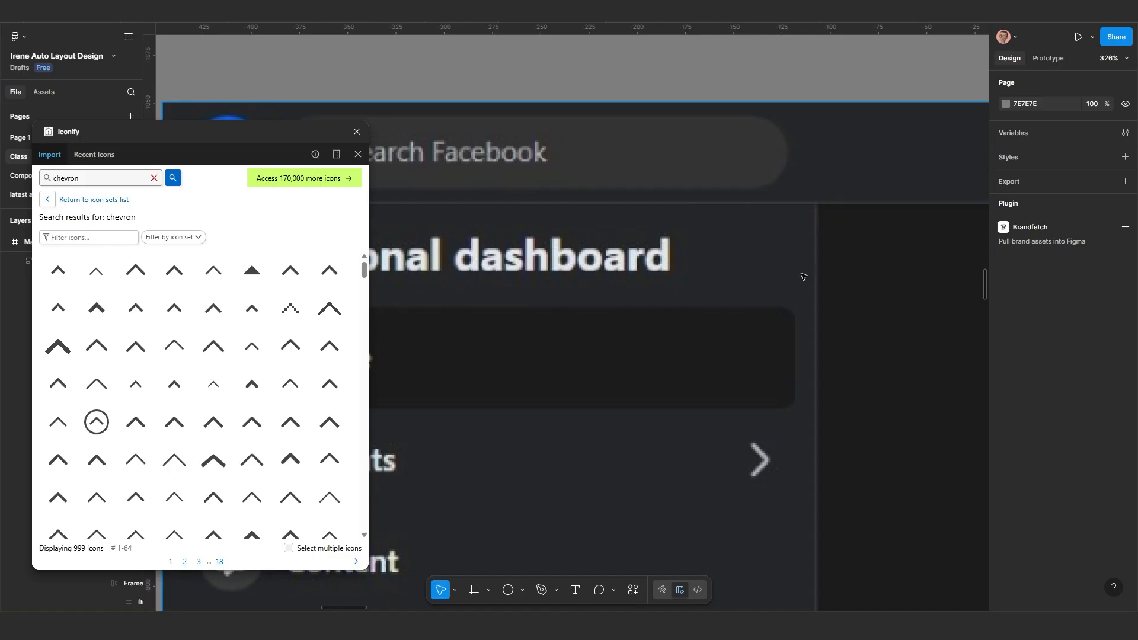
scroll(809, 397, "down", 10)
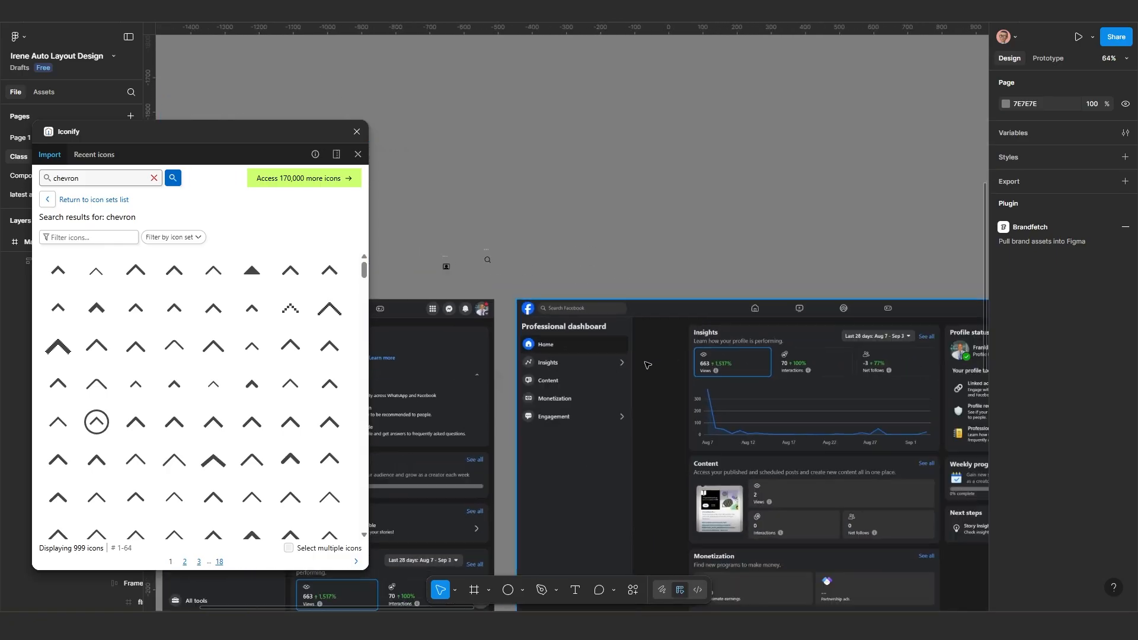
Step: Move the Professional Dashboard frame directly beneath the header bar, to X 32 and Y 70
left_click_drag(906, 372, 785, 331)
scroll(735, 350, "up", 6)
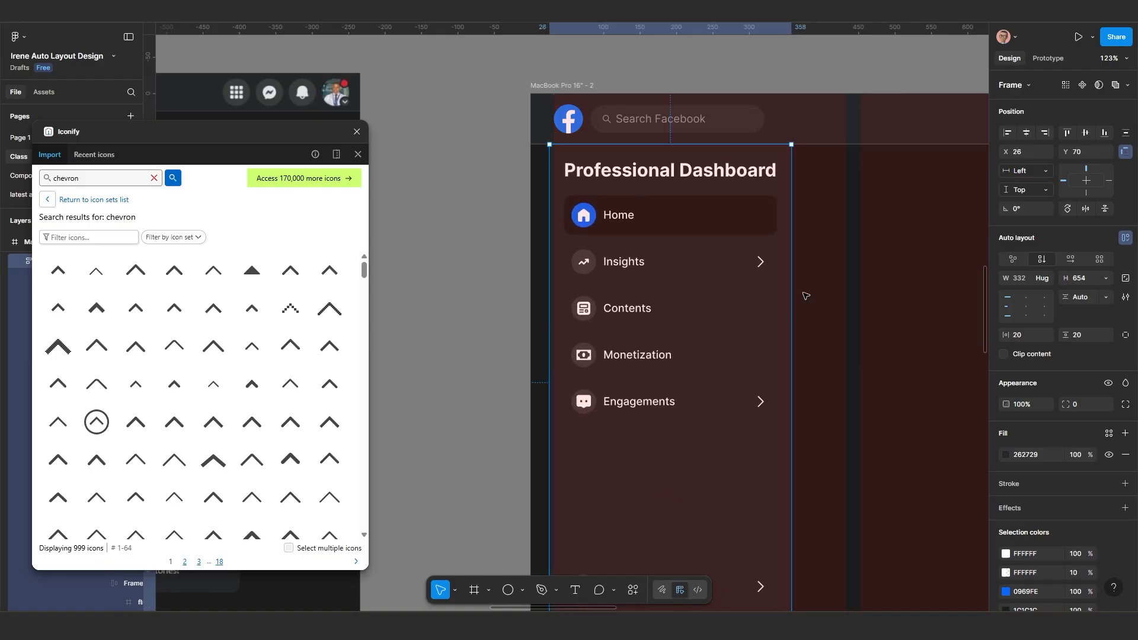
left_click(804, 135, "shift")
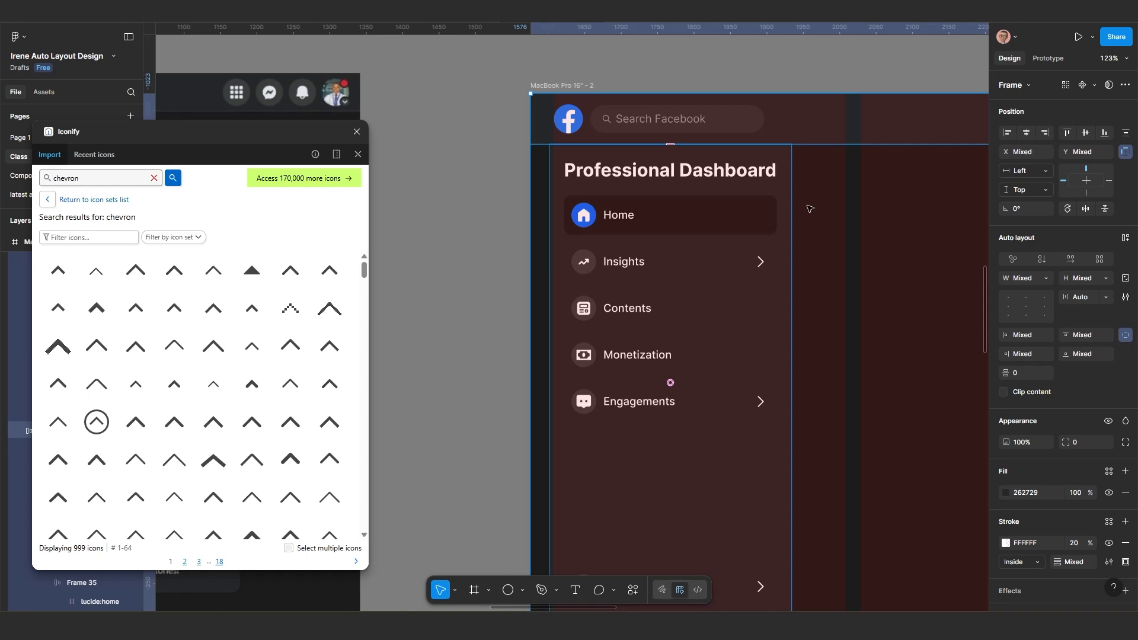
key("Escape")
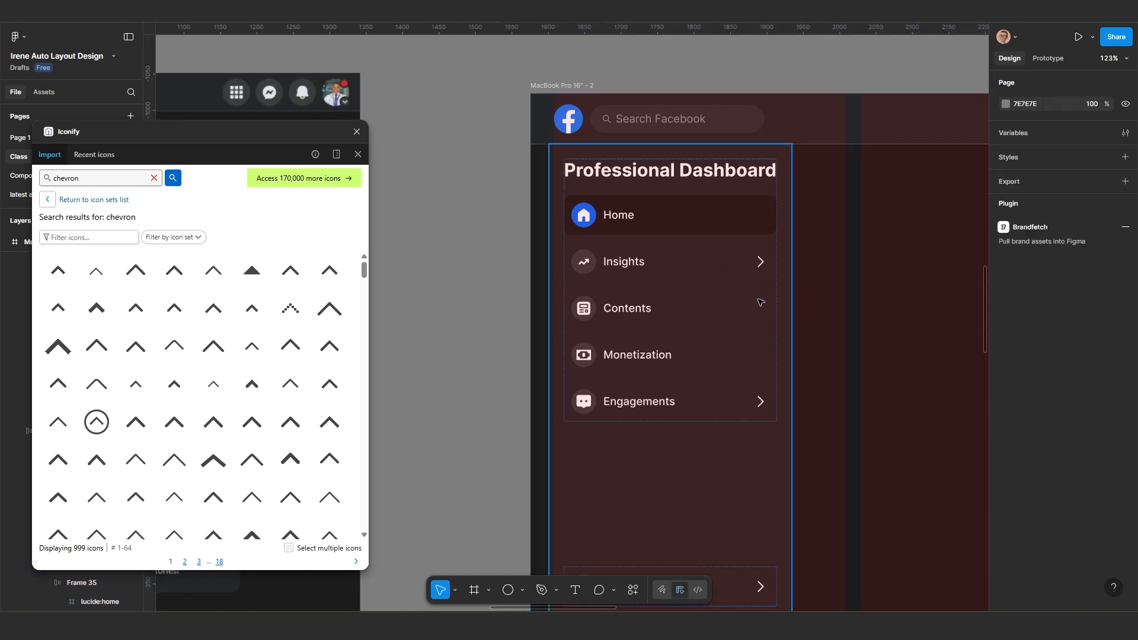
left_click(725, 301)
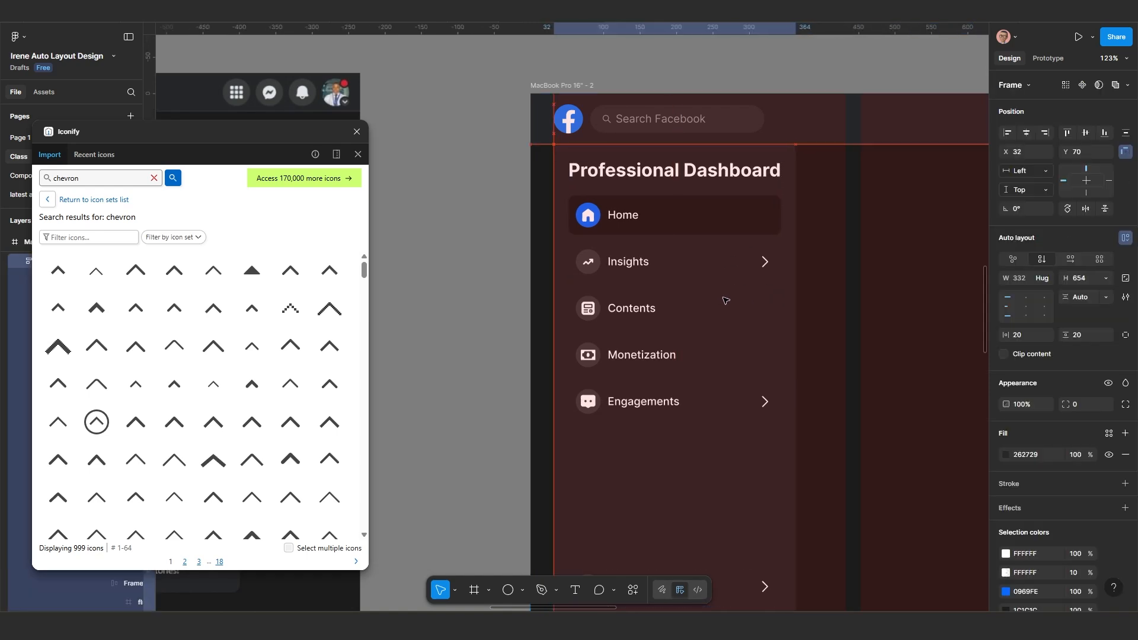
Step: Set the vertical spacing between the header bar and the Professional Dashboard frame to 0
left_click(815, 134, "shift")
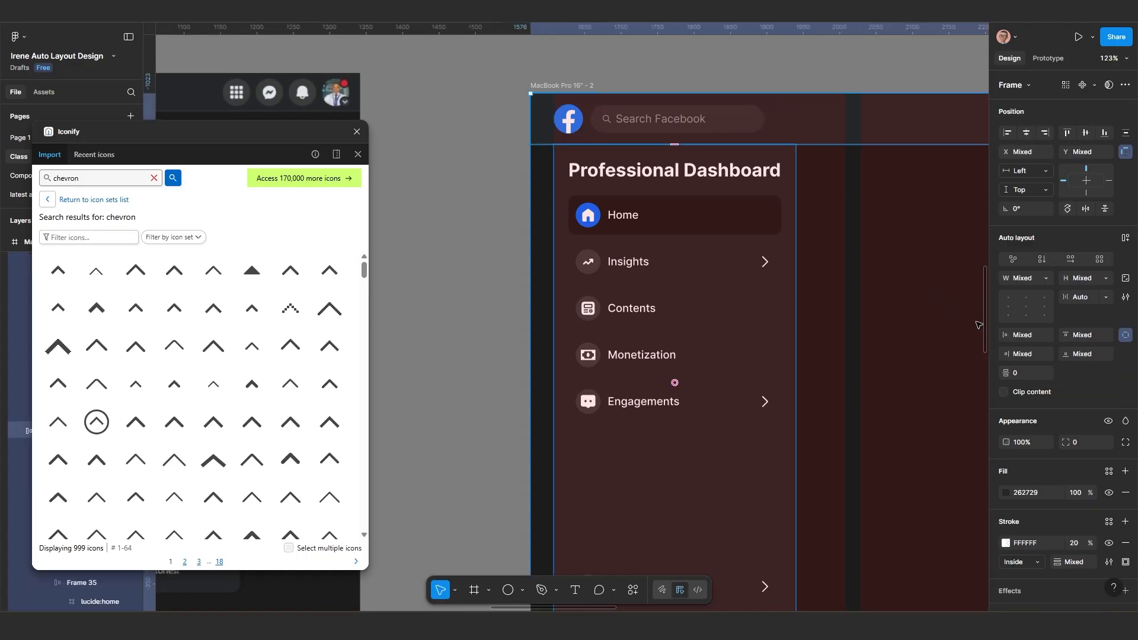
left_click(1024, 378)
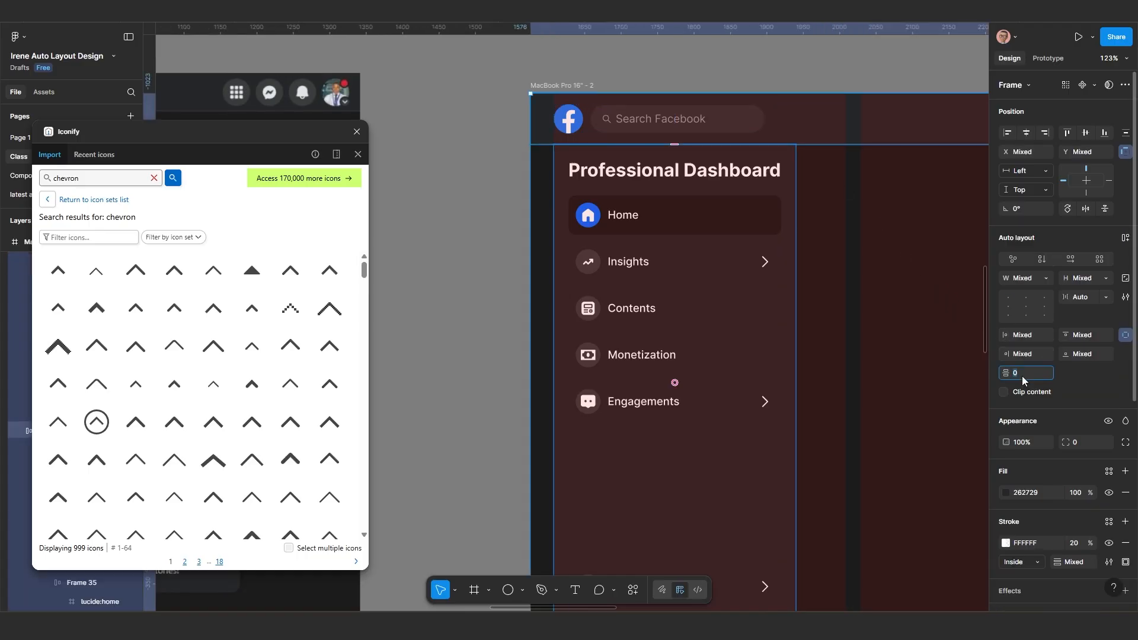
type("0")
key("Return")
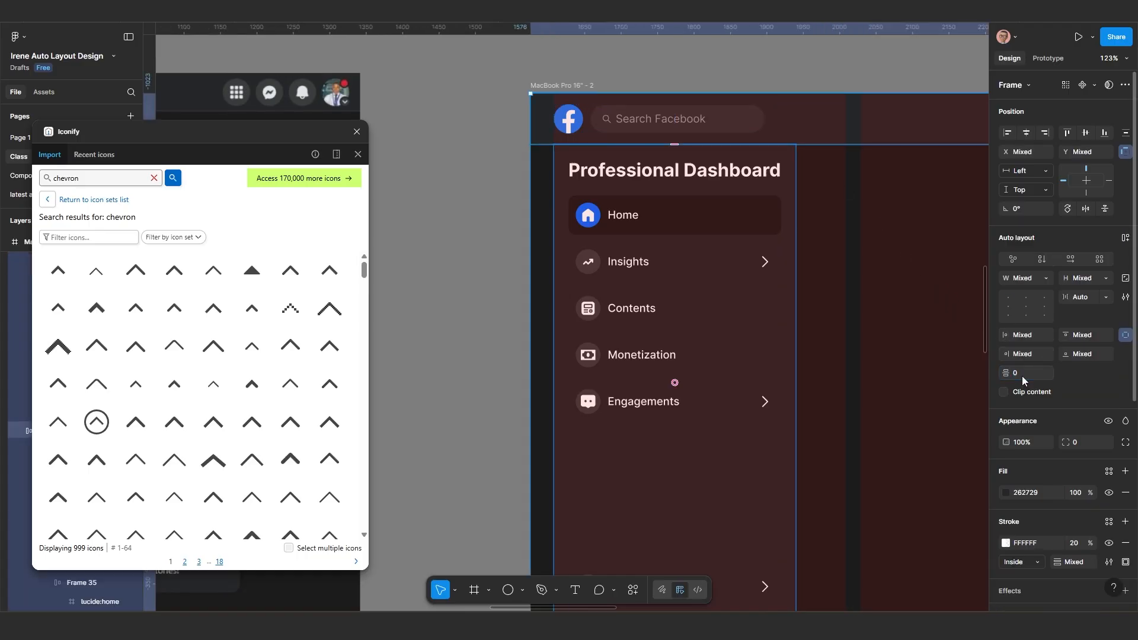
left_click(907, 330)
Step: Add an inside stroke of weight 1 in FFFFFF to the Professional Dashboard frame, without any drop shadow
left_click(793, 349)
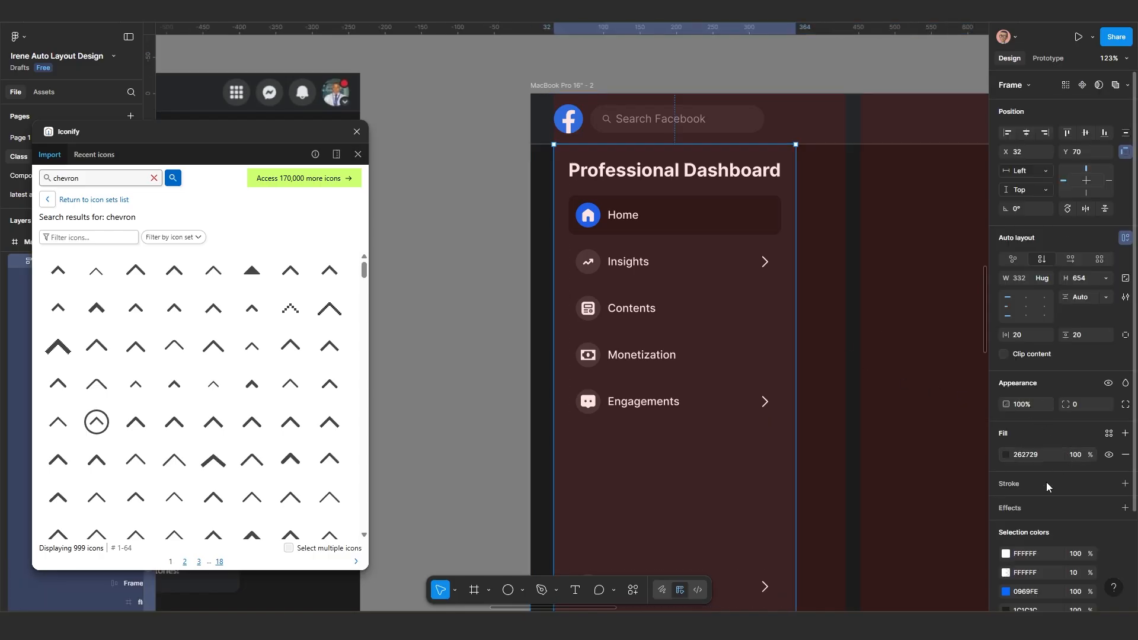
left_click(1021, 511)
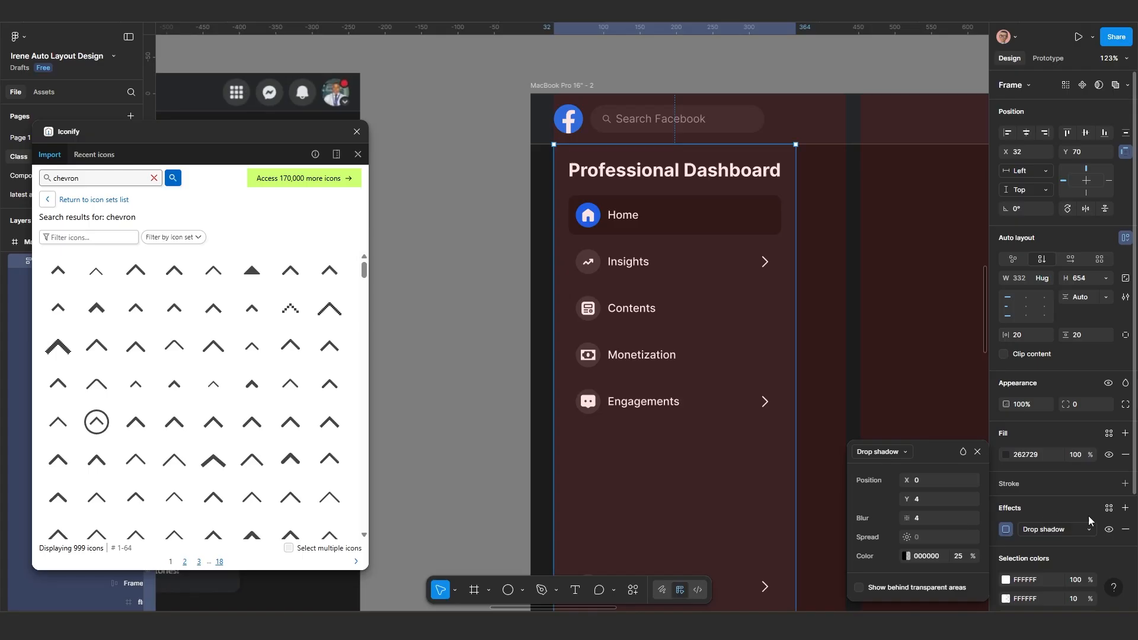
left_click(1125, 529)
left_click(1013, 484)
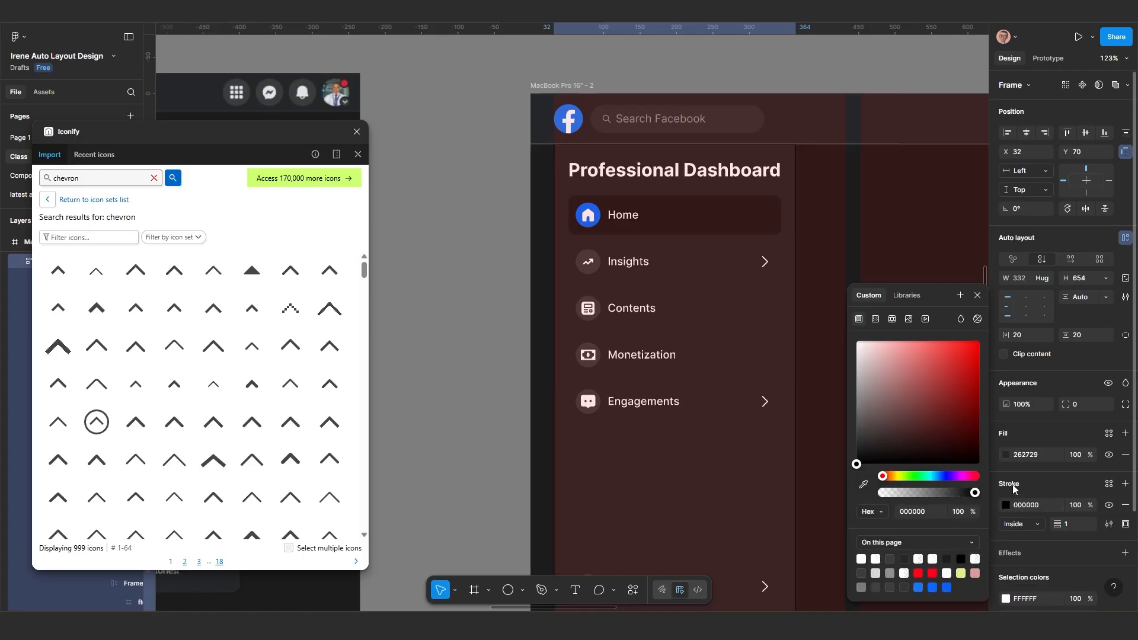
left_click_drag(869, 353, 816, 310)
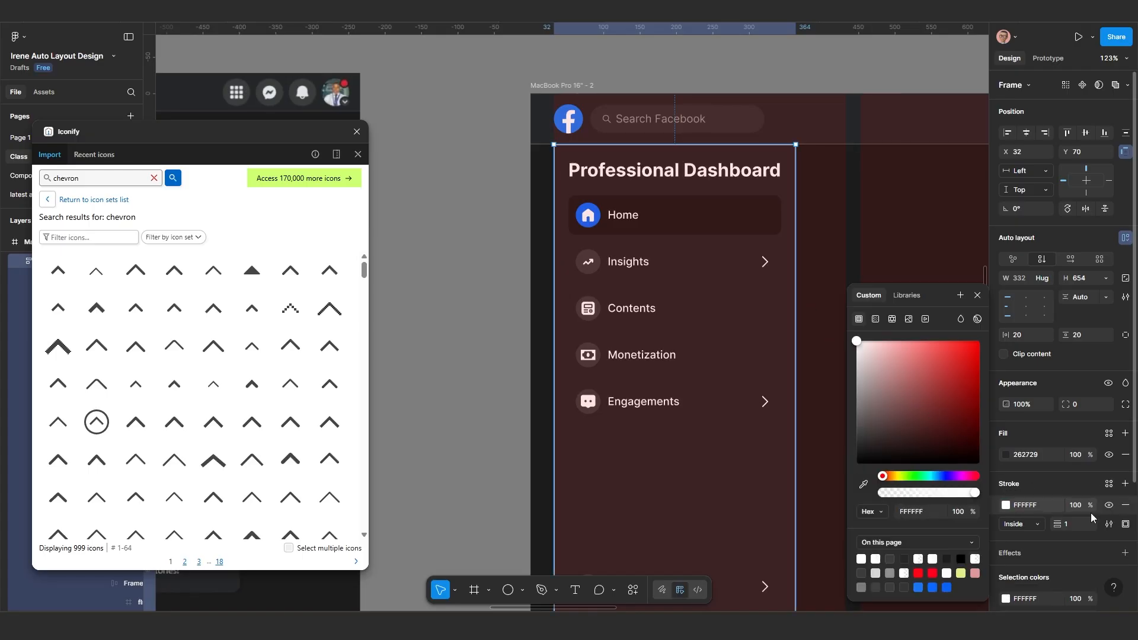
Step: Limit the Professional Dashboard frame's stroke to the right side and set its opacity to 20%
left_click(1125, 524)
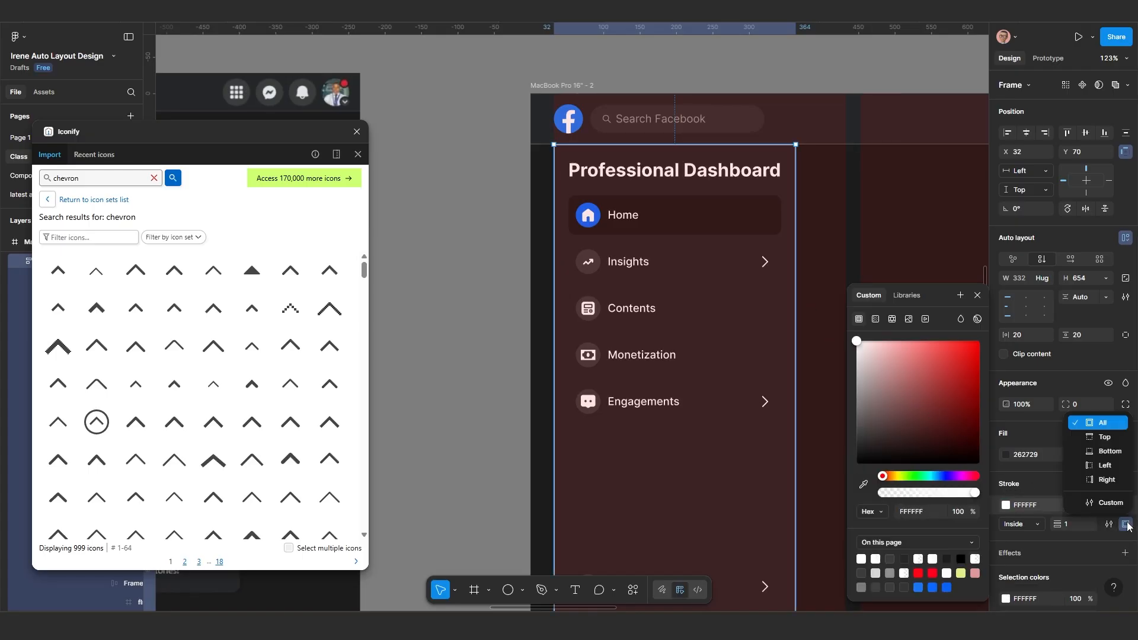
left_click(1107, 479)
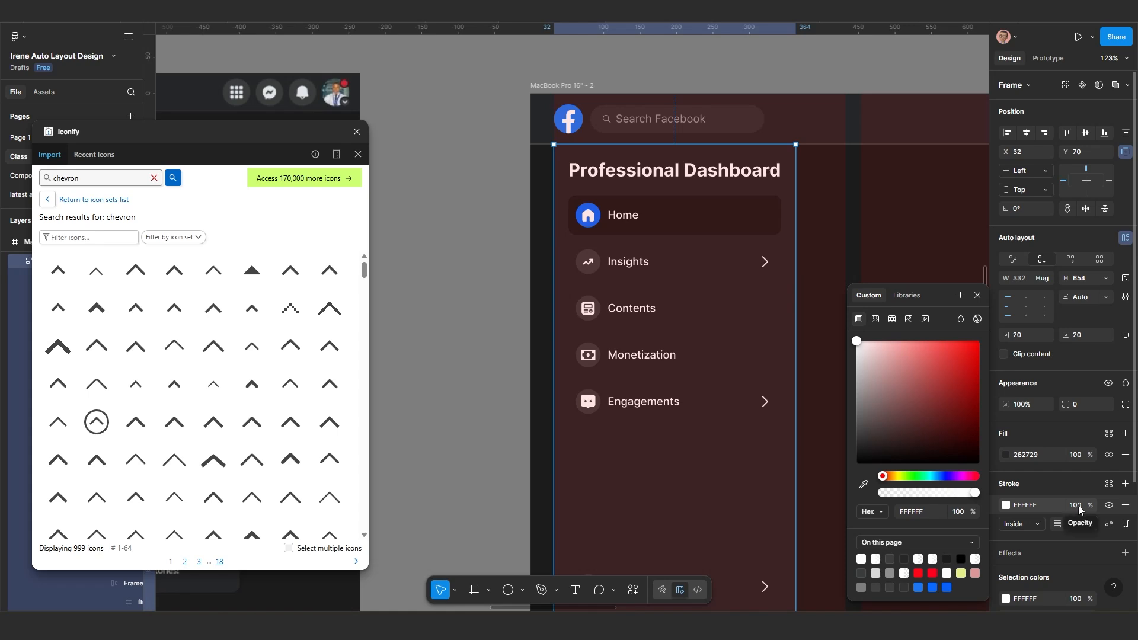
left_click(1078, 505)
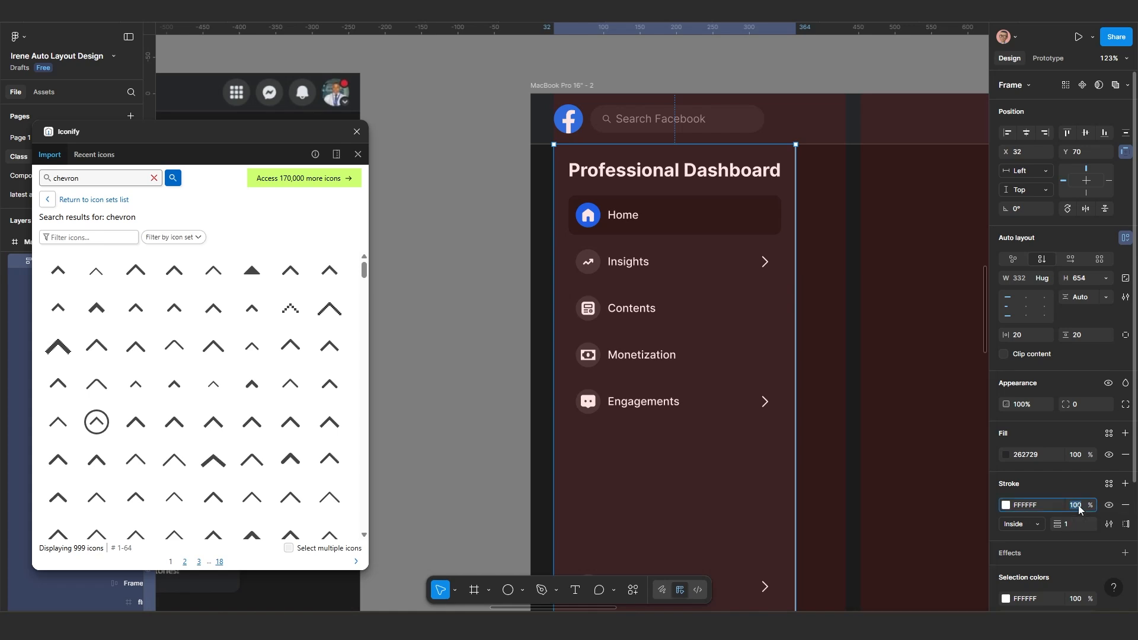
type("20")
key("Return")
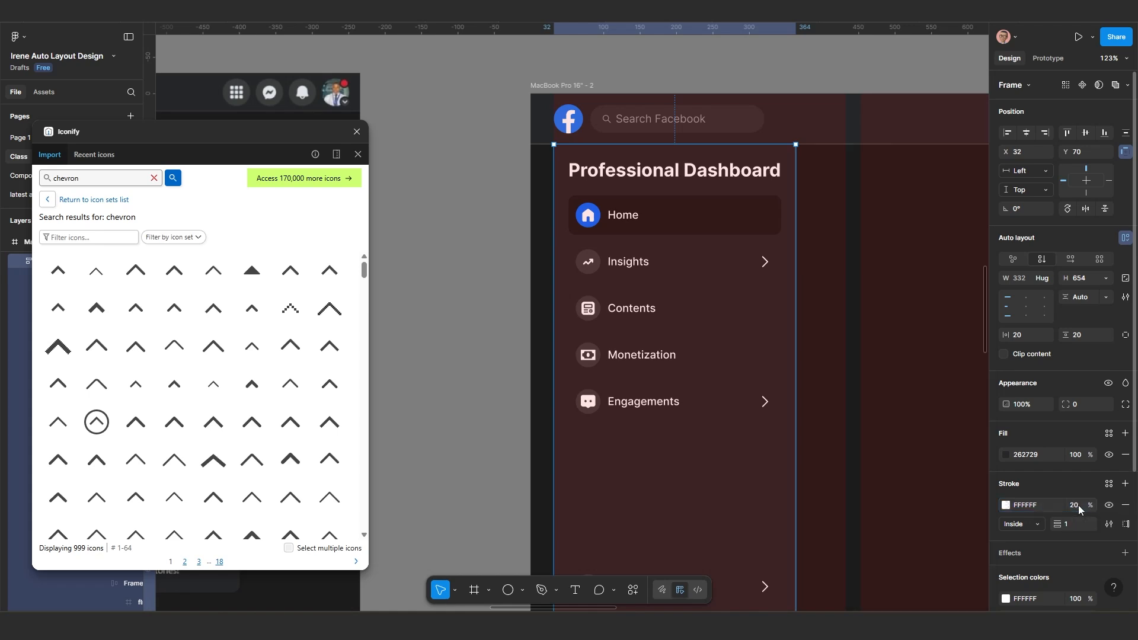
Step: Check the header bar's stroke settings against the sidebar's border and review the design in the full-screen preview
left_click(837, 127)
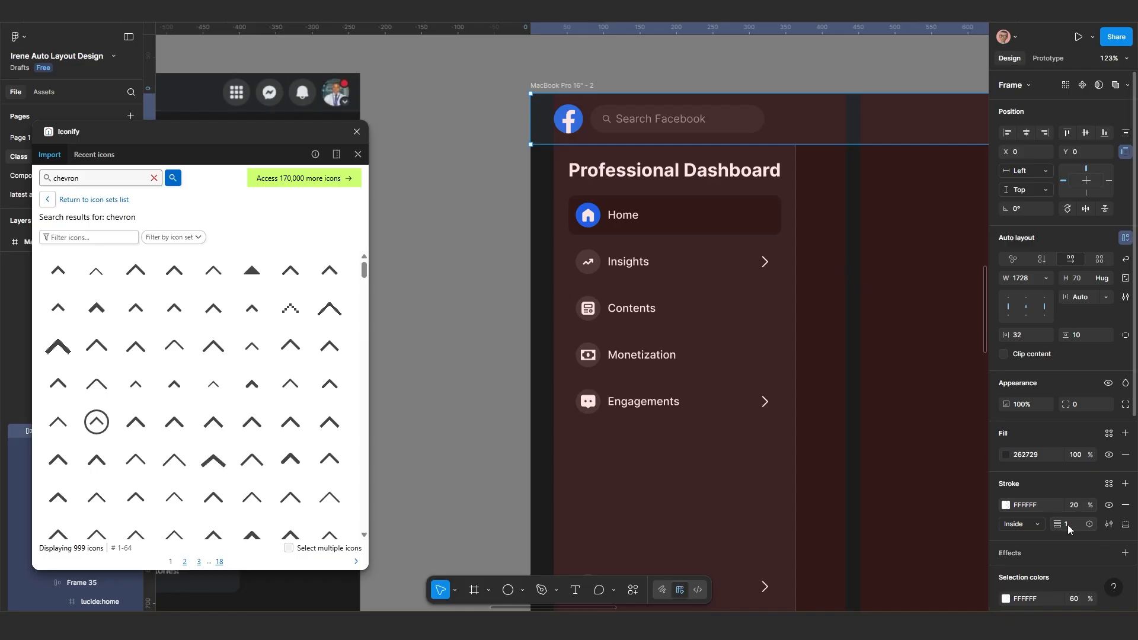
key("Escape")
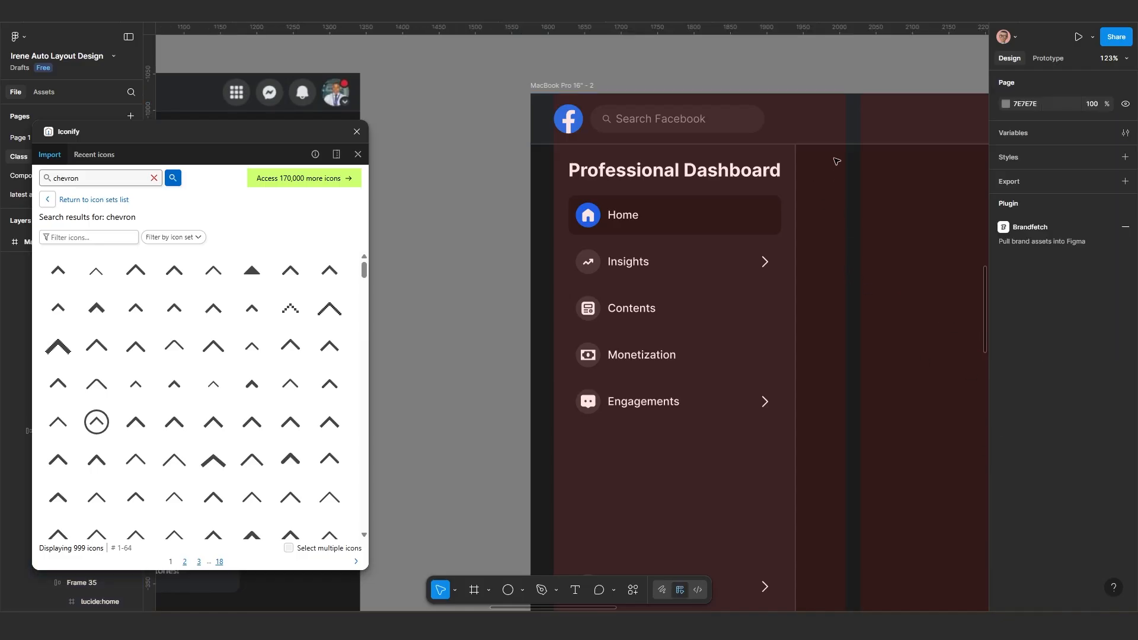
left_click(830, 142)
key("Escape")
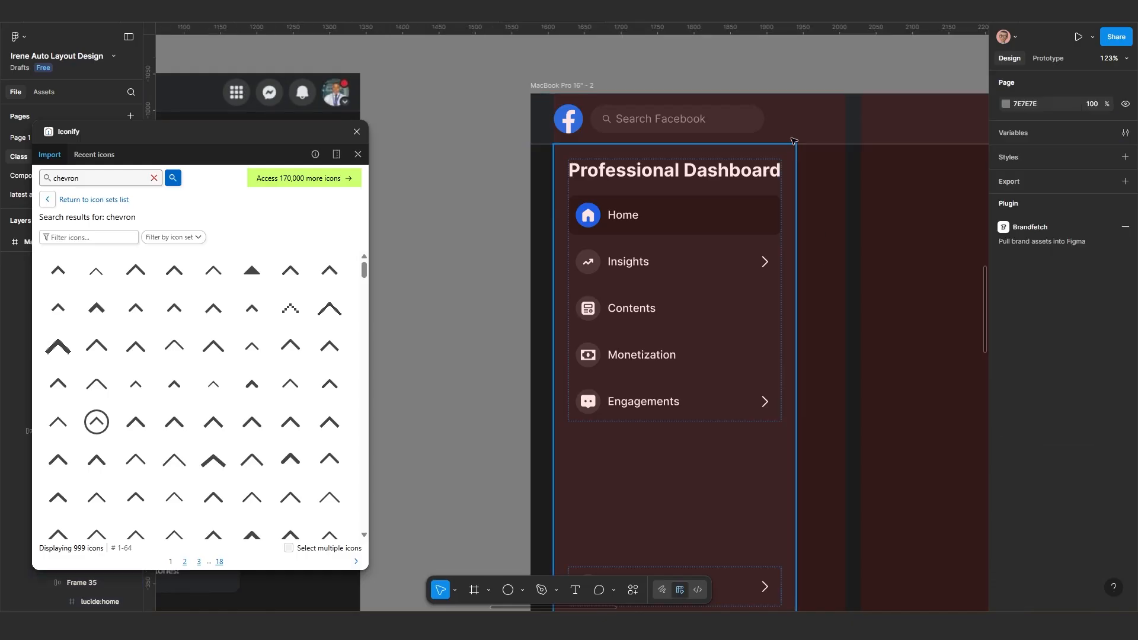
left_click(803, 130)
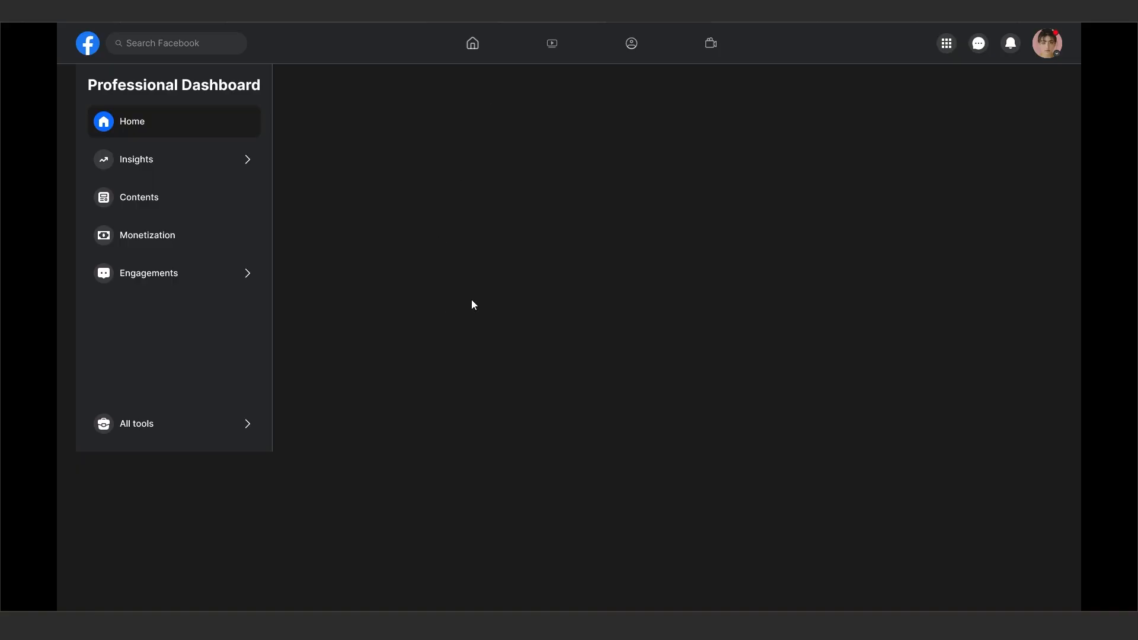
scroll(301, 232, "down", 1)
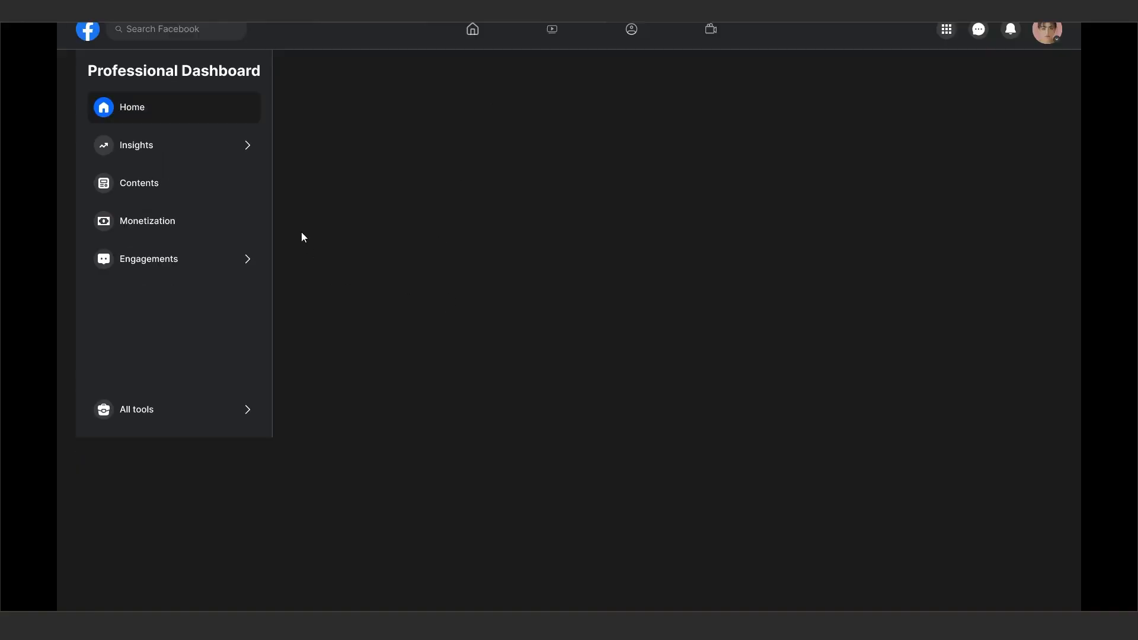
scroll(301, 232, "up", 1)
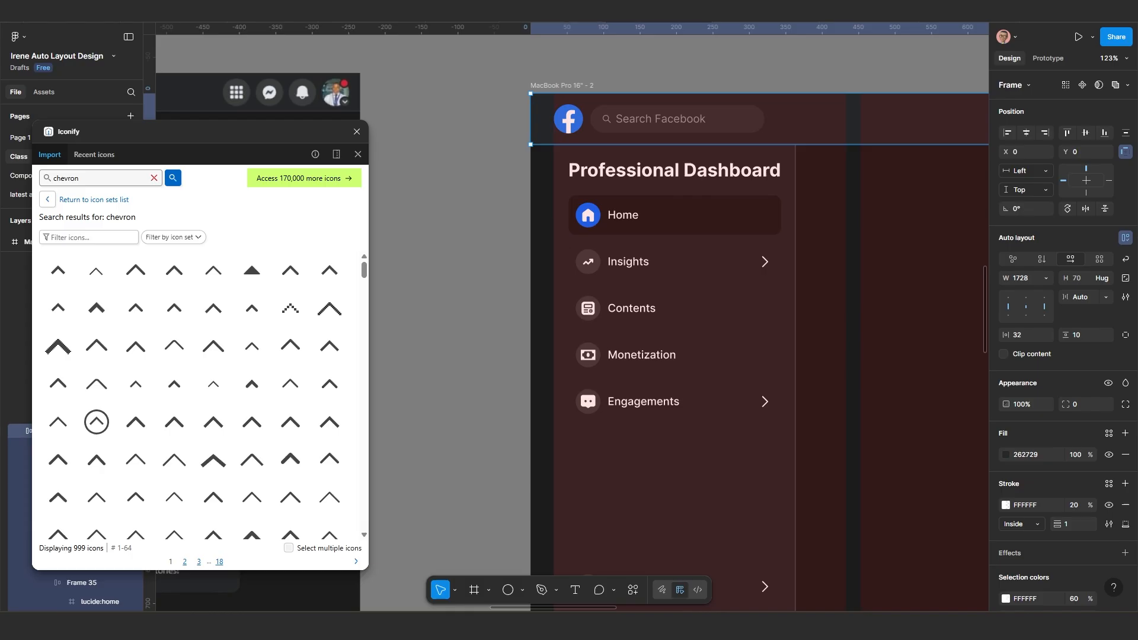
Step: Stretch the Professional Dashboard frame downward to a height of 846 and check it in the full-screen preview
scroll(619, 249, "down", 3)
scroll(620, 249, "down", 2)
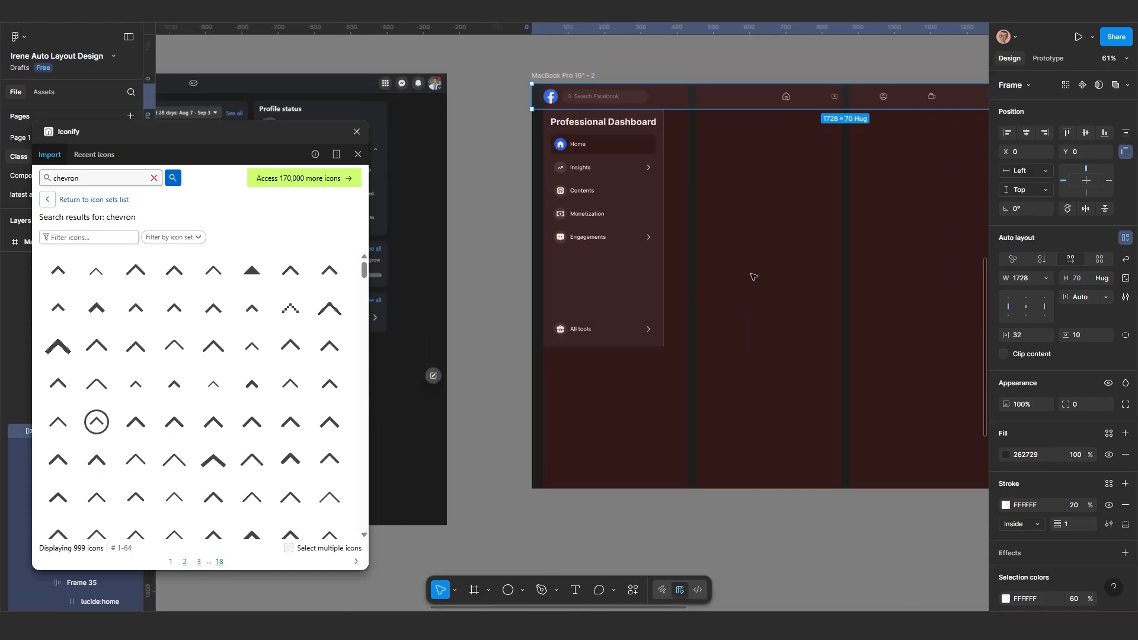
left_click(609, 293)
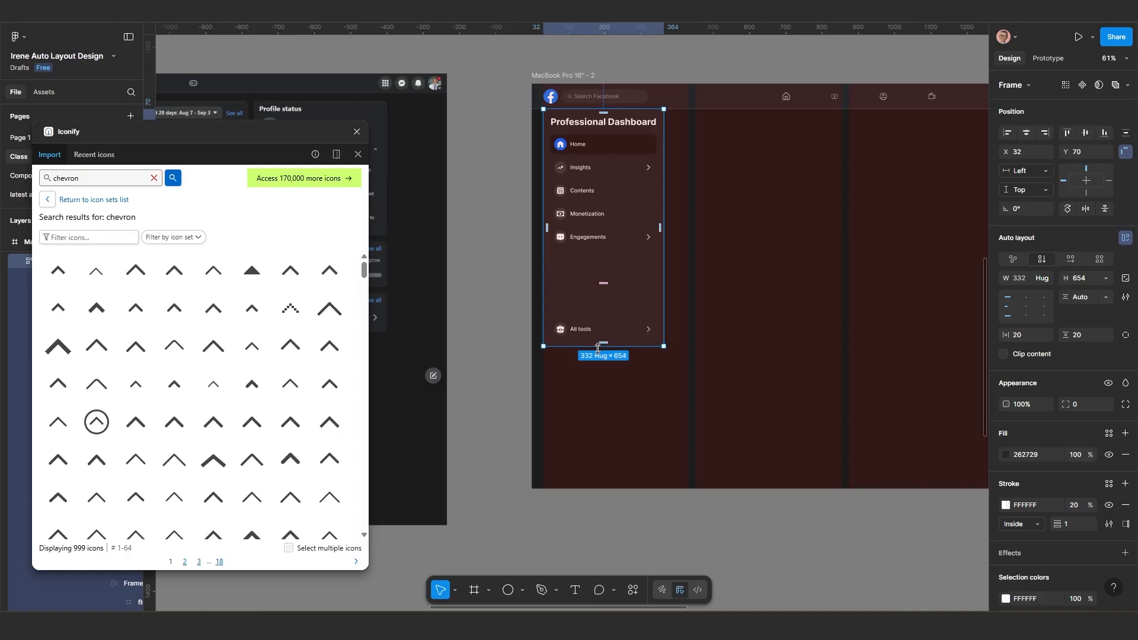
left_click_drag(598, 348, 599, 400)
scroll(607, 354, "down", 2)
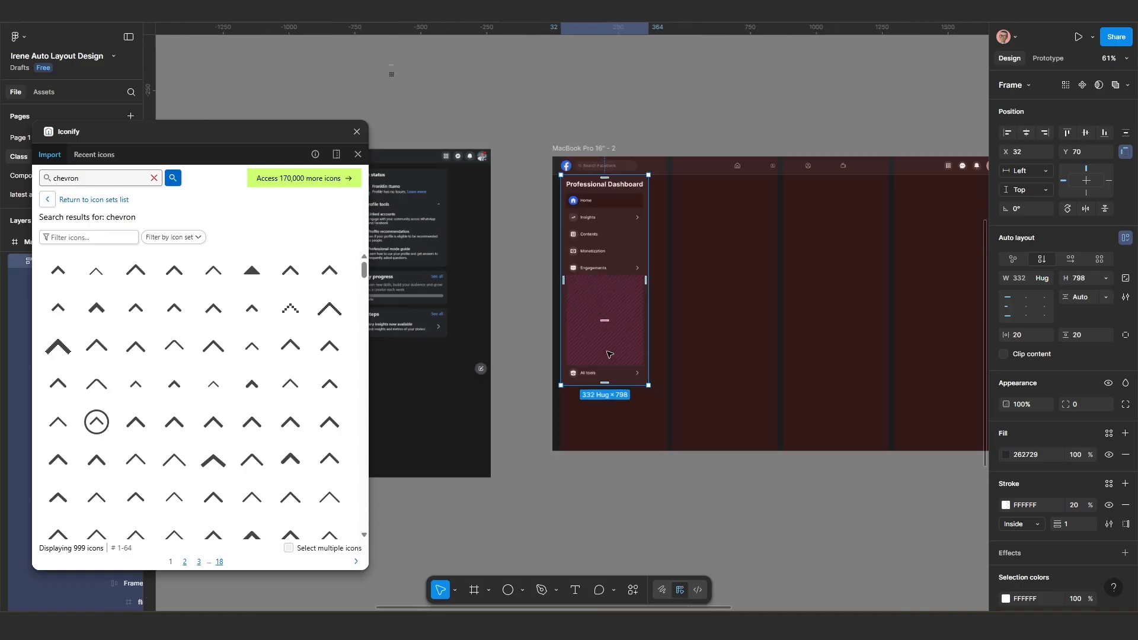
scroll(608, 355, "down", 4)
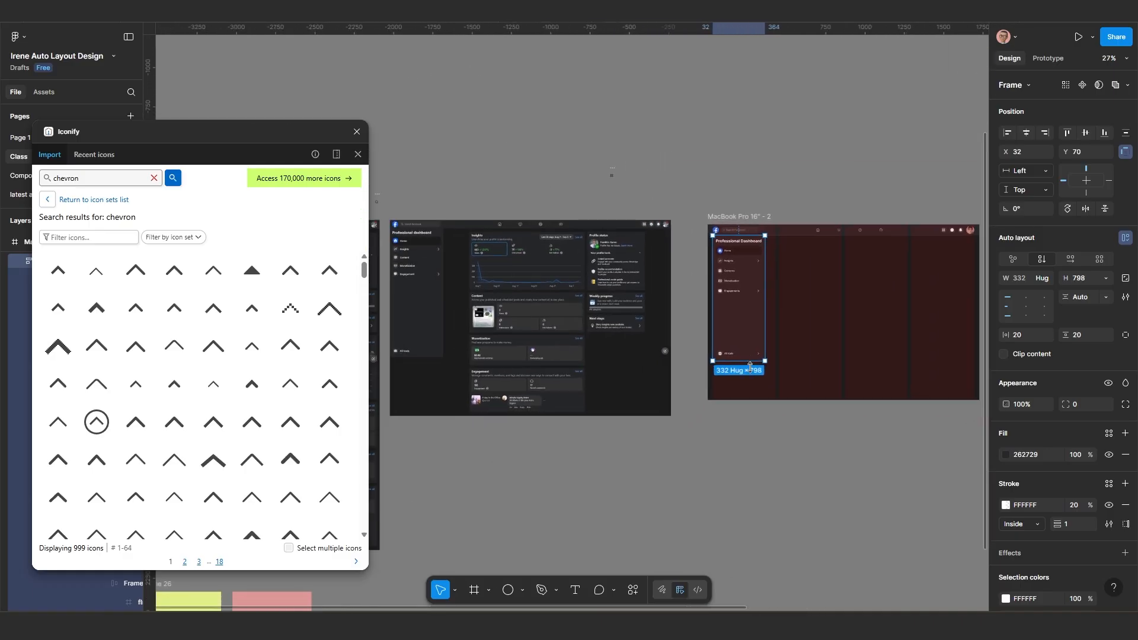
scroll(750, 368, "up", 2)
left_click_drag(740, 351, 739, 361)
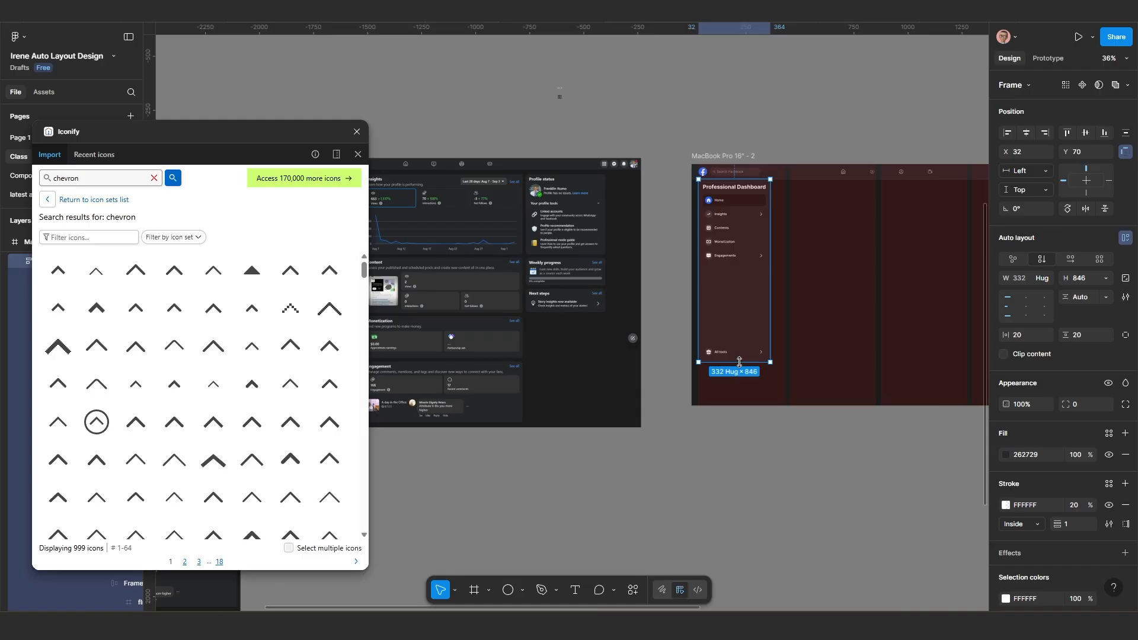
scroll(735, 201, "up", 6)
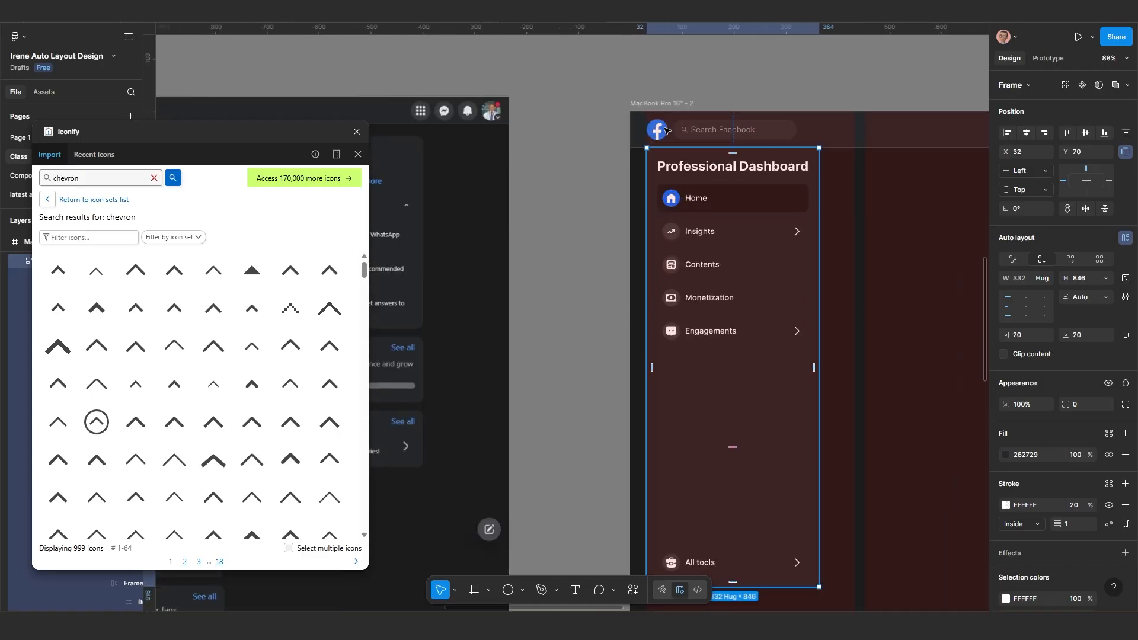
key("ctrl+Tab")
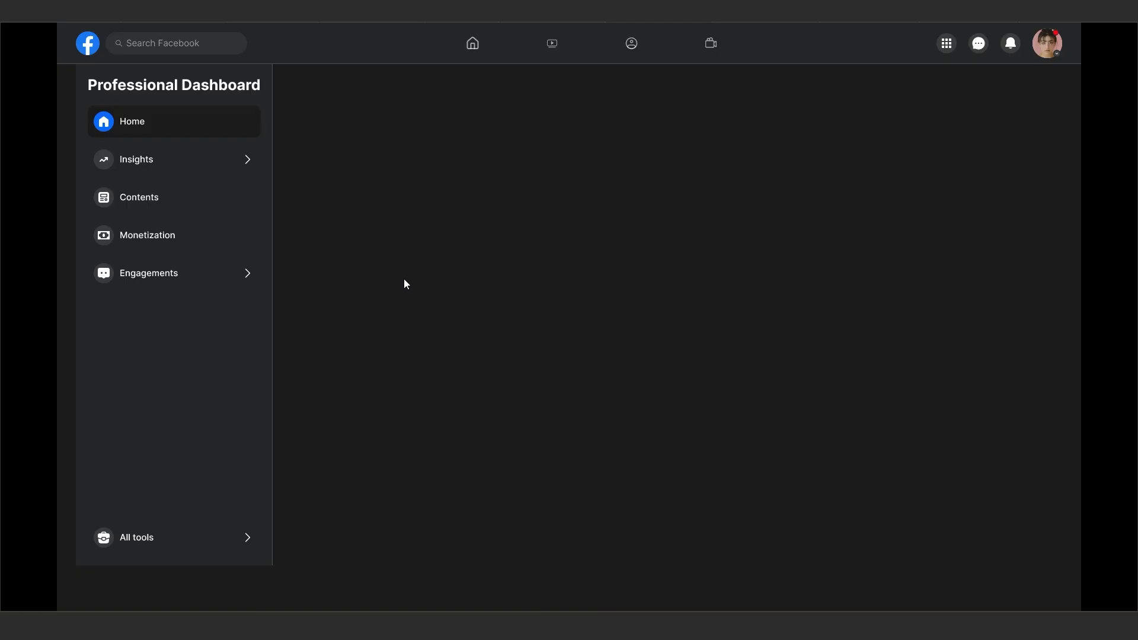
left_click(548, 12)
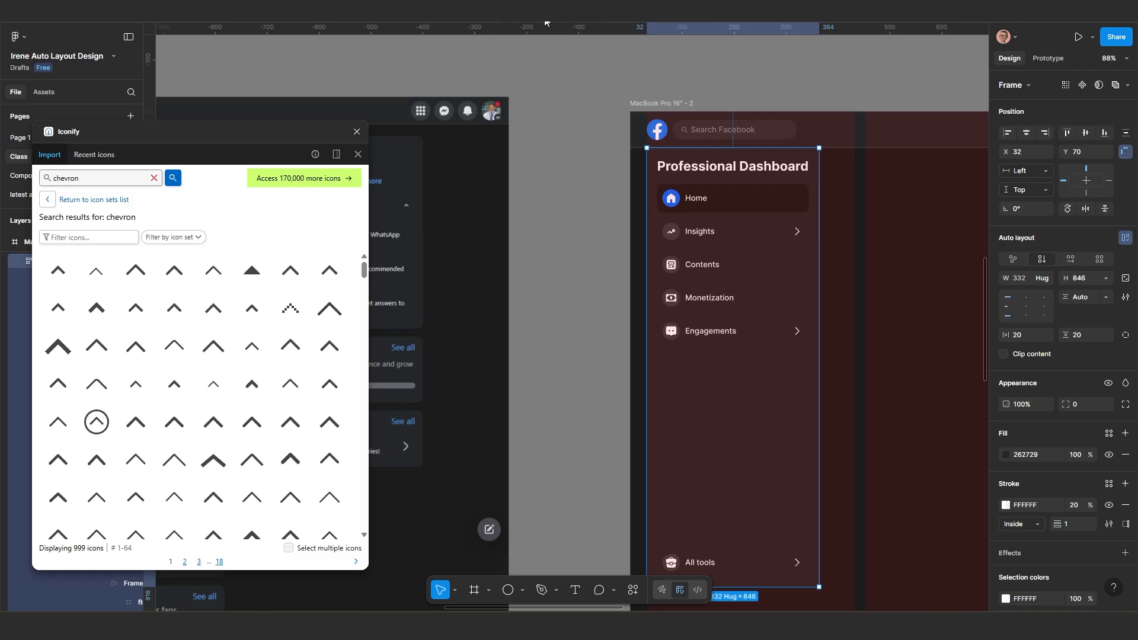
Step: Look over the sidebar's menu group, from the Professional Dashboard title down to Engagements, in the MacBook Pro design
scroll(690, 364, "down", 4)
left_click_drag(732, 400, 698, 373)
scroll(645, 376, "down", 2)
left_click(703, 383)
scroll(670, 380, "up", 3)
scroll(642, 304, "up", 3)
left_click_drag(603, 319, 696, 315)
scroll(658, 308, "up", 4)
scroll(685, 327, "down", 2)
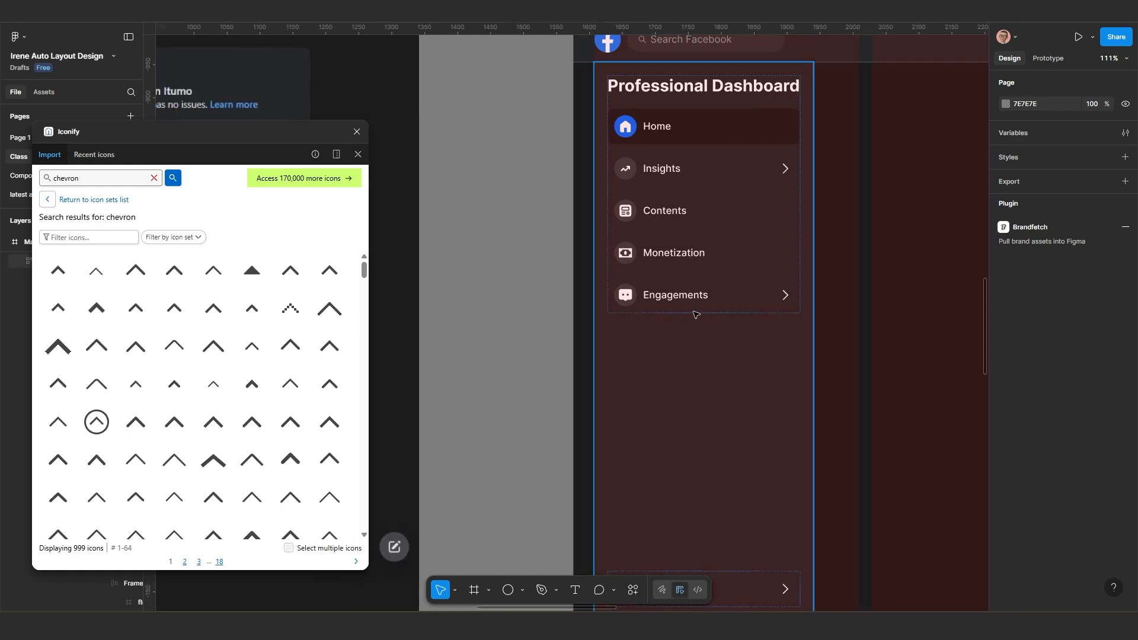
scroll(691, 313, "down", 1)
left_click(674, 246)
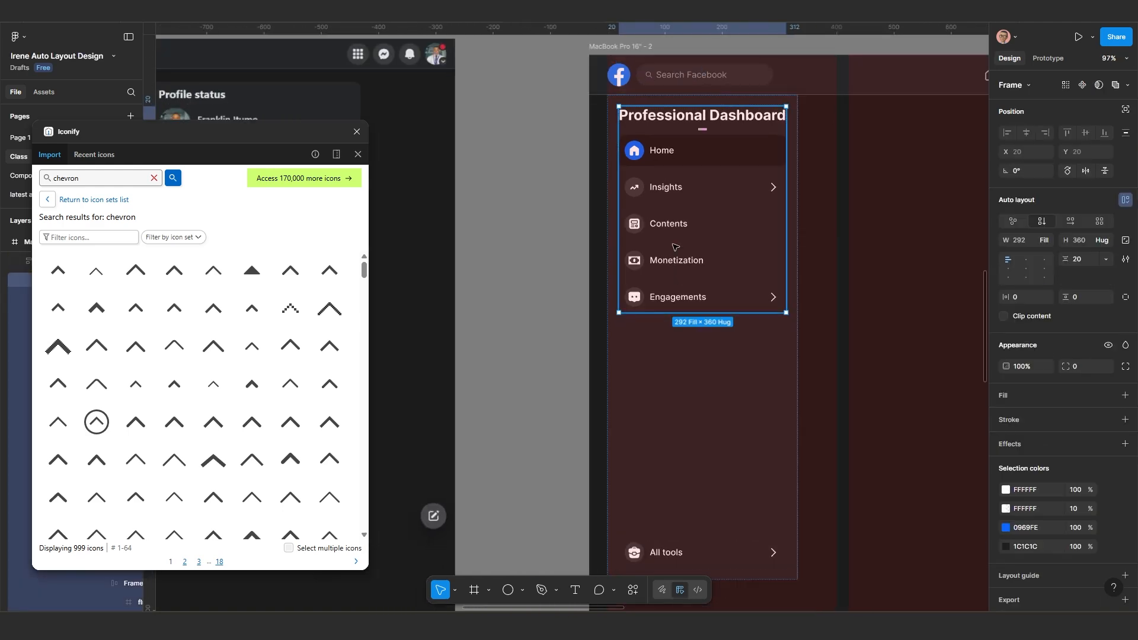
Step: Examine the reference dashboard's content cards, focusing on the Insights card with its metric tiles and line chart
scroll(675, 248, "down", 3)
left_click_drag(418, 304, 684, 286)
scroll(685, 286, "down", 2)
scroll(482, 284, "up", 1)
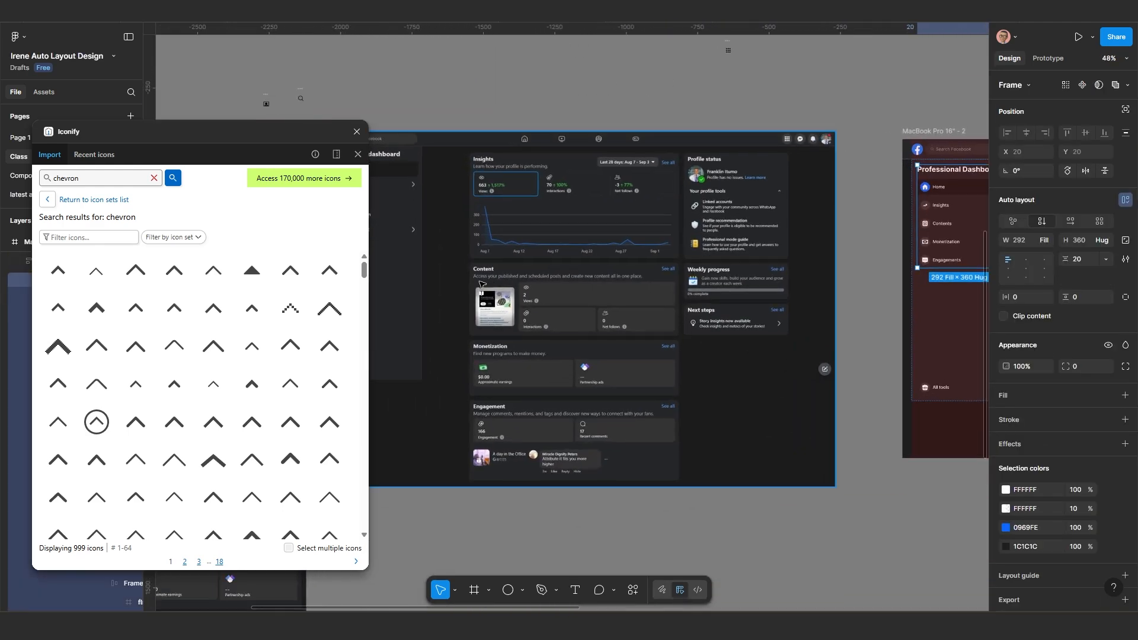
left_click_drag(482, 284, 621, 289)
scroll(622, 299, "down", 1)
key("Escape")
scroll(698, 206, "up", 3)
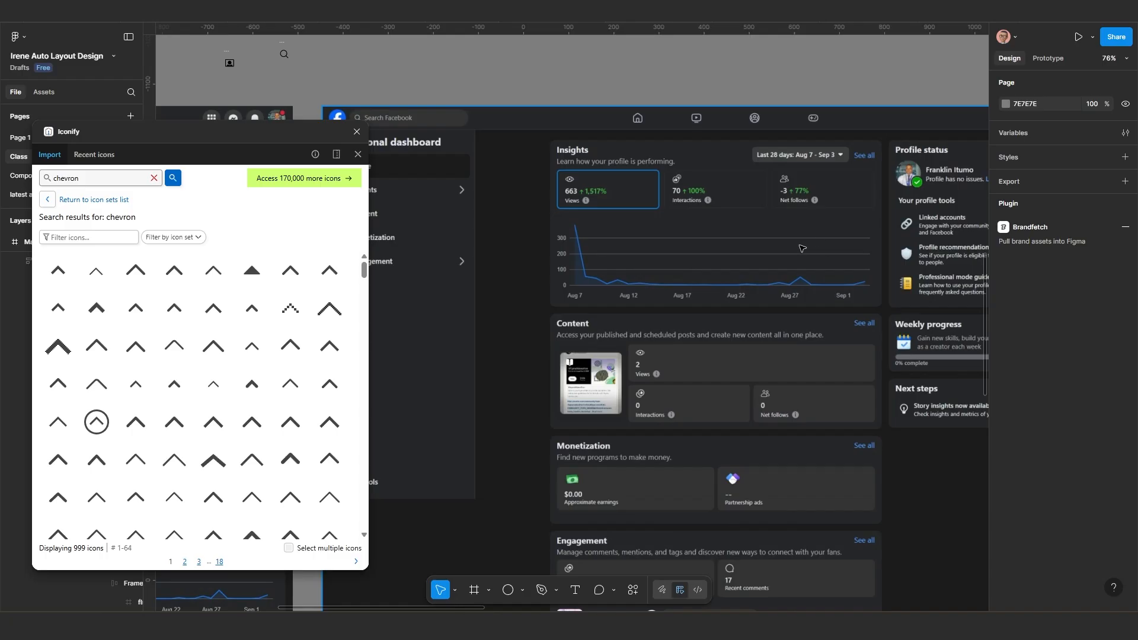
scroll(802, 248, "right", 2)
scroll(629, 415, "down", 2)
scroll(630, 415, "up", 1)
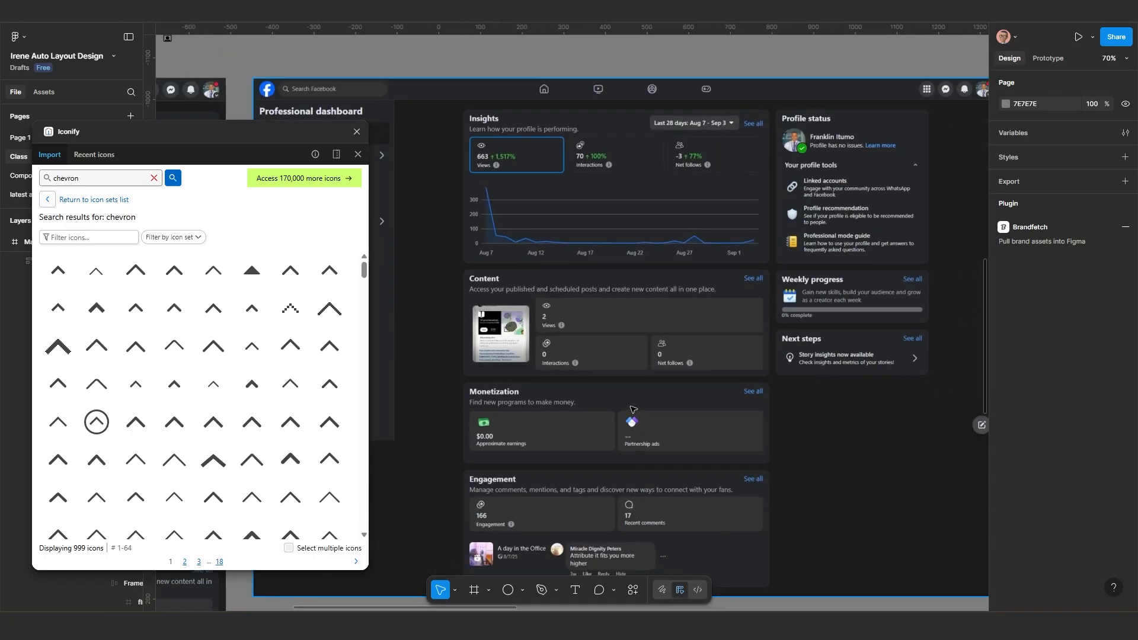
scroll(592, 214, "up", 2)
scroll(616, 217, "down", 5)
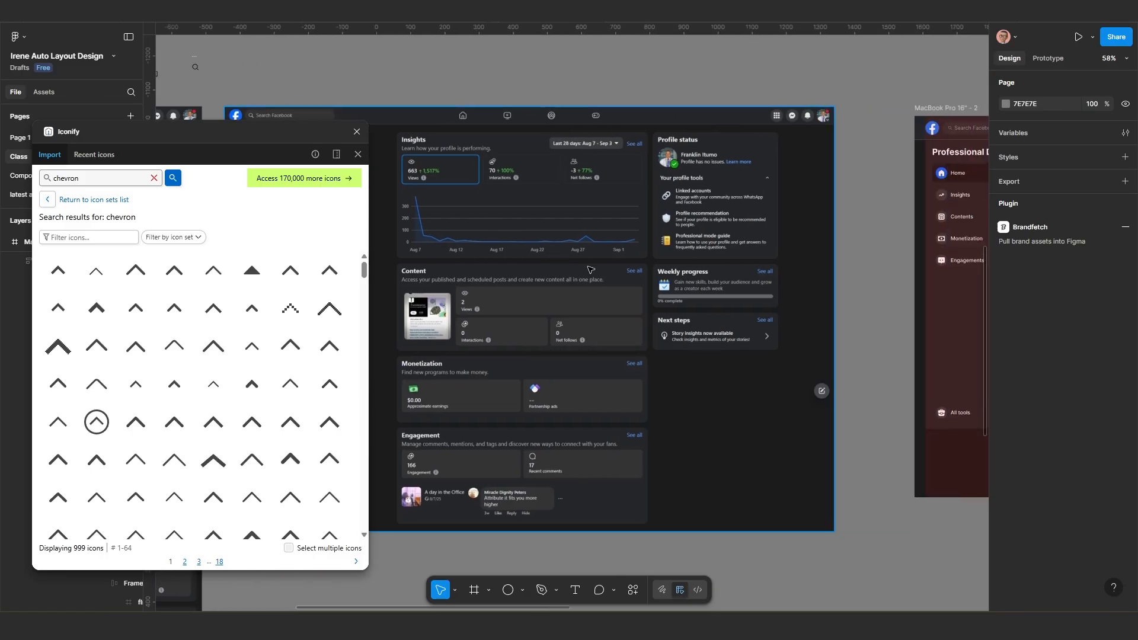
scroll(533, 229, "up", 2)
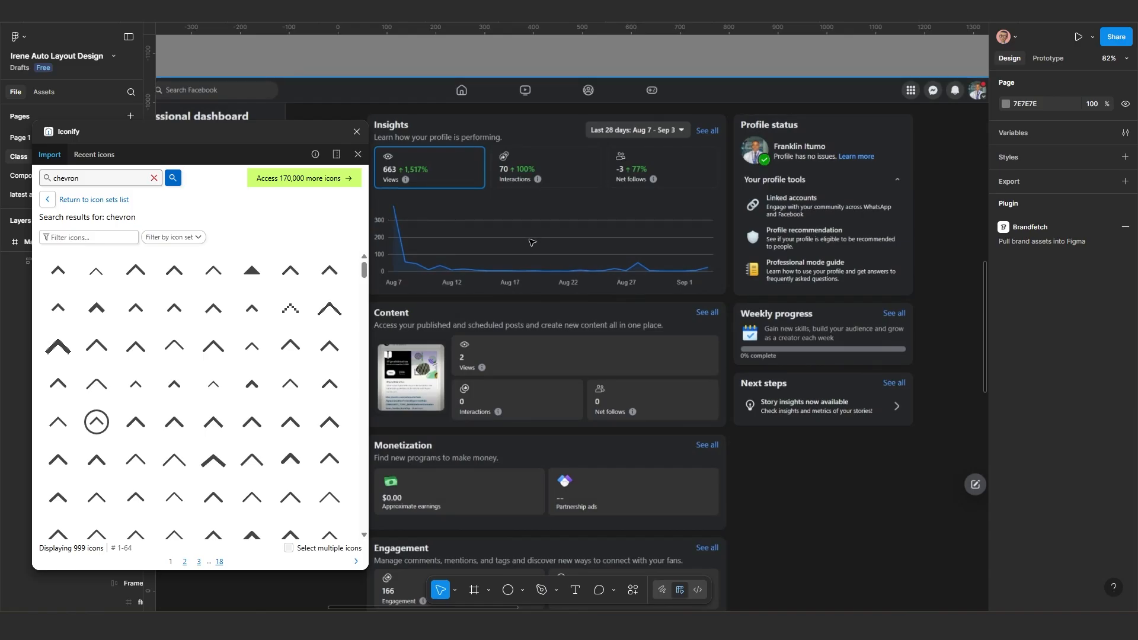
scroll(529, 241, "down", 2)
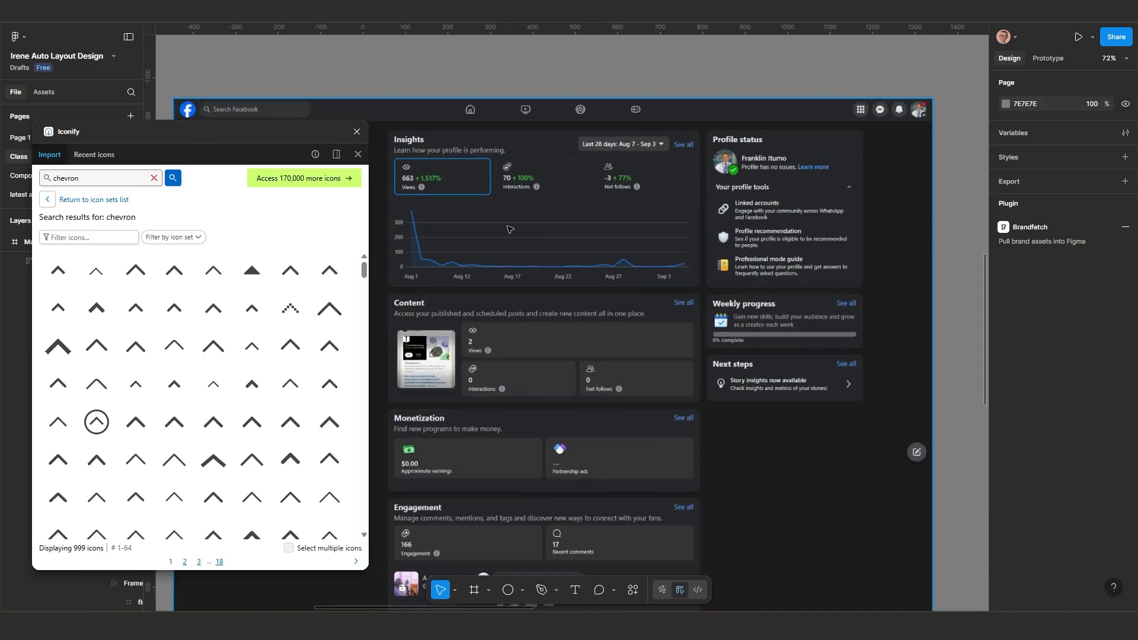
scroll(522, 237, "up", 5)
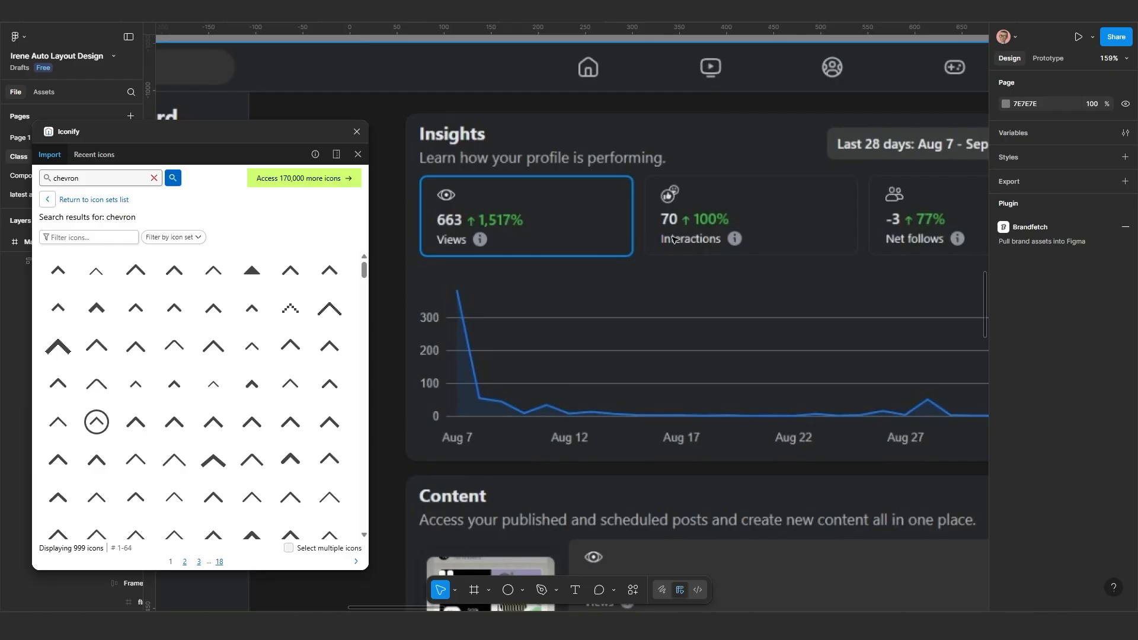
scroll(703, 240, "down", 1)
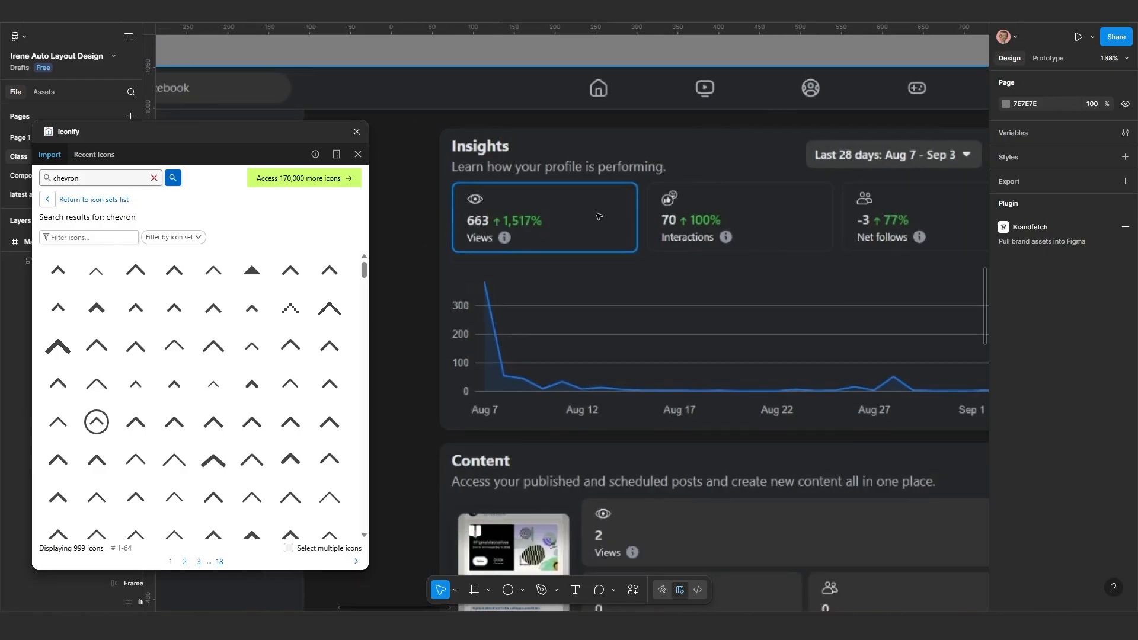
scroll(565, 203, "down", 2)
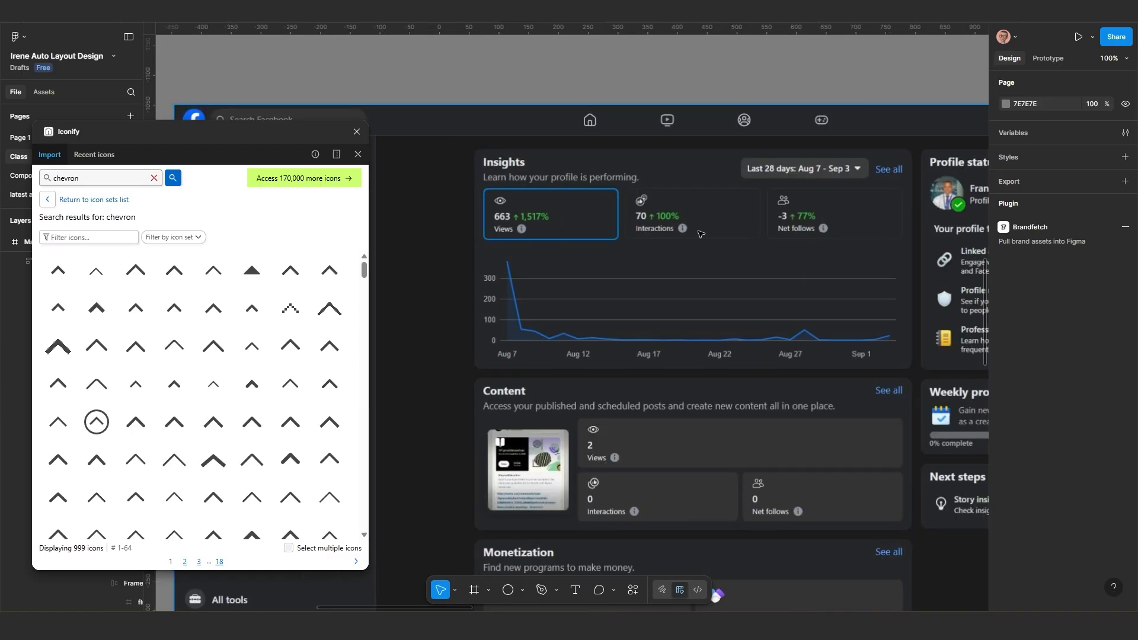
Step: Search Iconify for "eye", import the majesticons eye-line icon and place it above the reference screenshot
left_click(153, 178)
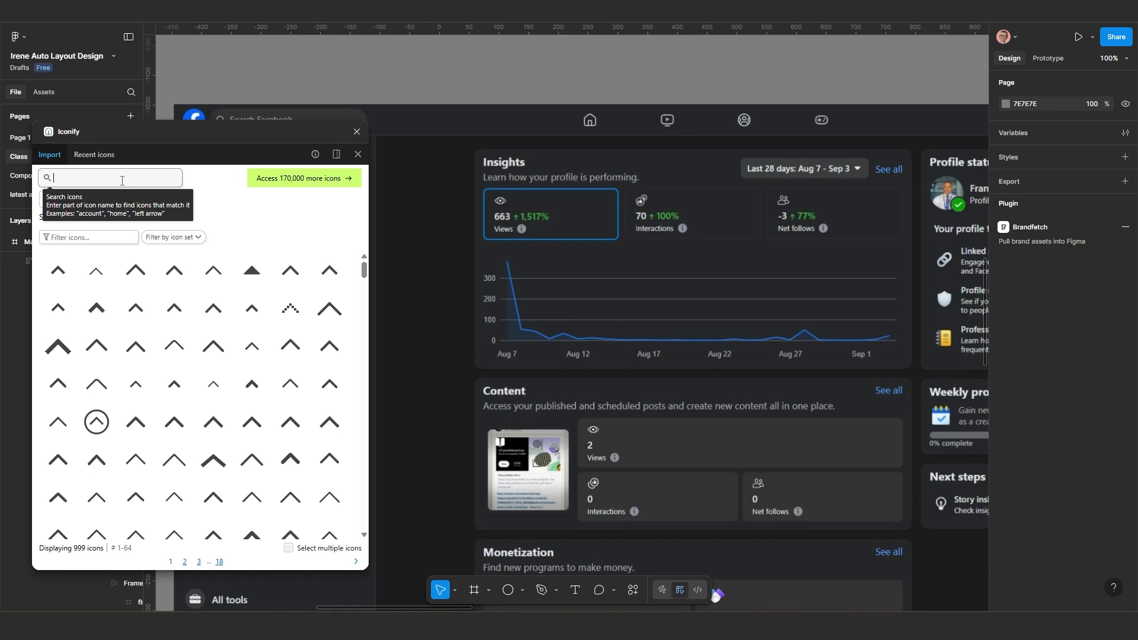
type("eye")
key("Return")
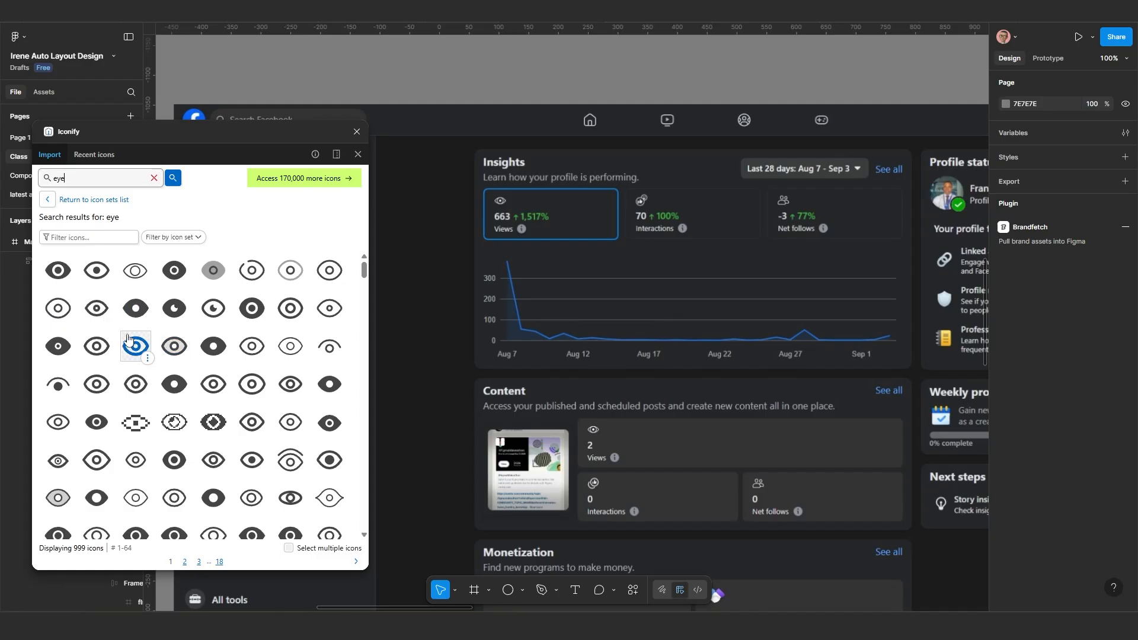
left_click(213, 384)
left_click_drag(526, 118, 547, 79)
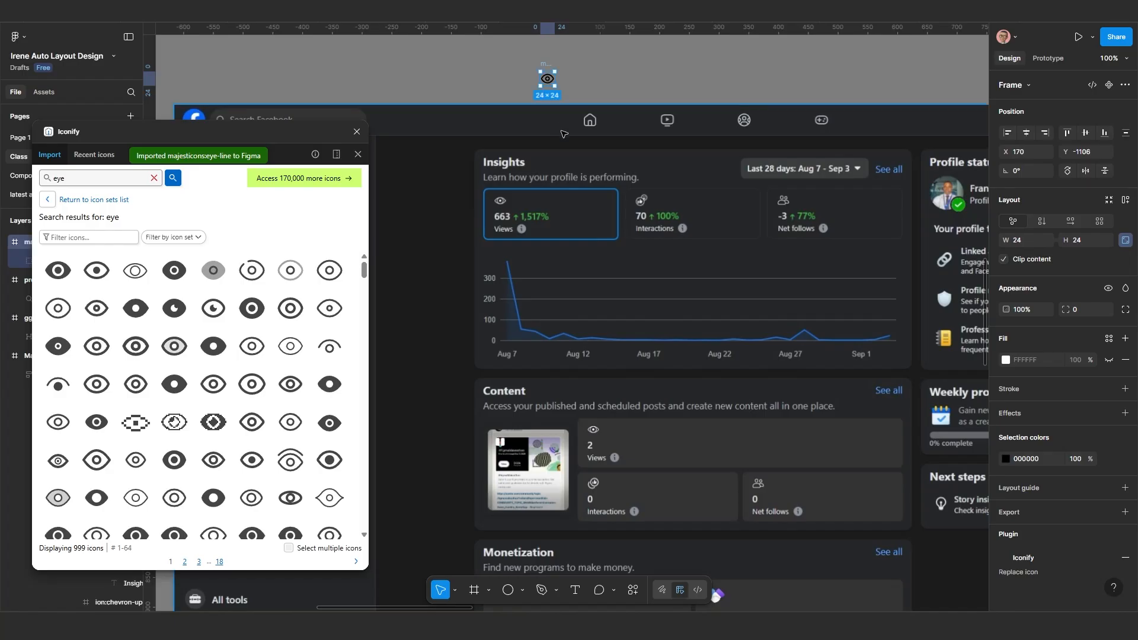
Step: Copy the sidebar's Insights label and place two copies above the reference screenshot, near the eye icon
scroll(567, 145, "up", 3)
left_click_drag(567, 145, 570, 163)
scroll(658, 231, "down", 10)
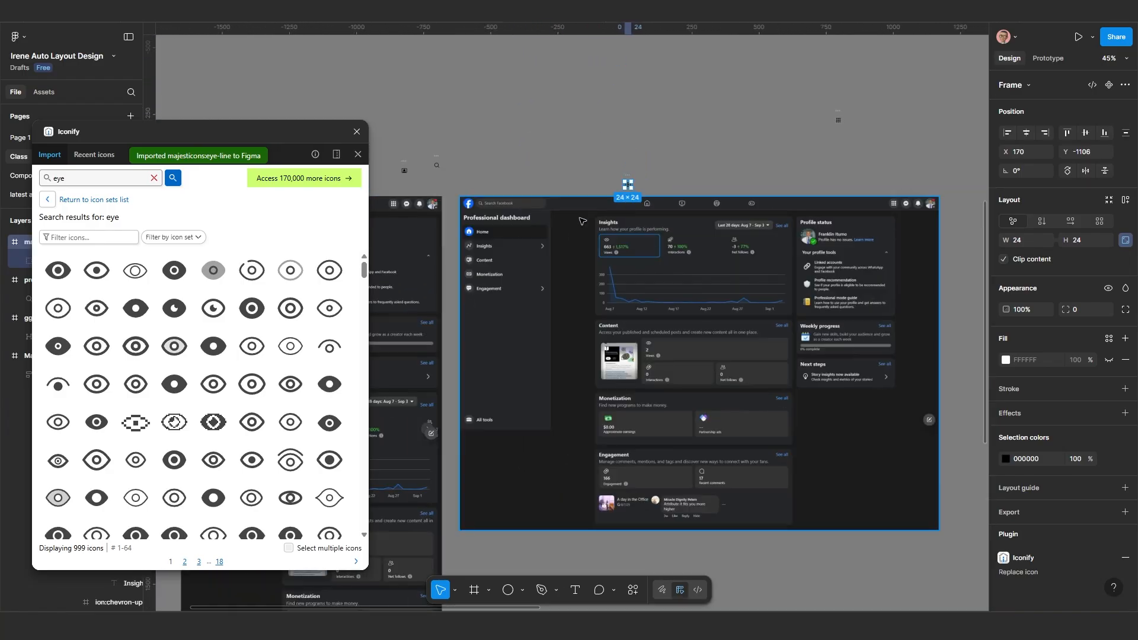
scroll(543, 235, "right", 6)
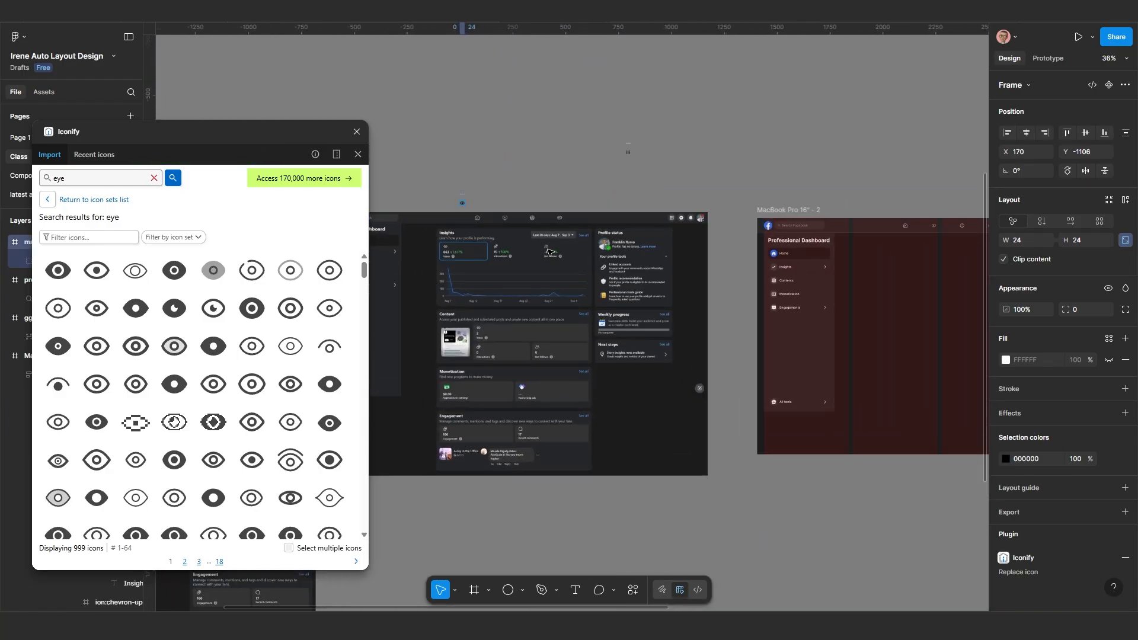
scroll(467, 225, "up", 5)
scroll(522, 228, "down", 6)
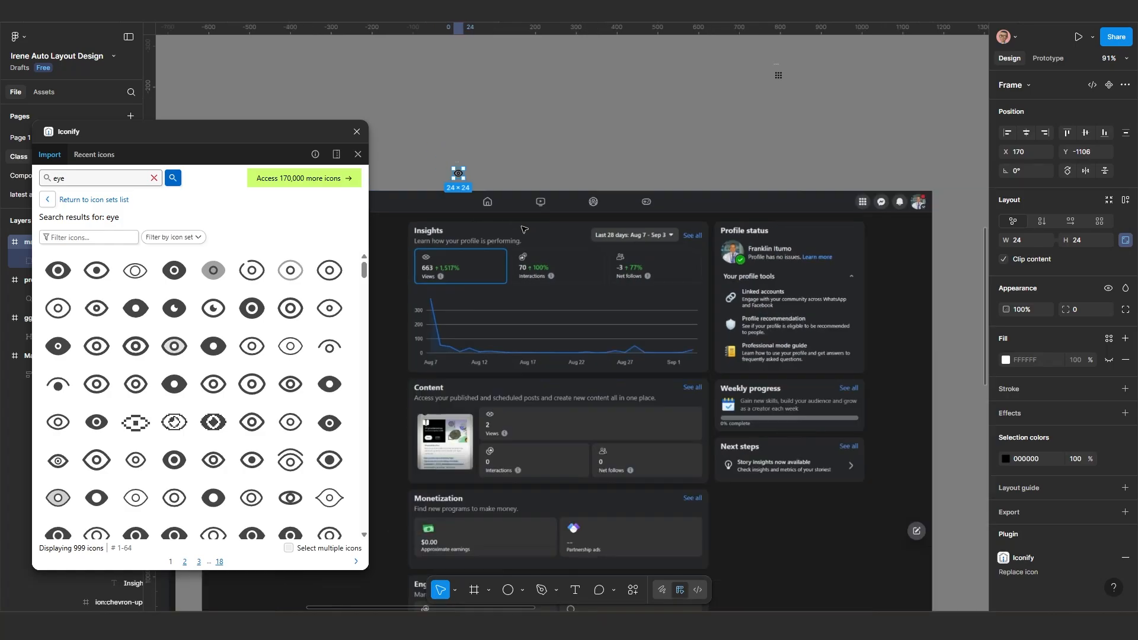
scroll(911, 320, "right", 2)
scroll(821, 295, "up", 4)
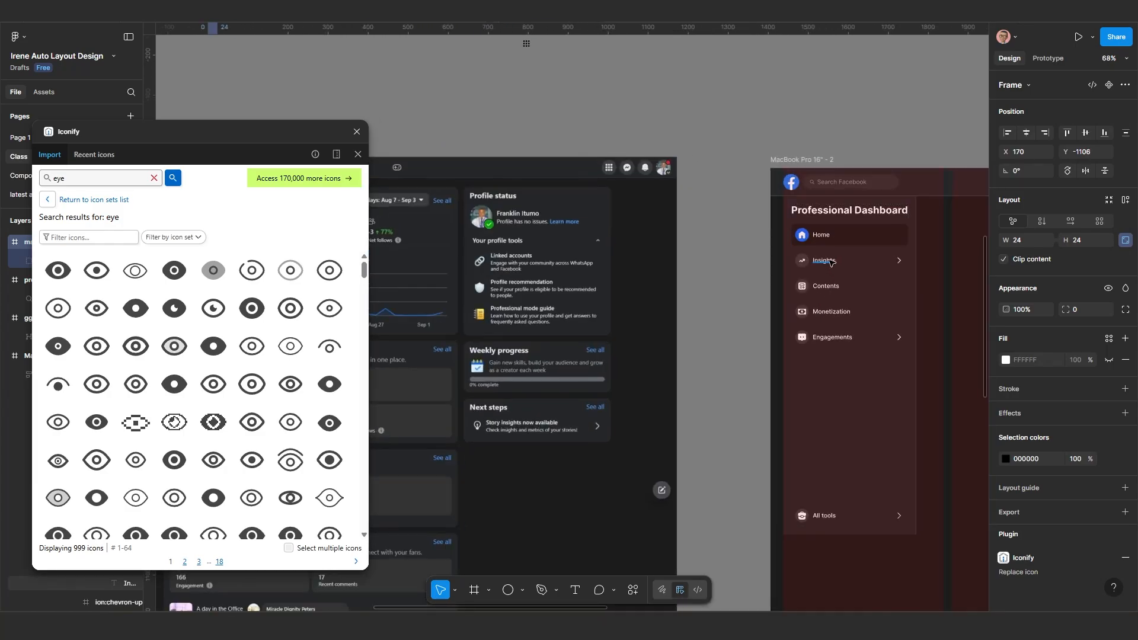
left_click(831, 262, "ctrl")
left_click_drag(831, 262, 439, 126)
left_click_drag(540, 173, 772, 183)
scroll(773, 183, "up", 1)
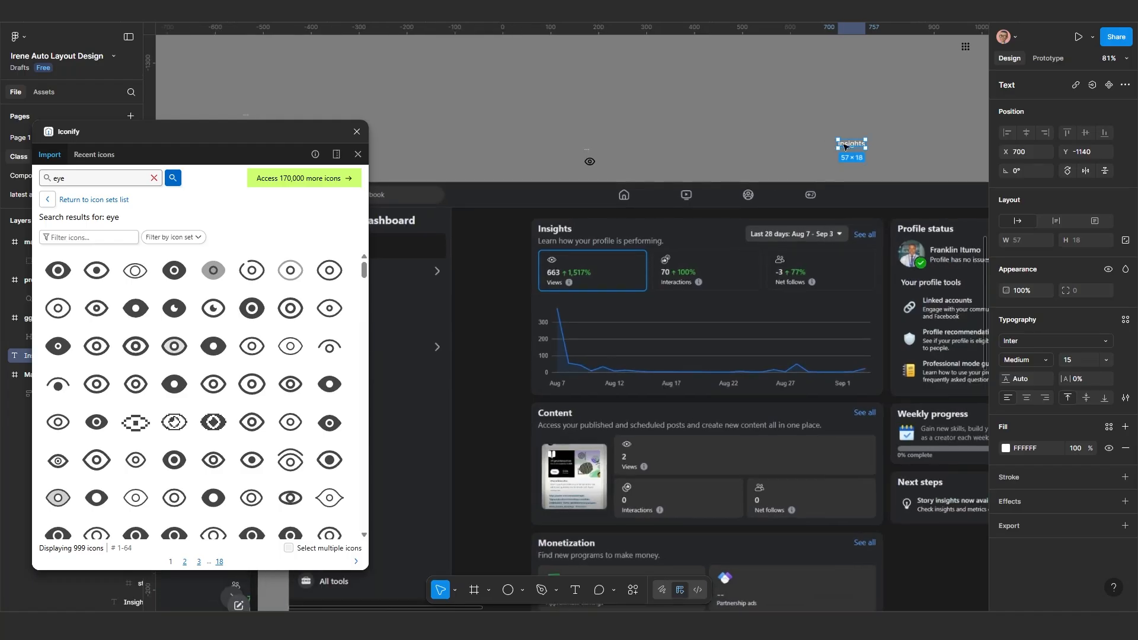
left_click_drag(841, 146, 657, 123)
scroll(615, 175, "up", 4)
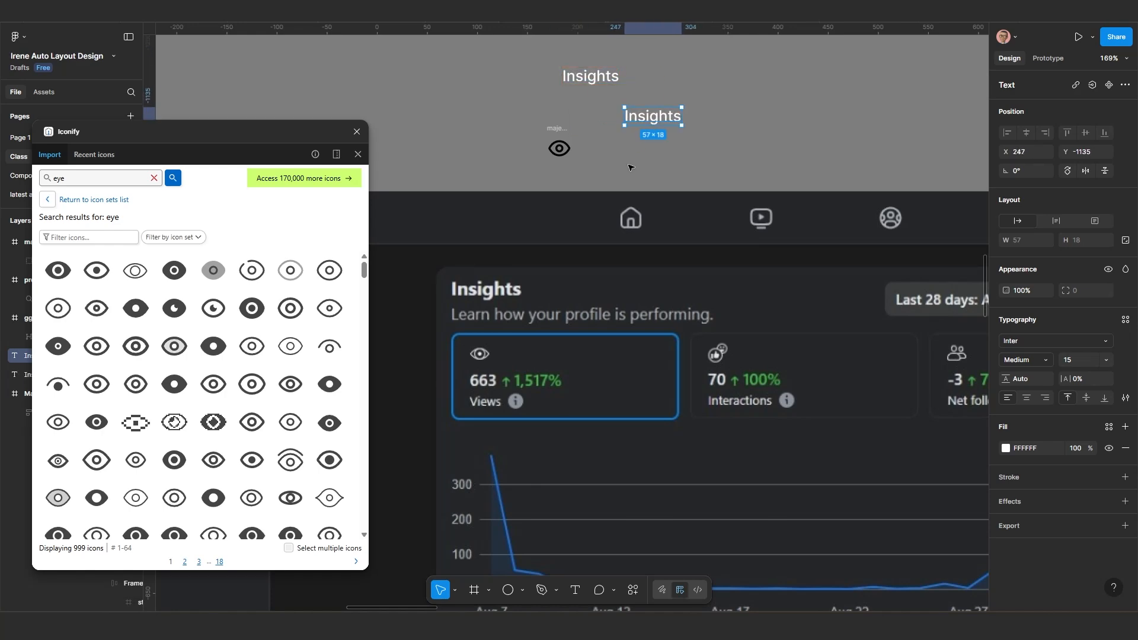
scroll(654, 172, "up", 2)
left_click(625, 166)
scroll(623, 274, "down", 4)
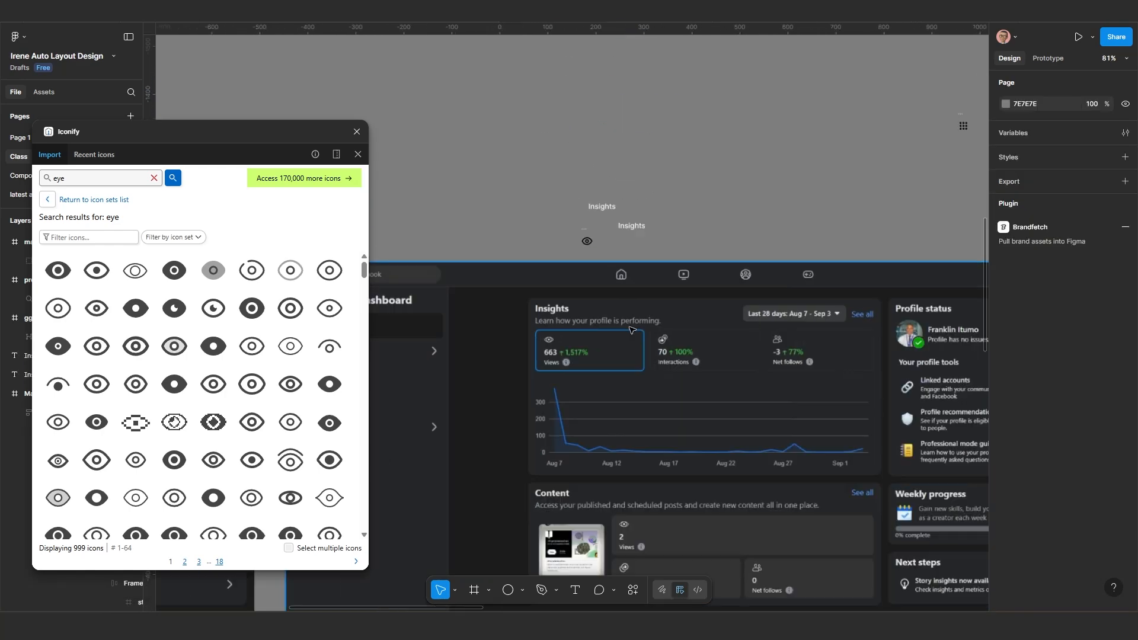
Step: Examine the Interactions and Net follows tiles and the surrounding layout of the reference's Insights card
scroll(682, 344, "up", 1)
left_click_drag(733, 369, 624, 358)
scroll(624, 358, "up", 2)
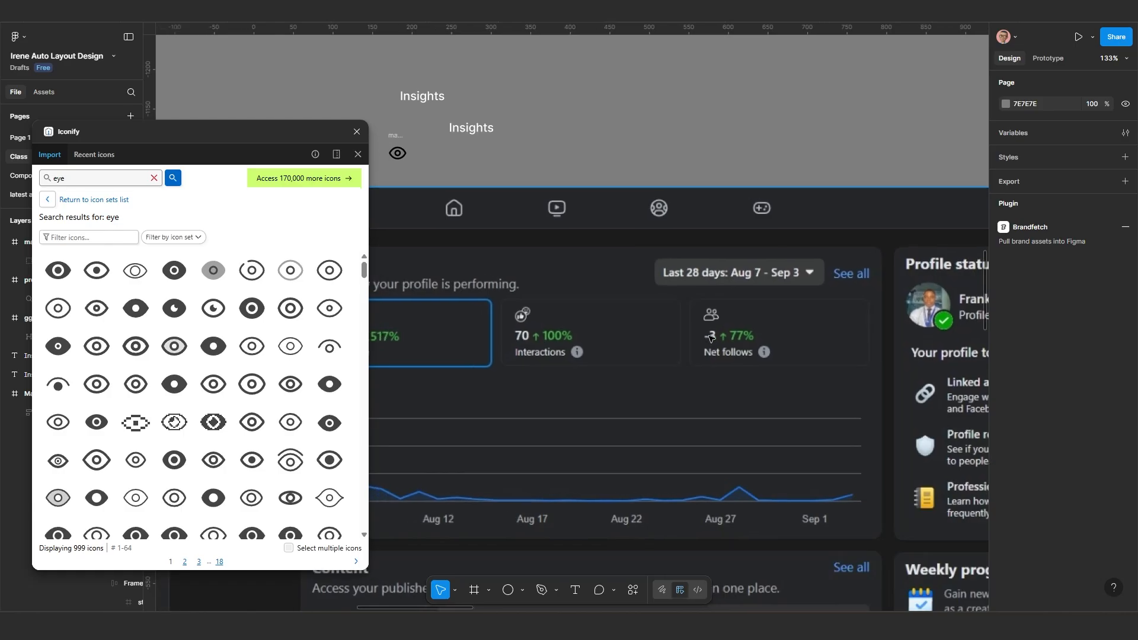
scroll(595, 321, "down", 1)
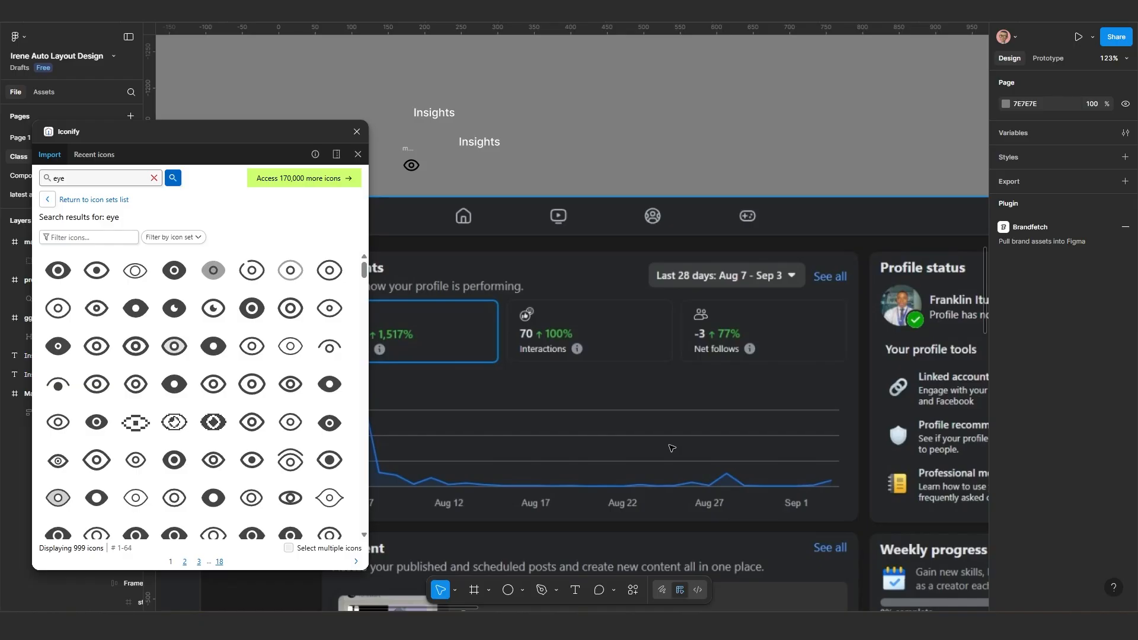
scroll(671, 449, "down", 5)
scroll(668, 448, "down", 1)
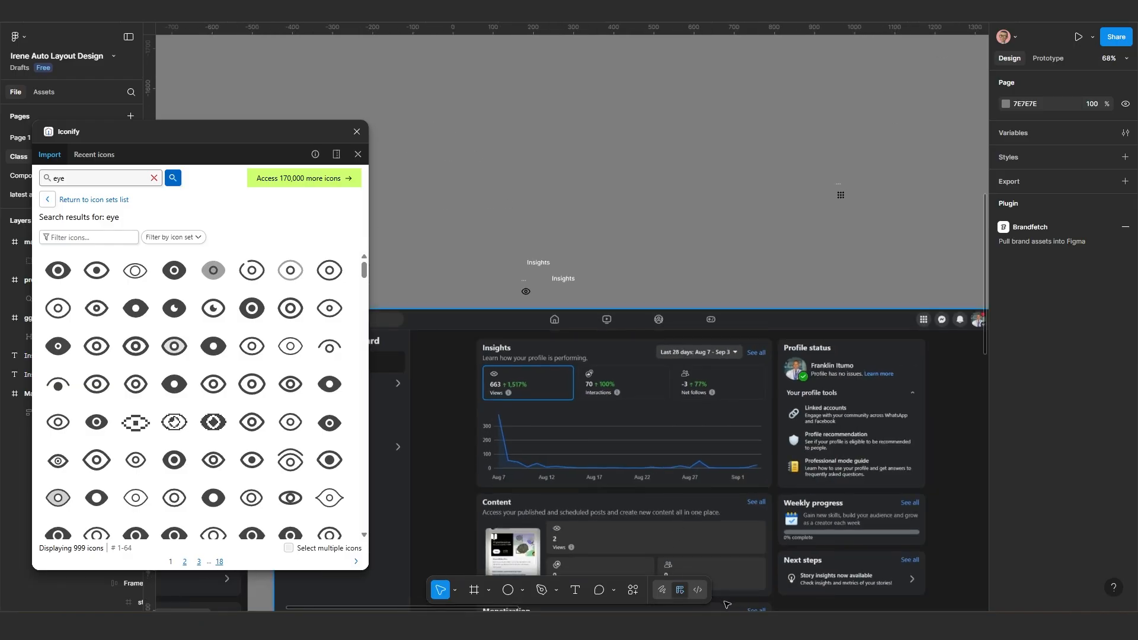
Step: Switch to the image viewer with the reference dashboard screenshot and turn off its text-recognition highlighting
left_click(740, 626)
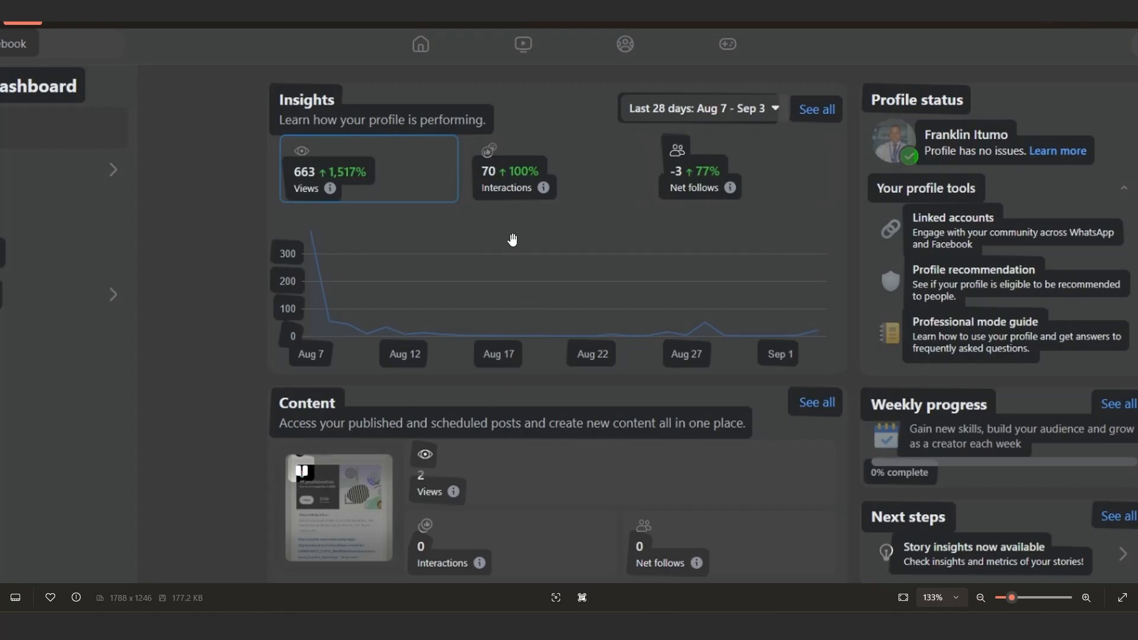
left_click(581, 598)
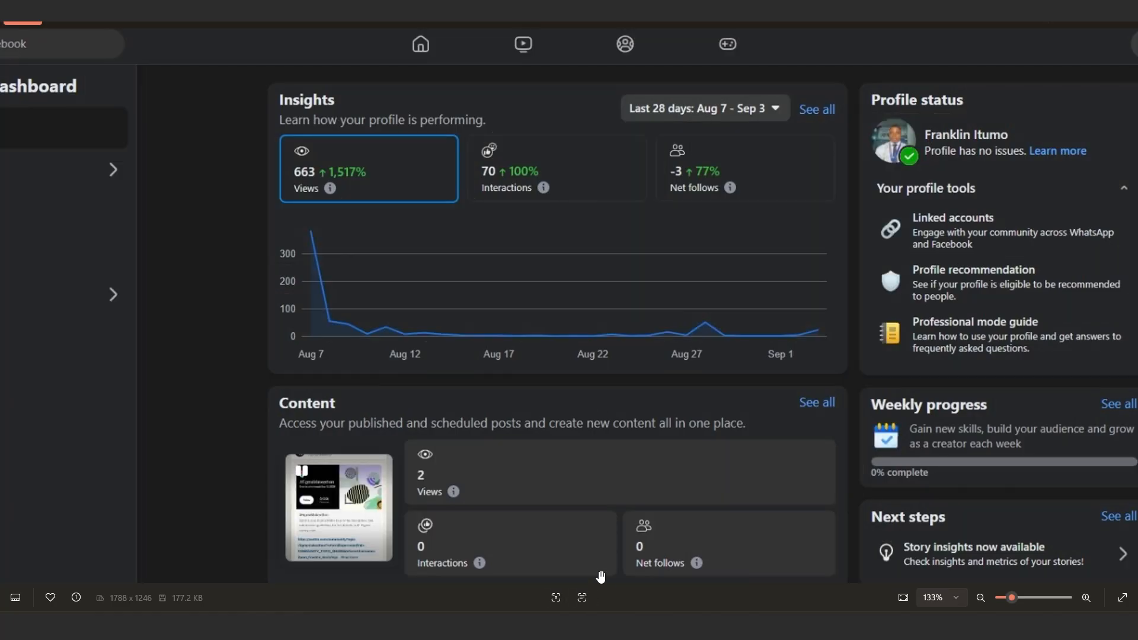
mouse_move(745, 611)
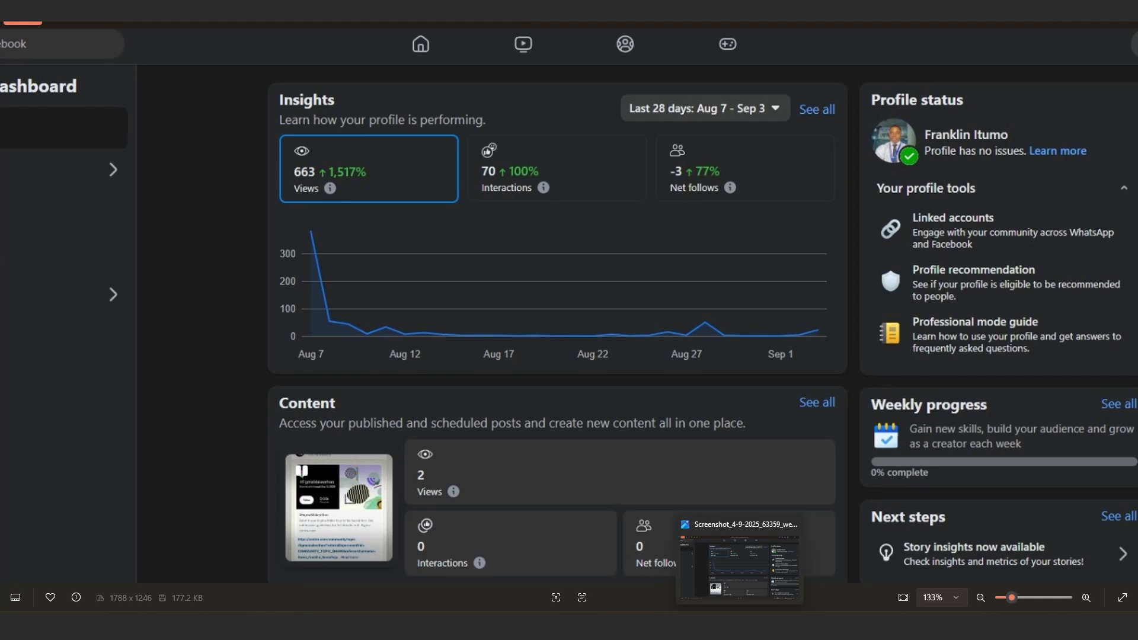
Step: Turn on text recognition for the reference screenshot and copy the Insights card's description "Learn how your profile is performing."
left_click(582, 599)
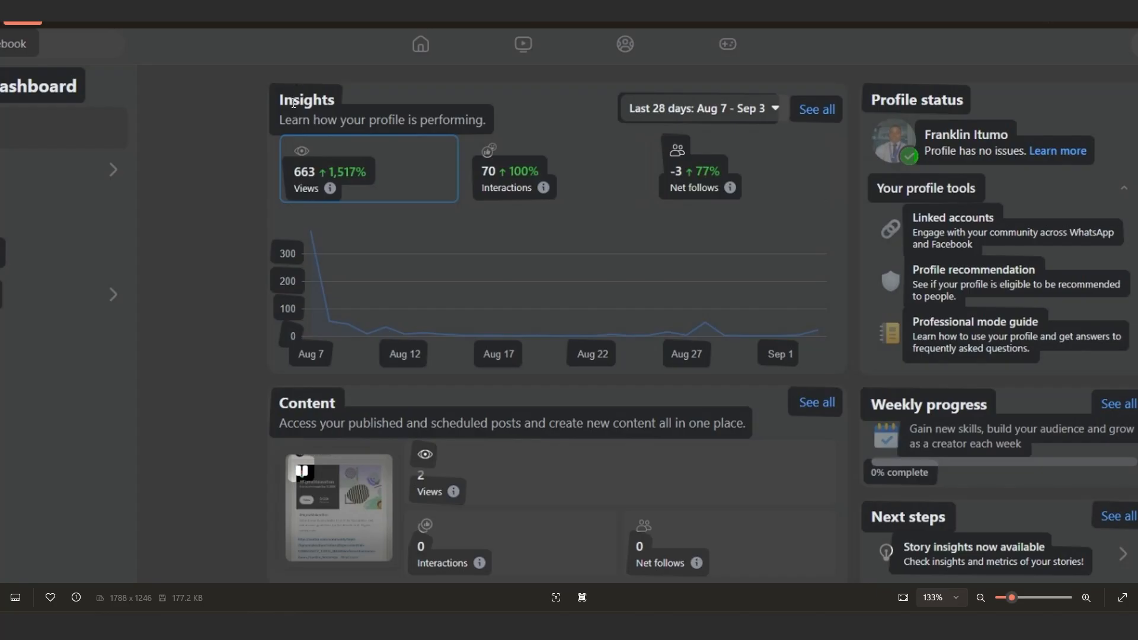
left_click_drag(280, 100, 469, 128)
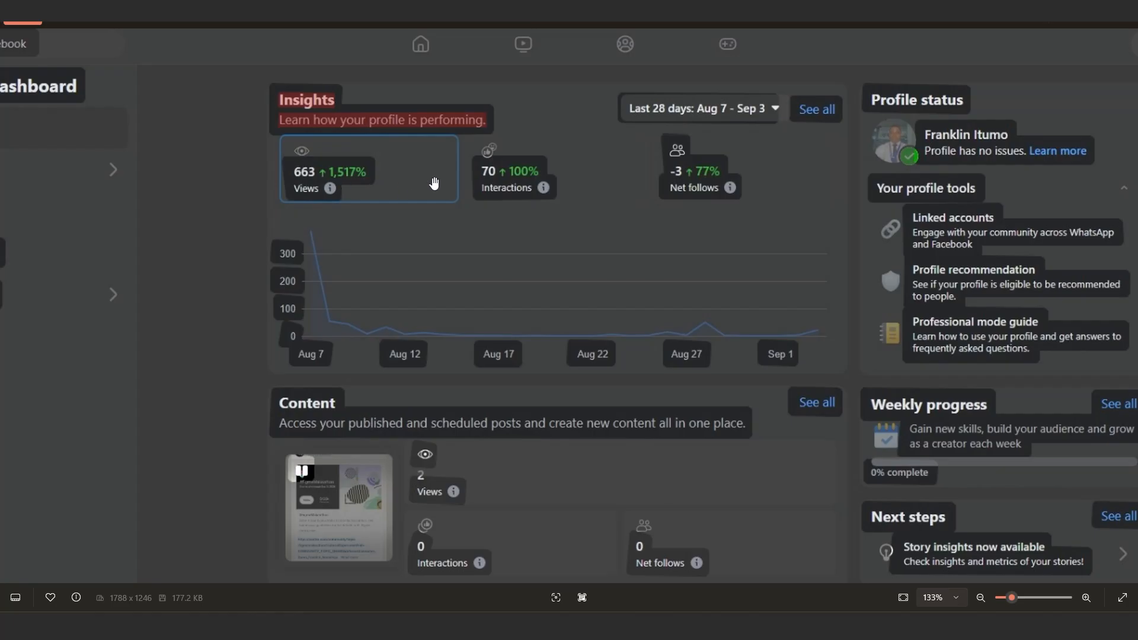
scroll(511, 188, "down", 2)
scroll(511, 188, "up", 2)
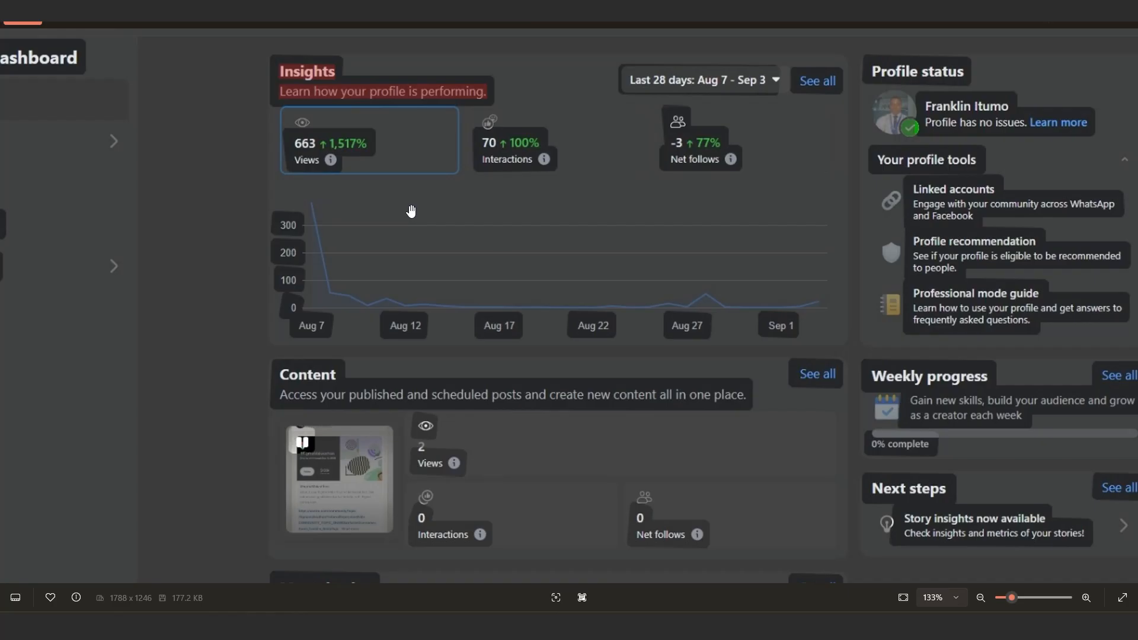
scroll(409, 177, "up", 1)
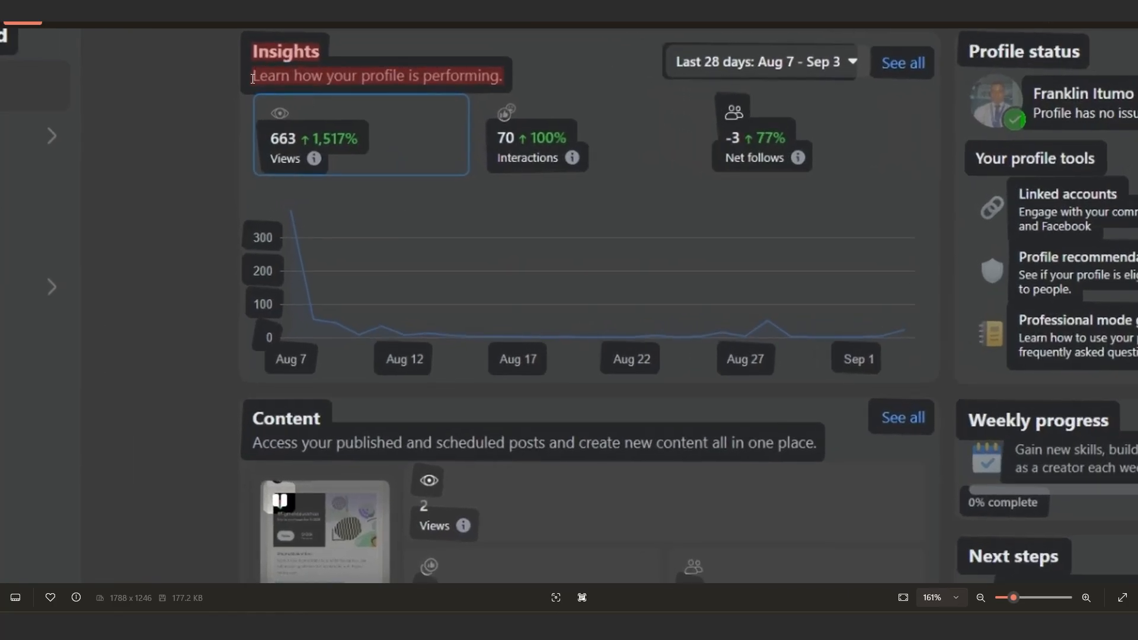
left_click_drag(253, 78, 370, 88)
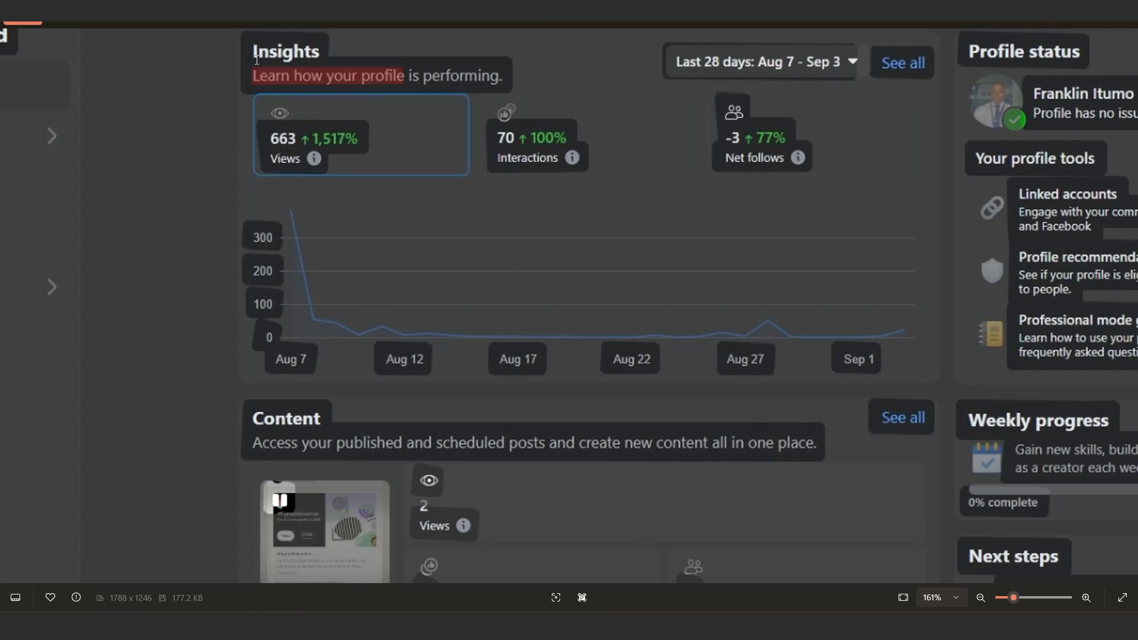
left_click_drag(254, 76, 536, 94)
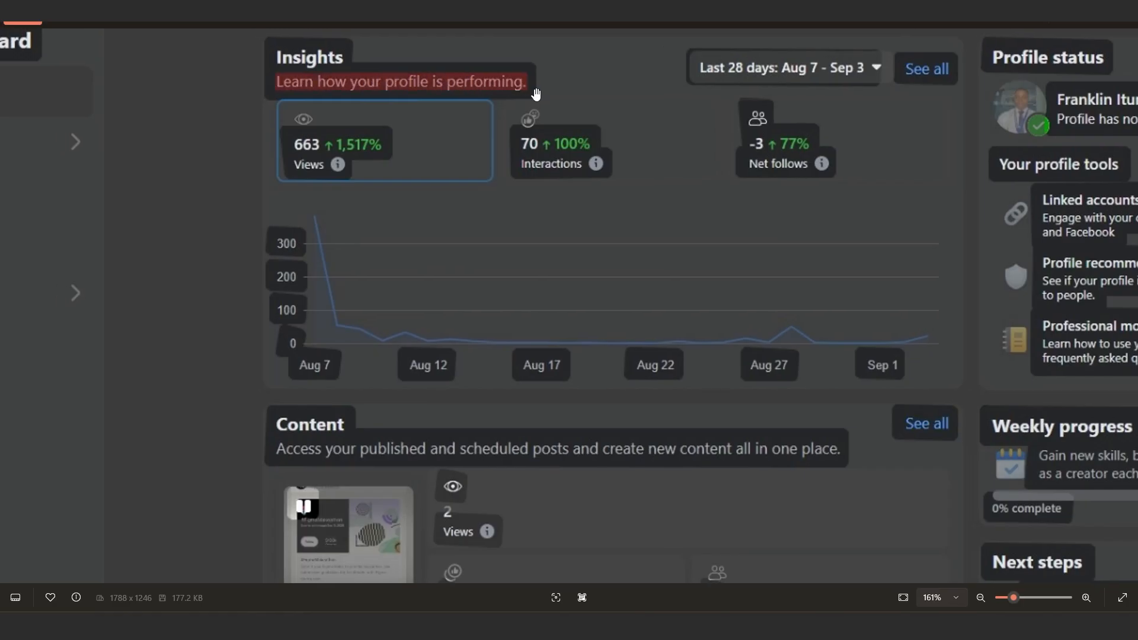
key("ctrl+c")
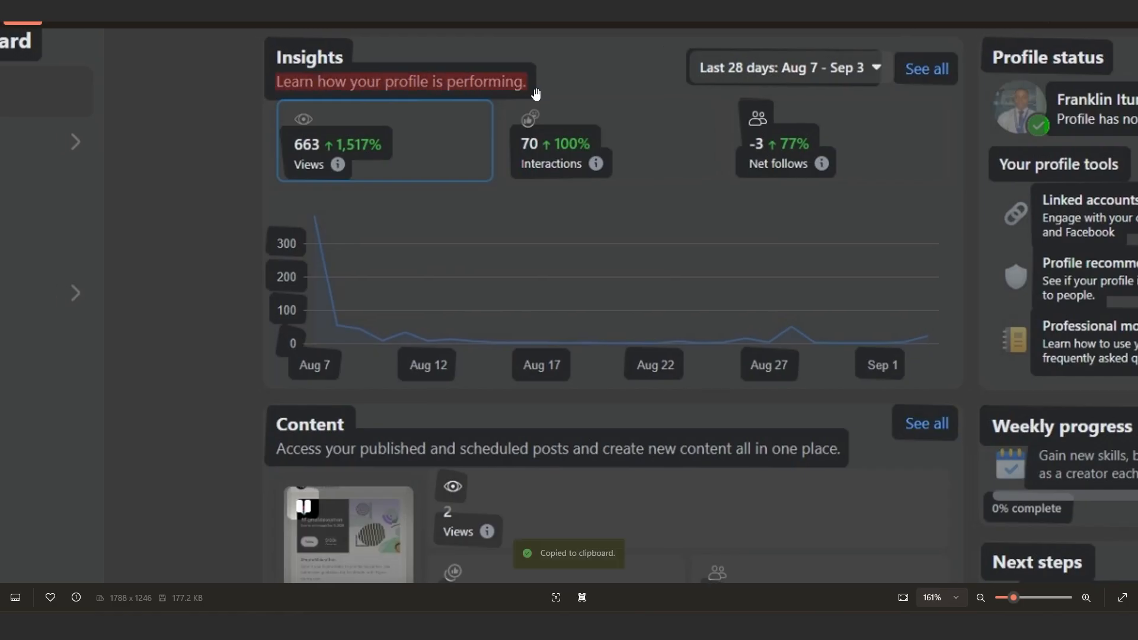
Step: Switch to Figma and replace the lower Insights label above the reference with the copied text "Learn how your profile is performing."
key("alt+Tab")
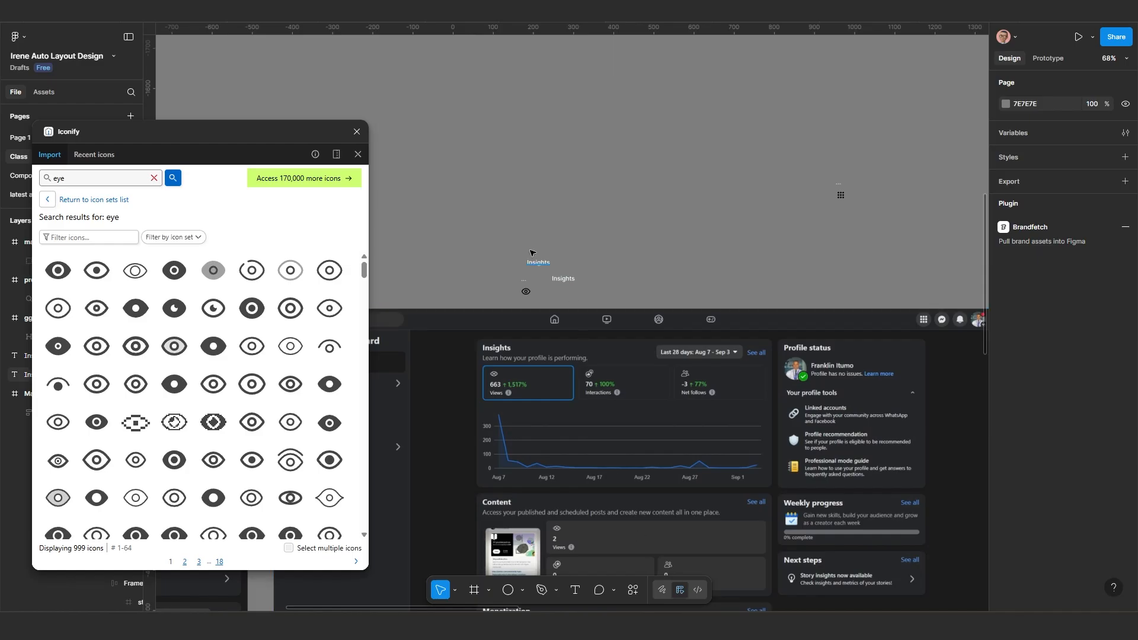
scroll(525, 259, "up", 5)
left_click(659, 230)
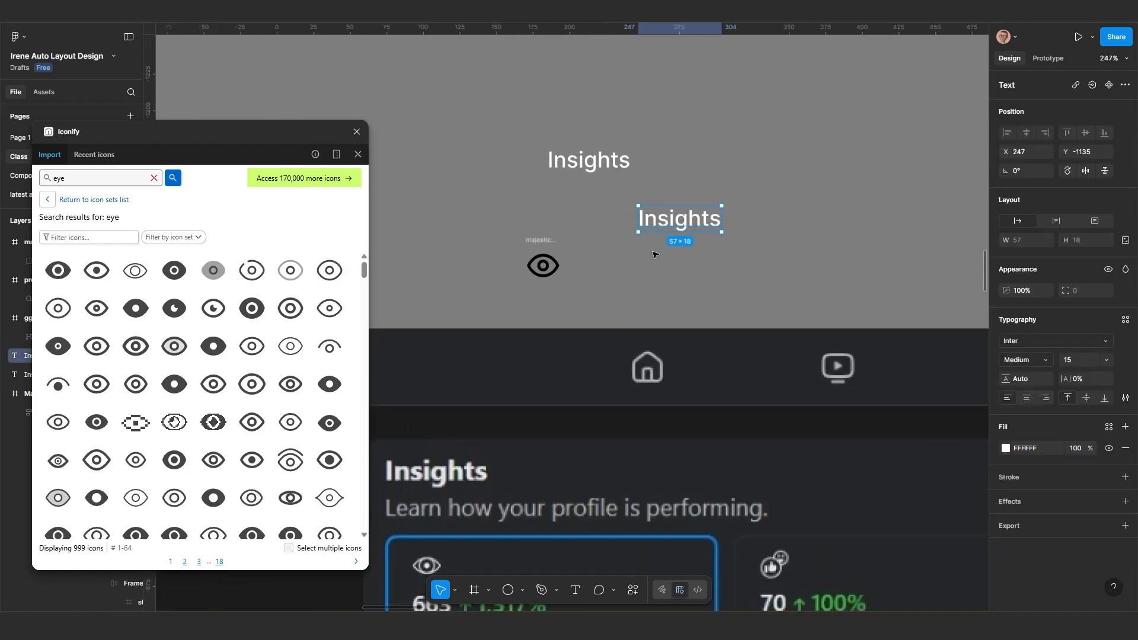
scroll(649, 255, "up", 2)
double_click(626, 176)
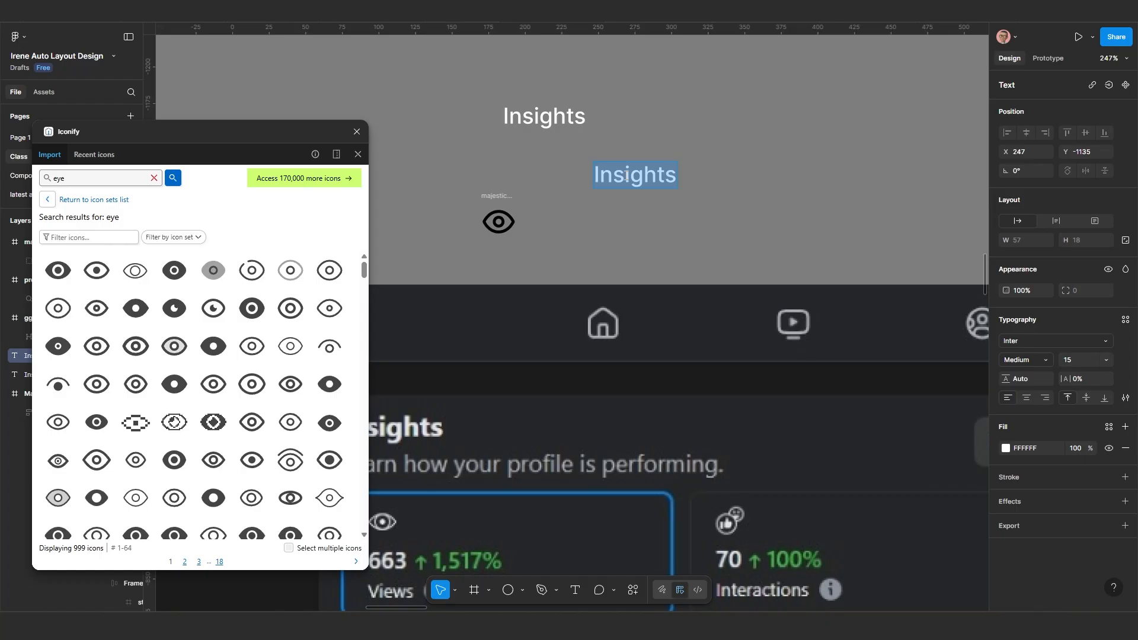
key("ctrl+v")
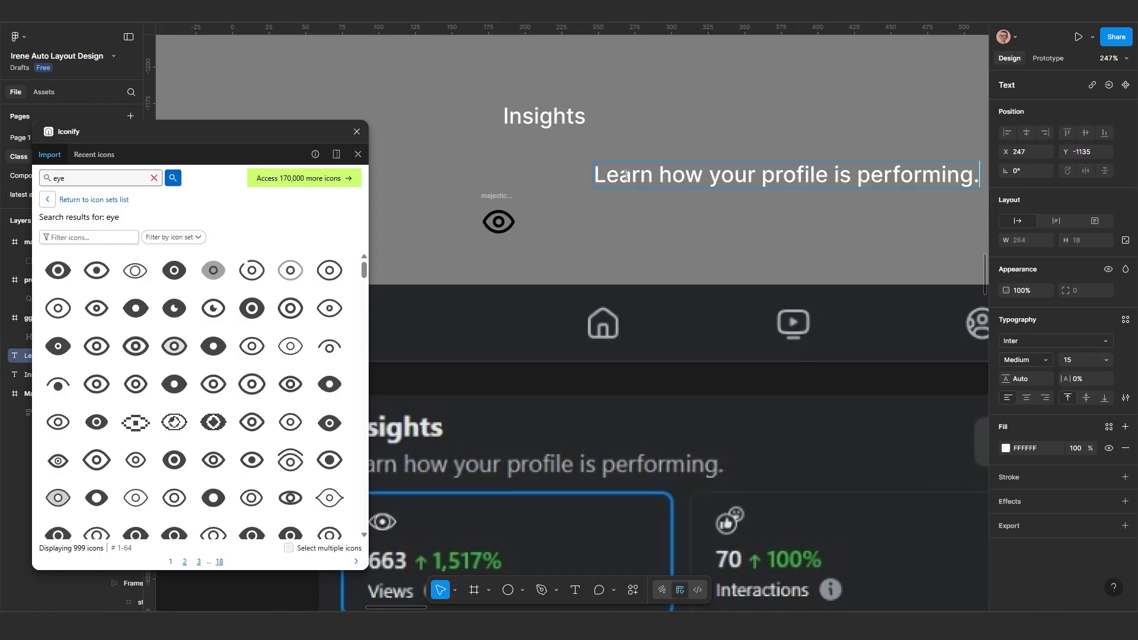
scroll(687, 221, "down", 2)
key("Escape")
Step: Set the Insights heading's font weight to Bold and the description text's weight to Regular
left_click(587, 148)
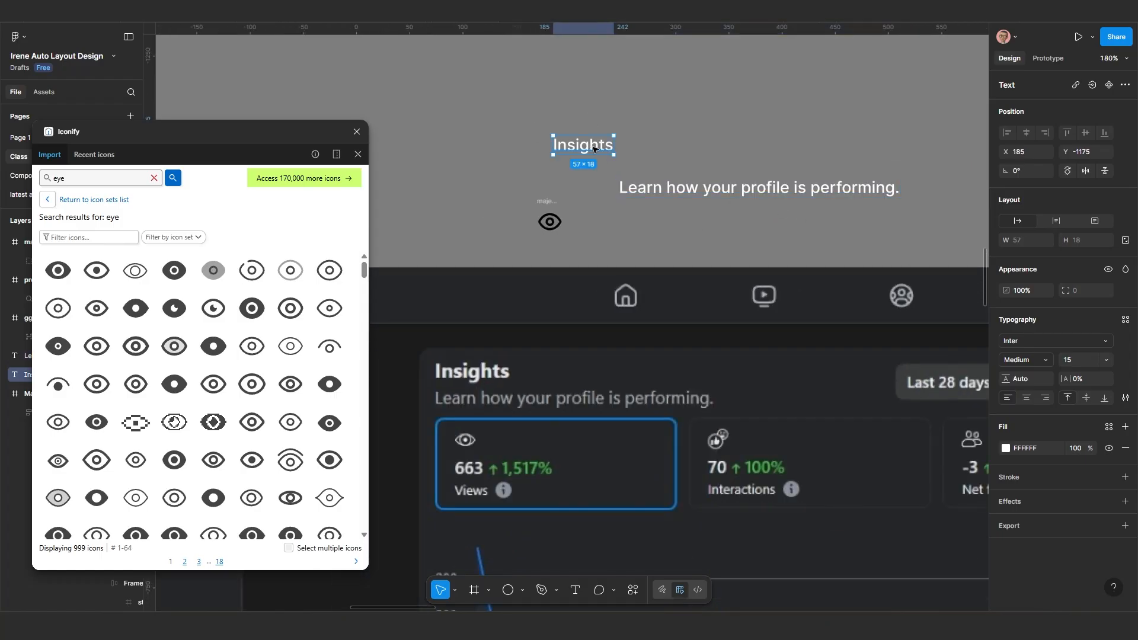
left_click(1028, 359)
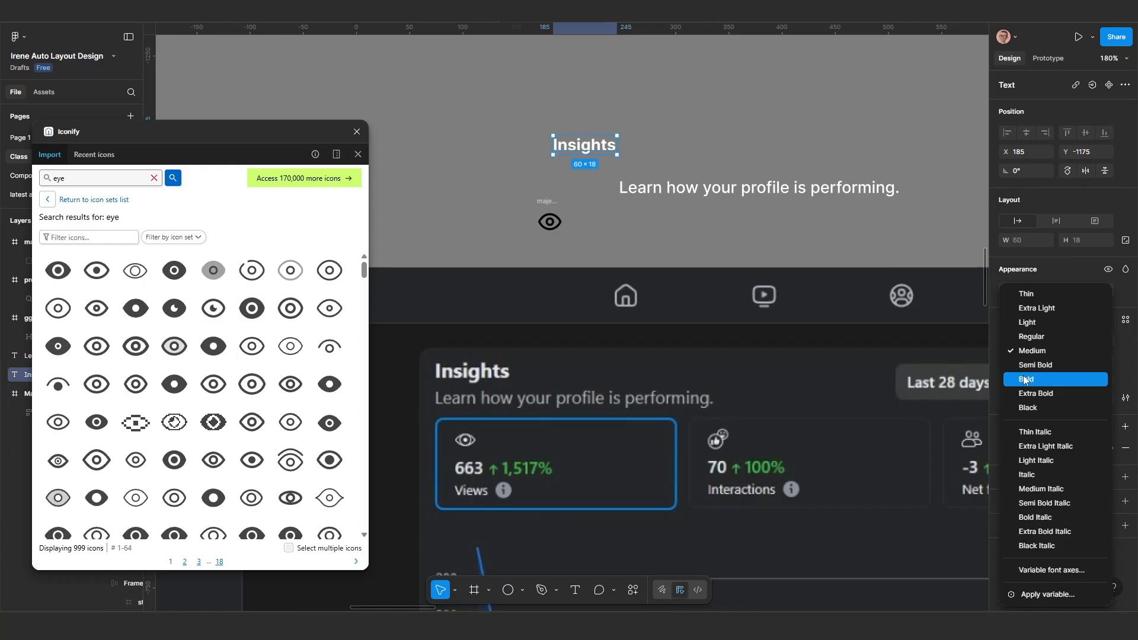
key("Escape")
left_click(673, 189)
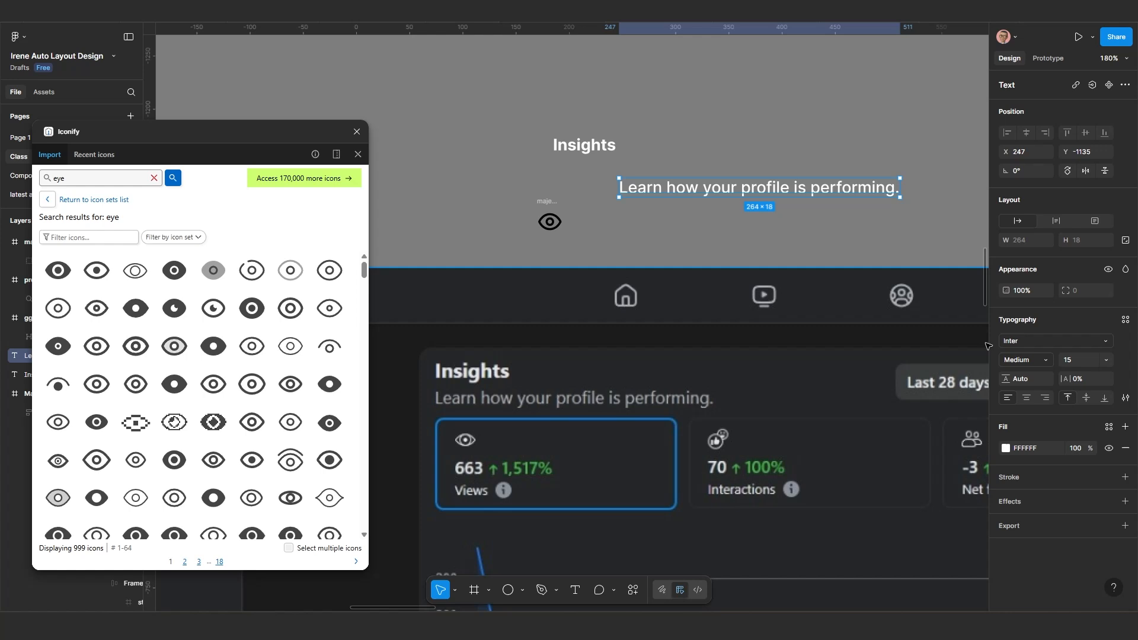
left_click(1029, 362)
left_click(1027, 338)
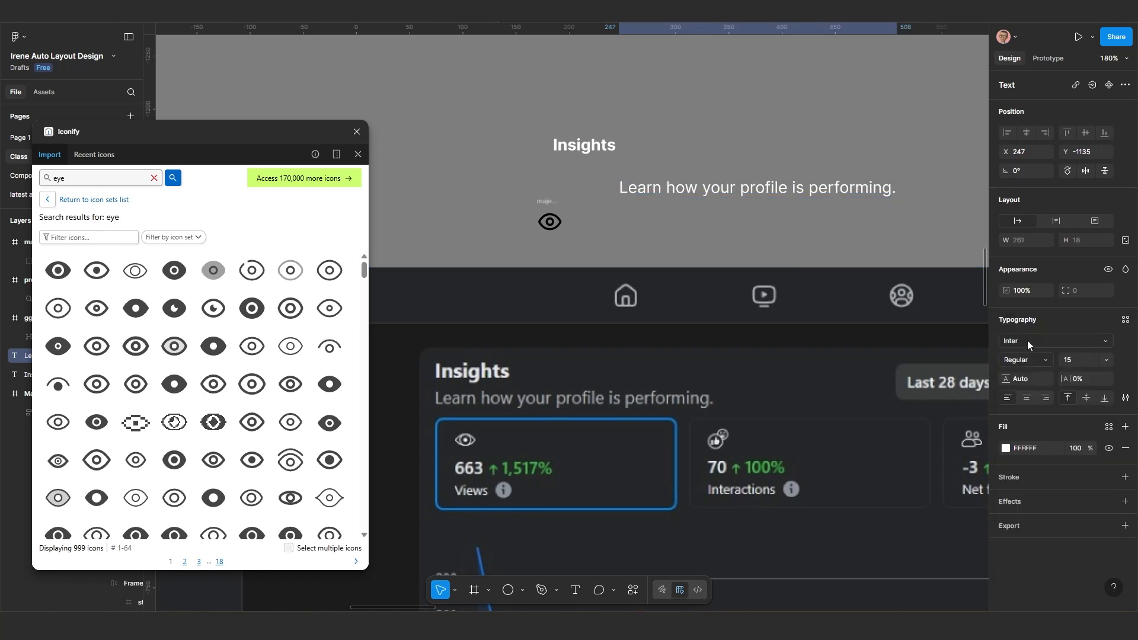
Step: Place the description directly under the Insights heading and move both texts together farther above the eye icon
scroll(611, 162, "up", 3)
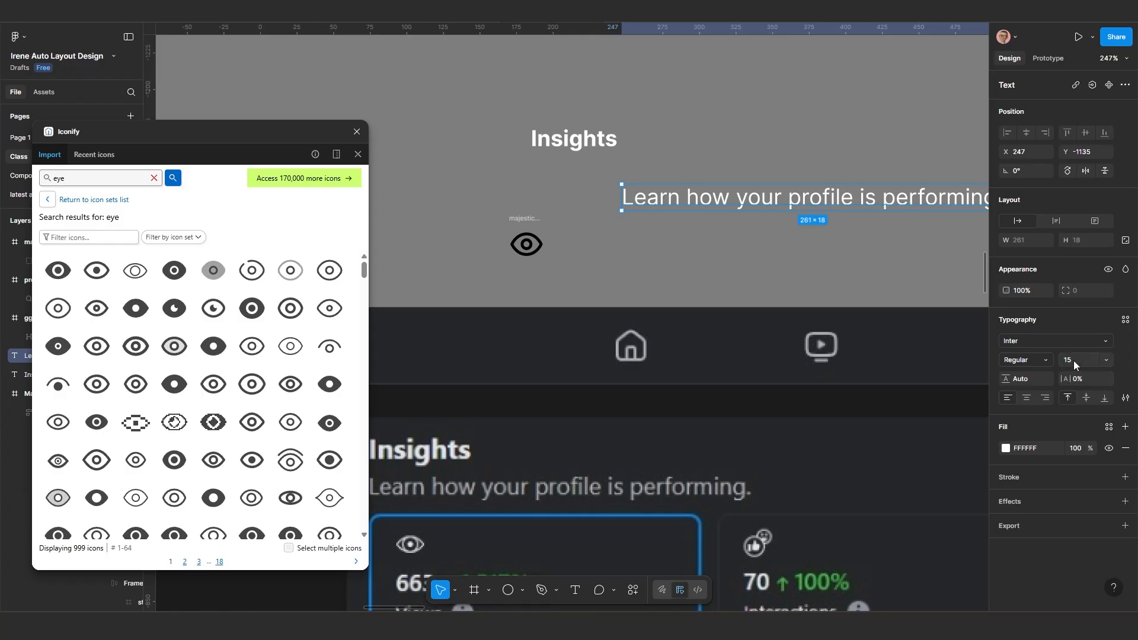
scroll(829, 273, "down", 3)
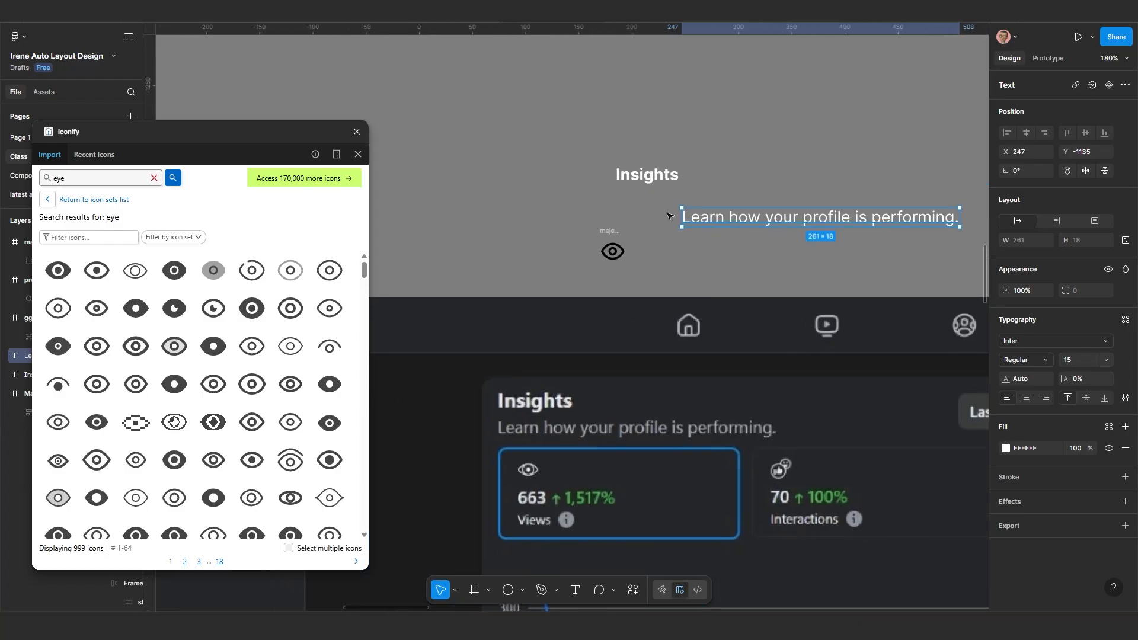
left_click_drag(688, 217, 618, 199)
scroll(576, 126, "up", 3)
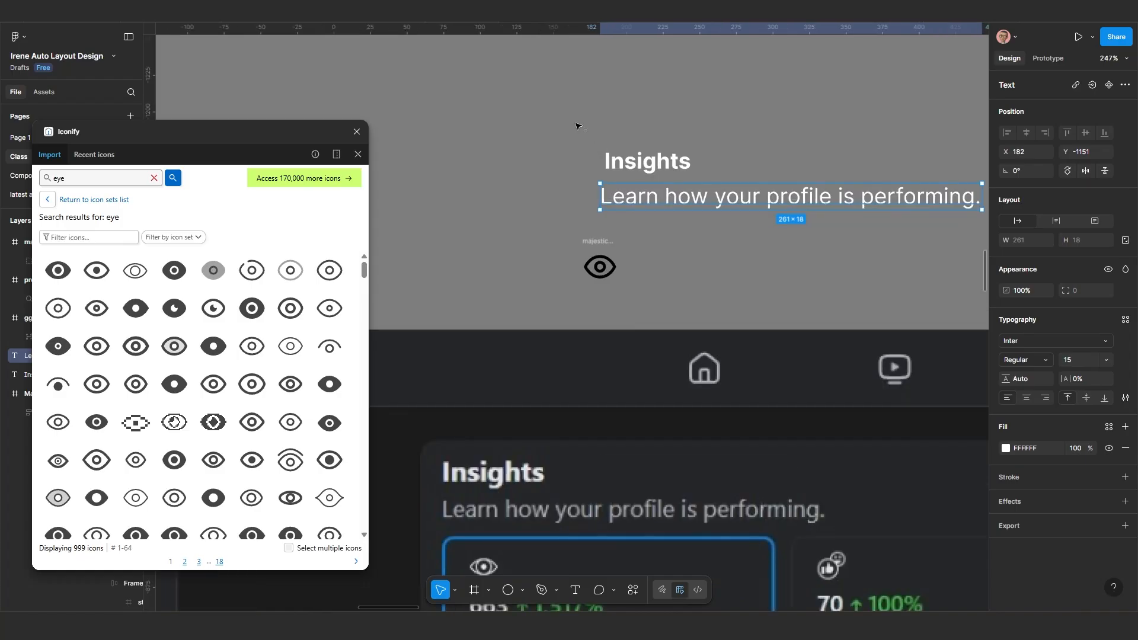
left_click_drag(577, 126, 985, 219)
left_click_drag(702, 203, 647, 96)
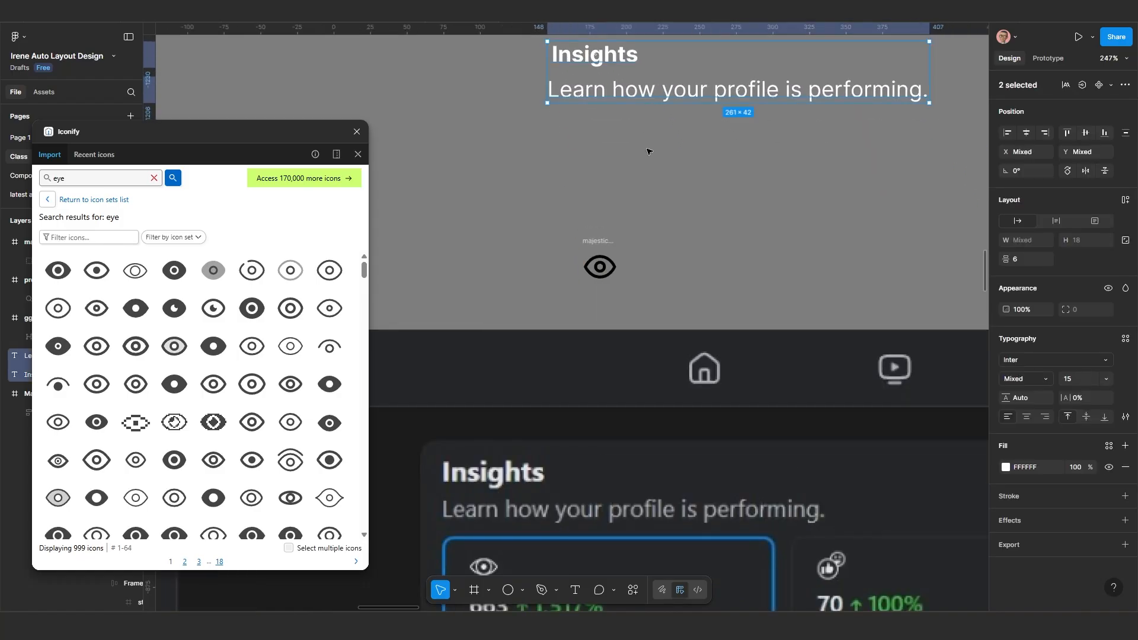
Step: Wrap the Insights heading and description in a vertical auto layout with a gap of 3
key("shift+a")
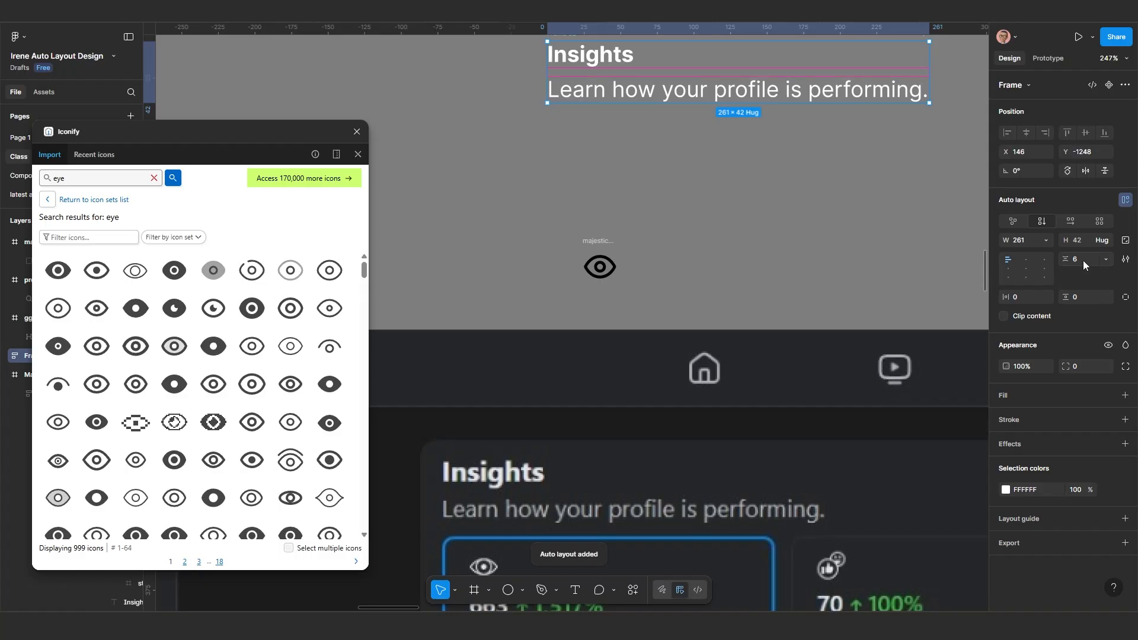
type("5")
key("Return")
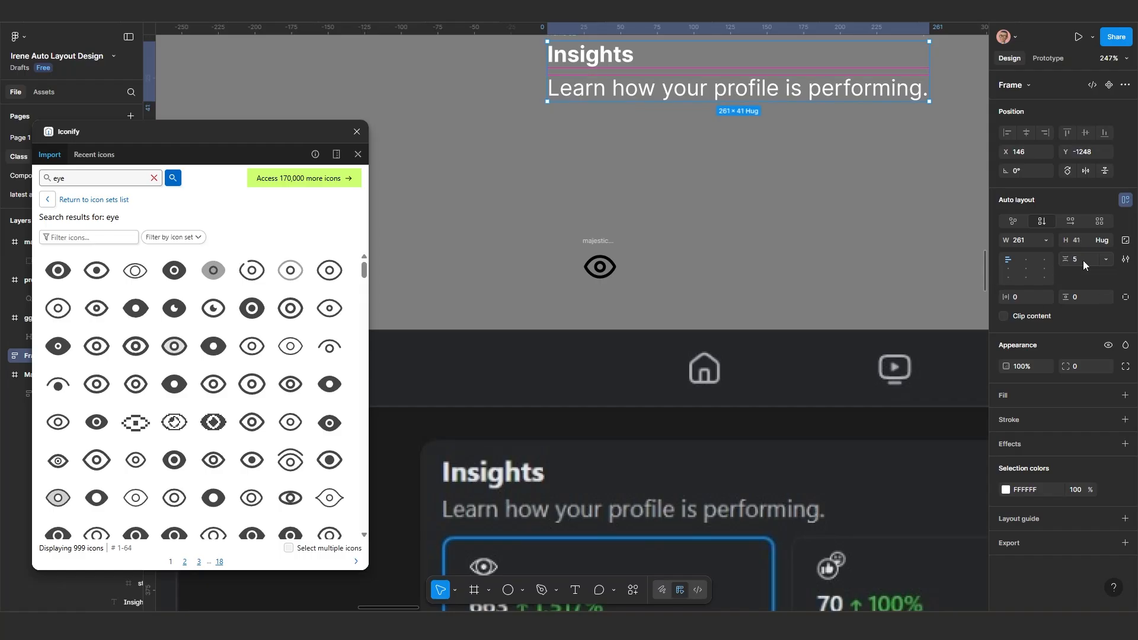
scroll(878, 249, "down", 2)
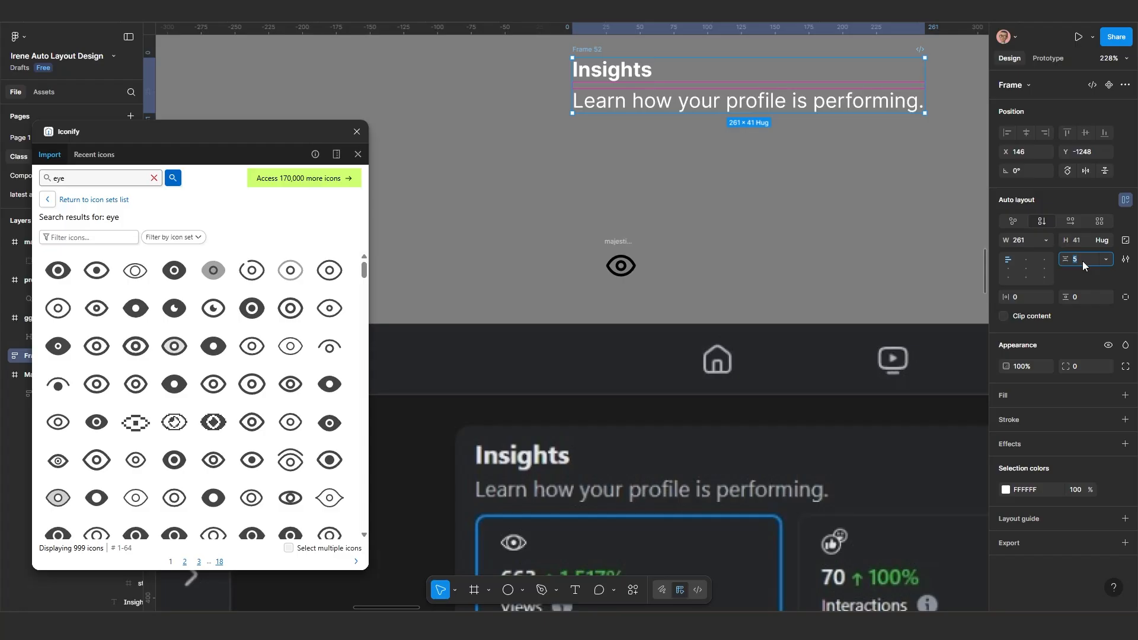
key("Return")
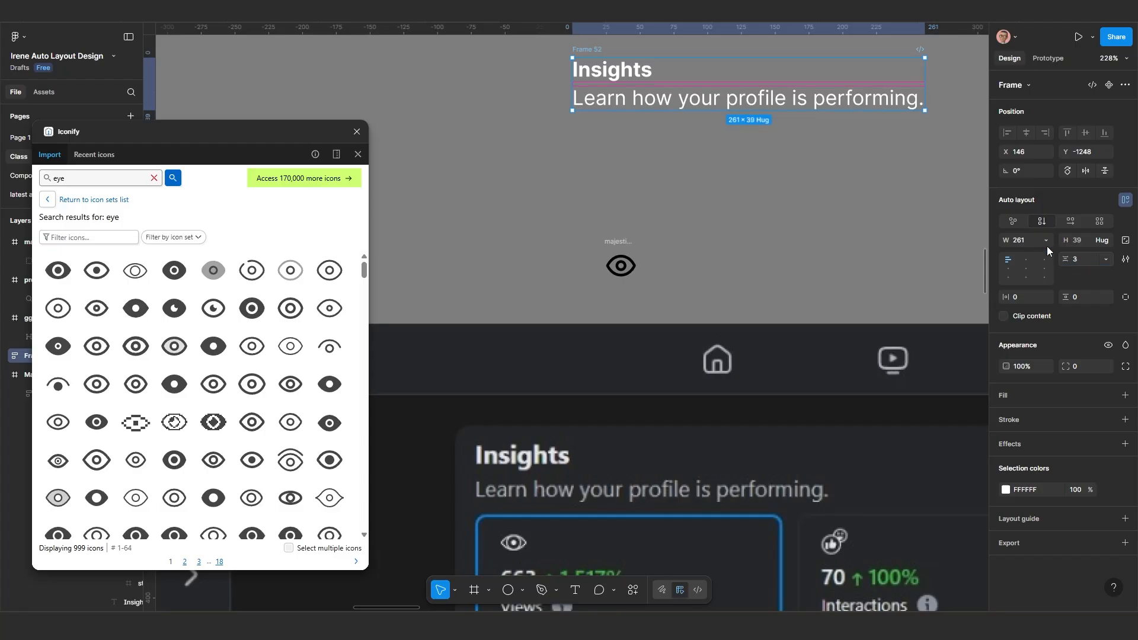
Step: Place a copy of the description text below the heading frame and move the eye icon to the left of that copy
left_click(590, 146)
left_click(634, 104)
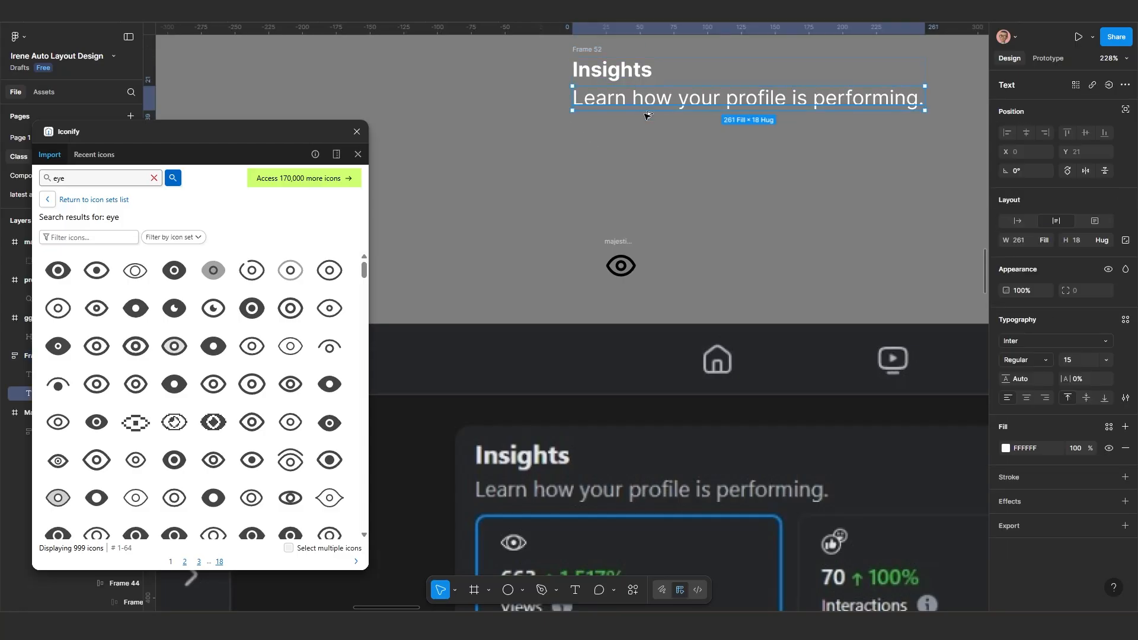
left_click_drag(648, 112, 645, 199, "alt")
scroll(645, 196, "down", 2, "ctrl")
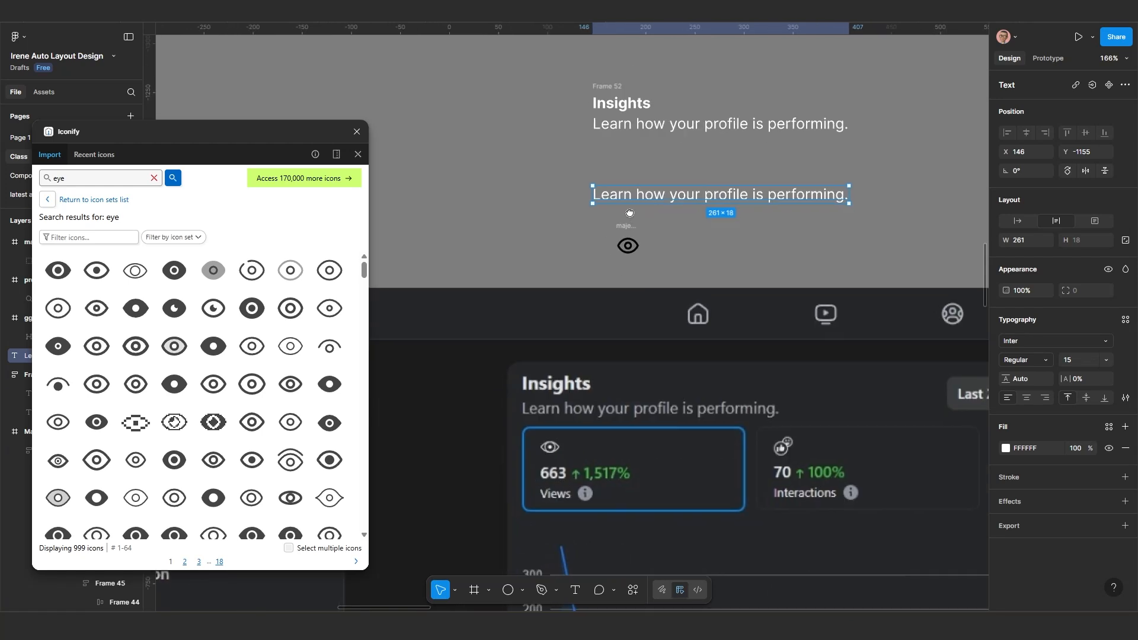
scroll(628, 178, "down", 2)
scroll(618, 170, "down", 2, "ctrl")
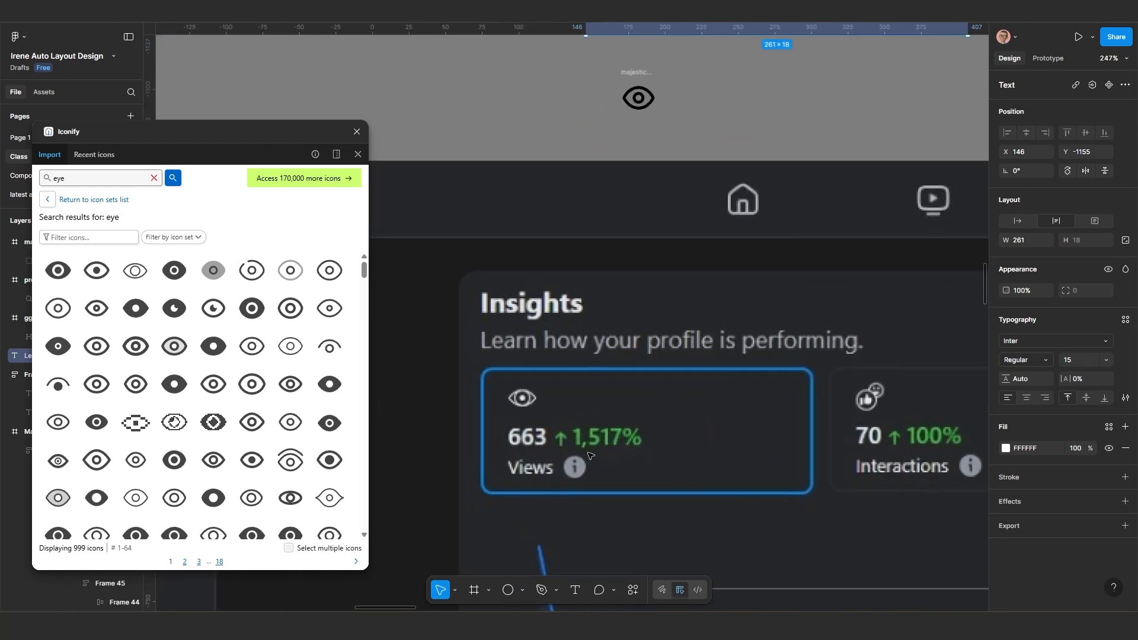
scroll(590, 454, "up", 3, "ctrl")
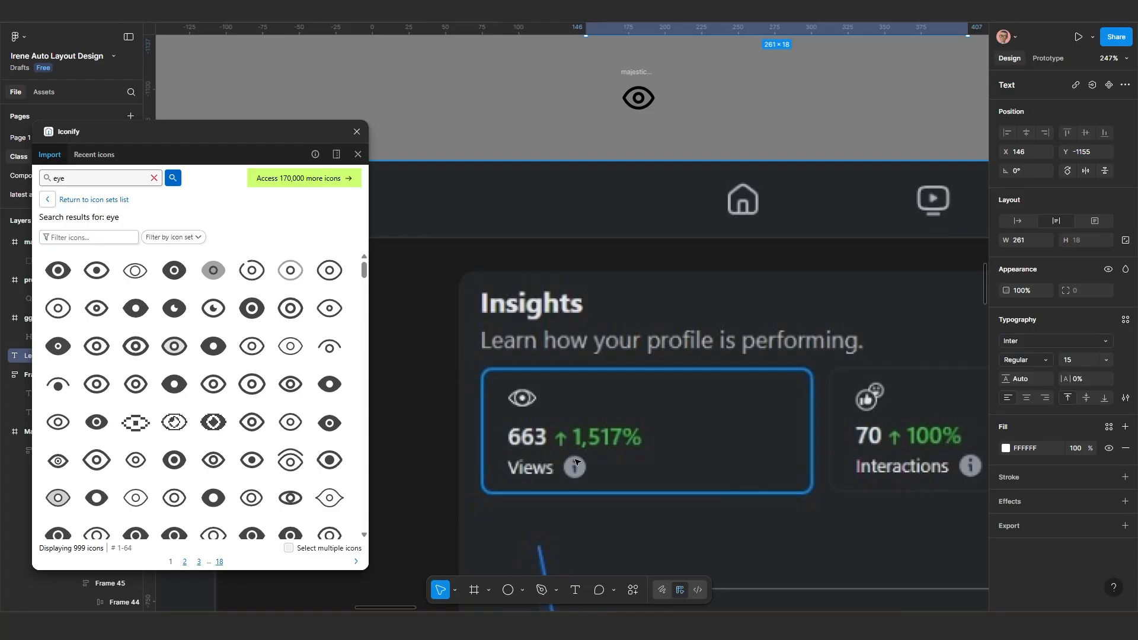
scroll(590, 453, "down", 3, "ctrl")
scroll(598, 399, "up", 2, "ctrl")
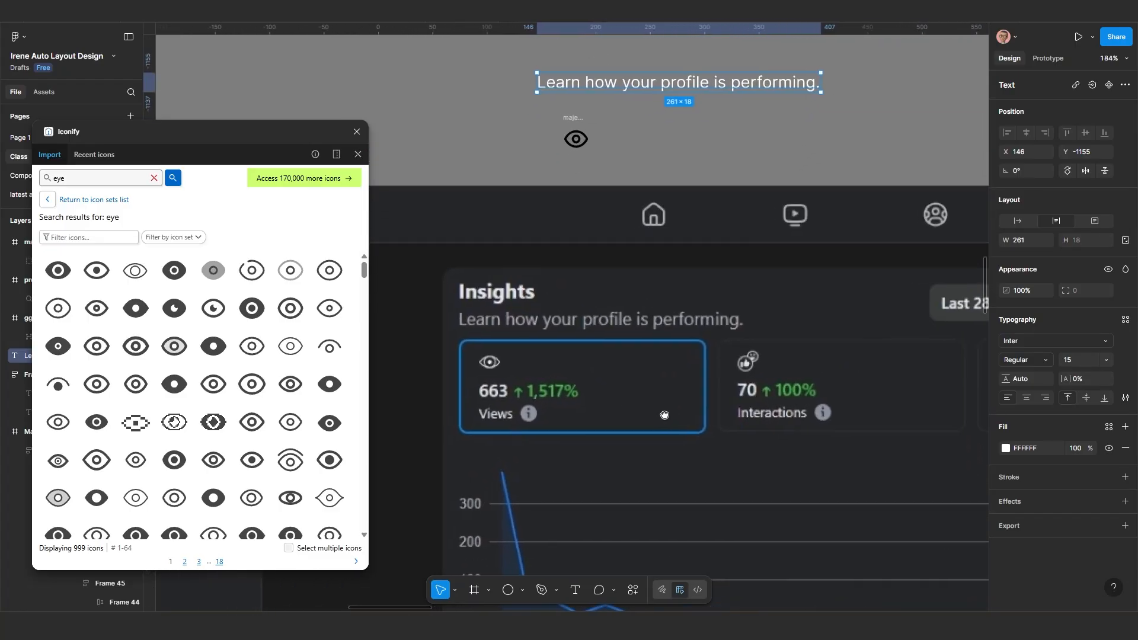
left_click_drag(579, 372, 583, 386)
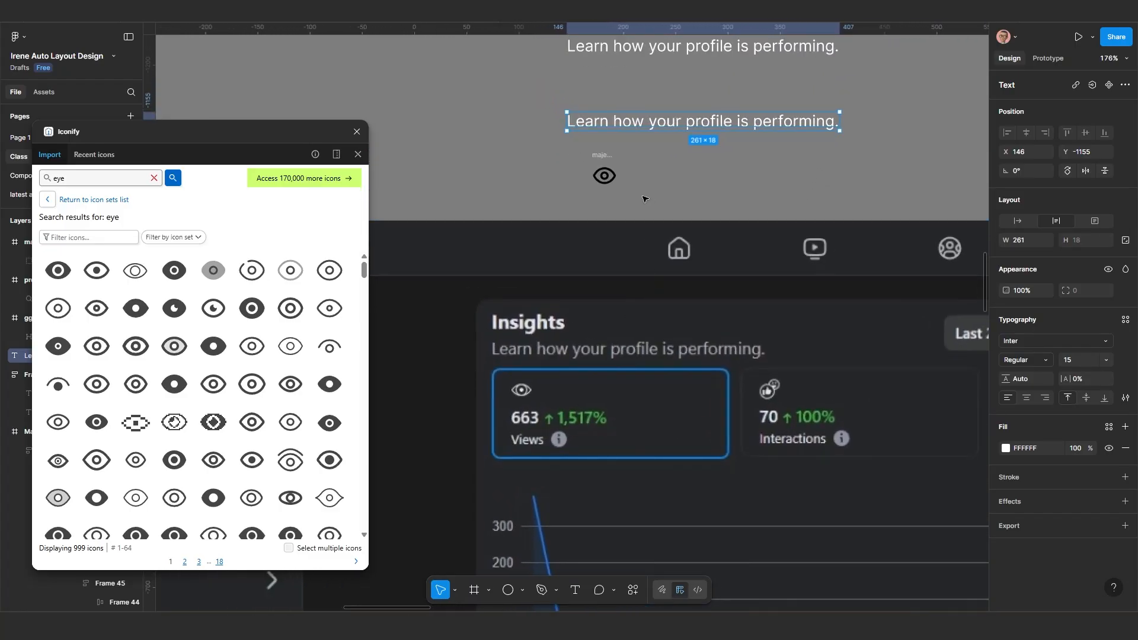
left_click_drag(604, 153, 462, 128)
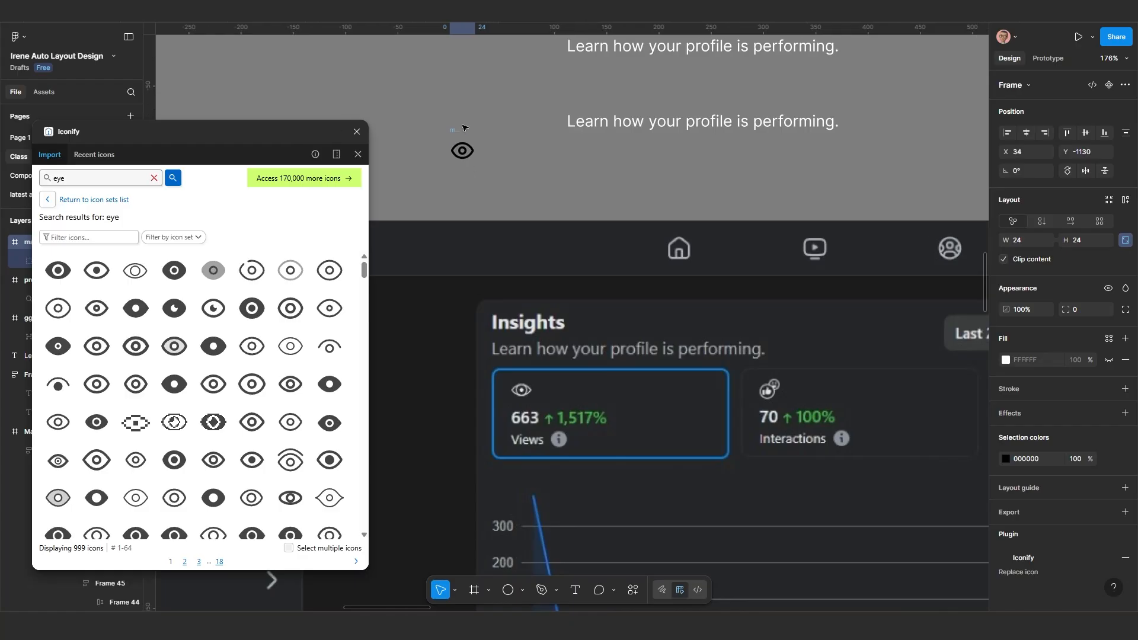
scroll(617, 170, "up", 2, "ctrl")
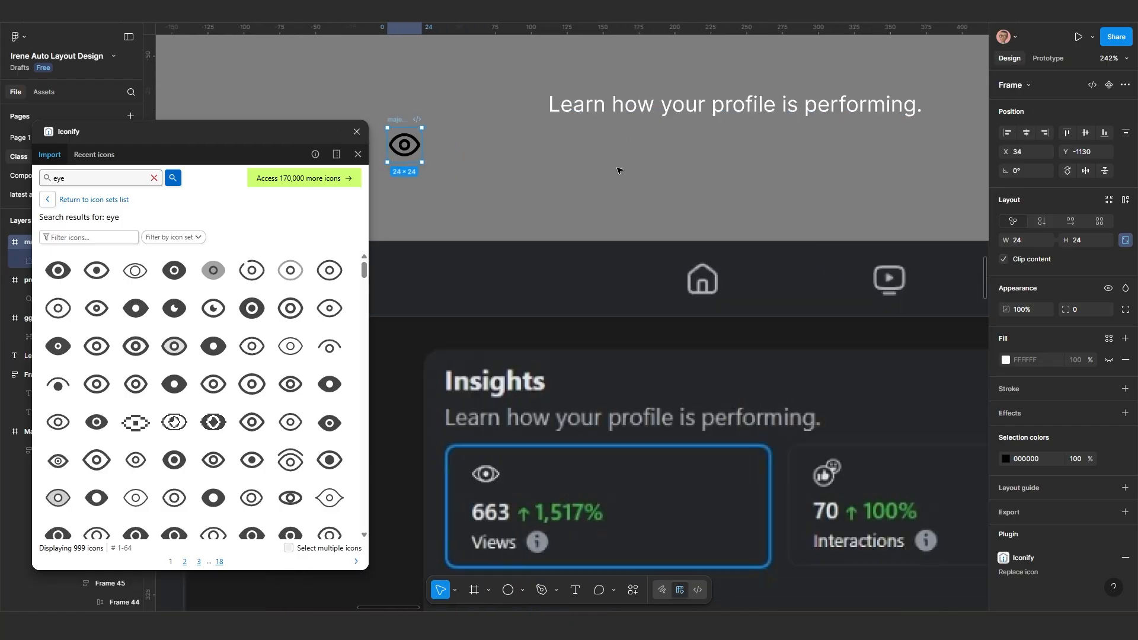
Step: Replace the copied description's text with "views" and set the text to auto width
left_click(613, 97)
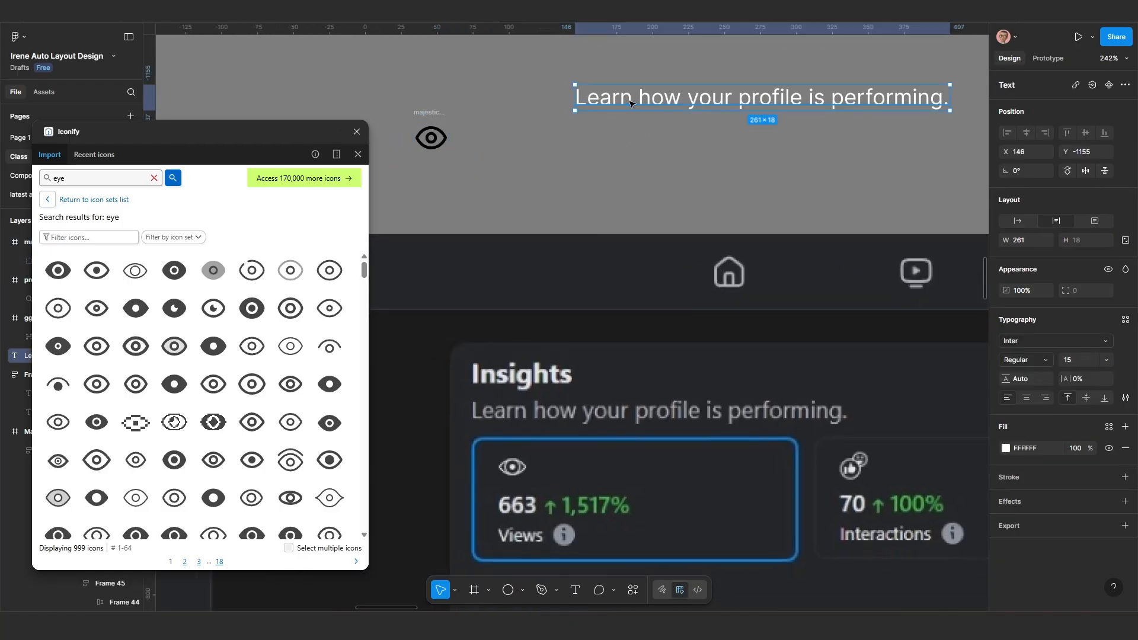
double_click(631, 102)
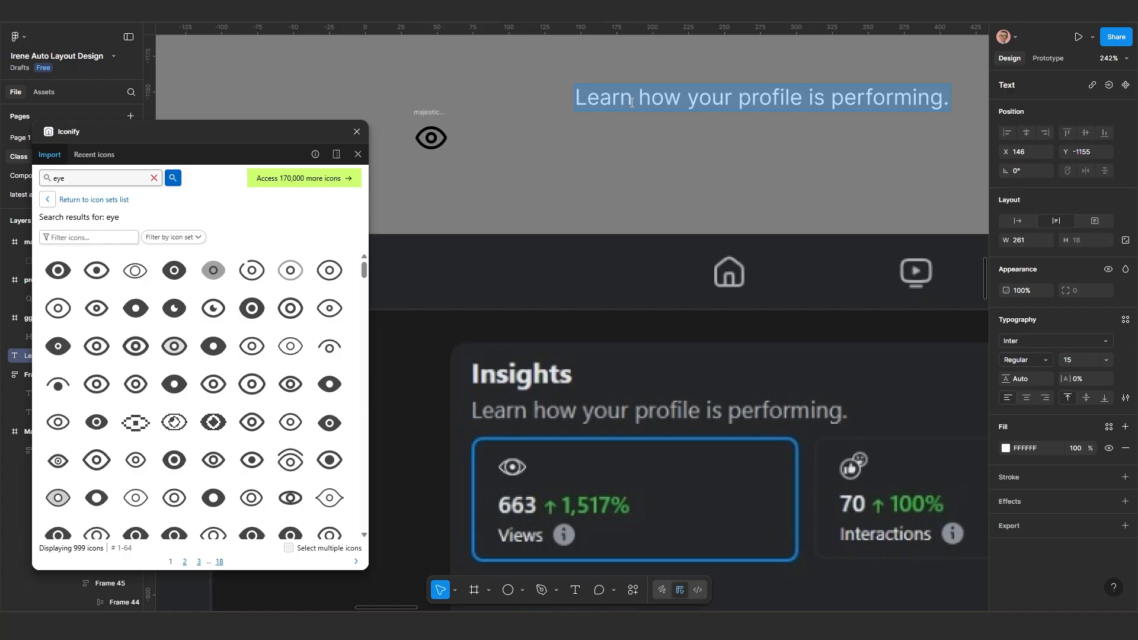
type("ve")
key("BackSpace")
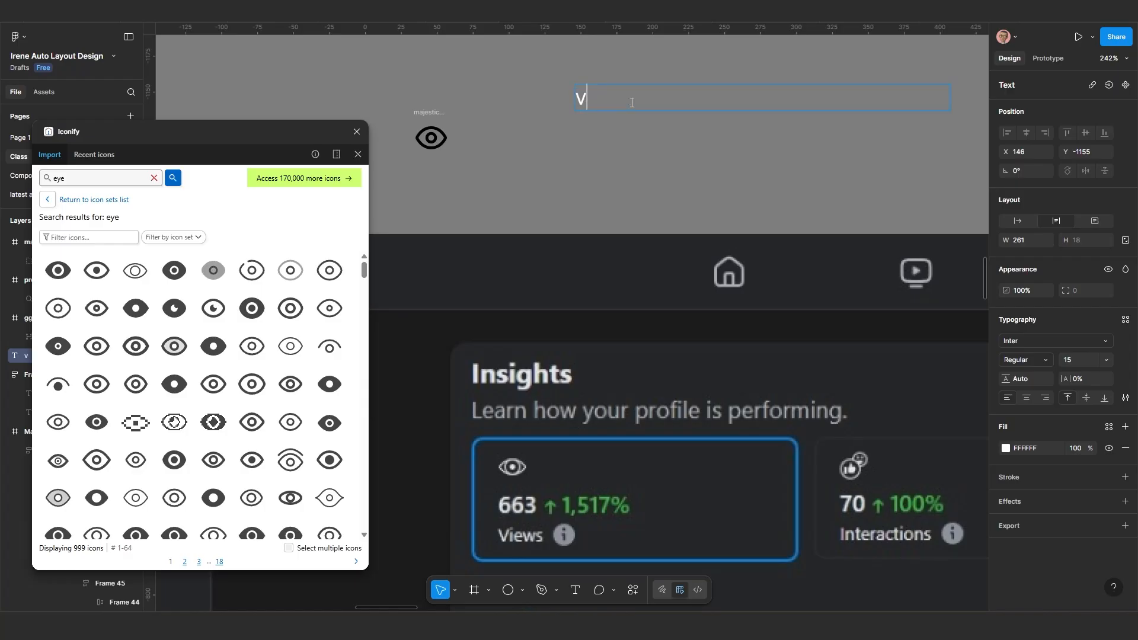
type("iews")
key("Escape")
left_click(1018, 220)
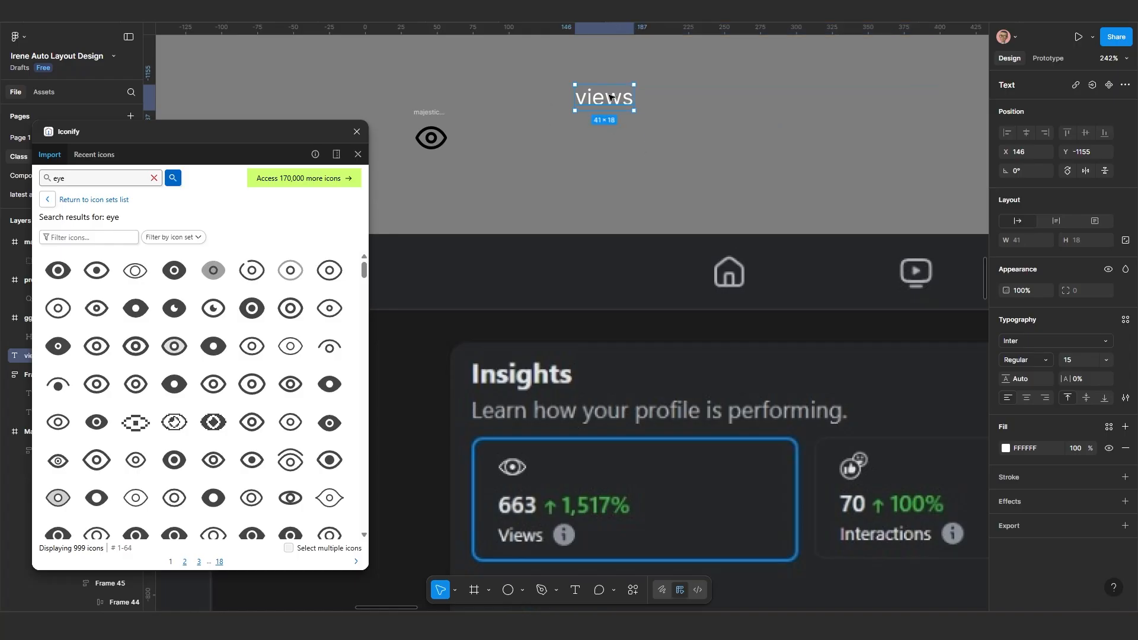
Step: Duplicate the "views" text below itself, change the copy's text to "663" and set its weight to Bold
left_click_drag(608, 98, 602, 152)
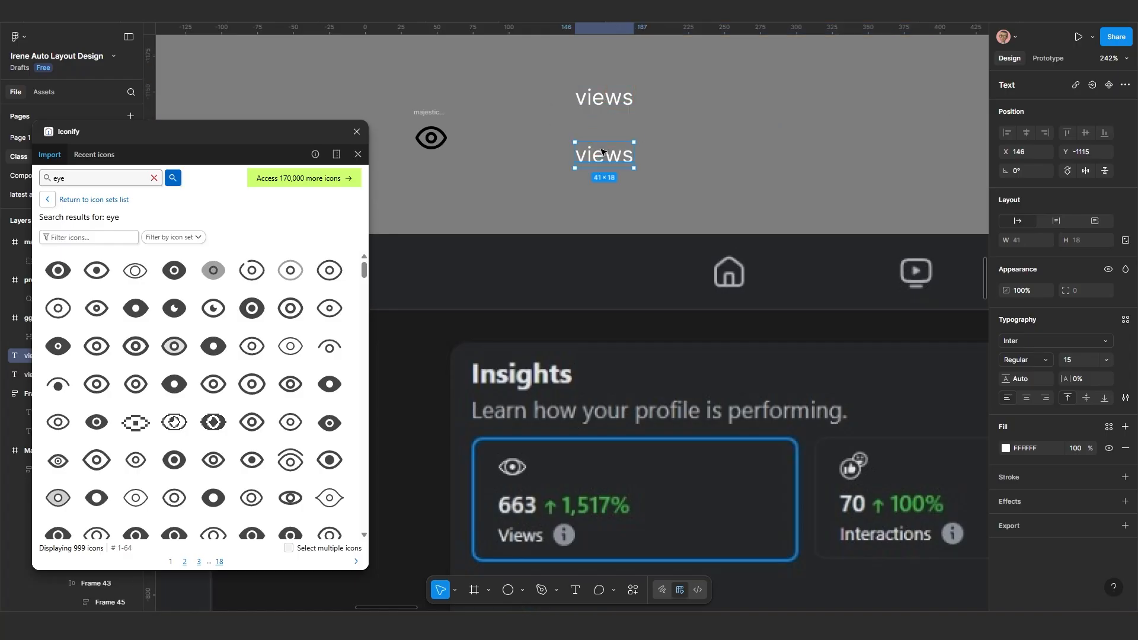
double_click(599, 156)
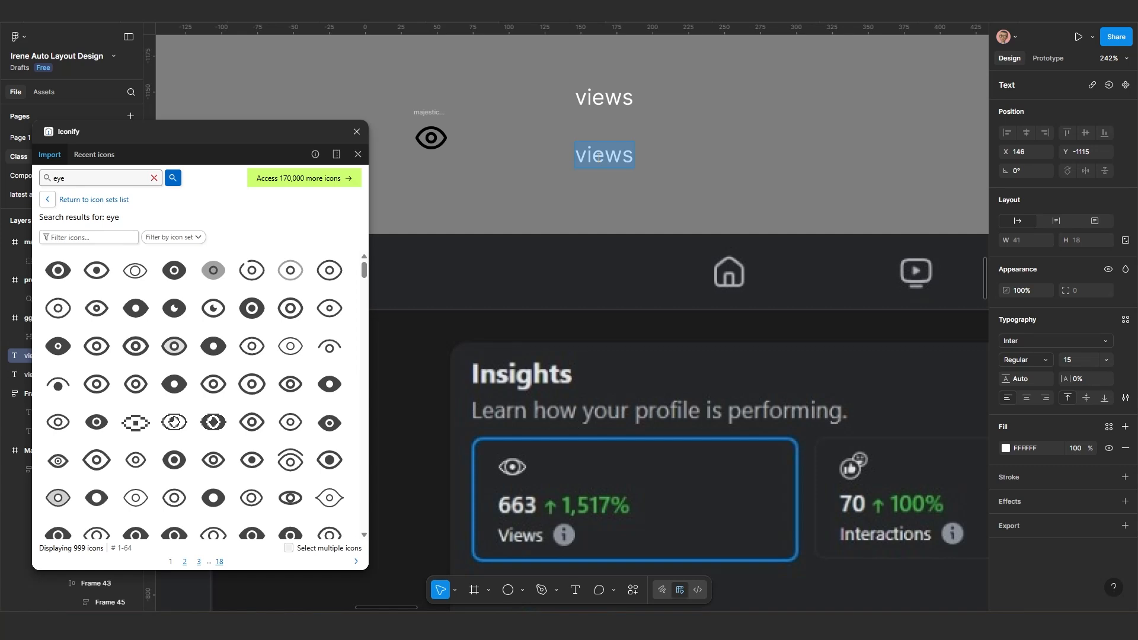
type("663")
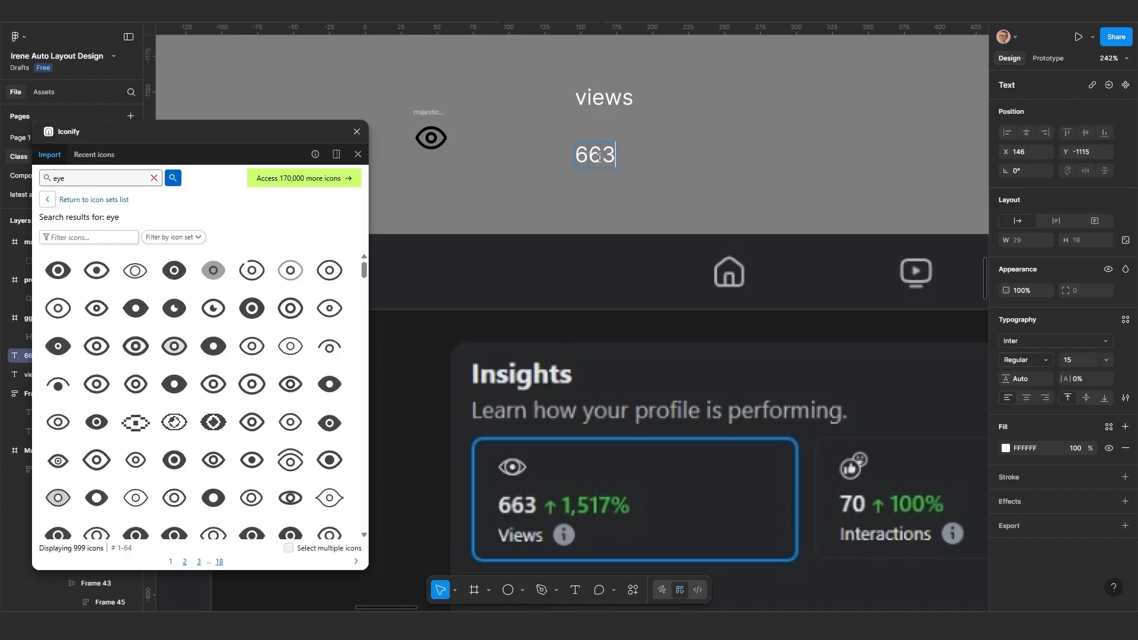
key("Escape")
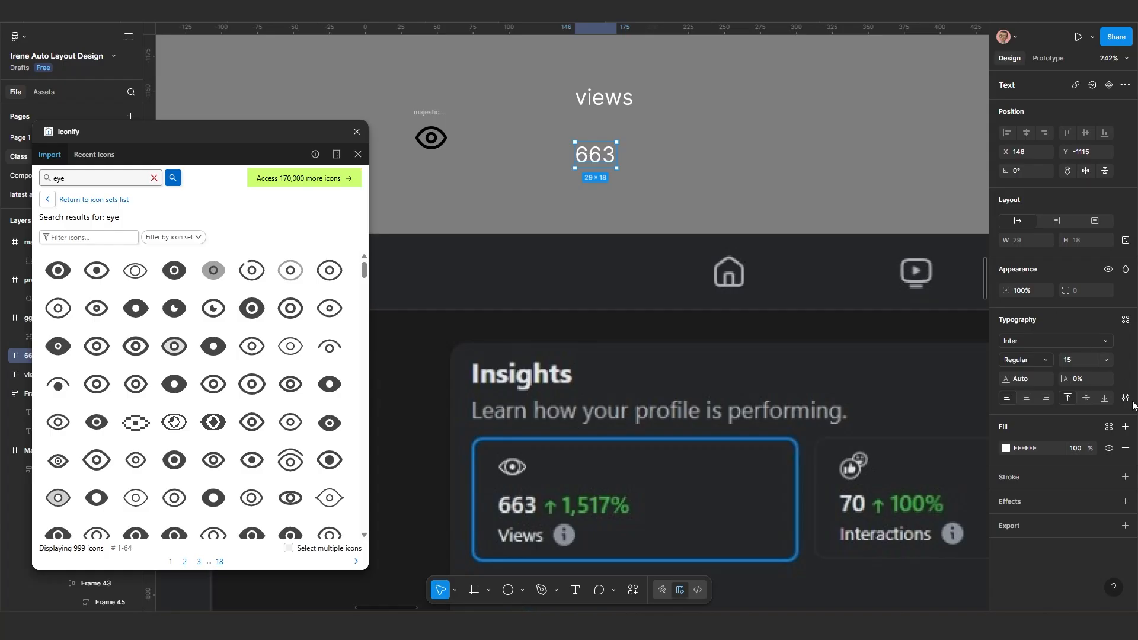
left_click(1028, 361)
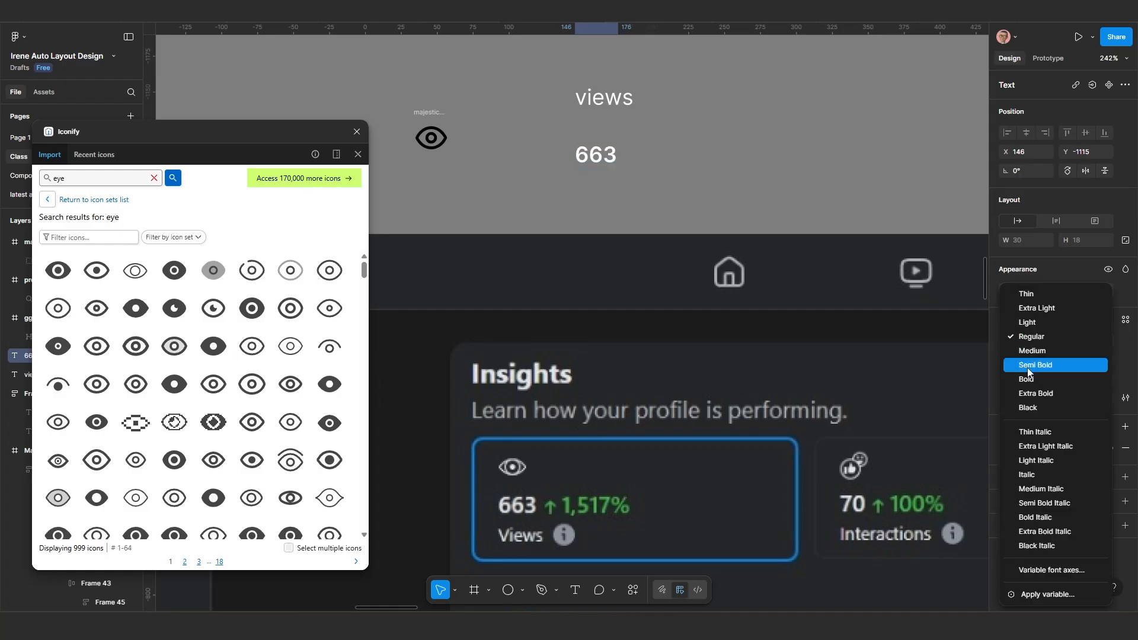
left_click(1028, 380)
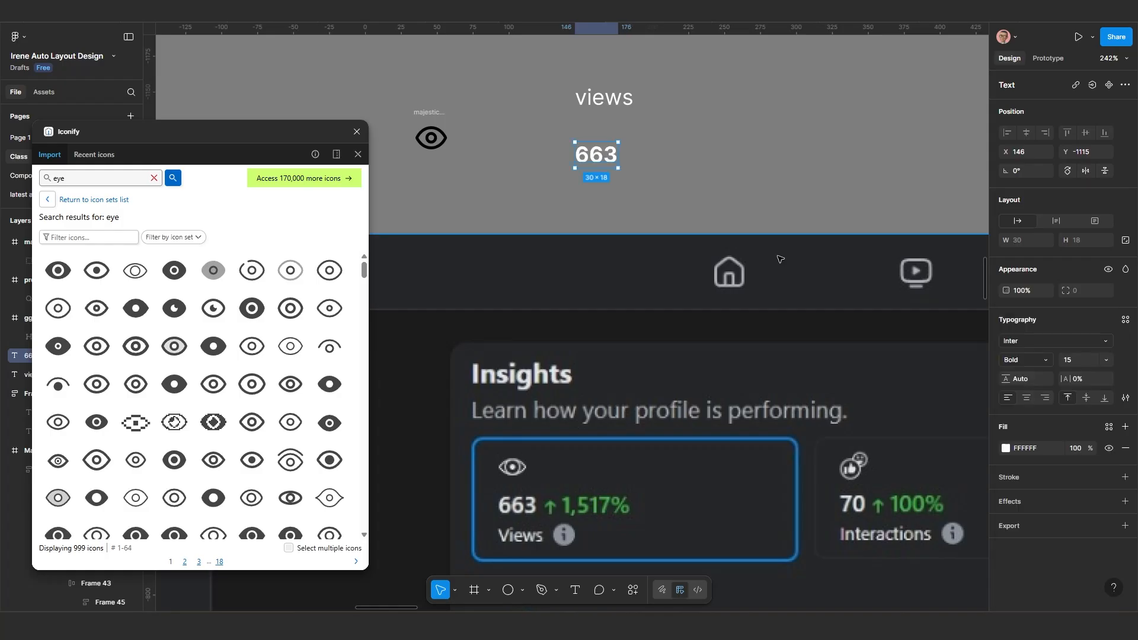
left_click(653, 179)
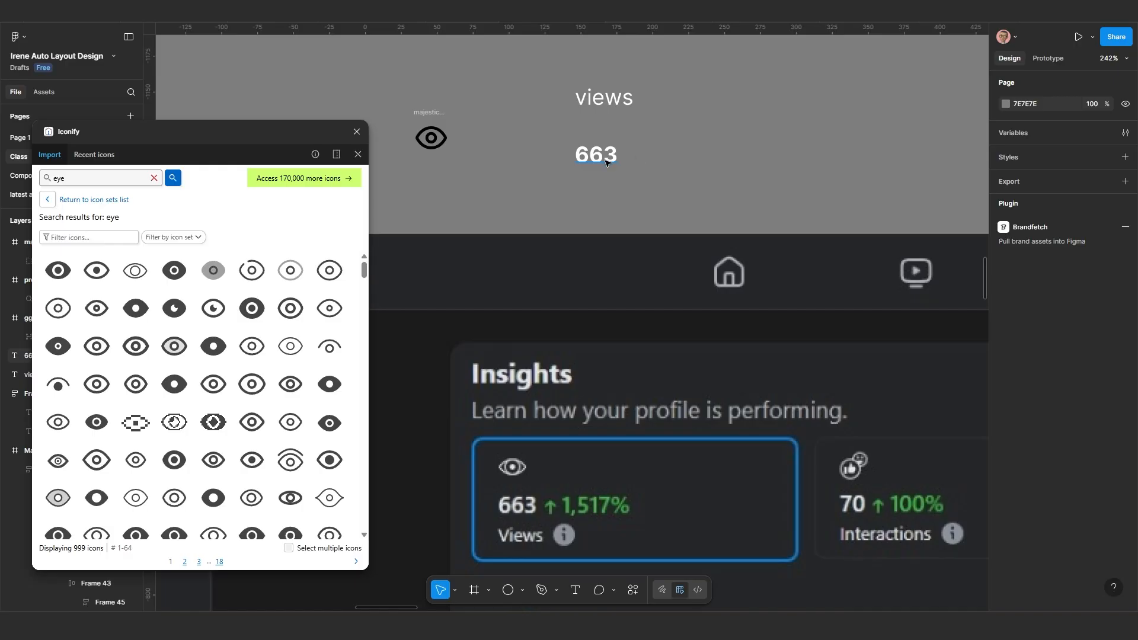
Step: Search the icon library for "notice" and place the filled circular info icon beside the 663 text
scroll(605, 161, "up", 3)
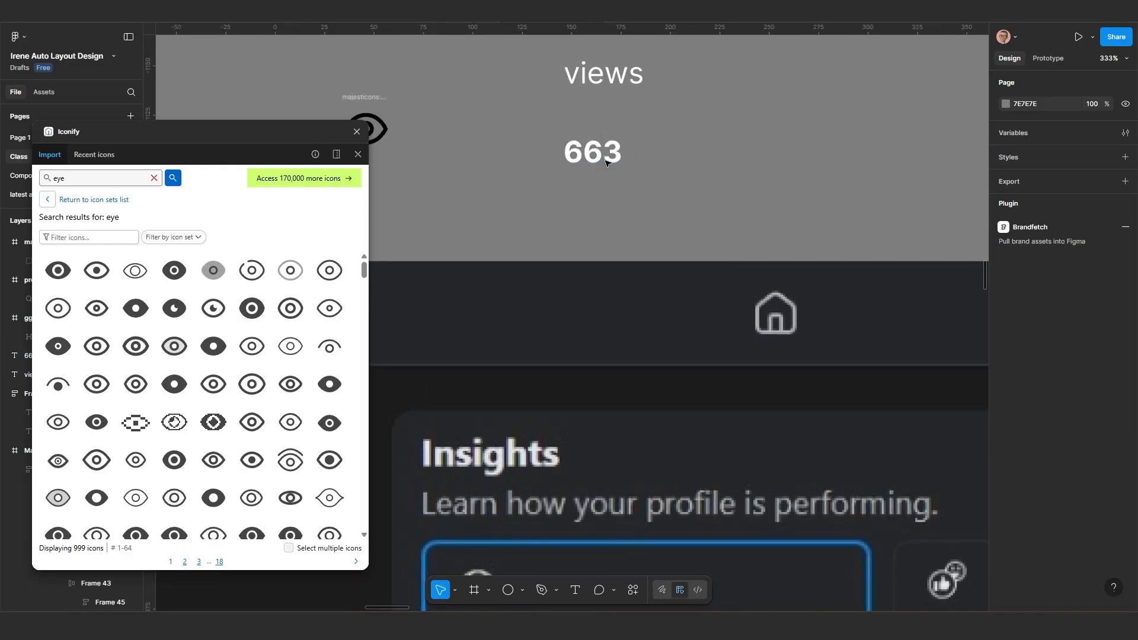
scroll(584, 178, "down", 3)
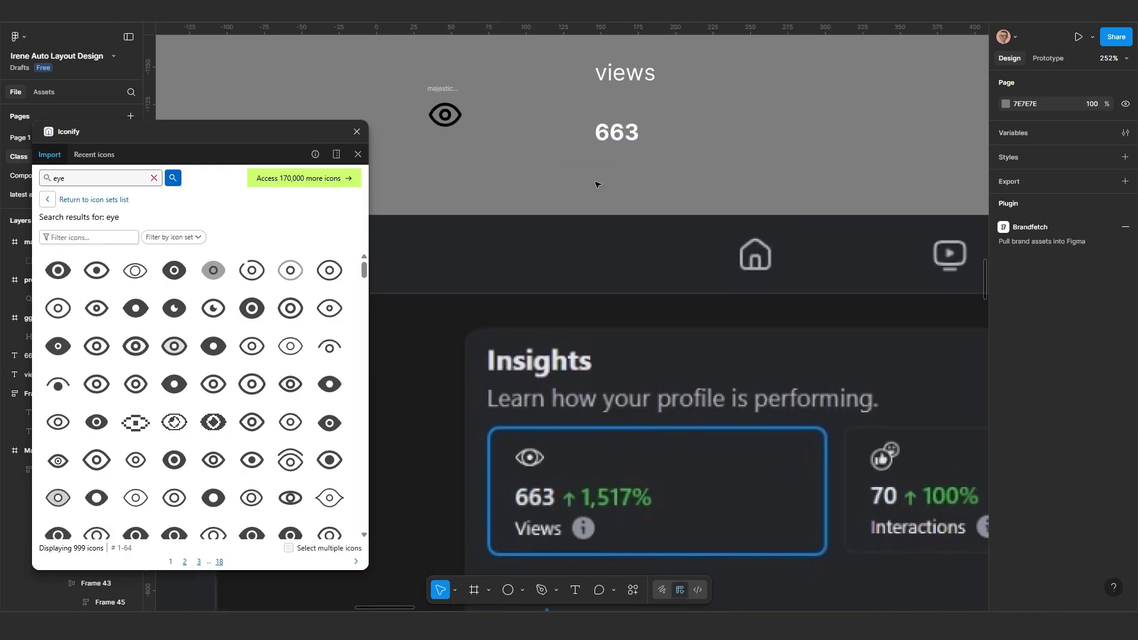
scroll(610, 166, "down", 2)
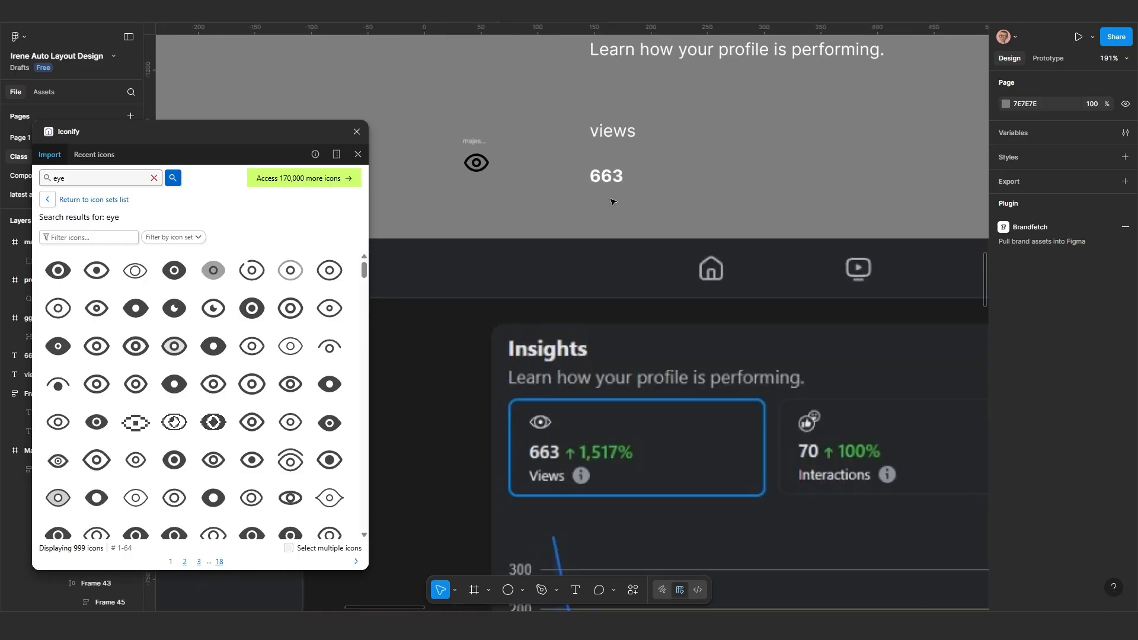
scroll(613, 201, "left", 1)
left_click(153, 178)
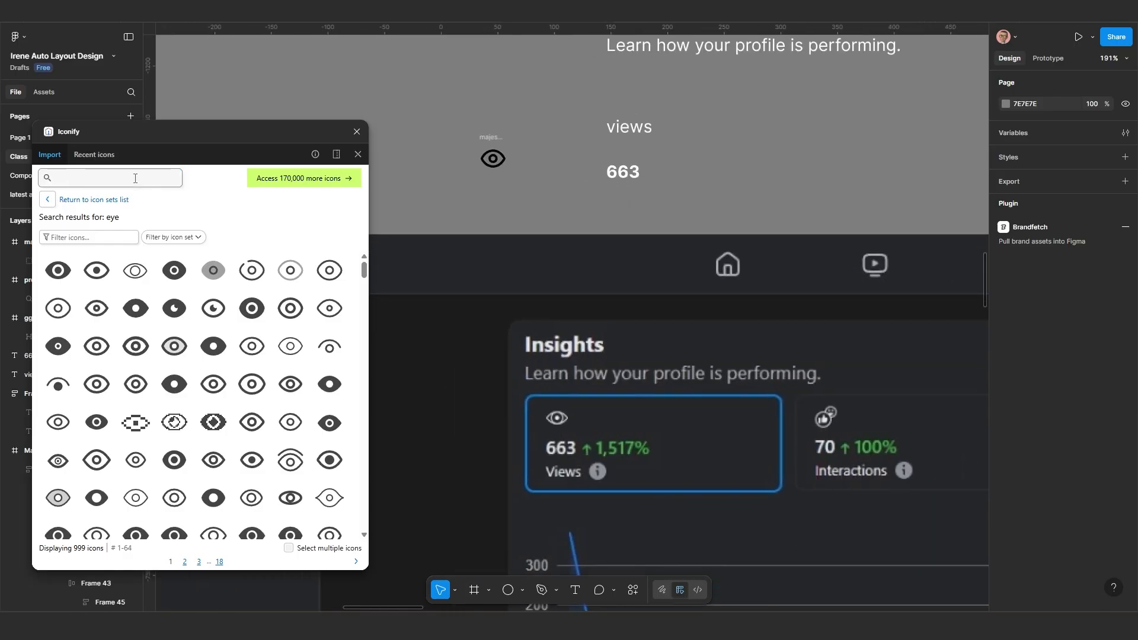
type("notice")
key("Return")
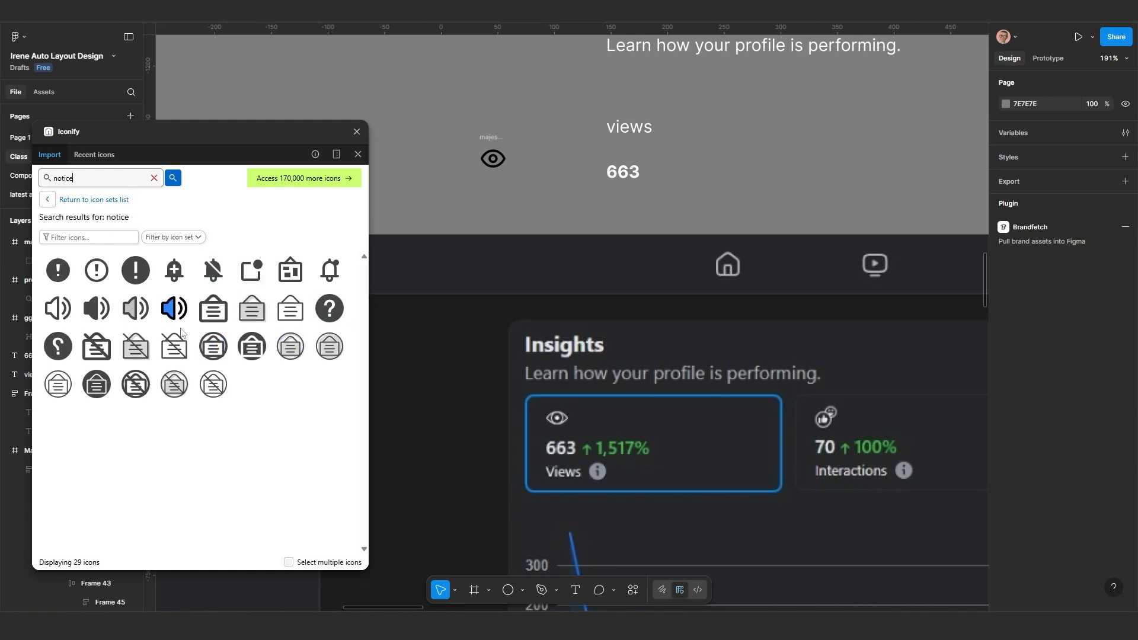
left_click_drag(136, 271, 734, 189)
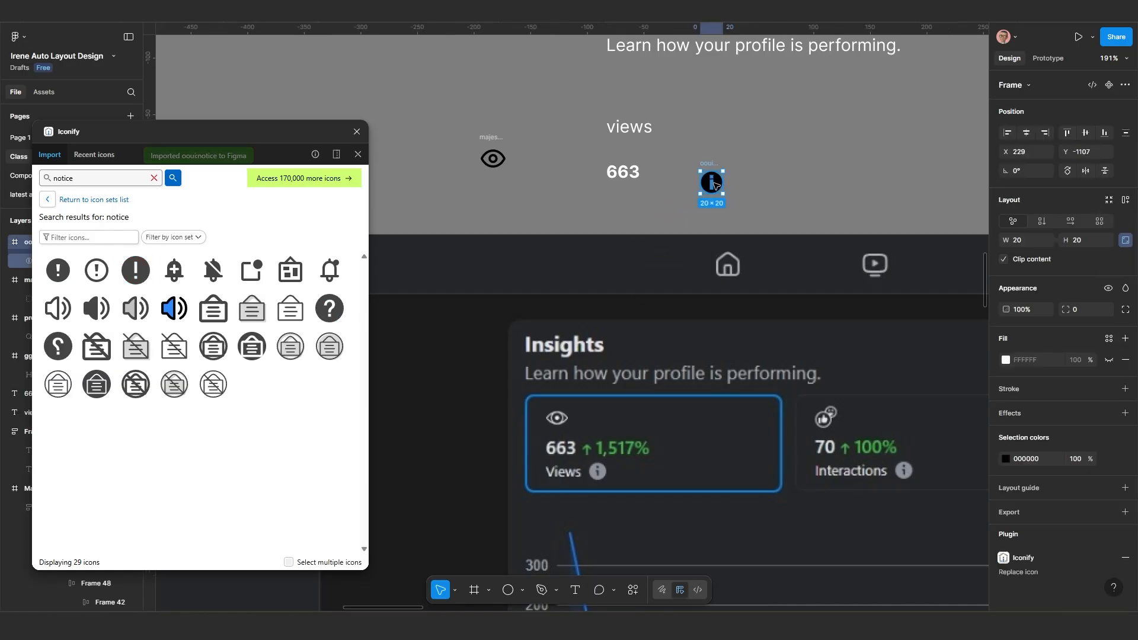
scroll(718, 186, "up", 2)
scroll(720, 189, "up", 1)
scroll(728, 194, "down", 1)
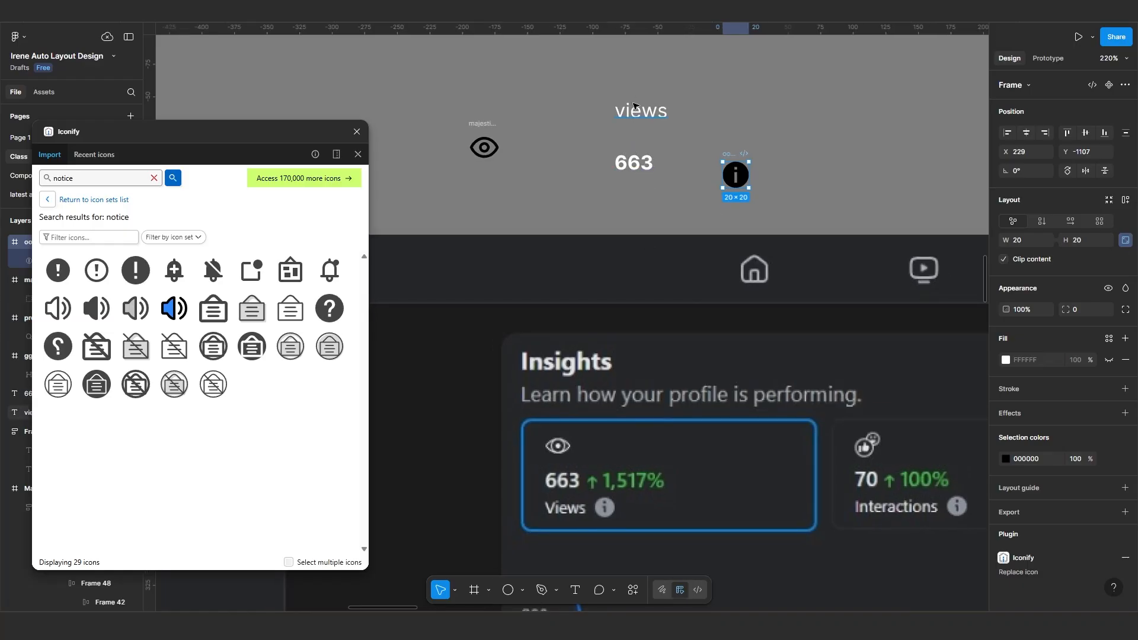
left_click_drag(637, 113, 698, 116)
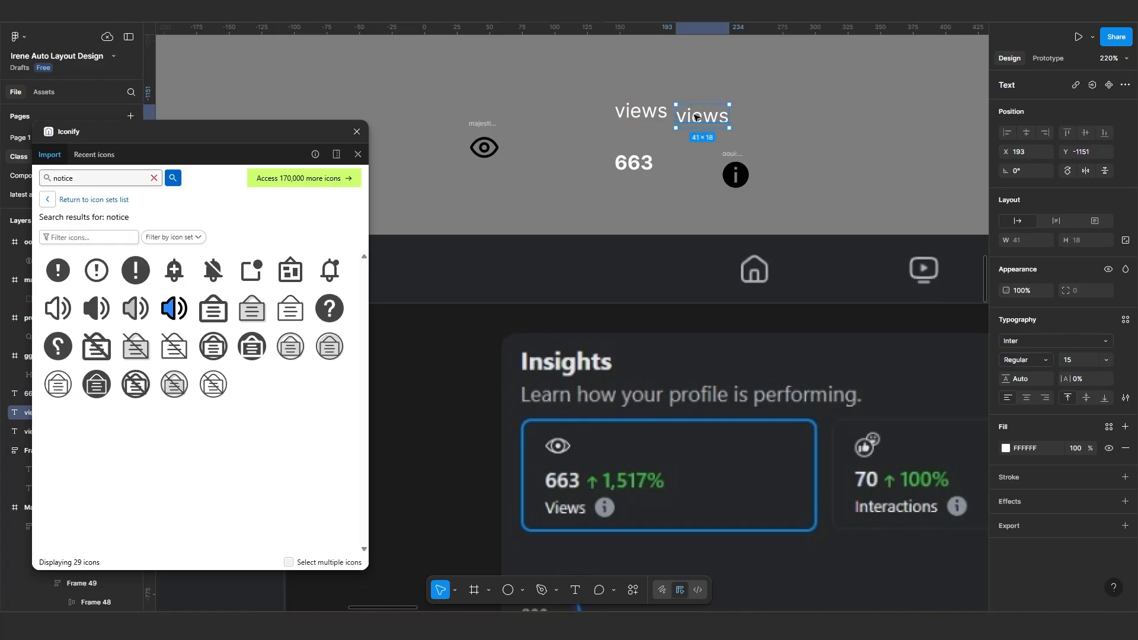
key("Delete")
Step: Shift the 663 text to the left and add a new text "1,517%" beside it
left_click_drag(635, 163, 603, 156)
key("t")
left_click(648, 161)
type("1,517%")
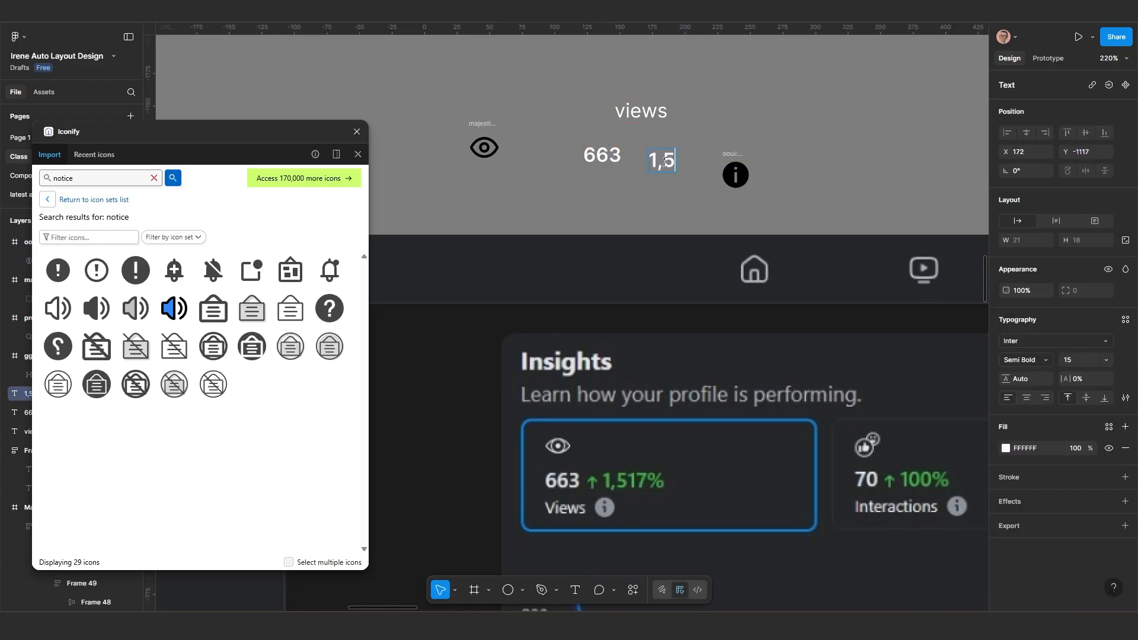
Step: Spread the tile's pieces out, moving the info icon farther right and the "views" text below the two numbers
left_click_drag(736, 175, 802, 181)
scroll(680, 199, "up", 1)
left_click_drag(681, 154, 698, 144)
left_click_drag(632, 93, 633, 187)
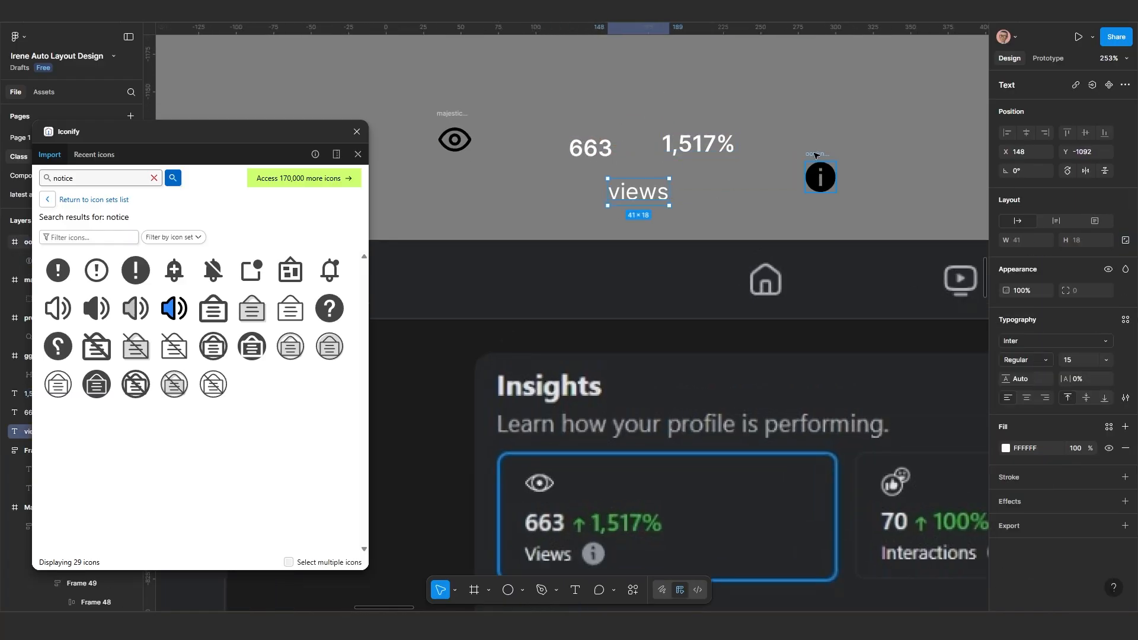
Step: Scale the info icon proportionally to a width of 15
left_click(816, 155)
left_click(647, 196)
left_click(805, 157)
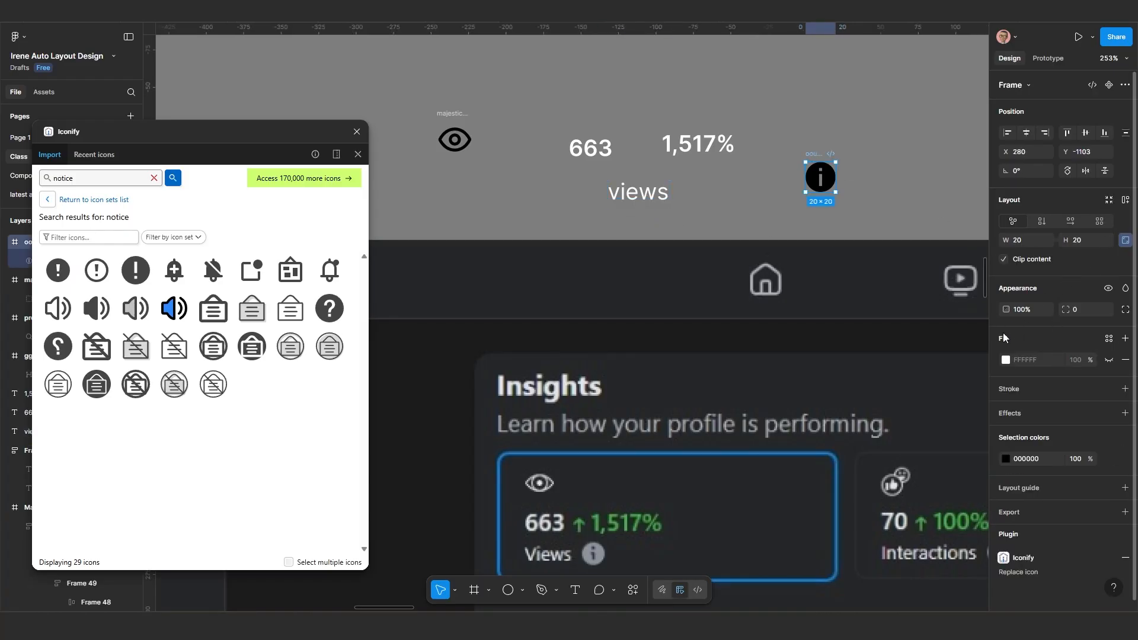
key("k")
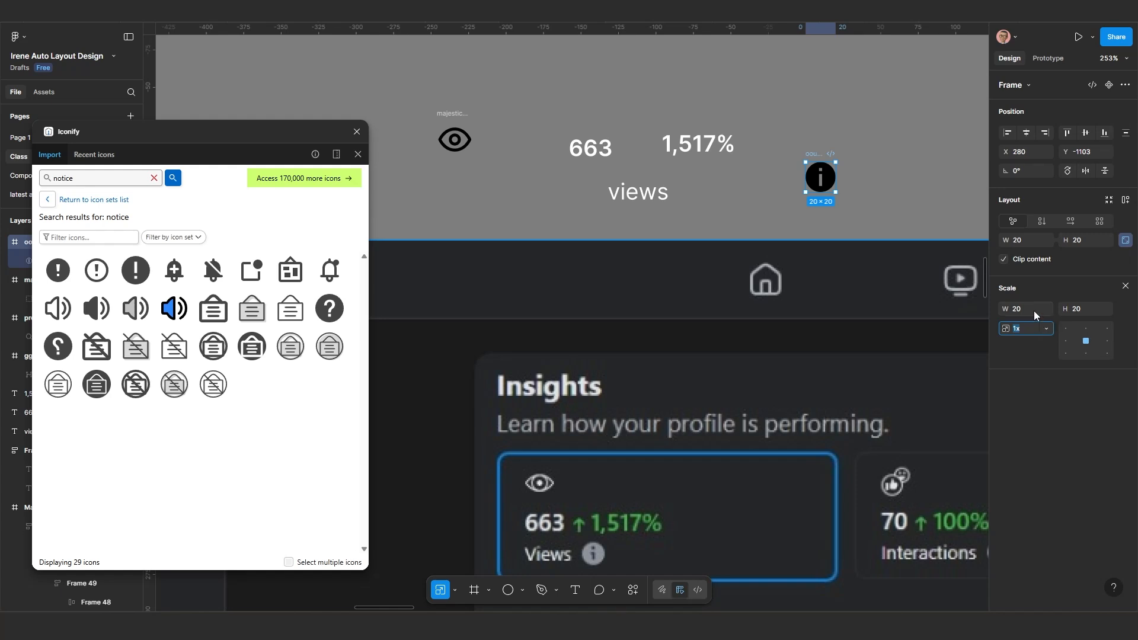
left_click(1034, 310)
type("15")
key("Return")
Step: Wrap the "views" text and info icon in a horizontal auto layout with a gap of 10 and hug its width
left_click(644, 196, "shift")
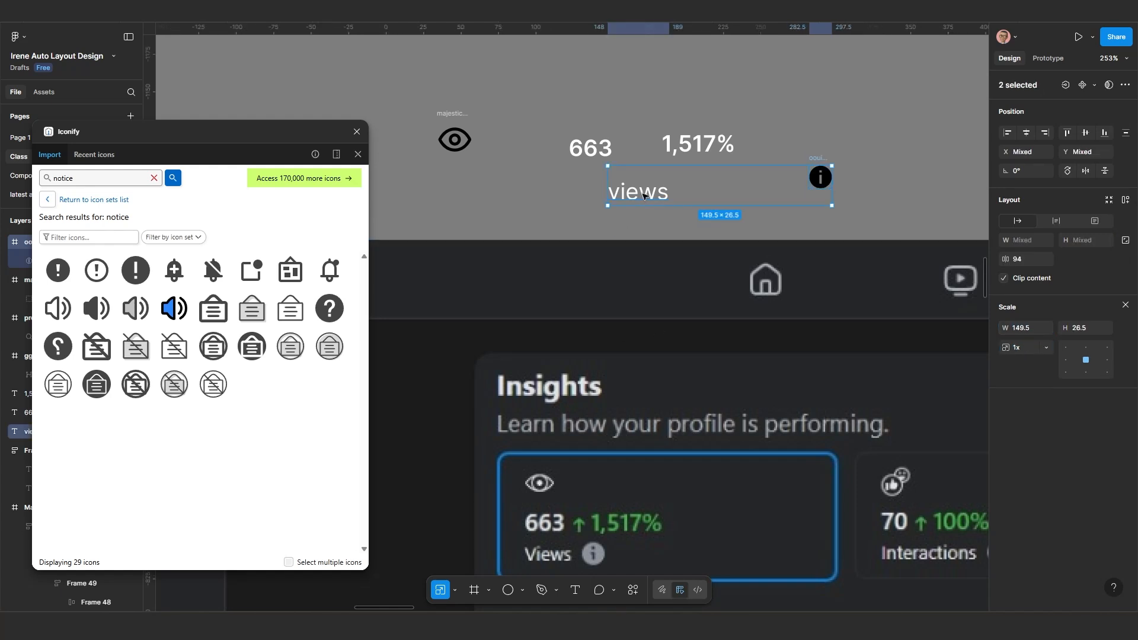
key("shift+a")
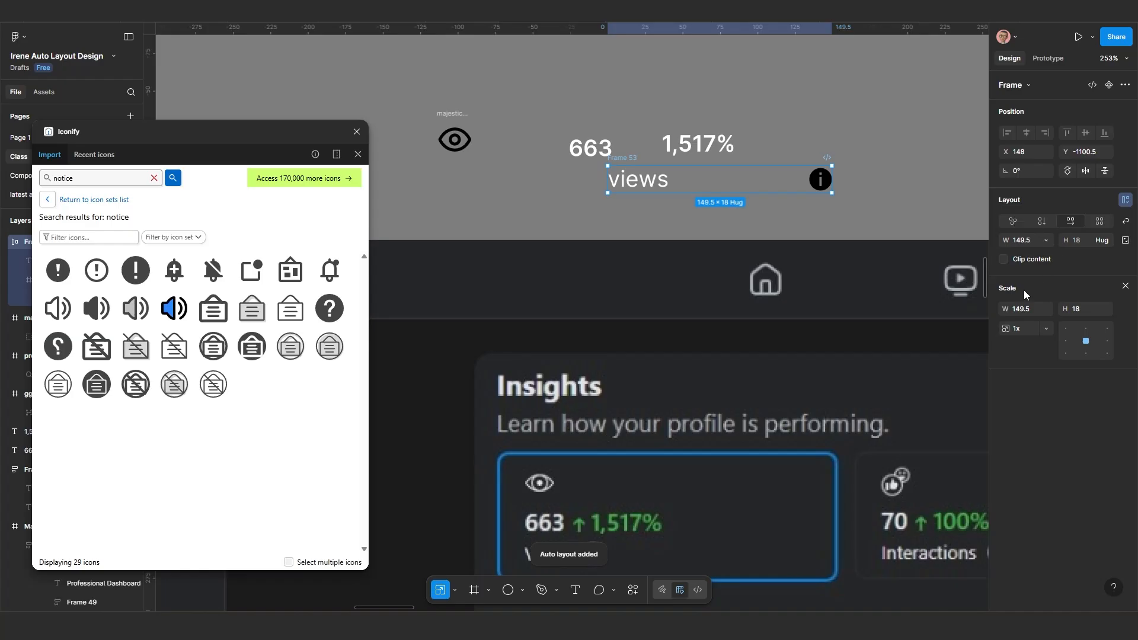
key("v")
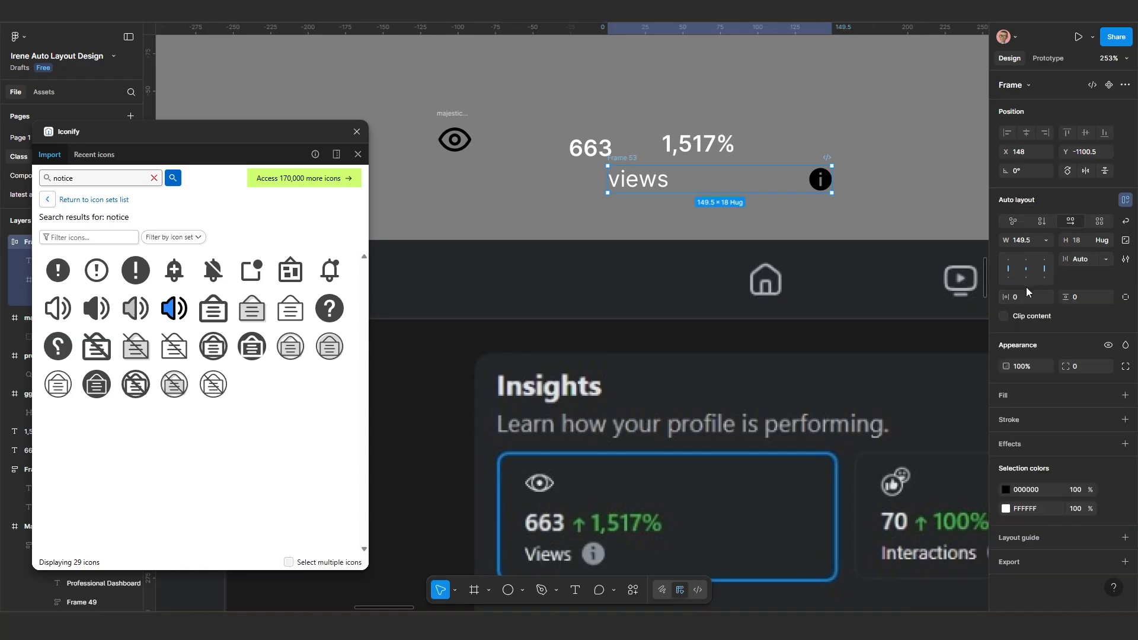
left_click(1082, 261)
type("10")
key("Return")
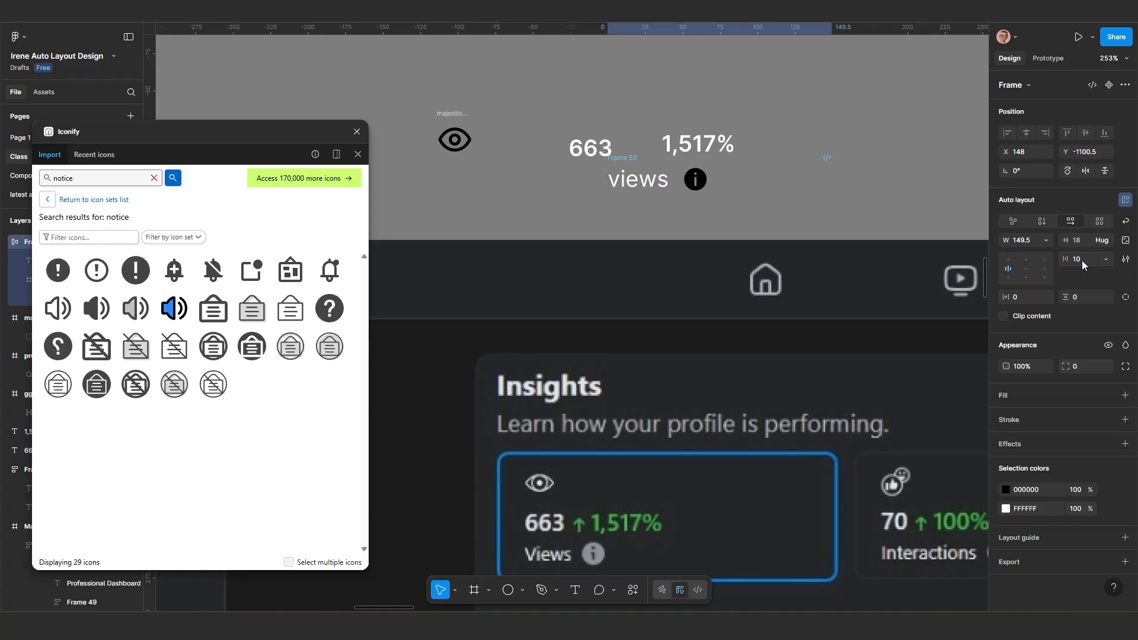
left_click(1045, 240)
left_click(1043, 251)
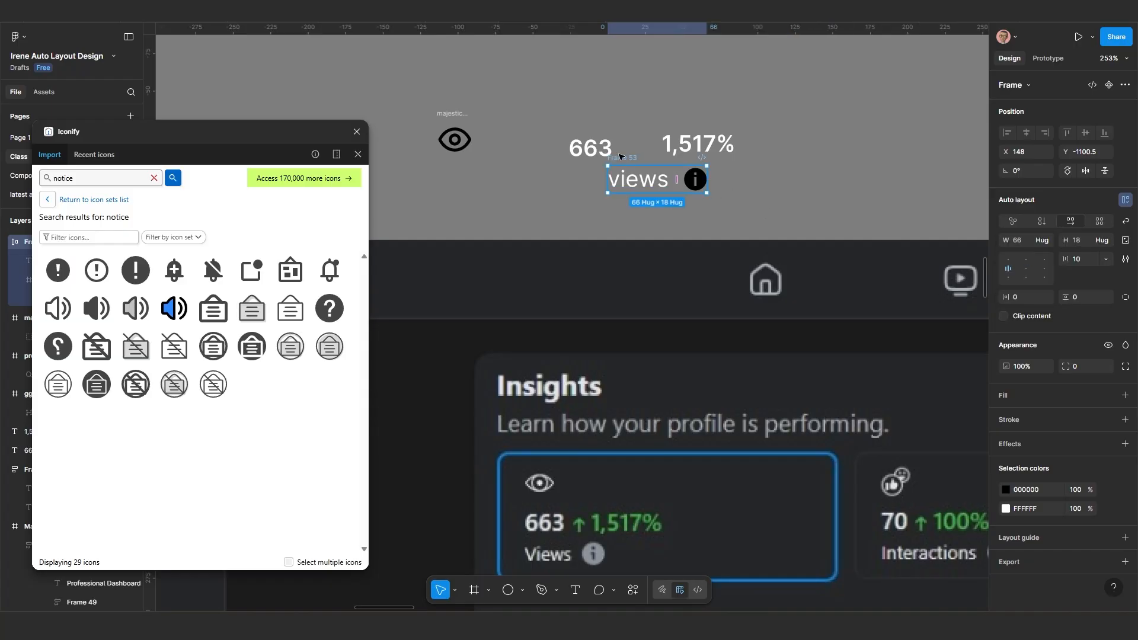
Step: Move the views frame slightly lower and wrap the 663 and 1,517% texts in a horizontal auto layout
left_click_drag(619, 157, 613, 177)
left_click(590, 148)
left_click(679, 146, "shift")
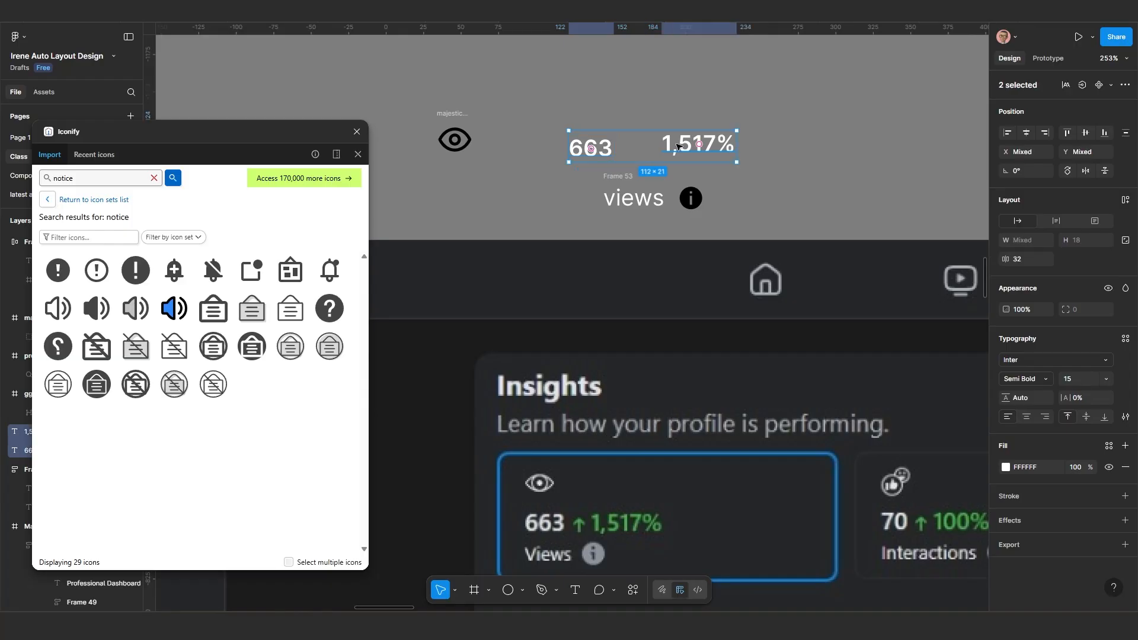
key("shift+a")
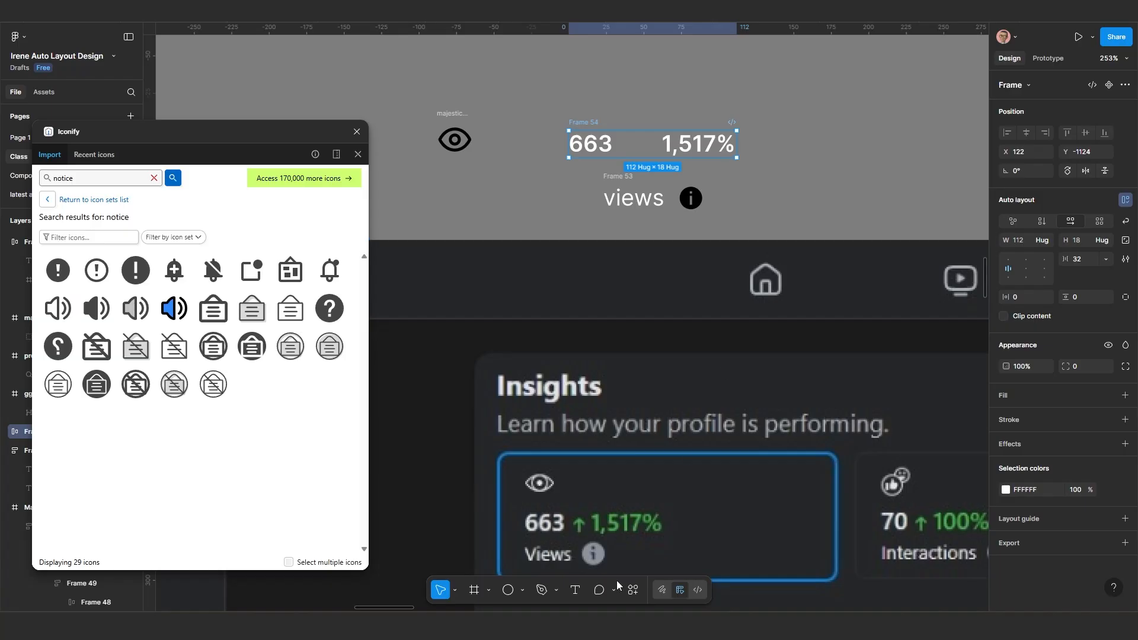
Step: Draw a straight vertical line about 19.5 long with the Pen tool to the right of the 1,517% text
key("p")
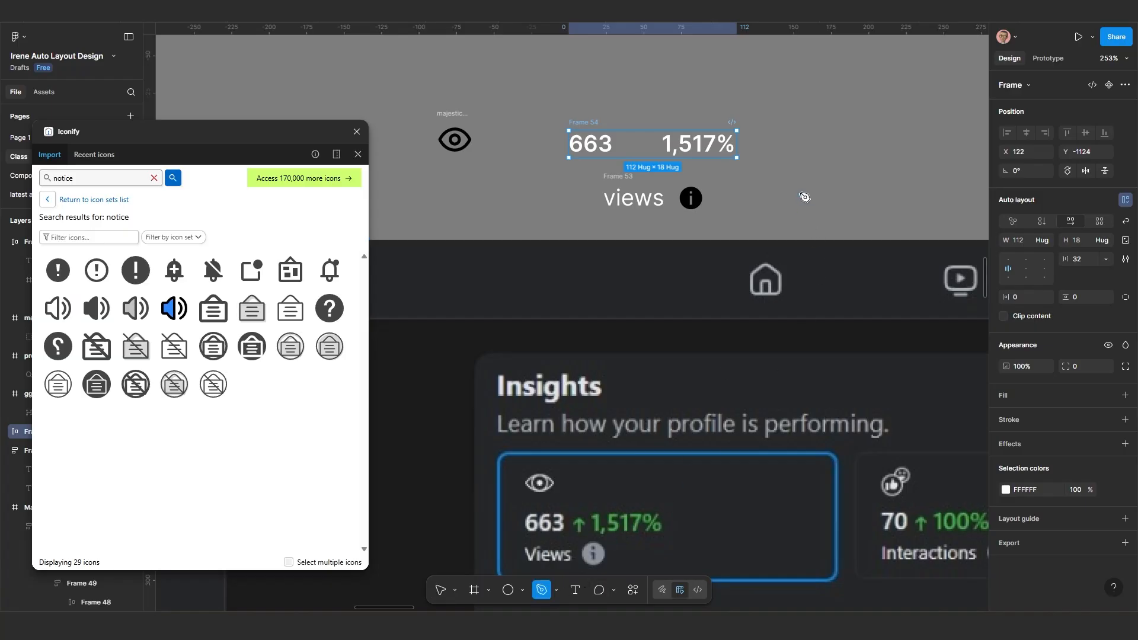
left_click(800, 122)
left_click(800, 152)
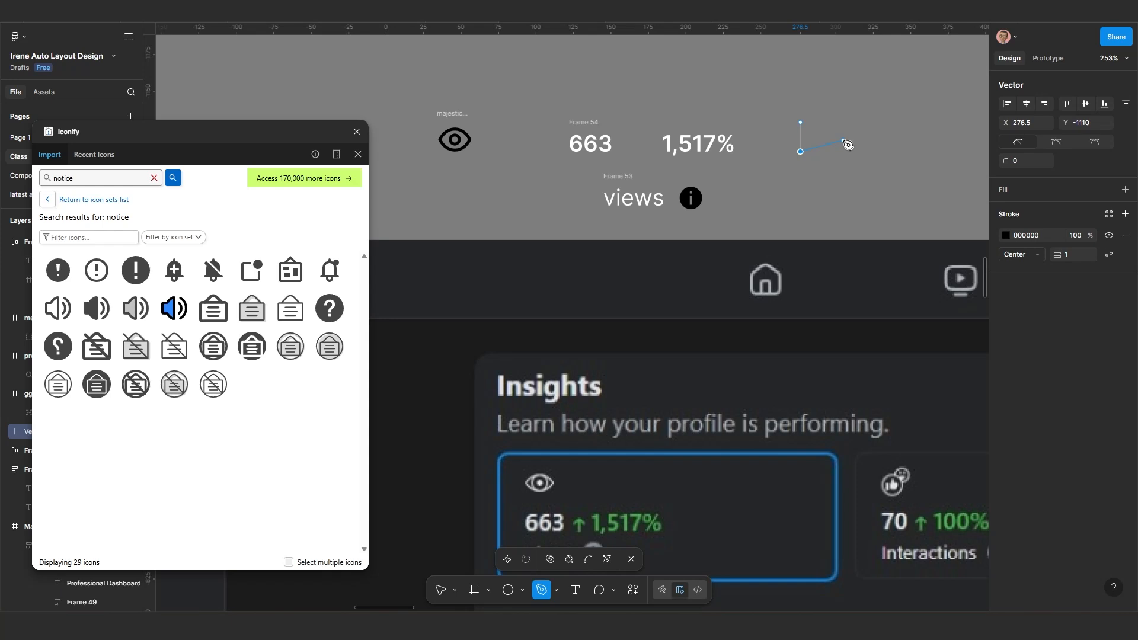
key("Escape")
key("Escape")
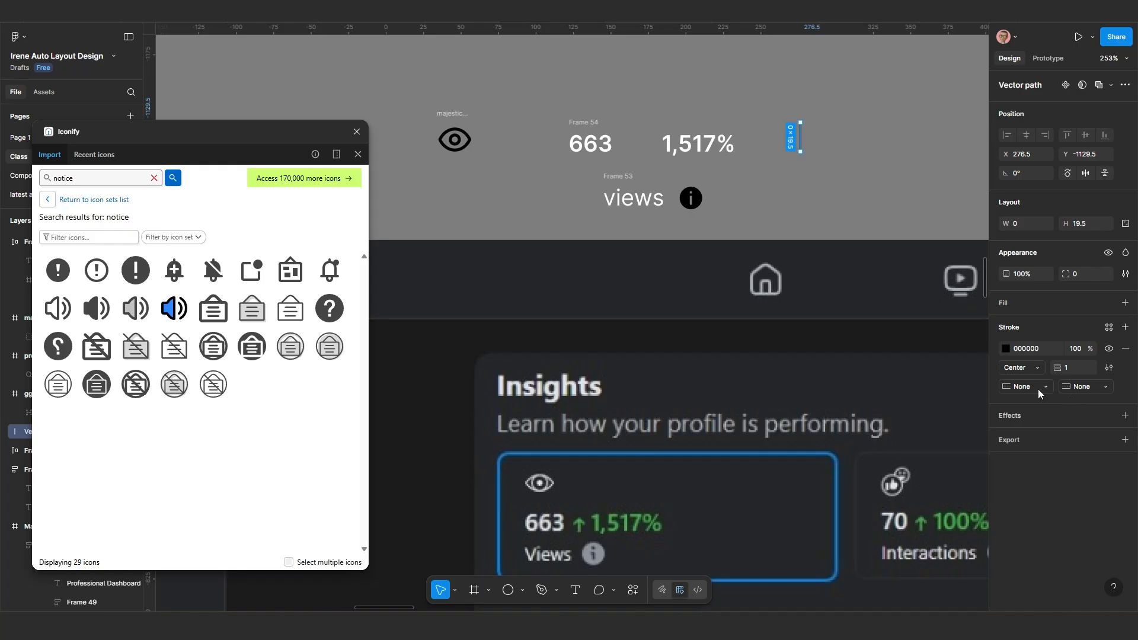
Step: Give the line's end point a line arrow and flip the line vertically so that it points up
left_click(1086, 389)
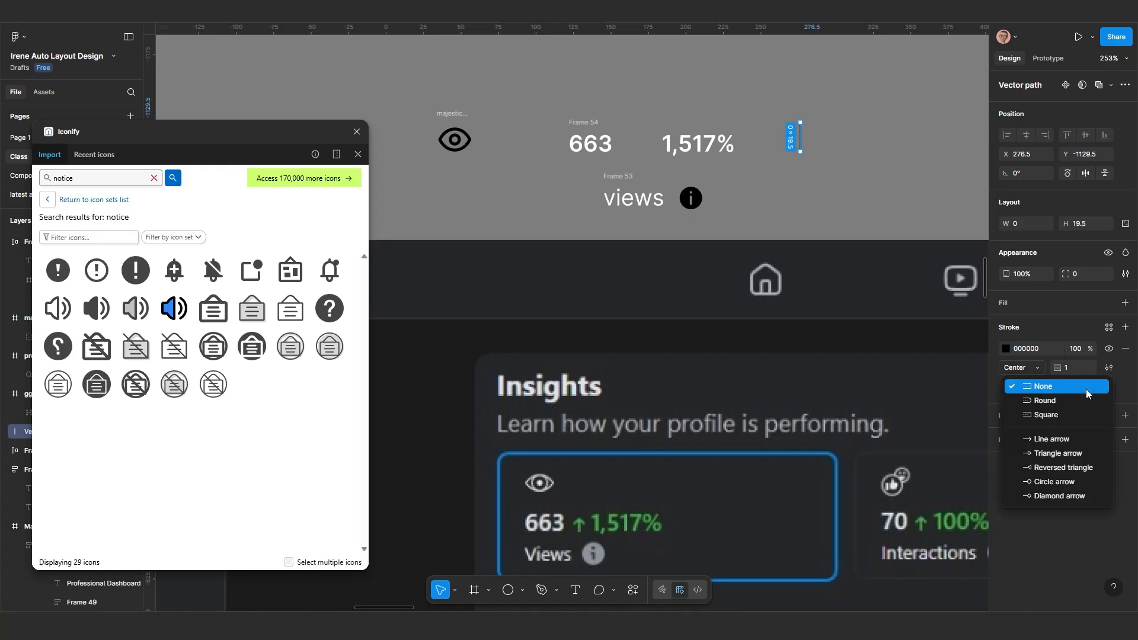
left_click(1061, 443)
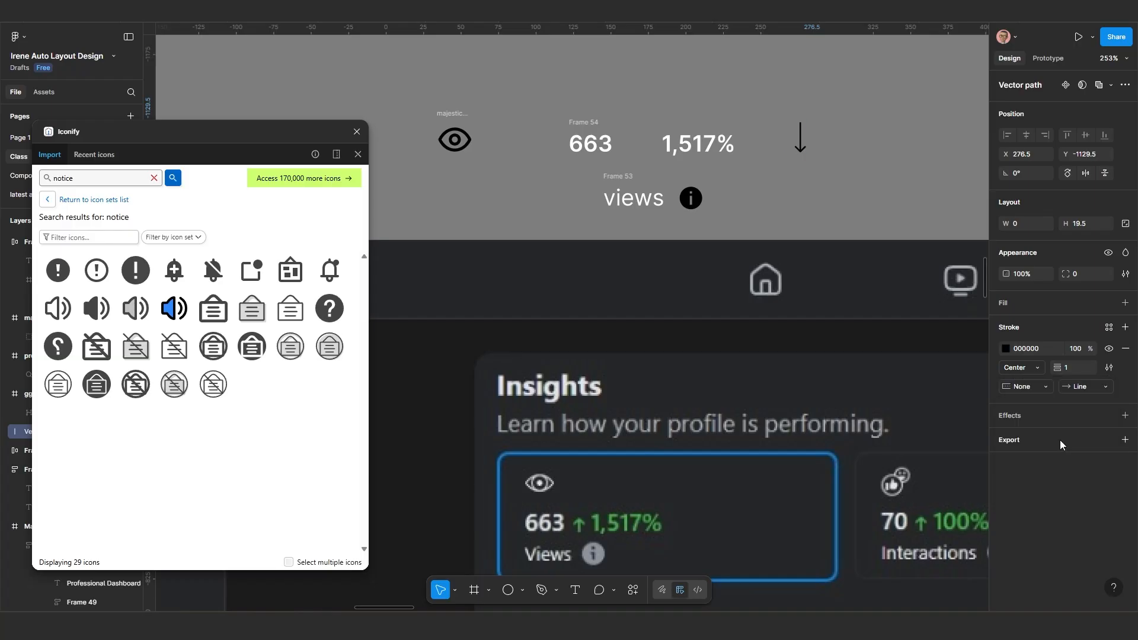
left_click(1103, 173)
Step: Move the arrow into the frame with 663 and 1,517%, place it between the two texts, and make its height fill the container
left_click(815, 152)
left_click(590, 123)
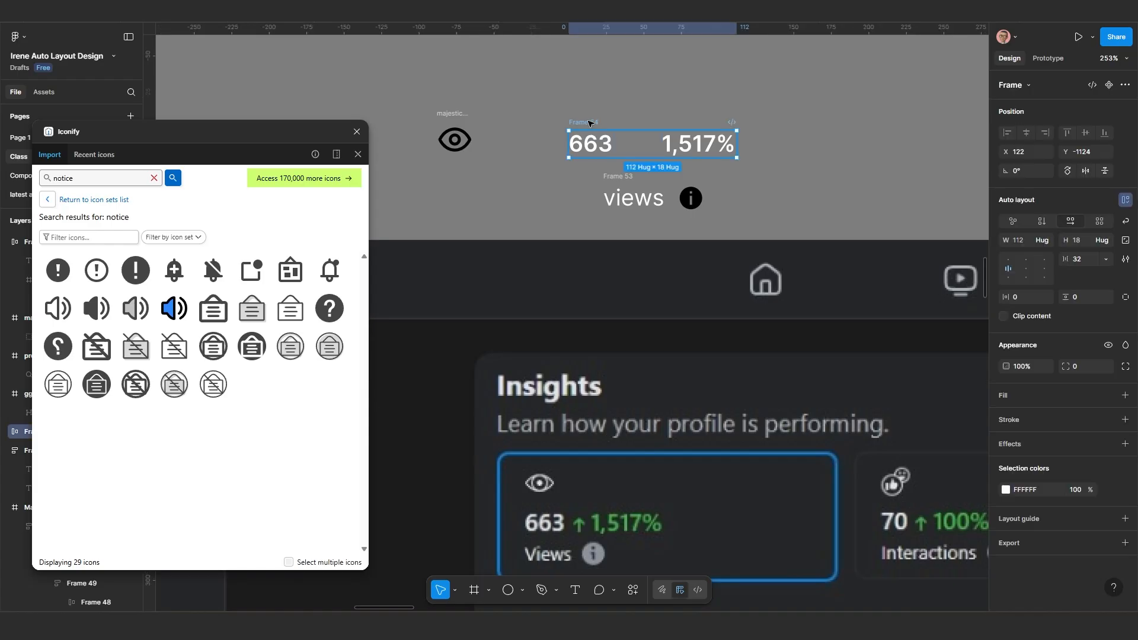
key("ctrl+v")
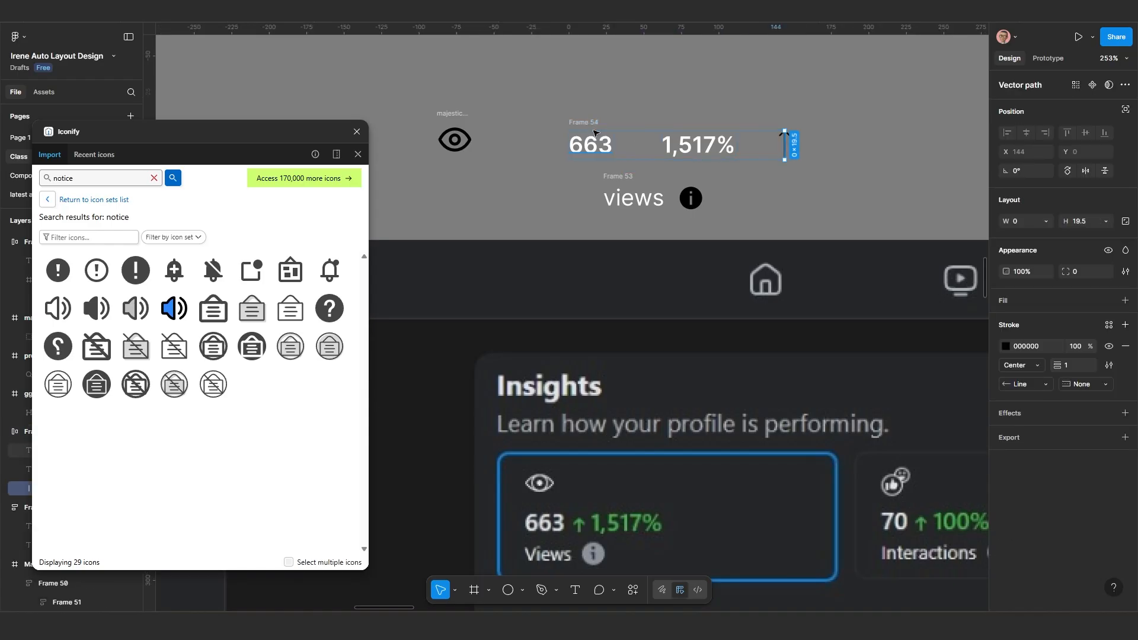
key("Left")
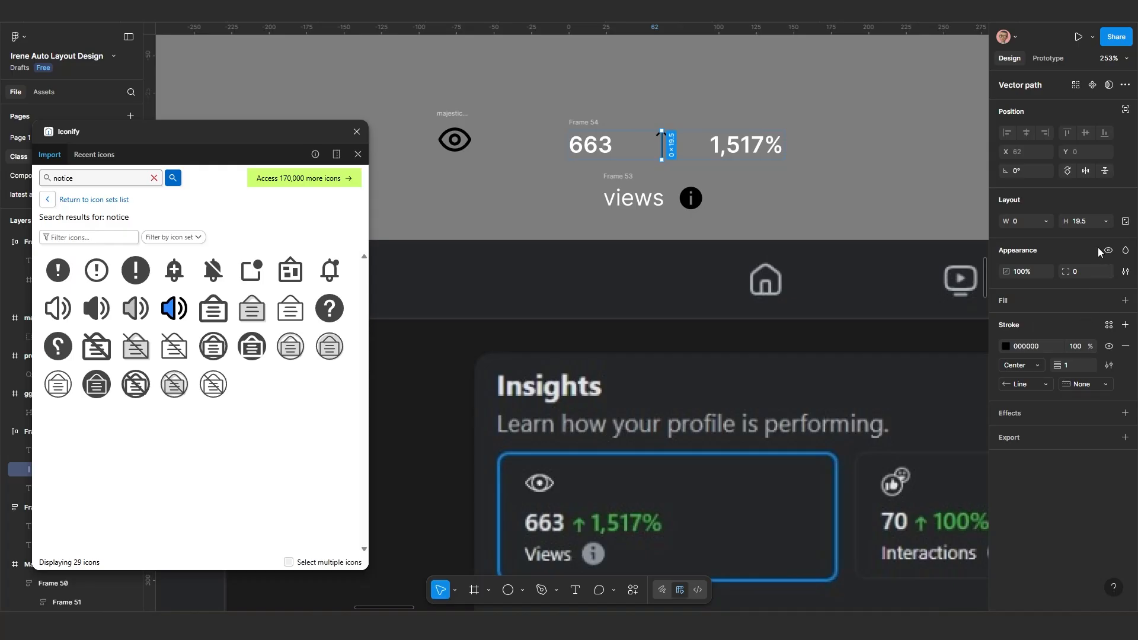
left_click(1107, 222)
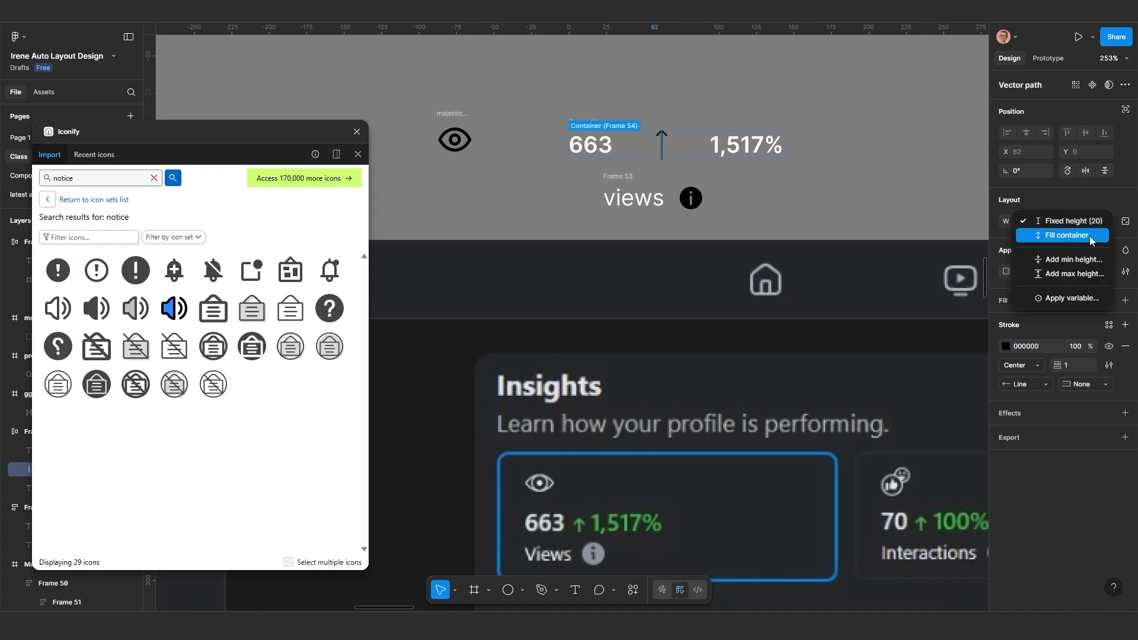
left_click(1089, 236)
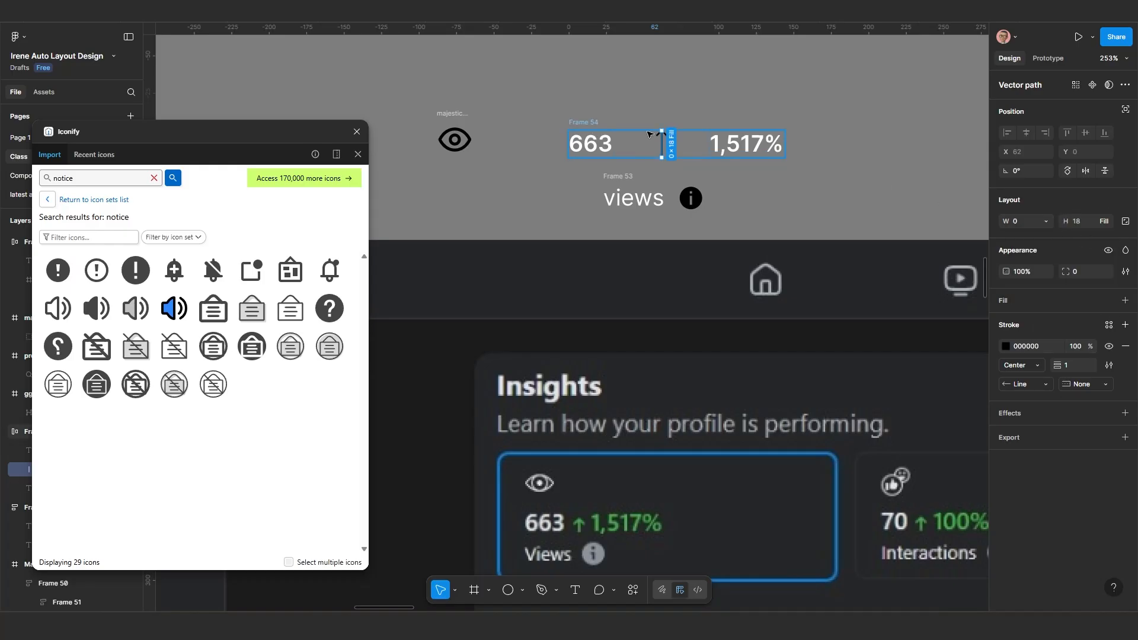
Step: Wrap the arrow and the 1,517% text in a horizontal auto layout with a gap of 0 and hug its width
left_click(581, 122)
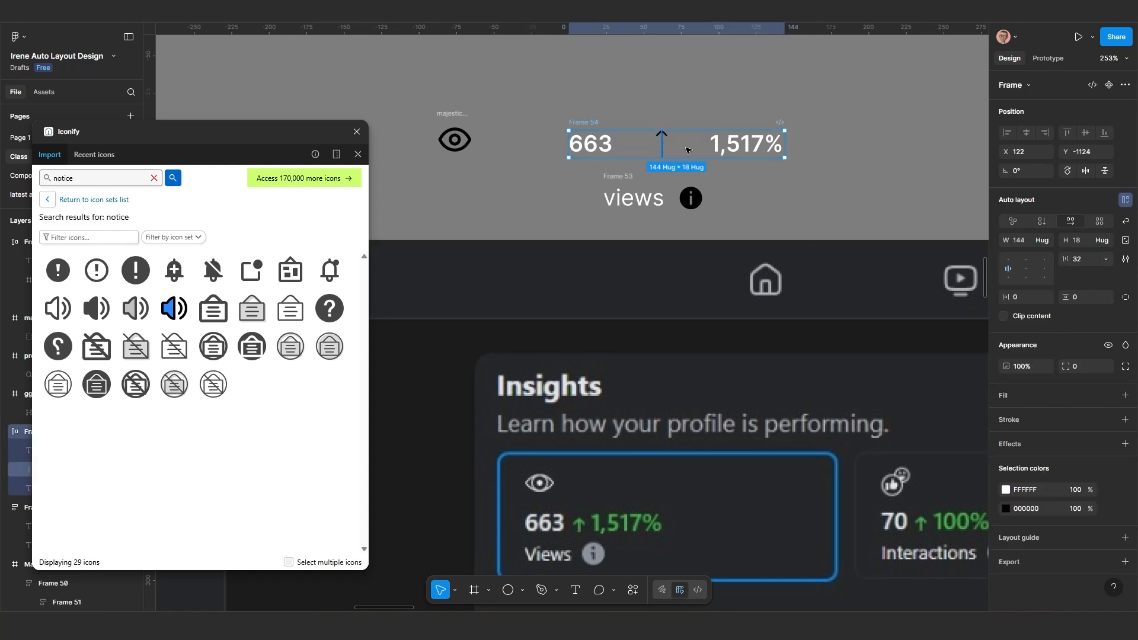
left_click(663, 149)
left_click(751, 150, "shift")
key("shift+a")
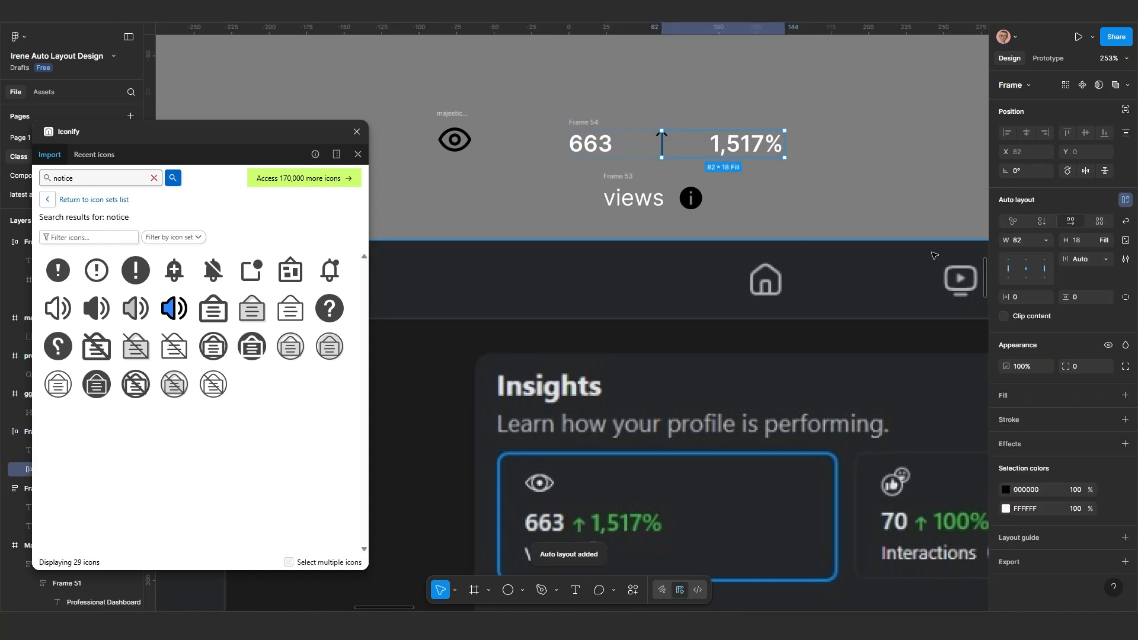
left_click(1077, 258)
type("0")
key("Return")
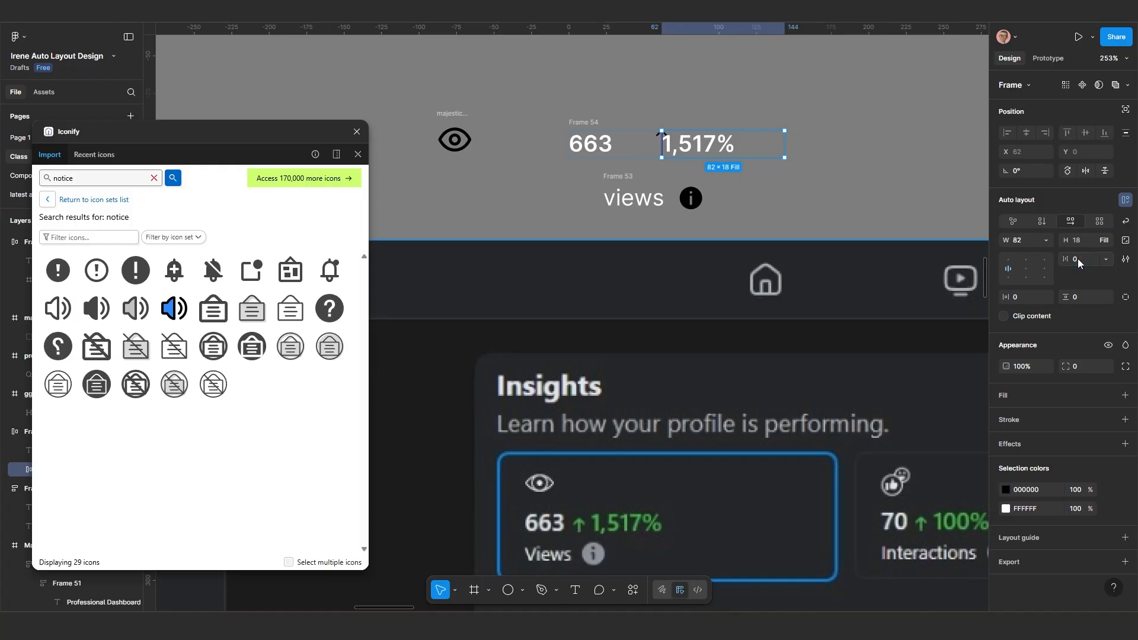
left_click(1044, 238)
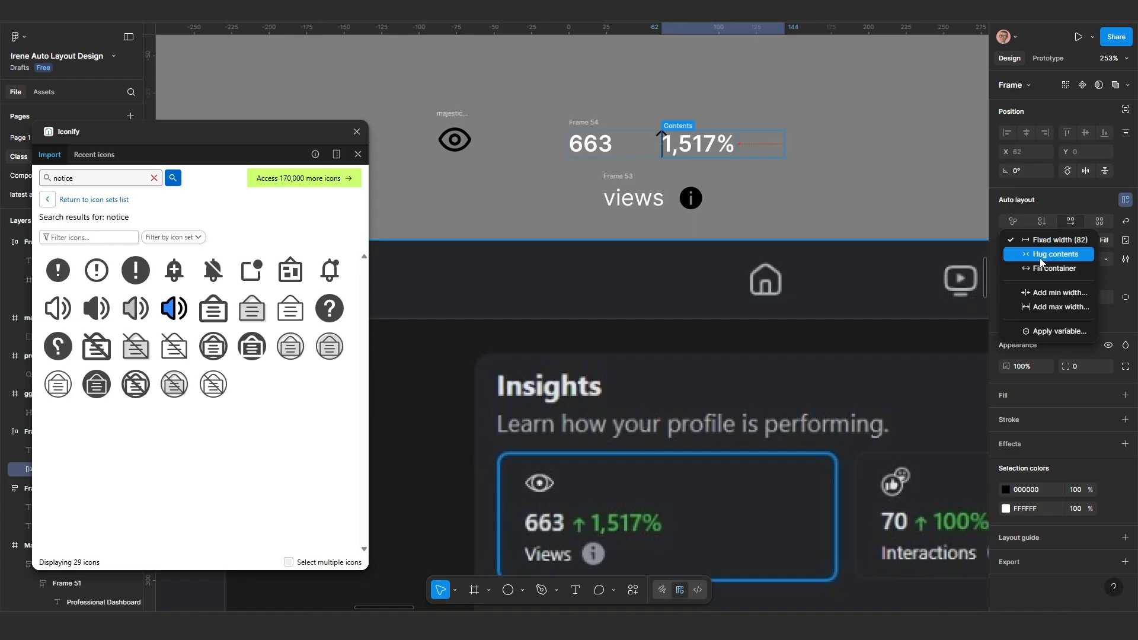
left_click(1042, 255)
Step: Recolor the arrow and the 1,517% text to the green 488549 sampled from the percentage in the reference screenshot
scroll(710, 180, "up", 1)
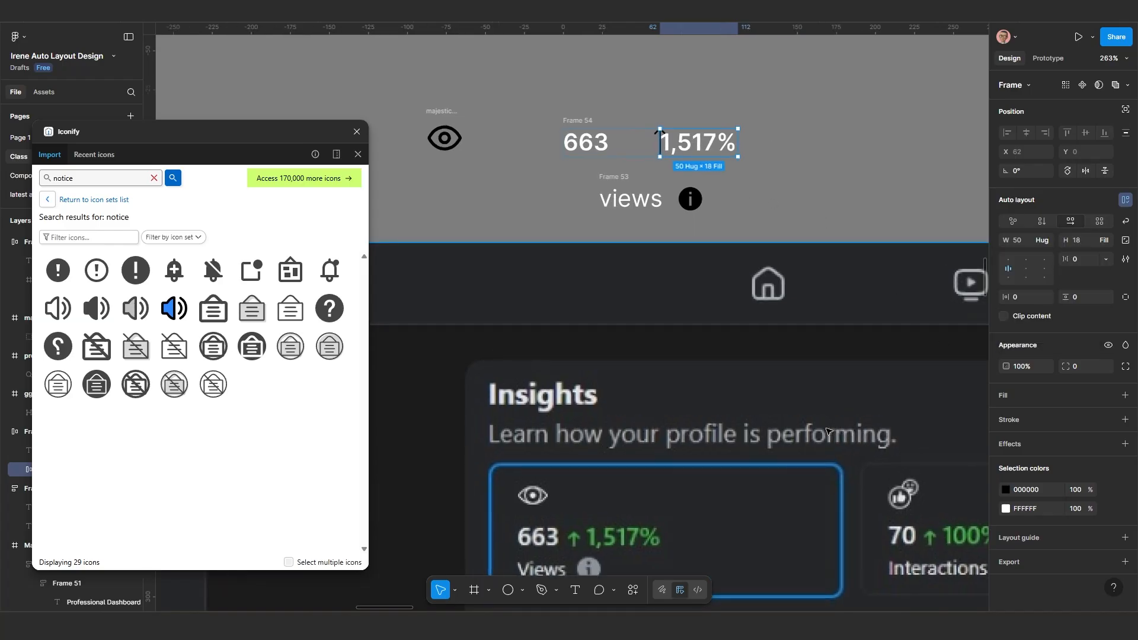
scroll(579, 538, "up", 2)
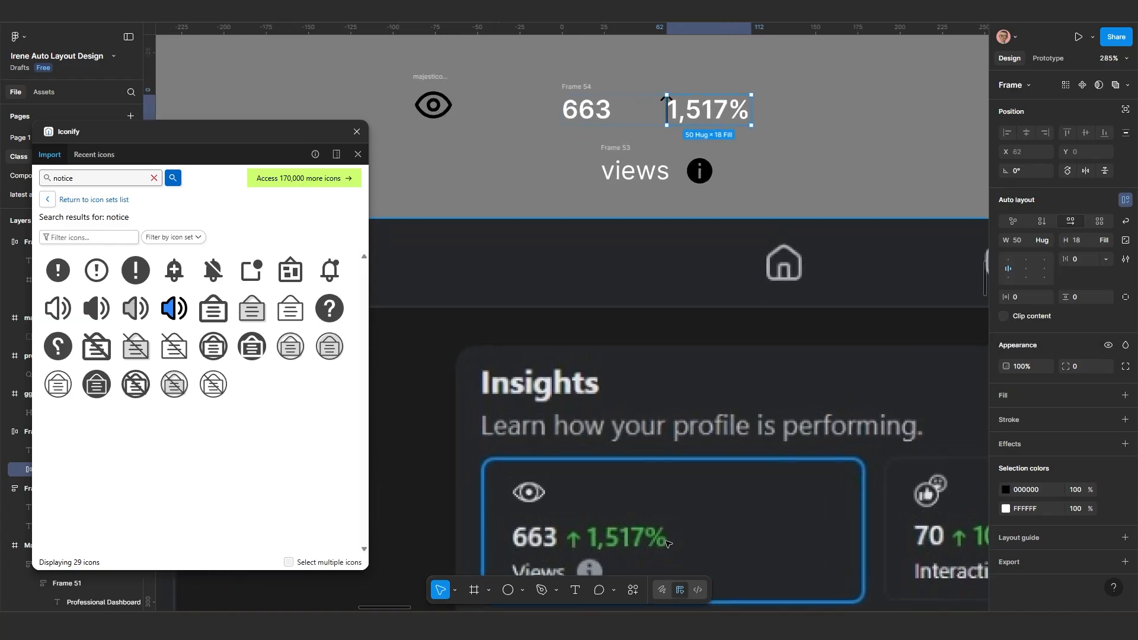
left_click(1006, 490)
left_click(863, 485)
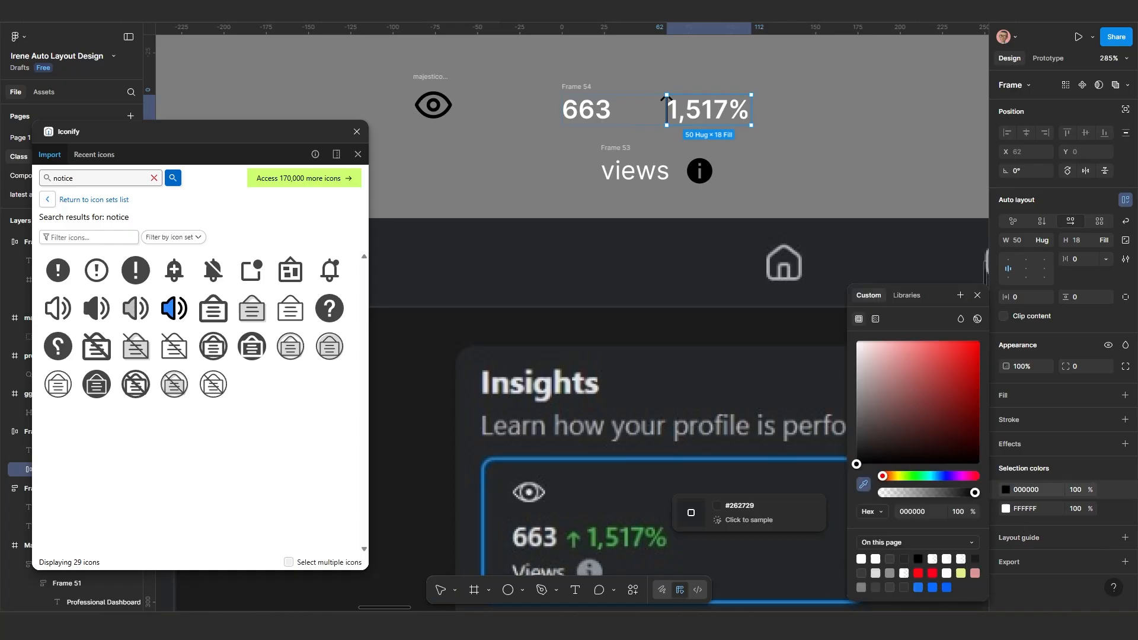
left_click(596, 536)
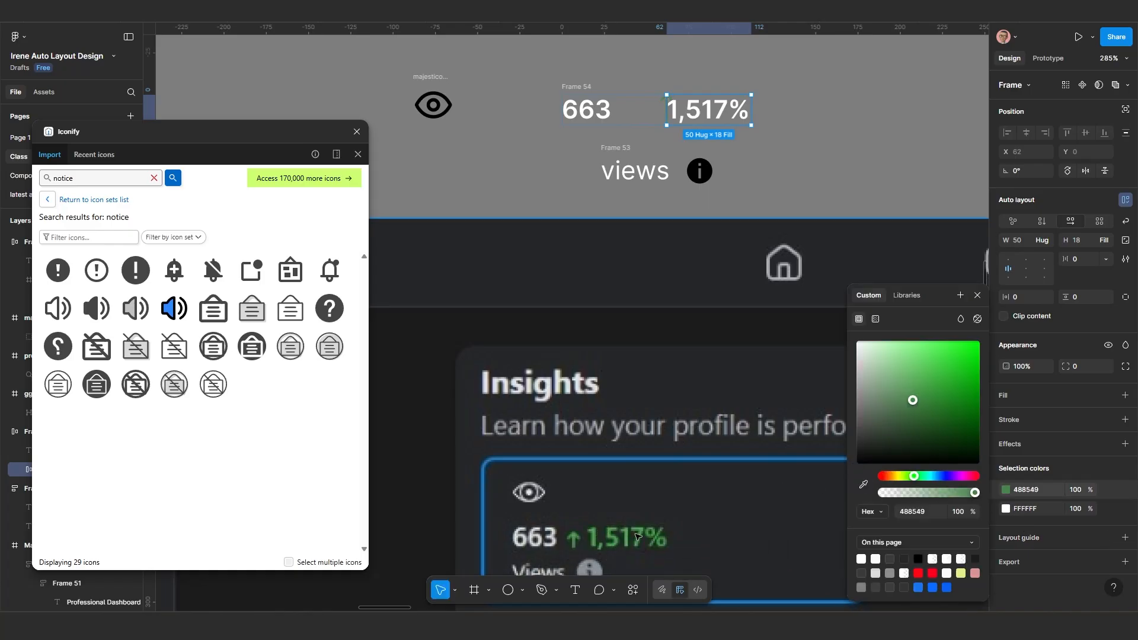
left_click(1005, 508)
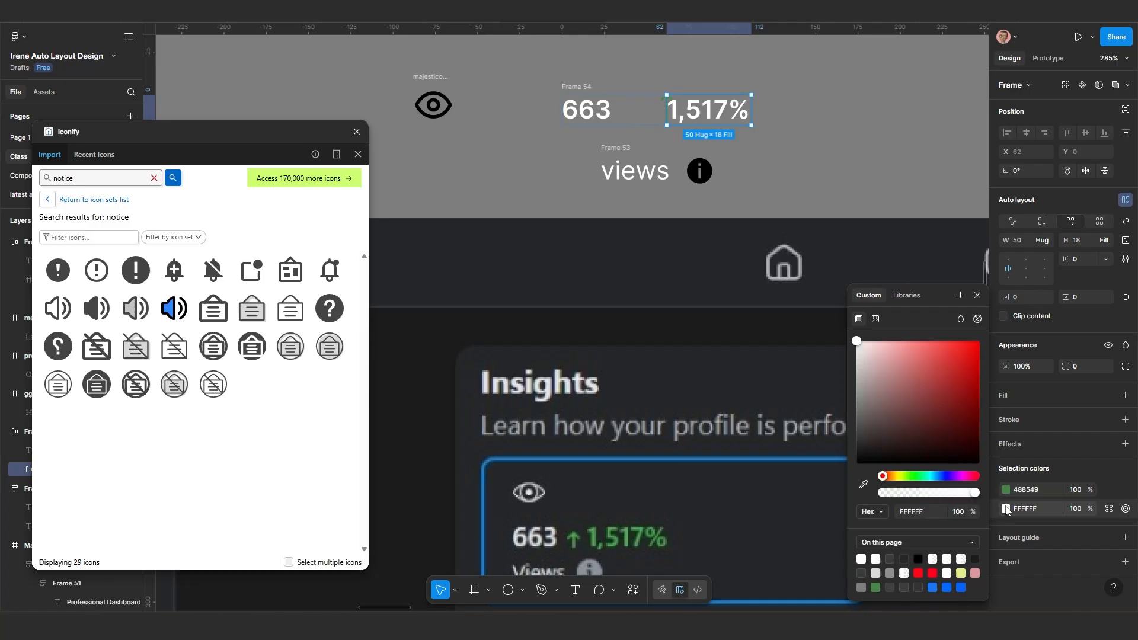
left_click(875, 587)
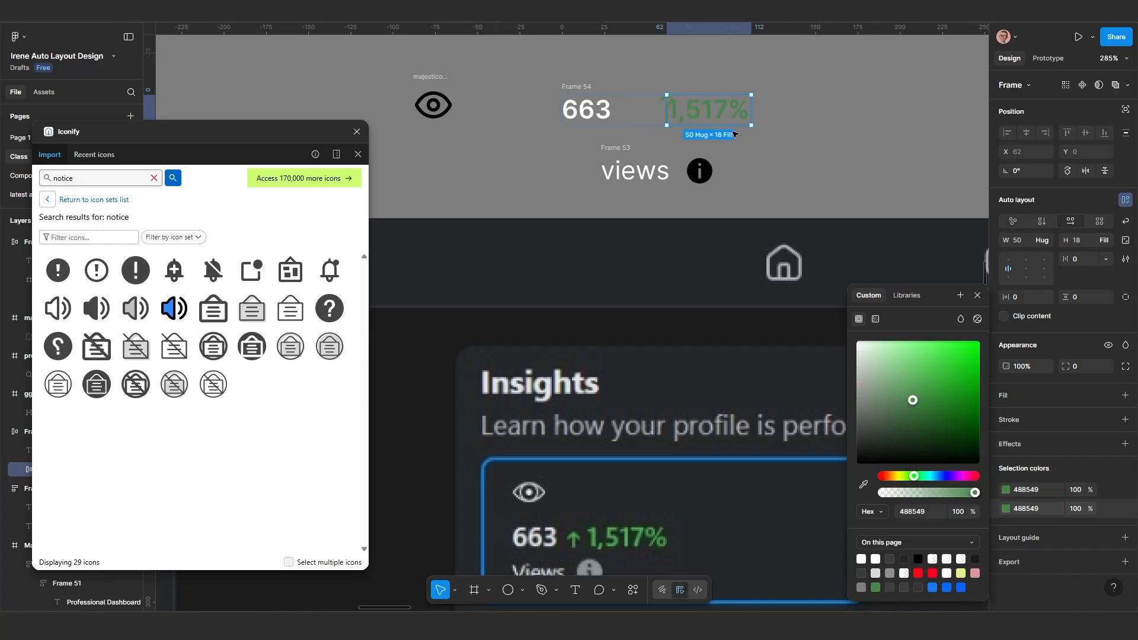
Step: Brighten the green of both the arrow and the 1,517% text to 3EA840
scroll(734, 135, "up", 2)
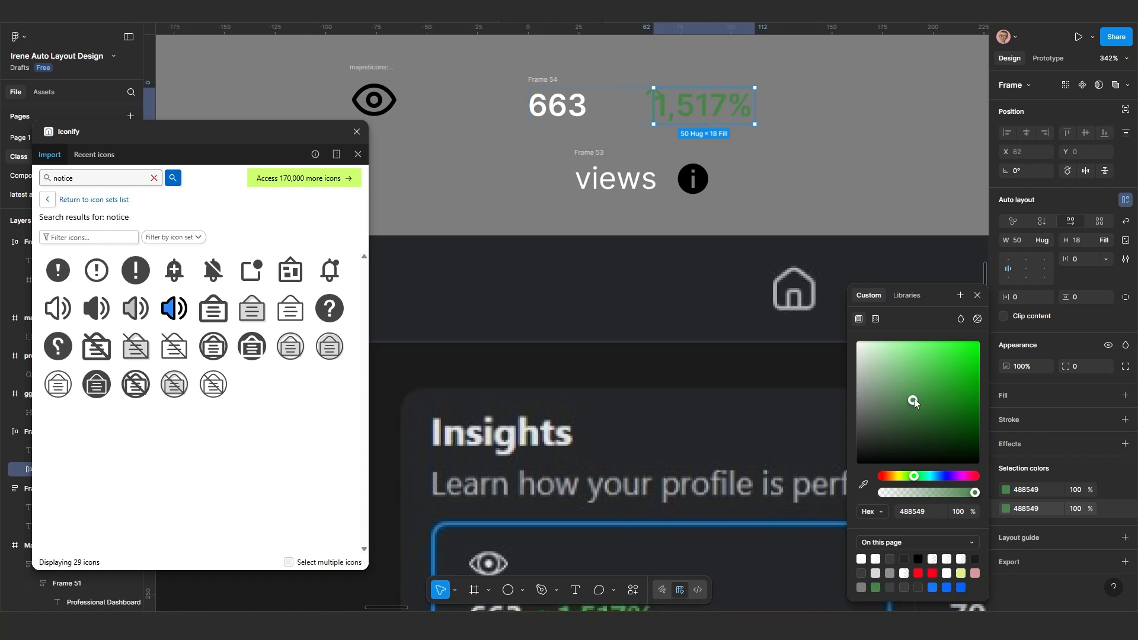
left_click_drag(914, 401, 934, 384)
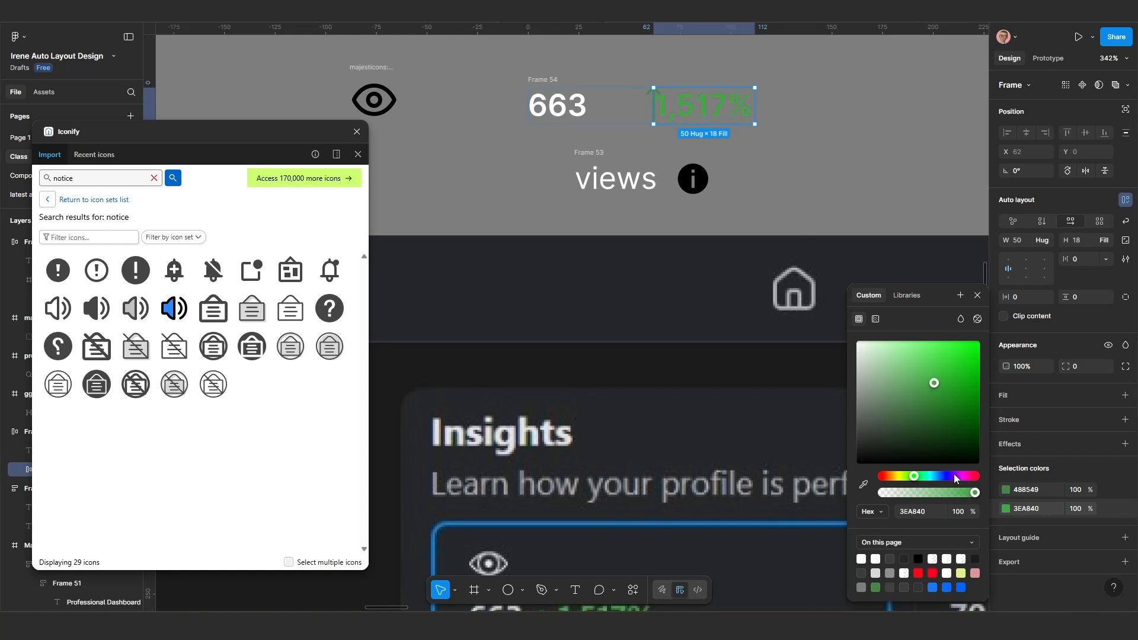
left_click(929, 508)
left_click(1030, 493)
key("Return")
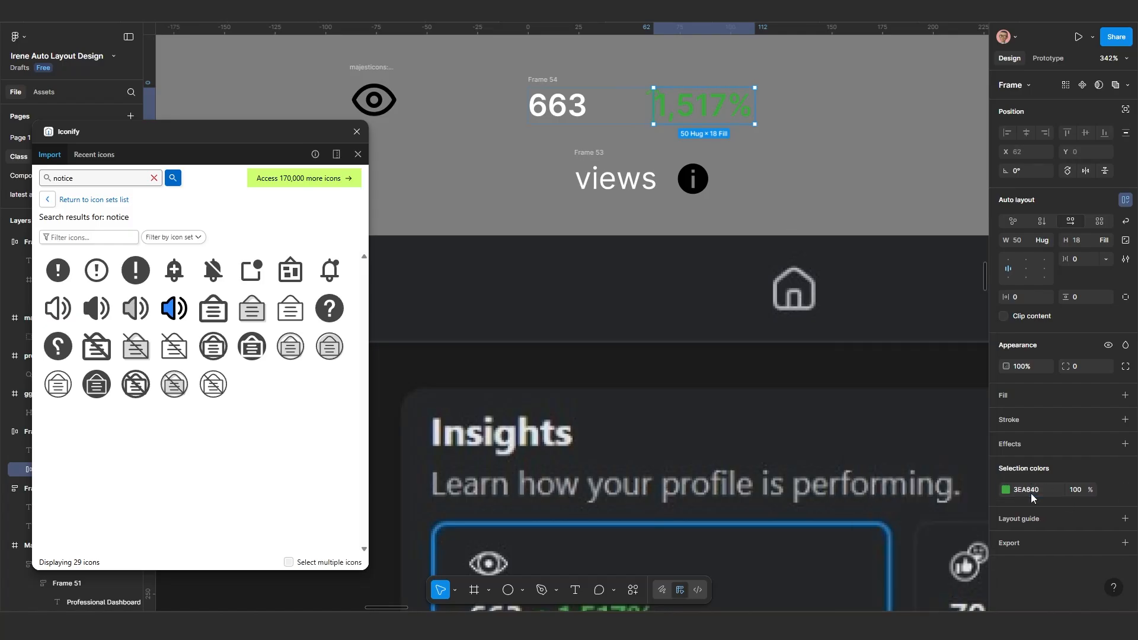
left_click(799, 135)
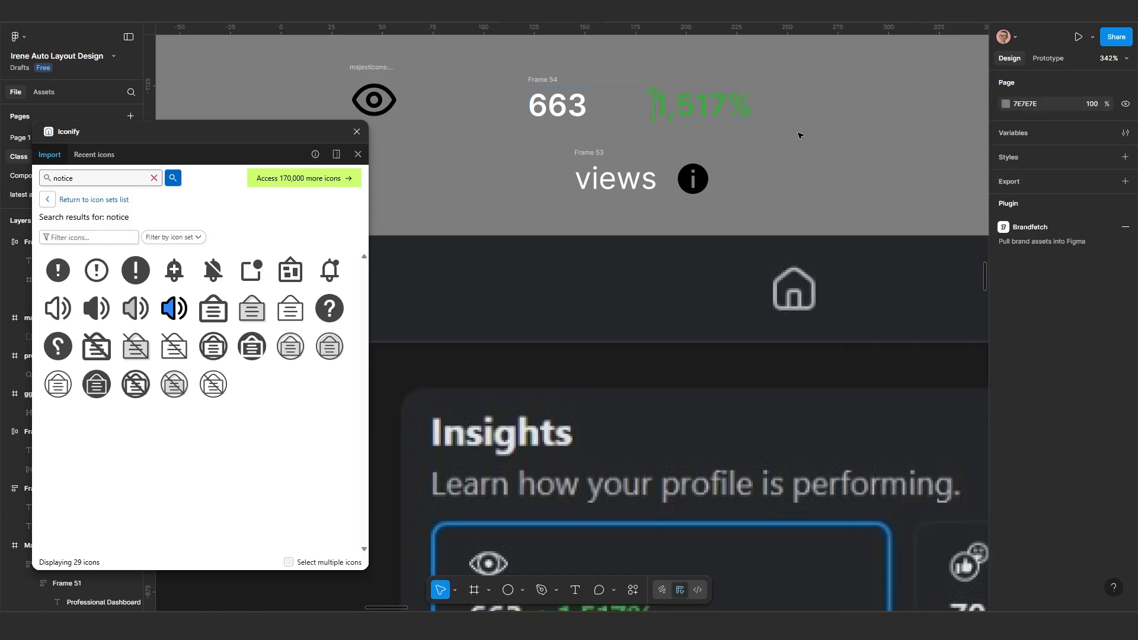
Step: Set the gap between the green arrow and the 1,517% text to 10
scroll(670, 107, "up", 1)
left_click(719, 118)
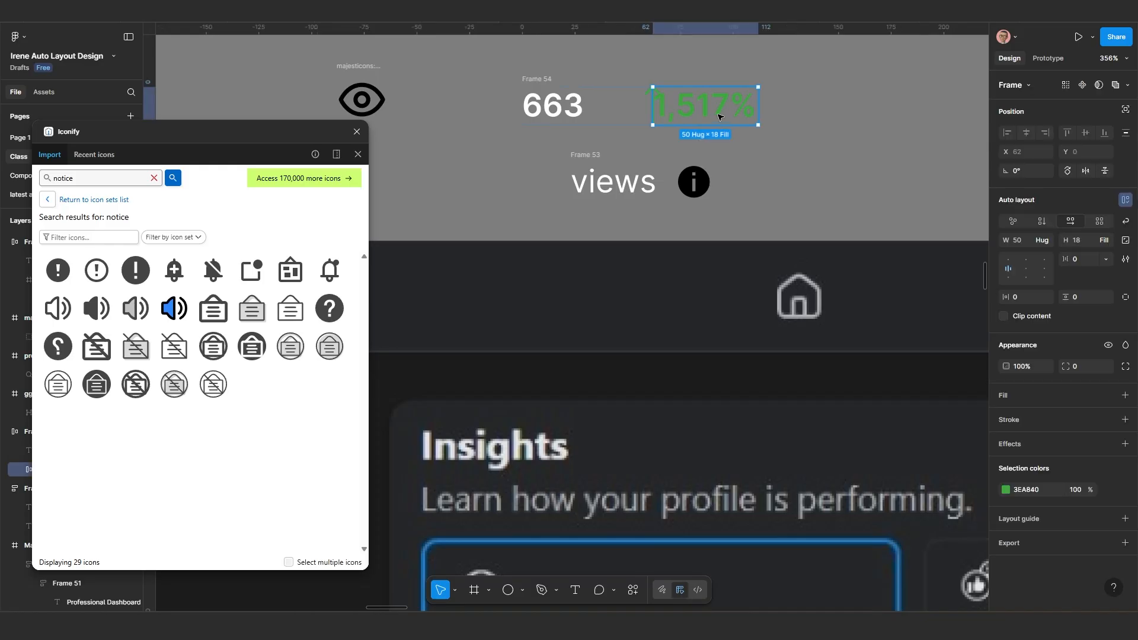
type("1")
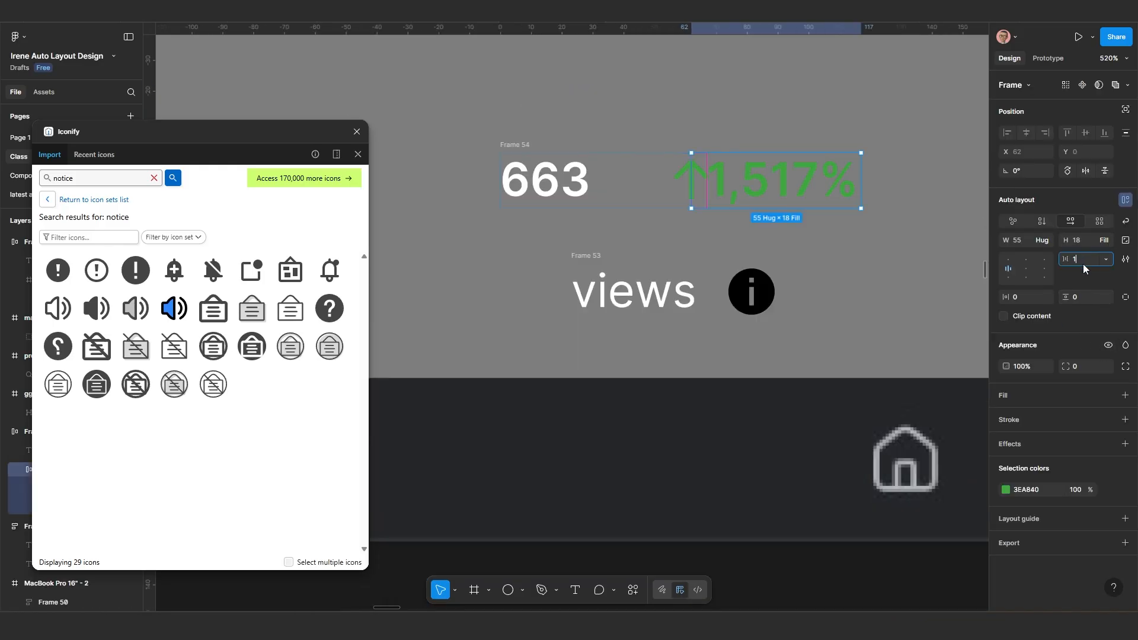
key("Return")
Step: Set the gap between the 663 text and the green arrow group to 20
left_click(571, 187)
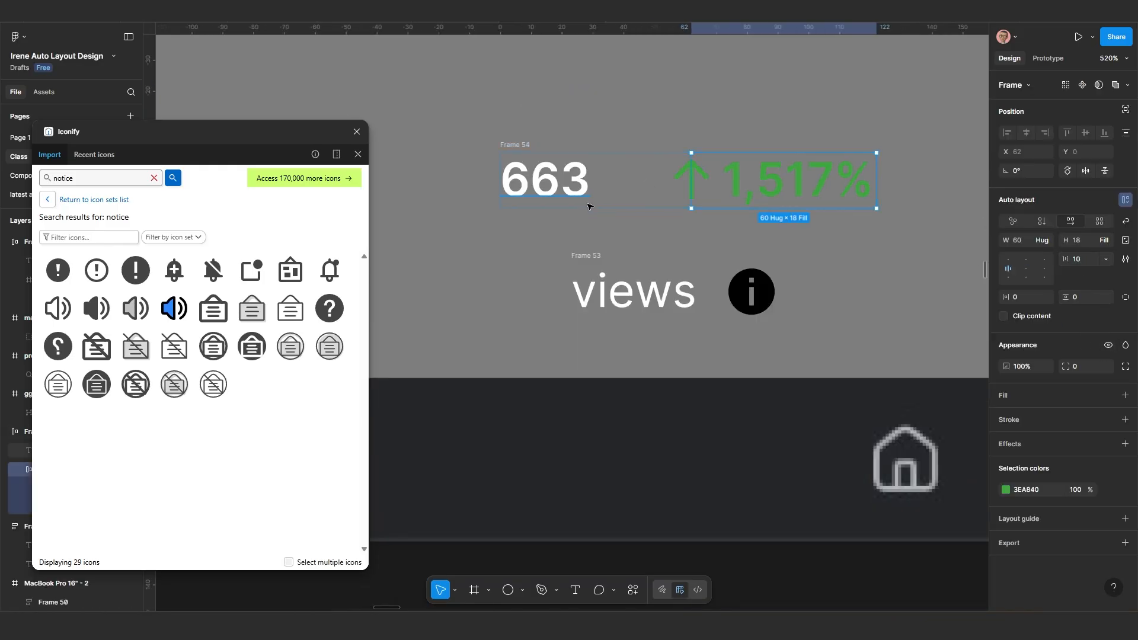
left_click(638, 251)
left_click(512, 145)
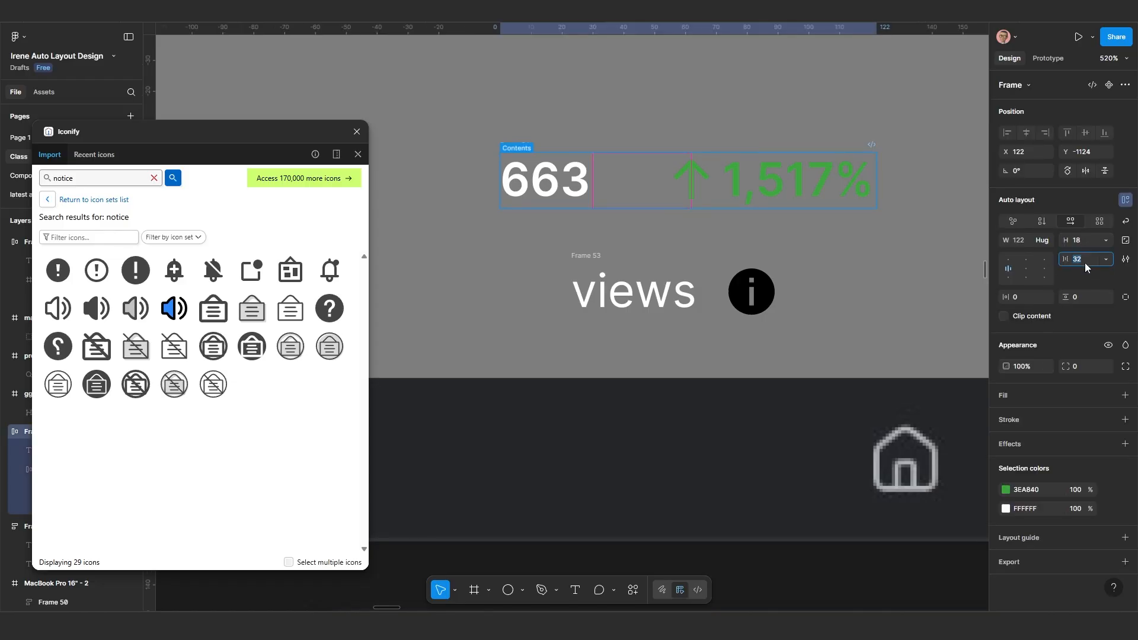
left_click(1085, 262)
type("20")
key("Return")
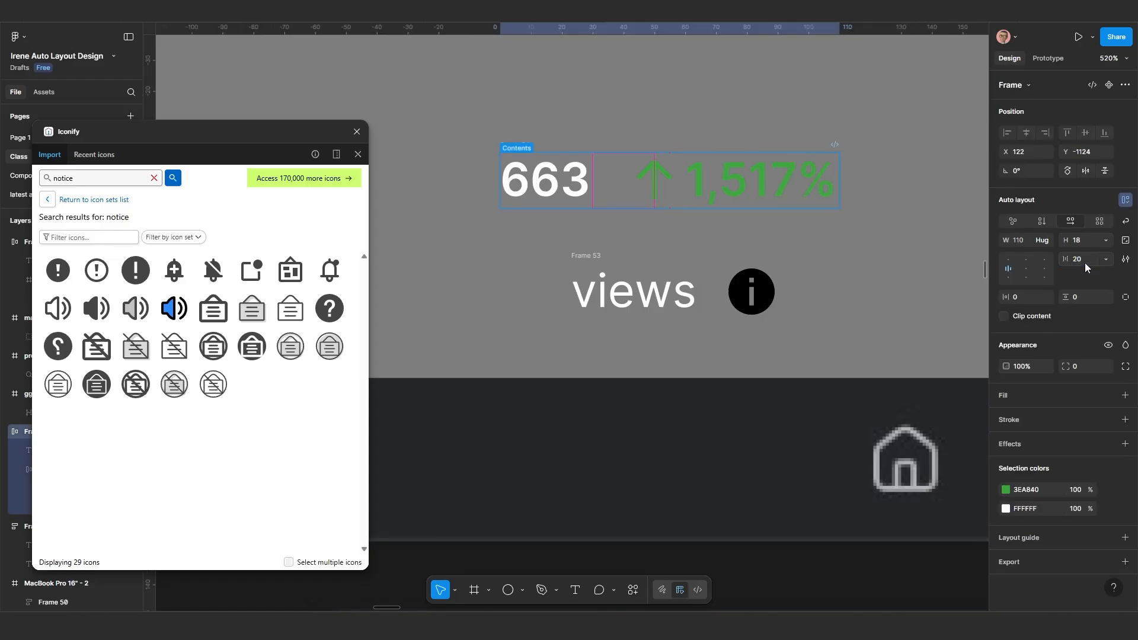
Step: Try a gap of 10 in the frame holding 663 and the green group, and set it back to 20
type("10")
key("Return")
left_click(1085, 262)
type("20")
key("Return")
Step: Move the eye icon above the 663 row and wrap it with the 663 and views frames in a vertical auto layout
scroll(626, 259, "down", 3)
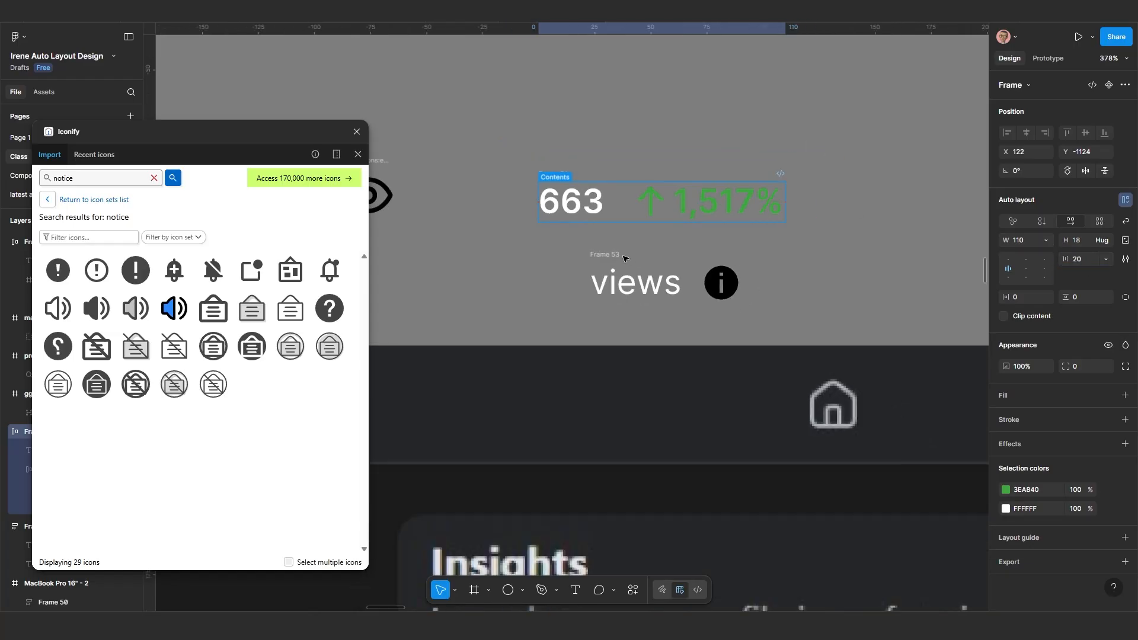
left_click(604, 256)
scroll(546, 238, "down", 3)
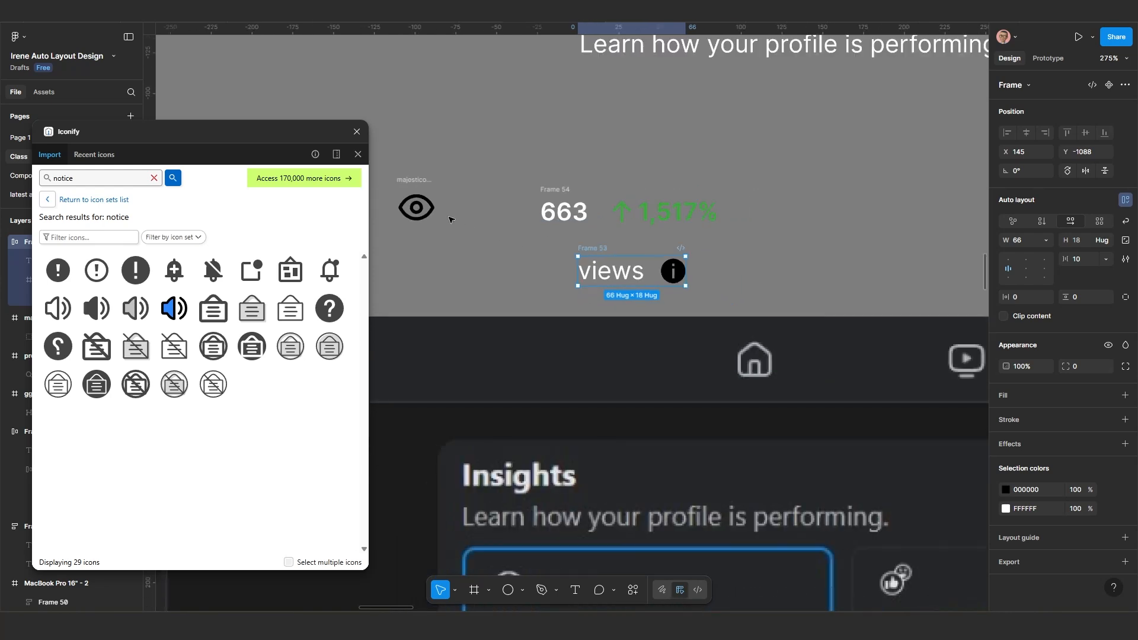
left_click_drag(416, 207, 564, 161)
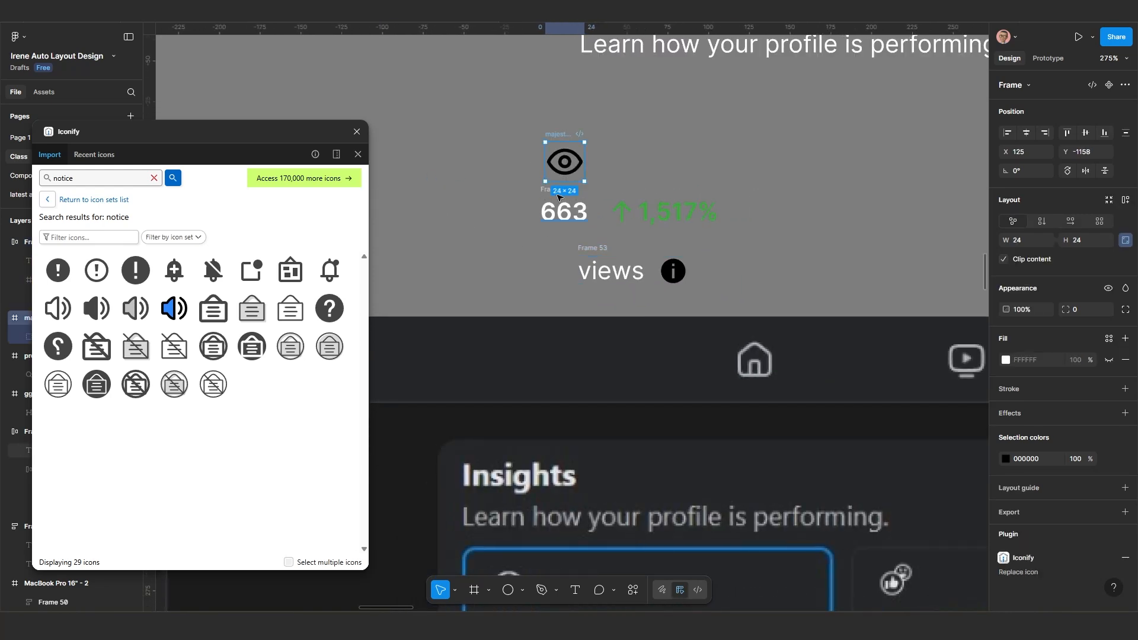
left_click(553, 191, "shift")
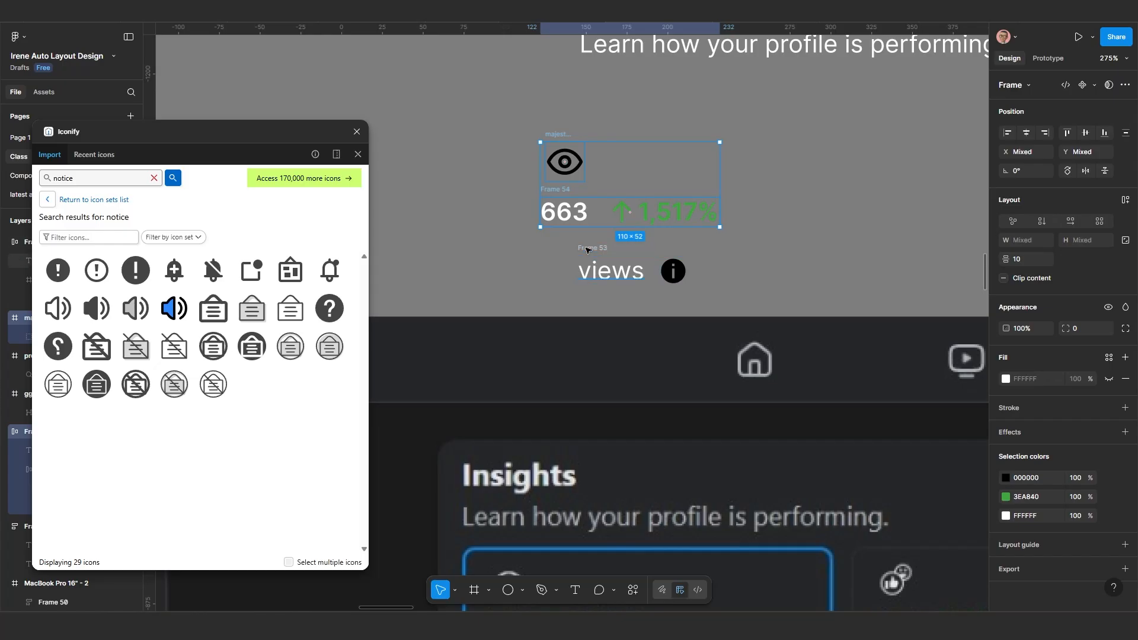
left_click(587, 250, "shift")
key("shift+a")
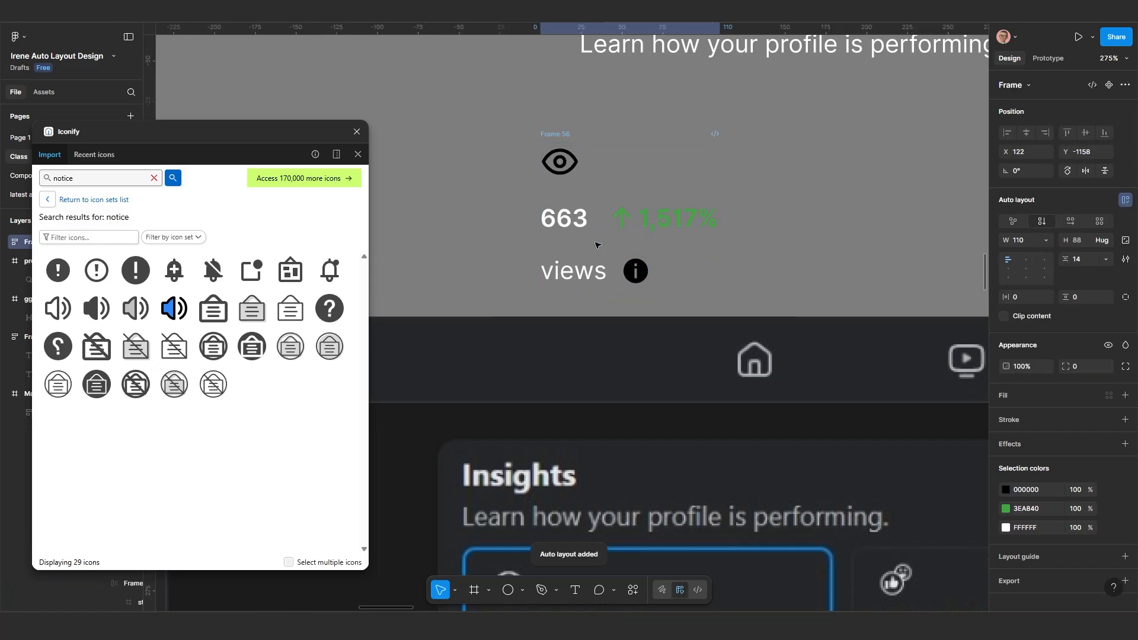
Step: Set the vertical gap between the eye icon, the 663 row and the views row to 5
key("Return")
left_click(1082, 260)
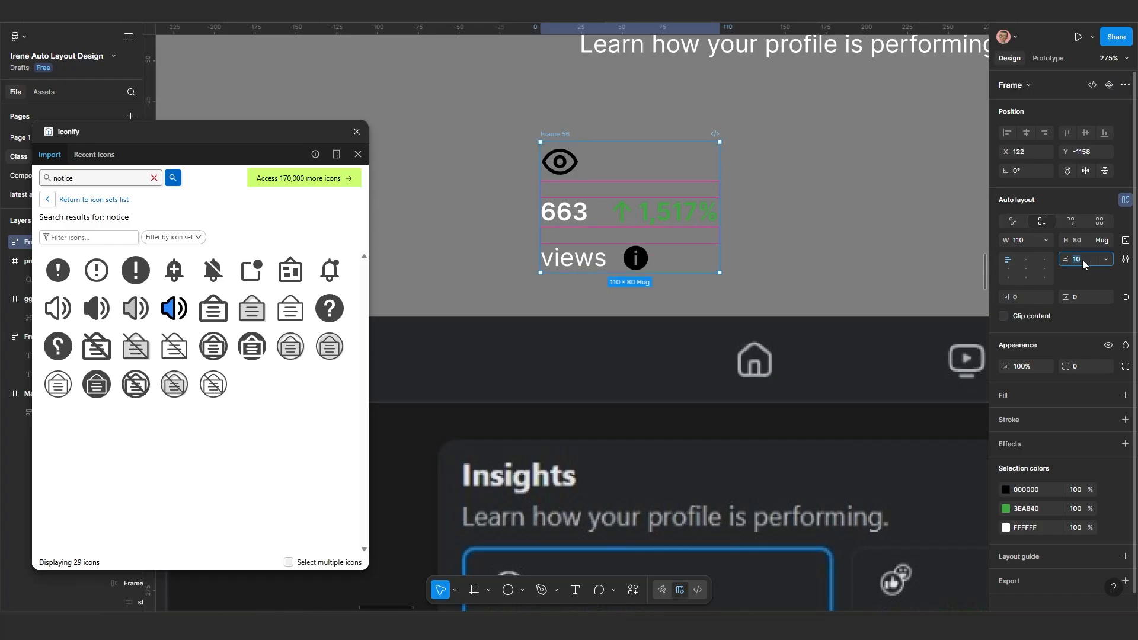
type("5")
key("Return")
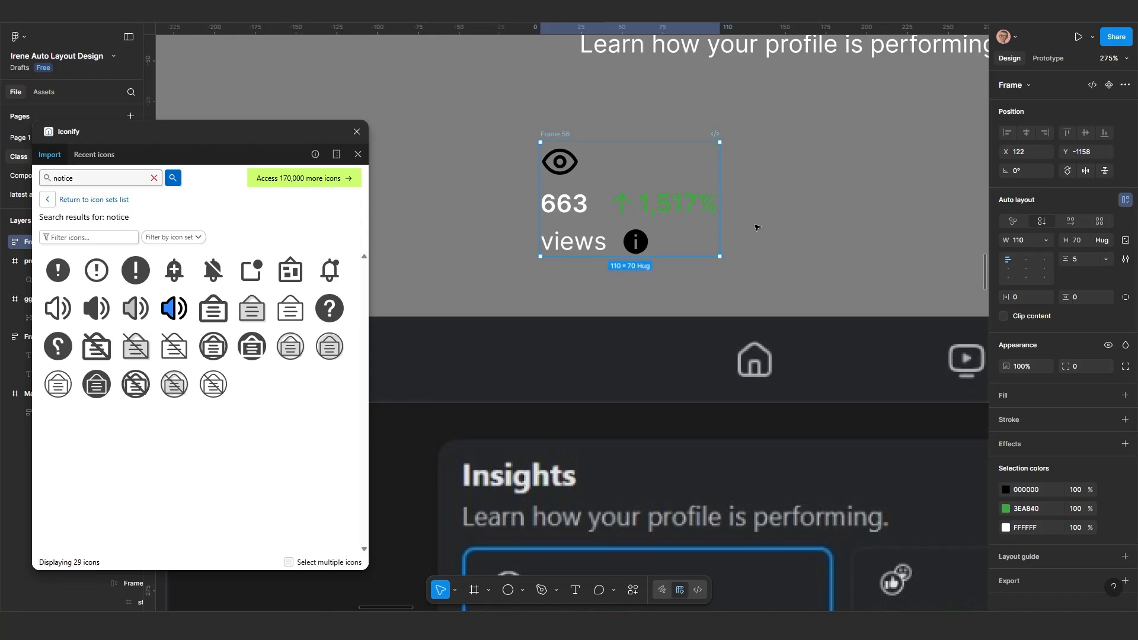
Step: Set the gap between the 663 text and the green arrow group to 10
scroll(671, 272, "down", 3)
scroll(644, 200, "up", 3)
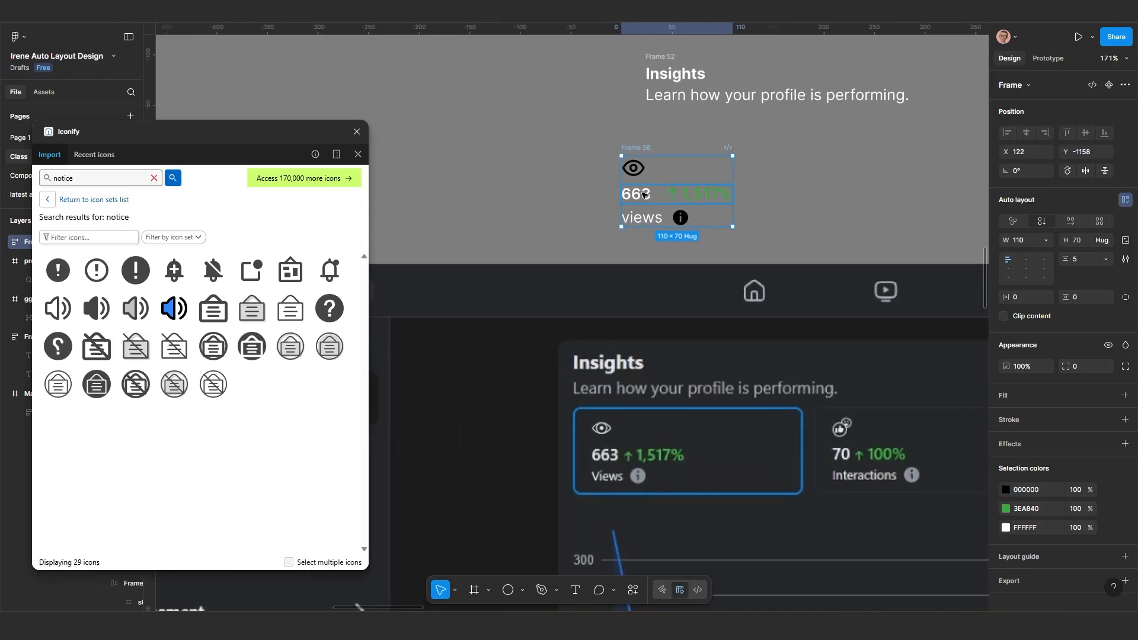
scroll(644, 234, "down", 2)
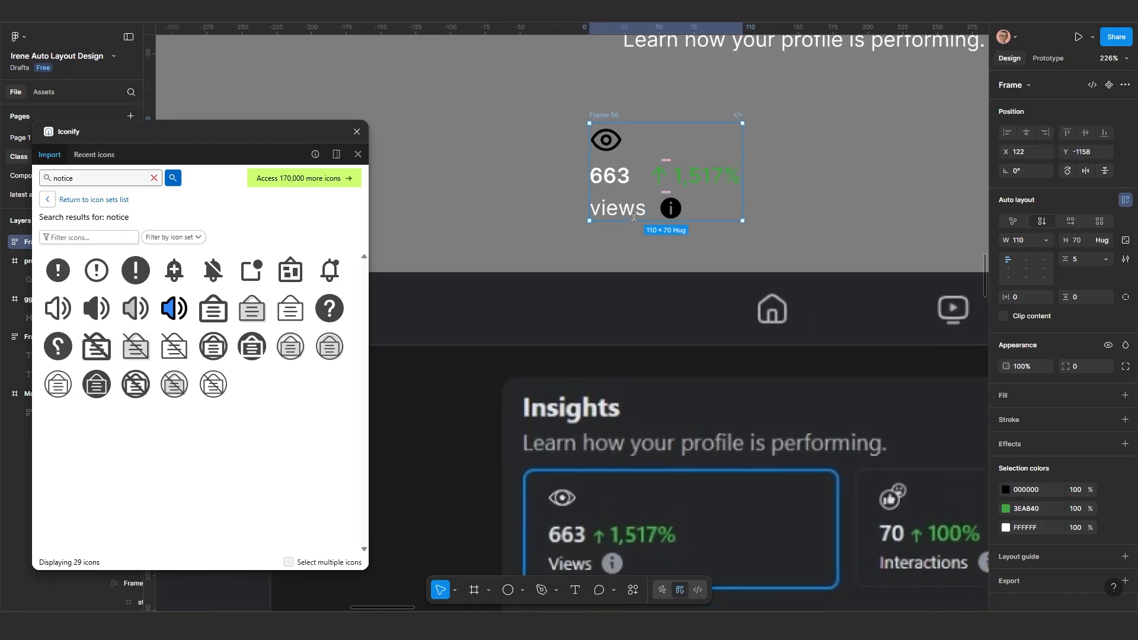
scroll(677, 204, "up", 2)
scroll(678, 161, "down", 2)
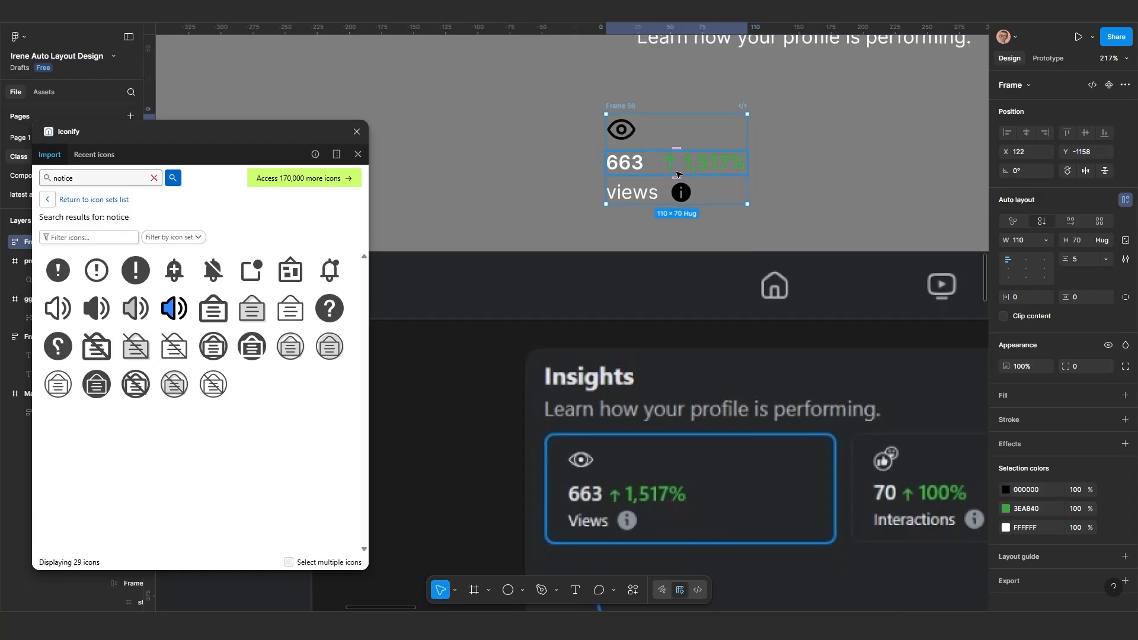
left_click(679, 160)
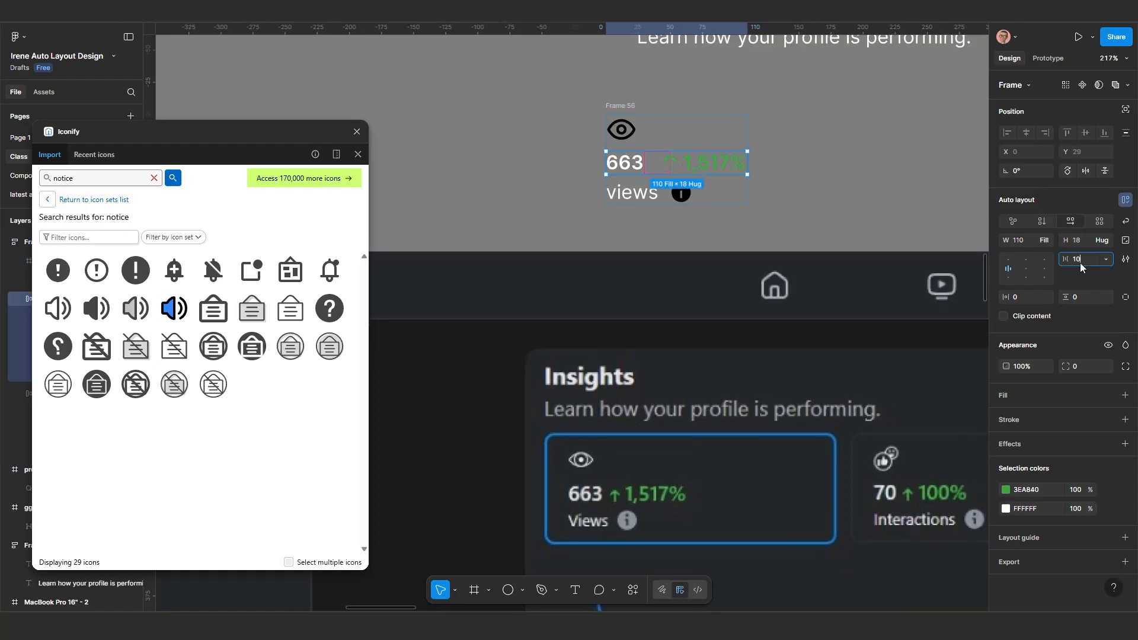
key("Return")
left_click(842, 172)
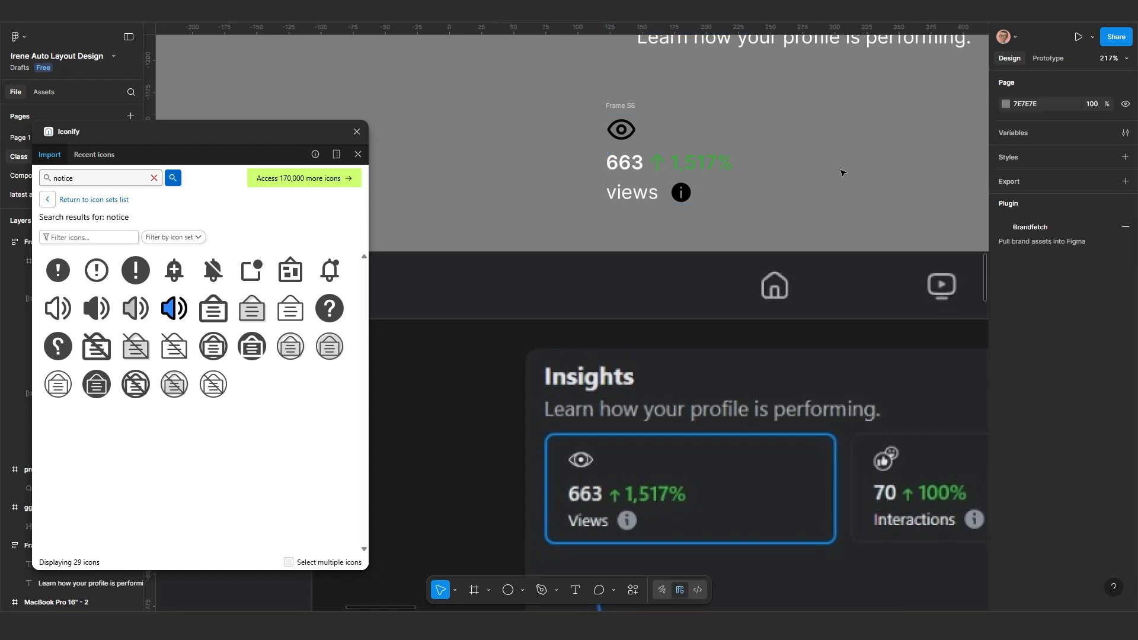
Step: Set the Views tile's padding to 20 horizontally and 10 vertically
scroll(705, 183, "up", 2)
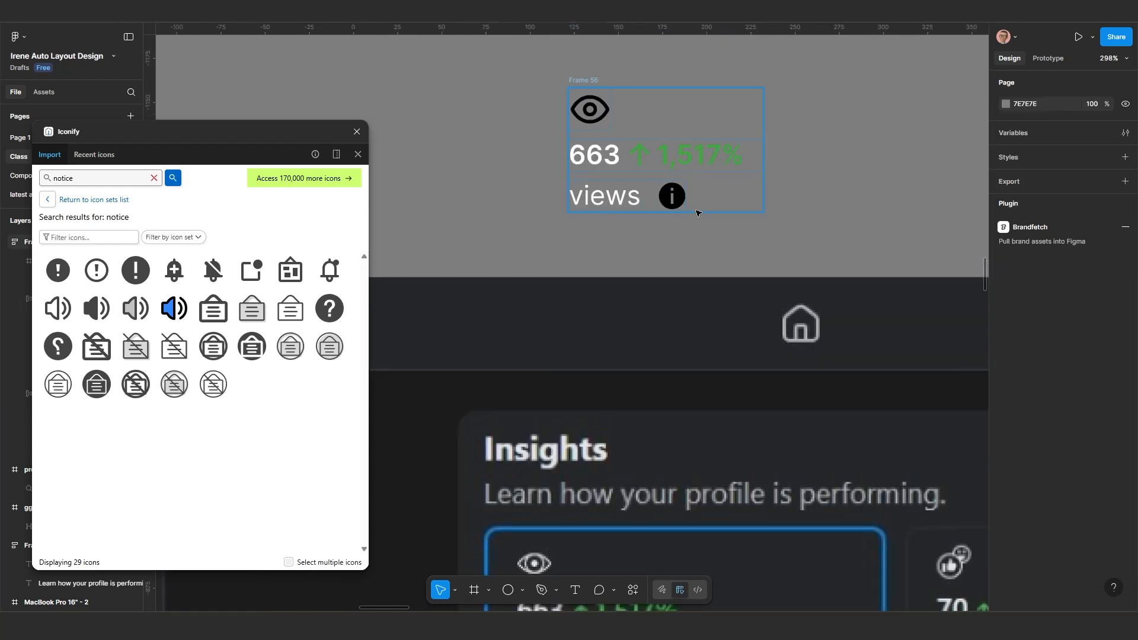
scroll(699, 213, "down", 4)
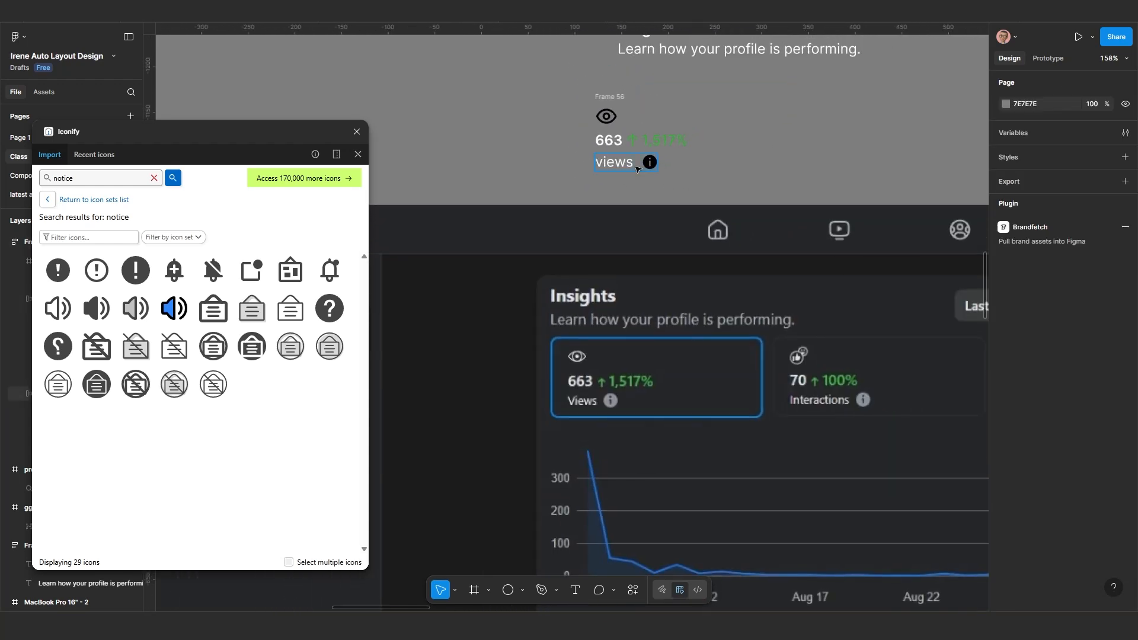
scroll(636, 169, "up", 2)
left_click(599, 74)
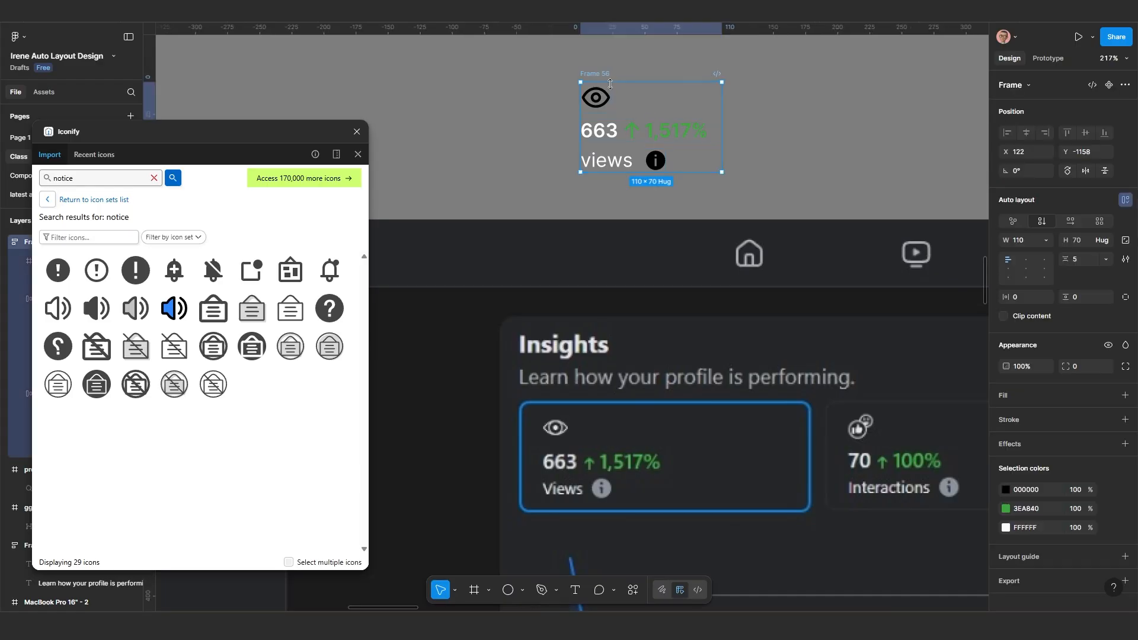
scroll(674, 125, "down", 2)
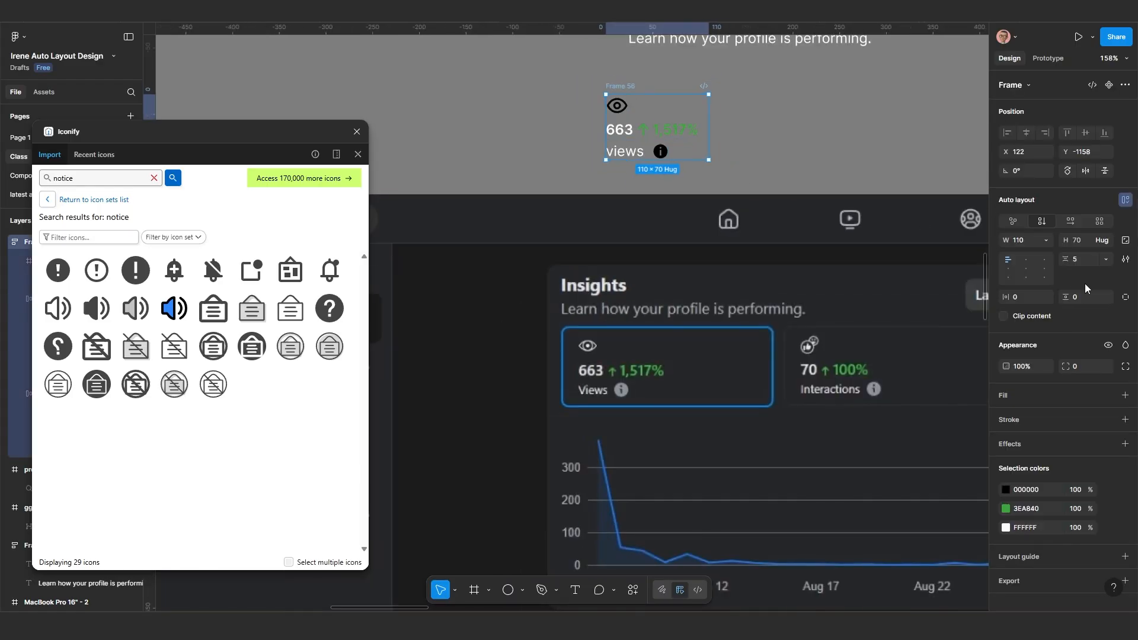
left_click(1022, 300)
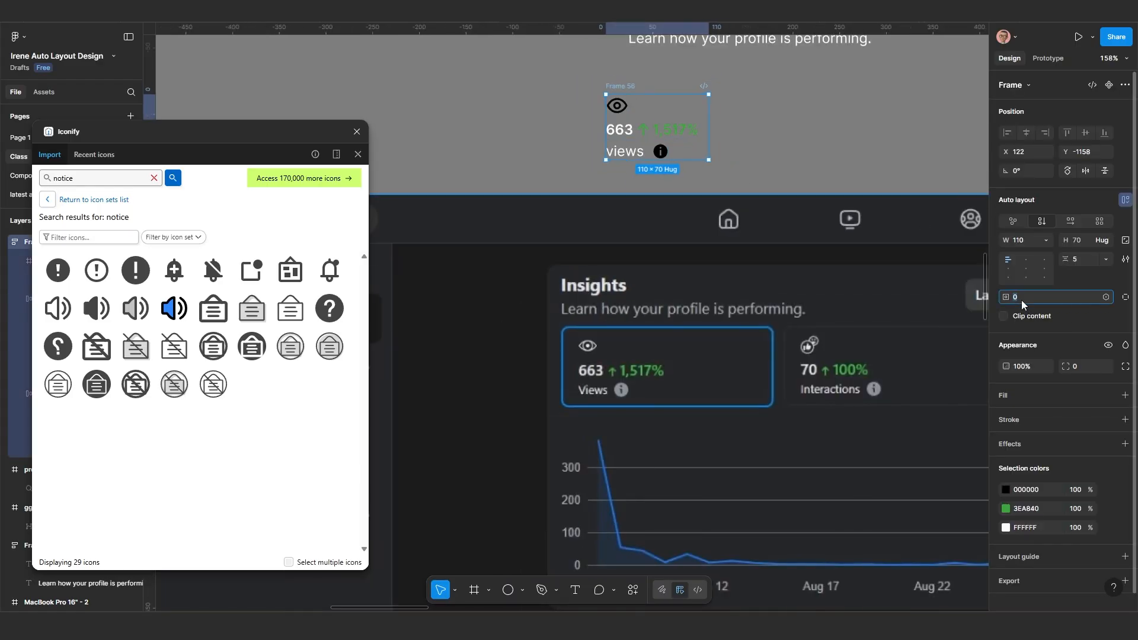
type("10")
key("Return")
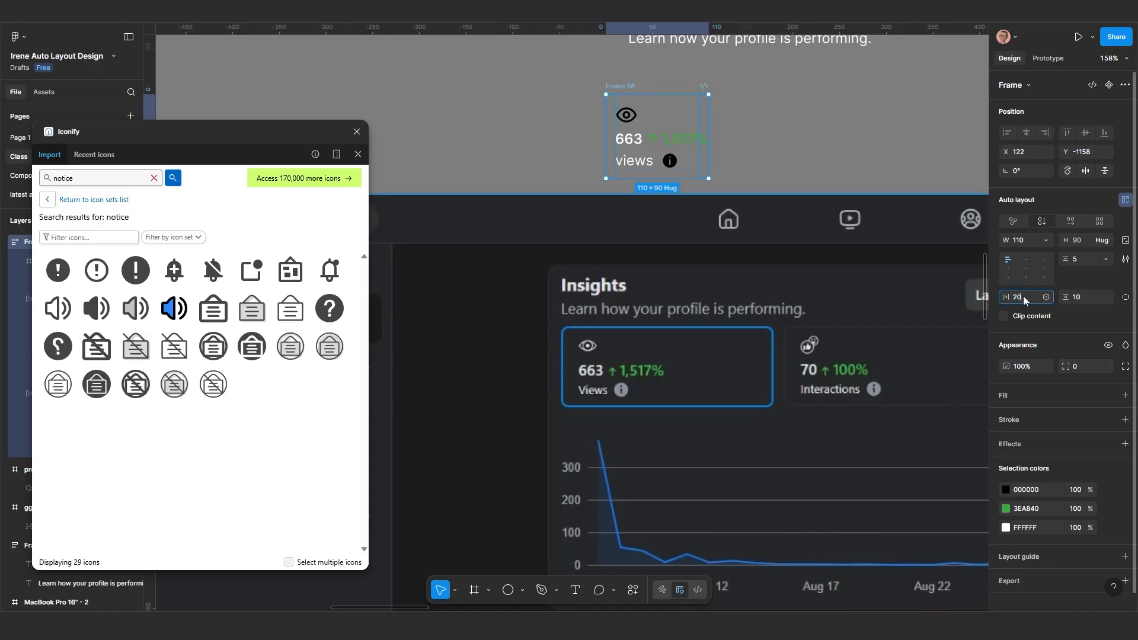
key("Return")
Step: Make the Views tile's width hug its contents
scroll(665, 136, "down", 3)
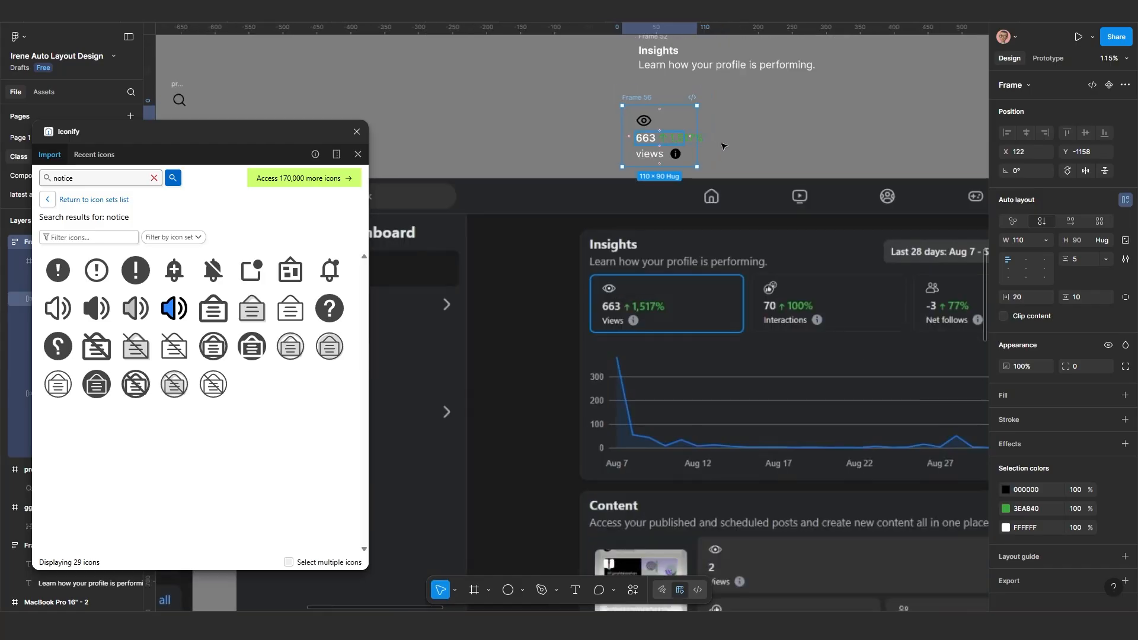
left_click(1045, 240)
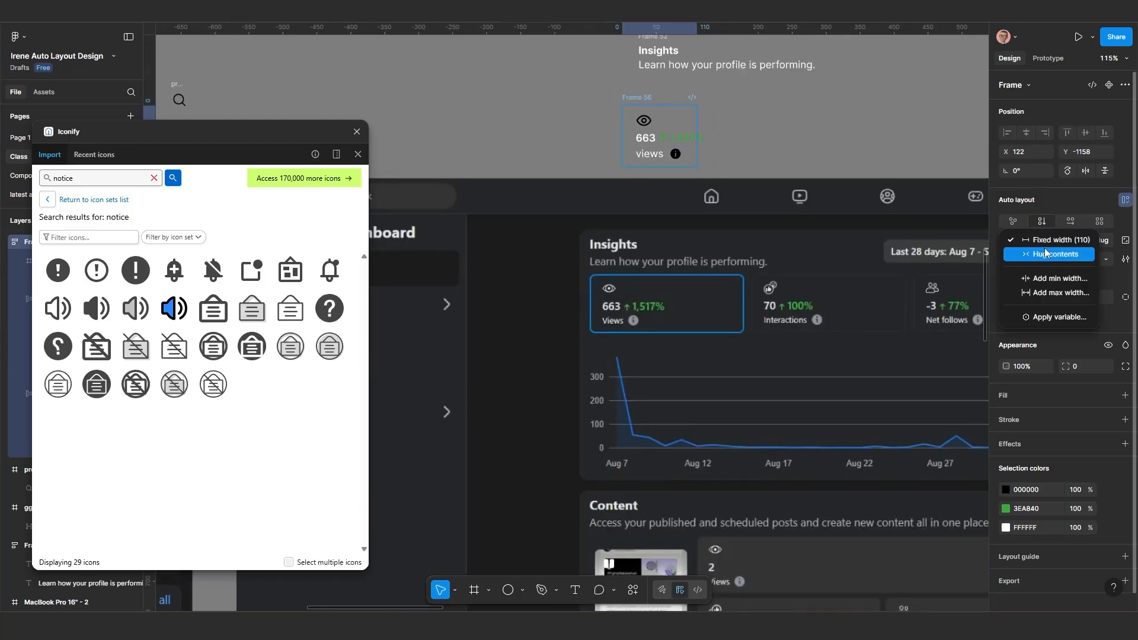
left_click(1045, 253)
scroll(672, 178, "down", 1)
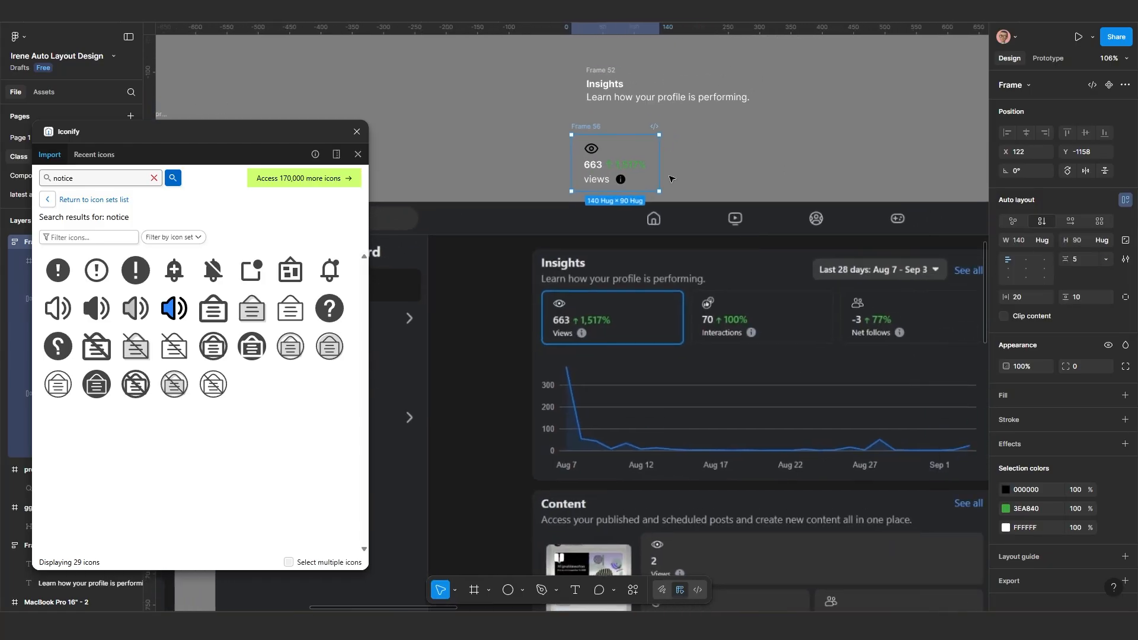
scroll(672, 178, "up", 2)
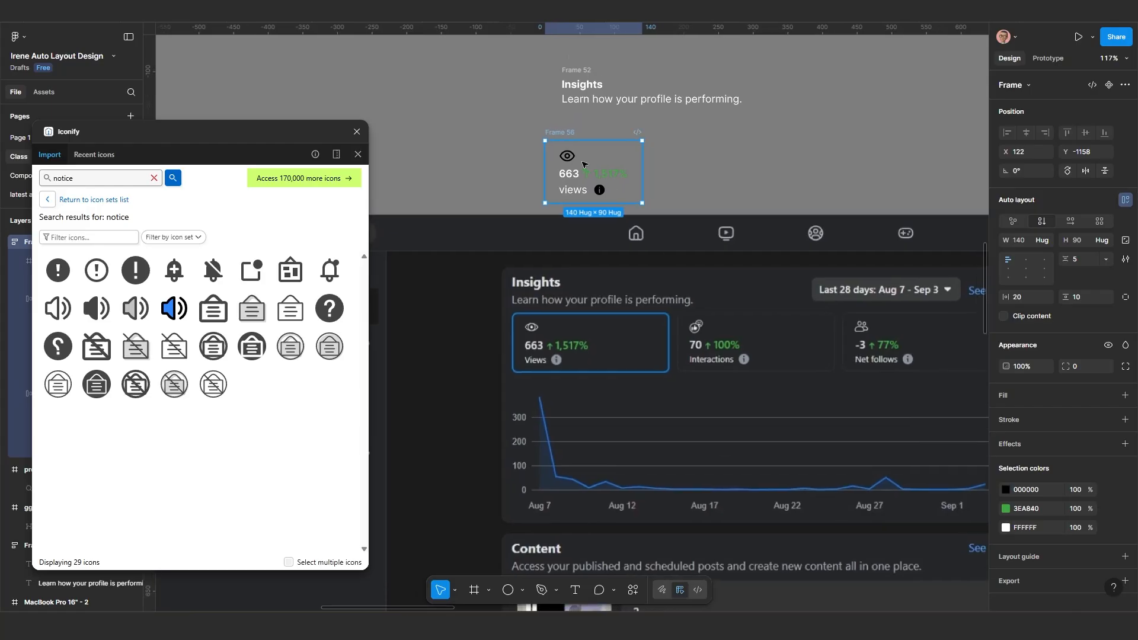
Step: Move the Views tile up beneath the Insights heading text and place a copy of it to its right
scroll(633, 338, "up", 1)
left_click_drag(635, 338, 571, 293)
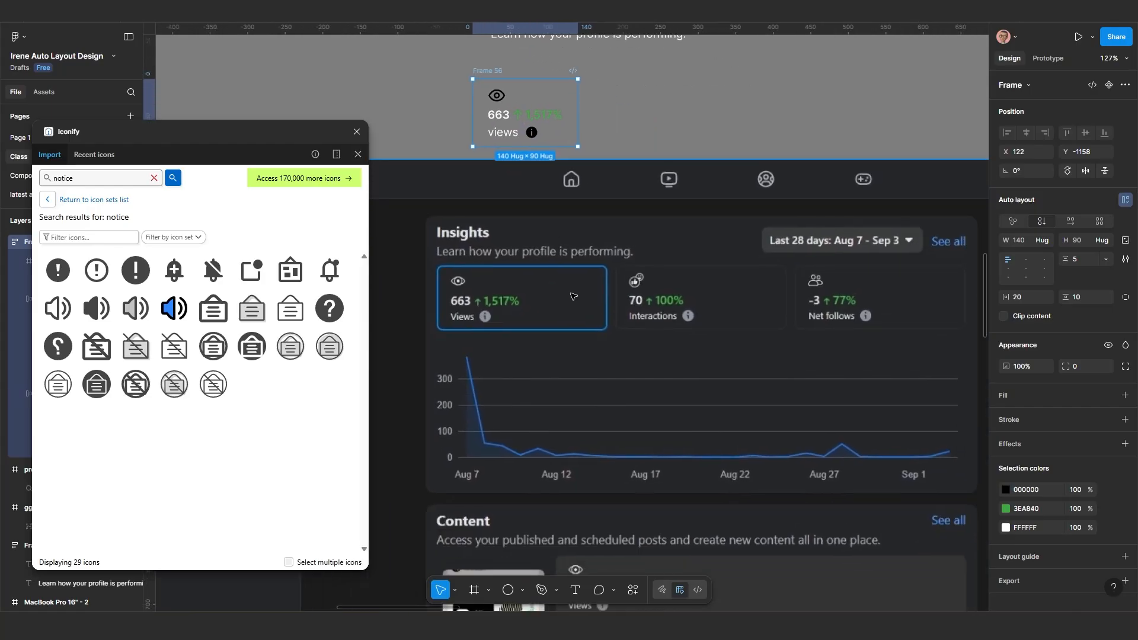
scroll(534, 109, "down", 3)
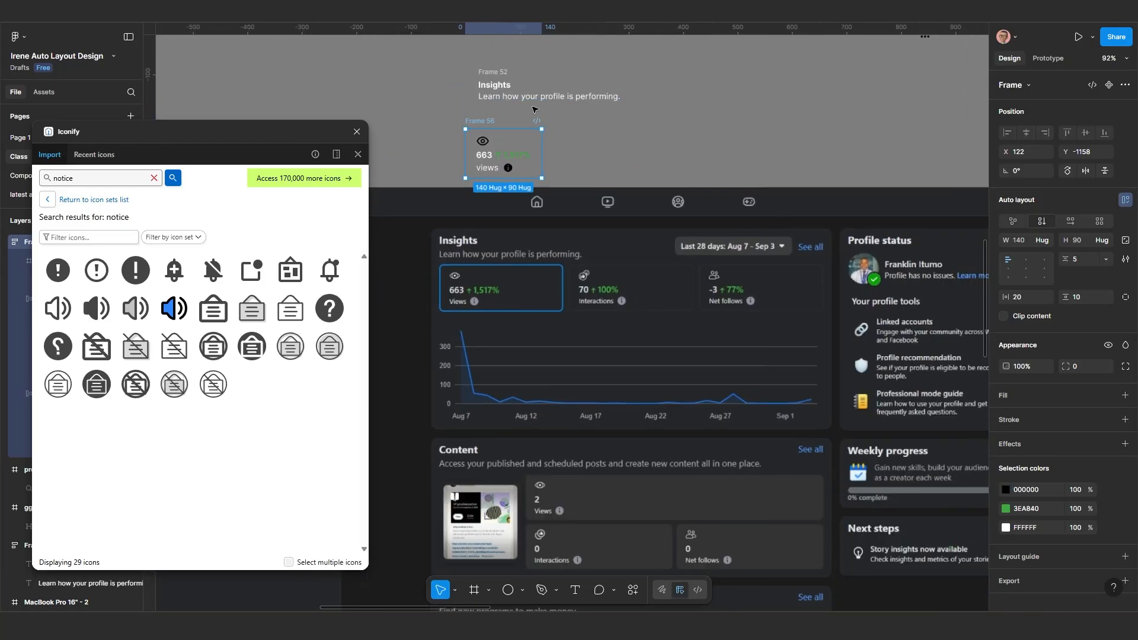
left_click_drag(534, 108, 551, 160)
left_click_drag(513, 121, 487, 59)
left_click_drag(498, 171, 608, 139)
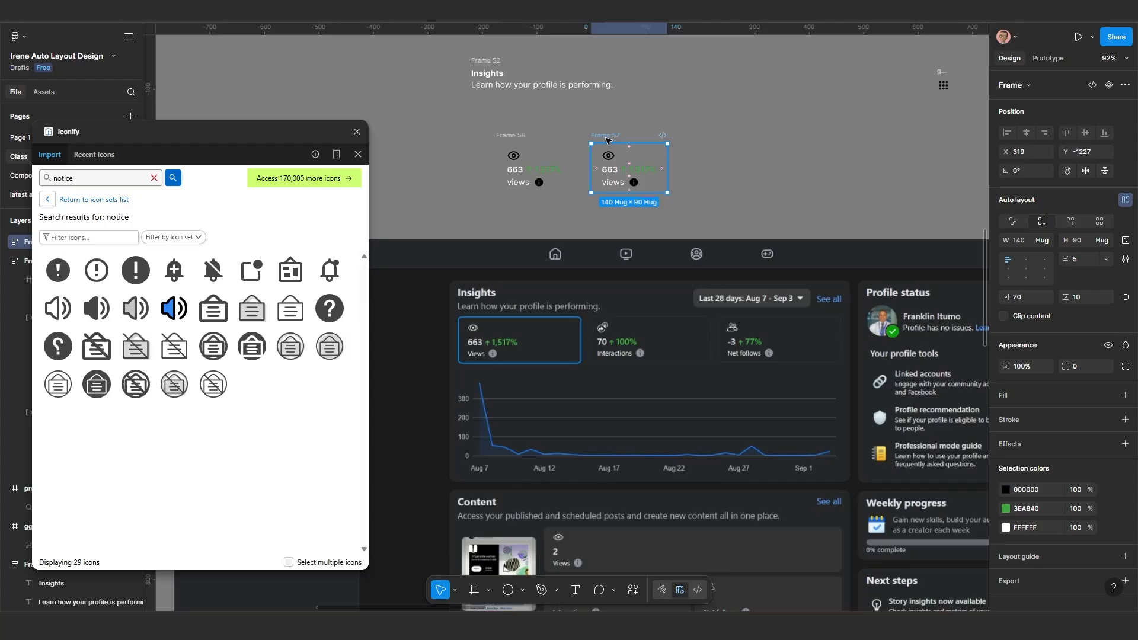
Step: Duplicate the second tile to its right to make a third tile in the row
scroll(619, 357, "up", 3)
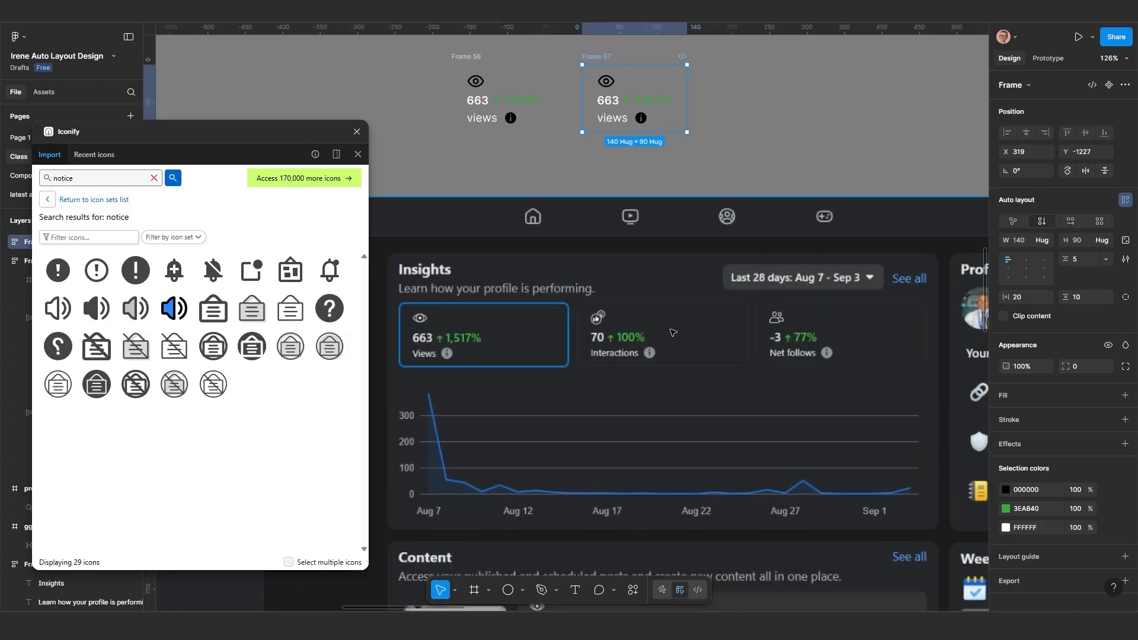
scroll(672, 331, "up", 1)
scroll(640, 255, "up", 1)
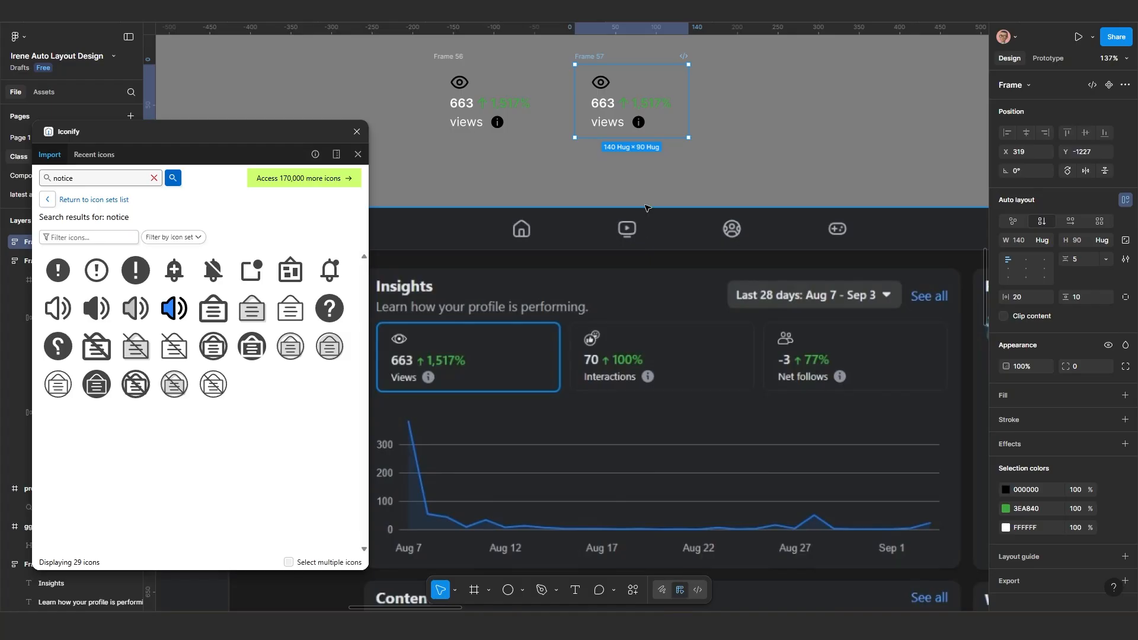
scroll(646, 208, "down", 1)
scroll(646, 208, "up", 1)
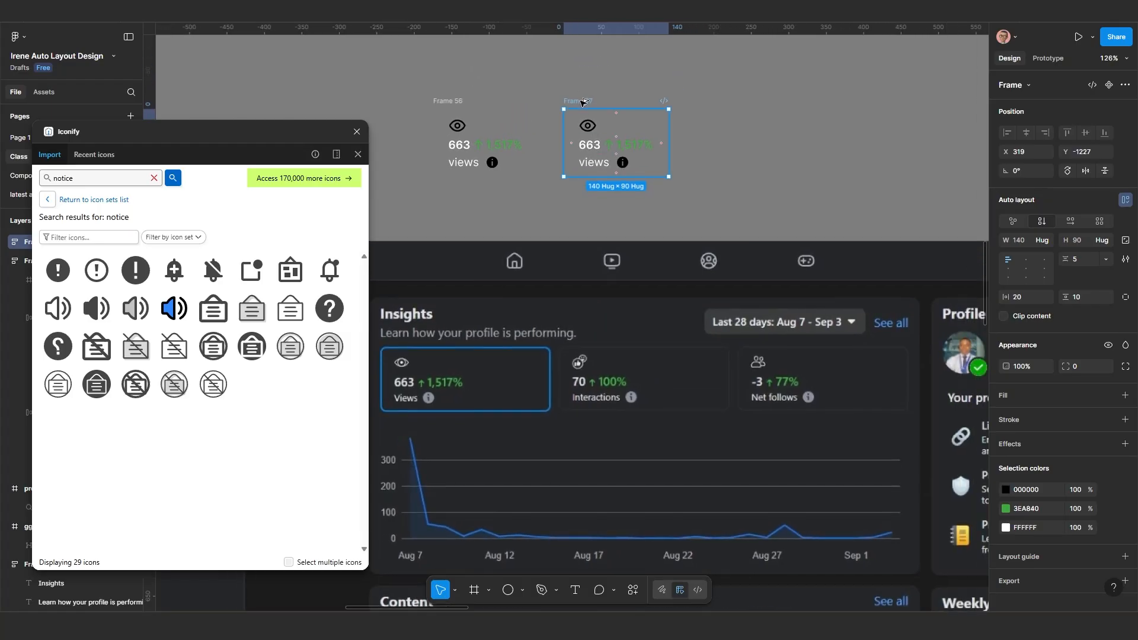
left_click_drag(583, 102, 710, 106)
scroll(688, 119, "down", 3)
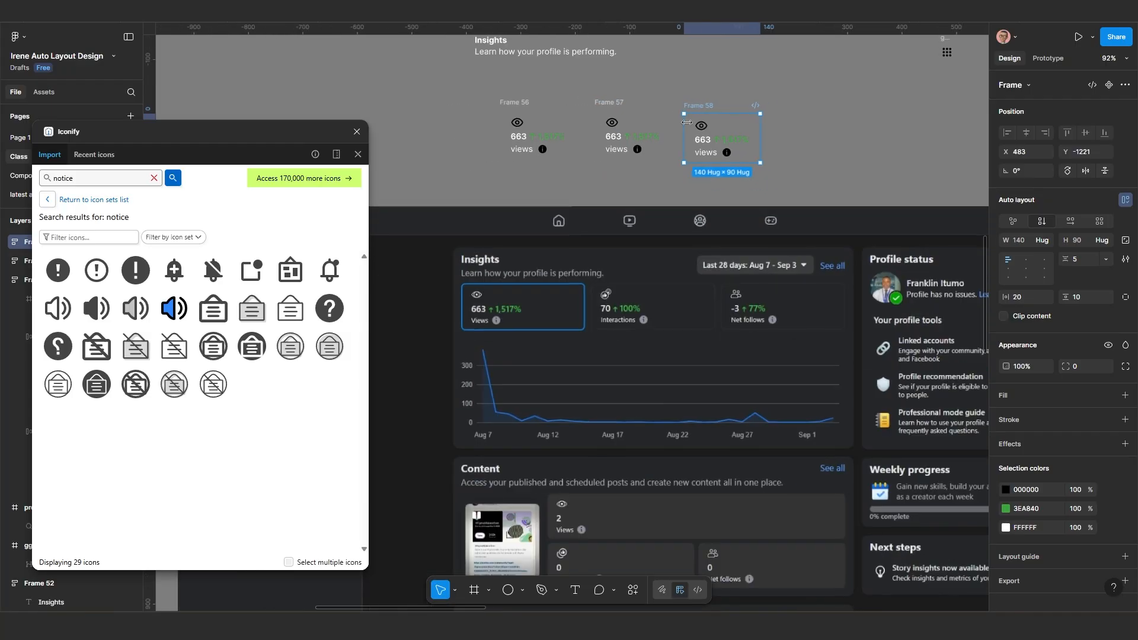
scroll(711, 118, "up", 1)
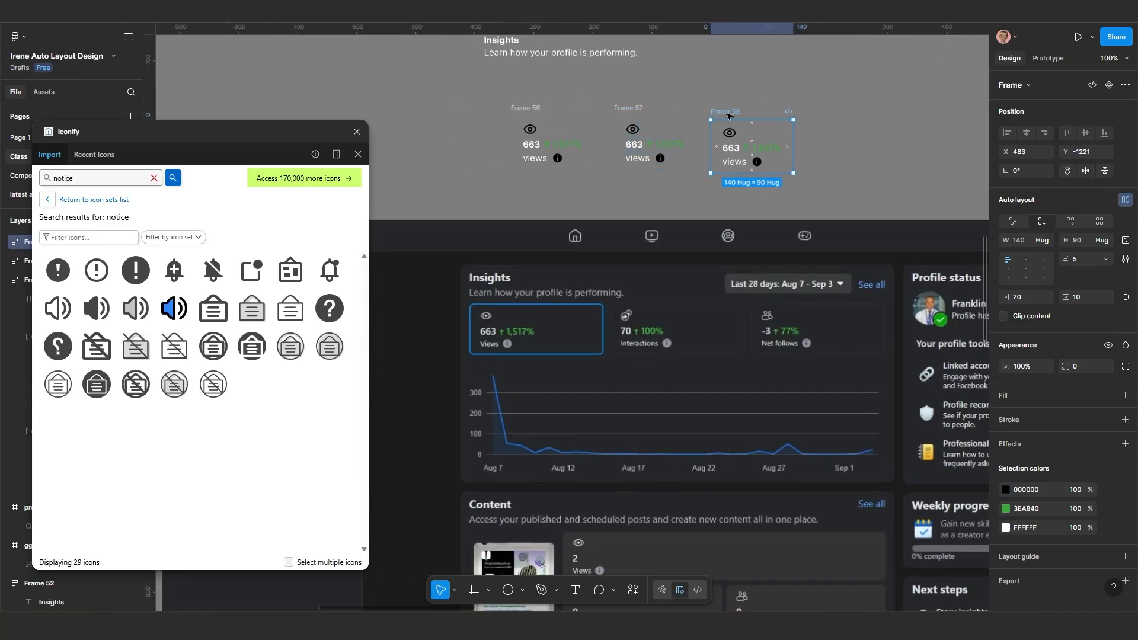
Step: Select all three tiles, wrap them in a horizontal auto layout, and nudge the new row slightly right
left_click(629, 108, "shift")
left_click(571, 122, "shift")
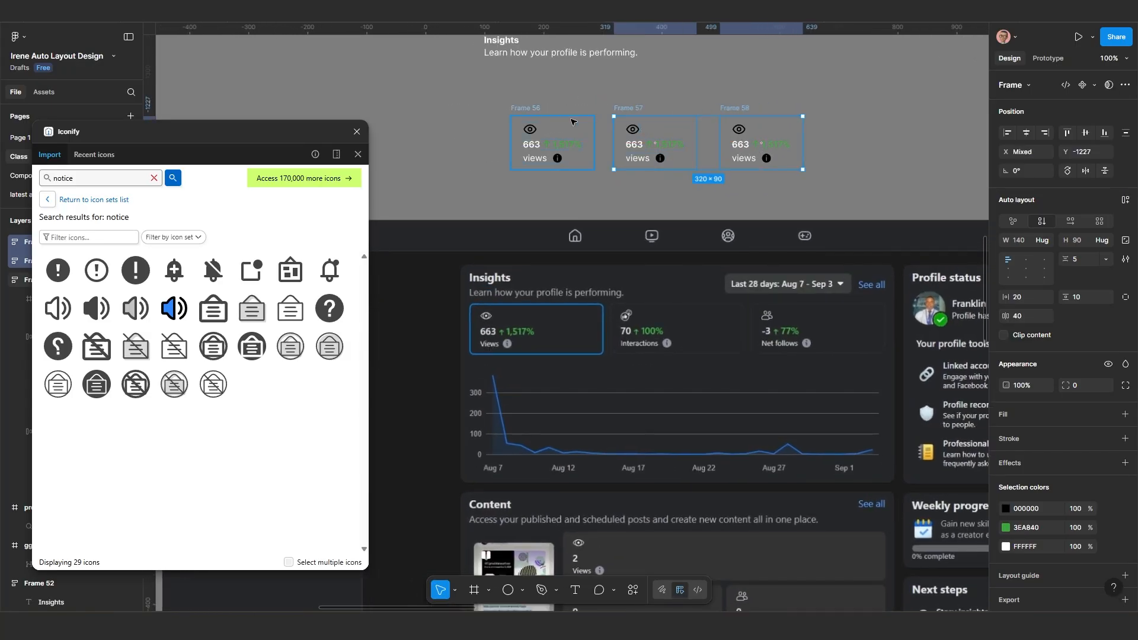
left_click(526, 108, "shift")
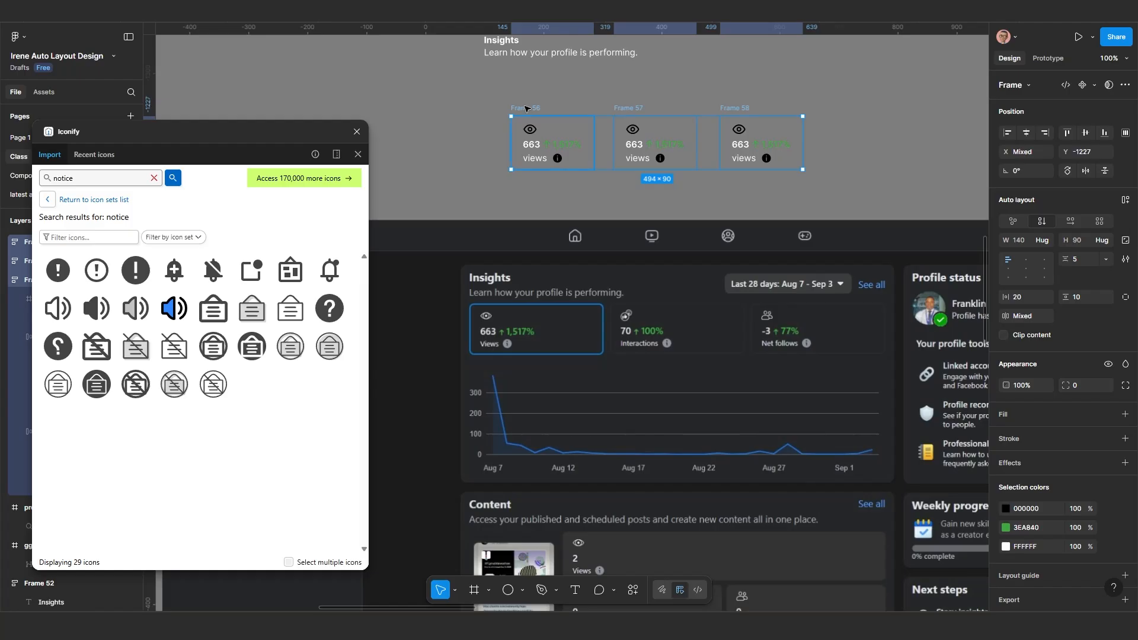
key("shift+a")
scroll(720, 155, "up", 1)
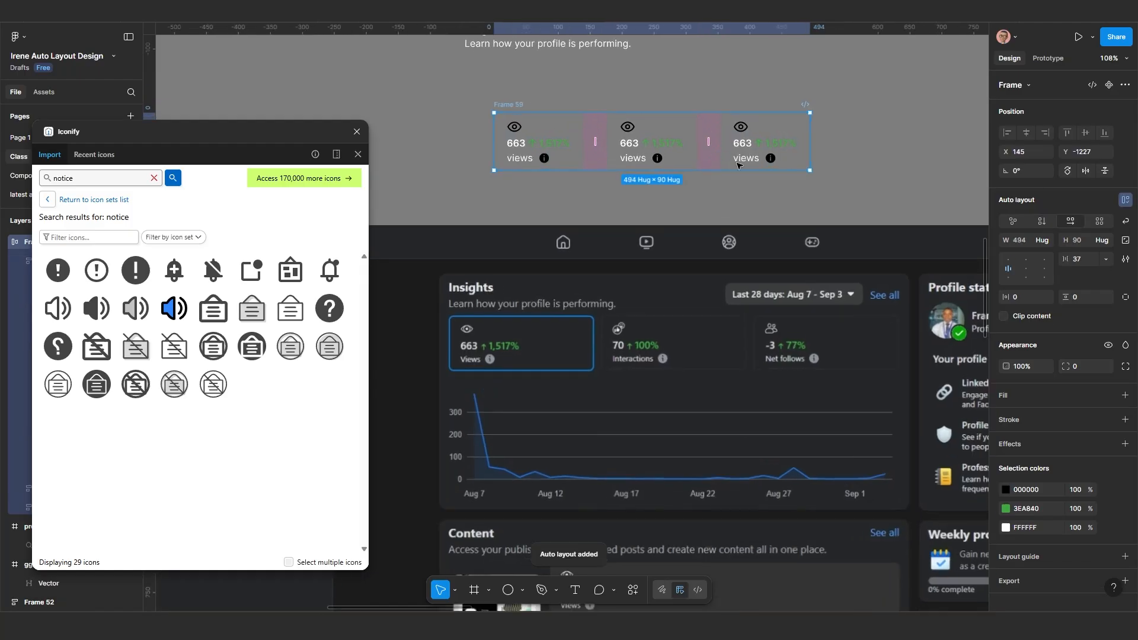
left_click_drag(513, 105, 518, 104)
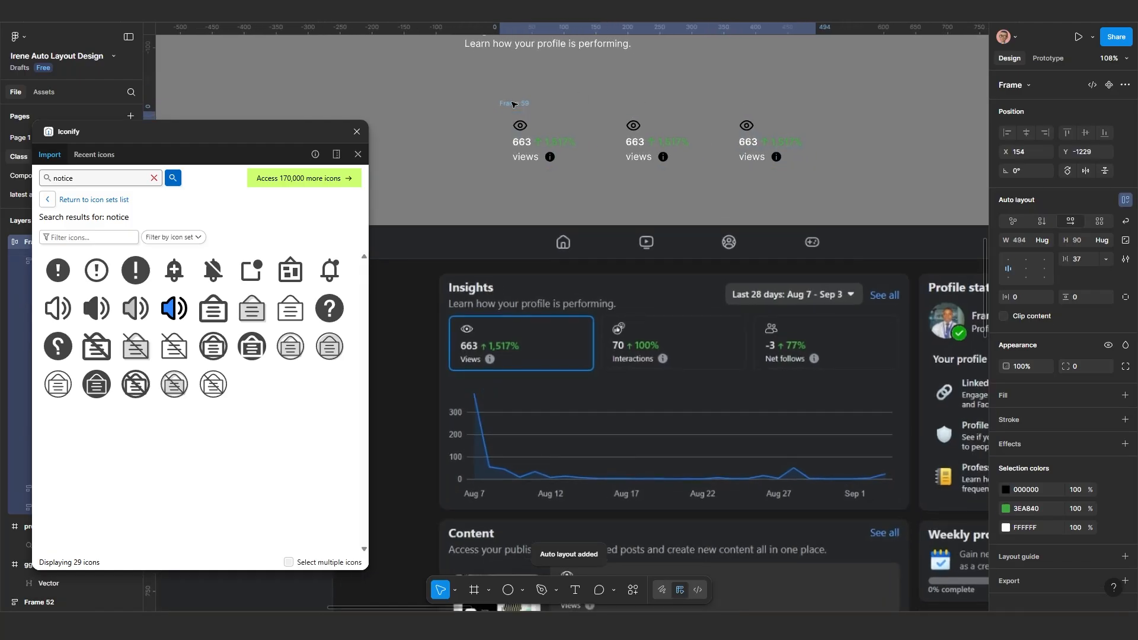
Step: Copy the Insights title to the empty area on its right and change the copy's text to "Last 28 days: Aug 7 - Sep 3"
scroll(699, 282, "up", 3)
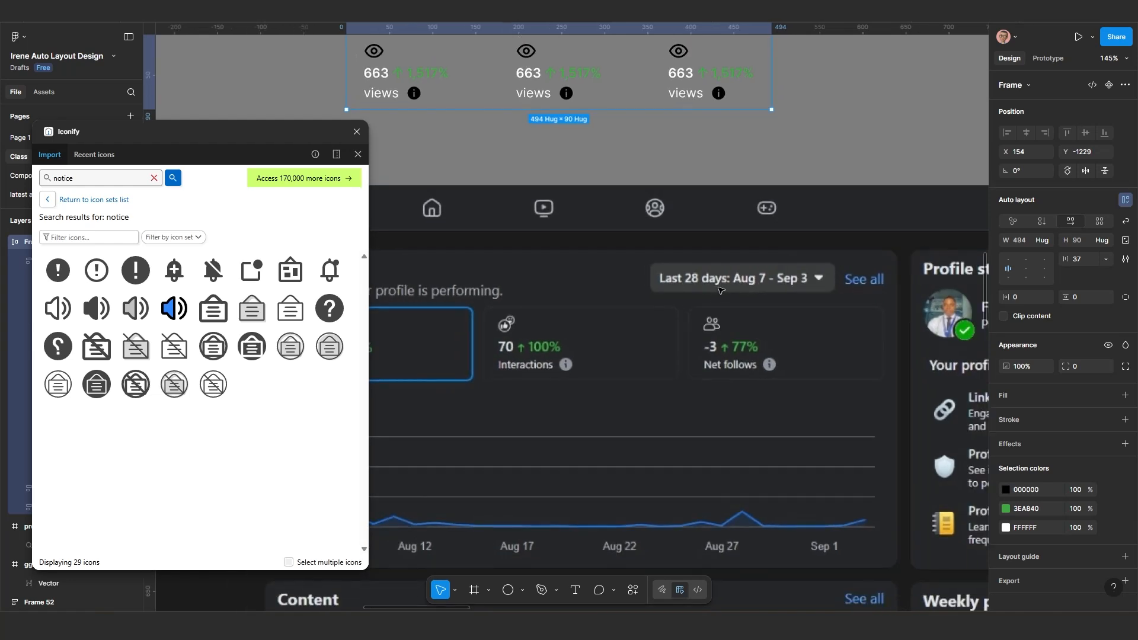
scroll(597, 169, "down", 3)
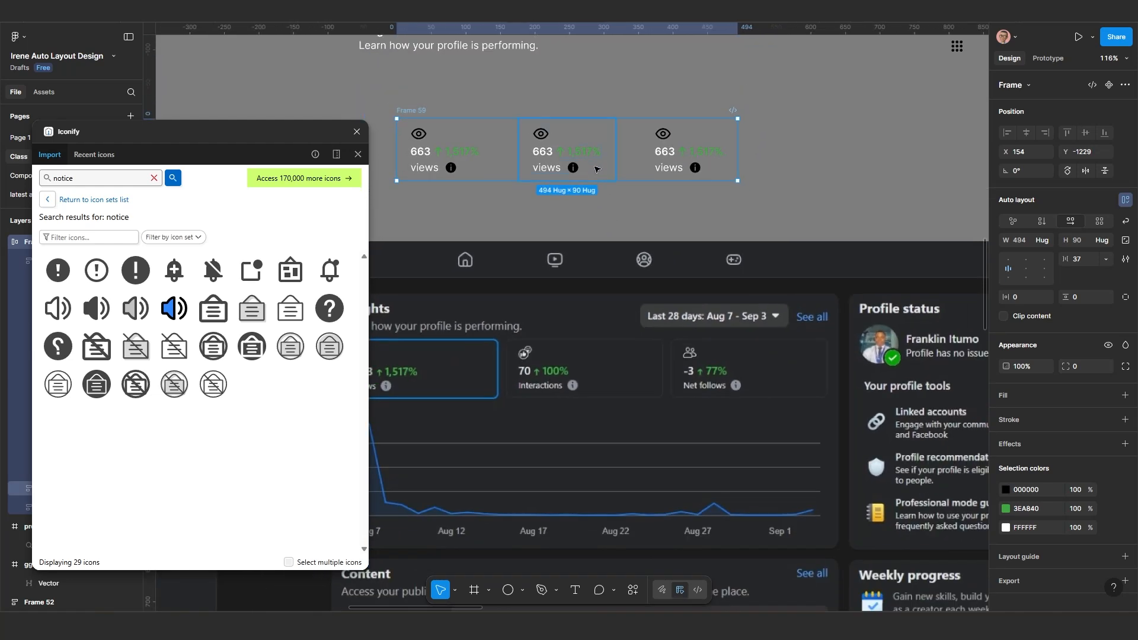
scroll(551, 142, "up", 2)
scroll(457, 130, "down", 2)
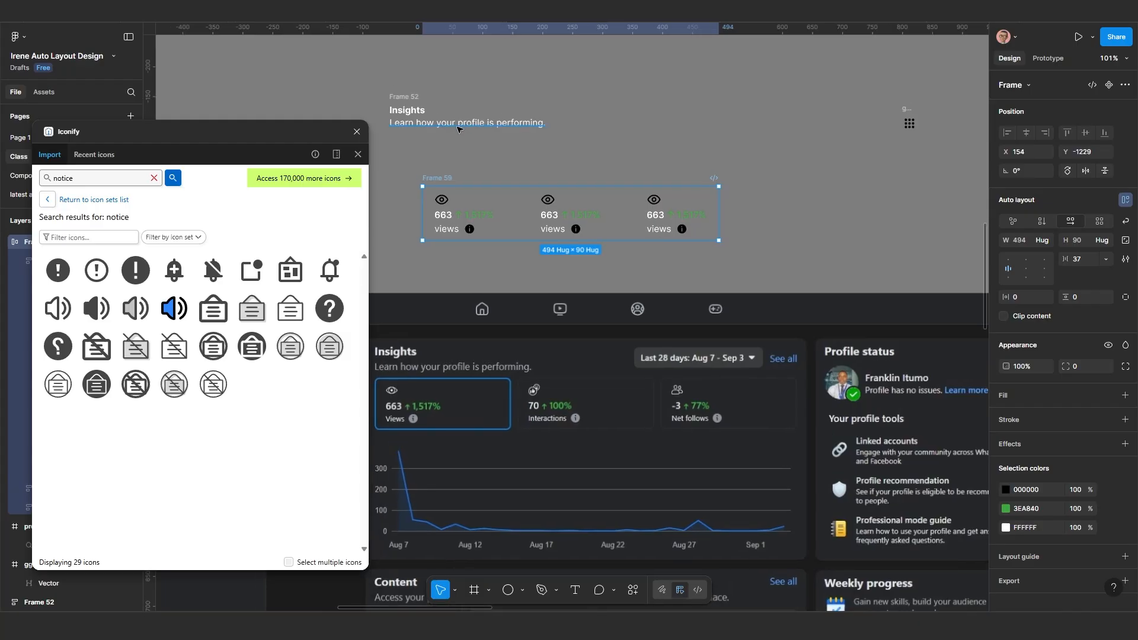
scroll(457, 130, "left", 2)
left_click(468, 116)
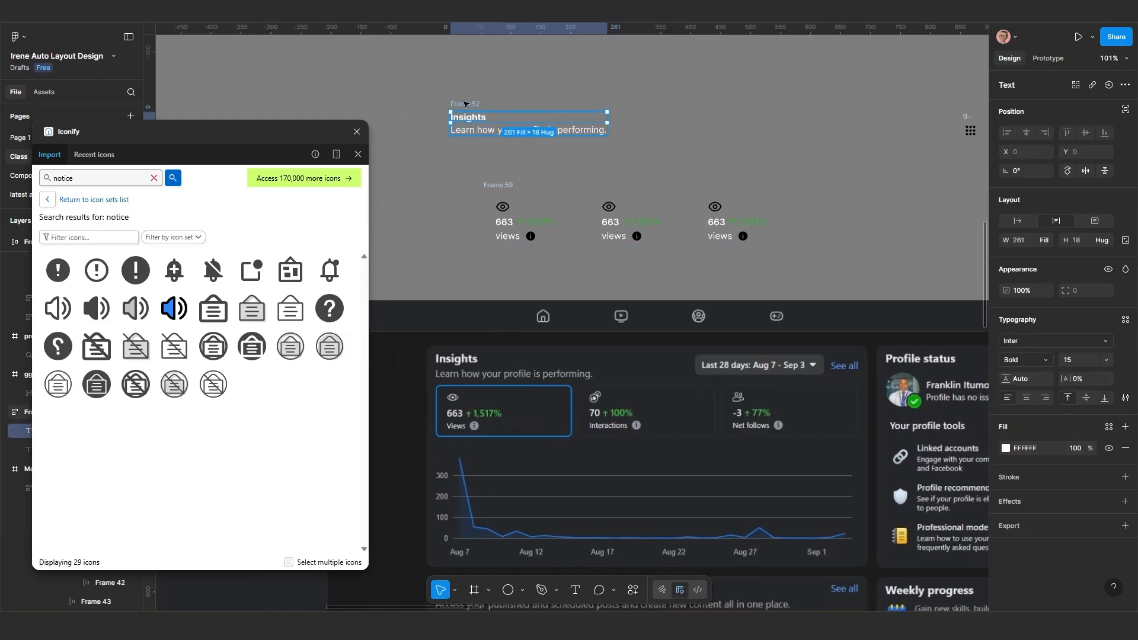
left_click_drag(464, 119, 763, 127)
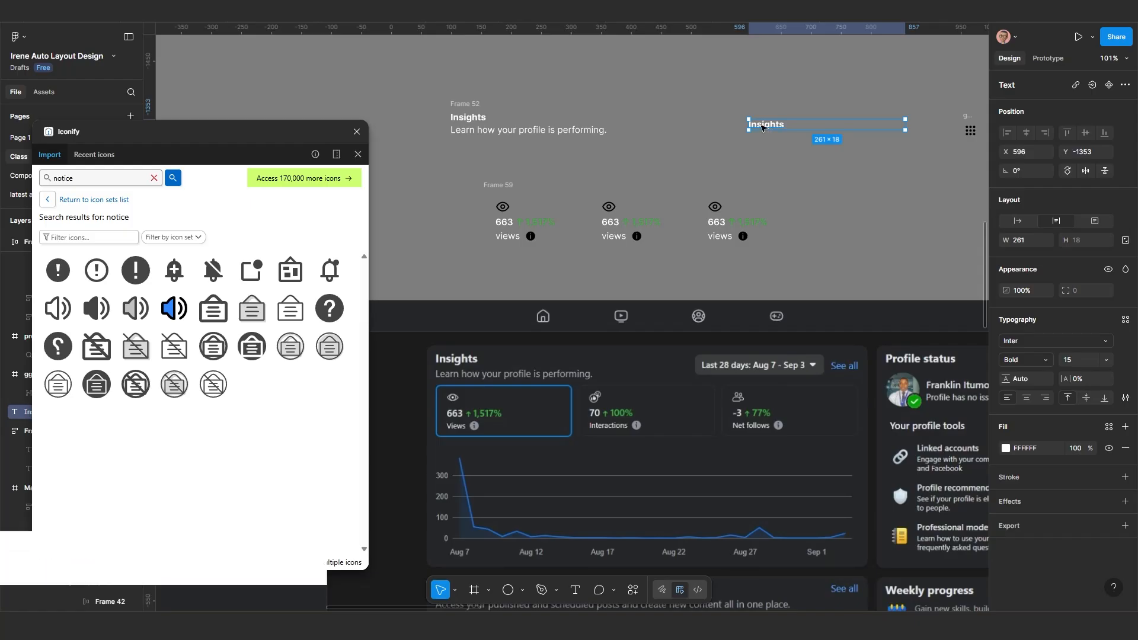
double_click(763, 126)
type("Last 28 days: Aug 7")
scroll(805, 131, "up", 3)
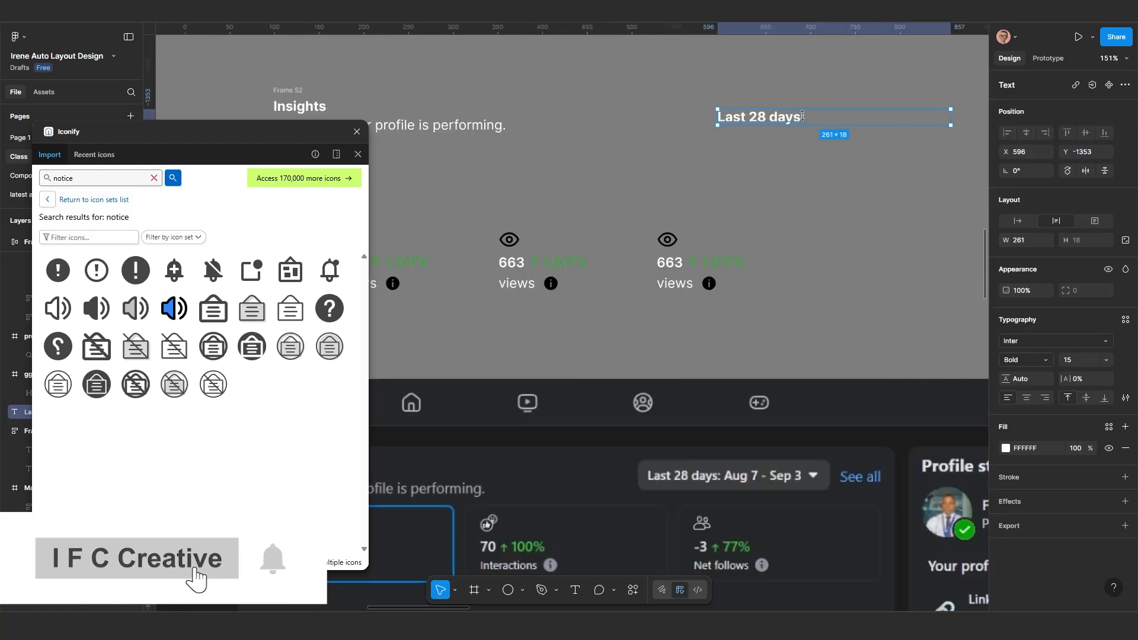
type("- Sep 3")
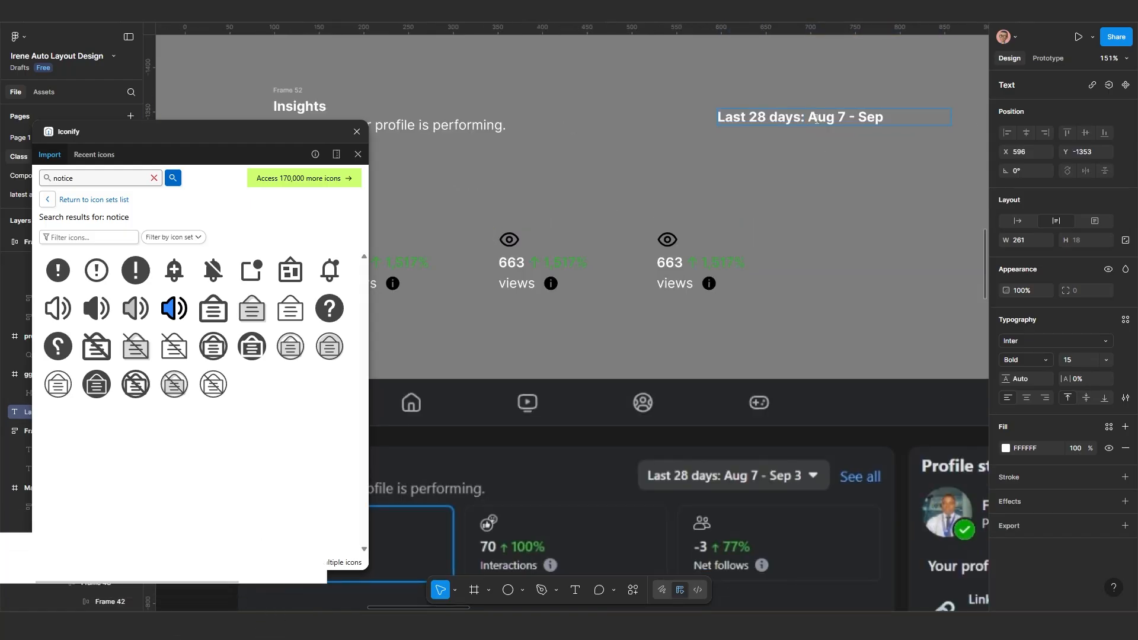
key("Escape")
Step: Search the icon library for "chevron" and place the solid down chevron just after the "Last 28 days" text
left_click(154, 178)
type("che")
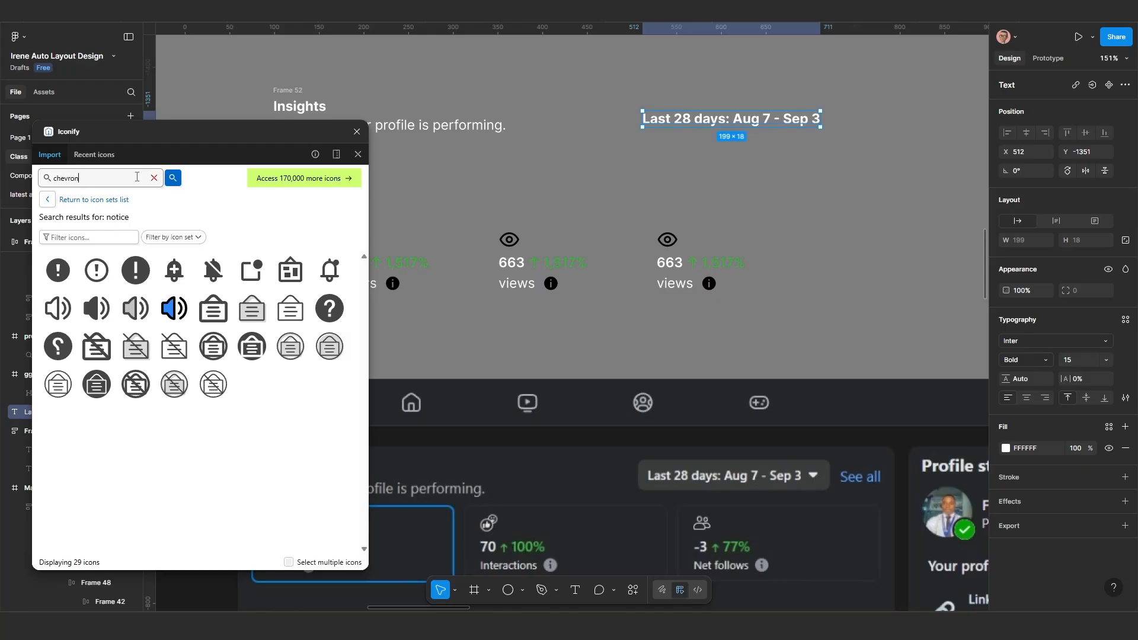
type("vron")
key("Return")
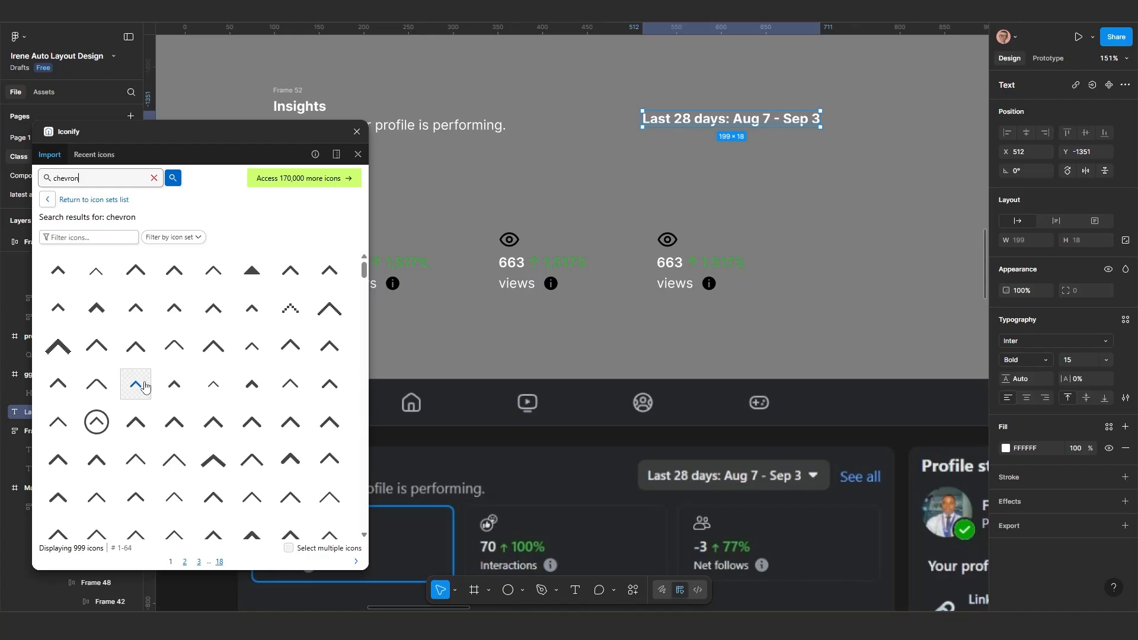
scroll(144, 387, "down", 5)
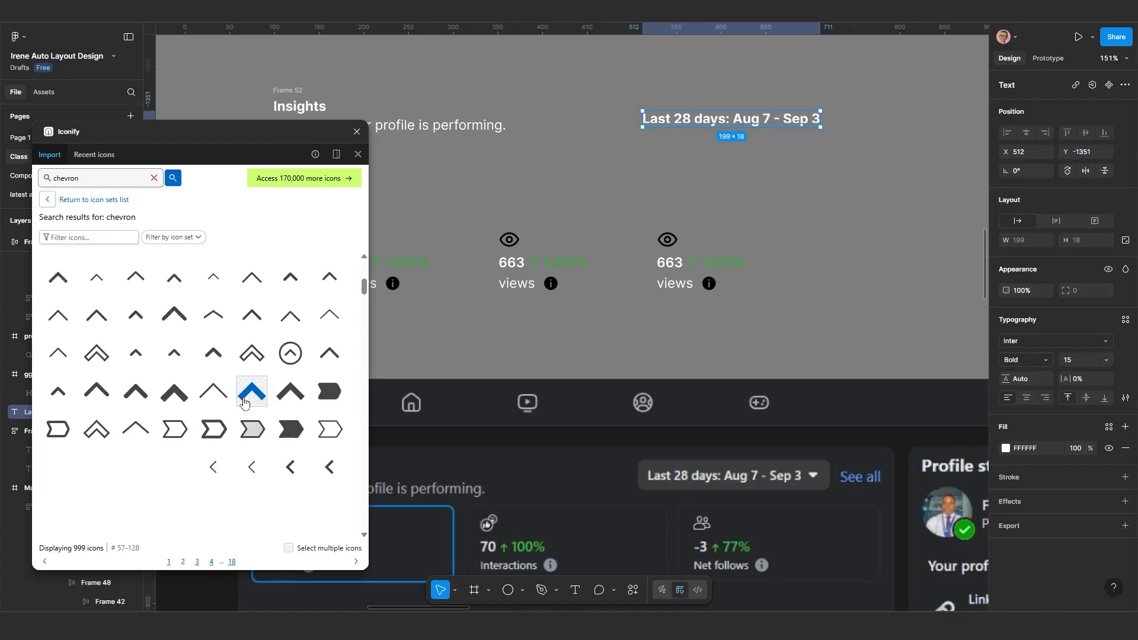
scroll(243, 403, "down", 3)
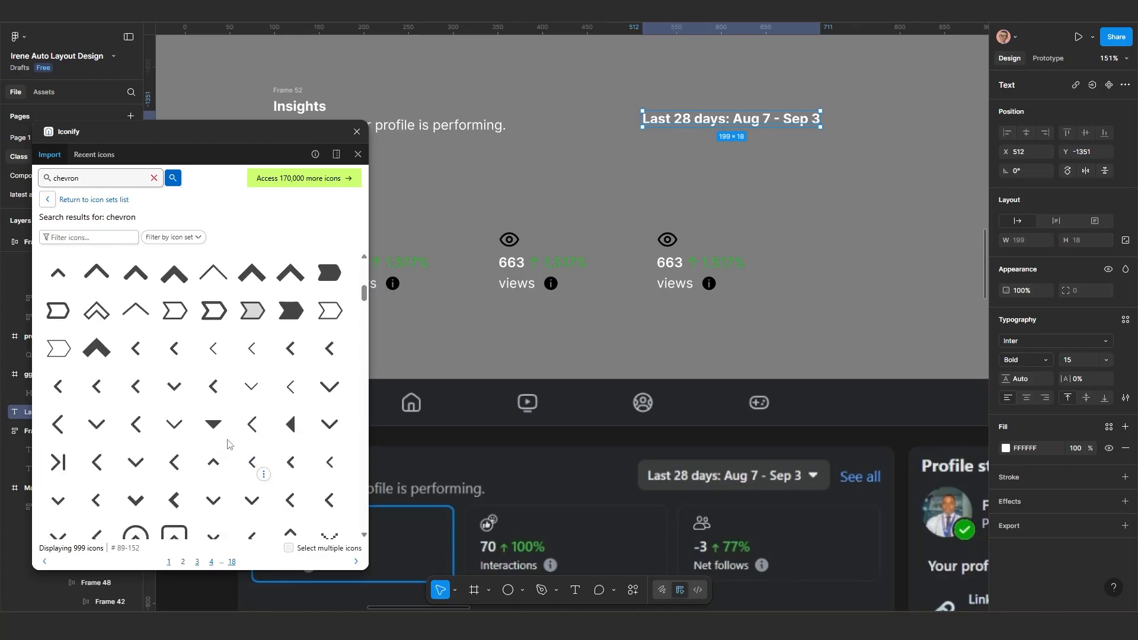
mouse_move(215, 425)
left_mouse_down()
mouse_move(530, 391)
mouse_move(758, 289)
mouse_move(844, 153)
mouse_move(845, 130)
left_mouse_up()
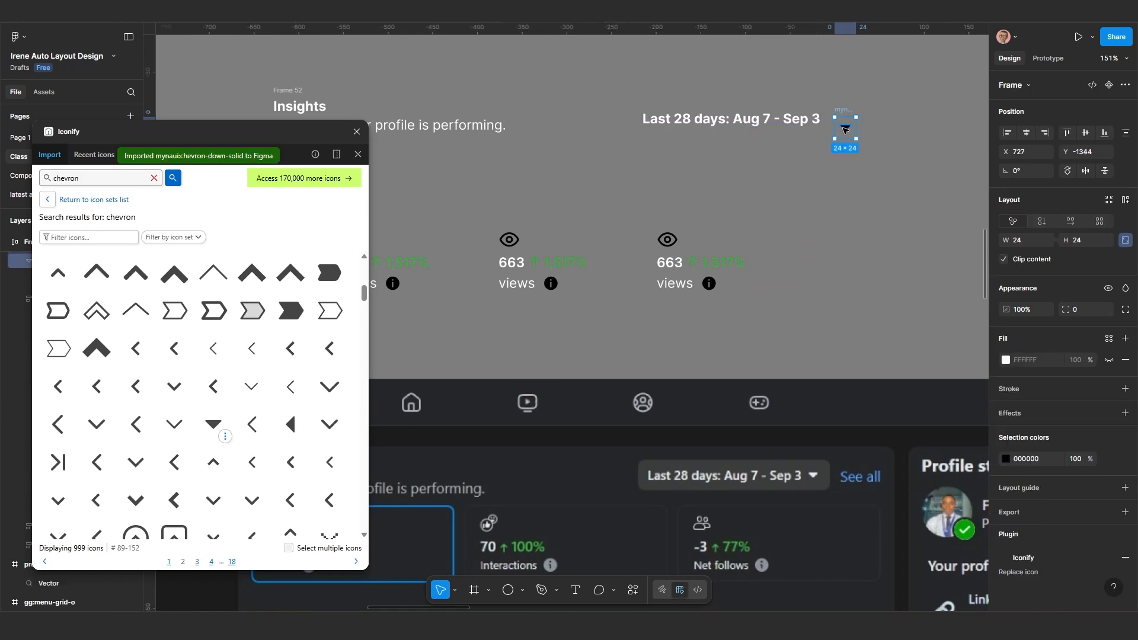
Step: Resize the chevron icon to 15 × 15 and recolour it white (FFFFFF)
scroll(845, 130, "up", 2)
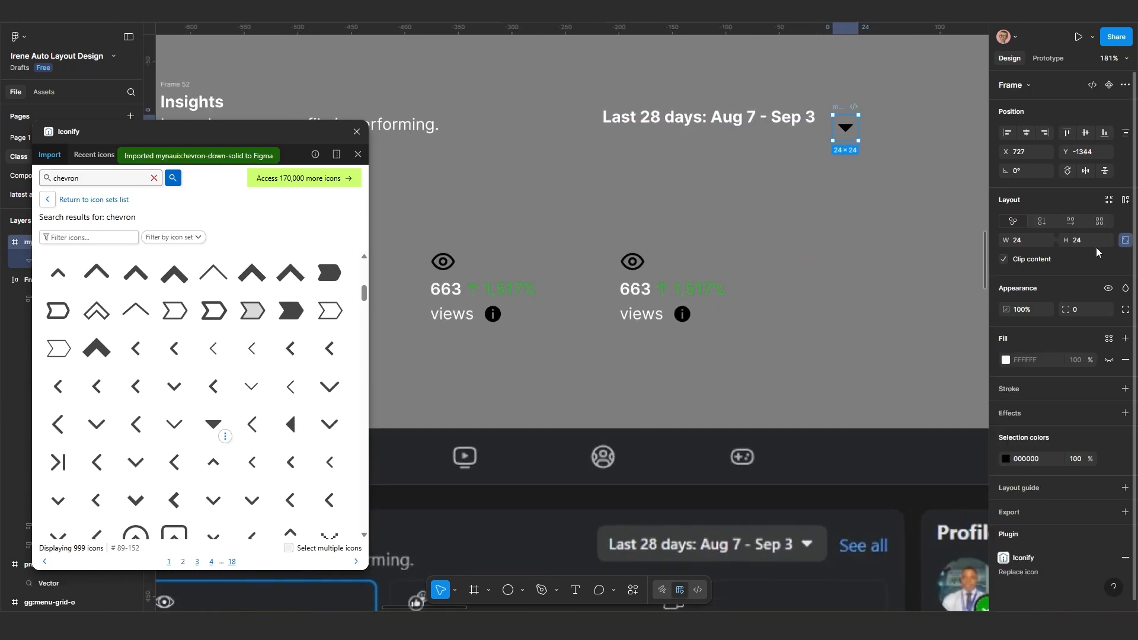
left_click(1026, 240)
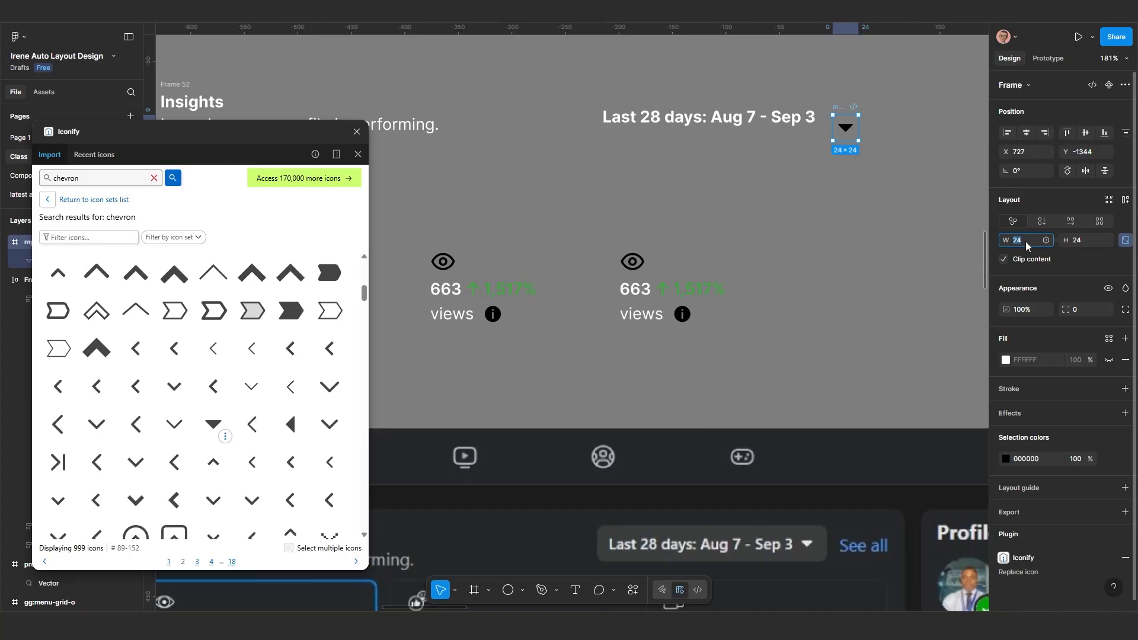
key("Return")
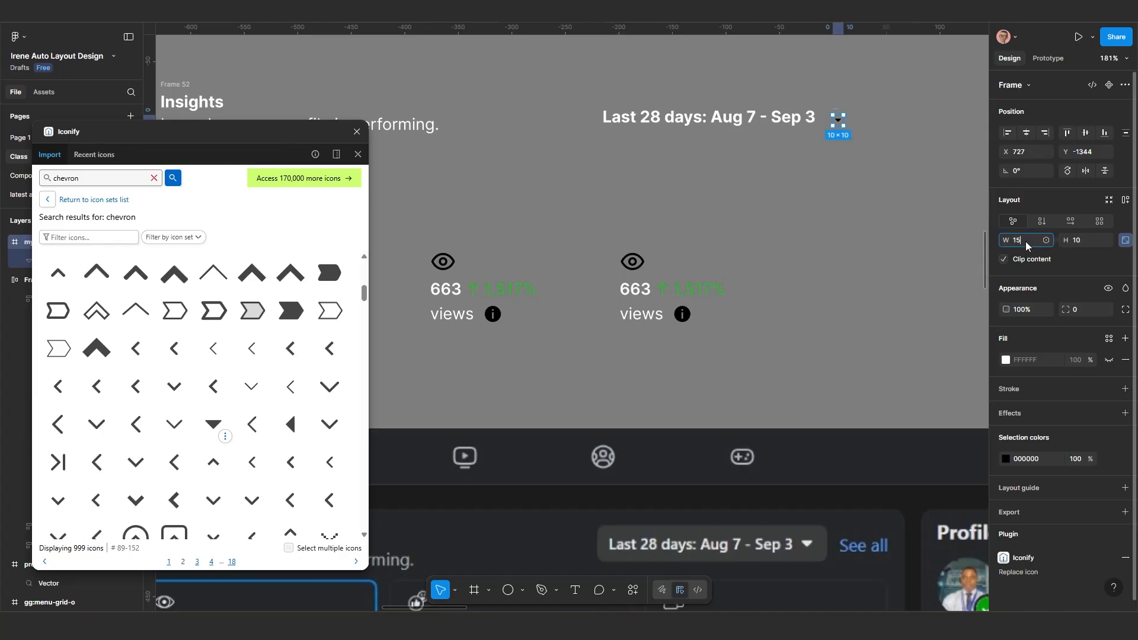
left_click(1025, 241)
type("15")
key("Return")
left_click(1006, 458)
left_click_drag(905, 371, 758, 288)
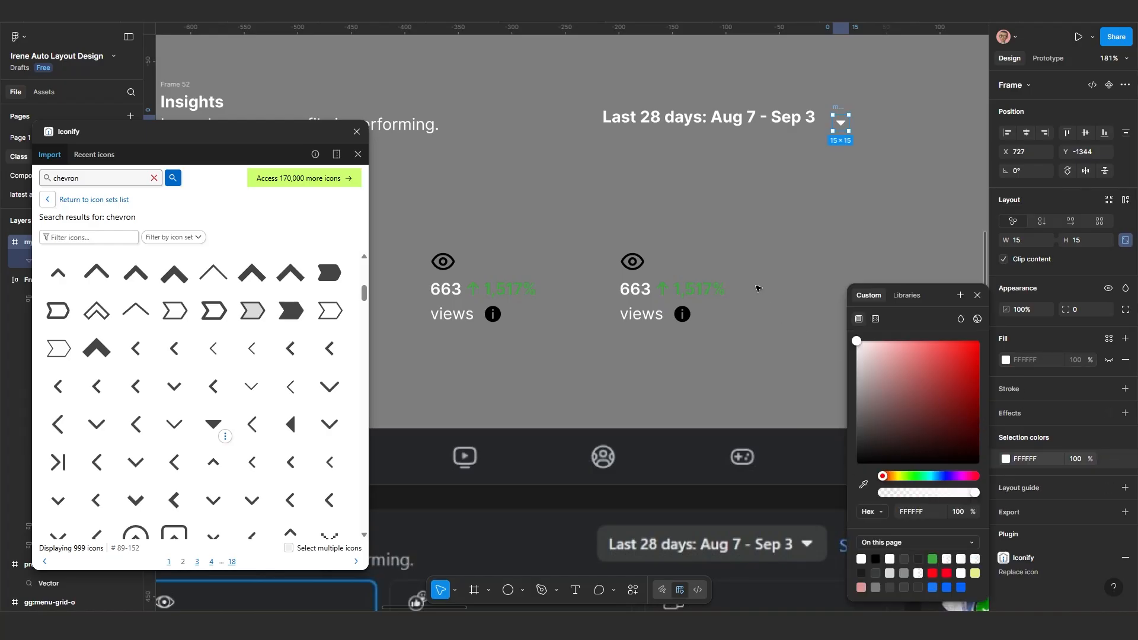
Step: Wrap the "Last 28 days" text and the chevron in a horizontal auto layout with a gap of 2
left_click(627, 121, "shift")
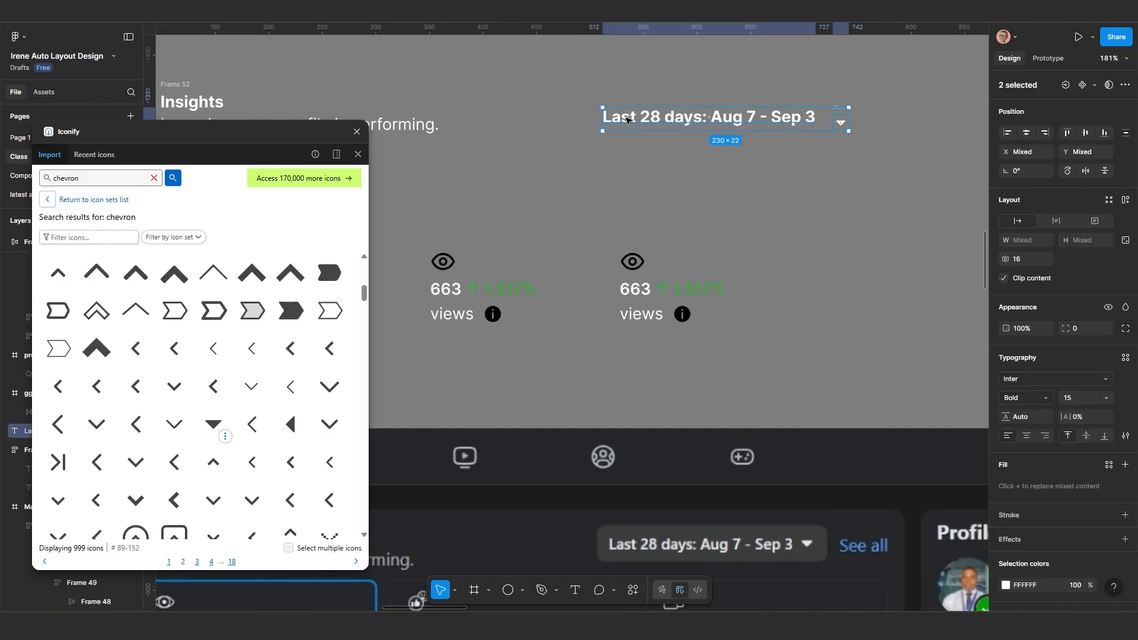
key("shift+a")
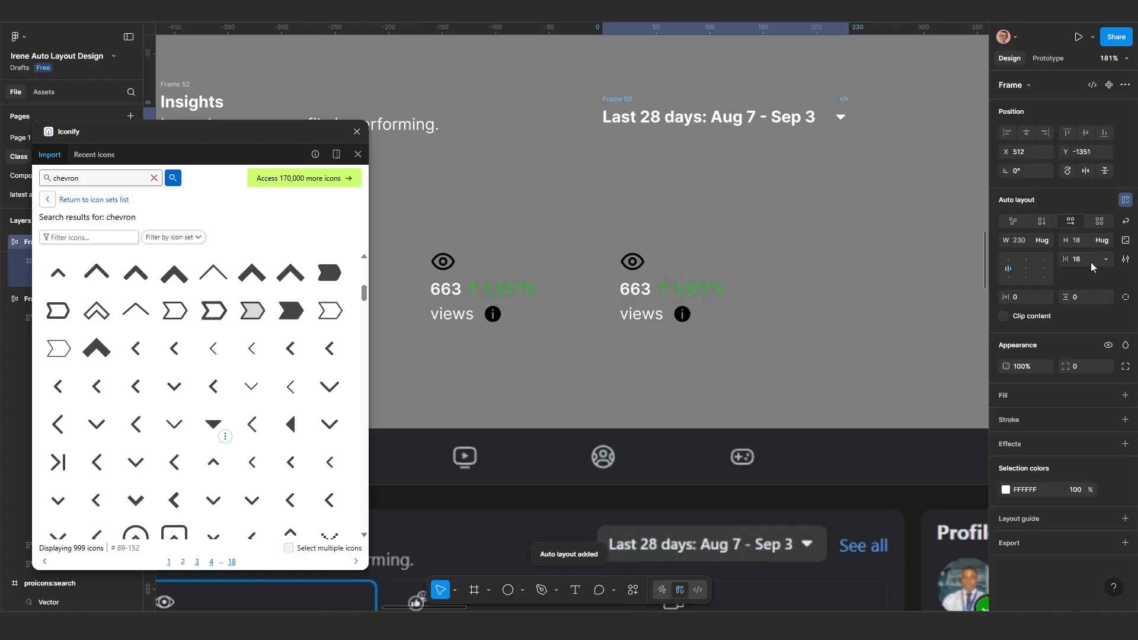
left_click(1088, 260)
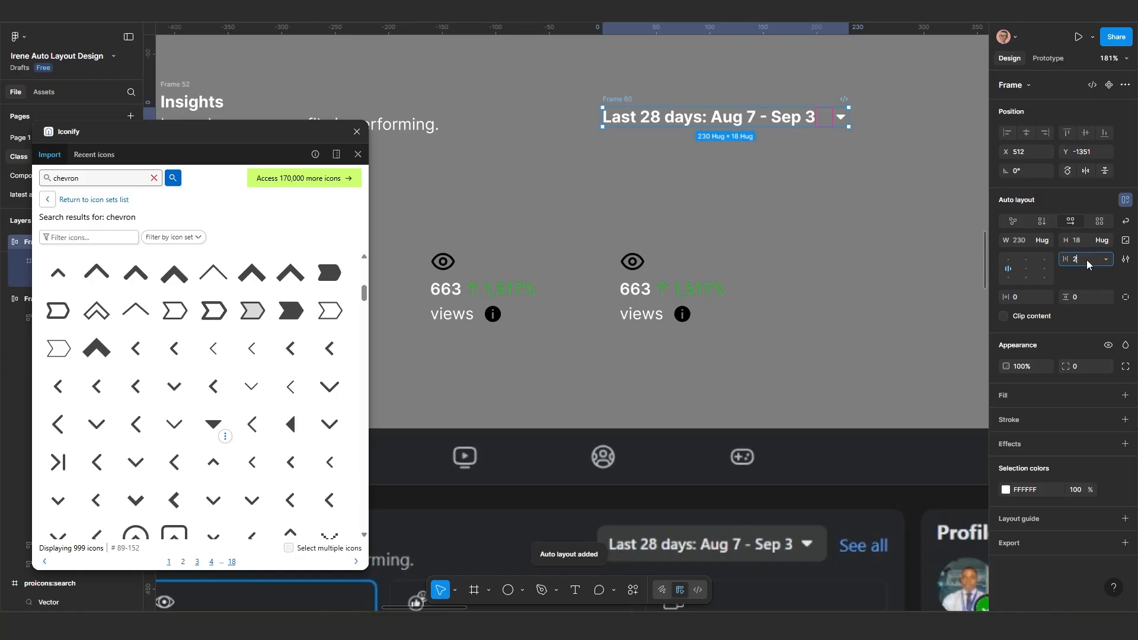
type("2")
key("Return")
left_click(819, 211)
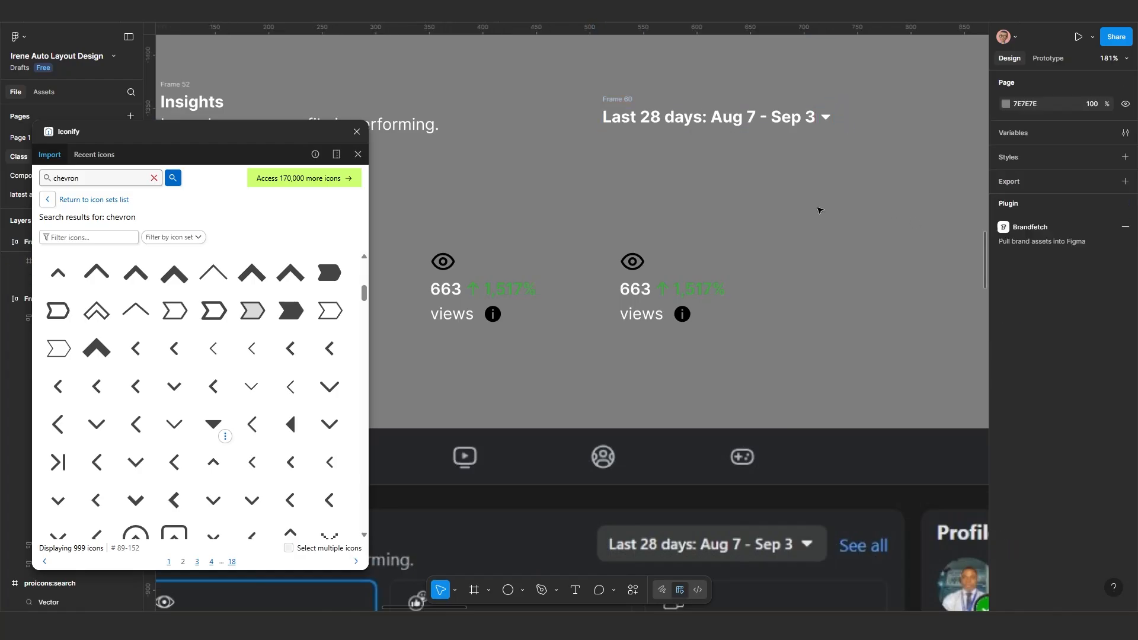
Step: Nudge the date dropdown frame slightly down and right, and set its horizontal and vertical padding to 10
scroll(817, 193, "down", 2)
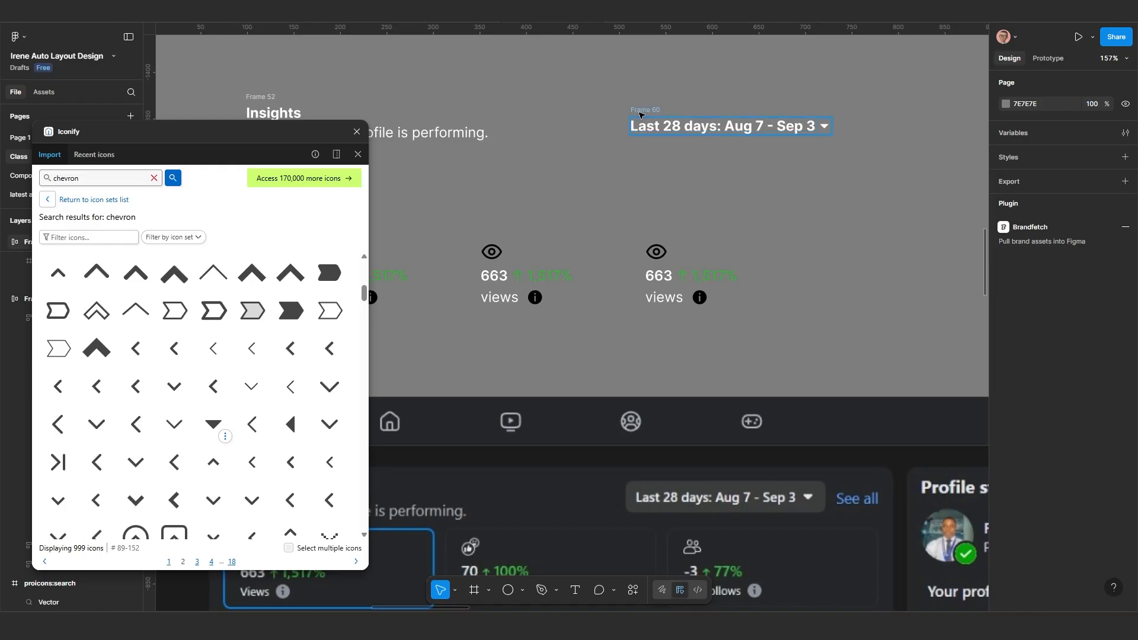
left_click_drag(645, 109, 649, 114)
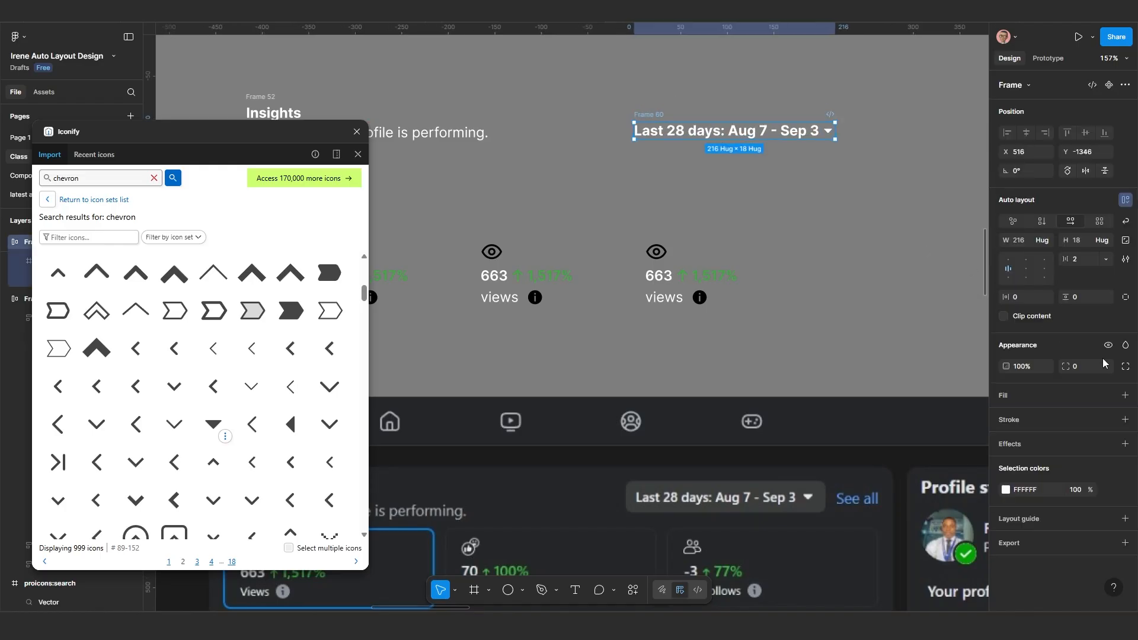
left_click(1017, 301)
key("Return")
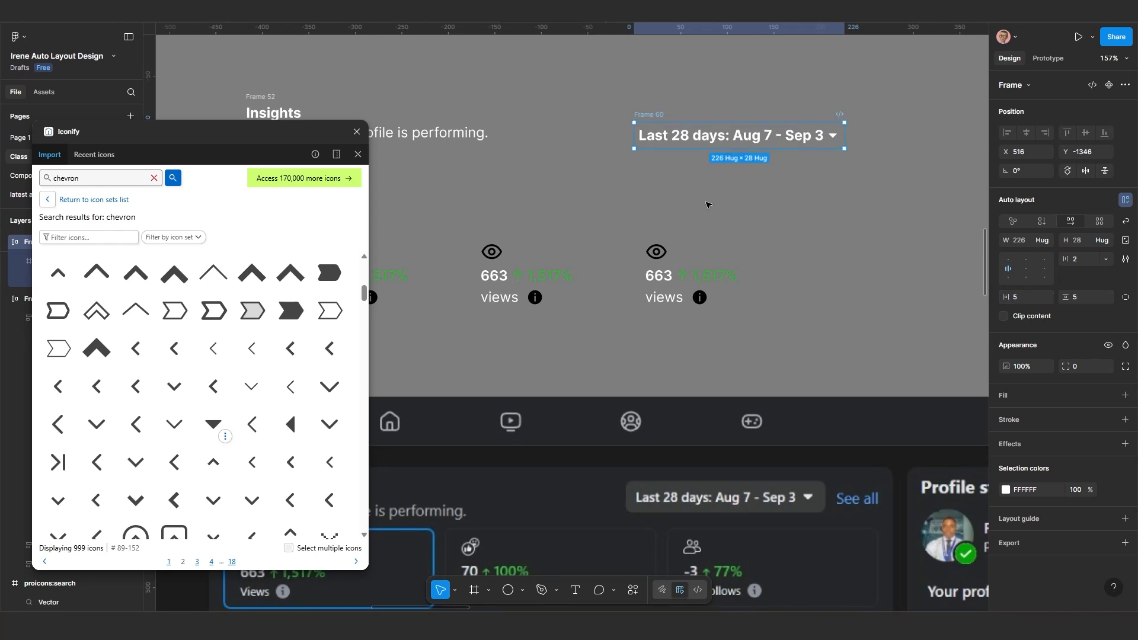
left_click(1027, 301)
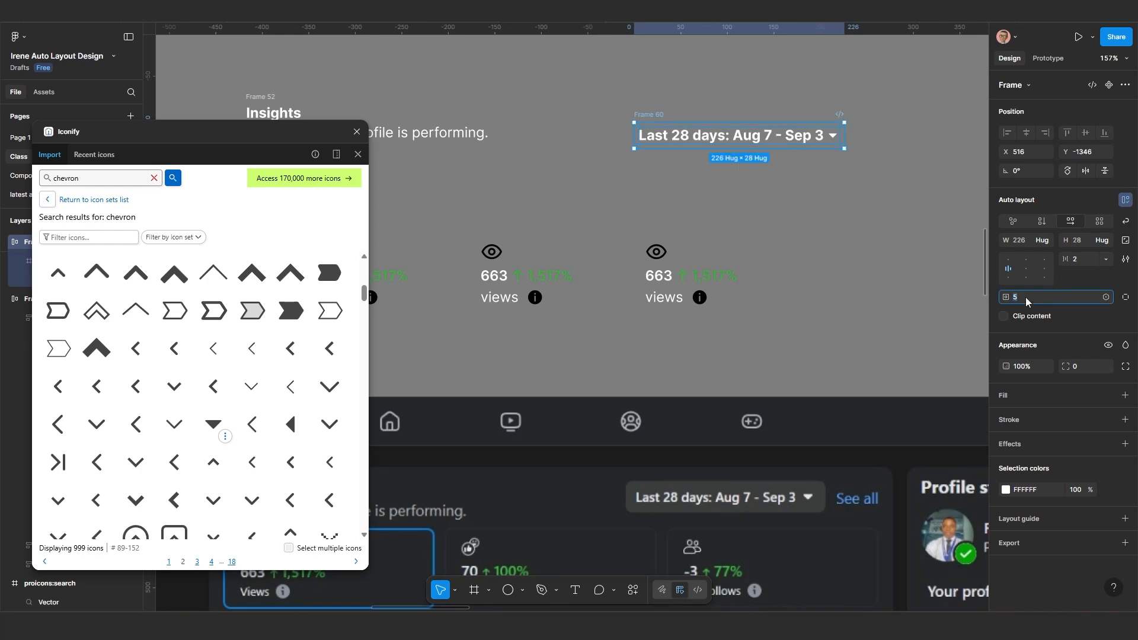
type("10")
key("Return")
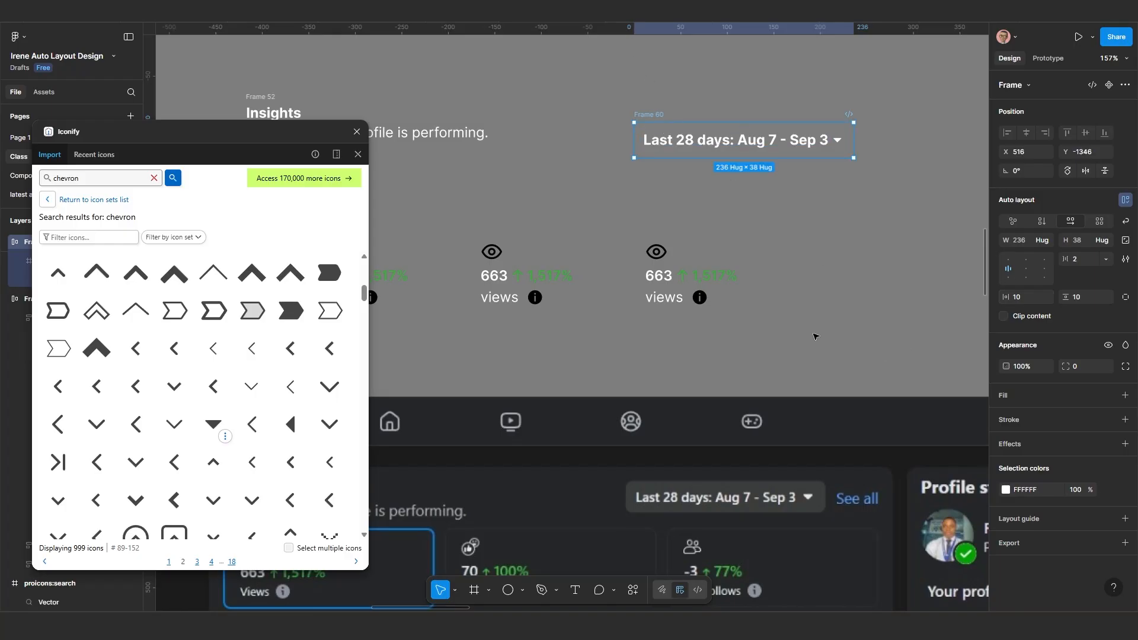
Step: Give the date dropdown frame a white (FFFFFF) fill at 10% opacity
scroll(822, 345, "down", 1)
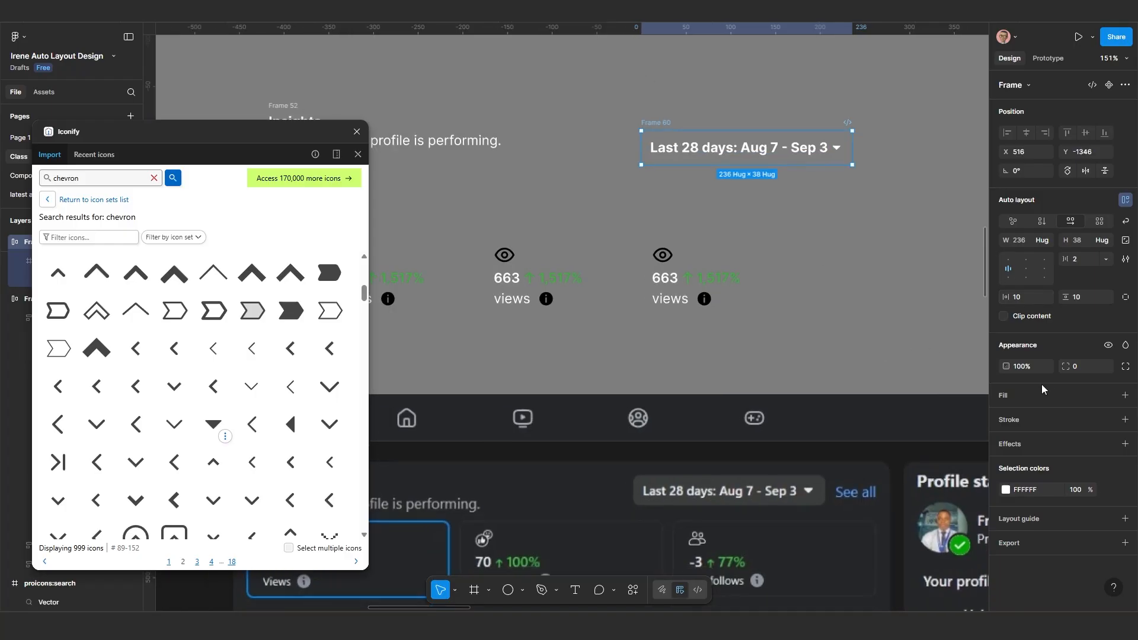
left_click(1011, 395)
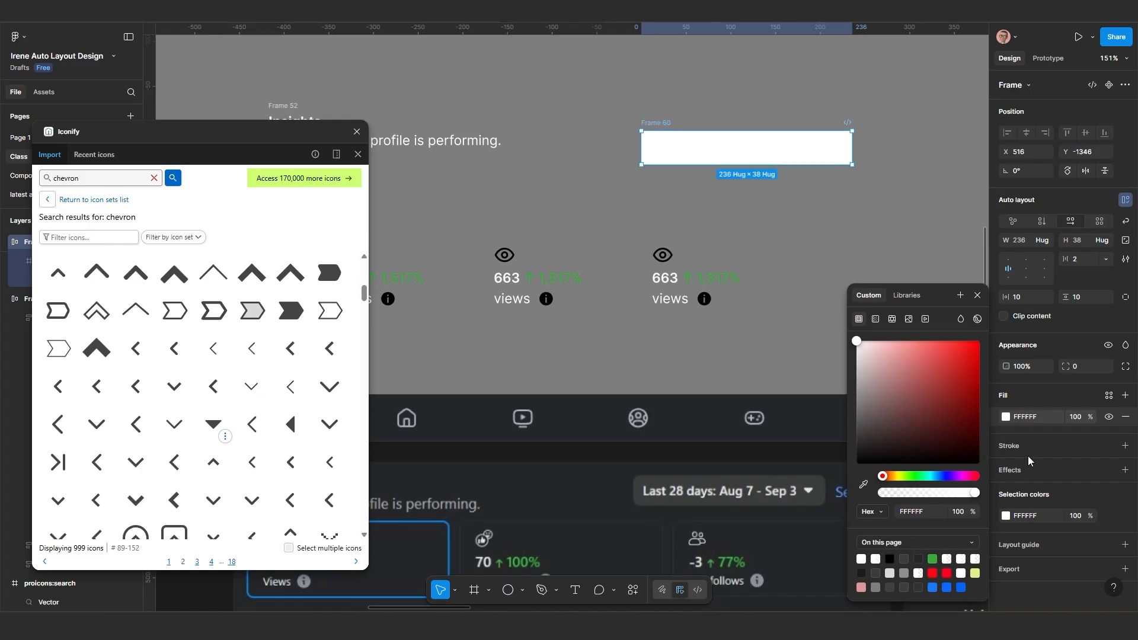
left_click(1079, 417)
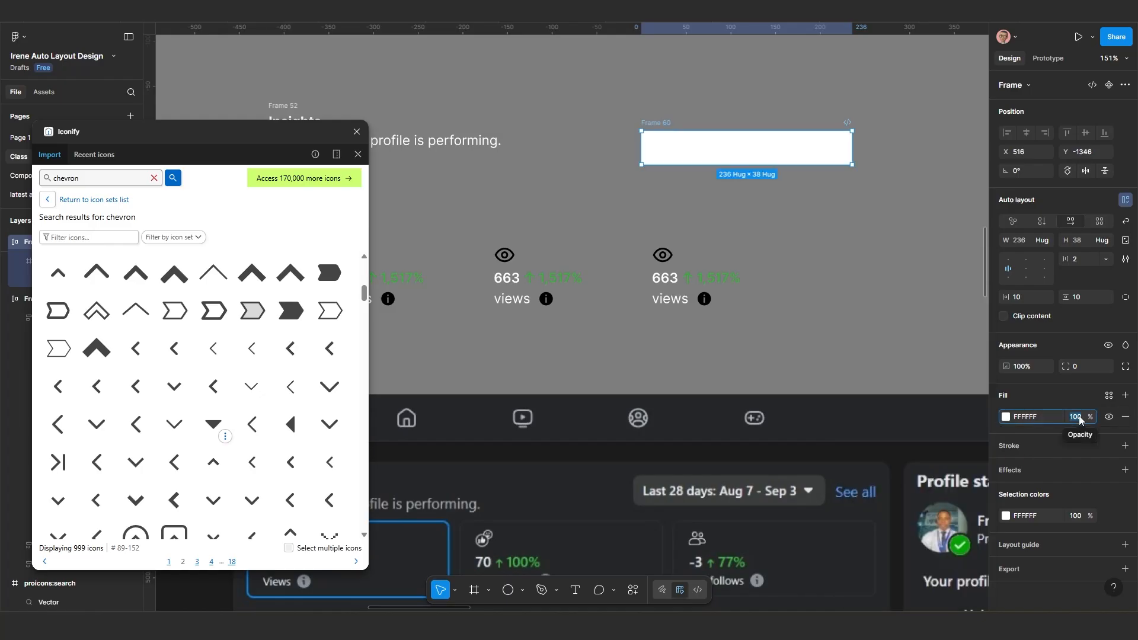
type("20")
key("Return")
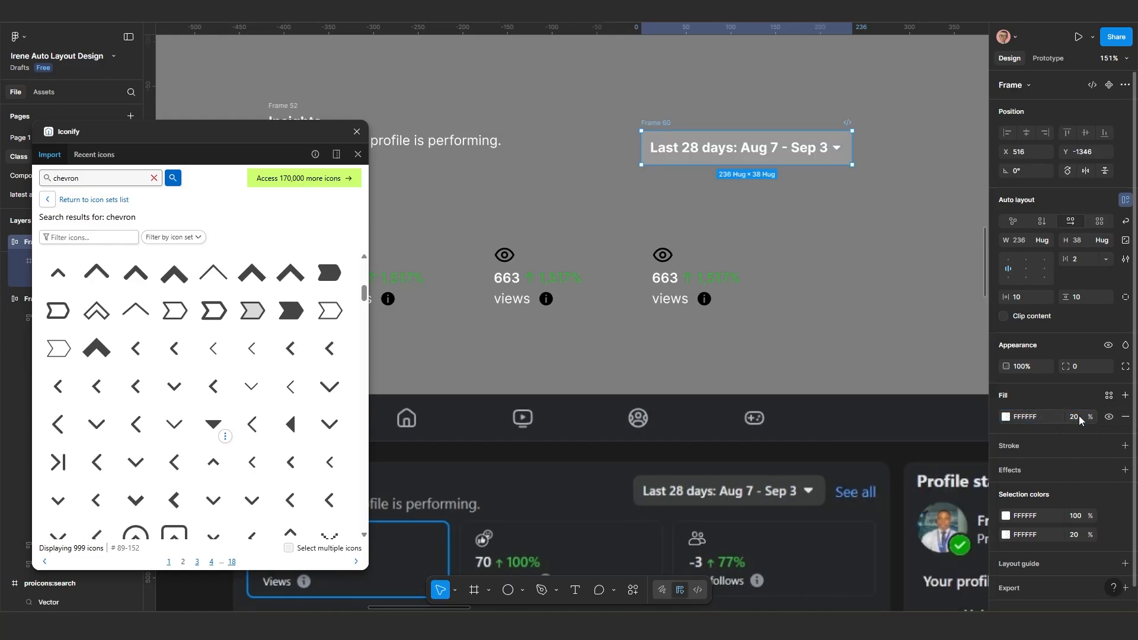
left_click(1078, 417)
type("10")
key("Return")
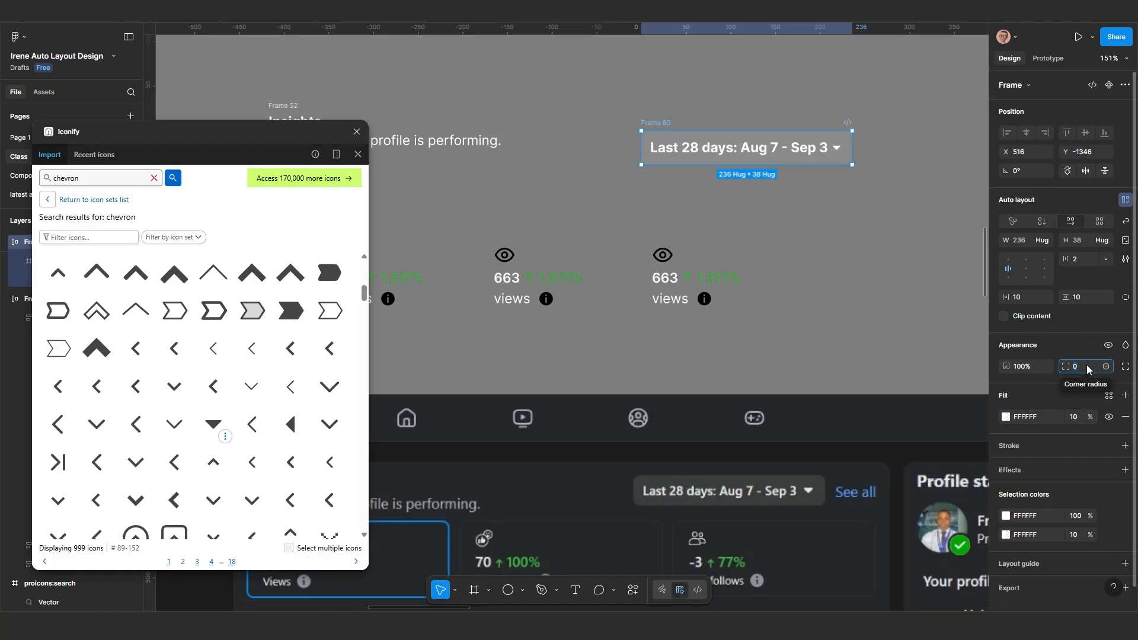
Step: Round the date dropdown frame's corners with a radius of 10
type("5")
key("Return")
key("Return")
scroll(709, 185, "down", 1)
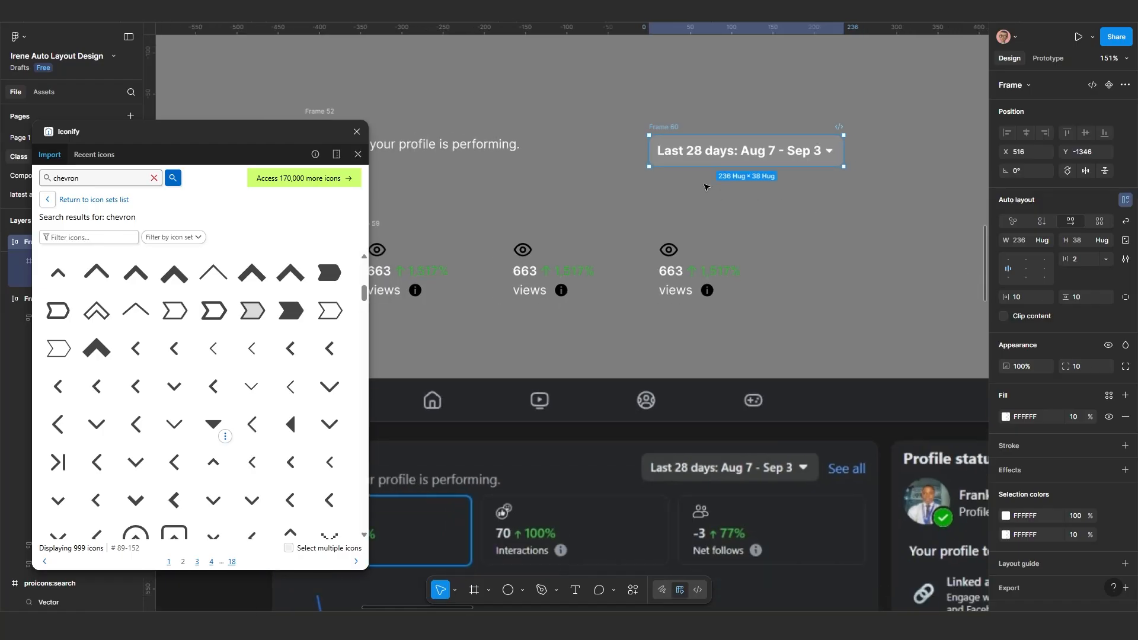
Step: Copy the date text out of the dropdown to its right side and change the copy's text to "See all"
left_click_drag(725, 155, 676, 195)
double_click(676, 196)
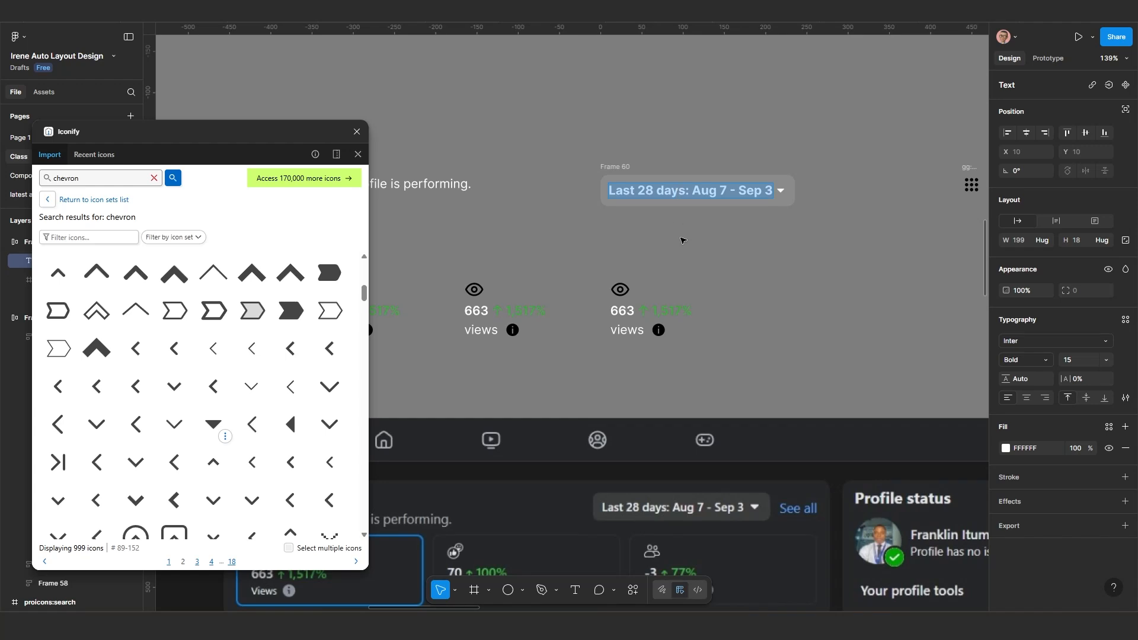
key("Escape")
left_click_drag(670, 194, 865, 205)
double_click(866, 205)
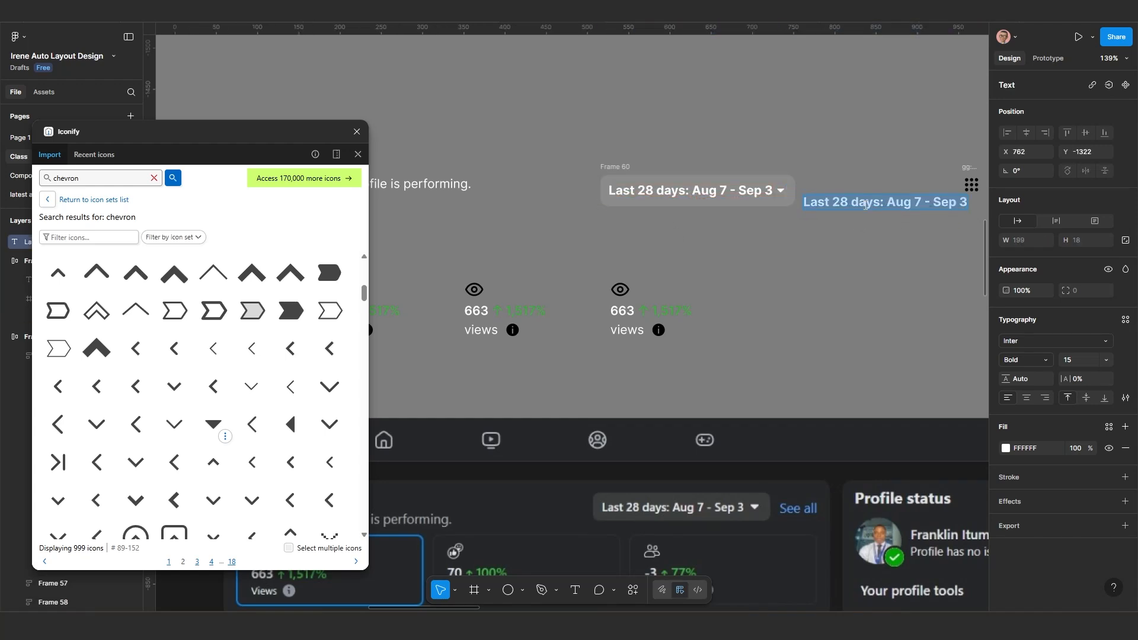
type("See")
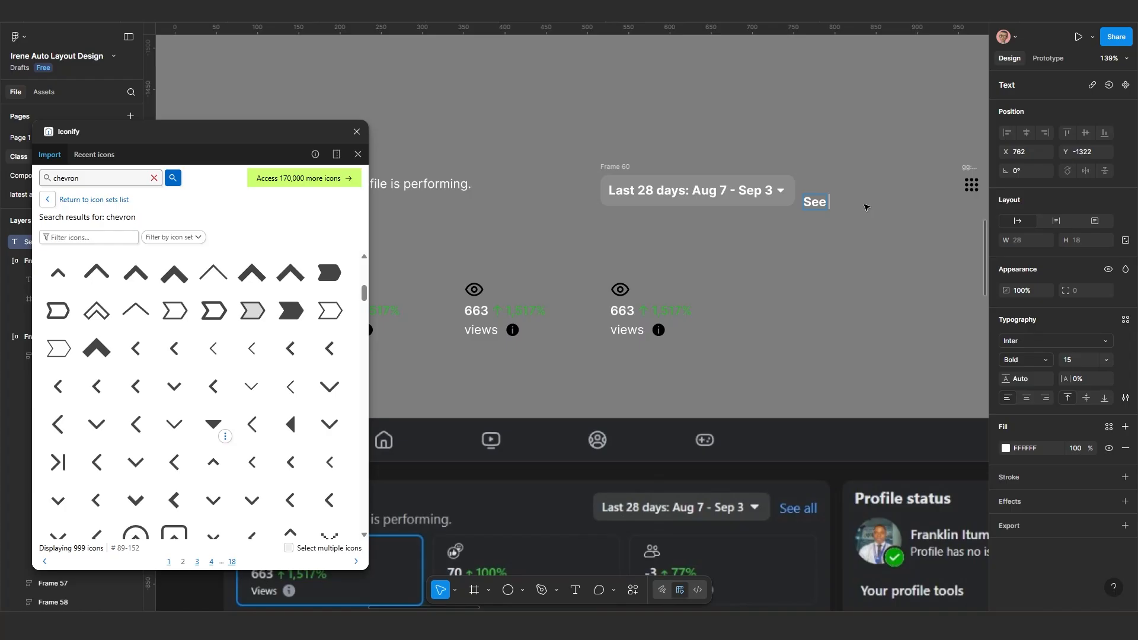
type(" all")
key("Escape")
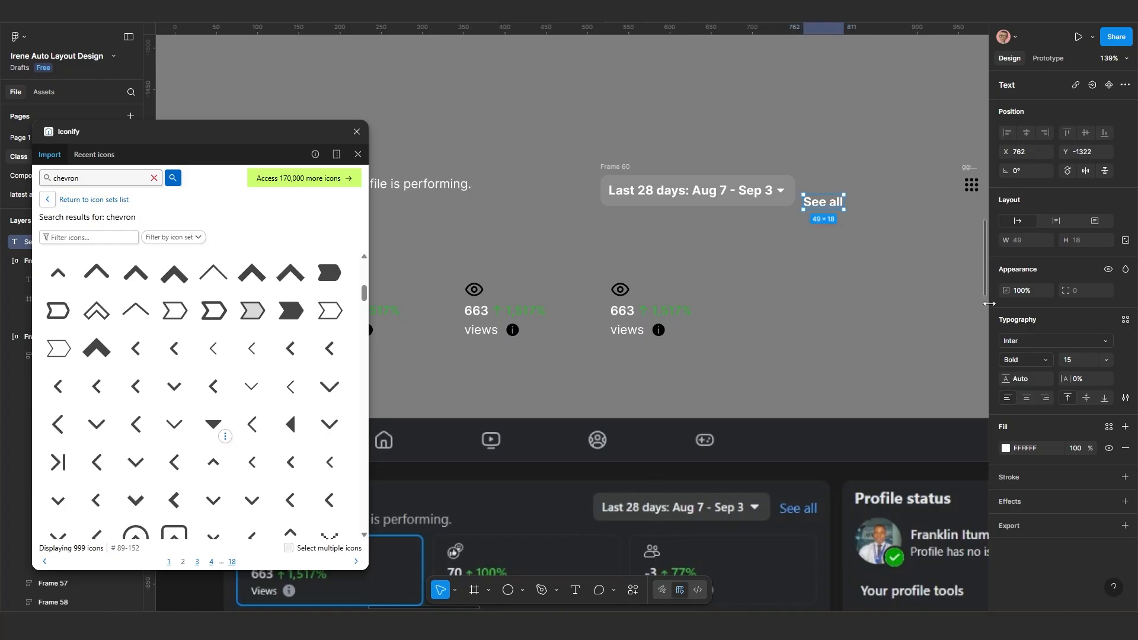
Step: Set the "See all" text to Medium weight and colour it blue (1862C9)
left_click(1024, 360)
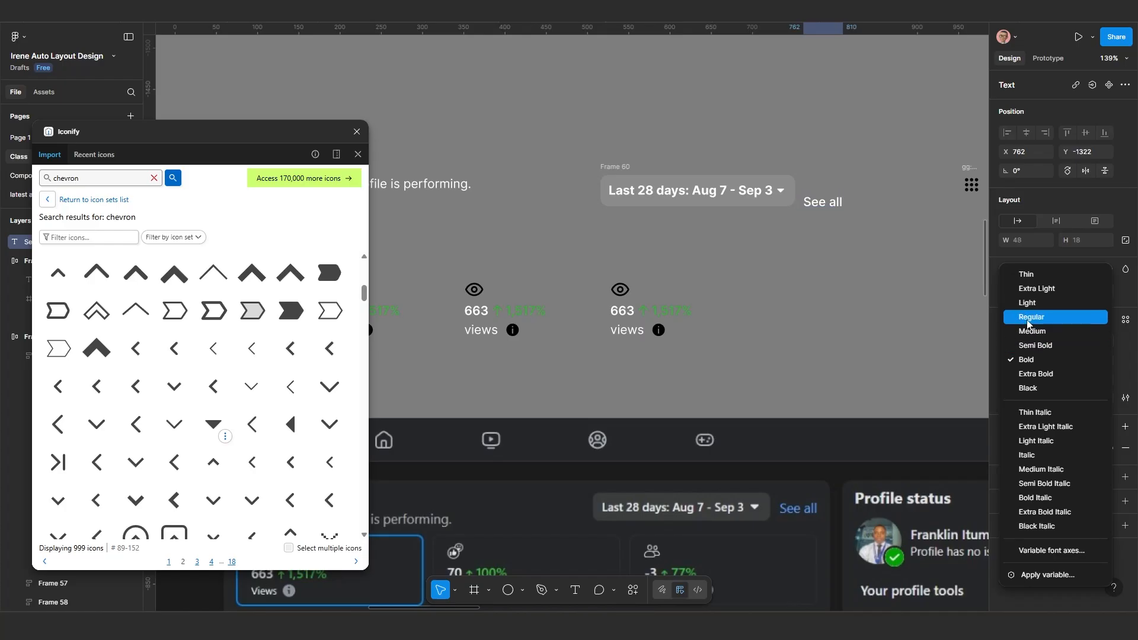
left_click(1029, 333)
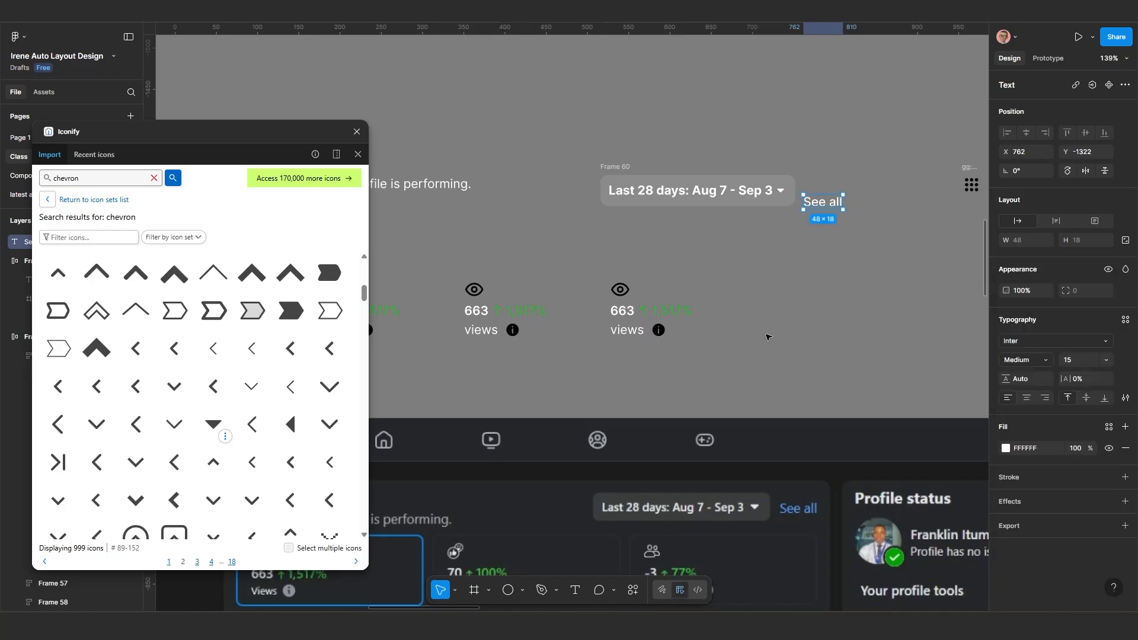
scroll(793, 487, "up", 1)
scroll(793, 487, "up", 3)
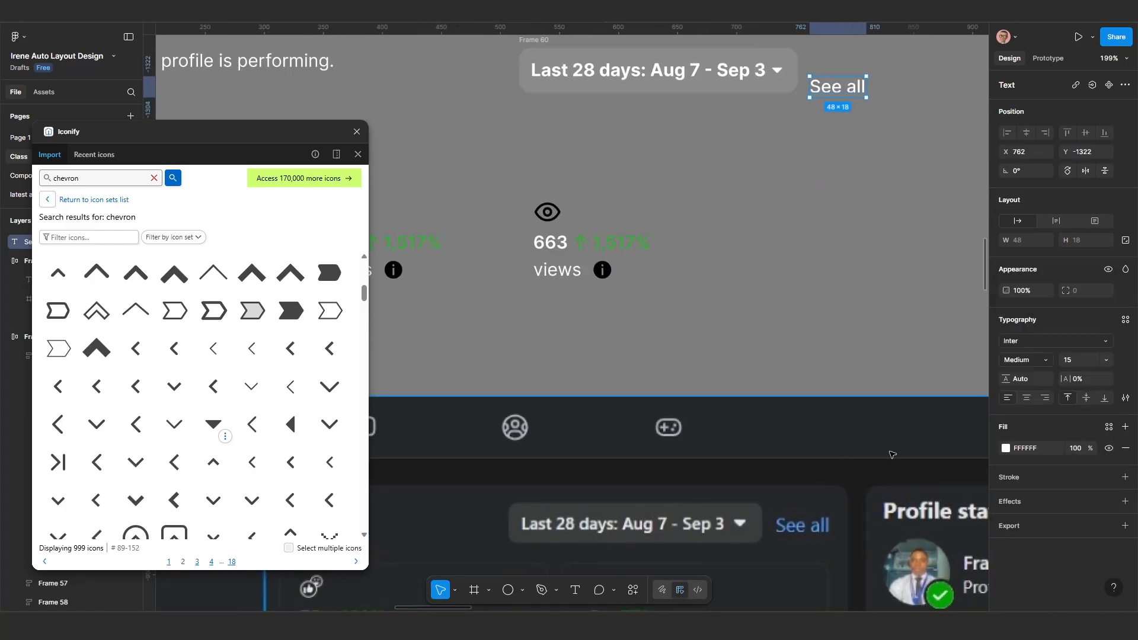
left_click(1005, 448)
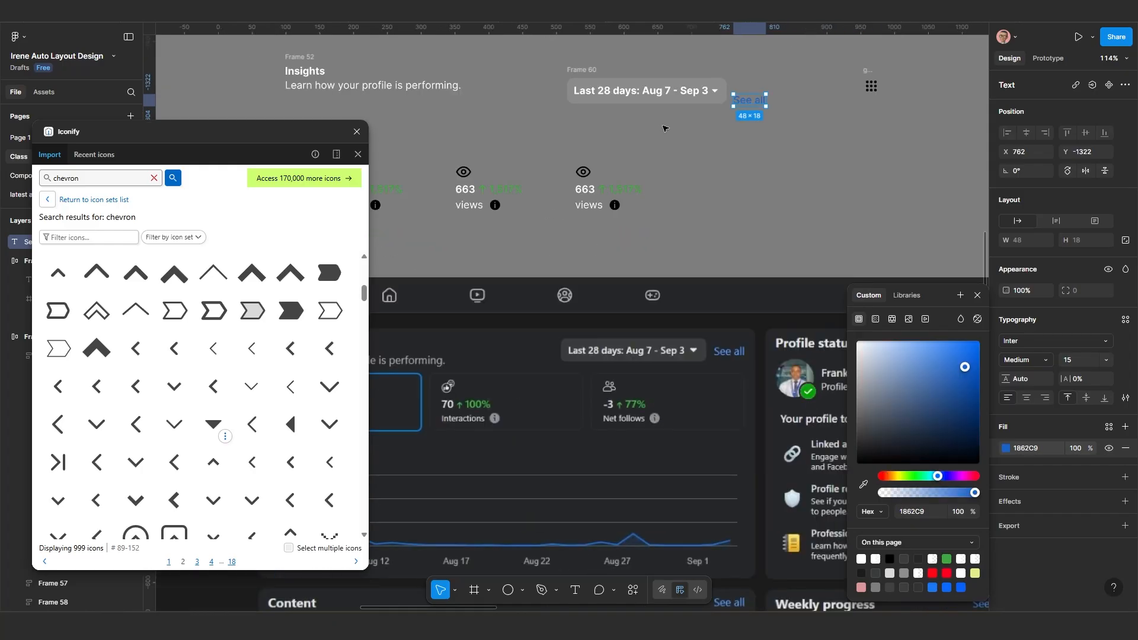
left_click_drag(666, 127, 682, 166)
scroll(683, 167, "down", 3)
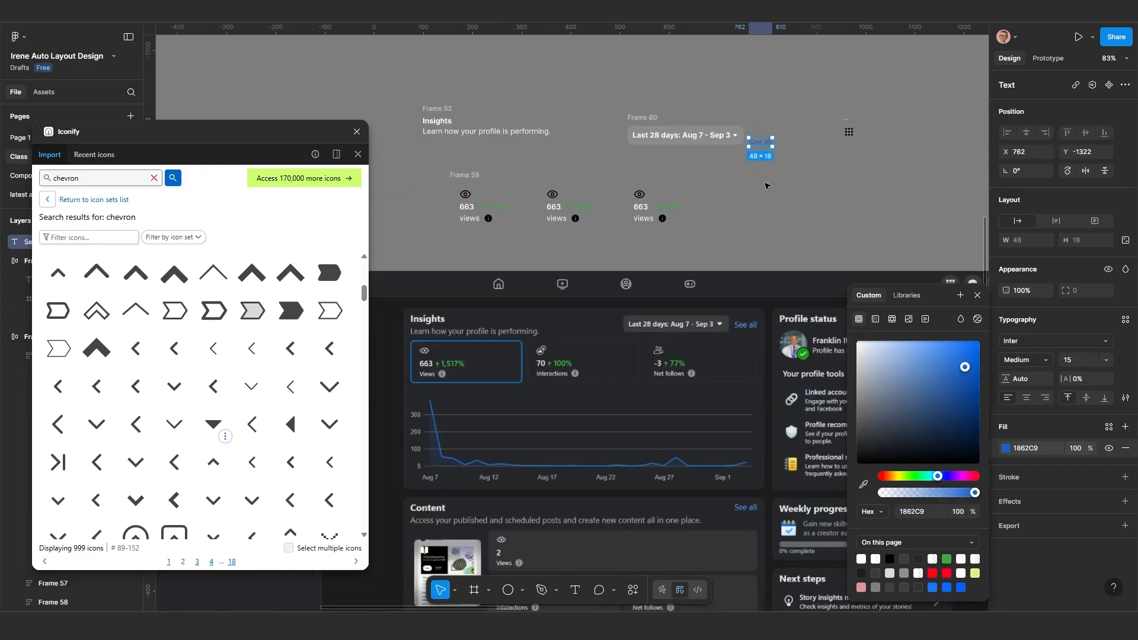
left_click(767, 187)
Step: Wrap the date dropdown frame and the "See all" text together in a horizontal auto layout frame
left_click(645, 118)
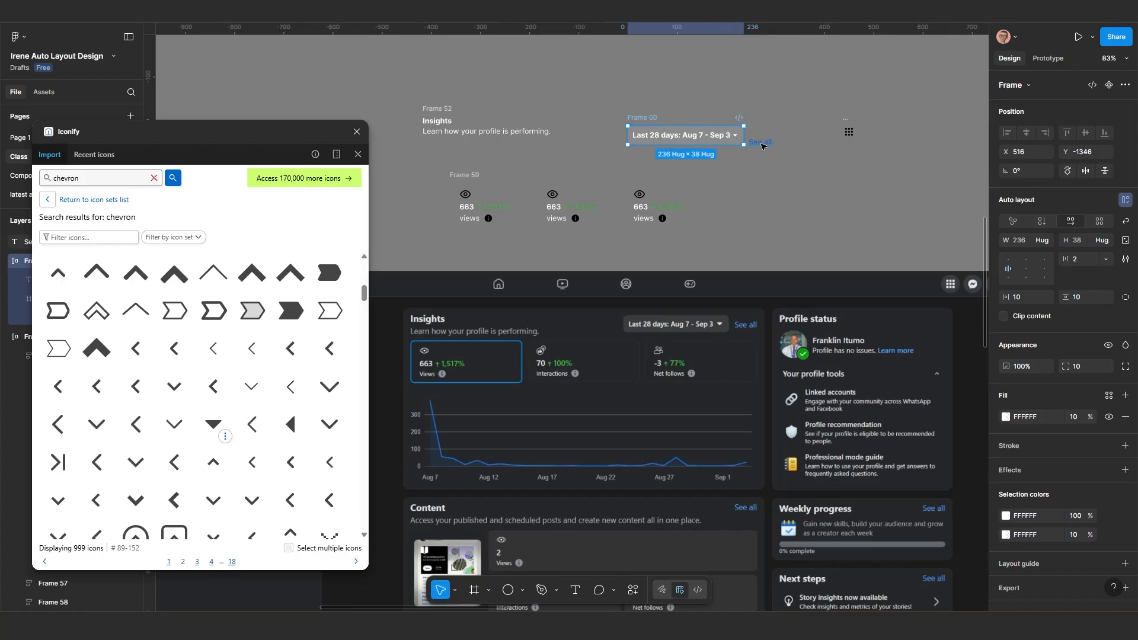
left_click(762, 144, "shift")
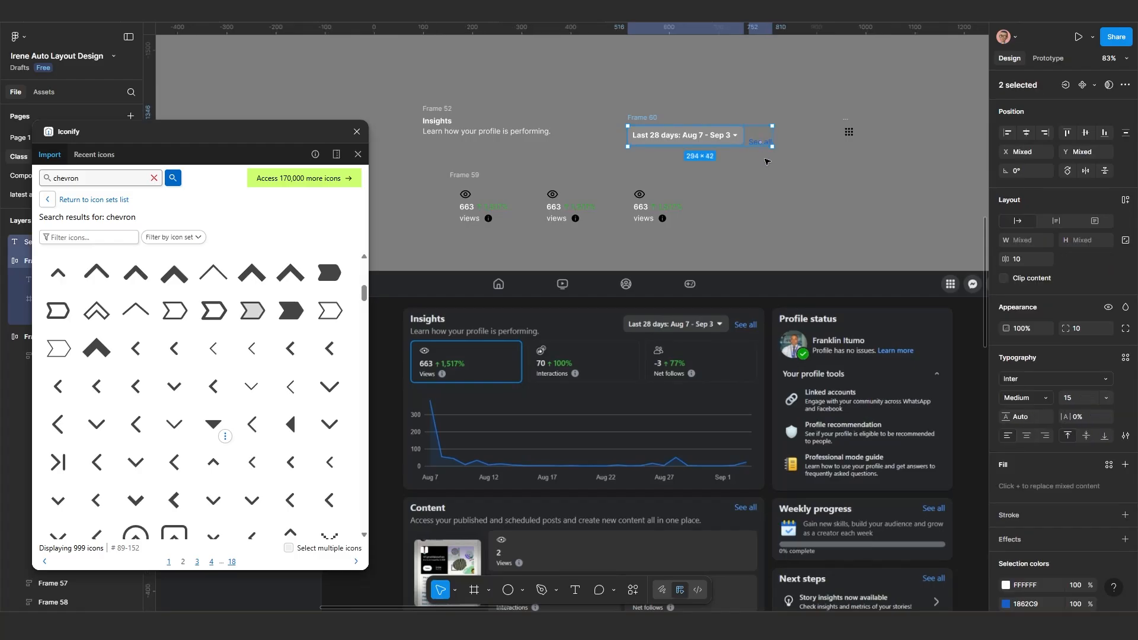
key("shift+a")
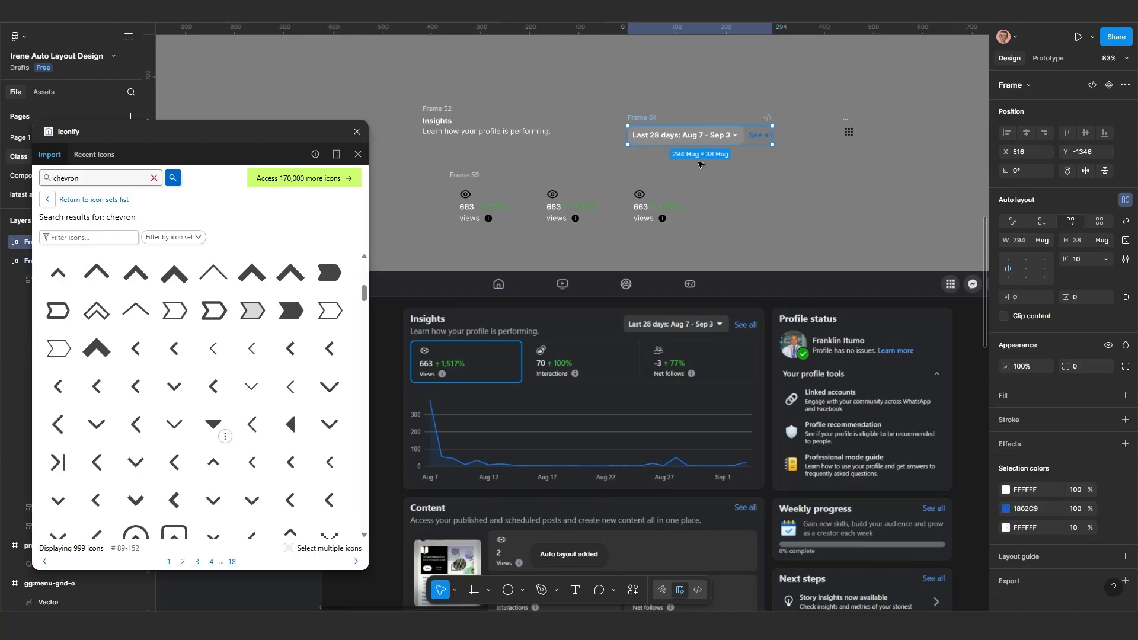
Step: Combine the Insights heading frame and the date dropdown/"See all" frame into one horizontal auto layout header frame
scroll(531, 159, "up", 3)
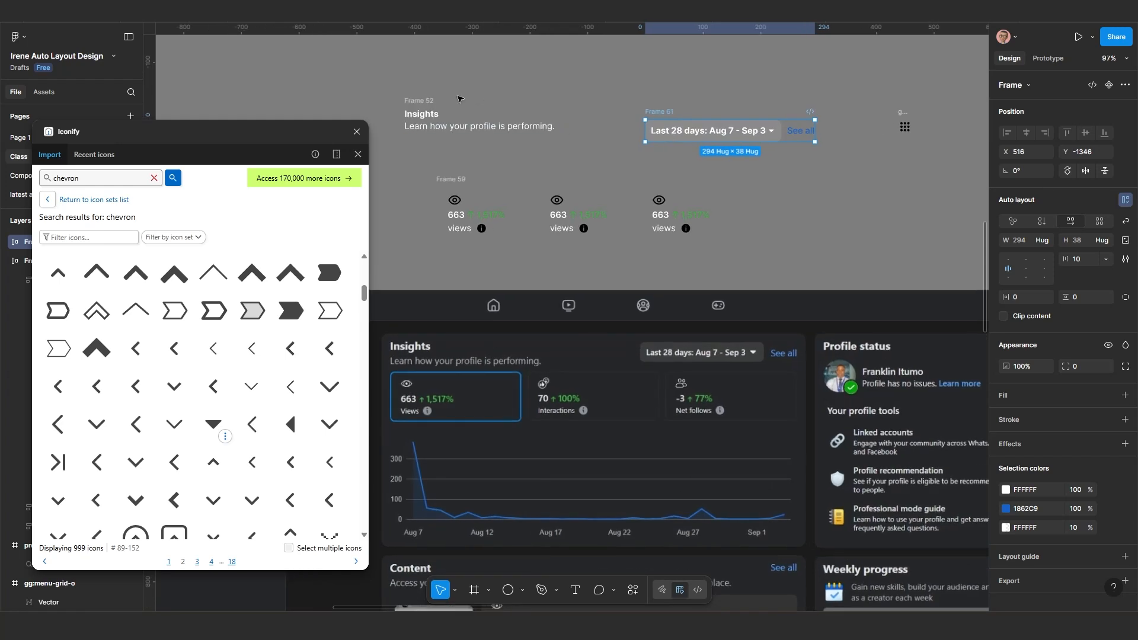
left_click(415, 100)
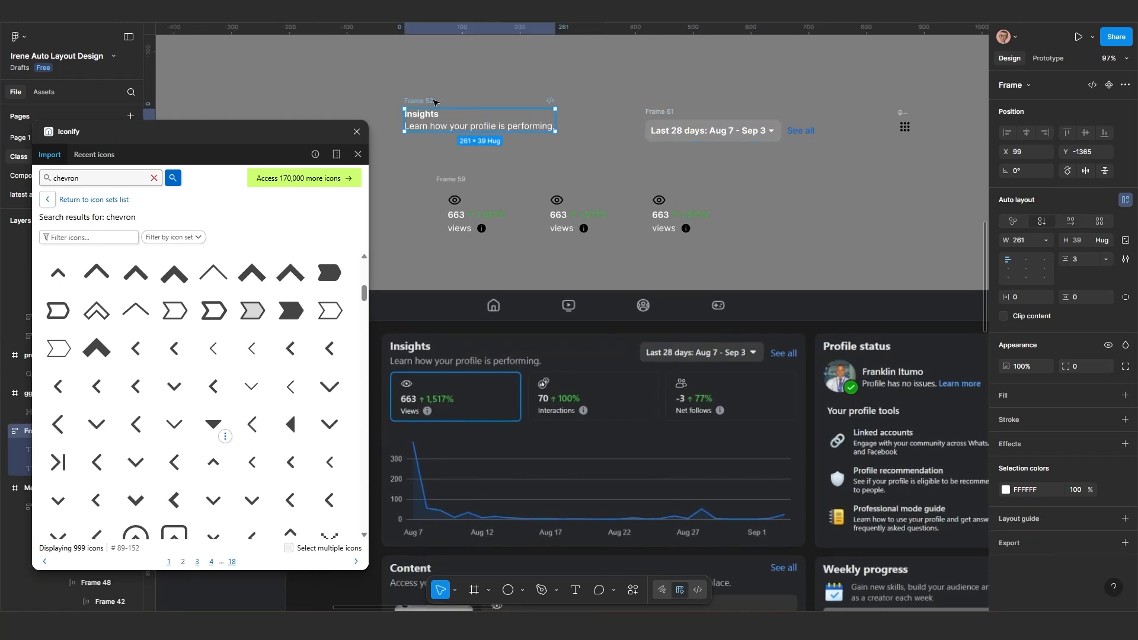
left_click(663, 111, "shift")
key("shift+a")
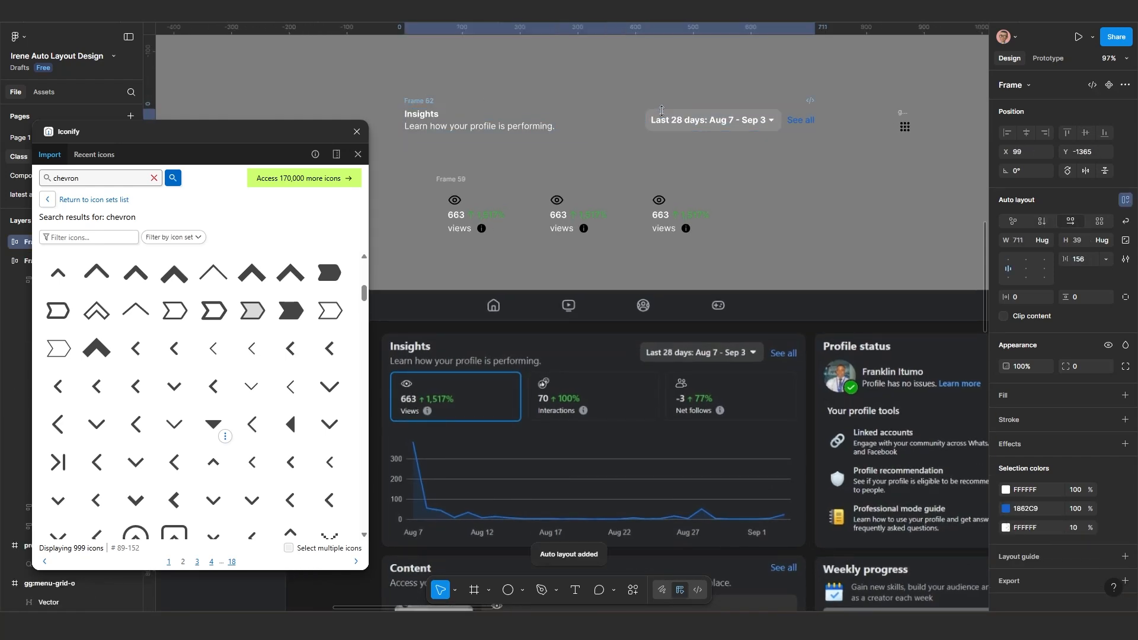
Step: Add a white (FFFFFF) stroke to all three stat tiles in the row below the Insights header
scroll(682, 149, "down", 3)
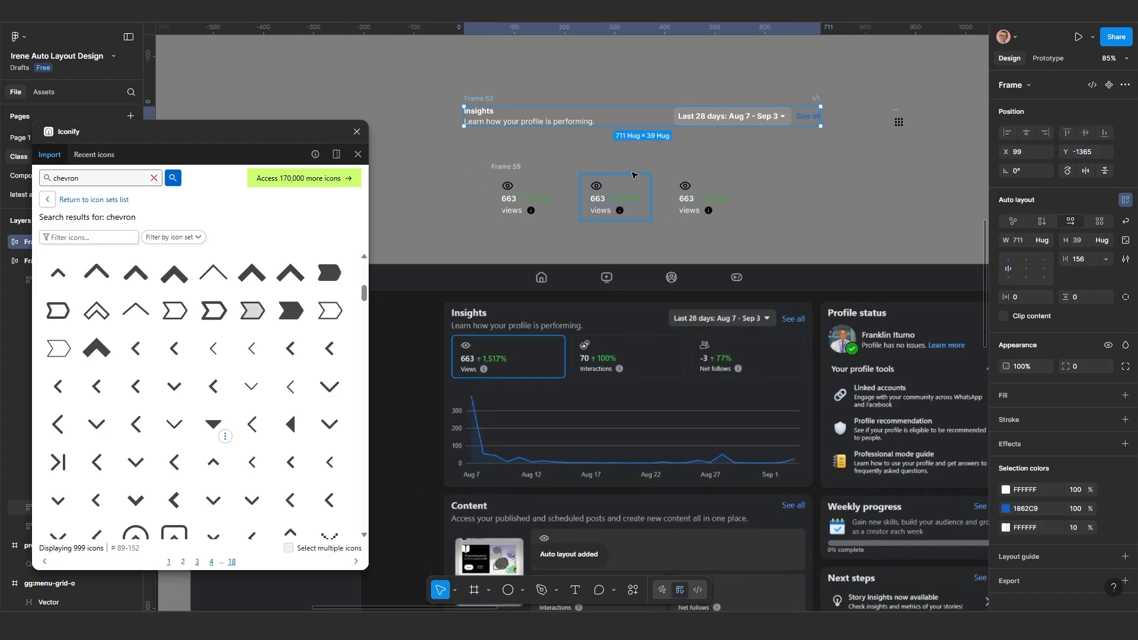
scroll(698, 176, "up", 1)
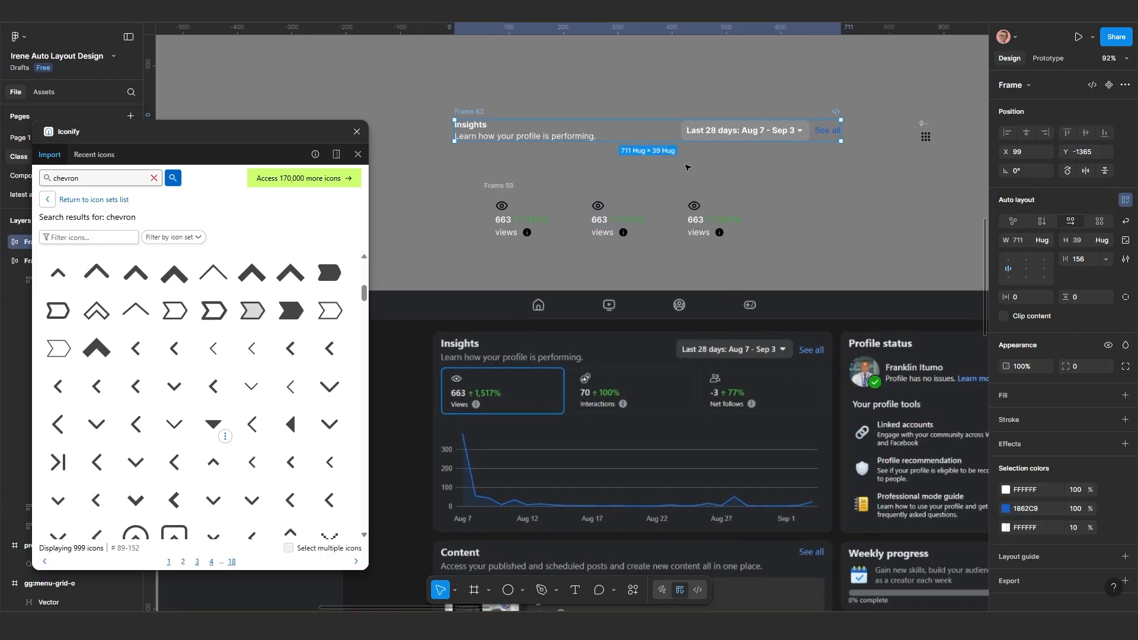
scroll(619, 178, "down", 1)
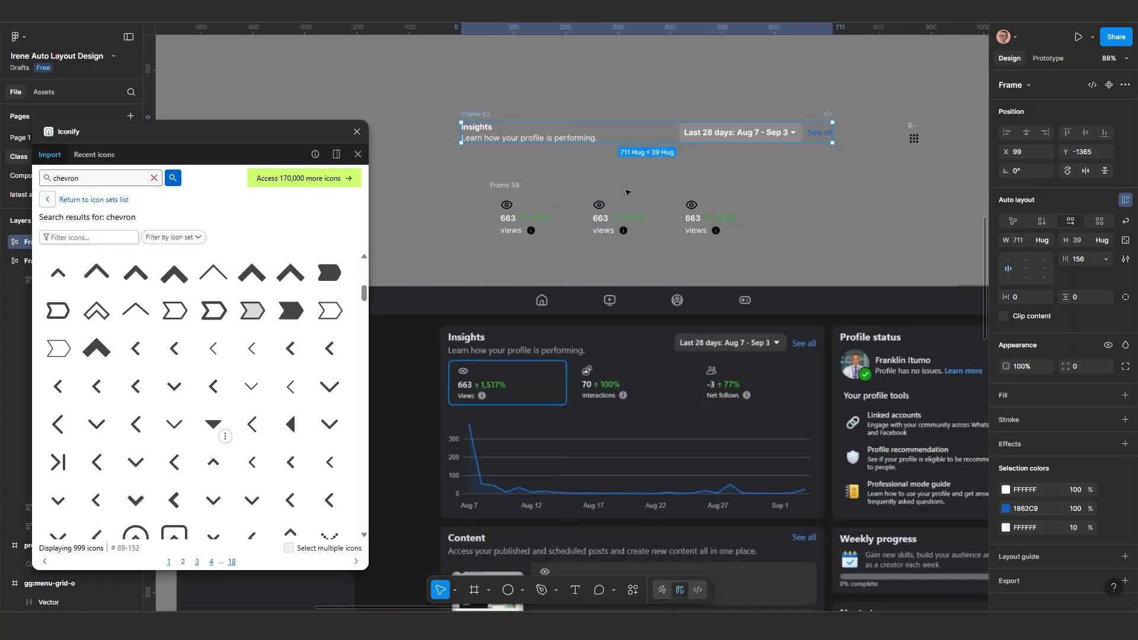
left_click(507, 189)
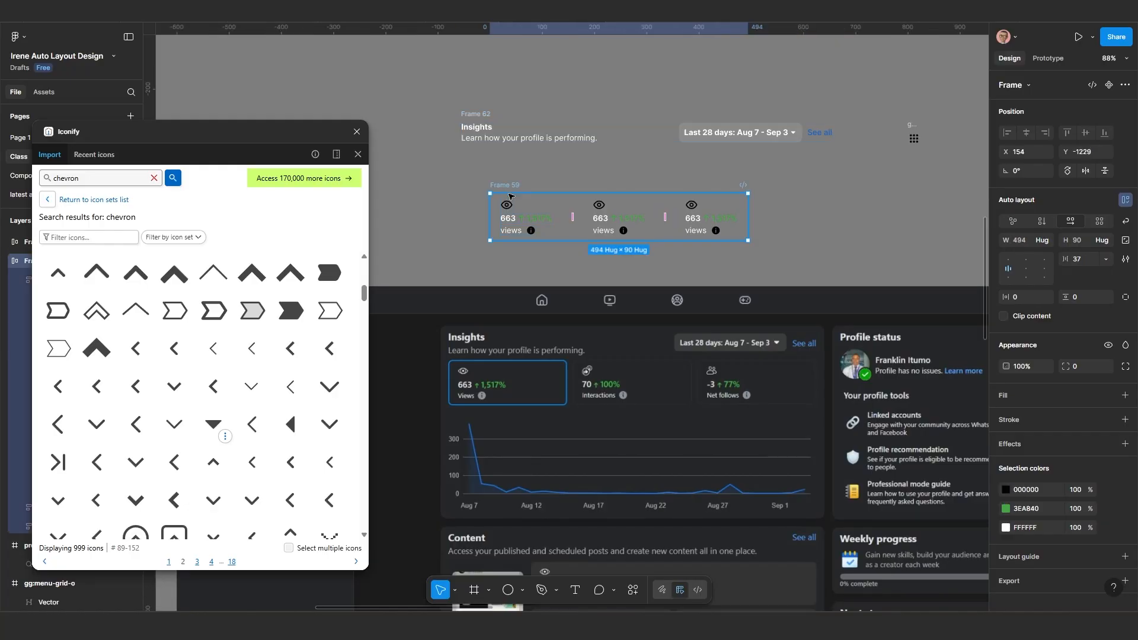
scroll(597, 411, "up", 5)
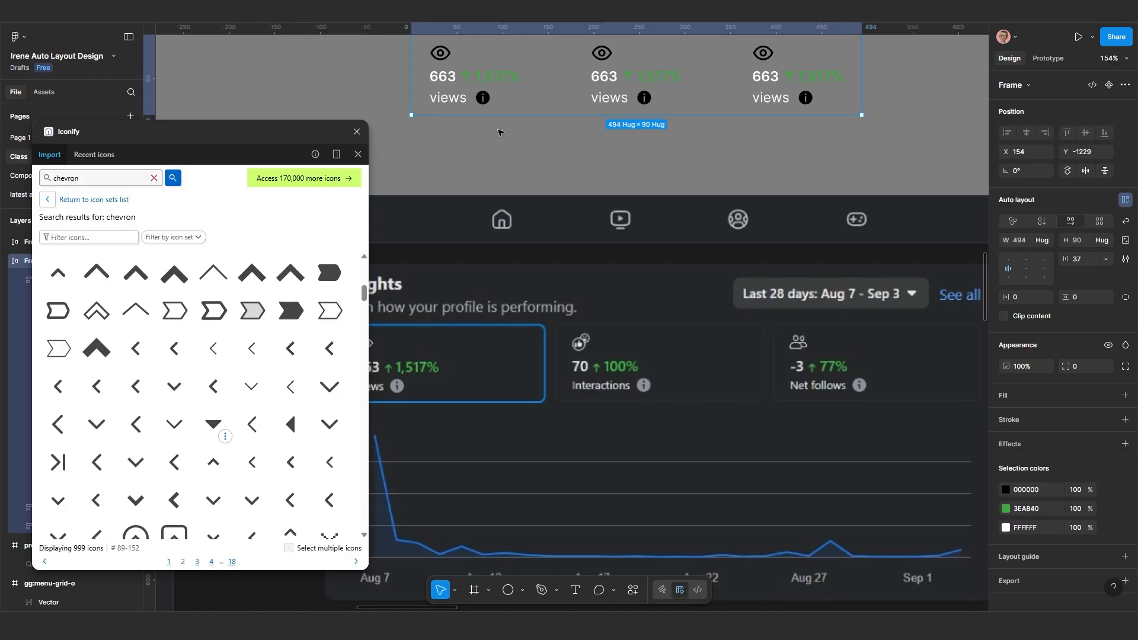
scroll(474, 86, "down", 3)
left_click(474, 86)
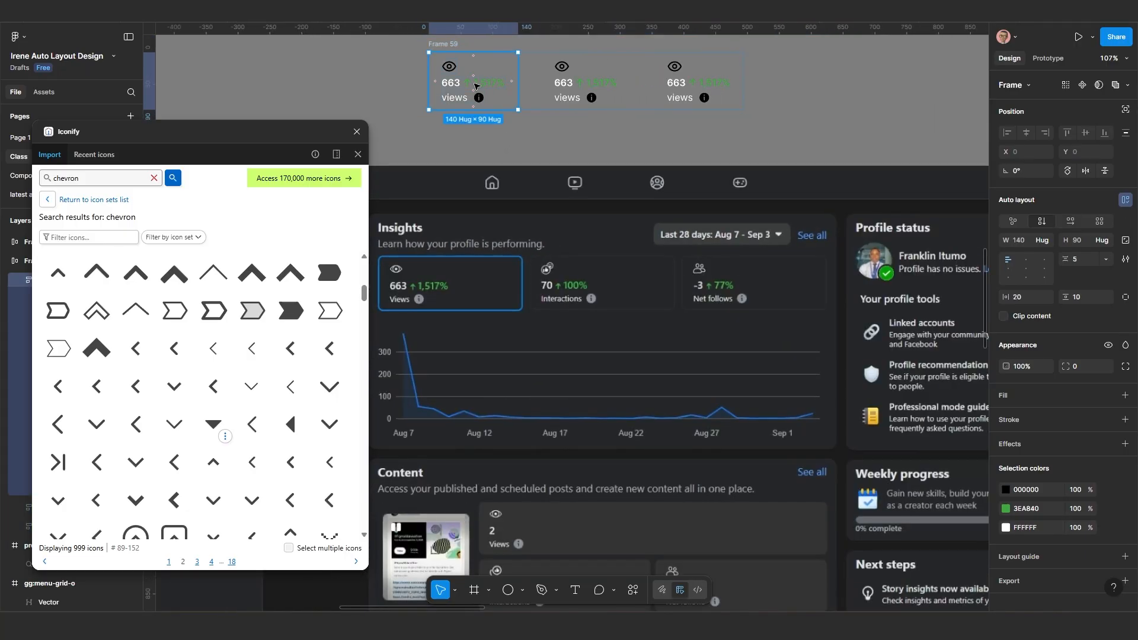
left_click(568, 95)
left_click(687, 97)
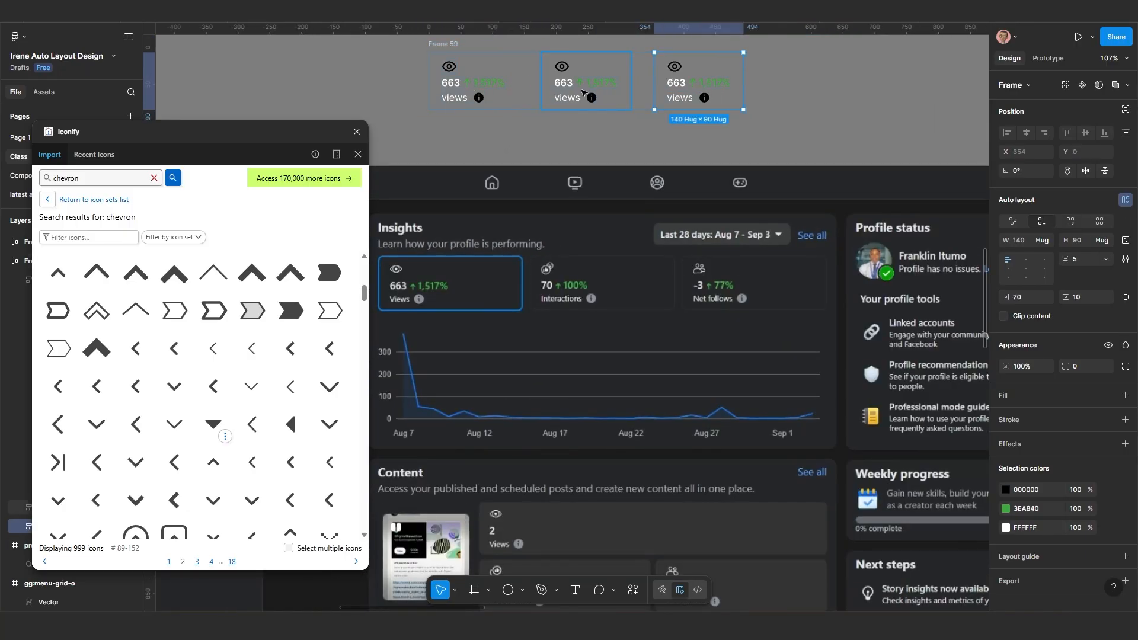
left_click(580, 92, "shift")
left_click(483, 91, "shift")
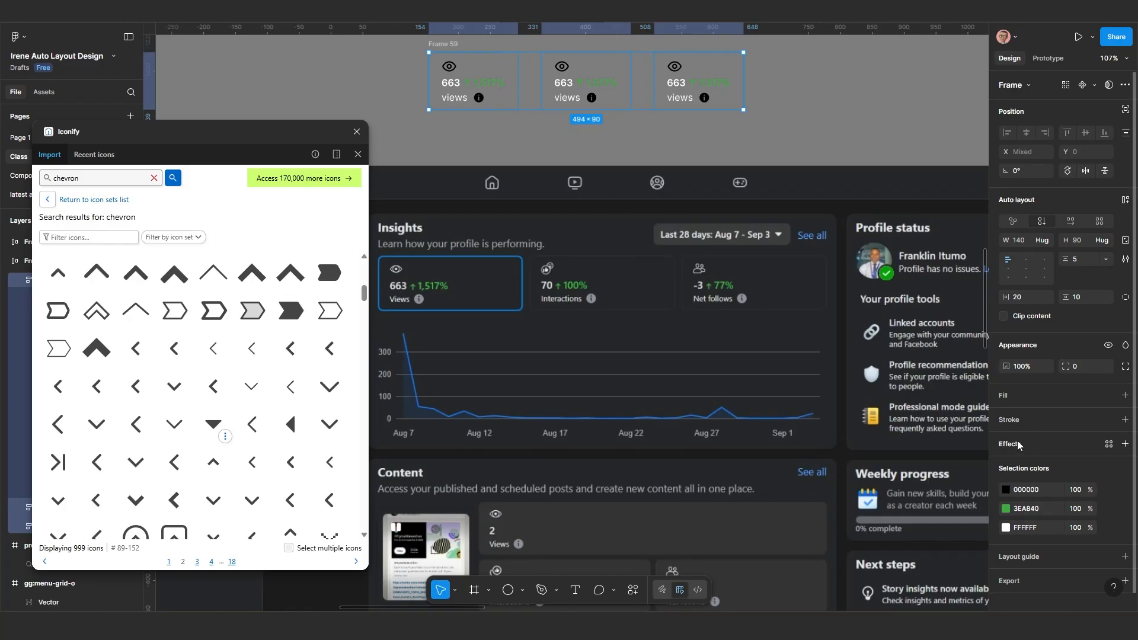
left_click(1022, 421)
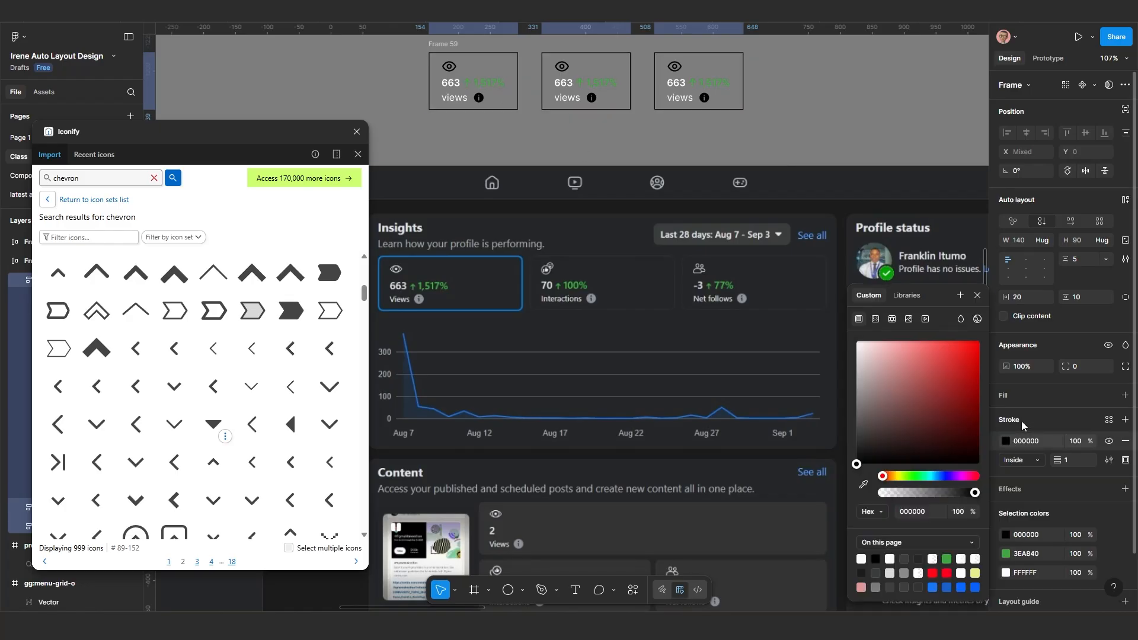
left_click(854, 344)
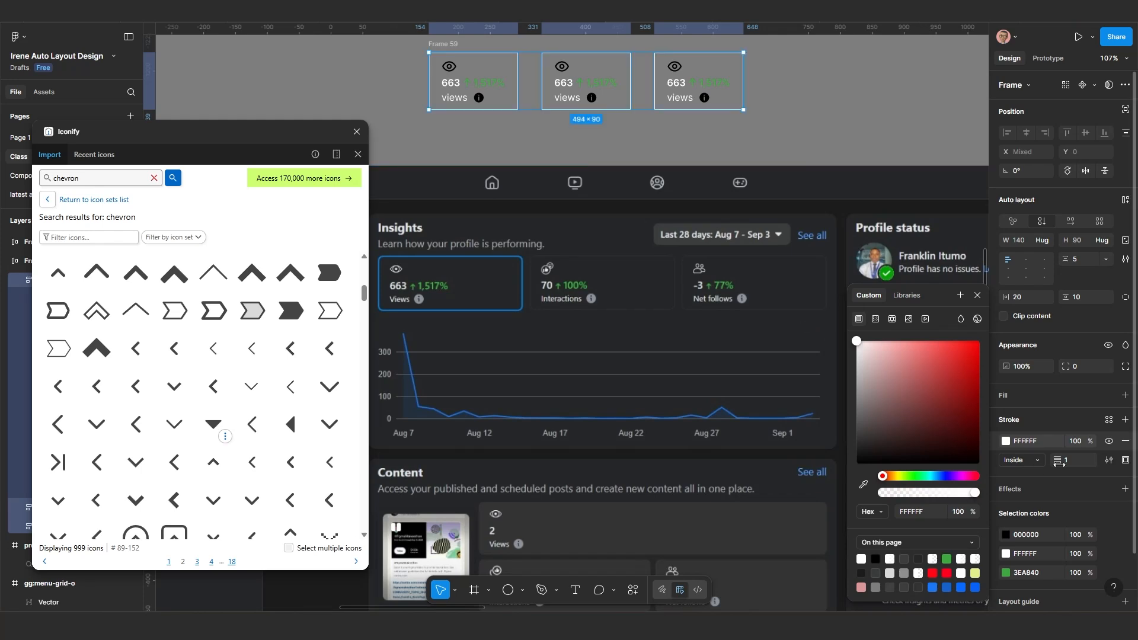
Step: Set the three tiles' stroke opacity to 20% and their corner radius to 20
left_click(1081, 445)
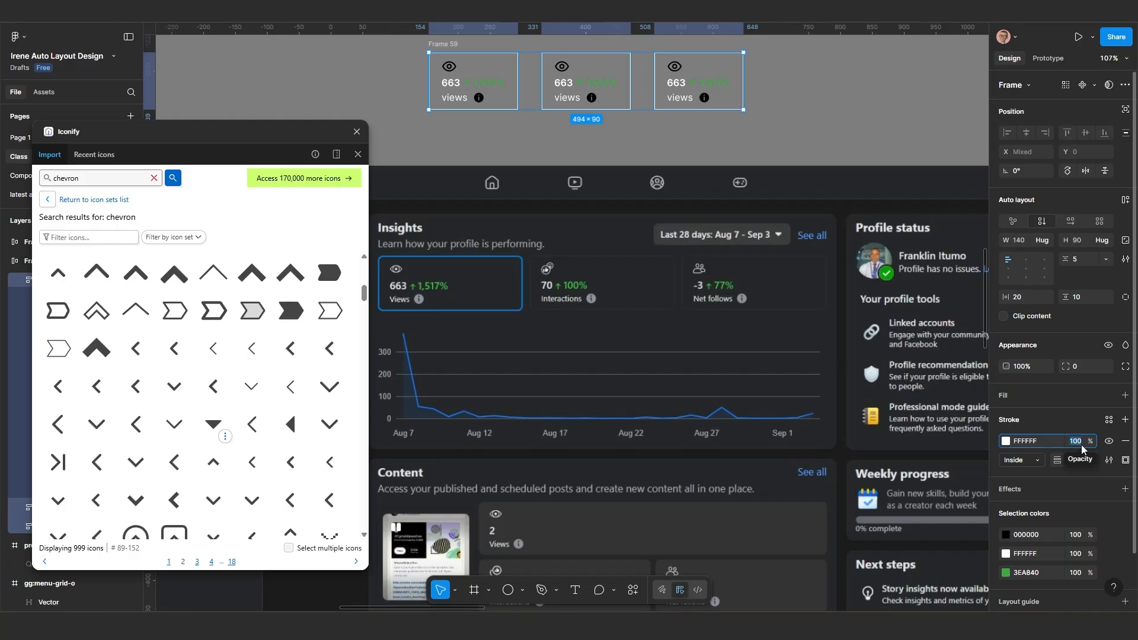
key("Return")
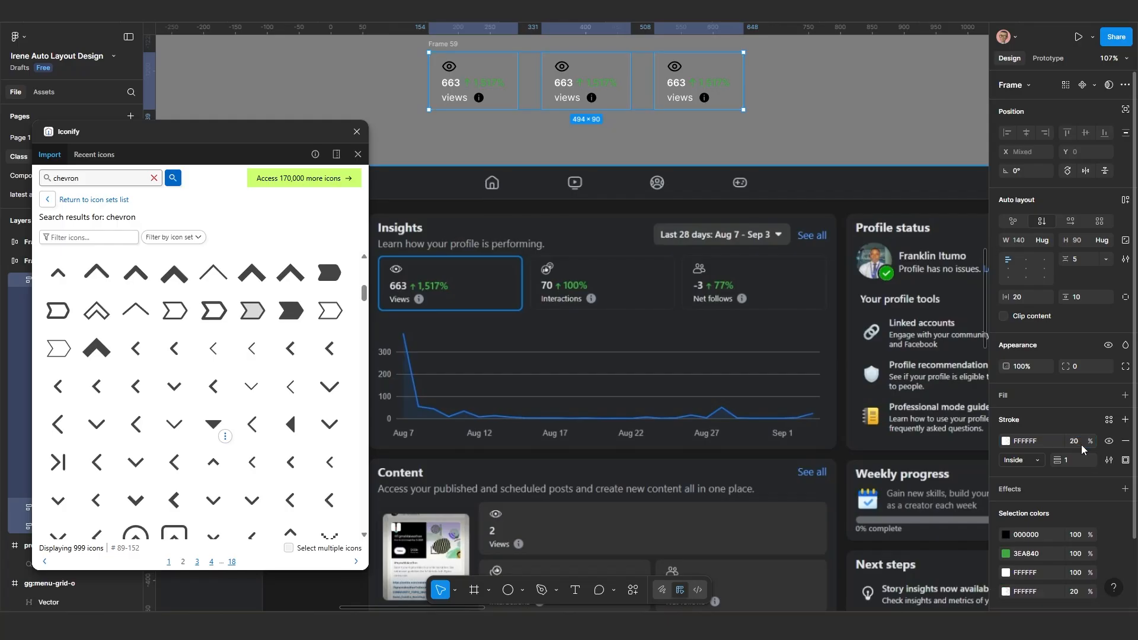
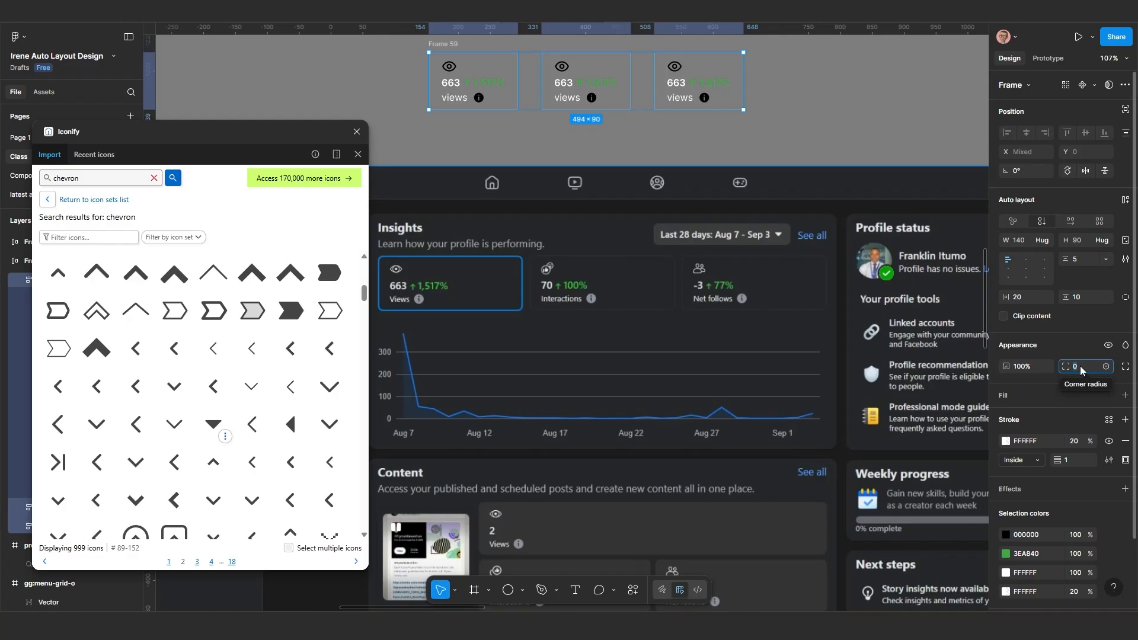
key("Return")
Step: Wrap the Insights header frame and the tile row together in a vertical auto layout frame
scroll(695, 156, "down", 2)
scroll(695, 156, "down", 2)
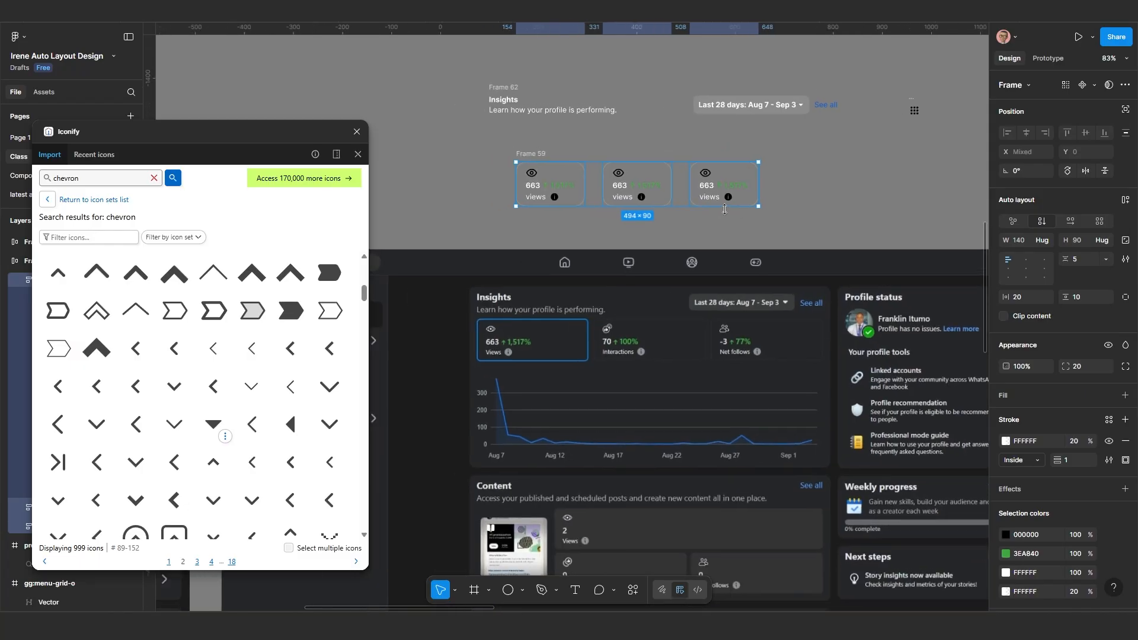
left_click_drag(532, 152, 543, 147)
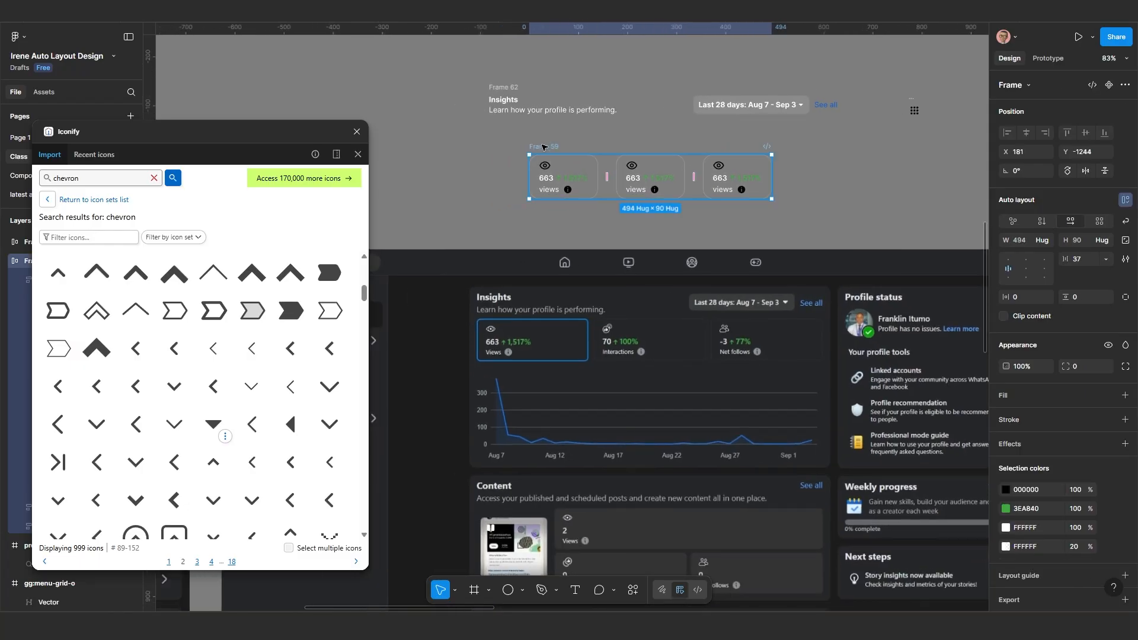
left_click(496, 85, "shift")
left_click_drag(496, 85, 501, 85)
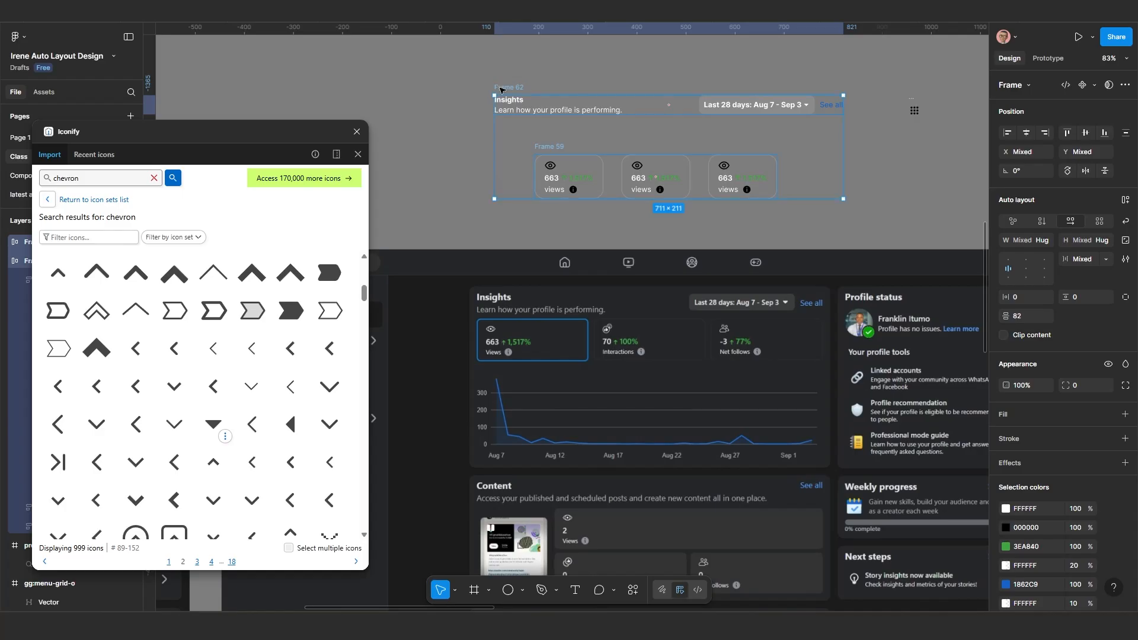
key("shift+a")
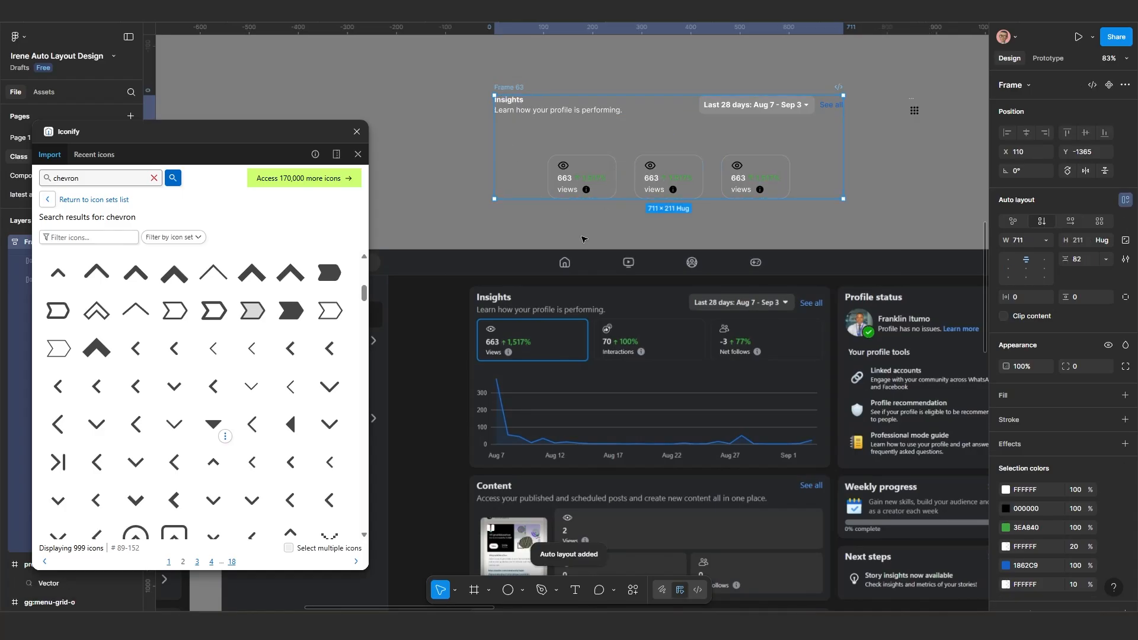
Step: Set the tile row's width to Fill container so it spans the Insights card frame
left_click(563, 159)
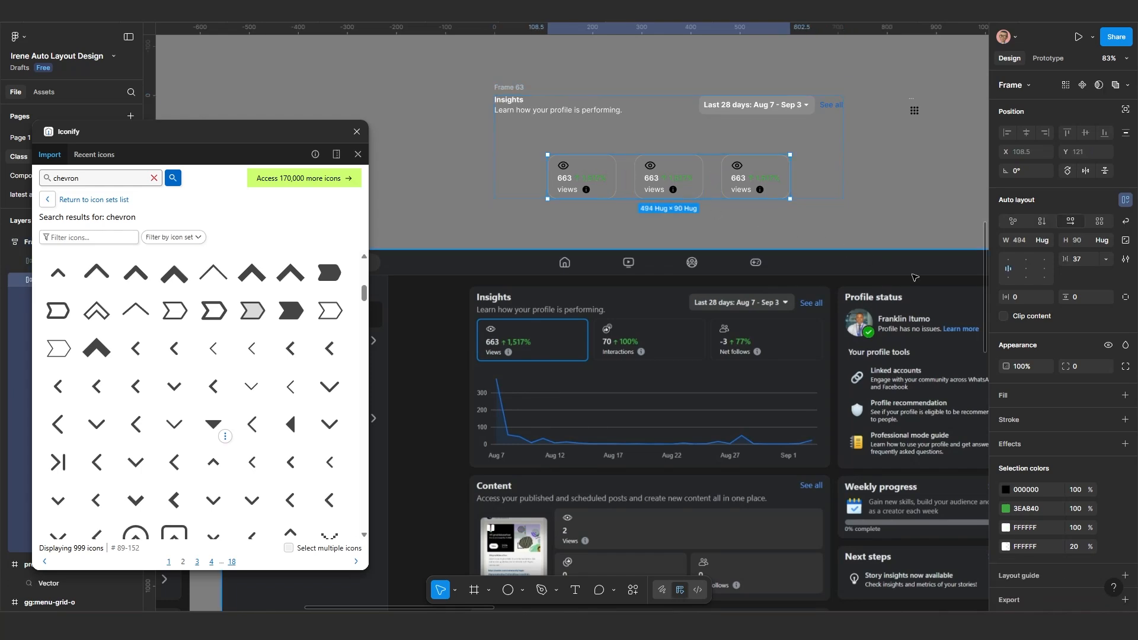
left_click(1046, 241)
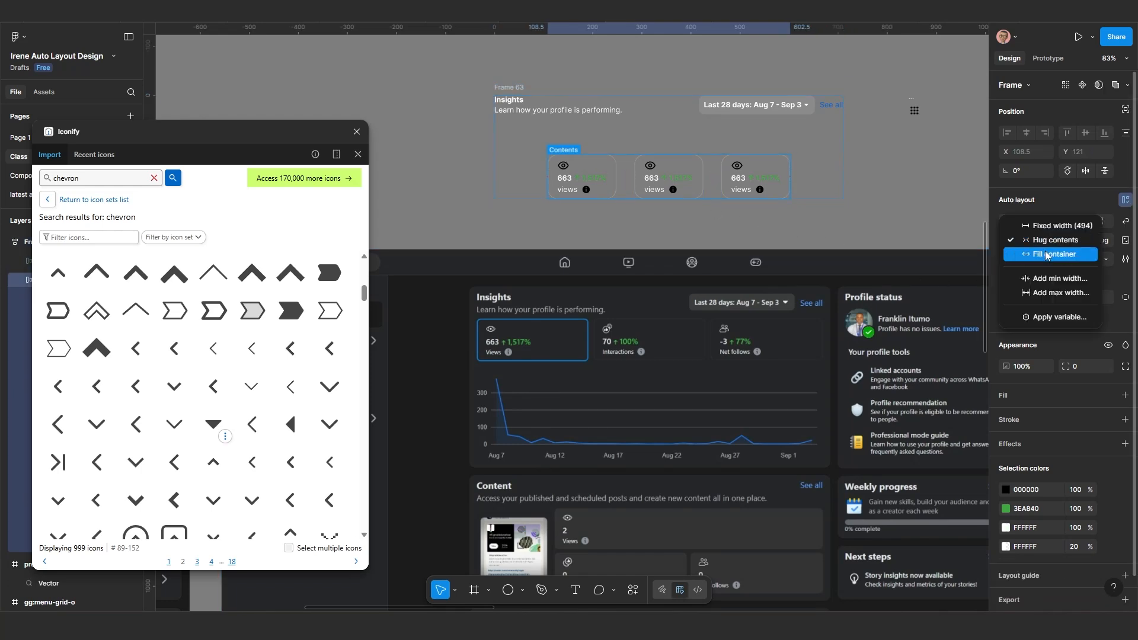
left_click(1044, 252)
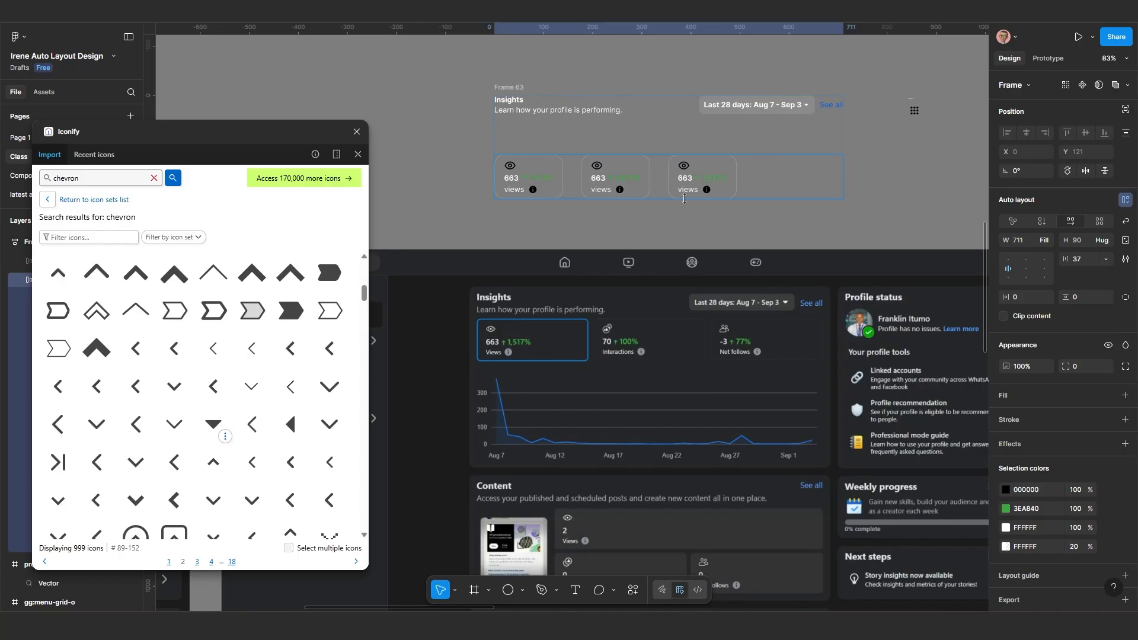
Step: Set the width of all three tiles inside the row to Fill container
key("Return")
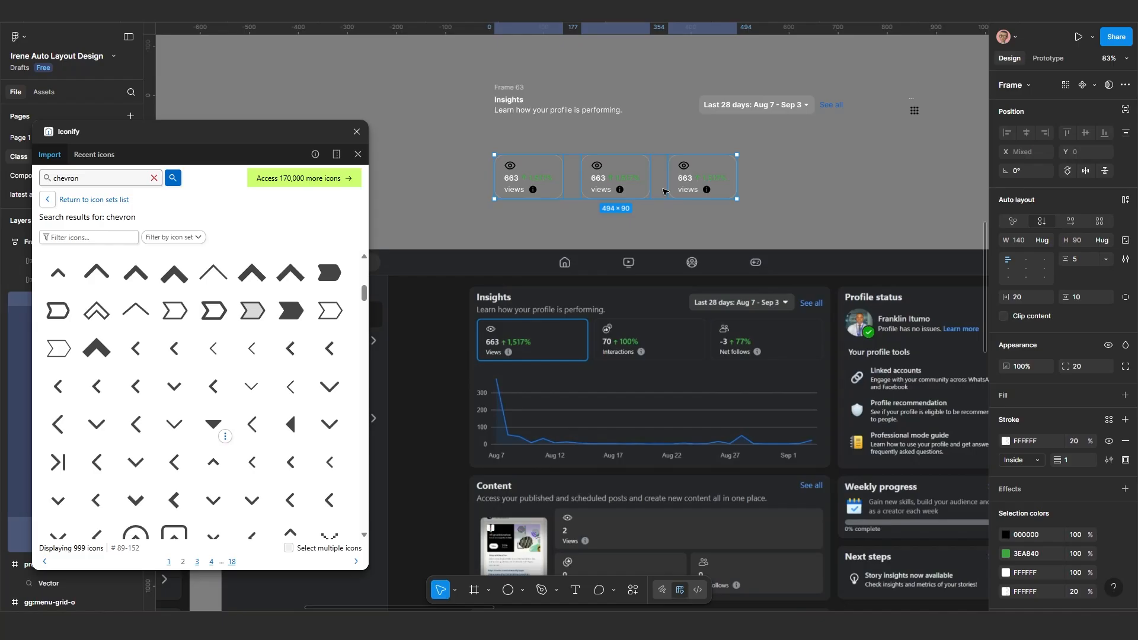
left_click(1047, 239)
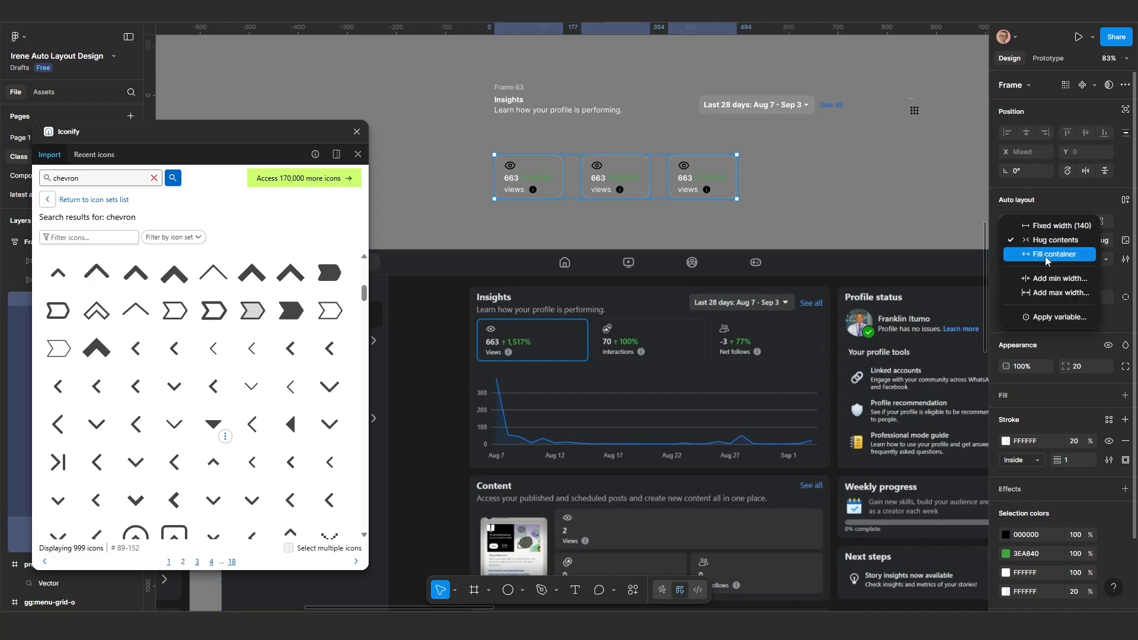
left_click(1046, 255)
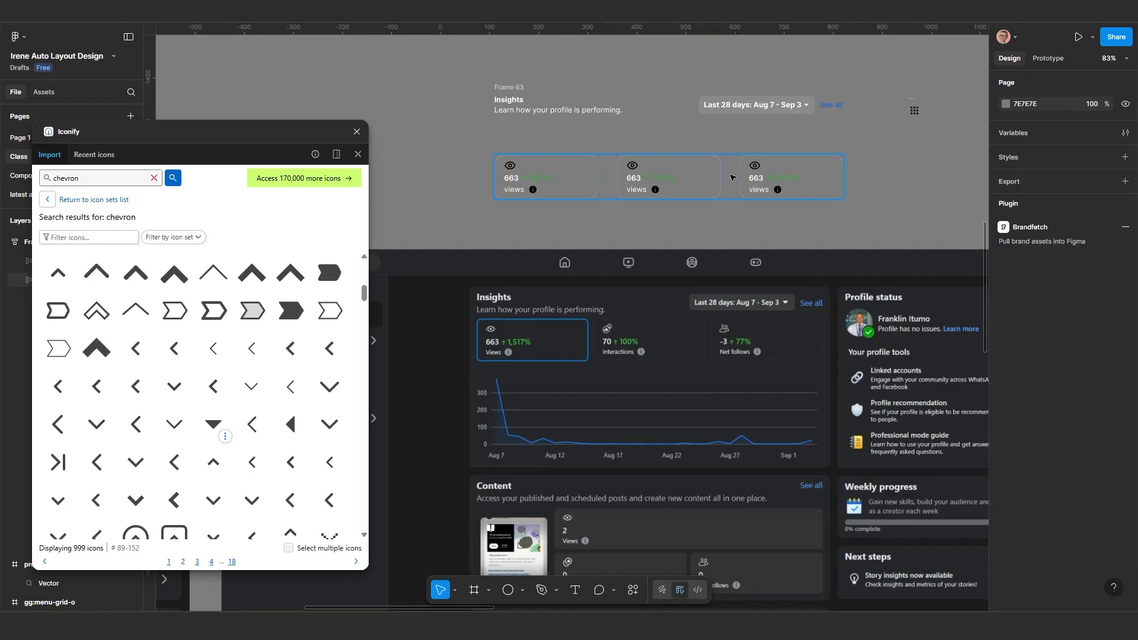
Step: Set the horizontal gap between the tiles in the row to 20
left_click(782, 182)
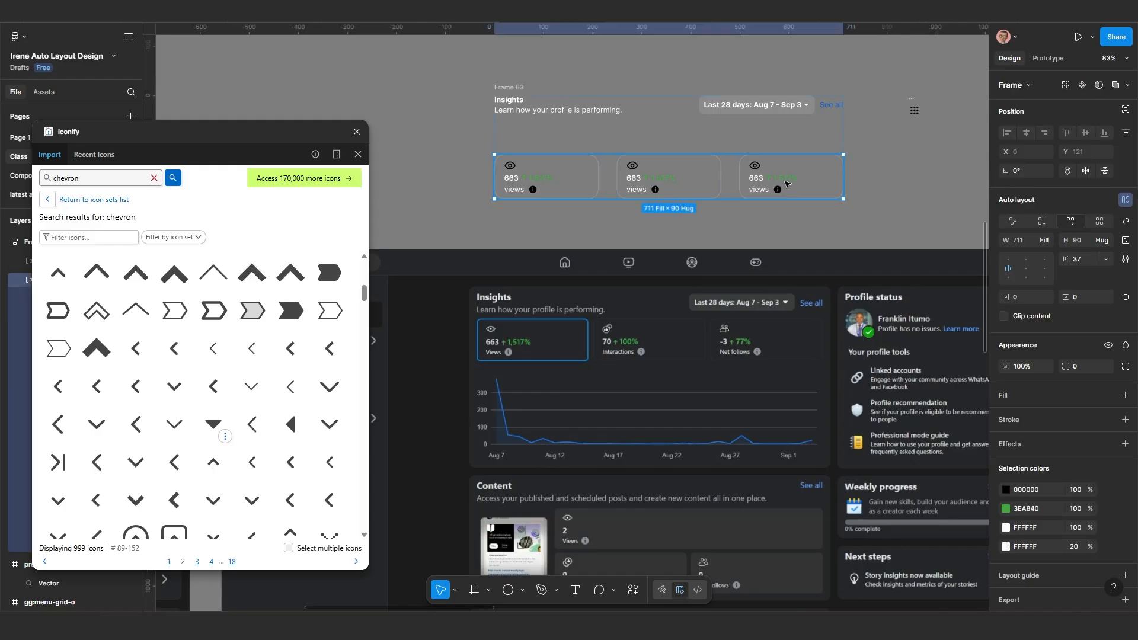
left_click(1084, 258)
type("20")
key("Return")
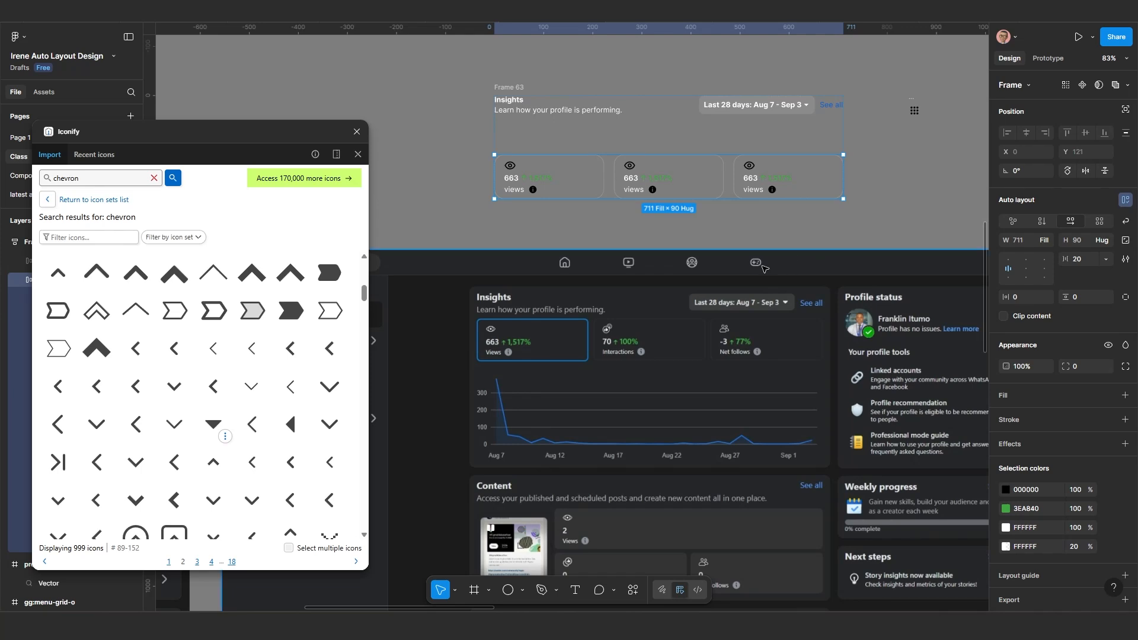
Step: Set the vertical padding of all three tiles to 15
scroll(772, 275, "up", 2)
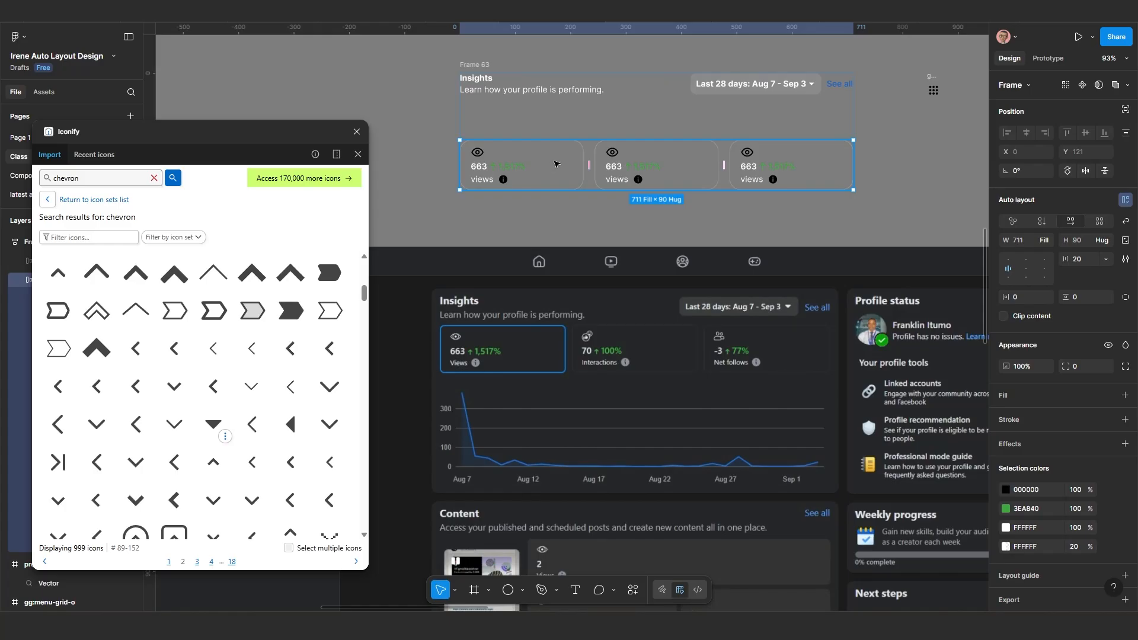
key("Return")
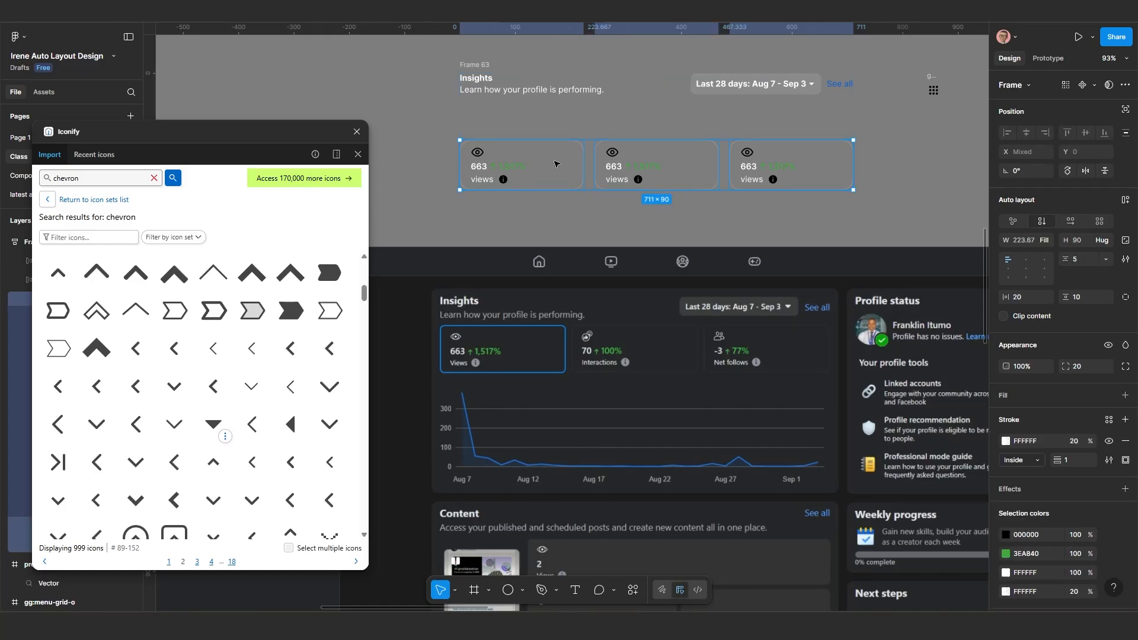
left_click(1083, 302)
type("15")
key("Return")
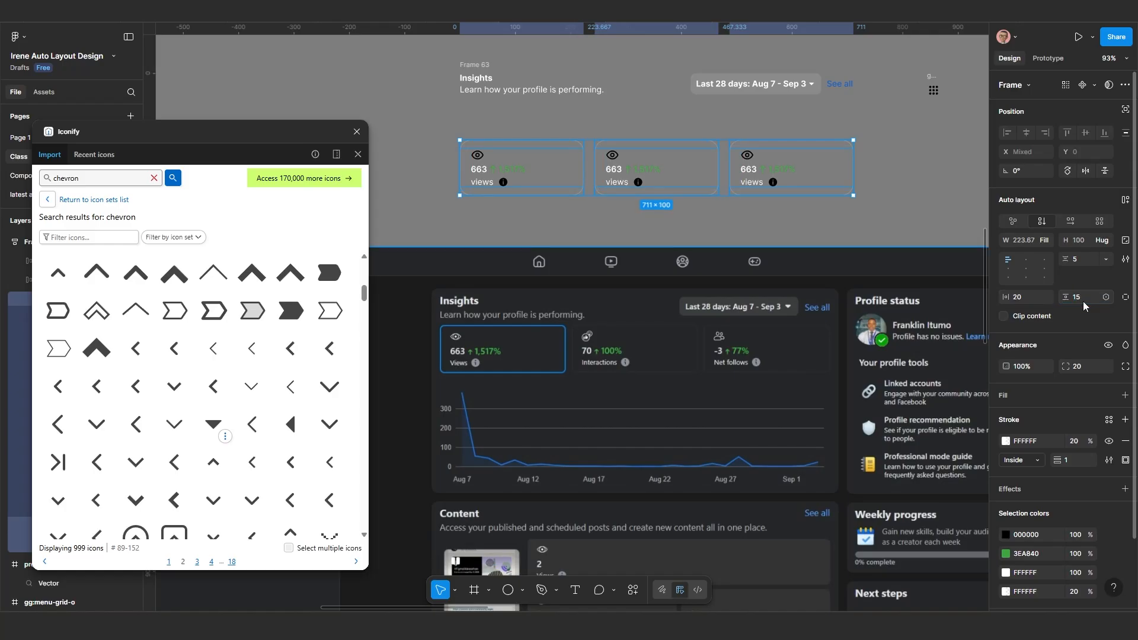
left_click(919, 178)
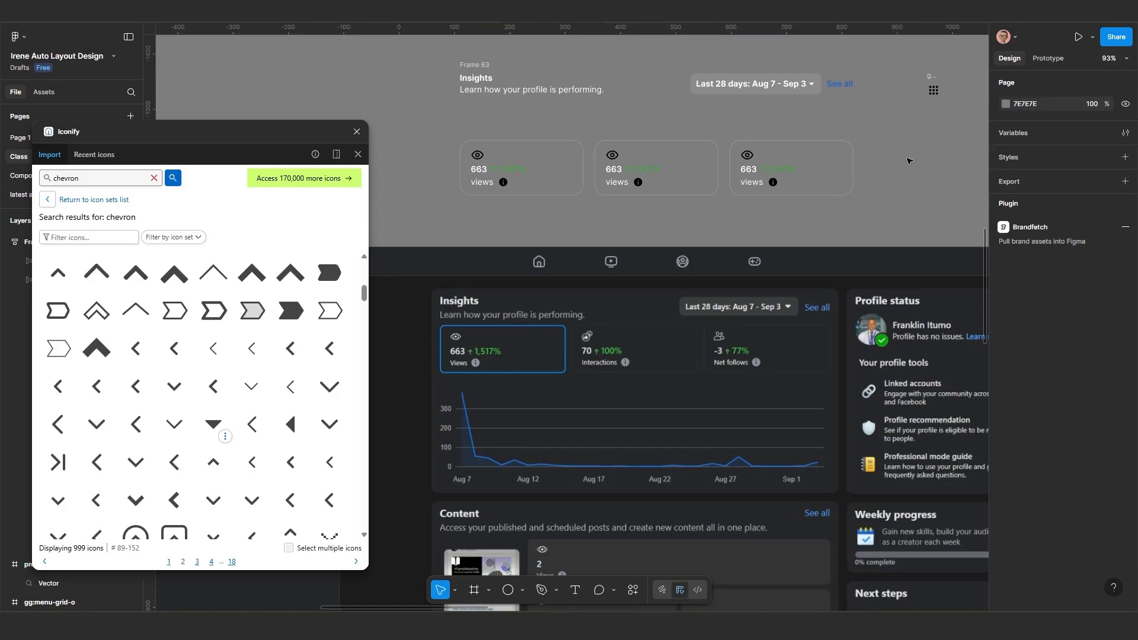
Step: Set the vertical gap between the header and the tile row in the Insights card frame to 20
left_click(475, 64)
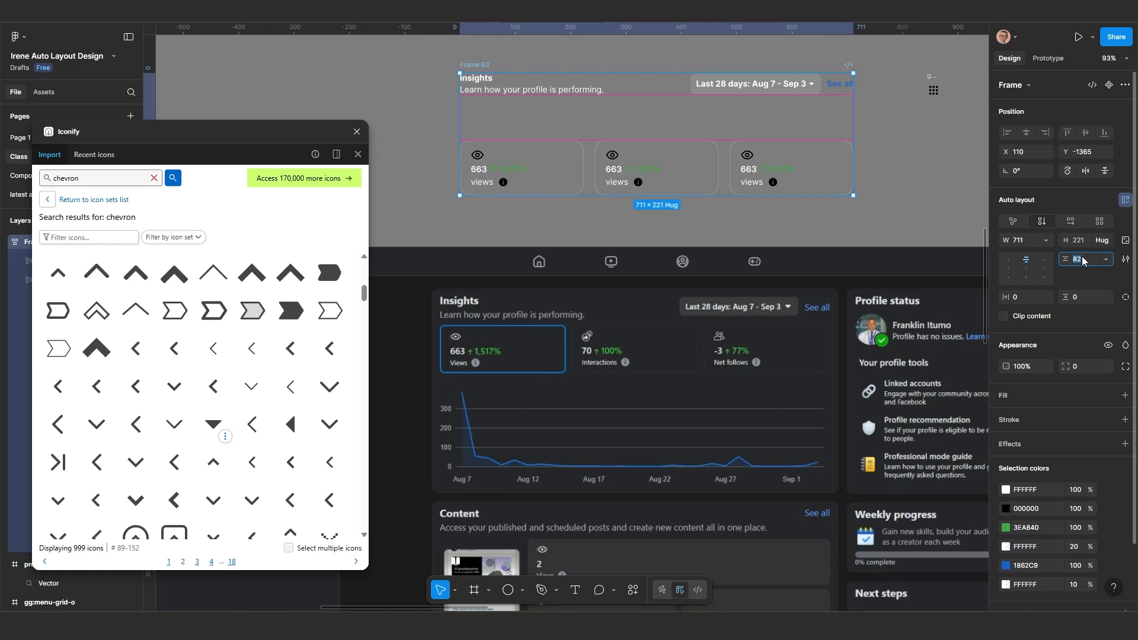
key("Return")
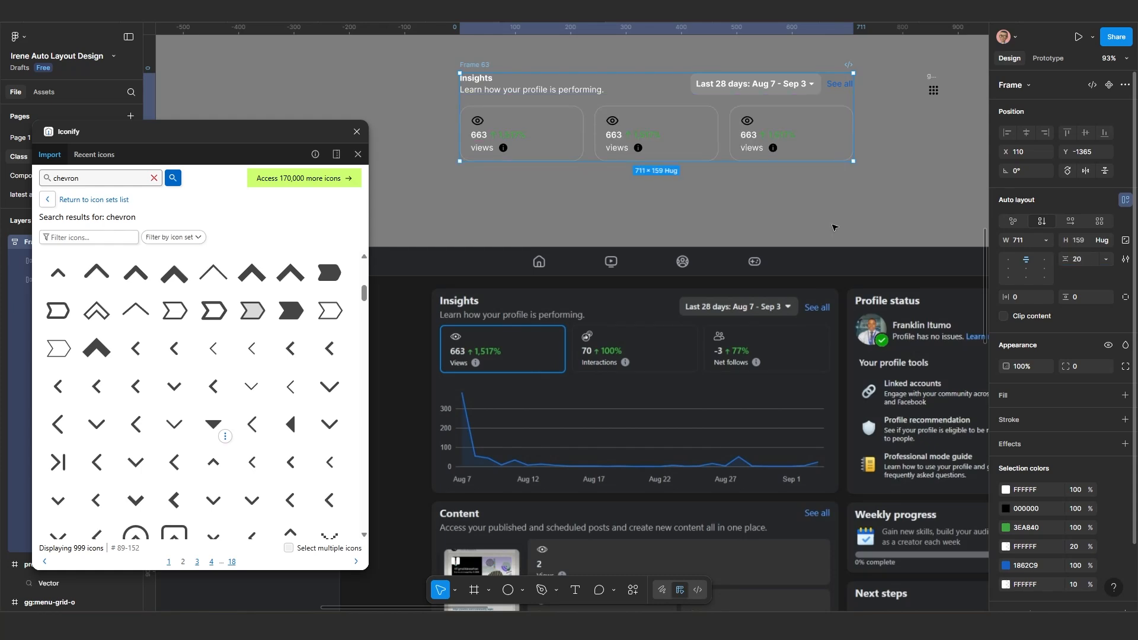
left_click(638, 196)
scroll(638, 196, "down", 1)
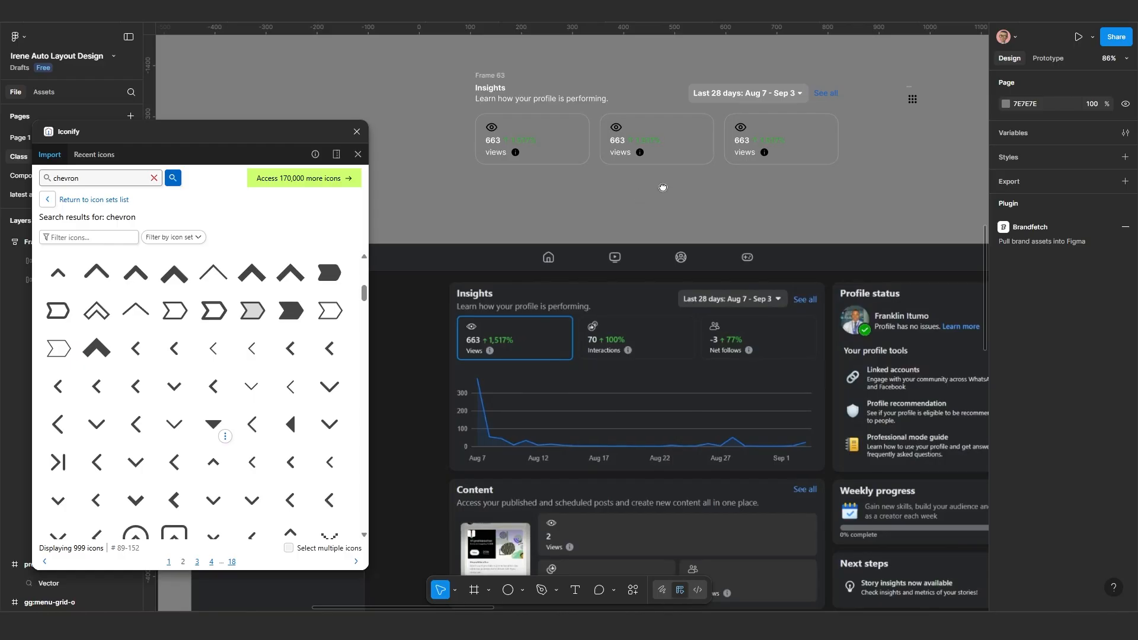
scroll(658, 189, "up", 1)
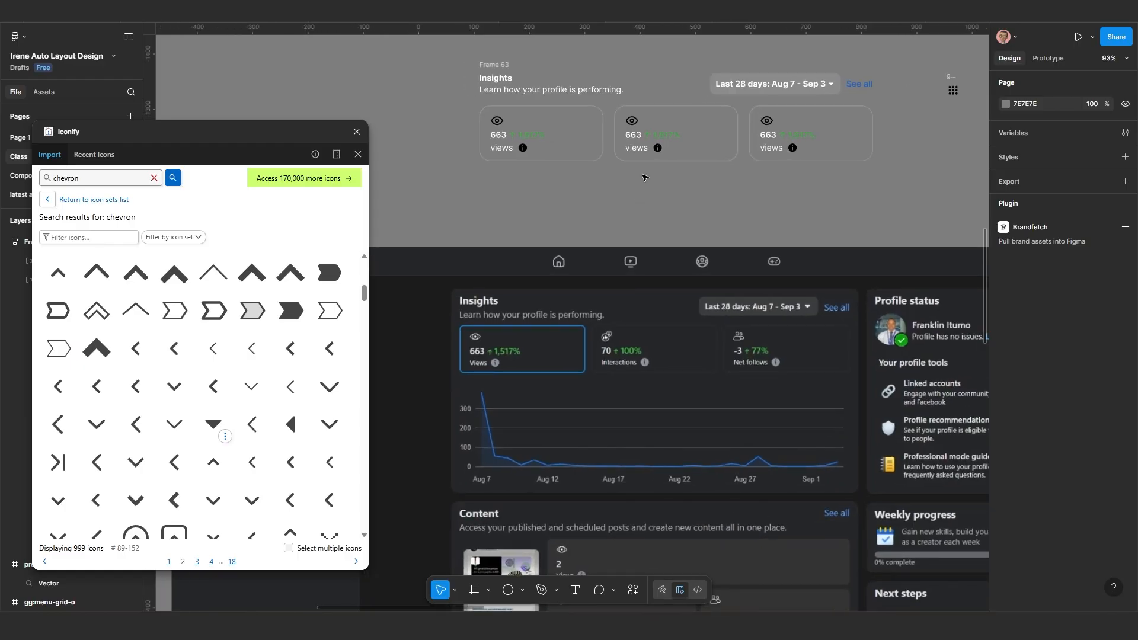
Step: Set the corner radius of all three stat tiles in the row to 15
left_click(583, 154)
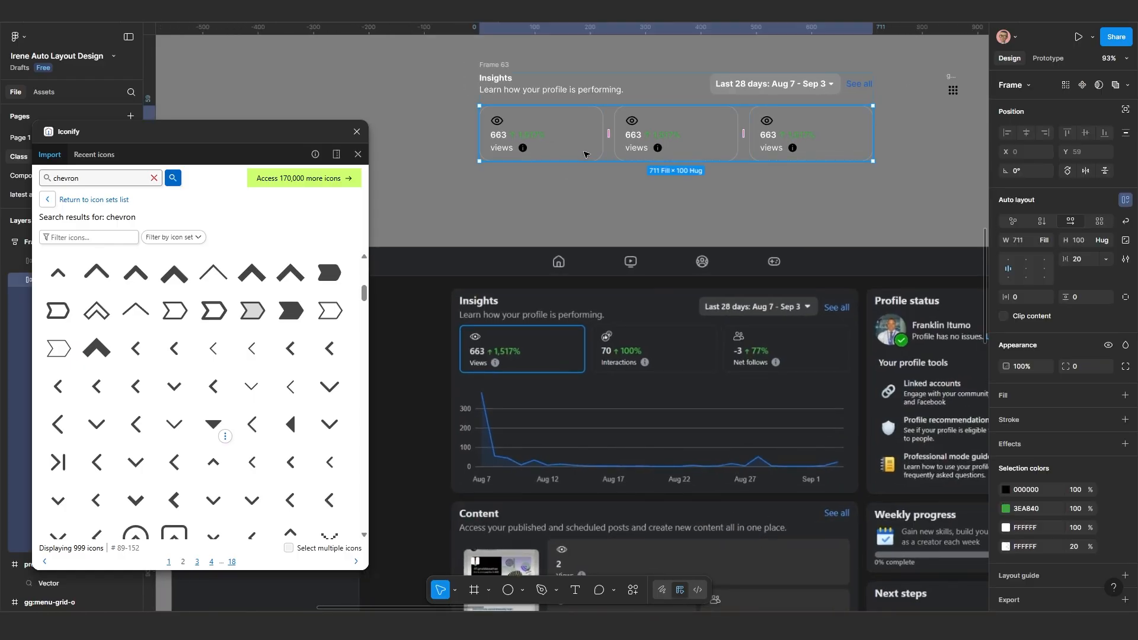
key("Return")
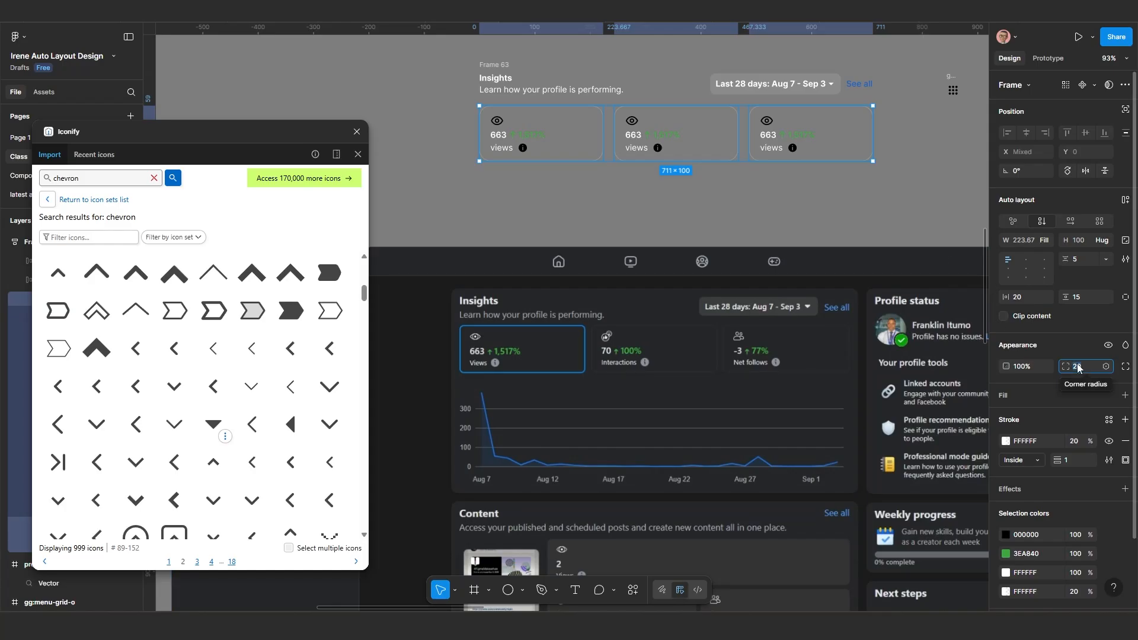
type("15")
key("Return")
left_click(825, 198)
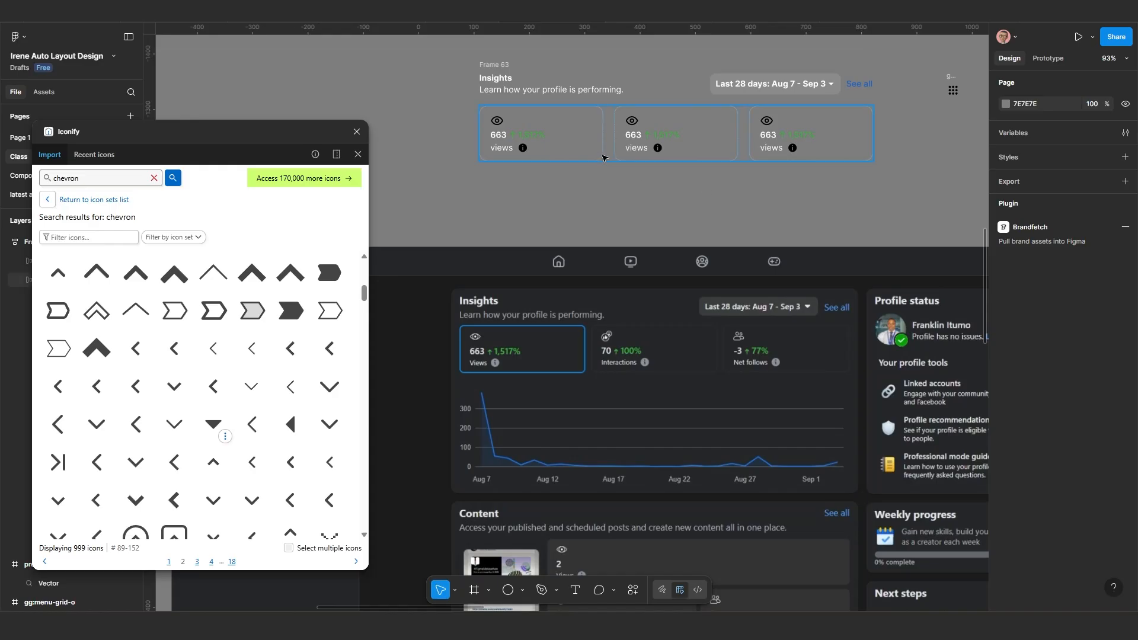
Step: Copy the fill colour code 1862C9 from the "See all" text in the Insights header
left_click(570, 145)
left_click(571, 145)
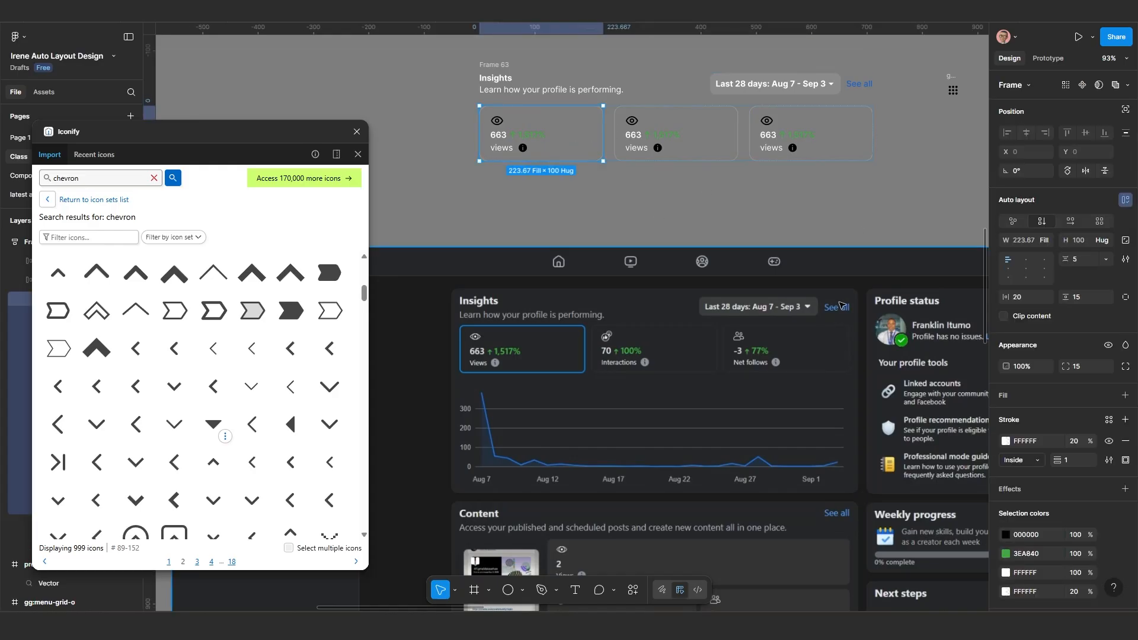
left_click(860, 86)
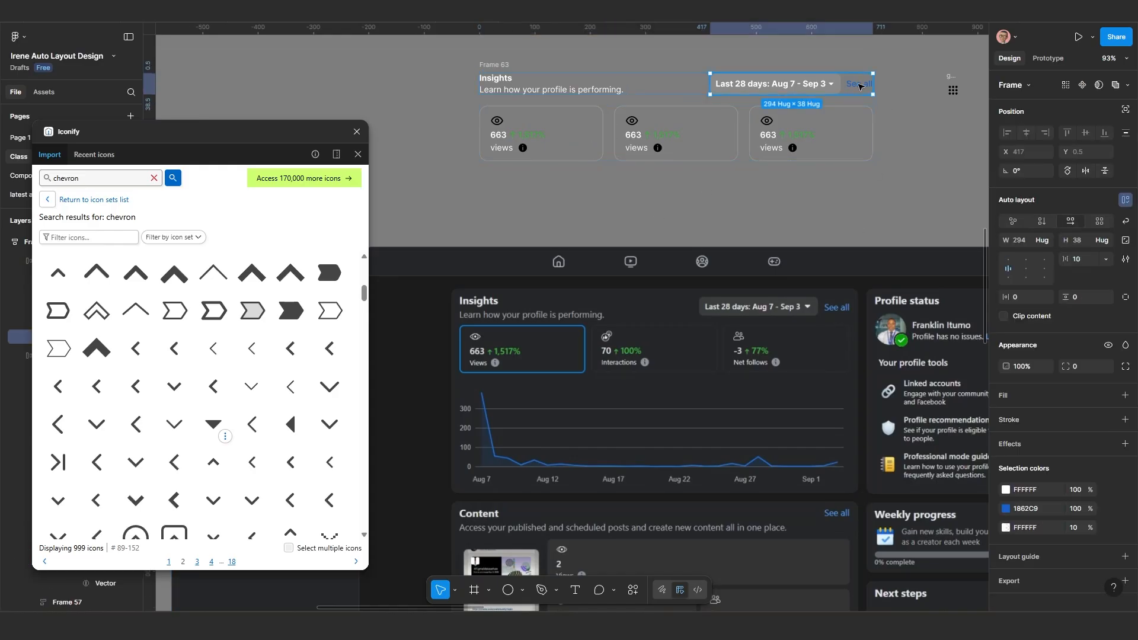
left_click(860, 86)
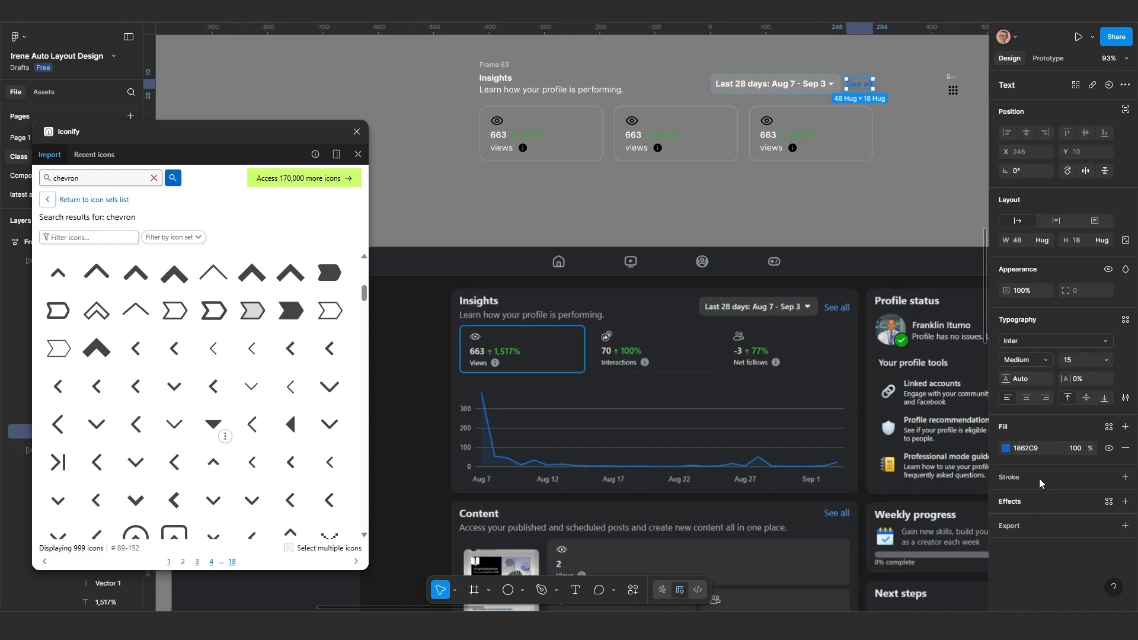
left_click(1035, 450)
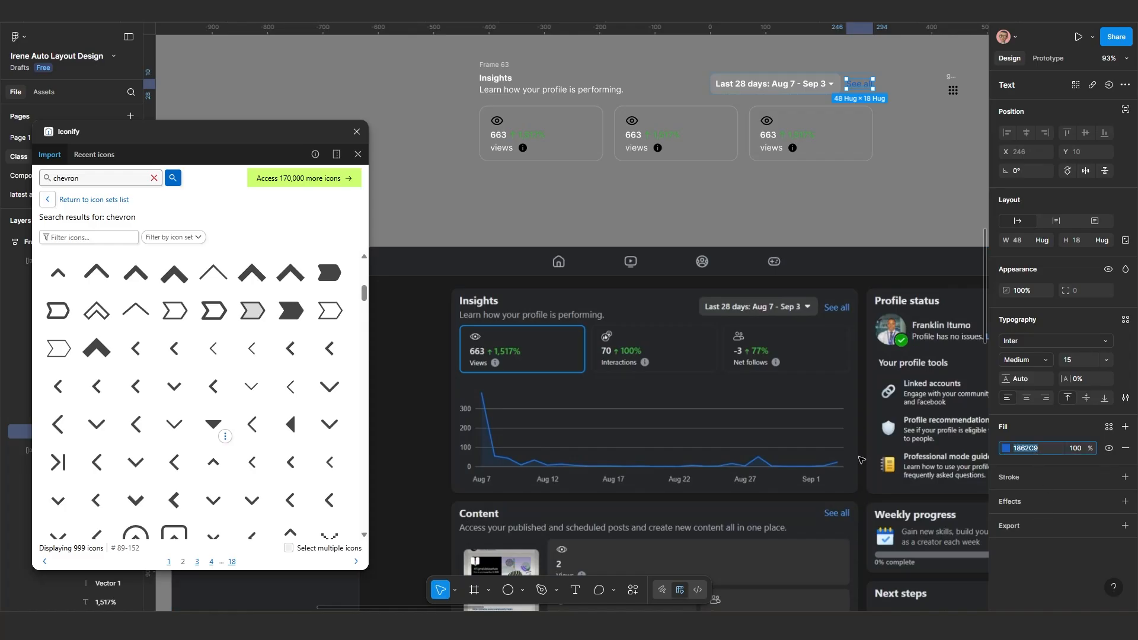
Step: Set the first stat tile's stroke to 100% opacity and colour 1862C9
left_click(579, 151)
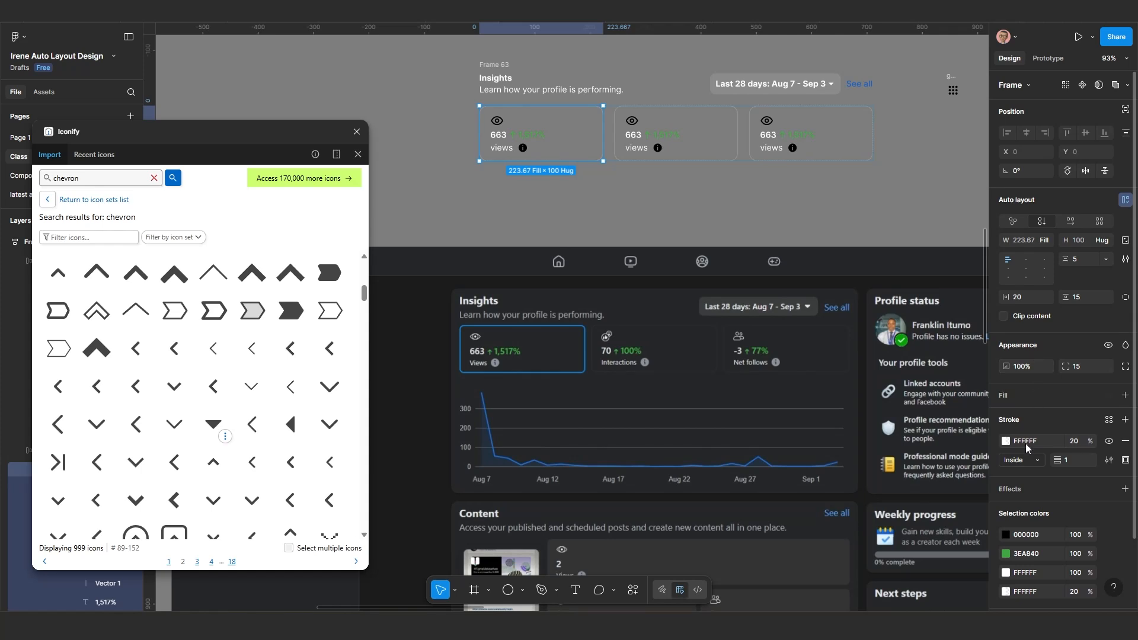
left_click(1080, 442)
type("100")
key("Return")
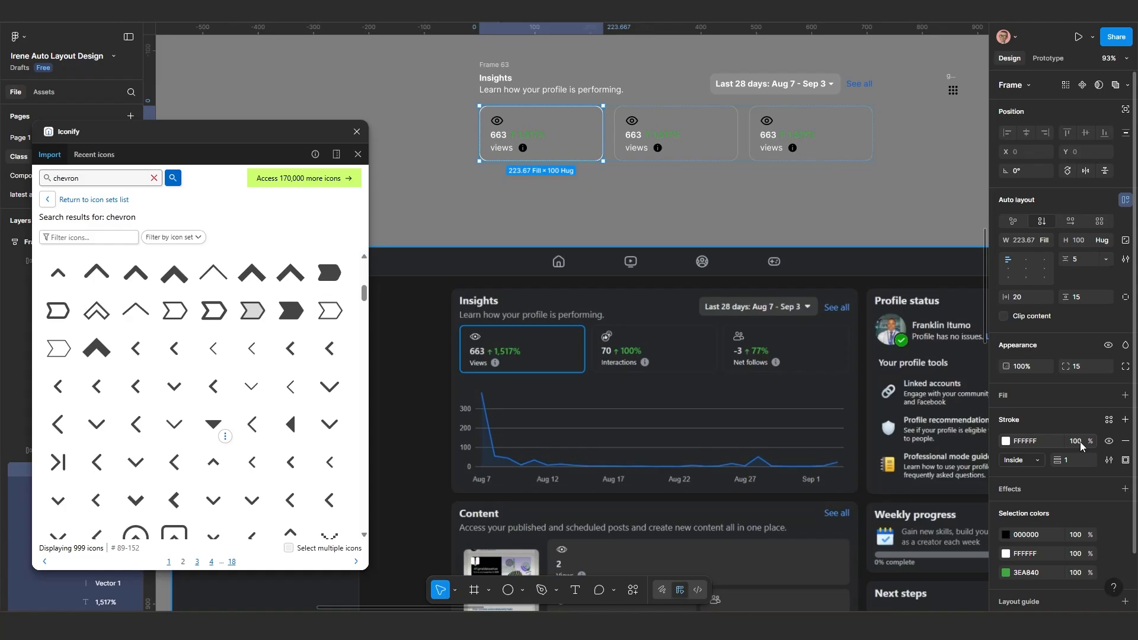
left_click(1029, 442)
type("1862C9")
key("Return")
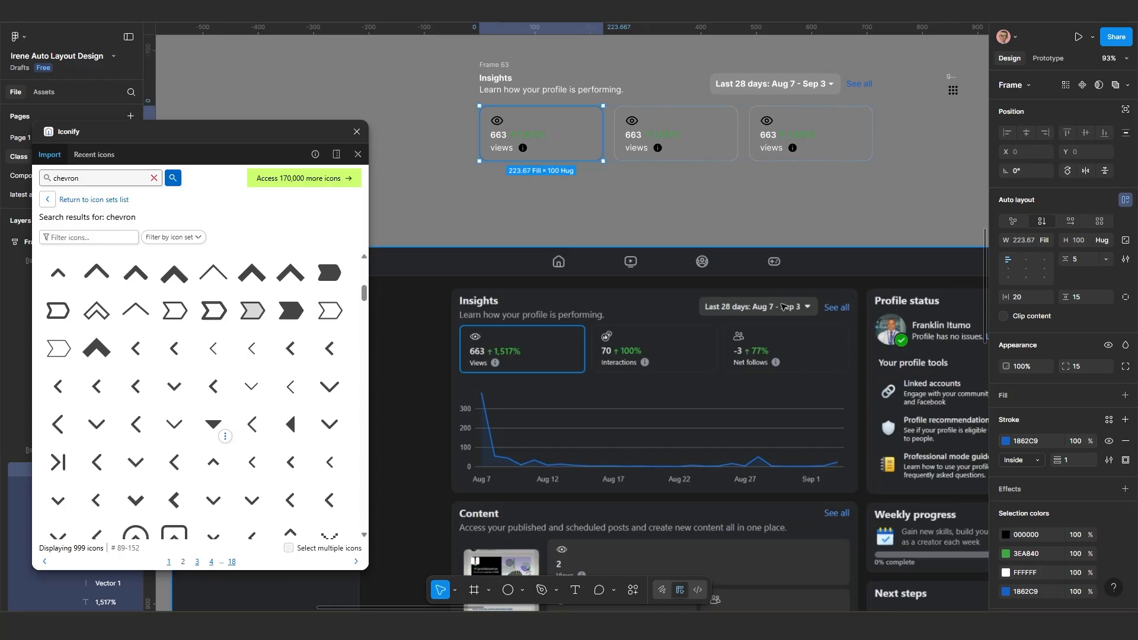
left_click(640, 212)
scroll(640, 212, "up", 3)
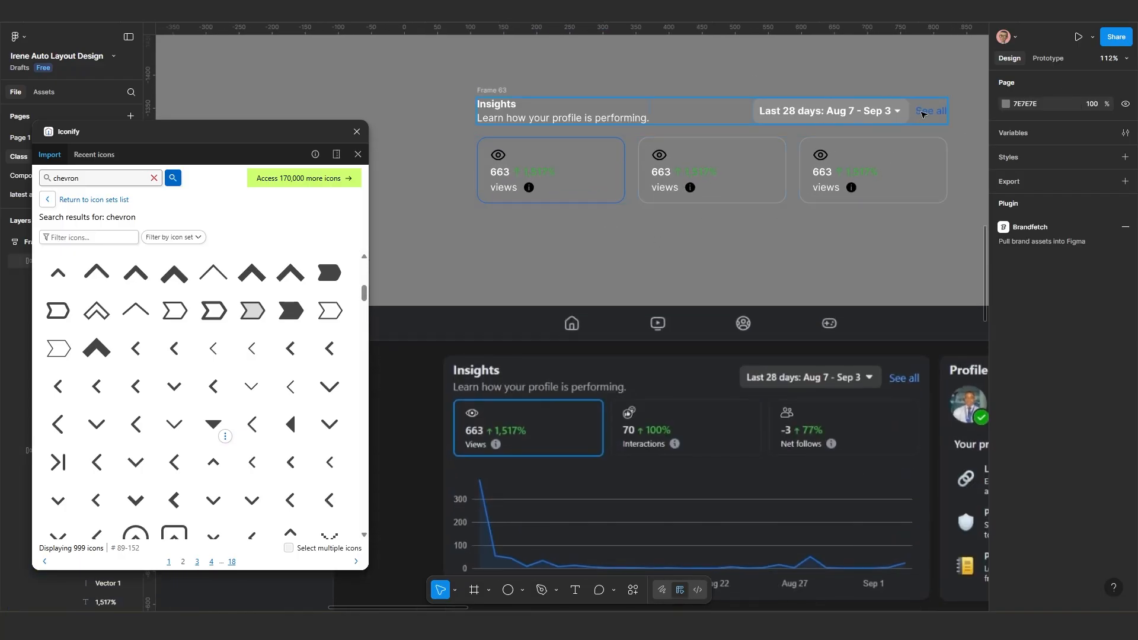
Step: Brighten the first stat tile's stroke colour to 1770ED
left_click(613, 176)
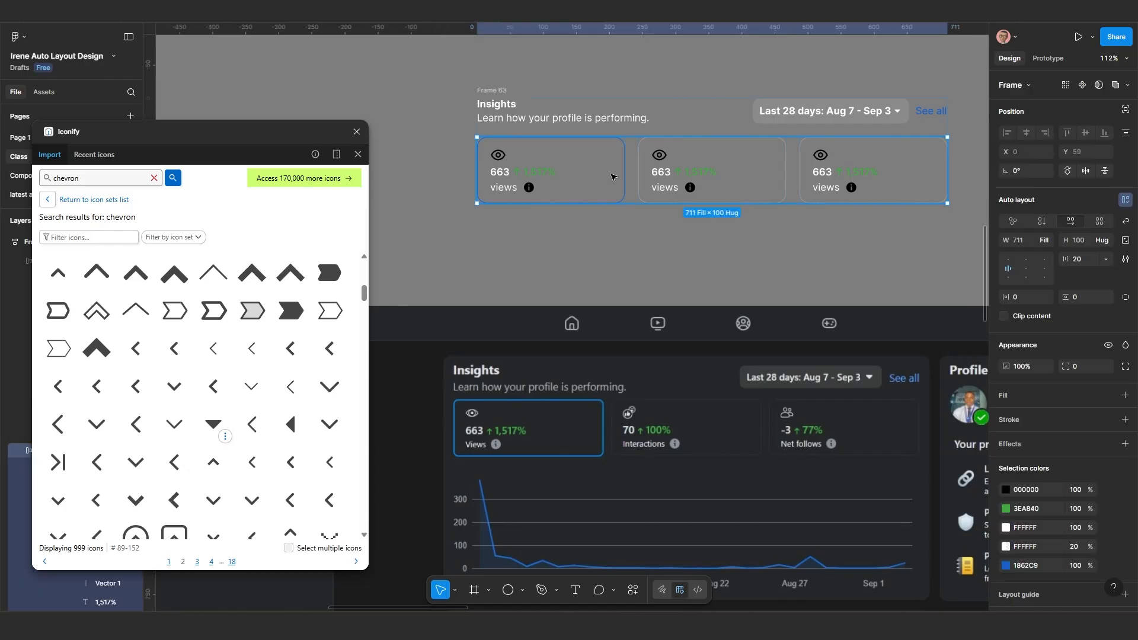
left_click(613, 176)
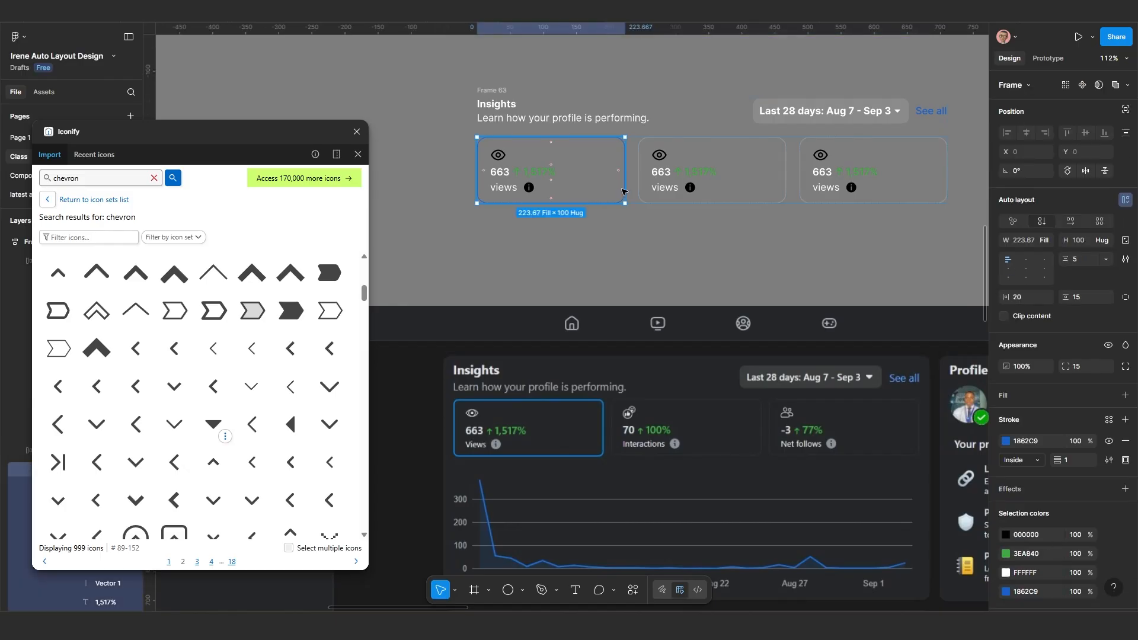
left_click(1006, 441)
mouse_move(972, 378)
left_mouse_down()
mouse_move(963, 343)
mouse_move(968, 351)
left_mouse_up()
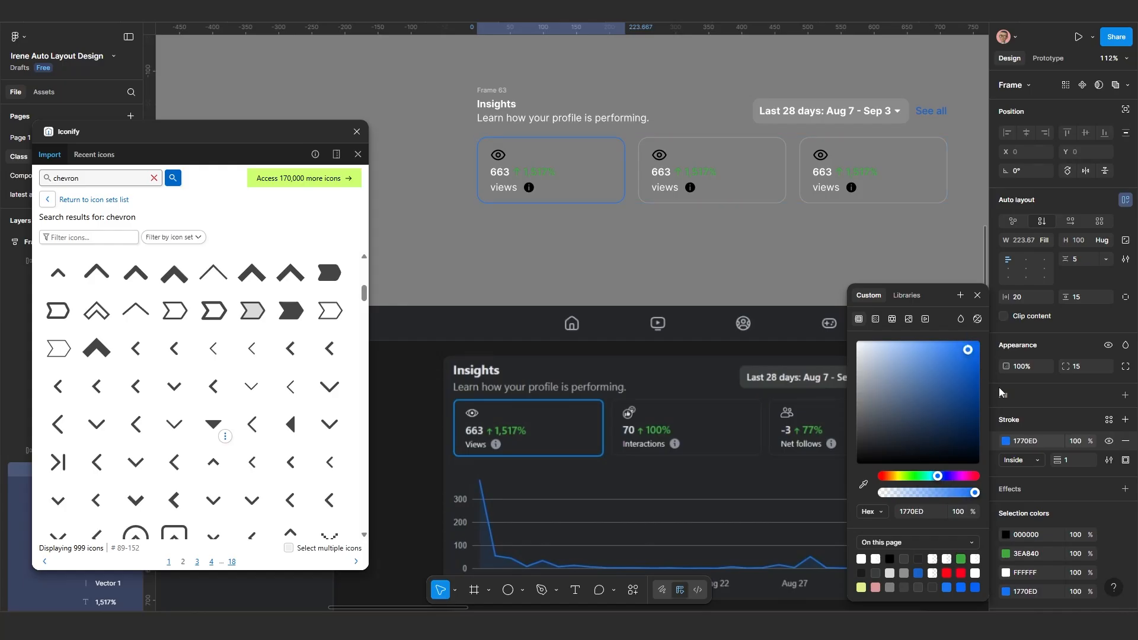
Step: Copy the first tile's stroke colour 1770ED and apply it as the fill of the "See all" text
left_click(1036, 441)
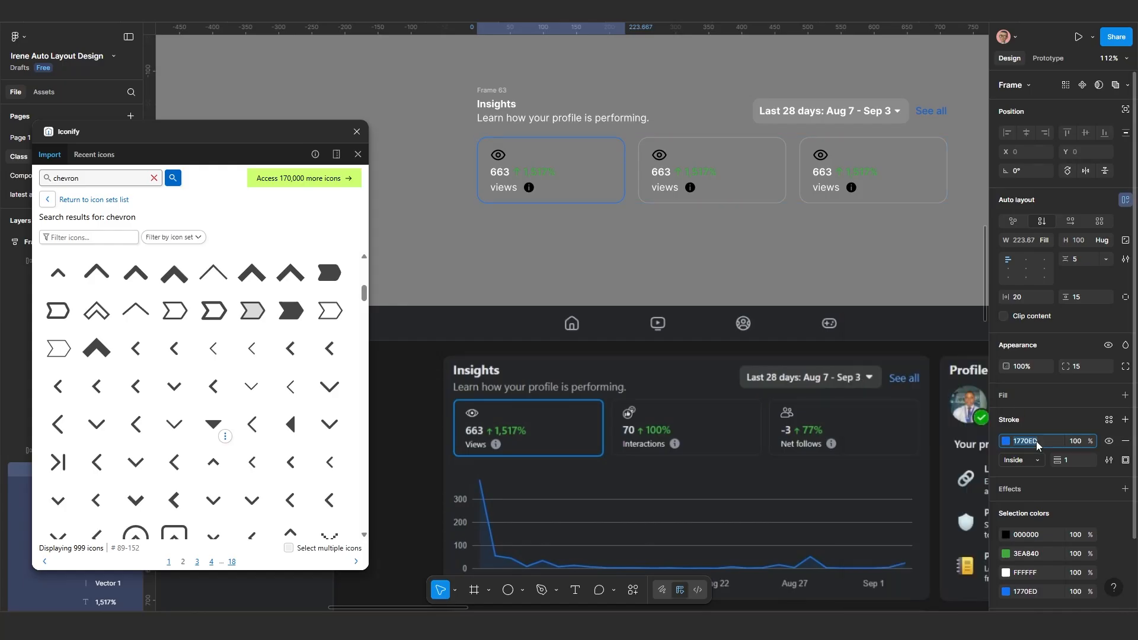
left_click(933, 114)
double_click(932, 115)
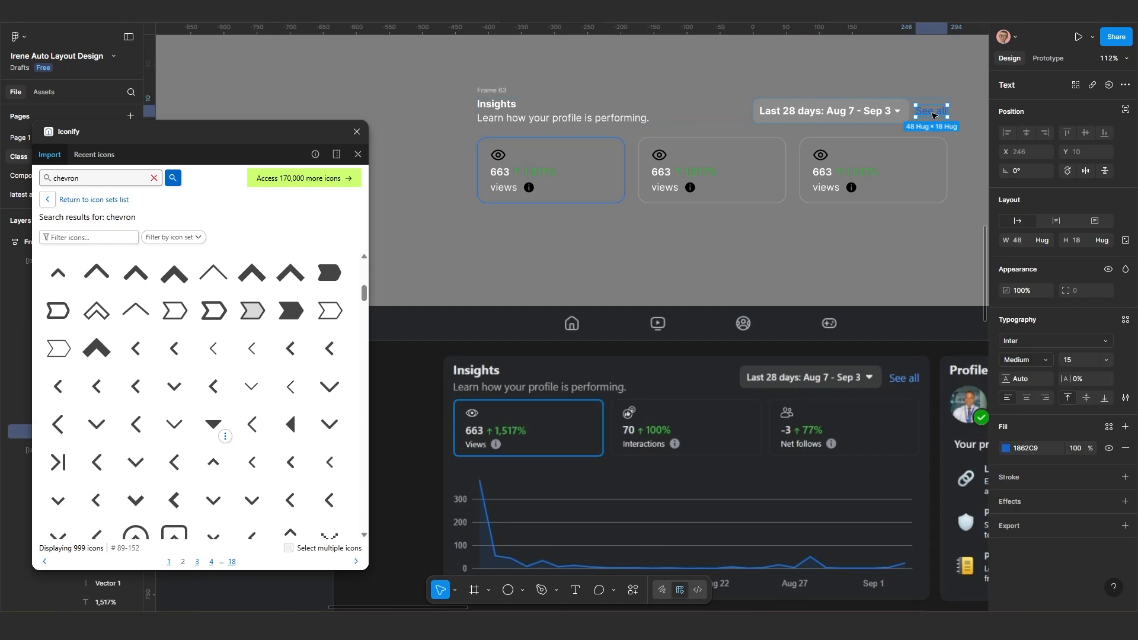
left_click(1029, 450)
left_click(917, 212)
Step: Examine the line chart, its gridlines and axis labels below the tiles in the reference Insights card
scroll(866, 205, "down", 2)
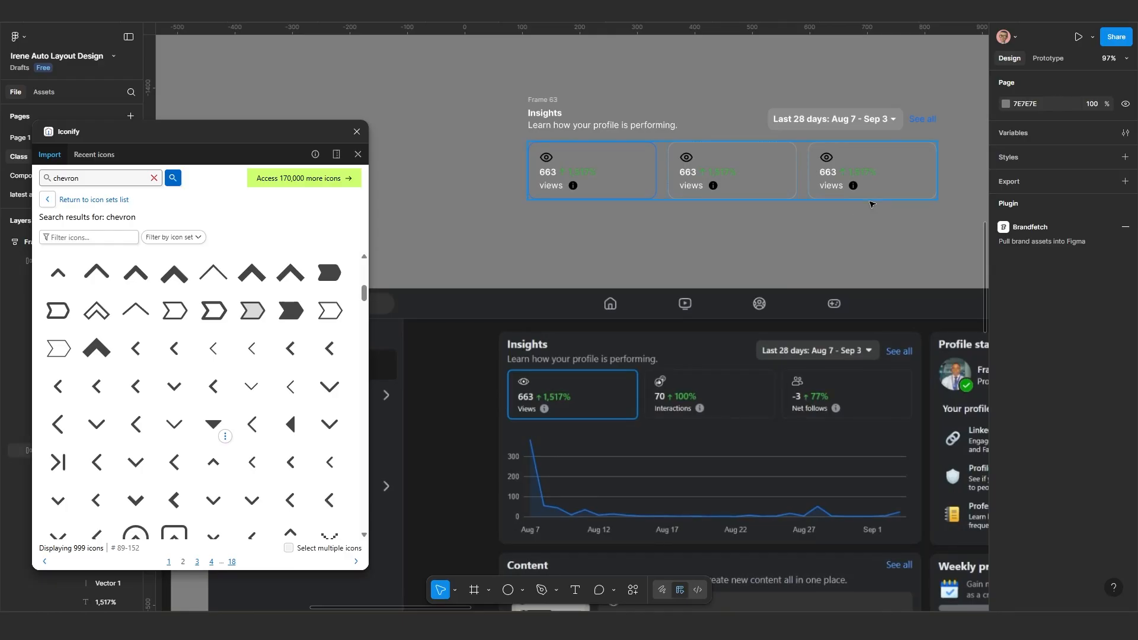
scroll(848, 196, "down", 2)
scroll(655, 411, "up", 4)
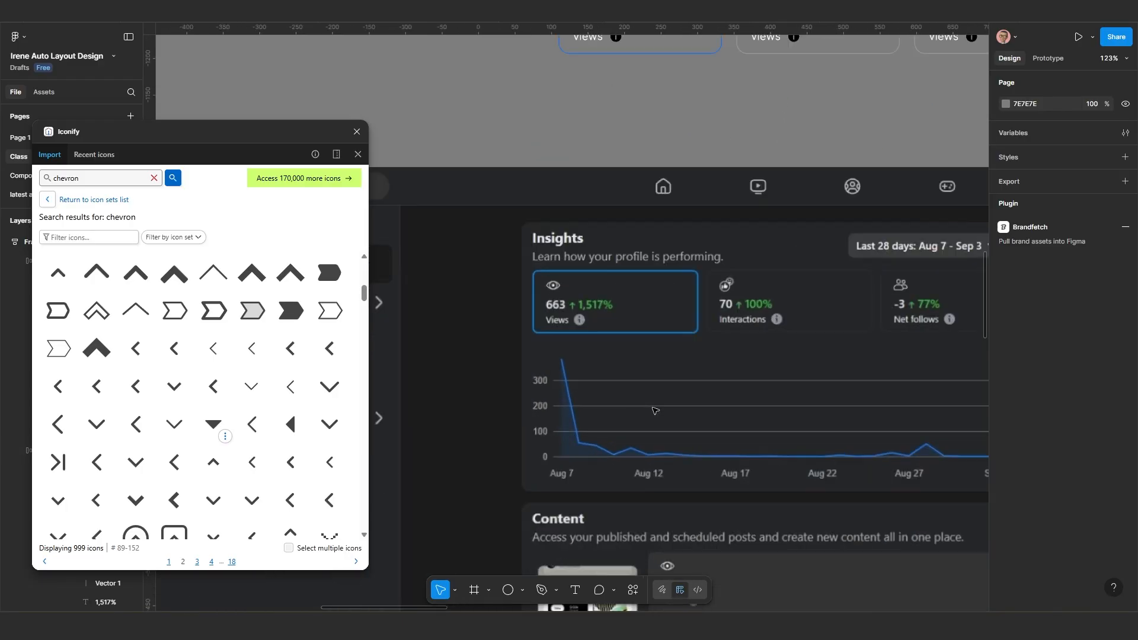
scroll(646, 381, "down", 4)
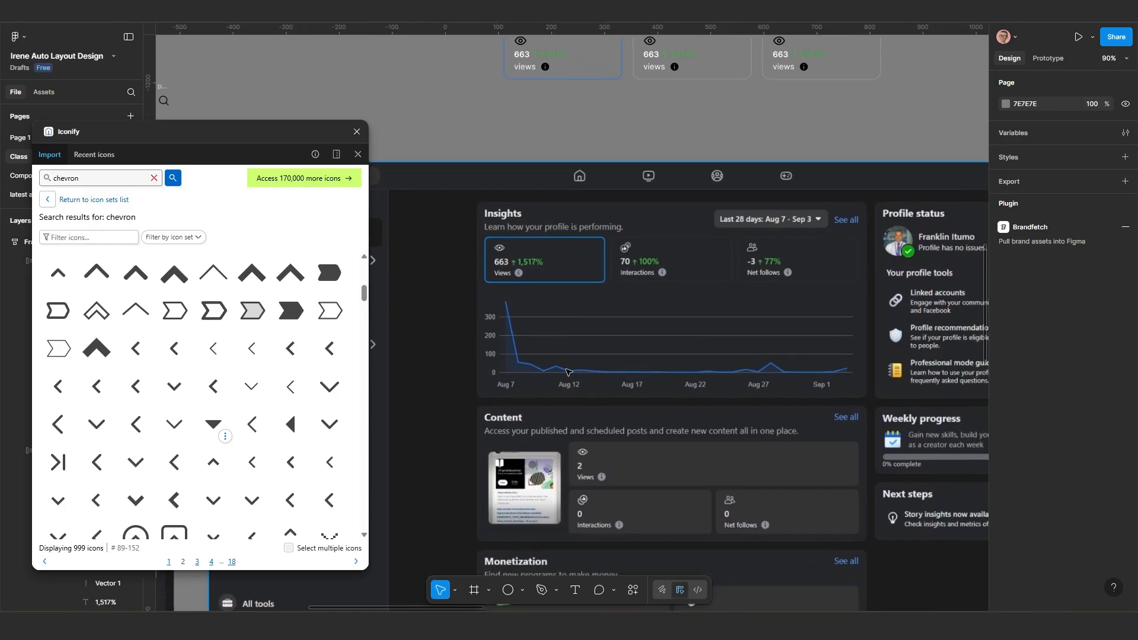
scroll(568, 372, "up", 4)
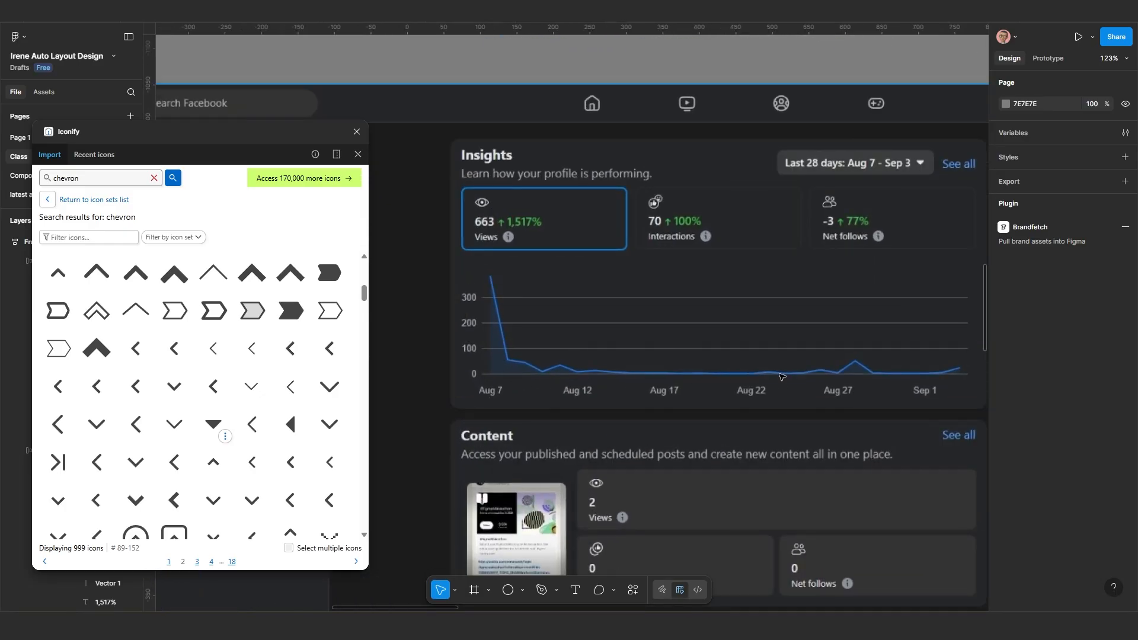
scroll(743, 349, "down", 5)
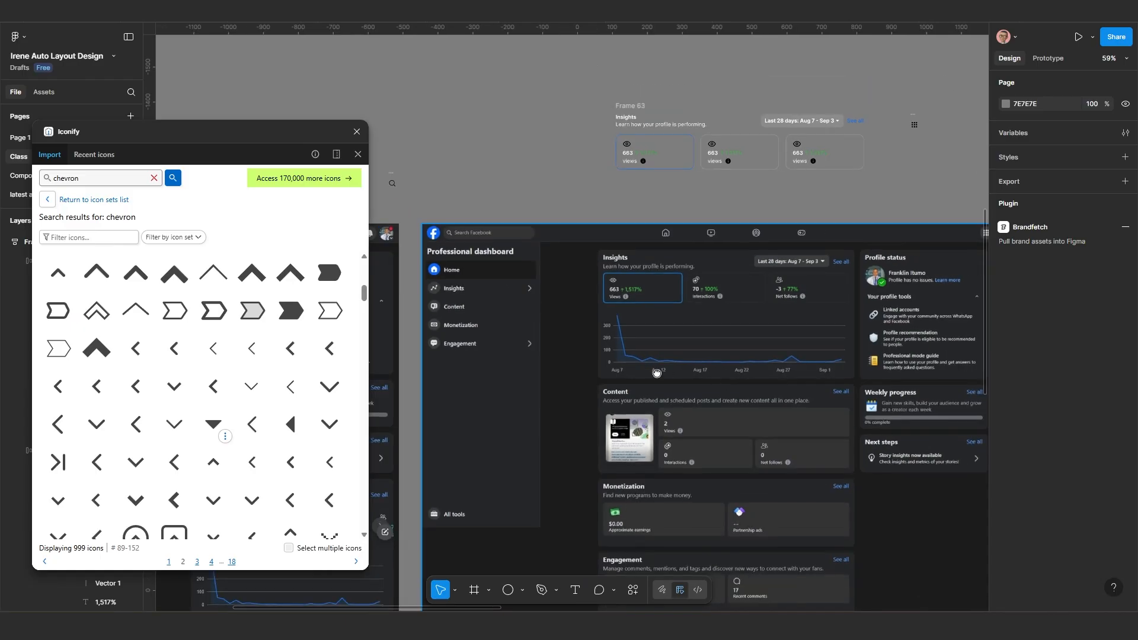
scroll(666, 364, "down", 2)
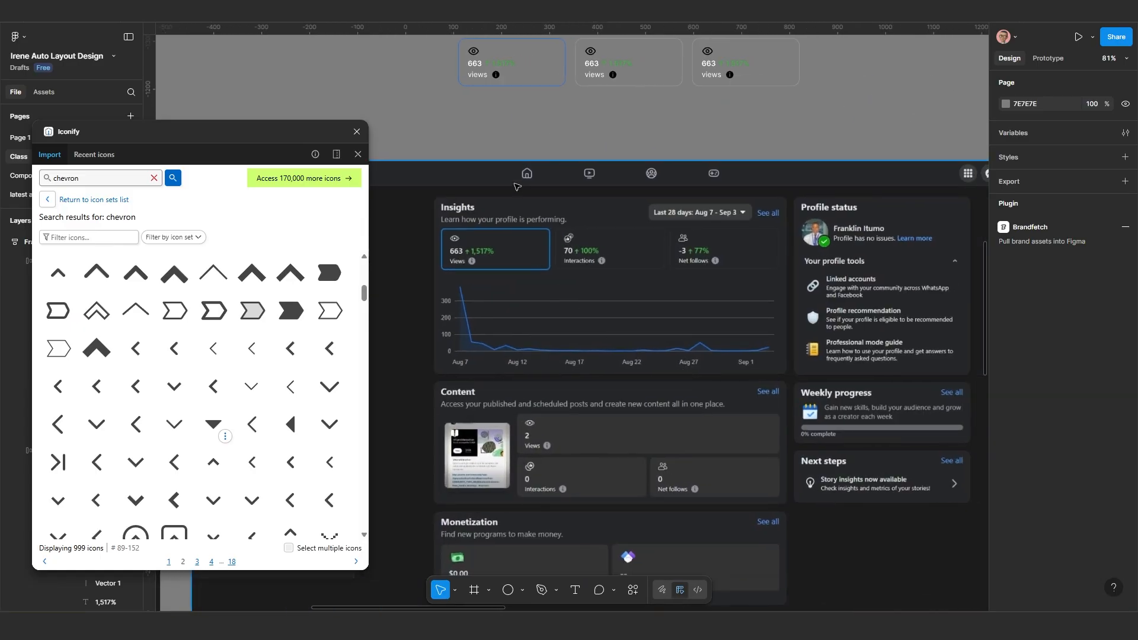
scroll(587, 209, "up", 3)
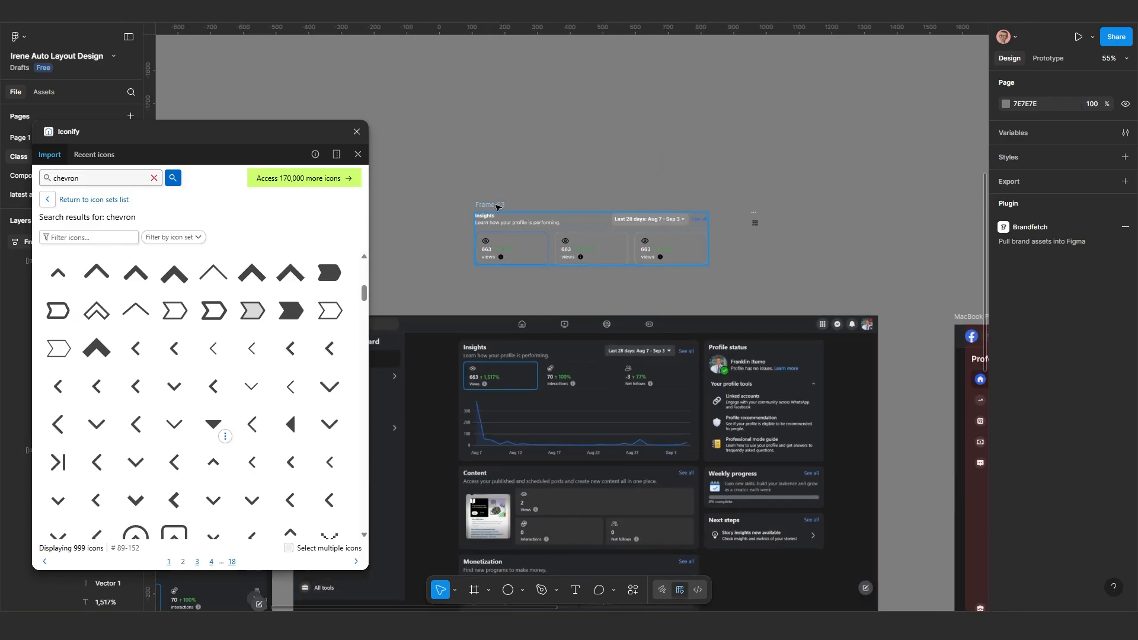
Step: Move the Insights card frame further up the canvas and the grid menu icon aside to clear space above the reference
left_click_drag(496, 203, 491, 71)
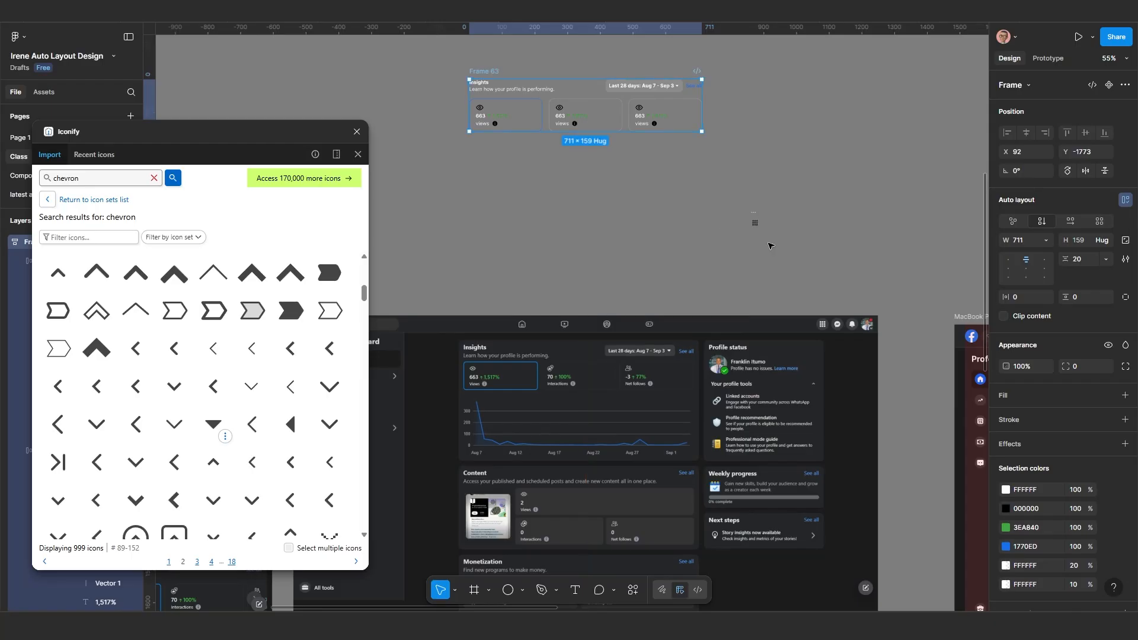
left_click_drag(754, 222, 871, 206)
scroll(560, 243, "up", 2)
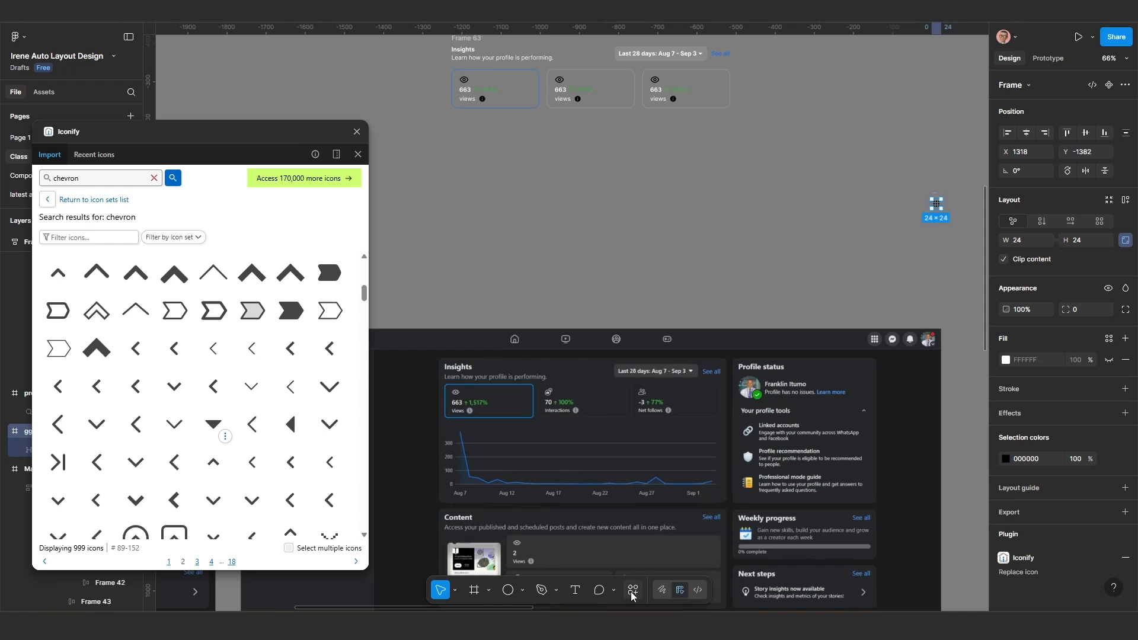
Step: Draw a vector line with the Pen tool in the empty canvas area below the Insights card frame
left_click(541, 590)
left_click(424, 195)
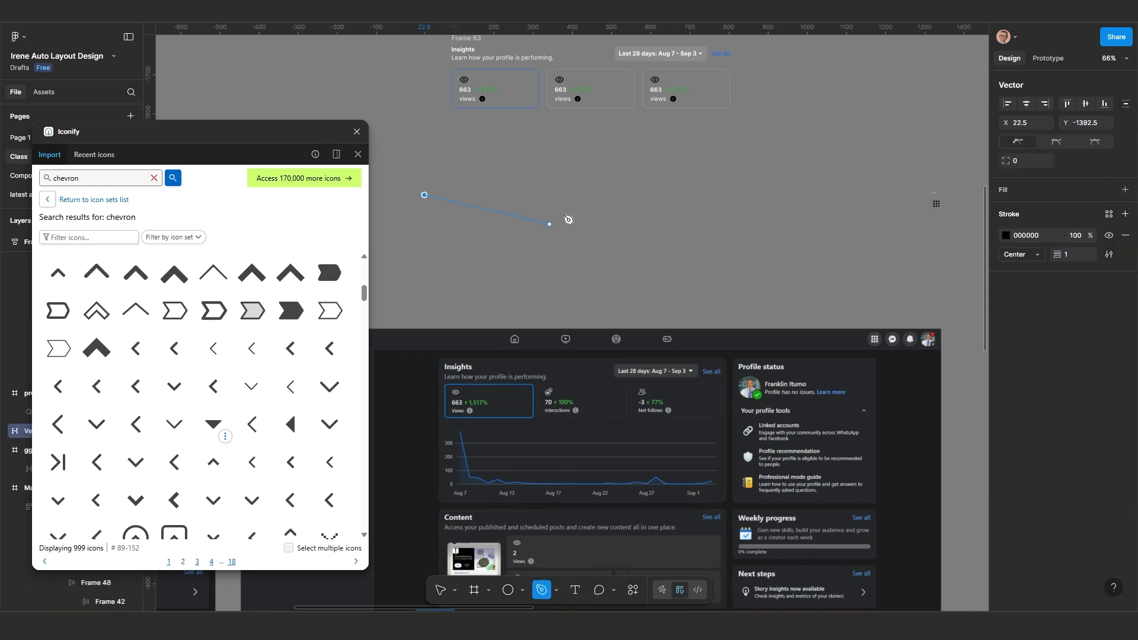
left_click(573, 220)
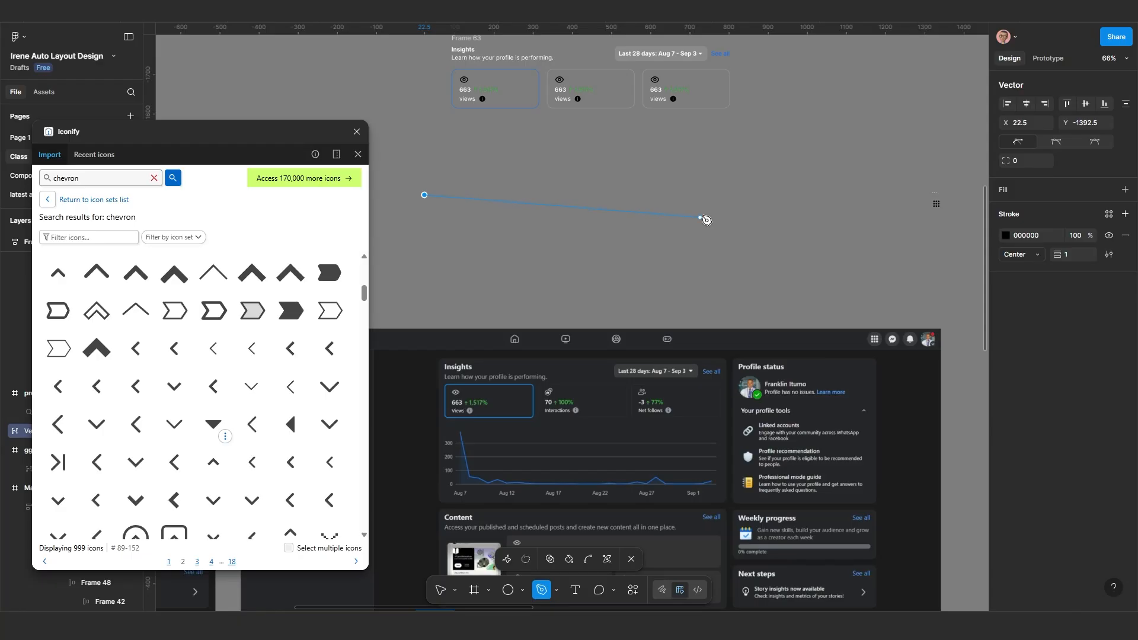
Step: Draw a horizontal straight line about 880 px wide below the Insights frame with the Pen tool
left_click(769, 196)
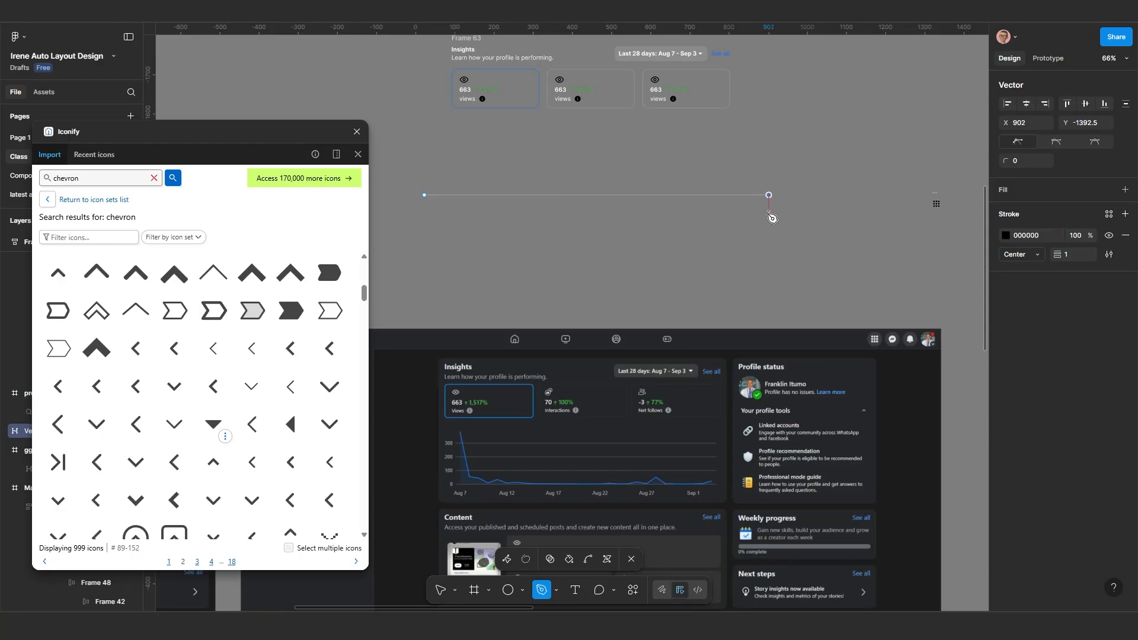
key("Escape")
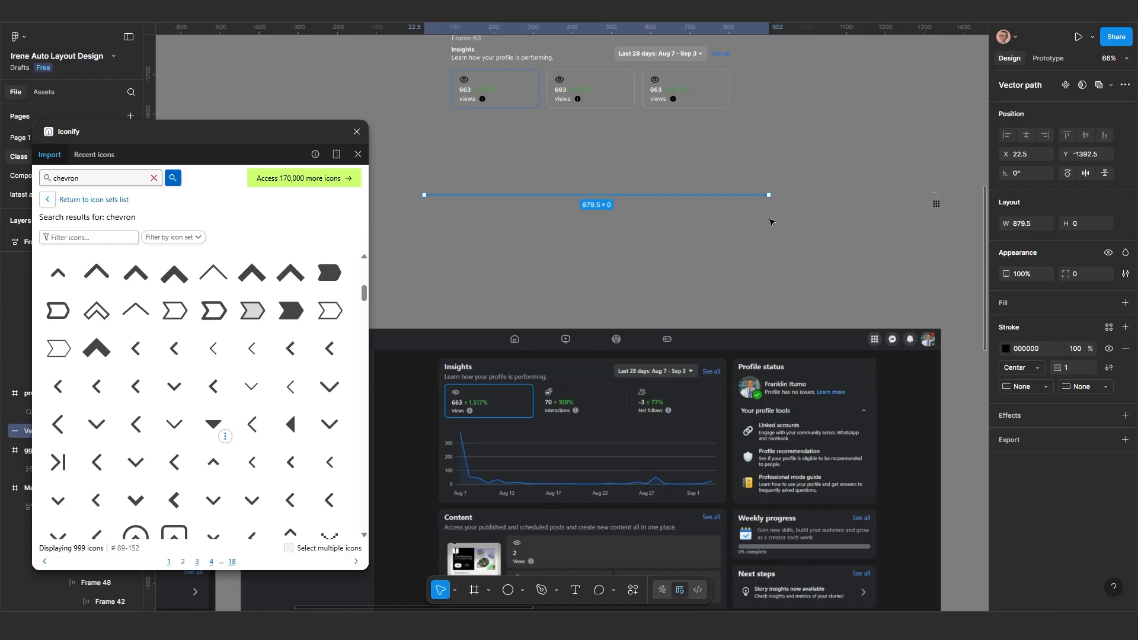
Step: Place a copy of the Insights heading just below the line's left end and change its text to 300
scroll(558, 230, "down", 3, "ctrl")
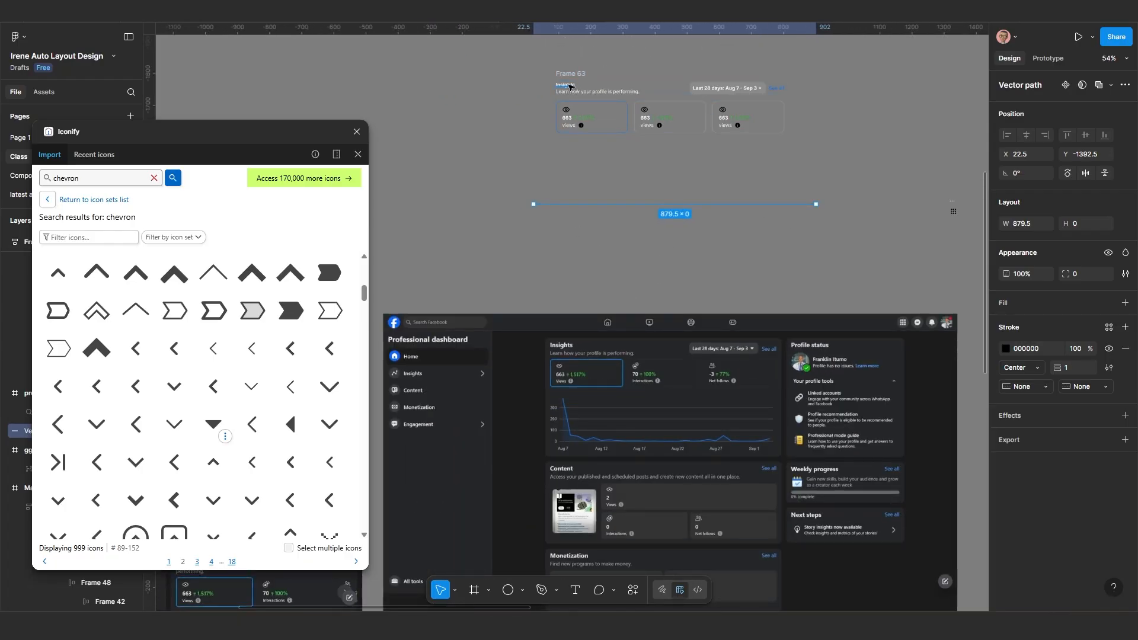
left_click(570, 87)
left_click_drag(570, 87, 548, 228)
scroll(563, 279, "up", 5)
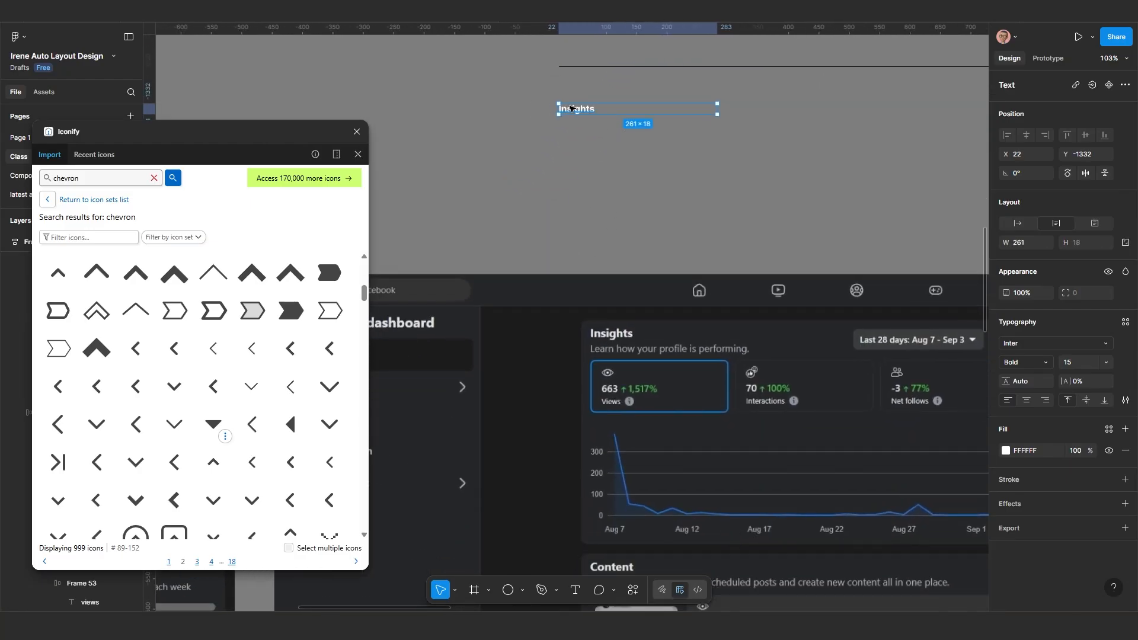
double_click(574, 109)
type("300")
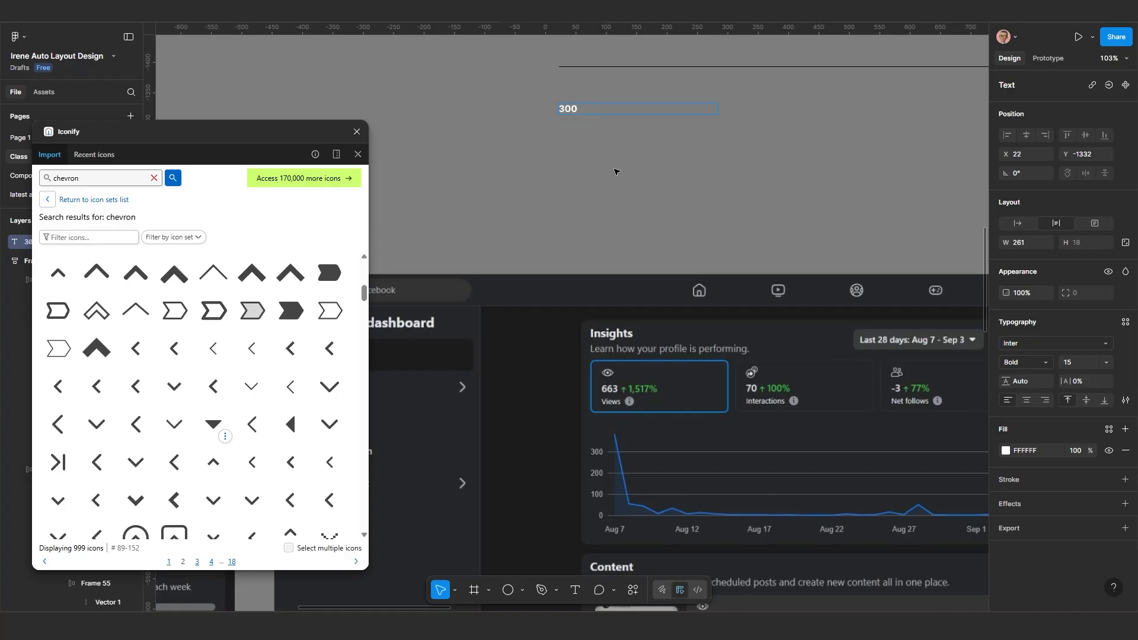
key("Escape")
Step: Set the 300 label to Medium weight and auto width
left_click(1020, 362)
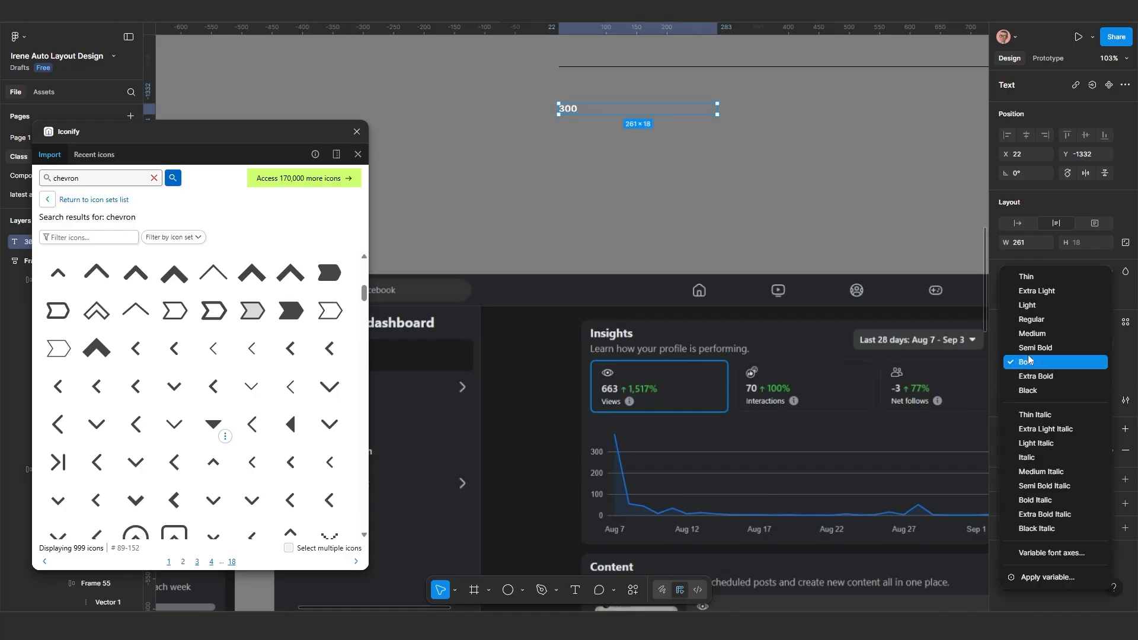
left_click(1036, 334)
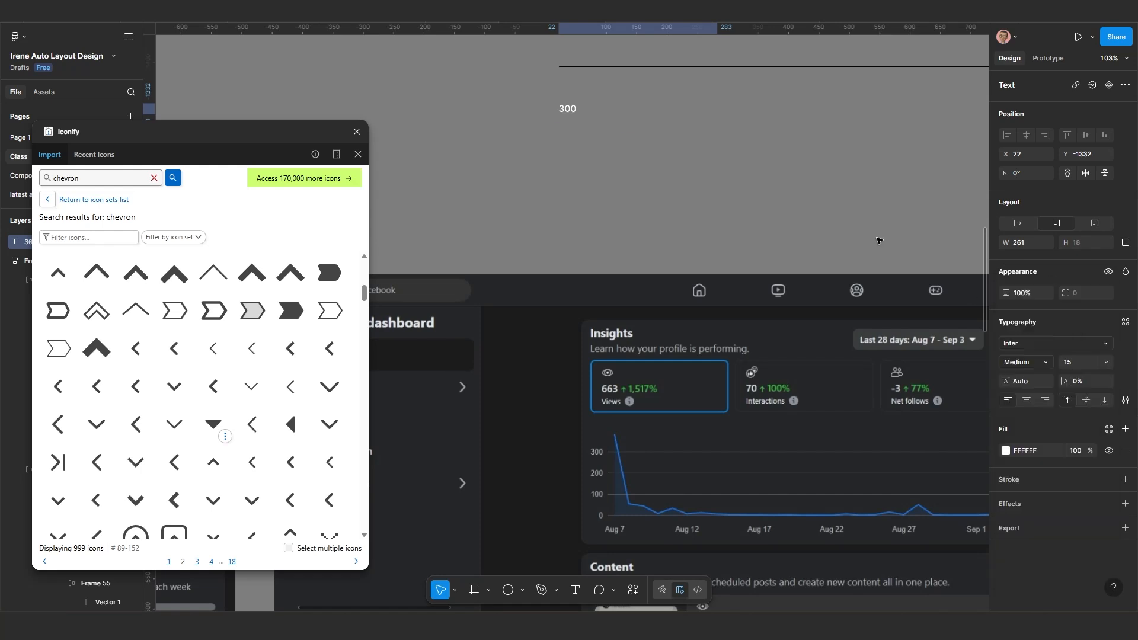
left_click(1019, 222)
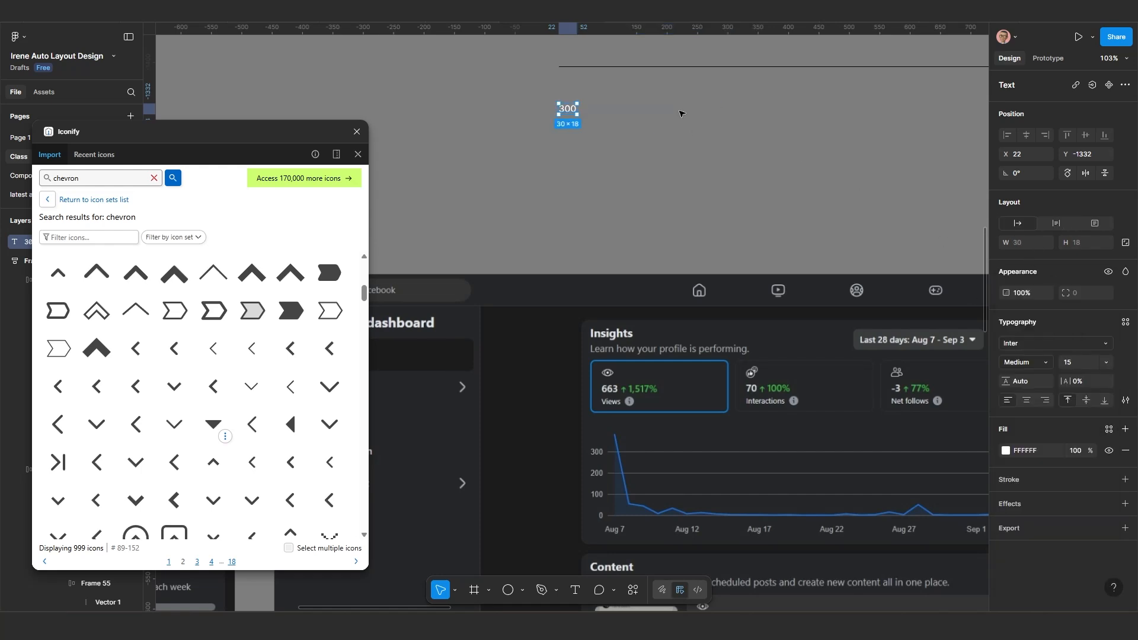
Step: Wrap the line and the 300 label in a horizontal auto layout aligned to the left and vertically centred
scroll(681, 112, "down", 2)
left_click(611, 126, "shift")
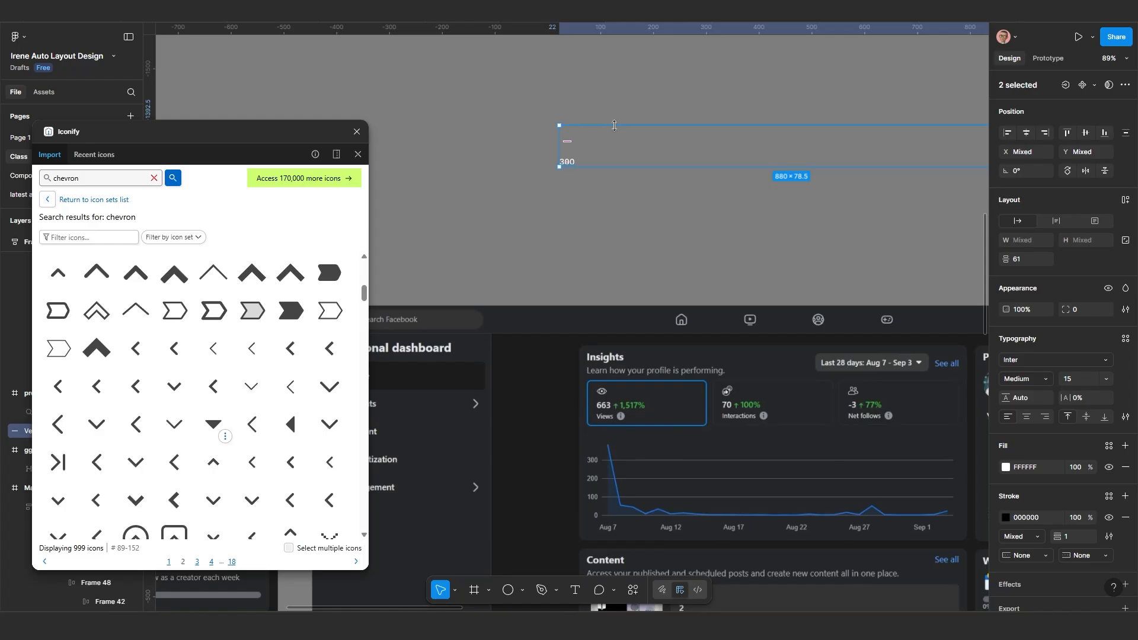
key("shift+a")
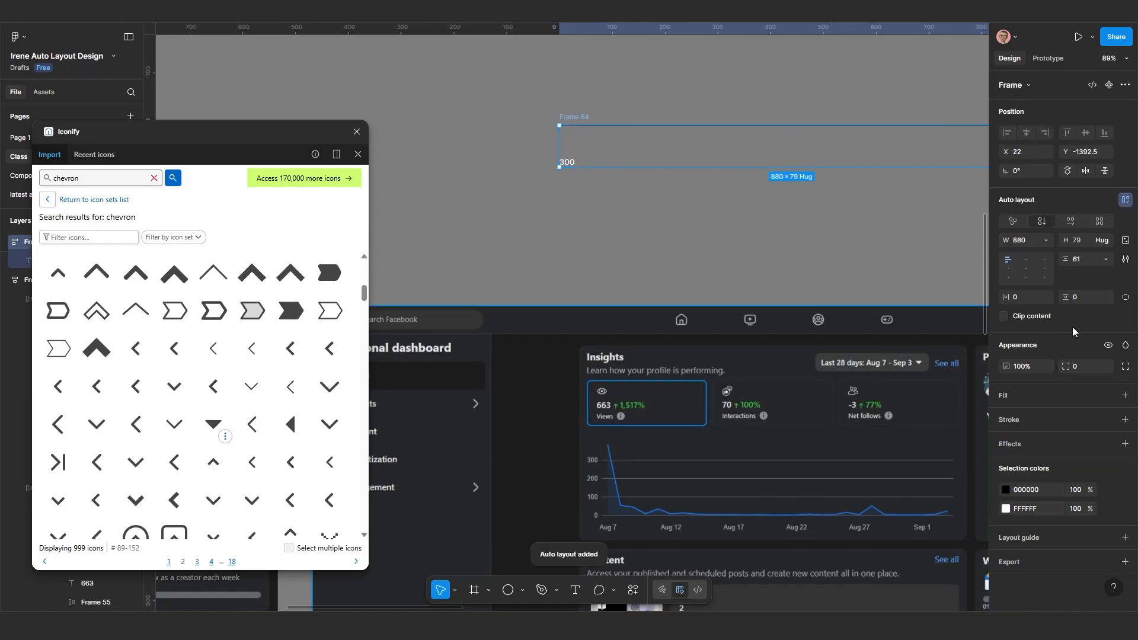
left_click(1069, 222)
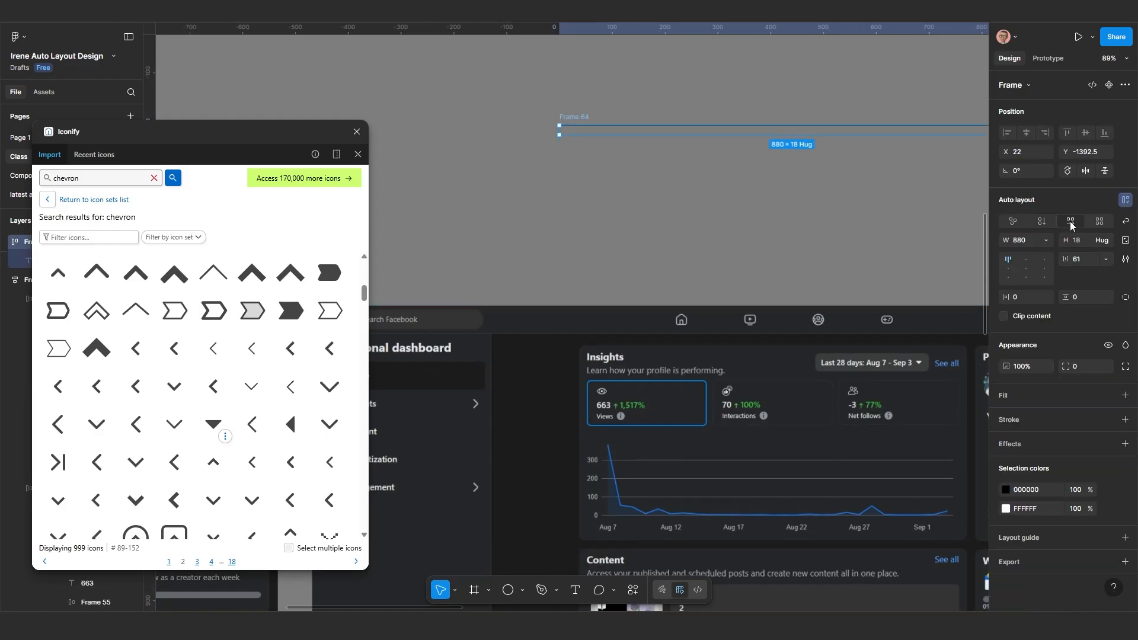
left_click(1009, 269)
Step: Set the width of the auto layout frame holding the line and label to hug contents
scroll(728, 204, "down", 2)
scroll(728, 203, "right", 2)
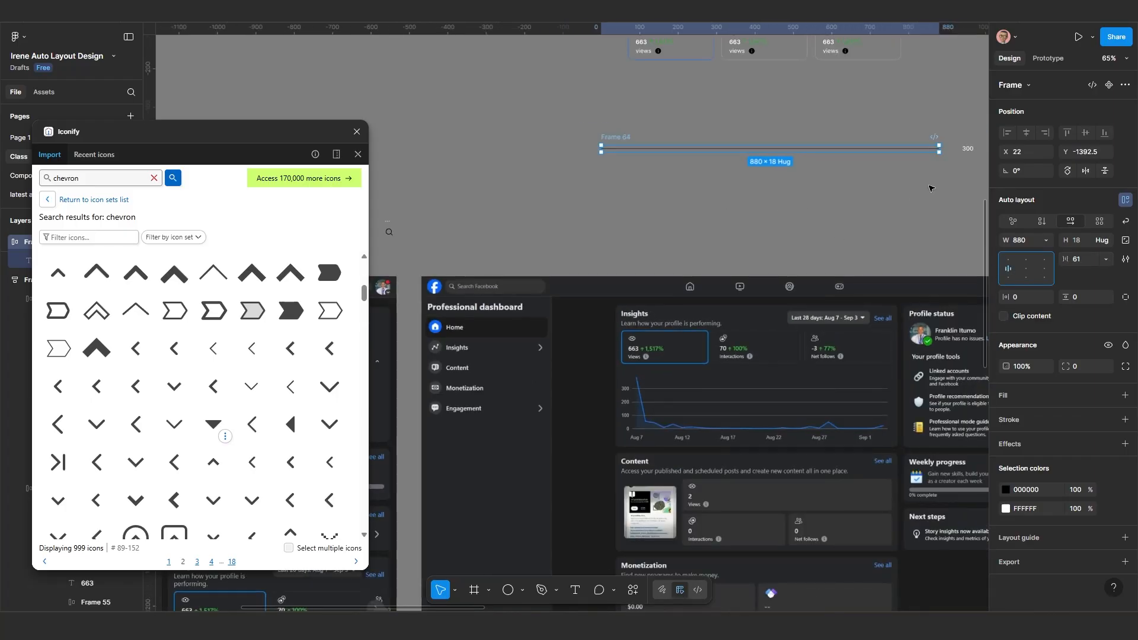
left_click(1047, 240)
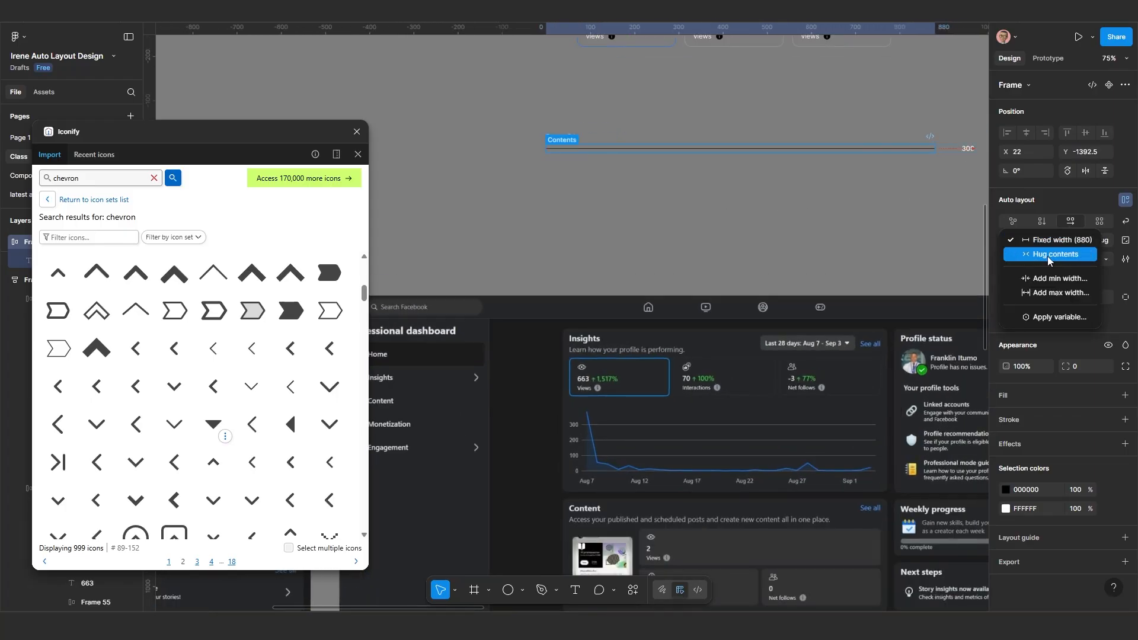
left_click(1047, 255)
double_click(968, 149)
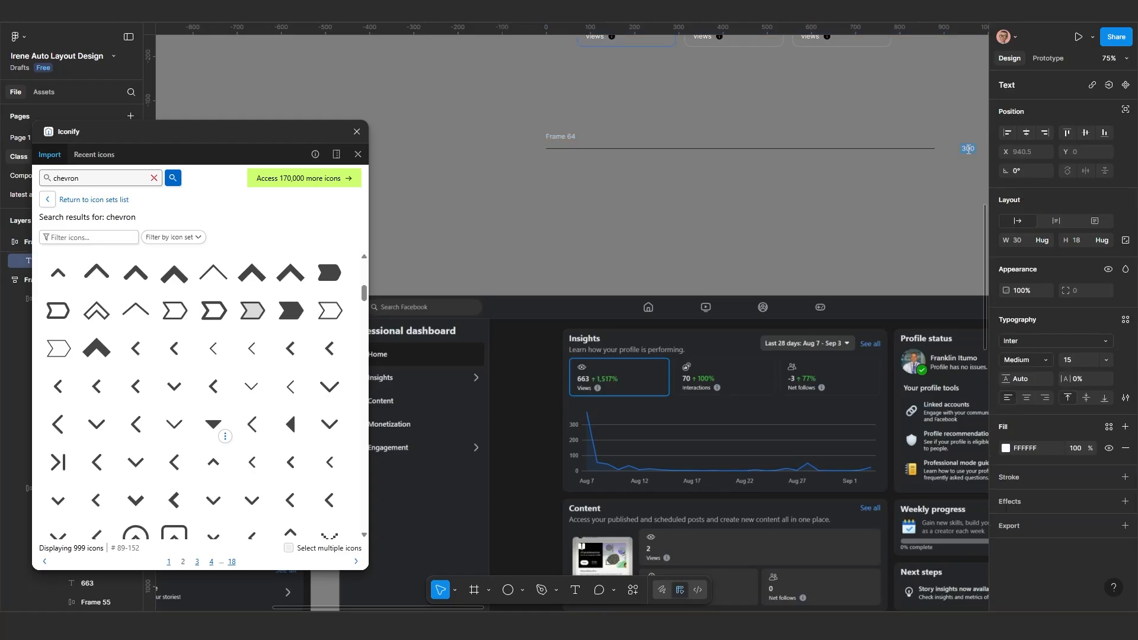
key("BackSpace")
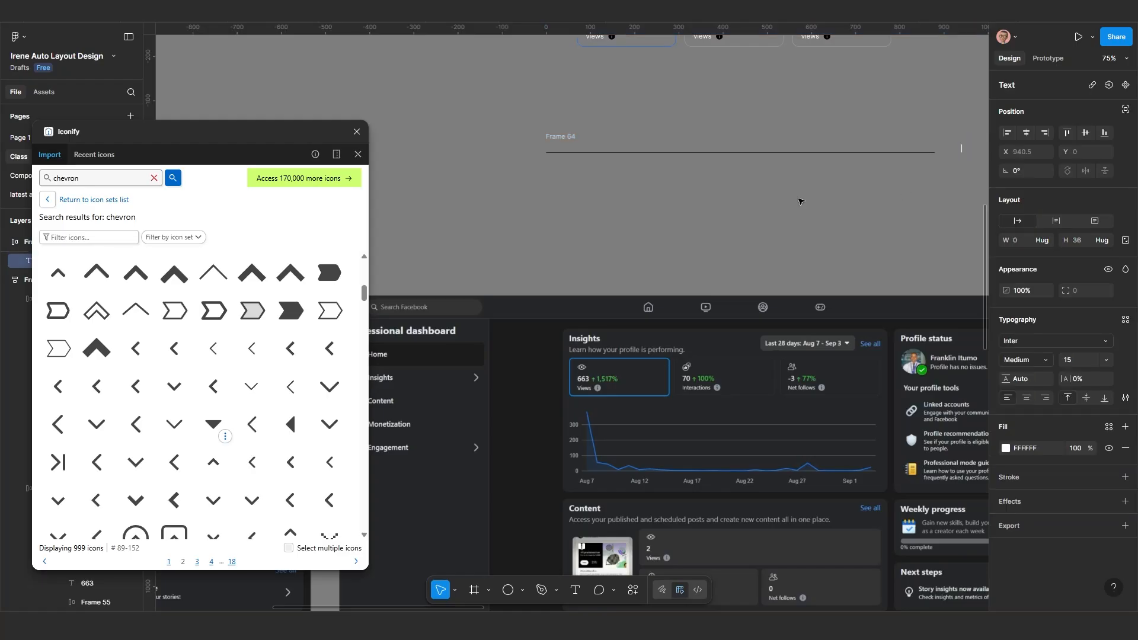
key("Escape")
key("Return")
key("ctrl+z")
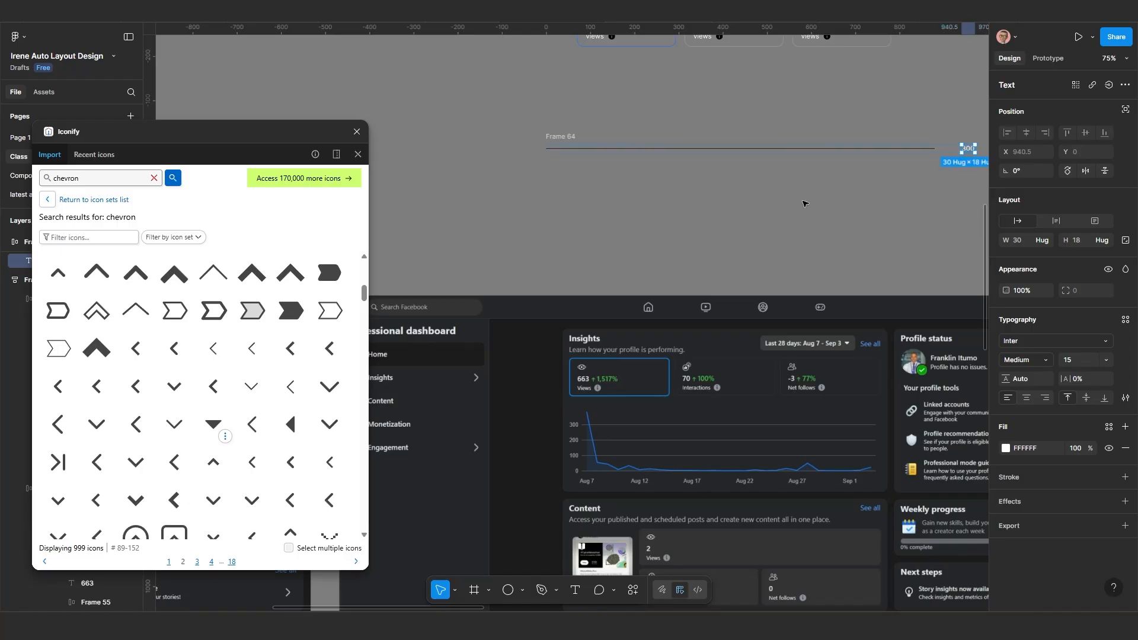
Step: Move the 300 label ahead of the line in its frame and set the gap between them to 5
key("ctrl+z")
left_click(617, 191)
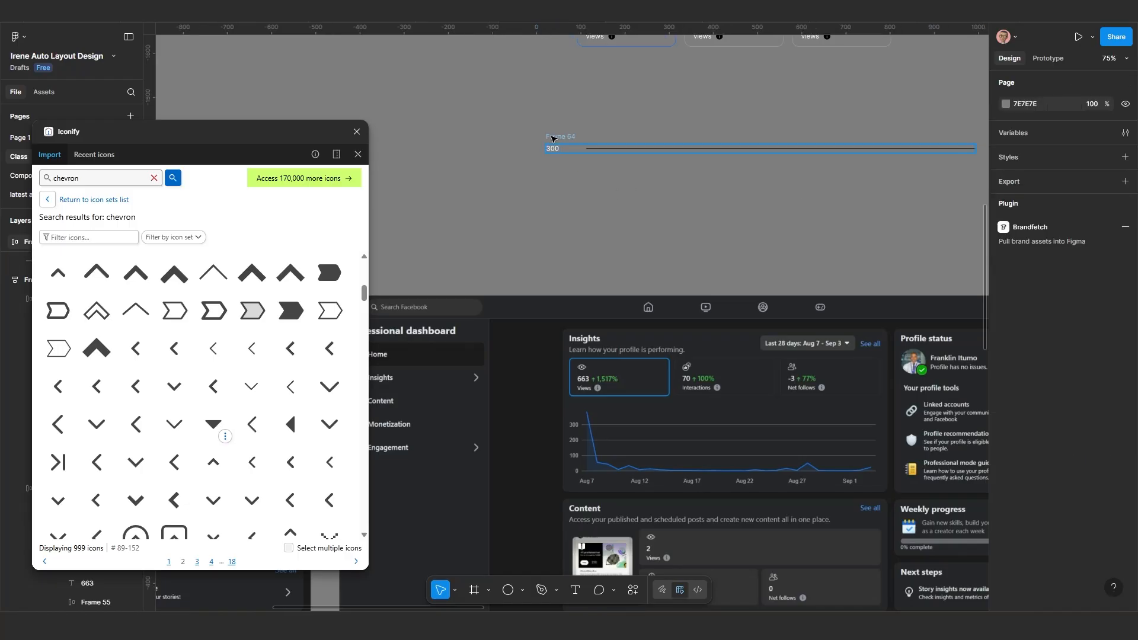
left_click(554, 137)
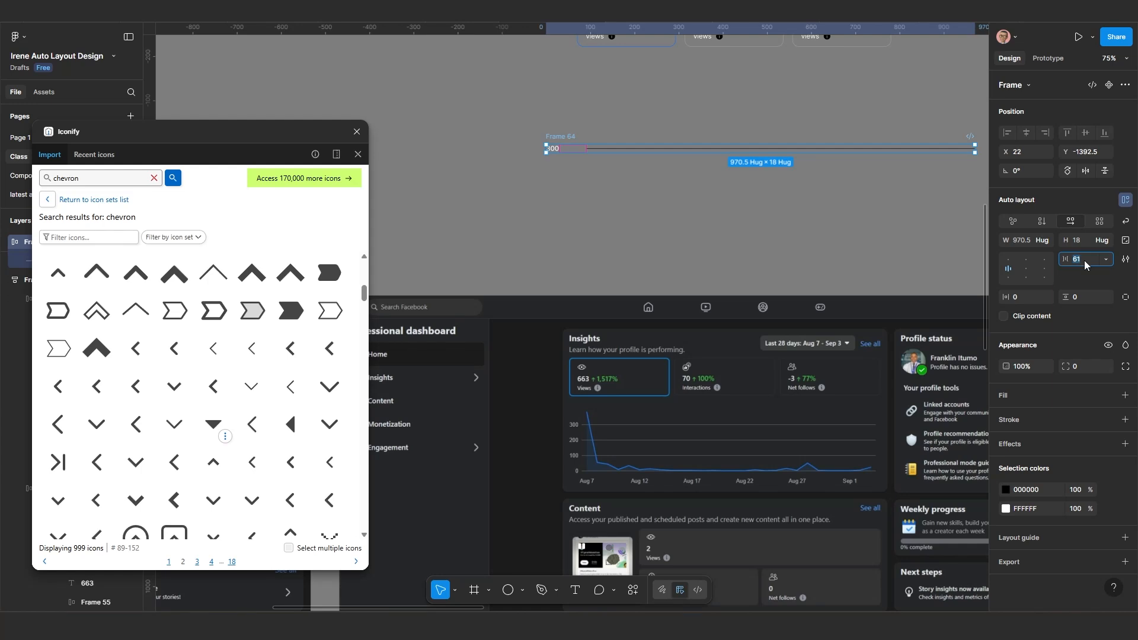
left_click(1084, 260)
type("5")
key("Return")
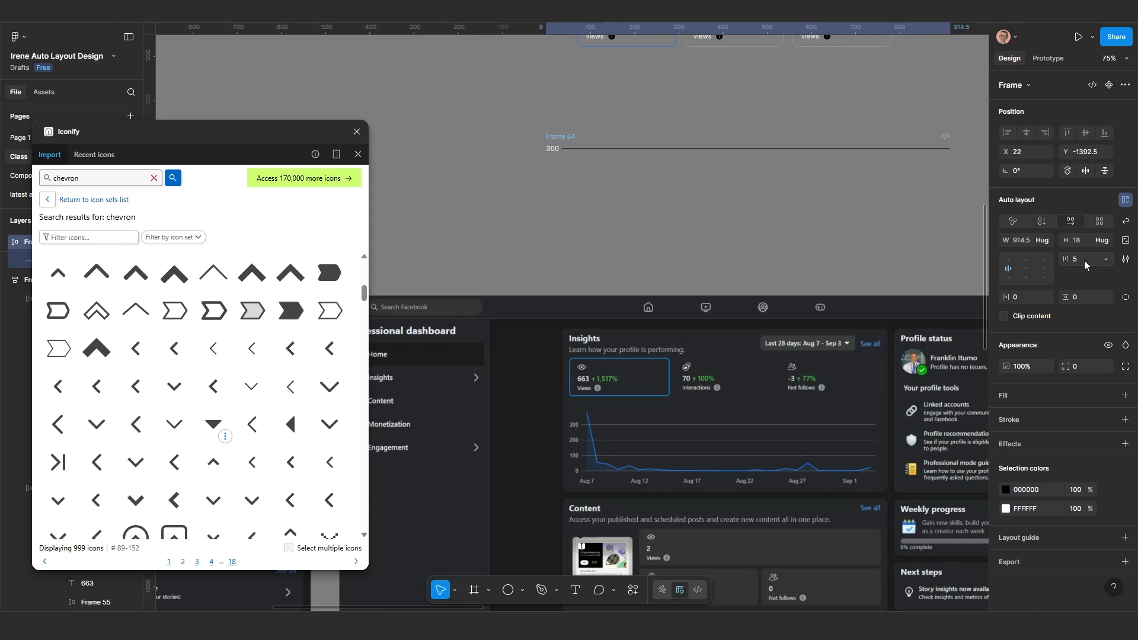
Step: Give the line beside the 300 label a stroke weight of 2 and the colour FFFFFF
scroll(598, 181, "up", 5)
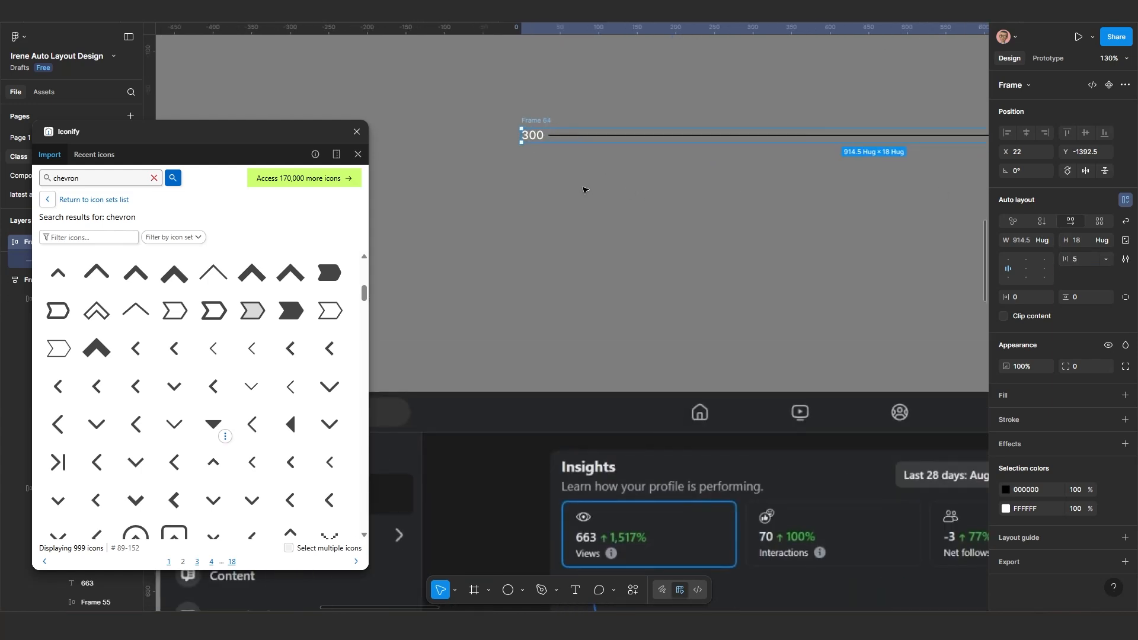
left_click(585, 140)
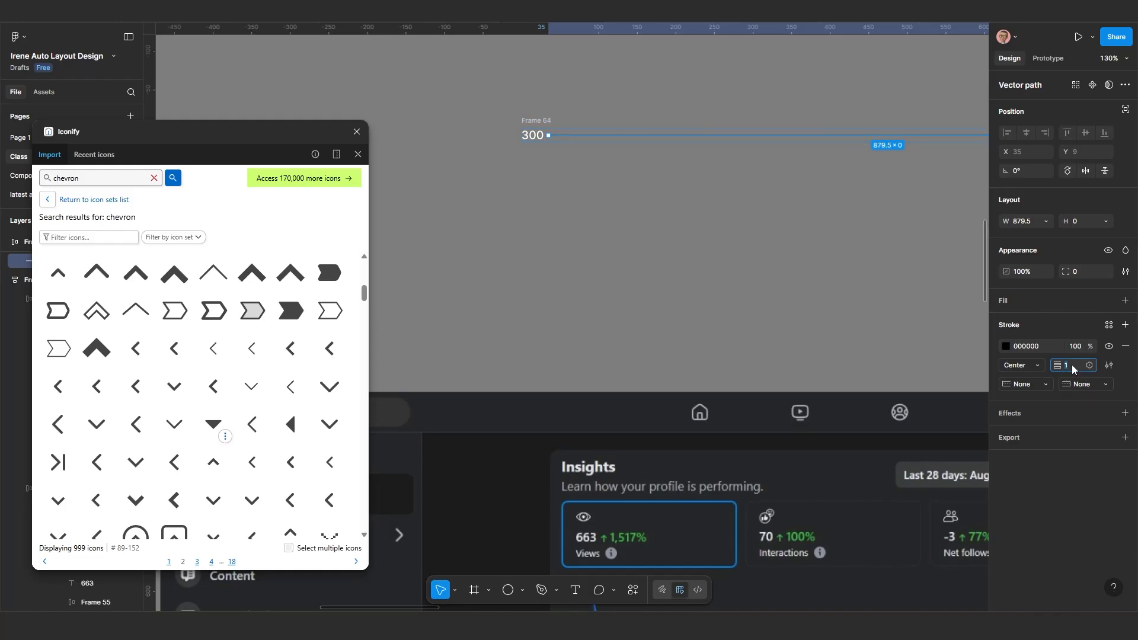
key("Return")
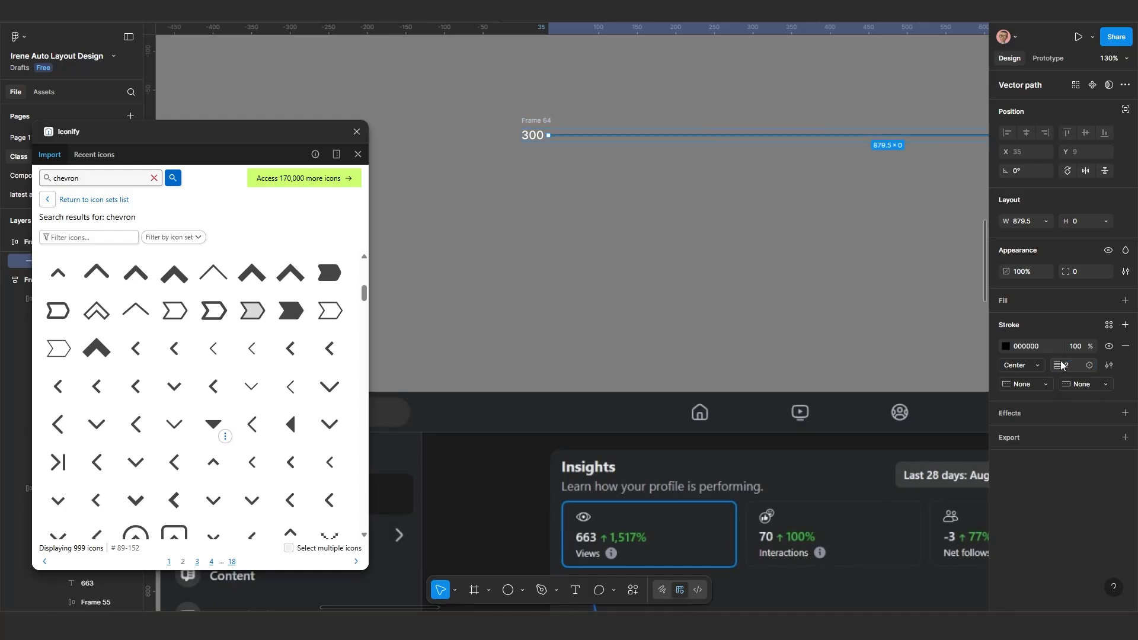
left_click(1006, 346)
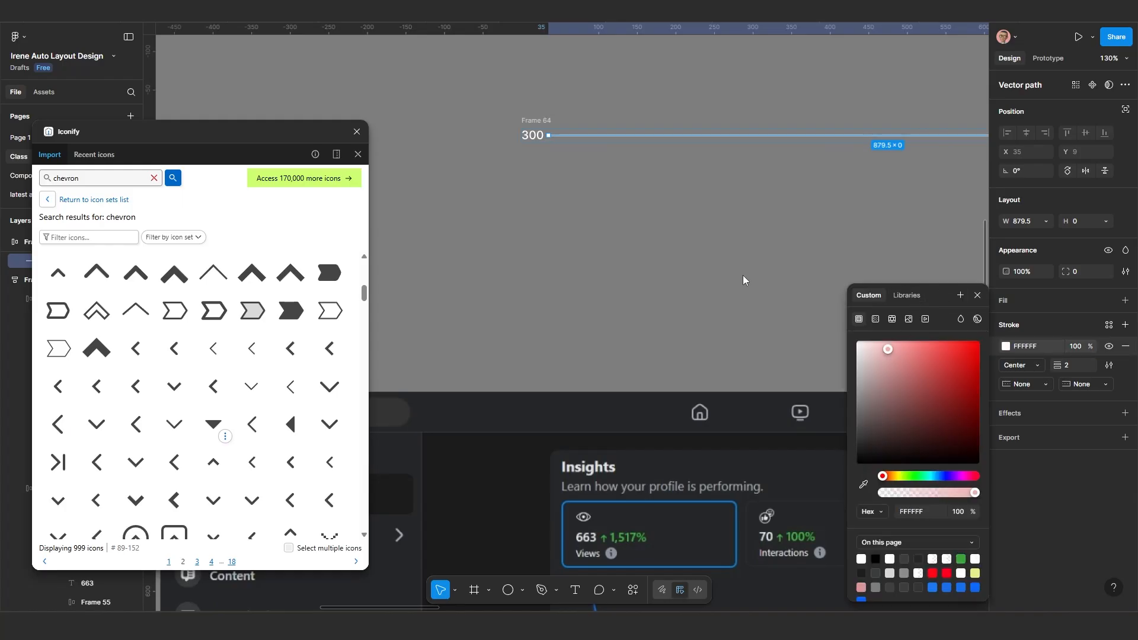
left_click(634, 249)
Step: Set the auto layout gap between the 300 label and the line to 10
scroll(718, 268, "down", 3)
left_click_drag(718, 268, 613, 268)
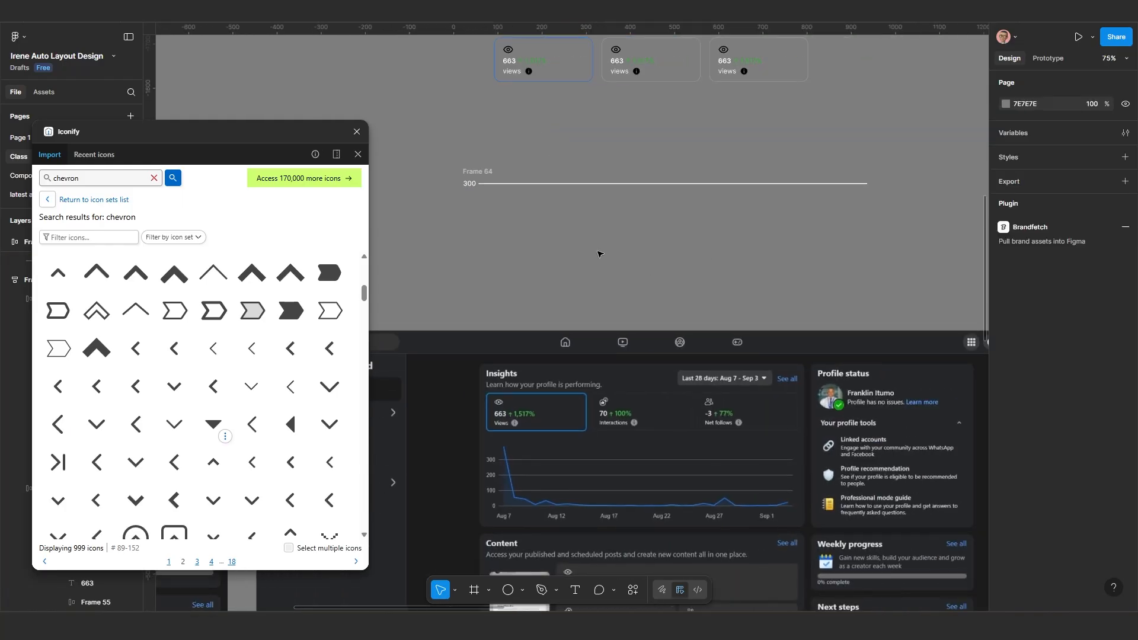
scroll(520, 218, "up", 1)
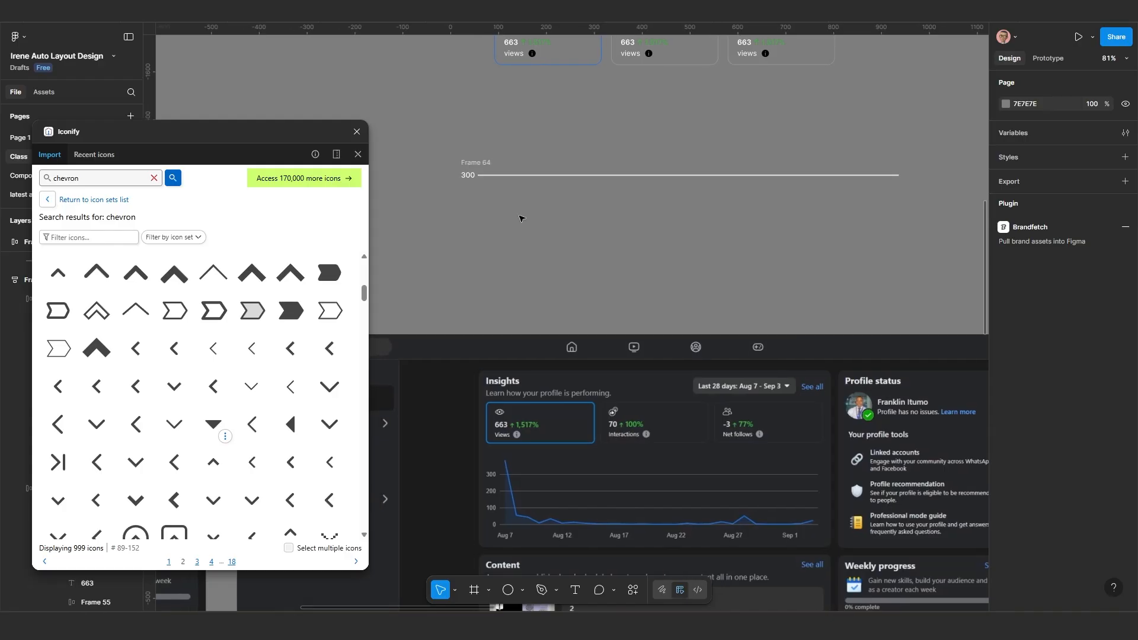
left_click(471, 173)
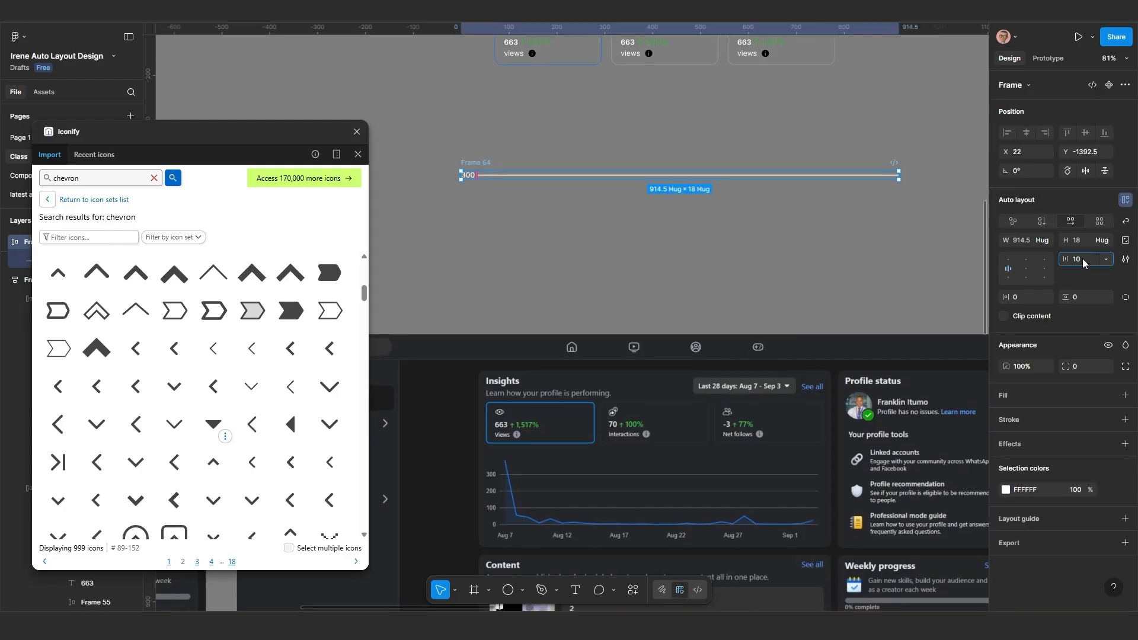
key("Return")
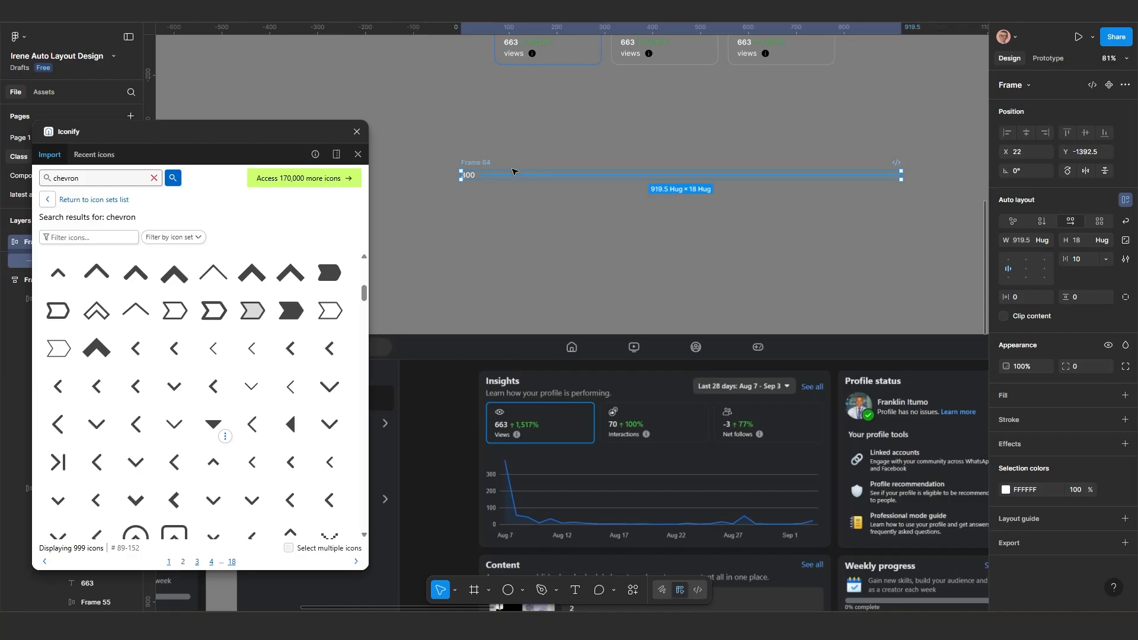
Step: Duplicate the 300 row with a 49 px gap beneath it and wrap both rows in a vertical auto layout
left_click_drag(491, 210, 492, 195)
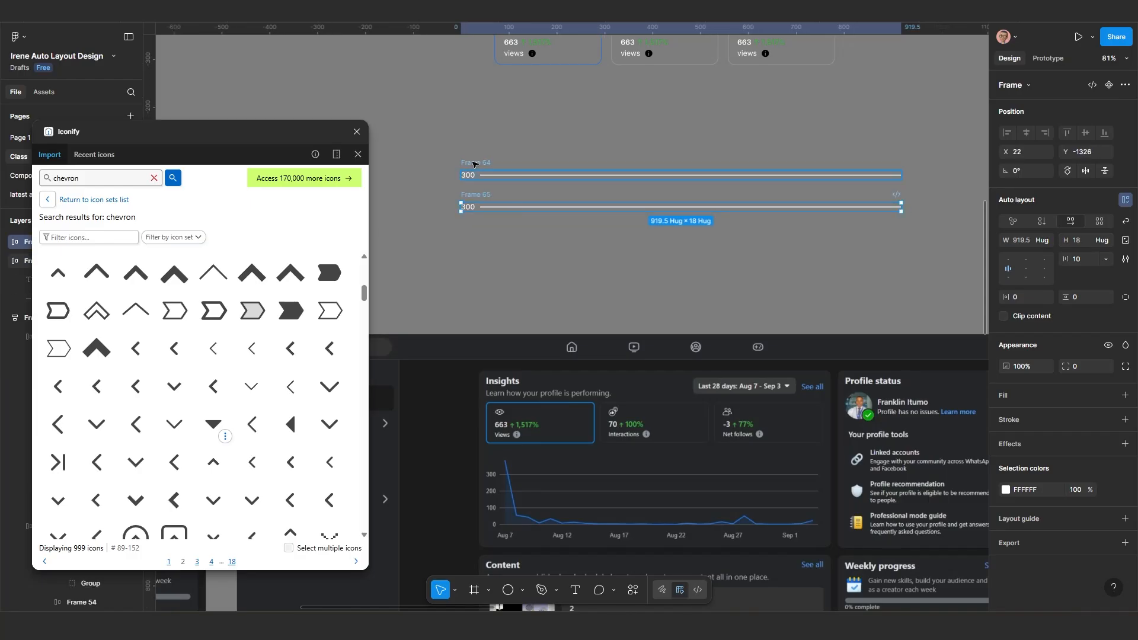
left_click(470, 162, "shift")
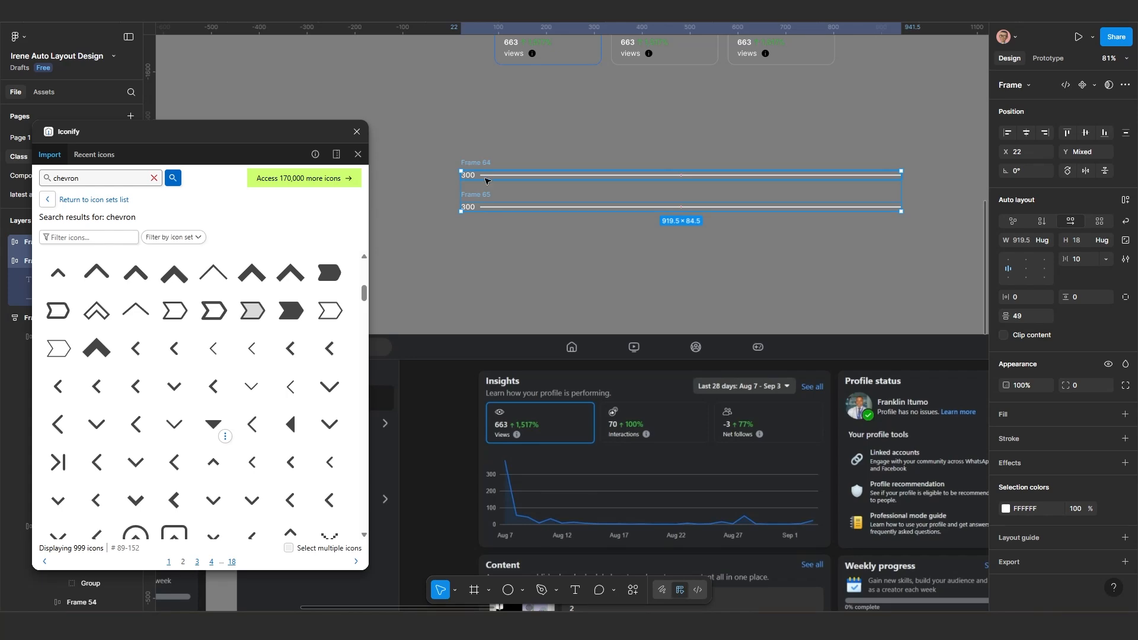
key("shift+a")
Step: Duplicate the lower 300 row twice inside the vertical frame to make four gridline rows
scroll(496, 249, "up", 3)
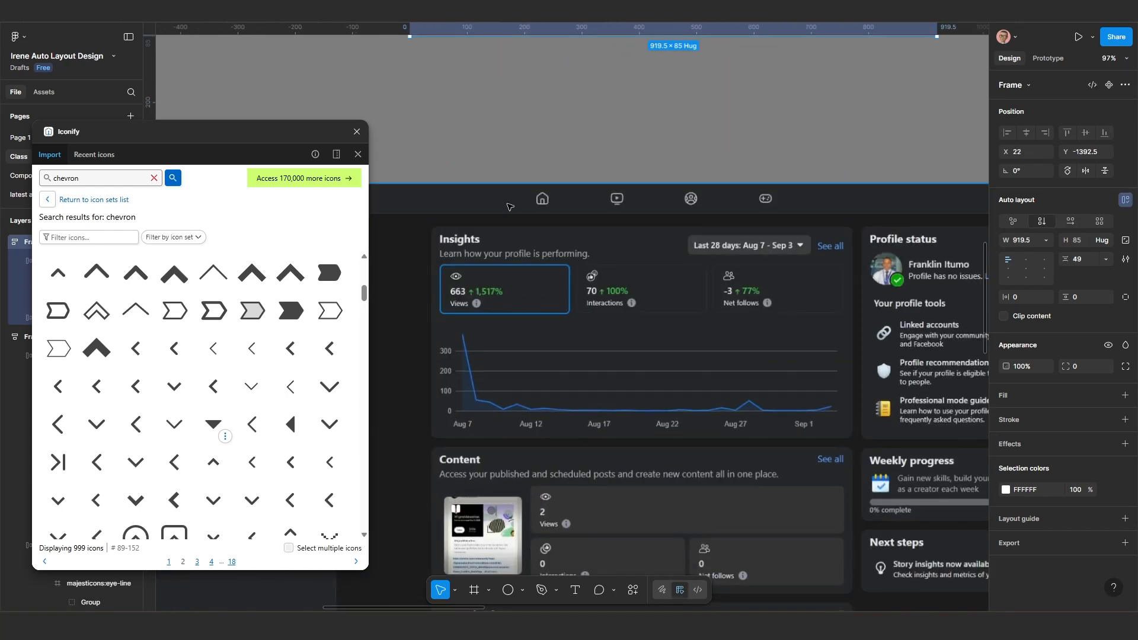
scroll(508, 206, "down", 2)
scroll(472, 140, "up", 3)
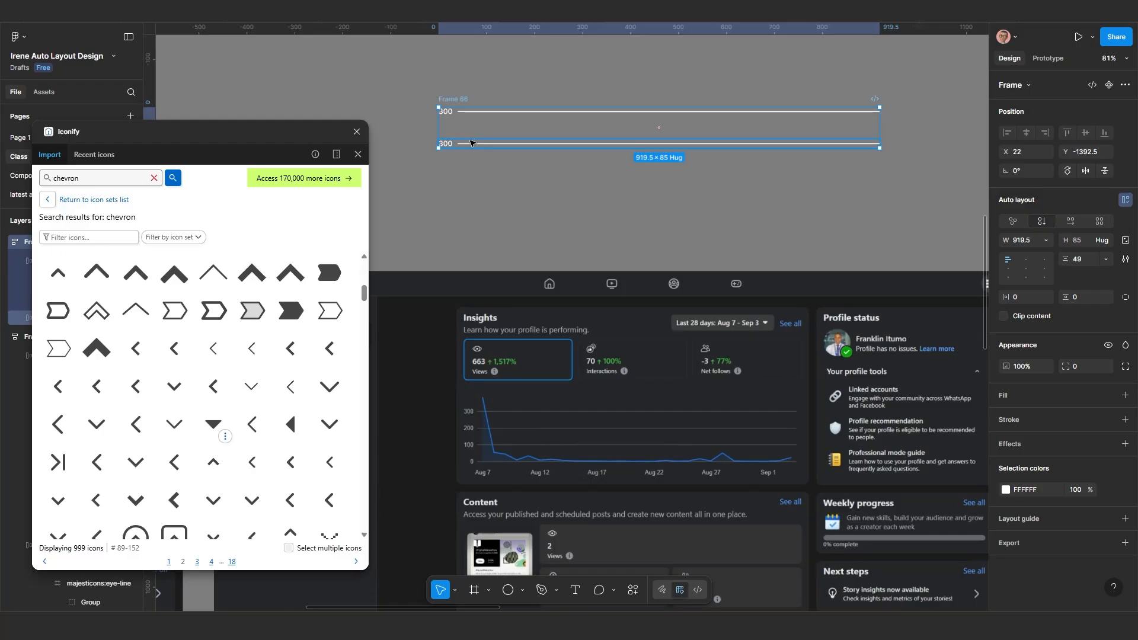
left_click(471, 143)
key("ctrl+d")
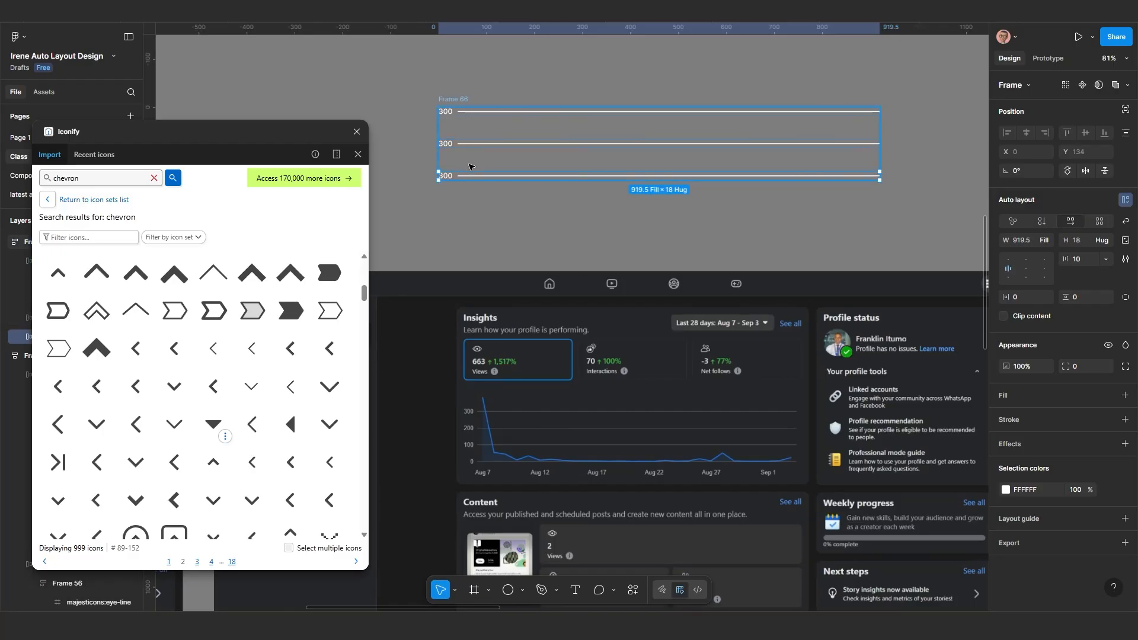
key("ctrl+d")
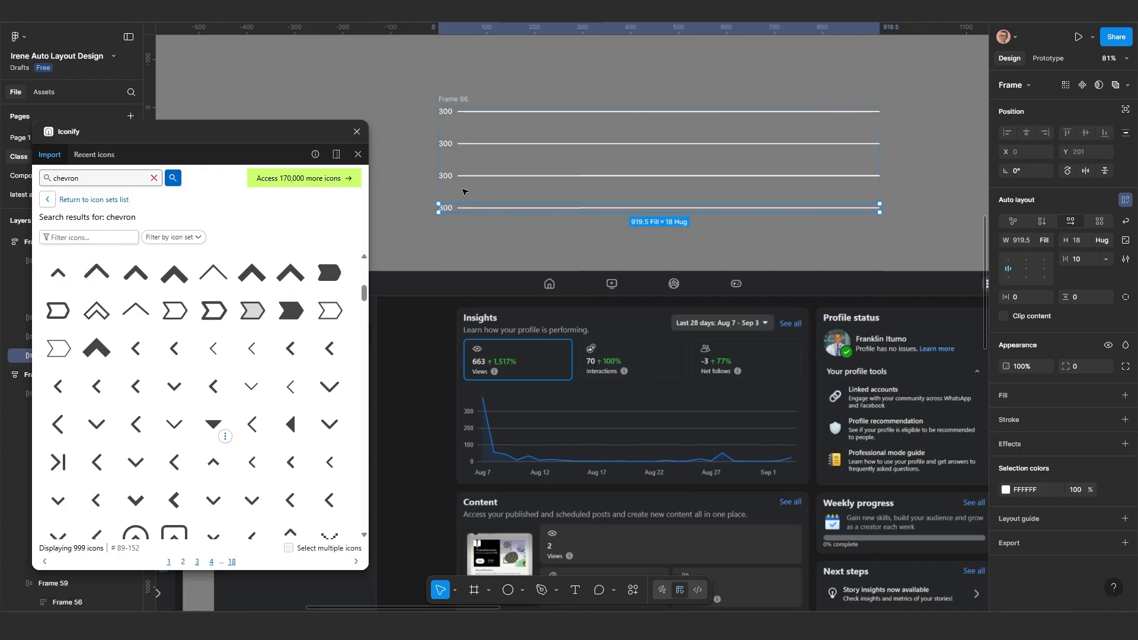
Step: Change the label of the lowest gridline row to 0
scroll(477, 195, "up", 2)
scroll(480, 208, "up", 3)
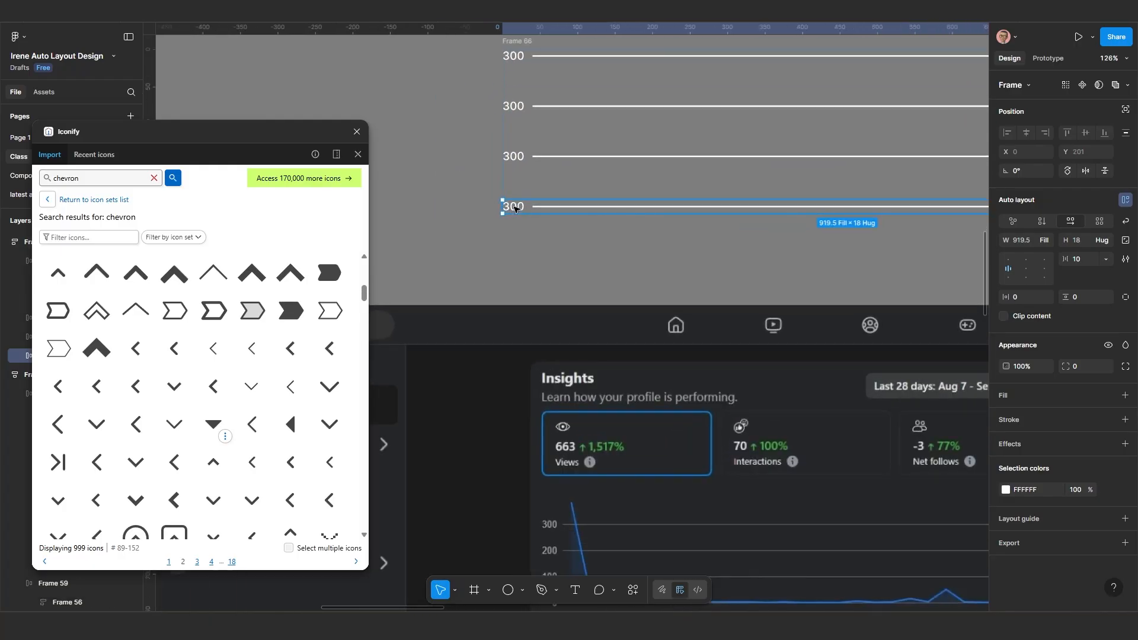
left_click(515, 207)
double_click(514, 207)
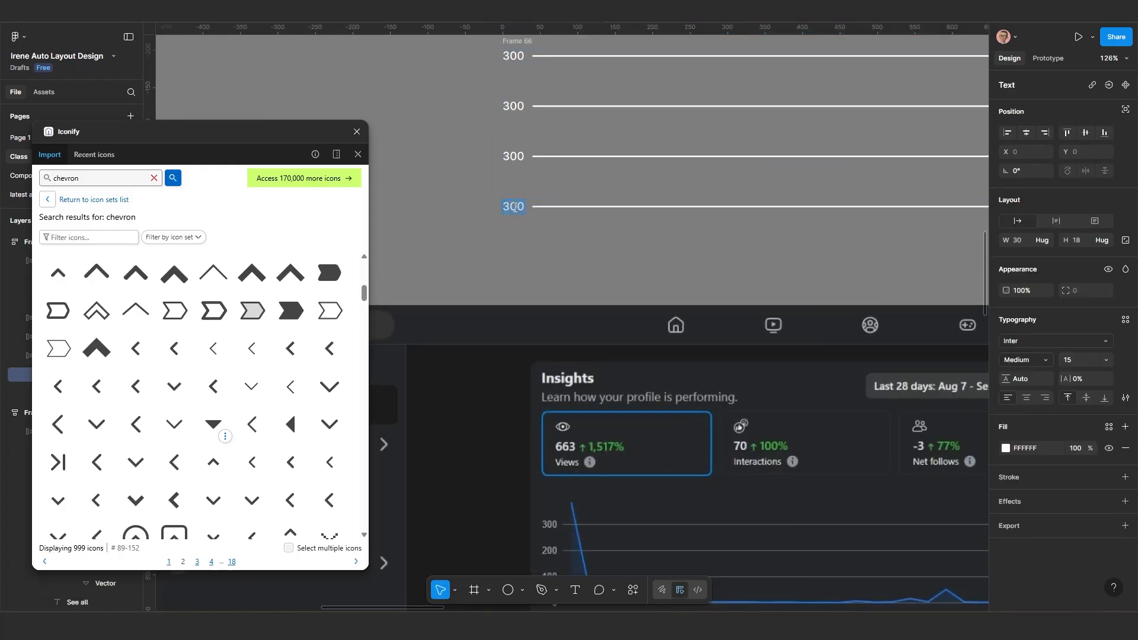
type("0")
key("Escape")
Step: Change the third gridline row's label to 100 and the second row's label to 200
left_click(516, 157)
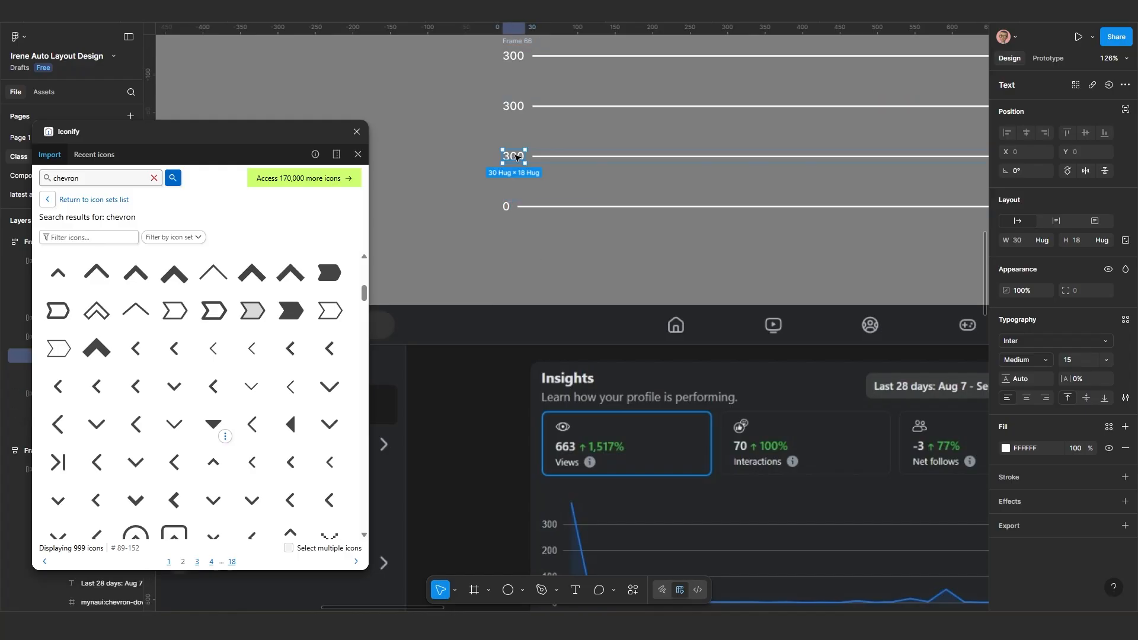
double_click(516, 156)
type("100")
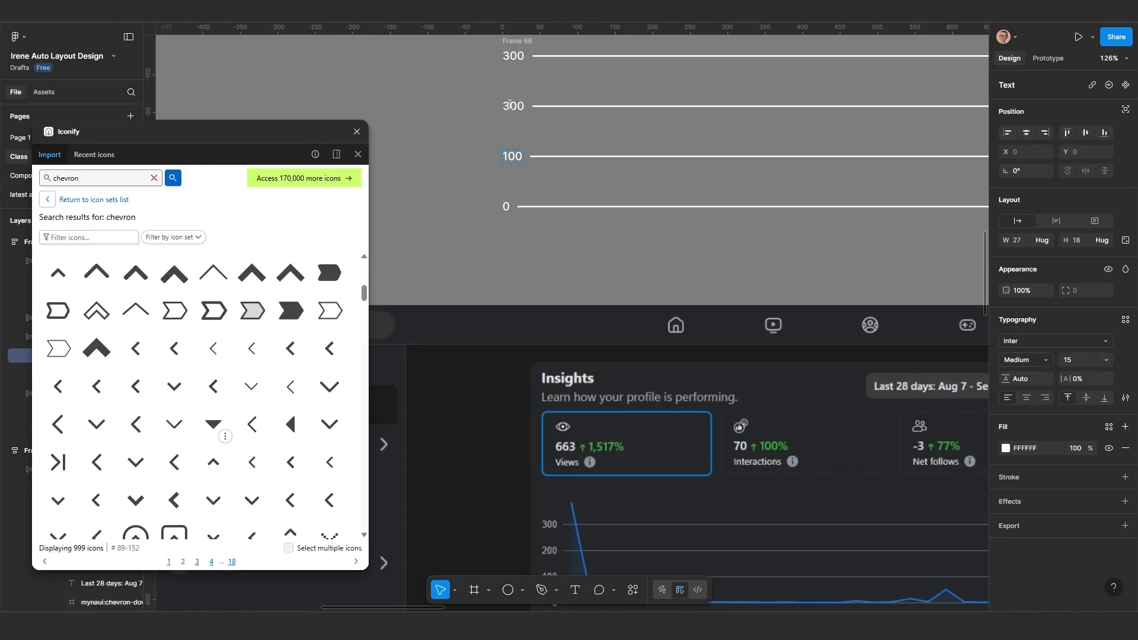
double_click(510, 105)
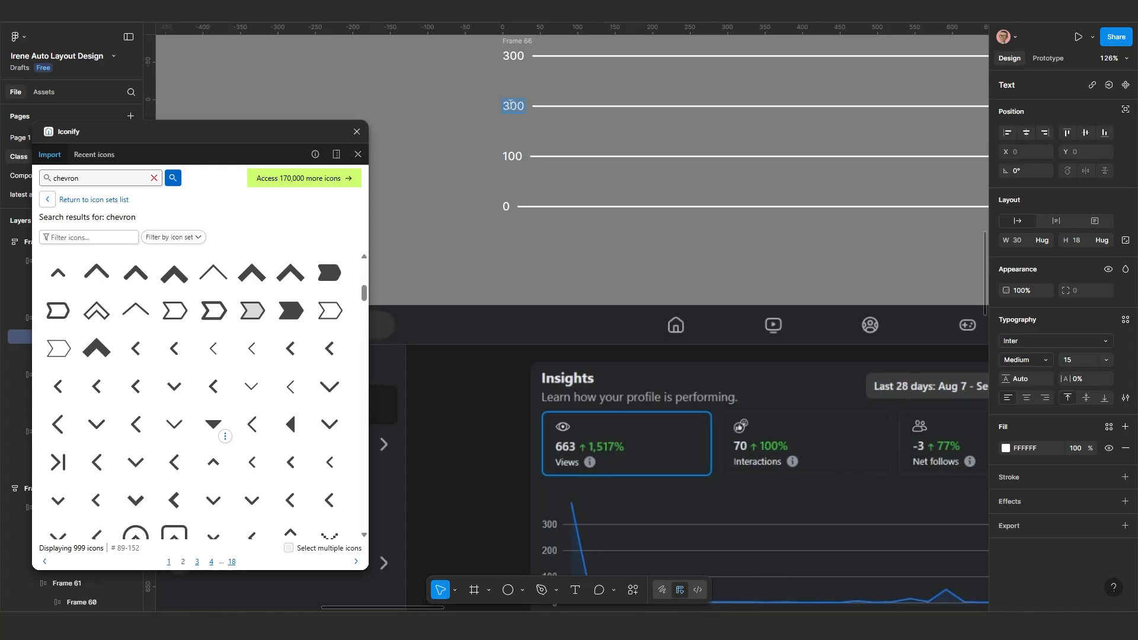
type("200")
key("Return")
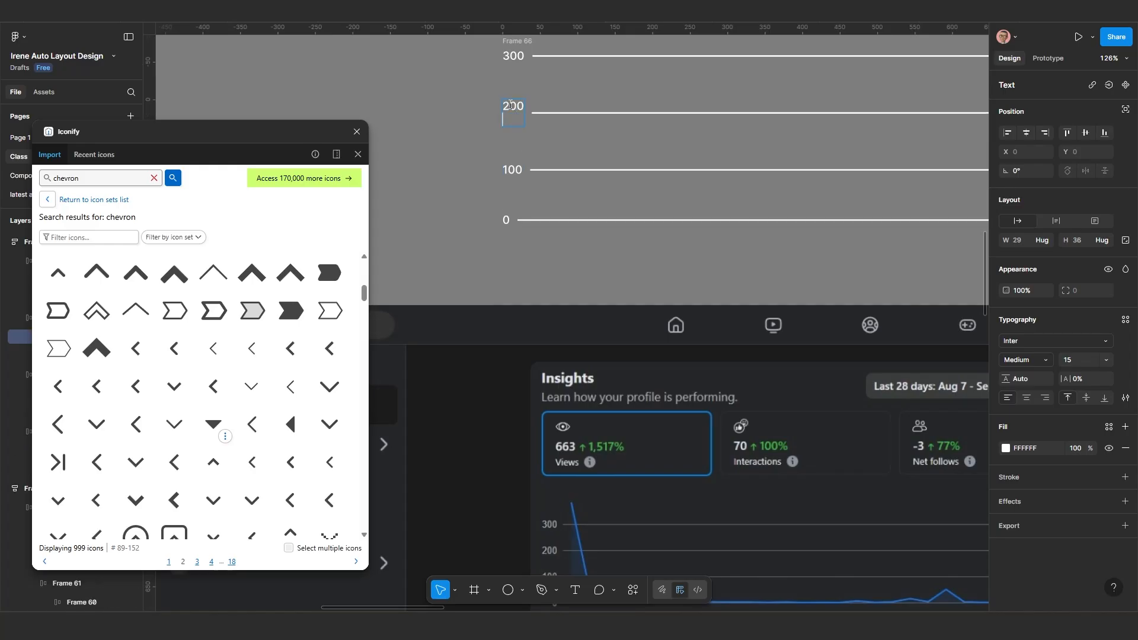
key("BackSpace")
key("Escape")
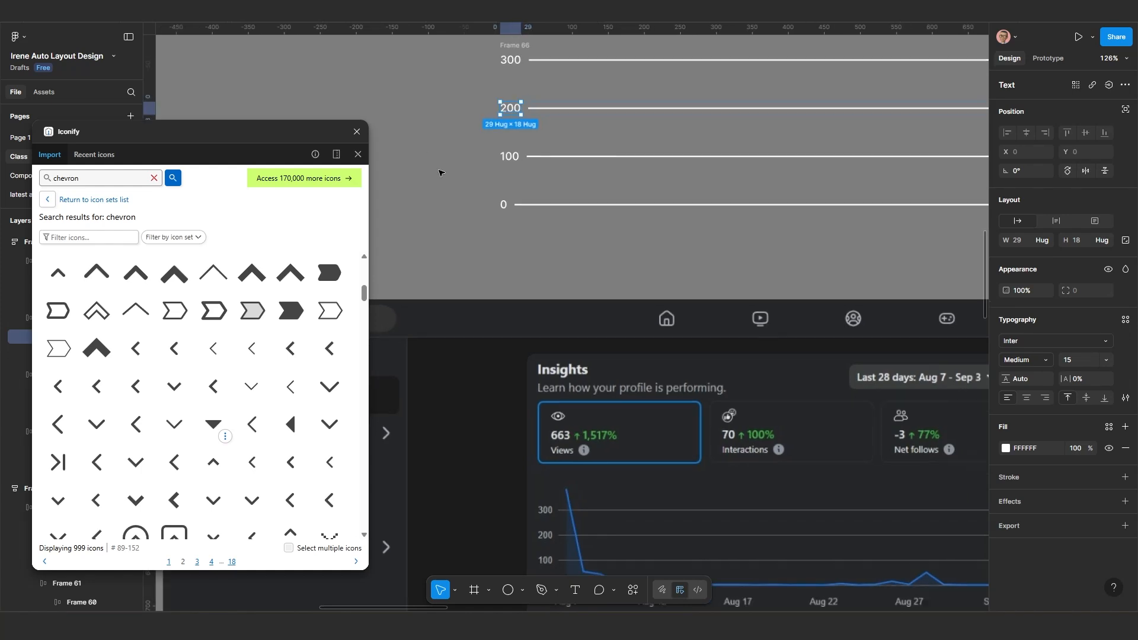
Step: Set the vertical auto layout gap between the four gridline rows to 20, then to 30
scroll(417, 144, "down", 5)
key("Escape")
left_click(494, 95)
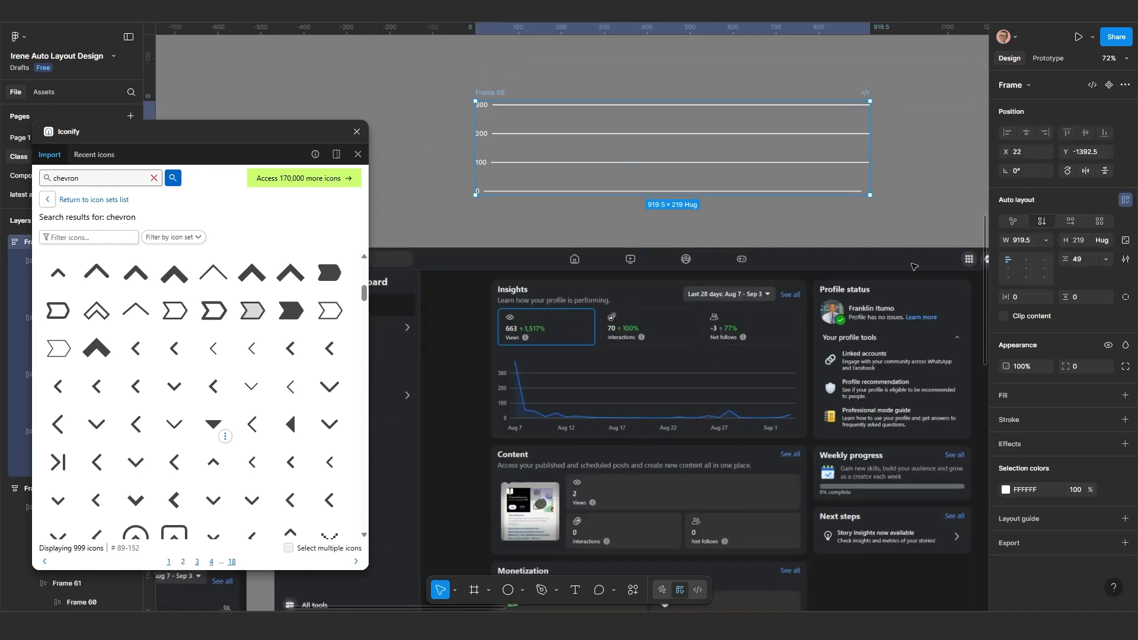
left_click(1079, 259)
type("20")
key("Return")
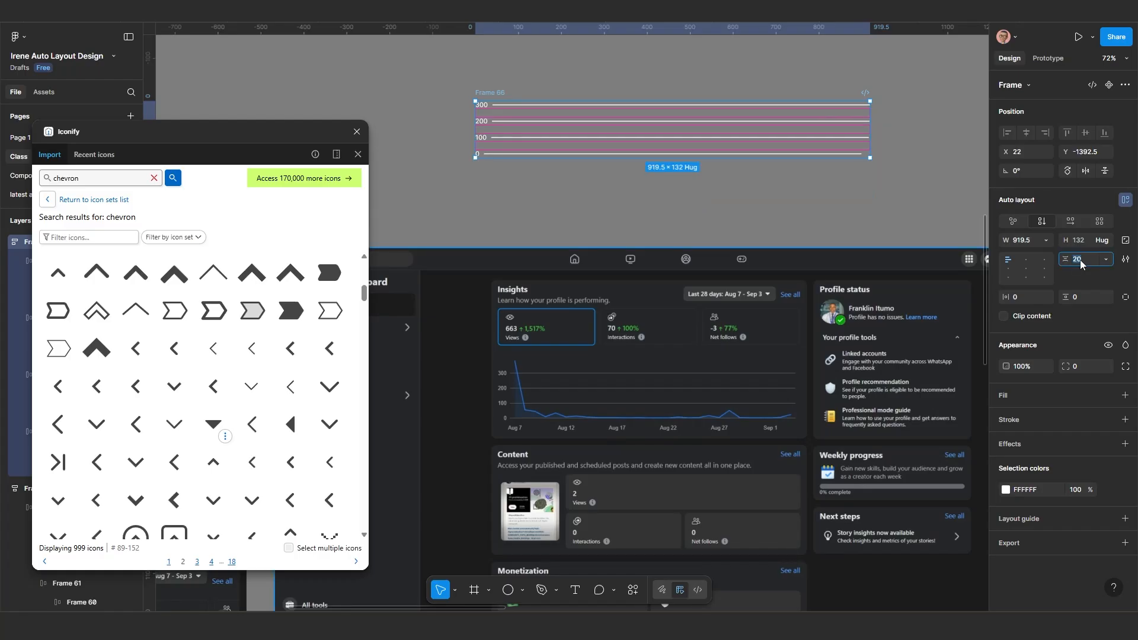
type("30")
key("Return")
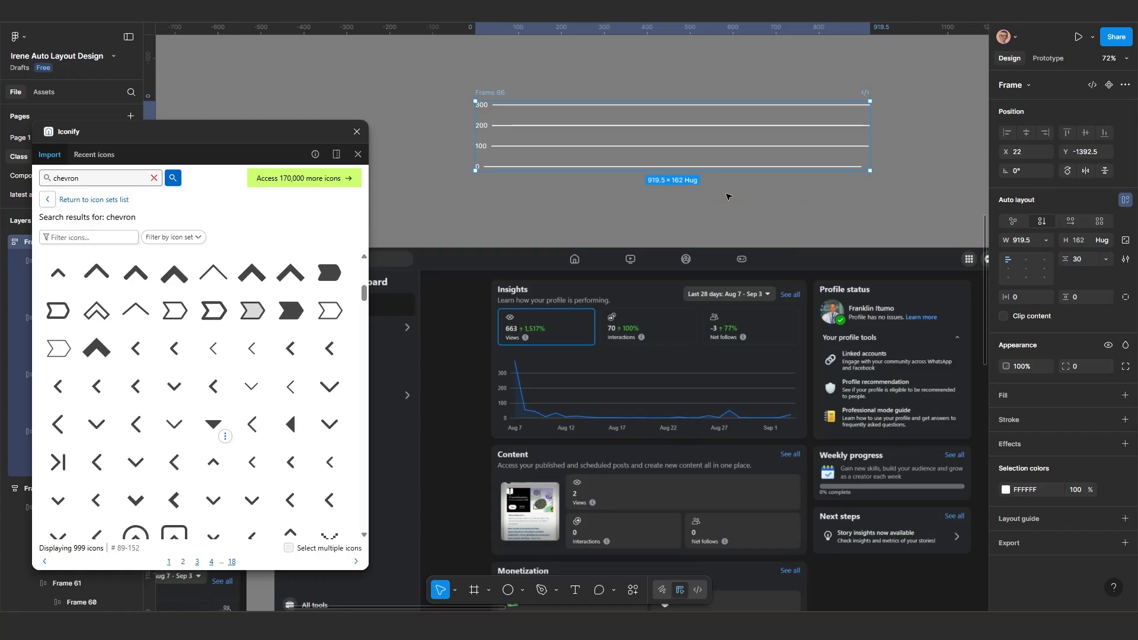
Step: Move the gridline frame up to X 24, Y -1487, leaving more room above the dashboard reference
scroll(717, 186, "down", 2)
left_click_drag(717, 186, 710, 233)
scroll(713, 209, "up", 1)
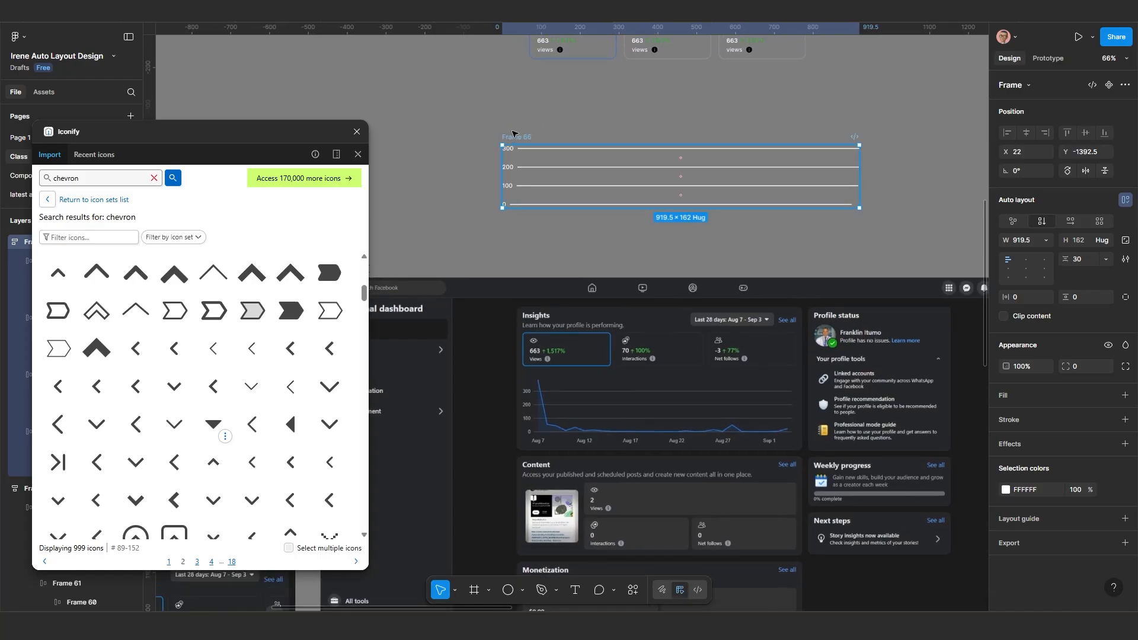
left_click_drag(513, 136, 515, 101)
scroll(535, 249, "up", 1)
left_click_drag(538, 255, 563, 235)
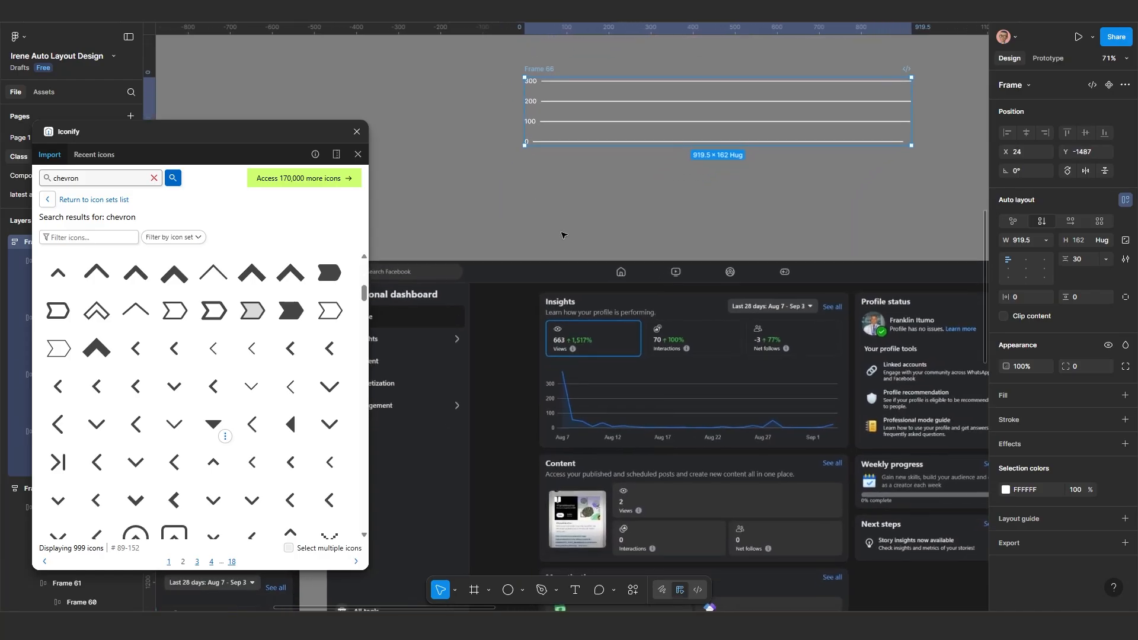
Step: Place a copy of the 200 label on the canvas below the gridline frame, at X 63, Y -1205
left_click(534, 104)
left_click(534, 104)
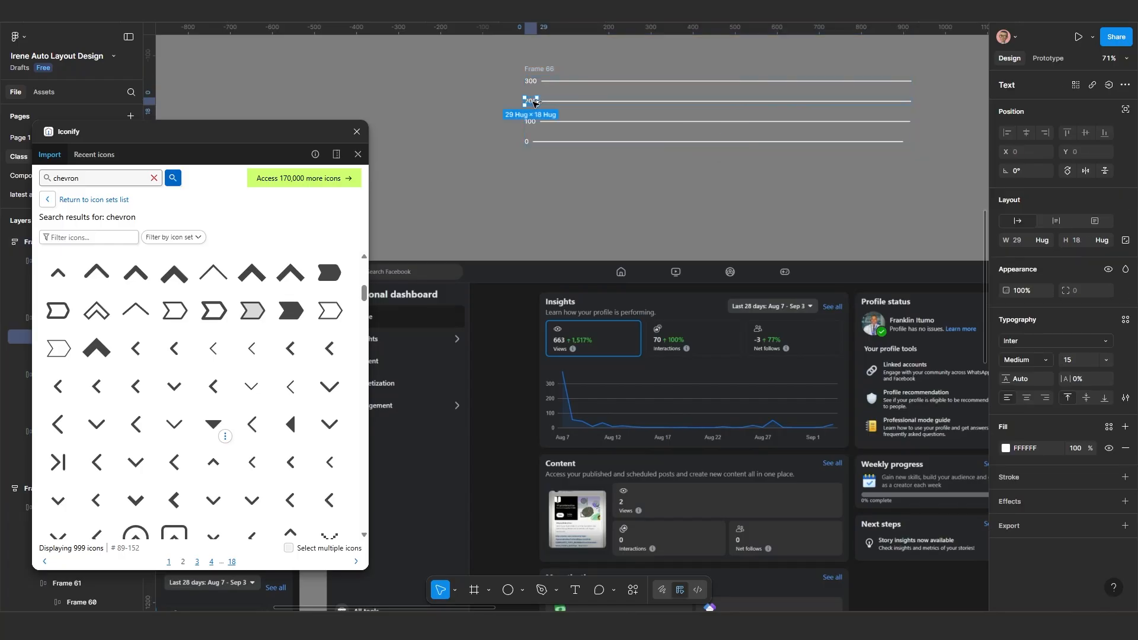
left_click_drag(535, 103, 552, 202)
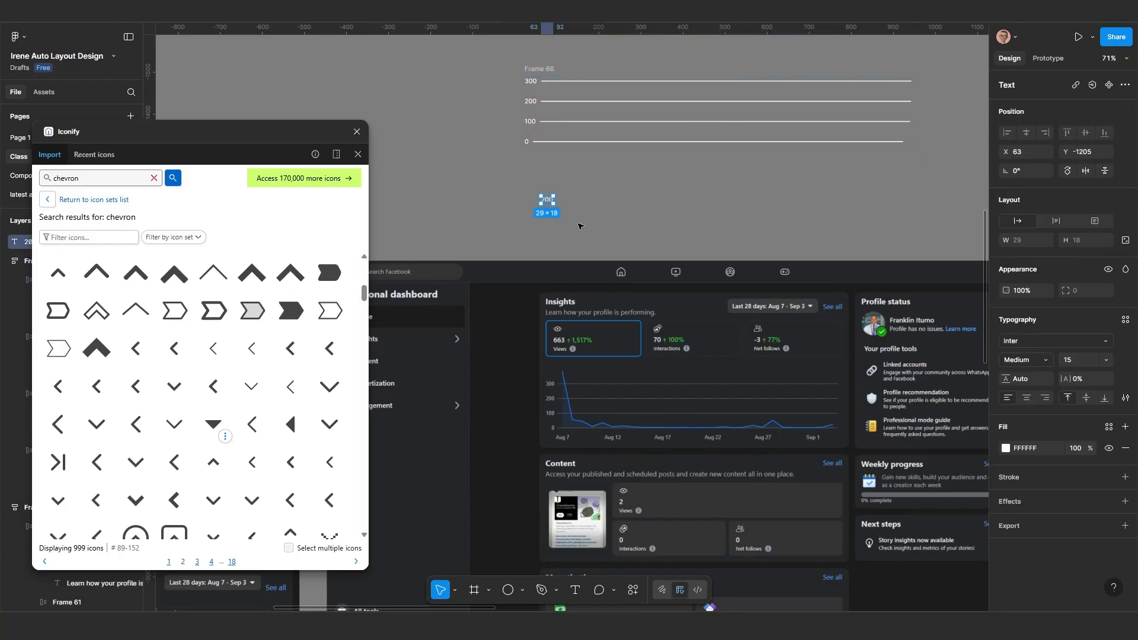
scroll(580, 226, "up", 4)
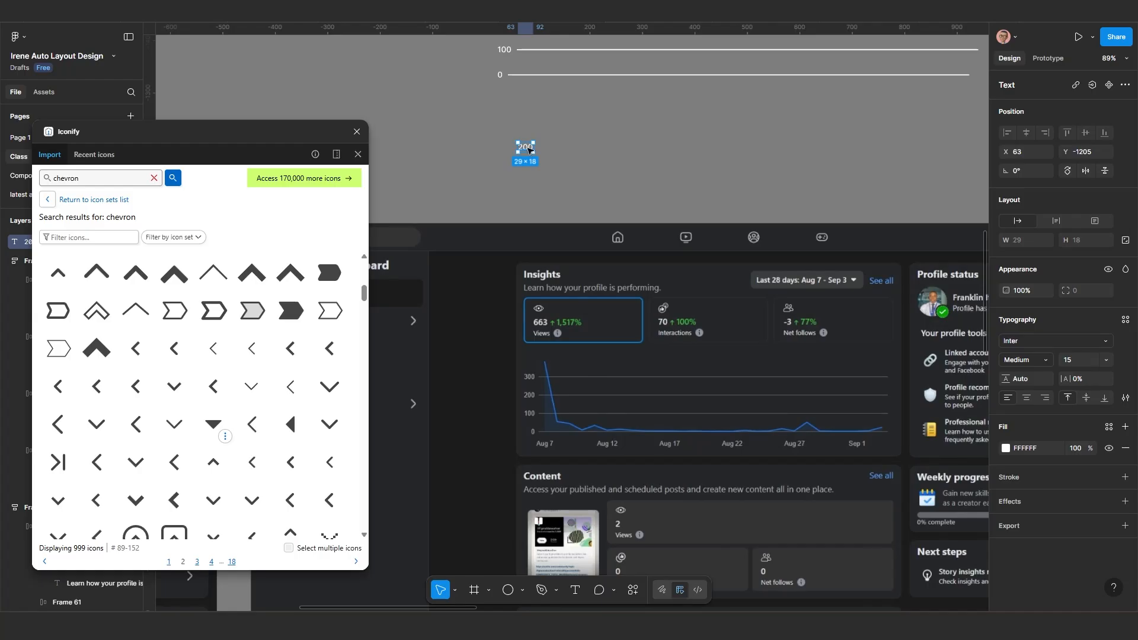
Step: Change the copied label's text to Aug 7 and its font weight to Semi Bold
double_click(529, 150)
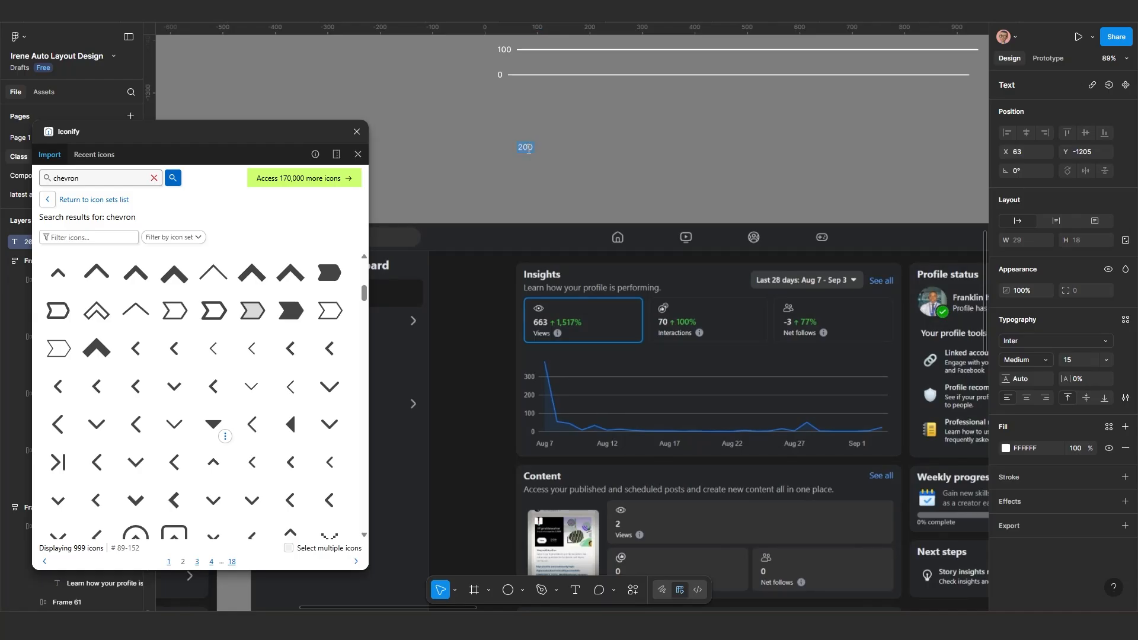
type("Au")
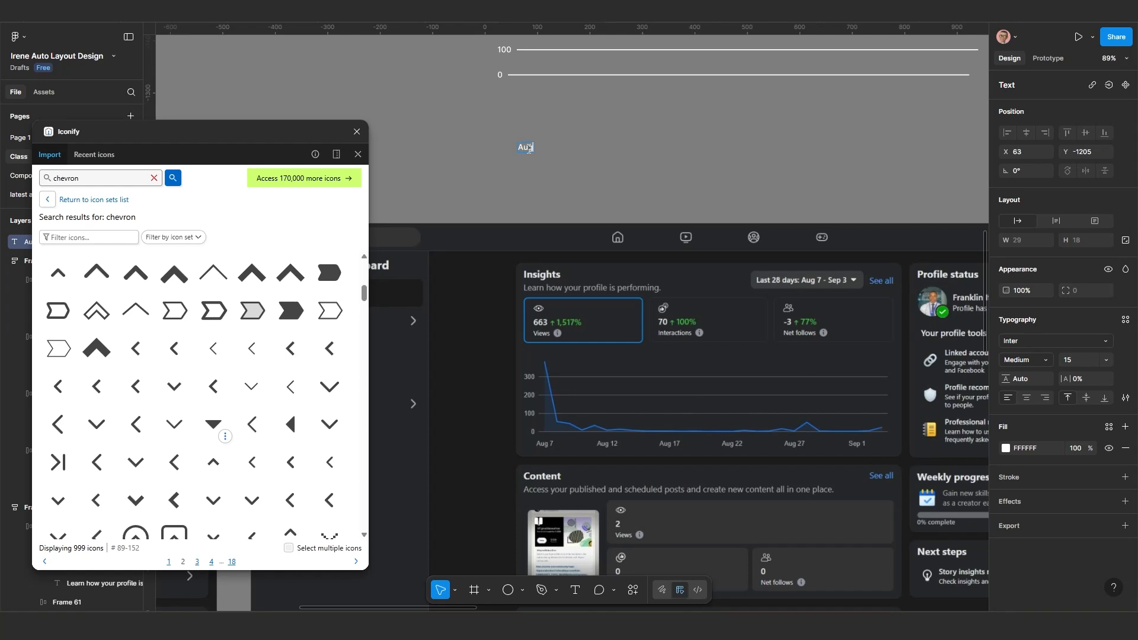
type("g")
type(" &")
key("BackSpace")
key("BackSpace")
type("7")
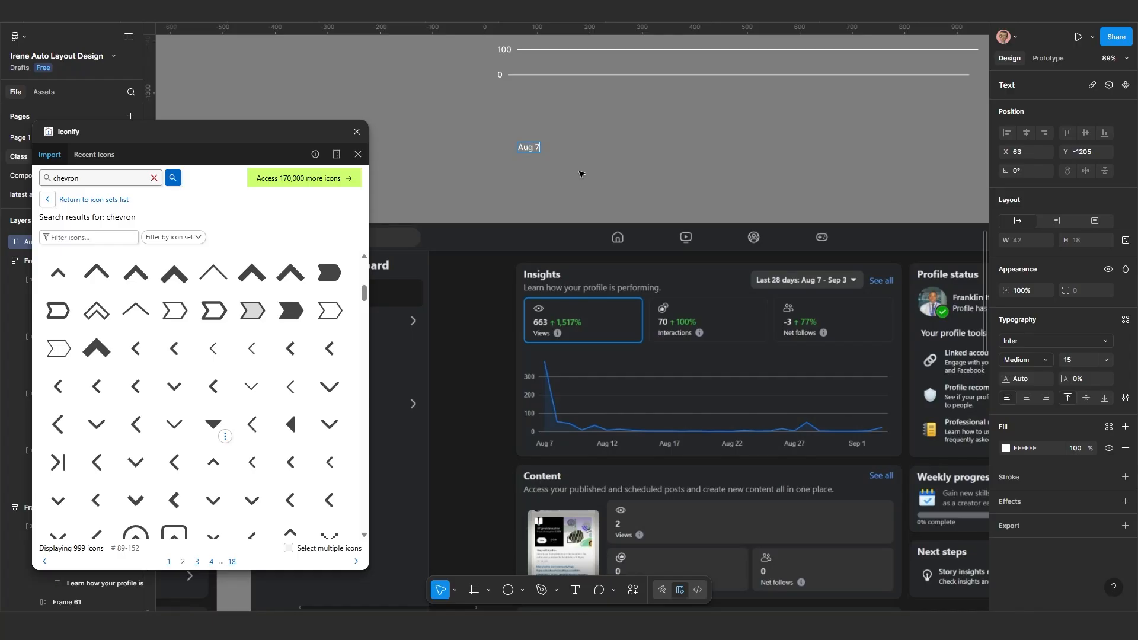
key("Escape")
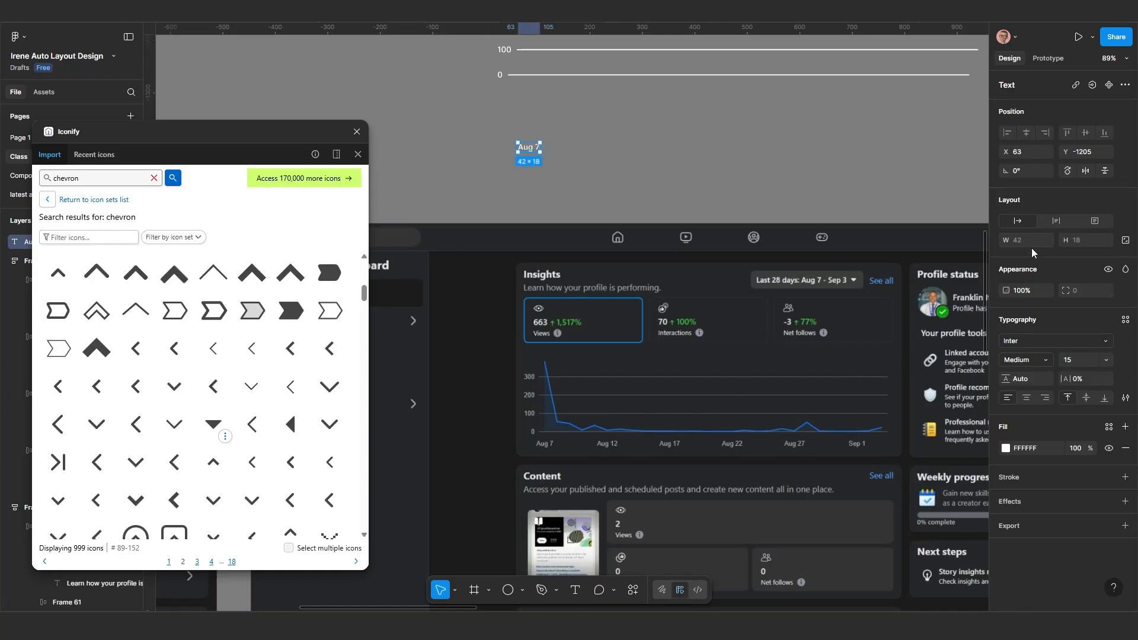
left_click(1027, 363)
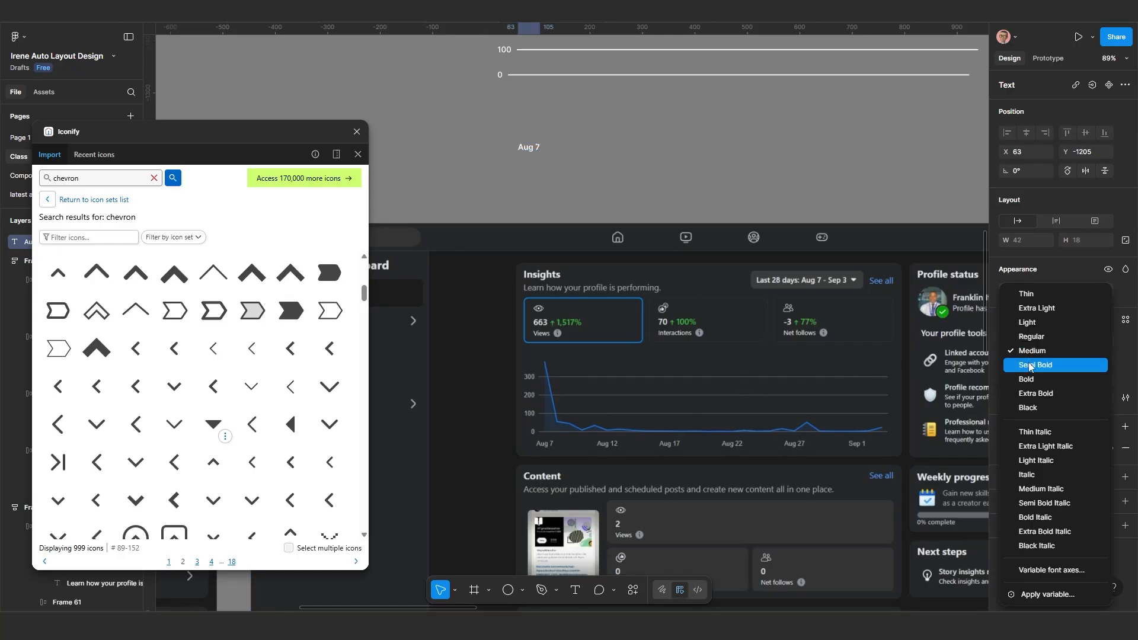
left_click(1031, 371)
Step: Position the Aug 7 label under the 0 row with a copy beside it, and wrap both in a horizontal auto layout
scroll(524, 161, "up", 3)
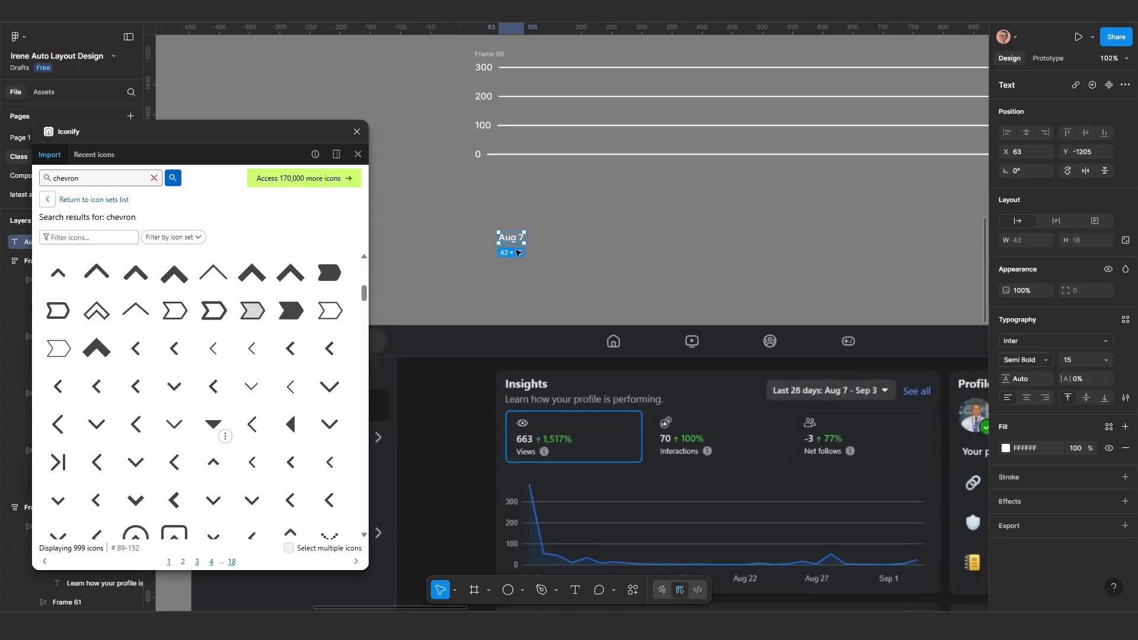
left_click_drag(507, 236, 559, 193)
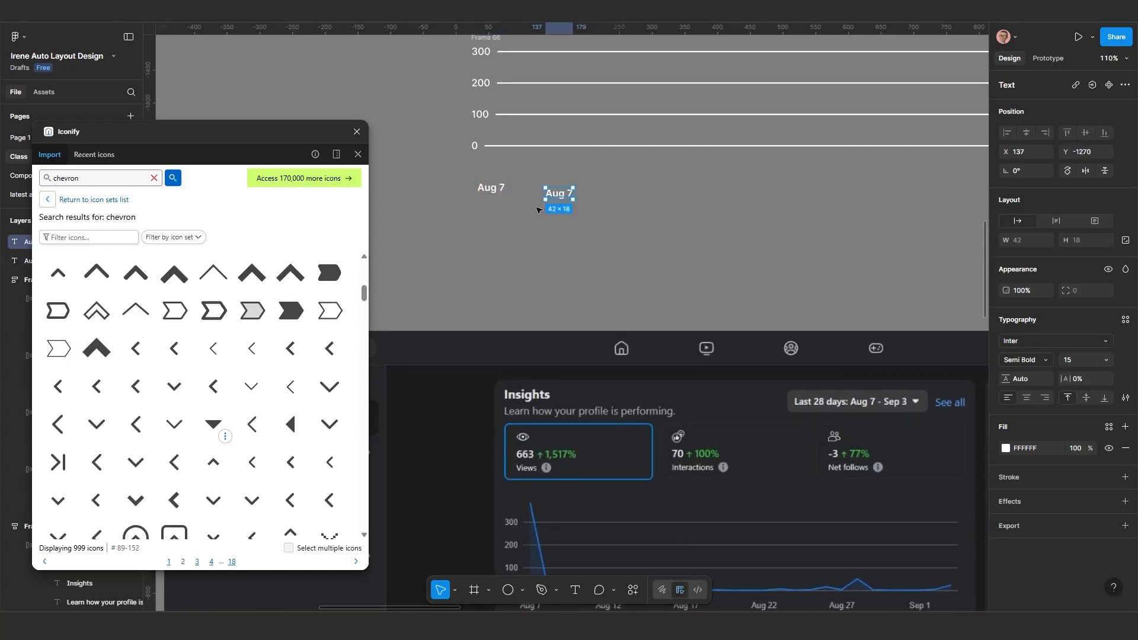
left_click_drag(582, 243, 459, 177)
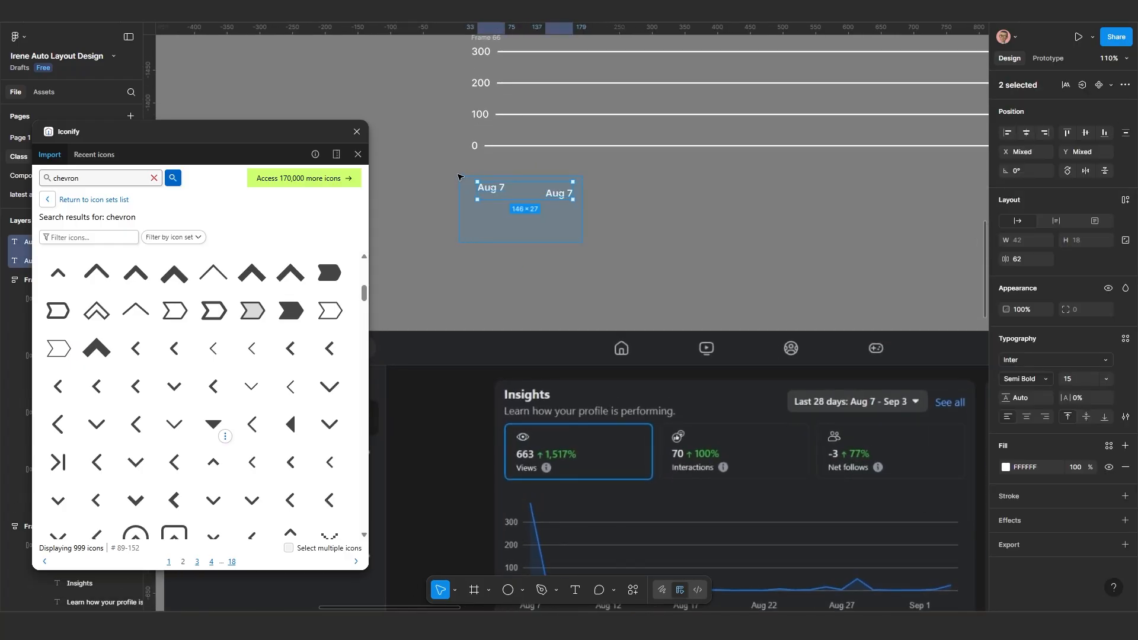
key("shift+a")
Step: Duplicate the second Aug 7 label four times inside its auto layout frame to make six date labels
left_click(556, 189)
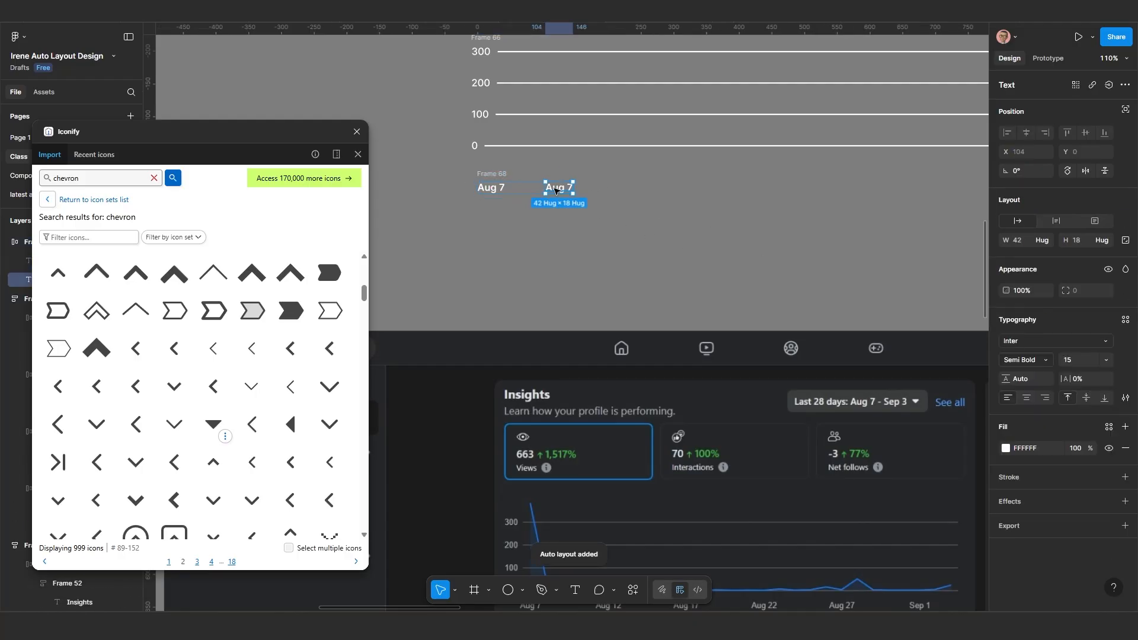
scroll(606, 235, "down", 3)
left_click_drag(639, 441, 513, 425)
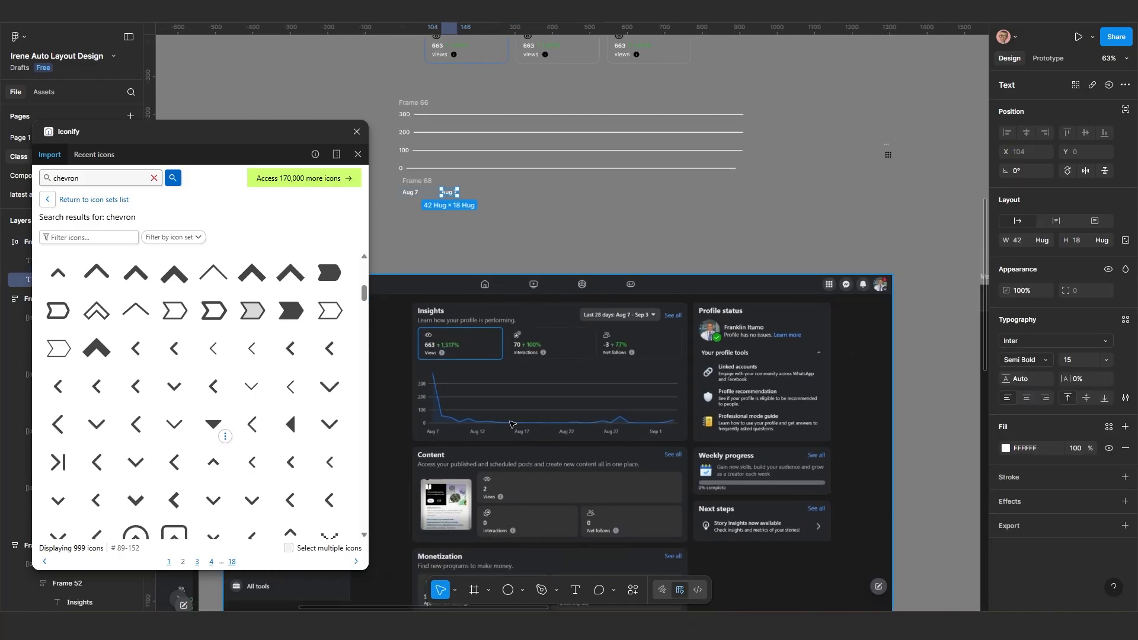
scroll(511, 422, "up", 2)
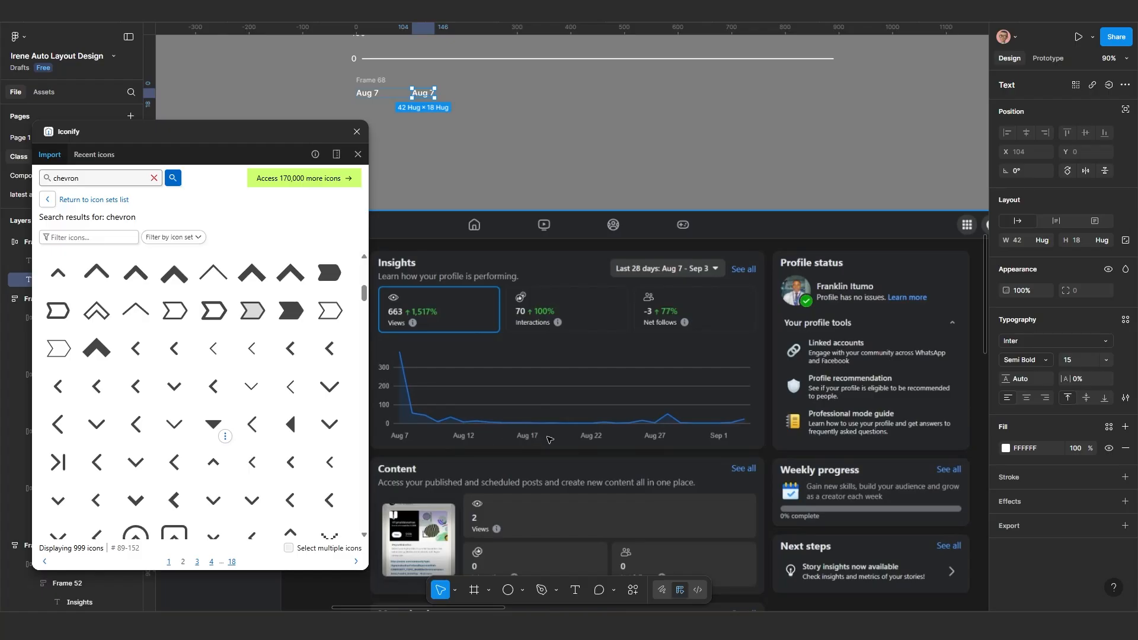
scroll(527, 143, "down", 1)
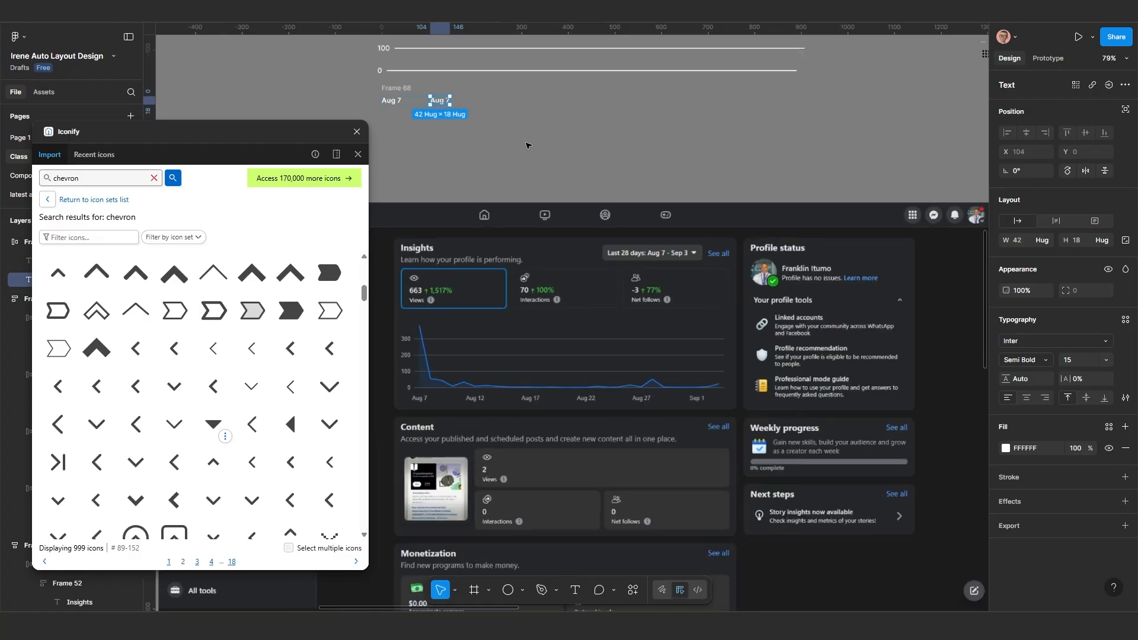
left_click_drag(526, 143, 535, 207)
key("ctrl+d")
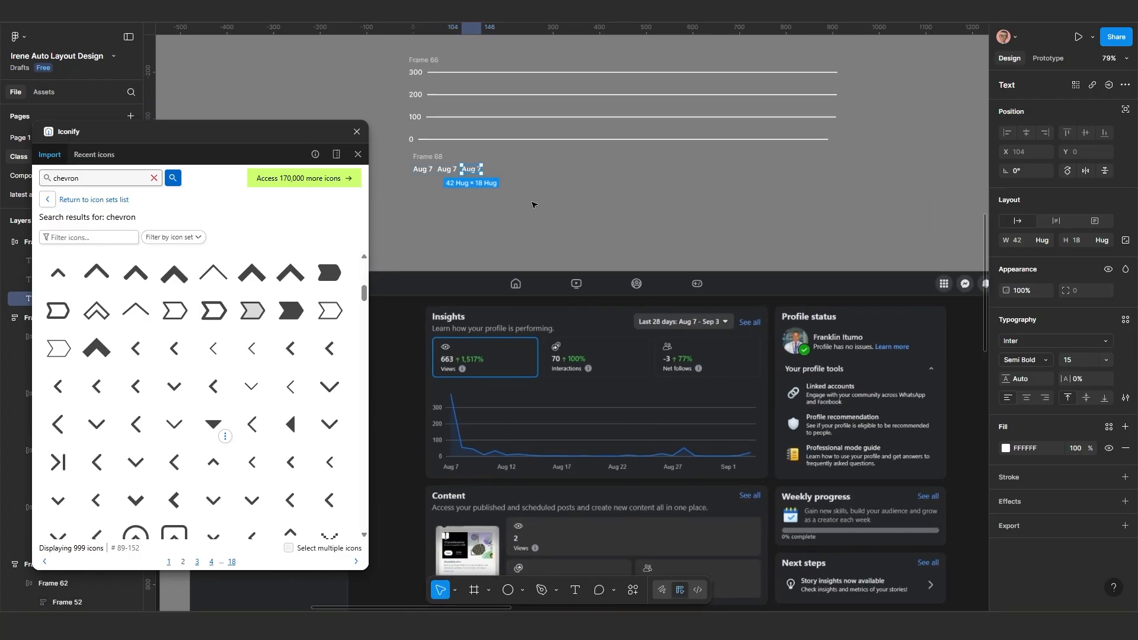
key("ctrl+d")
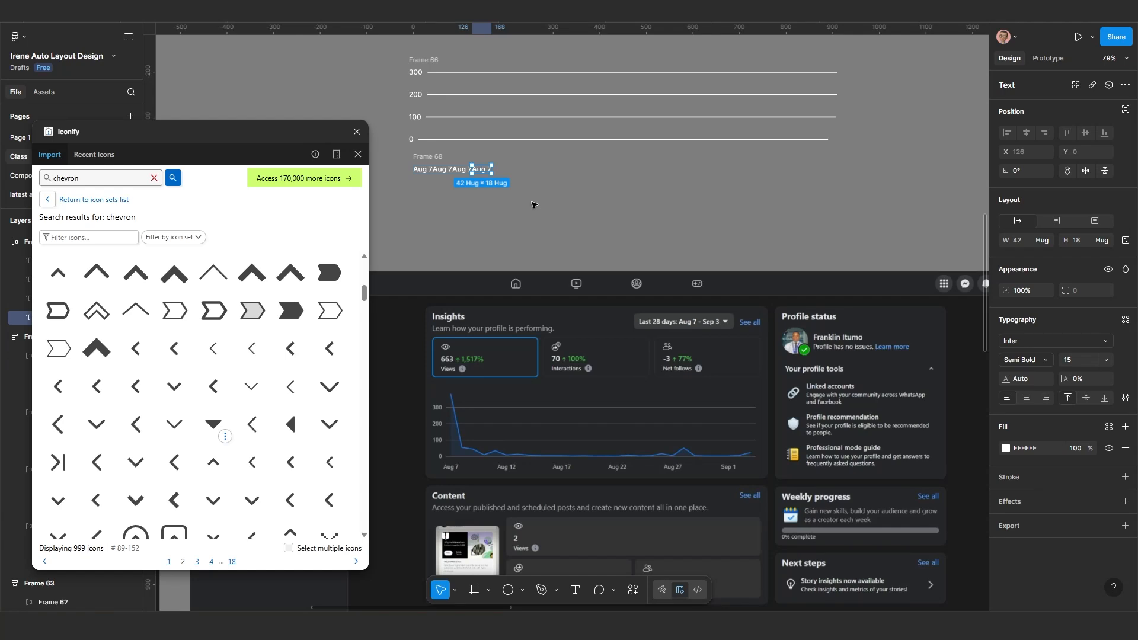
key("ctrl+d")
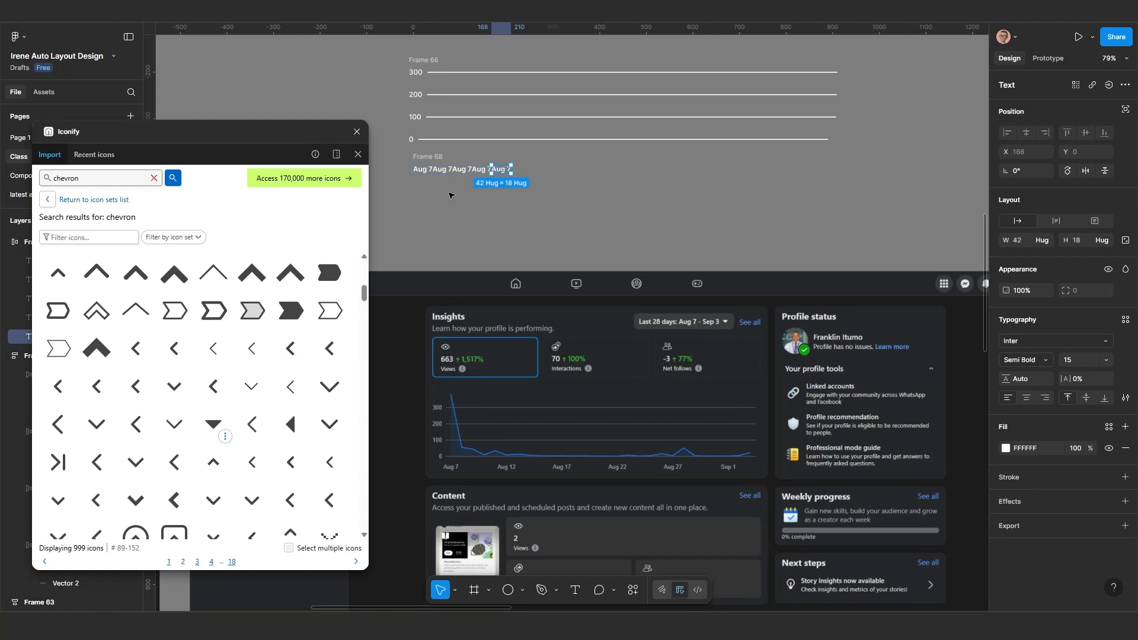
key("ctrl+d")
Step: Set the date label frame's width to hug its contents, then set the gap between the labels to Auto
scroll(449, 195, "up", 1)
left_click(418, 155)
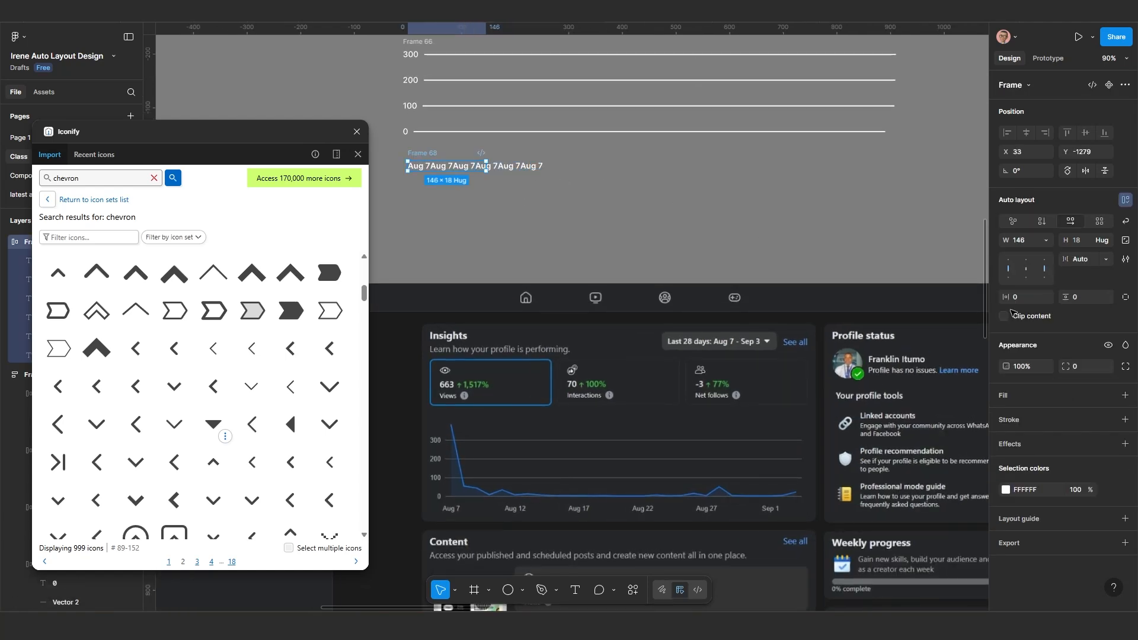
left_click(1044, 240)
left_click(1052, 254)
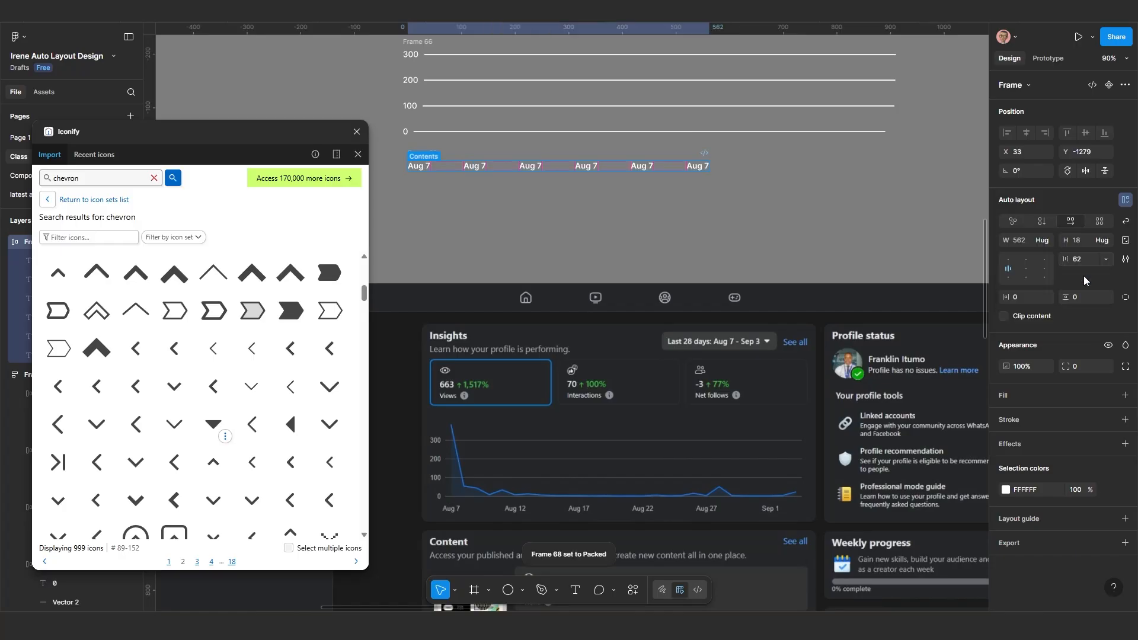
left_click(1106, 259)
left_click(1081, 270)
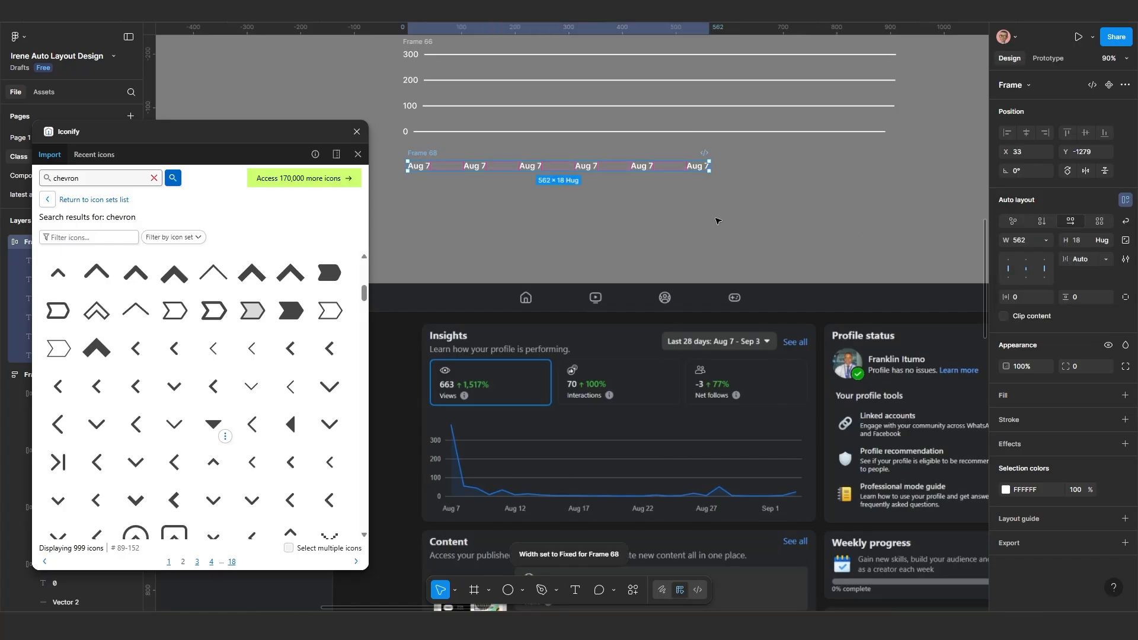
Step: Widen the date label frame to 900 so its labels spread beneath the gridlines
scroll(700, 253, "down", 3)
left_click_drag(701, 219, 833, 215)
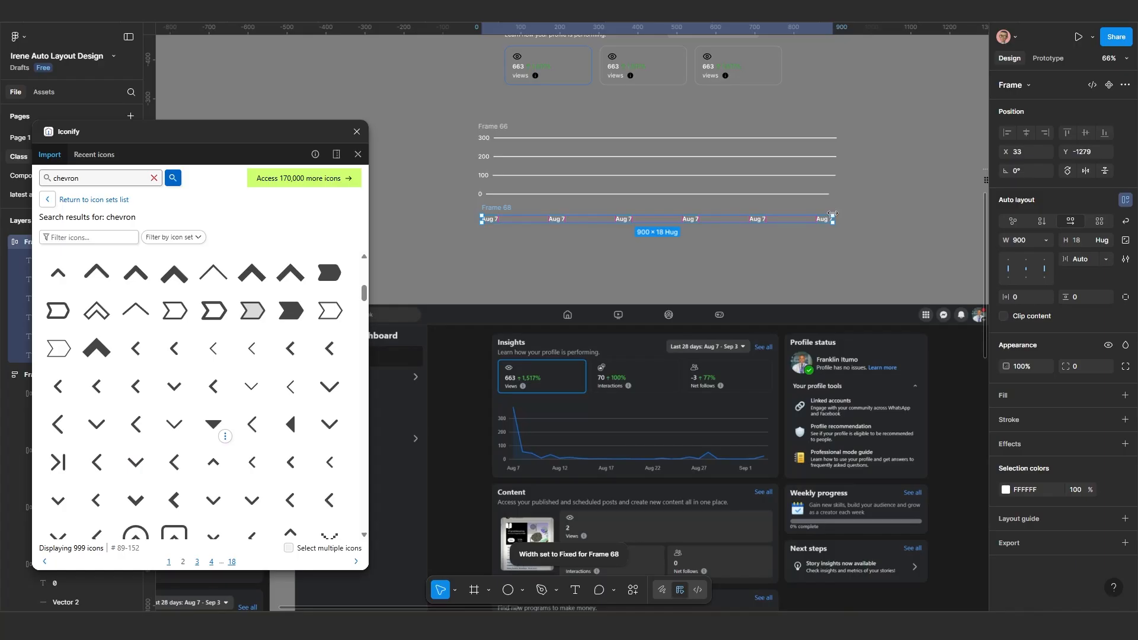
scroll(833, 215, "up", 1)
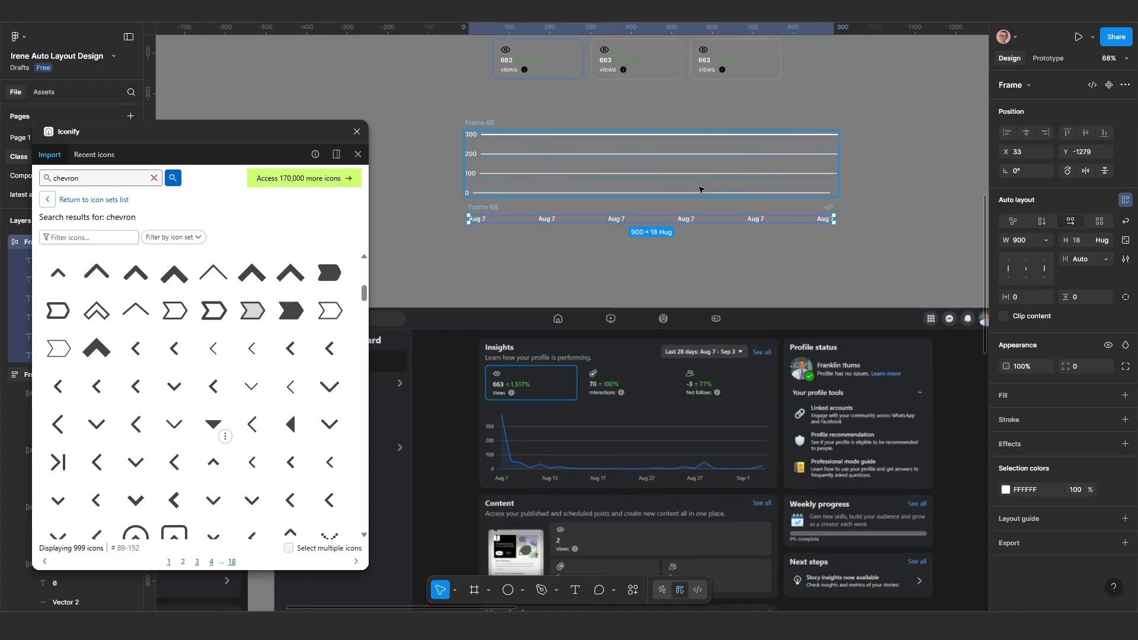
Step: Set the width of the four gridline vectors in the 300, 200, 100 and 0 rows to fill container
scroll(593, 183, "up", 1)
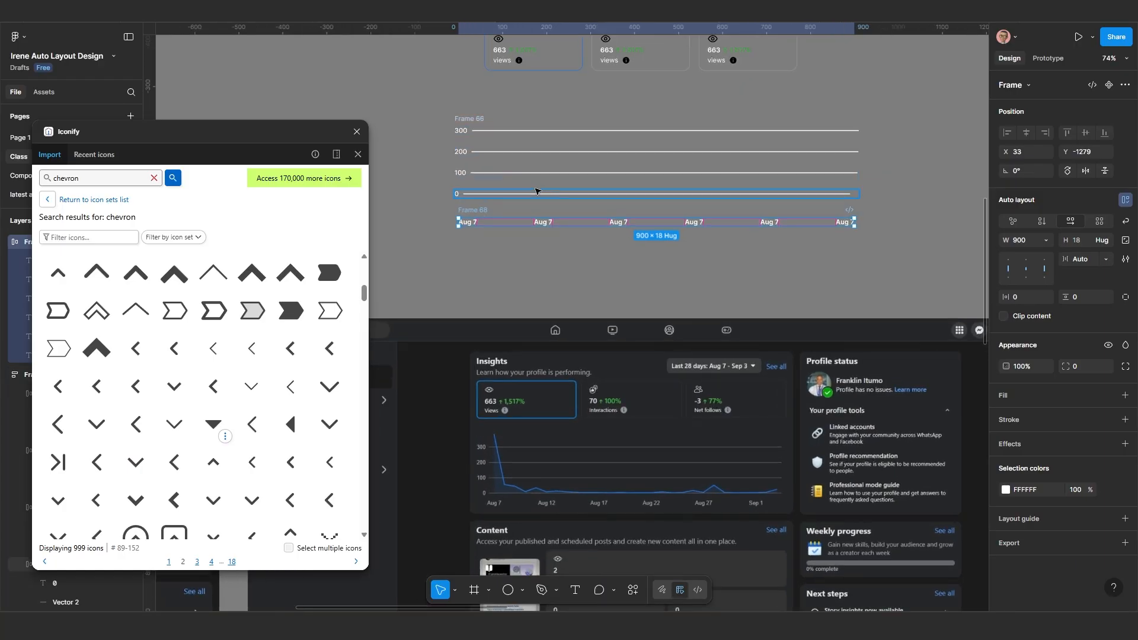
scroll(537, 189, "up", 1)
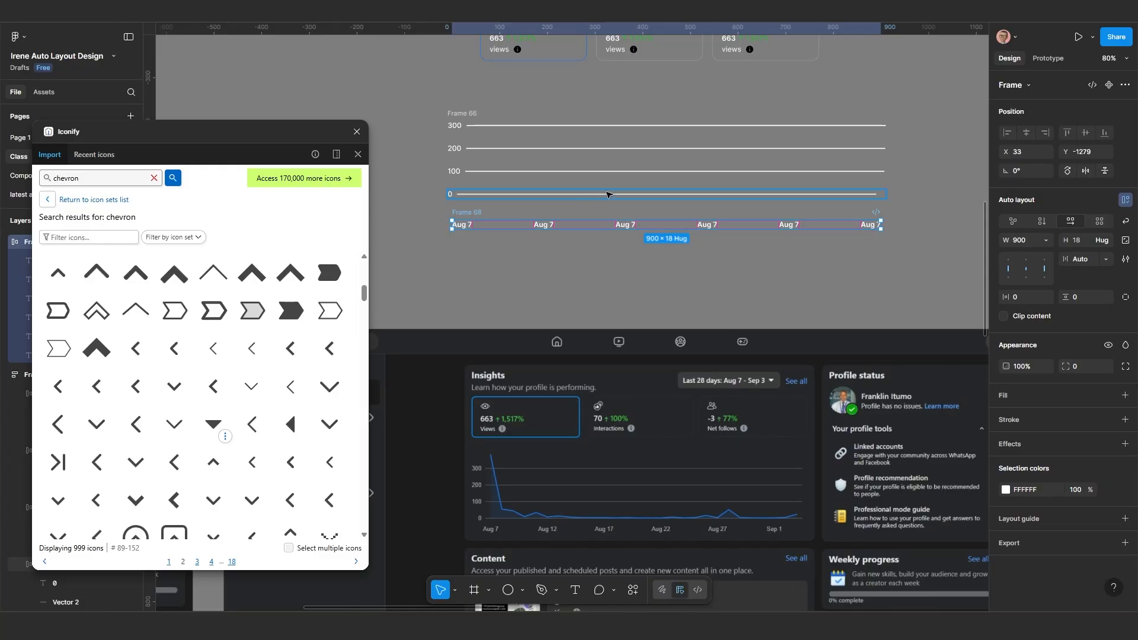
left_click(633, 195)
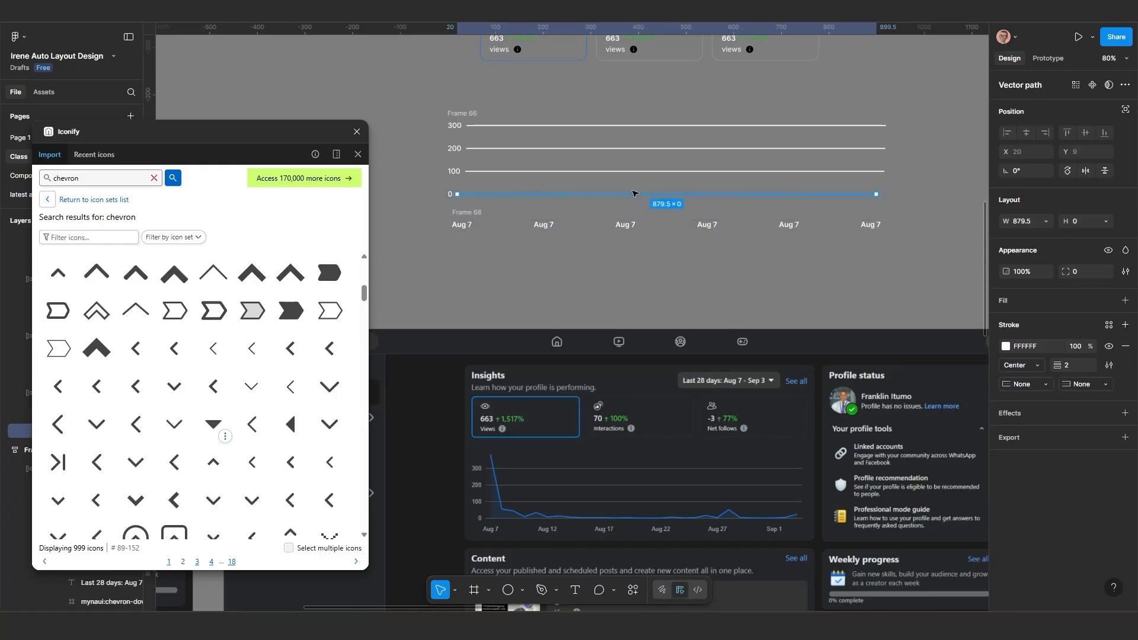
left_click(639, 171, "shift")
left_click(652, 148, "shift")
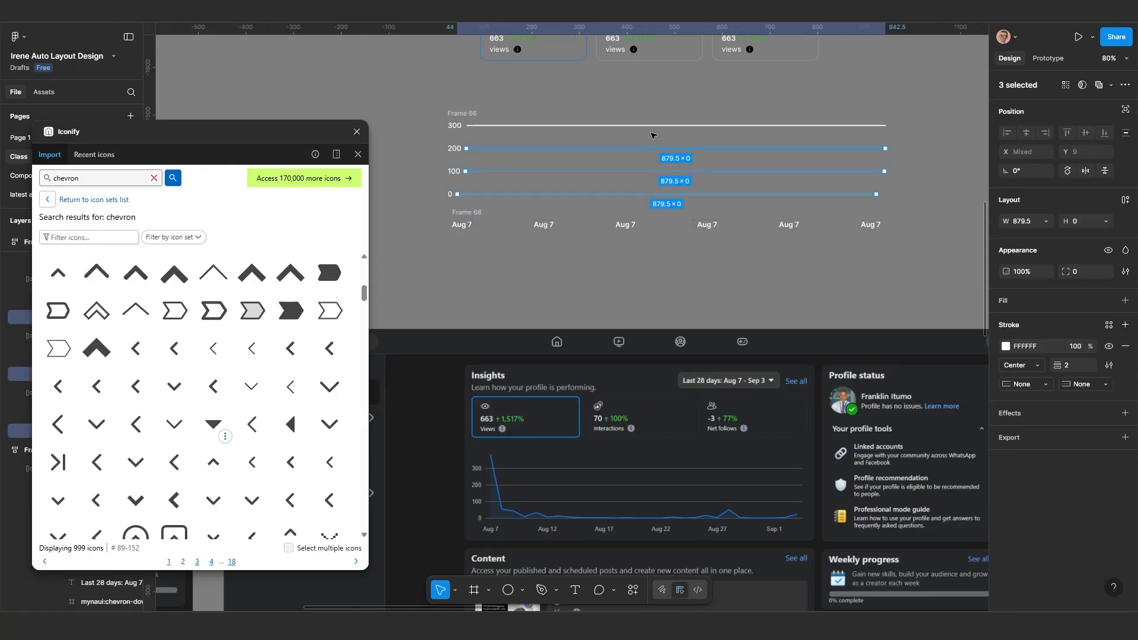
left_click(658, 125, "shift")
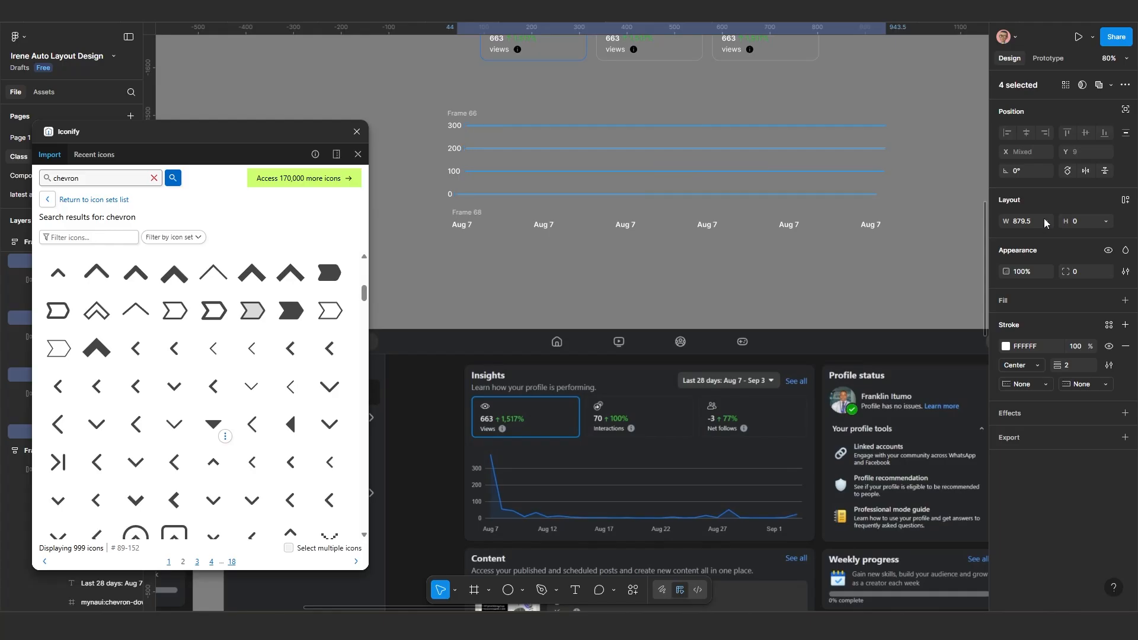
left_click(1046, 221)
left_click(1046, 235)
Step: Compare the widths of the 0 and 200 labels at the start of their gridlines
scroll(449, 152, "up", 3)
left_click(450, 231)
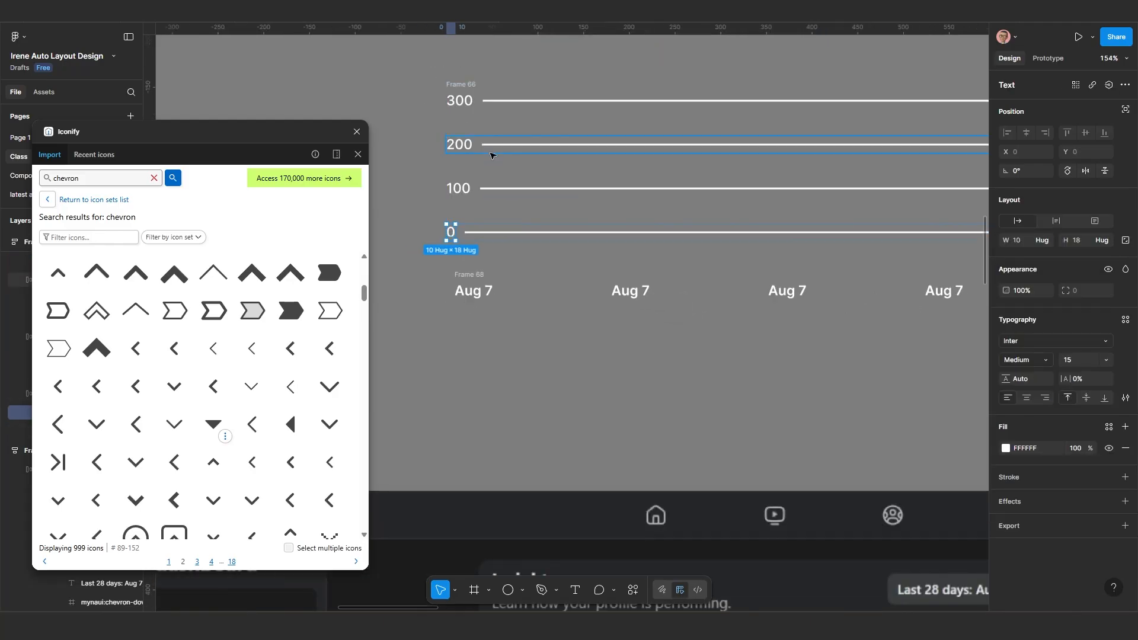
scroll(464, 144, "up", 2)
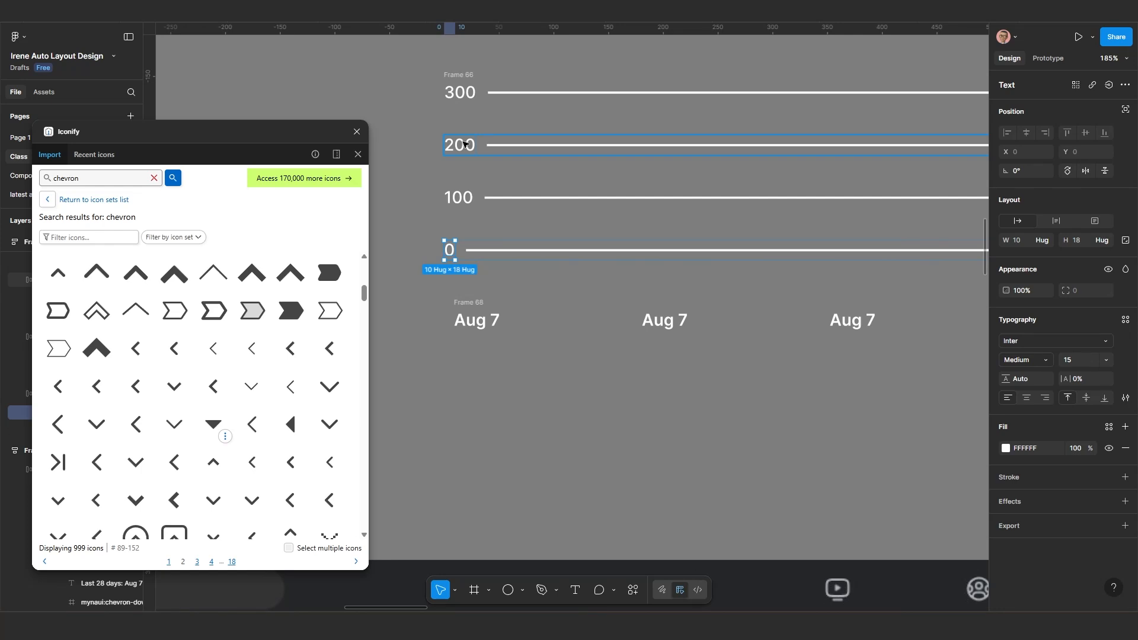
left_click(464, 144)
scroll(466, 147, "up", 2)
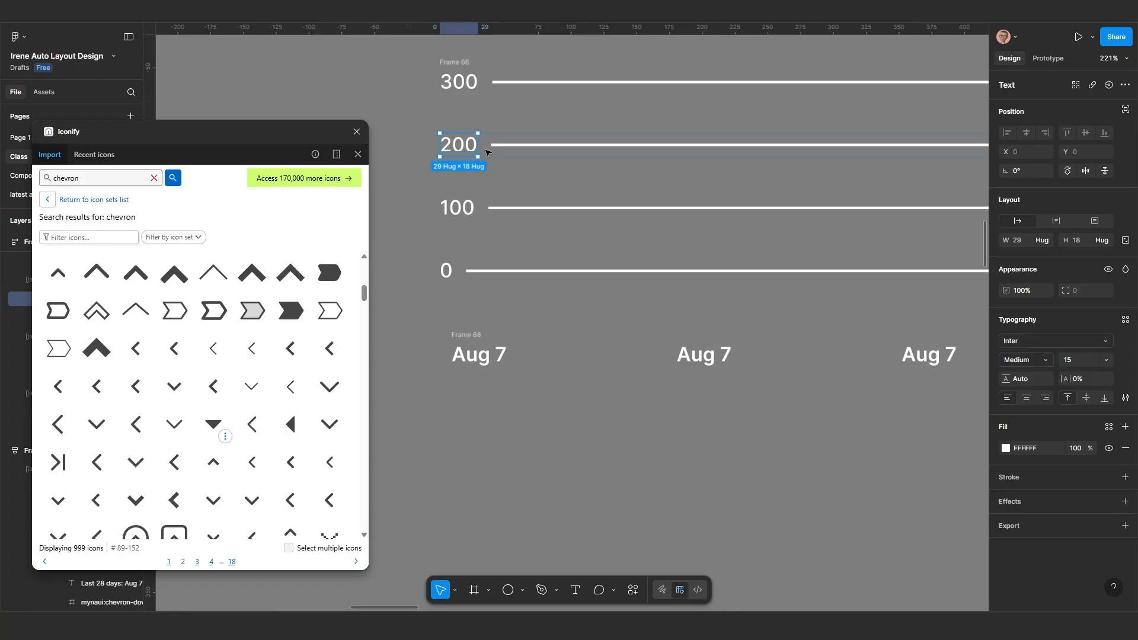
left_click(449, 272)
left_click(450, 271)
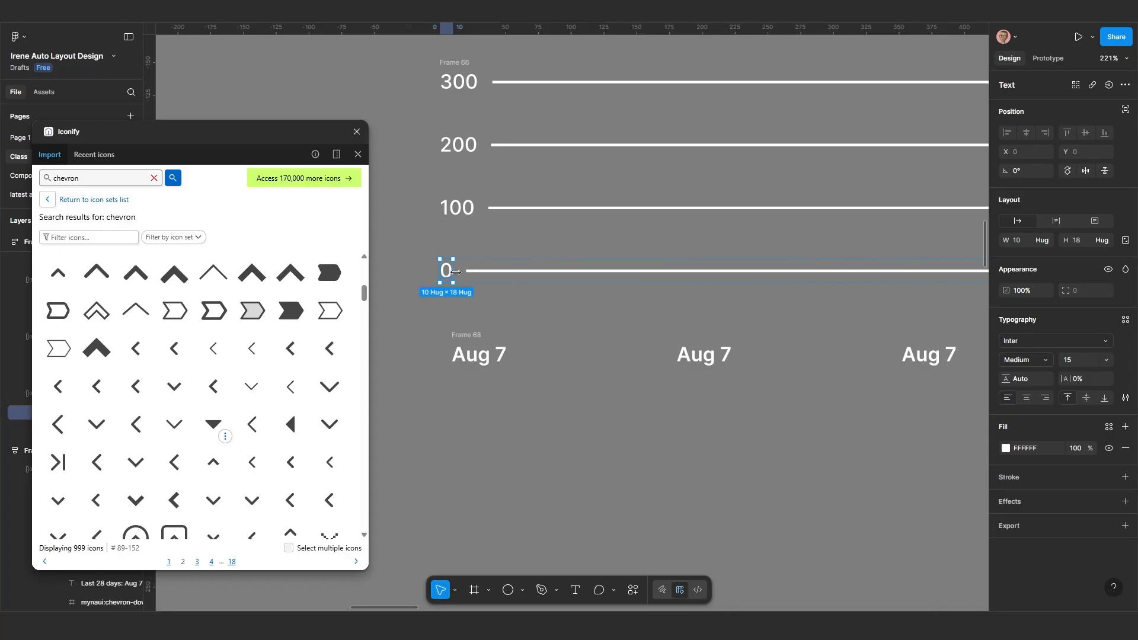
scroll(451, 272, "up", 2)
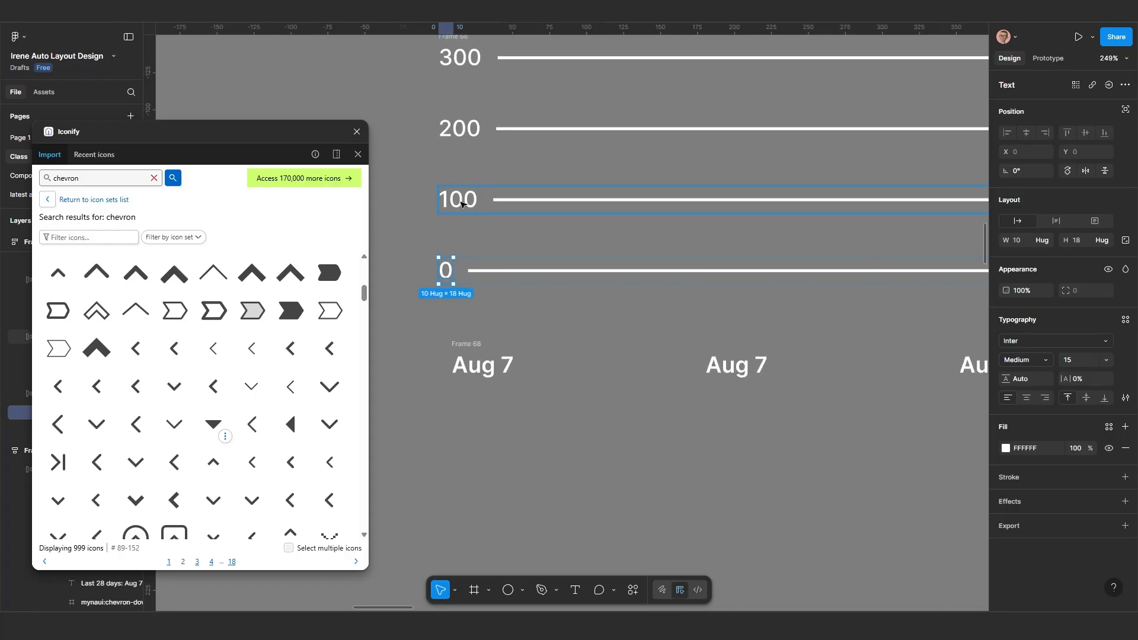
Step: Wrap the 100 label in its own frame
left_click(460, 204)
left_click(460, 204)
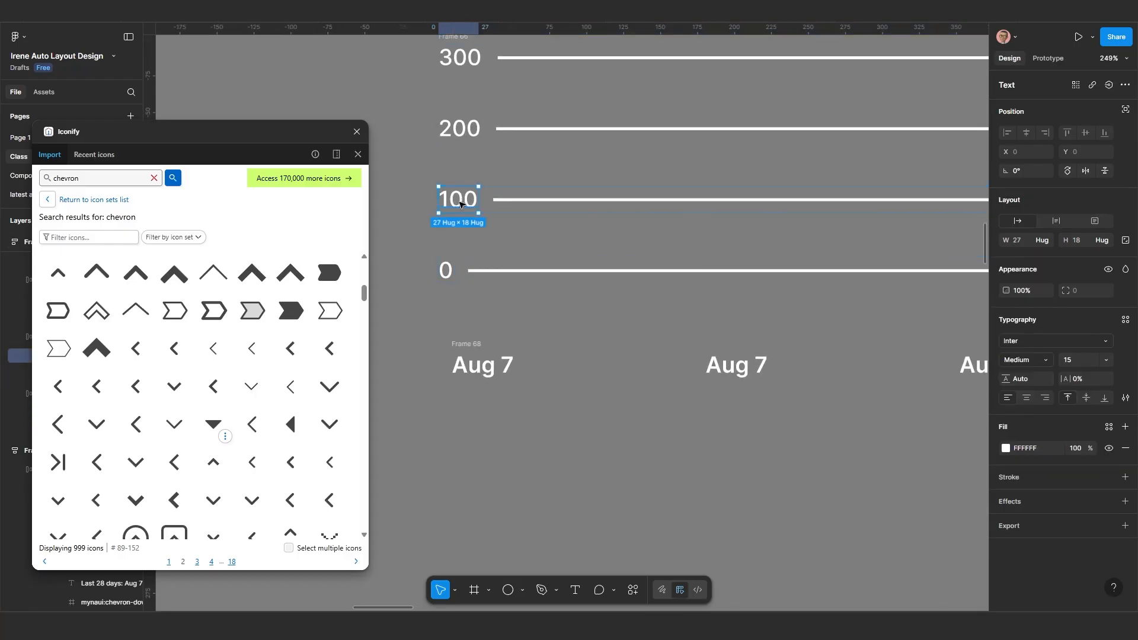
right_click(461, 204)
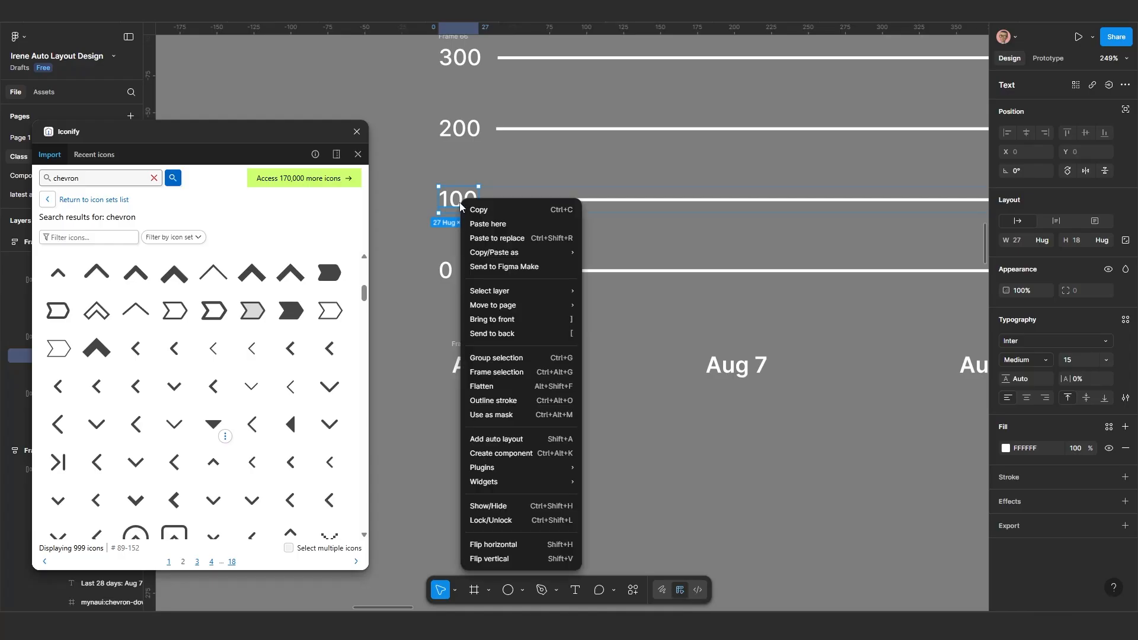
left_click(498, 374)
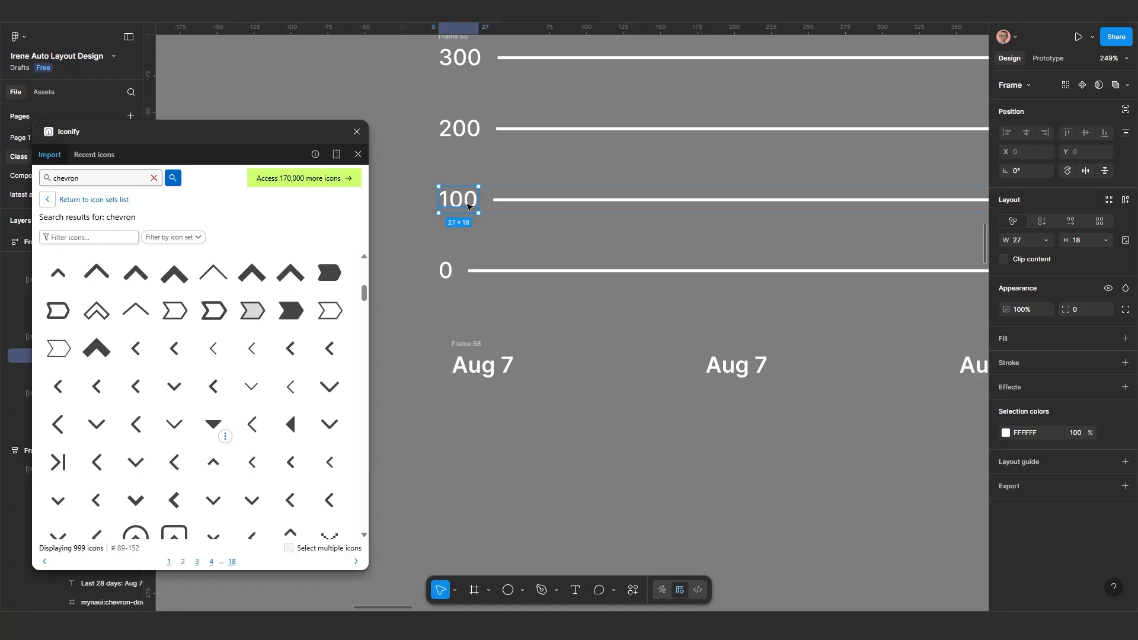
Step: Replace the 0 label with a copy of the framed 100 label and change the copy's text to 0
left_click(446, 272)
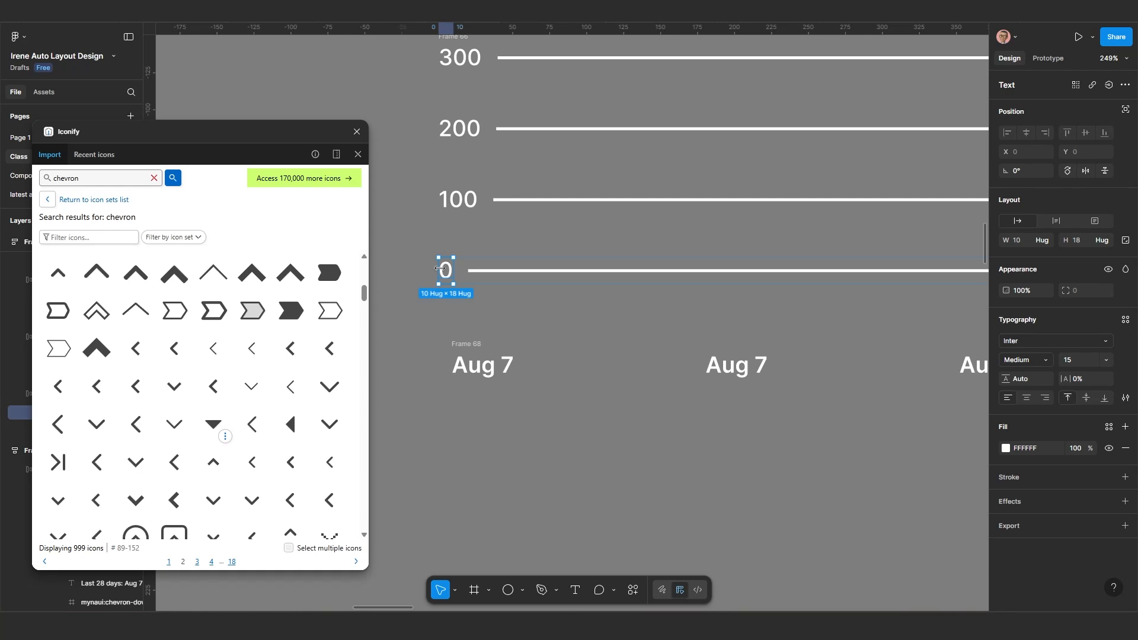
key("ctrl+z")
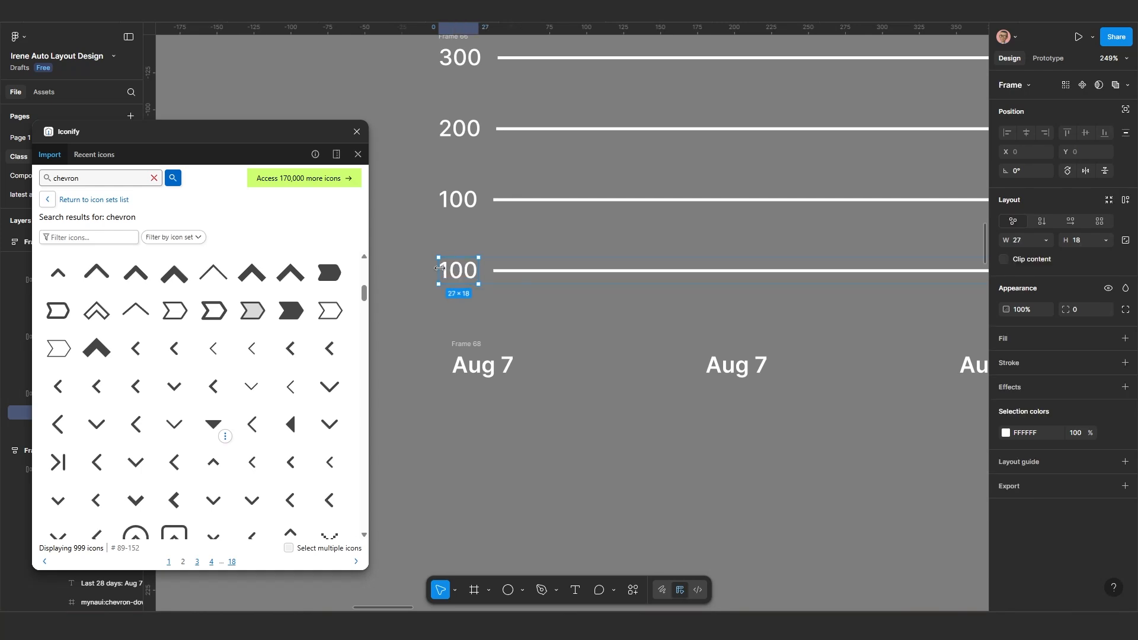
left_click(467, 273)
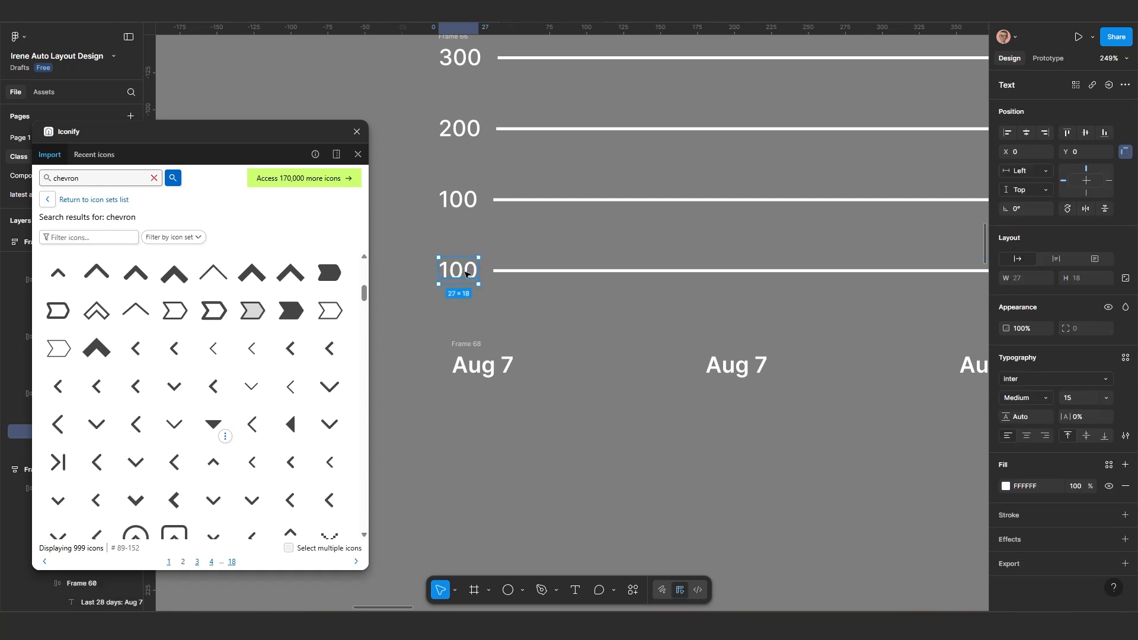
double_click(467, 275)
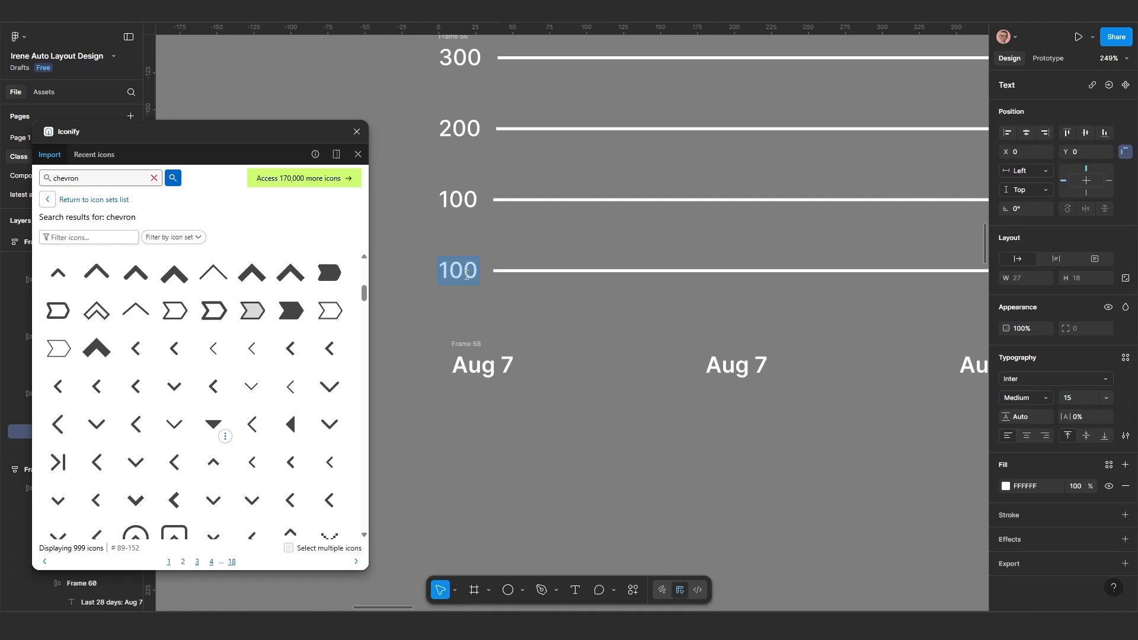
type("0")
key("Escape")
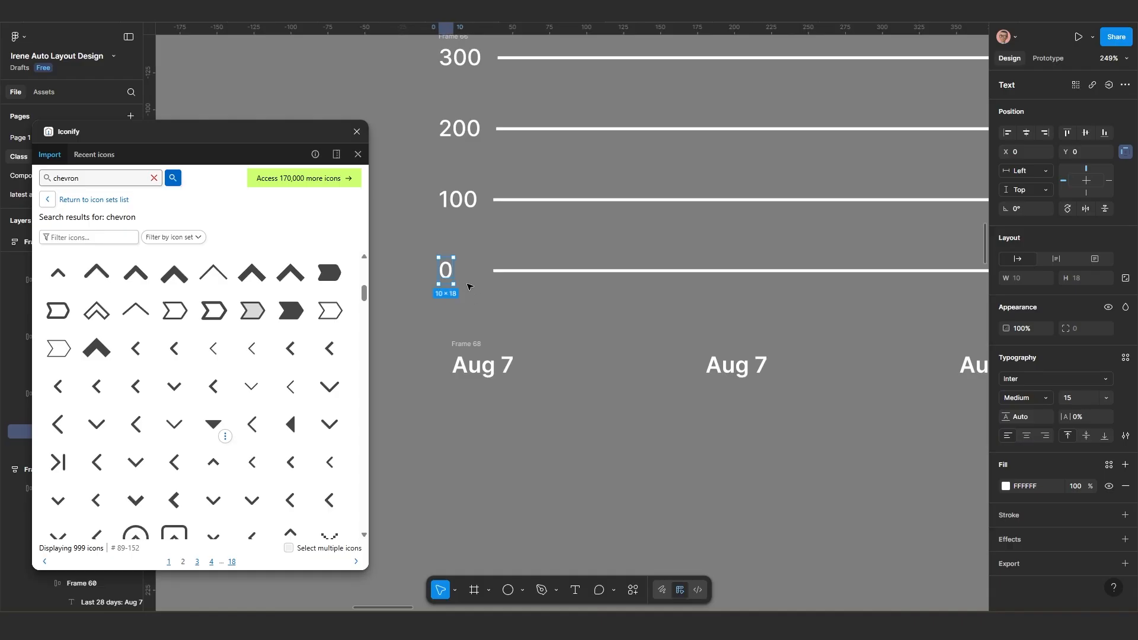
Step: Align the 0 text to the right inside its 27-wide frame
left_click(466, 270)
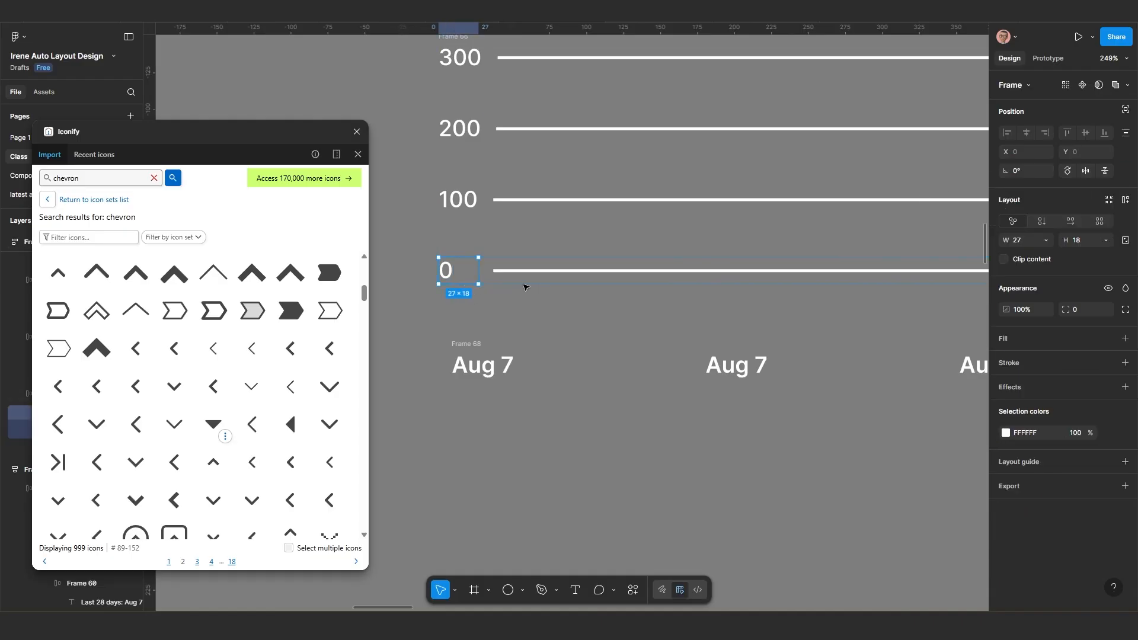
double_click(450, 270)
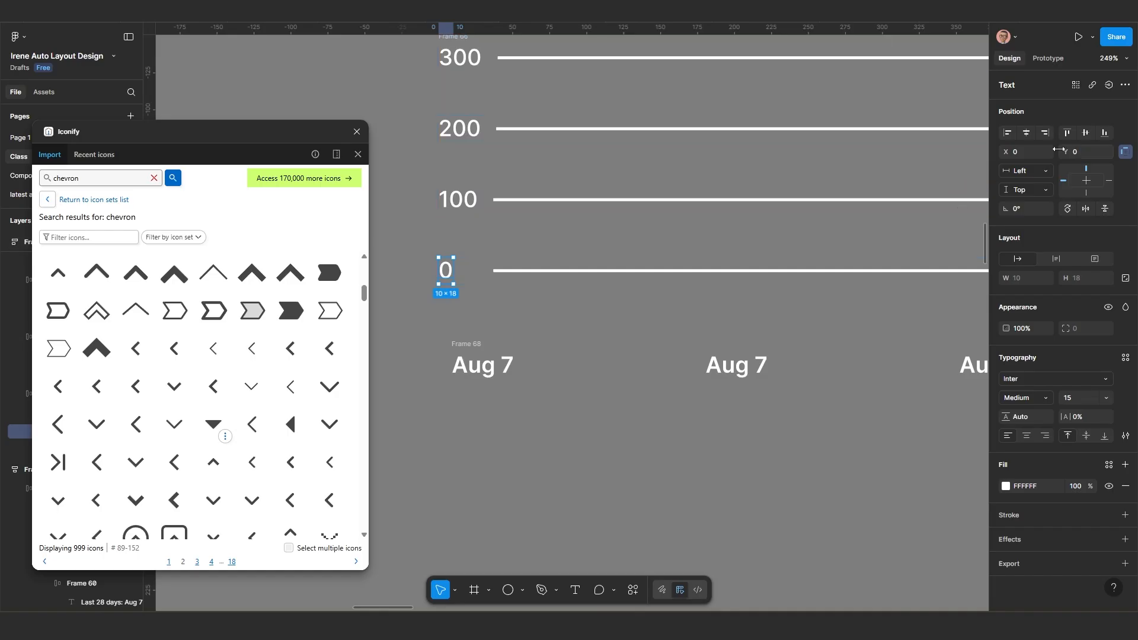
left_click(652, 338)
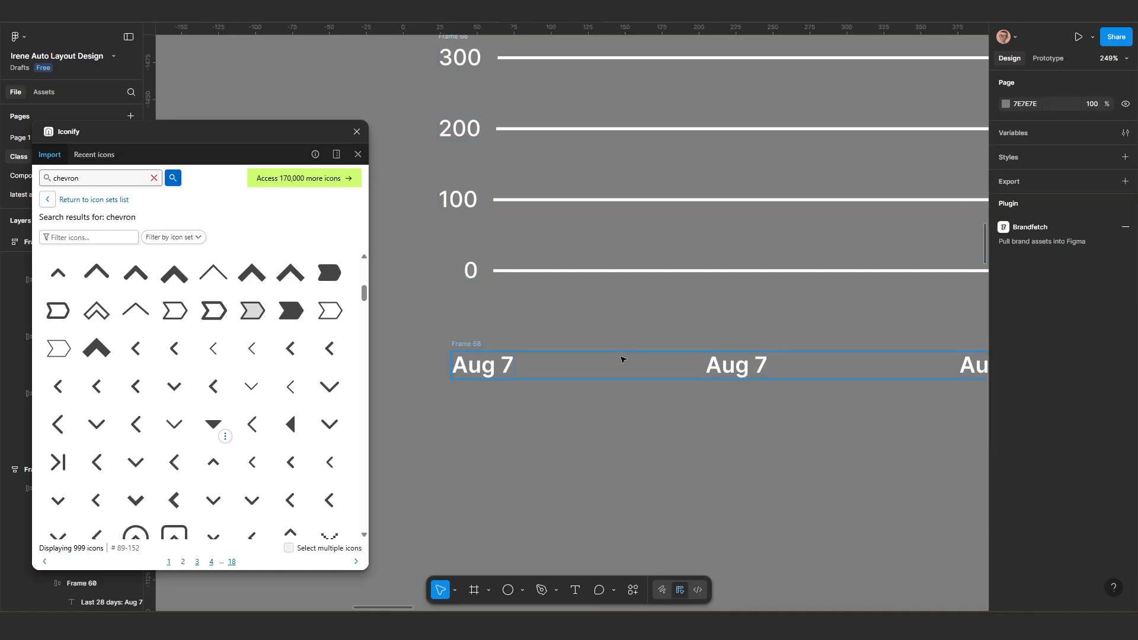
scroll(622, 358, "down", 3)
scroll(574, 338, "up", 2)
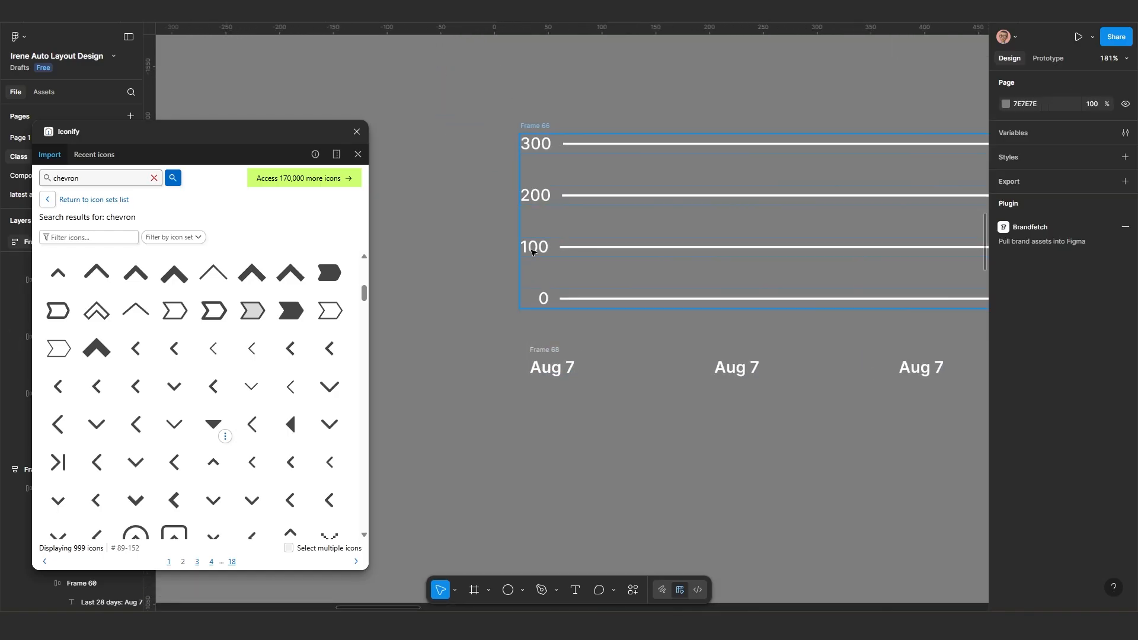
scroll(579, 343, "down", 5)
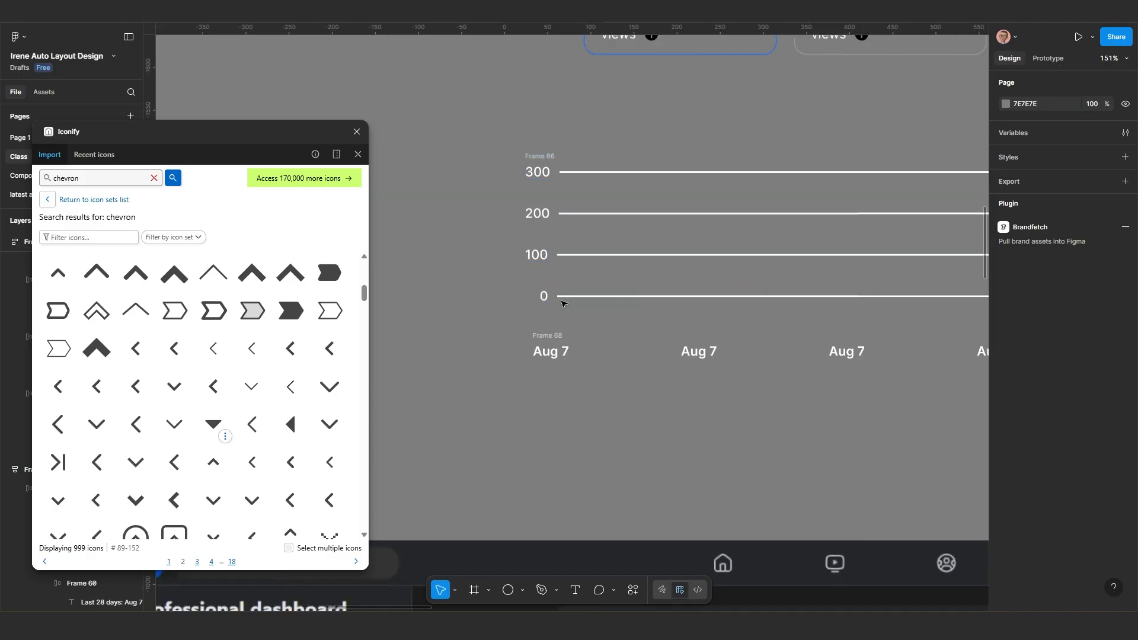
scroll(640, 394, "down", 3)
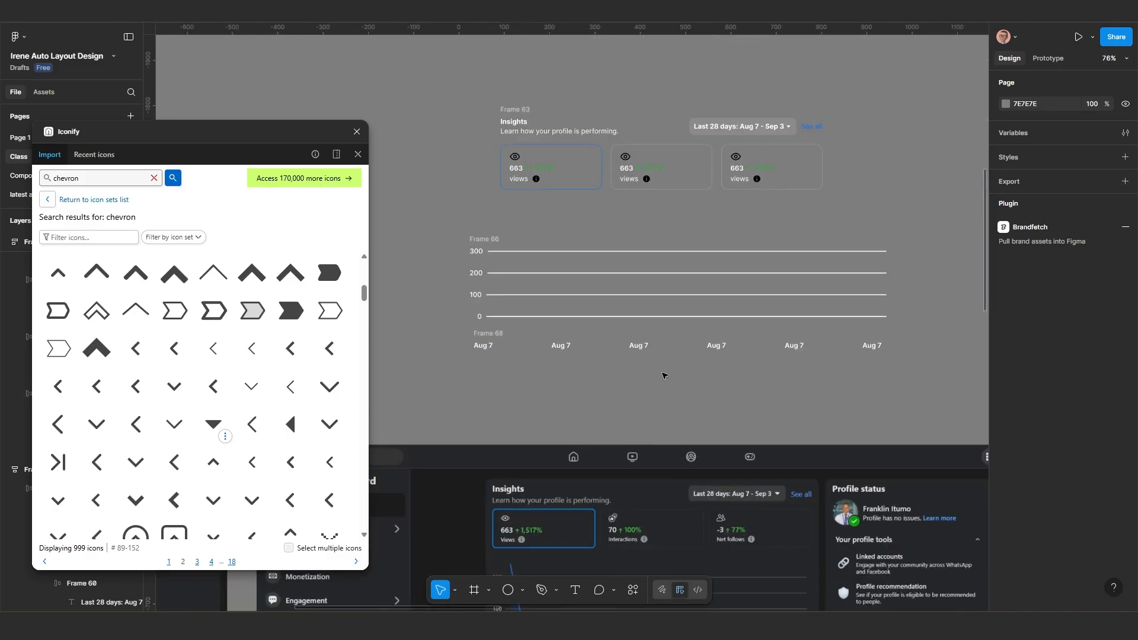
Step: Move the gridline frame to X 42, Y -1501 and the date label frame to X 42, Y -1283
left_click(497, 233)
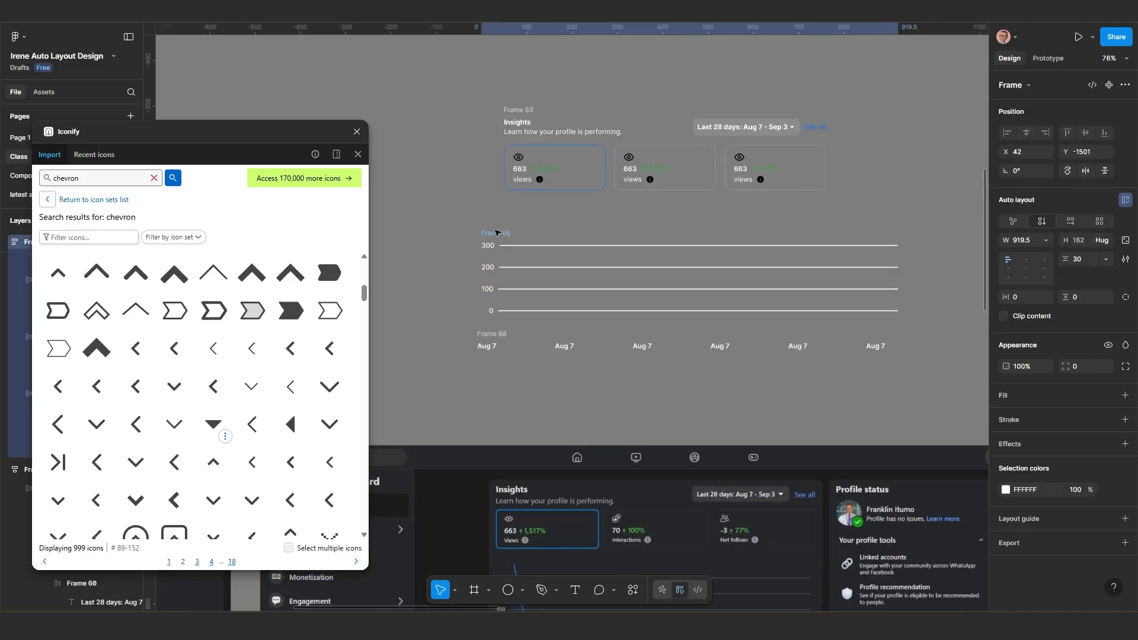
left_click(494, 334)
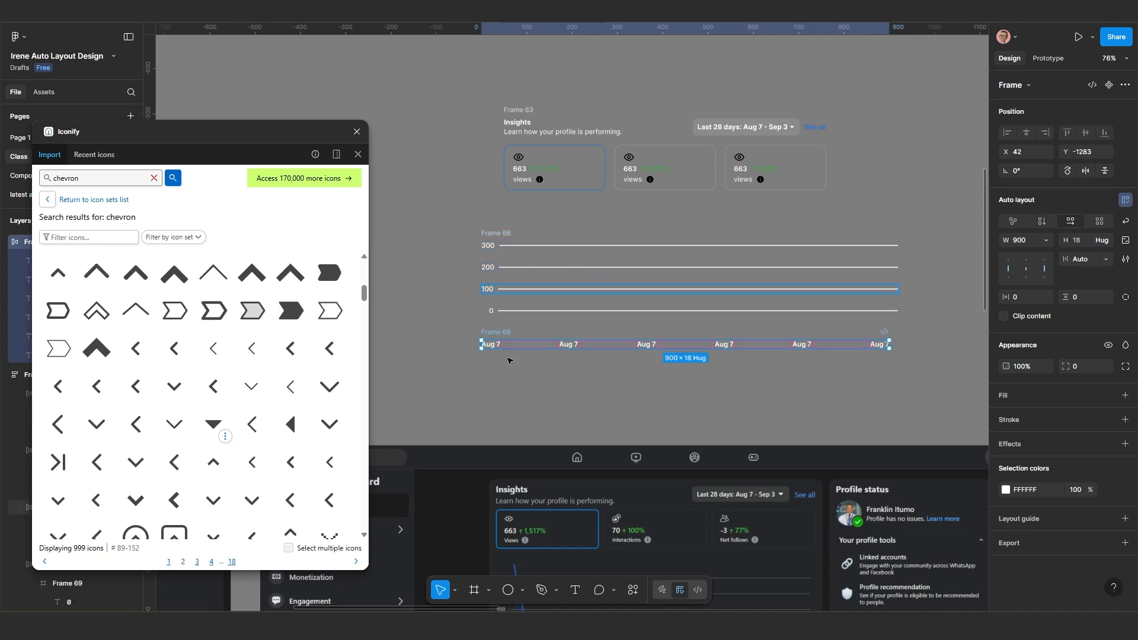
scroll(518, 366, "up", 3)
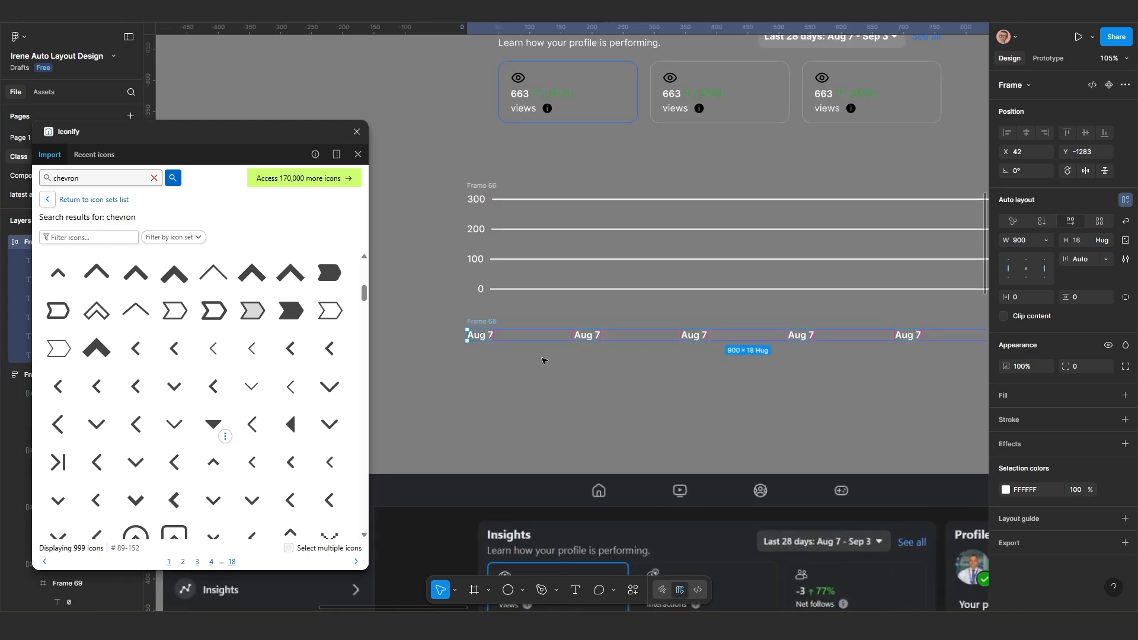
scroll(545, 355, "down", 5)
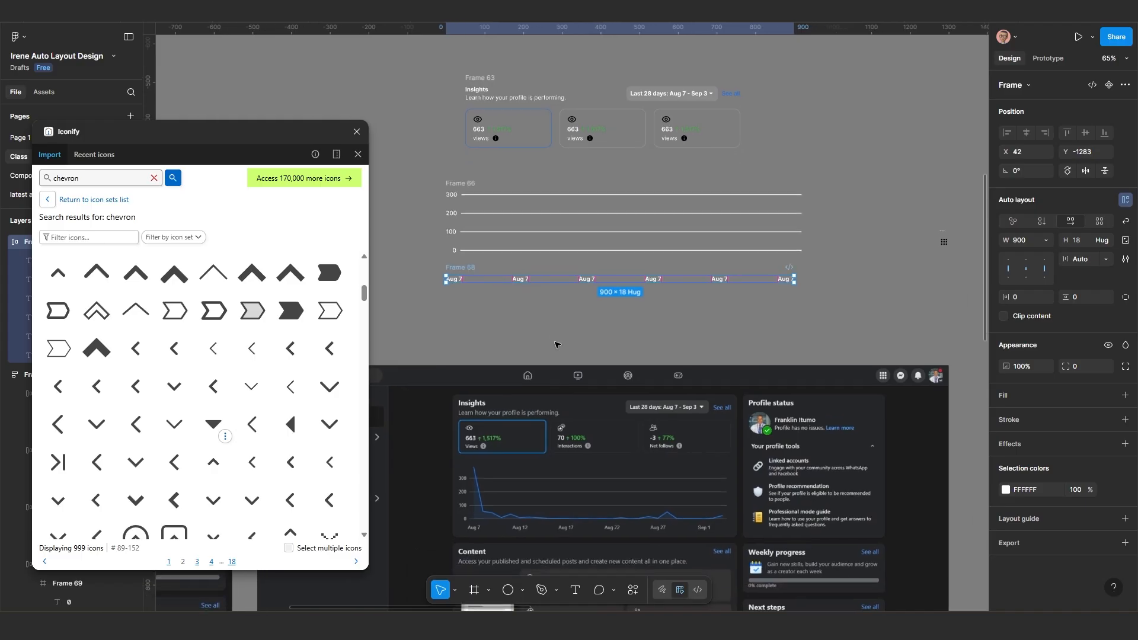
Step: Wrap the gridline frame and the date label frame together in a vertical auto layout
scroll(591, 361, "up", 1)
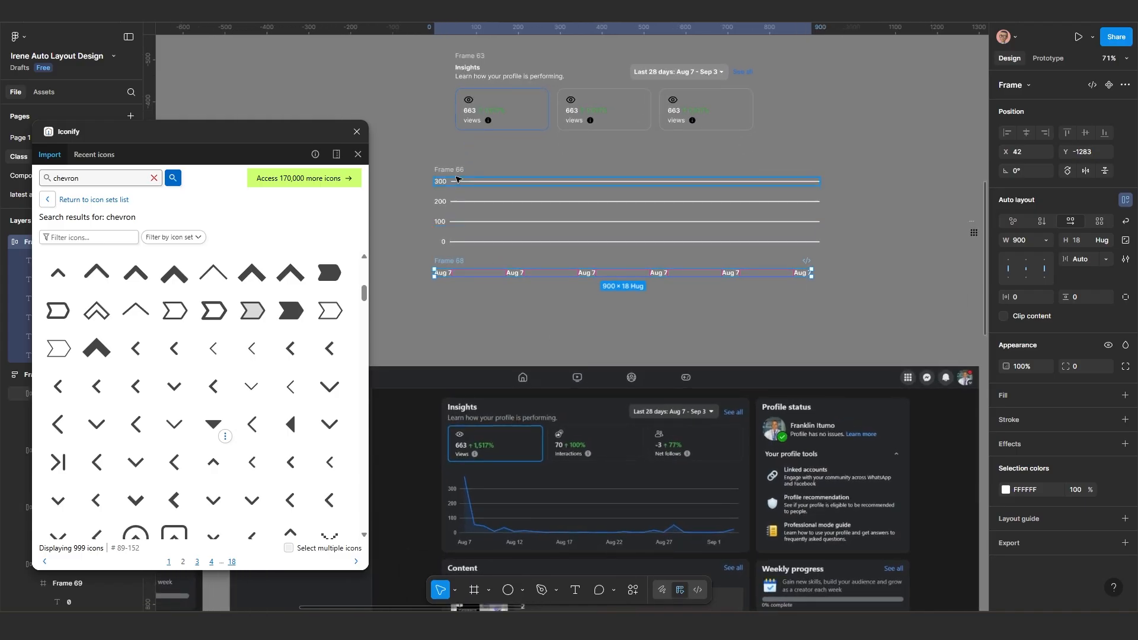
left_click(451, 171, "shift")
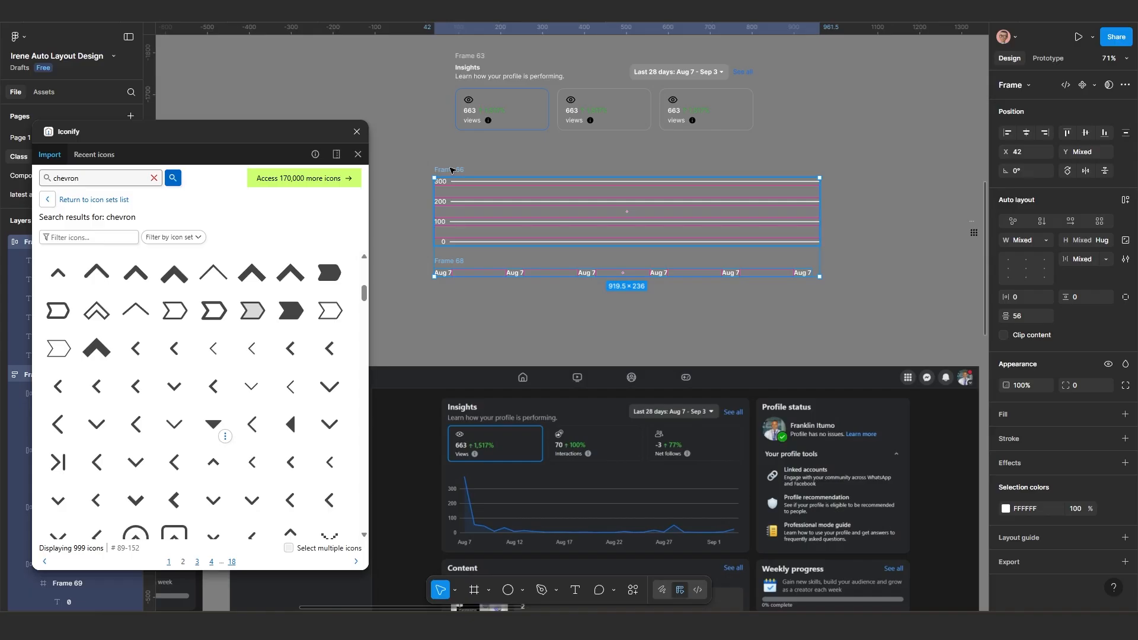
key("shift+a")
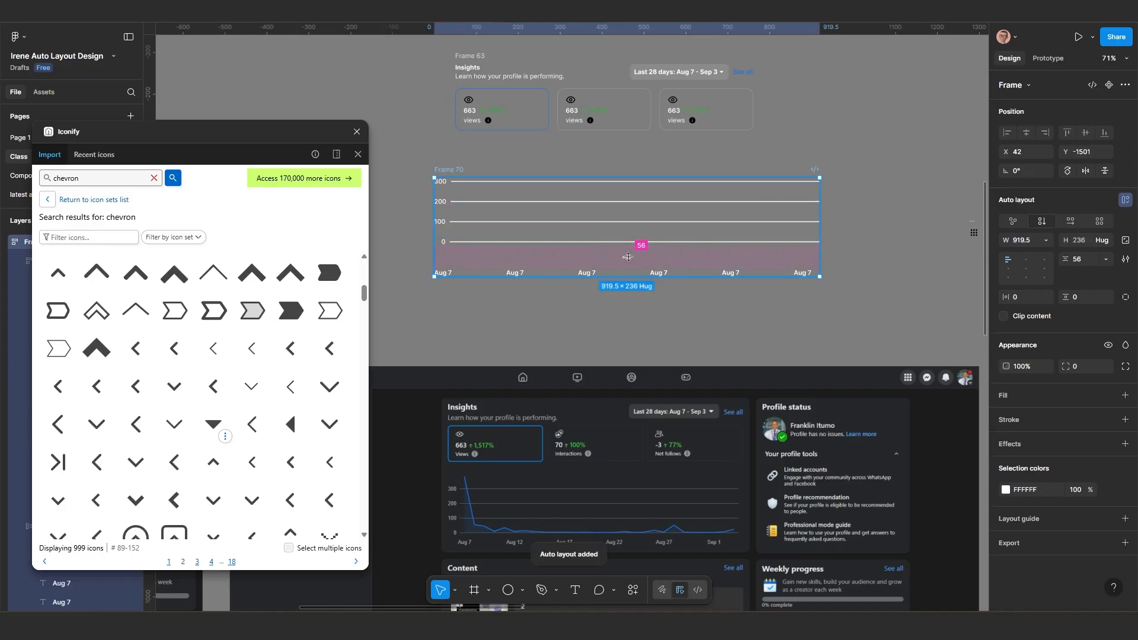
Step: Set the vertical gap between the gridlines and the date labels to 15
left_click(1085, 264)
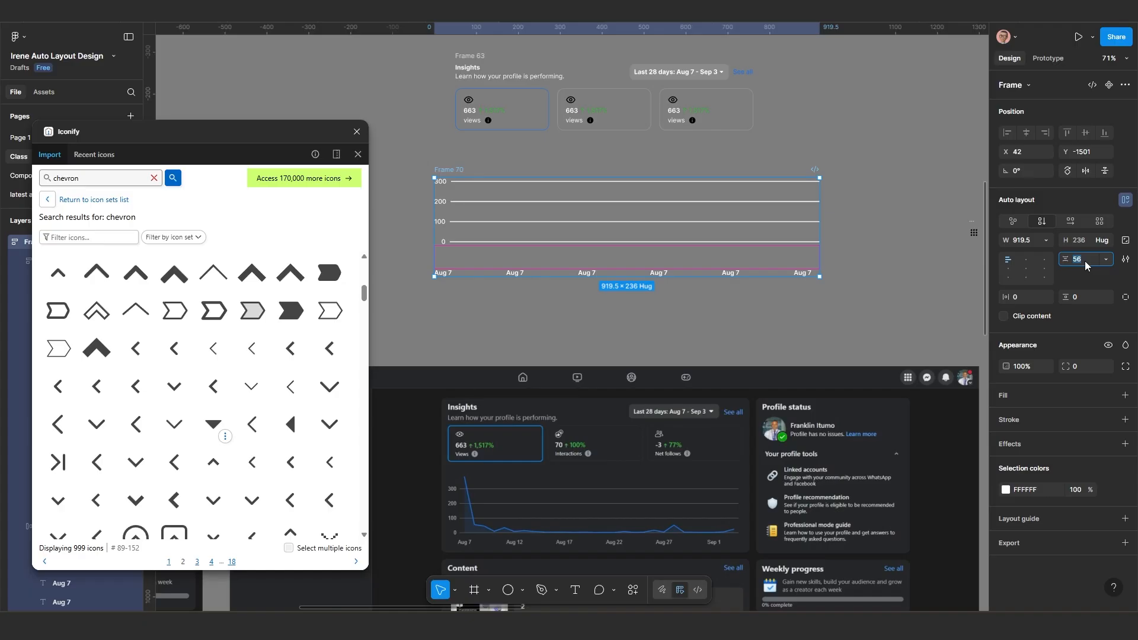
type("10")
key("Return")
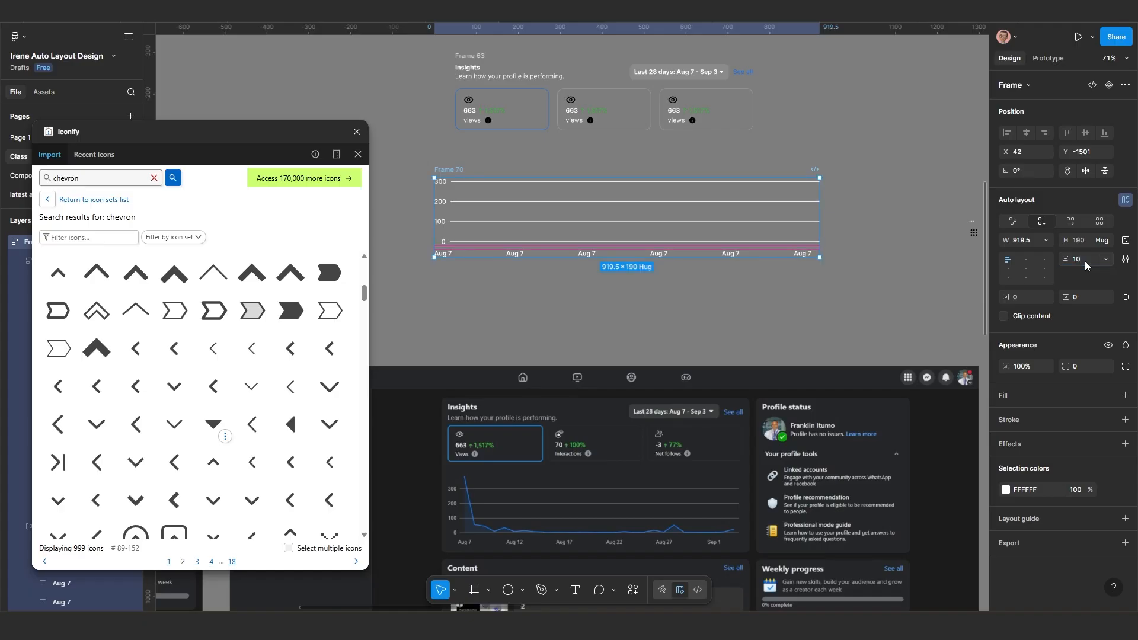
left_click(1086, 266)
key("Return")
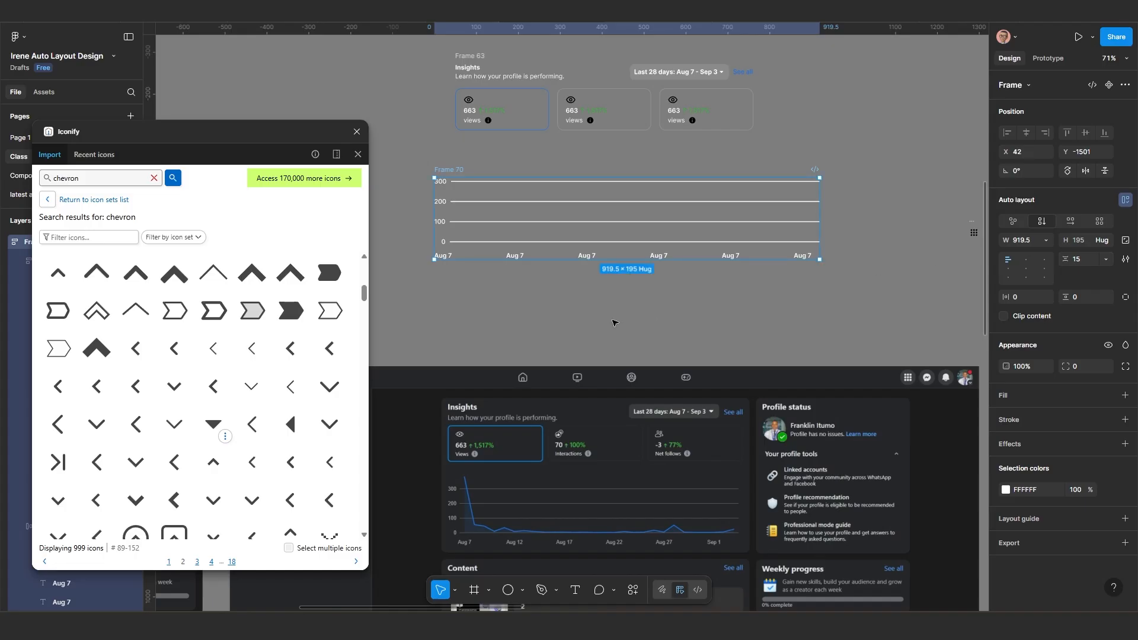
left_click(612, 323)
scroll(459, 241, "up", 3)
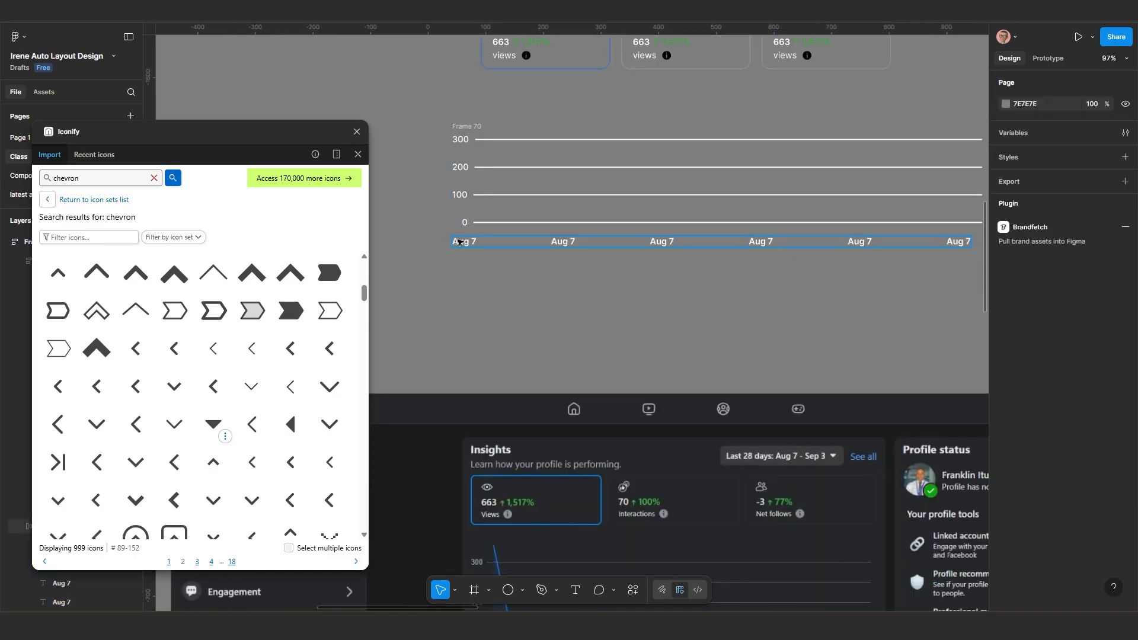
Step: Give the date label row individual padding with a left padding of 30
left_click(459, 242)
scroll(459, 242, "up", 2)
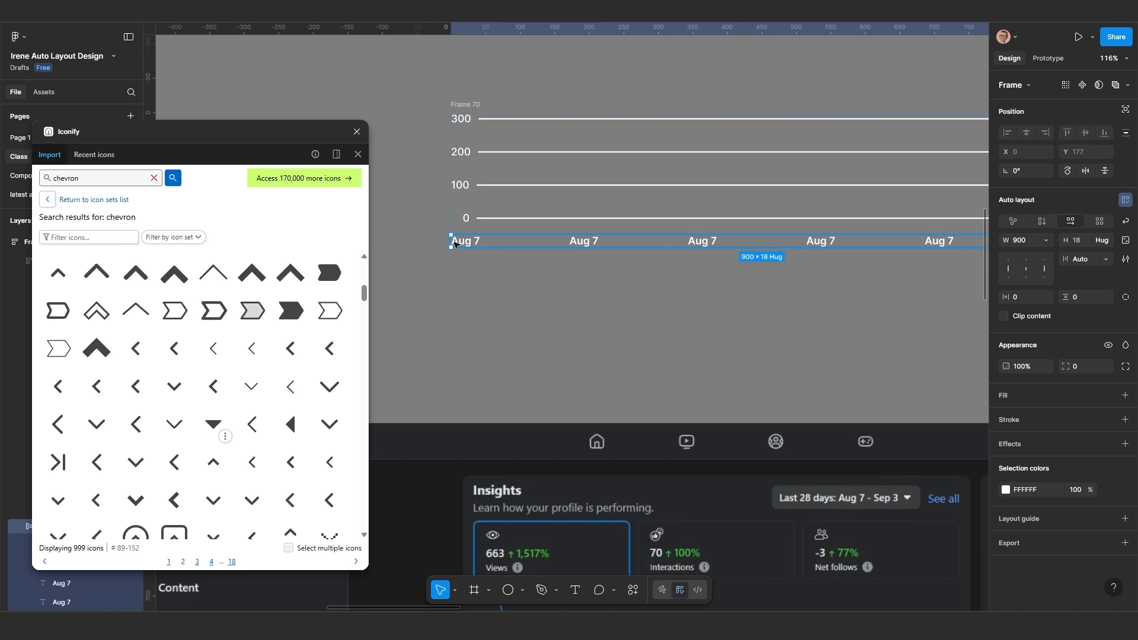
left_click(1125, 297)
left_click(1019, 300)
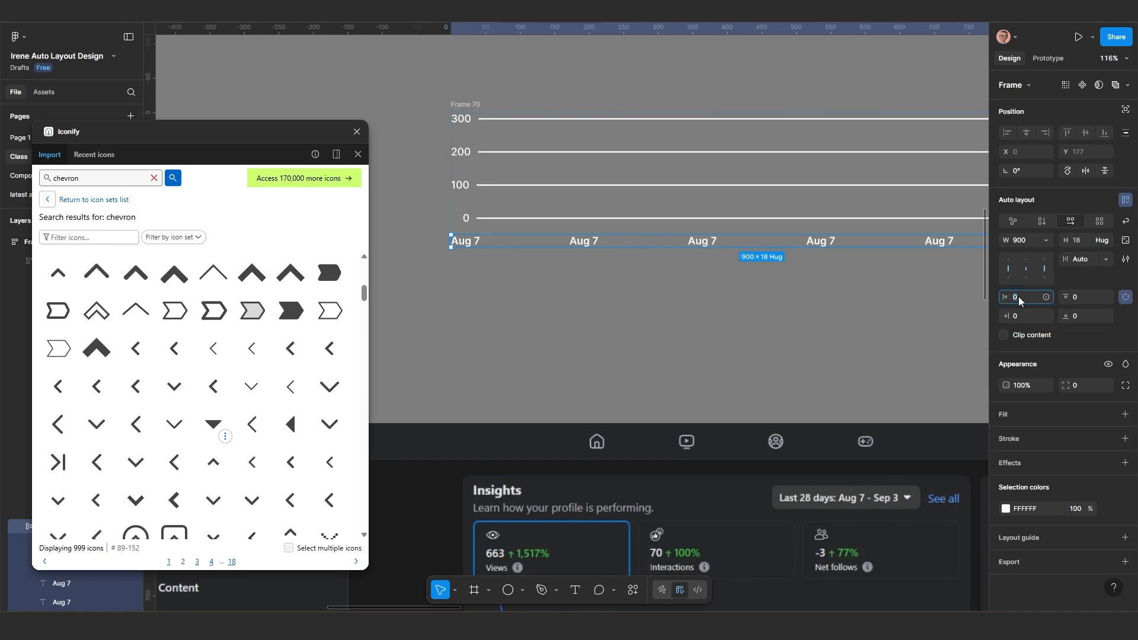
type("30")
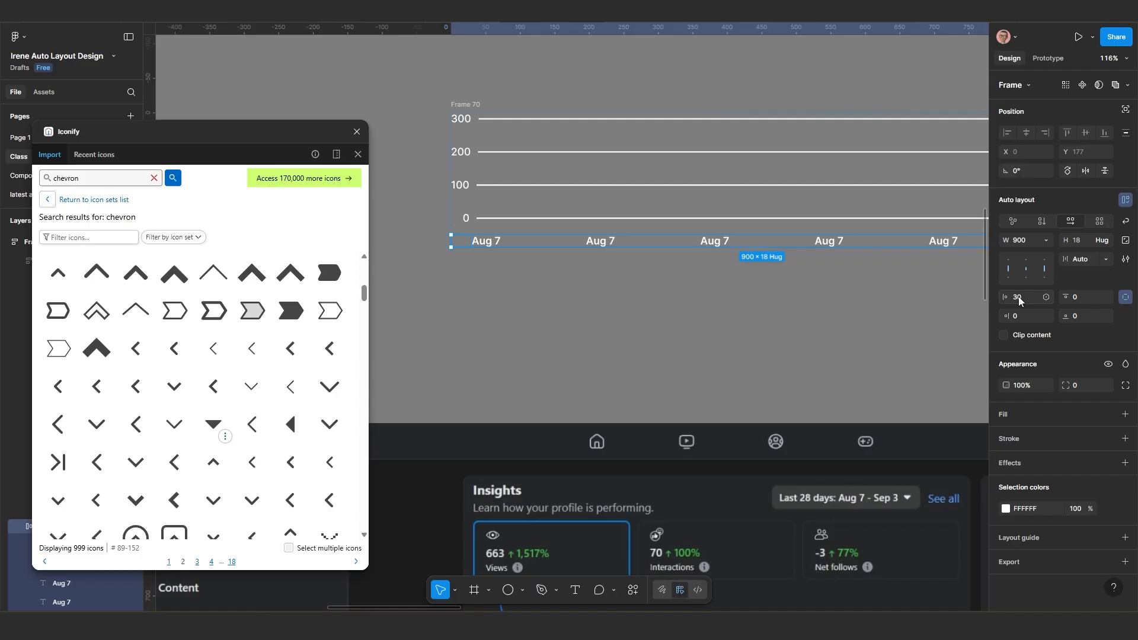
left_click(666, 289)
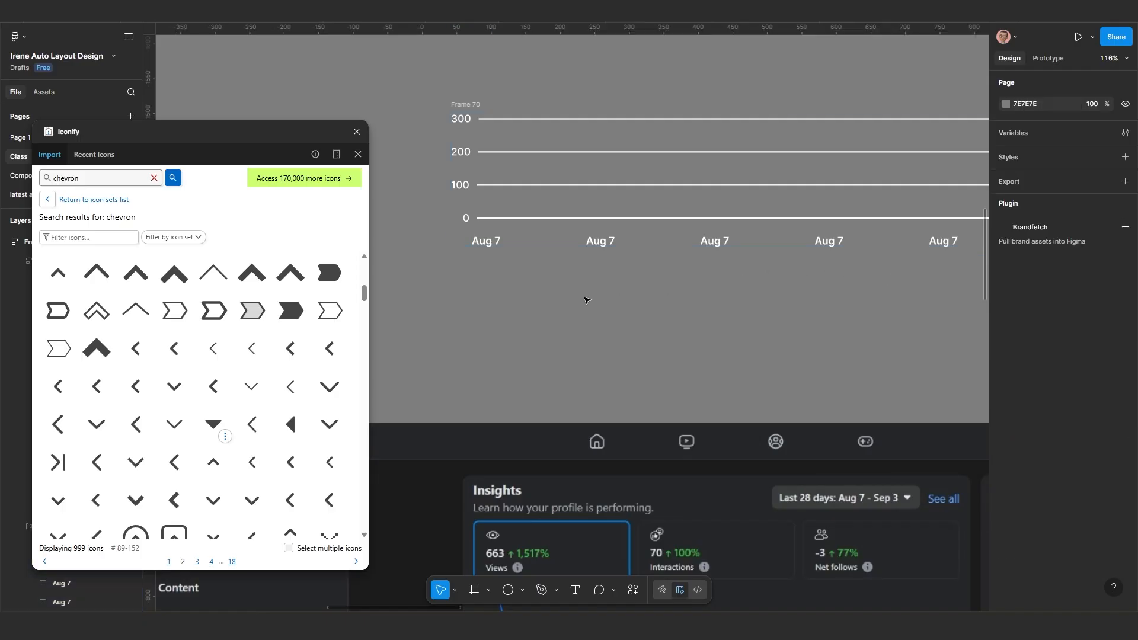
Step: Compare the date label placement with the reference Insights chart and examine the shape of its blue data line
scroll(501, 297, "down", 3)
scroll(733, 353, "down", 3)
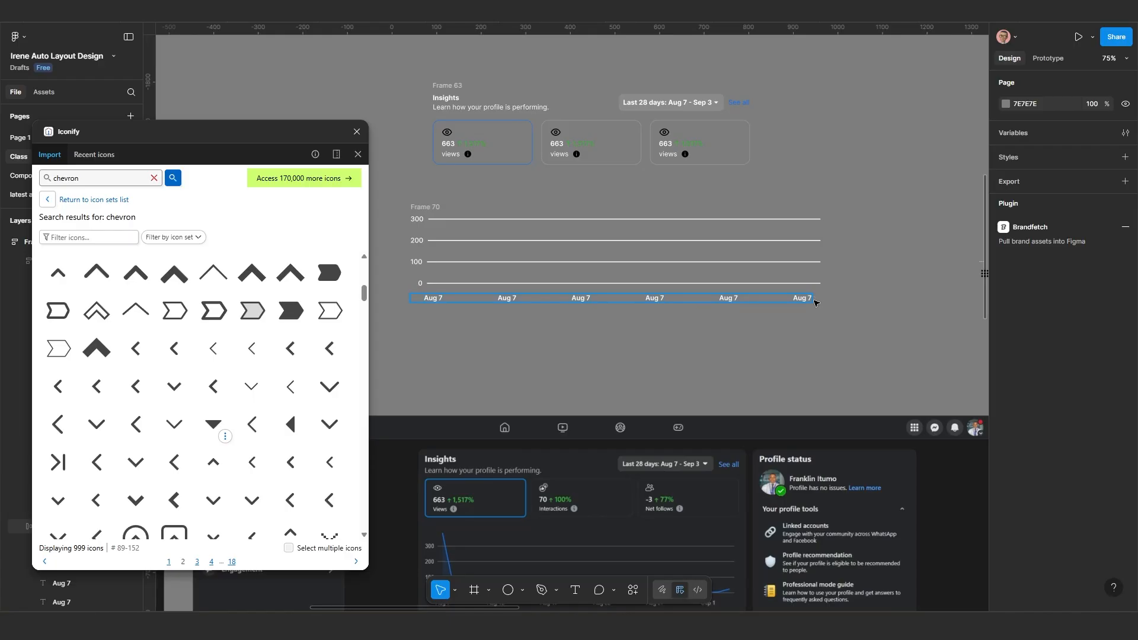
scroll(815, 302, "down", 5)
scroll(726, 483, "up", 2)
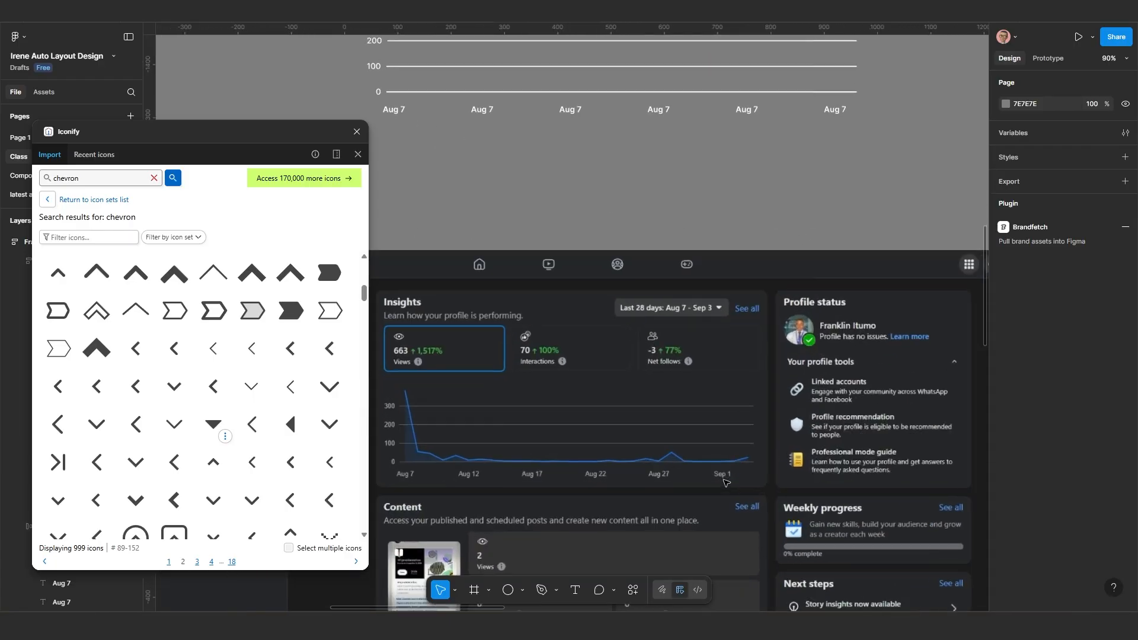
scroll(522, 451, "down", 3)
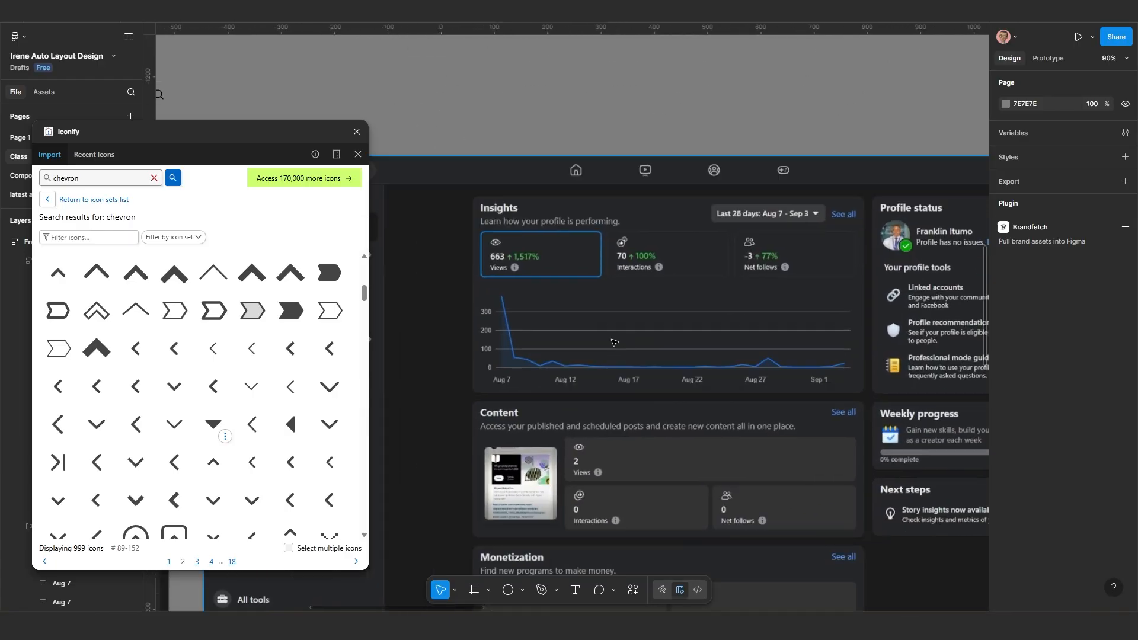
scroll(514, 268, "up", 5)
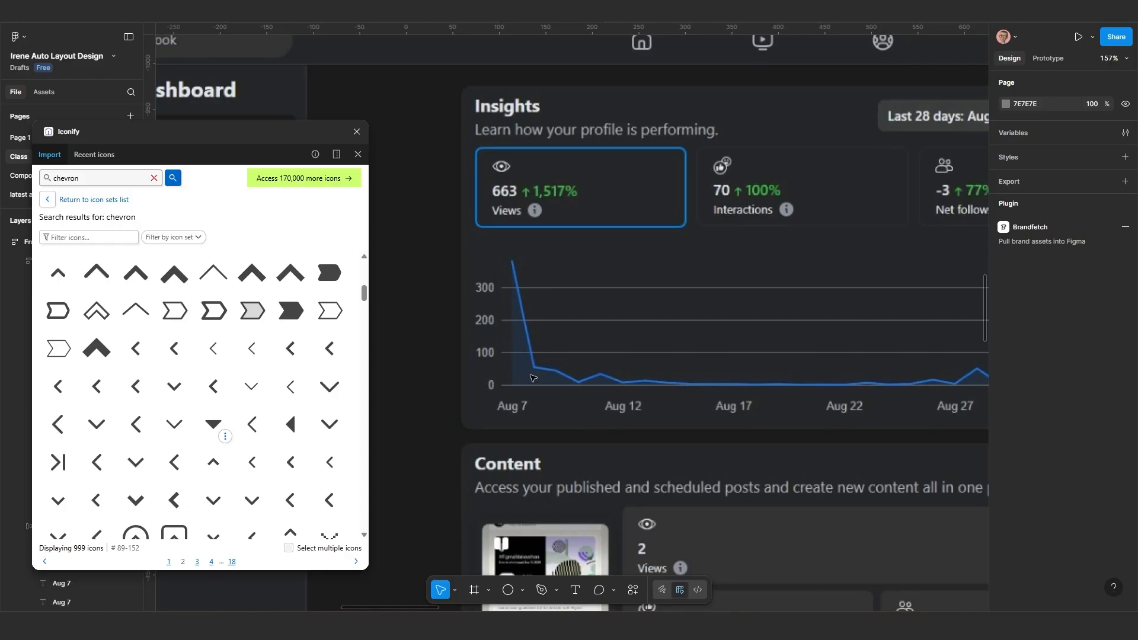
scroll(532, 378, "down", 5)
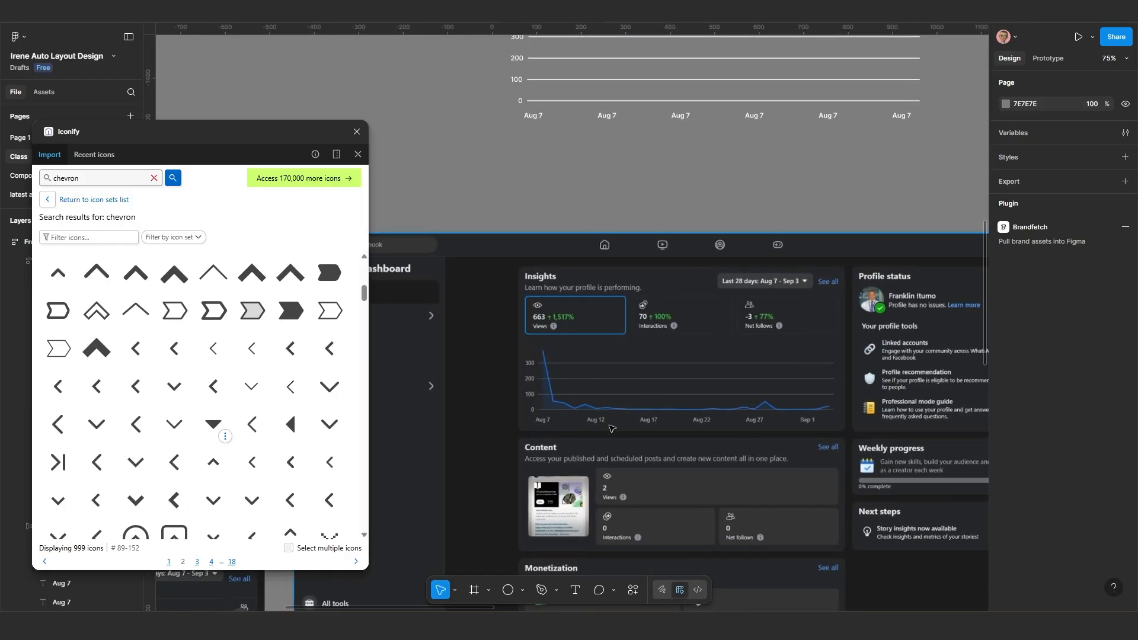
scroll(669, 445, "up", 3)
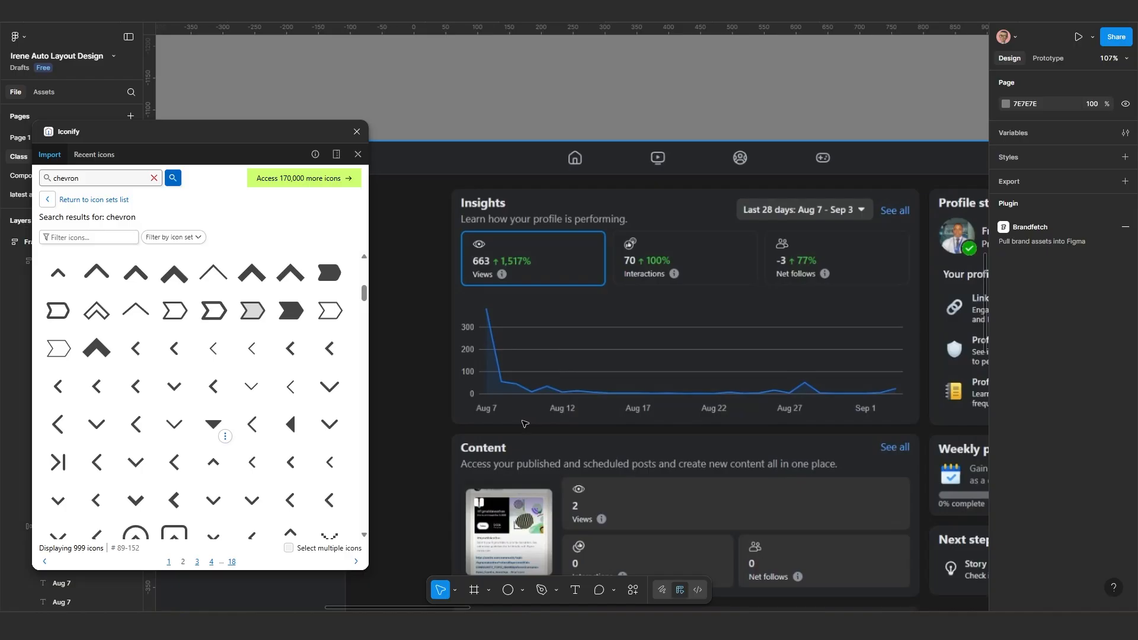
scroll(509, 276, "down", 3)
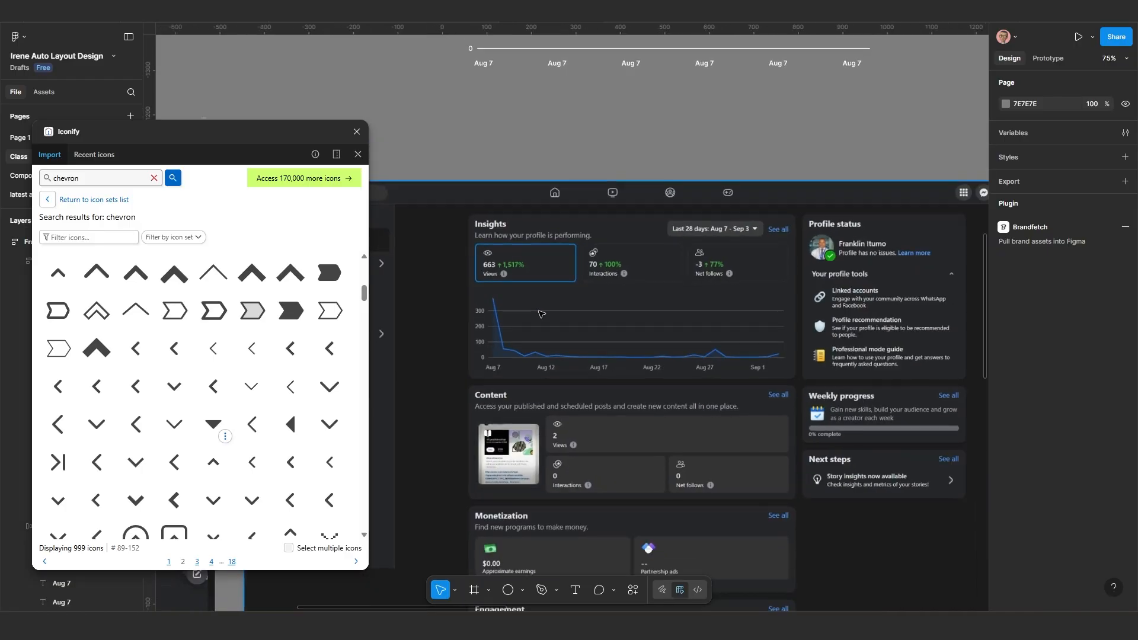
scroll(555, 294, "up", 4)
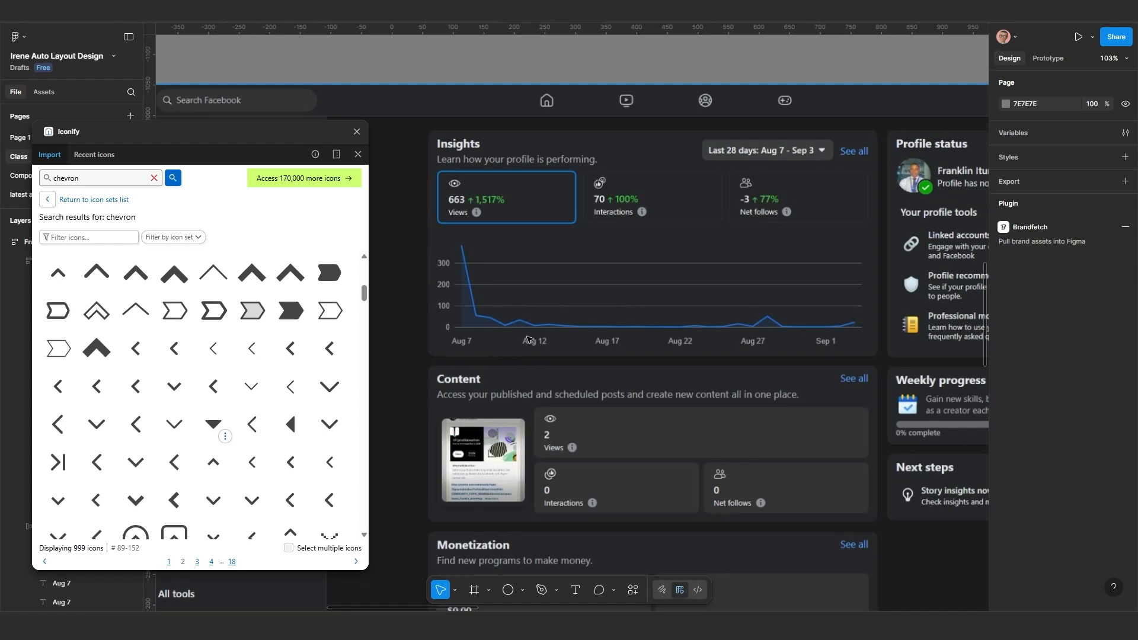
scroll(528, 339, "up", 1)
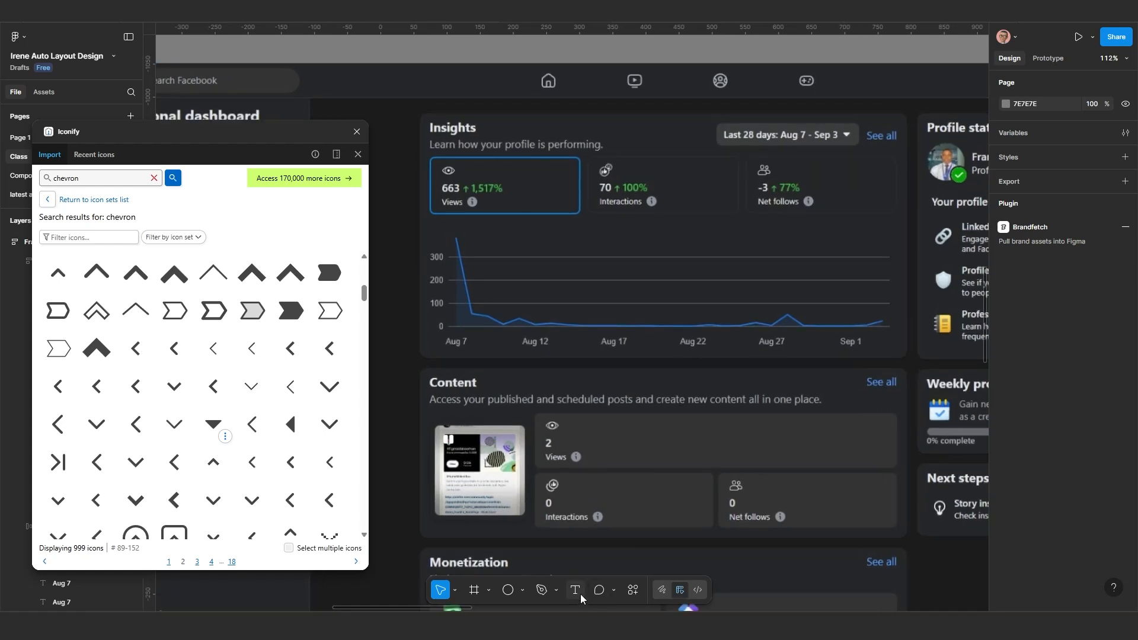
Step: Start a Pen tool path tracing the reference chart's line from the Aug 7 peak through the small bumps just past Aug 12
left_click(541, 590)
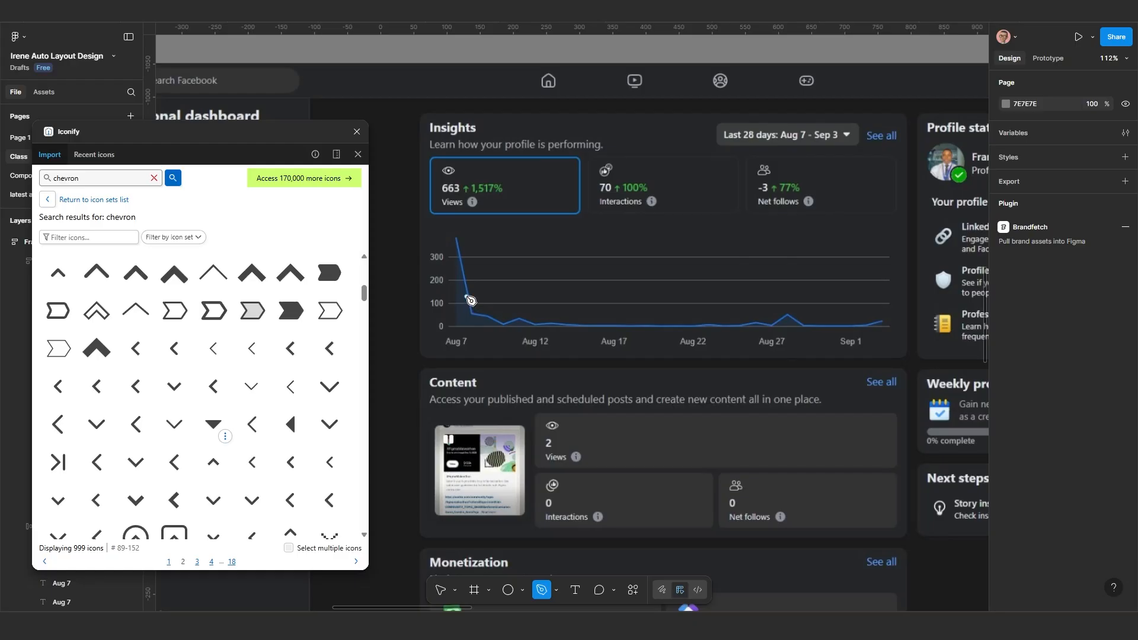
scroll(475, 300, "up", 3)
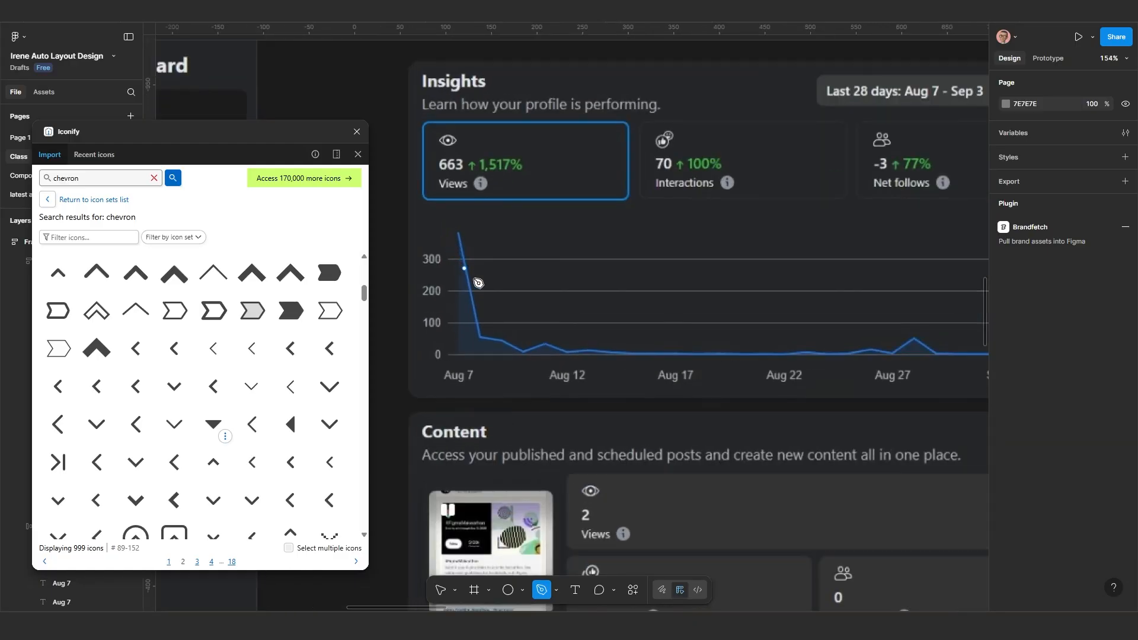
scroll(468, 221, "down", 2)
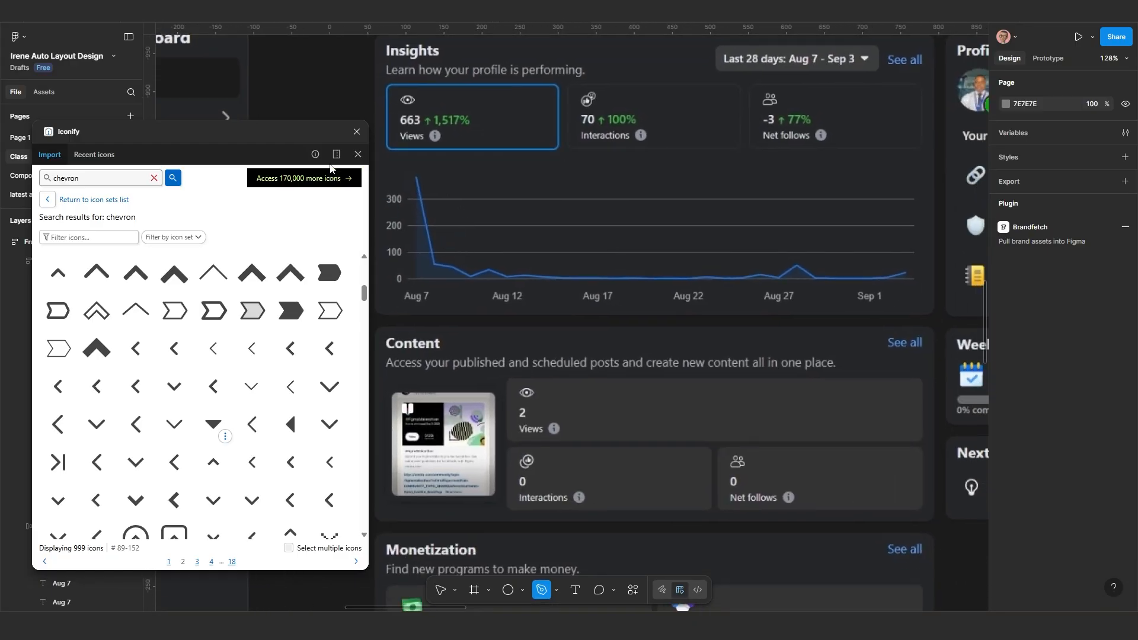
left_click_drag(217, 138, 186, 141)
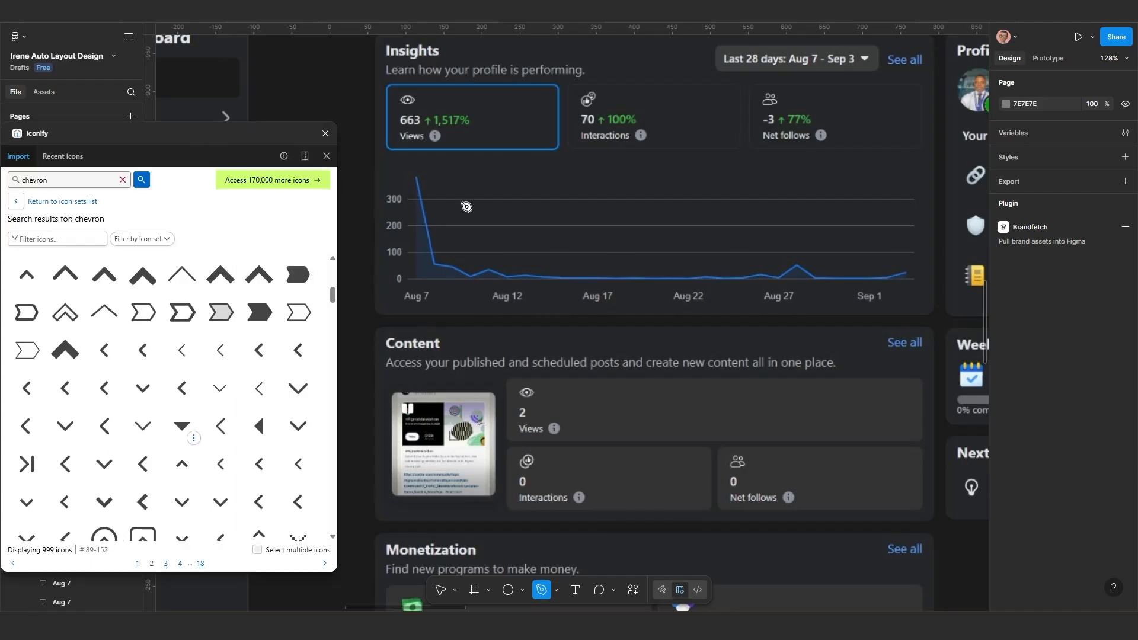
left_click(417, 176)
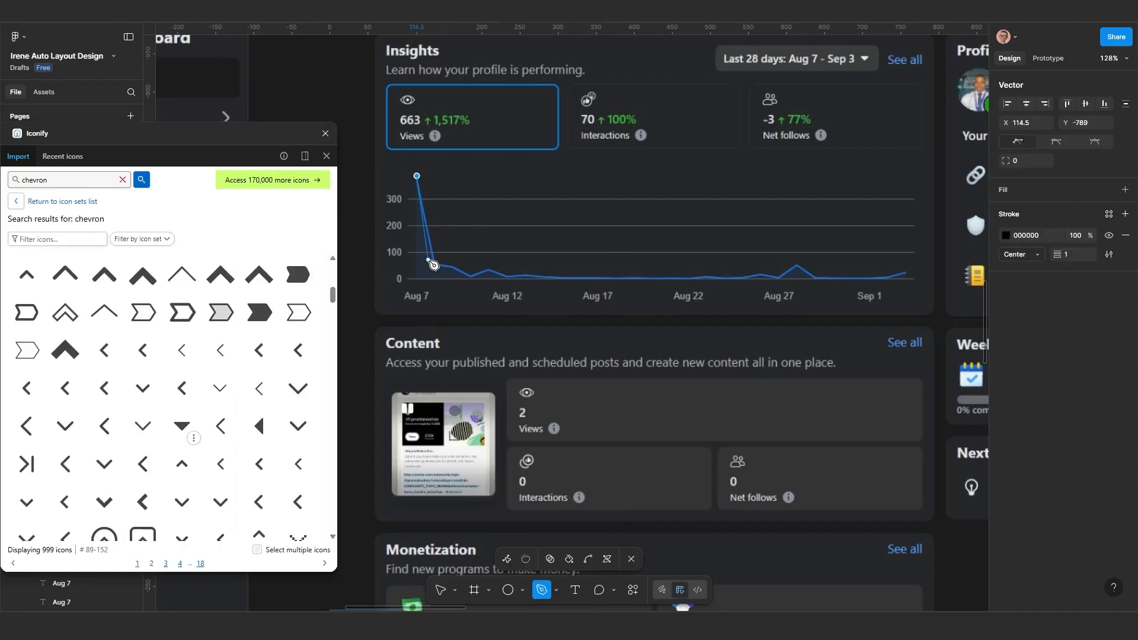
left_click(437, 263)
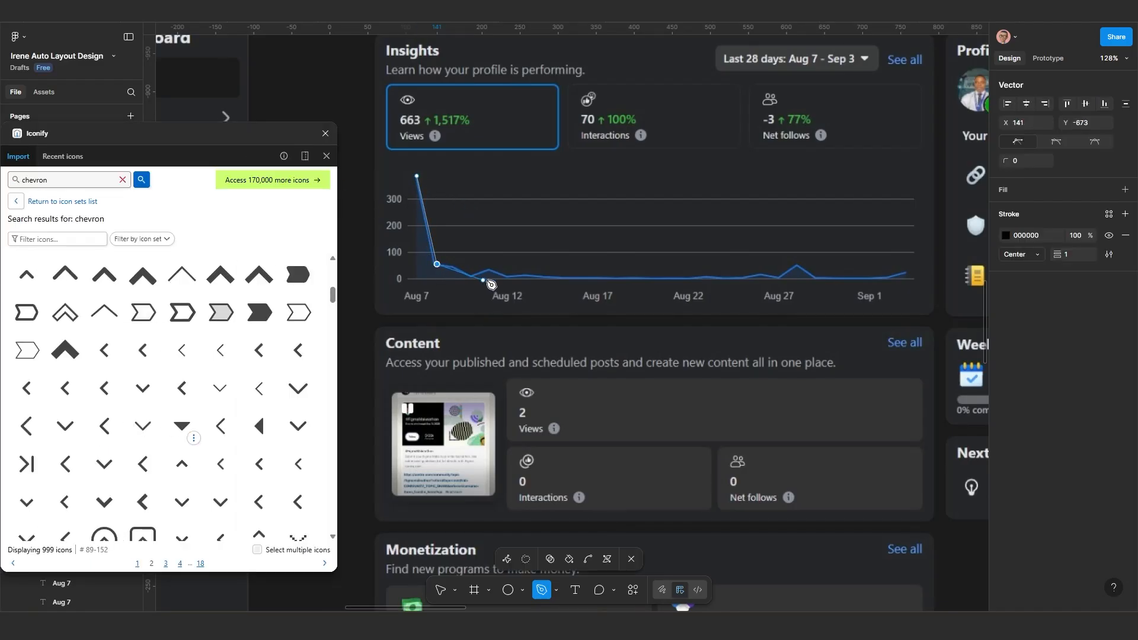
left_click(451, 267)
left_click(468, 278)
left_click(481, 273)
left_click(491, 270)
left_click(508, 278)
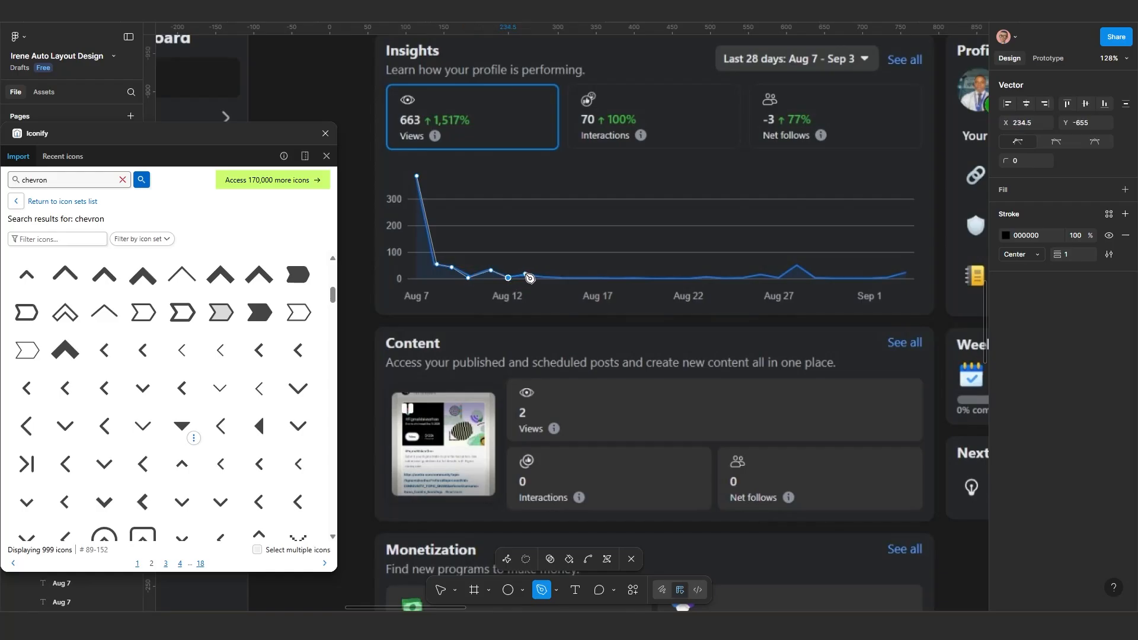
left_click(527, 275)
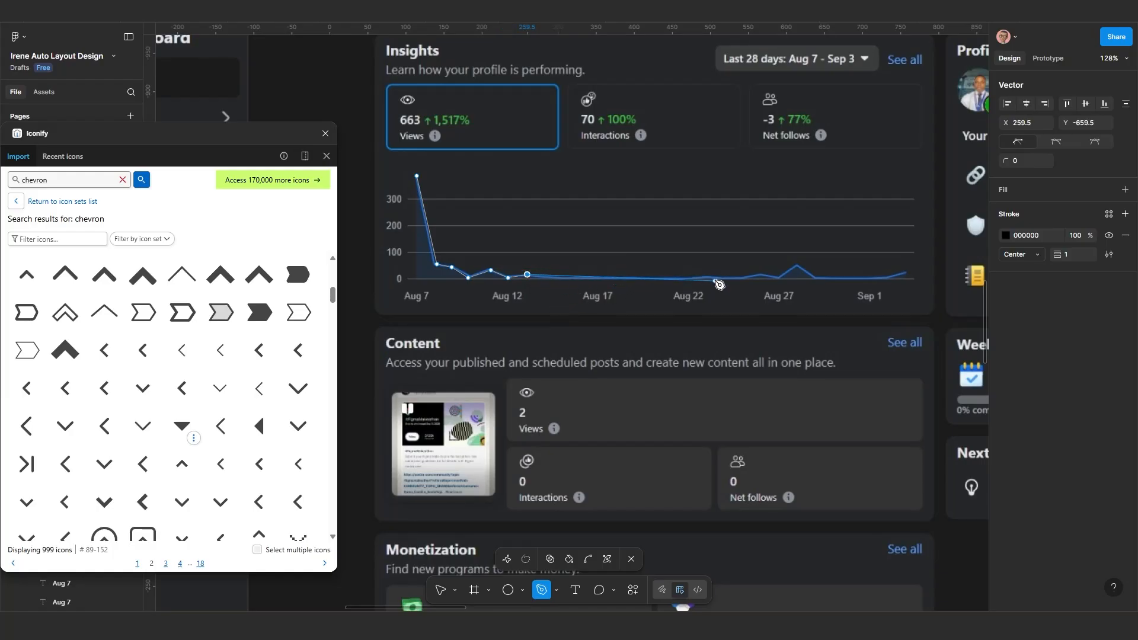
Step: Continue the path with a peak near Aug 17, the bumps around Aug 27 and a final rise past Sep 1, finishing at about 634 × 138
left_click(622, 251)
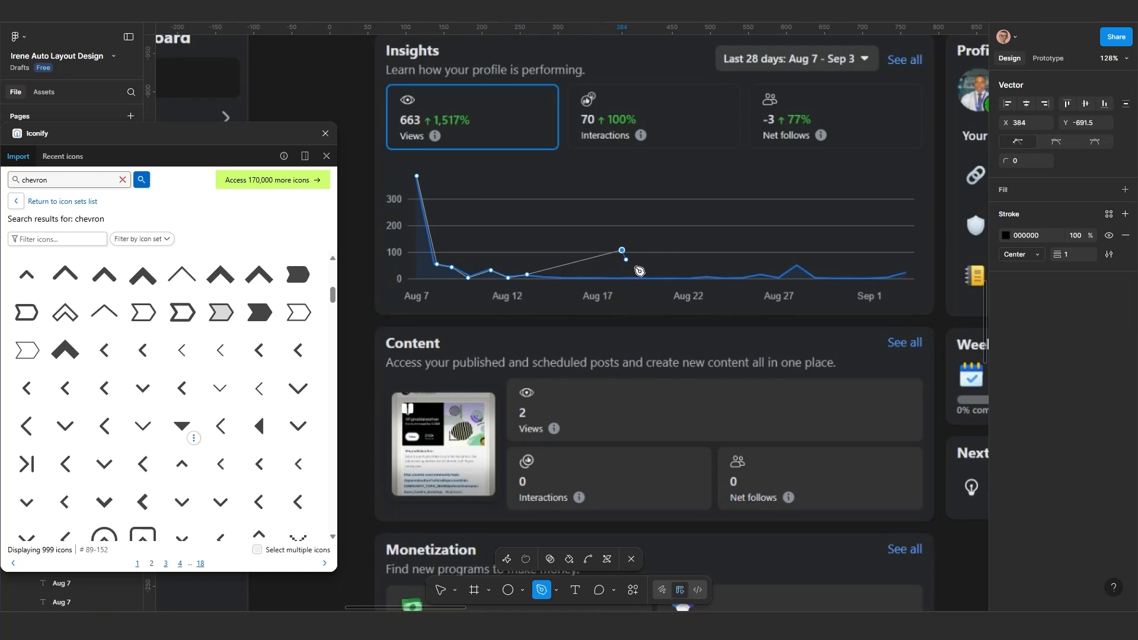
left_click(691, 280)
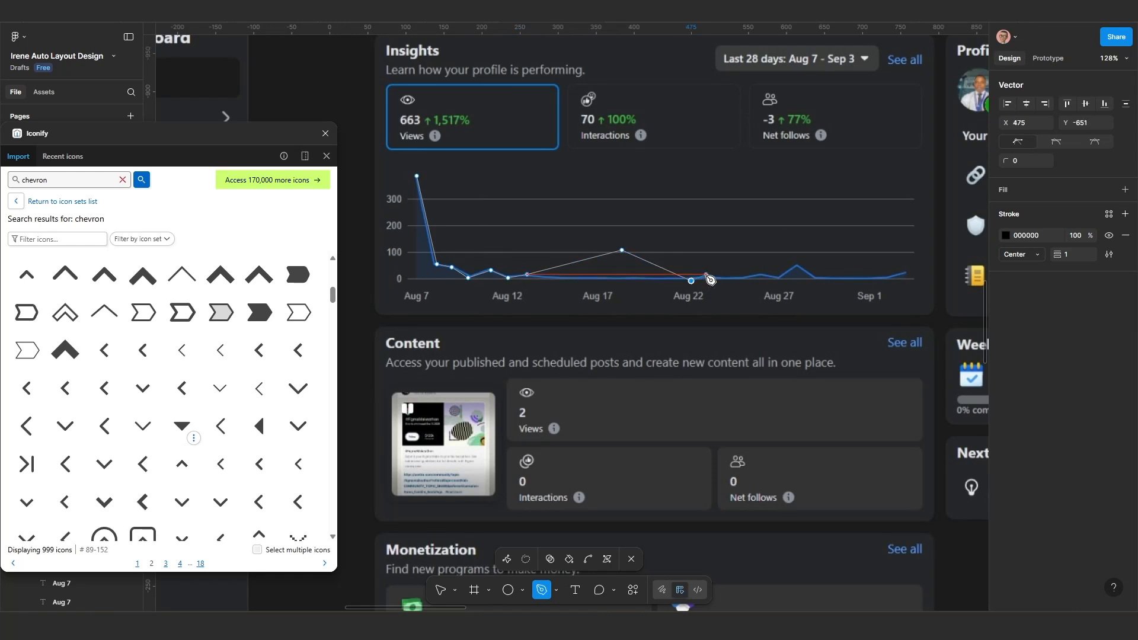
left_click(706, 275)
left_click(744, 278)
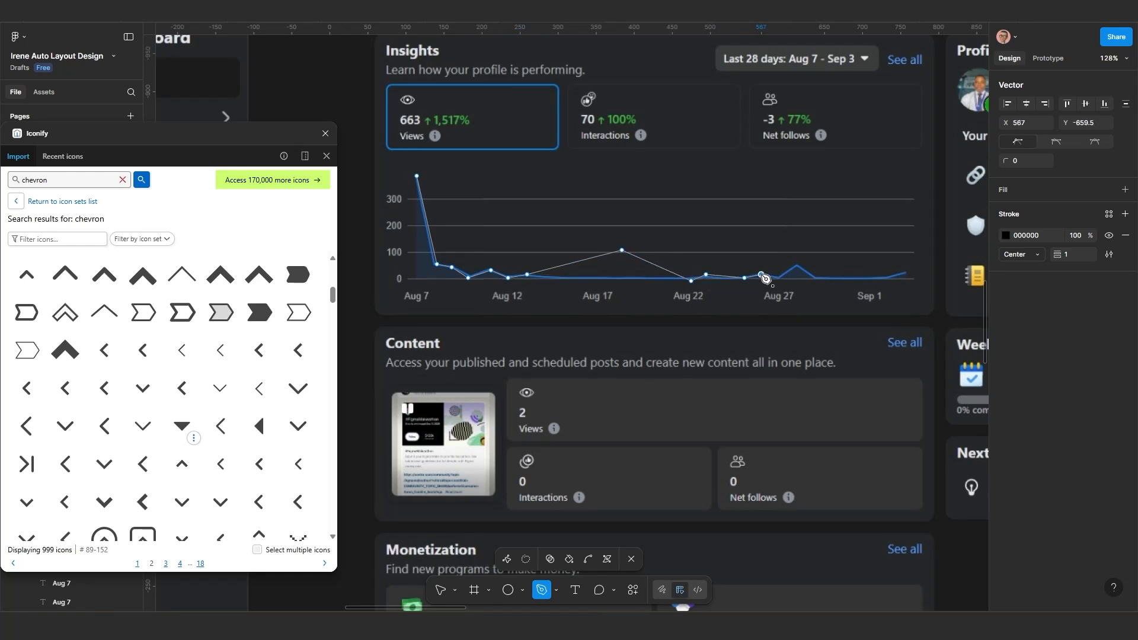
left_click(761, 275)
left_click(777, 281)
left_click(798, 264)
left_click(819, 281)
left_click(879, 250)
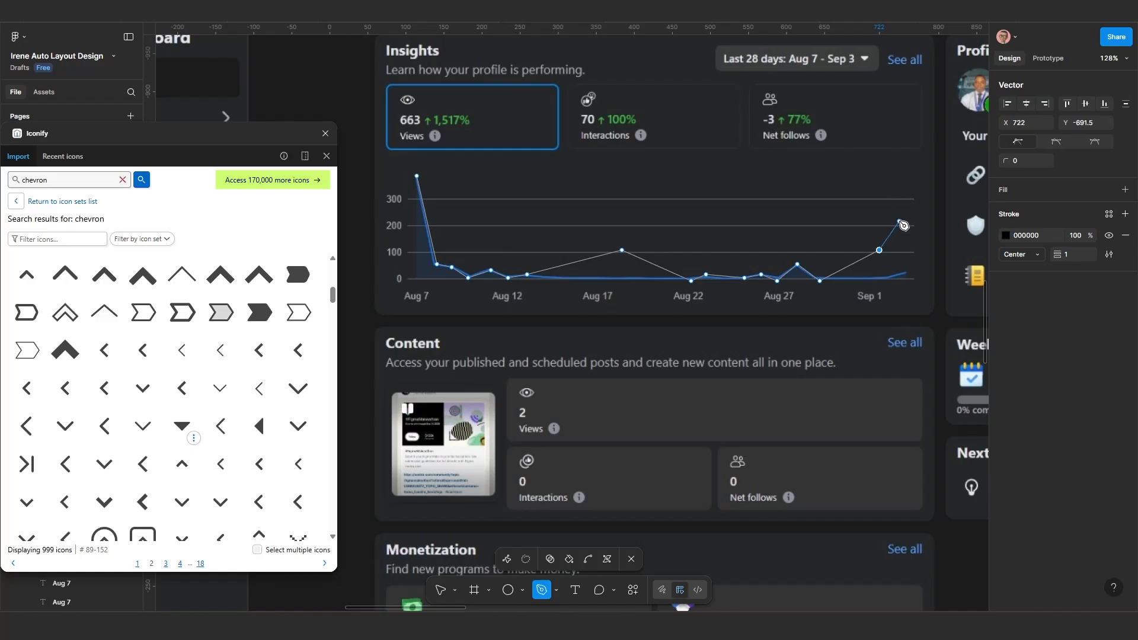
left_click(899, 221)
key("Escape")
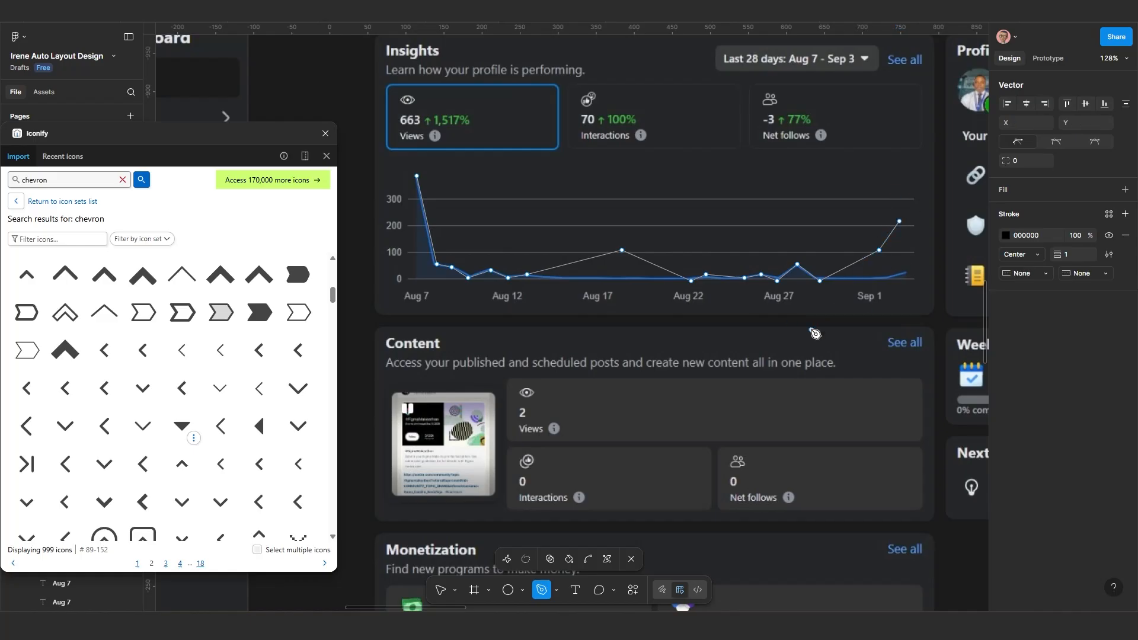
key("Escape")
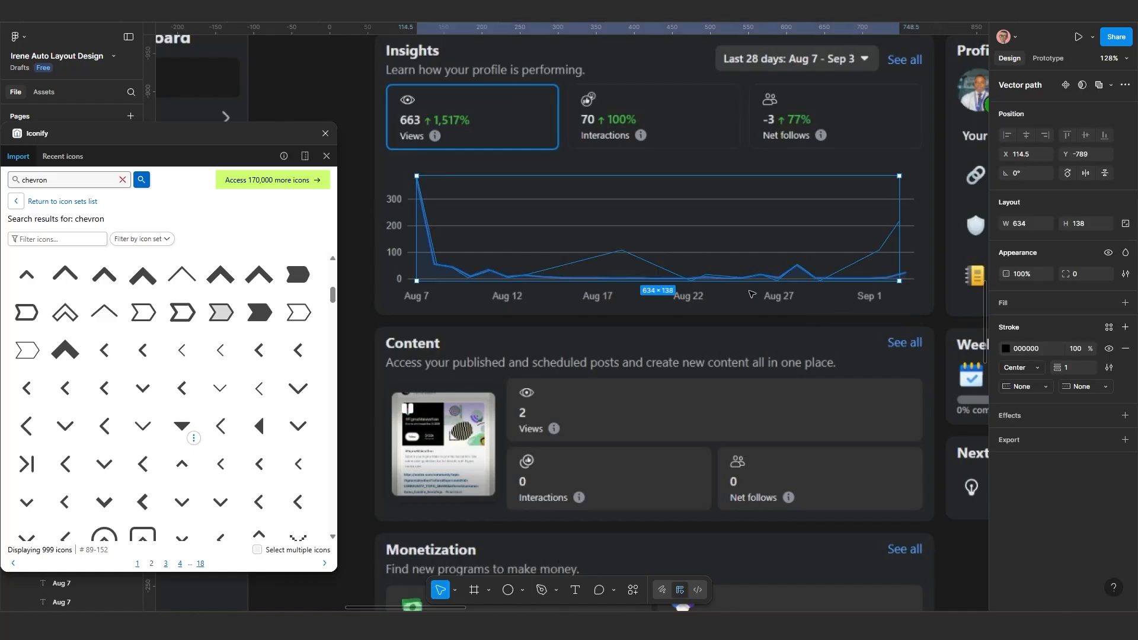
Step: Move the drawn line path off the reference to just below the rebuilt chart's date labels, at about X 121, Y -1292
scroll(630, 267, "down", 5)
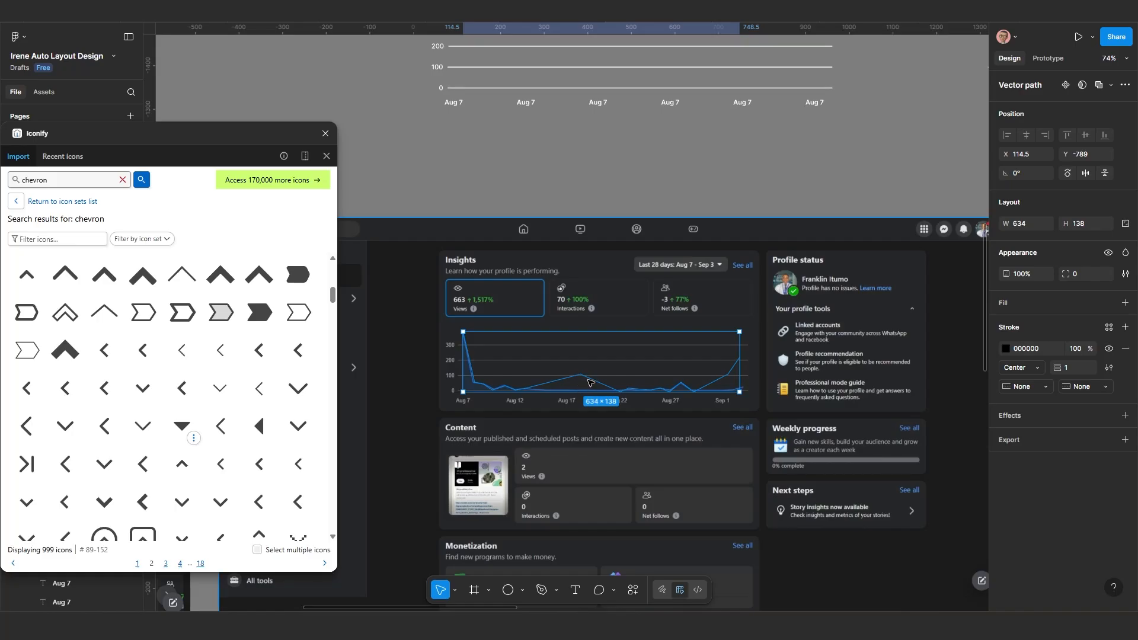
left_click_drag(603, 367, 595, 162)
scroll(570, 236, "up", 2)
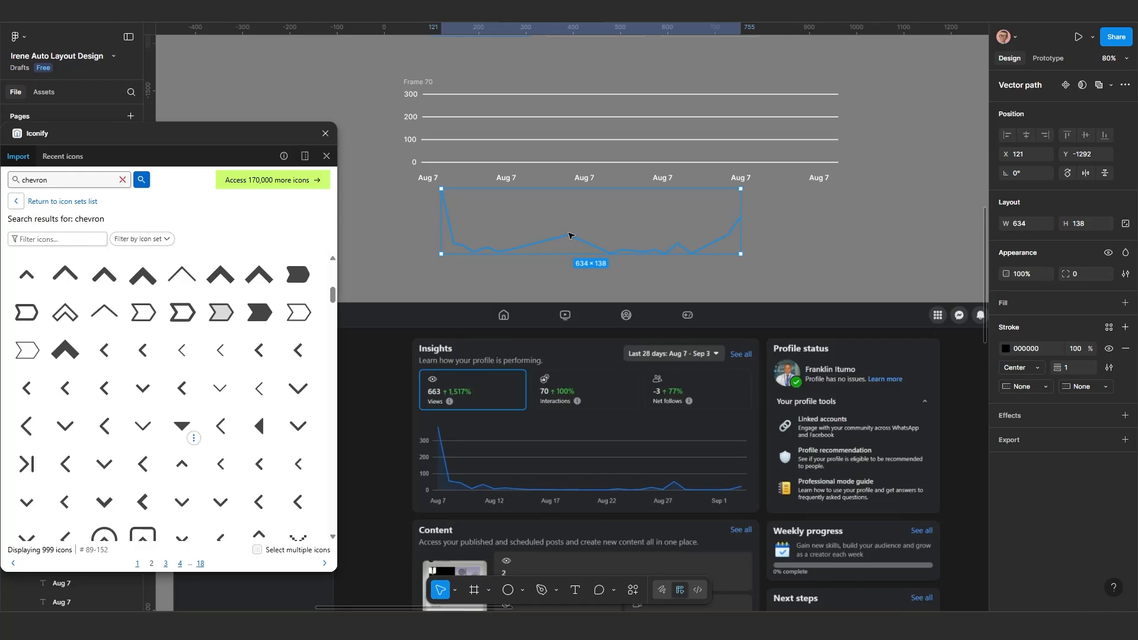
scroll(539, 224, "up", 1)
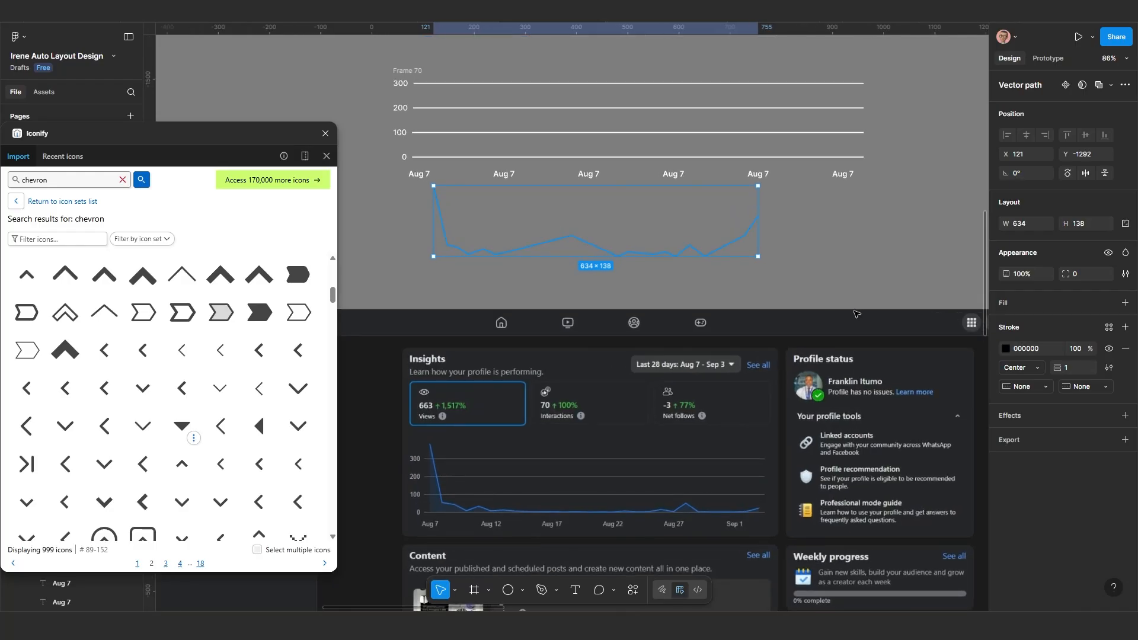
Step: Copy the blue used in the Insights header's See all frame and set the line path's stroke colour to 1770ED
scroll(536, 154, "down", 3)
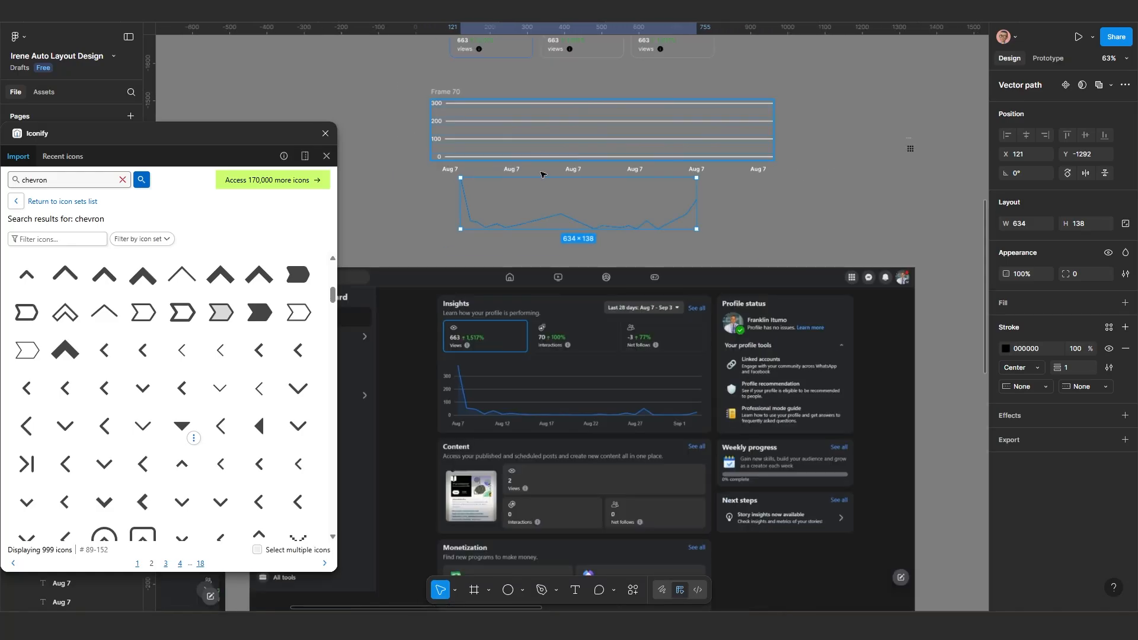
left_click(704, 80)
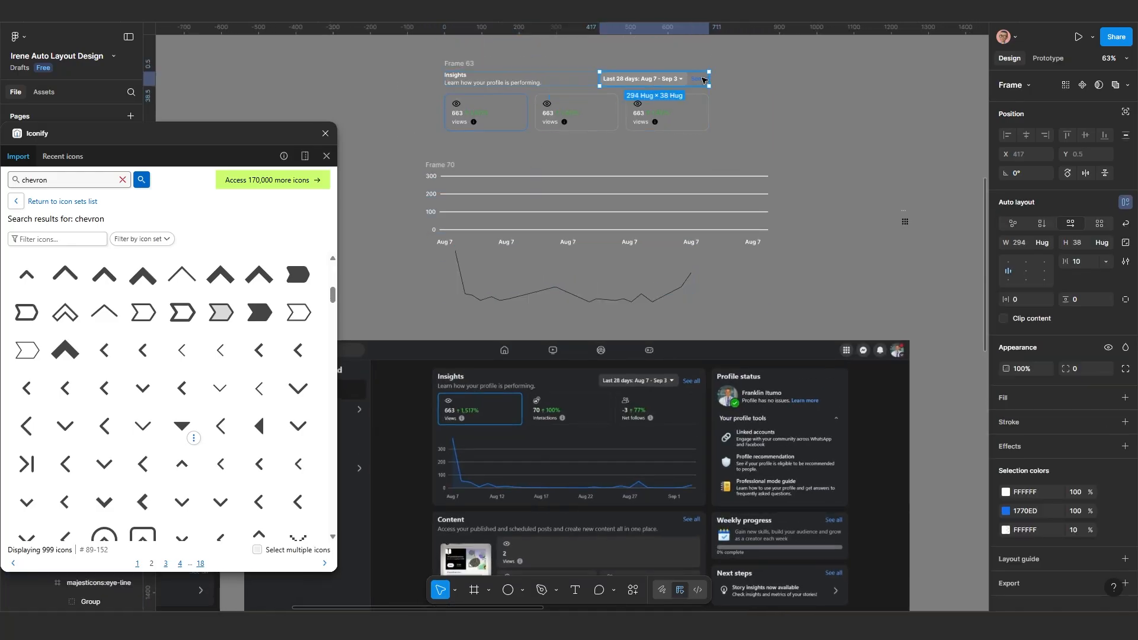
left_click(1035, 511)
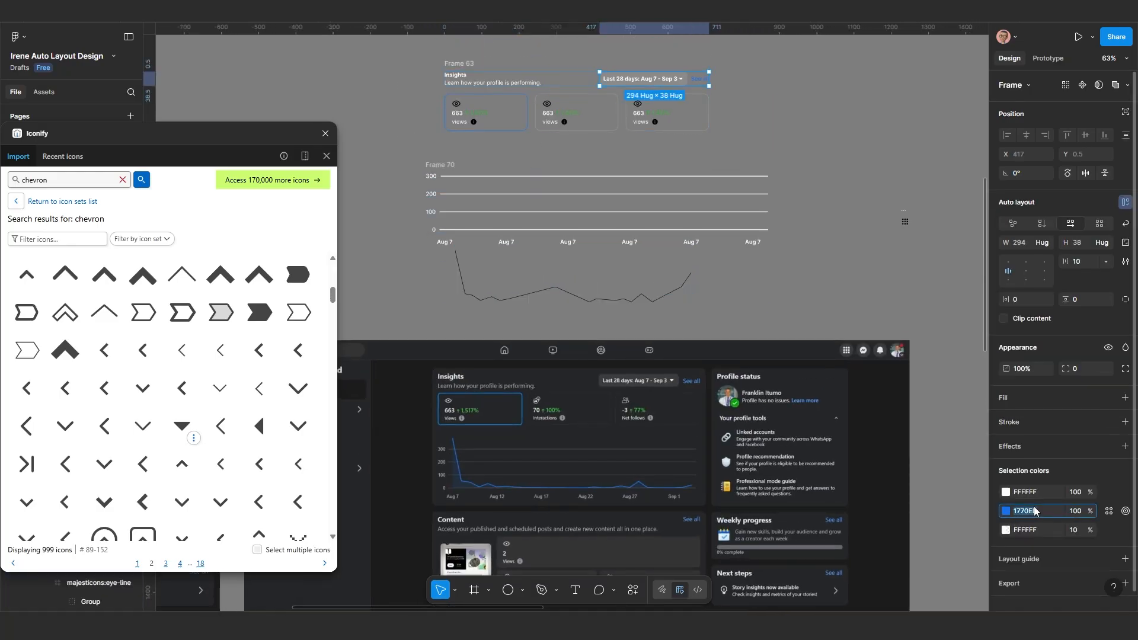
left_click(606, 303)
left_click(1041, 350)
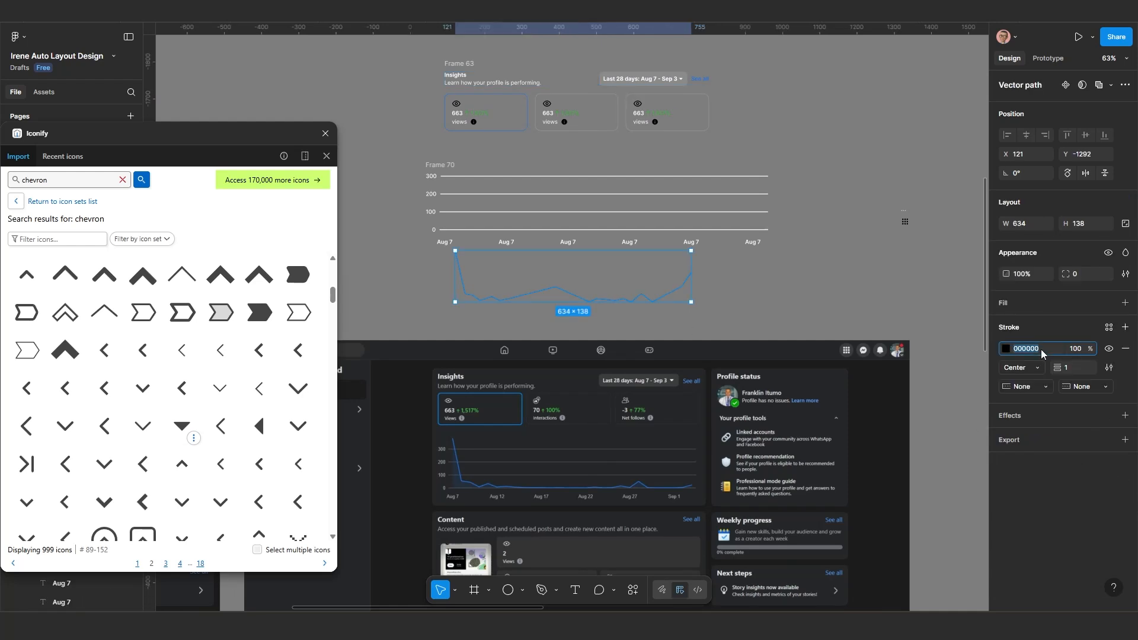
type("1770ED")
key("Return")
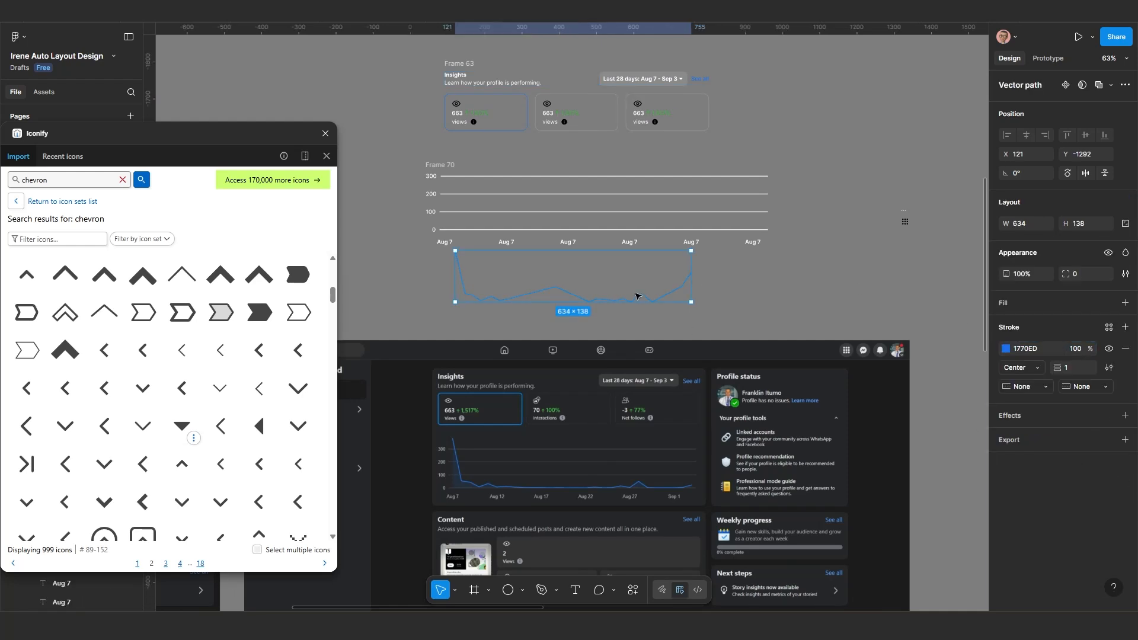
Step: Move the blue line path to about X 150, Y -1277 below the rebuilt chart and compare it with the reference line
scroll(629, 297, "up", 1)
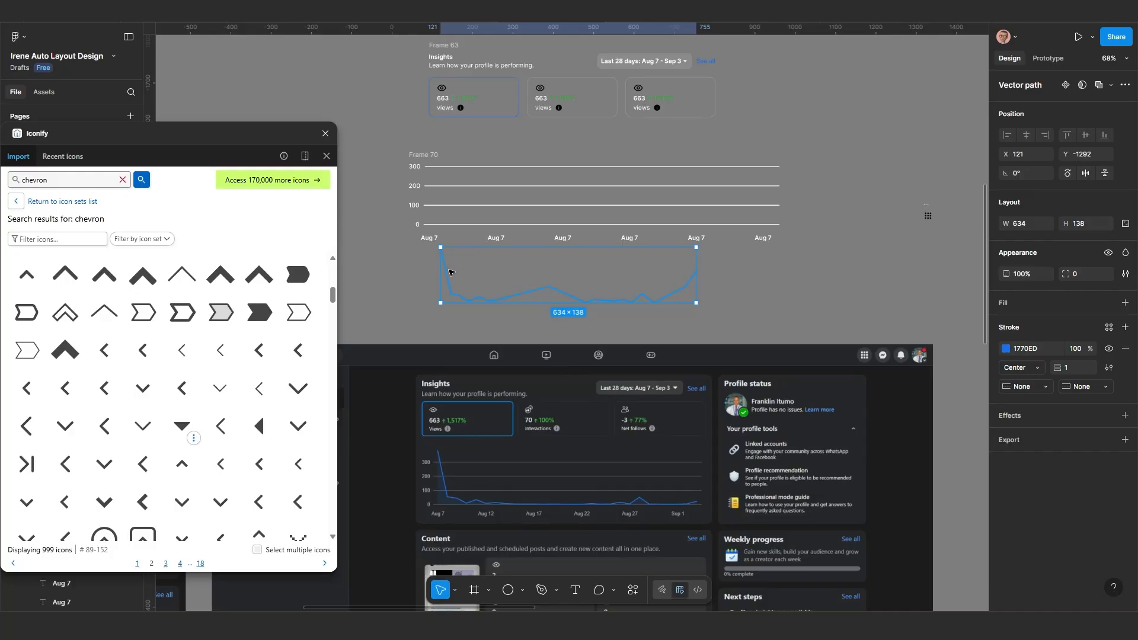
scroll(474, 288, "up", 1)
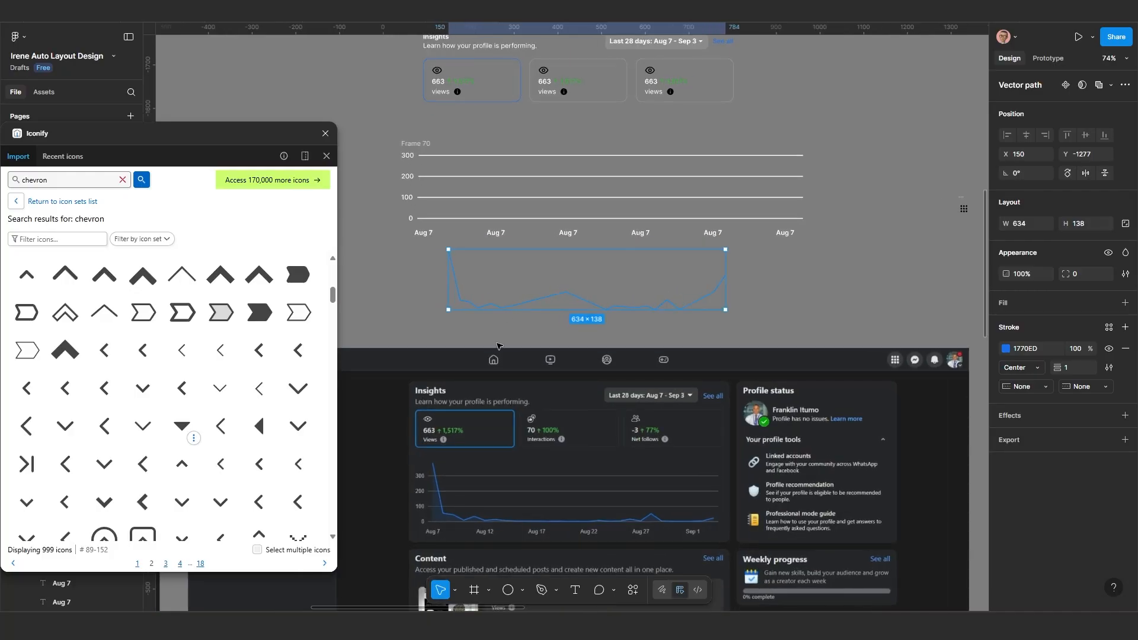
scroll(443, 518, "up", 5)
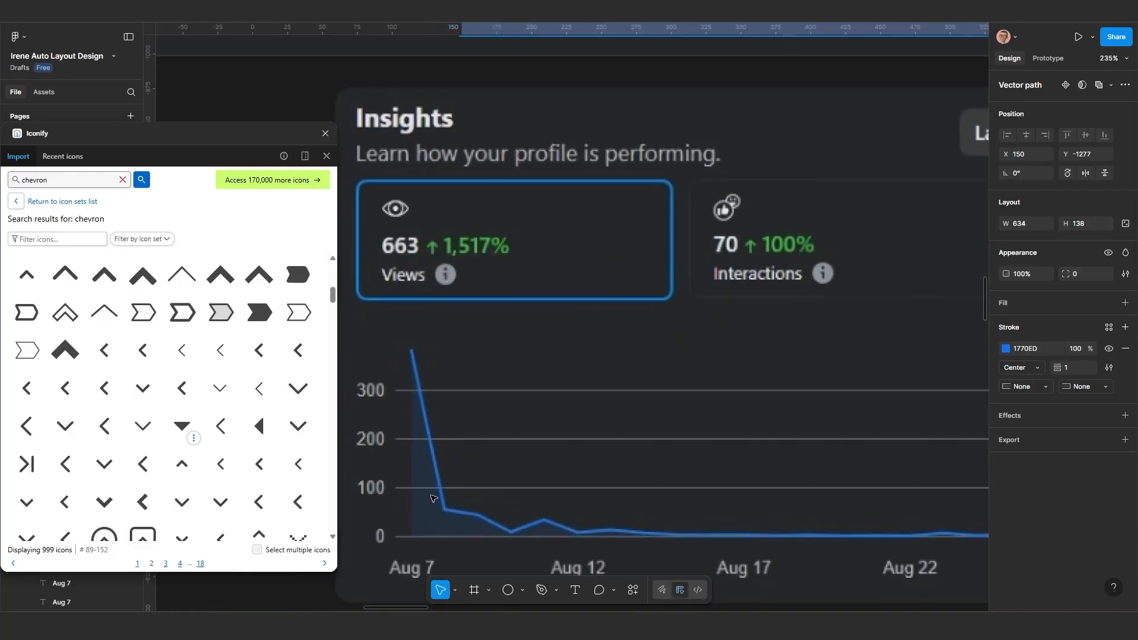
scroll(443, 518, "down", 3)
scroll(513, 424, "up", 5)
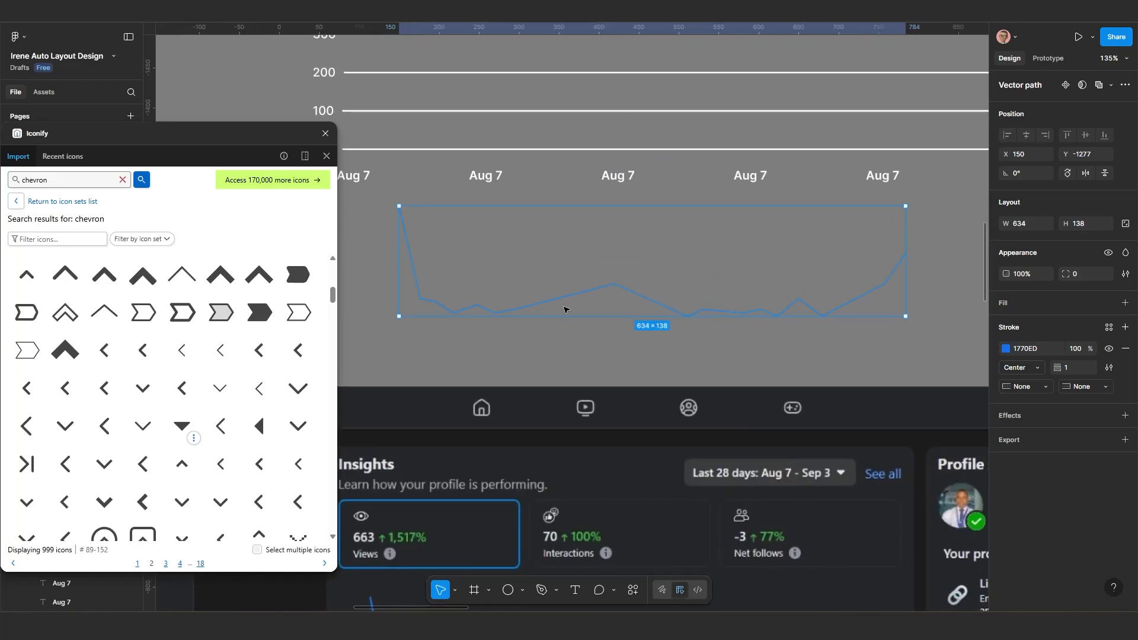
Step: Edit the line path's points and raise its middle peak, nearly straight above its drawn position
double_click(564, 309)
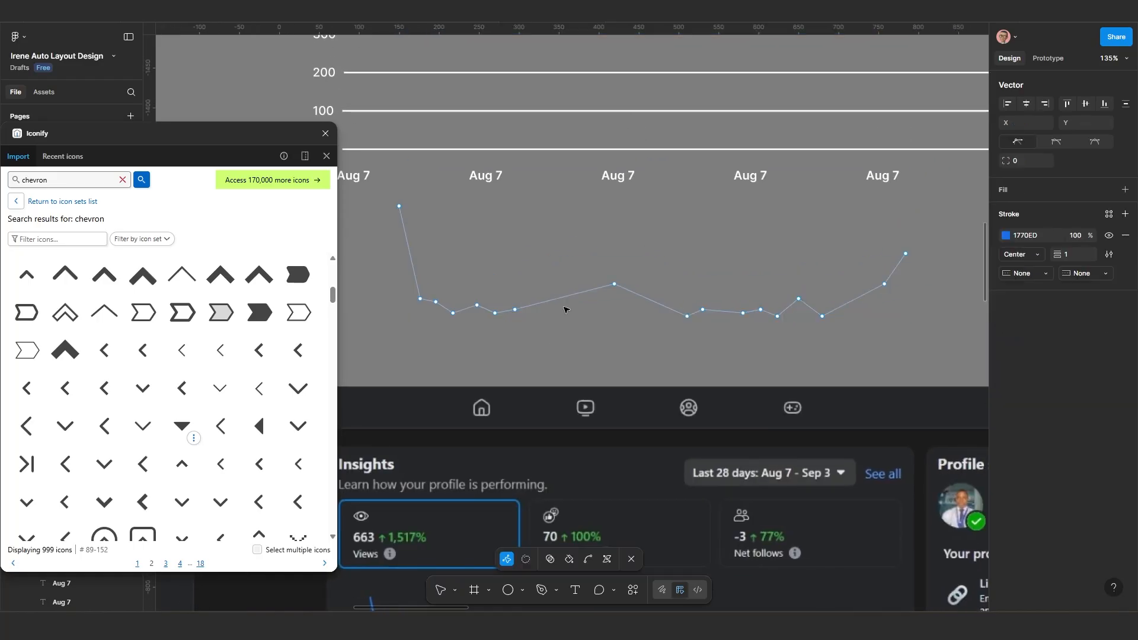
scroll(661, 321, "down", 1)
key("Escape")
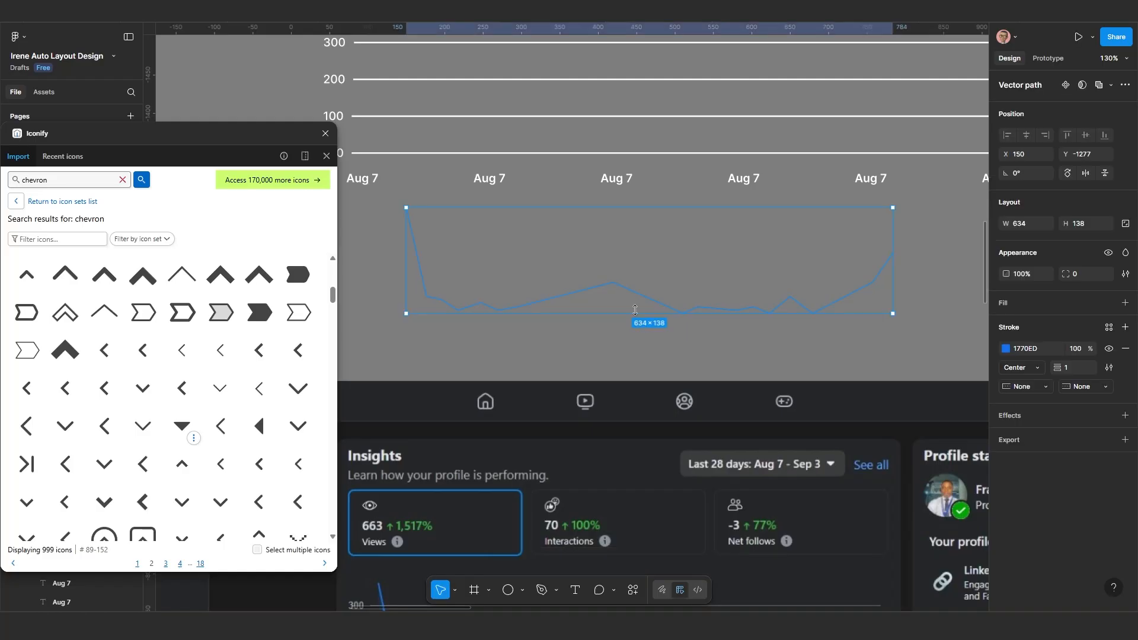
double_click(632, 294)
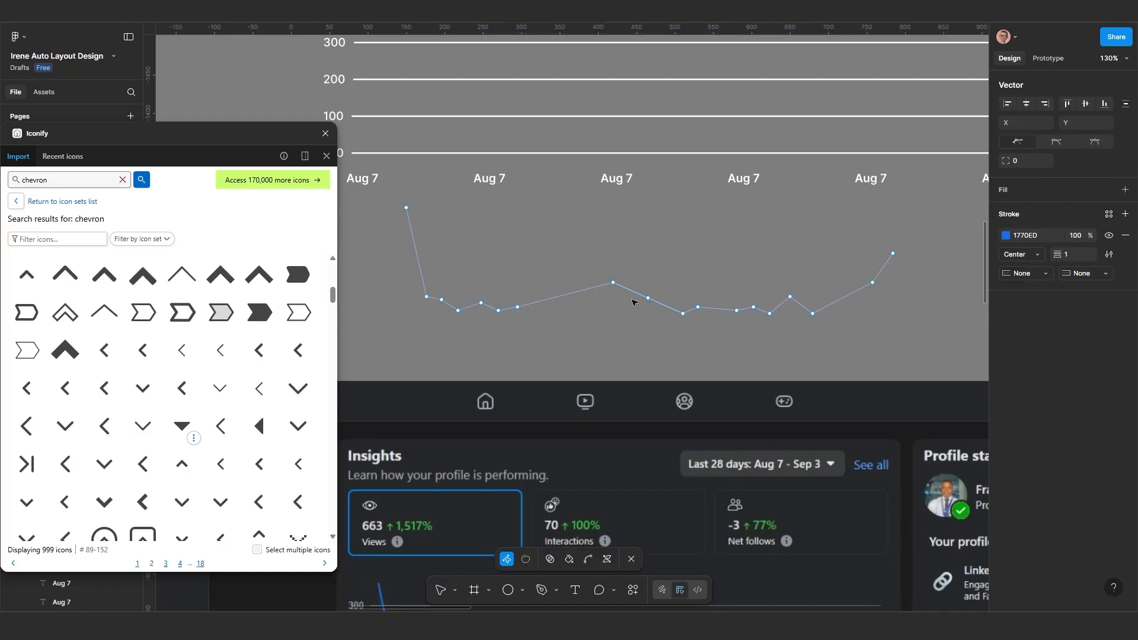
scroll(634, 302, "down", 4)
left_click(608, 336)
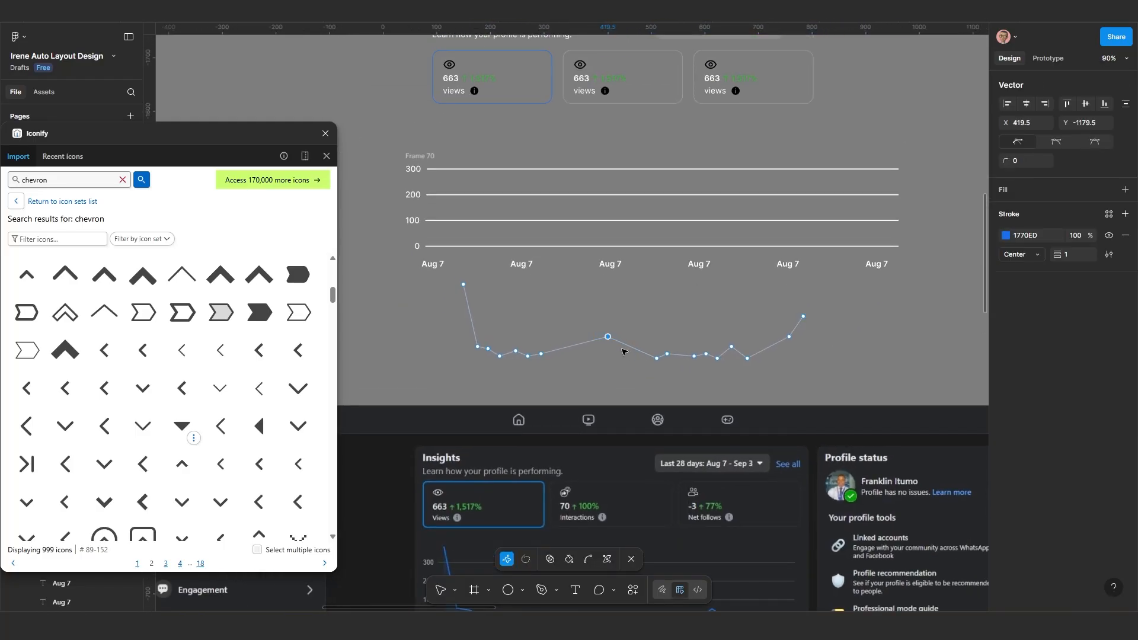
left_click_drag(607, 336, 610, 316)
Step: Raise the small bumps near the path's start and end, and lower its end point to about X 786, Y -1110
left_click_drag(455, 336, 555, 378)
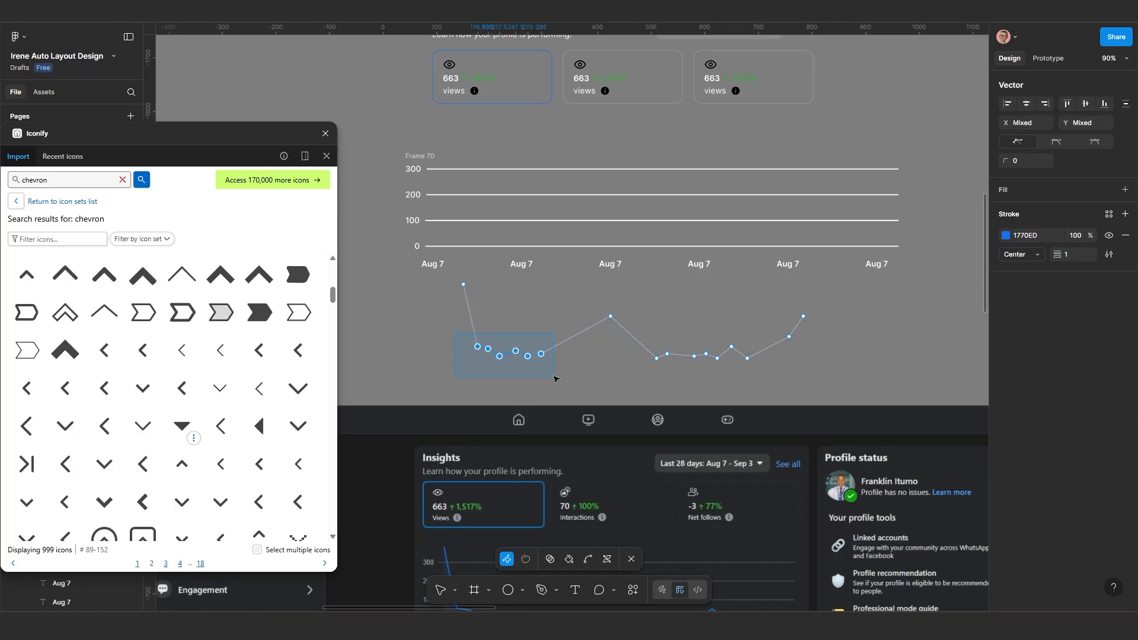
left_click(494, 336)
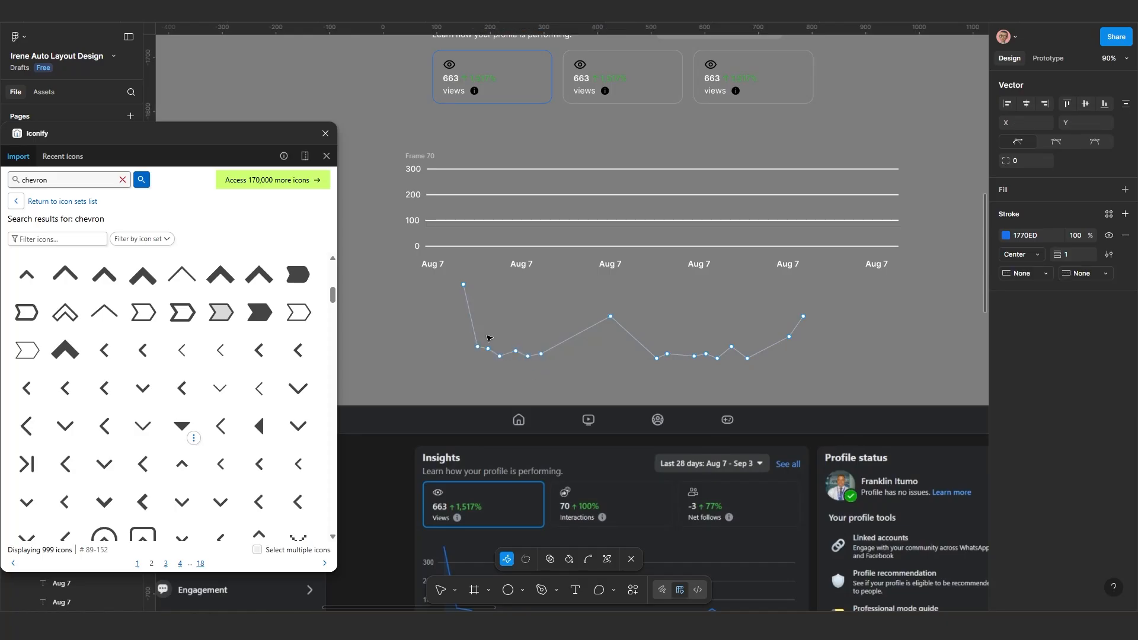
left_click_drag(487, 334, 522, 319)
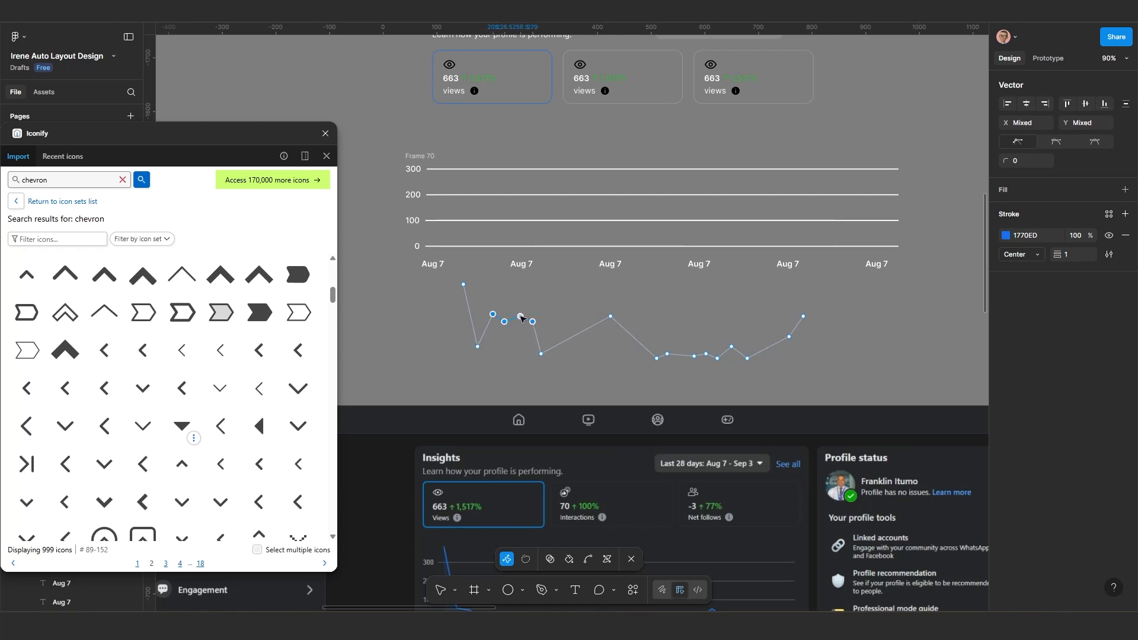
mouse_move(714, 323)
left_mouse_down()
mouse_move(753, 374)
mouse_move(734, 324)
left_mouse_up()
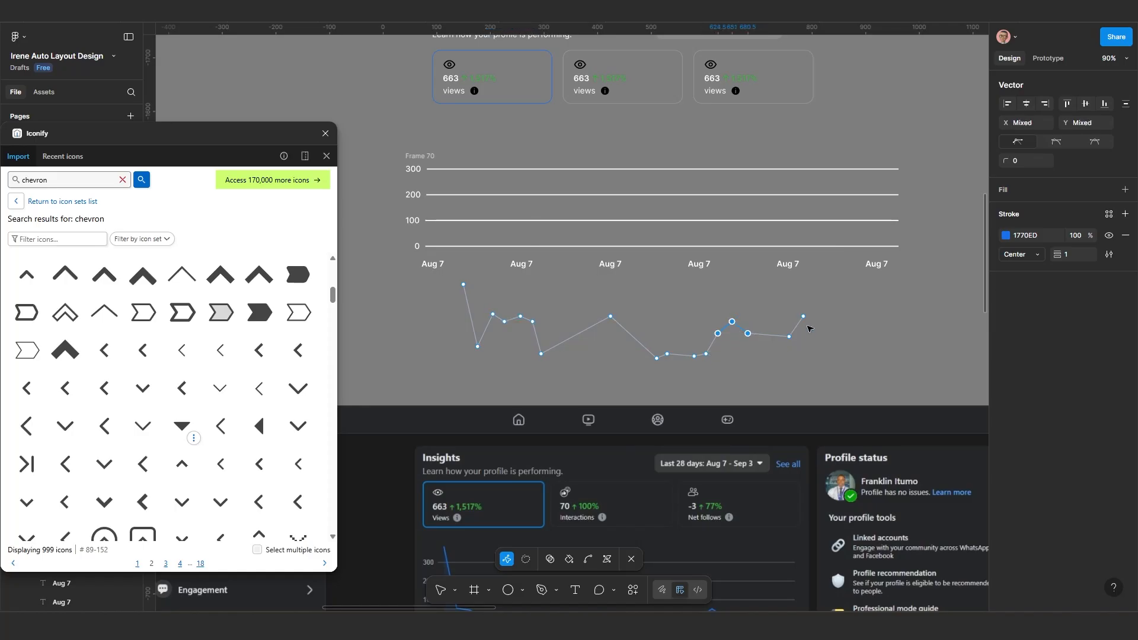
left_click_drag(803, 317, 806, 376)
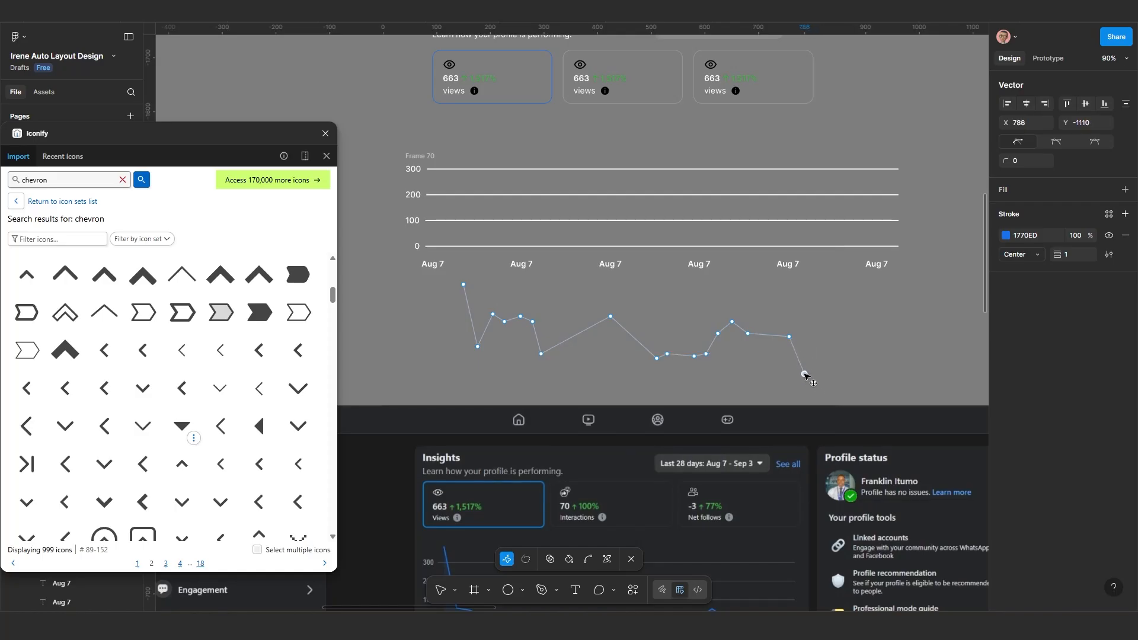
key("Escape")
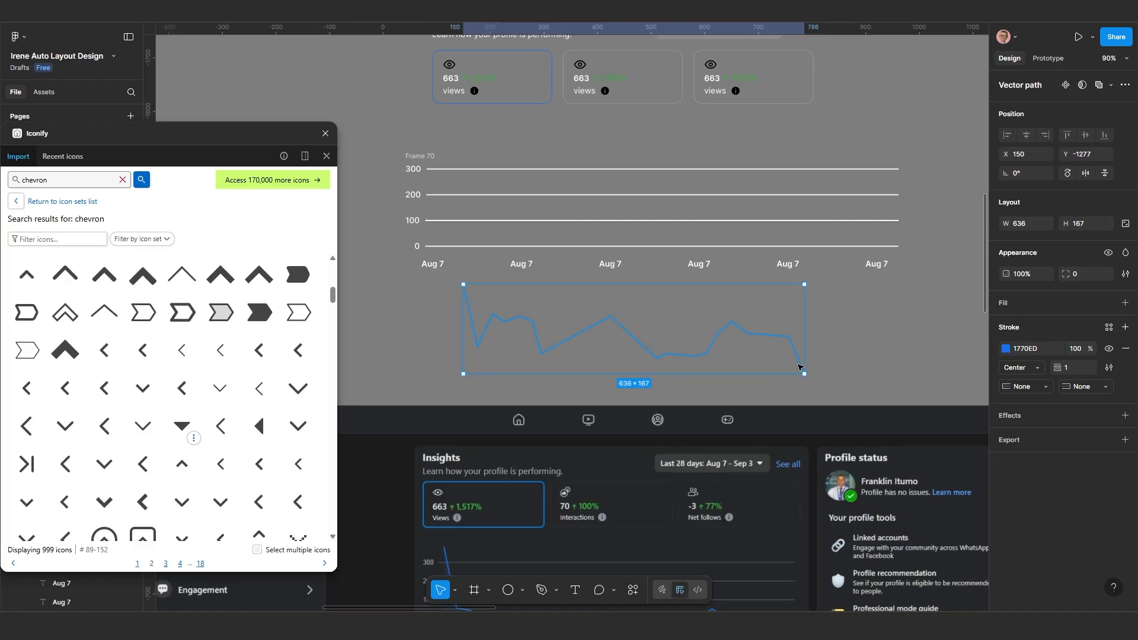
Step: Try to add a D9D9D9 fill to the open line path
left_click(1126, 303)
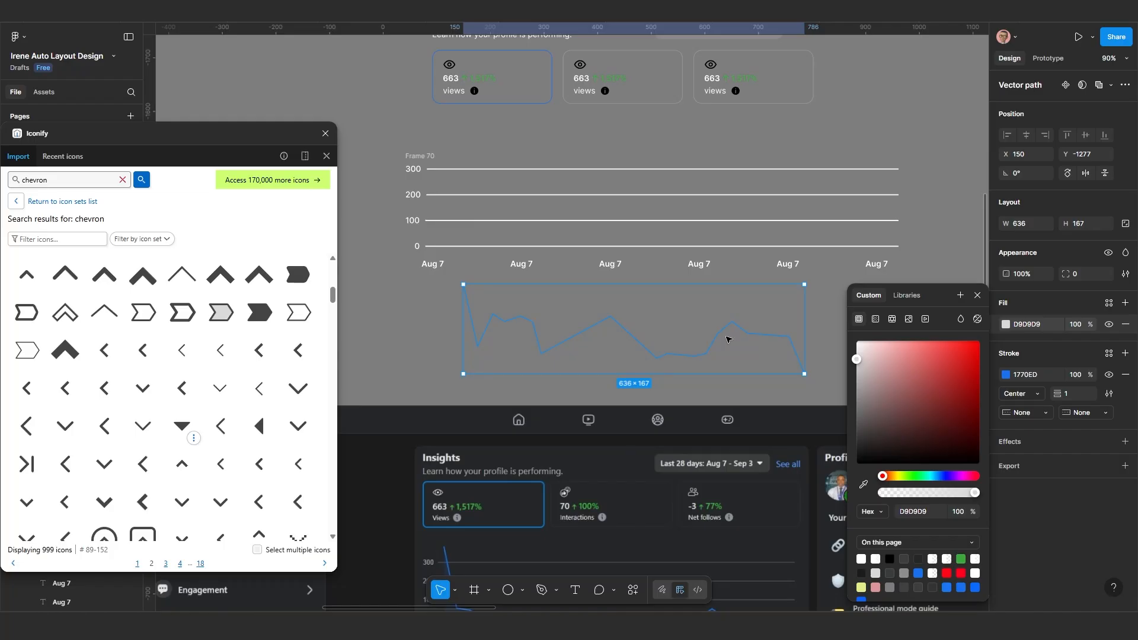
key("ctrl+z")
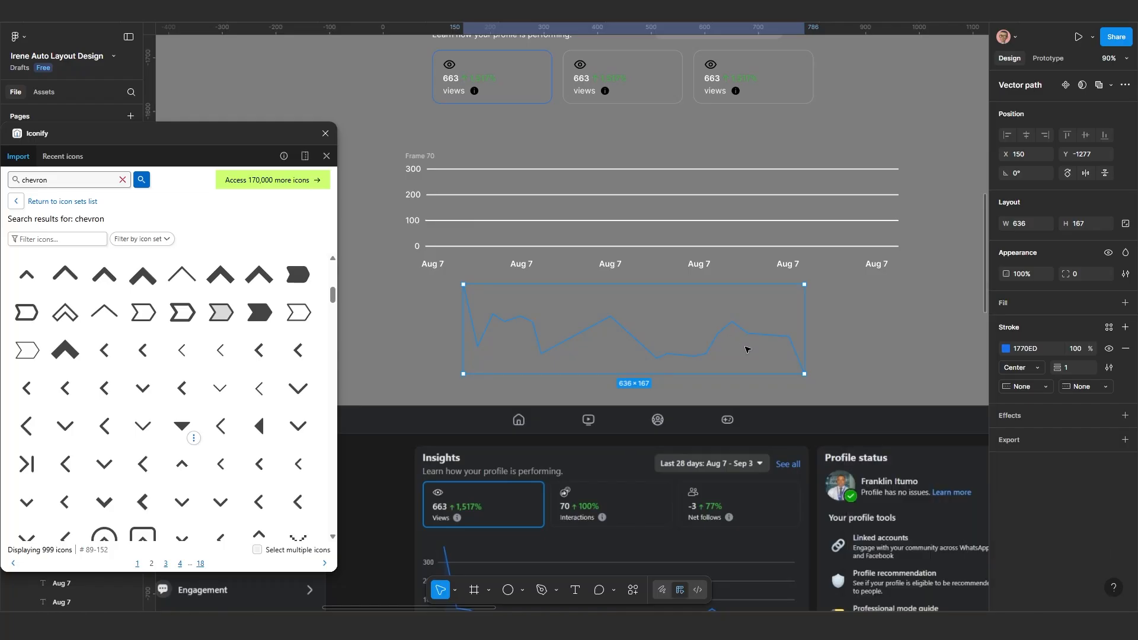
key("ctrl+z")
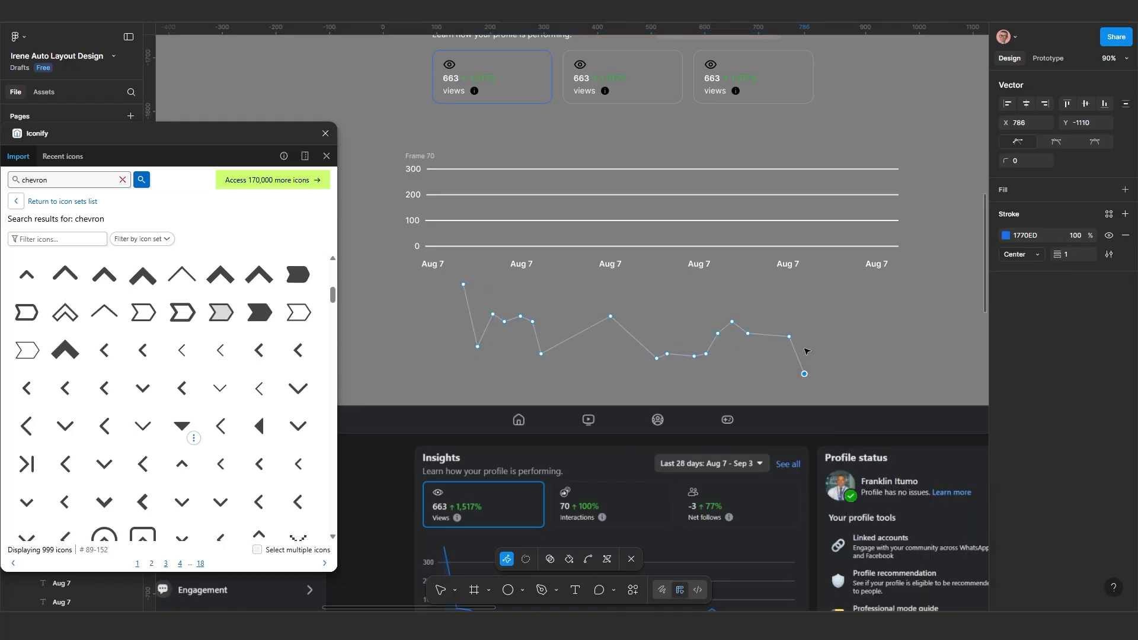
key("Escape")
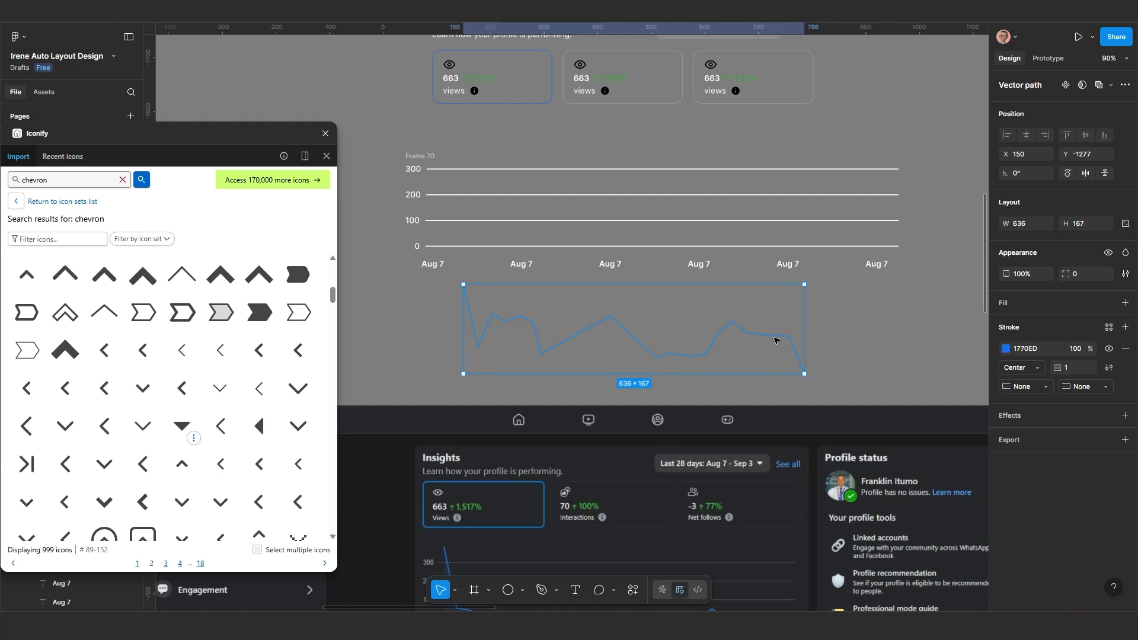
Step: Move the line path to about X 156, Y -1297 and close it with a flat baseline running to about X 135, Y -1130
left_click_drag(773, 338, 778, 327)
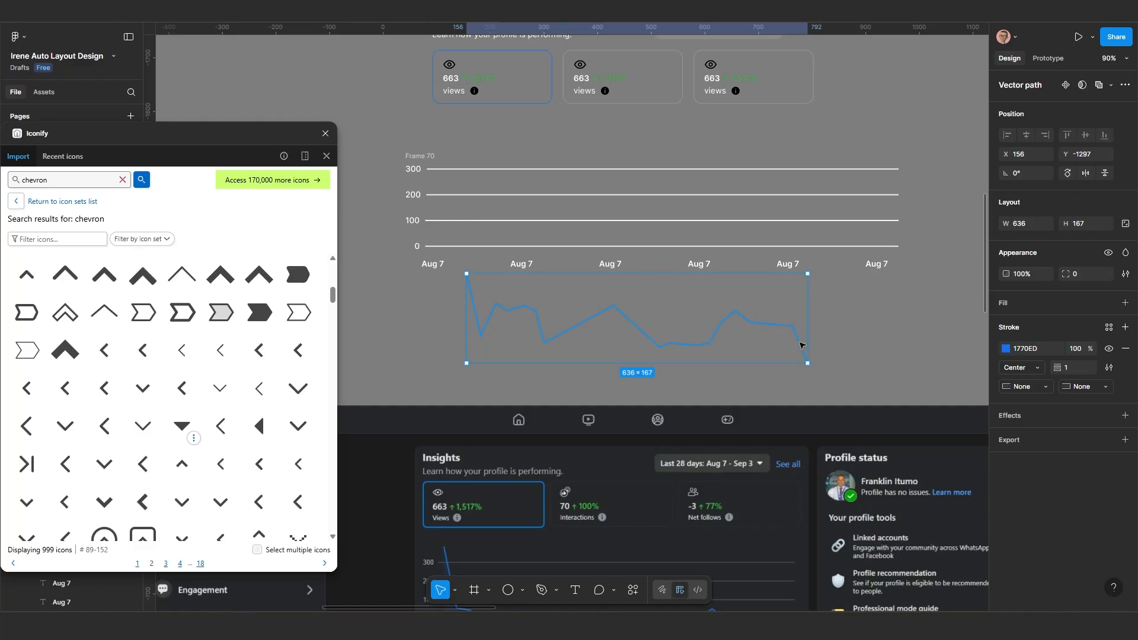
double_click(796, 342)
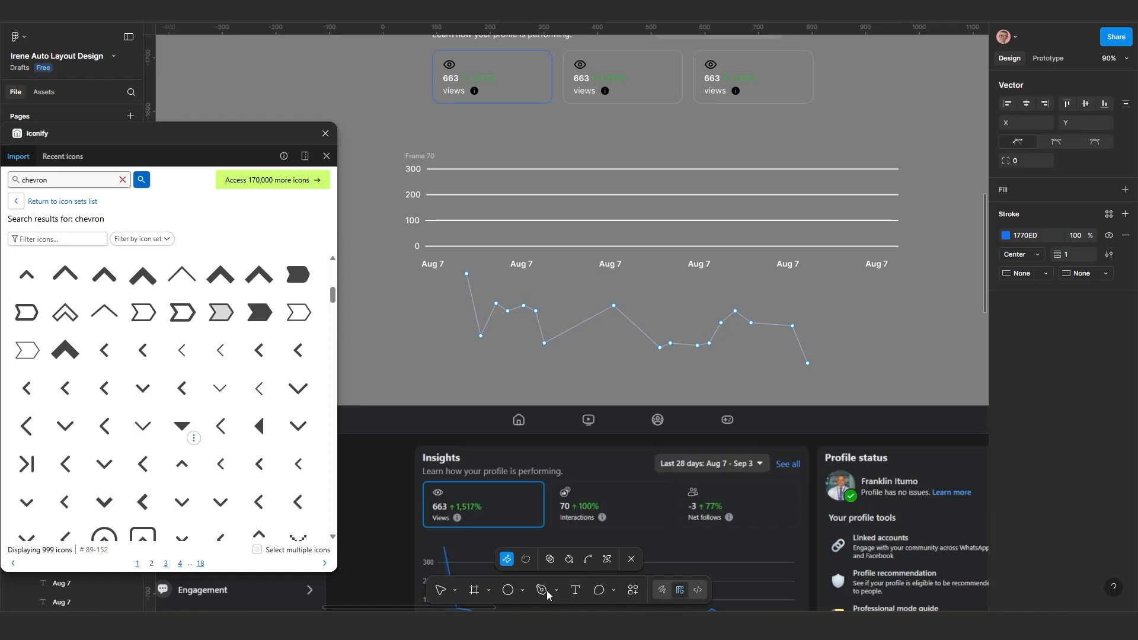
key("p")
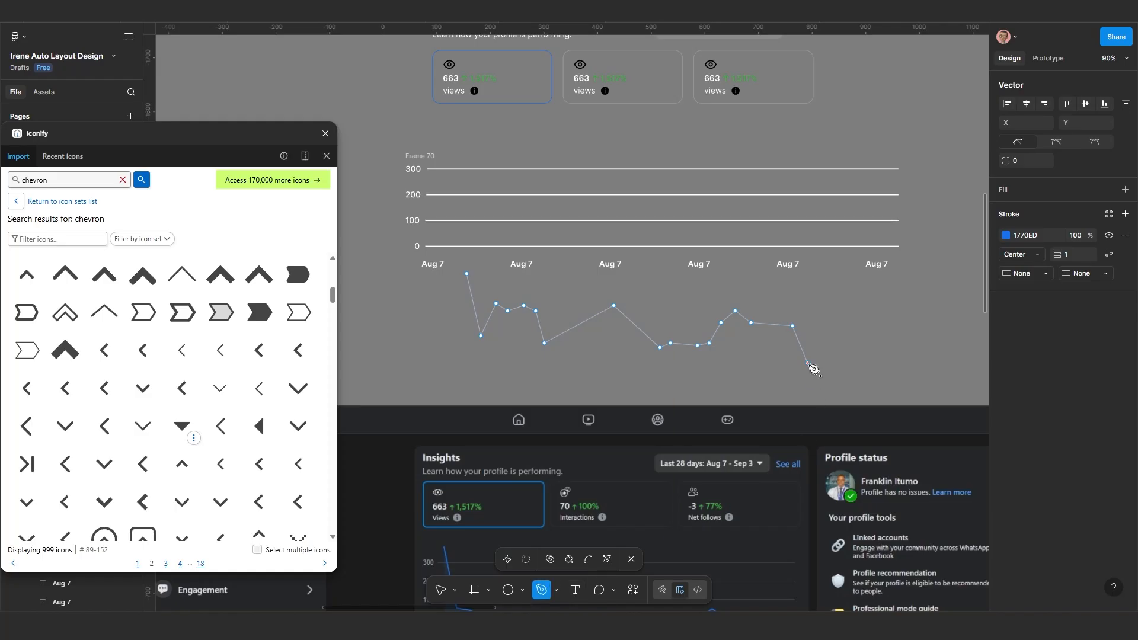
left_click(808, 363)
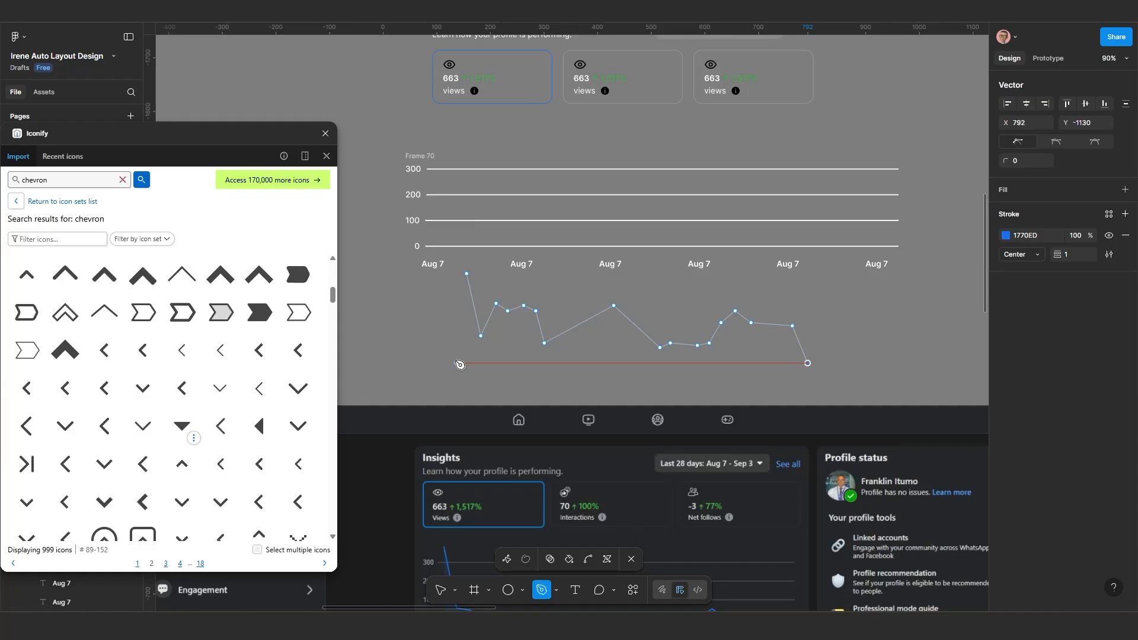
left_click(455, 364)
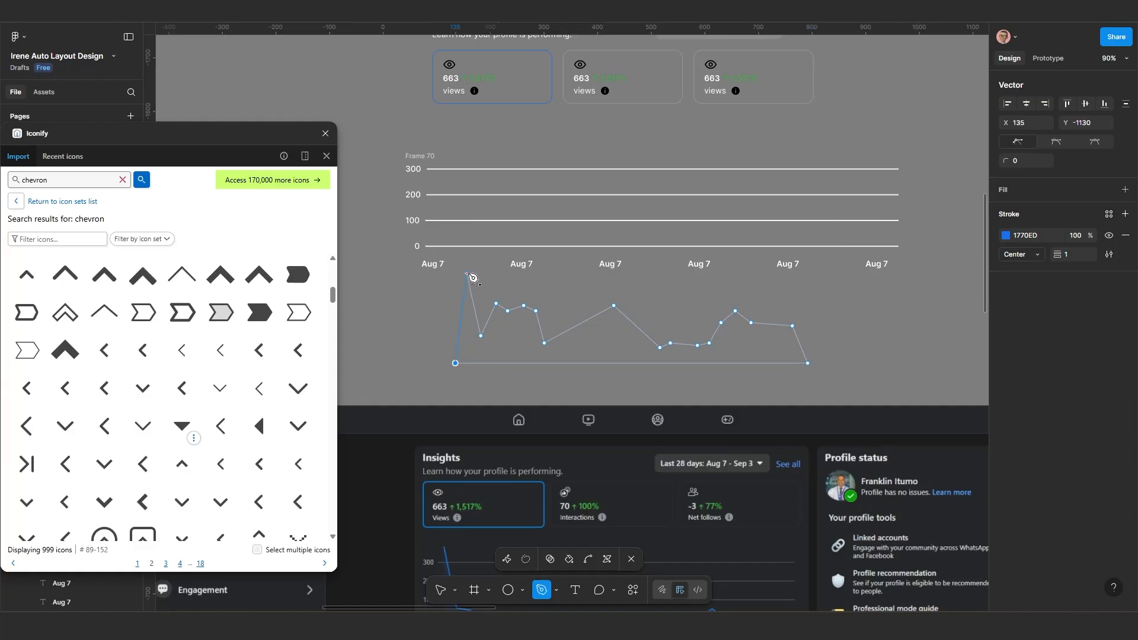
left_click(467, 274)
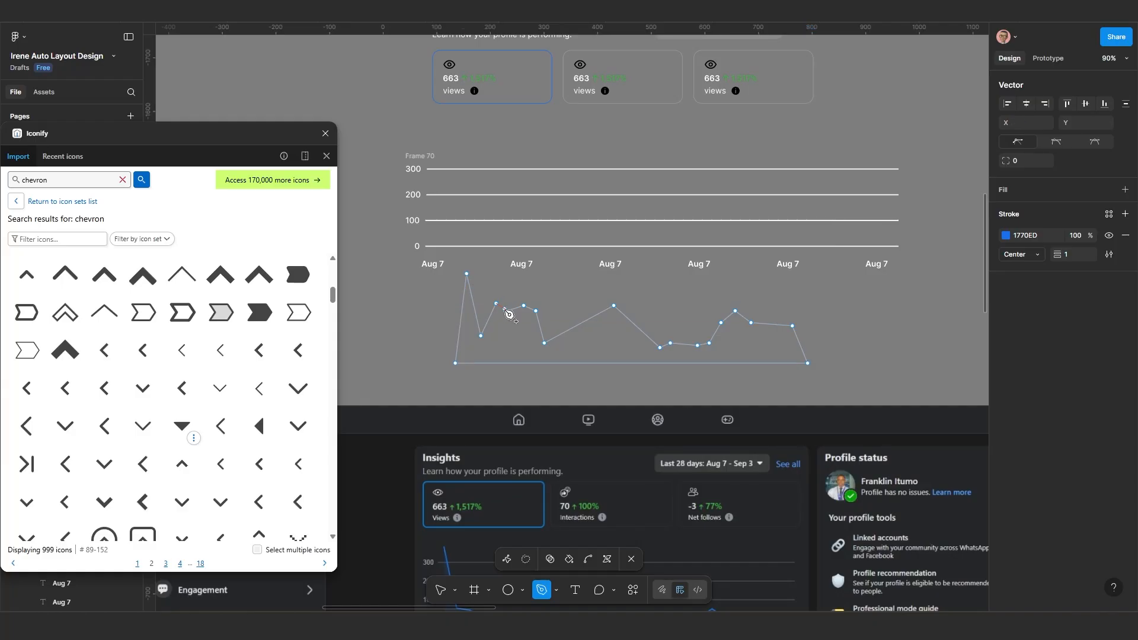
key("Escape")
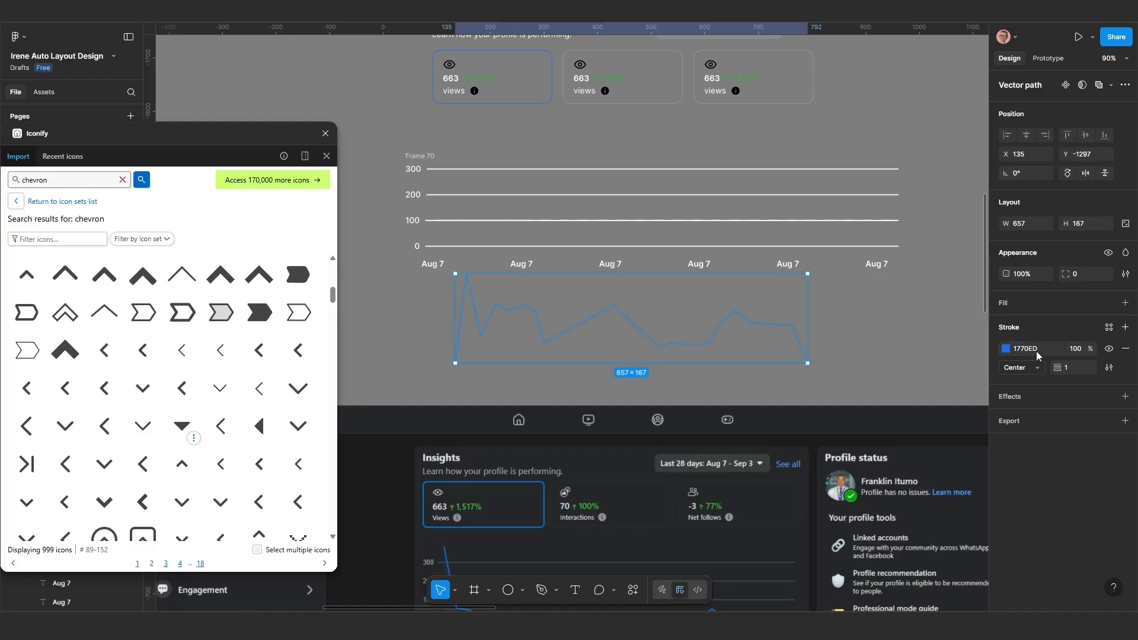
Step: Try a solid D9D9D9 fill on the closed chart shape
left_click(1125, 303)
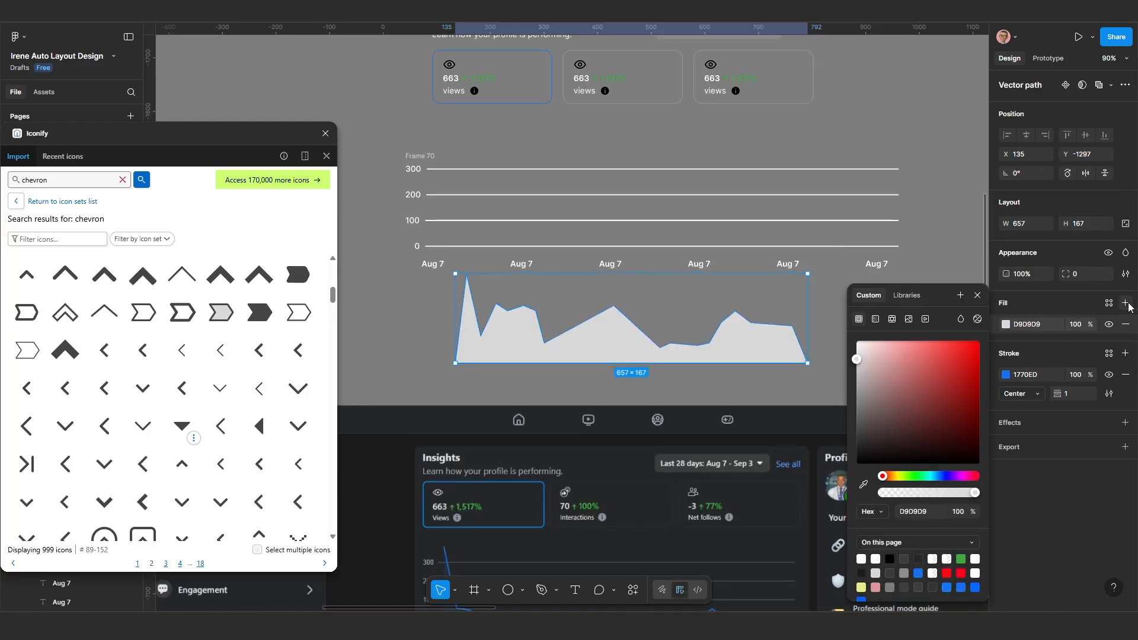
left_click(978, 295)
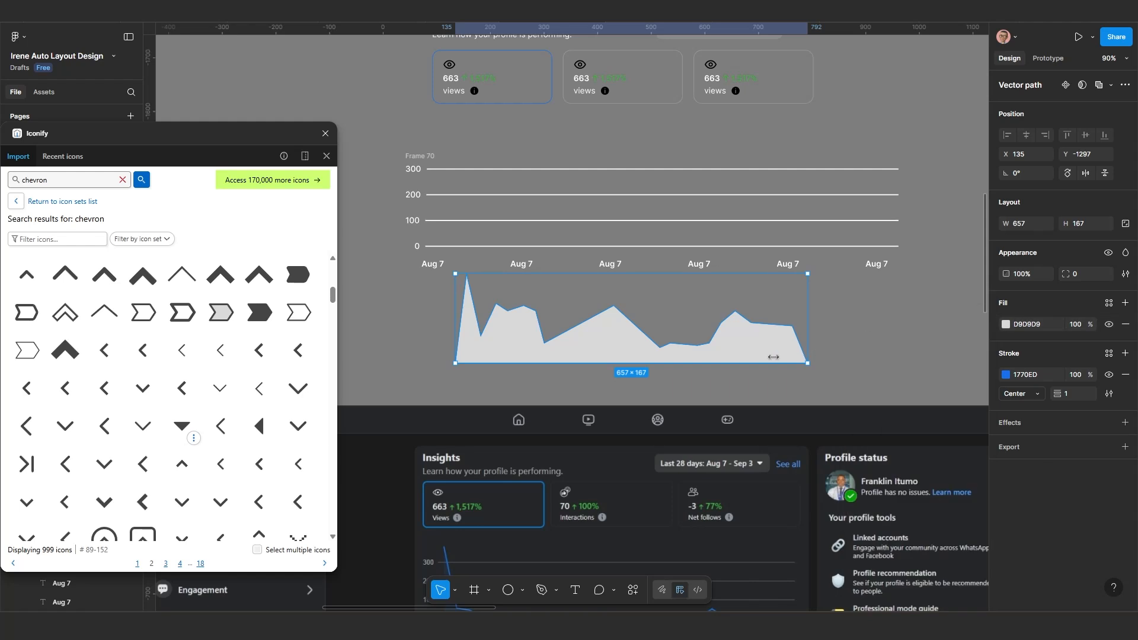
key("ctrl+z")
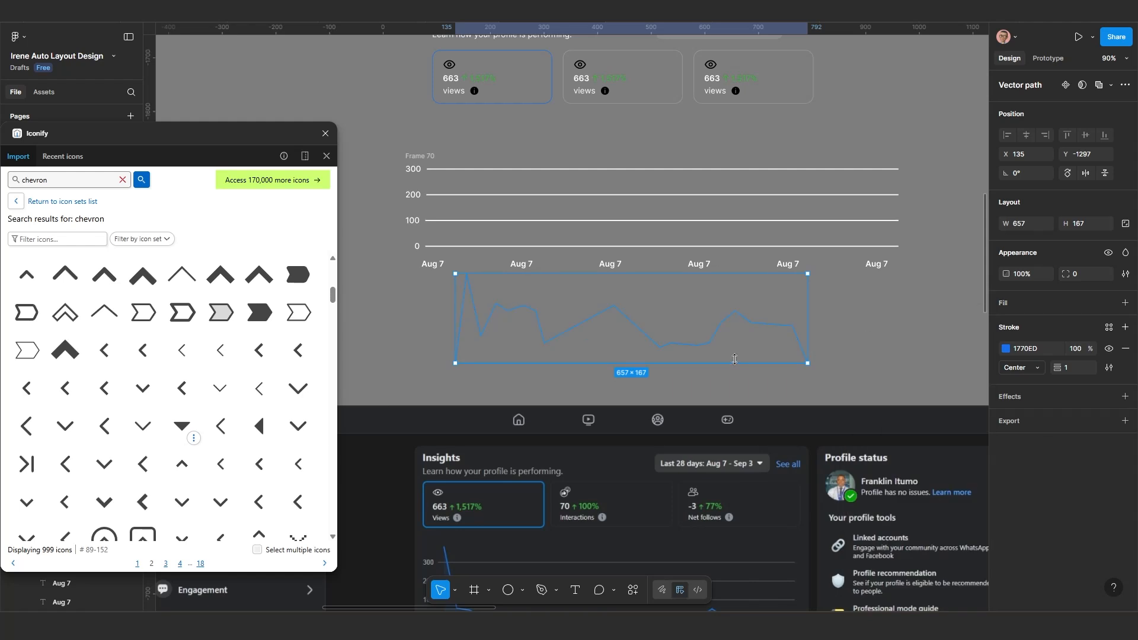
Step: Compare the closed blue chart outline with the line in the reference Insights chart
left_click(847, 370)
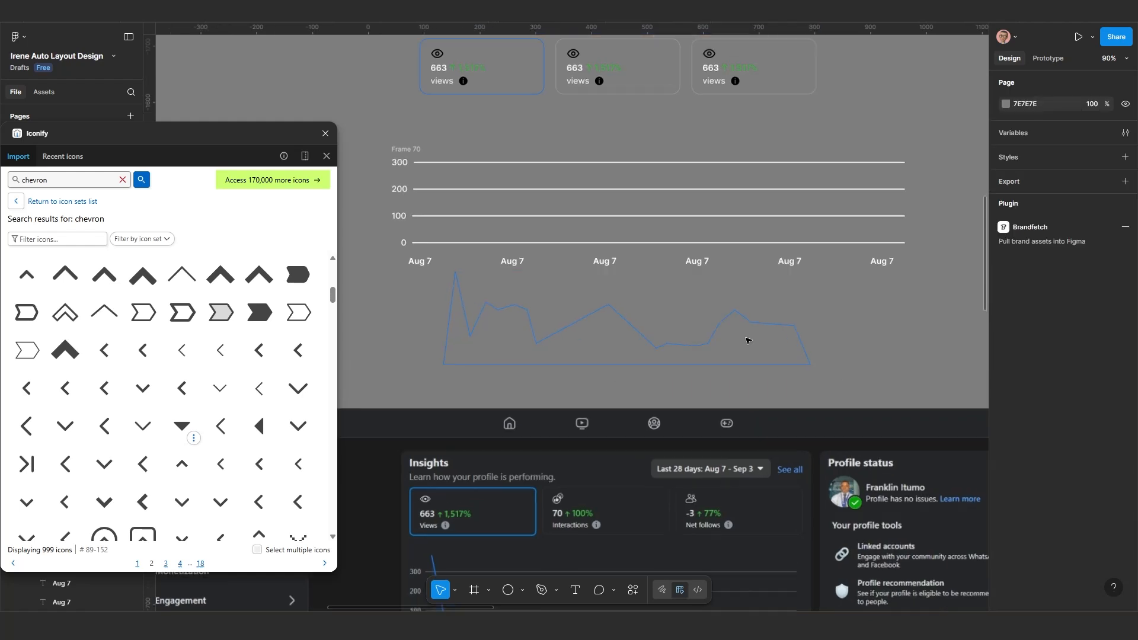
scroll(726, 323, "down", 1)
left_click(726, 321)
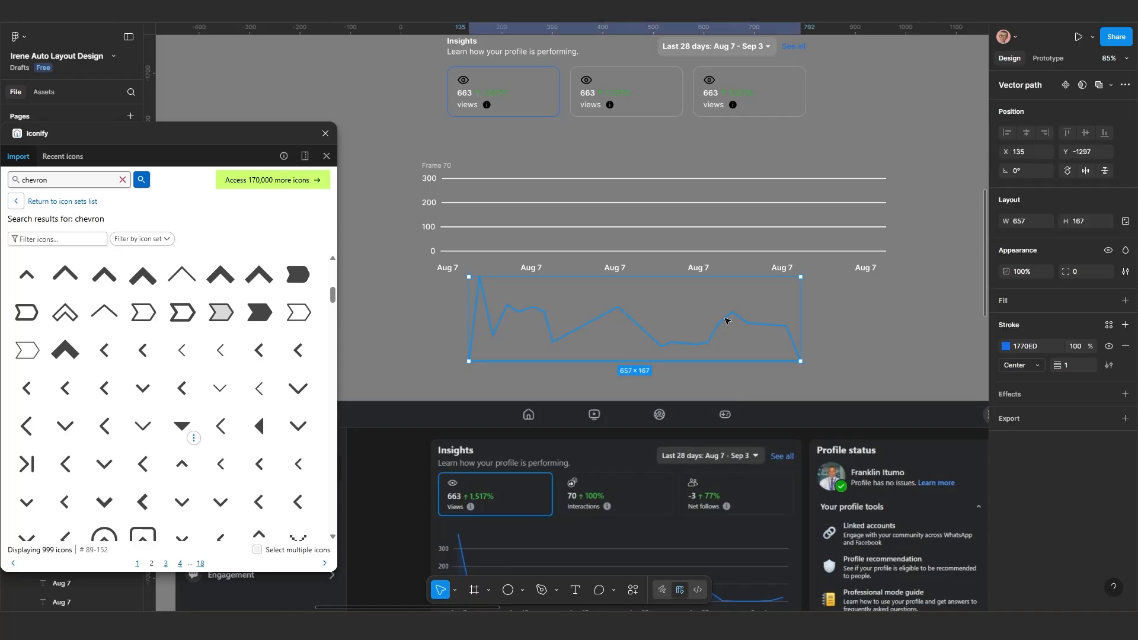
scroll(727, 326, "left", 1)
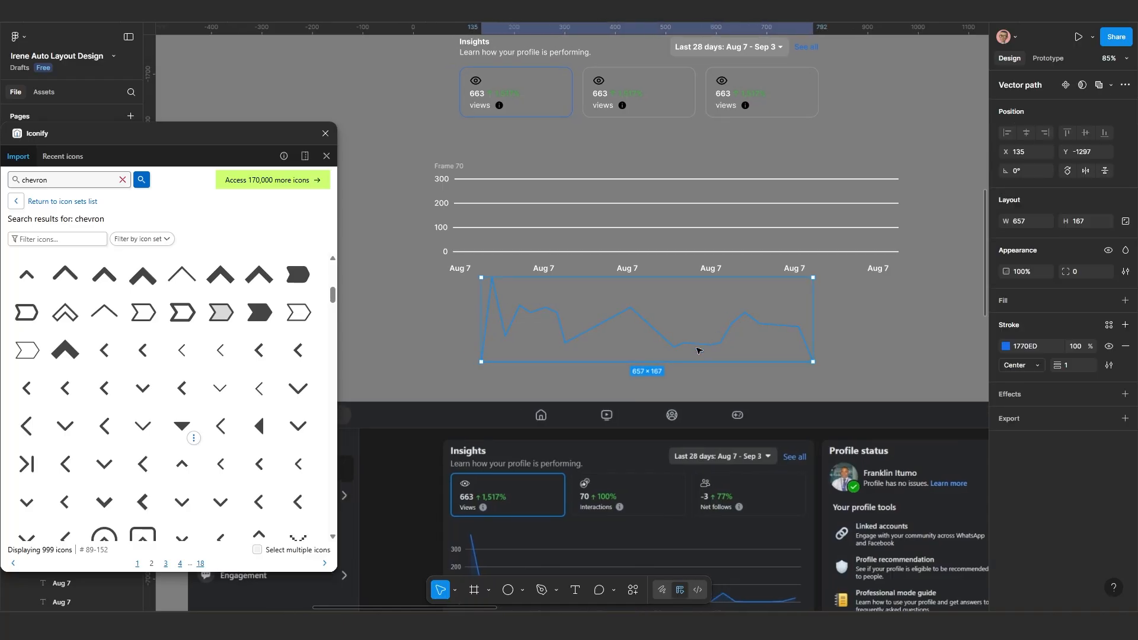
scroll(699, 351, "up", 1)
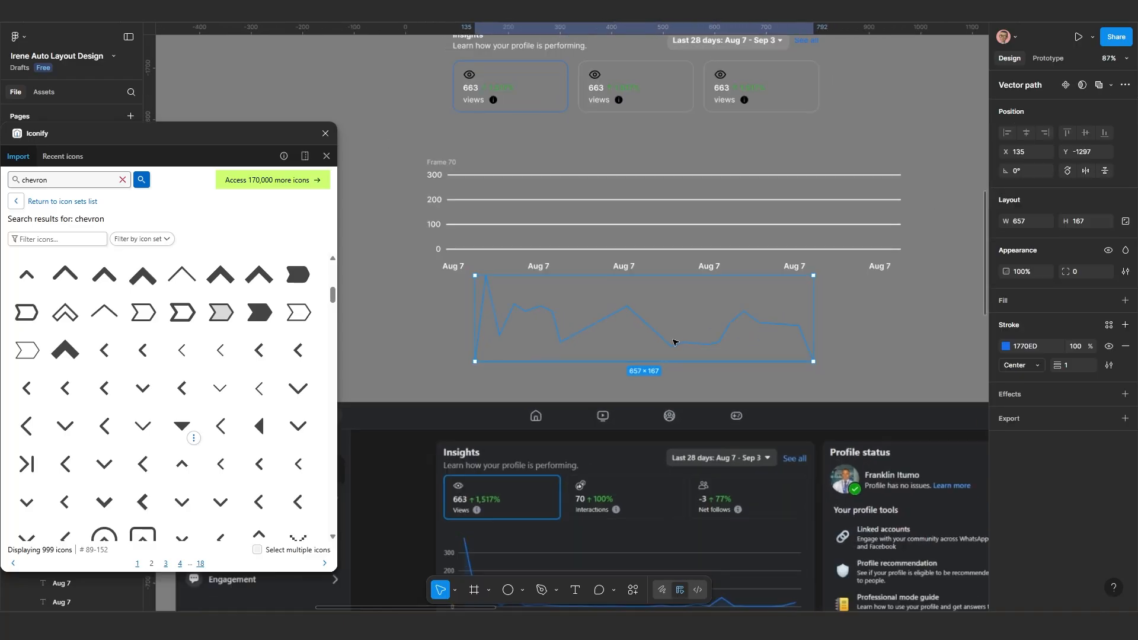
scroll(674, 343, "down", 2)
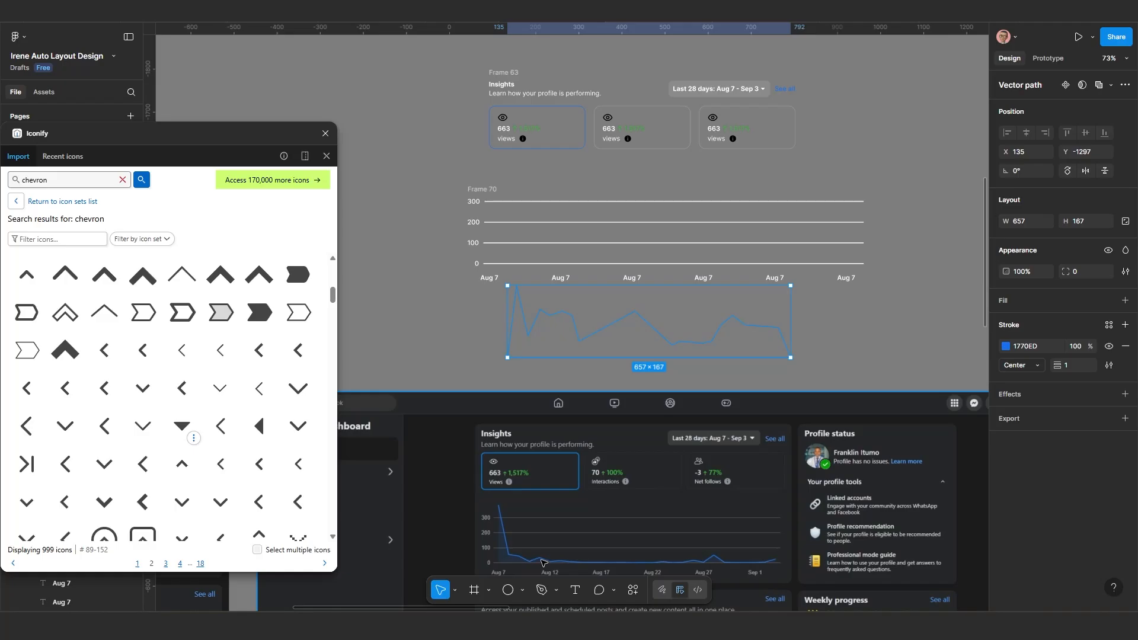
scroll(618, 319, "up", 1)
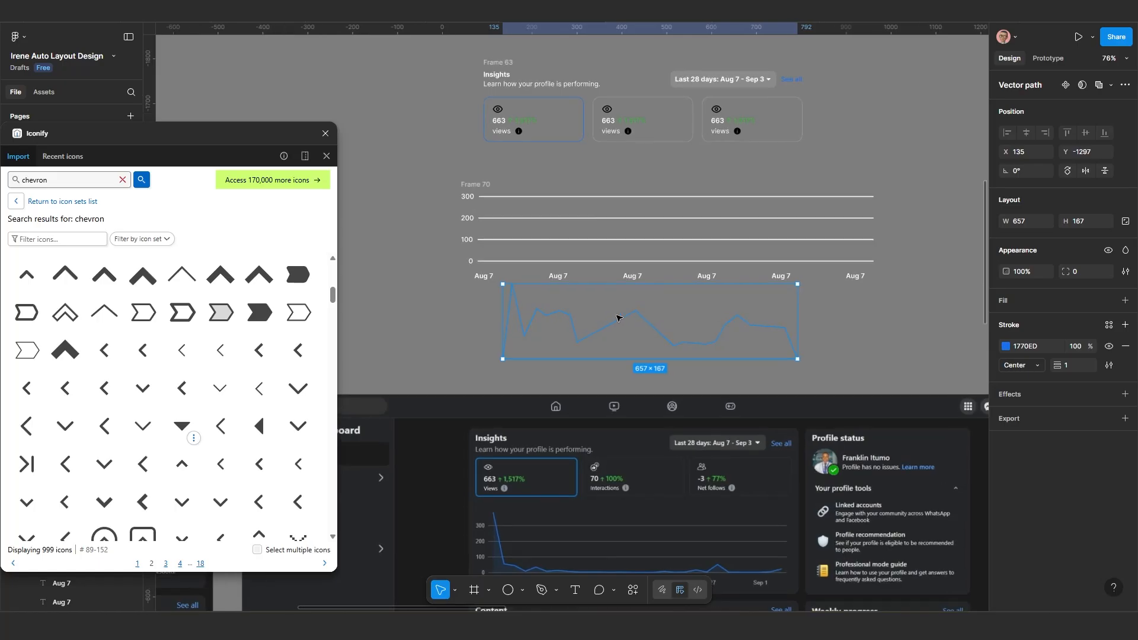
scroll(625, 329, "up", 1)
scroll(647, 341, "up", 4)
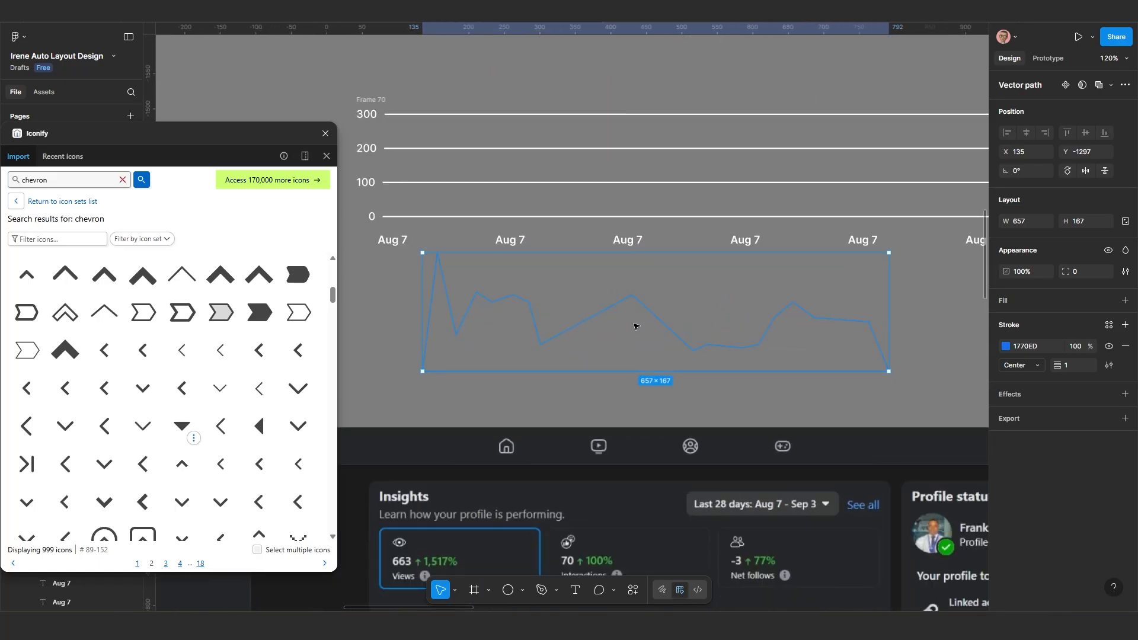
Step: Move the closed chart outline to about X 127, Y -1279 and turn the overlaid copy's 1770ED stroke into a fill
left_click_drag(624, 301, 618, 314)
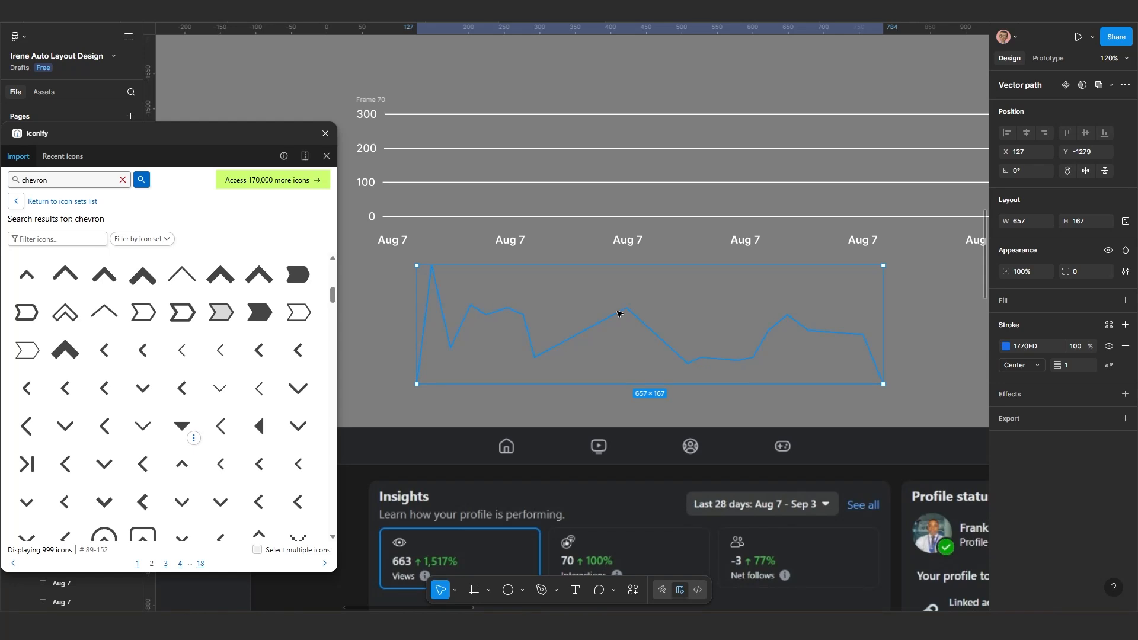
key("shift+x")
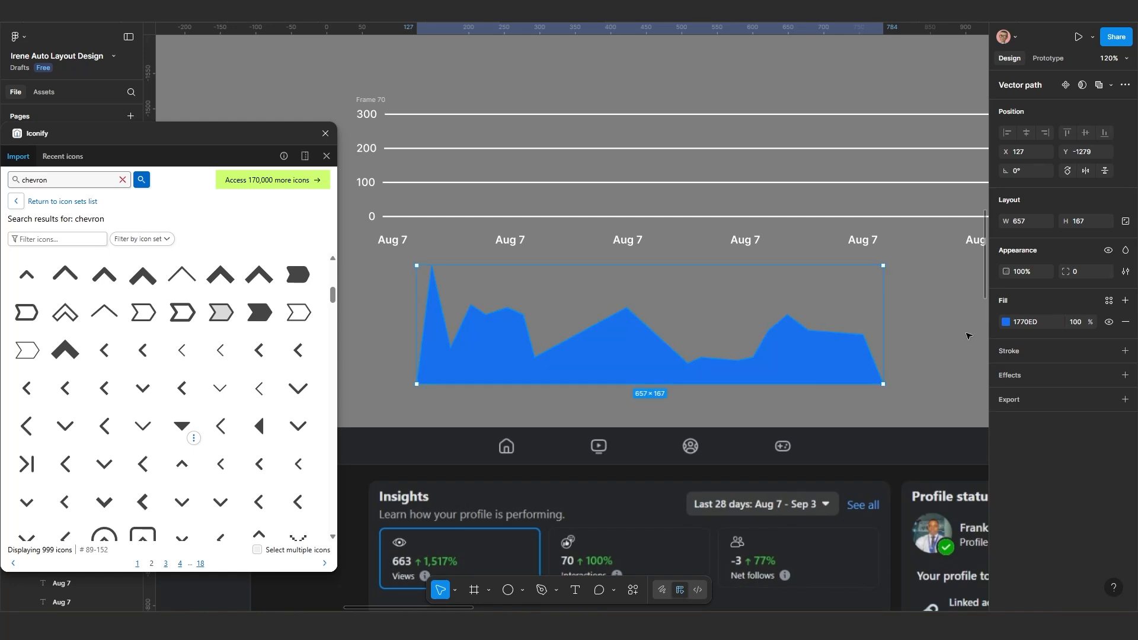
Step: Change the chart shape's fill to a vertical linear gradient running from about its mid-height to just below the baseline
left_click(1006, 323)
left_click(1075, 322)
left_click(1007, 323)
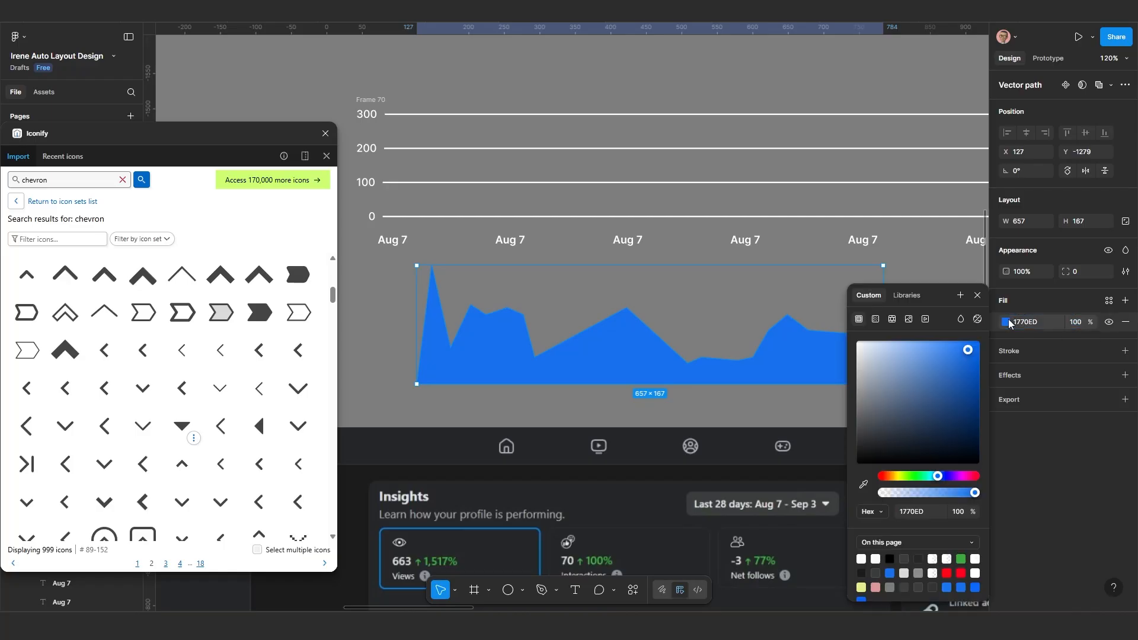
left_click(876, 319)
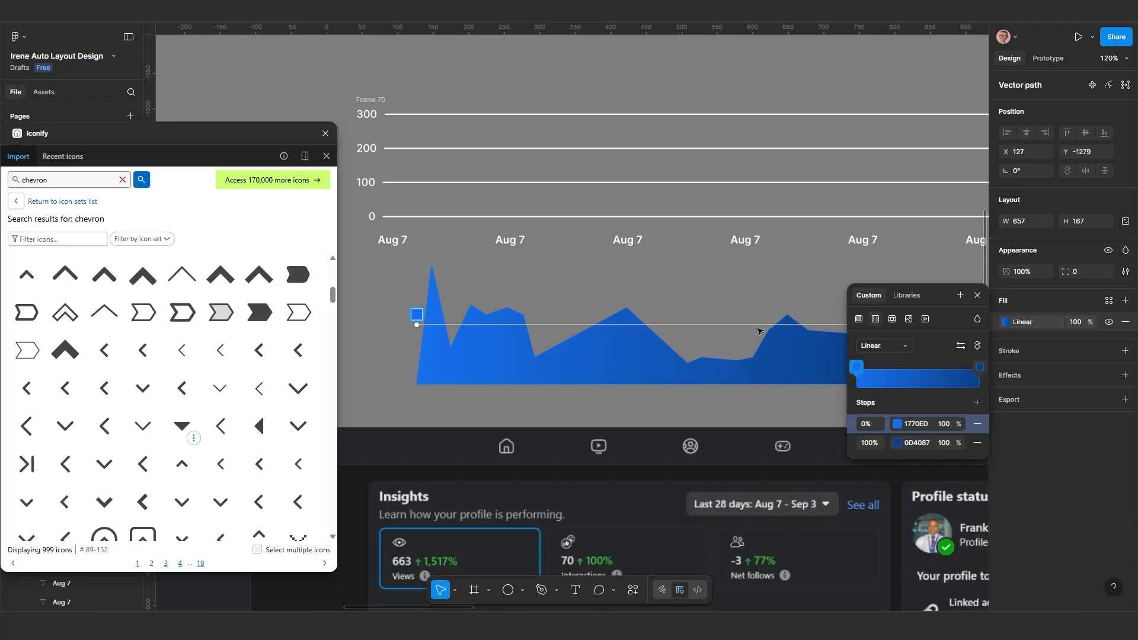
left_click(978, 347)
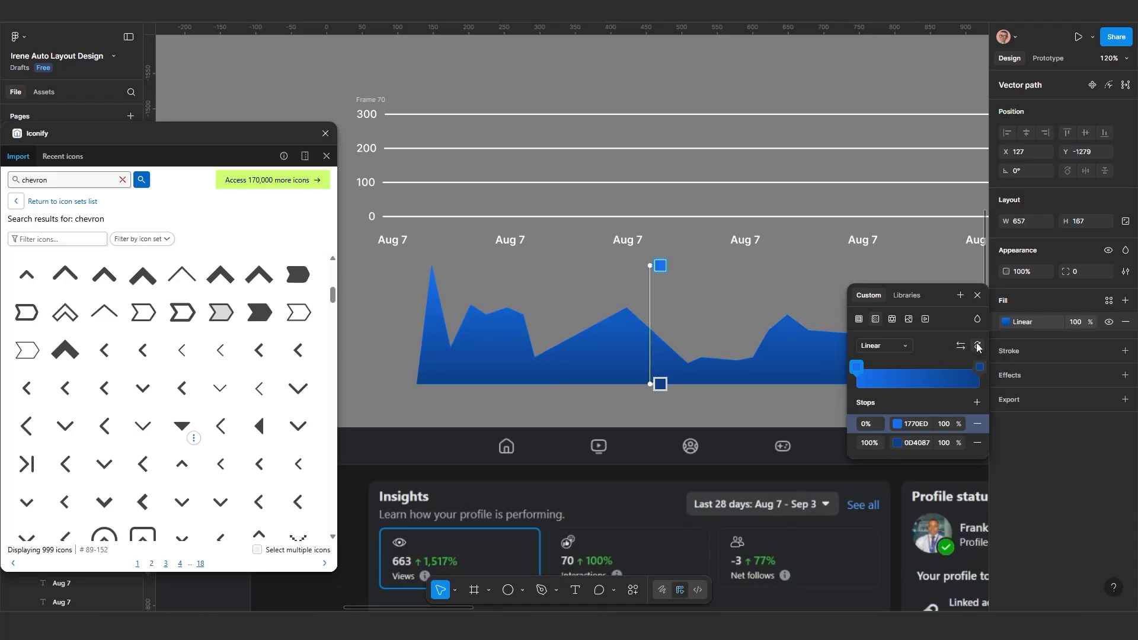
left_click_drag(661, 265, 643, 317)
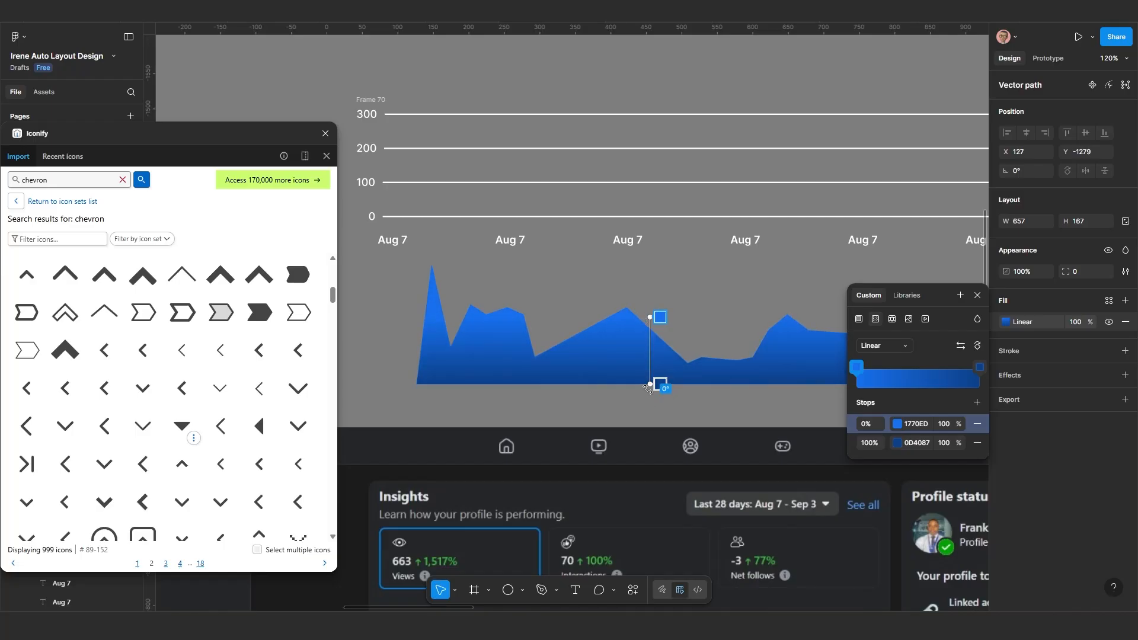
left_click_drag(650, 385, 650, 404)
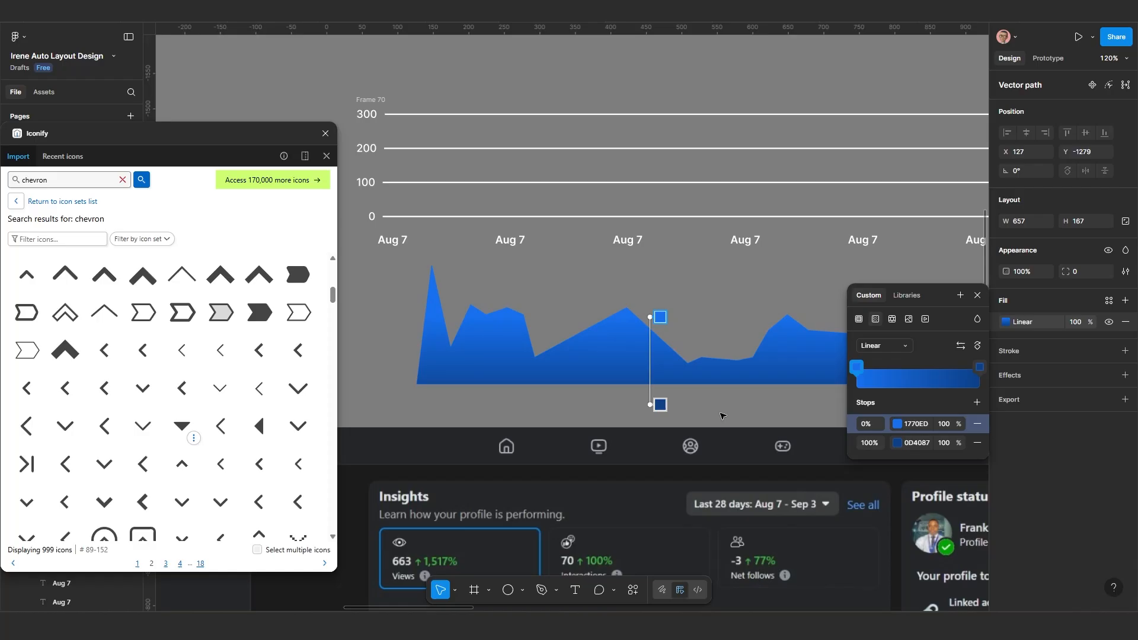
Step: Set the gradient's 1770ED stop to 50% opacity and the 0D4087 stop to 0%, and bring its lower end up to the baseline
left_click(944, 443)
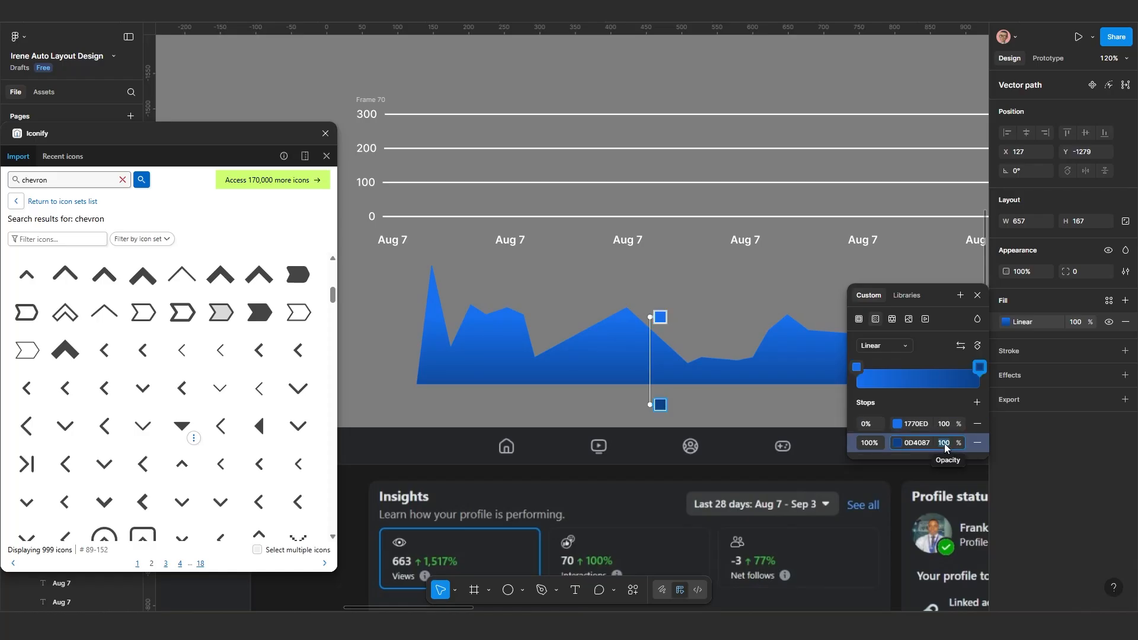
type("0")
key("Return")
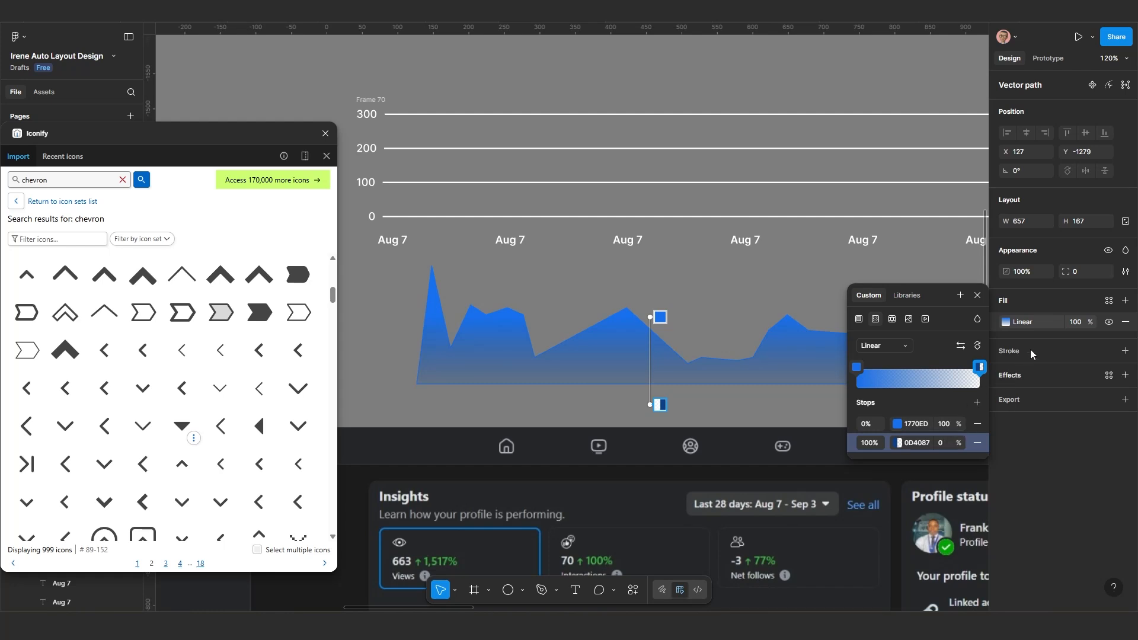
left_click(946, 424)
type("5")
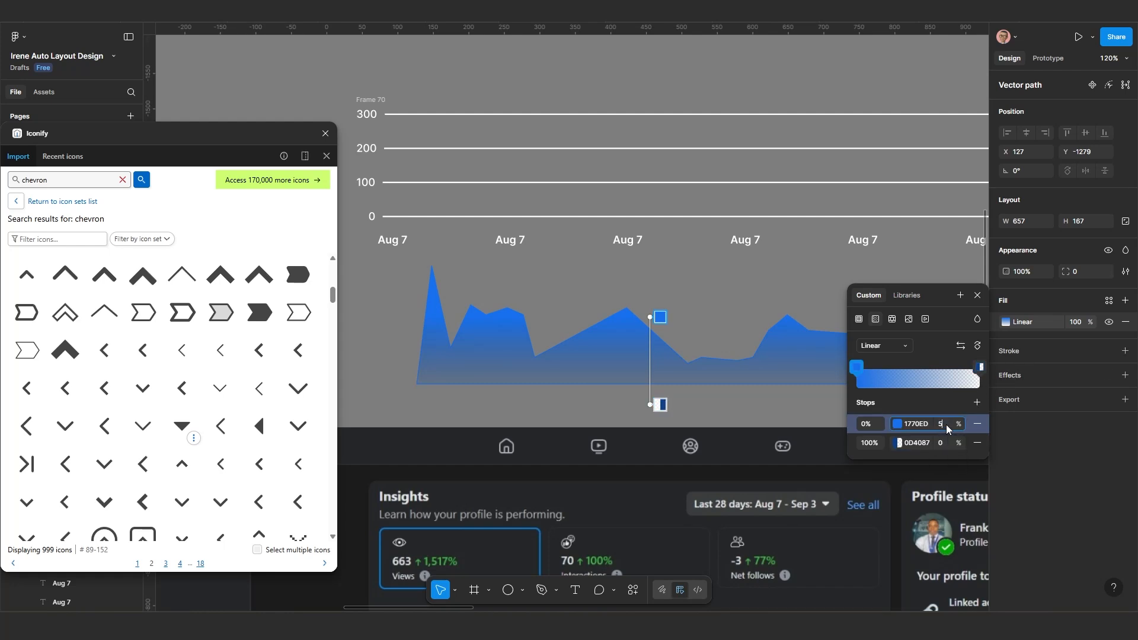
type("0")
key("Return")
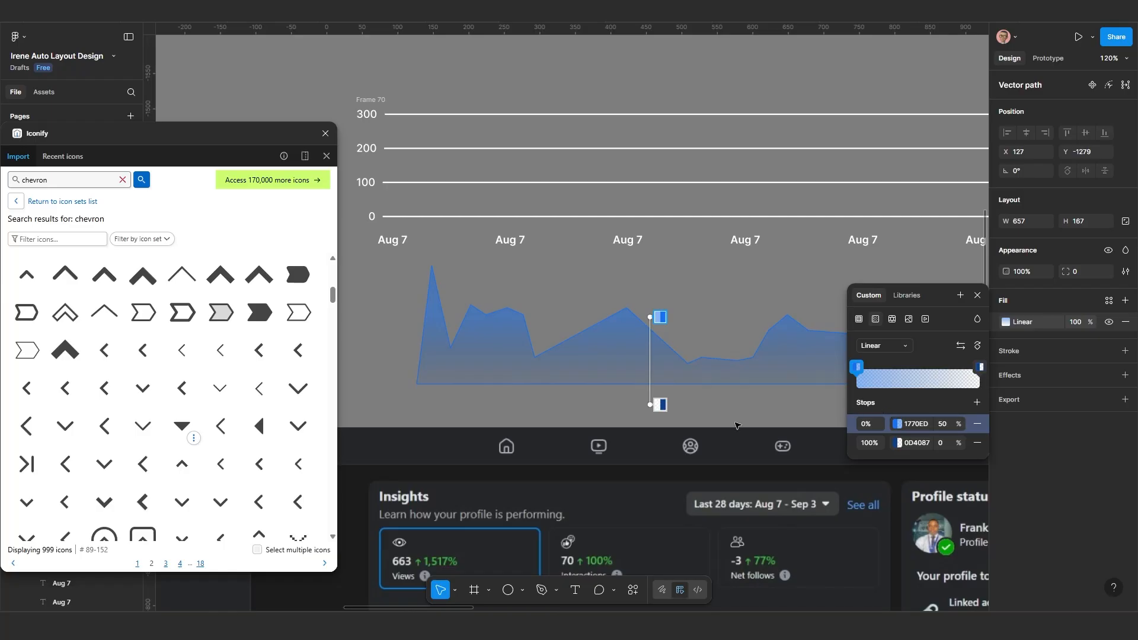
left_click_drag(650, 404, 652, 384)
key("Escape")
scroll(658, 413, "down", 2)
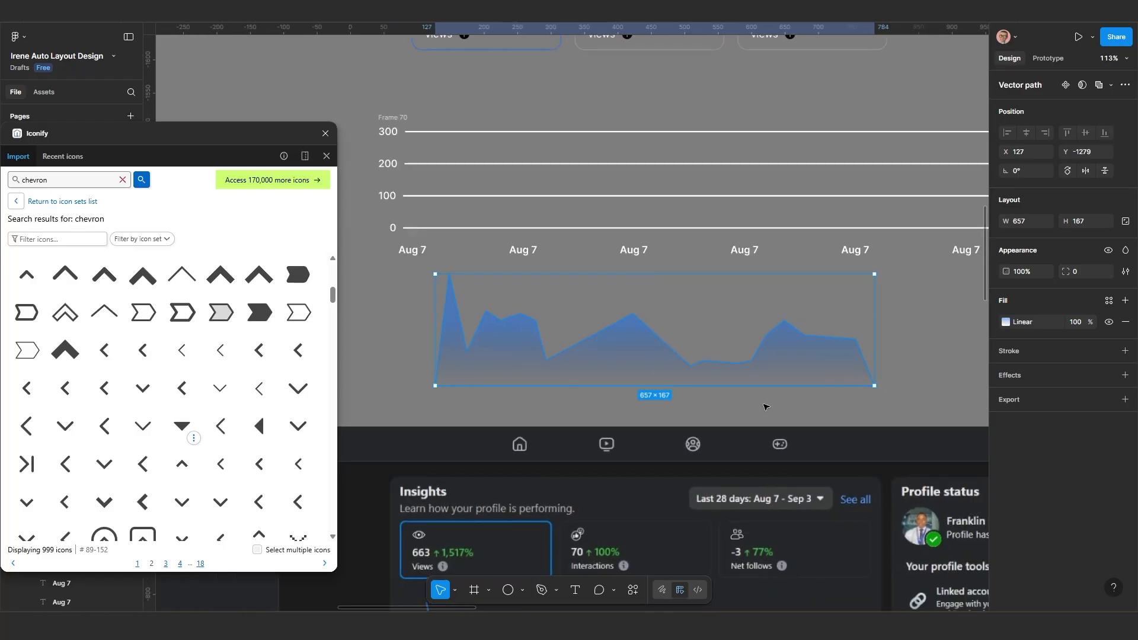
key("Escape")
left_click_drag(635, 350, 812, 365)
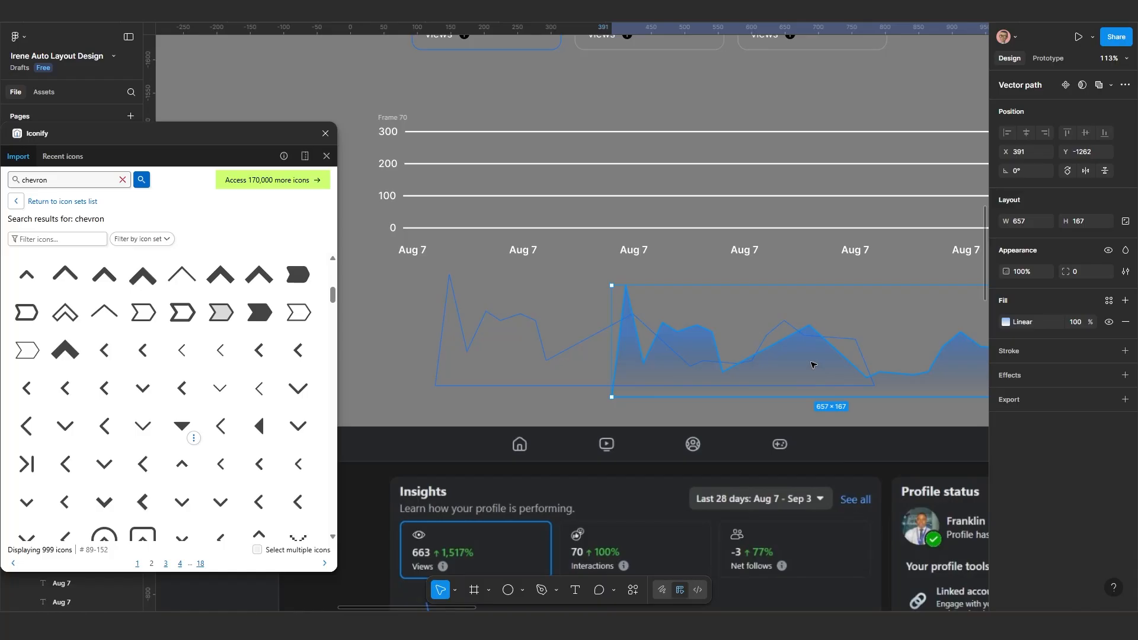
key("ctrl+z")
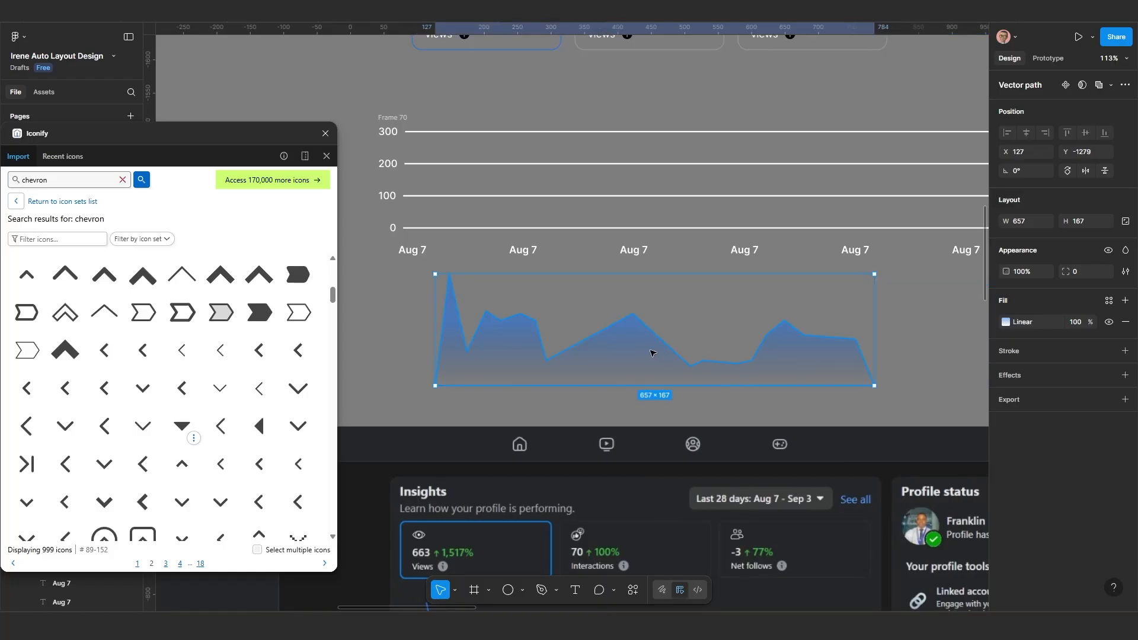
left_click(673, 408)
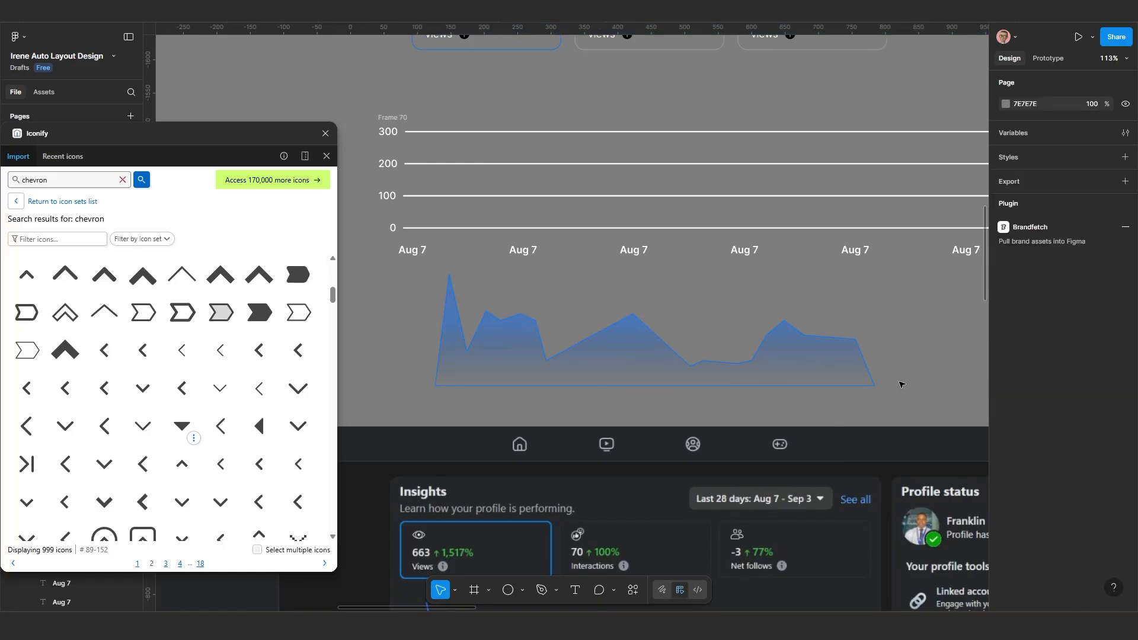
Step: Group the gradient shape with its blue outline and move the group to about X 135, Y -1292
left_click(808, 384)
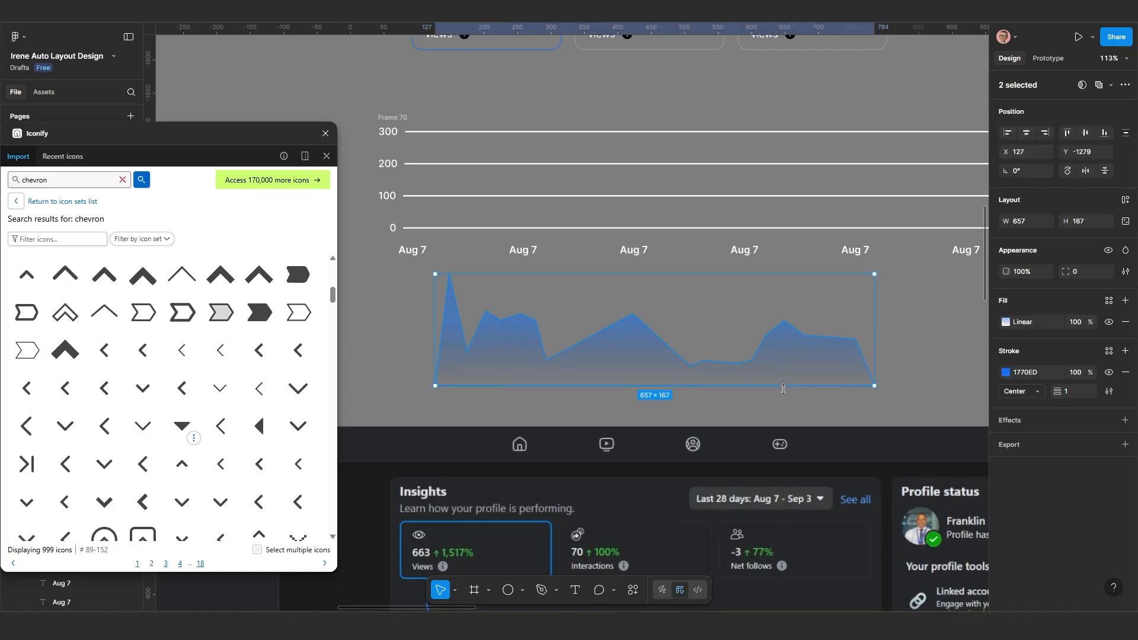
key("ctrl+g")
left_click_drag(604, 356, 625, 350)
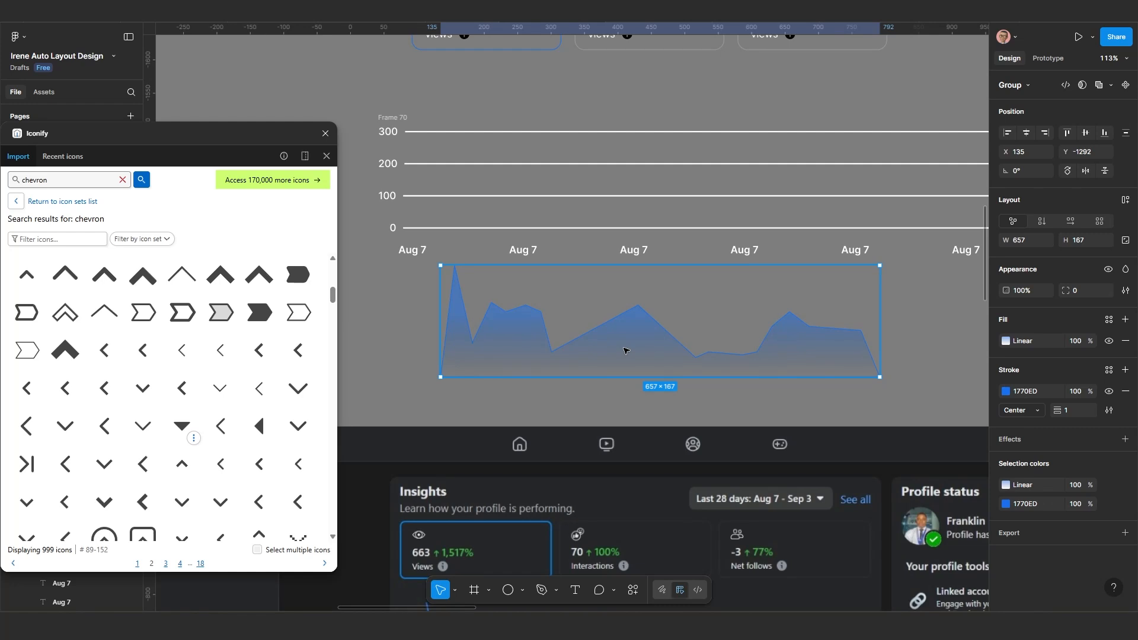
Step: Cut the chart group, move Frame 70 to about X 57, Y -1481, and paste the group into that frame
key("Delete")
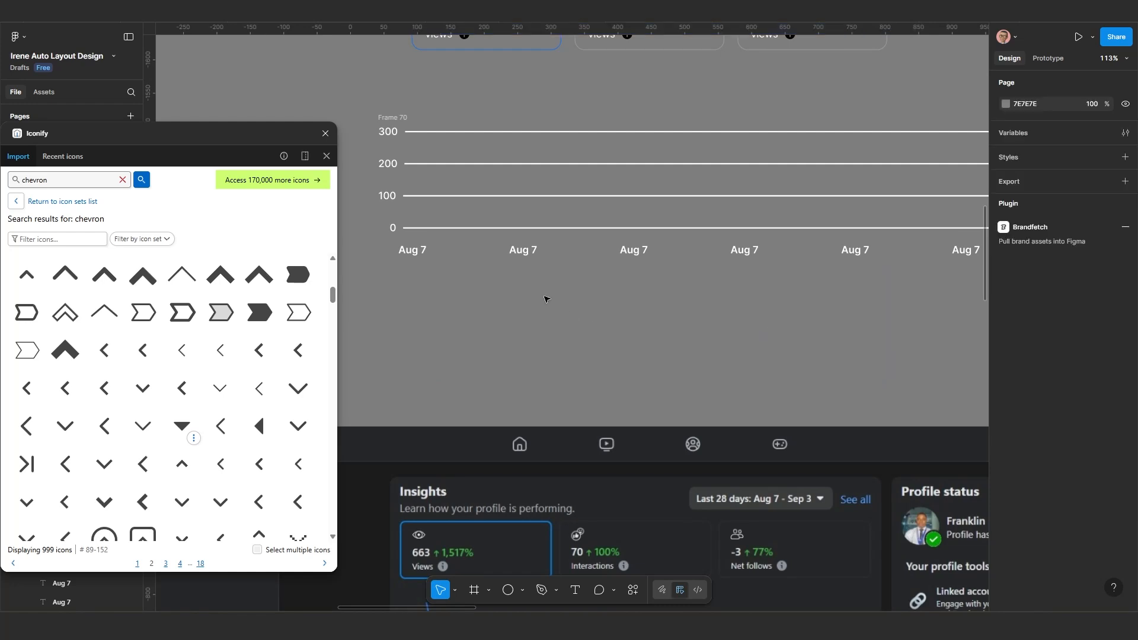
left_click_drag(391, 117, 401, 131)
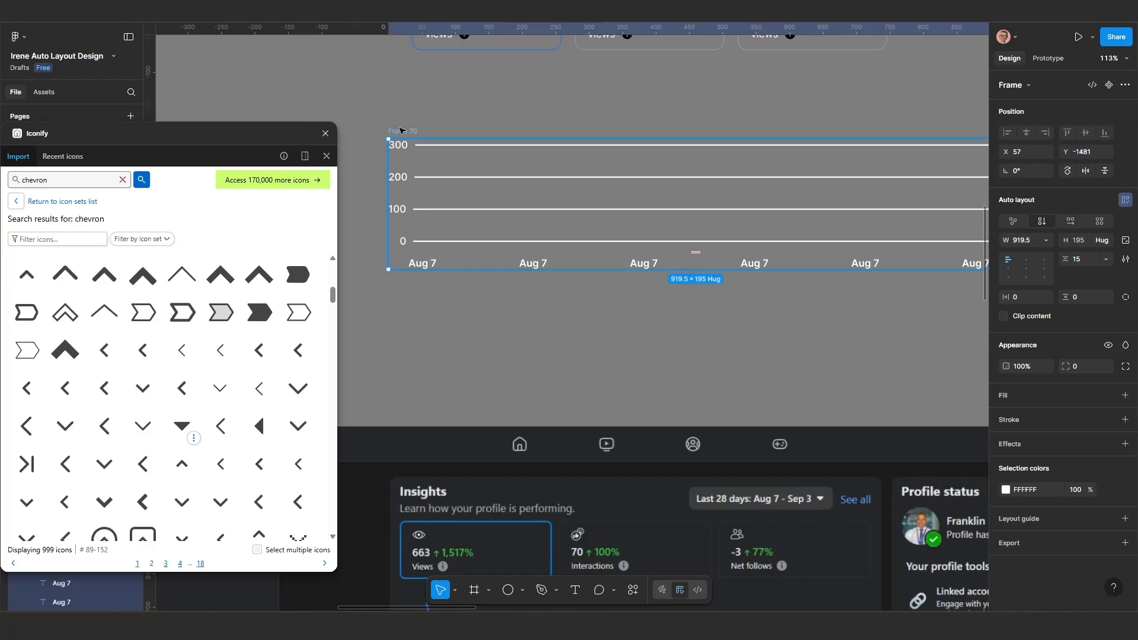
key("ctrl+v")
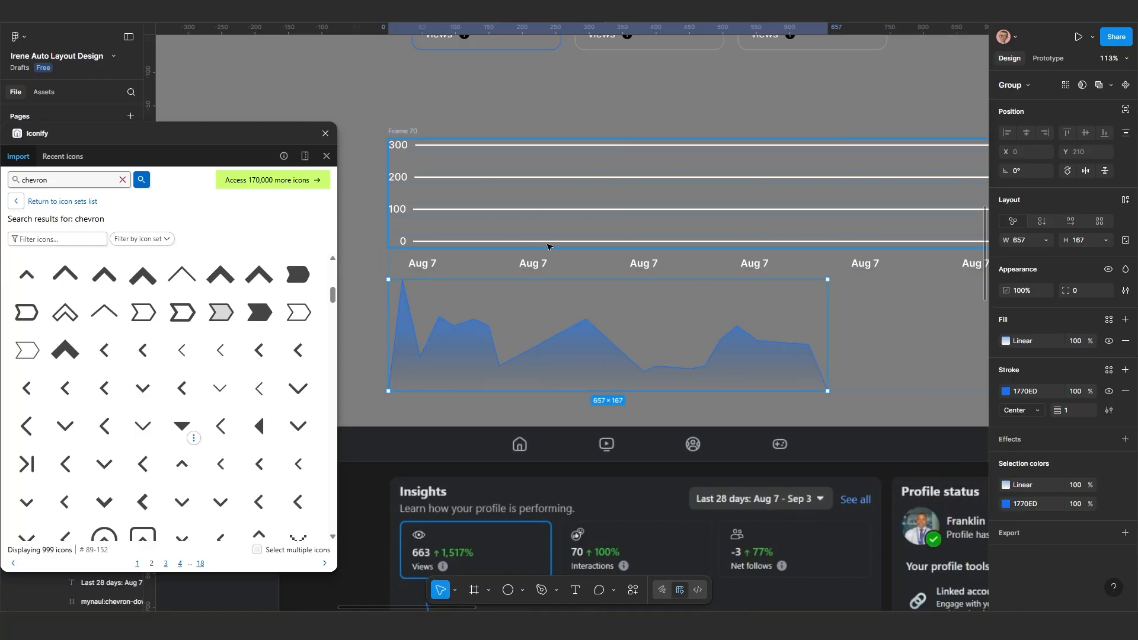
Step: Widen the chart group to about 902.5 so it nearly spans Frame 70
scroll(652, 296, "down", 1)
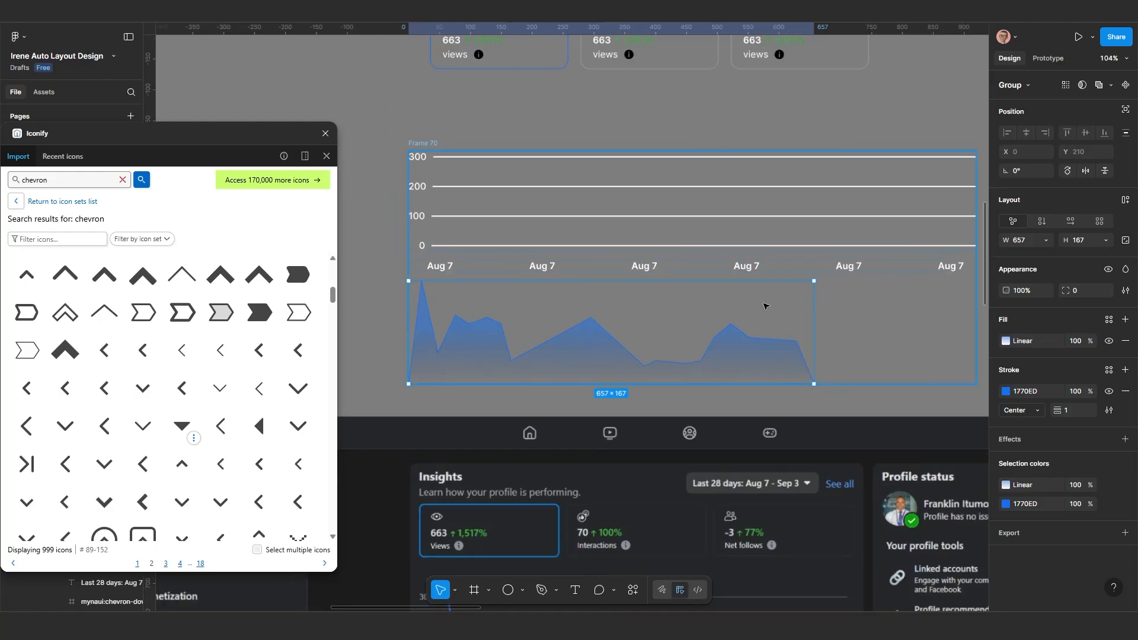
left_click_drag(776, 303, 673, 302)
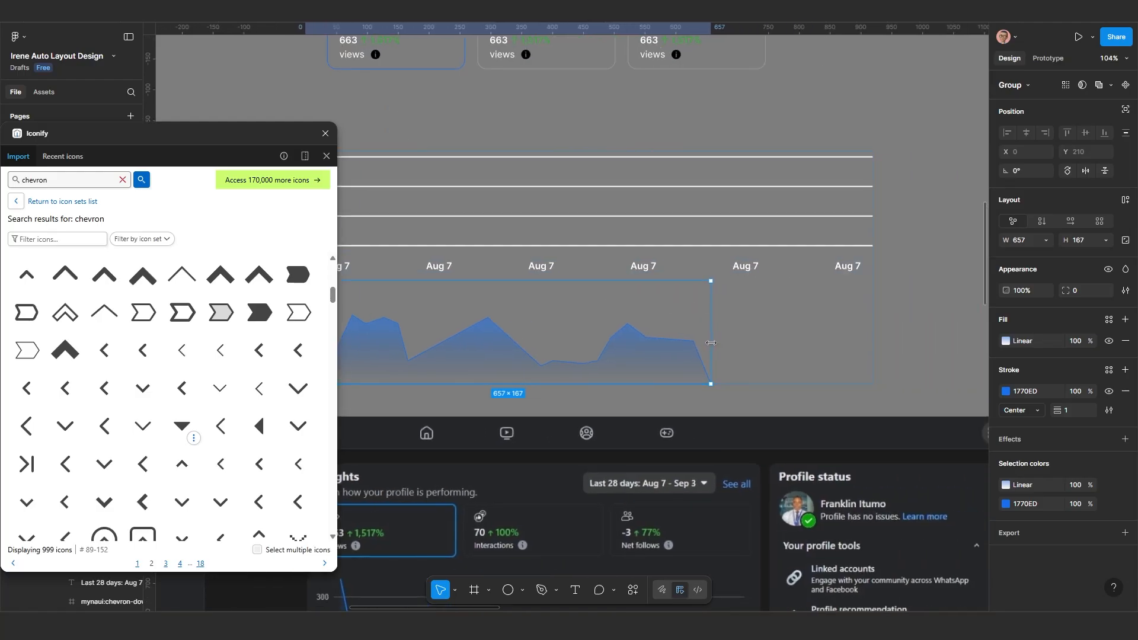
left_click_drag(711, 342, 869, 342)
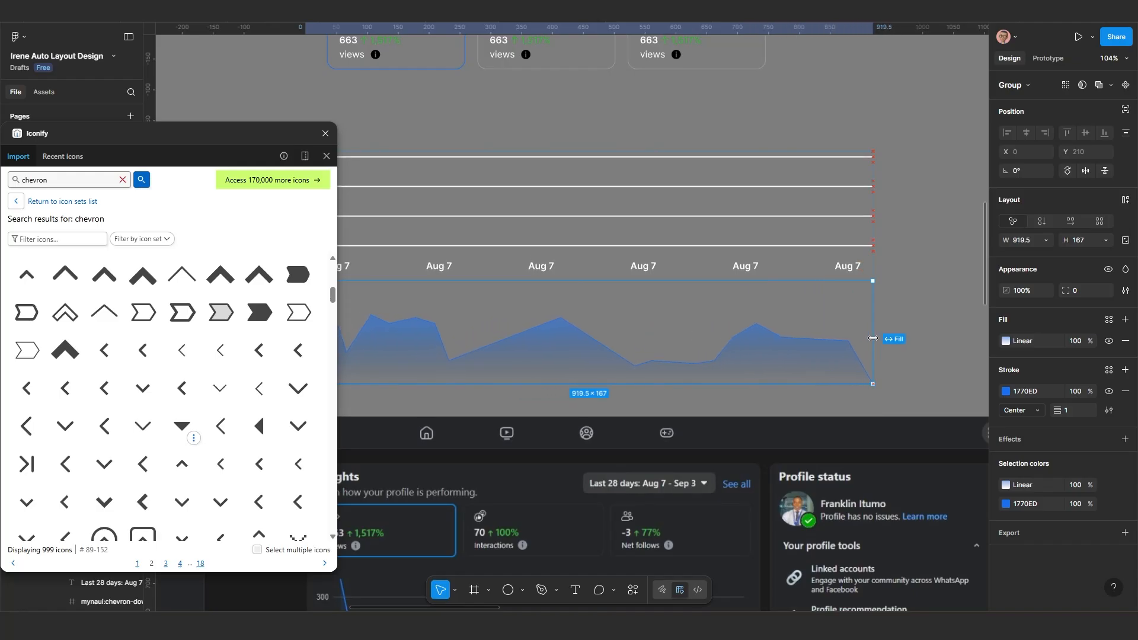
scroll(801, 342, "down", 3)
scroll(753, 345, "left", 3)
scroll(514, 339, "up", 1)
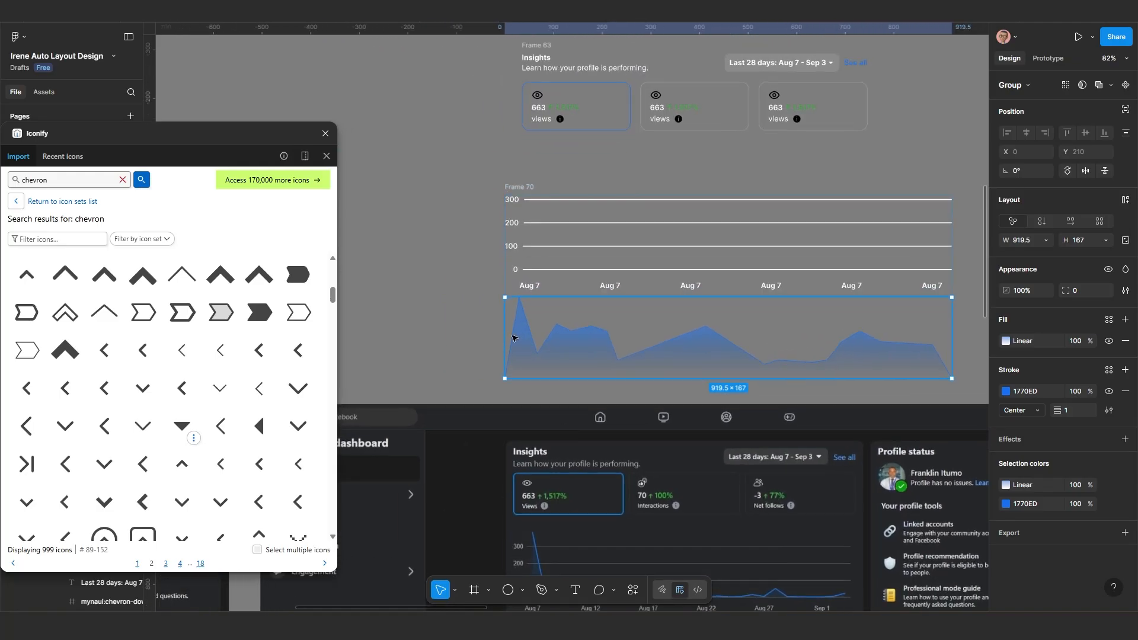
left_click_drag(507, 331, 514, 328)
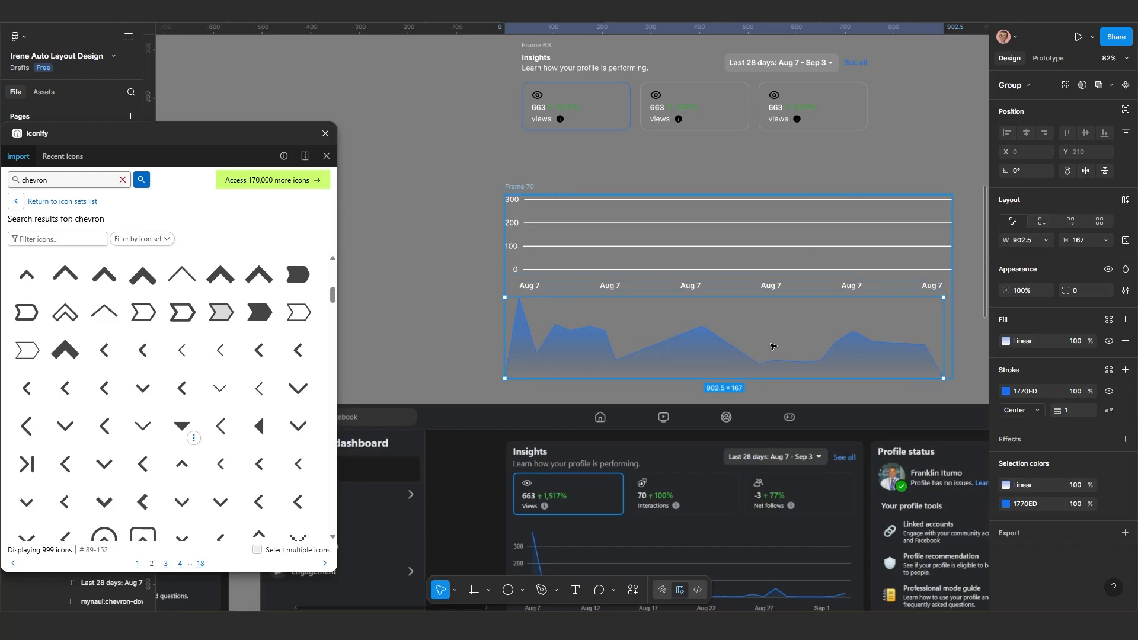
Step: Exclude the chart group from Frame 70's auto layout and align it to the frame's top and horizontal centre
left_click(1125, 110)
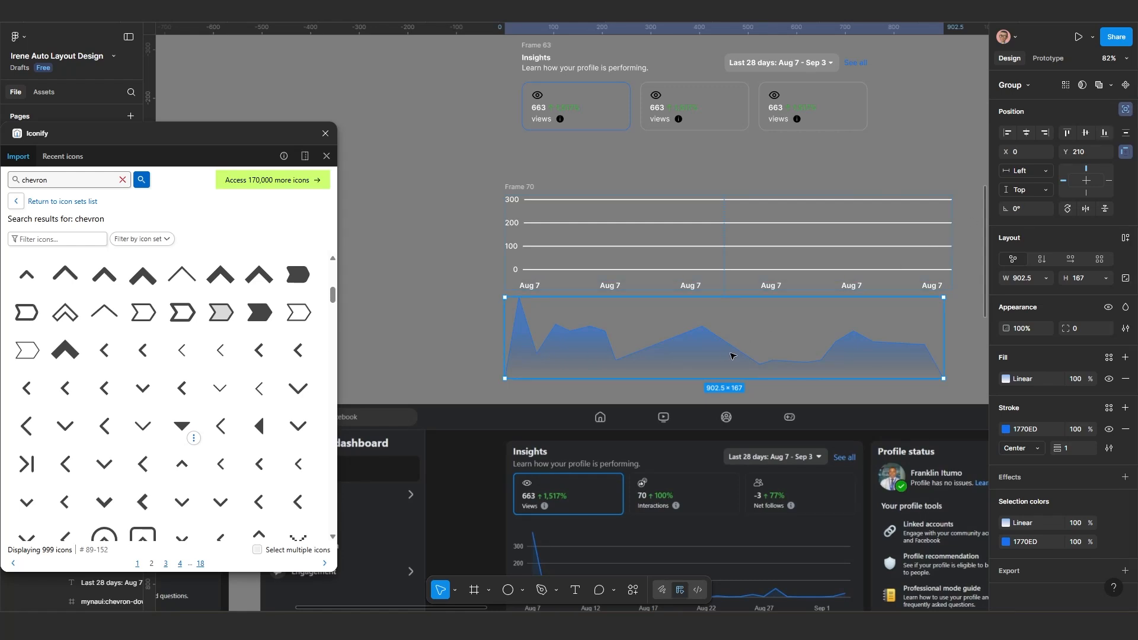
left_click(1086, 134)
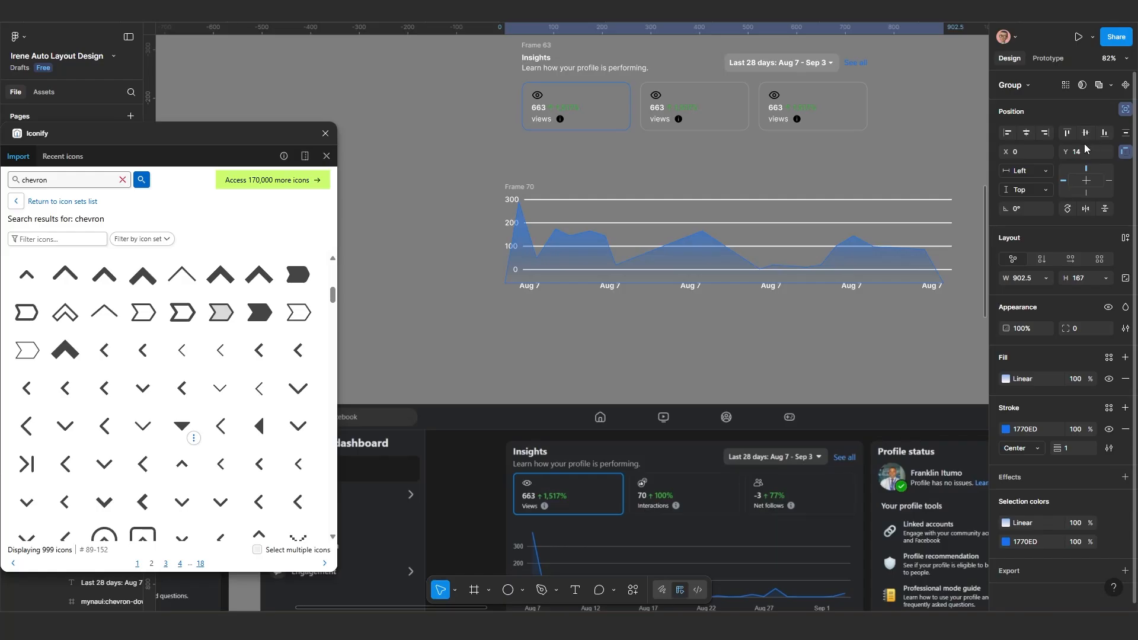
left_click(1069, 134)
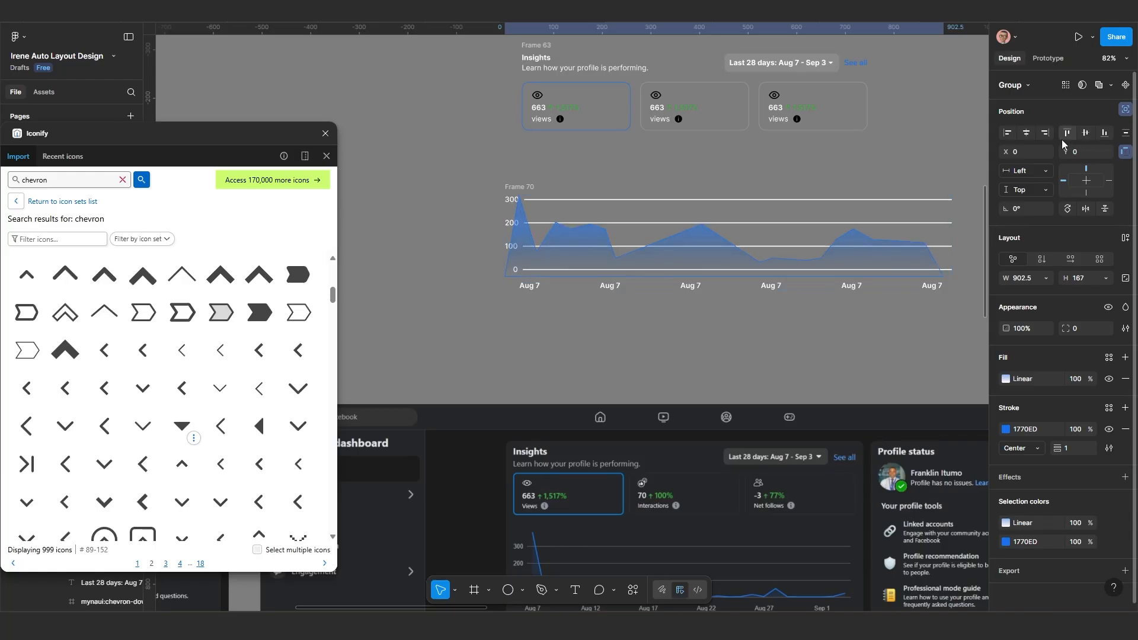
left_click(1026, 133)
scroll(511, 235, "up", 5)
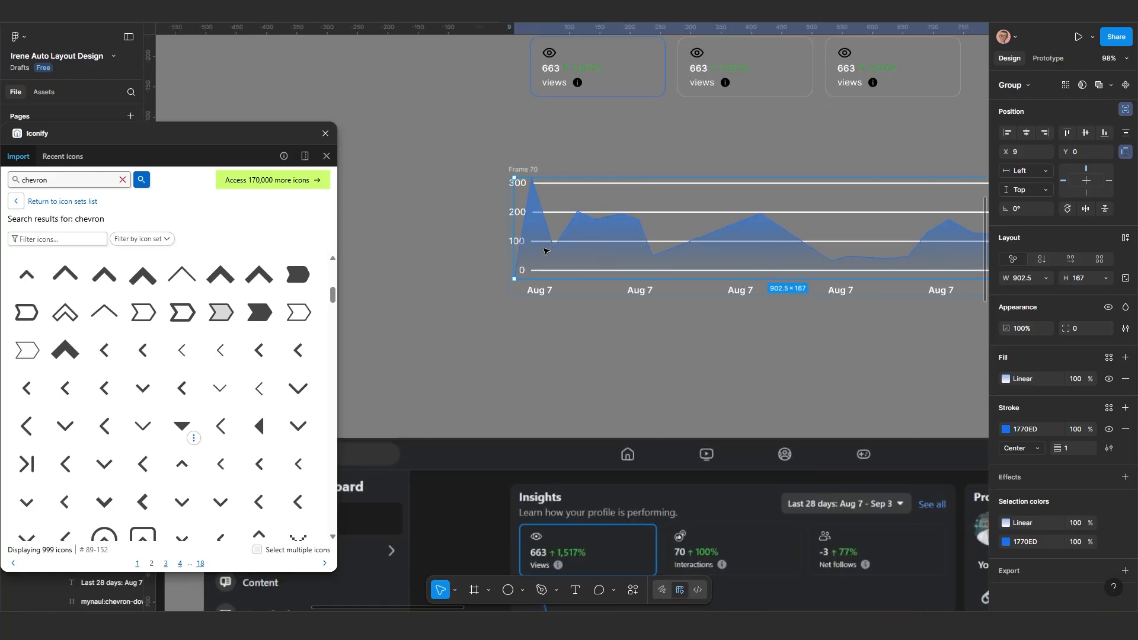
Step: Fit the chart group to the gridlines, starting at X 40, about 880 wide and 153 high down to the 0 line
left_click_drag(511, 234, 533, 230)
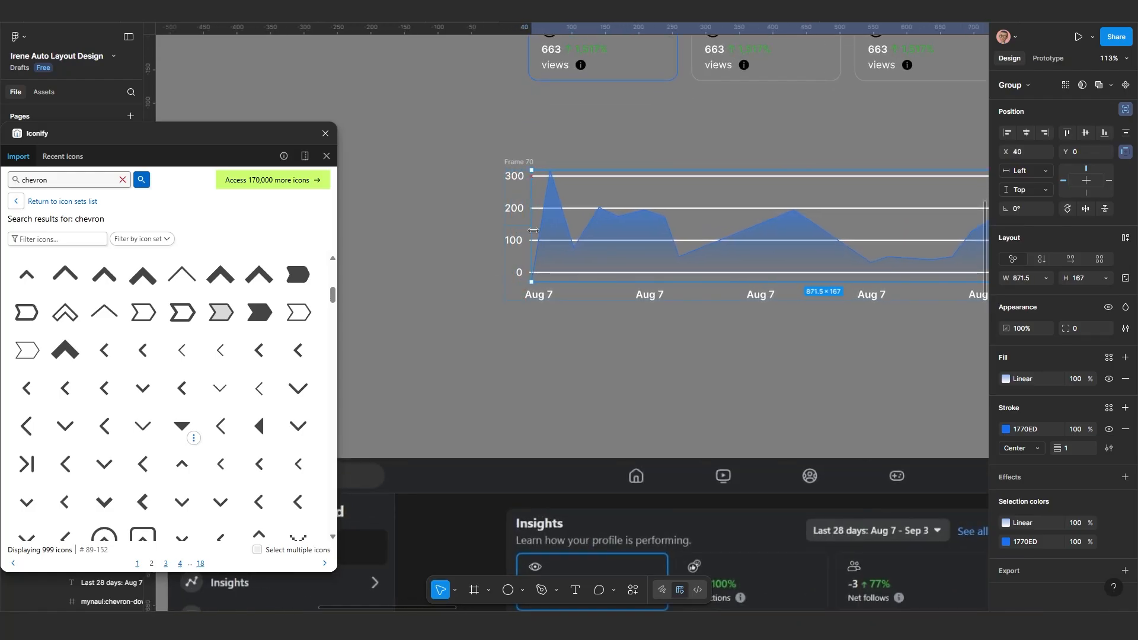
scroll(682, 276, "down", 2)
left_click_drag(727, 277, 559, 304)
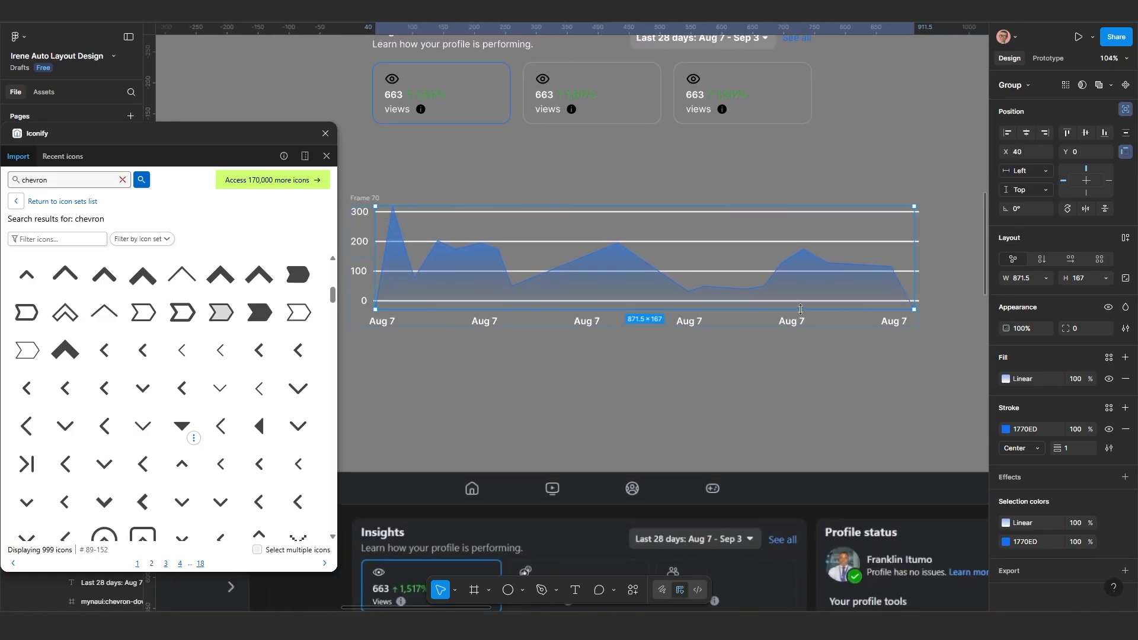
left_click_drag(800, 309, 801, 300)
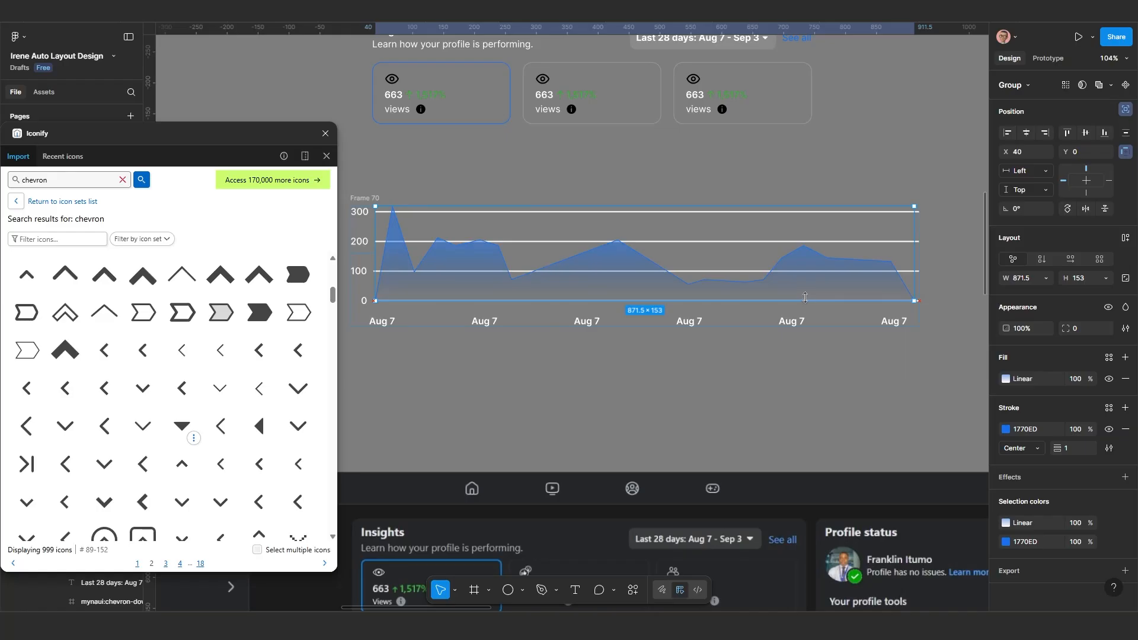
left_click_drag(914, 249, 920, 248)
scroll(699, 283, "down", 2)
scroll(620, 284, "left", 1)
scroll(584, 297, "up", 3)
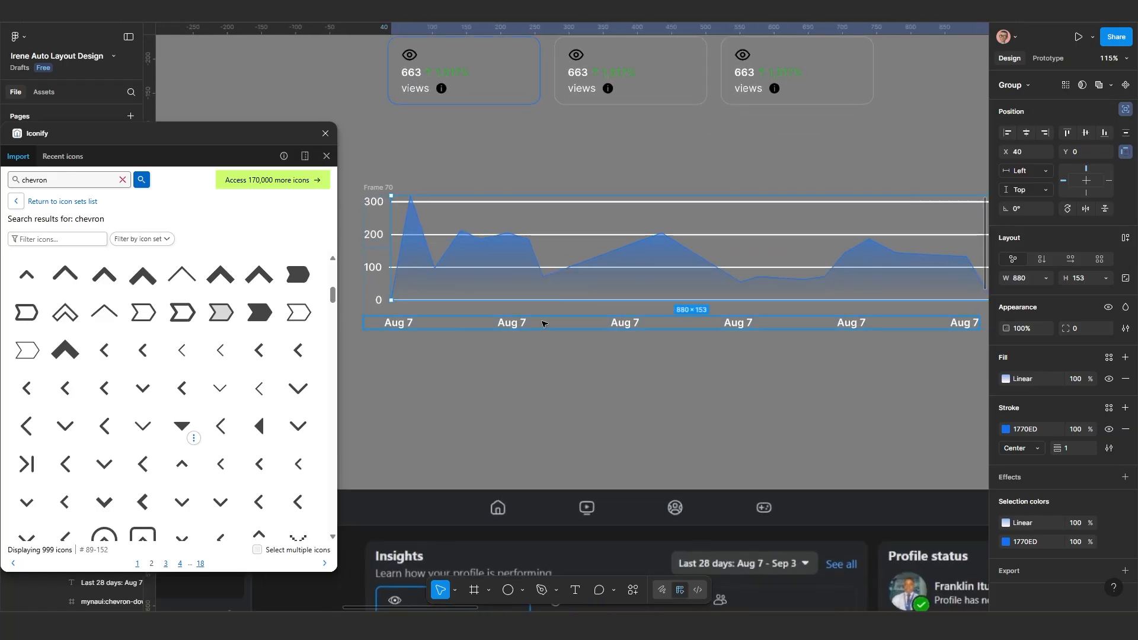
scroll(544, 324, "up", 2)
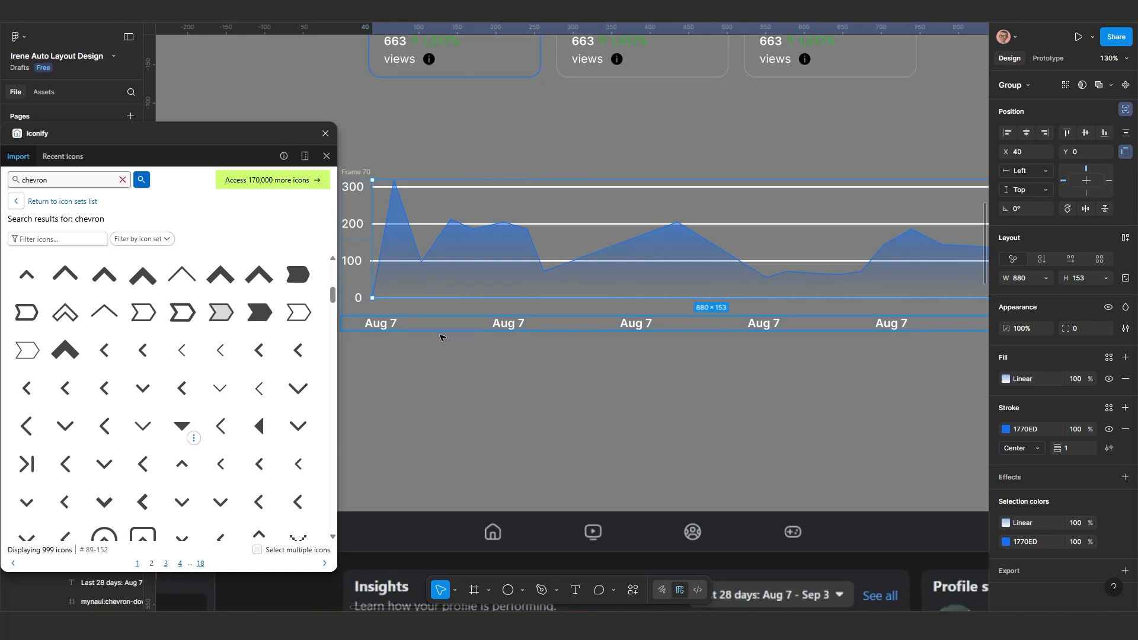
left_click(529, 408)
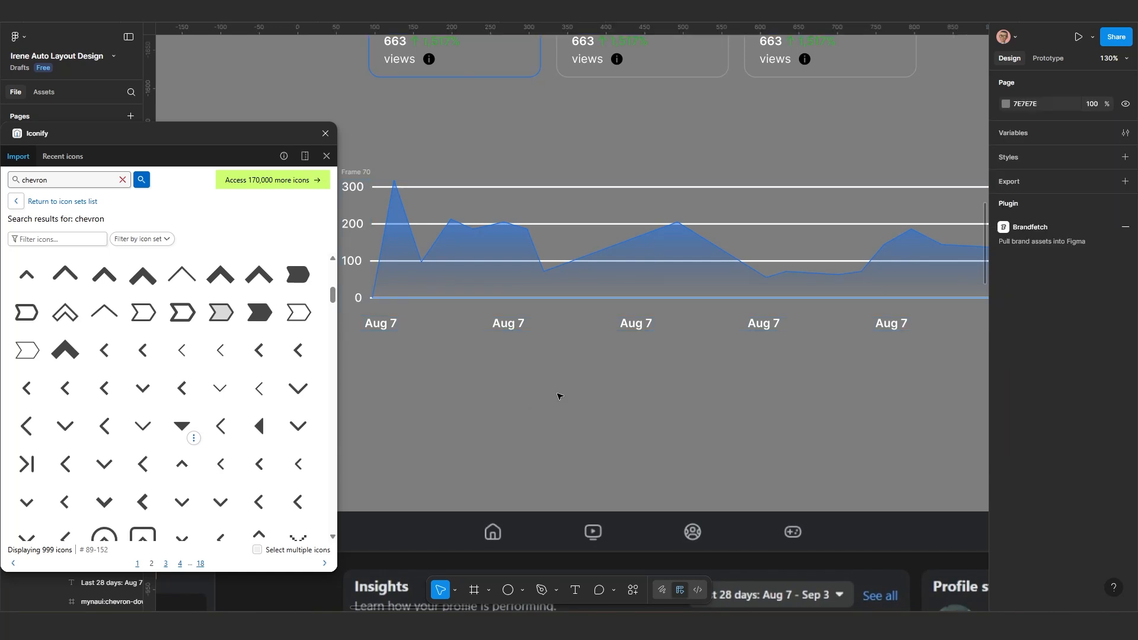
Step: Reduce the chart group's height to 144 so its bottom edge sits slightly above the 0 gridline
scroll(559, 395, "down", 2)
scroll(520, 383, "up", 1)
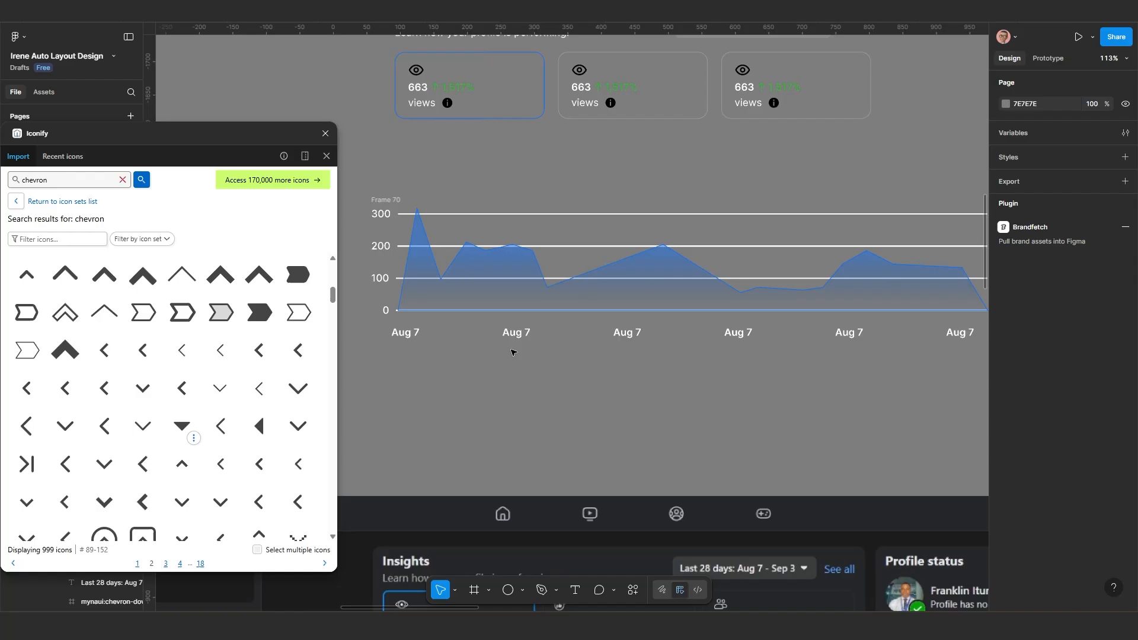
left_click(560, 309)
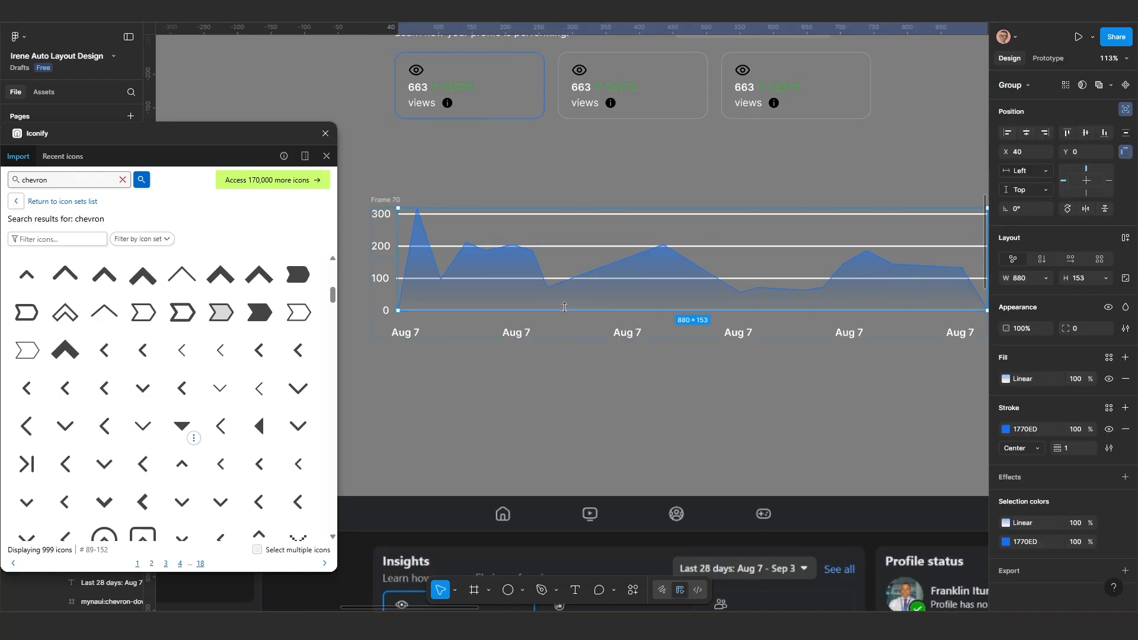
left_click_drag(564, 307, 567, 307)
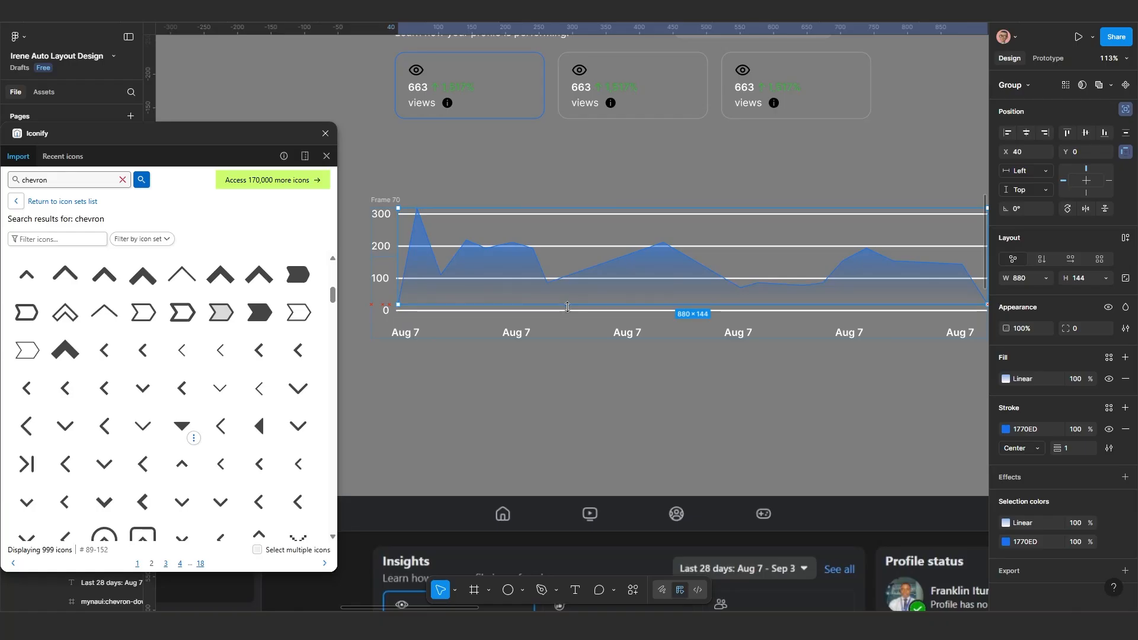
left_click(569, 394)
scroll(442, 314, "up", 5, "ctrl")
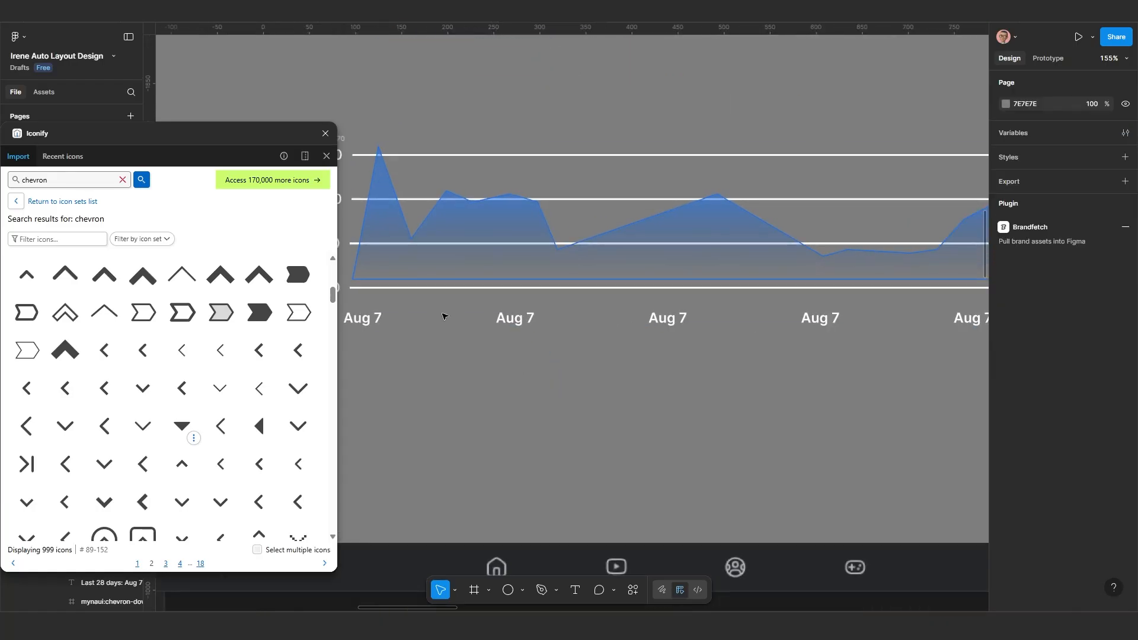
scroll(403, 286, "up", 3, "ctrl")
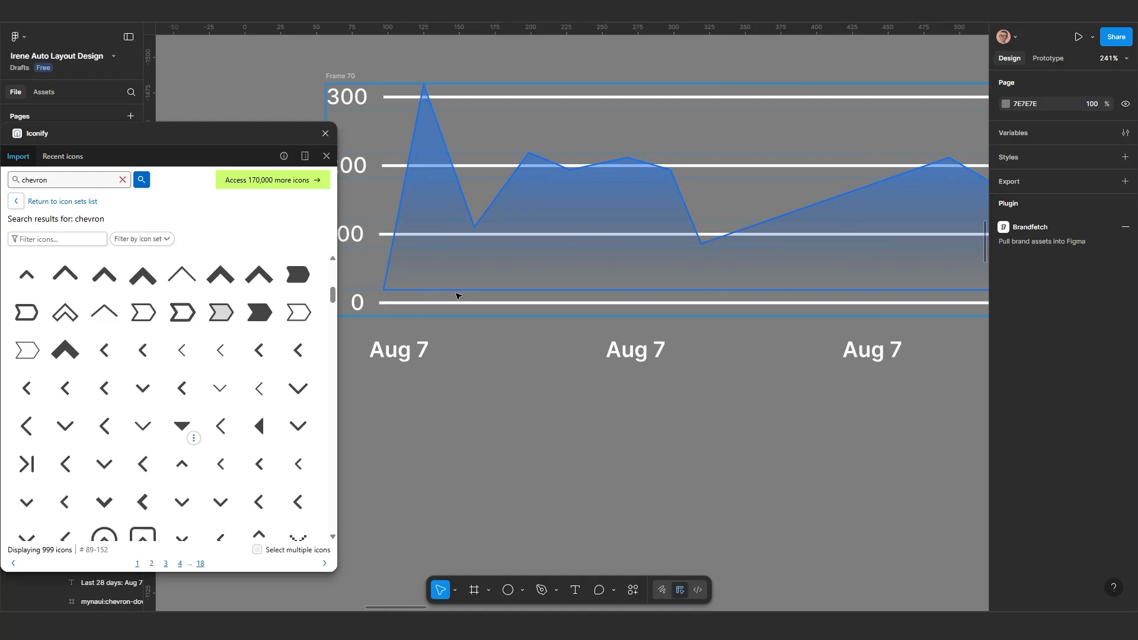
scroll(459, 296, "down", 1, "ctrl")
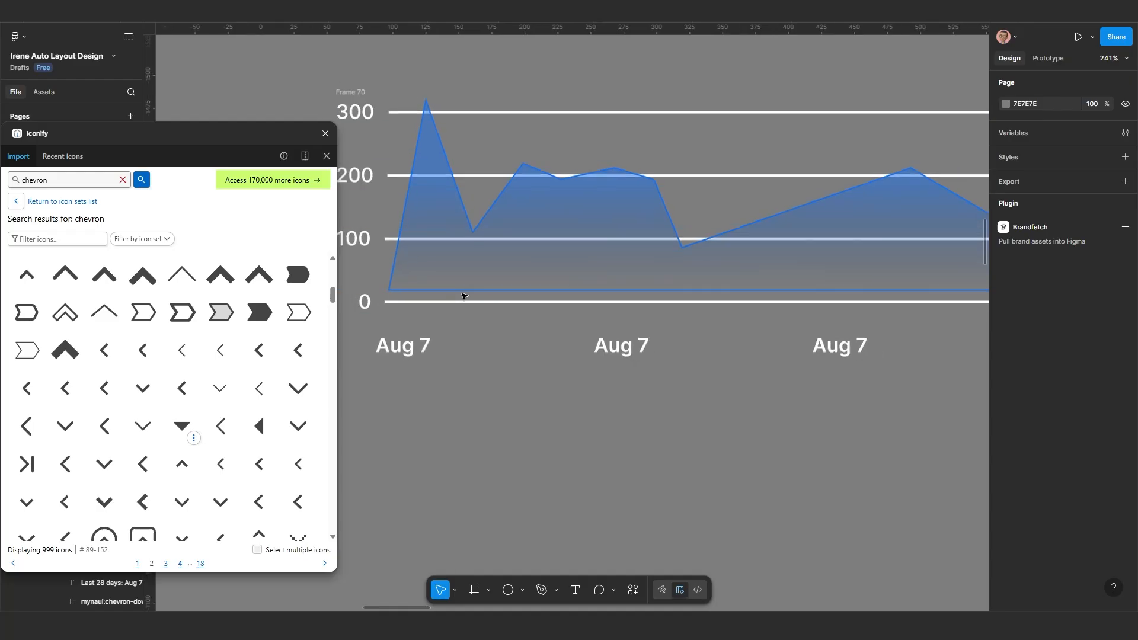
left_click(501, 293)
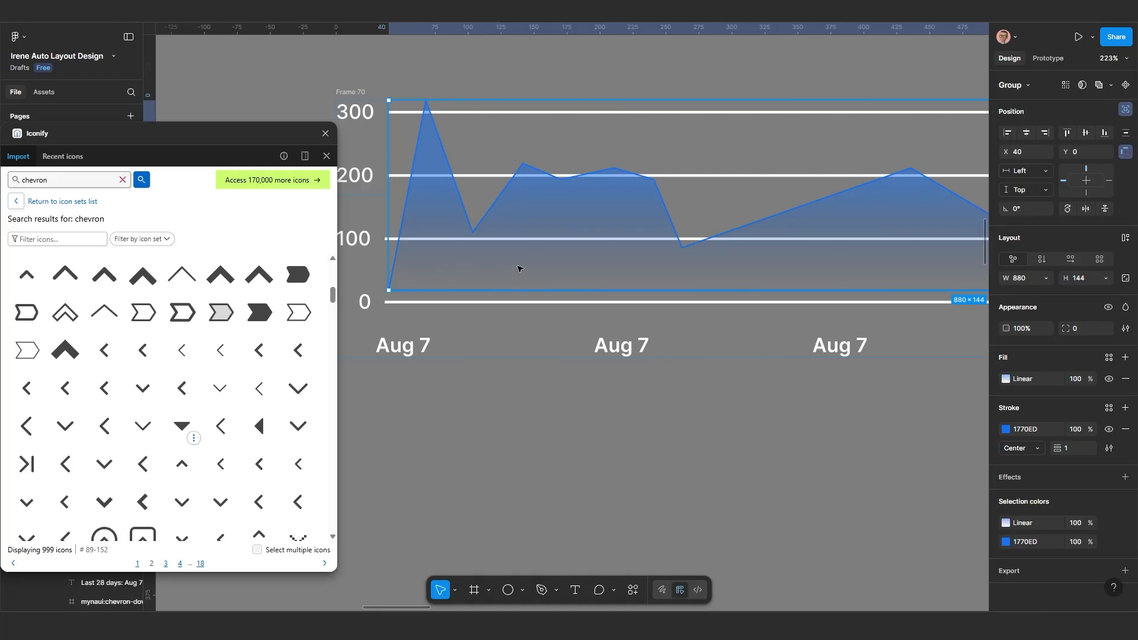
left_click_drag(517, 269, 514, 243)
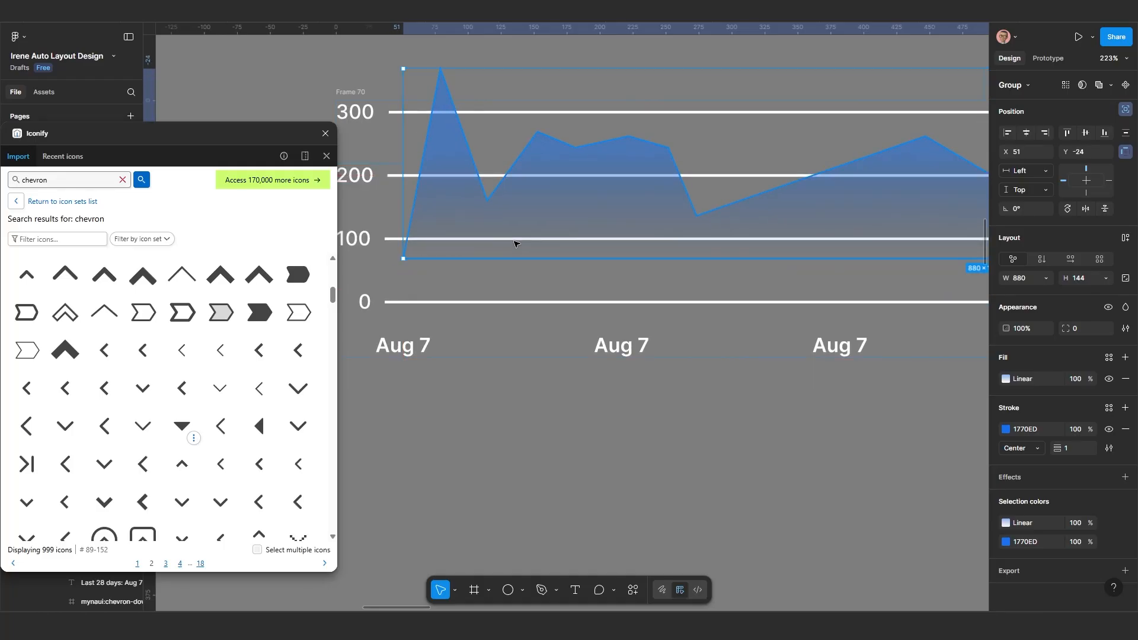
key("ctrl+z")
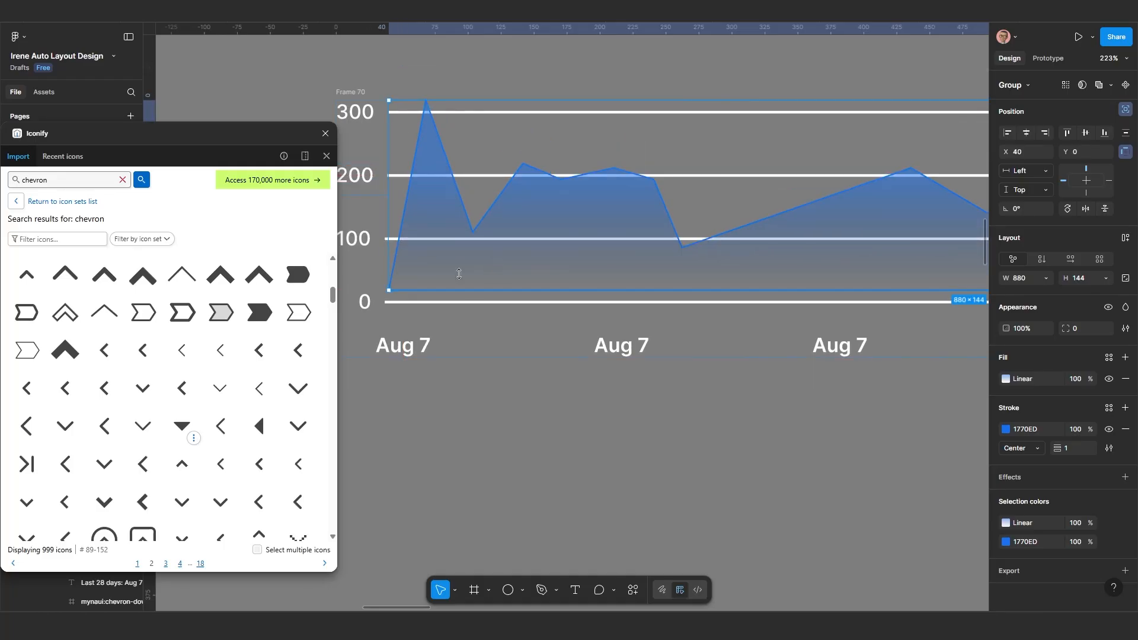
double_click(423, 145)
scroll(425, 145, "up", 3)
scroll(422, 146, "up", 1)
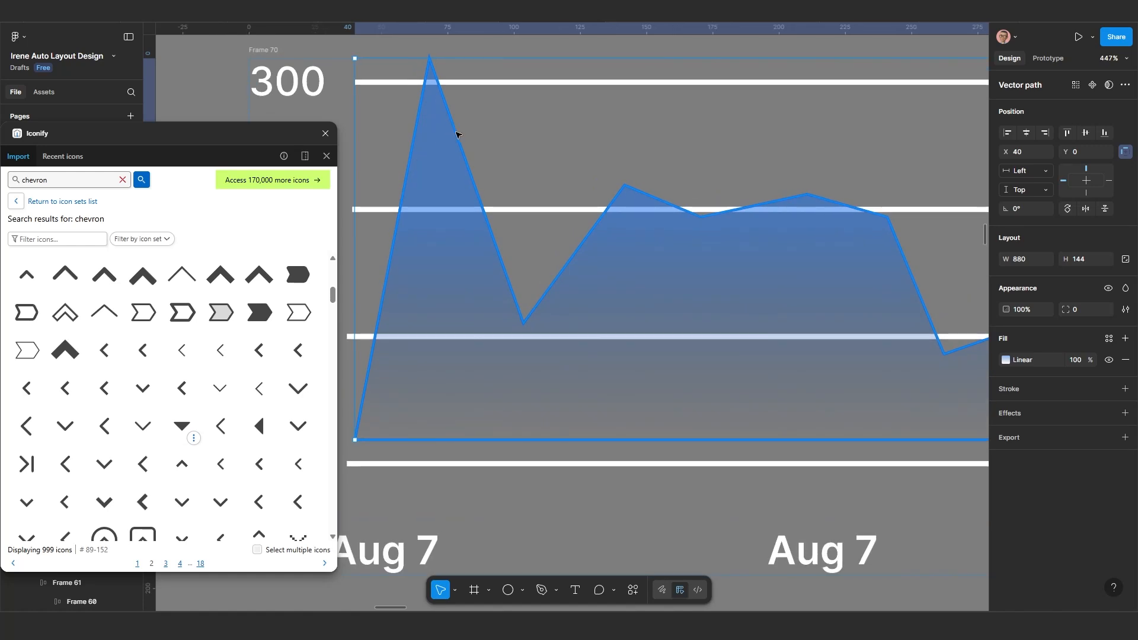
left_click_drag(456, 134, 482, 131)
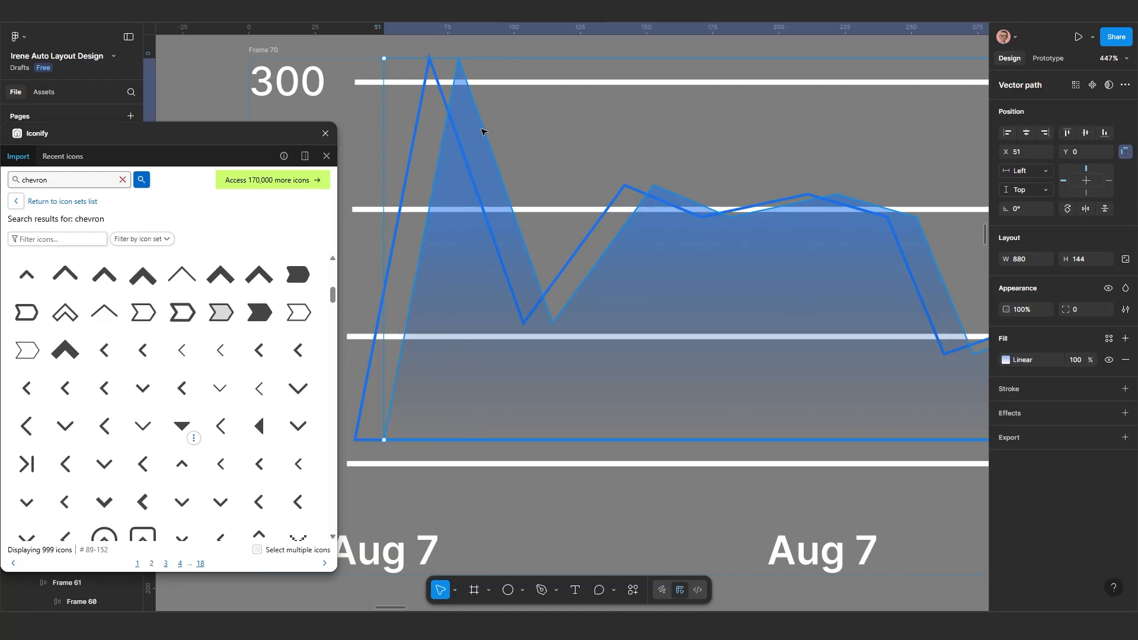
key("ctrl+z")
scroll(456, 130, "up", 3)
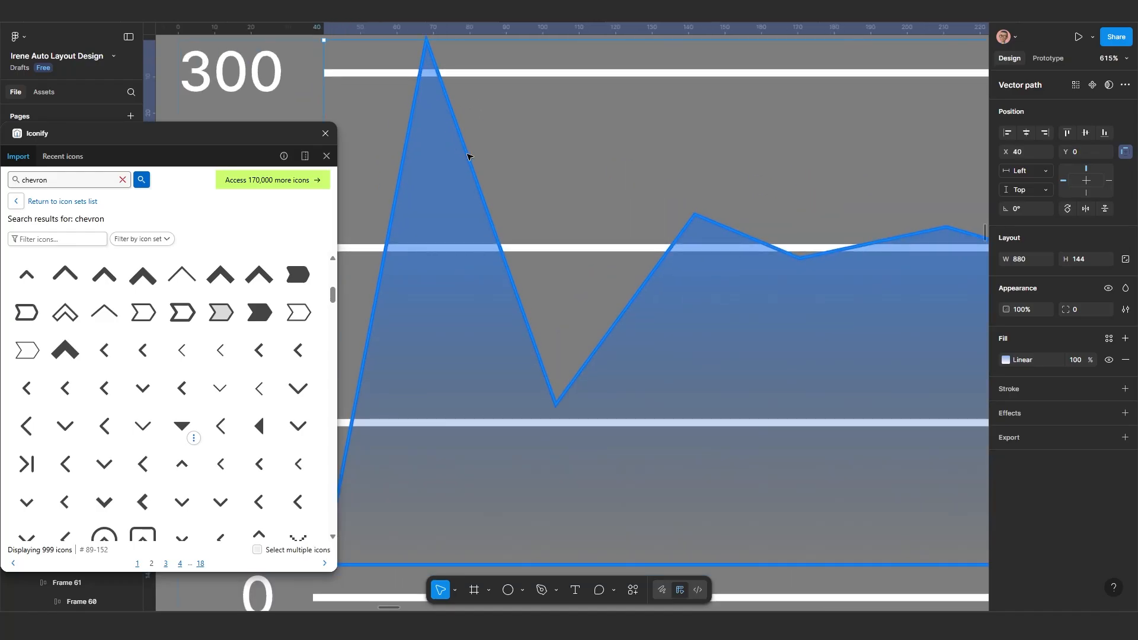
Step: Move the Iconify window off the layer list and give Vector 3 in Group 3 a linear gradient stroke running vertically
scroll(466, 159, "down", 4)
left_click_drag(241, 135, 279, 515)
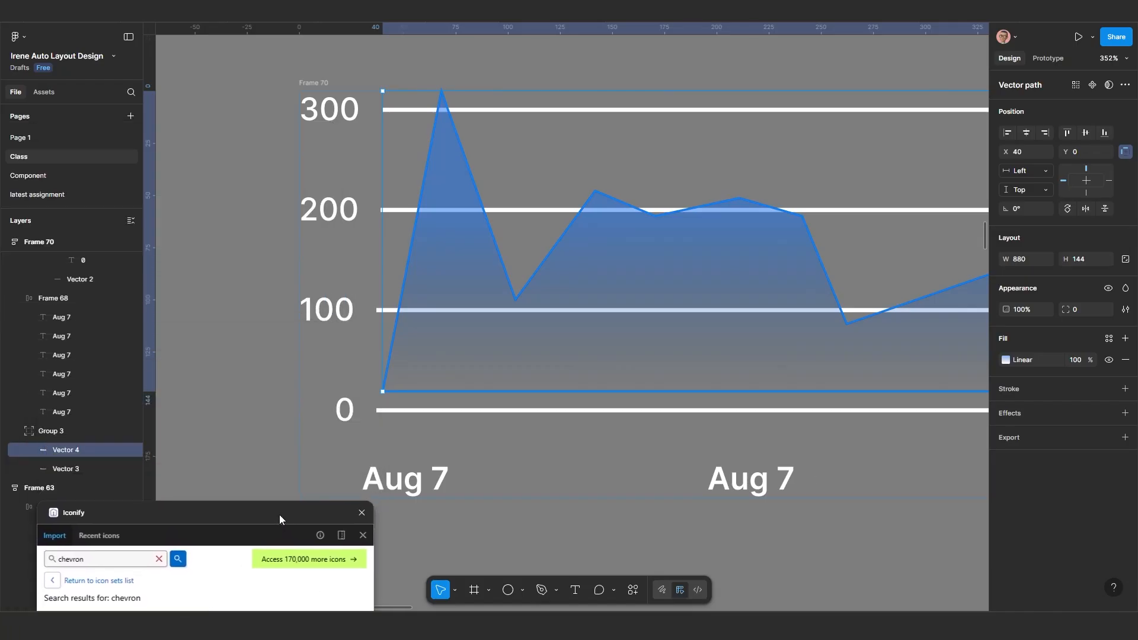
left_click(62, 432)
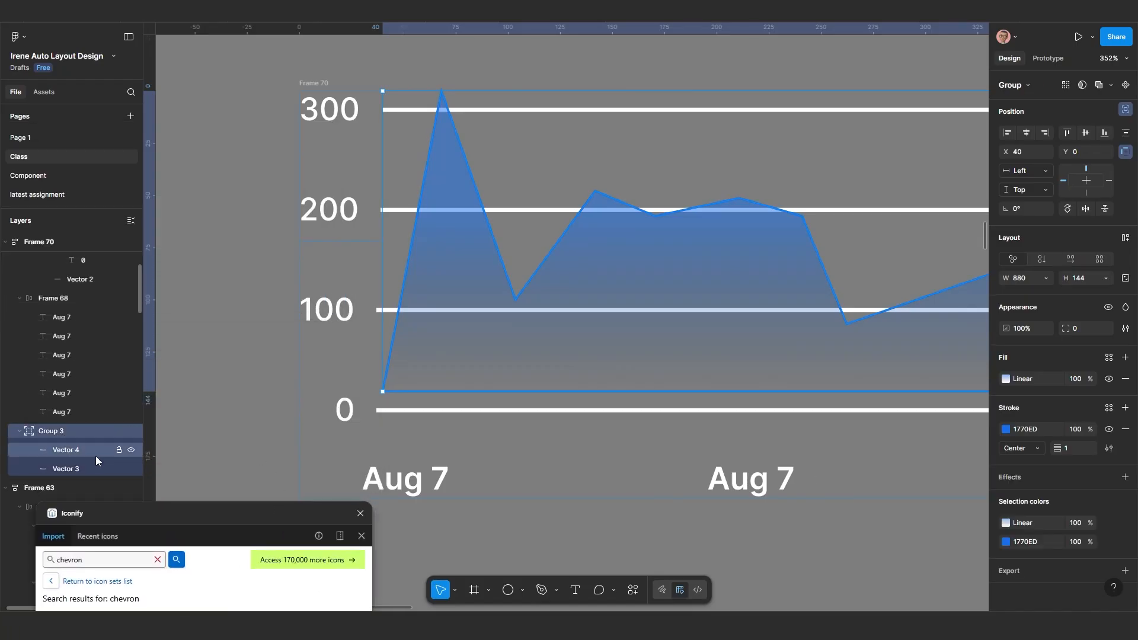
left_click(74, 451)
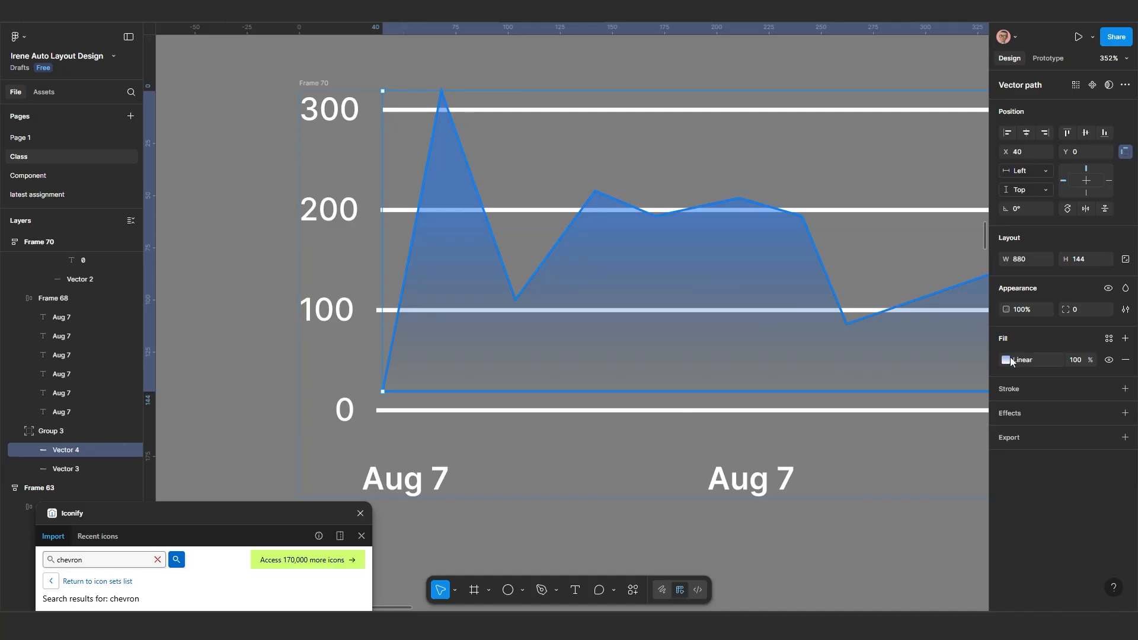
left_click(60, 469)
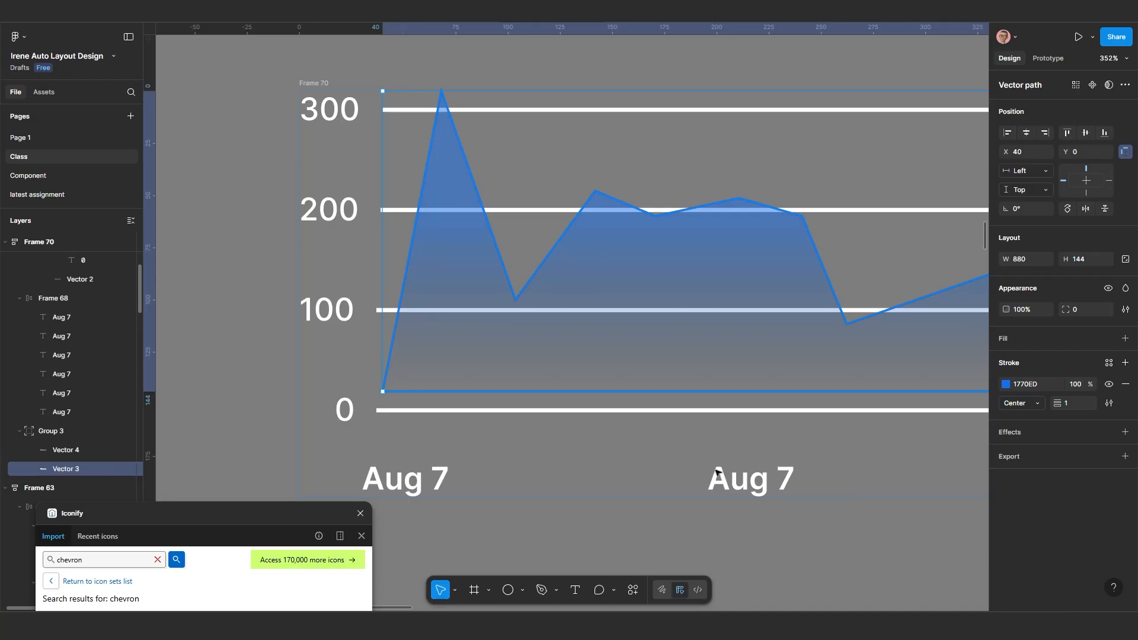
left_click(1006, 385)
left_click(876, 319)
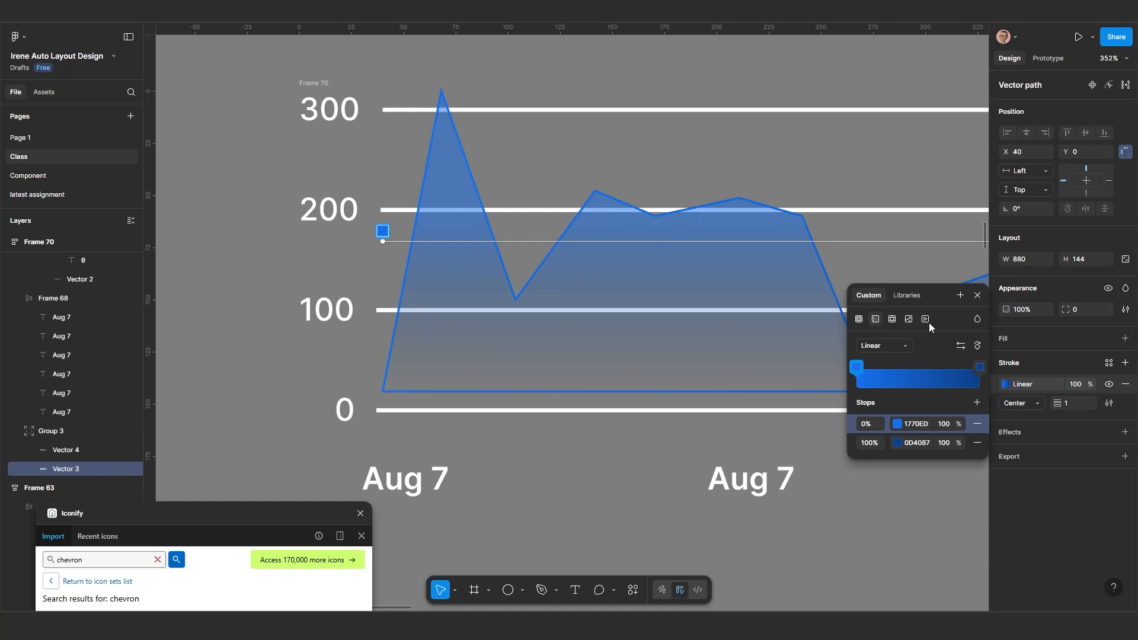
left_click(978, 347)
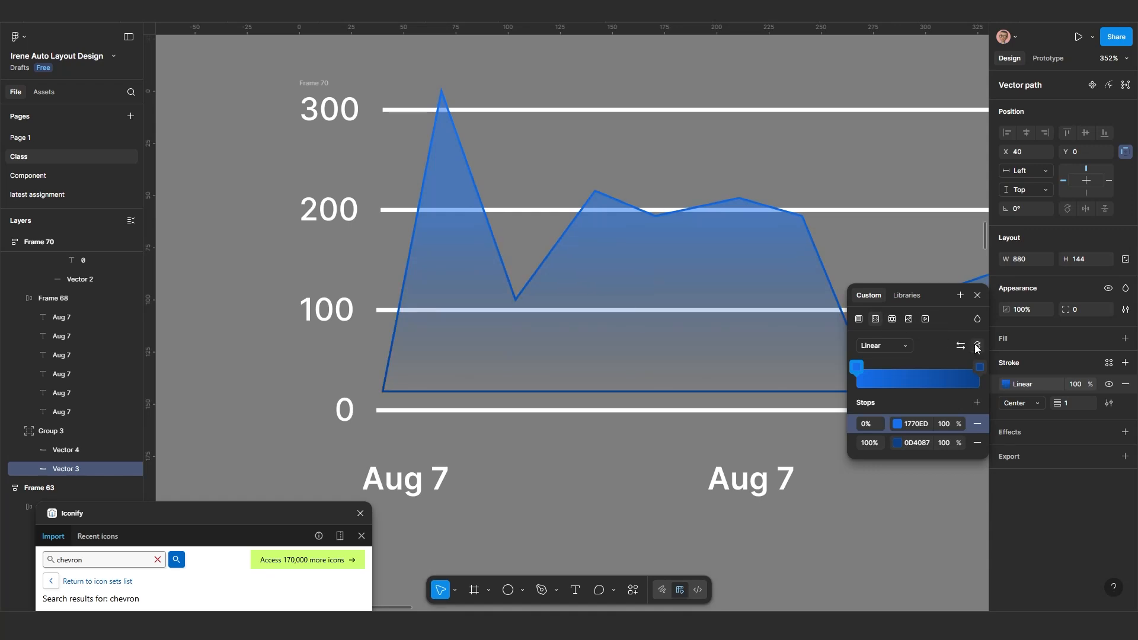
Step: Run the stroke gradient vertically from the chart's middle peak down to its base, with the blue stop at 58%
scroll(661, 320, "down", 5)
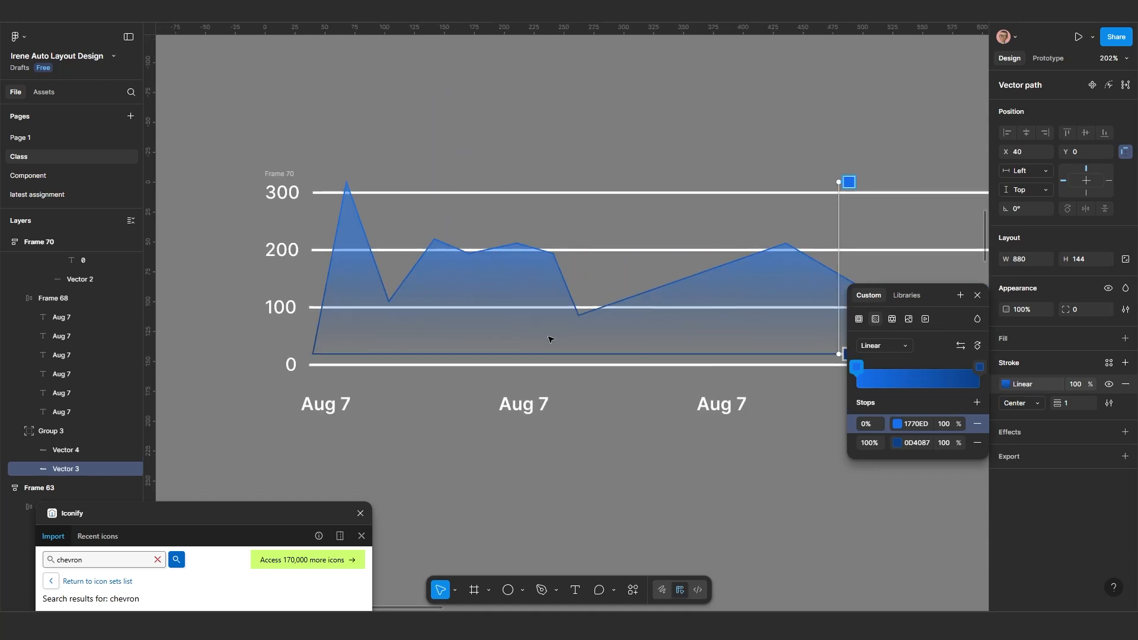
scroll(550, 339, "right", 3)
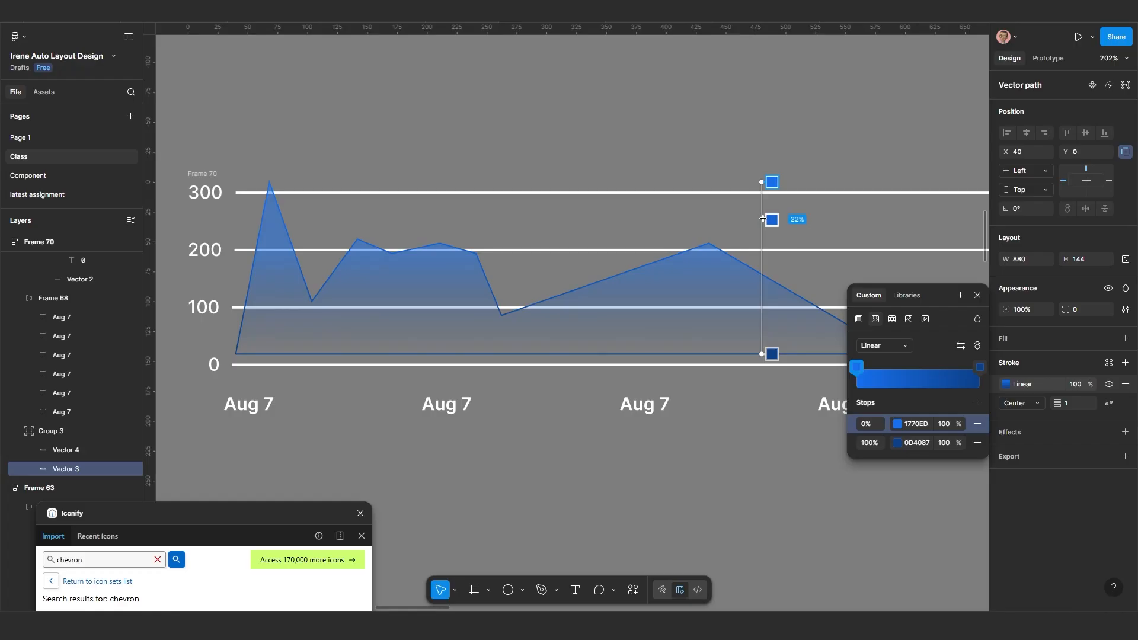
left_click_drag(762, 182, 710, 246)
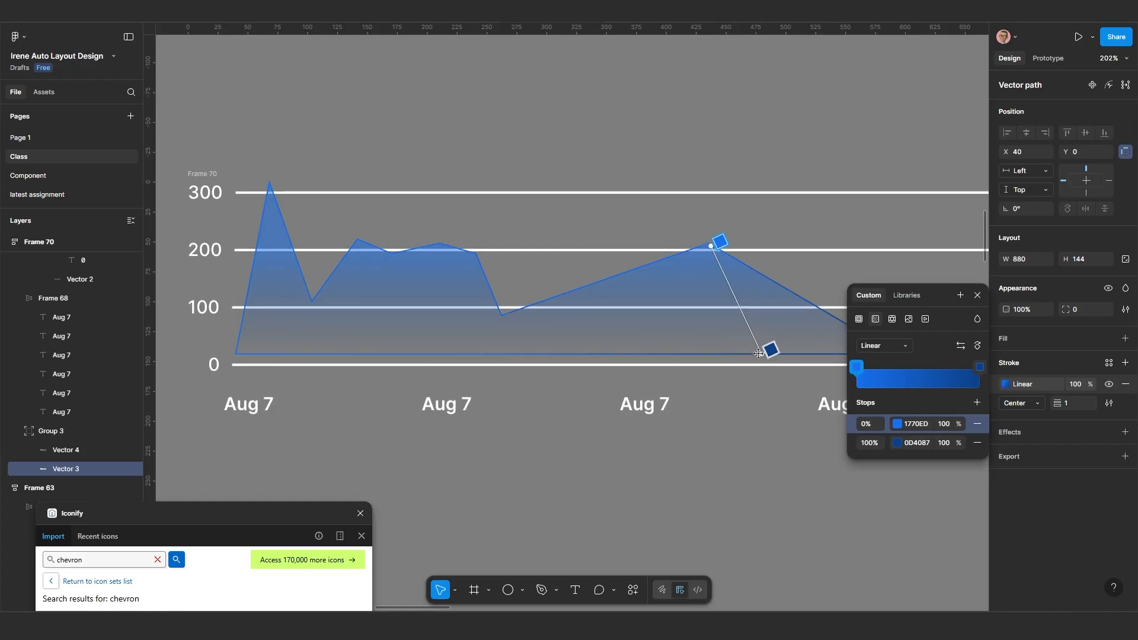
left_click_drag(759, 354, 710, 354)
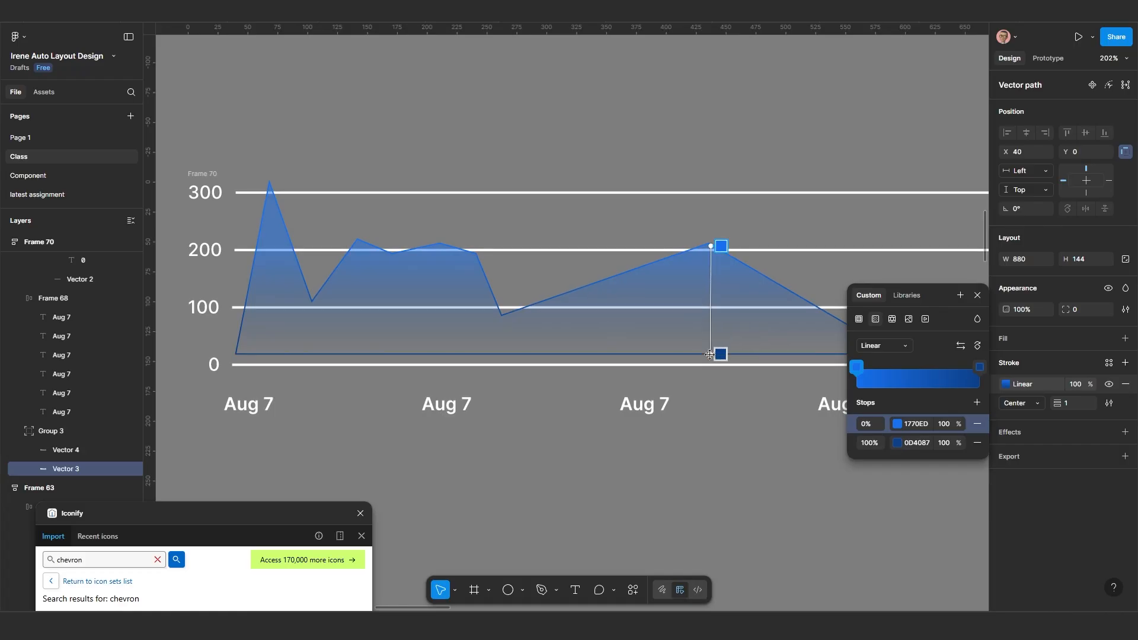
left_click_drag(722, 262, 720, 309)
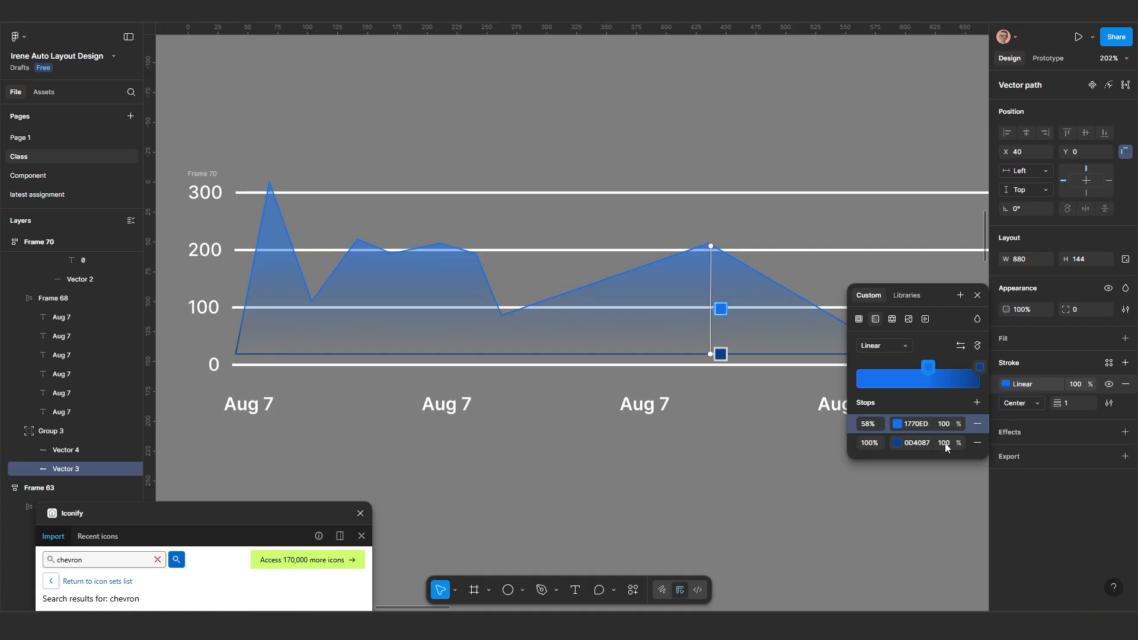
Step: Set the stroke gradient's 100% stop to black 000000 with 0% opacity
left_click(897, 443)
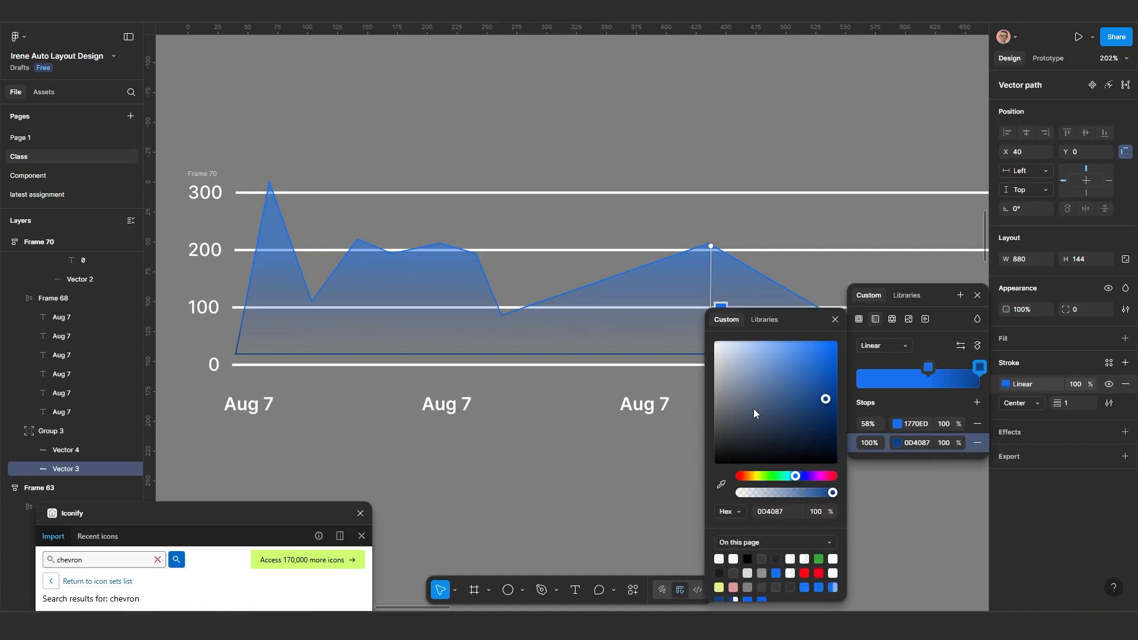
left_click_drag(744, 446, 723, 466)
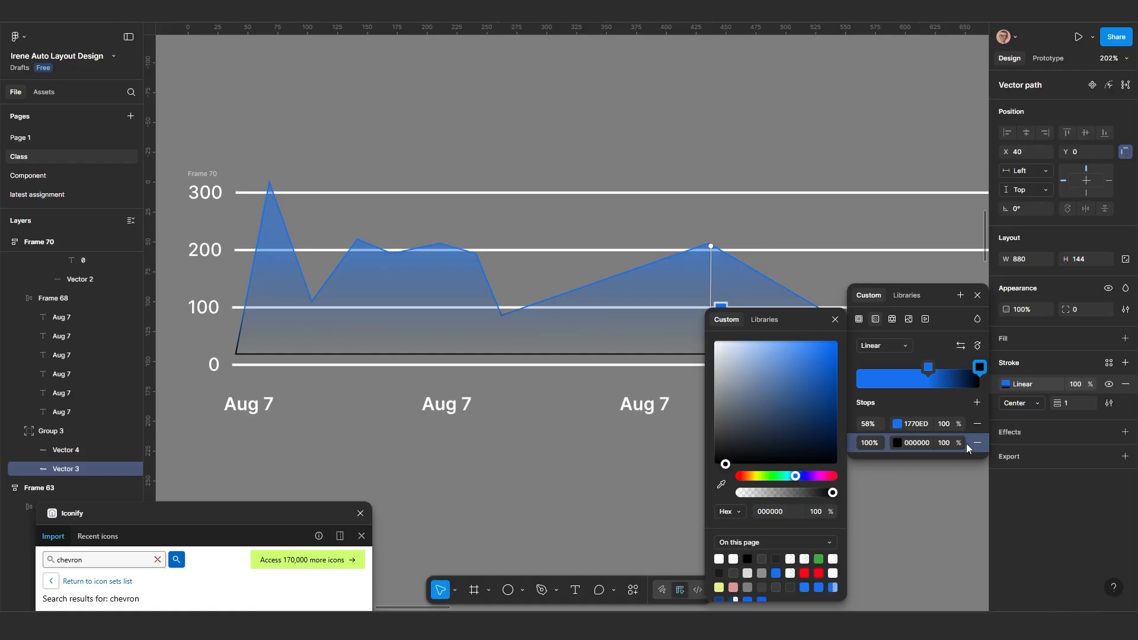
left_click(949, 443)
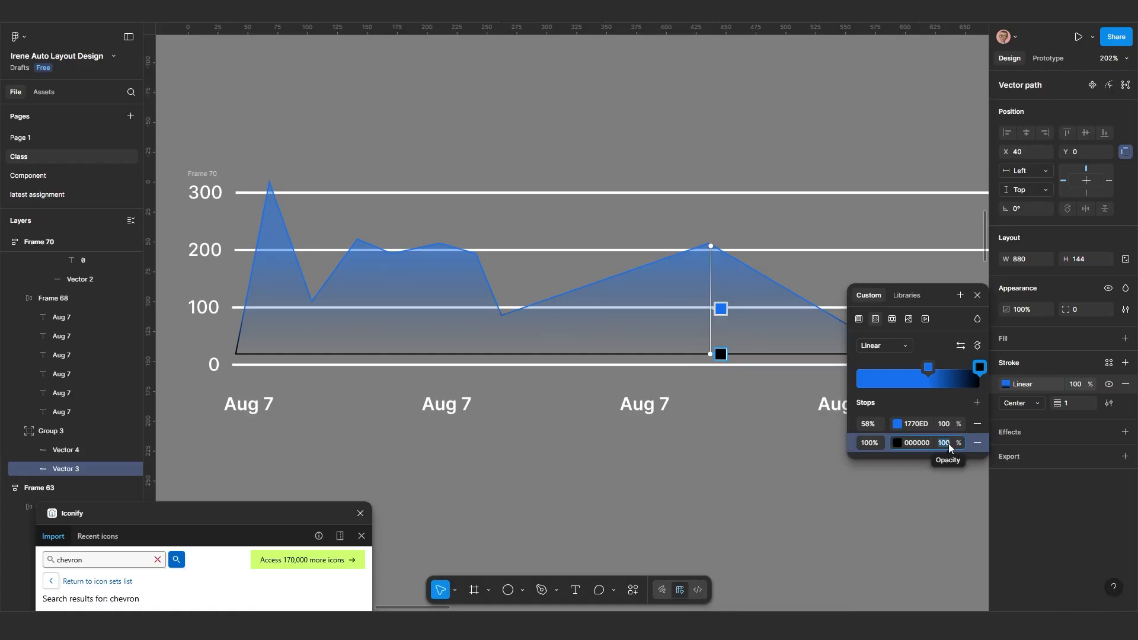
type("0")
key("Return")
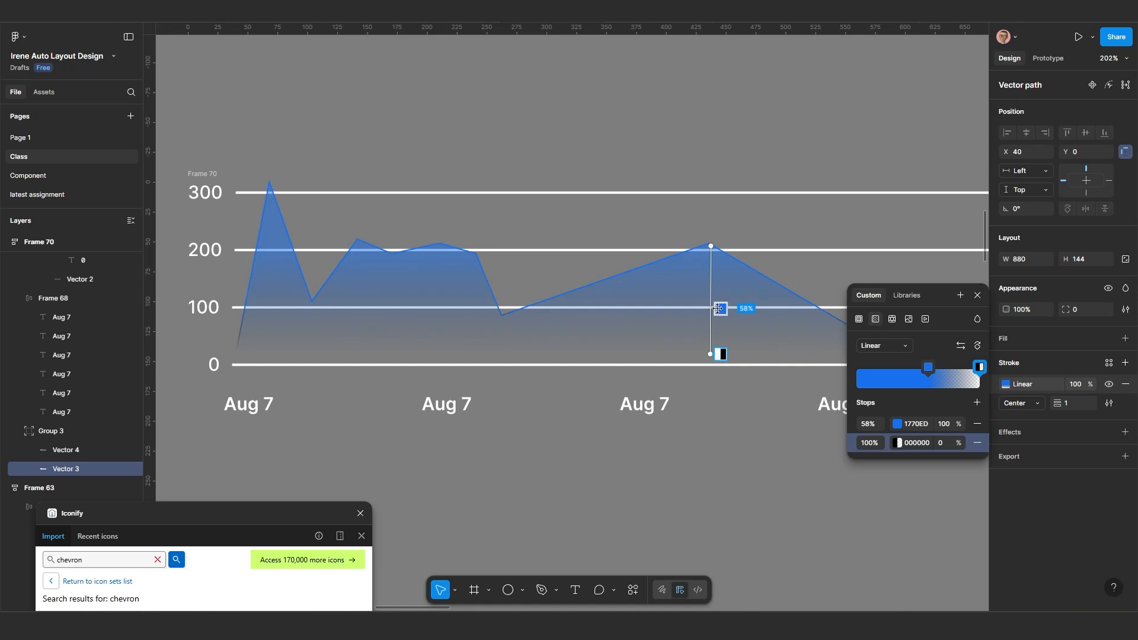
Step: Shift the stroke gradient's blue 1770ED stop to 77% and check the fade along the chart outline
left_click_drag(719, 309, 720, 329)
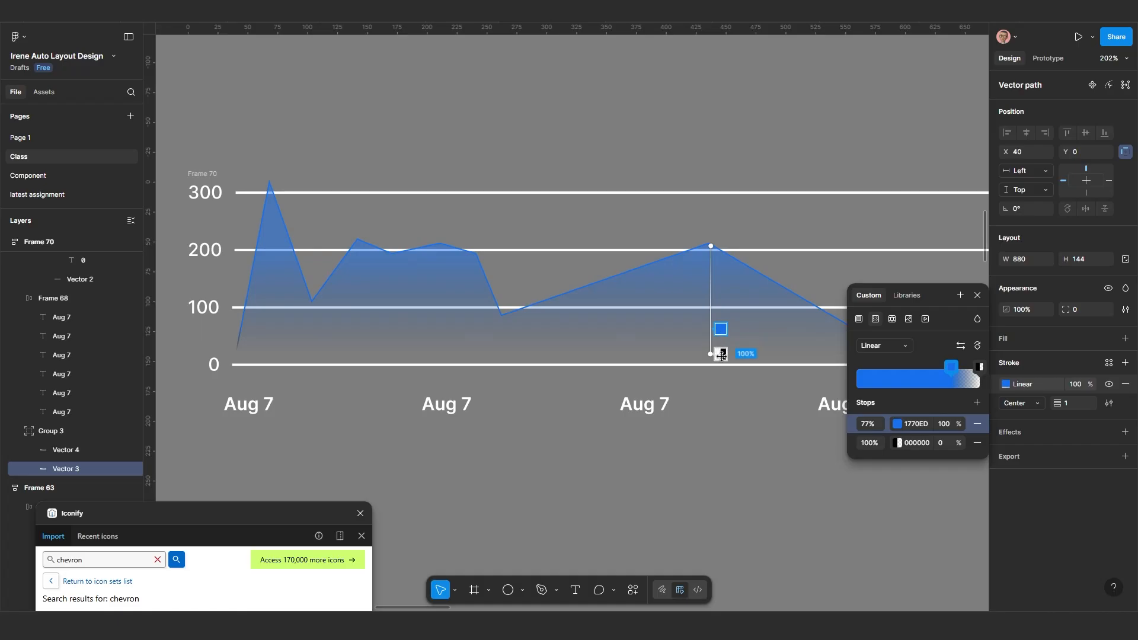
scroll(717, 352, "down", 2)
scroll(639, 346, "right", 1)
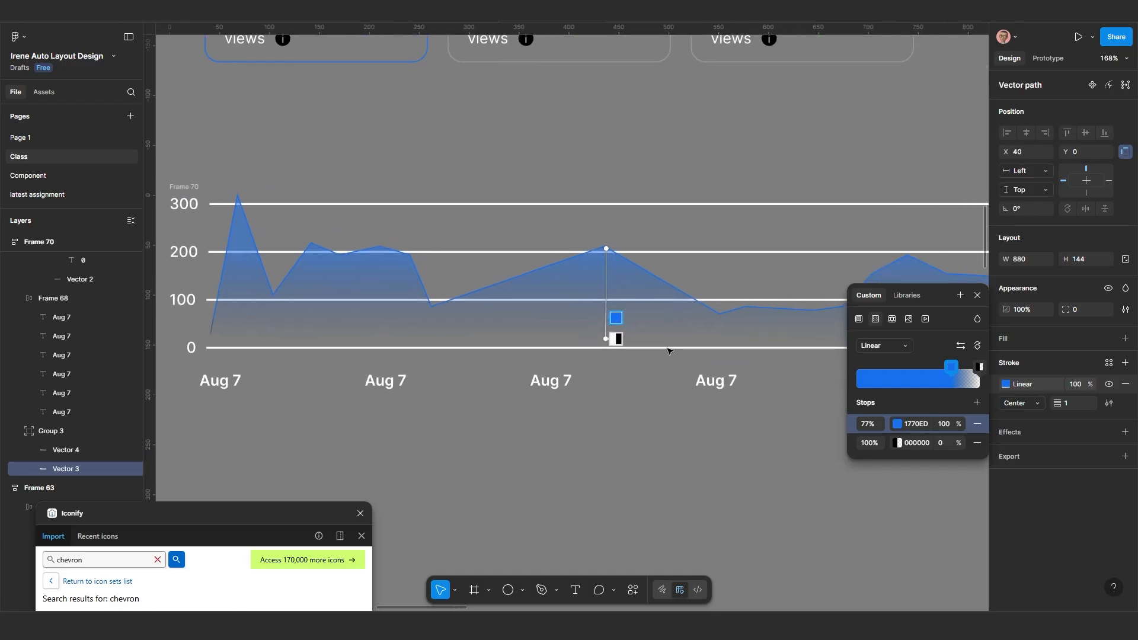
scroll(676, 362, "up", 2)
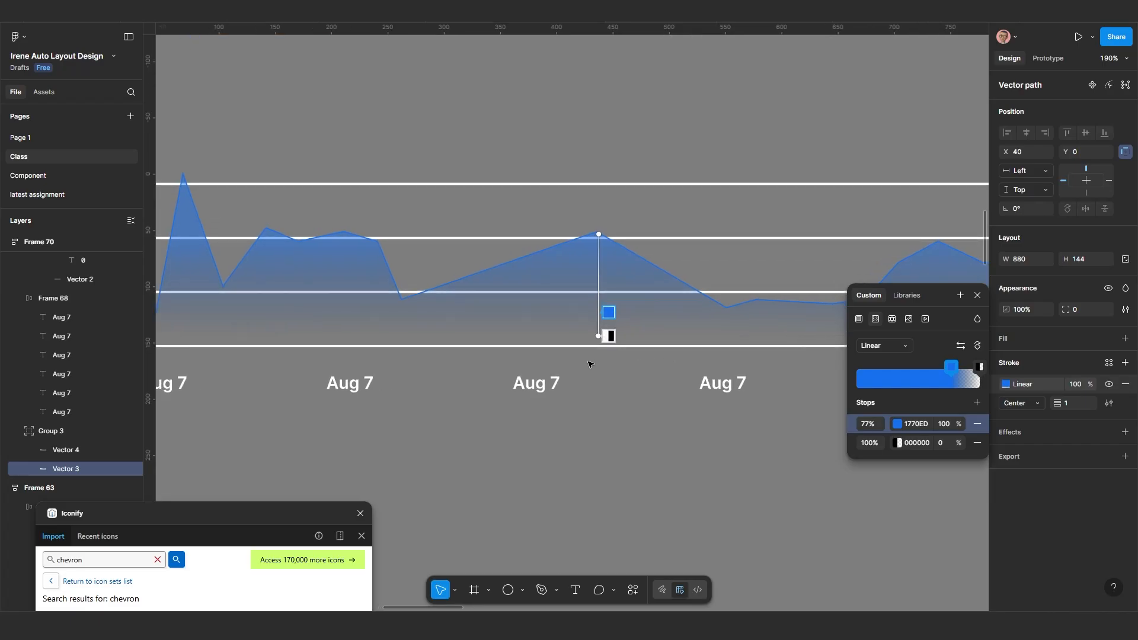
scroll(599, 360, "left", 1)
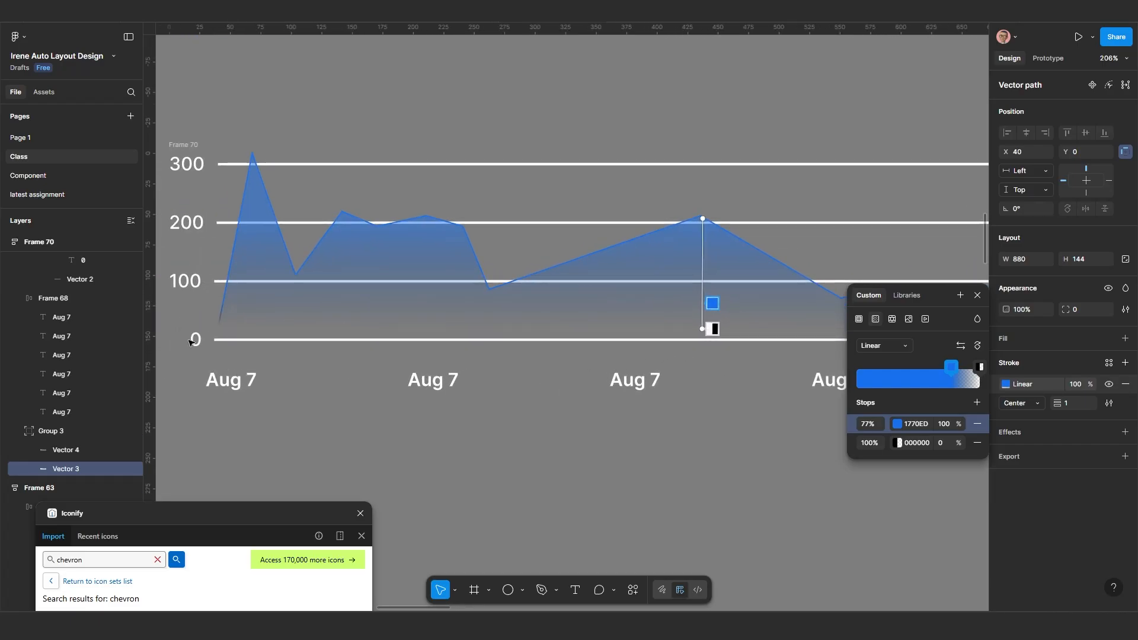
scroll(196, 335, "up", 1)
left_click_drag(247, 331, 261, 334)
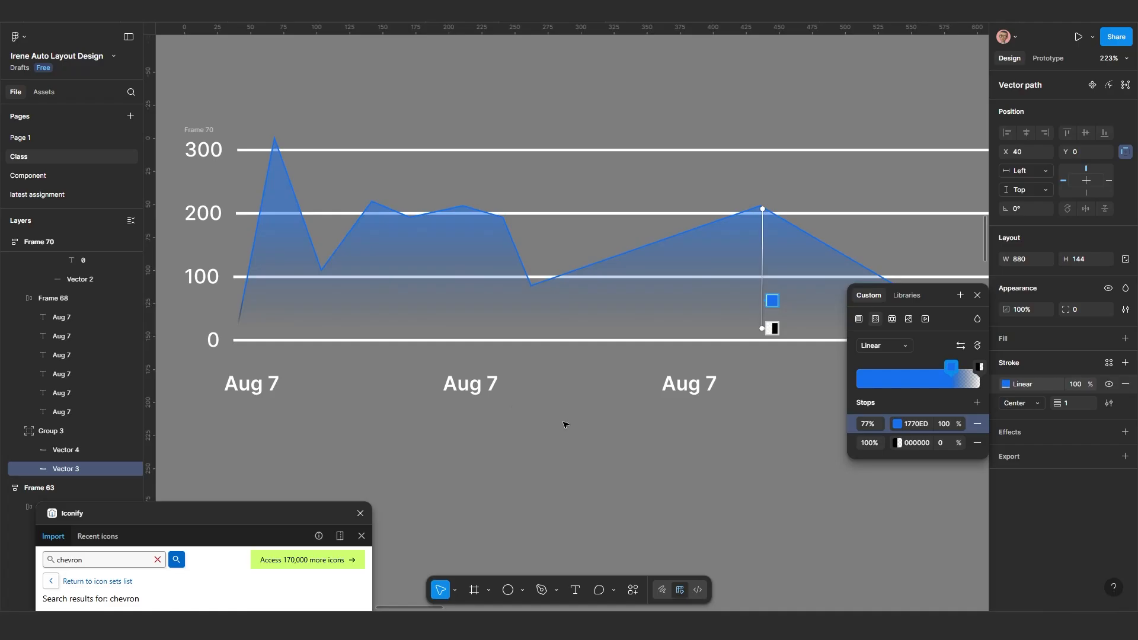
Step: Give the stroke gradient's 100% stop the same blue, 1770ED, at 100% opacity
left_click(923, 425)
left_click(922, 446)
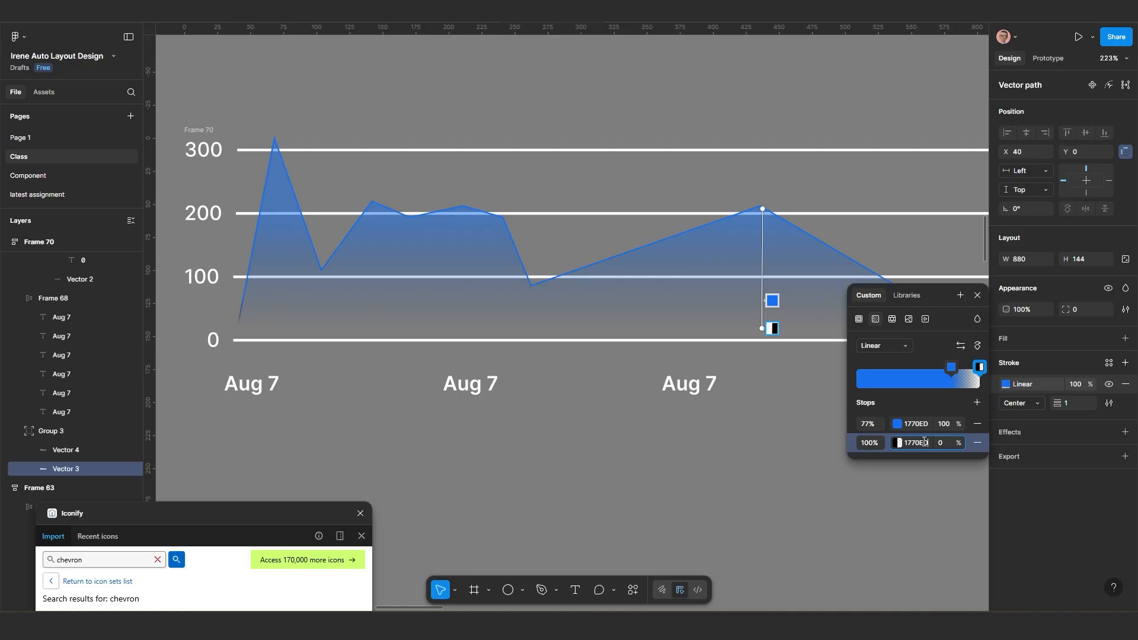
key("Return")
left_click(940, 443)
type("100")
key("Return")
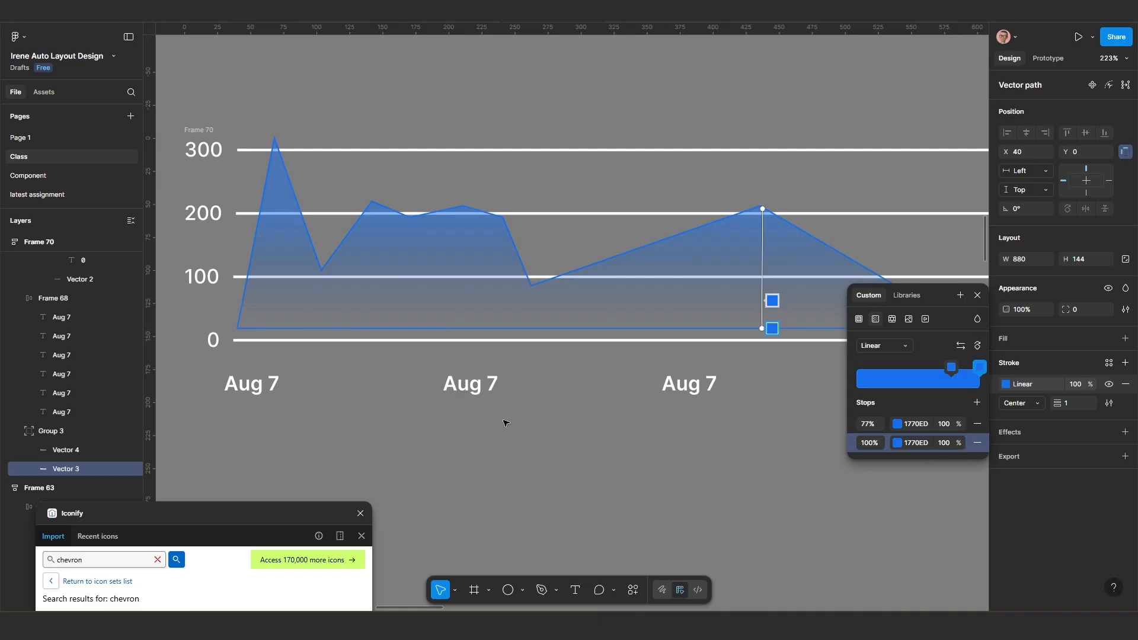
scroll(399, 333, "up", 5)
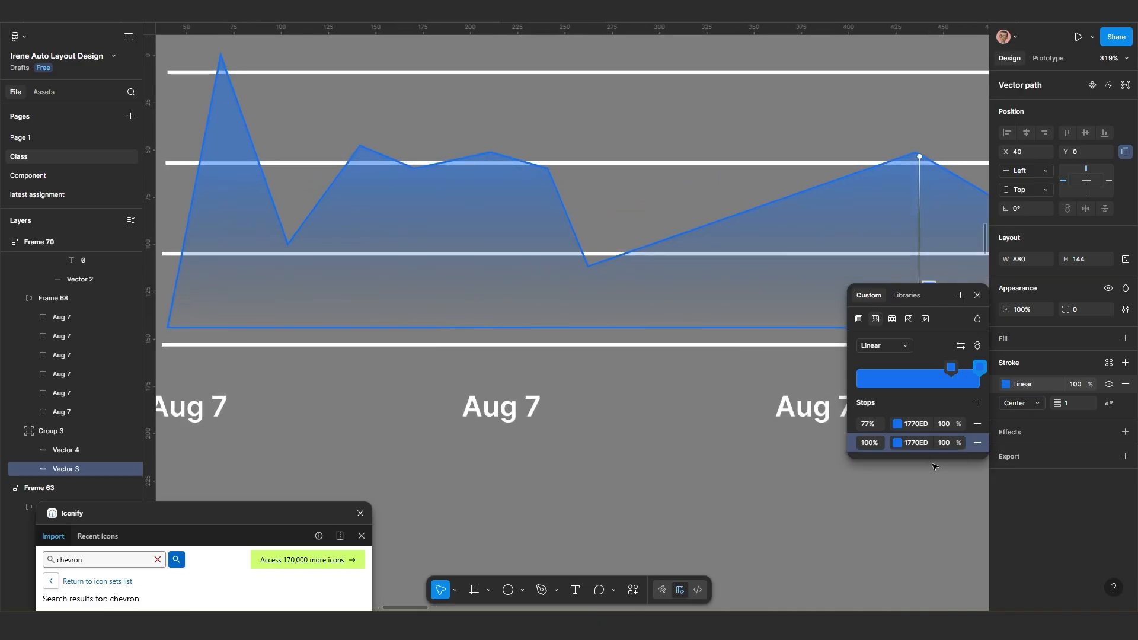
Step: Set the opacity of the stroke gradient's 100% stop to 0% and leave the chart shape's editing
left_click(948, 443)
type("0")
key("Return")
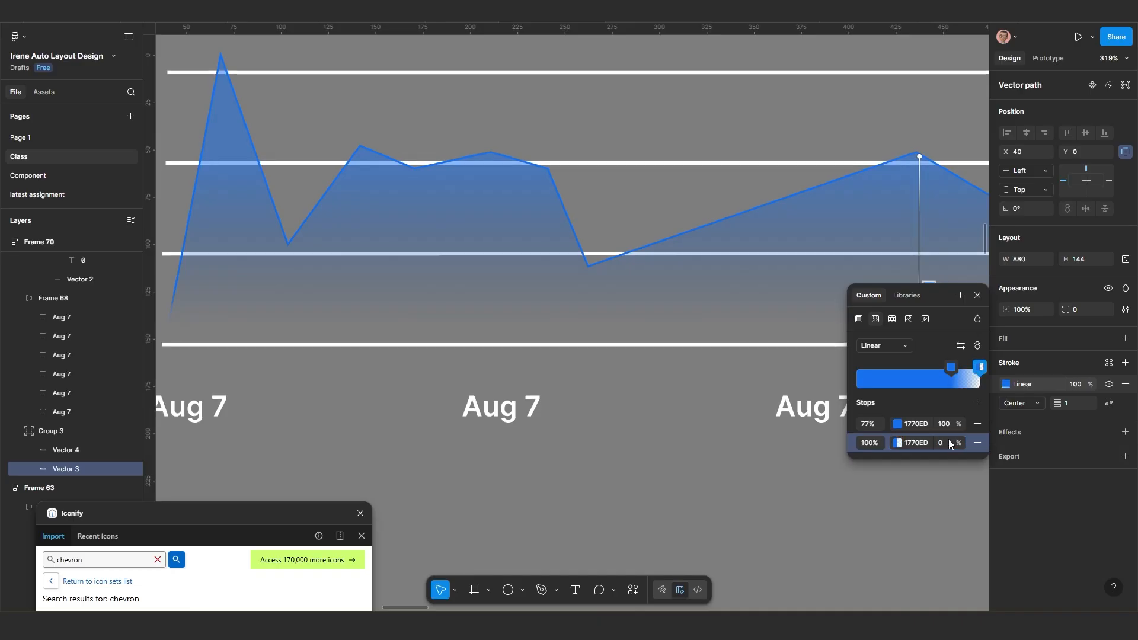
scroll(646, 346, "down", 1)
scroll(646, 345, "down", 3)
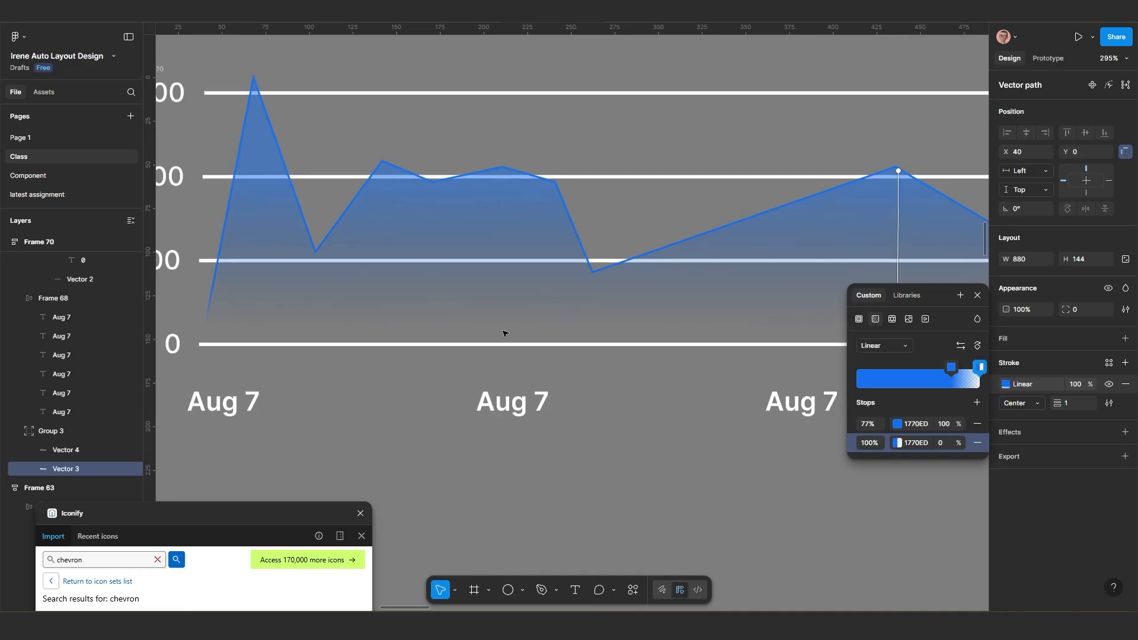
key("Escape")
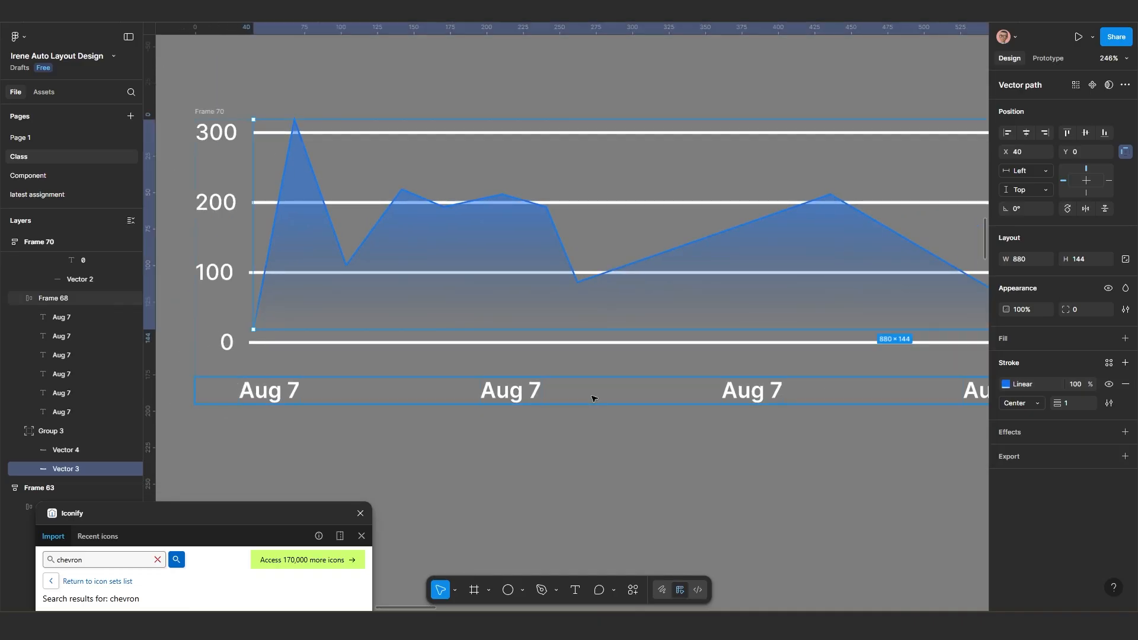
scroll(691, 417, "down", 1)
left_click(774, 511)
Step: Move the chart frame up beneath the Insights cards and trim its left edge to line up with them, about 867 wide
scroll(774, 511, "down", 4)
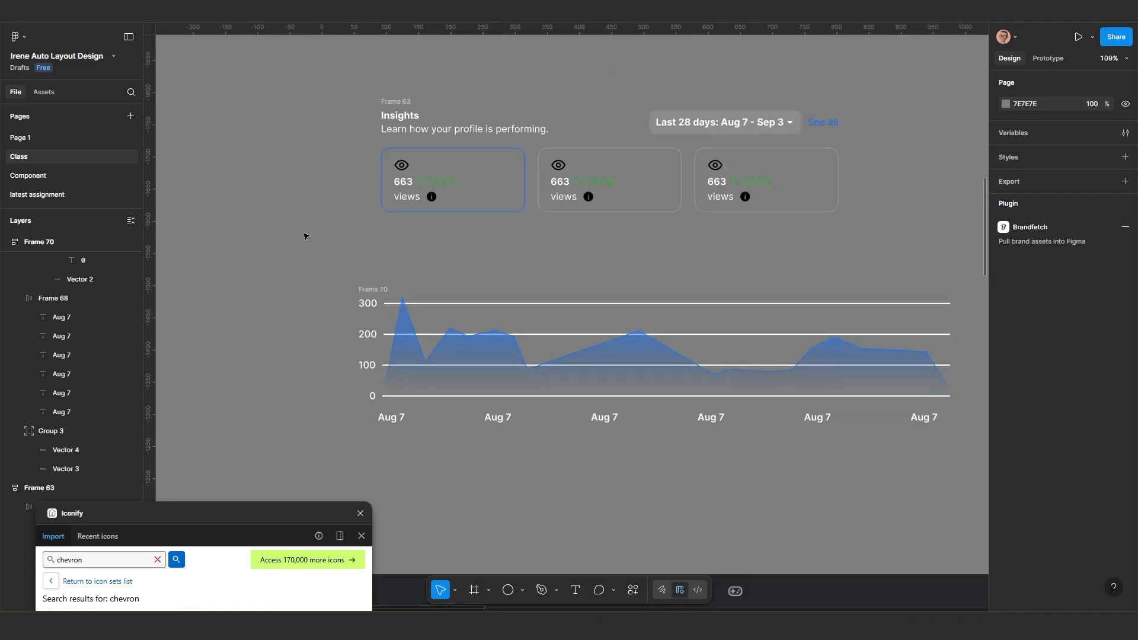
left_click_drag(376, 288, 361, 231)
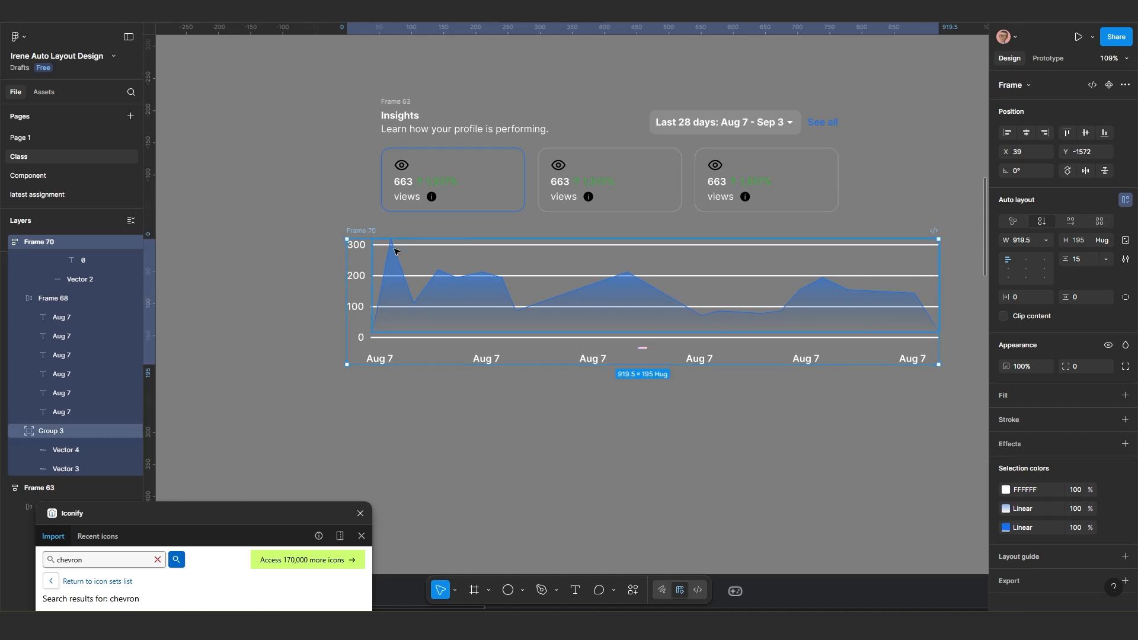
left_click(395, 102)
scroll(496, 227, "down", 5)
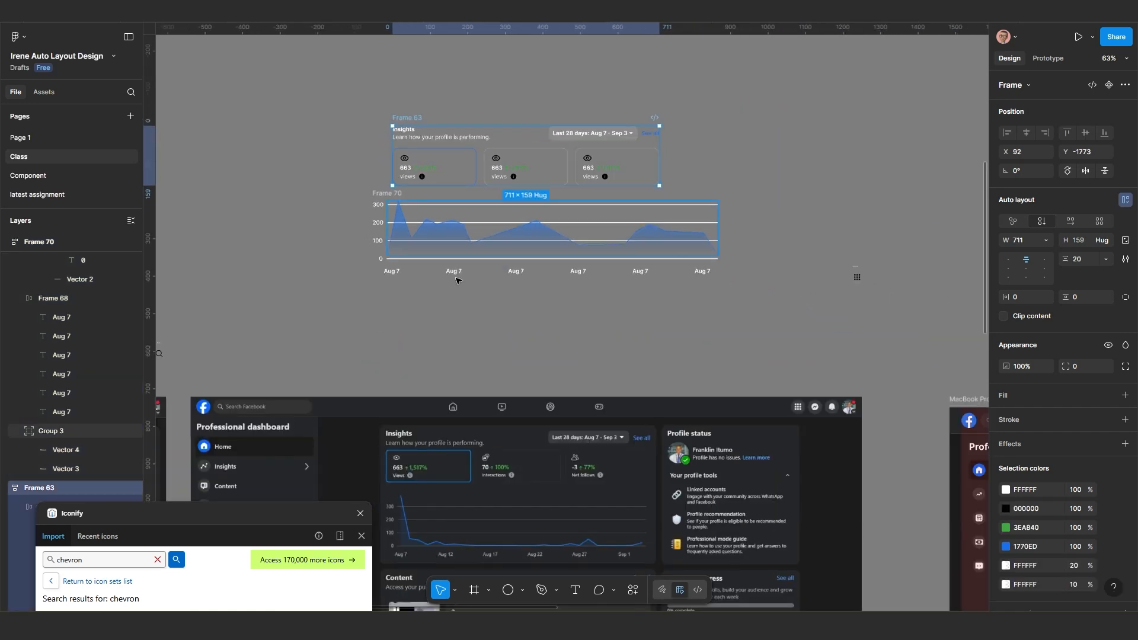
scroll(496, 227, "up", 2)
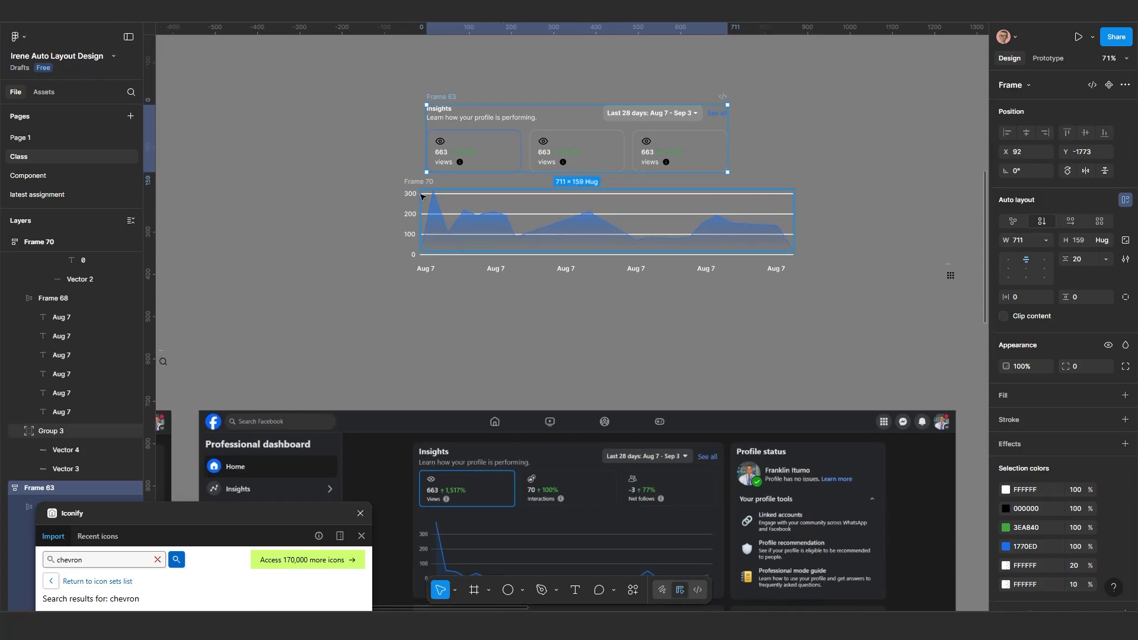
left_click(413, 189)
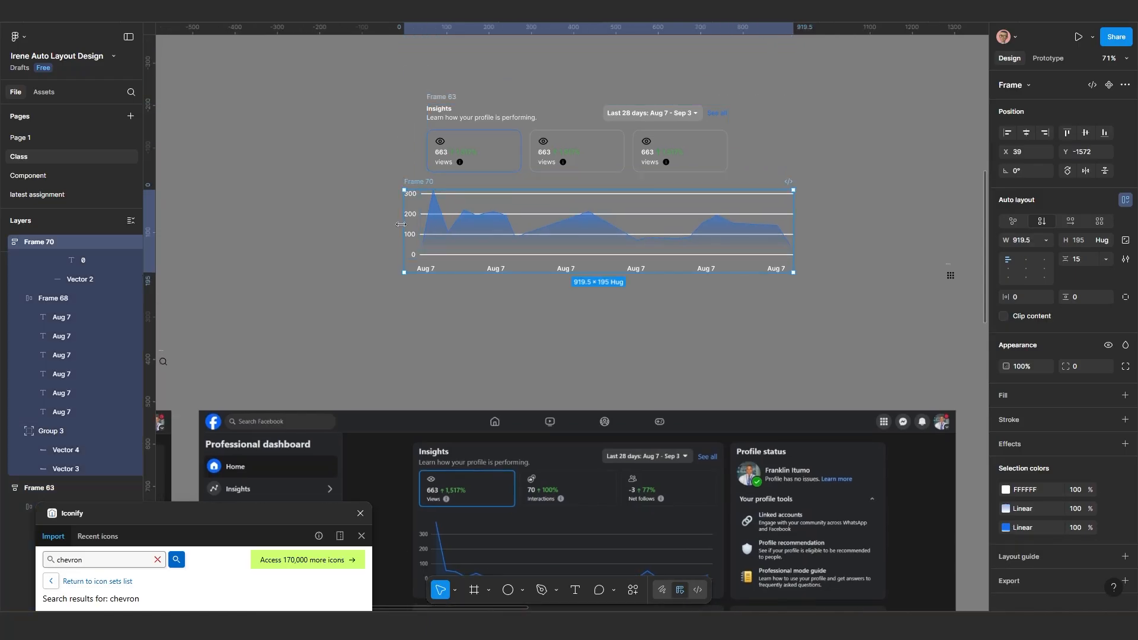
left_click_drag(402, 224, 426, 227)
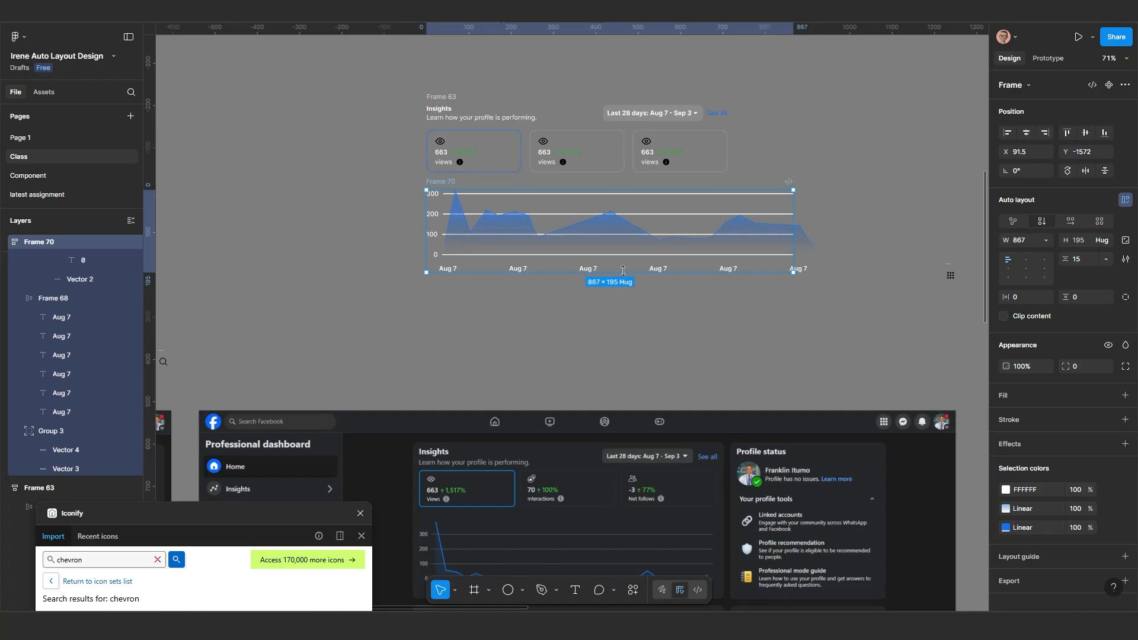
Step: Set the width of the chart's Aug 7 date label row to Fill container
scroll(623, 270, "up", 3)
left_click(654, 263)
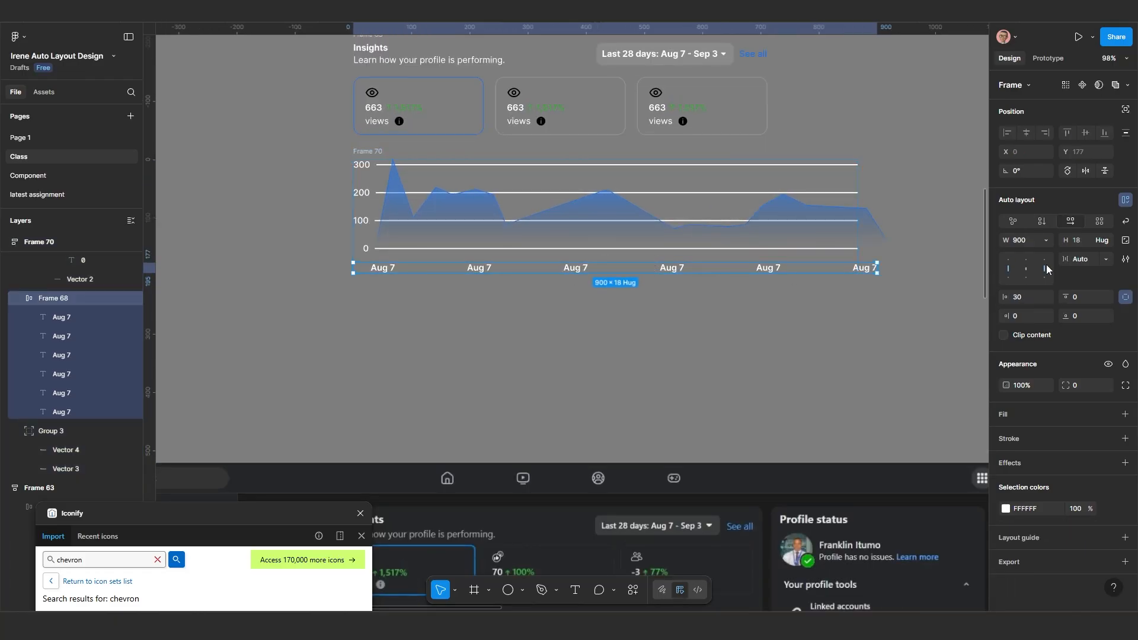
left_click(1047, 240)
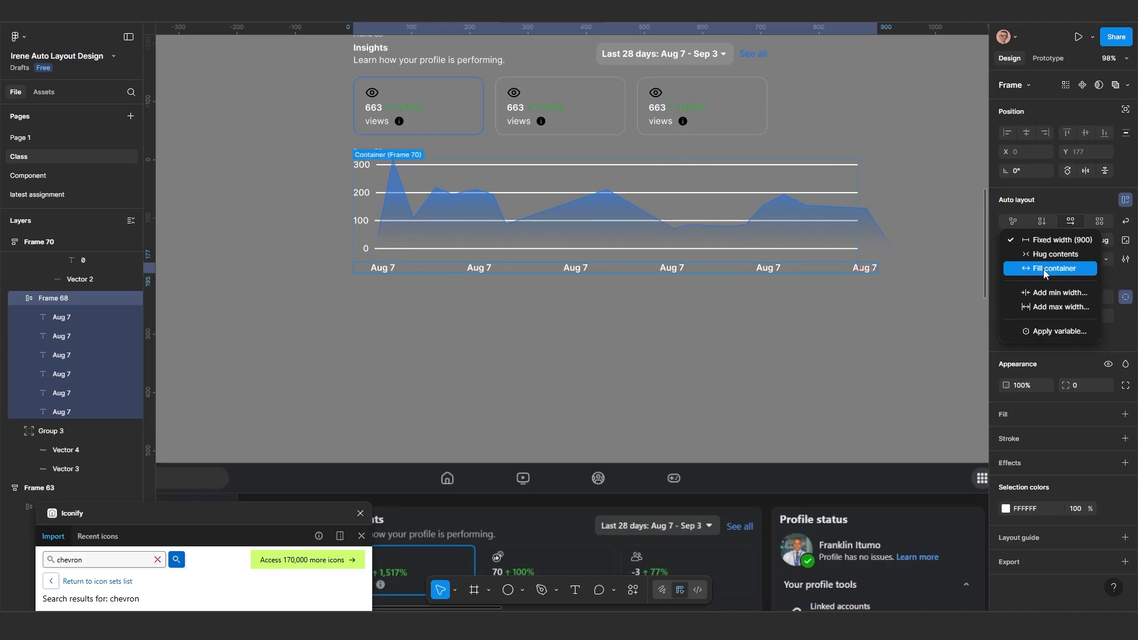
left_click(1046, 268)
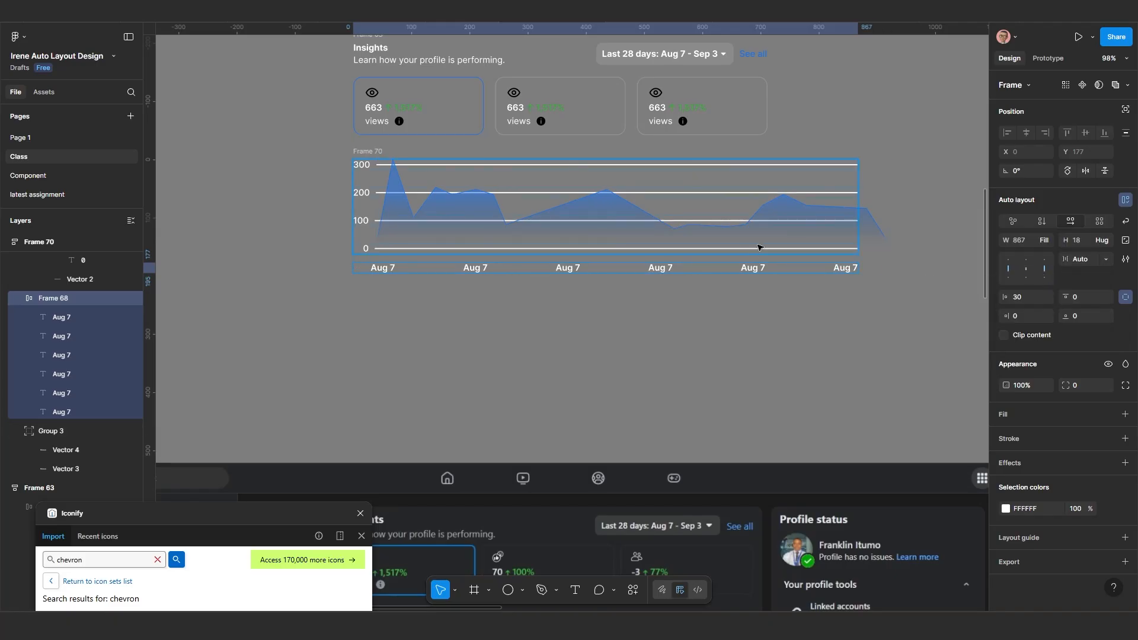
Step: Narrow the blue data shape group to about 826.5 wide so it ends with the gridlines
left_click(806, 227)
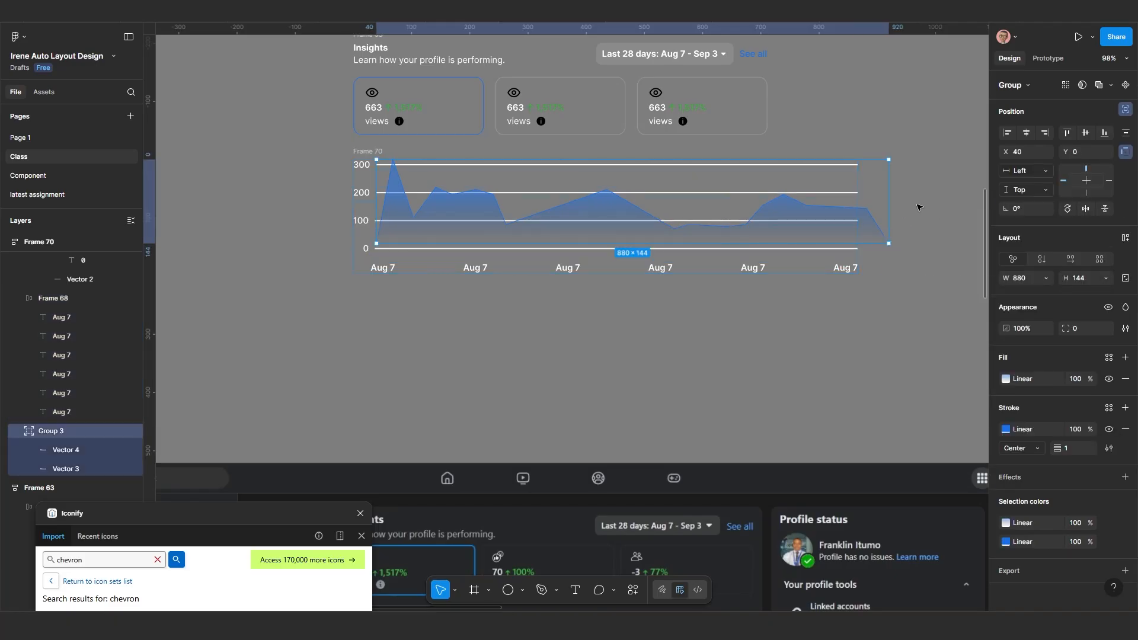
left_click_drag(883, 193, 856, 200)
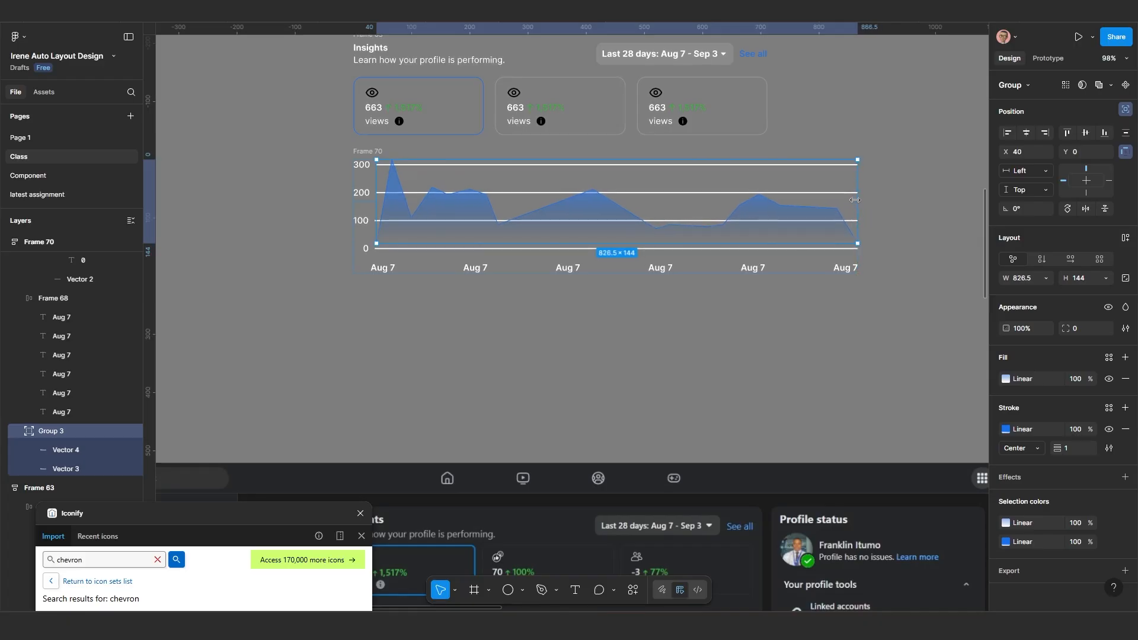
left_click(1050, 280)
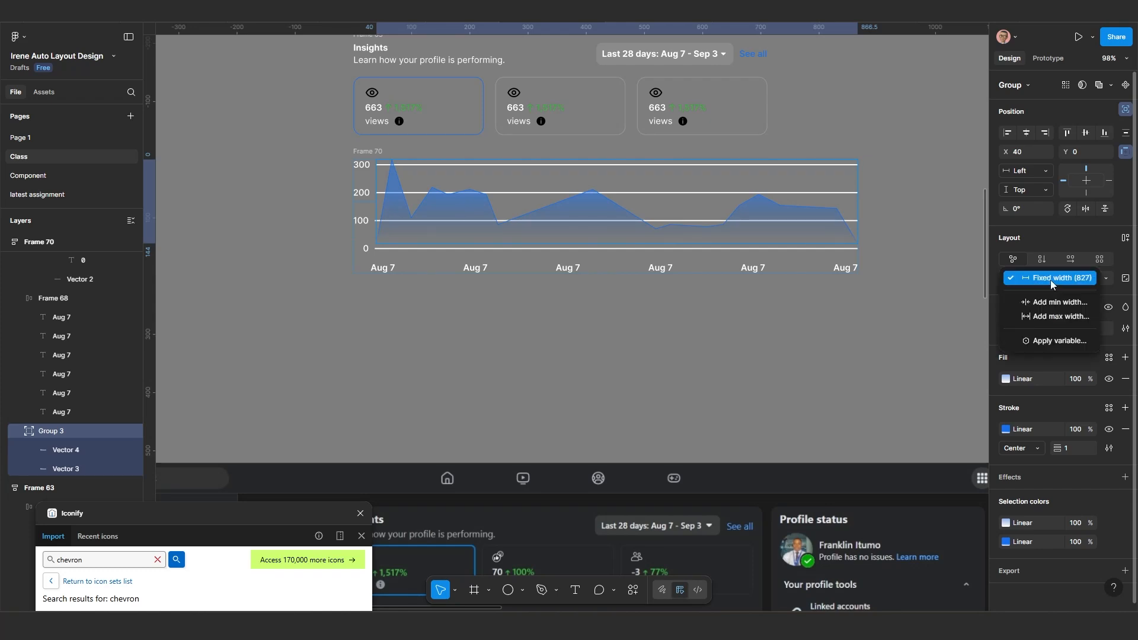
left_click(842, 305)
left_click(714, 327)
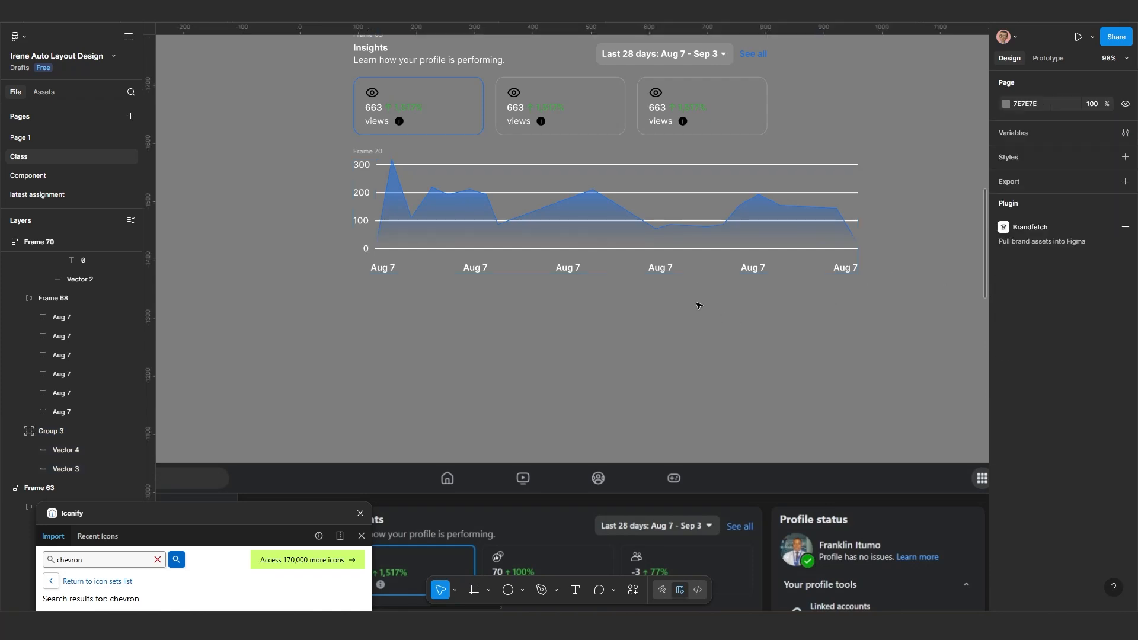
Step: Align the chart frame with the Insights header at X 92, Y -1574 and narrow the frame to 748 wide
left_click(363, 159)
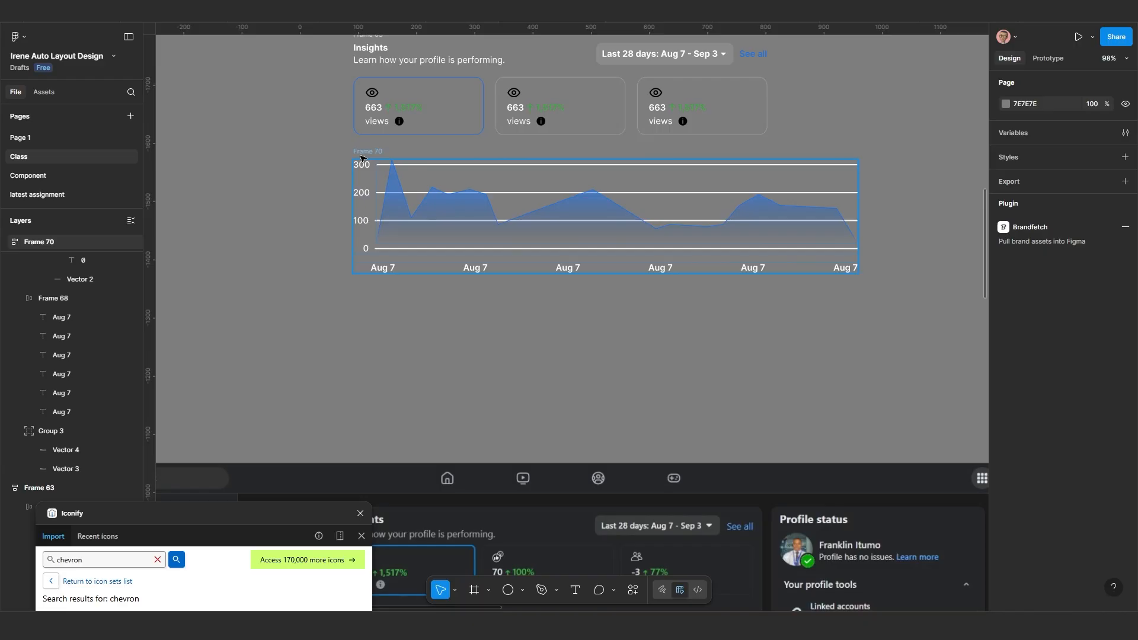
left_click(362, 158)
scroll(360, 163, "up", 2)
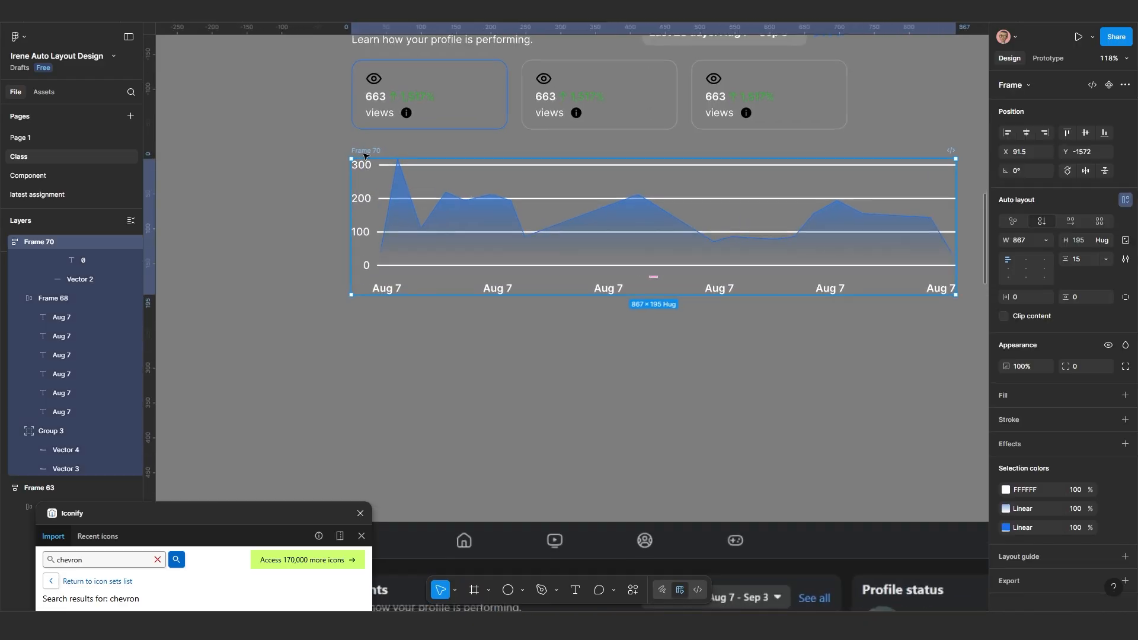
scroll(367, 155, "down", 4)
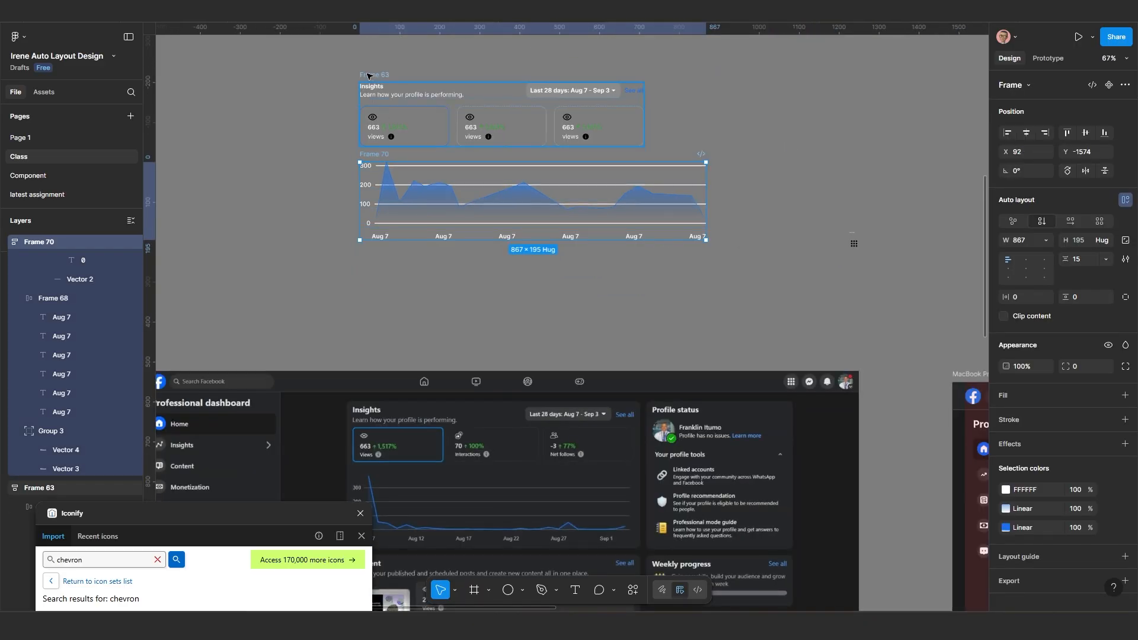
scroll(662, 238, "up", 3)
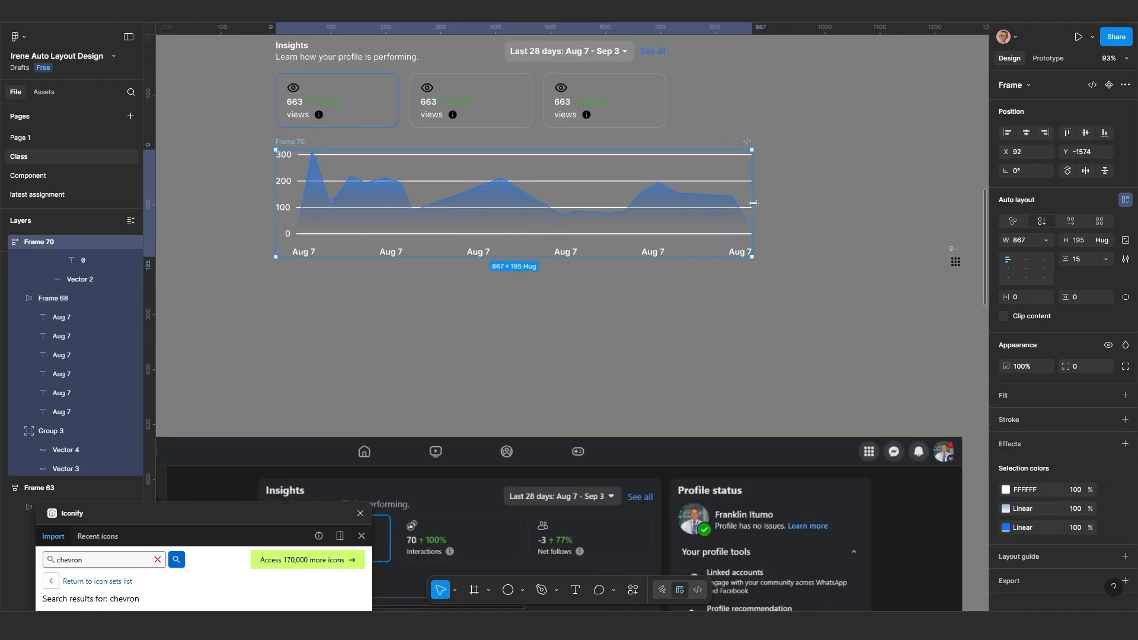
left_click_drag(719, 202, 657, 203)
Step: Narrow the blue data shape group to 708 wide to match the shortened gridlines
left_click(658, 203)
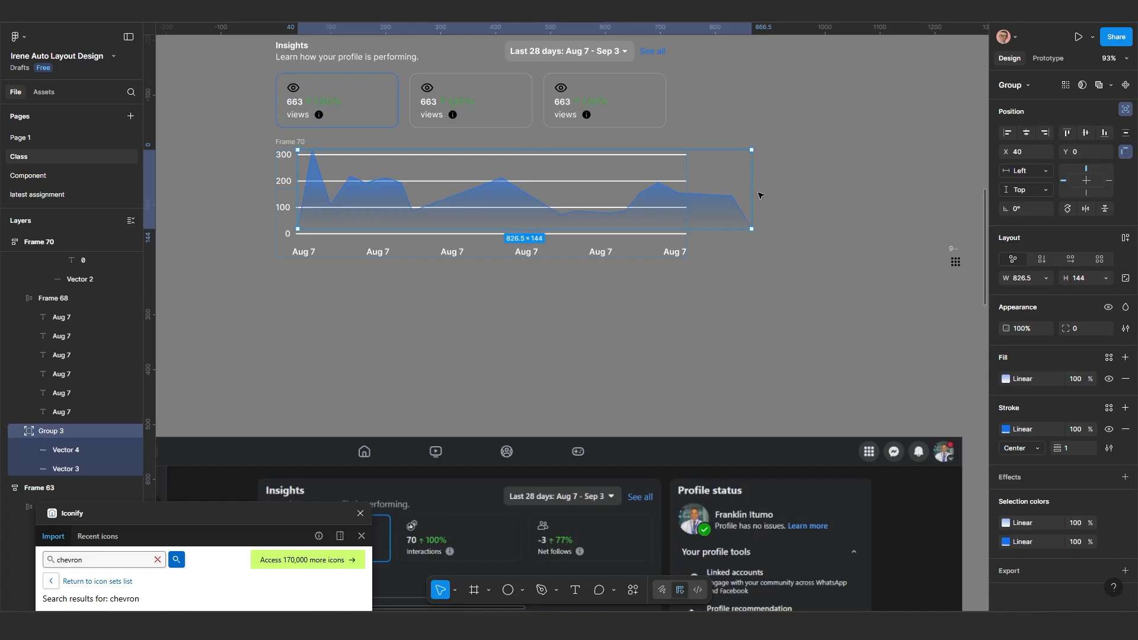
left_click_drag(752, 187, 685, 187)
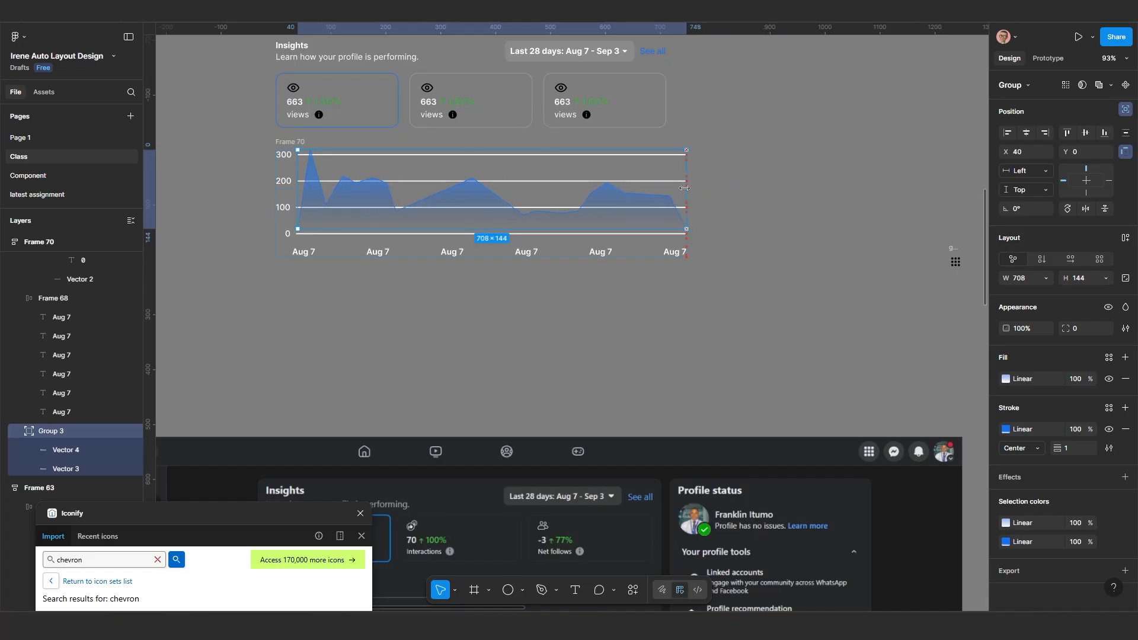
scroll(667, 255, "down", 3)
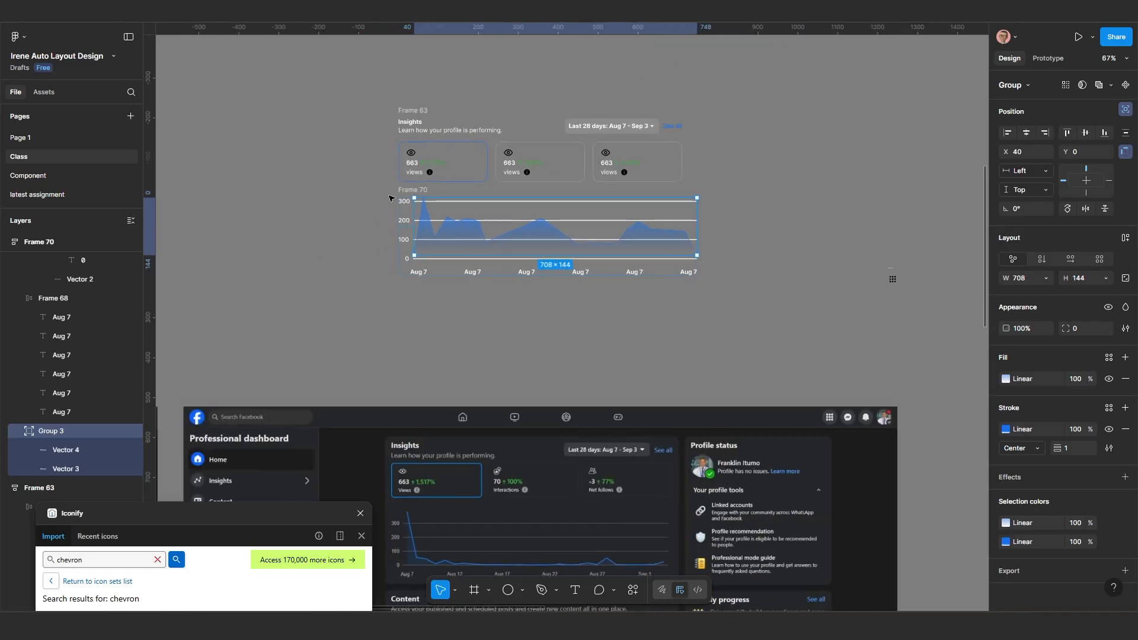
Step: Combine the chart frame and the Insights header frame in one auto layout and move it to about X 191, Y -1764
left_click(391, 198)
left_click(410, 190)
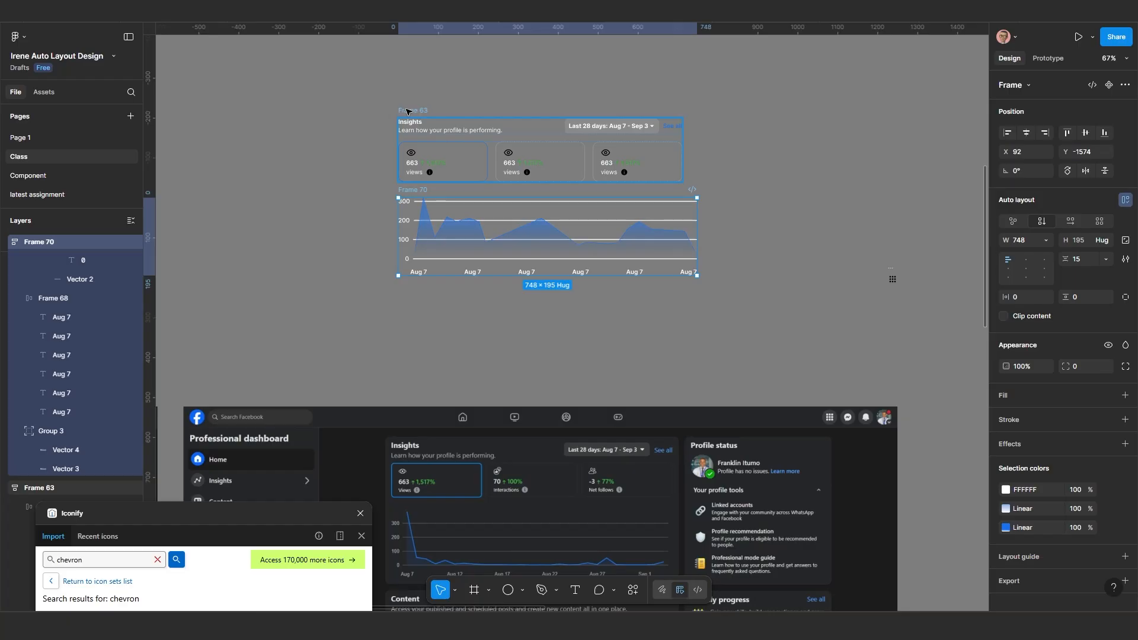
left_click(408, 112, "shift")
key("shift+a")
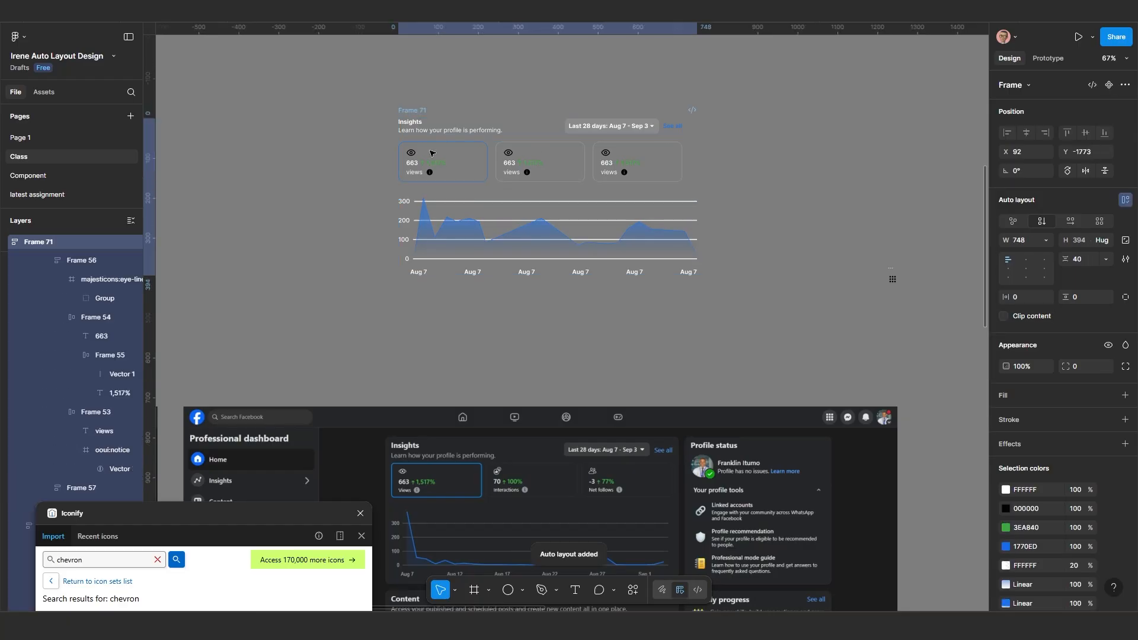
left_click_drag(414, 113, 454, 118)
scroll(620, 244, "up", 1, "ctrl")
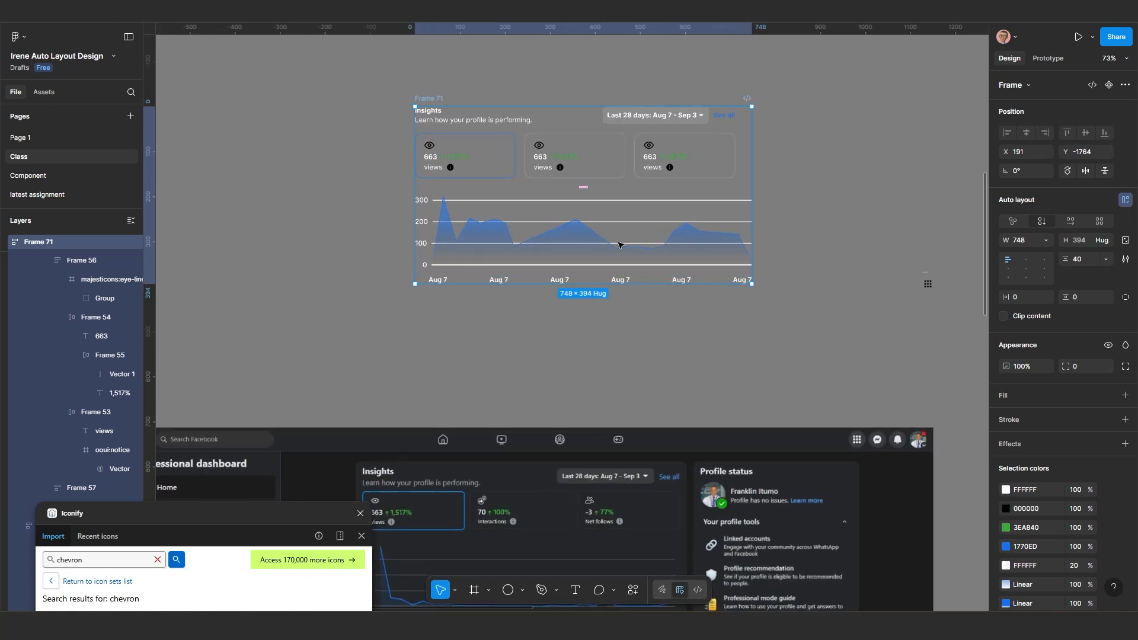
Step: Center the combined frame's contents and set the width of the Insights header and cards frame to Fill container
left_click(1026, 269)
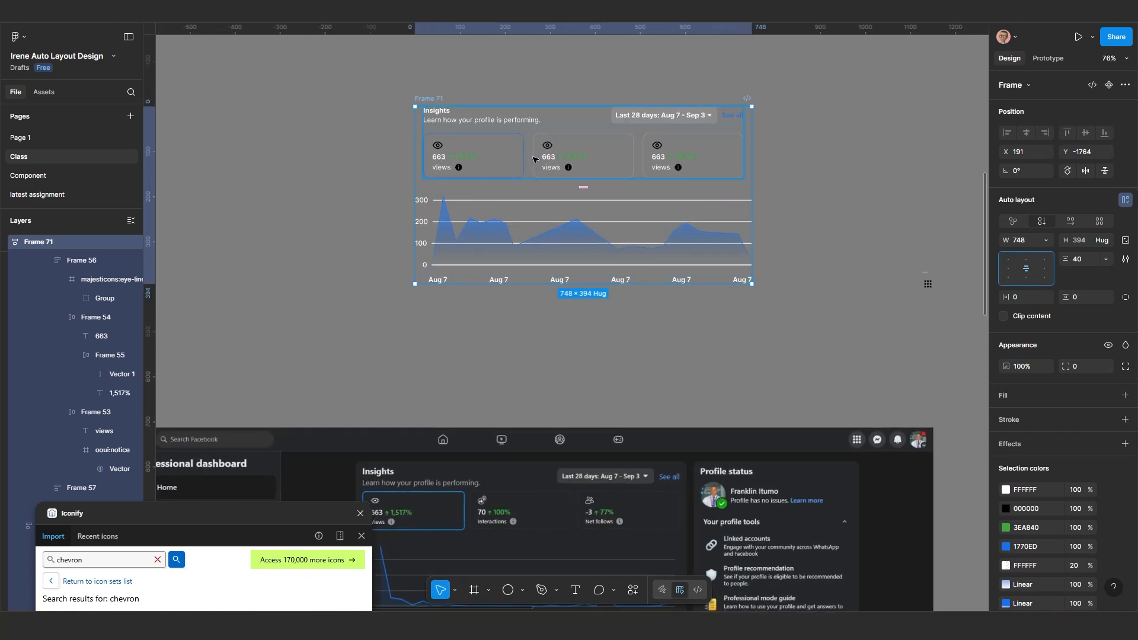
left_click(665, 177)
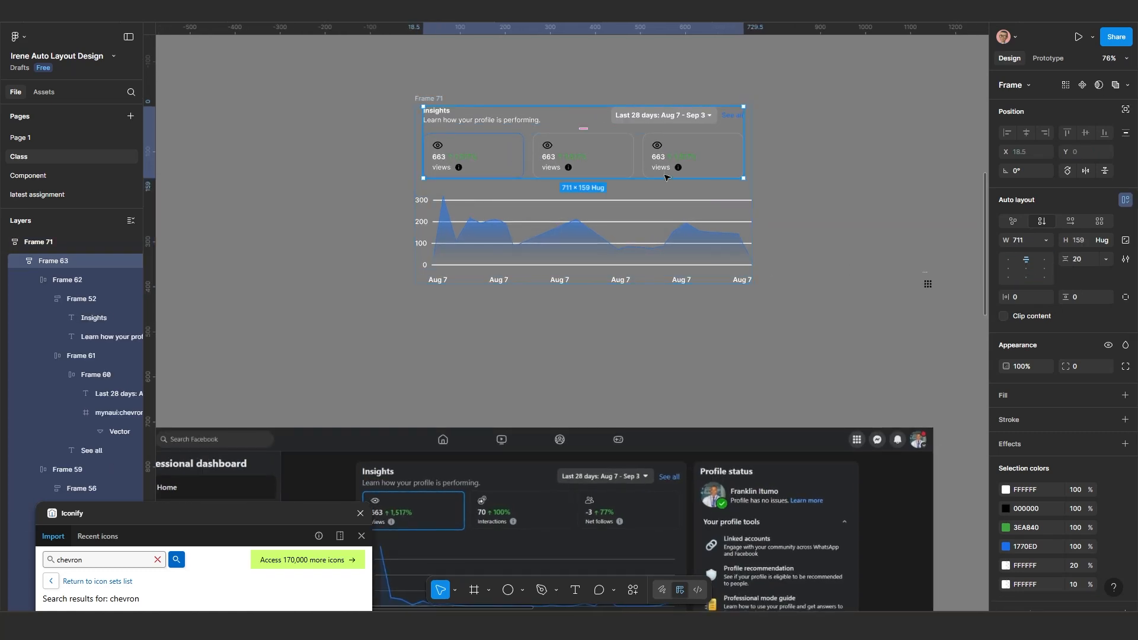
left_click(1046, 240)
left_click(1046, 269)
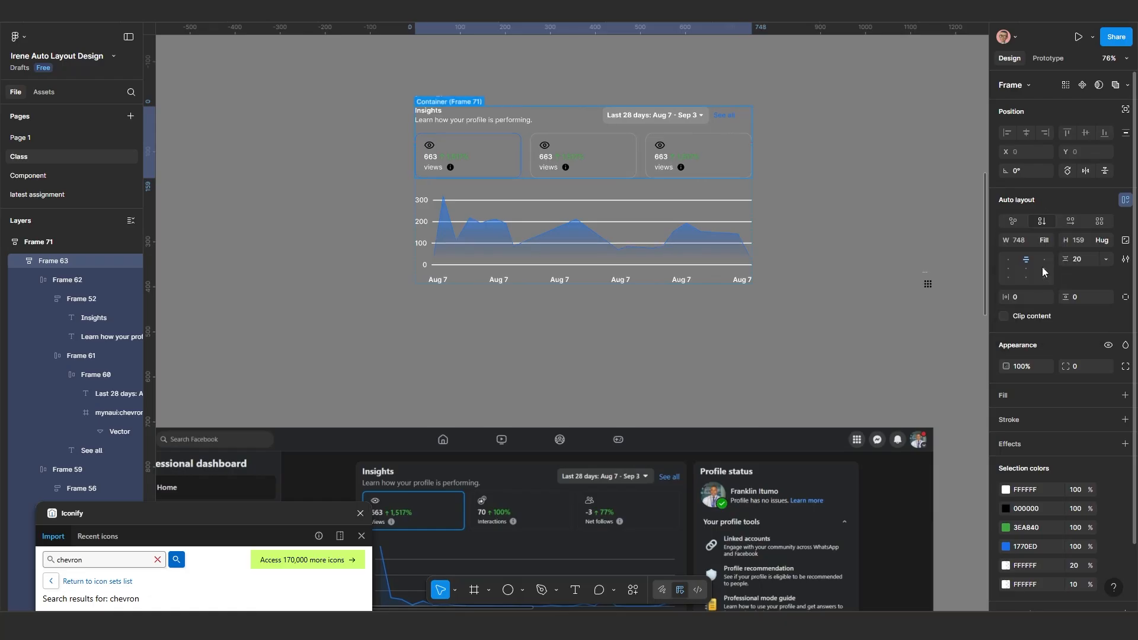
Step: Set the gap of the Insights title row to Auto so the date selector and See all link align with the cards' edge
scroll(679, 127, "up", 3)
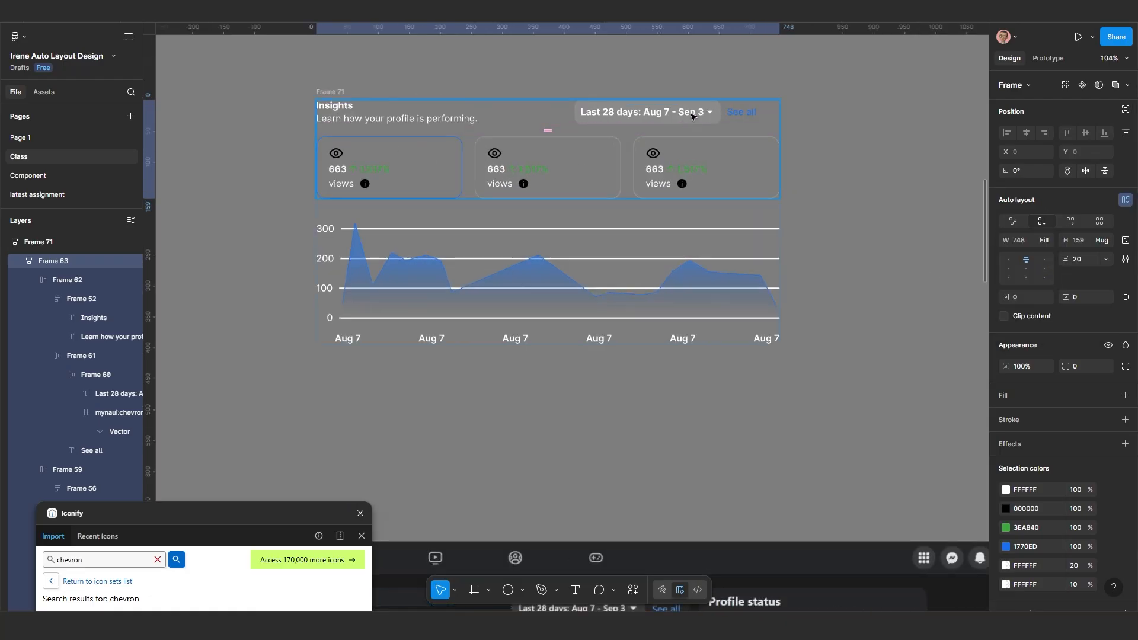
left_click(692, 116)
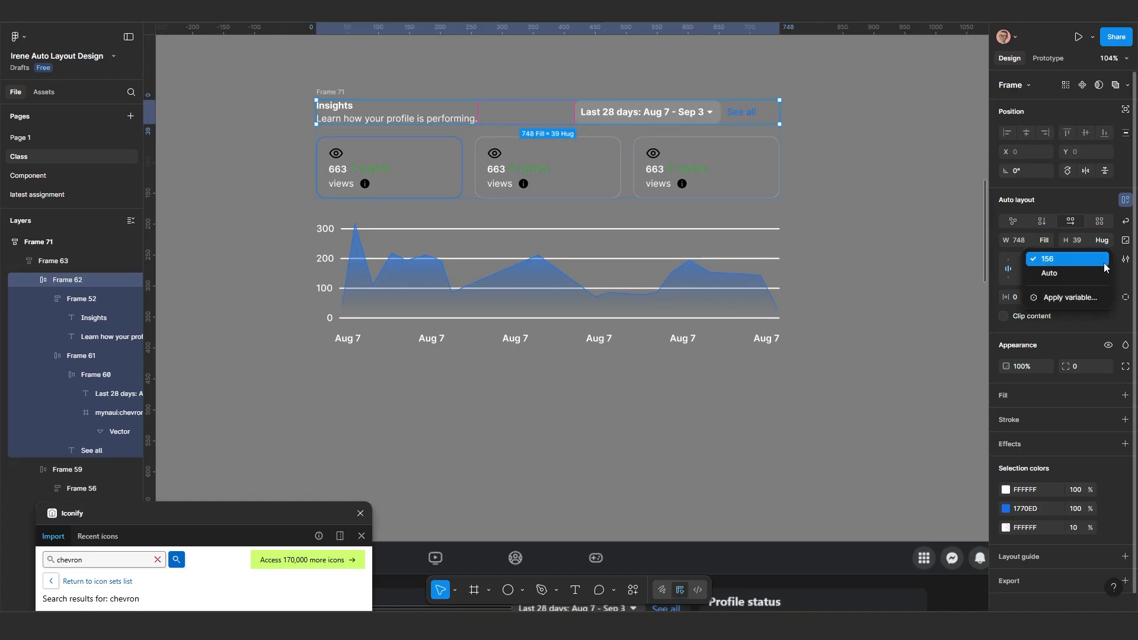
left_click(1106, 261)
left_click(1086, 277)
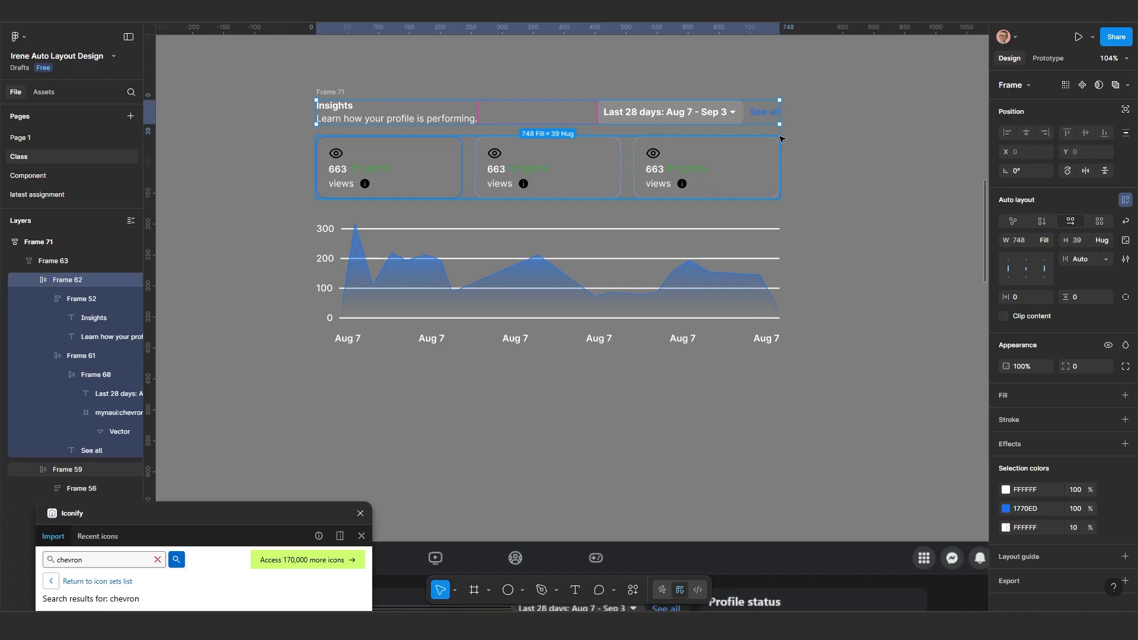
scroll(729, 178, "down", 3)
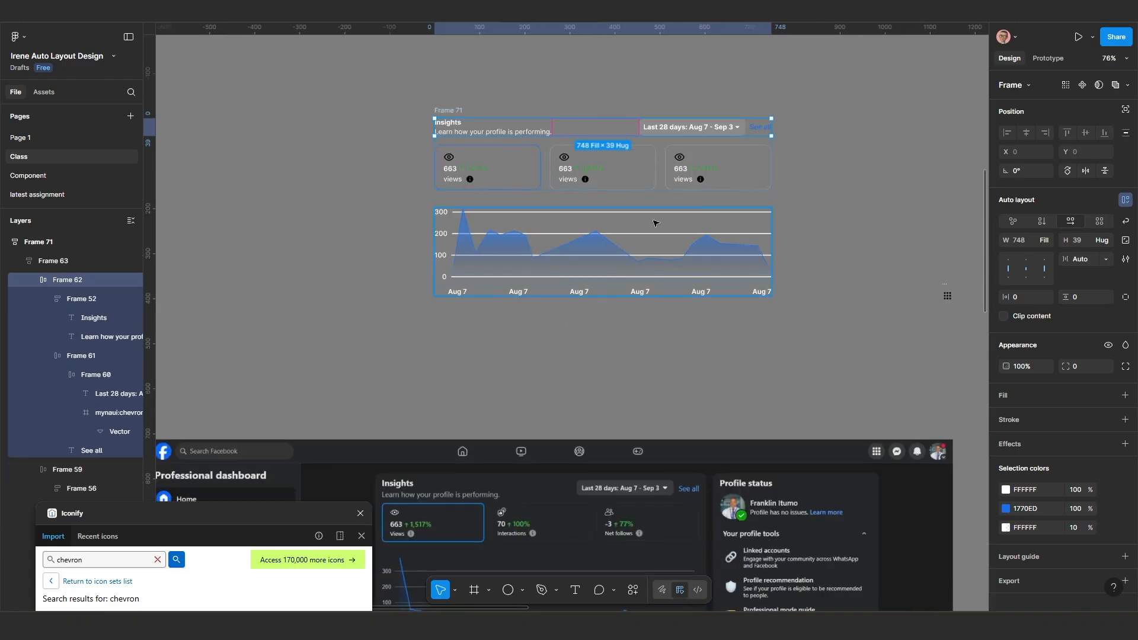
left_click(812, 279)
scroll(527, 513, "down", 5)
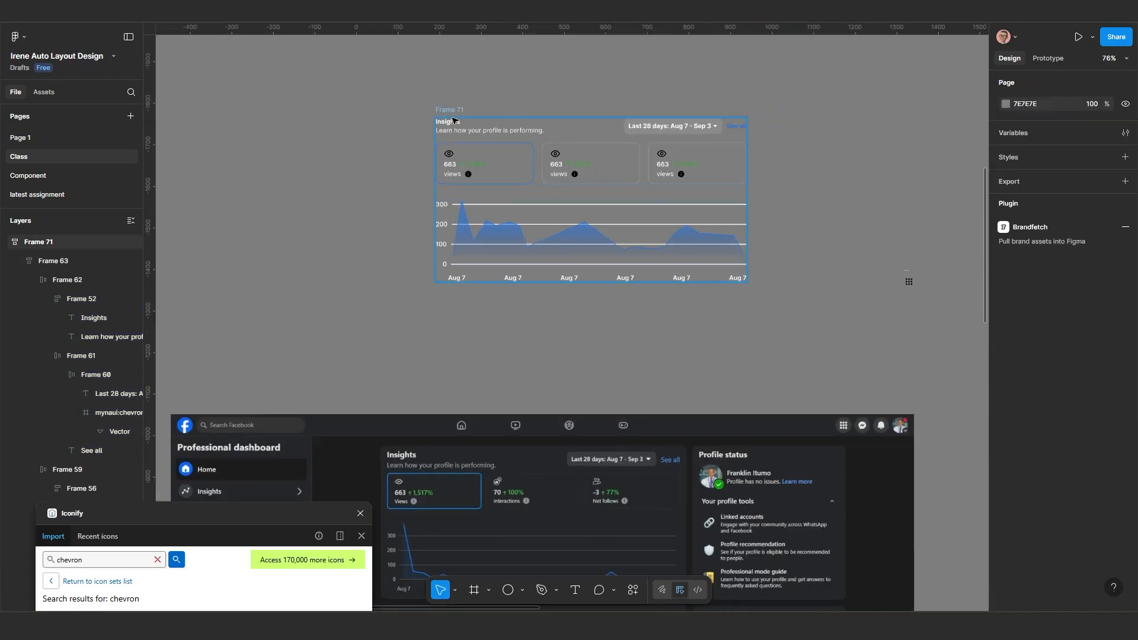
scroll(522, 510, "up", 3)
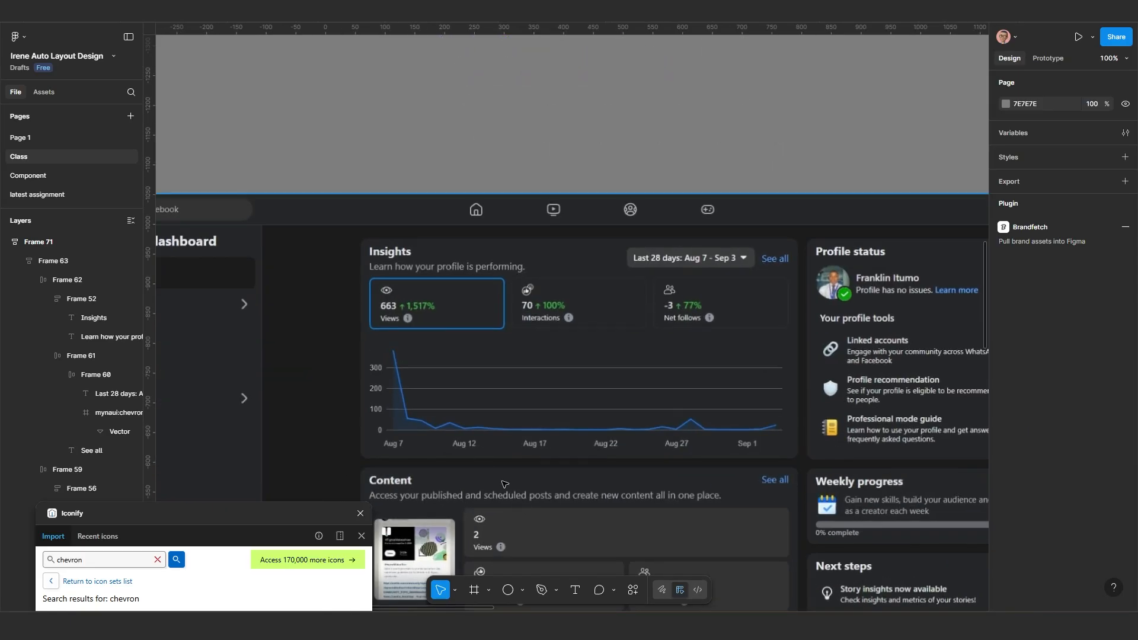
Step: Give the combined Insights frame a dark 262729 fill sampled from the Insights card in the reference dashboard
scroll(404, 440, "down", 3)
left_click_drag(509, 371, 493, 460)
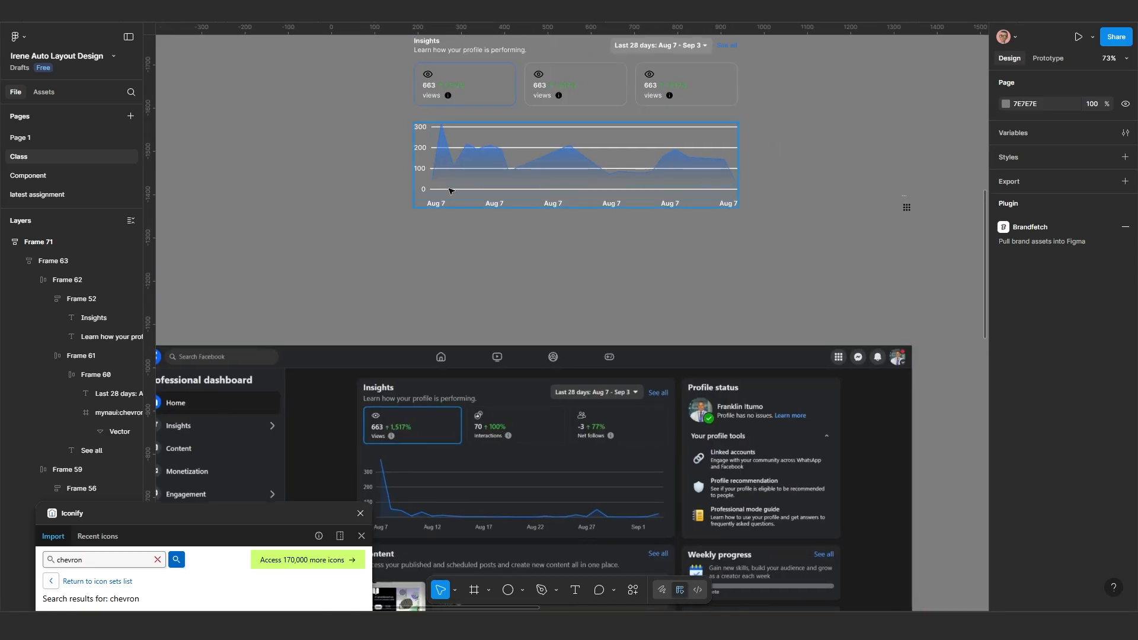
scroll(453, 191, "down", 2)
left_click(431, 52)
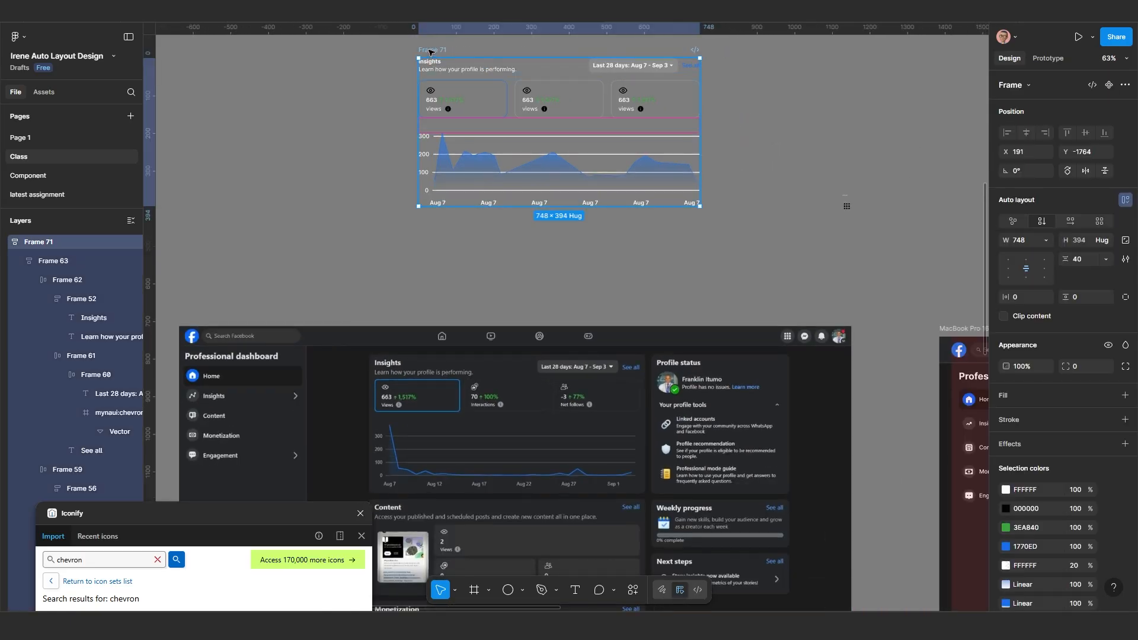
left_click(1019, 408)
left_click(864, 485)
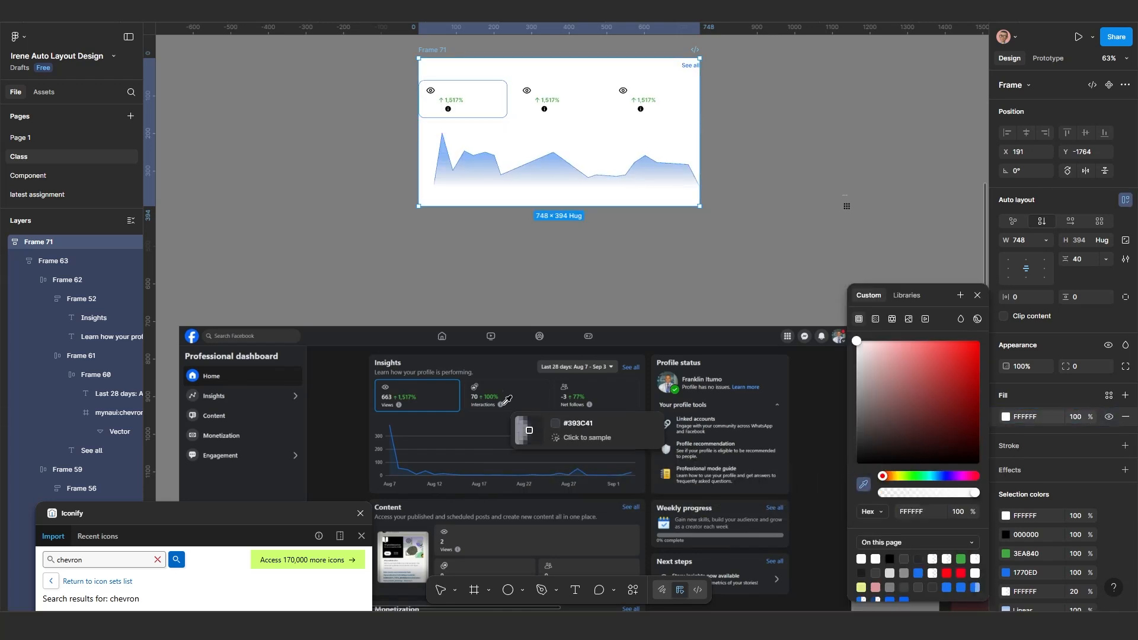
left_click(542, 393)
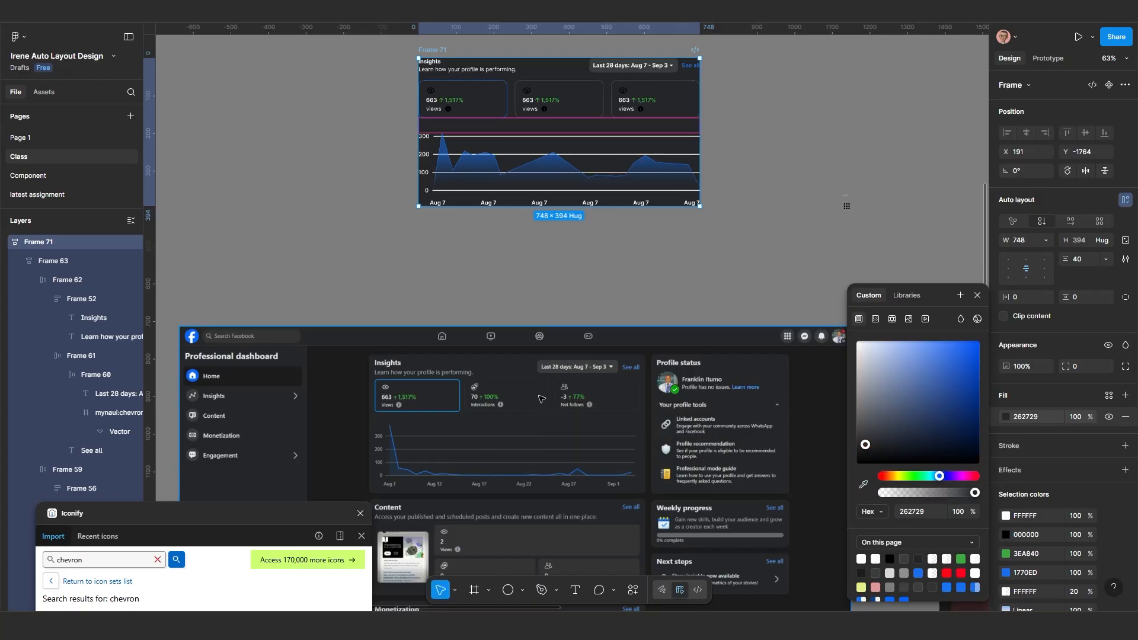
Step: Set the Insights frame's horizontal and vertical padding to 20 and its corner radius to 20
scroll(529, 175, "up", 6)
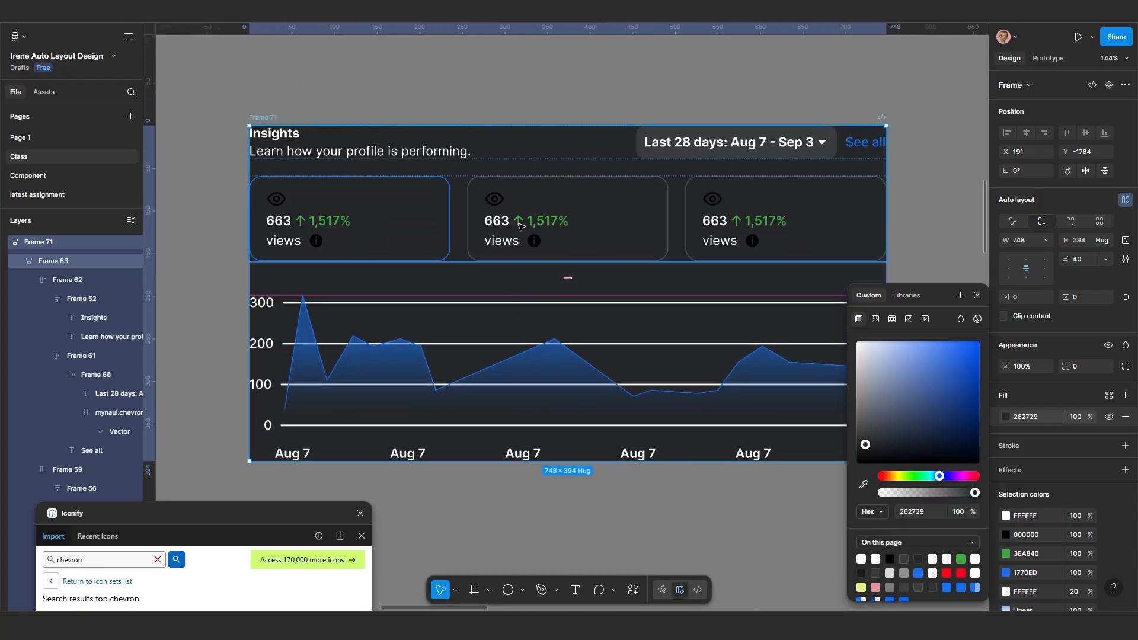
scroll(525, 221, "down", 2)
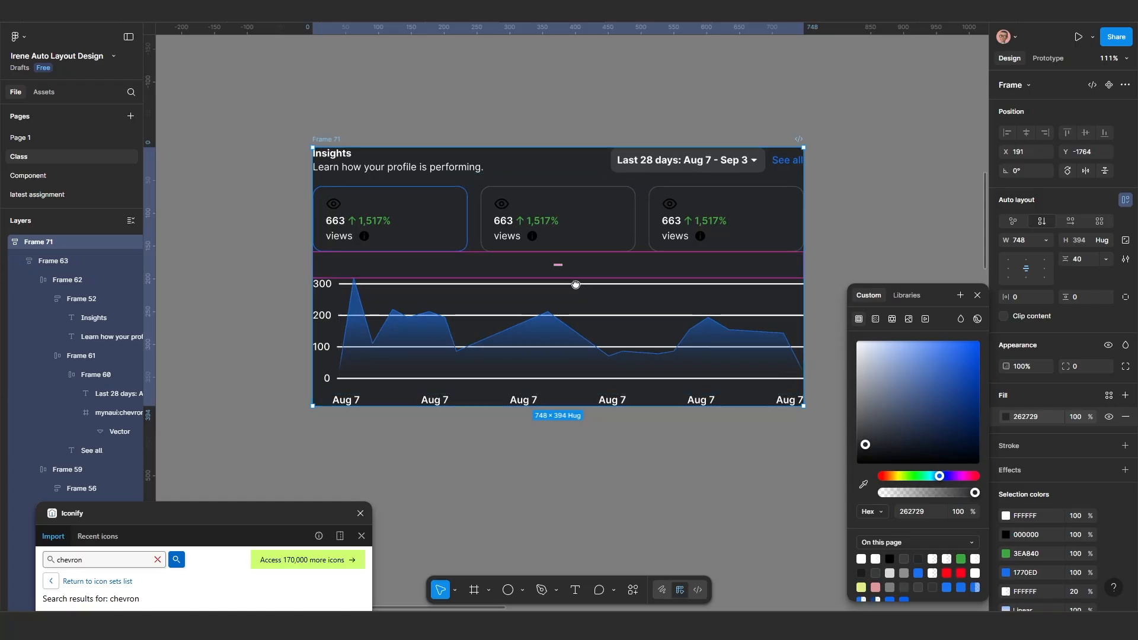
left_click_drag(576, 284, 535, 248)
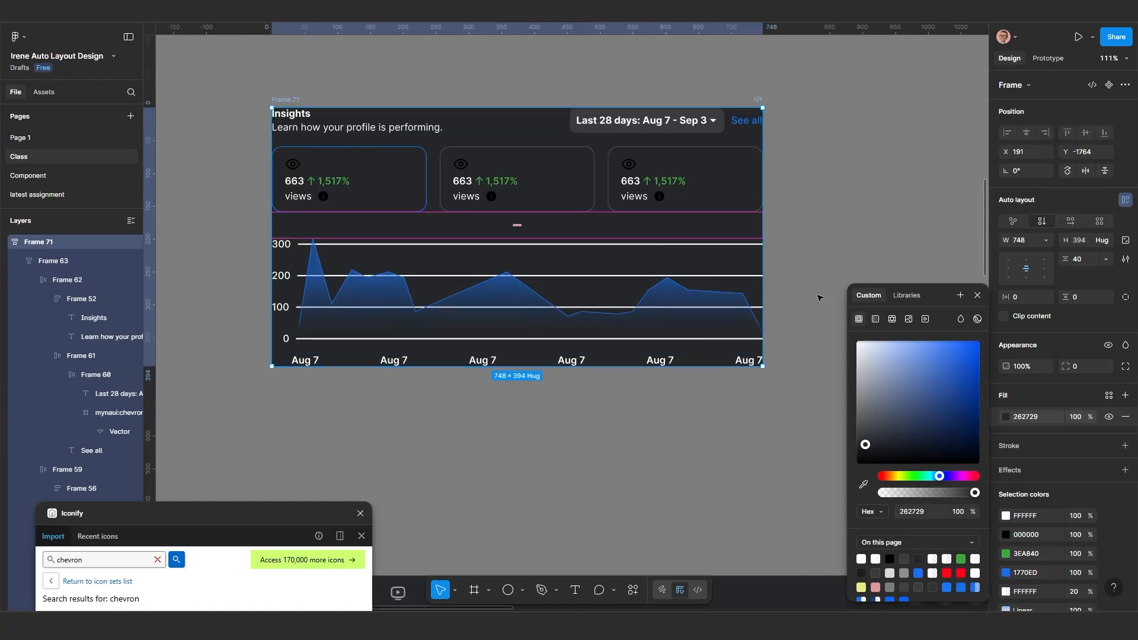
left_click(1022, 297)
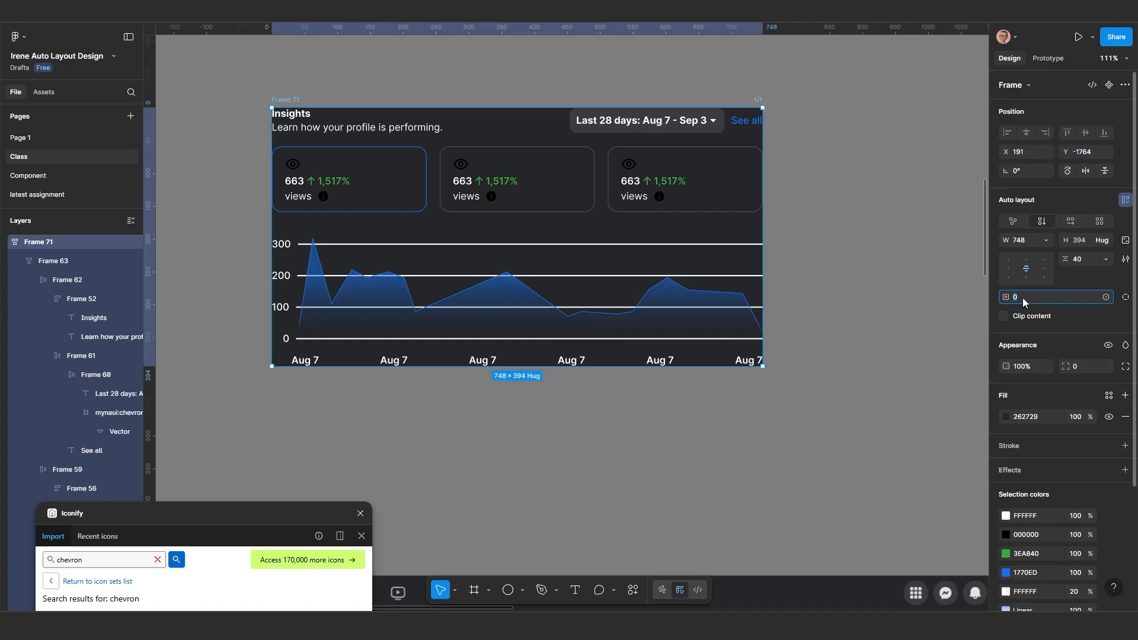
key("Return")
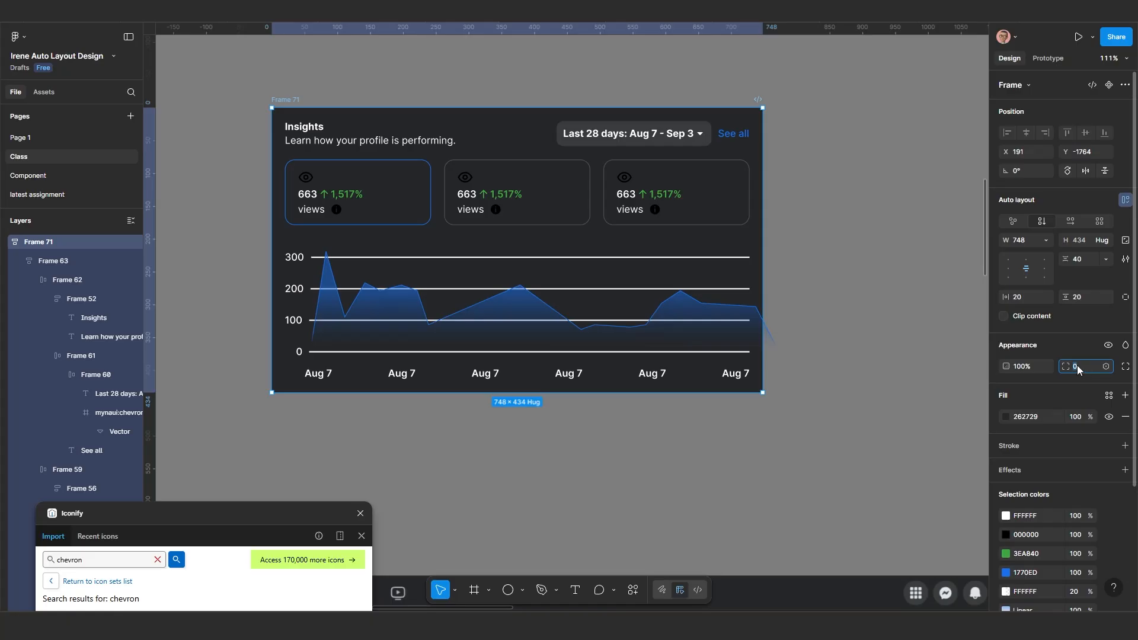
type("20")
key("Return")
Step: Resize the blue data shape group to 670 × 135 at X 38.93, Y 9 so it fits the gridlines from the 300 line down
scroll(595, 295, "down", 2)
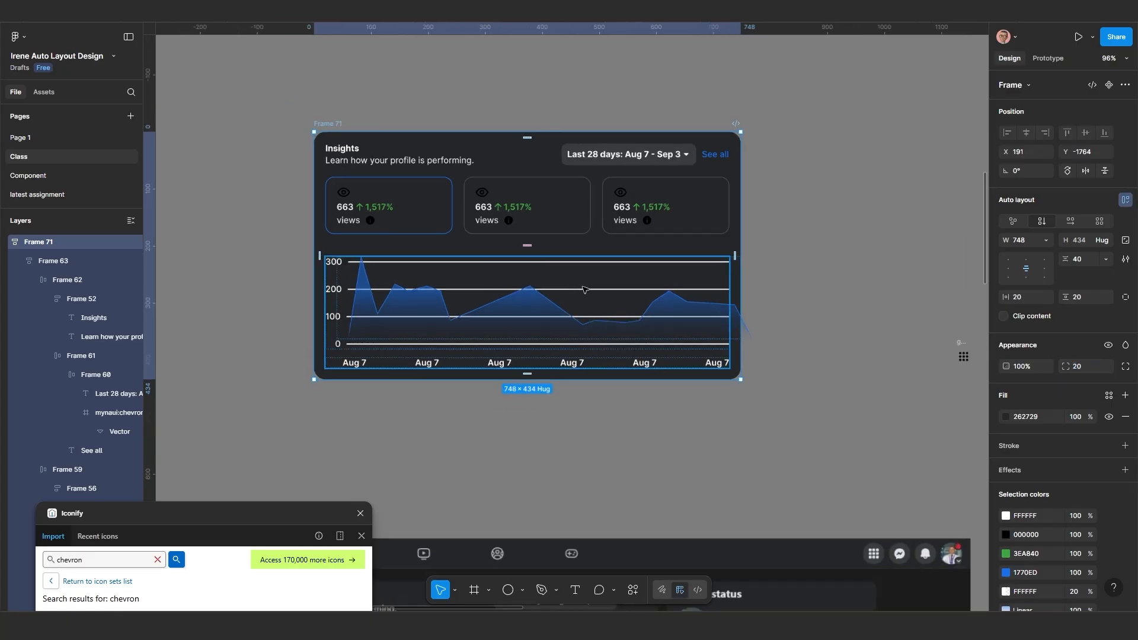
left_click(624, 304)
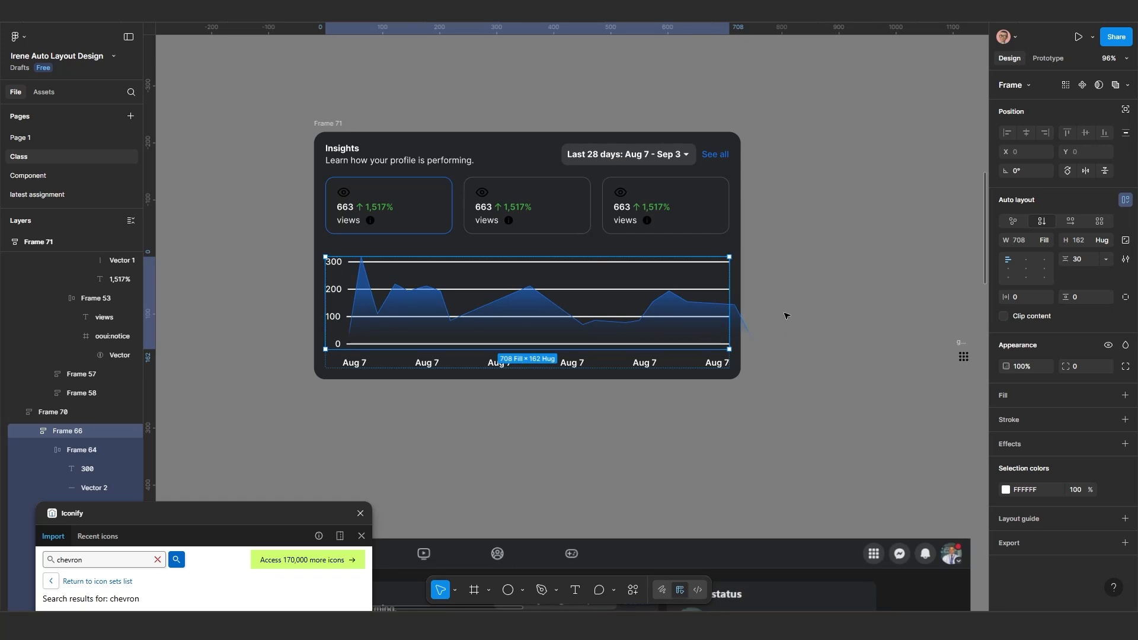
scroll(738, 332, "up", 3)
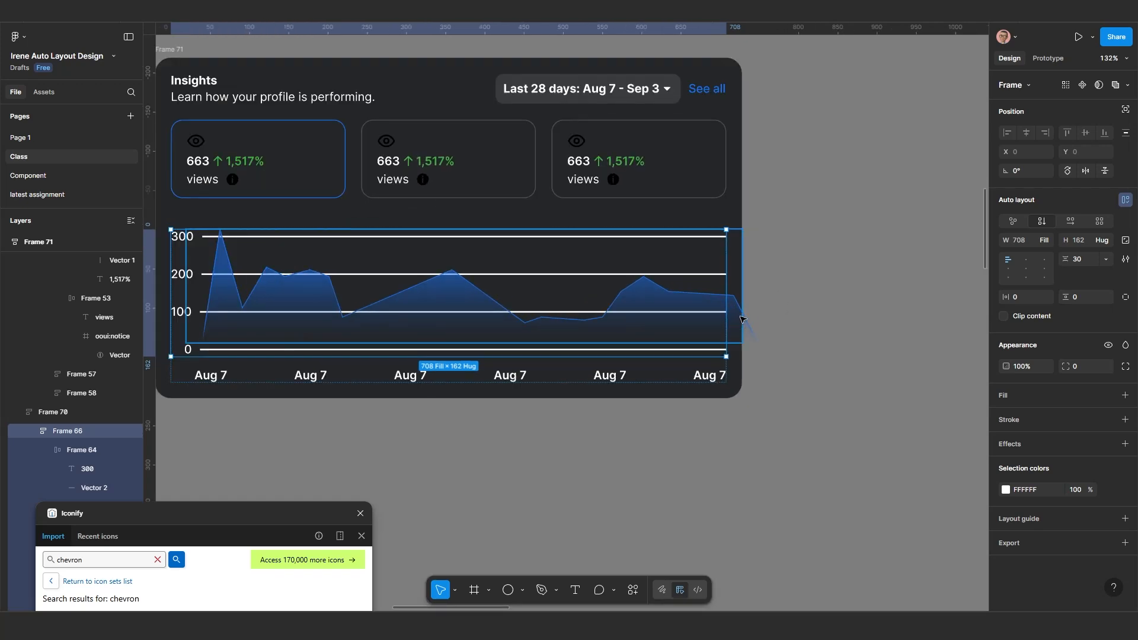
left_click(743, 302)
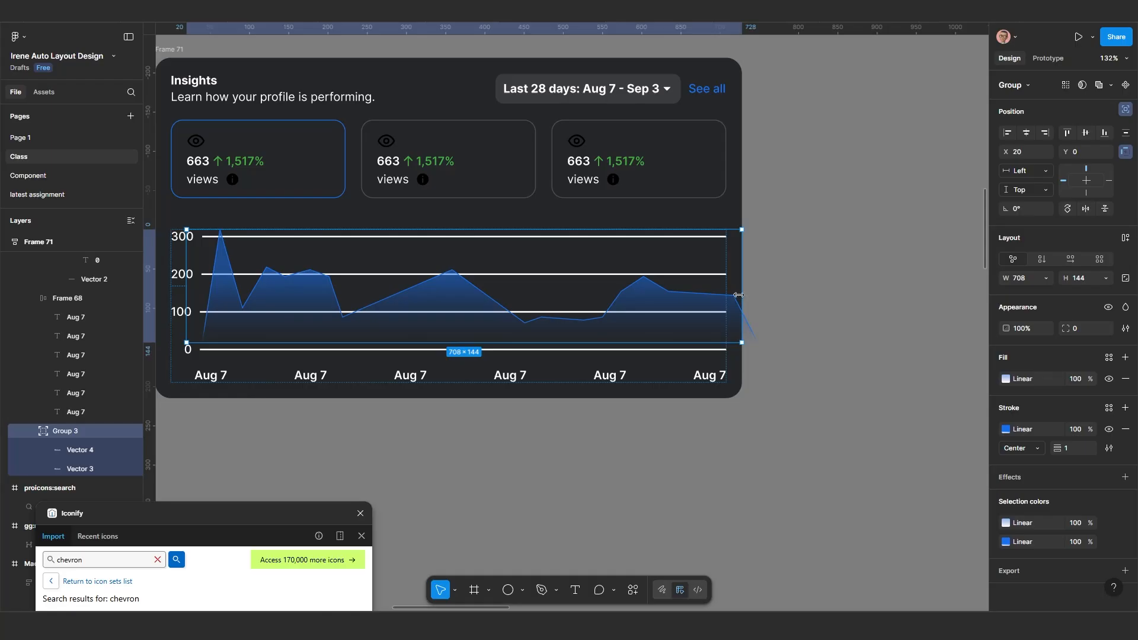
left_click_drag(738, 295, 712, 299)
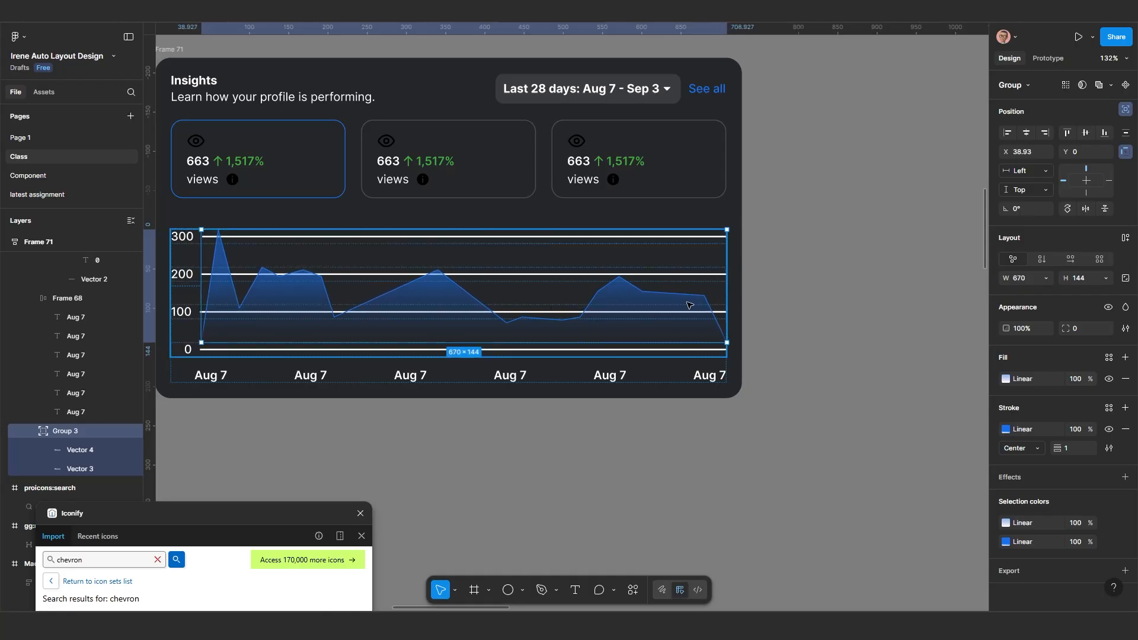
left_click_drag(469, 234, 470, 237)
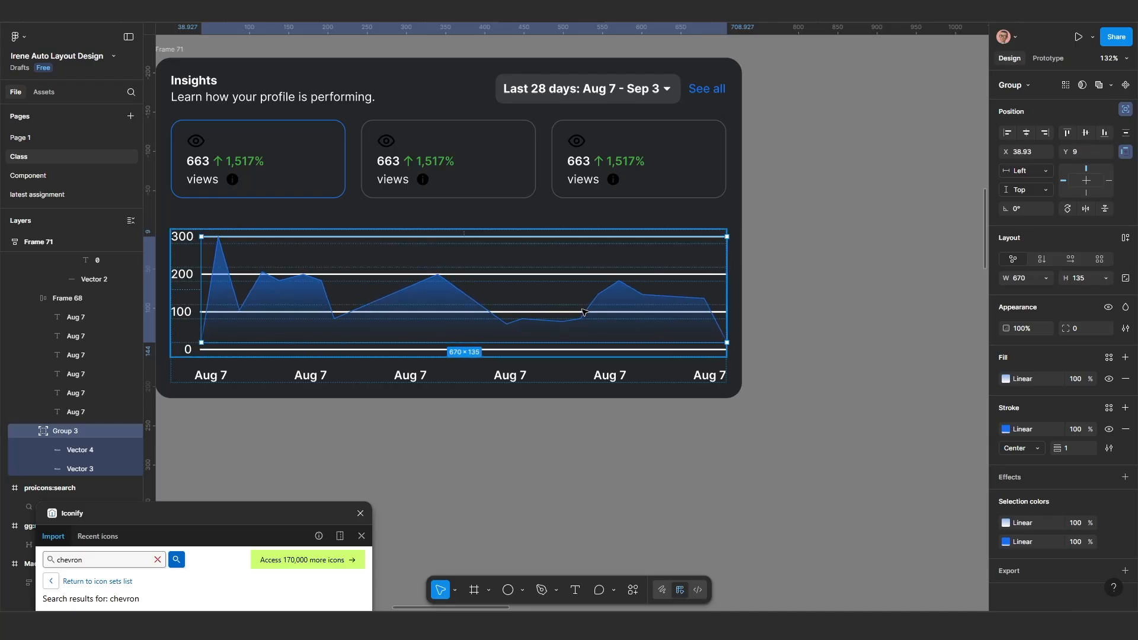
scroll(315, 330, "down", 2)
scroll(382, 326, "left", 2)
scroll(370, 313, "up", 5)
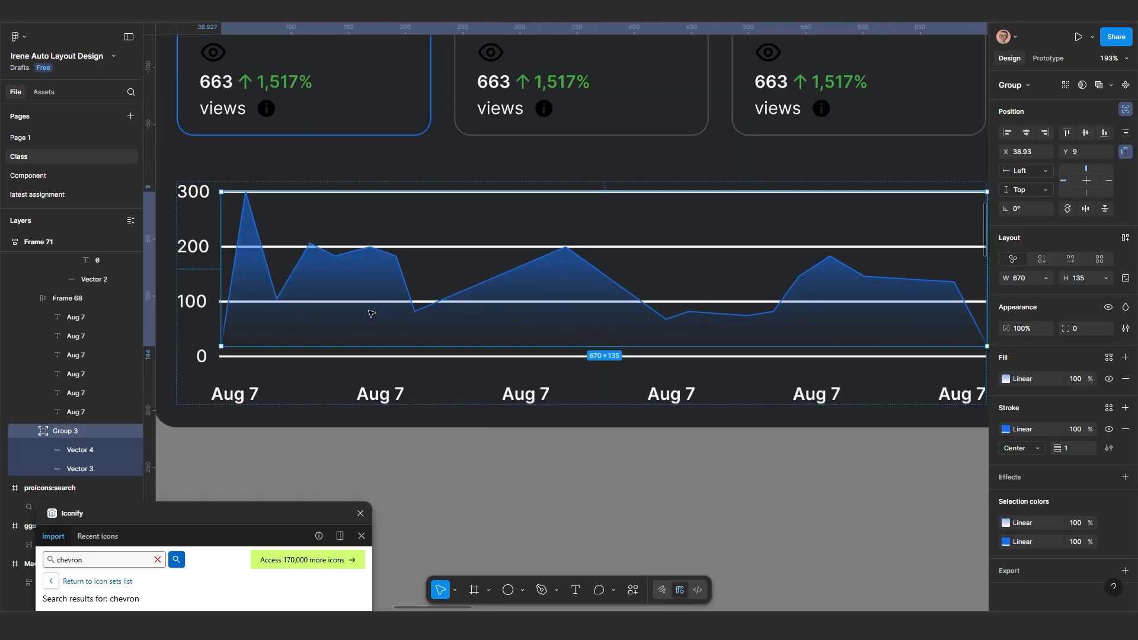
scroll(370, 313, "down", 3)
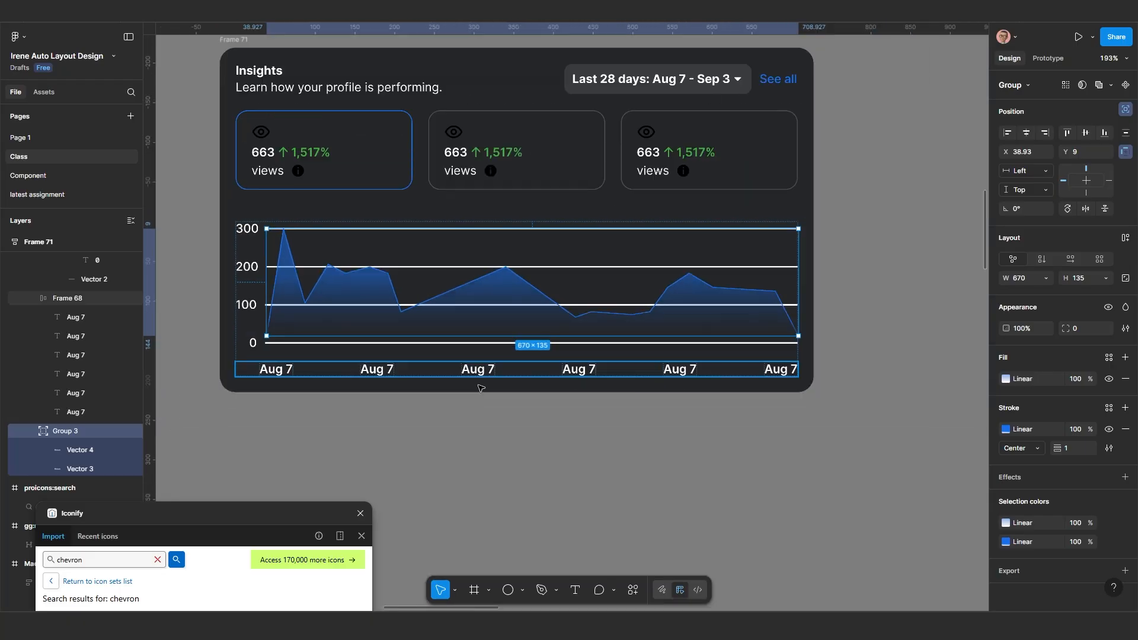
left_click(519, 458)
Step: Widen the Insights frame to 821
scroll(515, 471, "down", 2)
scroll(545, 457, "left", 2)
scroll(569, 441, "up", 3)
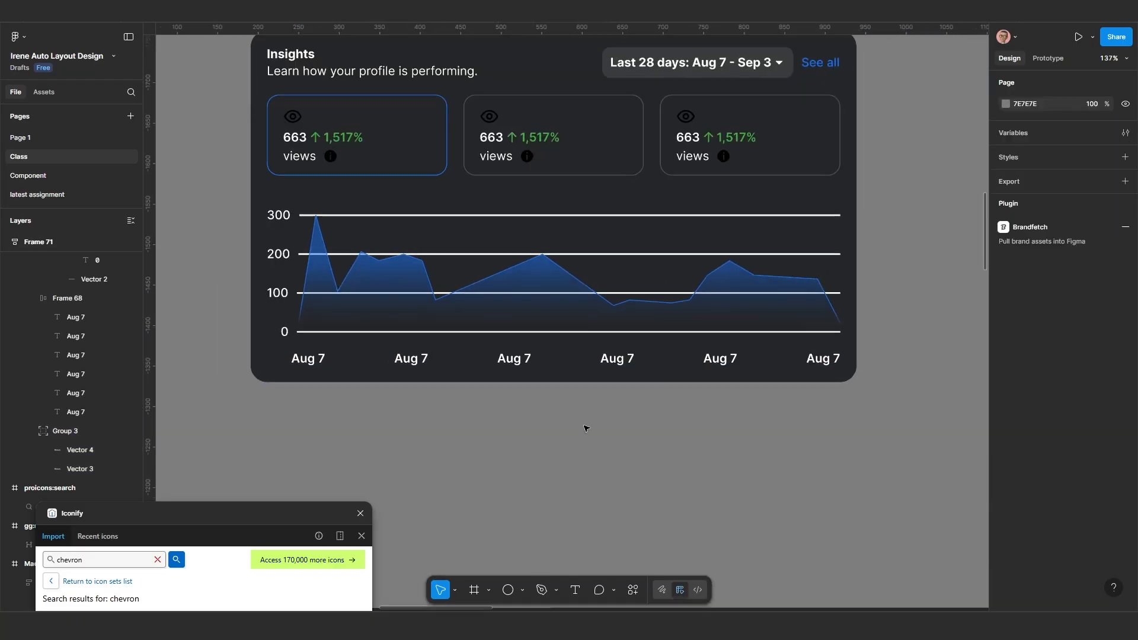
scroll(585, 428, "down", 3)
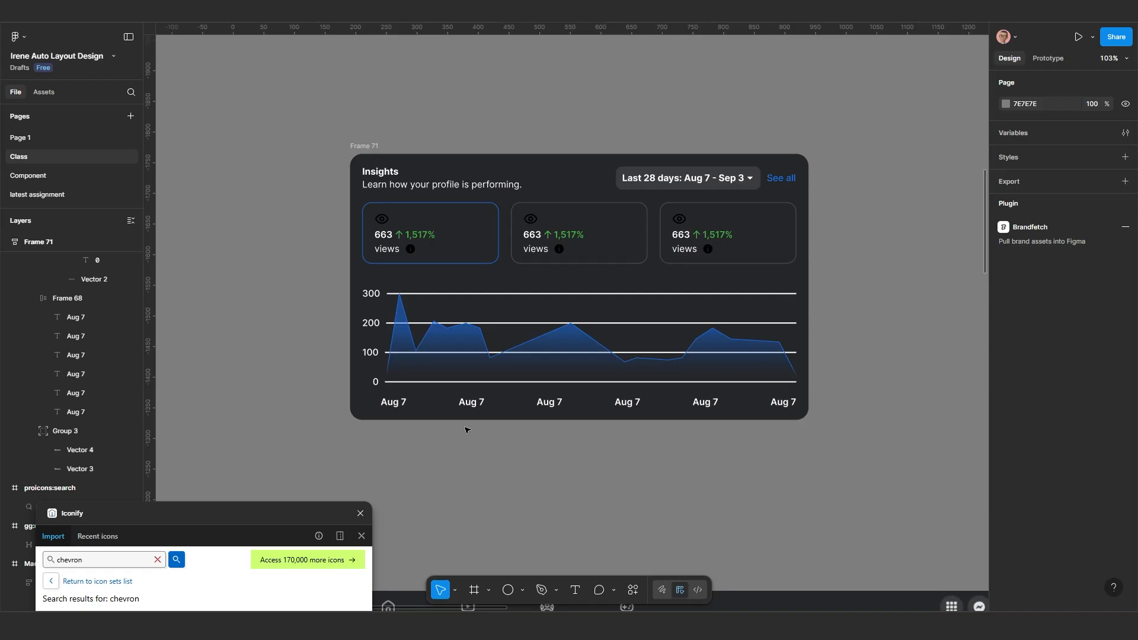
scroll(466, 429, "down", 1)
scroll(572, 415, "left", 1)
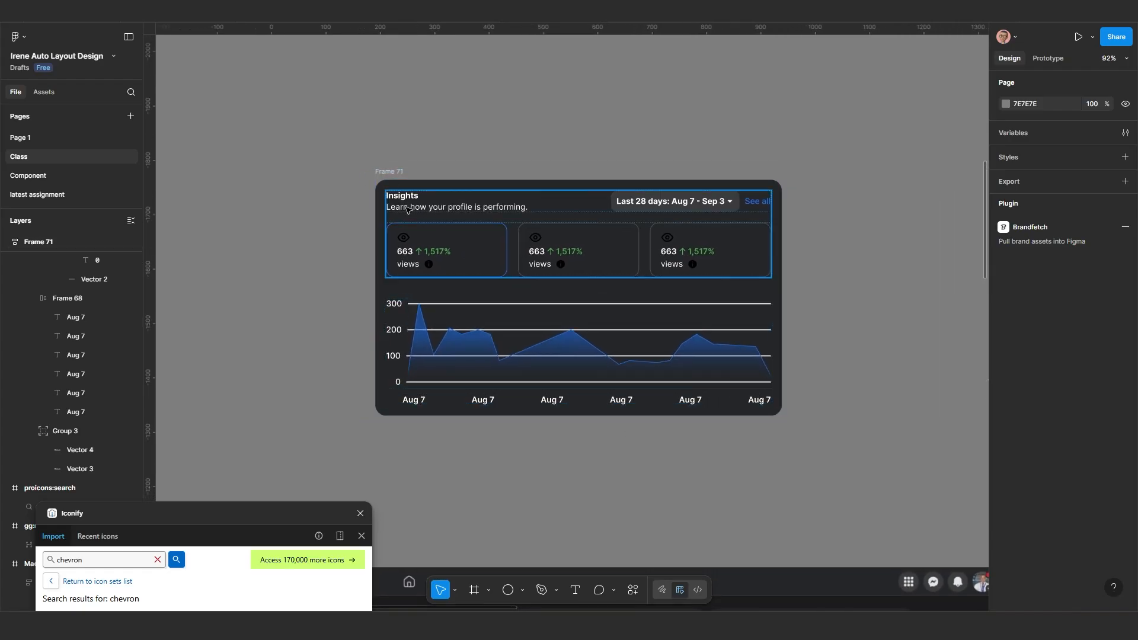
left_click(780, 342)
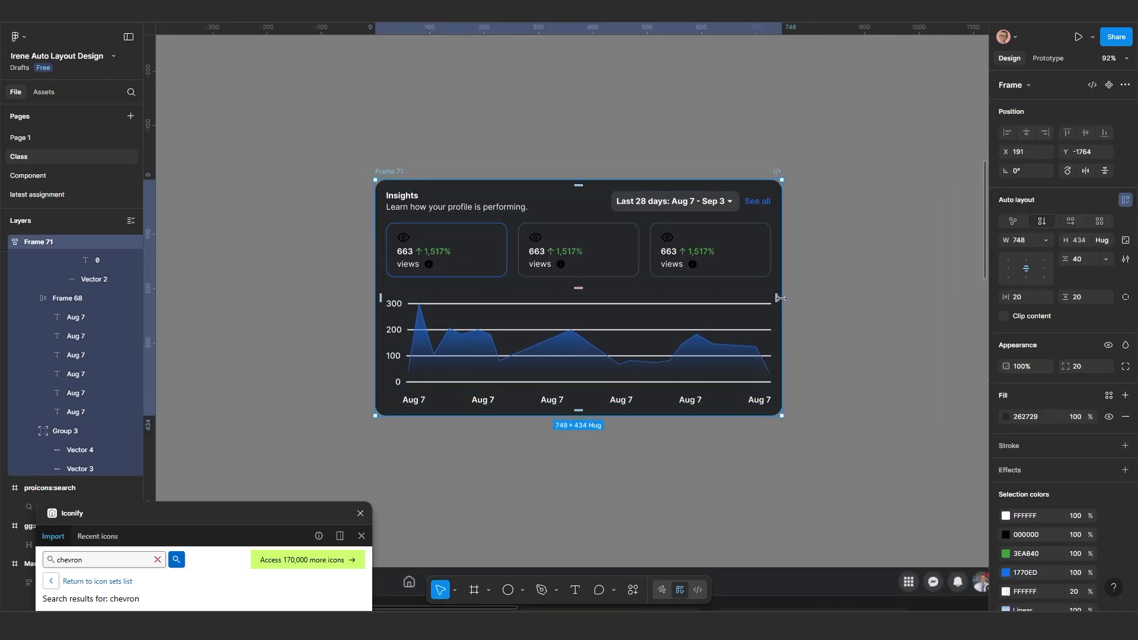
left_click_drag(800, 294, 840, 295)
Step: Place the Insights frame over the reference dashboard's Insights section at about X -2, Y -972 to compare them
scroll(764, 344, "down", 4)
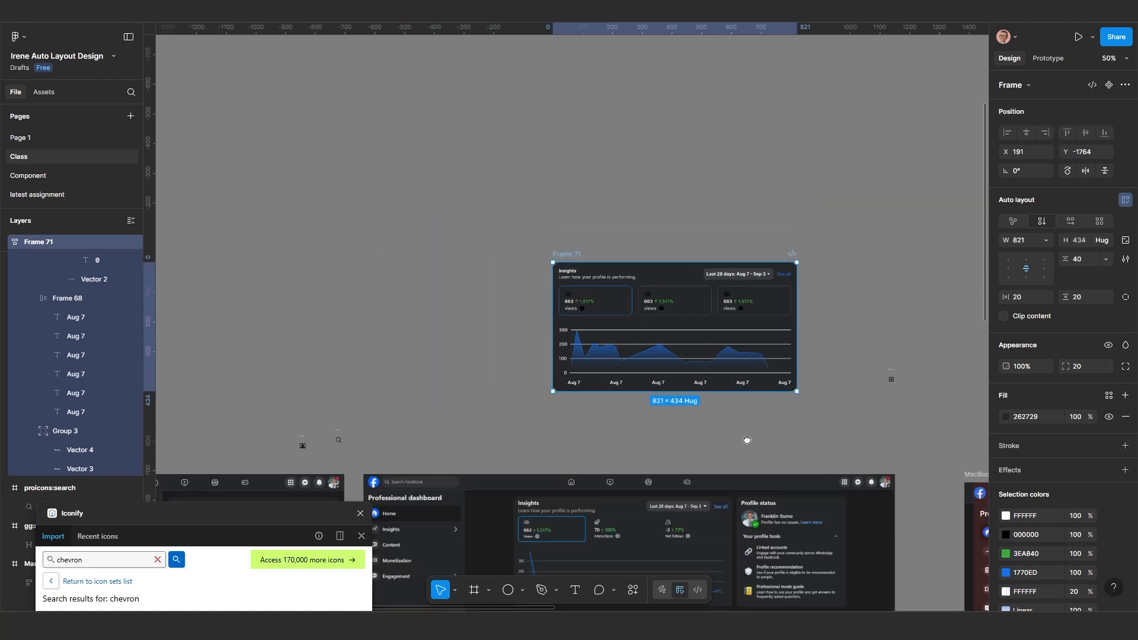
scroll(750, 306, "down", 3)
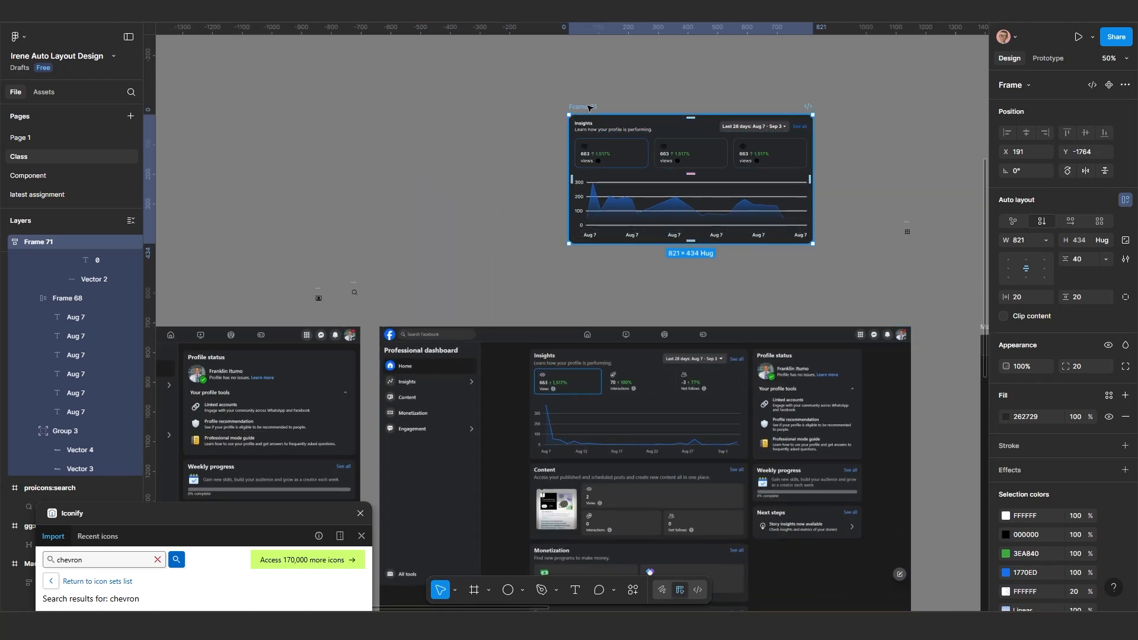
left_click_drag(588, 107, 531, 343)
scroll(592, 450, "up", 5)
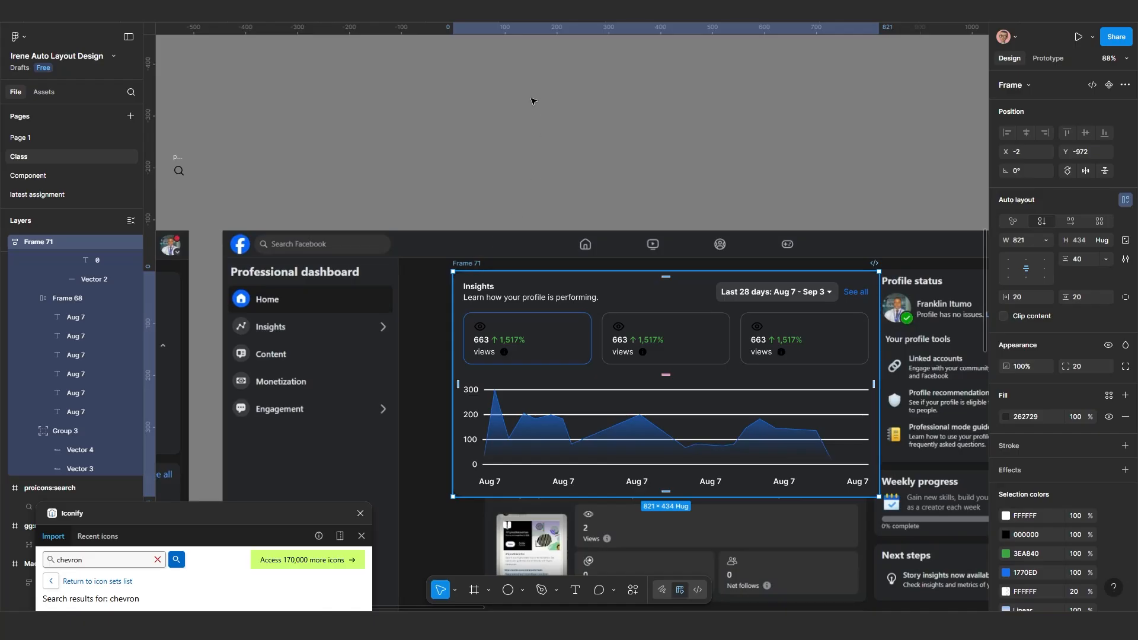
Step: Move the Insights frame back onto the empty canvas above the reference dashboard, at about X 94, Y -1568
left_click_drag(470, 265, 537, 94)
scroll(595, 234, "down", 1)
left_click_drag(595, 235, 552, 368)
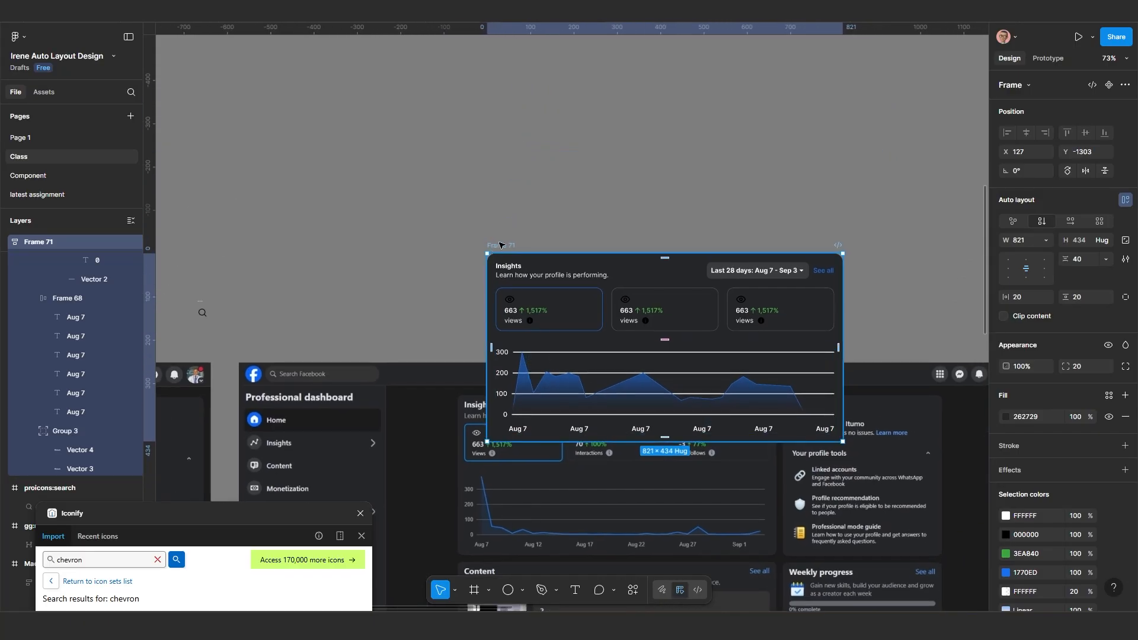
left_click_drag(605, 436, 591, 322)
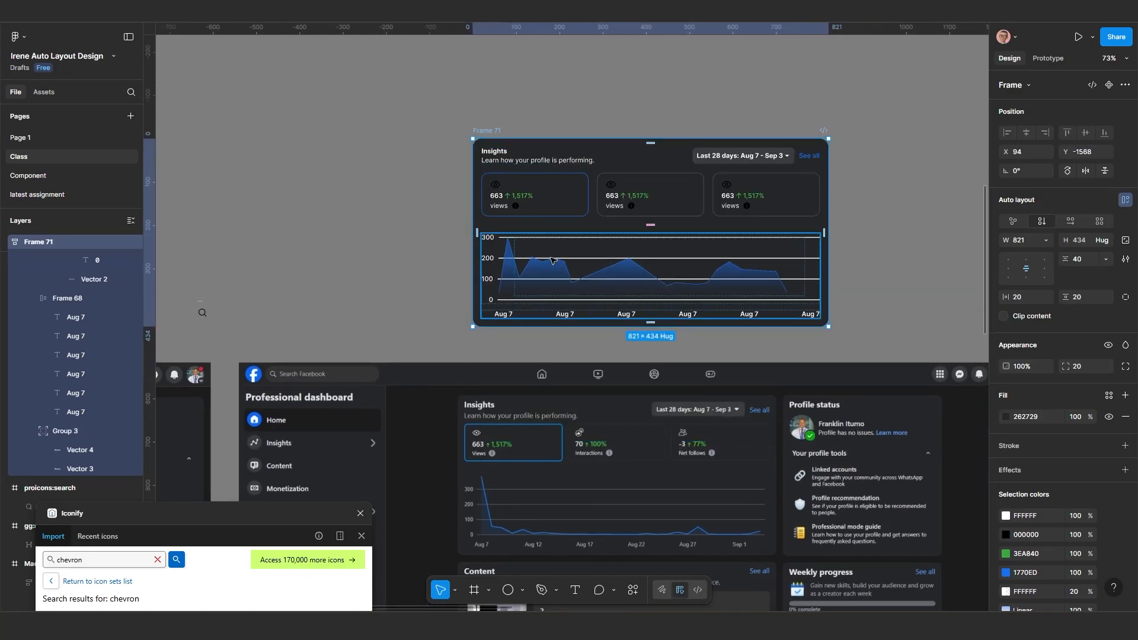
scroll(591, 322, "up", 2)
scroll(610, 279, "up", 5)
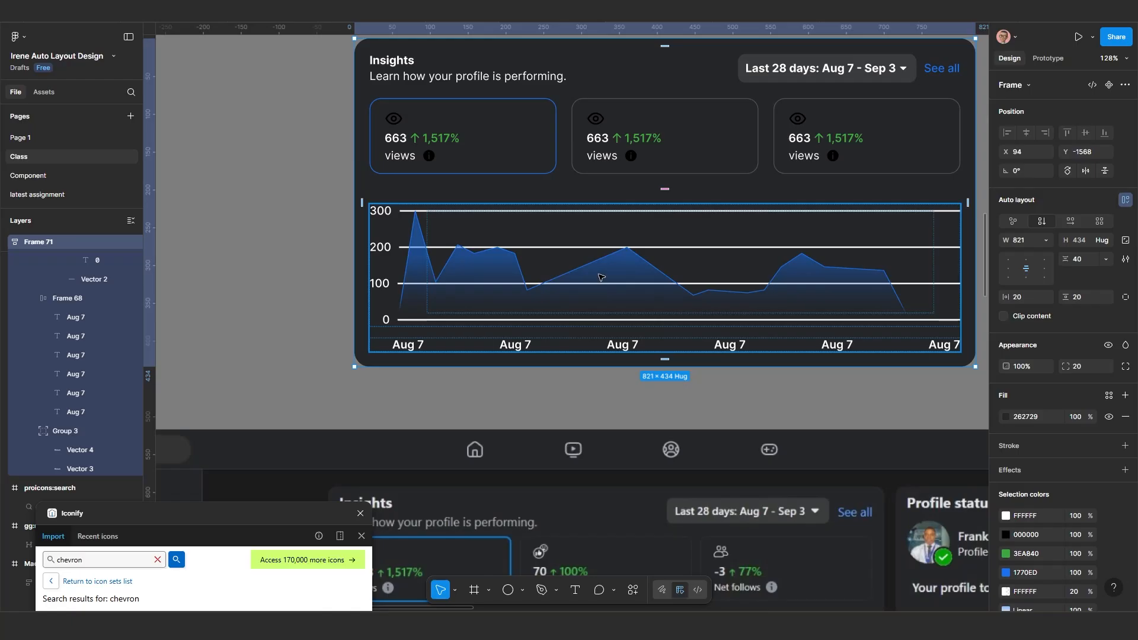
Step: Select all three stat cards and change their black eye and info icons to white FFFFFF
scroll(599, 277, "down", 1)
left_click_drag(599, 277, 569, 260)
scroll(582, 201, "down", 1)
scroll(459, 161, "up", 3)
scroll(440, 126, "down", 1)
left_click_drag(426, 106, 424, 184)
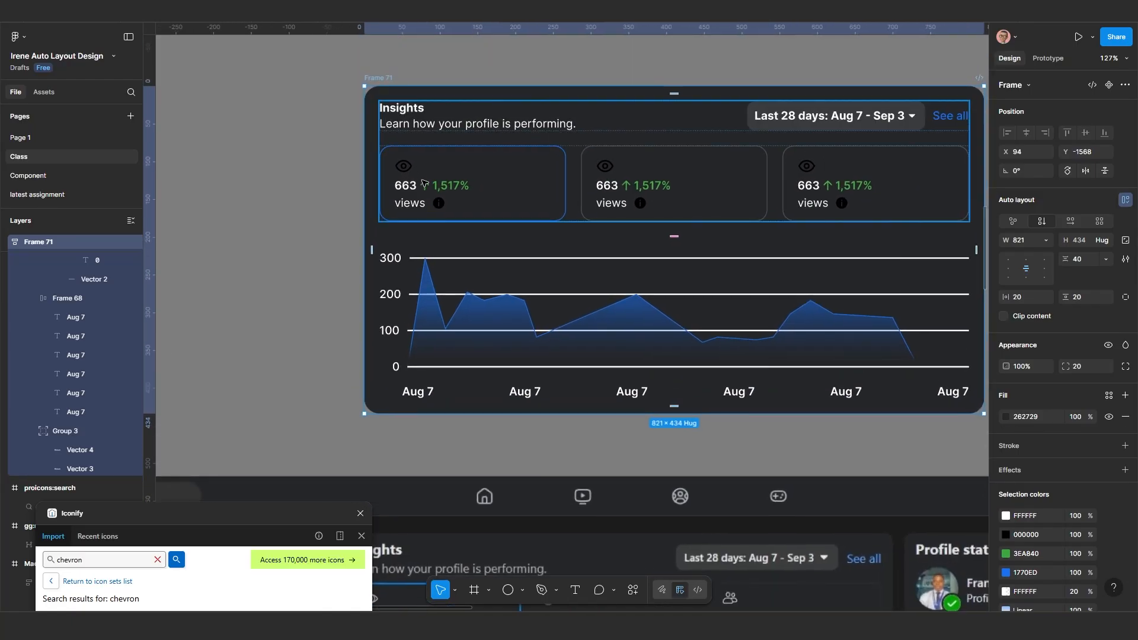
left_click(413, 174)
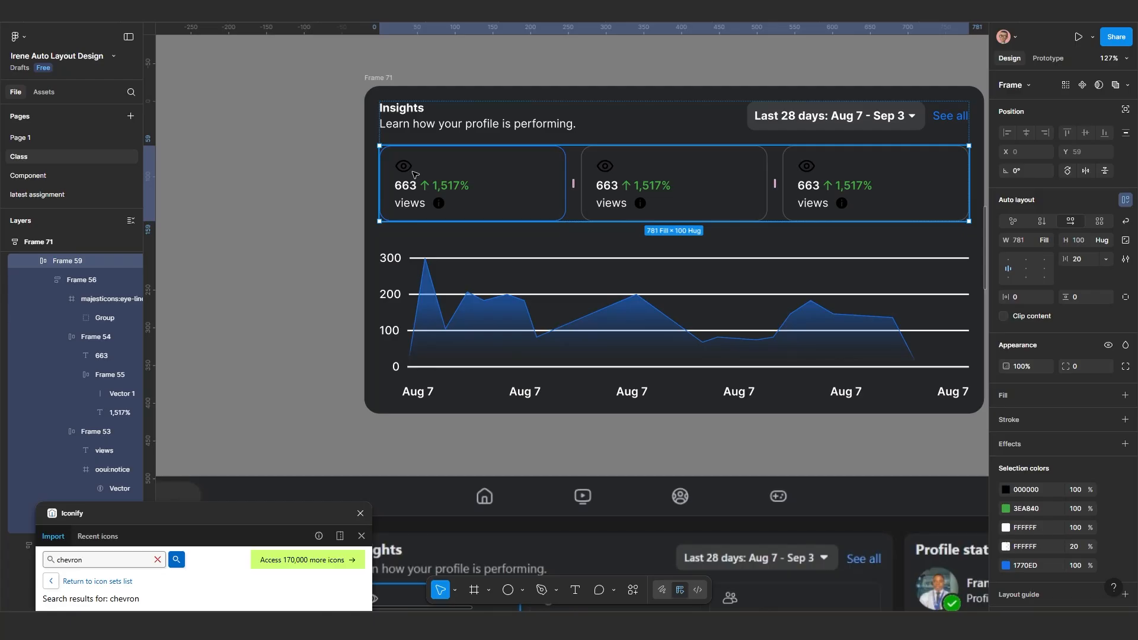
left_click(413, 174)
left_click(703, 191, "shift")
left_click(880, 198, "shift")
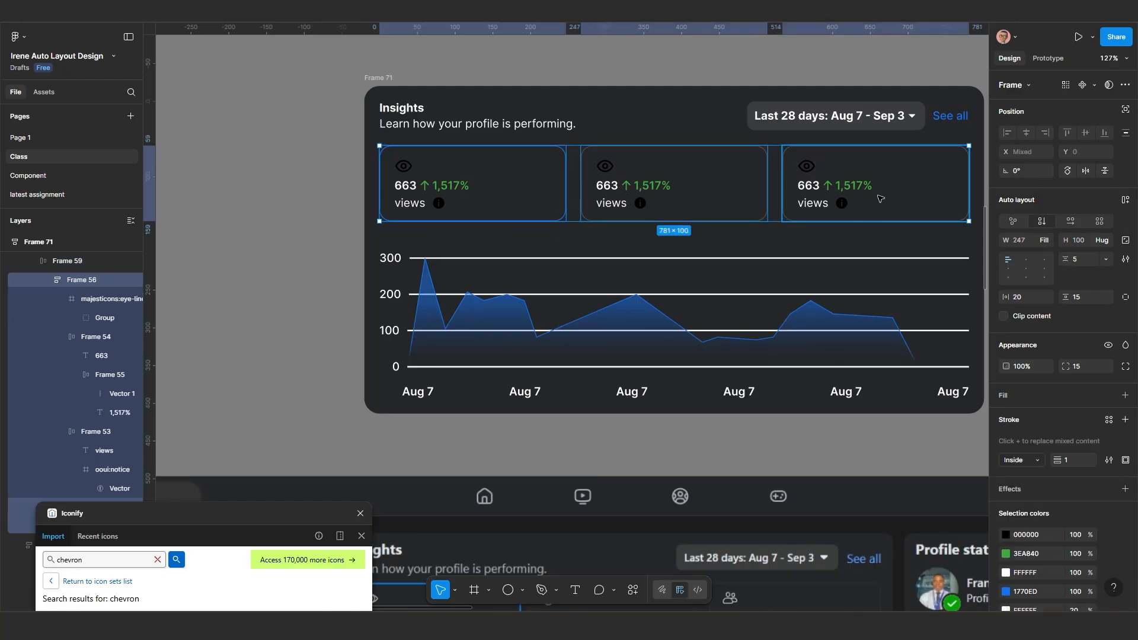
left_click(1006, 535)
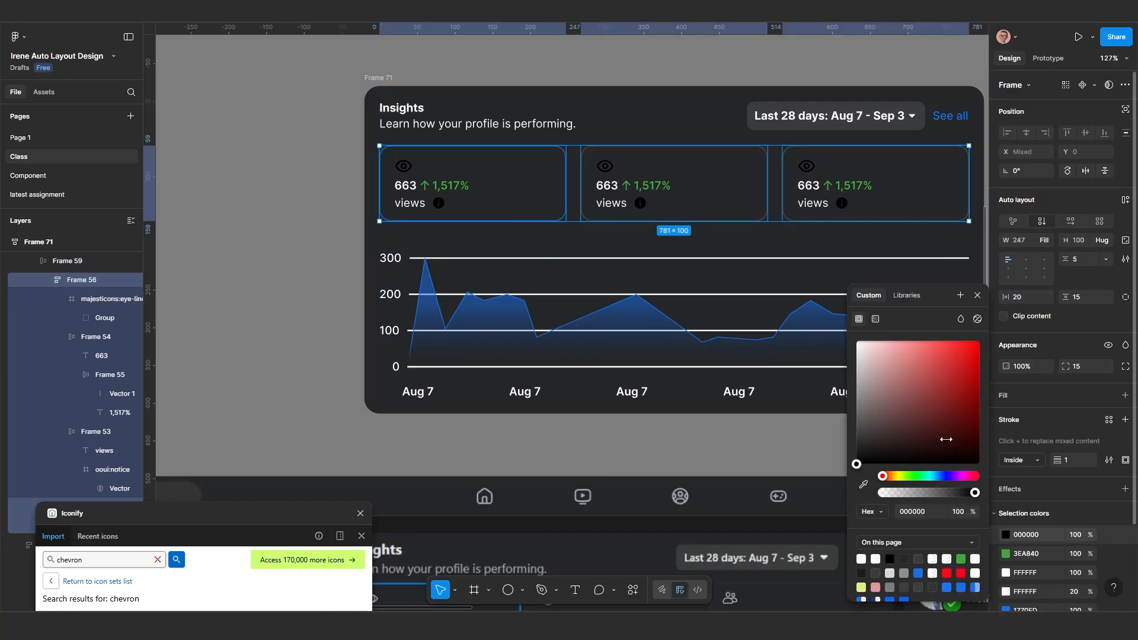
left_click_drag(945, 436, 856, 342)
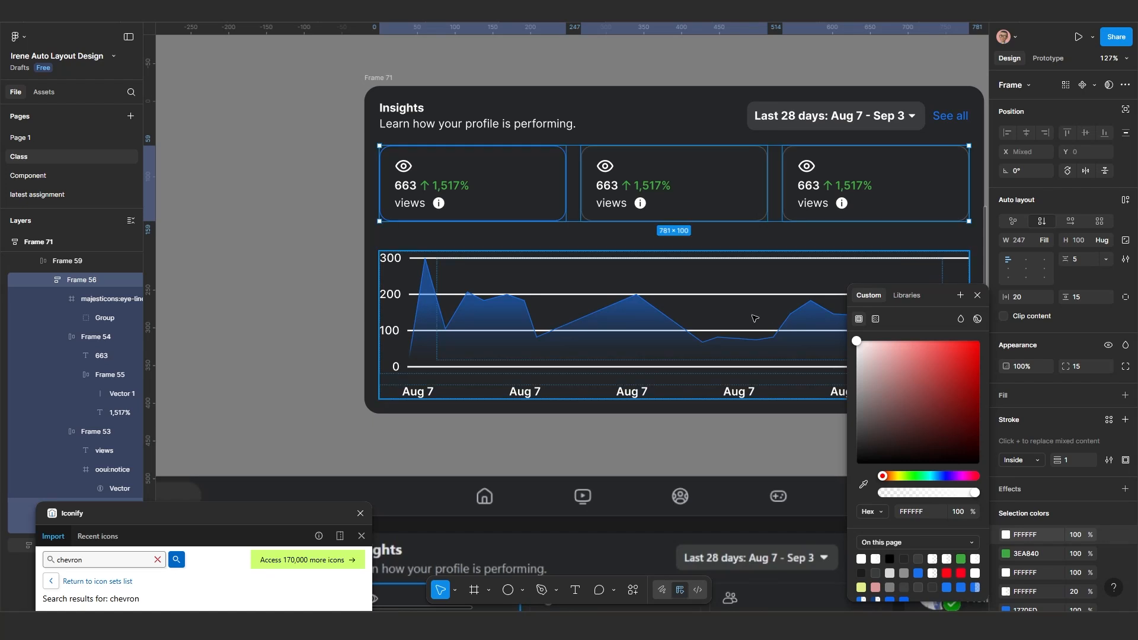
left_click(820, 206)
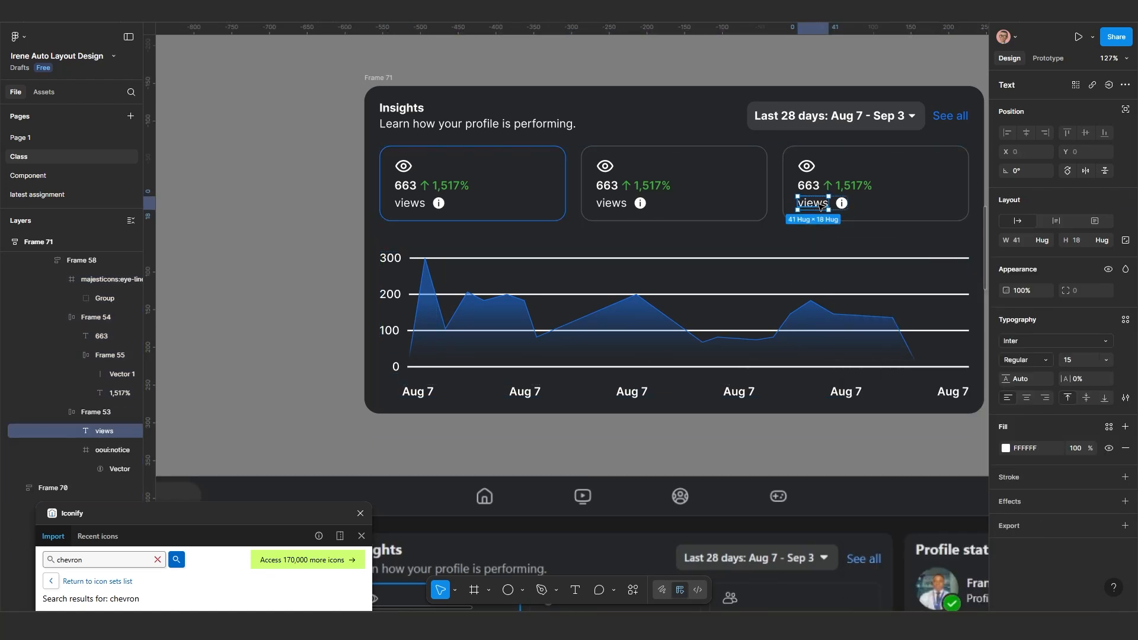
scroll(853, 218, "down", 1)
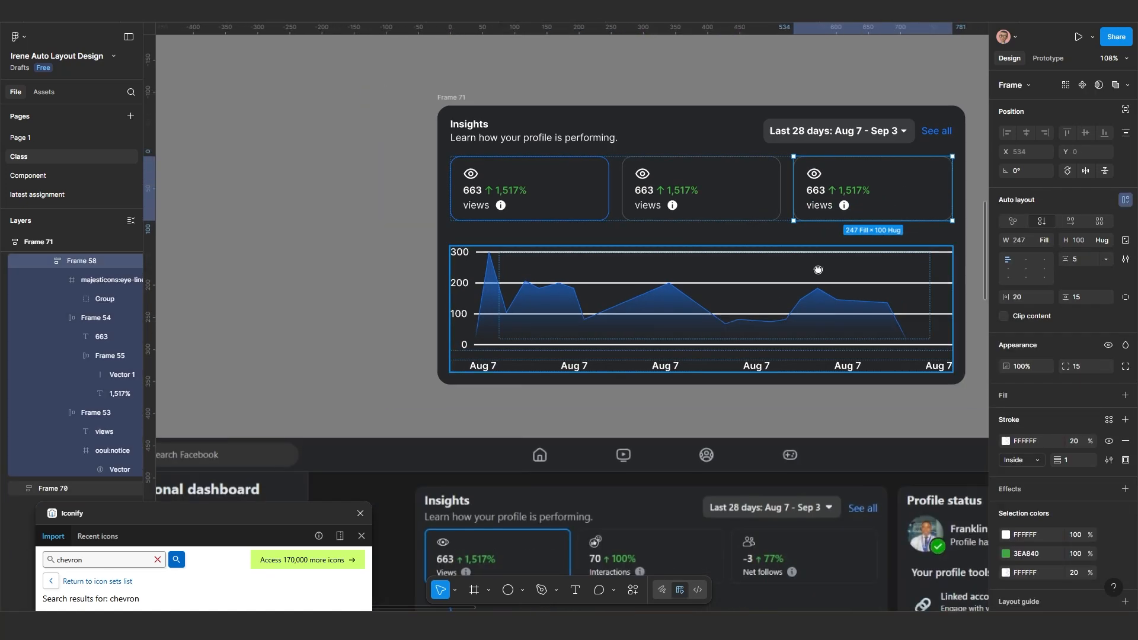
left_click_drag(818, 269, 758, 205)
scroll(760, 207, "up", 1)
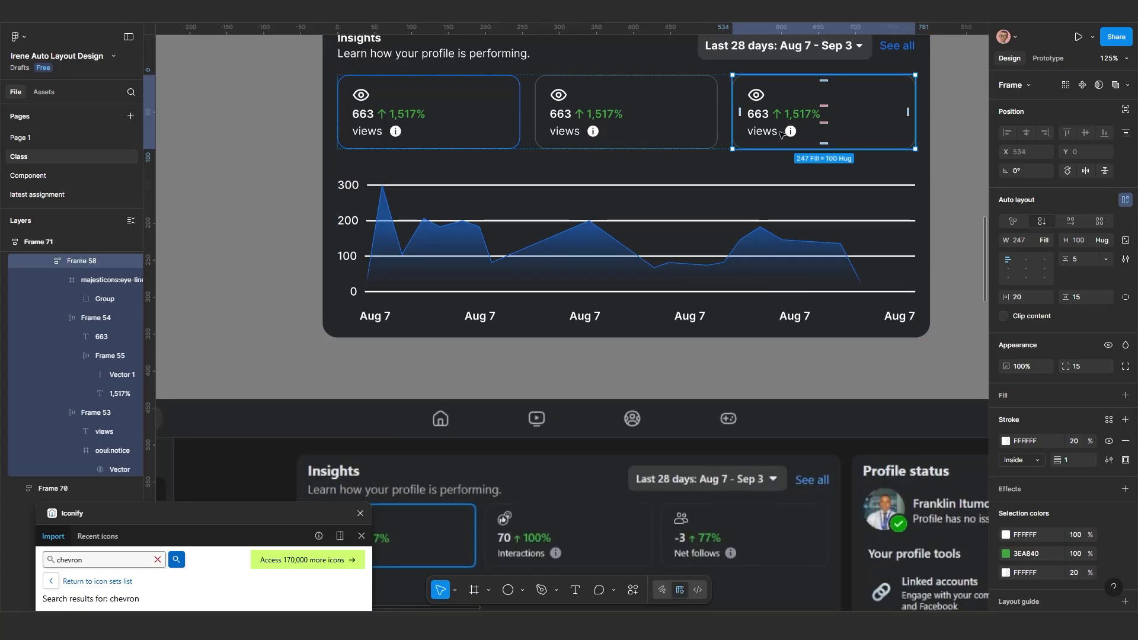
double_click(770, 131)
double_click(770, 132)
left_click(809, 140)
double_click(773, 131)
left_click(570, 134, "shift")
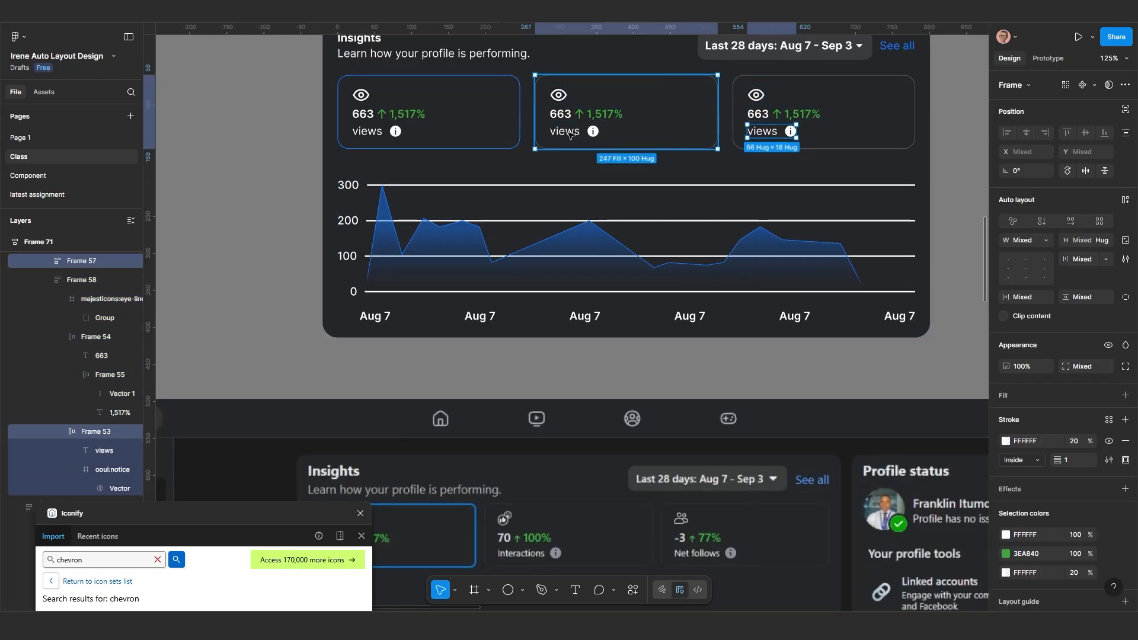
double_click(571, 135, "shift")
double_click(571, 134, "shift")
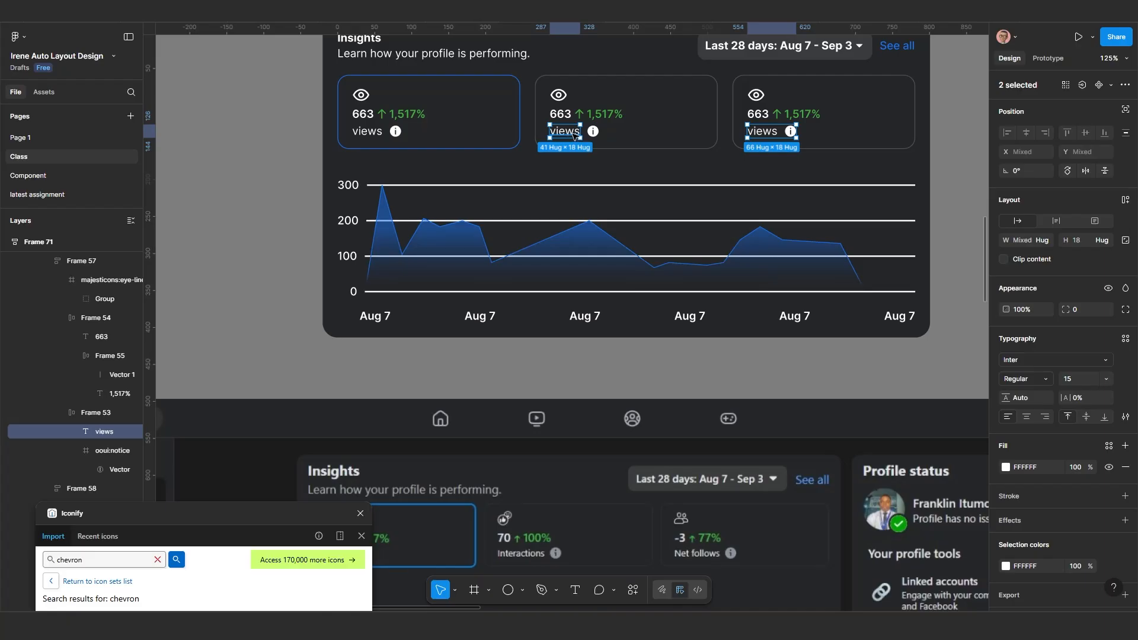
left_click(576, 135, "shift")
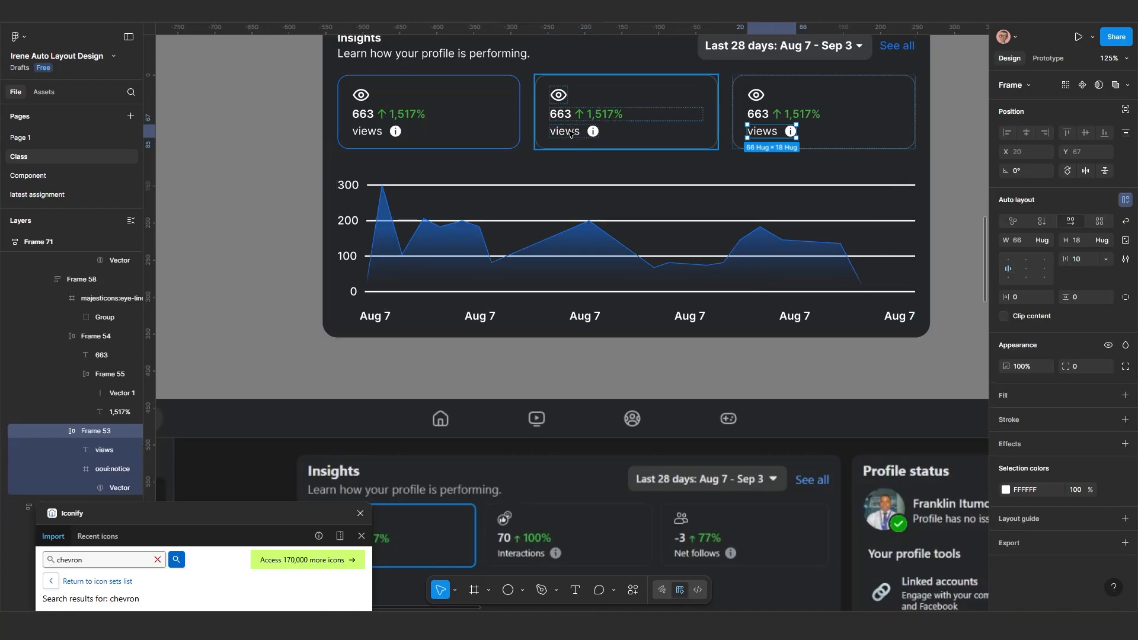
left_click(569, 132, "shift")
left_click(570, 132, "shift")
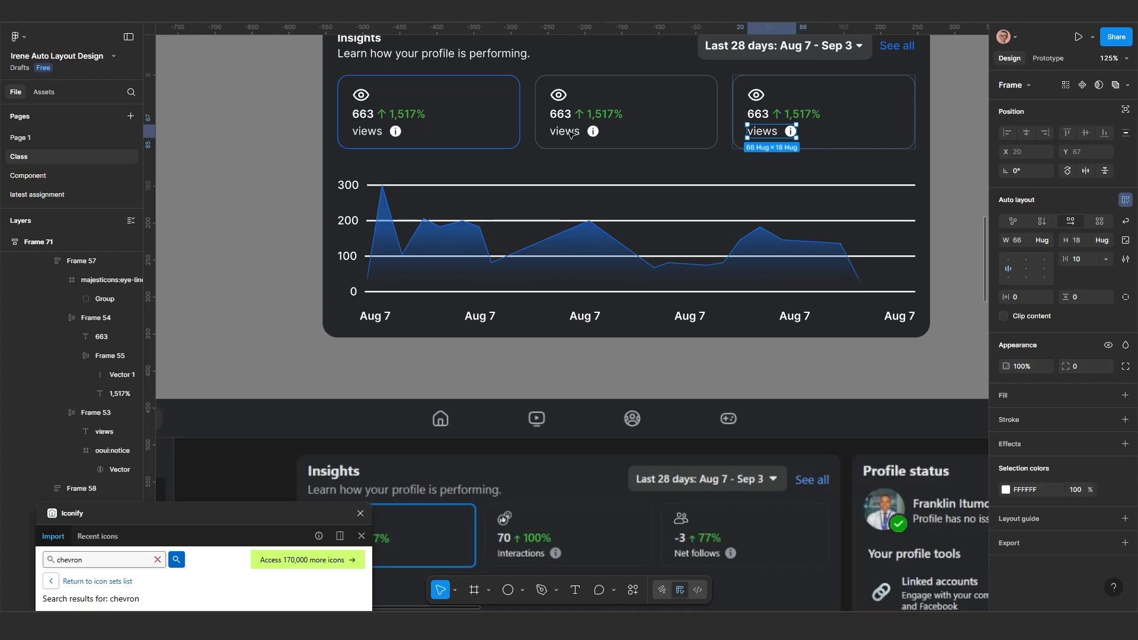
left_click(567, 134)
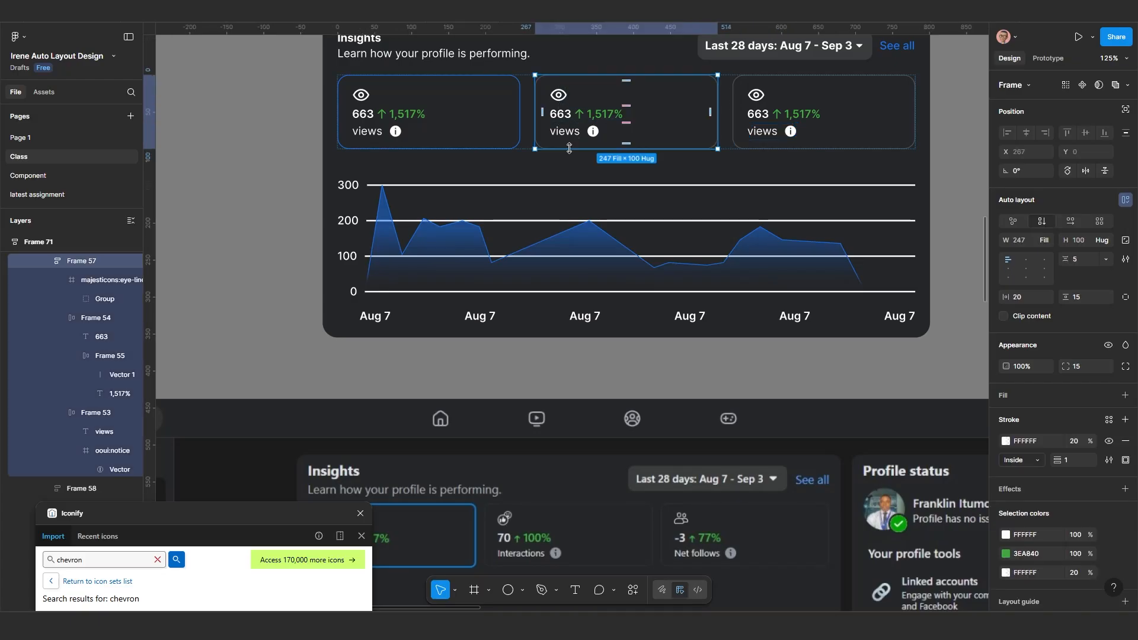
Step: Select the views rows with their info icons in all three stat cards and set their white to 70% opacity, after trying 50%
left_click(753, 130)
left_click(754, 131)
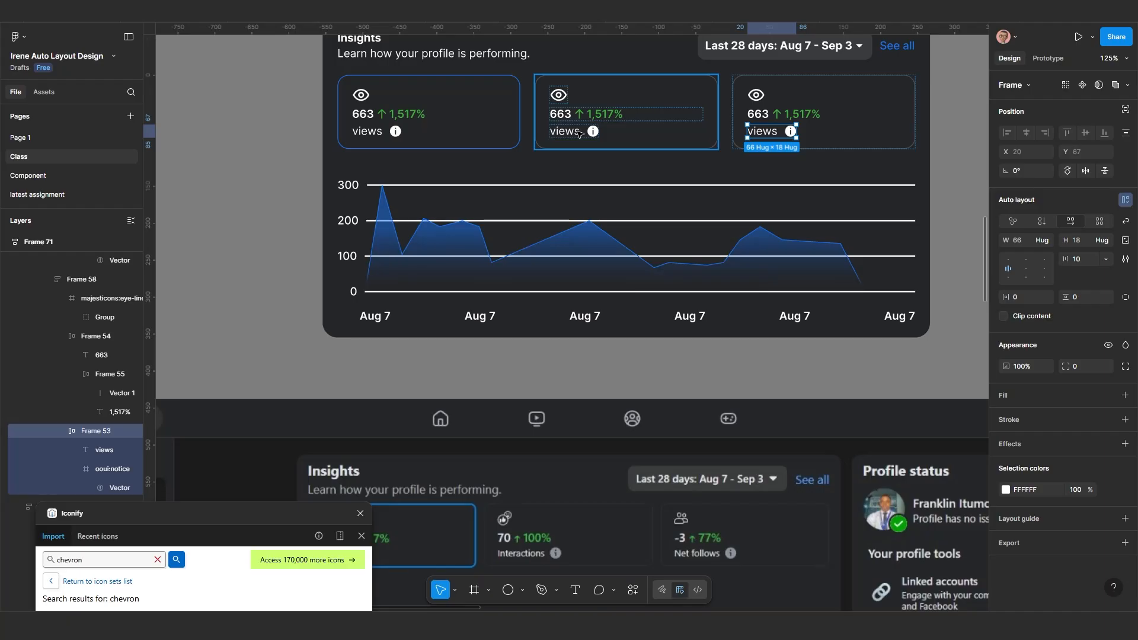
left_click(569, 132, "shift")
left_click(378, 134, "shift")
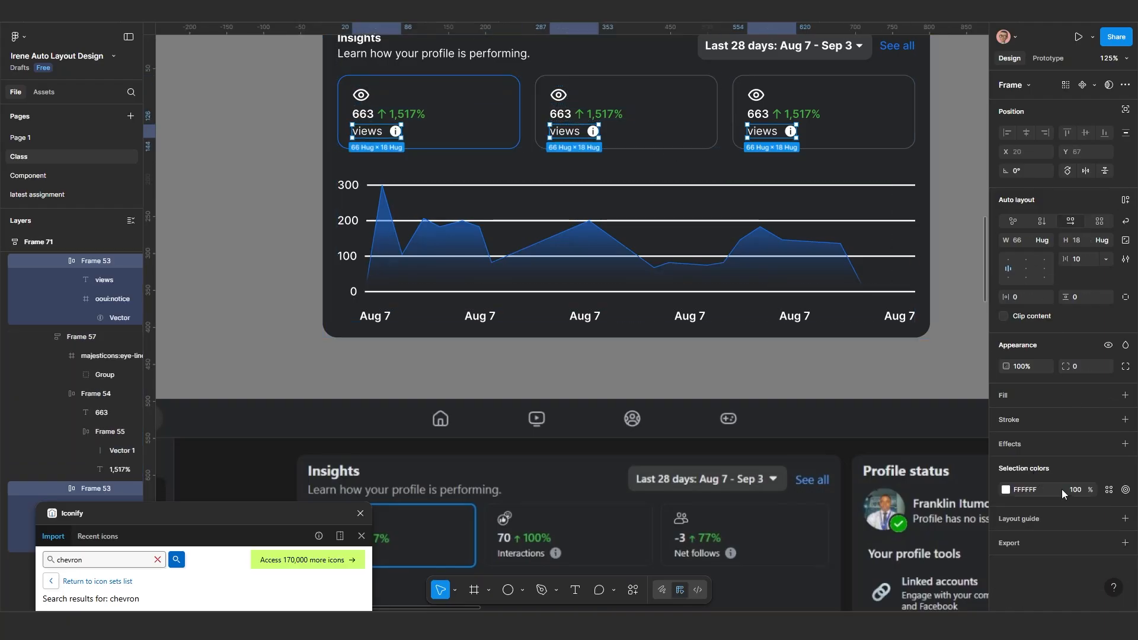
left_click(1077, 493)
type("50")
key("Return")
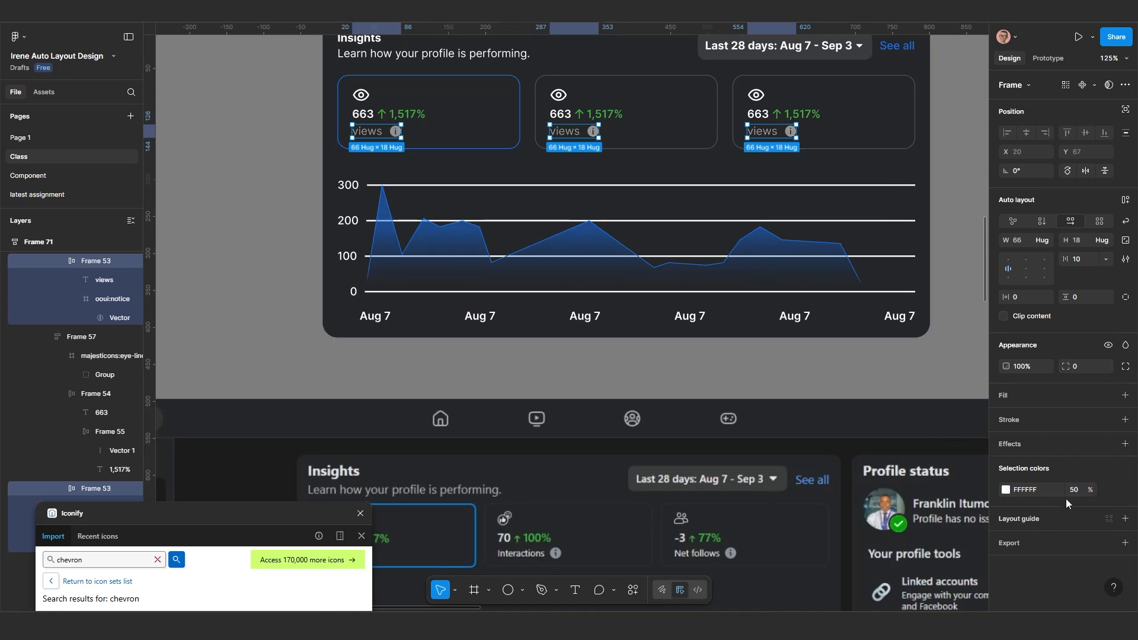
left_click(1075, 492)
type("70")
key("Return")
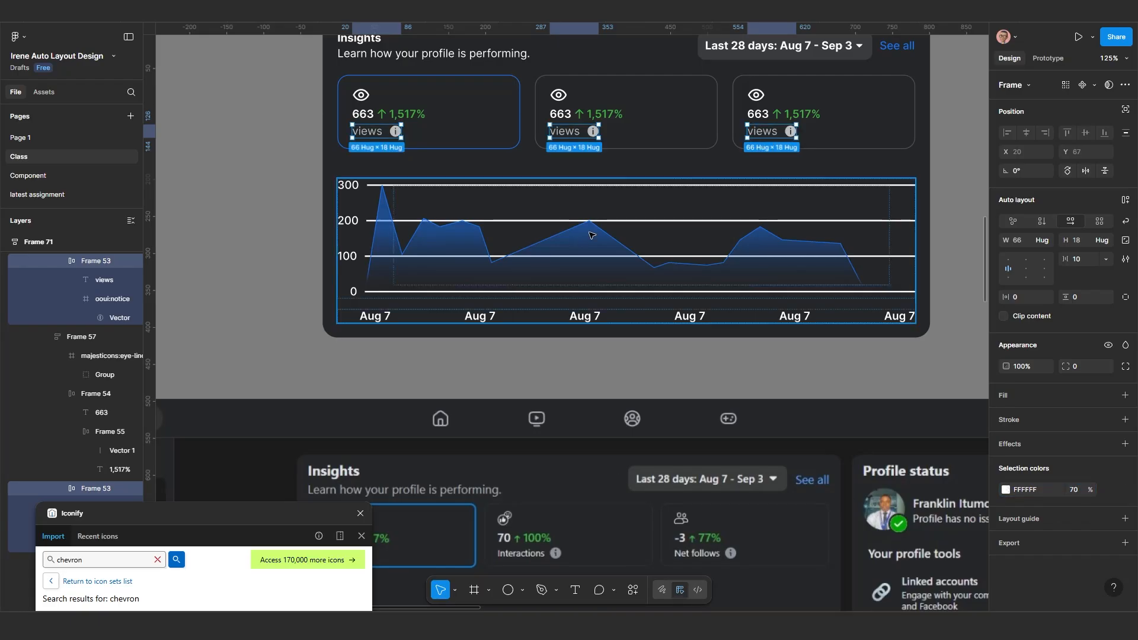
Step: Set the white FFFFFF labels and gridlines in the chart frame to 30% opacity, after comparing 50% with the reference
left_click(571, 240)
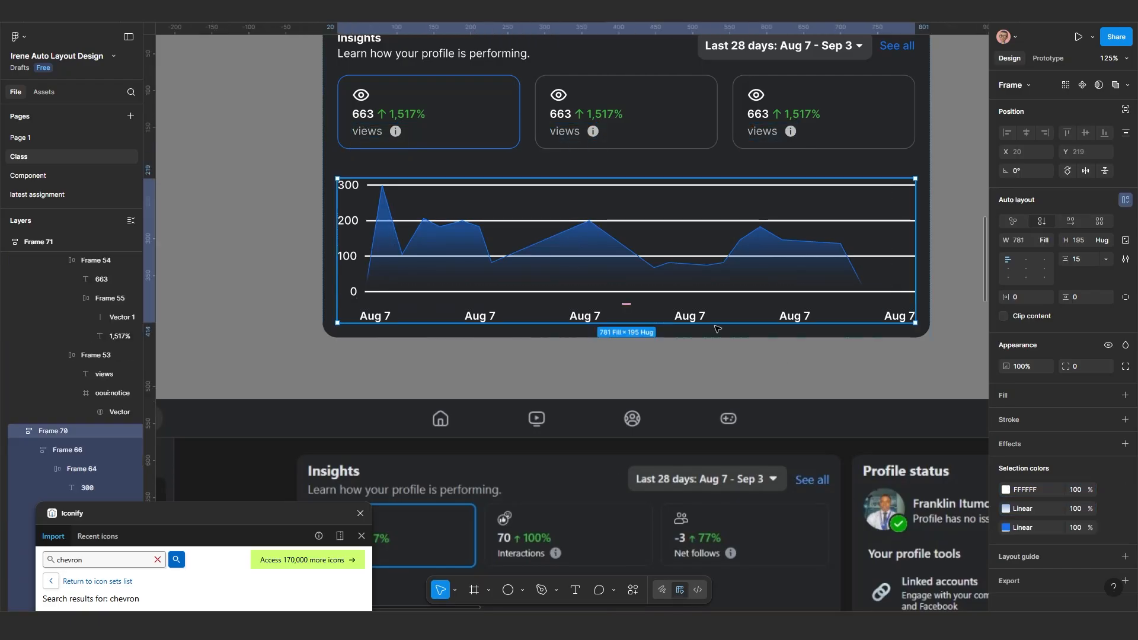
left_click(1075, 489)
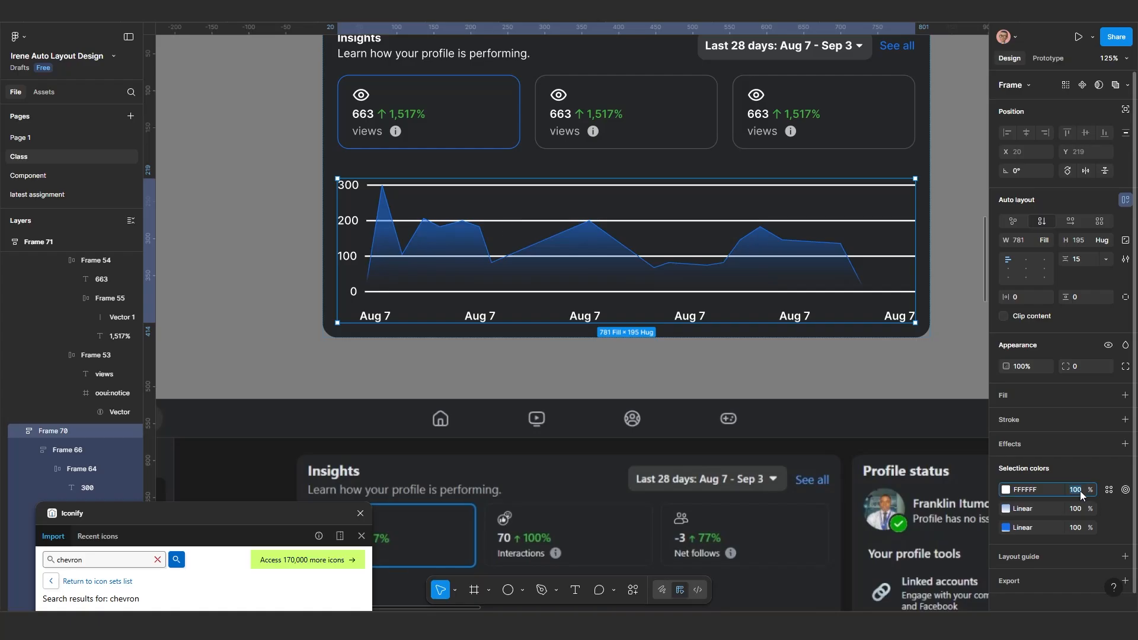
type("50")
key("Return")
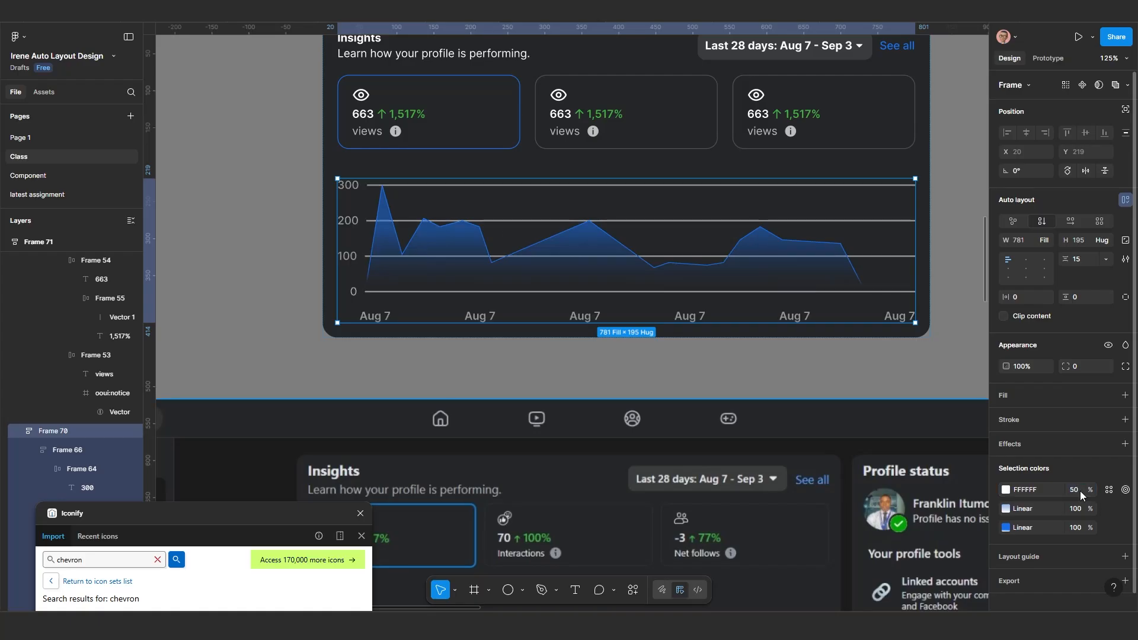
scroll(472, 287, "down", 2)
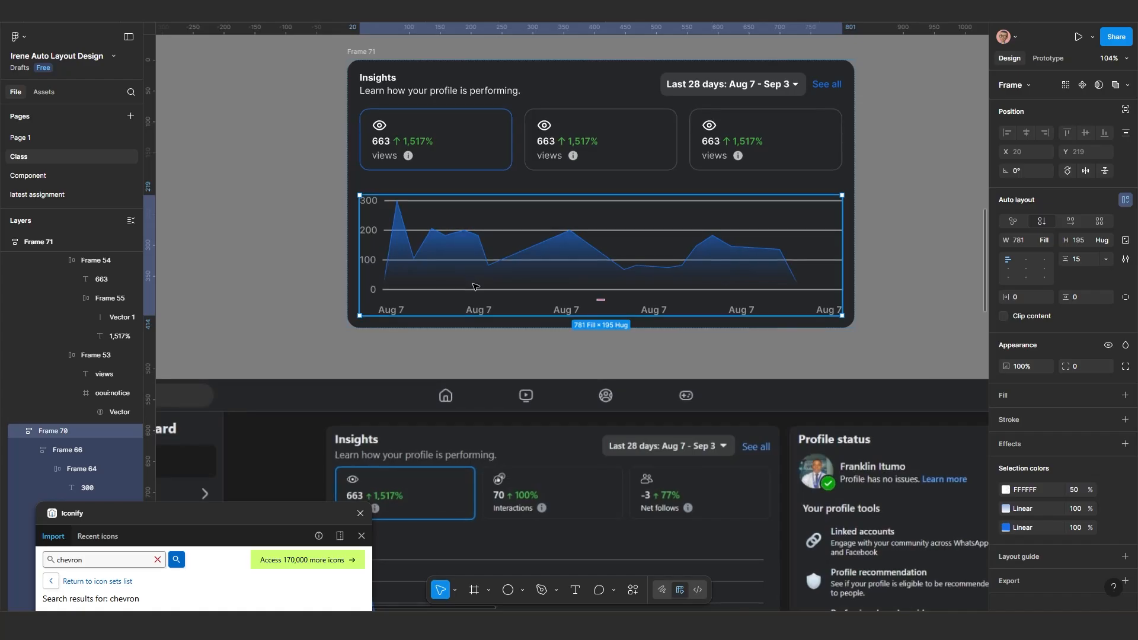
scroll(473, 287, "down", 3)
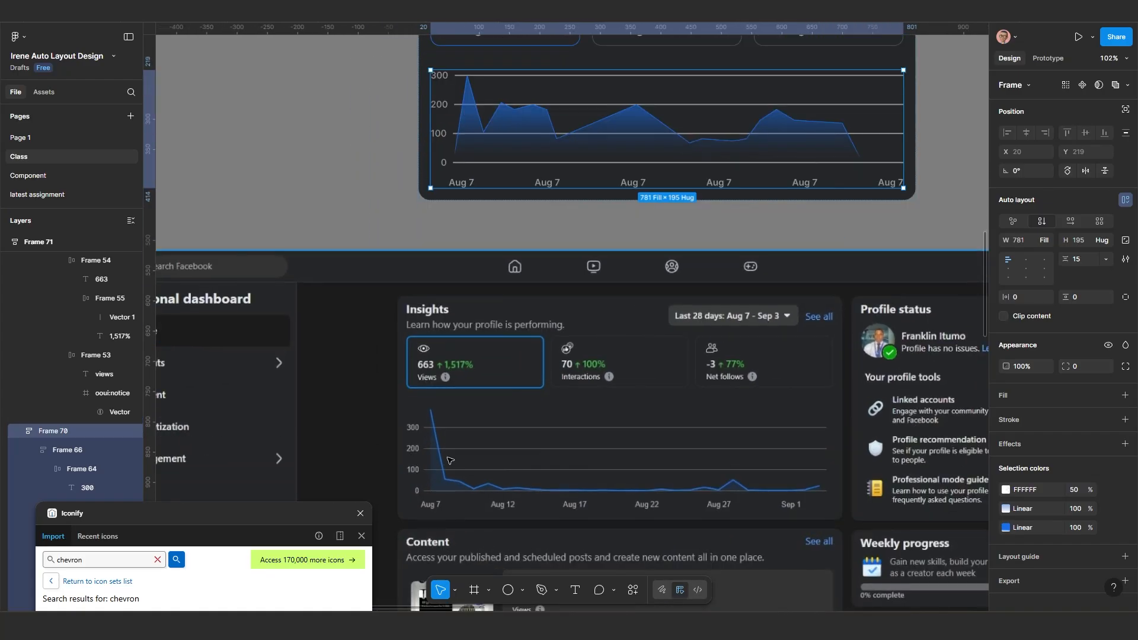
scroll(448, 460, "down", 4)
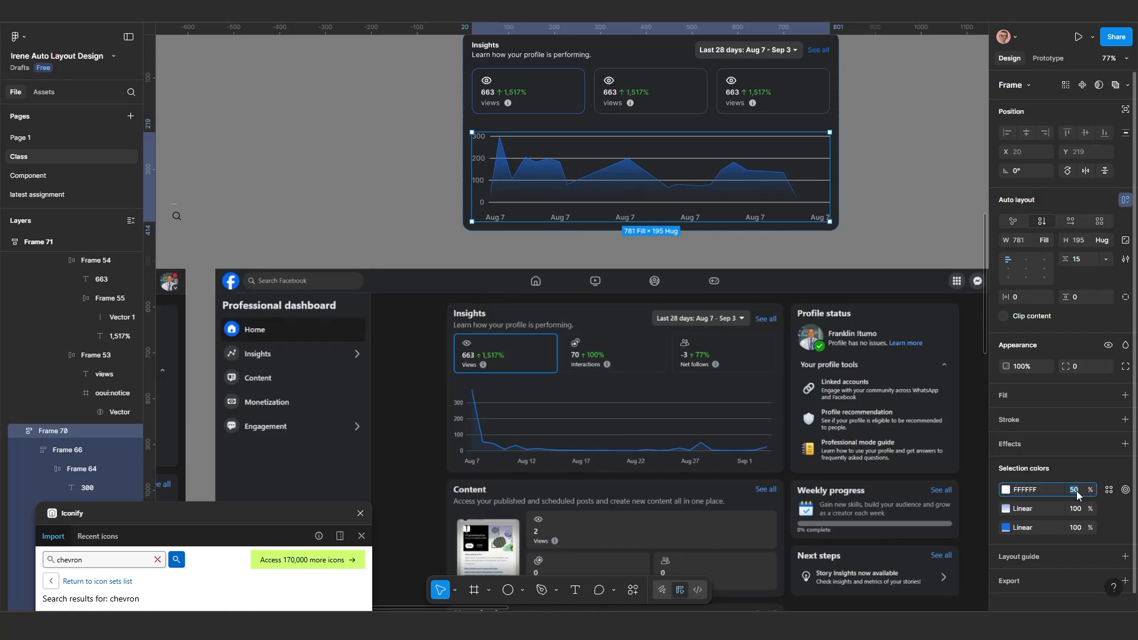
key("Return")
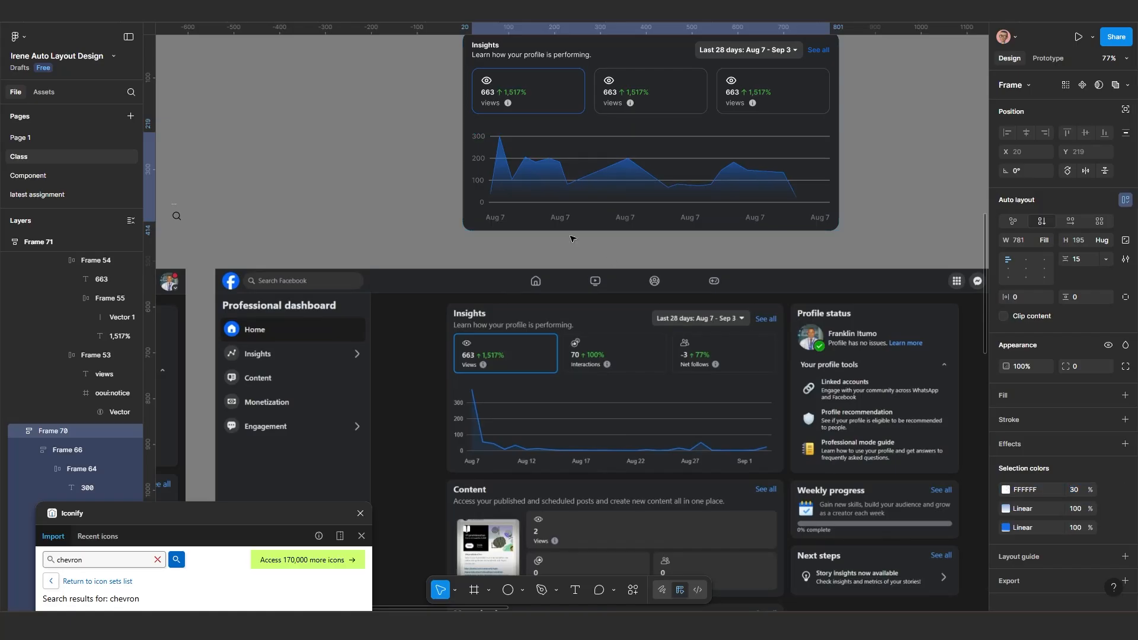
scroll(539, 185, "down", 2)
scroll(540, 186, "up", 2)
left_click(811, 234)
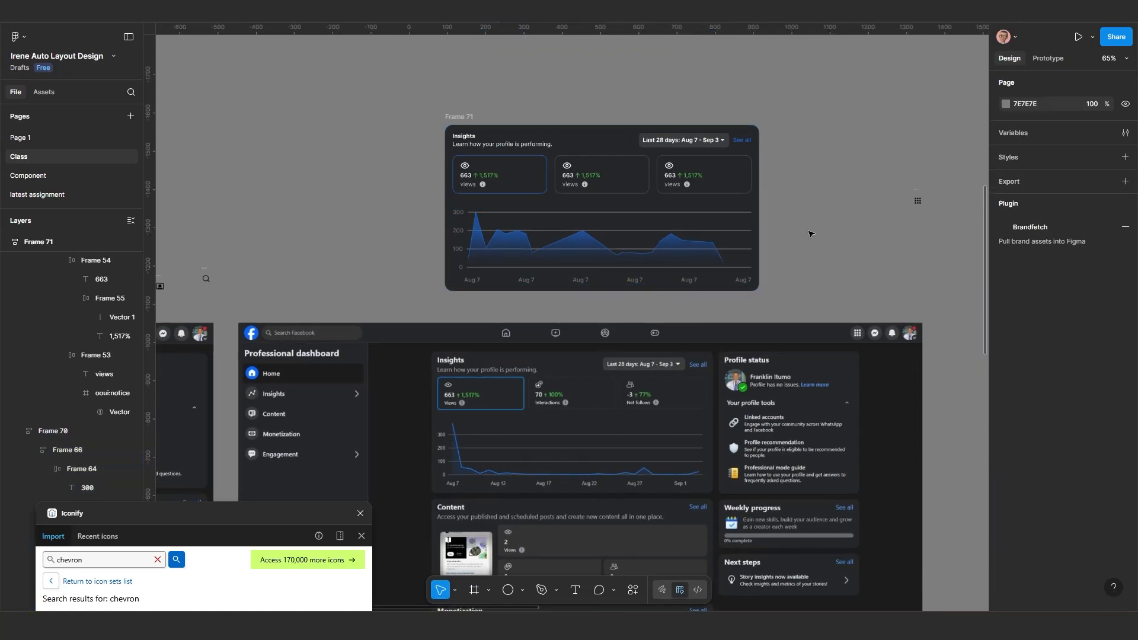
Step: Set the font size of the Insights heading in the card to 20
scroll(768, 258, "up", 3)
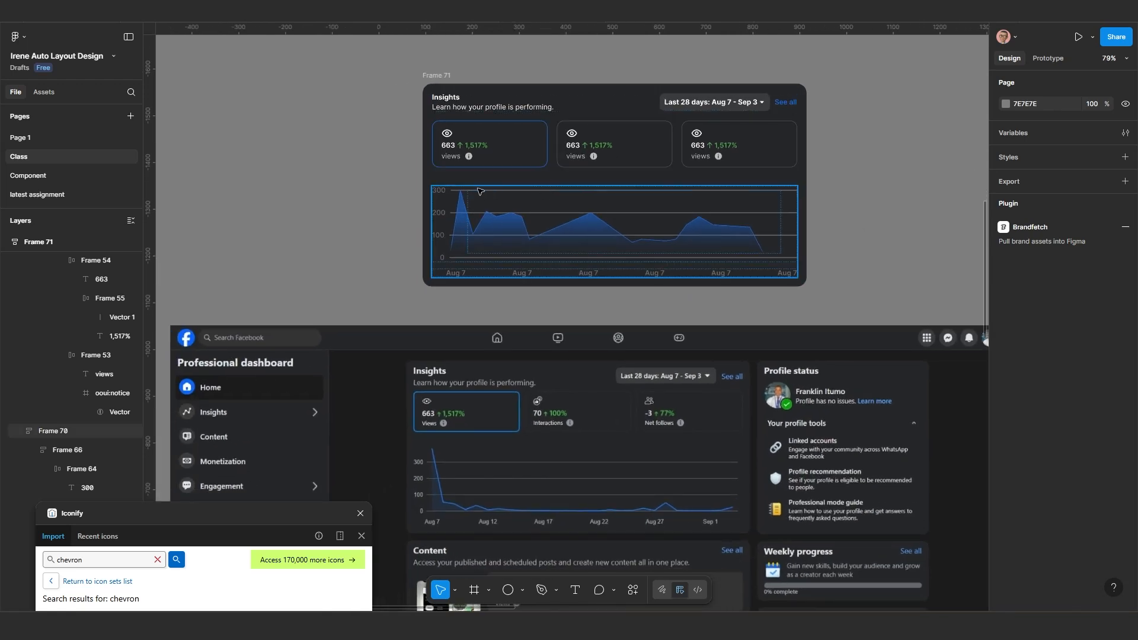
scroll(469, 154, "up", 2)
left_click(436, 87)
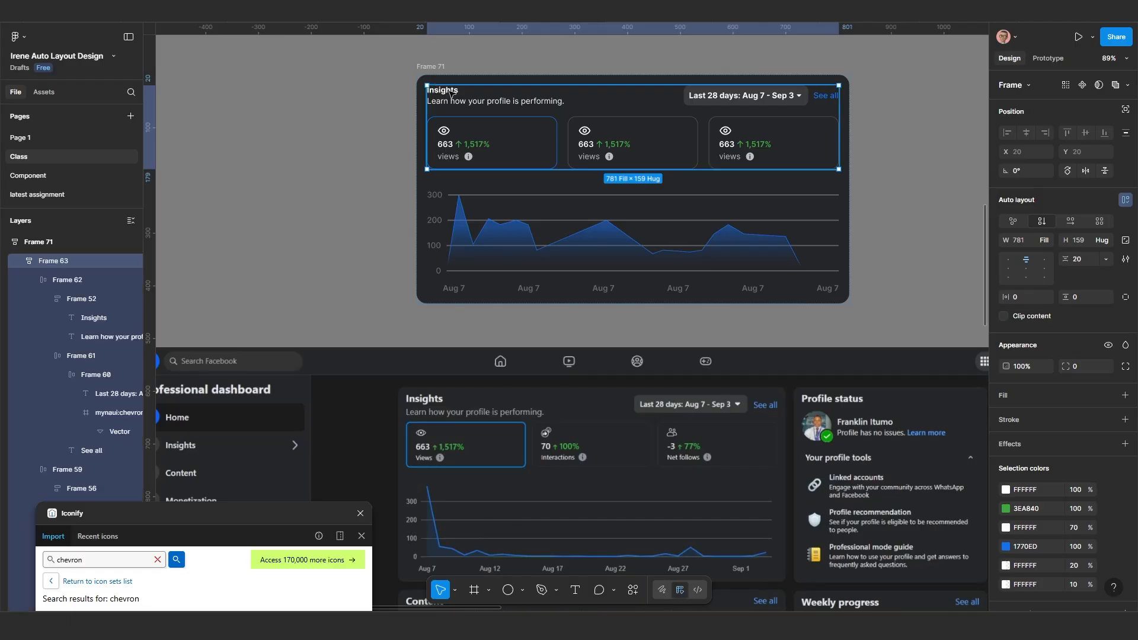
left_click(448, 93)
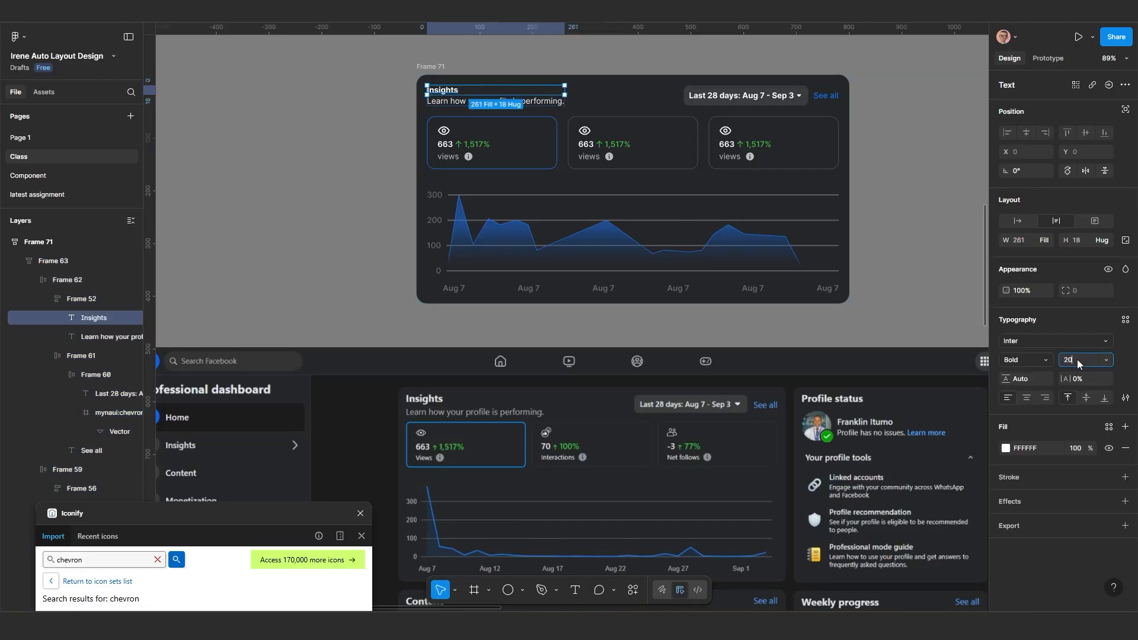
key("Return")
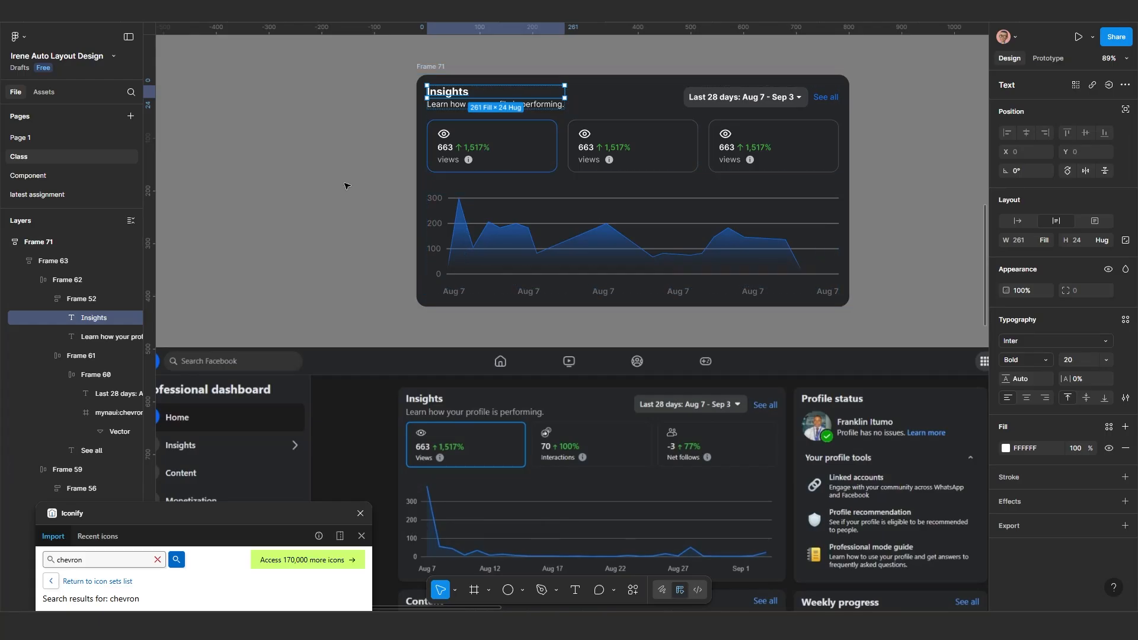
left_click(347, 183)
Step: Set the auto layout gap between the Insights heading and its subtitle to 5
scroll(371, 207, "up", 1)
scroll(371, 208, "up", 1)
left_click(483, 99)
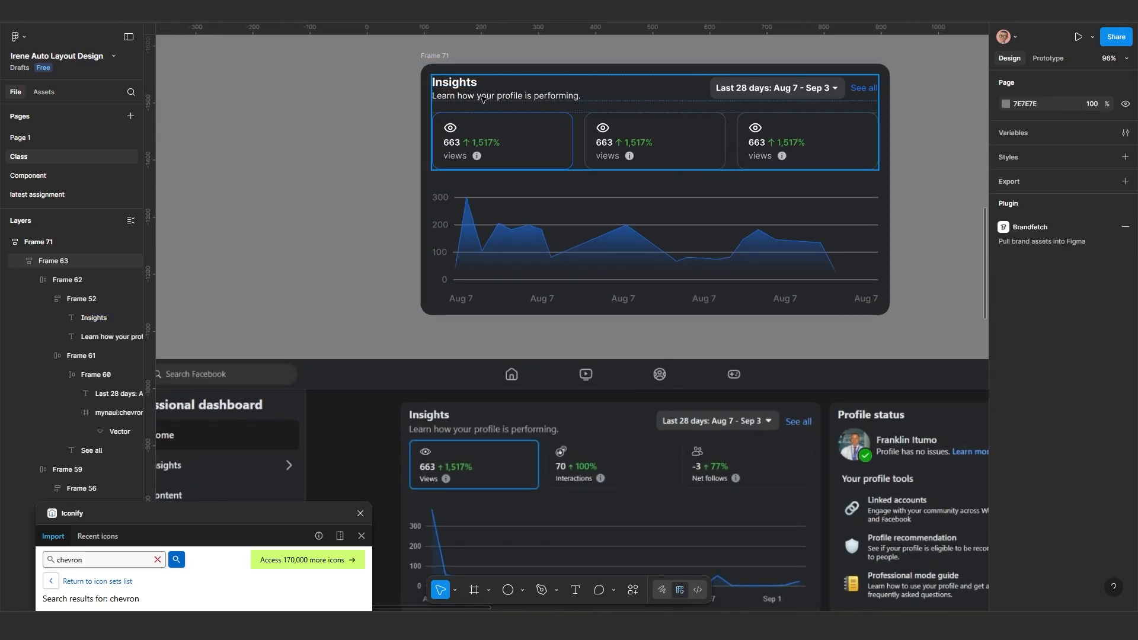
double_click(483, 99)
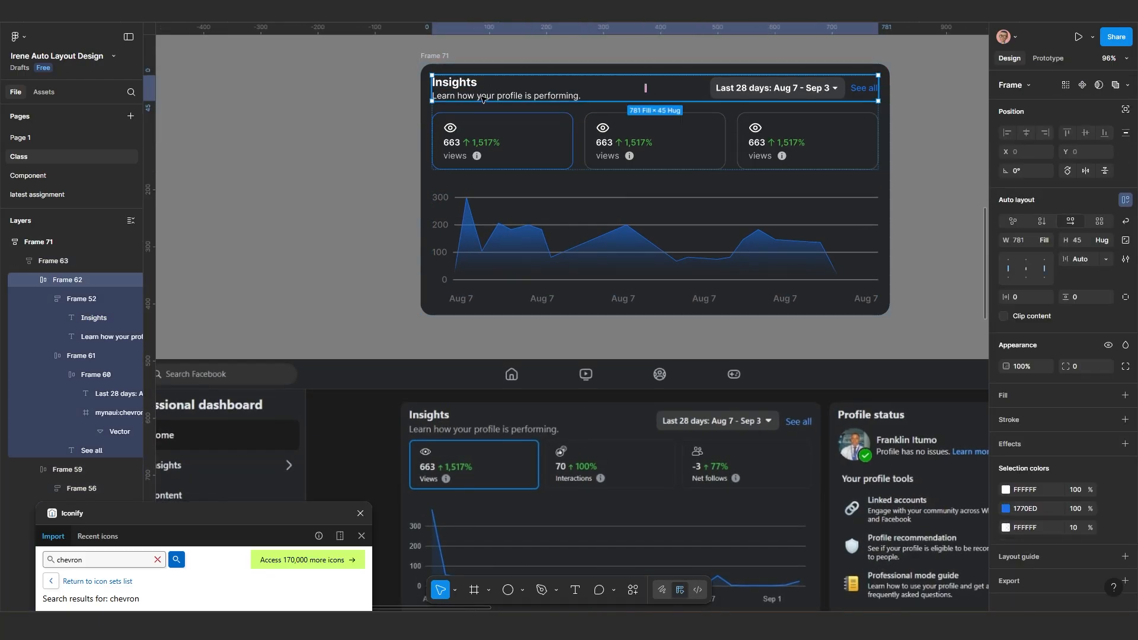
double_click(483, 99)
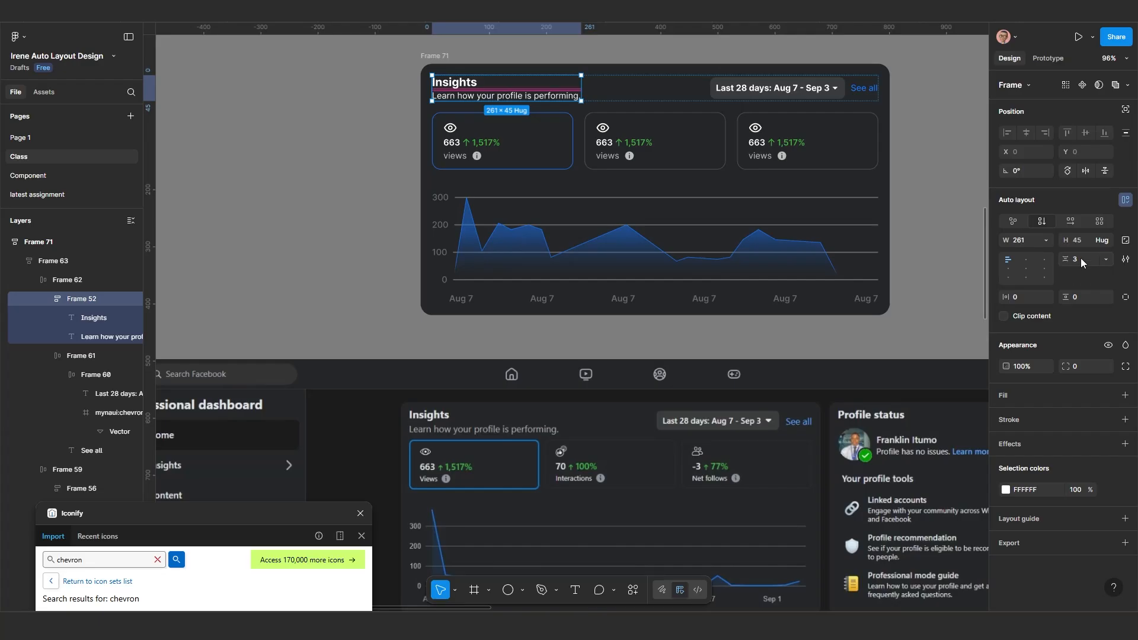
key("Return")
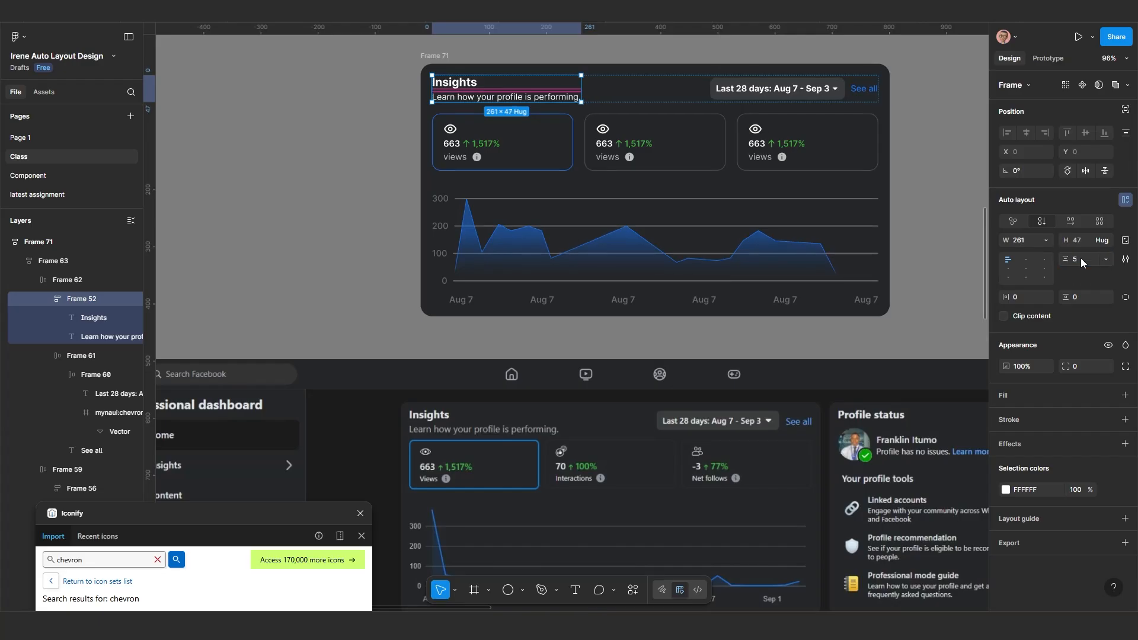
left_click(335, 206)
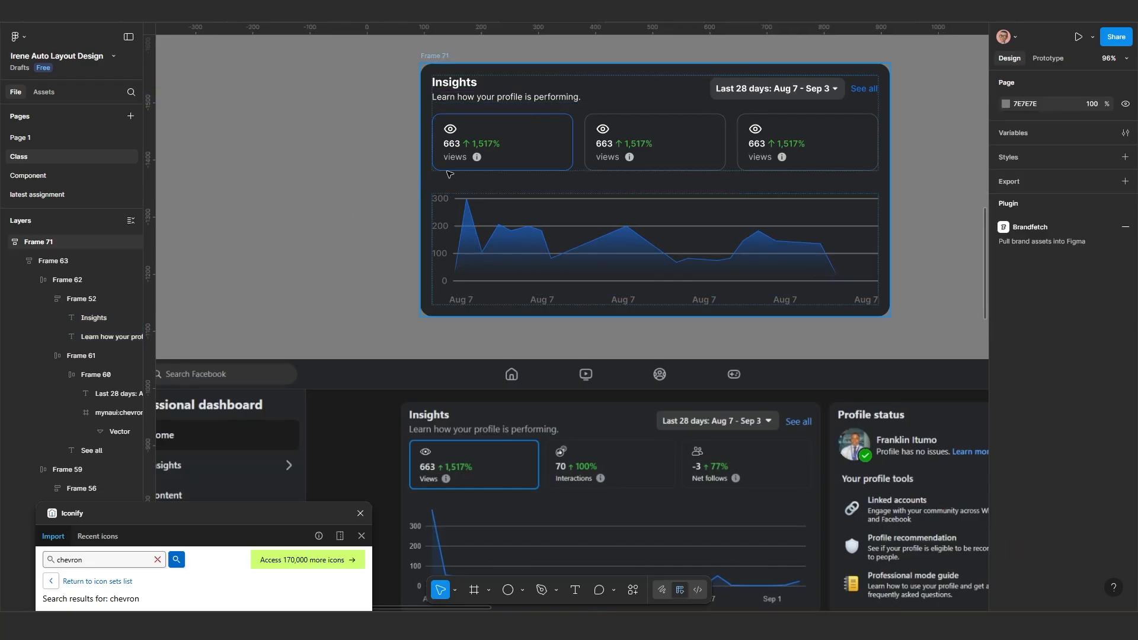
Step: Set the fill of the "Learn how your profile is performing." subtitle to 70% opacity, after trying 50%
left_click(496, 101)
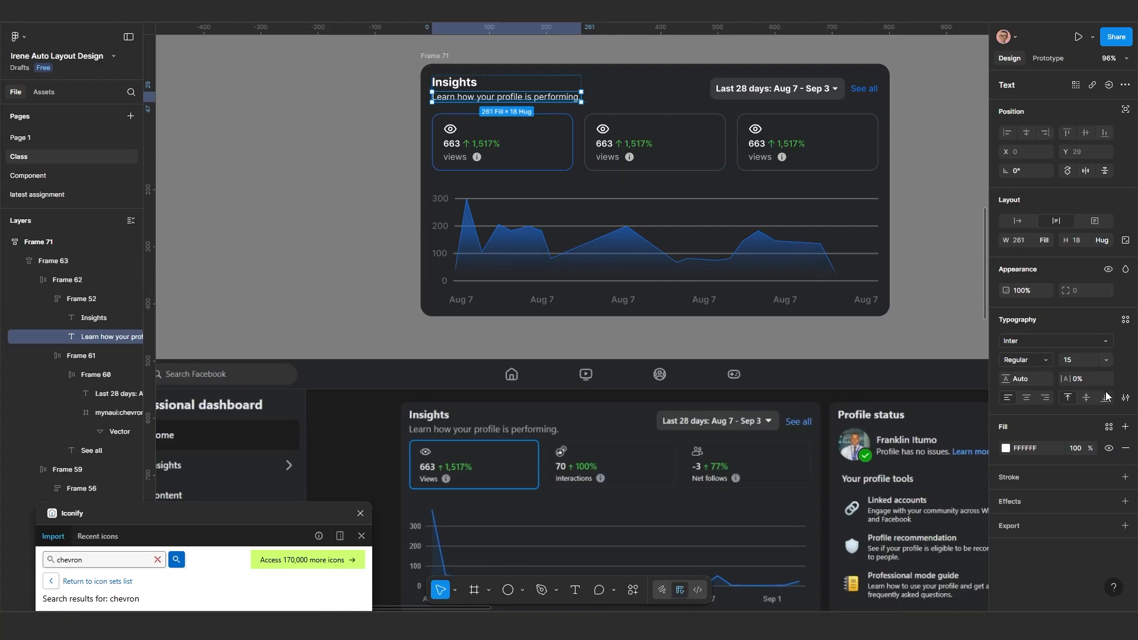
left_click(1079, 448)
type("50")
key("Return")
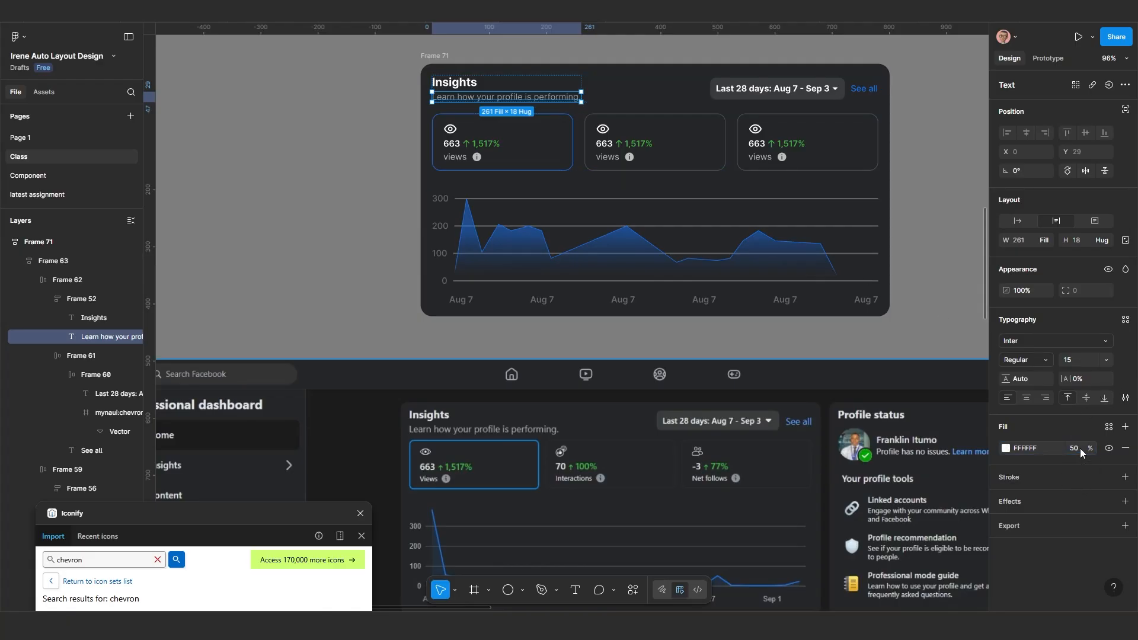
left_click(265, 223)
scroll(265, 223, "down", 1)
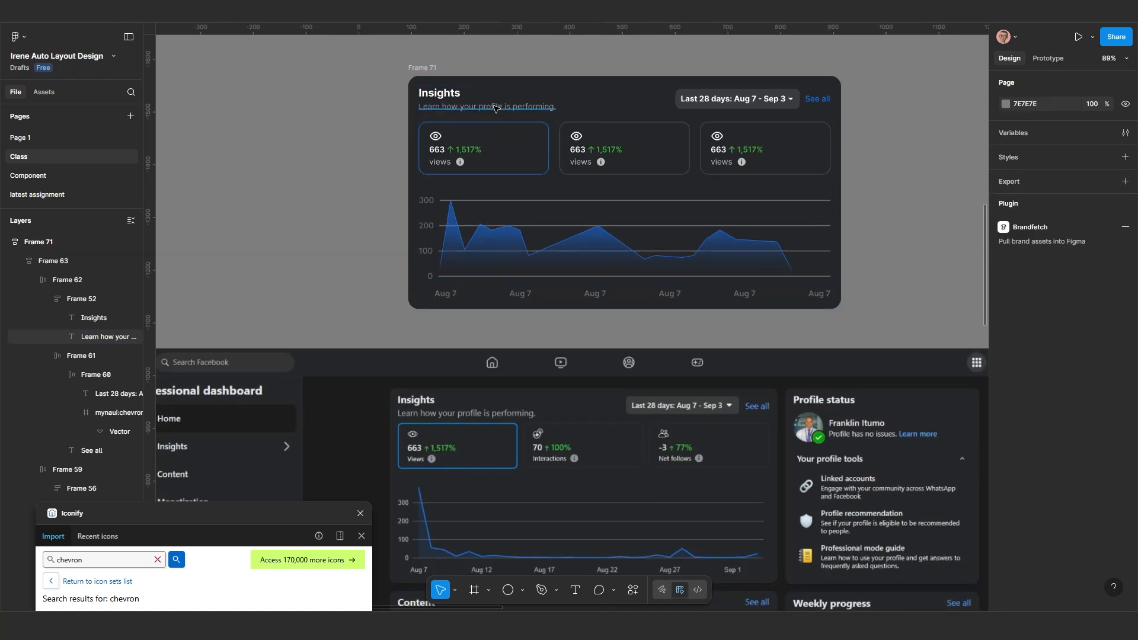
left_click(495, 107, "ctrl")
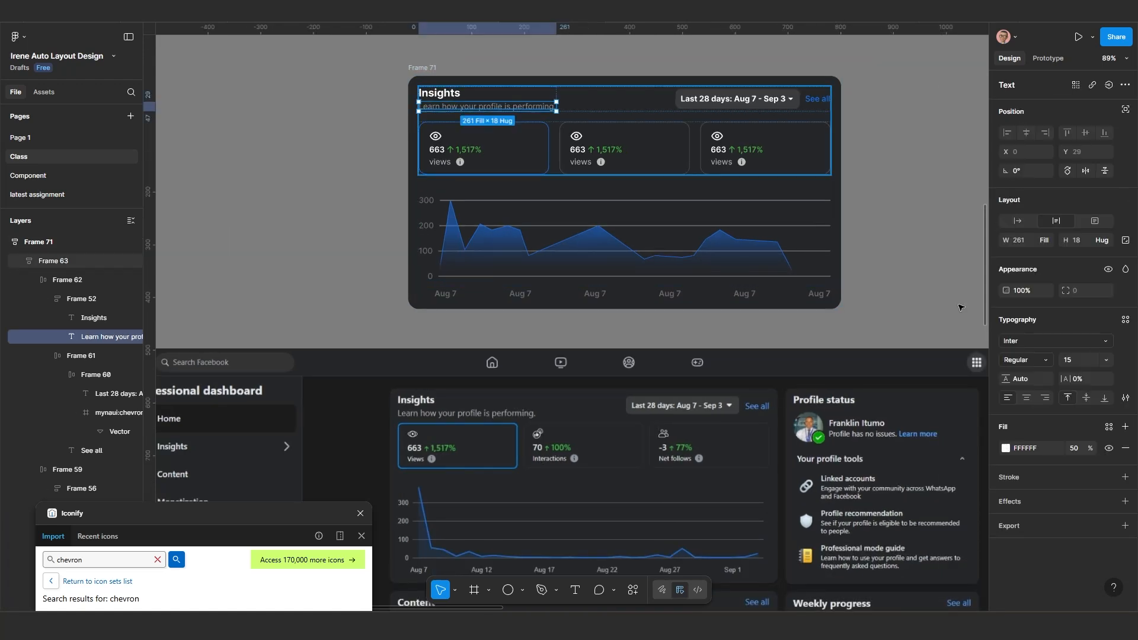
left_click(1074, 449)
type("70")
key("Return")
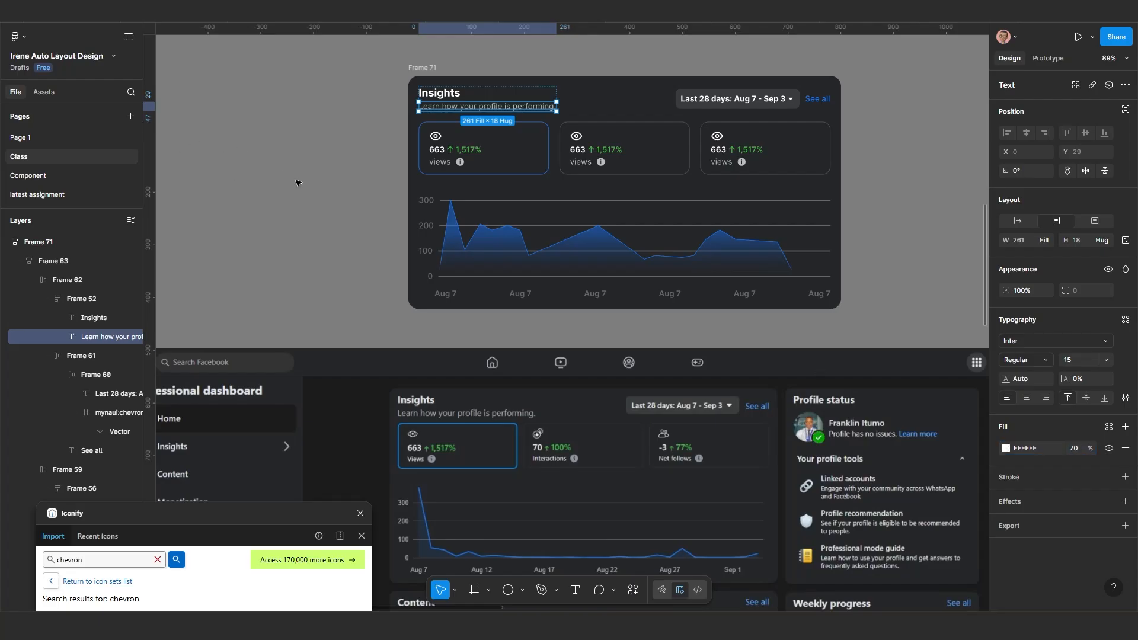
left_click(317, 187)
scroll(315, 186, "down", 5)
scroll(452, 396, "up", 5)
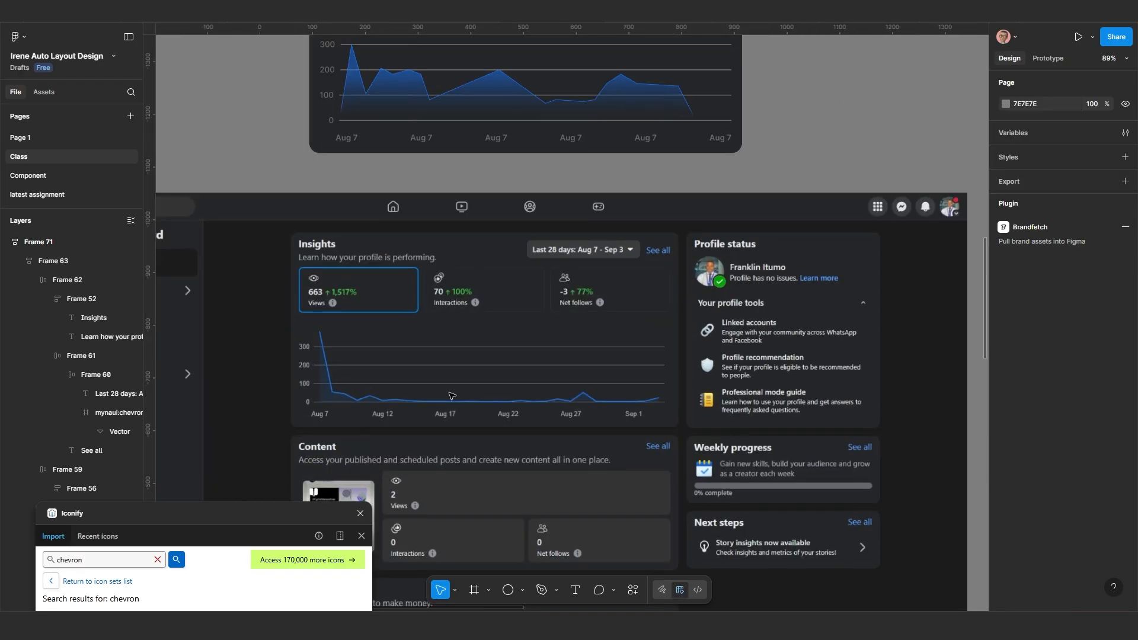
Step: Widen the graph group in the Insights chart to about 735 px starting at X 47, so it spans the gridlines
scroll(425, 310, "up", 5)
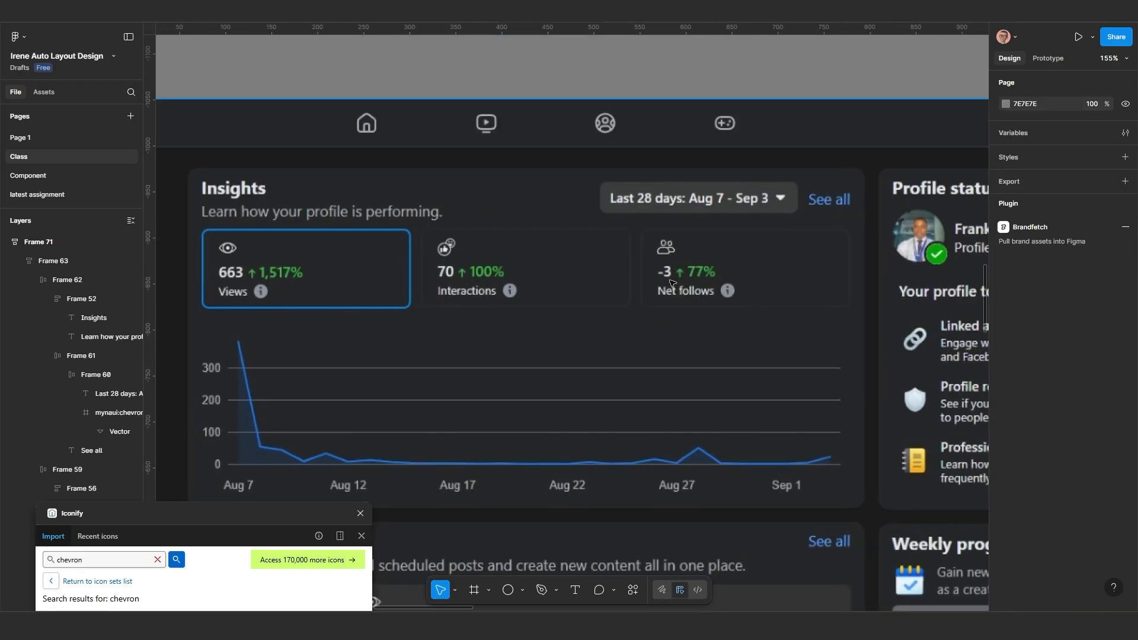
scroll(651, 318, "down", 1)
scroll(445, 353, "down", 5)
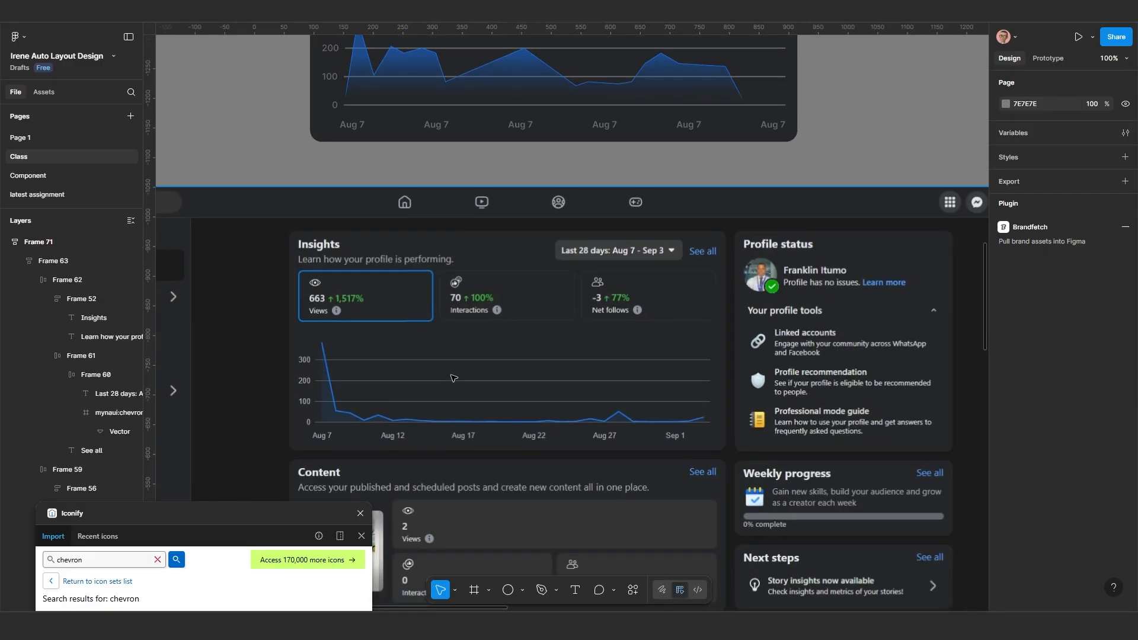
scroll(610, 310, "down", 1)
left_click_drag(590, 339, 619, 366)
scroll(601, 370, "down", 2)
scroll(586, 366, "up", 5)
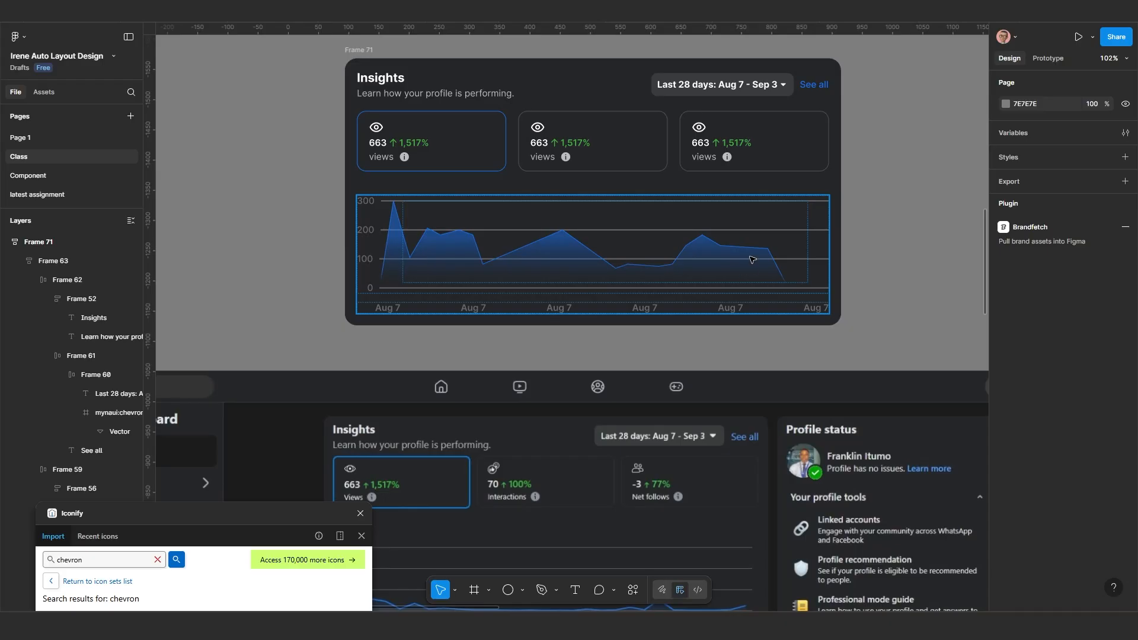
left_click(751, 259)
double_click(746, 259)
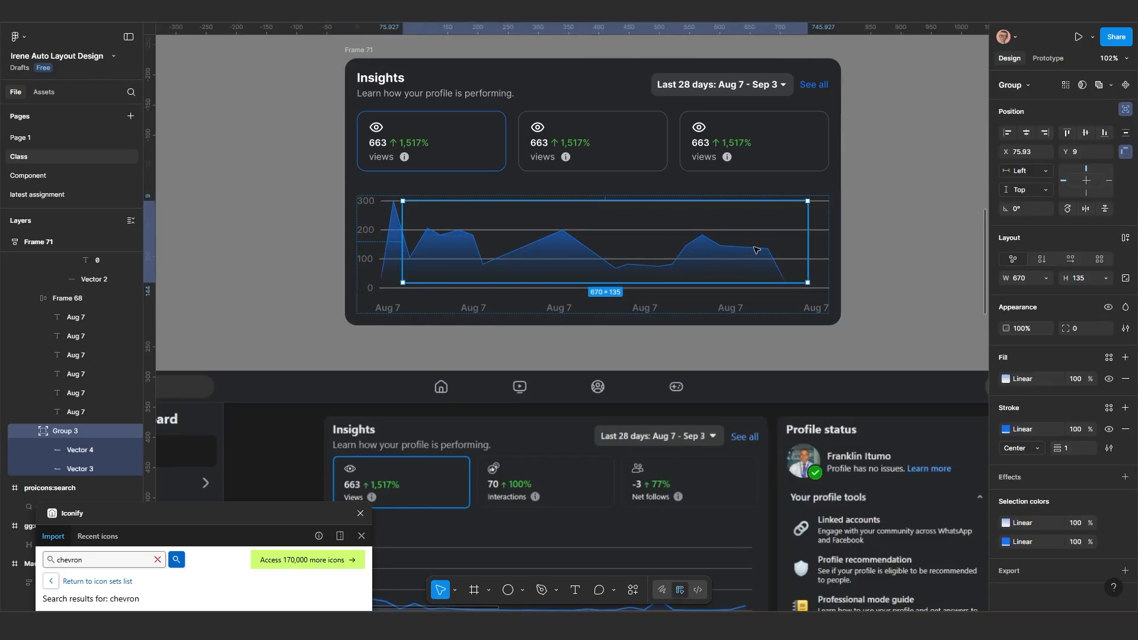
left_click_drag(808, 238, 855, 233)
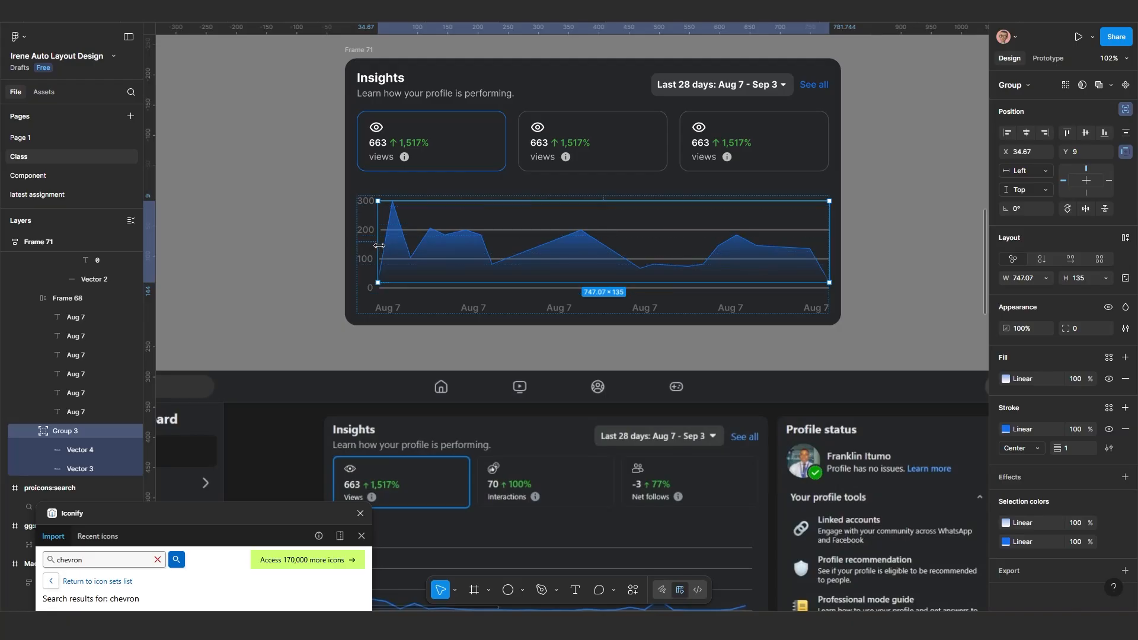
left_click_drag(378, 243, 385, 244)
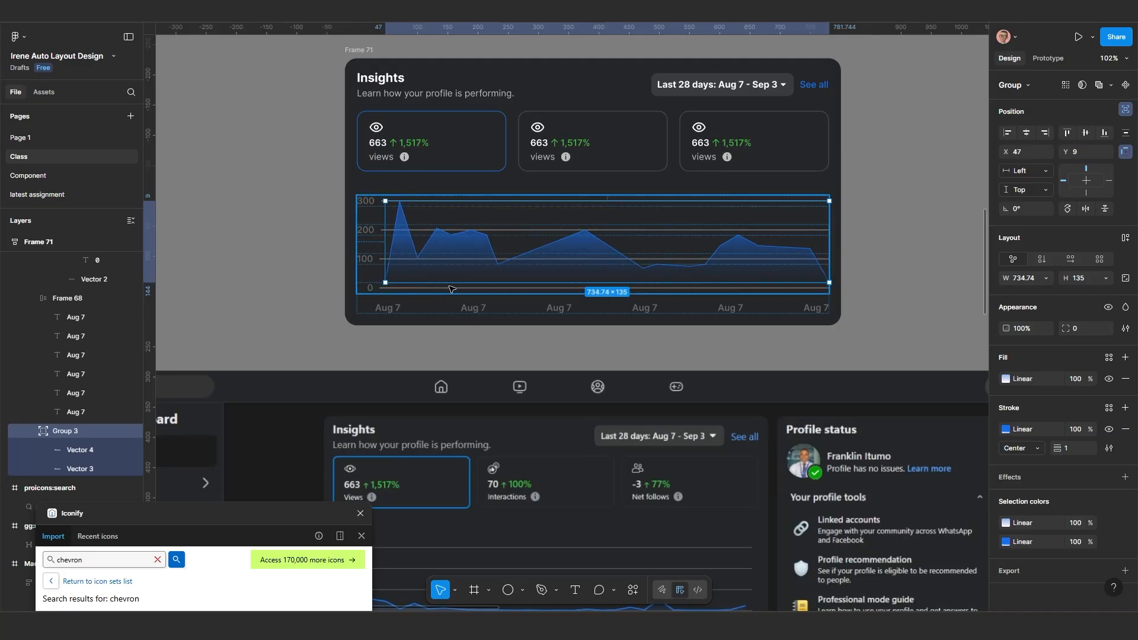
Step: Stretch the graph group downward to a height of 149 so its base reaches the chart's 0 gridline
left_click_drag(451, 291, 451, 293)
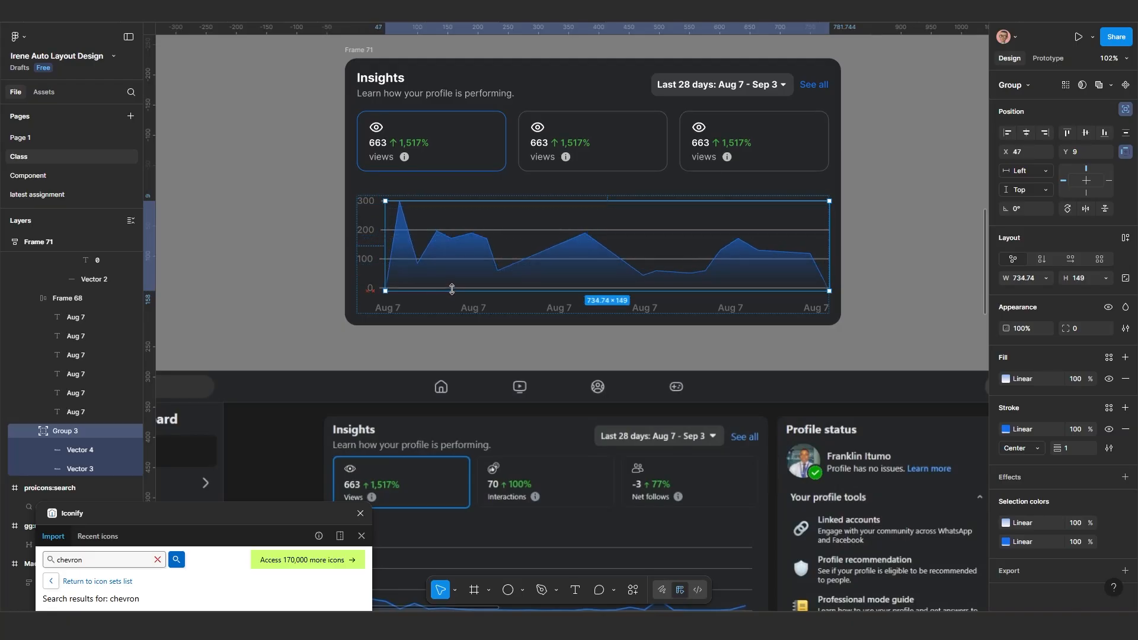
scroll(808, 284, "down", 3)
key("Escape")
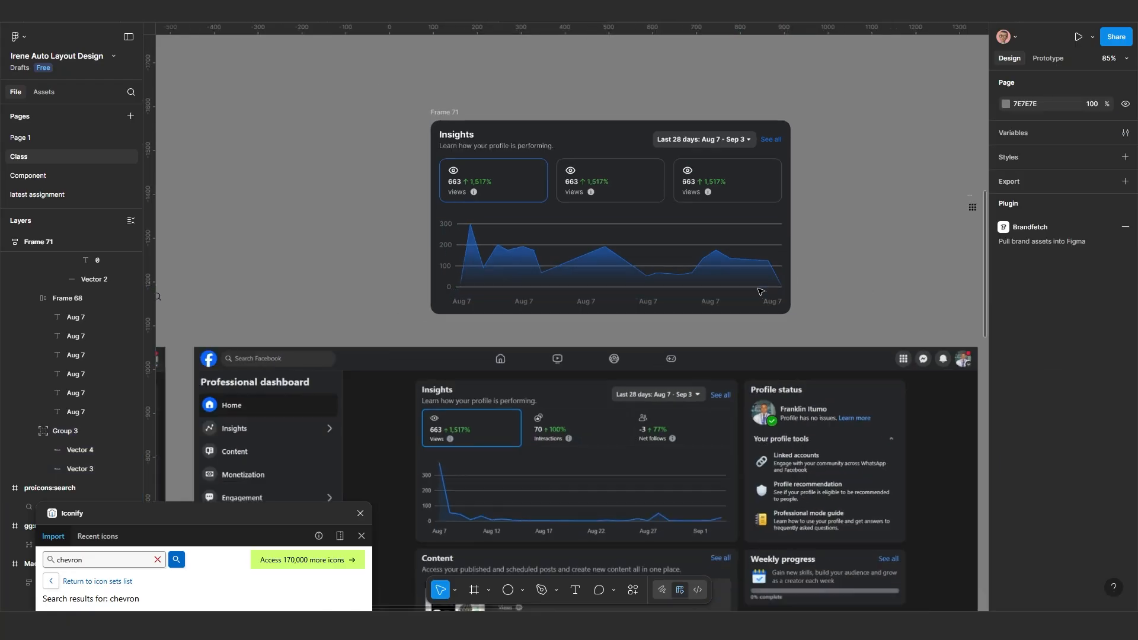
Step: Move the Insights card farther above the reference dashboard, to X 137 and Y -1987
scroll(760, 291, "down", 5)
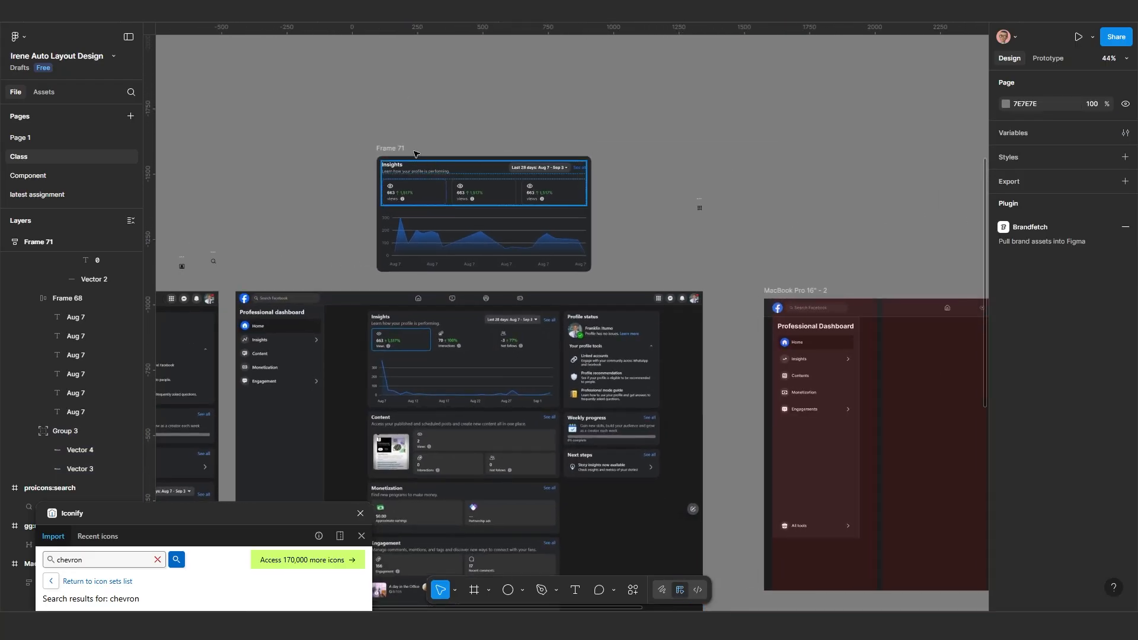
left_click_drag(389, 148, 386, 60)
scroll(403, 138, "up", 2)
scroll(405, 144, "up", 2)
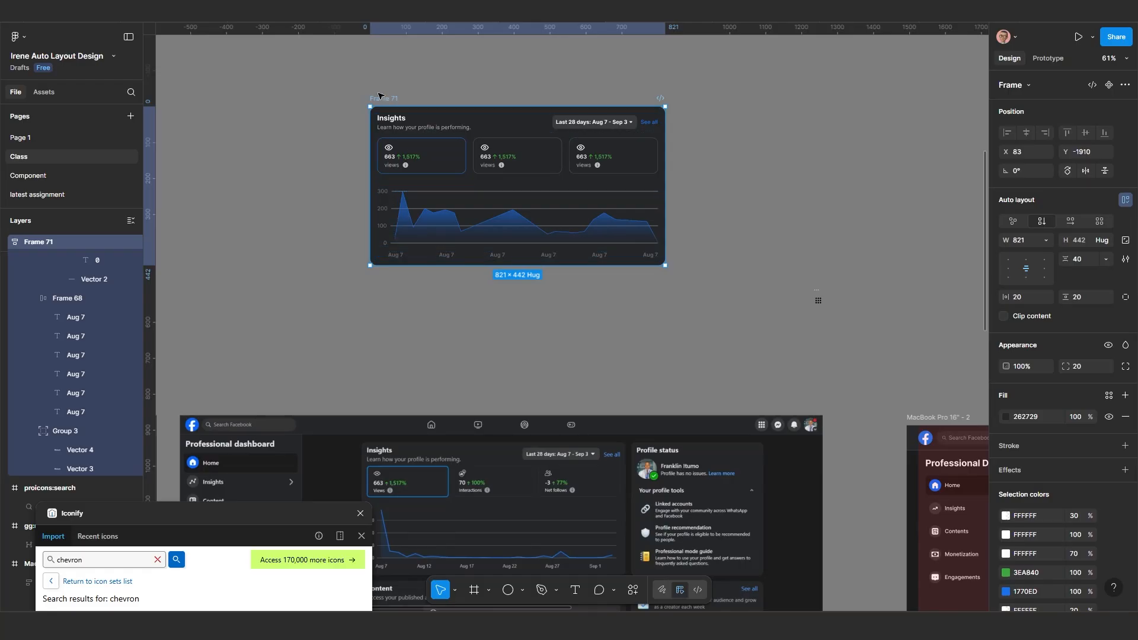
left_click_drag(386, 99, 405, 68)
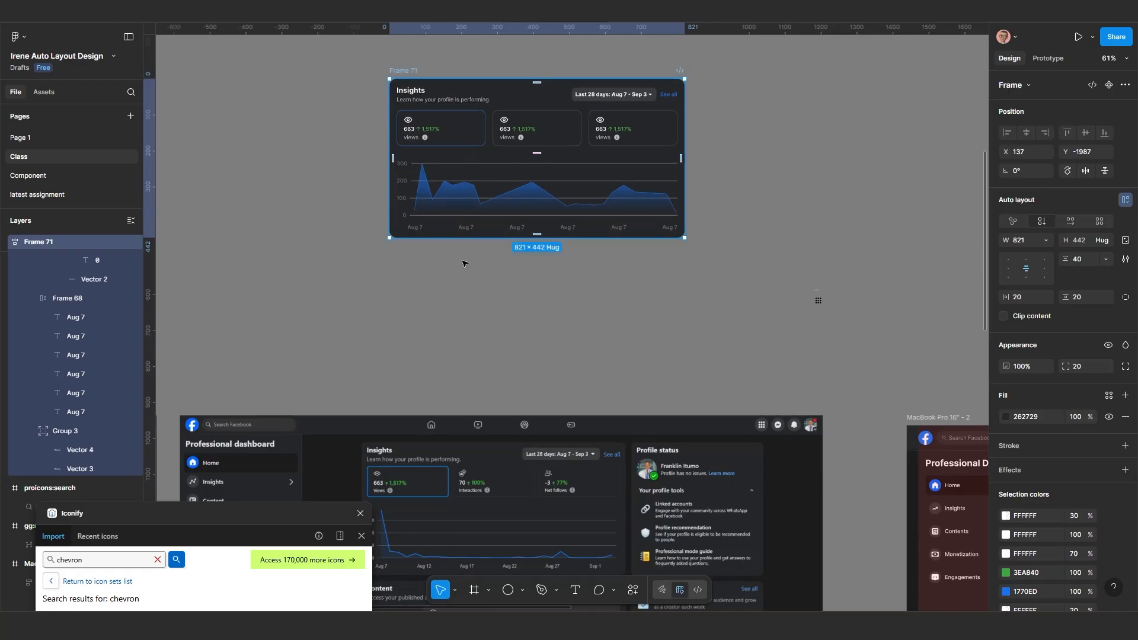
left_click(508, 328)
Step: Review the rebuilt Insights card's header, stat cards and chart against the reference dashboard
scroll(517, 290, "up", 1)
left_click_drag(520, 306, 528, 257)
scroll(540, 366, "down", 1)
scroll(559, 334, "down", 1)
scroll(553, 331, "down", 2)
scroll(554, 310, "up", 3)
scroll(542, 301, "down", 3)
left_click_drag(595, 350, 555, 331)
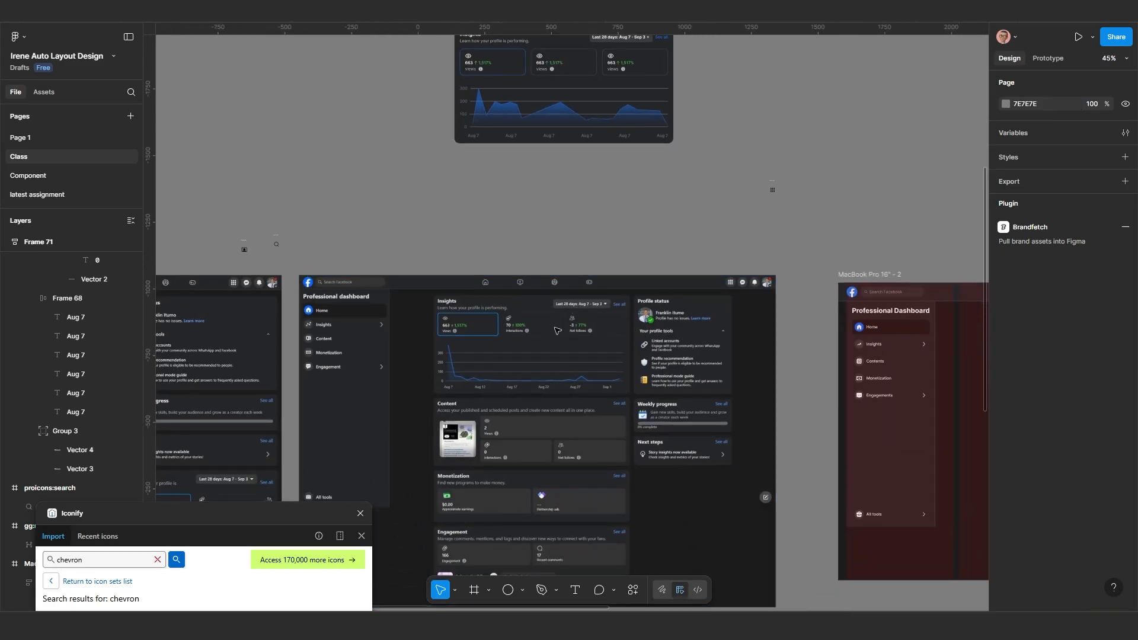
left_click_drag(551, 249, 551, 315)
scroll(553, 318, "up", 3)
scroll(546, 343, "up", 2)
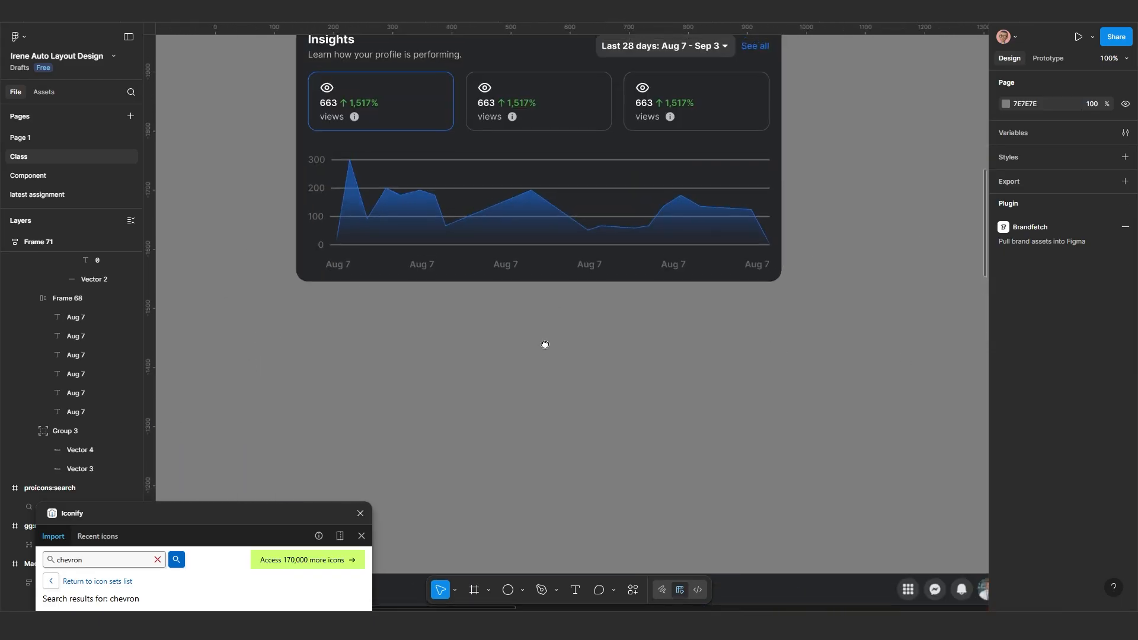
scroll(651, 301, "up", 2)
left_click_drag(651, 301, 644, 372)
scroll(643, 374, "down", 2)
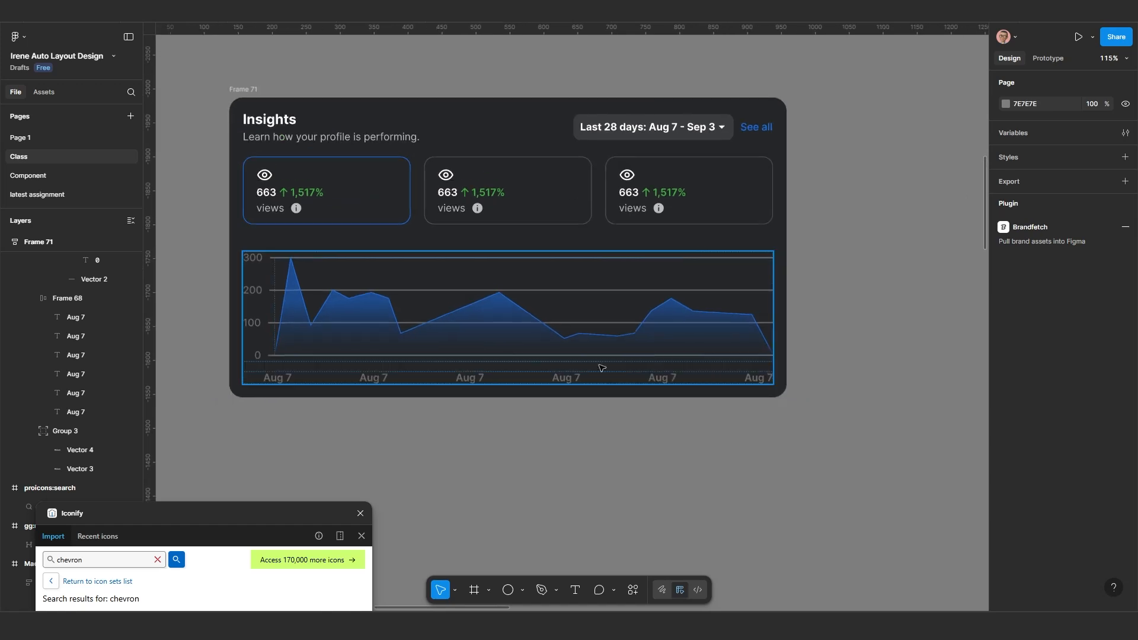
scroll(509, 350, "up", 1)
left_click_drag(509, 351, 527, 350)
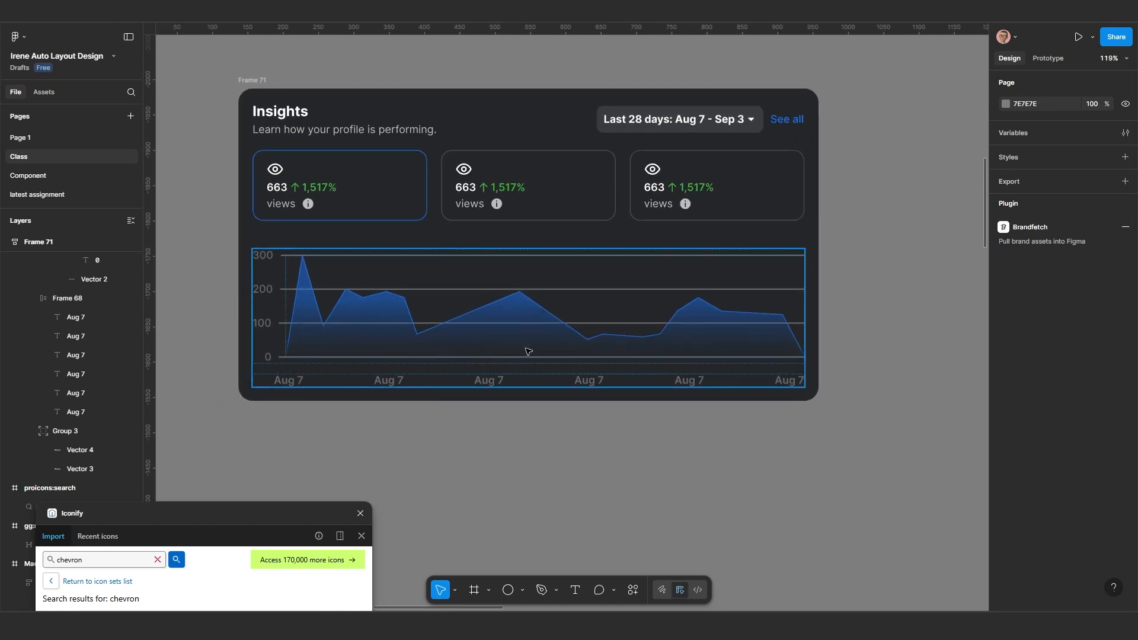
scroll(511, 459, "down", 2)
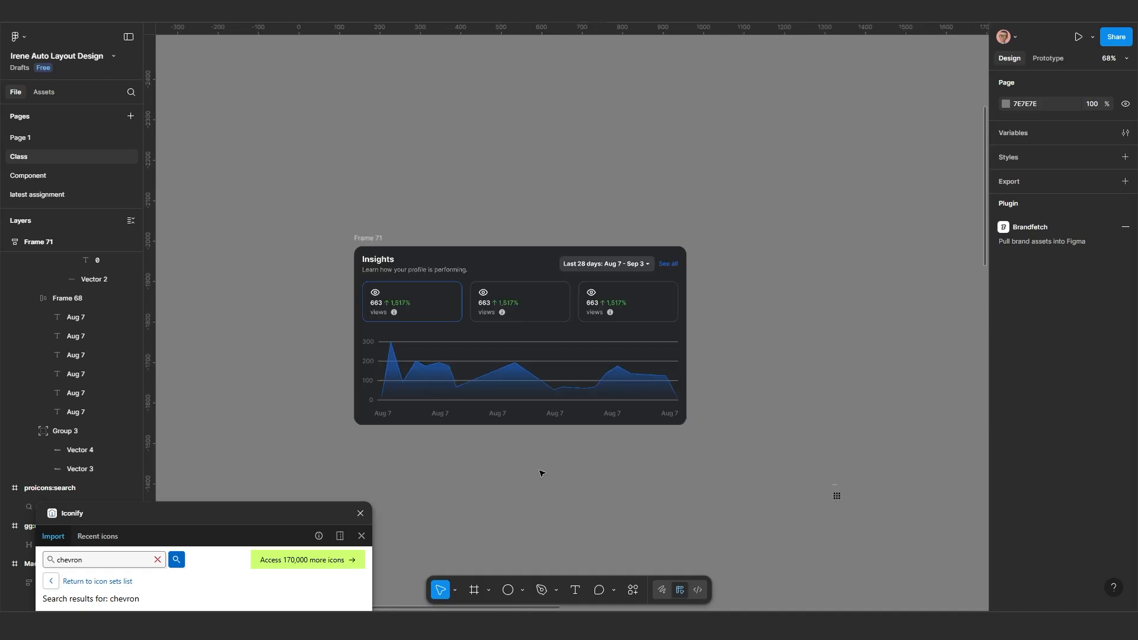
left_click_drag(594, 452, 640, 417)
scroll(642, 414, "up", 2)
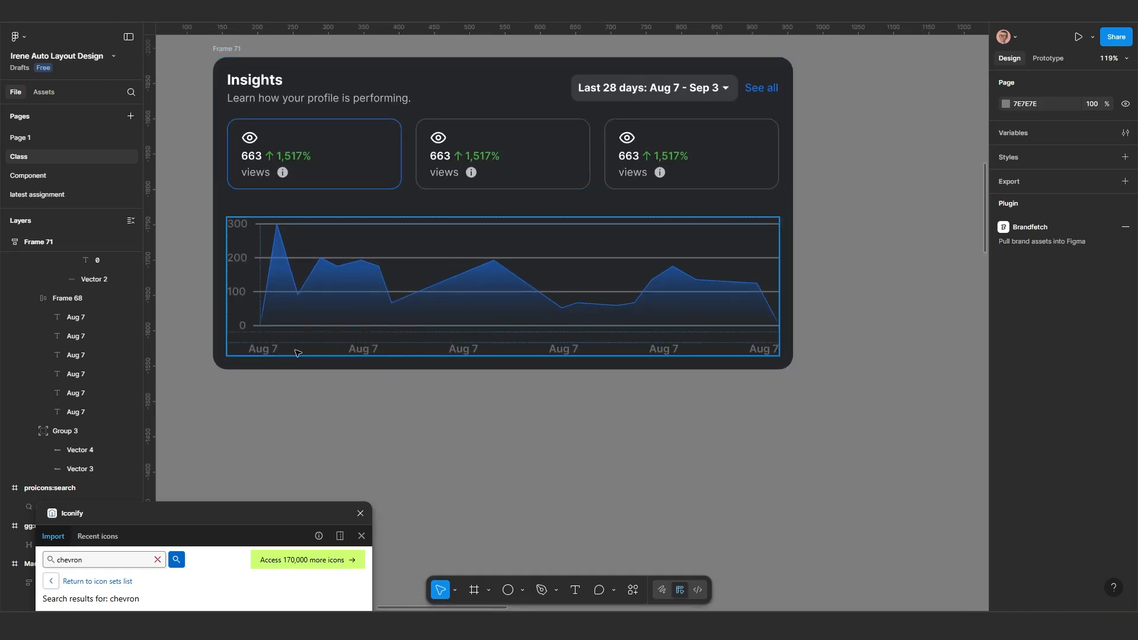
scroll(559, 363, "down", 1)
scroll(500, 445, "down", 3)
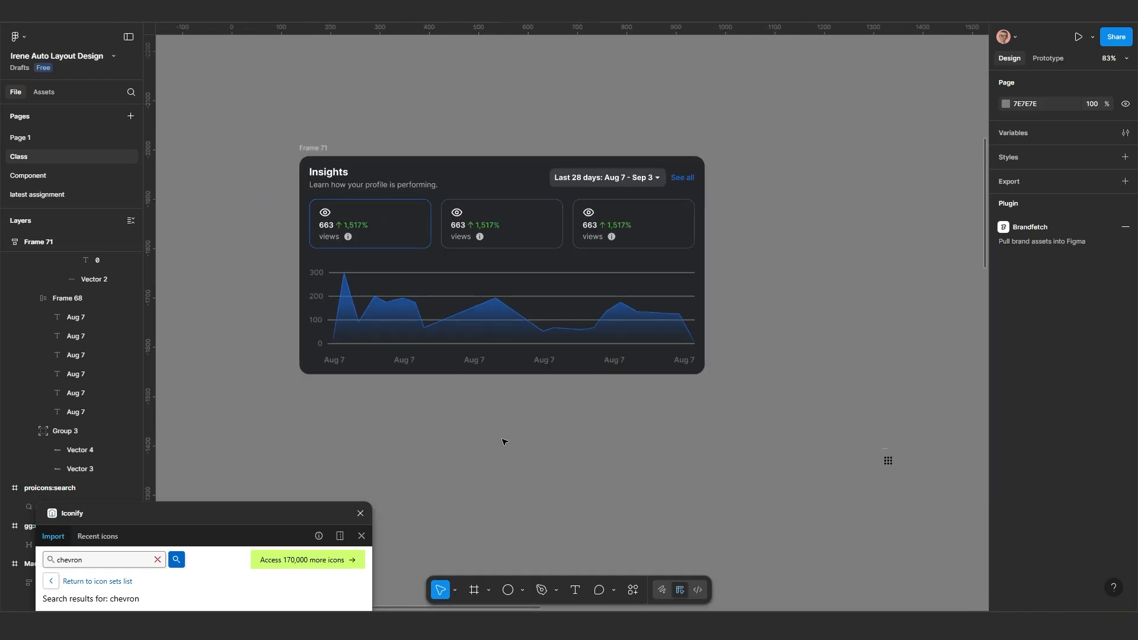
Step: Examine the reference dashboard's Insights section and the Content section below it
left_click_drag(553, 480, 582, 359)
scroll(582, 358, "down", 5)
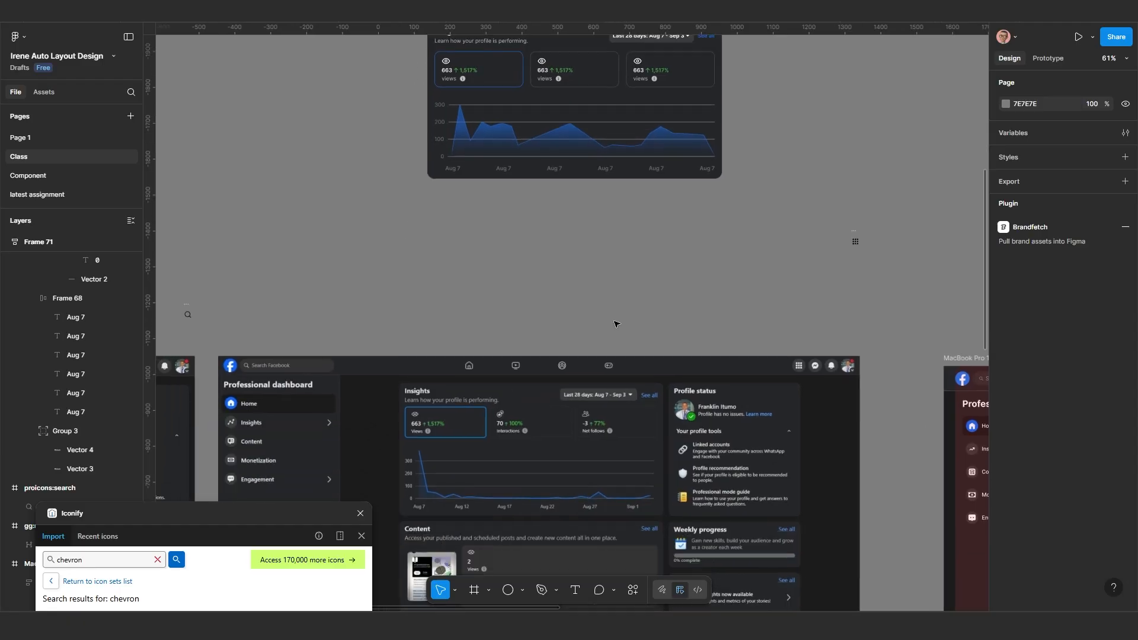
scroll(587, 474, "up", 6)
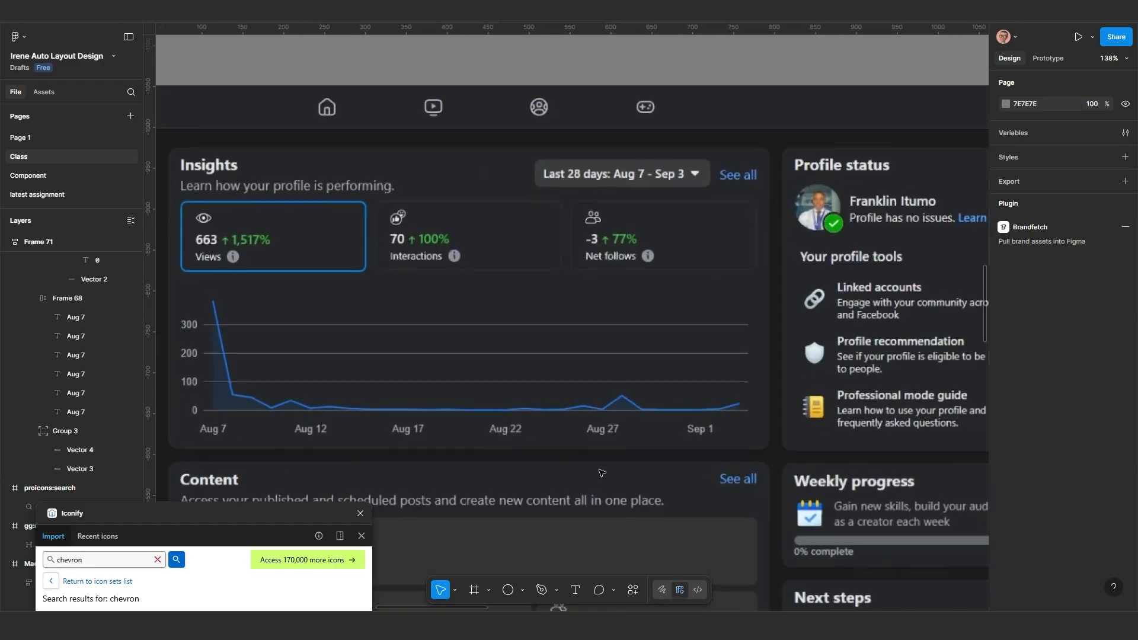
scroll(622, 456, "down", 5)
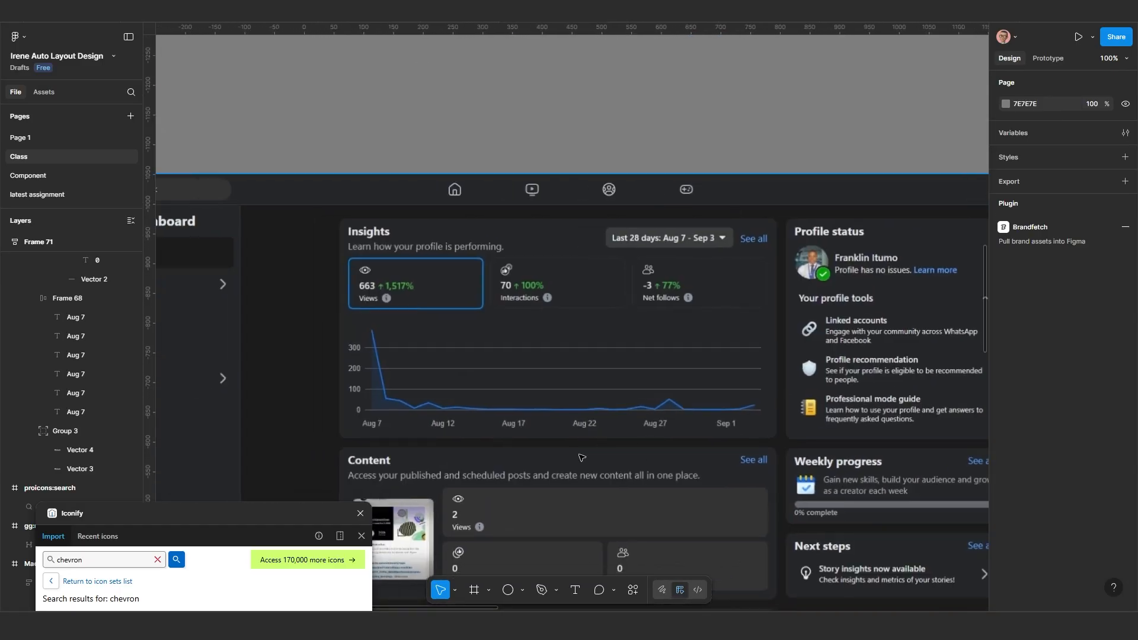
scroll(566, 371, "up", 3)
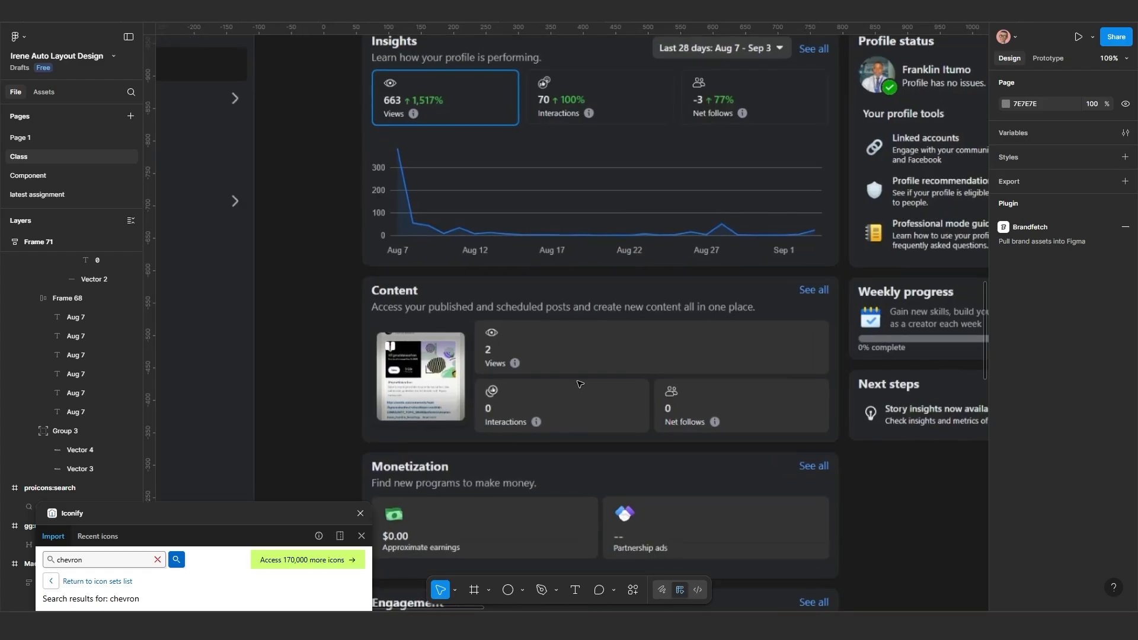
Step: Duplicate the Insights card (Frame 71) and place the copy diagonally below the original, above the dashboard reference
scroll(563, 385, "down", 4)
scroll(557, 404, "up", 1)
scroll(558, 403, "up", 3)
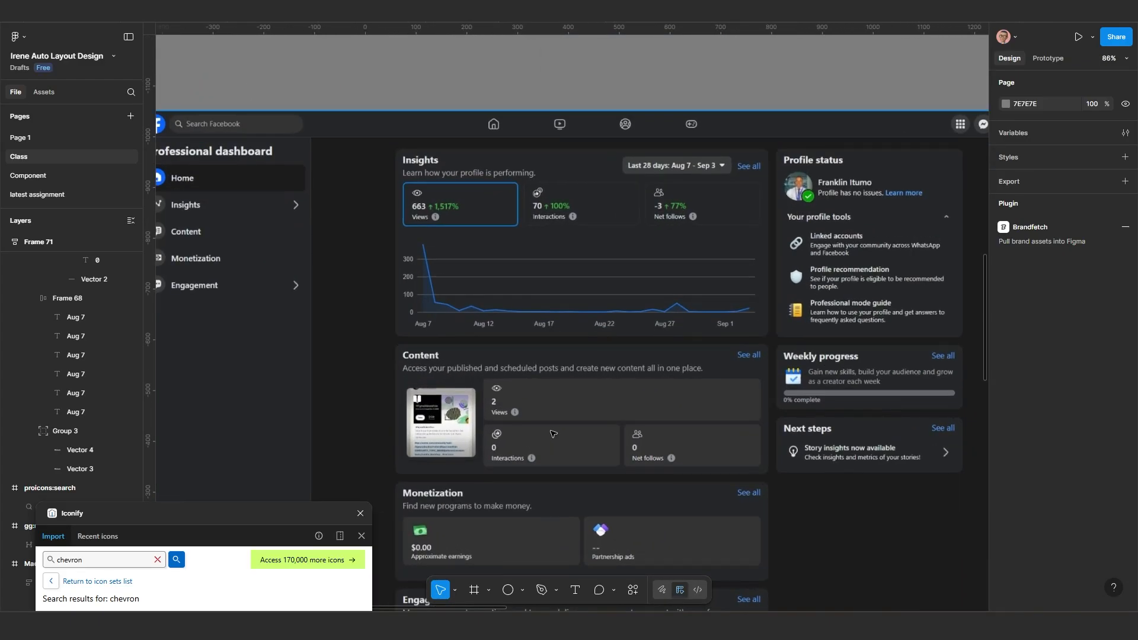
scroll(531, 441, "down", 4)
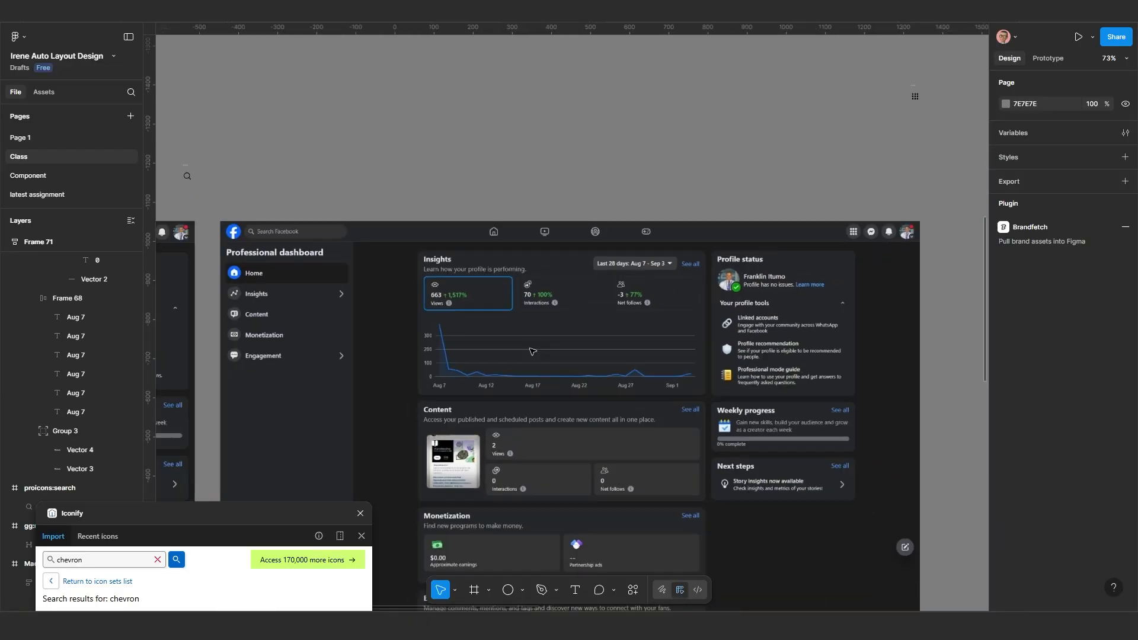
scroll(531, 350, "up", 3)
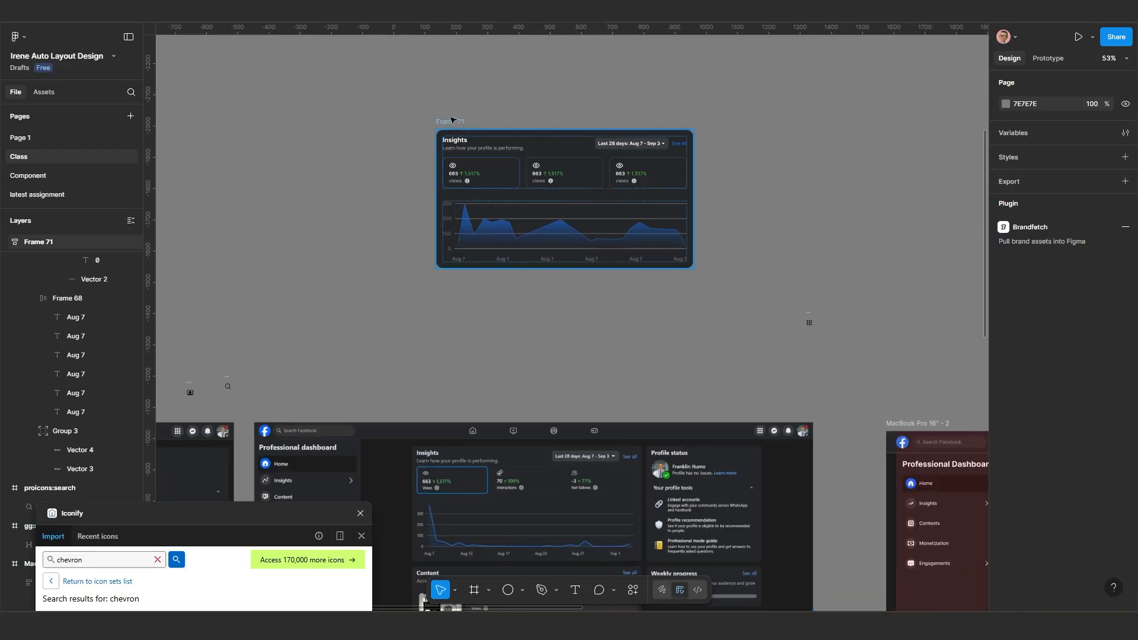
left_click_drag(457, 122, 493, 224)
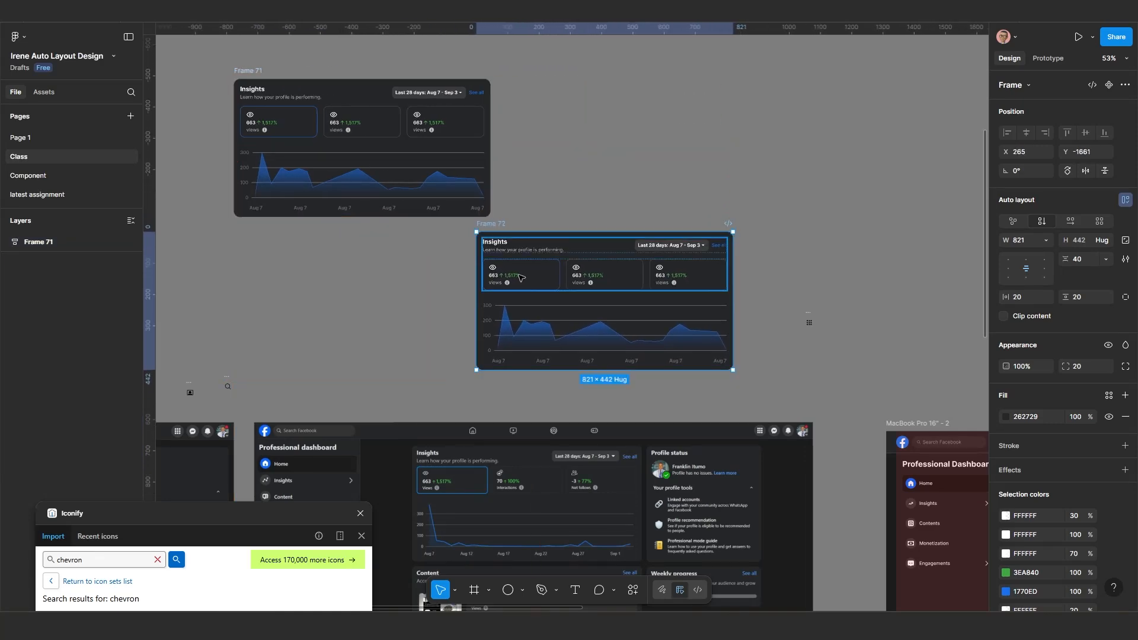
Step: Delete the chart section from the duplicated Insights card
scroll(525, 280, "up", 2)
scroll(551, 308, "down", 2)
scroll(525, 260, "down", 4)
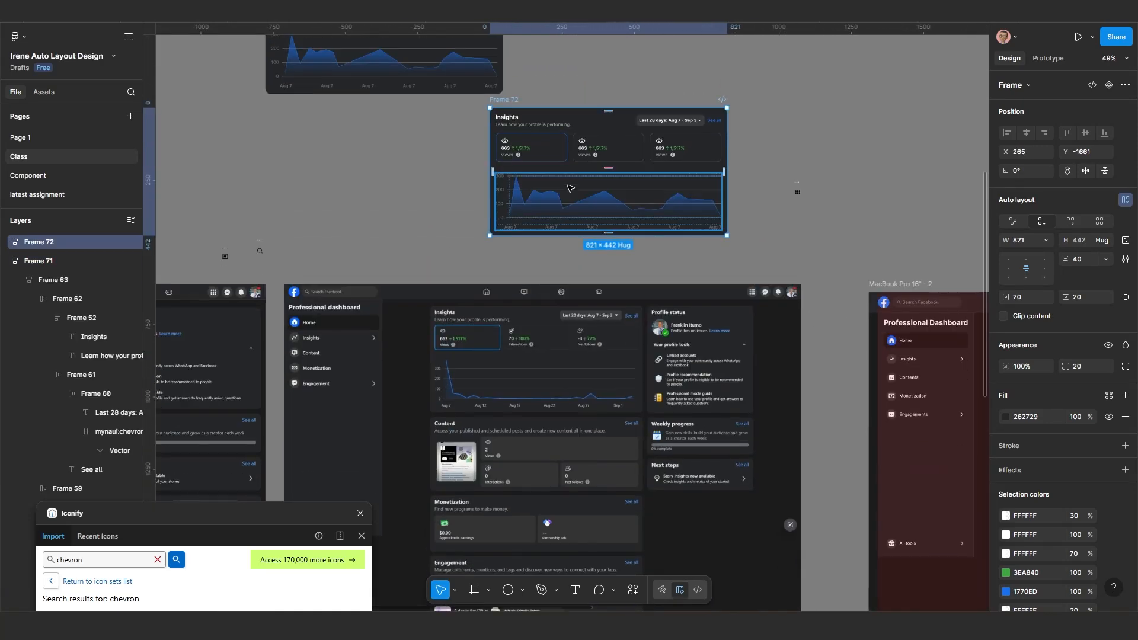
left_click(574, 221)
key("Delete")
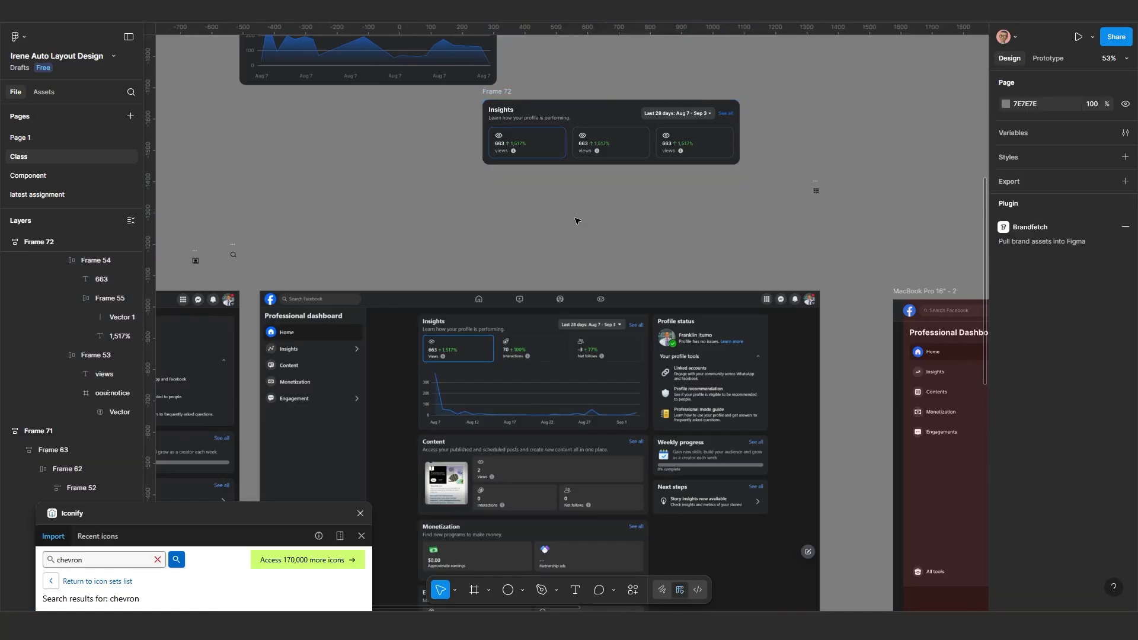
Step: Switch to the dashboard screenshot in the image viewer and copy the description sentence under the Content heading
scroll(586, 223, "up", 4)
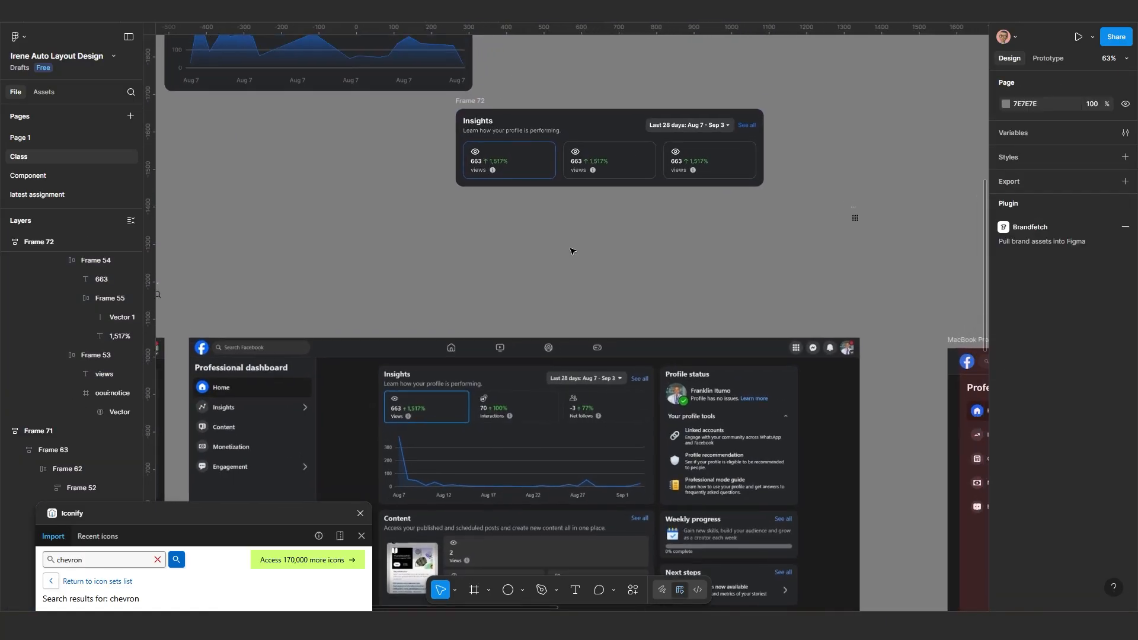
scroll(599, 227, "down", 1)
left_click_drag(596, 246, 603, 245)
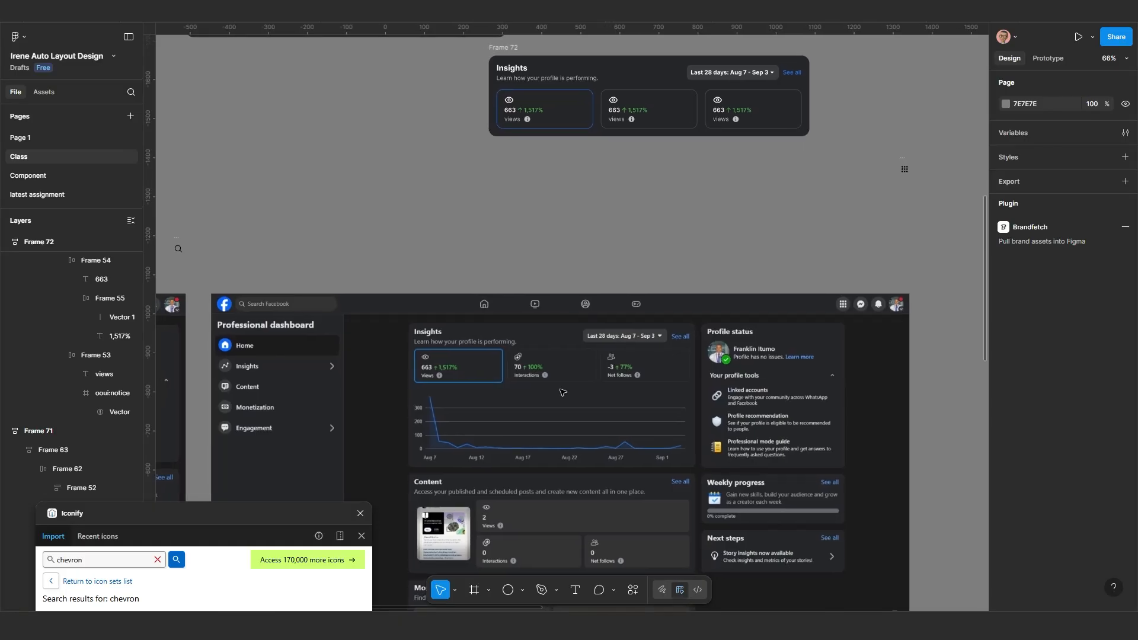
left_click(720, 626)
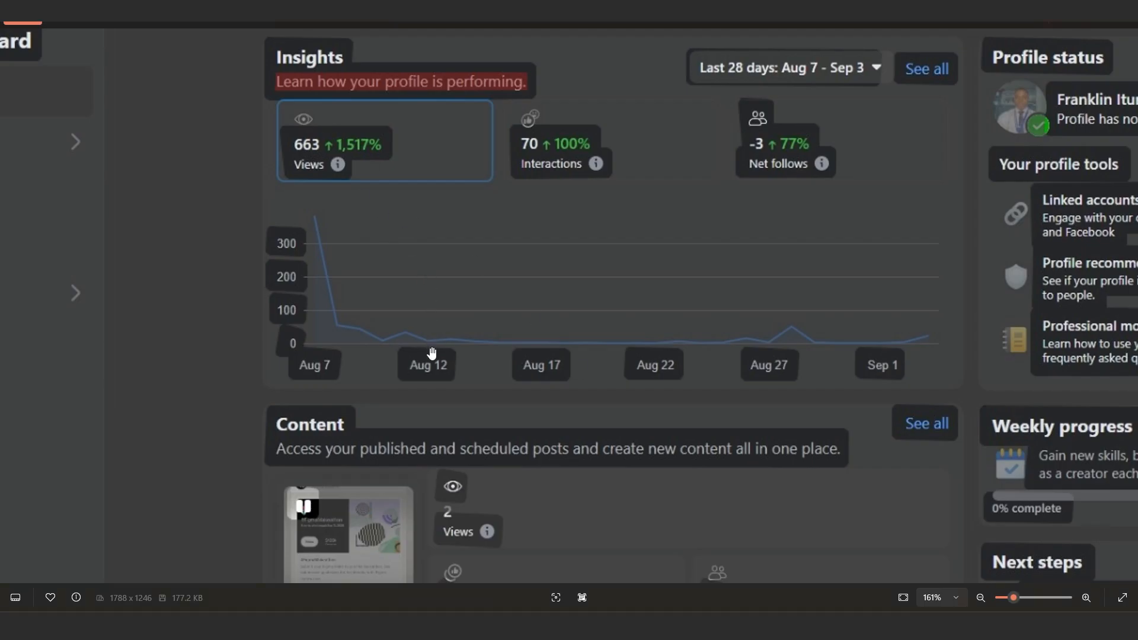
scroll(432, 361, "down", 3)
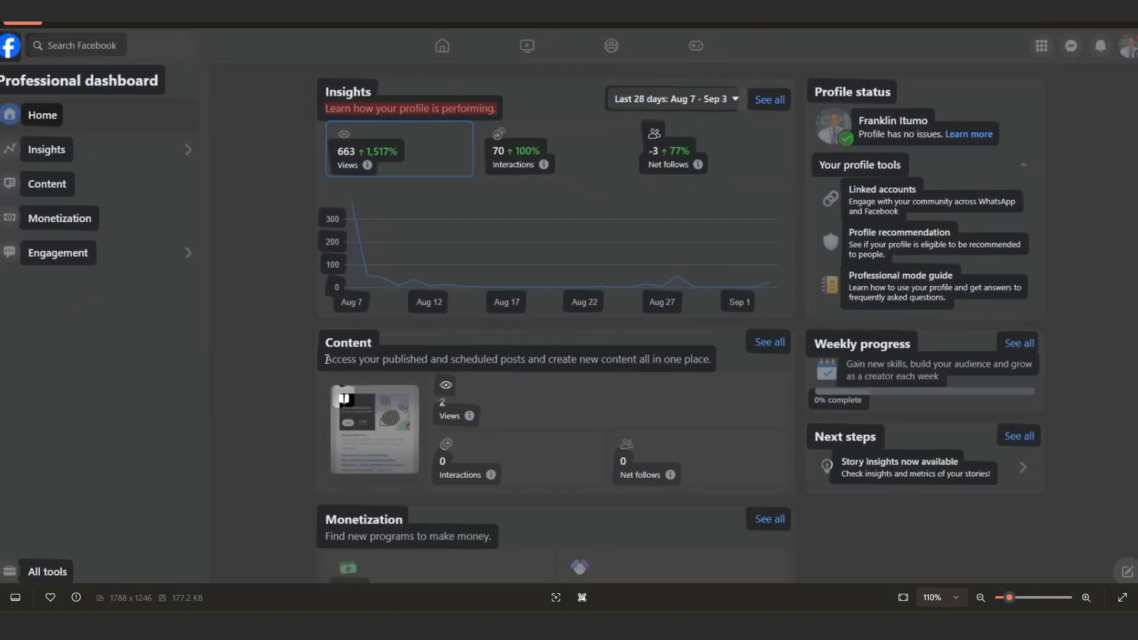
left_click_drag(327, 359, 334, 361)
left_click_drag(490, 369, 646, 378)
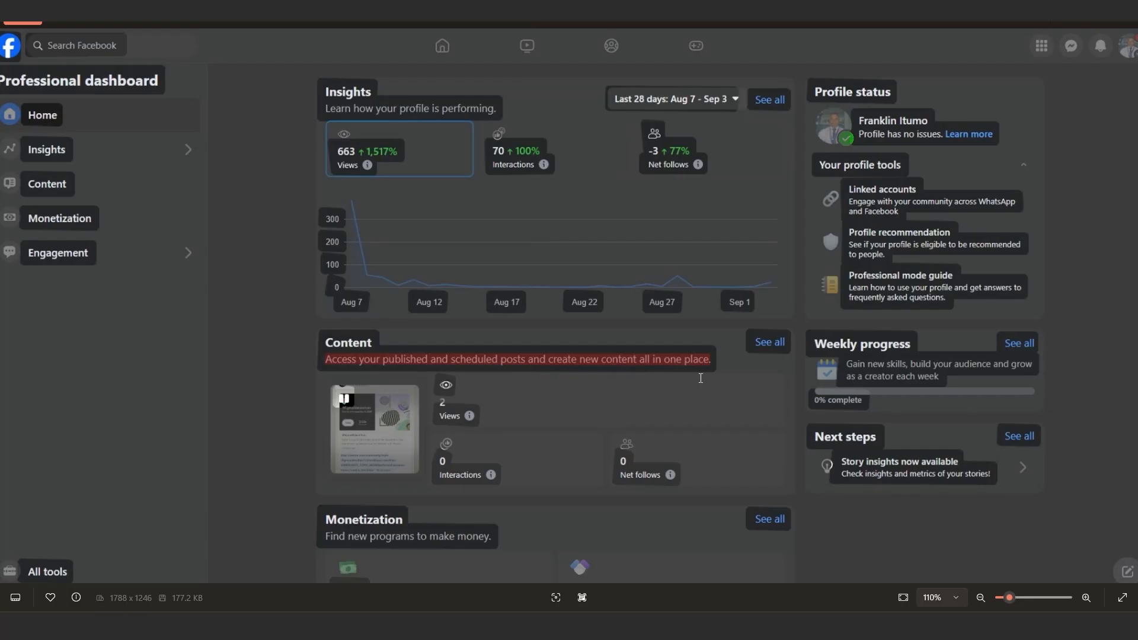
key("ctrl+c")
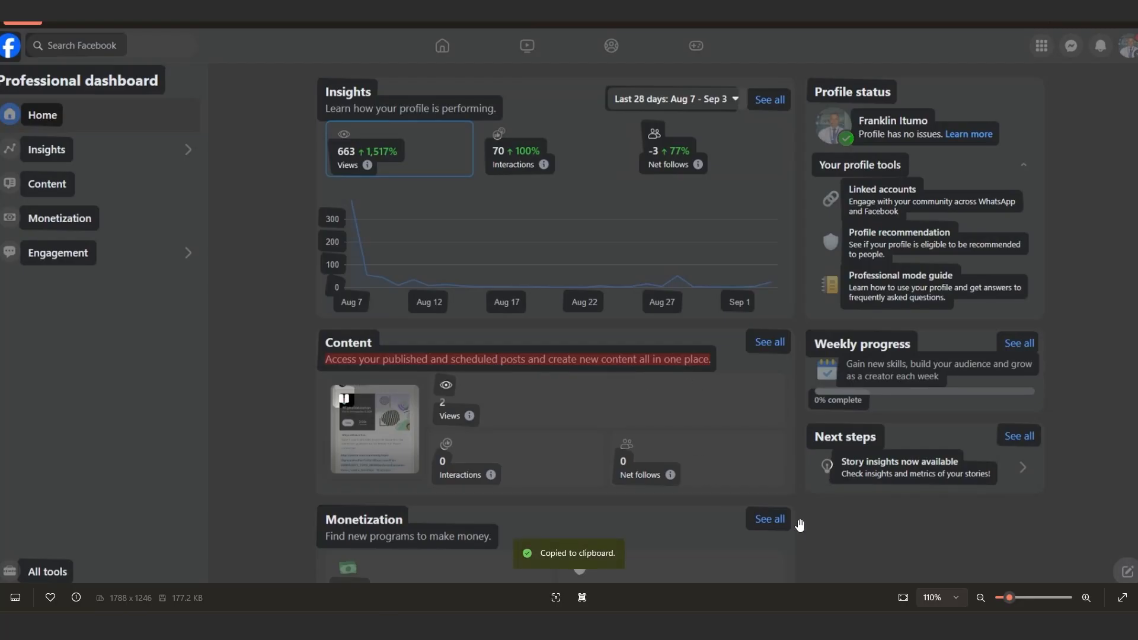
Step: Back in Figma, replace the duplicate card's description with "Access your published and scheduled posts and create new content all in one place." and set it to auto width
left_click(688, 626)
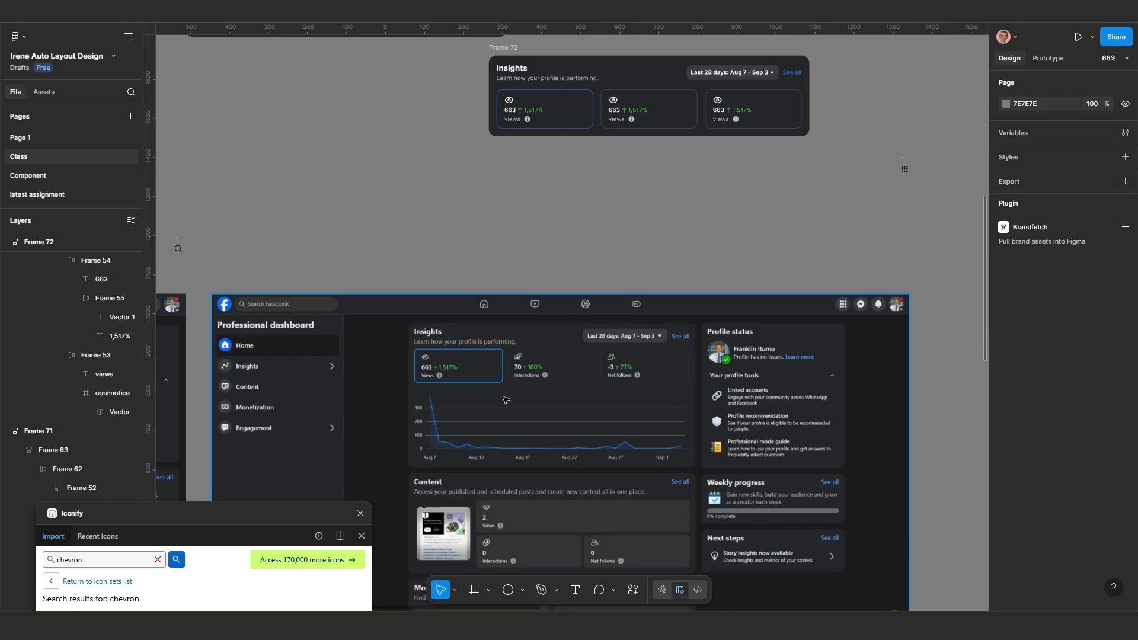
scroll(493, 387, "up", 3)
scroll(504, 388, "down", 4)
scroll(595, 269, "up", 2)
scroll(564, 277, "up", 4)
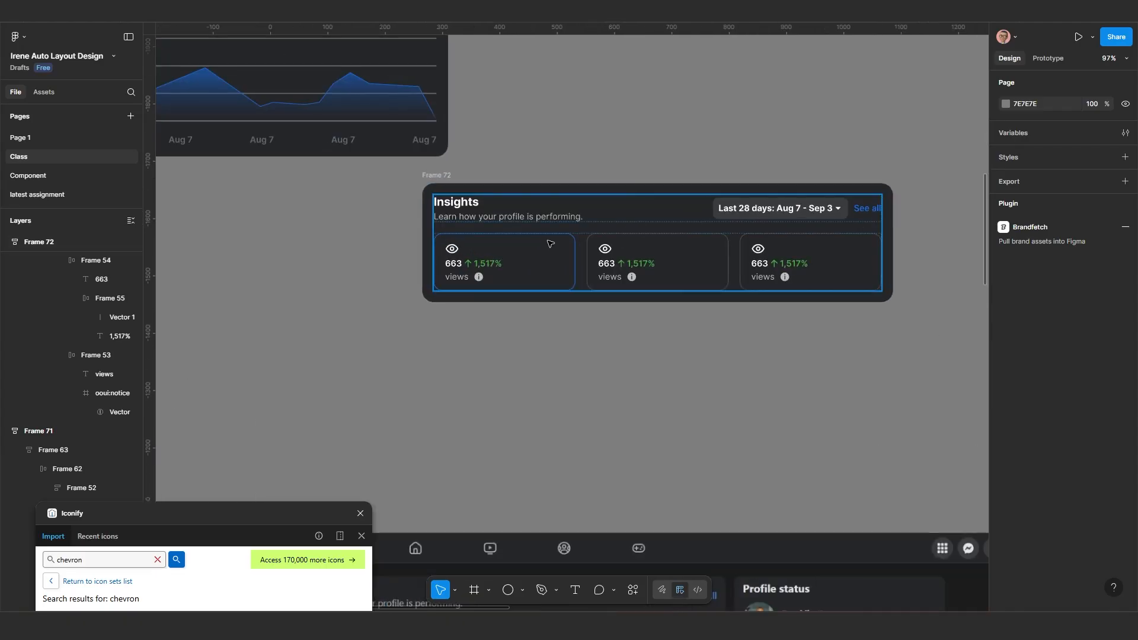
left_click(553, 218)
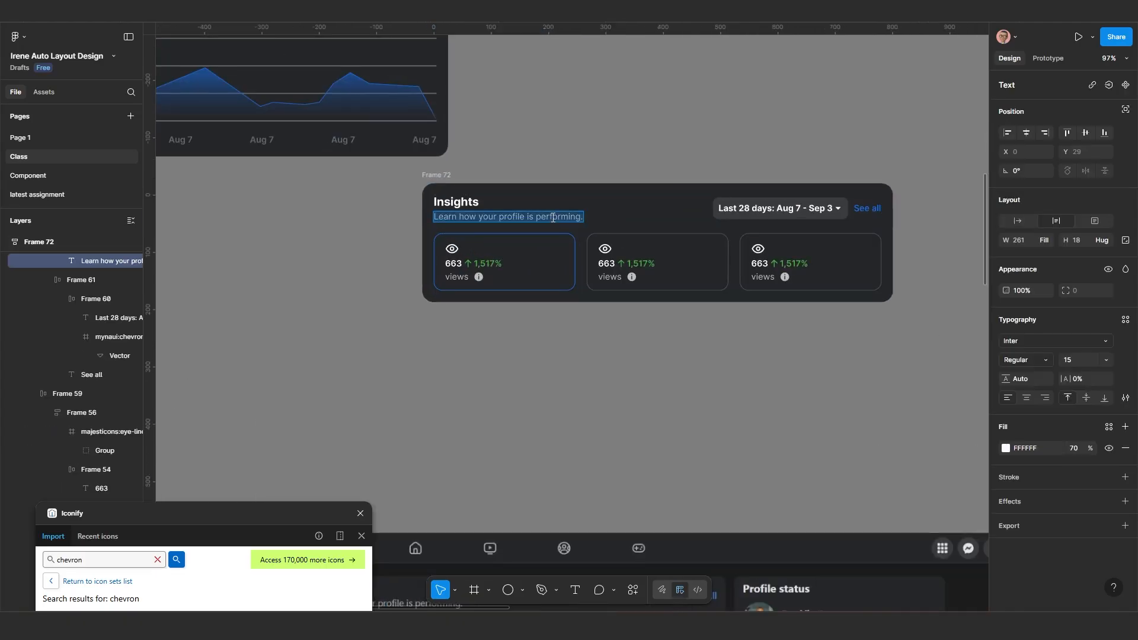
scroll(553, 218, "up", 1)
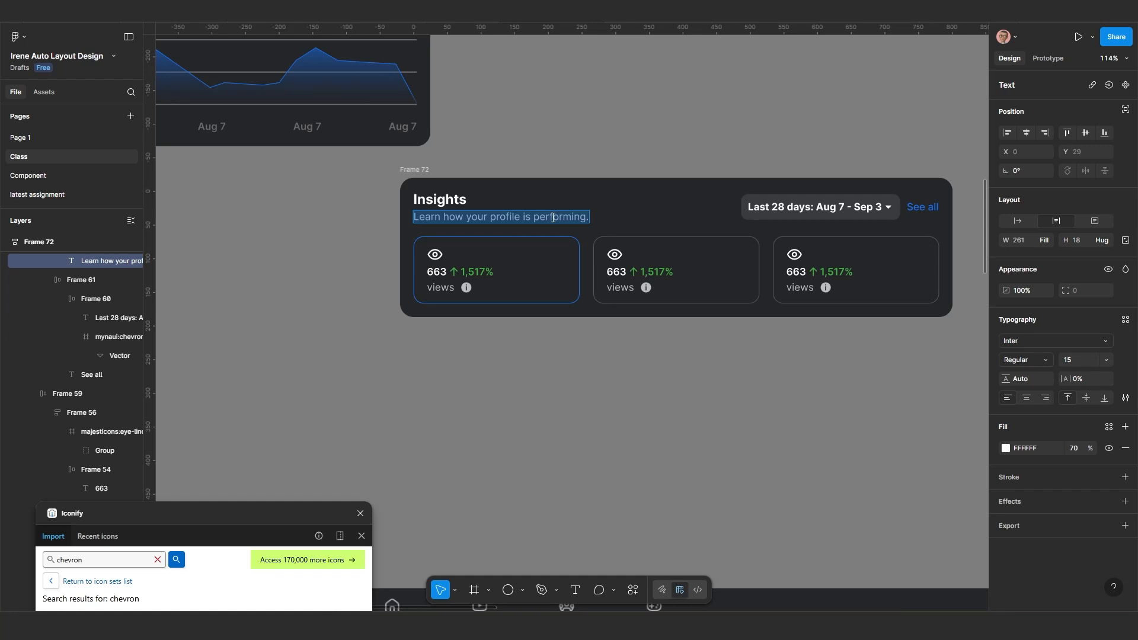
key("ctrl+v")
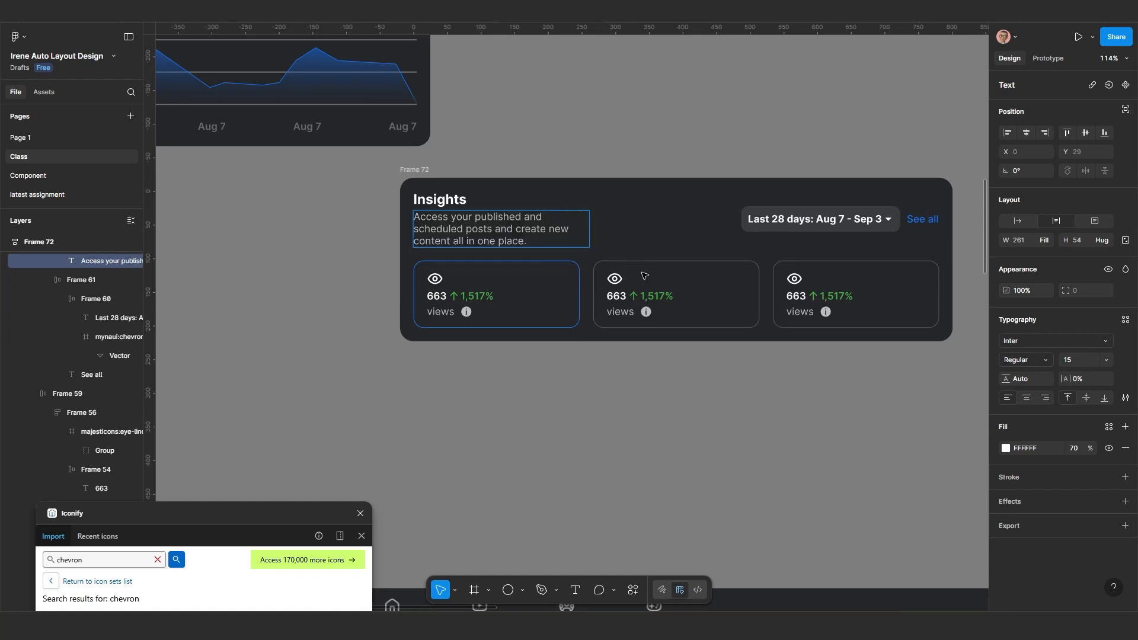
left_click(1018, 220)
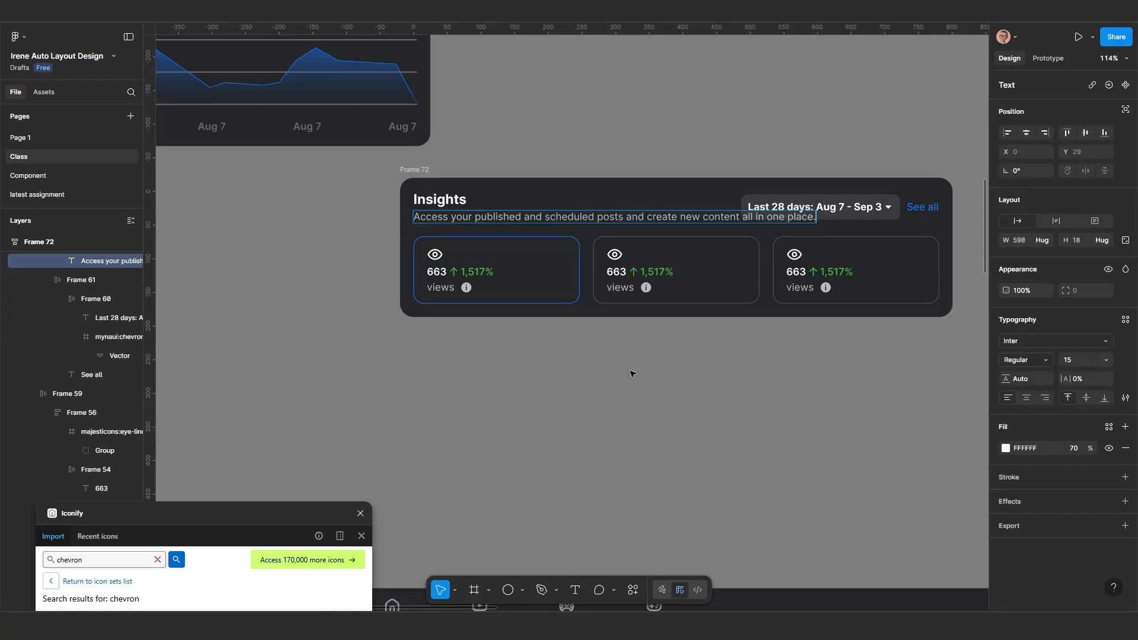
Step: Move the "Last 28 days: Aug 7 - Sep 3" dropdown out of the duplicate card onto the canvas above it
scroll(632, 374, "down", 5)
scroll(883, 394, "down", 4)
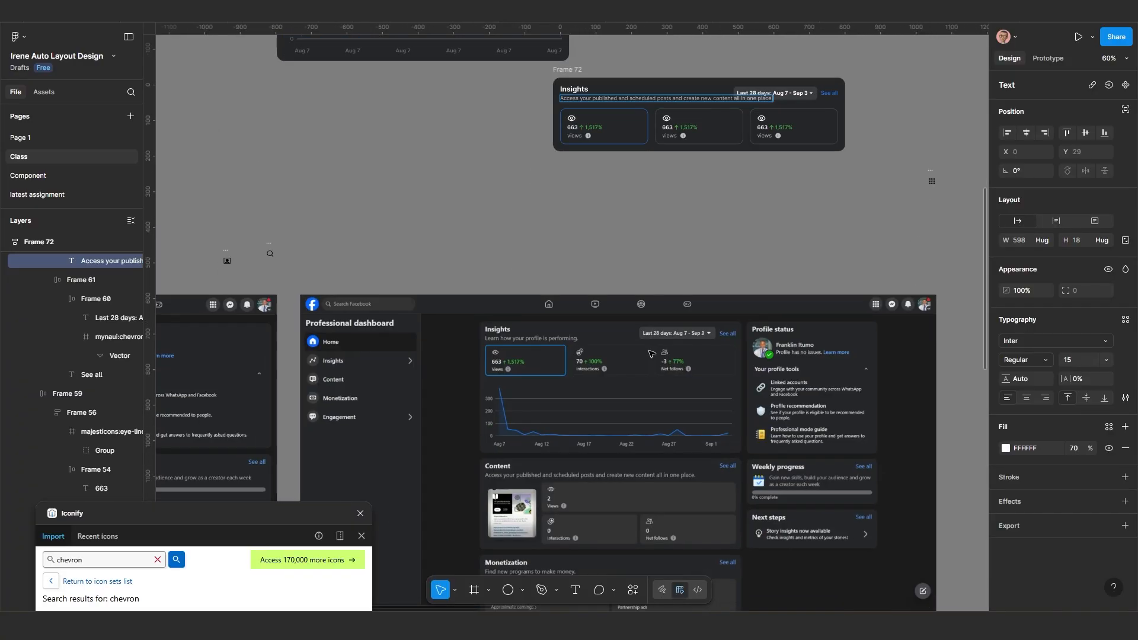
scroll(739, 216, "up", 2)
scroll(702, 279, "up", 5)
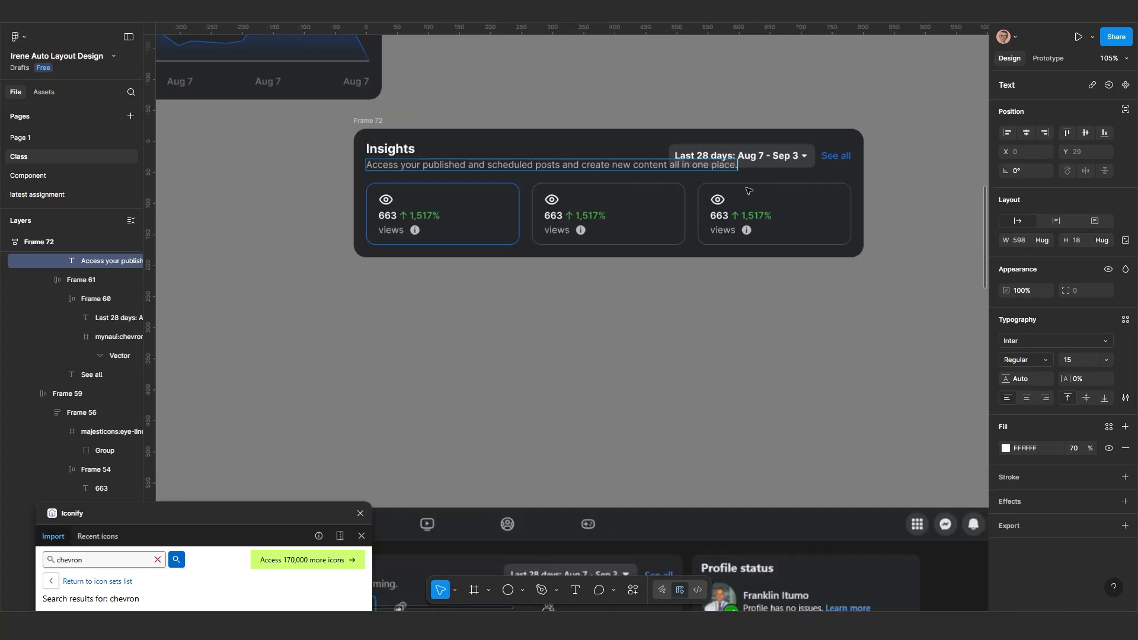
scroll(827, 172, "up", 5)
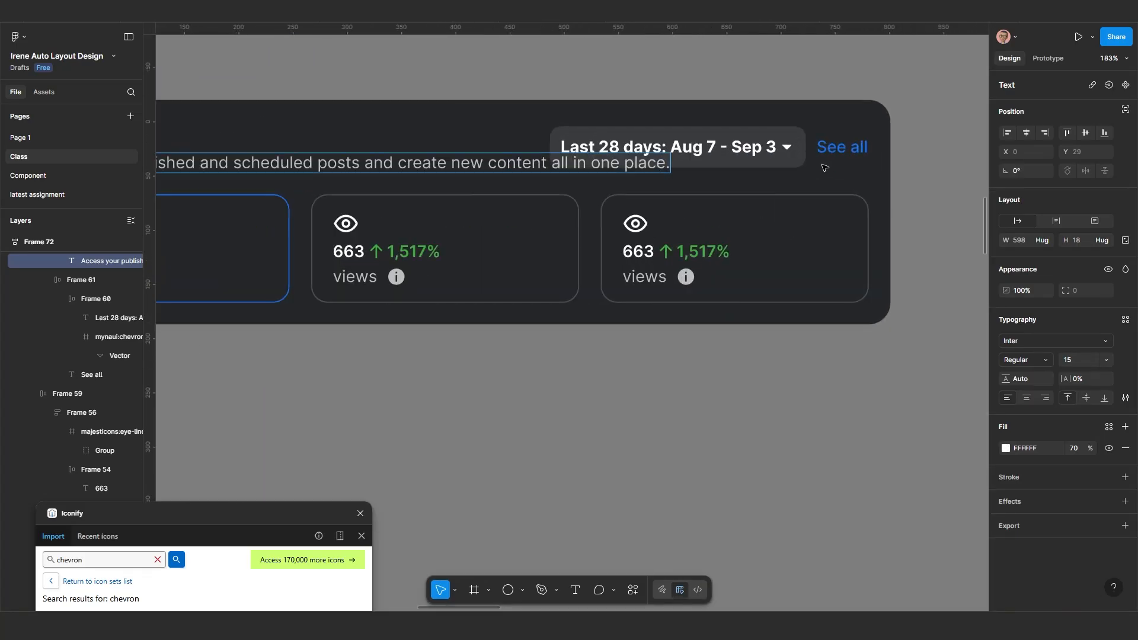
left_click(797, 166)
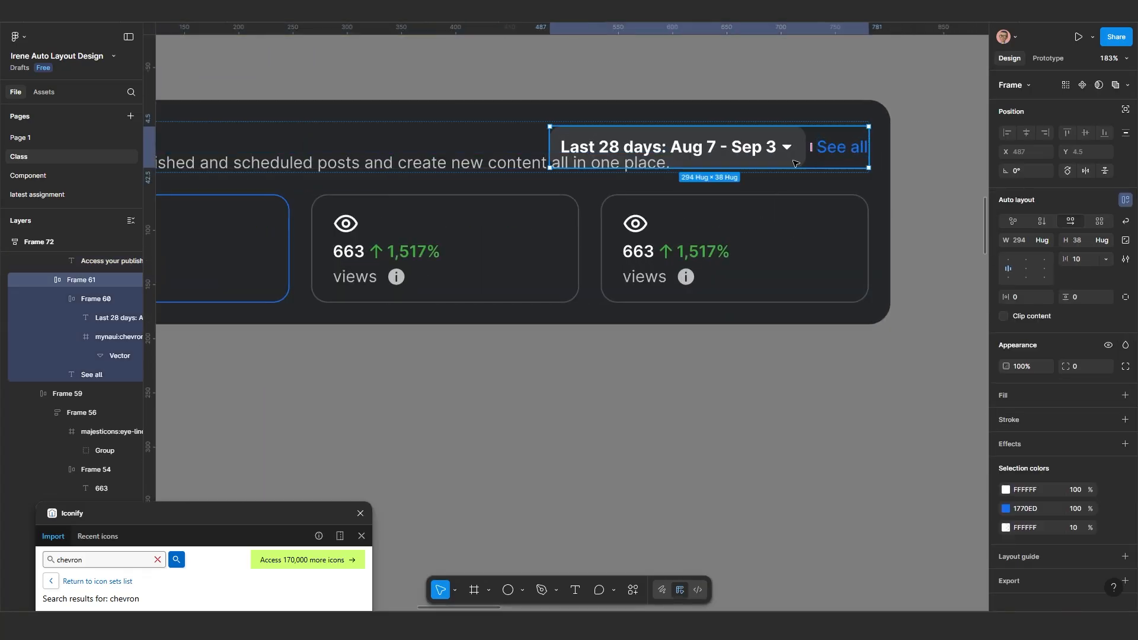
double_click(797, 161)
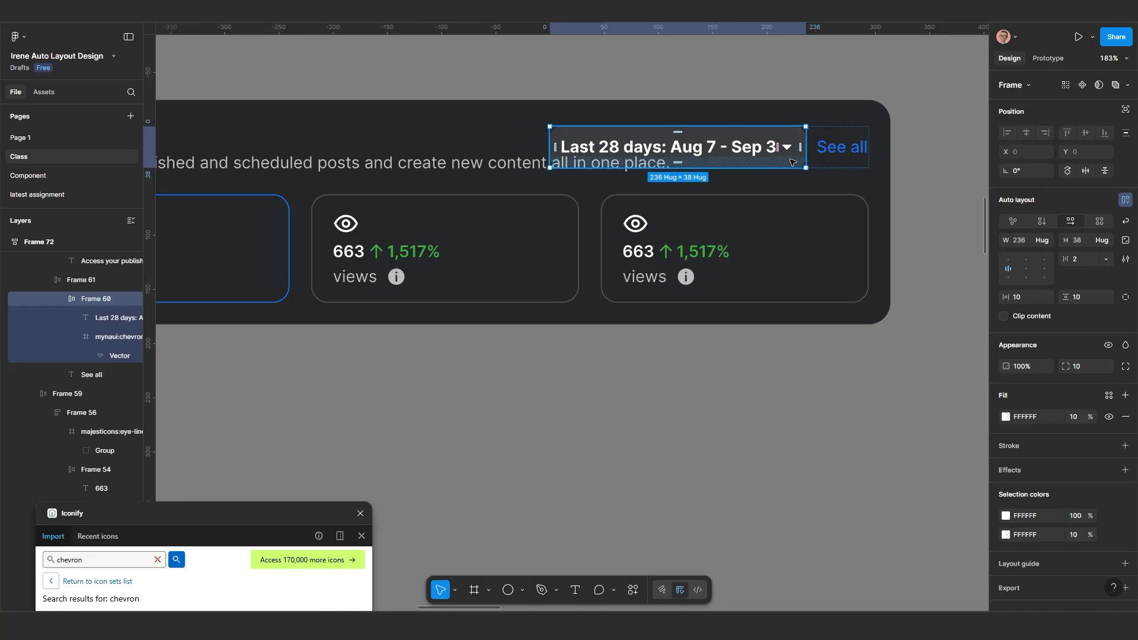
left_click_drag(790, 157, 851, 70)
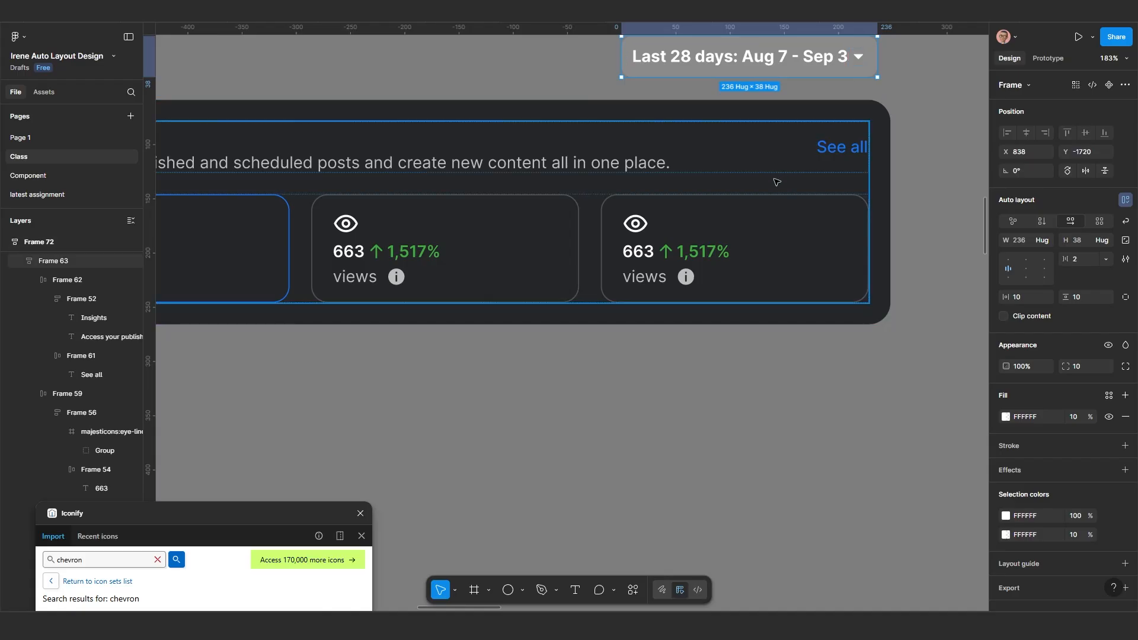
Step: Align the contents of the duplicate card's header row to the top of its auto layout frame
scroll(764, 178, "down", 3)
left_click(746, 170)
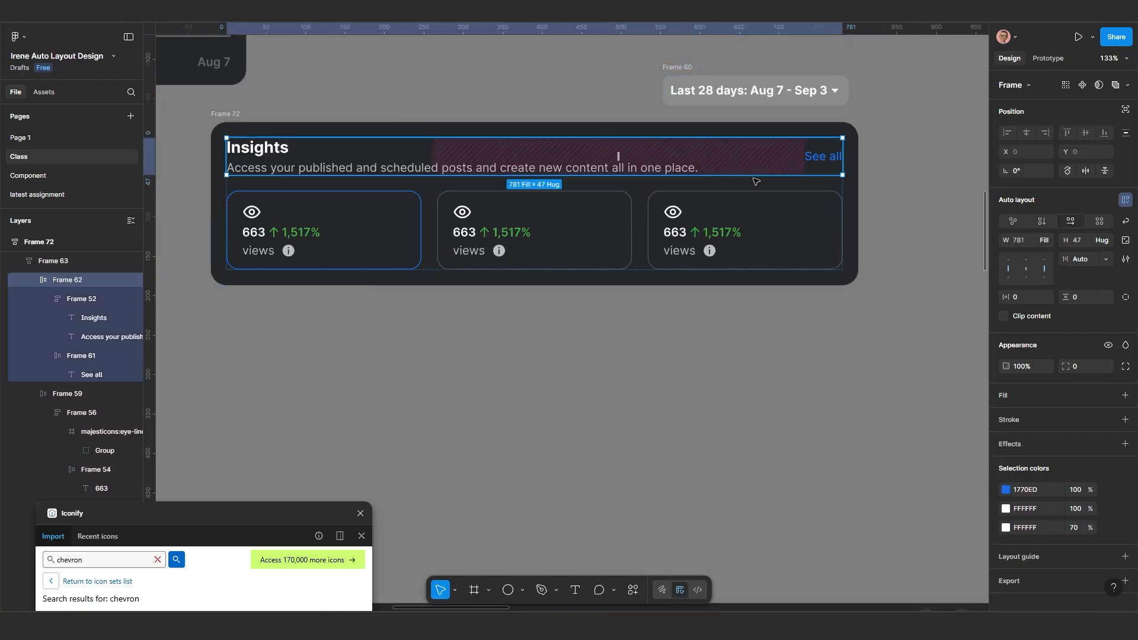
left_click(1028, 257)
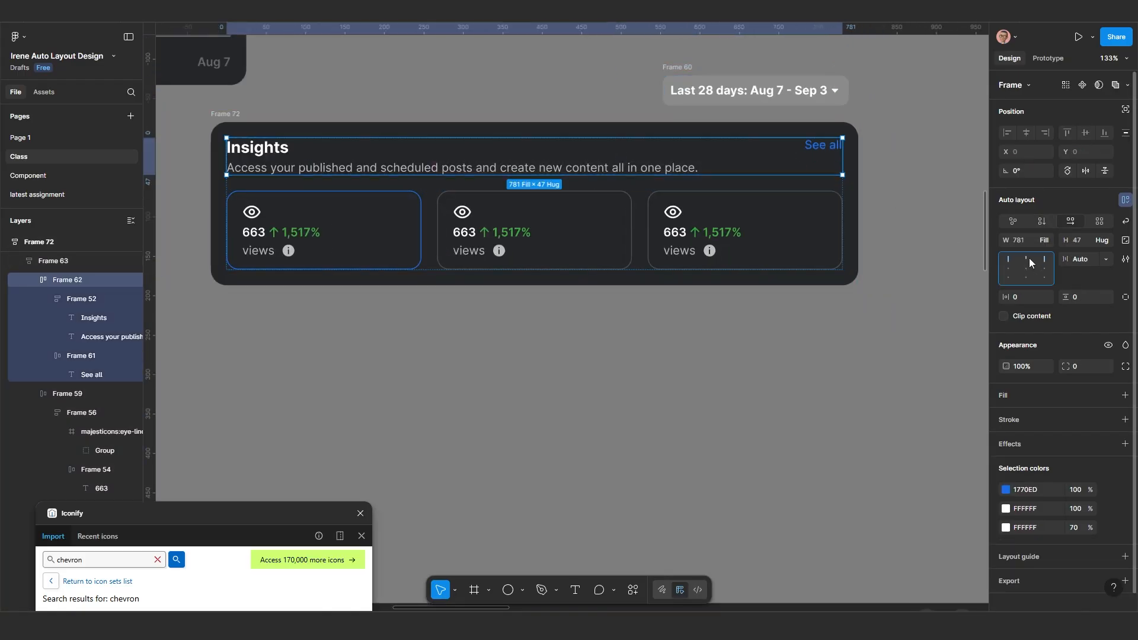
left_click(884, 237)
Step: Examine the Content section's thumbnail and stat boxes in the dashboard reference and compare them with the duplicated card
scroll(824, 280, "down", 2)
scroll(628, 394, "down", 5)
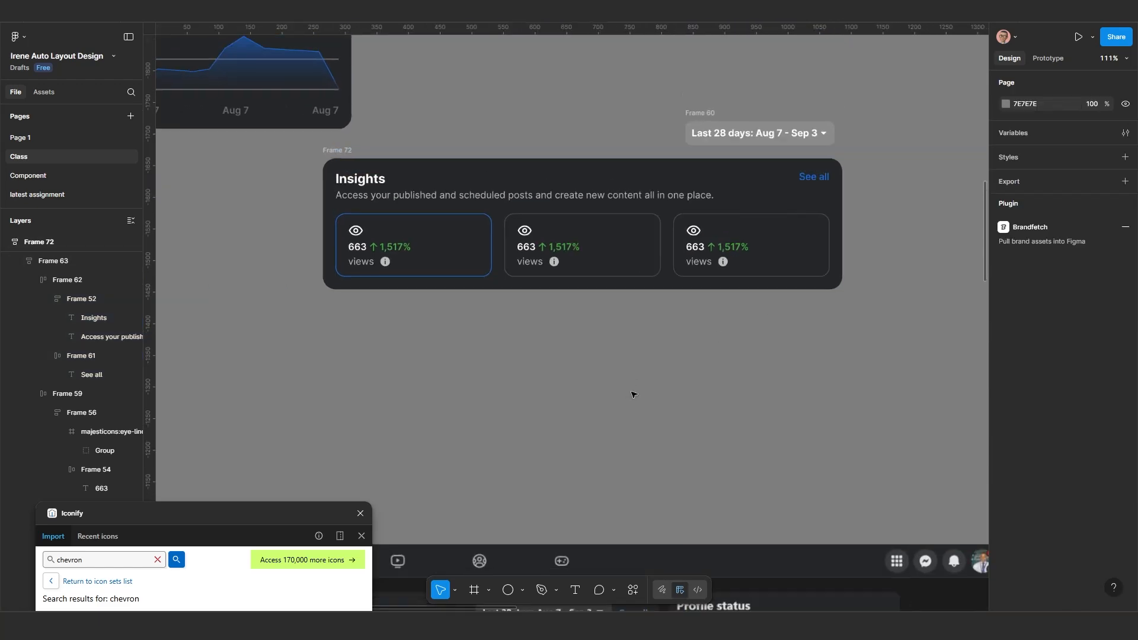
scroll(702, 294, "down", 3)
scroll(674, 224, "down", 1)
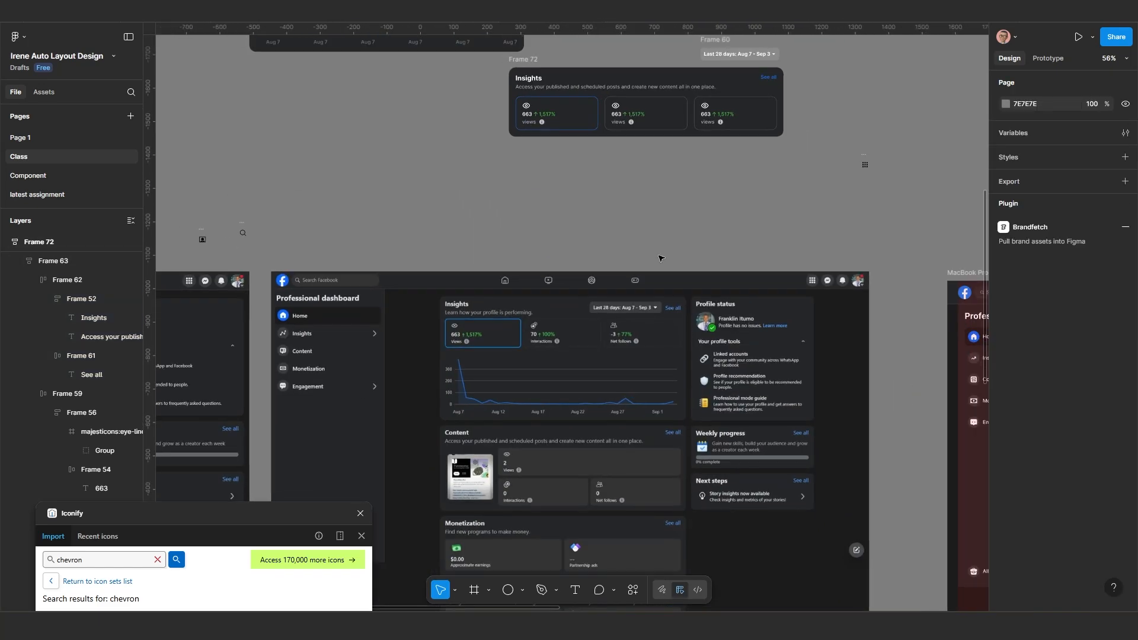
scroll(468, 515, "up", 5)
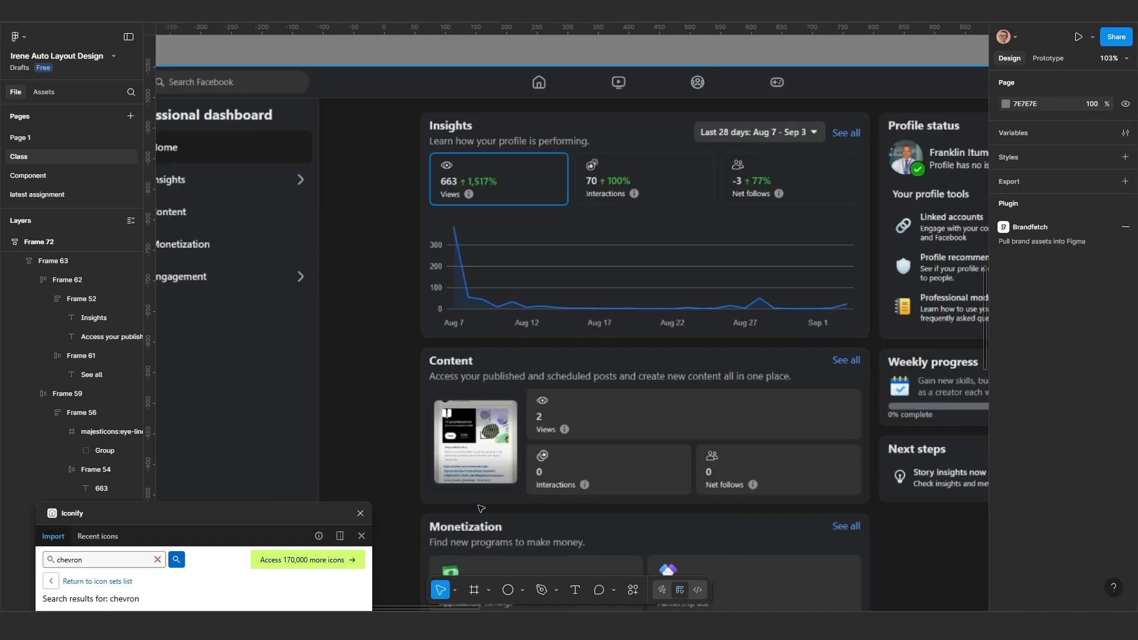
scroll(591, 415, "down", 4)
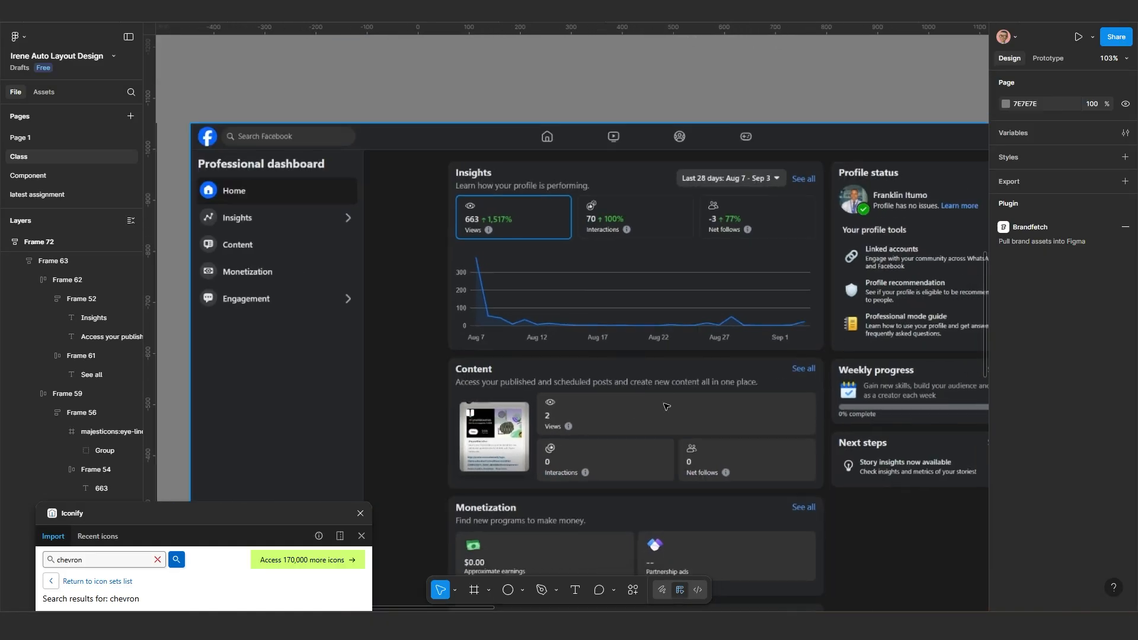
scroll(665, 250, "up", 5)
scroll(665, 249, "up", 2)
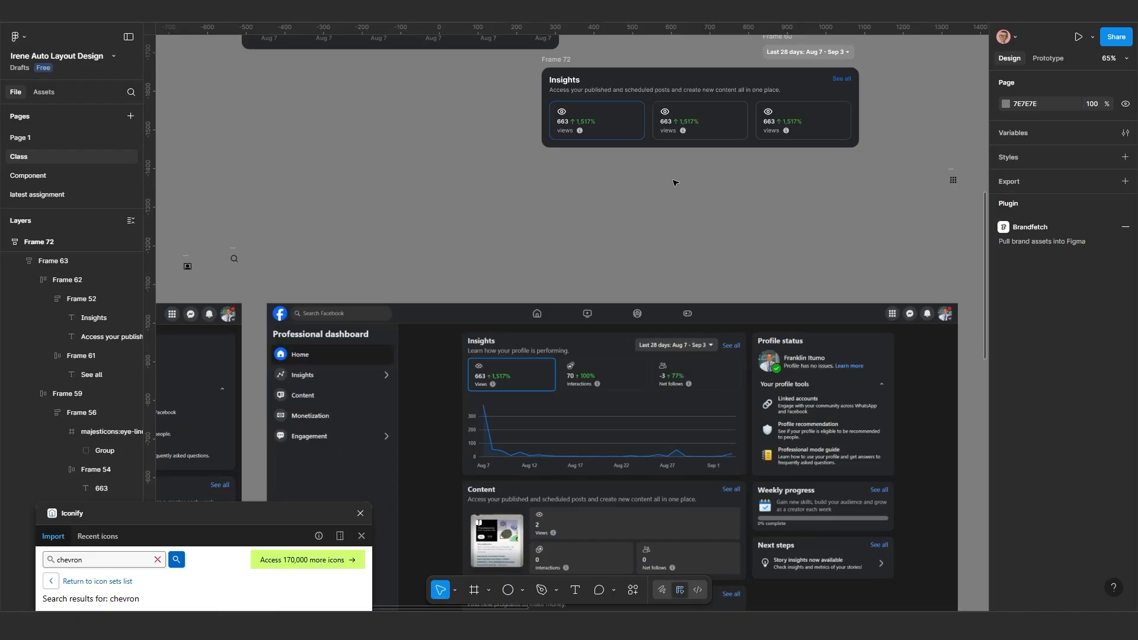
scroll(674, 182, "up", 5)
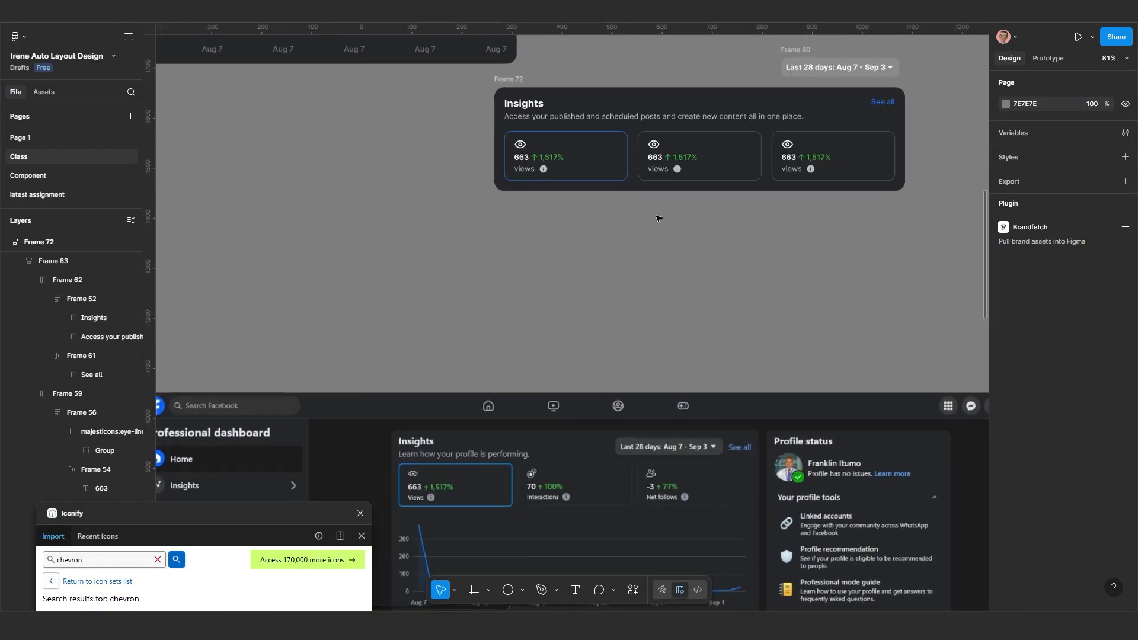
scroll(659, 231, "down", 5)
scroll(541, 517, "up", 4)
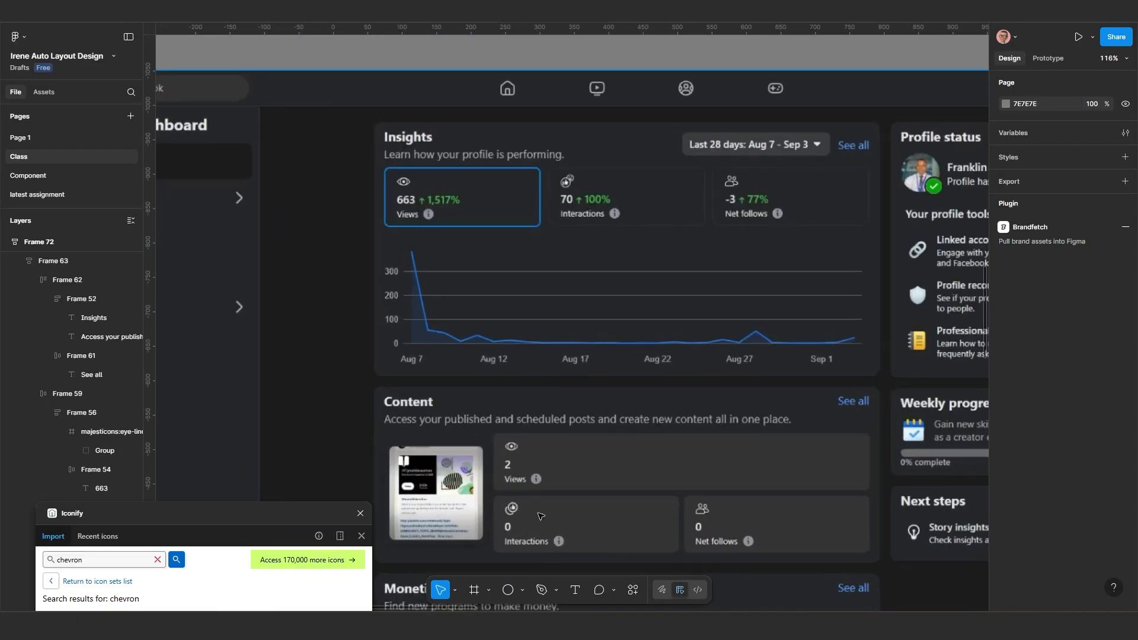
scroll(543, 506, "down", 2)
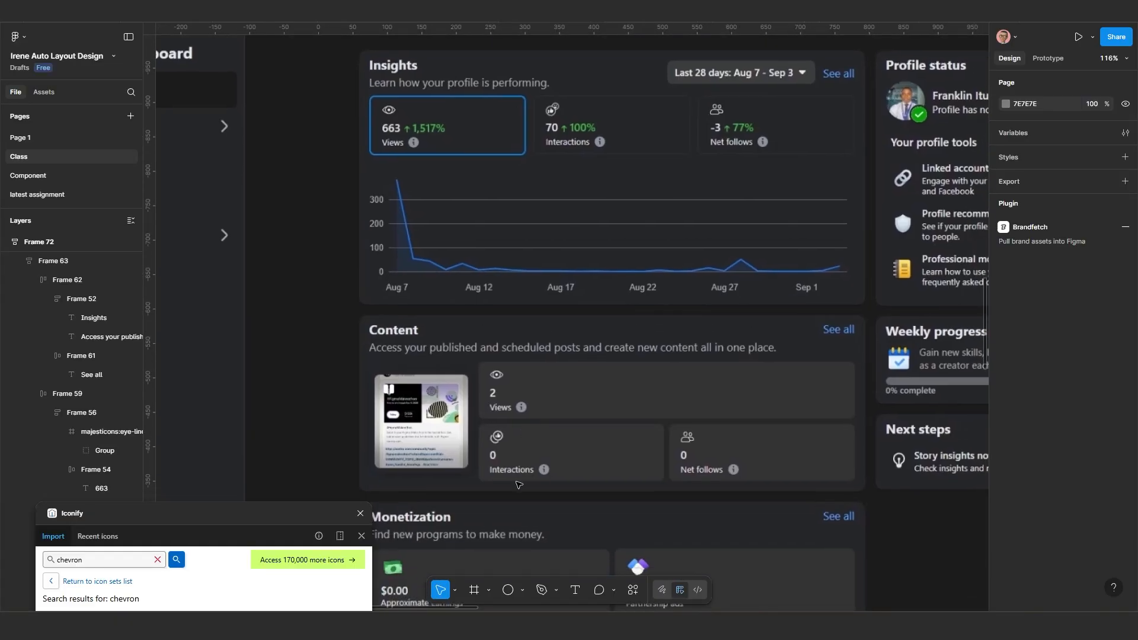
scroll(519, 483, "up", 2)
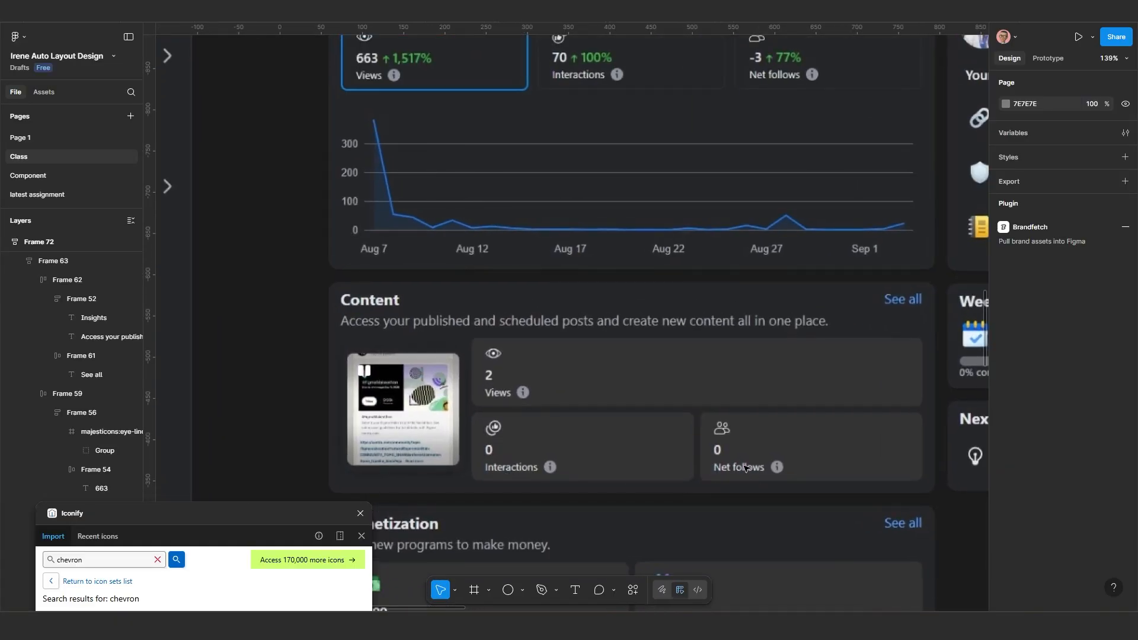
Step: Ungroup the row frame holding the 663 count and the green percentage in the duplicate card's middle stat box
scroll(743, 466, "down", 1)
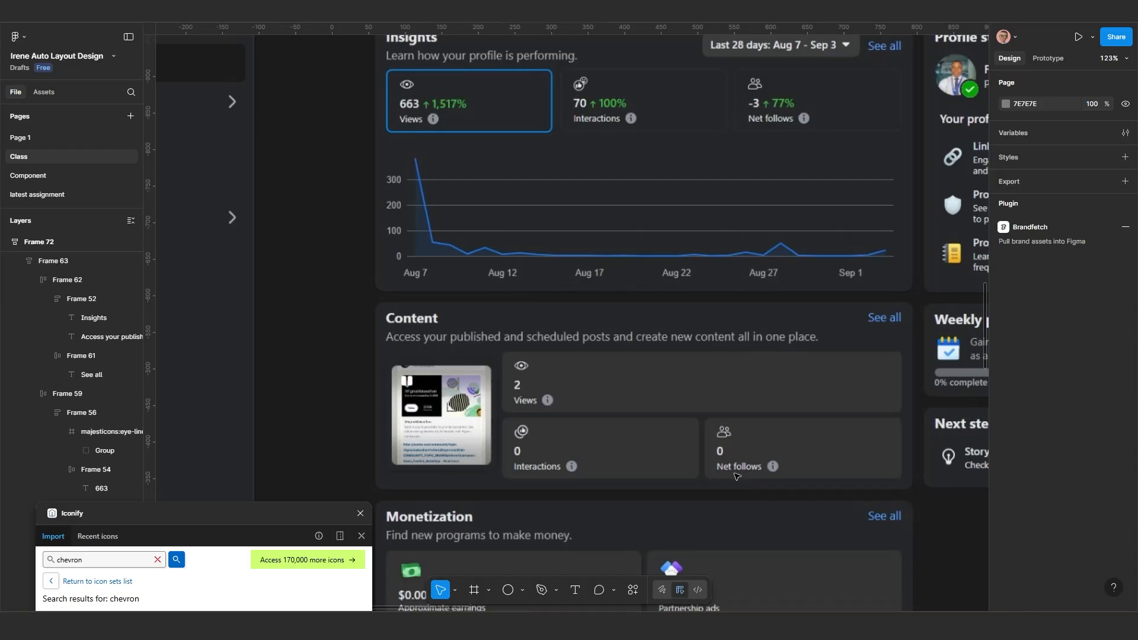
scroll(633, 407, "down", 4)
scroll(672, 288, "up", 3)
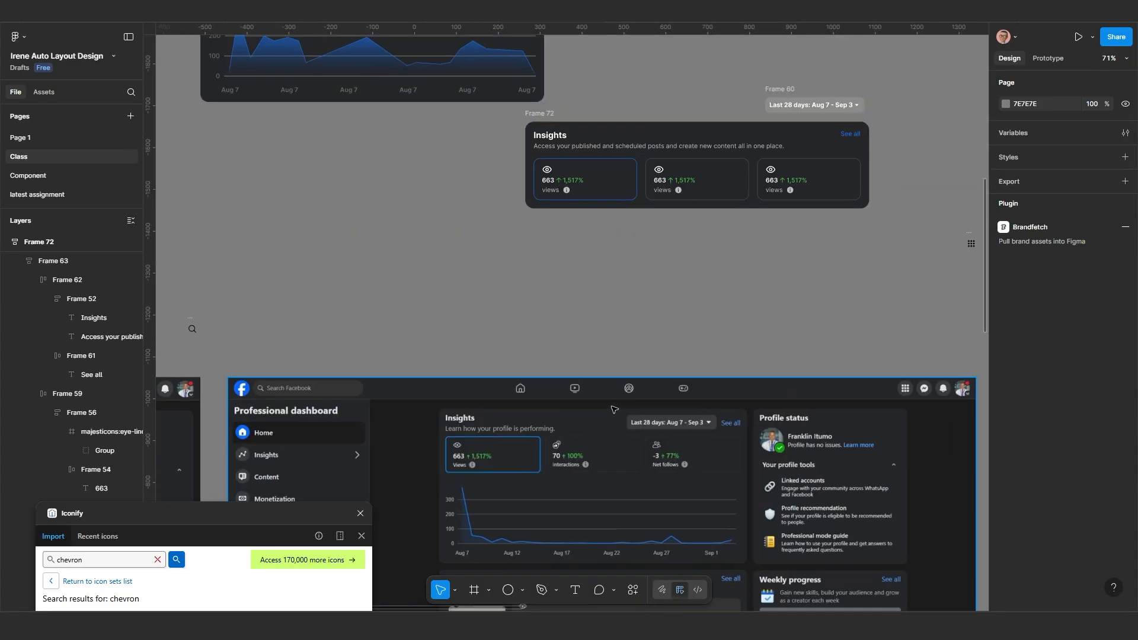
scroll(667, 242, "up", 5)
scroll(642, 325, "up", 2)
scroll(651, 264, "up", 3)
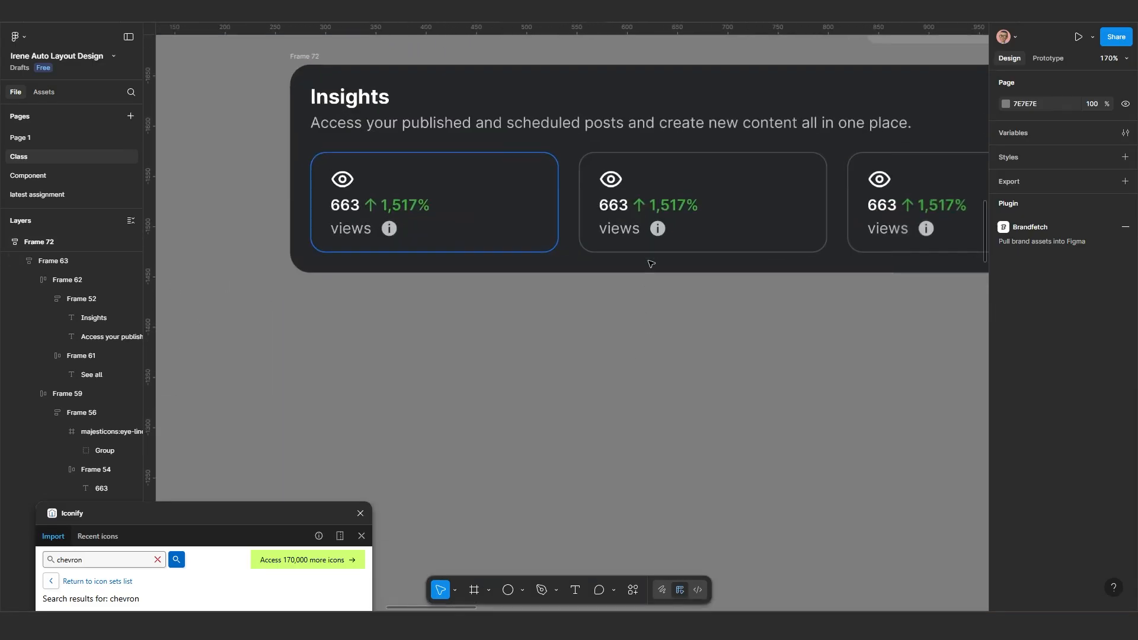
double_click(662, 205)
double_click(662, 204)
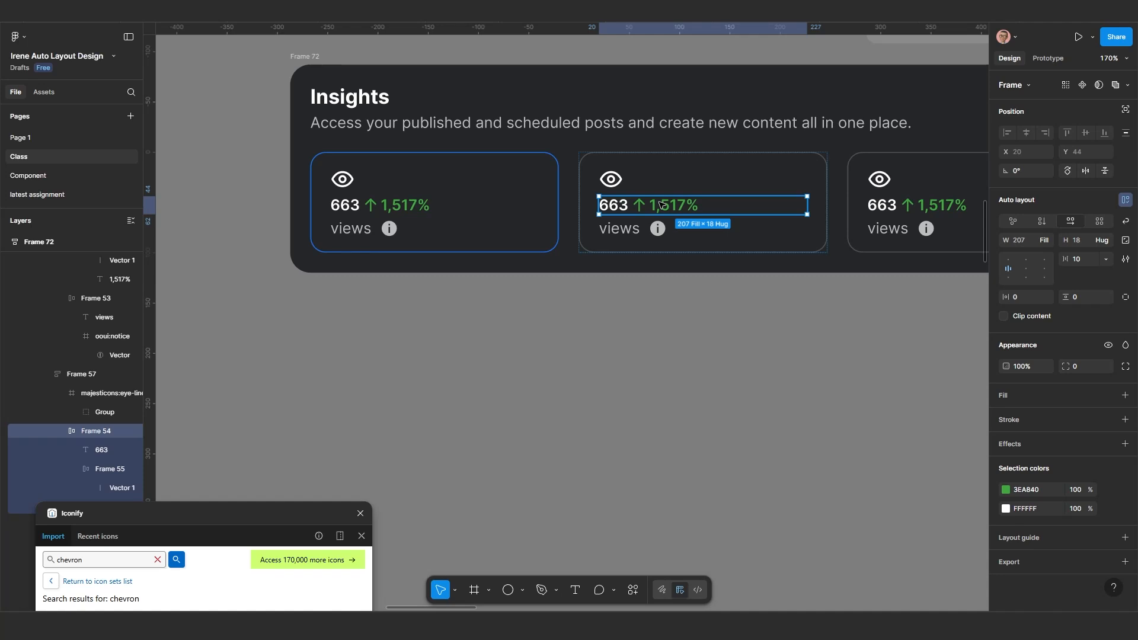
double_click(662, 206)
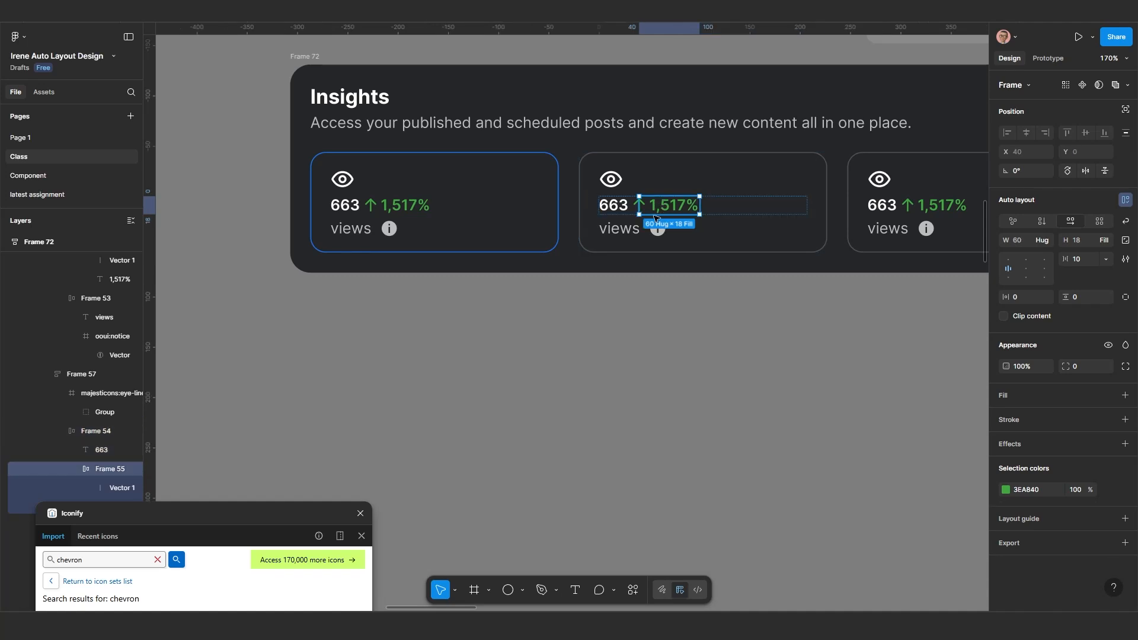
scroll(655, 217, "up", 2)
left_click(682, 197)
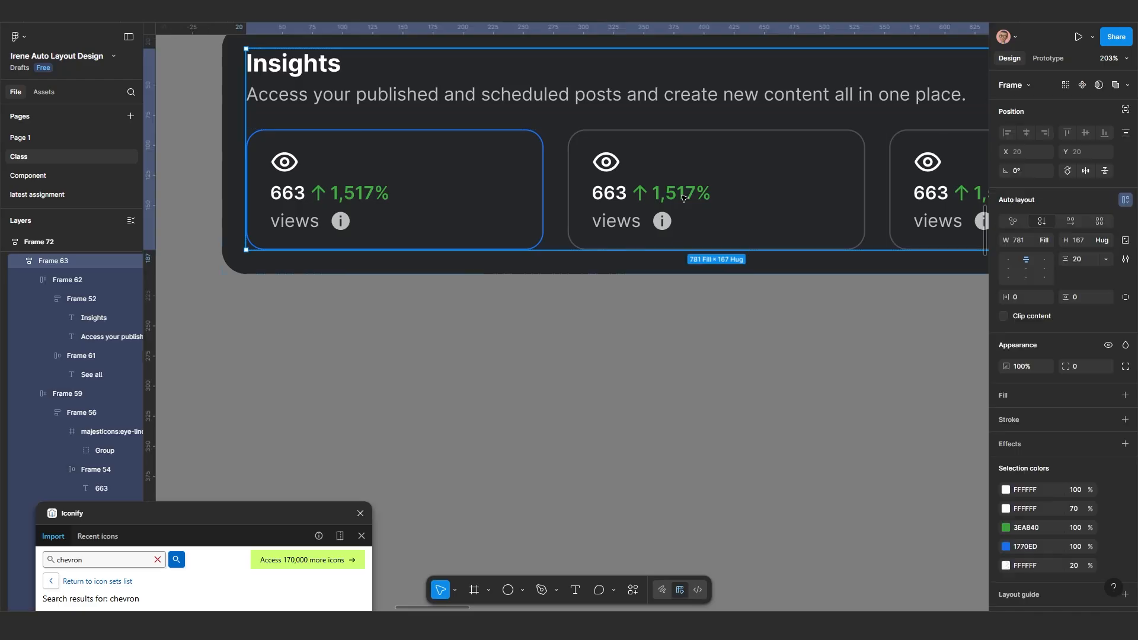
double_click(682, 197)
double_click(682, 197)
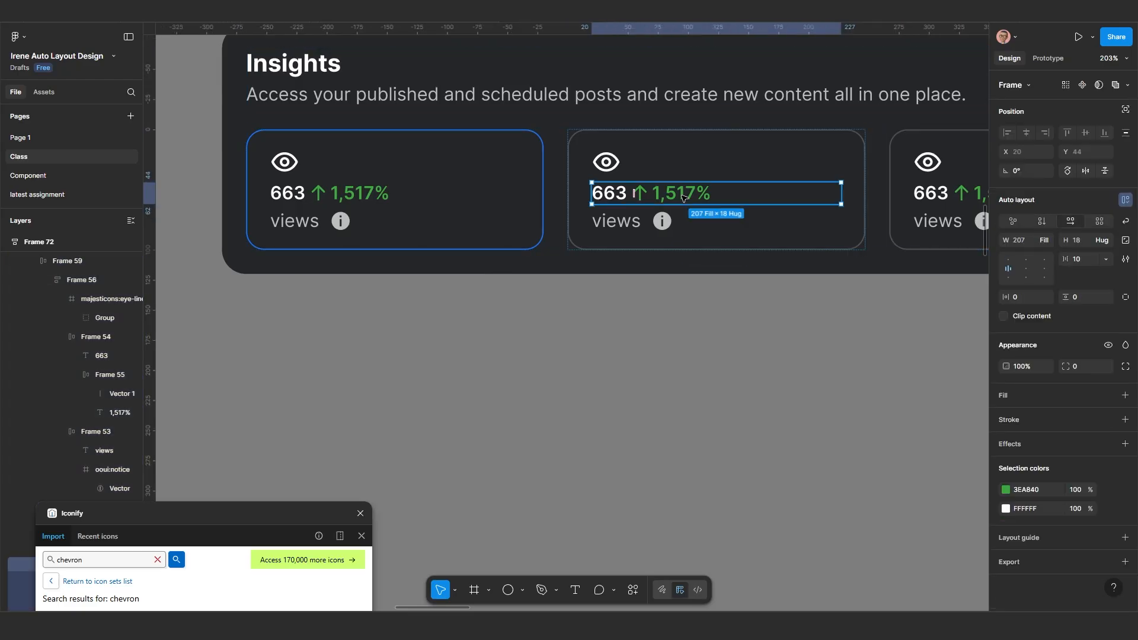
key("ctrl+shift+g")
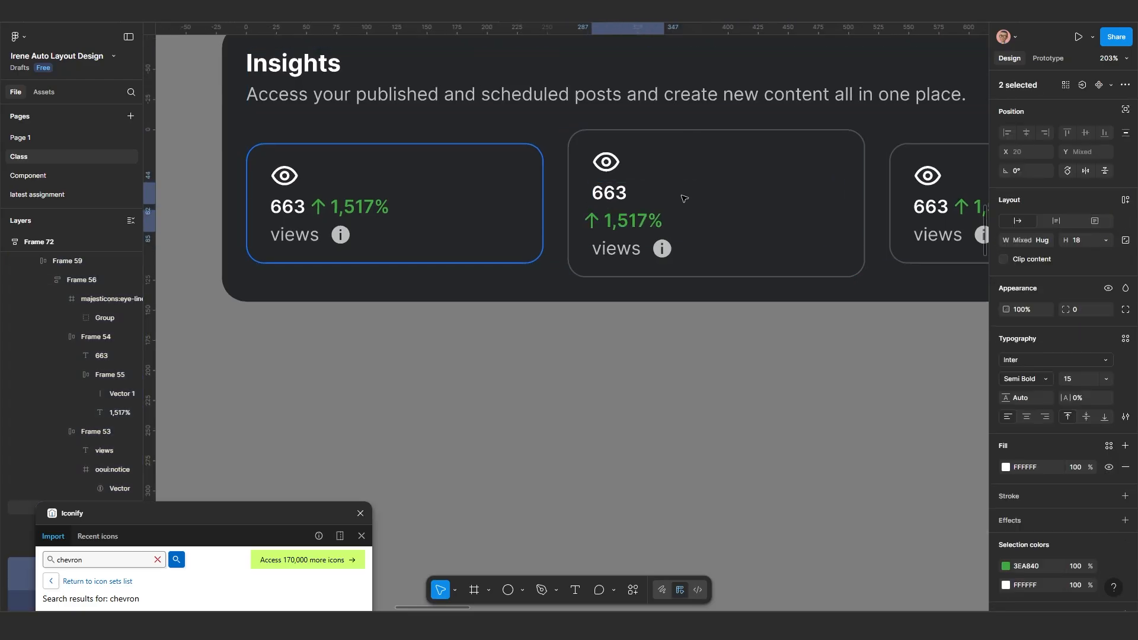
Step: Ungroup the count-and-percentage row frames in the duplicate card's third and first stat boxes
scroll(601, 238, "down", 3)
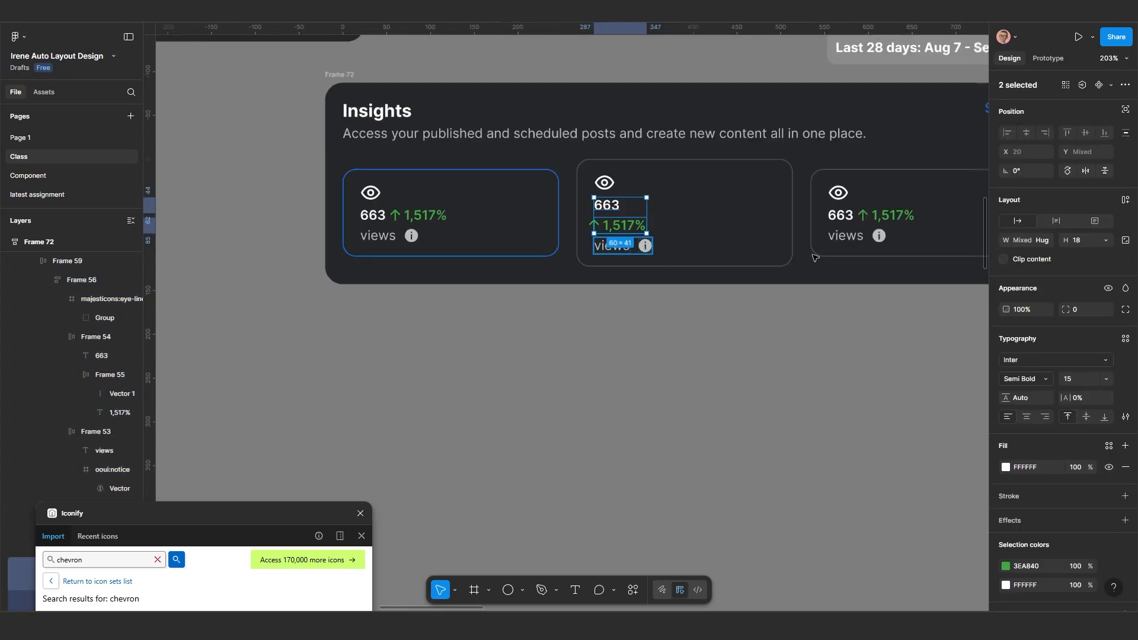
left_click(879, 221)
key("ctrl+shift+g")
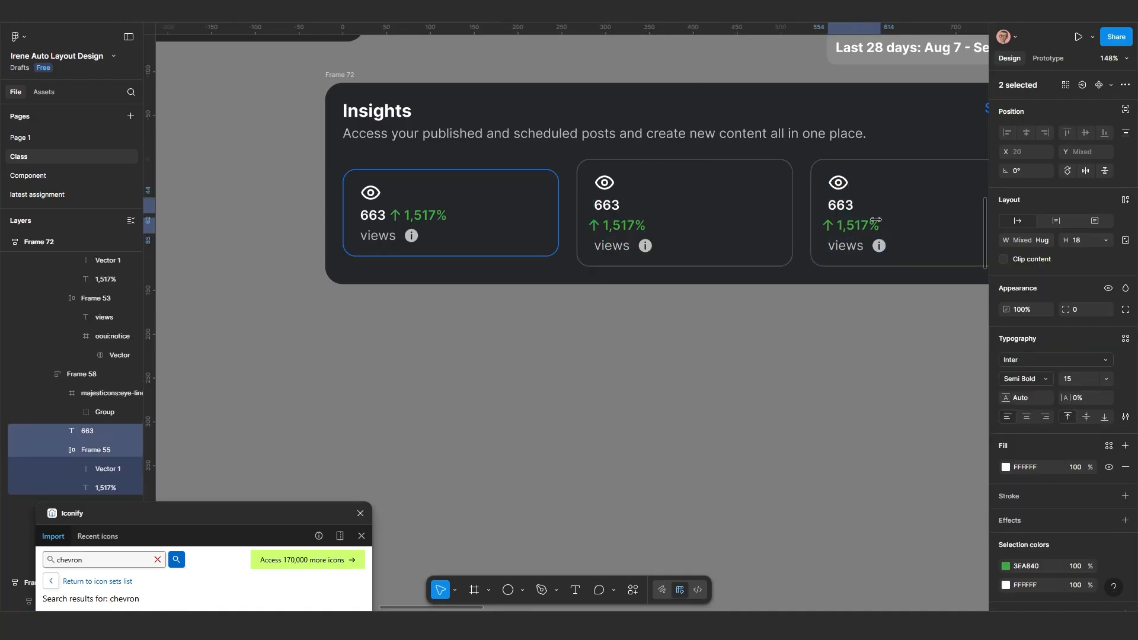
left_click(398, 221)
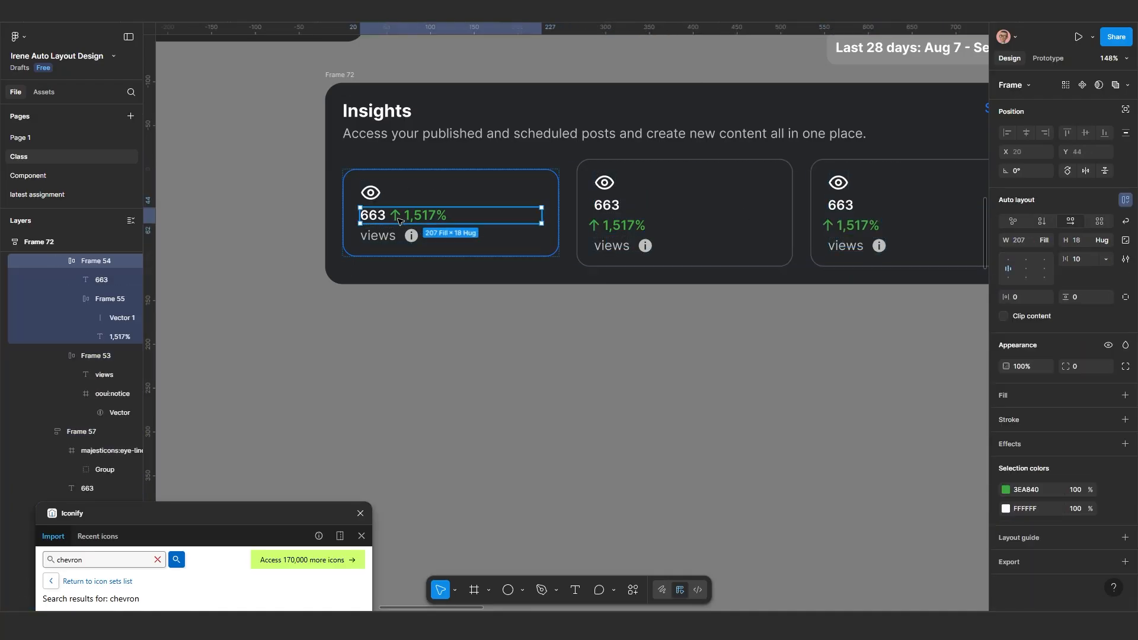
key("ctrl+shift+g")
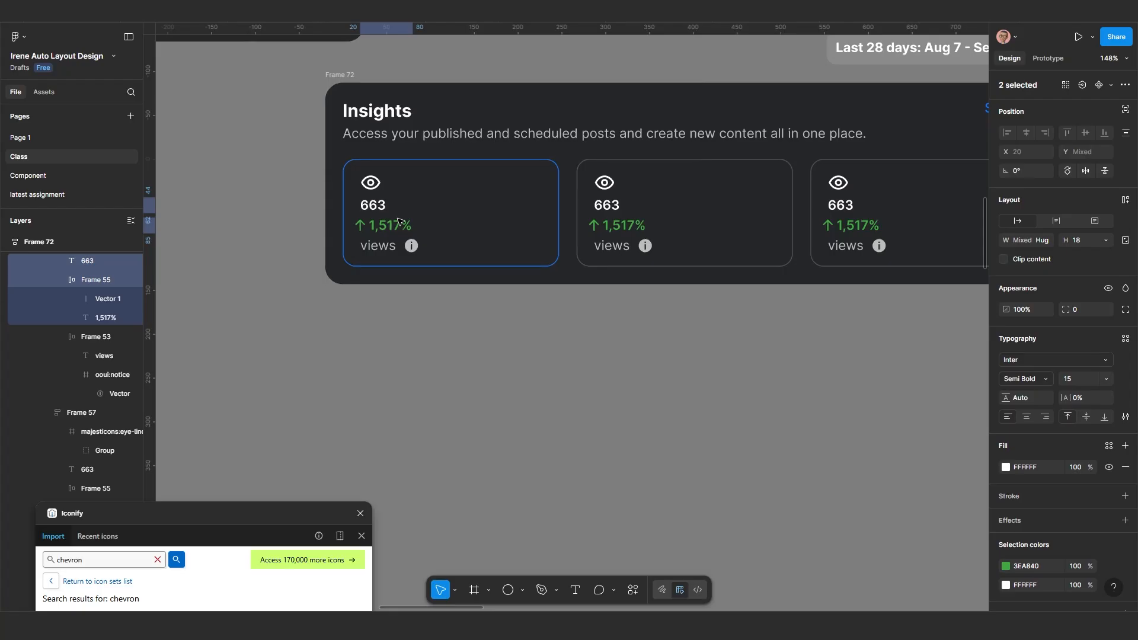
Step: Delete the green arrow and 1,517% indicators from all three of the duplicate card's stat boxes
left_click(408, 227)
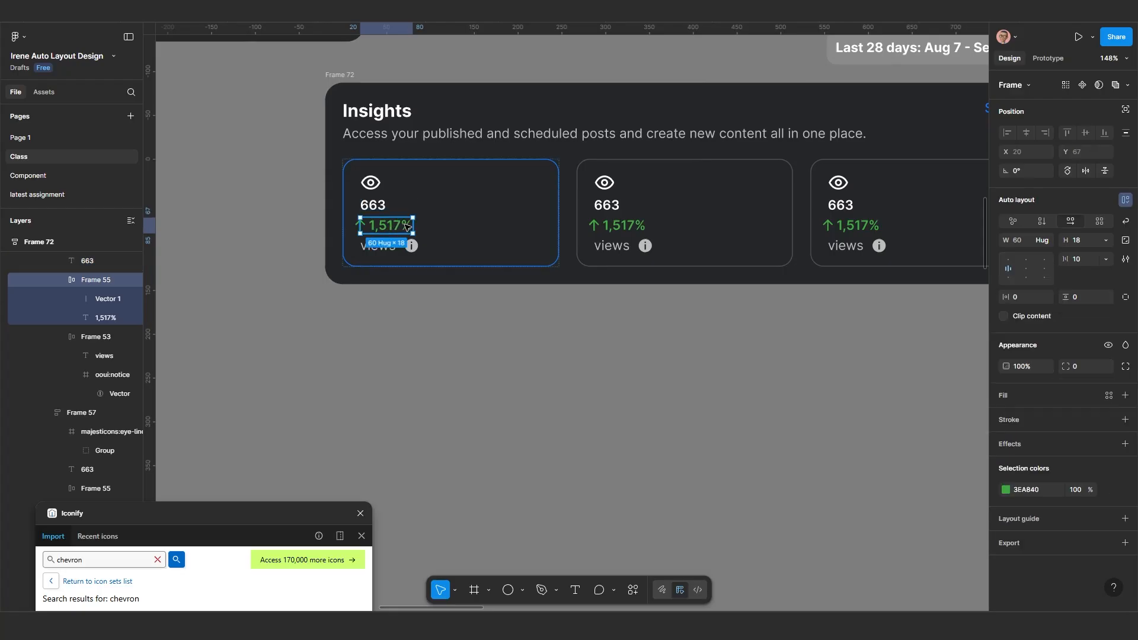
left_click(633, 227, "shift")
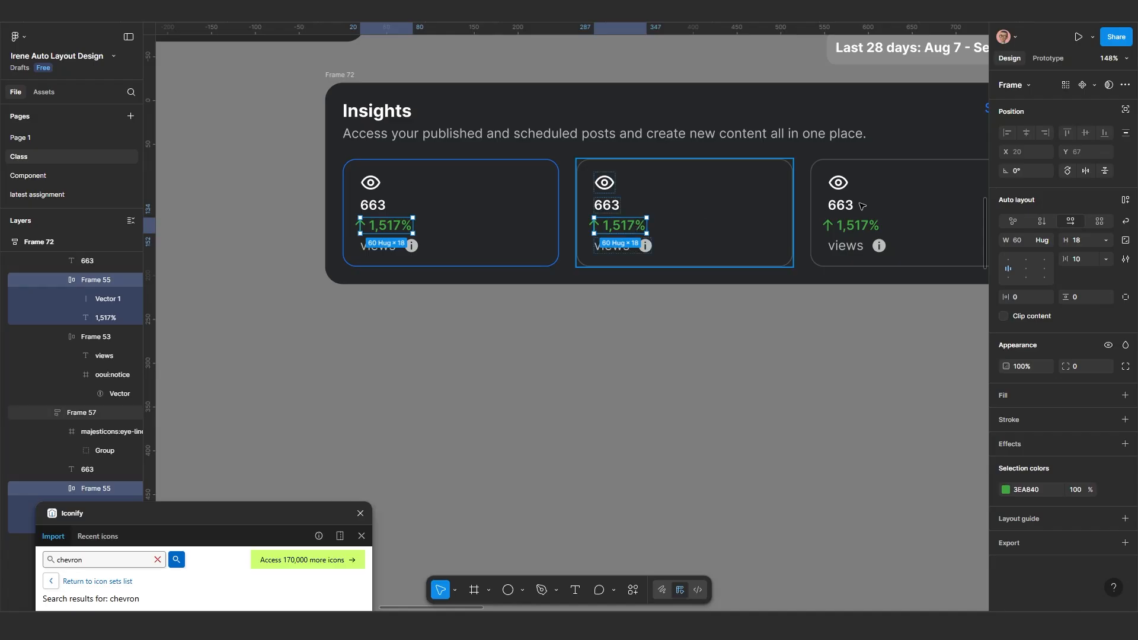
left_click(857, 227, "shift")
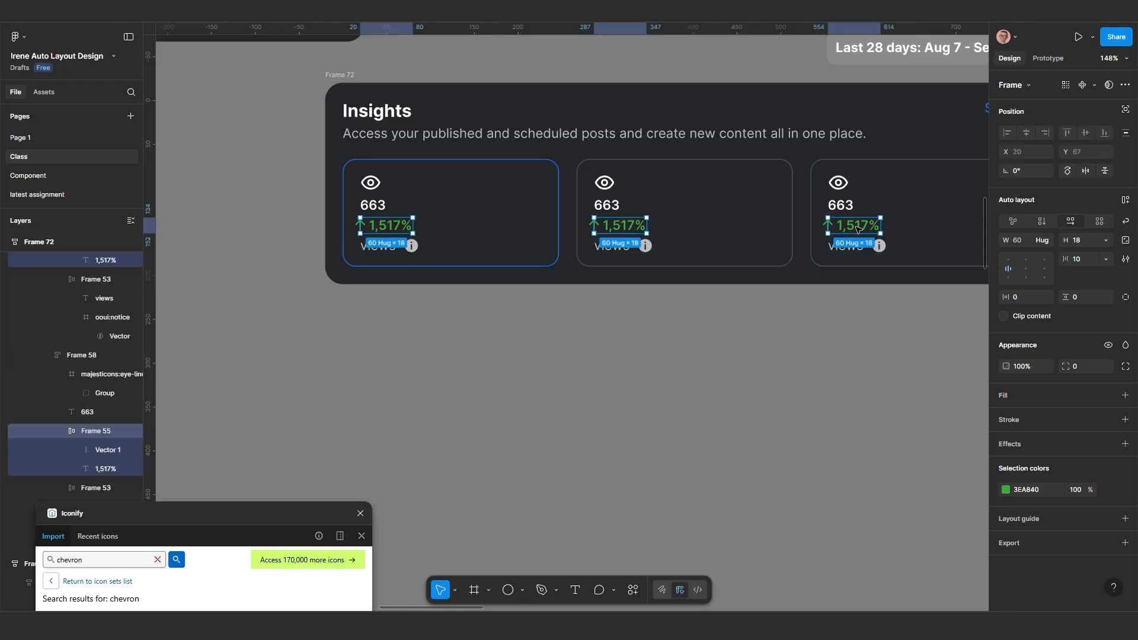
key("Delete")
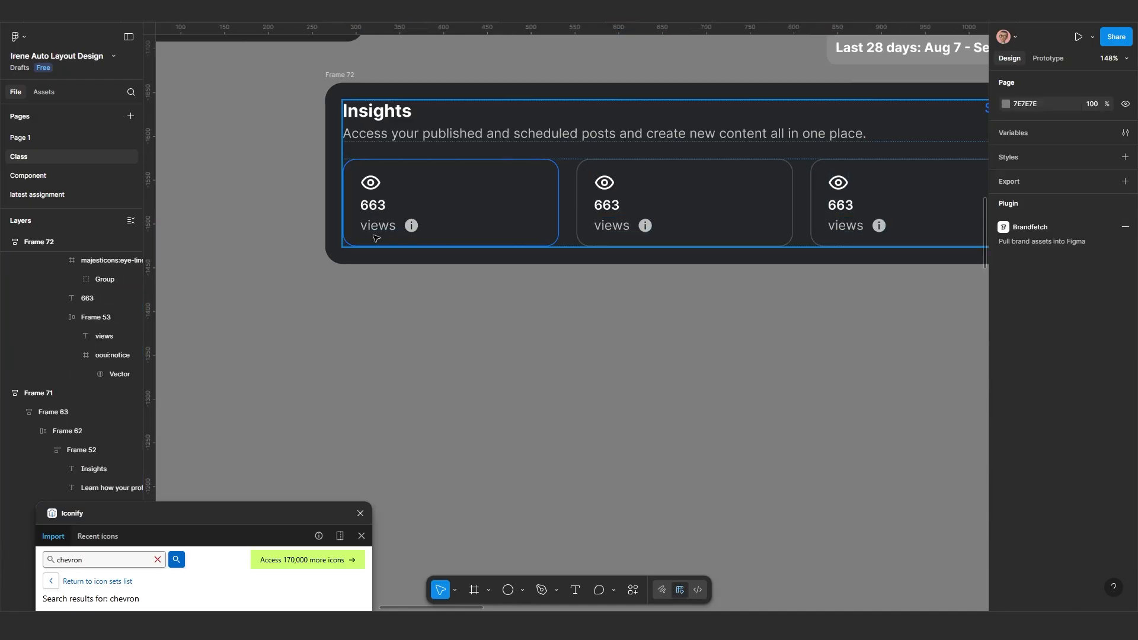
Step: Change the middle stat box's "views" label to "Interactions" in the duplicate card
scroll(376, 239, "up", 3)
left_click(706, 224)
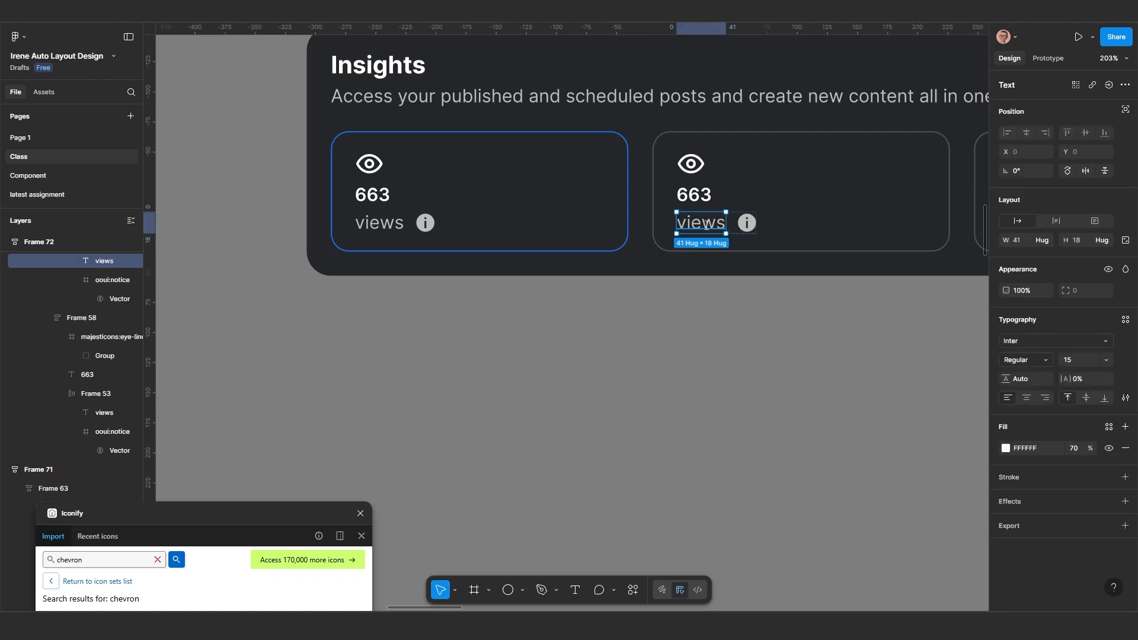
double_click(706, 224)
type("In")
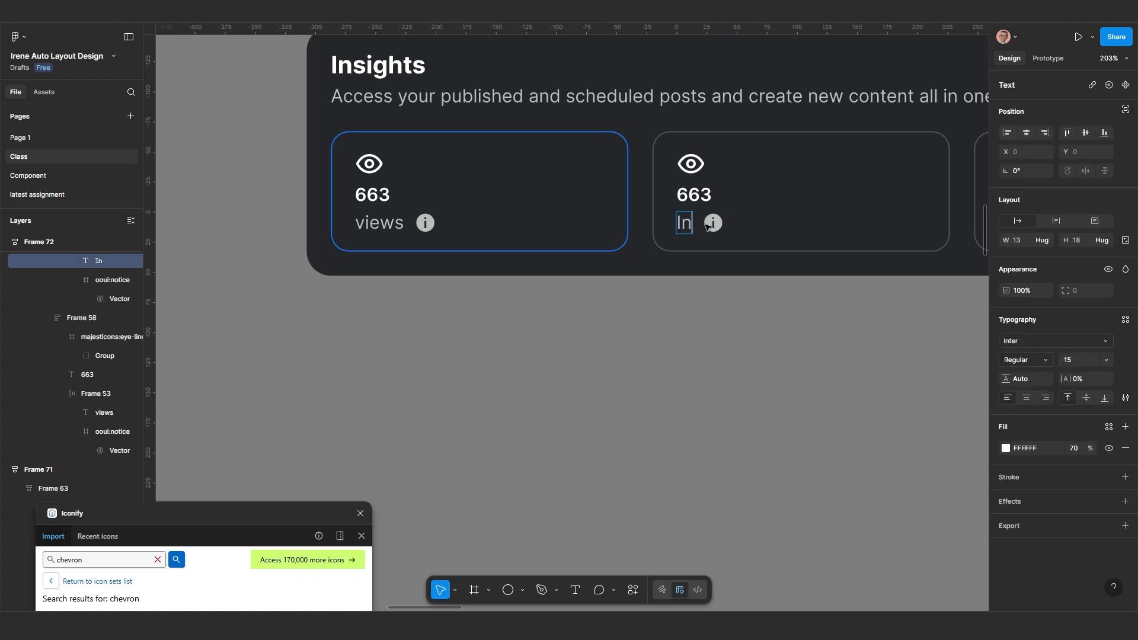
type("teractions")
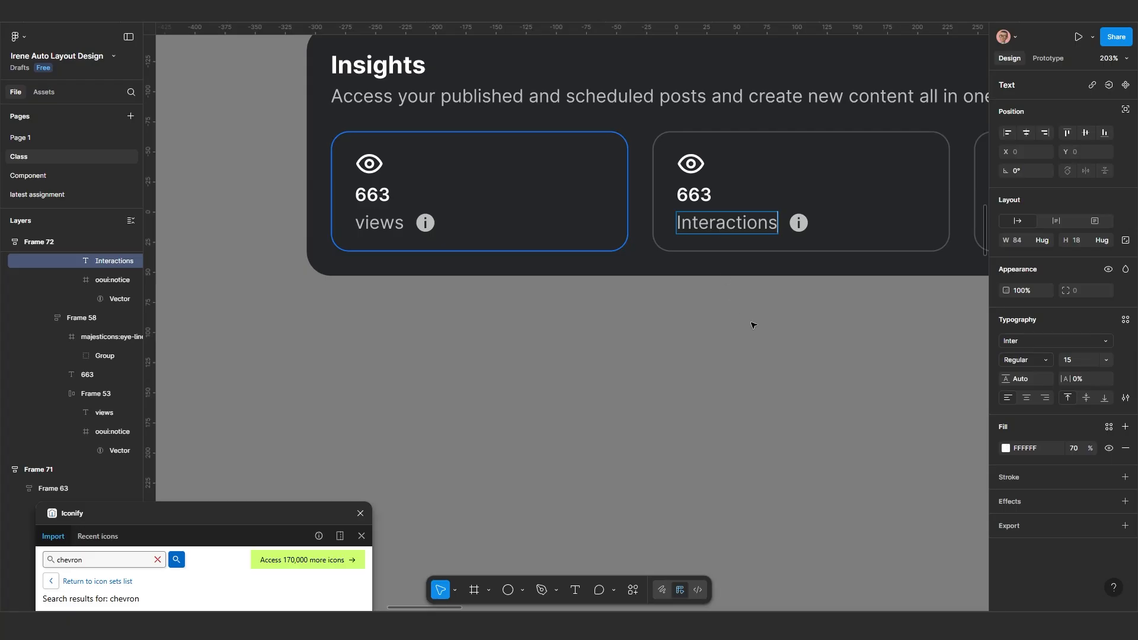
key("Escape")
Step: Change the third stat box's "views" label to "Net followers" in the duplicate card
scroll(800, 332, "down", 5)
scroll(640, 267, "up", 6)
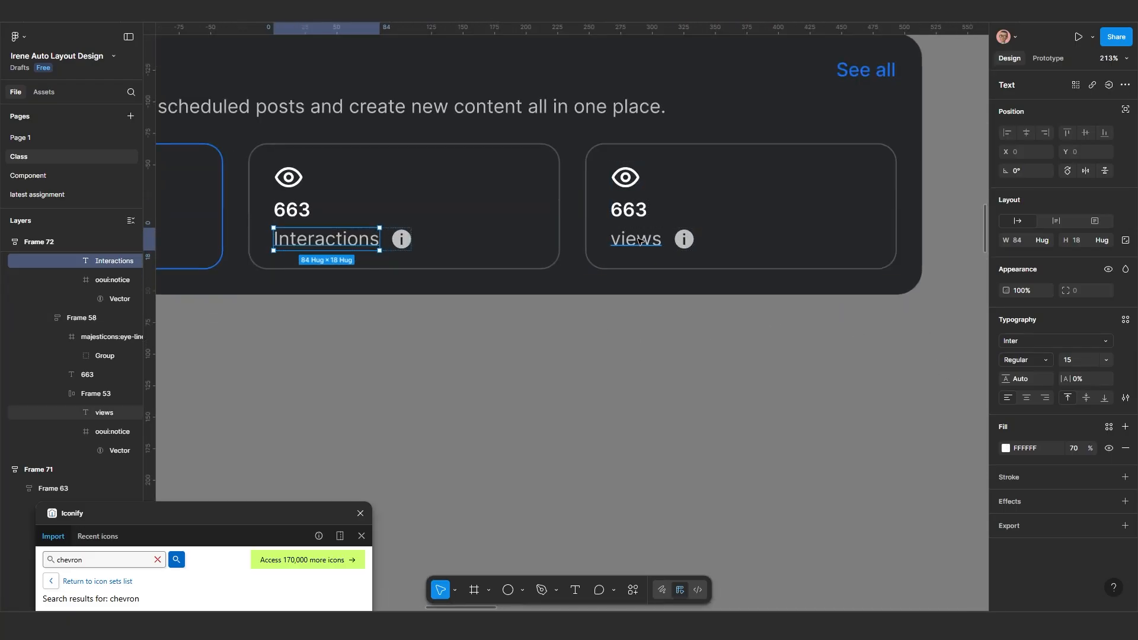
double_click(639, 239)
type("Net f")
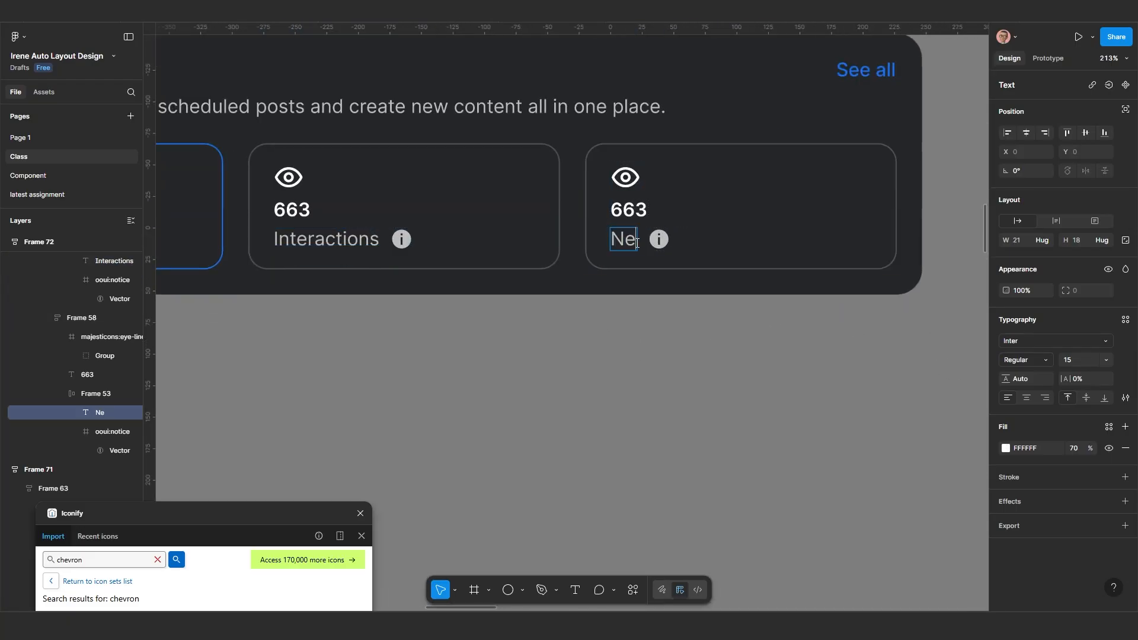
type("ll")
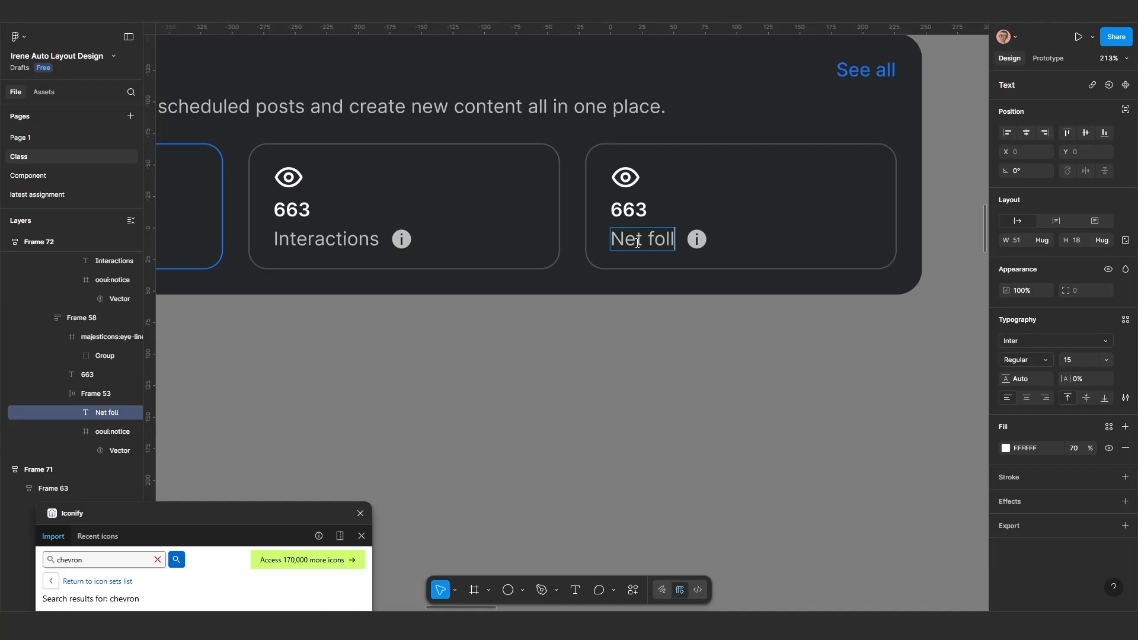
type("o")
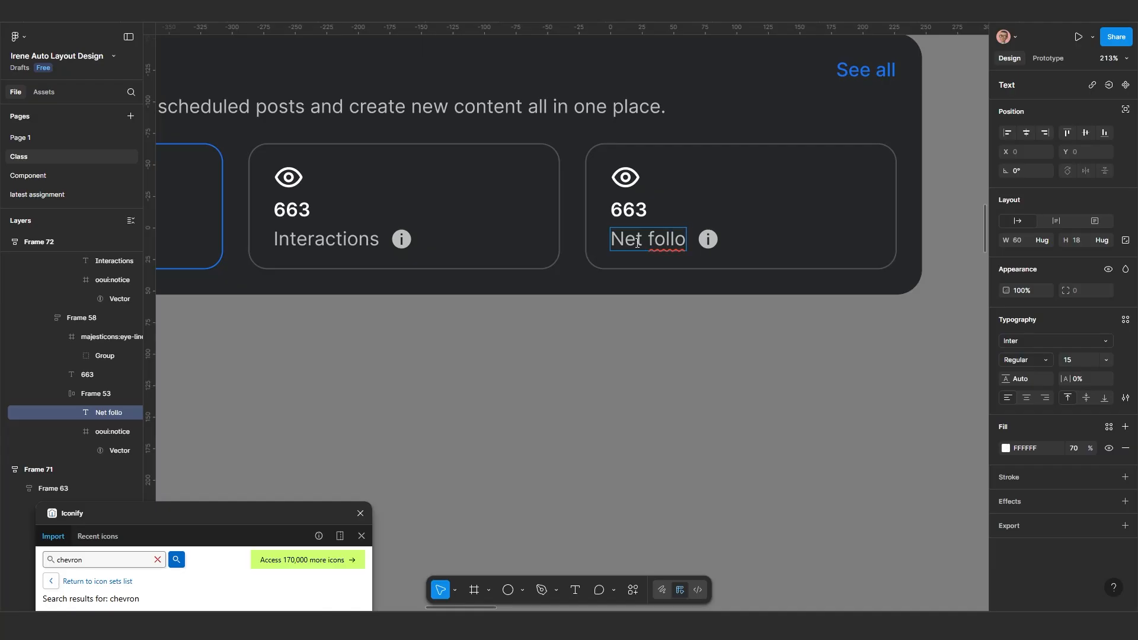
type("wer")
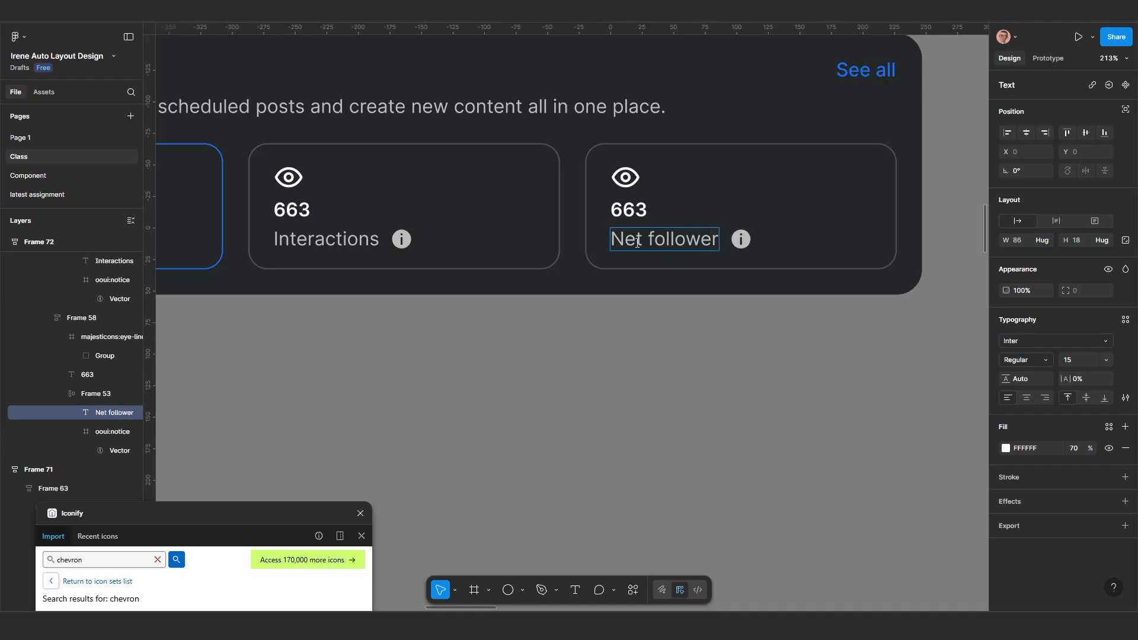
type("s")
key("Escape")
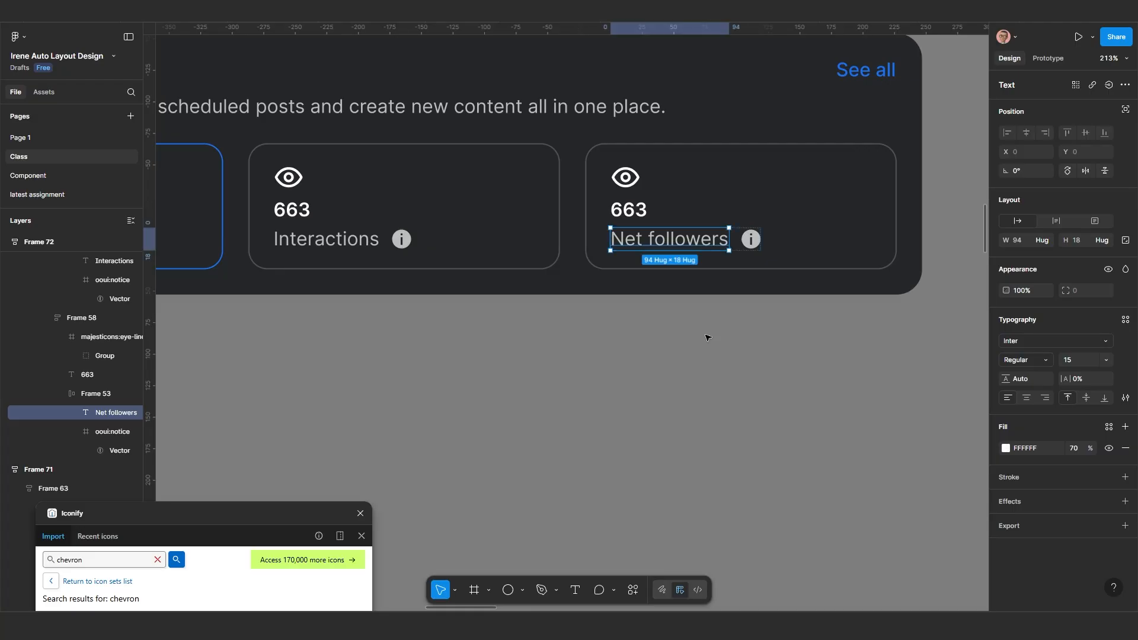
scroll(707, 338, "down", 6)
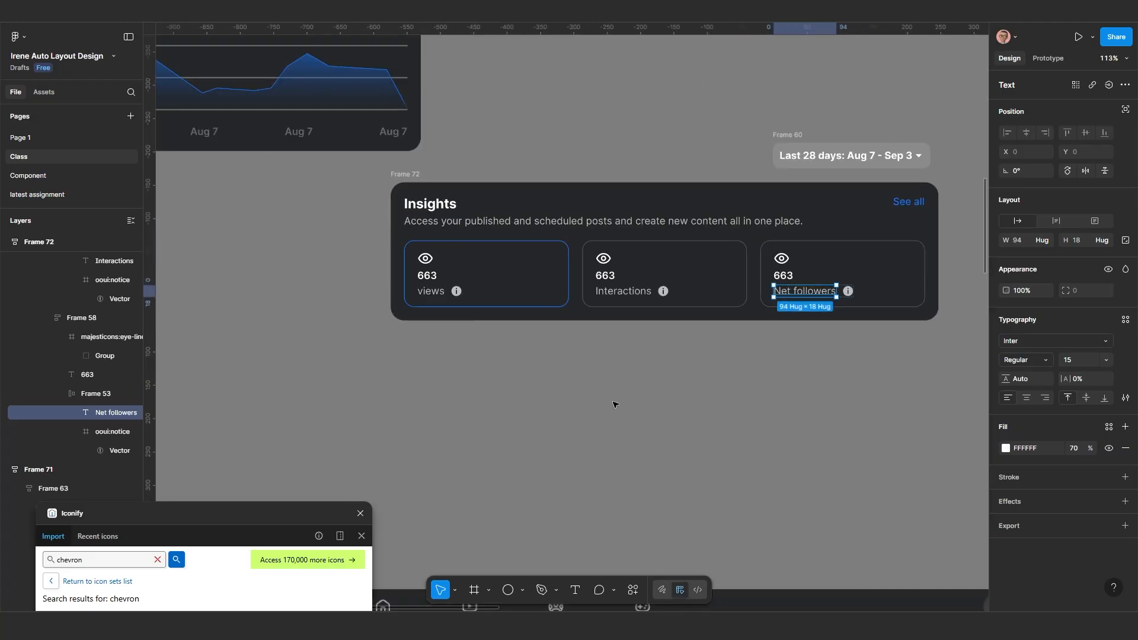
left_click(614, 404)
Step: Copy the Interactions box's properties onto the first stat box, replacing its blue stroke with the 20% white one
scroll(613, 404, "down", 3)
scroll(686, 350, "up", 3)
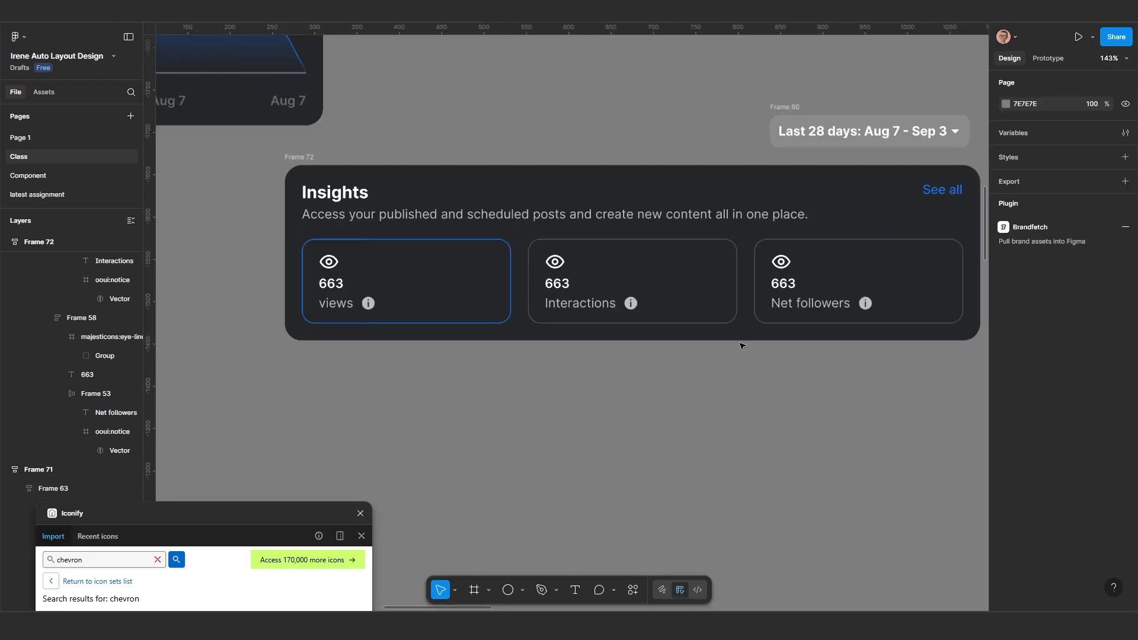
scroll(635, 368, "down", 2)
scroll(642, 375, "down", 3)
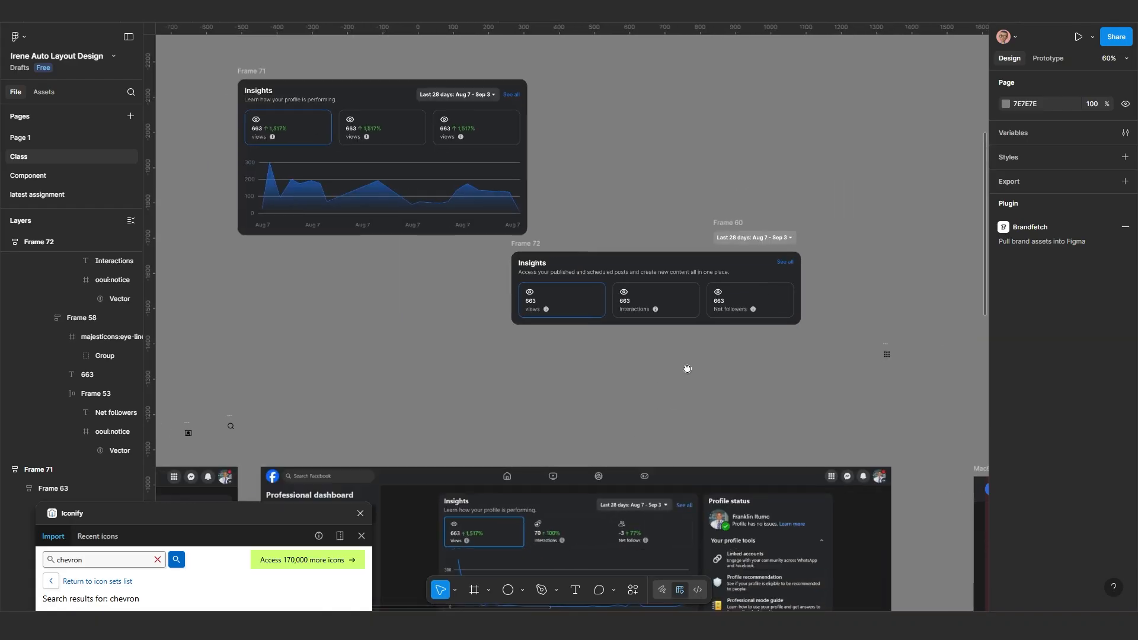
scroll(686, 371, "up", 5)
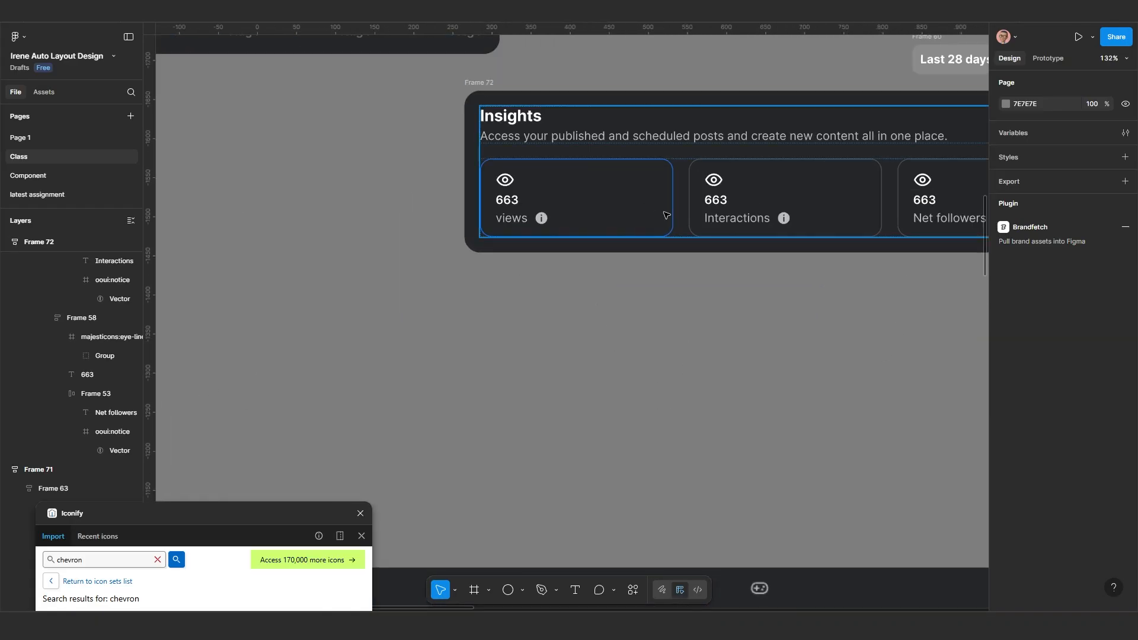
scroll(666, 215, "up", 3)
left_click(668, 245)
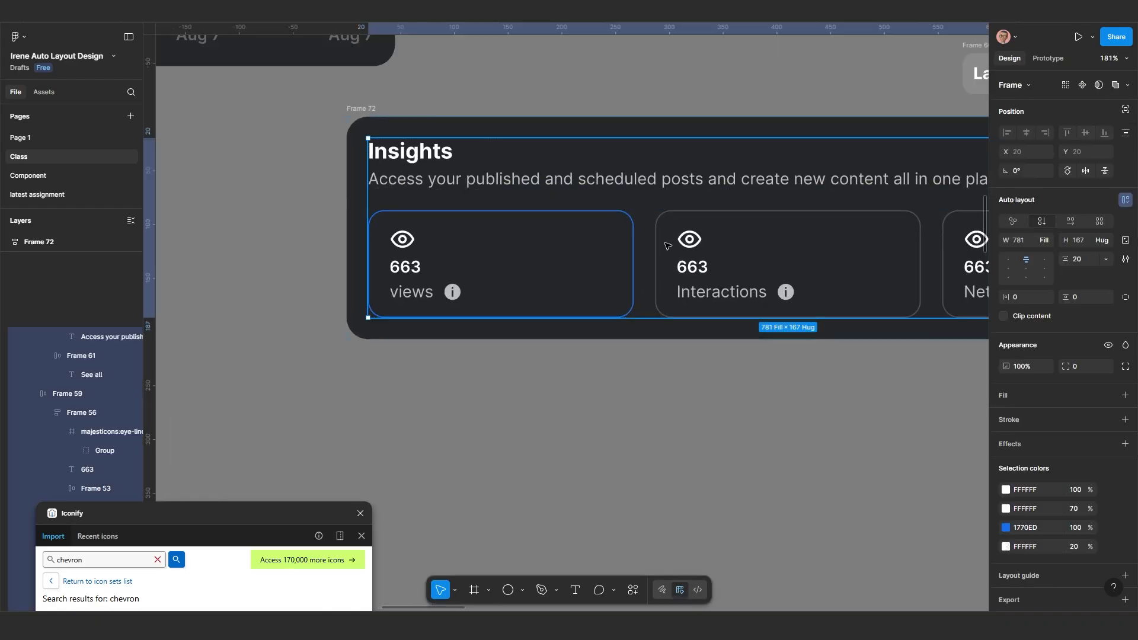
left_click(667, 245)
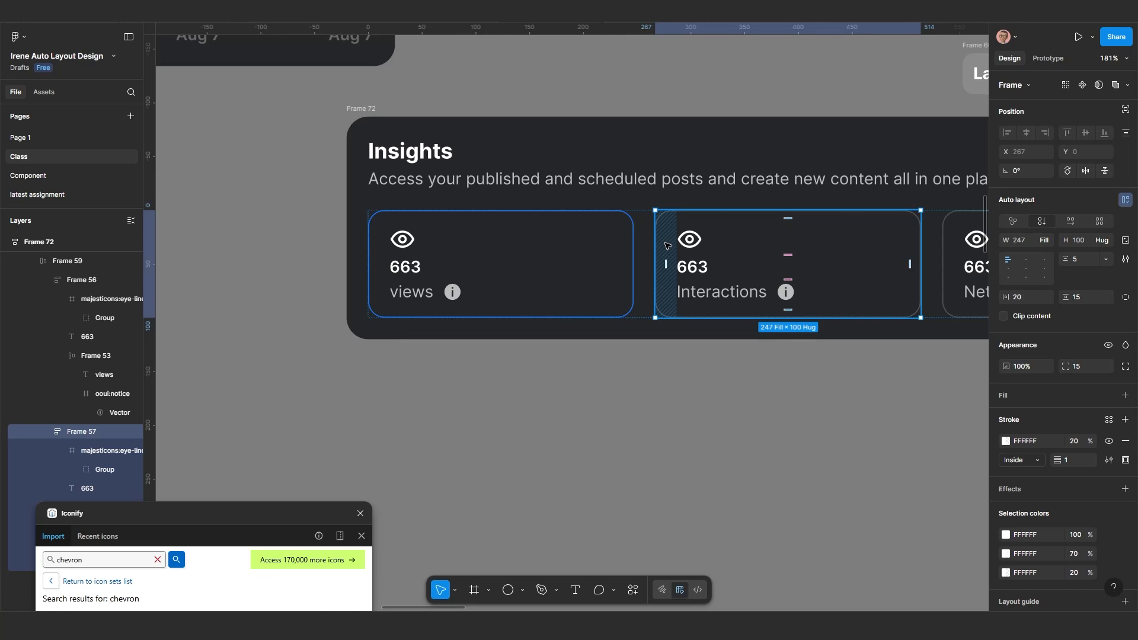
key("alt")
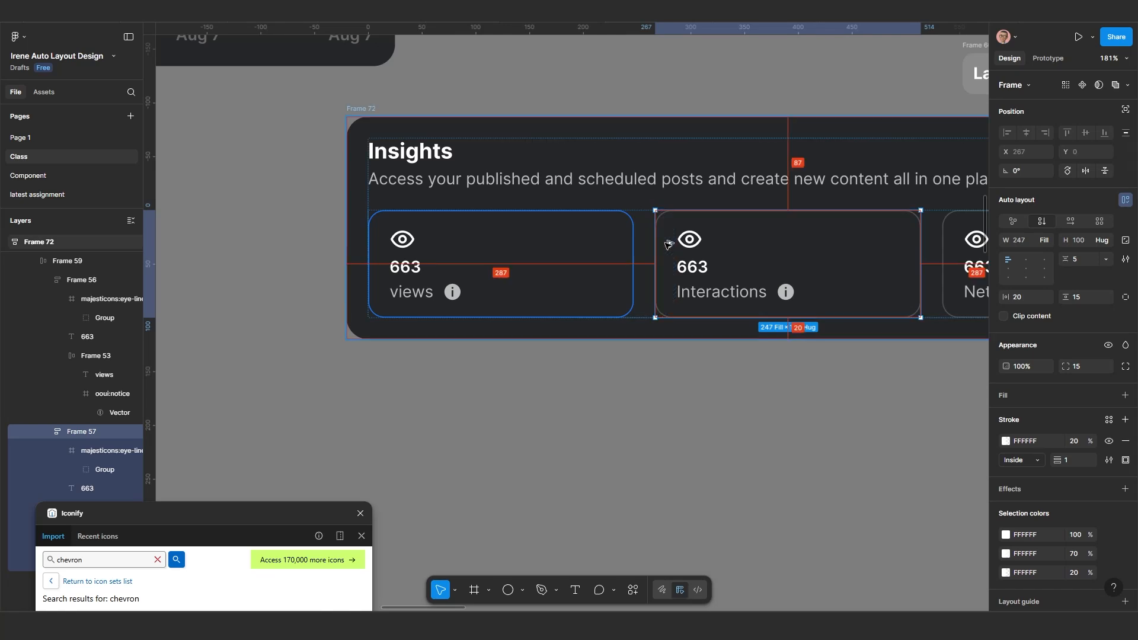
key("ctrl+alt+c")
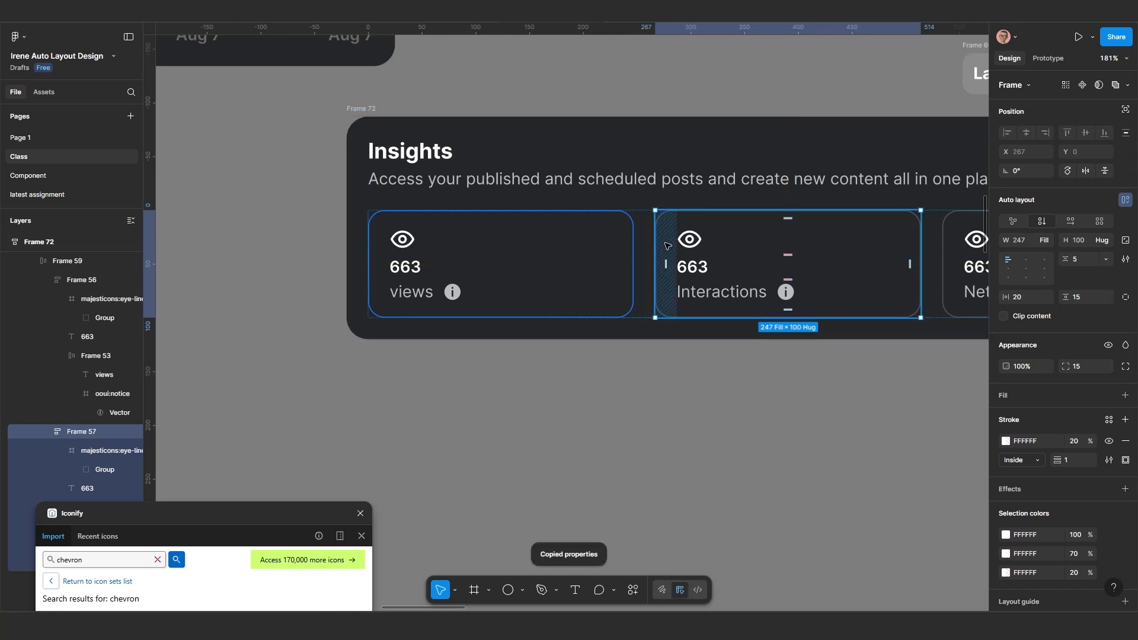
left_click(607, 265)
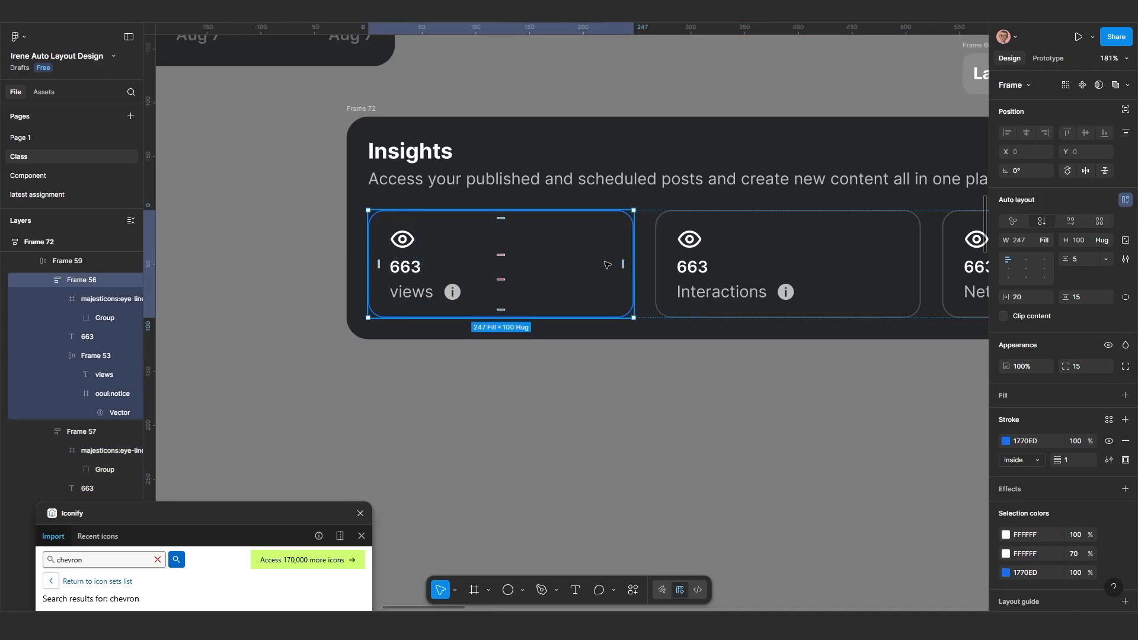
key("ctrl+alt+v")
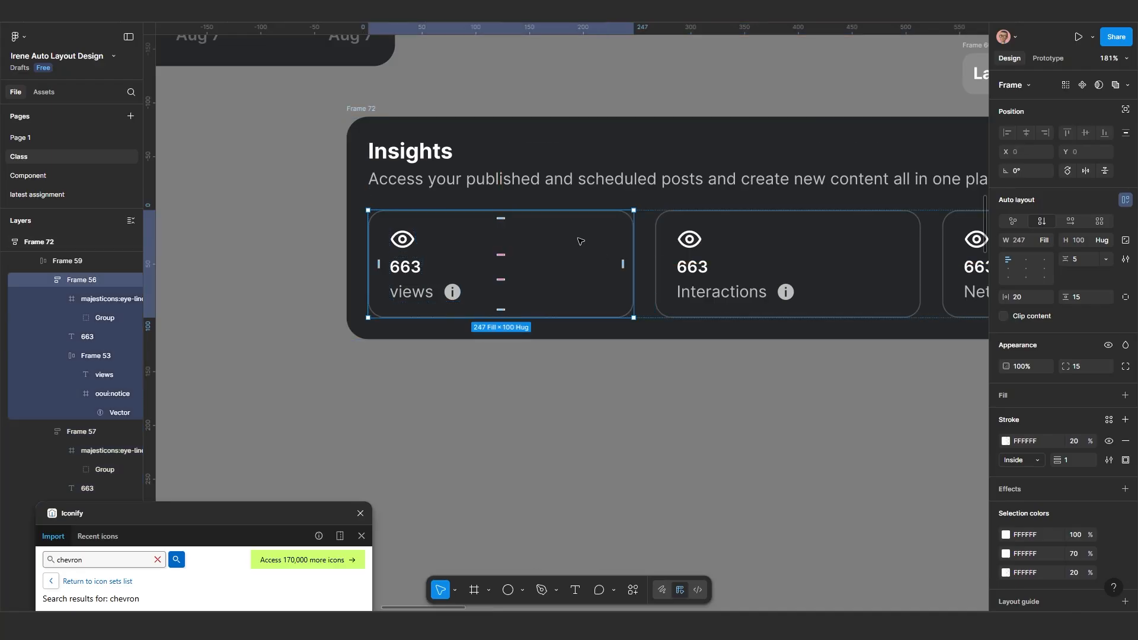
Step: Compare the duplicate card's stat boxes with the thumbnail and stat box layout of the Content section in the reference dashboard
left_click(574, 389)
scroll(447, 342, "down", 3)
left_click_drag(348, 323, 610, 412)
scroll(557, 392, "down", 3)
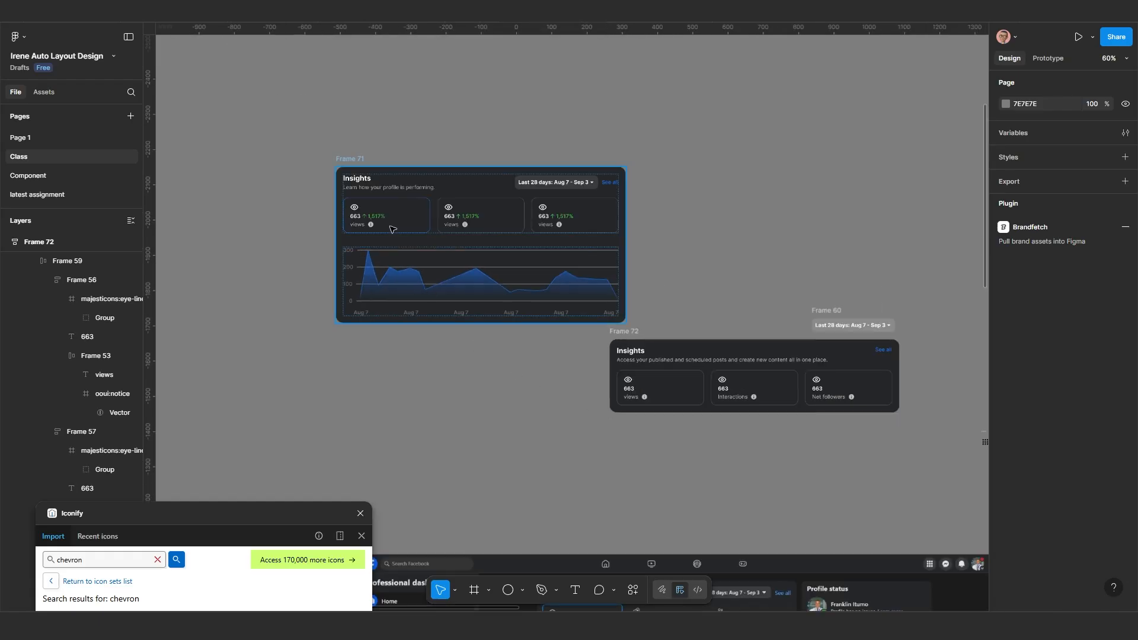
scroll(782, 463, "down", 2)
left_click_drag(782, 464, 579, 393)
scroll(579, 393, "up", 5)
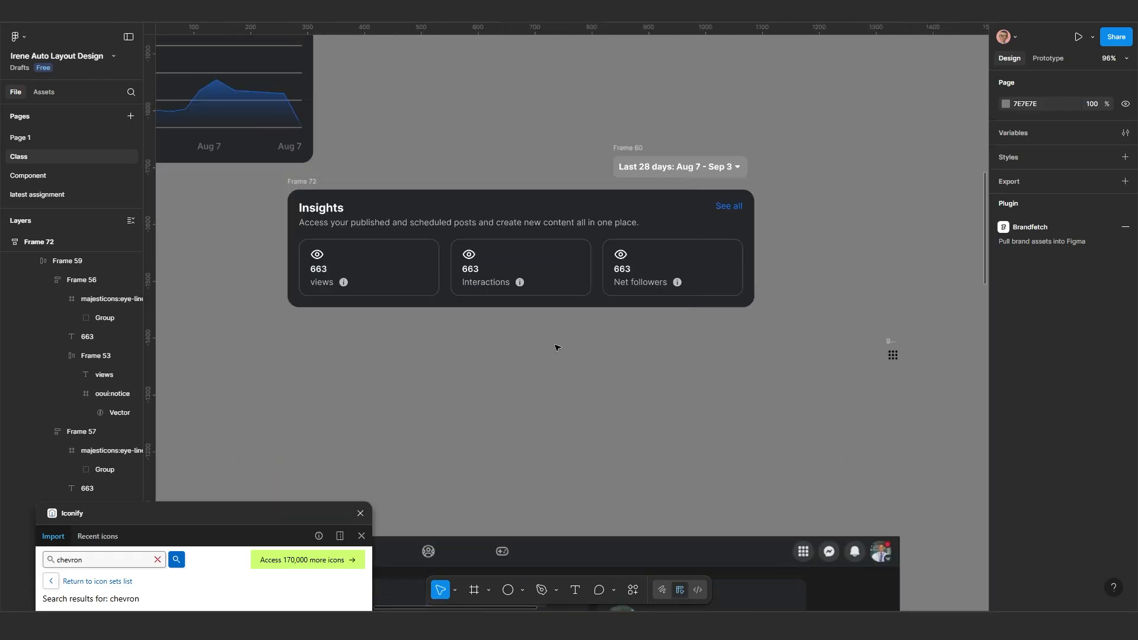
scroll(557, 348, "up", 3)
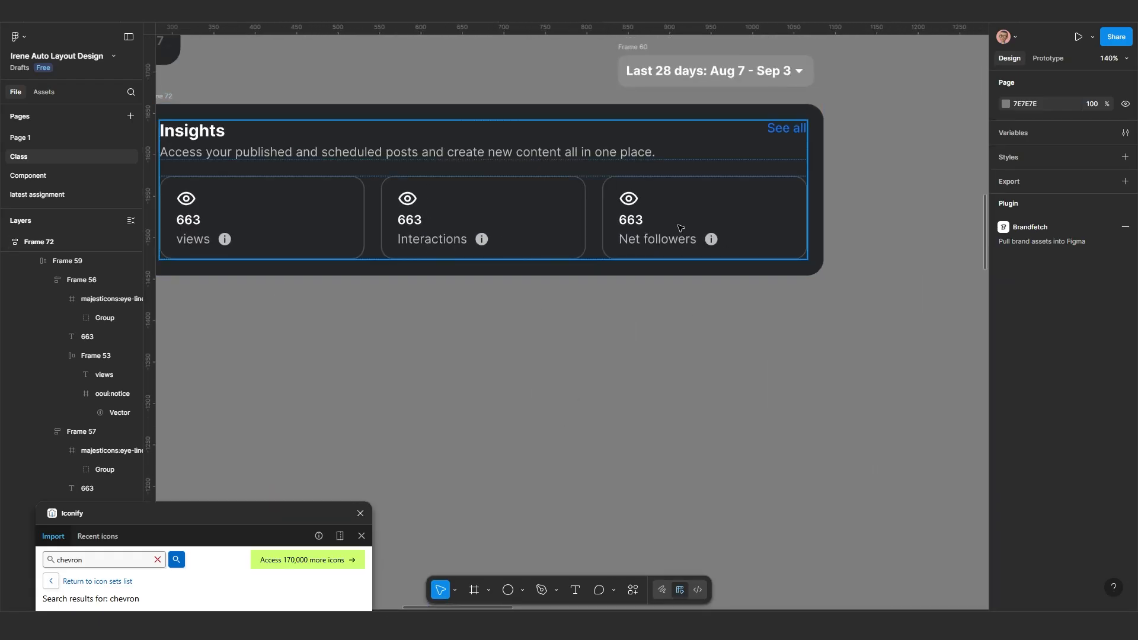
scroll(501, 381, "down", 5)
scroll(582, 307, "down", 6)
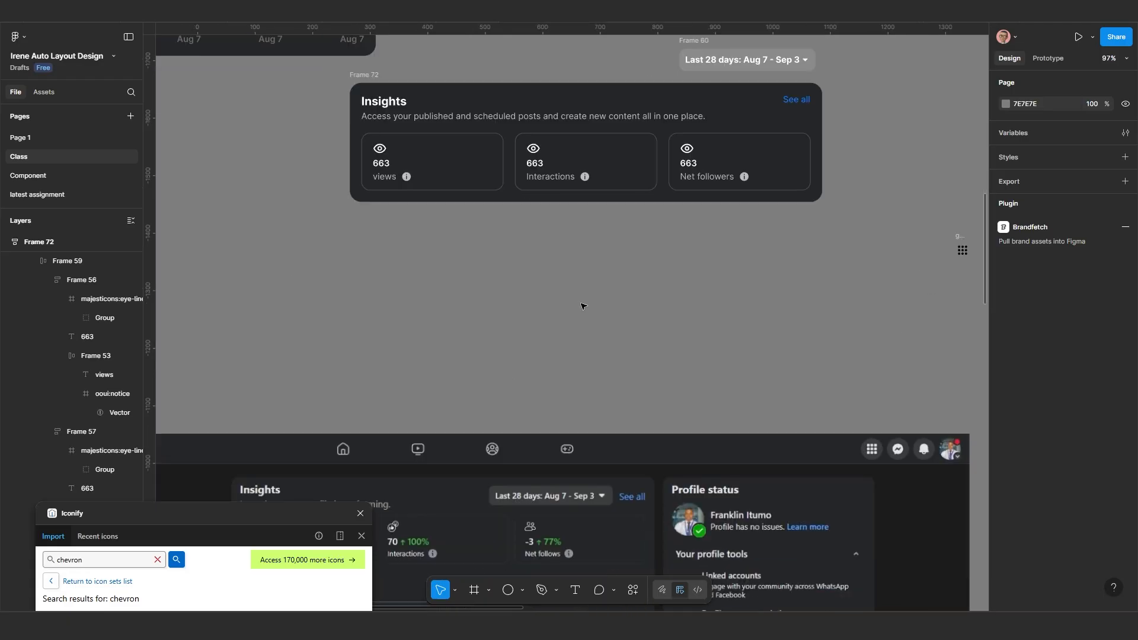
scroll(589, 332, "up", 4)
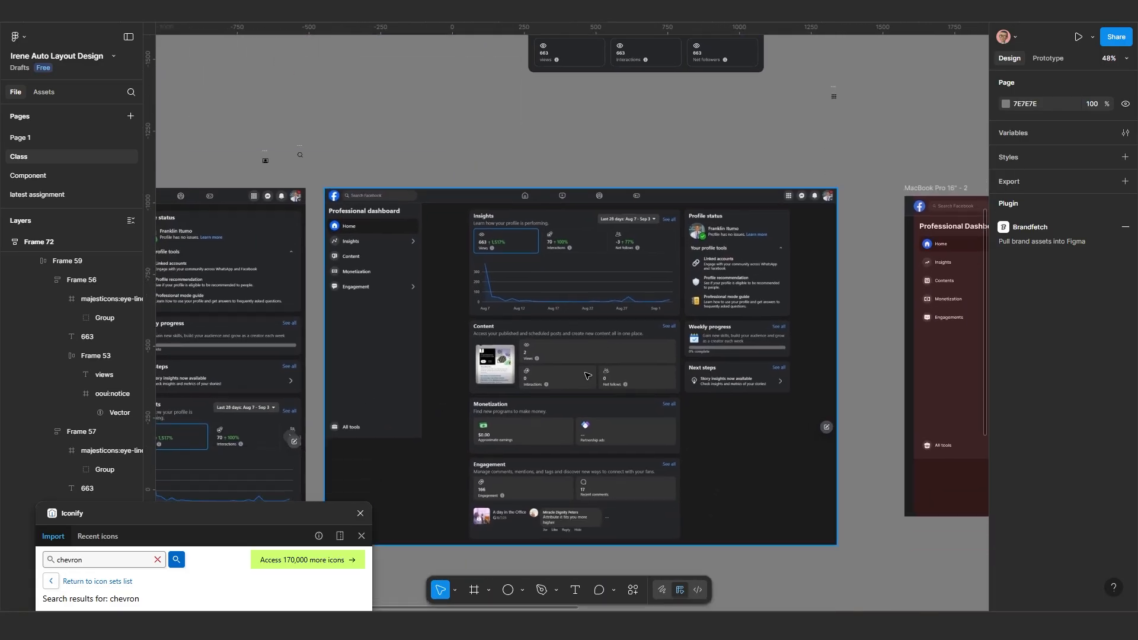
scroll(591, 405, "up", 2)
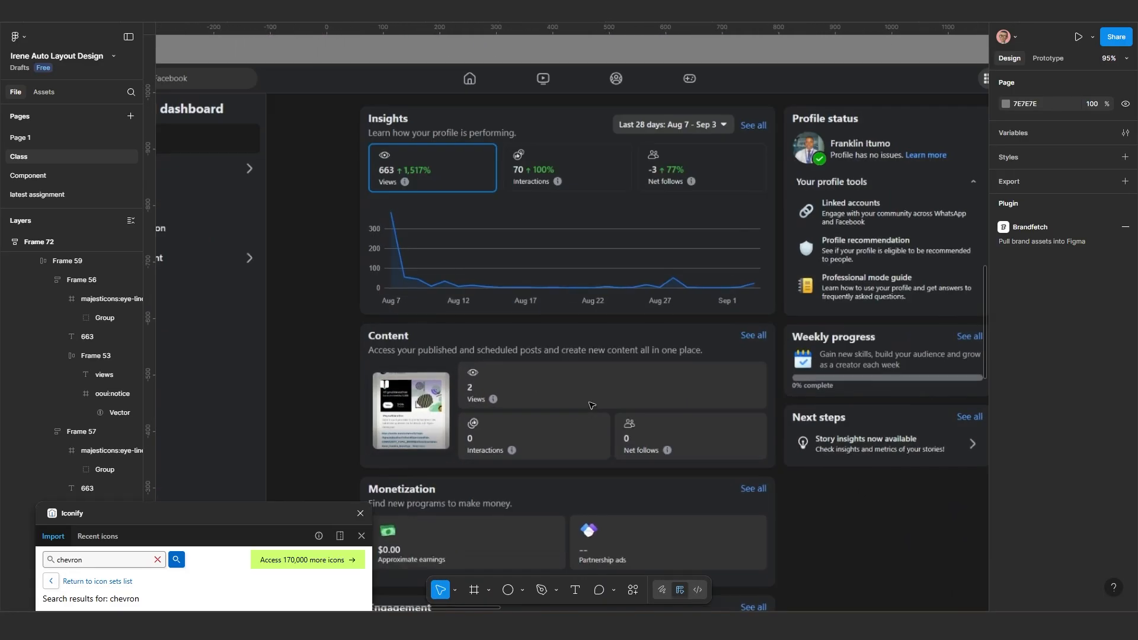
scroll(408, 418, "up", 2)
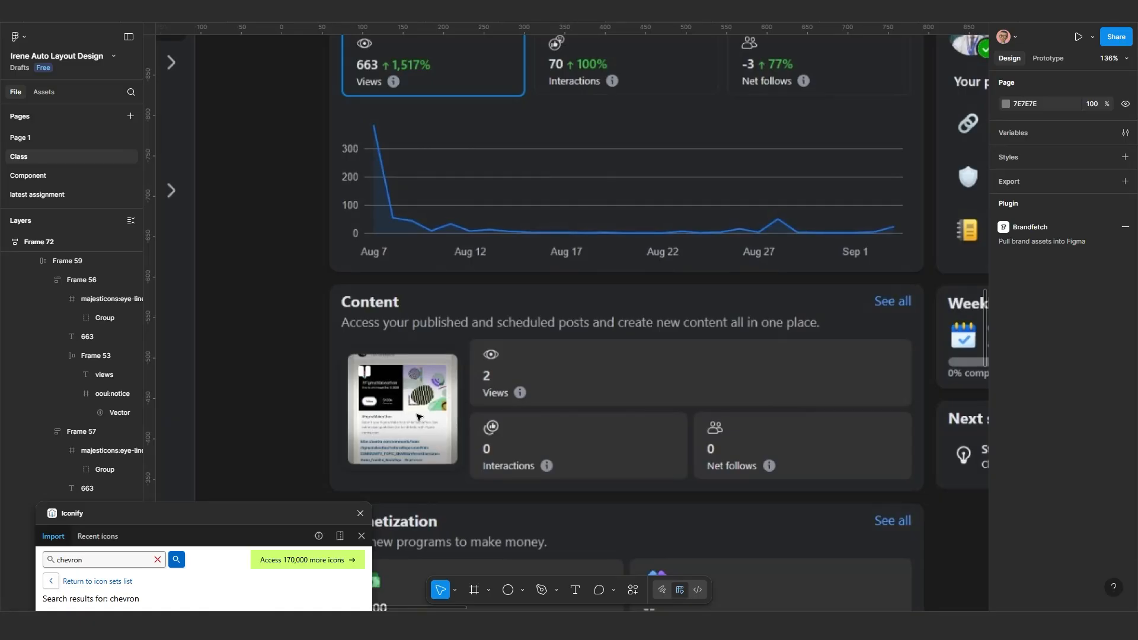
scroll(417, 417, "down", 6)
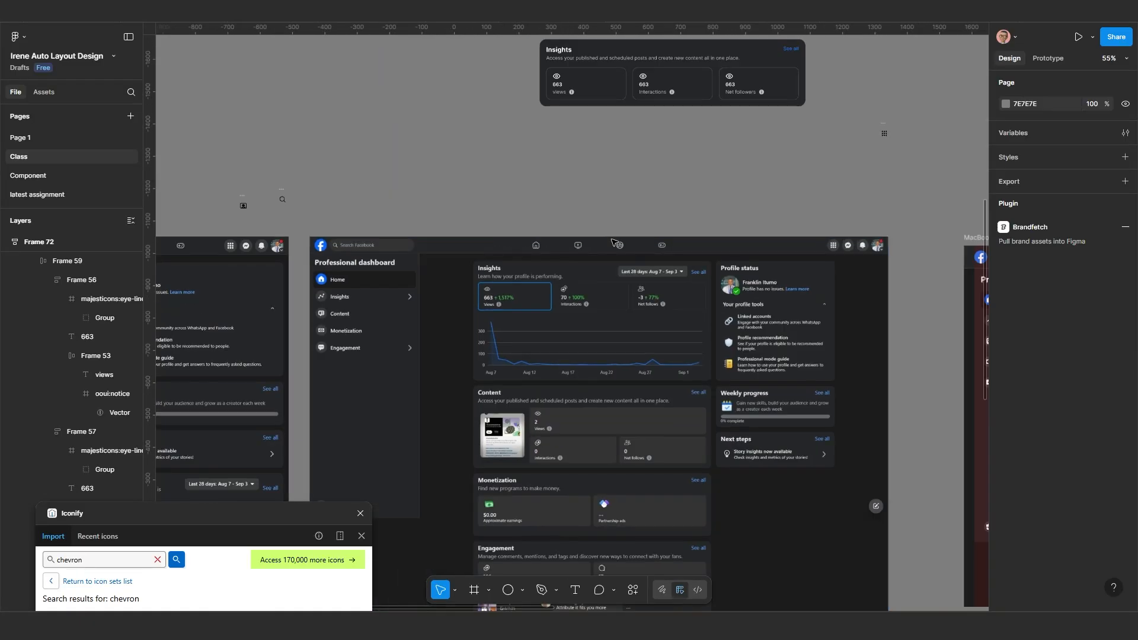
scroll(614, 242, "up", 5)
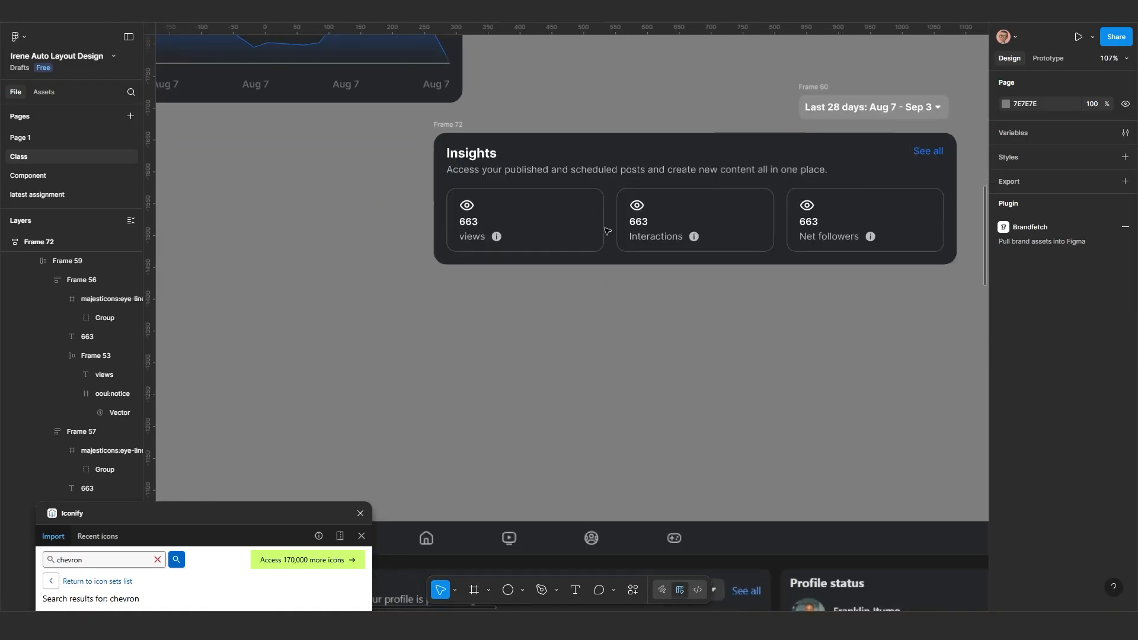
Step: Duplicate the first "views" stat box within the duplicate card's auto layout row
double_click(580, 229)
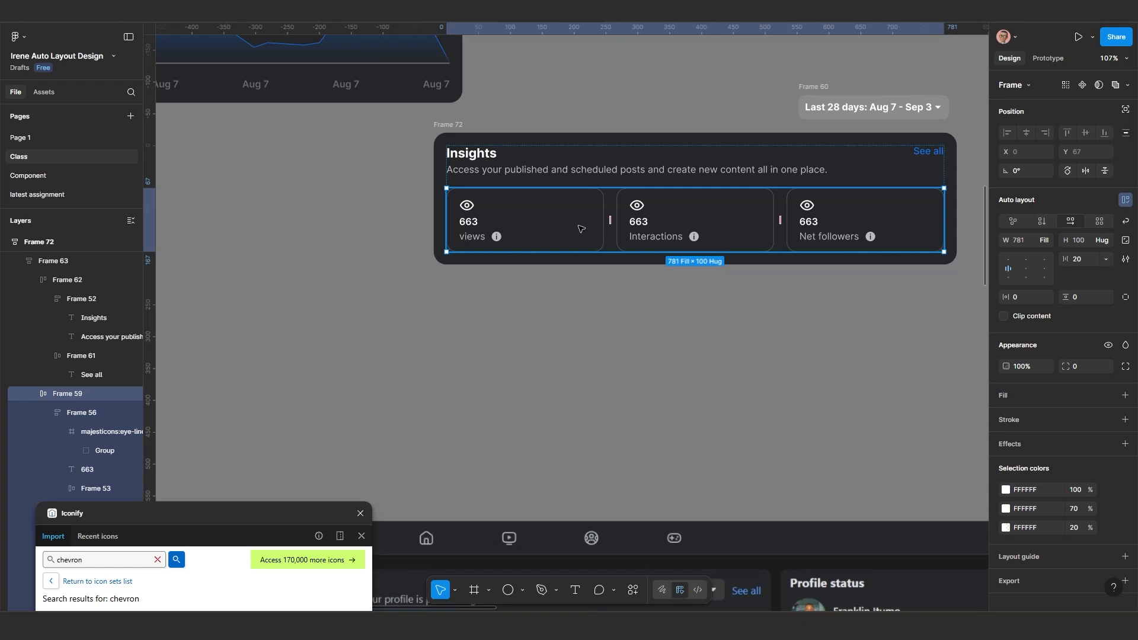
left_click(580, 229)
scroll(604, 243, "down", 4)
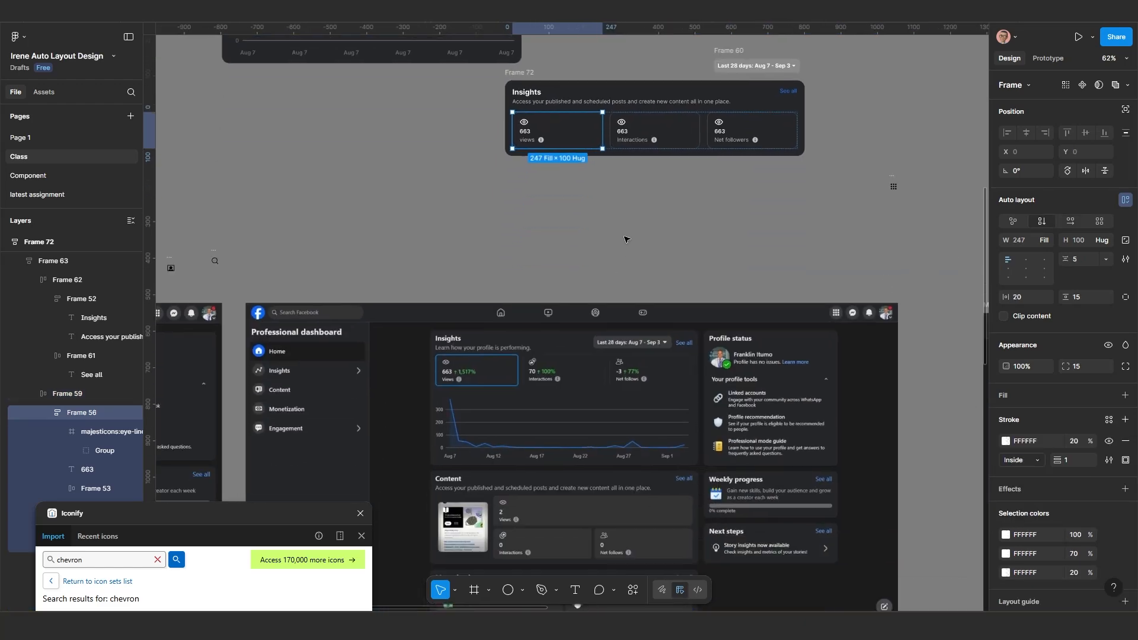
scroll(607, 249, "down", 2)
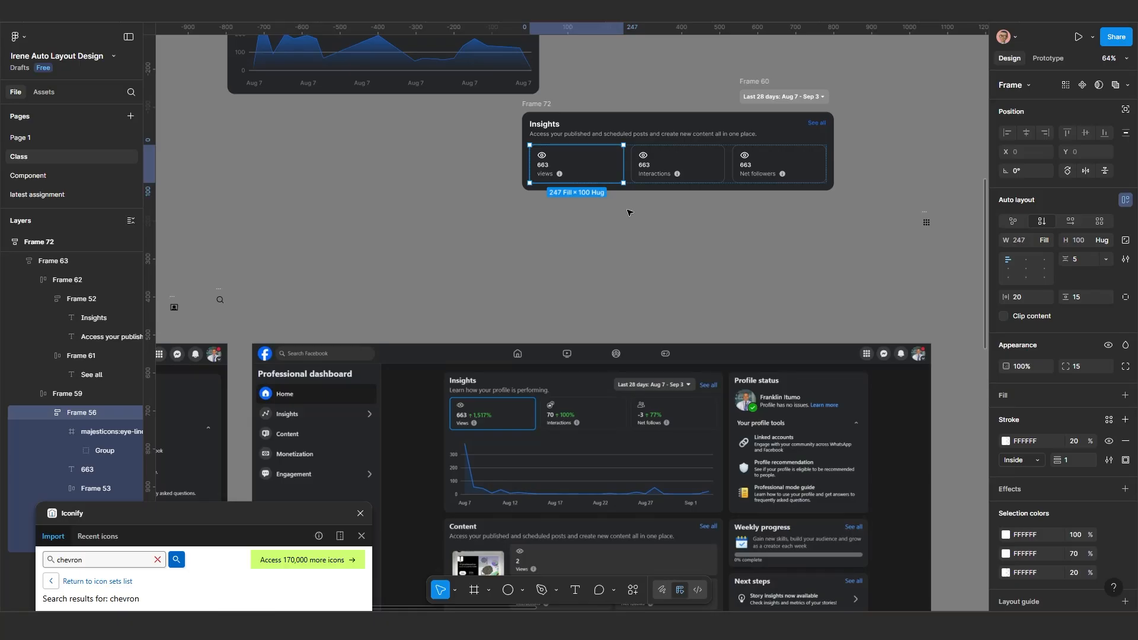
key("ctrl+d")
scroll(629, 212, "up", 4)
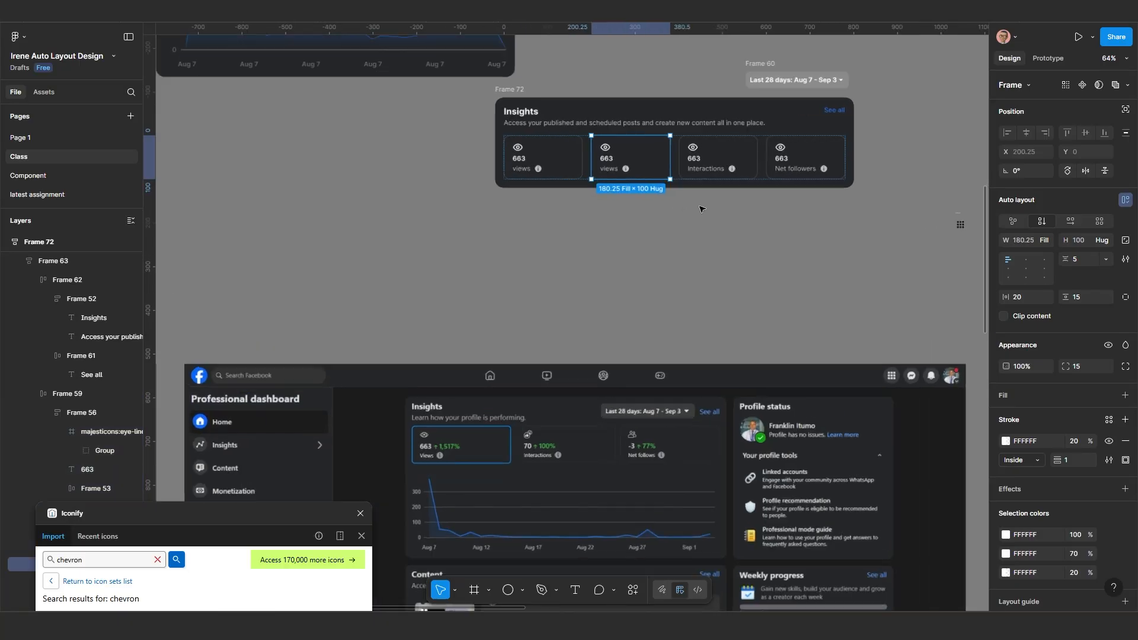
scroll(517, 209, "up", 2)
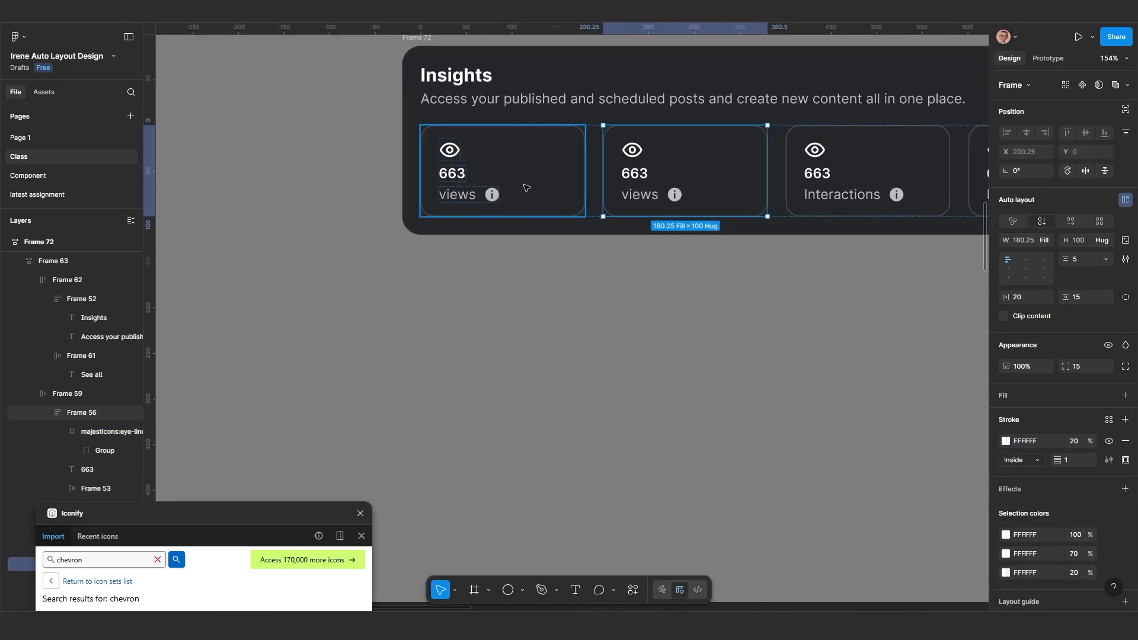
Step: Swap the first "views" box's 20% white stroke into a fill
left_click(524, 188)
scroll(545, 197, "up", 2)
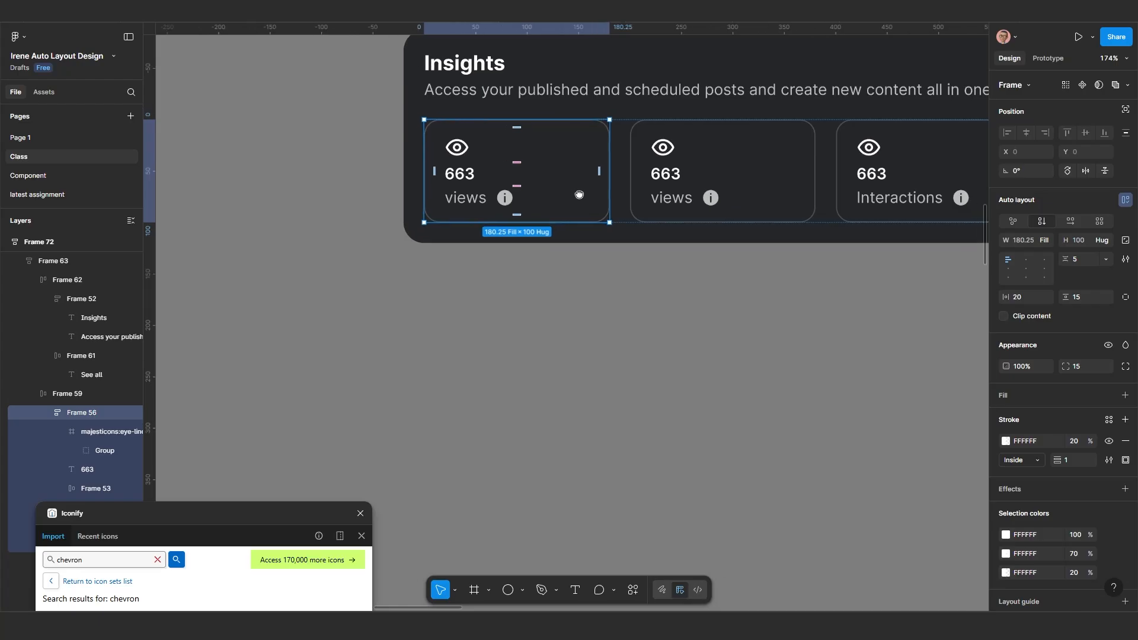
left_click_drag(579, 194, 590, 194)
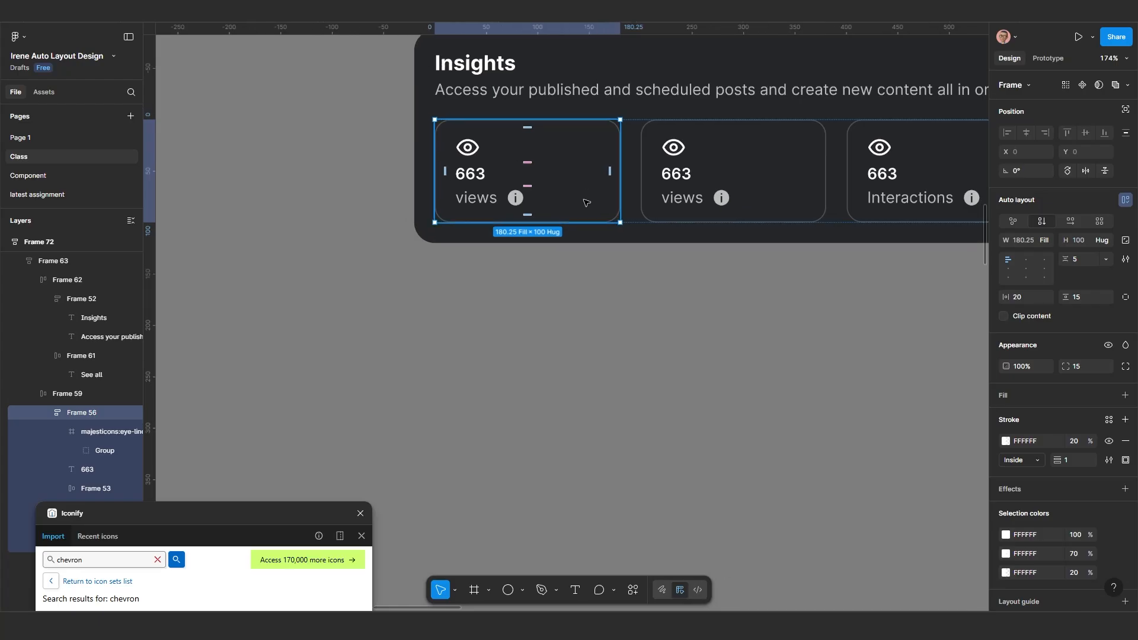
key("shift+x")
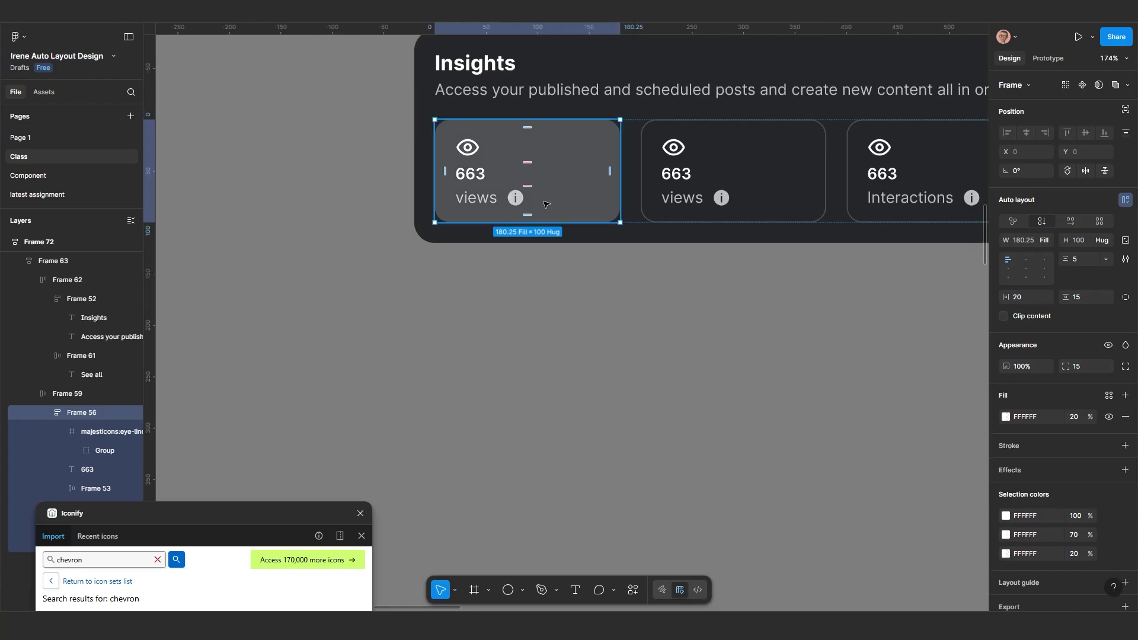
scroll(540, 205, "up", 2)
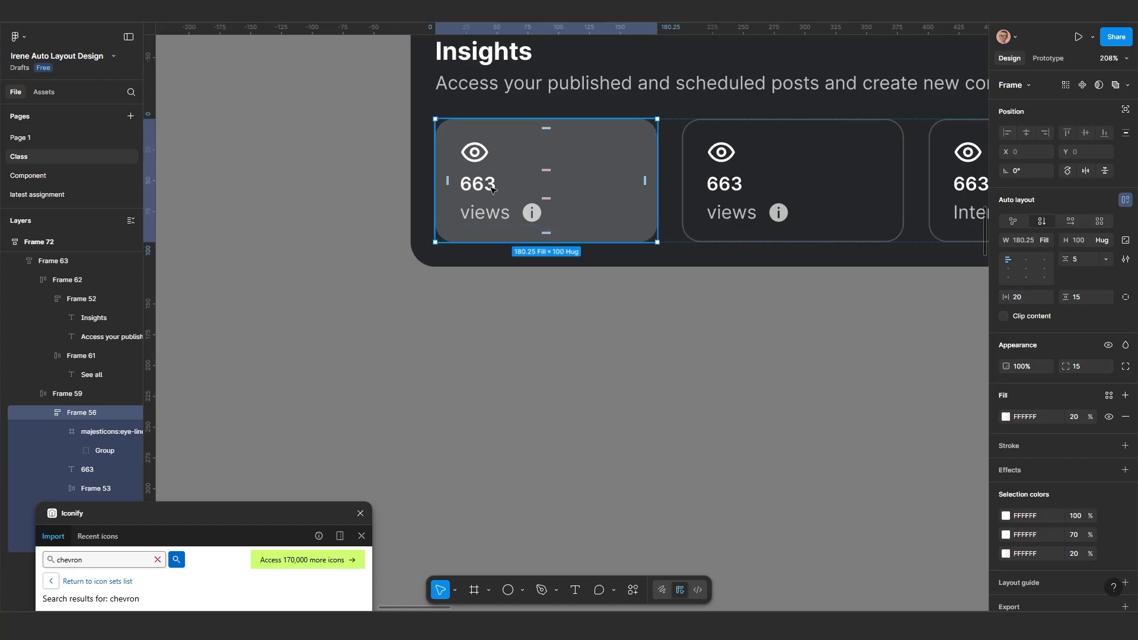
scroll(492, 190, "up", 1)
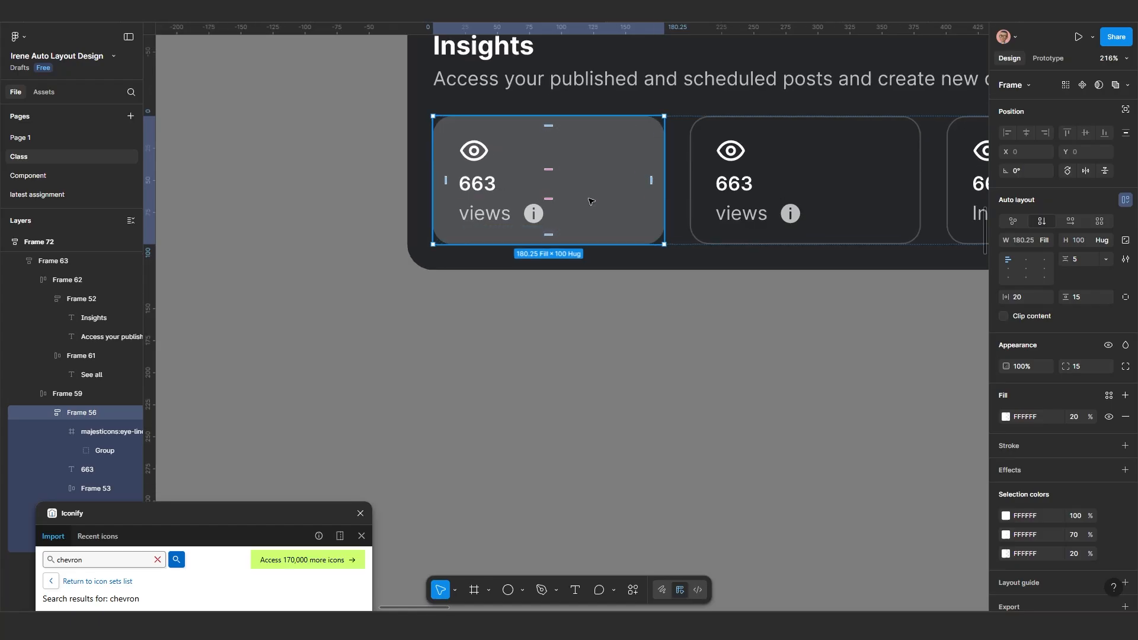
Step: Fill the first box with an Unsplash "interior" photo showing plants, a yellow cabinet and an orange armchair
left_click(633, 590)
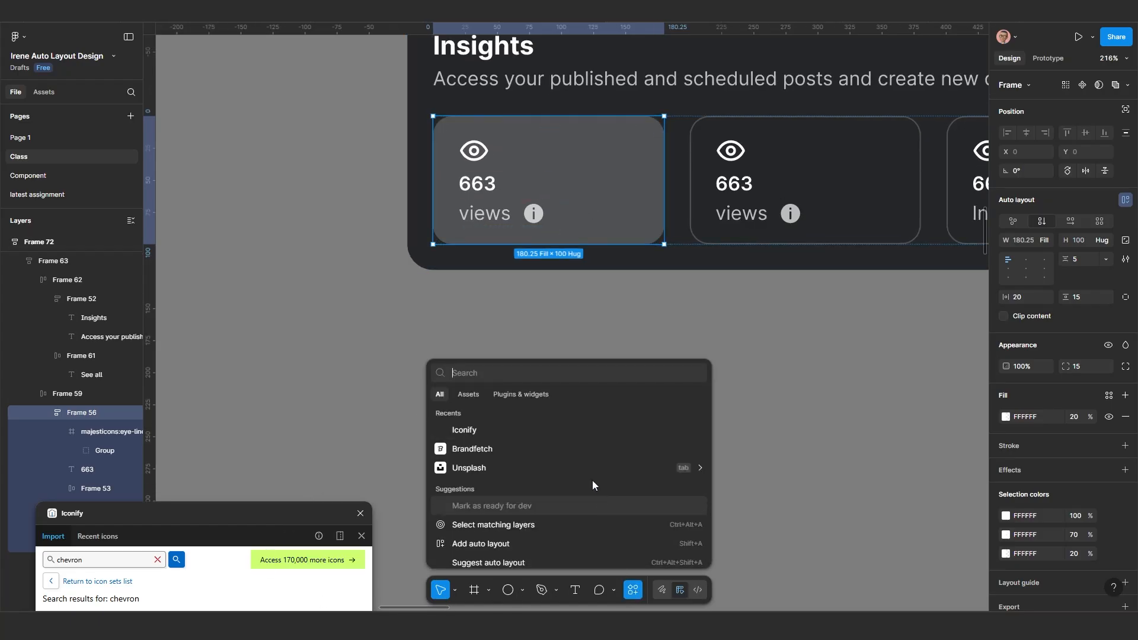
left_click(504, 467)
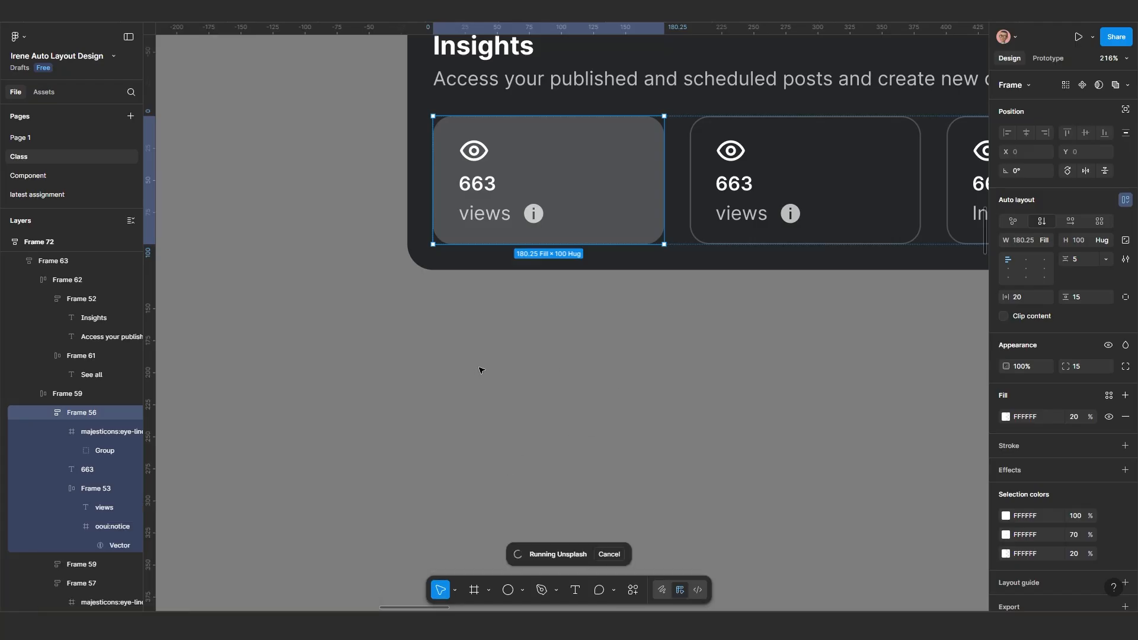
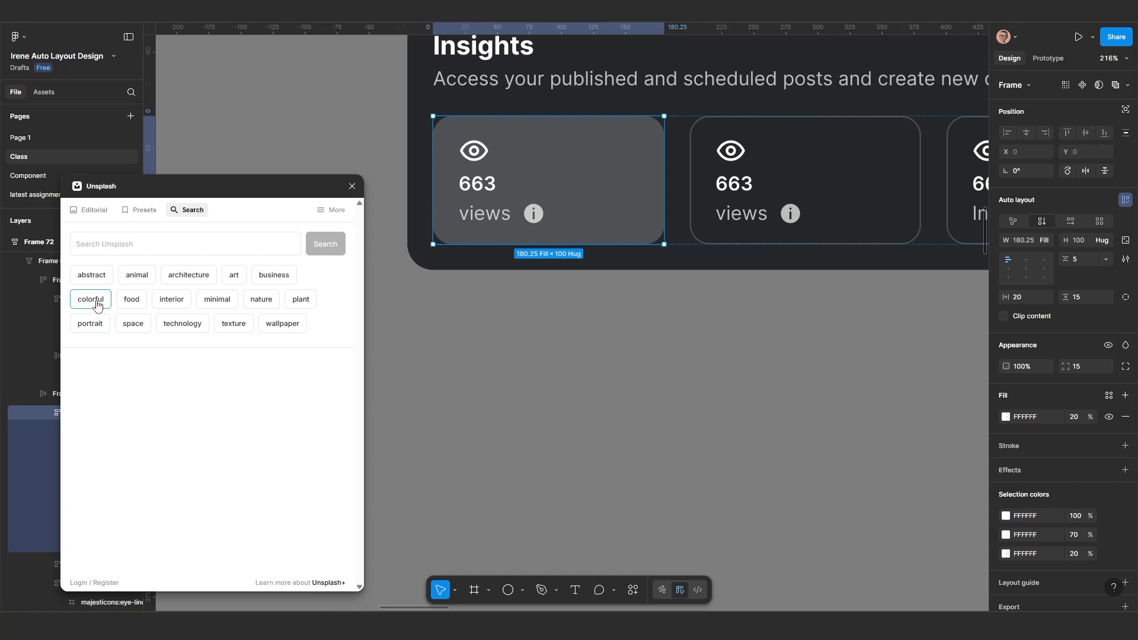
left_click(170, 301)
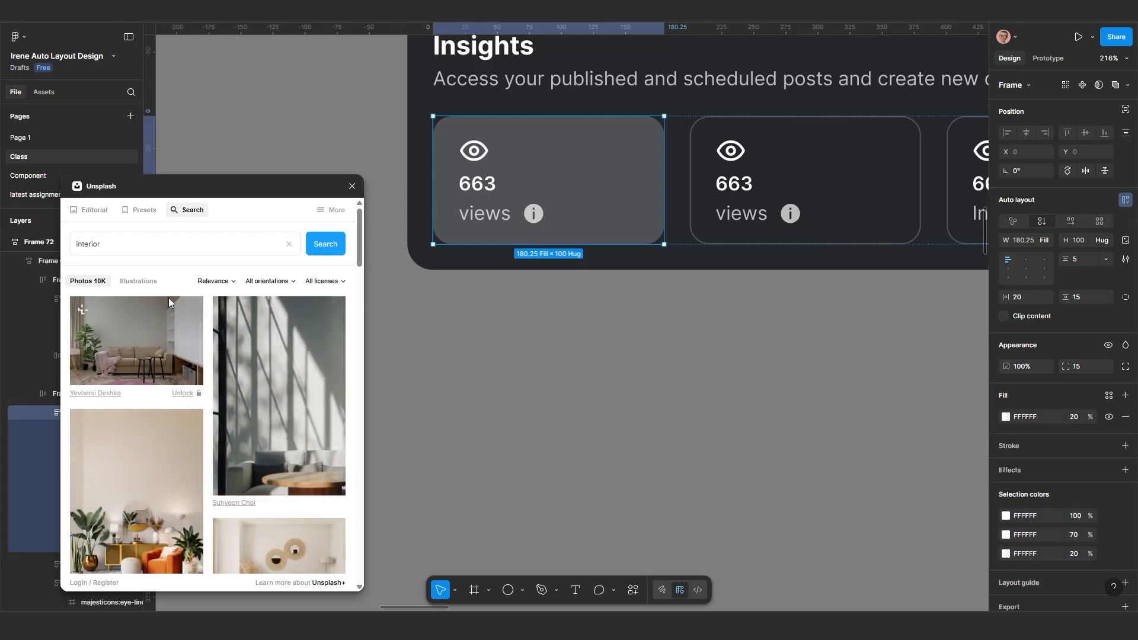
scroll(295, 421, "down", 4)
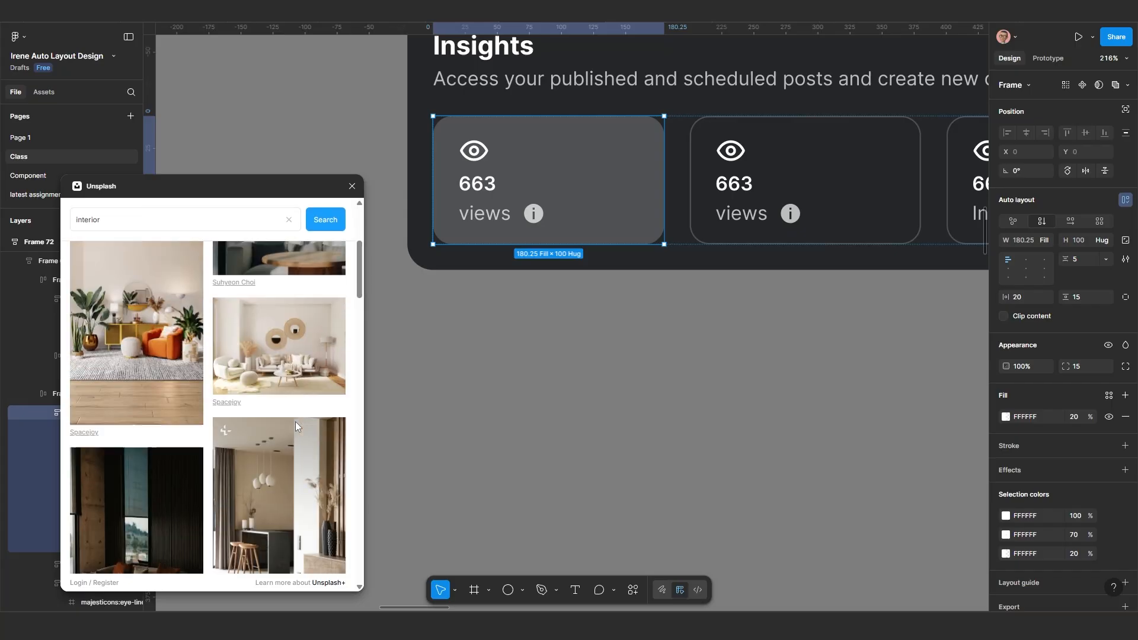
scroll(172, 339, "down", 2)
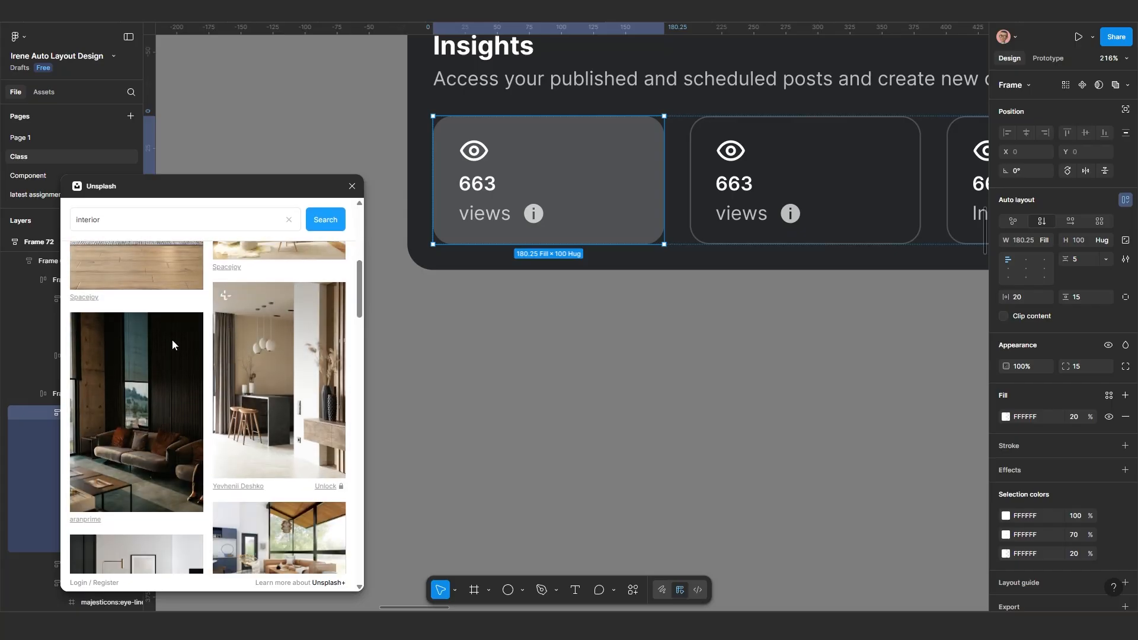
scroll(161, 301, "up", 3)
left_click(158, 342)
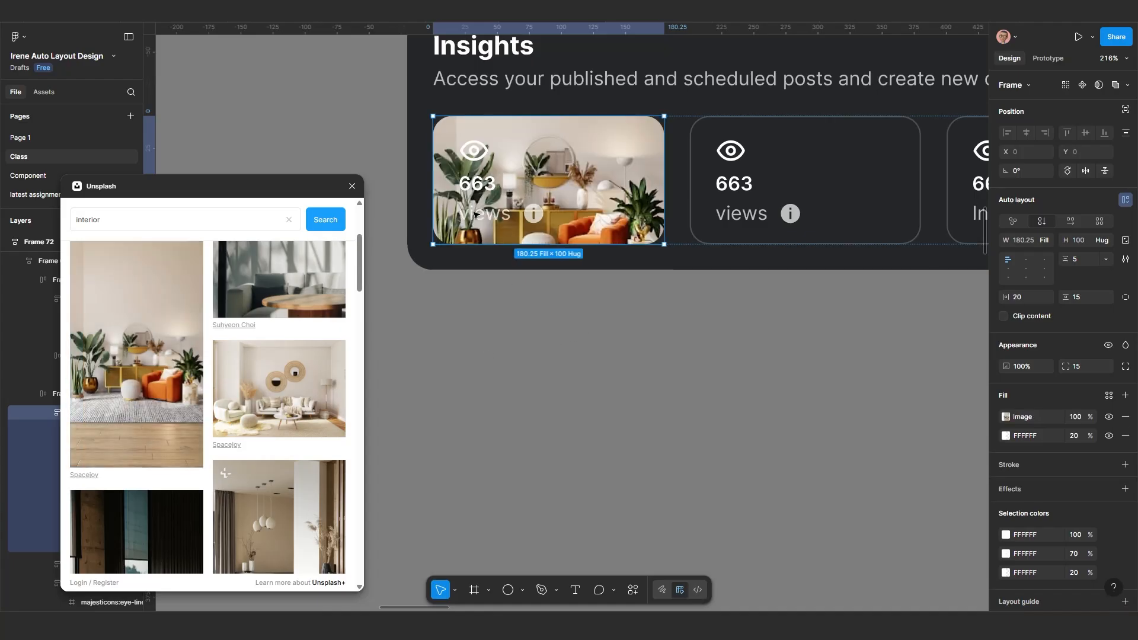
Step: Delete the eye icon, 663 text and views label from the photo-filled box, and move the Unsplash window away from the card
left_click(476, 186)
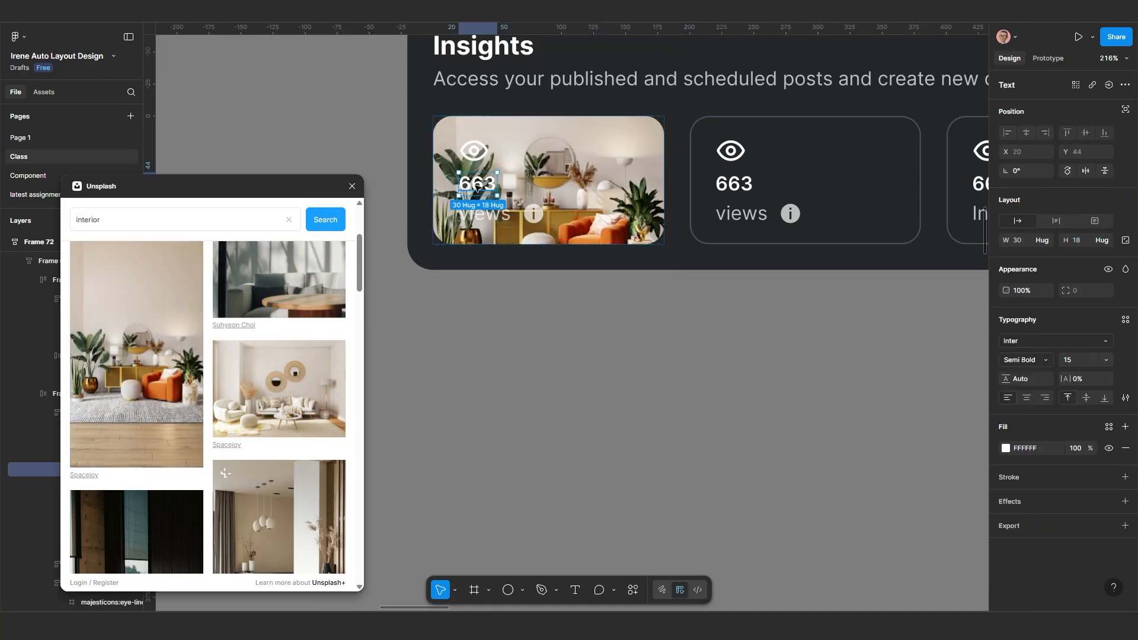
left_click(476, 153, "shift")
left_click(486, 219, "shift")
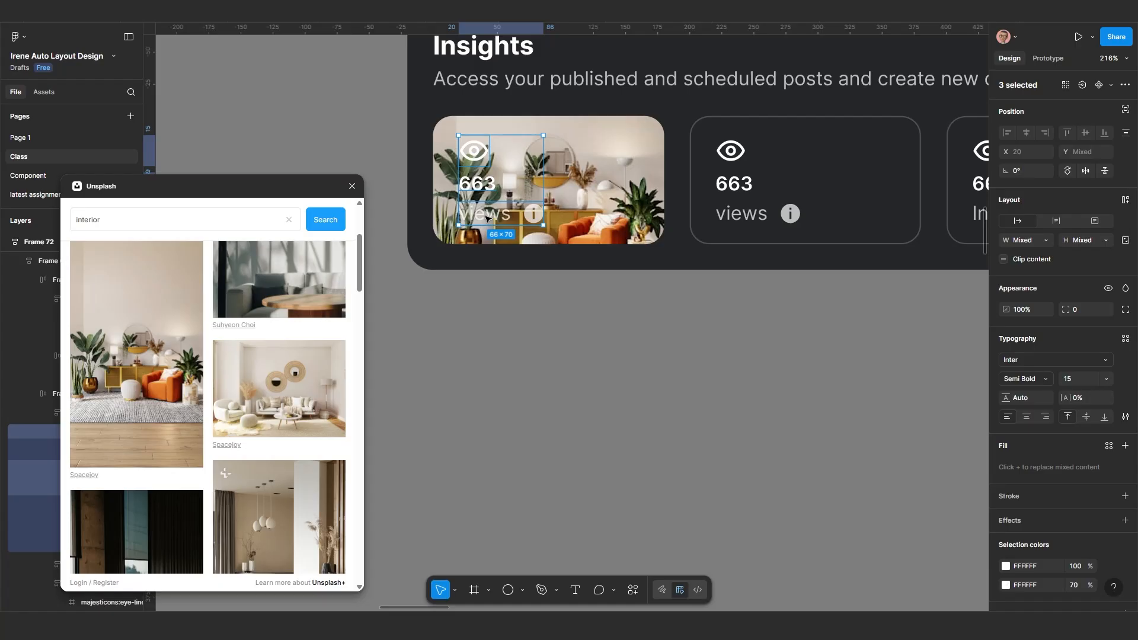
key("Delete")
scroll(515, 222, "down", 3)
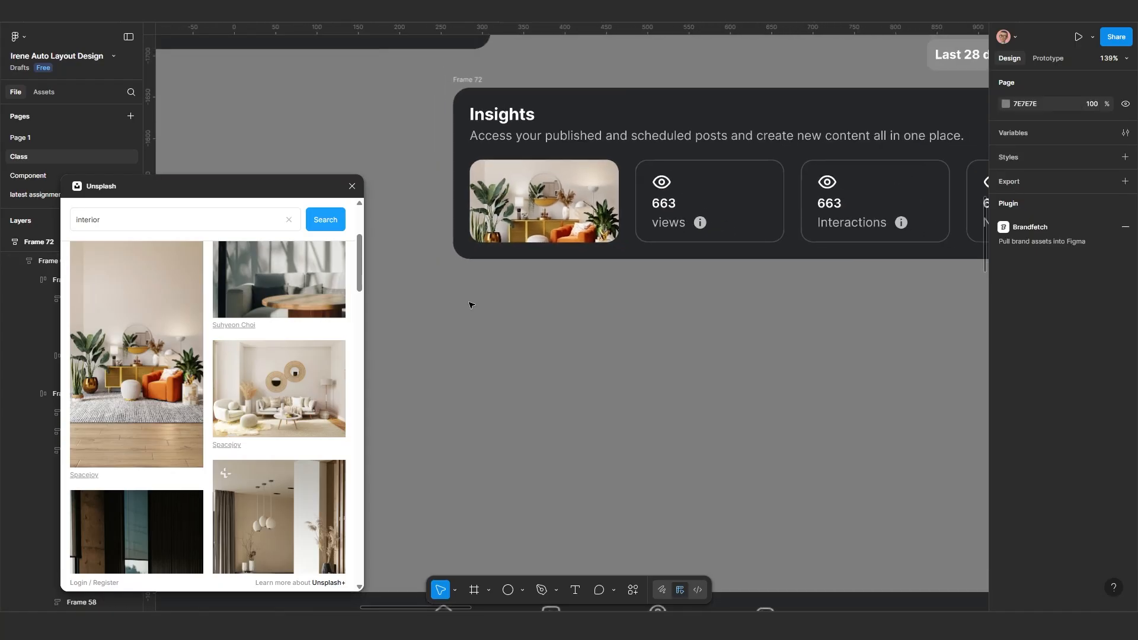
left_click_drag(292, 187, 296, 337)
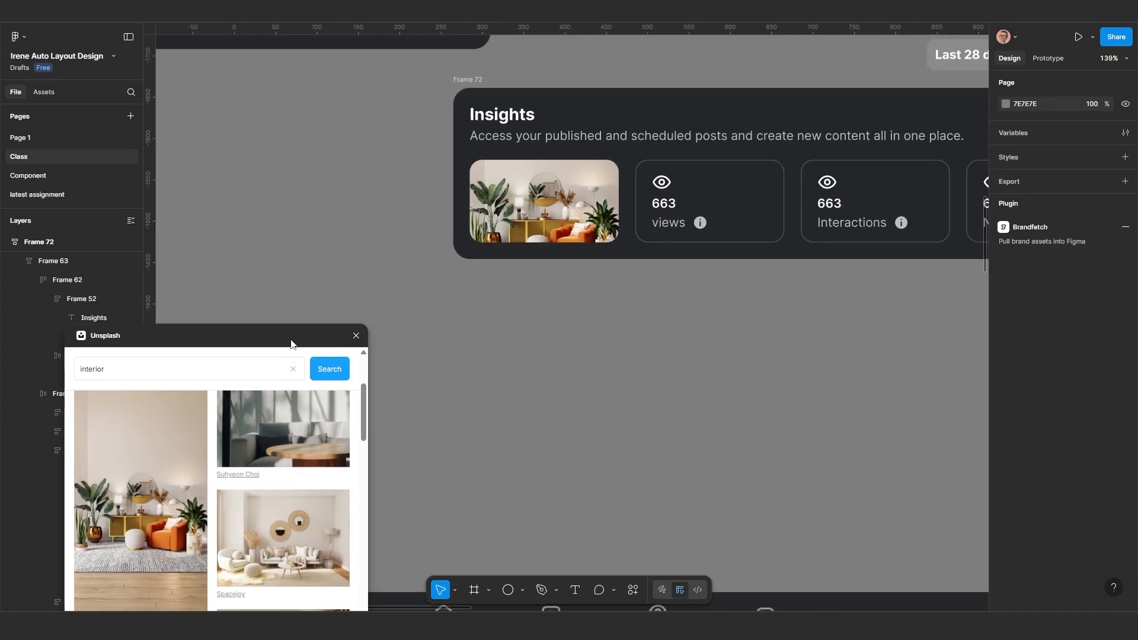
Step: Wrap the Interactions and Net followers stat boxes together in their own horizontal auto layout frame
scroll(452, 330, "down", 2)
scroll(702, 273, "down", 4)
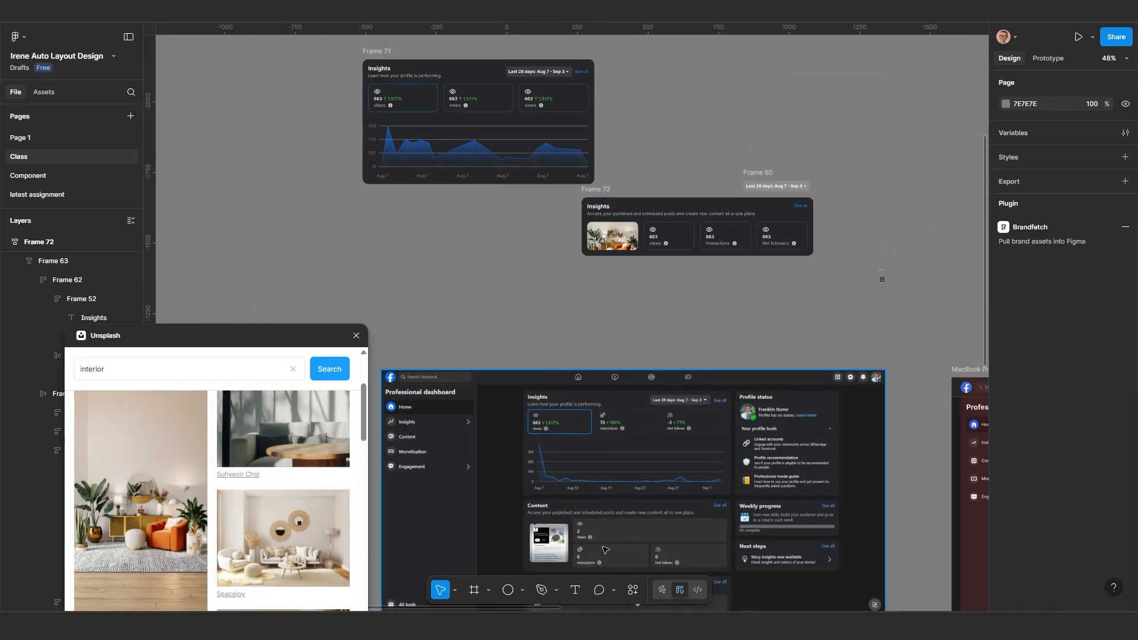
scroll(605, 548, "up", 1)
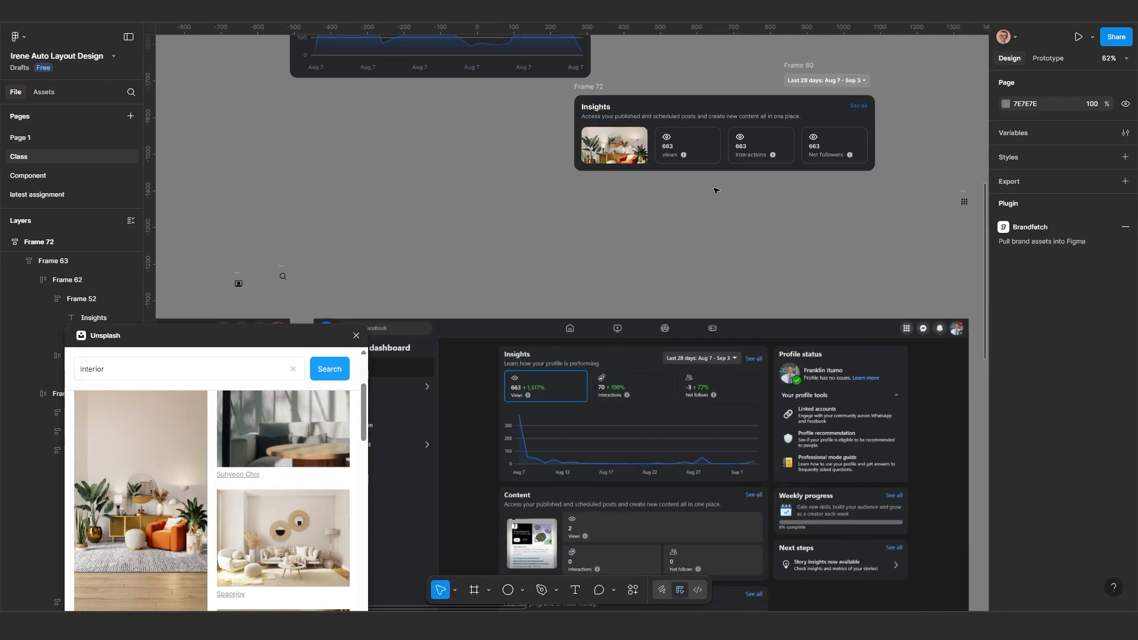
scroll(693, 223, "up", 1)
scroll(693, 222, "up", 2)
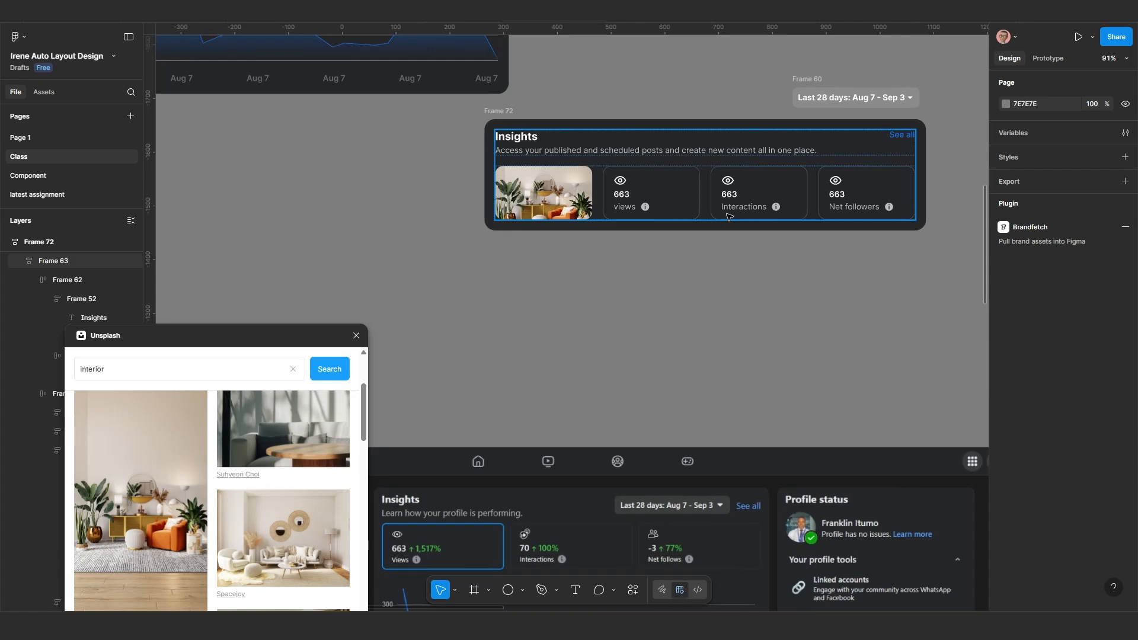
left_click(659, 191)
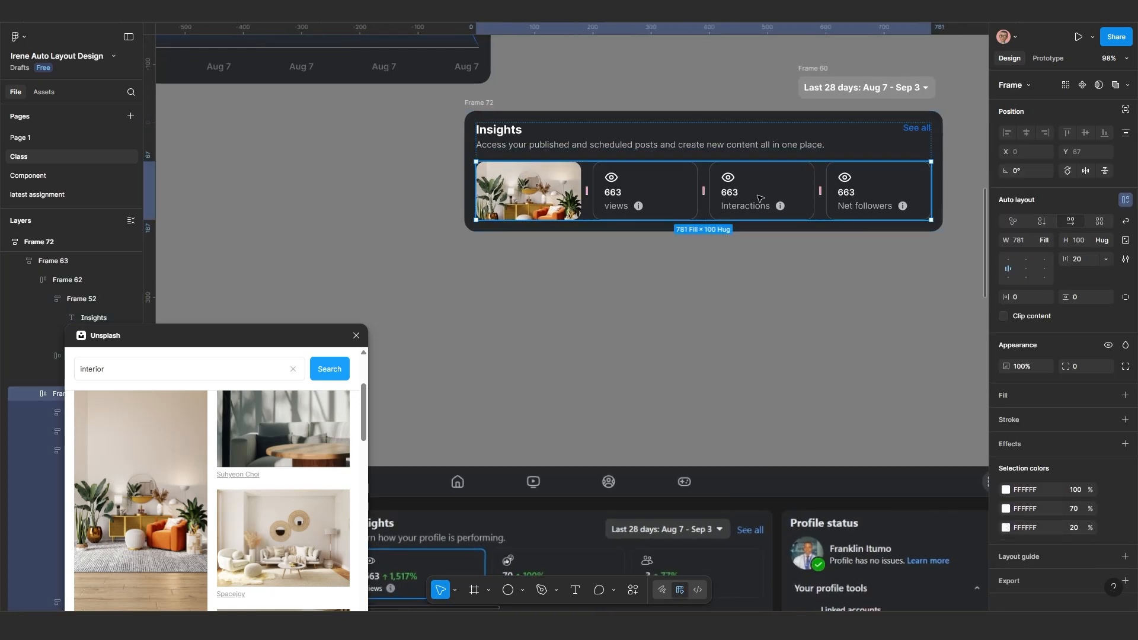
left_click(756, 198)
scroll(867, 203, "down", 5)
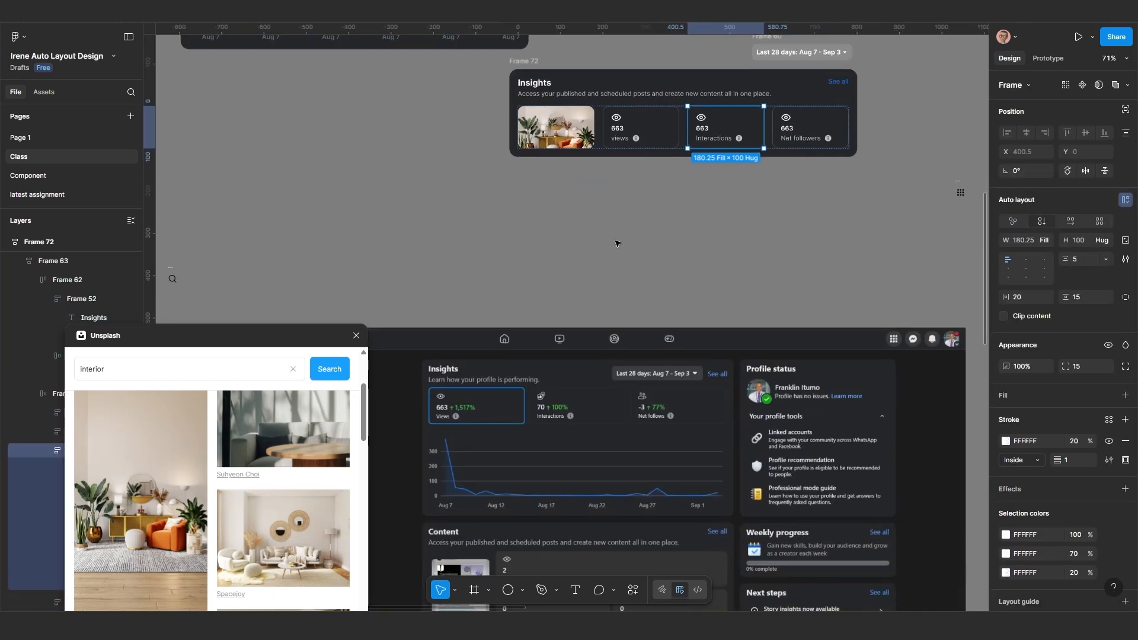
scroll(584, 406, "up", 1)
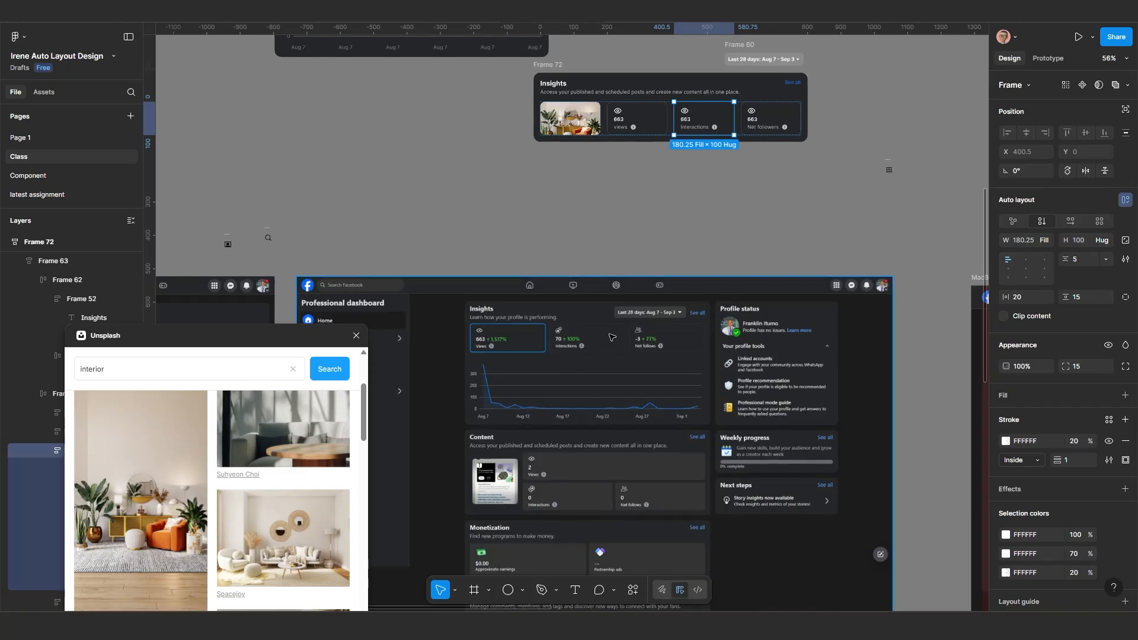
scroll(612, 336, "up", 1)
left_click_drag(606, 236, 606, 270)
scroll(592, 380, "down", 1)
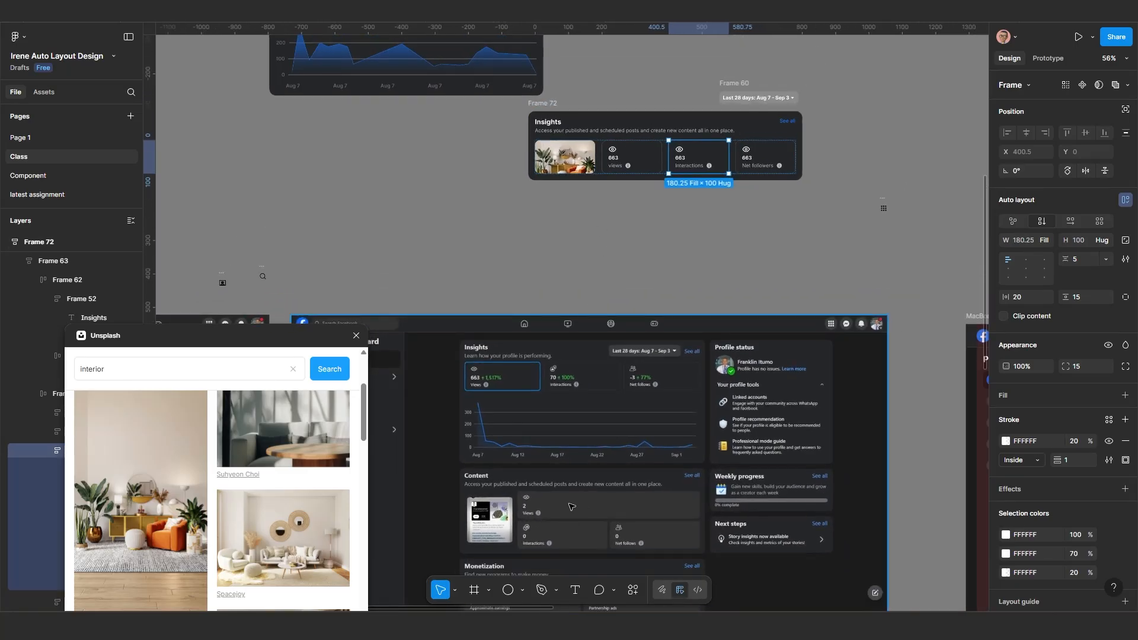
scroll(660, 272, "up", 4)
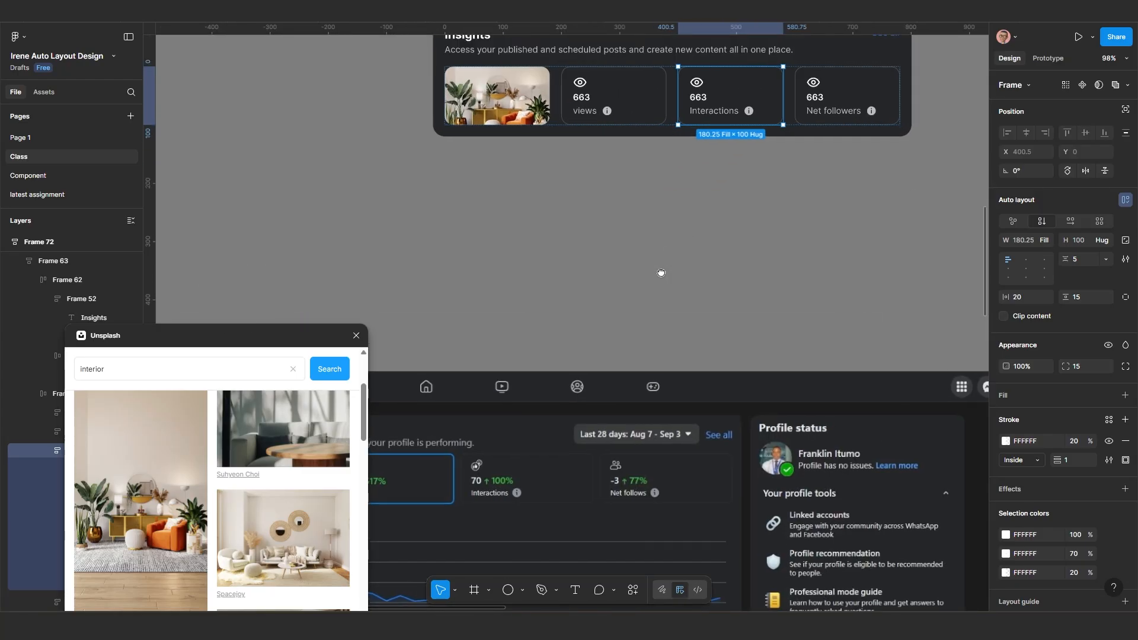
left_click(745, 216, "shift")
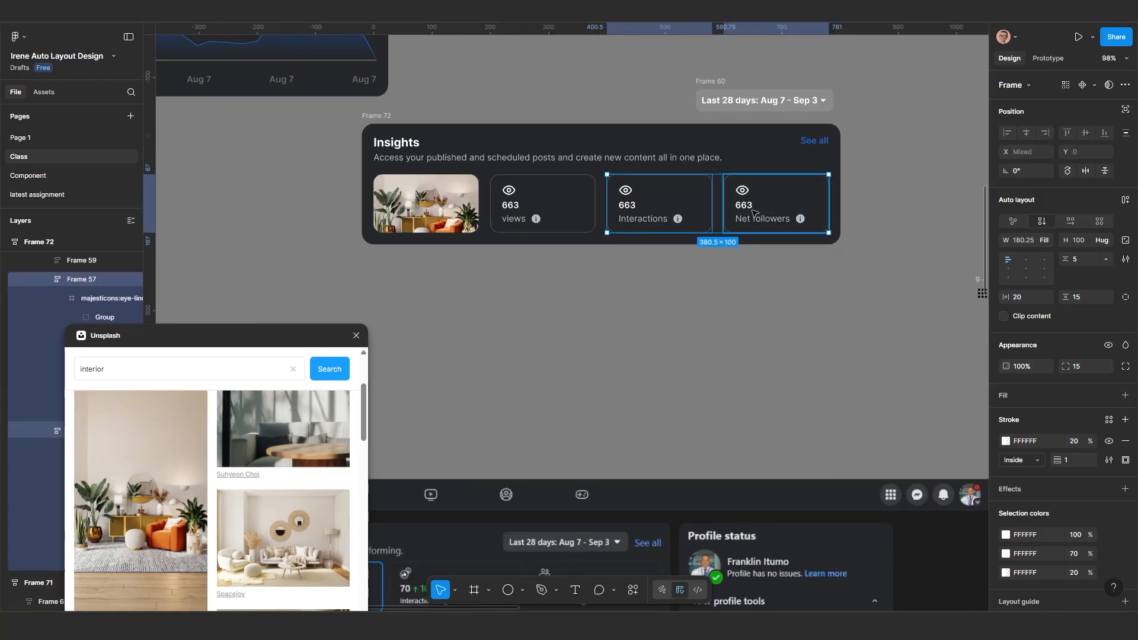
key("shift+a")
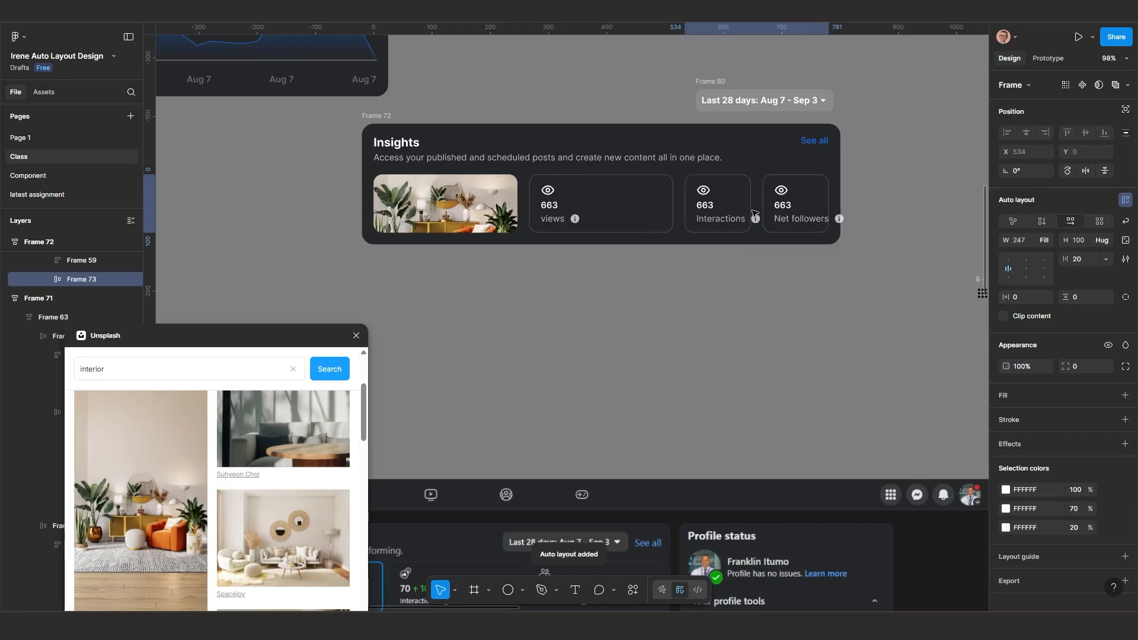
Step: Wrap the views box and the Interactions/Net followers pair in a new auto layout frame with vertical flow
scroll(780, 216, "up", 2)
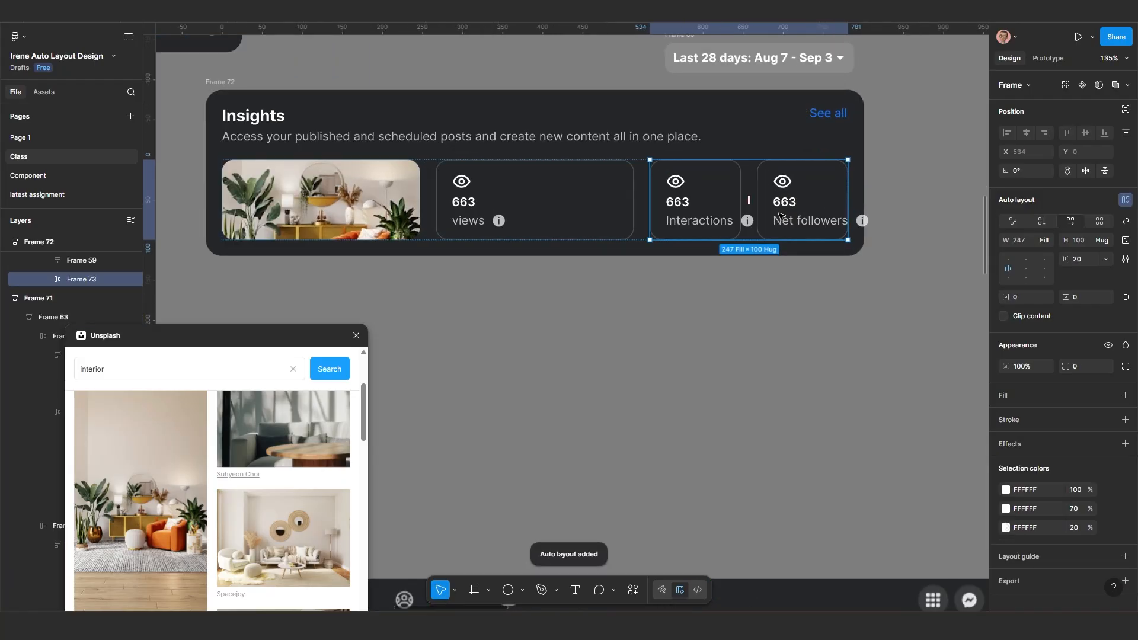
left_click(587, 203)
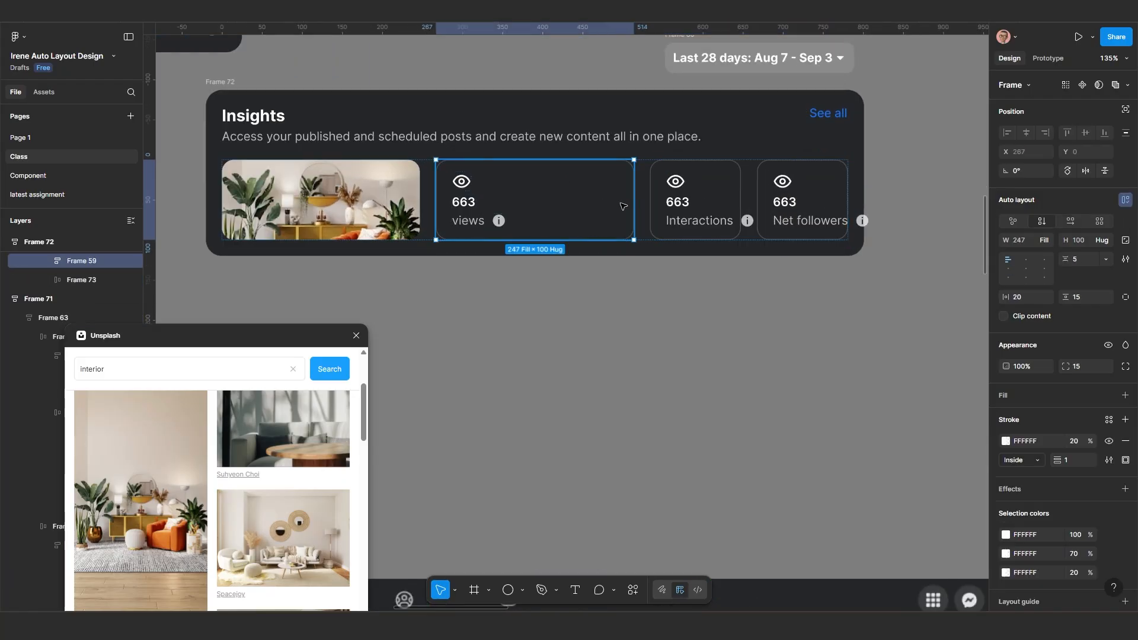
left_click(689, 204, "shift")
left_click(704, 266)
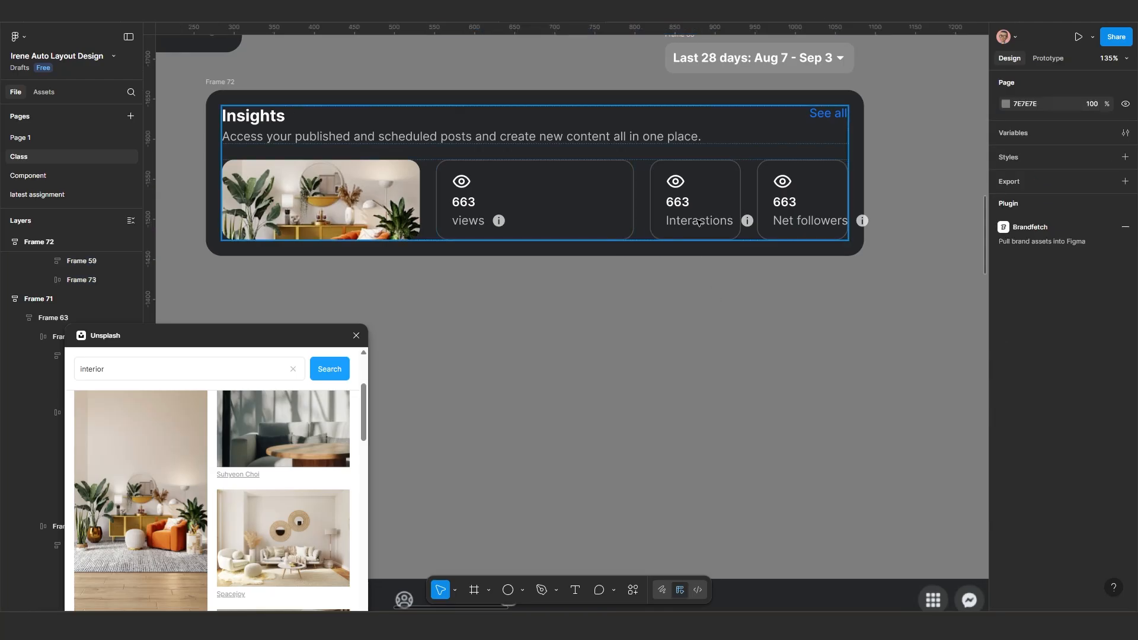
double_click(699, 218)
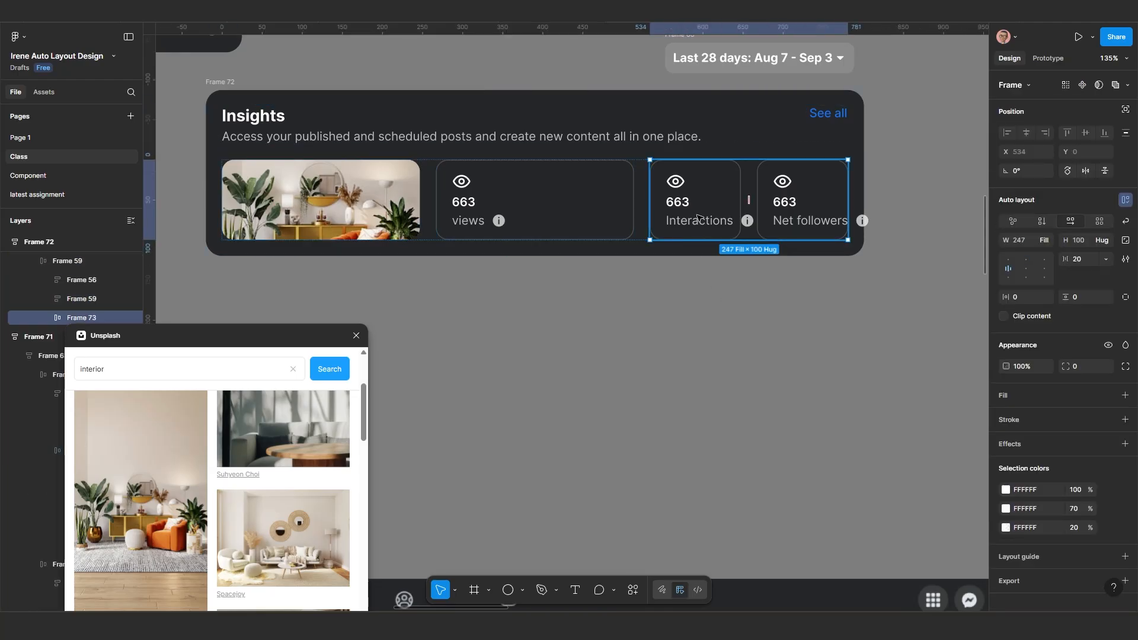
left_click(582, 216)
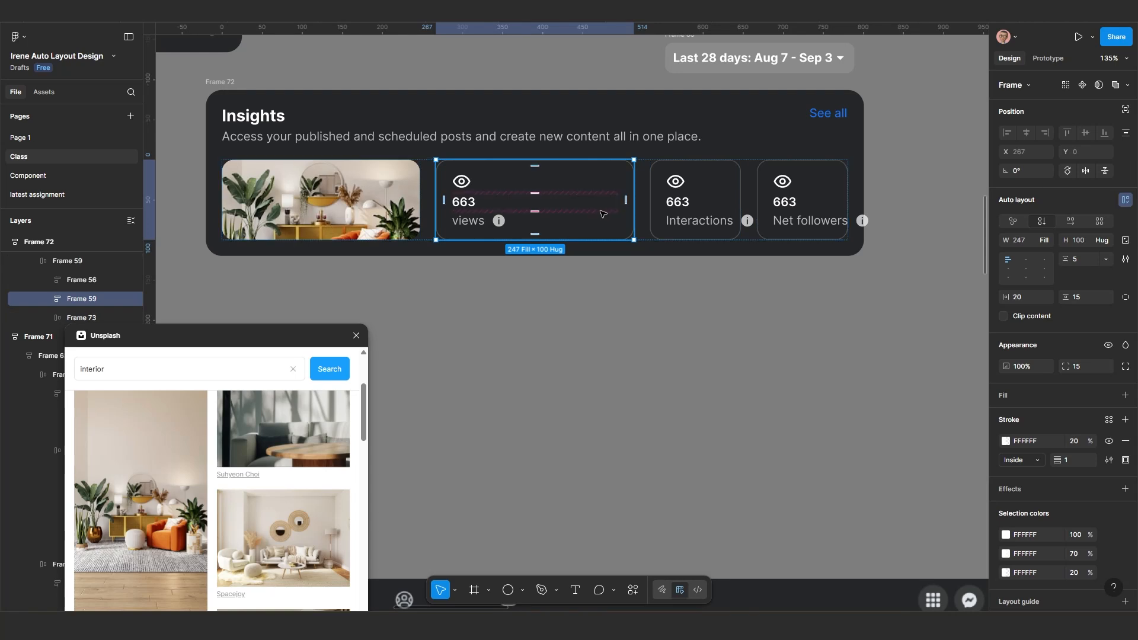
left_click(697, 209, "shift")
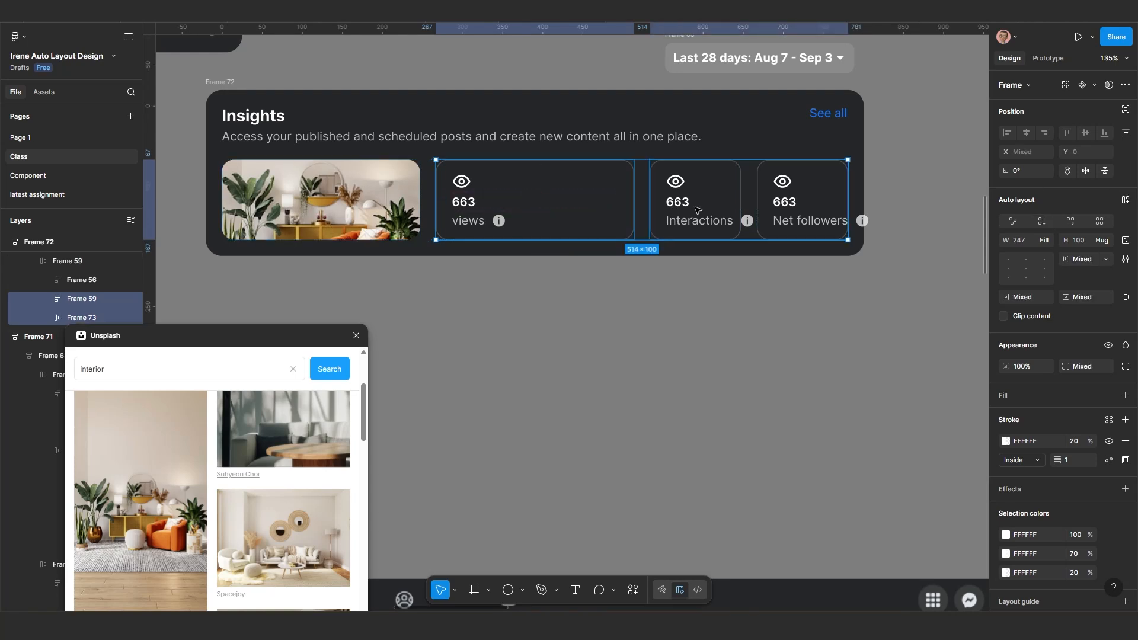
key("shift+a")
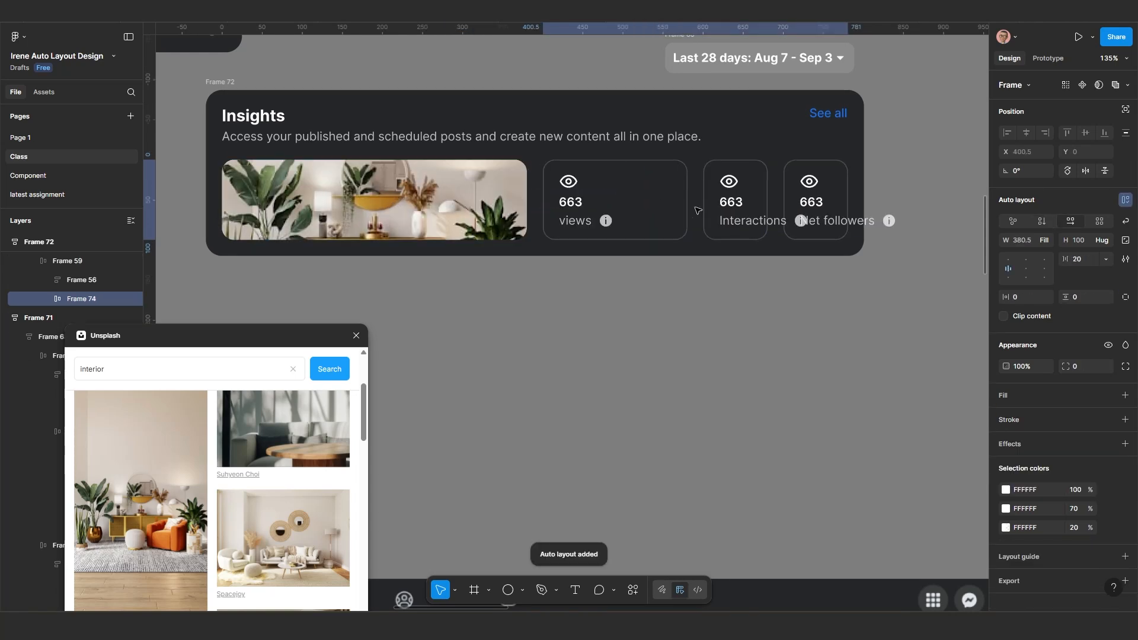
left_click(1043, 220)
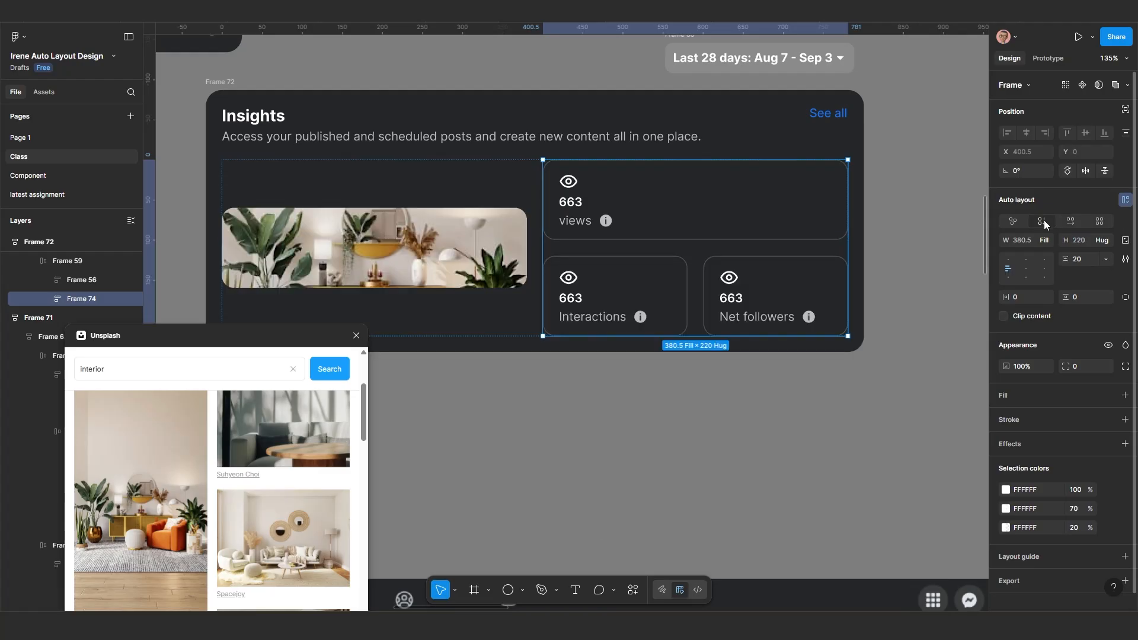
Step: Set the photo box's height to fill the container and narrow its width to about 182
scroll(580, 300, "down", 2)
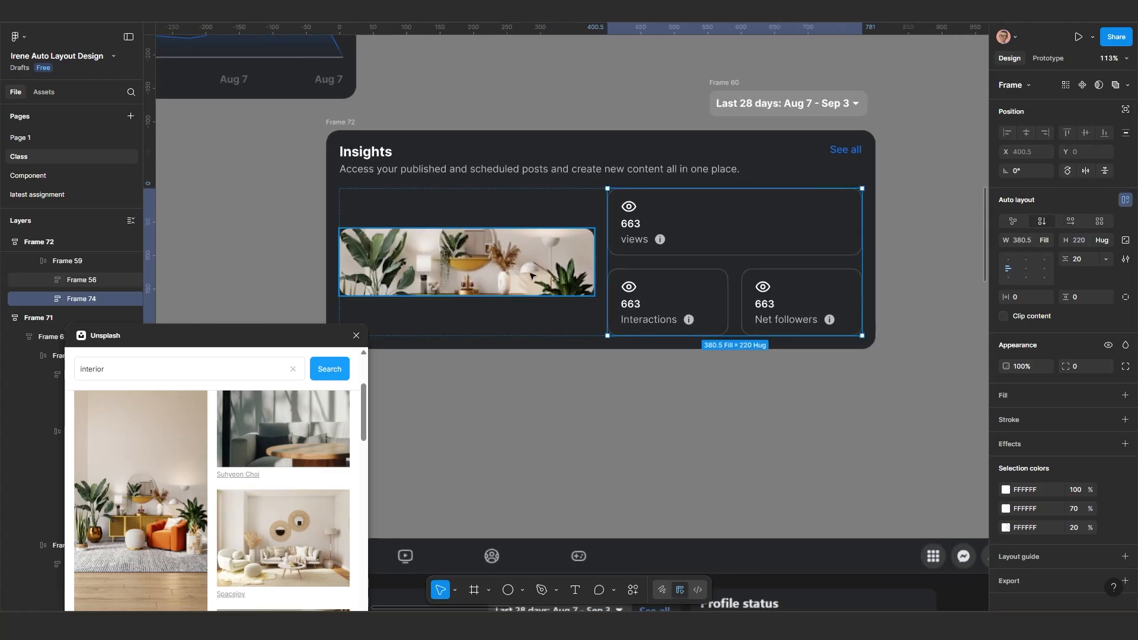
left_click(548, 285)
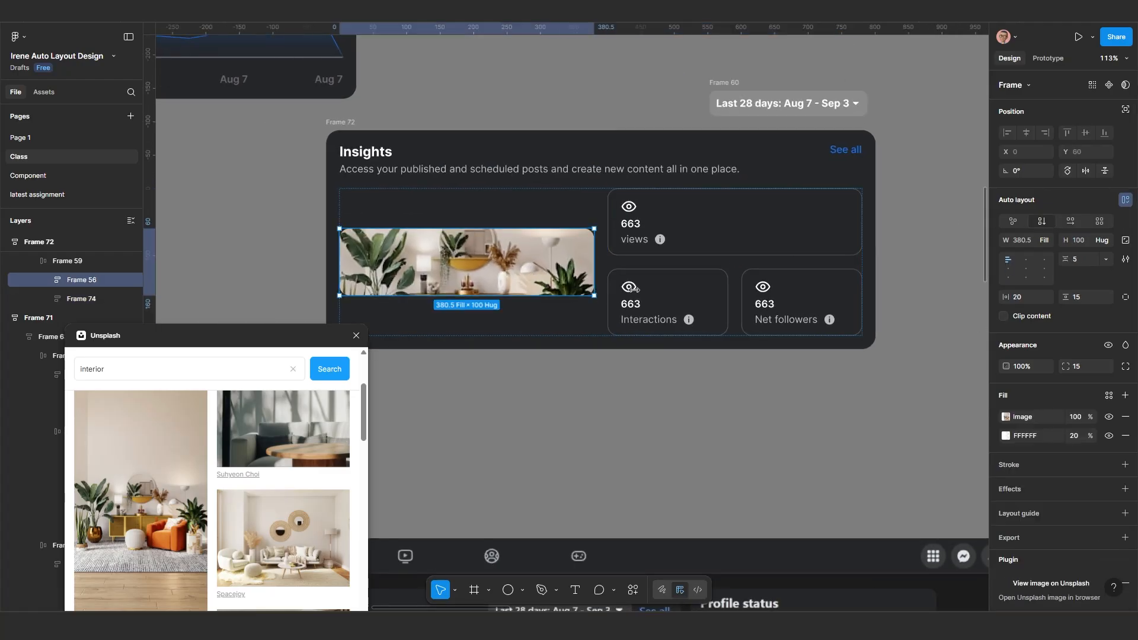
left_click(1101, 241)
left_click(1086, 254)
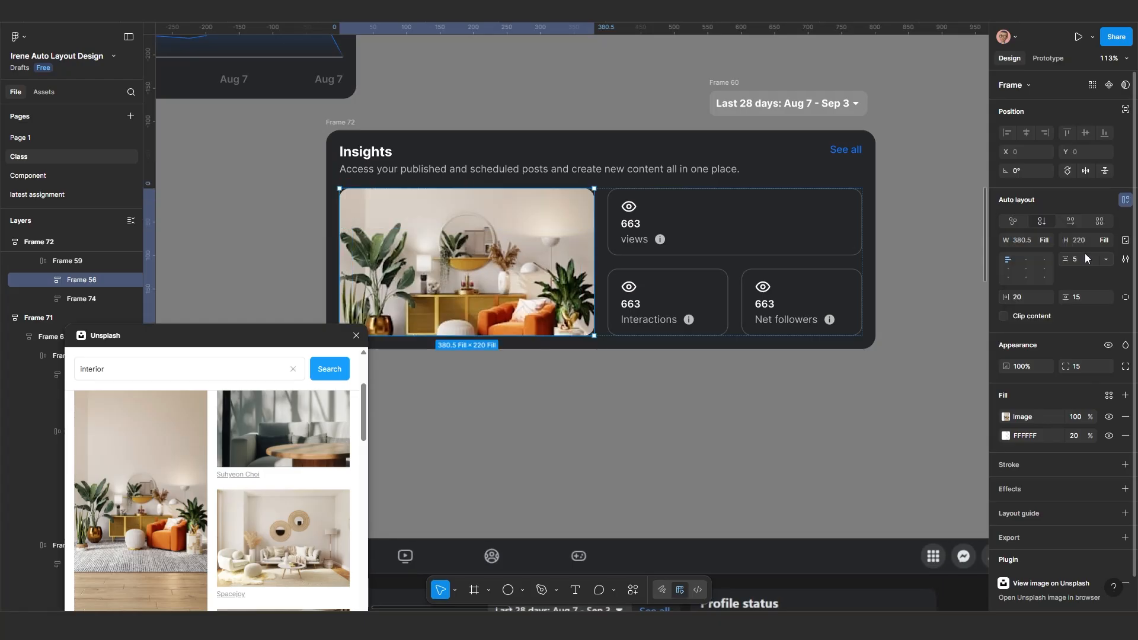
left_click(1045, 241)
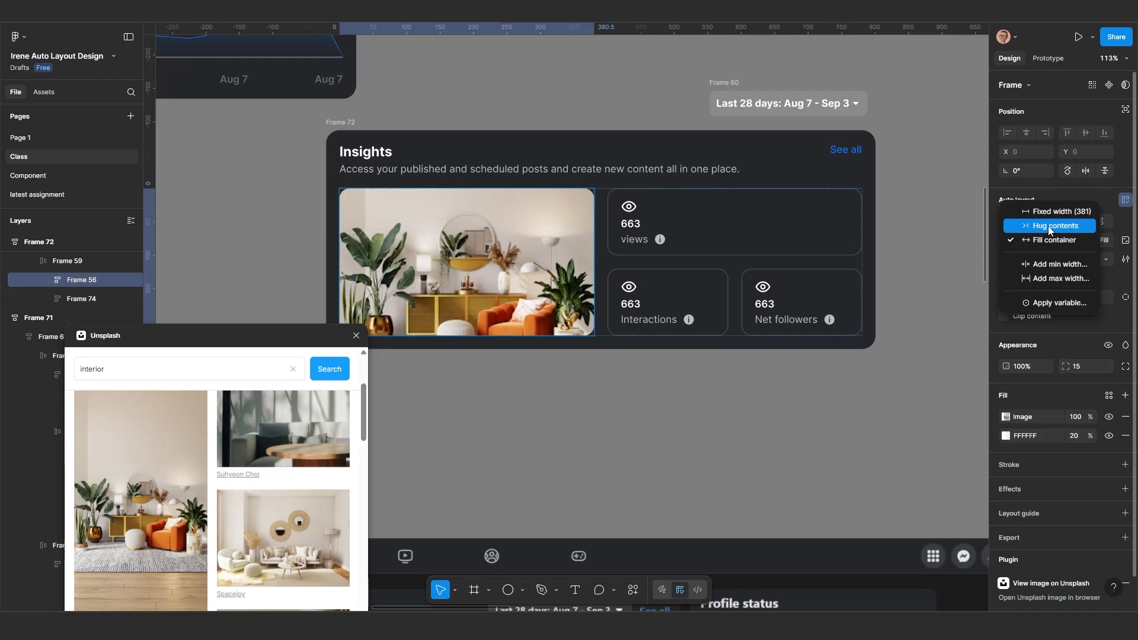
left_click(1053, 226)
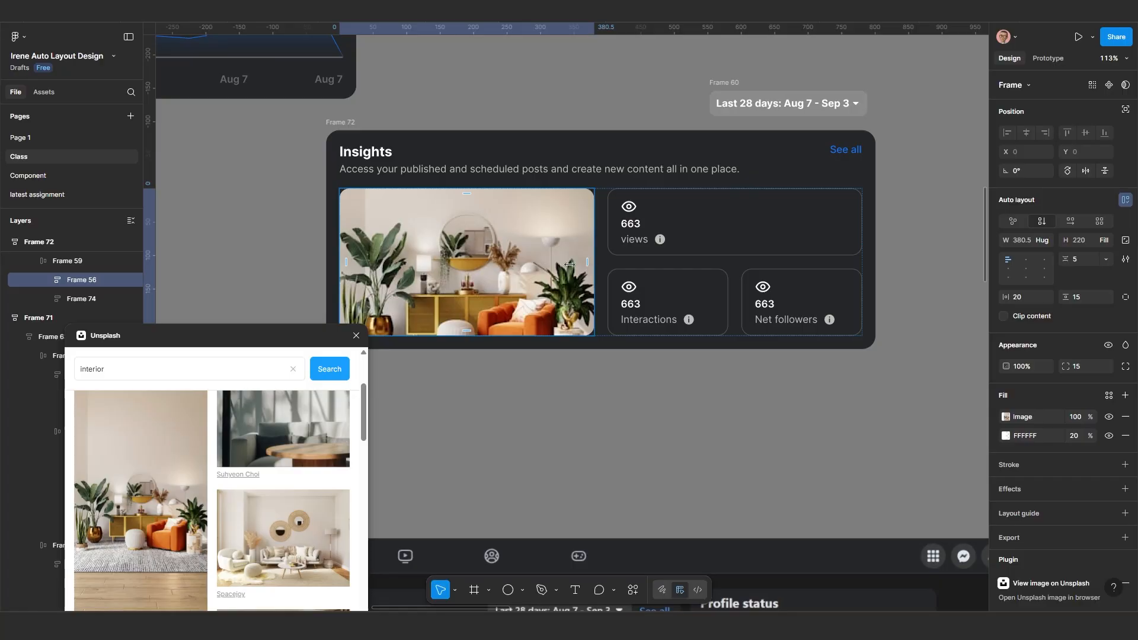
left_click_drag(569, 264, 461, 263)
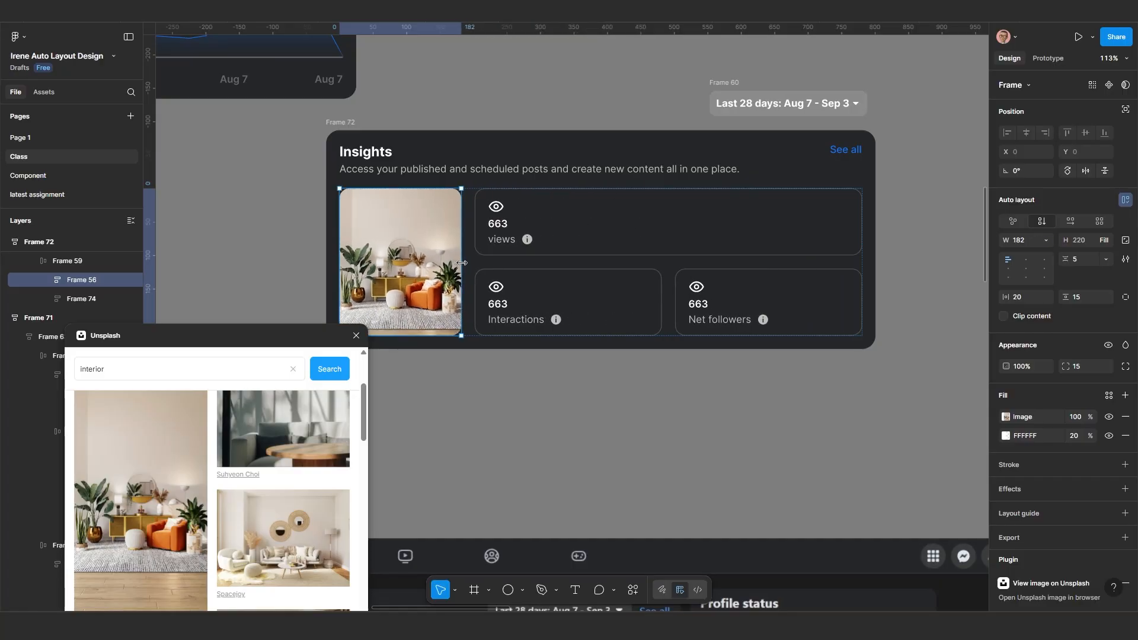
Step: Compare the rearranged card with the Content section in the Facebook dashboard screenshot
scroll(569, 385, "down", 2)
left_click(602, 381)
scroll(587, 391, "down", 3)
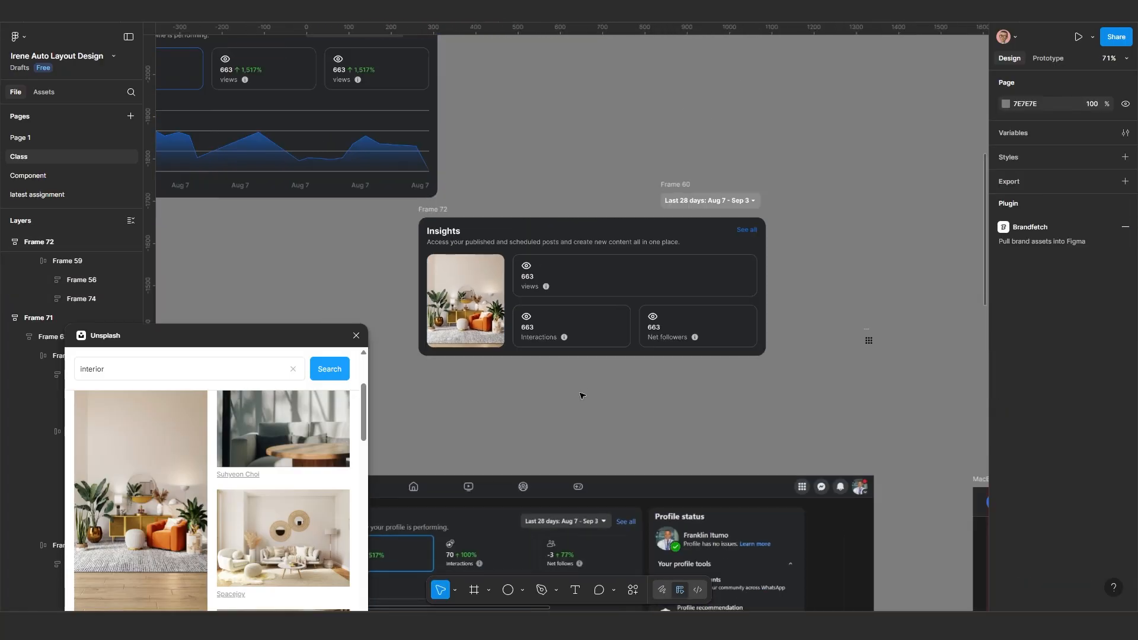
scroll(607, 383, "left", 1)
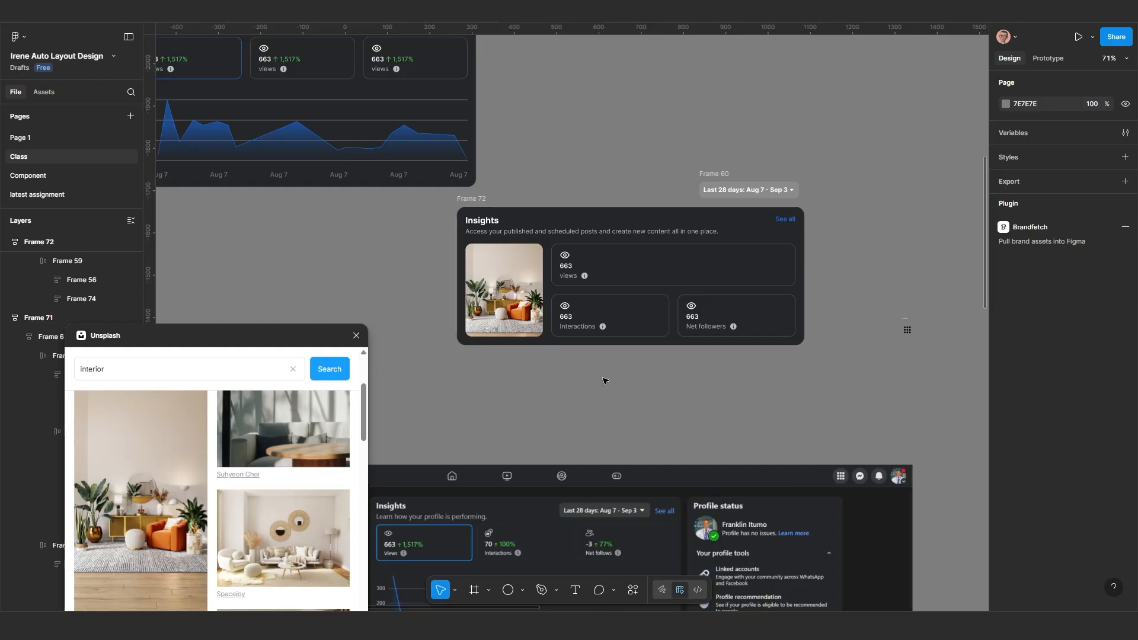
scroll(534, 380, "down", 2)
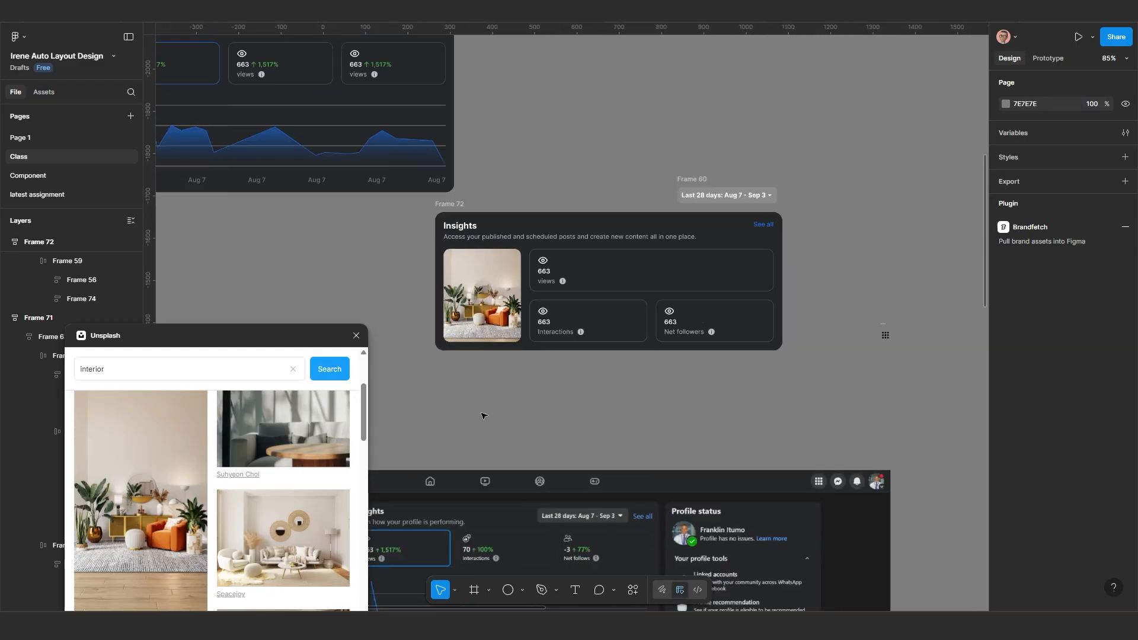
scroll(546, 317, "up", 5)
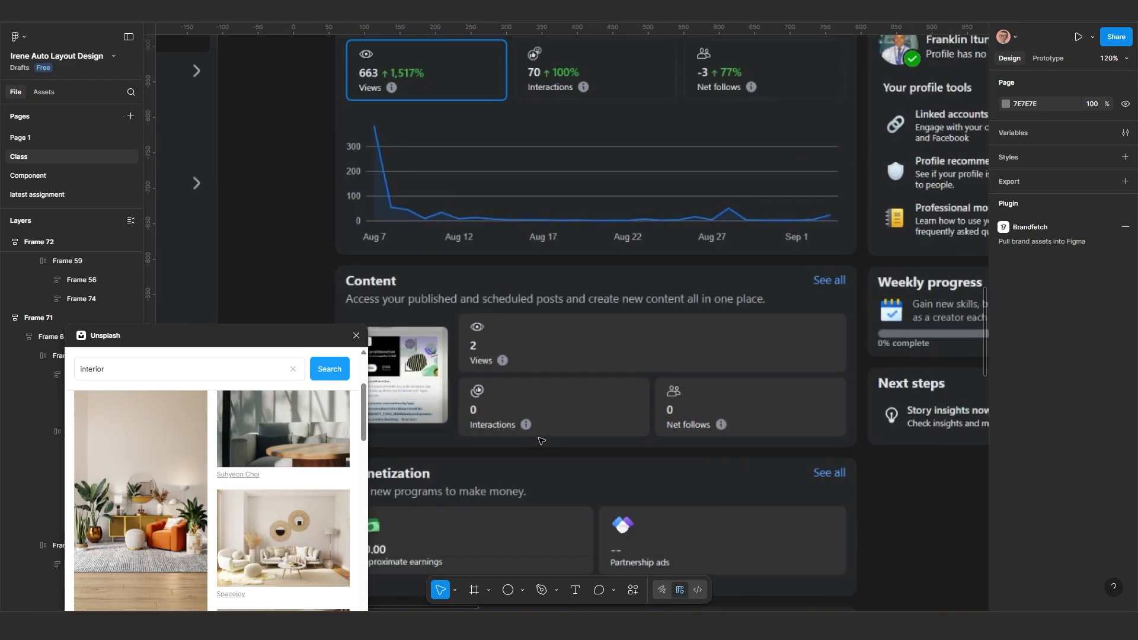
scroll(560, 383, "down", 6)
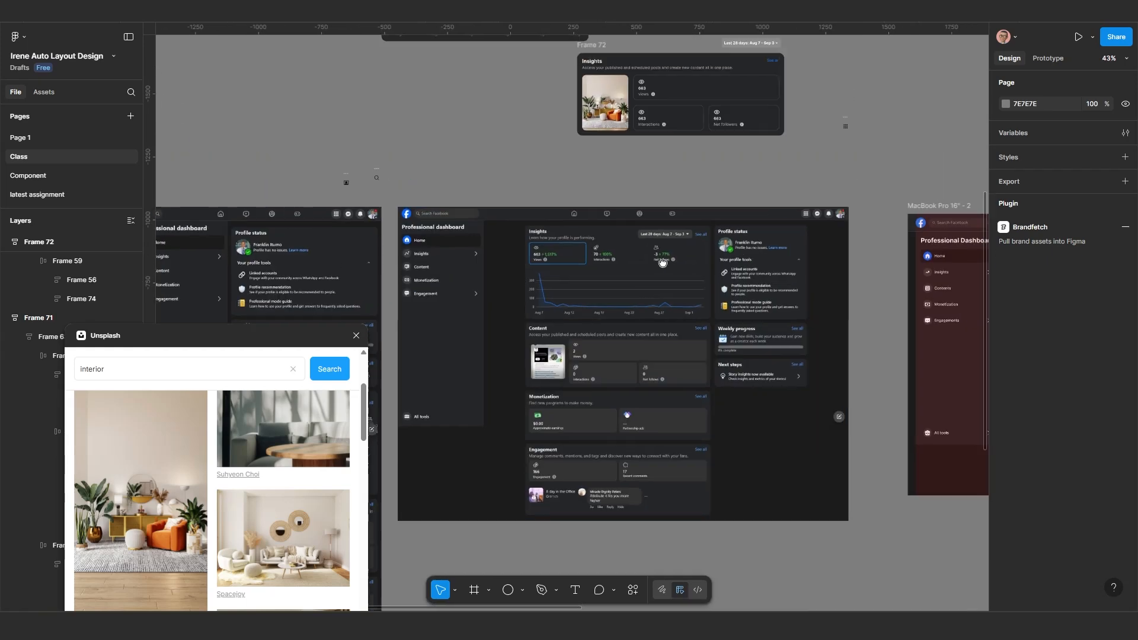
scroll(636, 262, "up", 3)
scroll(635, 262, "up", 4)
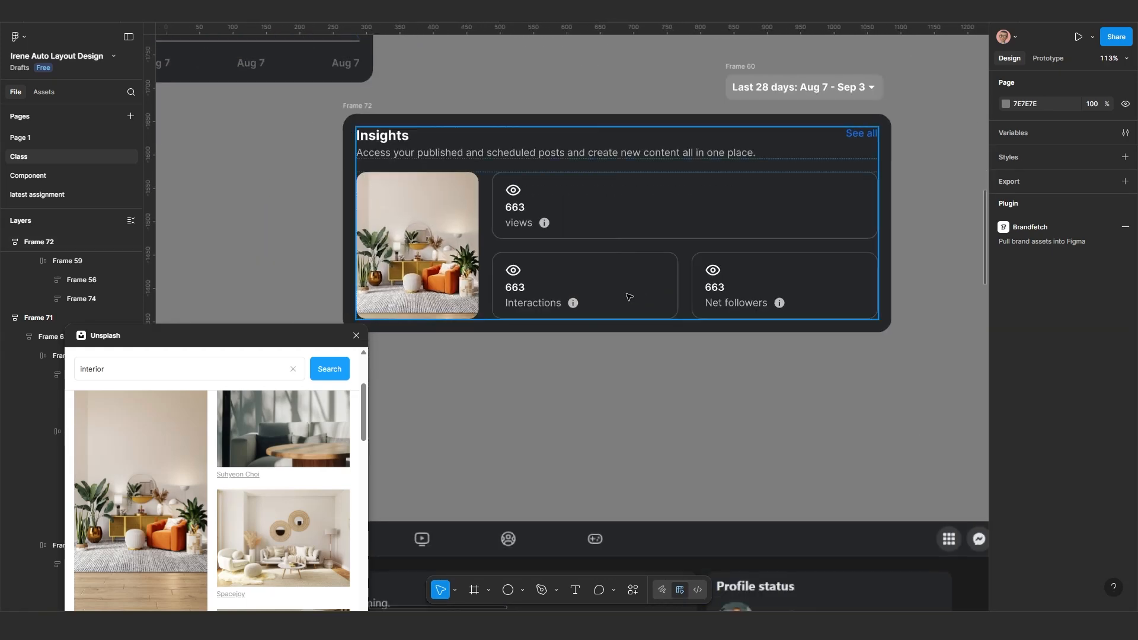
scroll(647, 357, "down", 3)
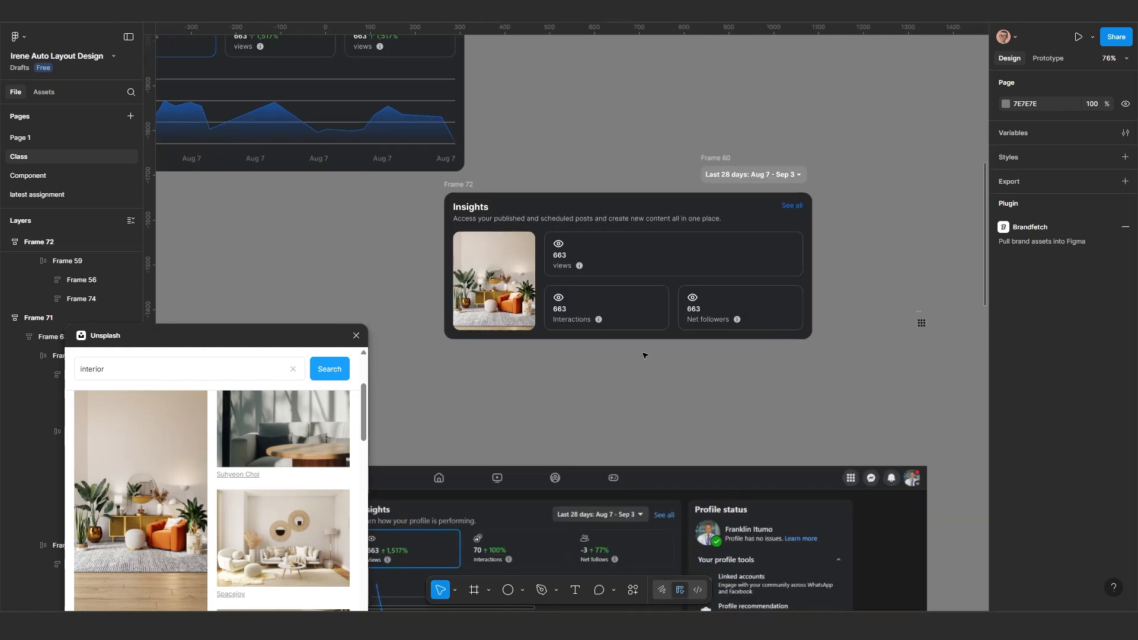
Step: Swap the 20% white stroke of the wide views box into a fill
scroll(622, 347, "up", 3)
scroll(617, 252, "up", 1)
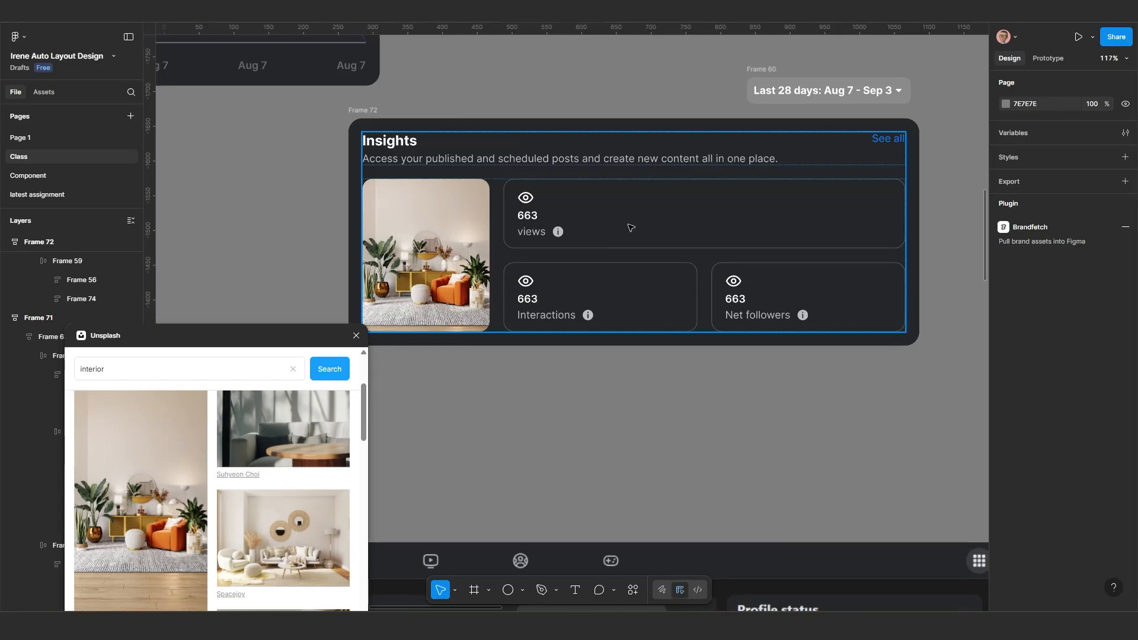
left_click(611, 230)
left_click(611, 230)
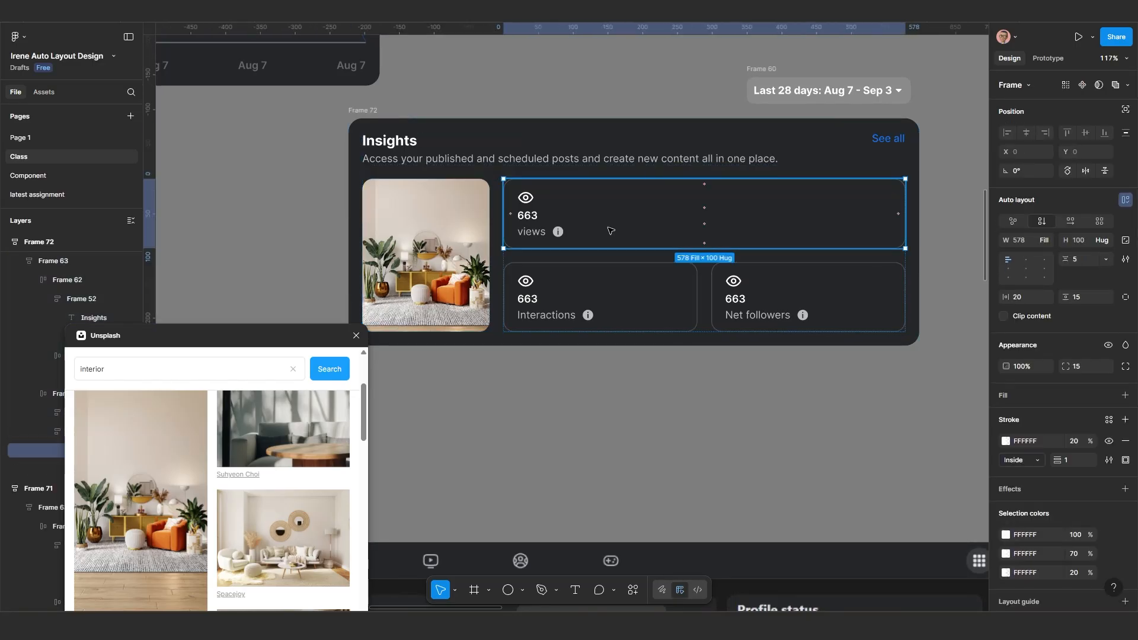
scroll(612, 231, "up", 1)
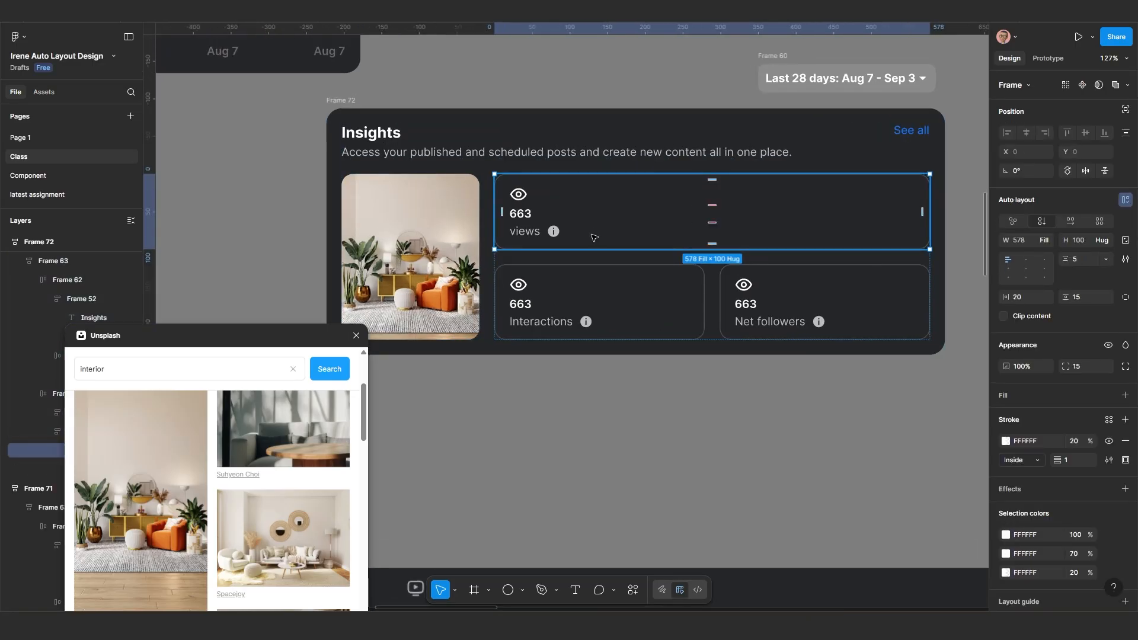
key("shift+x")
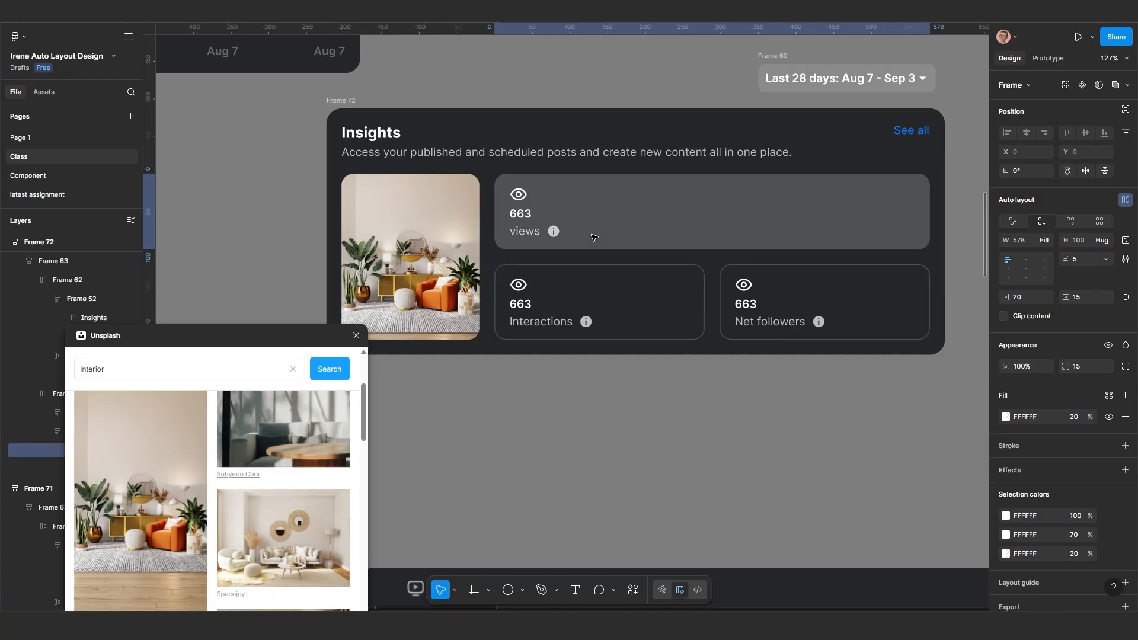
Step: Lower the fill opacity of the wide views box to 10%
left_click(1079, 417)
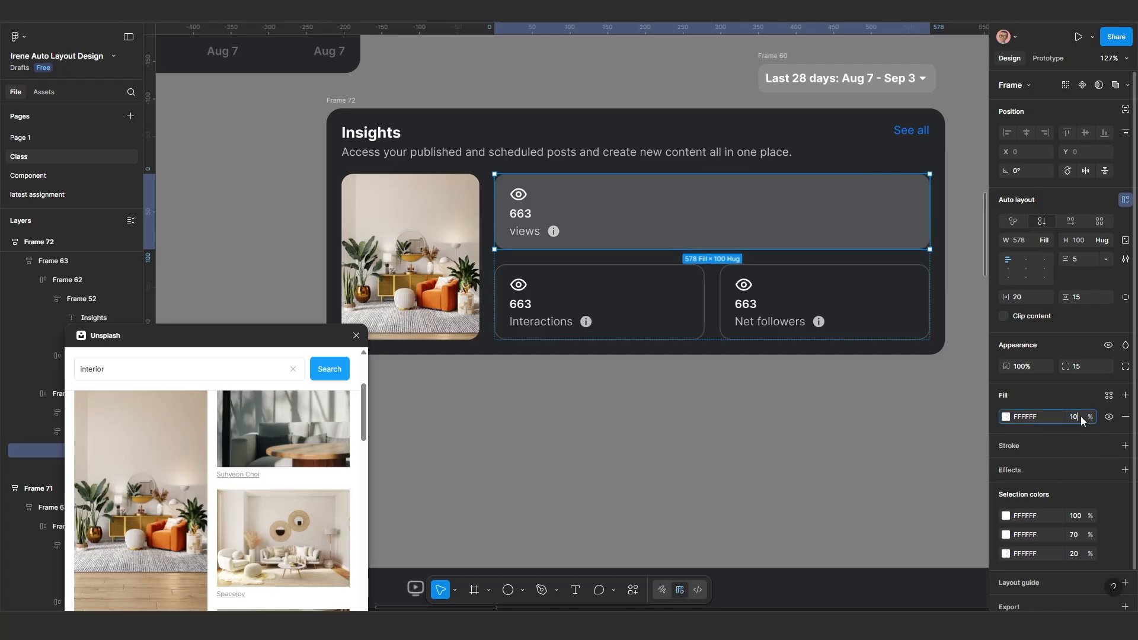
key("Return")
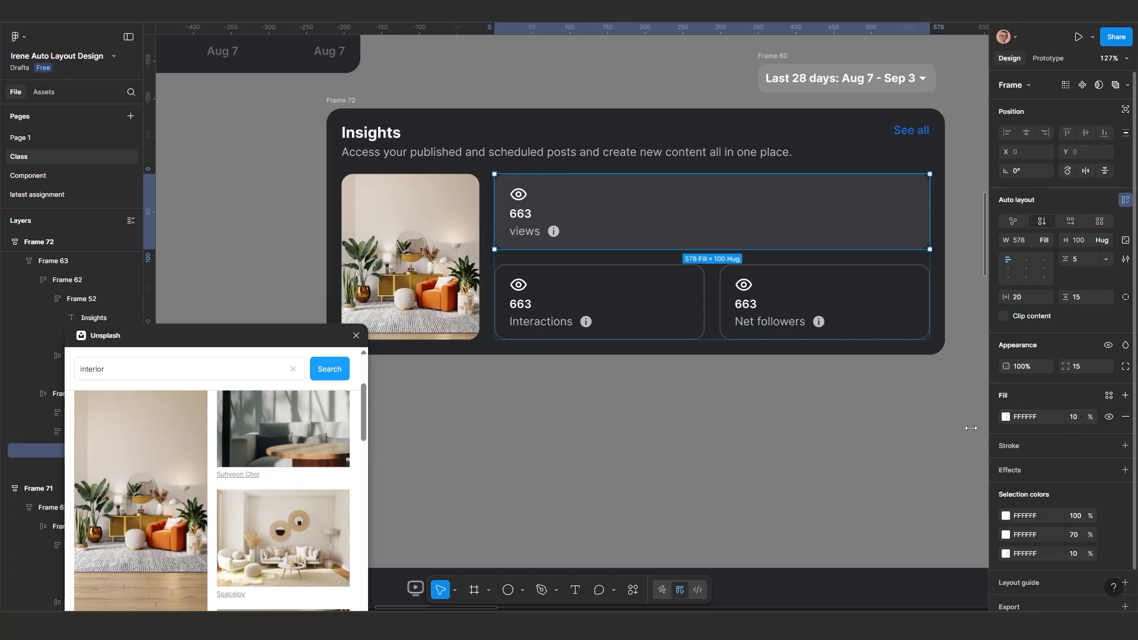
Step: Swap the white strokes of the Interactions and Net followers boxes into fills
left_click(658, 316)
left_click(658, 315)
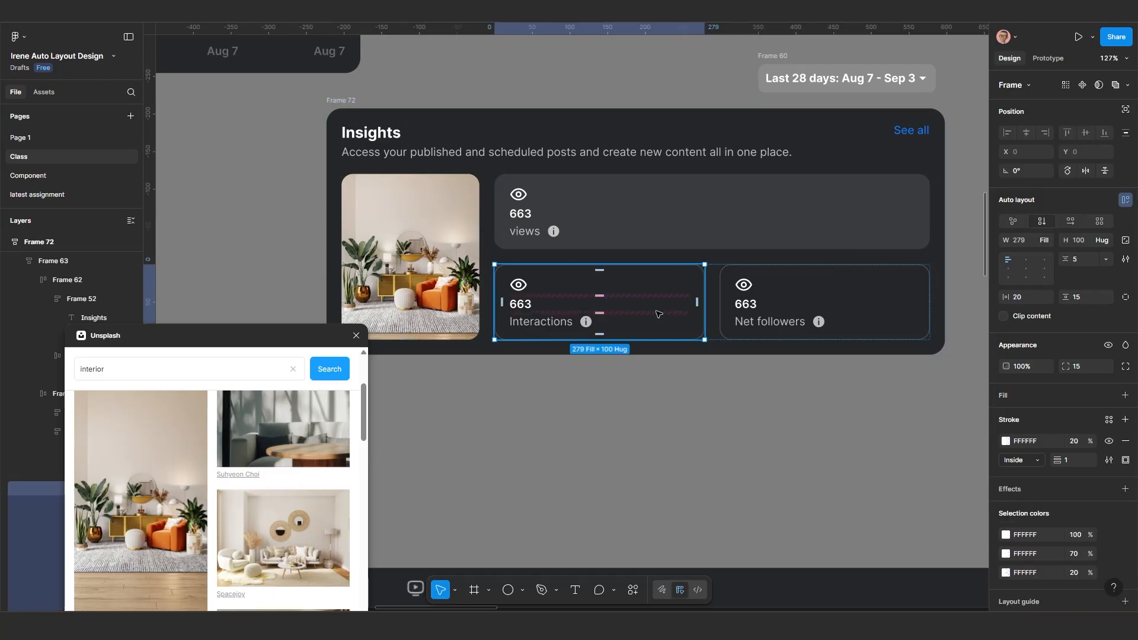
key("shift+x")
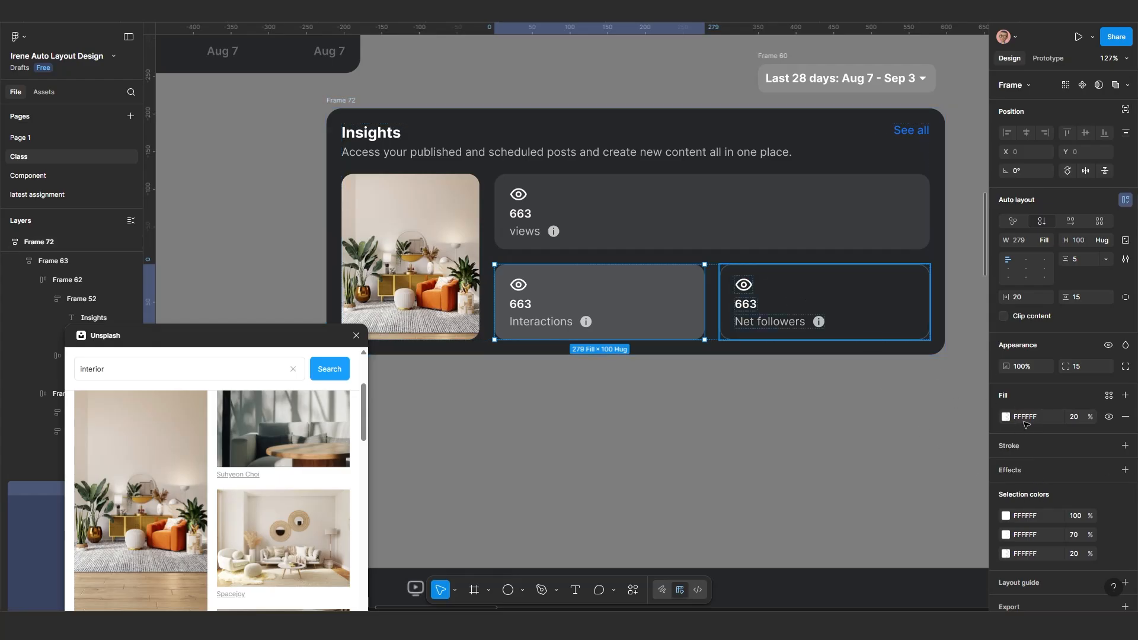
left_click(873, 302)
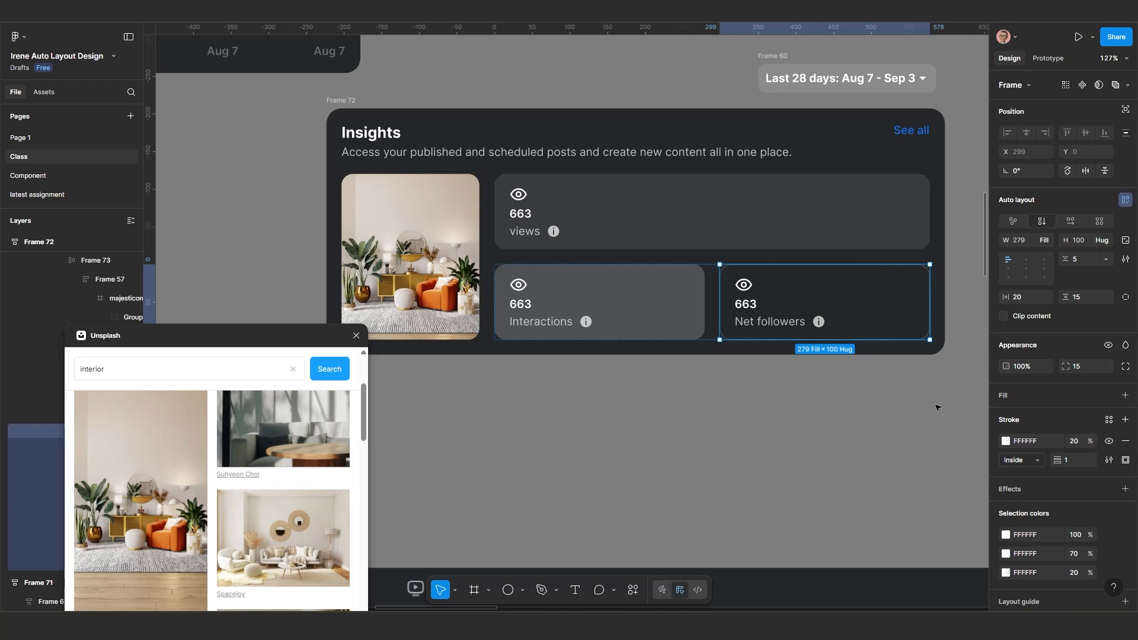
scroll(866, 364, "up", 1)
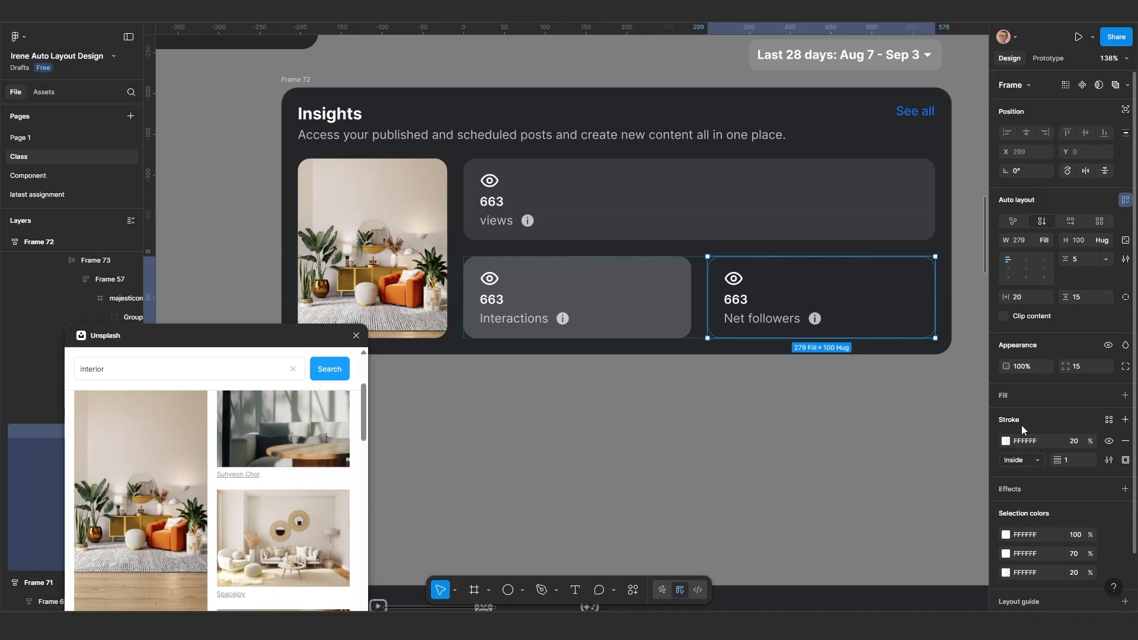
key("shift+x")
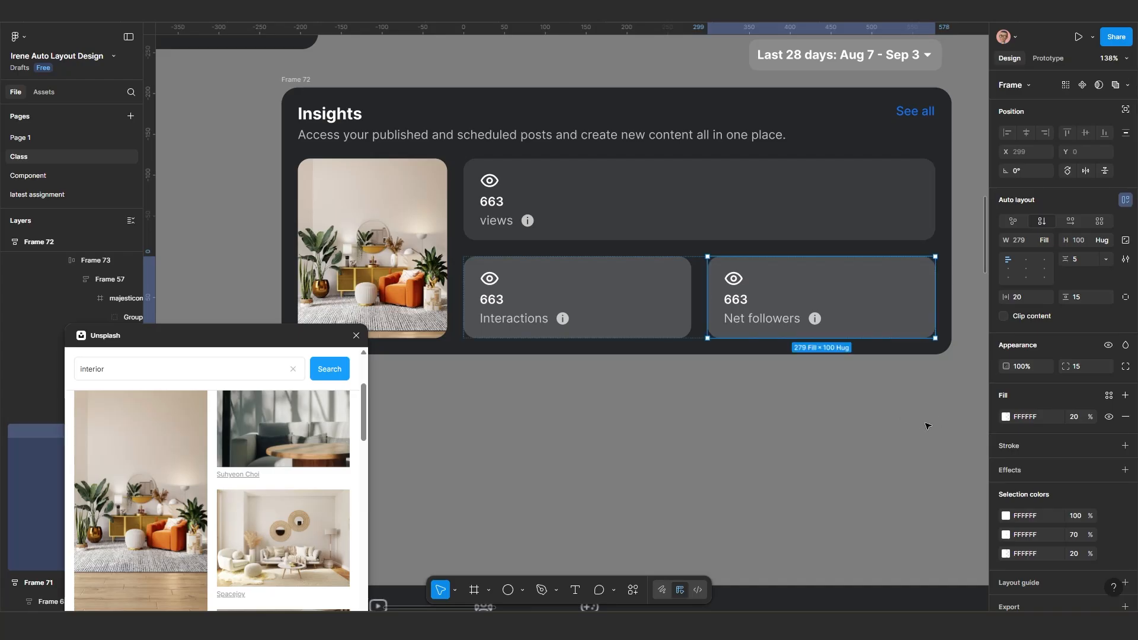
Step: Set the fill opacity of both the Interactions and Net followers boxes to 10%
left_click(630, 310, "shift")
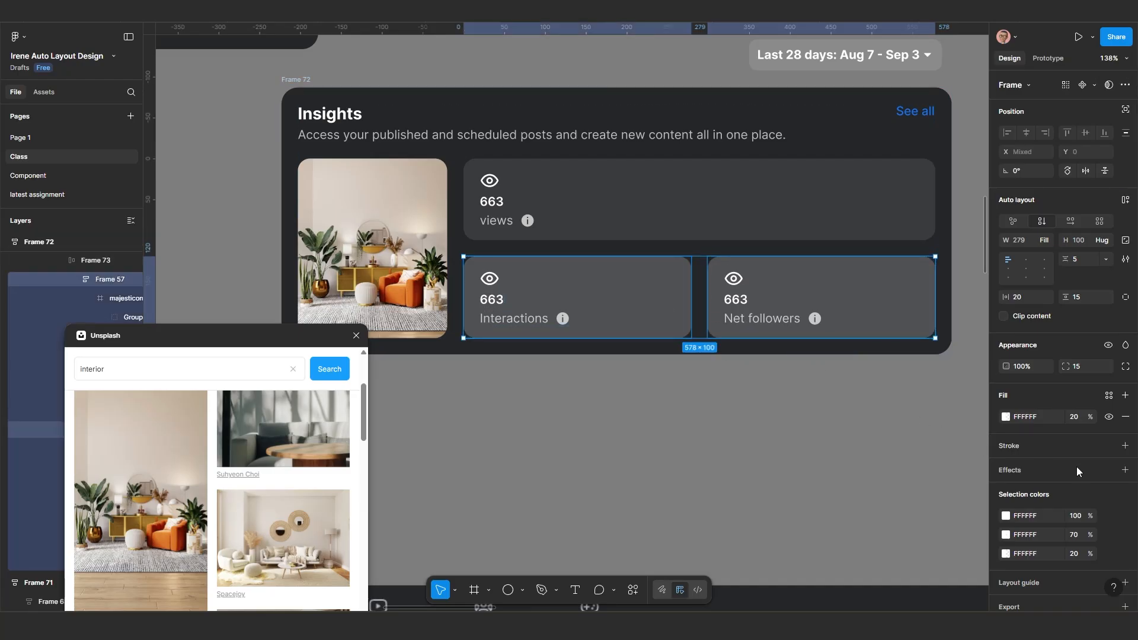
left_click(1080, 419)
type("10")
key("Return")
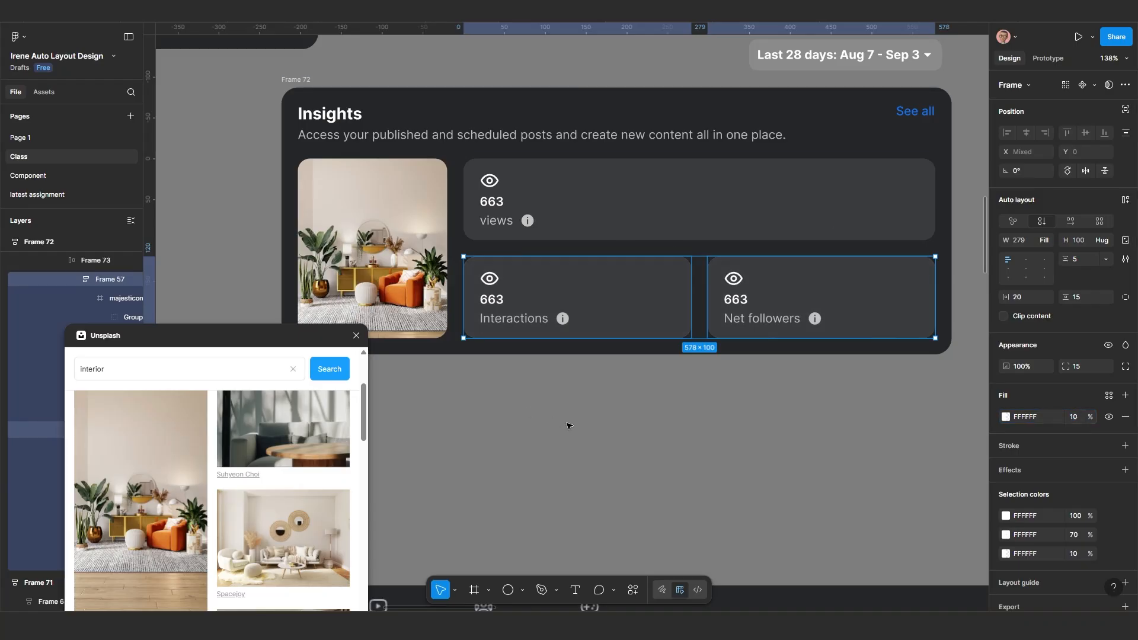
left_click(570, 426)
Step: Set the vertical gap between the views box and the Interactions/Net followers pair to 10
scroll(609, 426, "down", 1)
scroll(622, 442, "down", 1)
left_click_drag(622, 450, 662, 295)
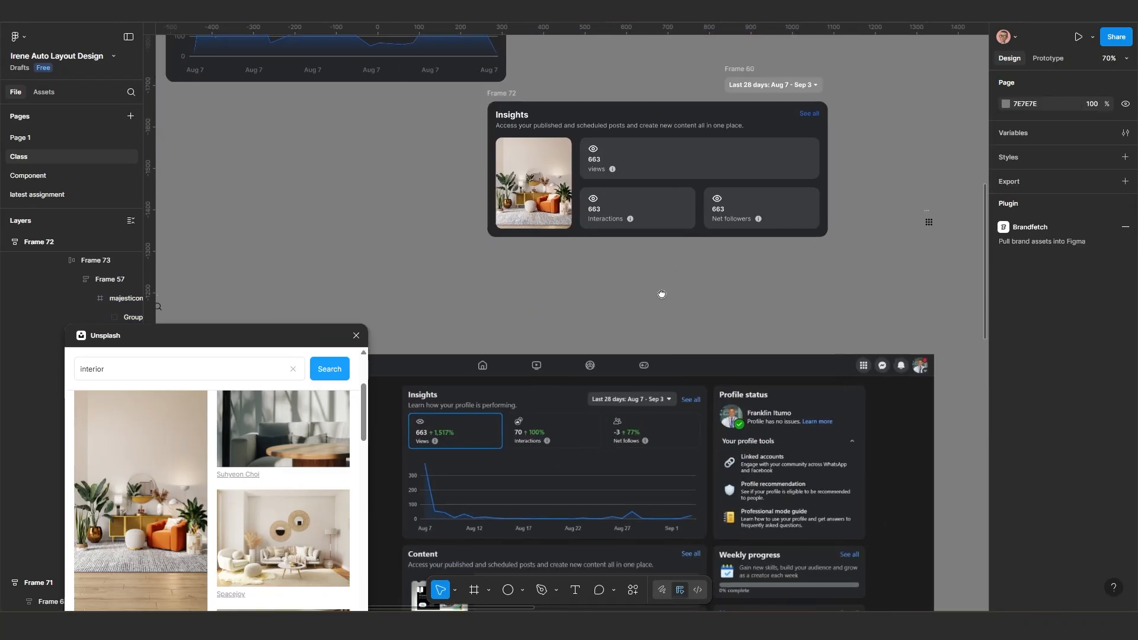
scroll(647, 338, "down", 1)
left_click_drag(647, 339, 637, 420)
scroll(692, 249, "up", 2)
scroll(687, 257, "up", 3)
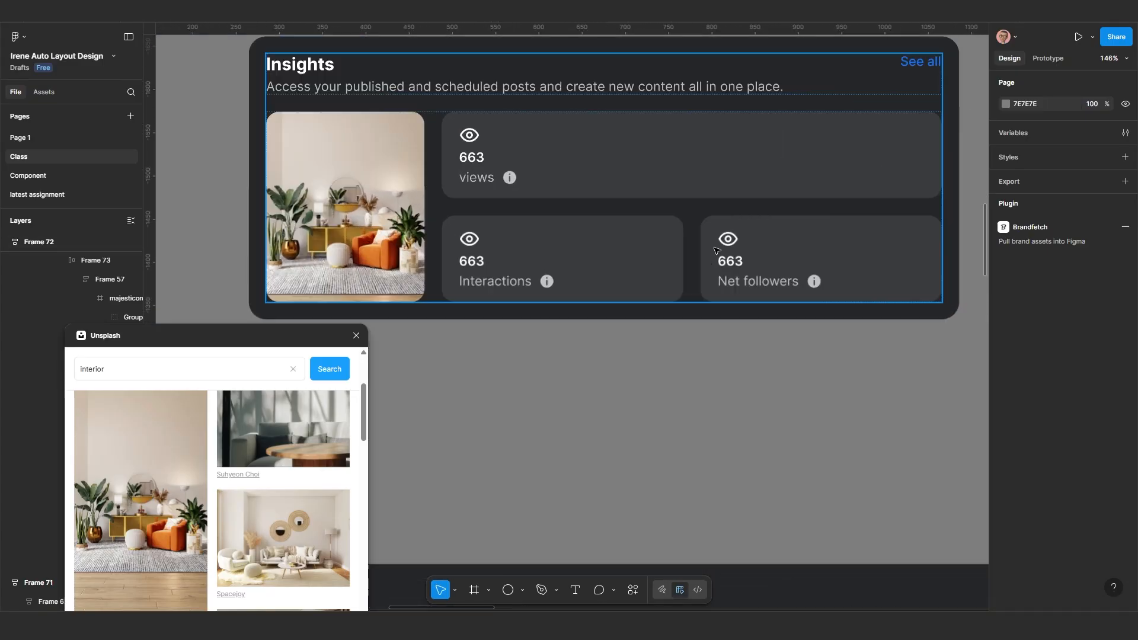
double_click(699, 184)
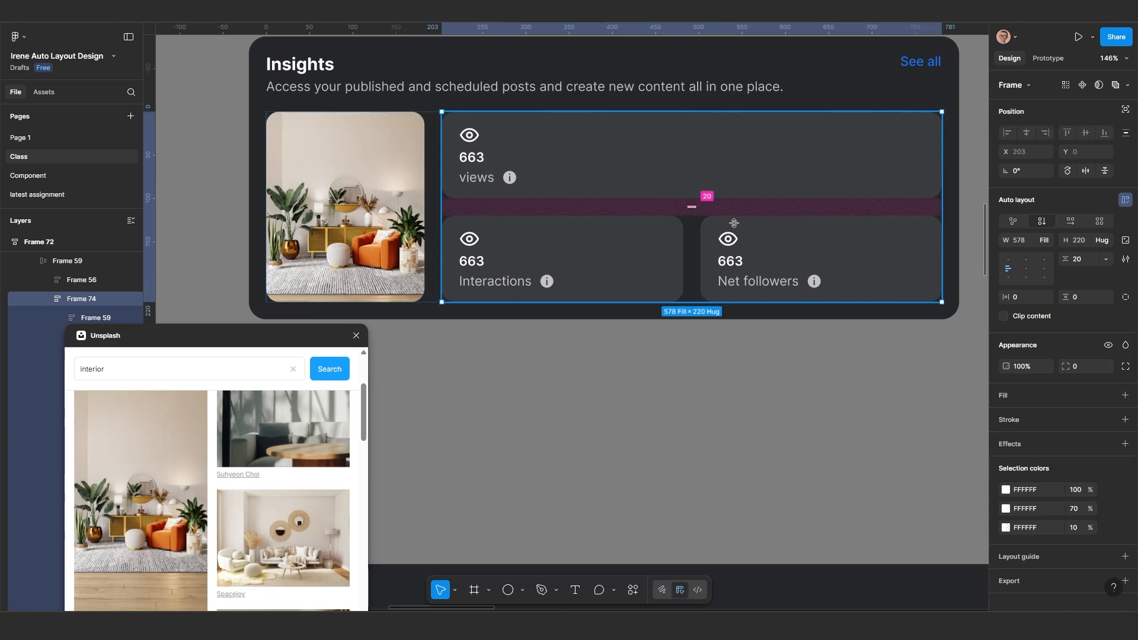
left_click(700, 207)
left_click(1078, 260)
type("1")
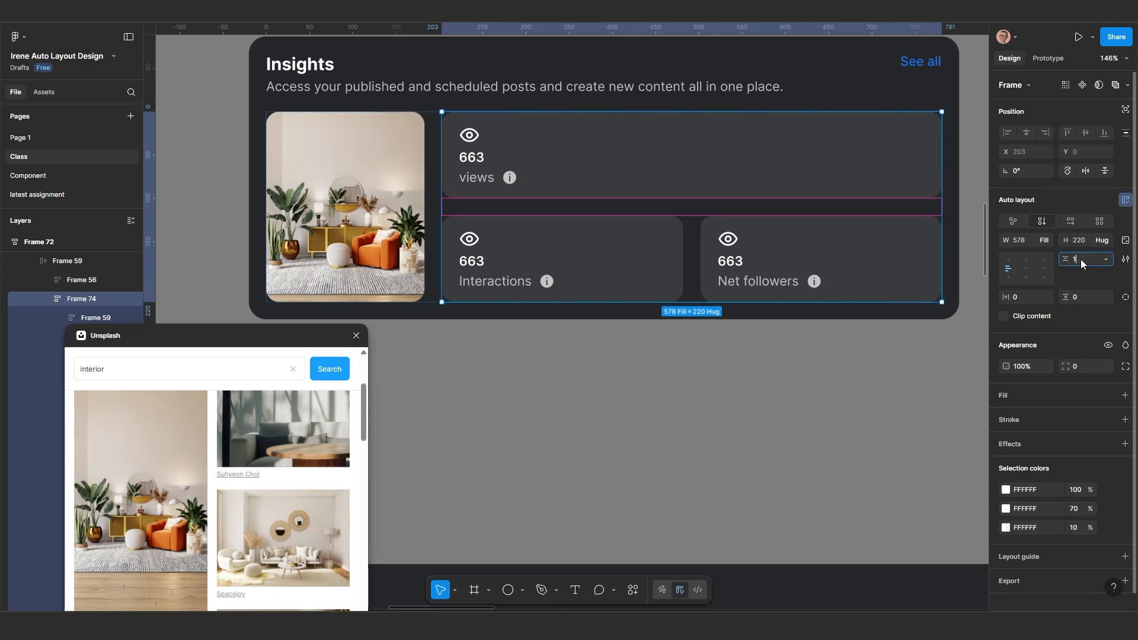
type("0")
key("Return")
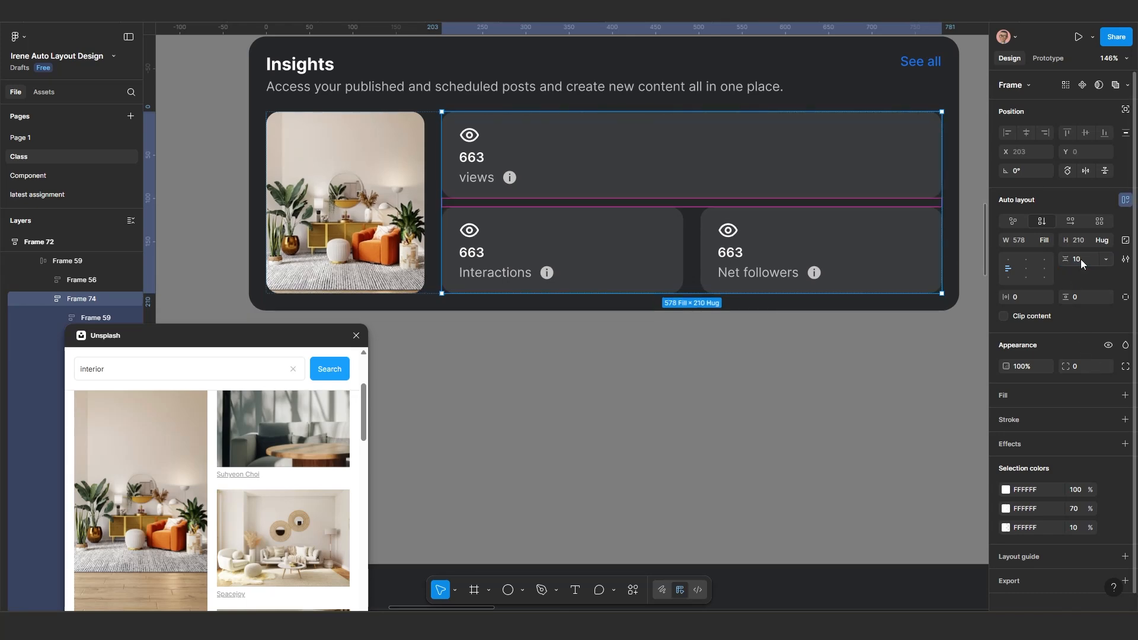
Step: Set the horizontal gap between the Interactions and Net followers boxes to 10
left_click(775, 259)
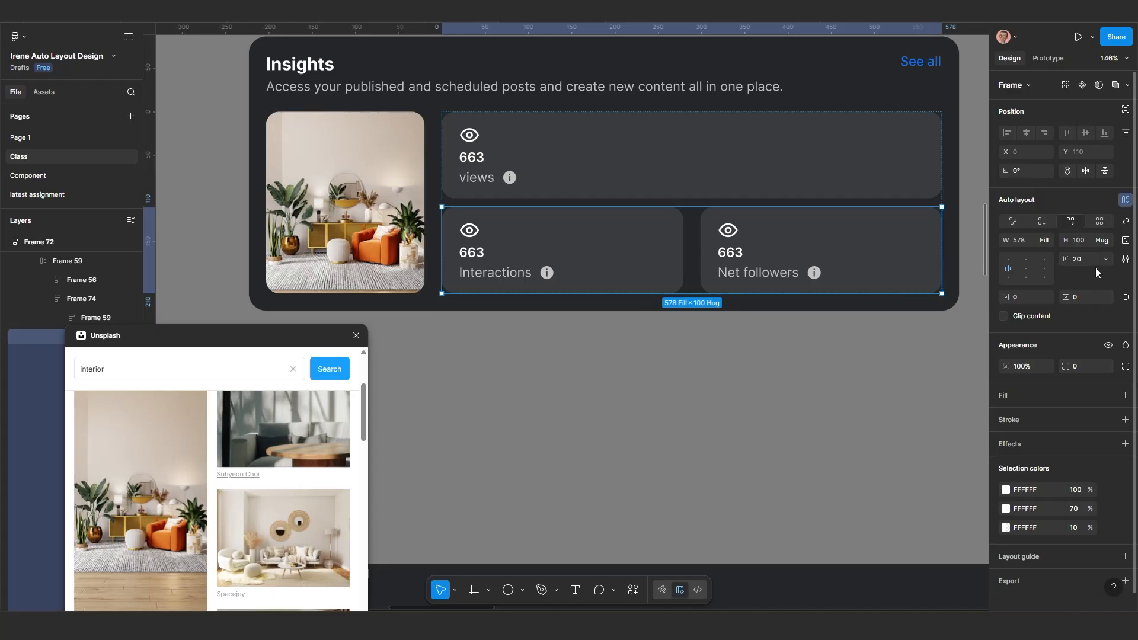
left_click(1083, 260)
type("10")
key("Return")
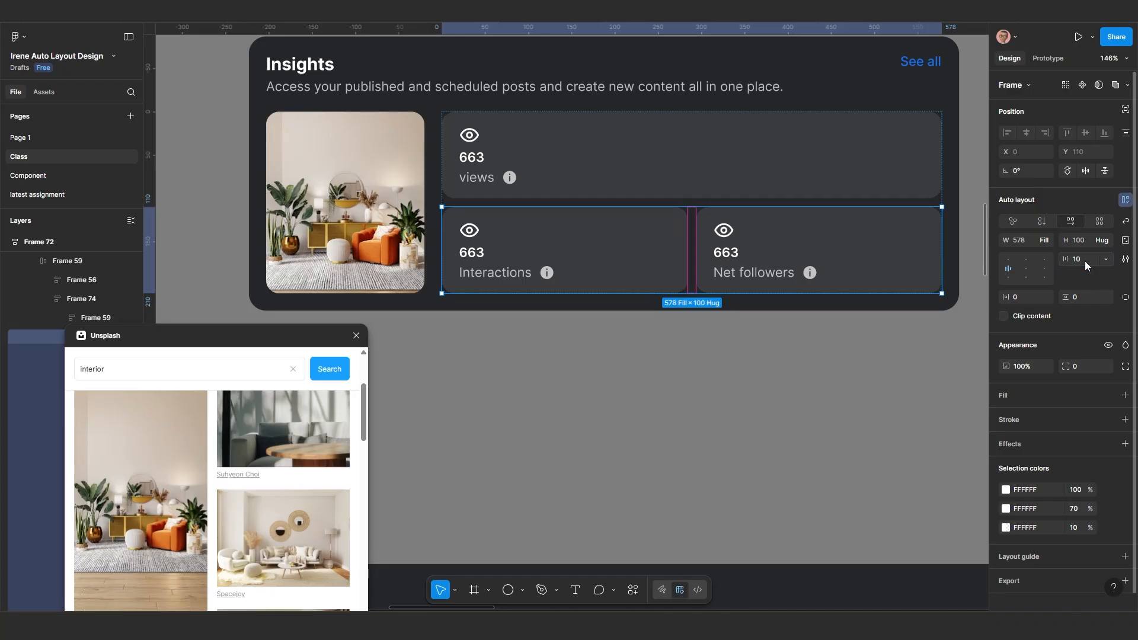
left_click(767, 399)
Step: Compare the photo card's layout with the Content section in the Facebook dashboard screenshot
scroll(670, 399, "down", 3)
left_click_drag(575, 368, 661, 338)
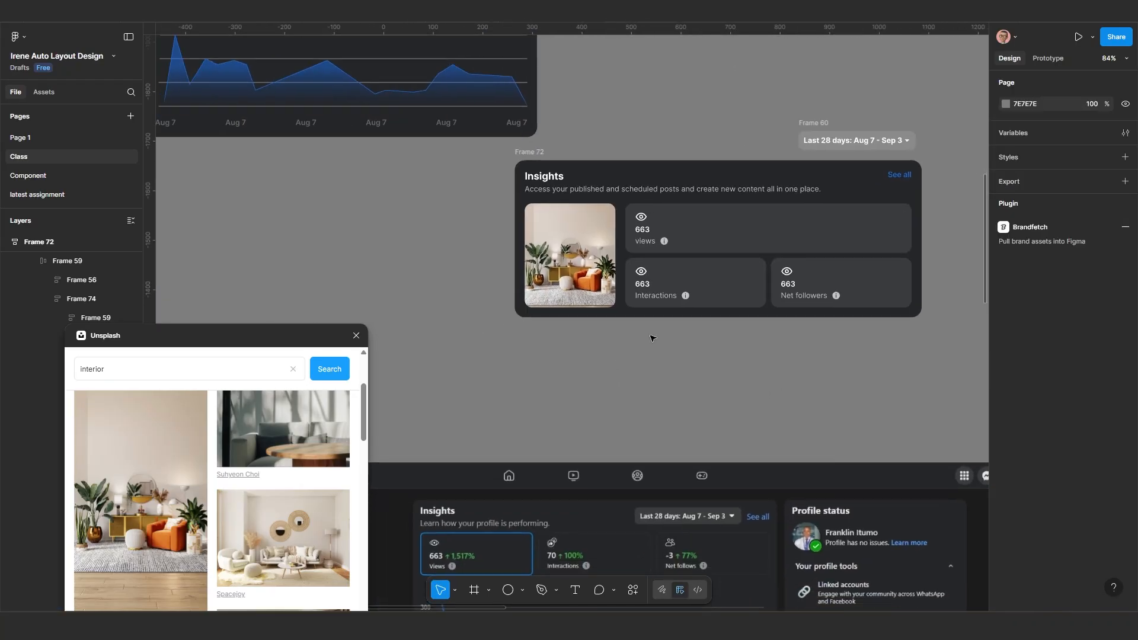
scroll(570, 296, "down", 2)
left_click_drag(575, 373, 643, 259)
scroll(640, 262, "down", 1)
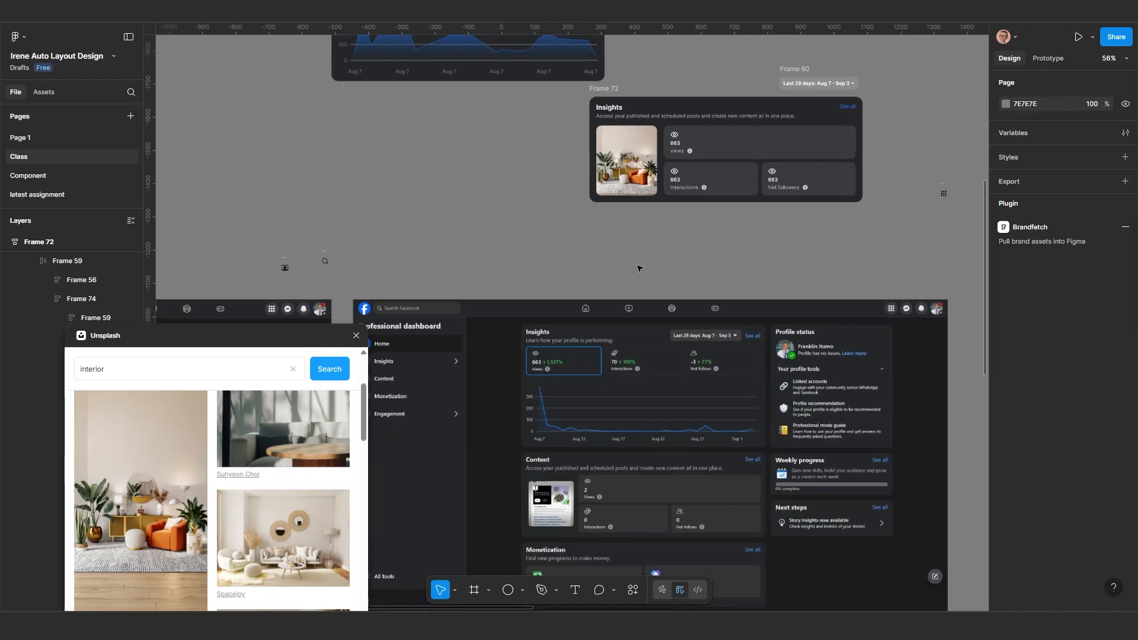
scroll(645, 292, "up", 1)
scroll(648, 307, "up", 1)
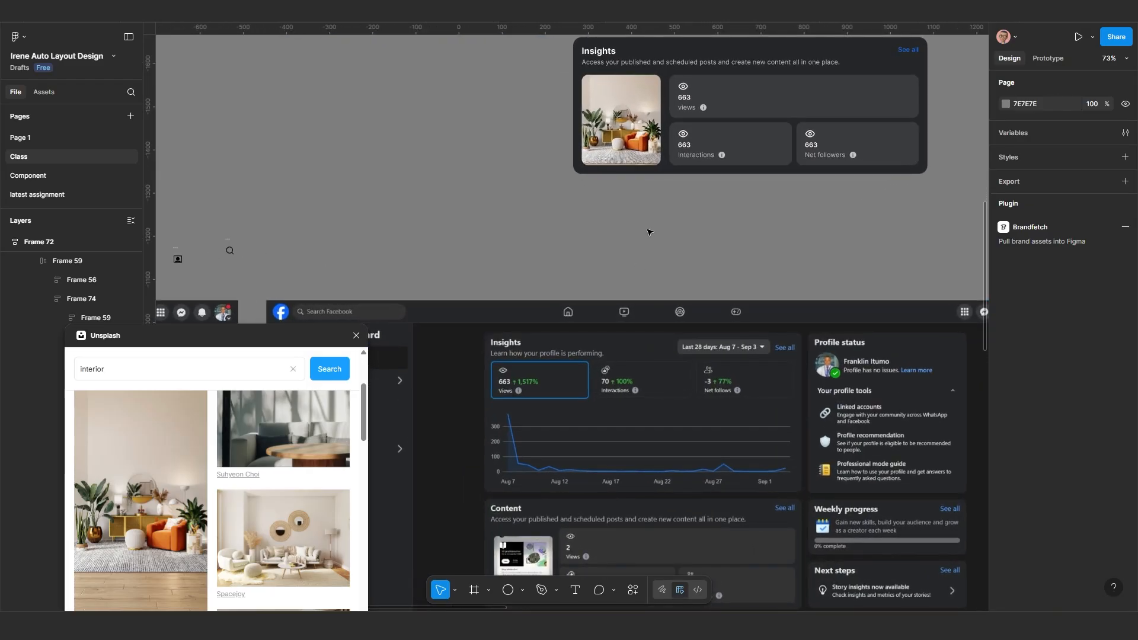
left_click_drag(695, 208, 671, 278)
scroll(668, 310, "down", 3)
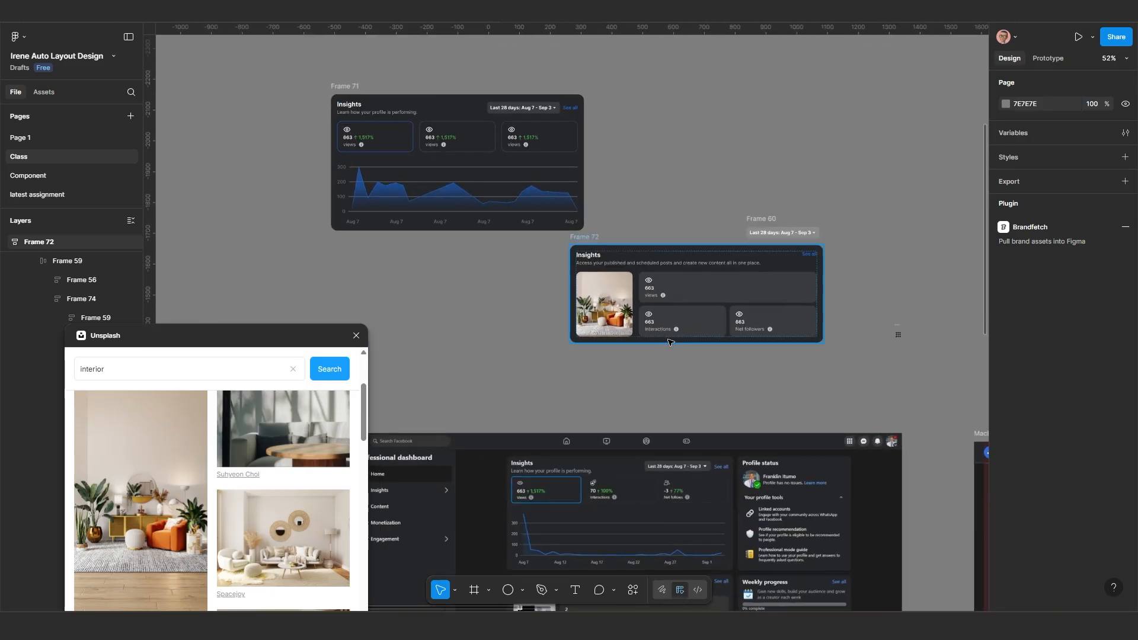
Step: Examine the Content, Monetization and Engagement sections in the Facebook dashboard screenshot
scroll(677, 268, "down", 2)
scroll(676, 268, "up", 5)
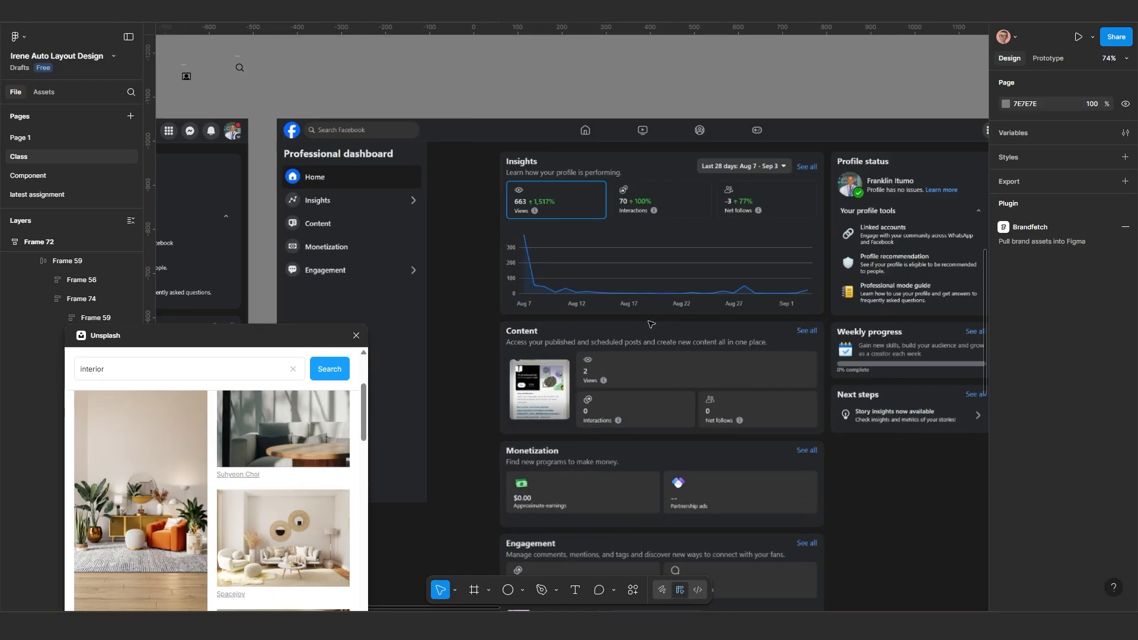
scroll(617, 379, "down", 2)
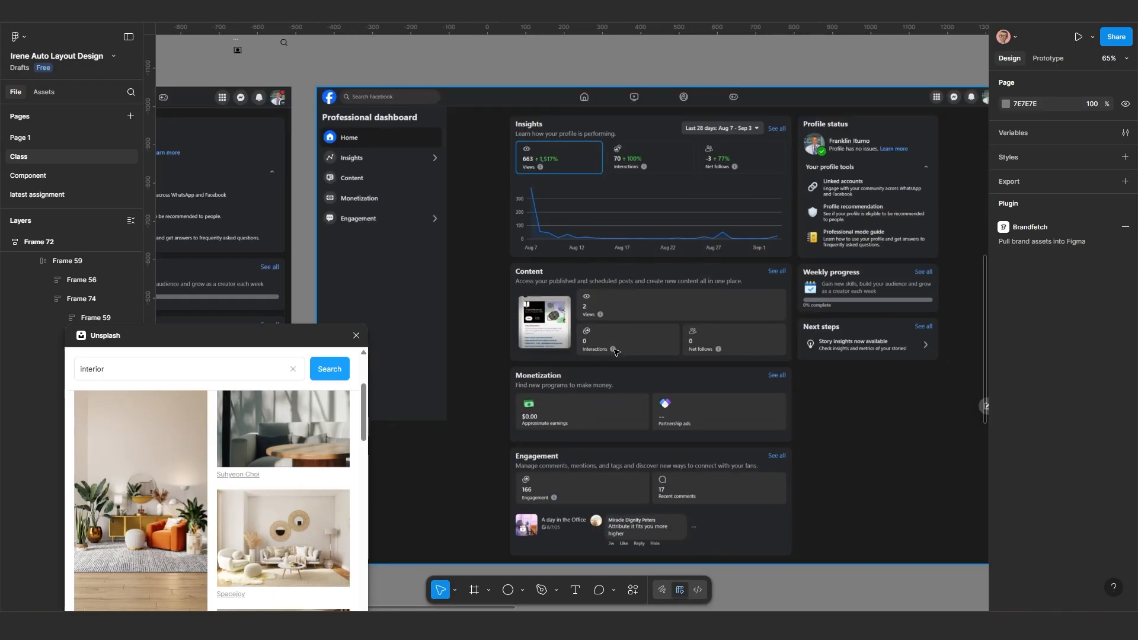
scroll(538, 360, "up", 2)
scroll(584, 320, "down", 2)
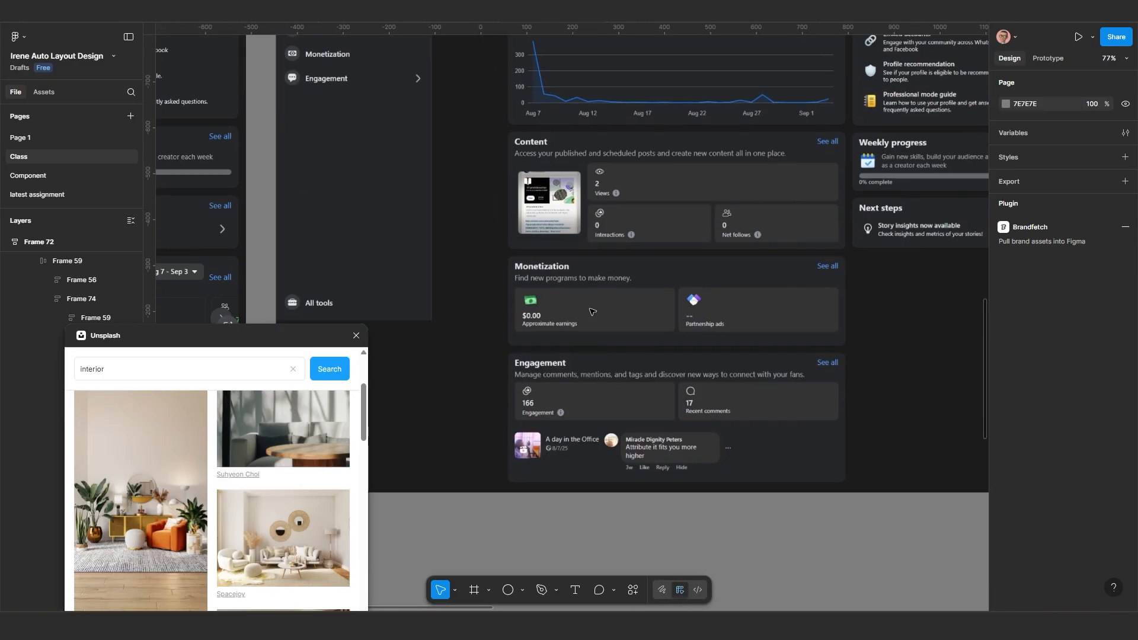
scroll(571, 384, "up", 3)
scroll(572, 384, "down", 2)
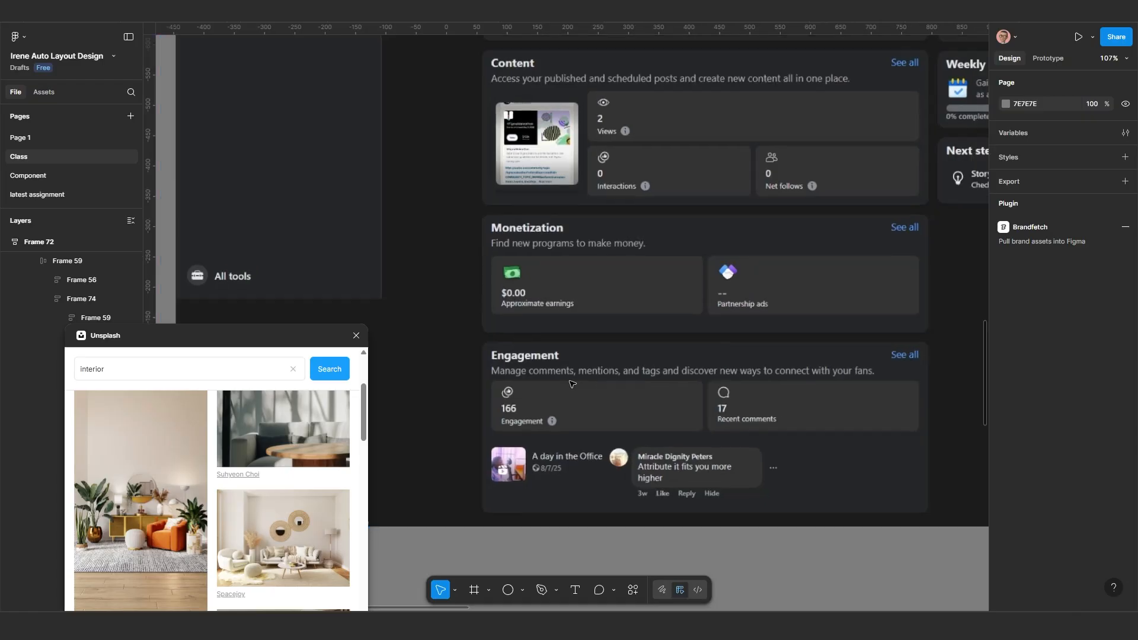
scroll(621, 409, "down", 1)
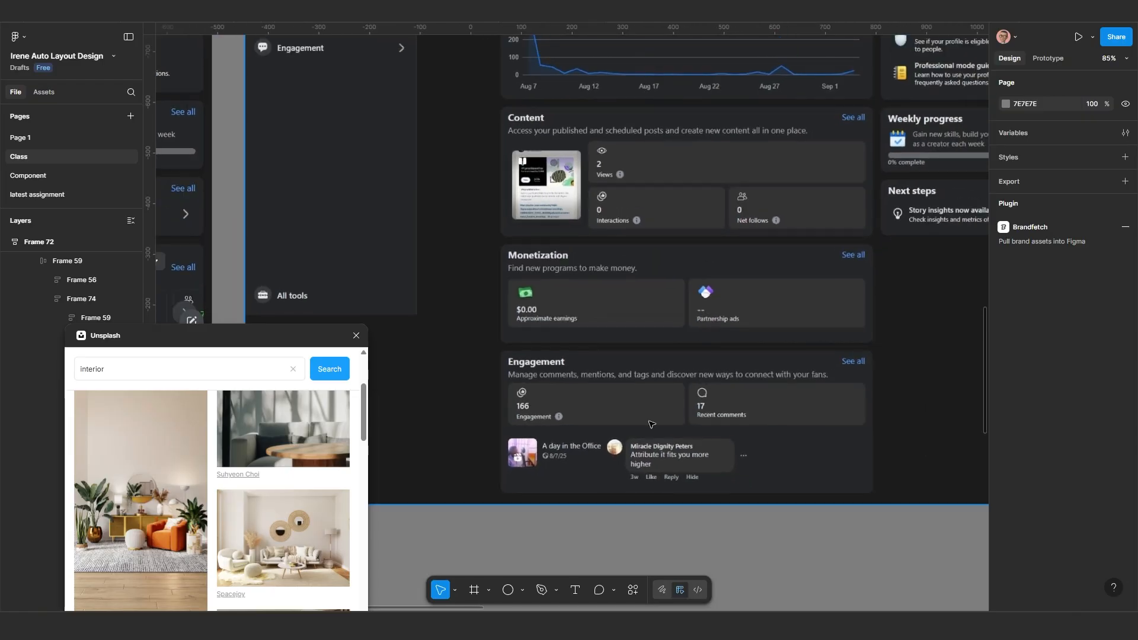
scroll(620, 421, "up", 3)
scroll(619, 428, "up", 1)
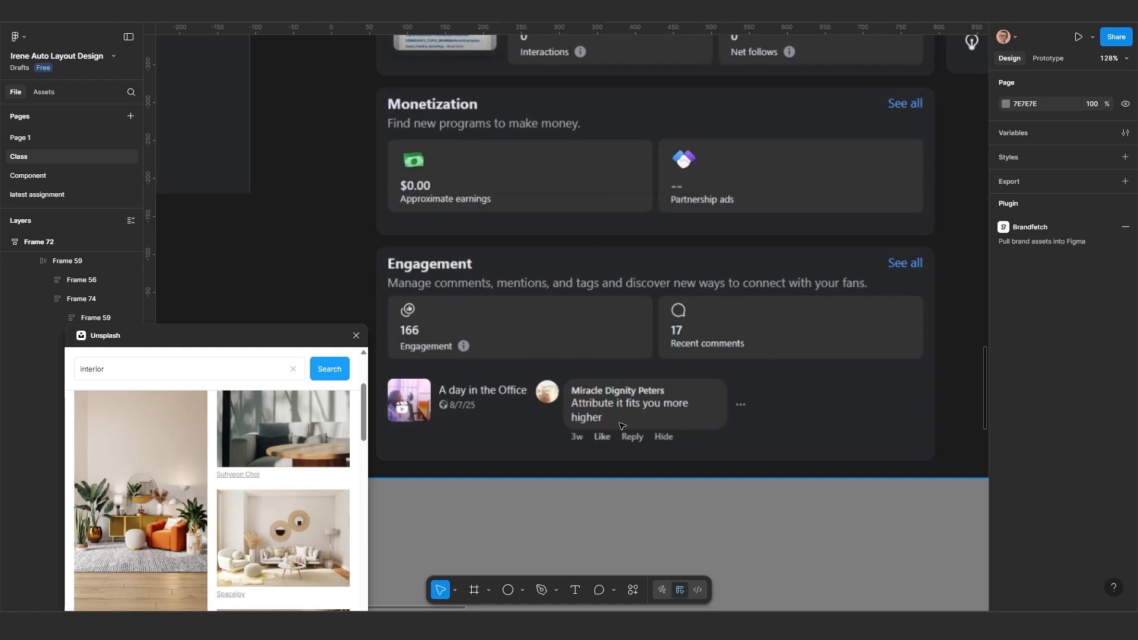
scroll(483, 266, "down", 8)
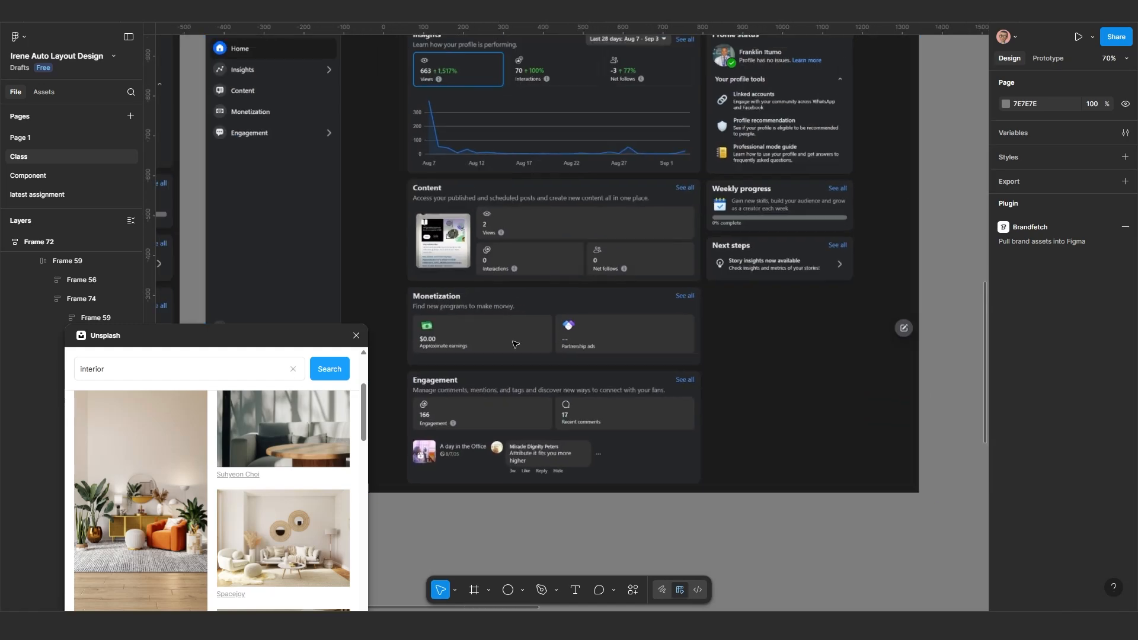
scroll(537, 323, "up", 3)
scroll(555, 350, "down", 2)
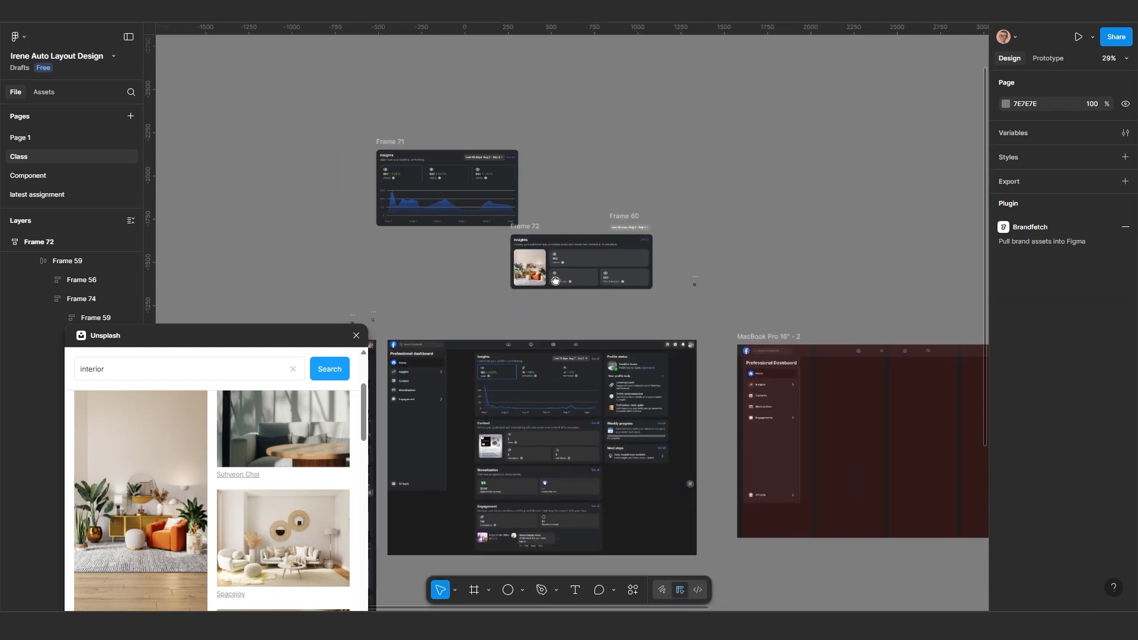
Step: Move the photo card below the Insights chart card and wrap both cards in a vertical auto layout frame
left_click_drag(531, 227, 453, 259)
scroll(456, 261, "up", 1)
left_click(375, 128, "shift")
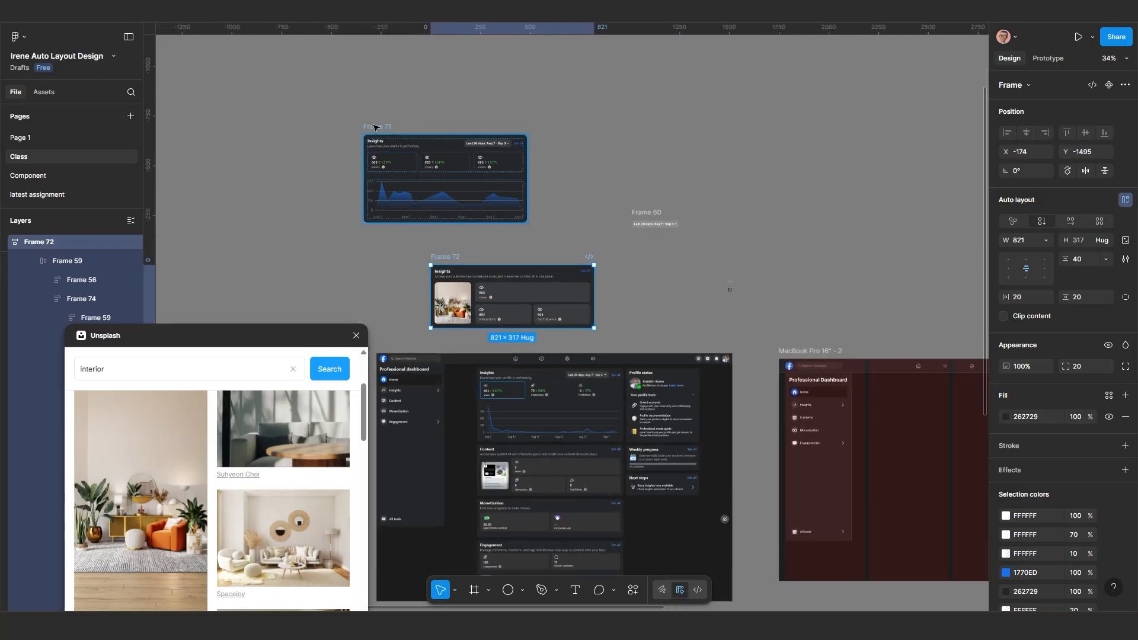
key("shift+a")
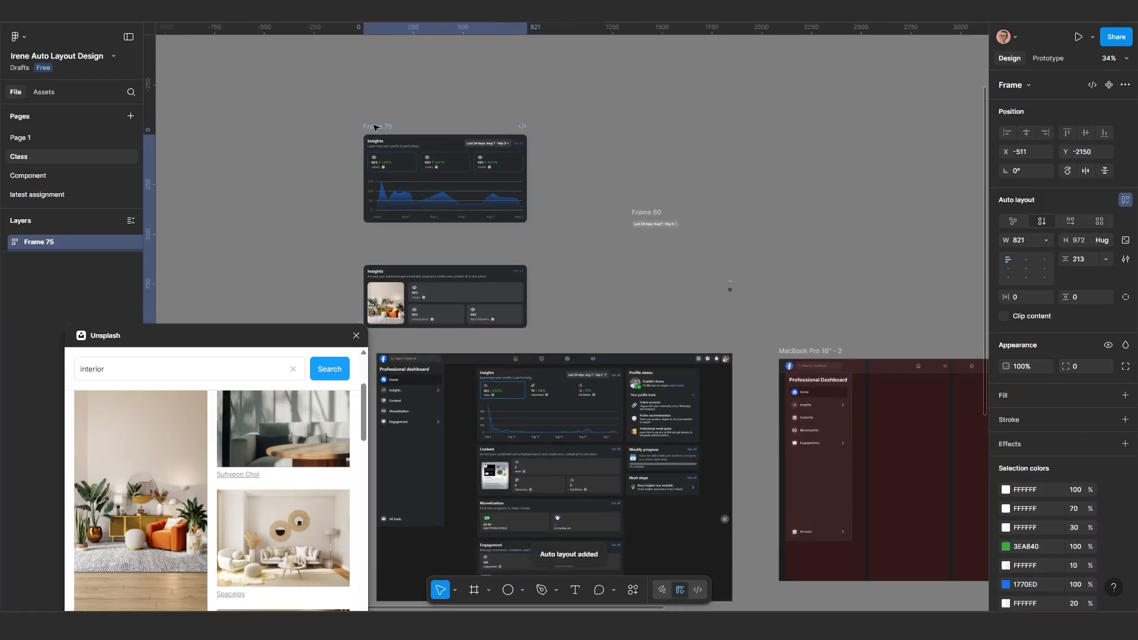
Step: Move the combined frame of both cards into the middle of the MacBook Pro 16" - 2 frame
scroll(457, 191, "down", 2)
scroll(422, 160, "down", 3)
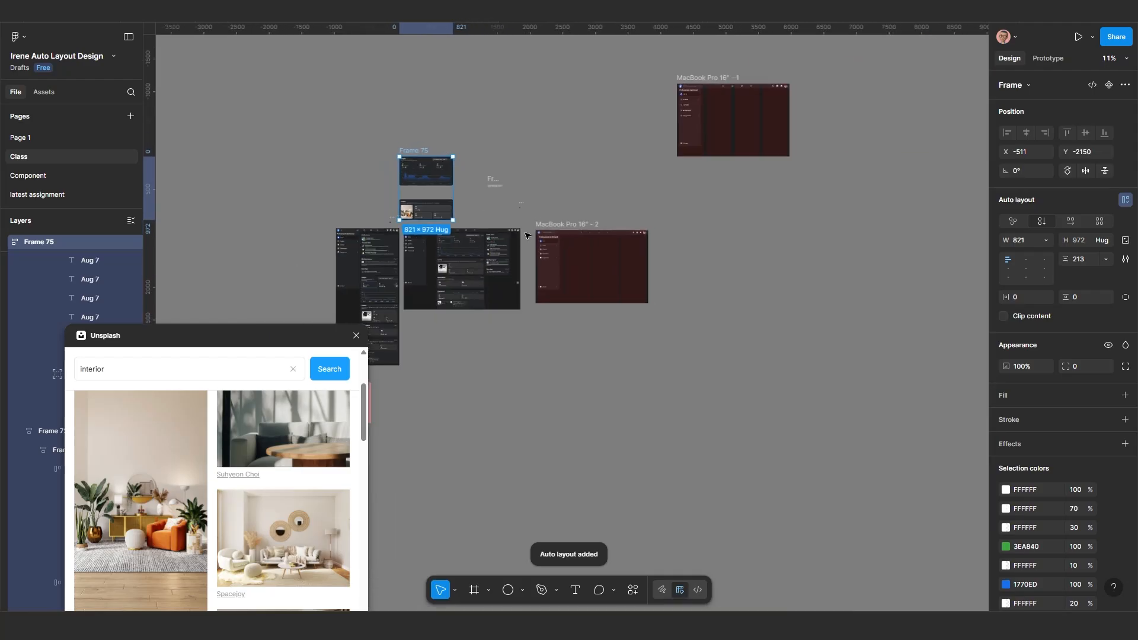
left_click_drag(447, 173, 589, 246)
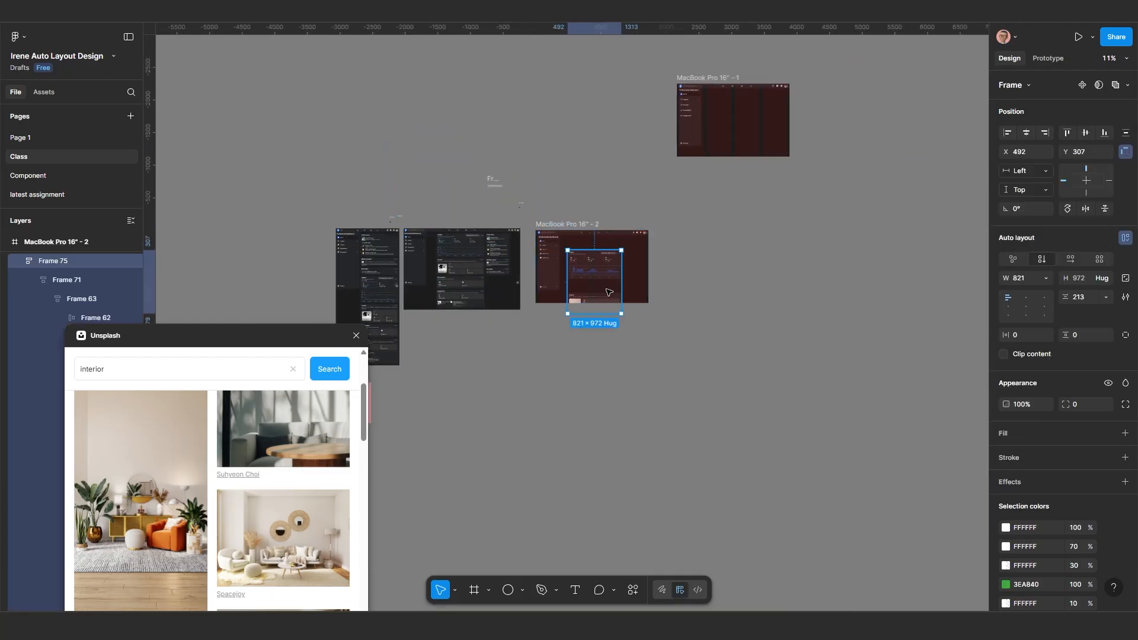
Step: Set the vertical gap between the two stacked cards to 20
scroll(590, 246, "up", 3)
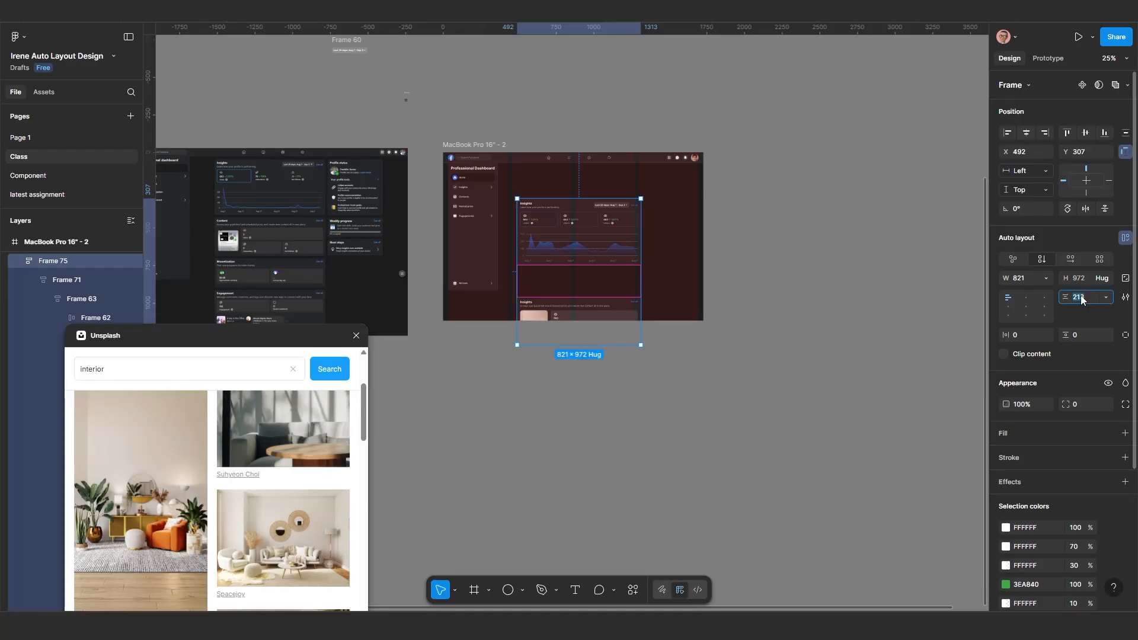
key("Return")
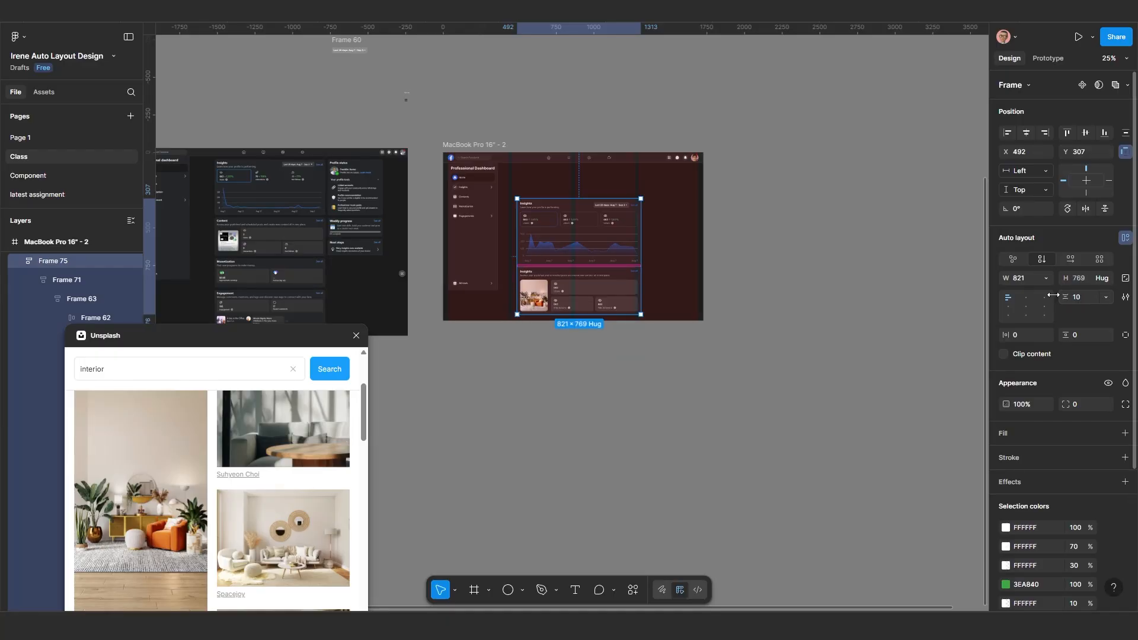
left_click(1083, 297)
type("20")
key("Return")
scroll(652, 365, "up", 3)
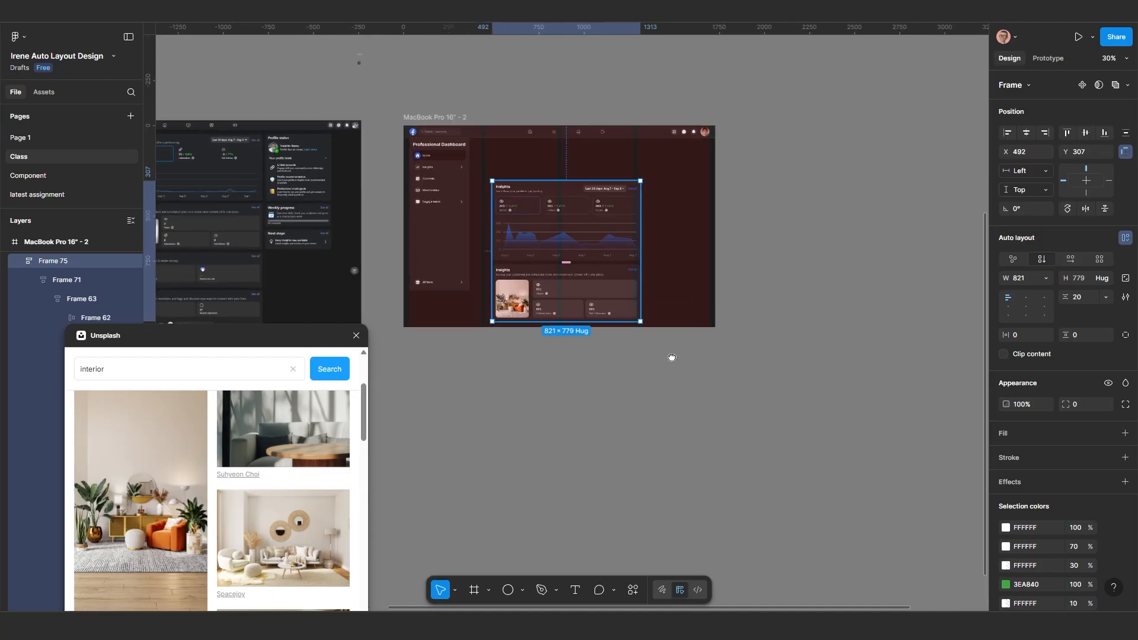
Step: Move the combined card frame up to Y 114 under the header and narrow it to a width of 721
left_click_drag(628, 372, 798, 332)
scroll(800, 334, "down", 2)
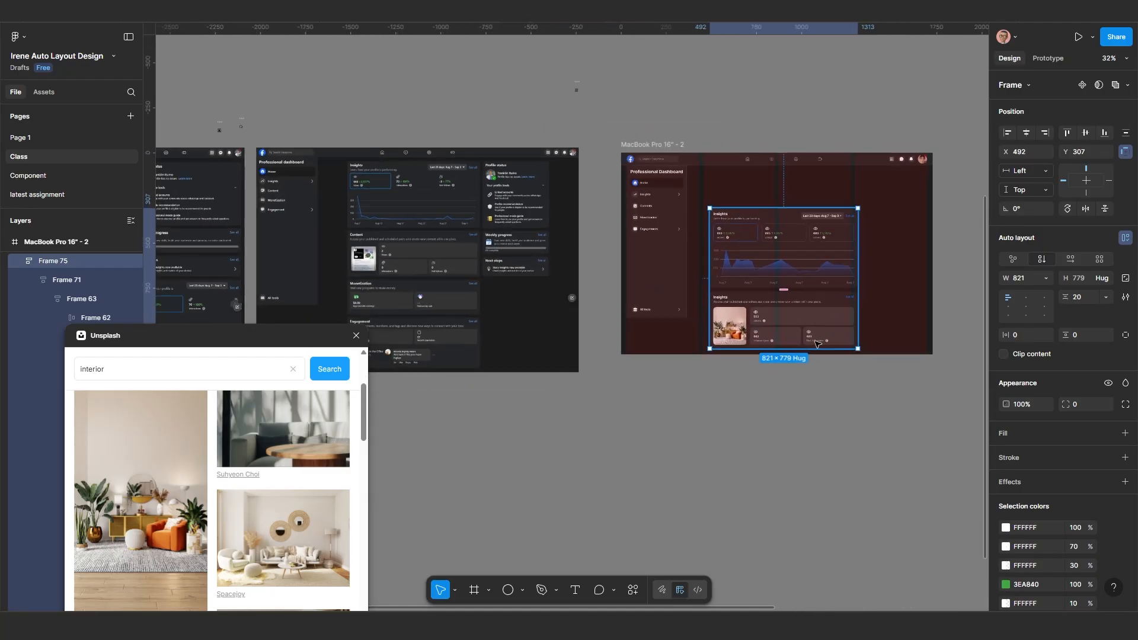
left_click_drag(789, 270, 786, 240)
scroll(847, 261, "up", 5)
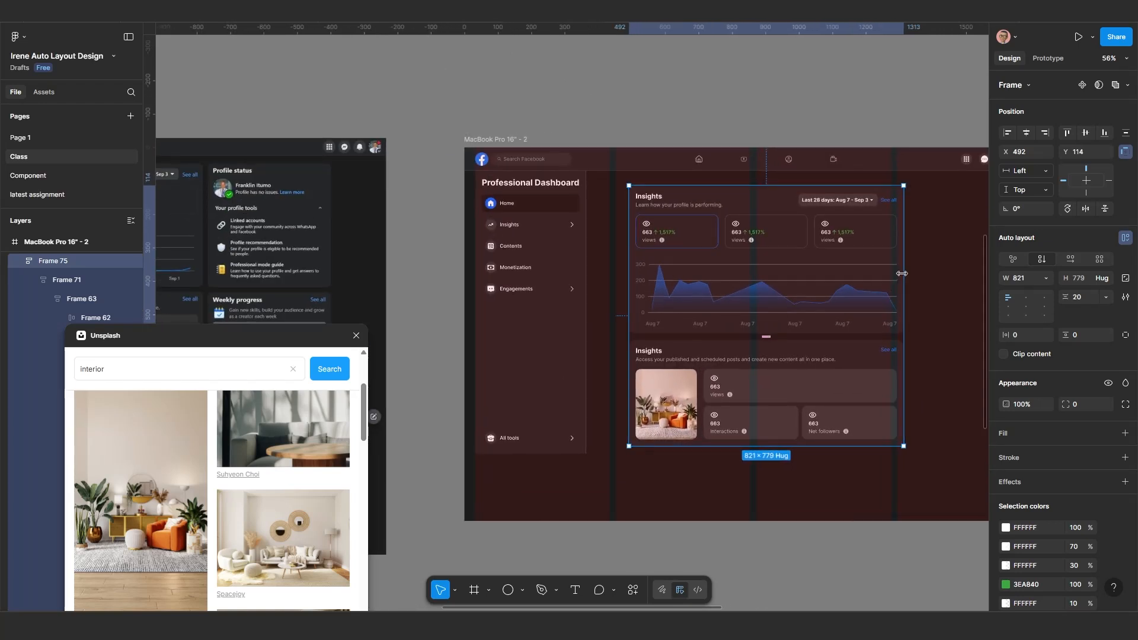
left_click_drag(894, 276, 871, 283)
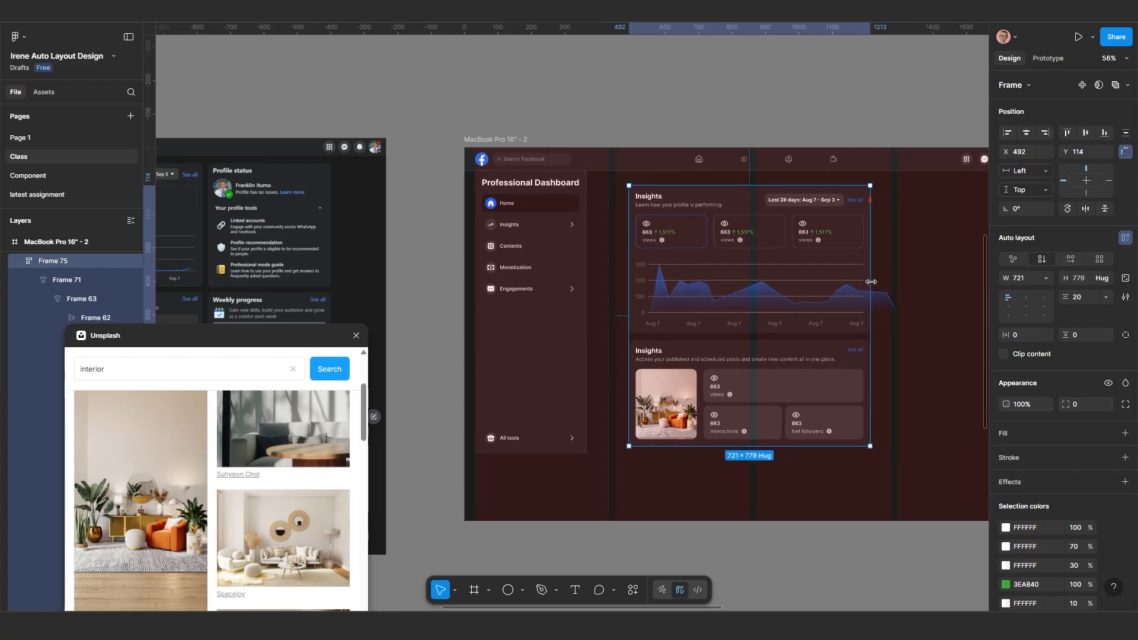
scroll(782, 308, "up", 5)
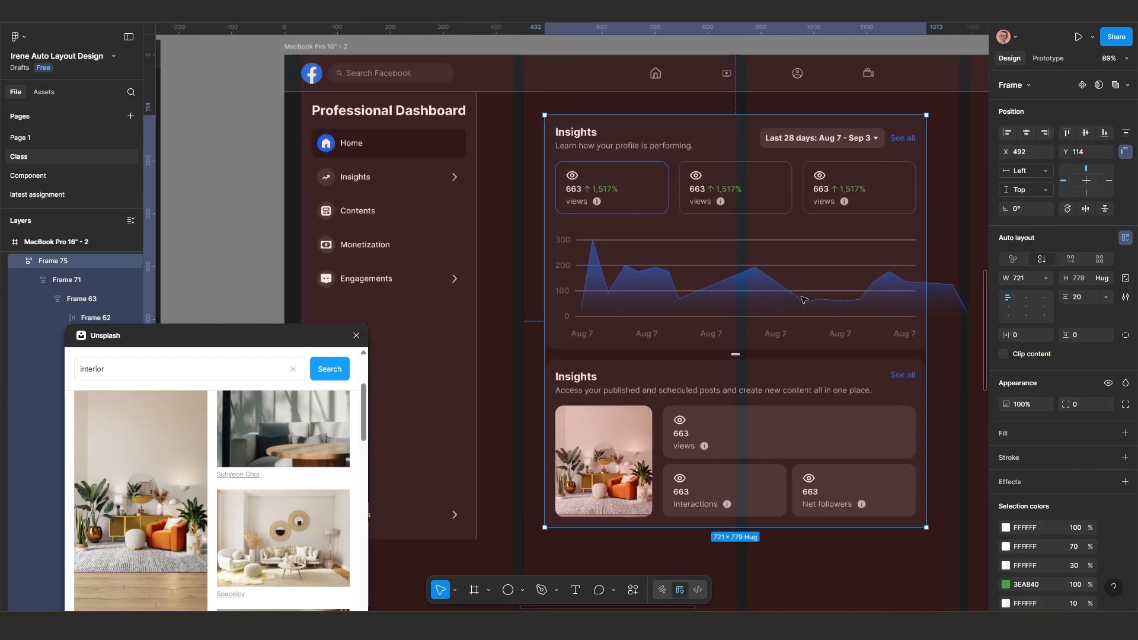
scroll(809, 337, "down", 2)
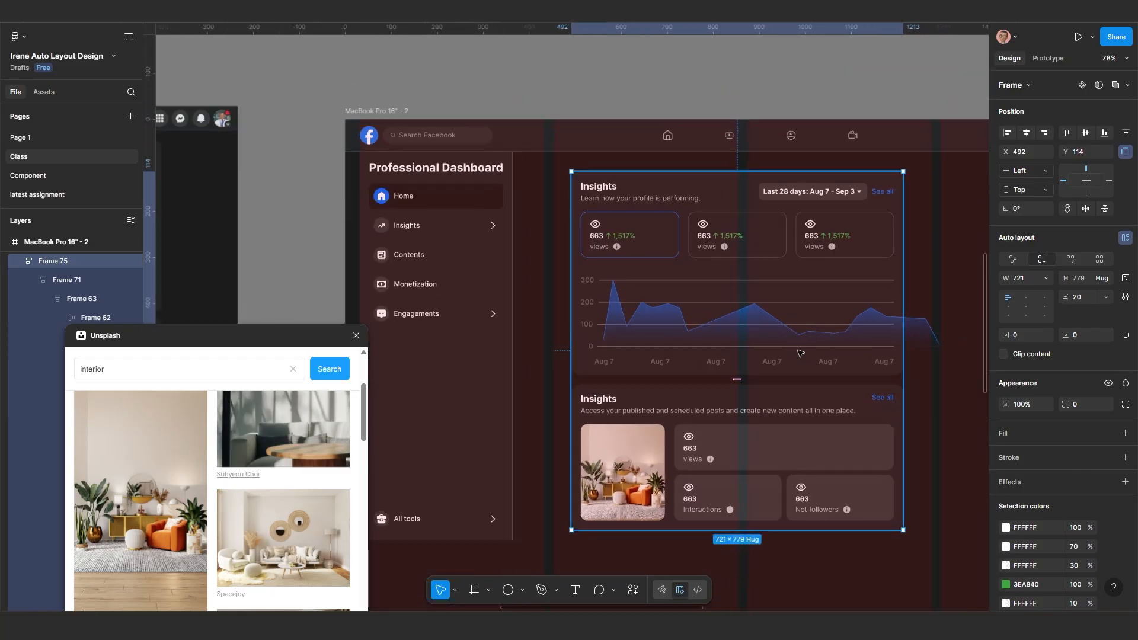
Step: Resize the blue graph group in the Insights chart to a width of 642, spanning the gridlines inside the card
left_click(824, 334)
left_click(879, 332)
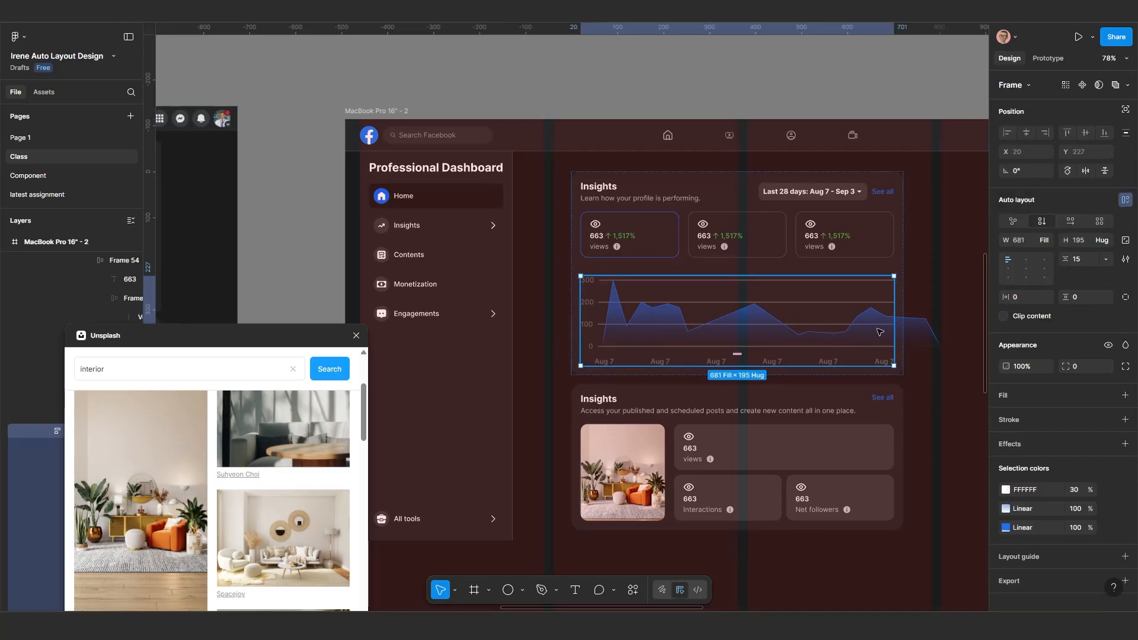
left_click(879, 332)
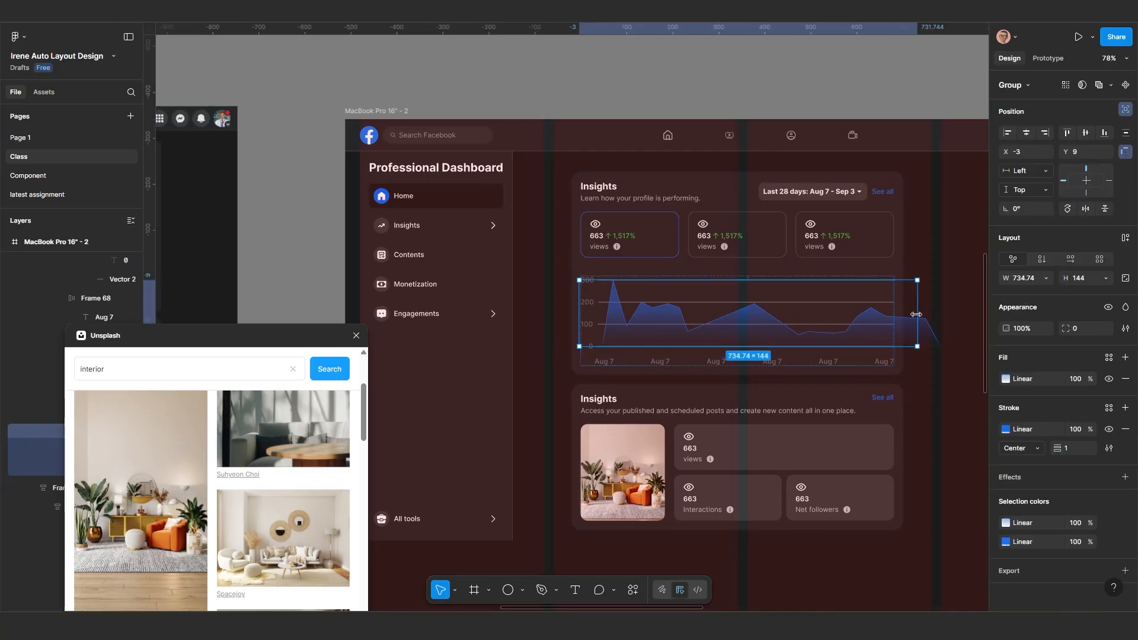
left_click_drag(896, 312, 872, 318)
scroll(853, 360, "up", 3)
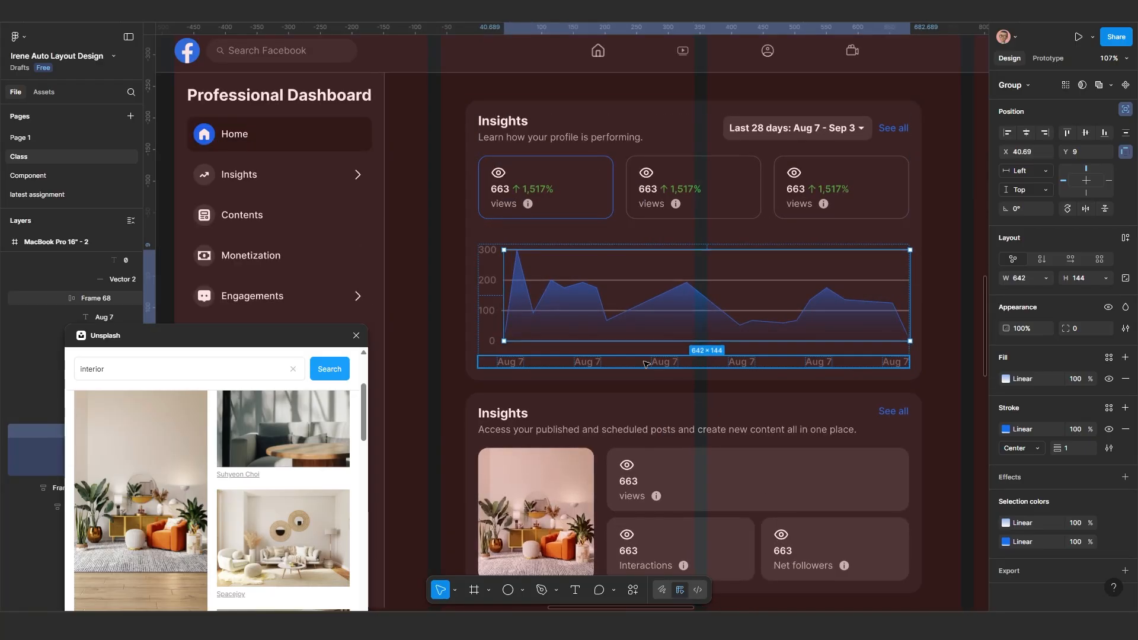
scroll(529, 327, "down", 6)
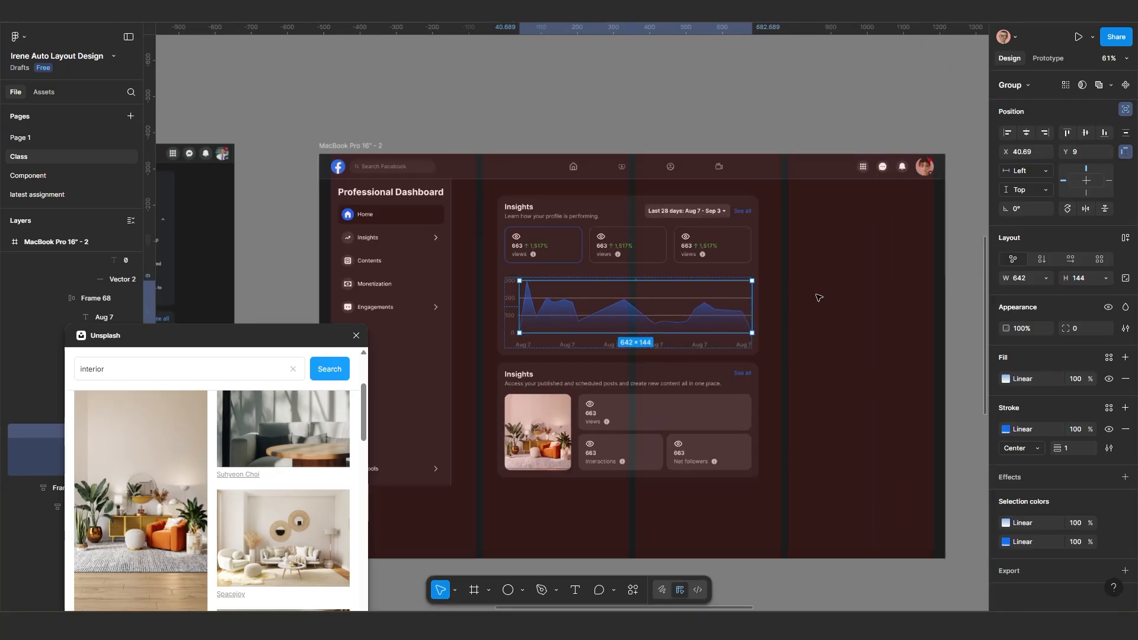
Step: Center the combined card frame horizontally in the MacBook Pro 16" - 2 frame and nudge it up 30 px
left_click(767, 368)
scroll(767, 368, "up", 3)
scroll(741, 357, "down", 5)
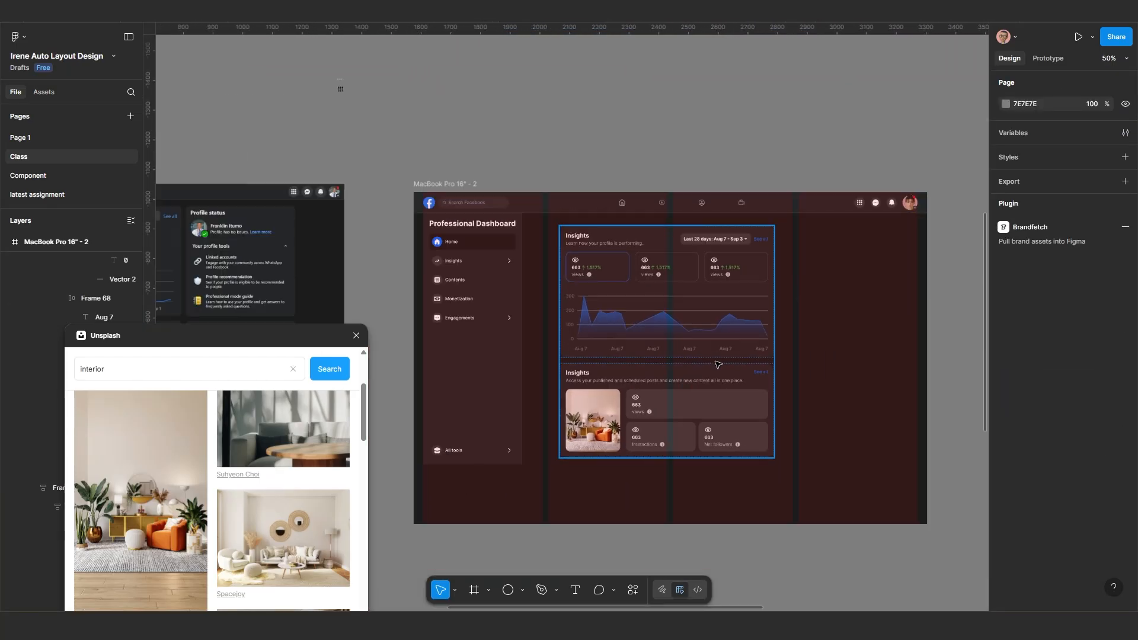
scroll(741, 356, "up", 4)
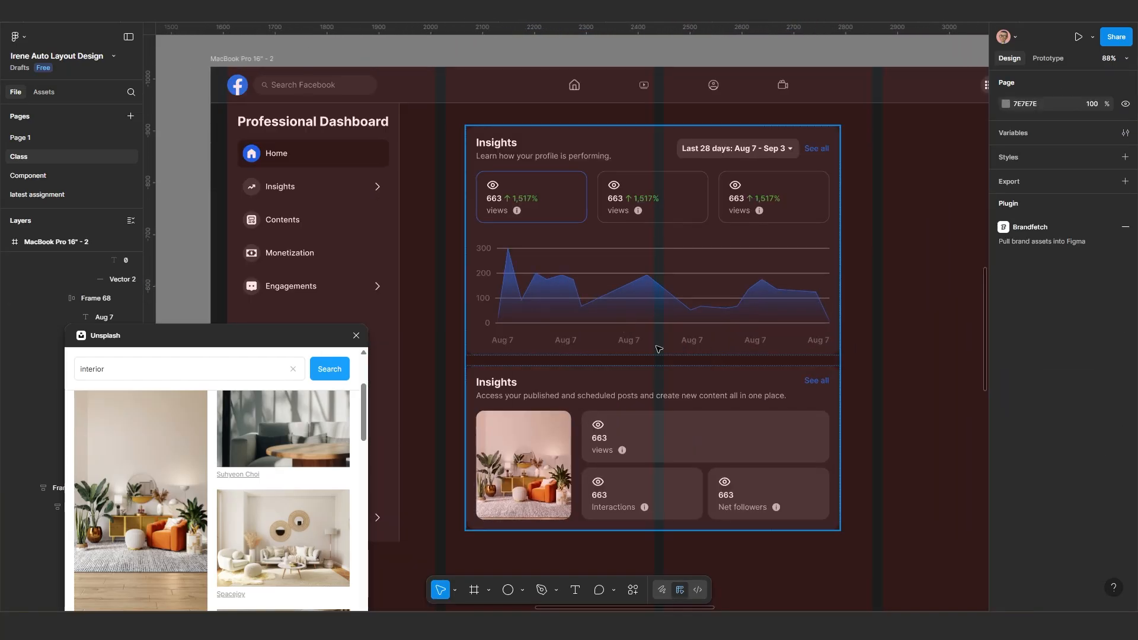
scroll(658, 349, "down", 3)
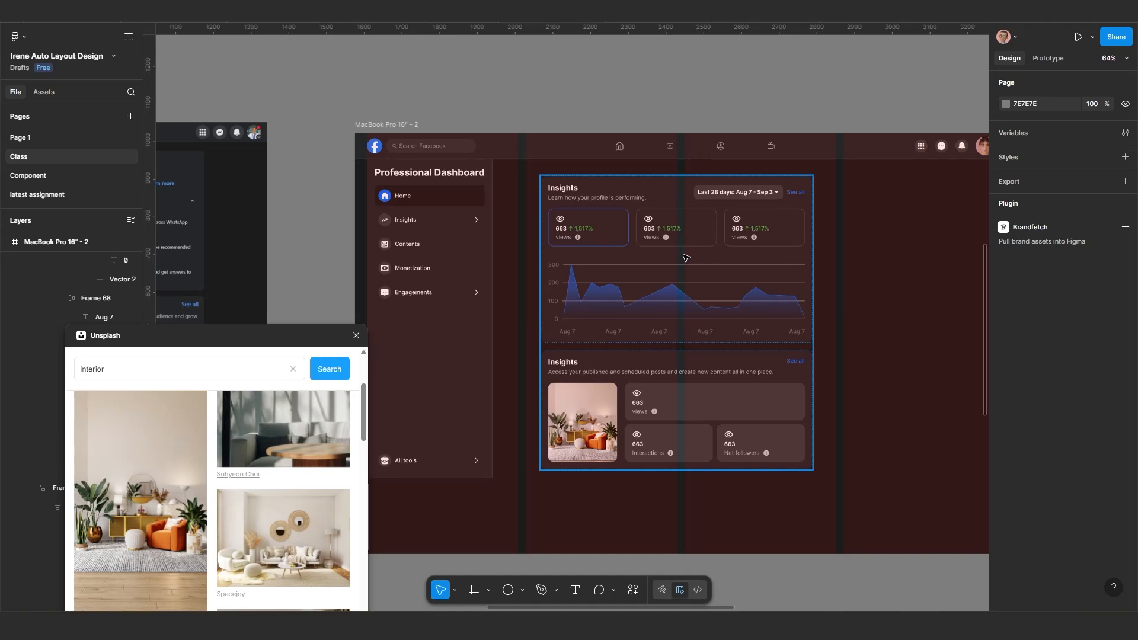
left_click(689, 260)
left_click(1027, 134)
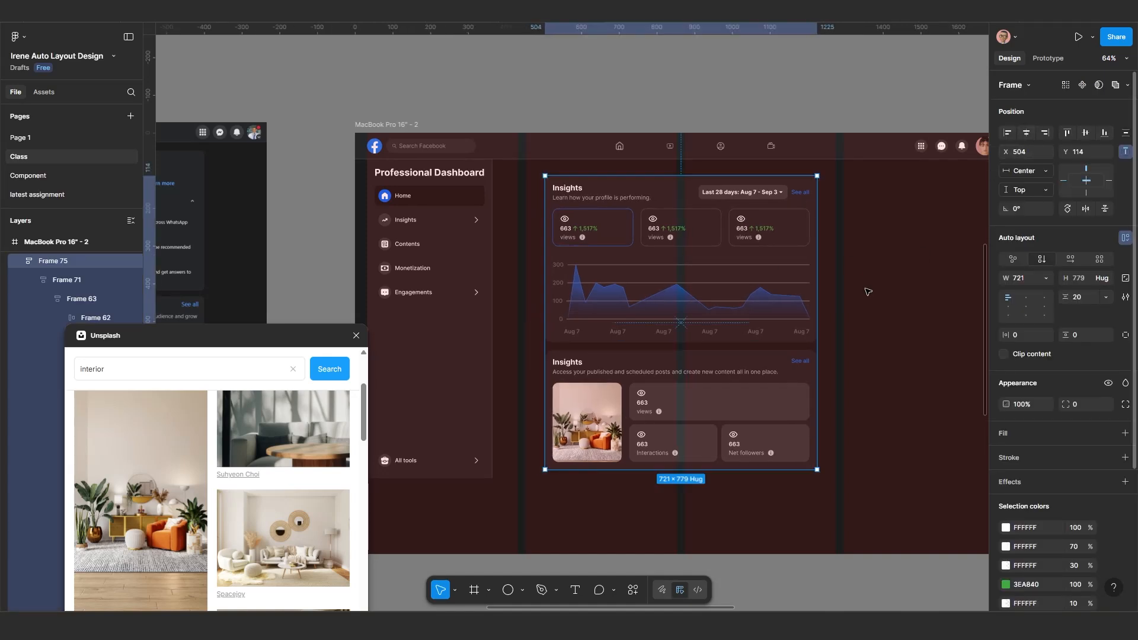
key("shift+Up")
key("shift+Up")
key("shift+Up")
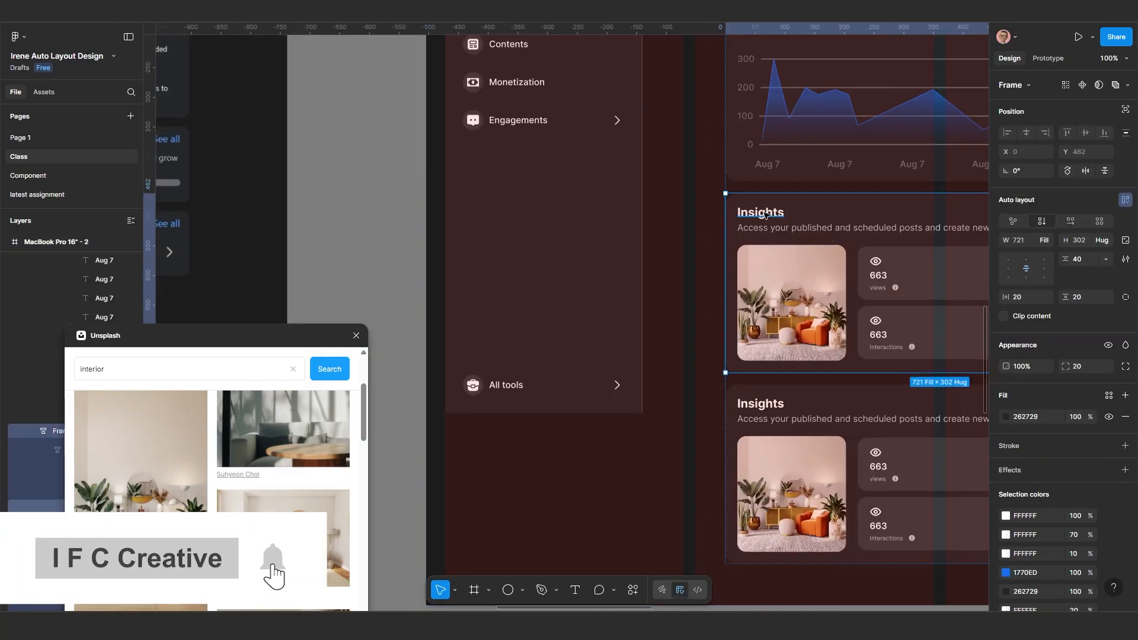
Step: Duplicate the photo card below itself and change the upper copy's heading to Contents
double_click(765, 213)
type("Contents")
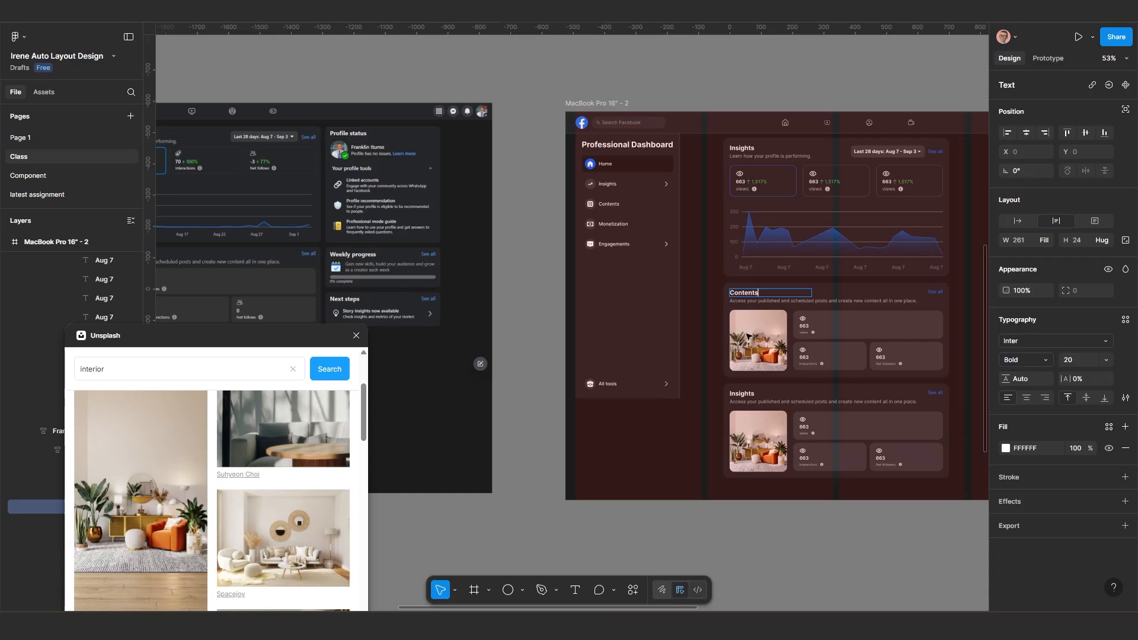
Step: Replace the lowest card's heading with the three-part text "Monetization", "See all" and "Find new programs to make money."
scroll(746, 411, "up", 5)
scroll(745, 411, "up", 5)
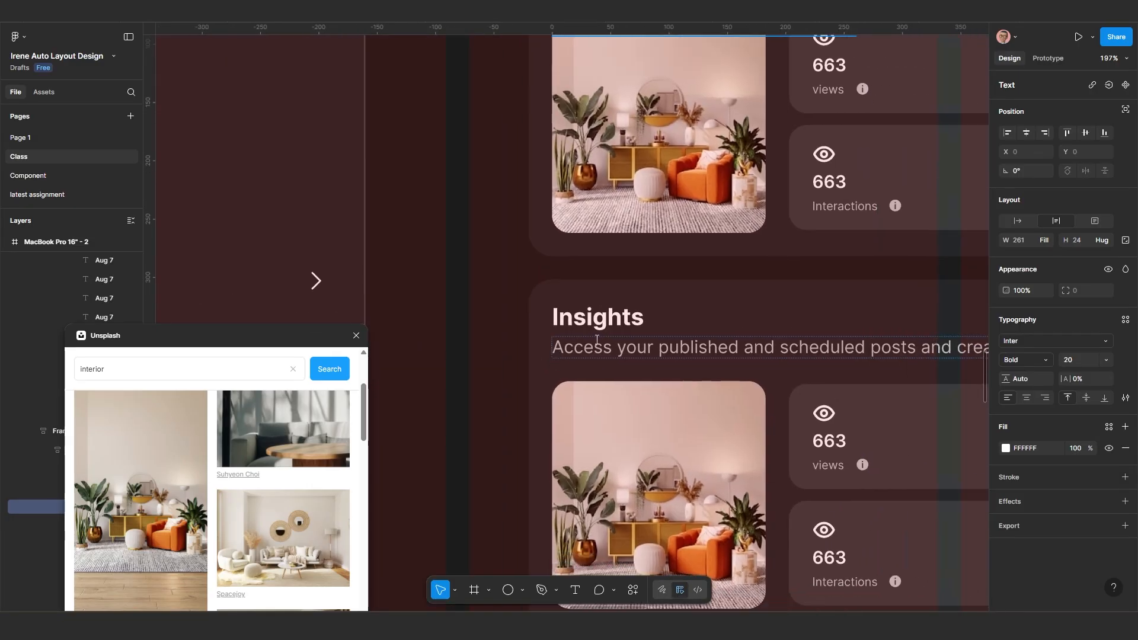
double_click(596, 314)
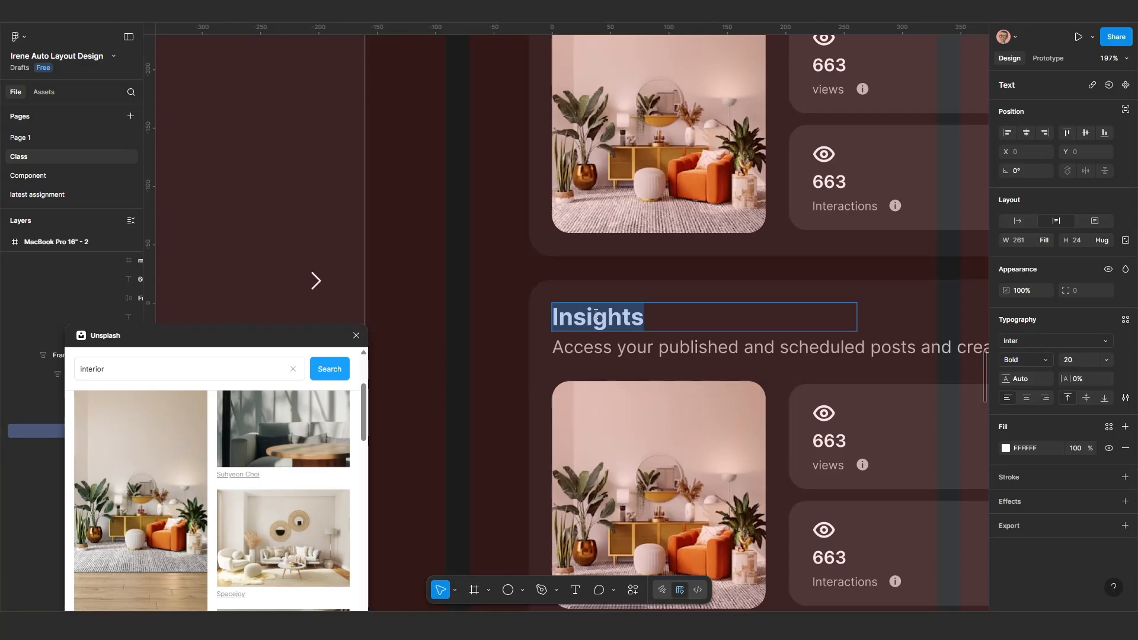
type("Monetization  See all  Find new programs to make money.")
scroll(656, 388, "down", 2)
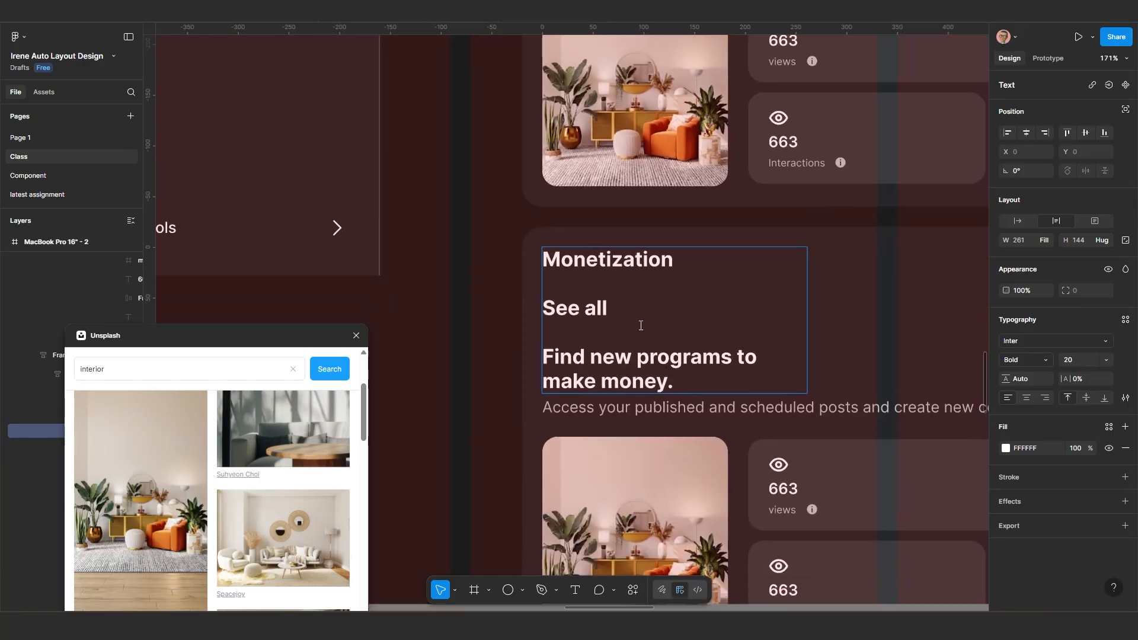
Step: Move the sentence "Find new programs to make money." out of the heading to replace the lowest card's description
left_click_drag(676, 382, 545, 357)
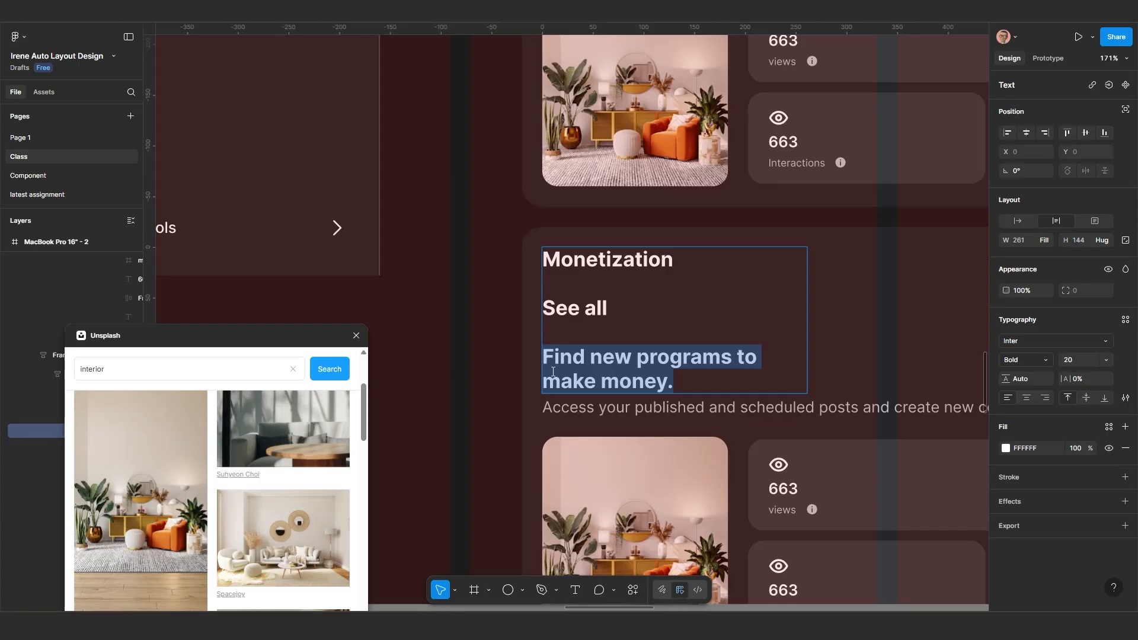
key("BackSpace")
double_click(591, 385)
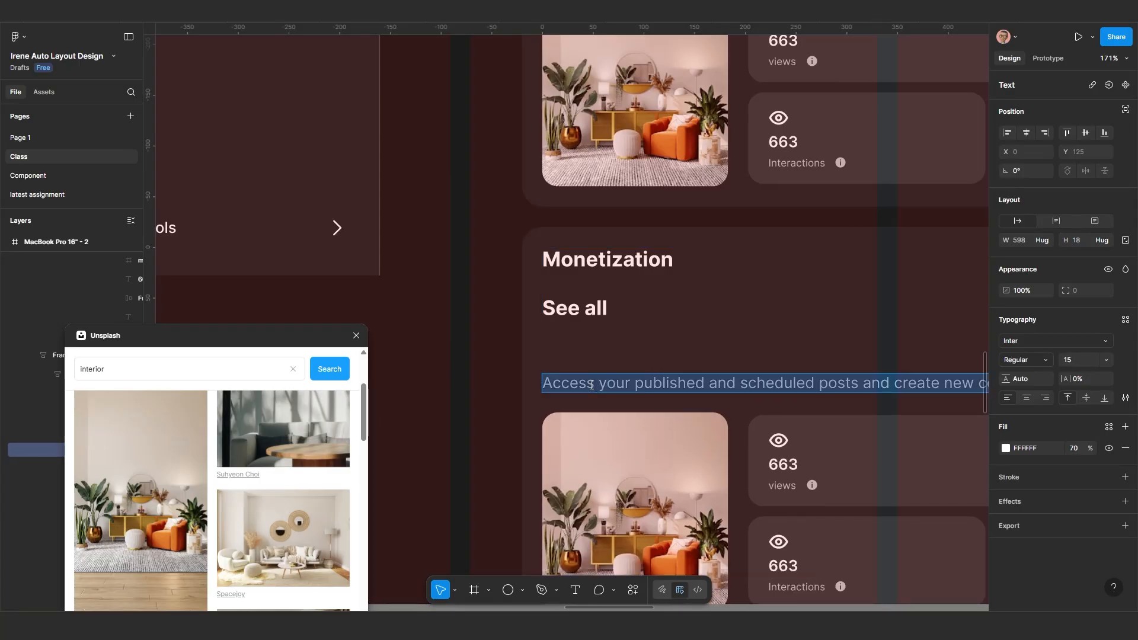
key("ctrl+z")
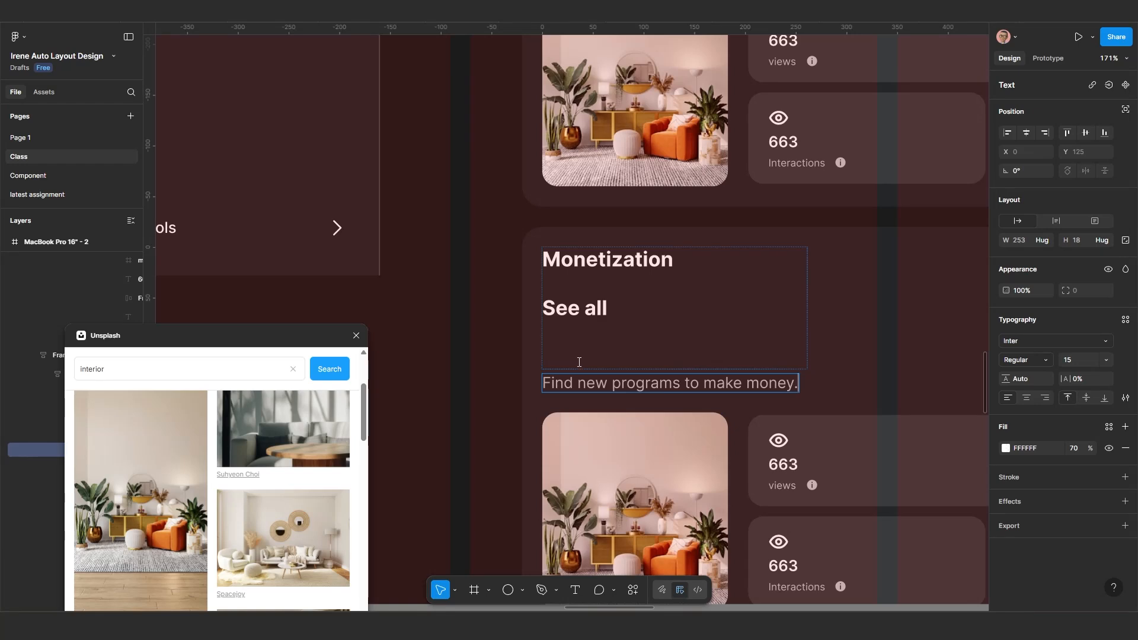
Step: Delete the blank lines and the "See all" line from the lowest card's heading, leaving only Monetization
double_click(579, 363)
key("BackSpace")
key("BackSpace")
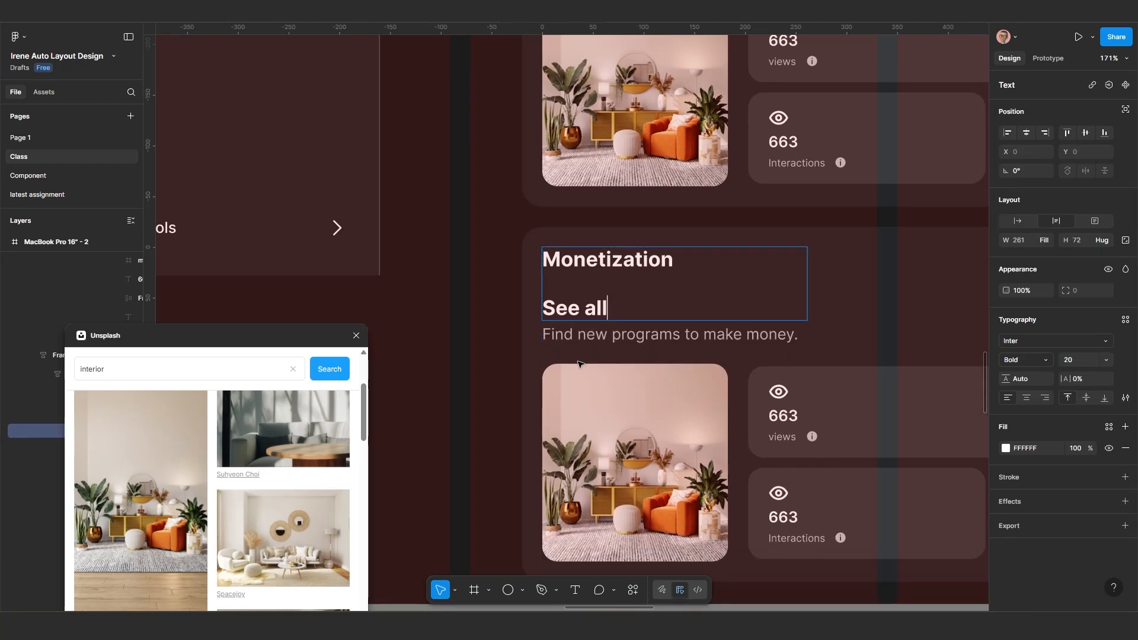
key("BackSpace")
key("BackSpace")
key("BackSpace")
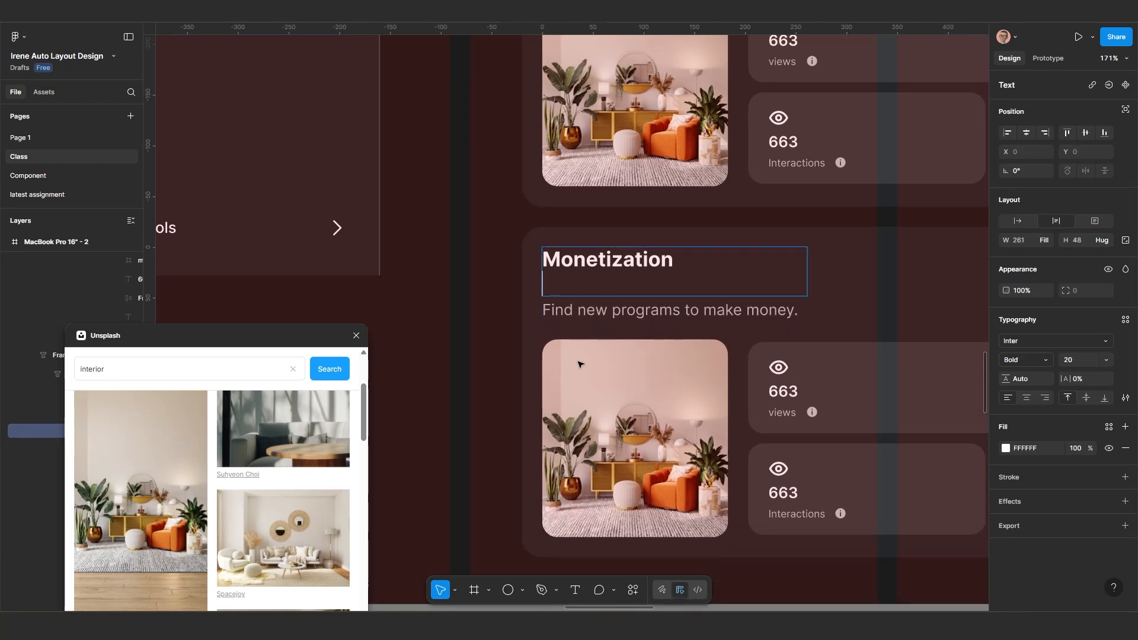
scroll(579, 364, "down", 6)
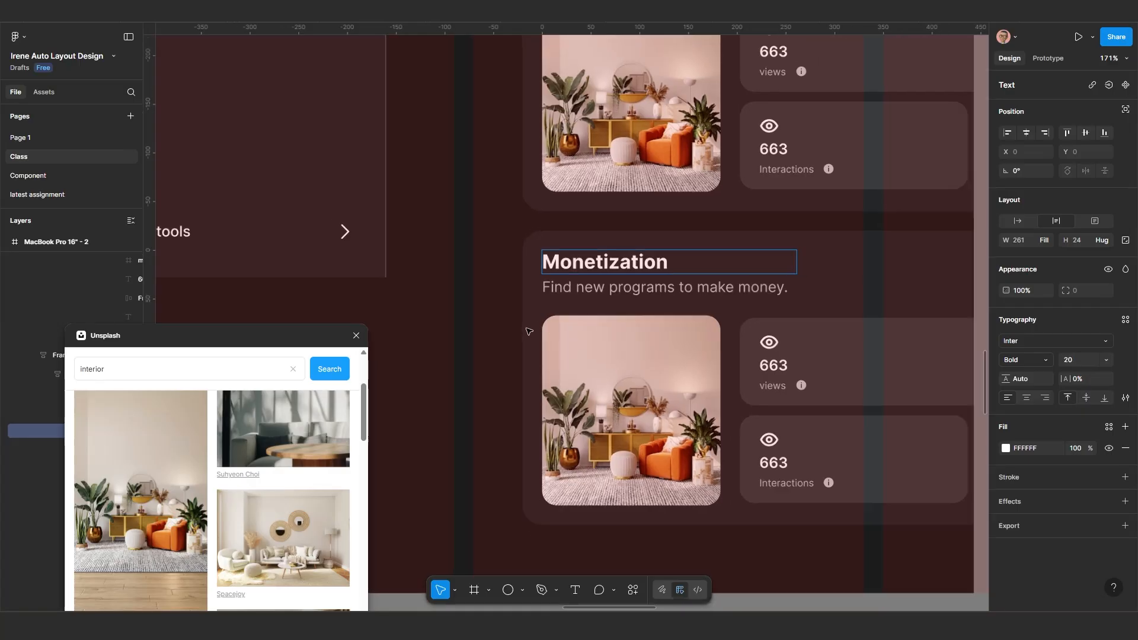
Step: Examine the Monetization section's tile layout in the Facebook dashboard screenshot and compare it with the new Monetization card
scroll(567, 394, "down", 4)
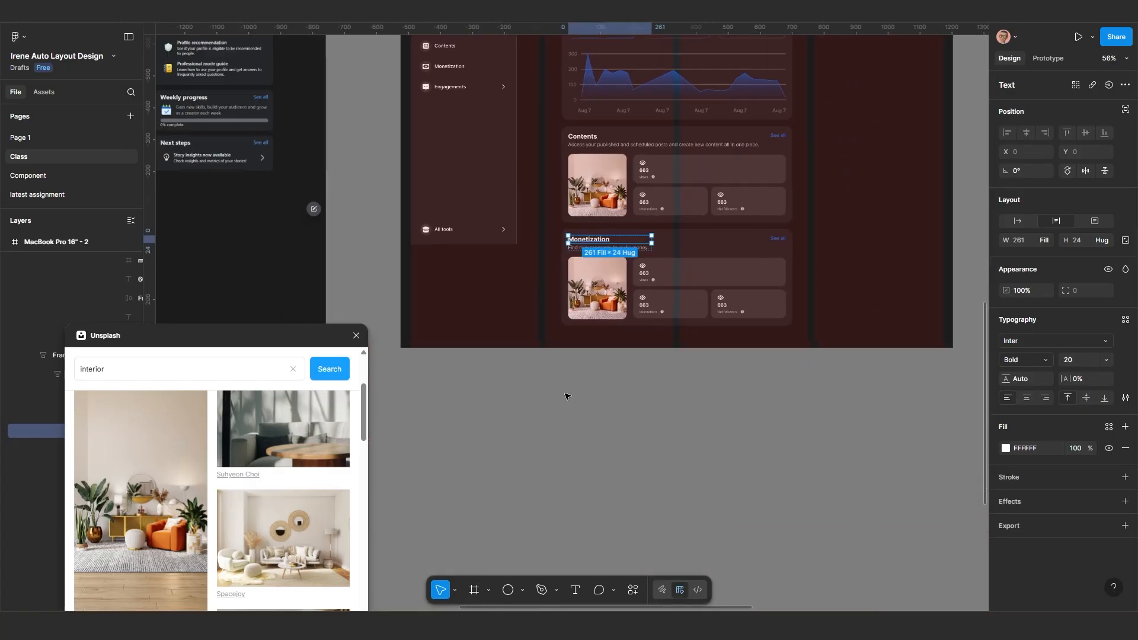
scroll(365, 369, "up", 5)
scroll(404, 296, "up", 4)
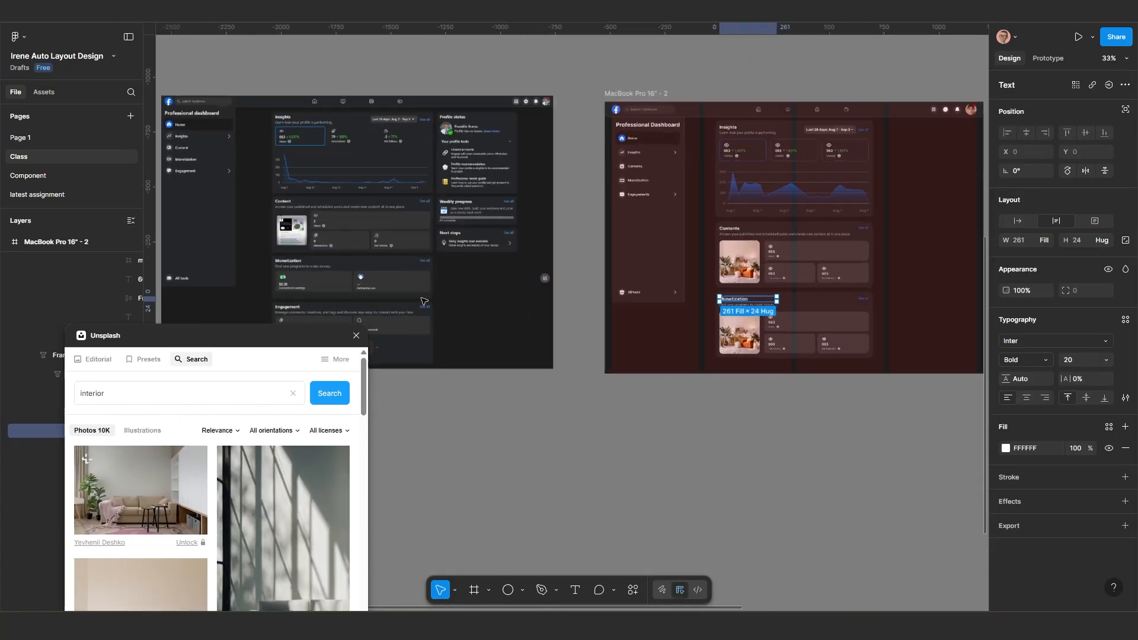
scroll(401, 263, "up", 3)
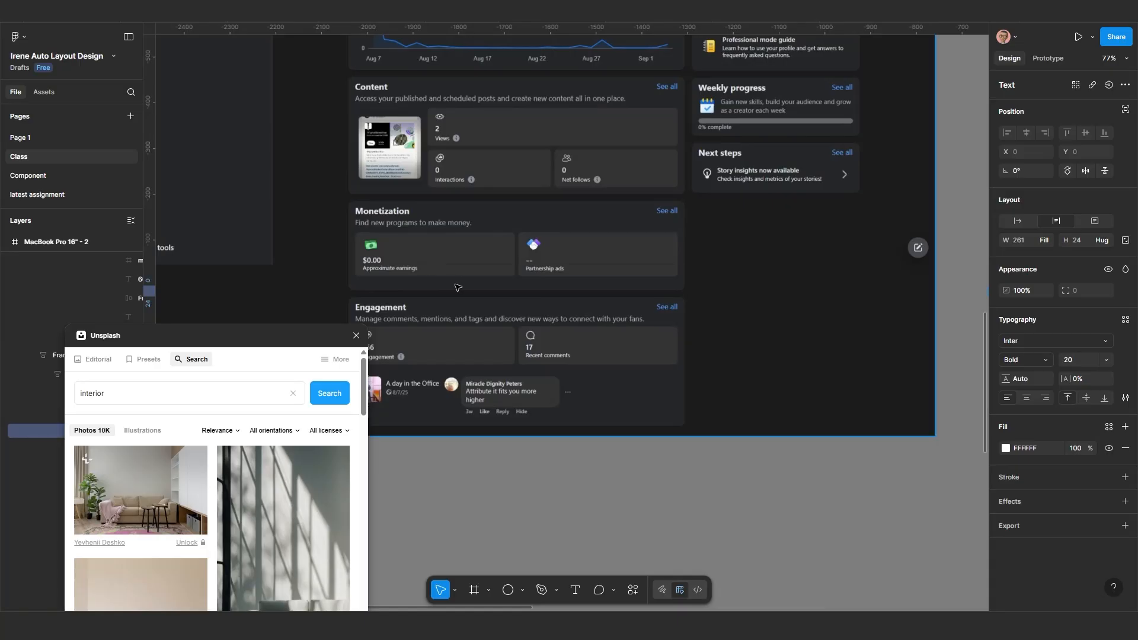
scroll(699, 305, "right", 5)
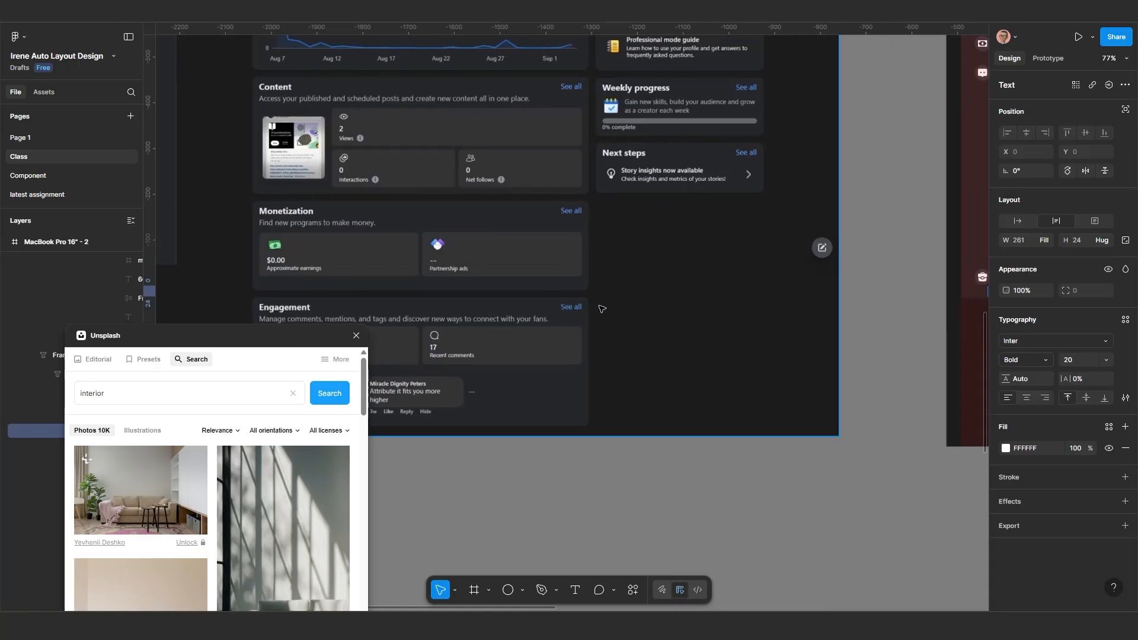
scroll(601, 308, "down", 3)
scroll(729, 324, "right", 5)
scroll(720, 331, "up", 2)
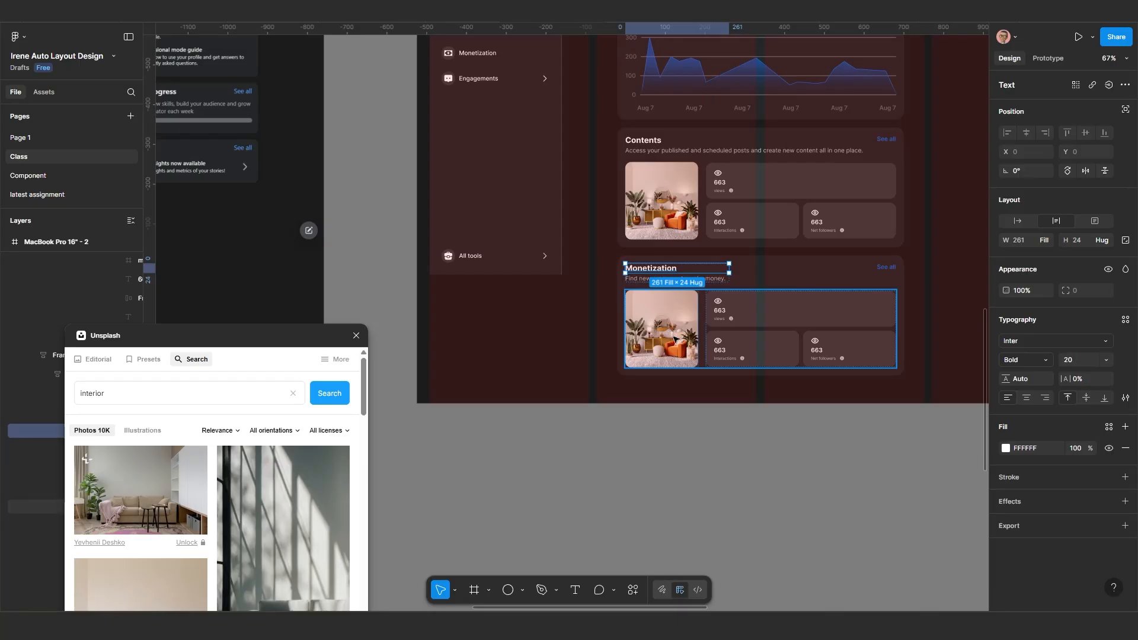
Step: Ungroup the row holding the photo and stat tiles in the Monetization card and delete the photo frame
scroll(674, 339, "up", 2)
left_click(674, 331)
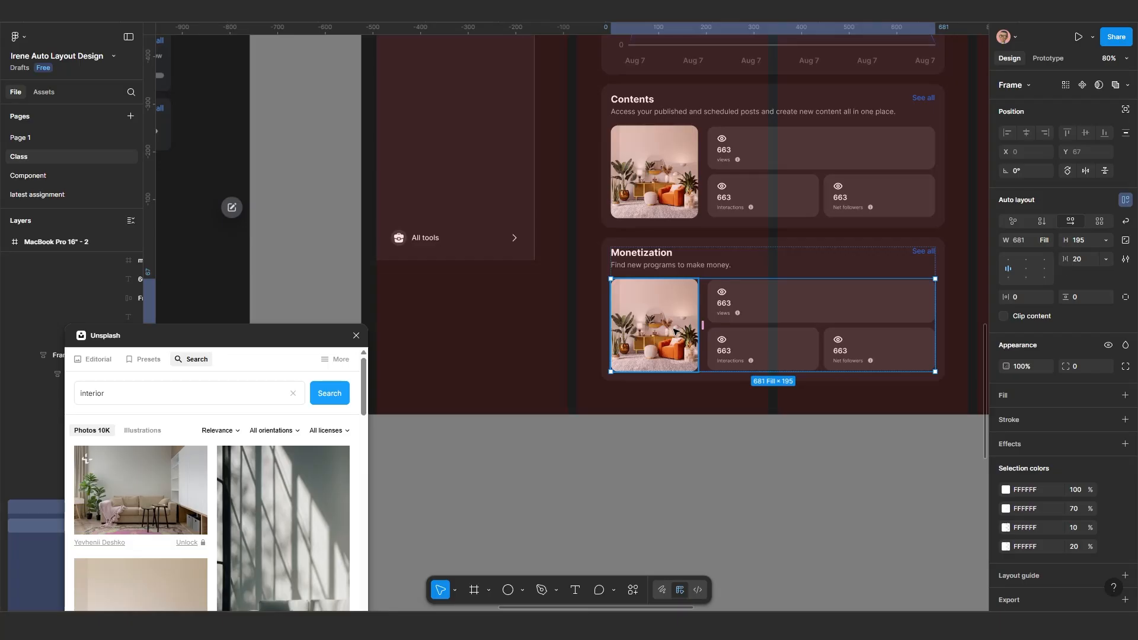
key("ctrl+shift+g")
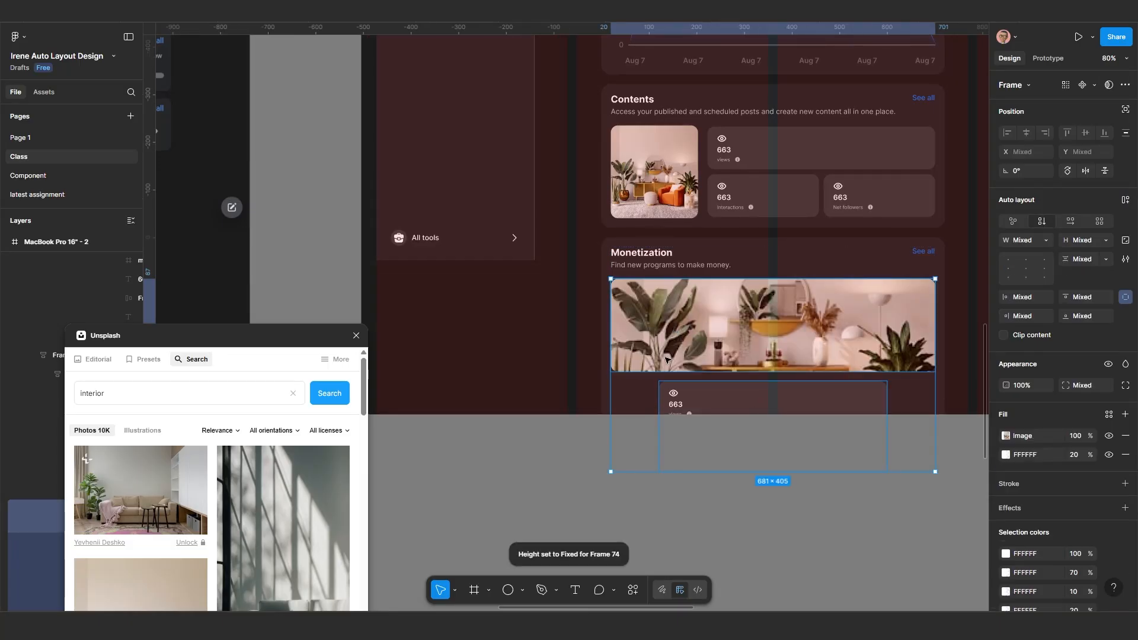
left_click(673, 333)
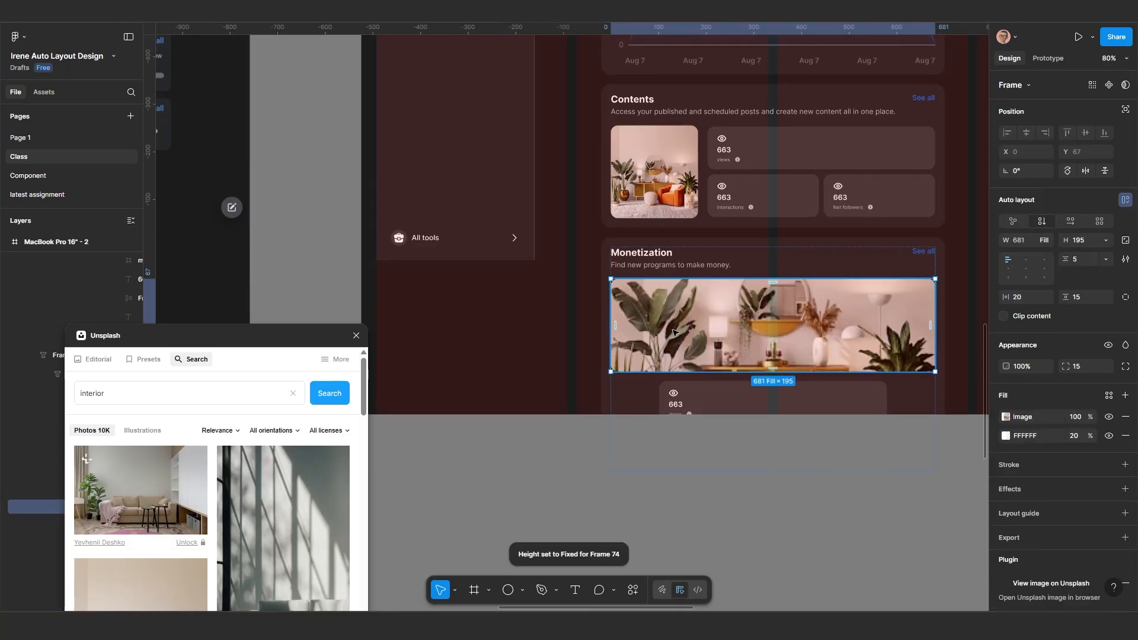
key("Delete")
Step: Ungroup the frame around the views, Interactions and Net followers tiles in the Monetization card
scroll(735, 332, "up", 3, "ctrl")
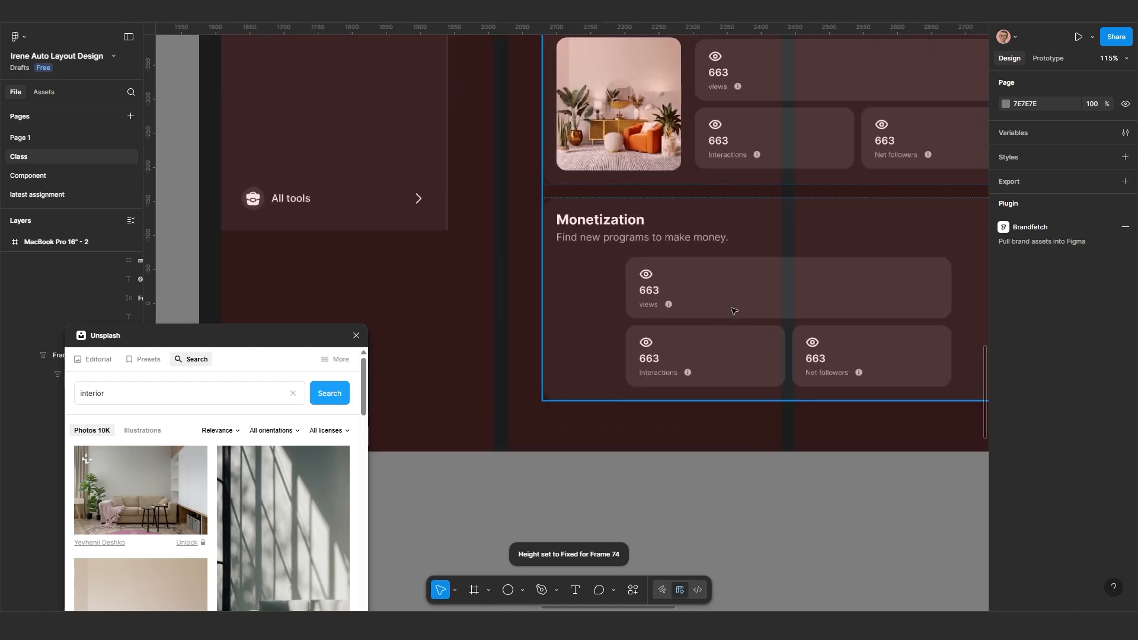
left_click(733, 307)
left_click(734, 304)
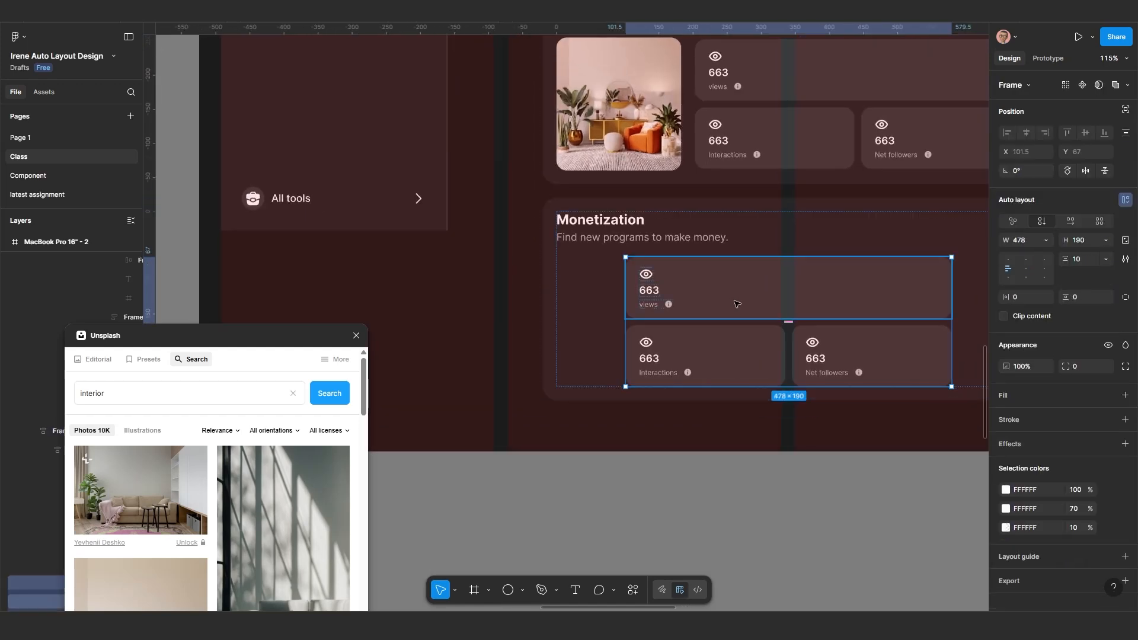
key("ctrl+shift+g")
scroll(730, 304, "down", 1, "ctrl")
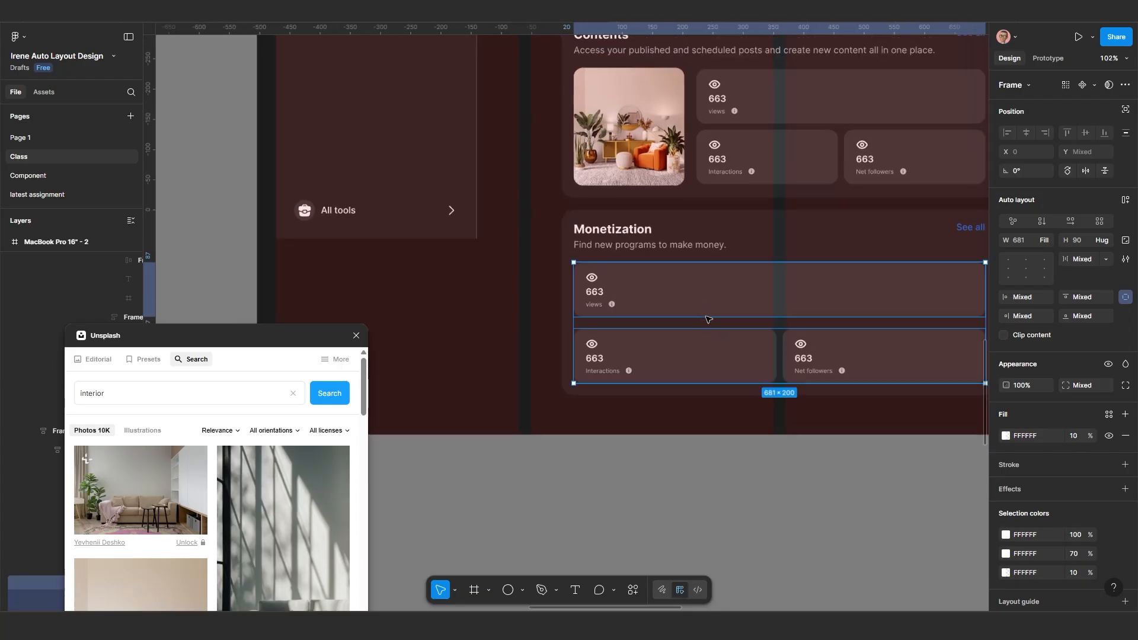
Step: Delete the full-width views tile from the Monetization card
left_click_drag(722, 350, 646, 327)
left_click(665, 412)
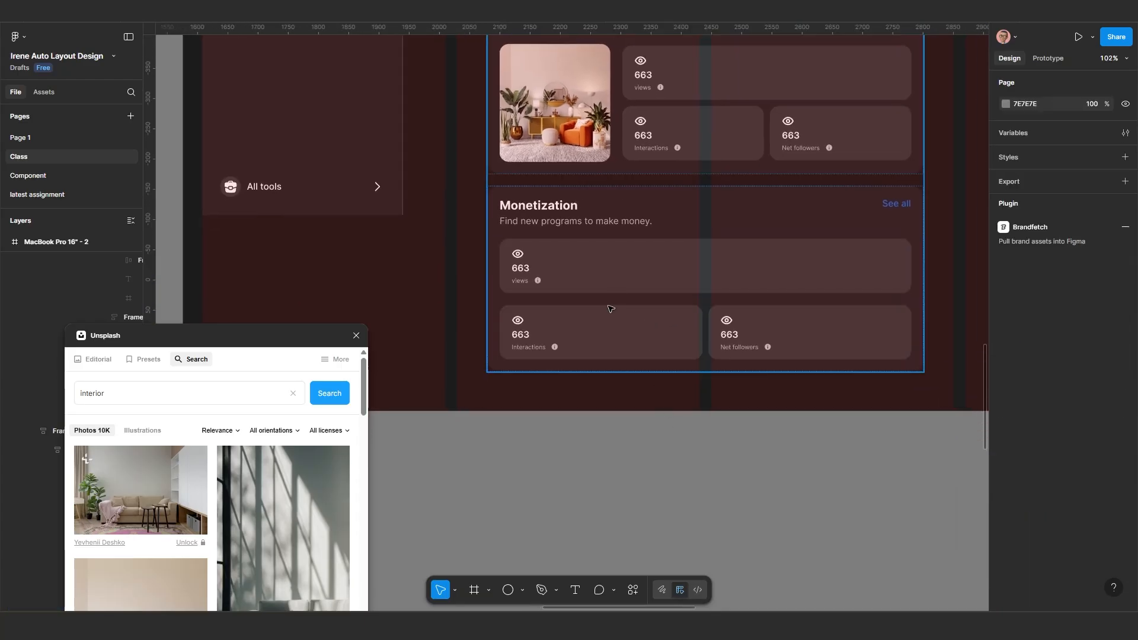
left_click(620, 280)
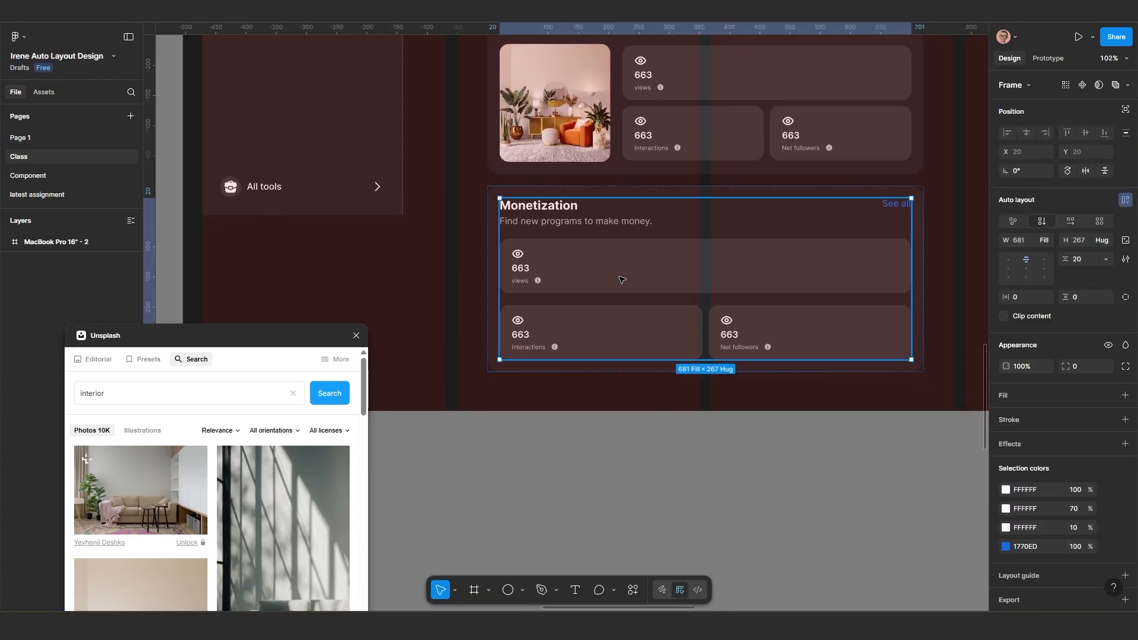
left_click(620, 280)
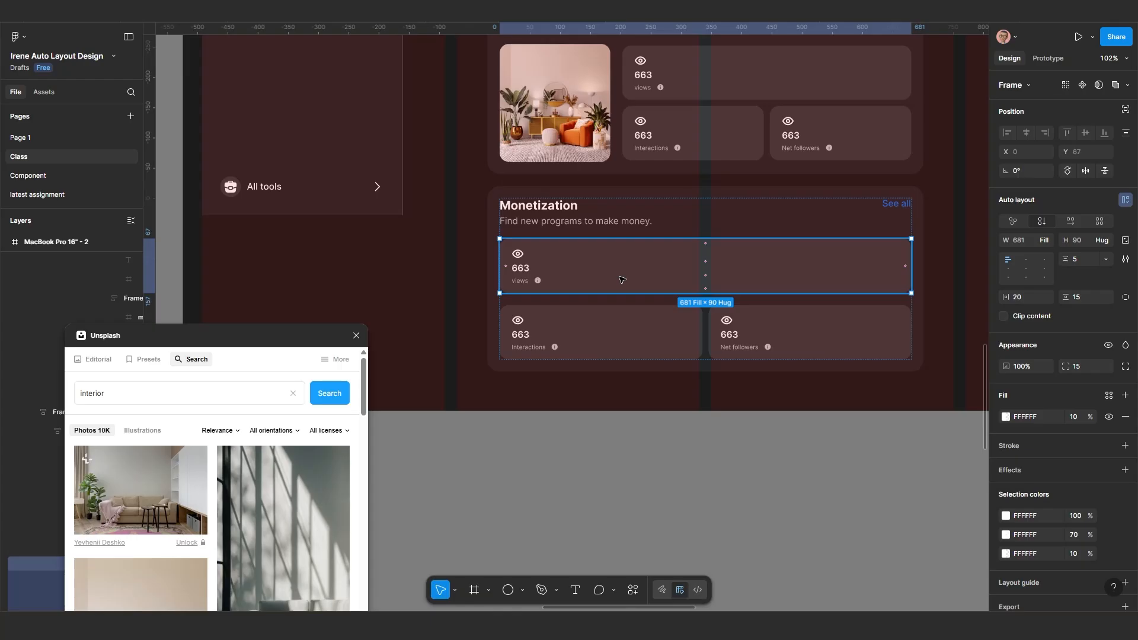
key("Delete")
scroll(626, 342, "down", 1)
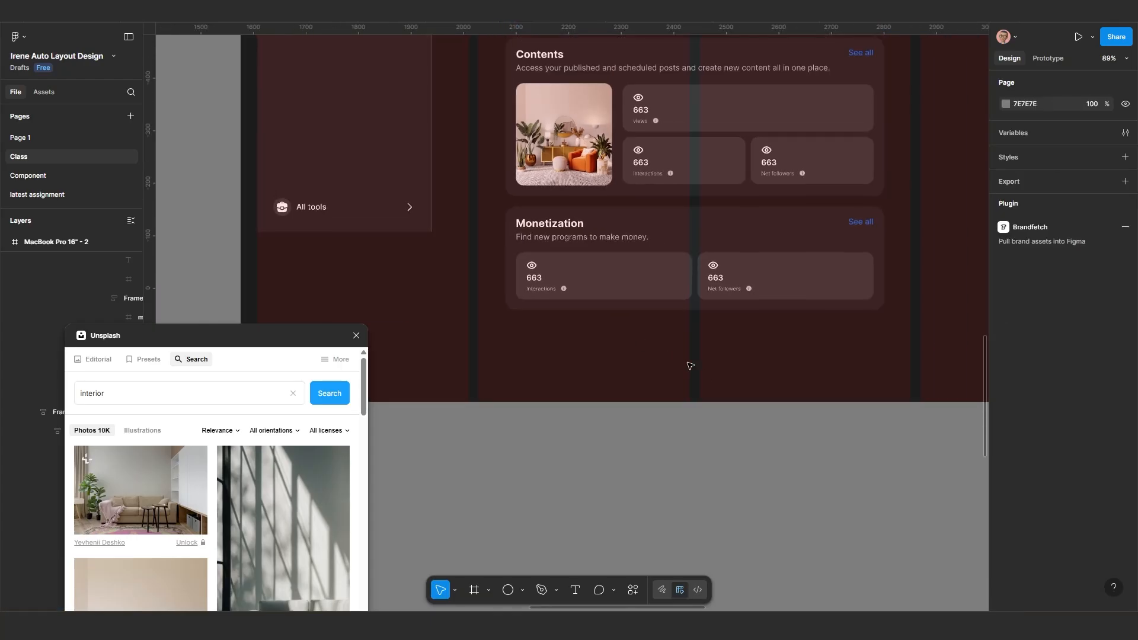
scroll(675, 298, "up", 1)
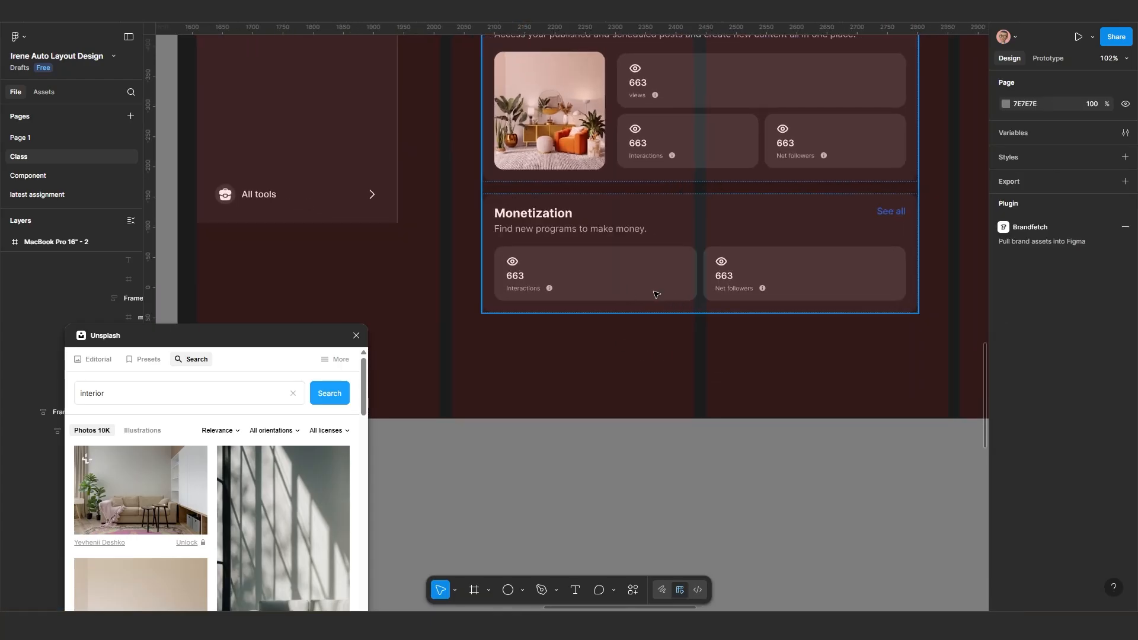
Step: Duplicate the Monetization card directly below itself and extend the MacBook Pro 16" - 2 frame's height to 1326
scroll(720, 301, "down", 1)
left_click(808, 259)
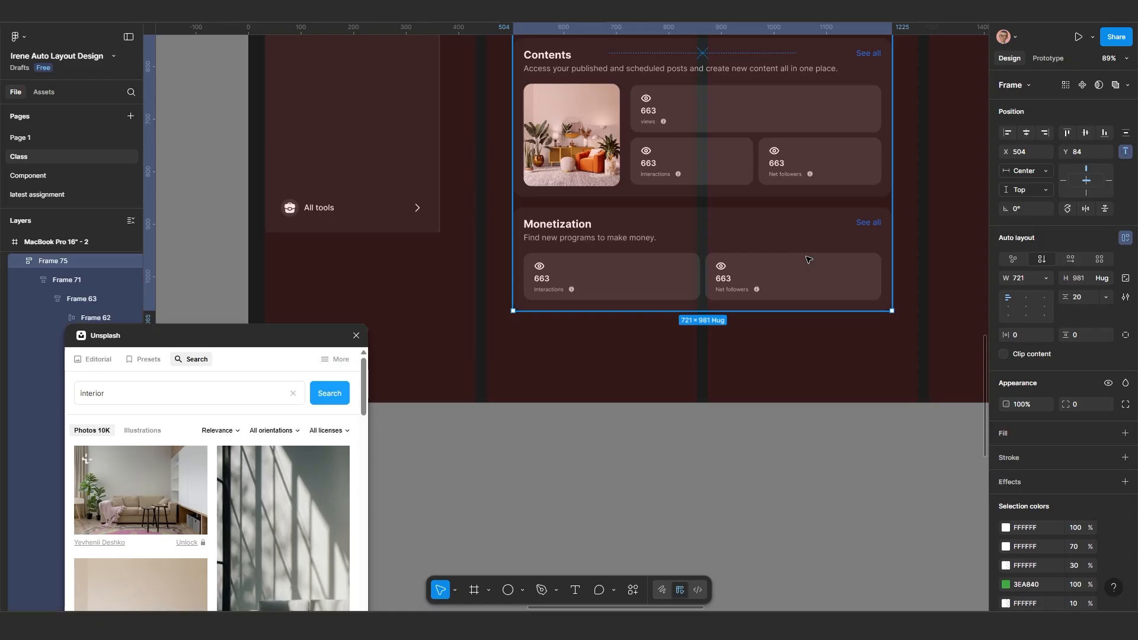
left_click(808, 259)
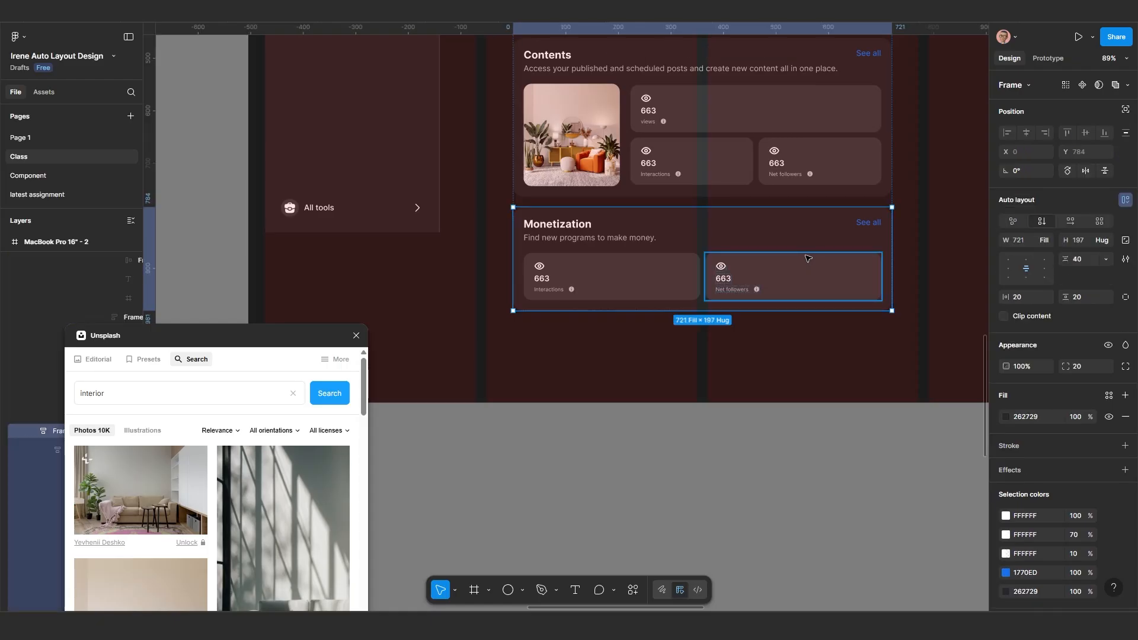
key("ctrl+d")
scroll(700, 317, "down", 5)
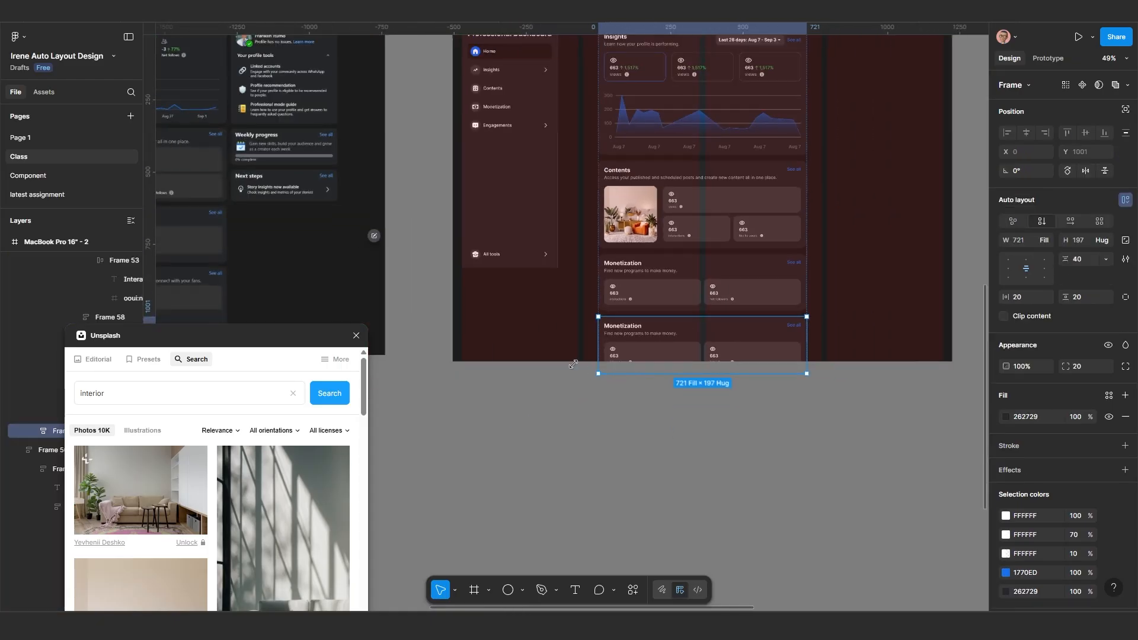
left_click(555, 352)
left_click_drag(554, 372, 552, 387)
Step: Switch to the image viewer with the Facebook dashboard screenshot and copy the Engagement section's heading and description text
scroll(552, 387, "down", 3)
scroll(502, 365, "left", 4)
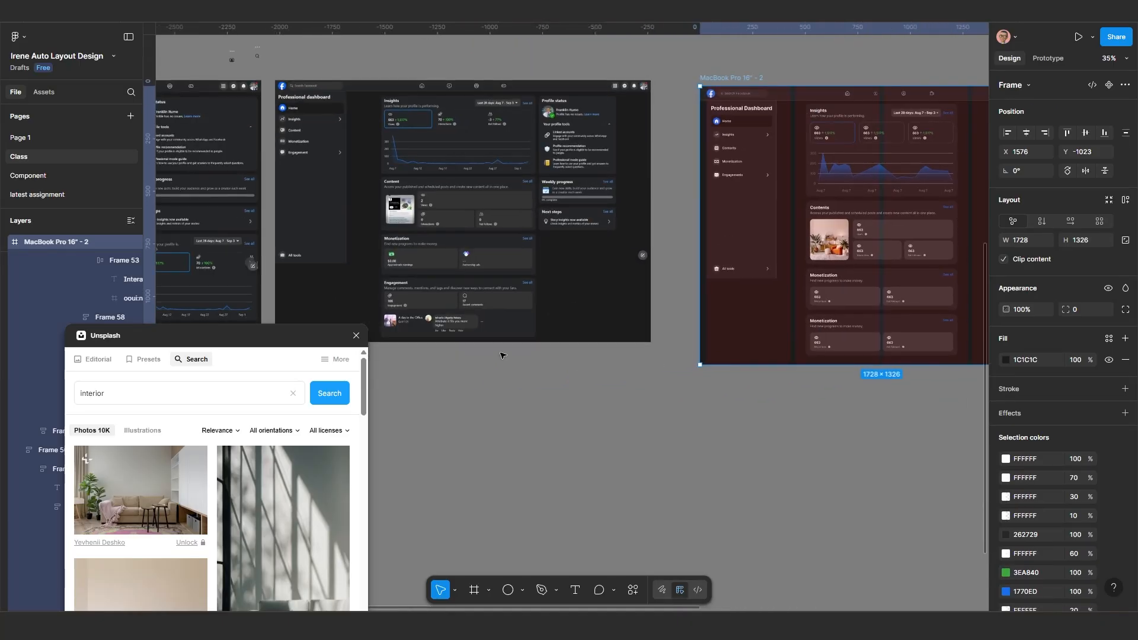
scroll(486, 348, "up", 7)
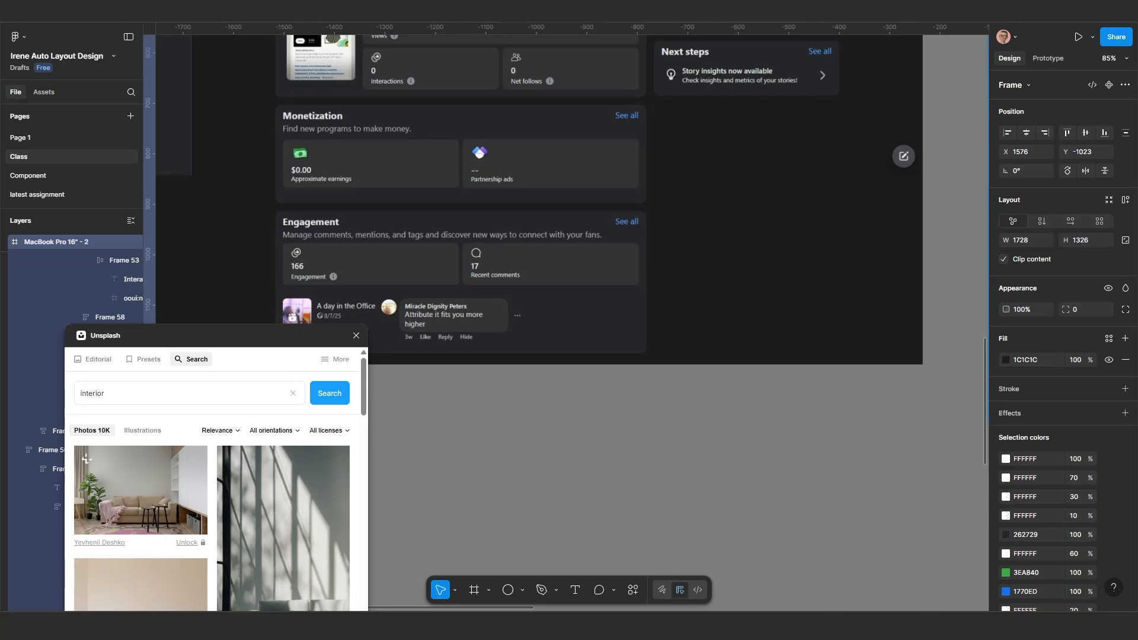
key("alt+Tab")
scroll(545, 457, "down", 3)
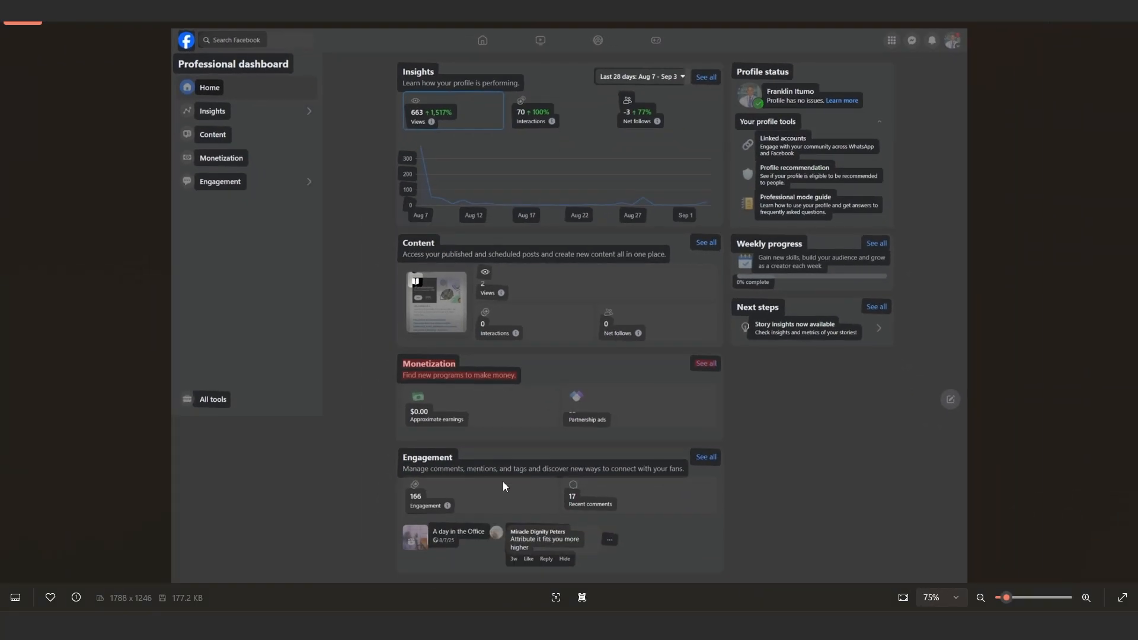
left_click_drag(430, 457, 407, 457)
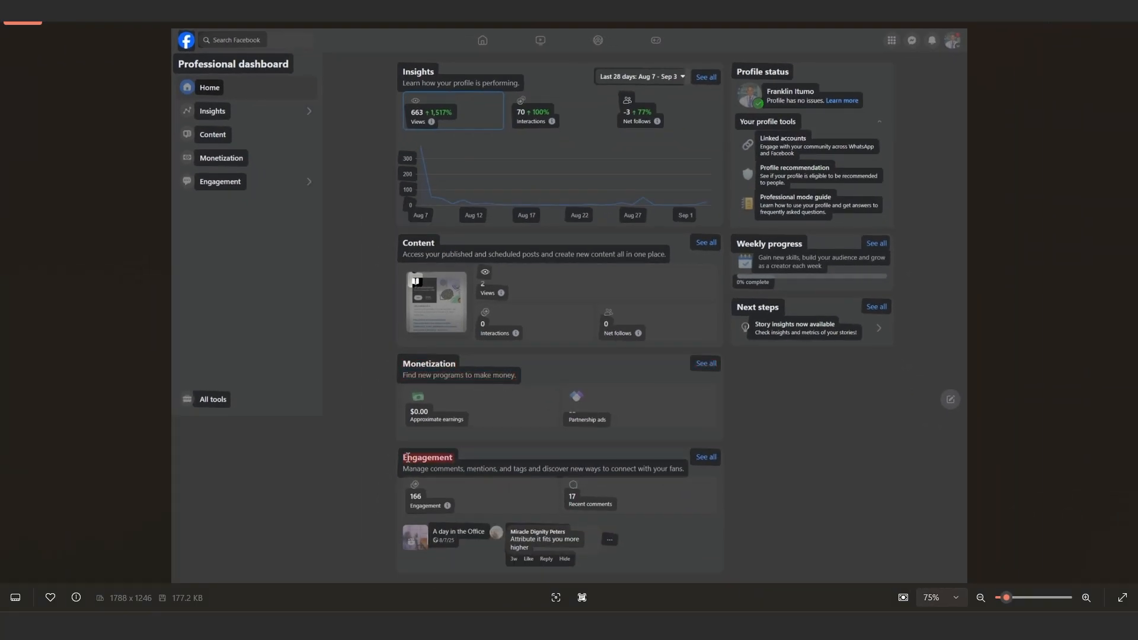
left_click(686, 472)
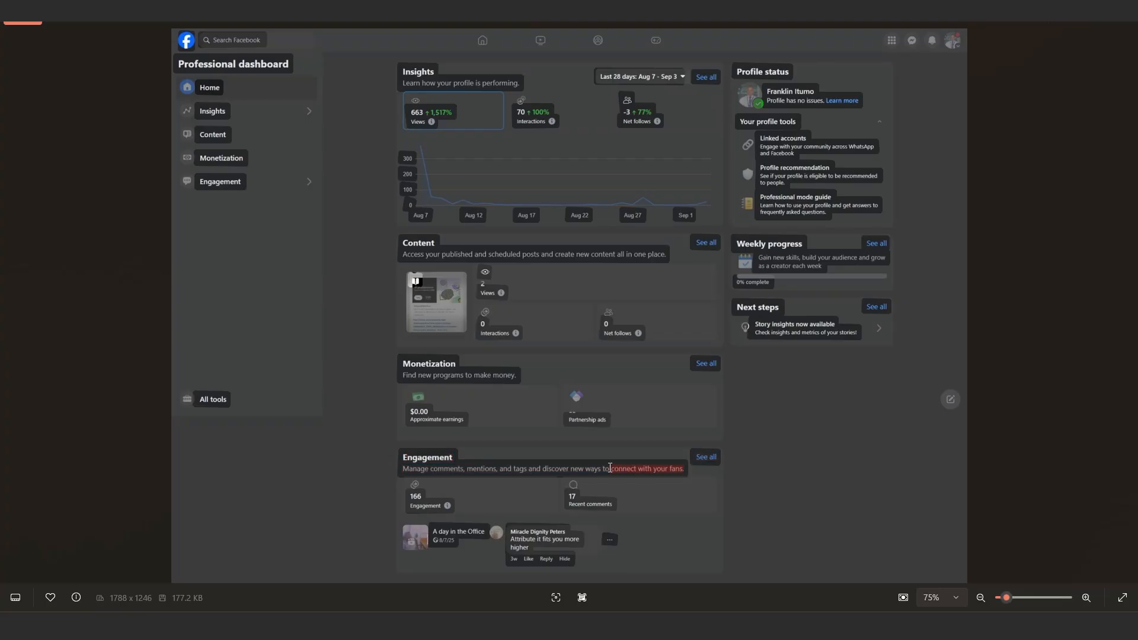
left_click_drag(610, 468, 385, 461)
key("ctrl+c")
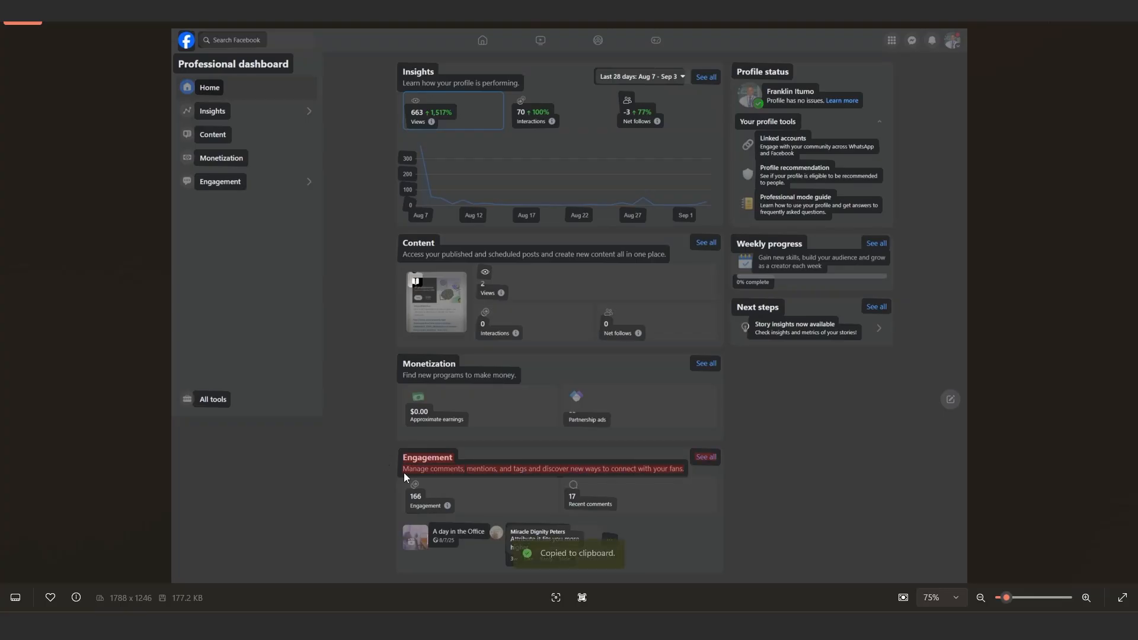
Step: Switch back to Figma and replace the duplicated card's Monetization heading with the copied Engagement text
key("alt+Tab")
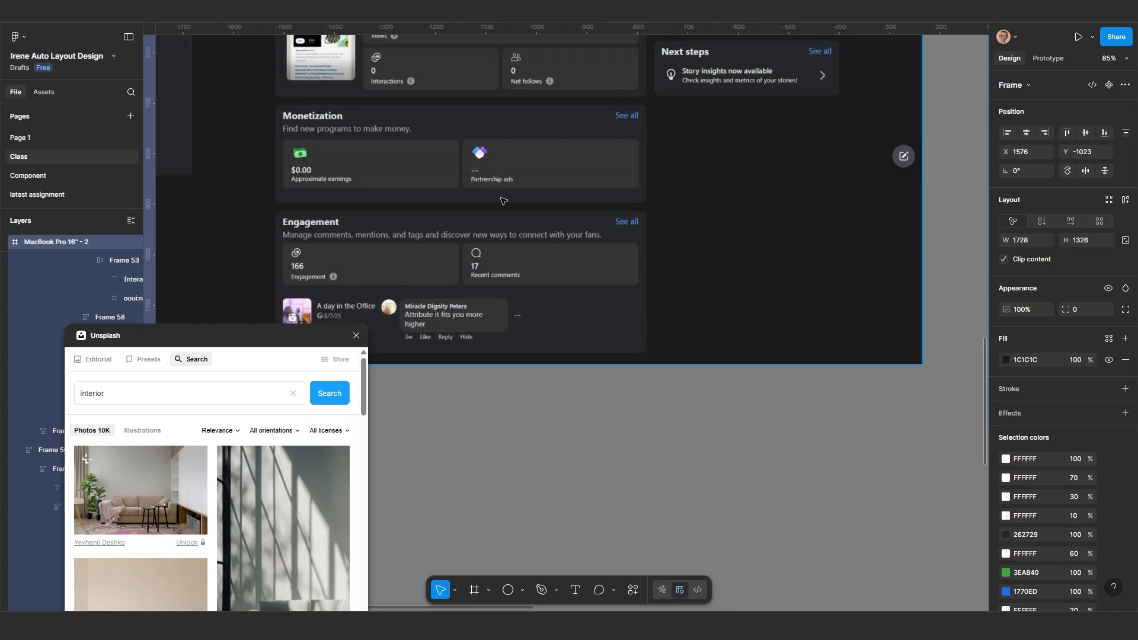
scroll(690, 214, "down", 5)
left_click_drag(872, 228, 557, 275)
scroll(710, 304, "up", 3)
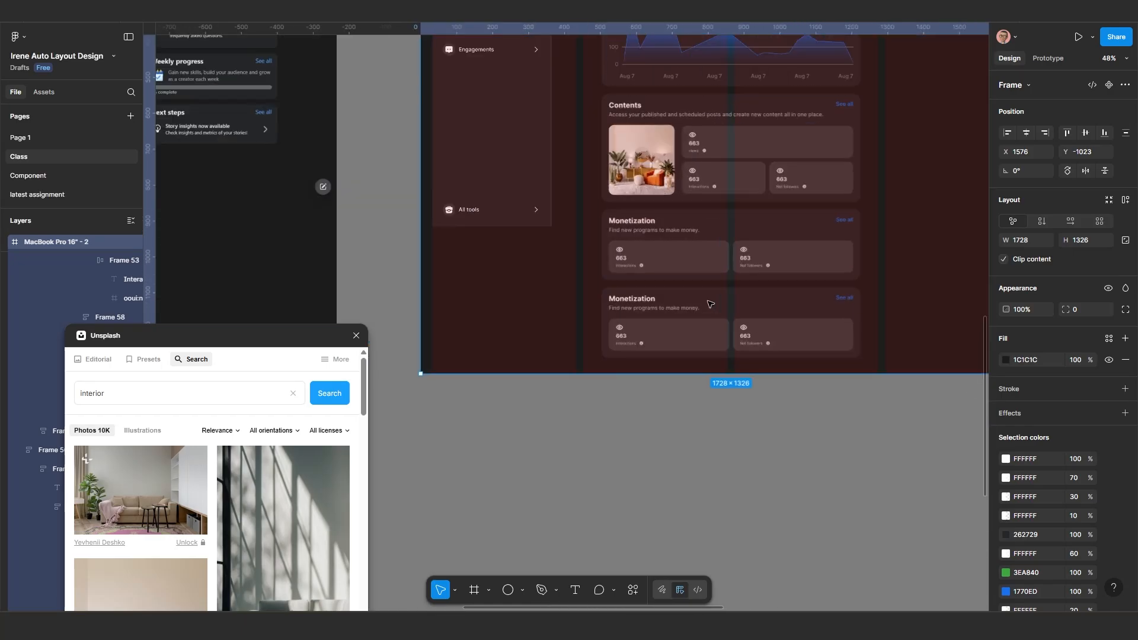
scroll(711, 304, "up", 5)
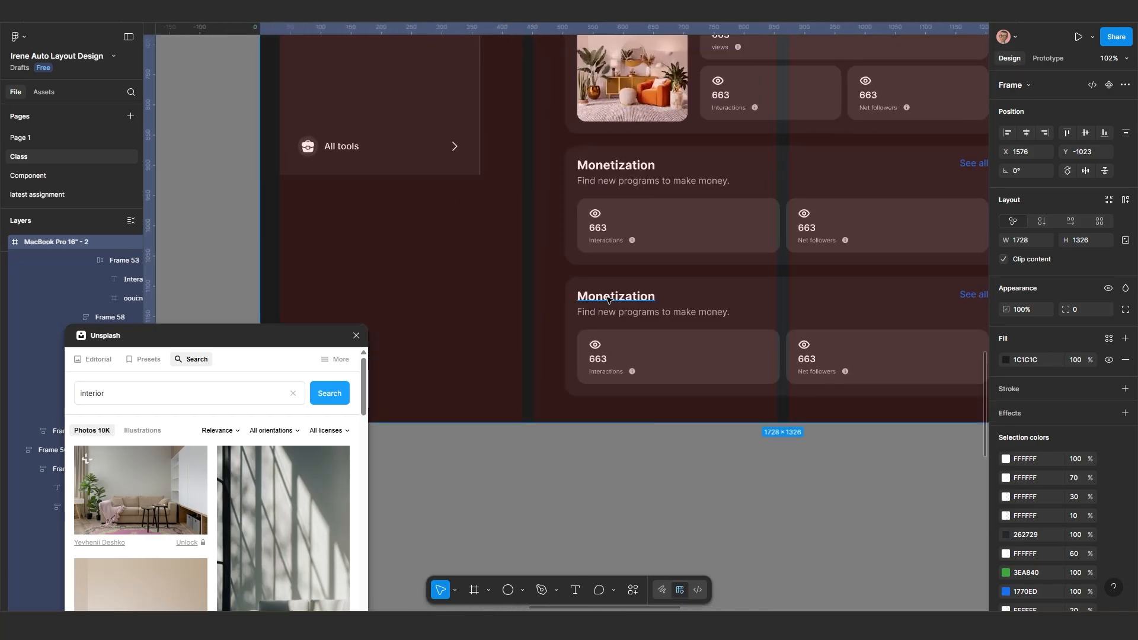
left_click(607, 300)
double_click(608, 298)
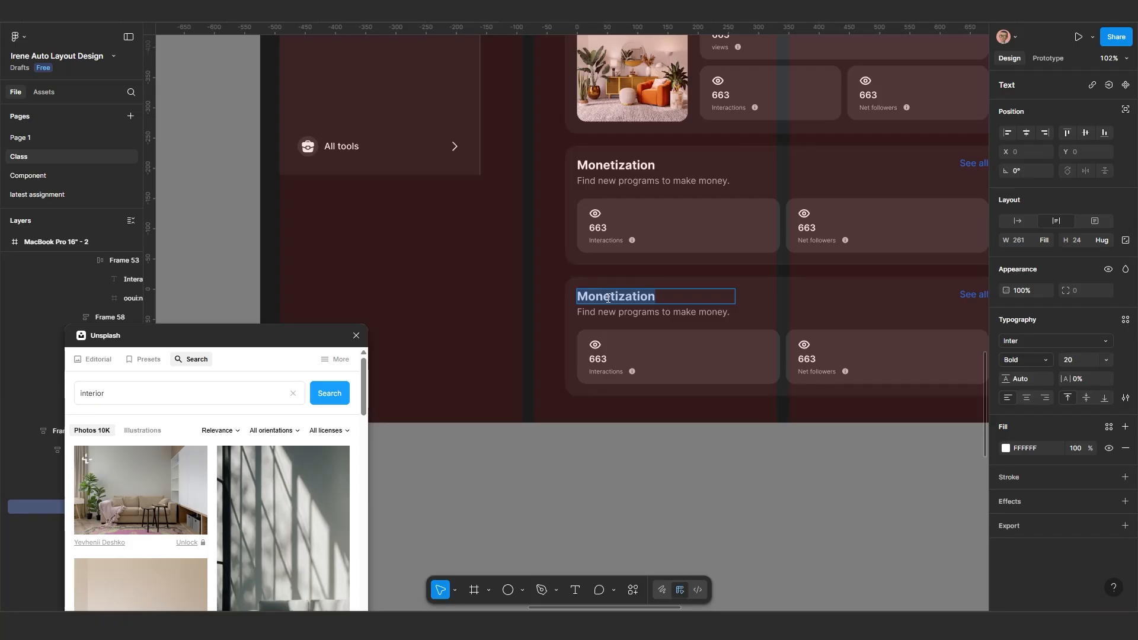
key("ctrl+v")
scroll(699, 417, "up", 3)
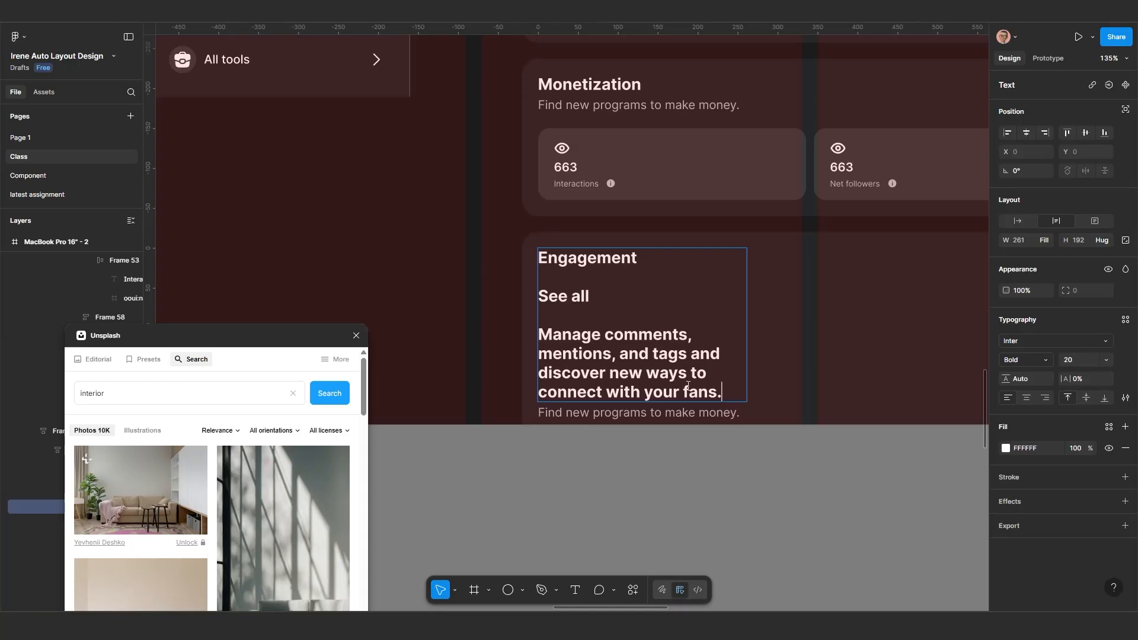
Step: Cut the sentence "Manage comments, mentions, and tags and discover new ways to connect with your fans." from the pasted heading
key("ctrl+shift+Left")
key("ctrl+shift+Left")
key("ctrl+shift+Left")
key("ctrl+shift+Left")
key("ctrl+shift+Left")
key("ctrl+shift+Left")
key("ctrl+shift+Left")
key("ctrl+shift+Left")
key("ctrl+shift+Left")
key("ctrl+shift+Left")
key("ctrl+shift+Left")
key("ctrl+shift+Left")
key("ctrl+shift+Left")
key("ctrl+shift+Left")
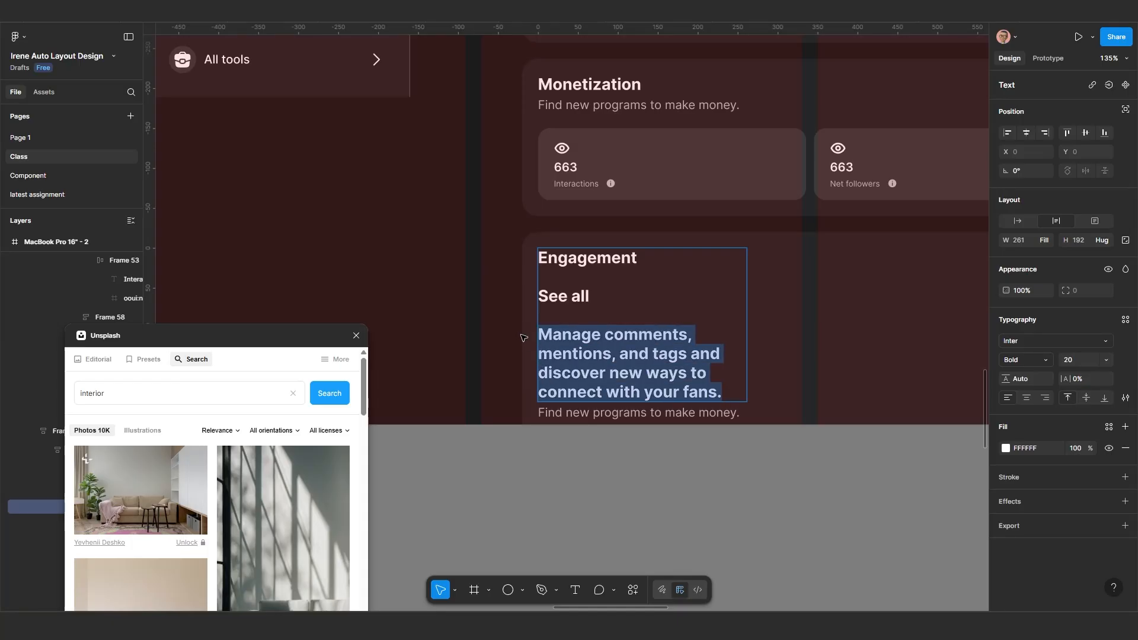
key("BackSpace")
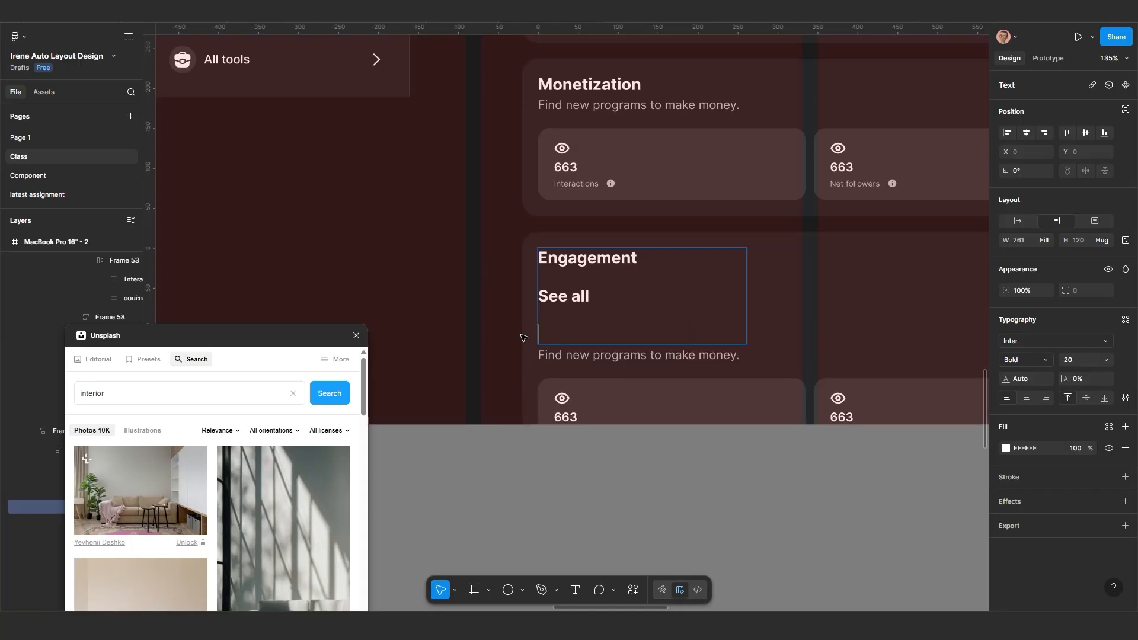
Step: Delete the blank lines and the "See all" line from the lowest card's heading, leaving only Engagement
key("BackSpace")
key("BackSpace")
key("BackSpace")
key("BackSpace")
key("BackSpace")
key("BackSpace")
key("BackSpace")
key("BackSpace")
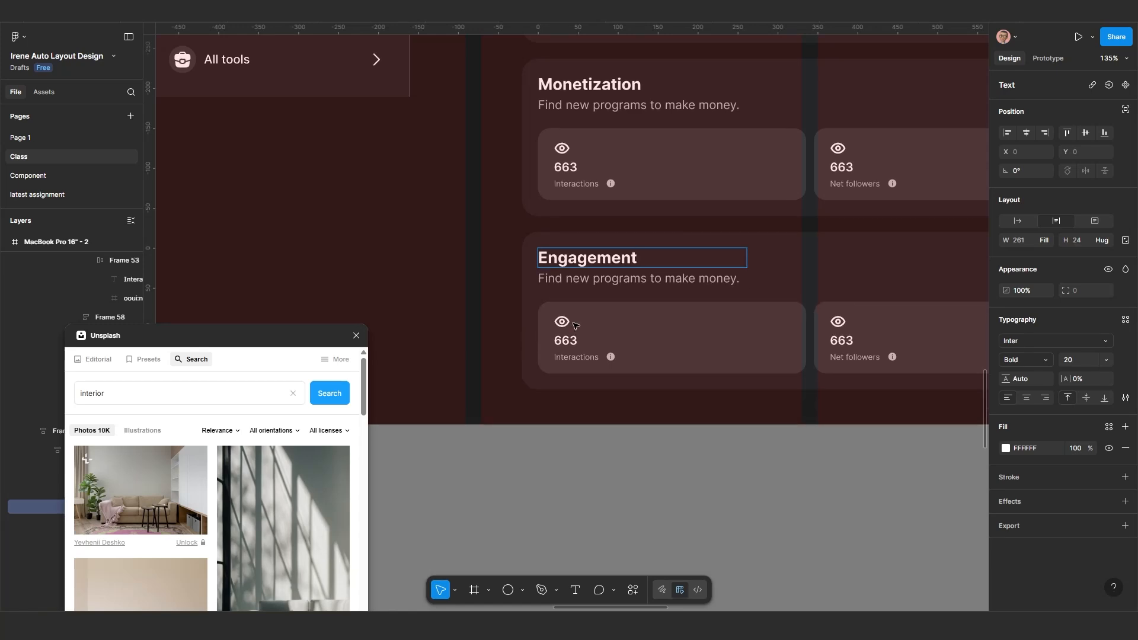
Step: Replace the Engagement card's "Find new programs to make money." subtitle with the cut sentence starting "Manage comments"
triple_click(602, 280)
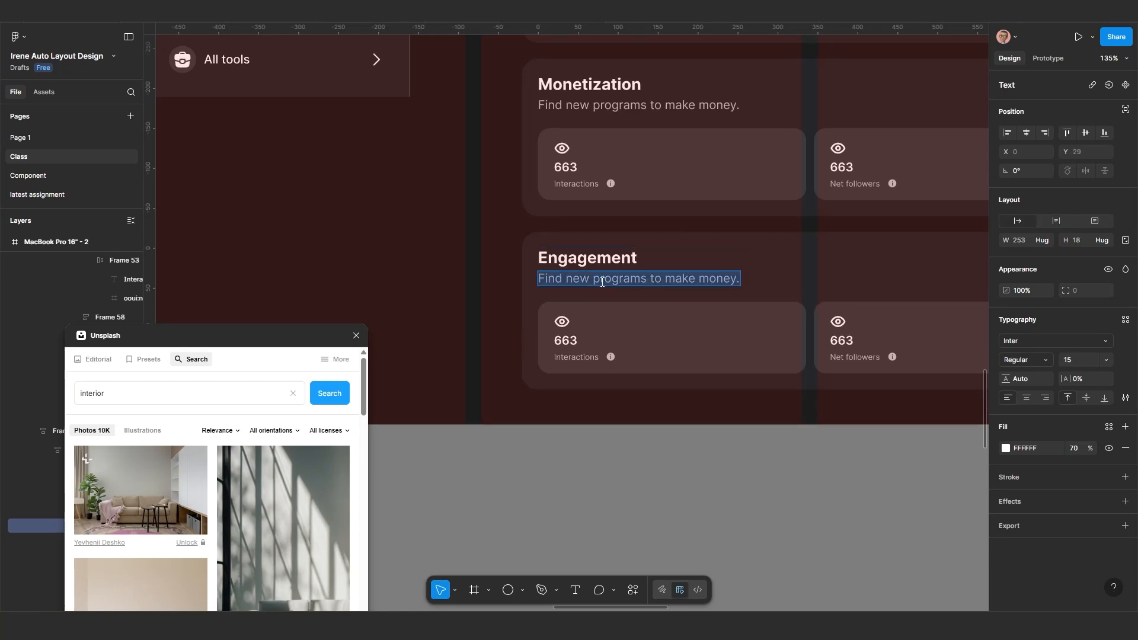
key("ctrl+v")
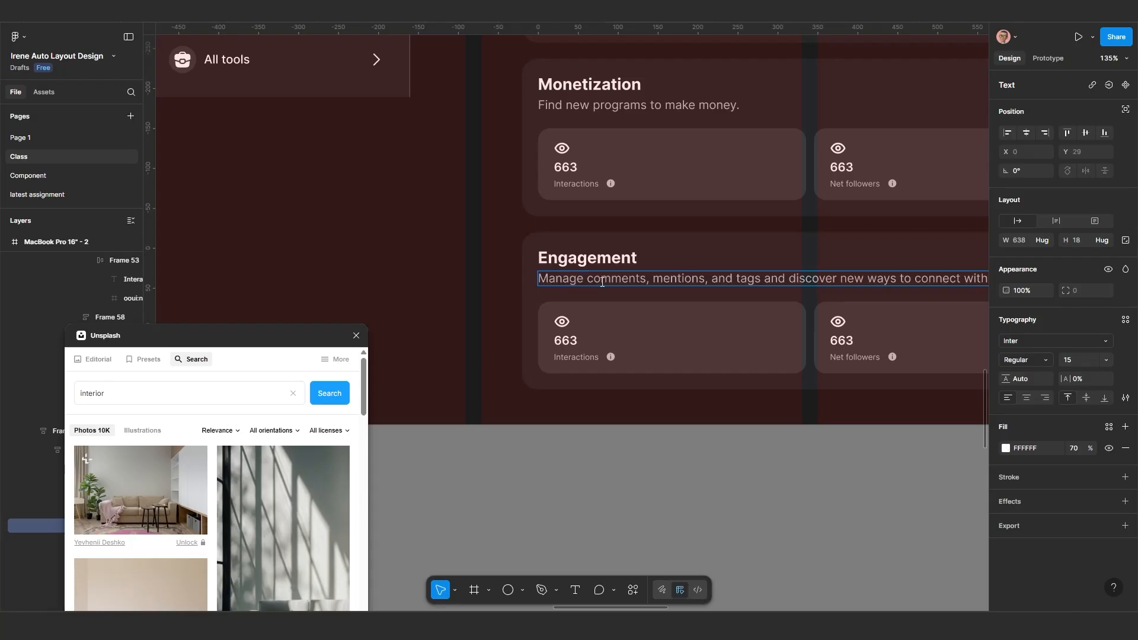
scroll(660, 352, "down", 5)
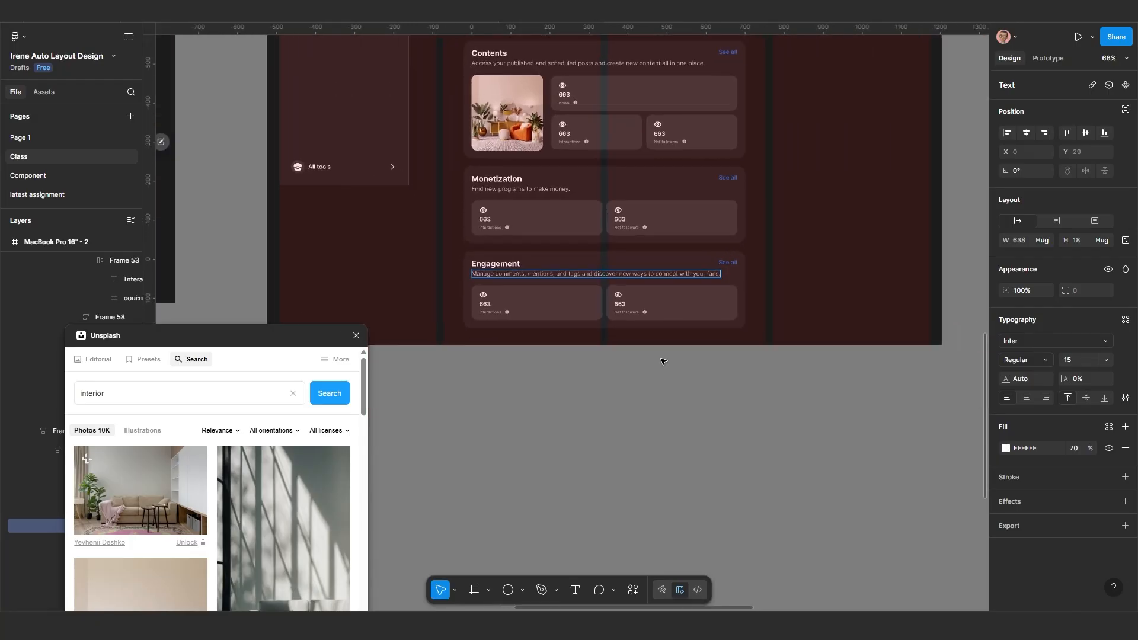
key("Escape")
left_click(674, 386)
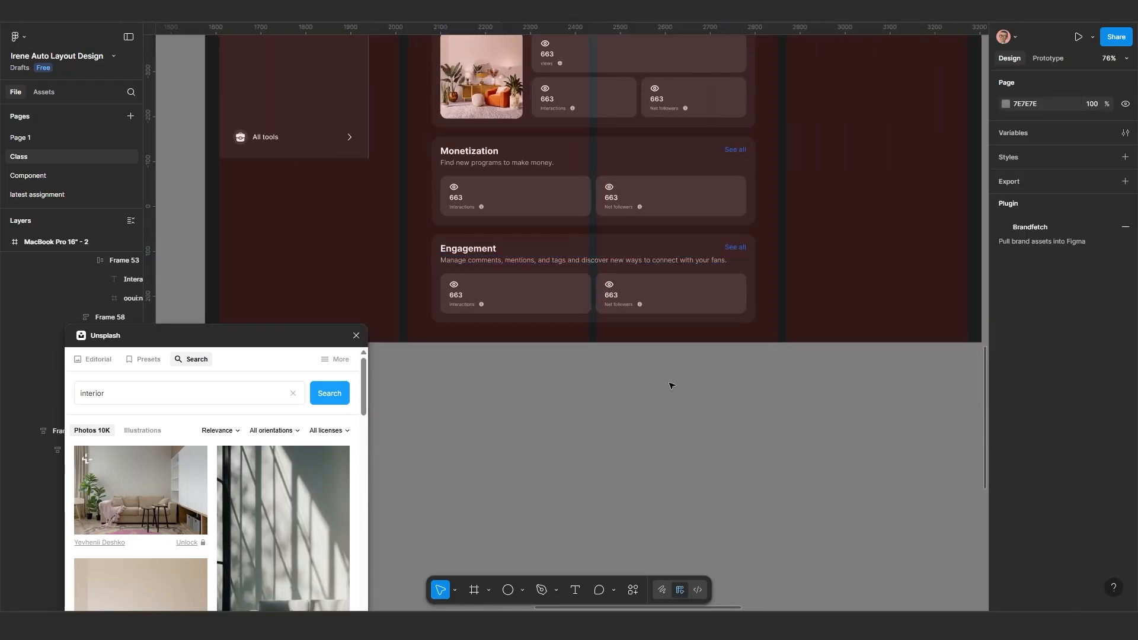
Step: Examine the Engagement section's tiles and its post and comment row in the Facebook dashboard screenshot
scroll(557, 306, "up", 3)
scroll(622, 356, "down", 7)
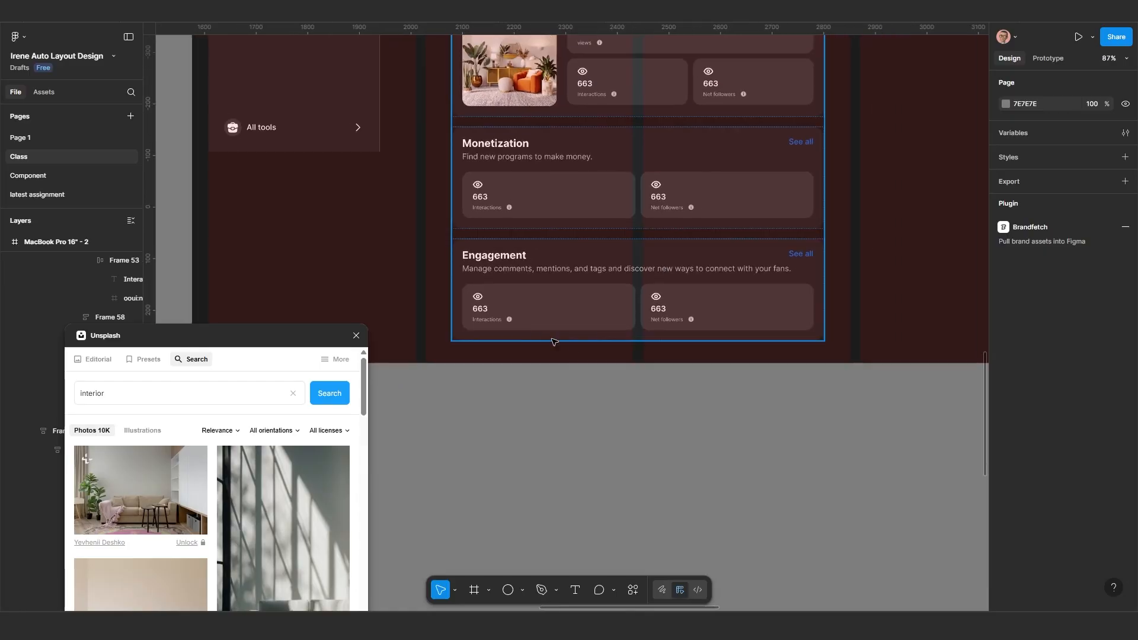
left_click_drag(637, 352, 738, 349)
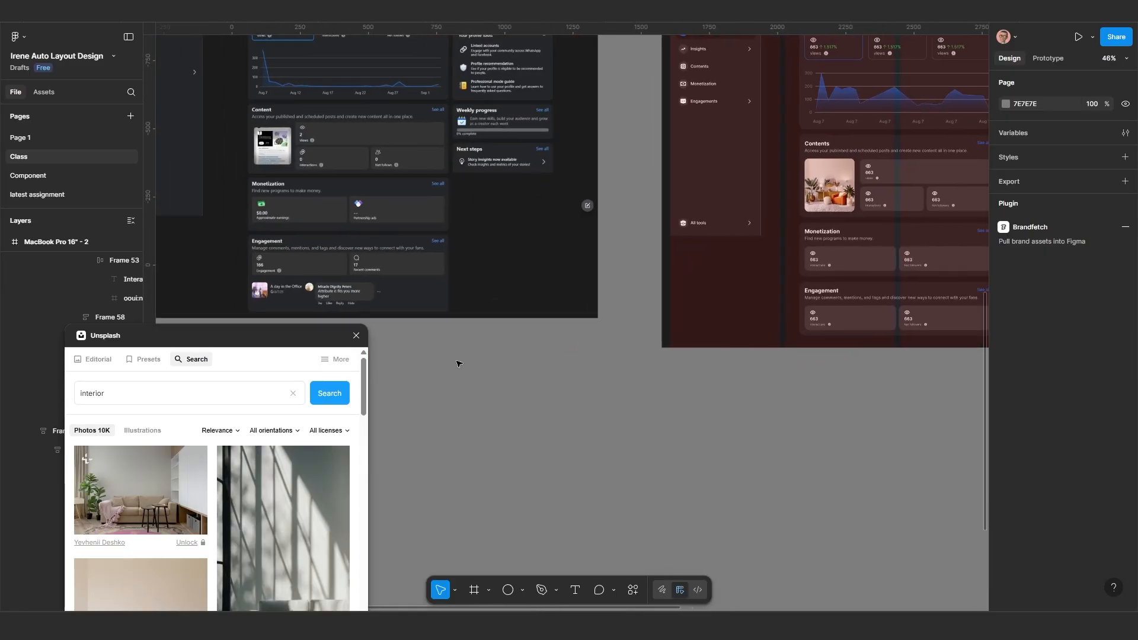
left_click_drag(457, 361, 536, 361)
scroll(388, 296, "up", 6)
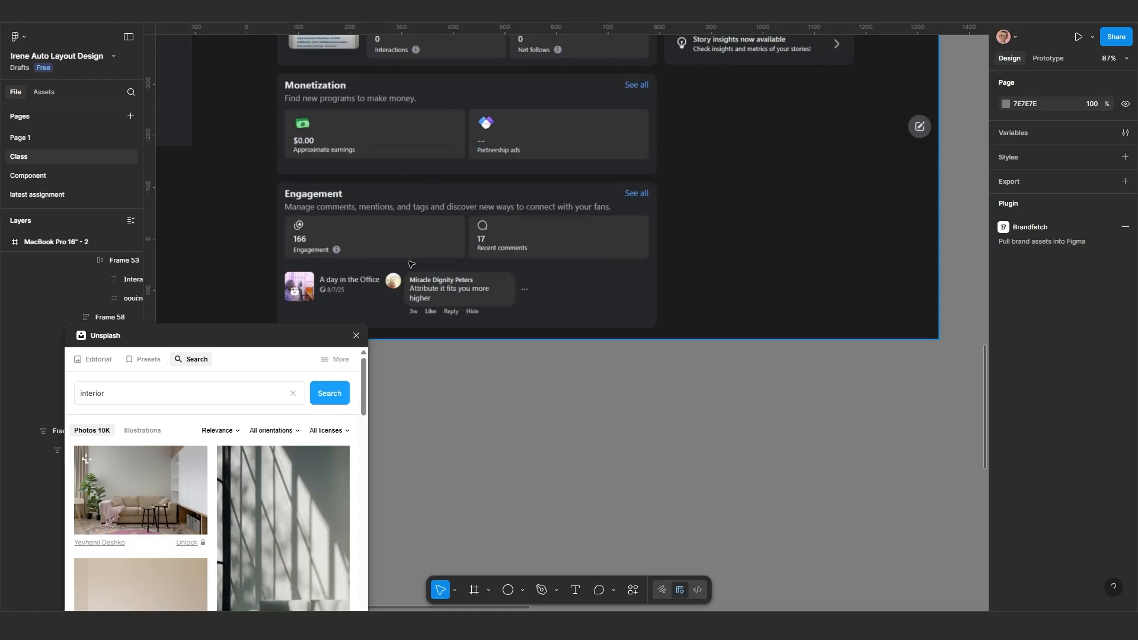
scroll(332, 293, "up", 4)
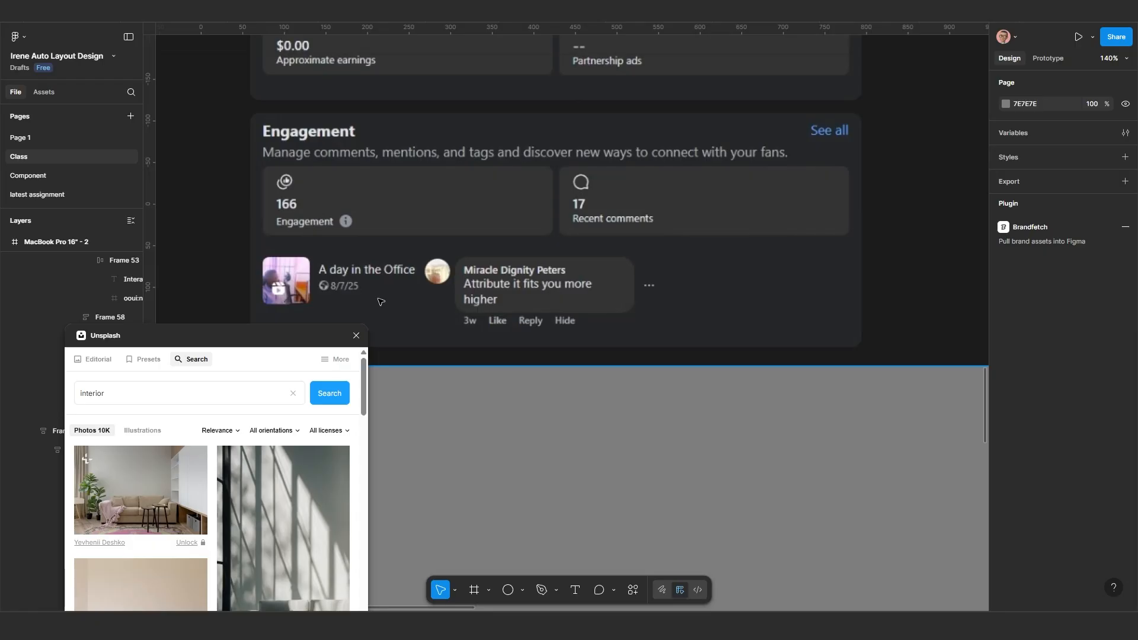
scroll(442, 294, "down", 1)
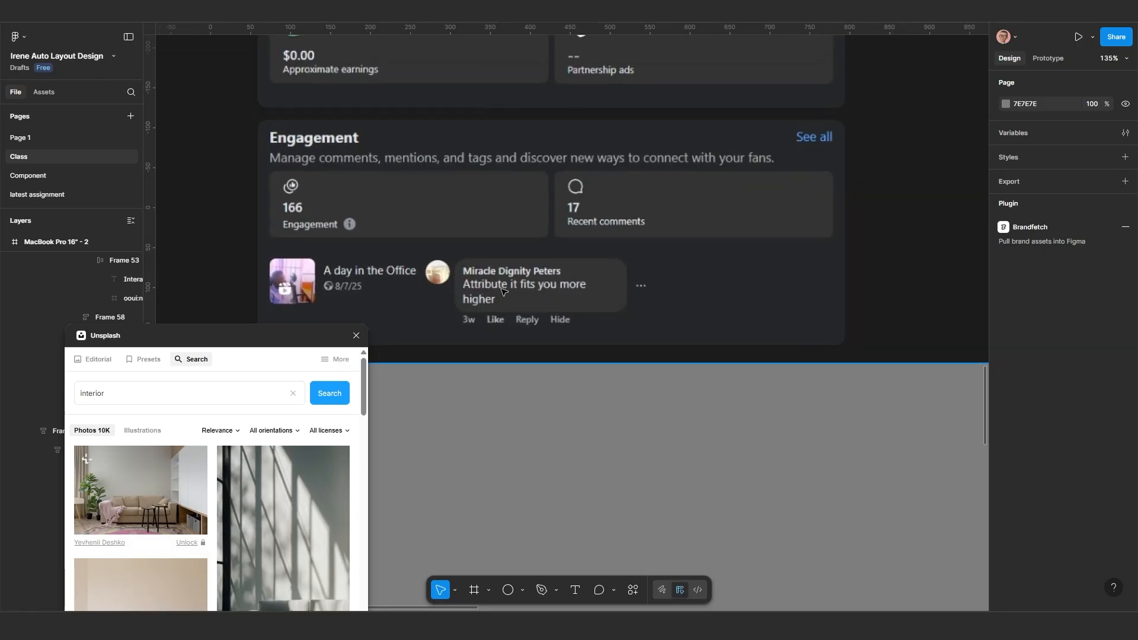
scroll(502, 290, "down", 10)
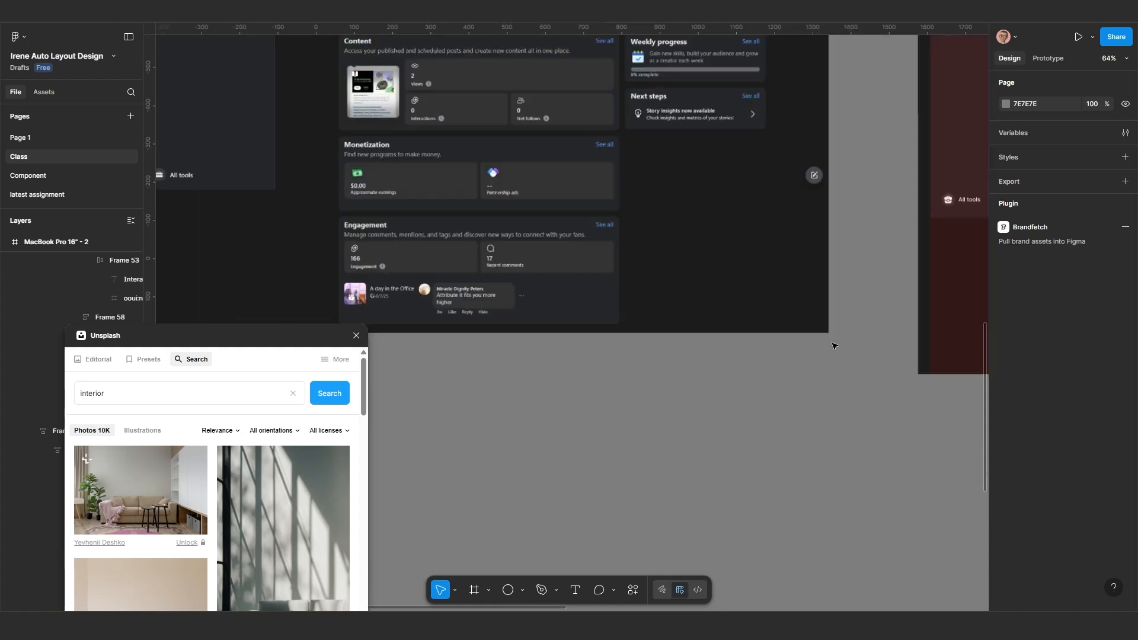
Step: Duplicate the Engagement card's row of two stat tiles inside the card, directly beneath the original row
scroll(829, 344, "right", 5)
scroll(751, 337, "down", 2)
left_click_drag(751, 336, 509, 289)
scroll(704, 313, "up", 2)
scroll(616, 283, "up", 1)
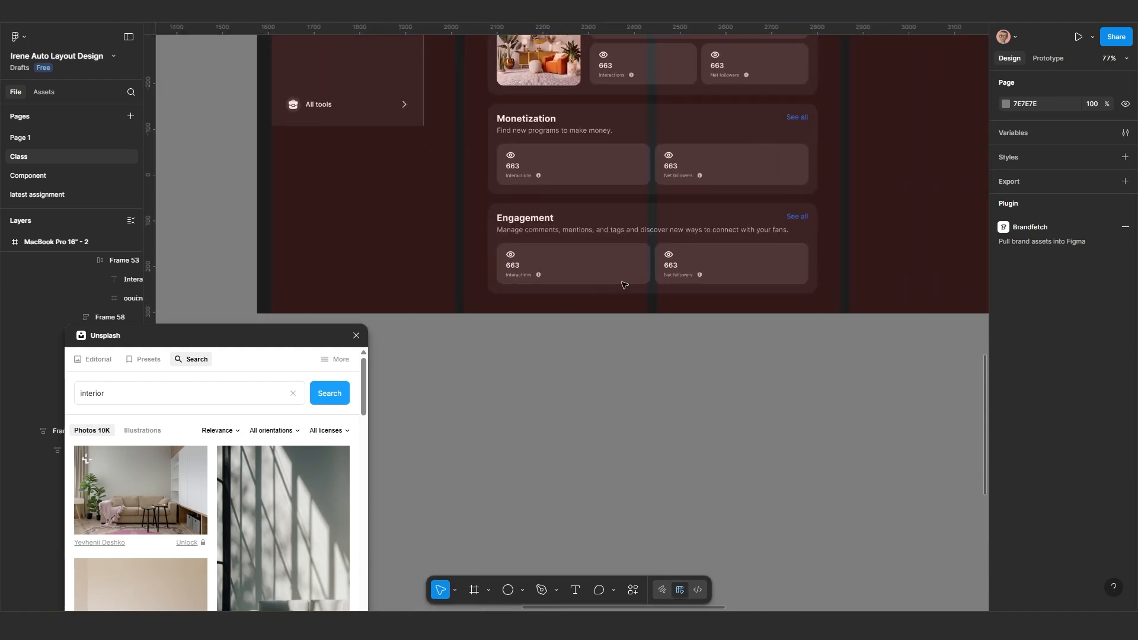
left_click(596, 268)
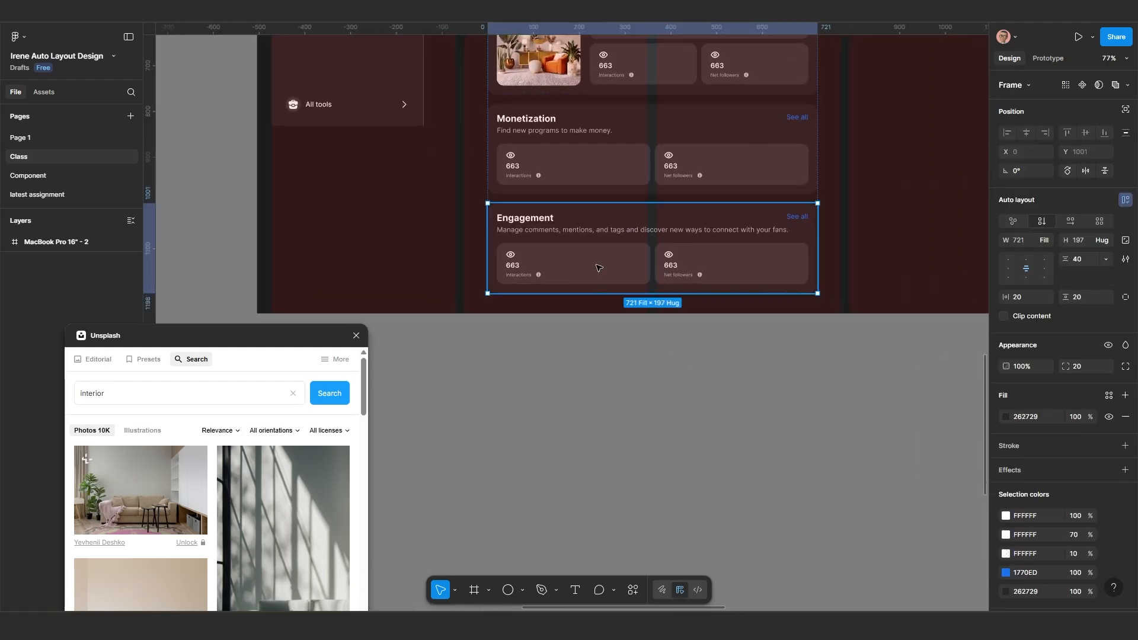
double_click(597, 268)
scroll(597, 267, "down", 2)
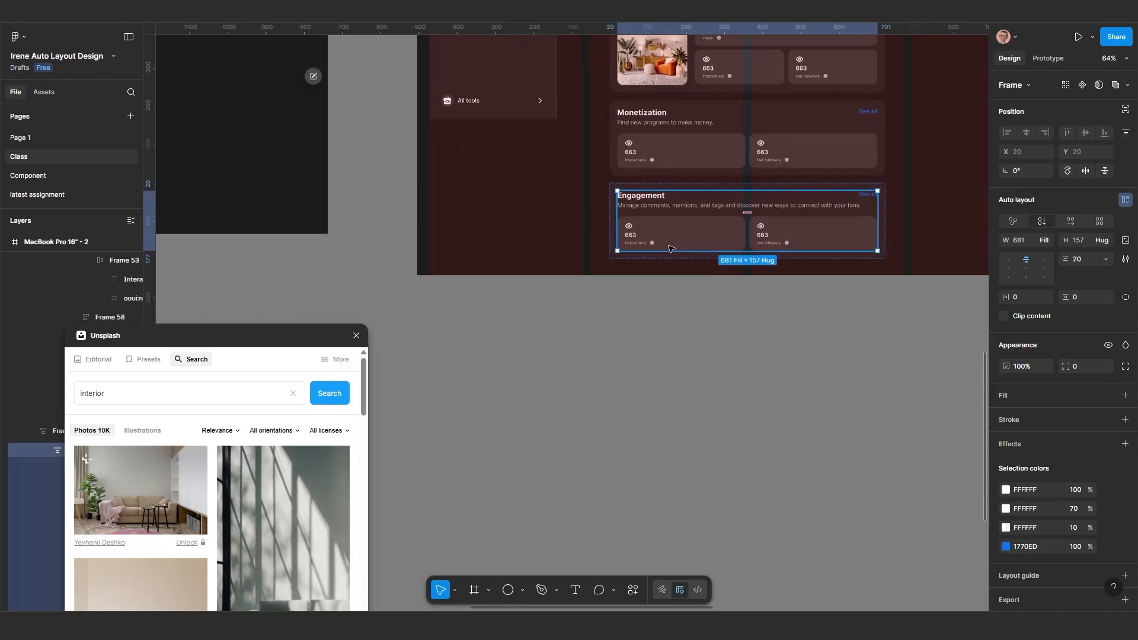
scroll(671, 249, "down", 2)
left_click_drag(671, 249, 729, 266)
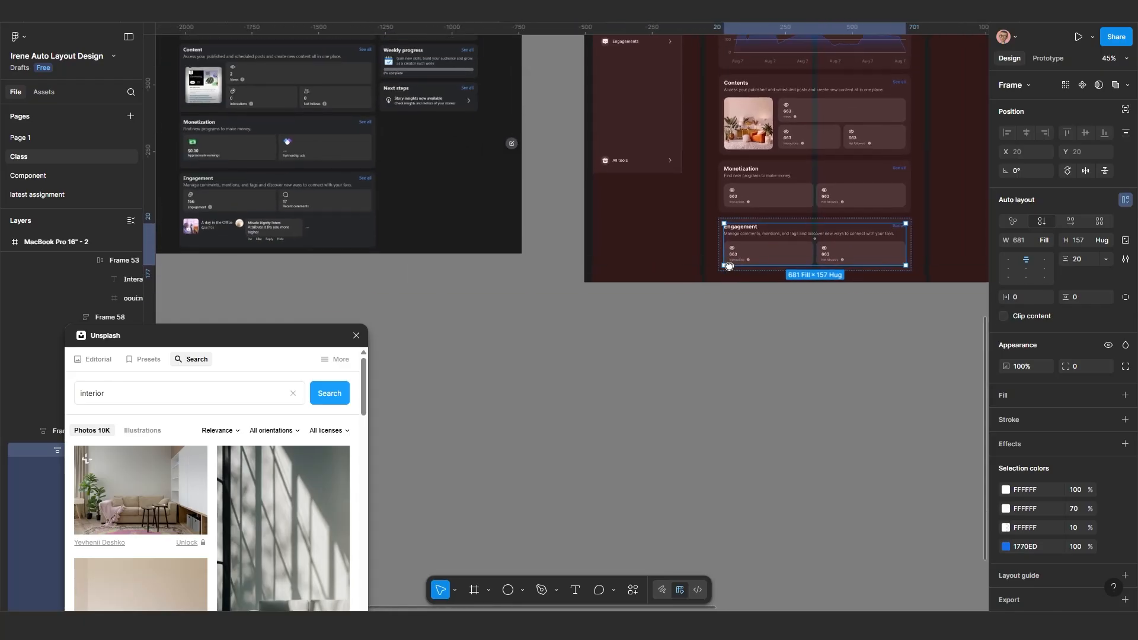
scroll(778, 278, "up", 5)
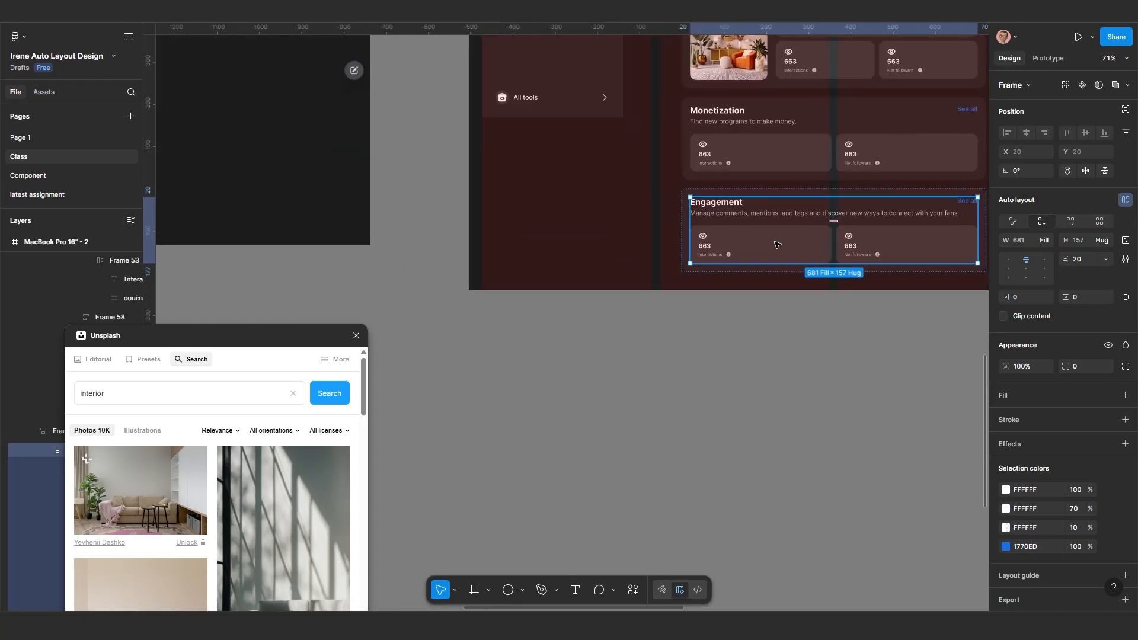
left_click(777, 244)
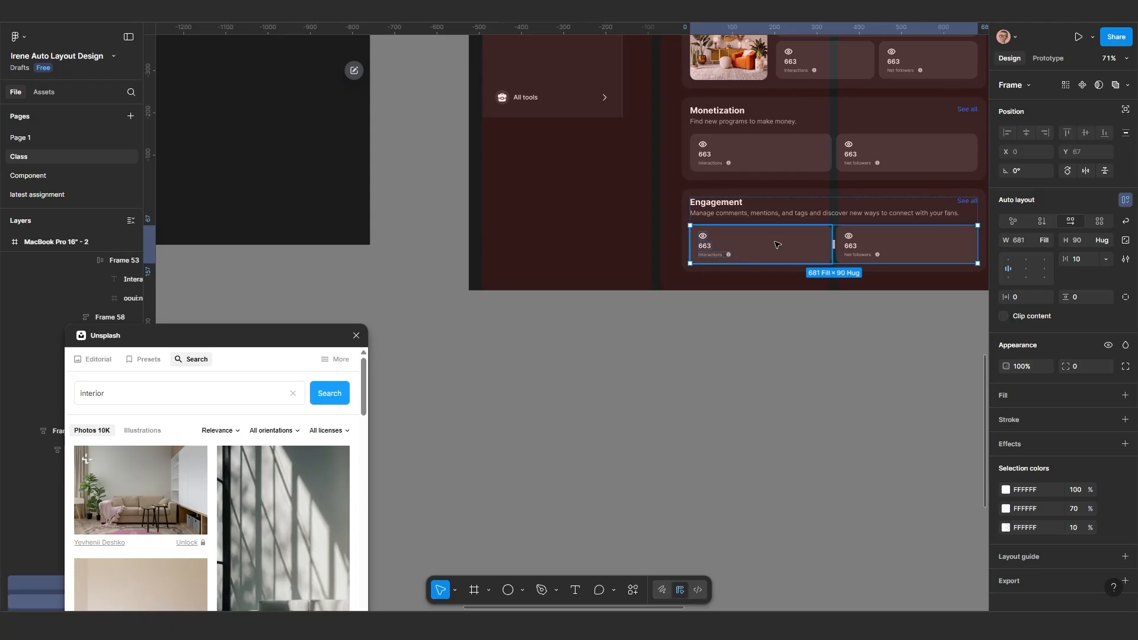
key("ctrl+d")
scroll(777, 245, "down", 1)
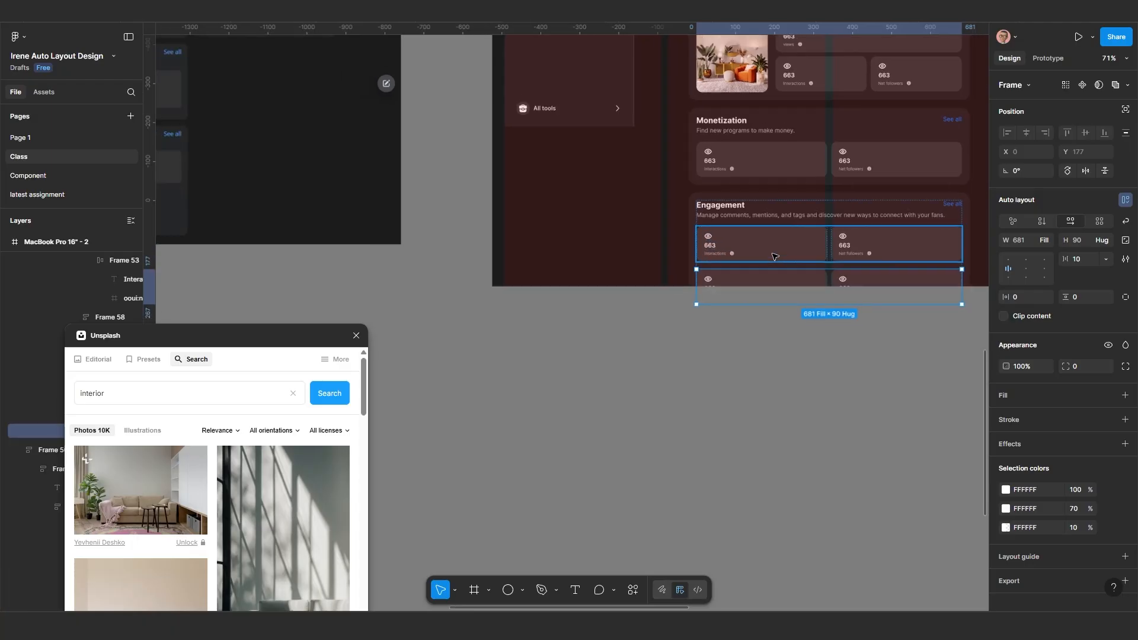
Step: Extend the MacBook Pro 16" - 2 frame downward to a height of 1475 so it contains the taller Engagement card
left_click(645, 285)
left_click_drag(642, 286, 635, 344)
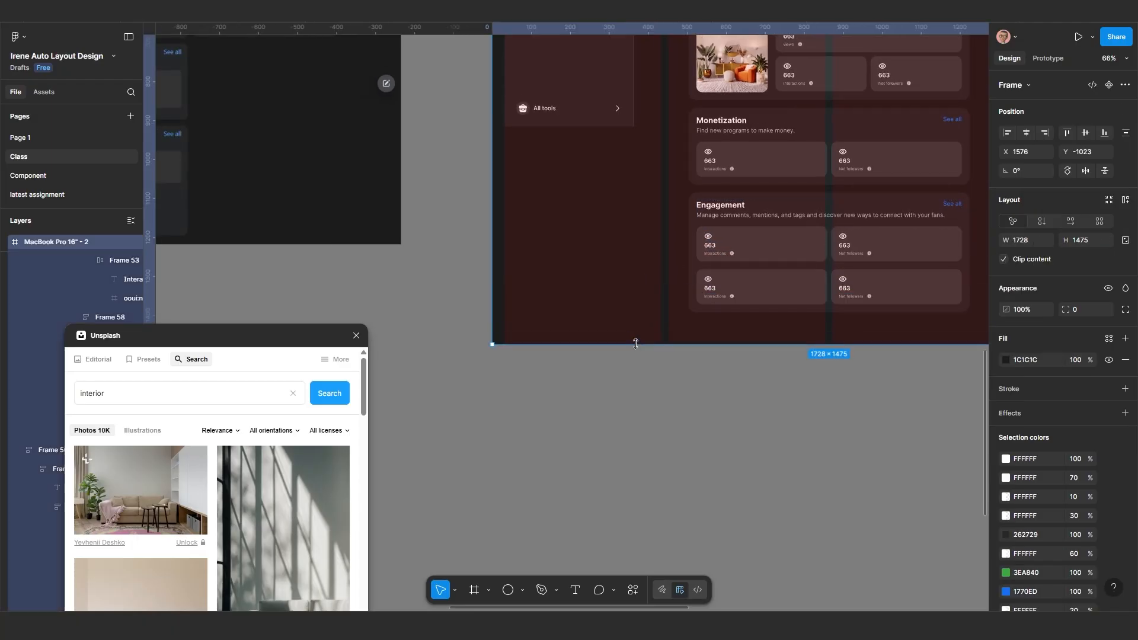
scroll(752, 299, "up", 4)
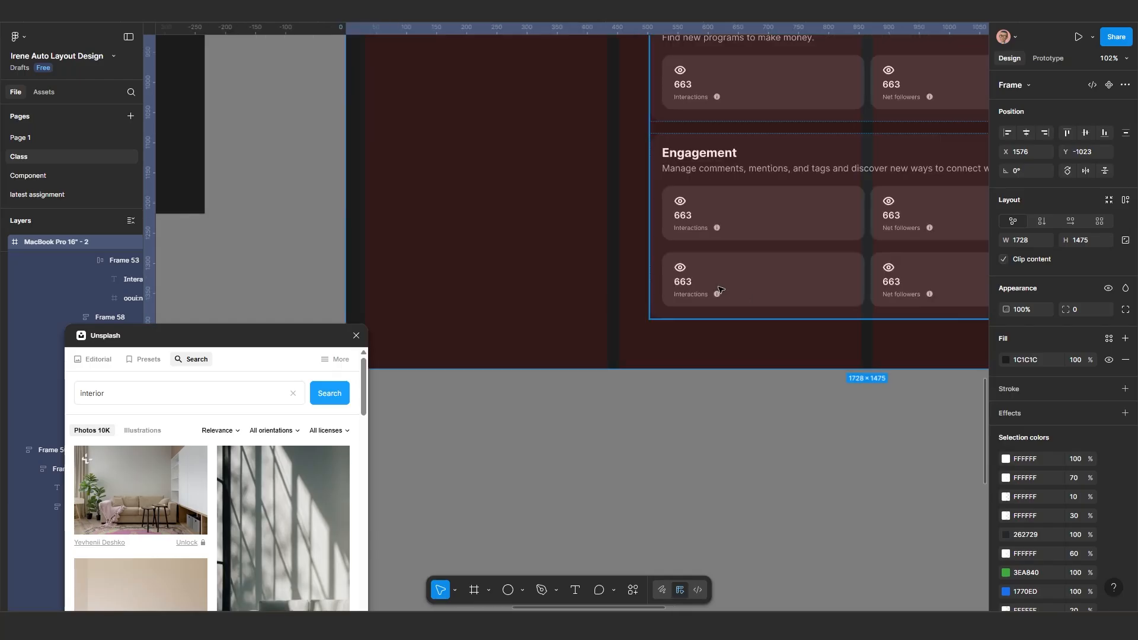
Step: Ungroup the Engagement card's lower tile row so its Interactions and Net followers tiles sit separately in the card
scroll(719, 290, "down", 2)
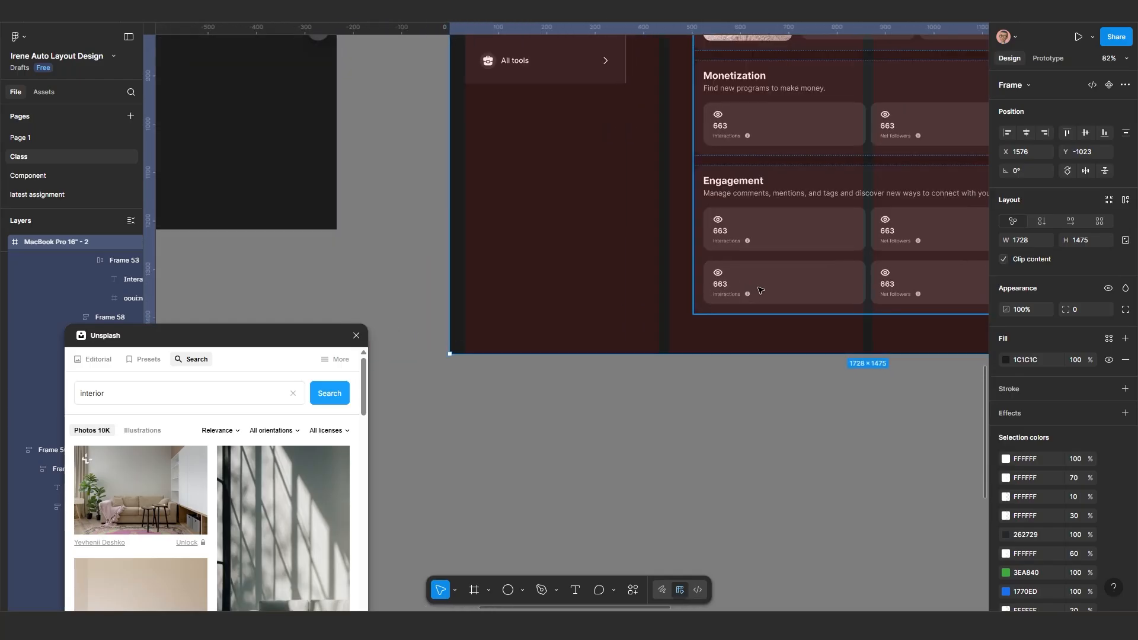
left_click(762, 289)
scroll(765, 288, "up", 1)
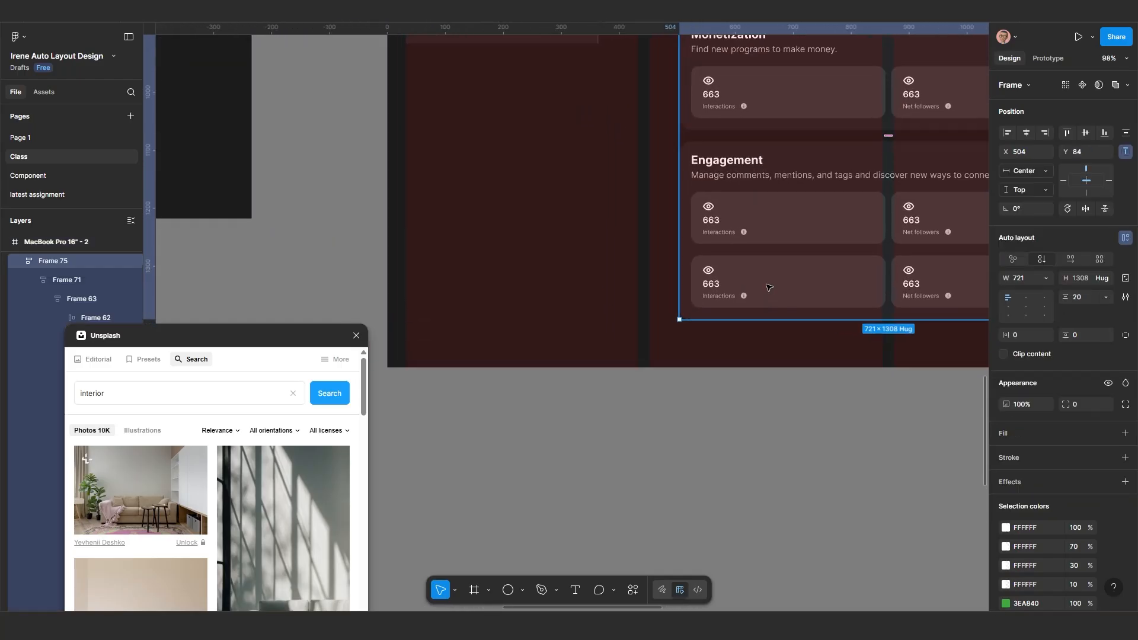
left_click(771, 289)
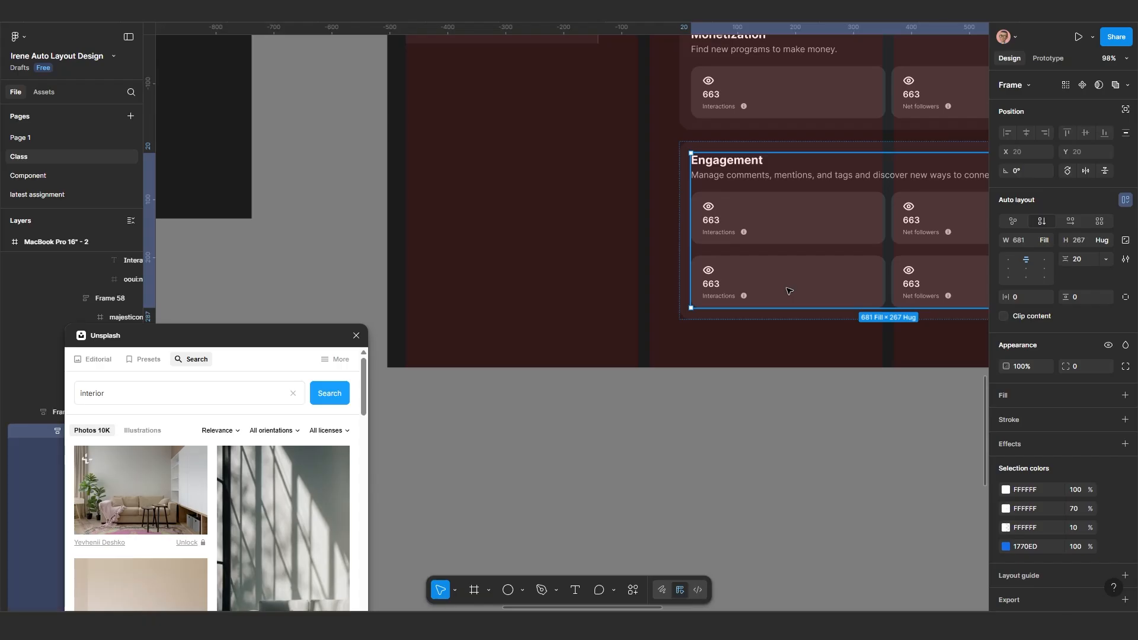
left_click(789, 290)
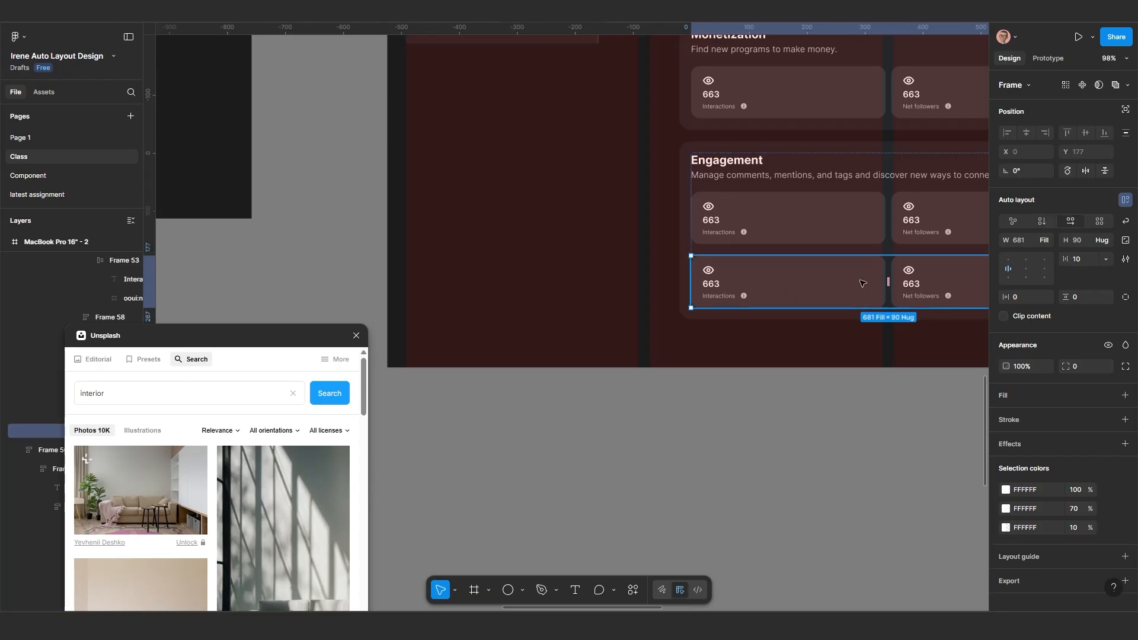
scroll(884, 298, "right", 3)
scroll(811, 297, "up", 2)
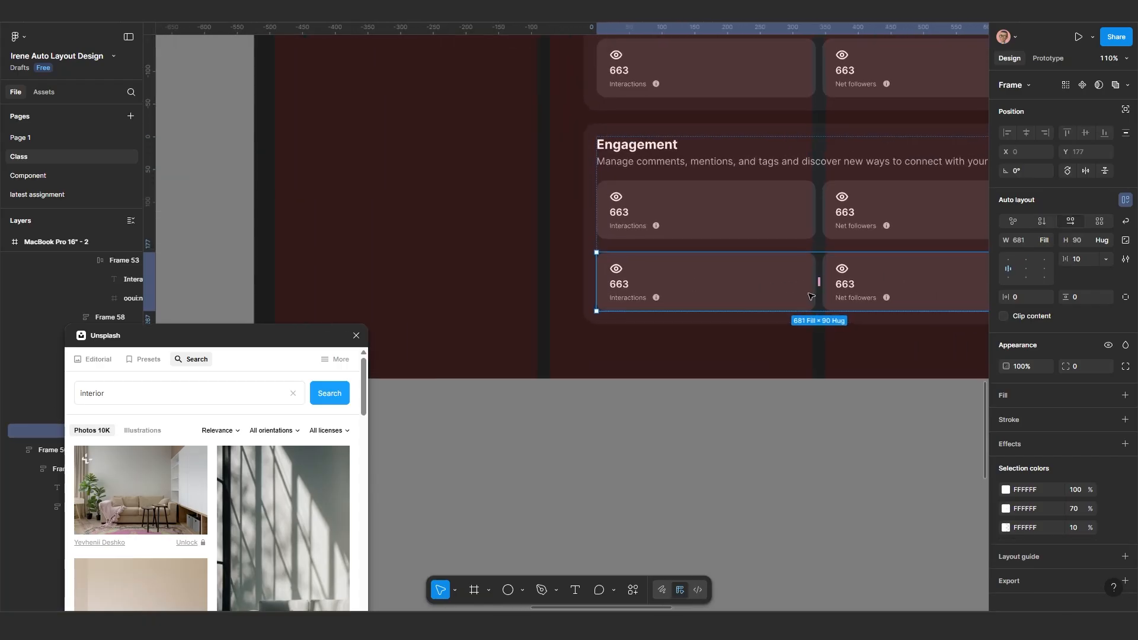
key("ctrl+shift+g")
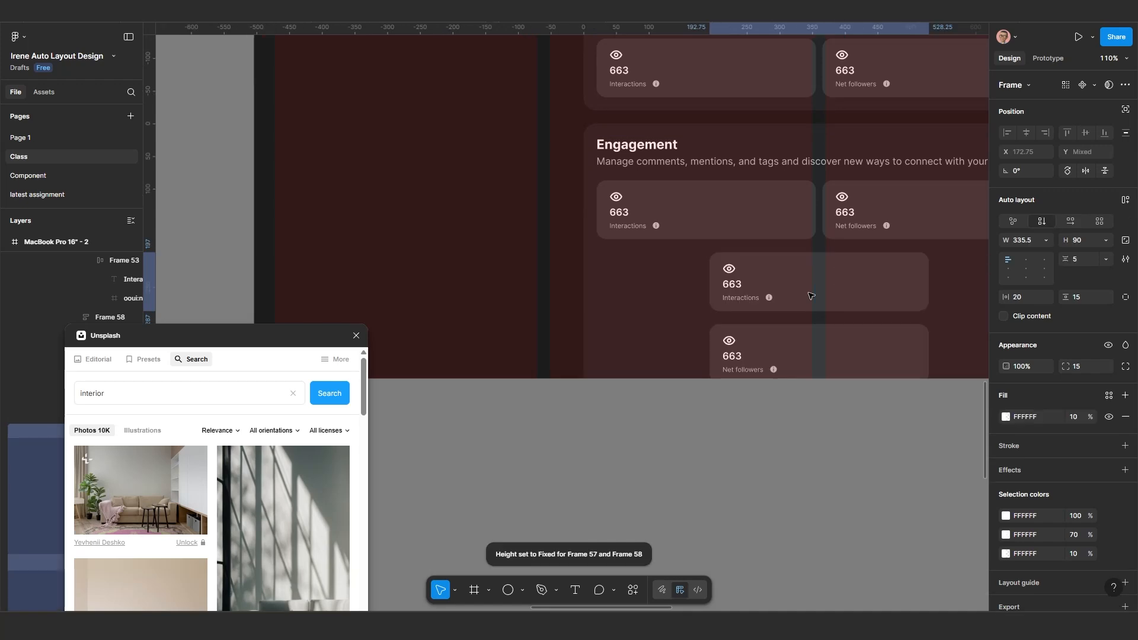
Step: Set the widths of the ungrouped Interactions and Net followers tiles to Hug contents
left_click(772, 298)
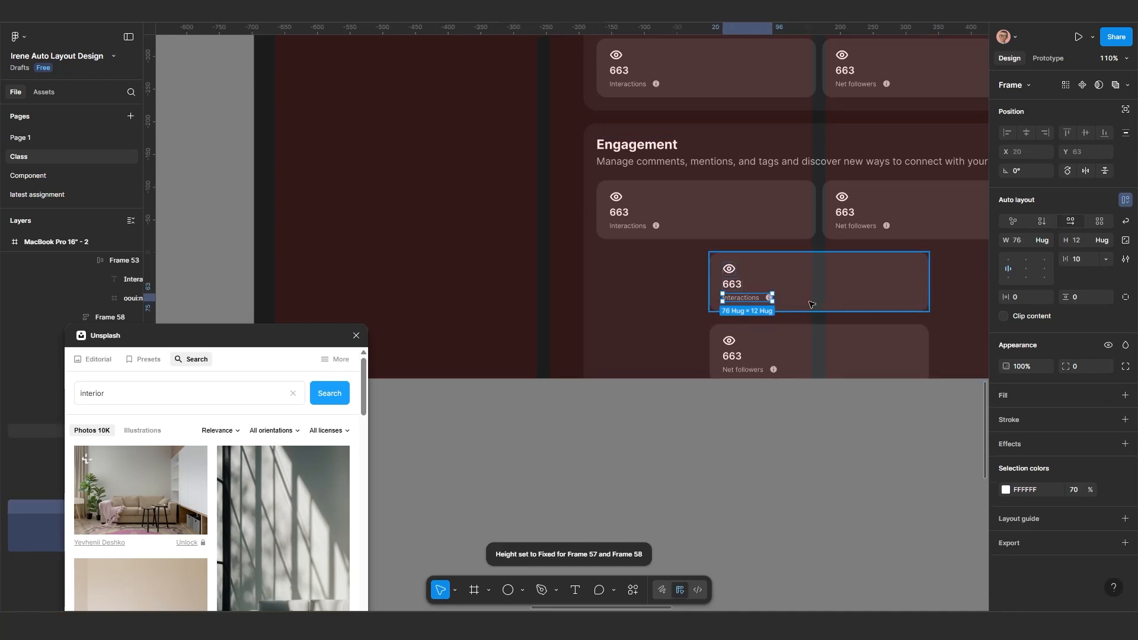
scroll(811, 304, "up", 1)
left_click(830, 300)
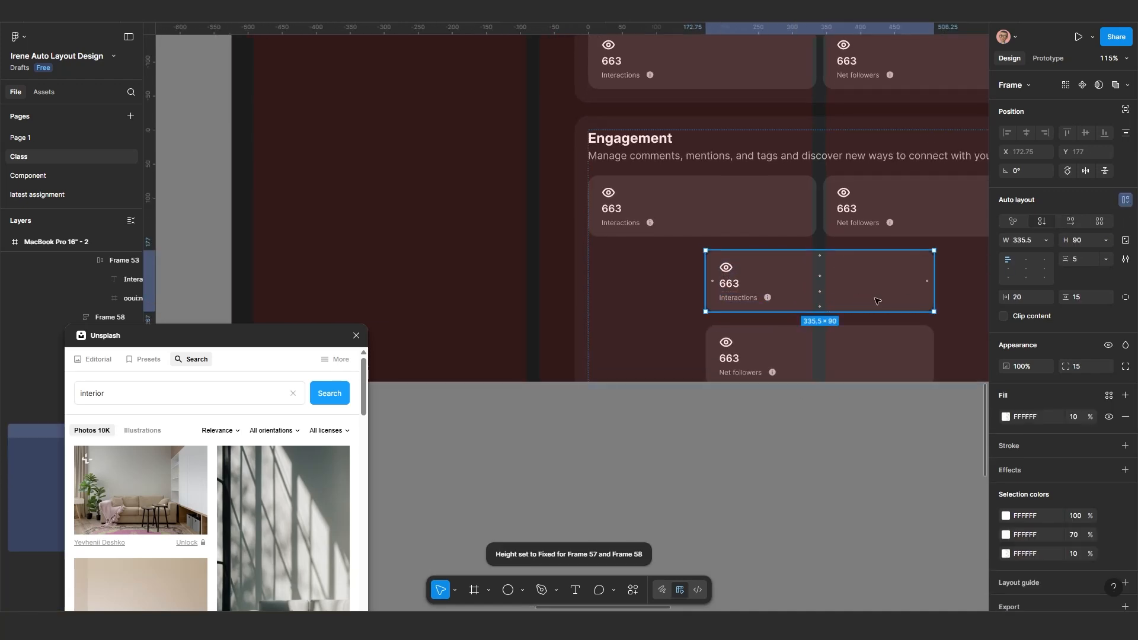
left_click(1046, 240)
left_click(1043, 254)
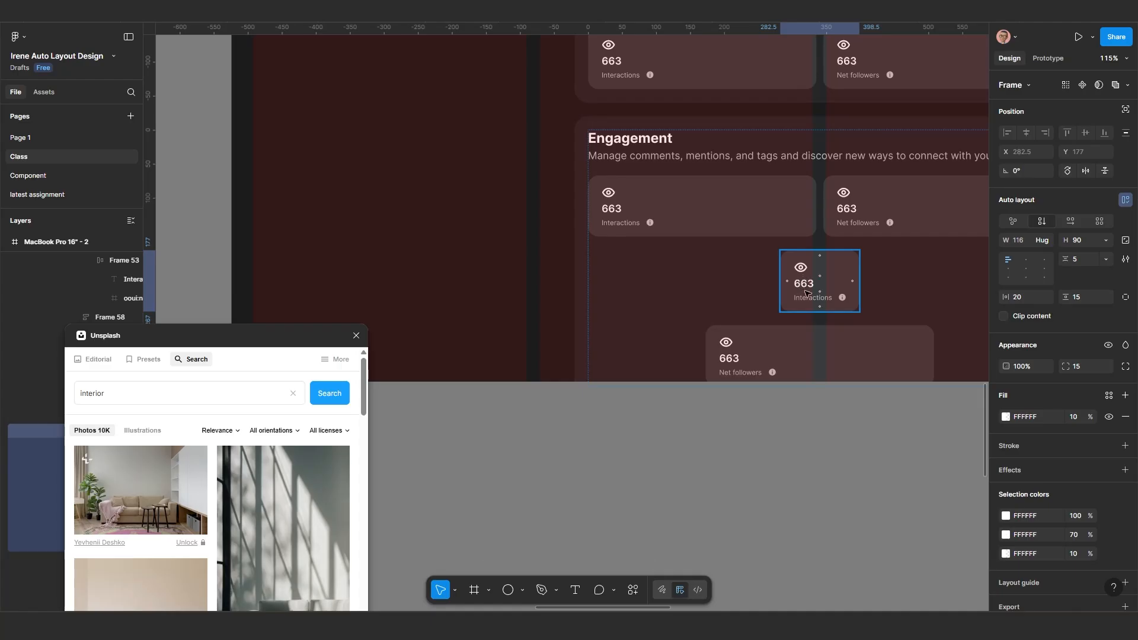
scroll(806, 292, "up", 3)
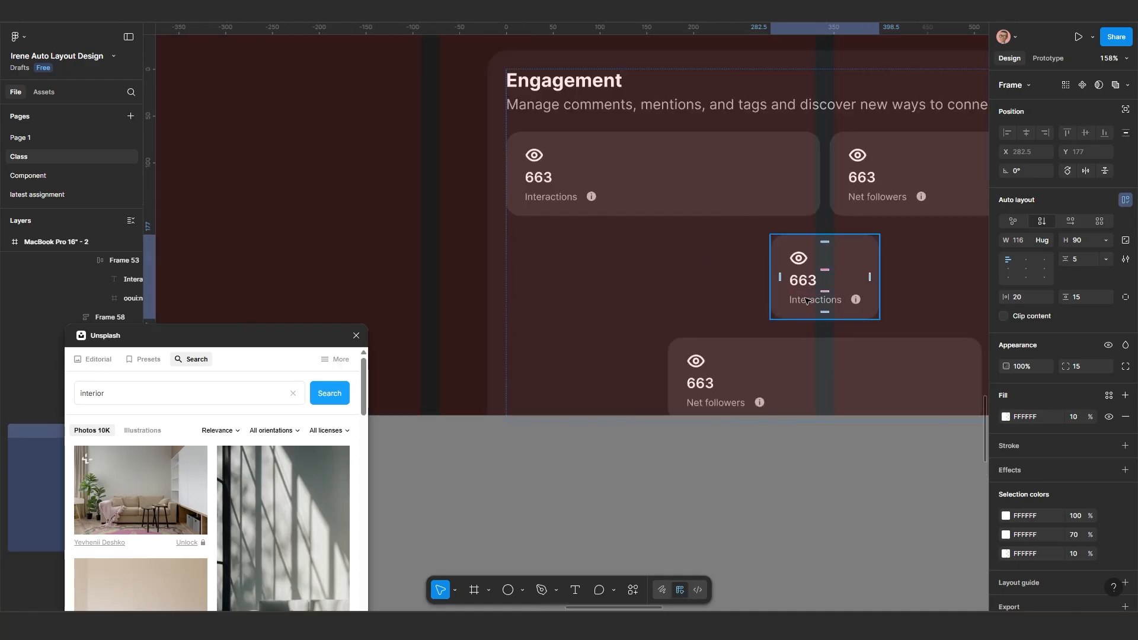
left_click(828, 371)
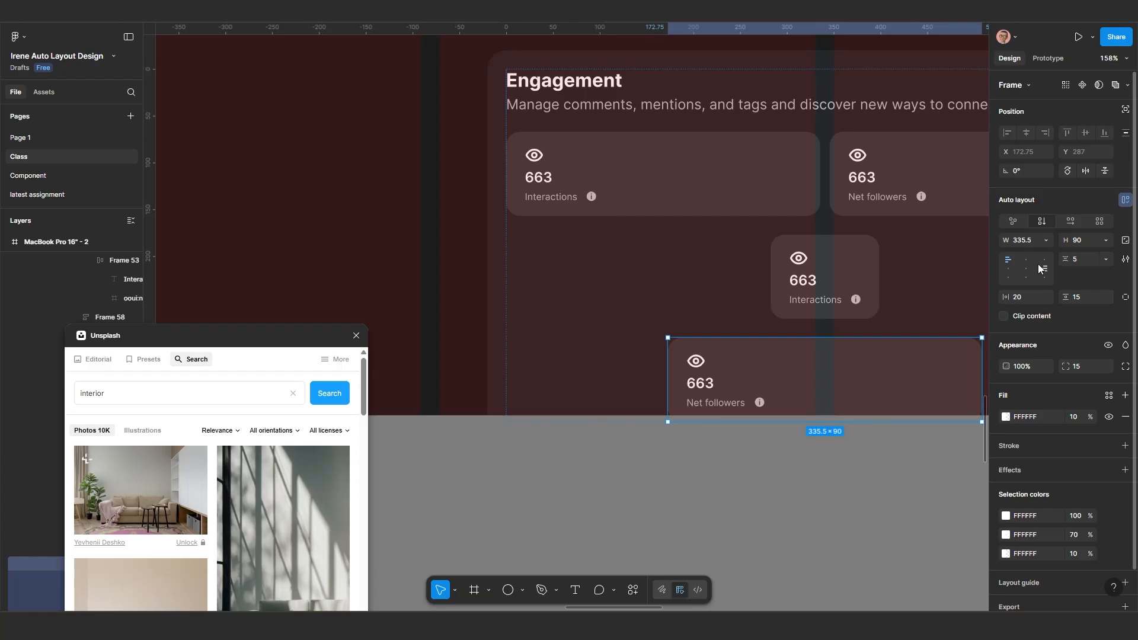
left_click(1046, 240)
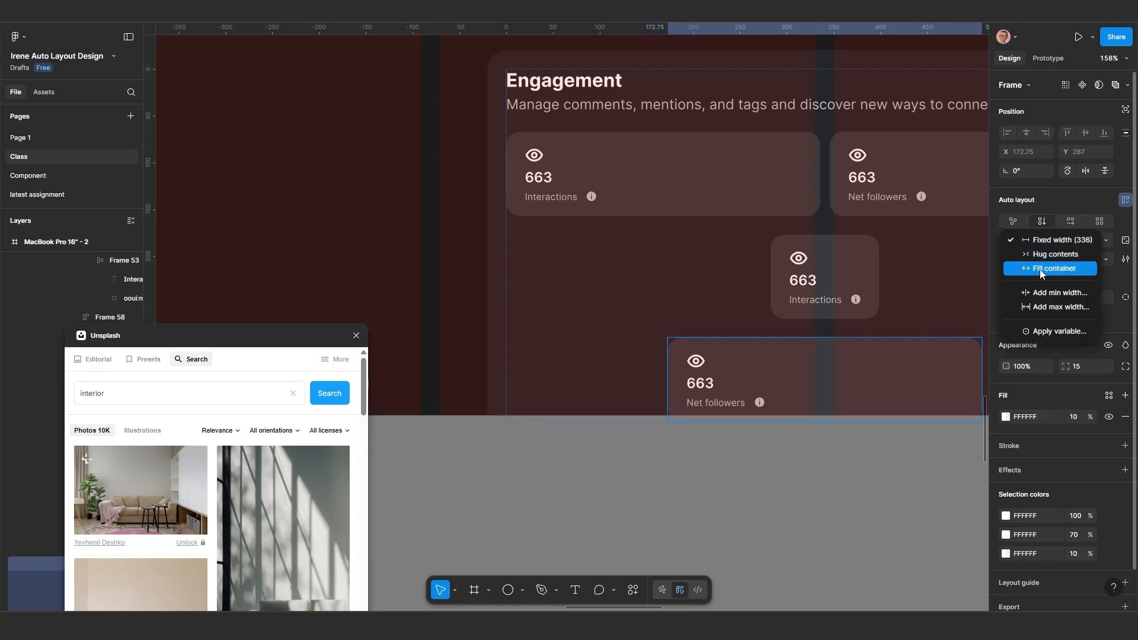
left_click(1048, 255)
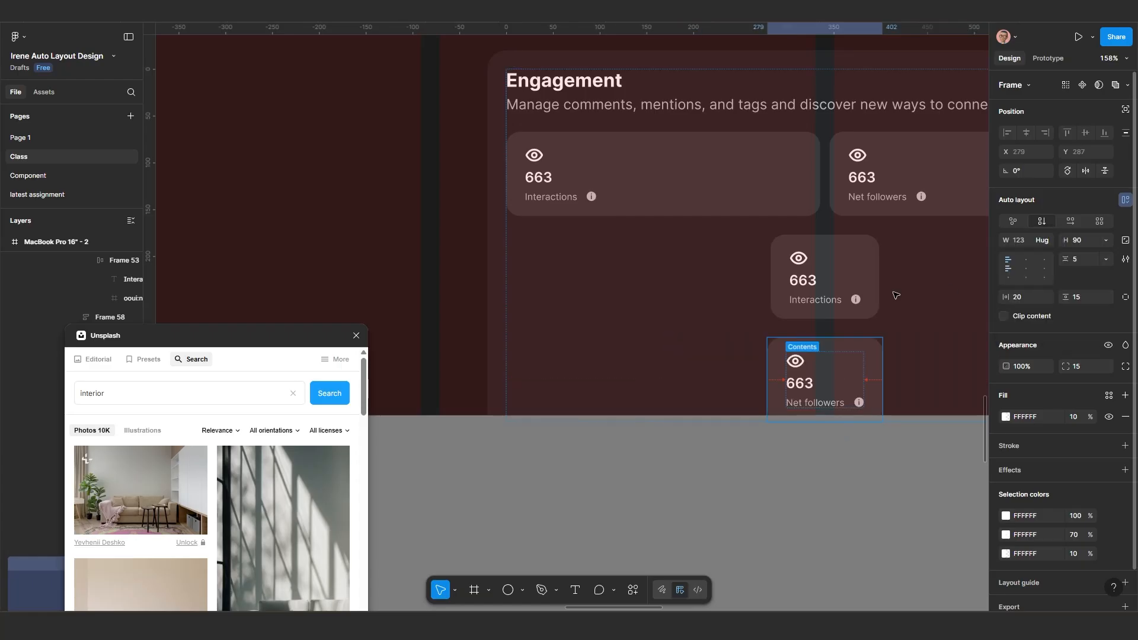
scroll(895, 294, "down", 3)
scroll(877, 302, "up", 2)
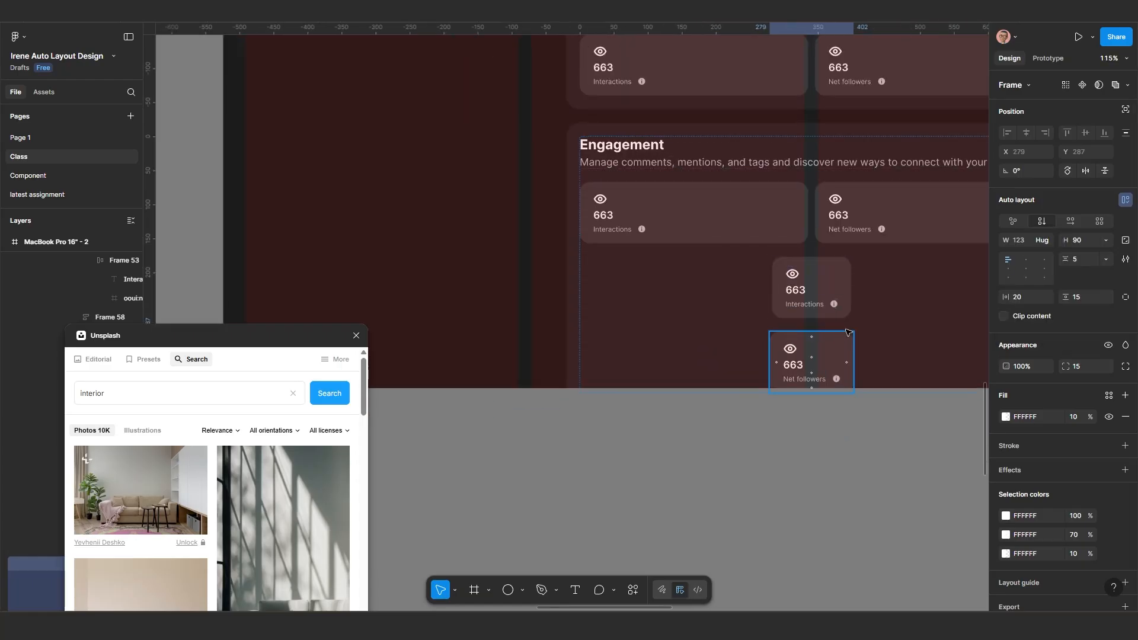
Step: Replace the ungrouped Interactions tile in the Engagement card with a copy of the Contents card's interior image frame
left_click(877, 304)
scroll(771, 308, "down", 3)
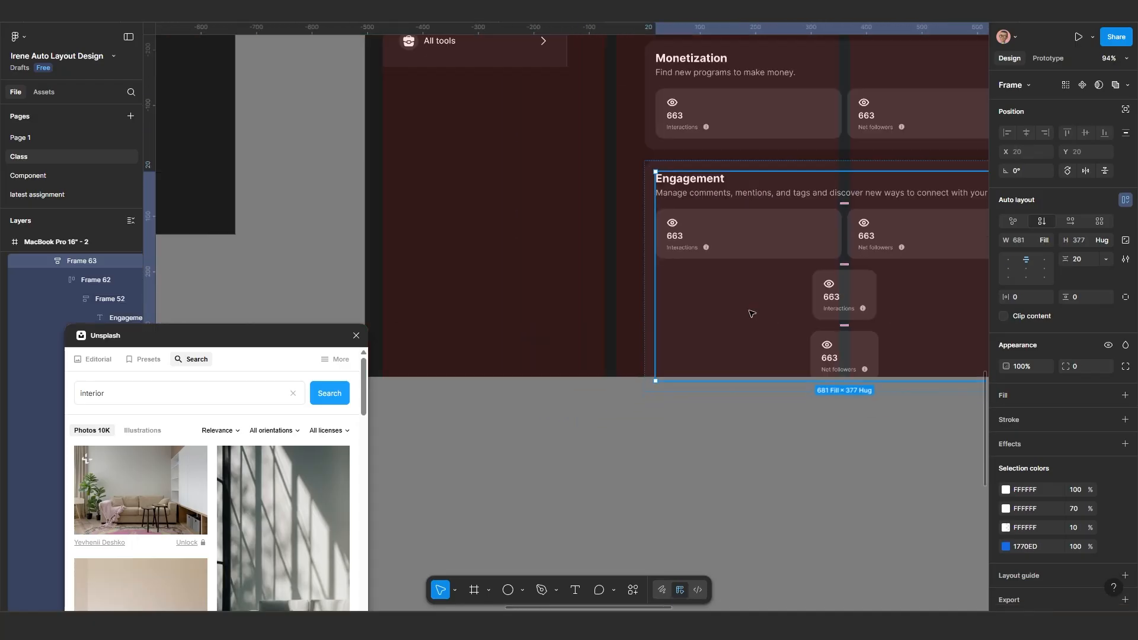
scroll(759, 314, "down", 5)
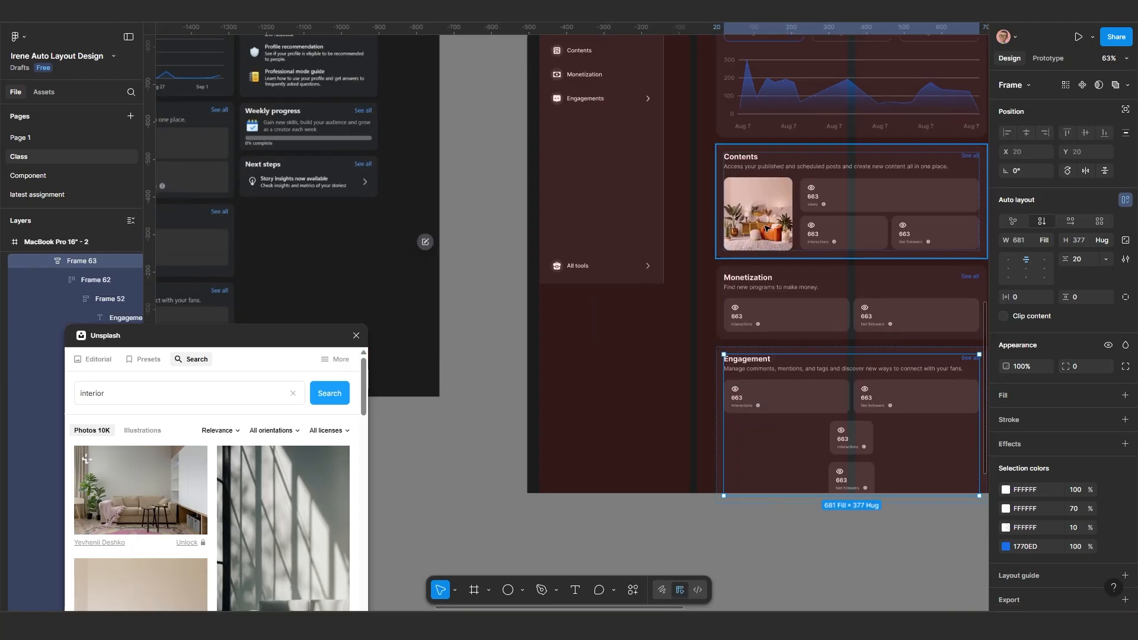
left_click(765, 228, "ctrl")
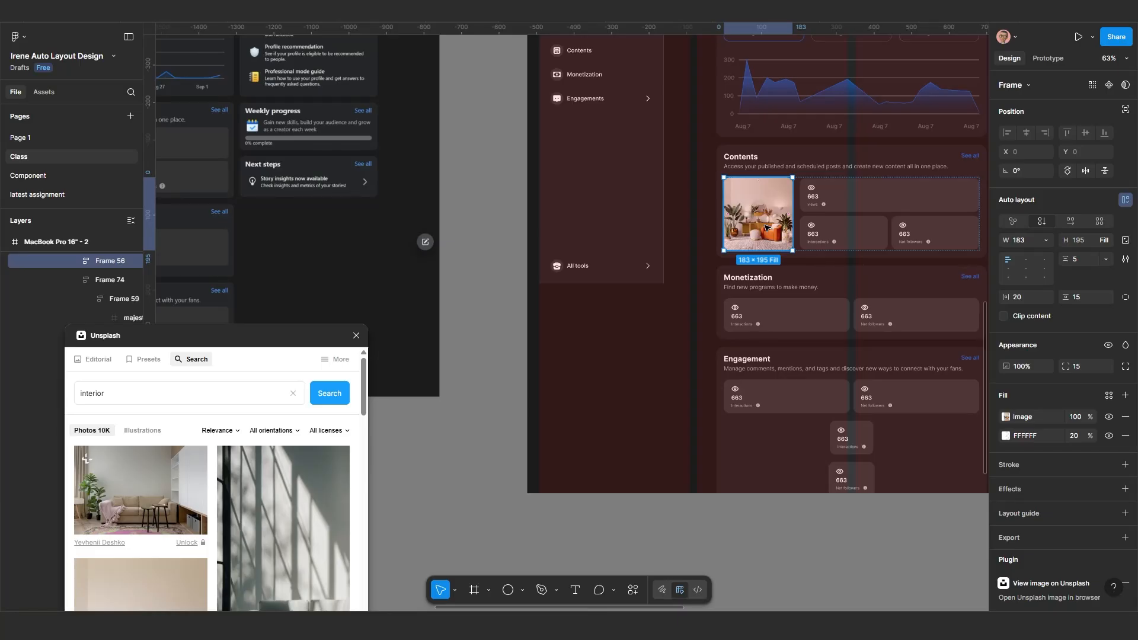
scroll(870, 449, "up", 10)
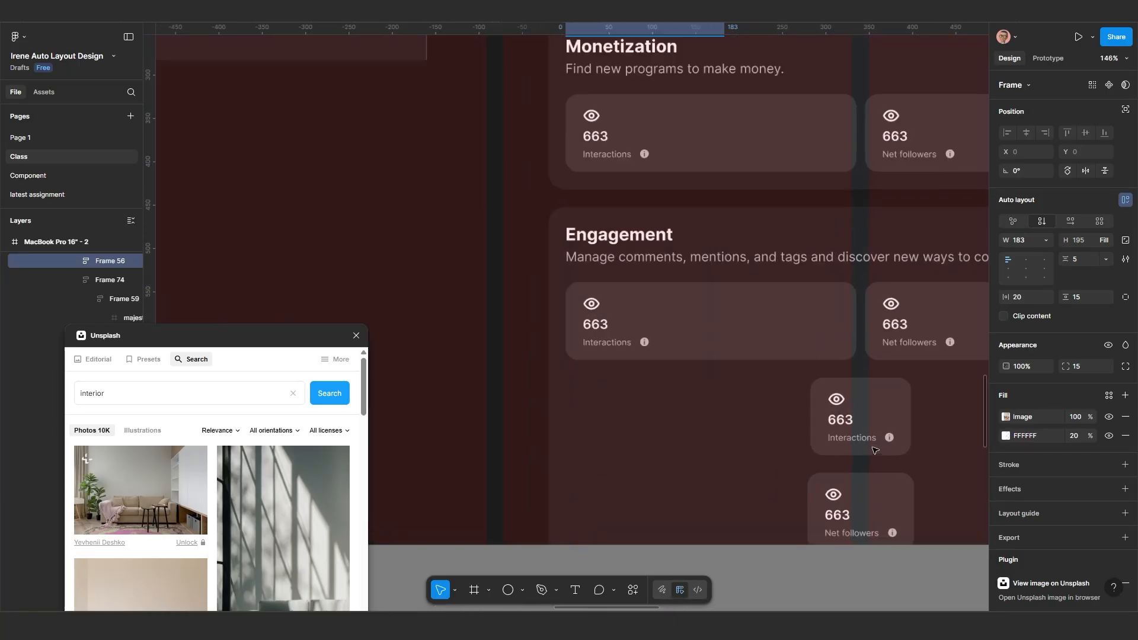
scroll(870, 449, "up", 4)
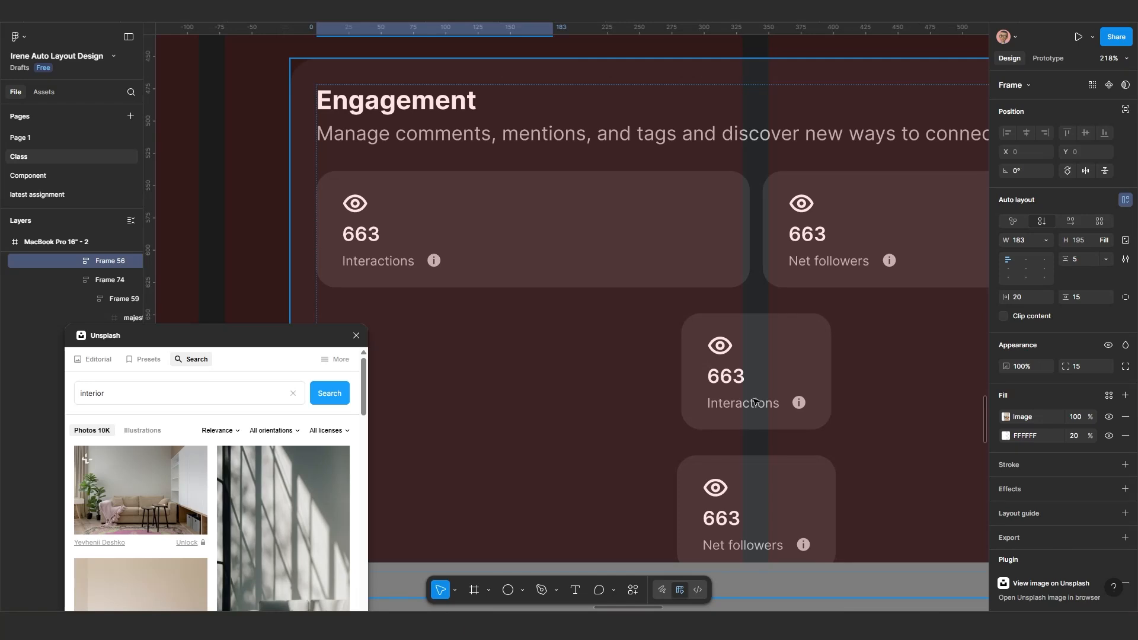
left_click(755, 402)
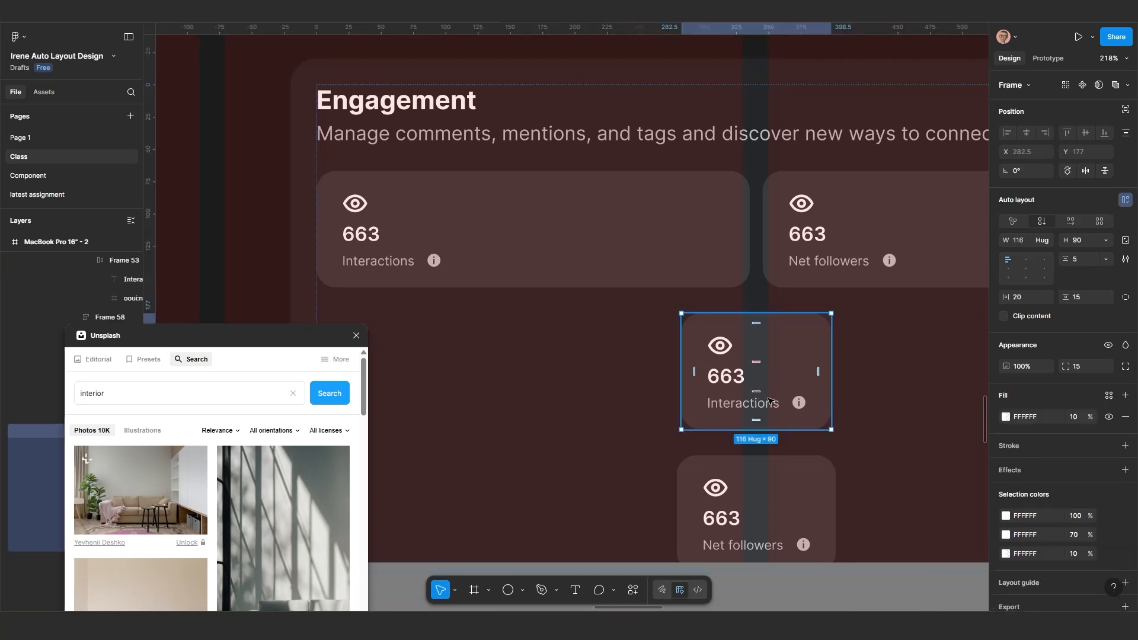
key("ctrl+shift+r")
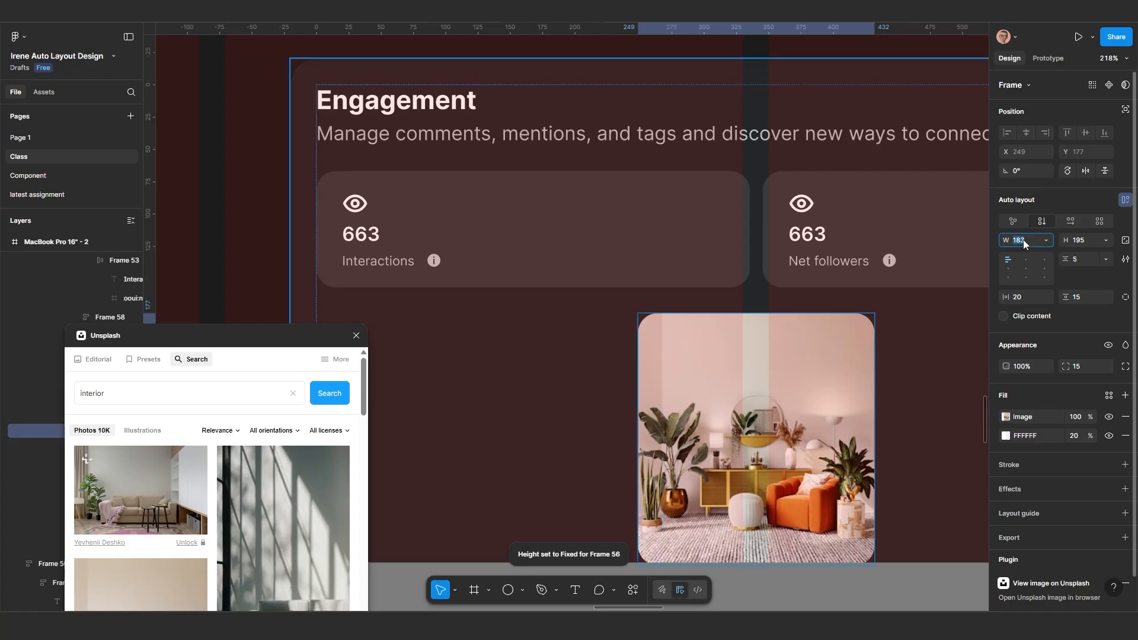
Step: Resize the Engagement card's interior image to 65 wide and 65 high
key("Return")
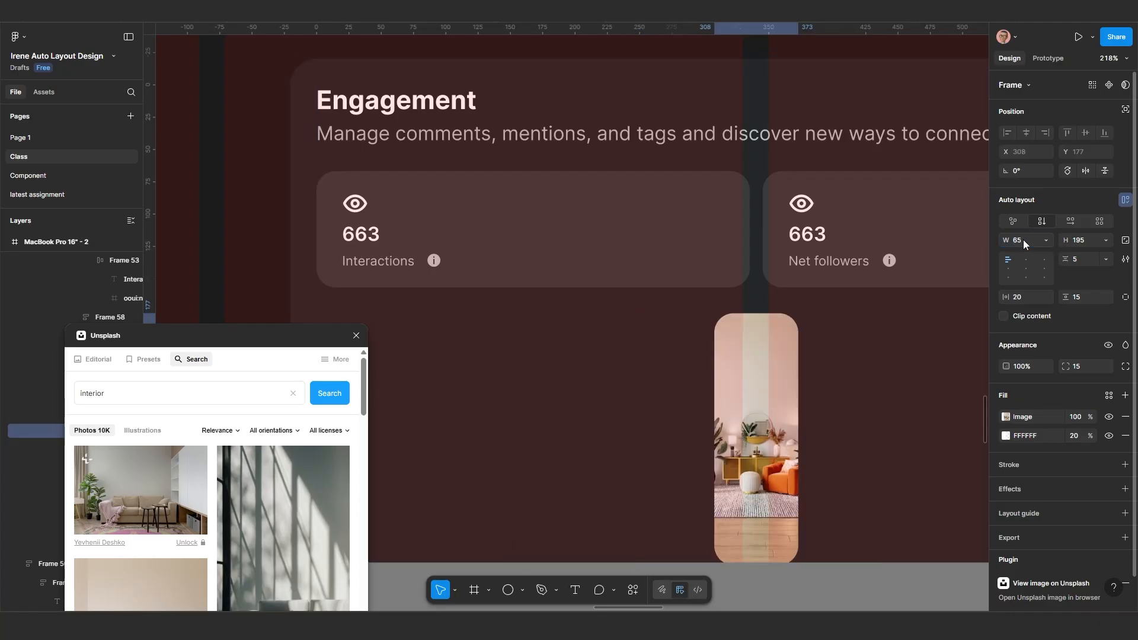
left_click(1080, 240)
type("65")
key("Return")
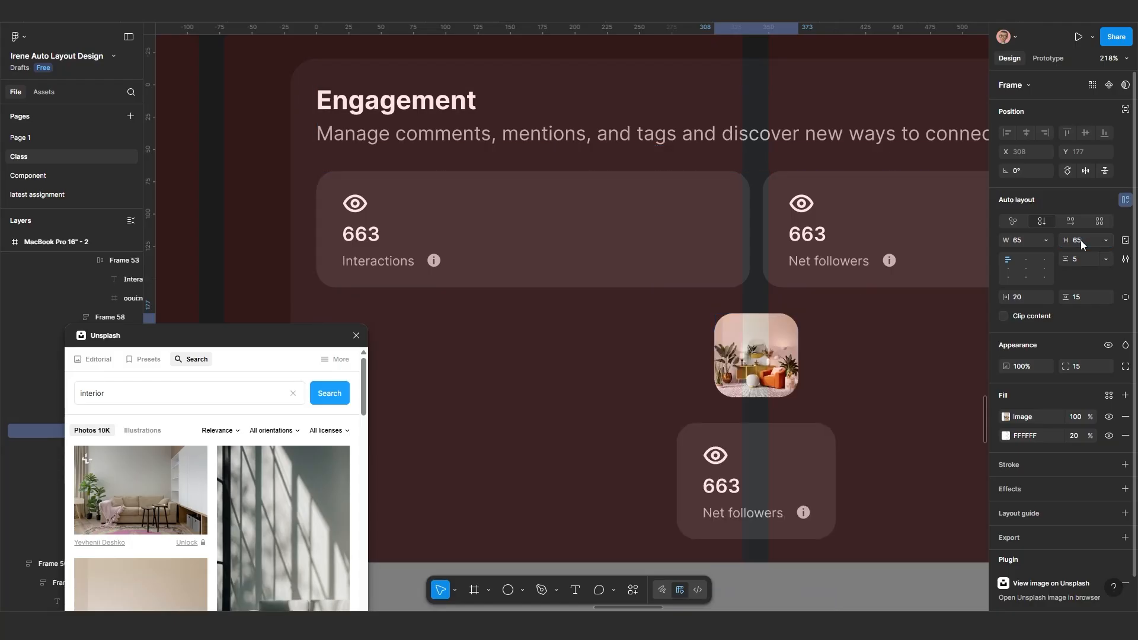
scroll(750, 362, "down", 2)
scroll(750, 363, "up", 1)
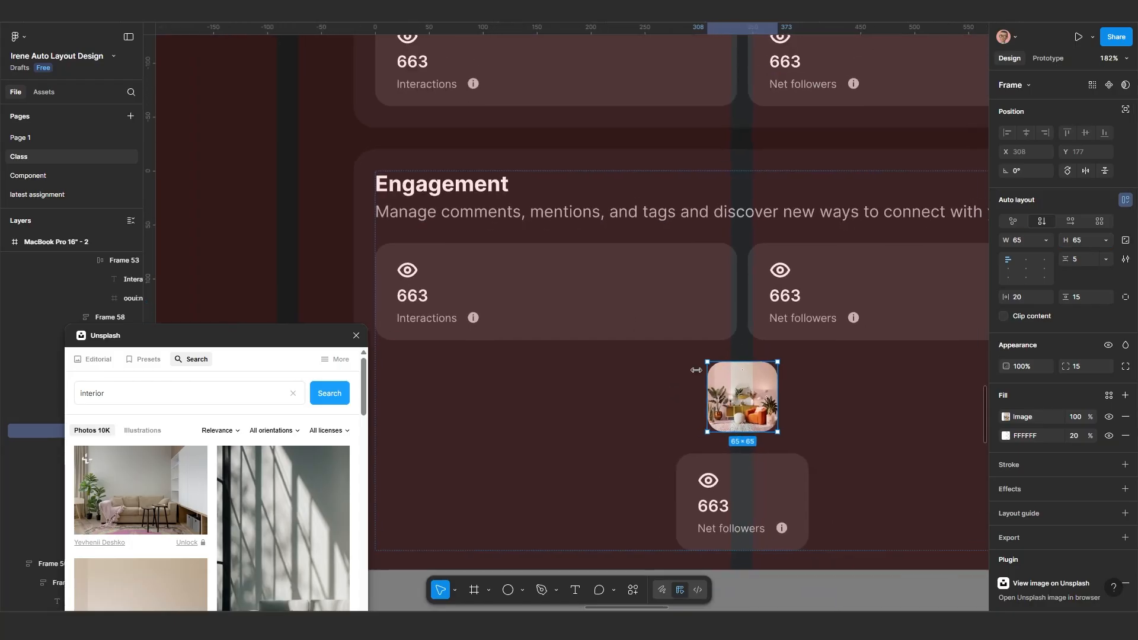
Step: Place a copy of the Engagement subtitle text directly beneath the small interior image
double_click(477, 216)
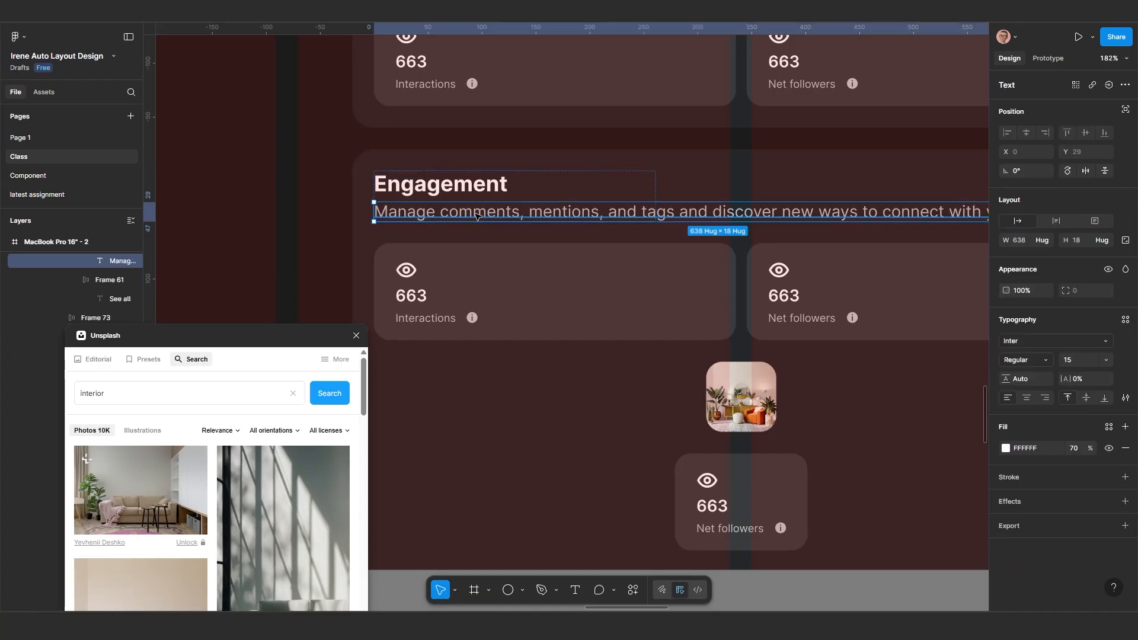
left_click_drag(713, 400, 698, 415)
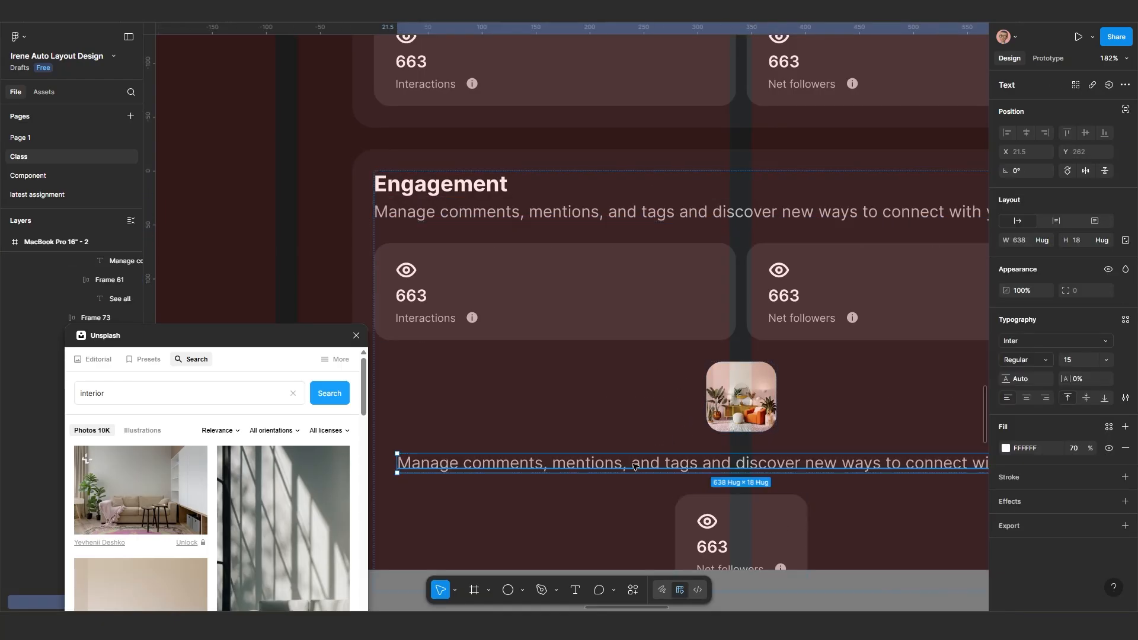
Step: Replace the copied subtitle text beneath the small interior image with "A day in office"
double_click(634, 465)
type("A")
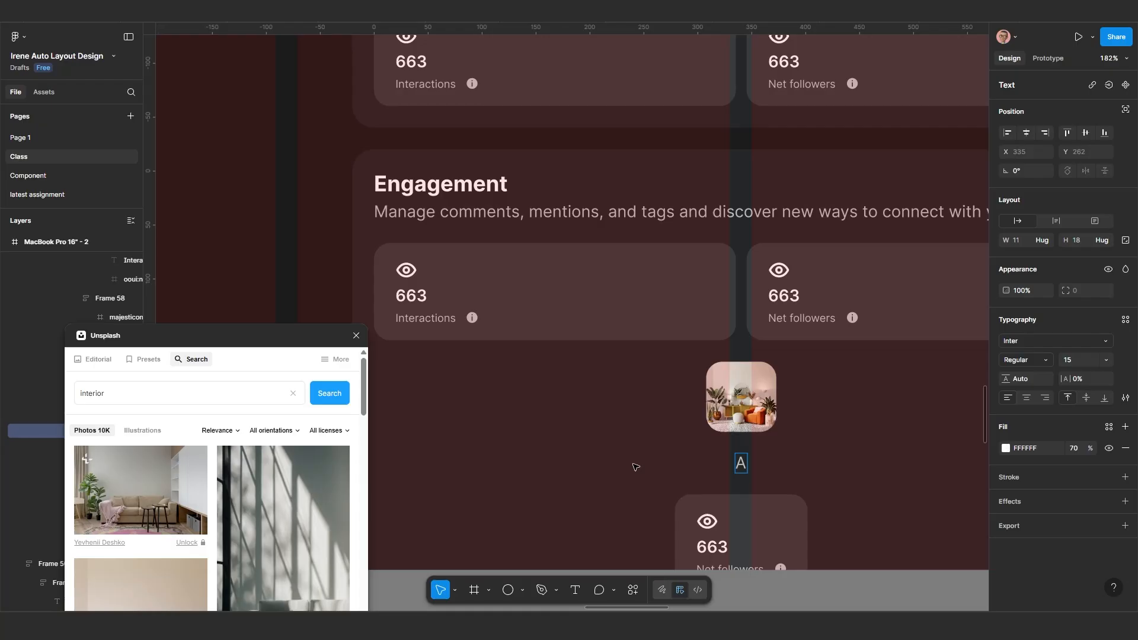
type(" day i")
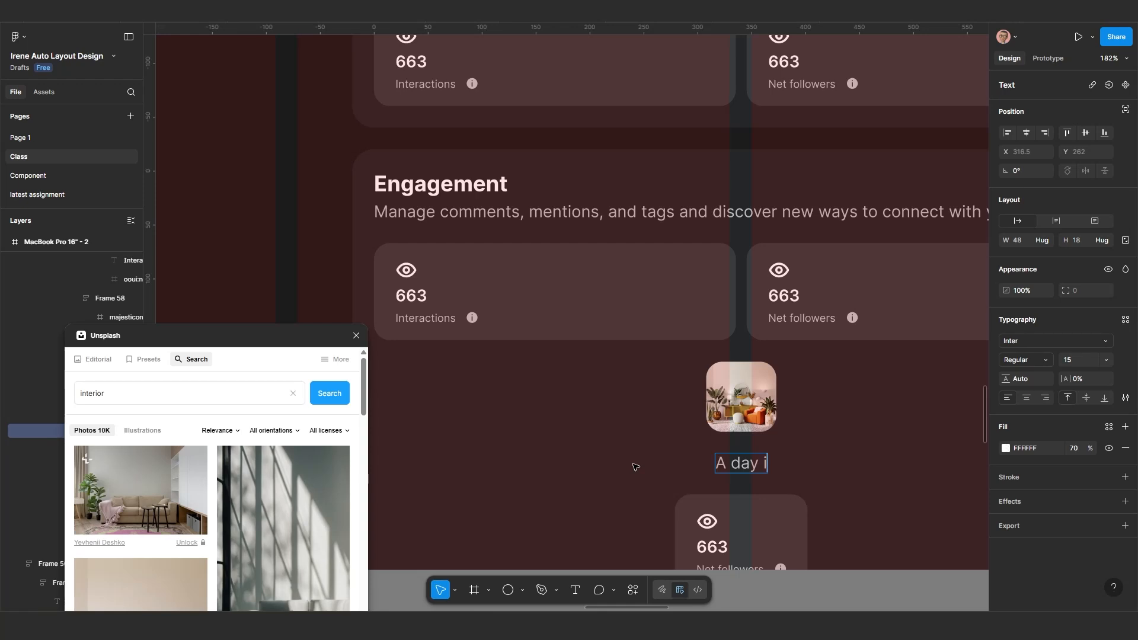
type("n o")
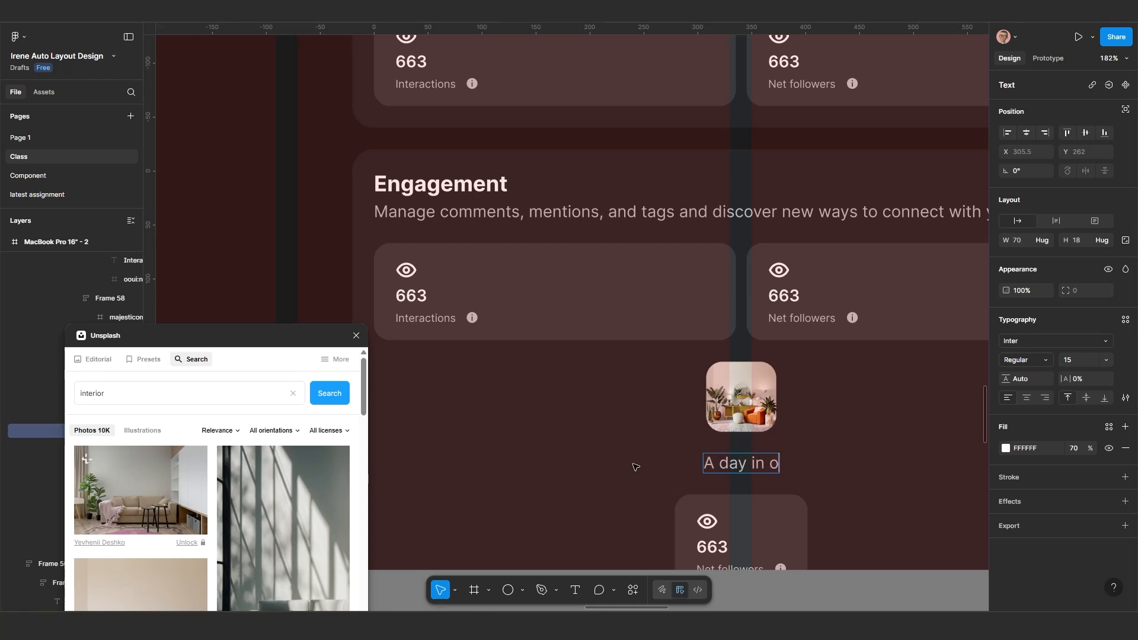
type("ffice")
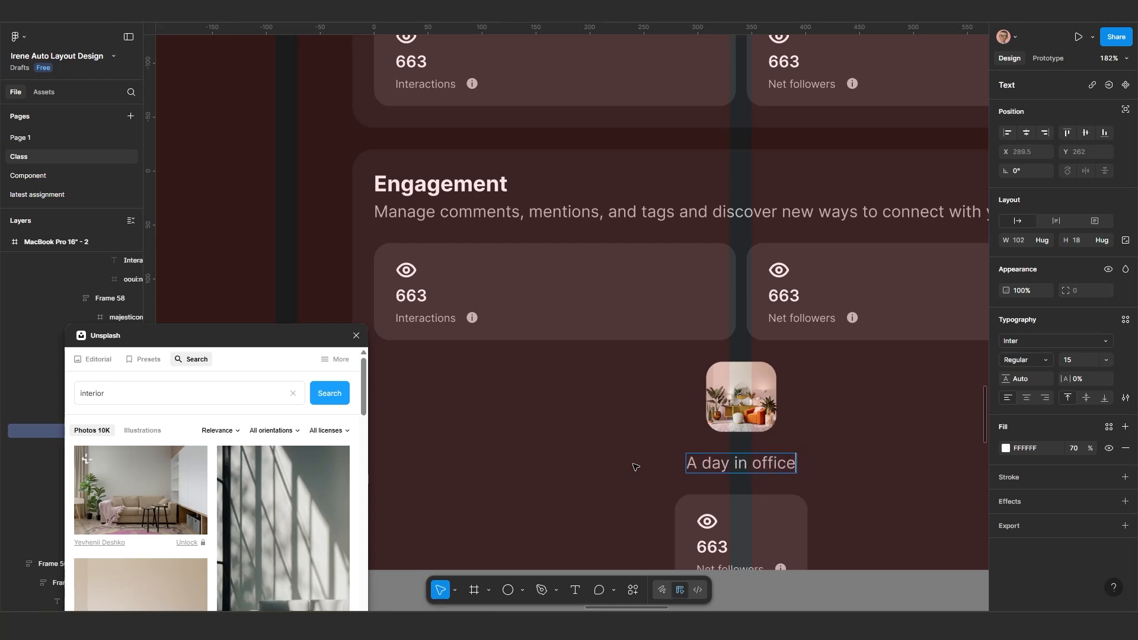
key("Escape")
Step: Wrap the small interior image and its caption in a horizontal auto layout, aligned left and vertically centred
left_click(749, 406, "shift")
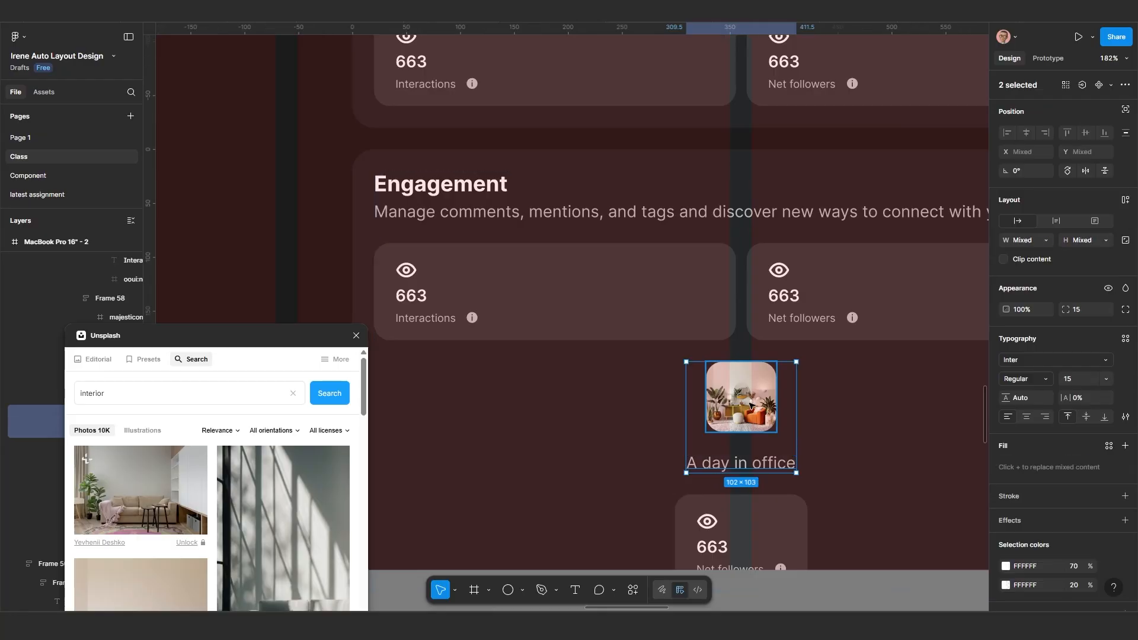
key("shift+a")
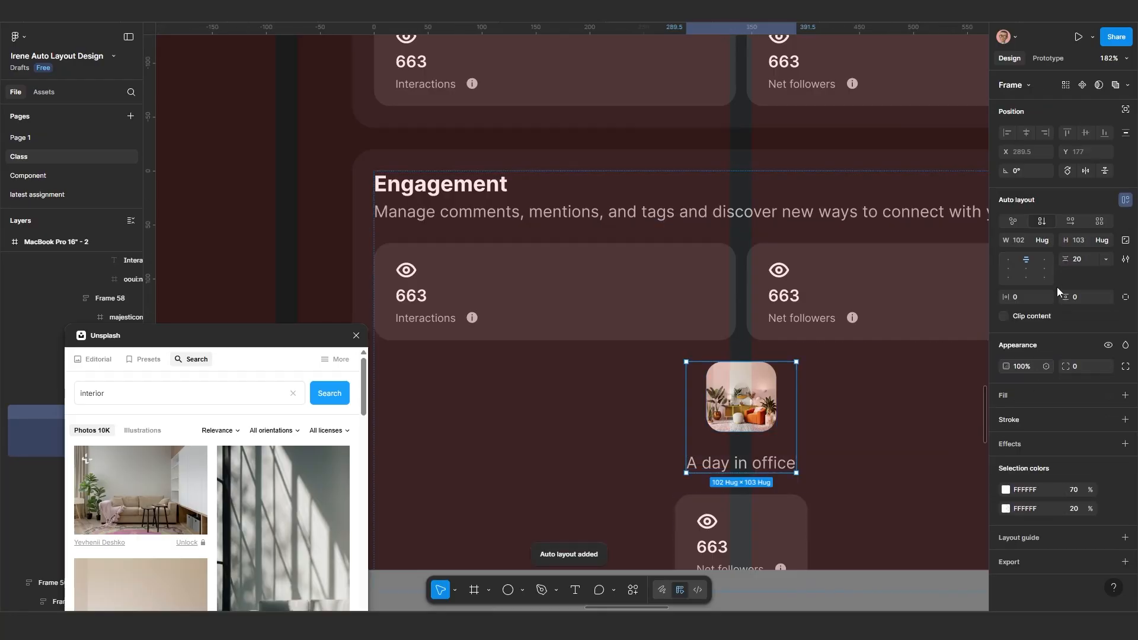
left_click(1070, 222)
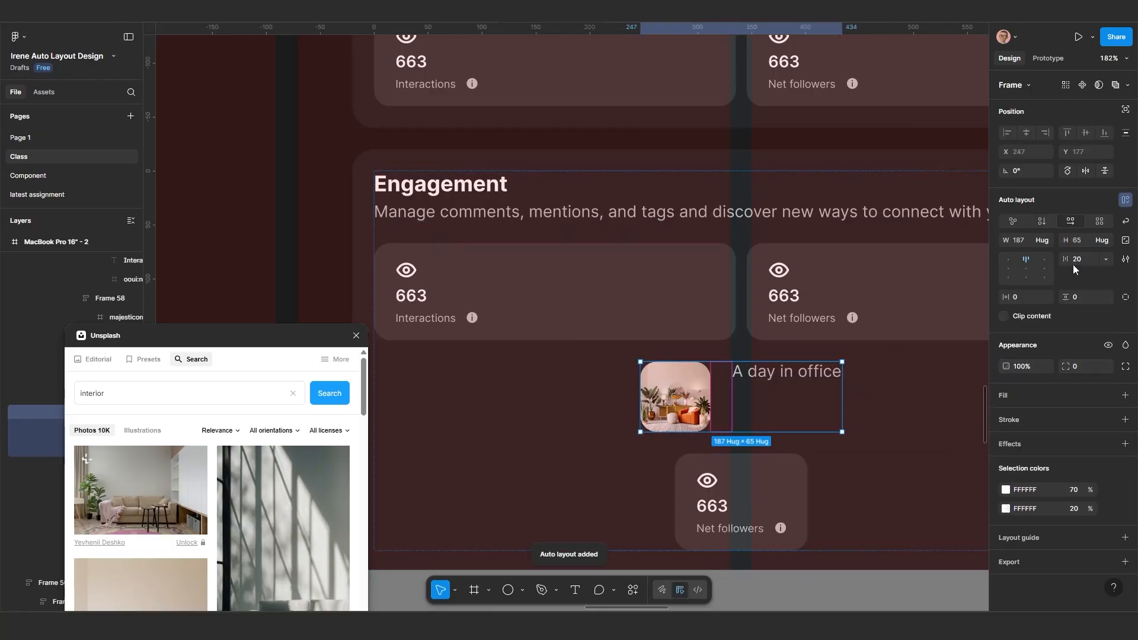
left_click(1010, 267)
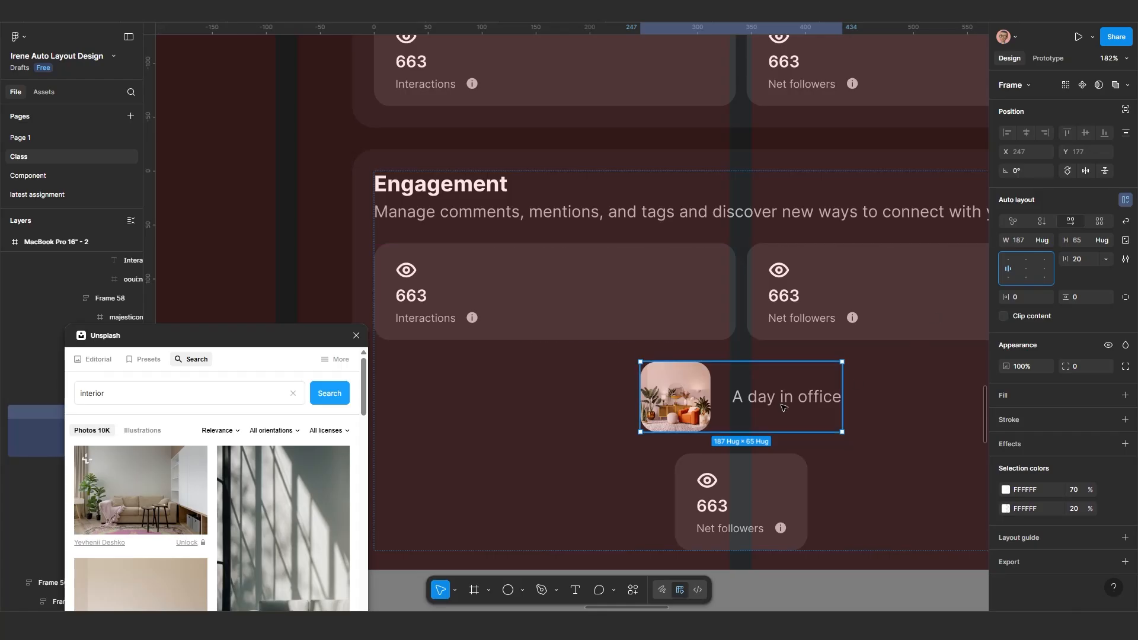
Step: Set the "A day in office" caption to font size 10 and Medium weight
double_click(782, 398)
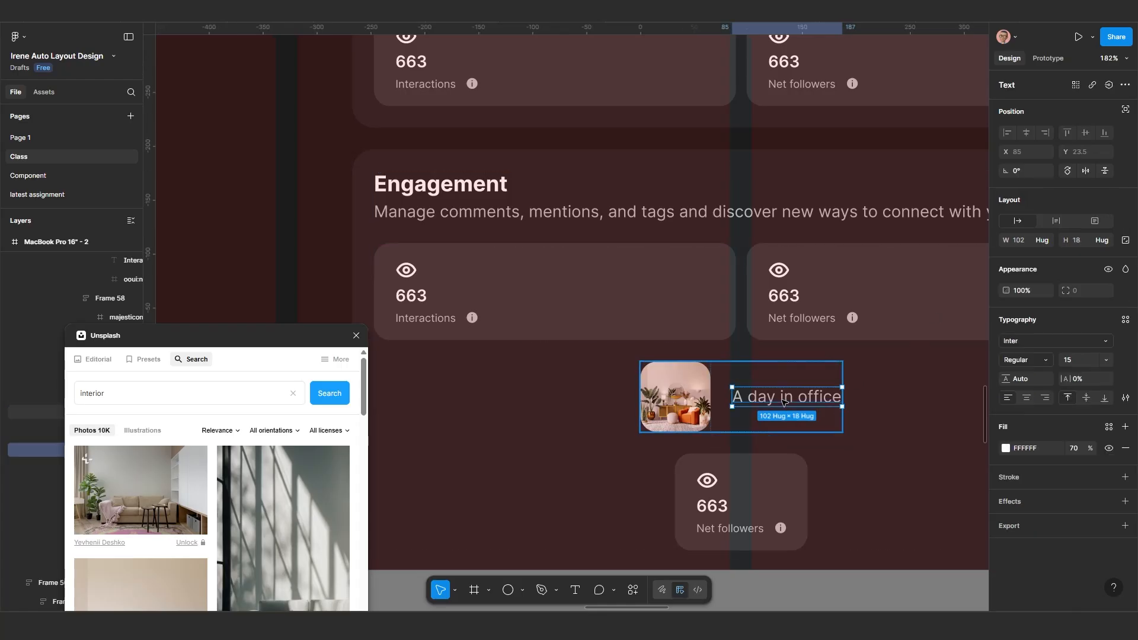
left_click(1079, 364)
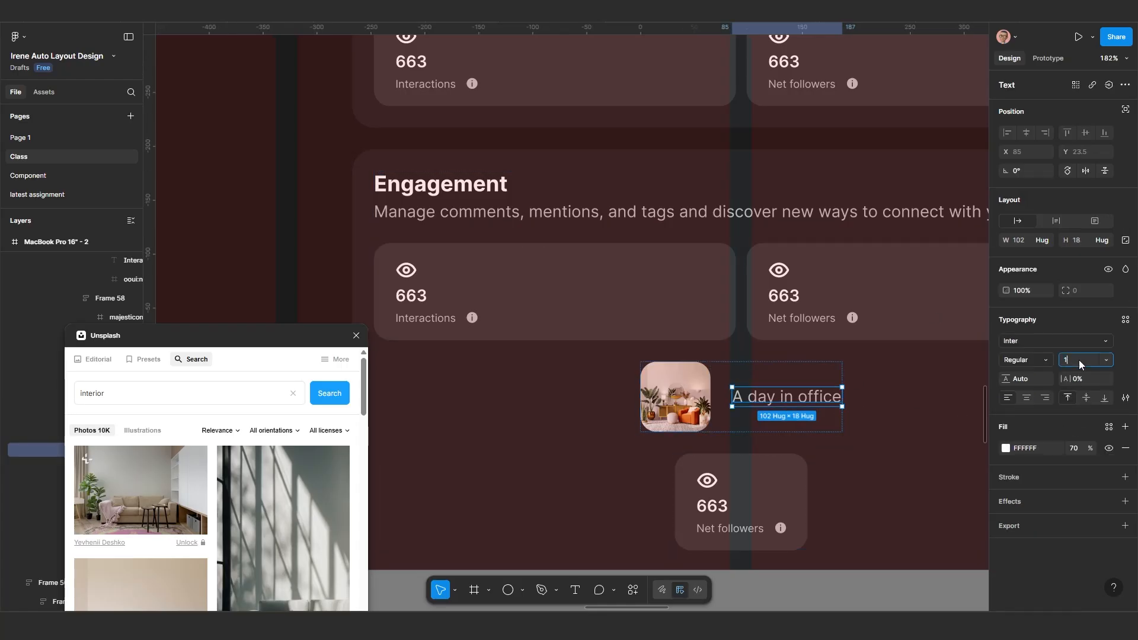
key("Return")
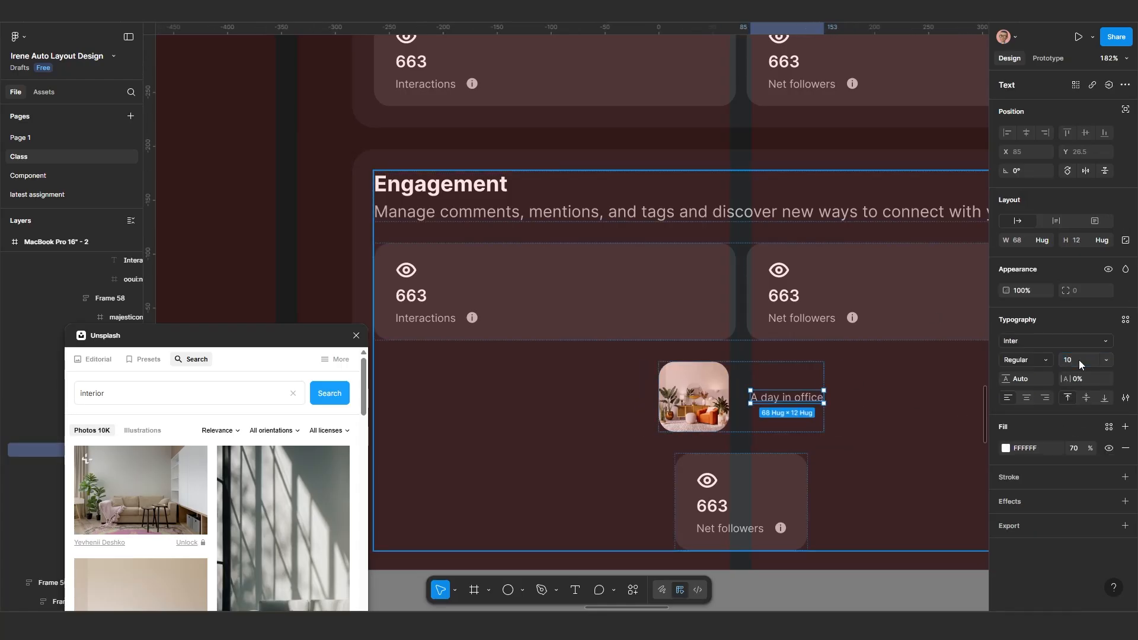
left_click(1026, 364)
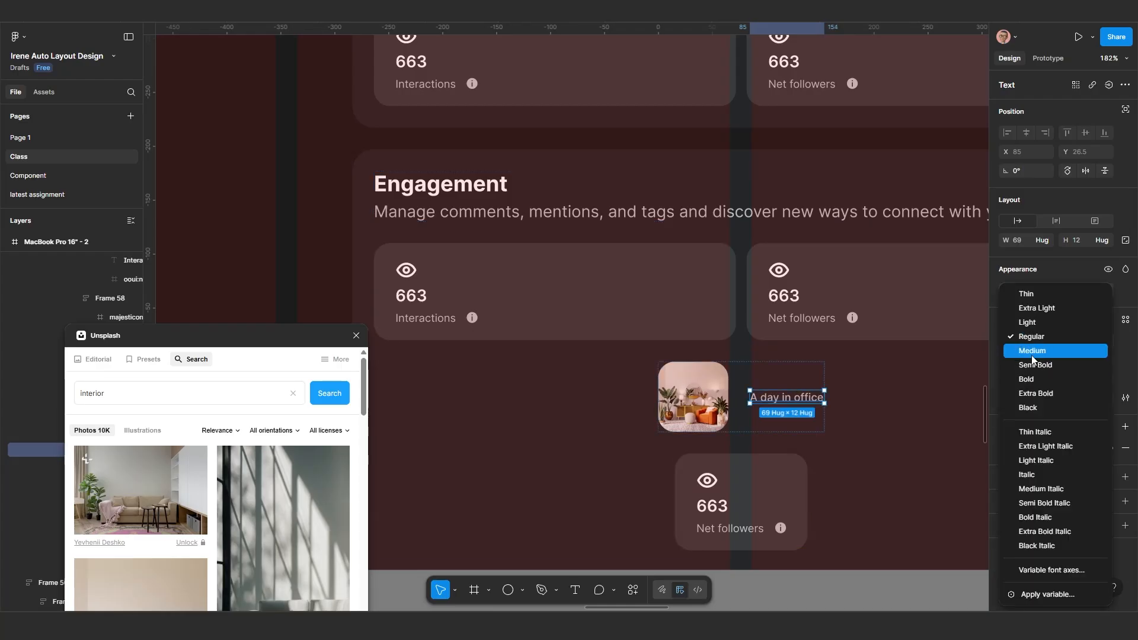
left_click(1032, 352)
Step: Set the gap between the small interior image and its caption to 5
key("shift+Return")
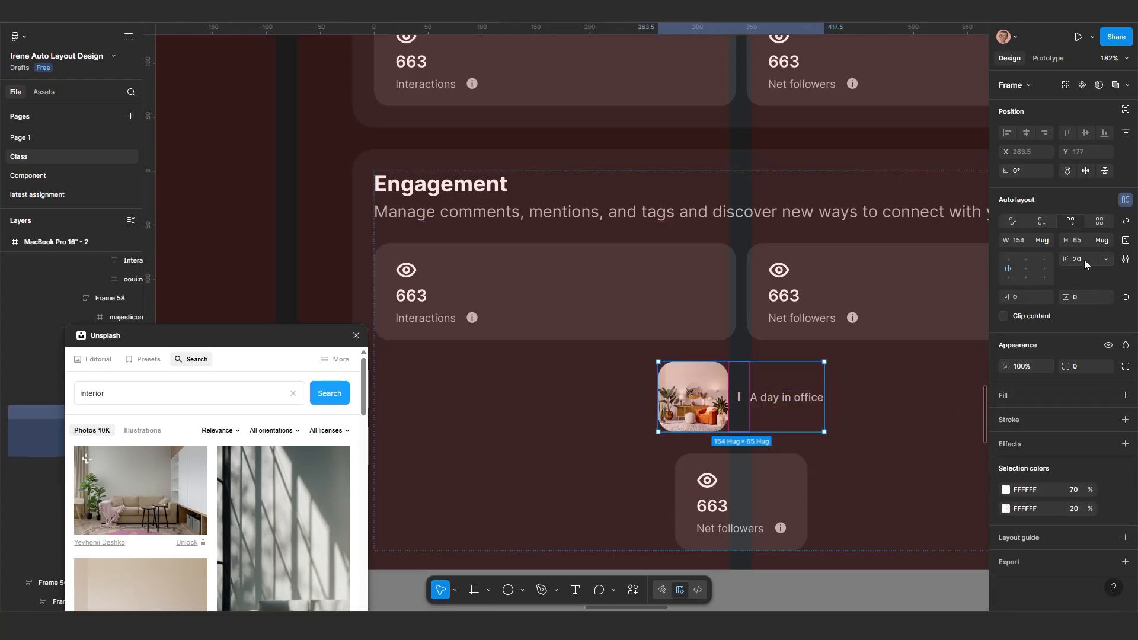
left_click(1088, 263)
key("Return")
Step: Examine the post and comment row in the reference dashboard's Engagement card
scroll(737, 407, "down", 5)
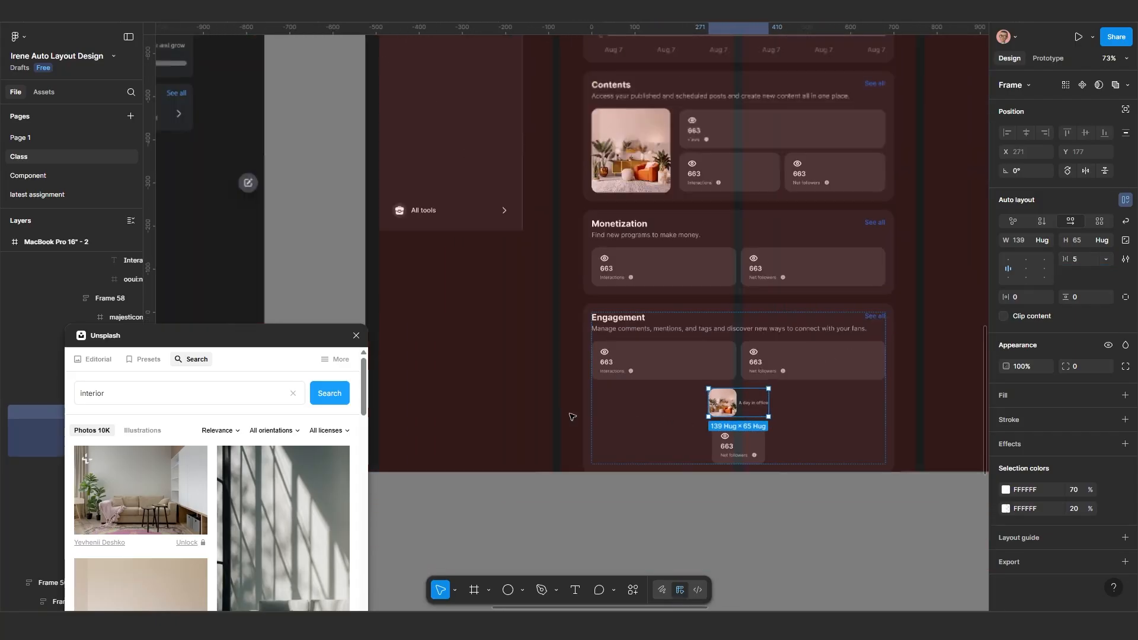
left_click_drag(405, 419, 579, 407)
left_click_drag(419, 386, 597, 389)
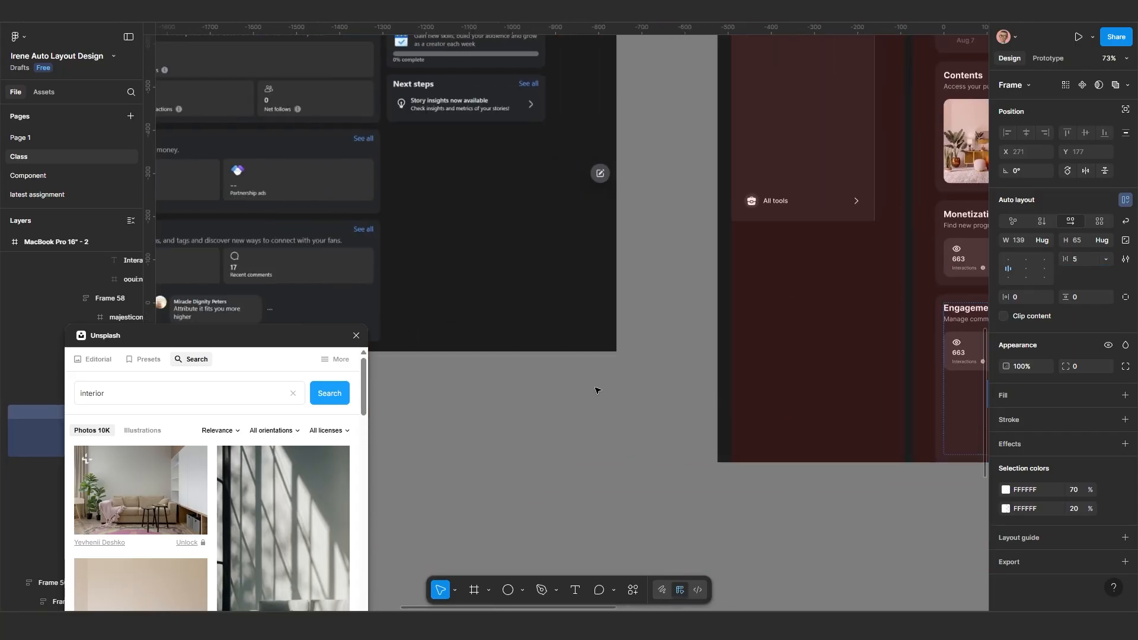
left_click_drag(380, 340, 605, 384)
scroll(421, 343, "down", 1)
scroll(419, 343, "up", 6)
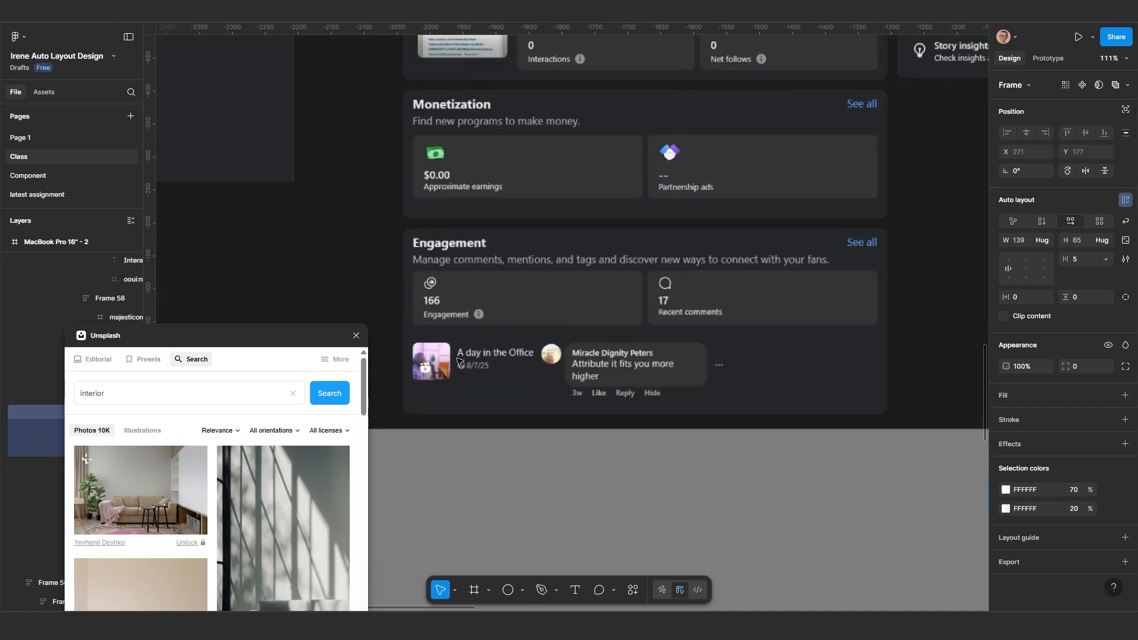
scroll(483, 388, "down", 8)
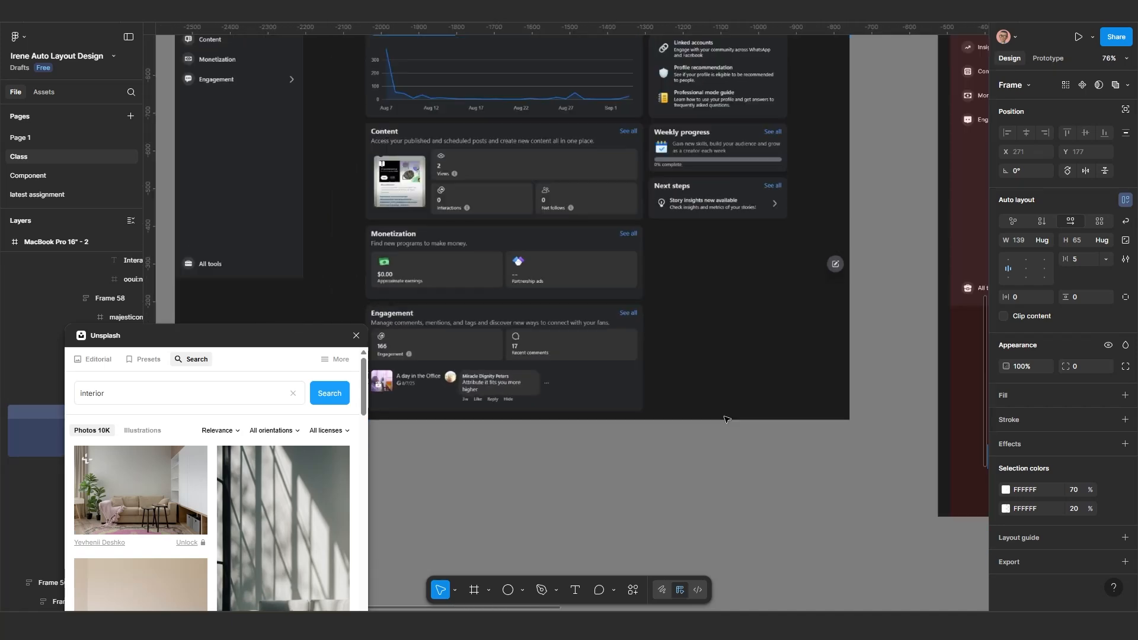
scroll(729, 465, "up", 6)
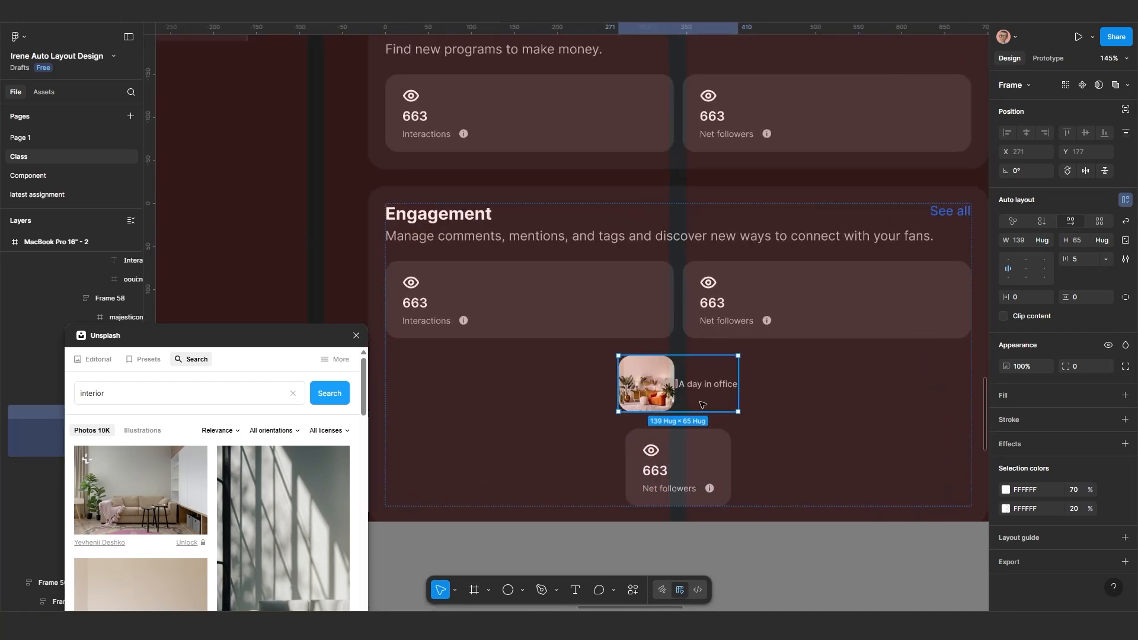
Step: Change the "A day in office" caption's font weight to Bold
left_click(707, 382)
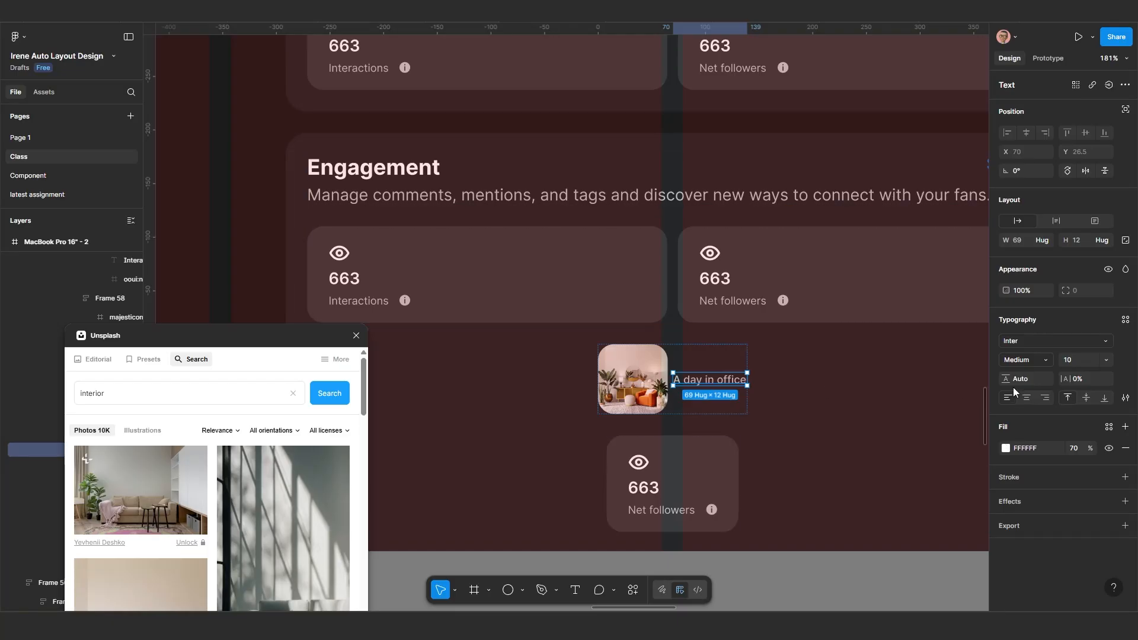
left_click(1029, 364)
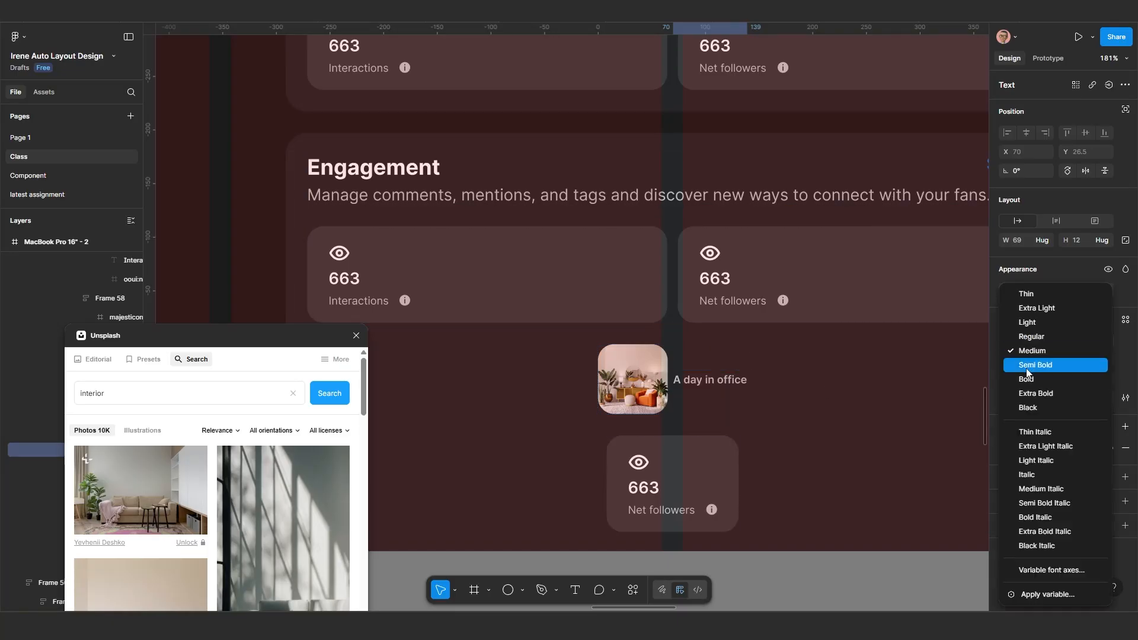
left_click(1026, 379)
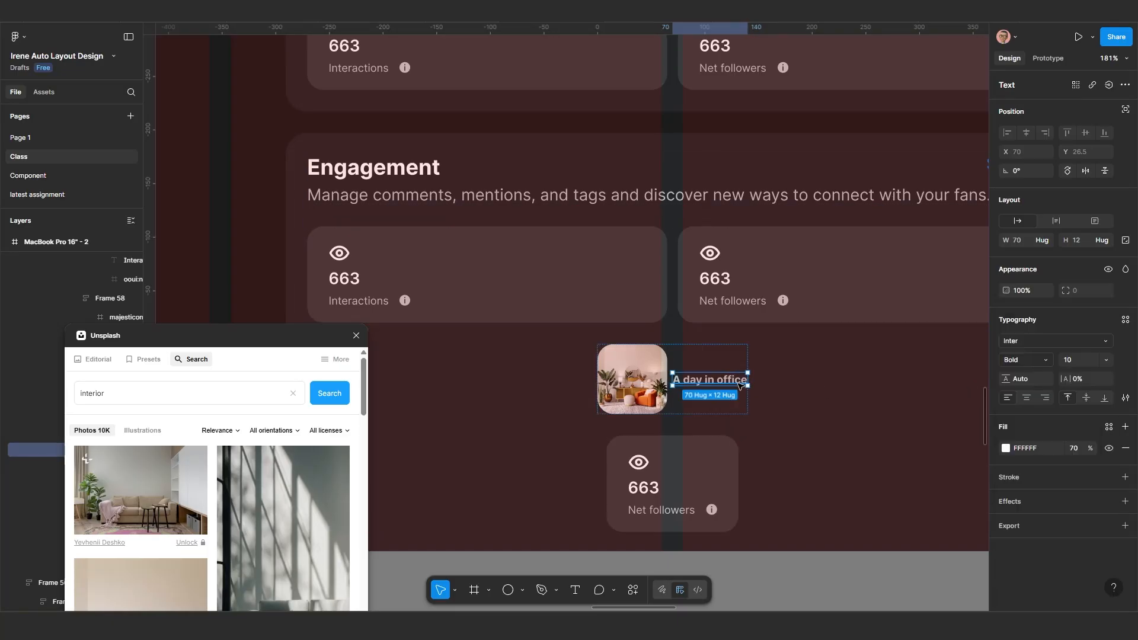
Step: Duplicate the "A day in office" caption, change the copy's text to 18/07/2025 and give it a lighter font weight
scroll(716, 384, "up", 3)
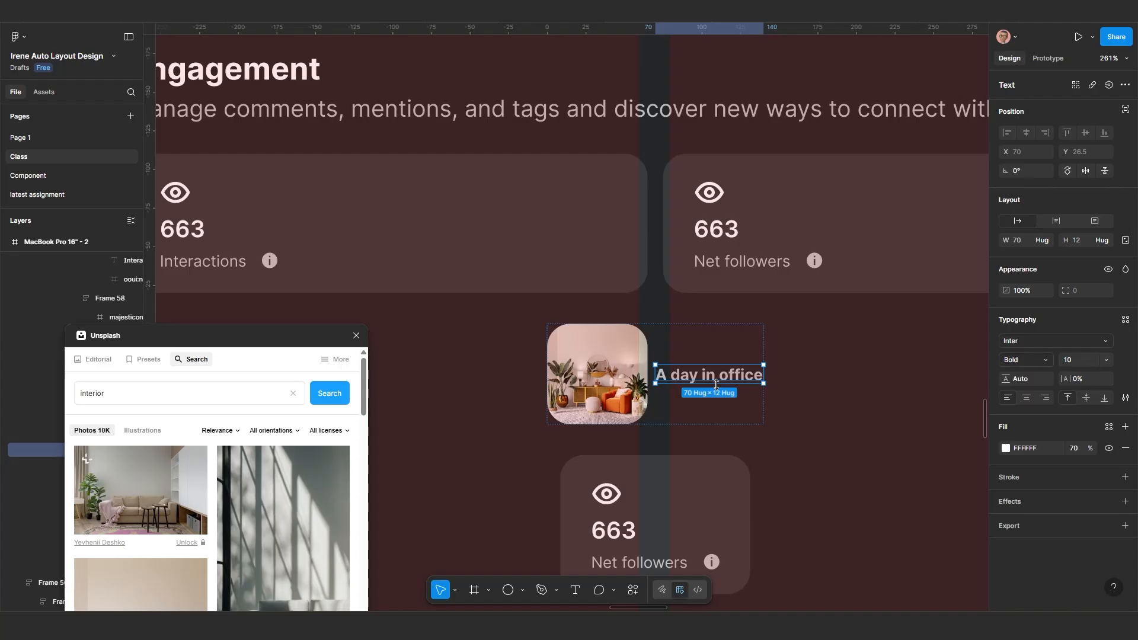
key("ctrl+d")
scroll(709, 403, "up", 3, "ctrl")
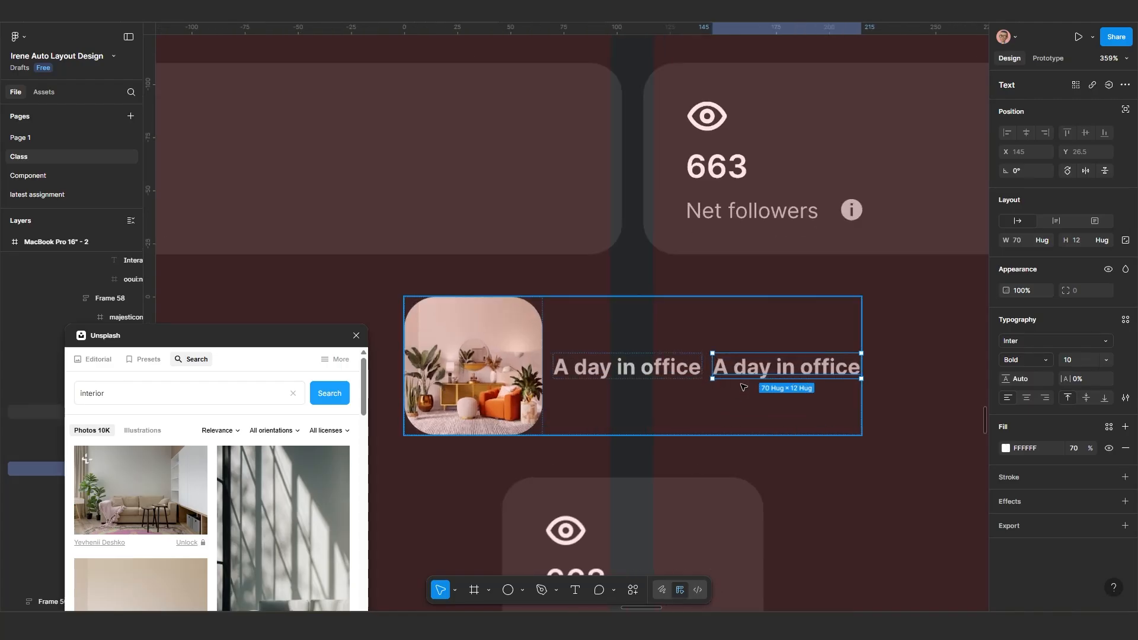
key("Return")
type("18/")
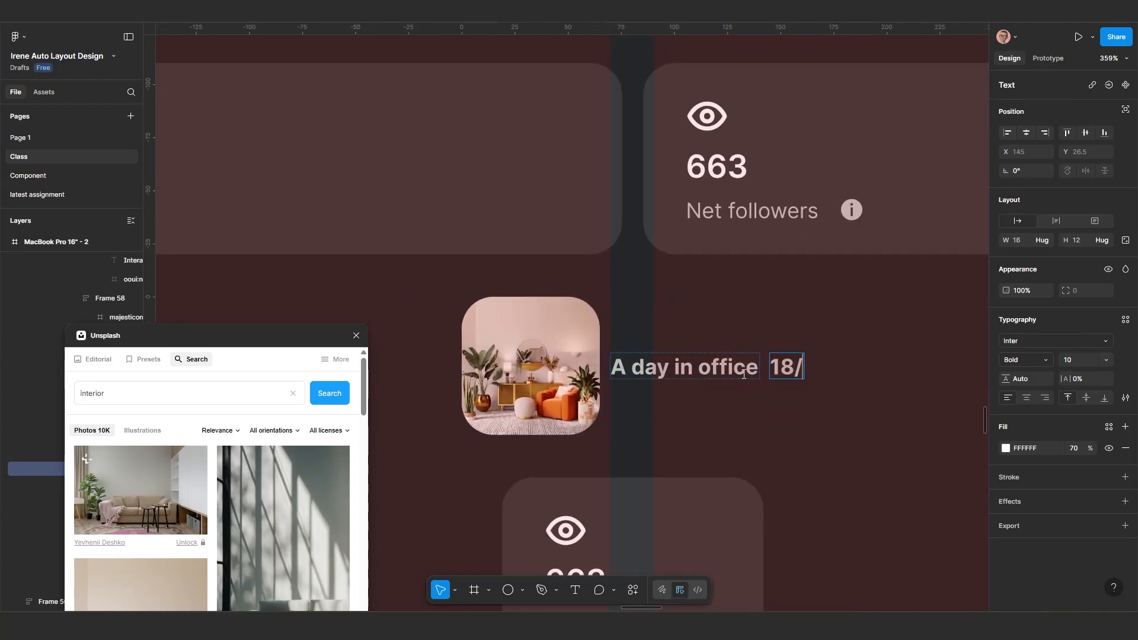
type("20/2025")
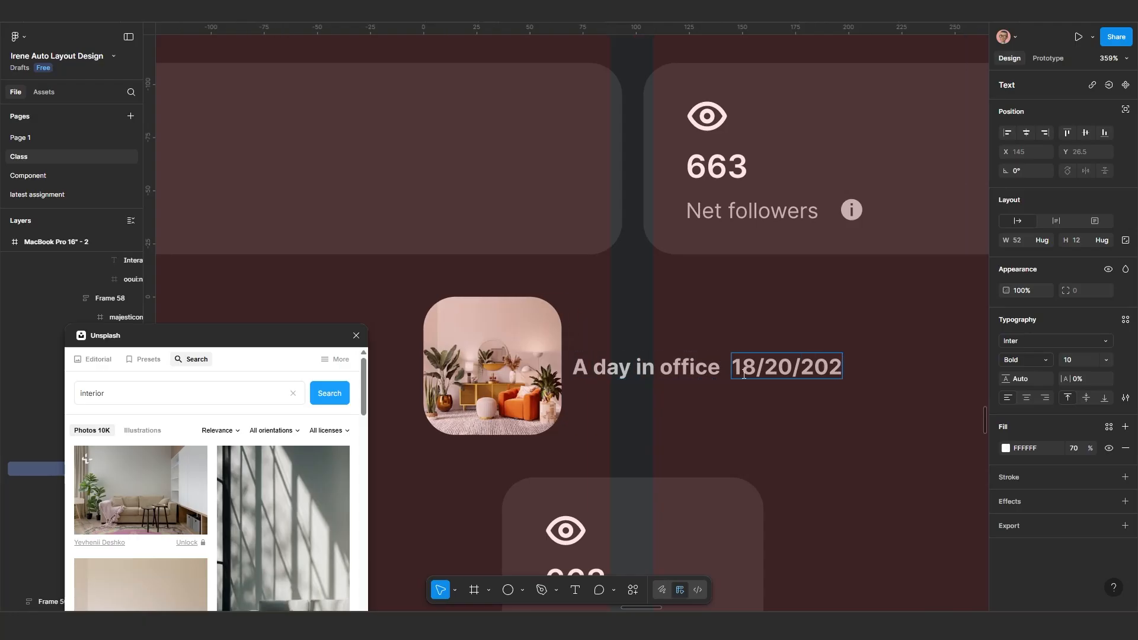
double_click(765, 370)
type("07")
key("Escape")
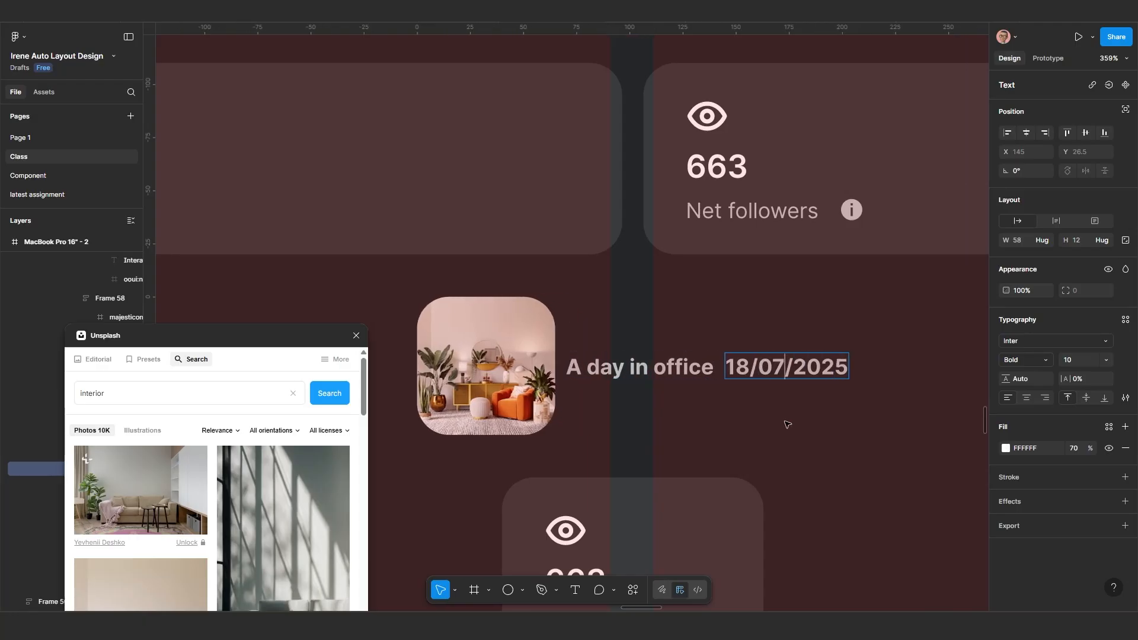
left_click(1025, 359)
left_click(1031, 315)
Step: Group the "A day in office" caption and the date in a vertical auto layout beside the image
left_click(682, 373, "shift")
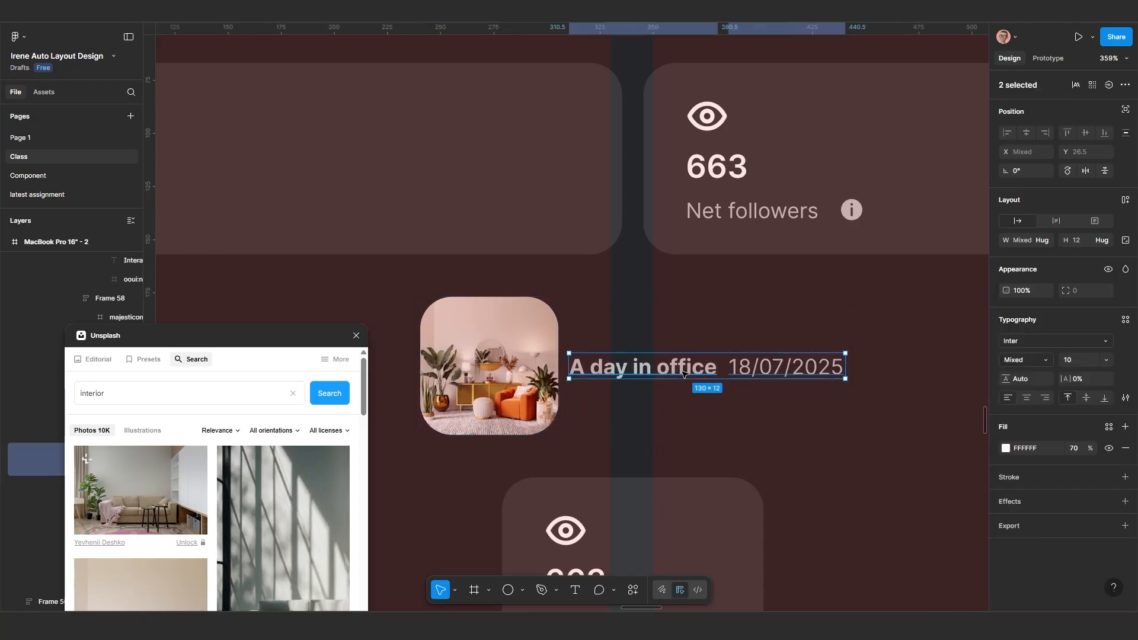
key("shift+a")
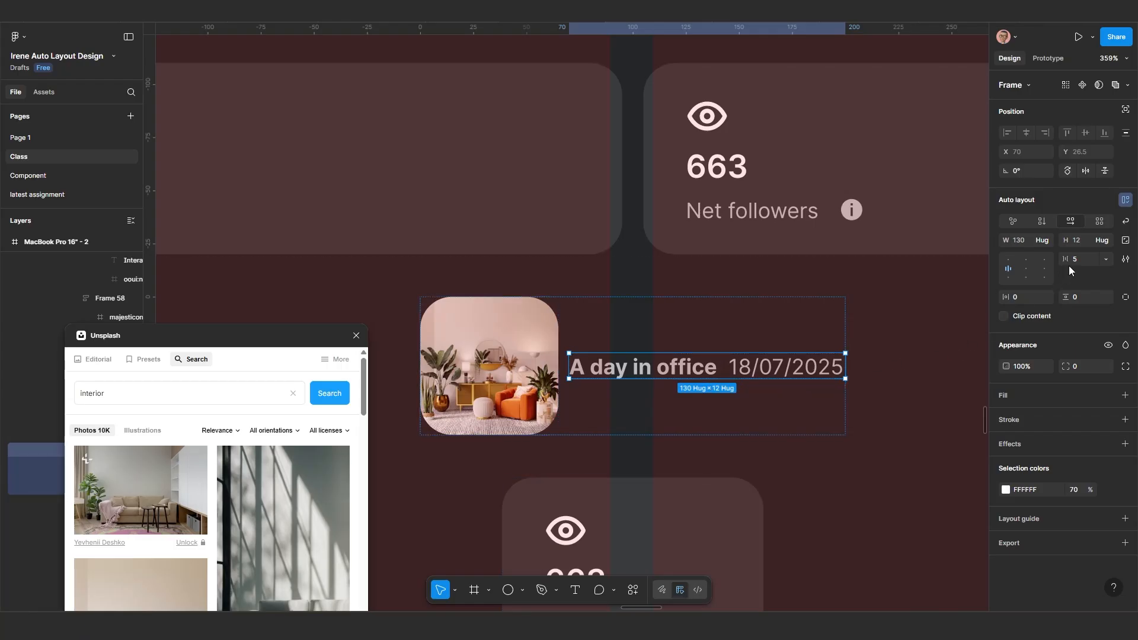
left_click(1043, 222)
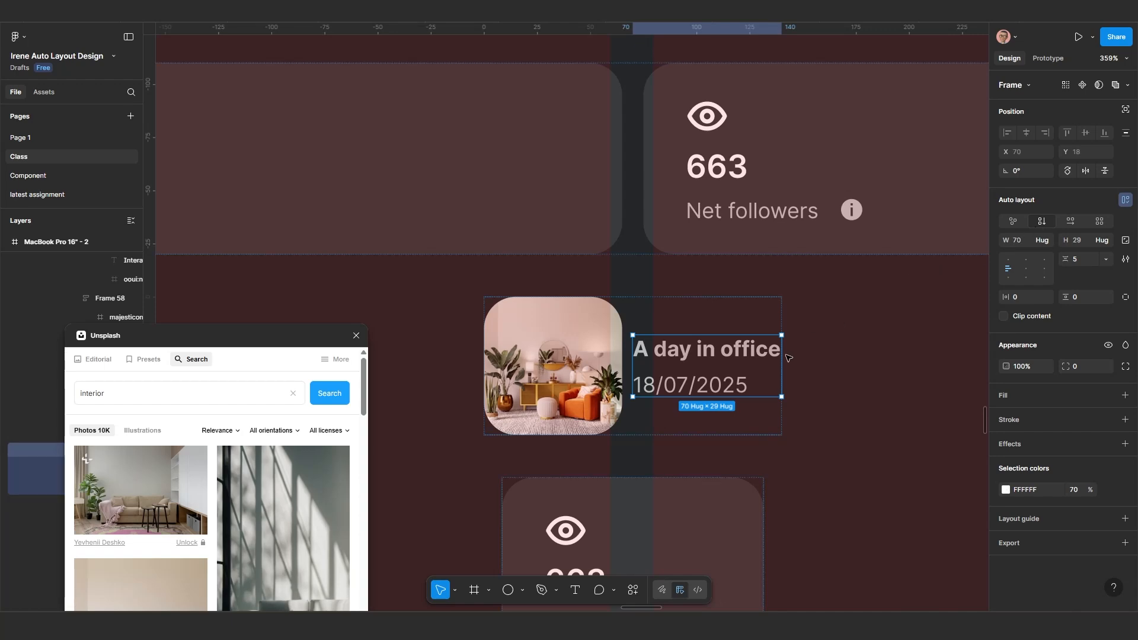
Step: Ungroup the "Net followers" label from its info icon in the Engagement card's lowest stat card and delete the icon
scroll(738, 437, "down", 10, "ctrl")
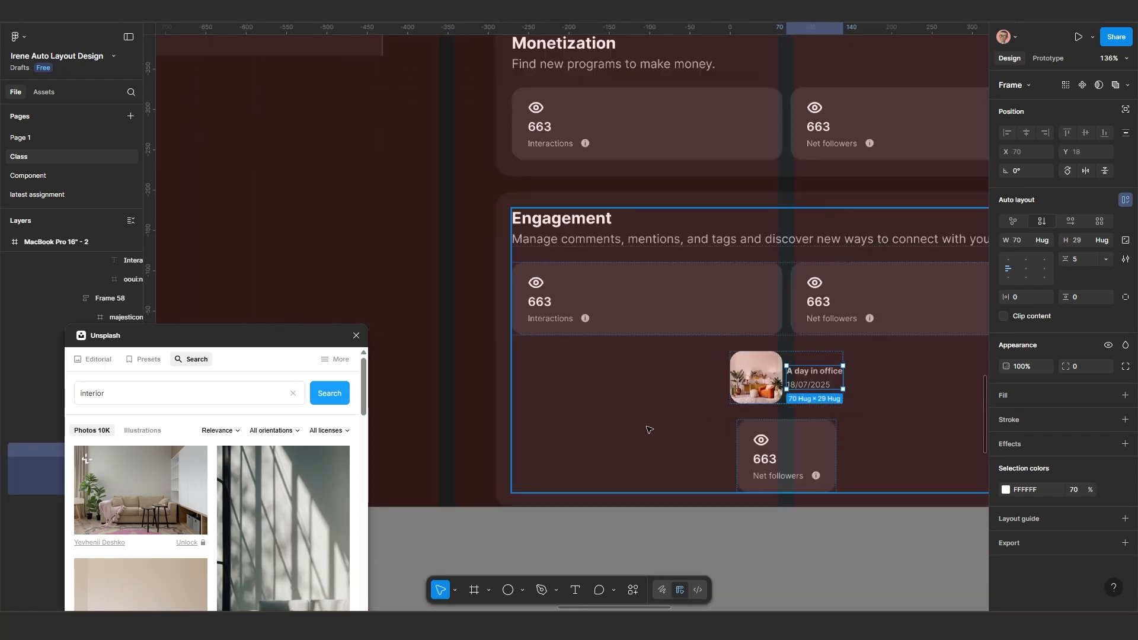
left_click(738, 428)
scroll(738, 428, "down", 3, "ctrl")
scroll(770, 441, "left", 3)
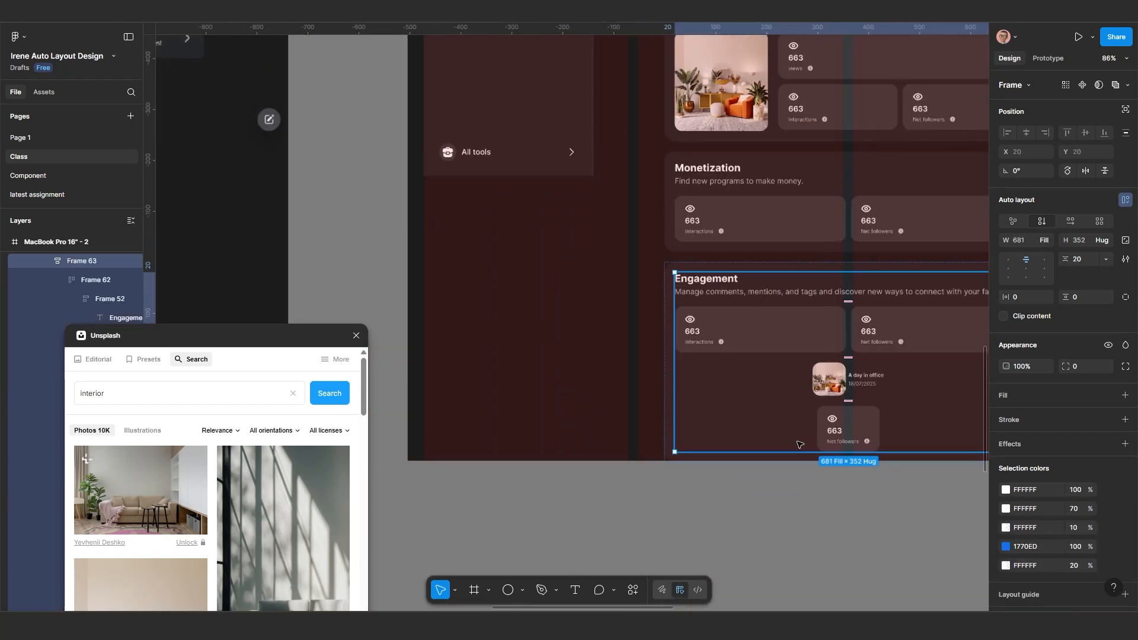
scroll(848, 442, "down", 6, "ctrl")
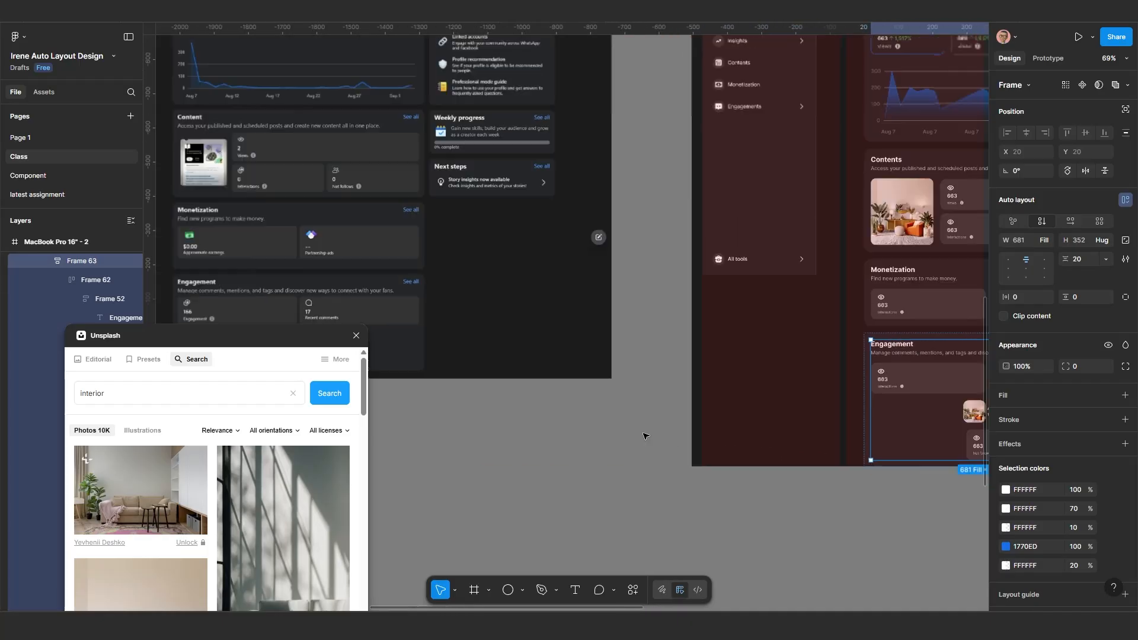
scroll(645, 432, "left", 4)
scroll(450, 412, "up", 4, "ctrl")
left_click(627, 462)
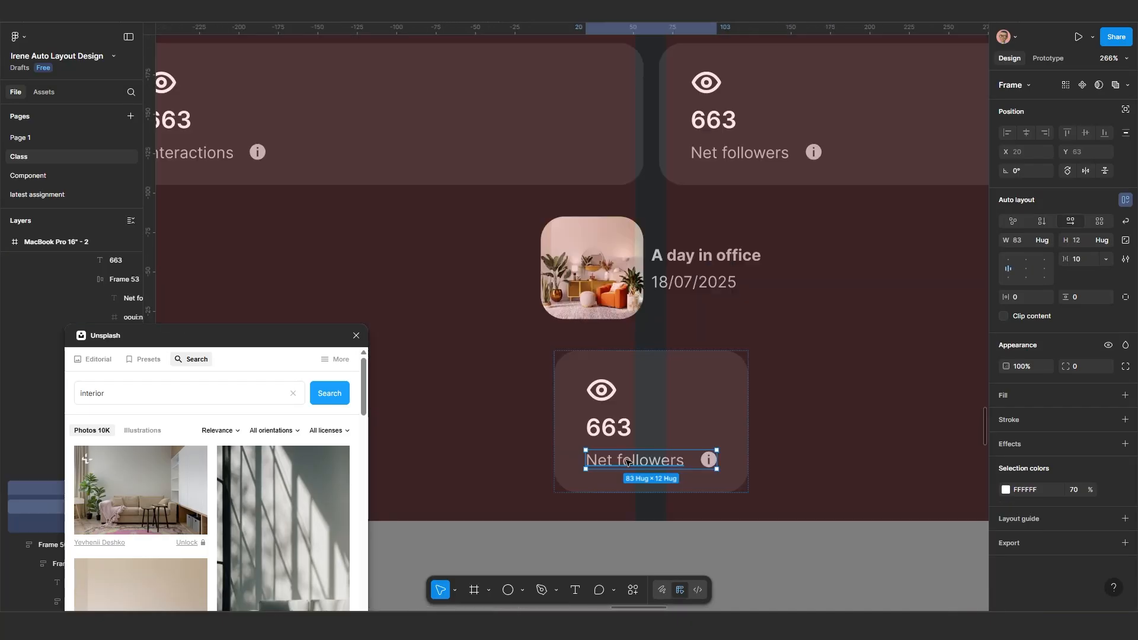
key("ctrl+shift+g")
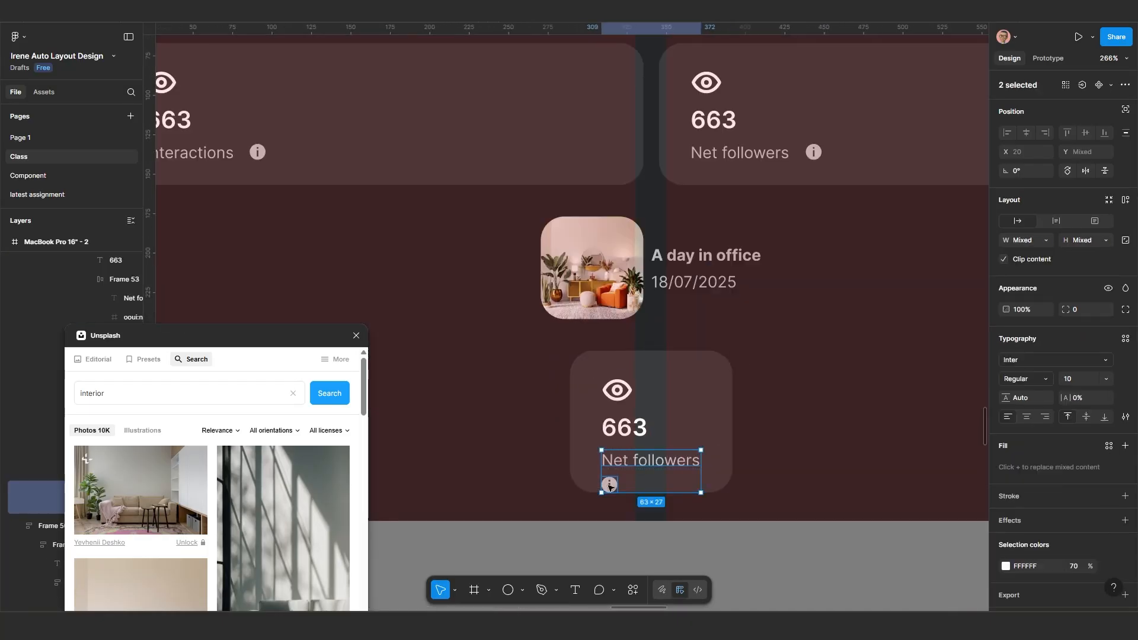
left_click(610, 487)
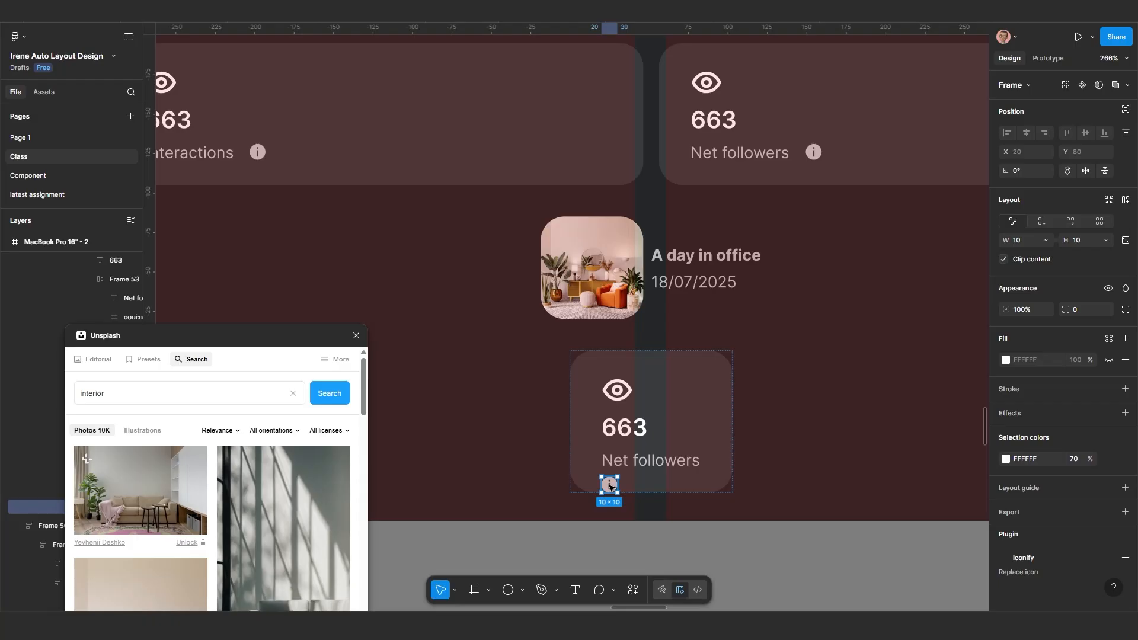
key("Delete")
Step: Duplicate the "Net followers" label inside the lowest stat card
left_click(642, 463)
double_click(641, 464)
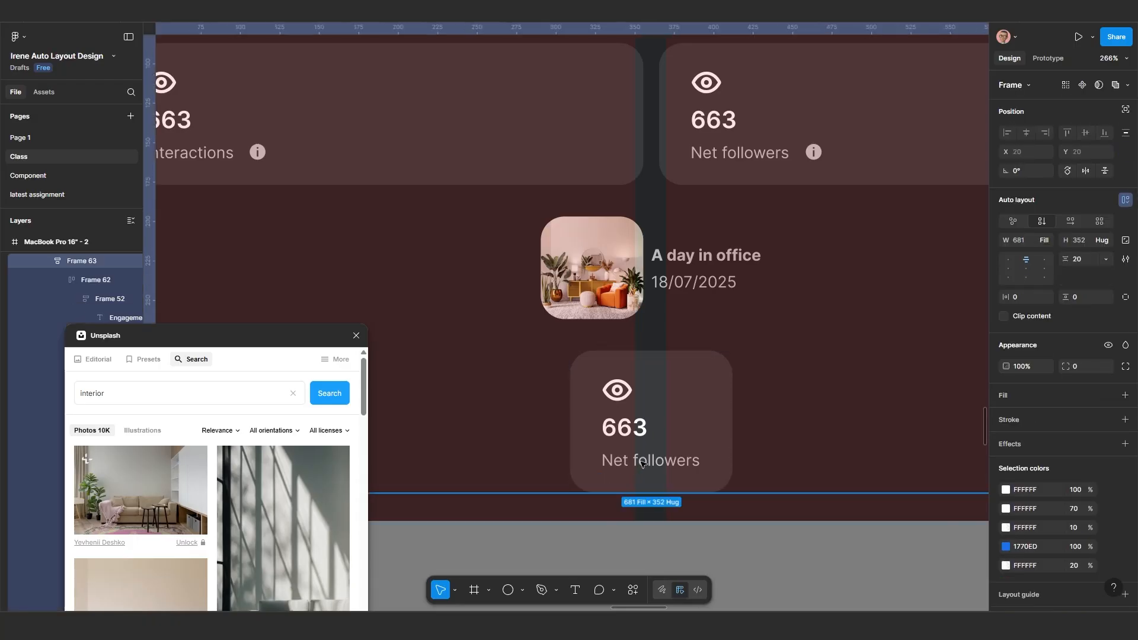
double_click(641, 464)
double_click(642, 464)
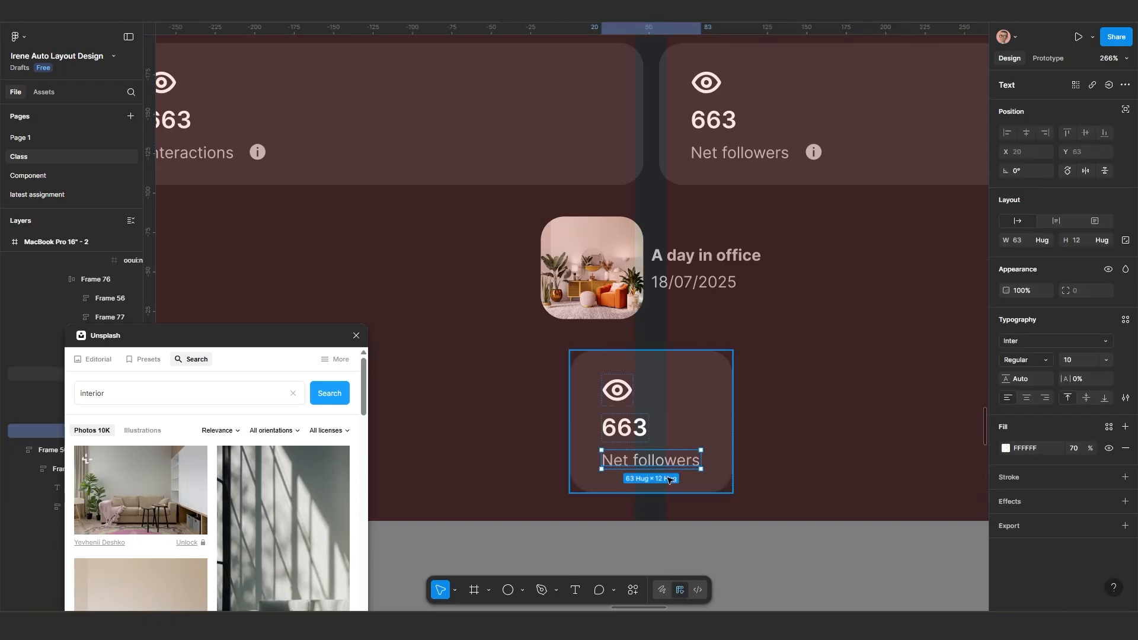
key("ctrl+d")
scroll(661, 477, "up", 3)
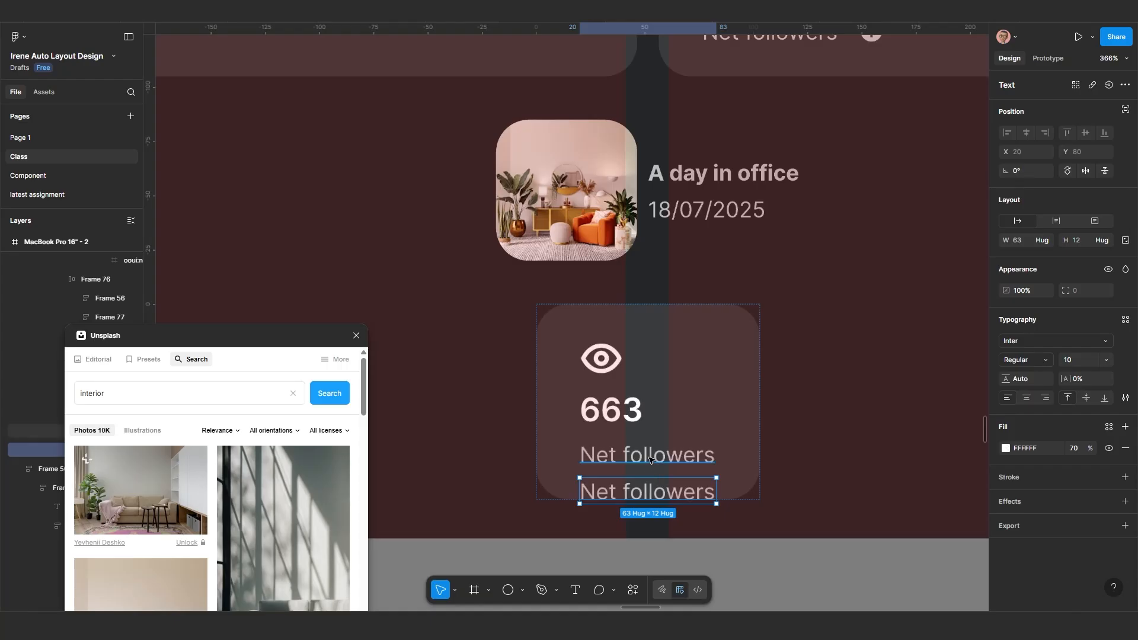
Step: Change the two labels' text to Name and "Attribute it fits you more higher", narrowing the second so it wraps onto two lines
double_click(651, 458)
type("Name")
double_click(651, 492)
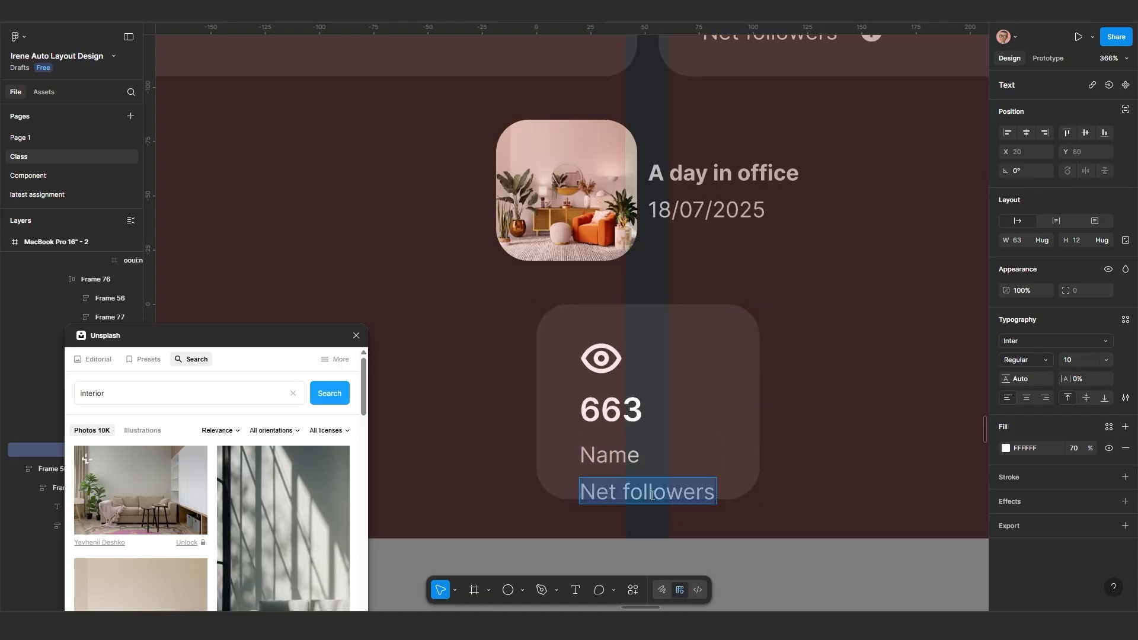
type("Attribute it fits you more higher")
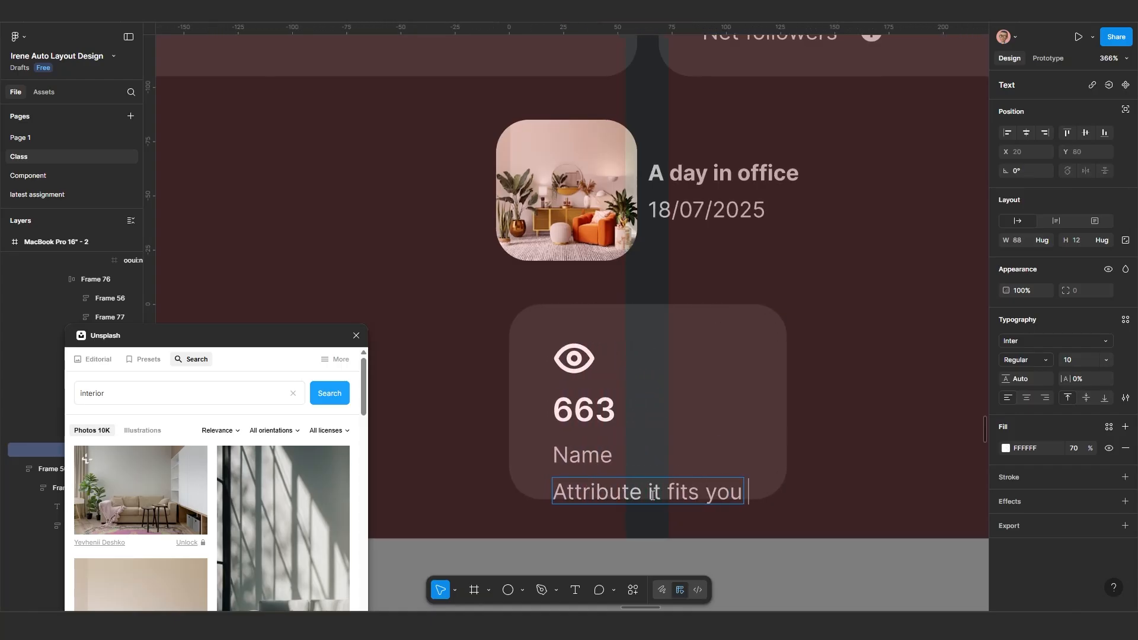
key("Escape")
left_click_drag(809, 491, 783, 491)
Step: Delete the 663 figure and the eye icon from the comment card
left_click(554, 410)
key("Delete")
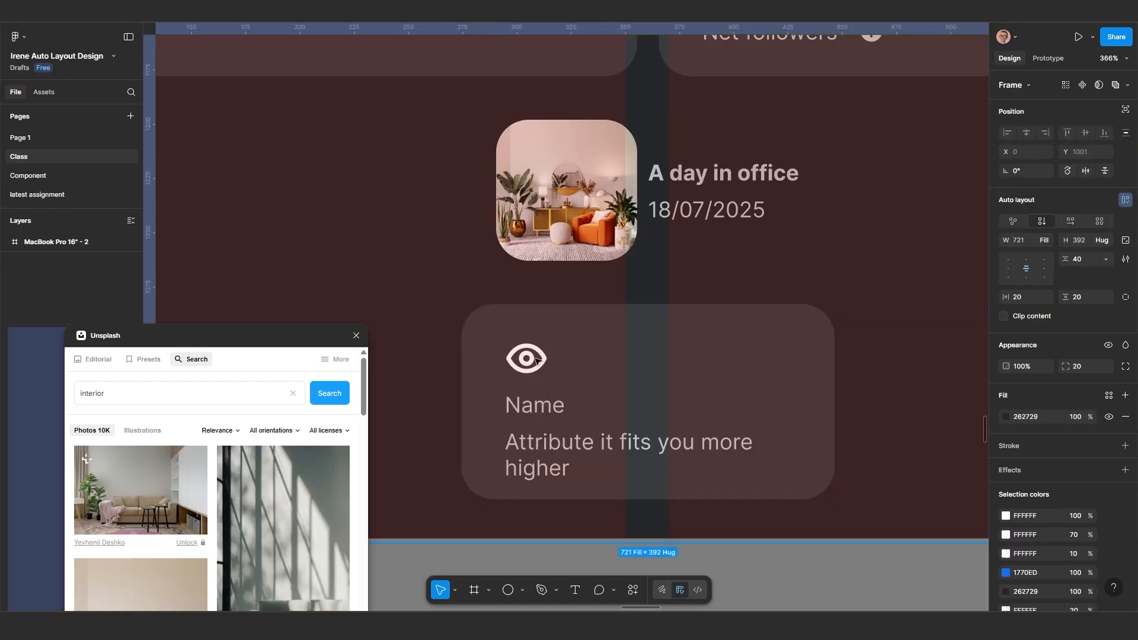
left_click(525, 358, "ctrl")
key("Delete")
Step: Set the font size of the comment card's "Name" text to 15
left_click(534, 351, "ctrl")
left_click(1074, 363)
type("15")
key("Return")
Step: Make the comment card's height hug its contents and set its vertical padding to 10
left_click(620, 421)
scroll(620, 421, "down", 2)
left_click(620, 463)
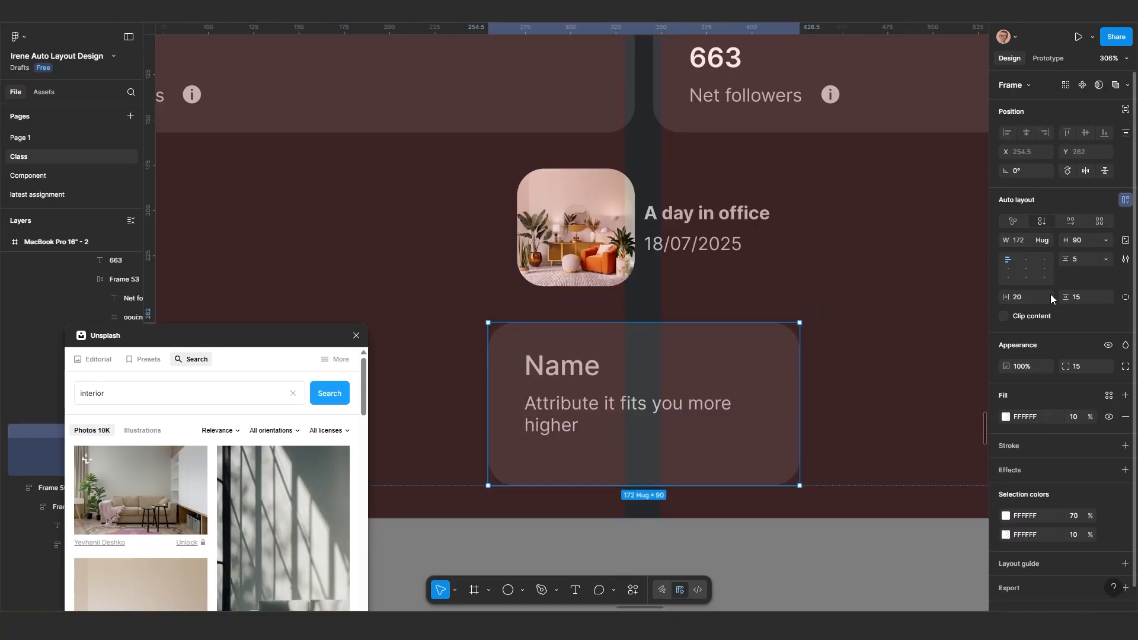
double_click(674, 486)
scroll(675, 394, "down", 2)
left_click(1084, 298)
type("1")
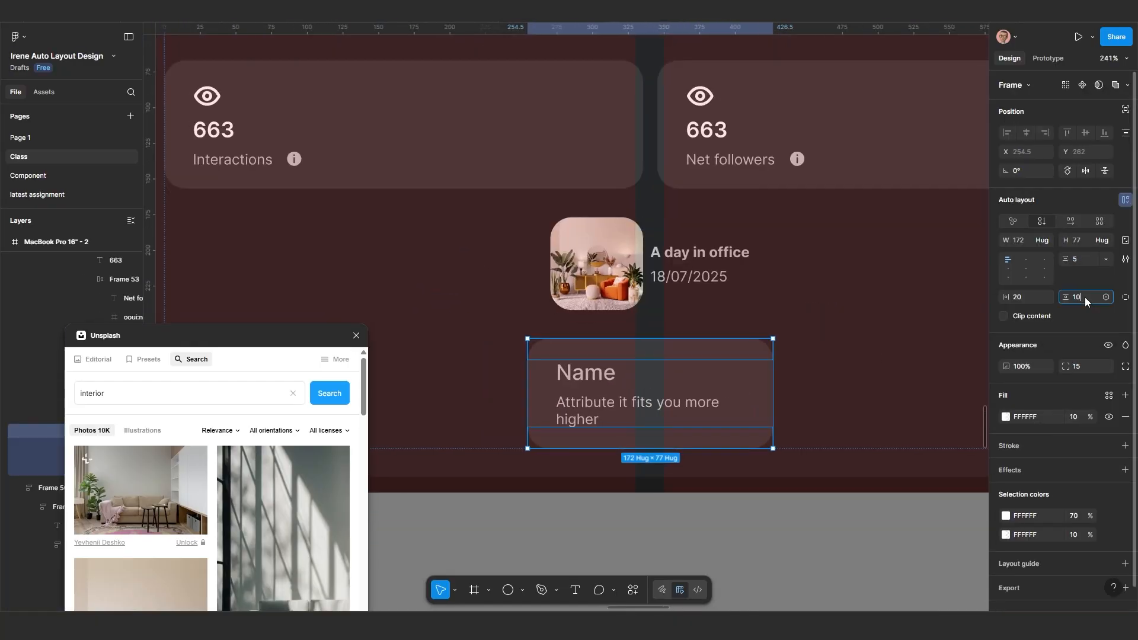
type("0")
key("Return")
Step: Group the post with its caption and the comment card in a horizontal auto layout, aligned left and vertically centred
scroll(730, 389, "down", 2)
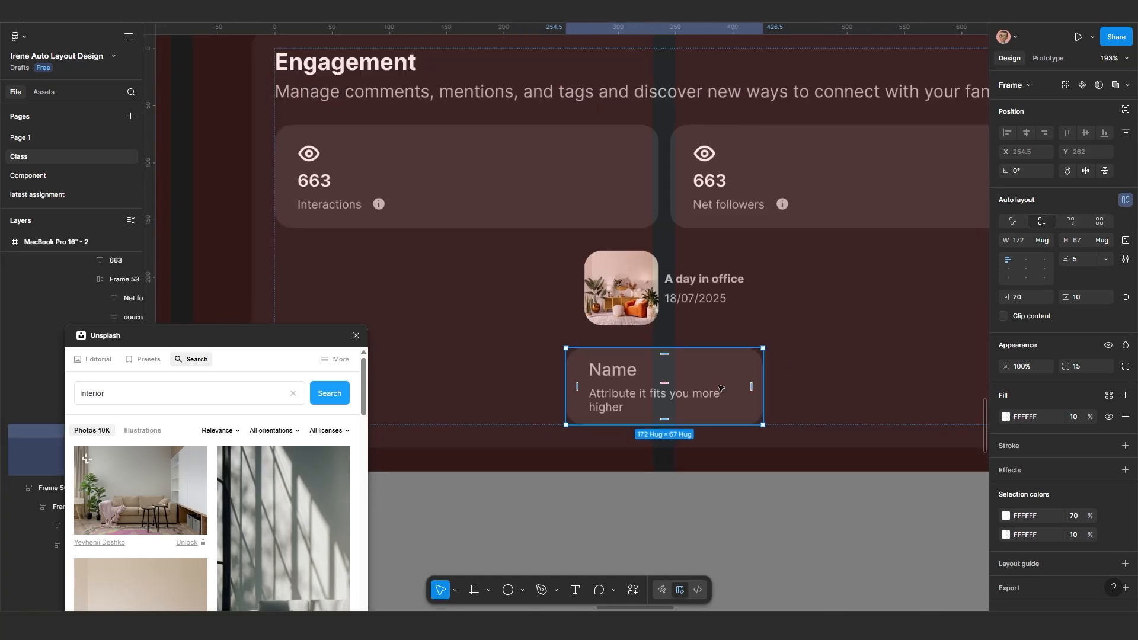
scroll(834, 323, "left", 1)
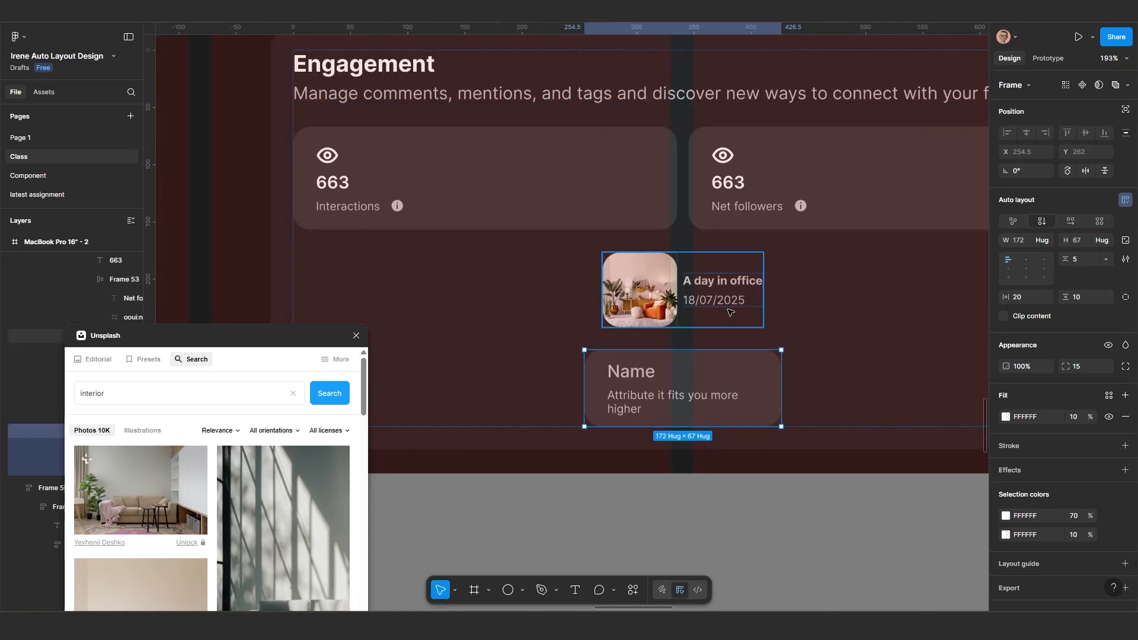
left_click(732, 308, "shift")
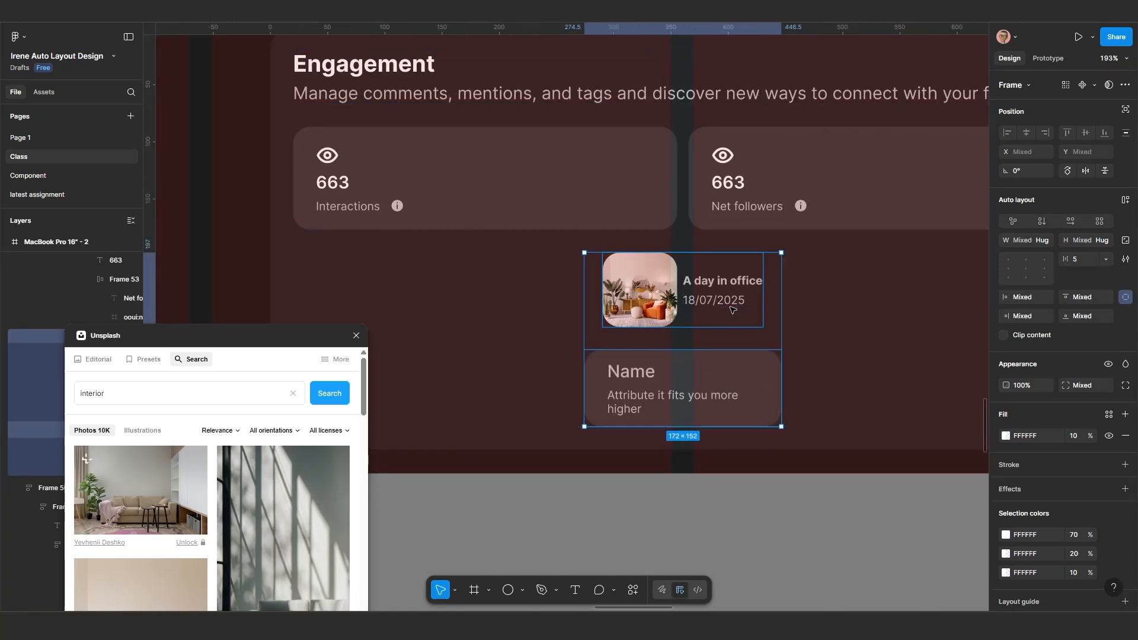
key("shift+a")
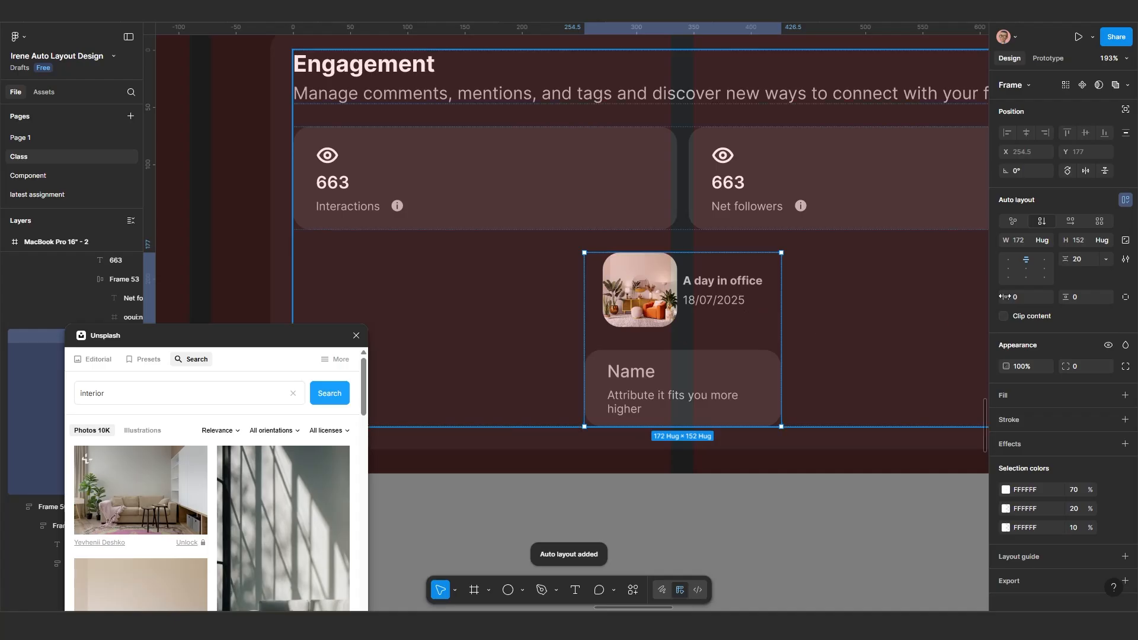
key("shift+h")
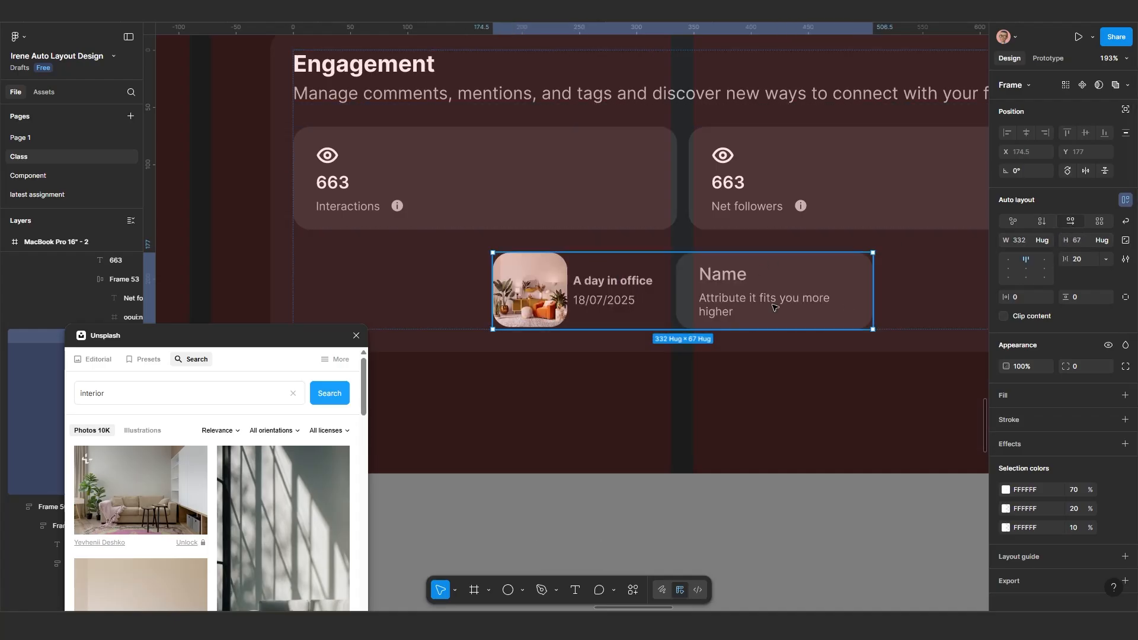
left_click(1009, 272)
Step: Align the contents of the Engagement section's vertical auto layout to the left
left_click(413, 307)
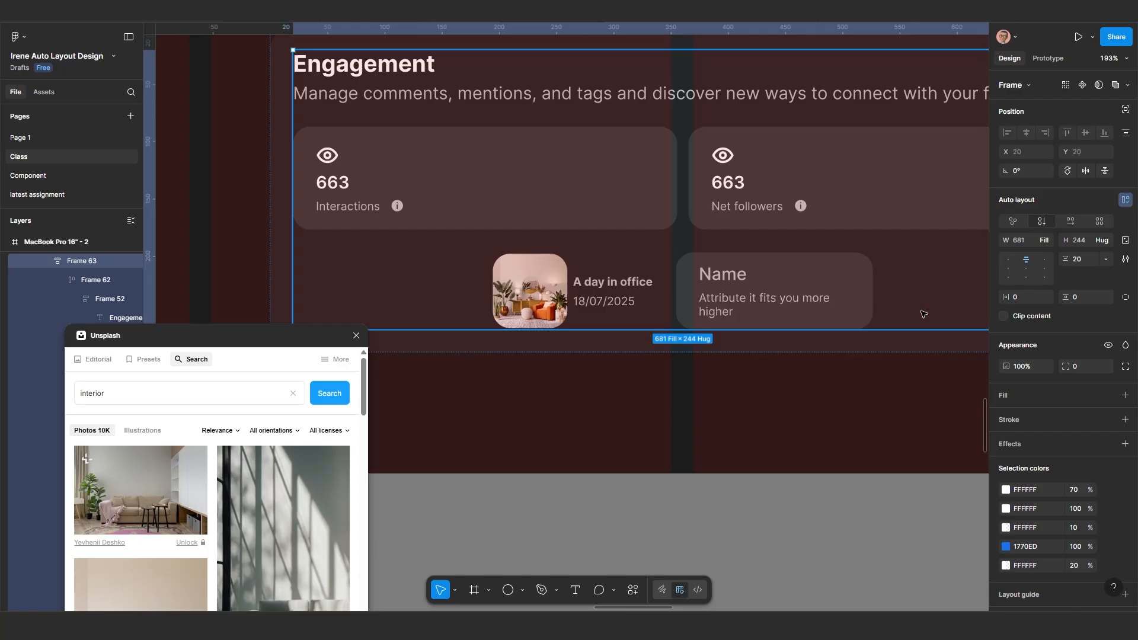
left_click(1008, 272)
scroll(523, 295, "down", 2)
scroll(531, 328, "up", 2)
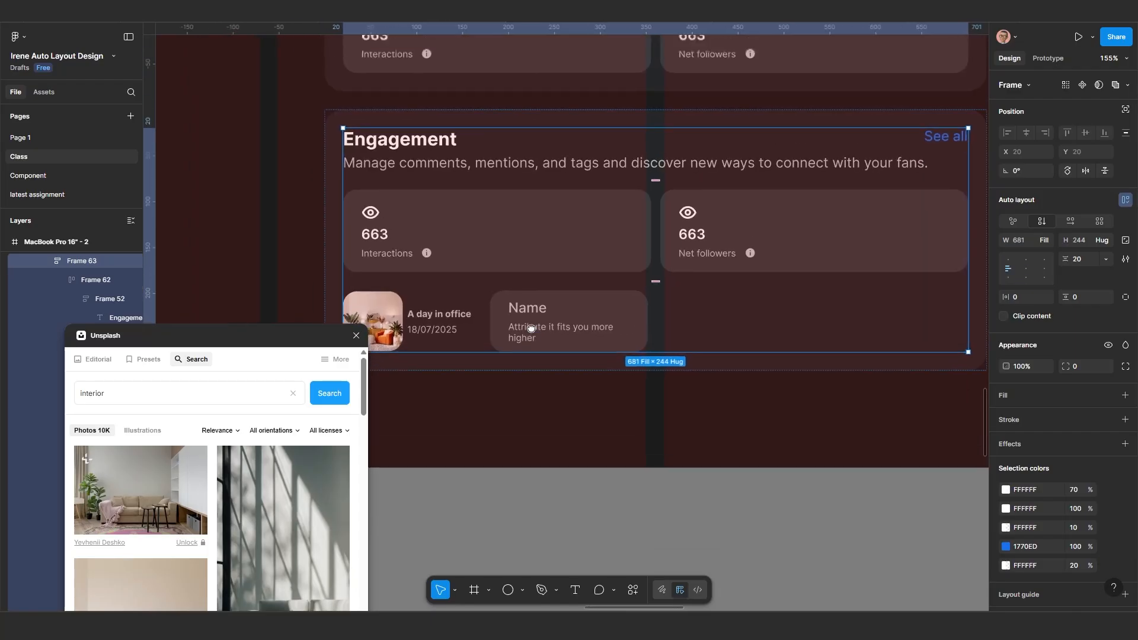
Step: Compare the post and comment row with the one in the reference dashboard's Engagement card
scroll(530, 328, "down", 5)
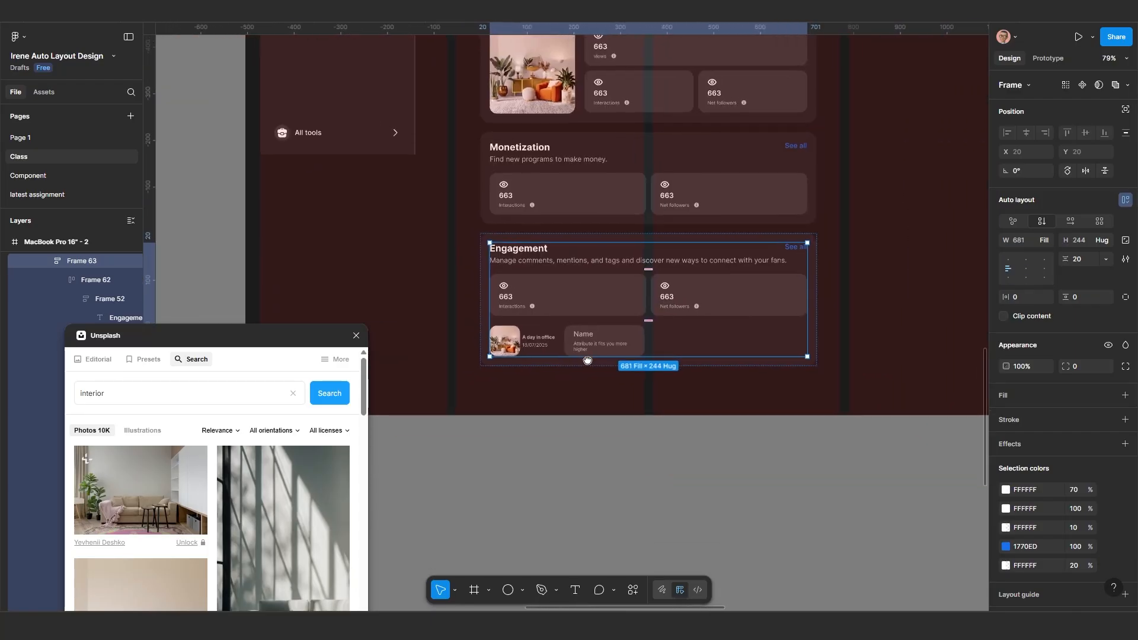
scroll(587, 360, "down", 3)
scroll(652, 353, "left", 5)
scroll(468, 339, "left", 2)
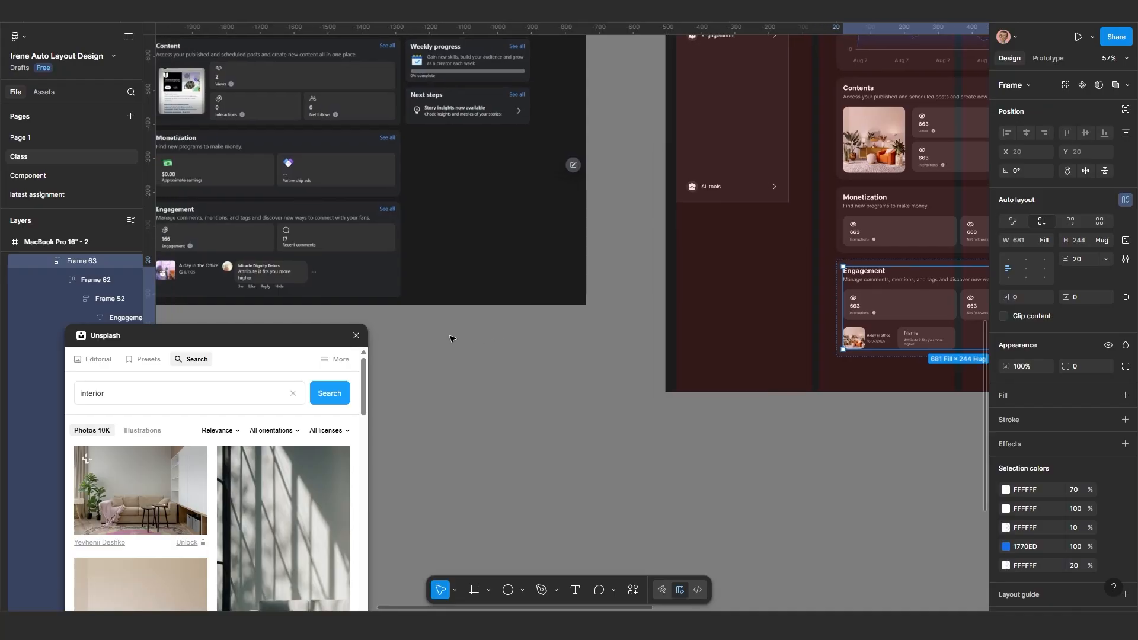
scroll(335, 287, "up", 4)
scroll(341, 284, "up", 4)
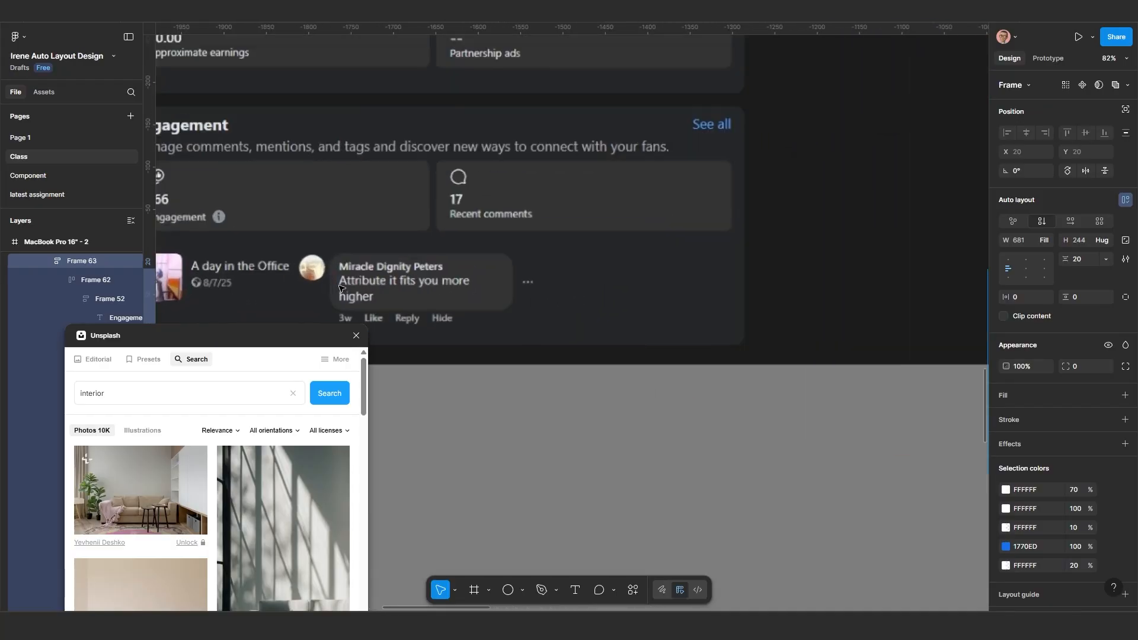
scroll(367, 296, "down", 5)
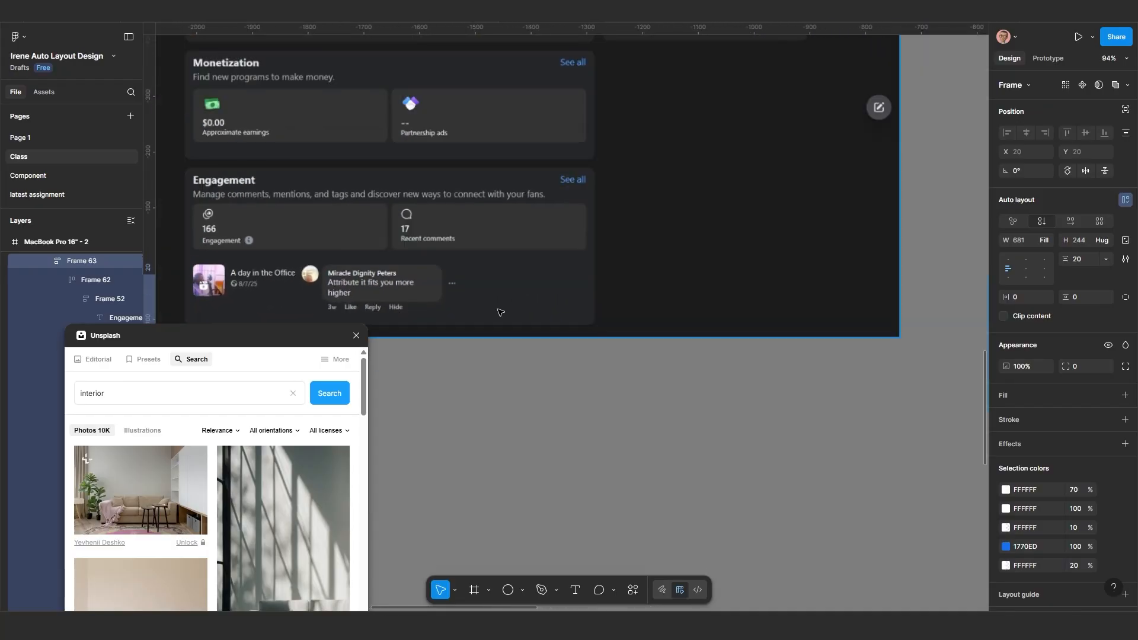
scroll(652, 373, "right", 8)
scroll(637, 367, "up", 6)
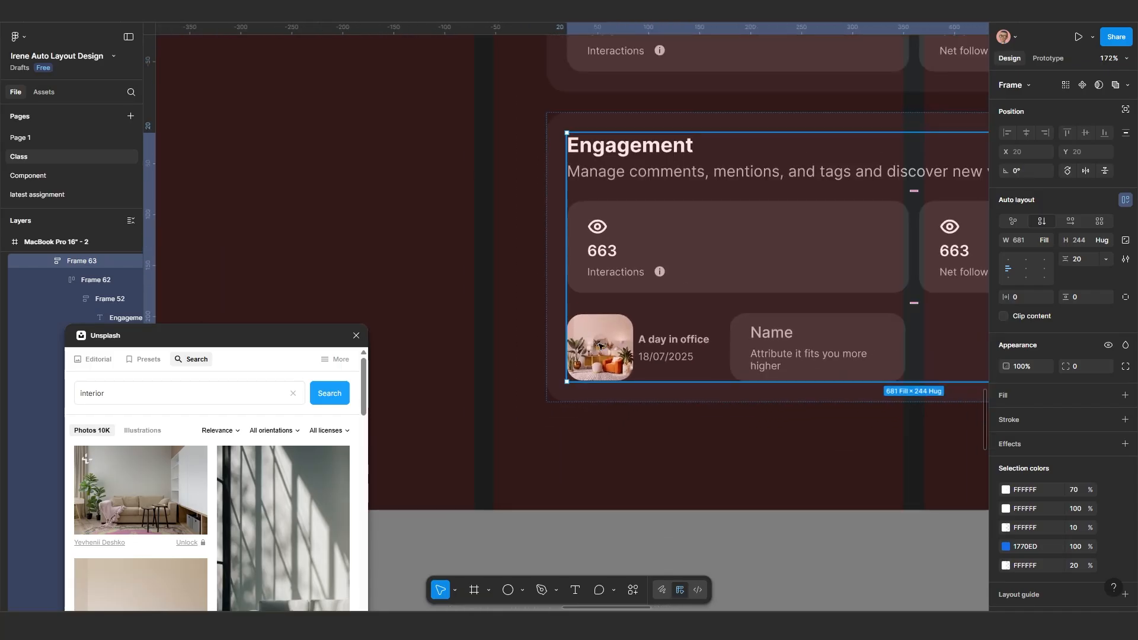
Step: Duplicate the interior image between the caption and the comment card and give the copy a corner radius of 100
double_click(599, 346)
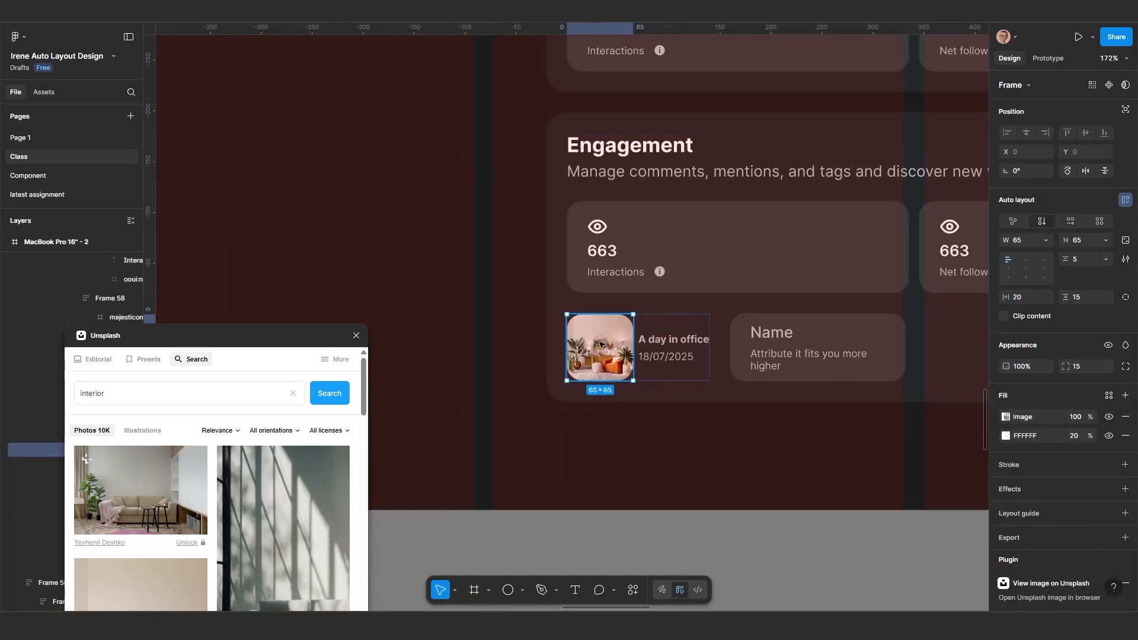
left_click_drag(598, 345, 726, 340)
scroll(770, 373, "up", 3)
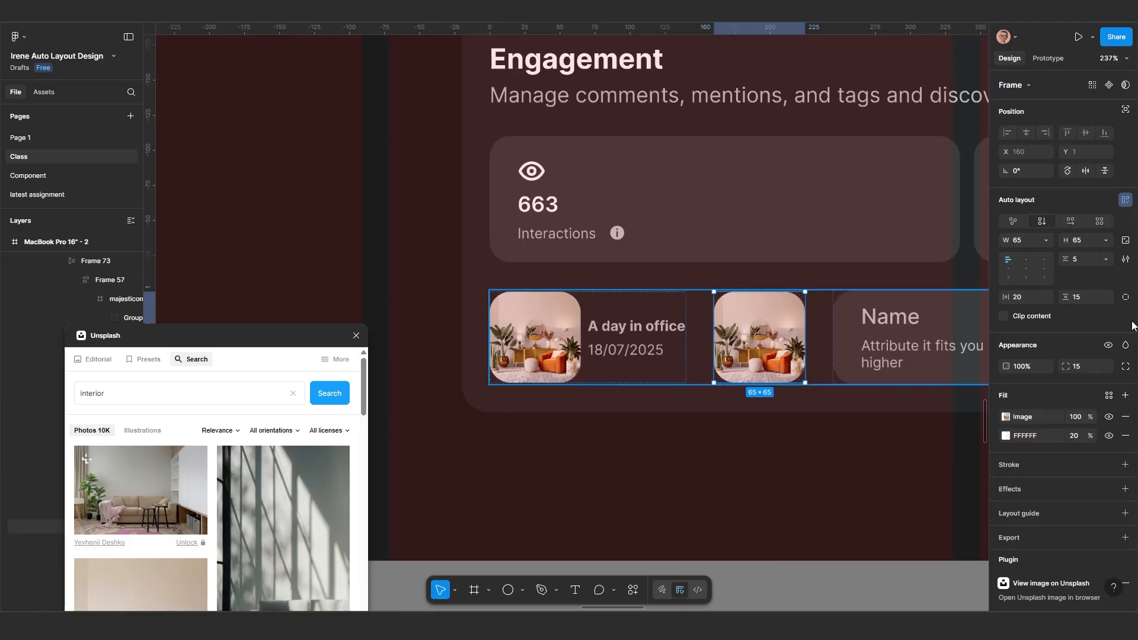
left_click(1086, 368)
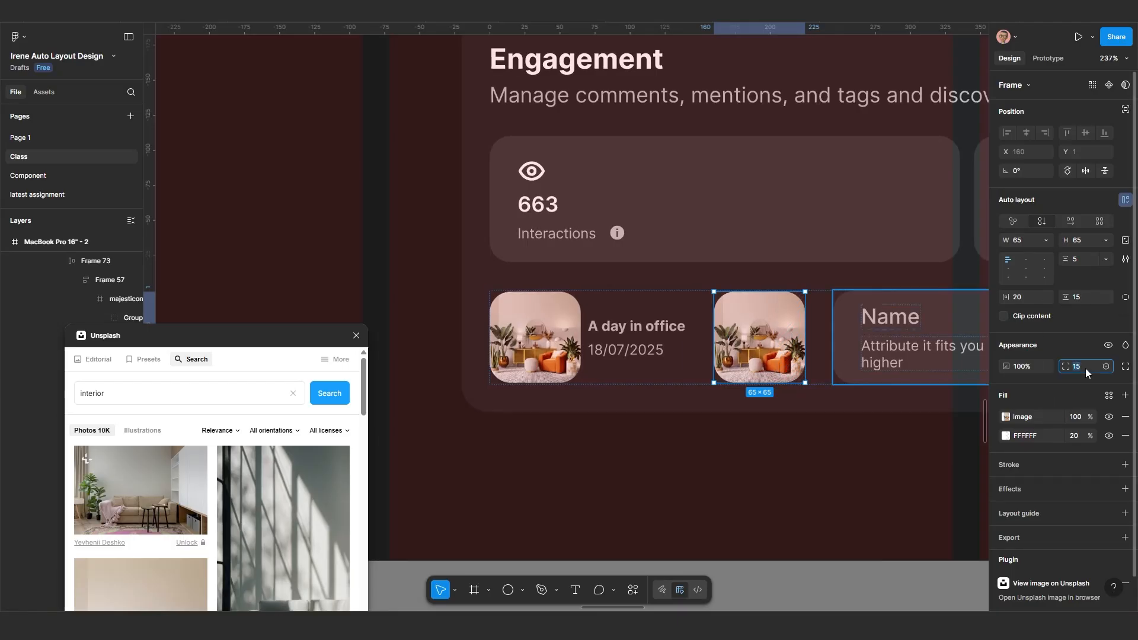
type("100")
key("Return")
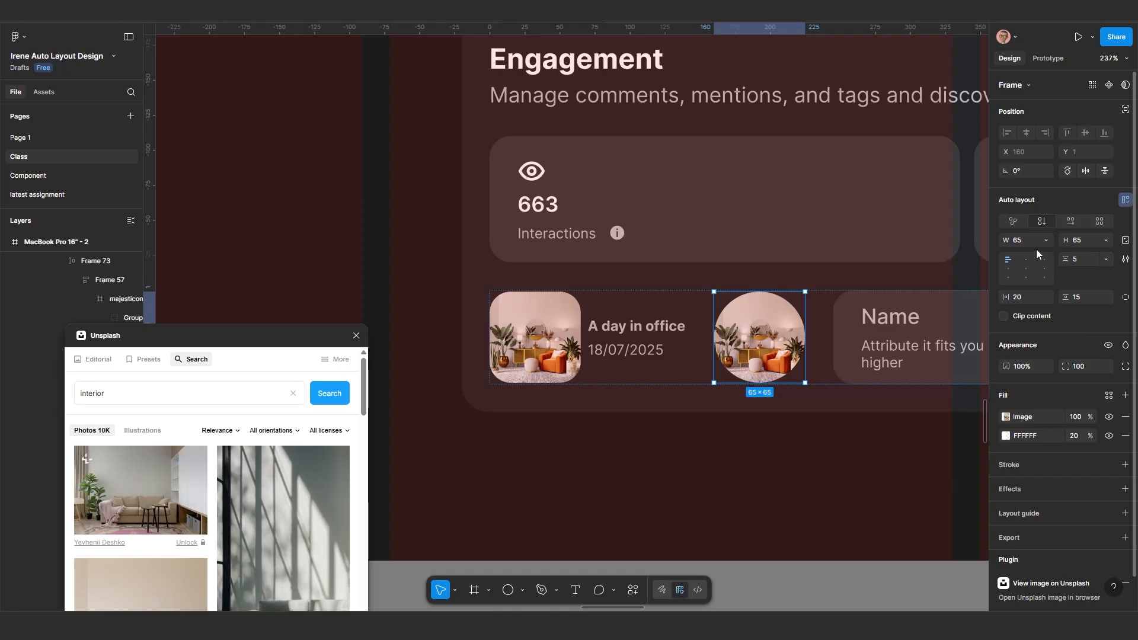
Step: Lock the round image's aspect ratio and set its width to 30
left_click(1125, 240)
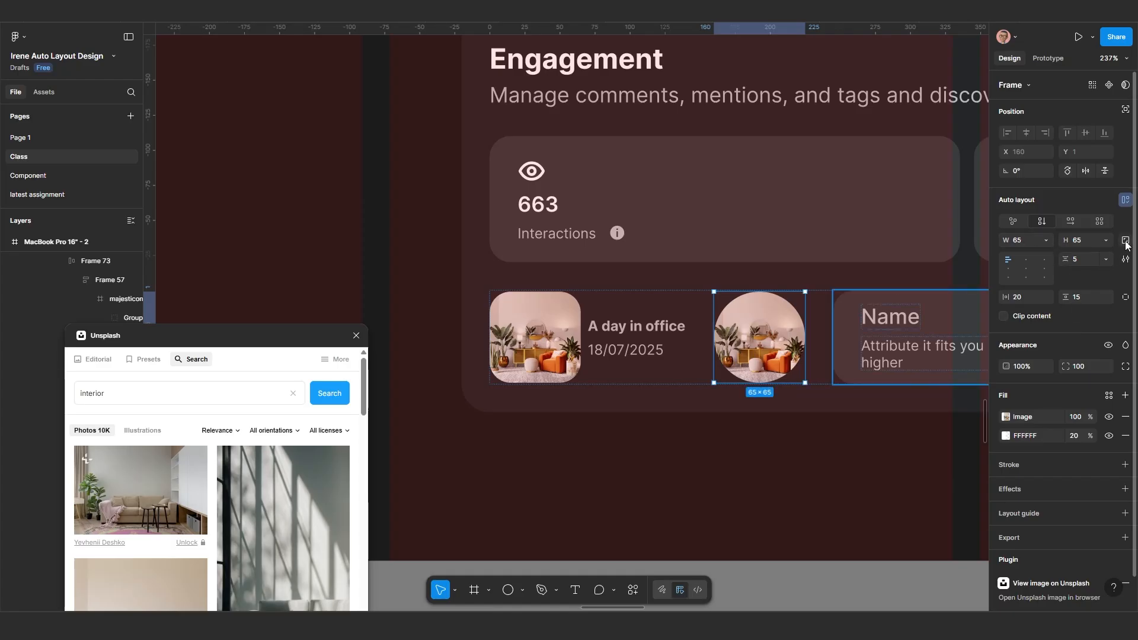
left_click(1022, 240)
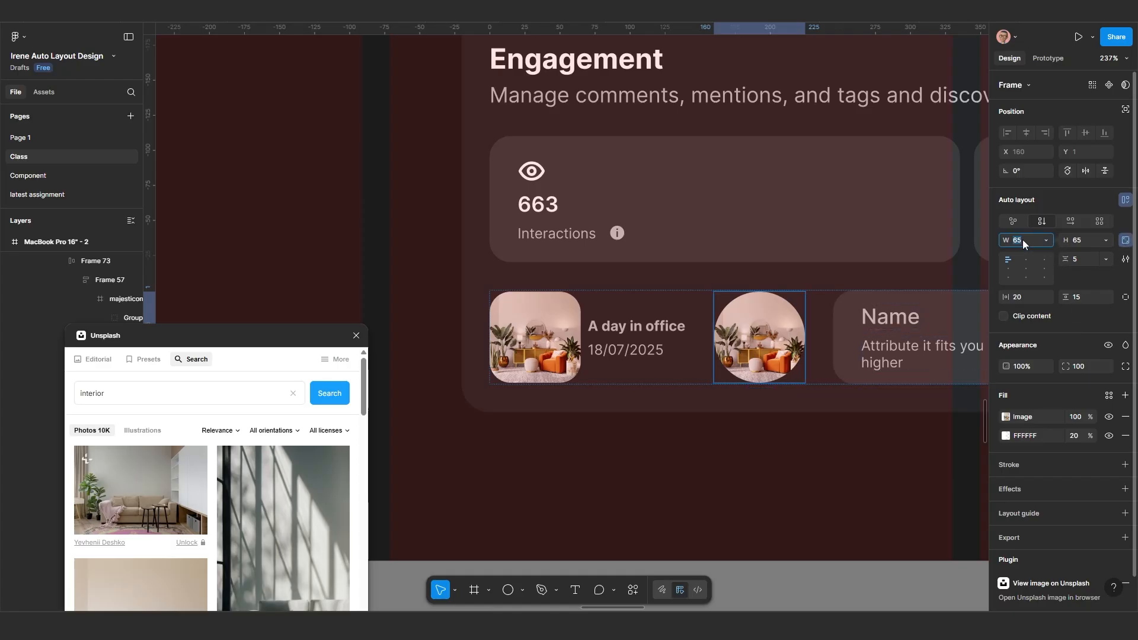
type("30")
key("Return")
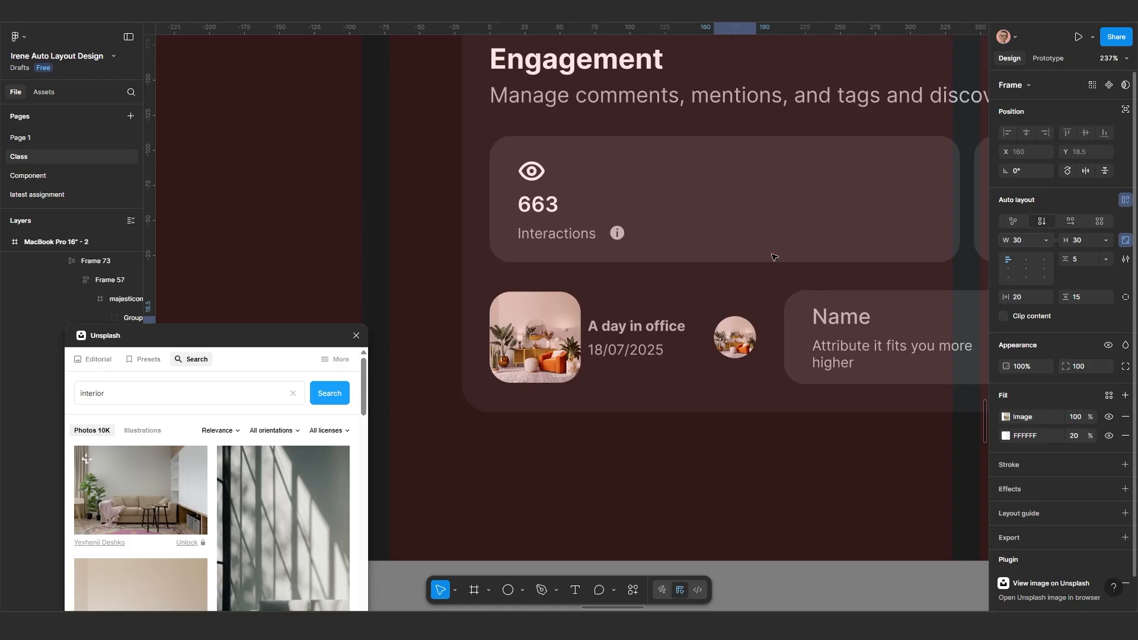
Step: Group the round image and the comment card in a horizontal auto layout aligned to the top left
left_click(828, 339, "shift")
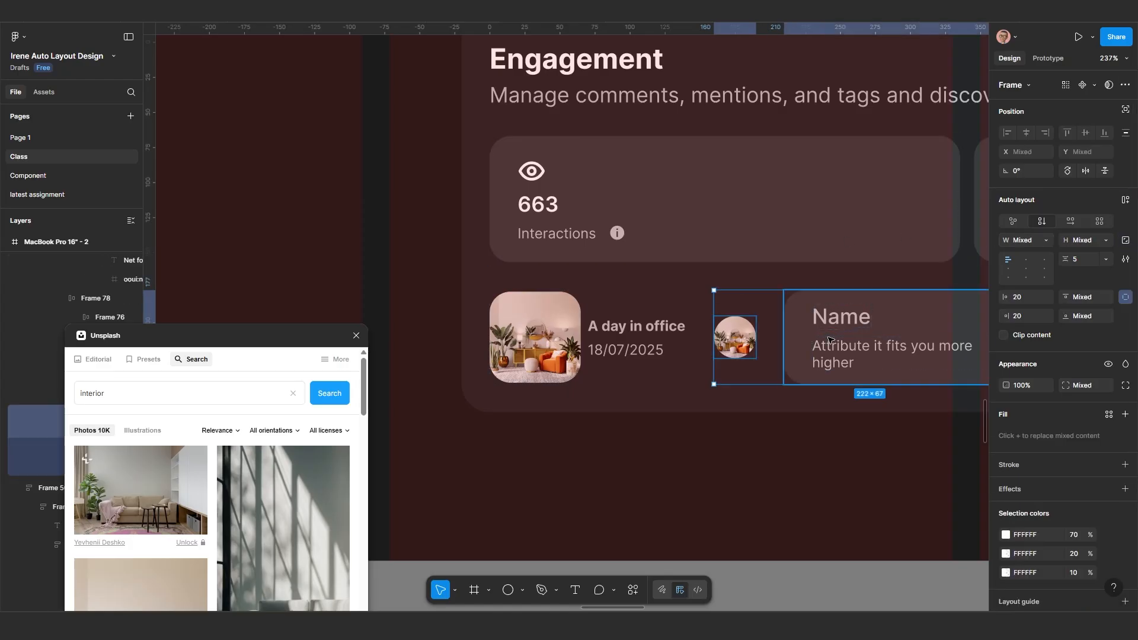
key("shift+a")
left_click(1009, 260)
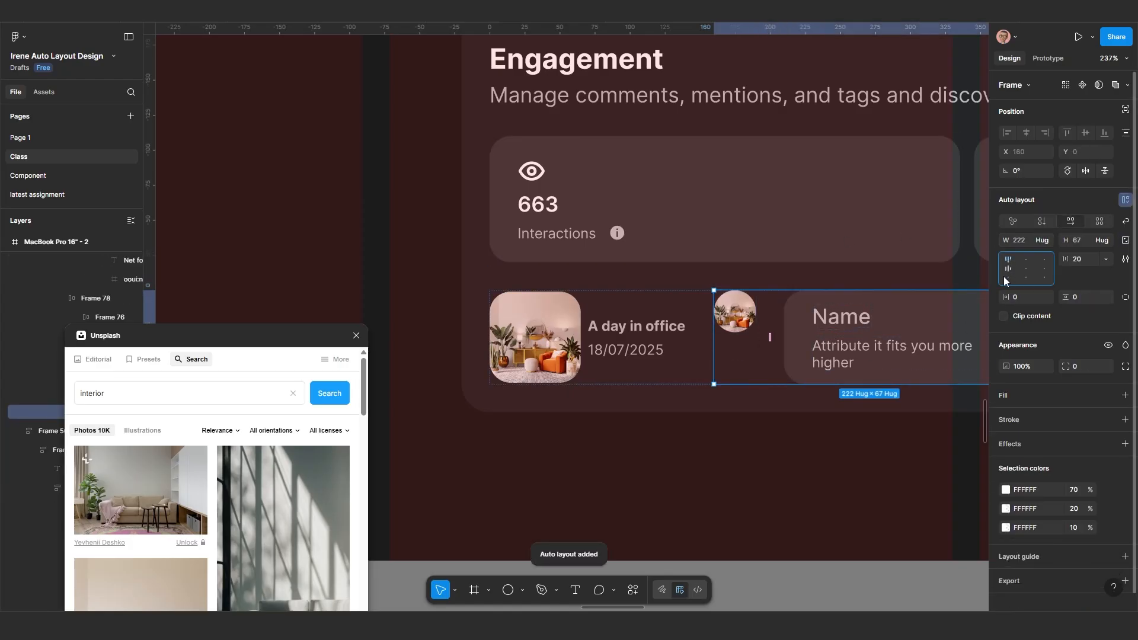
Step: Set the auto layout gap between the round image and the comment card to 5
left_click(1086, 258)
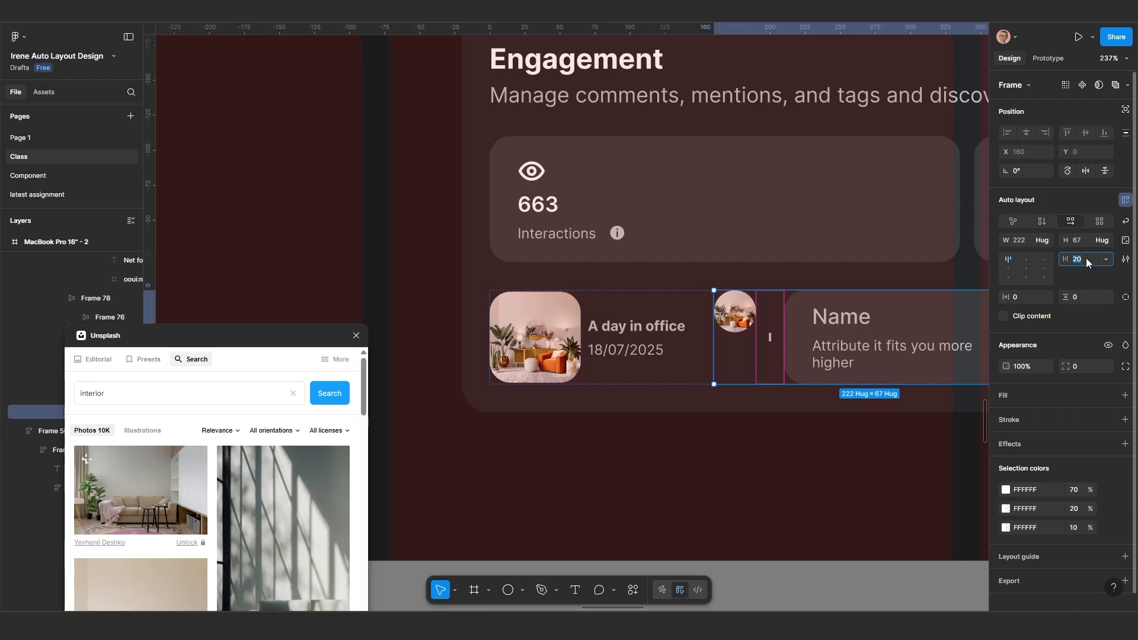
type("10")
key("Return")
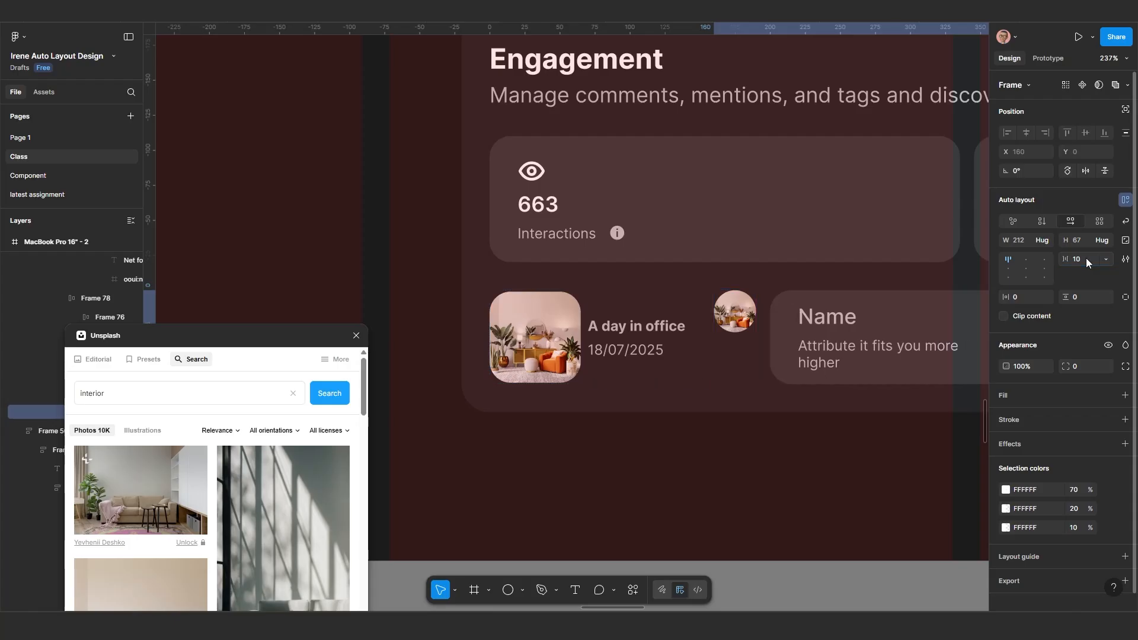
left_click(1086, 258)
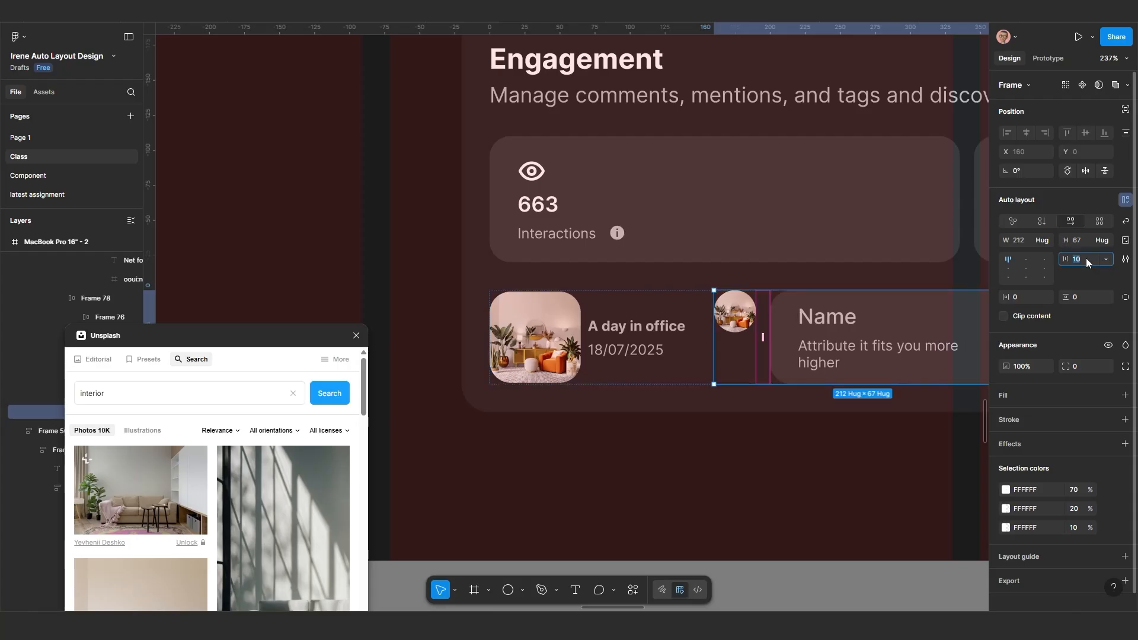
type("5")
key("Return")
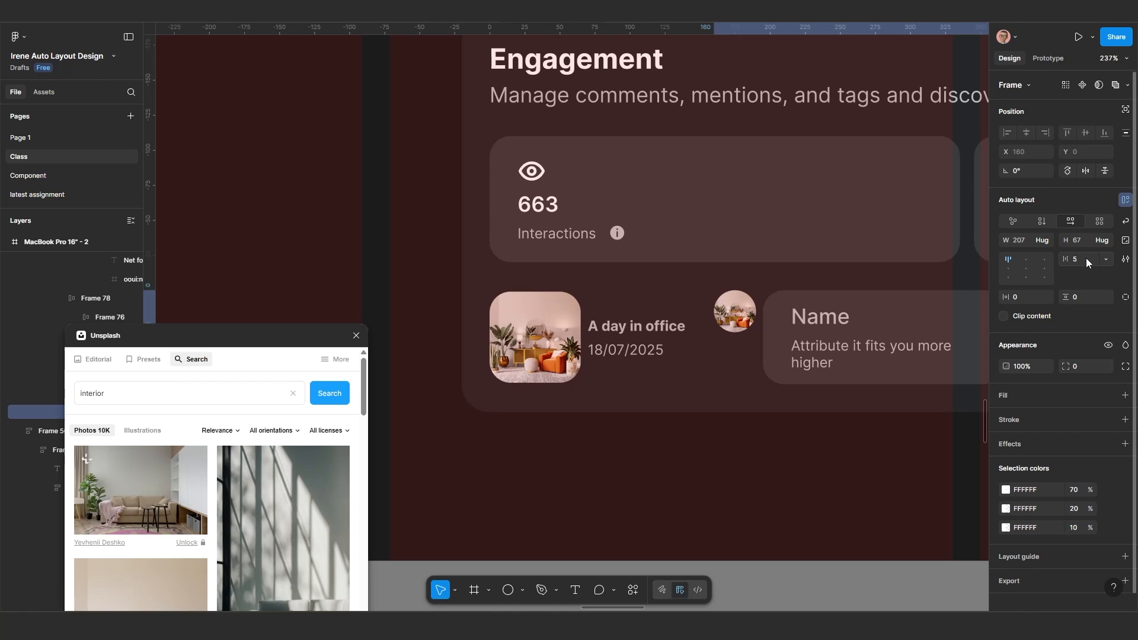
Step: Set the gap between the post caption and the comment group in the Engagement card's row to 30
left_click(685, 363)
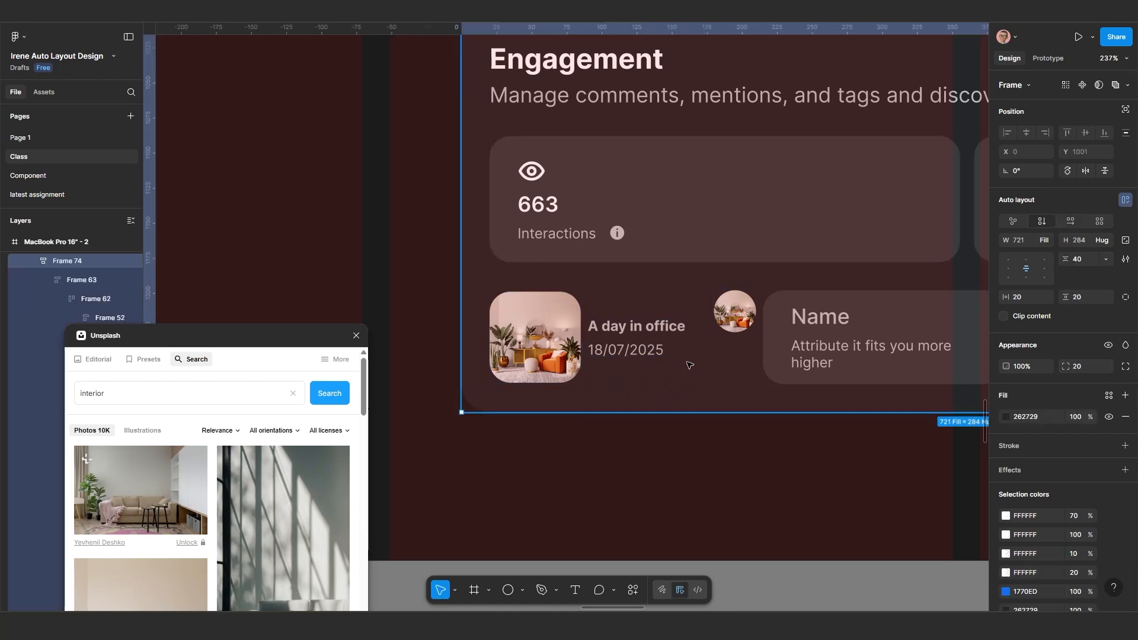
left_click(686, 354)
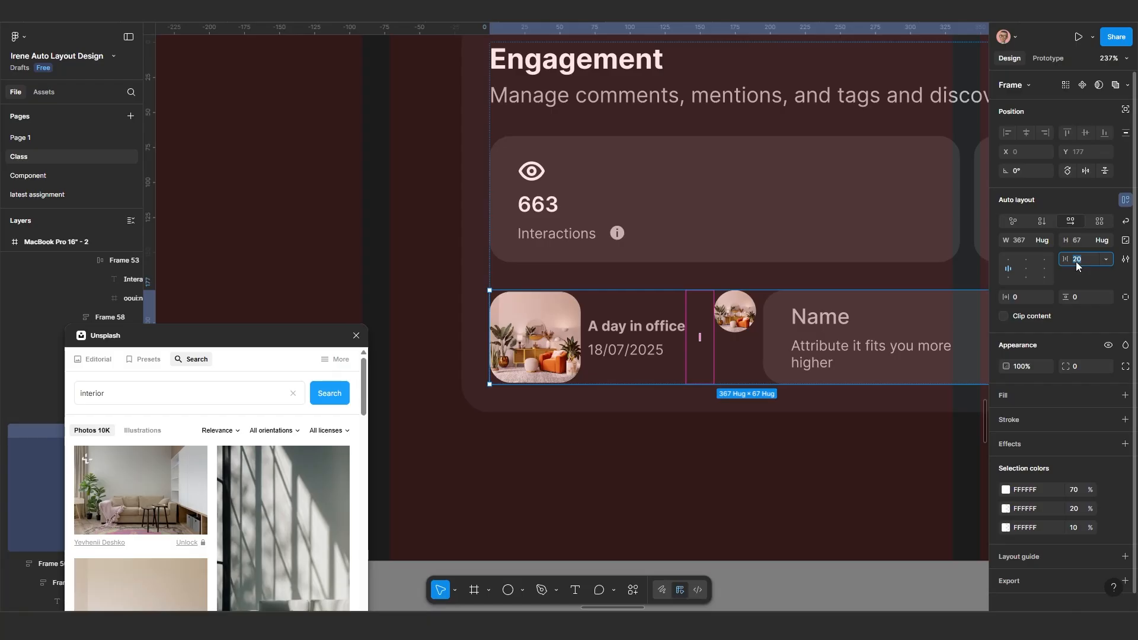
type("30")
key("Return")
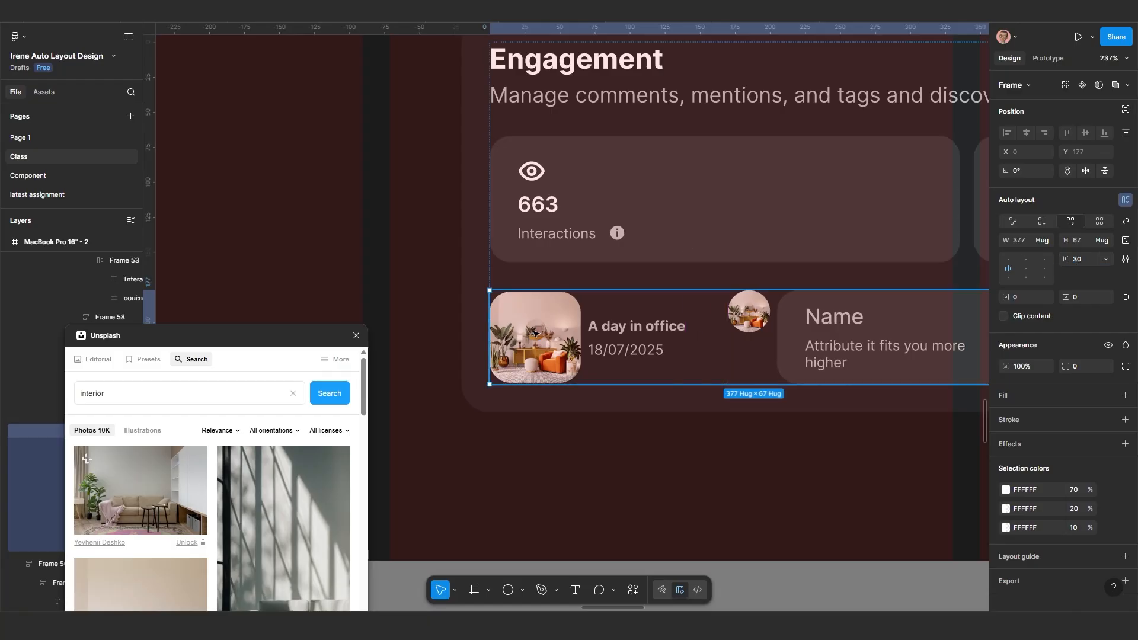
Step: Compare the comment row with the reference dashboard's Engagement card and lower the comment card's white fill opacity to 5%
scroll(533, 333, "down", 5)
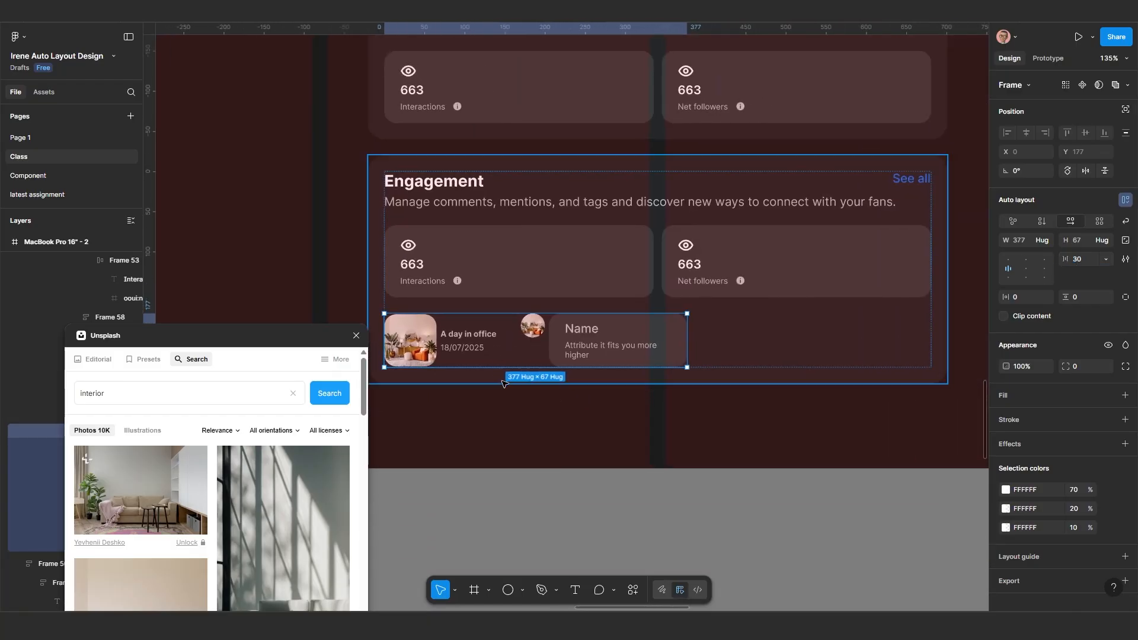
left_click_drag(384, 429, 833, 385)
scroll(645, 384, "down", 5)
left_click_drag(589, 334, 830, 348)
scroll(444, 315, "up", 5)
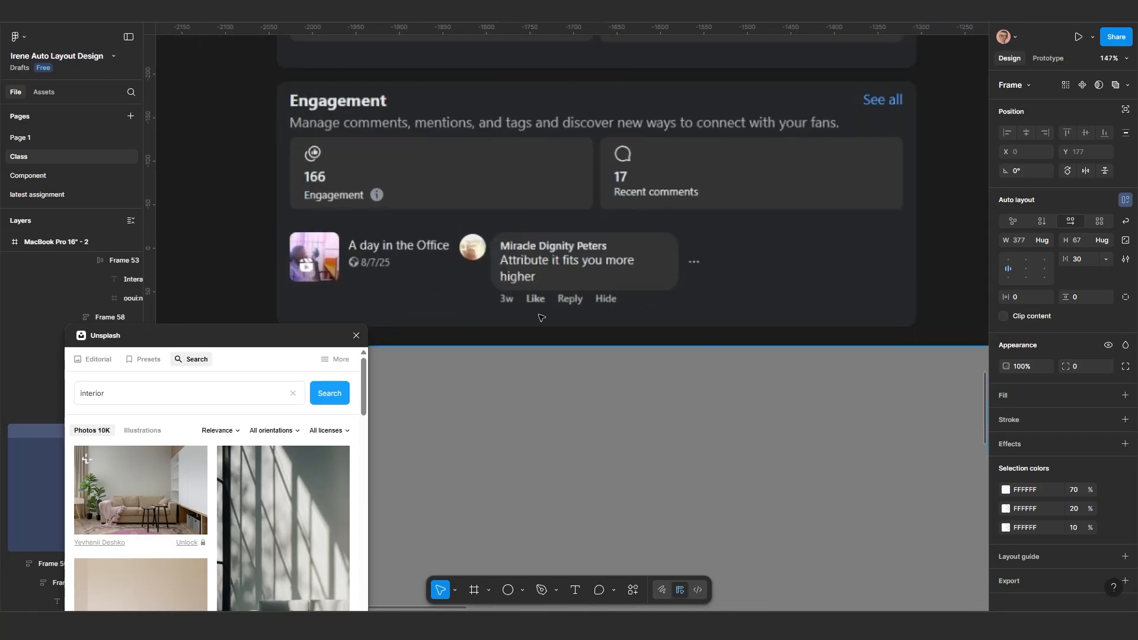
scroll(542, 317, "up", 1)
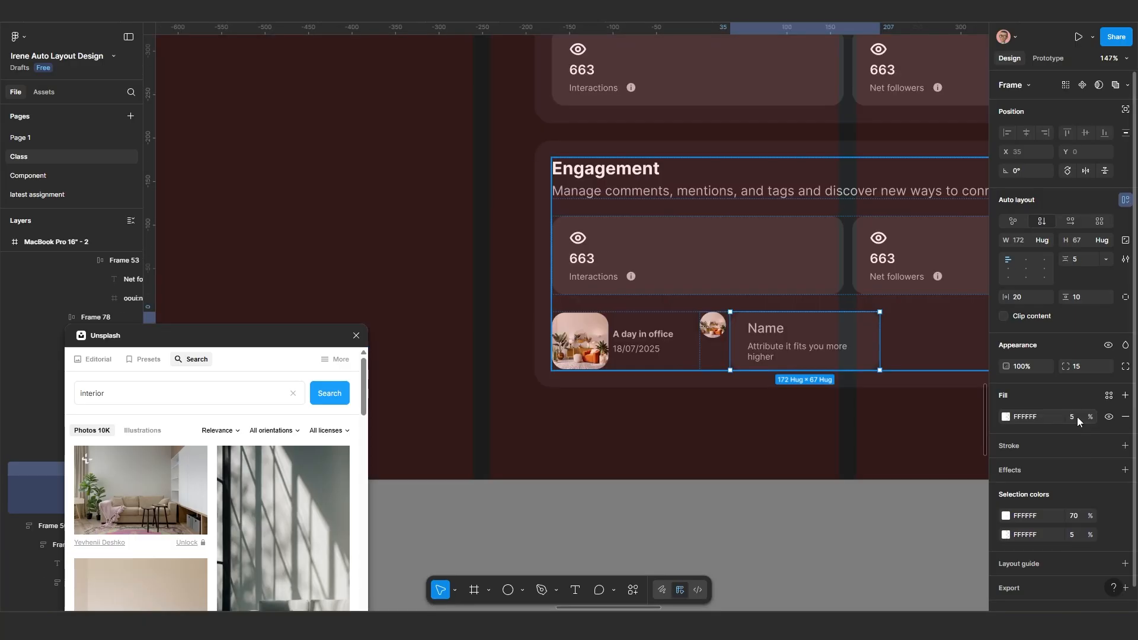
left_click(792, 432)
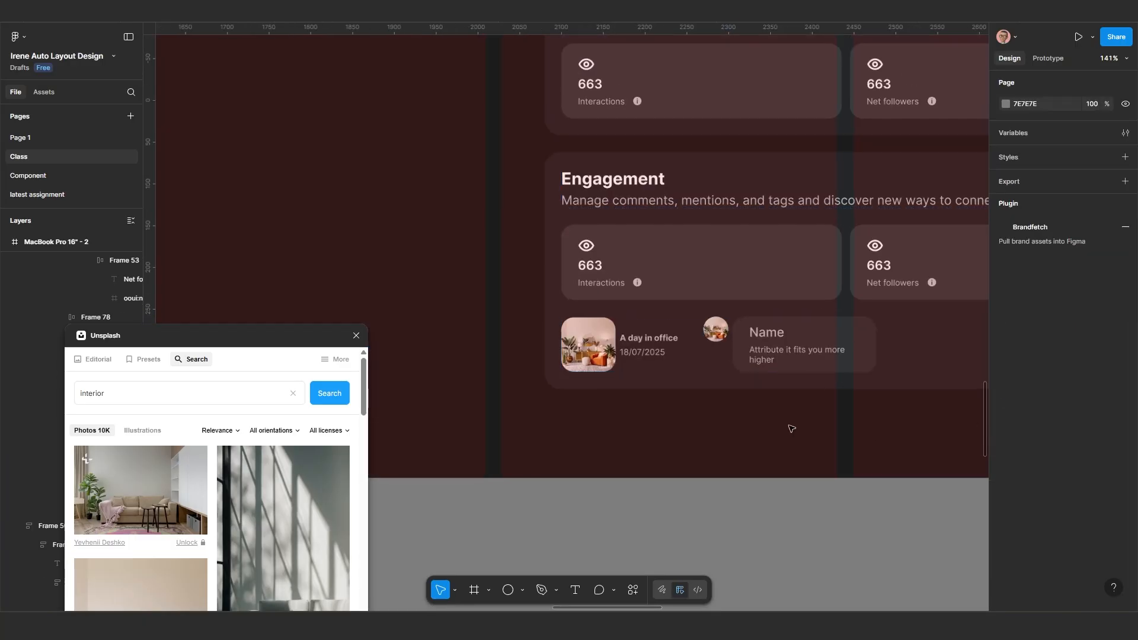
Step: Preview the MacBook Pro 16" - 2 frame as a prototype, scroll through its cards, and return to the design file
scroll(789, 424, "down", 5)
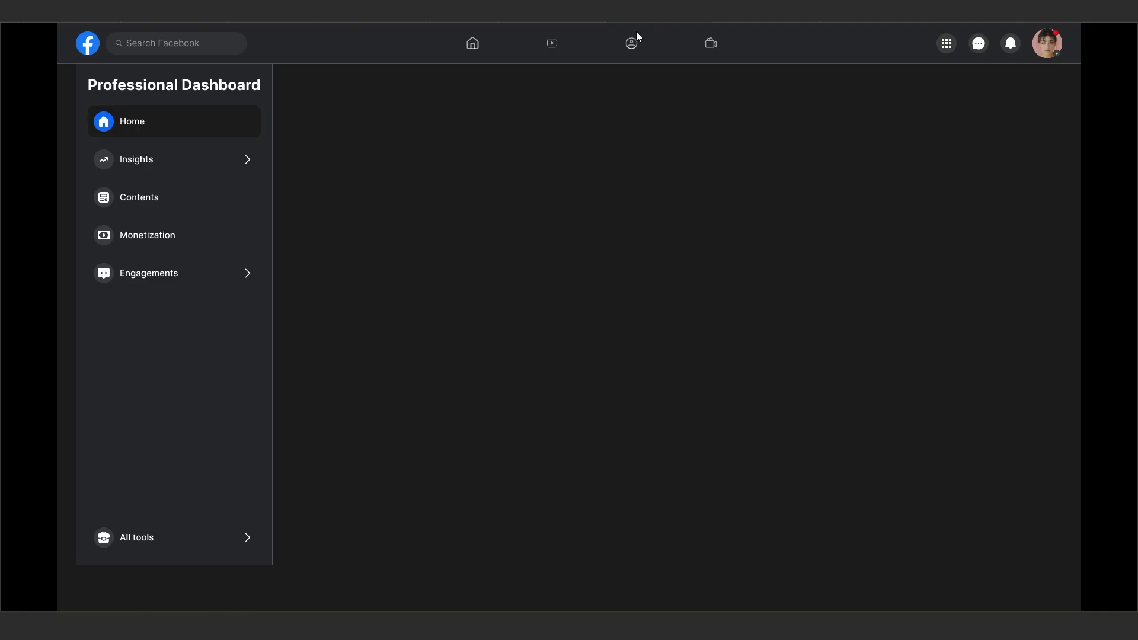
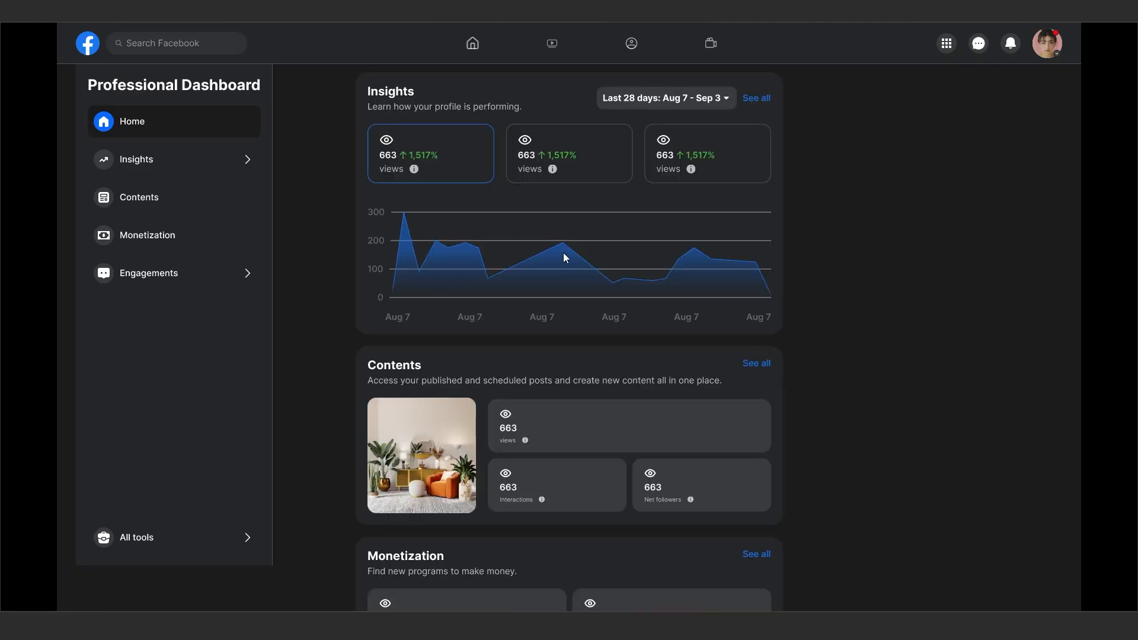
scroll(563, 253, "down", 5)
scroll(563, 253, "up", 5)
scroll(563, 253, "down", 5)
scroll(563, 252, "up", 5)
key("ctrl+shift+Tab")
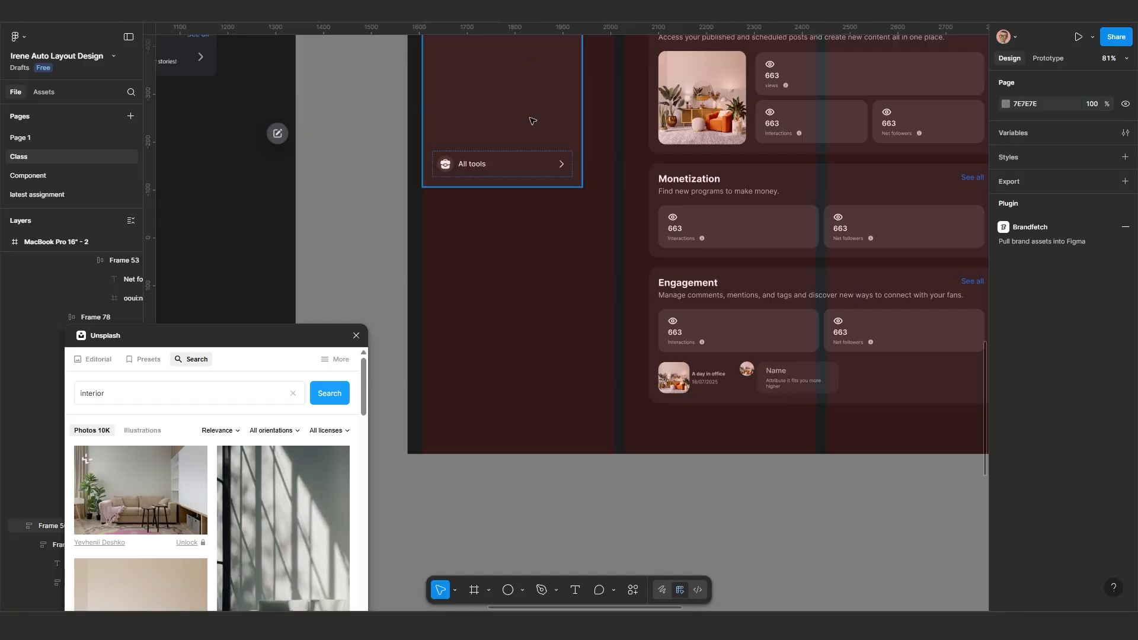
Step: Set the top navigation bar's prototype scroll position to Fixed (stay in place)
scroll(546, 219, "down", 5)
left_click_drag(546, 219, 546, 304)
scroll(550, 298, "up", 3)
scroll(550, 298, "up", 3)
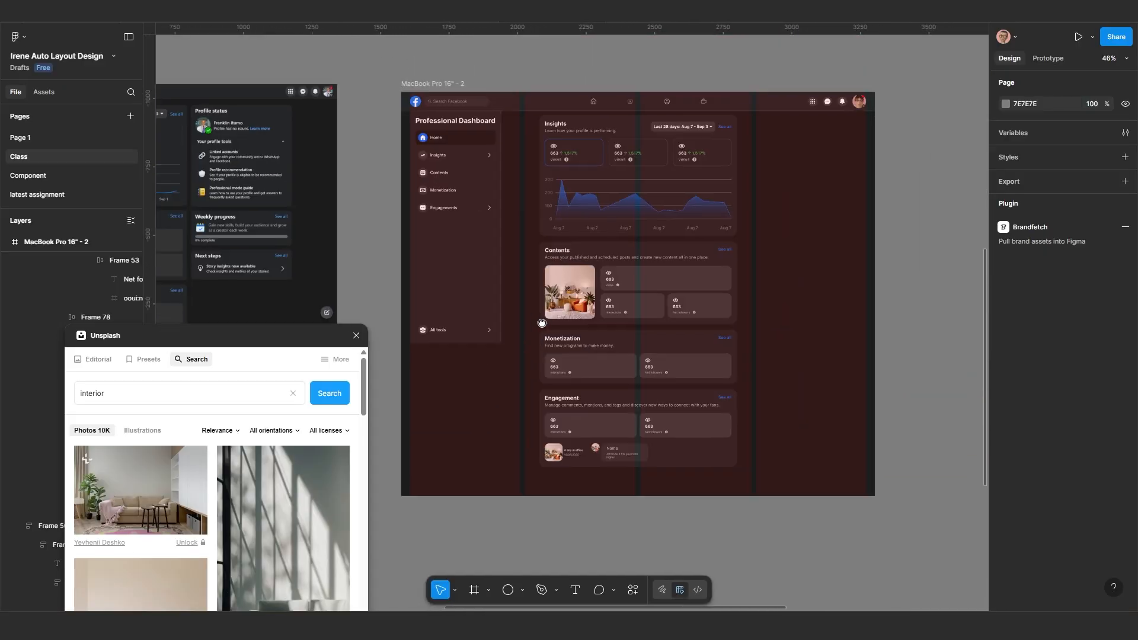
left_click(773, 117)
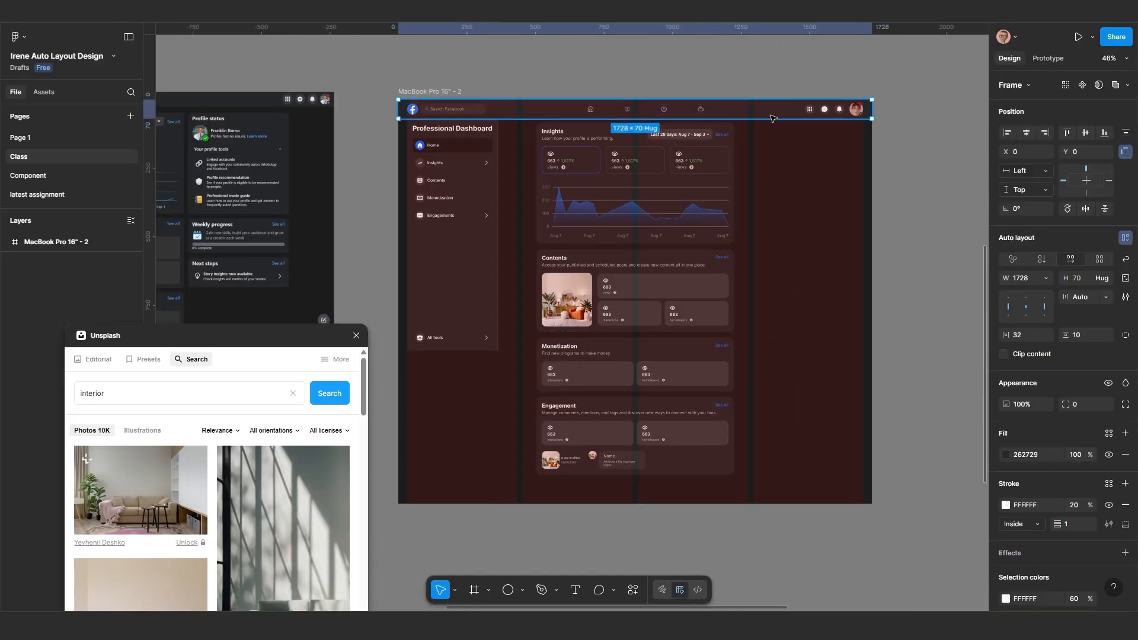
left_click(1047, 59)
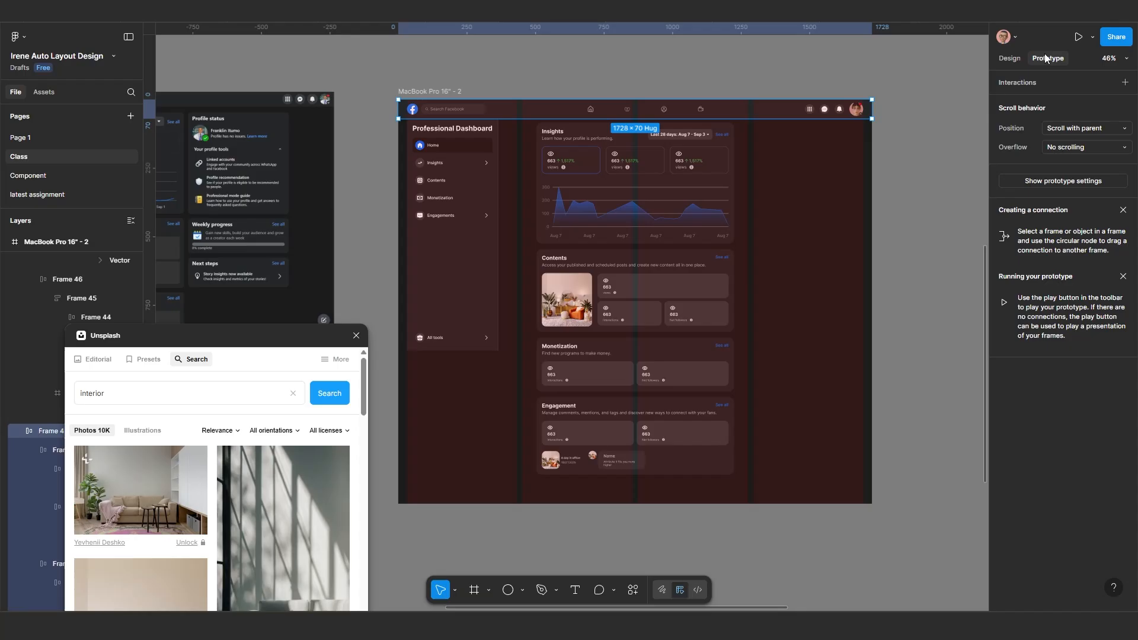
left_click(1064, 149)
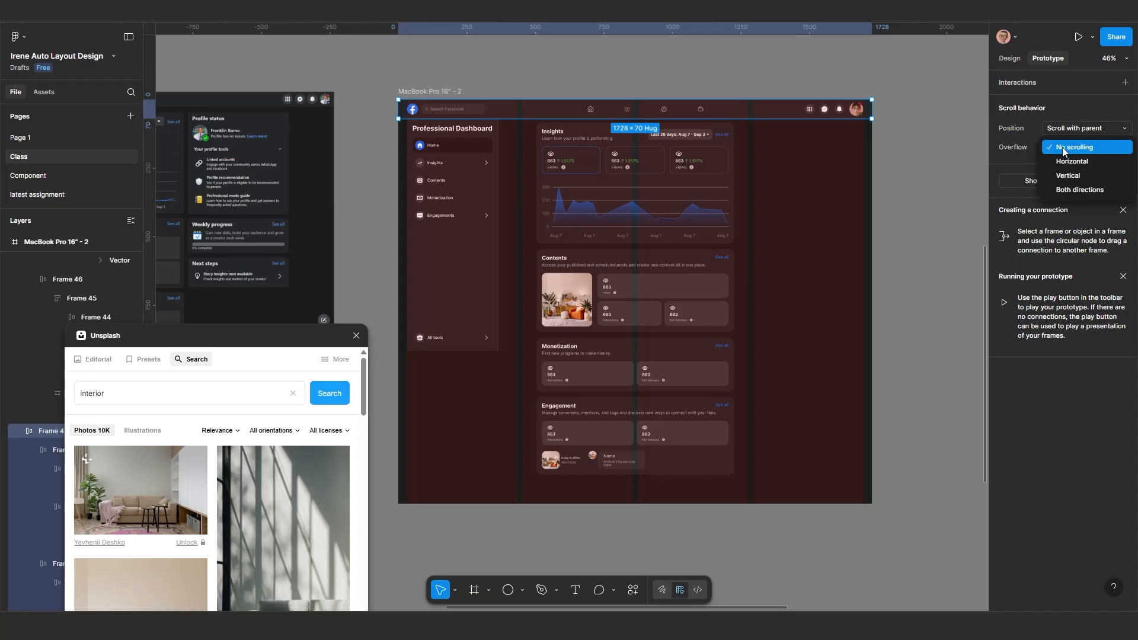
left_click(1014, 129)
left_click(1086, 128)
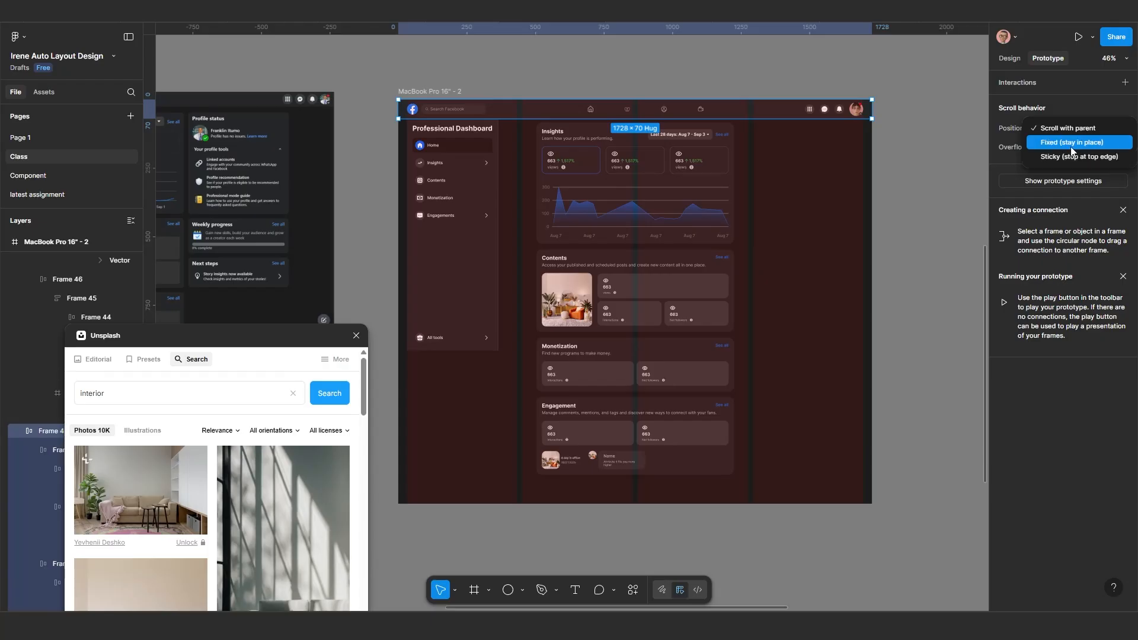
left_click(1072, 144)
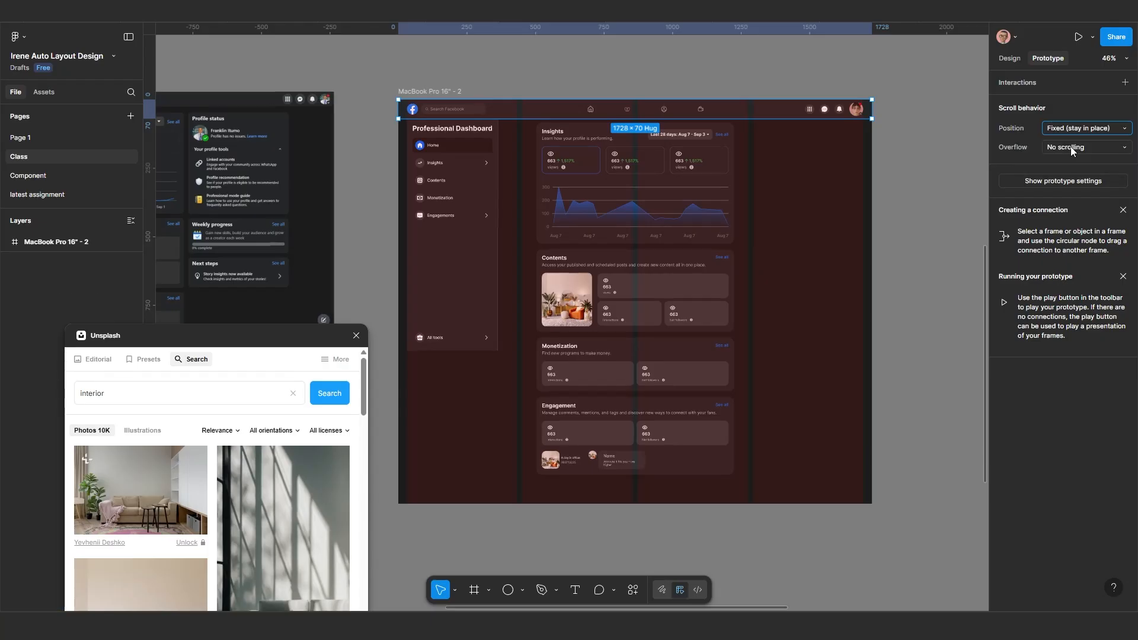
Step: Set the Professional Dashboard sidebar's prototype scroll position to Fixed (stay in place)
left_click(464, 203)
left_click(1096, 129)
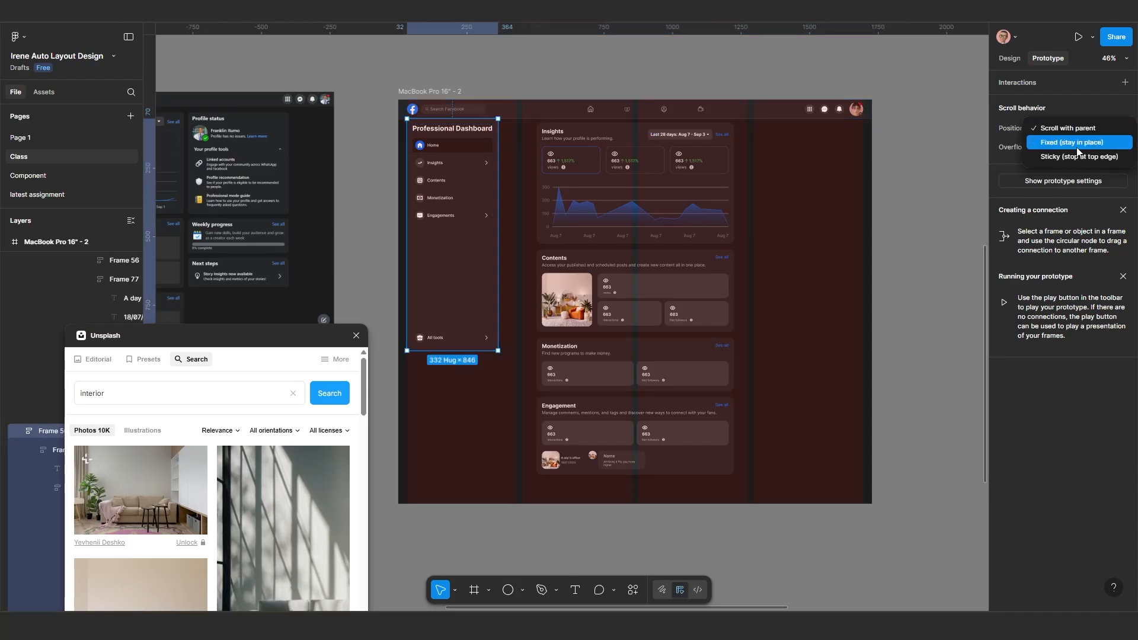
left_click(1076, 144)
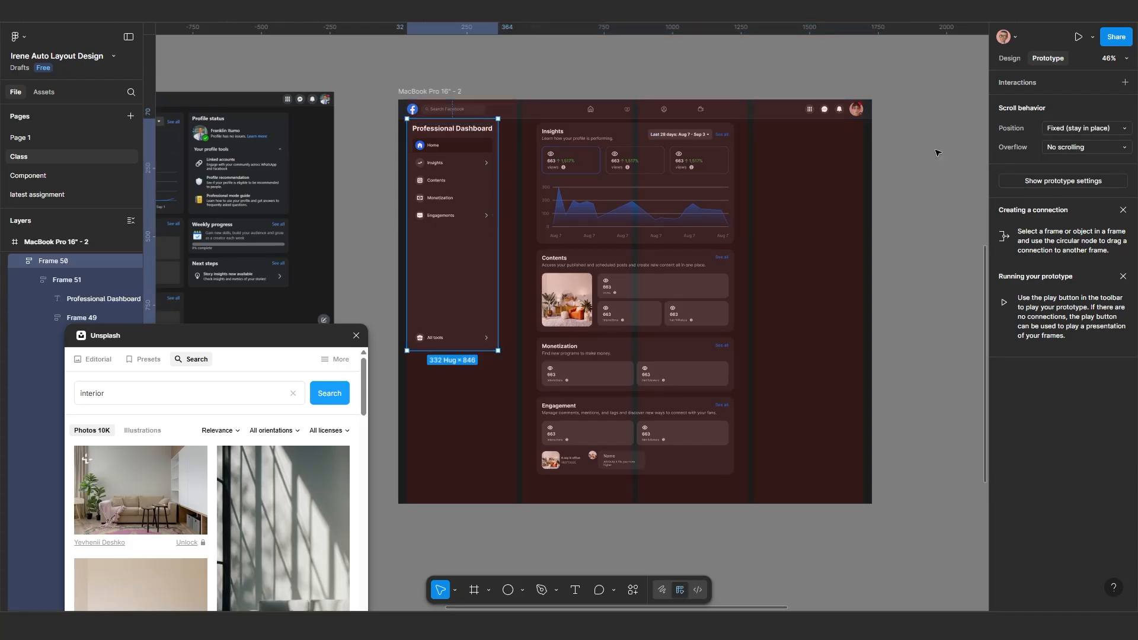
Step: Set the top navigation bar's scroll position to Sticky (stop at top edge) and check the sidebar's scroll position setting
left_click(792, 112)
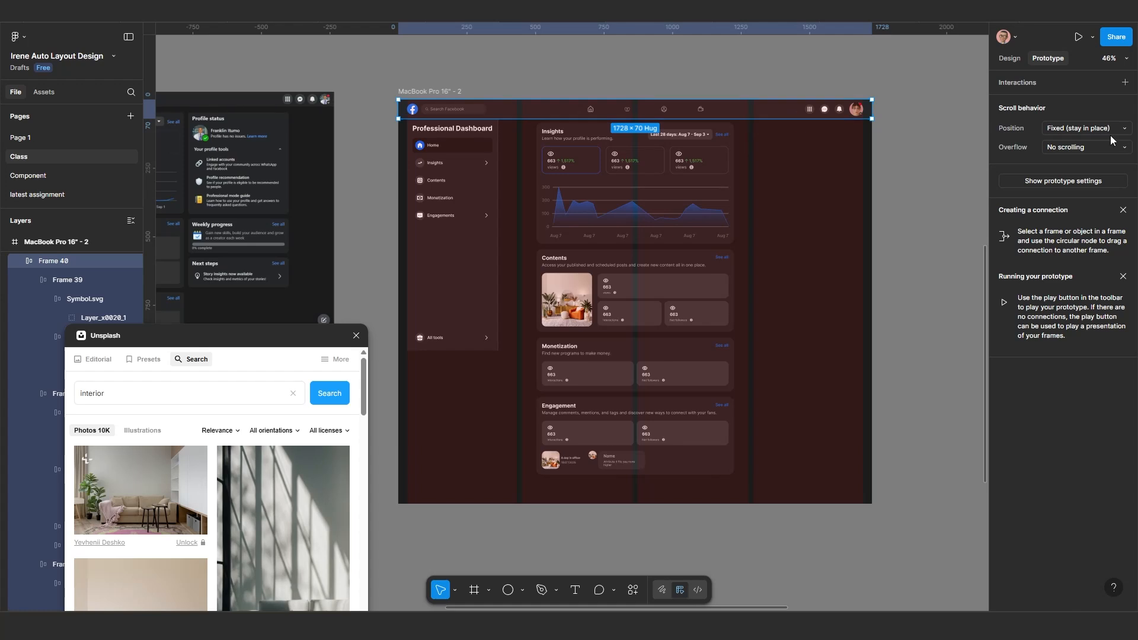
left_click(1068, 129)
left_click(1061, 145)
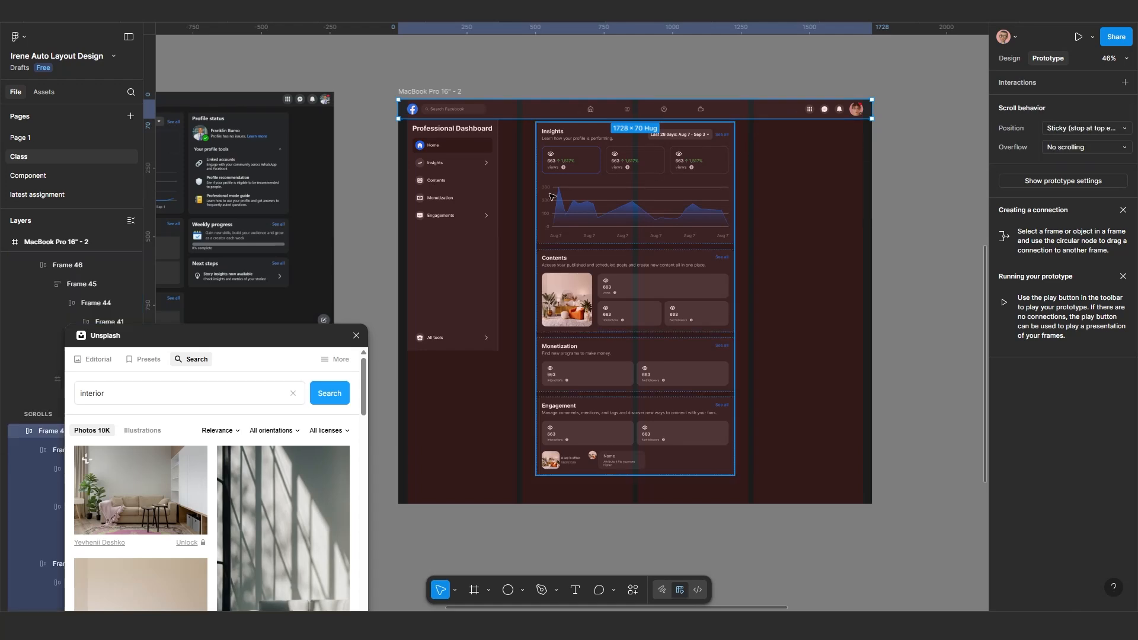
left_click(454, 267)
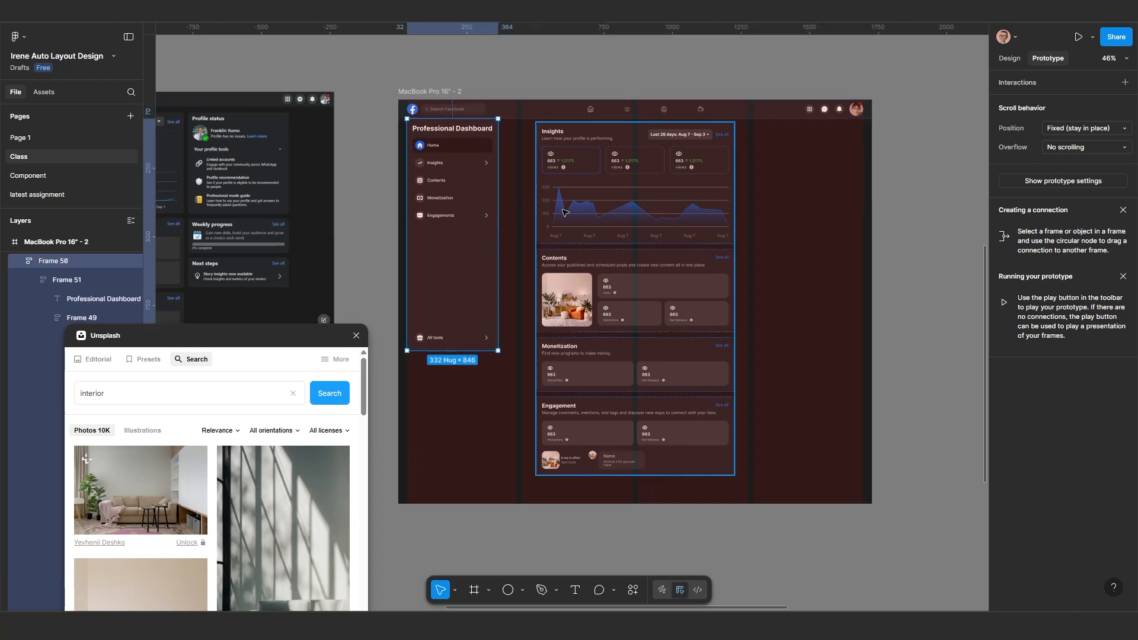
left_click(1083, 129)
left_click(1074, 130)
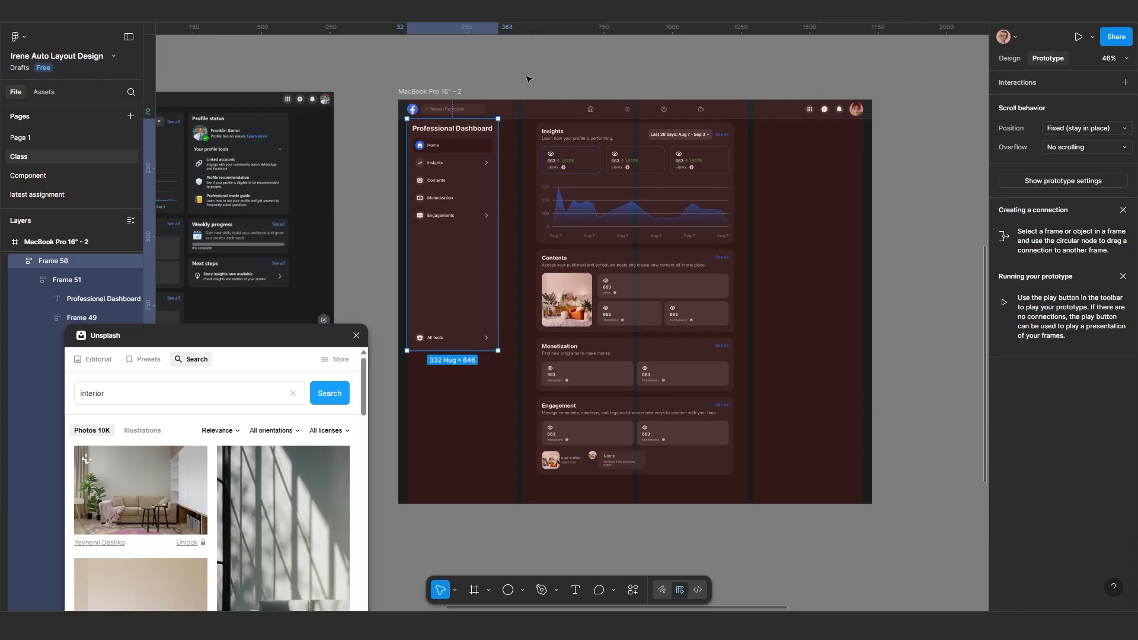
Step: Present the dashboard prototype and scroll down to the Engagement card and back to check the navigation bar and sidebar
key("ctrl+alt+Return")
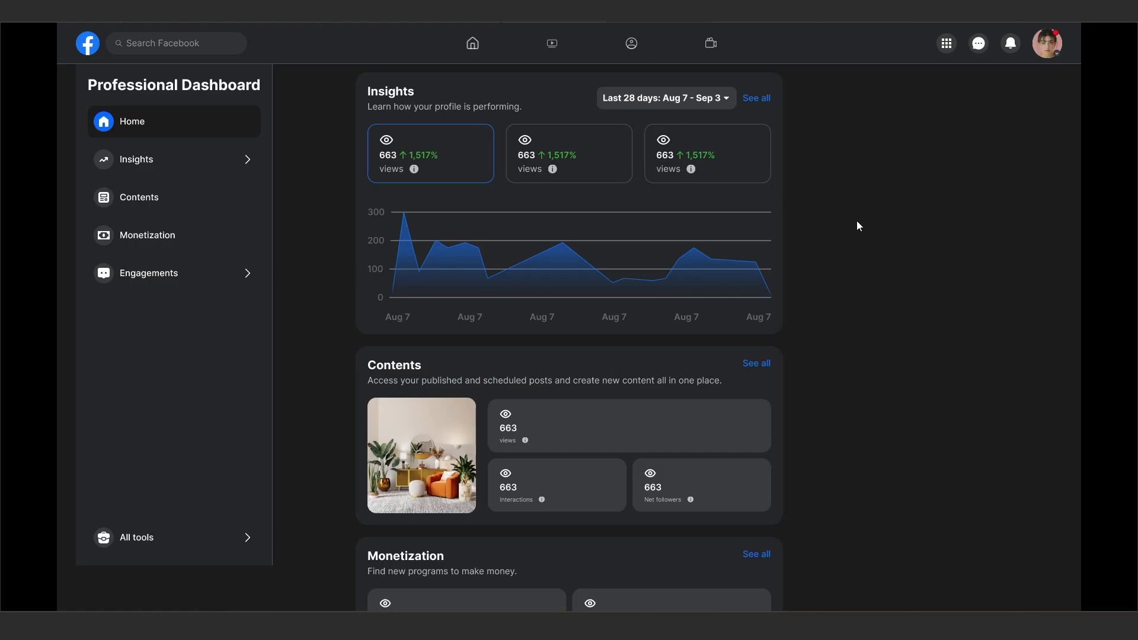
scroll(802, 250, "down", 3)
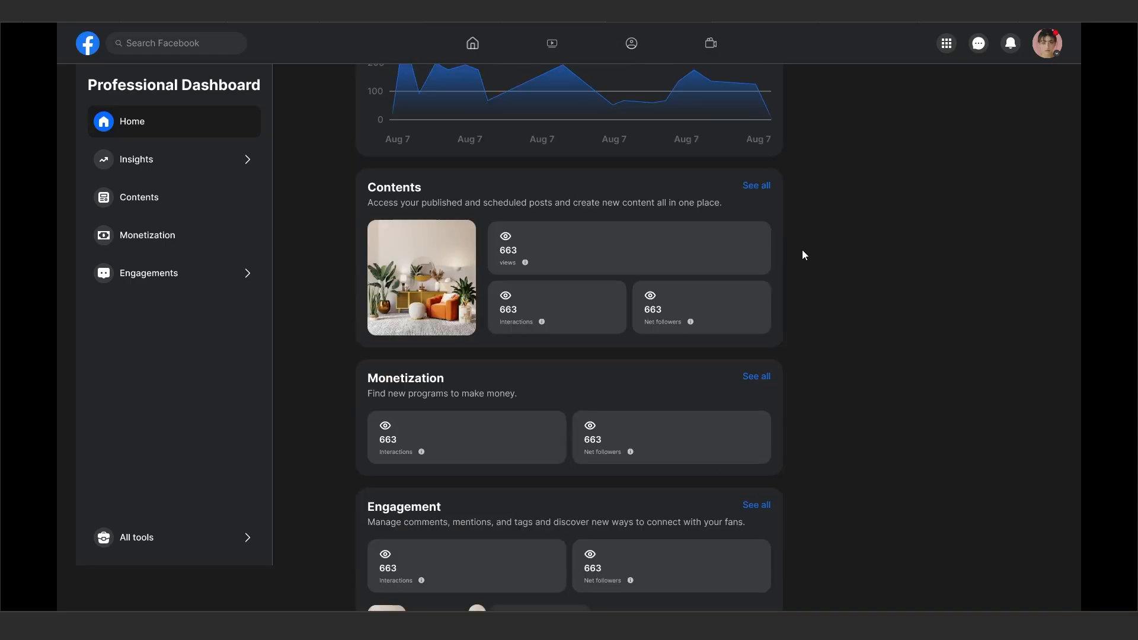
scroll(612, 338, "up", 1)
scroll(613, 339, "up", 2)
scroll(577, 363, "down", 1)
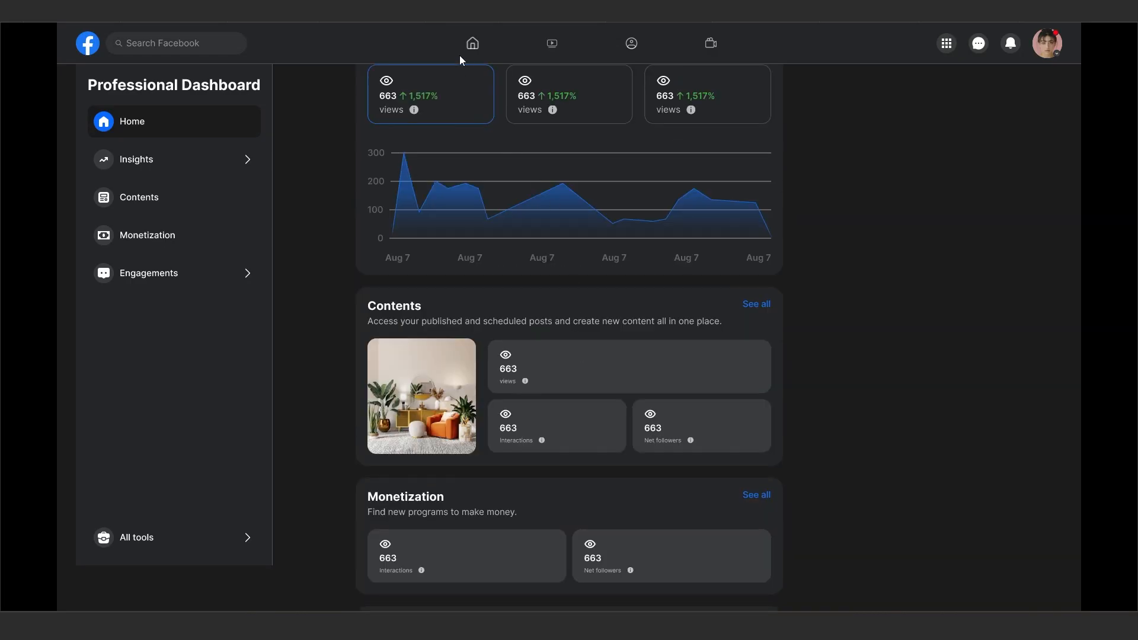
scroll(461, 47, "down", 4)
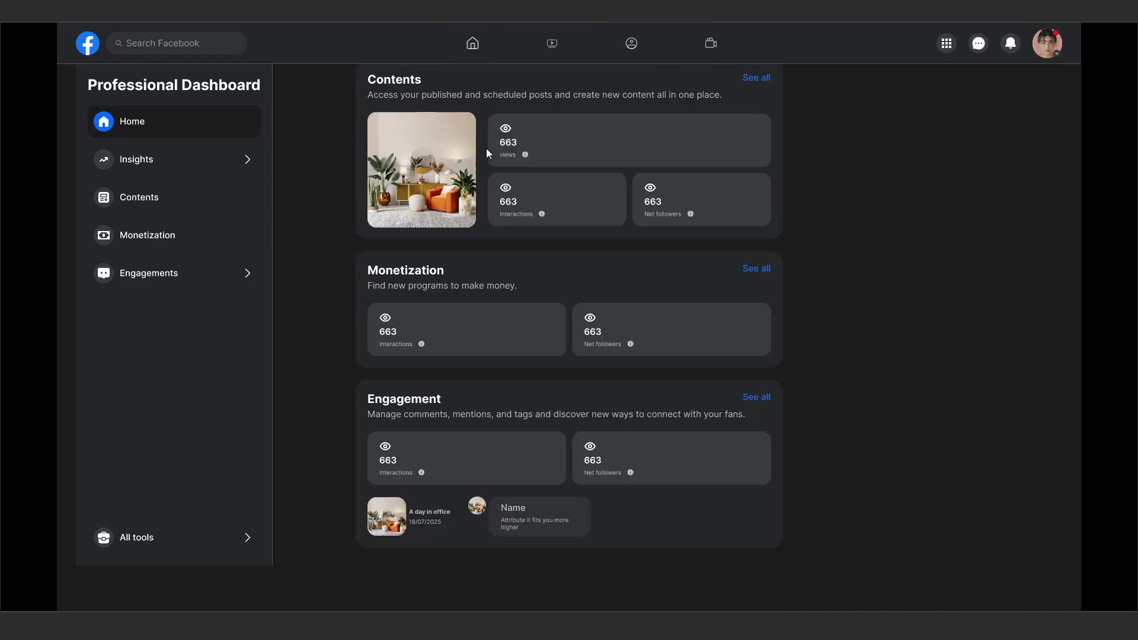
scroll(521, 191, "up", 5)
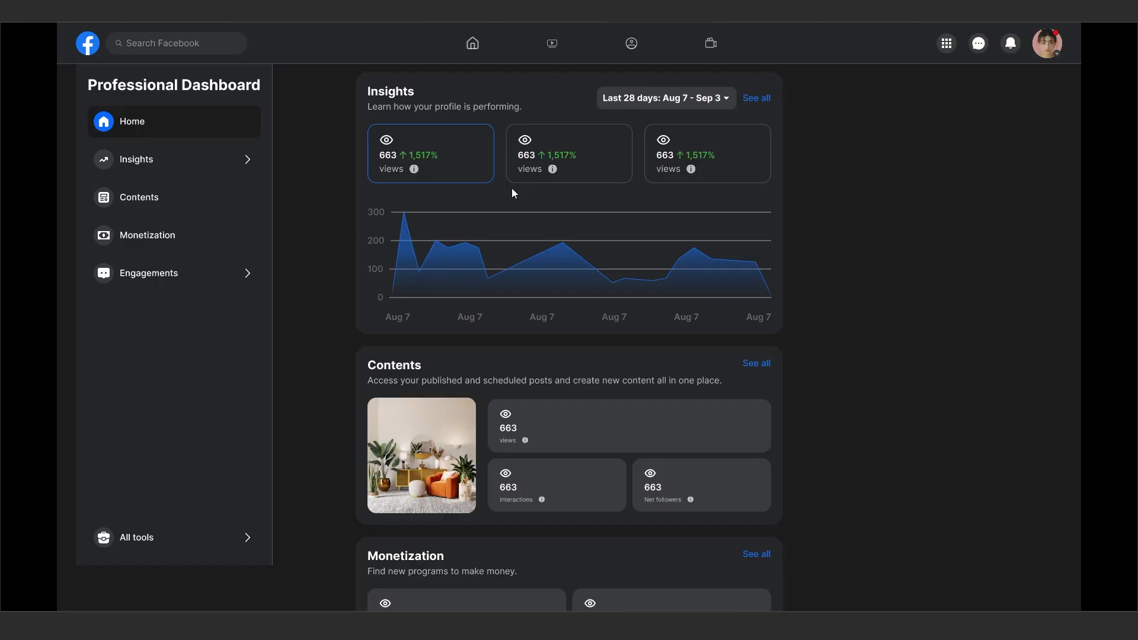
Step: Review the scrolling dashboard prototype from the Insights section down to Engagement, checking the header and sidebar during scrolling
scroll(512, 189, "down", 5)
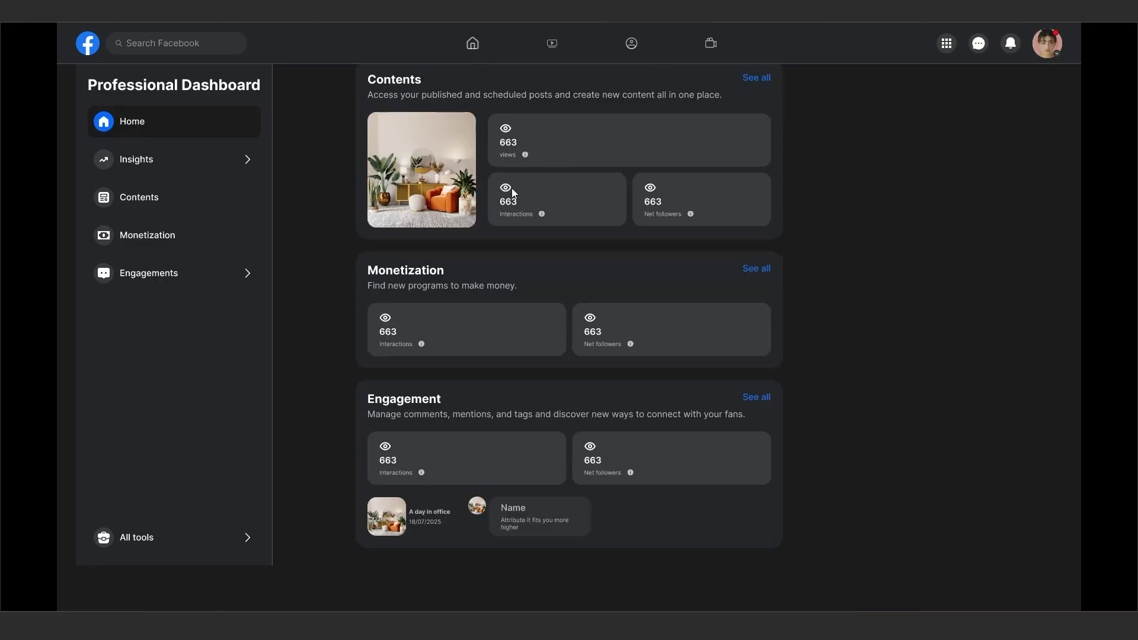
scroll(512, 189, "up", 3)
scroll(512, 192, "up", 1)
scroll(512, 192, "down", 4)
scroll(513, 191, "up", 5)
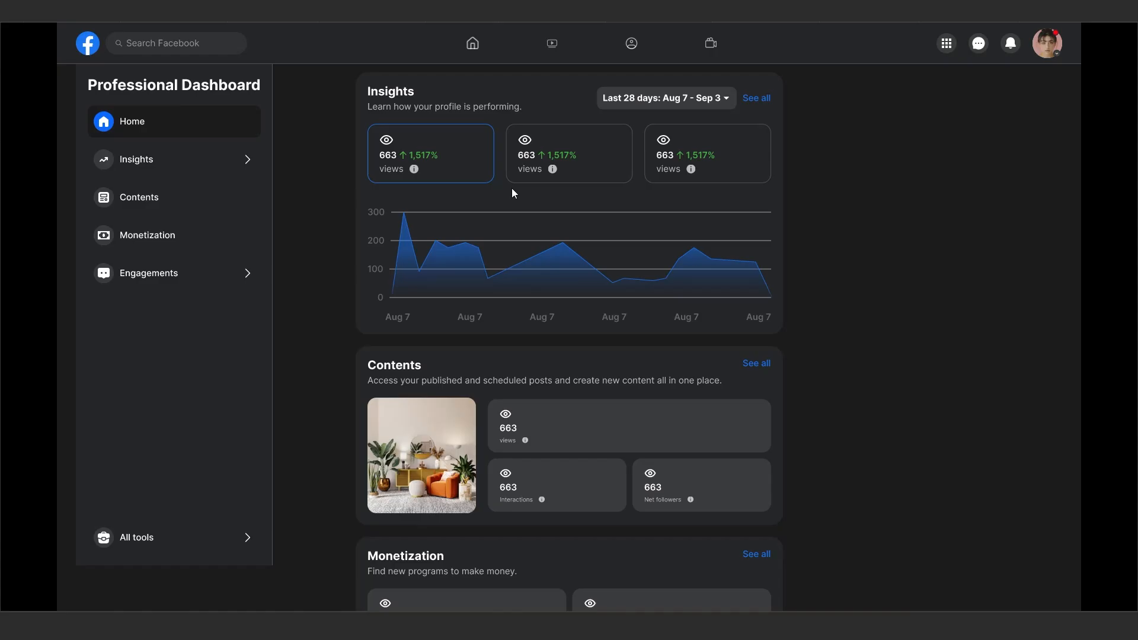
scroll(513, 193, "down", 5)
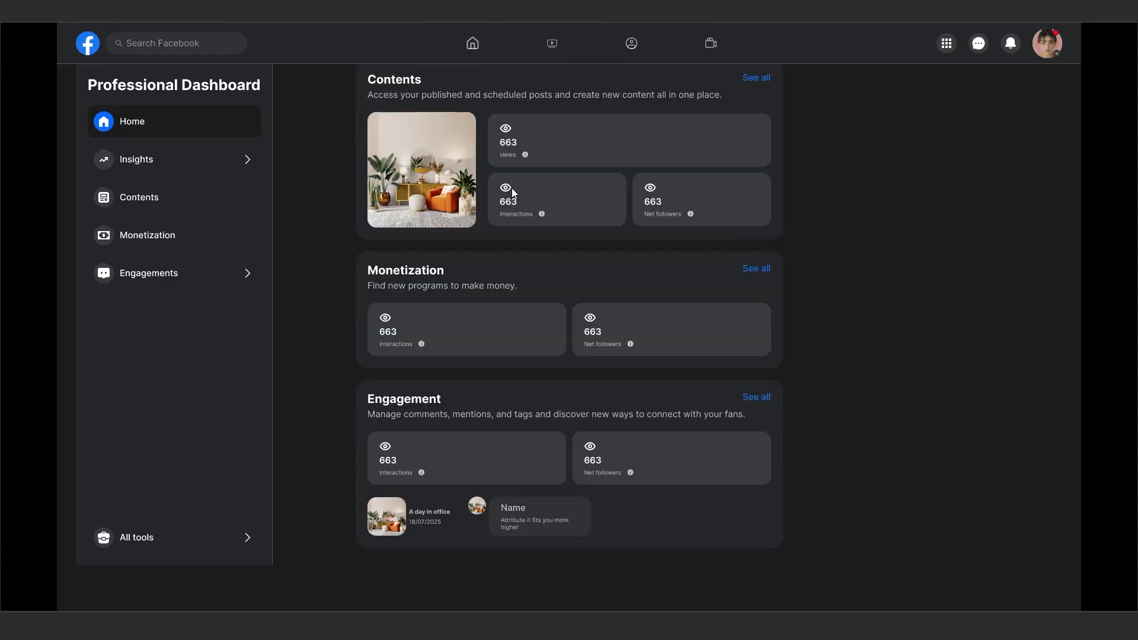
scroll(513, 193, "up", 4)
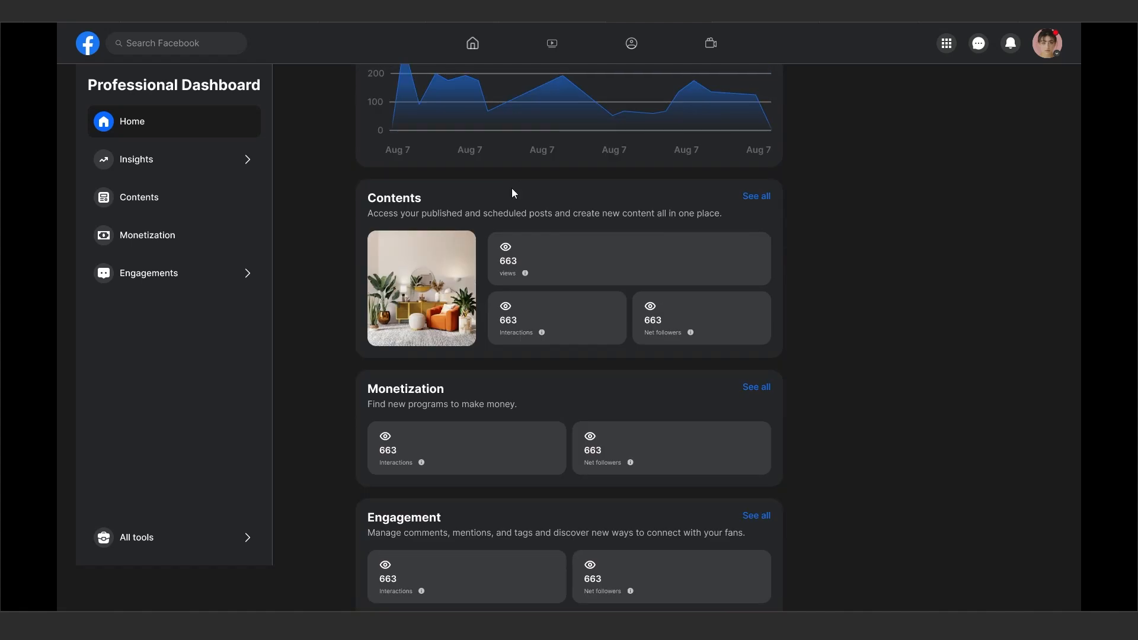
scroll(513, 193, "down", 4)
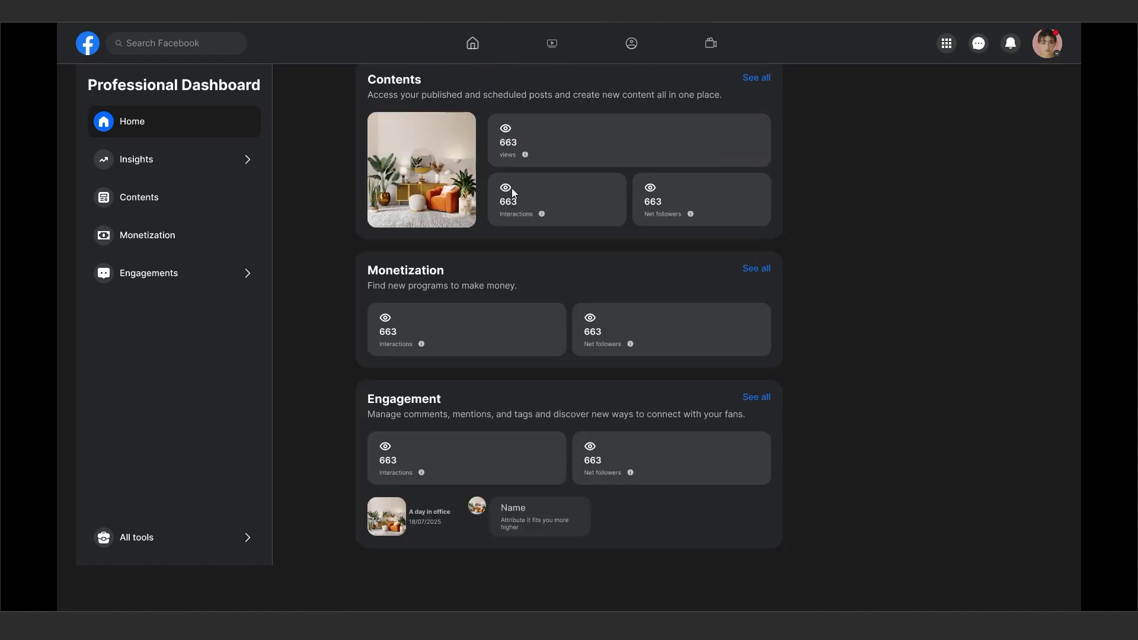
scroll(512, 193, "up", 5)
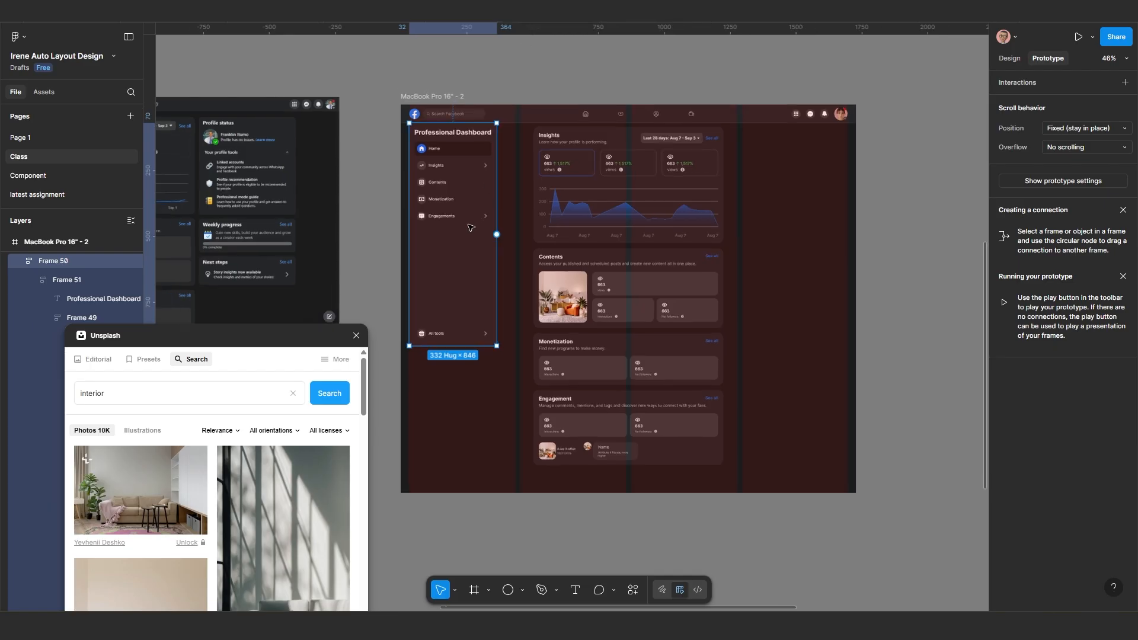
Step: Examine the Profile status, Weekly progress and Next steps cards in the reference dashboard image
scroll(502, 306, "down", 3)
scroll(502, 305, "up", 5)
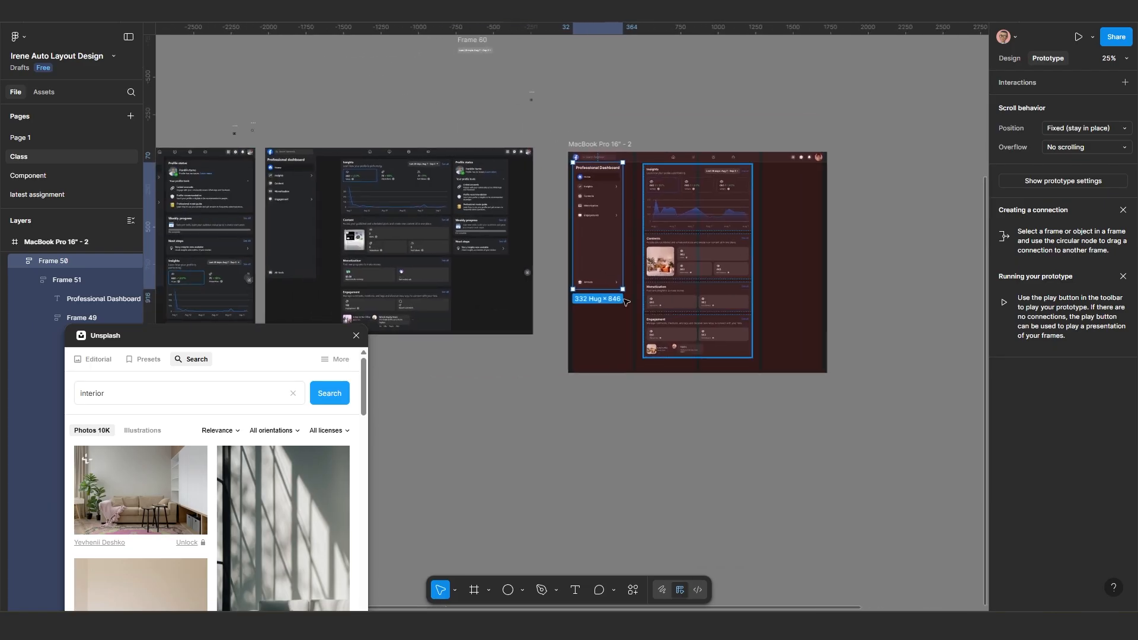
scroll(612, 258, "up", 6)
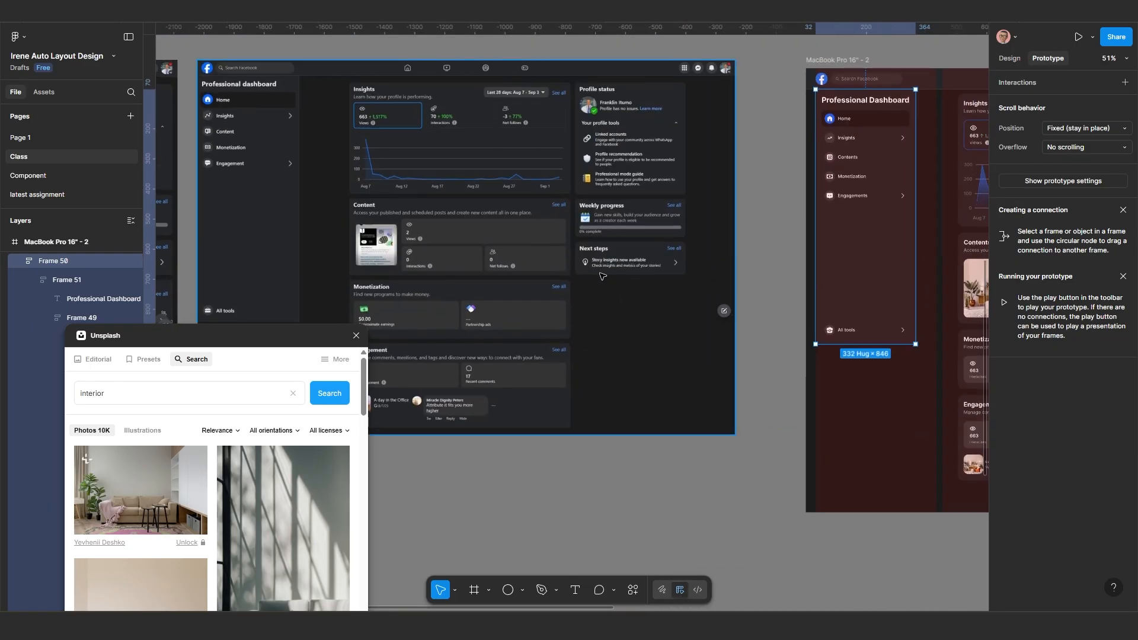
scroll(595, 274, "up", 3)
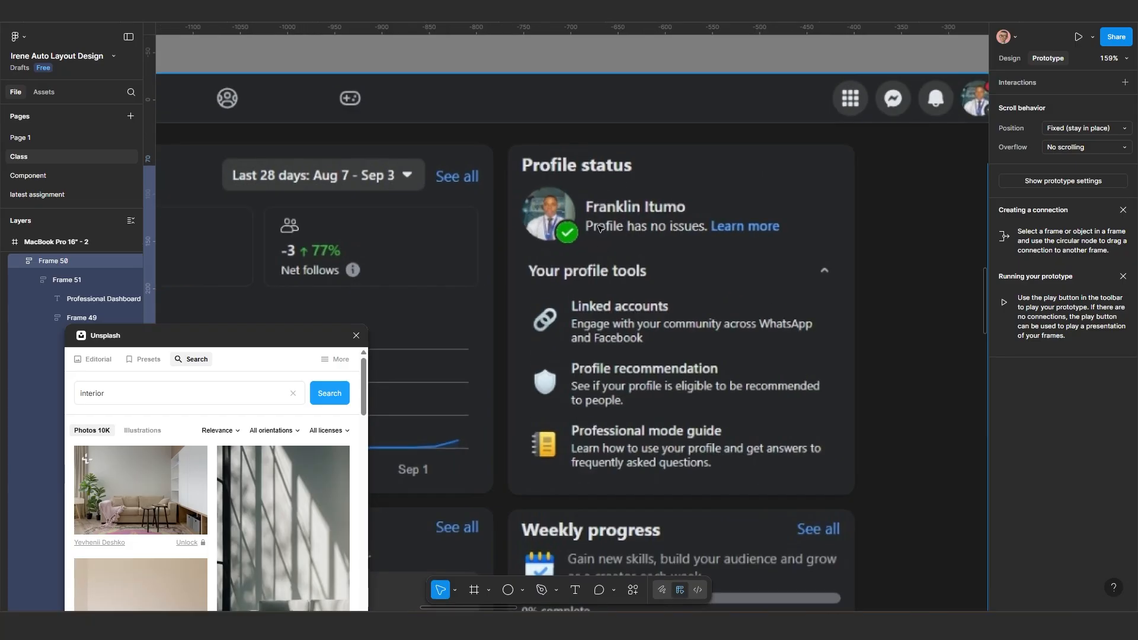
scroll(637, 350, "down", 7)
scroll(637, 350, "up", 1)
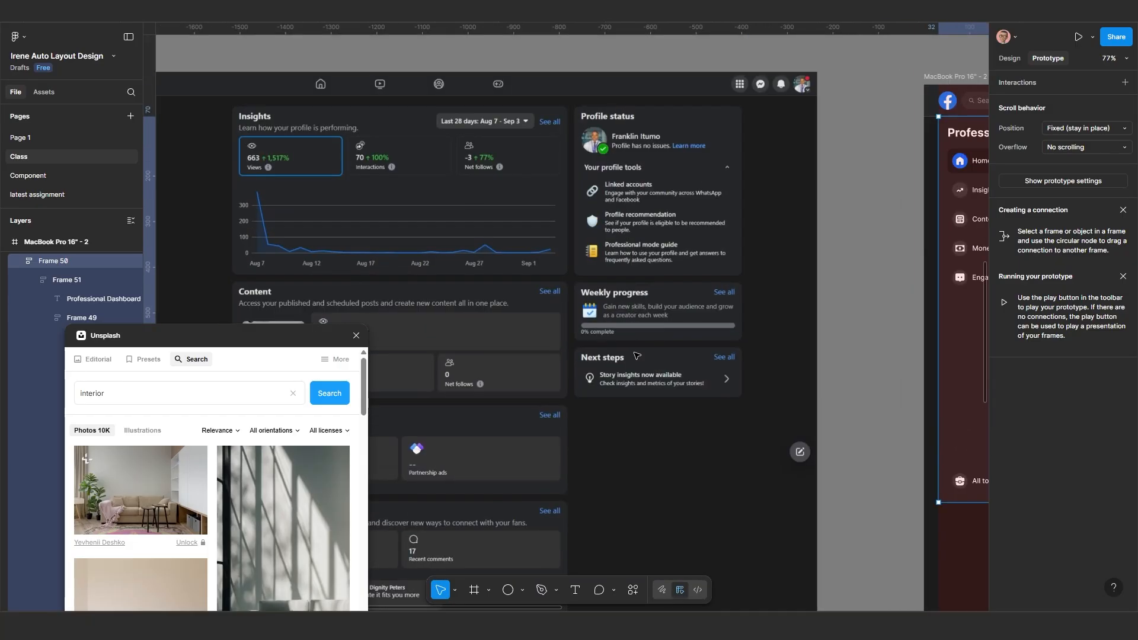
scroll(637, 349, "up", 3)
scroll(630, 360, "up", 1)
scroll(626, 358, "up", 2)
scroll(634, 373, "up", 1)
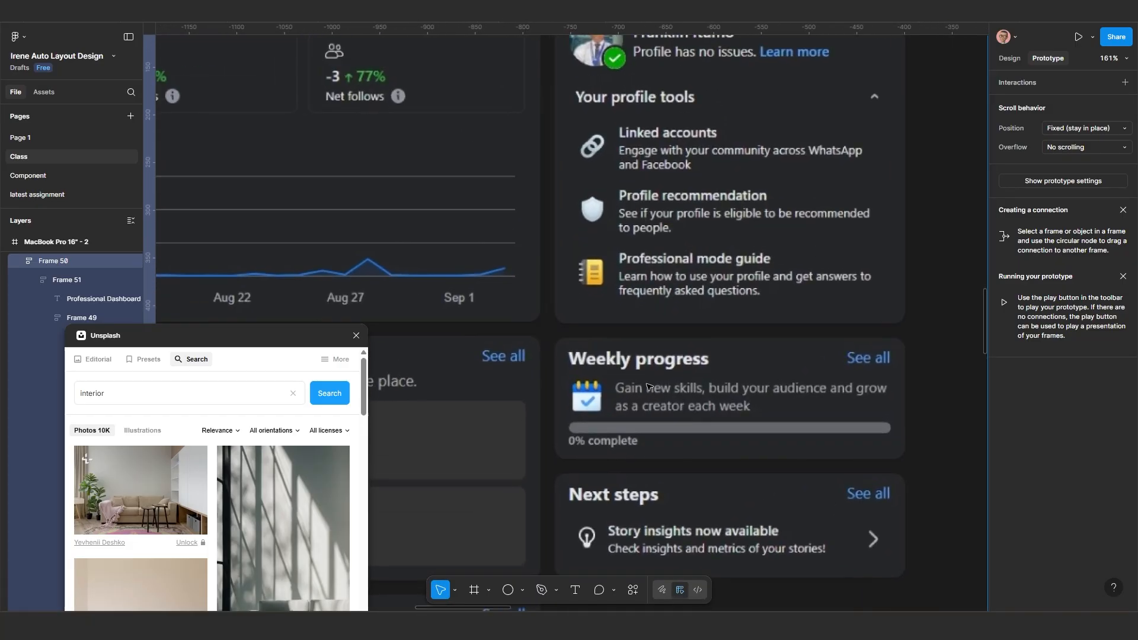
scroll(640, 387, "down", 3)
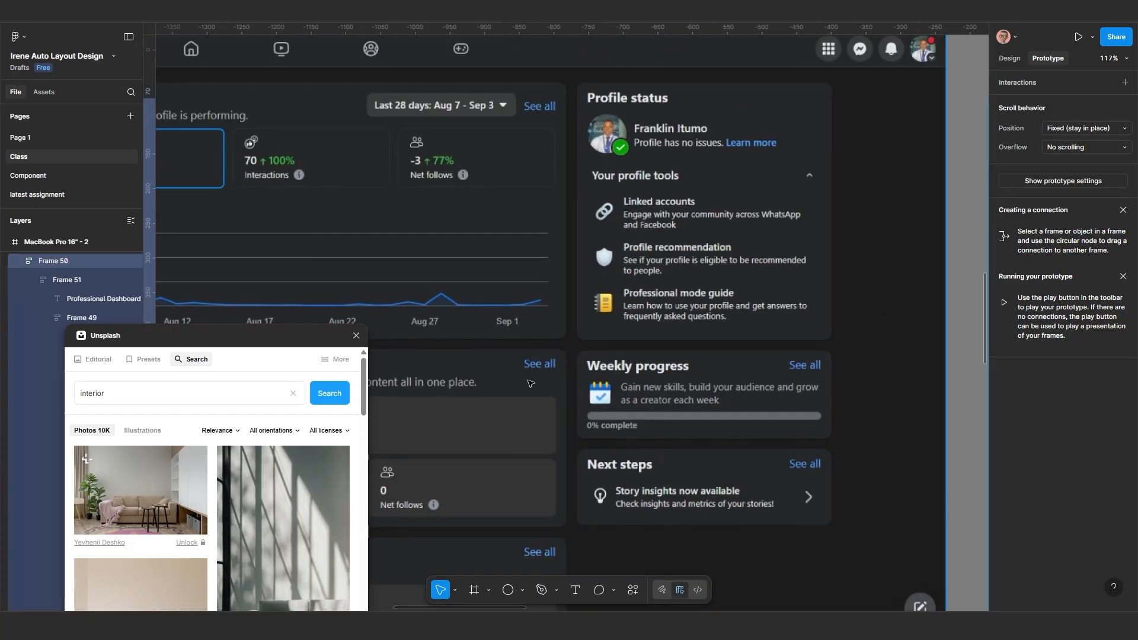
Step: Open the Iconify plugin in place of Unsplash
left_click(633, 590)
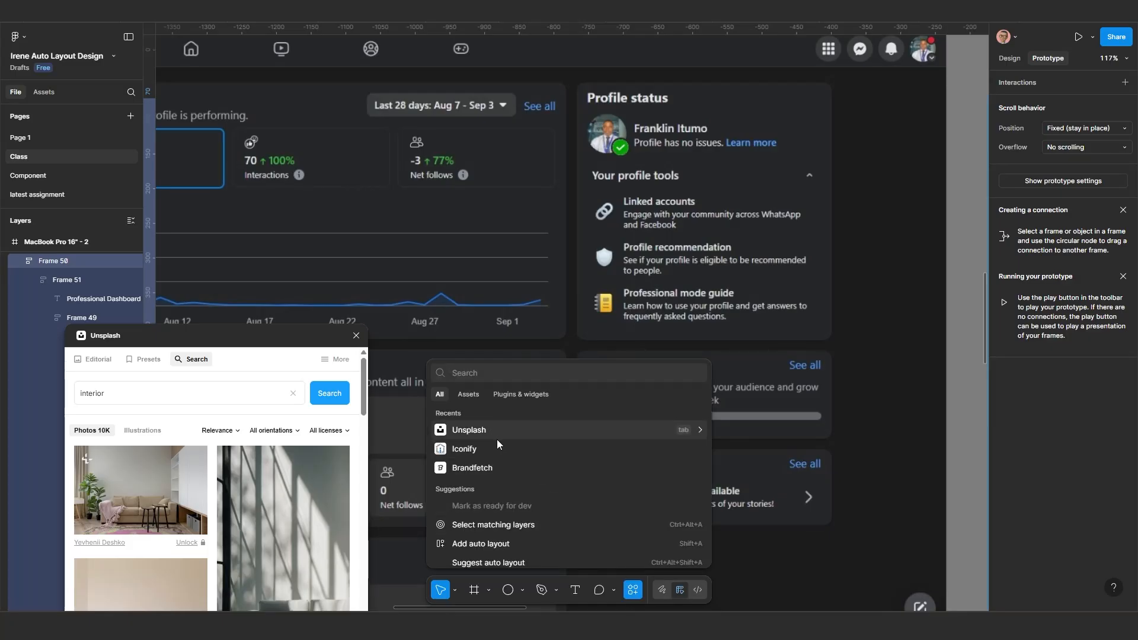
left_click(478, 448)
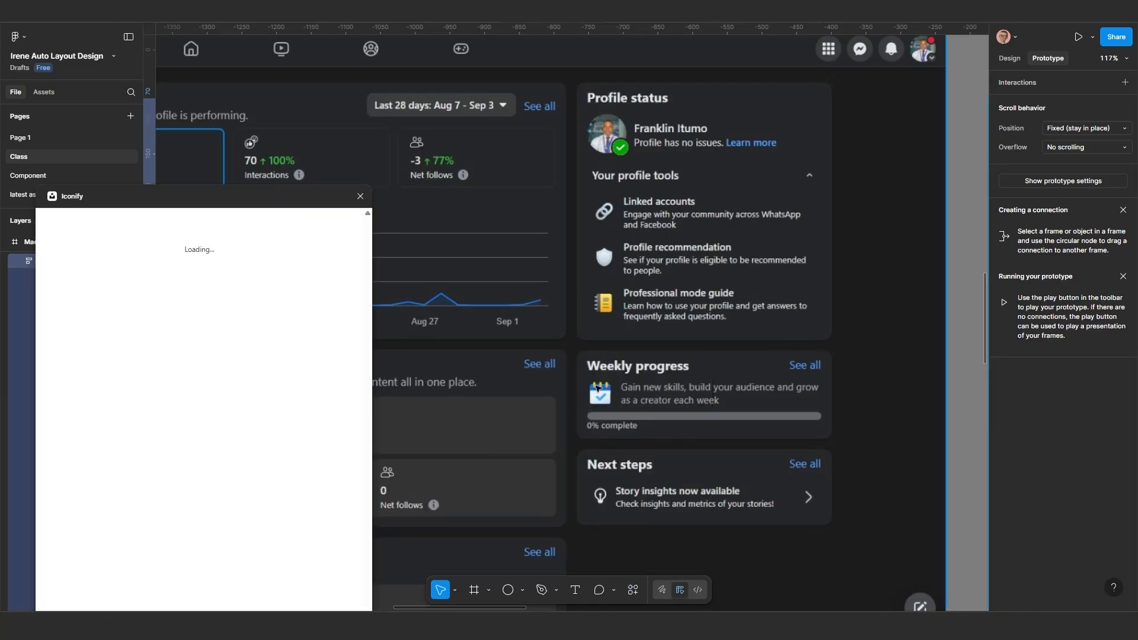
scroll(646, 348, "down", 5)
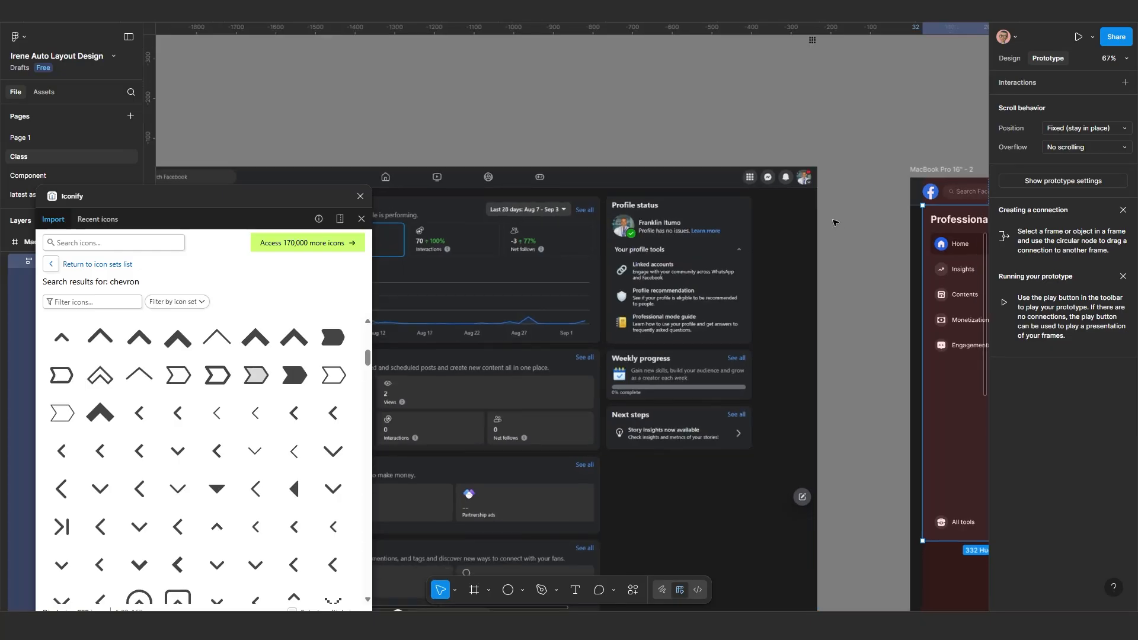
Step: Duplicate the header's profile picture group into the empty area beside the Insights card of the MacBook Pro 16" - 2 frame
scroll(834, 223, "up", 5)
scroll(777, 229, "down", 5)
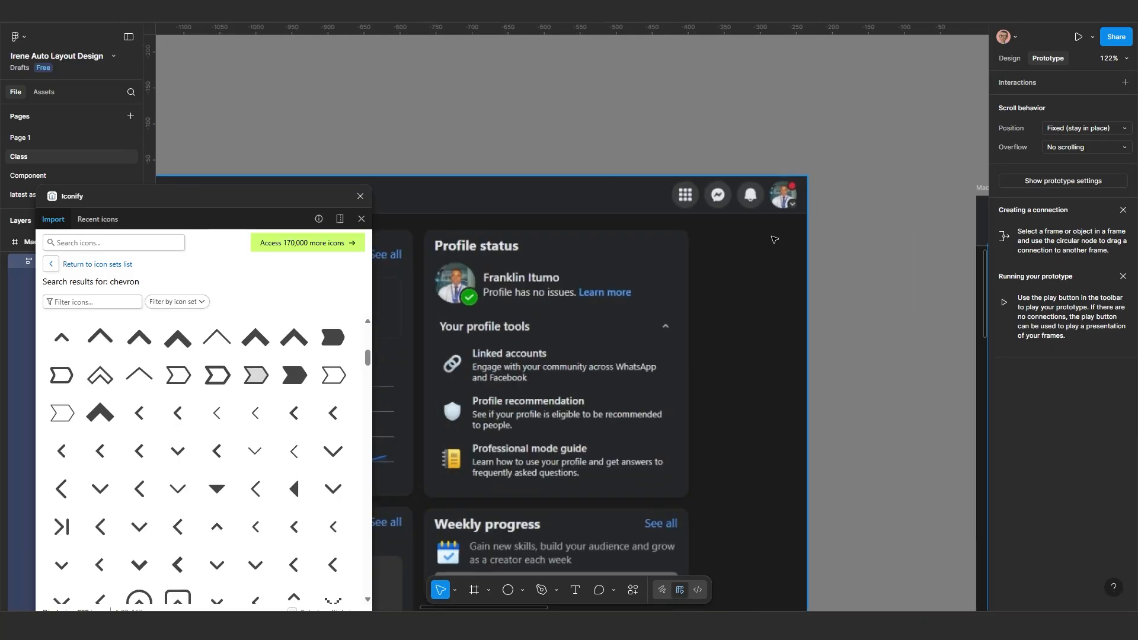
left_click(764, 328)
scroll(764, 328, "up", 5)
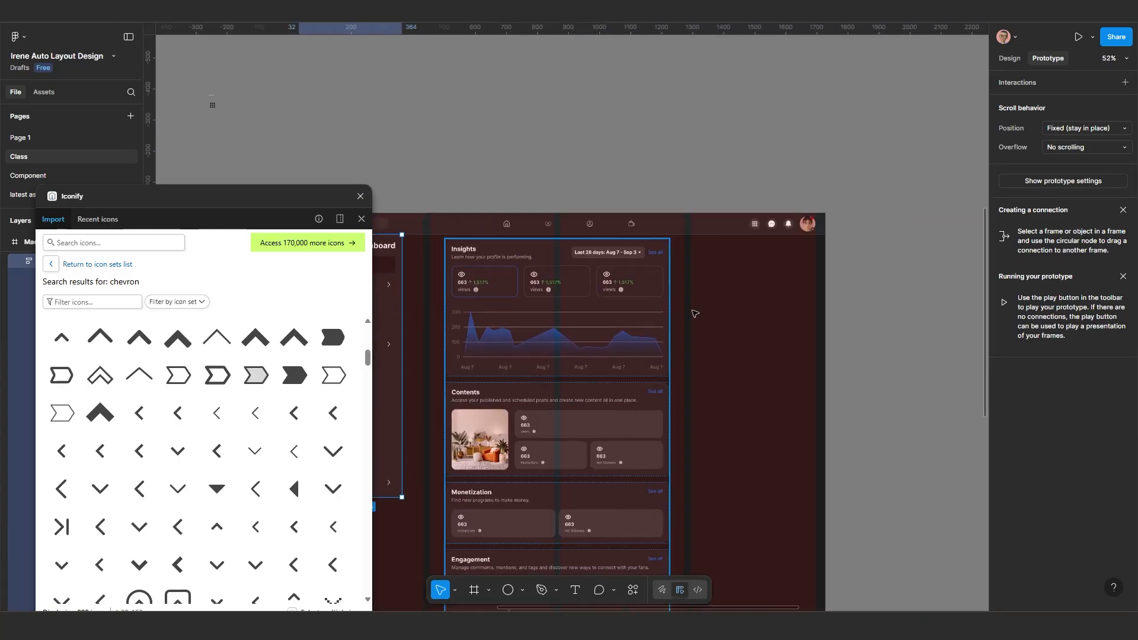
left_click(861, 179)
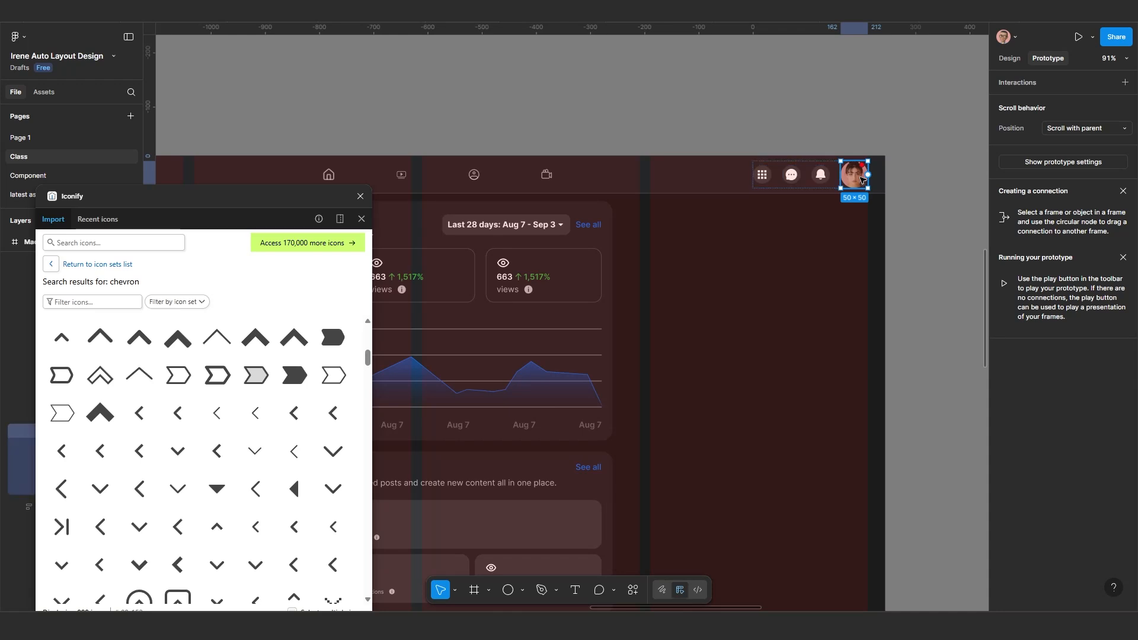
left_click_drag(858, 177, 694, 280)
scroll(833, 328, "down", 5)
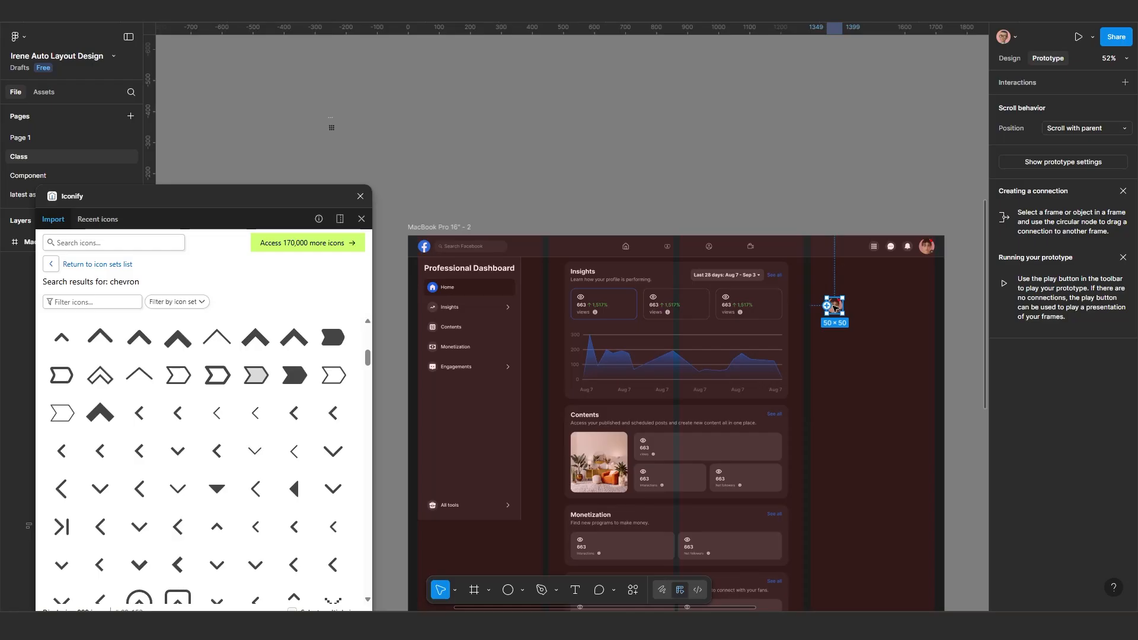
Step: Move the copied profile picture out of the frame onto the canvas, just above the reference image's Profile status card
left_click_drag(830, 306, 768, 153)
left_click(1009, 58)
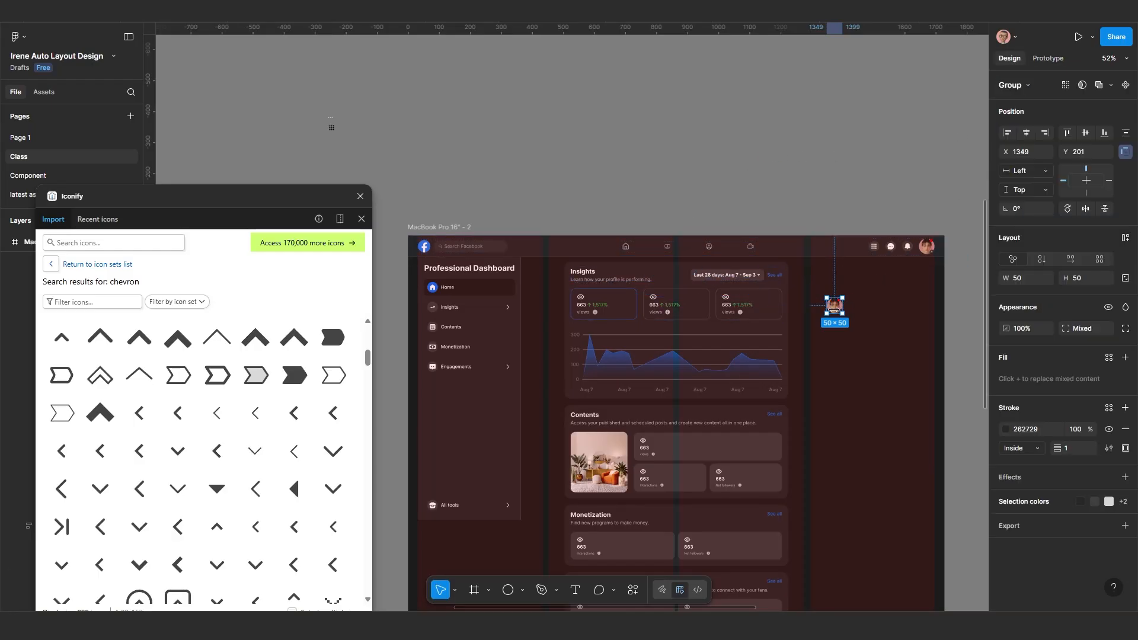
left_click_drag(834, 306, 652, 274)
scroll(441, 205, "up", 5)
scroll(440, 205, "up", 3)
scroll(587, 258, "down", 5)
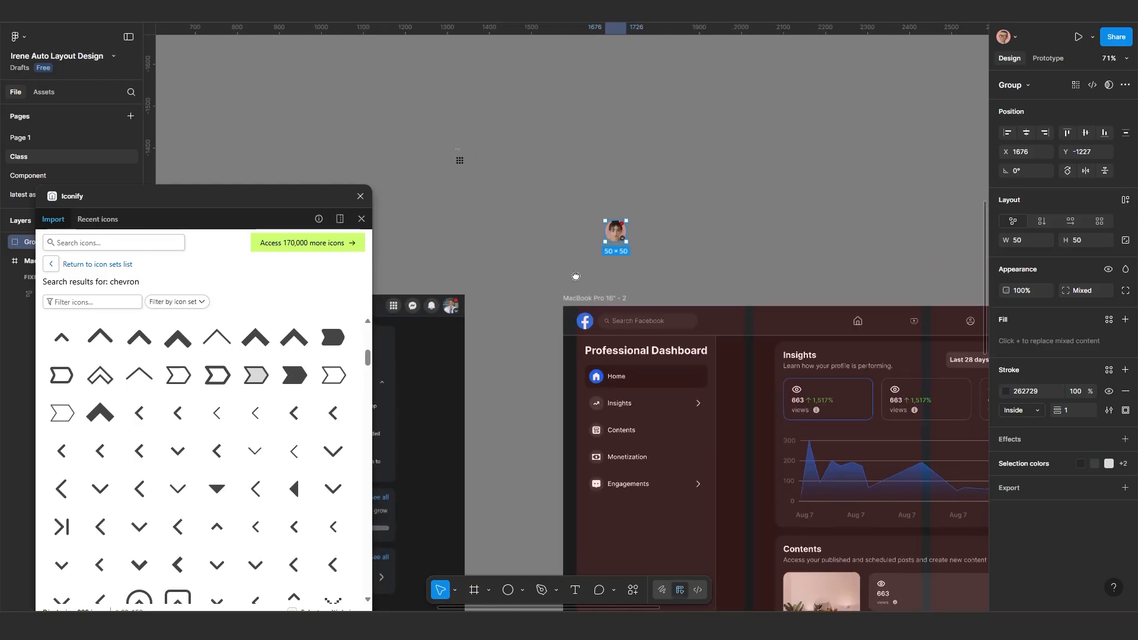
scroll(695, 283, "up", 1)
left_click_drag(574, 274, 813, 282)
scroll(694, 283, "up", 5)
scroll(813, 282, "down", 5)
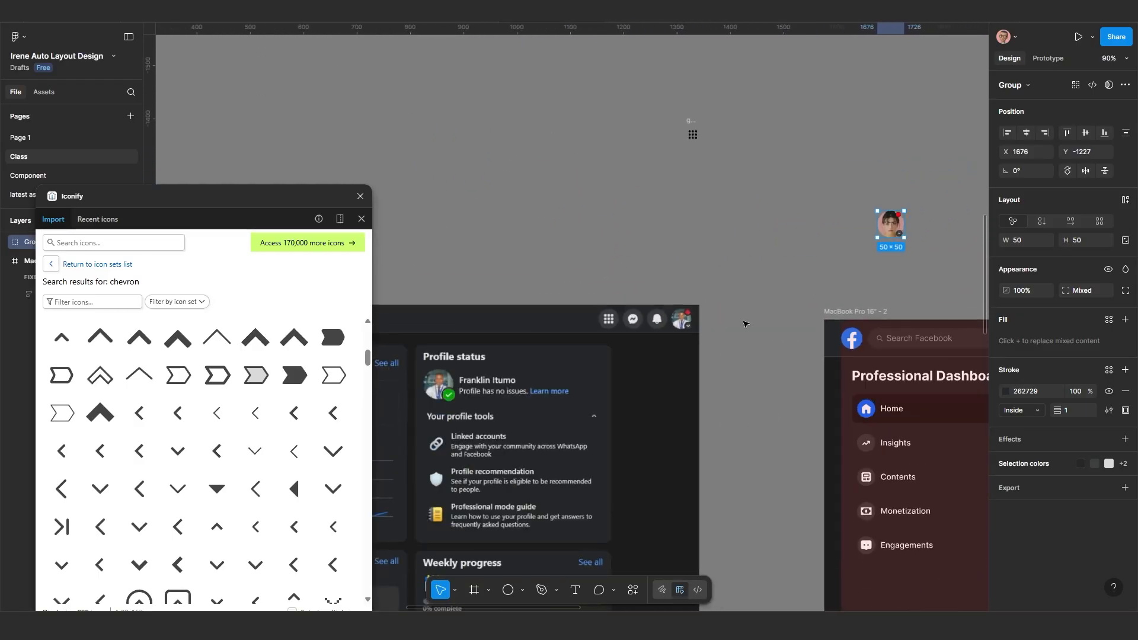
left_click_drag(745, 323, 479, 260)
scroll(495, 283, "up", 5)
scroll(496, 282, "up", 3)
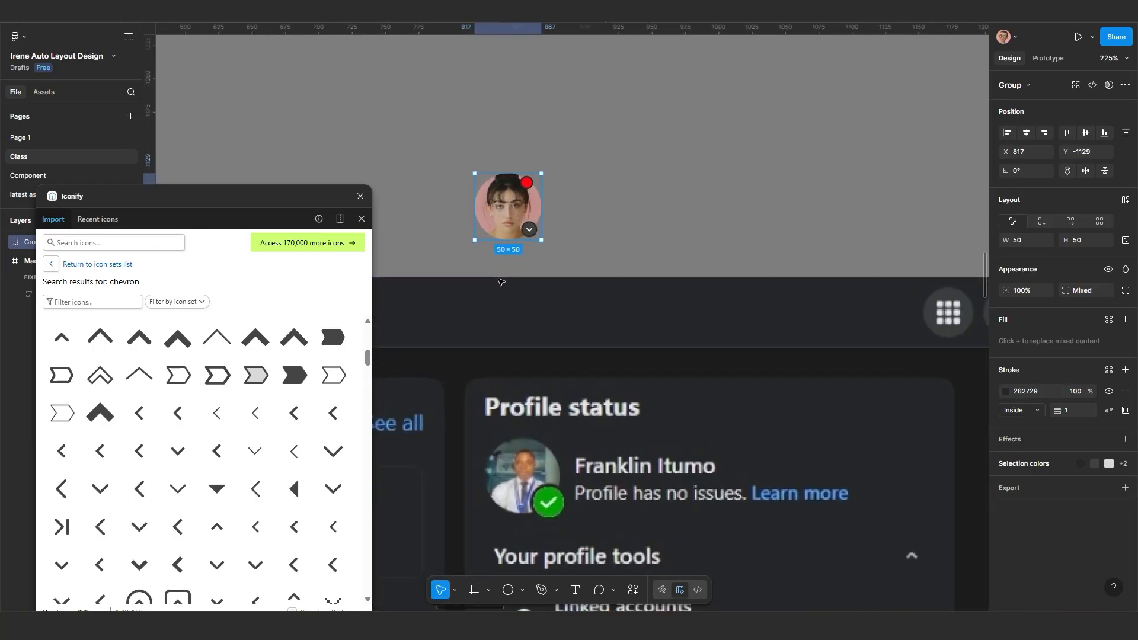
Step: Delete the red notification dot from the copied profile picture
double_click(548, 176)
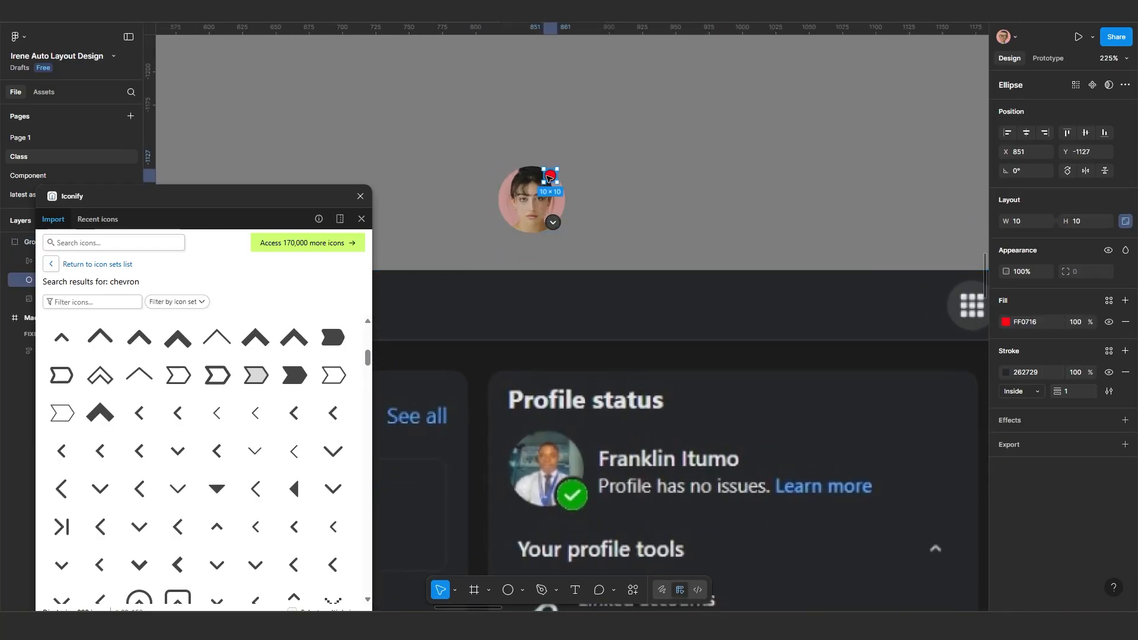
key("Delete")
scroll(580, 234, "down", 1)
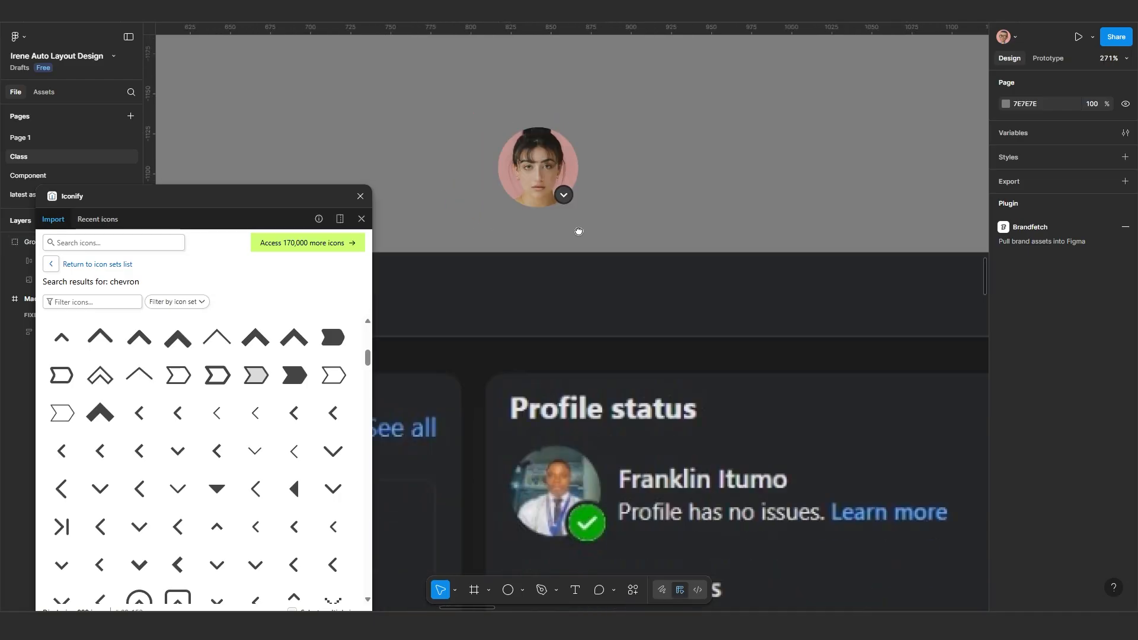
Step: Search Iconify for "mark" and import a bold and a thin check mark icon beside the copied profile picture
scroll(587, 218, "up", 2)
scroll(555, 268, "up", 3)
scroll(188, 419, "down", 3)
left_click(108, 243)
type("mark")
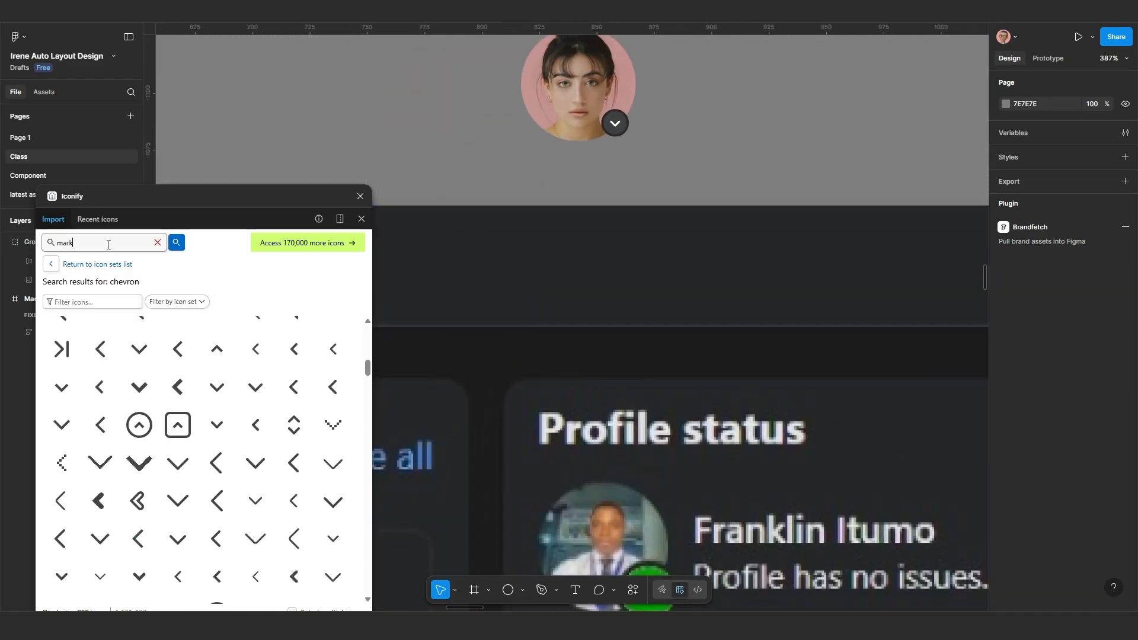
key("Return")
scroll(254, 450, "down", 3)
left_click(99, 385)
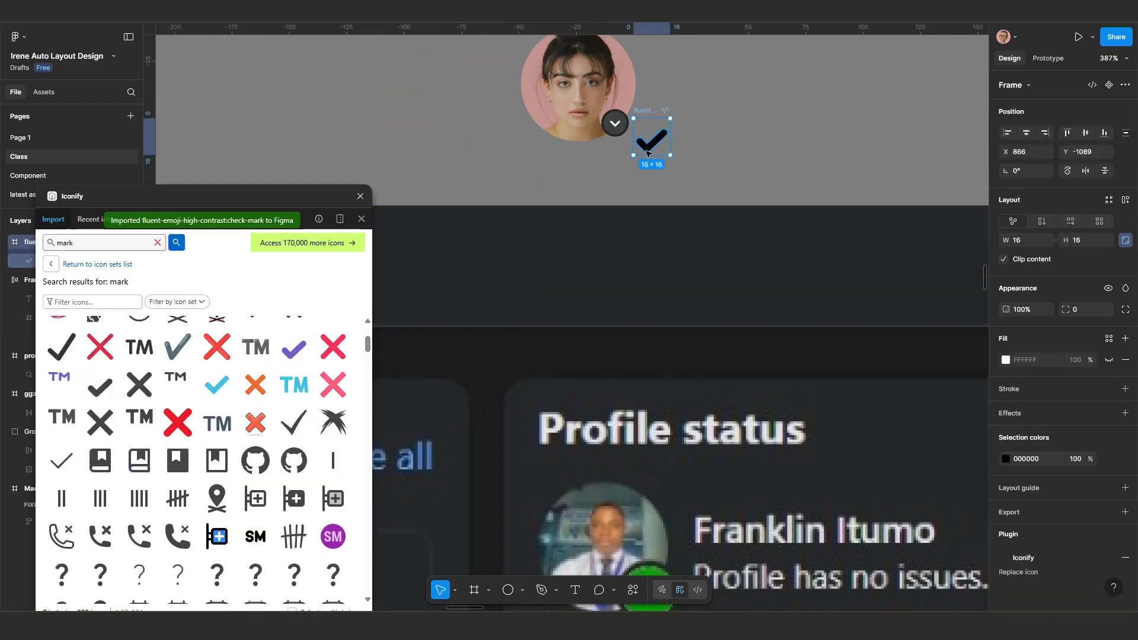
left_click_drag(62, 460, 726, 163)
Step: Compare the bold check mark with the badge's chevron and shrink its frame to 7 by 7, finally to 6 by 6
scroll(720, 163, "up", 2)
left_click(630, 118)
left_click(560, 131, "ctrl")
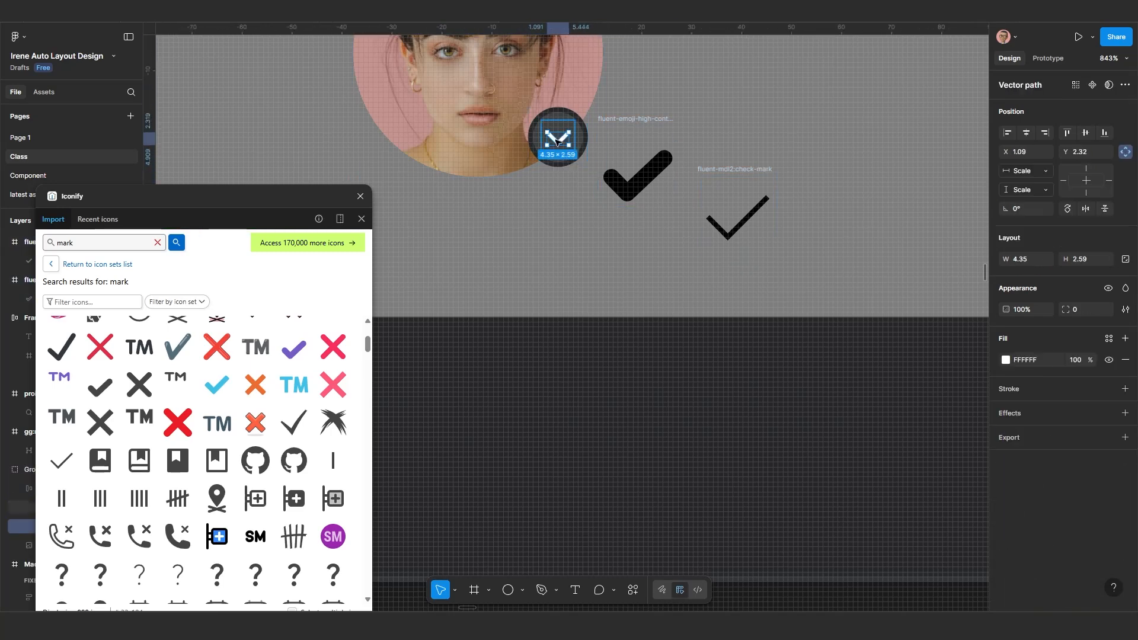
scroll(561, 123, "up", 1)
left_click(560, 120, "ctrl")
double_click(561, 122)
left_click(625, 186)
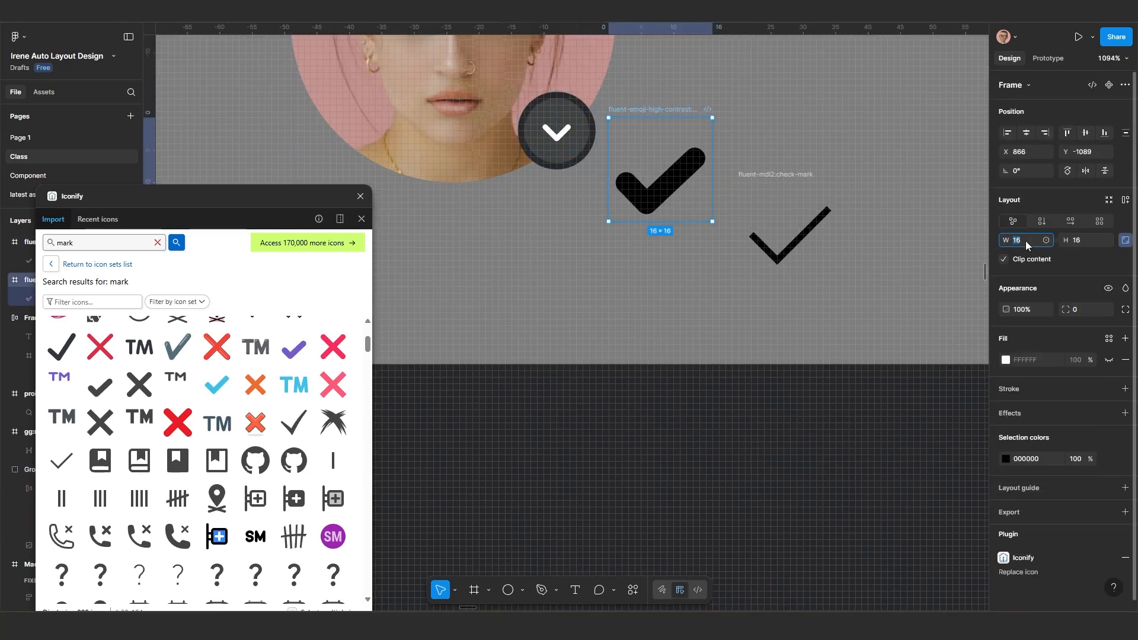
type("7")
key("Return")
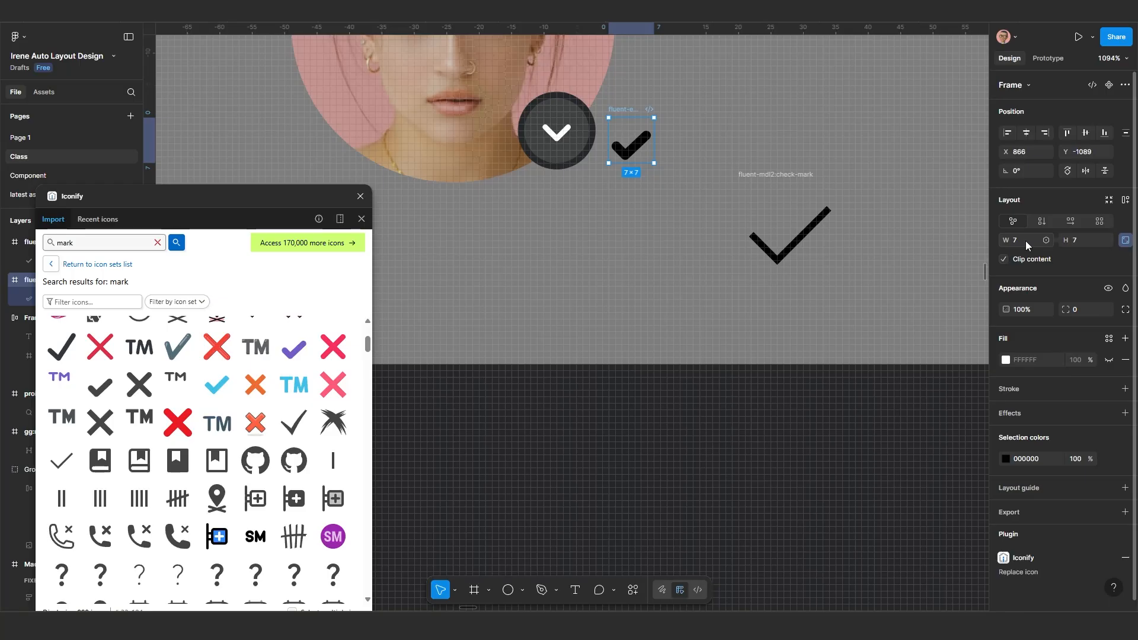
scroll(614, 166, "up", 2)
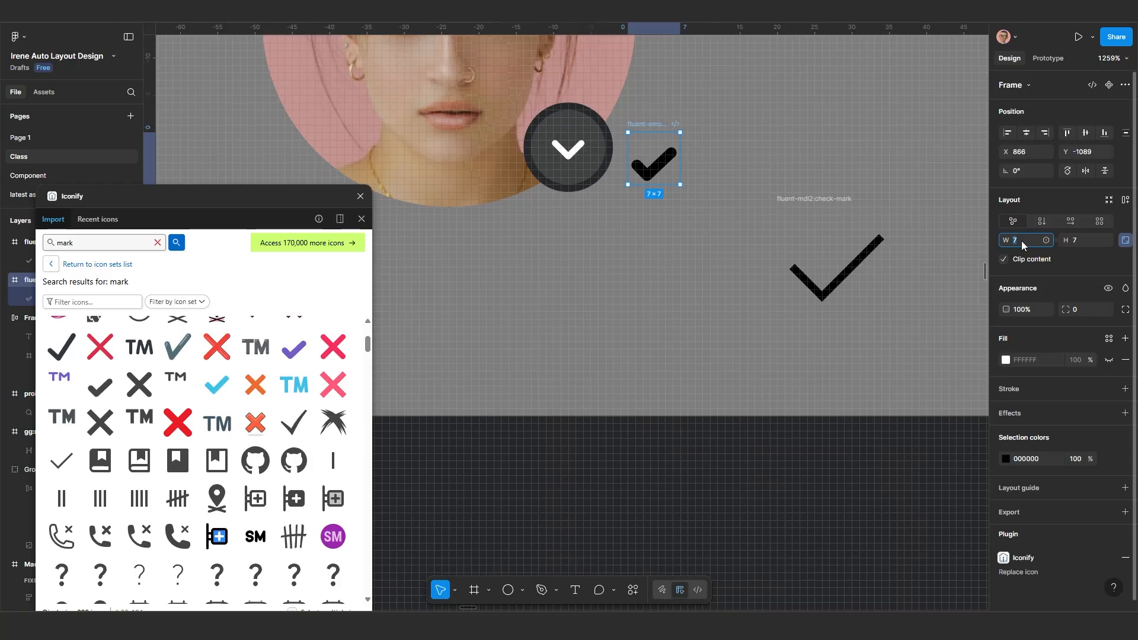
key("Return")
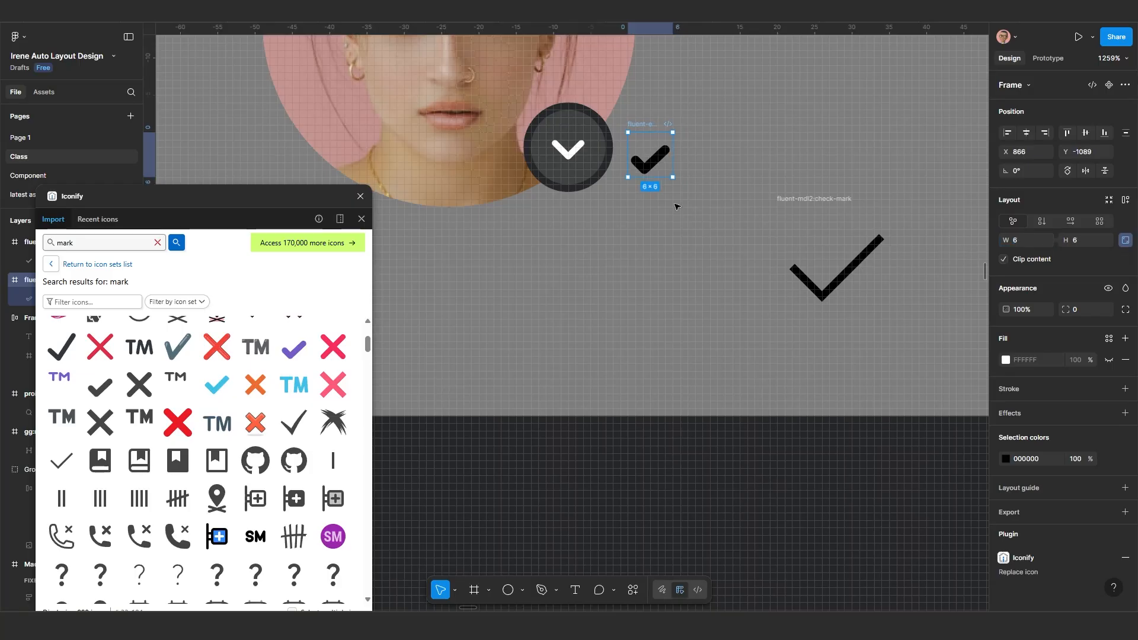
Step: Cut the bold check mark from the canvas and replace the chevron in the profile picture's badge with it
key("Delete")
double_click(566, 152)
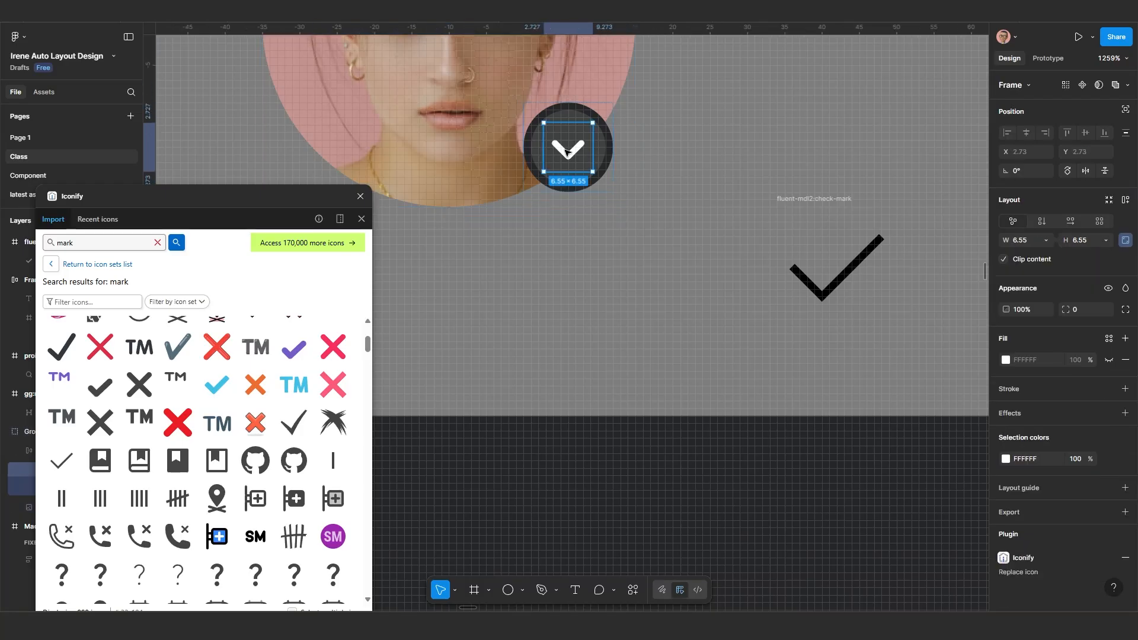
key("ctrl+shift+r")
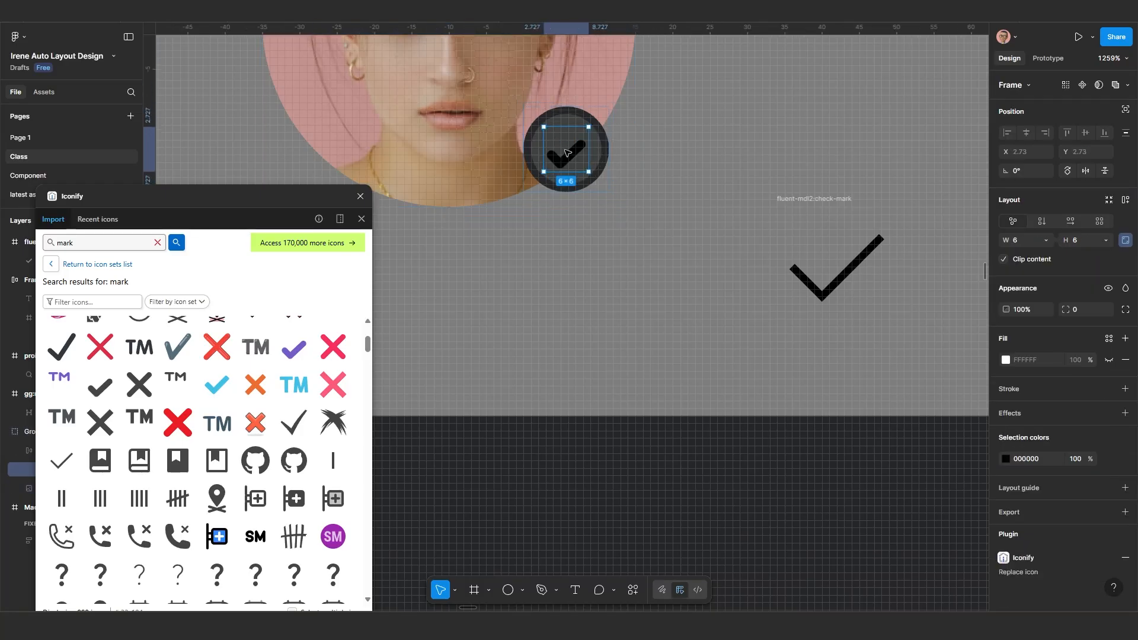
scroll(570, 171, "up", 1)
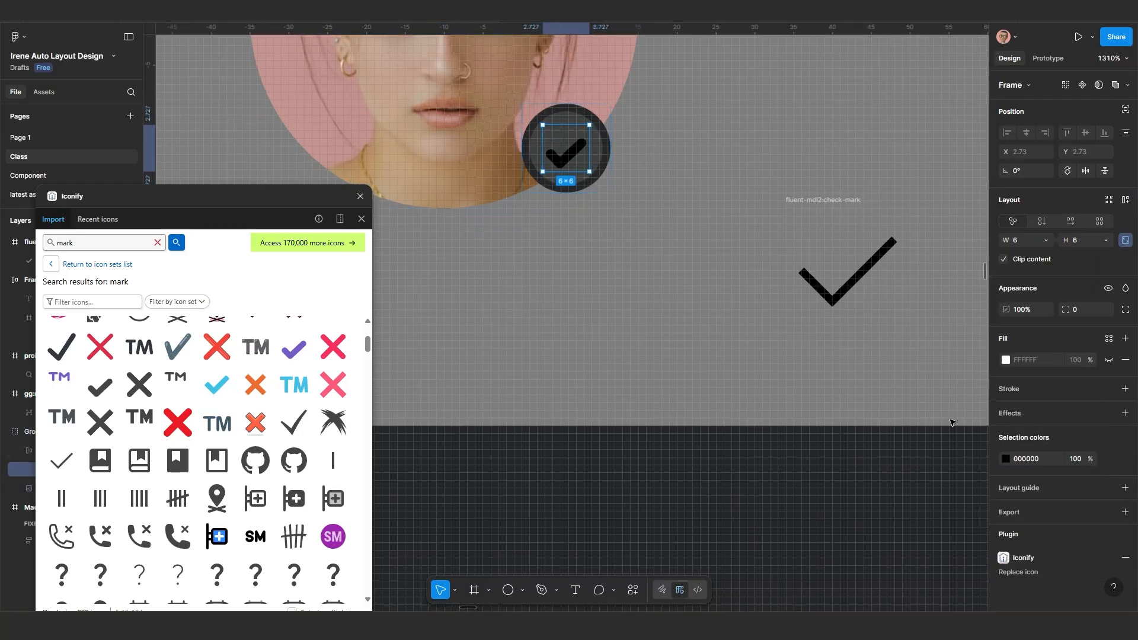
Step: Recolor the badge's check mark white (FFFFFF) and set the badge's fill to green 3EA840
left_click(1005, 460)
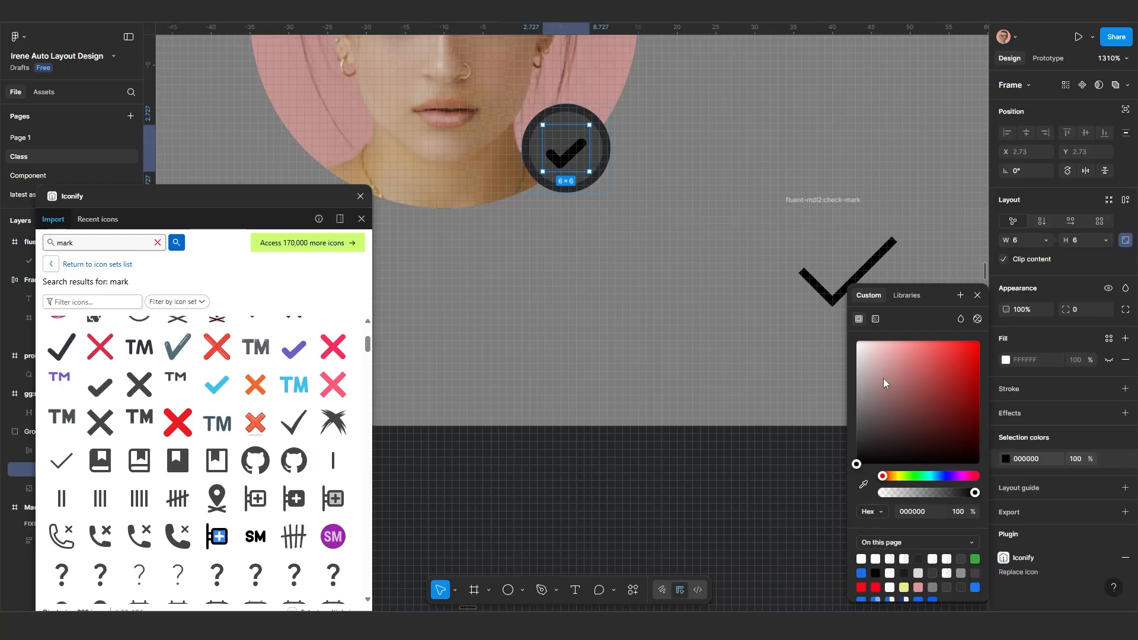
left_click(857, 342)
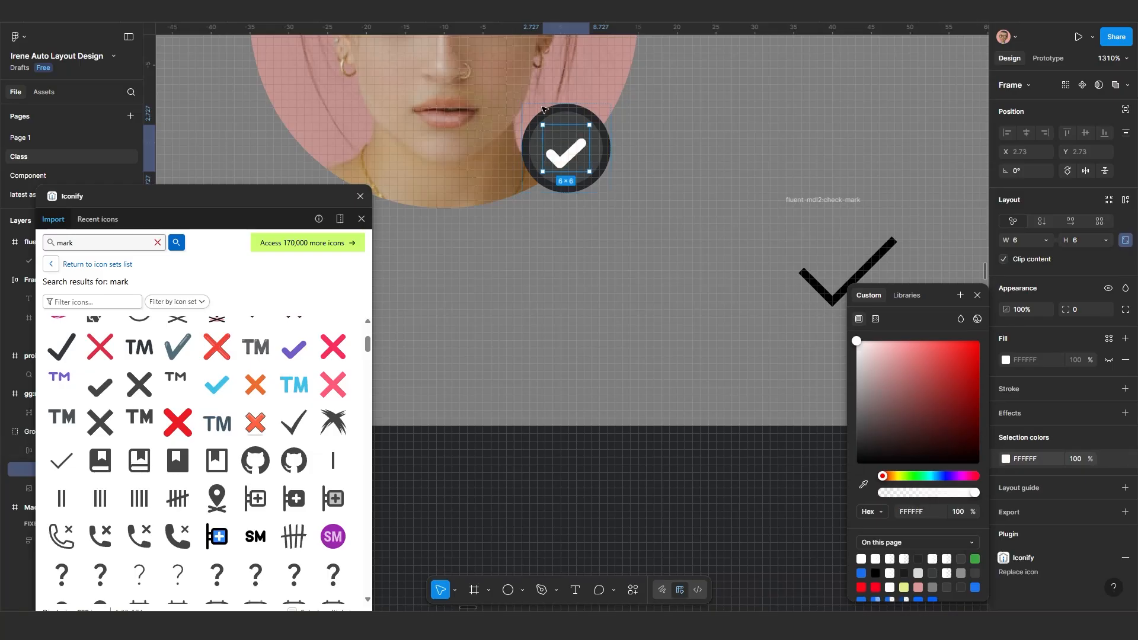
left_click(603, 143)
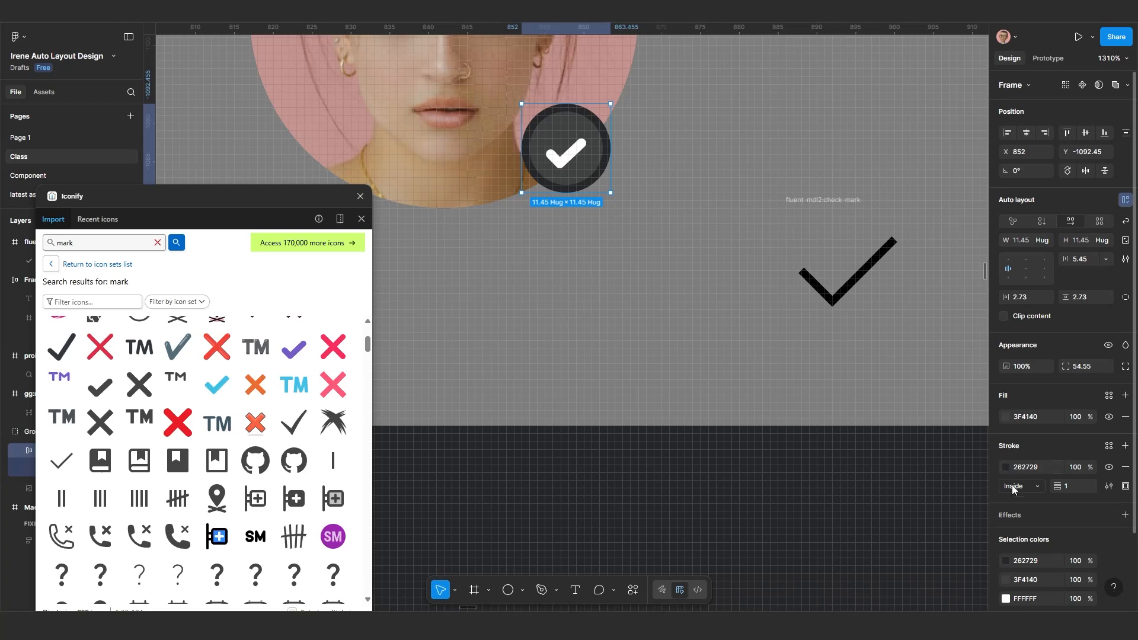
left_click(1006, 418)
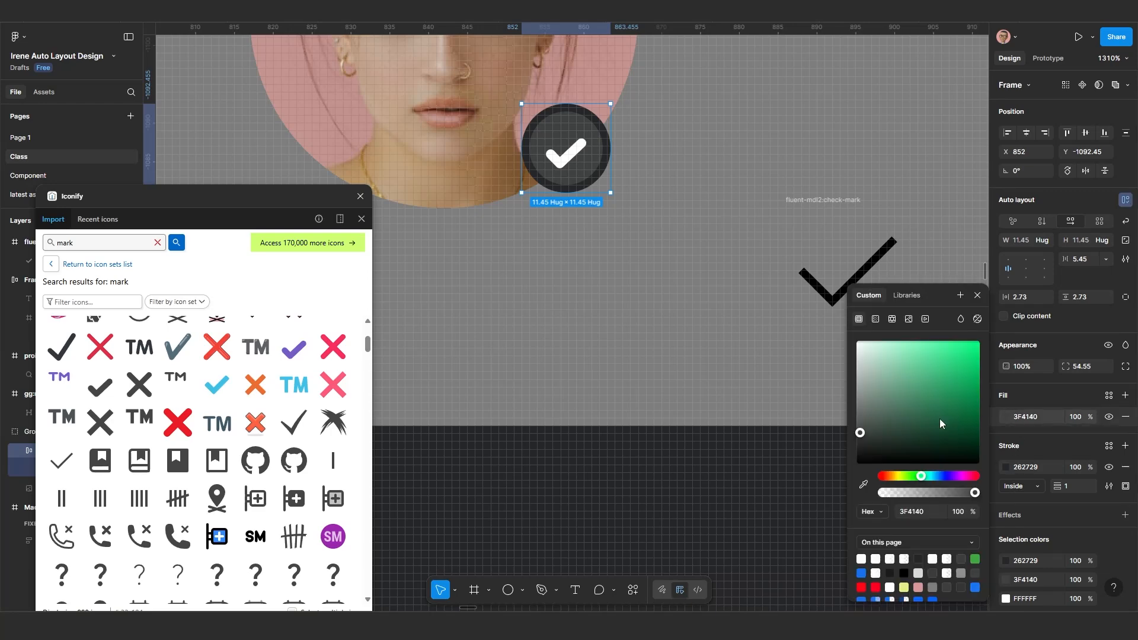
left_click(975, 559)
left_click(676, 312)
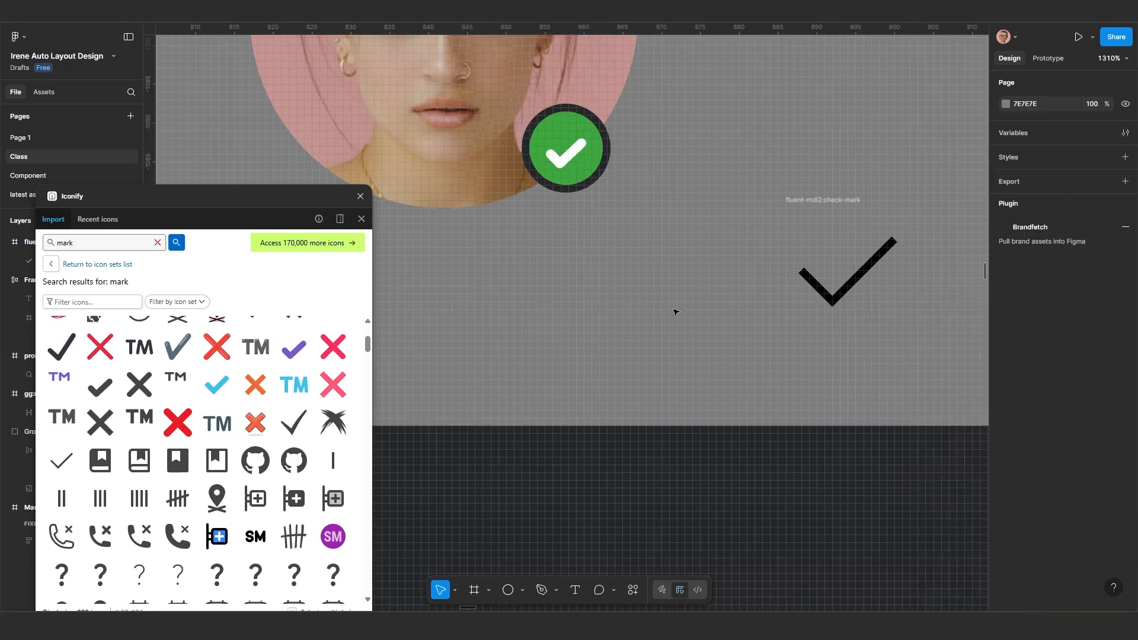
Step: Examine the Profile status card in the reference screenshot, comparing its profile picture and badge with the recreated picture
scroll(663, 311, "down", 10, "ctrl")
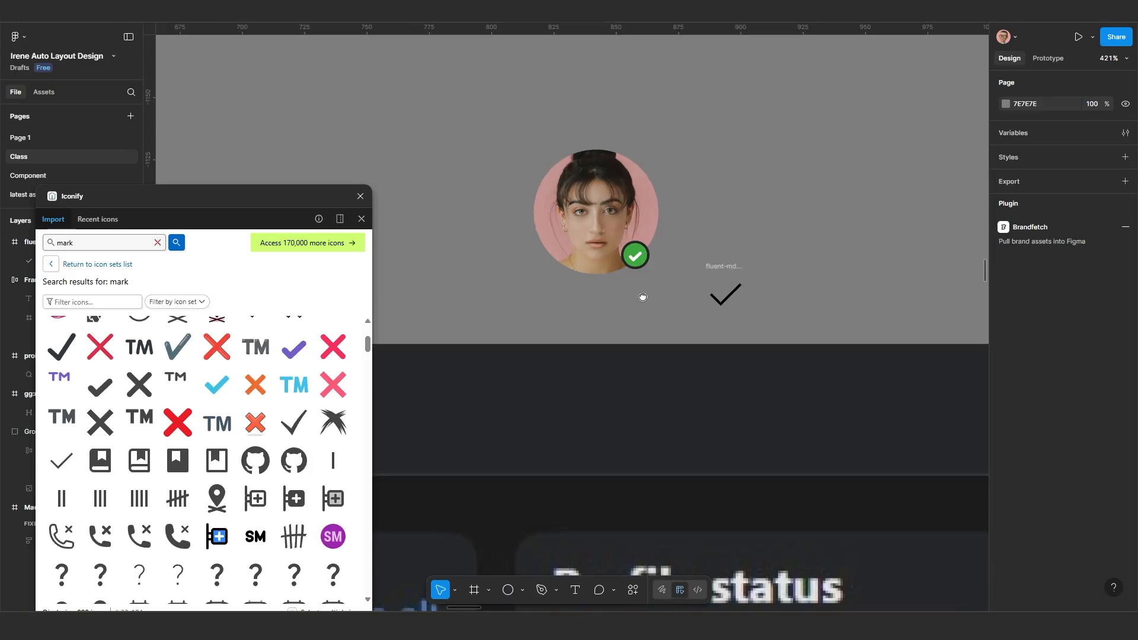
scroll(638, 360, "down", 8)
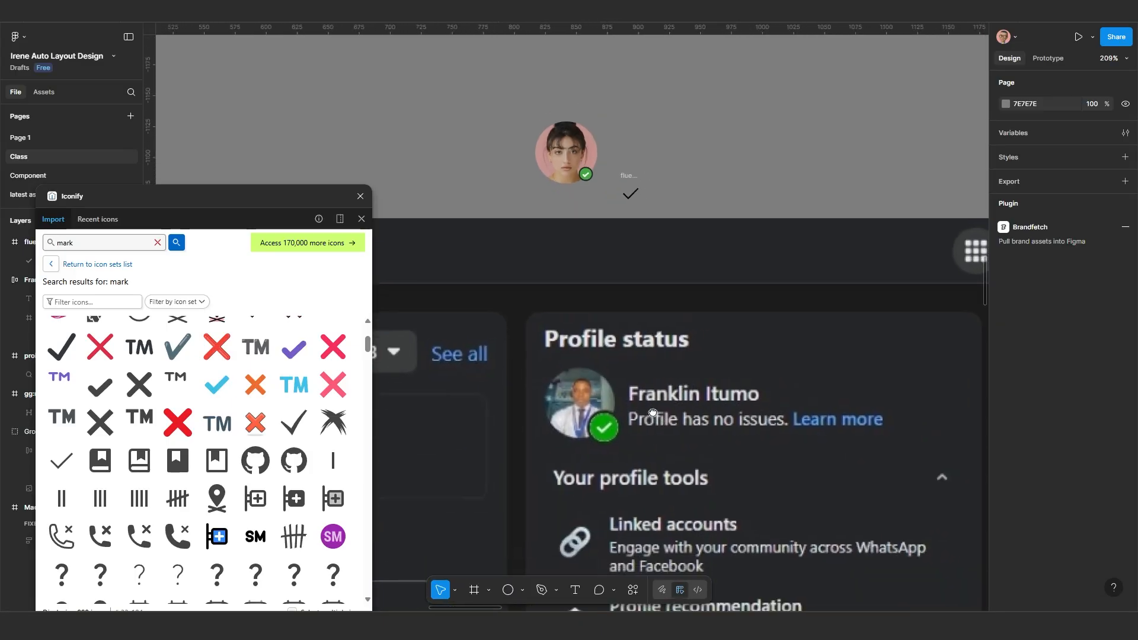
scroll(664, 403, "up", 3, "ctrl")
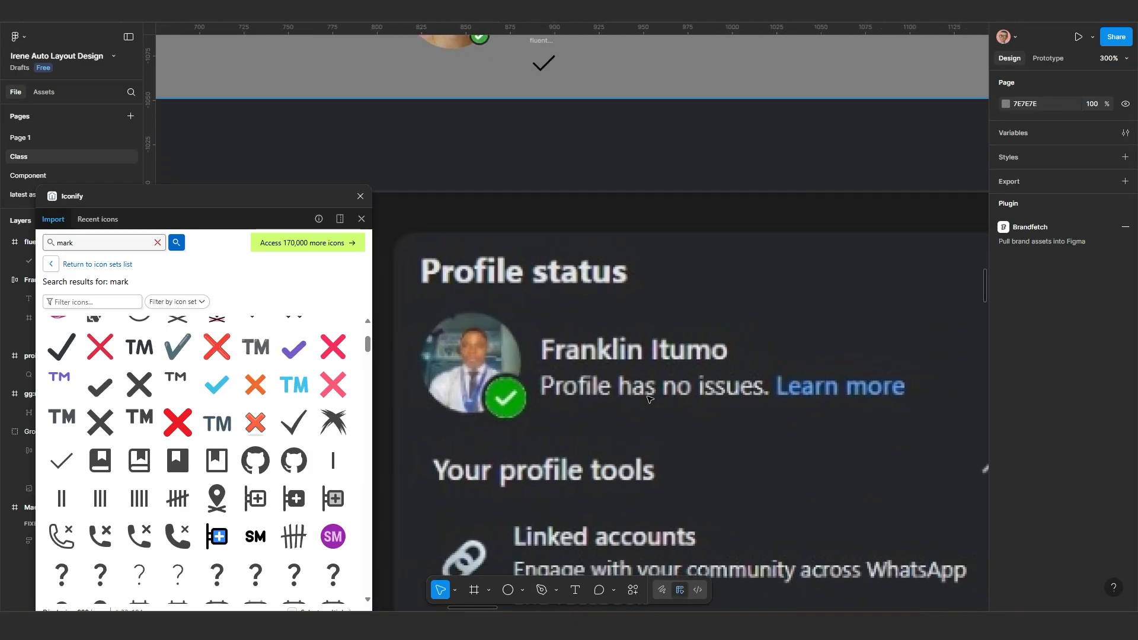
scroll(600, 426, "down", 1)
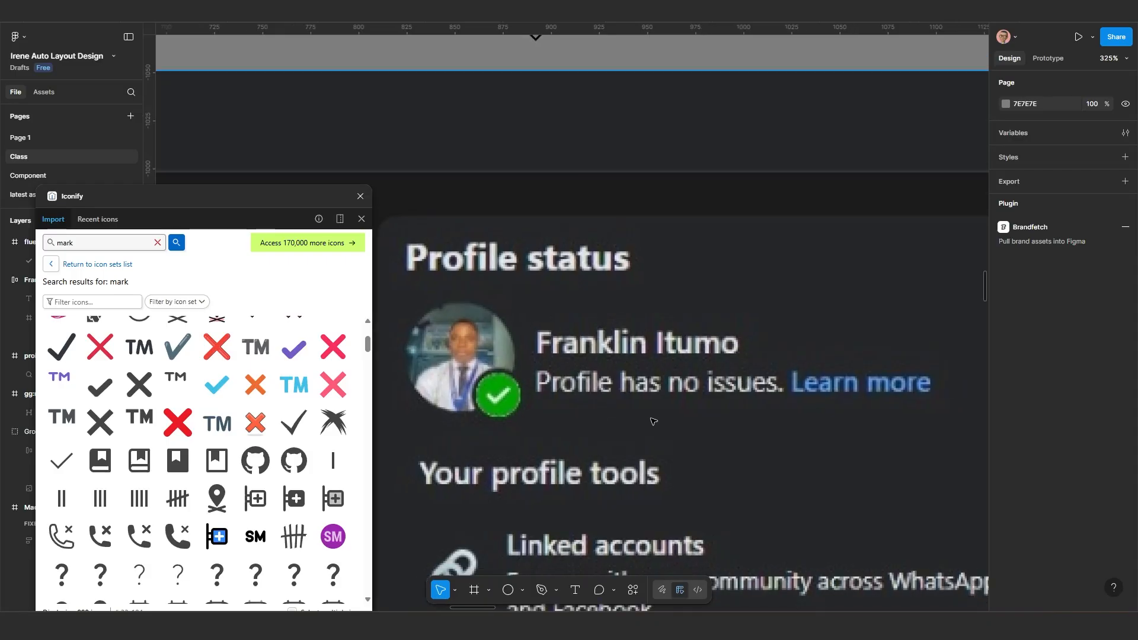
scroll(627, 411, "up", 1, "ctrl")
scroll(676, 414, "down", 3, "ctrl")
scroll(670, 409, "left", 3)
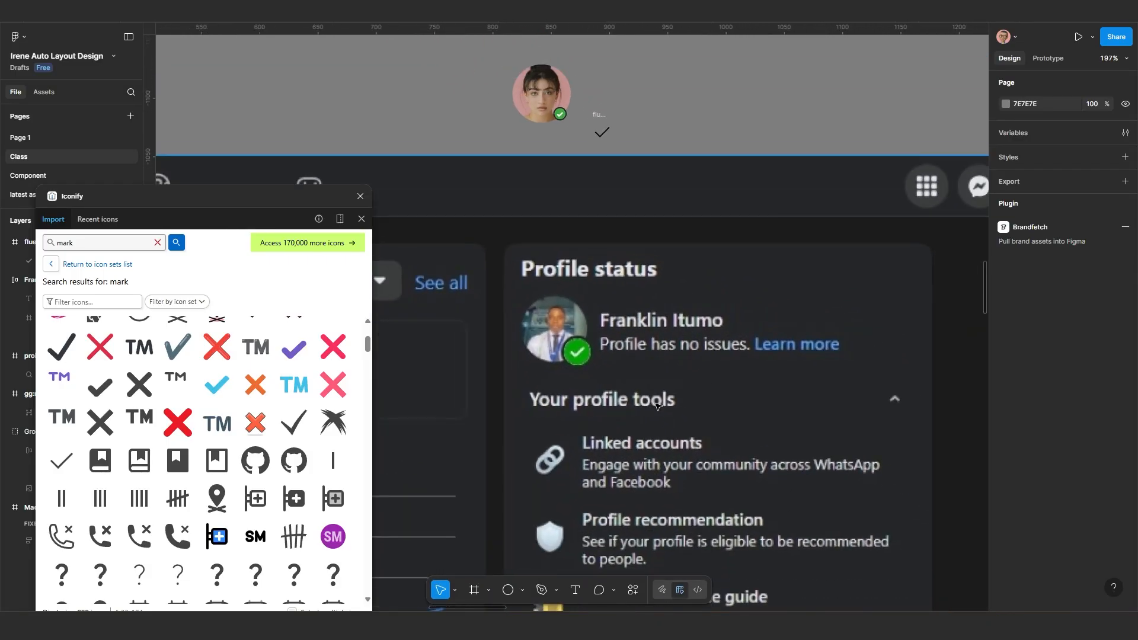
scroll(658, 409, "down", 5, "ctrl")
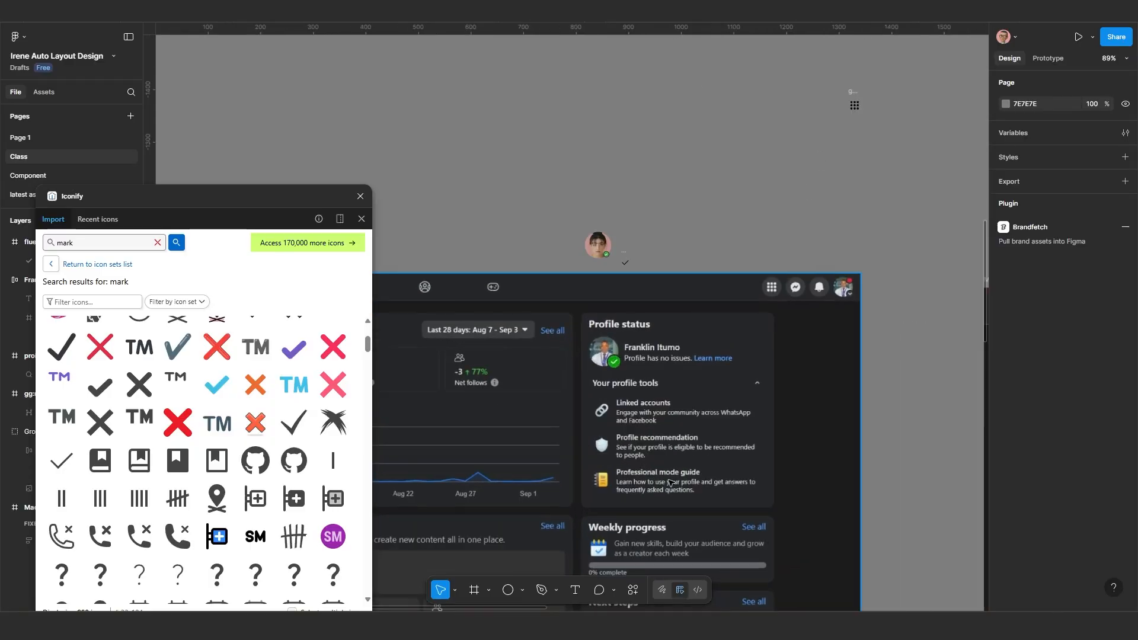
left_click_drag(669, 483, 685, 304)
scroll(646, 393, "up", 3, "ctrl")
scroll(671, 363, "down", 3, "ctrl")
scroll(686, 332, "up", 3, "ctrl")
left_click_drag(687, 416, 762, 344)
scroll(709, 376, "down", 3, "ctrl")
scroll(688, 378, "down", 2, "ctrl")
scroll(756, 355, "down", 5, "ctrl")
left_click_drag(719, 392, 709, 435)
scroll(807, 382, "up", 1, "ctrl")
scroll(740, 359, "up", 2, "ctrl")
left_click_drag(739, 356, 704, 443)
scroll(707, 336, "up", 2, "ctrl")
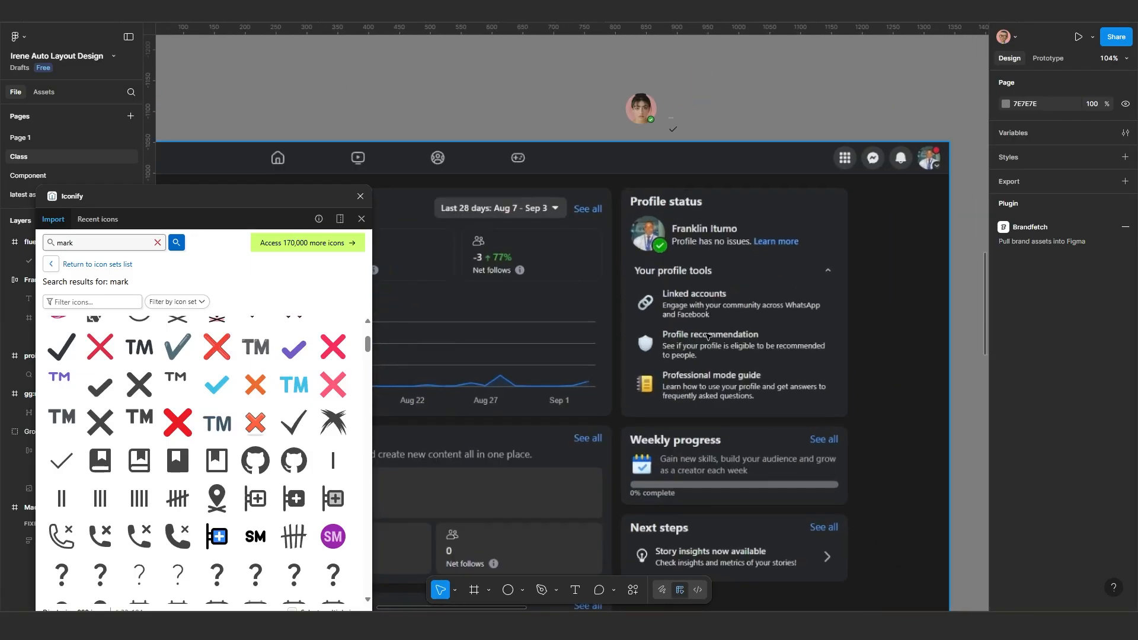
scroll(707, 336, "up", 1, "ctrl")
left_click_drag(708, 336, 675, 426)
Step: Move the profile picture group to about X 836, Y -1163 and delete the leftover thin check mark icon
left_click(609, 178)
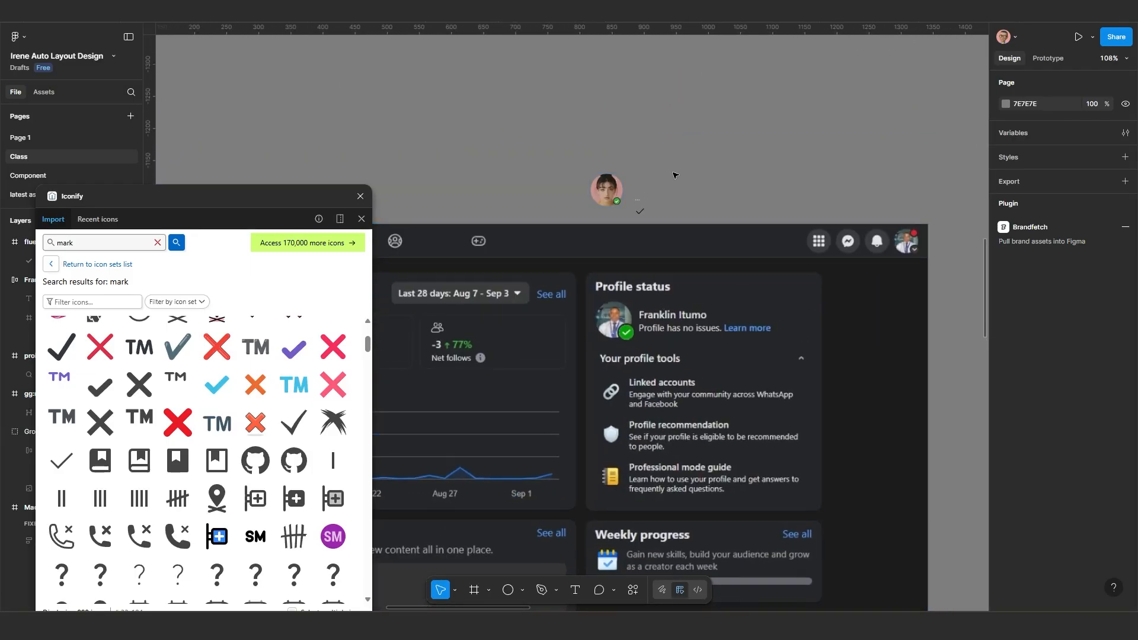
left_click_drag(613, 189, 631, 203)
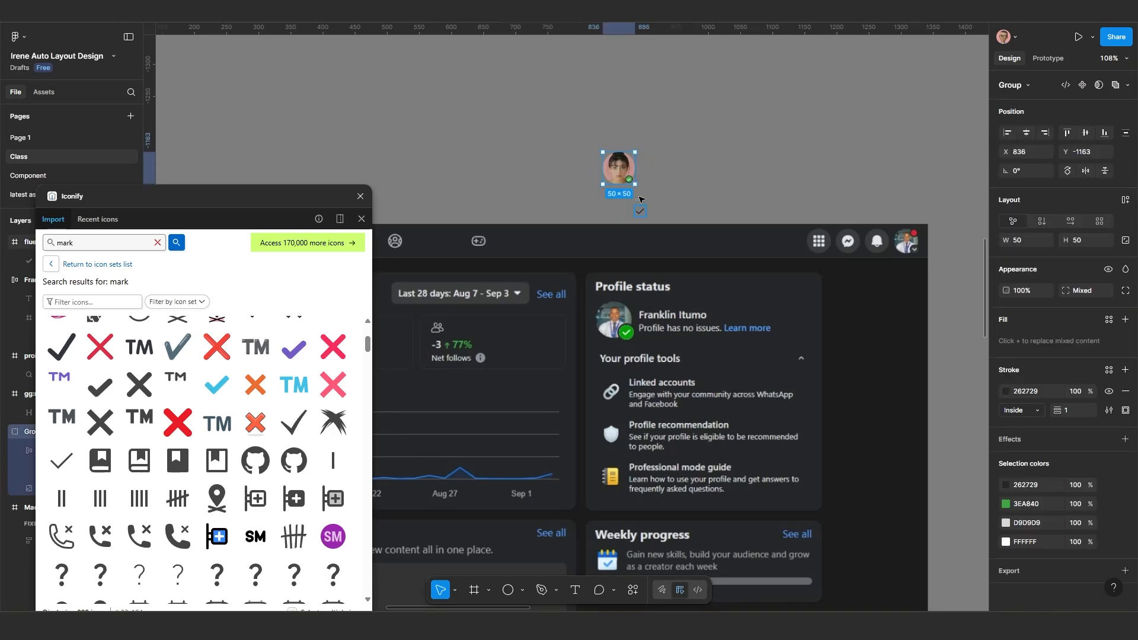
left_click(640, 208)
key("Delete")
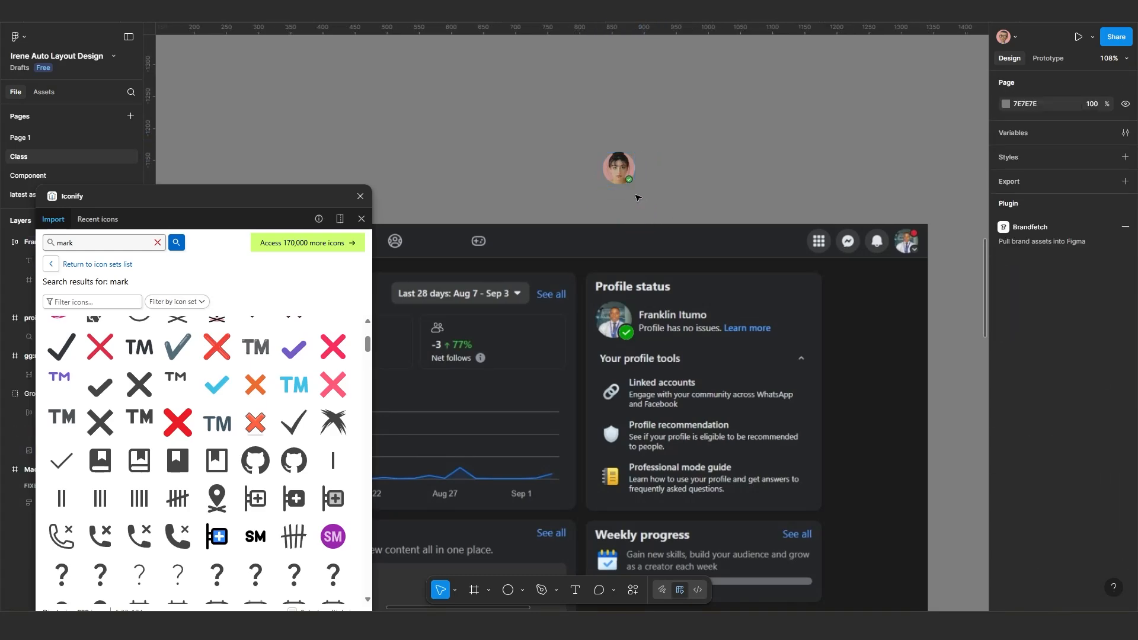
Step: Examine the Content, Monetization and Engagement cards in the reference screenshot for a layout matching the profile text
scroll(637, 197, "up", 2)
scroll(635, 196, "down", 5)
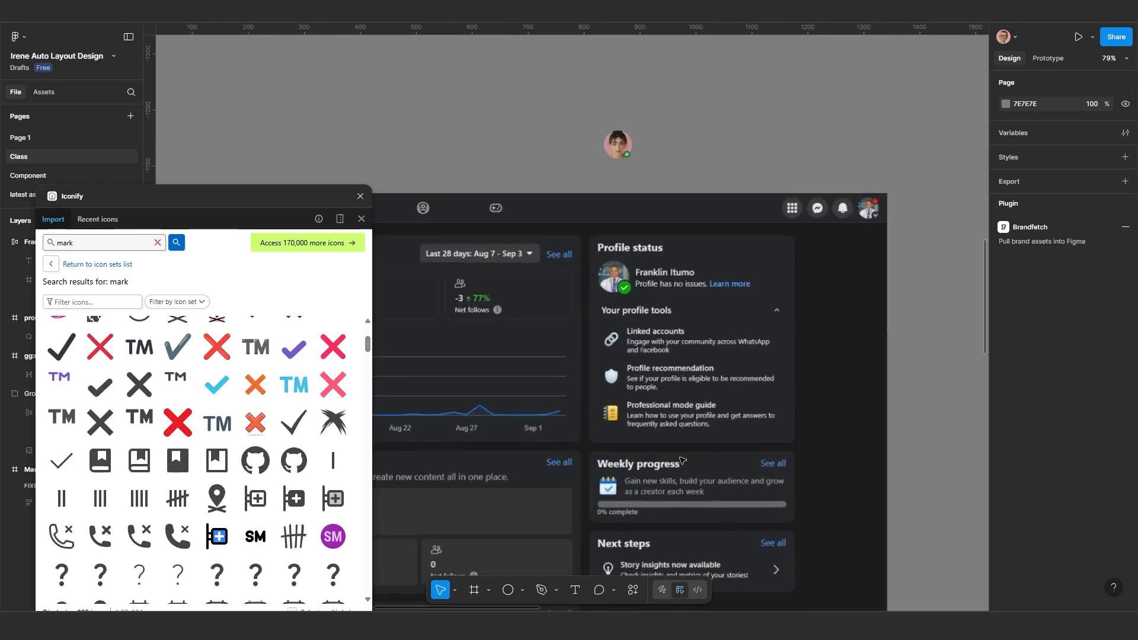
scroll(670, 415, "down", 2)
left_click_drag(656, 377, 717, 291)
scroll(622, 397, "down", 4)
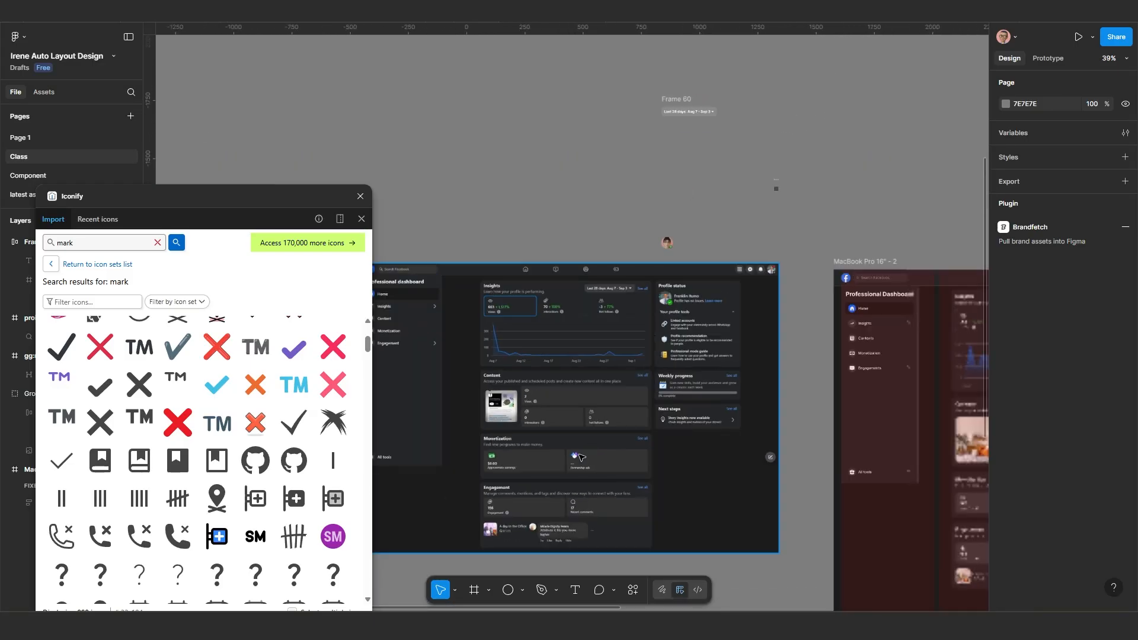
left_click_drag(623, 397, 640, 326)
scroll(532, 460, "up", 4)
scroll(610, 451, "up", 2)
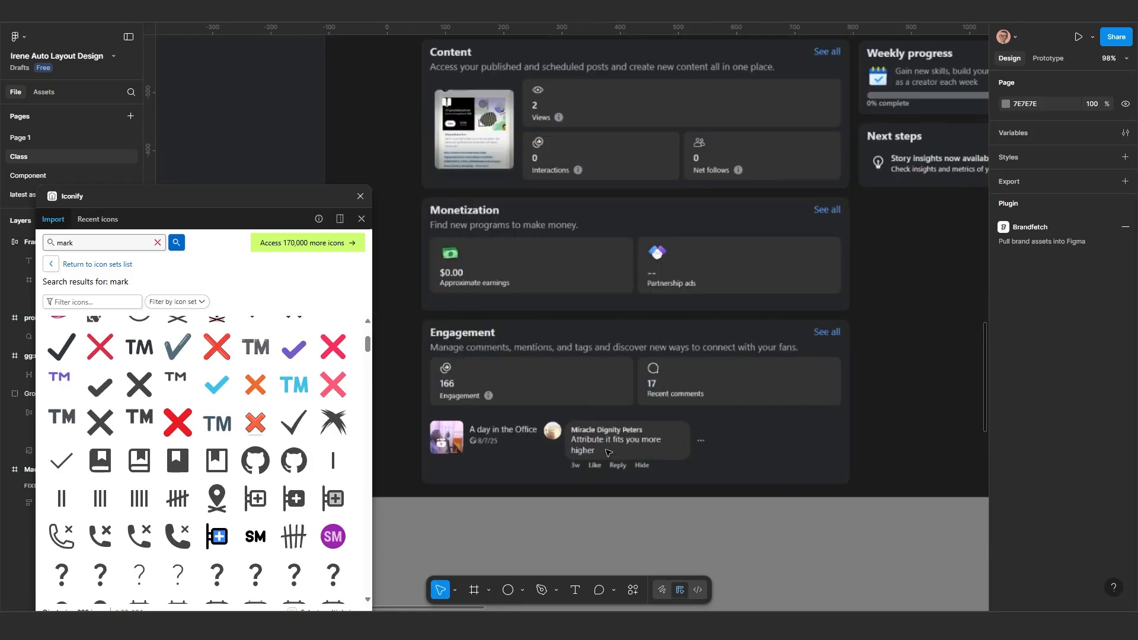
Step: Copy the "Name" comment bubble frame from the Engagement section of the MacBook Pro 16" - 2 design
scroll(611, 452, "down", 8)
scroll(792, 422, "right", 4)
scroll(786, 421, "up", 7)
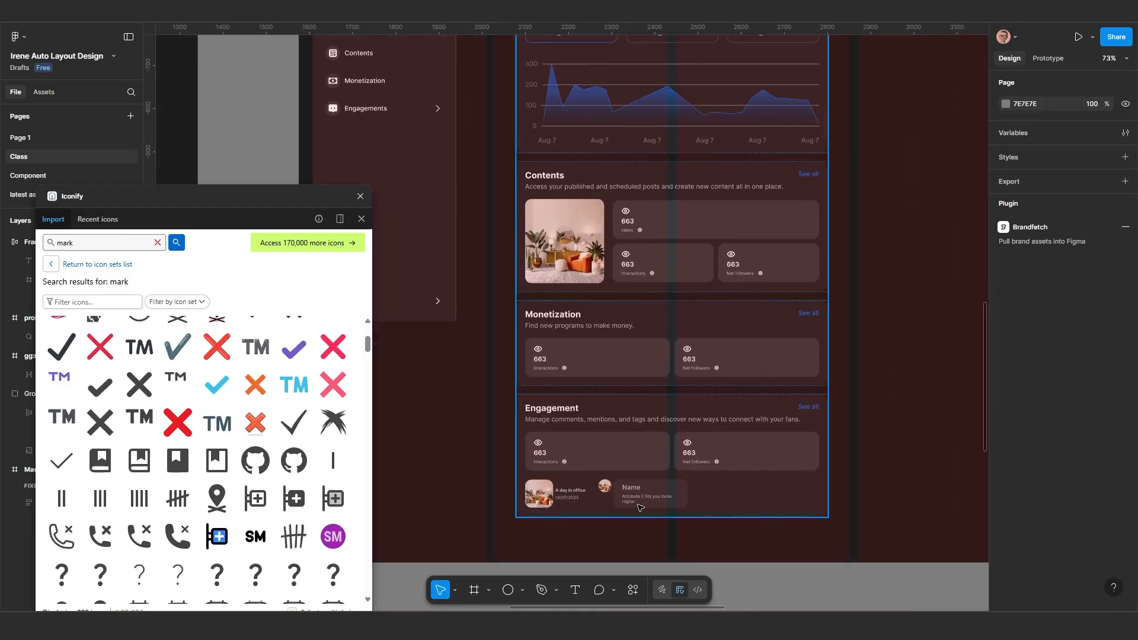
scroll(640, 507, "up", 4)
left_click(628, 492)
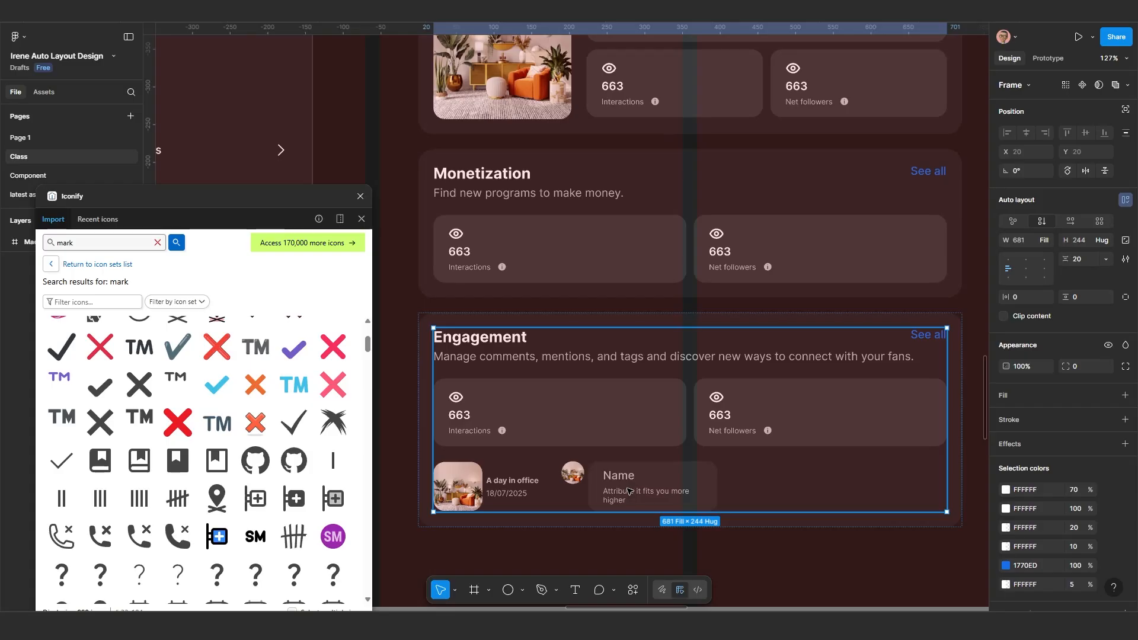
left_click(628, 491)
left_click(629, 491)
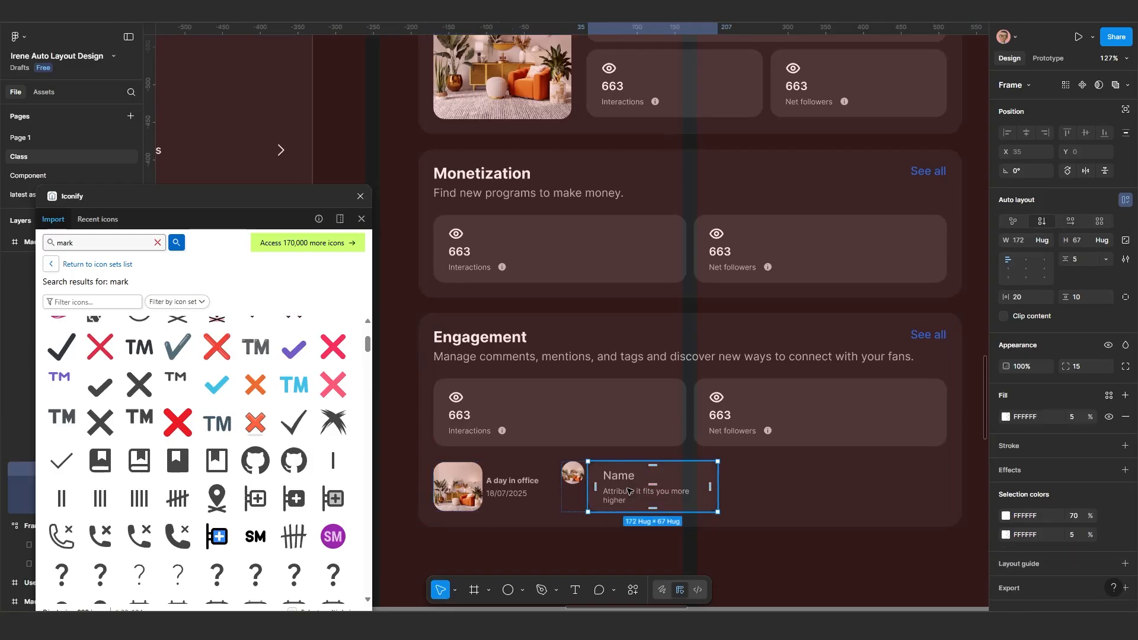
scroll(628, 490, "down", 1)
scroll(630, 485, "down", 8)
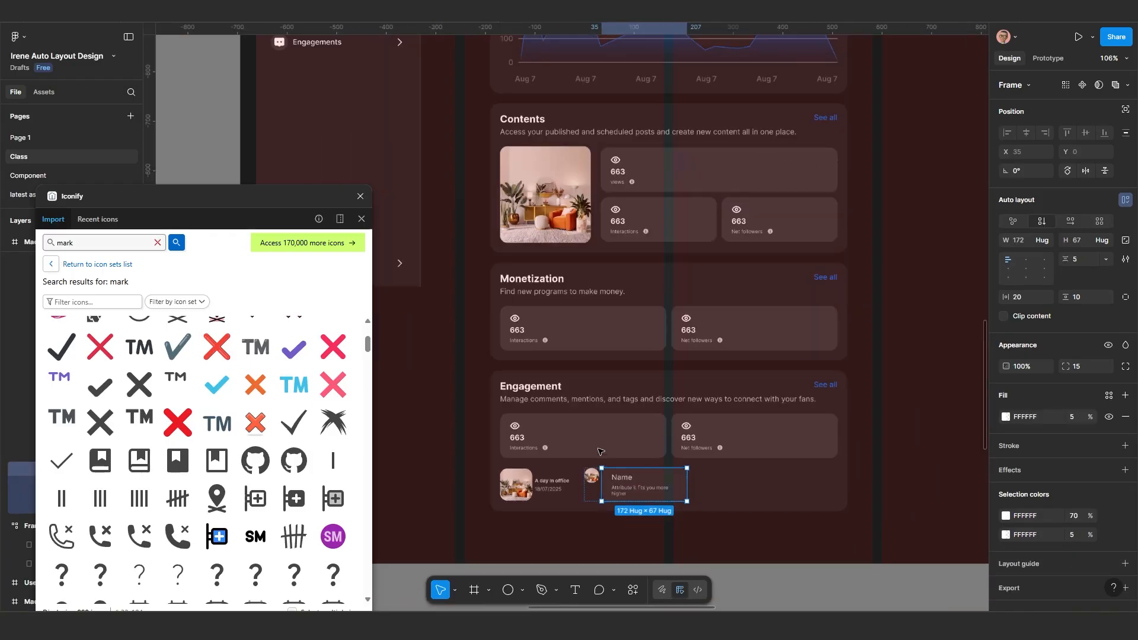
Step: Paste the comment bubble near the profile picture and place it to the picture's right at about X 946, Y -1159
scroll(479, 317, "up", 8)
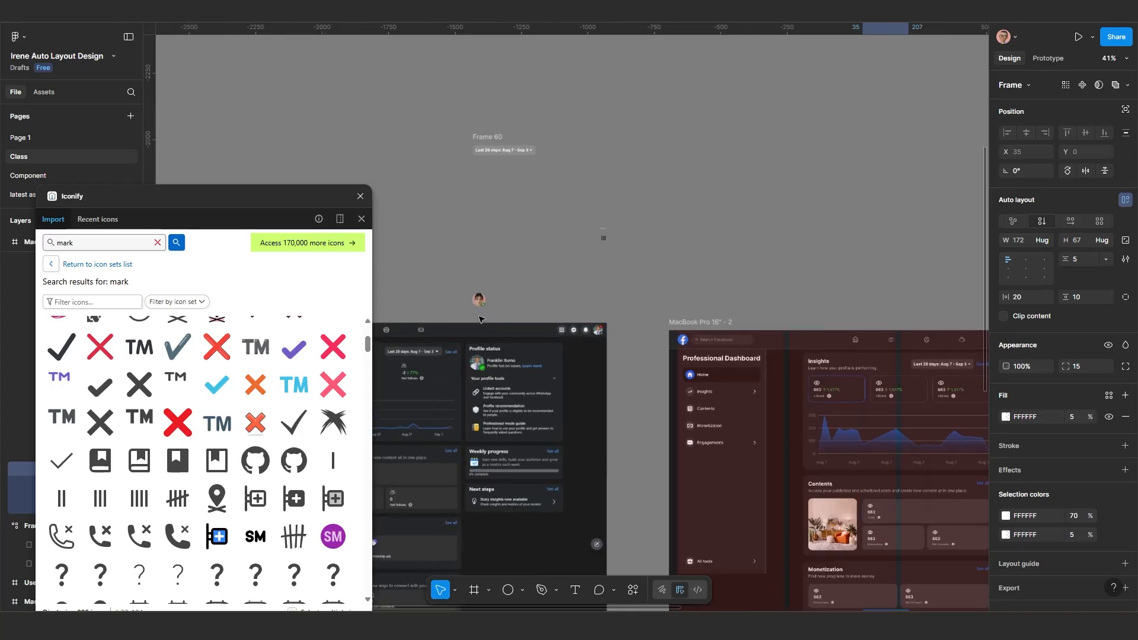
scroll(593, 312, "up", 2)
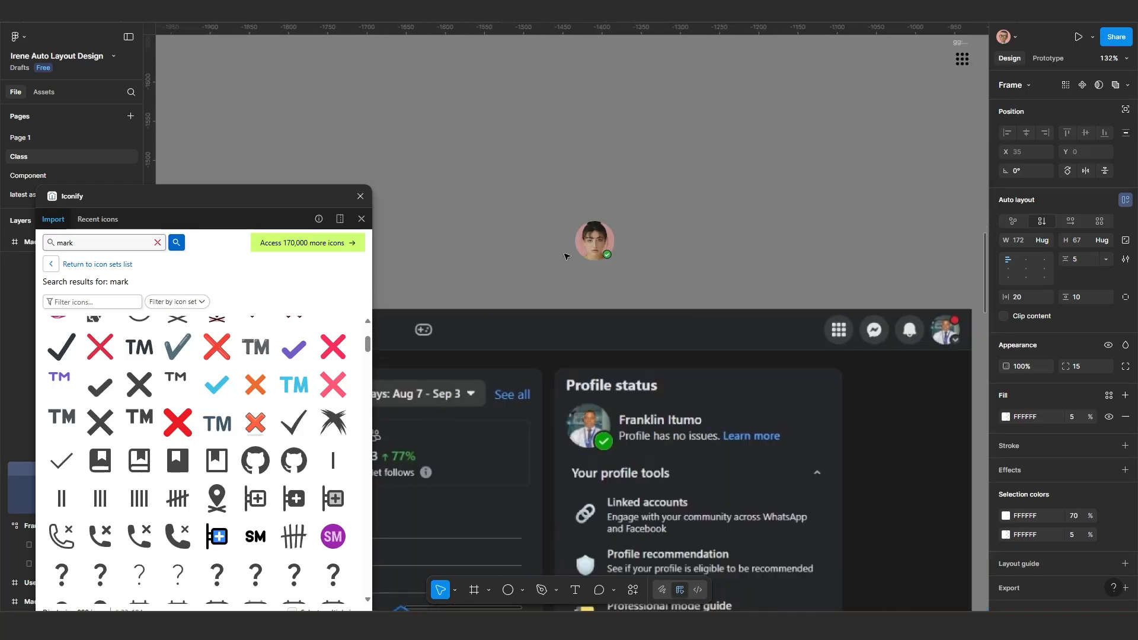
left_click(676, 261)
key("ctrl+v")
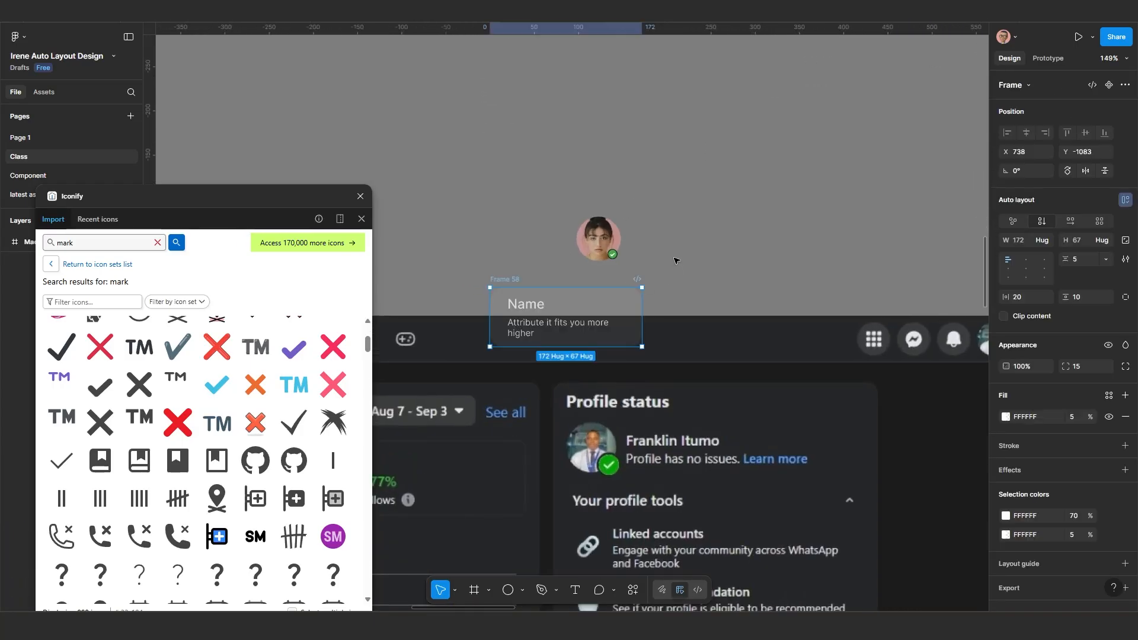
left_click_drag(633, 346, 817, 281)
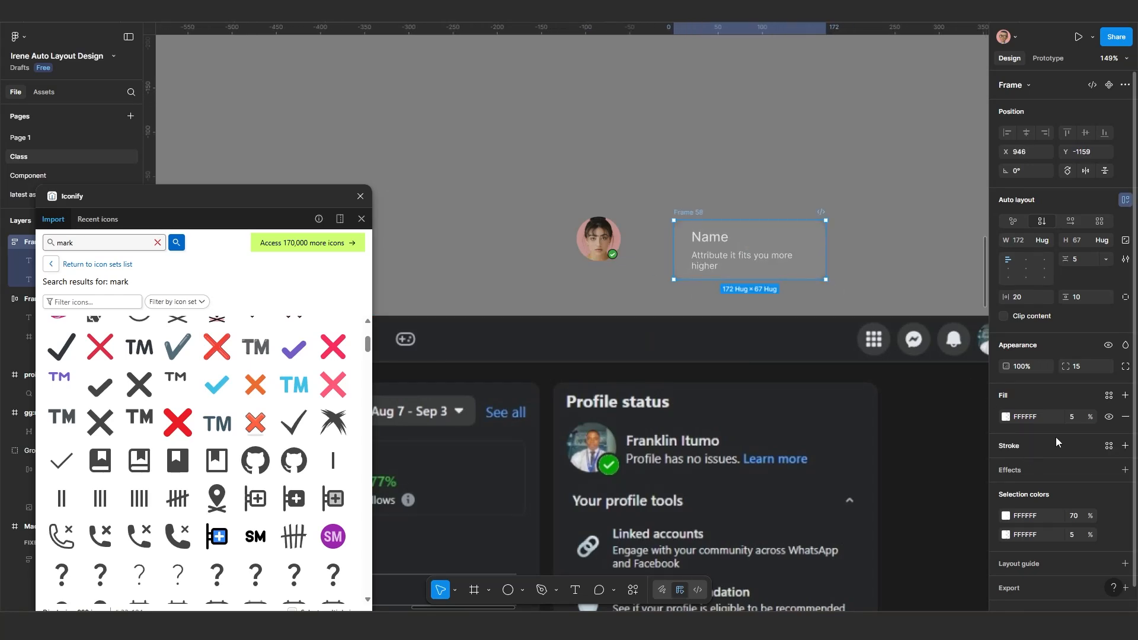
Step: Remove the pasted text frame's fill, set all its padding to 0, and move it against the profile picture at about X 895, Y -1156
left_click(1126, 417)
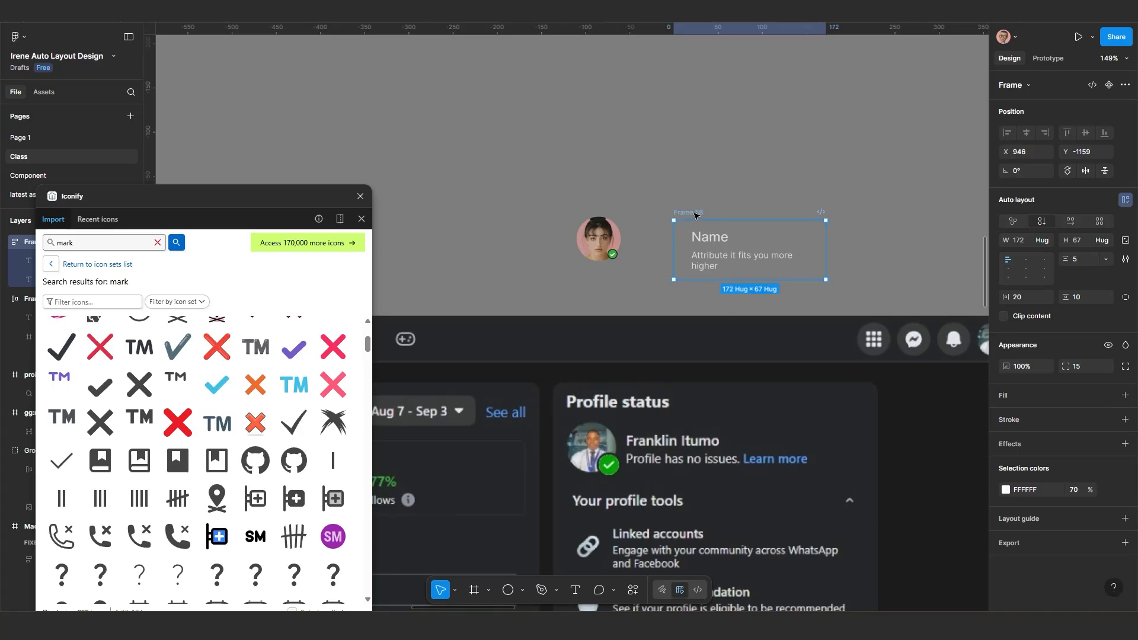
left_click(1025, 298)
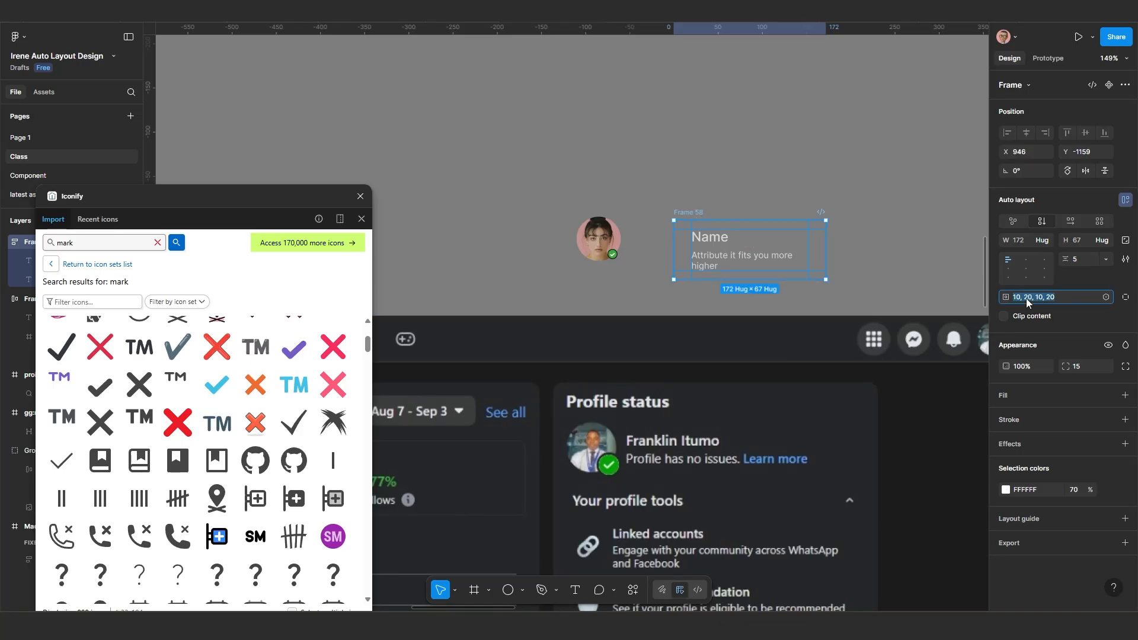
type("0")
key("Return")
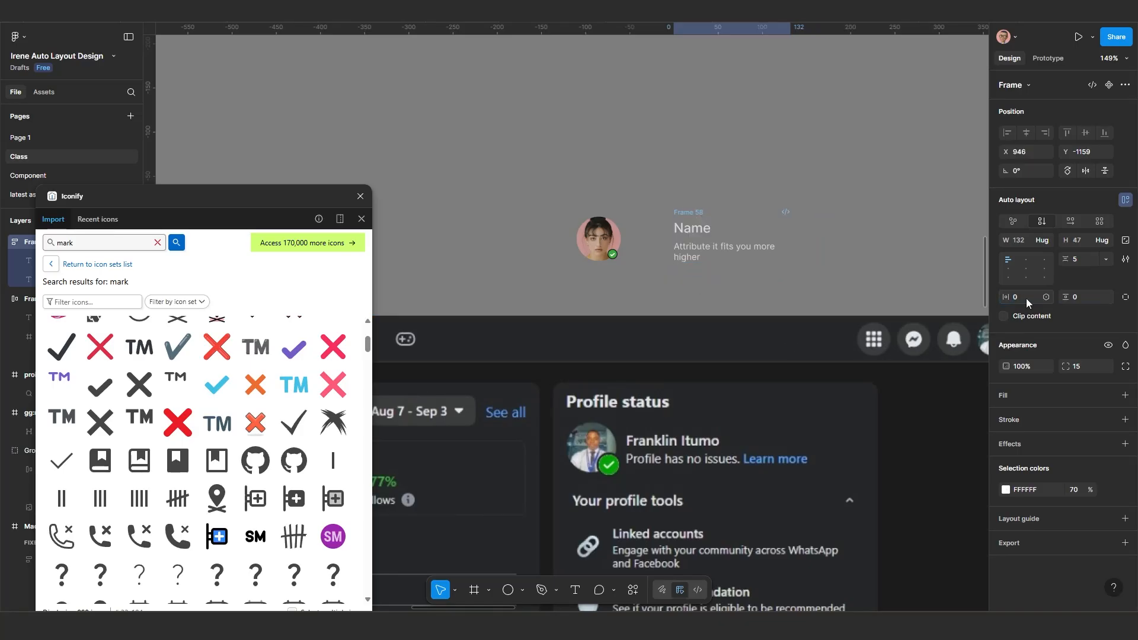
left_click_drag(696, 217, 652, 220)
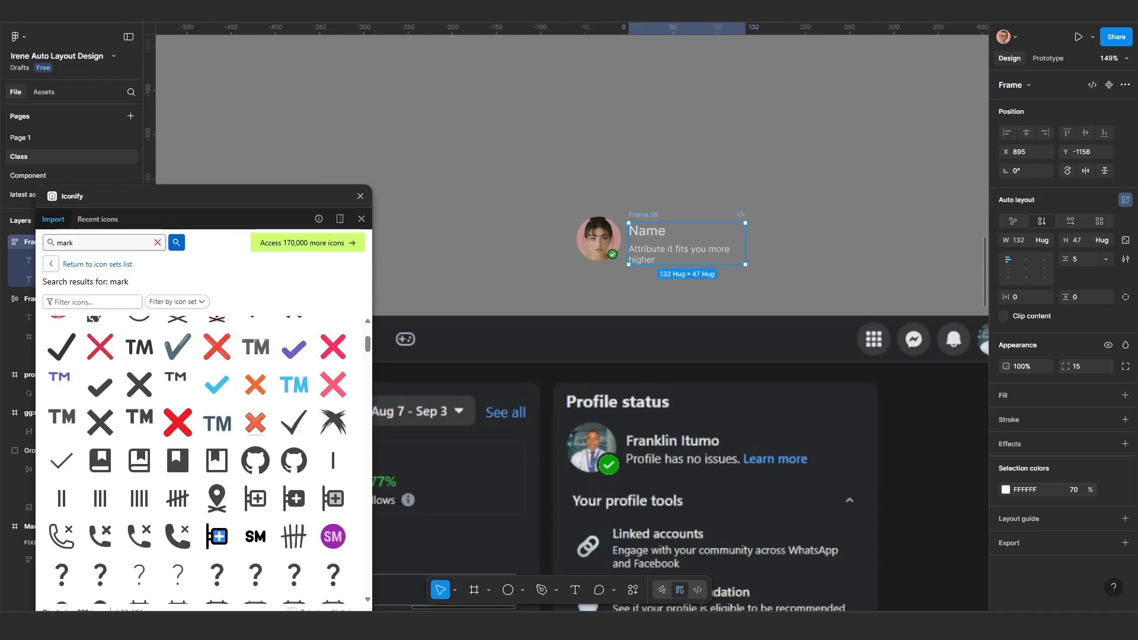
Step: Switch to the image viewer, copy the profile owner's name from the Profile status card, and return to Figma at the pasted text frame
key("alt+Tab")
scroll(789, 135, "up", 6)
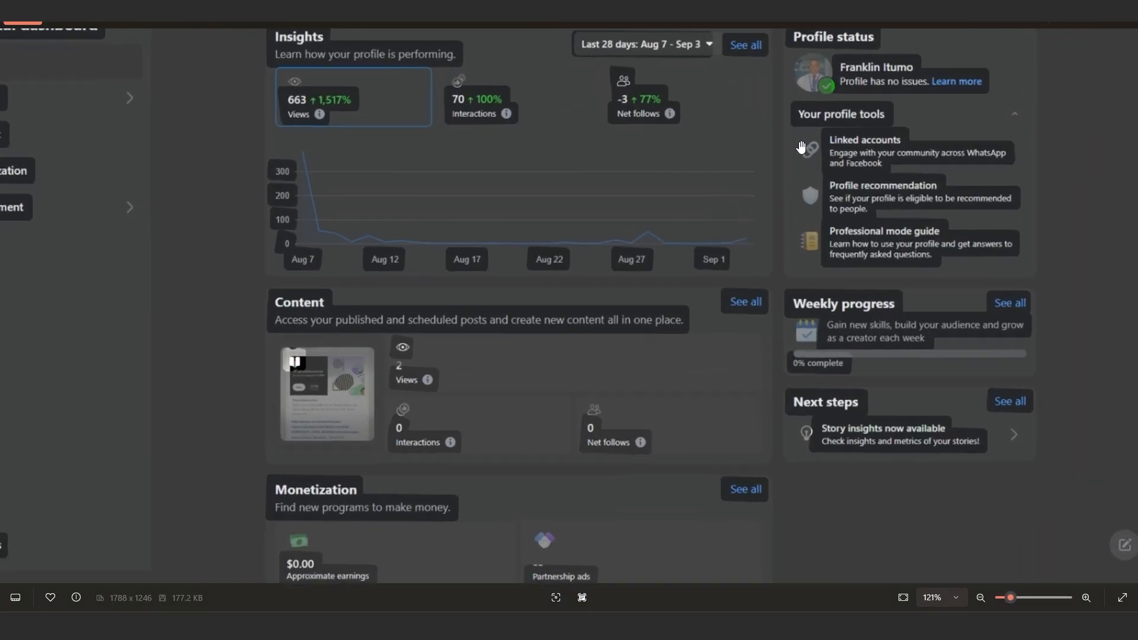
scroll(736, 222, "up", 4)
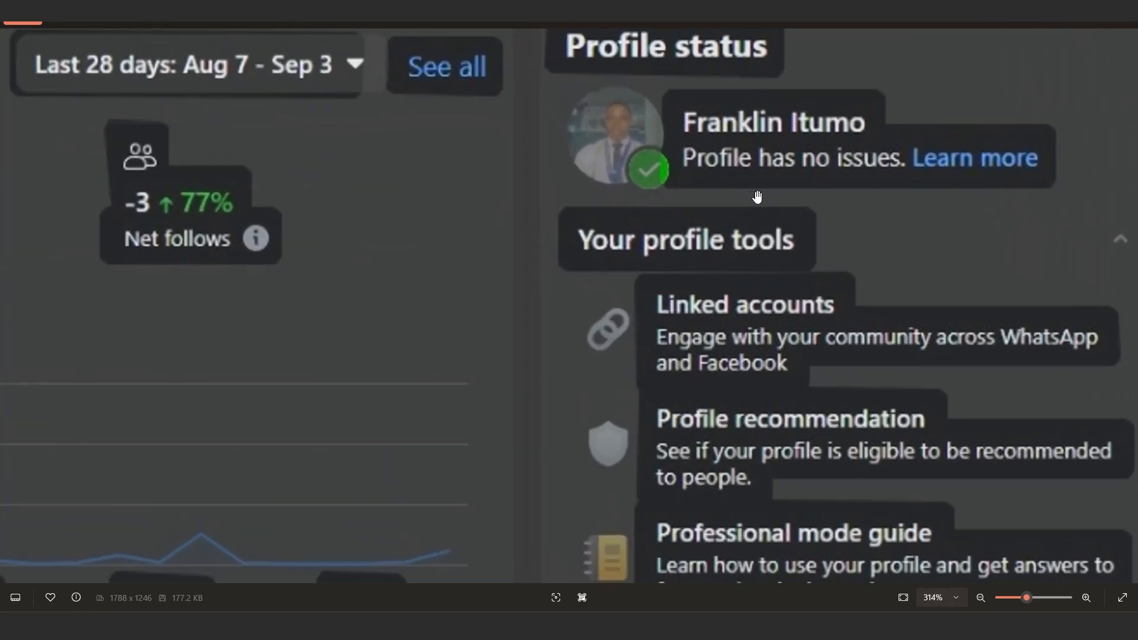
left_click_drag(634, 210, 765, 216)
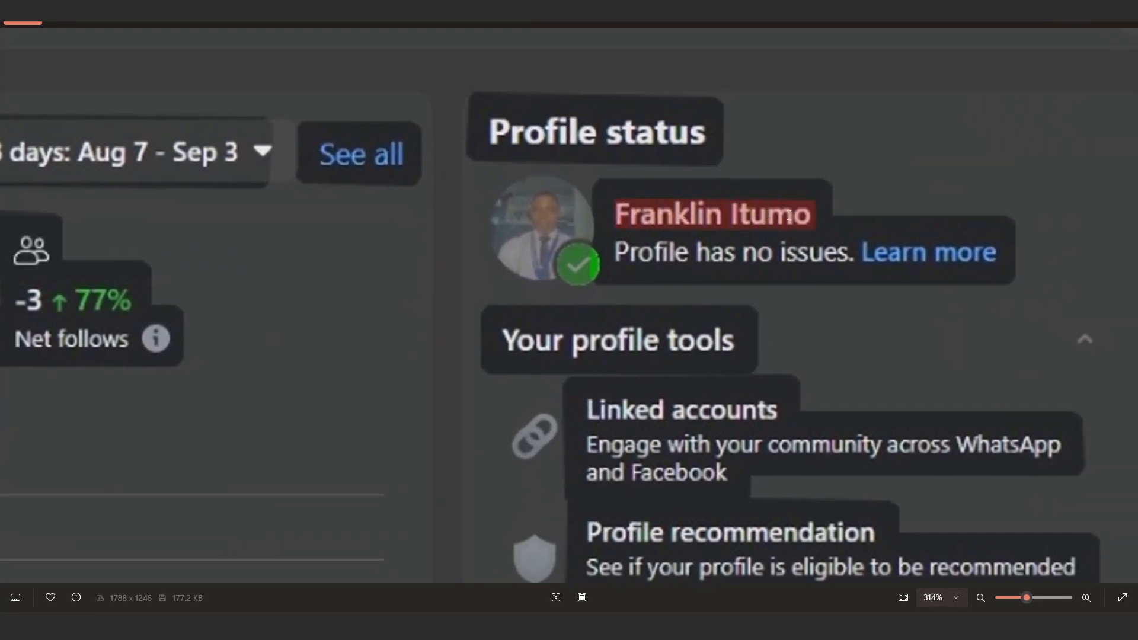
key("ctrl+c")
key("alt+Tab")
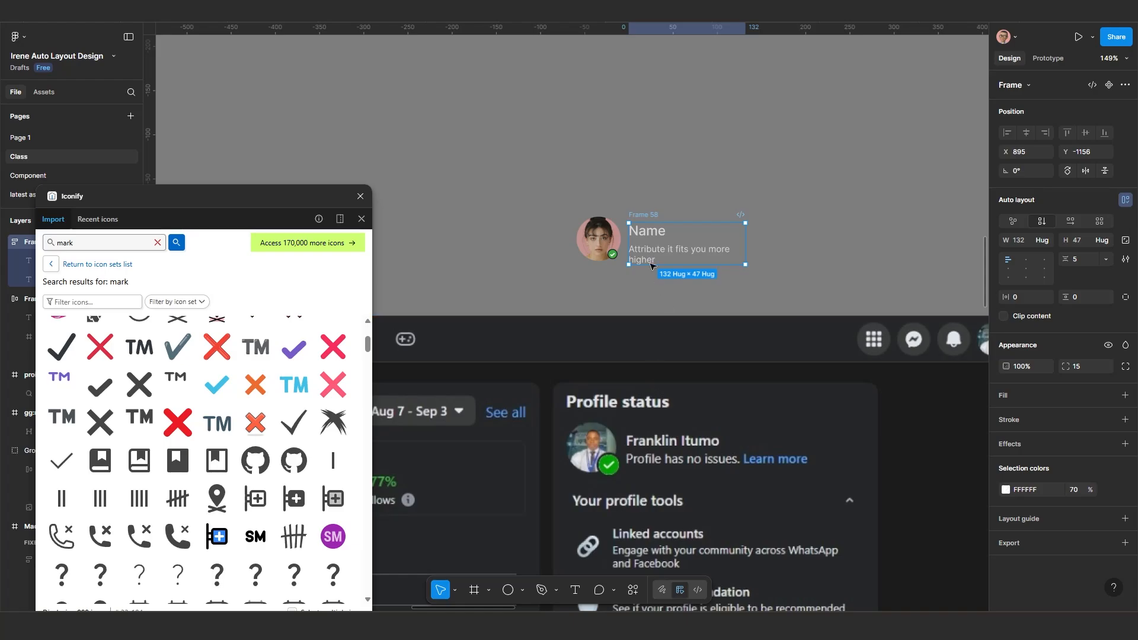
scroll(650, 234, "up", 4)
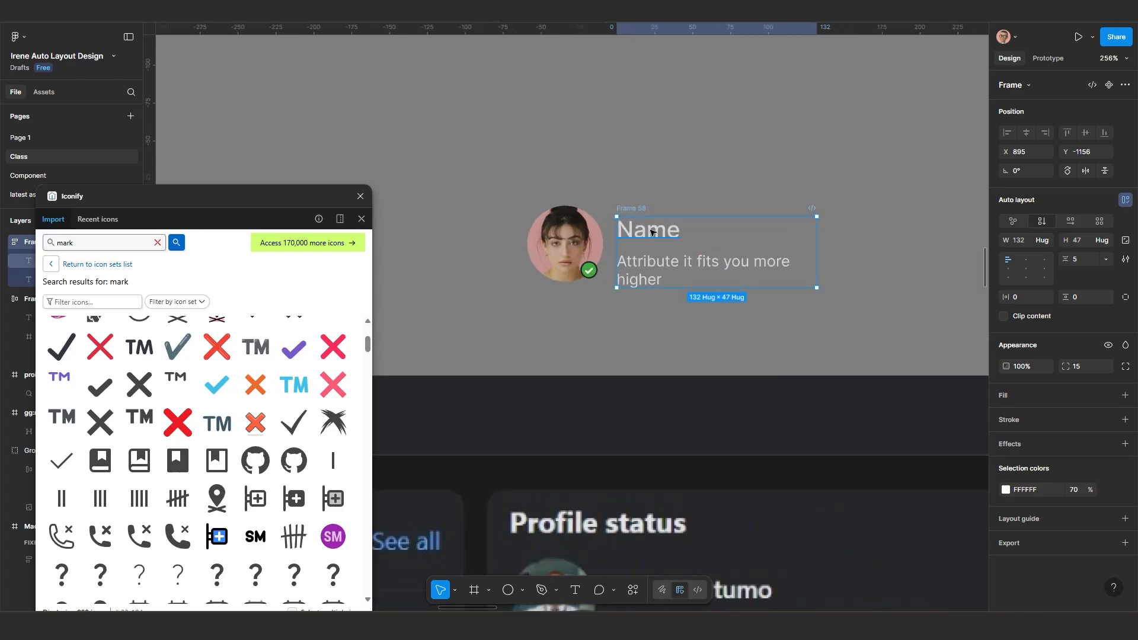
Step: Replace the "Name" placeholder with the copied profile owner's name and set the text frame's white colour to 100% opacity
double_click(651, 233)
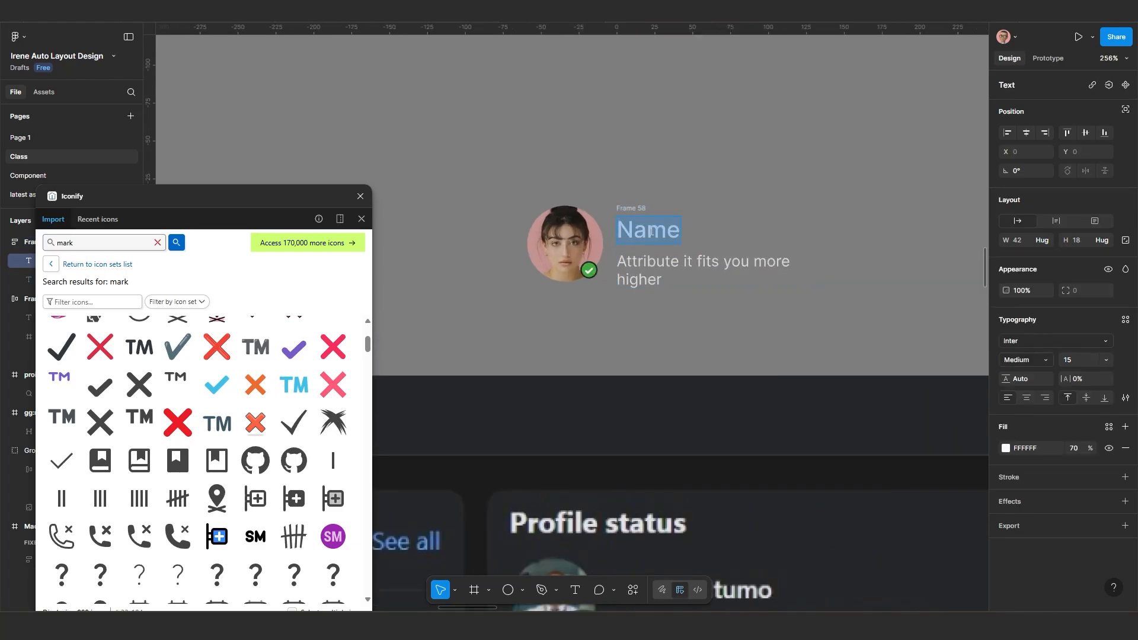
key("ctrl+v")
key("Escape")
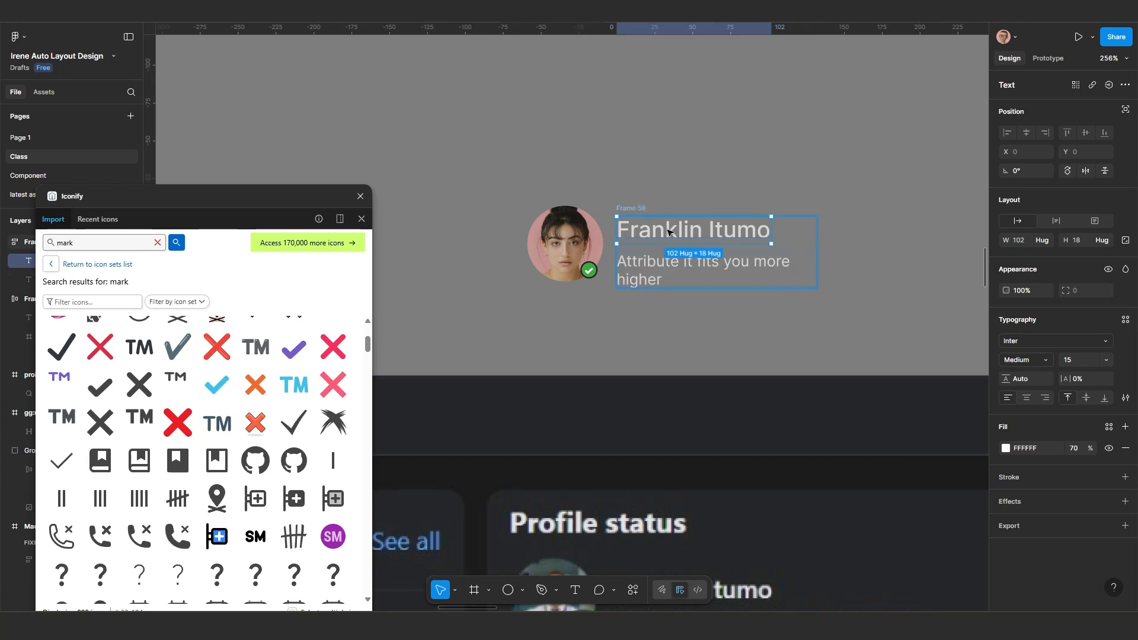
key("Escape")
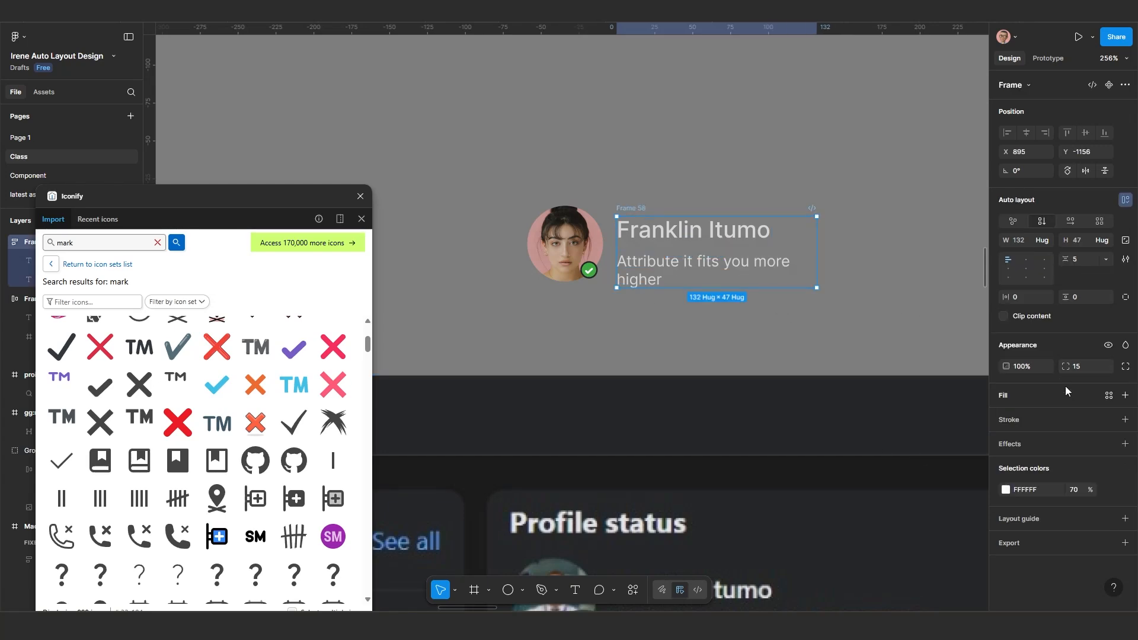
left_click(1070, 491)
type("100")
key("Return")
Step: Copy "Profile has no issues. Learn more" from the reference in the image viewer, return to Figma, and paste it over the description placeholder
scroll(882, 426, "down", 5)
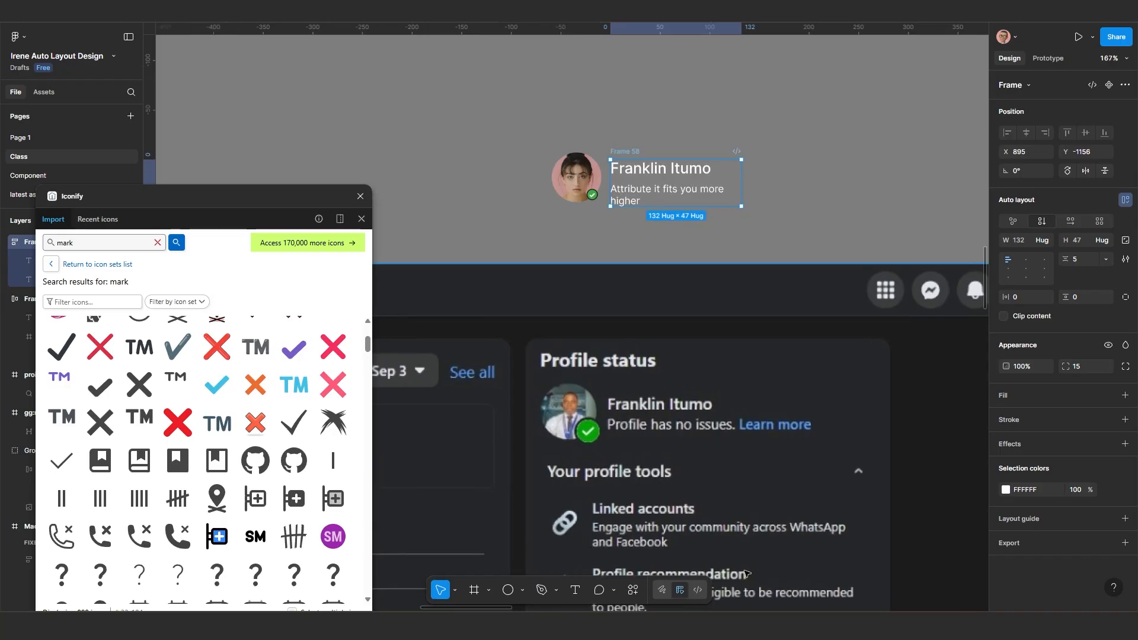
left_click(741, 626)
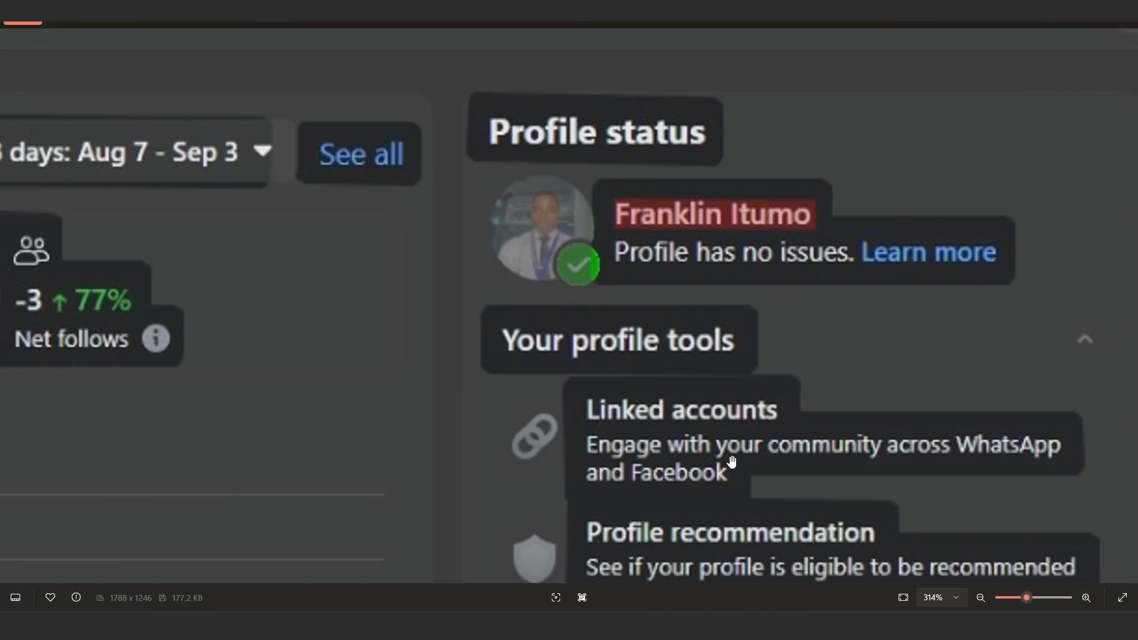
left_click_drag(616, 241, 951, 254)
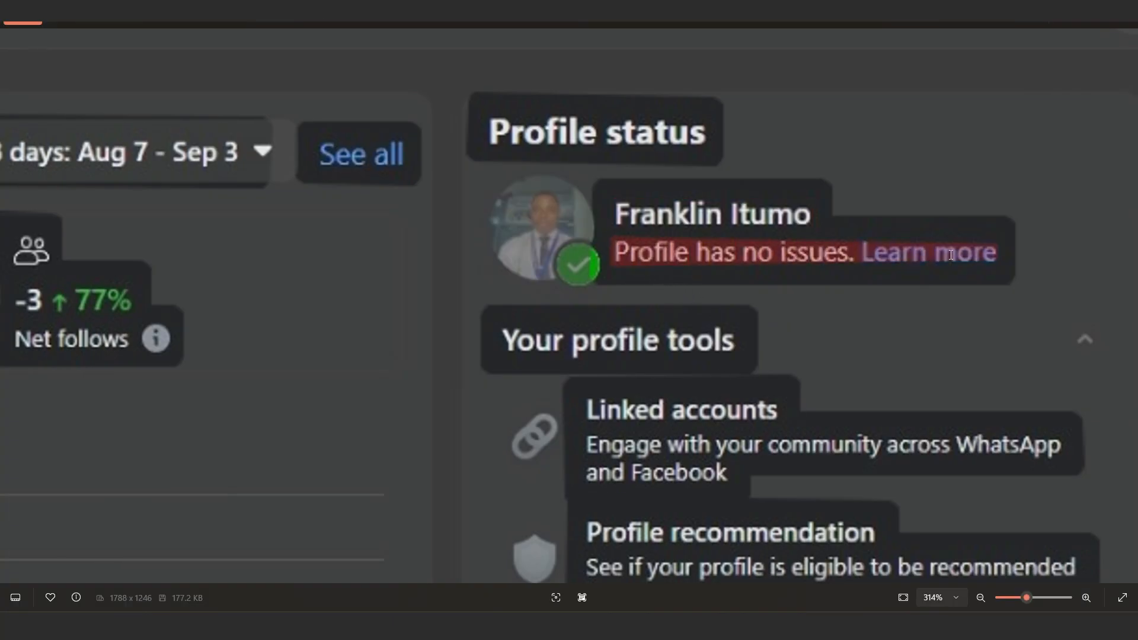
key("ctrl+c")
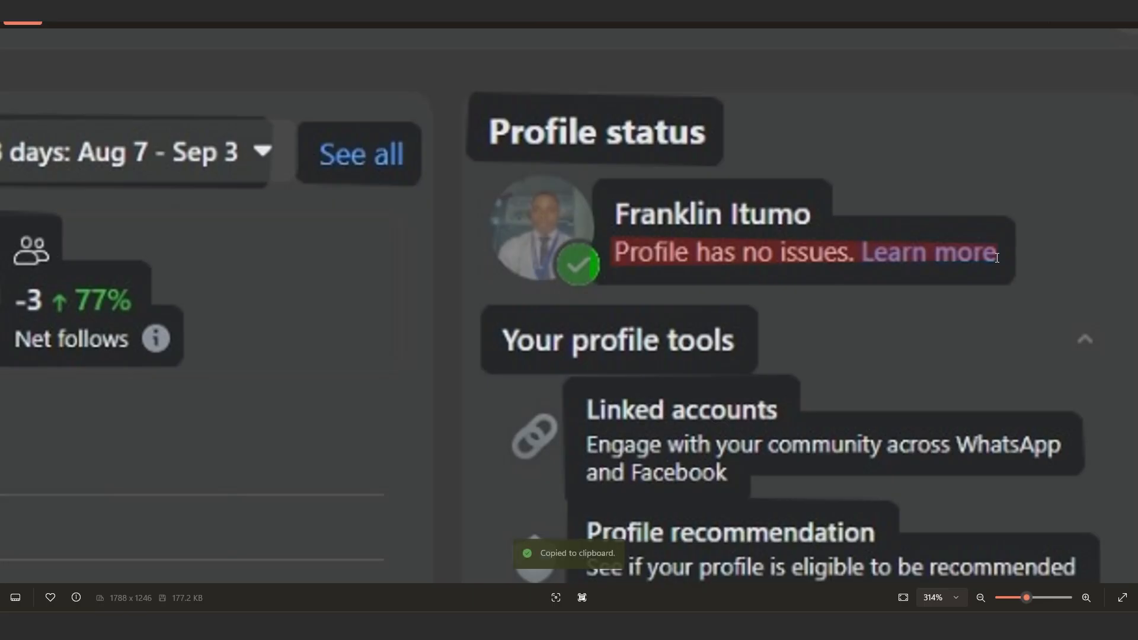
left_click(740, 625)
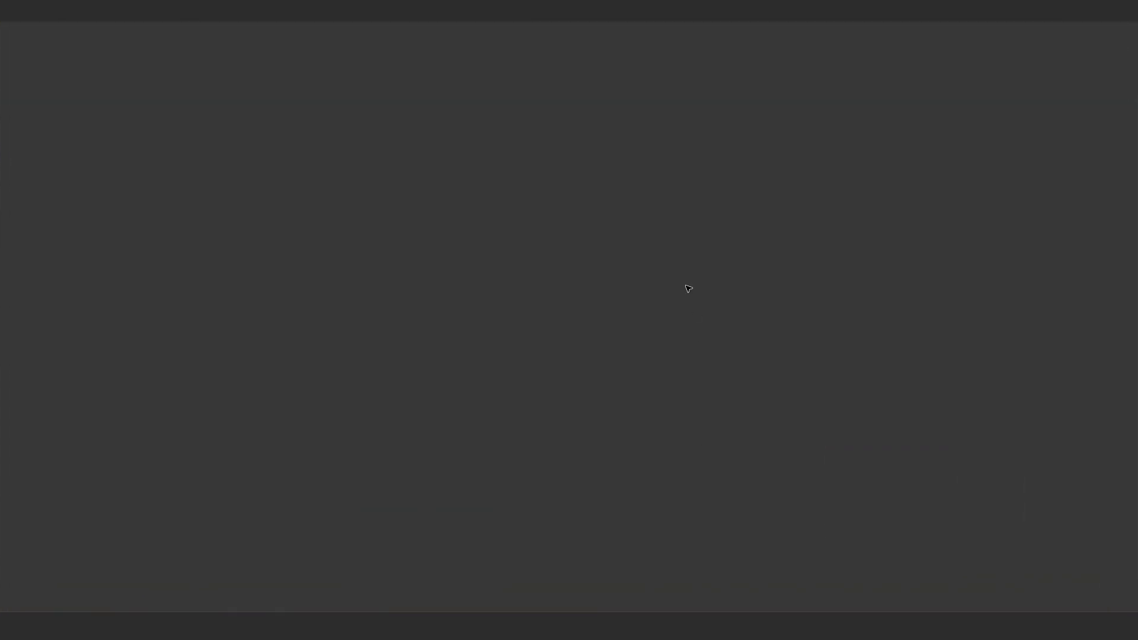
scroll(637, 204, "up", 2)
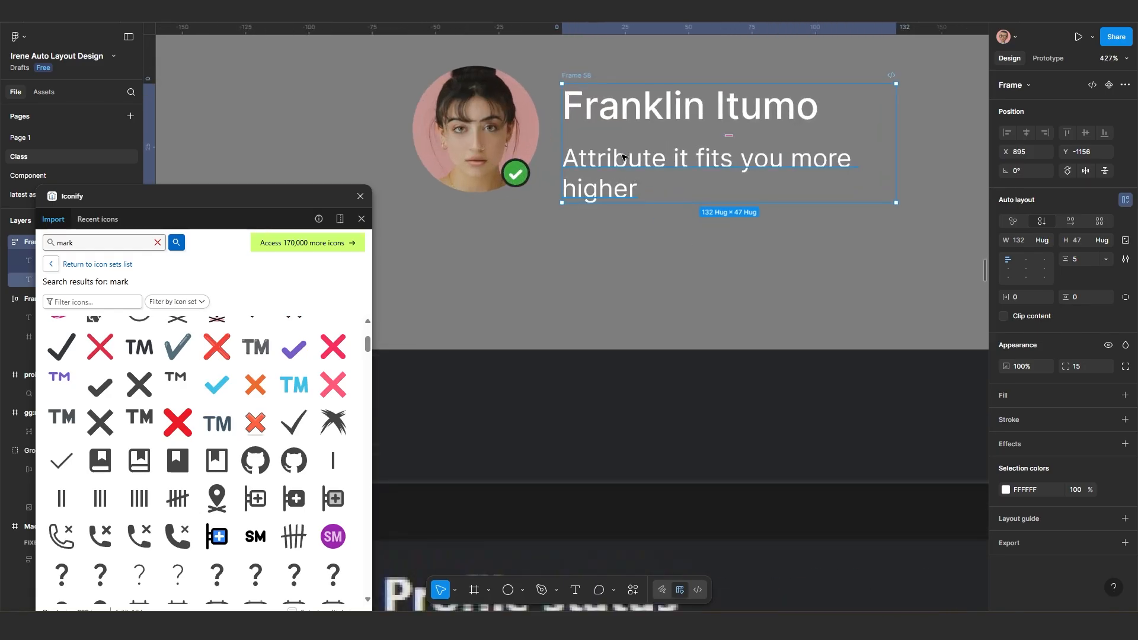
double_click(619, 162)
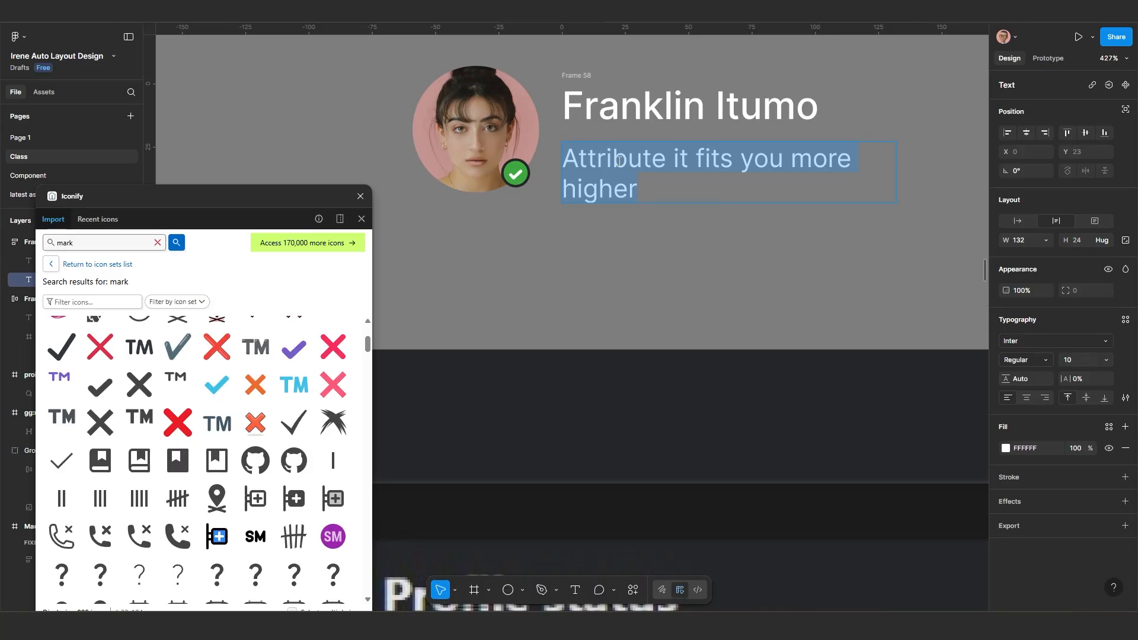
key("ctrl+v")
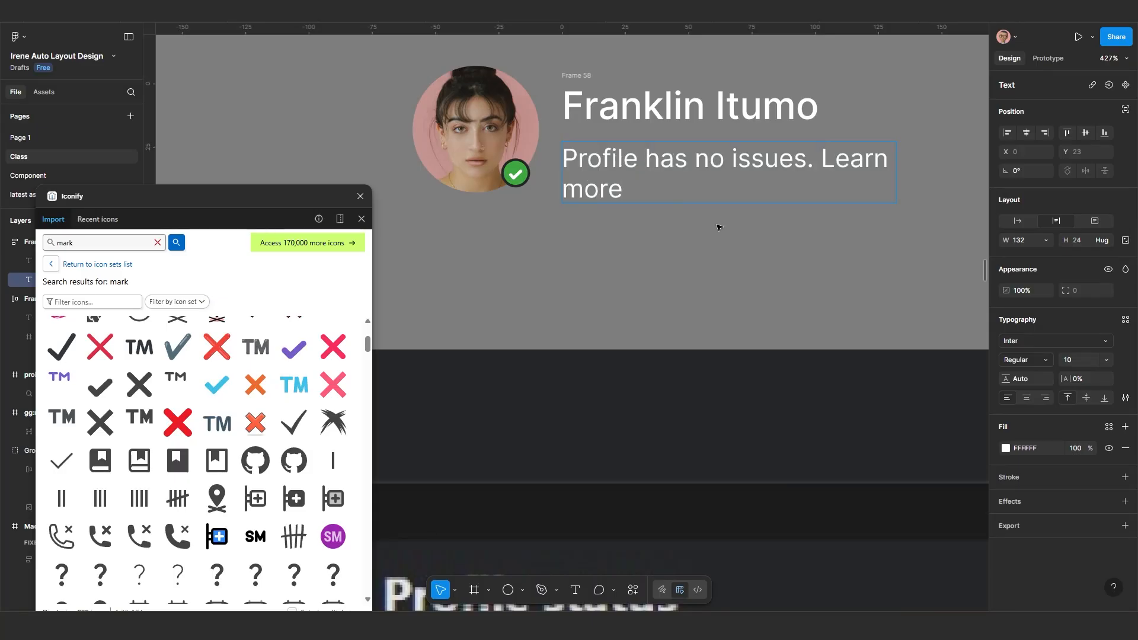
key("Escape")
Step: Delete "Learn more" from the status line, keeping only "Profile has no issues."
double_click(822, 163)
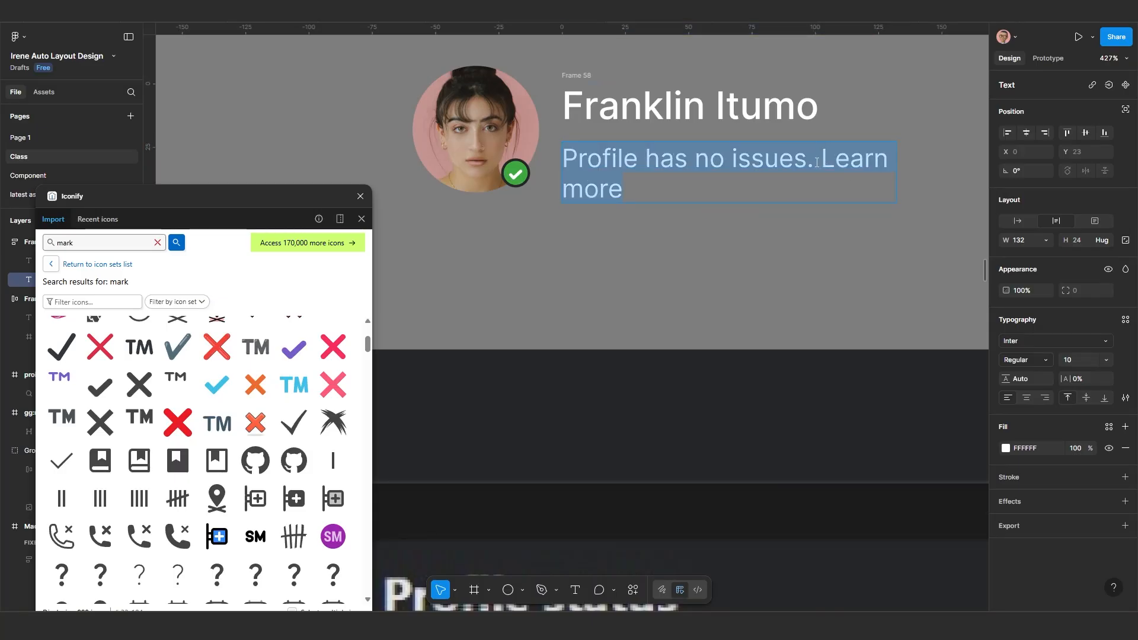
left_click_drag(818, 163, 881, 207)
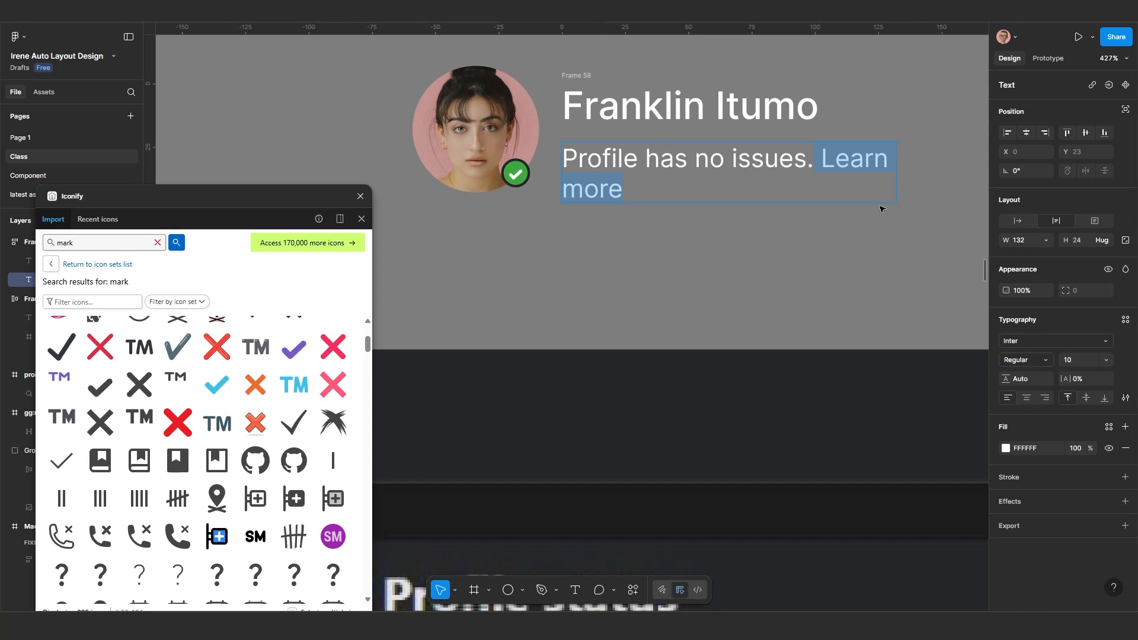
key("BackSpace")
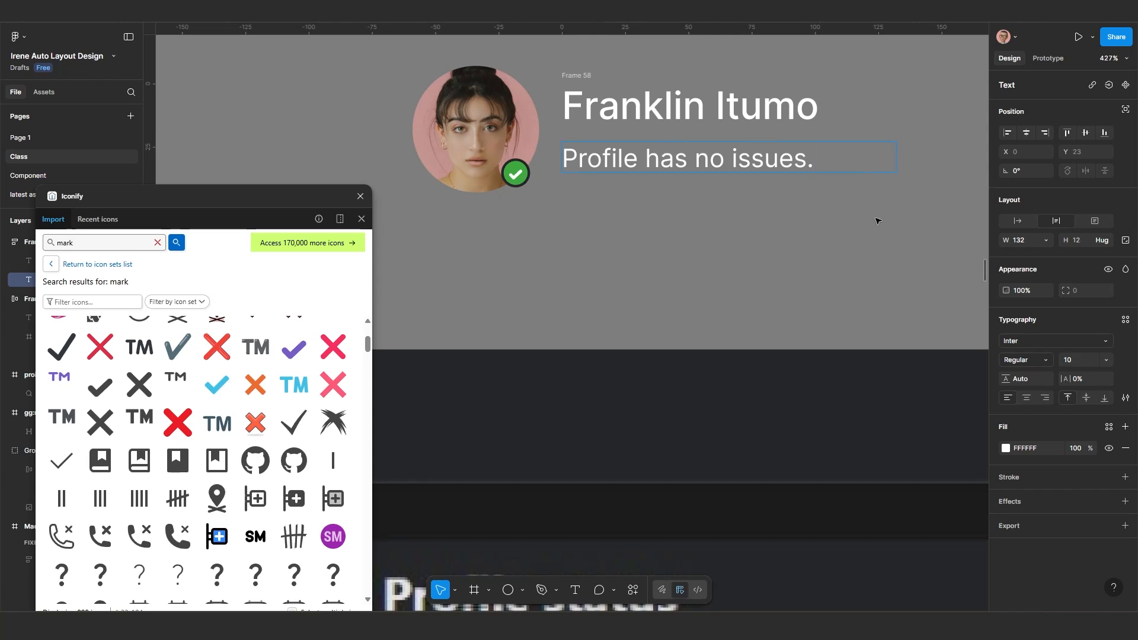
key("Escape")
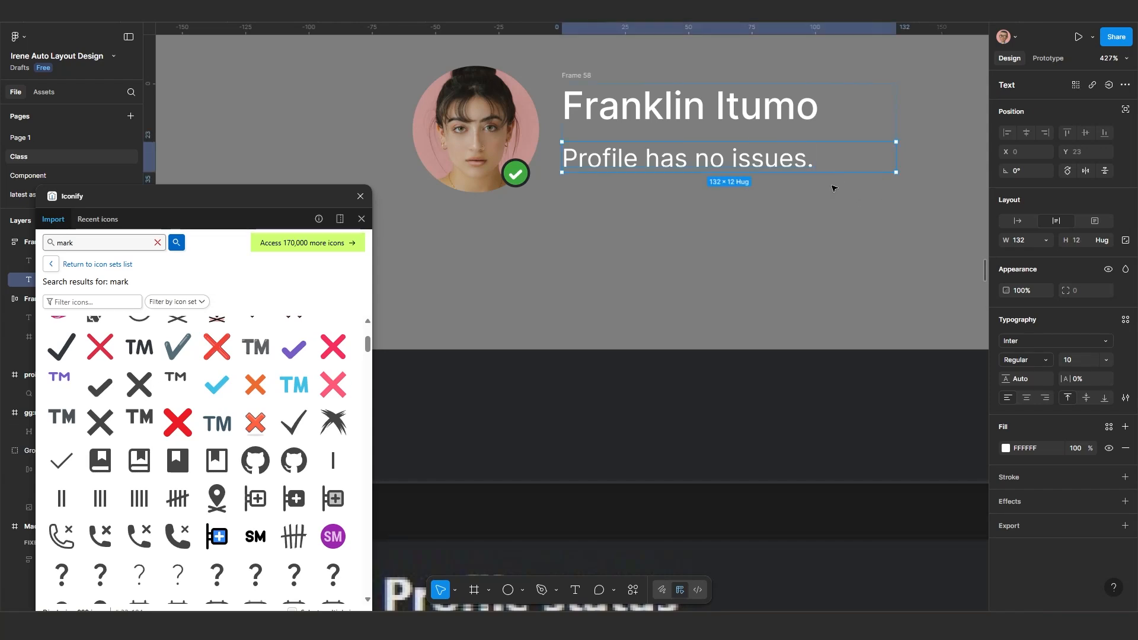
Step: Duplicate the status line within the text frame and change the copy's text to "Learn more"
key("ctrl+d")
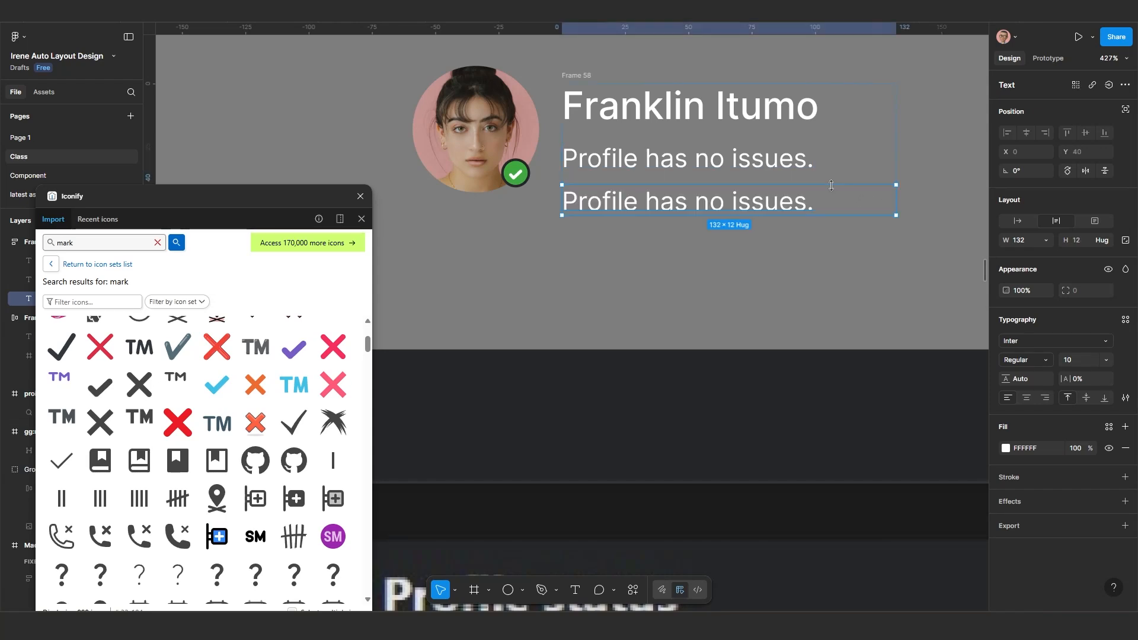
double_click(769, 204)
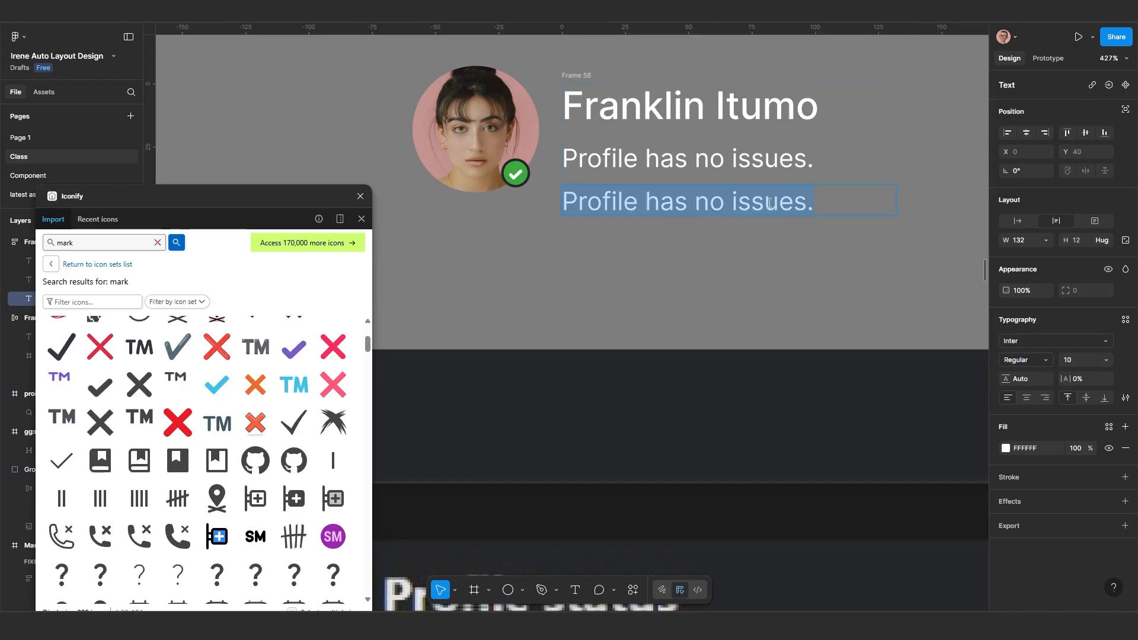
type("Learn more")
key("Escape")
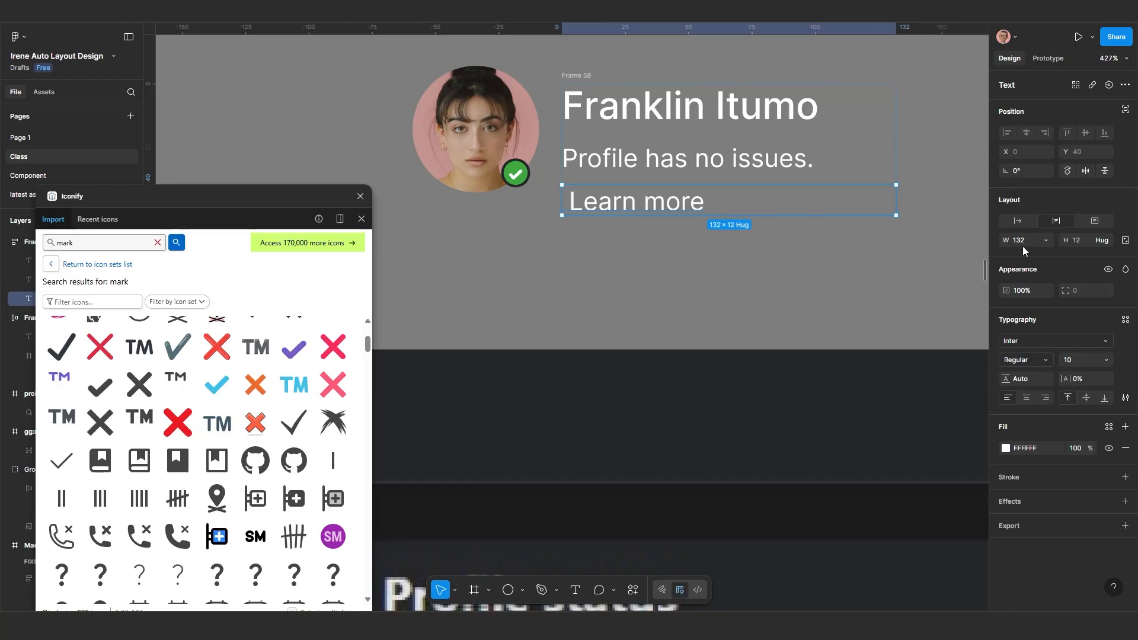
Step: Set the status line and "Learn more" texts to auto width and remove the leading space before "Learn more"
left_click(748, 164)
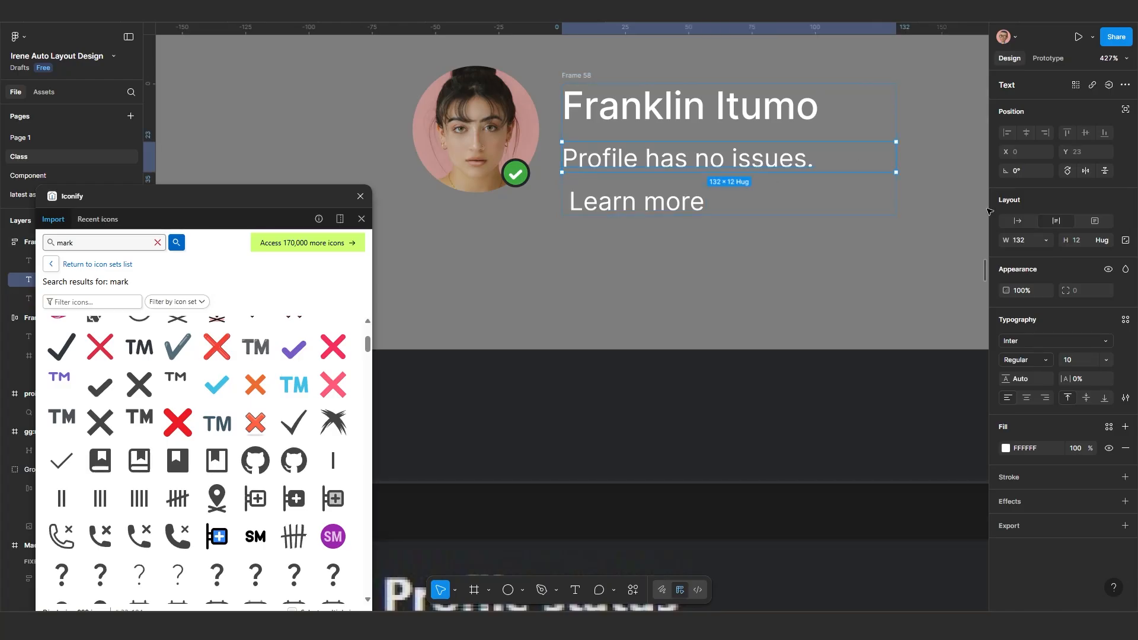
left_click(1017, 221)
left_click(620, 202)
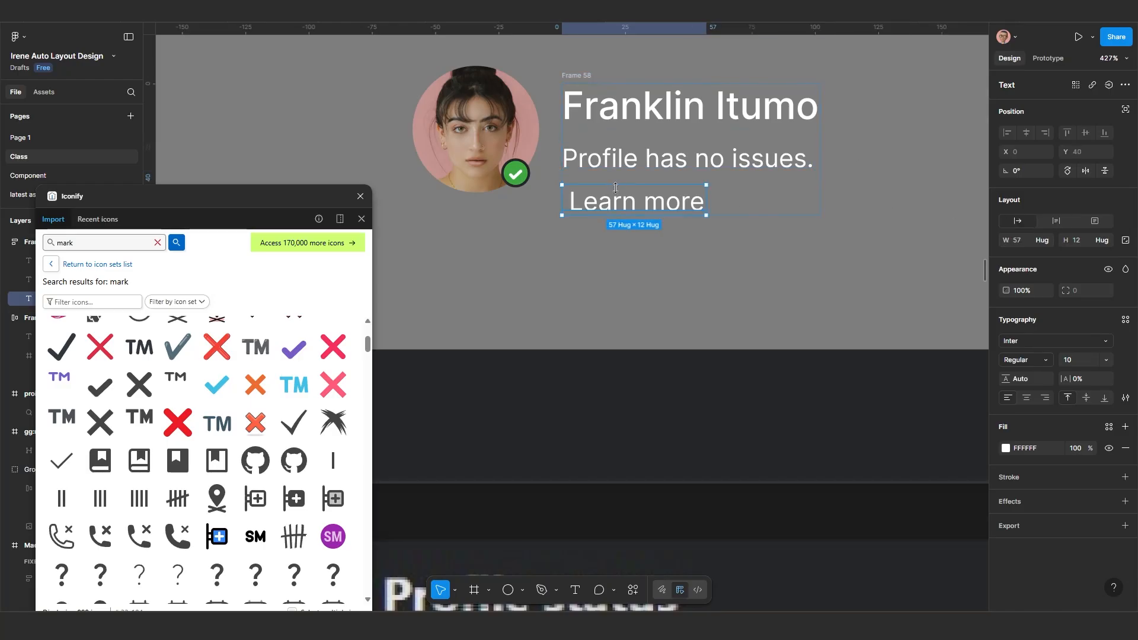
double_click(566, 204)
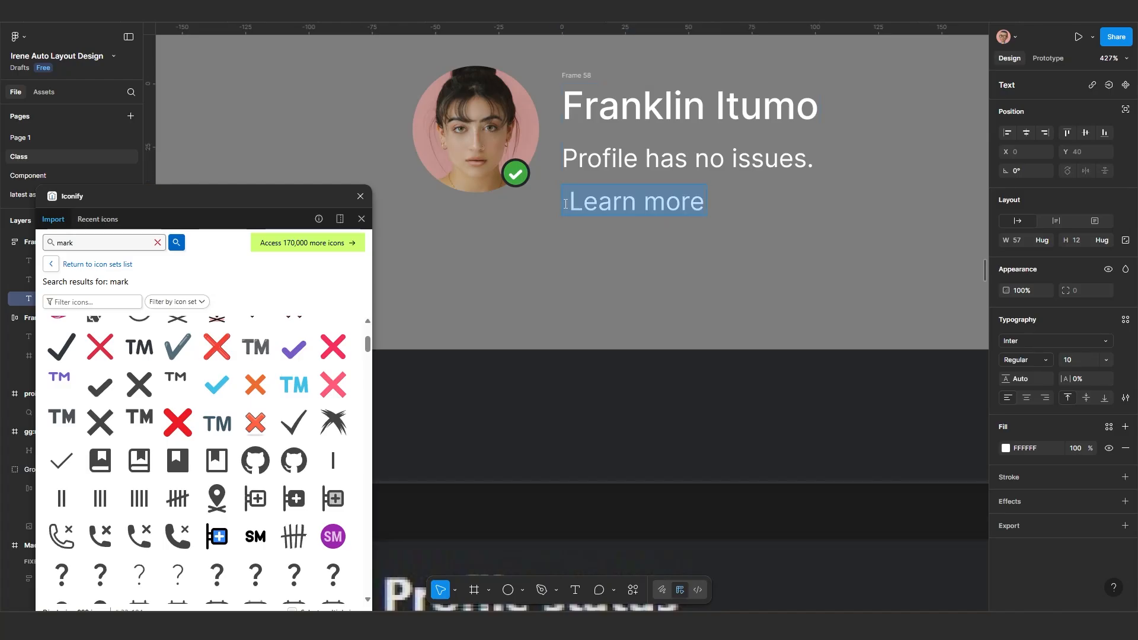
left_click(571, 202)
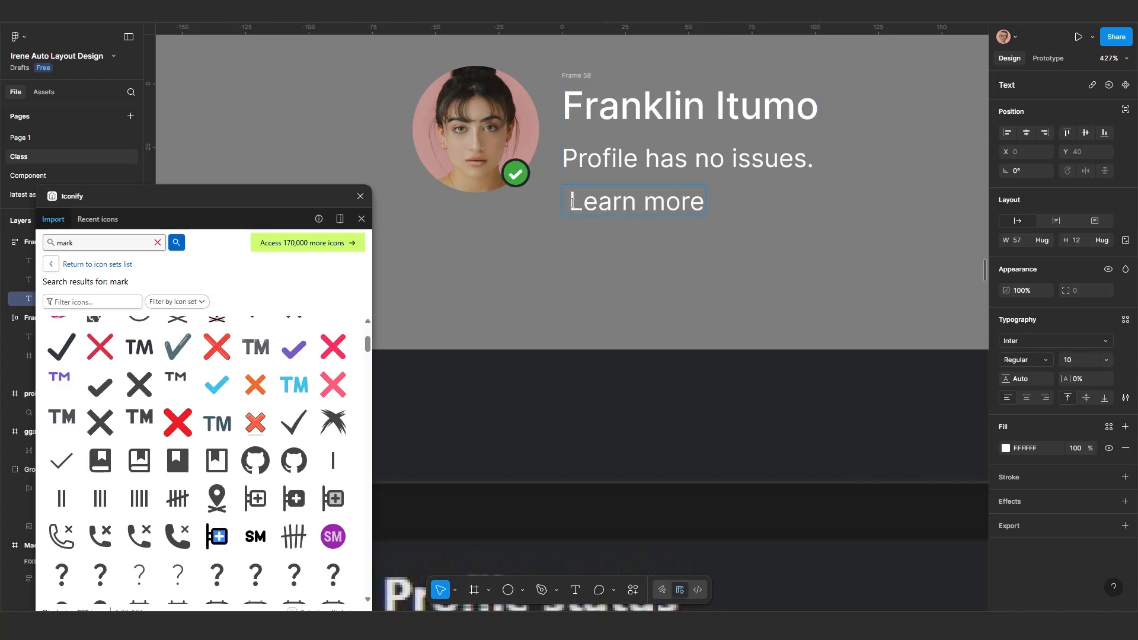
key("BackSpace")
key("Escape")
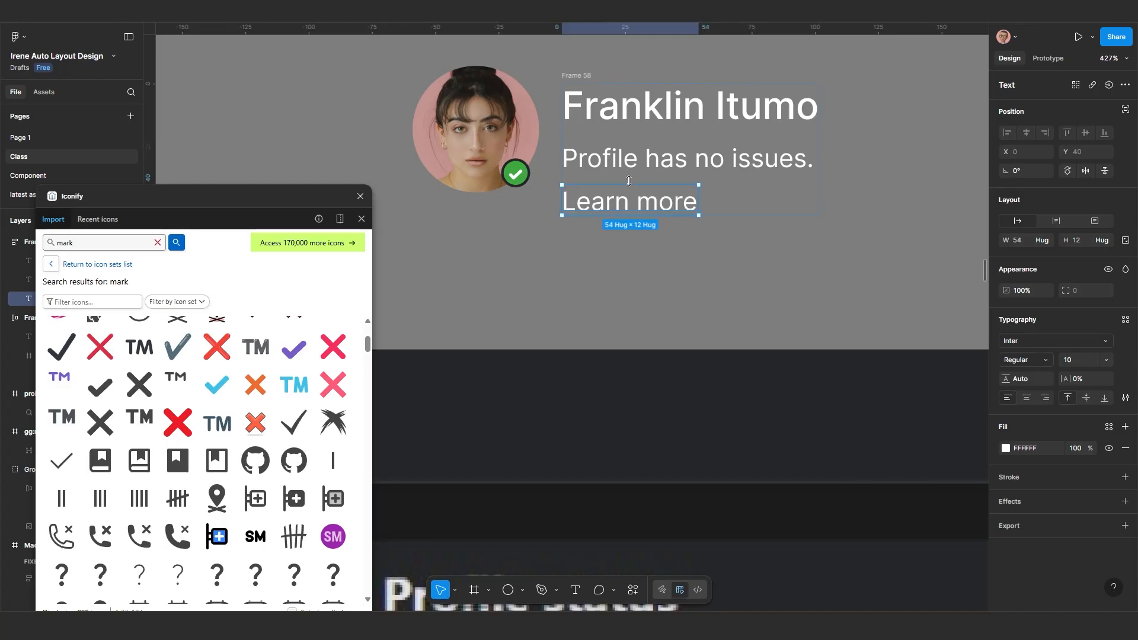
Step: Wrap the status line and "Learn more" in an auto layout frame with horizontal direction
left_click(644, 164, "shift")
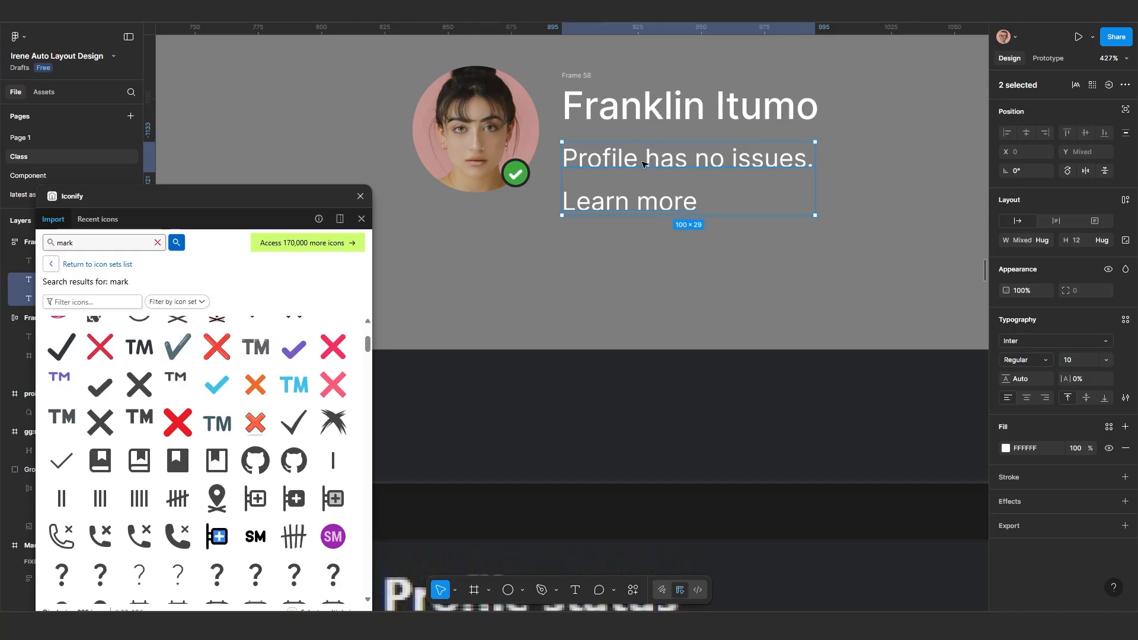
key("shift+a")
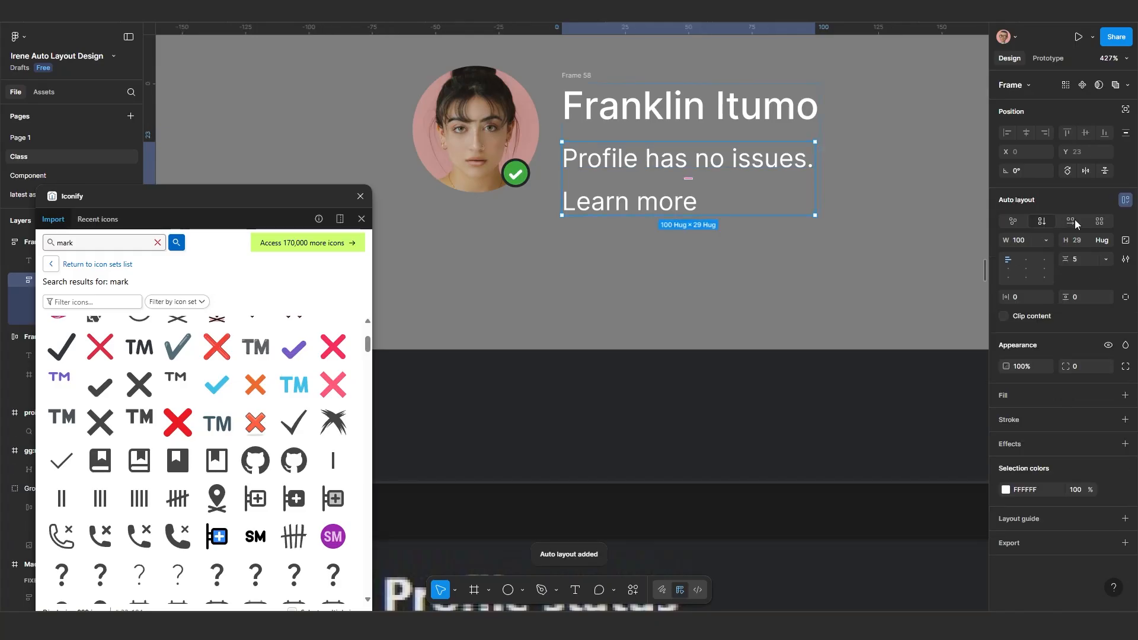
left_click(1073, 220)
Step: Copy the fill colour code 1770ED from the "See all" link in the MacBook Pro 16" - 2 design's Insights section
scroll(510, 368, "down", 3)
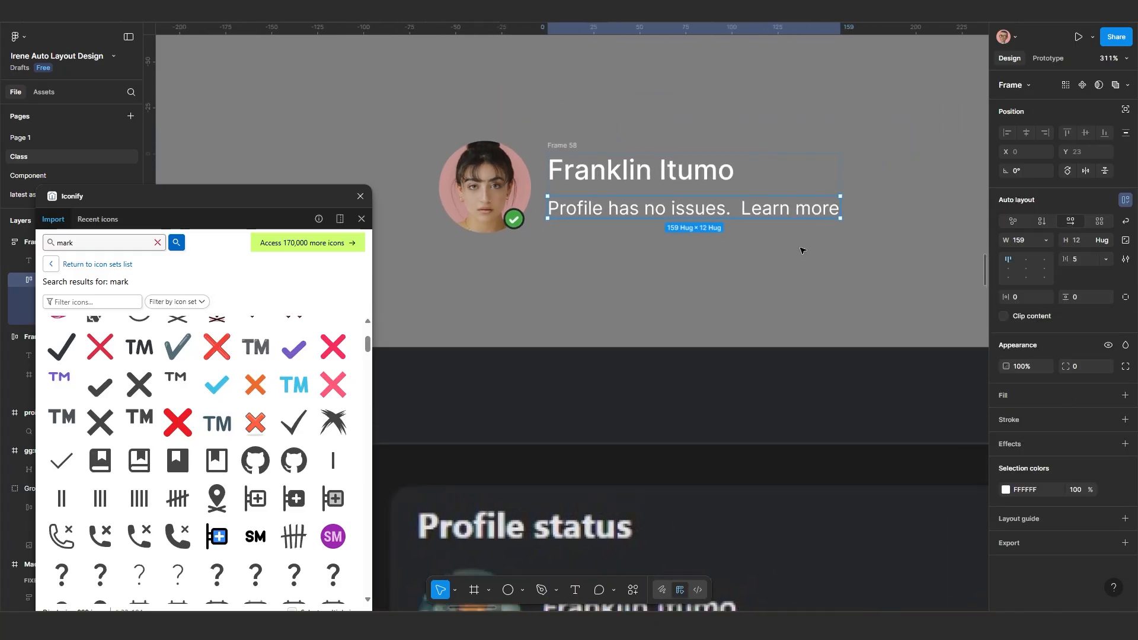
scroll(750, 307, "down", 3)
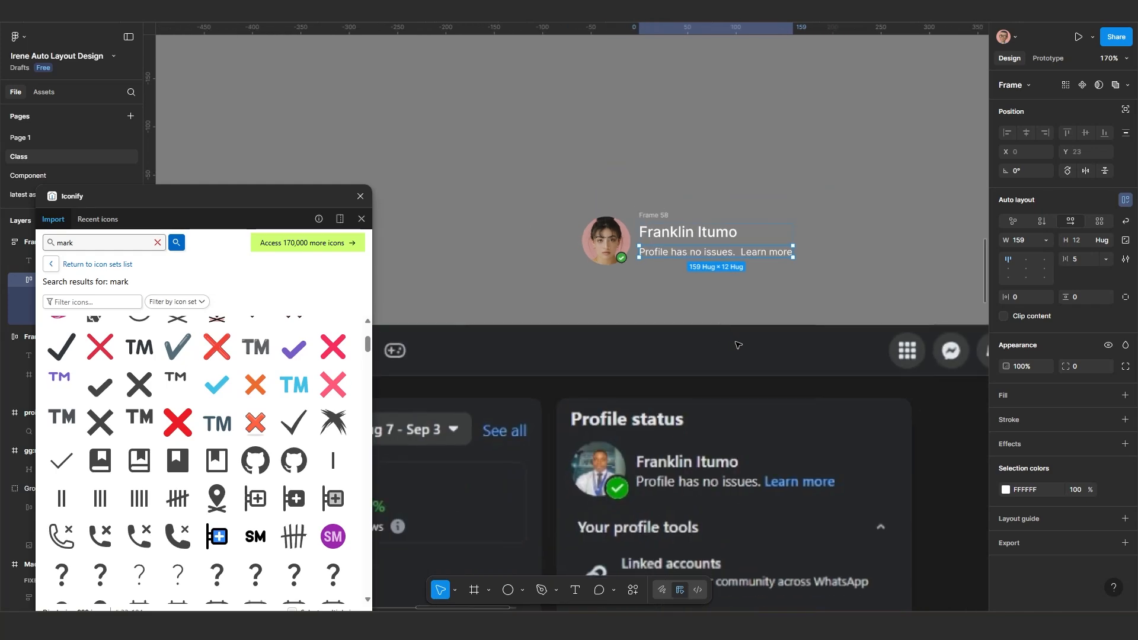
scroll(738, 345, "down", 6)
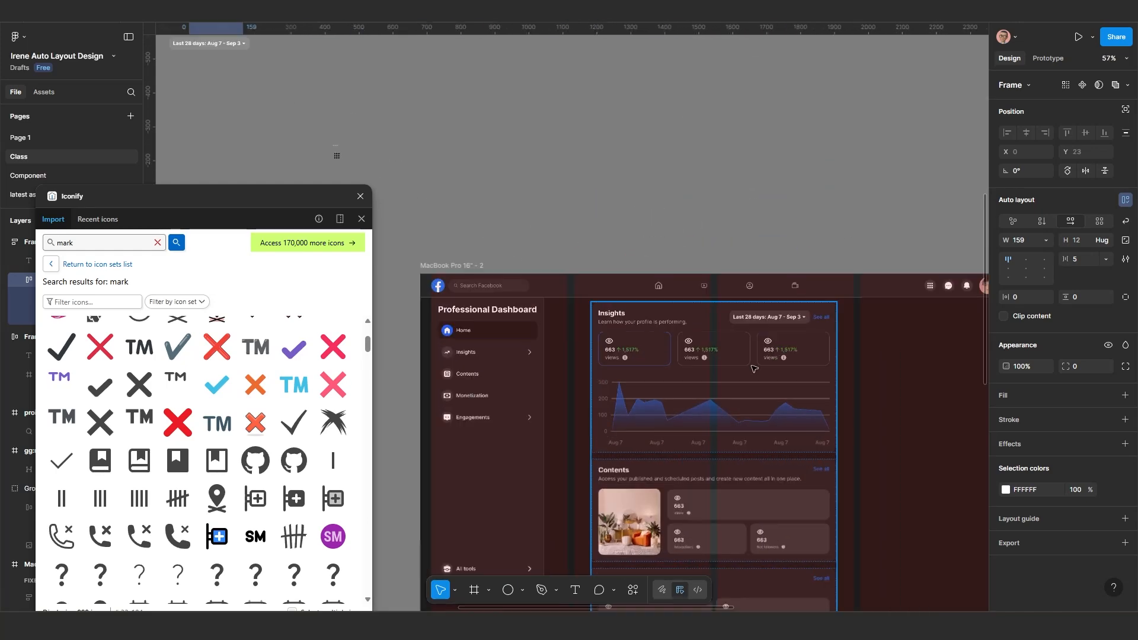
left_click(811, 333)
scroll(811, 334, "up", 5)
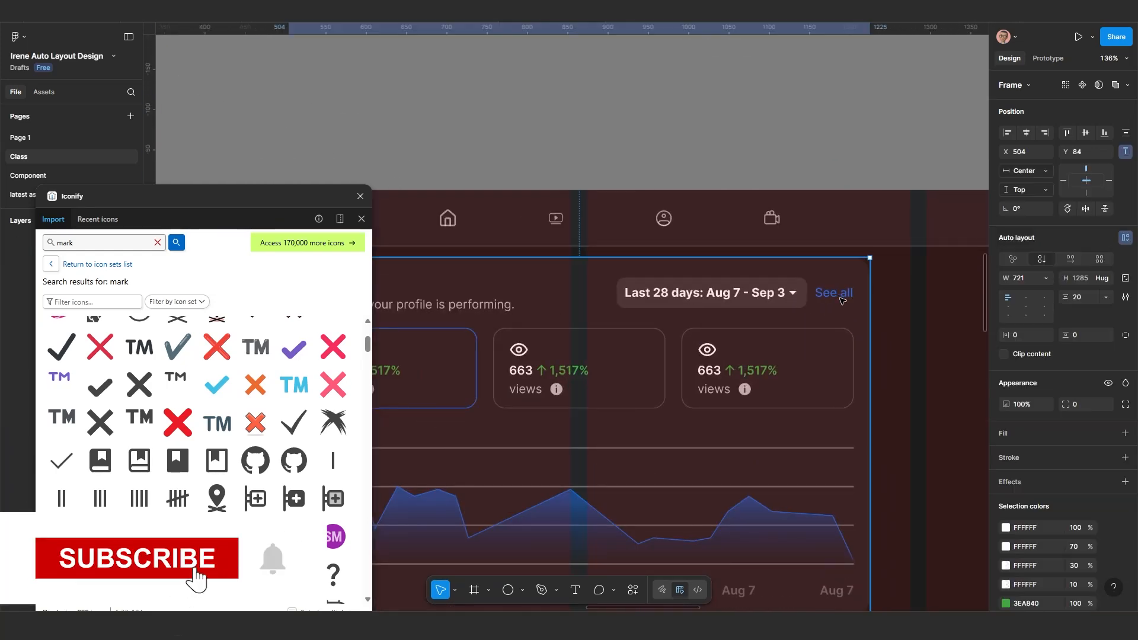
left_click(841, 296)
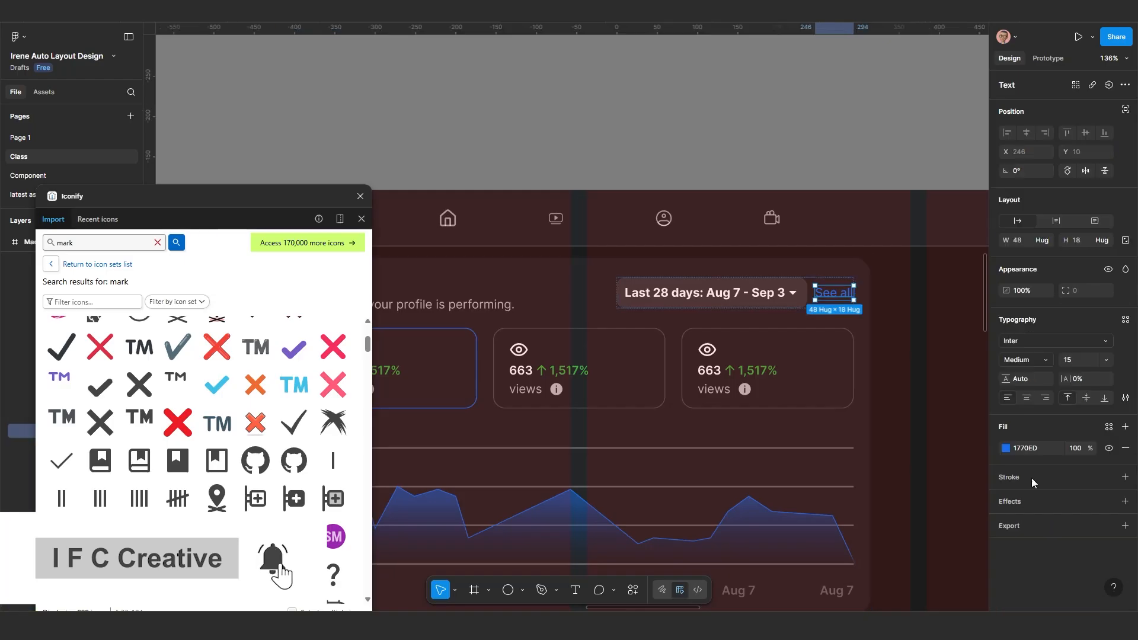
left_click(1030, 447)
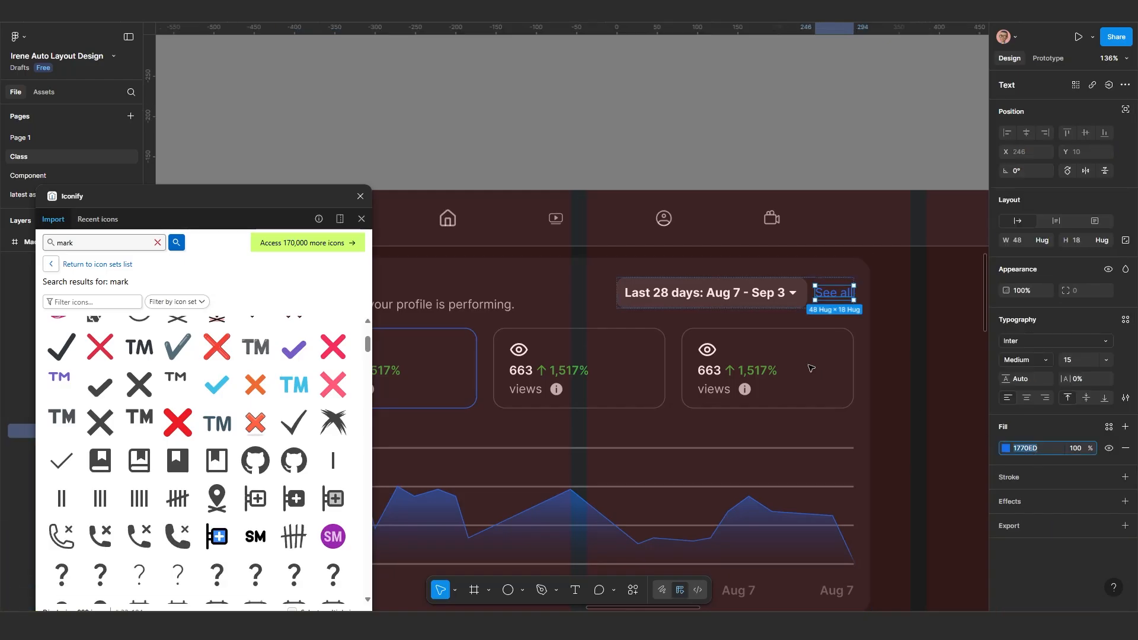
Step: Set the fill of the "Learn more" text beside the profile picture to 1770ED and deselect it
scroll(811, 368, "down", 10)
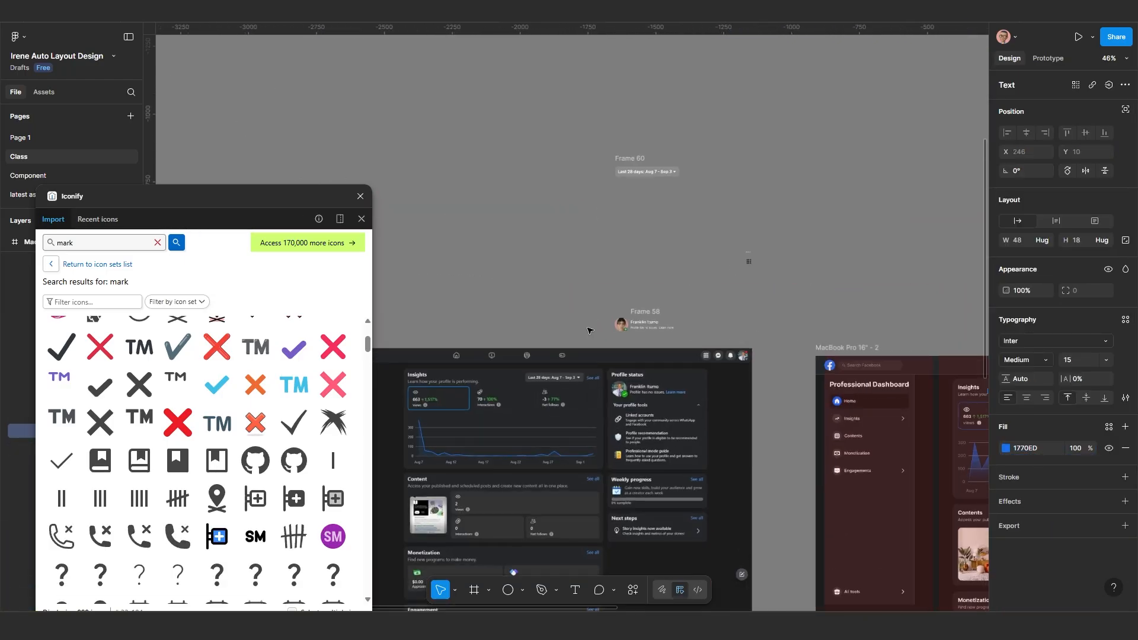
scroll(589, 330, "up", 10)
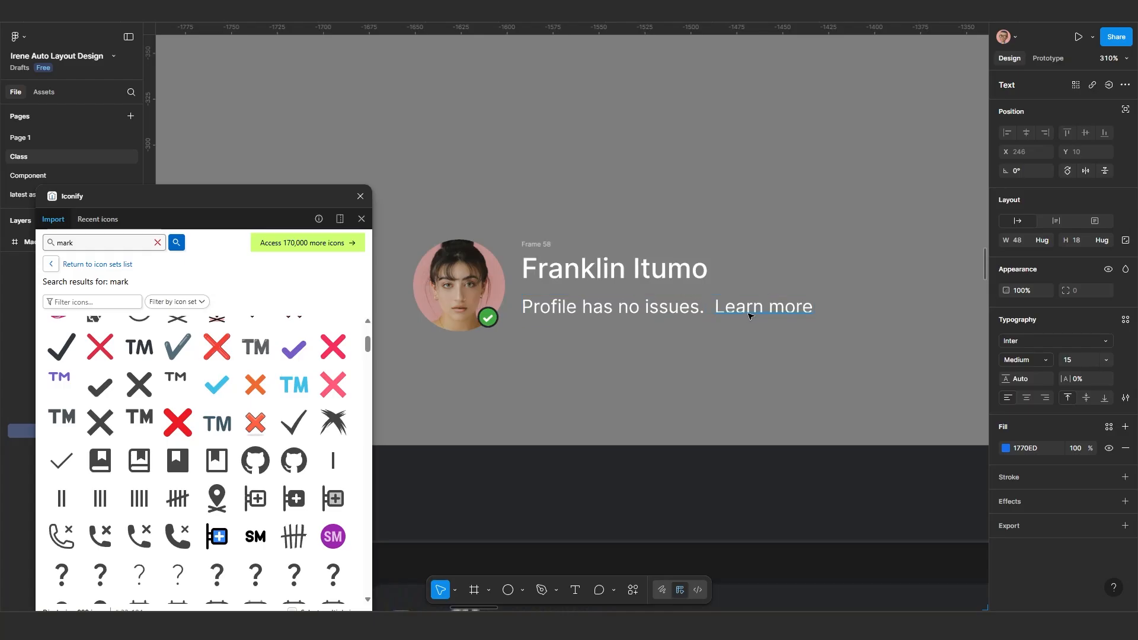
left_click(750, 314)
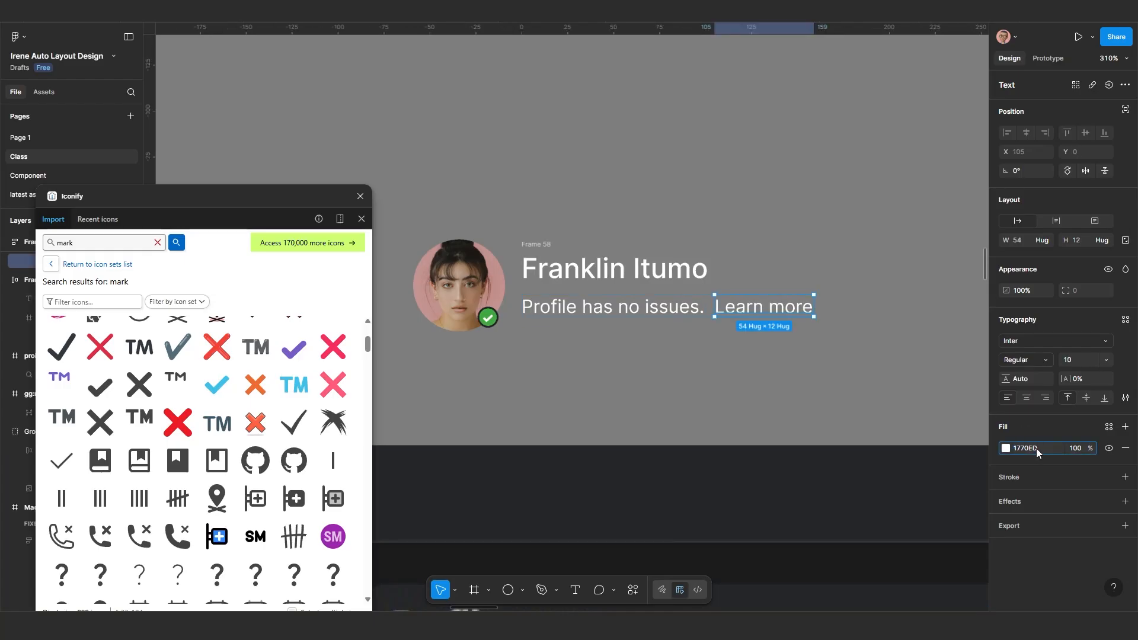
key("Return")
left_click(656, 377)
scroll(656, 377, "down", 2)
scroll(657, 377, "down", 6)
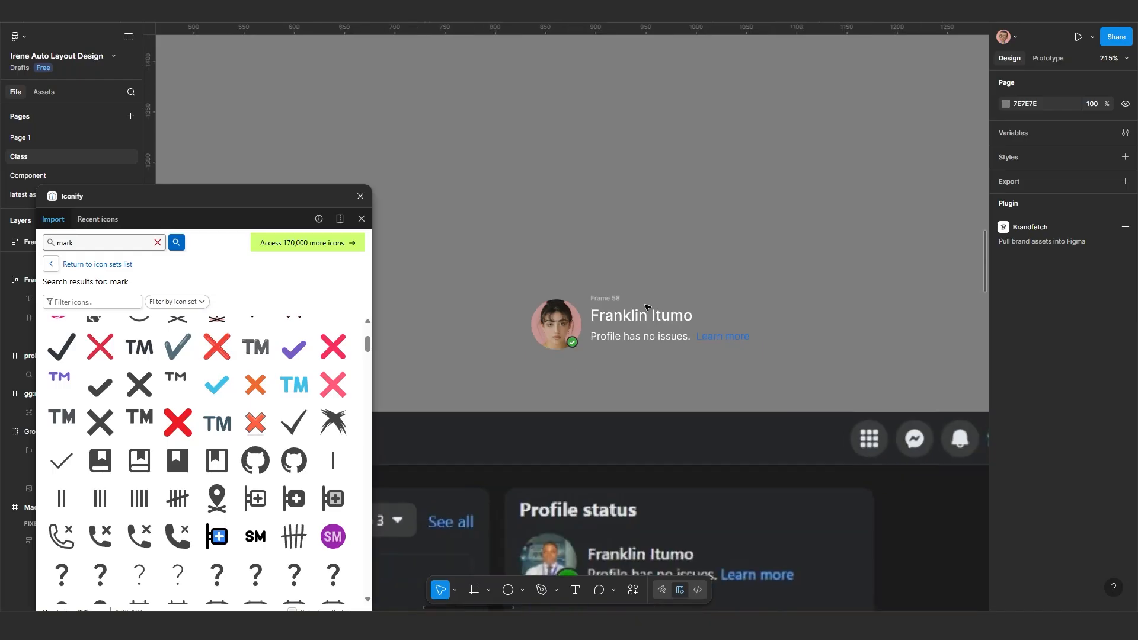
Step: Wrap the badged profile picture and the name and status text block together in a horizontal auto layout frame
scroll(651, 322, "up", 3)
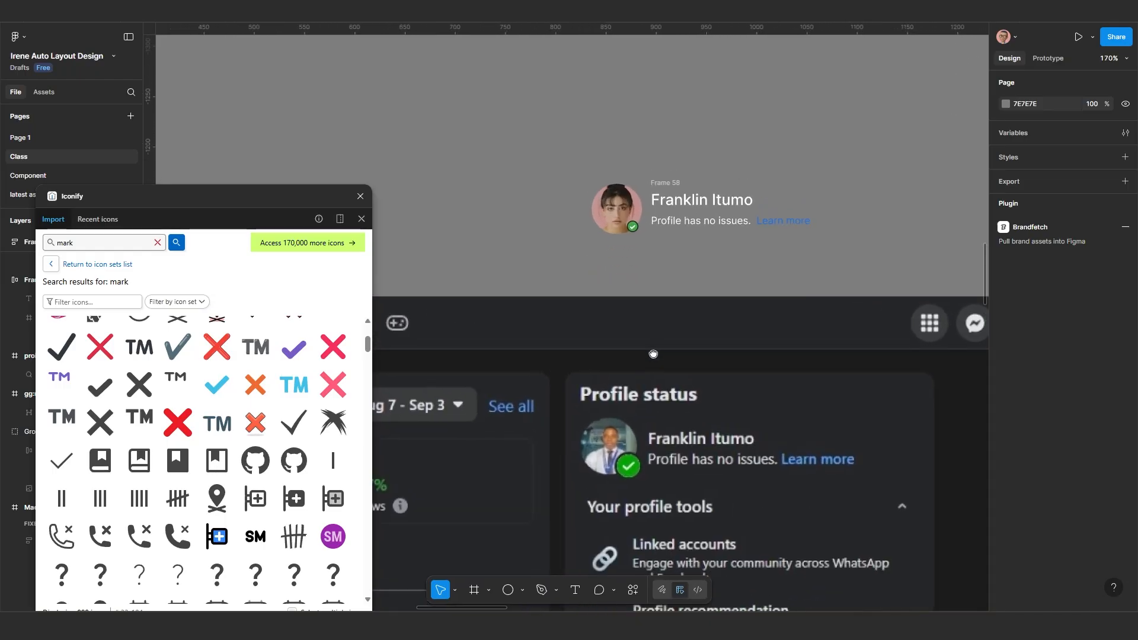
left_click(610, 211)
left_click(664, 199, "shift")
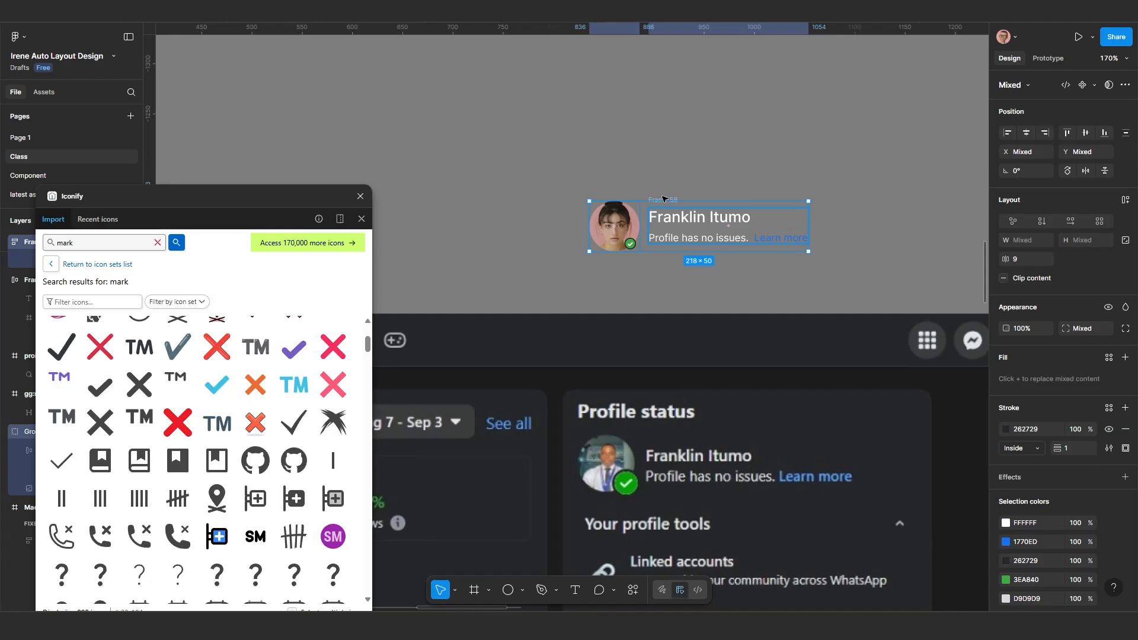
key("shift+a")
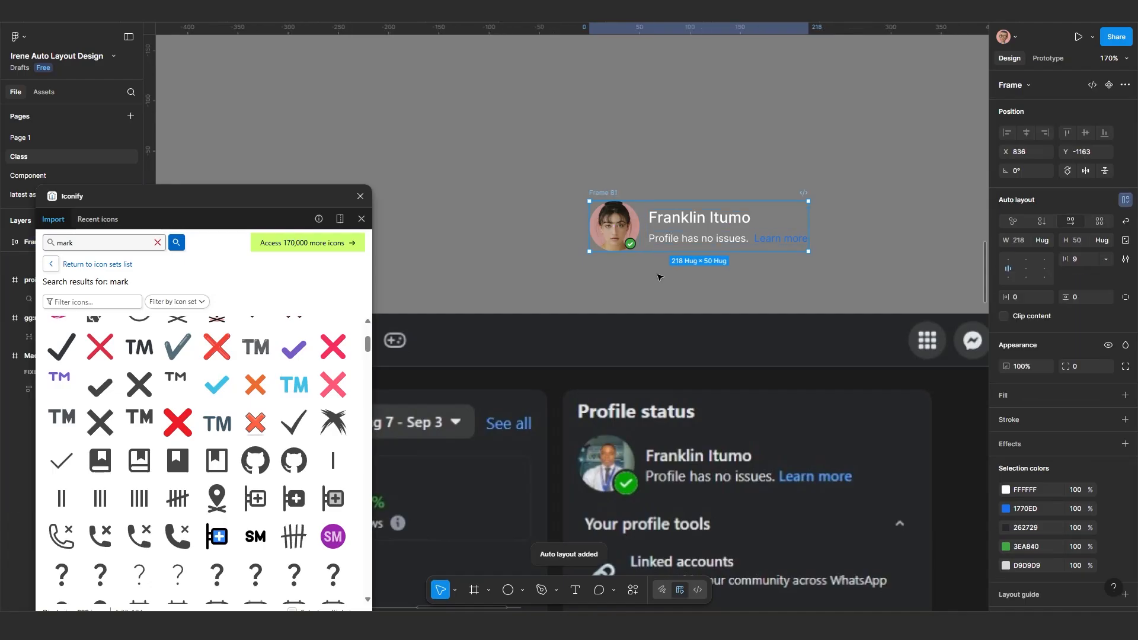
Step: Scale the green check badge on the profile picture proportionally to a width of 15 and deselect it
scroll(620, 273, "up", 5)
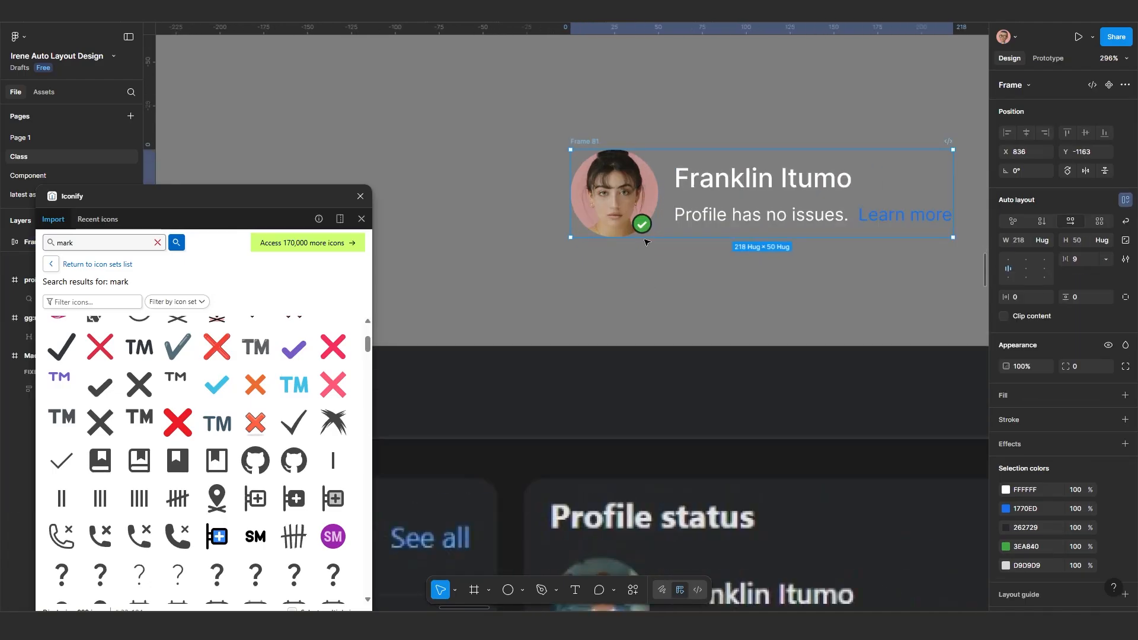
scroll(640, 237, "up", 5)
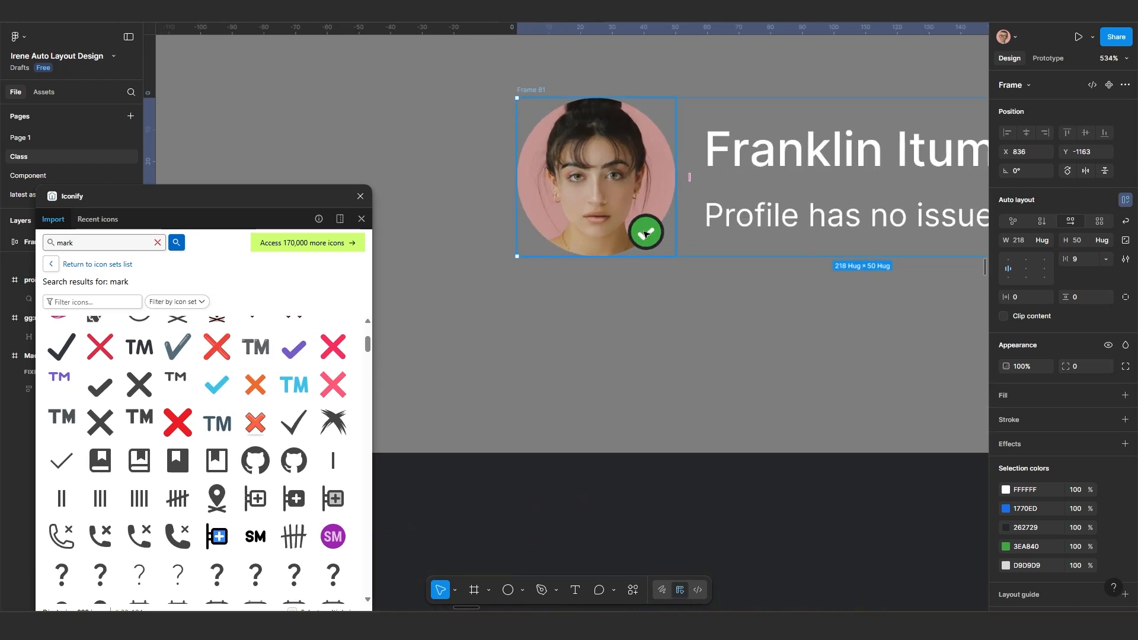
left_click(647, 235)
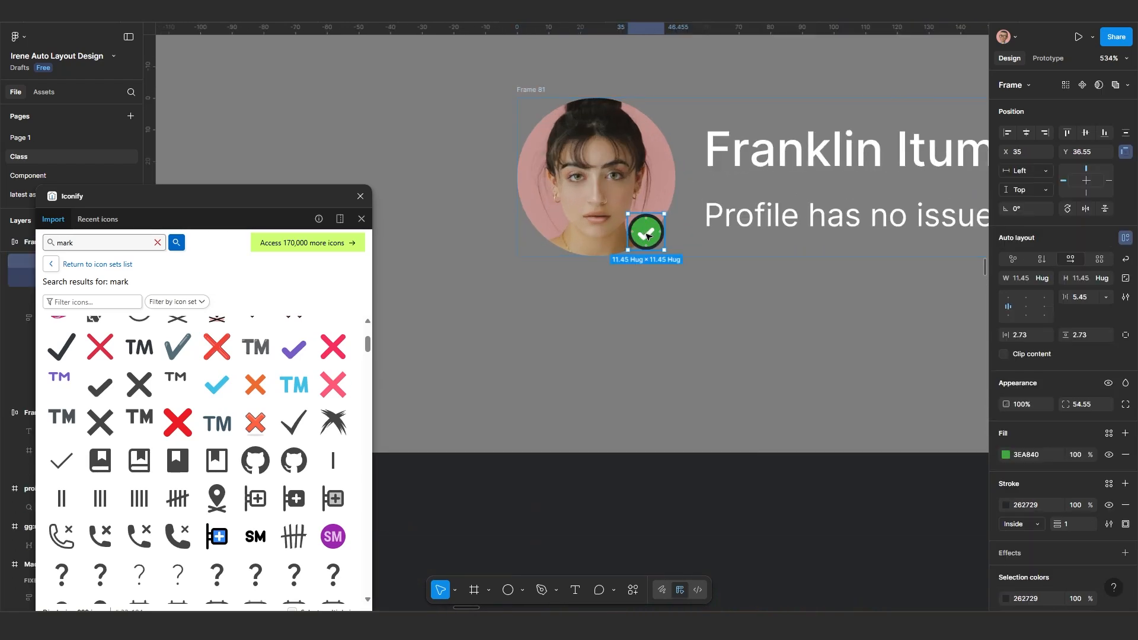
key("k")
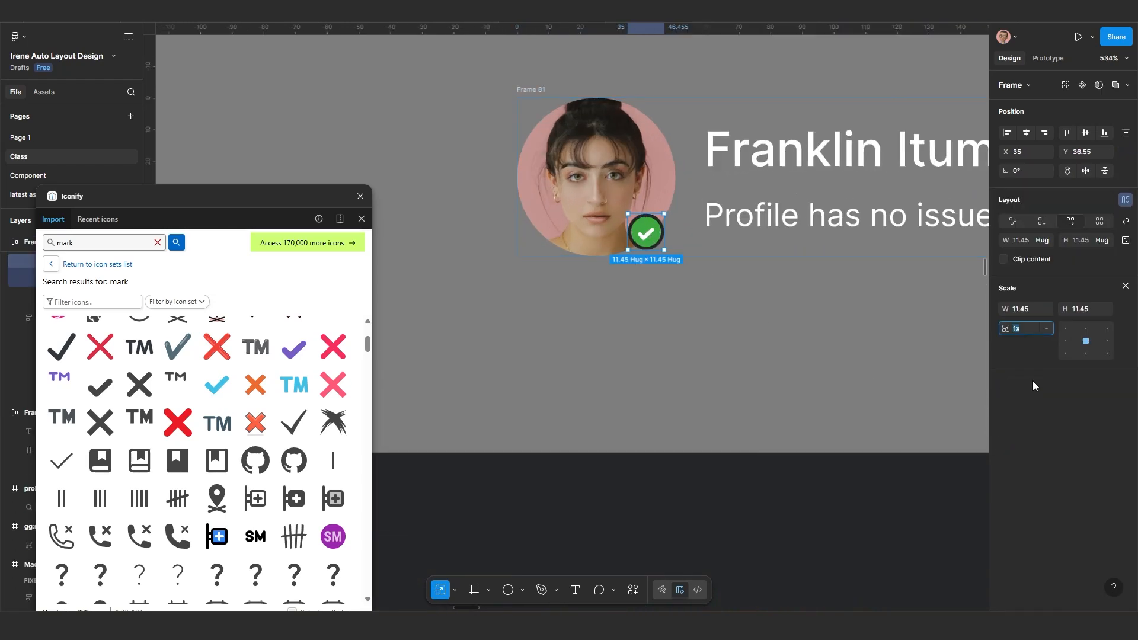
left_click(1024, 309)
type("15")
key("Return")
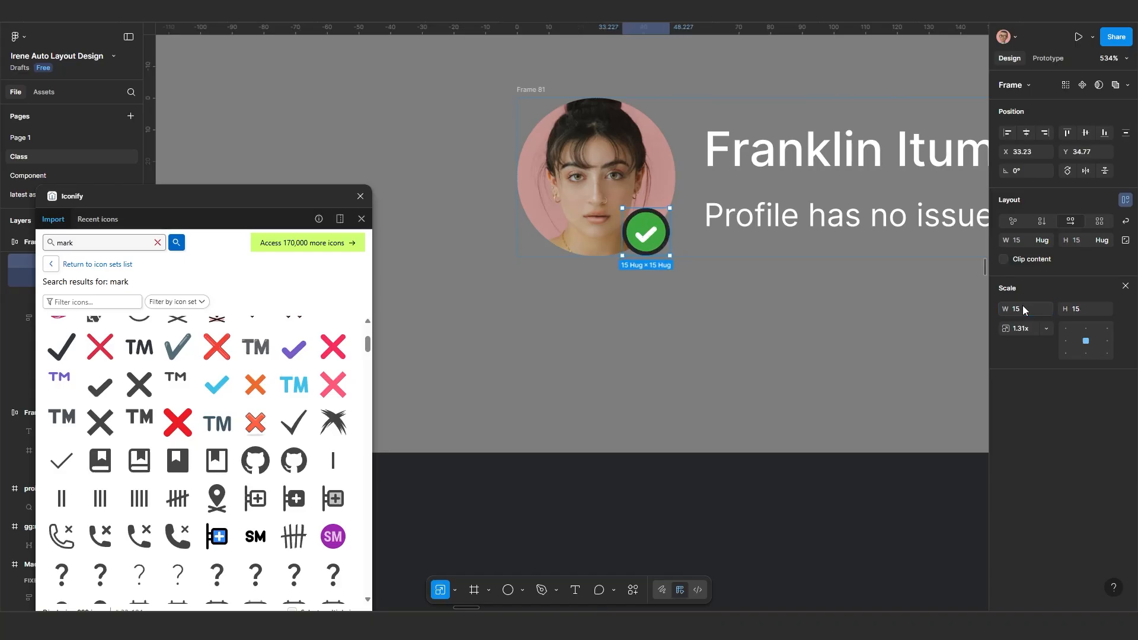
left_click(754, 336)
Step: Move the profile auto layout frame up, away from the reference screenshot, to about X 860, Y -1234
scroll(754, 336, "down", 4)
left_click_drag(769, 325, 683, 323)
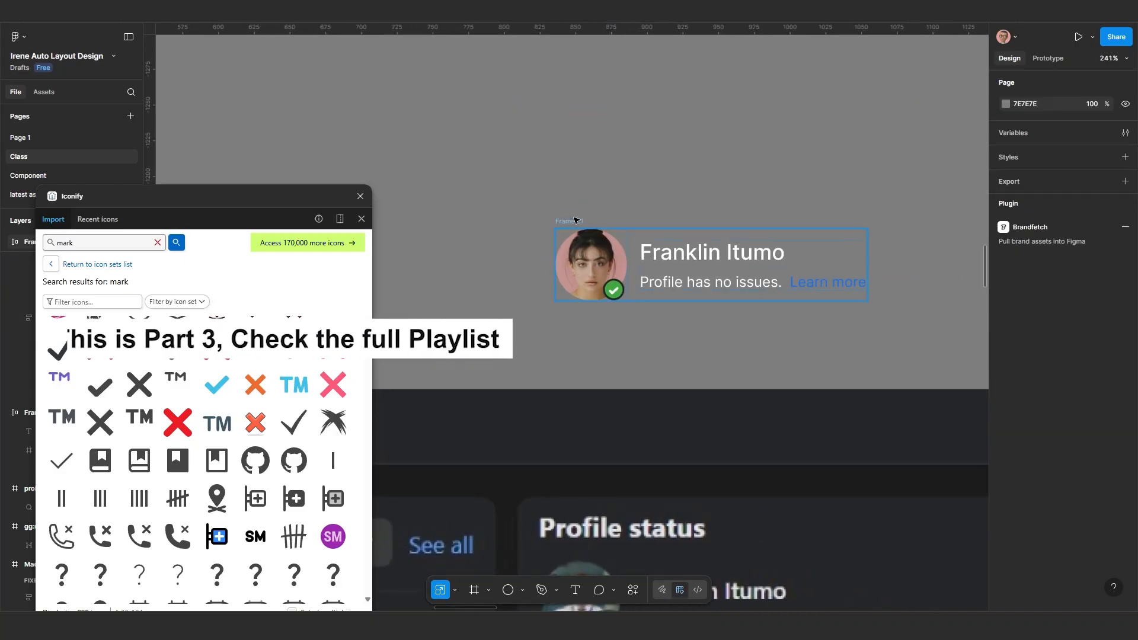
left_click_drag(574, 221, 606, 110)
Step: Duplicate the name text above the profile frame and change the copy's wording to "Profile status"
scroll(645, 270, "down", 5)
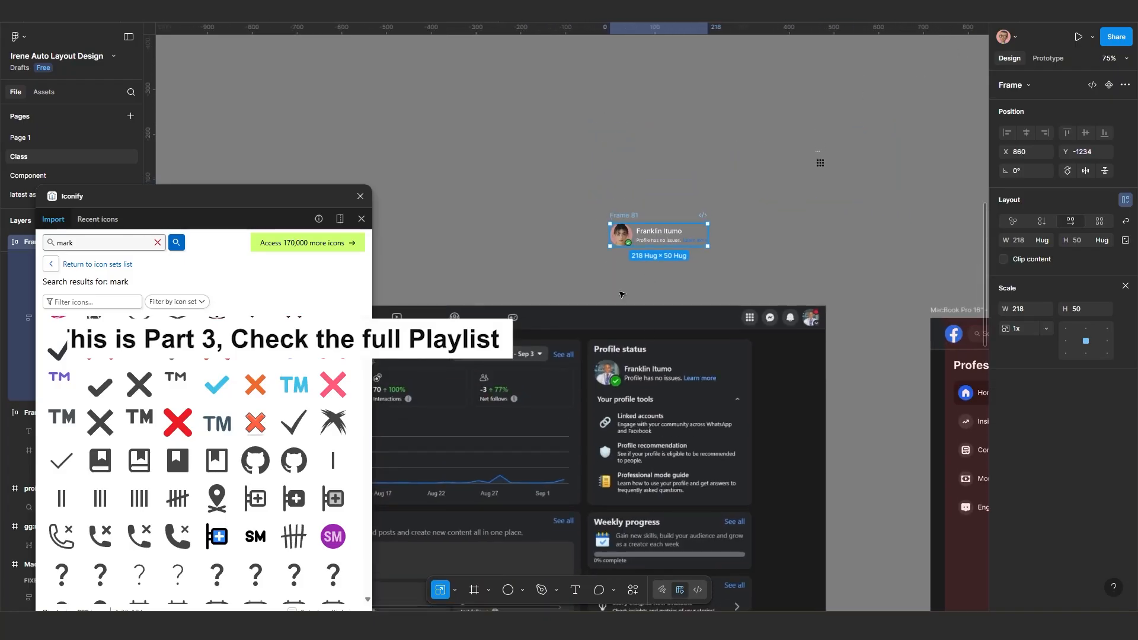
scroll(622, 295, "up", 3)
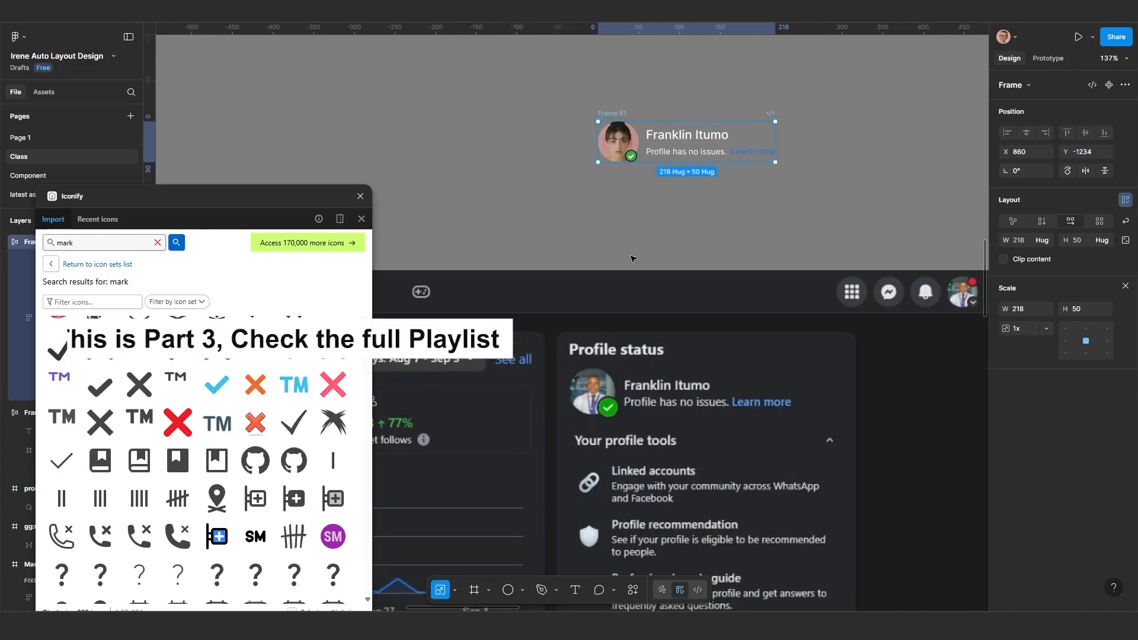
scroll(633, 259, "up", 2)
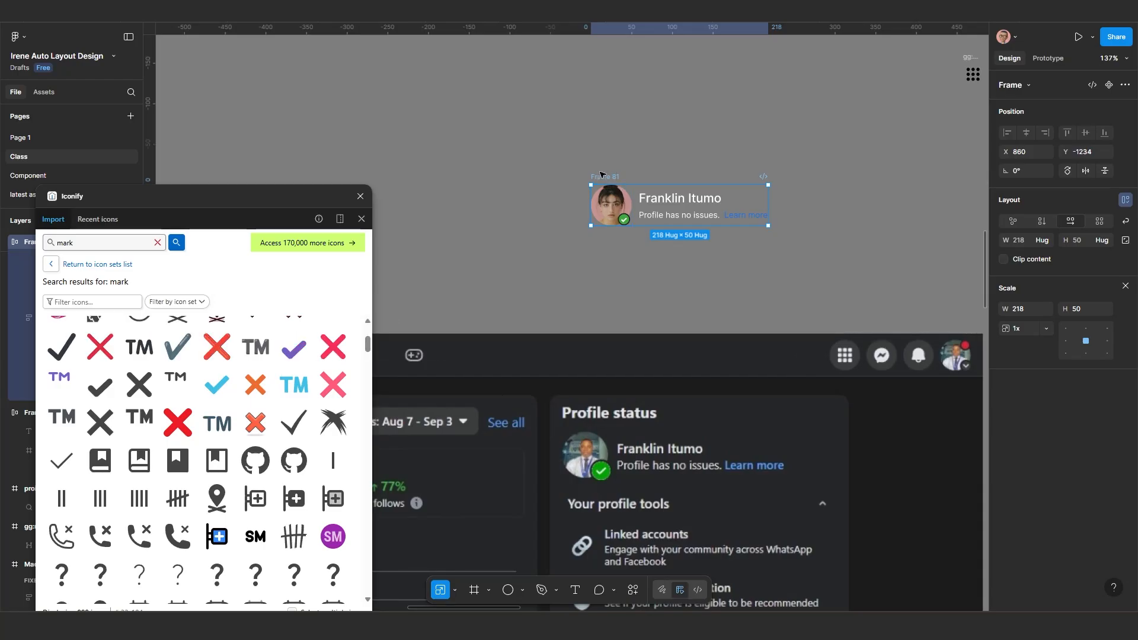
left_click(688, 187)
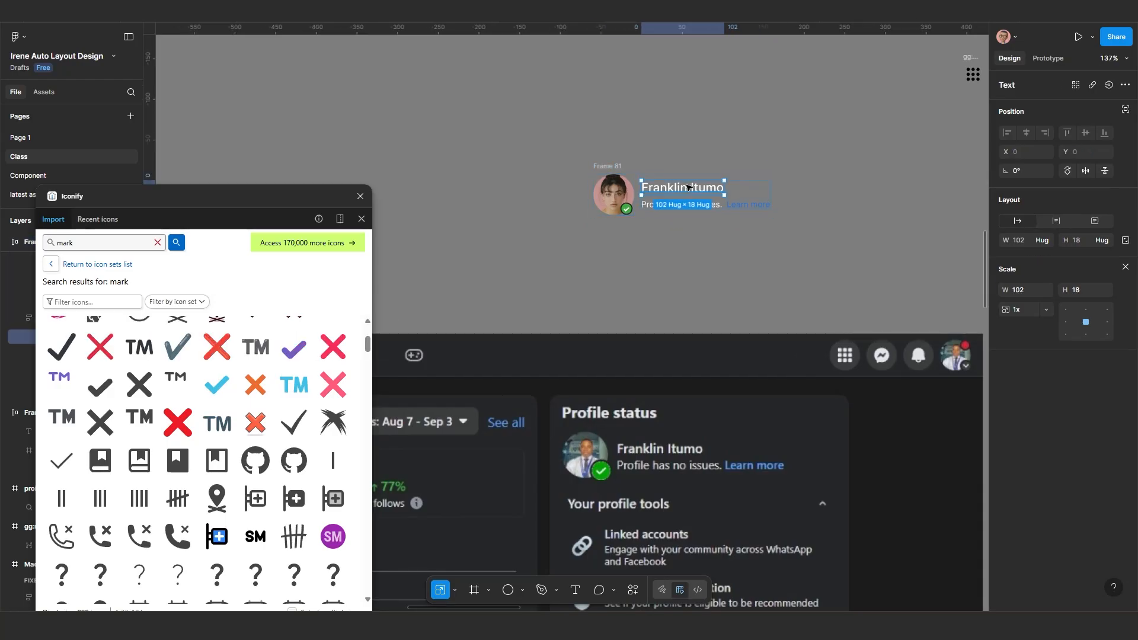
left_click_drag(686, 143, 653, 89)
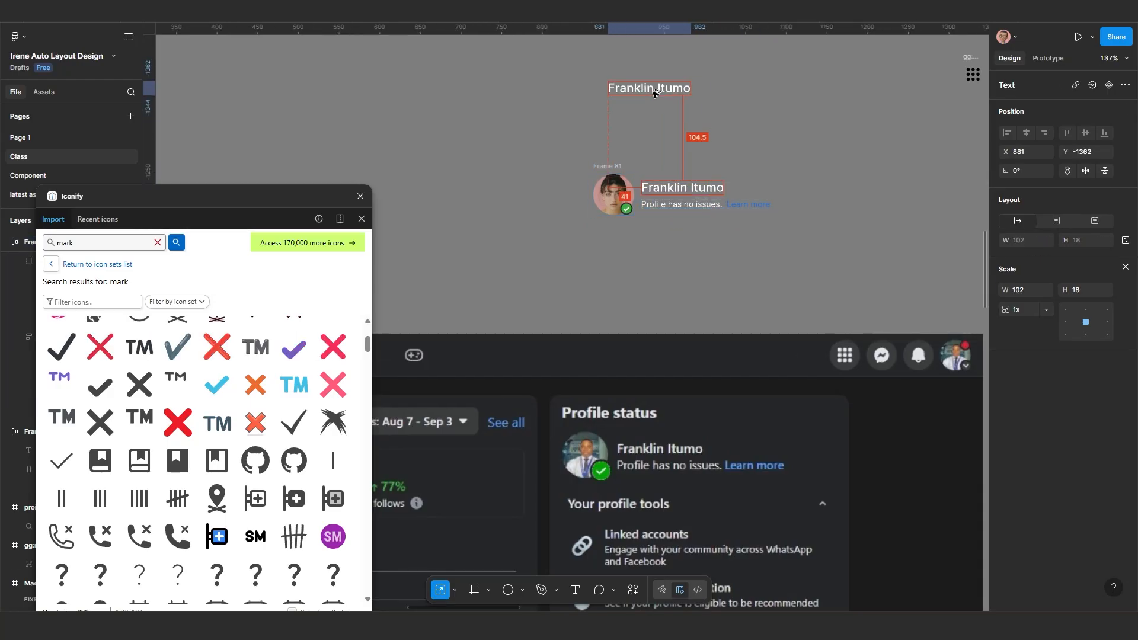
double_click(644, 91)
type("P")
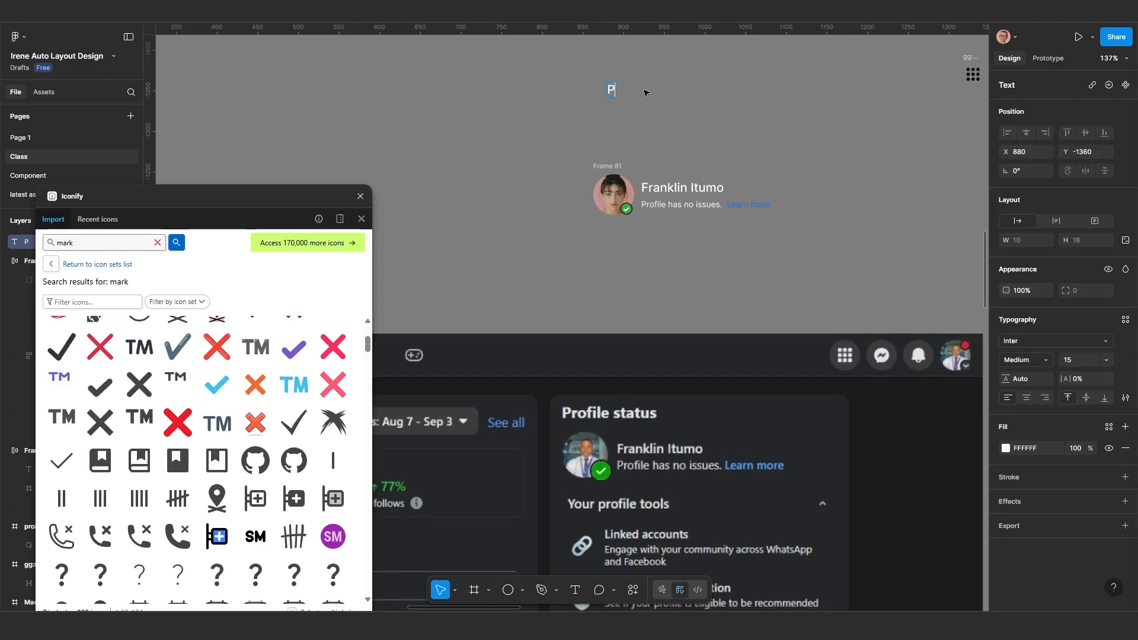
type("rofile Status")
key("Escape")
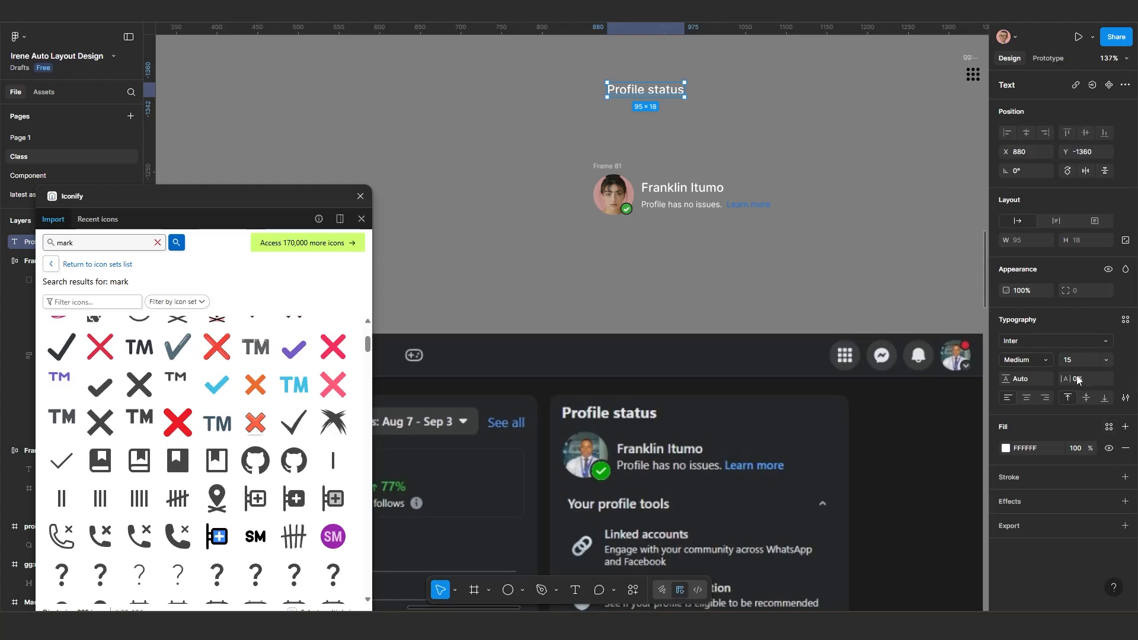
Step: Set the "Profile status" heading to font size 20 and Bold weight, and deselect it
key("Return")
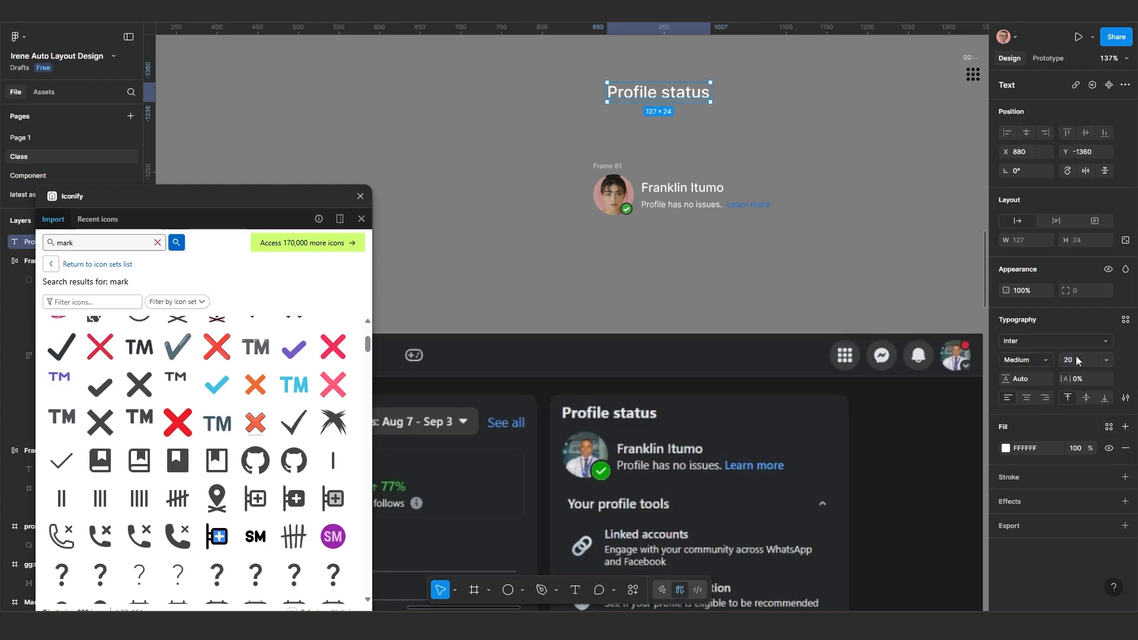
left_click(1023, 362)
left_click(1020, 376)
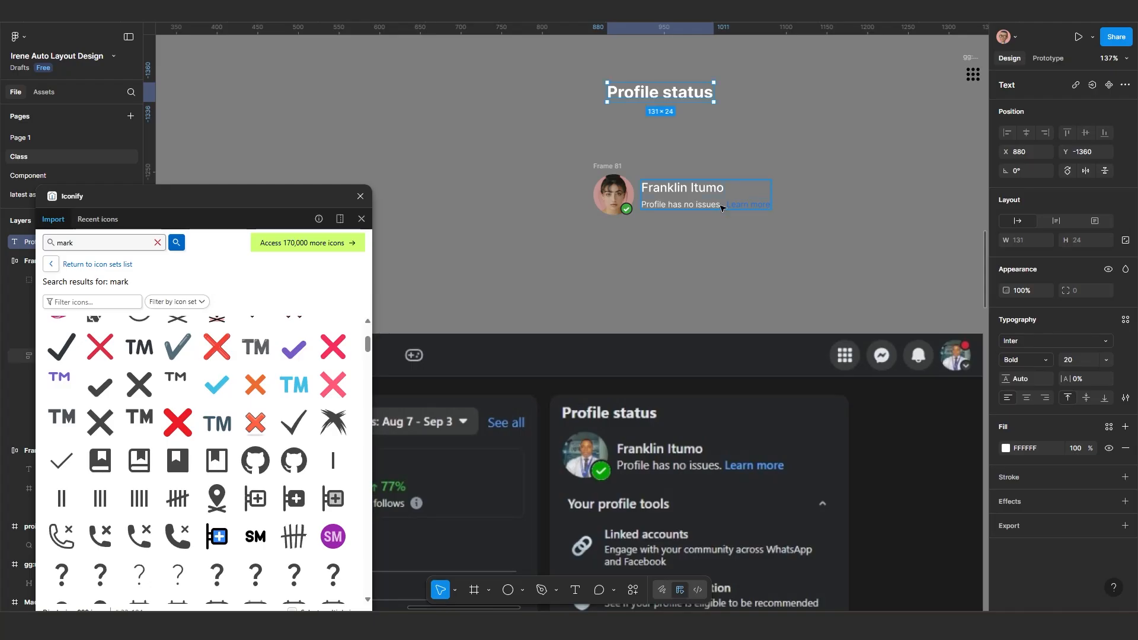
left_click(788, 188)
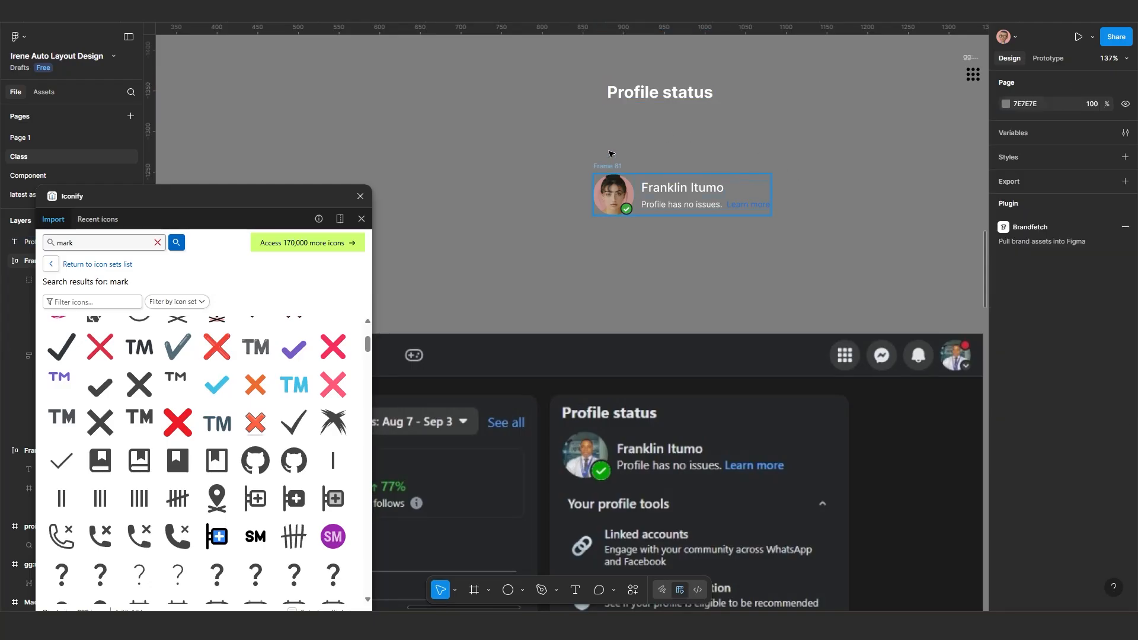
Step: Move the profile frame slightly up and wrap it with the "Profile status" heading in a vertical auto layout frame
left_click_drag(611, 166, 611, 154)
left_click(617, 94, "shift")
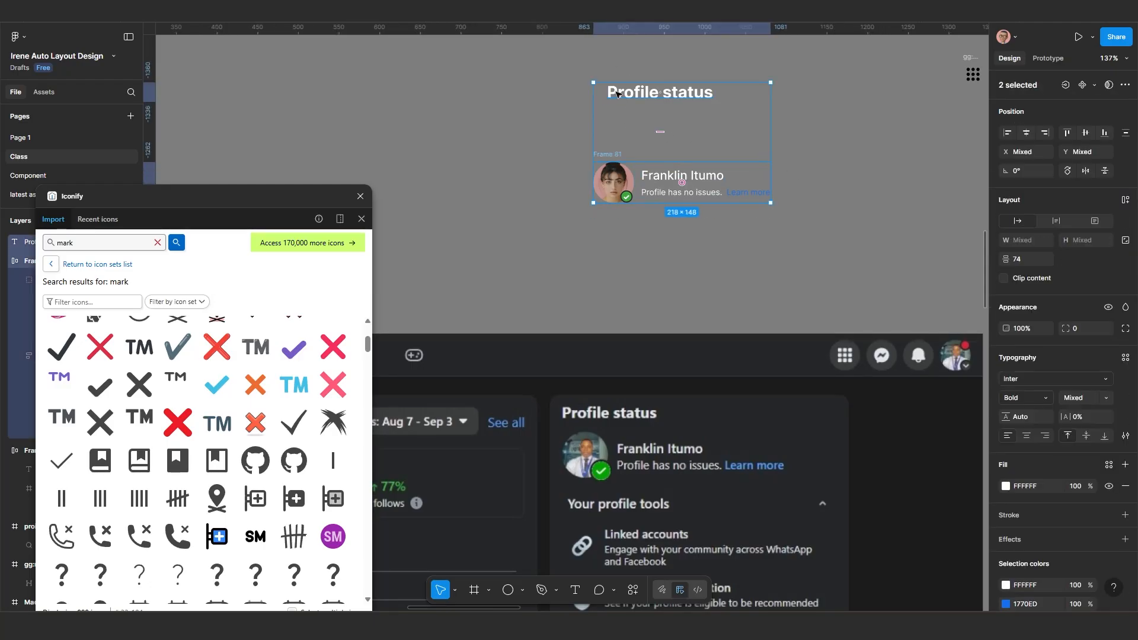
key("shift+a")
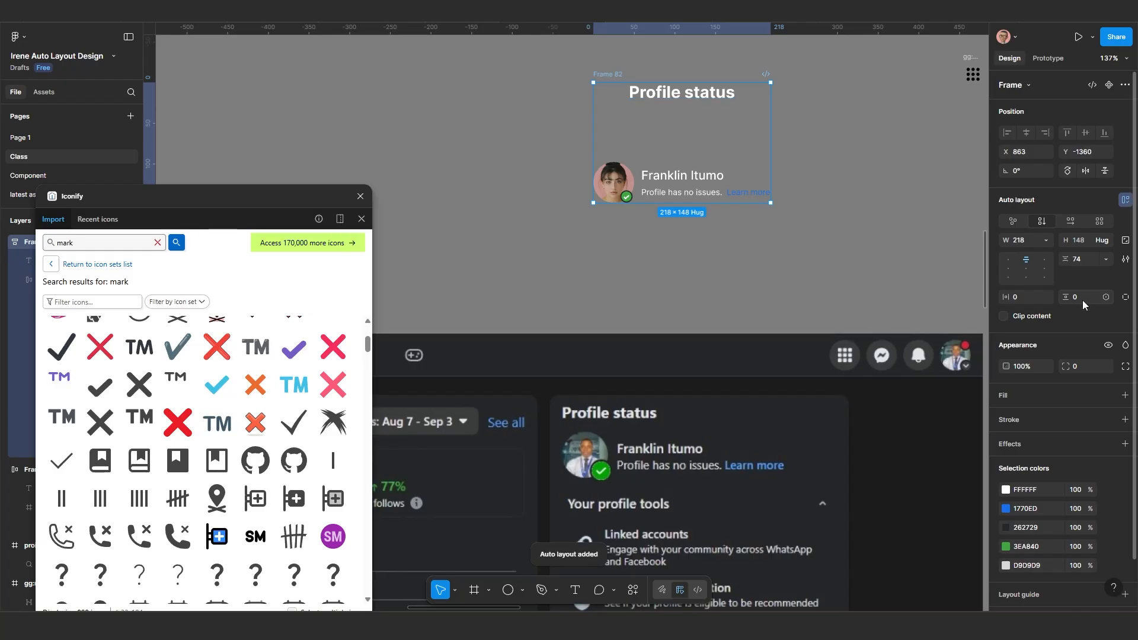
Step: Align the new frame's contents to the top left and set the vertical gap between its items to 10
left_click(1008, 259)
left_click(1086, 255)
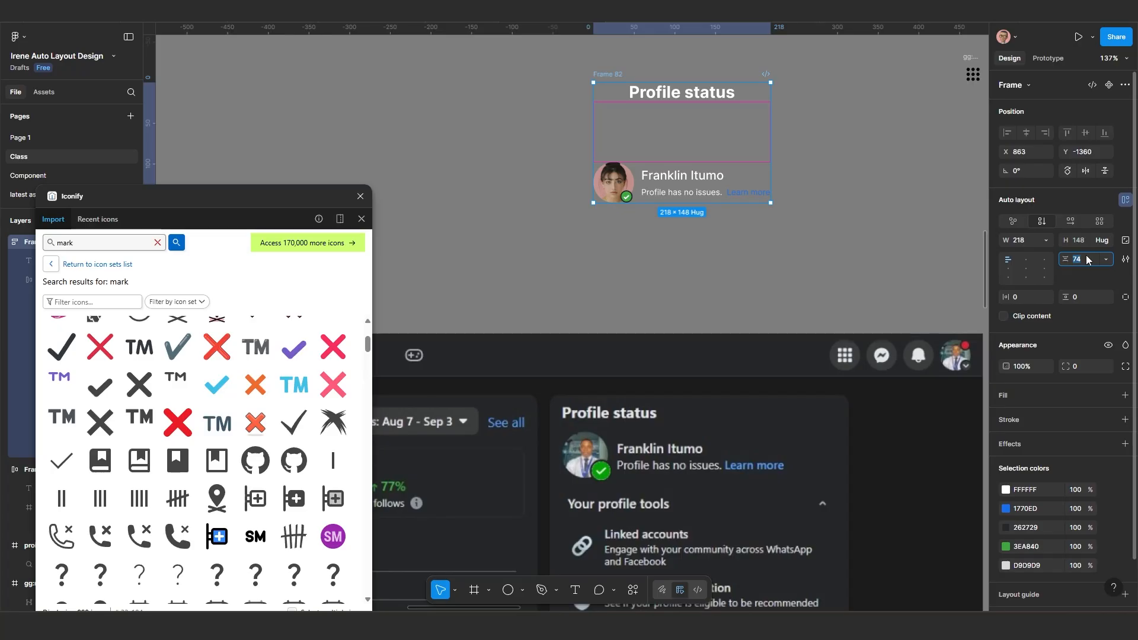
type("10")
key("Return")
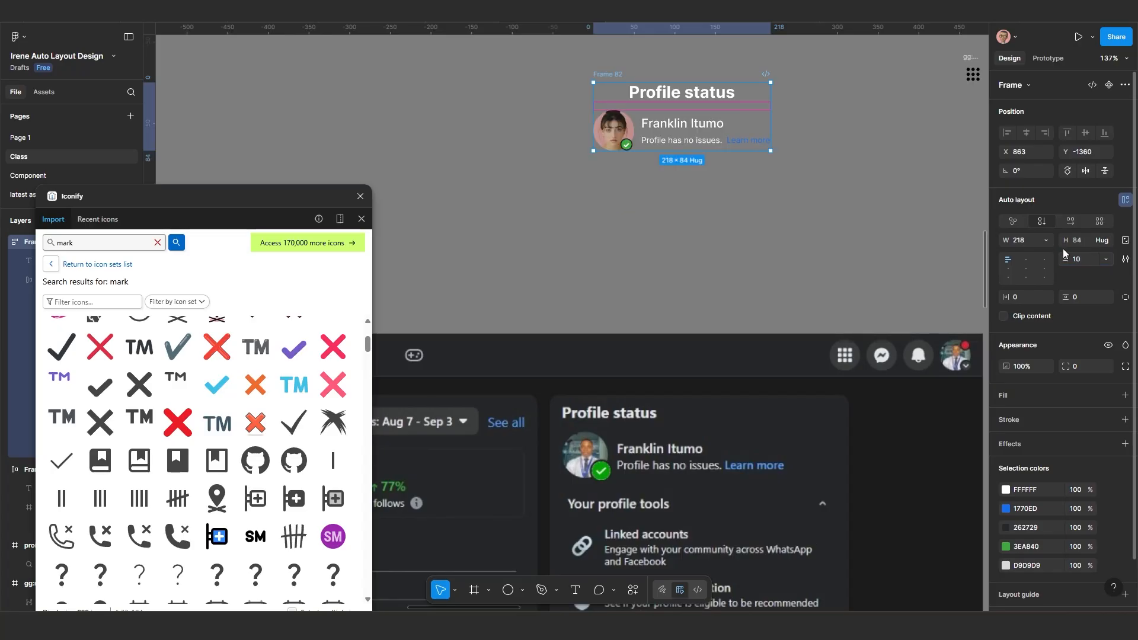
Step: Set the "Profile status" heading to auto width and its font weight to Semi Bold
left_click(681, 97)
left_click(1017, 222)
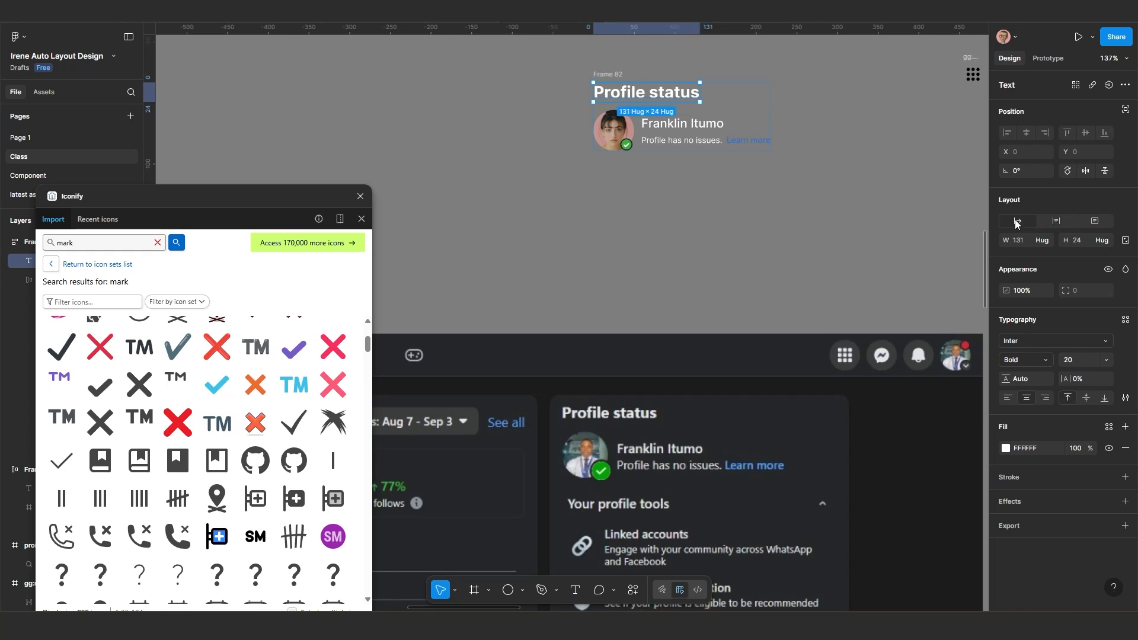
left_click(756, 172)
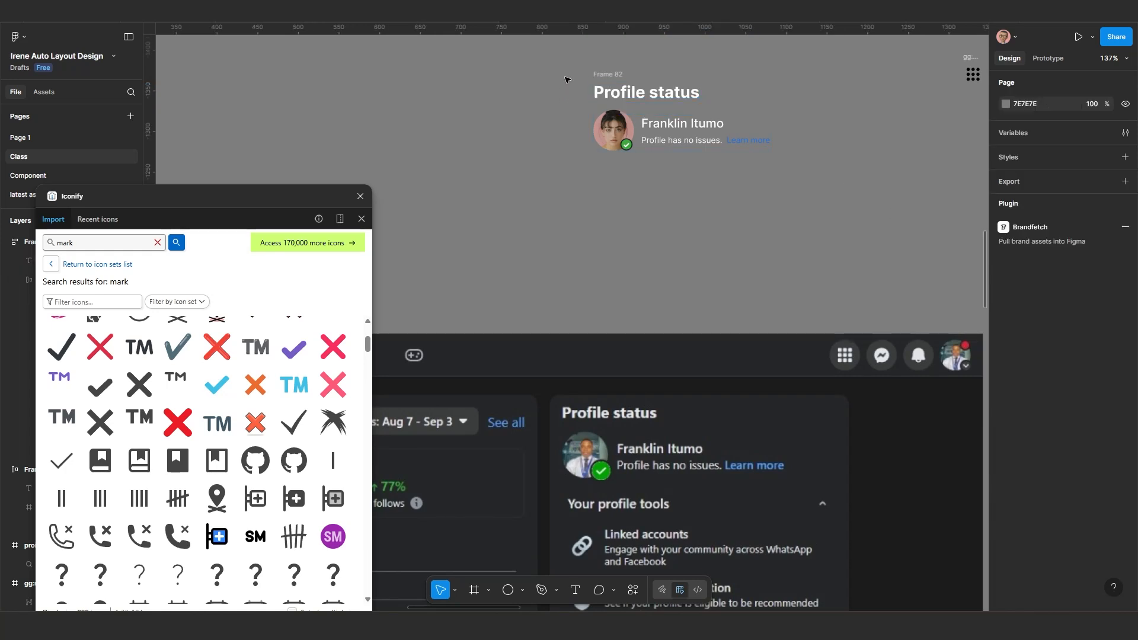
left_click(633, 94)
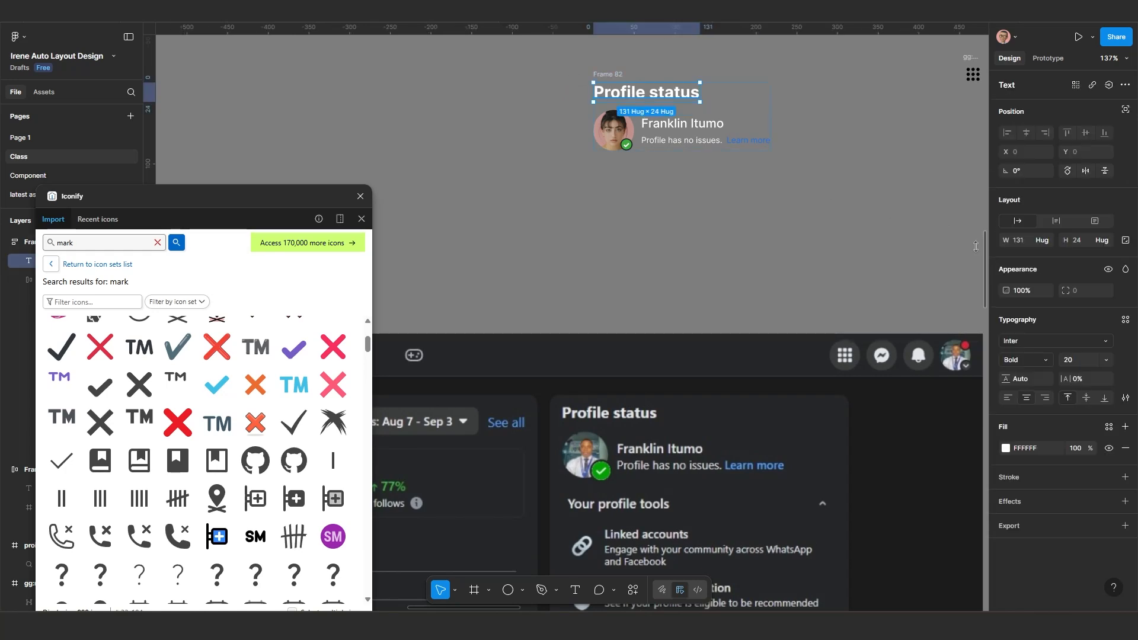
left_click(1019, 362)
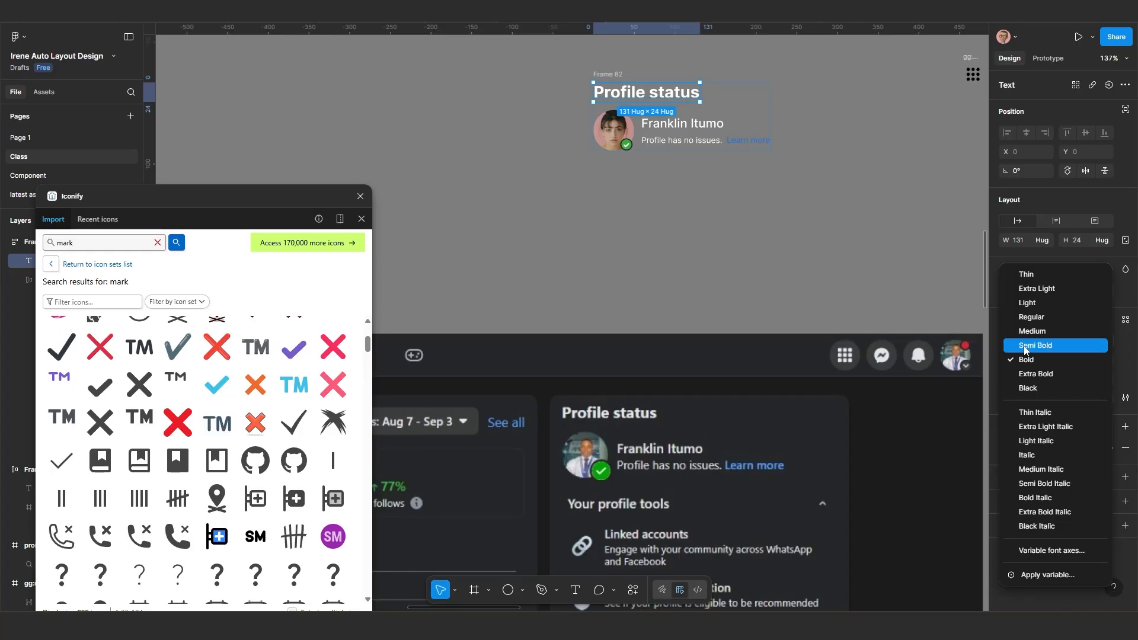
left_click(1025, 346)
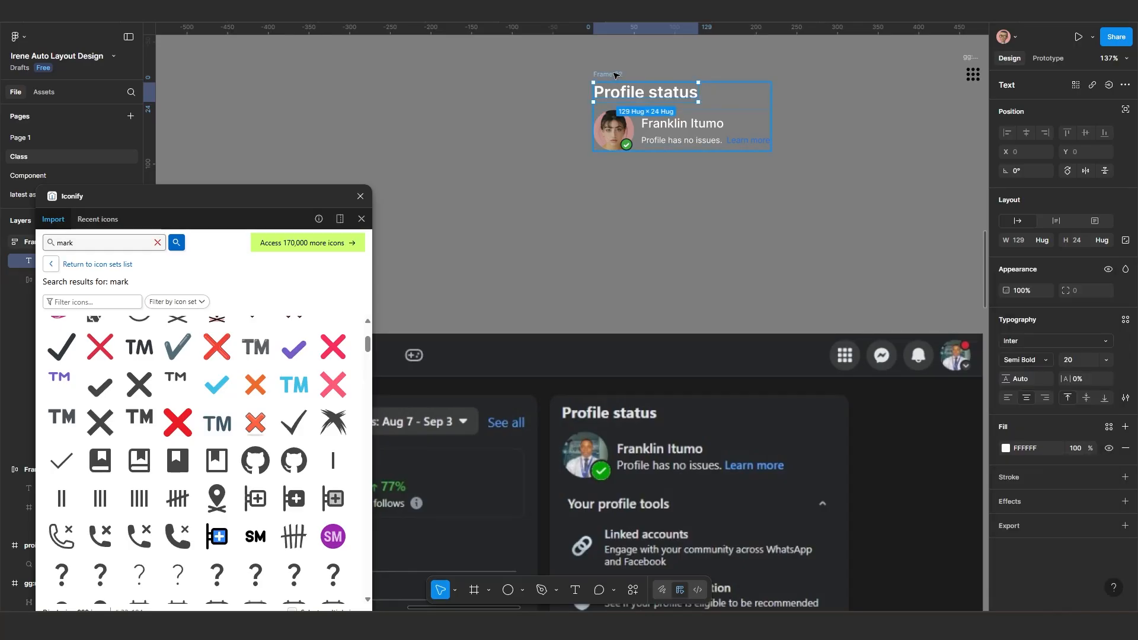
Step: Set the vertical gap between the "Profile status" heading and the profile row to 20 and deselect the frame
left_click(614, 75)
left_click(1081, 259)
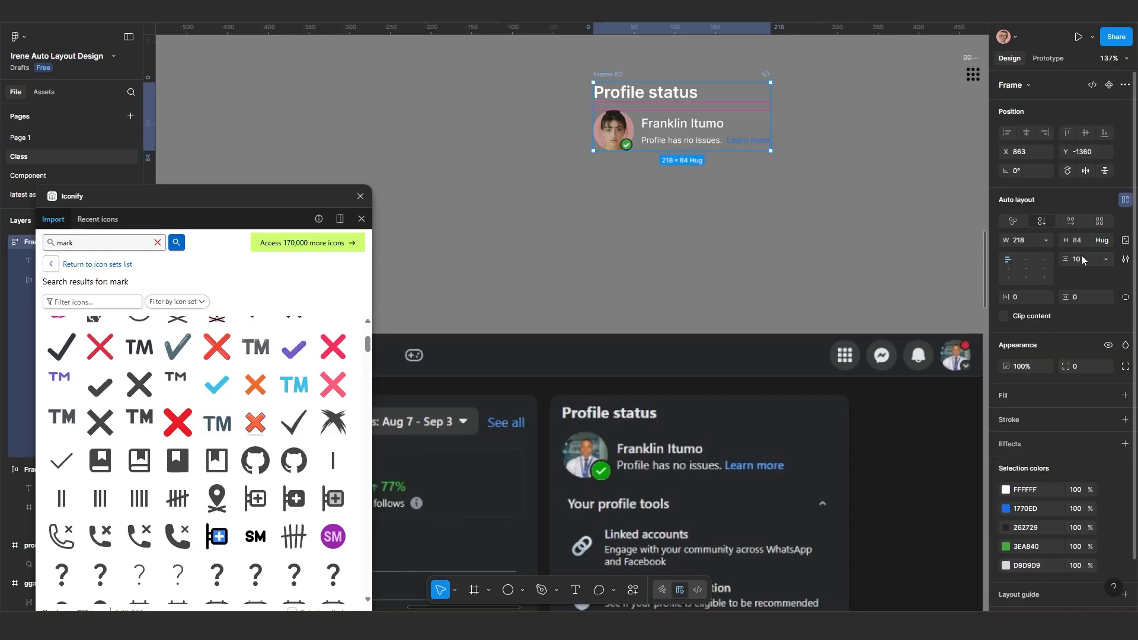
type("20")
key("Return")
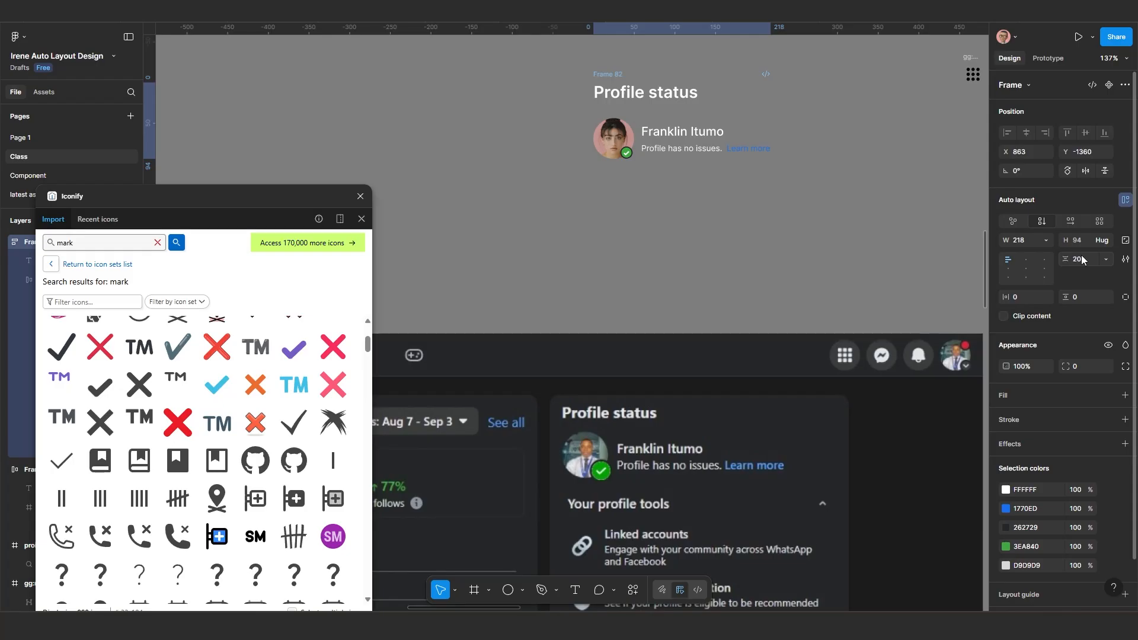
left_click(667, 196)
Step: Move the Profile status frame up to about X 810, Y -1523 and duplicate it below at about Y -1328
scroll(654, 191, "down", 1)
left_click_drag(647, 218, 655, 295)
left_click_drag(631, 181, 601, 87)
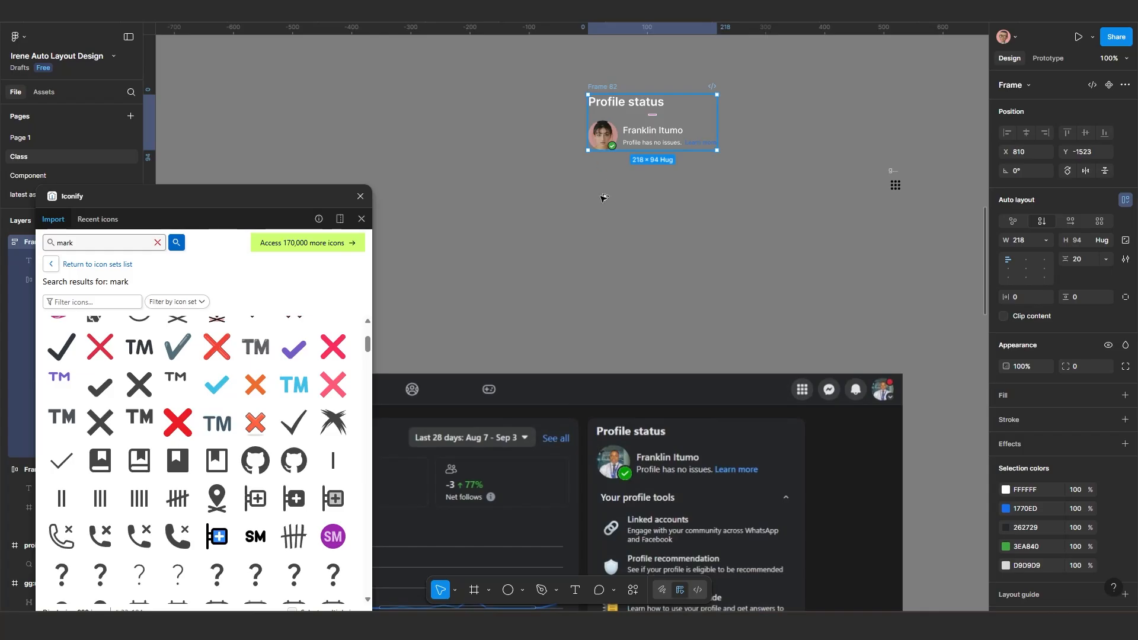
key("ctrl+d")
Step: Change the duplicated card's "Profile status" heading to "Your profile tools"
scroll(624, 305, "up", 3)
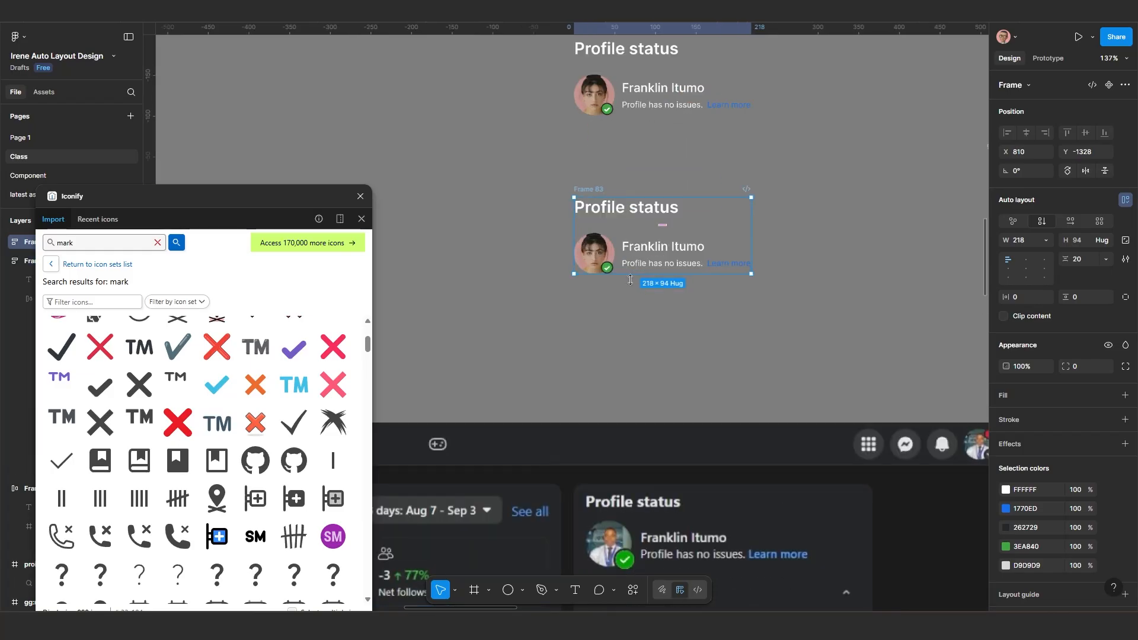
scroll(623, 308, "down", 2)
scroll(623, 308, "down", 2)
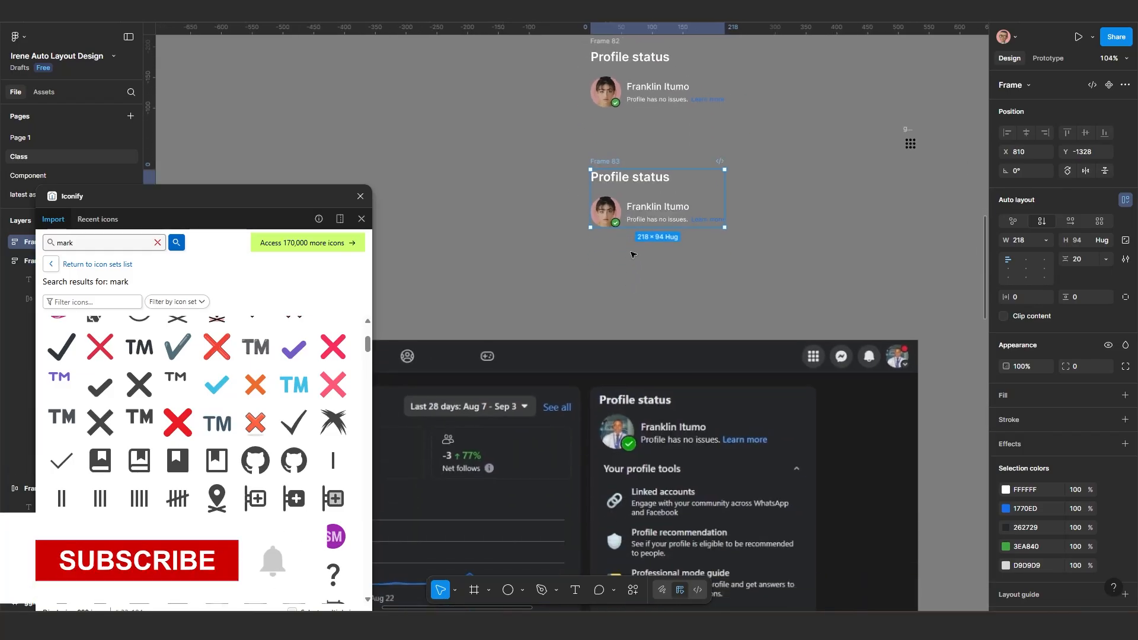
scroll(616, 214, "up", 5)
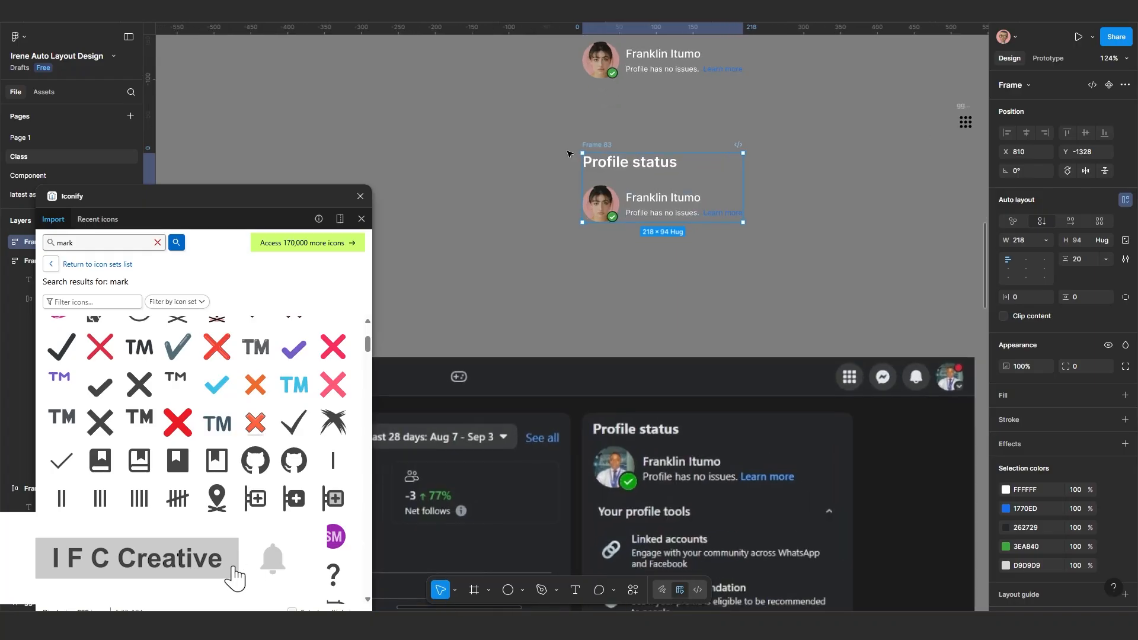
double_click(631, 158)
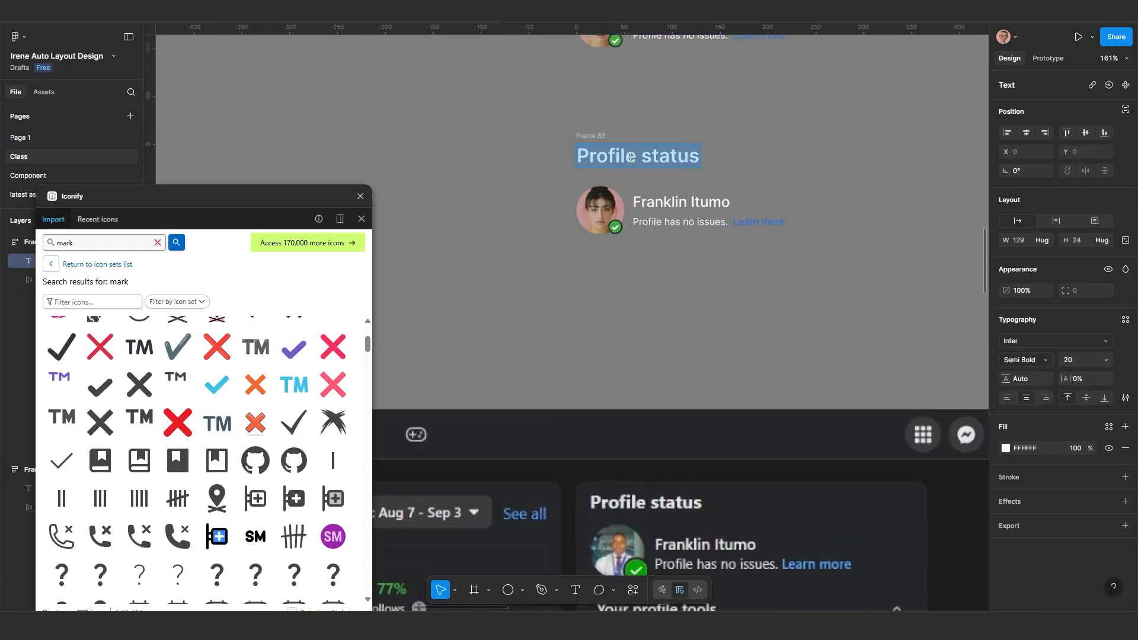
type("Y")
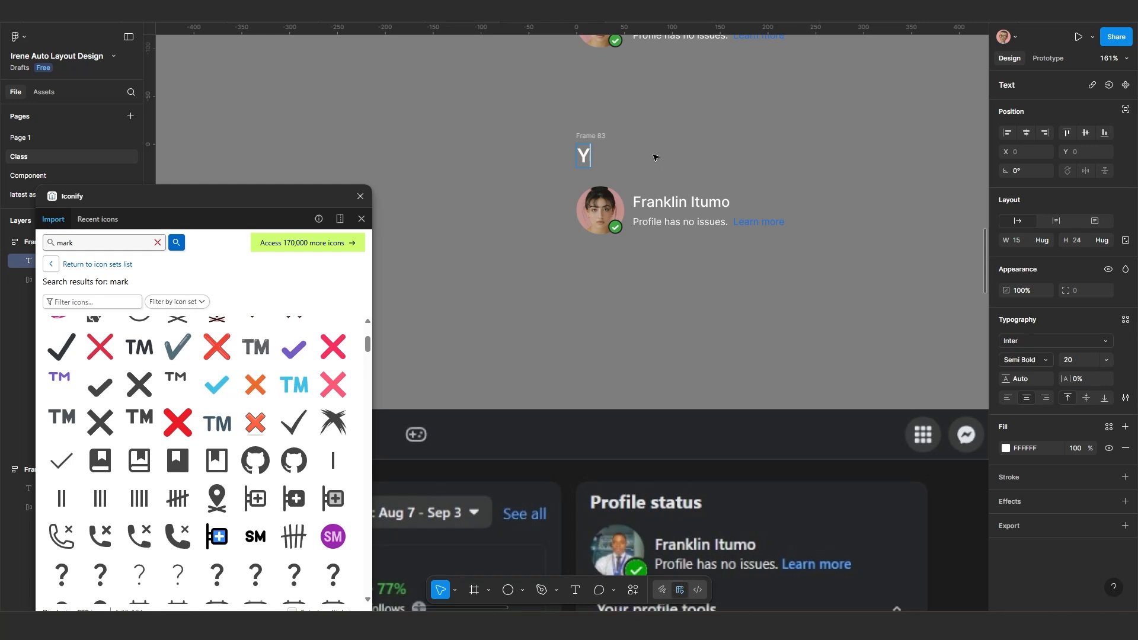
type("our profile ")
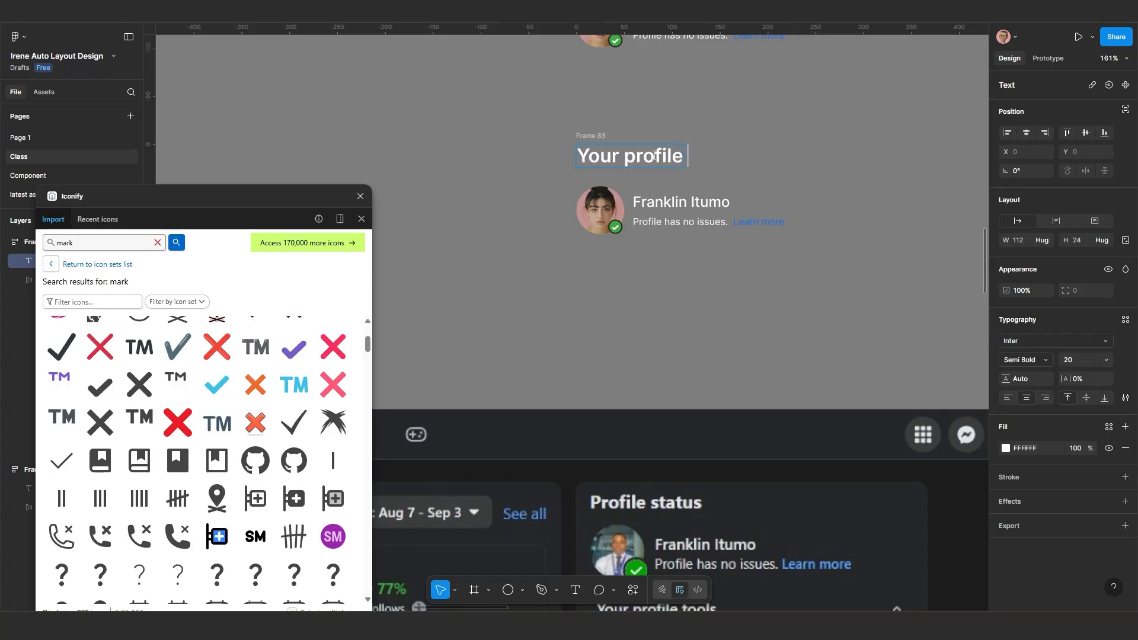
type("tools")
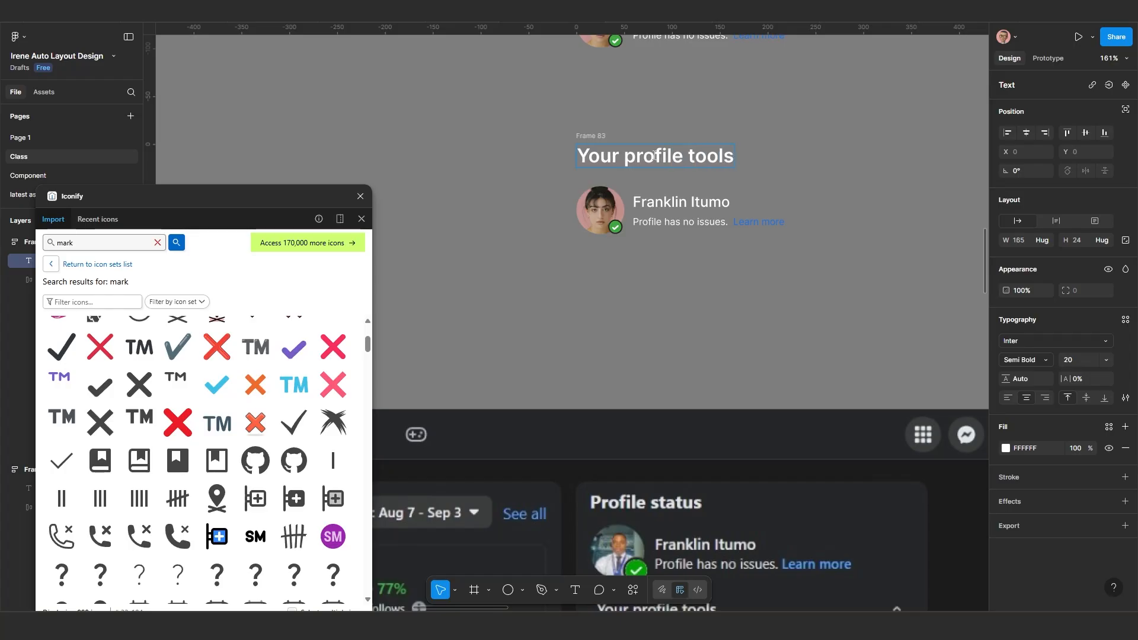
left_click(664, 290)
Step: Examine the "Your profile tools" section in the reference dashboard screenshot and compare it with the duplicated card
scroll(682, 311, "down", 3)
left_click_drag(701, 328, 666, 259)
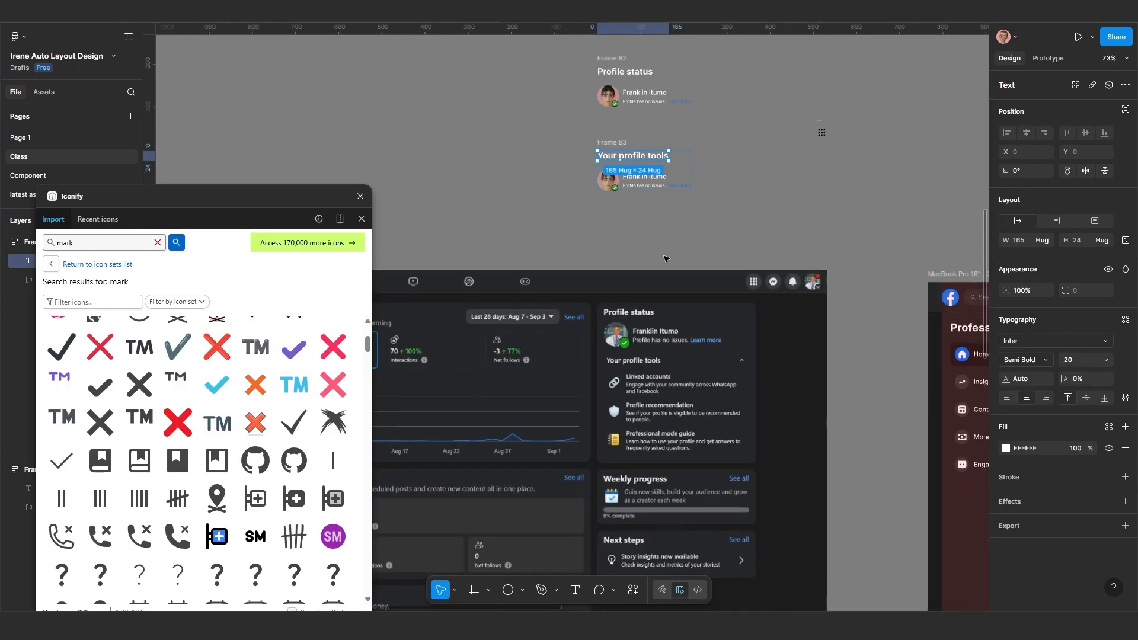
scroll(664, 302, "up", 2)
scroll(663, 338, "down", 2)
scroll(667, 323, "up", 1)
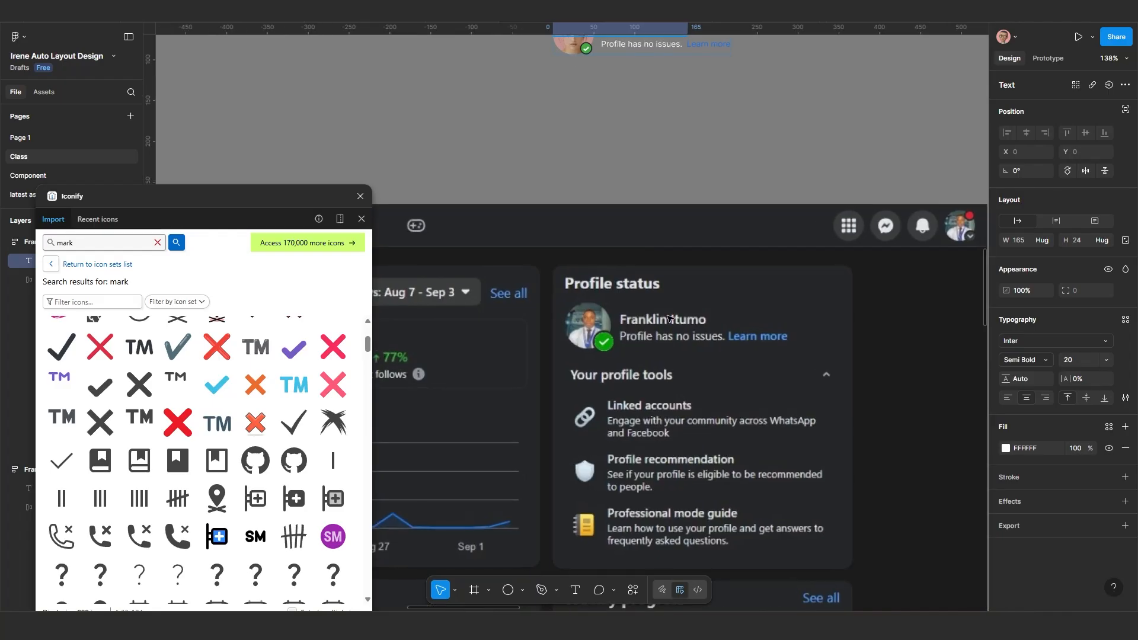
scroll(664, 297, "up", 3)
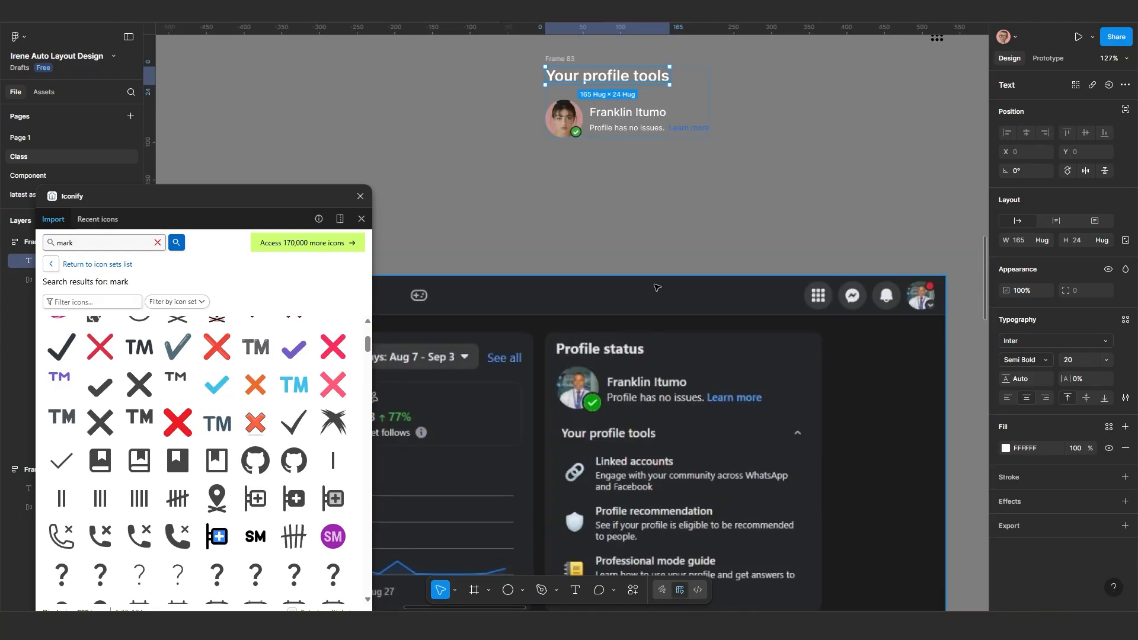
scroll(639, 199, "down", 2)
scroll(634, 229, "up", 1)
scroll(630, 213, "up", 5)
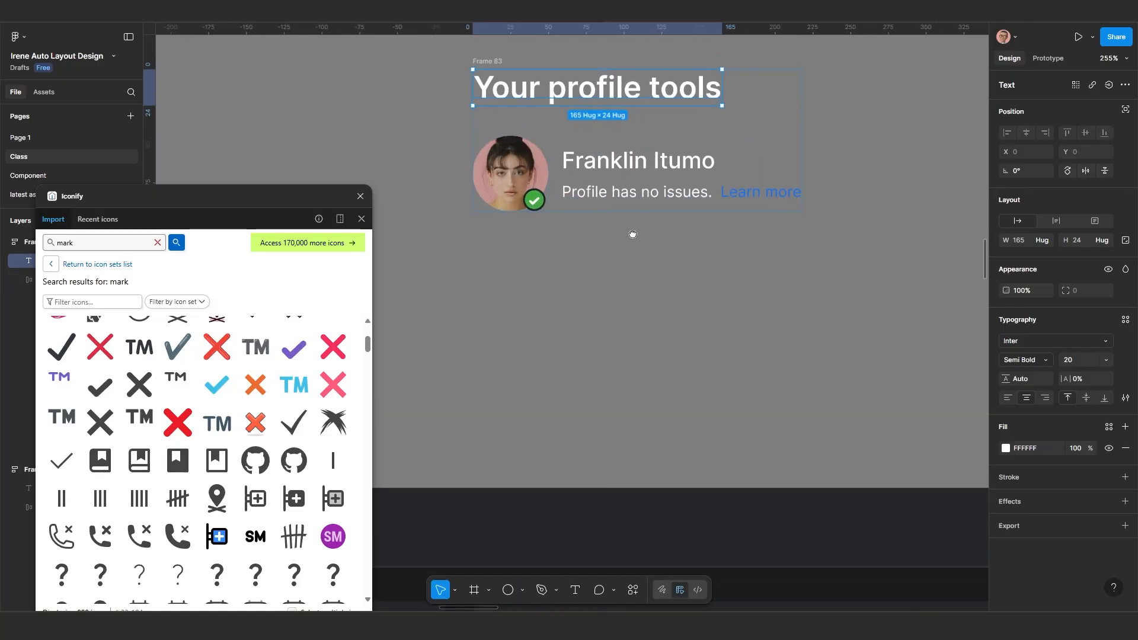
scroll(631, 264, "down", 5)
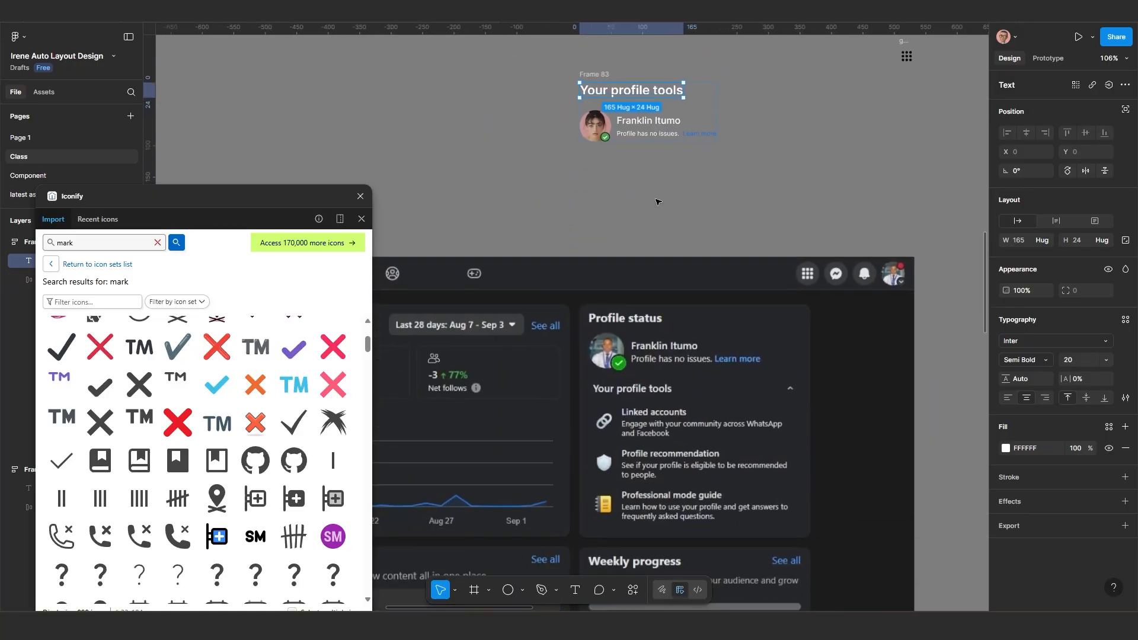
scroll(660, 249, "down", 3)
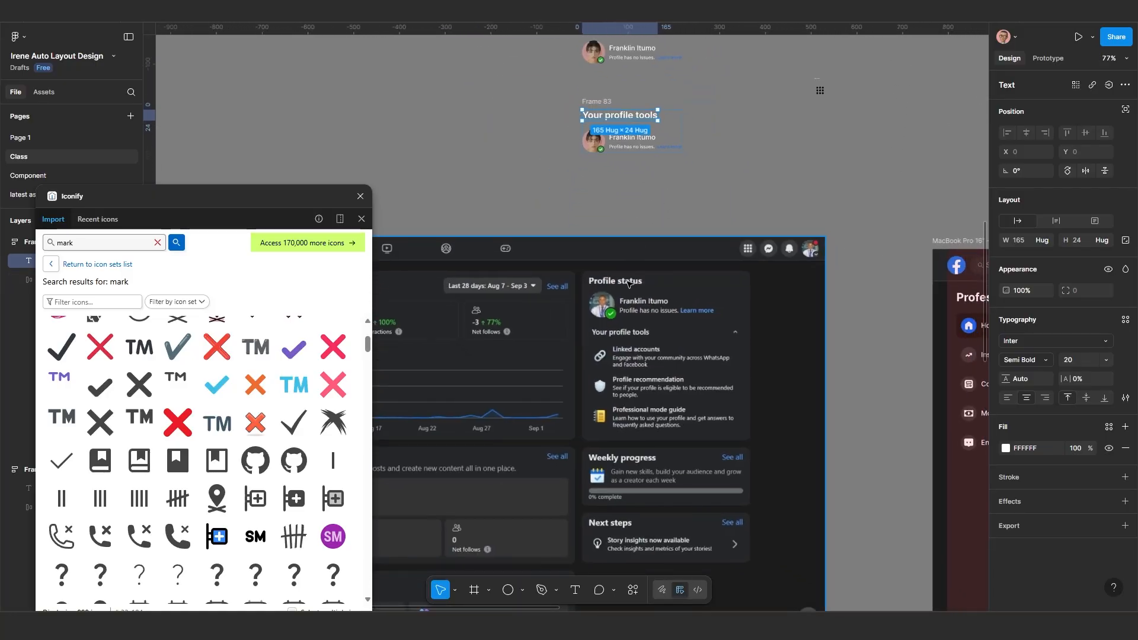
scroll(607, 311, "down", 1)
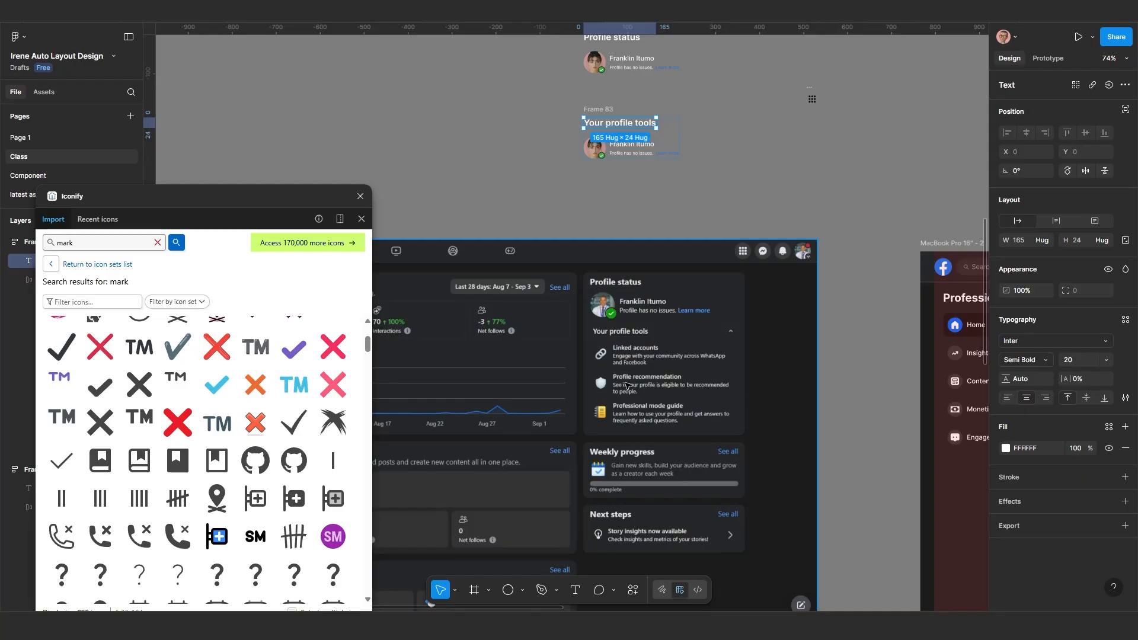
scroll(626, 386, "up", 1)
scroll(649, 276, "up", 2)
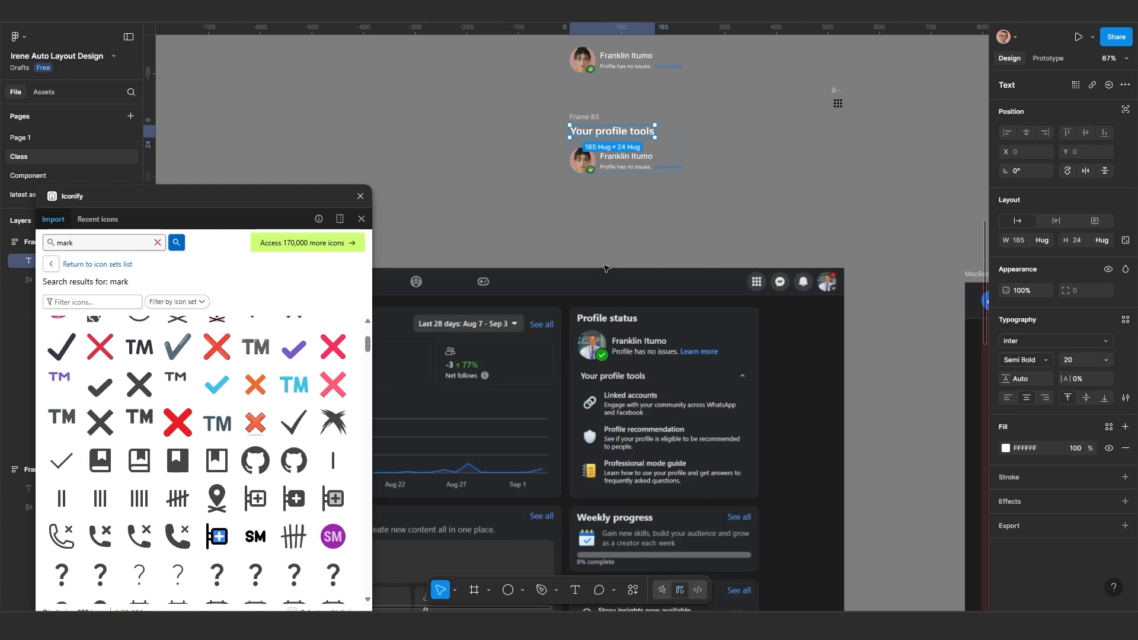
scroll(626, 417, "up", 3)
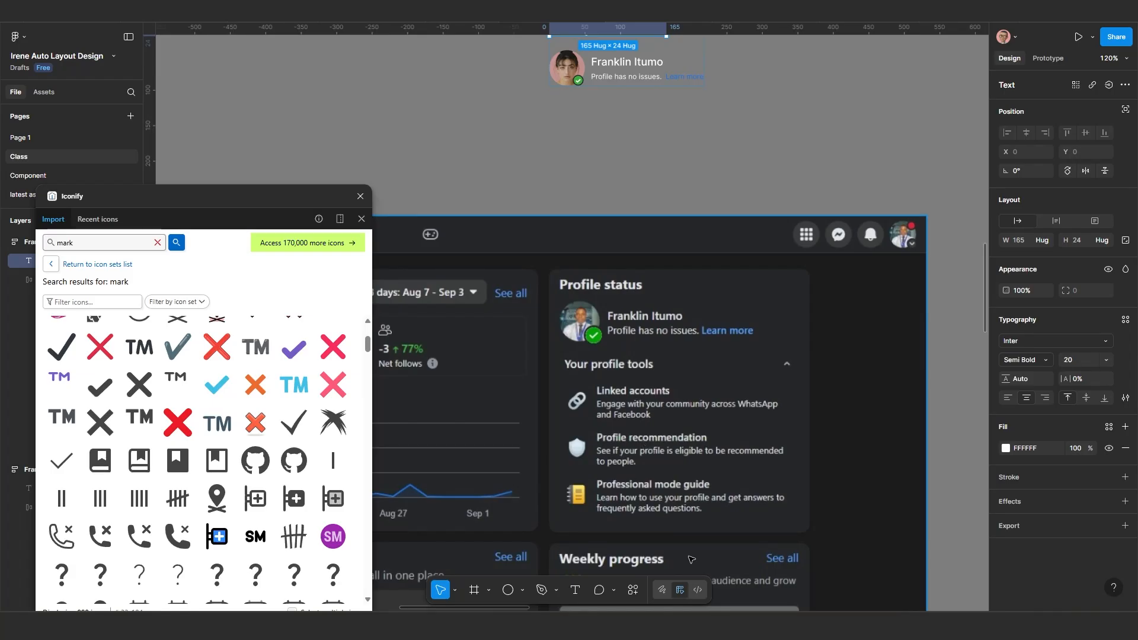
Step: Switch to the image viewer, copy the "Linked accounts" title and description text from the reference screenshot, and return to Figma
left_click(740, 626)
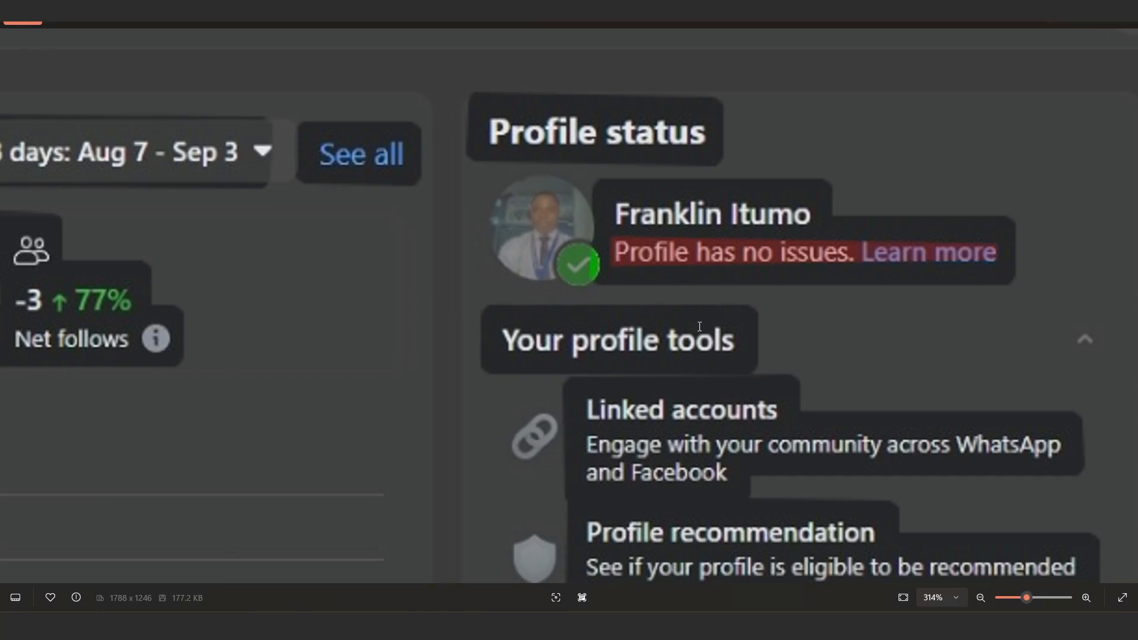
scroll(695, 208, "down", 4)
scroll(661, 382, "up", 4)
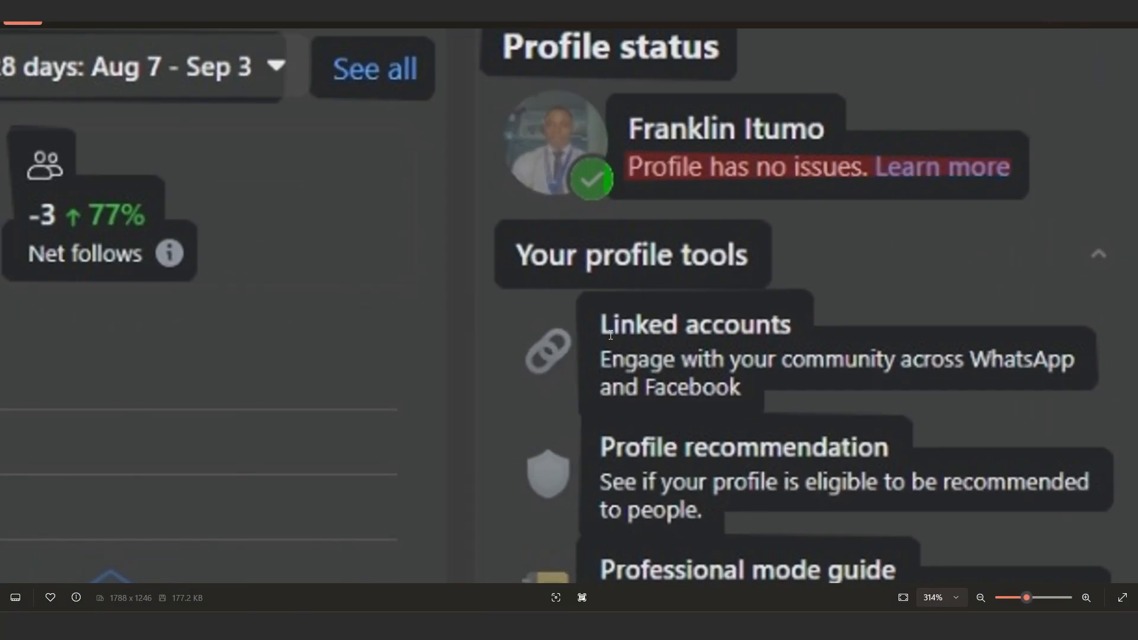
double_click(609, 326)
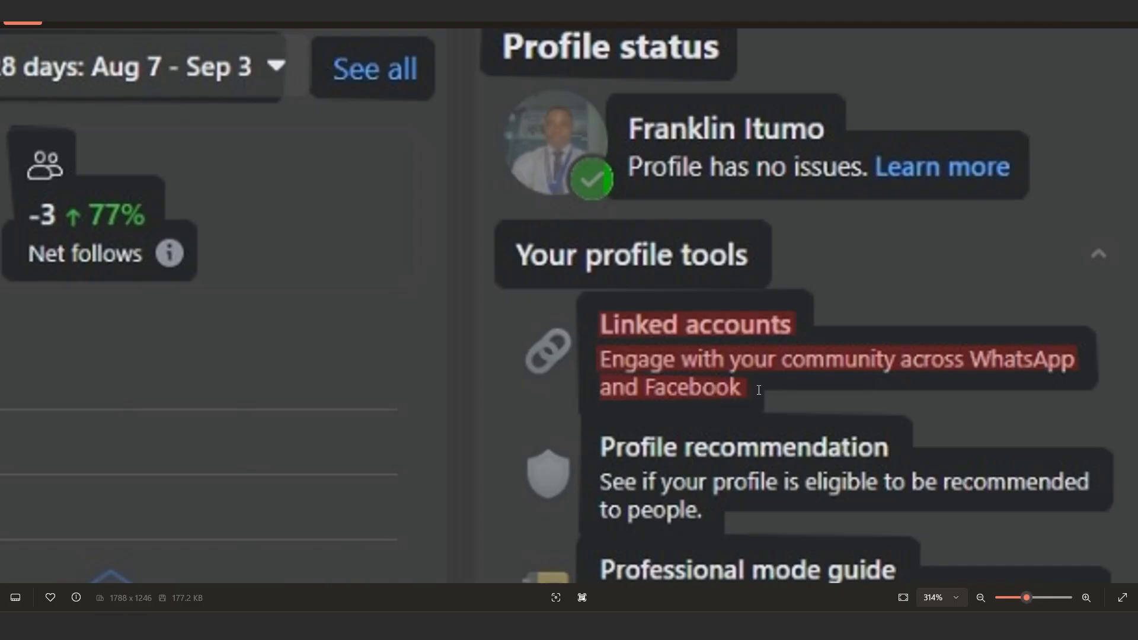
key("ctrl+c")
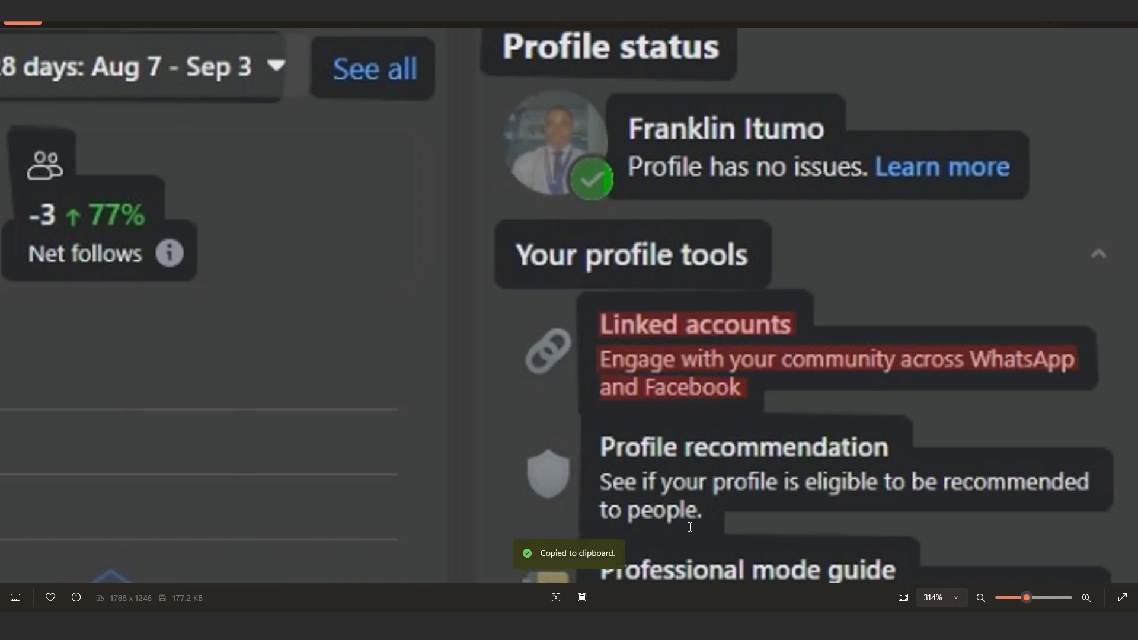
left_click(691, 626)
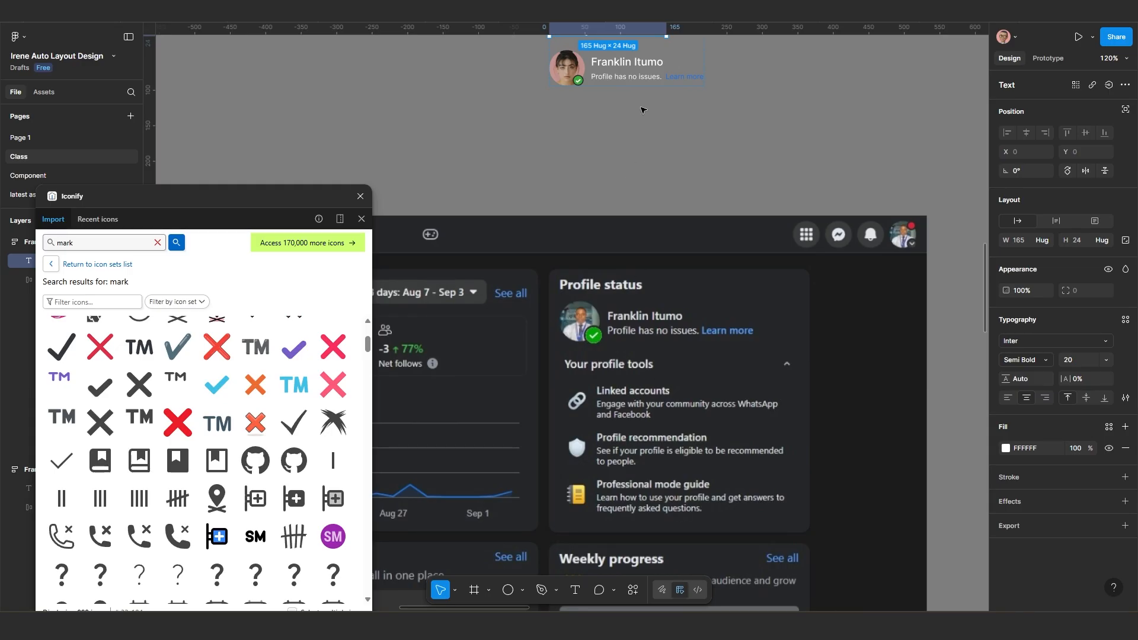
Step: Replace the profile name in the row under "Your profile tools" with the copied text, keeping only "Linked accounts"
left_click_drag(640, 107, 626, 187)
scroll(628, 189, "up", 3)
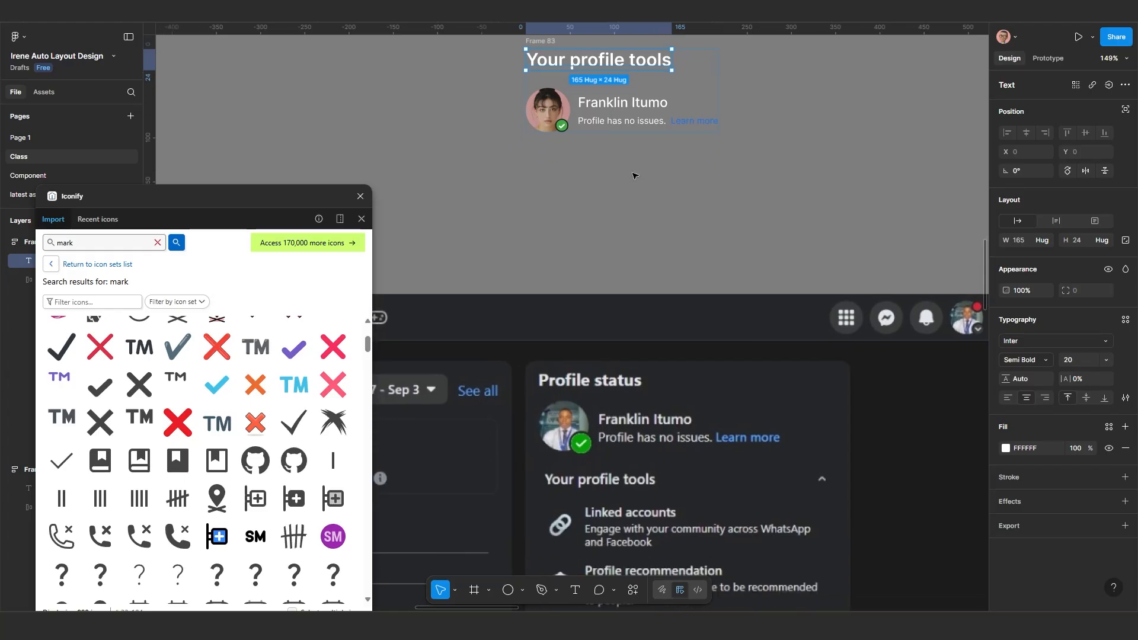
scroll(612, 183, "up", 1)
scroll(612, 131, "up", 1)
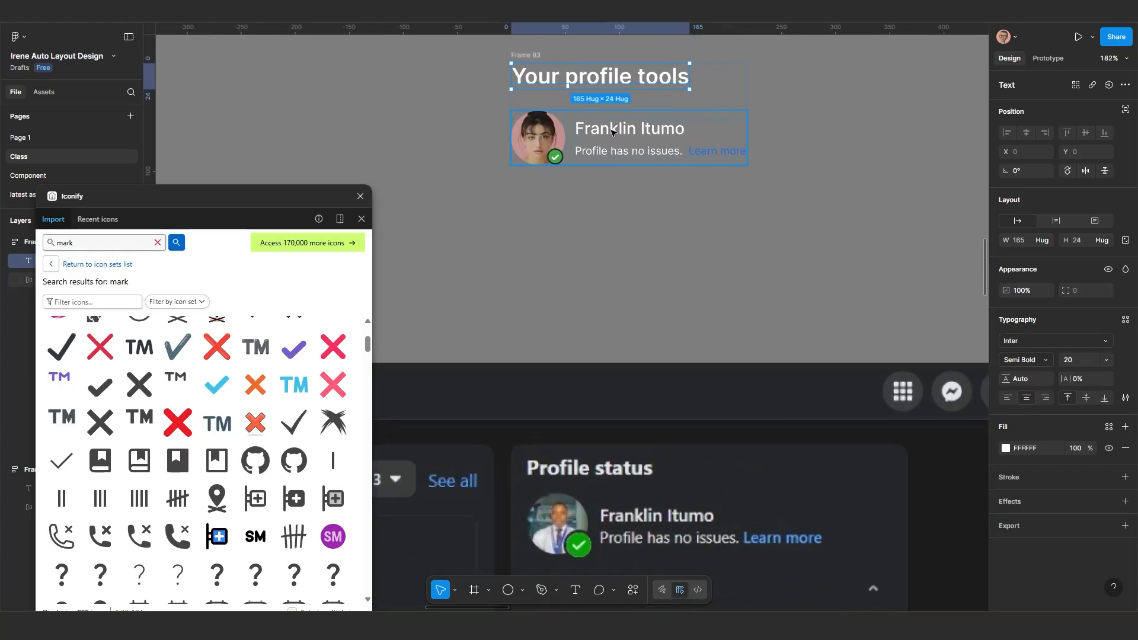
left_click(614, 133, "ctrl")
double_click(614, 132)
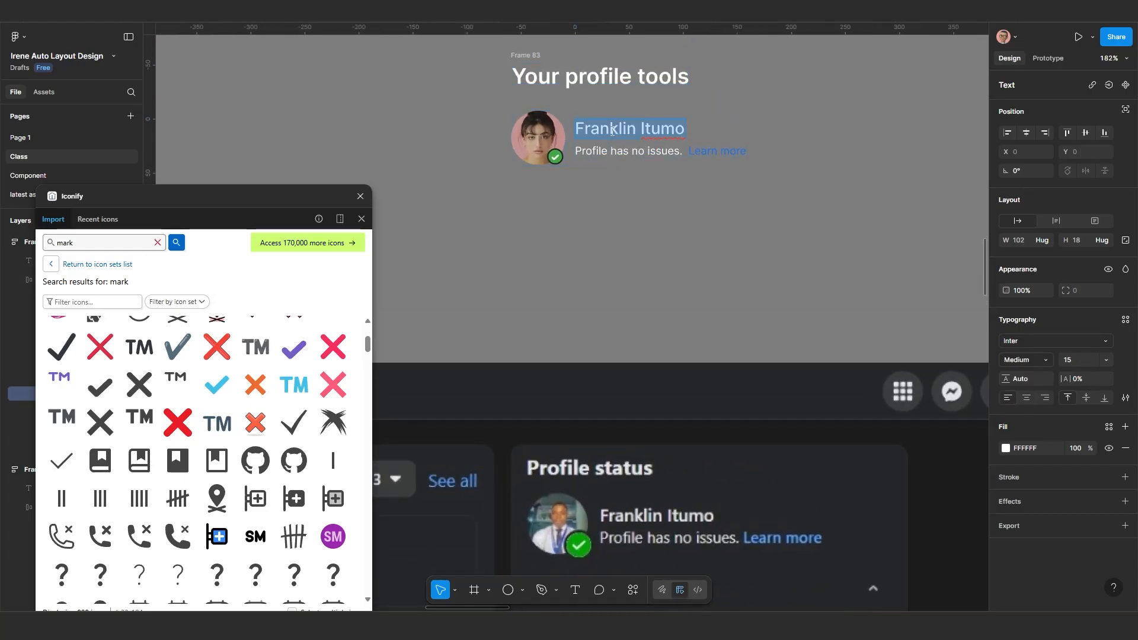
key("ctrl+v")
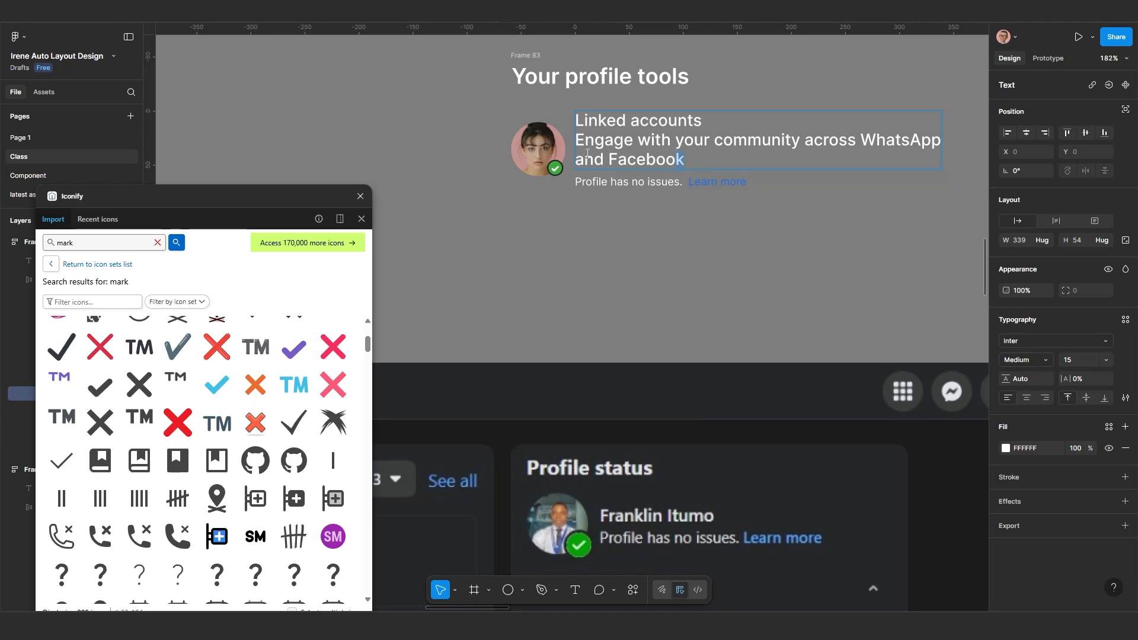
left_click_drag(692, 160, 544, 137)
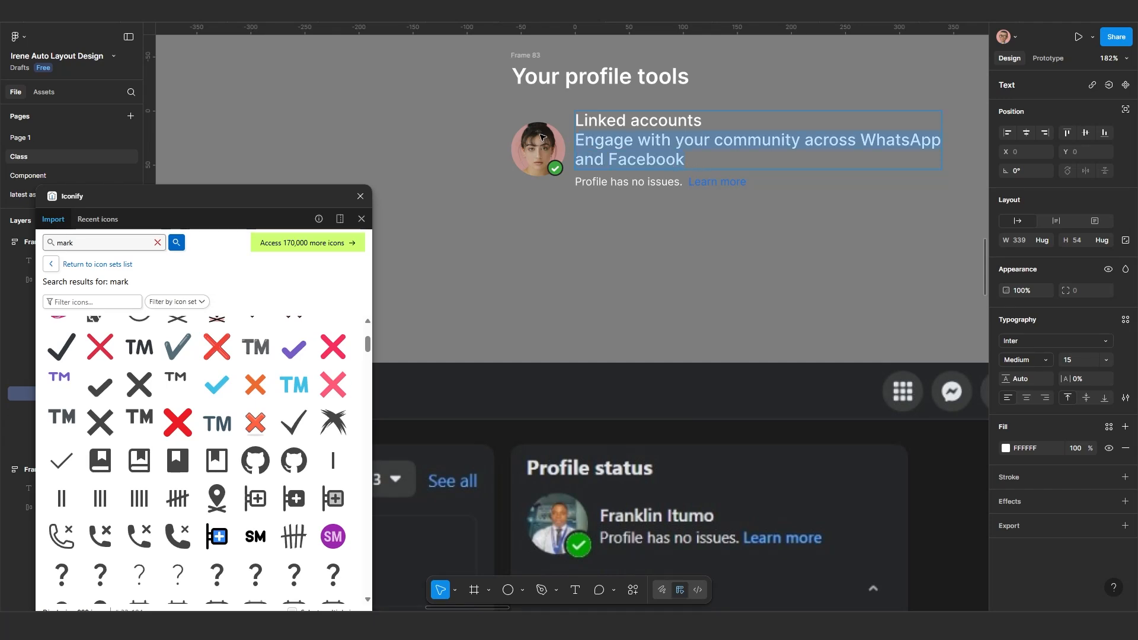
key("BackSpace")
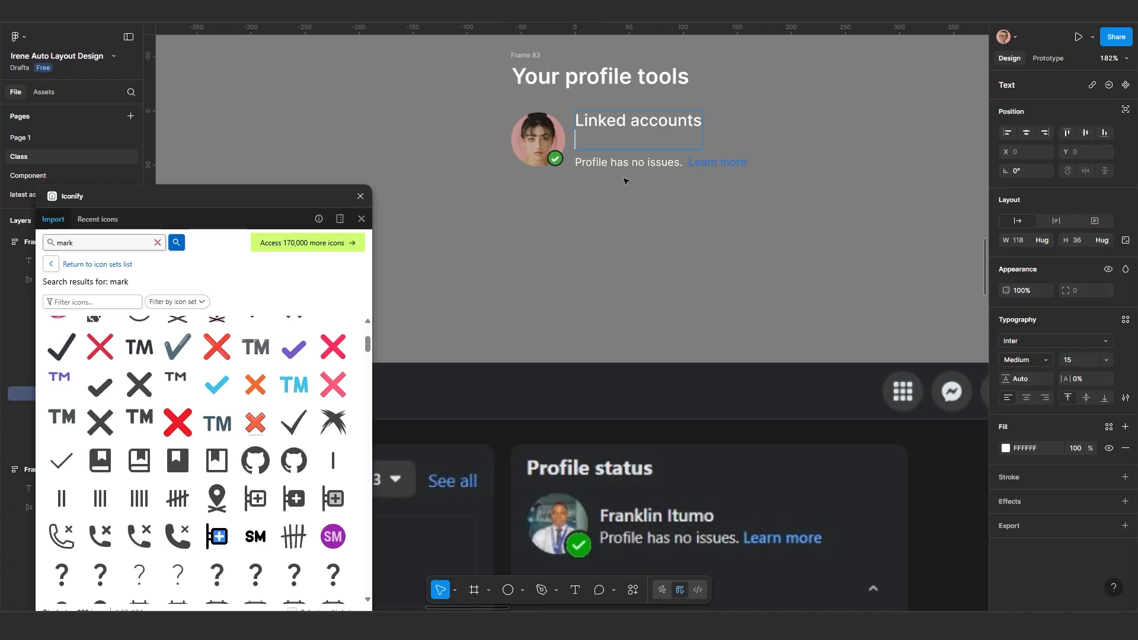
key("BackSpace")
Step: Replace the row's "Profile has no issues." text with "Engage with your community across WhatsApp and Facebook" and delete the "Learn more" link
double_click(603, 153)
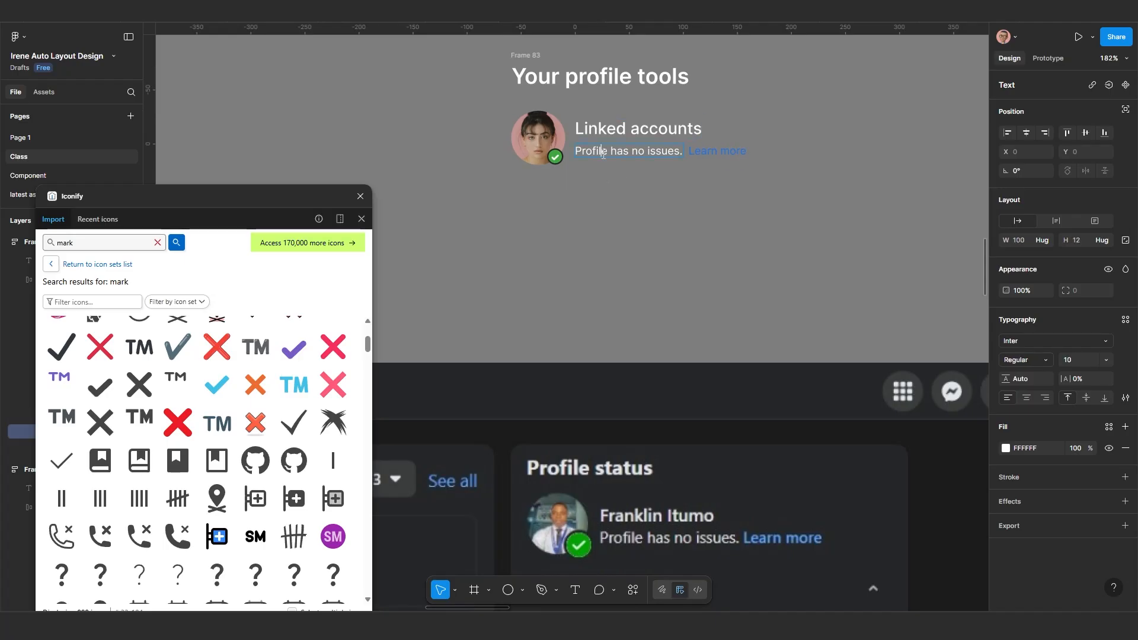
key("ctrl+v")
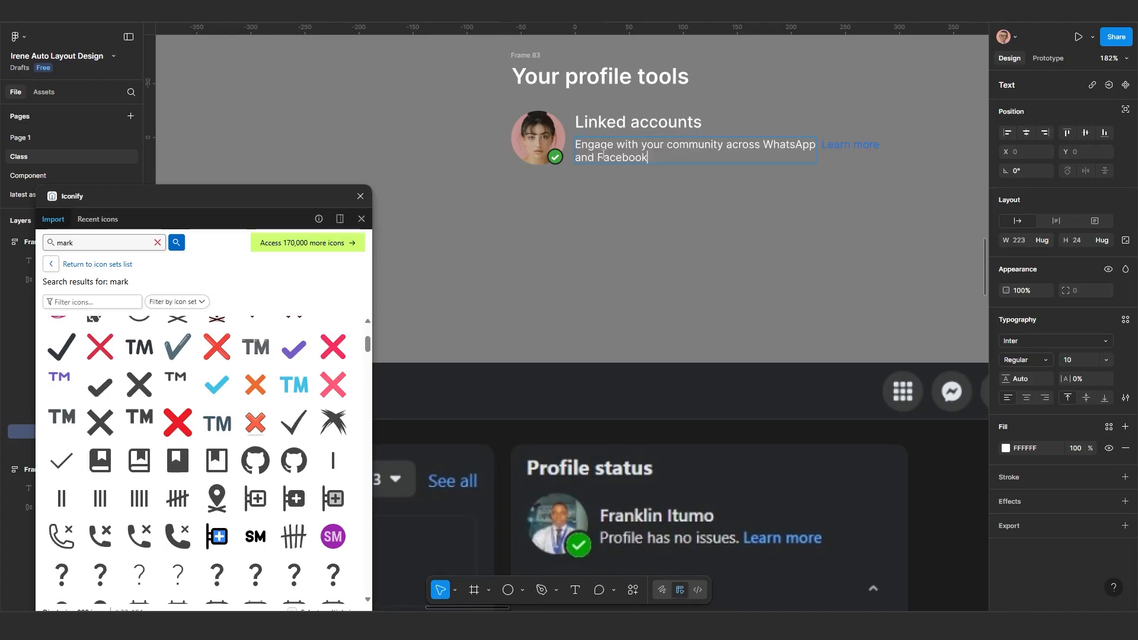
key("Escape")
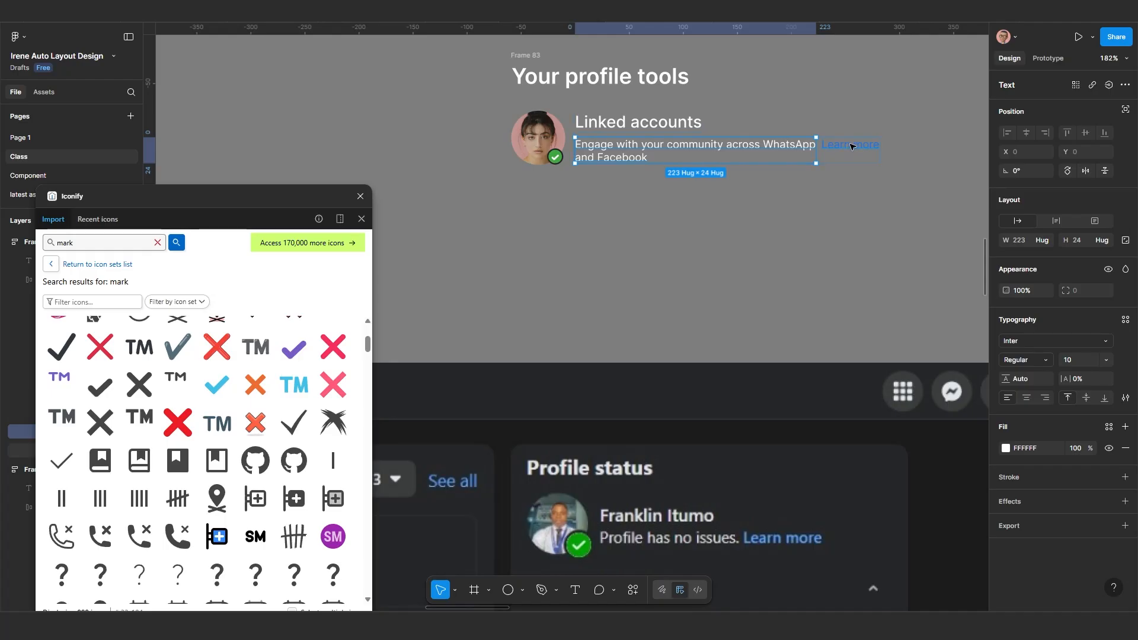
left_click(851, 145)
key("Delete")
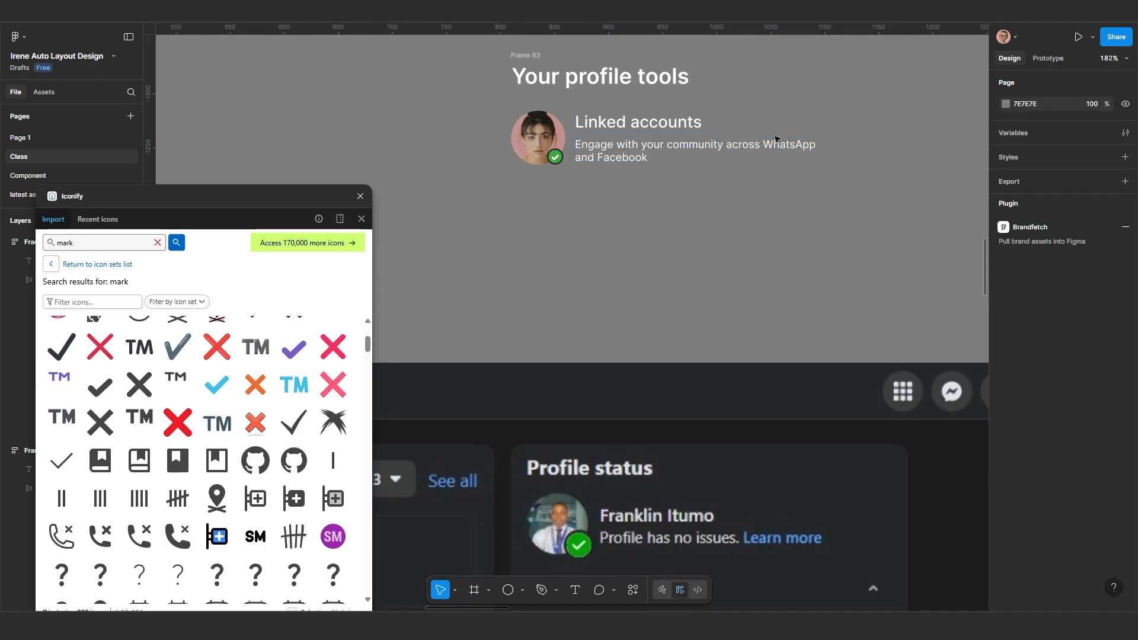
Step: Set the "Linked accounts" row's width to hug its contents
scroll(770, 140, "down", 2)
left_click(741, 141)
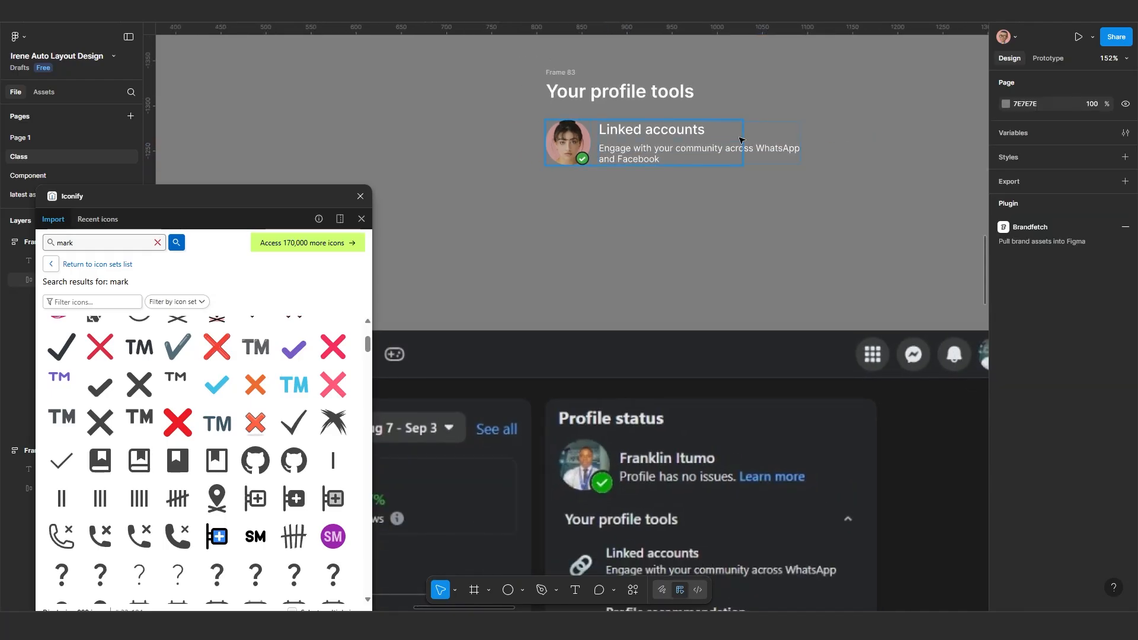
left_click(741, 140)
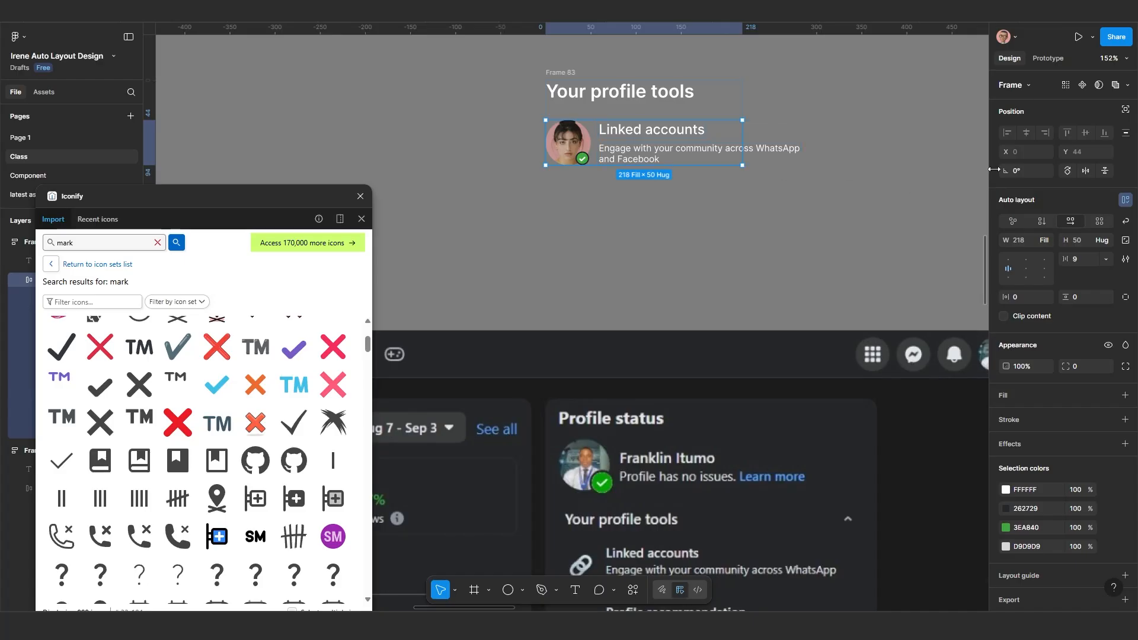
left_click(1047, 239)
left_click(1055, 226)
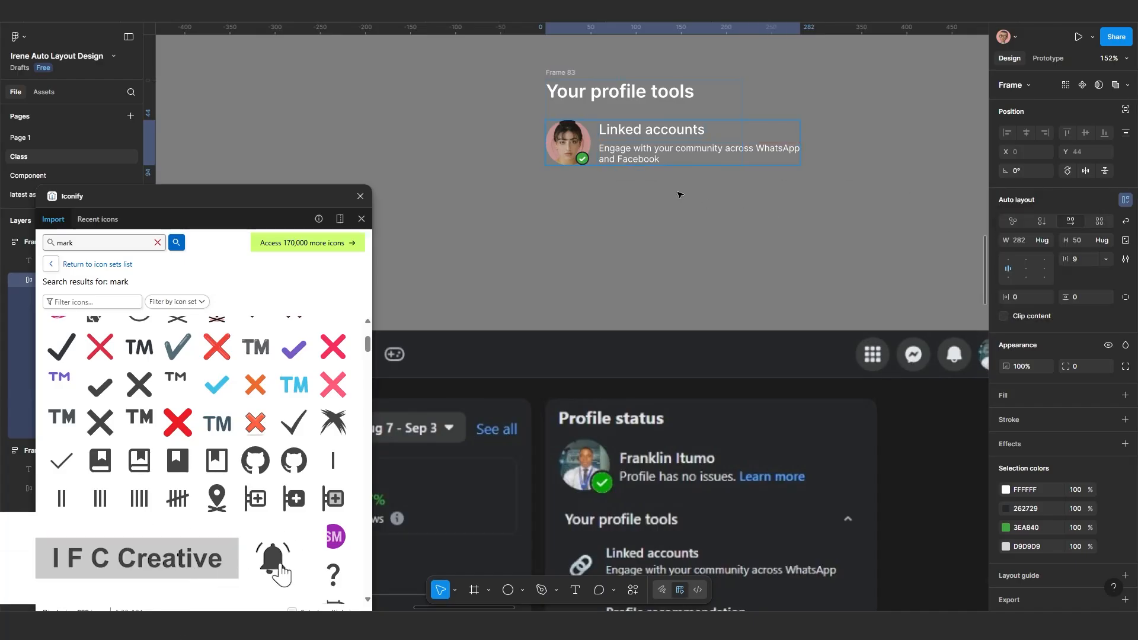
scroll(665, 216, "down", 1)
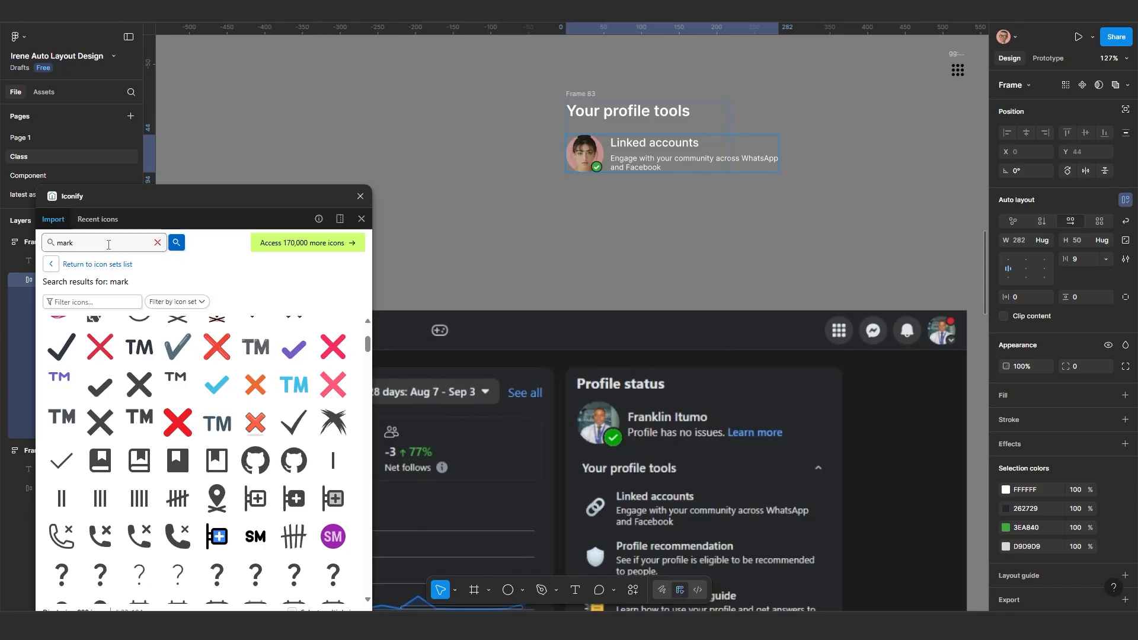
Step: Search the icon library for "links" and import the bold chain-link icon onto the canvas below the Linked accounts row
left_click_drag(108, 245, 48, 247)
key("BackSpace")
key("BackSpace")
key("BackSpace")
key("BackSpace")
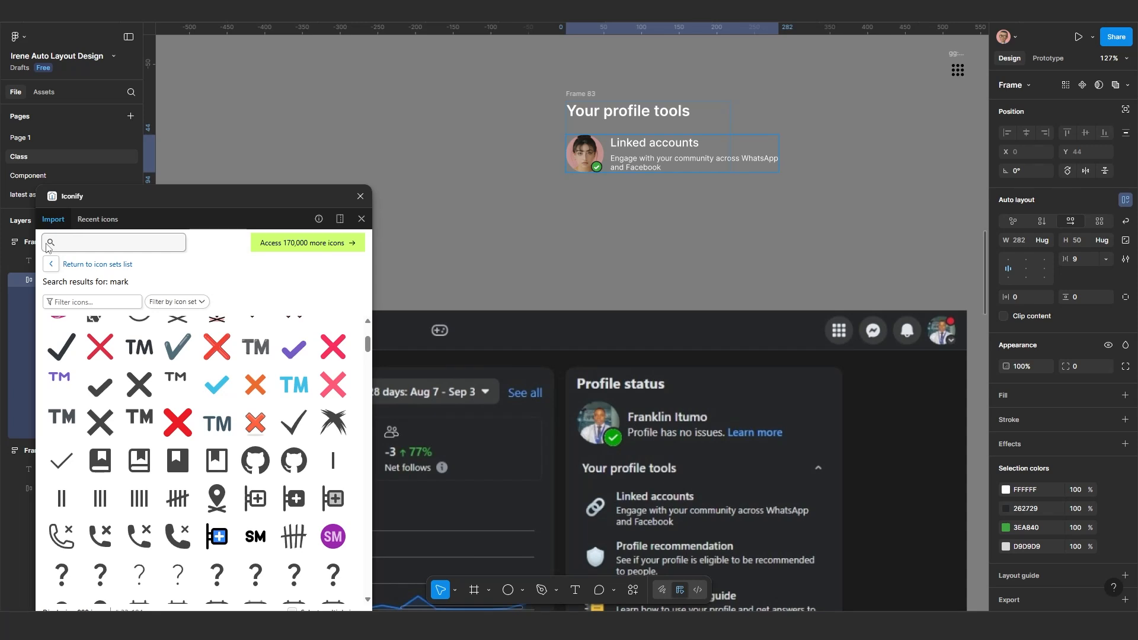
type("links")
key("Return")
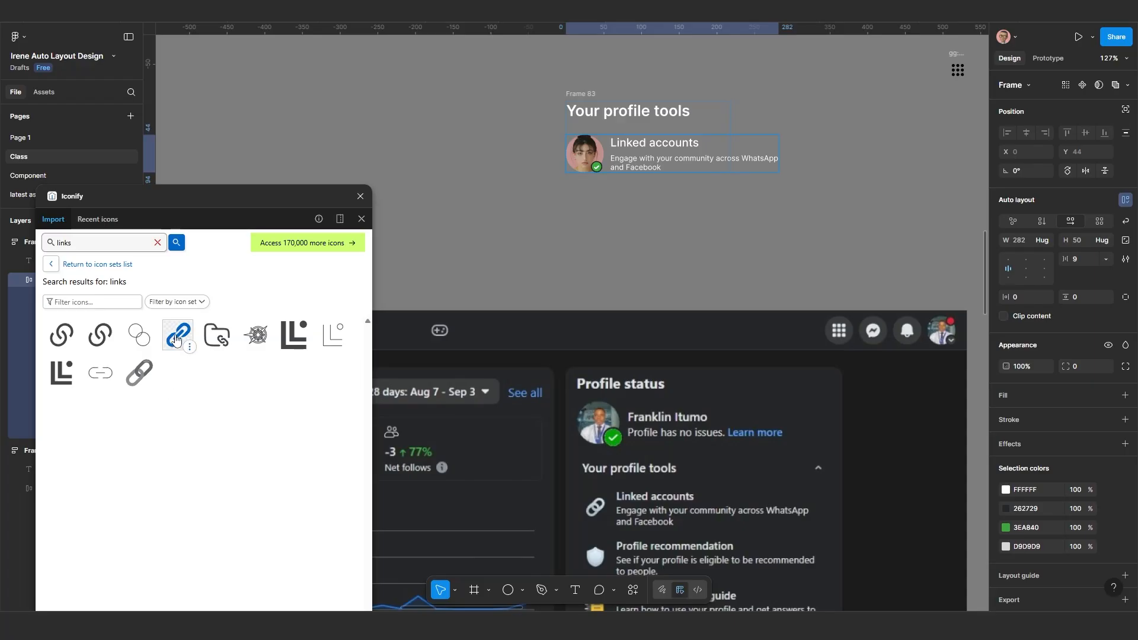
left_click_drag(177, 336, 617, 227)
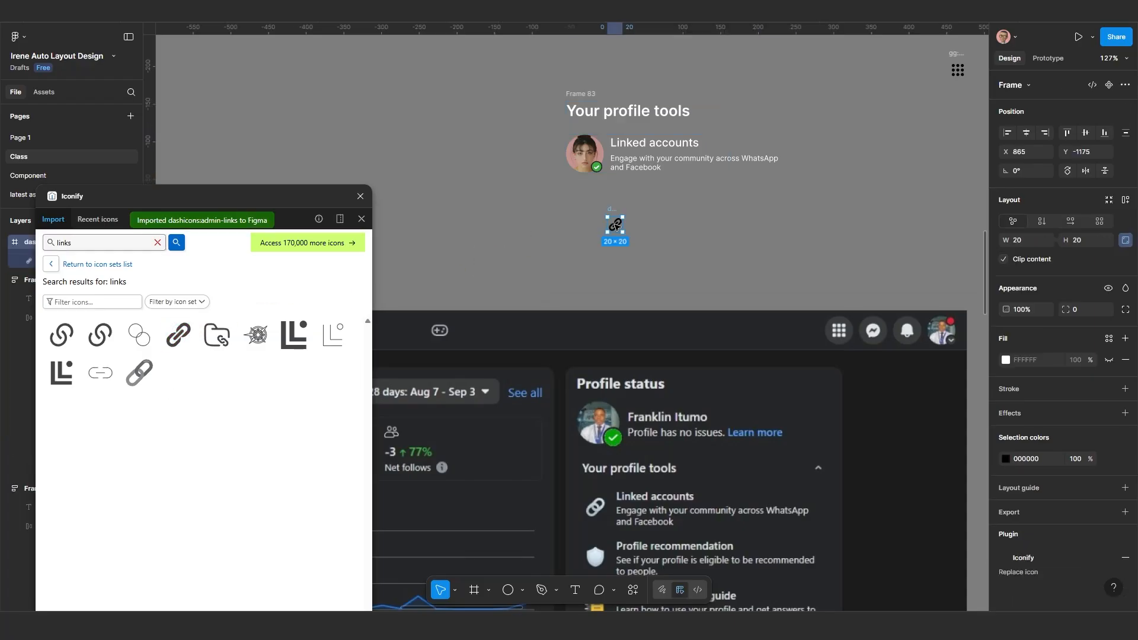
Step: Duplicate the round icon frame of the Professional Dashboard sidebar's Contents item and place the copy on the empty canvas
scroll(683, 312, "down", 6)
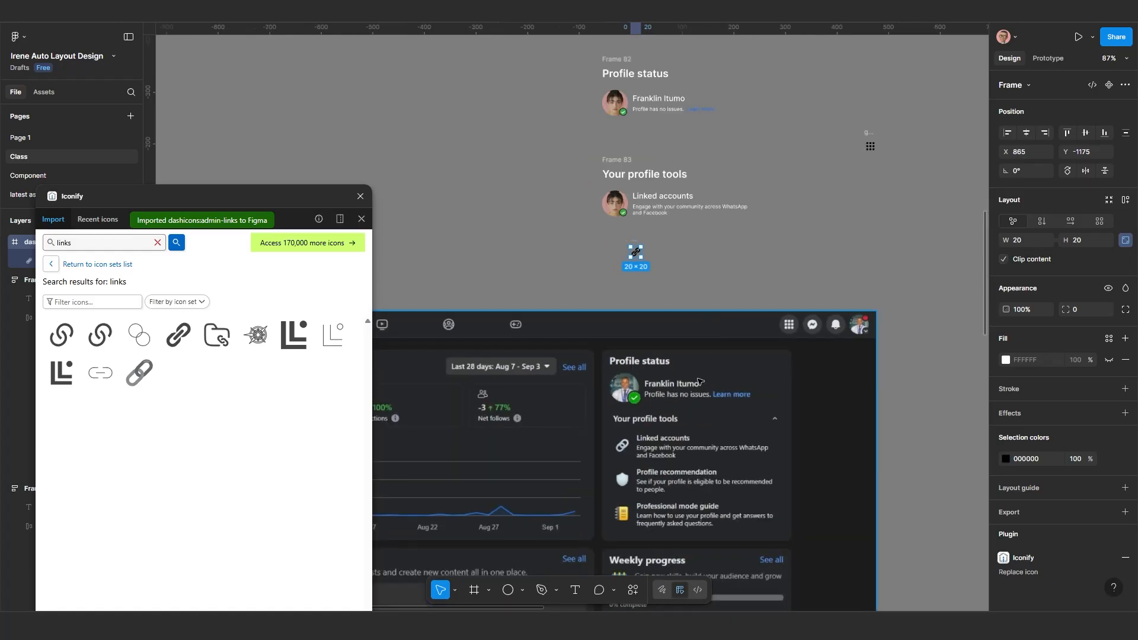
scroll(683, 457, "up", 6)
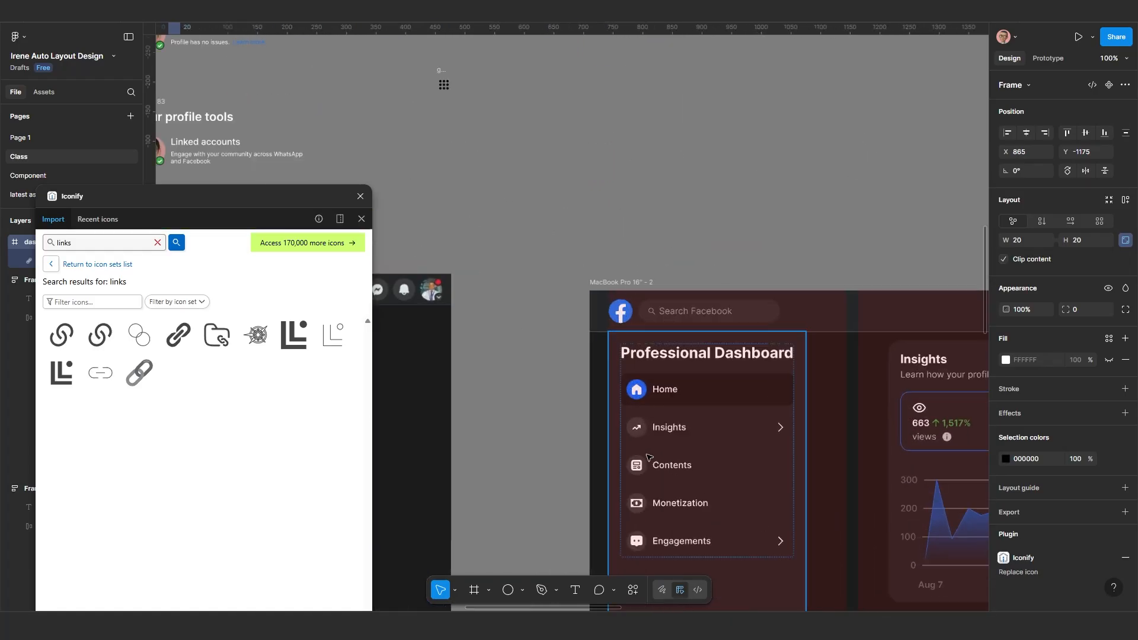
scroll(680, 430, "up", 5)
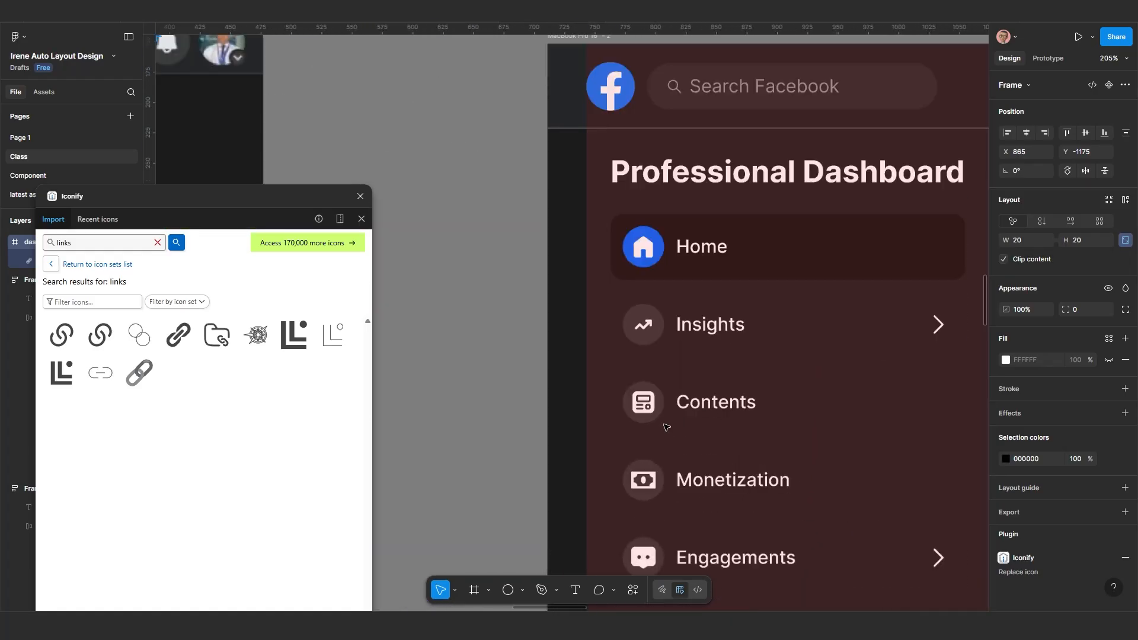
left_click(651, 408)
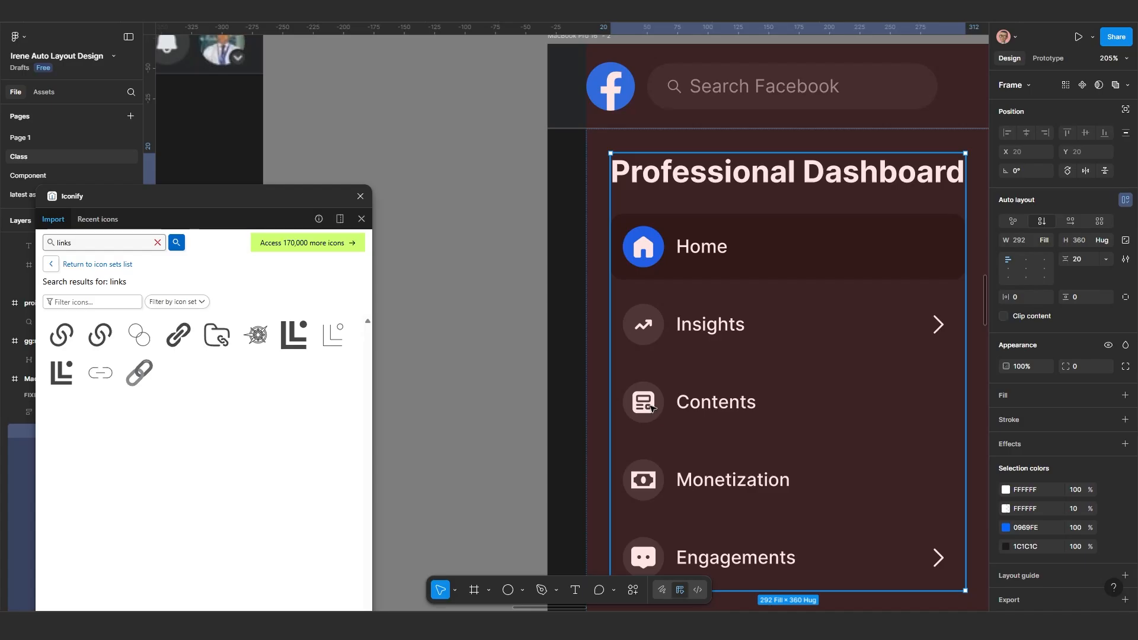
left_click(651, 408)
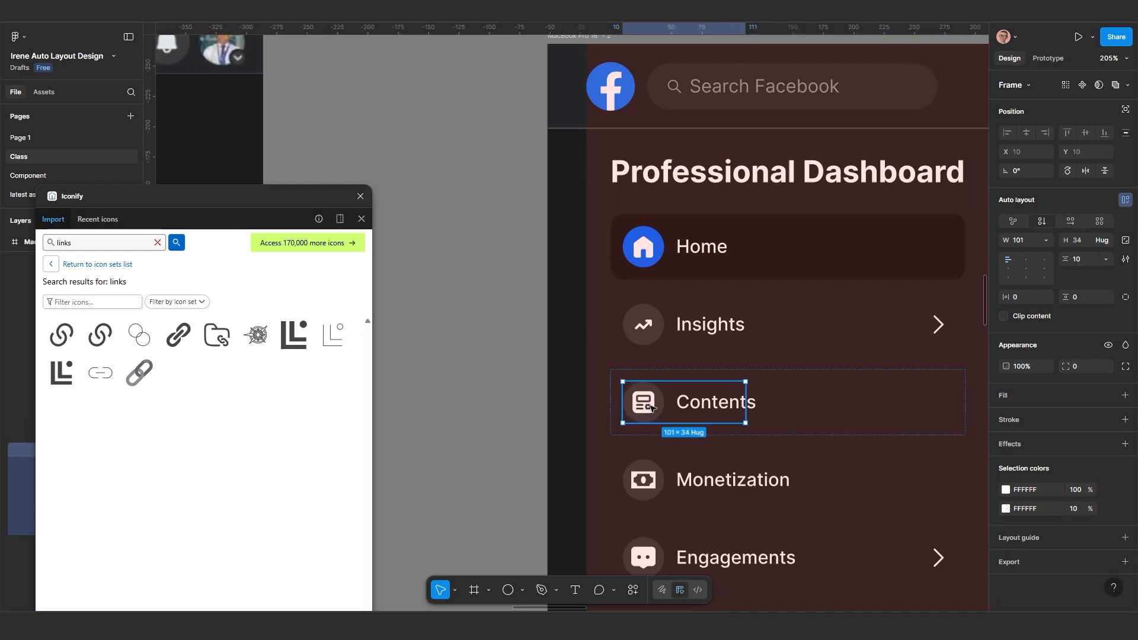
left_click(651, 408)
scroll(651, 408, "down", 1)
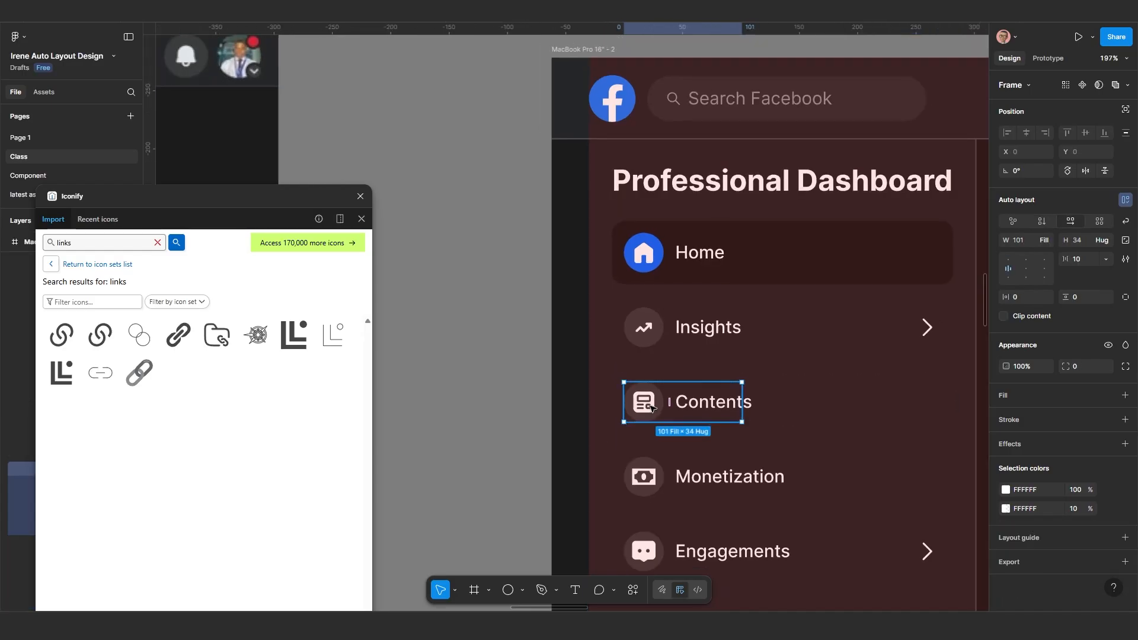
left_click(651, 408)
scroll(651, 408, "down", 2)
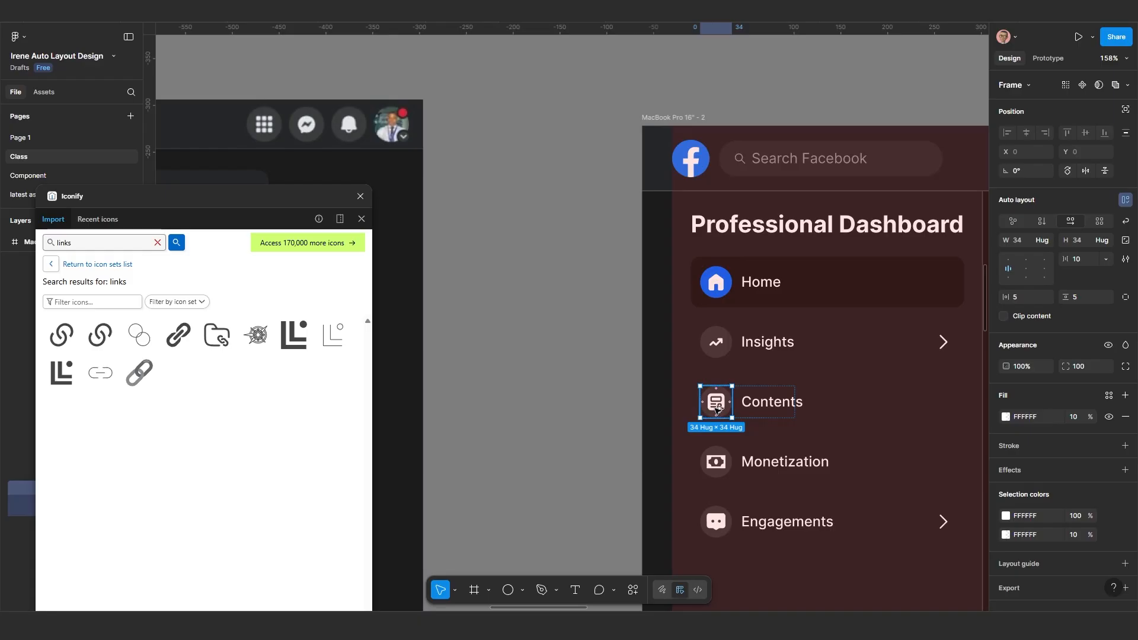
left_click_drag(716, 403, 421, 87)
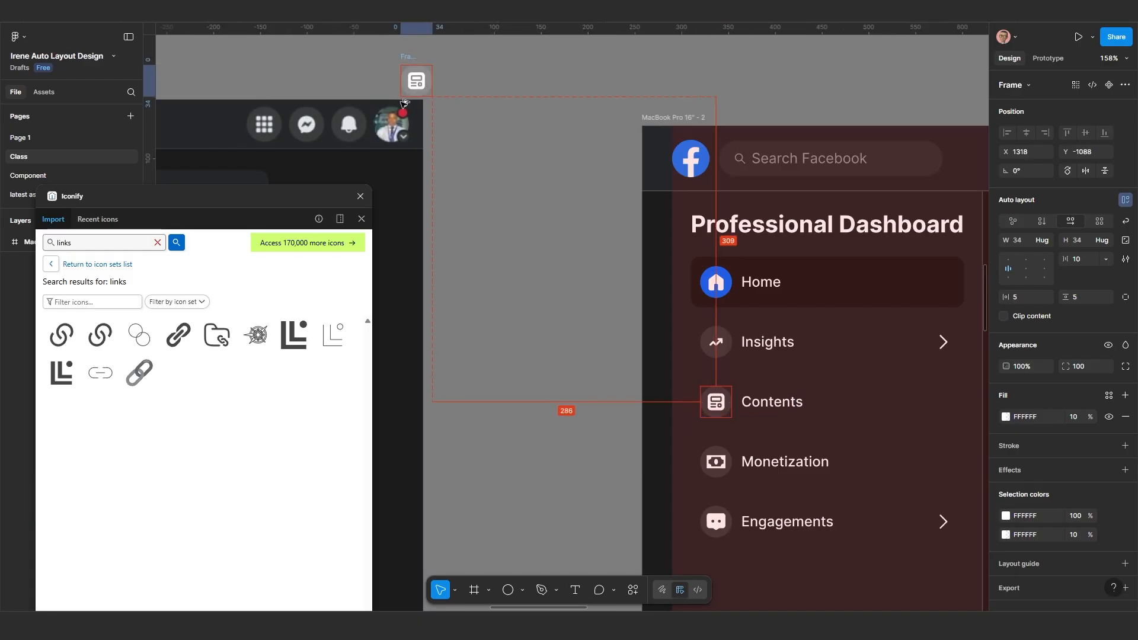
Step: Move the copied round icon frame beside the imported link icon, below the Linked accounts row
left_click_drag(474, 188, 630, 363)
scroll(462, 243, "down", 1)
left_click_drag(468, 244, 615, 275)
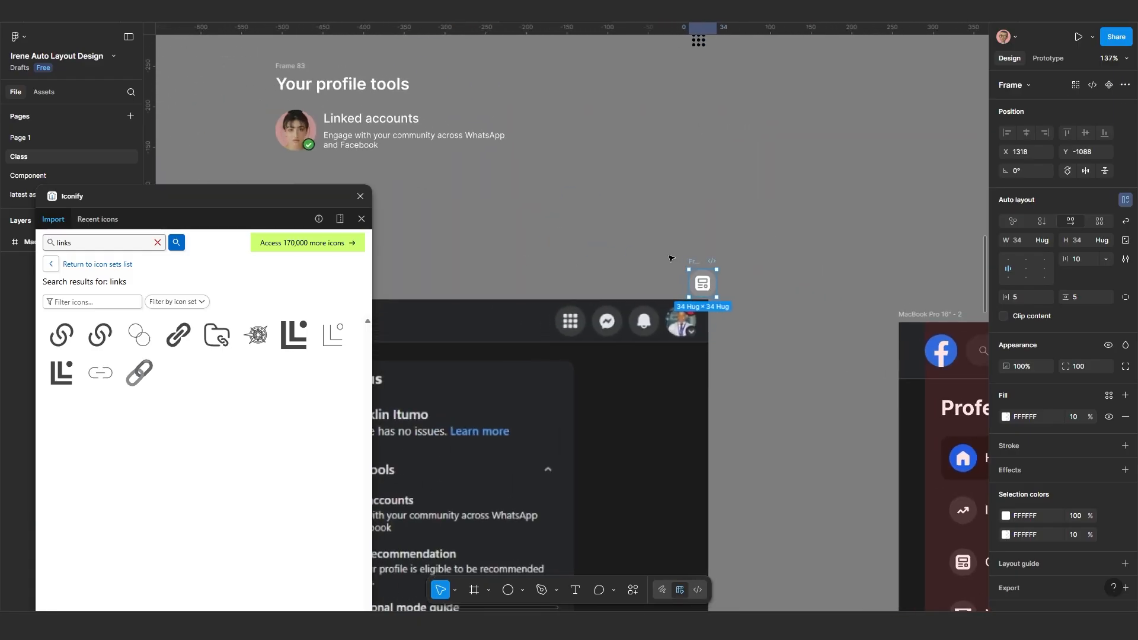
left_click_drag(689, 270, 415, 179)
left_click_drag(480, 190, 645, 139)
scroll(486, 227, "up", 1)
left_click_drag(489, 153, 505, 153)
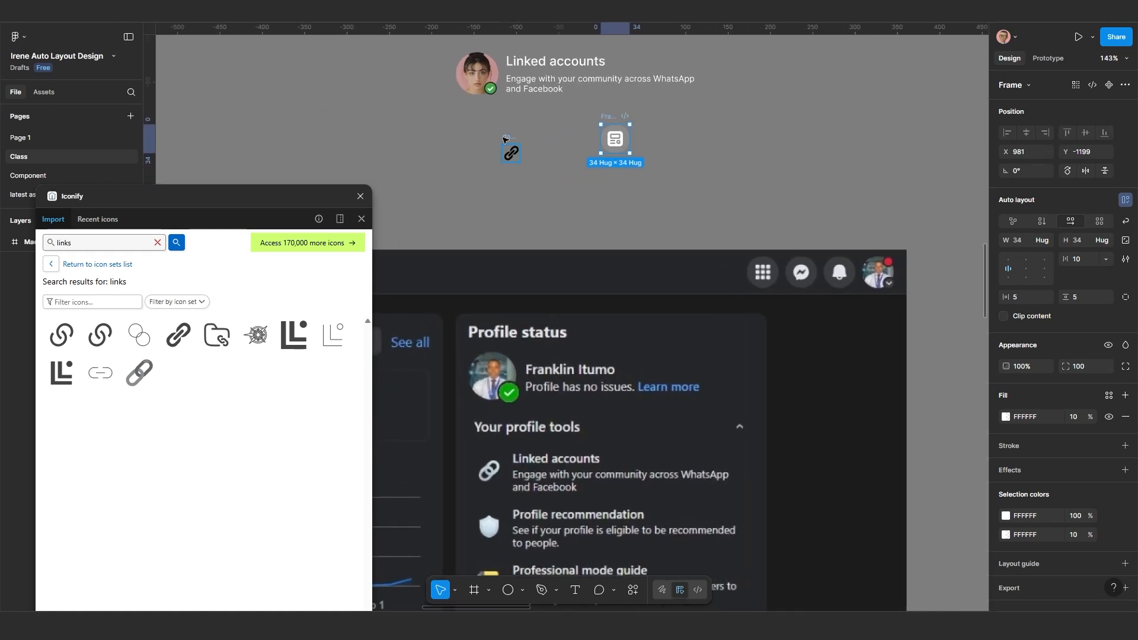
Step: Replace the Contents glyph inside the copied round frame with the imported link icon
left_click(505, 139)
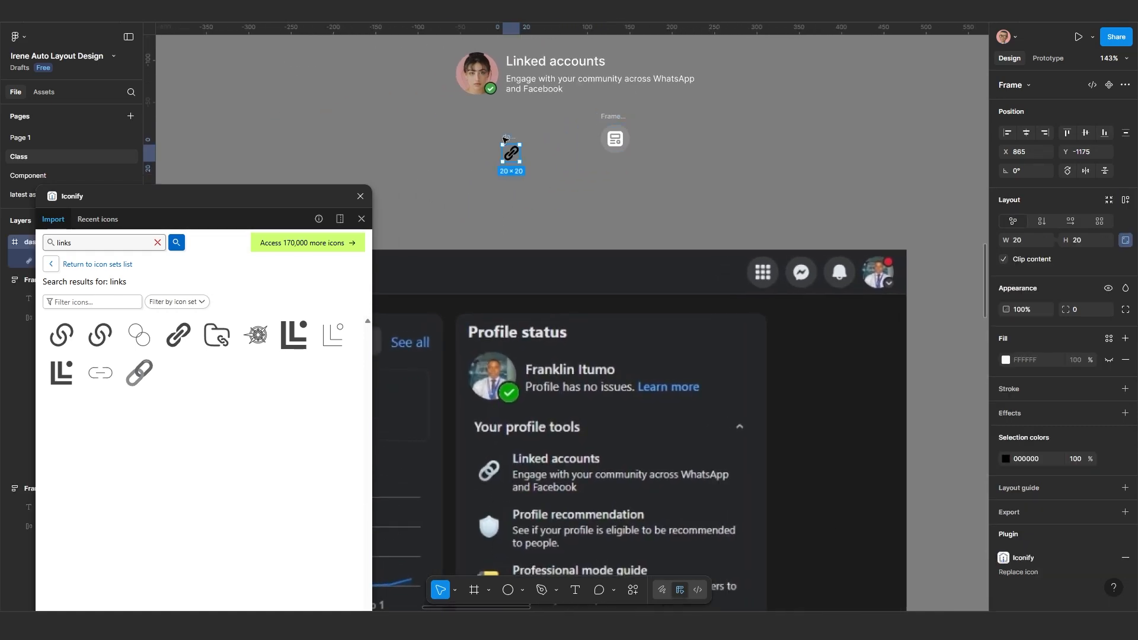
left_click(550, 148)
scroll(550, 148, "up", 5)
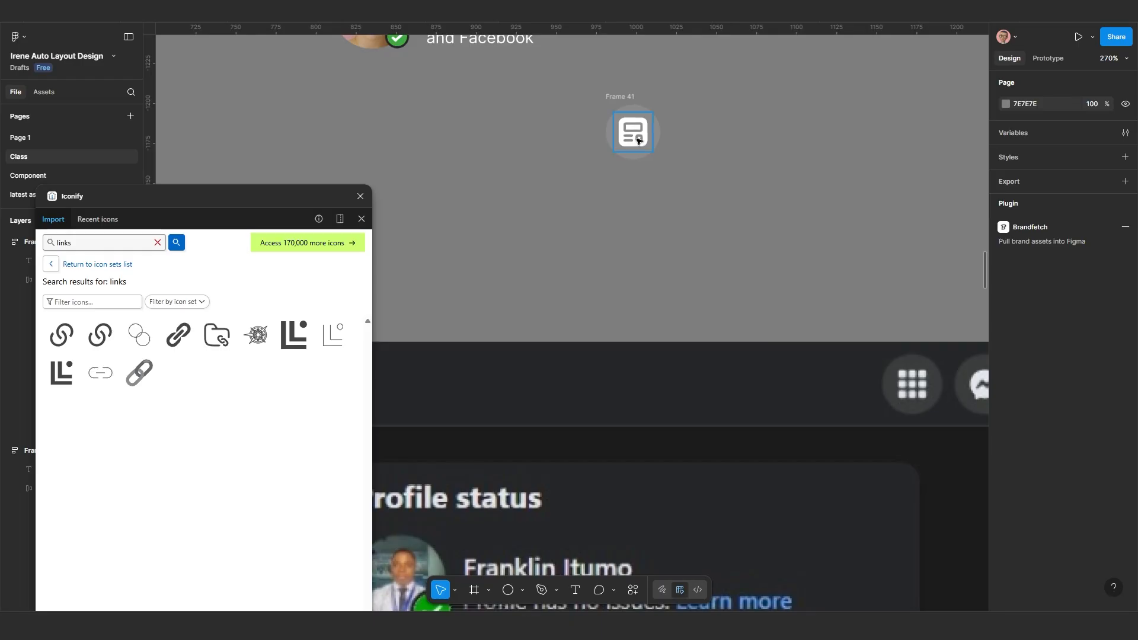
left_click(638, 140)
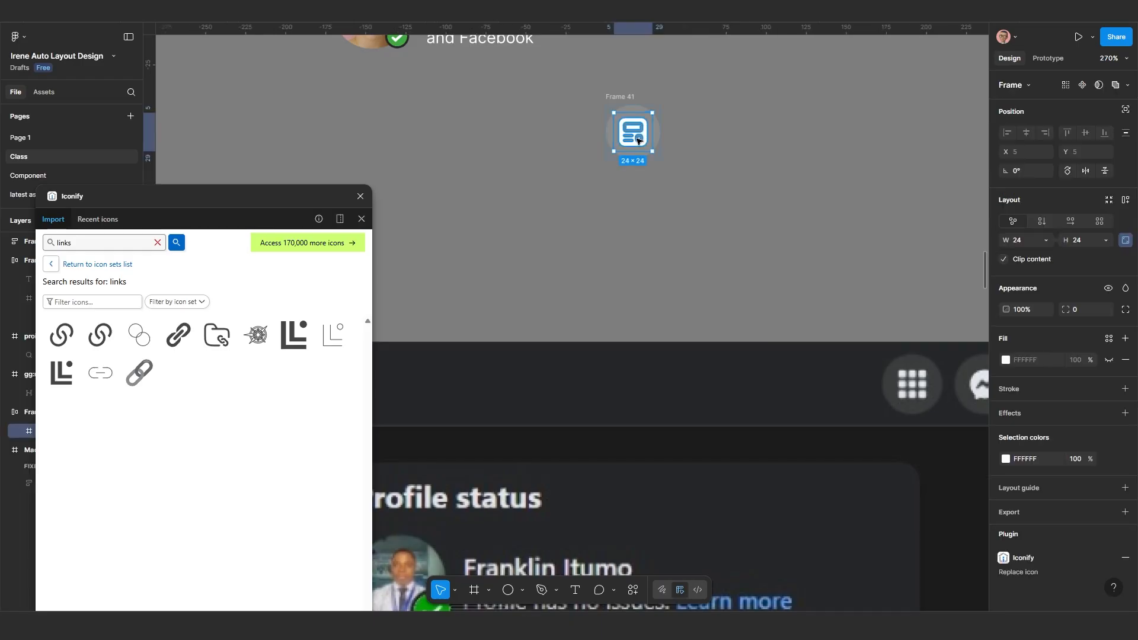
key("ctrl+shift+r")
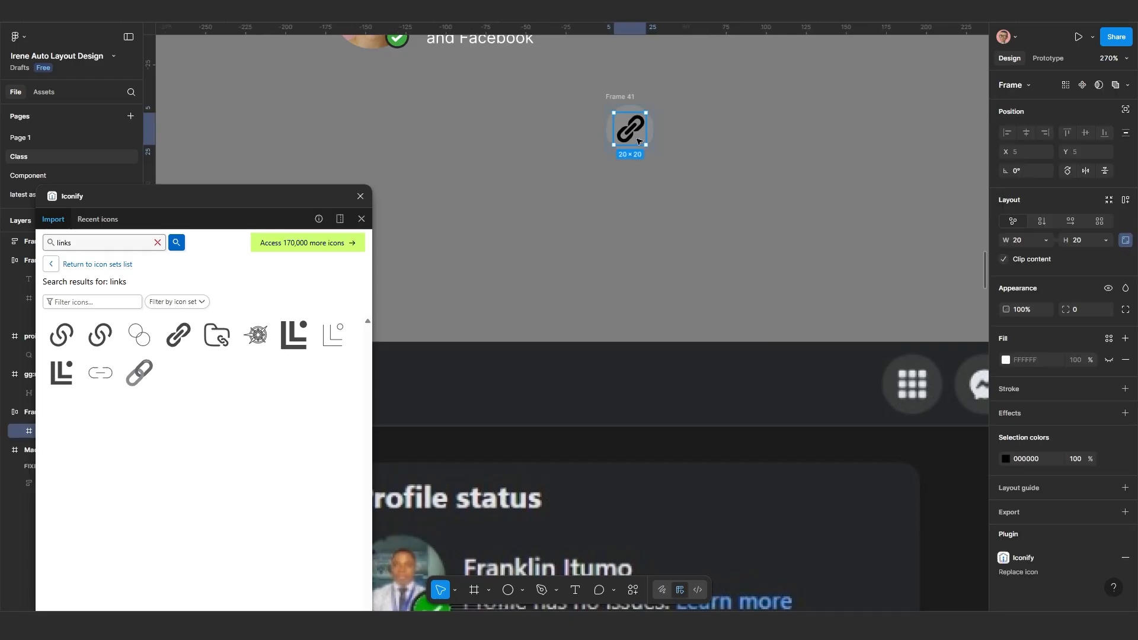
Step: Set the link icon's colour to FFFFFF and hide the background fill of its round frame
left_click(625, 98)
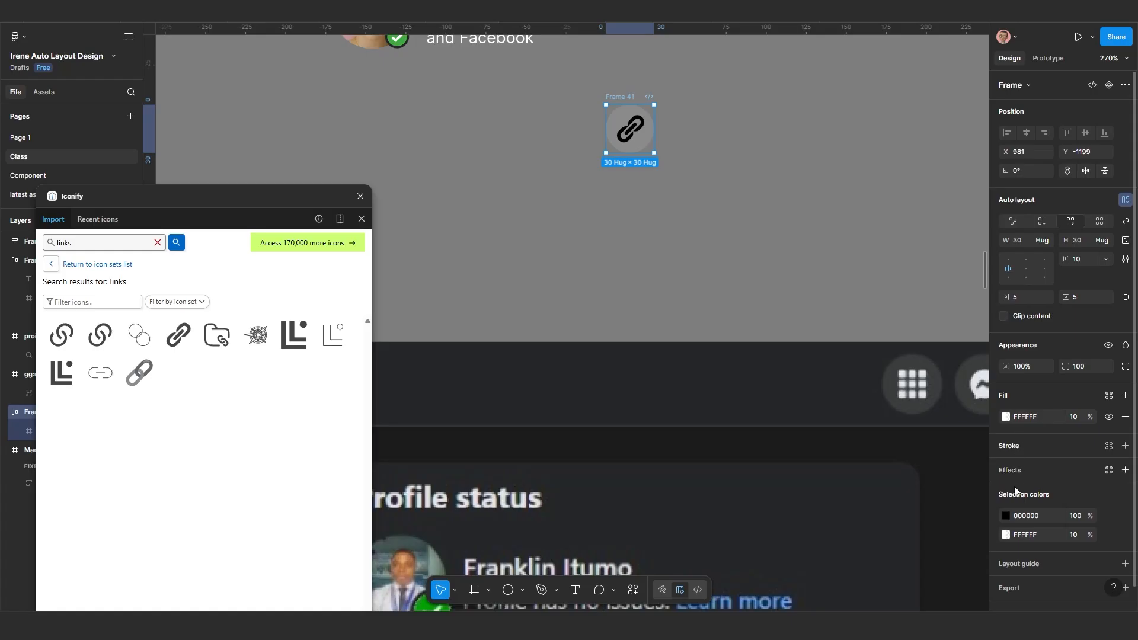
left_click(1007, 515)
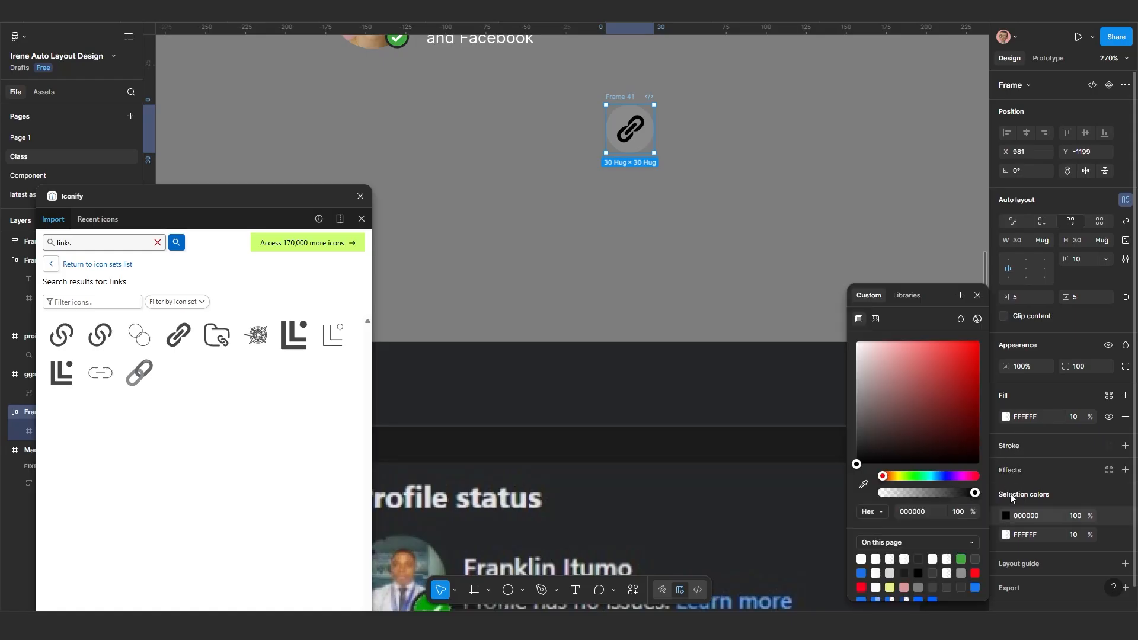
left_click(862, 347)
left_click_drag(802, 300, 795, 292)
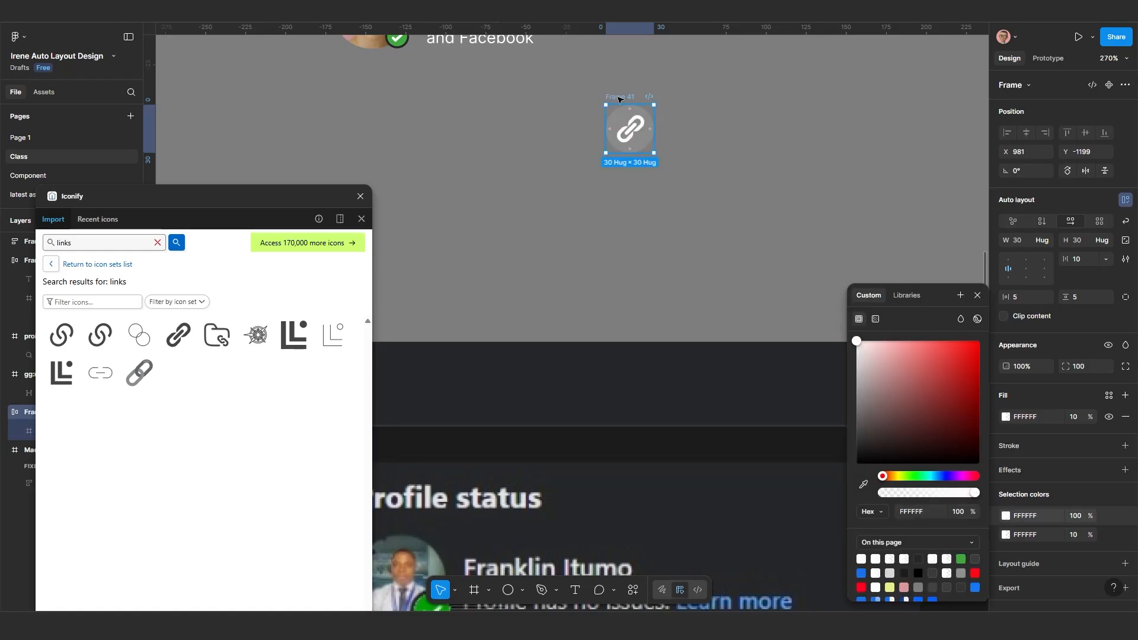
left_click_drag(620, 99, 562, 104)
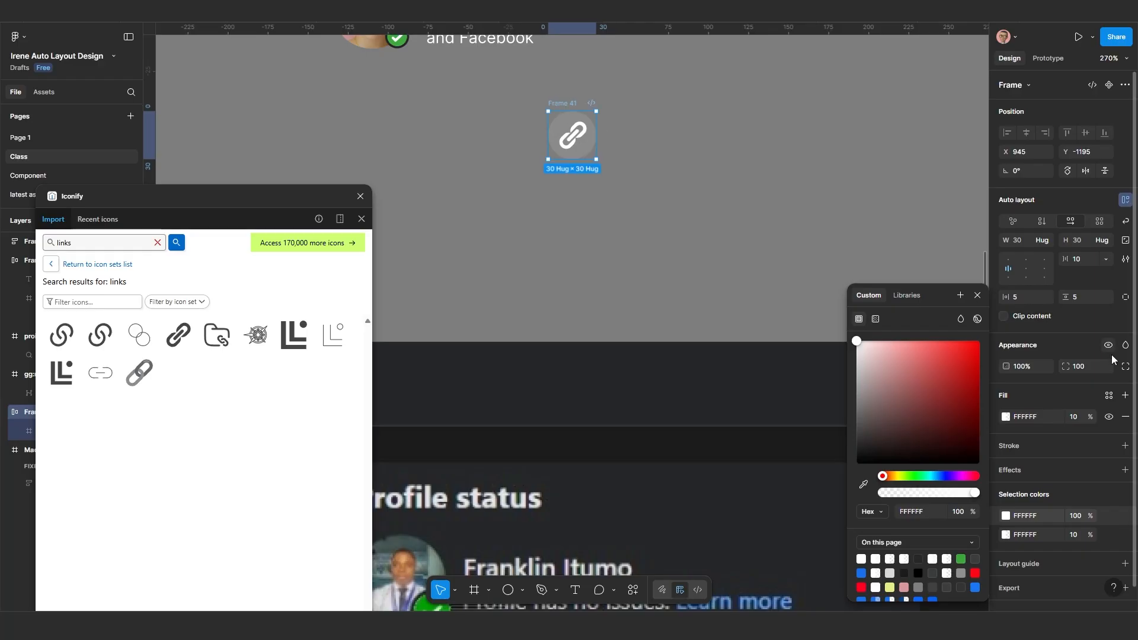
left_click(1109, 417)
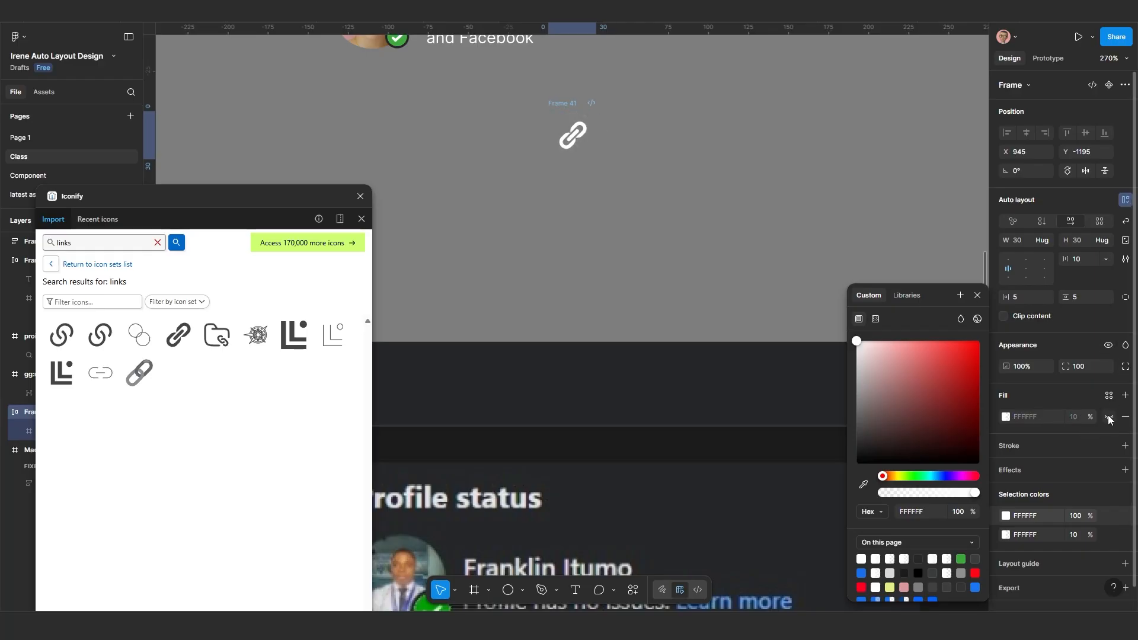
left_click_drag(559, 106, 496, 129)
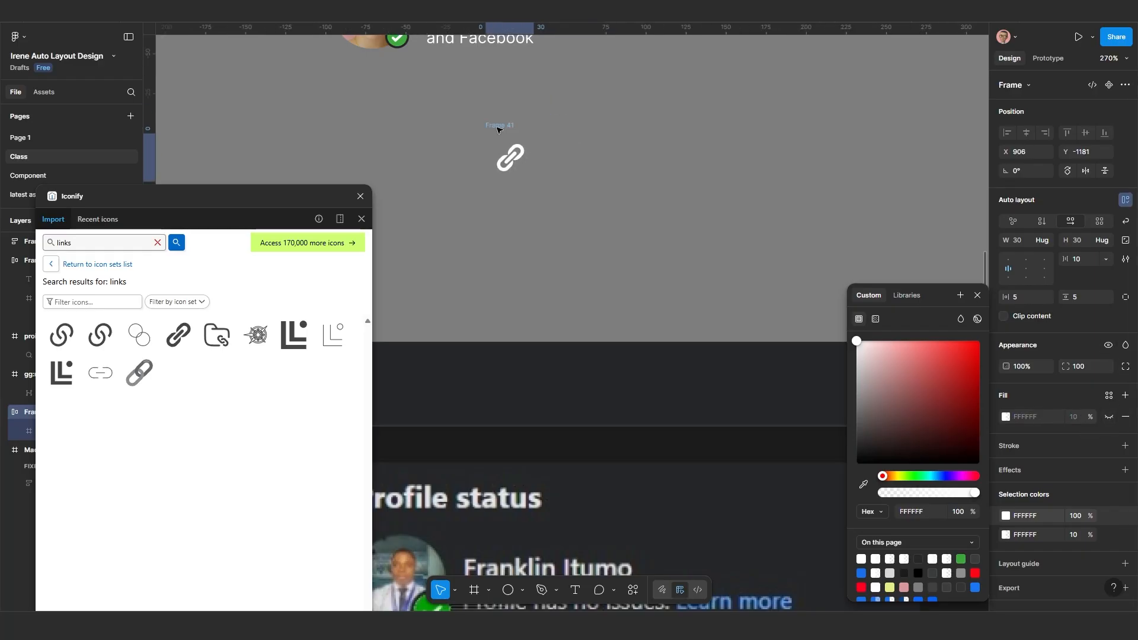
Step: Replace the profile picture in the Linked accounts row with the link icon frame, placed before the text
scroll(501, 189, "down", 1)
left_click_drag(501, 189, 568, 277)
scroll(576, 249, "up", 1)
key("ctrl+x")
scroll(534, 239, "down", 1)
double_click(520, 148)
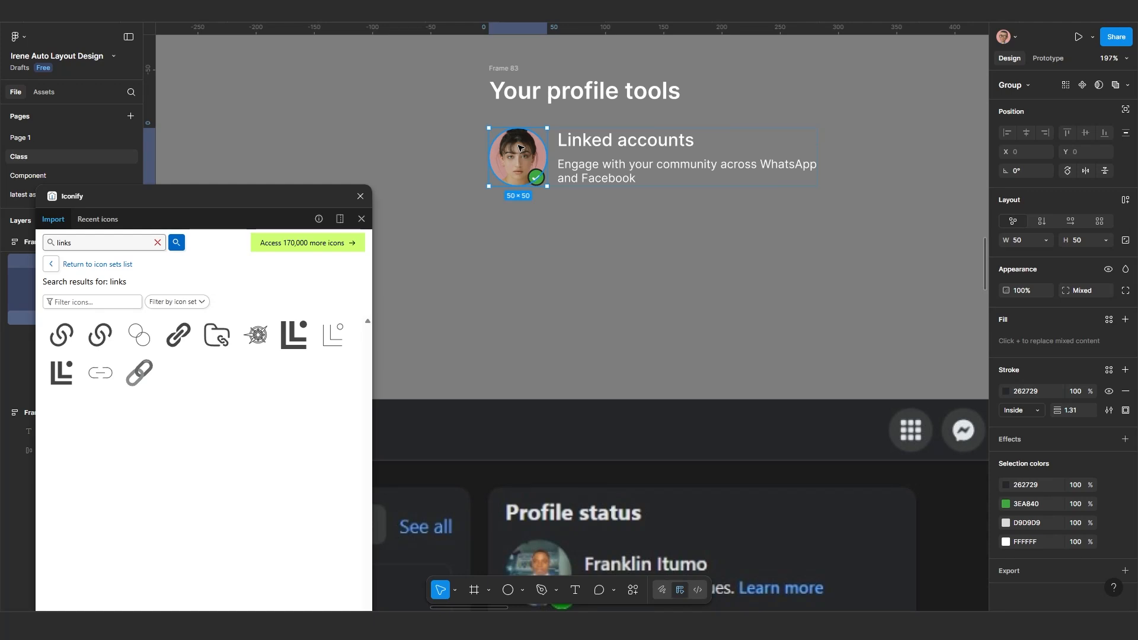
key("Delete")
key("ctrl+v")
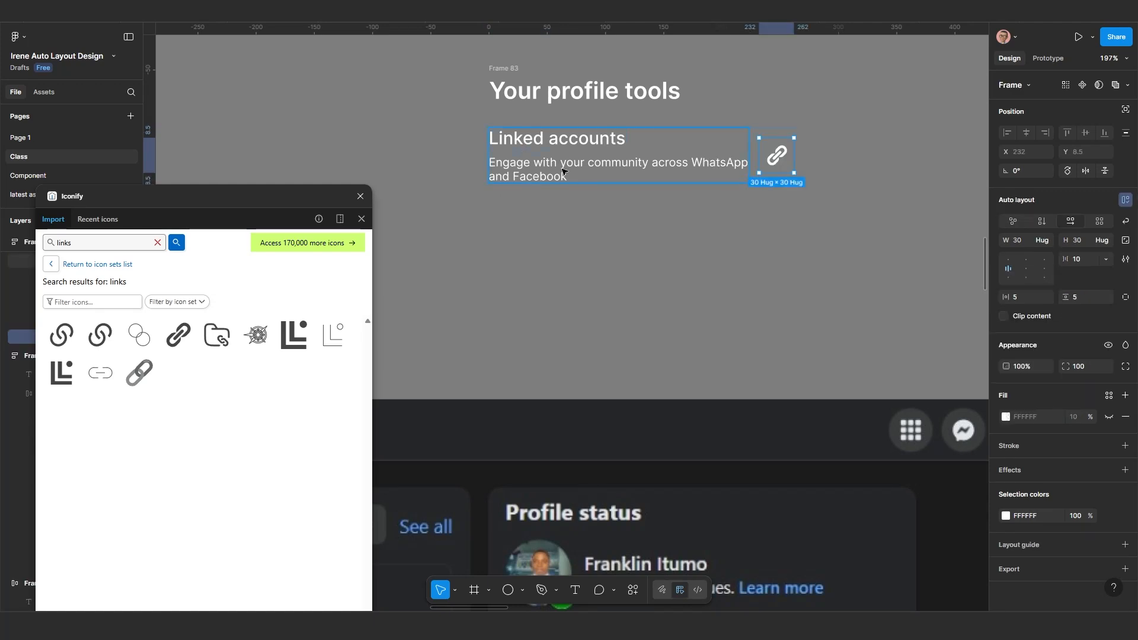
key("Left")
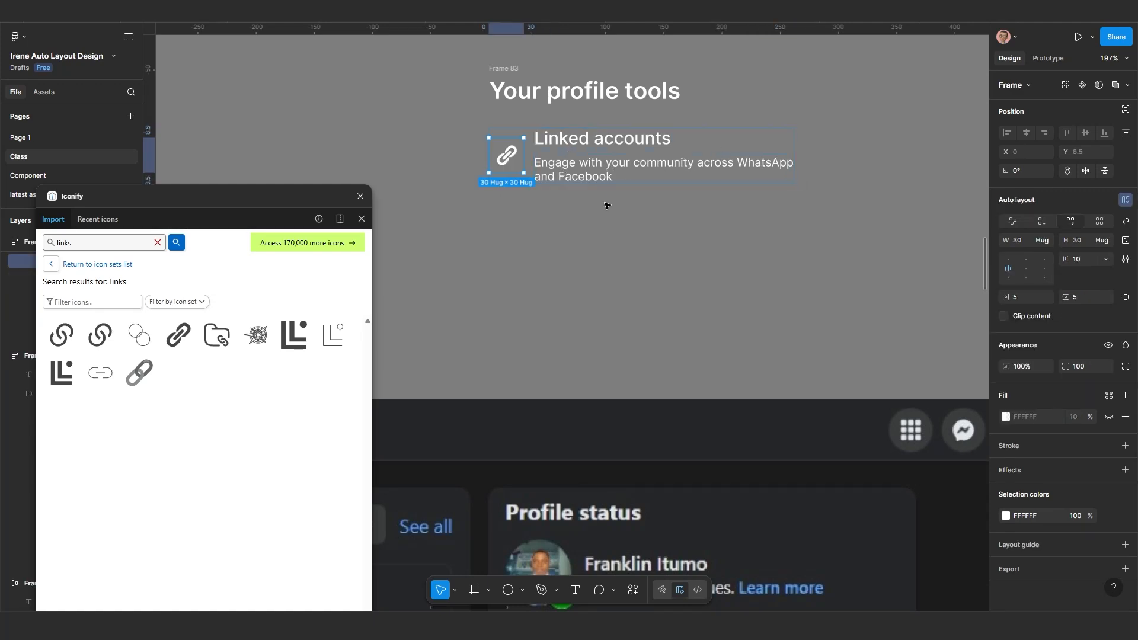
Step: Fix the link icon frame's width and height and scale it to 40 × 40, trying 50 and 30 first
left_click(1124, 242)
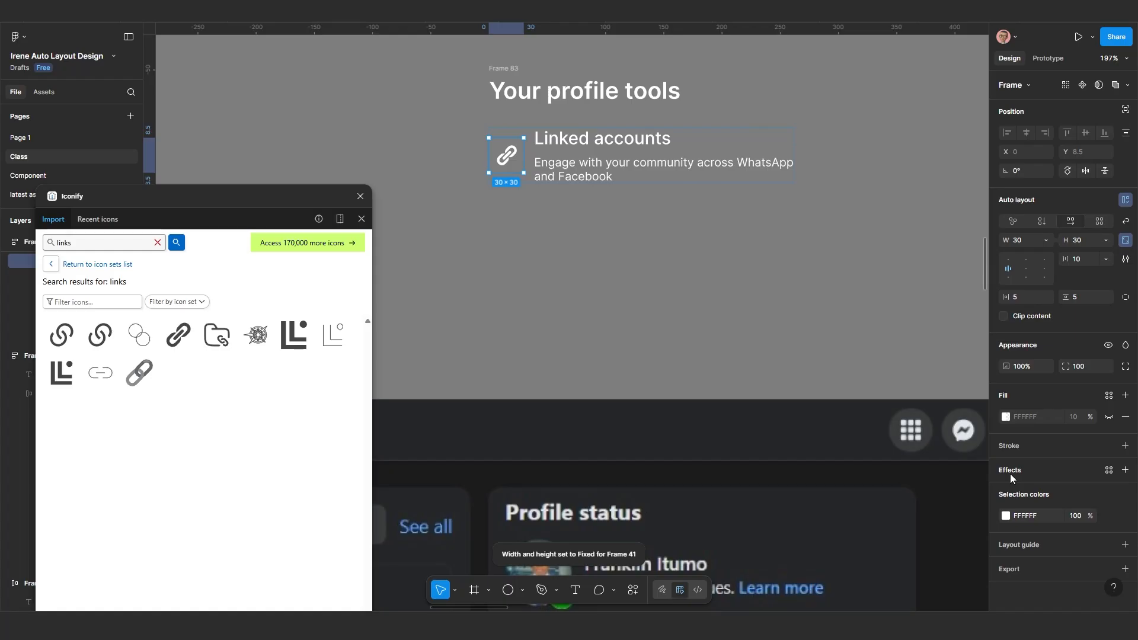
key("k")
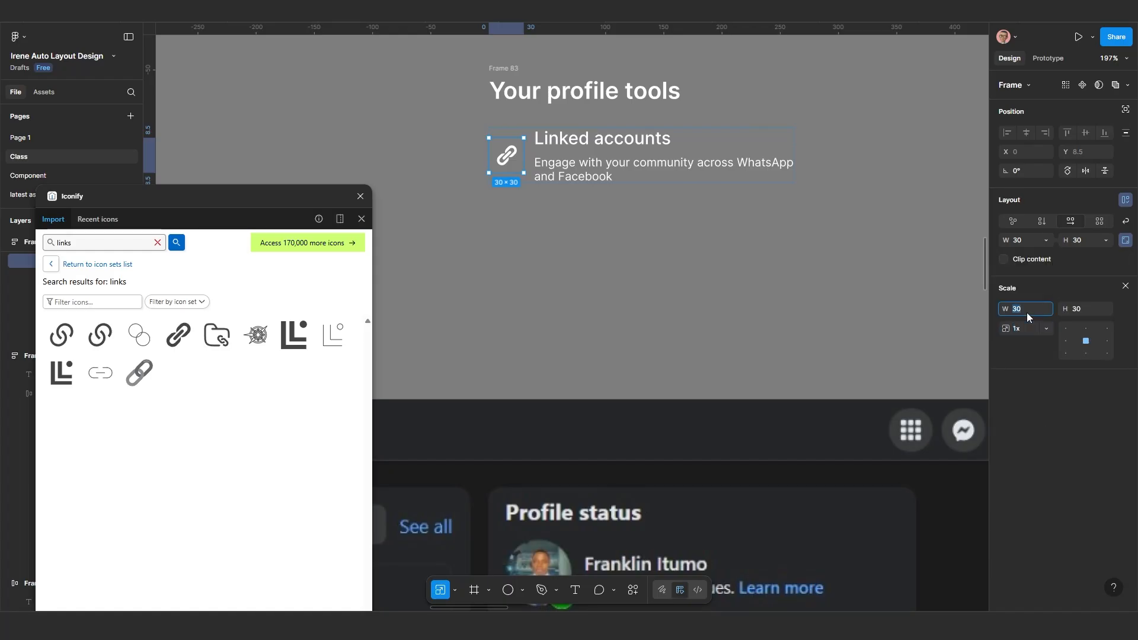
left_click(1027, 311)
type("50")
key("Return")
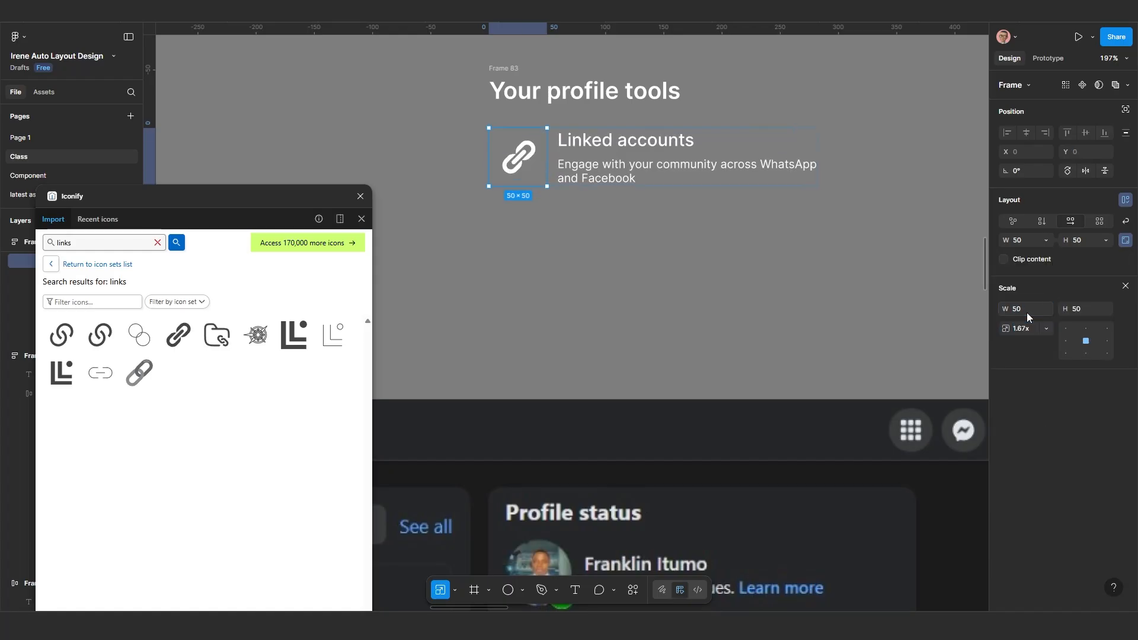
left_click(1026, 312)
type("30")
key("Return")
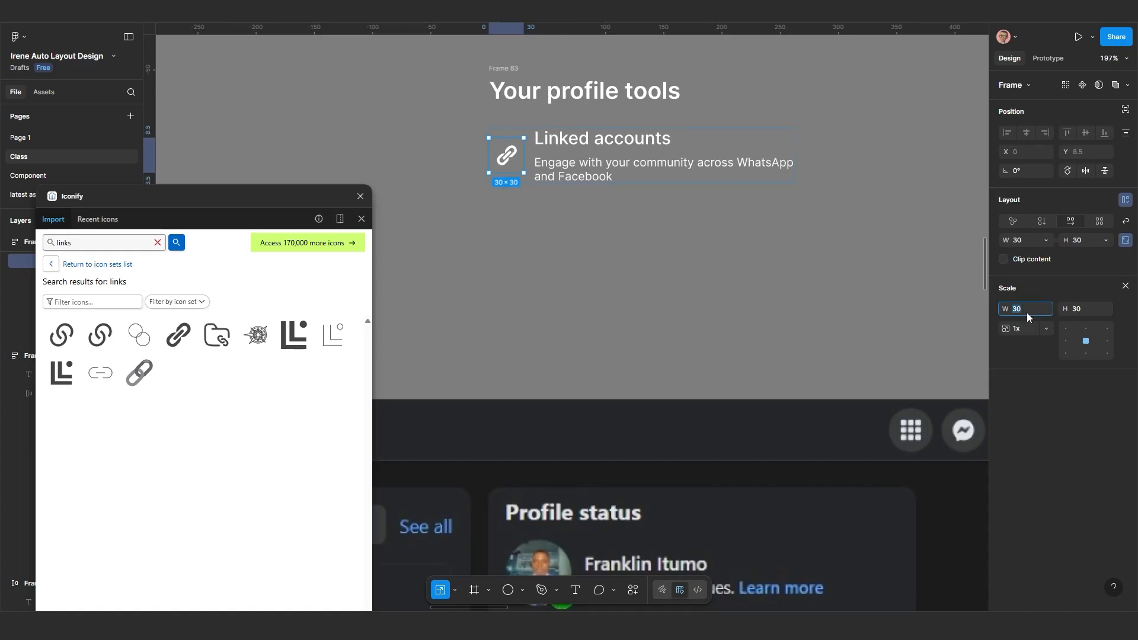
type("40")
key("Return")
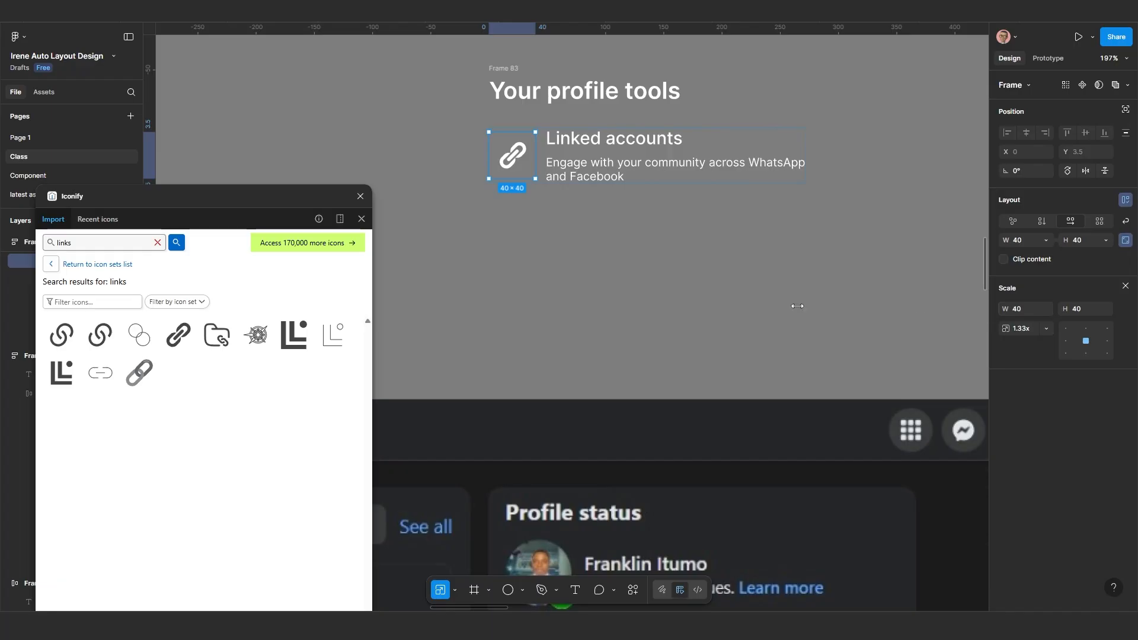
Step: Align the contents of the Linked accounts row to its top left and duplicate the row within the section
left_click(540, 215)
scroll(535, 216, "down", 1)
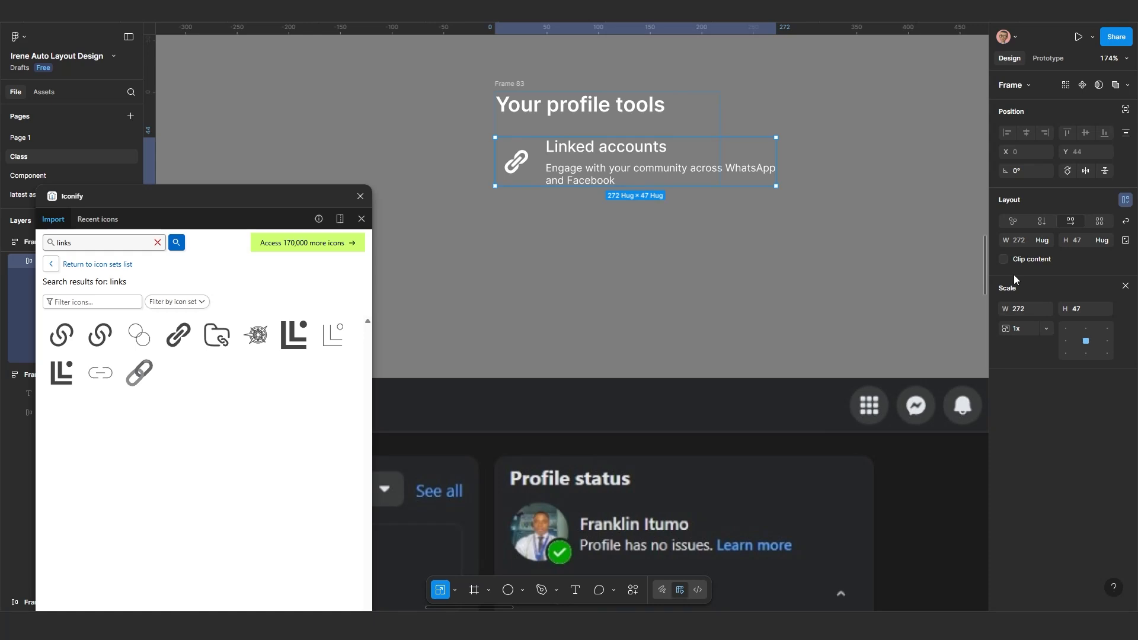
key("v")
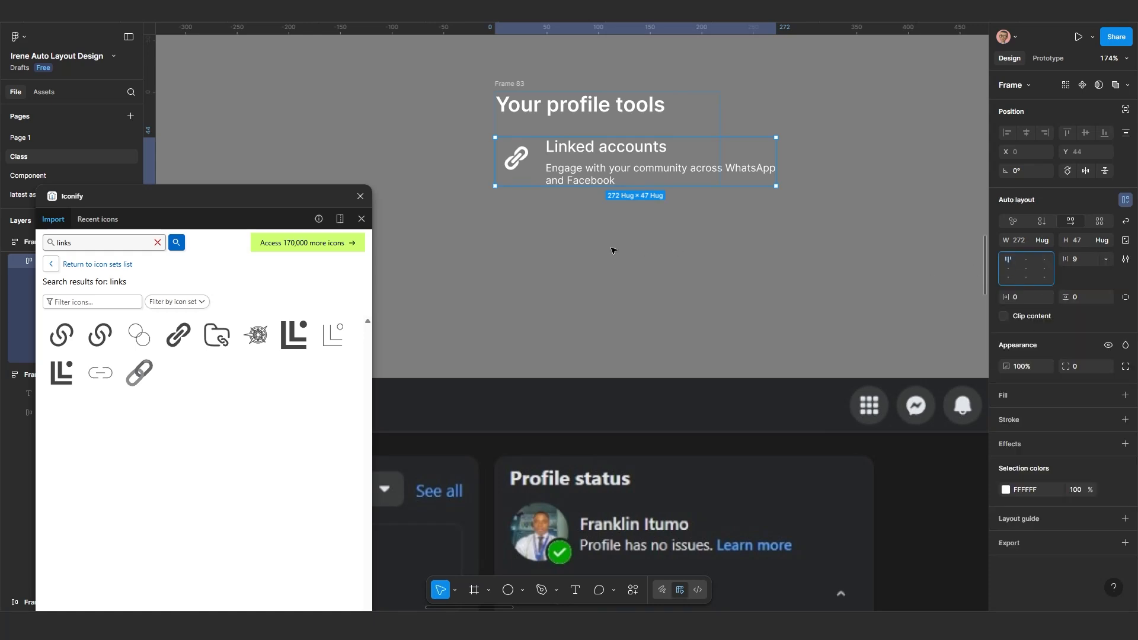
left_click(558, 269)
scroll(564, 257, "down", 1)
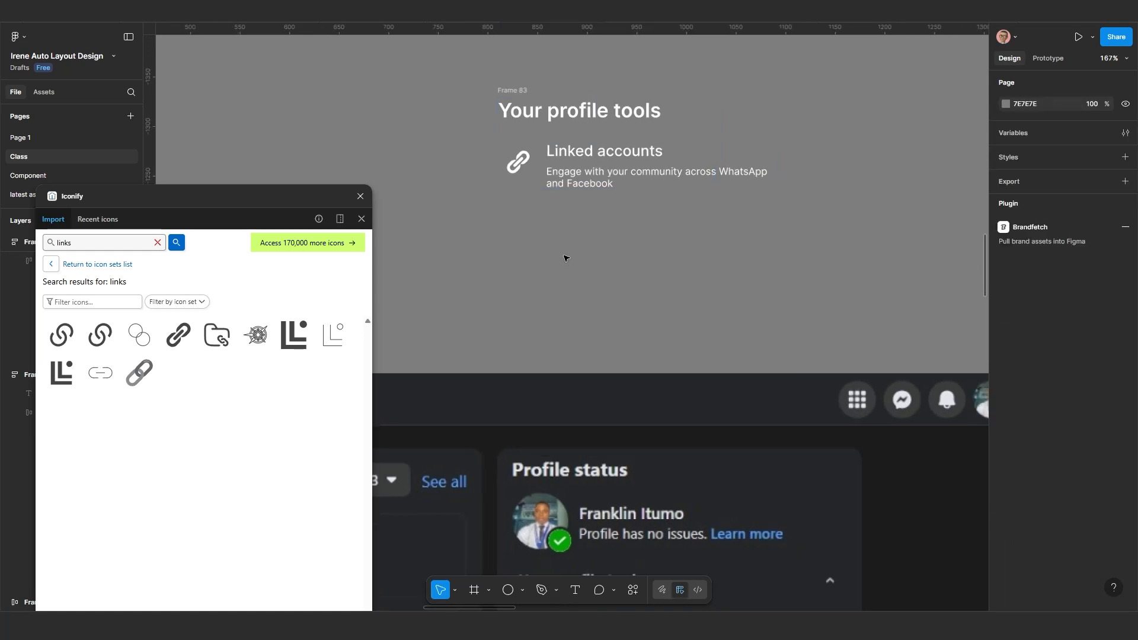
left_click(573, 176)
key("ctrl+d")
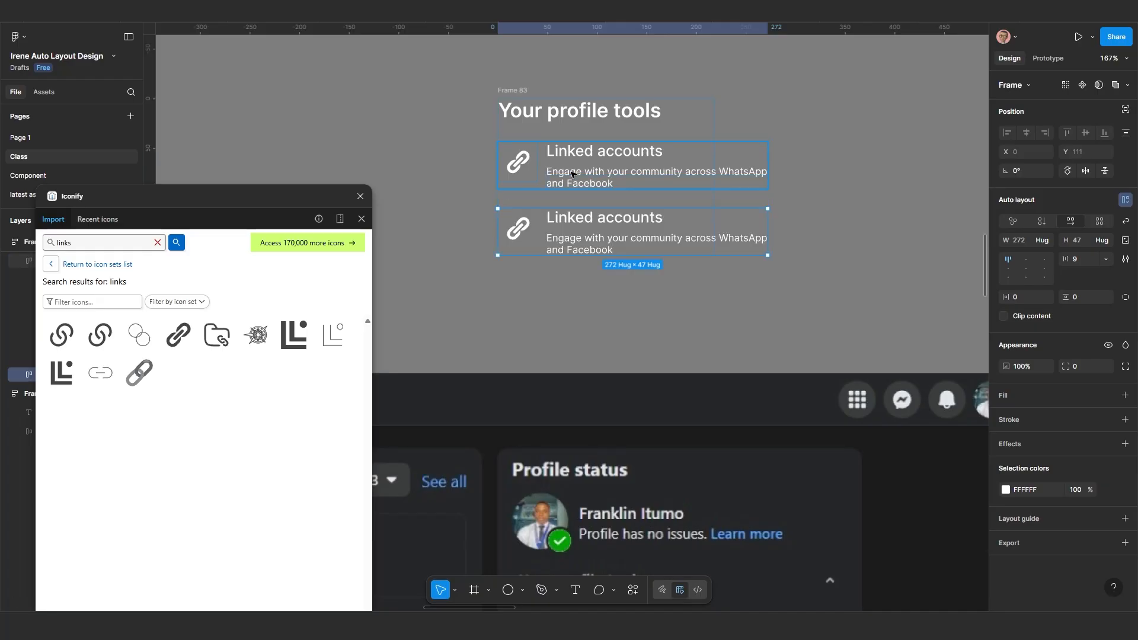
Step: Switch to the reference screenshot in the image viewer and copy the "Profile recommendation" title with its description
scroll(640, 238, "down", 2)
scroll(640, 238, "down", 2)
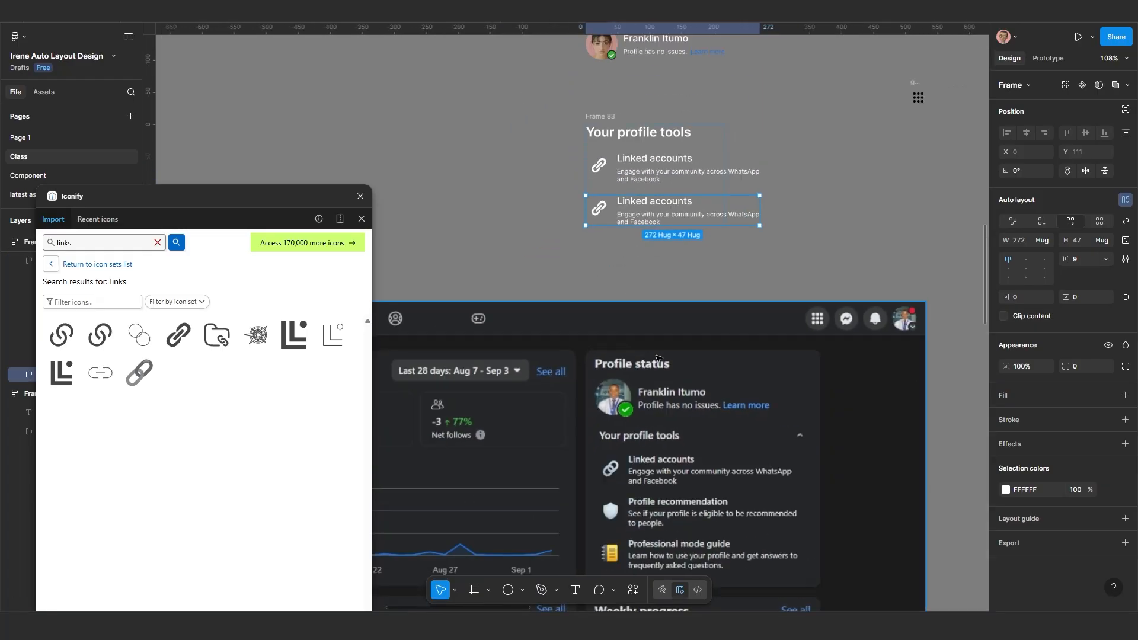
scroll(645, 285, "down", 1)
scroll(649, 335, "up", 1)
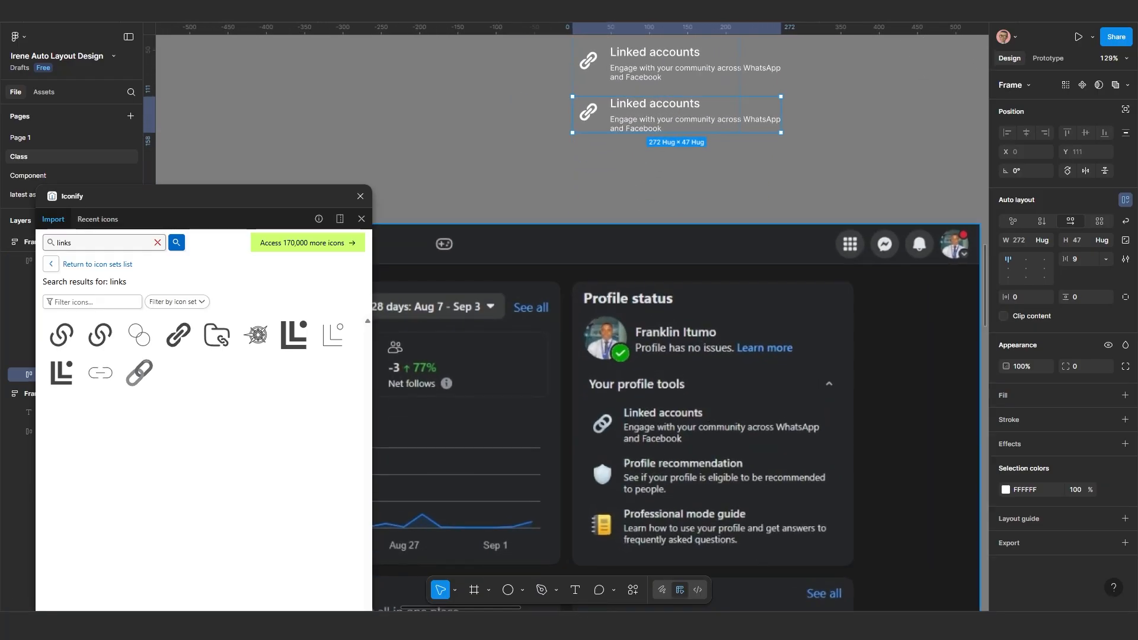
left_click(740, 623)
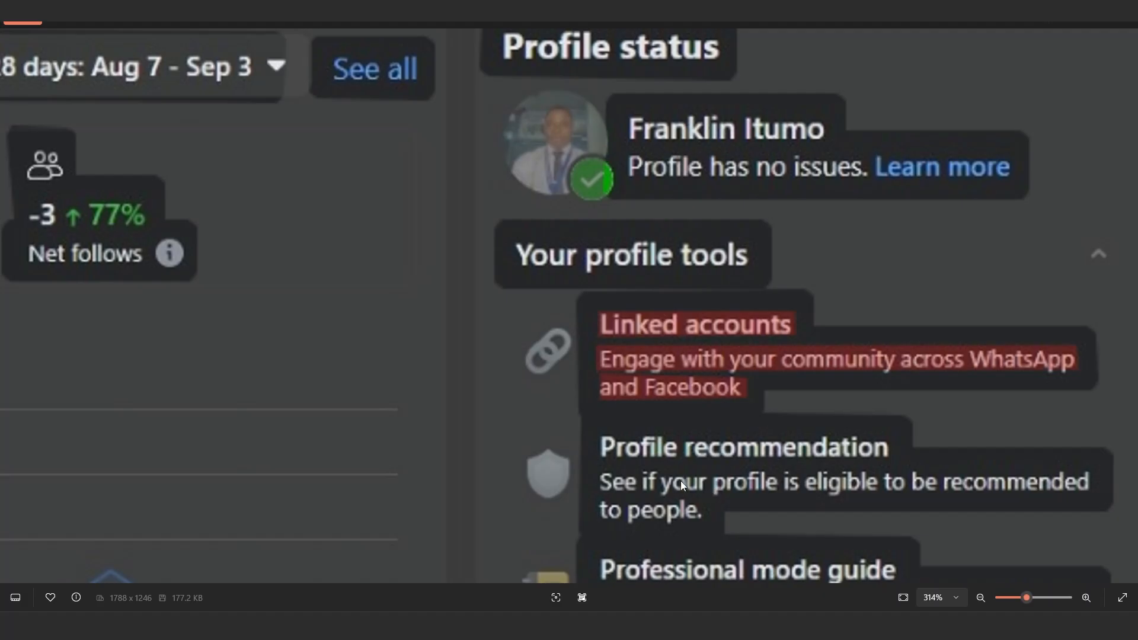
scroll(682, 486, "down", 2)
left_click_drag(623, 454, 675, 504)
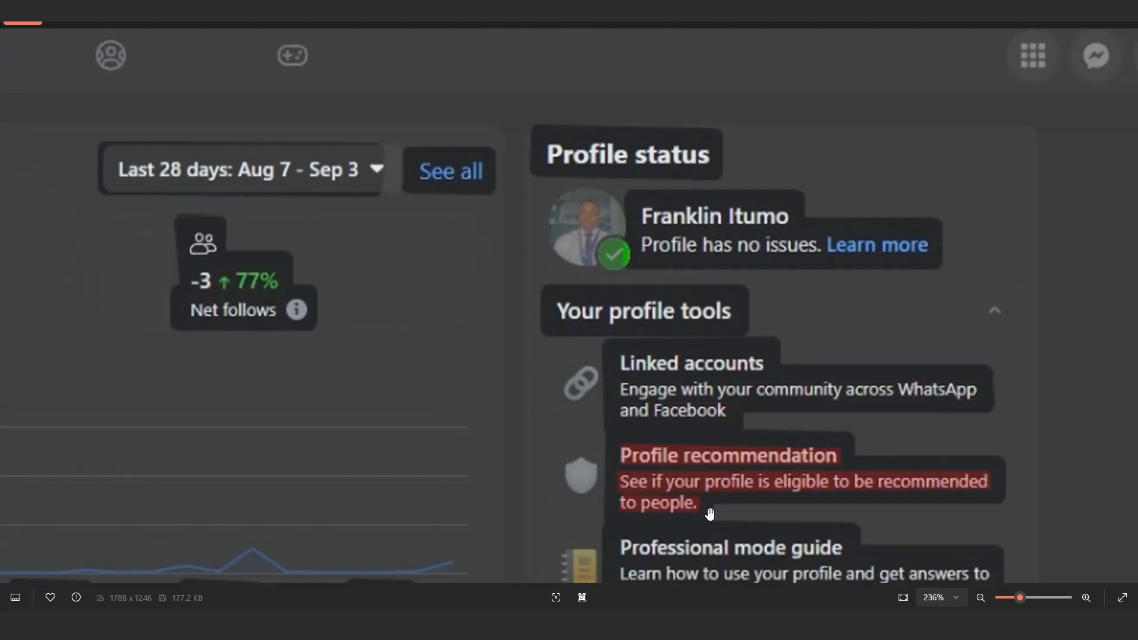
key("ctrl+c")
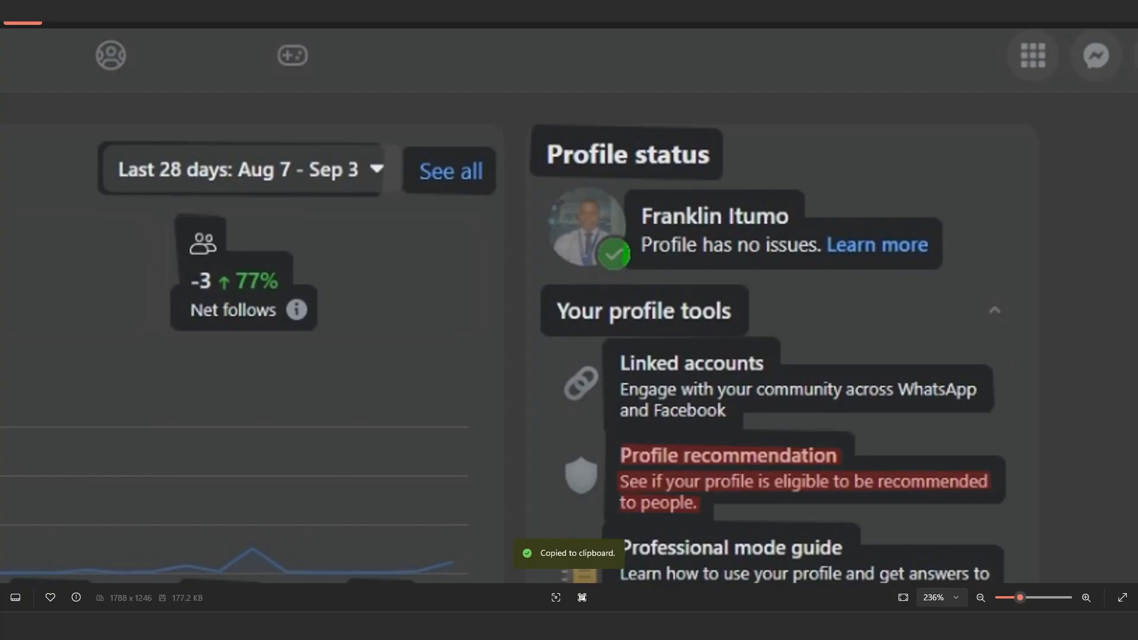
Step: Switch back to Figma and replace the second row's description with the copied Profile recommendation text
key("alt+Tab")
scroll(663, 259, "up", 3)
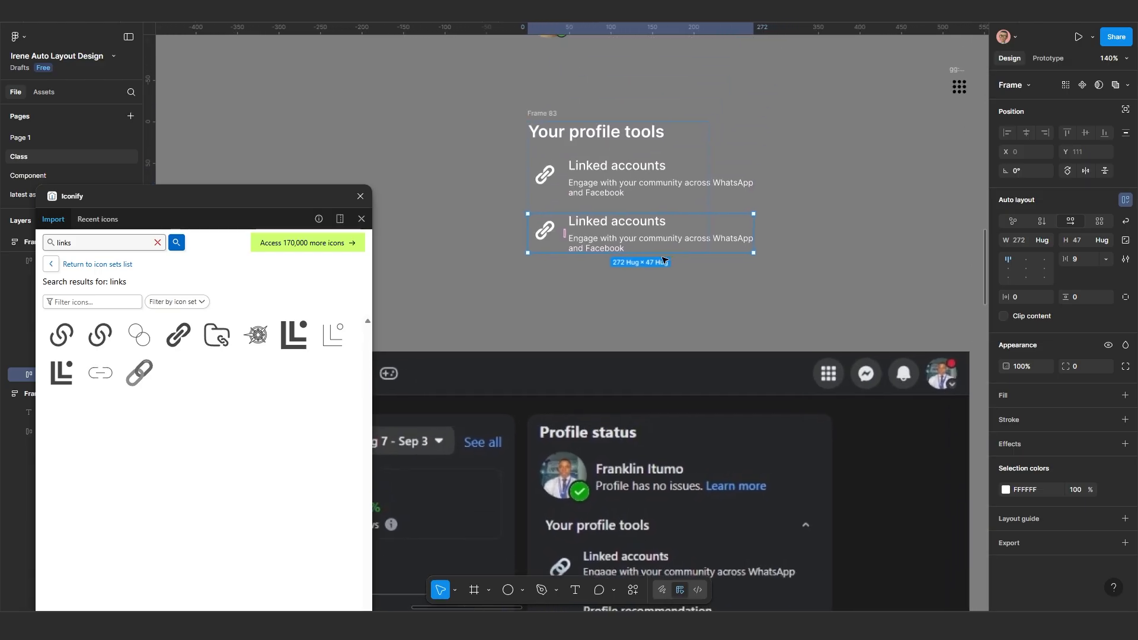
scroll(663, 260, "up", 3)
double_click(580, 255)
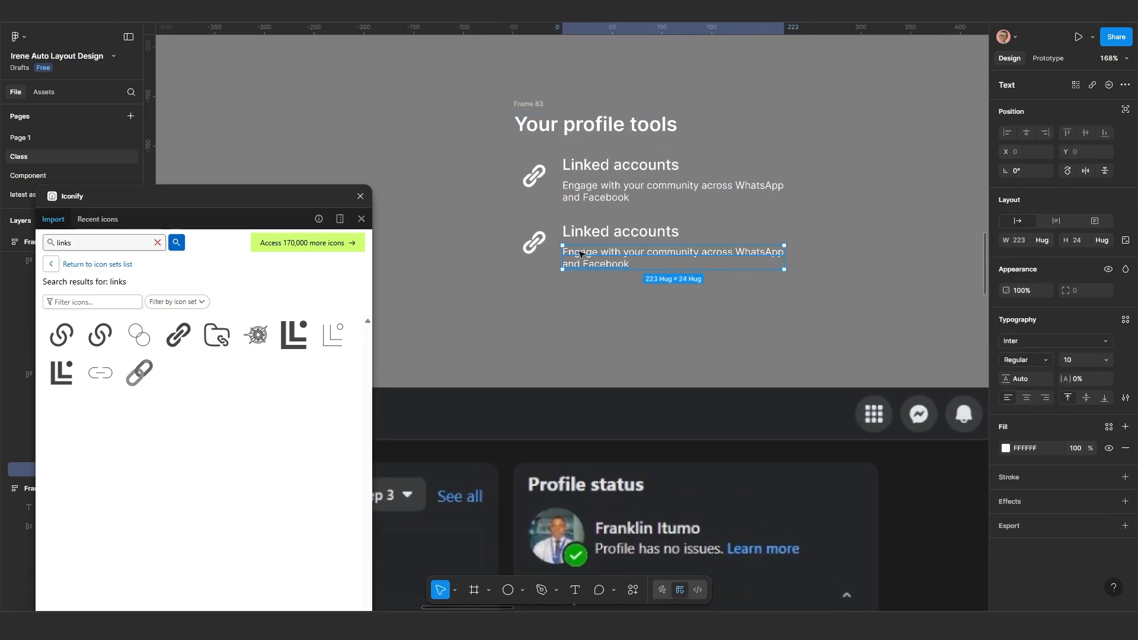
scroll(581, 254, "up", 1)
double_click(581, 254)
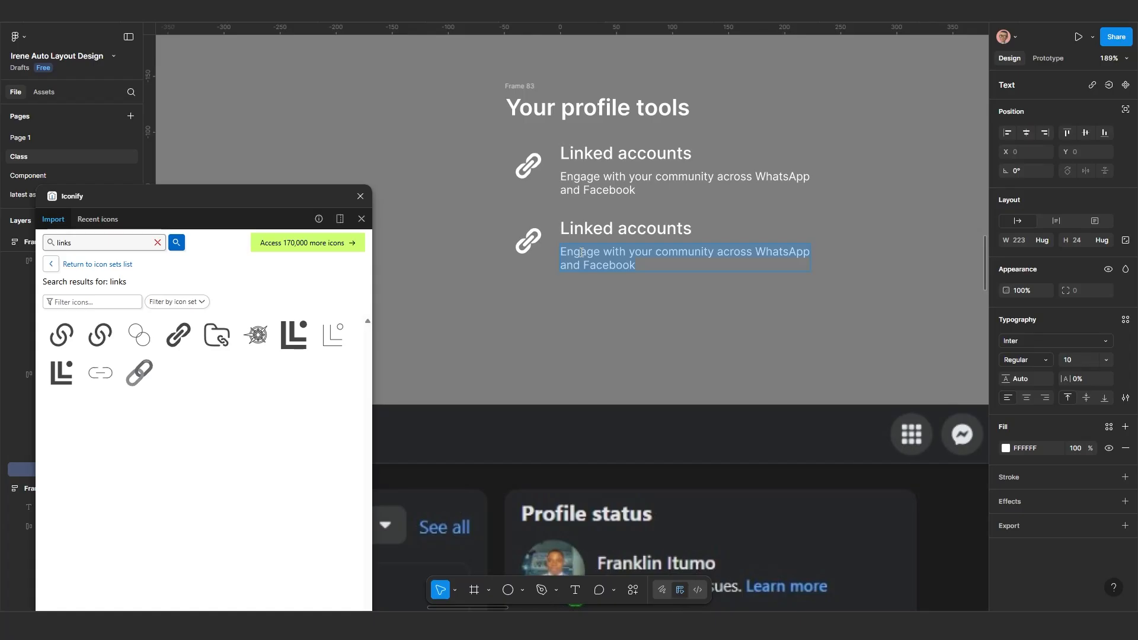
key("ctrl+v")
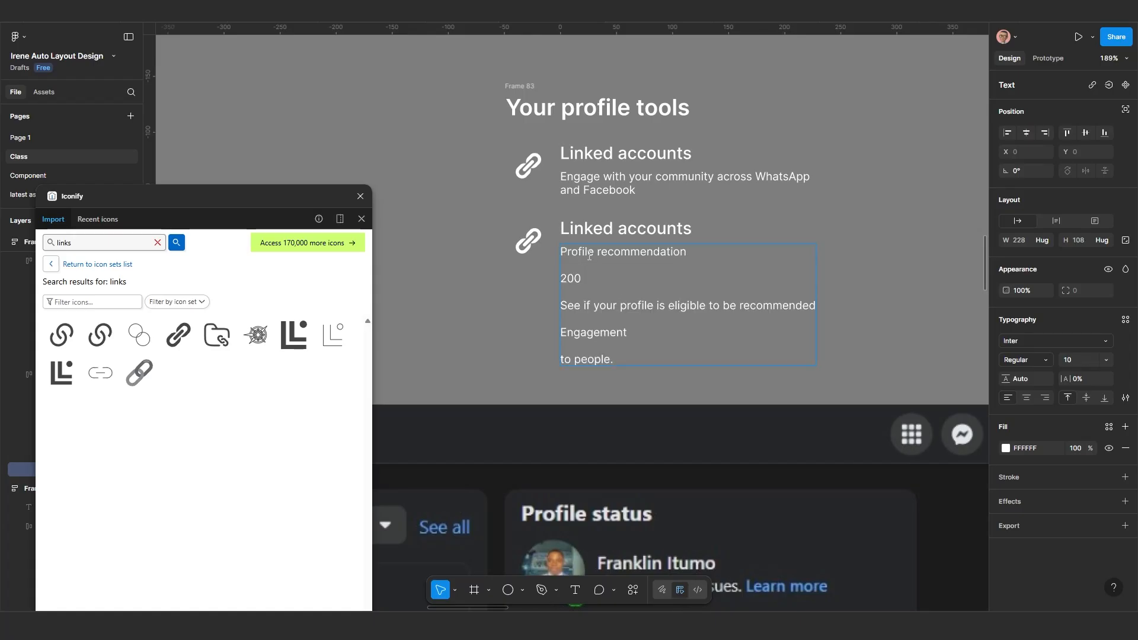
Step: Move the text "Profile recommendation" out of the second row's description and use it to replace that row's "Linked accounts" heading
scroll(589, 255, "up", 1)
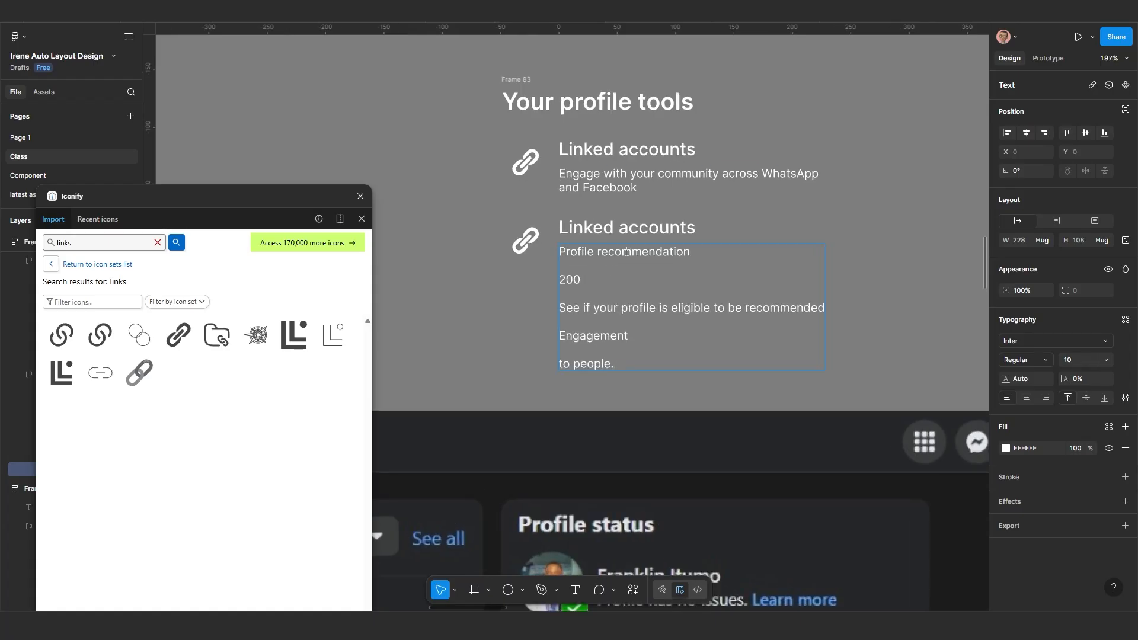
left_click_drag(691, 251, 545, 250)
key("BackSpace")
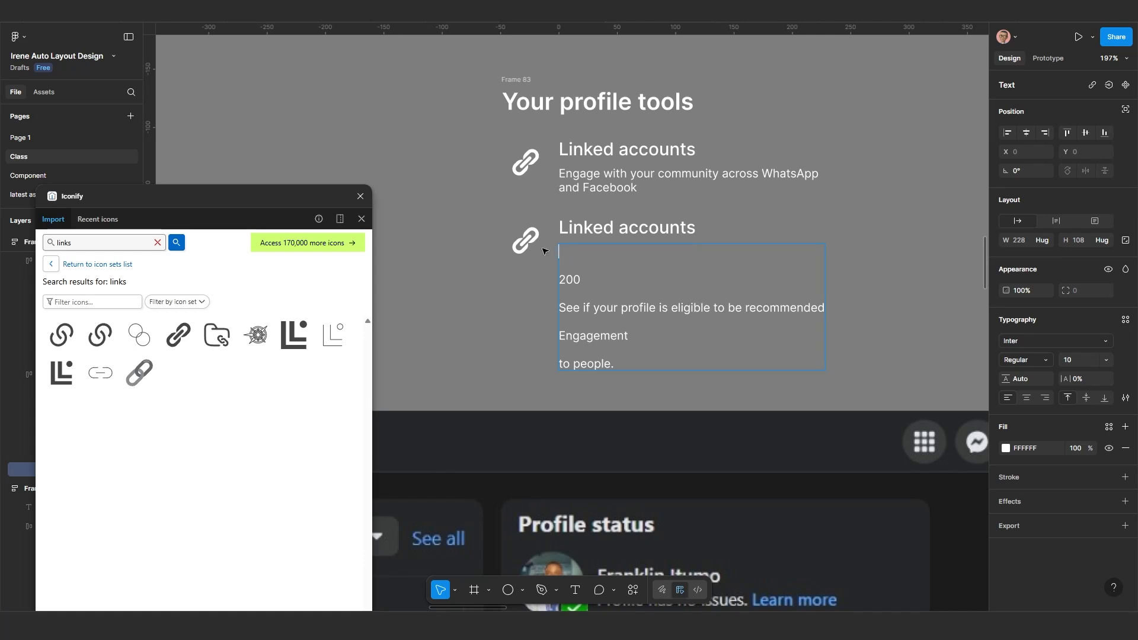
double_click(586, 230)
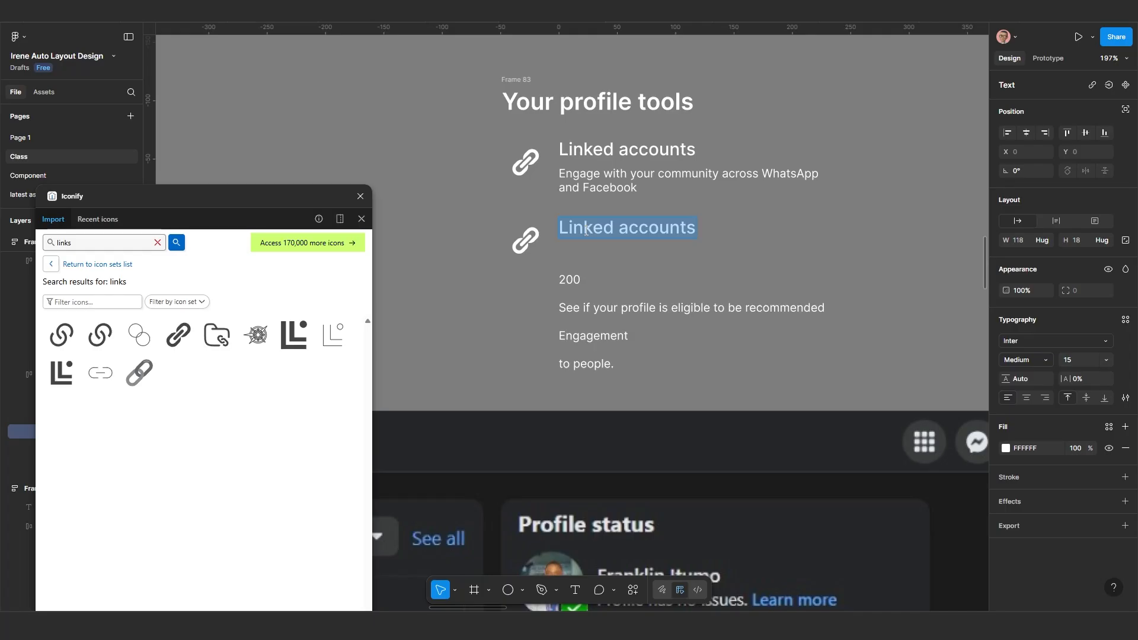
key("ctrl+v")
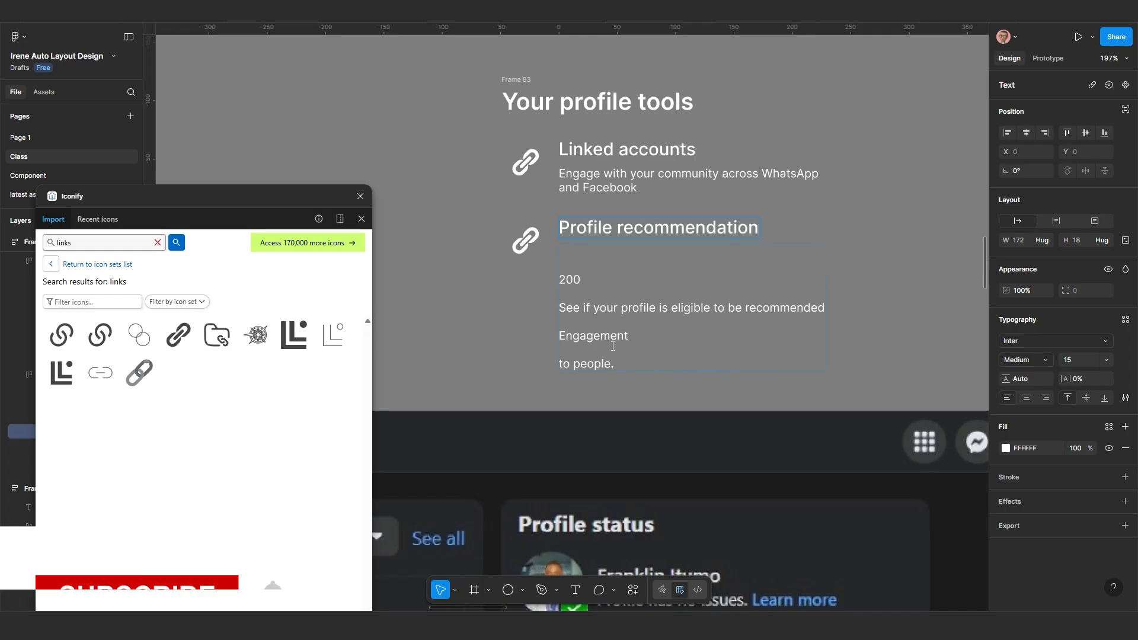
Step: Join the "Engagement" and "to people." lines to the end of the sentence "See if your profile is eligible to be recommended"
scroll(580, 379, "up", 3, "ctrl")
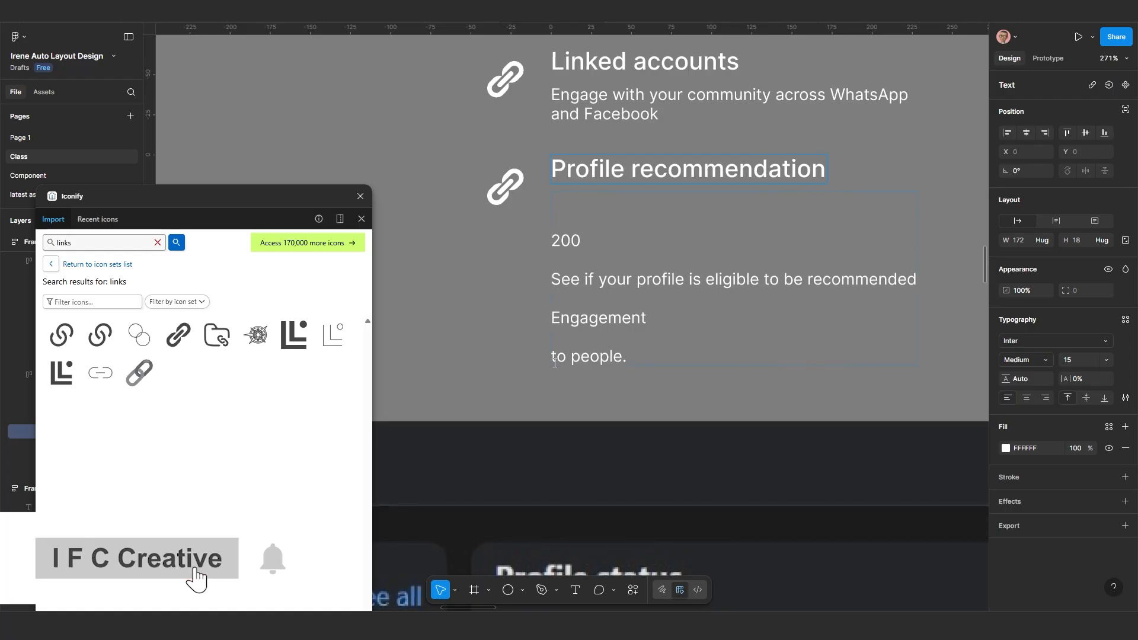
left_click(555, 360)
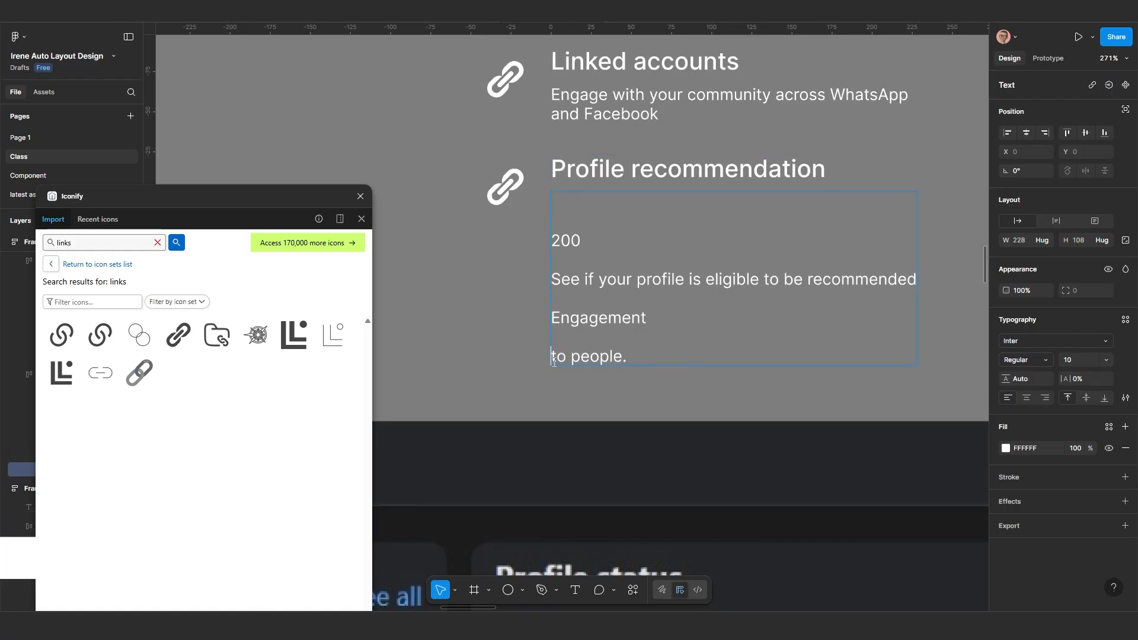
key("BackSpace")
key("BackSpace")
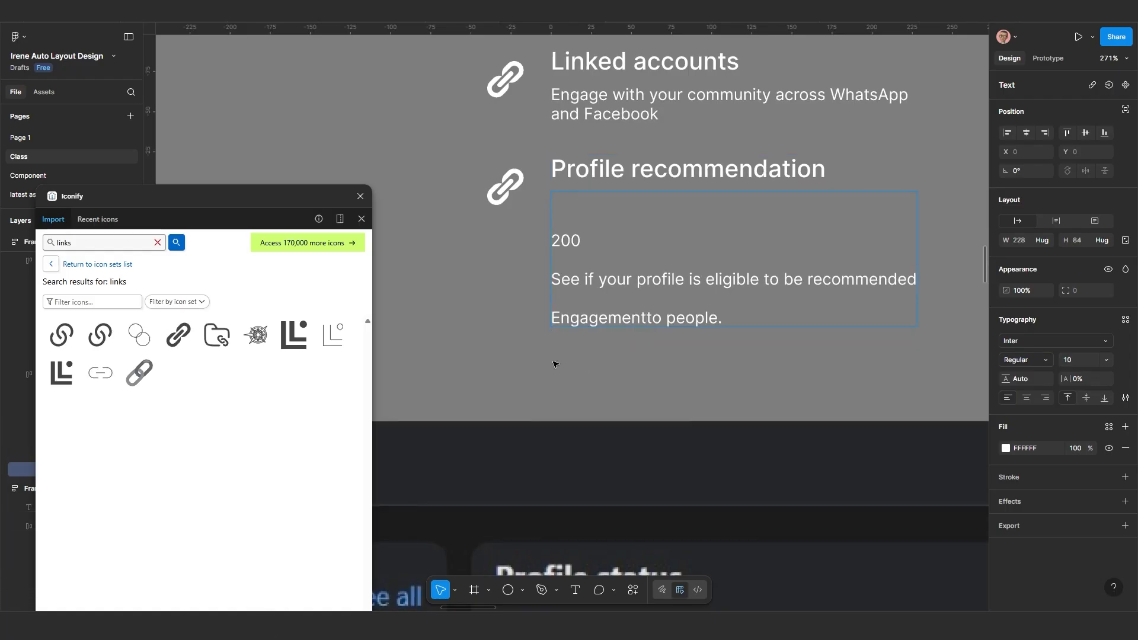
left_click(554, 318)
key("BackSpace")
key("BackSpace")
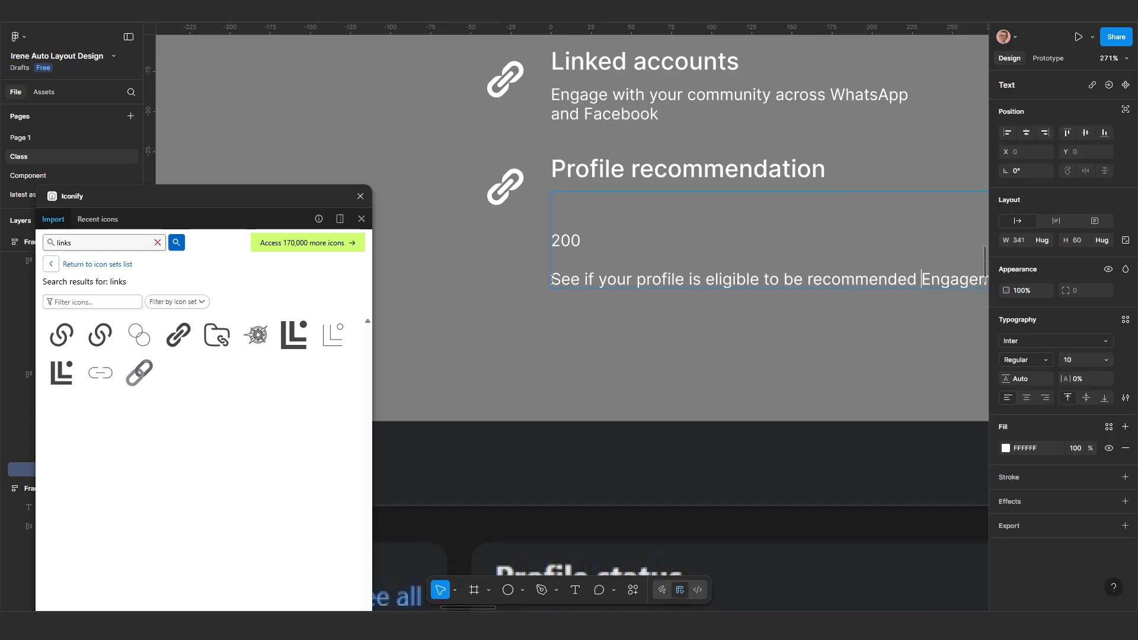
key("BackSpace")
key("Return")
key("Return")
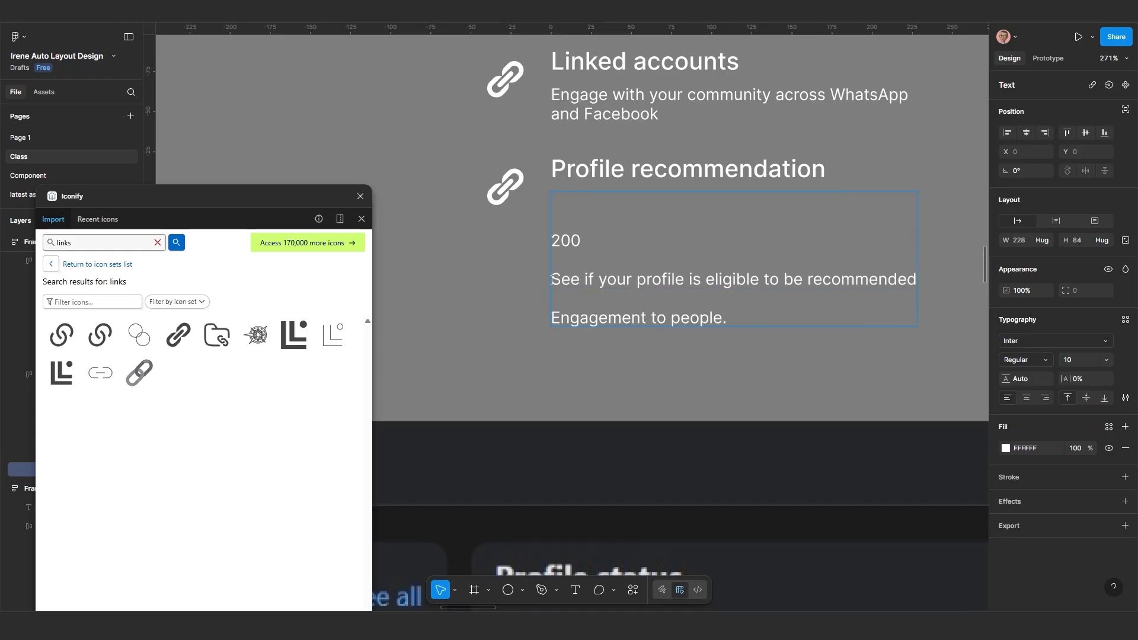
key("BackSpace")
key("BackSpace")
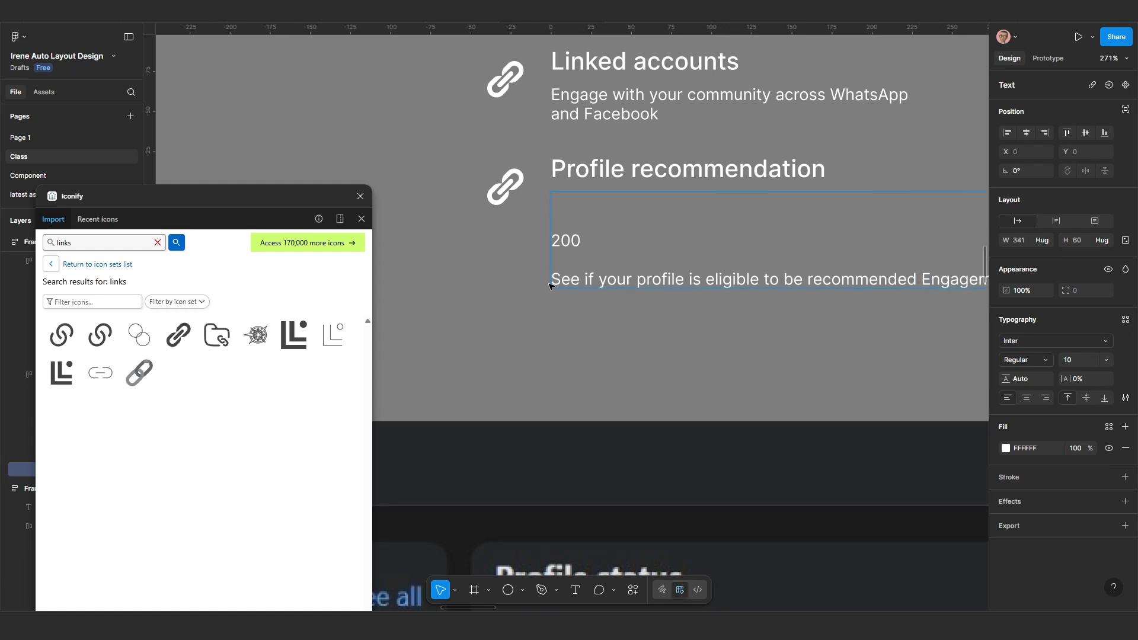
Step: Delete the stray "200" and the blank lines above the Profile recommendation description
key("BackSpace")
key("BackSpace")
key("BackSpace")
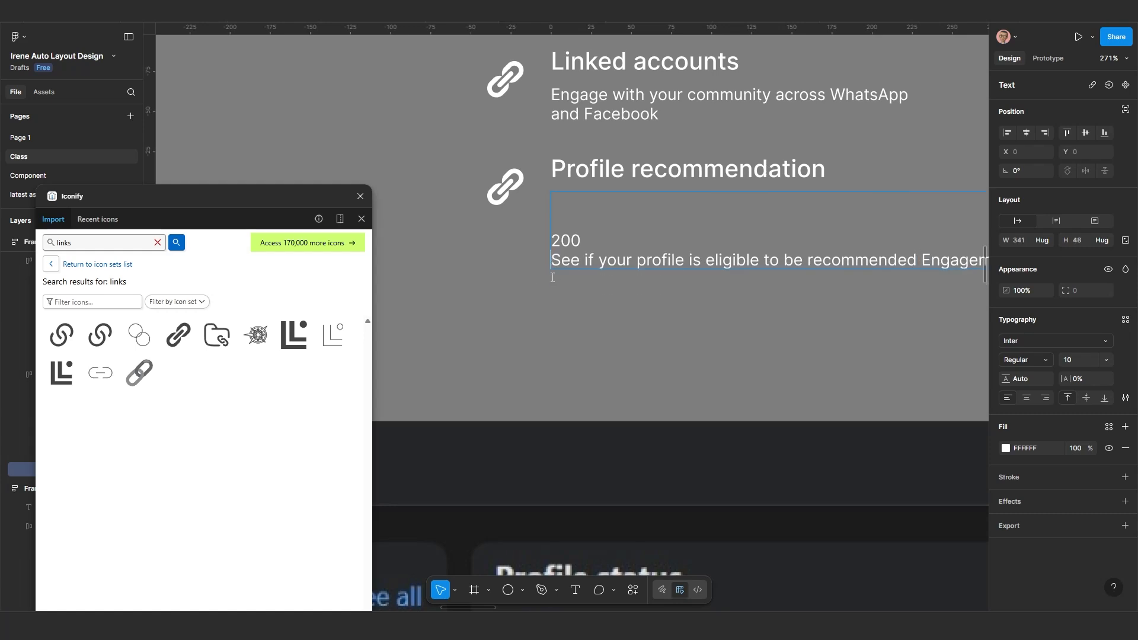
key("BackSpace")
key("BackSpace")
key("BackSpace")
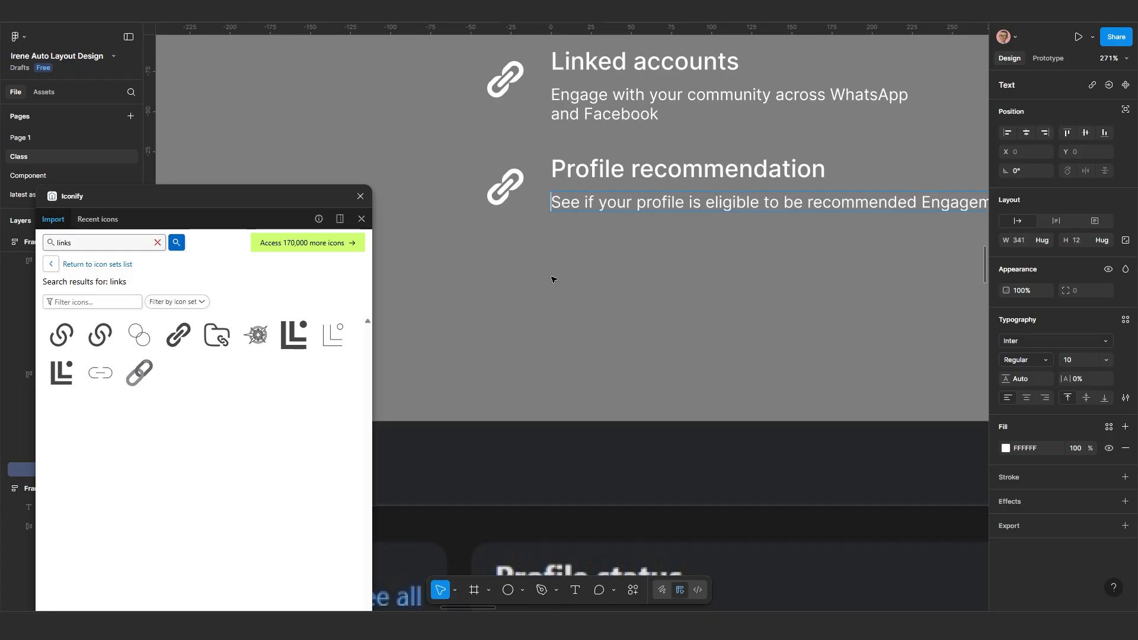
key("Escape")
Step: Narrow the Profile recommendation text block to 299 wide and set its description to fill the container width so it wraps
scroll(672, 318, "down", 5)
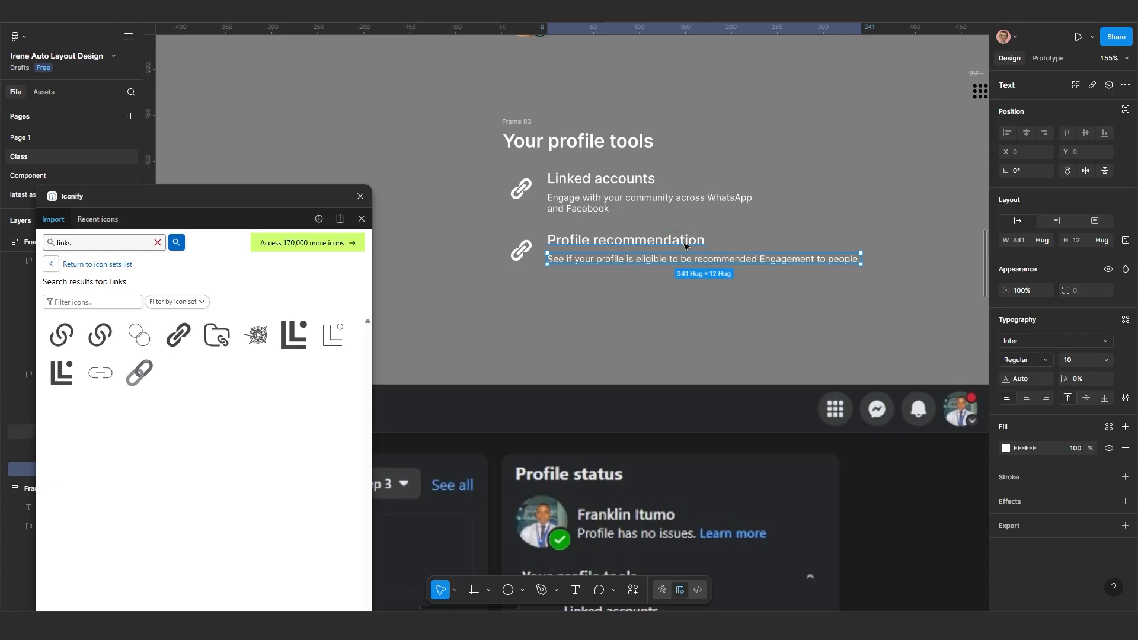
left_click(836, 255, "shift")
key("shift+a")
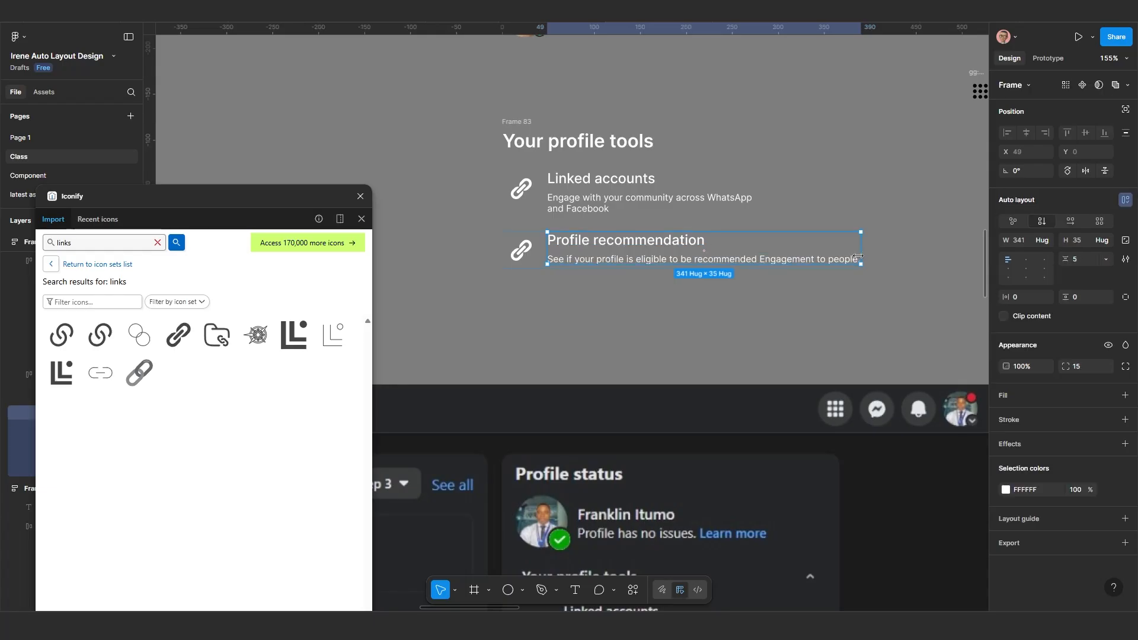
left_click_drag(846, 252, 822, 253)
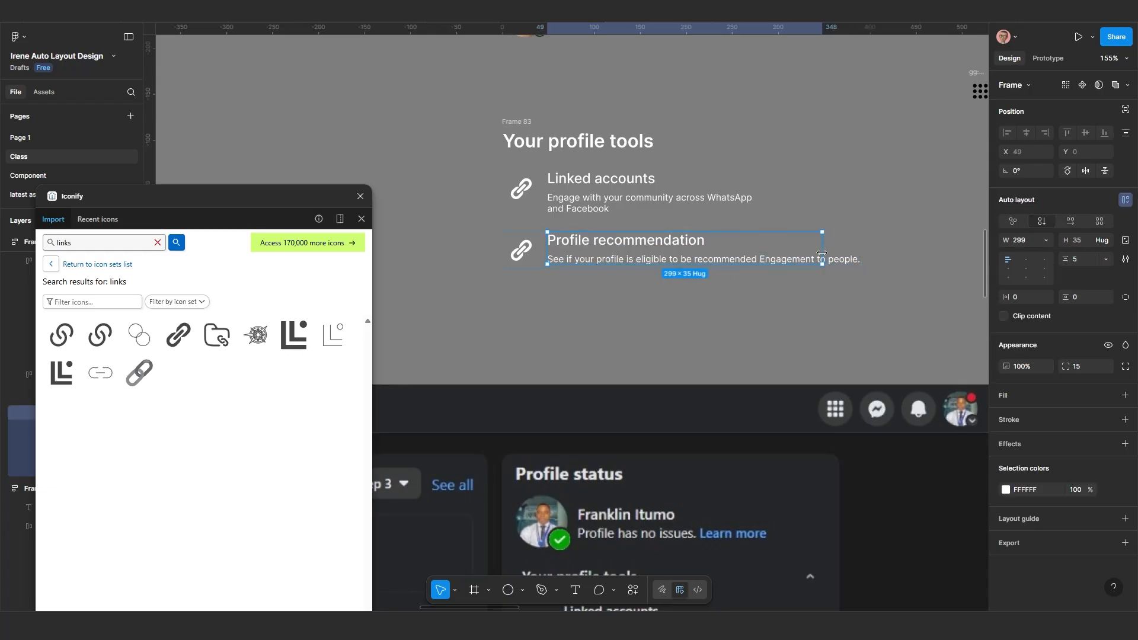
left_click(774, 260)
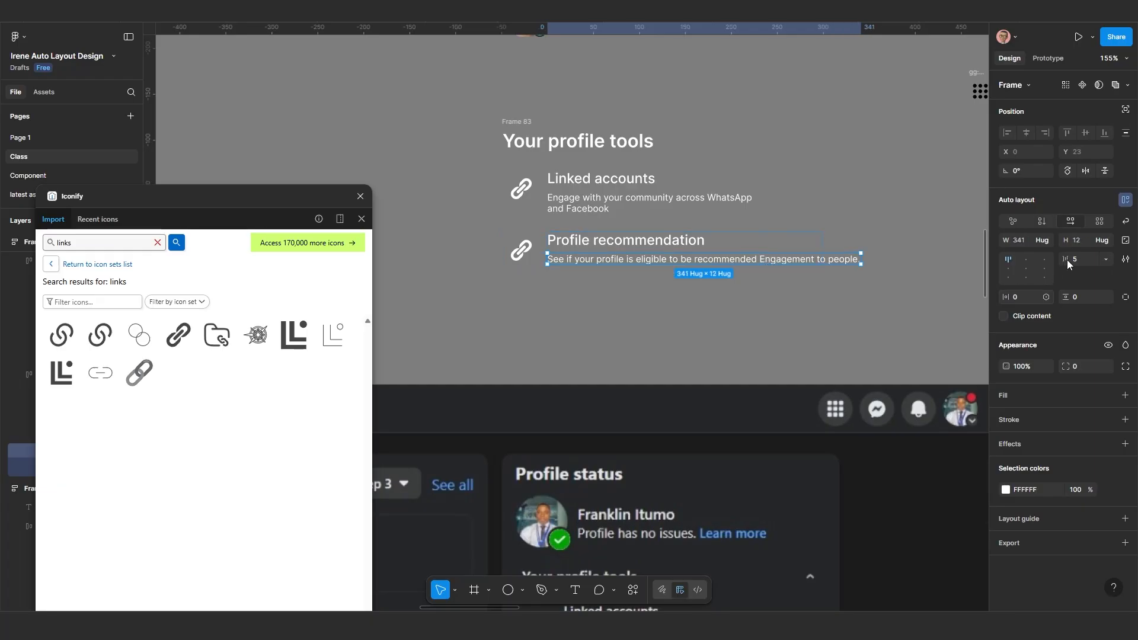
left_click(1046, 240)
left_click(1049, 251)
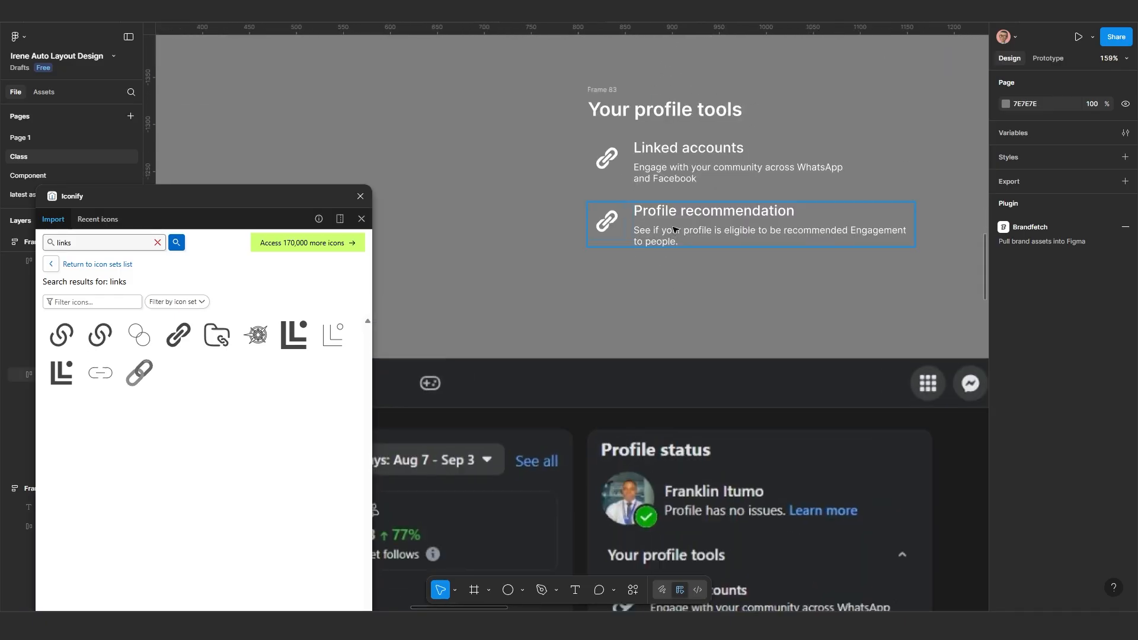
Step: Duplicate the Profile recommendation row and change its copy to "Professional mode guide" with "Learn how to use your profile and get answers to frequently asked questions."
key("ctrl+d")
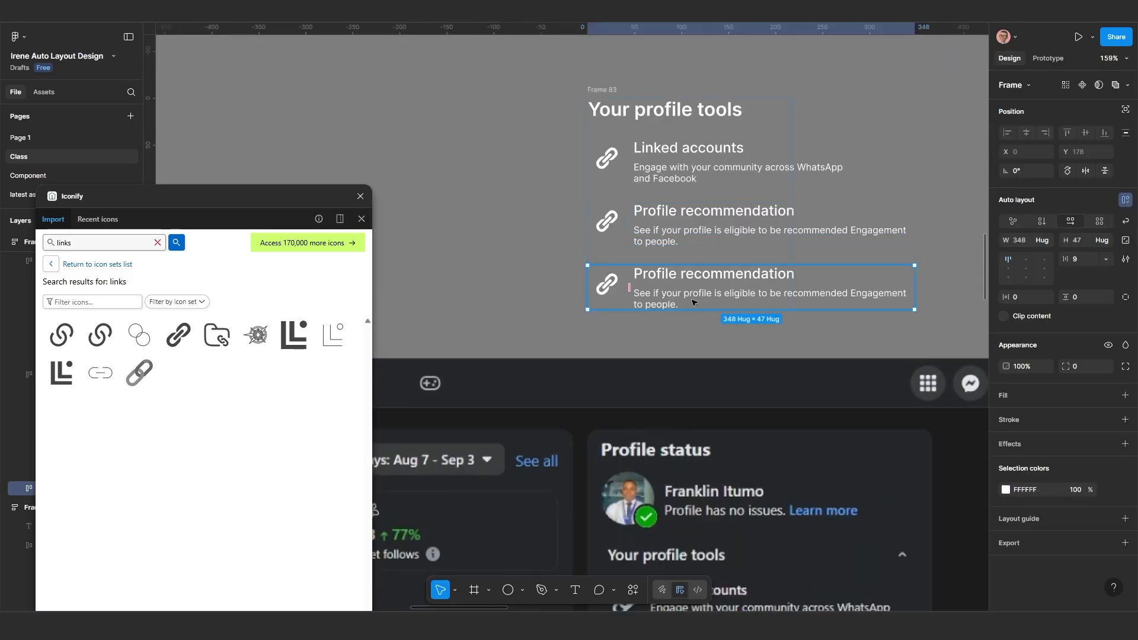
double_click(664, 300)
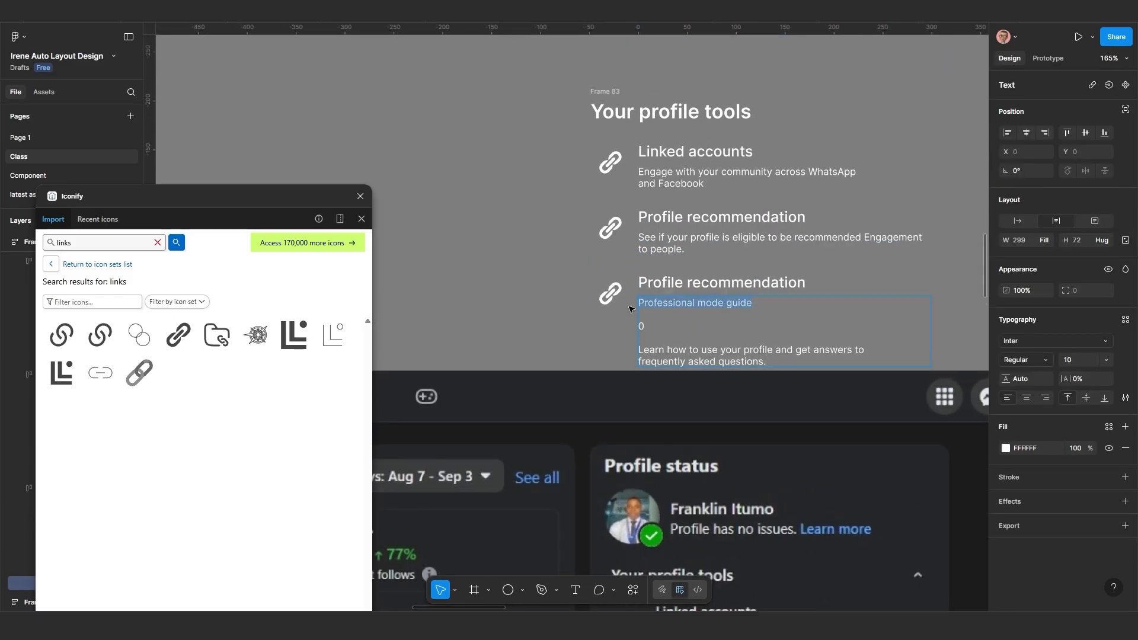
double_click(669, 282)
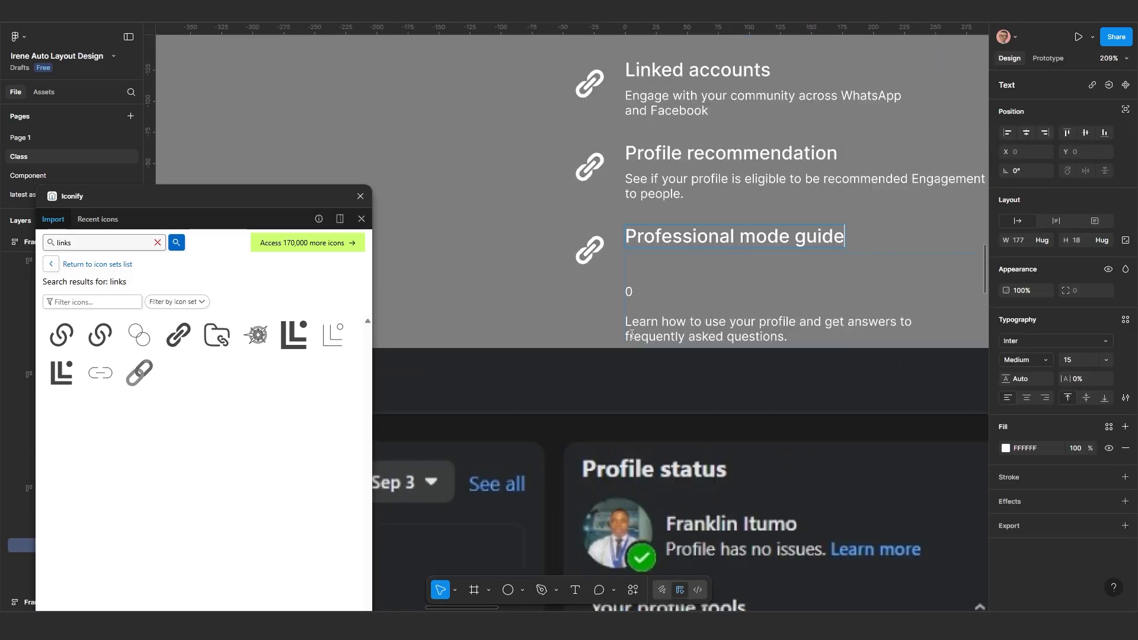
left_click(630, 288)
key("Delete")
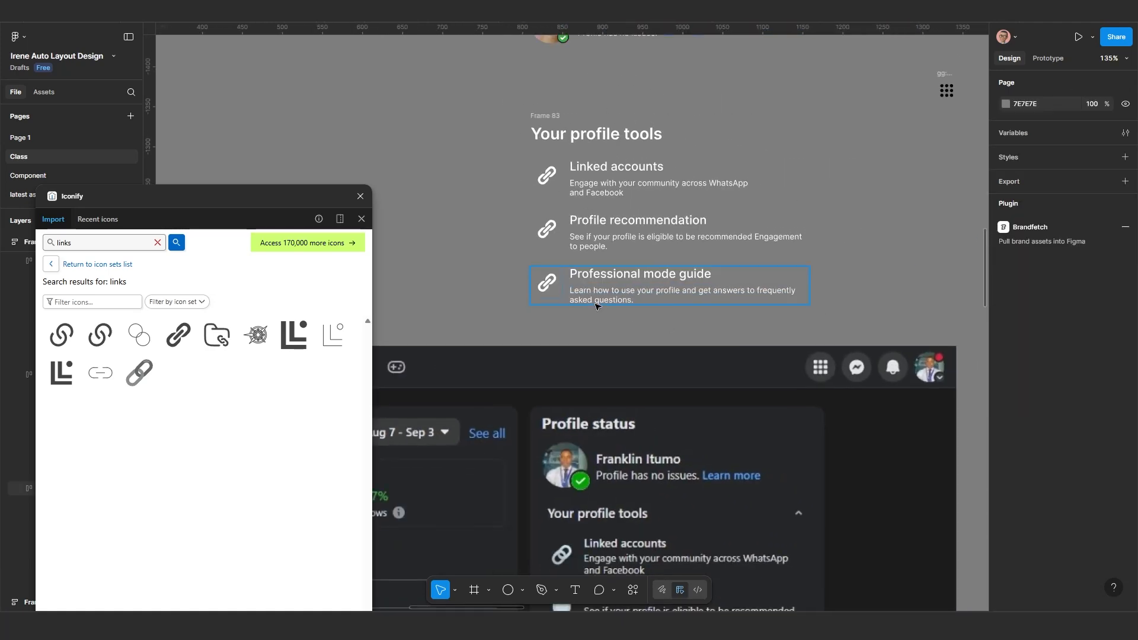
Step: Set the width of the "Your profile tools" section frame to hug its contents
left_click_drag(550, 139, 556, 101)
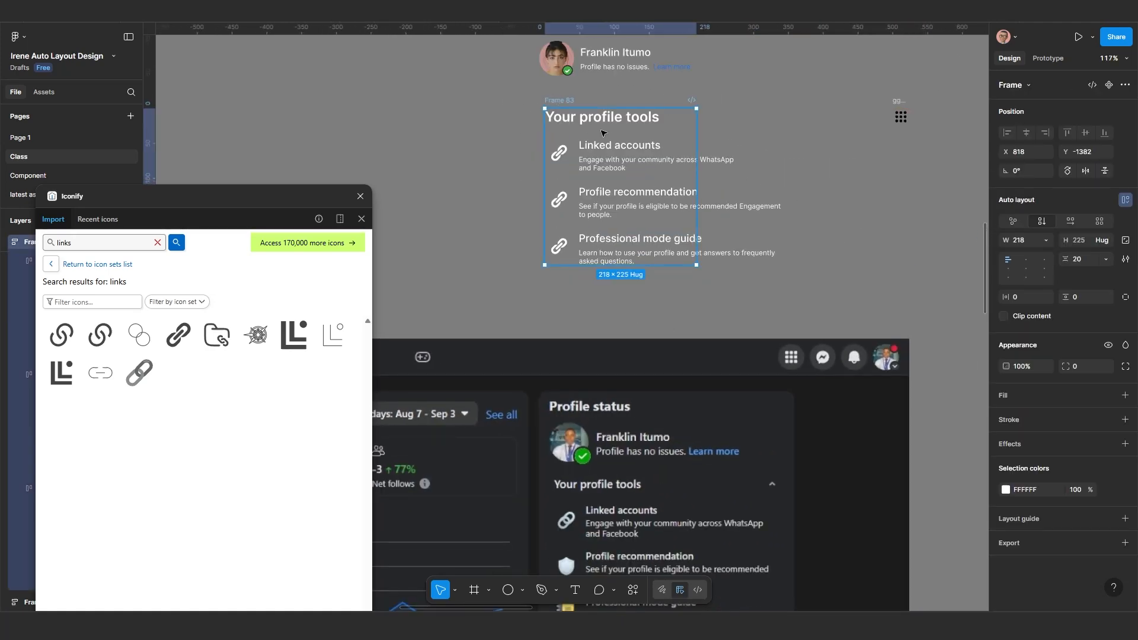
left_click(1045, 239)
left_click(1048, 256)
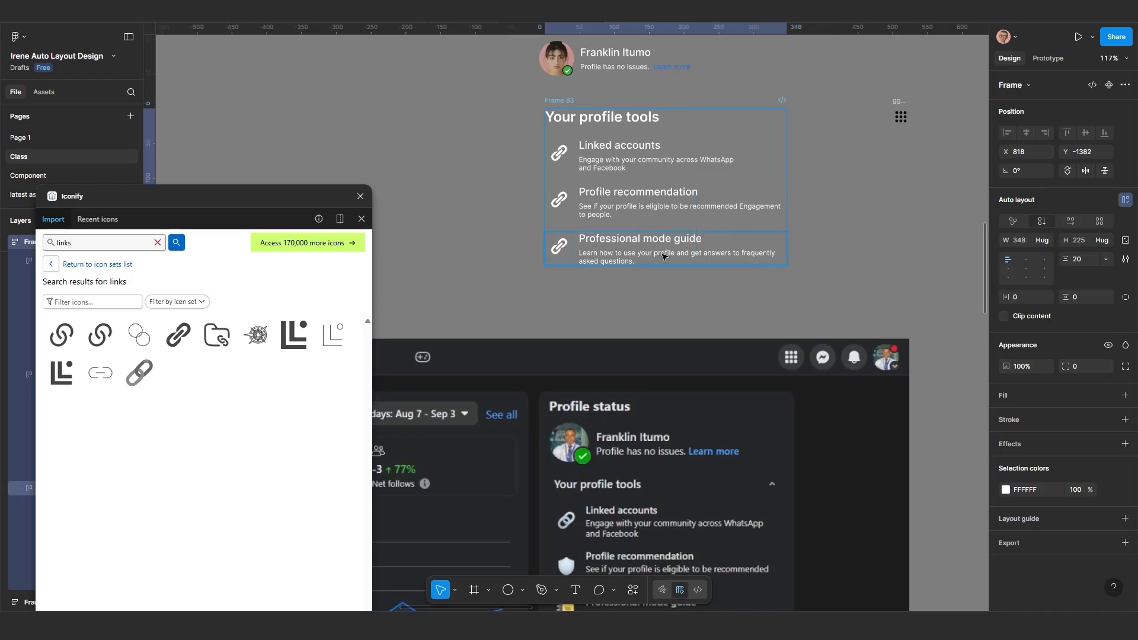
Step: Remove the separate Profile status frame above the section and select the "Your profile tools" frame
scroll(661, 257, "down", 1)
scroll(616, 262, "up", 2)
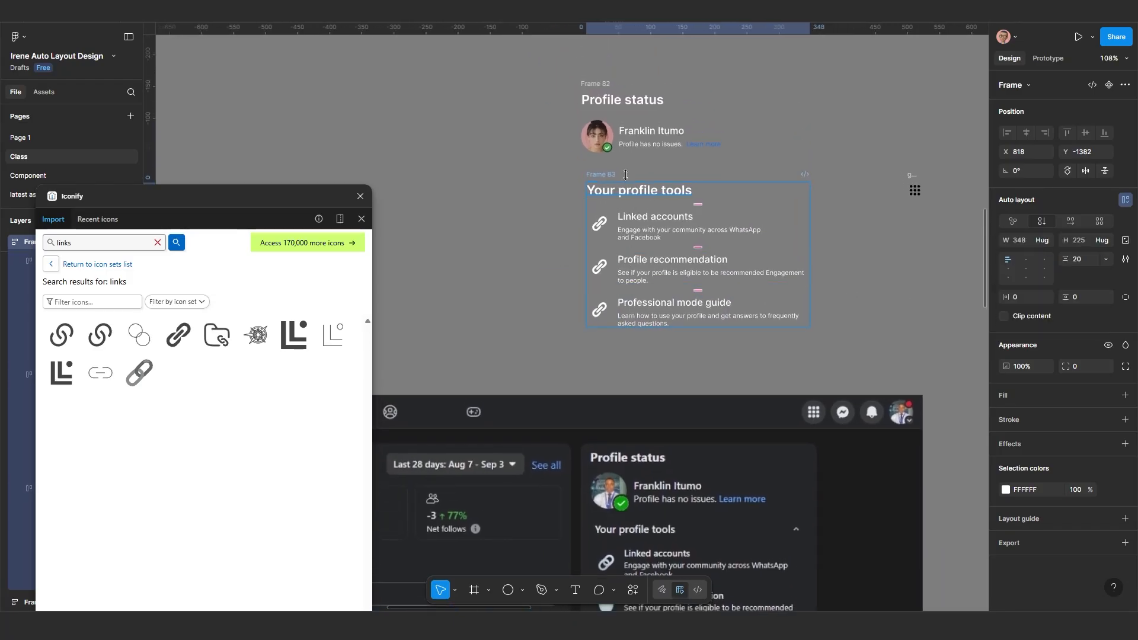
left_click(596, 85)
key("Delete")
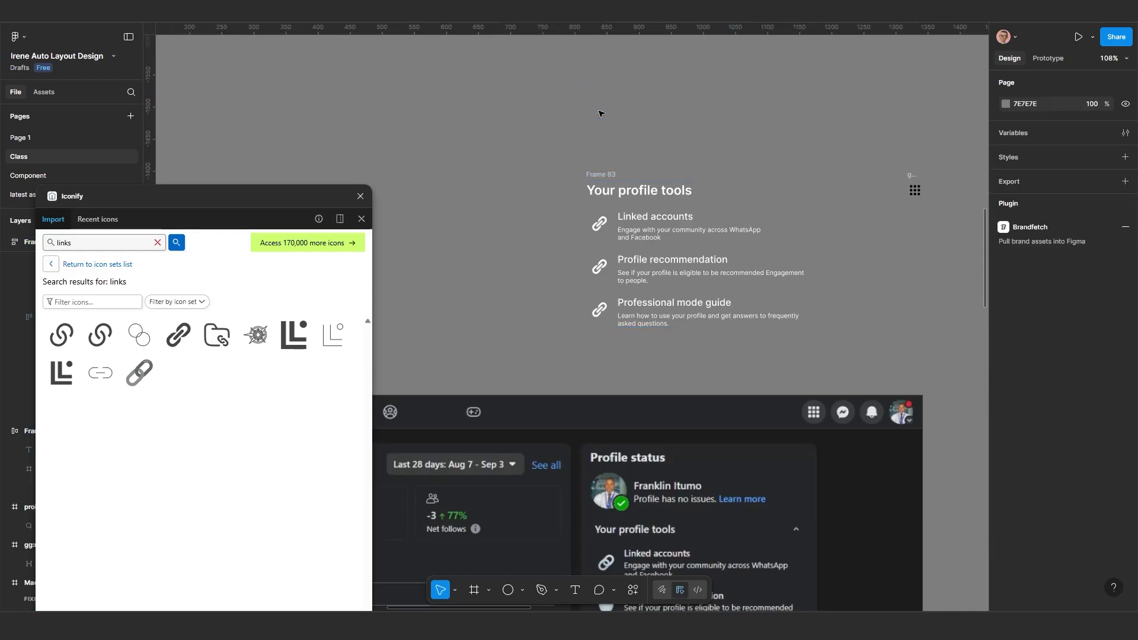
left_click(601, 174)
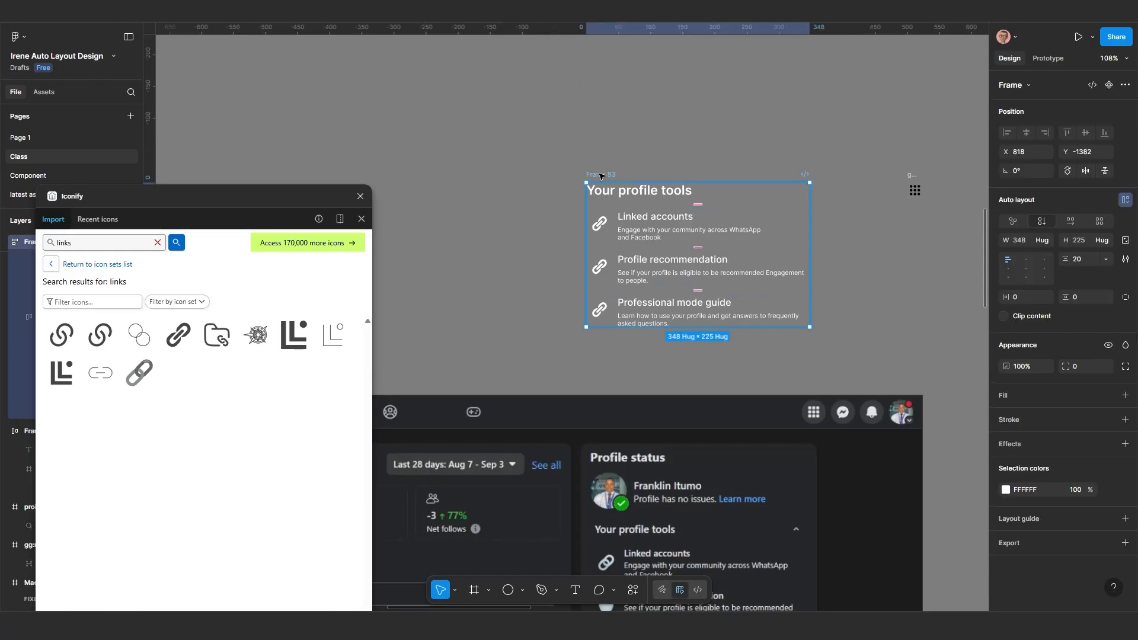
Step: Undo the removal of the Profile status frame and move it to the start of the card, above the "Your profile tools" heading
key("ctrl+z")
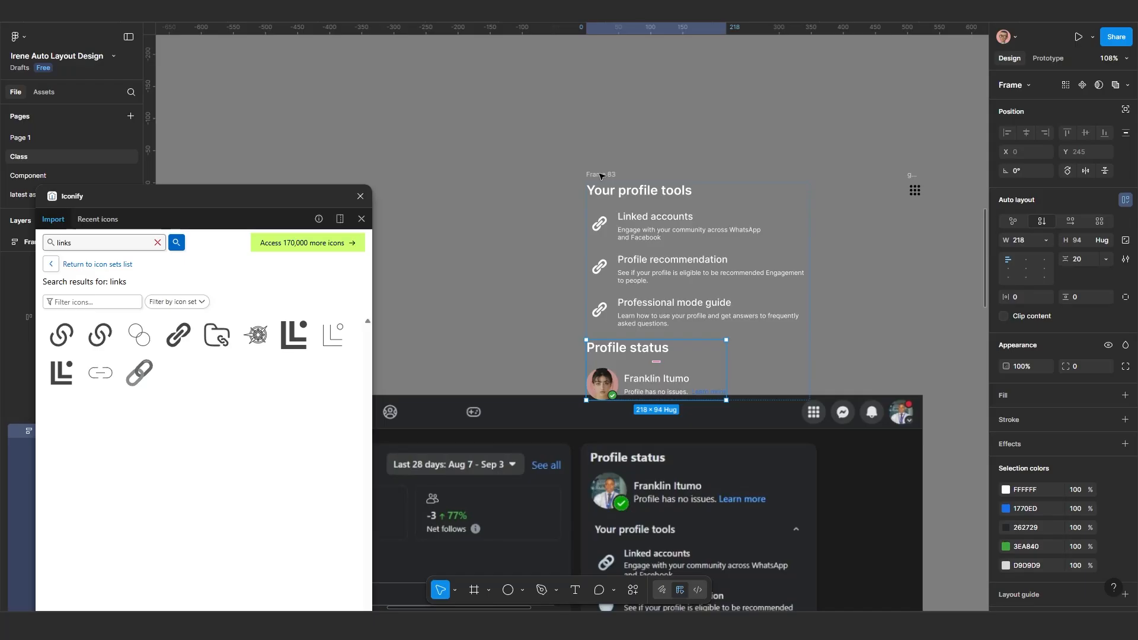
key("Up")
key("Up")
key("Up")
key("Up")
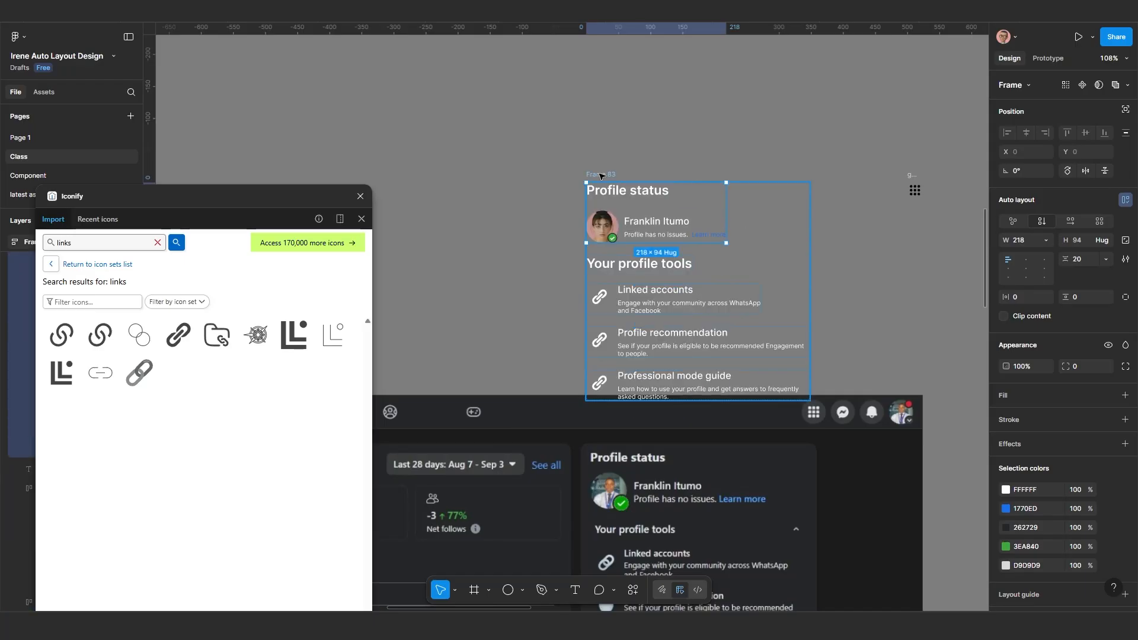
Step: Set the Profile status frame's width to fill the container and move the whole card further up, away from the reference screenshot
left_click(1043, 240)
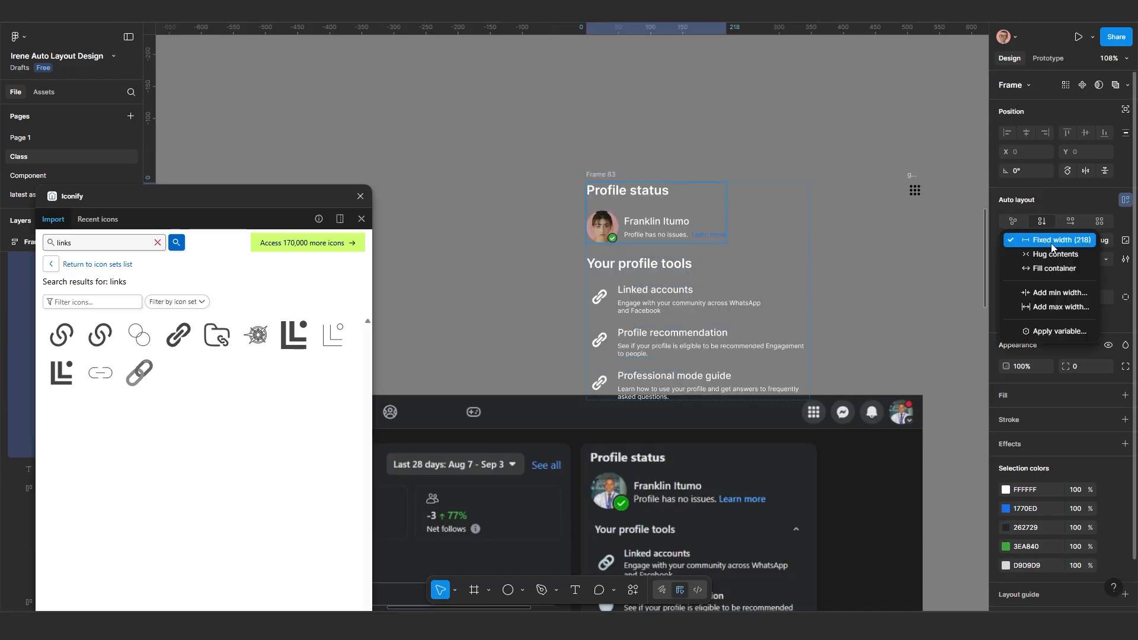
left_click(1053, 270)
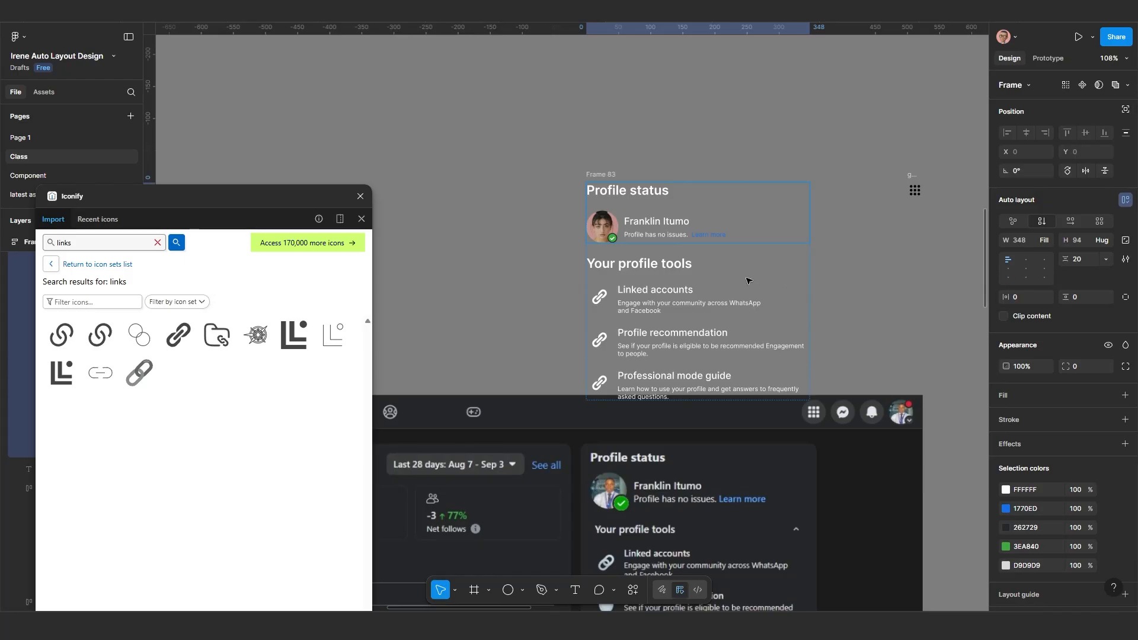
left_click_drag(606, 179, 589, 86)
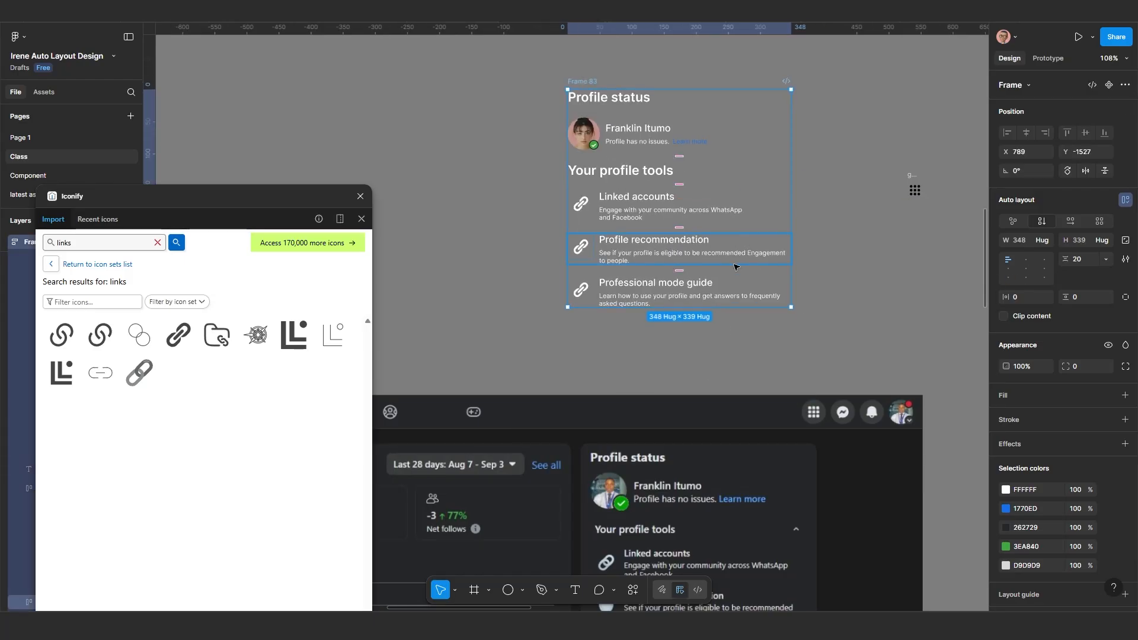
Step: Give the card 20 padding on all sides and a 262729 fill sampled from the reference screenshot's card
left_click(1024, 300)
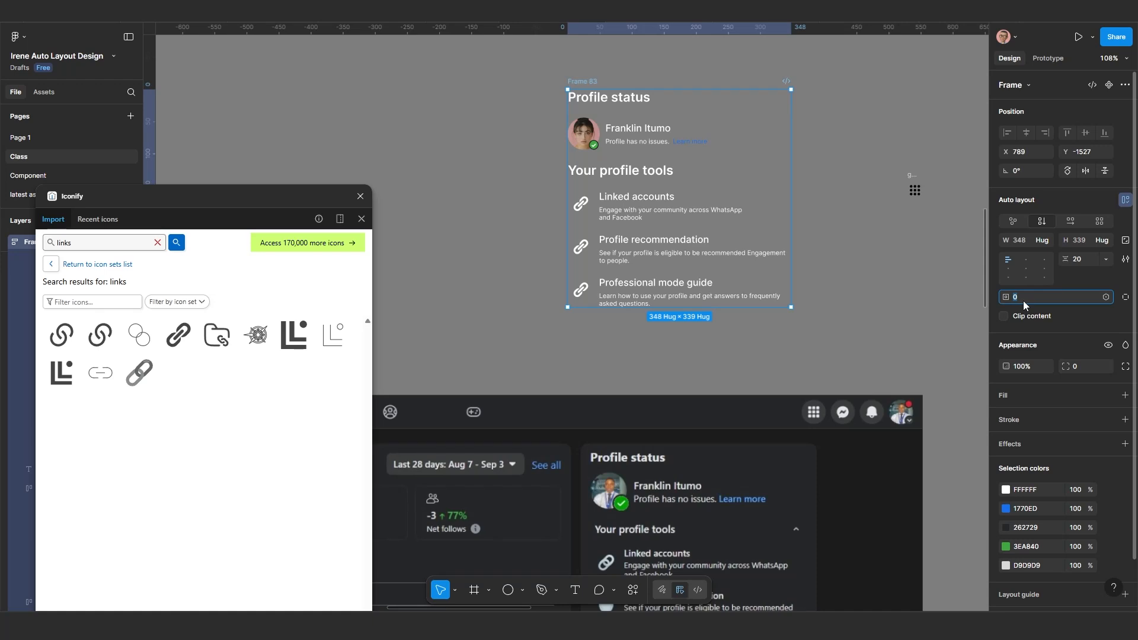
type("20")
key("Return")
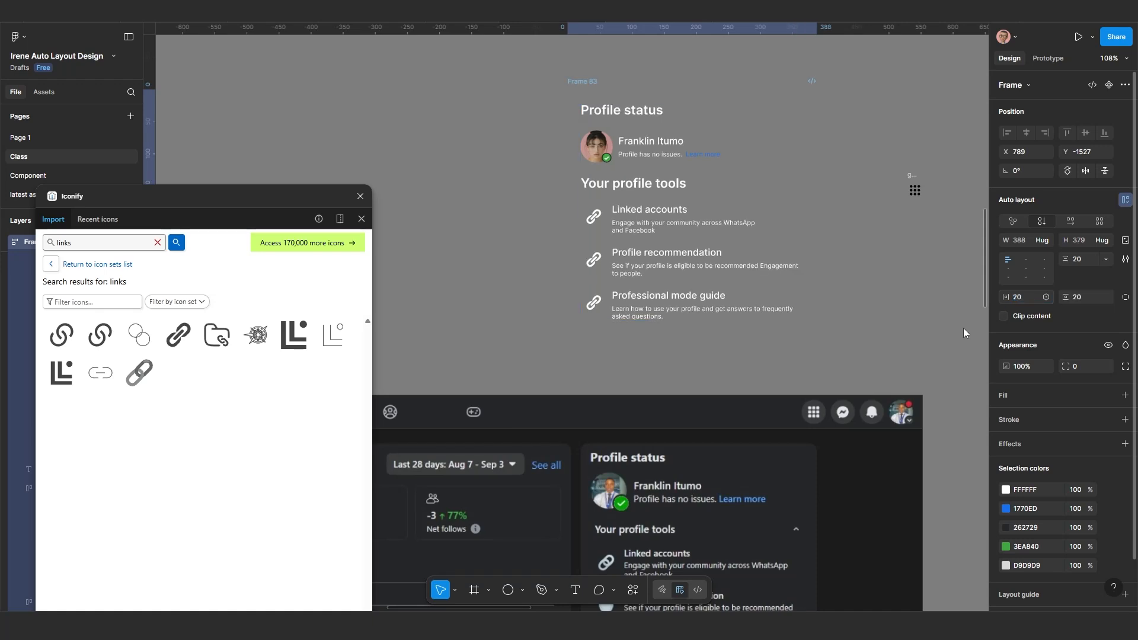
left_click(1004, 396)
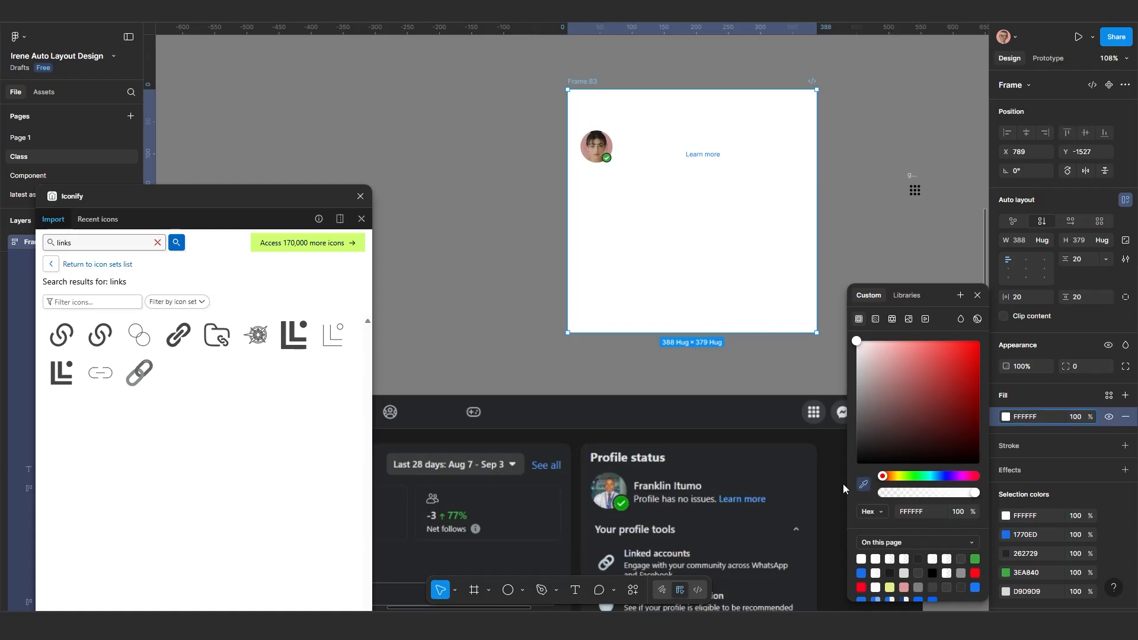
left_click(863, 485)
left_click(800, 497)
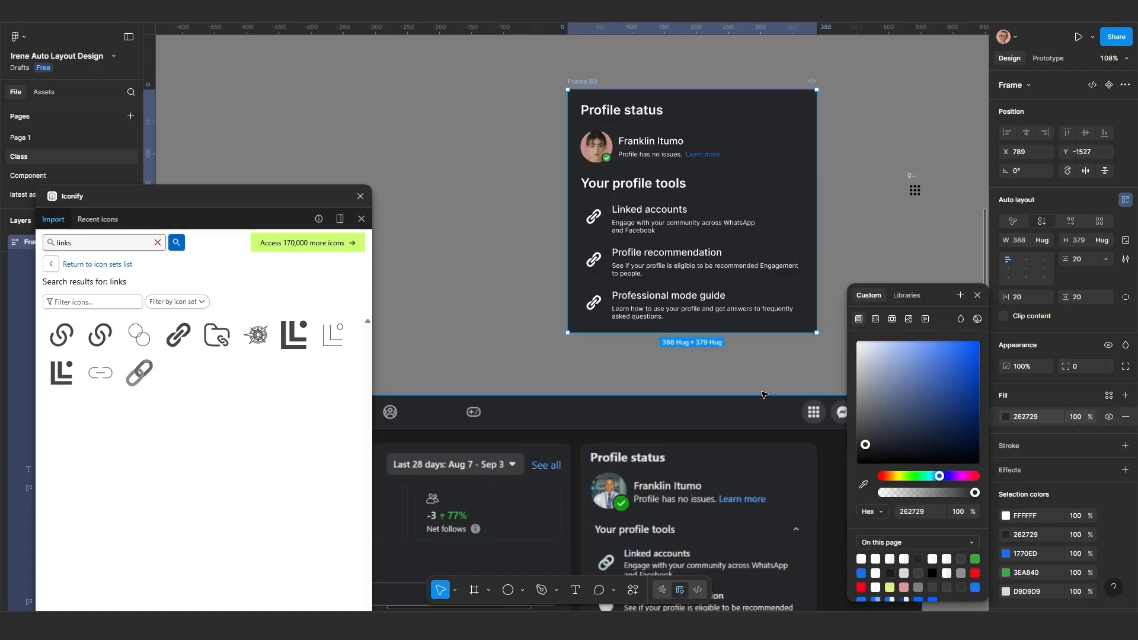
Step: Narrow the card frame to about 346 wide
scroll(733, 255, "down", 1)
left_click_drag(733, 259, 682, 266)
scroll(682, 314, "down", 3)
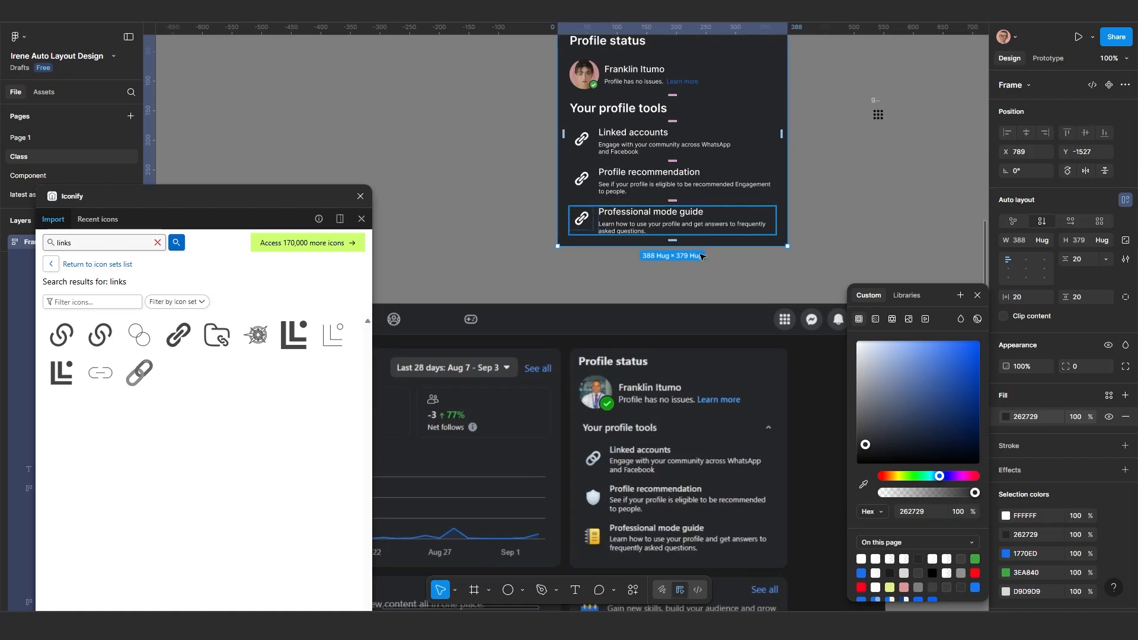
scroll(751, 288, "up", 1)
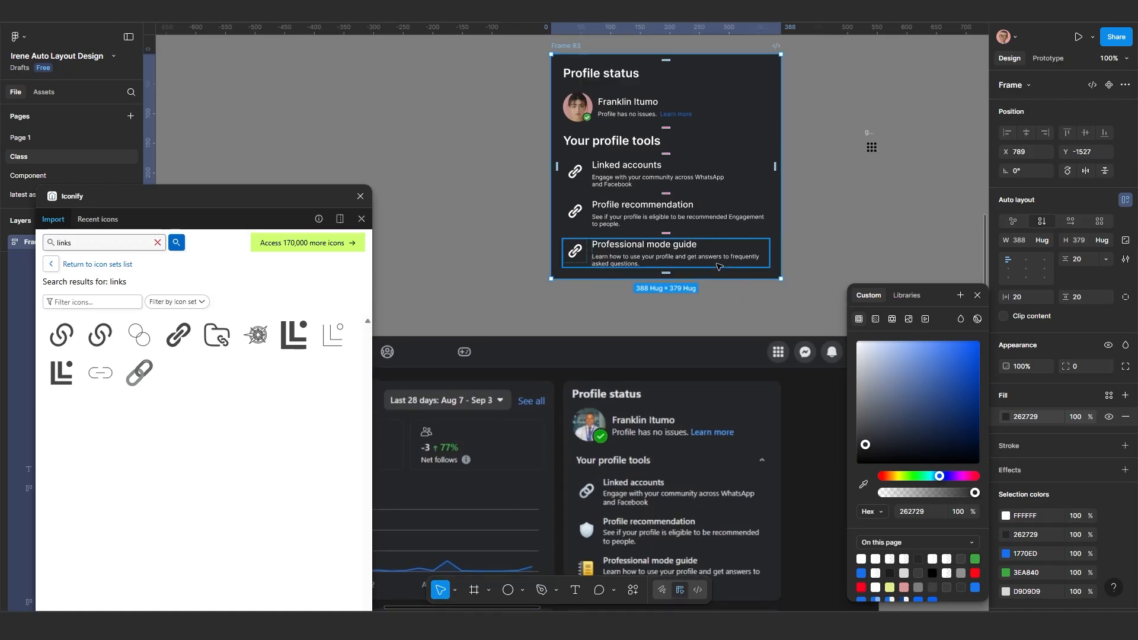
scroll(780, 185, "up", 1)
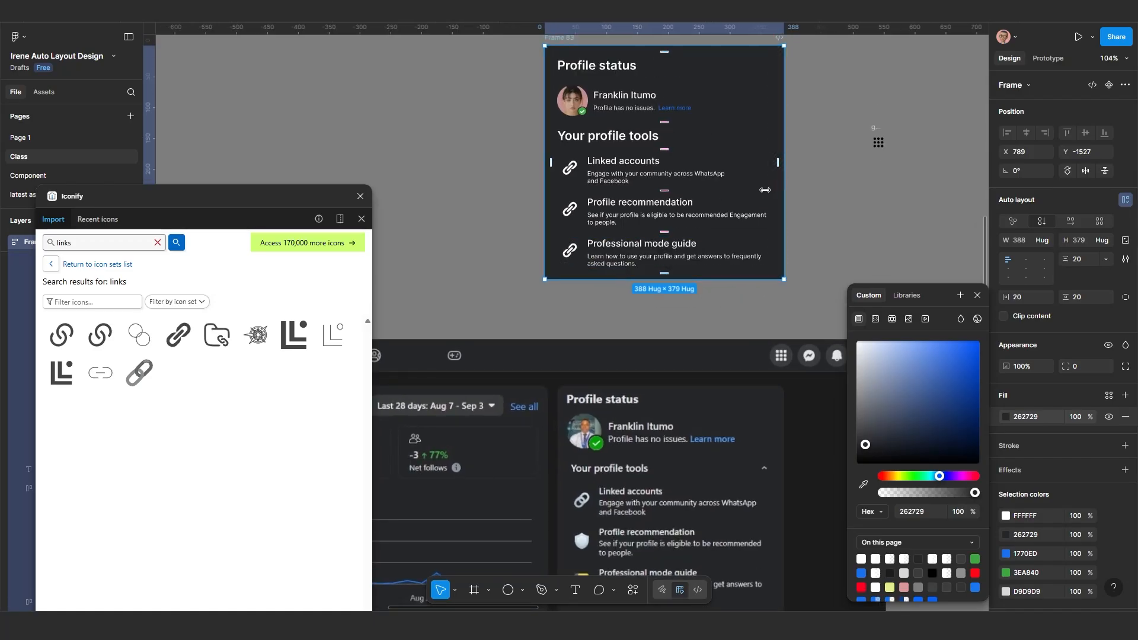
mouse_move(764, 190)
left_mouse_down()
mouse_move(737, 200)
mouse_move(772, 203)
mouse_move(756, 204)
left_mouse_up()
scroll(673, 216, "up", 1)
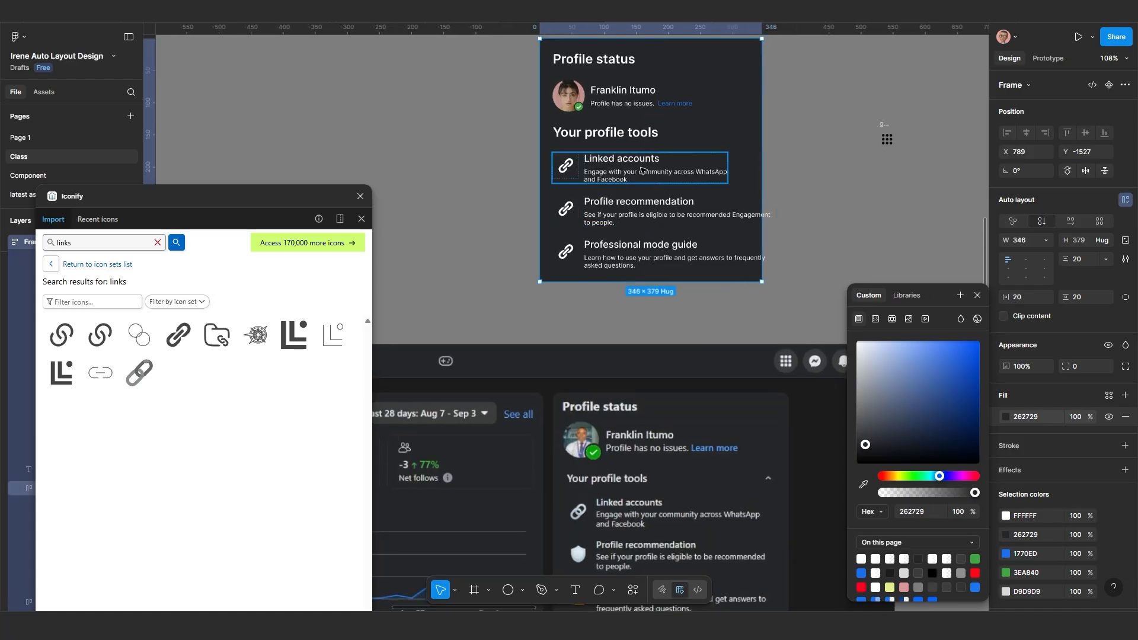
Step: Set the width of the Linked accounts, Profile recommendation and Professional mode guide rows to fill the container
left_click(643, 171)
left_click(646, 212, "shift")
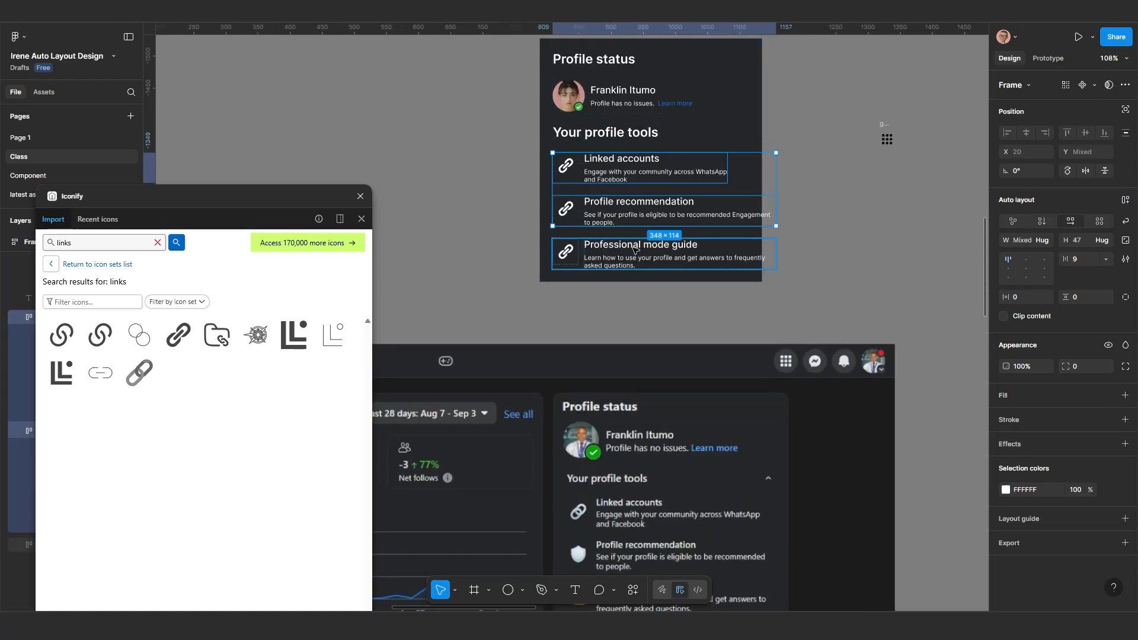
left_click(634, 250, "shift")
left_click(1041, 241)
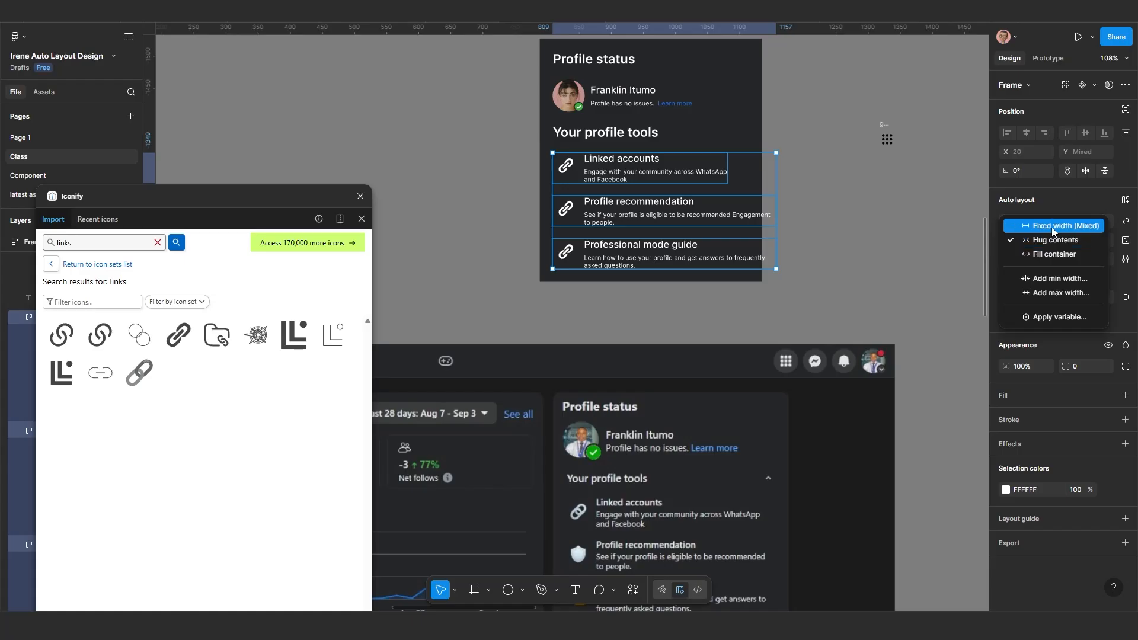
left_click(1054, 254)
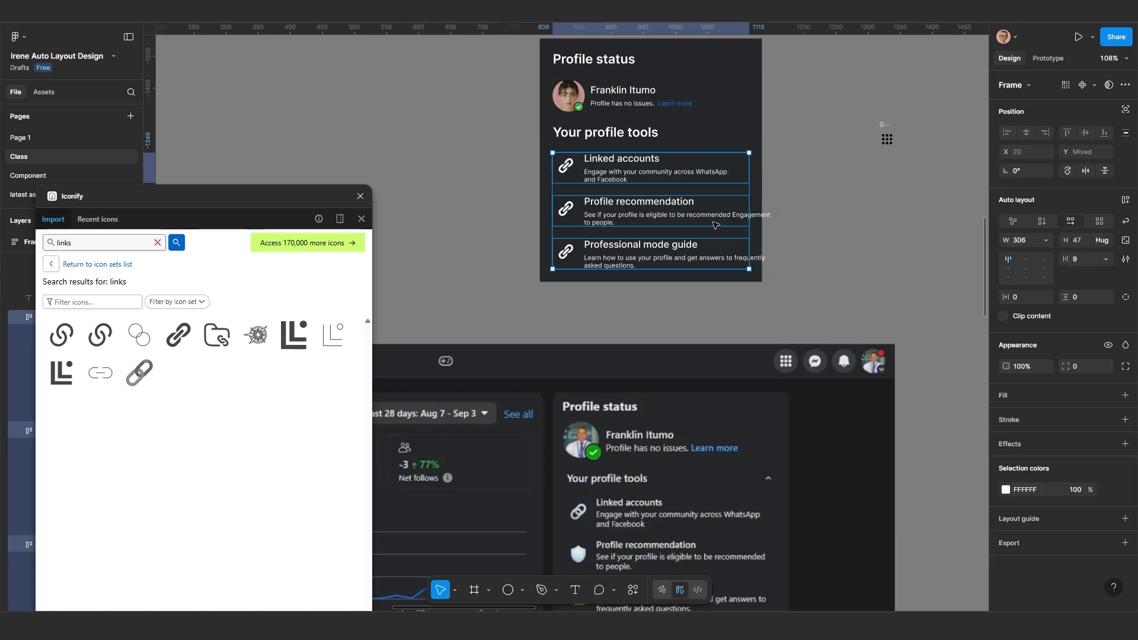
Step: Try to set the icons and text blocks inside all three rows to fill the container, and undo it
key("ctrl+z")
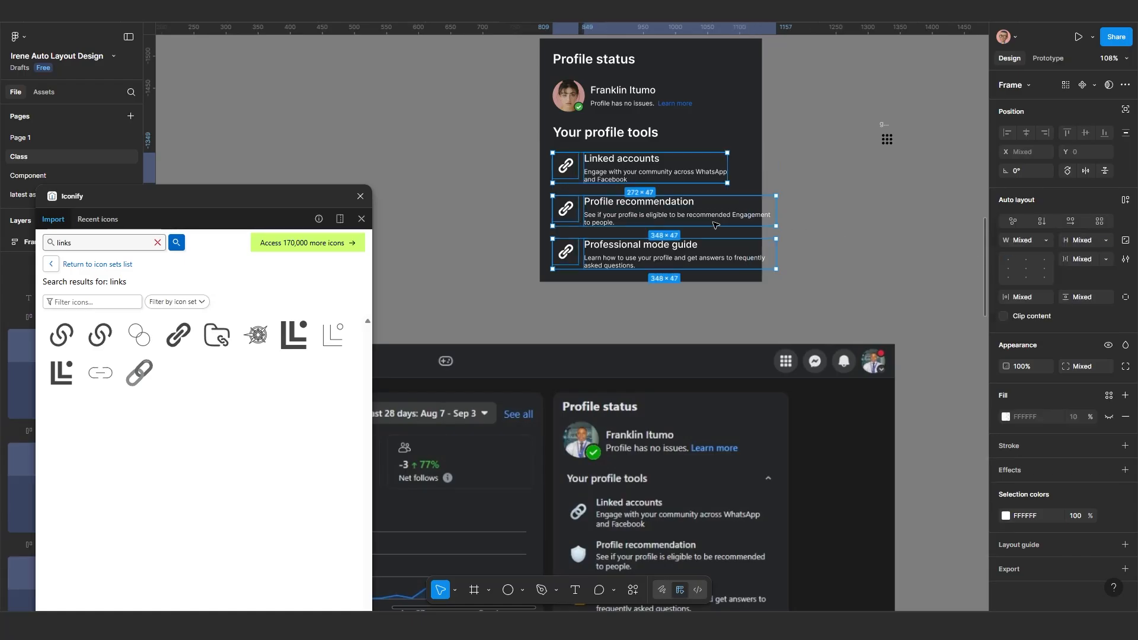
left_click(1043, 240)
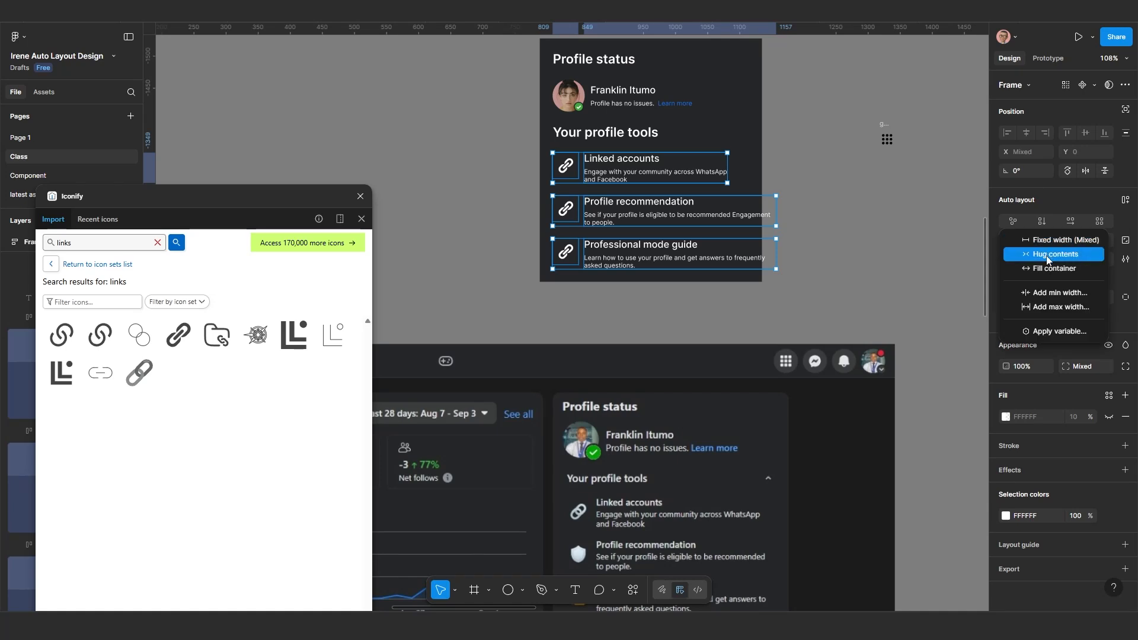
left_click(1049, 269)
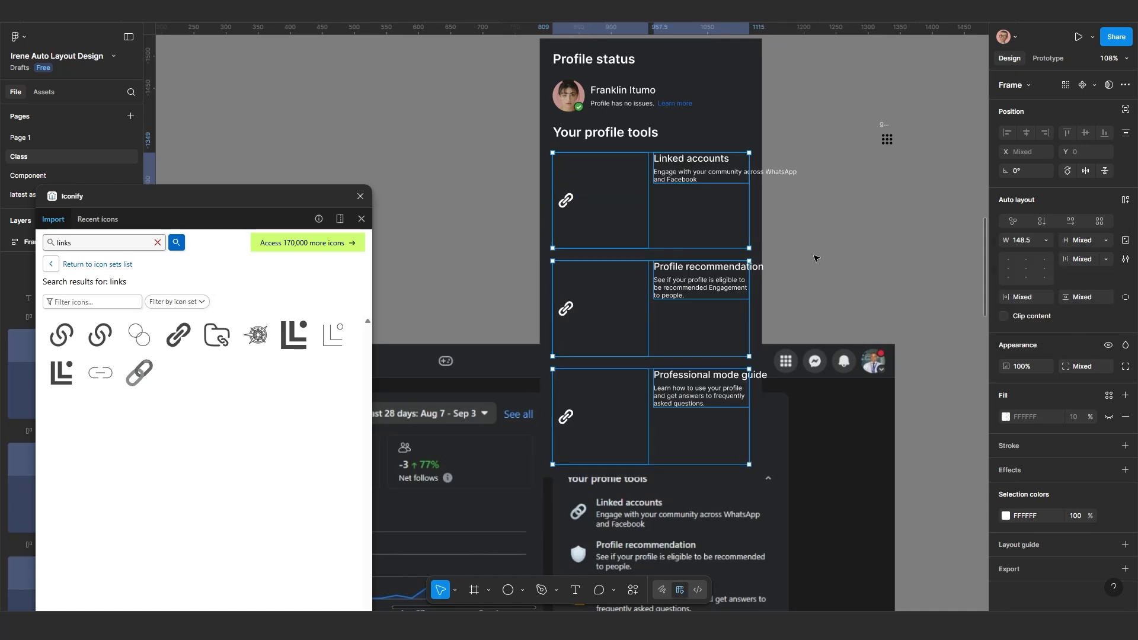
key("ctrl+z")
left_click(792, 240)
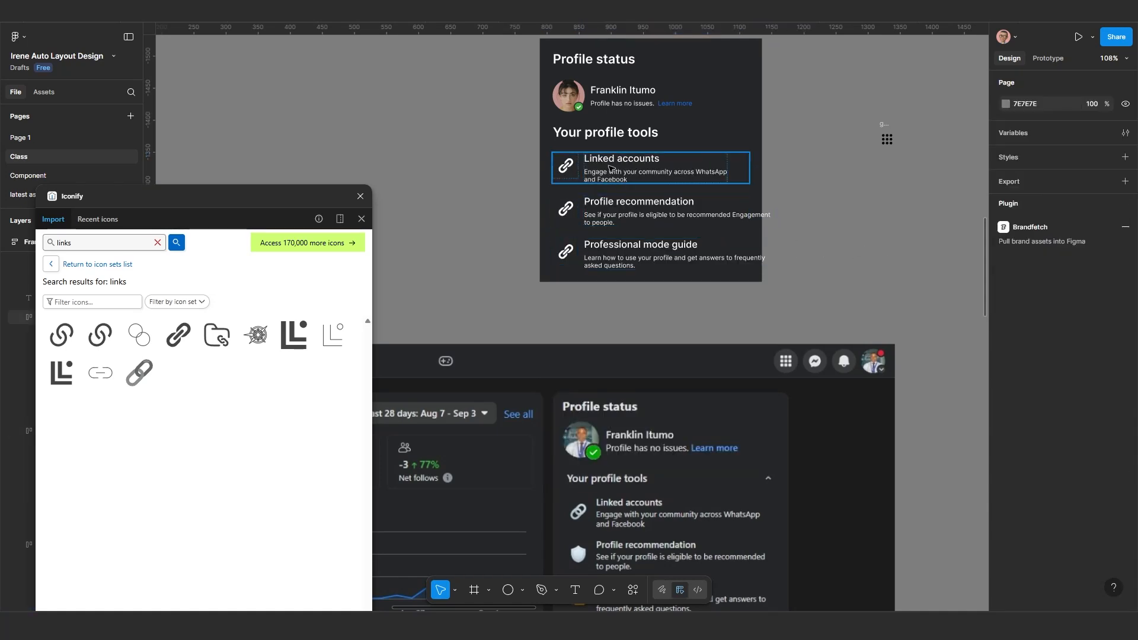
double_click(643, 174)
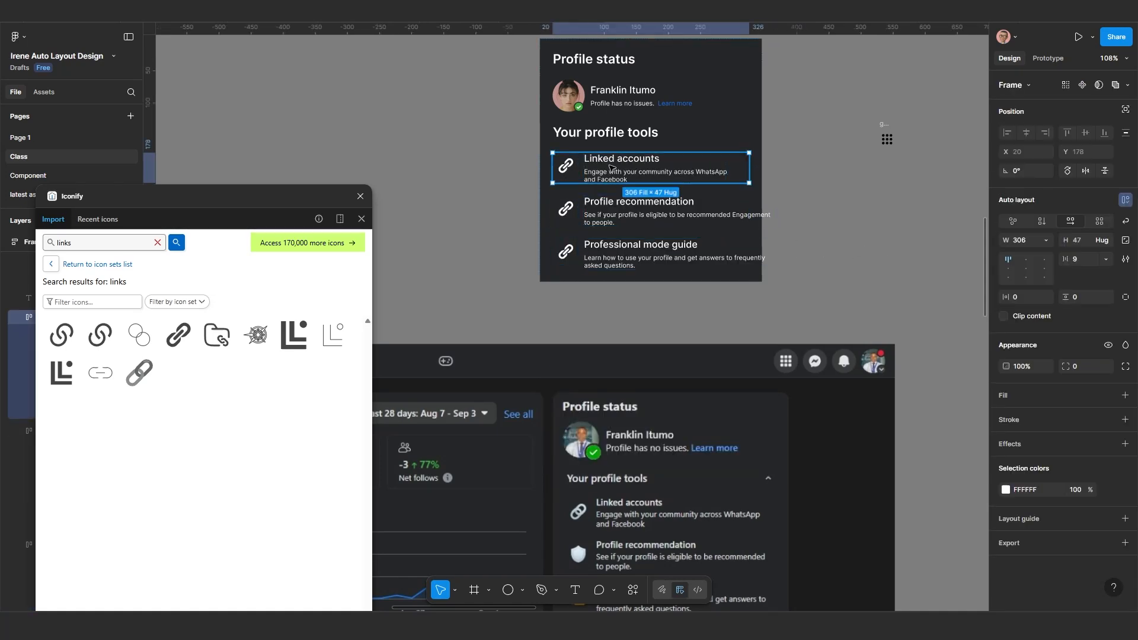
left_click(652, 213, "shift")
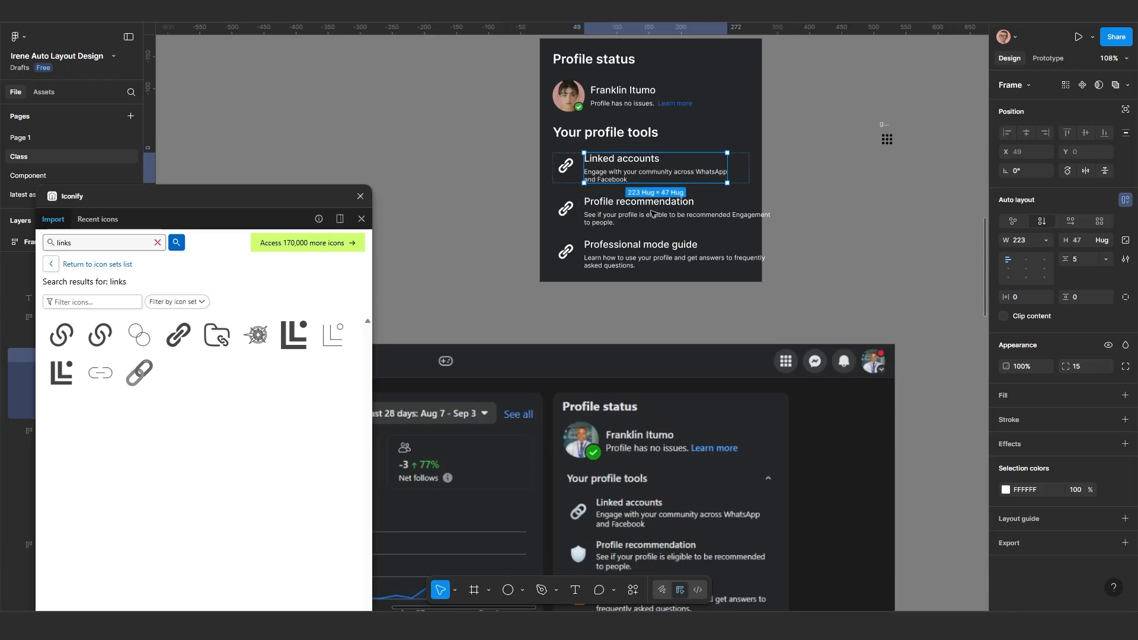
left_click(705, 170)
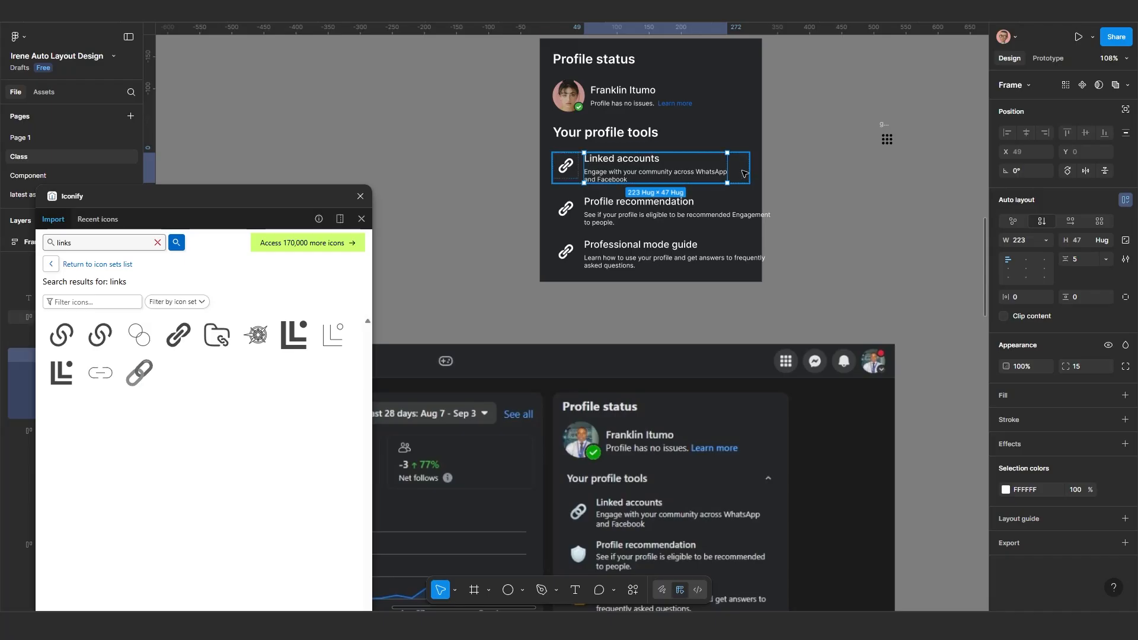
left_click(745, 173)
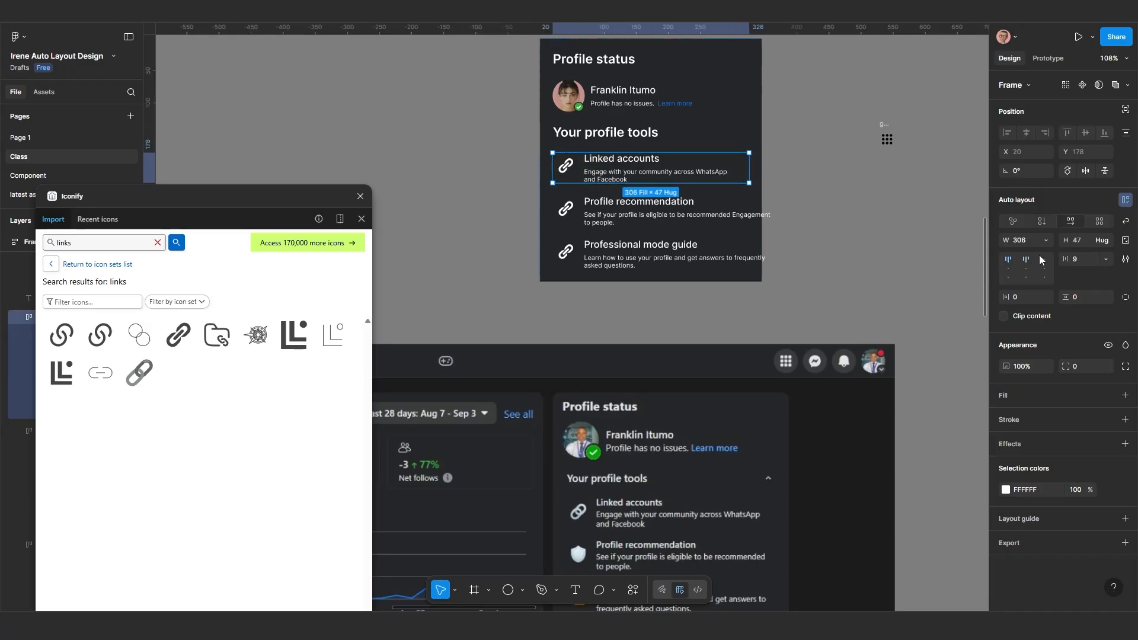
left_click(1047, 241)
left_click(1049, 240)
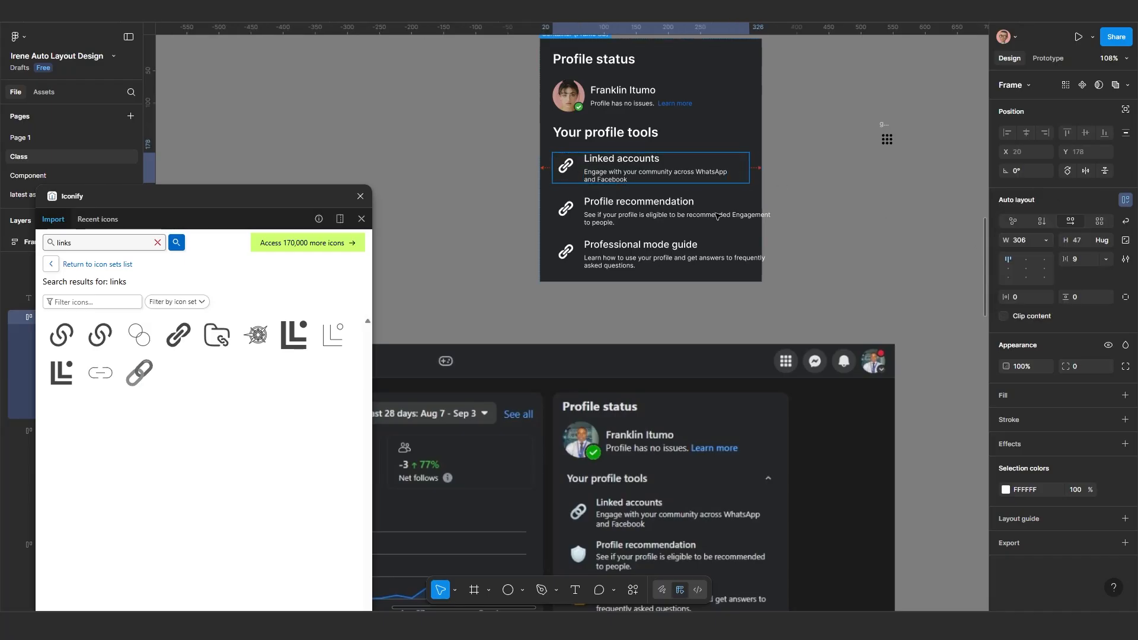
Step: Set the text blocks of the Profile recommendation, Linked accounts and Professional mode guide rows to fill the container width
left_click(735, 215)
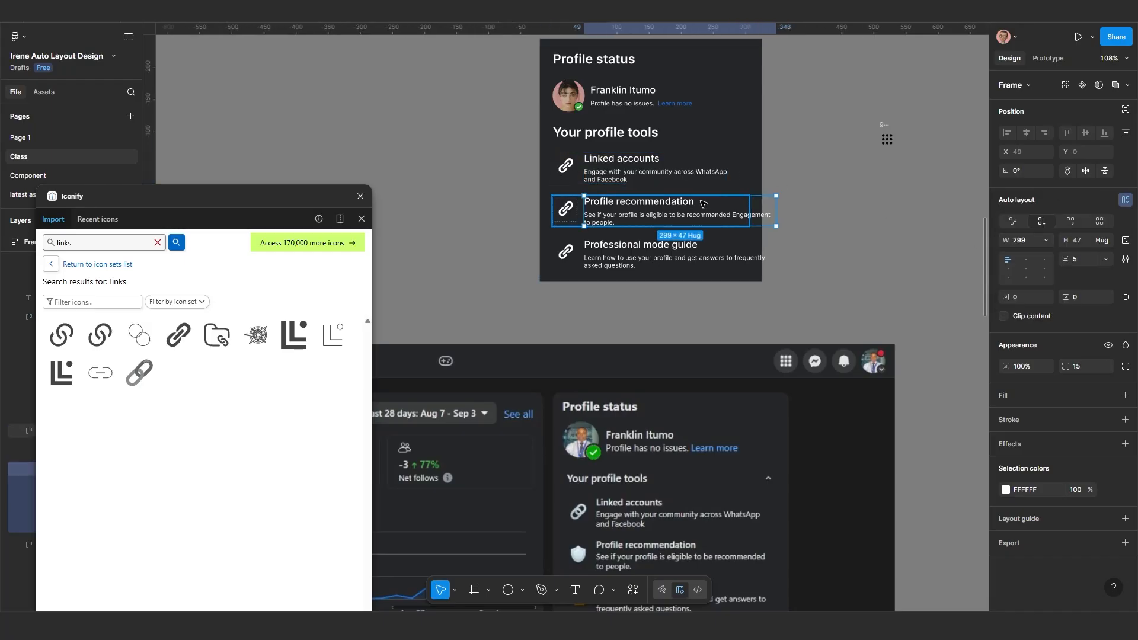
left_click(1046, 240)
left_click(1045, 268)
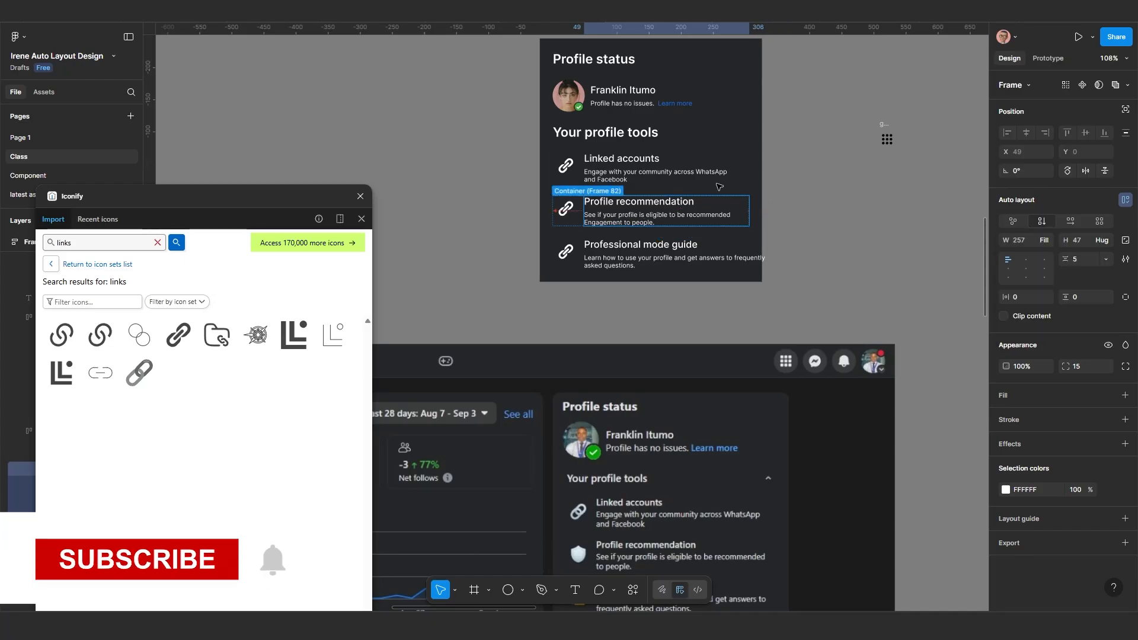
left_click(677, 175)
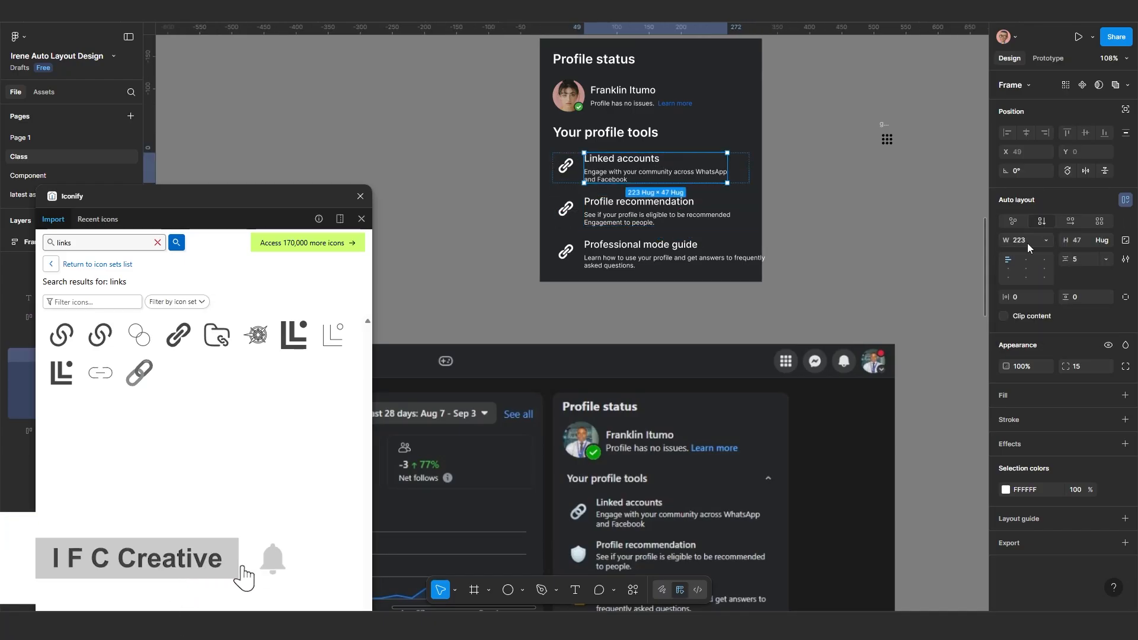
left_click(1047, 240)
left_click(1045, 267)
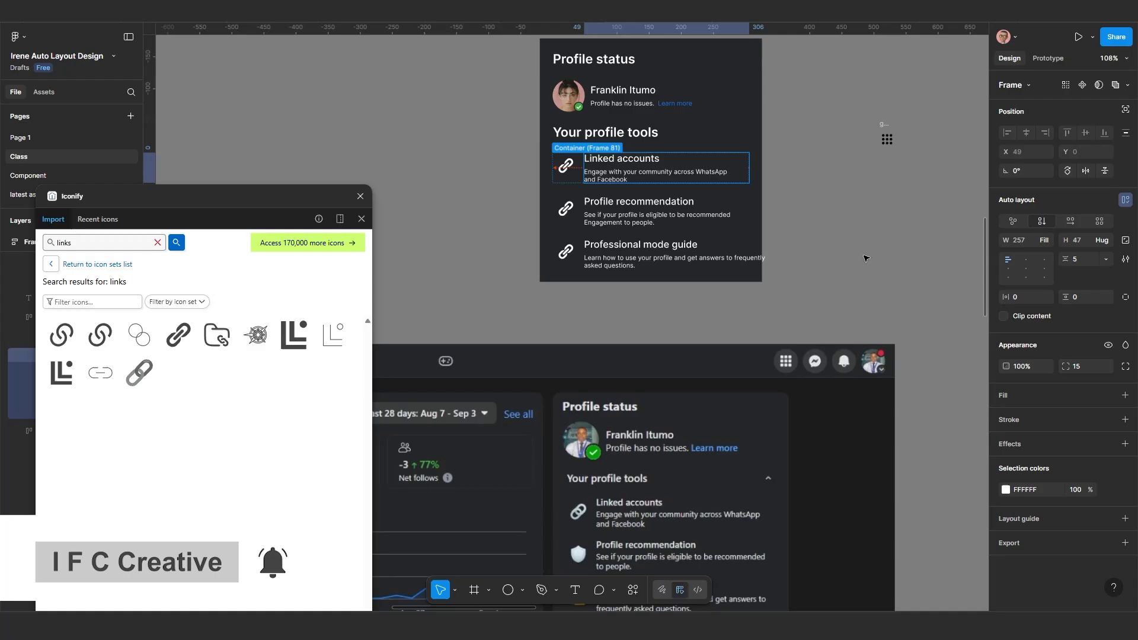
left_click(675, 256)
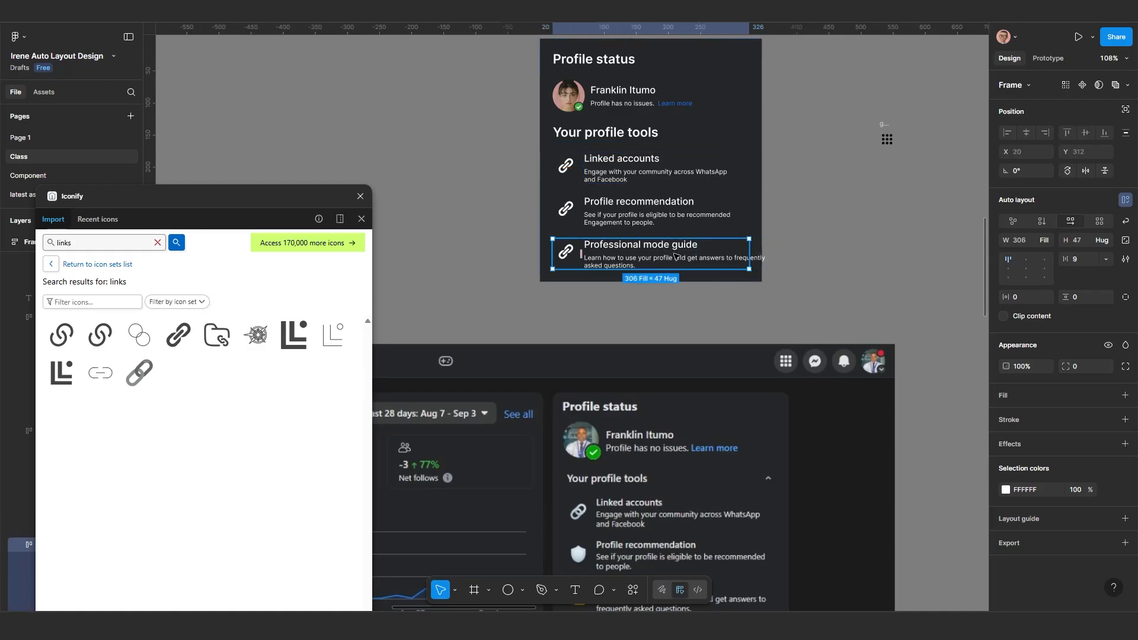
double_click(676, 256)
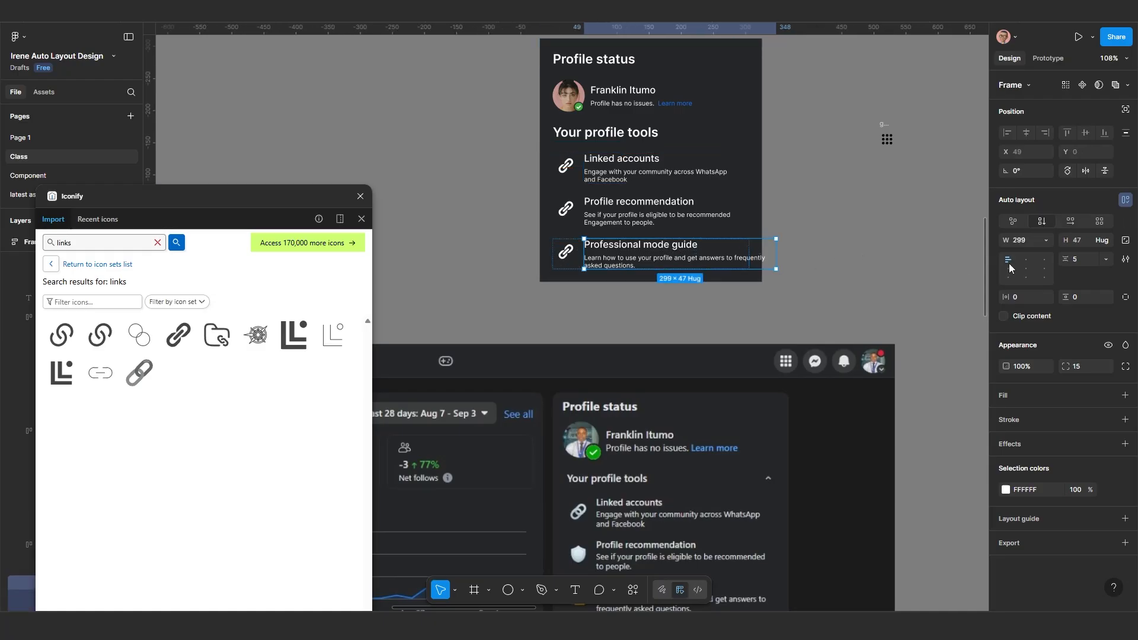
left_click(1046, 239)
left_click(1043, 268)
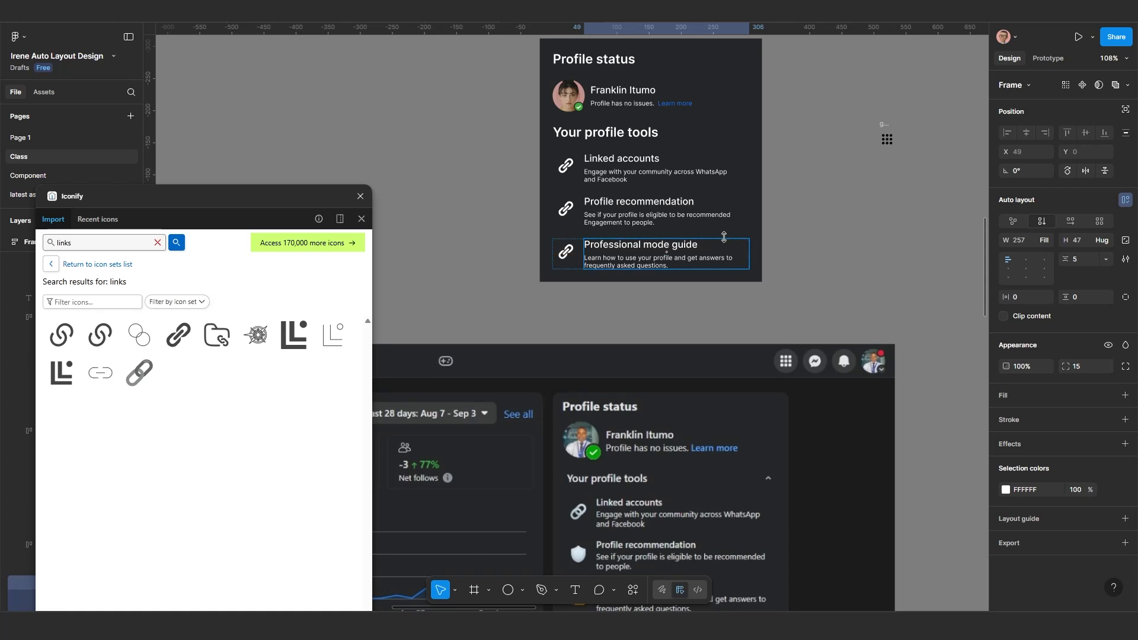
Step: Narrow the card frame to about 237 wide to test how its rows resize
scroll(737, 258, "down", 3)
left_click(616, 104)
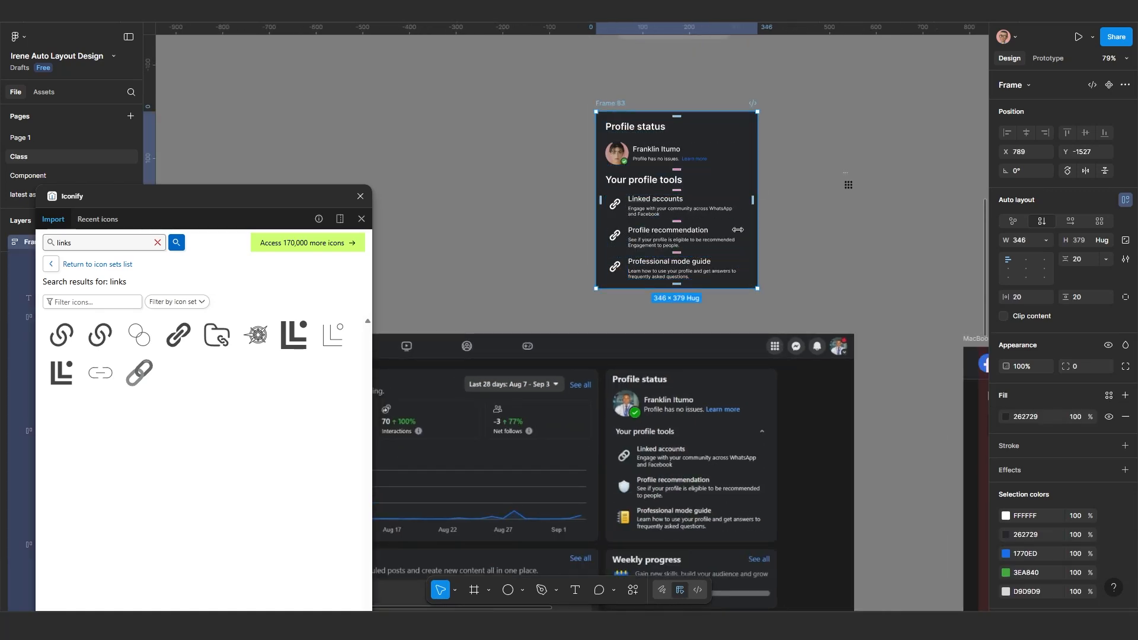
left_click_drag(737, 229, 704, 240)
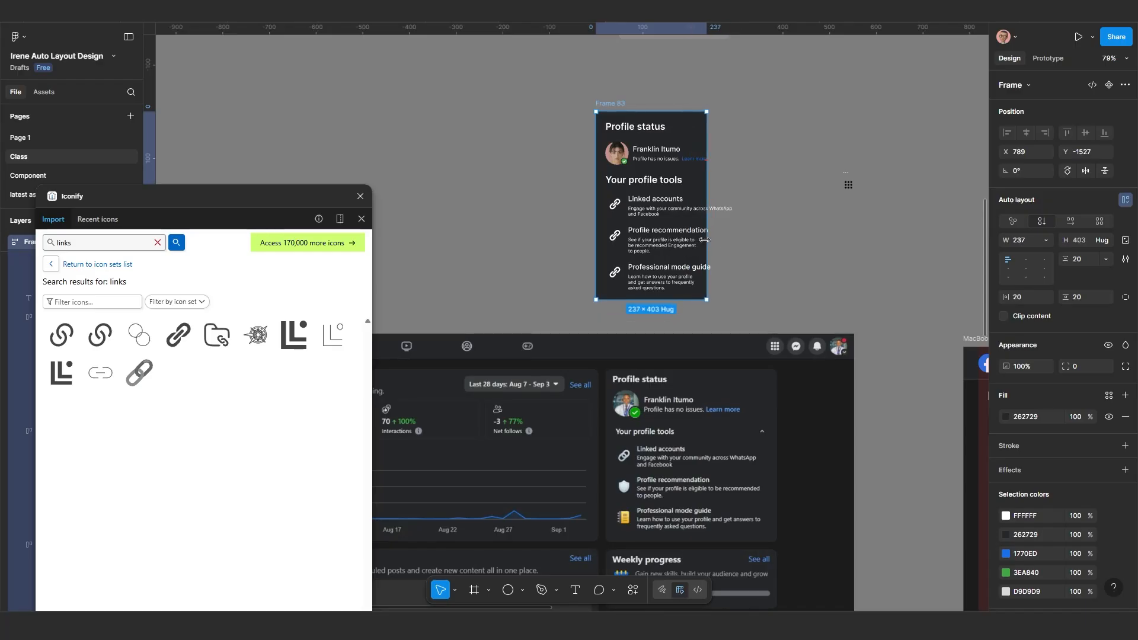
Step: Set the width of the container around the Linked accounts description to fill its parent
scroll(703, 243, "up", 3)
double_click(664, 194)
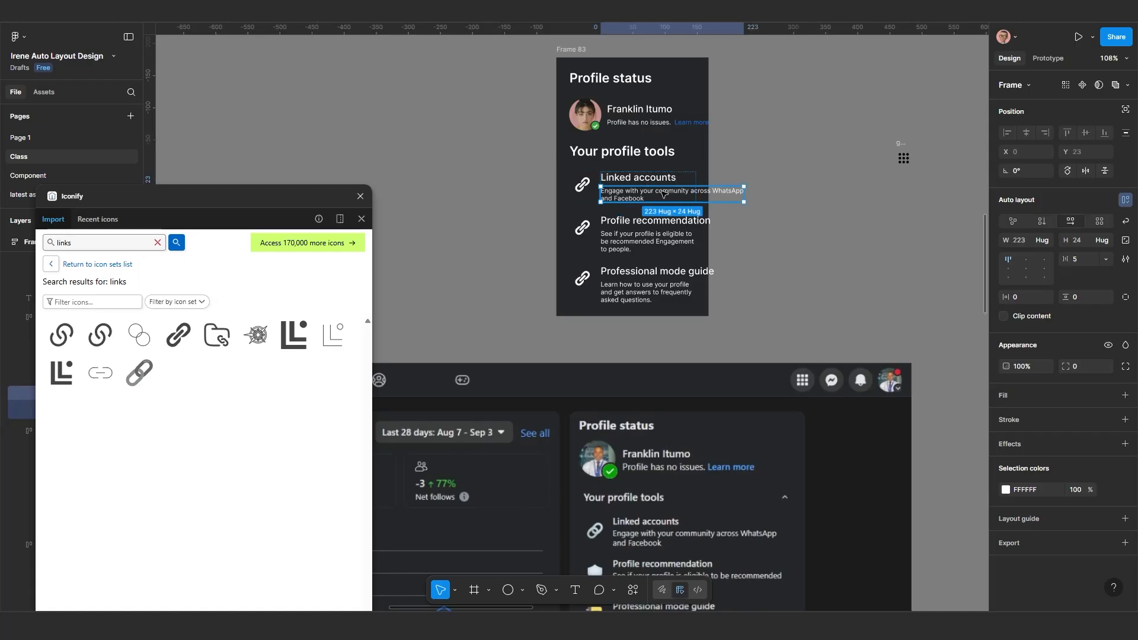
left_click(664, 194)
left_click(1044, 240)
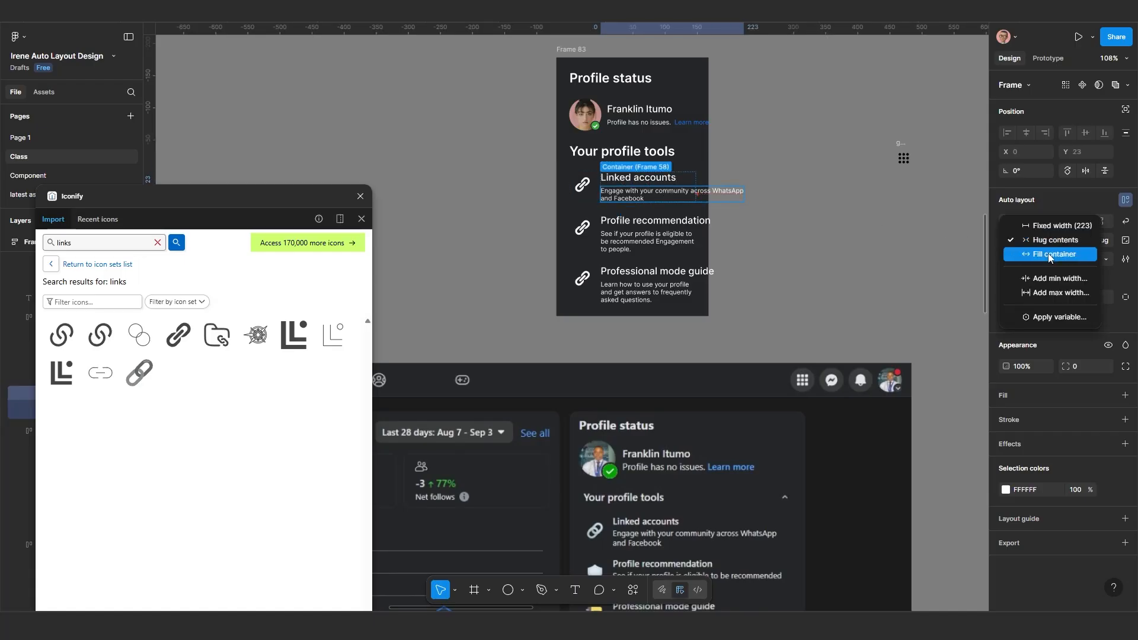
left_click(1048, 254)
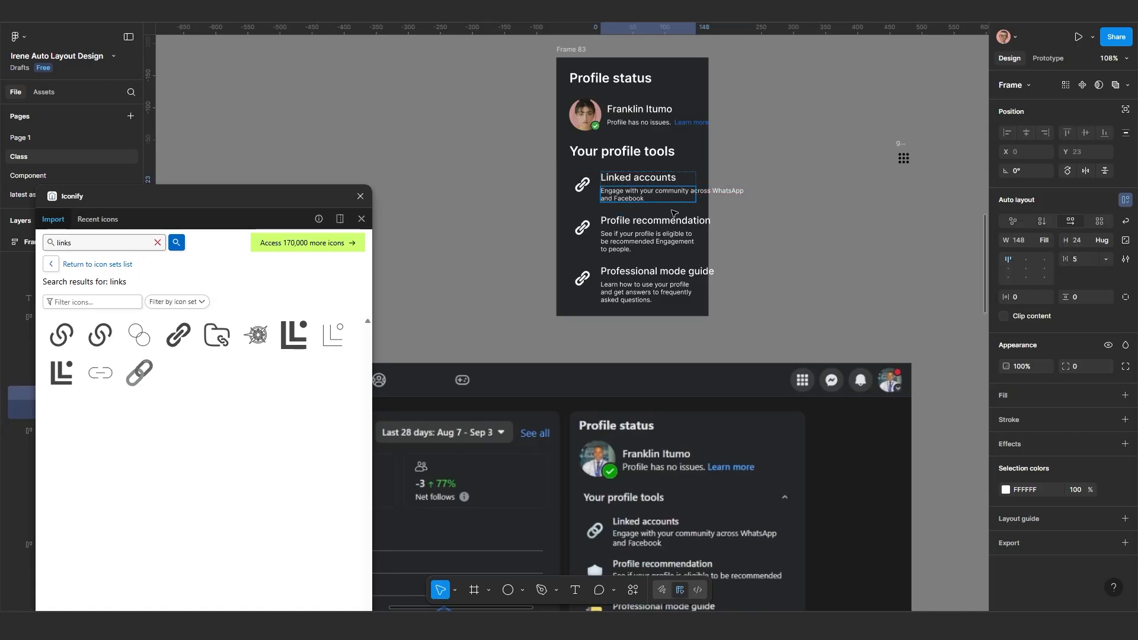
Step: Replace the line break before "and Facebook" in the Linked accounts description with a space
scroll(674, 214, "up", 5)
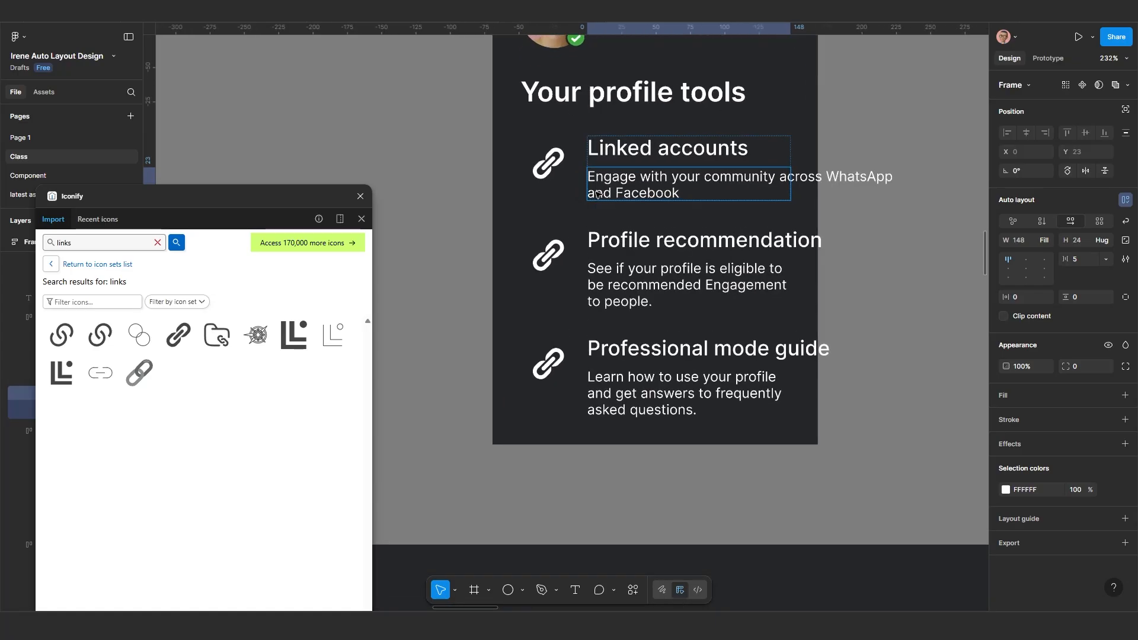
double_click(595, 193)
double_click(594, 193)
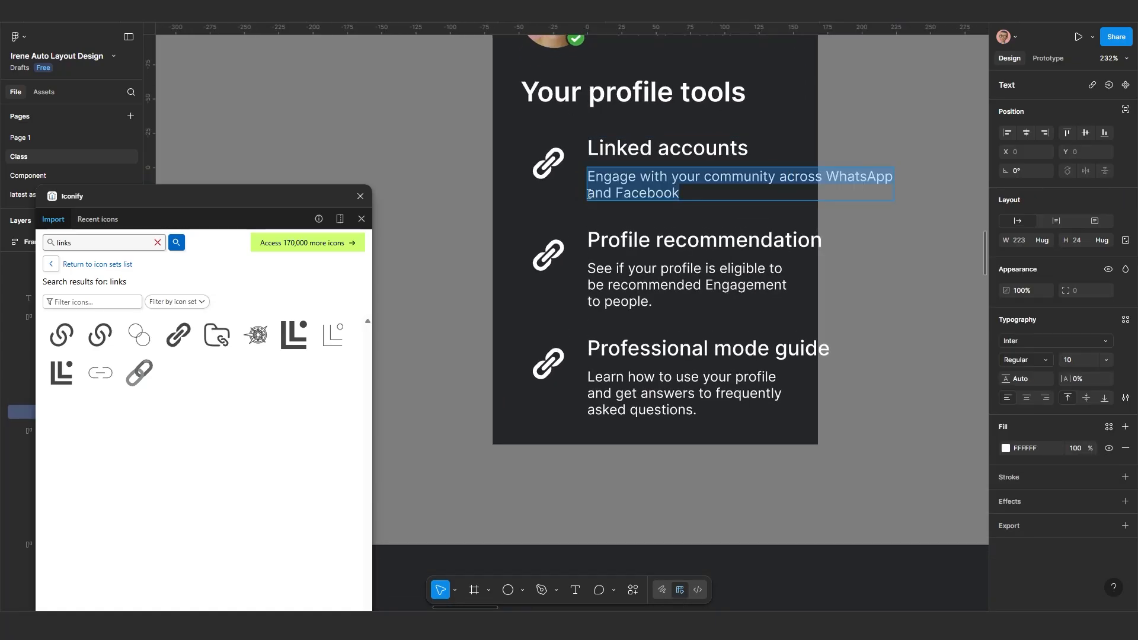
left_click(588, 194)
key("BackSpace")
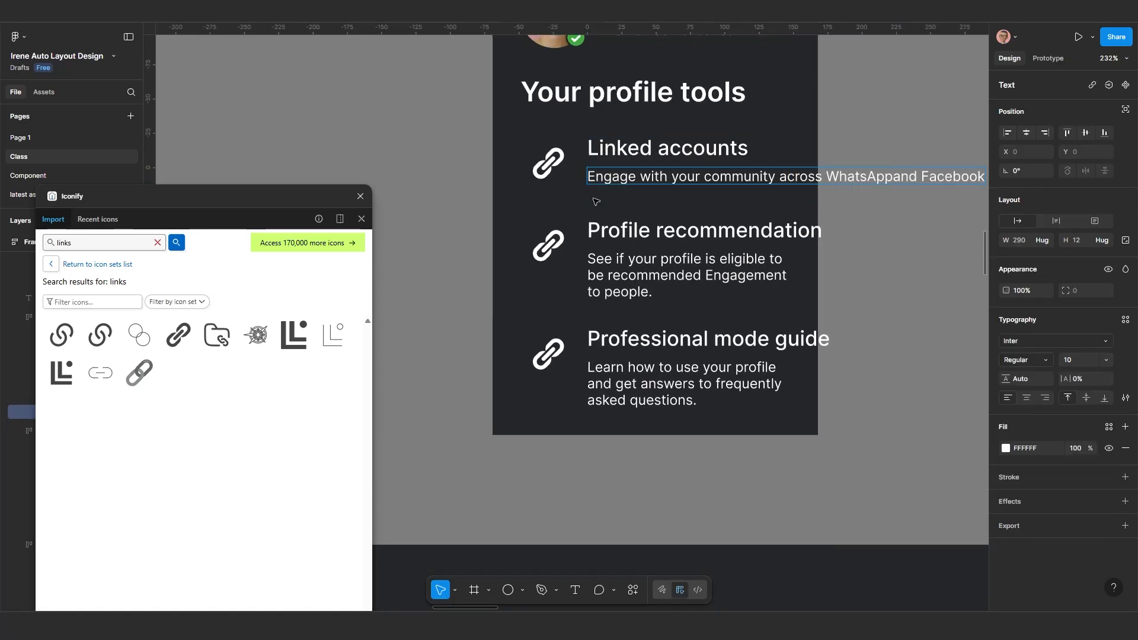
key("Escape")
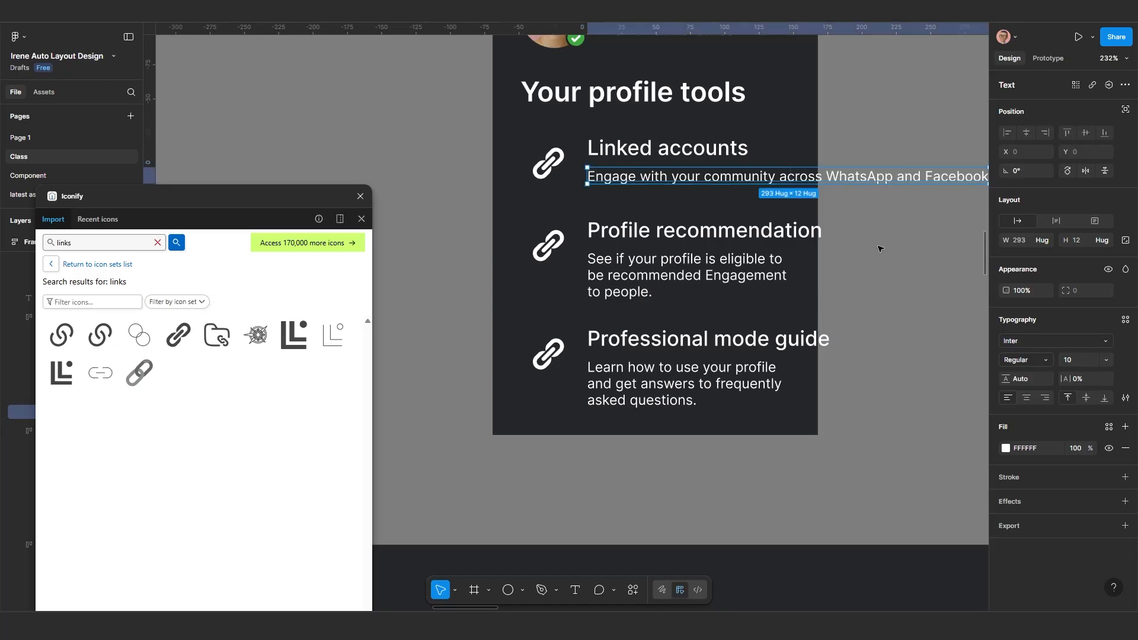
Step: Set the Linked accounts description text to fill the container width
left_click(1047, 239)
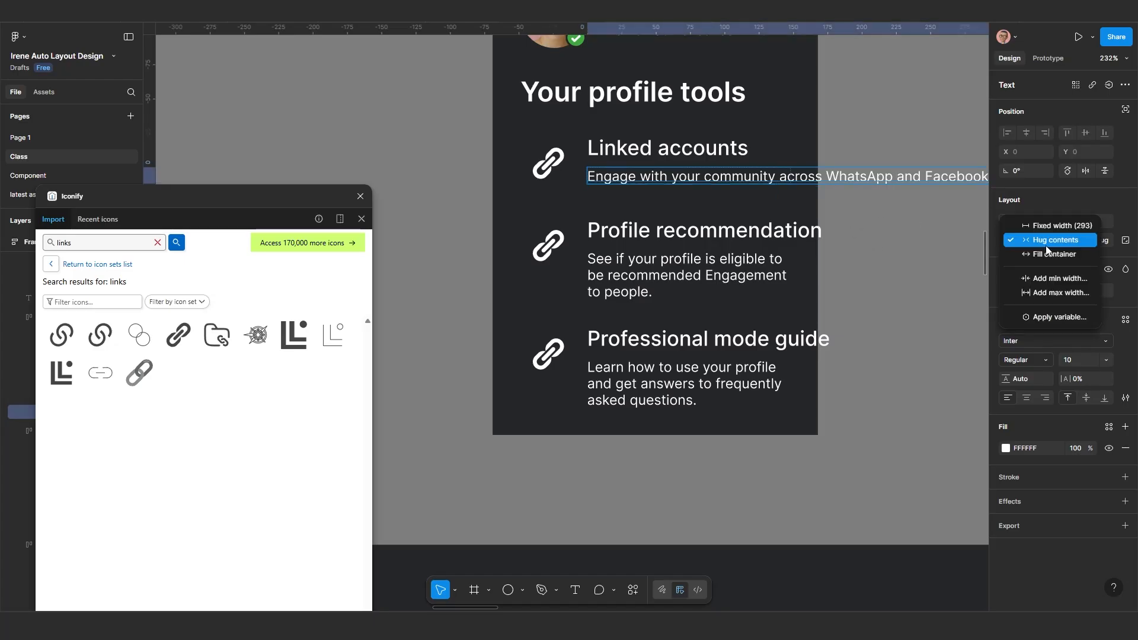
left_click(1046, 250)
scroll(754, 237, "down", 2)
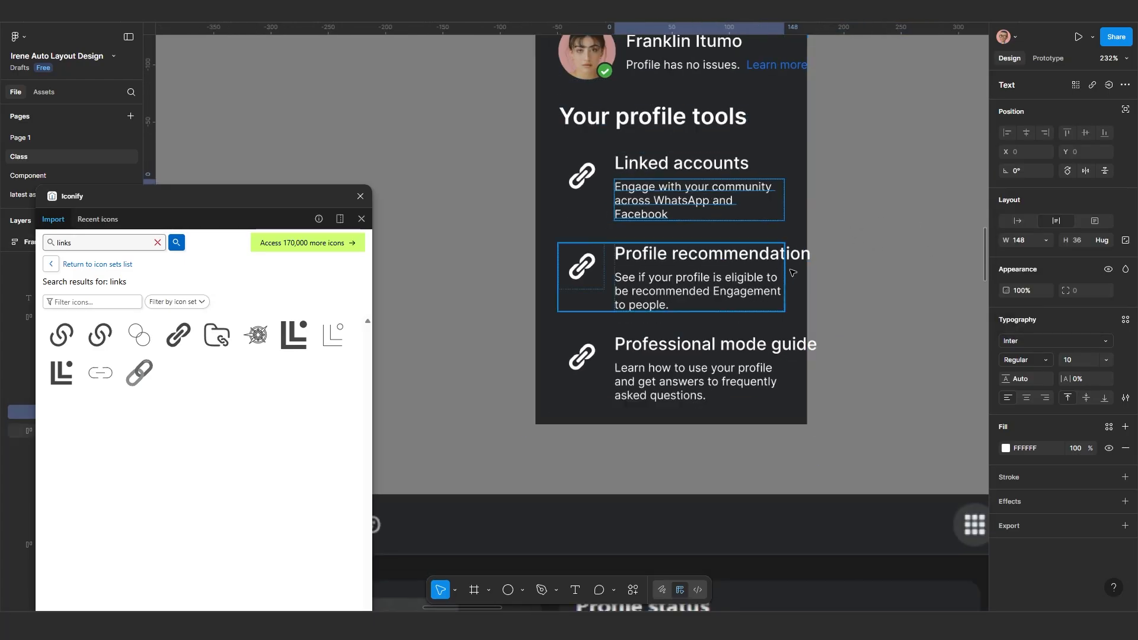
Step: Set the Linked accounts, Profile recommendation and Professional mode guide titles to fill the container width
left_click(699, 168)
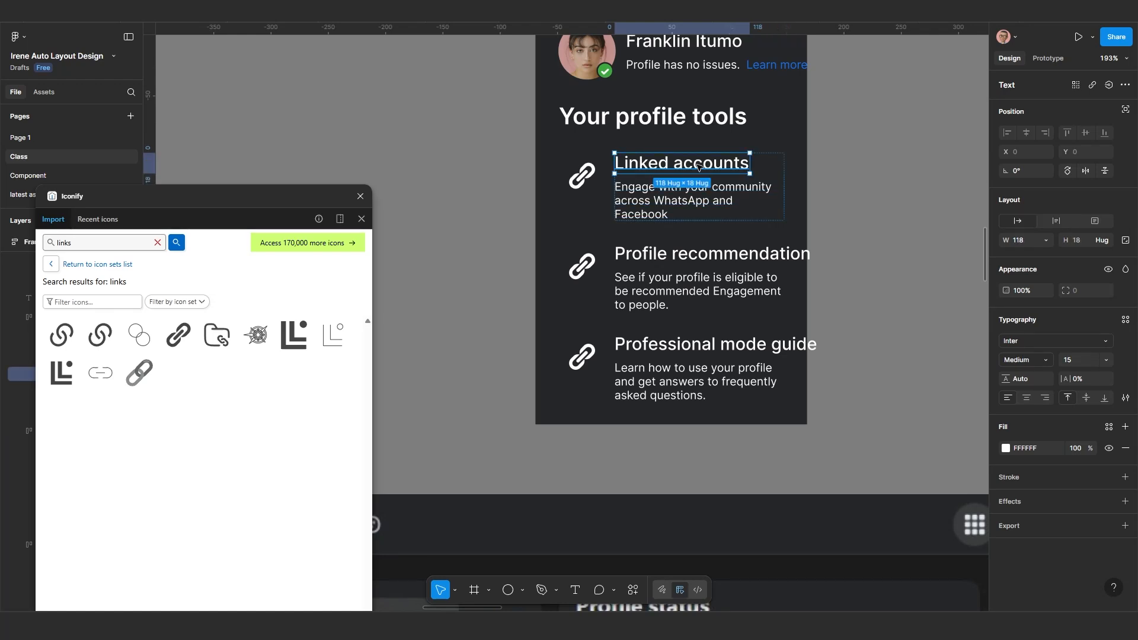
left_click(702, 255, "shift")
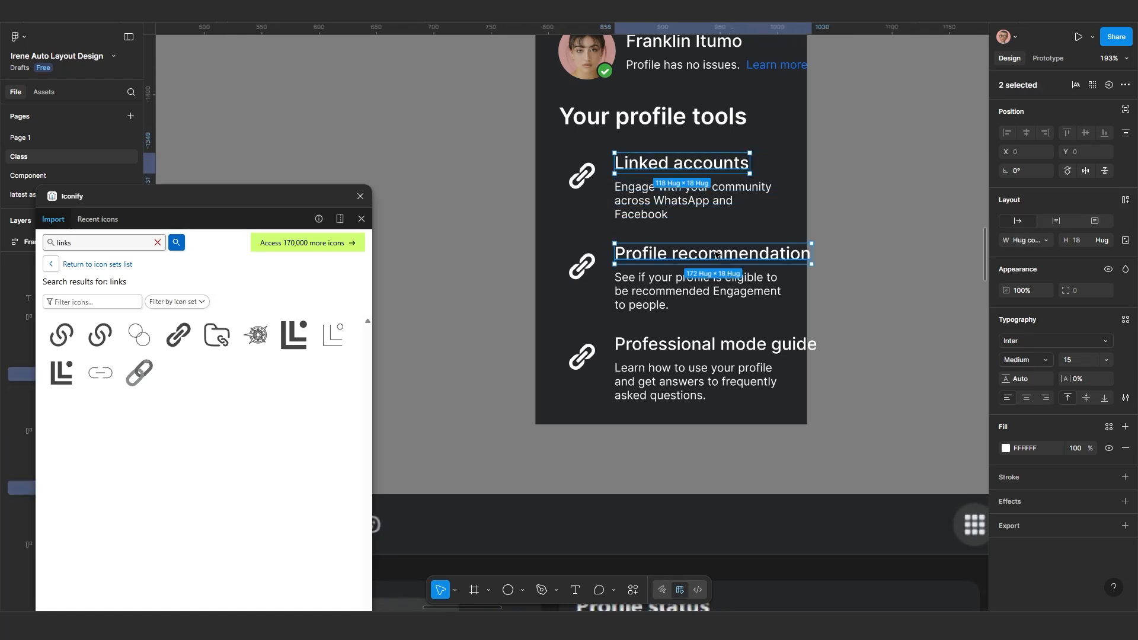
left_click(694, 346, "shift")
left_click(1041, 241)
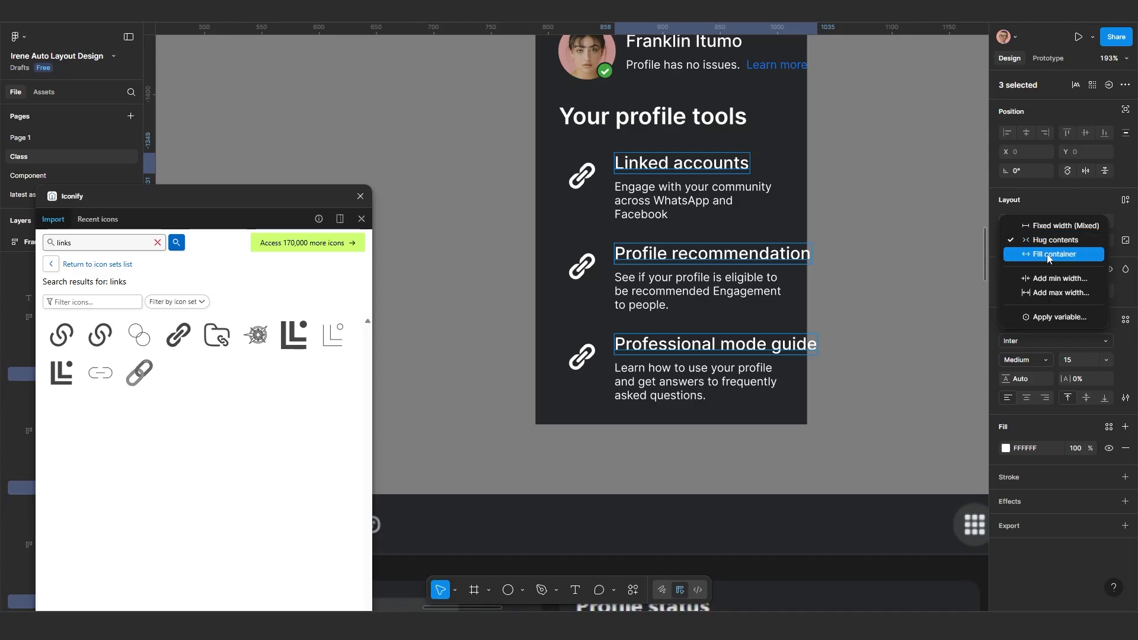
left_click(1049, 255)
scroll(794, 362, "down", 1)
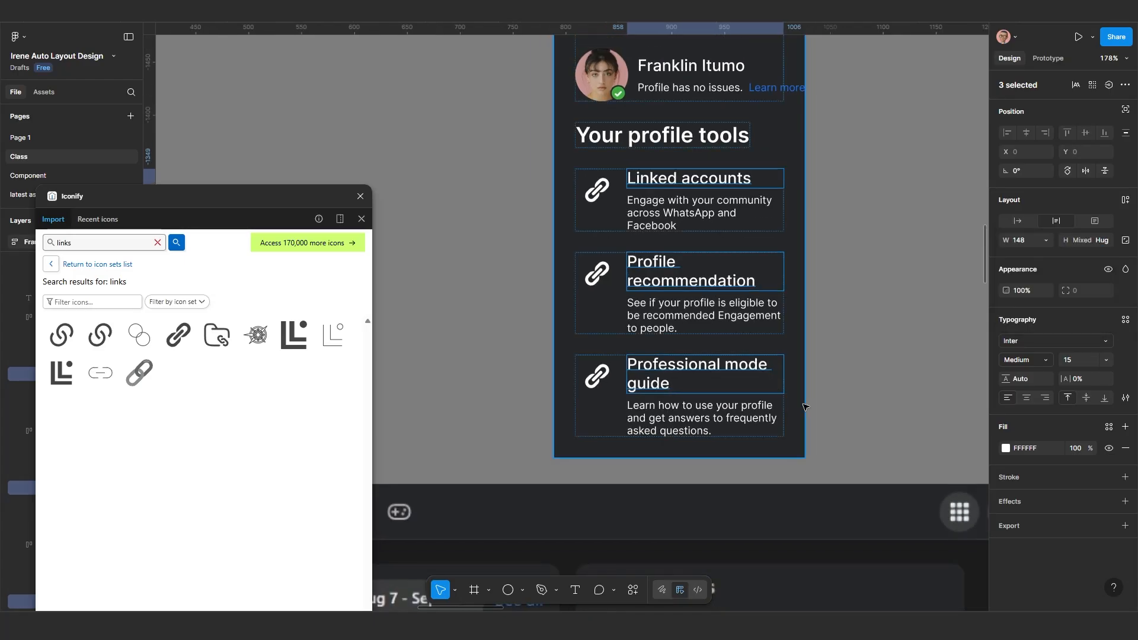
Step: Open the width sizing options of the text block beside the avatar, and widen the card frame to 318
left_click(801, 343)
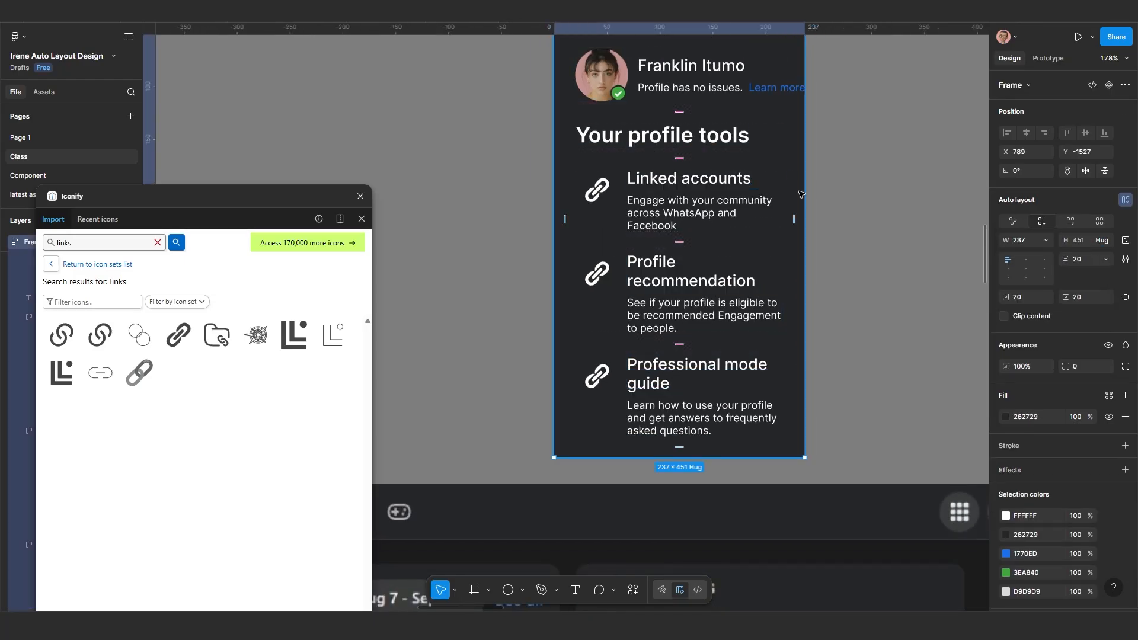
left_click(743, 92)
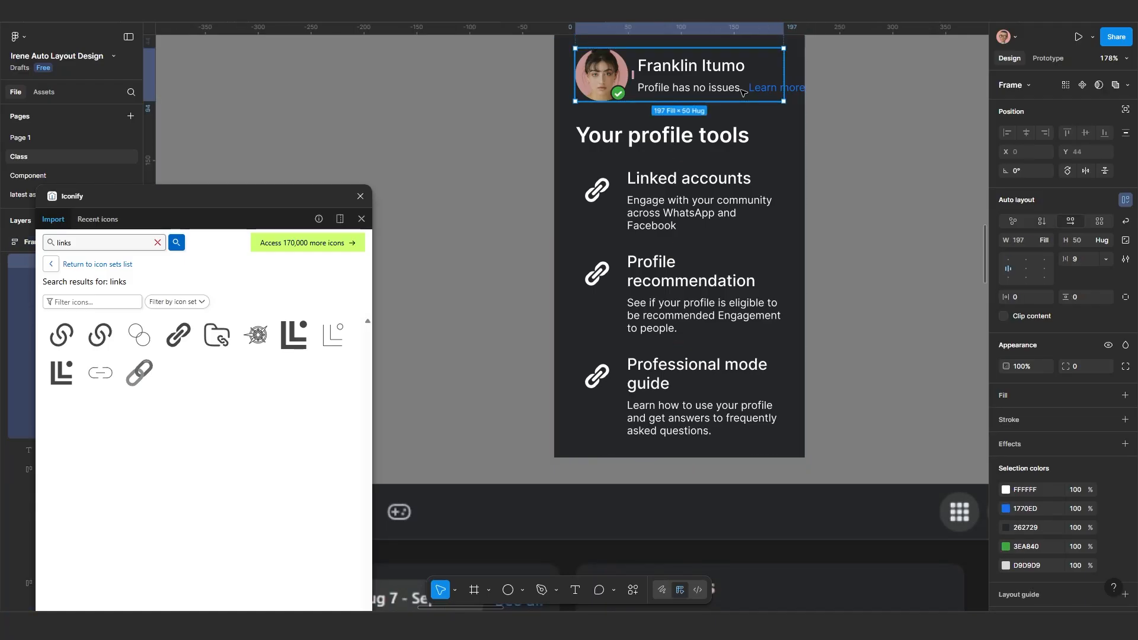
left_click(741, 91)
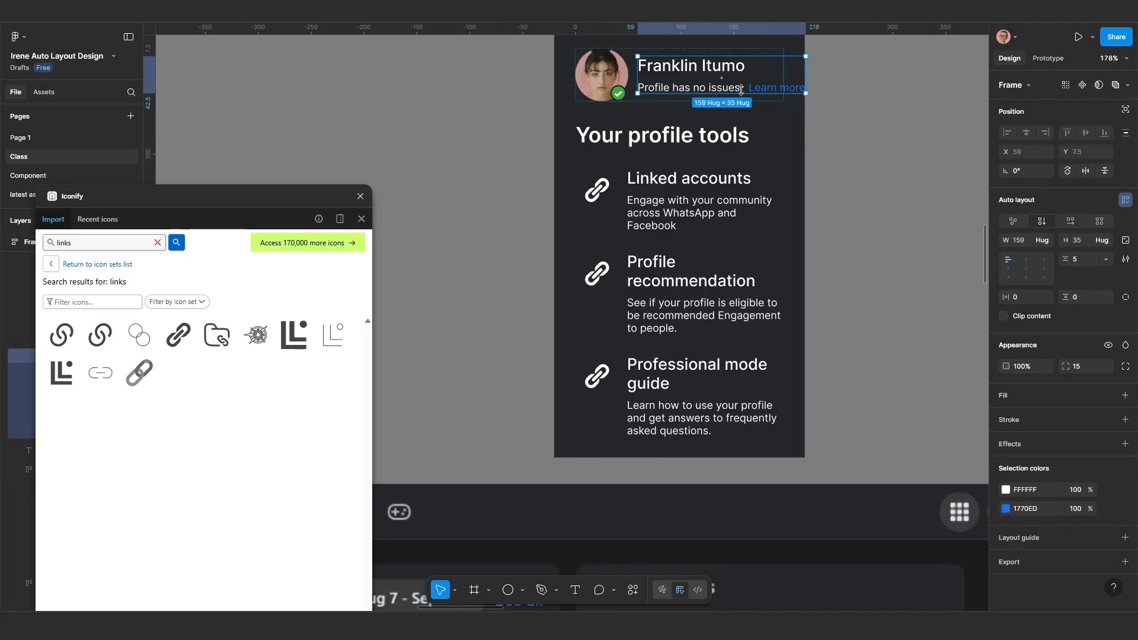
left_click(1050, 239)
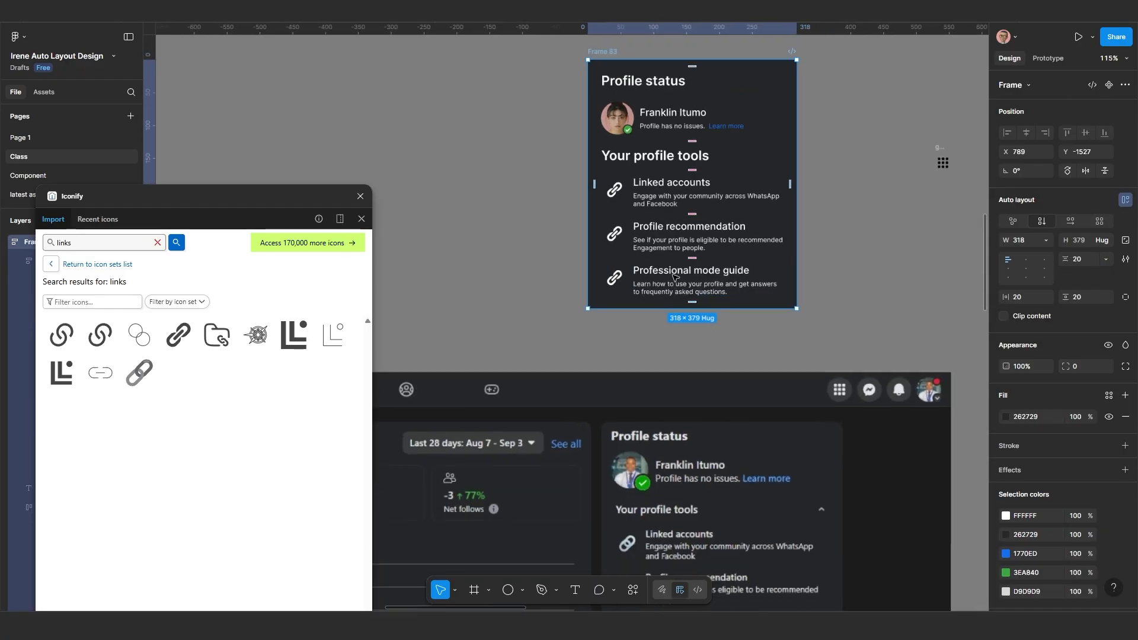
scroll(620, 249, "up", 3)
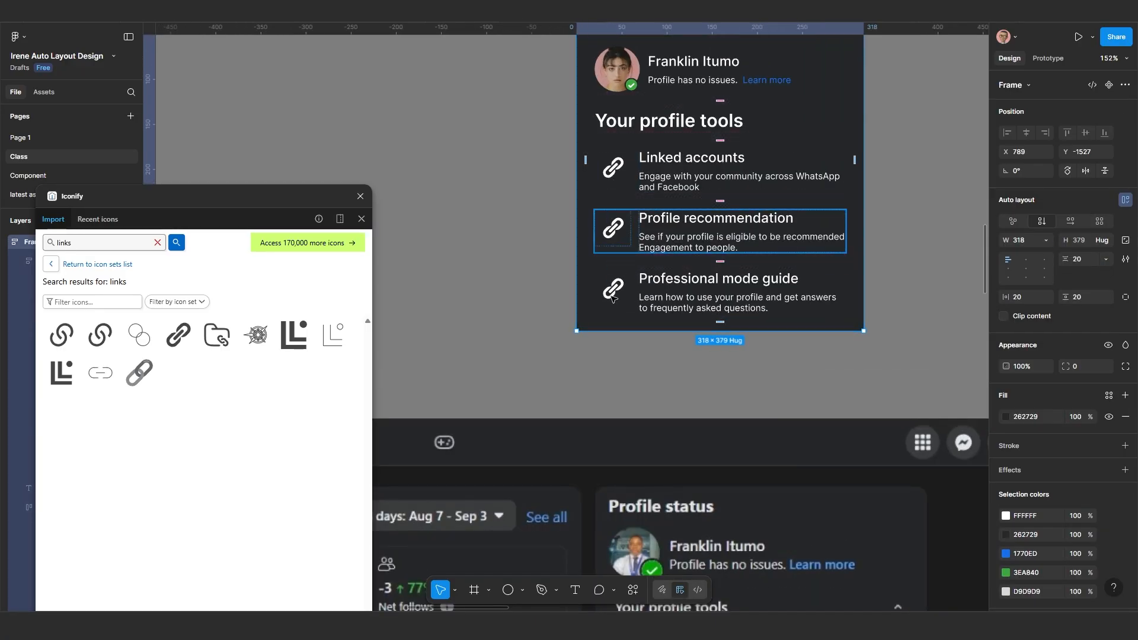
scroll(616, 296, "up", 3)
scroll(593, 178, "down", 1)
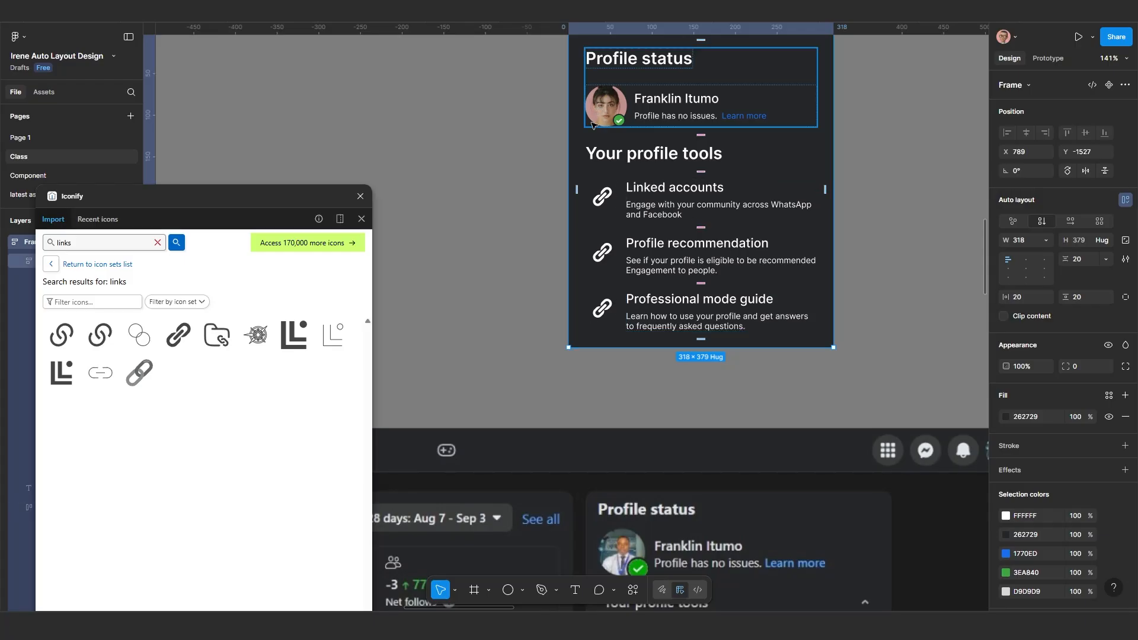
scroll(592, 125, "down", 3)
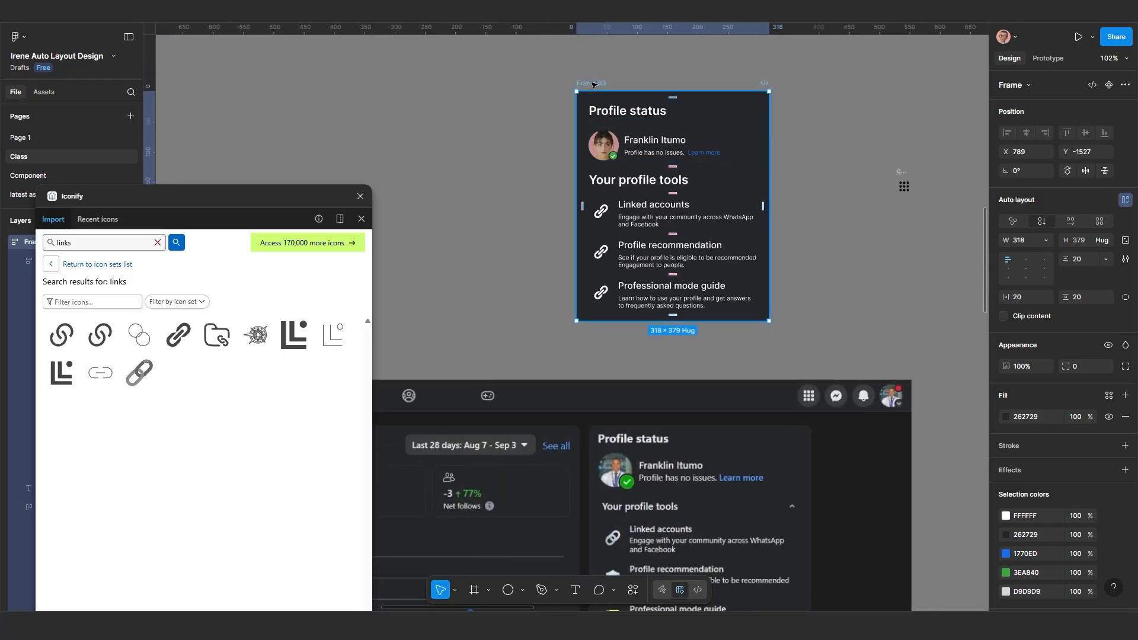
scroll(649, 182, "up", 2)
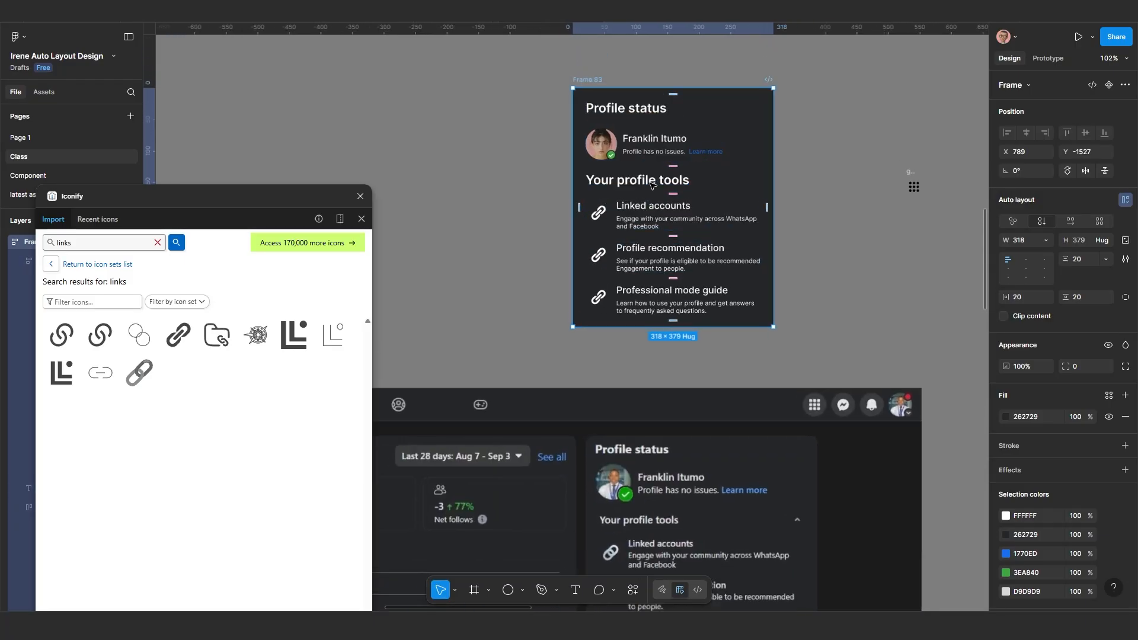
Step: Try font size 18 on the "Your profile tools" heading, and settle on size 15
left_click(641, 184)
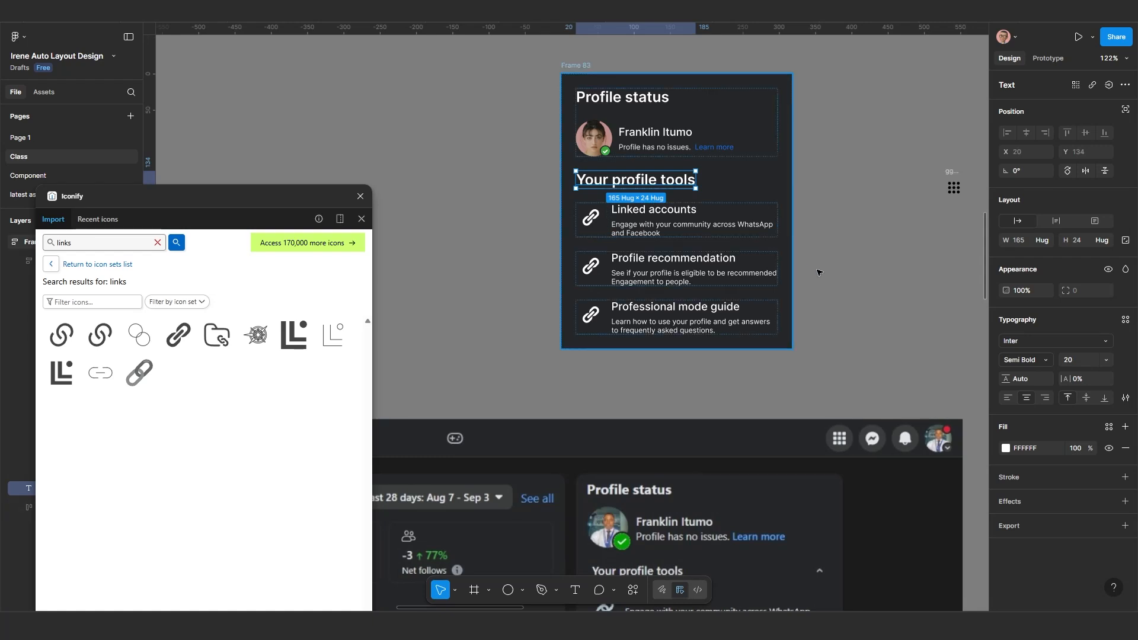
scroll(654, 205, "up", 1)
scroll(654, 205, "up", 1)
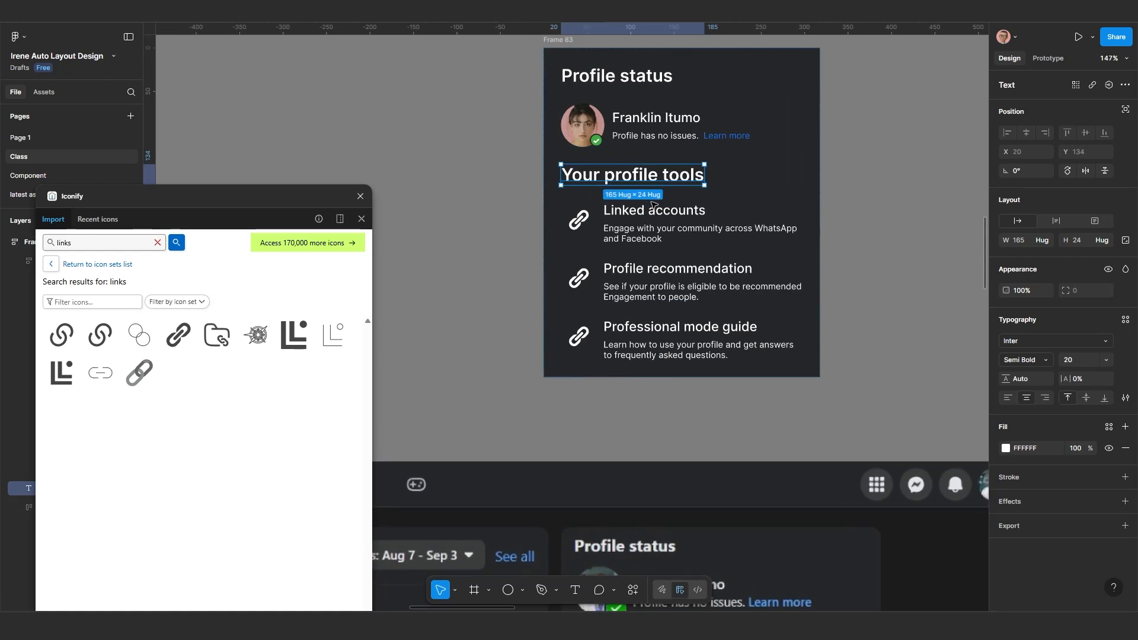
left_click(1071, 361)
type("18")
key("Return")
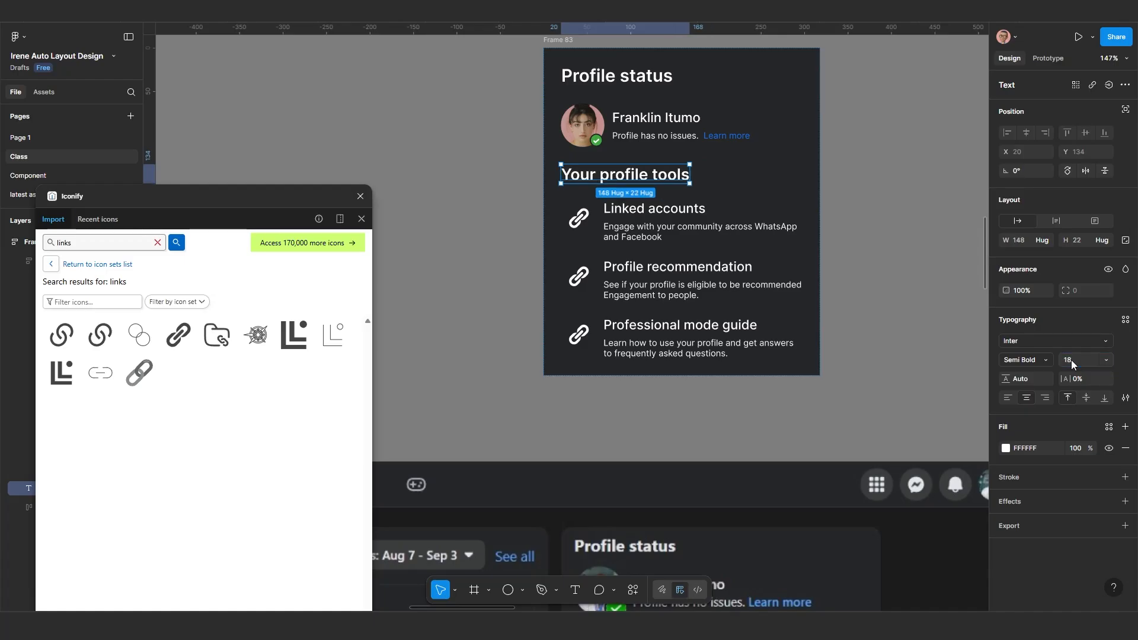
left_click(1072, 361)
type("15")
key("Return")
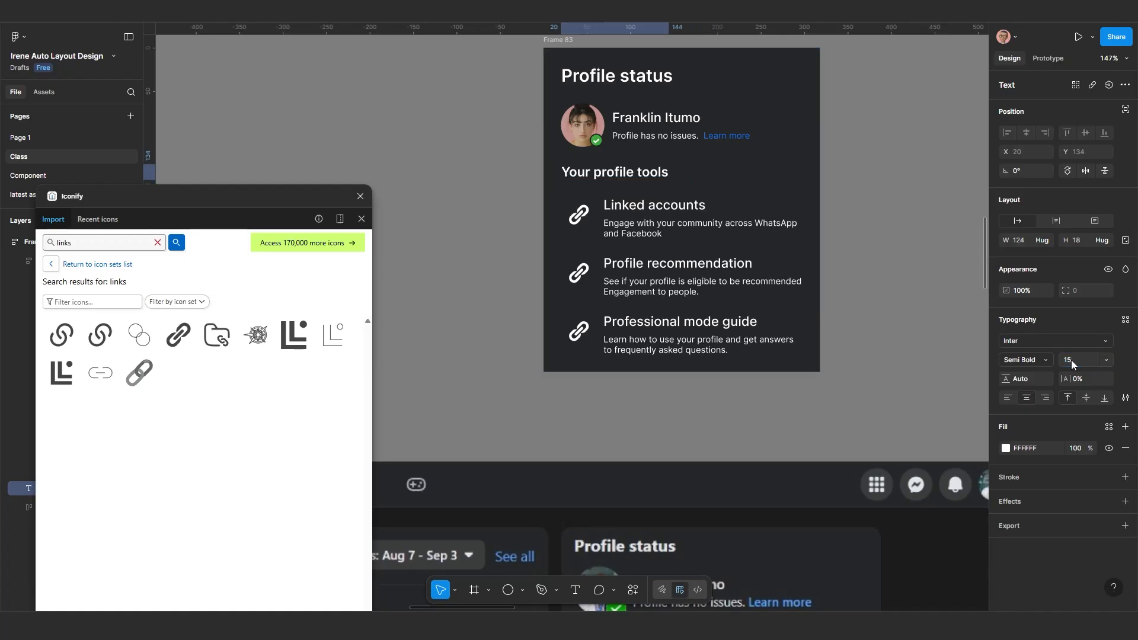
Step: Set the font size of the "Profile status" heading to 15
double_click(660, 79)
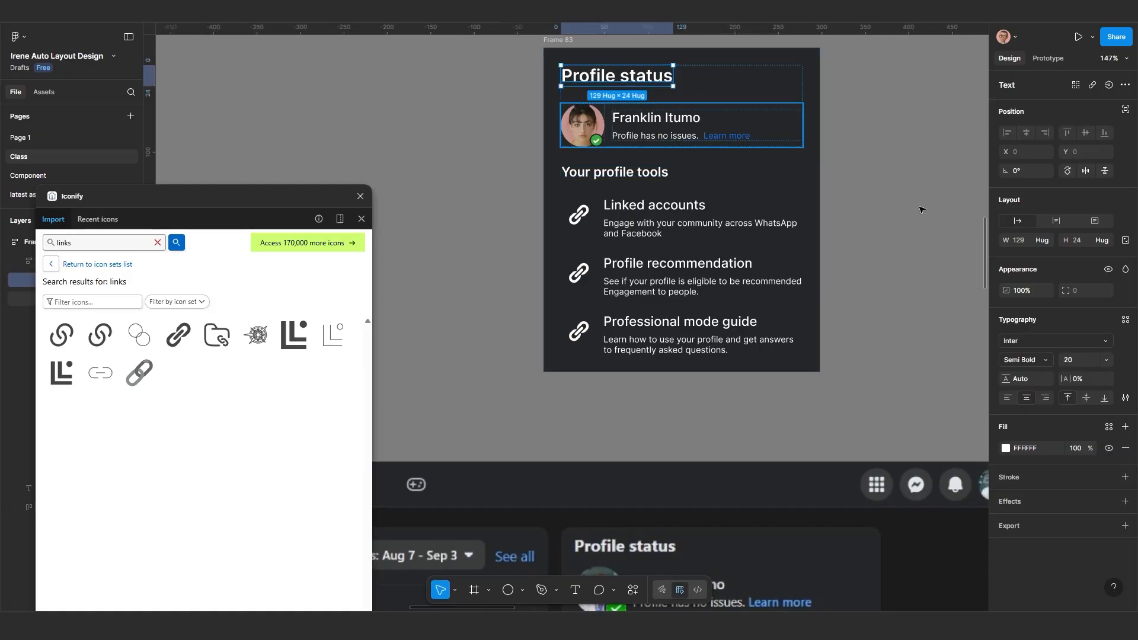
left_click(1074, 358)
type("15")
key("Return")
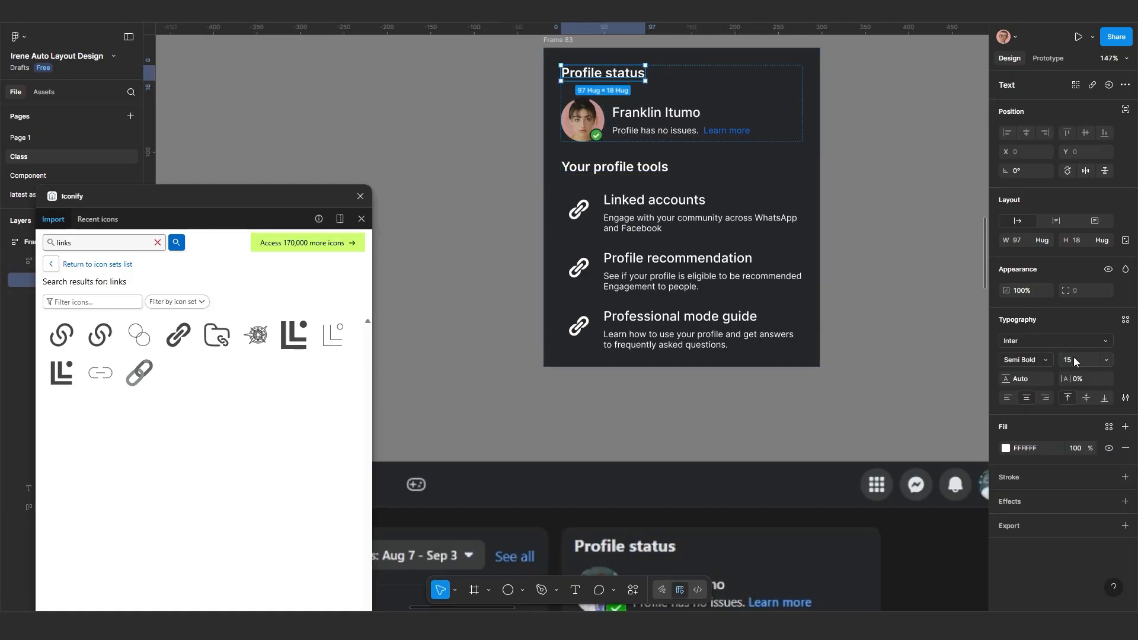
left_click(879, 172)
Step: Set the fill opacity of the three tool descriptions and the "Profile has no issues." text to 70%
scroll(862, 193, "down", 1)
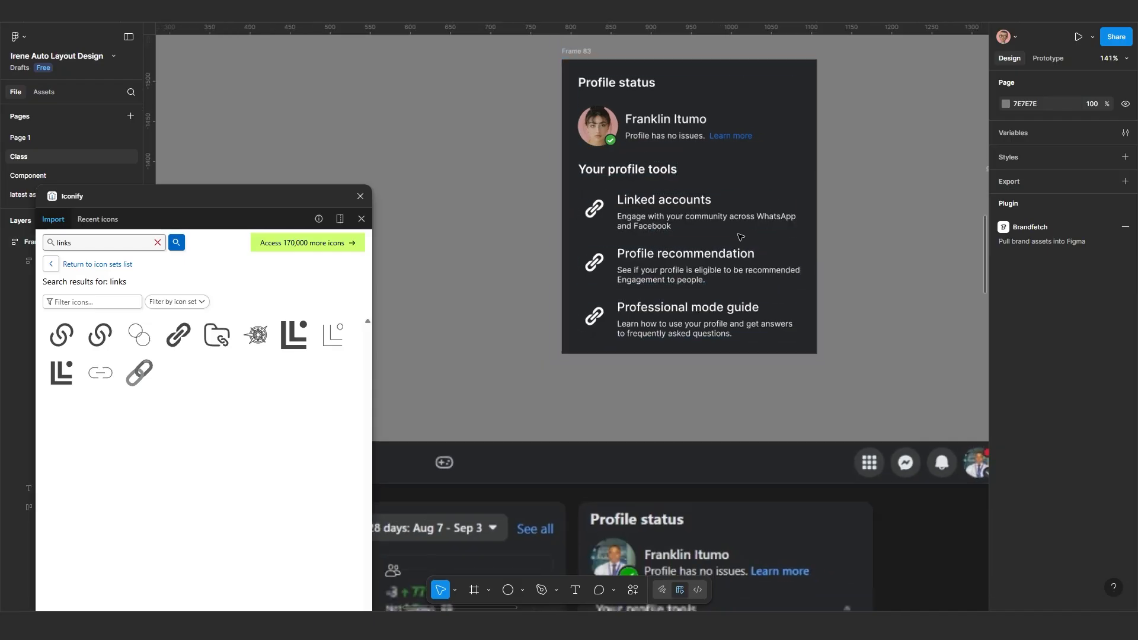
scroll(717, 260, "down", 2)
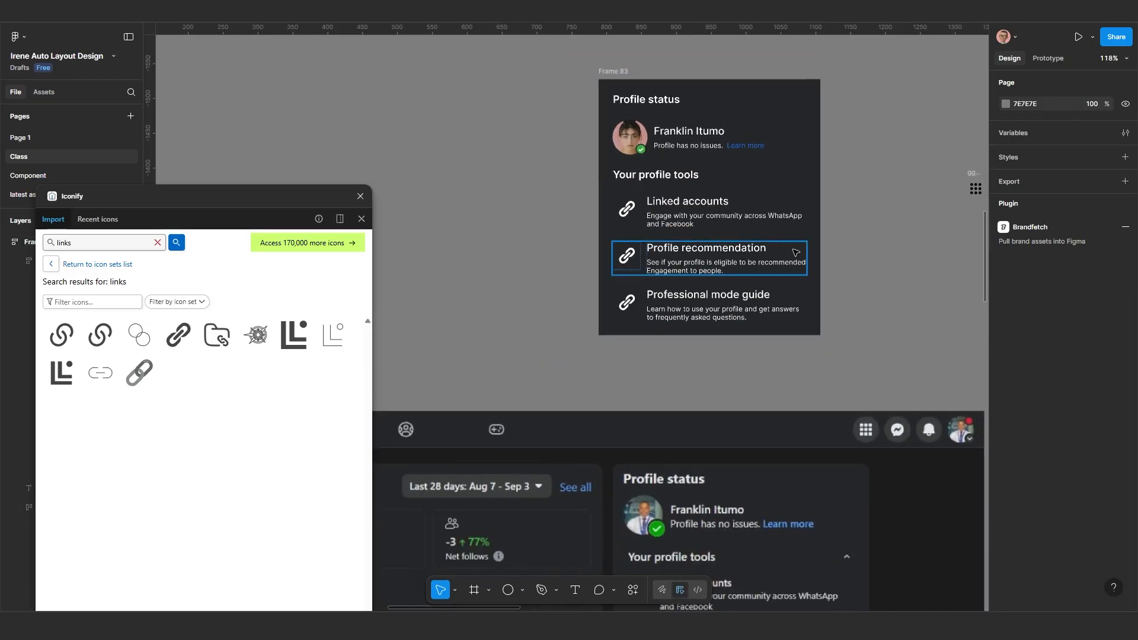
double_click(705, 327)
left_click(693, 264, "shift")
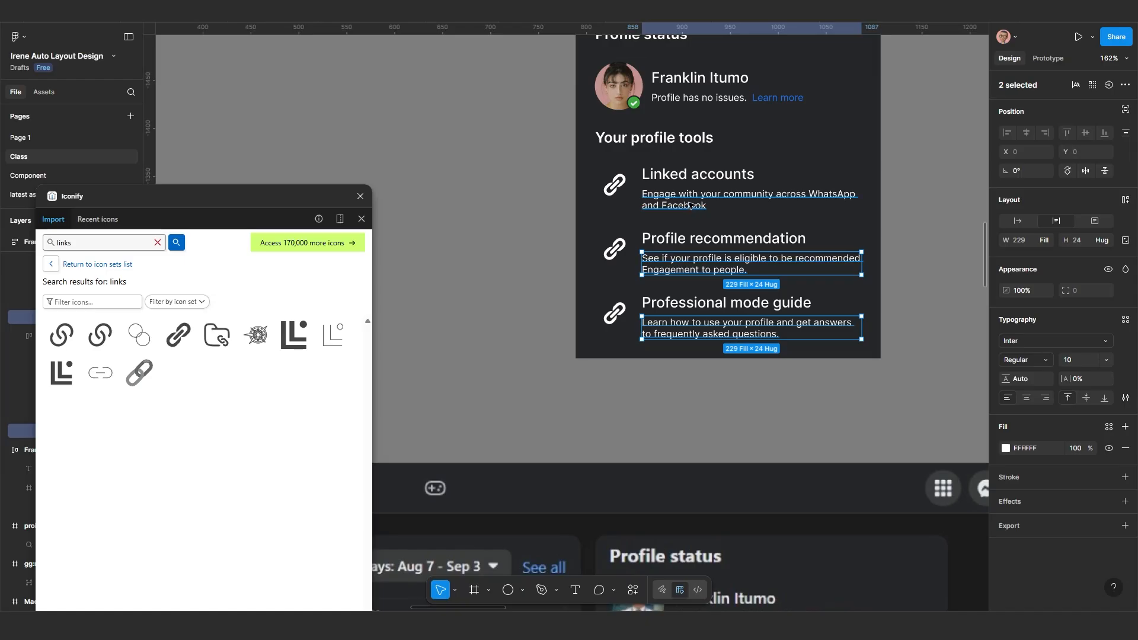
left_click(692, 207, "shift")
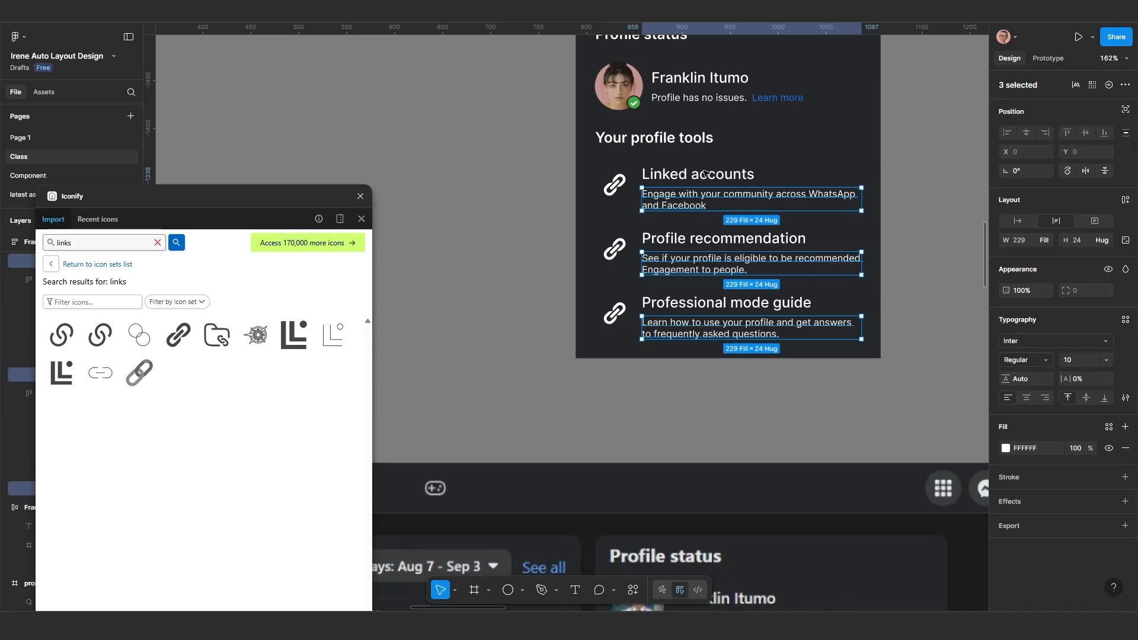
left_click(698, 97, "shift")
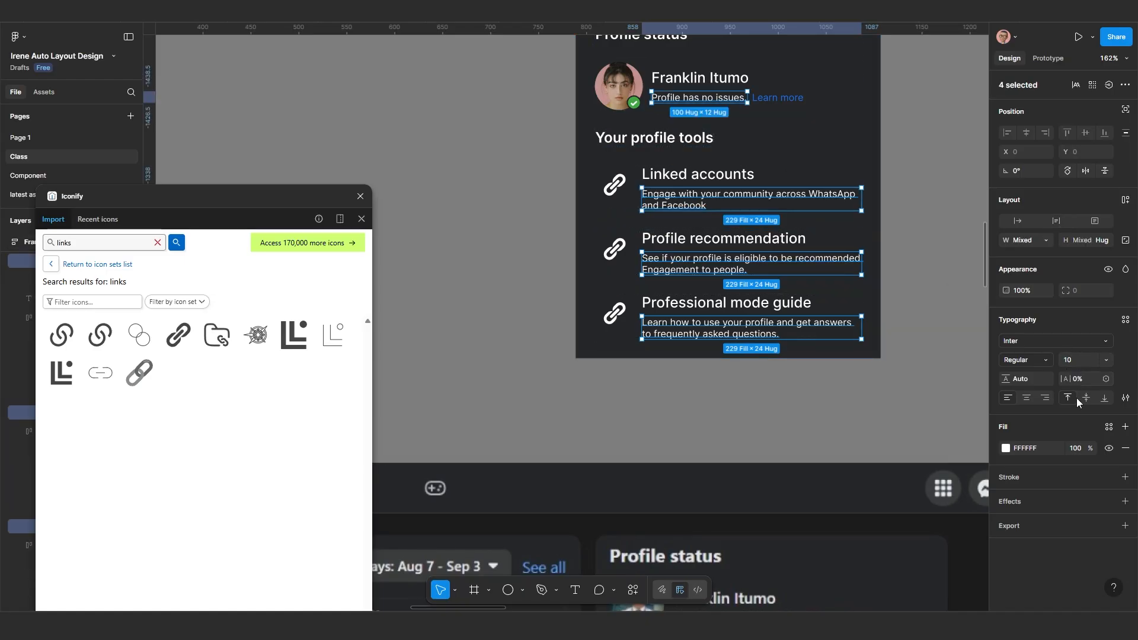
left_click(1077, 448)
type("70")
key("Return")
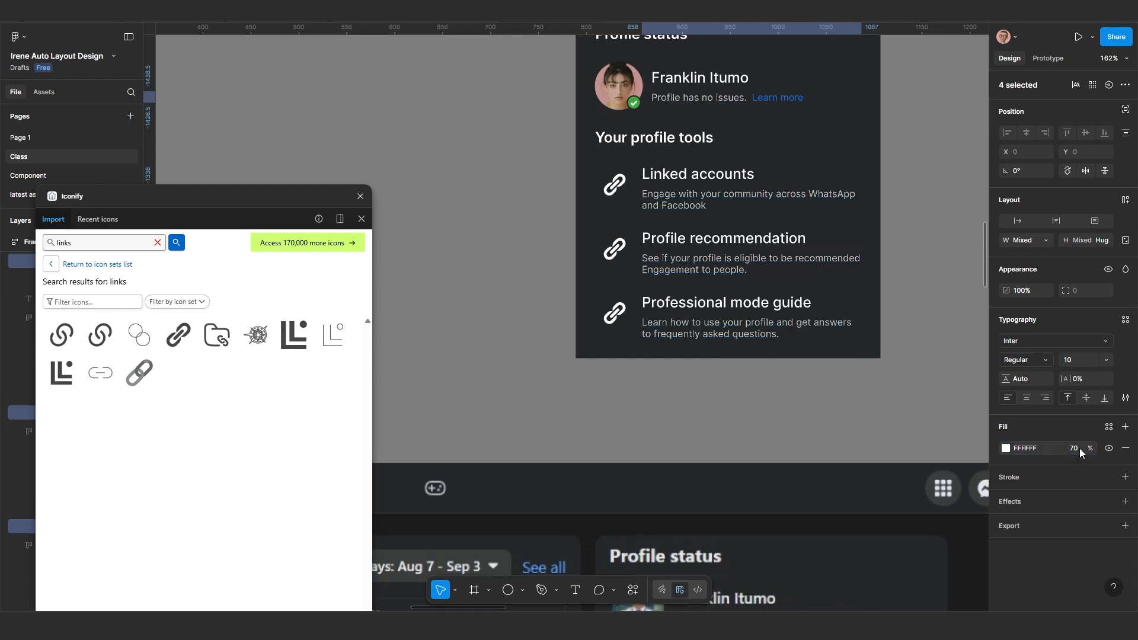
left_click(822, 431)
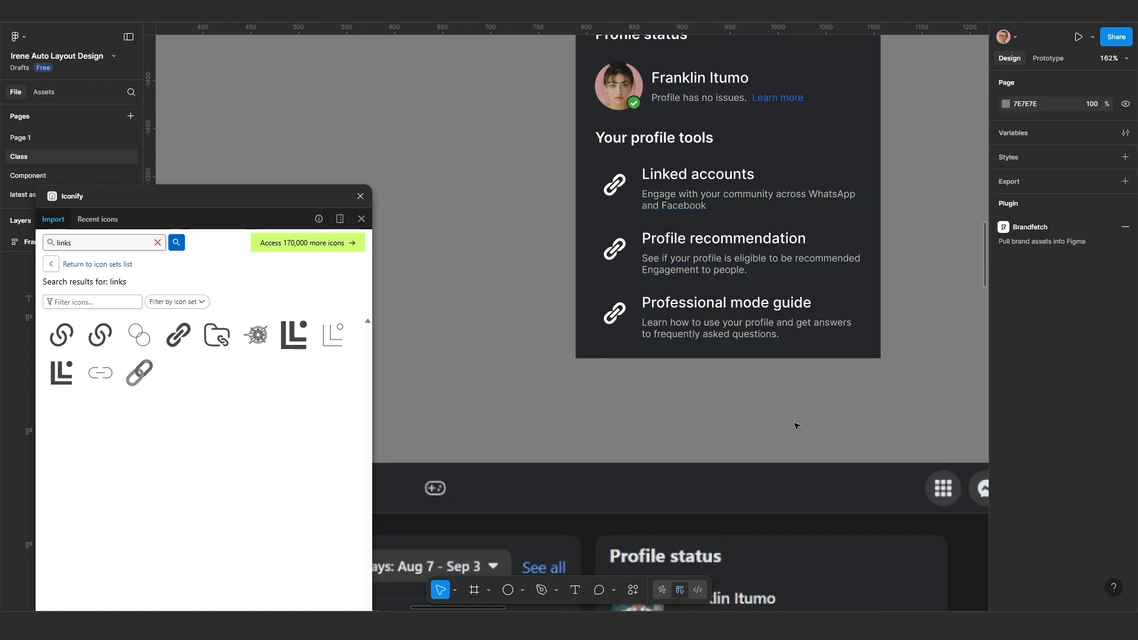
scroll(763, 391, "down", 3)
scroll(670, 382, "down", 10)
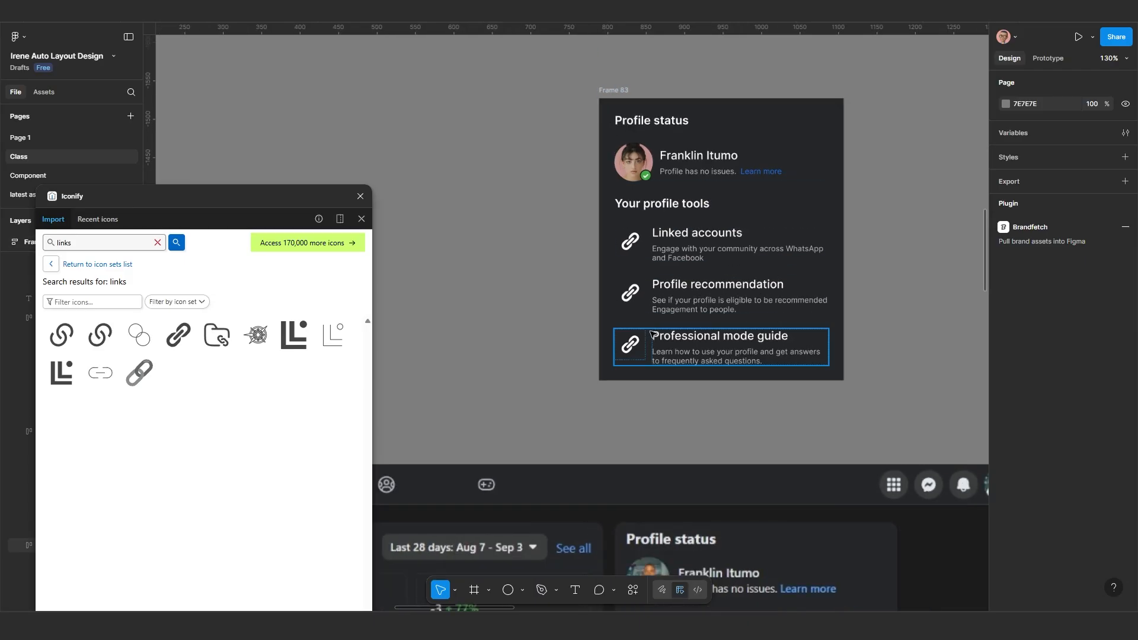
Step: Move the profile status card into the "MacBook Pro 16" - 2" frame, to the right of the Insights section below the header
scroll(612, 347, "right", 5)
scroll(612, 347, "down", 2)
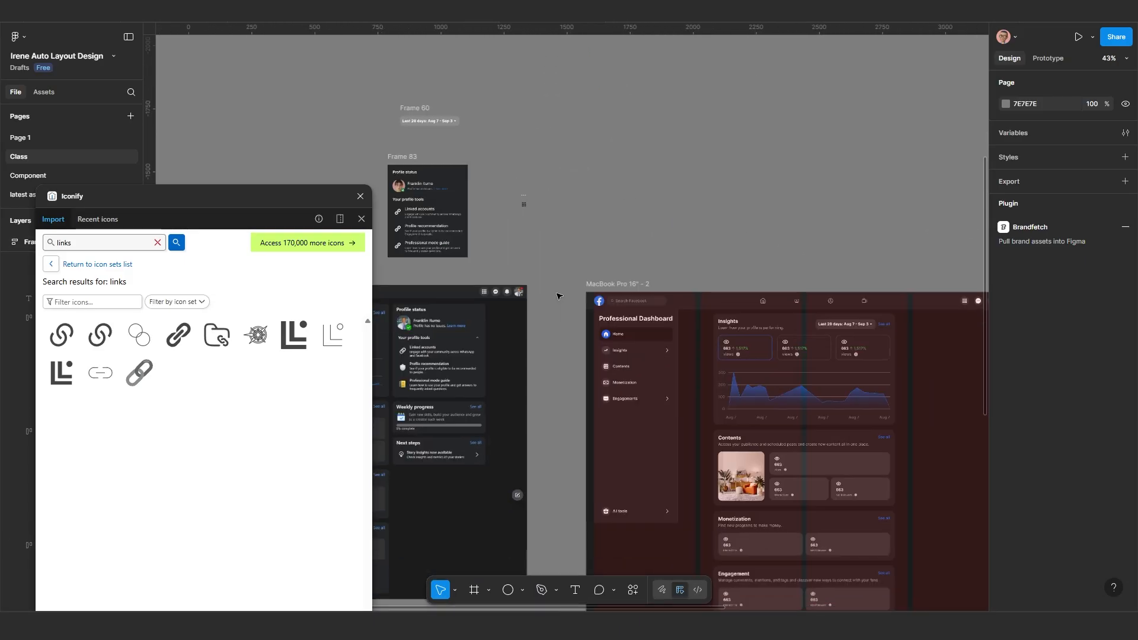
left_click_drag(400, 187, 864, 335)
left_click_drag(919, 364, 789, 409)
scroll(945, 422, "up", 2)
scroll(945, 422, "up", 4)
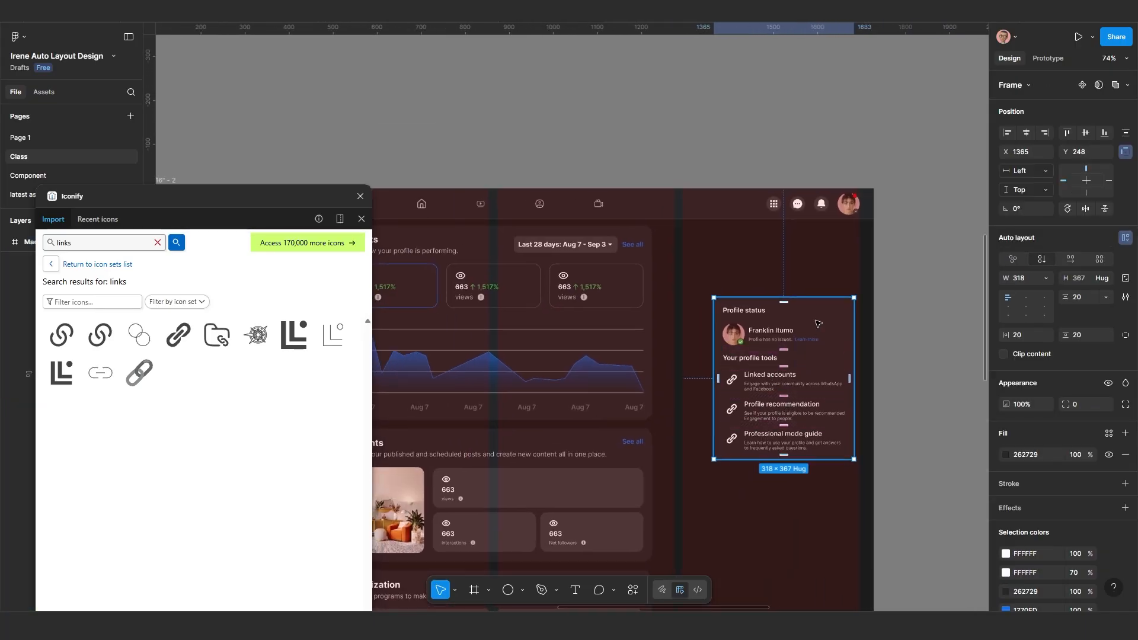
left_click_drag(818, 320, 792, 252)
Step: Set the corner radius of the profile status card to 20
scroll(769, 311, "up", 2)
scroll(768, 311, "up", 1)
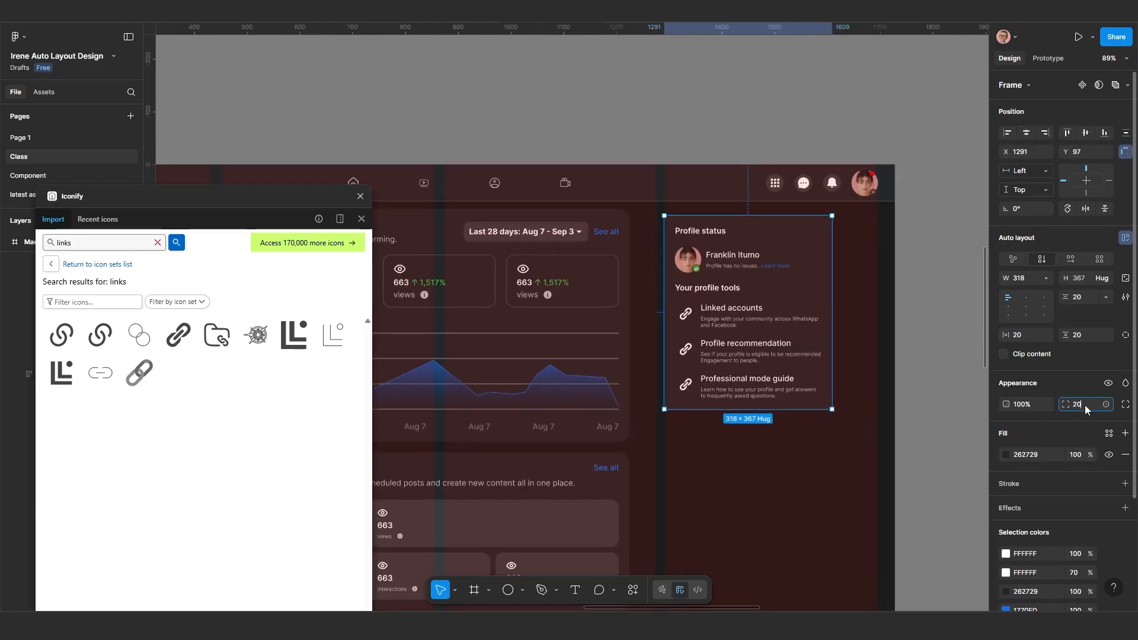
key("Return")
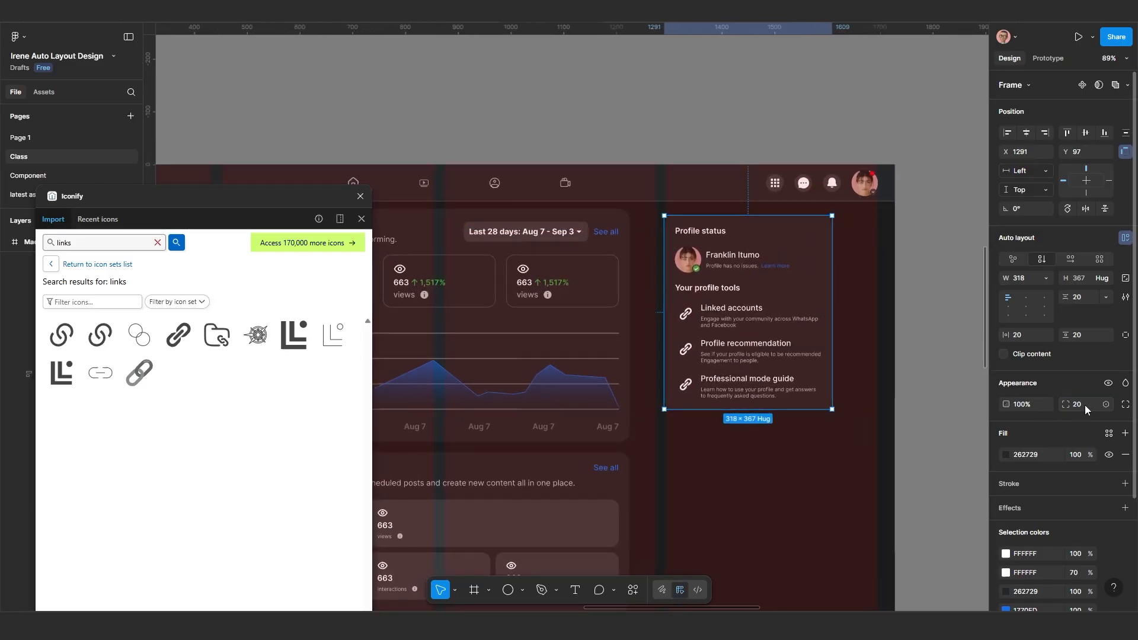
left_click(851, 468)
Step: Try a vertical spacing of 18 between the items in the profile status card
scroll(775, 356, "up", 4)
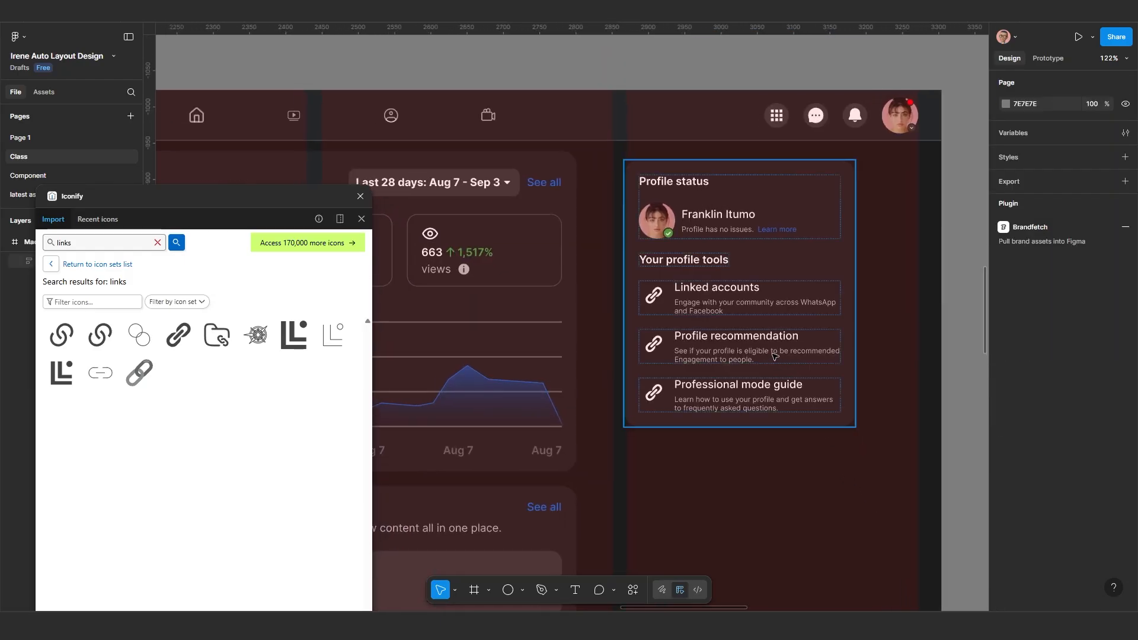
left_click(770, 359)
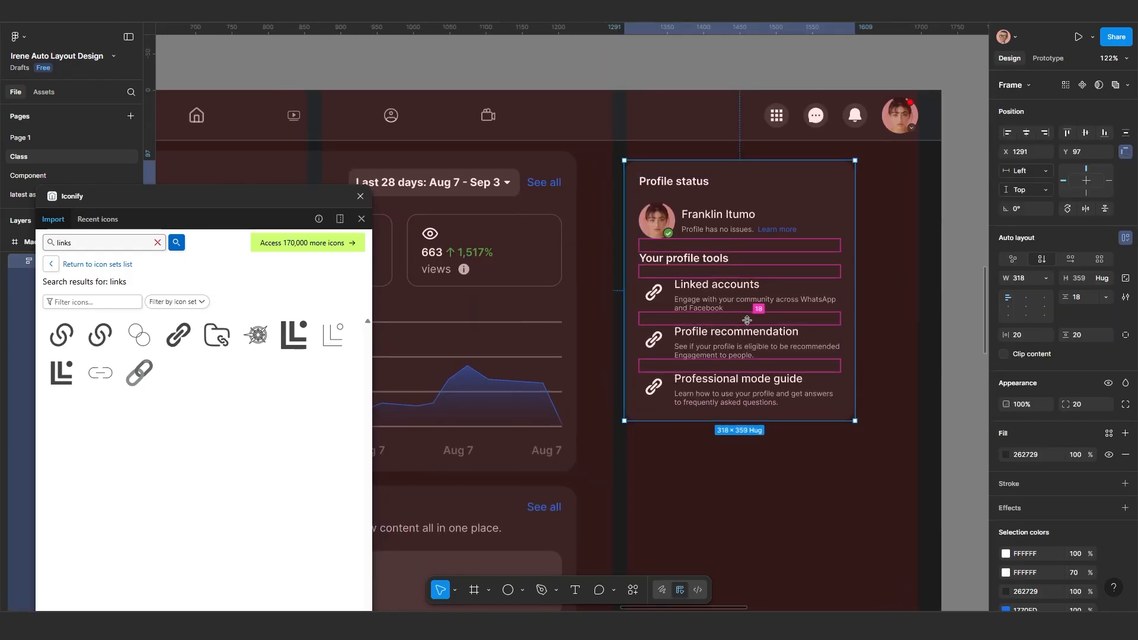
left_click_drag(746, 320, 763, 322)
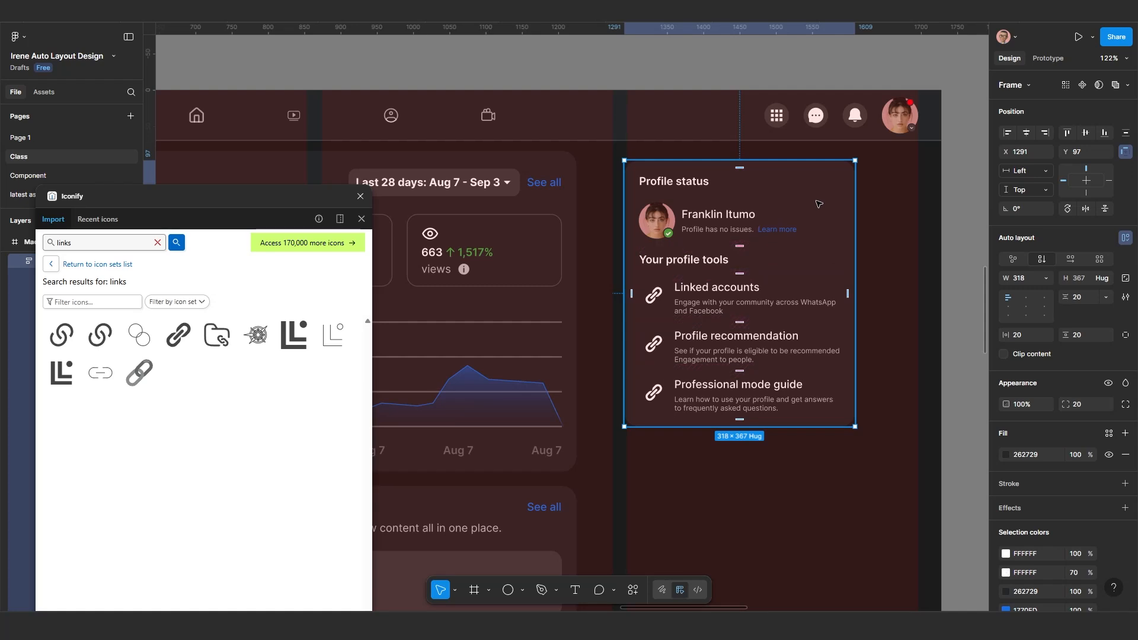
left_click_drag(819, 204, 818, 203)
Step: Preview the dashboard prototype and check how the profile status card behaves while the page scrolls
scroll(704, 205, "up", 1)
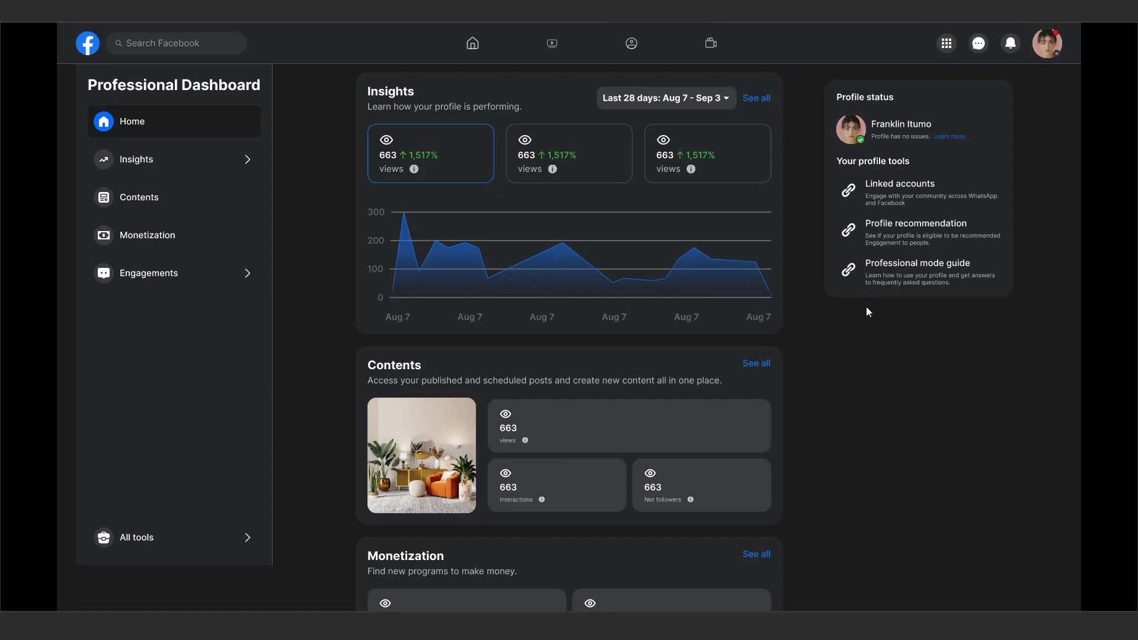
scroll(835, 286, "down", 3)
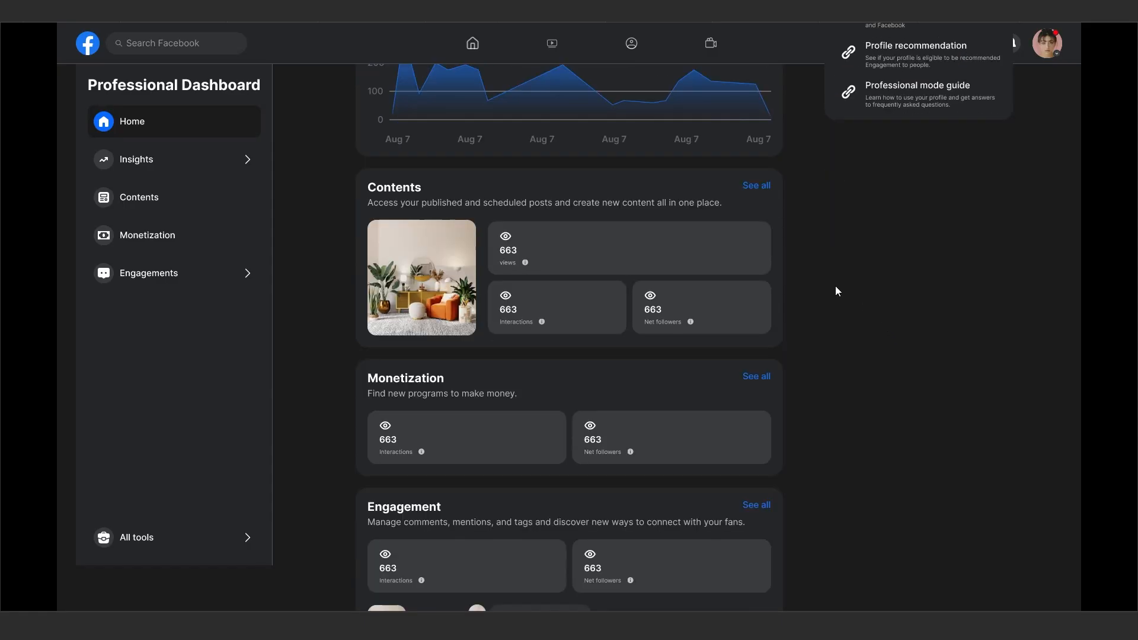
scroll(835, 285, "up", 3)
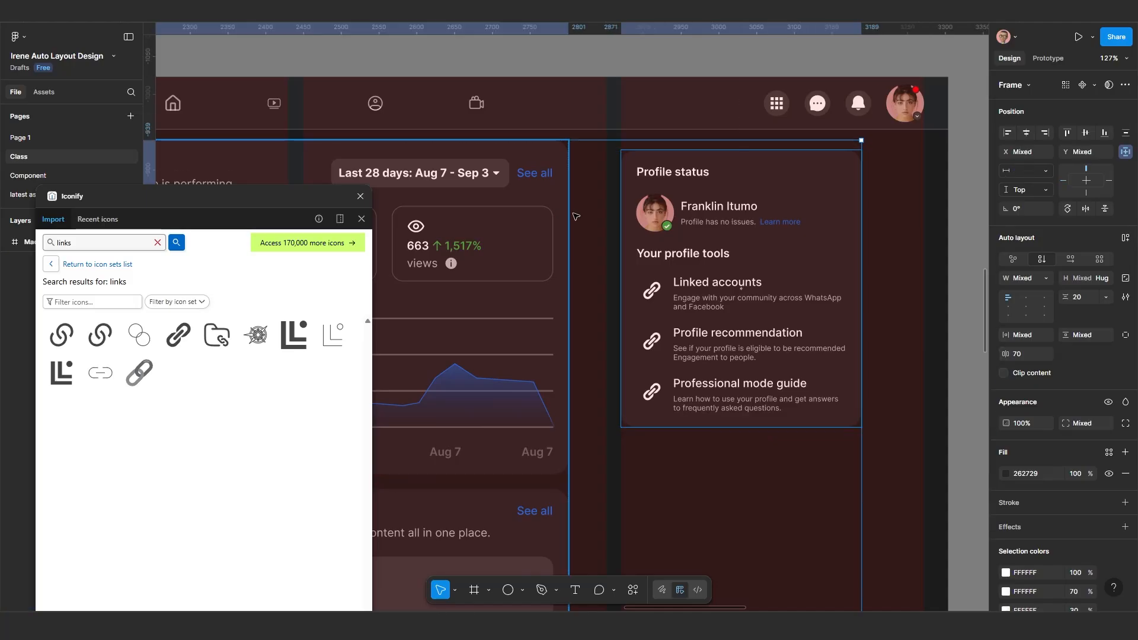
Step: Align the top edges of the profile status card and the main content column that starts with Insights
left_click(1066, 134)
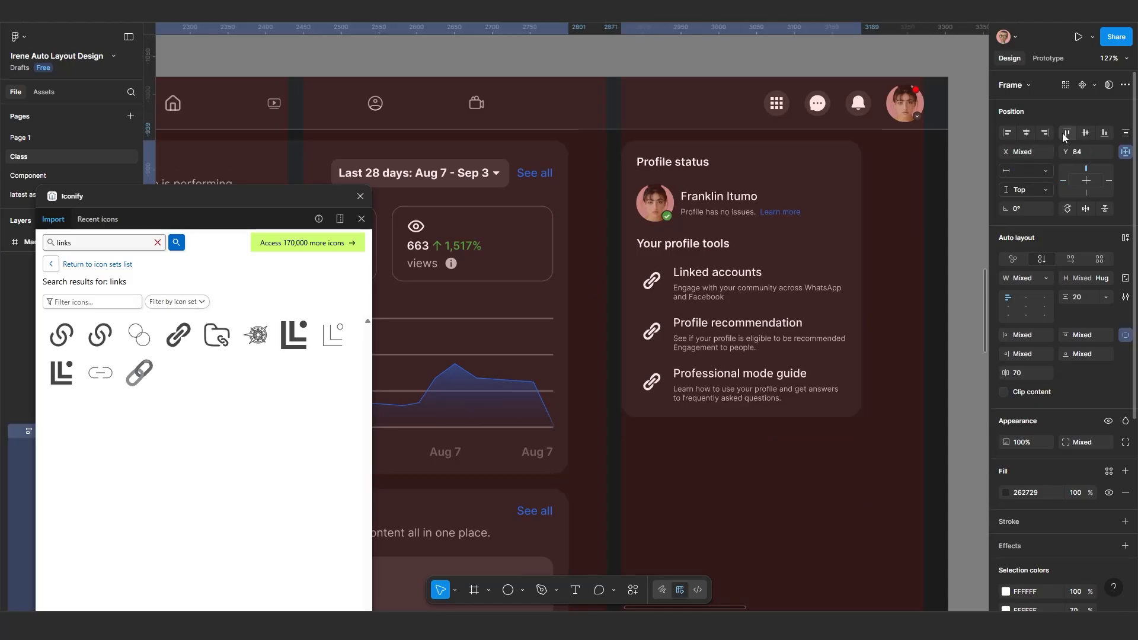
left_click(884, 308)
scroll(879, 308, "down", 3)
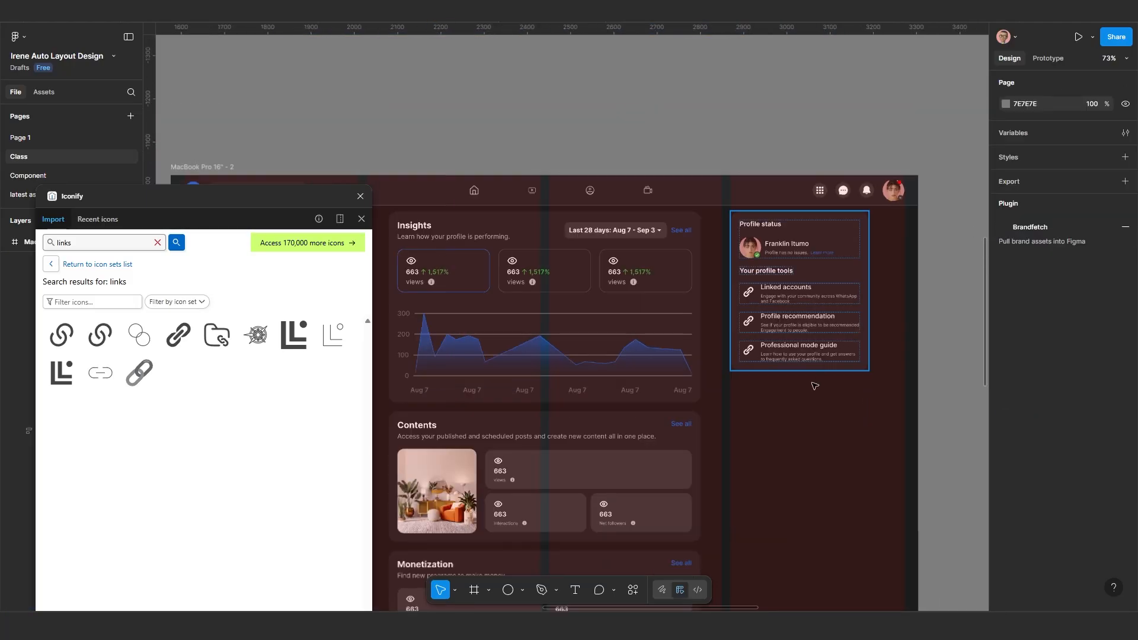
left_click_drag(815, 386, 828, 350)
scroll(828, 351, "up", 1)
scroll(783, 400, "down", 3)
left_click_drag(783, 402, 811, 346)
scroll(798, 328, "down", 2)
left_click_drag(479, 358, 603, 340)
scroll(491, 335, "up", 3)
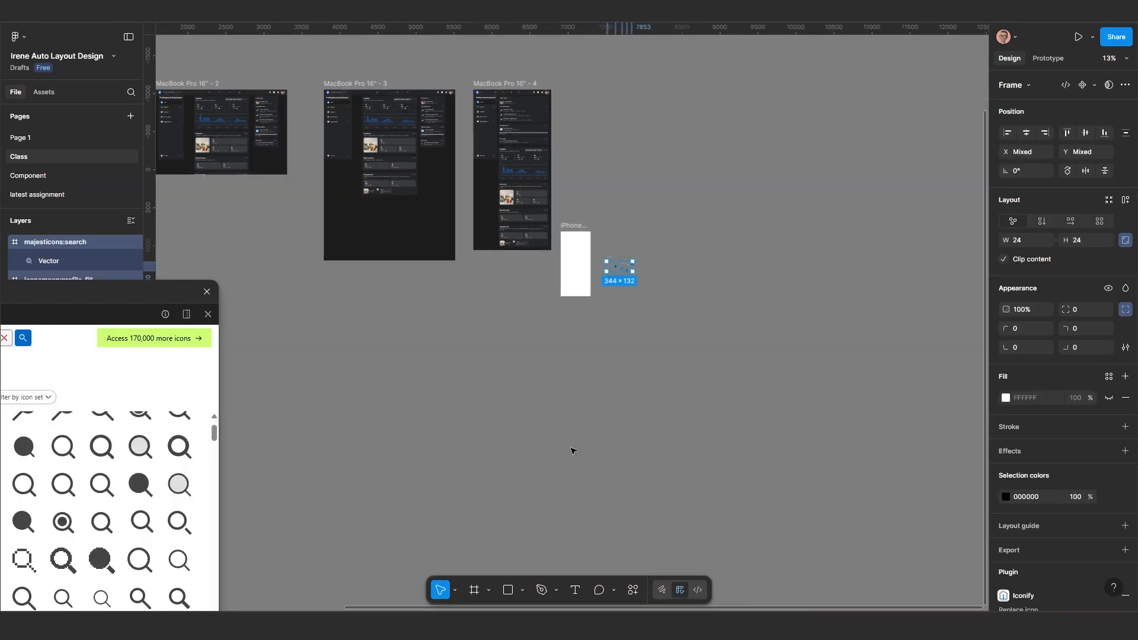
Step: Examine the empty iPhone 16 - 1 frame and the loose home, bulb, search and profile icons beside it
scroll(593, 427, "up", 2)
scroll(593, 405, "right", 3)
scroll(492, 356, "down", 2)
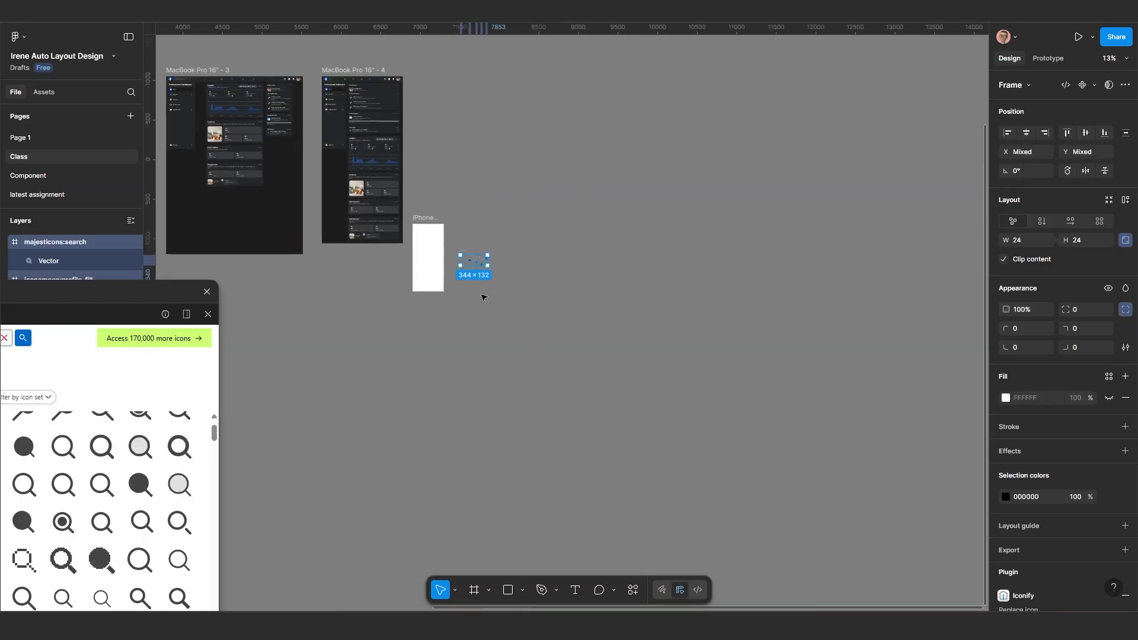
scroll(481, 296, "up", 5)
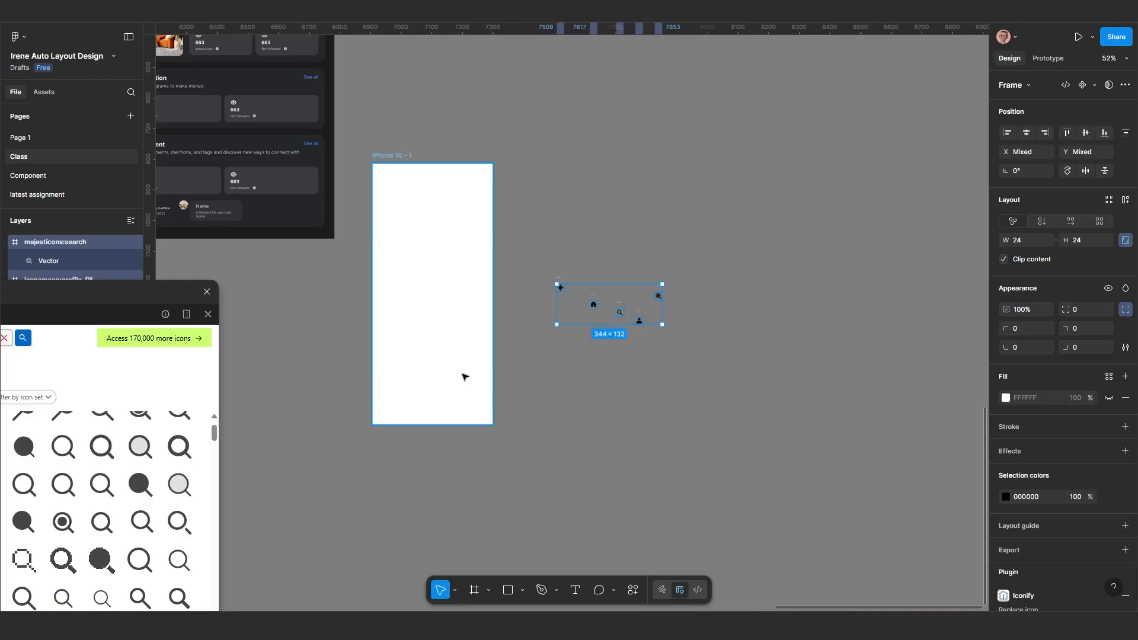
scroll(575, 324, "up", 6)
left_click(618, 335)
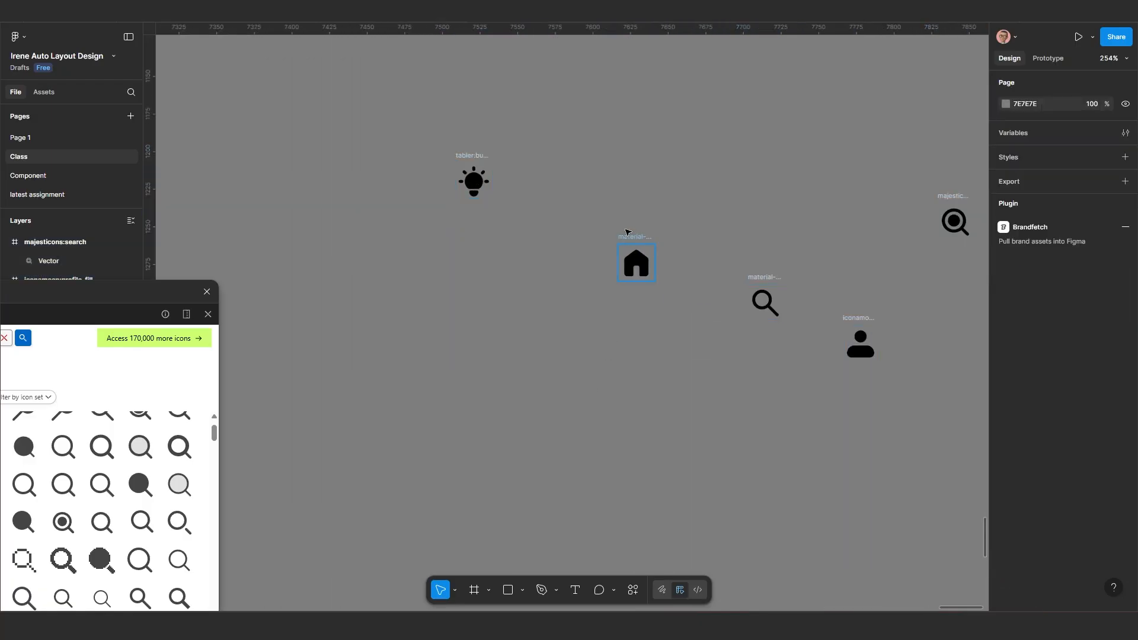
left_click(627, 234)
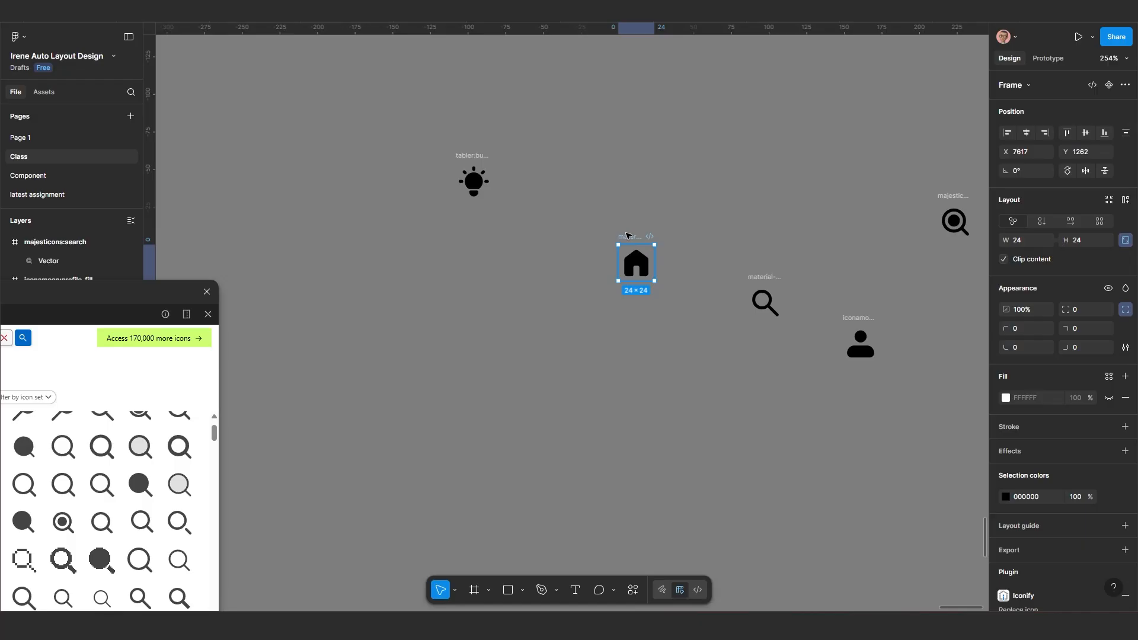
scroll(723, 332, "down", 10)
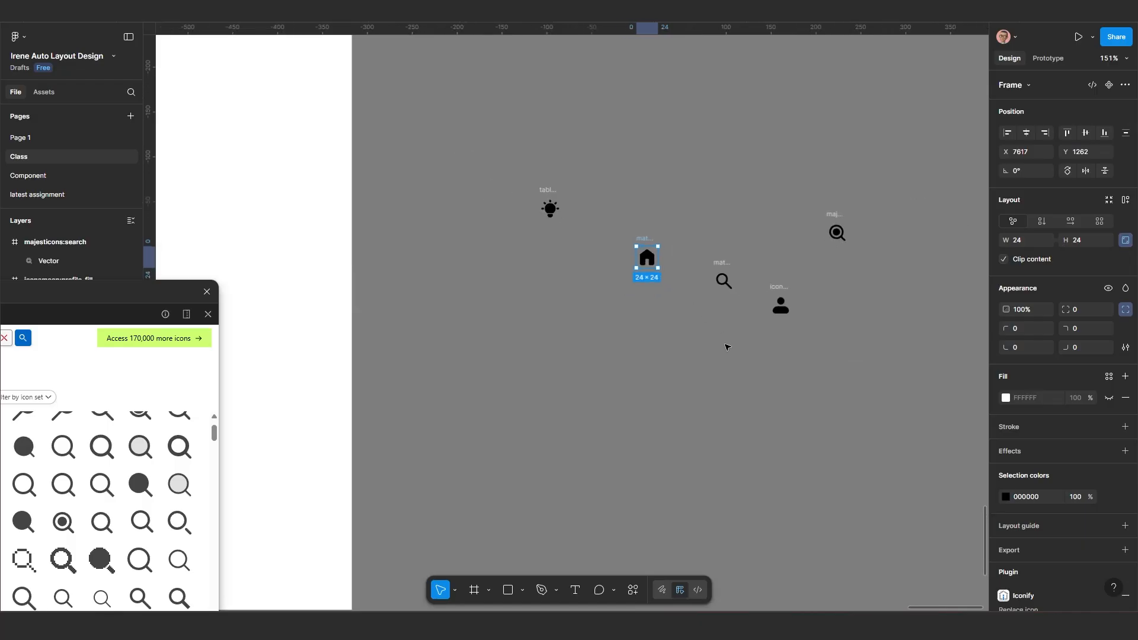
scroll(535, 380, "up", 2)
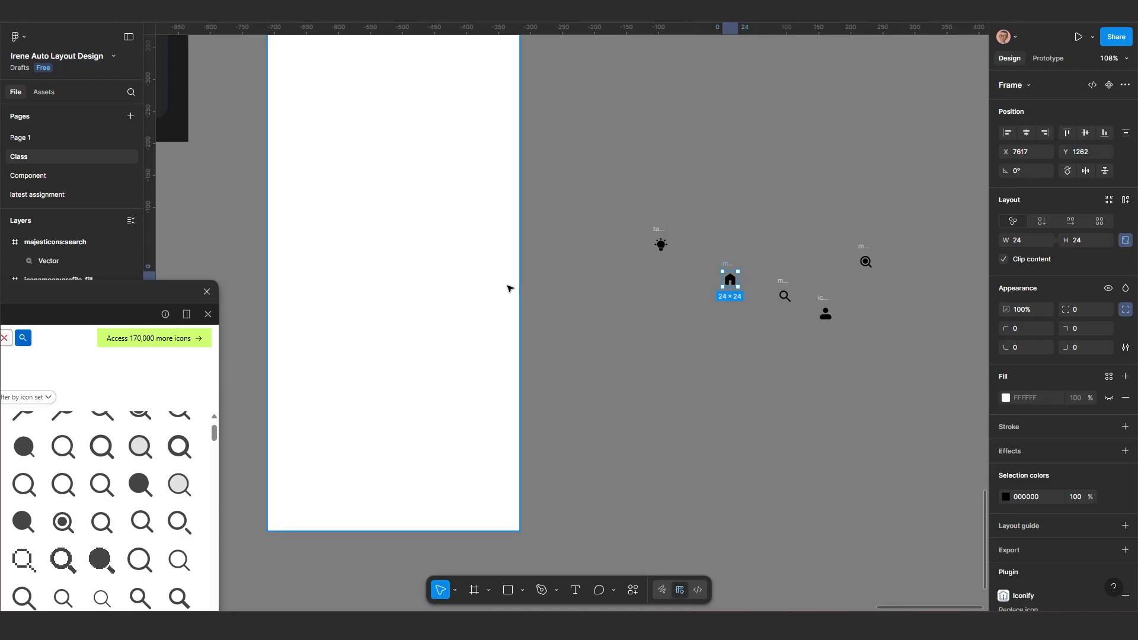
scroll(508, 286, "down", 3)
scroll(617, 330, "up", 5)
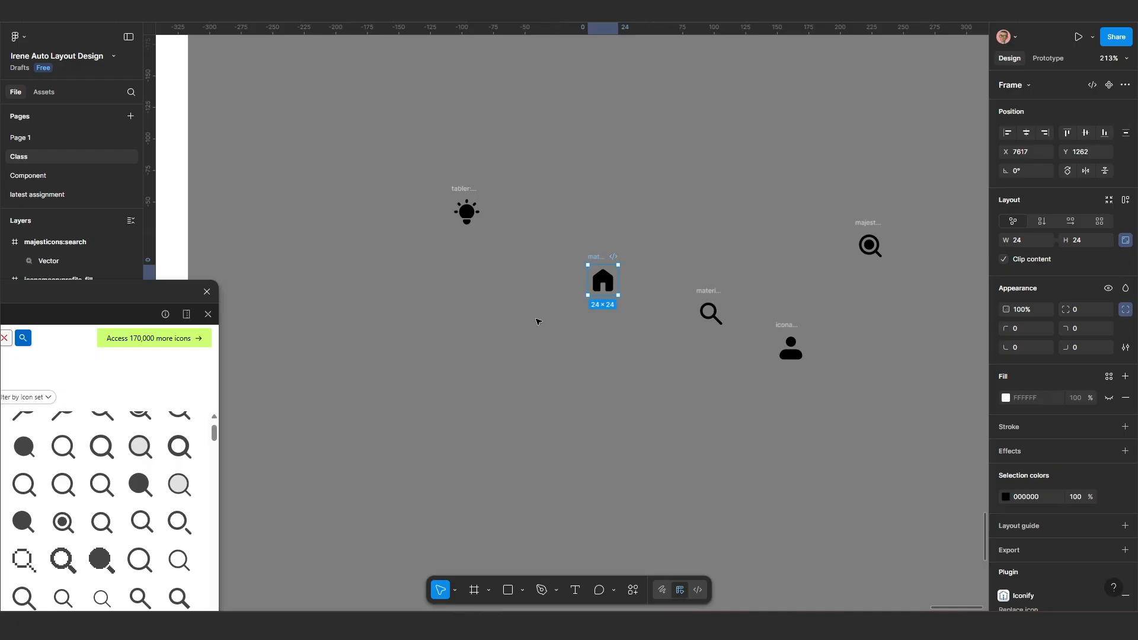
scroll(533, 317, "right", 4)
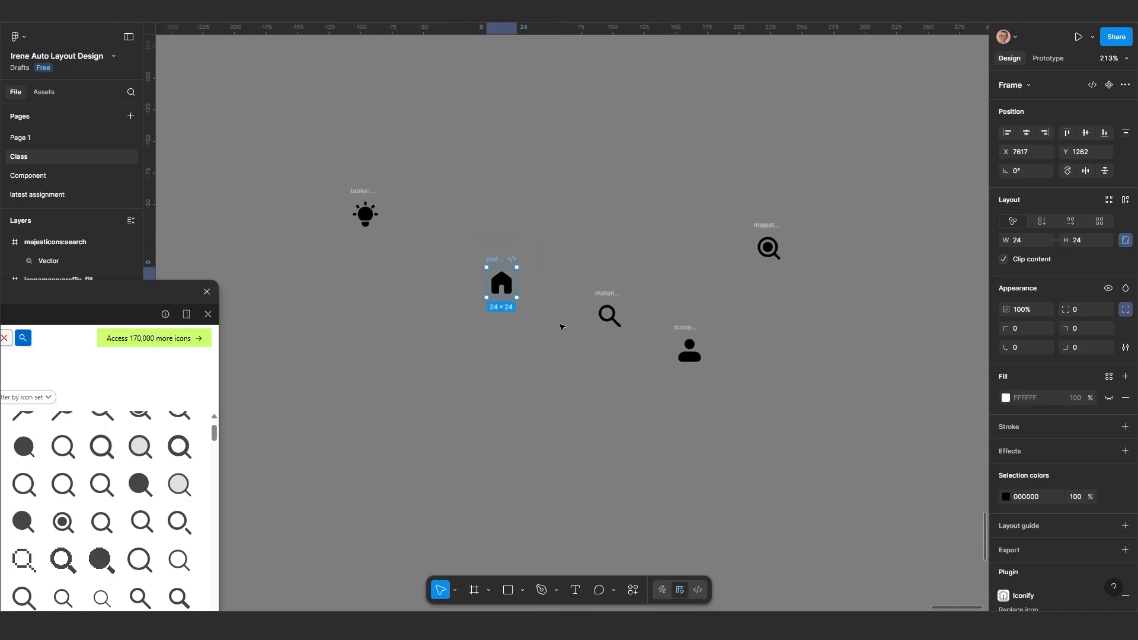
scroll(508, 328, "up", 3, "ctrl")
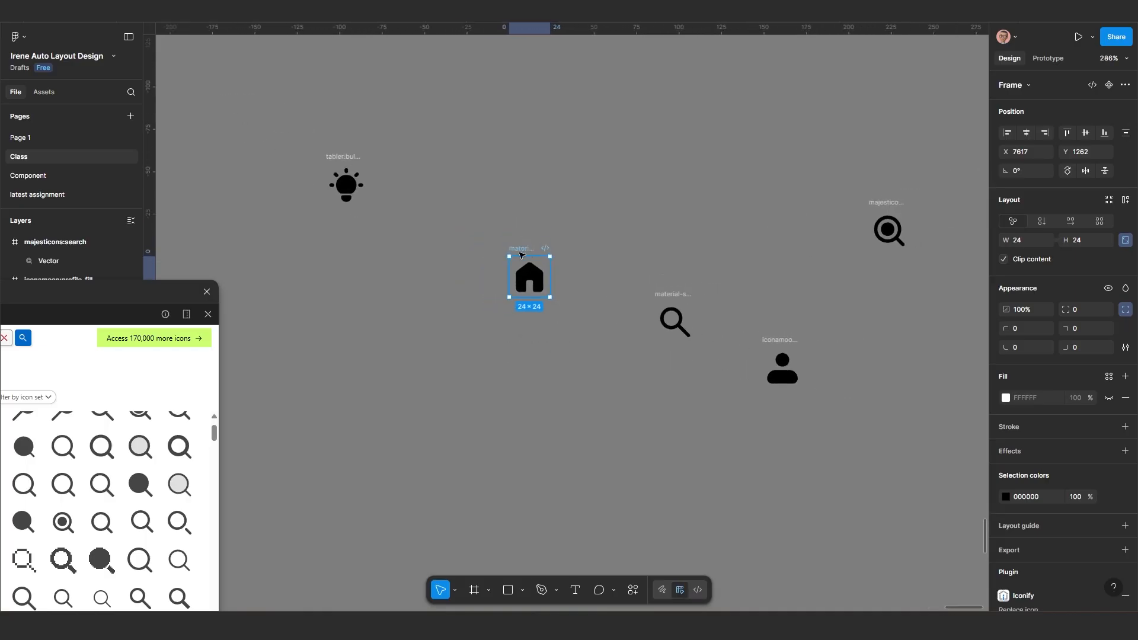
Step: Rearrange the loose icons, placing the bulb between the home and search icons and shifting the search icon closer to the profile icon
left_click_drag(520, 255, 459, 298)
left_click_drag(339, 159, 581, 322)
left_click(688, 293)
left_click_drag(696, 289, 736, 281)
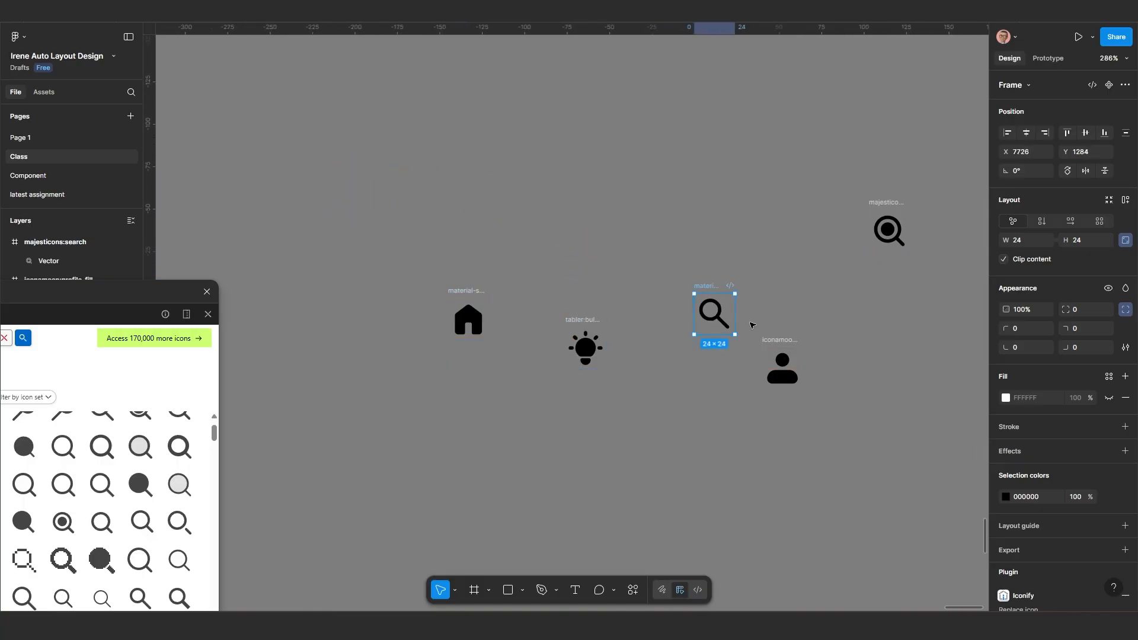
left_click(1006, 397)
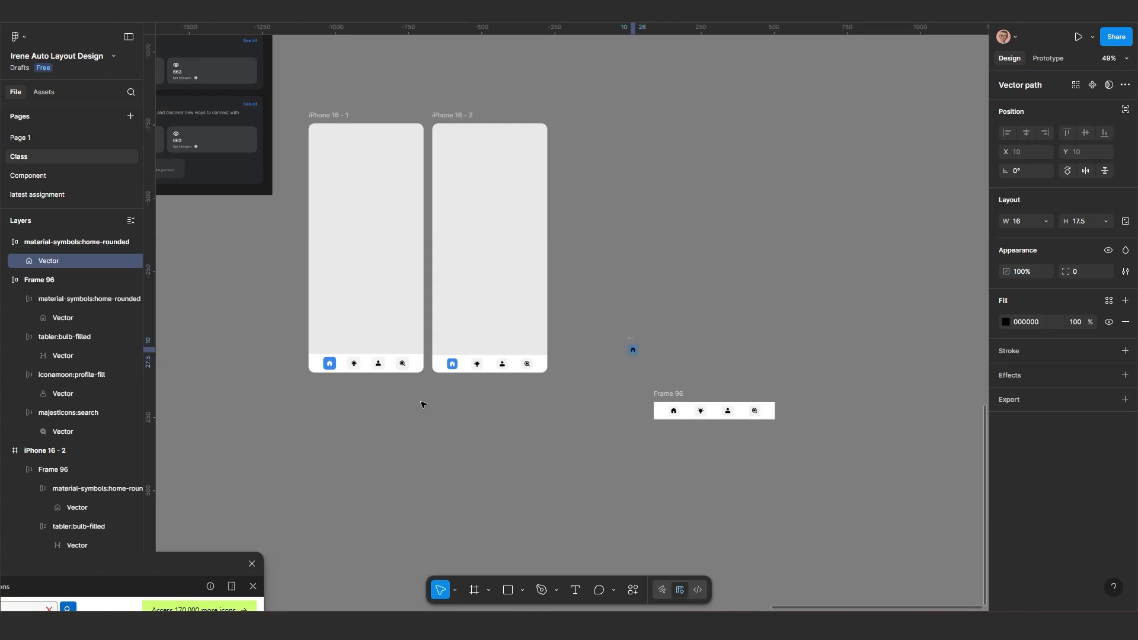
Step: Compare the bottom navigation bars of the iPhone 16 - 1 and iPhone 16 - 2 frames, including icon sizes and spacing
scroll(374, 388, "up", 5)
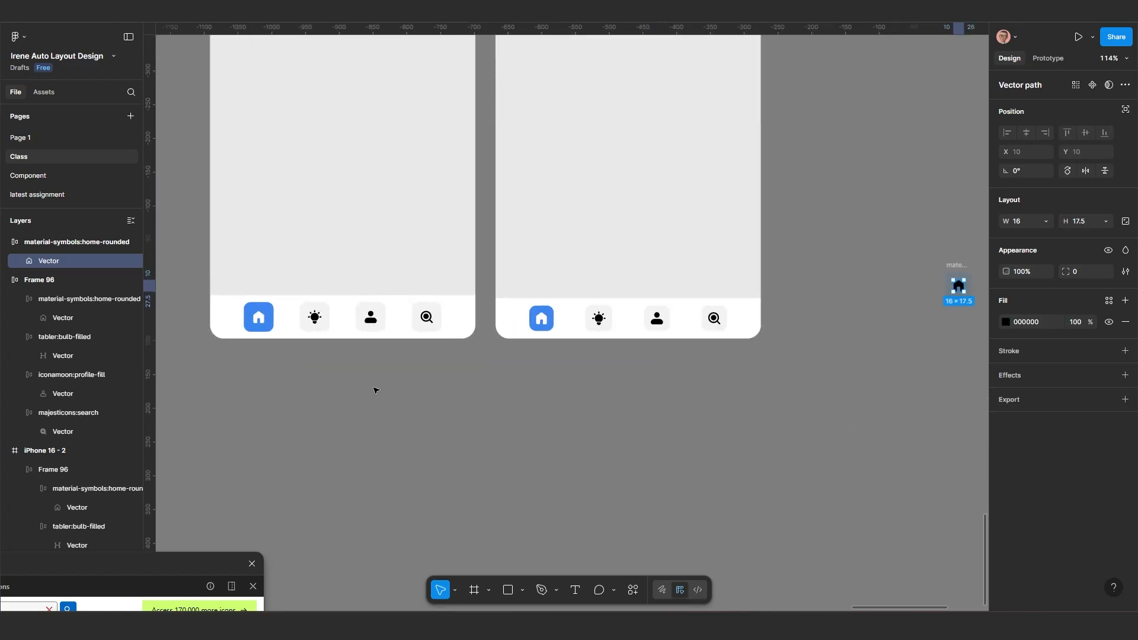
left_click_drag(368, 385, 386, 412)
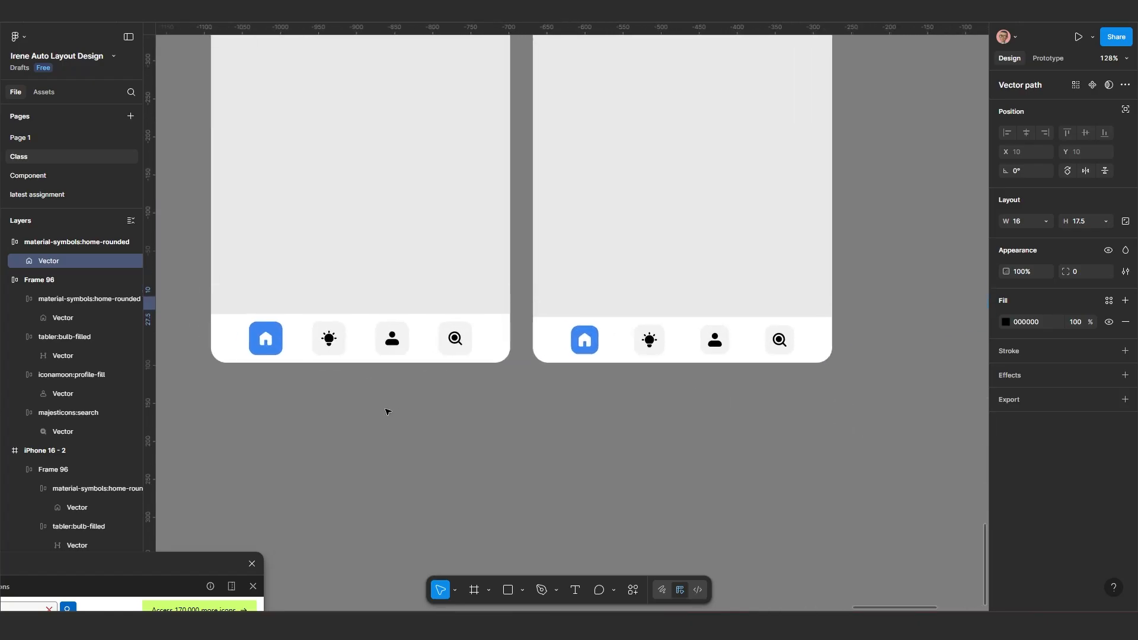
scroll(398, 405, "up", 3)
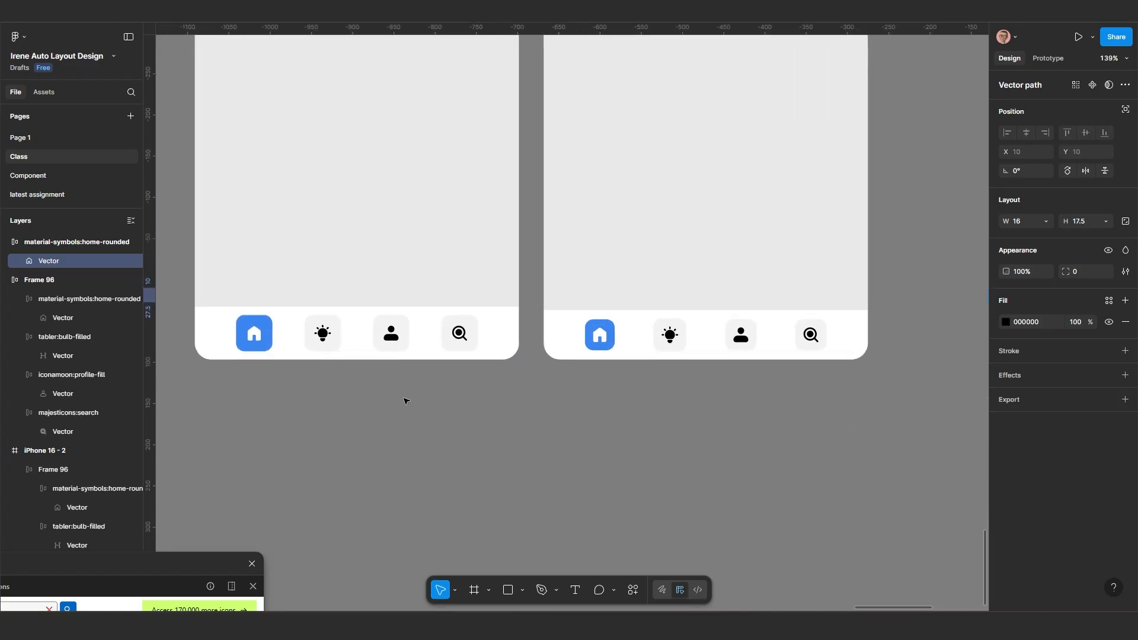
scroll(498, 412, "left", 2)
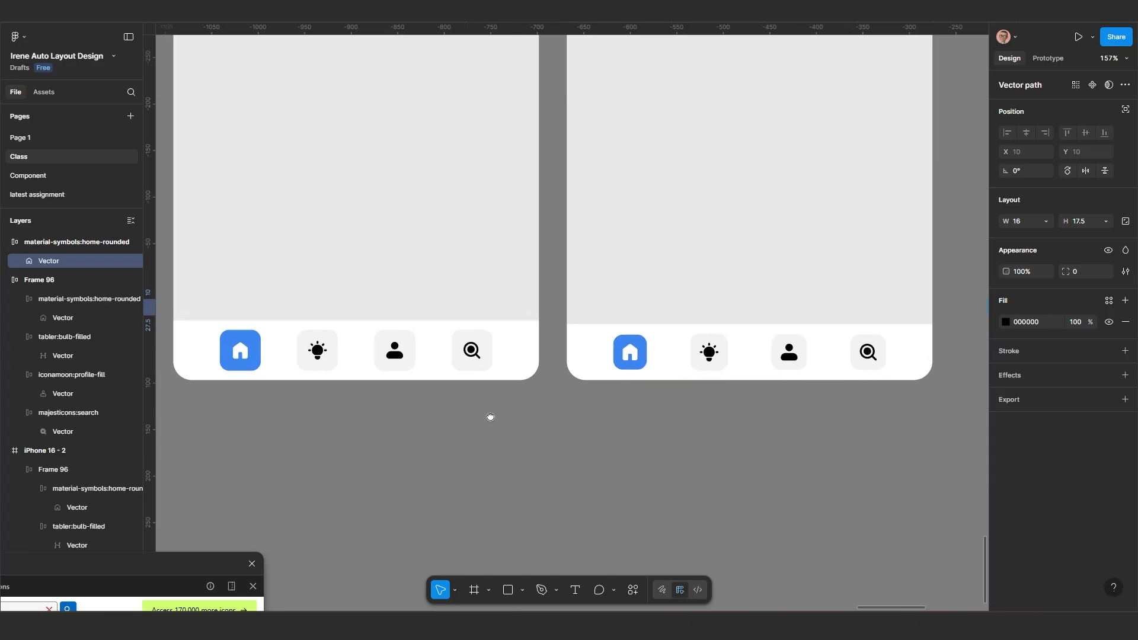
scroll(536, 410, "up", 1)
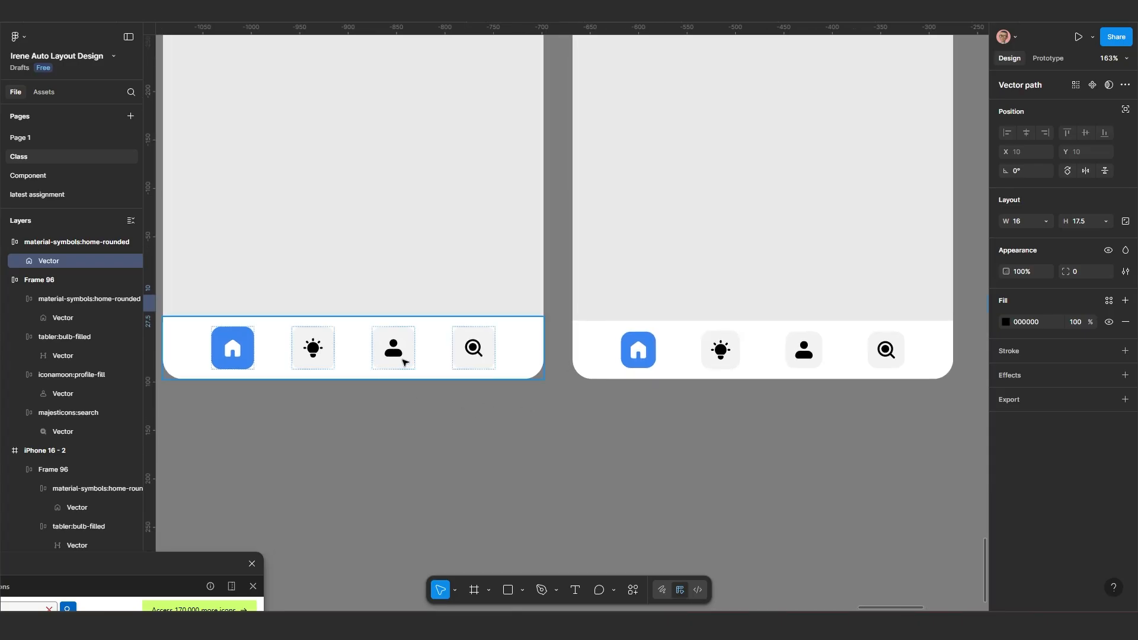
left_click(681, 365)
left_click(718, 443)
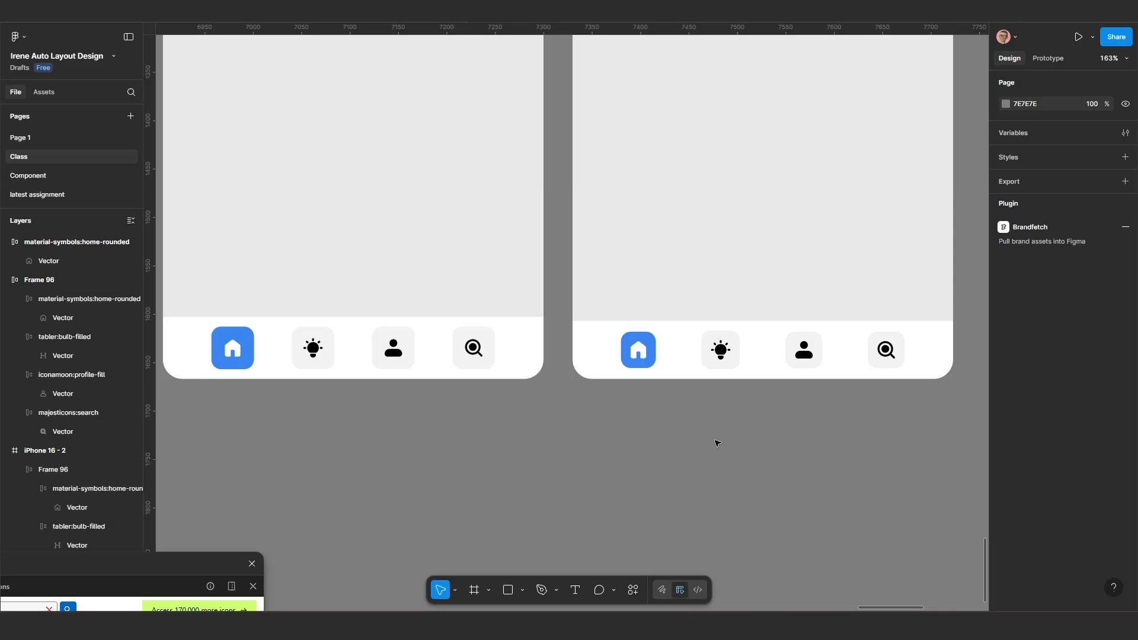
scroll(721, 409, "up", 3)
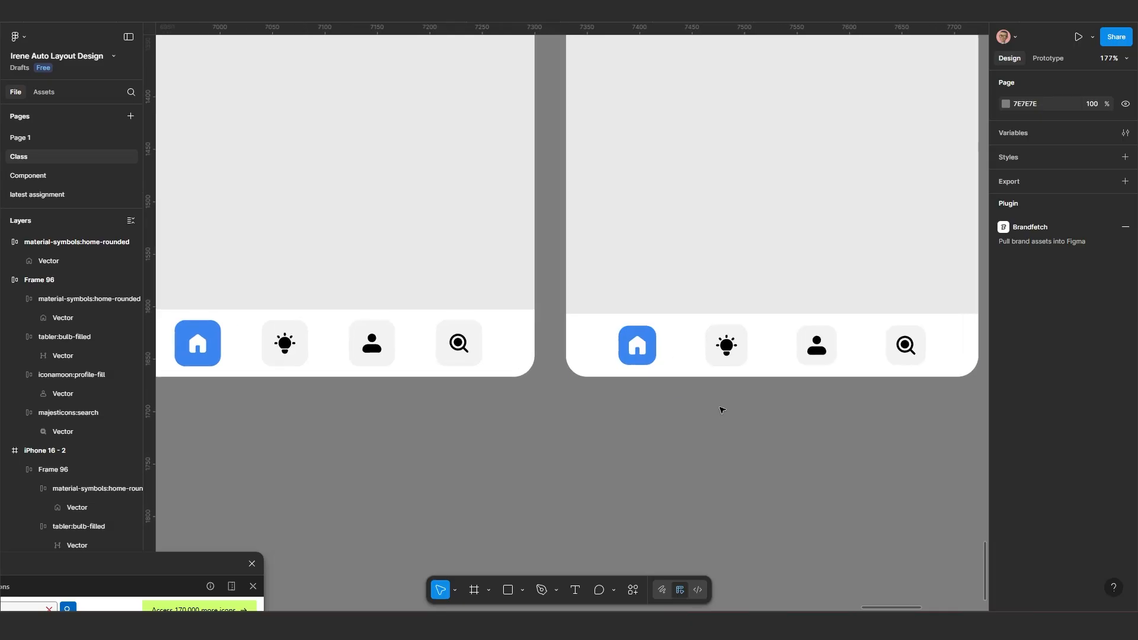
scroll(529, 396, "up", 5)
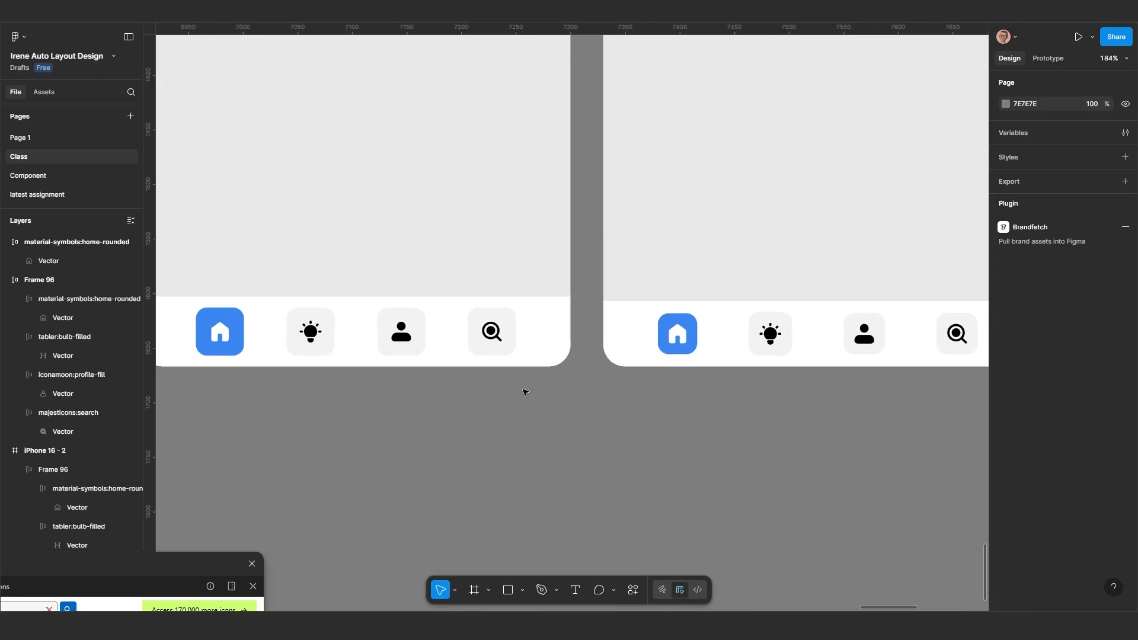
left_click_drag(491, 382, 558, 407)
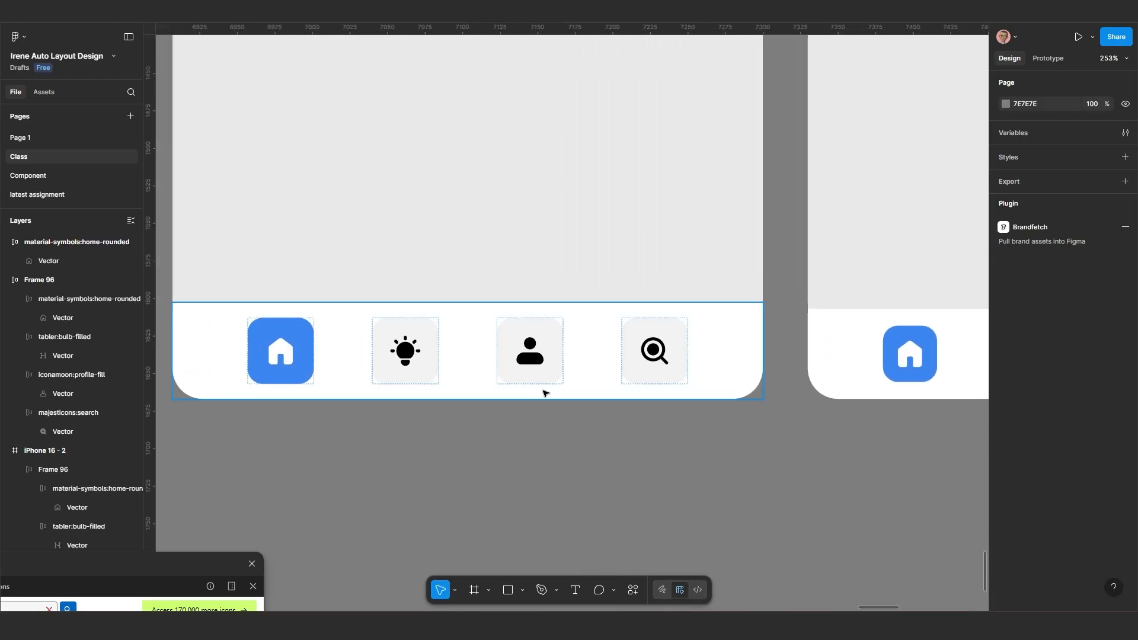
scroll(545, 396, "up", 2)
scroll(521, 414, "down", 4)
scroll(663, 439, "down", 3)
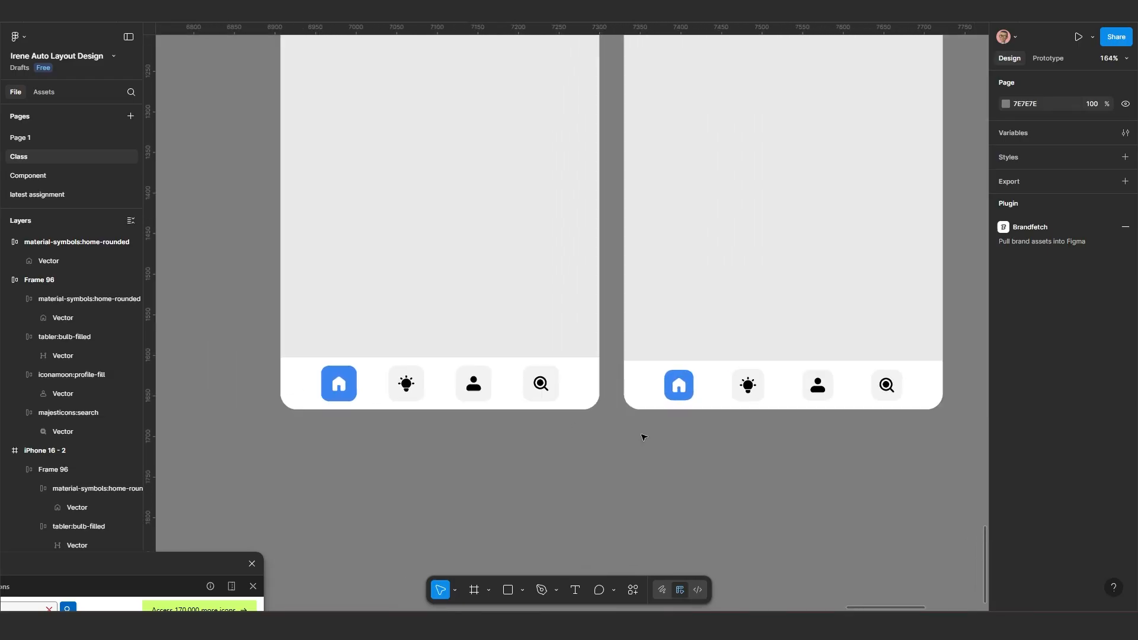
scroll(646, 433, "right", 3)
scroll(724, 437, "up", 4)
scroll(705, 428, "down", 2)
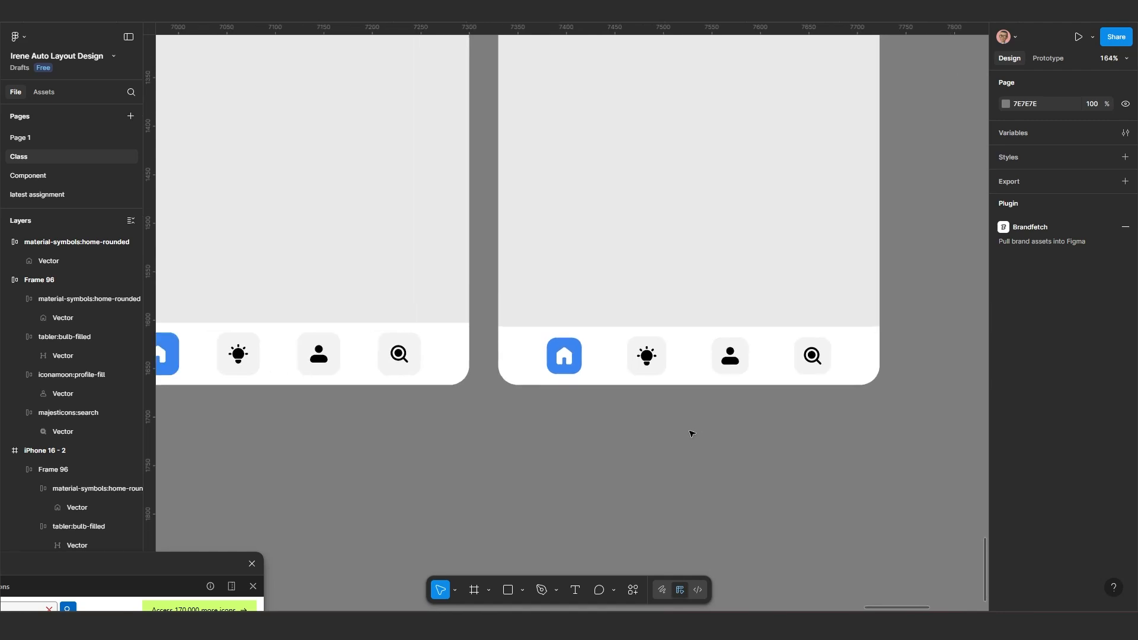
Step: Examine the width and height of the bulb, profile and search icon buttons in the iPhone 16 - 2 navigation bar
scroll(729, 424, "left", 2)
left_click_drag(628, 429, 645, 431)
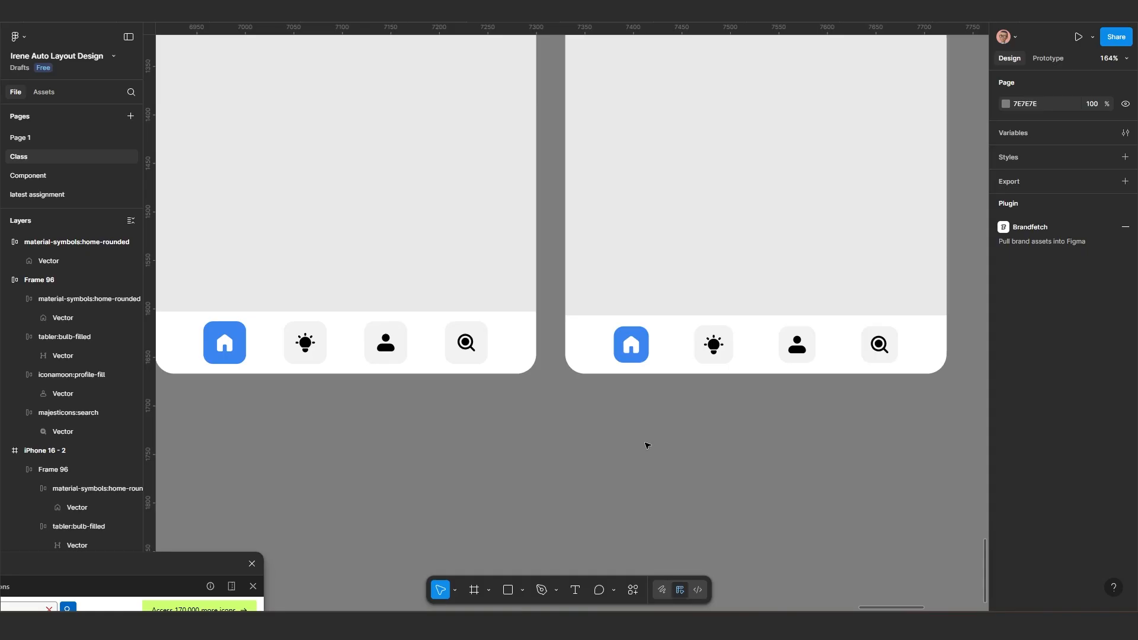
scroll(646, 445, "down", 5)
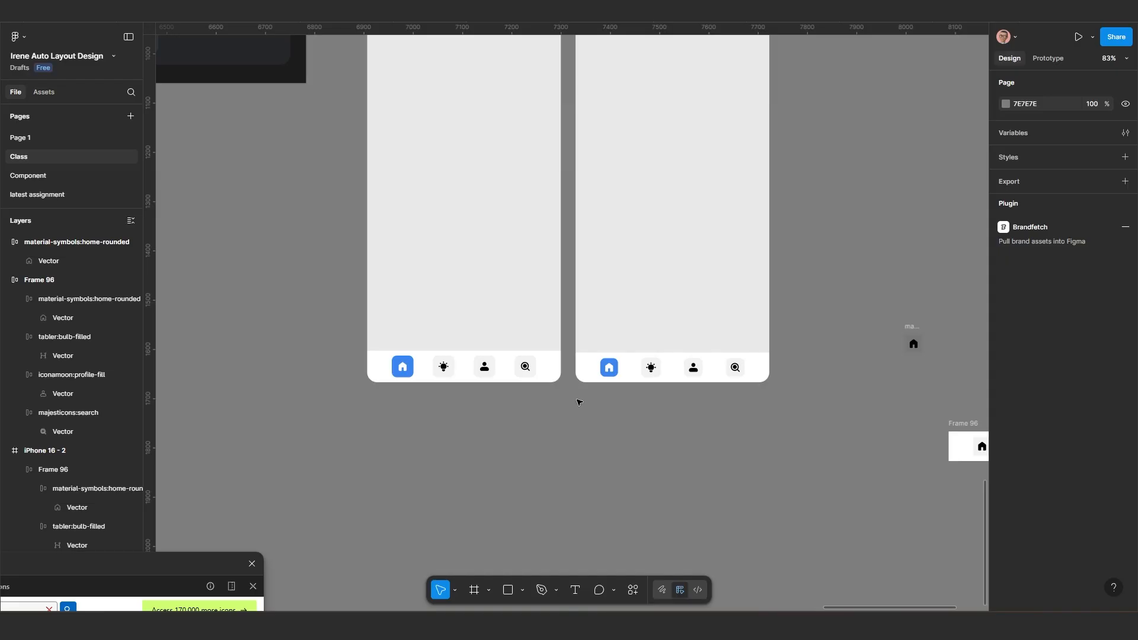
scroll(572, 400, "up", 5)
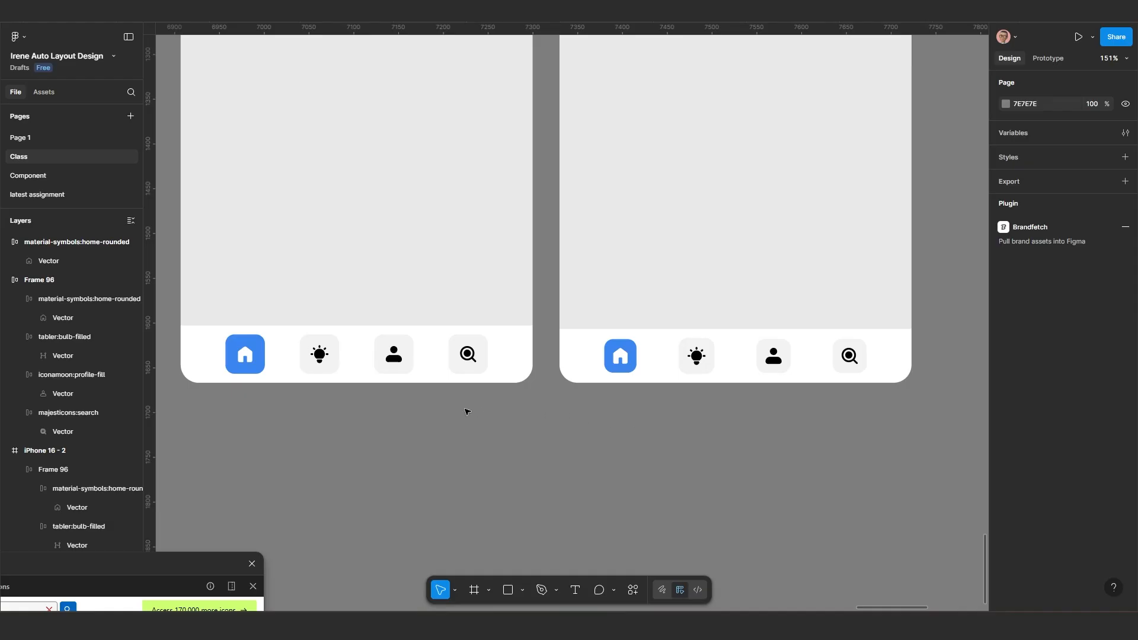
scroll(466, 411, "up", 2)
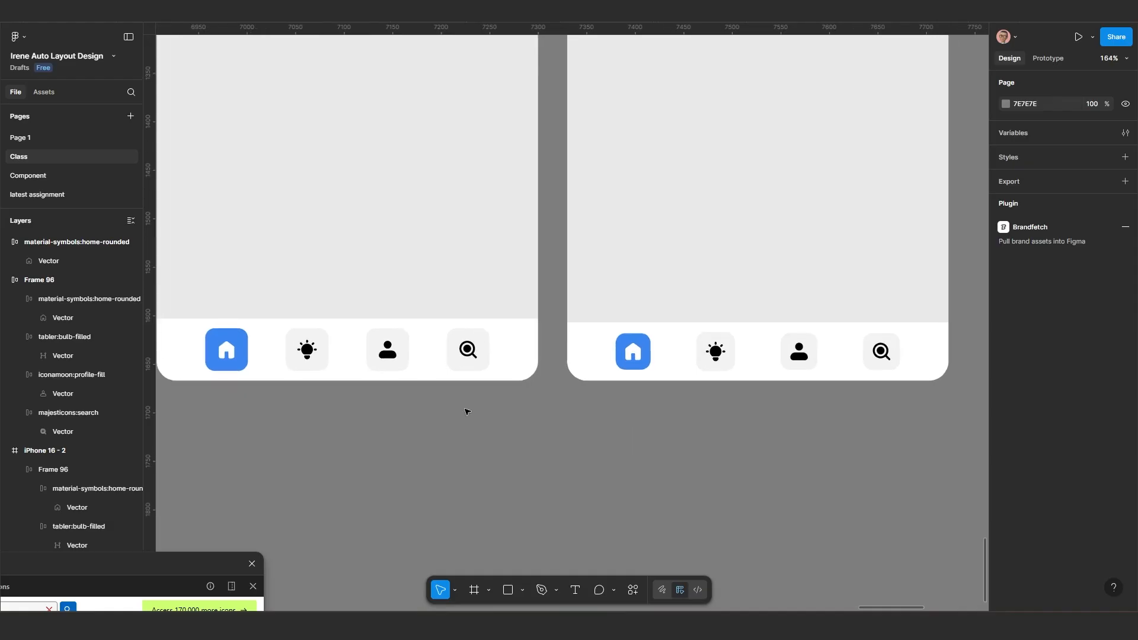
scroll(727, 432, "up", 5)
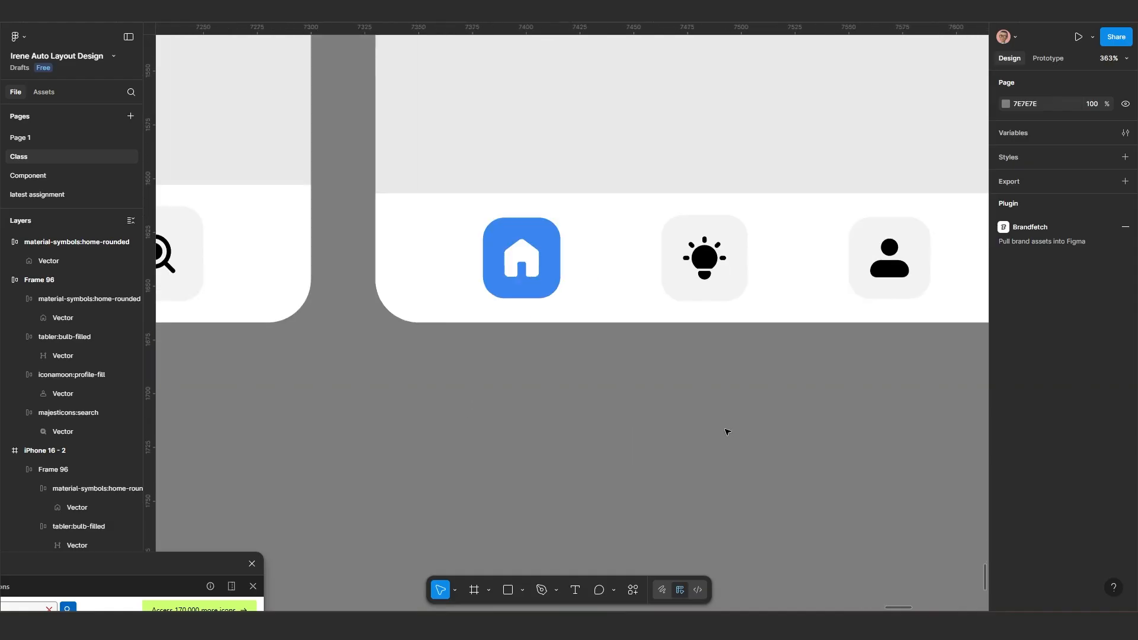
scroll(571, 410, "down", 3)
scroll(620, 425, "right", 2)
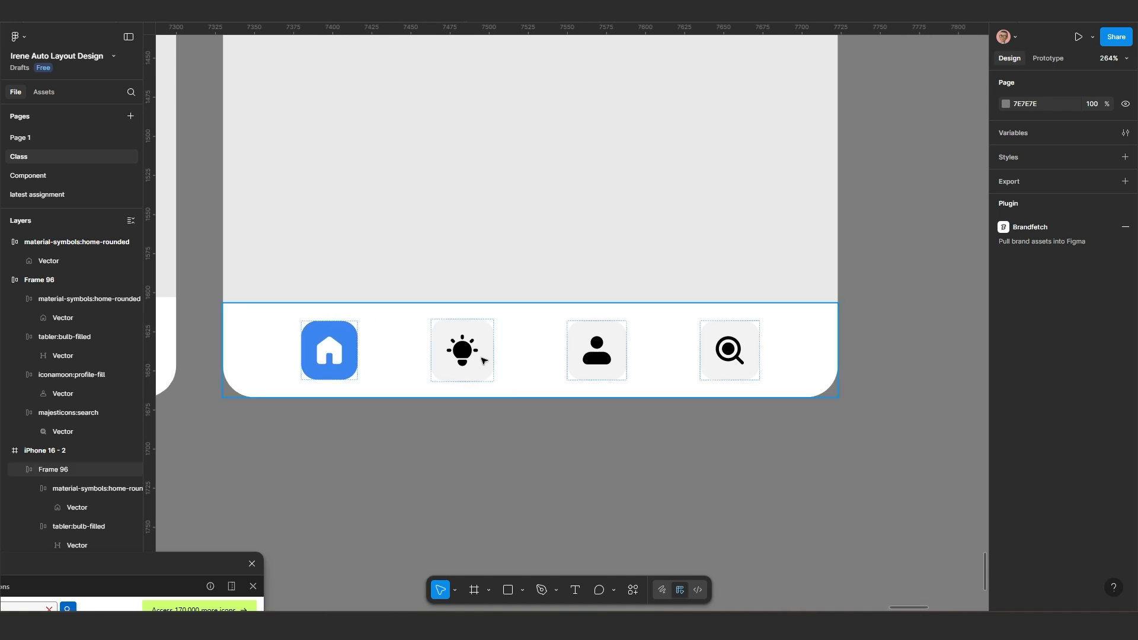
double_click(473, 357)
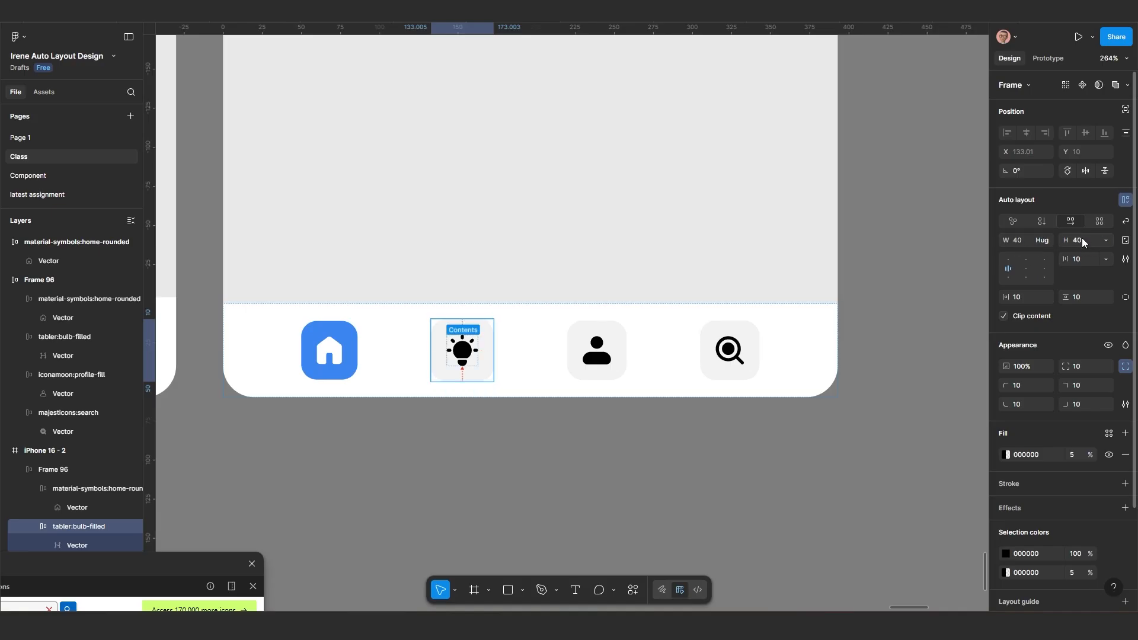
left_click(610, 355)
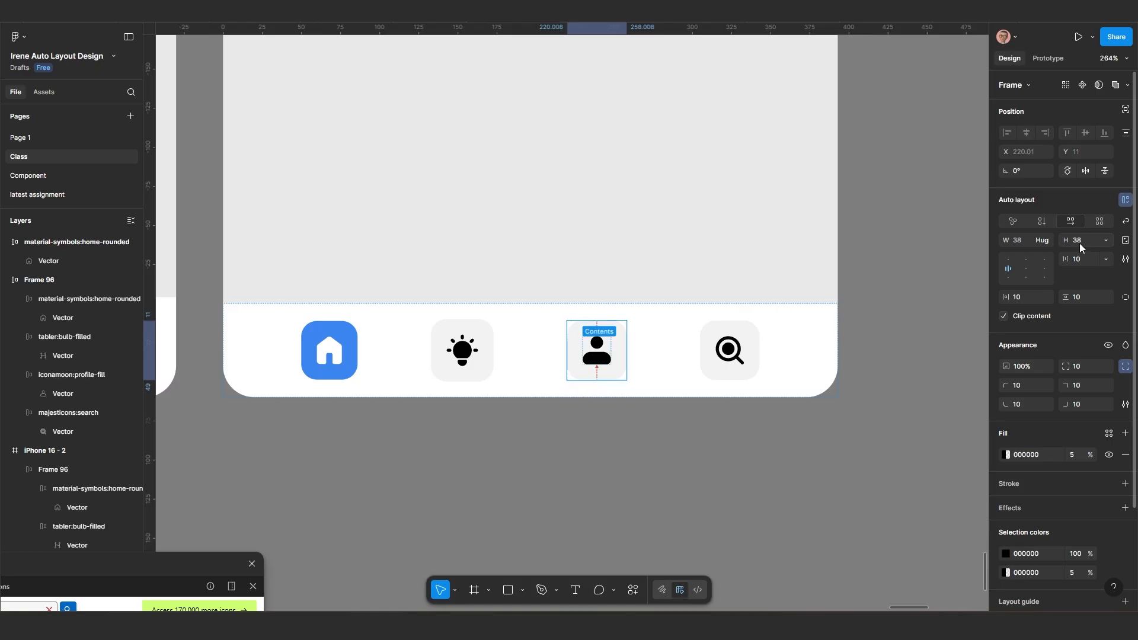
left_click(735, 373)
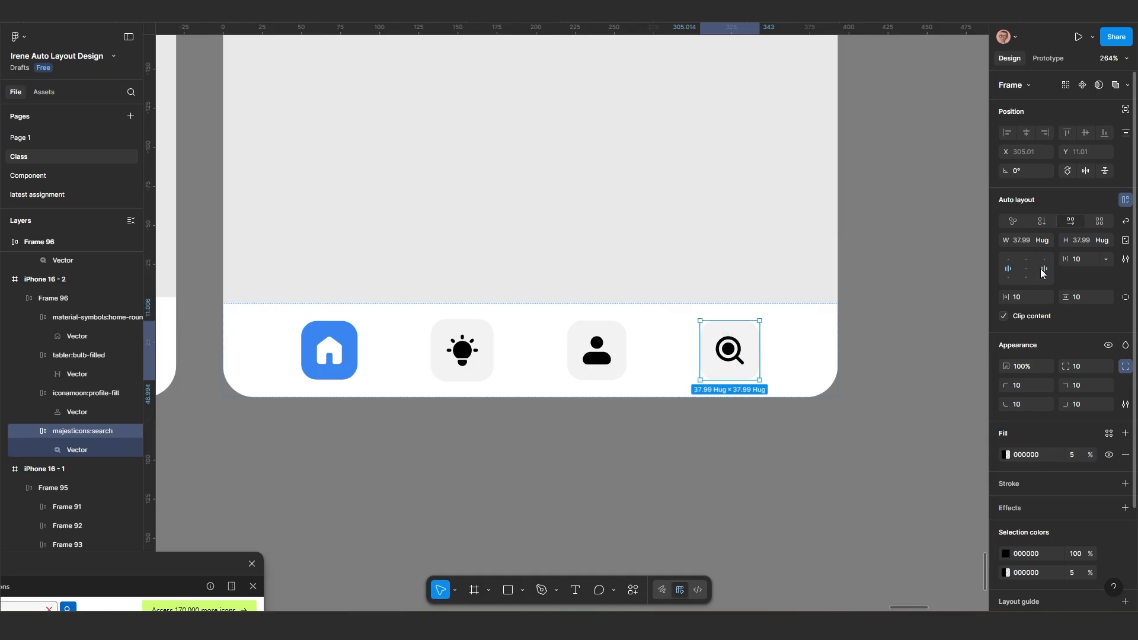
Step: Check the dimensions of all four icon buttons in the iPhone 16 - 1 navigation bar and compare them with the iPhone 16 - 2 bar
scroll(402, 466, "down", 5)
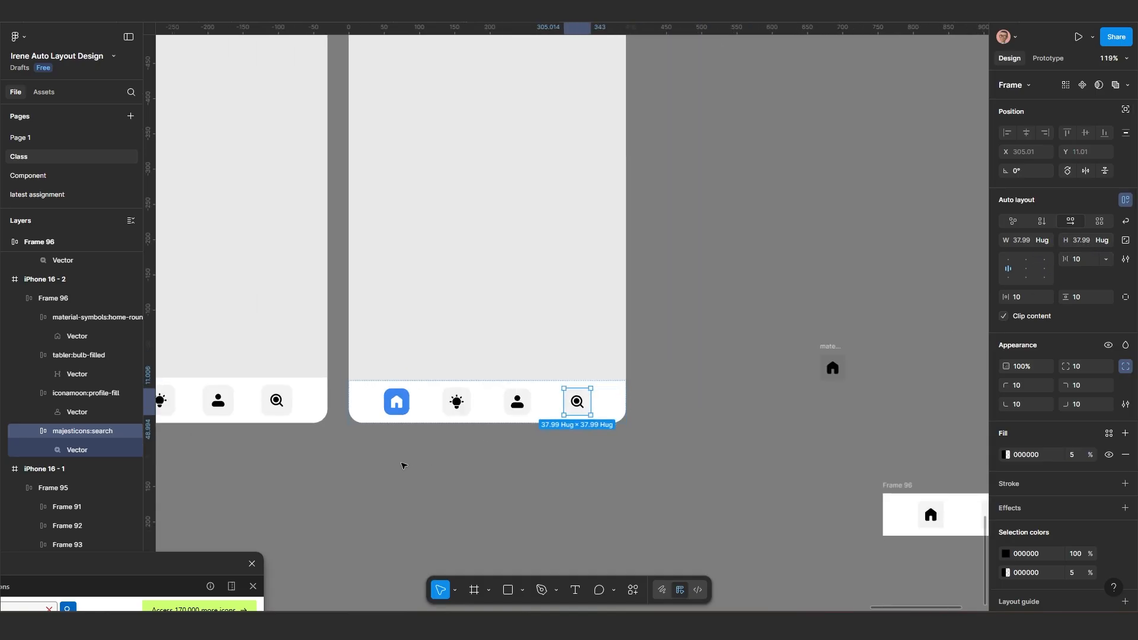
scroll(564, 427, "up", 5)
scroll(396, 415, "left", 3)
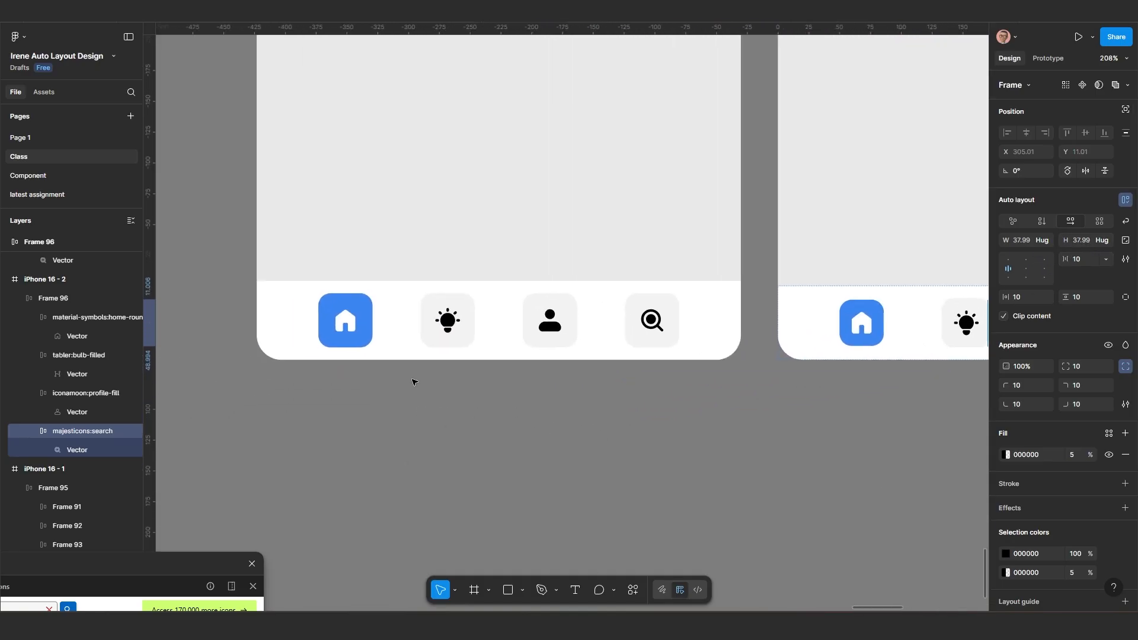
double_click(362, 319)
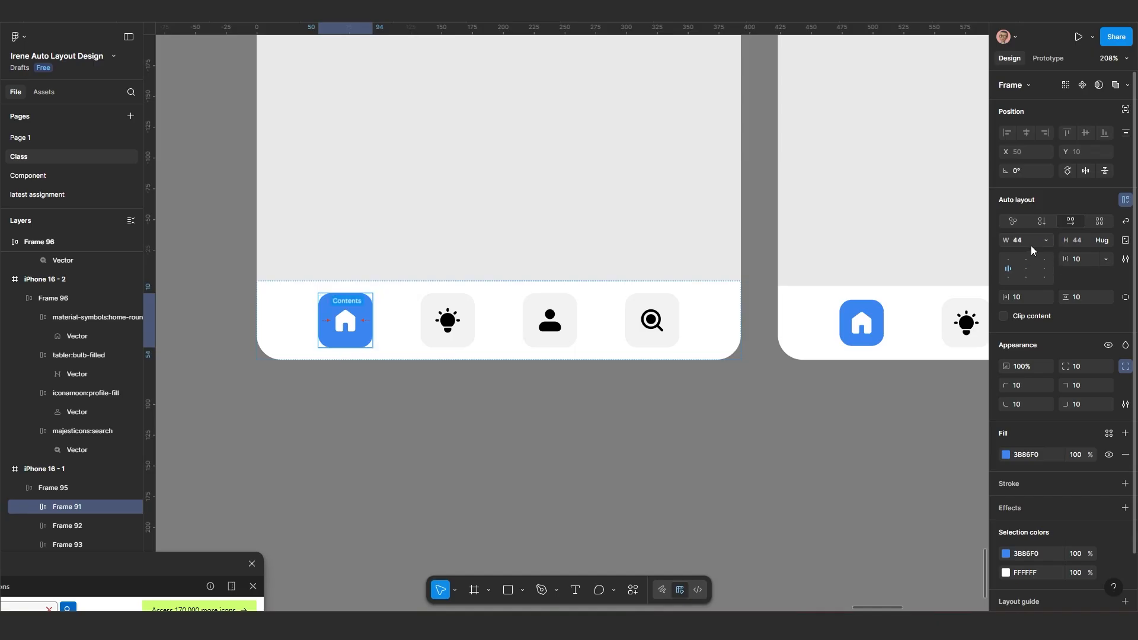
left_click(457, 326)
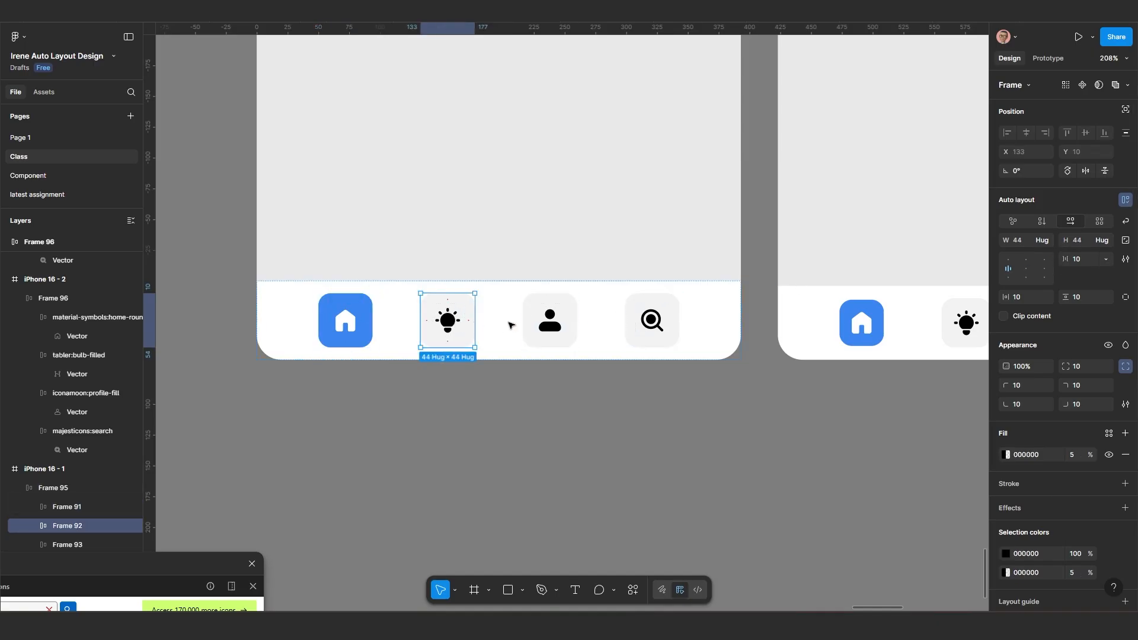
left_click(552, 330)
left_click(664, 367)
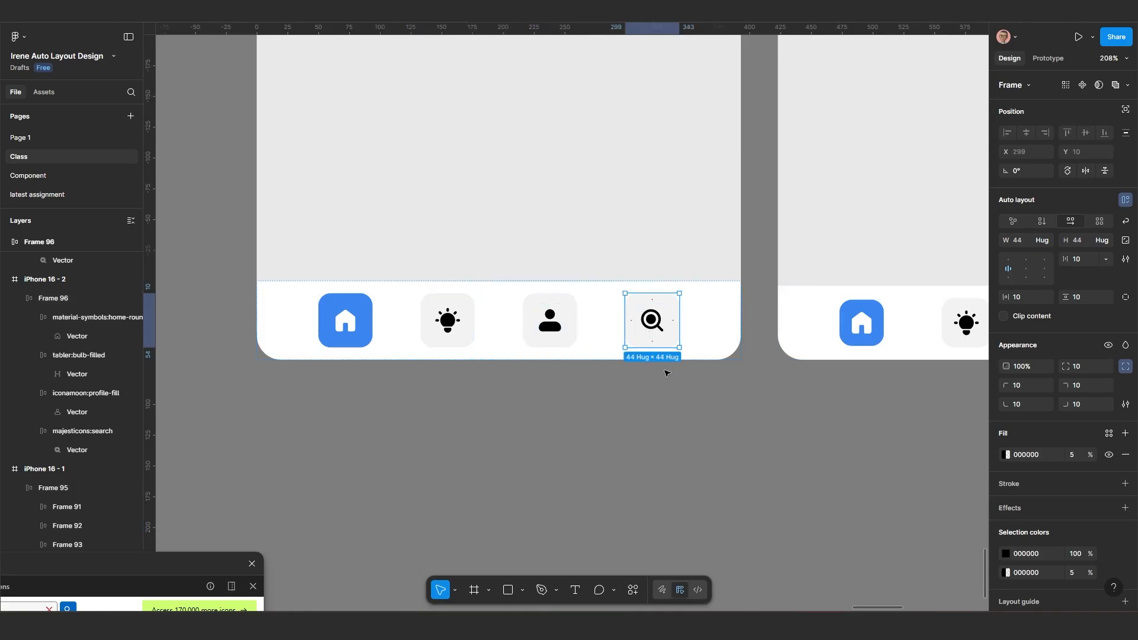
scroll(674, 428, "down", 3, "ctrl")
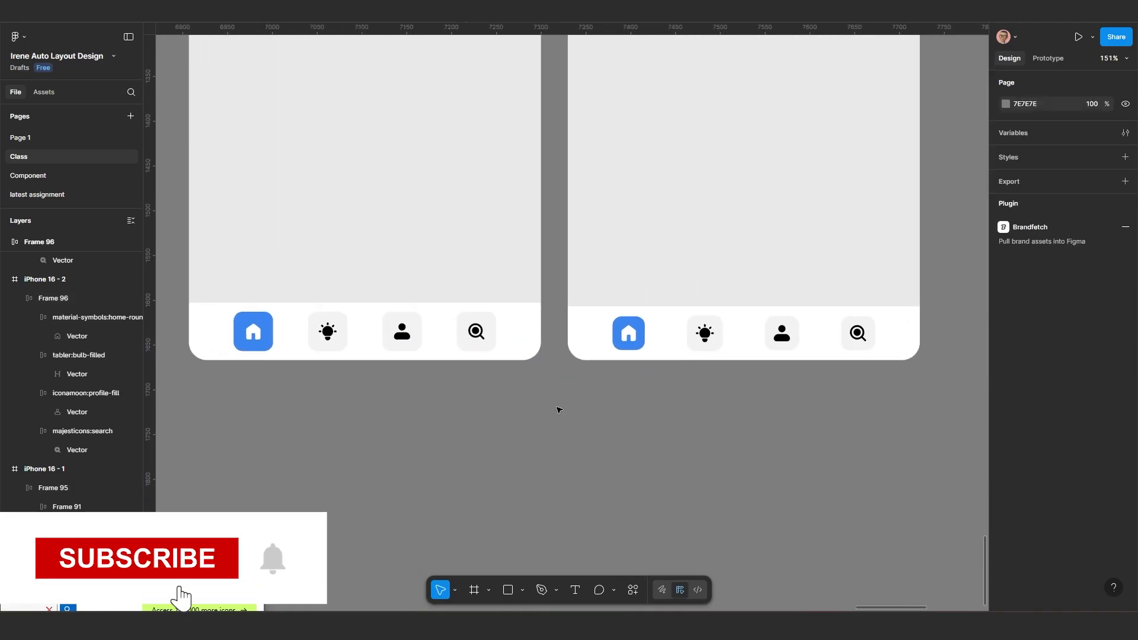
scroll(765, 416, "up", 2)
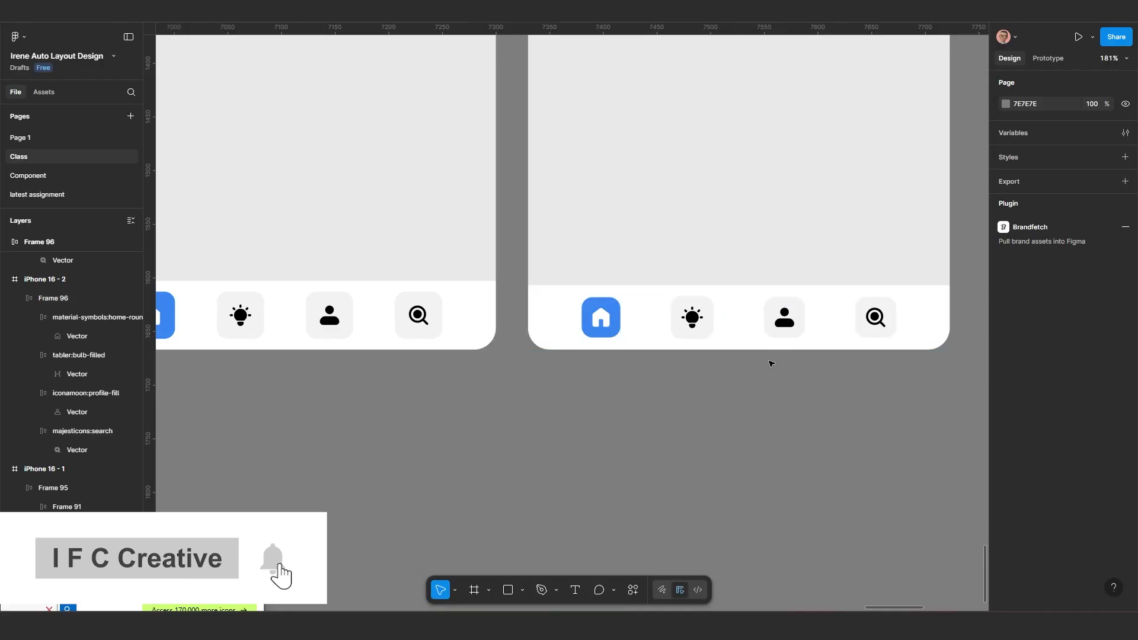
scroll(770, 361, "down", 3)
scroll(748, 394, "down", 1)
scroll(748, 395, "left", 1)
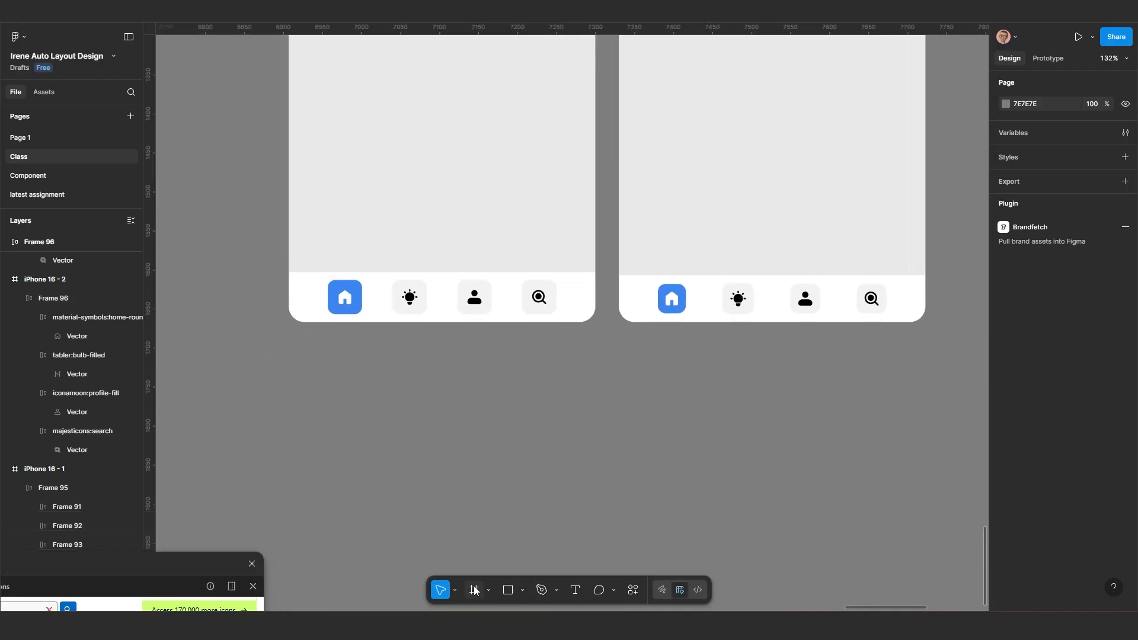
scroll(515, 427, "up", 1, "ctrl")
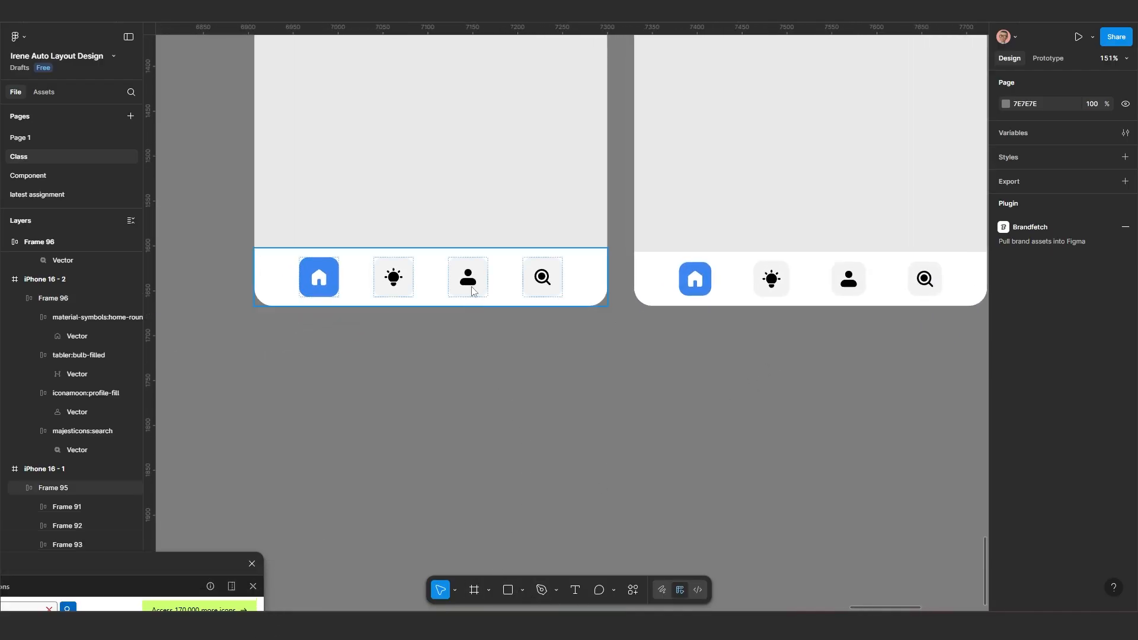
Step: Search the Iconify plugin for "home" and import the material-symbols:home-rounded icon onto the empty canvas below the phone frames
left_click(209, 570)
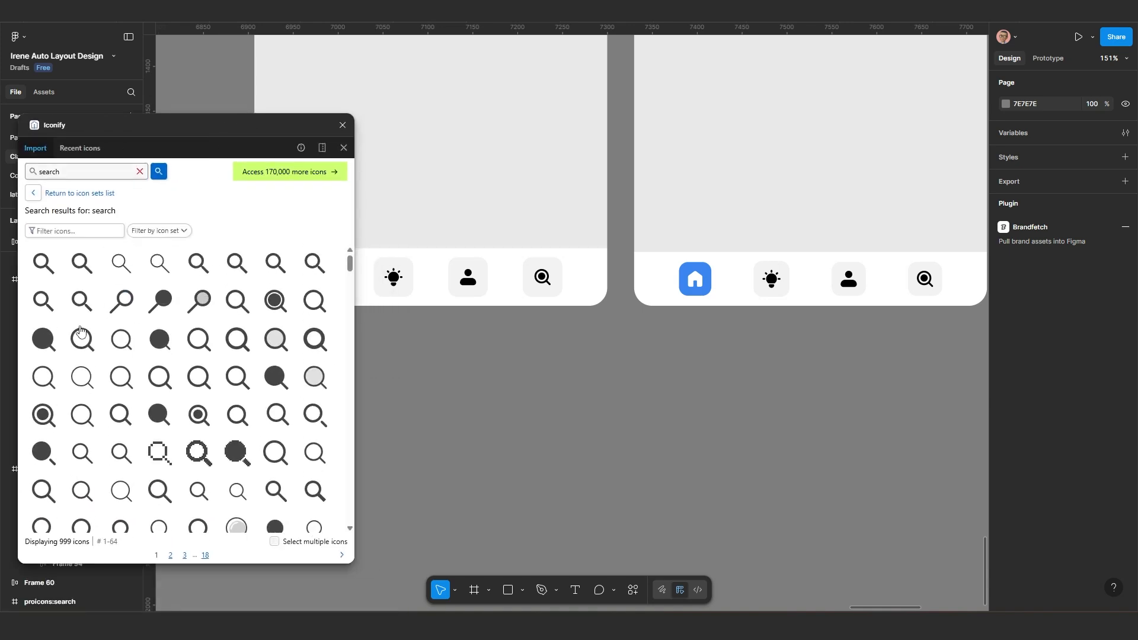
left_click(81, 267)
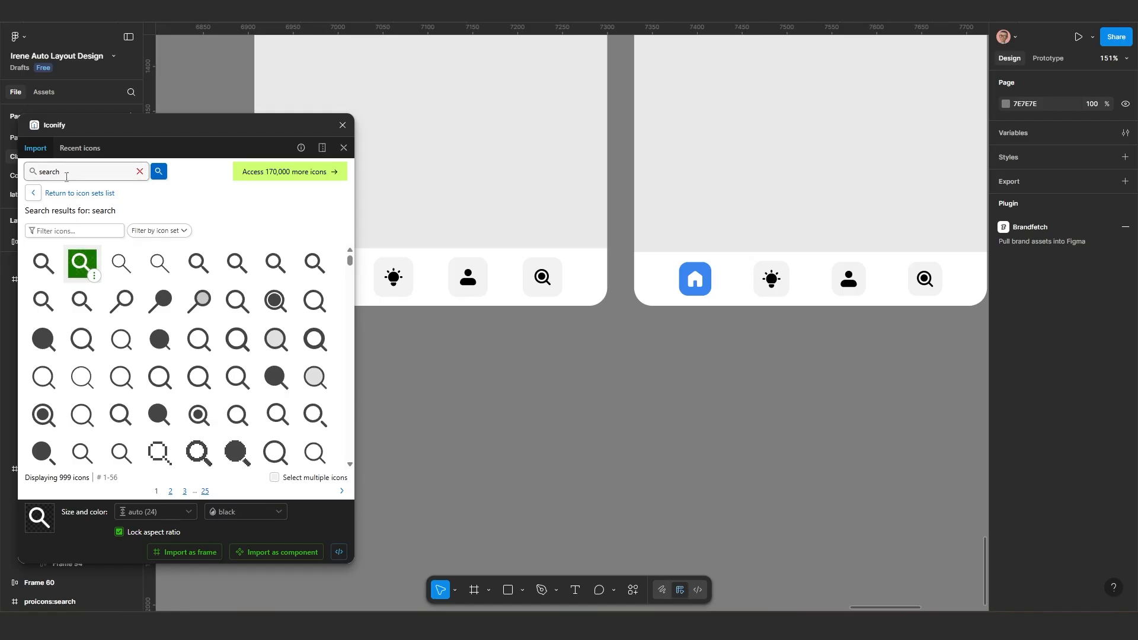
double_click(36, 173)
type("home")
key("Return")
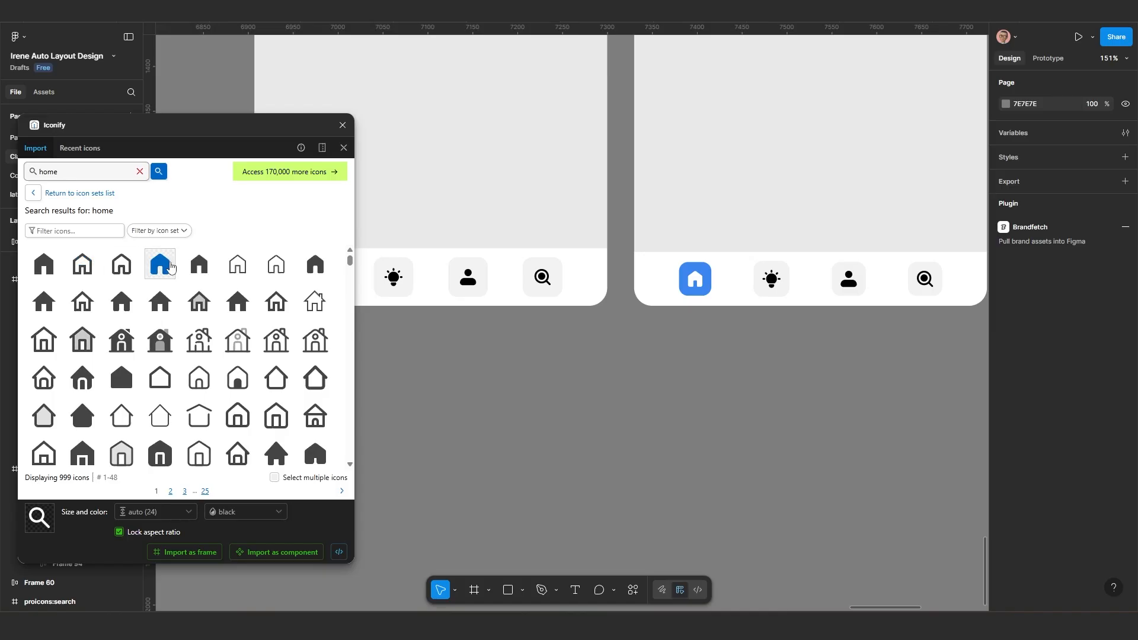
left_click_drag(170, 266, 672, 383)
Step: Place a copy of the imported home icon to its right and shift the original slightly upward
scroll(541, 420, "up", 4)
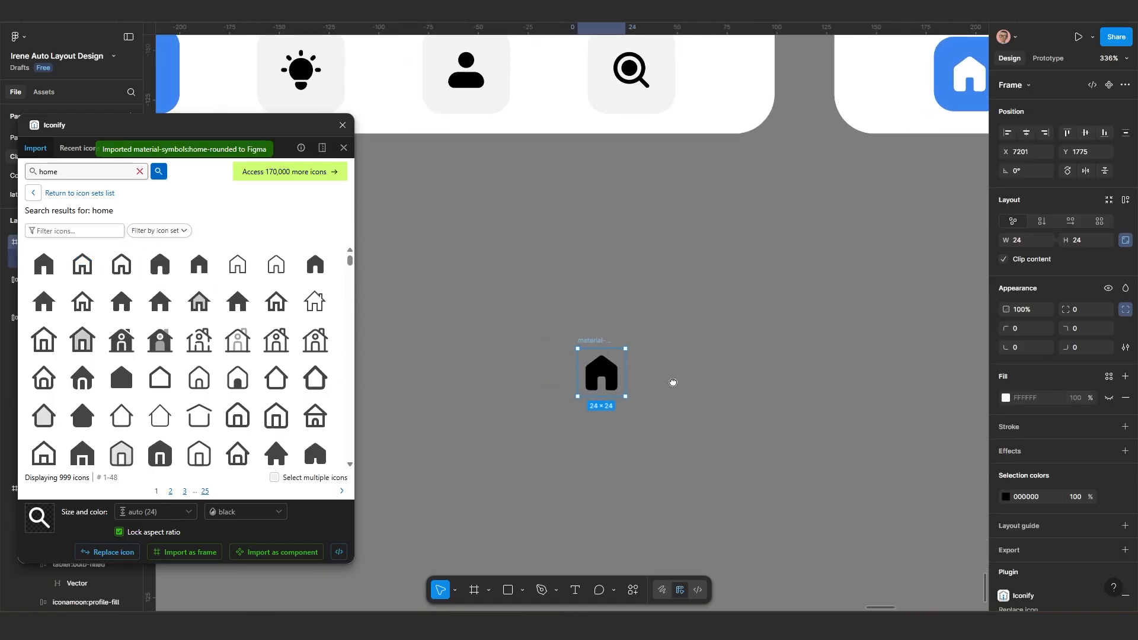
left_click_drag(608, 370, 676, 365)
scroll(700, 390, "up", 3)
left_click_drag(553, 281, 549, 261)
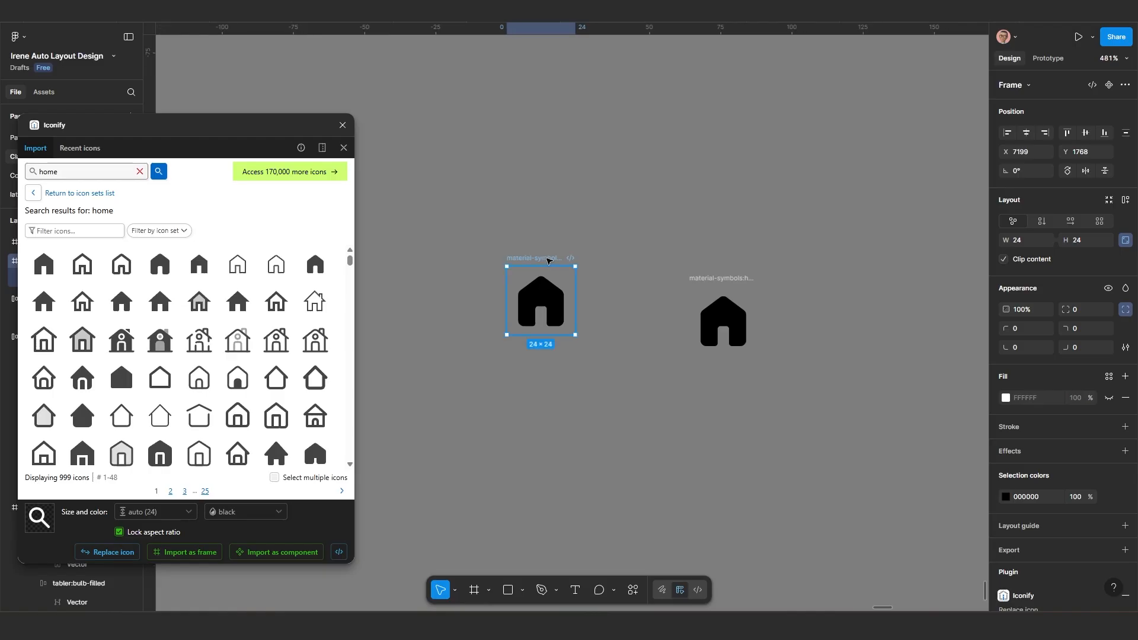
Step: Wrap the left home icon in a new frame and give it auto layout with padding of 10 on all sides
right_click(548, 262)
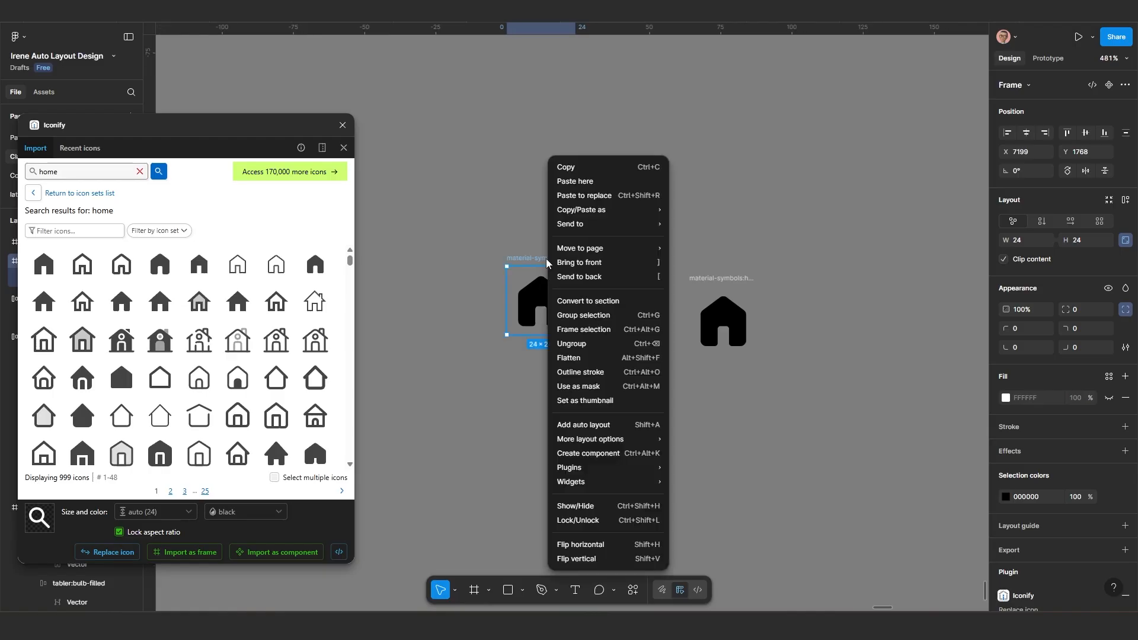
left_click(575, 330)
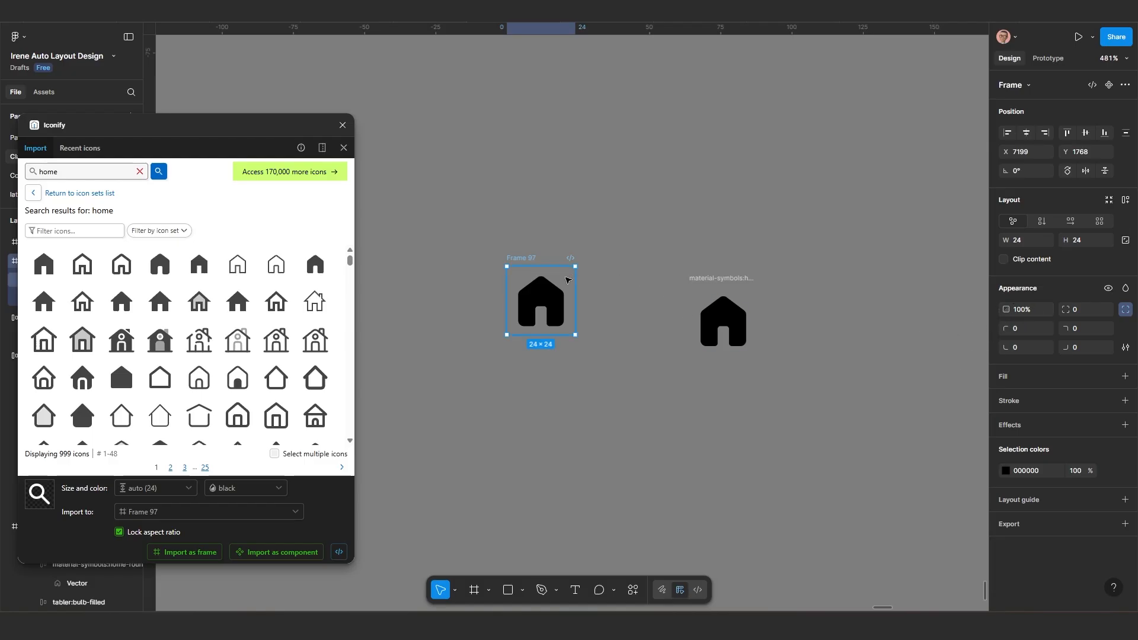
key("shift+a")
left_click(1027, 299)
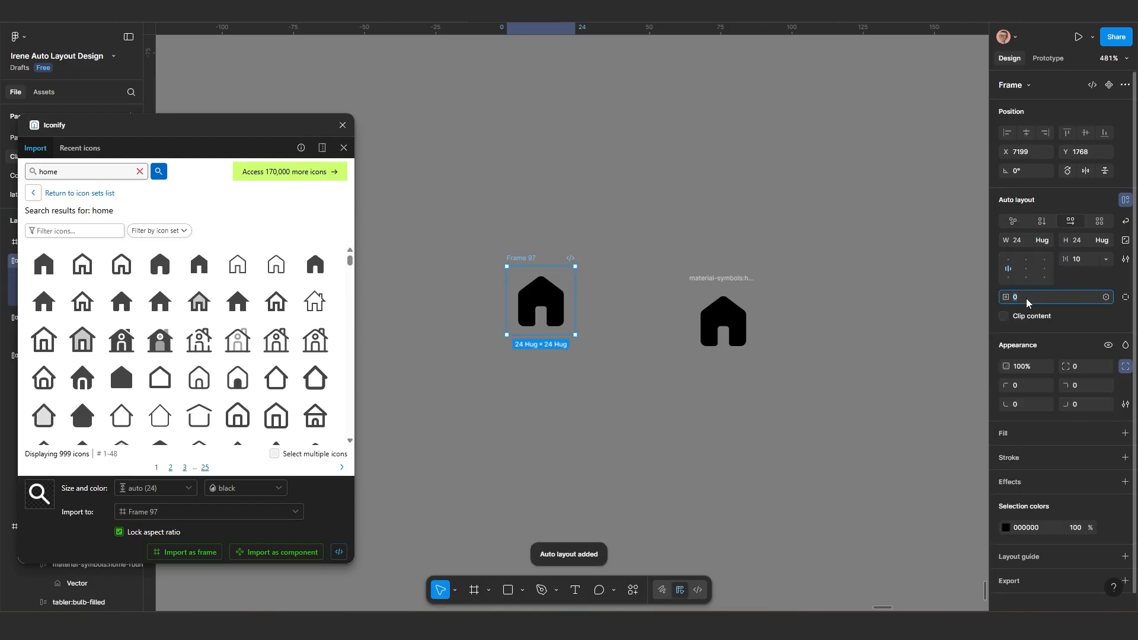
type("10")
key("Return")
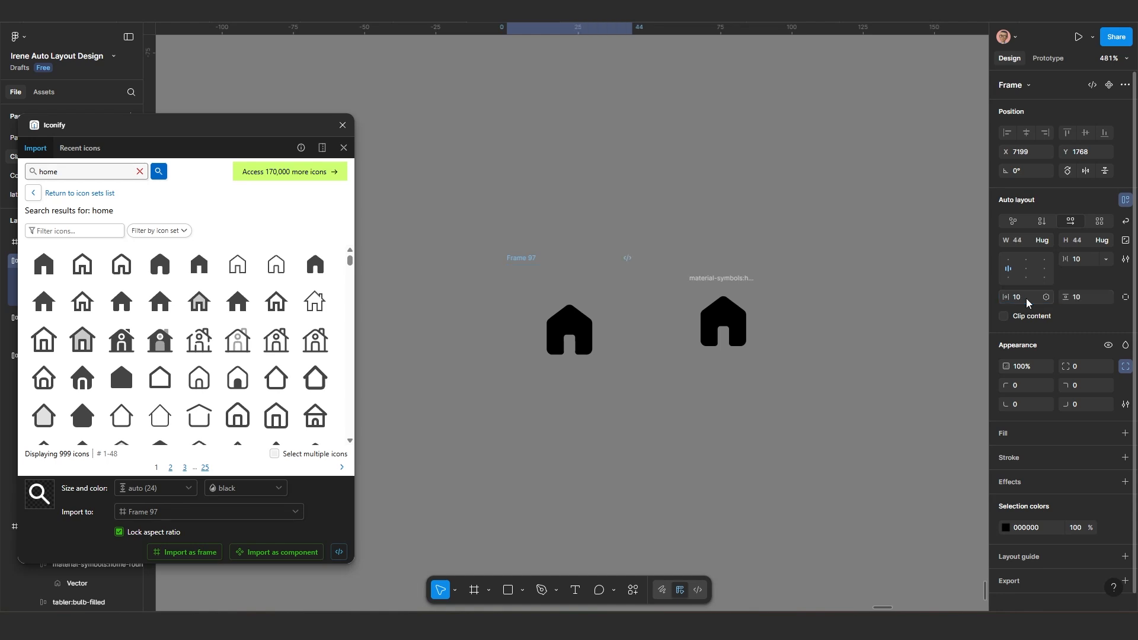
Step: Fill the new frame around the home icon with dark red 731010 and recolor the icon to white FFFFFF
left_click(1007, 441)
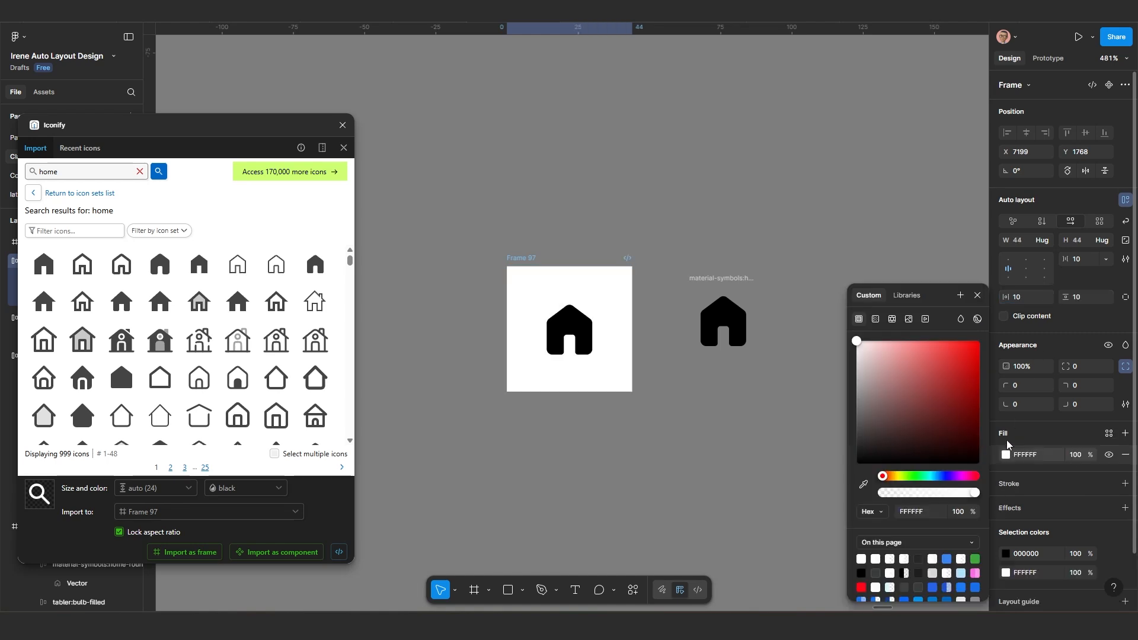
left_click_drag(941, 423, 962, 408)
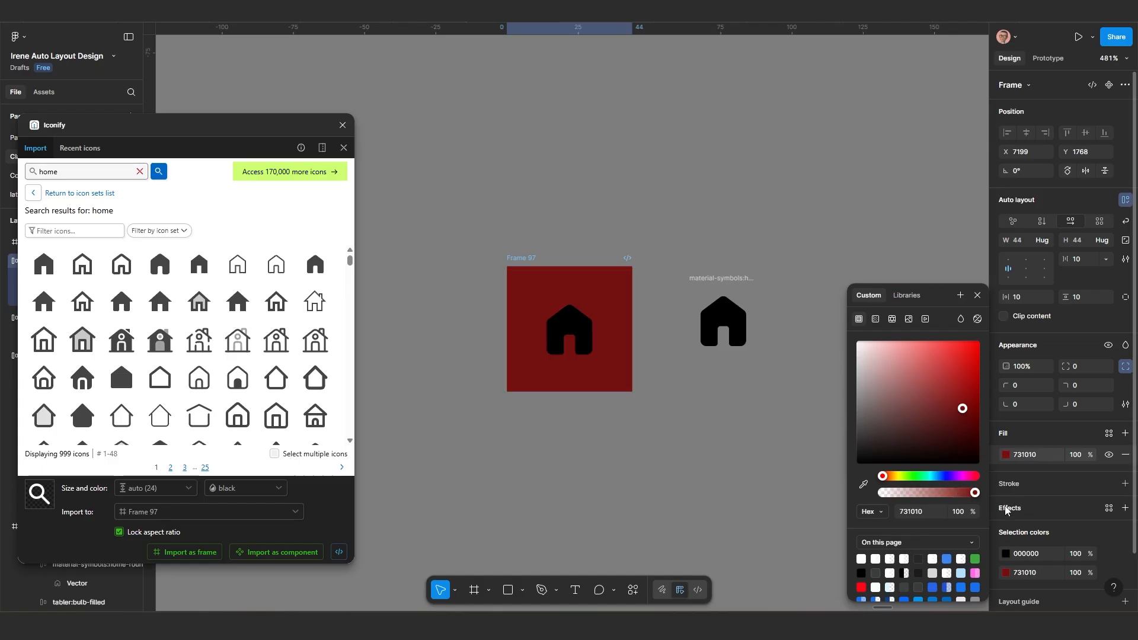
left_click(1006, 551)
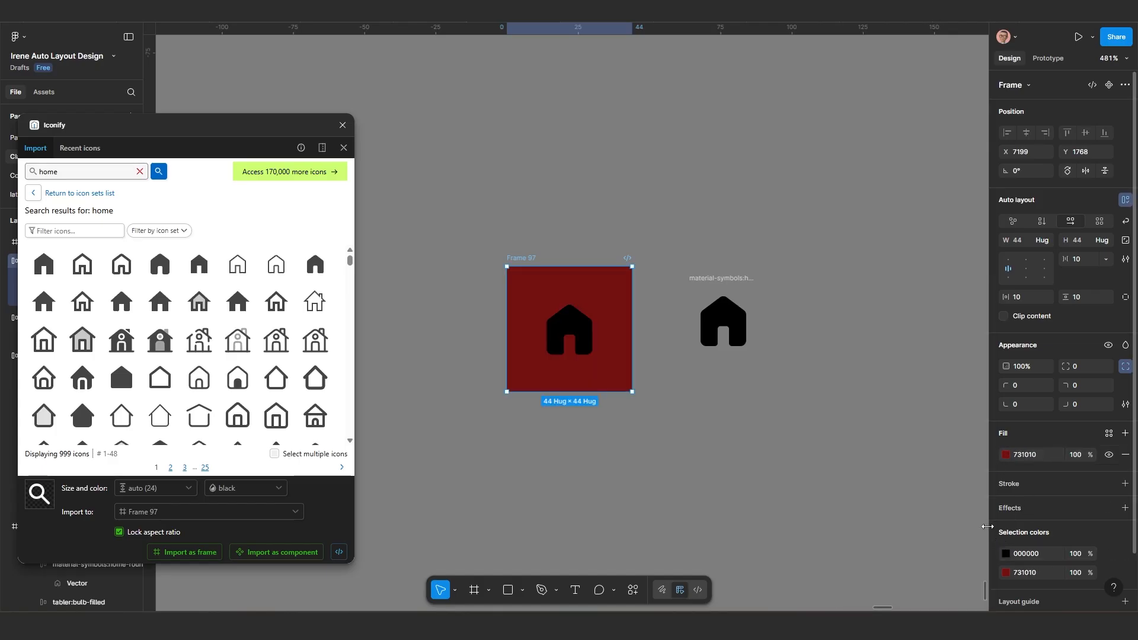
left_click(1006, 553)
left_click_drag(908, 410, 851, 337)
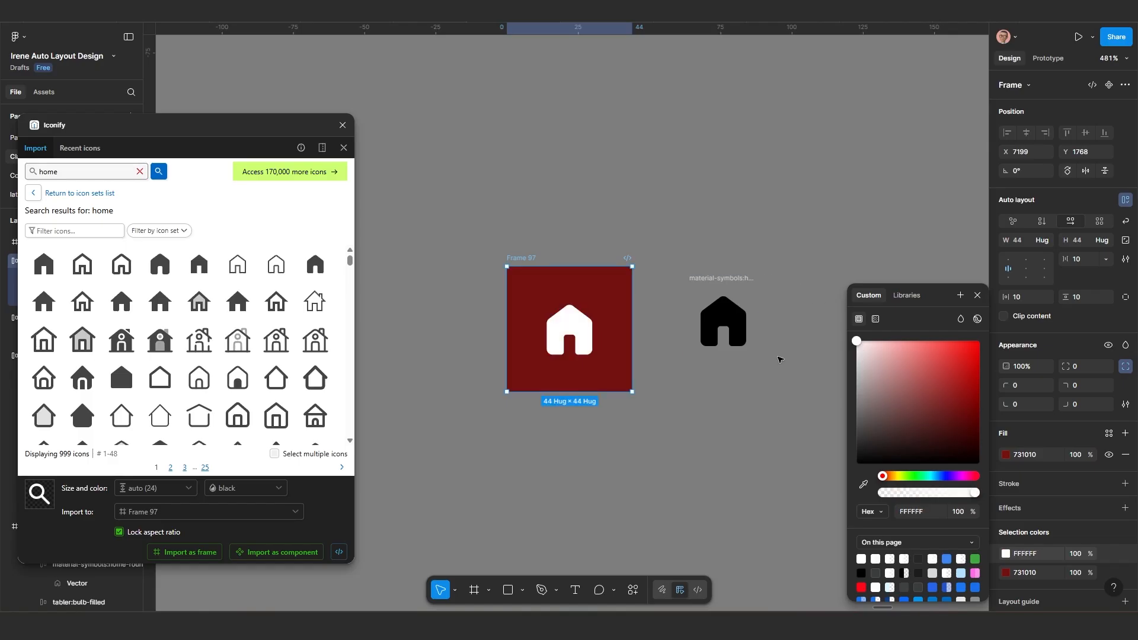
left_click(724, 439)
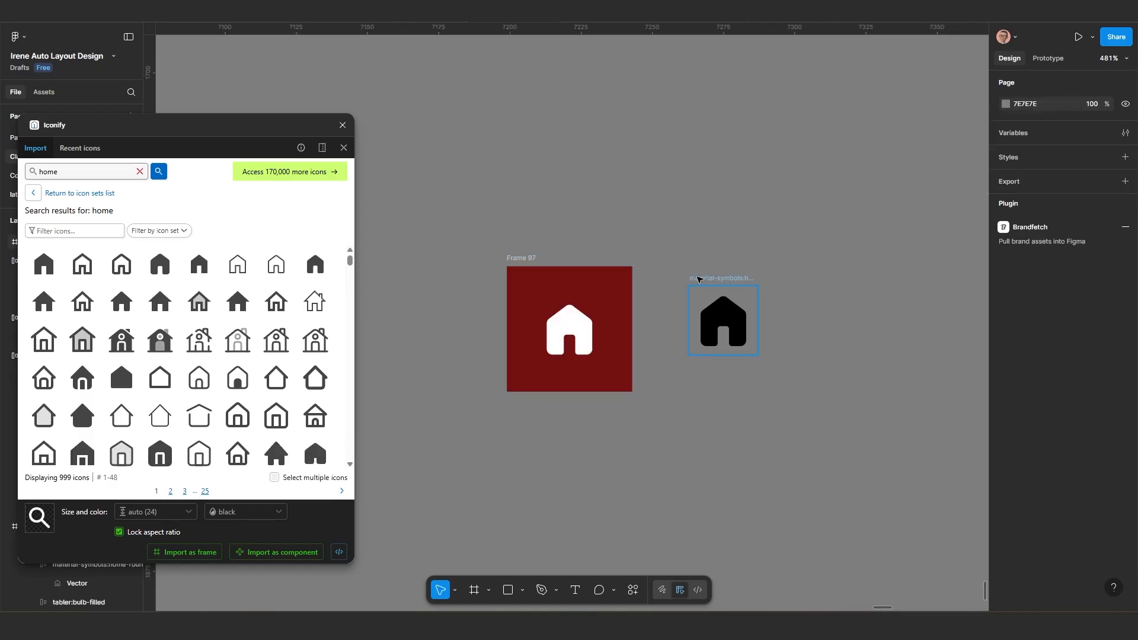
Step: Move the black home icon farther away from the red frame and add auto layout directly to the icon's own frame
left_click_drag(699, 280, 758, 273)
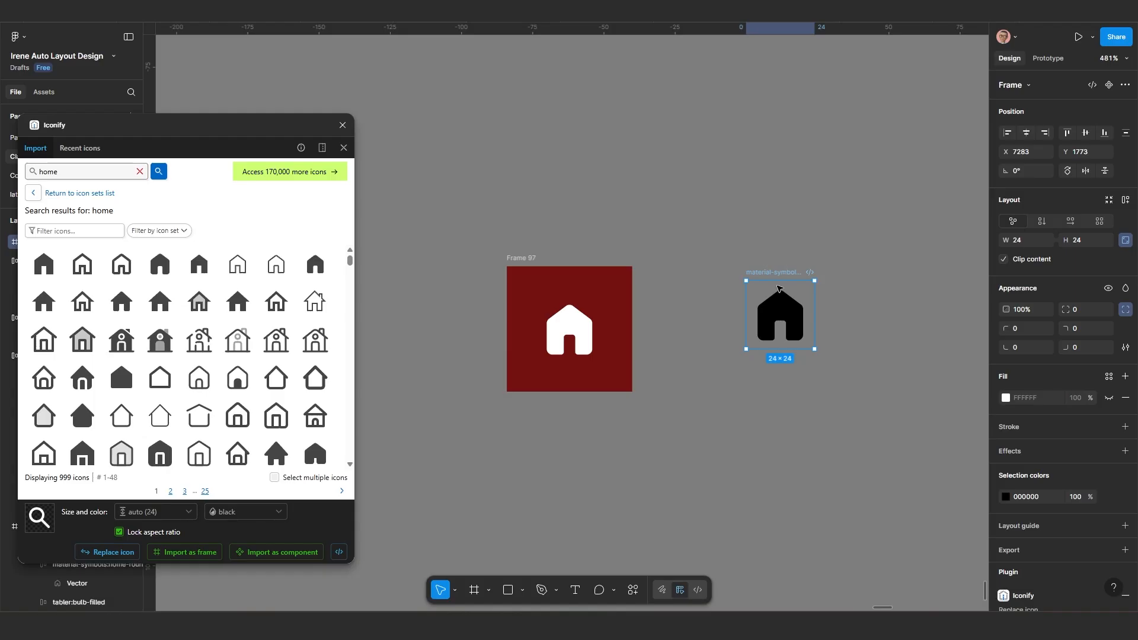
key("shift+a")
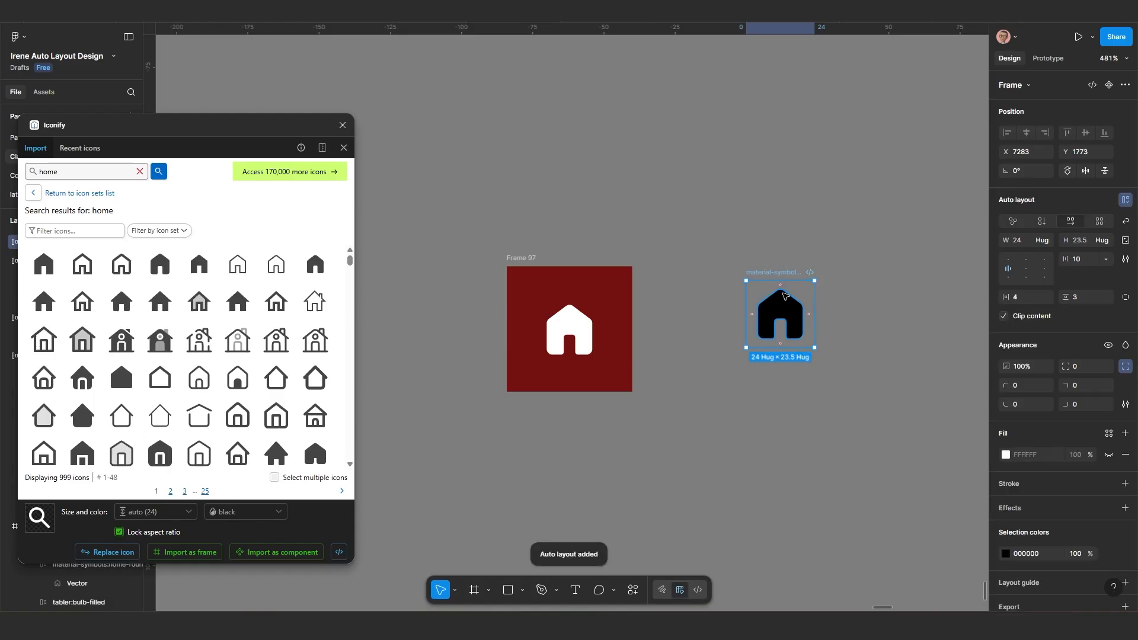
scroll(841, 353, "up", 1)
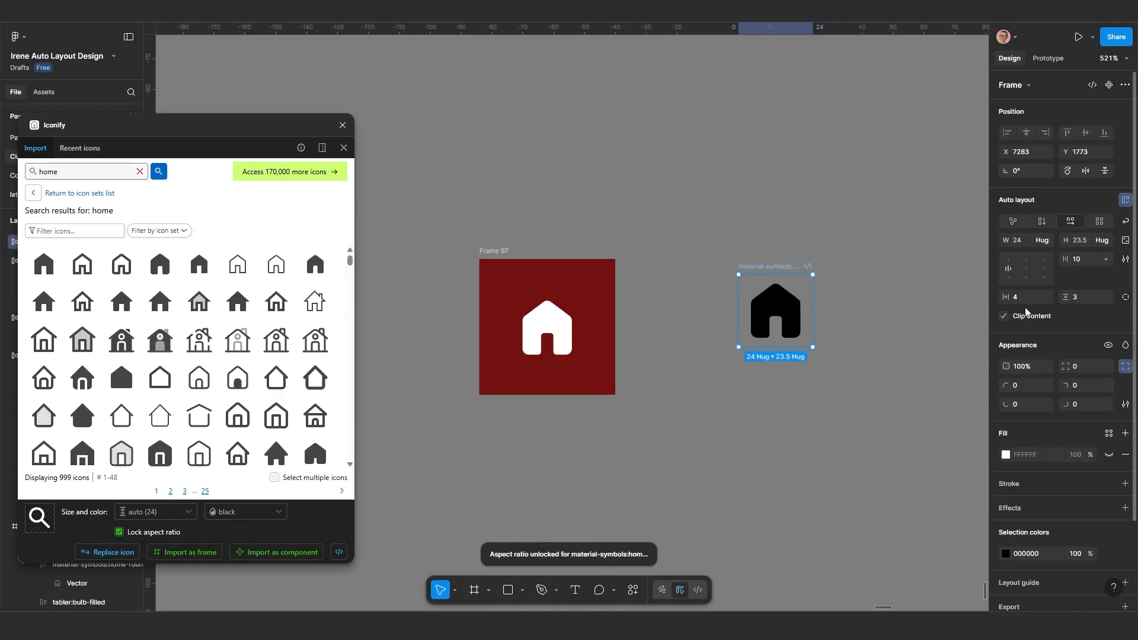
scroll(887, 350, "up", 1)
scroll(887, 350, "up", 4)
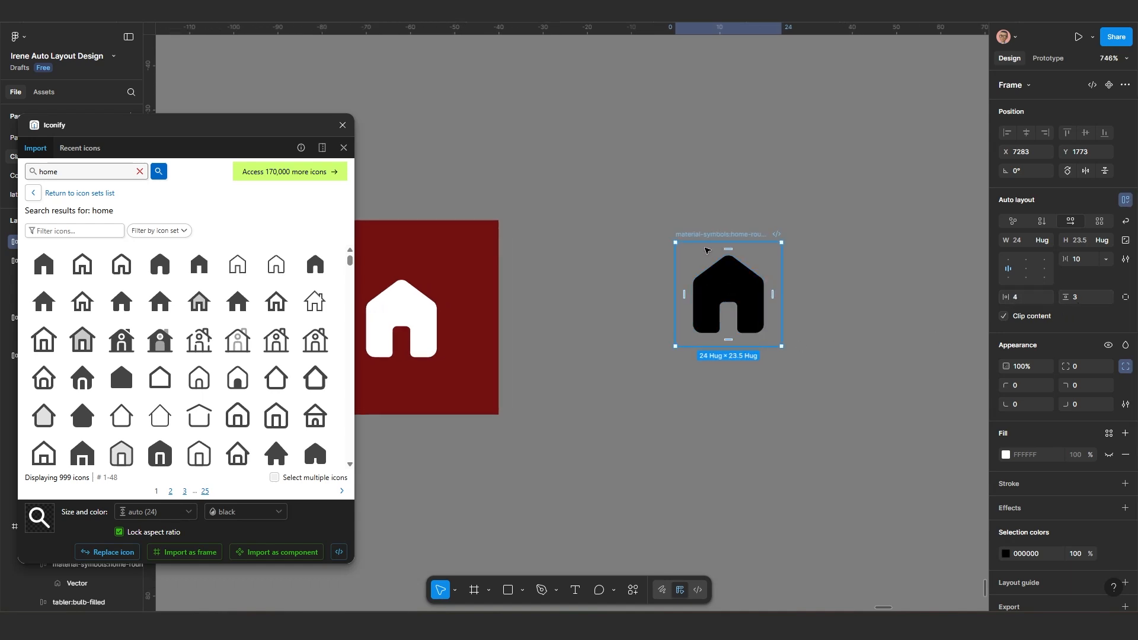
Step: Set the black home icon's auto layout padding to 10 on all sides
left_click(1020, 302)
key("Escape")
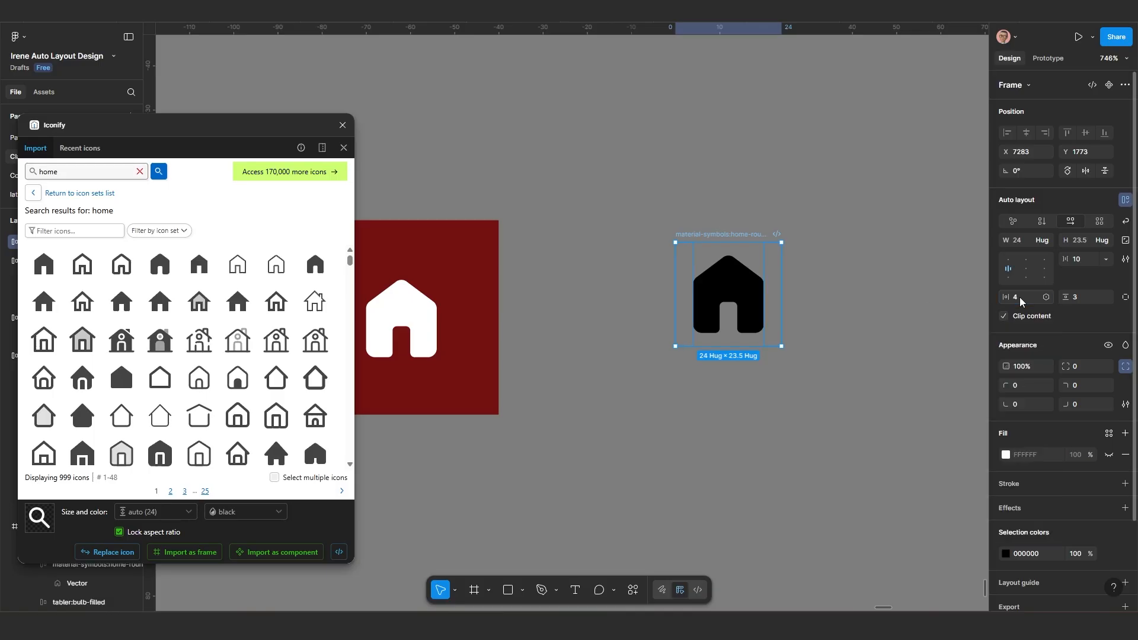
left_click(1020, 302)
left_click(1020, 298, "ctrl")
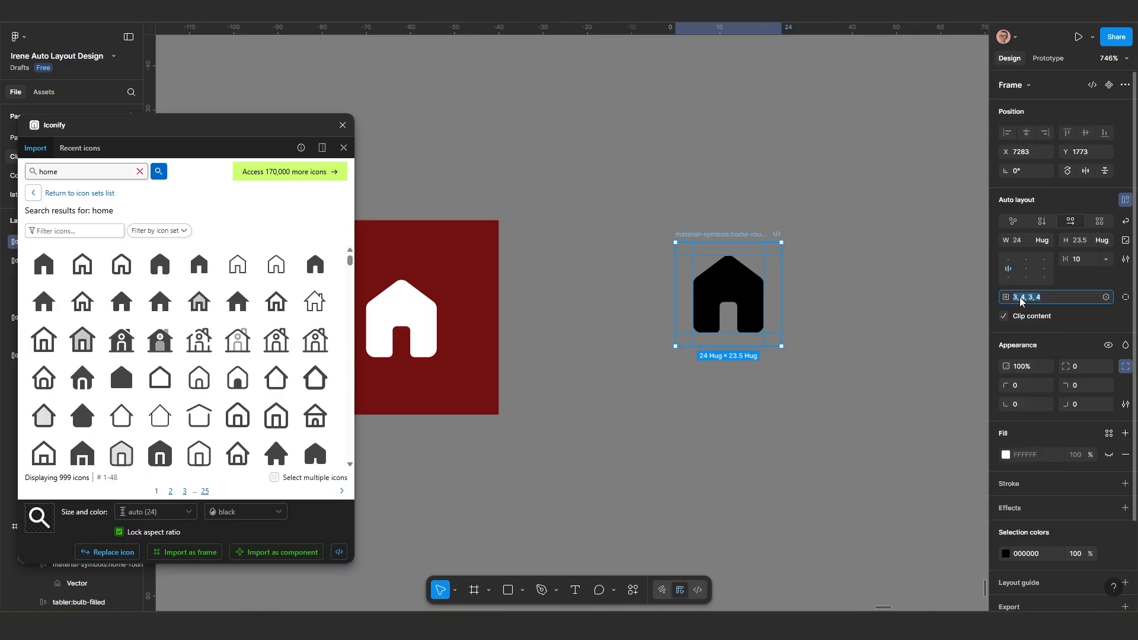
type("10")
key("Return")
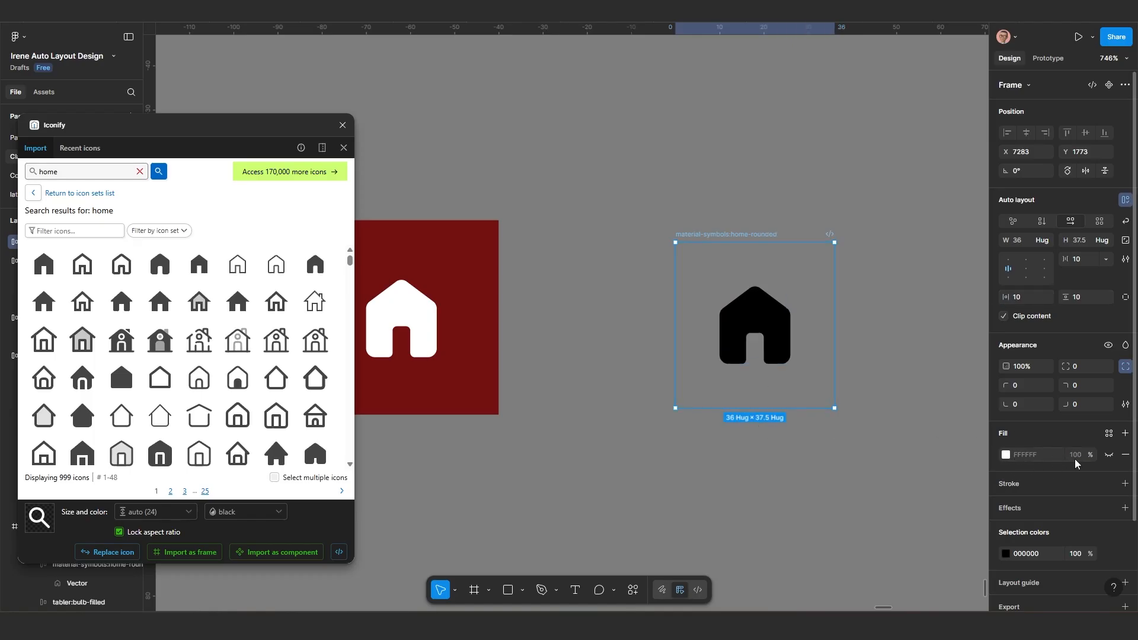
Step: Show the second icon frame's fill, sample its color 731010 from the first red frame, and recolor its icon to white FFFFFF
left_click(1109, 455)
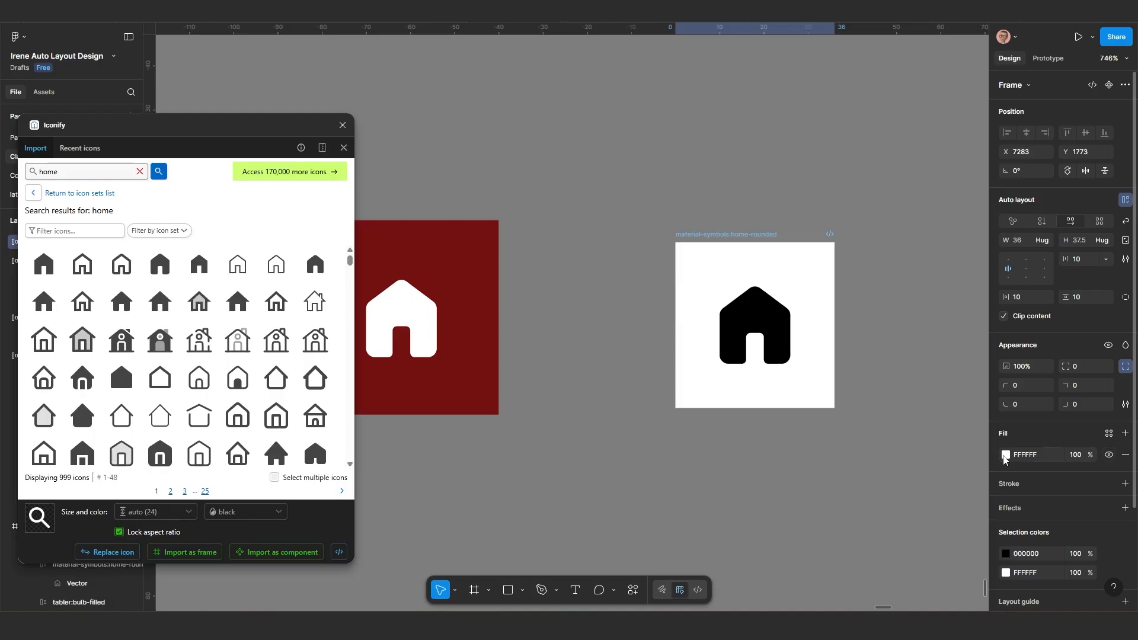
left_click(1006, 456)
left_click(863, 484)
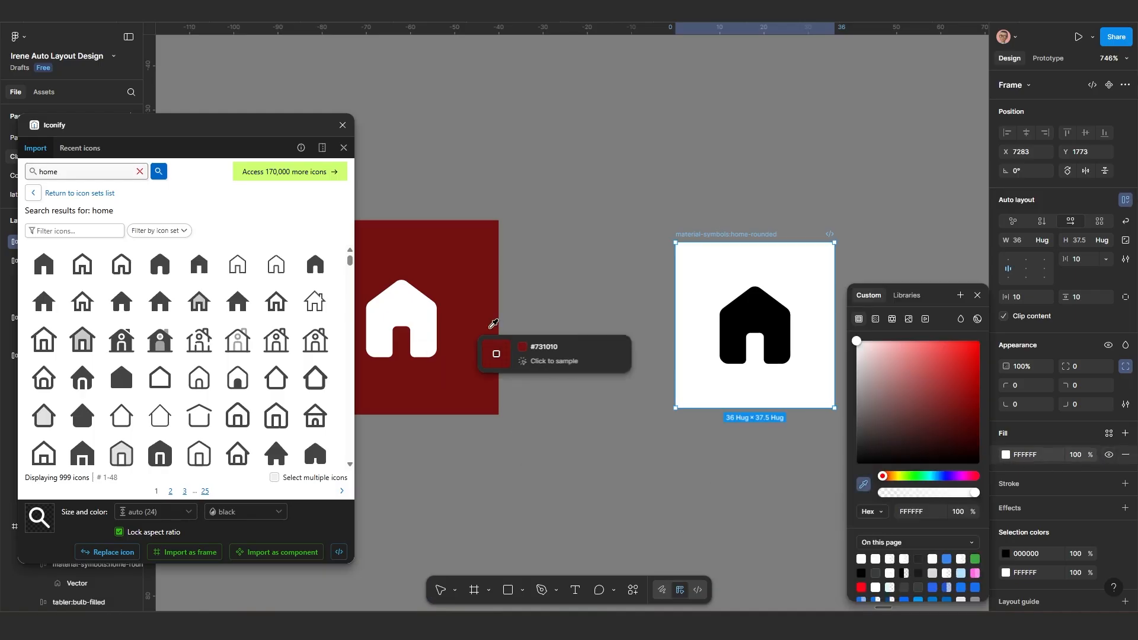
left_click(466, 328)
left_click(1006, 554)
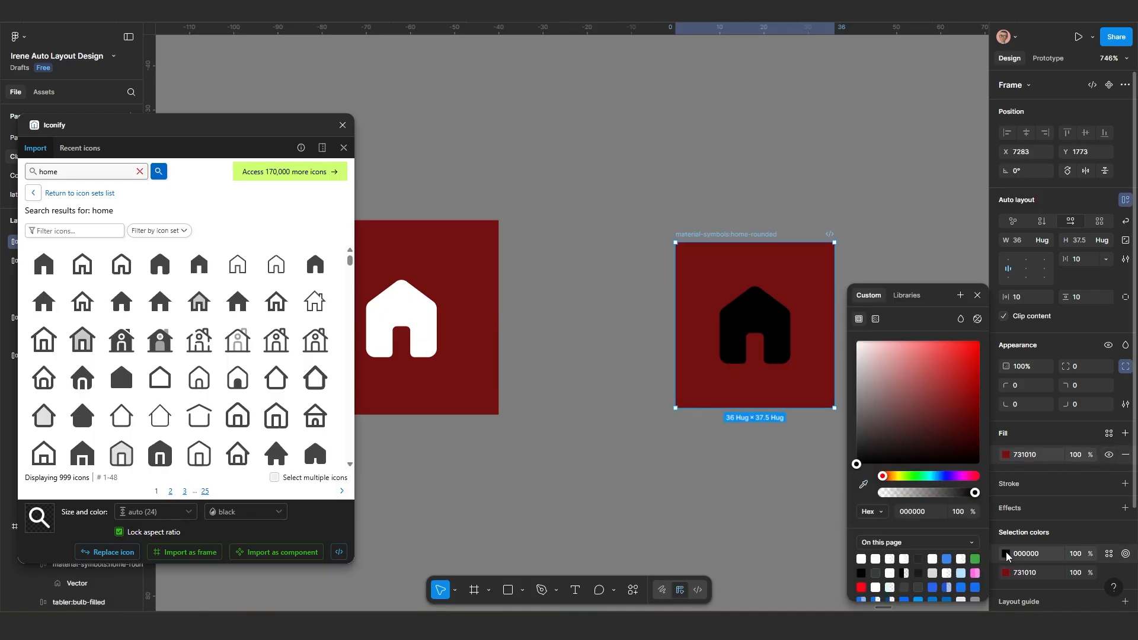
left_click_drag(893, 395, 857, 341)
Step: Place the second red icon frame beside Frame 97 with a gap of about 4, at about X 7247, Y 1772
left_click_drag(717, 236, 558, 231)
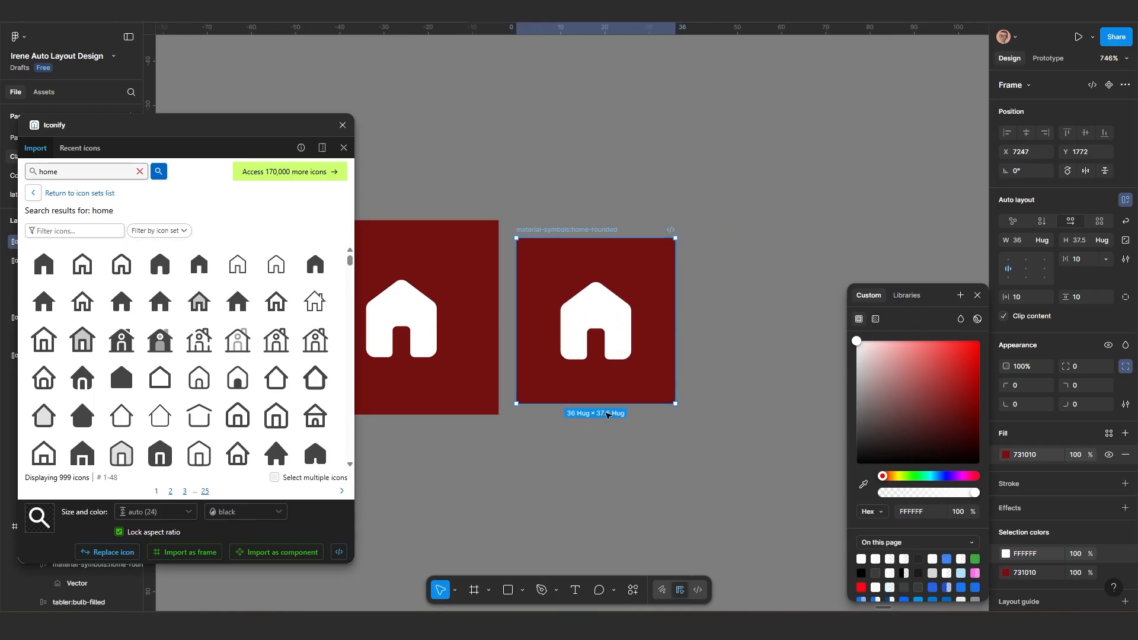
scroll(610, 430, "down", 2)
scroll(682, 468, "left", 2)
left_click(693, 469)
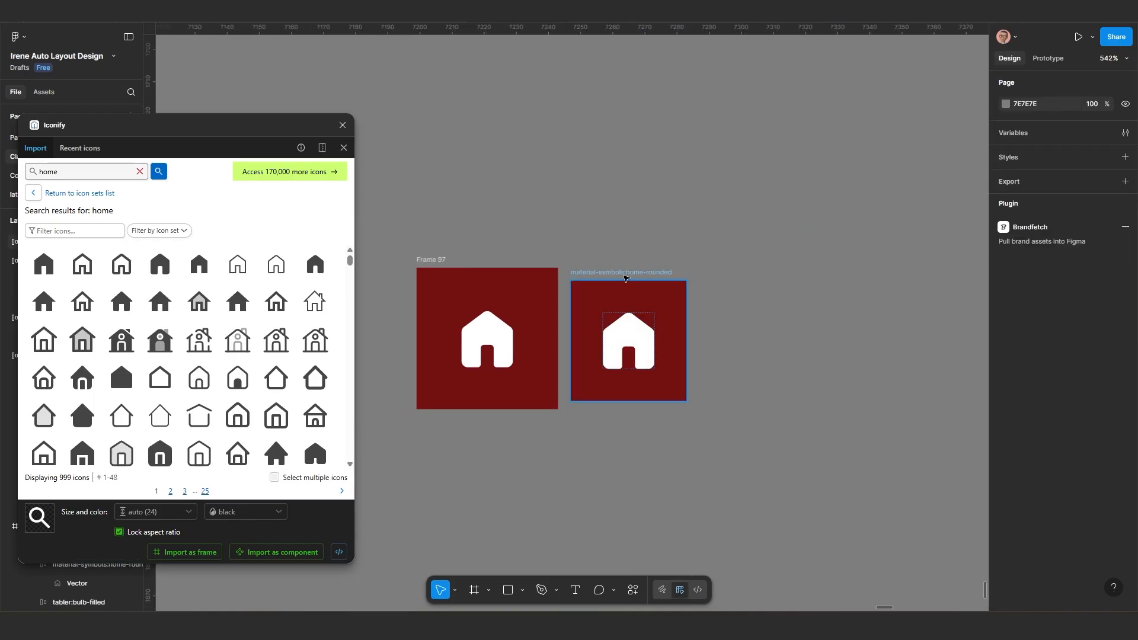
Step: Compare the auto layout dimensions of the material-symbols:home-rounded frame and Frame 97
left_click(622, 275)
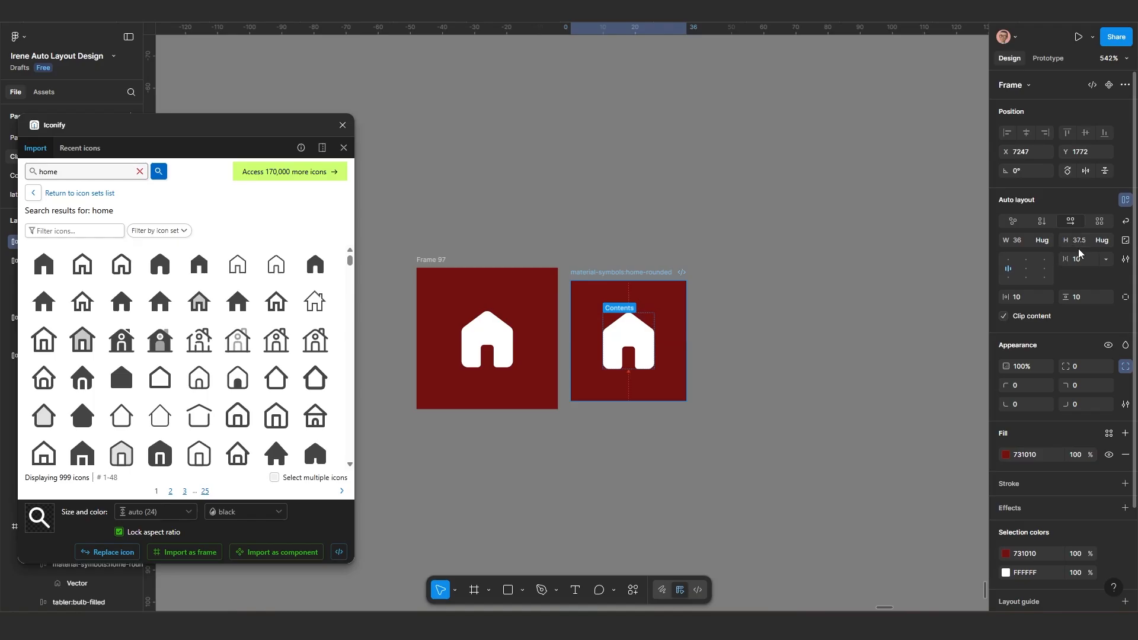
scroll(745, 444, "up", 3)
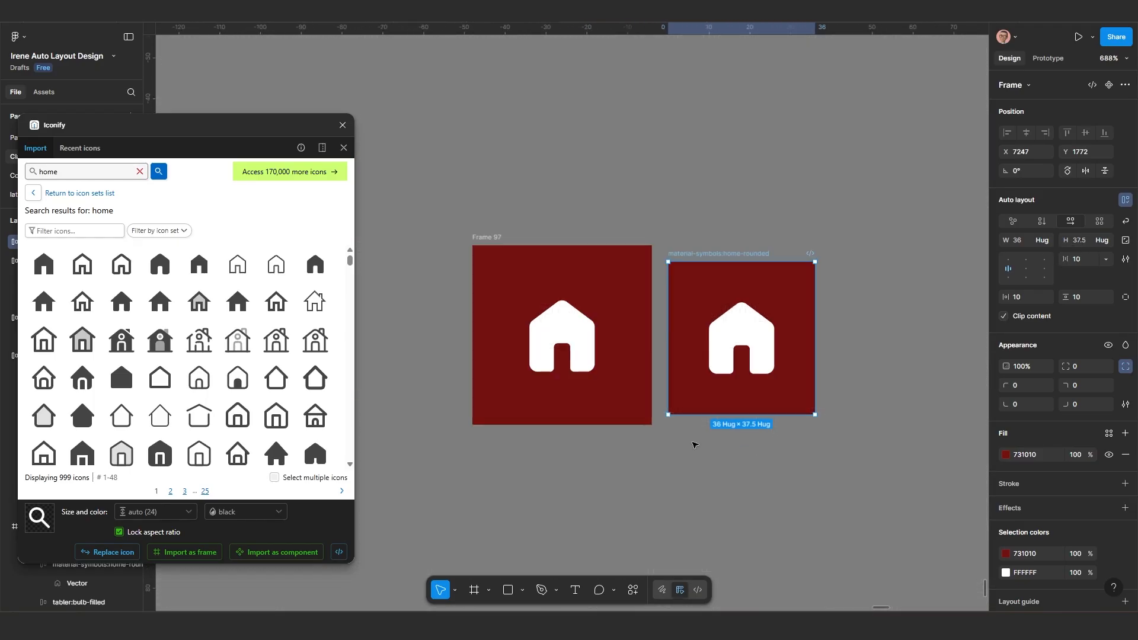
left_click(487, 238)
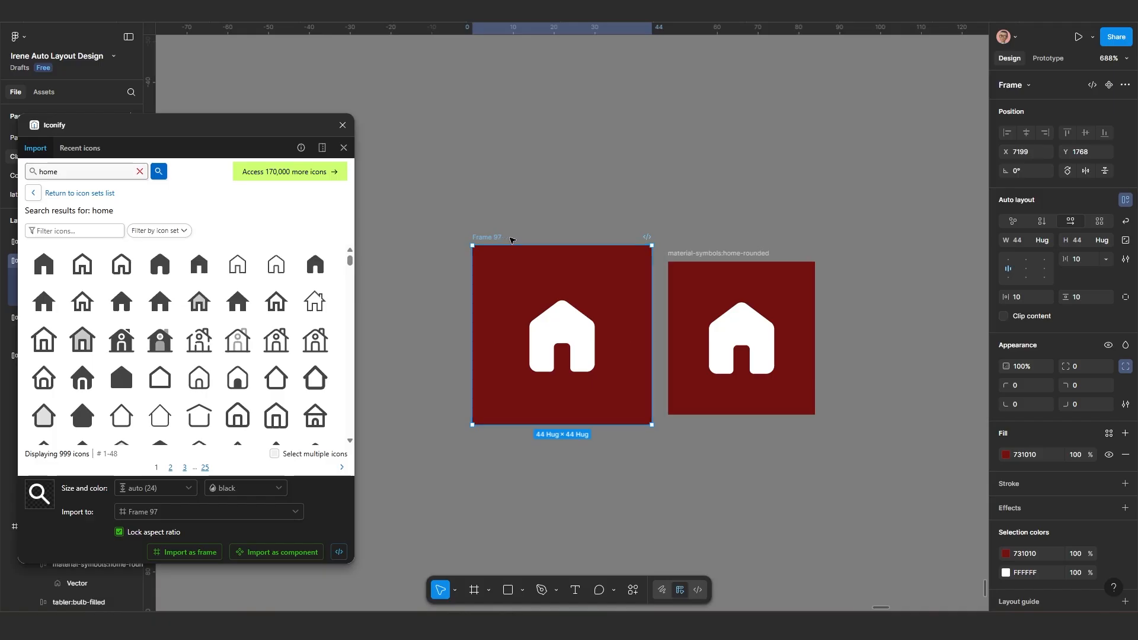
Step: Compare the bottom navigation bars of the iPhone 16 - 1 and iPhone 16 - 2 frames and select both frames
scroll(589, 433, "down", 10)
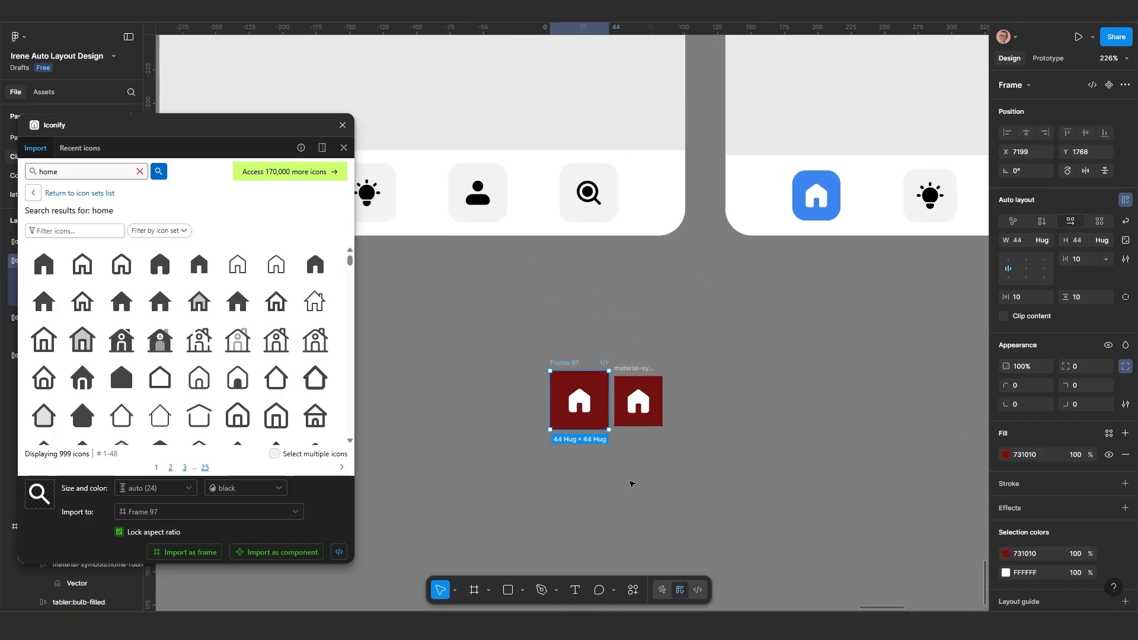
left_click(630, 485)
scroll(632, 483, "down", 3)
scroll(643, 472, "down", 6)
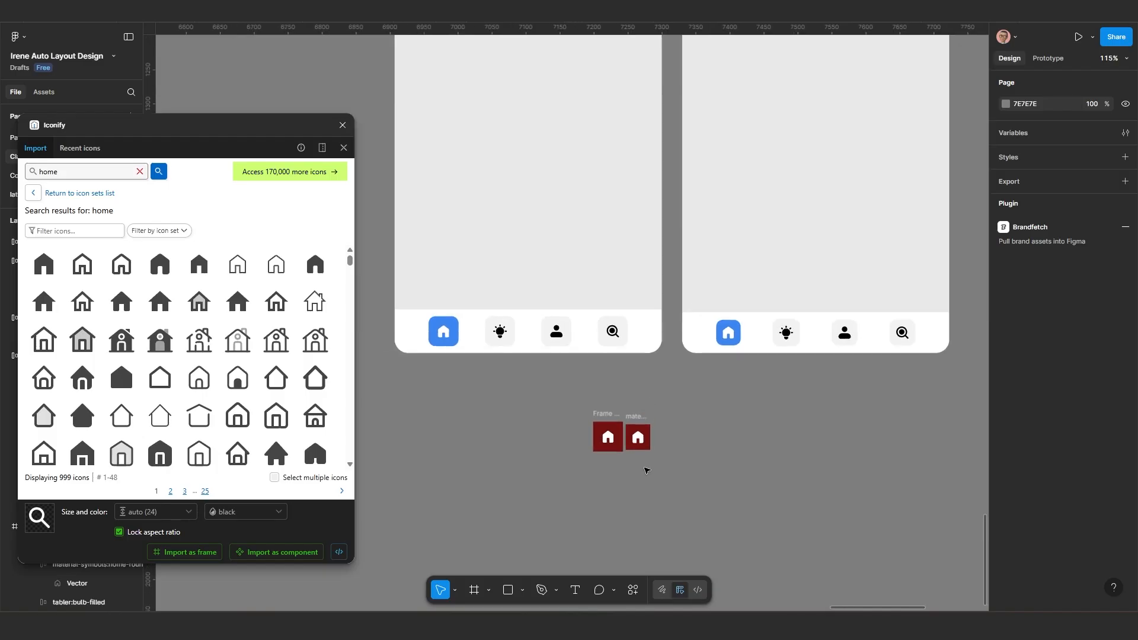
scroll(629, 475, "up", 2)
scroll(626, 475, "down", 3)
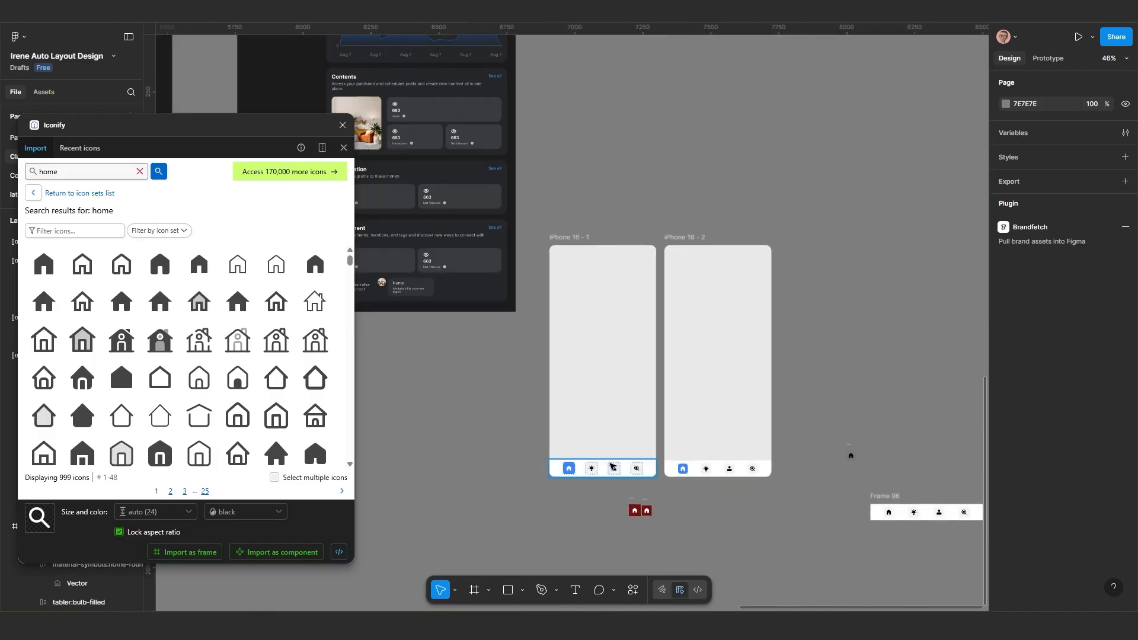
left_click_drag(585, 442, 617, 478)
scroll(630, 354, "up", 2)
scroll(629, 356, "down", 1)
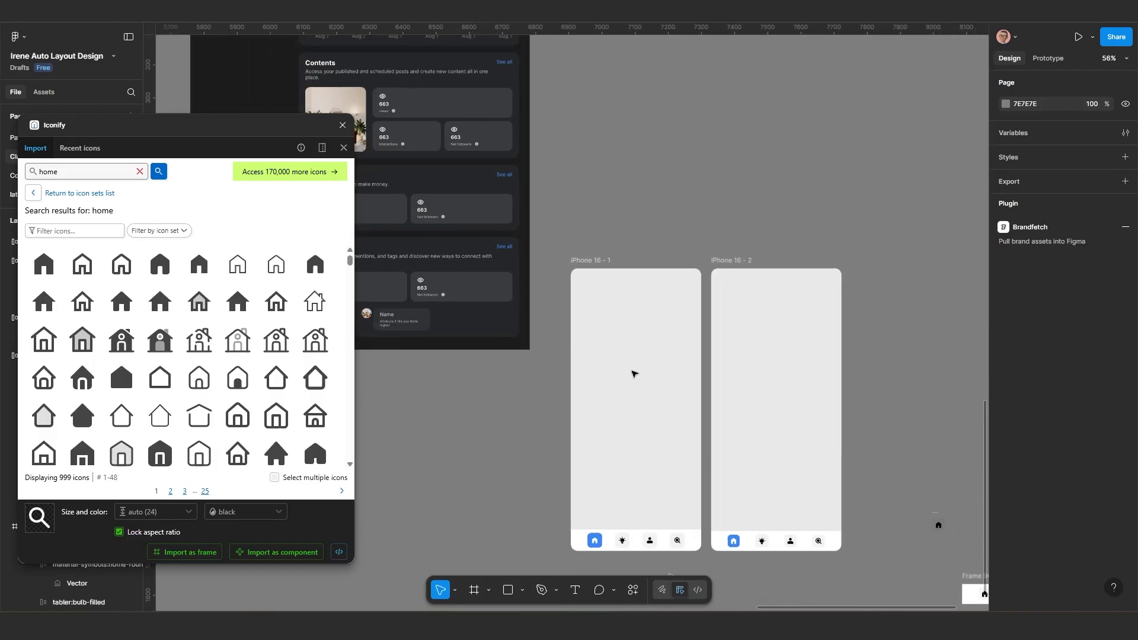
left_click_drag(685, 426, 619, 382)
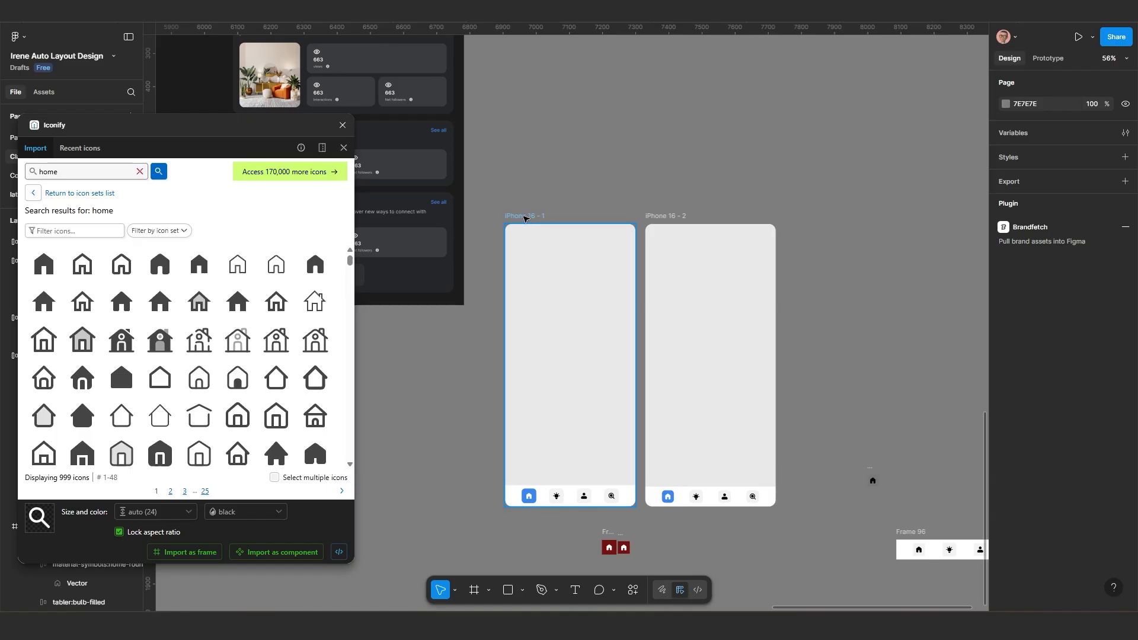
left_click(524, 218)
left_click(664, 217, "shift")
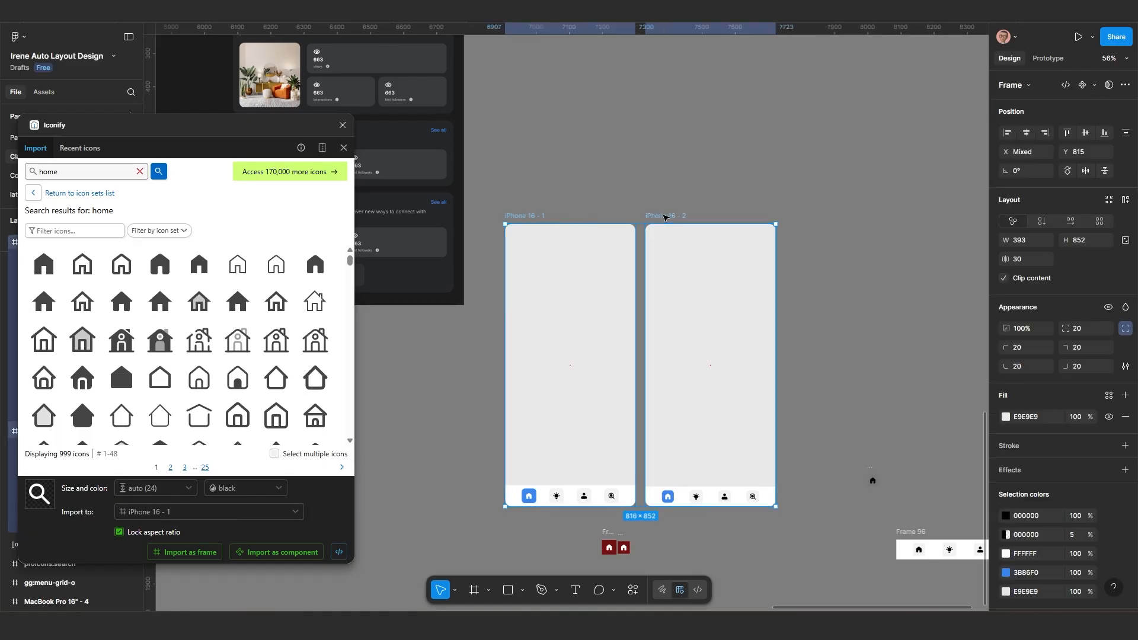
Step: Examine the MacBook Pro 16" - 3 dashboard design, including its Weekly progress and Next steps cards
scroll(654, 207, "down", 4)
left_click_drag(633, 283, 588, 393)
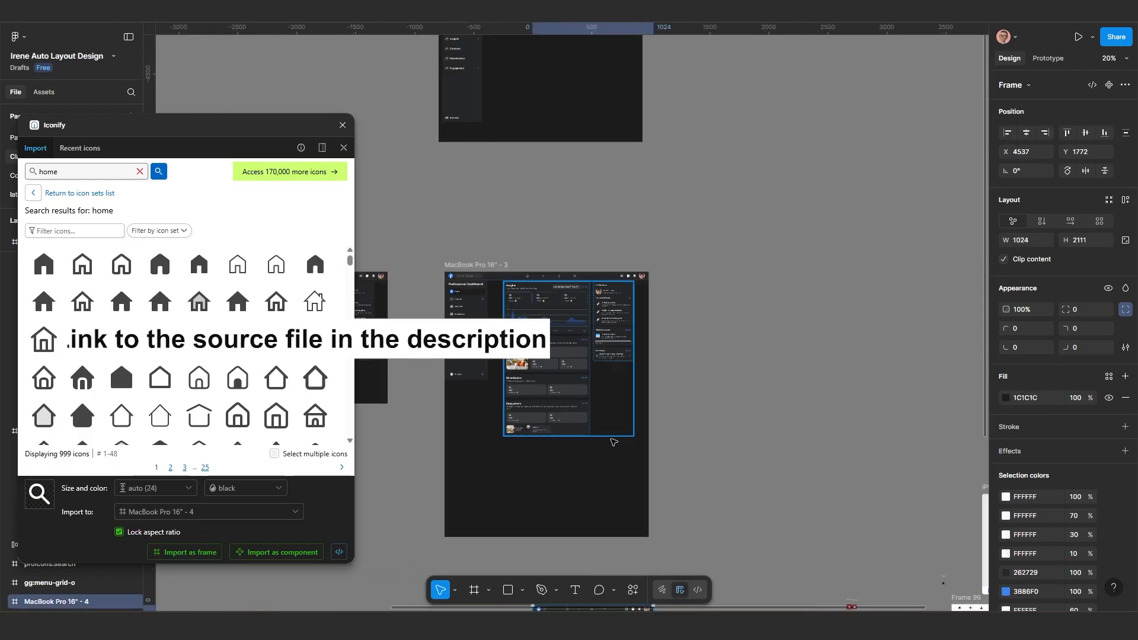
left_click_drag(612, 439, 639, 410)
left_click_drag(504, 237, 499, 239)
scroll(565, 346, "up", 4)
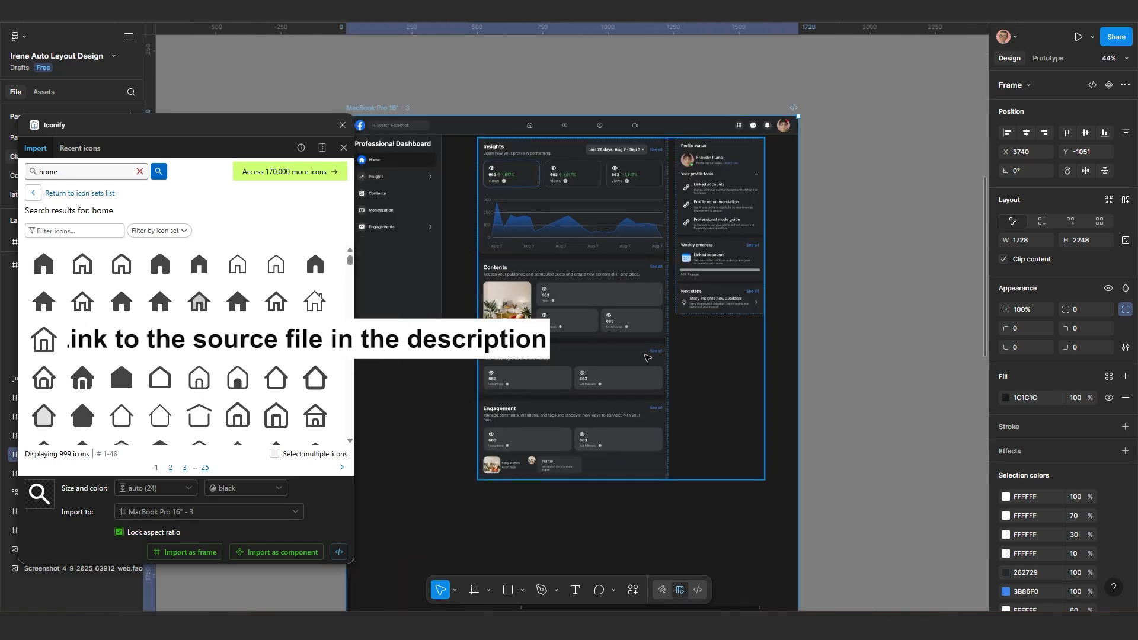
scroll(644, 356, "up", 3)
scroll(641, 364, "up", 1)
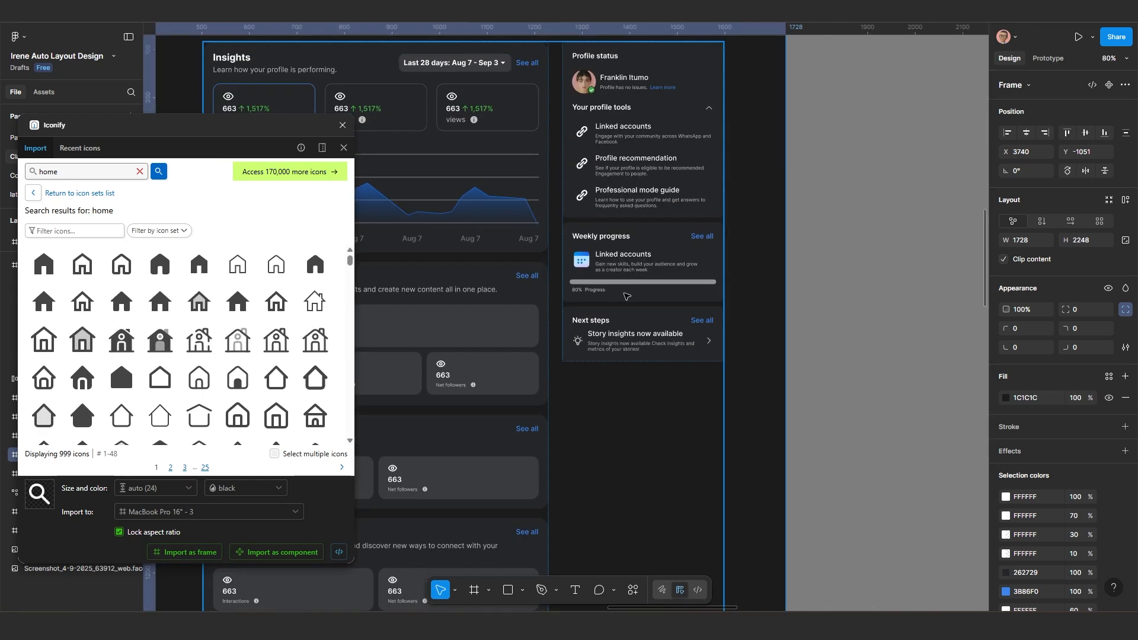
scroll(626, 296, "down", 3)
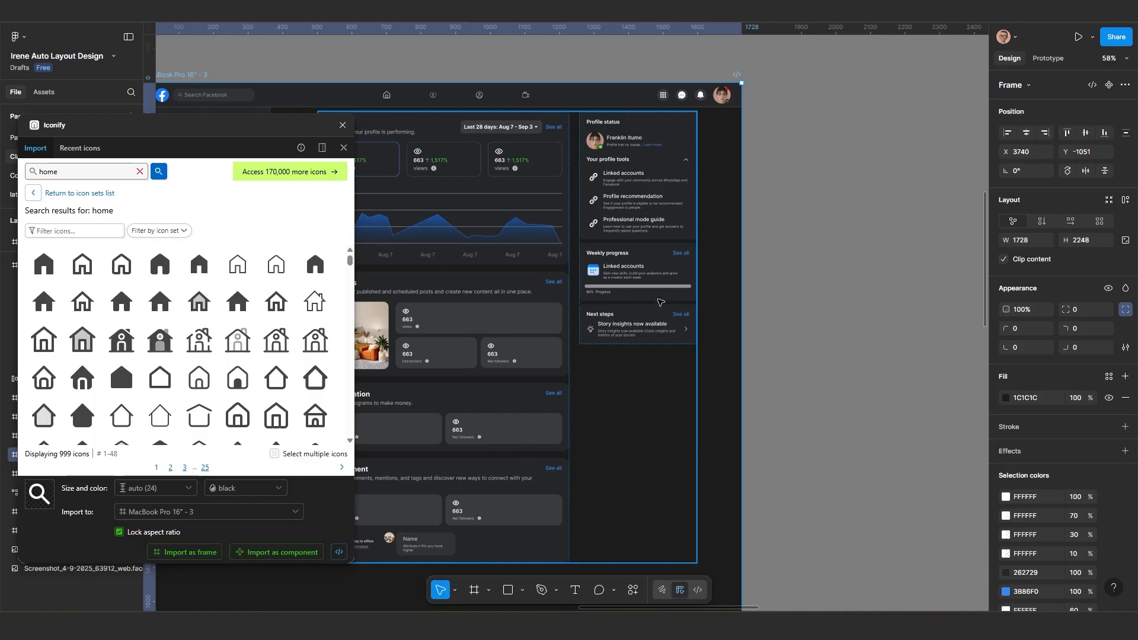
scroll(626, 354, "up", 5)
left_click(639, 317)
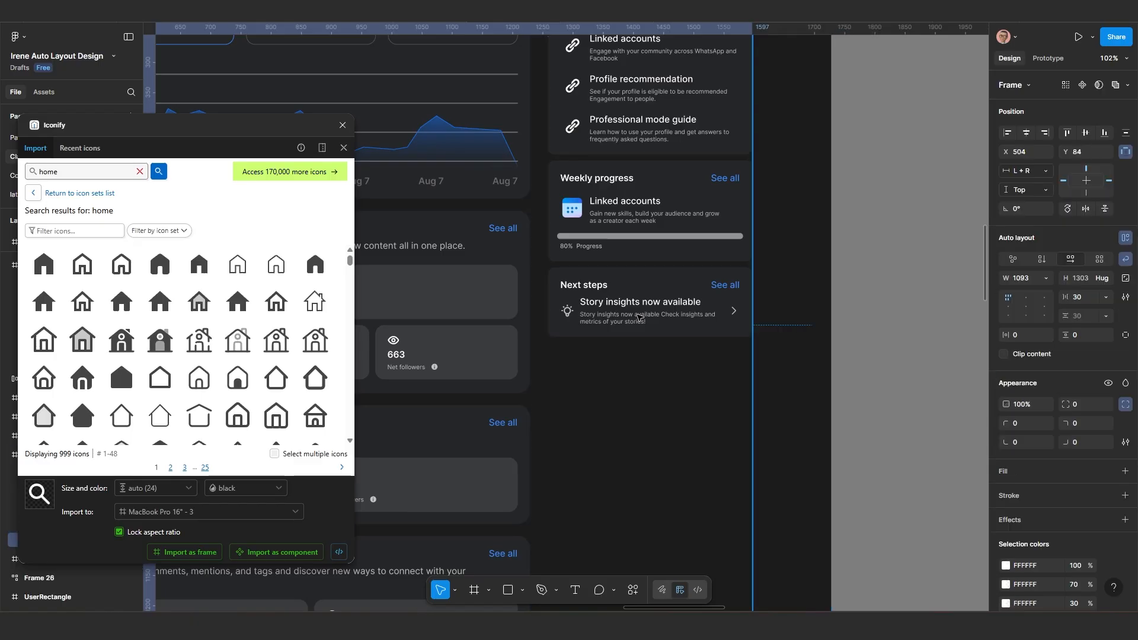
Step: Examine the Next steps card and compare the MacBook Pro 16" dashboard frames with the reference screenshot on the canvas
left_click(639, 317)
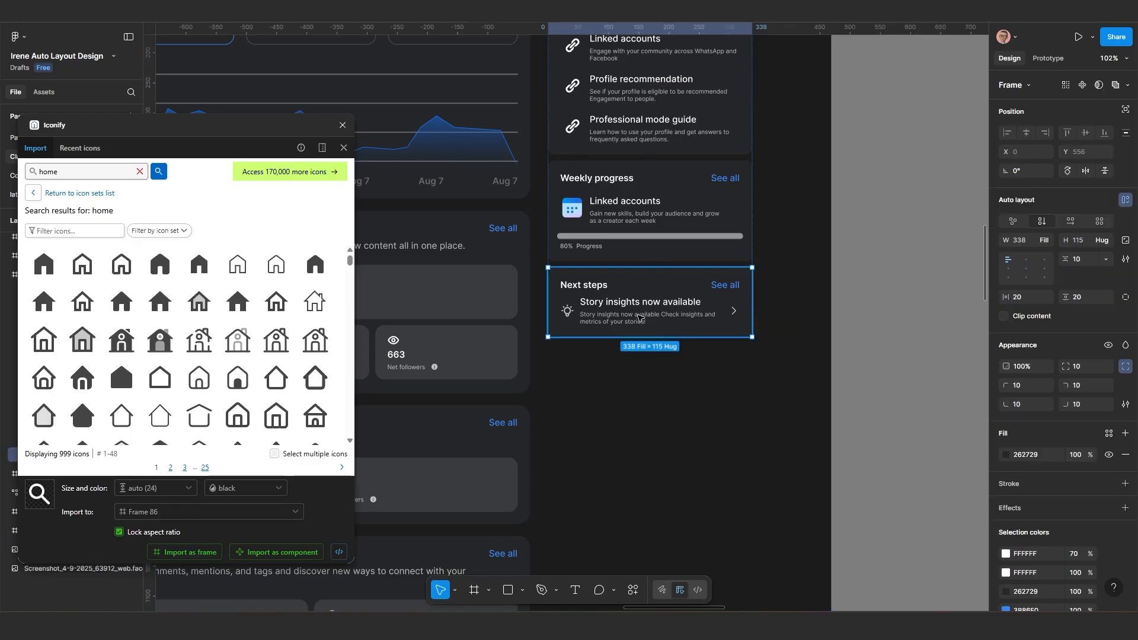
scroll(639, 320, "down", 2)
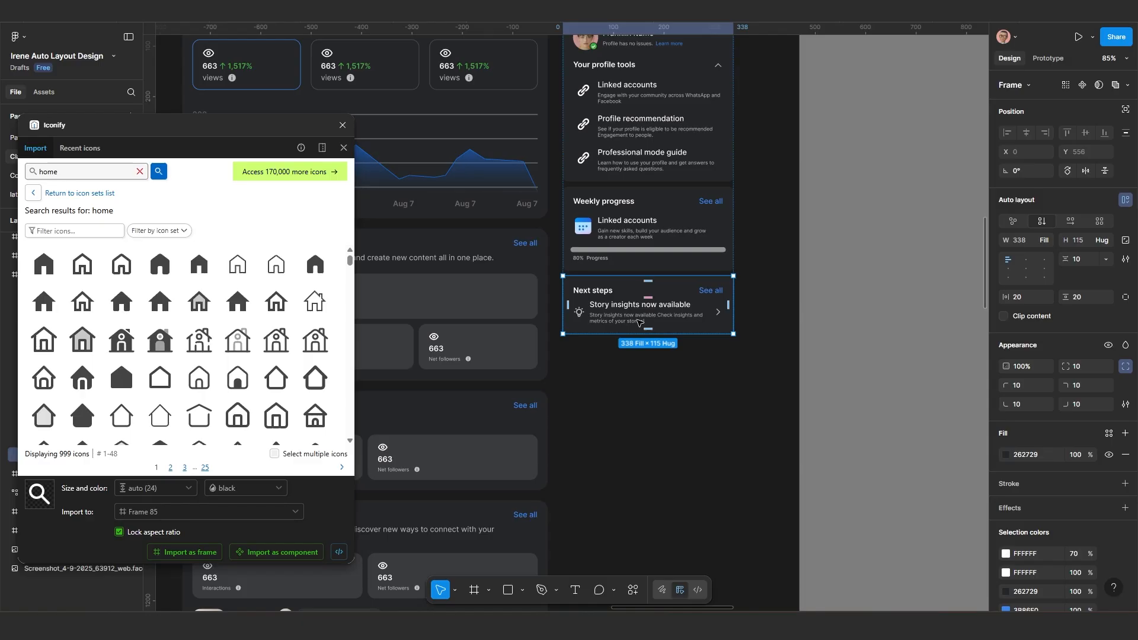
scroll(579, 273, "down", 10)
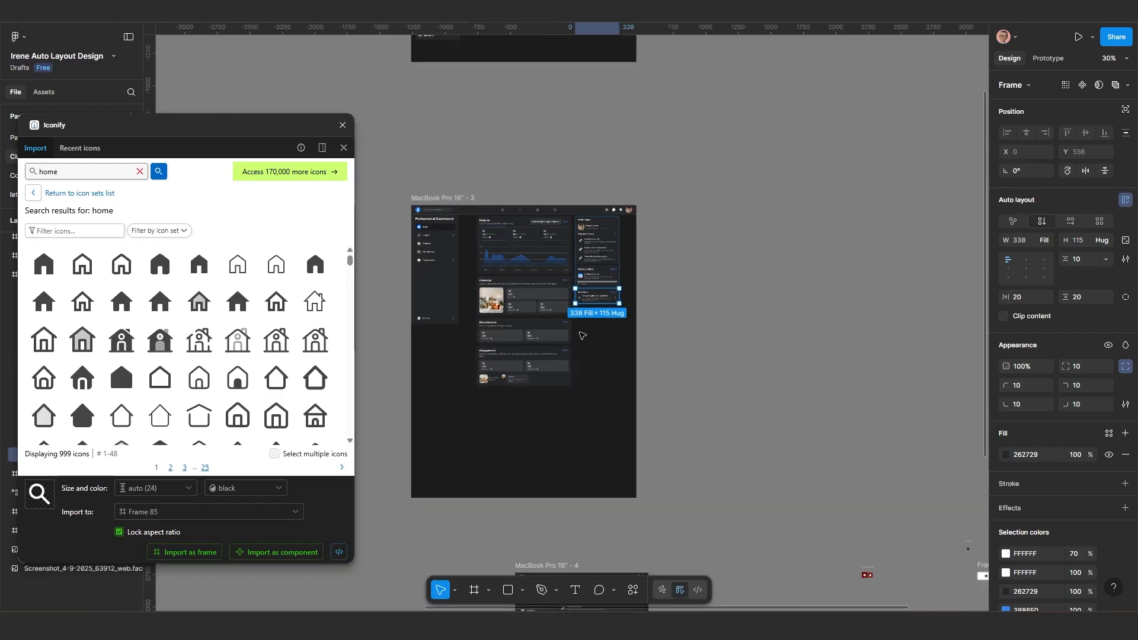
scroll(578, 328, "up", 2)
left_click(631, 320)
scroll(630, 320, "down", 5)
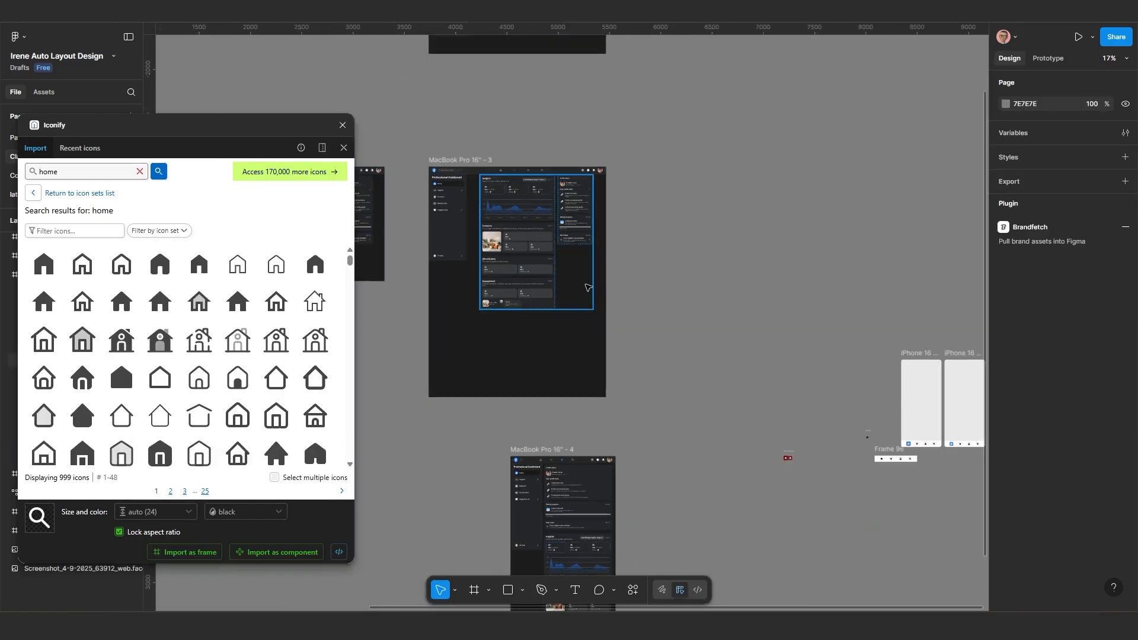
scroll(638, 297, "up", 2)
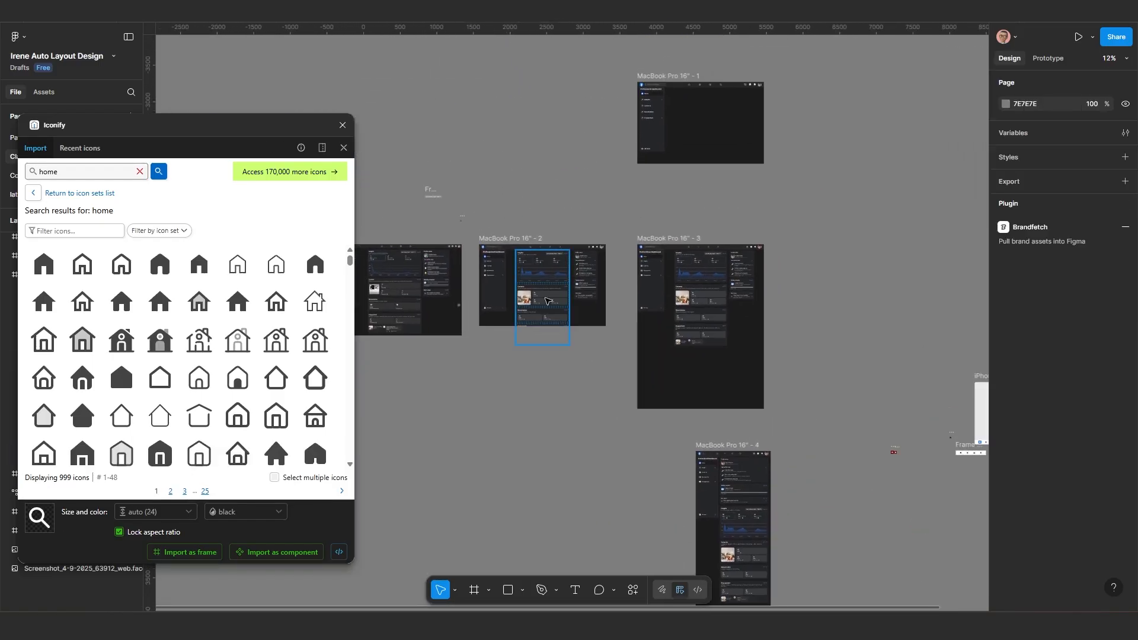
scroll(560, 314, "up", 3)
scroll(529, 312, "down", 5)
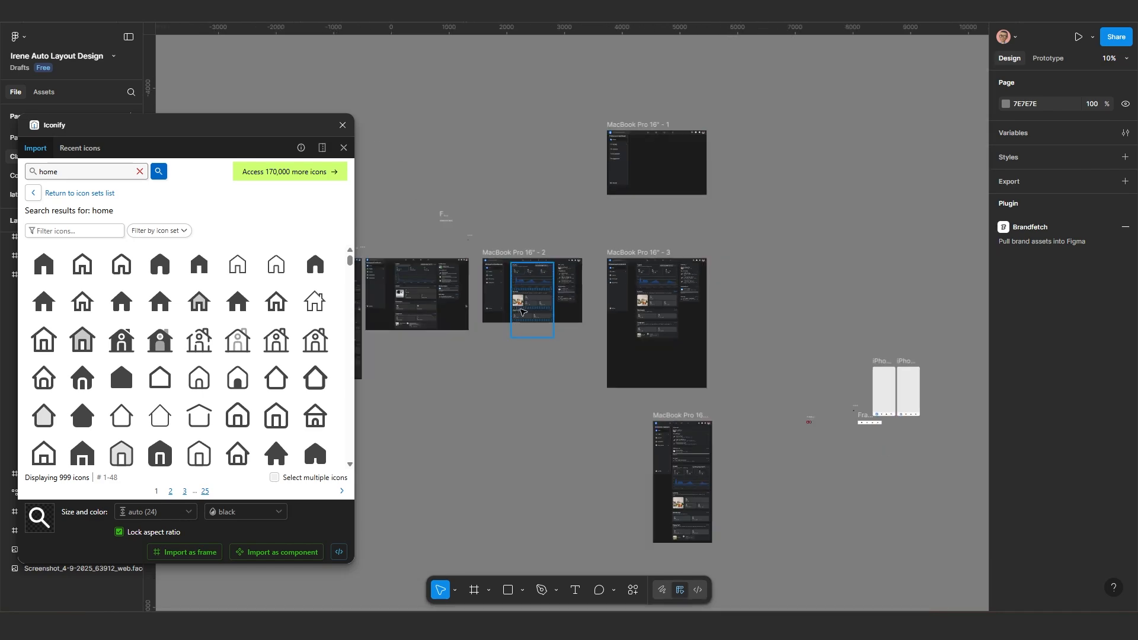
left_click_drag(529, 311, 625, 290)
scroll(504, 277, "up", 1)
left_click(504, 272)
scroll(505, 273, "up", 4)
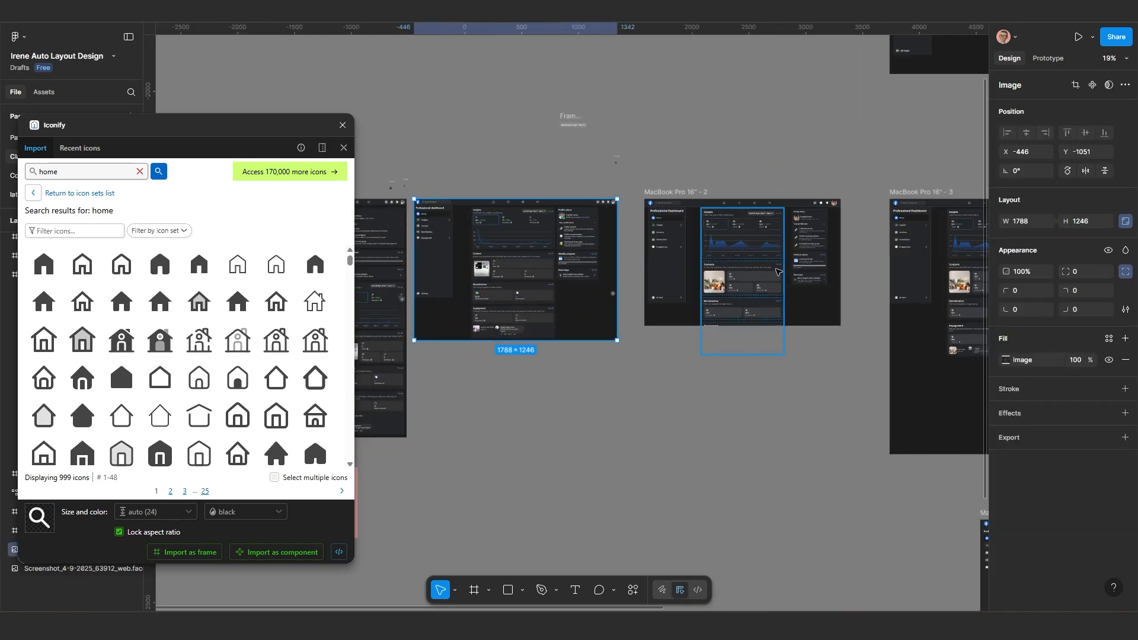
key("Escape")
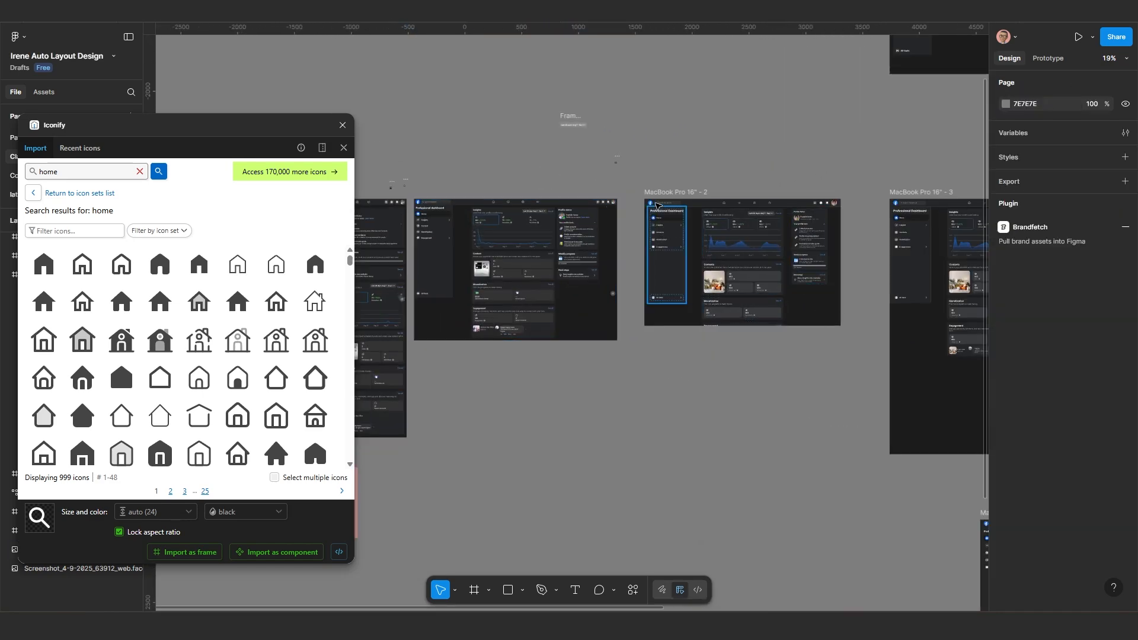
Step: Duplicate the MacBook Pro 16" - 2 frame and place the copy on empty canvas beyond the iPhone frames at about X 8593, Y -1208
left_click(750, 243)
scroll(694, 284, "down", 5)
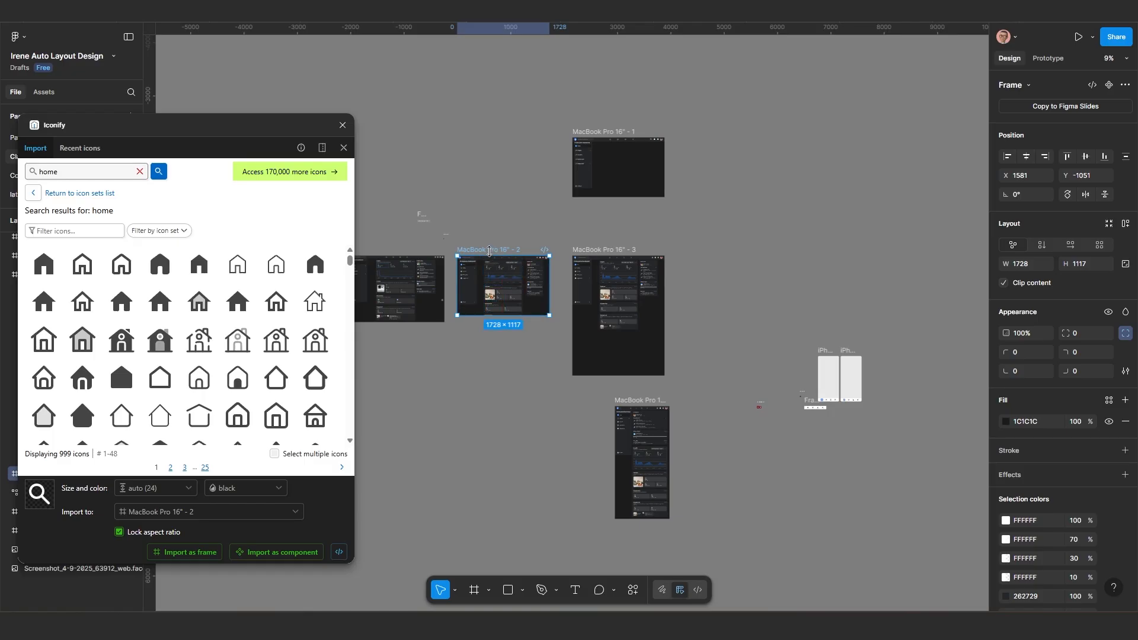
left_click_drag(643, 258, 867, 250)
scroll(864, 354, "up", 4)
left_click_drag(864, 354, 750, 385)
left_click_drag(633, 350, 813, 491)
left_click_drag(700, 423, 643, 519)
scroll(732, 368, "up", 3)
left_click_drag(735, 364, 531, 578)
scroll(572, 484, "up", 2)
left_click_drag(573, 486, 586, 496)
scroll(587, 496, "down", 1)
scroll(587, 496, "down", 3)
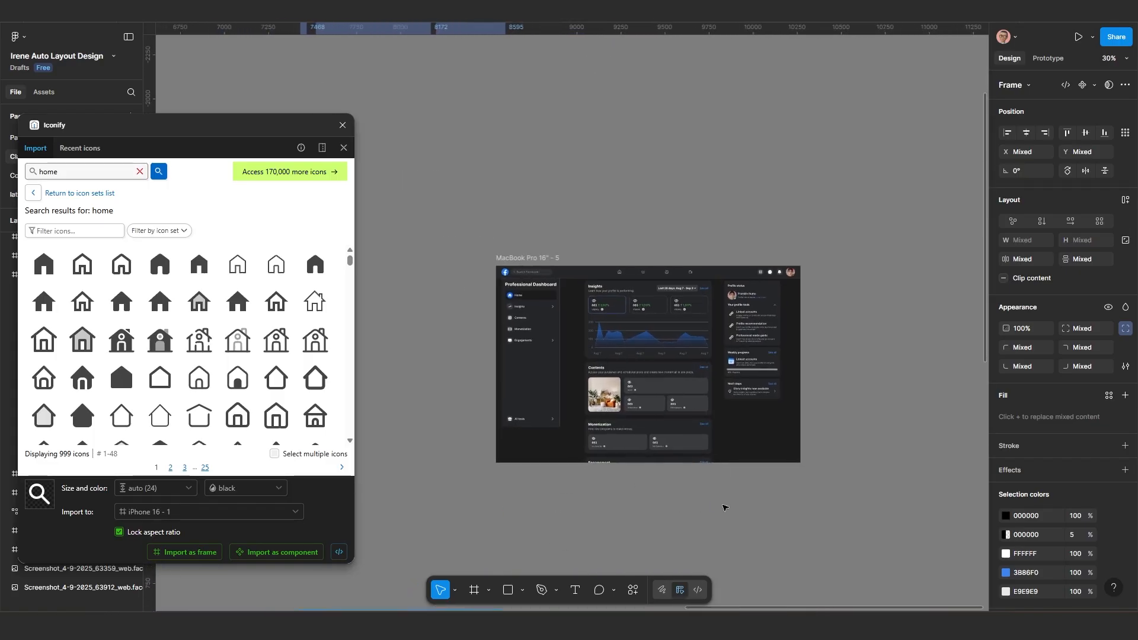
scroll(749, 500, "up", 1)
left_click_drag(763, 512, 735, 464)
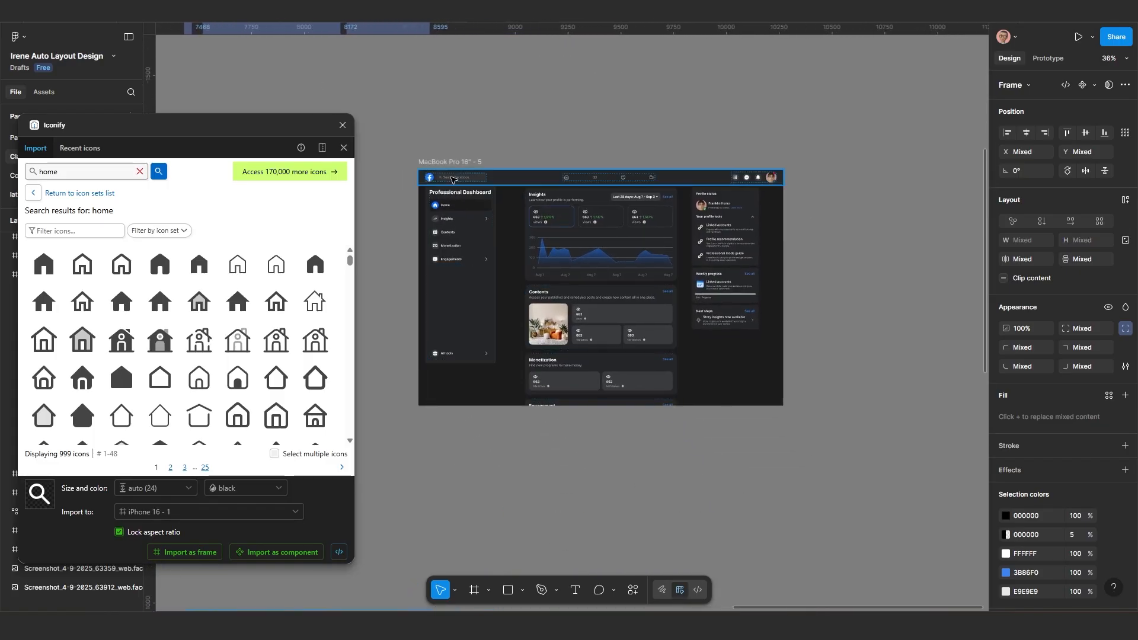
left_click_drag(458, 163, 469, 131)
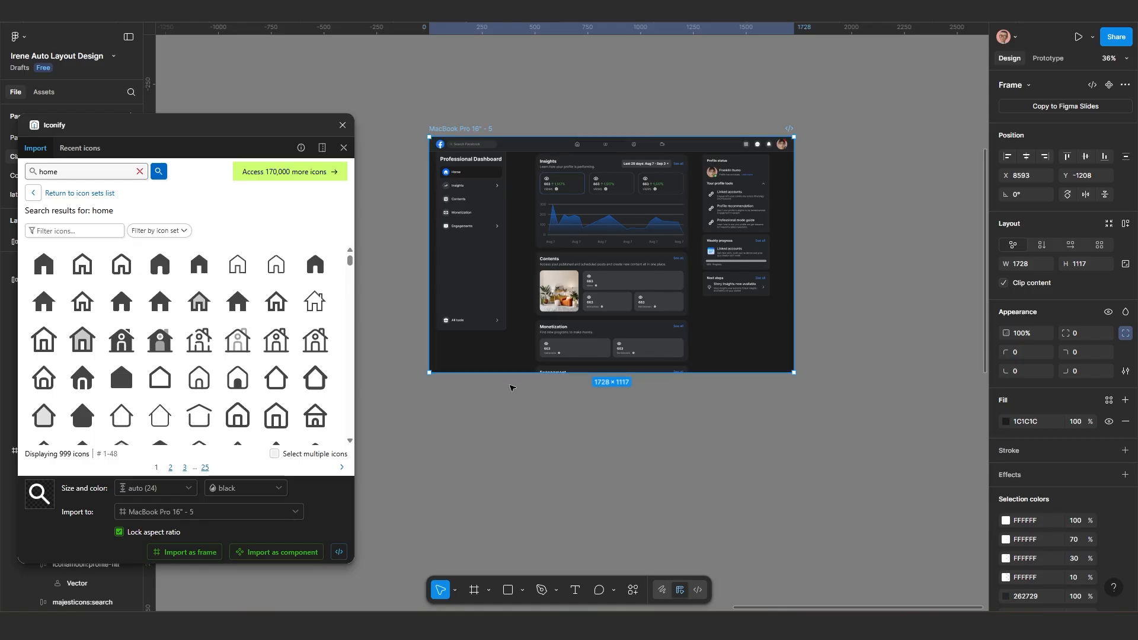
Step: Extend the MacBook Pro 16" - 5 frame downward to a height of about 1416 so the whole Engagement card fits
left_click_drag(510, 373, 510, 439)
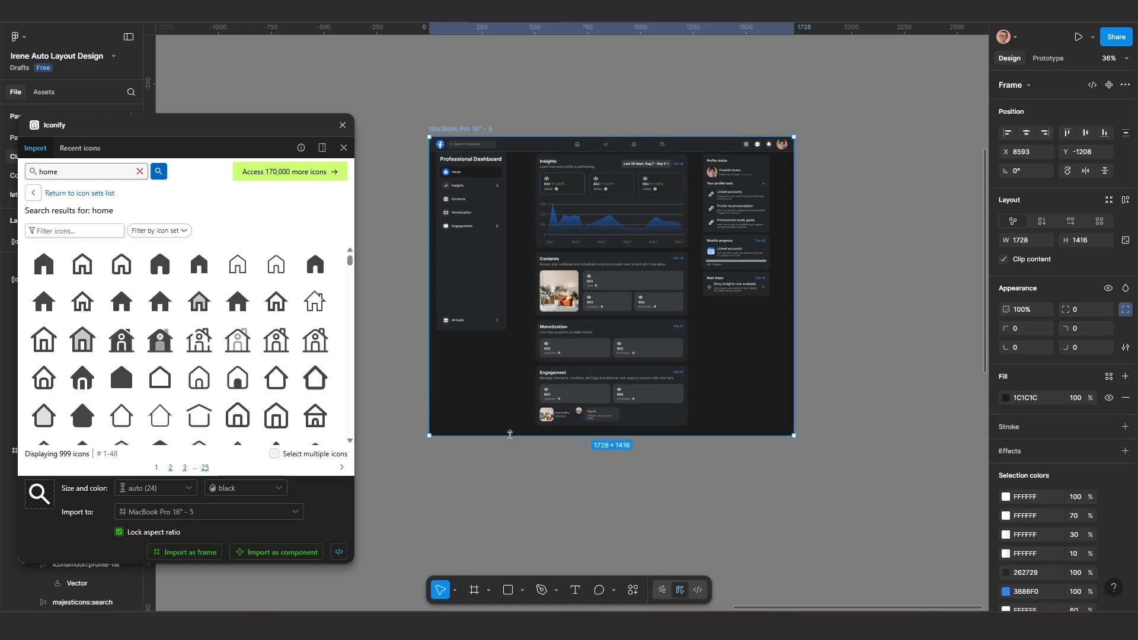
scroll(587, 416, "up", 2)
scroll(590, 414, "up", 1)
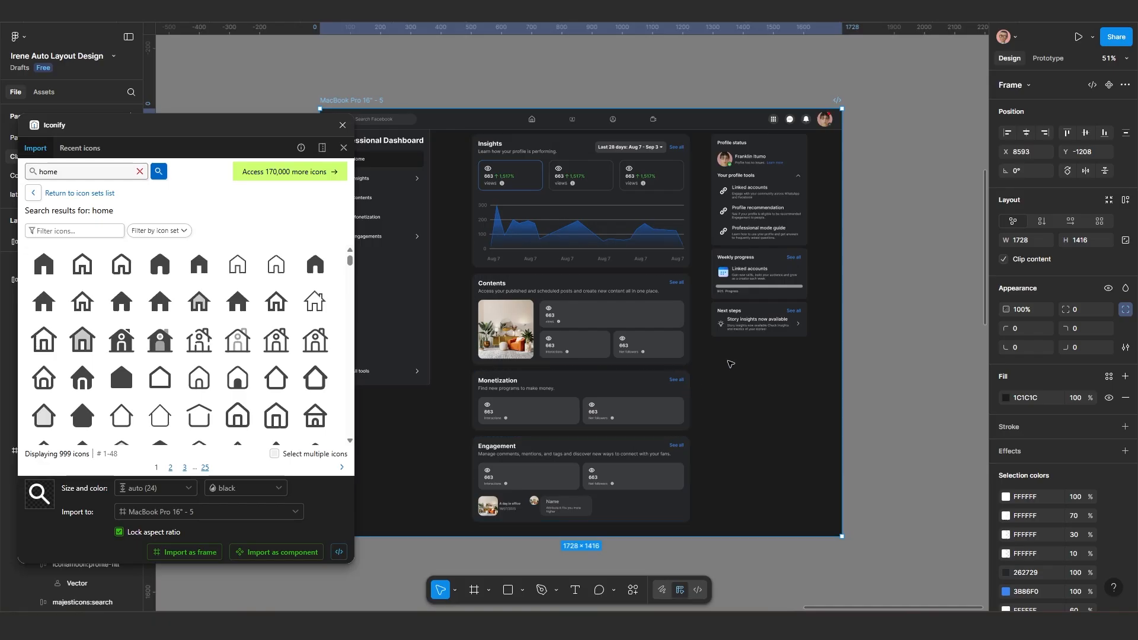
scroll(753, 349, "down", 5)
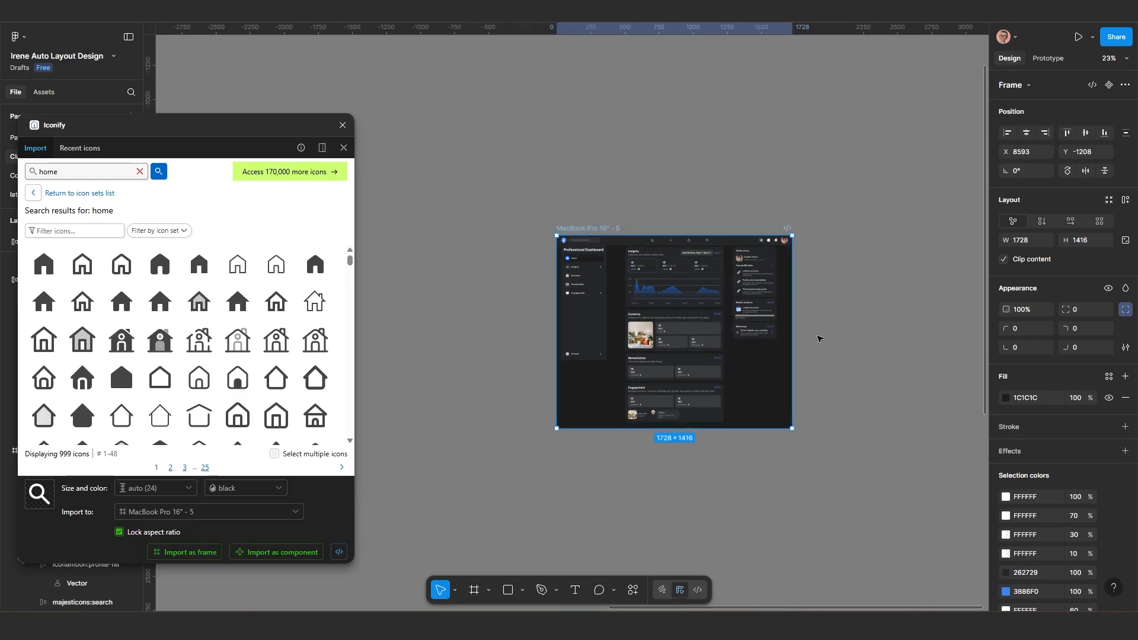
Step: Try narrowing the MacBook Pro 16" - 5 frame to a width of about 1163 and undo the resize
left_click_drag(792, 345, 714, 349)
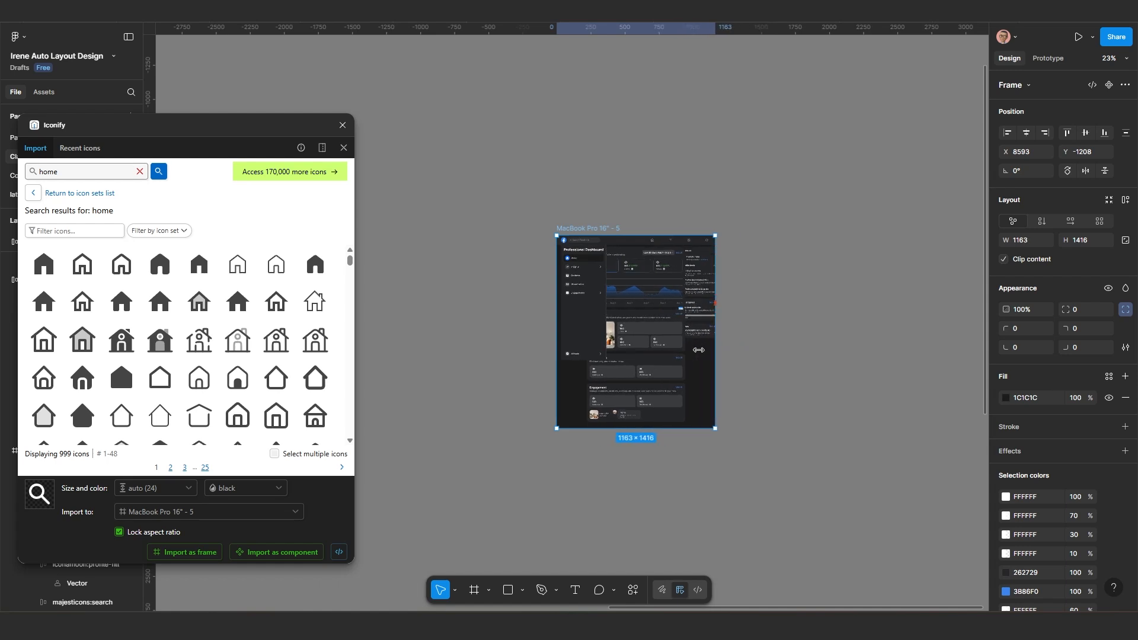
key("ctrl+z")
key("shift+2")
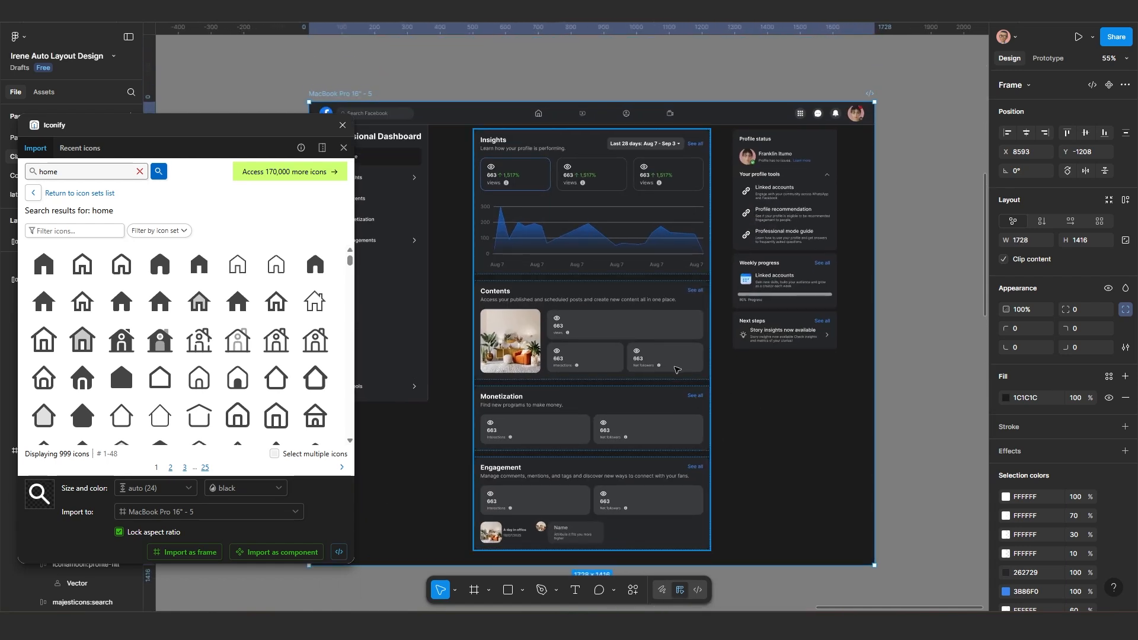
Step: Try narrowing the central column holding the Insights, Contents, Monetization and Engagement cards twice, undoing each resize
left_click(676, 370)
left_click_drag(710, 378, 620, 385)
key("ctrl+z")
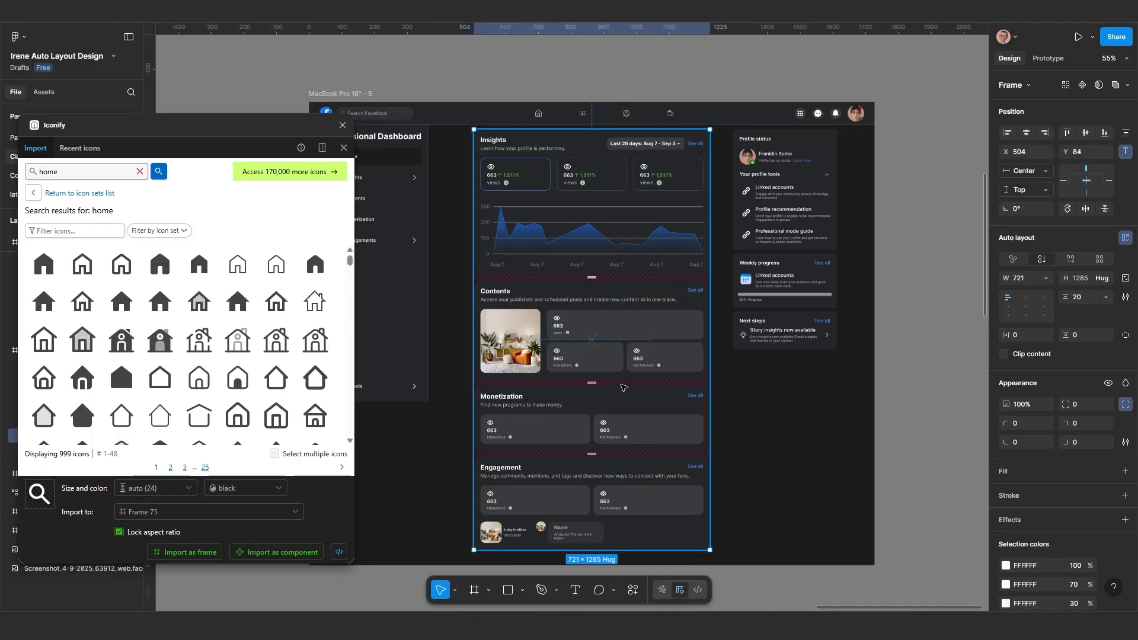
scroll(682, 391, "up", 3)
scroll(613, 321, "up", 2)
scroll(611, 323, "up", 2)
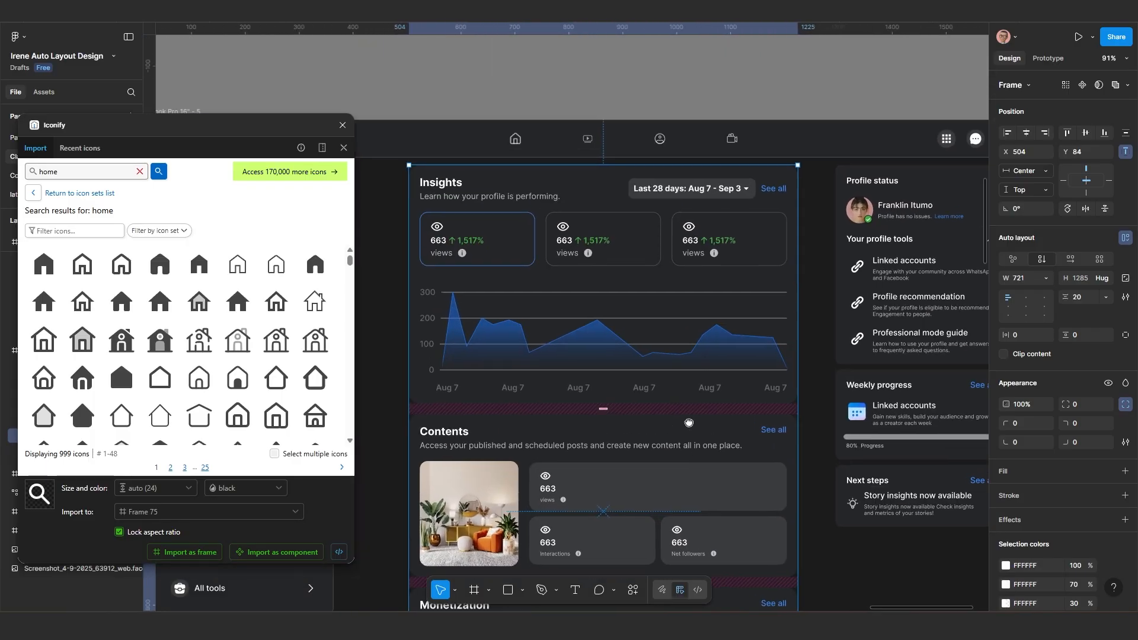
left_click_drag(807, 378, 716, 378)
key("ctrl+z")
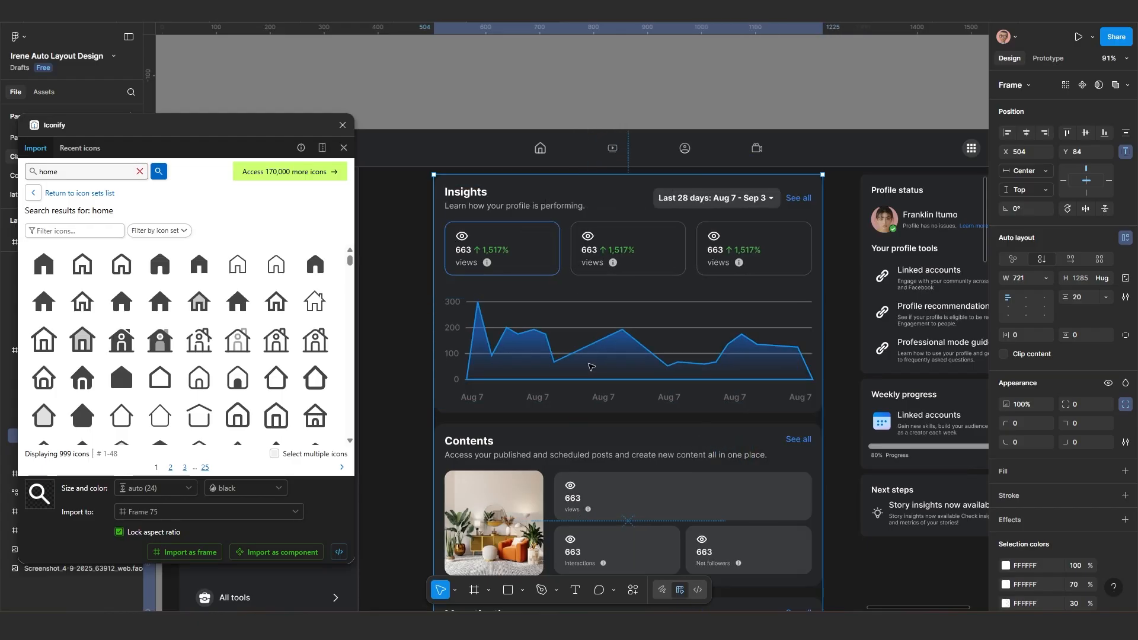
Step: Inspect the nested layers of the Insights card, from the card frame down to the chart frame and blue graph group
left_click(614, 359)
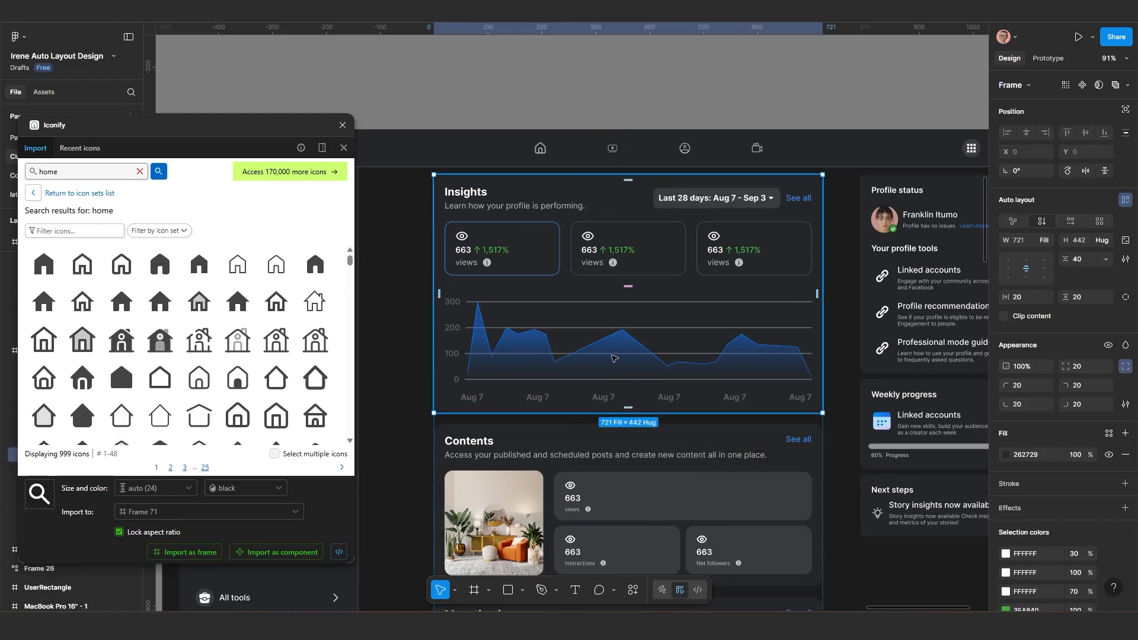
scroll(625, 377, "up", 2)
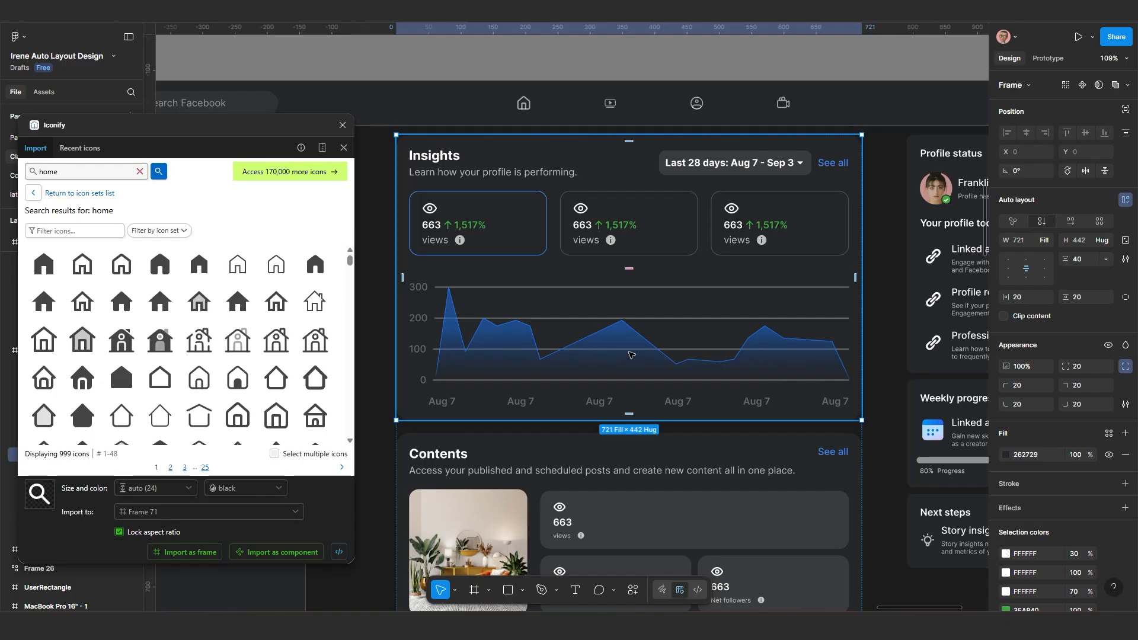
double_click(632, 354)
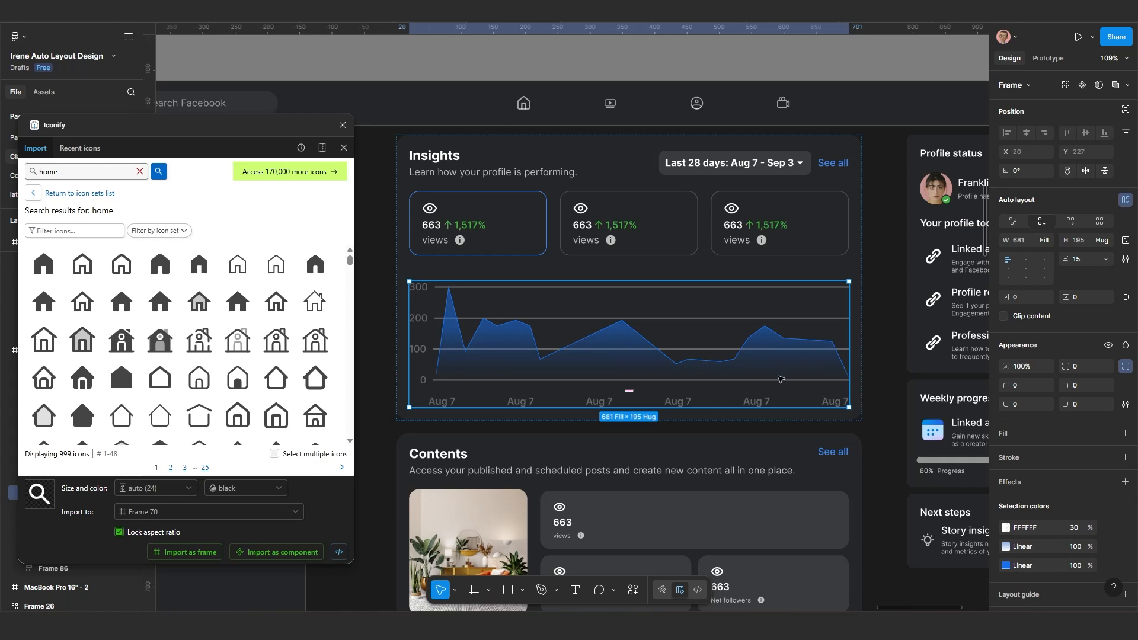
double_click(751, 376)
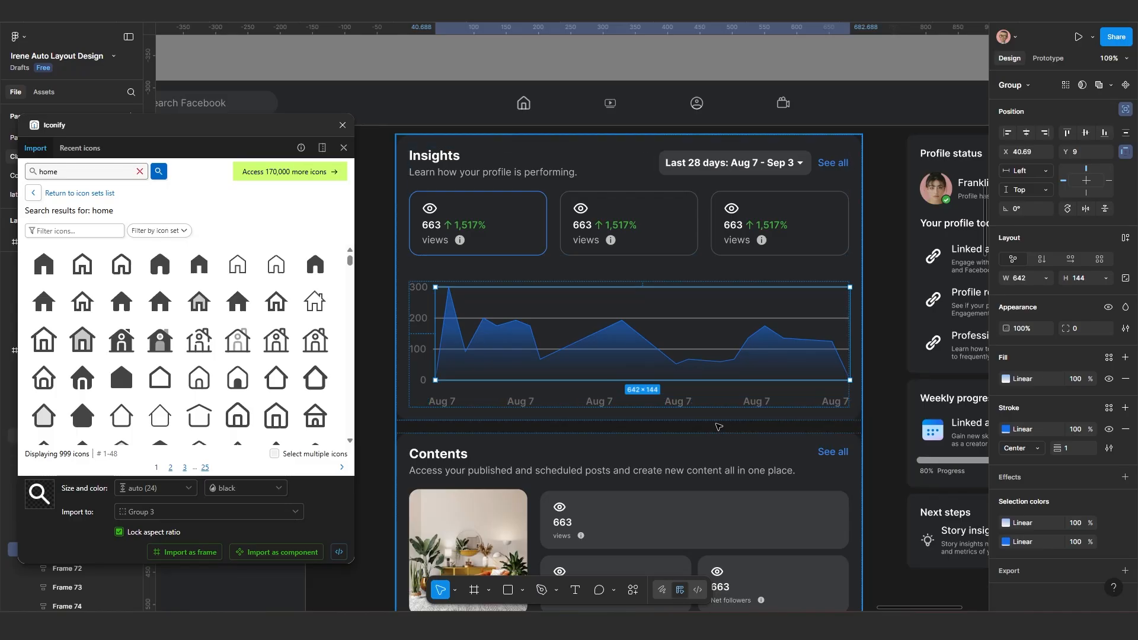
left_click(870, 419)
scroll(868, 421, "down", 2)
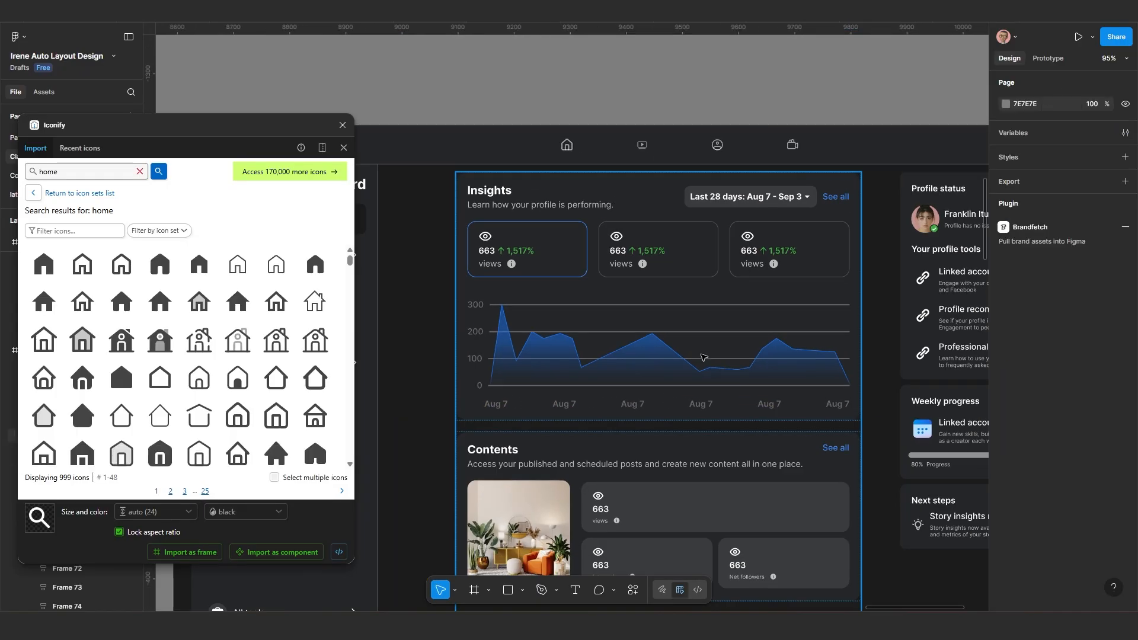
left_click(693, 351)
left_click(694, 353)
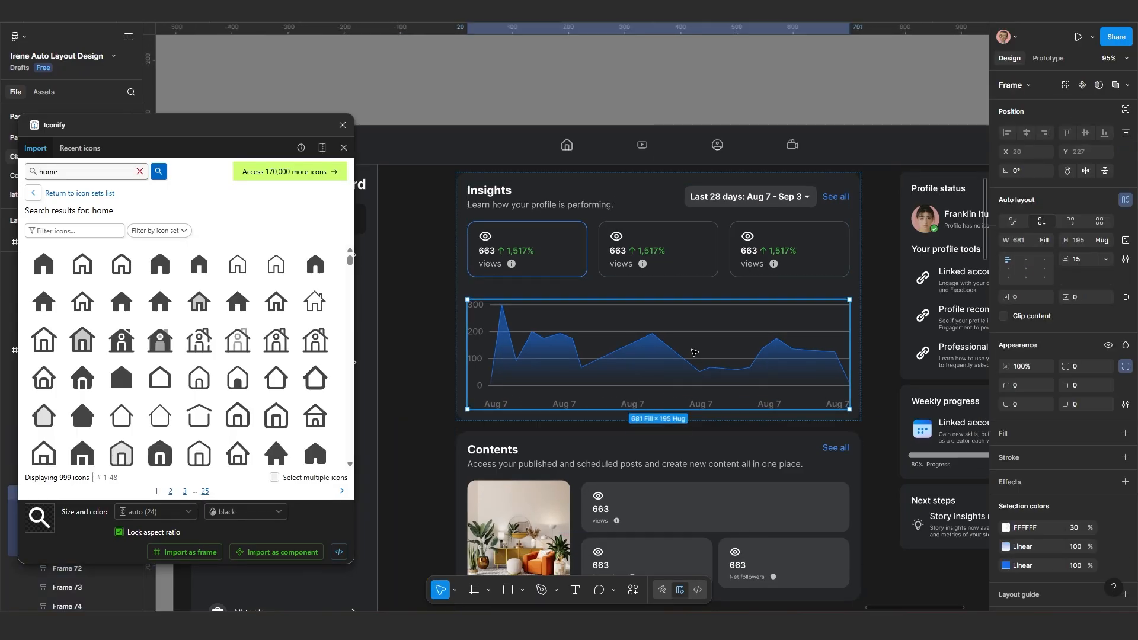
double_click(647, 353)
left_click(535, 417)
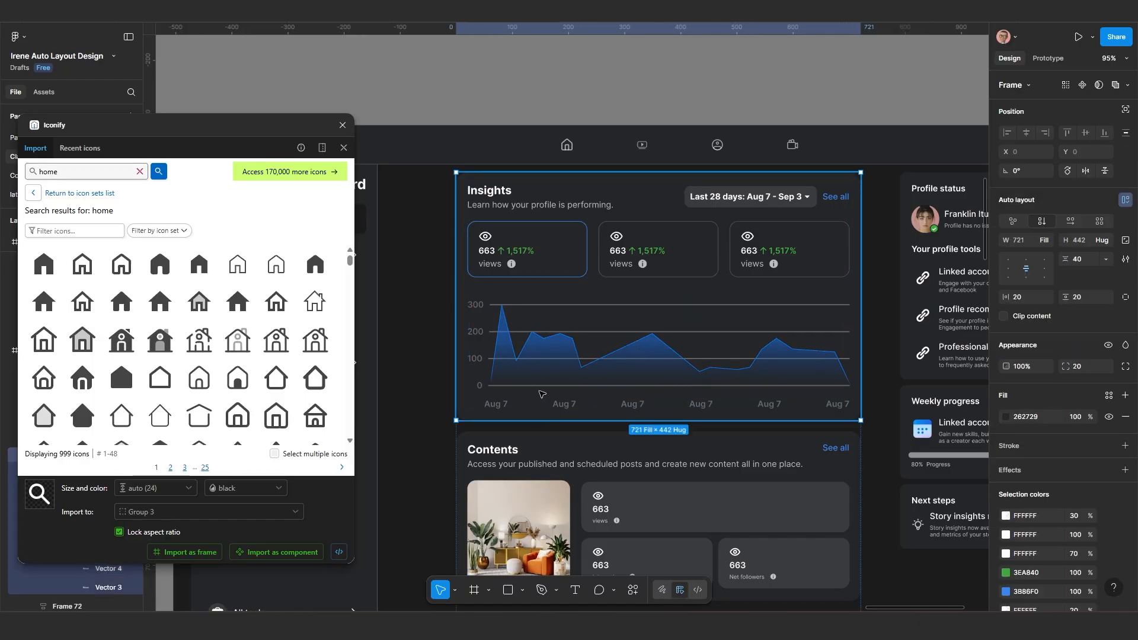
Step: Turn off Ignore auto layout for the blue graph group in the Insights card and check the chart's grid line frame
left_click(550, 358)
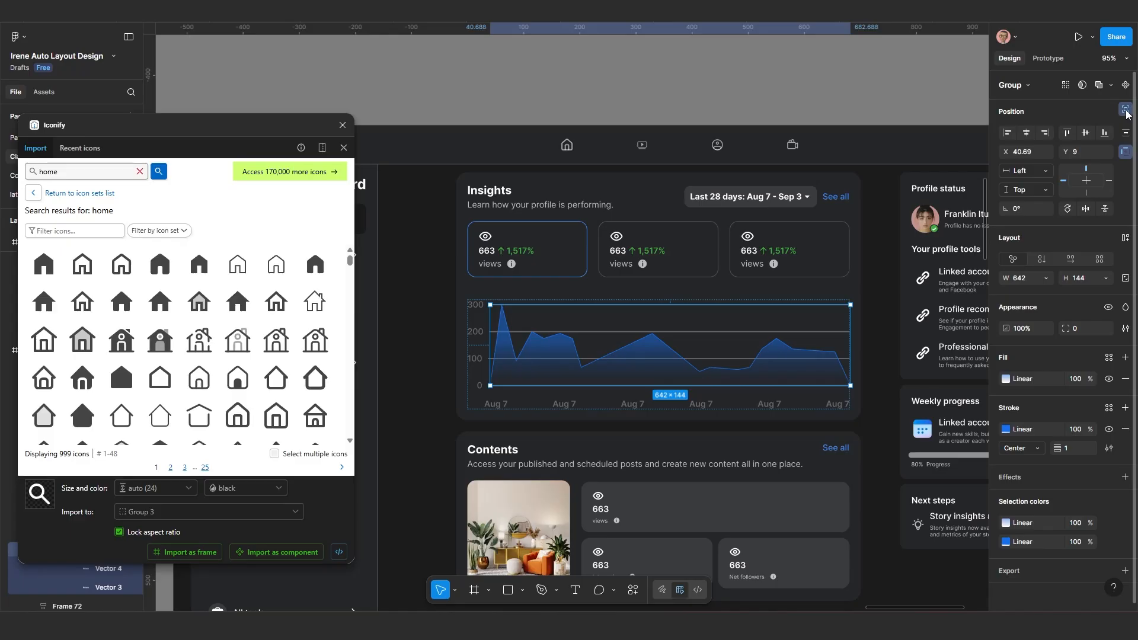
left_click(1125, 151)
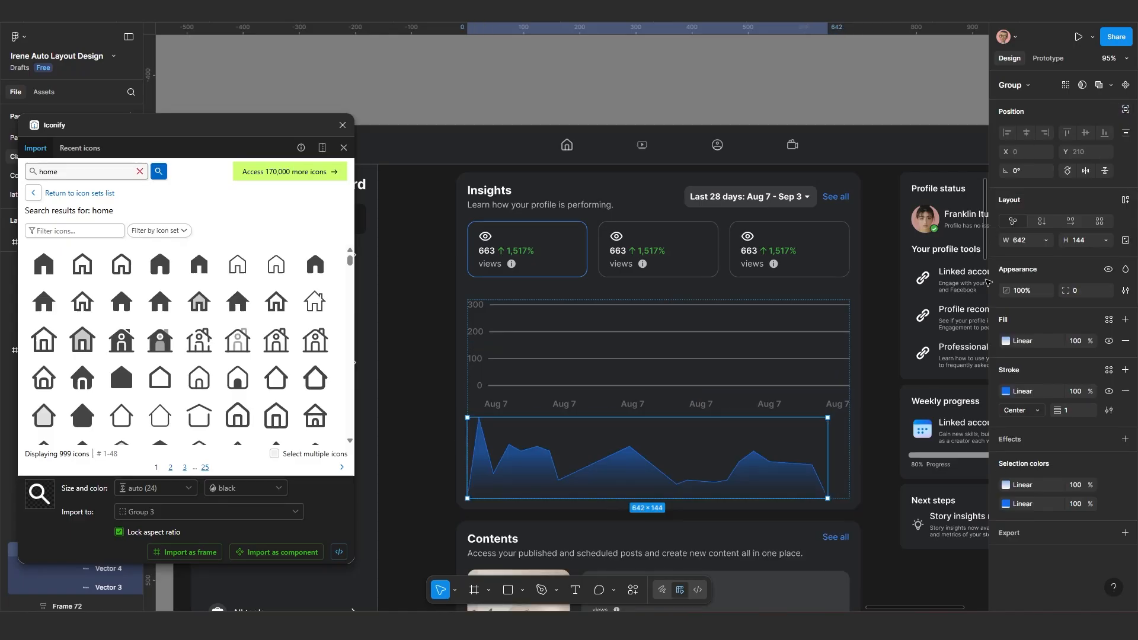
left_click(431, 436)
scroll(553, 442, "up", 3)
left_click(571, 319)
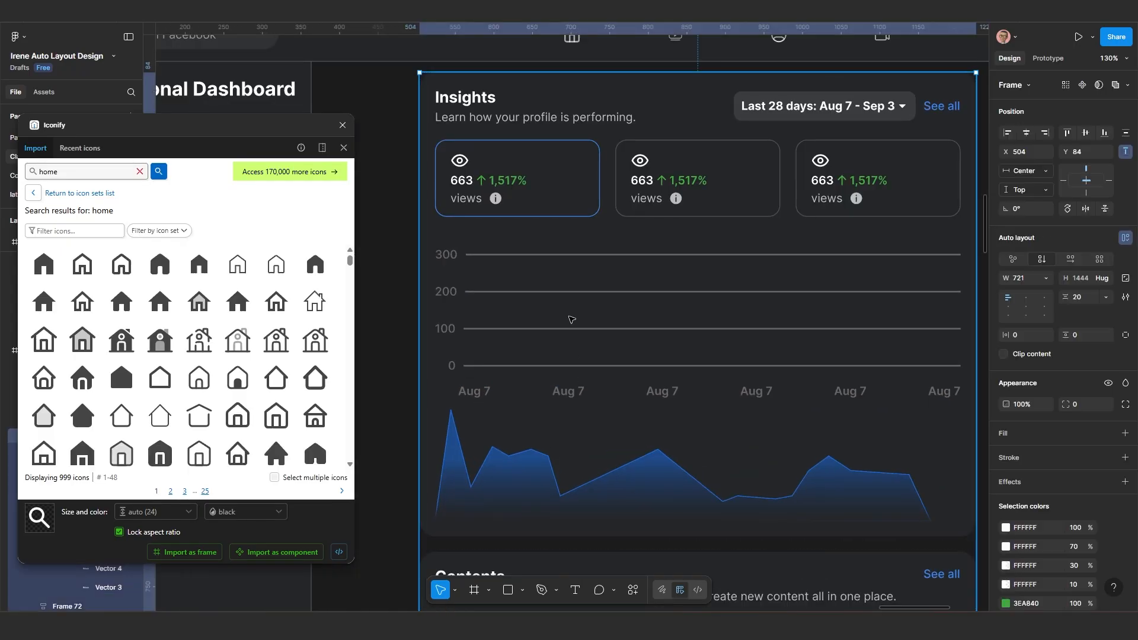
scroll(490, 467, "down", 1)
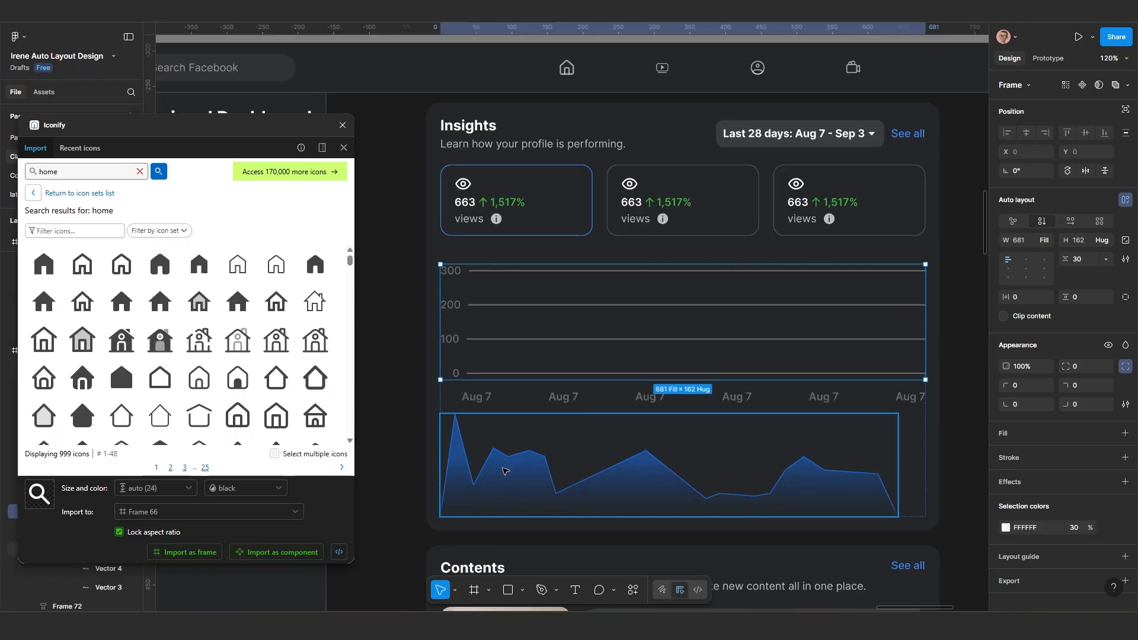
Step: Wrap the blue graph group in a frame and add auto layout to that frame
left_click(516, 477)
scroll(535, 474, "up", 2)
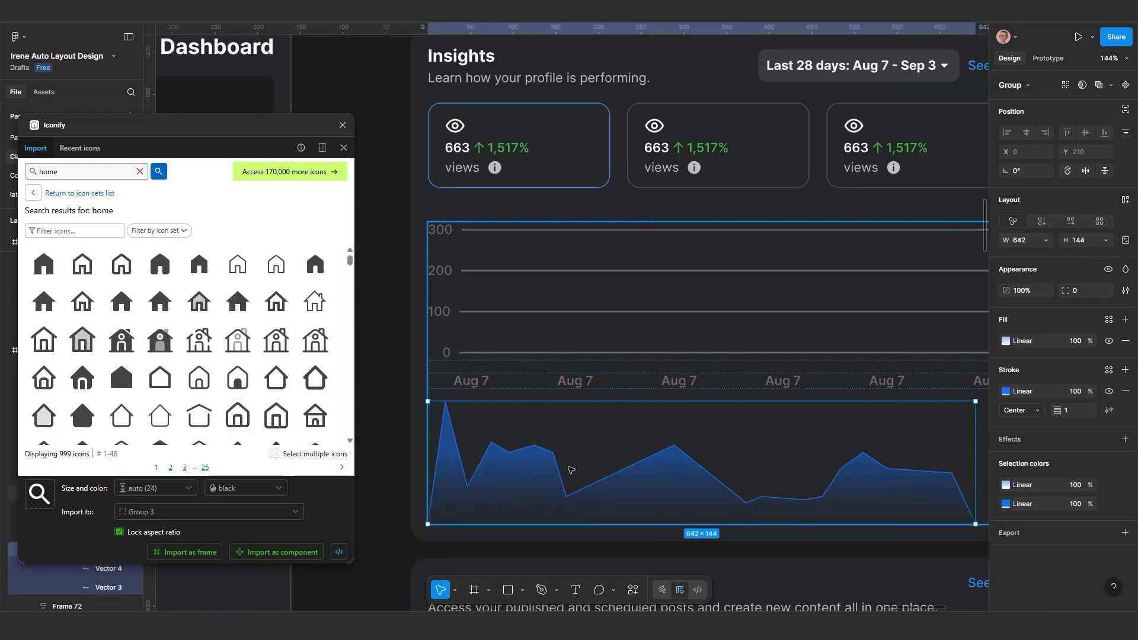
scroll(571, 470, "down", 1)
right_click(529, 480)
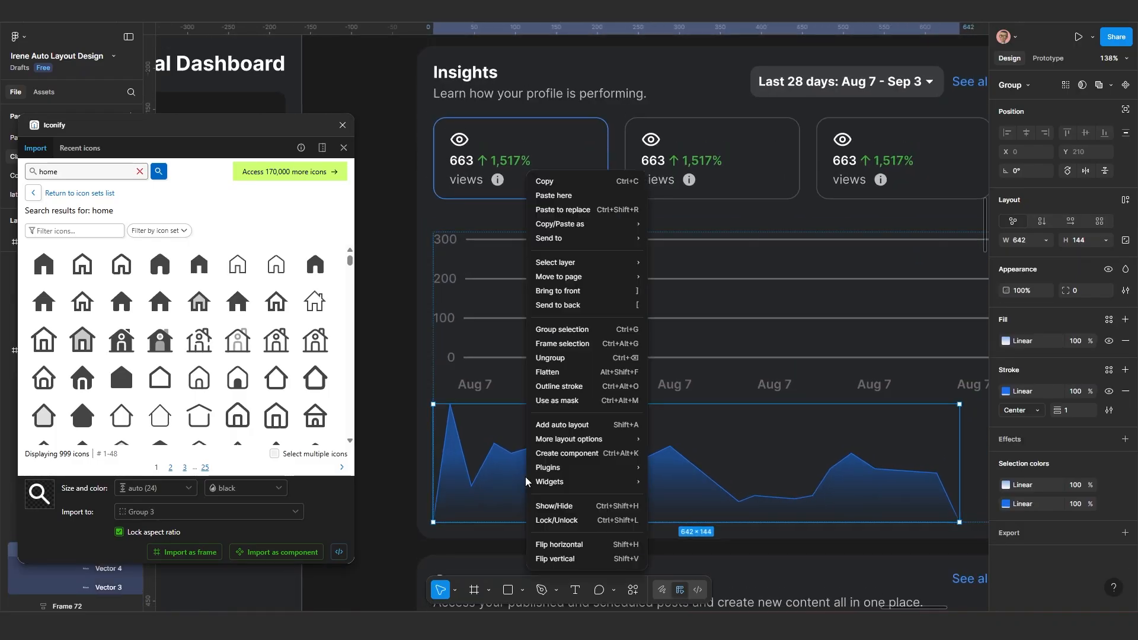
left_click(562, 344)
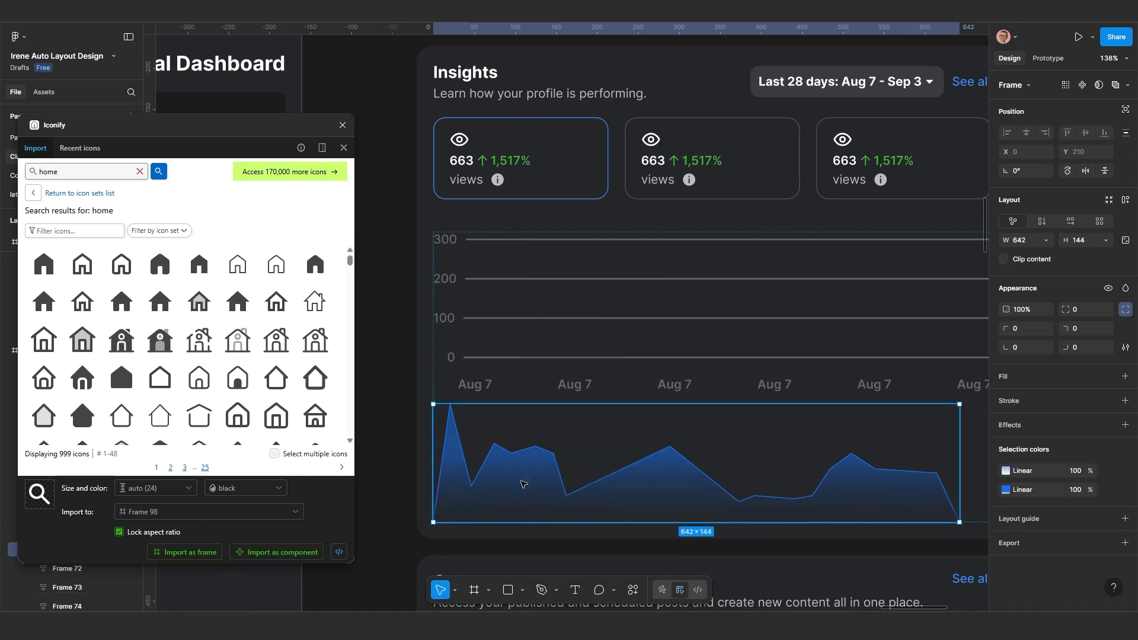
key("shift+a")
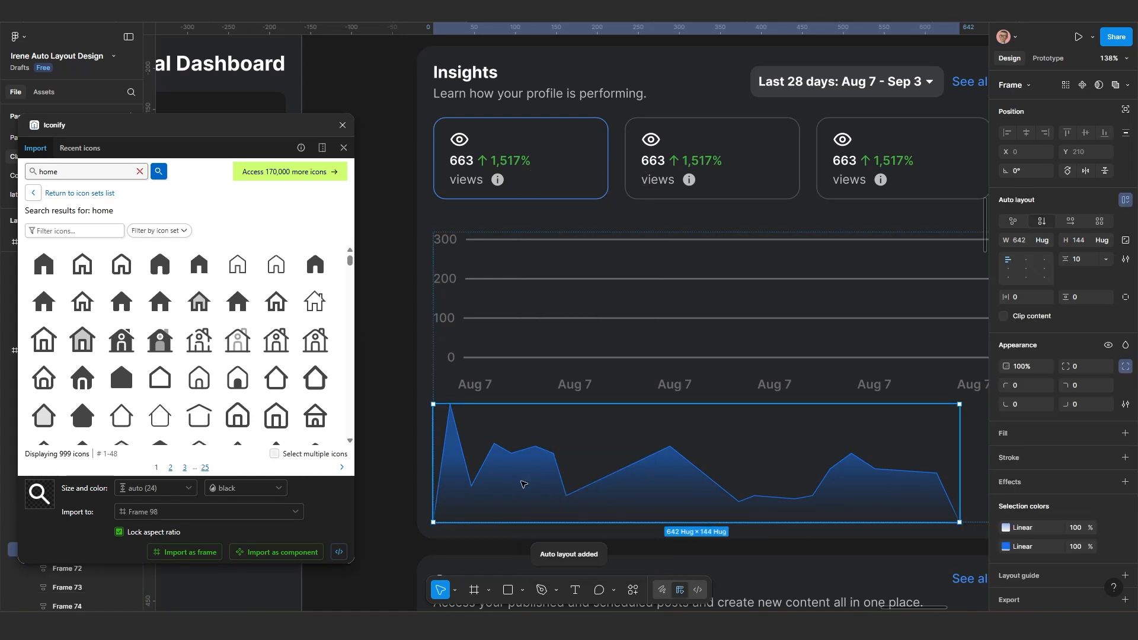
Step: Wrap the blue graph frame and the grid line frame in a vertical auto layout with a gap of -203 so they overlap
scroll(634, 481, "down", 2)
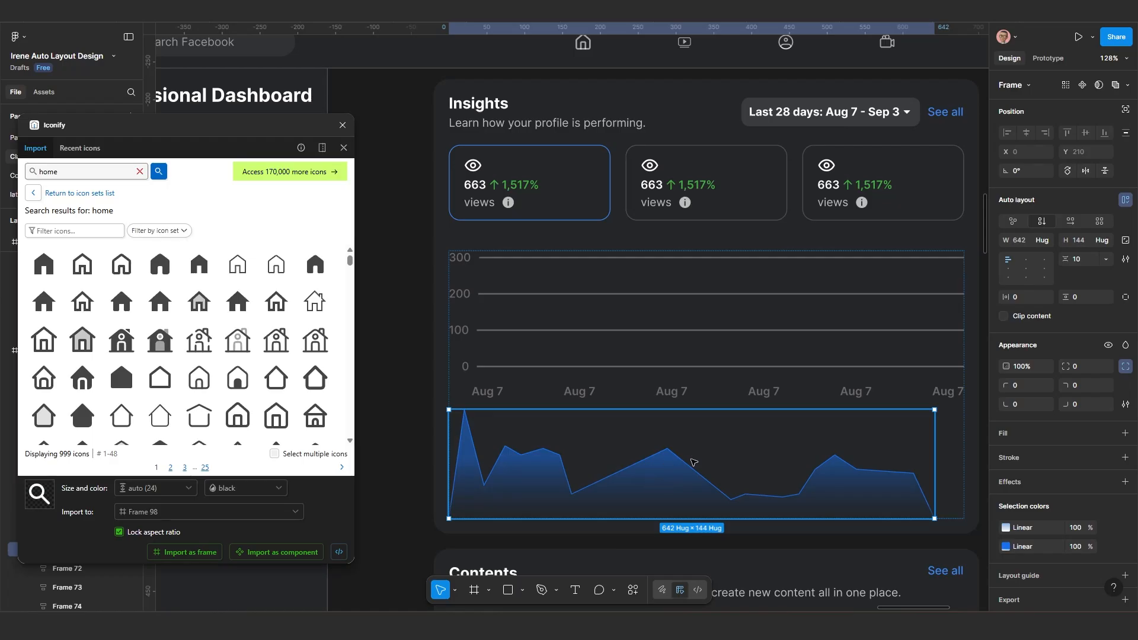
left_click(409, 443)
left_click(515, 471)
double_click(529, 477)
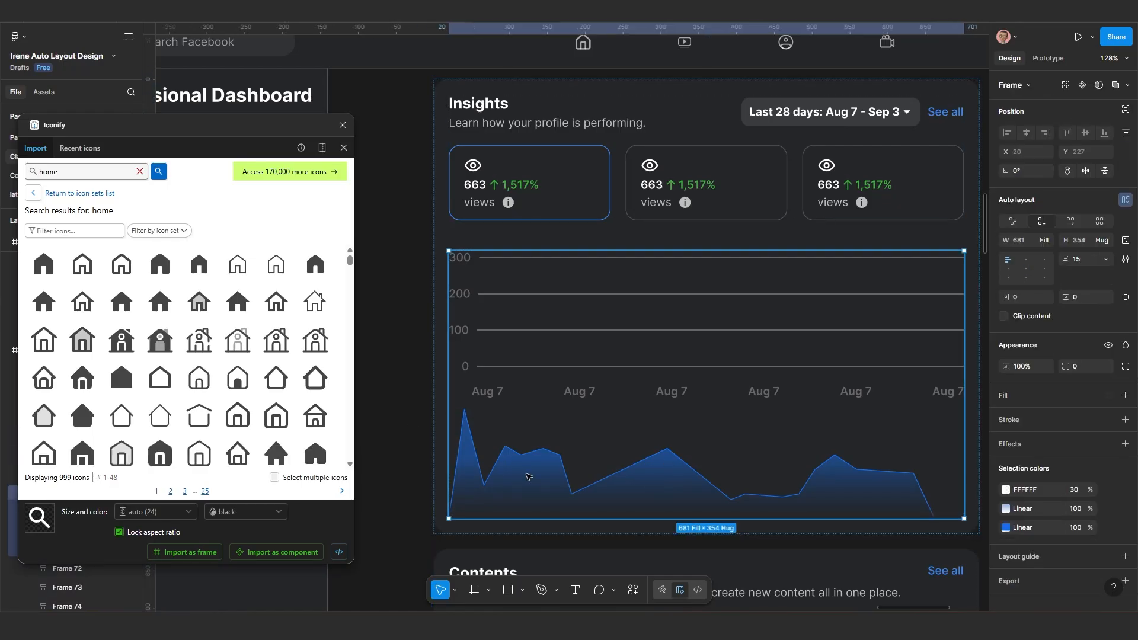
left_click(529, 477)
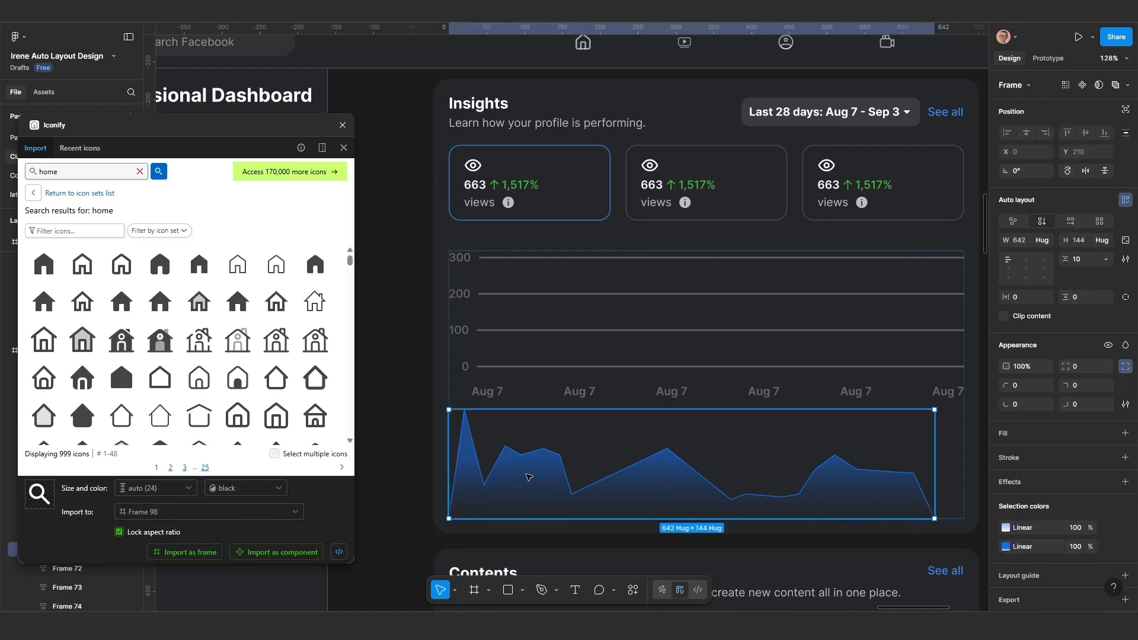
left_click(590, 321, "shift")
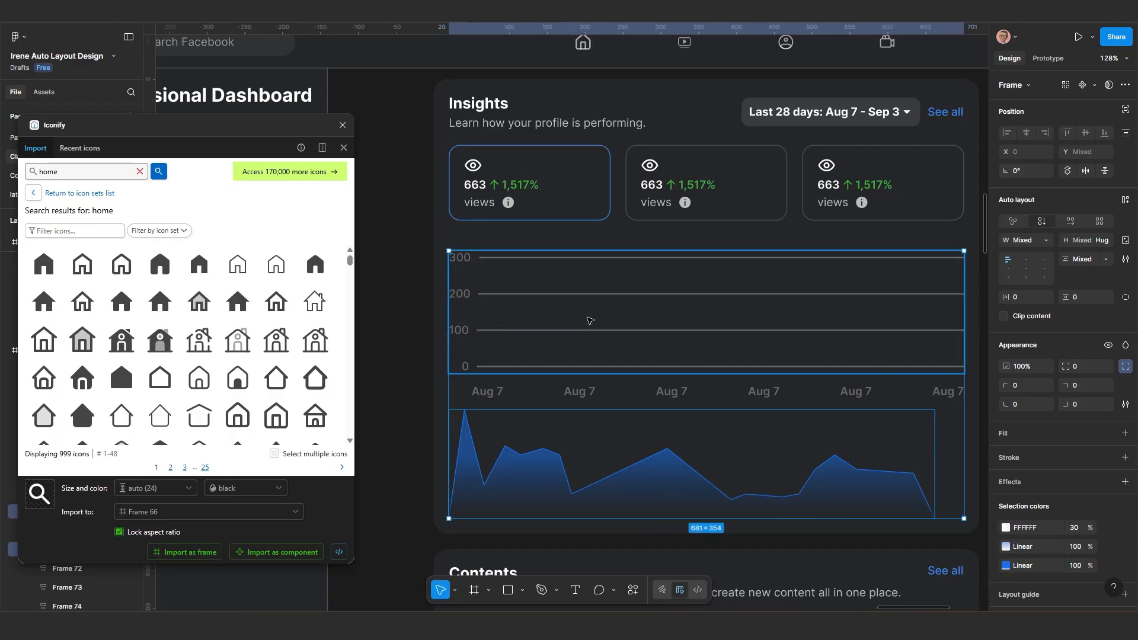
key("shift+a")
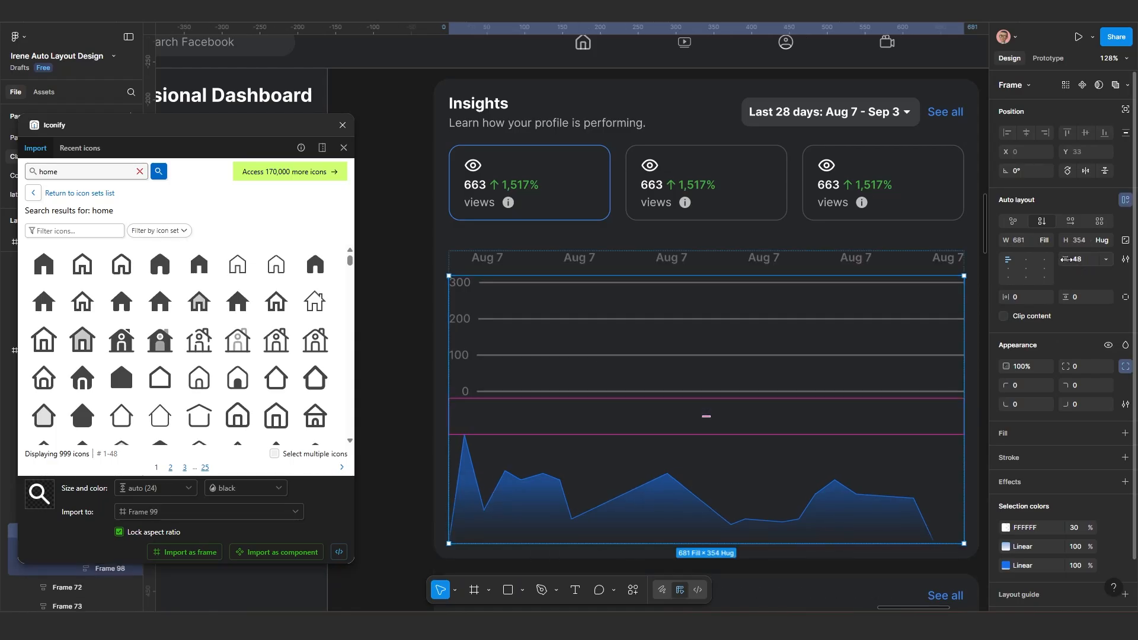
left_click_drag(1065, 259, 800, 297)
left_click_drag(1065, 259, 1035, 266)
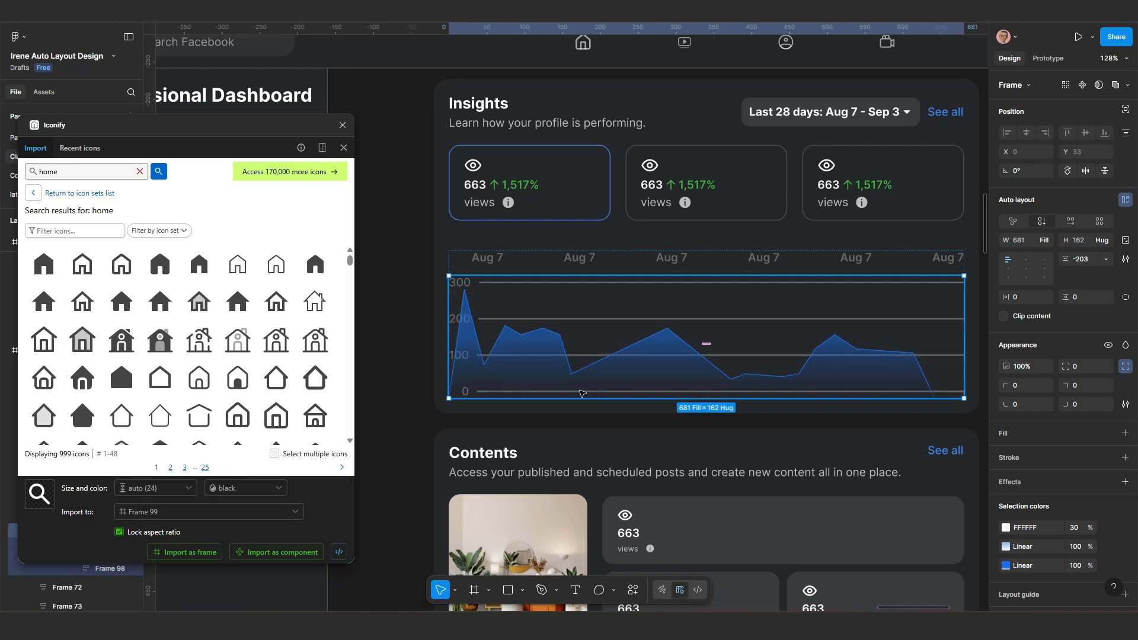
Step: Give the blue graph frame a horizontal padding of 36 and set its width to Fill container
double_click(513, 360)
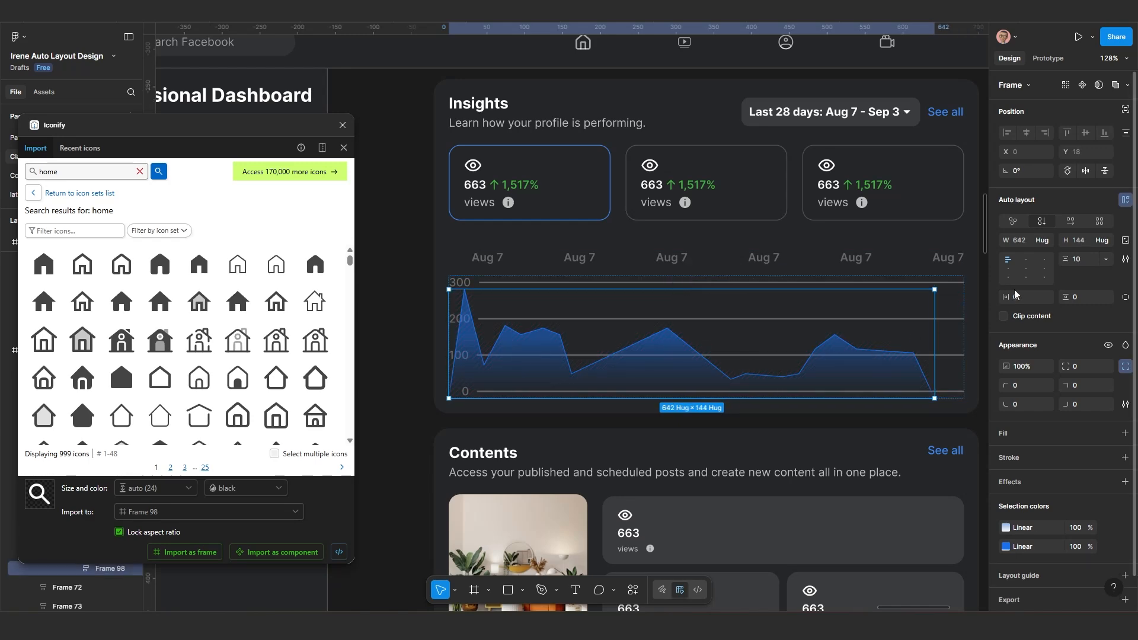
left_click_drag(1003, 298, 1043, 290)
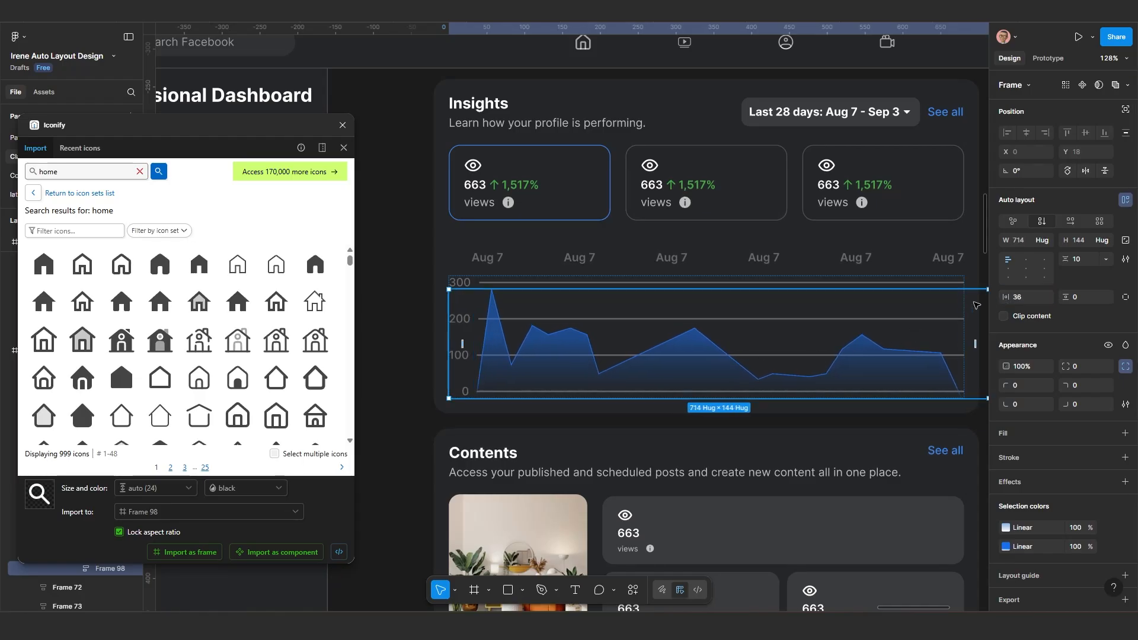
left_click(1048, 241)
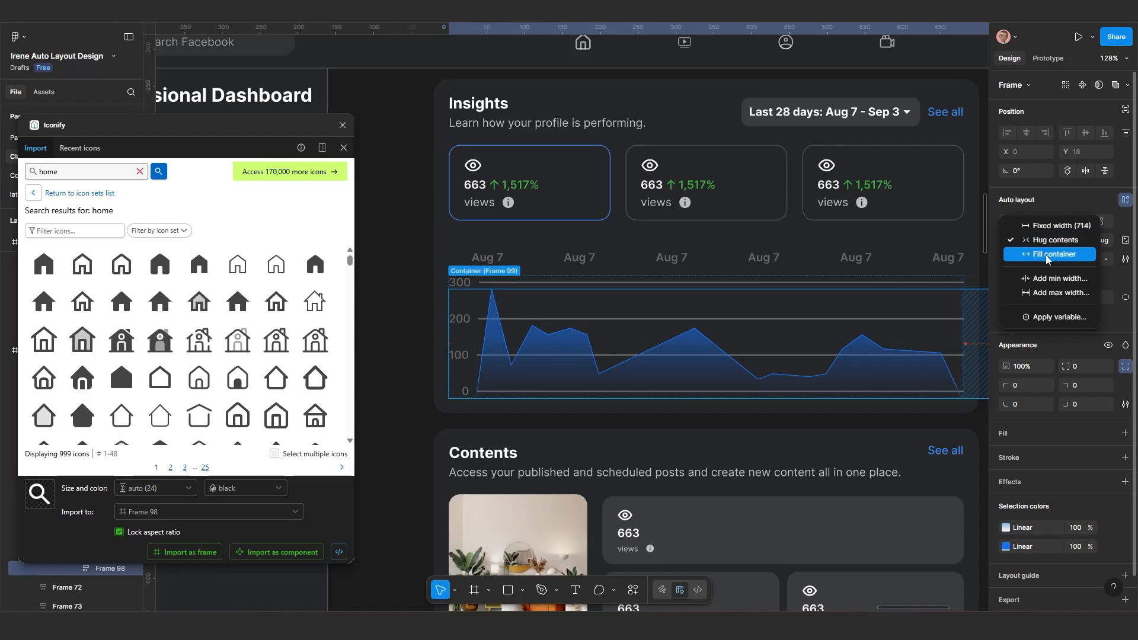
left_click(1047, 254)
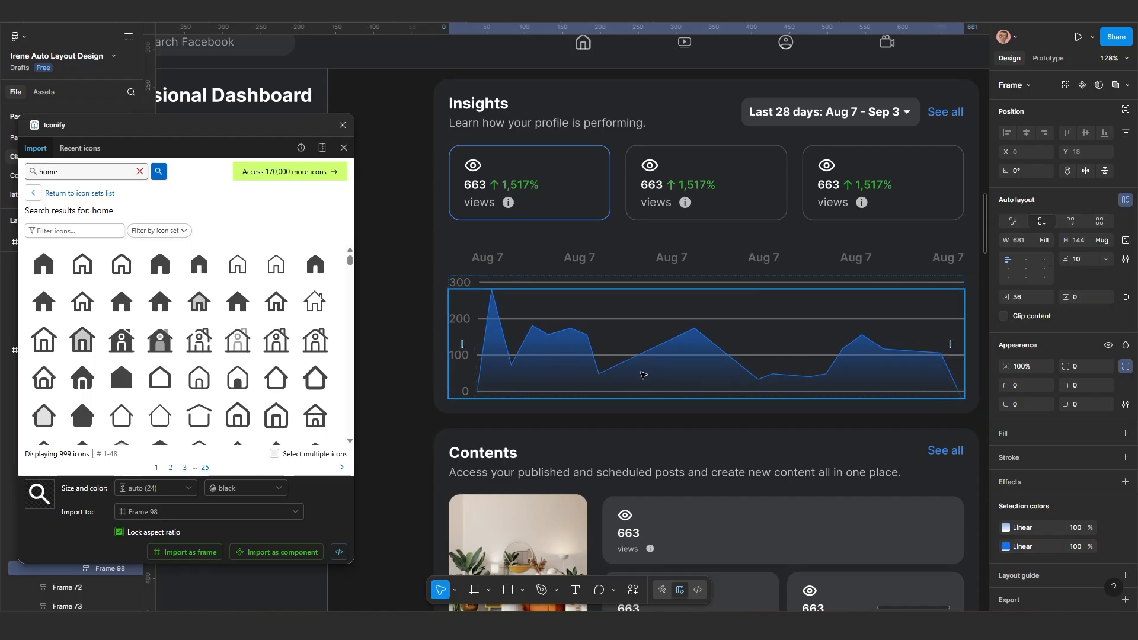
Step: Move the row of Aug 7 date labels below the chart in the Insights card
scroll(592, 373, "down", 3)
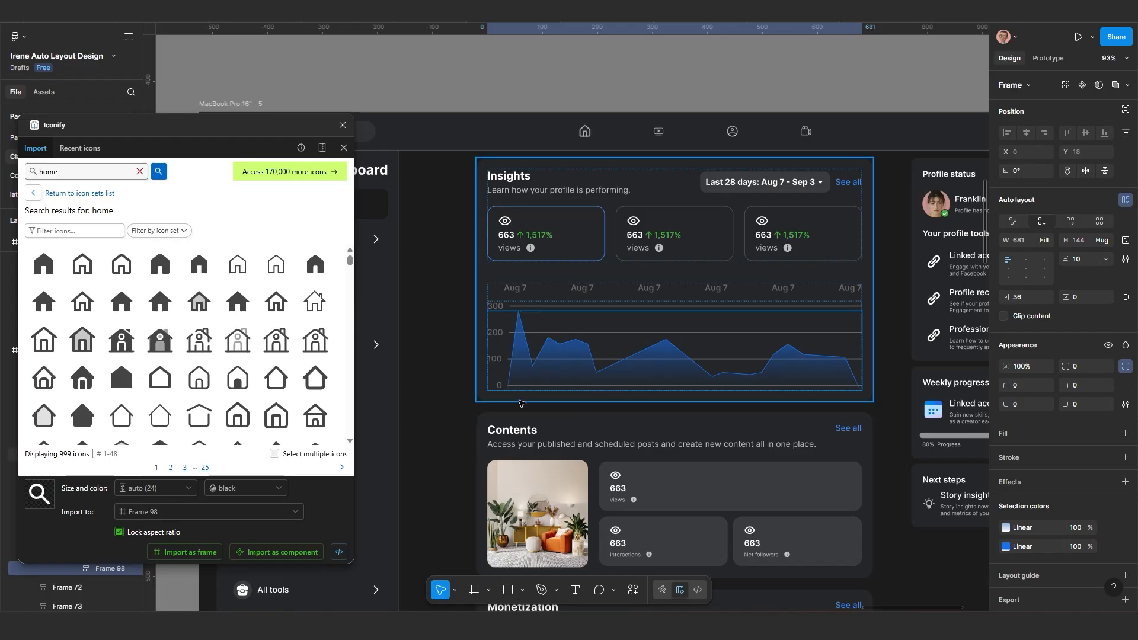
left_click(598, 291)
key("Down")
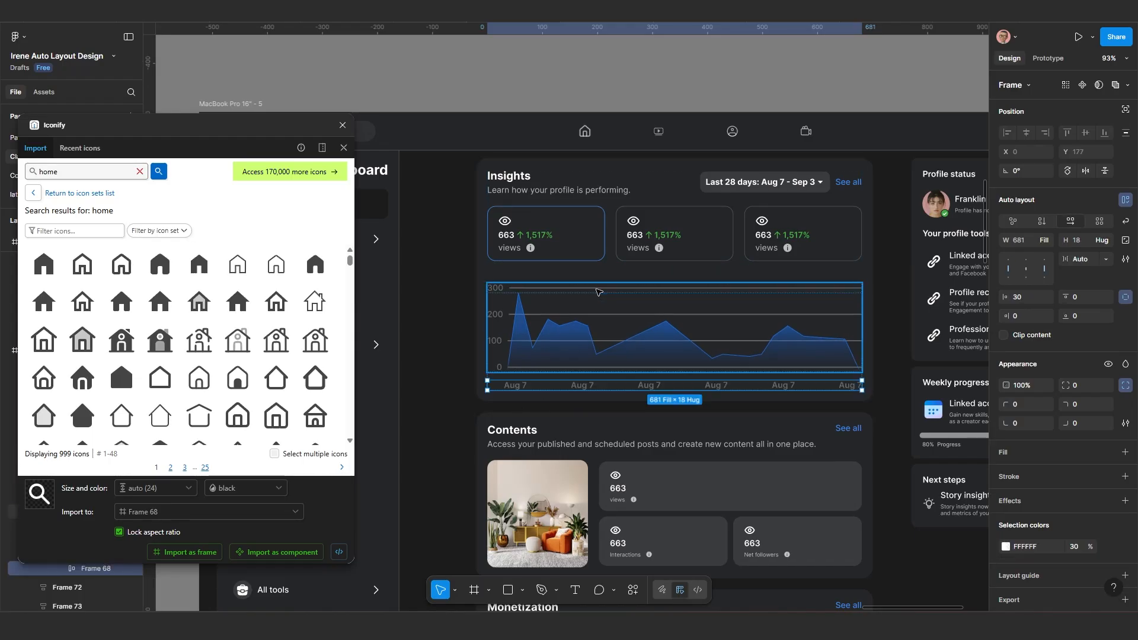
left_click(456, 386)
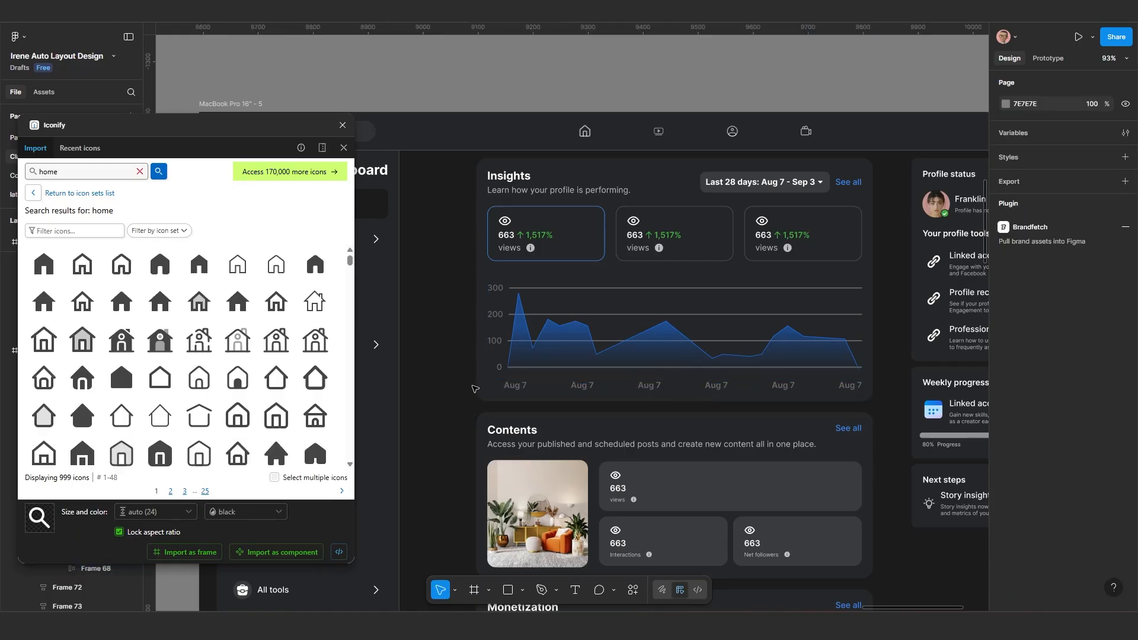
Step: Examine the rebuilt Insights chart and the sizing of its outer frame and date label row
scroll(456, 386, "up", 3)
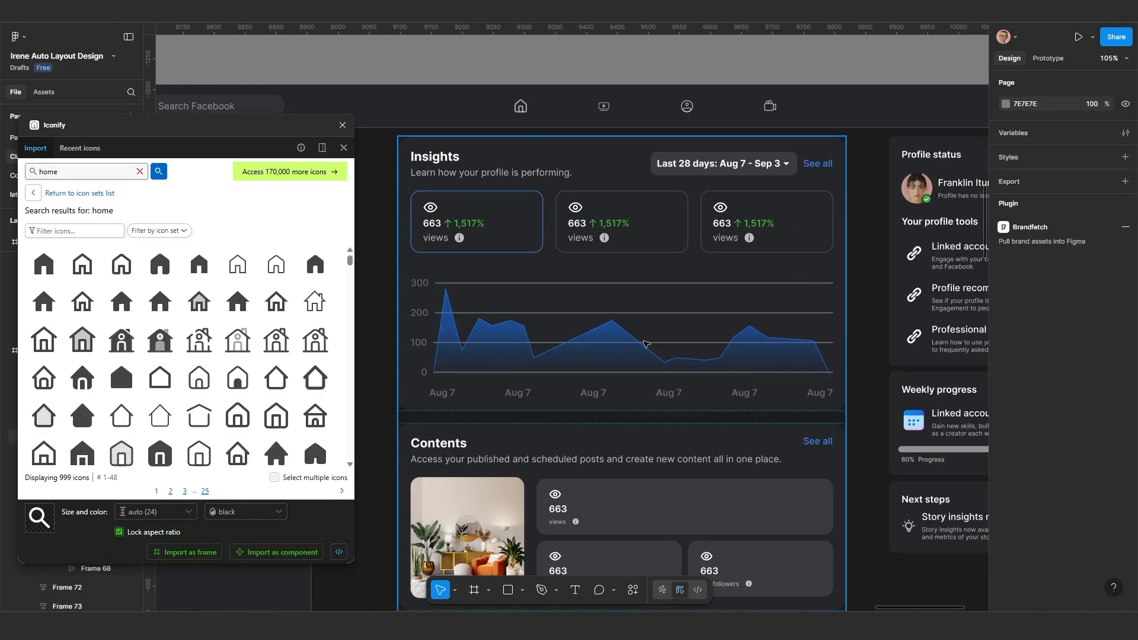
scroll(645, 344, "down", 5)
scroll(623, 313, "up", 4)
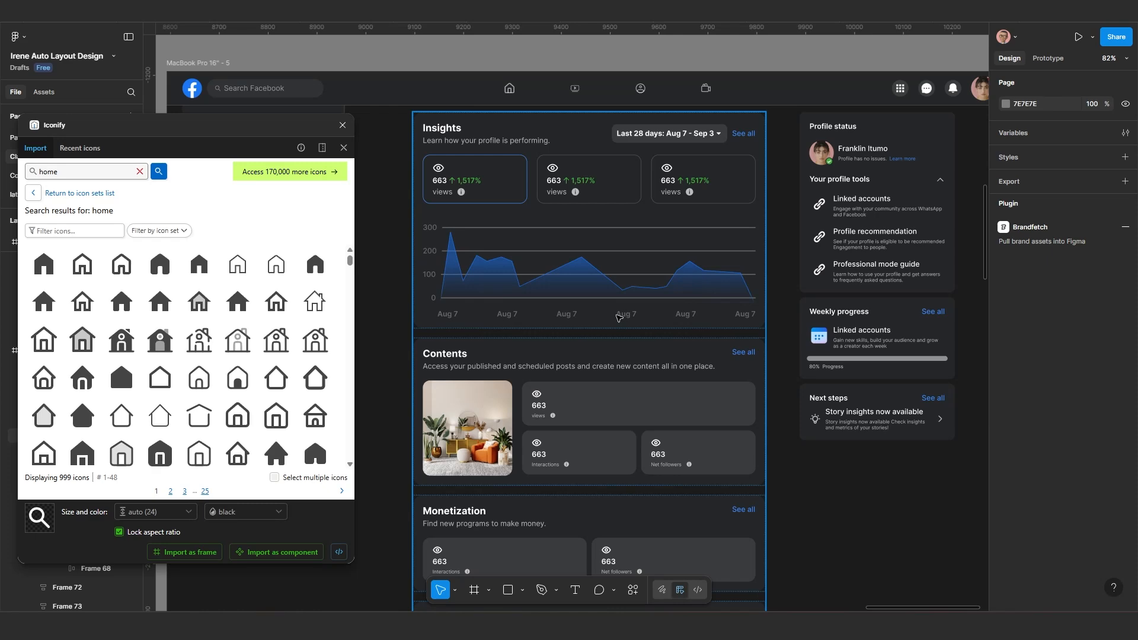
left_click(619, 317)
left_click(616, 314)
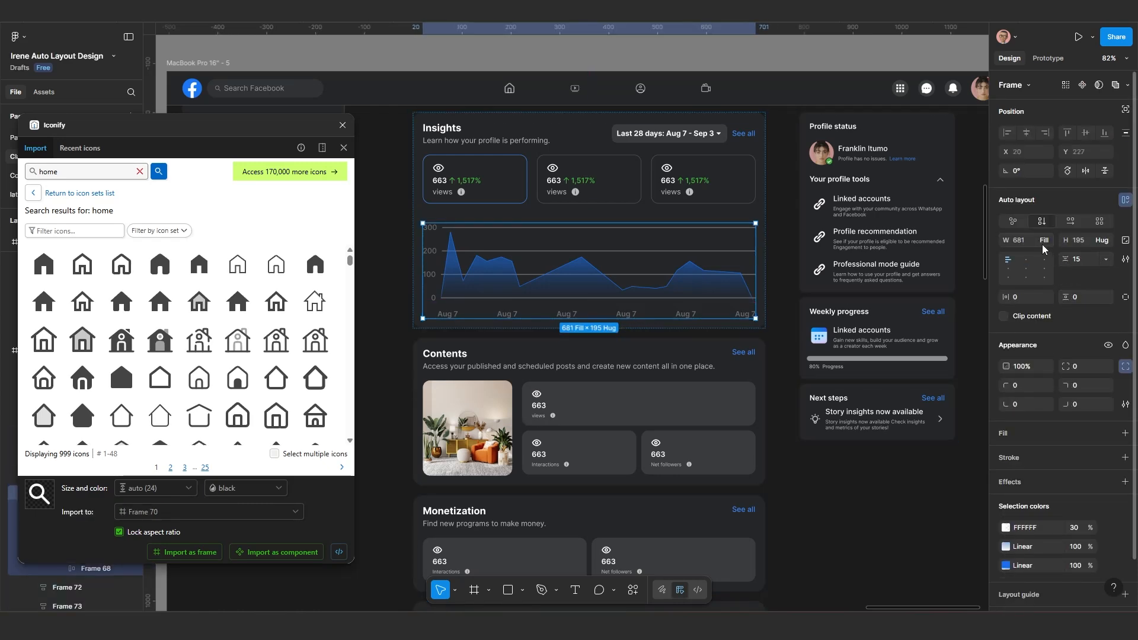
scroll(580, 301, "up", 2)
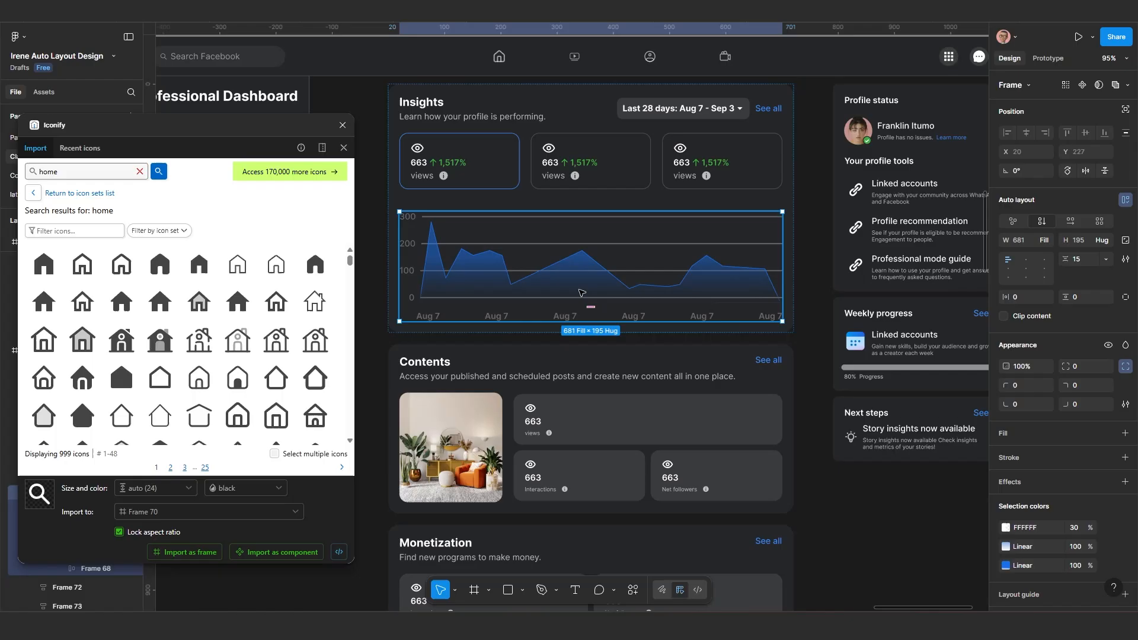
left_click(562, 317)
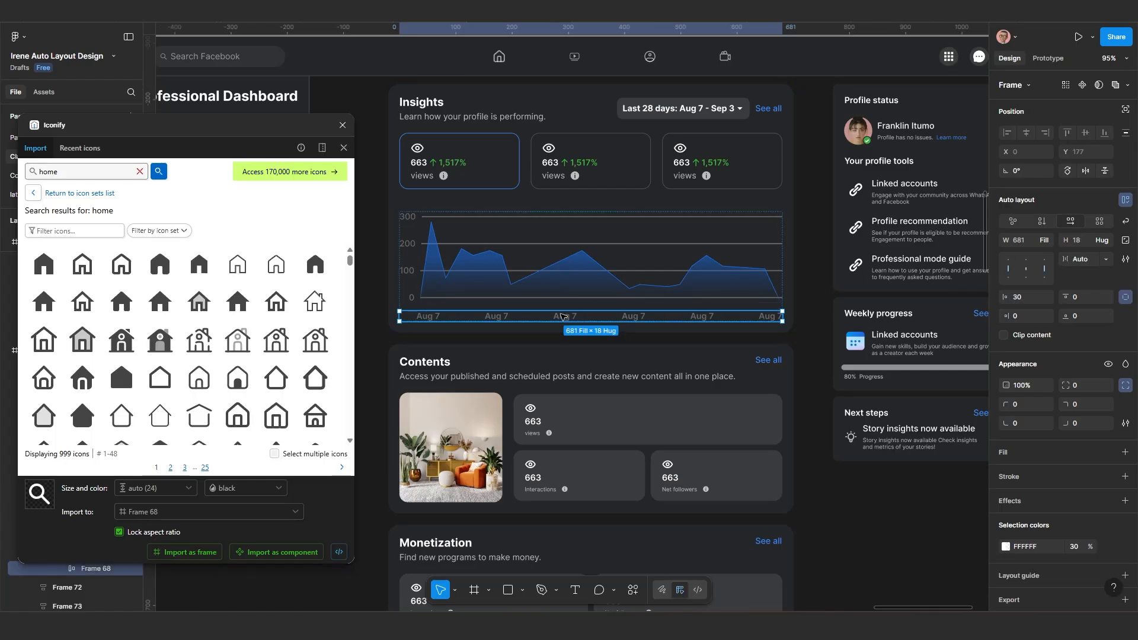
scroll(534, 296, "down", 4)
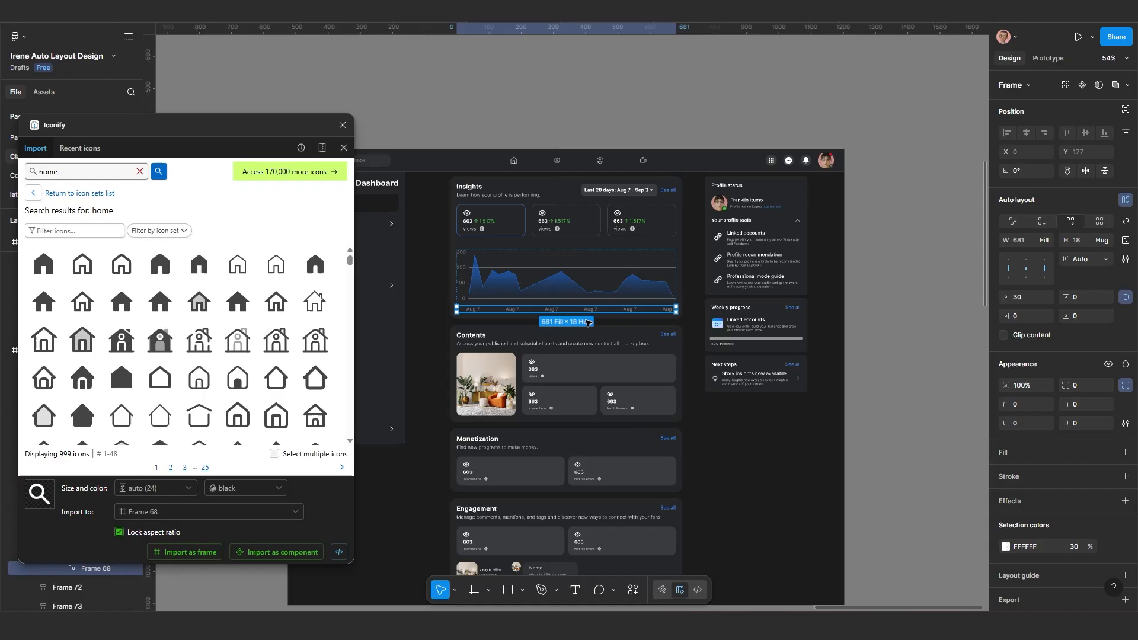
left_click(680, 298)
mouse_move(681, 289)
left_mouse_down()
mouse_move(711, 290)
mouse_move(632, 293)
mouse_move(682, 293)
left_mouse_up()
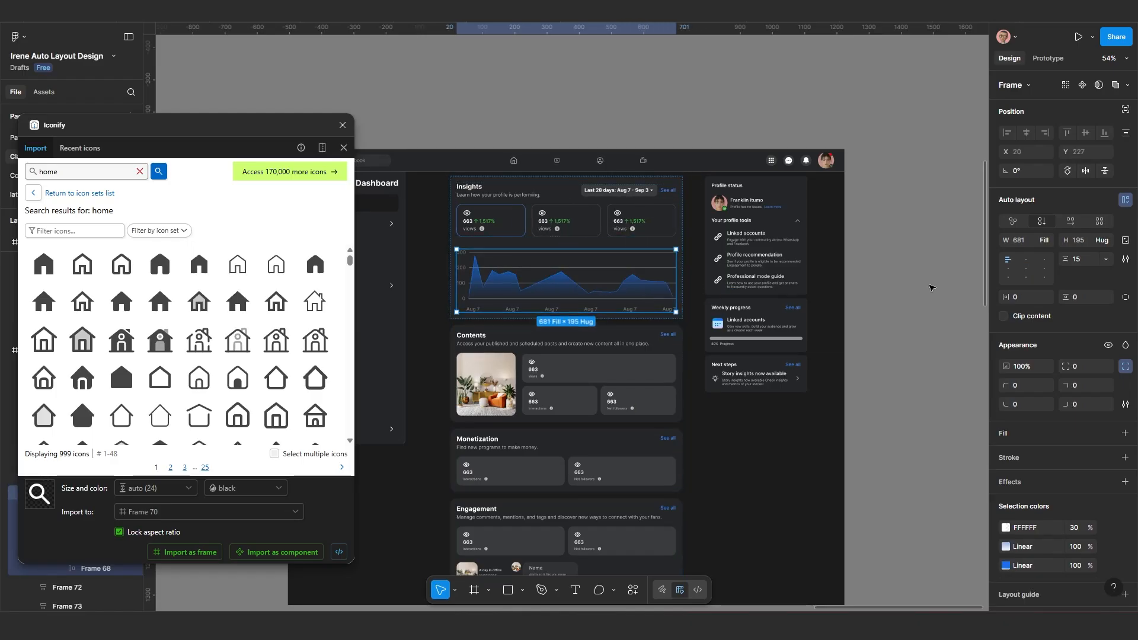
Step: Set the width of the blue graph group nested inside its frame to Fill container
double_click(607, 291)
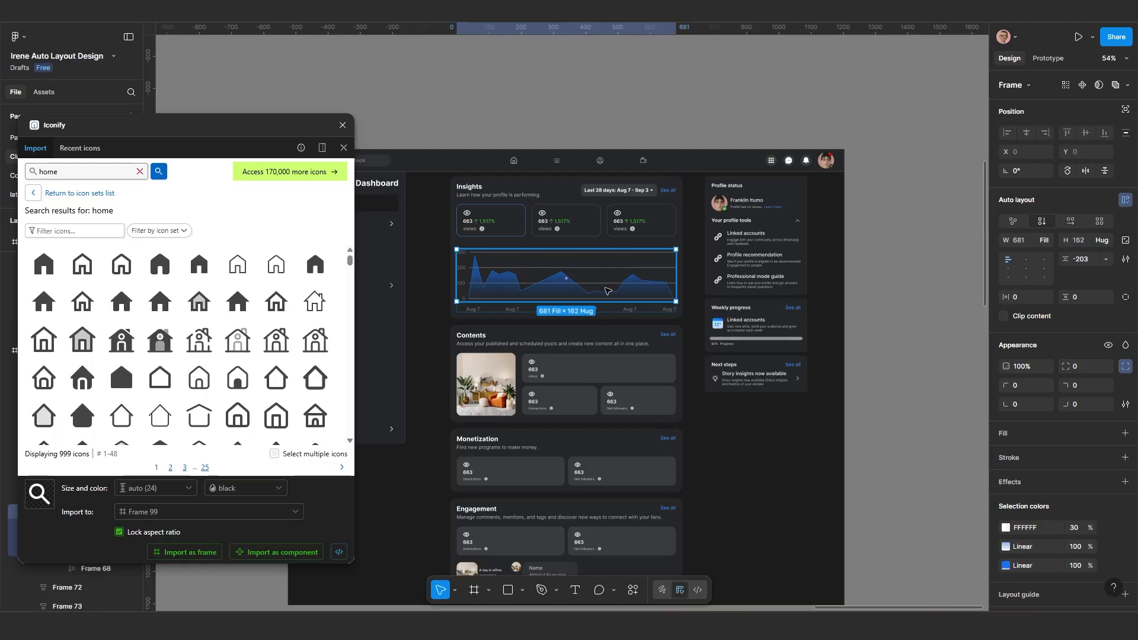
double_click(607, 291)
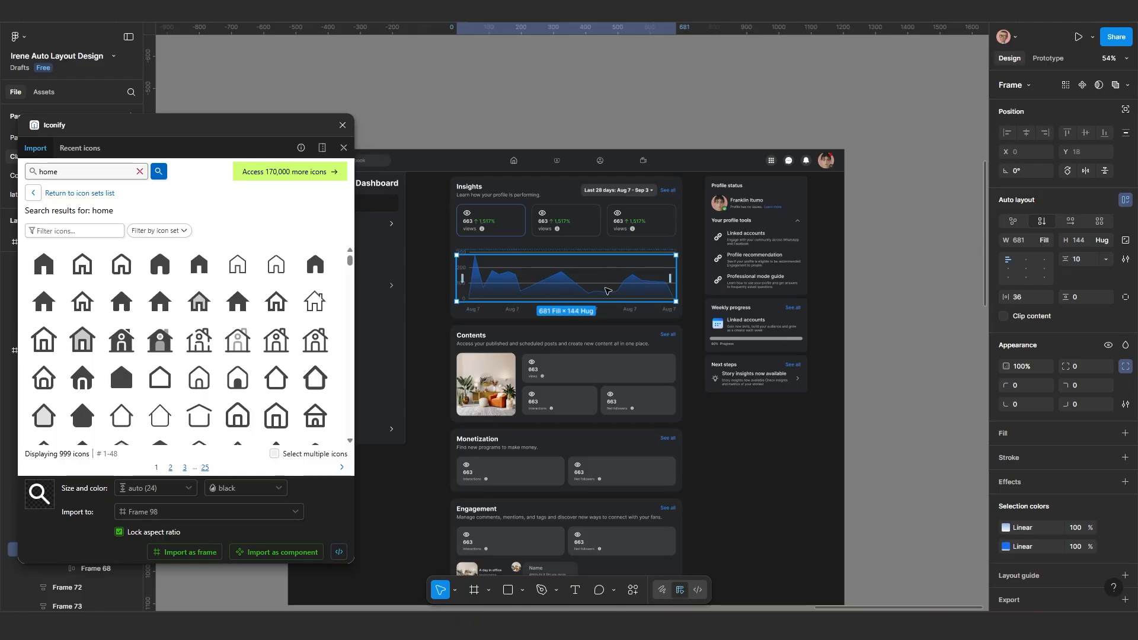
scroll(572, 298, "up", 5)
double_click(571, 285)
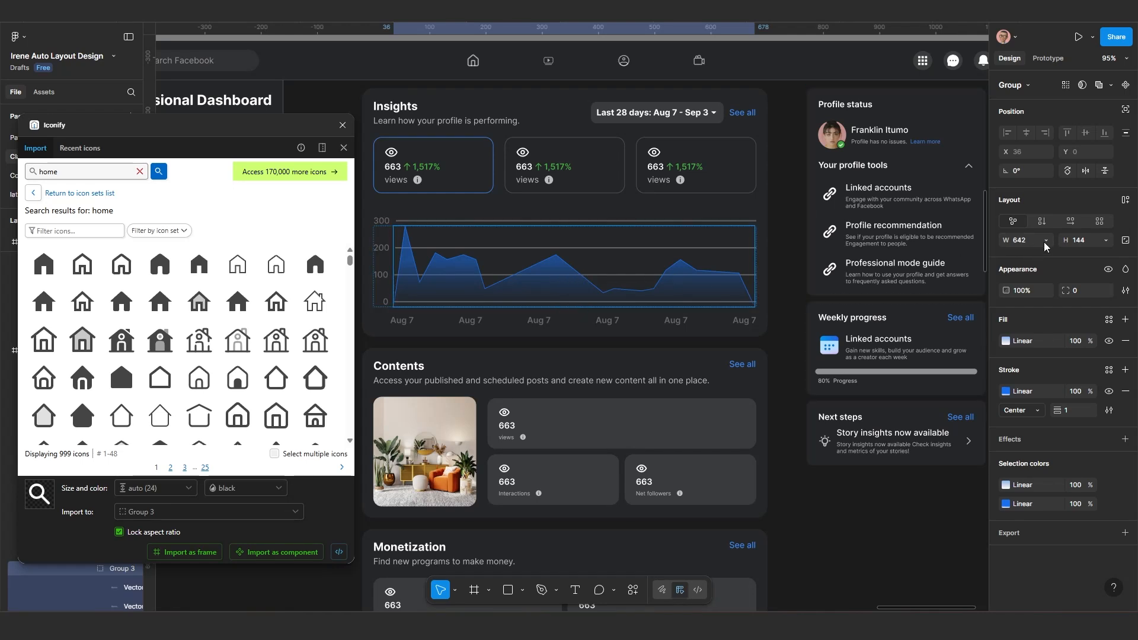
left_click(1045, 241)
left_click(1041, 257)
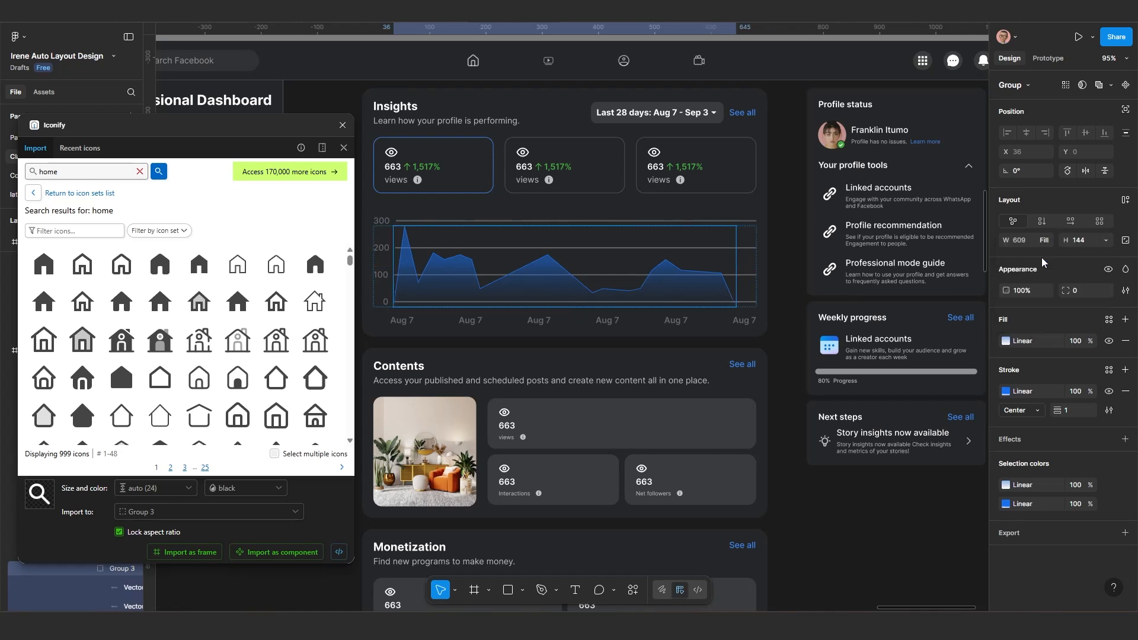
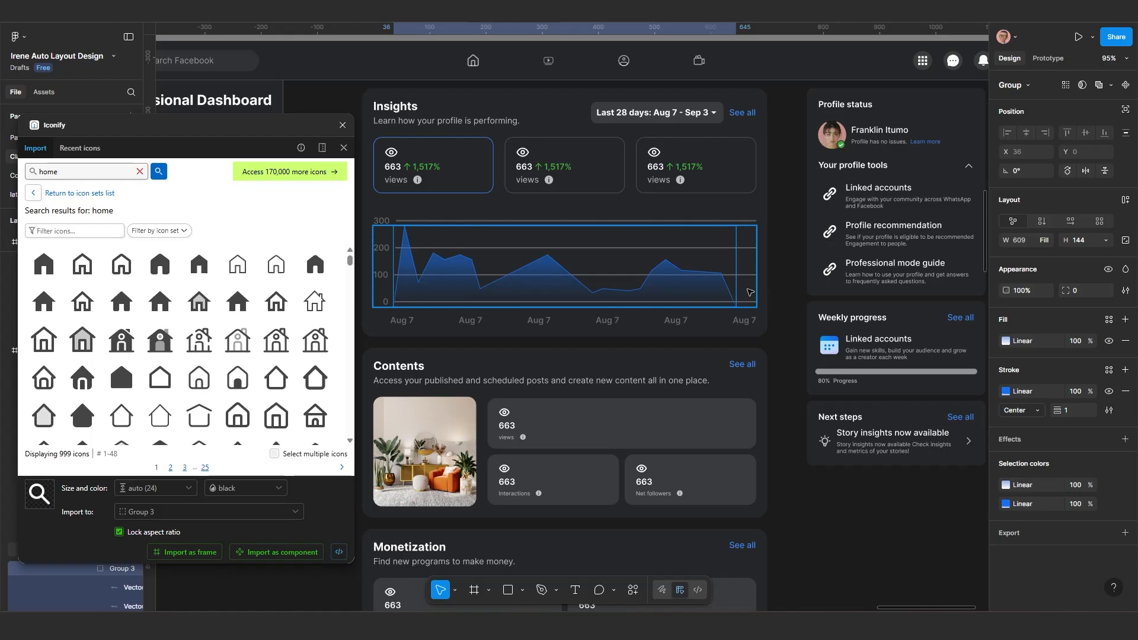
Step: Set the horizontal padding of the frame around the blue graph to 0 and switch it to individual padding
key("shift+a")
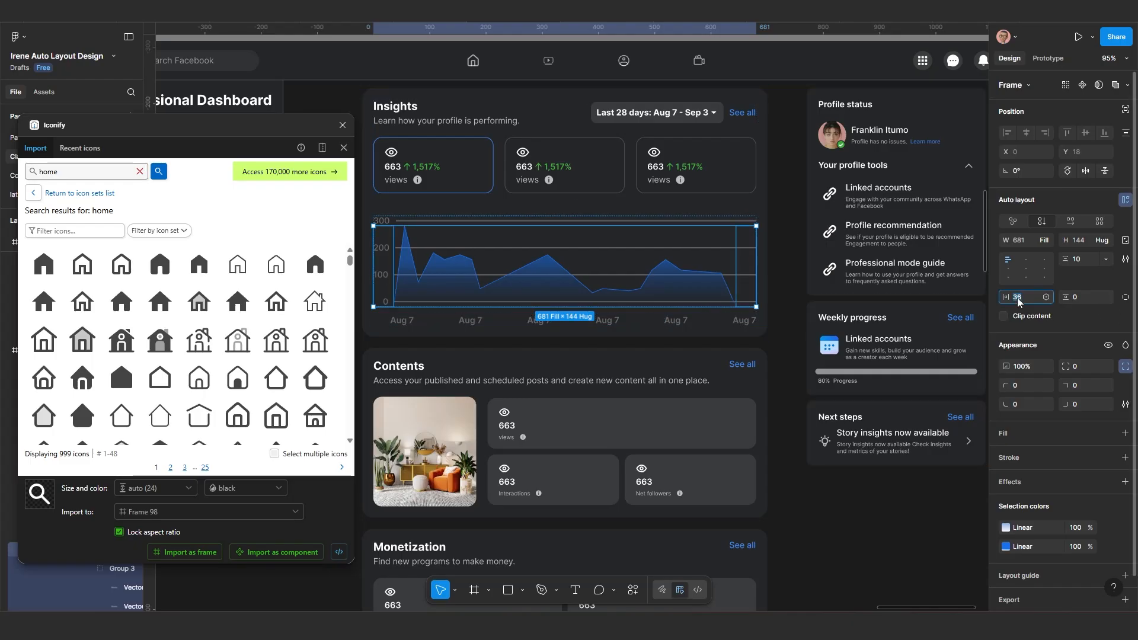
key("Return")
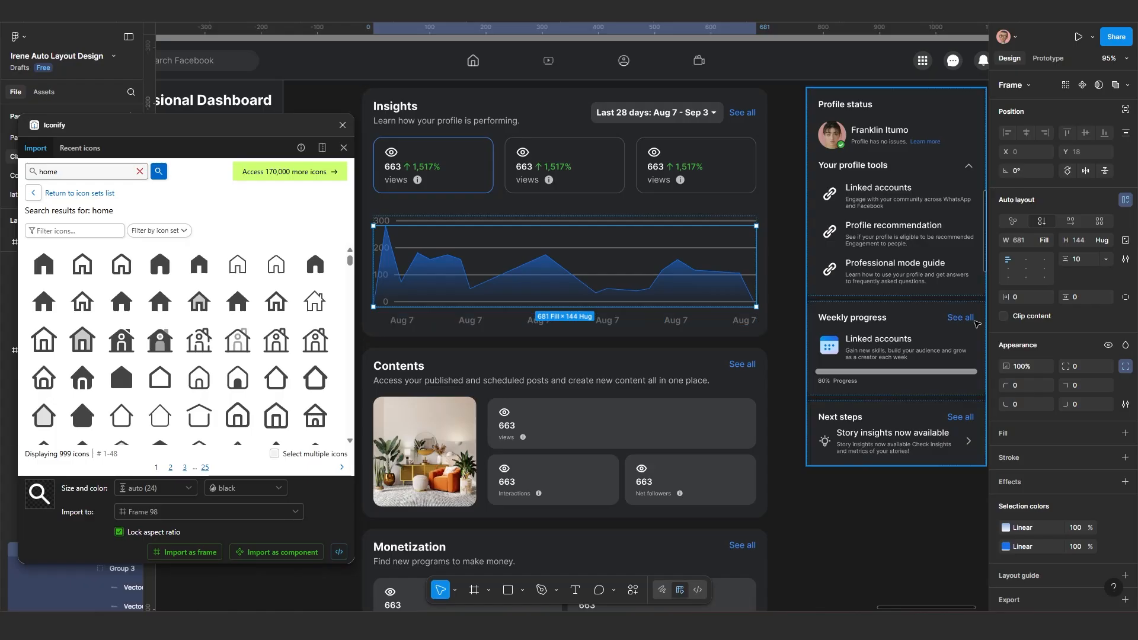
left_click(1126, 298)
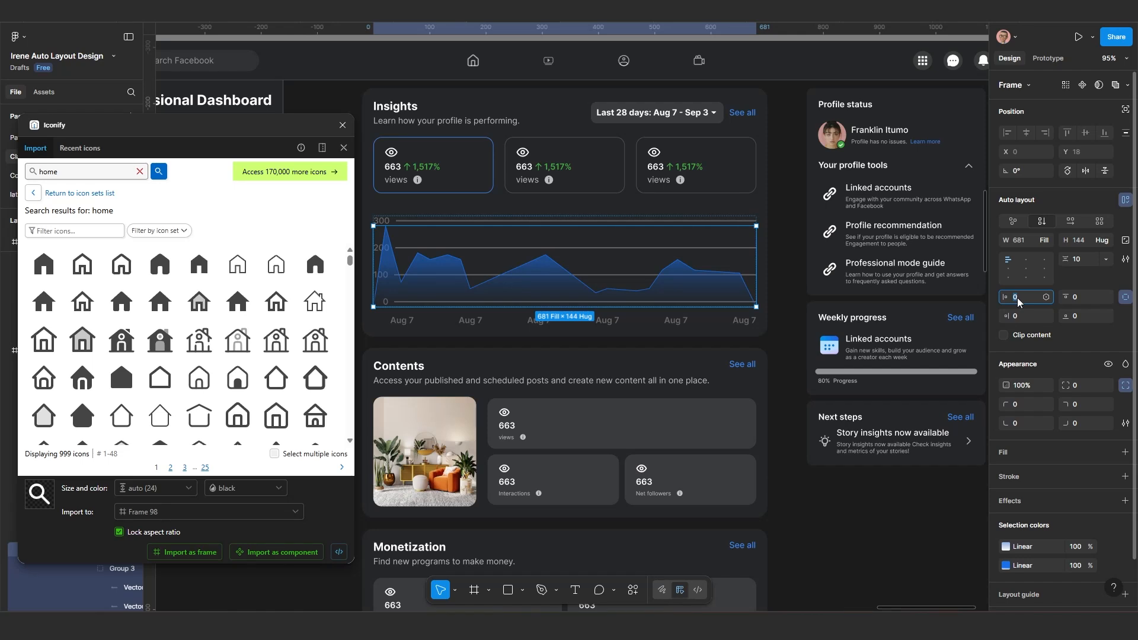
Step: Try left paddings of 40 and 36 on the blue graph frame and settle on 30
type("40")
key("Return")
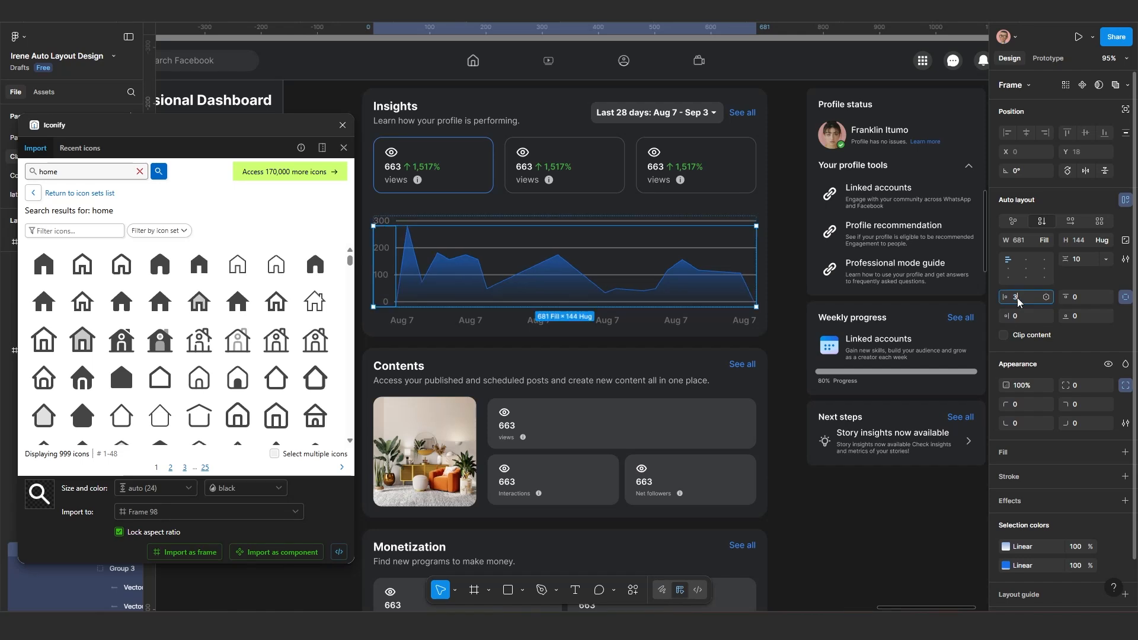
key("Return")
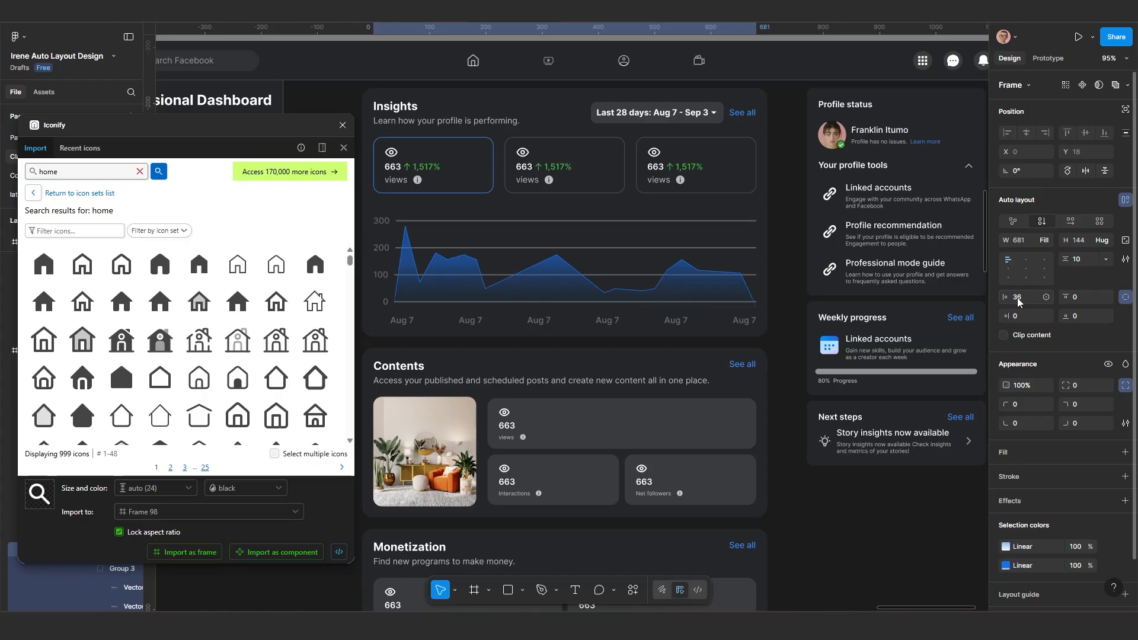
left_click(1018, 298)
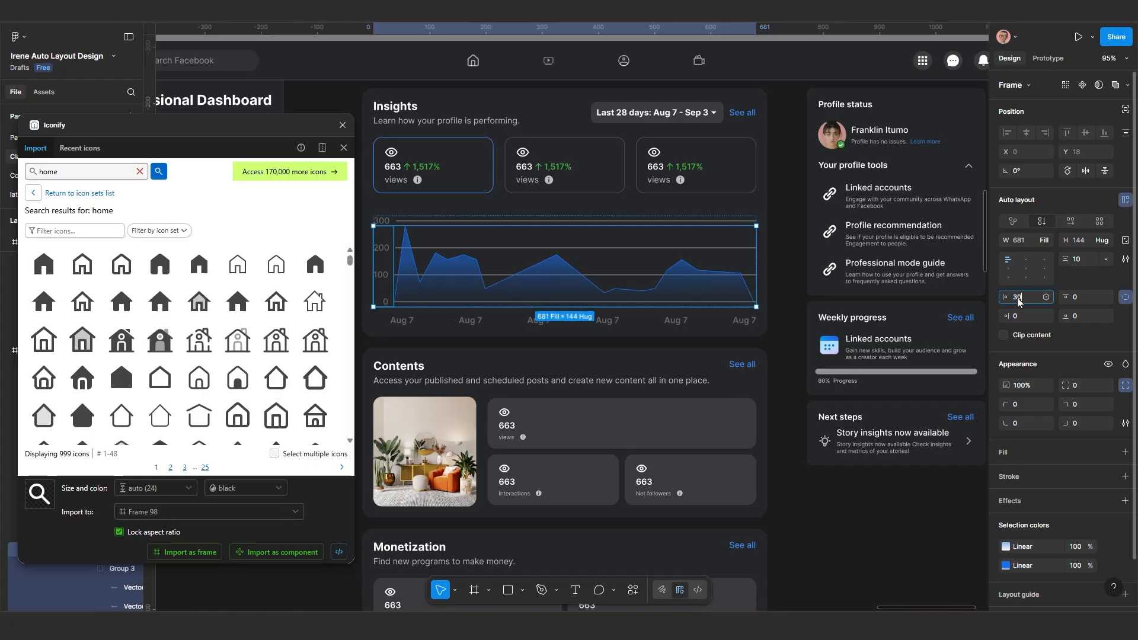
key("Return")
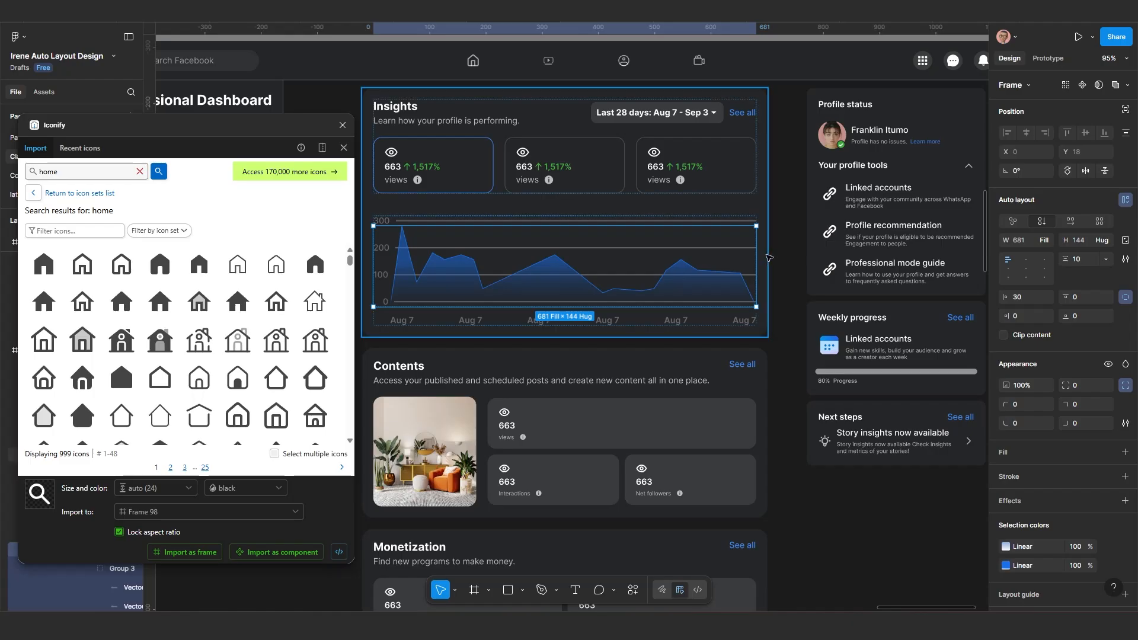
Step: Try narrowing the Insights card to a width of 537 and undo the resize
left_click(767, 257)
left_click_drag(766, 250, 664, 261)
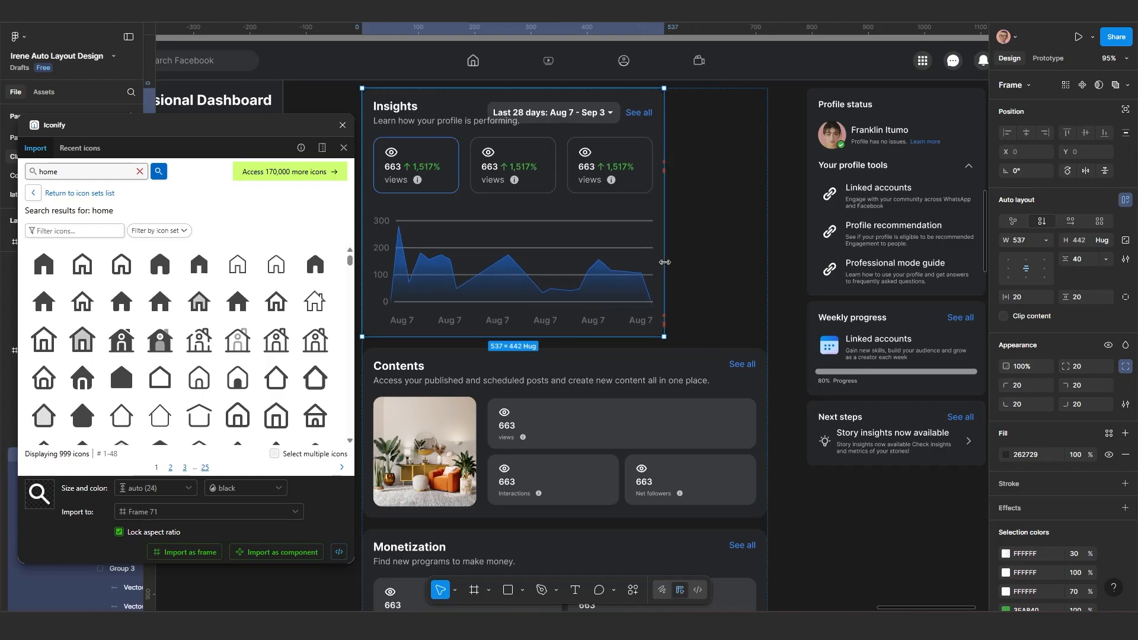
key("ctrl+z")
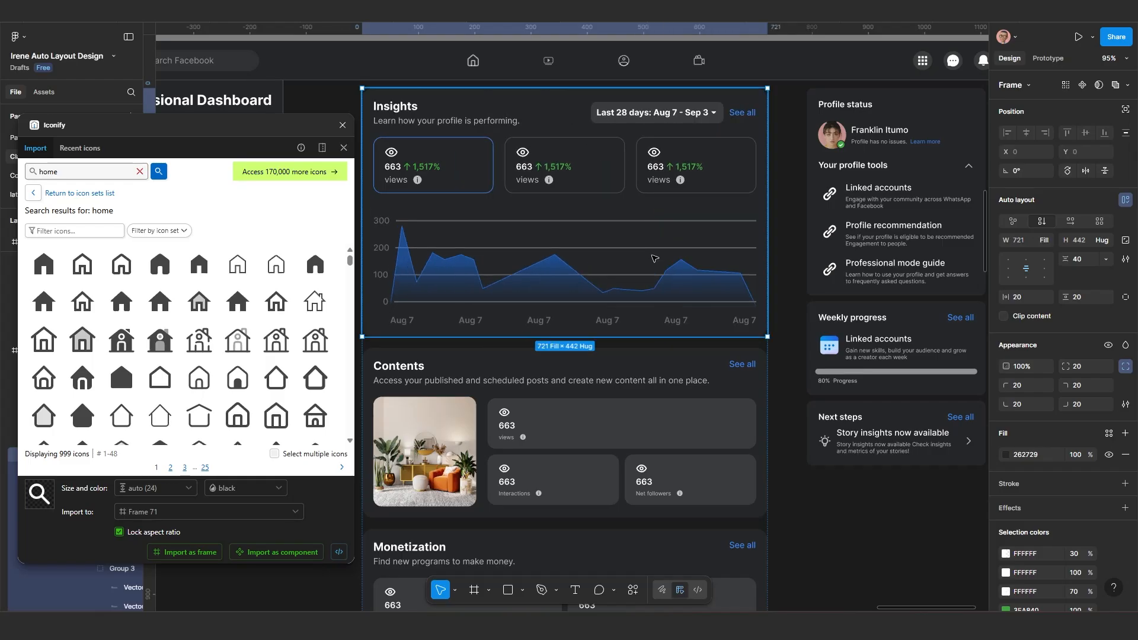
Step: Set the width of the frame holding the Insights title and description to Fill container
double_click(482, 124)
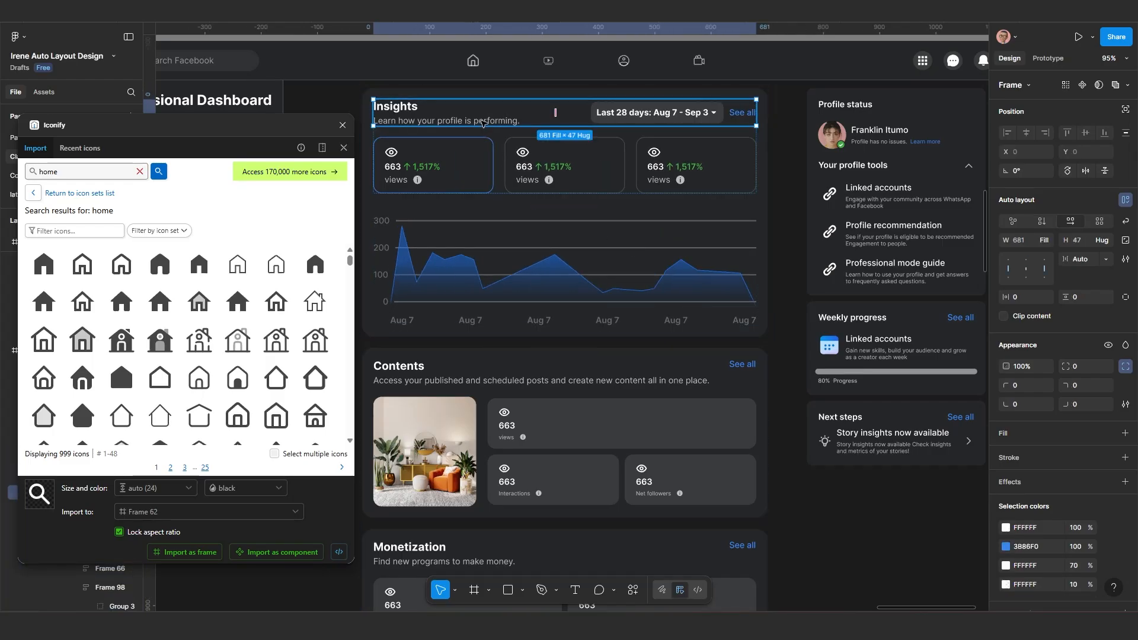
double_click(481, 124)
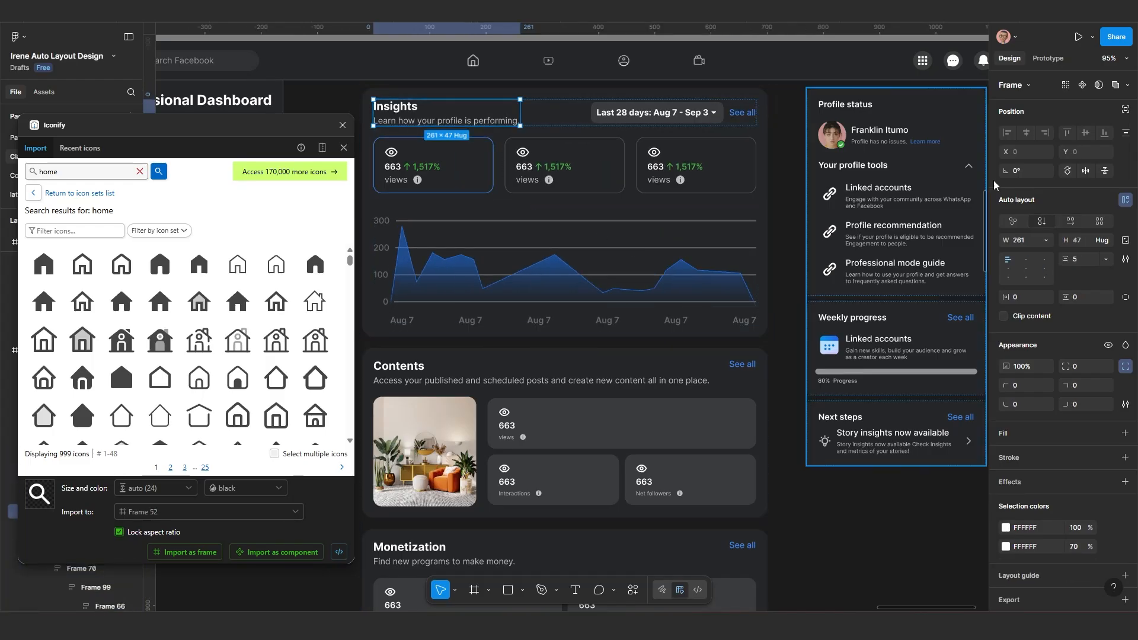
left_click(497, 122)
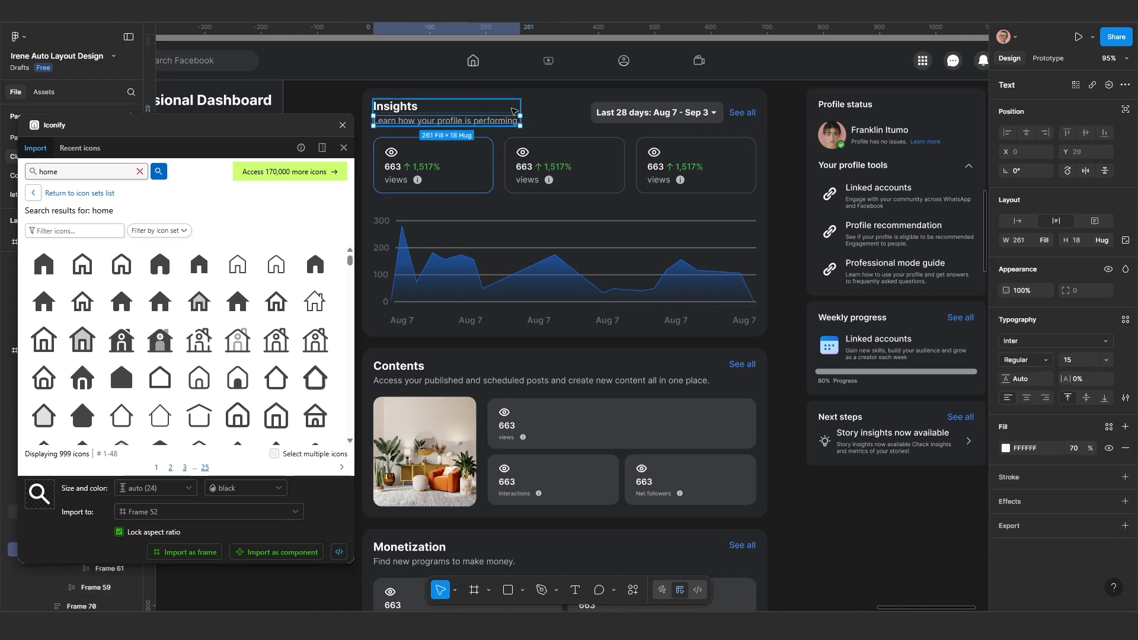
left_click(538, 117)
left_click(509, 117)
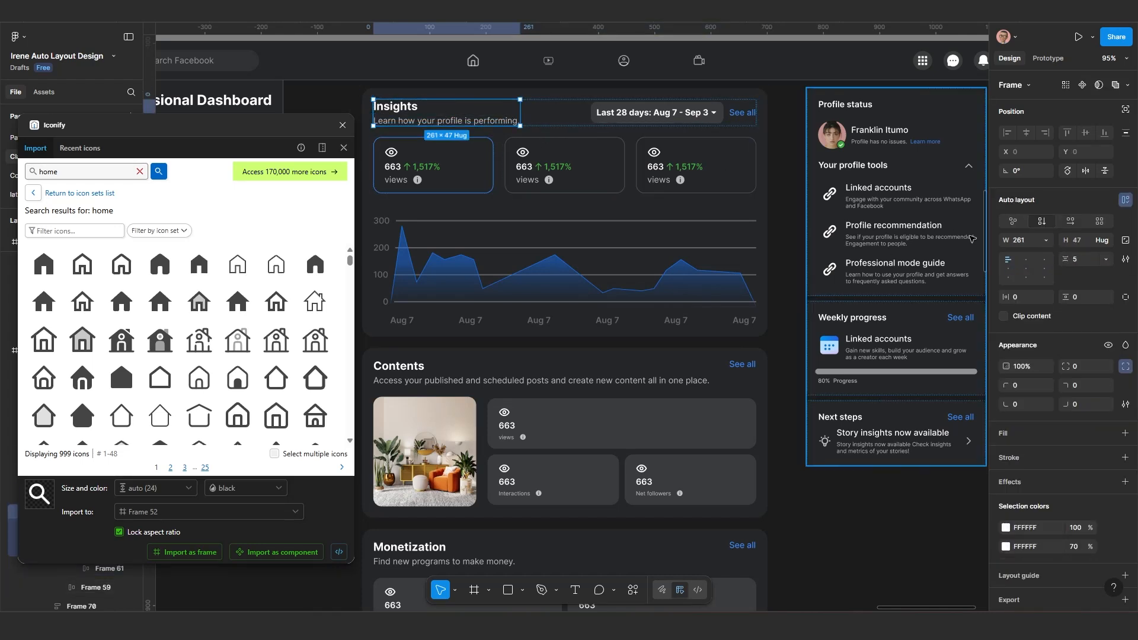
left_click(1044, 240)
left_click(1054, 268)
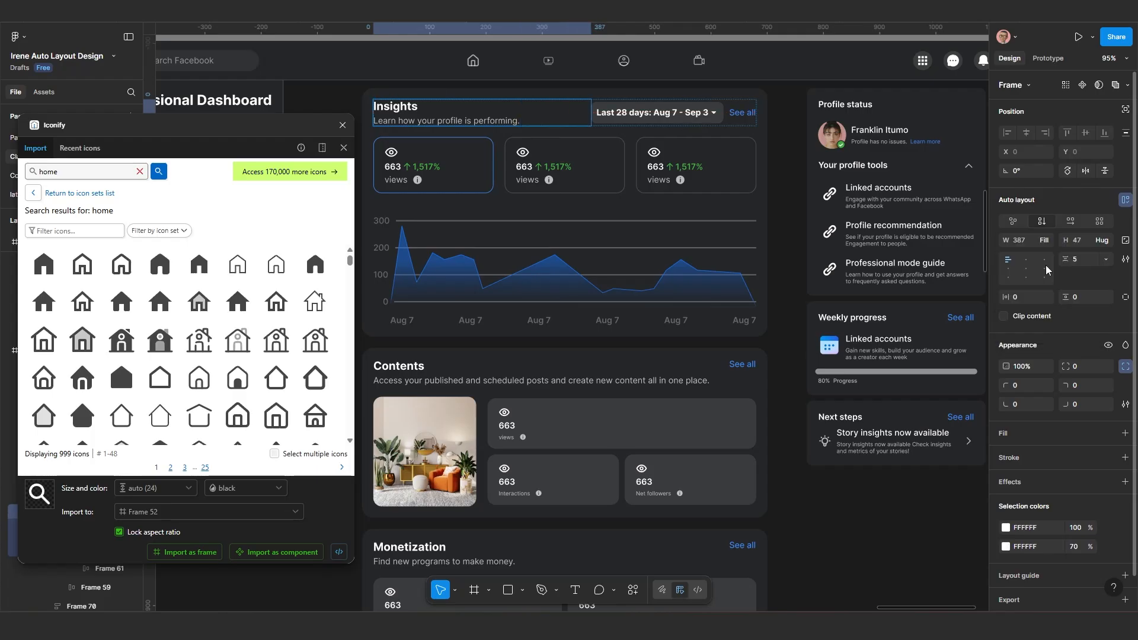
Step: Set the width of the frame holding the Contents title and description to Fill container
scroll(598, 279, "down", 5)
scroll(587, 391, "up", 5)
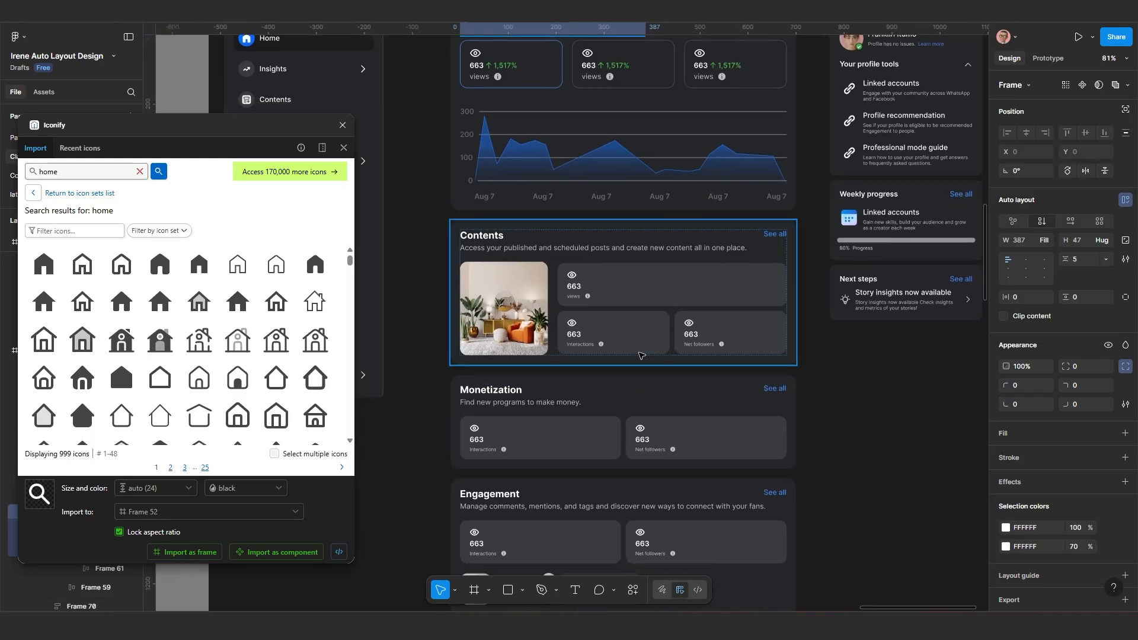
left_click(673, 313)
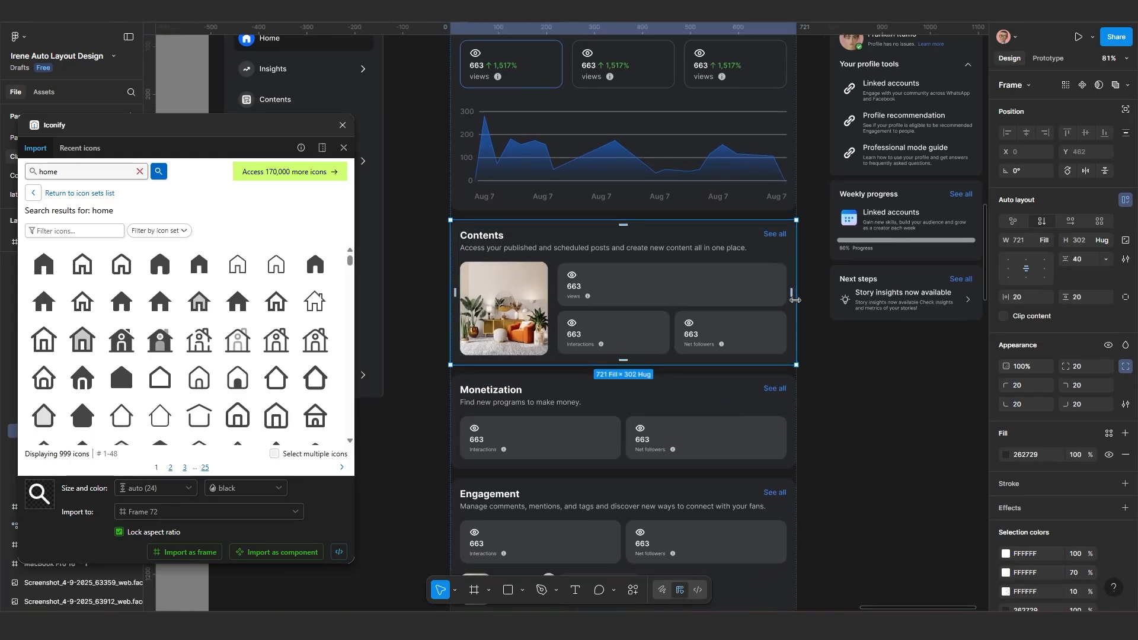
mouse_move(796, 301)
left_mouse_down()
mouse_move(620, 304)
mouse_move(796, 307)
left_mouse_up()
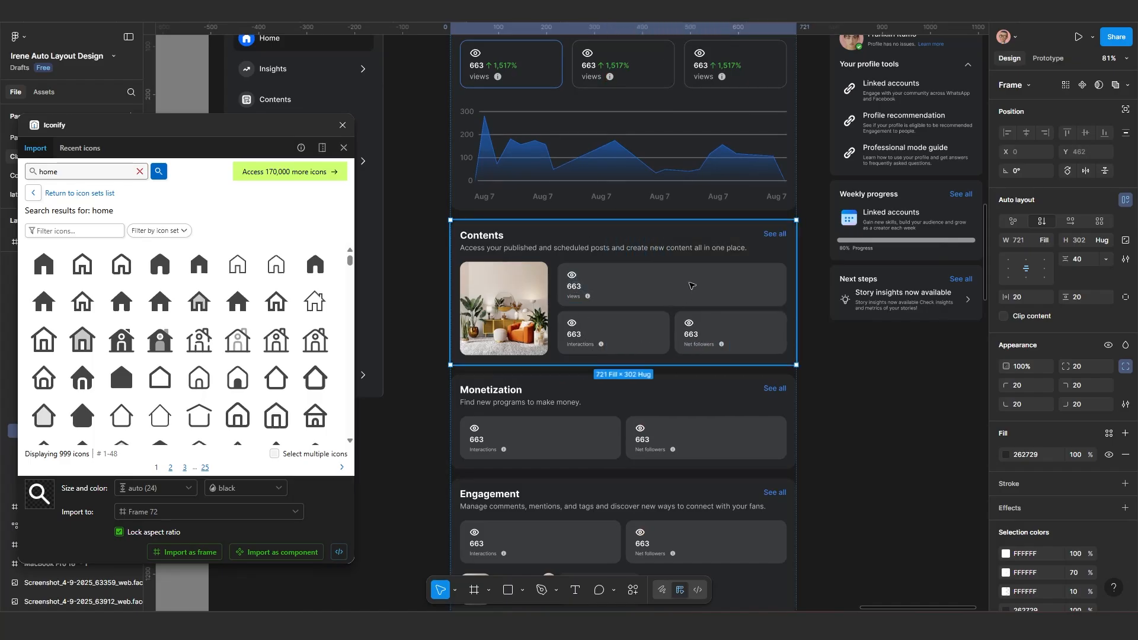
left_click(679, 252)
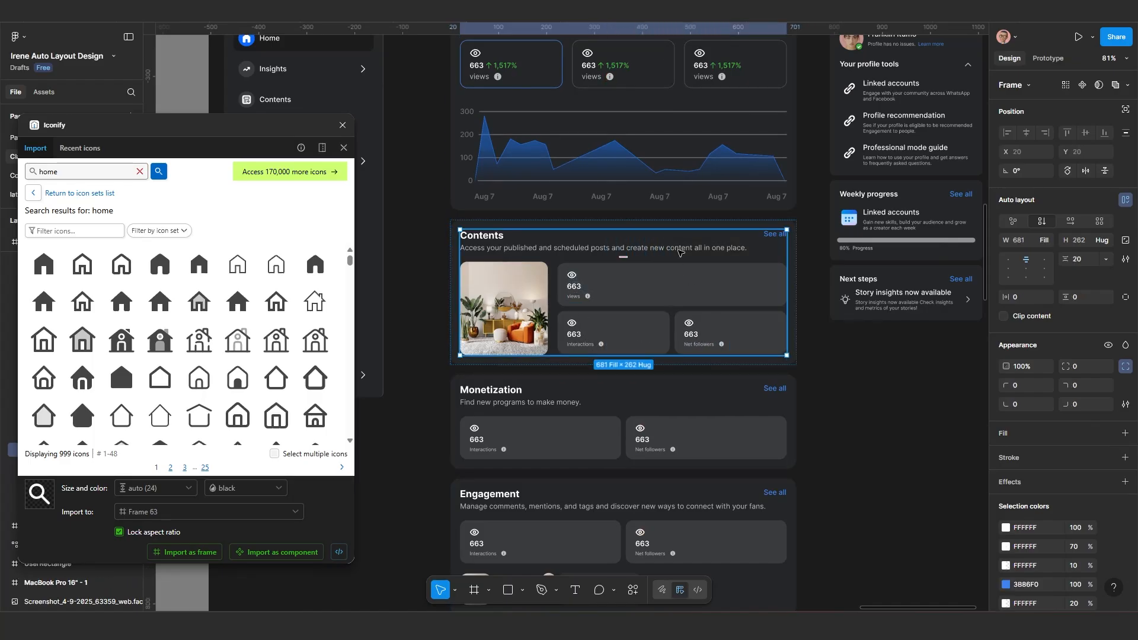
left_click(679, 250)
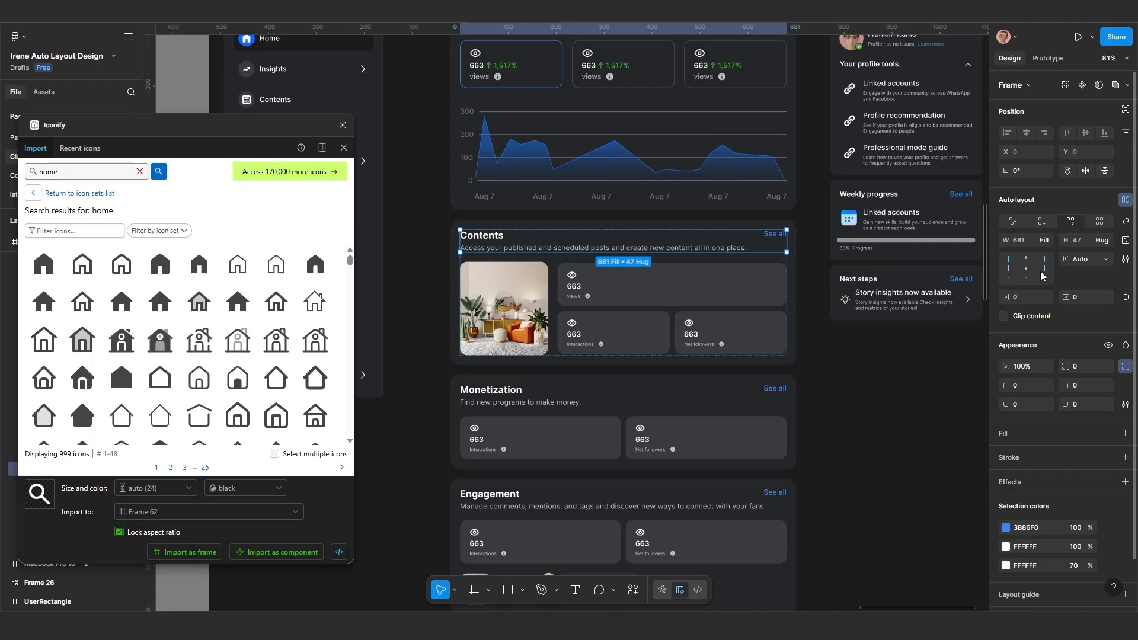
left_click(697, 247)
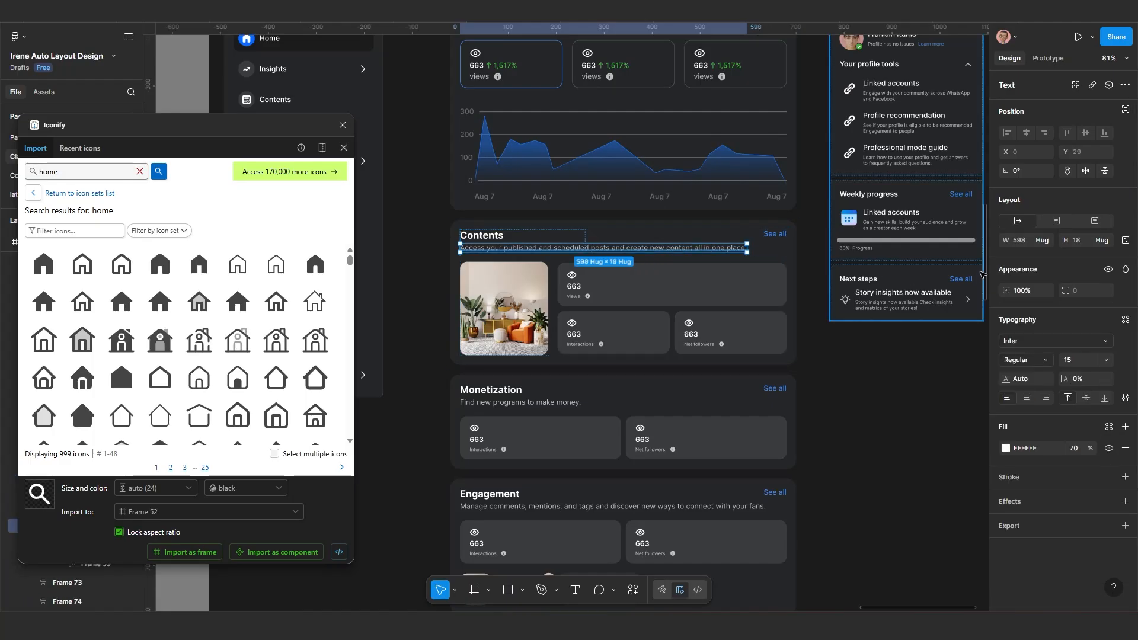
left_click(557, 237)
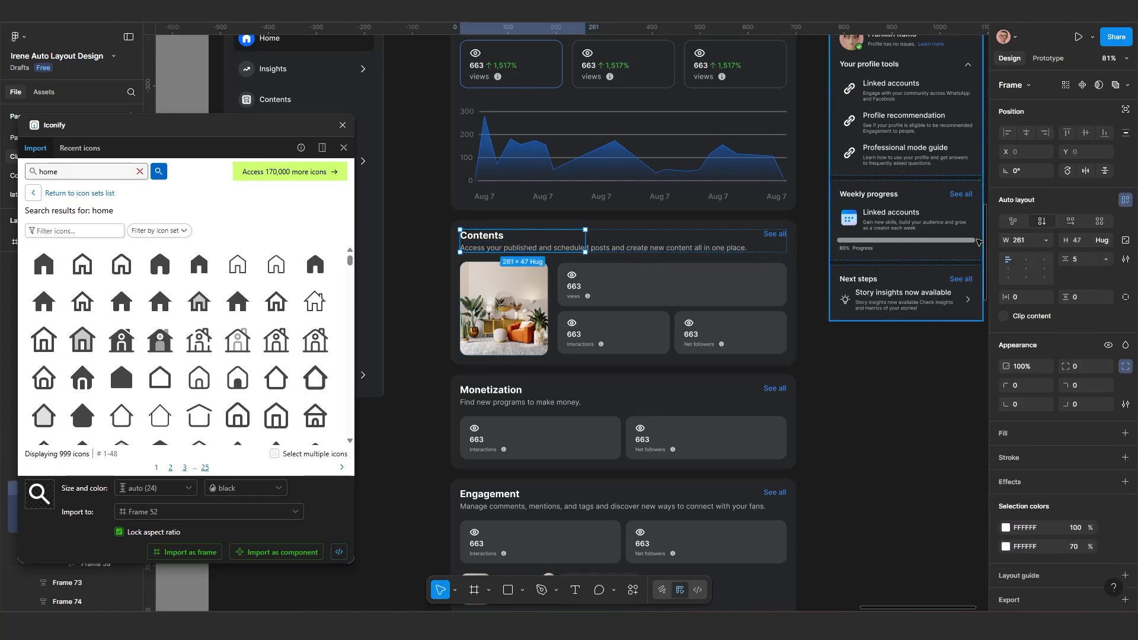
left_click(1047, 242)
left_click(1048, 253)
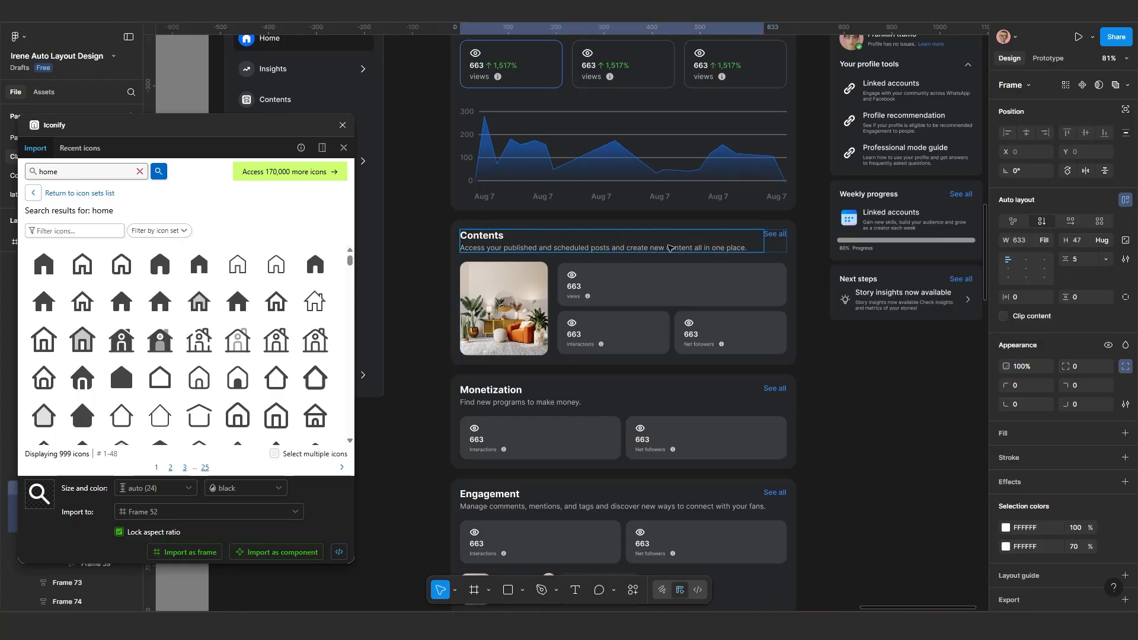
Step: Set the width of the description text under the Contents title to Fill container
left_click(671, 248)
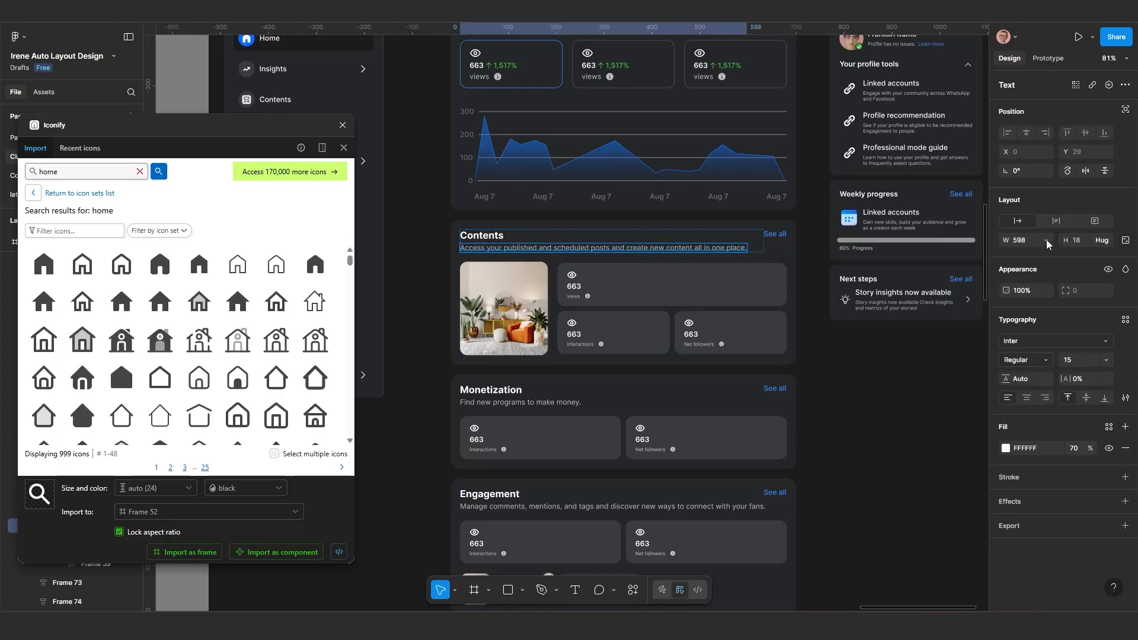
left_click(1047, 240)
left_click(1049, 249)
Step: Try narrowing the Contents card to a width of 489 and undo the resize
scroll(585, 319, "down", 2)
scroll(586, 350, "up", 2)
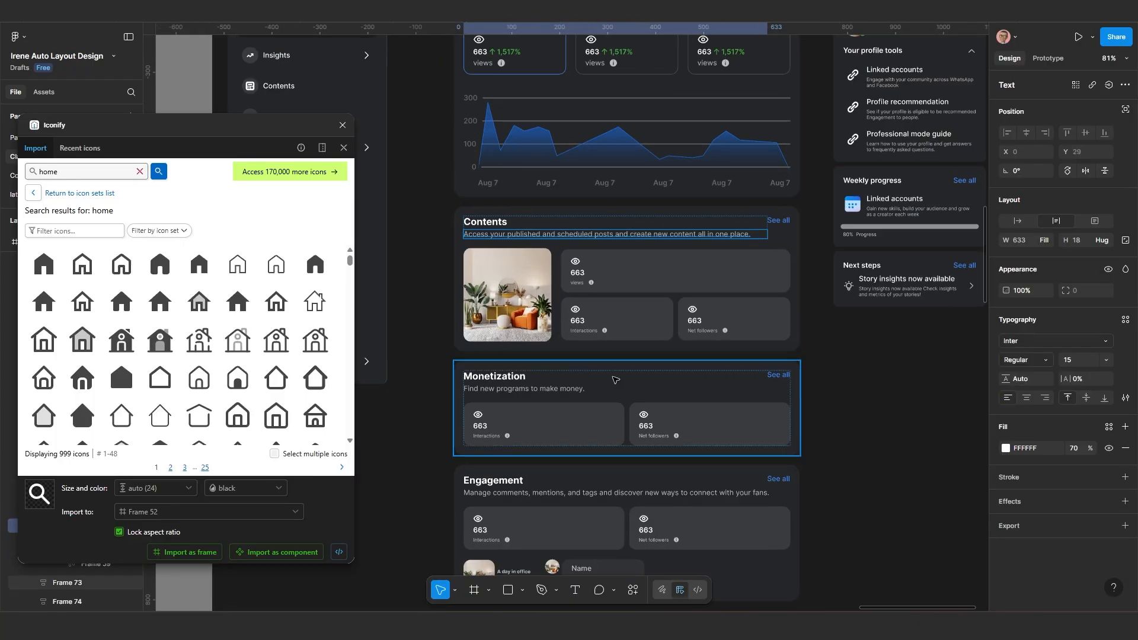
left_click_drag(615, 380, 608, 296)
scroll(595, 338, "up", 2)
left_click(464, 260)
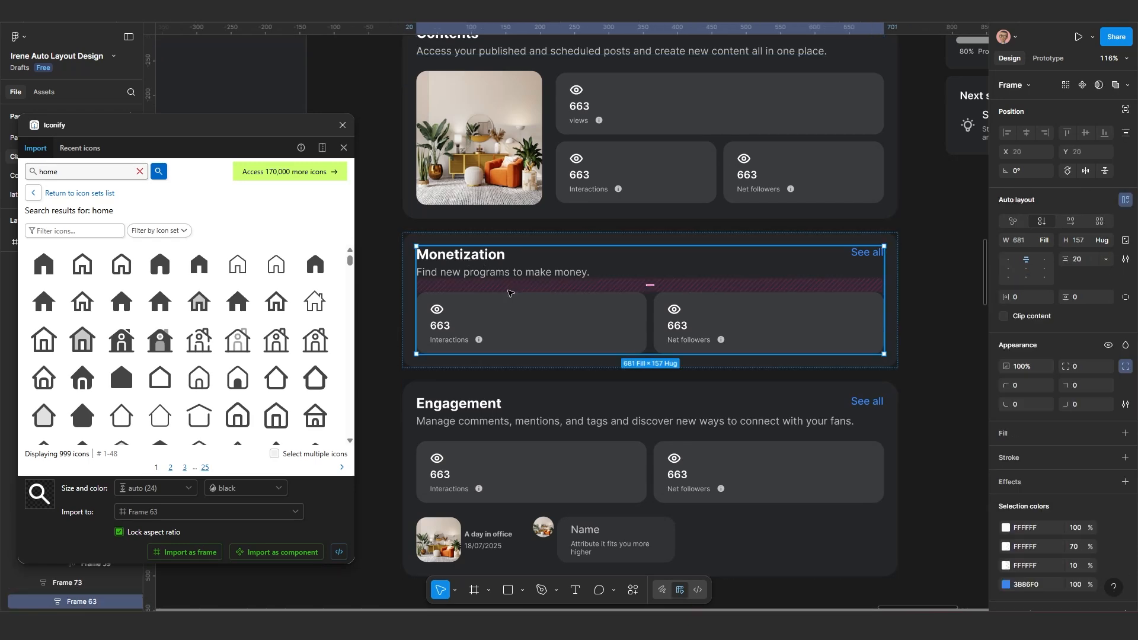
scroll(561, 303, "down", 2)
left_click(828, 318)
left_click(793, 319)
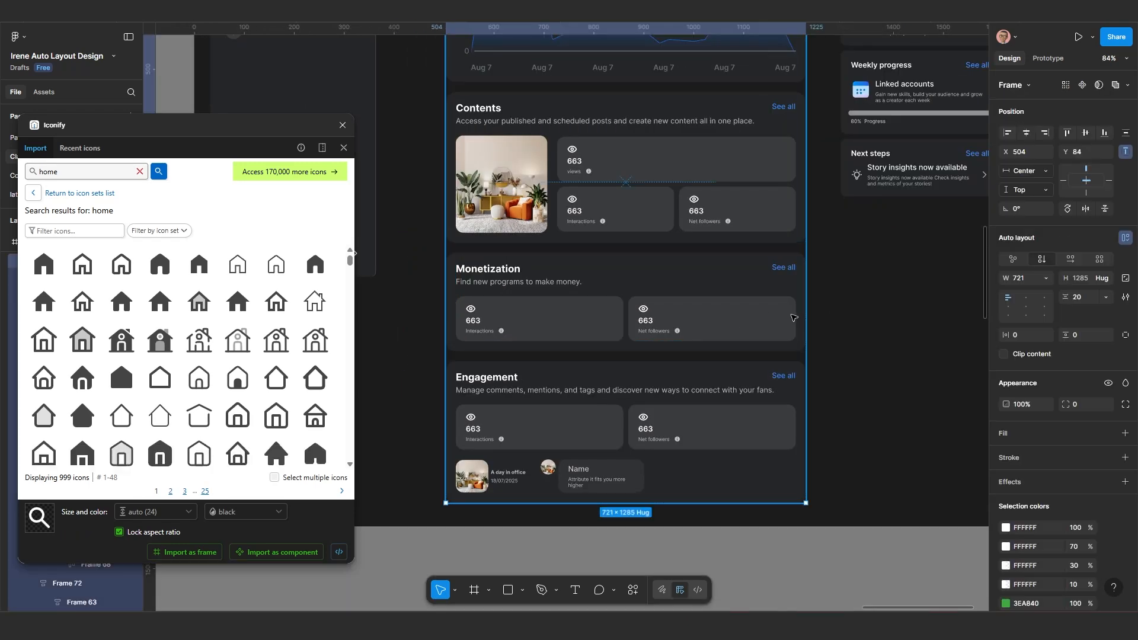
left_click(773, 192)
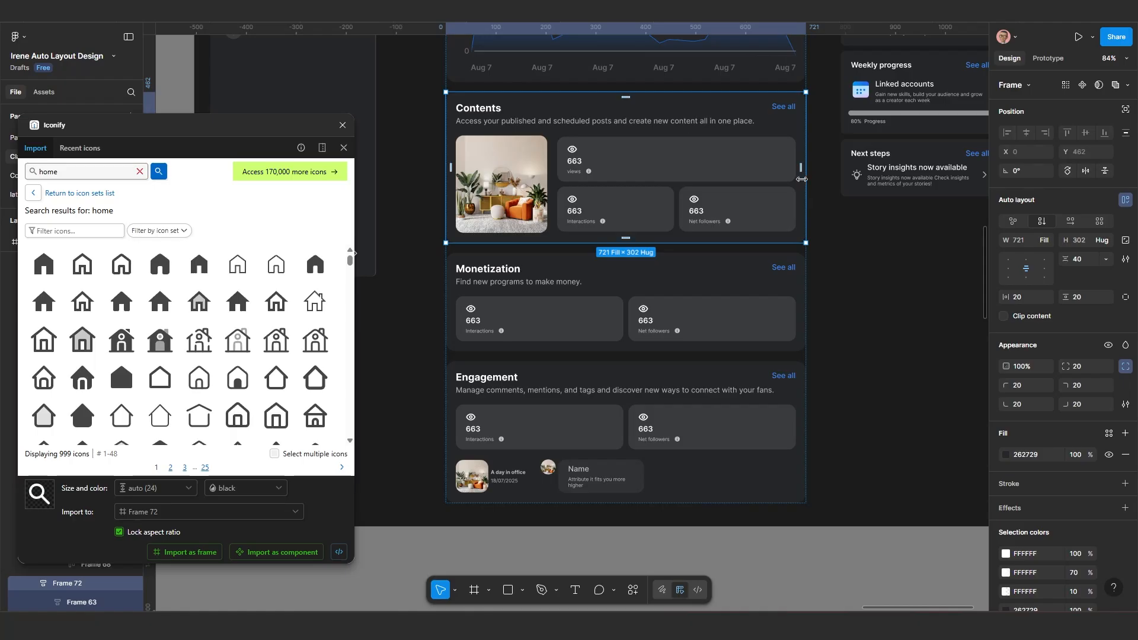
left_click_drag(801, 179, 690, 178)
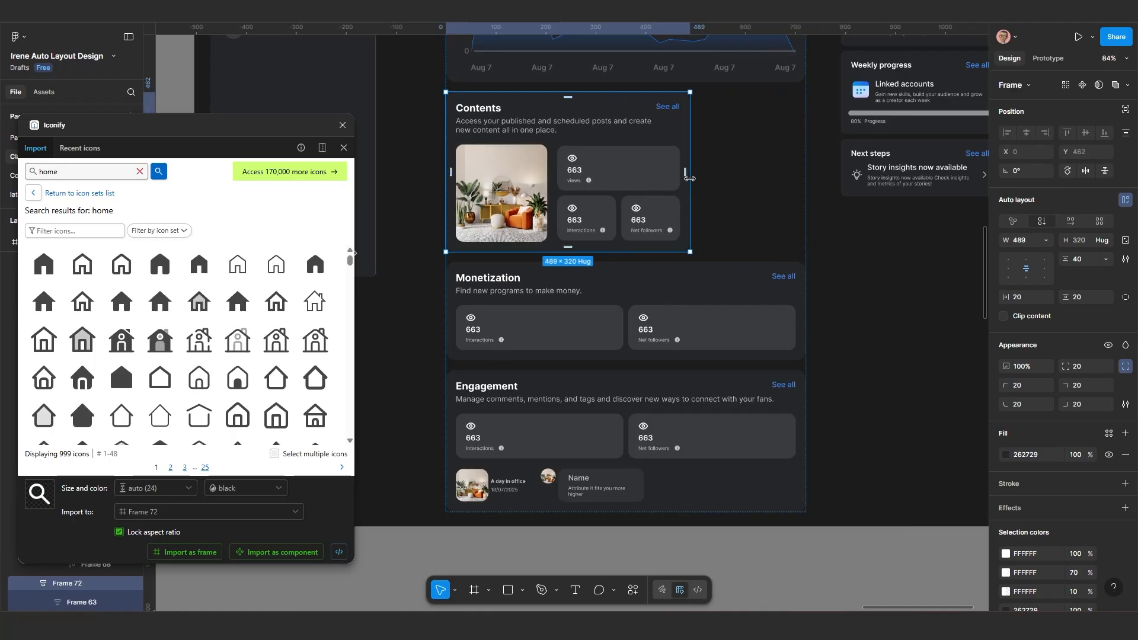
key("ctrl+z")
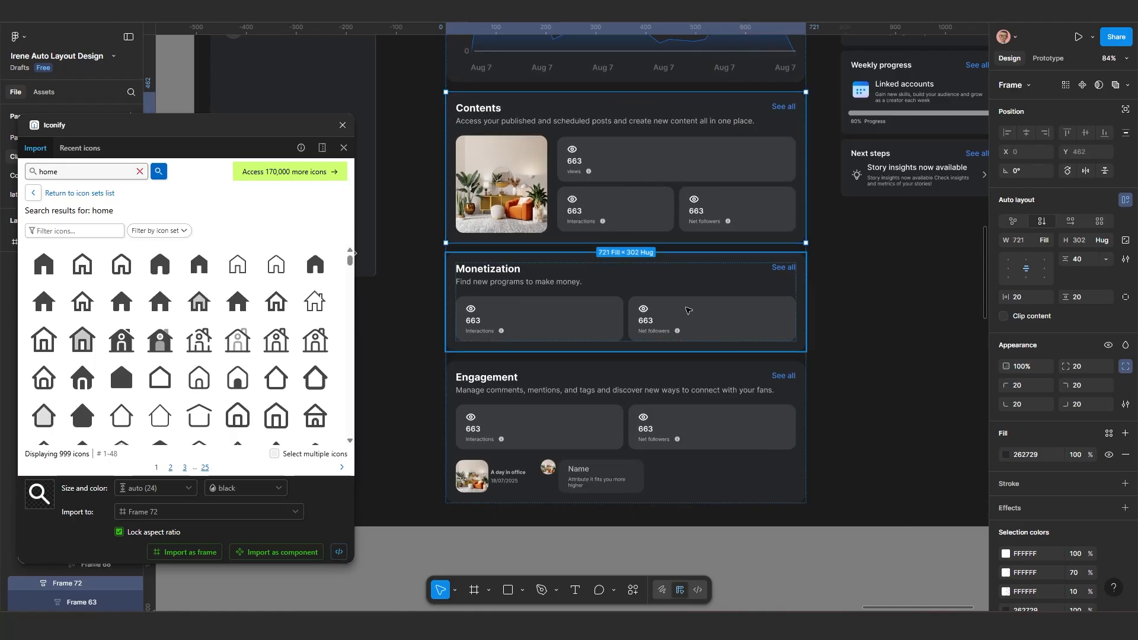
Step: Set the width of the frame holding the Monetization title and description to Fill container
double_click(687, 310)
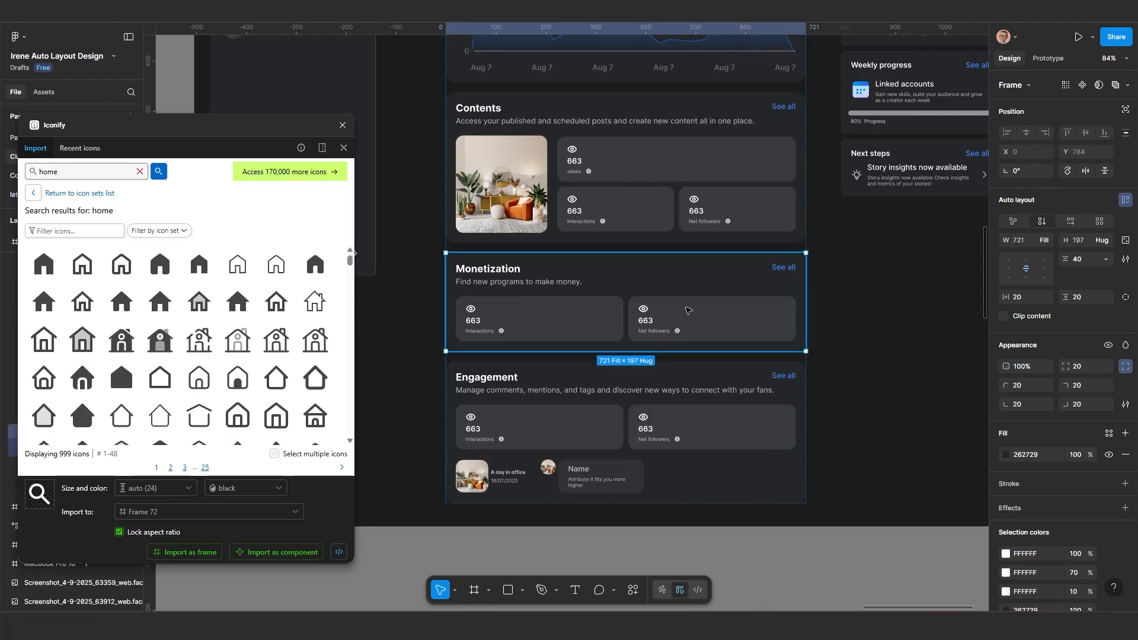
left_click(527, 281)
left_click(532, 280)
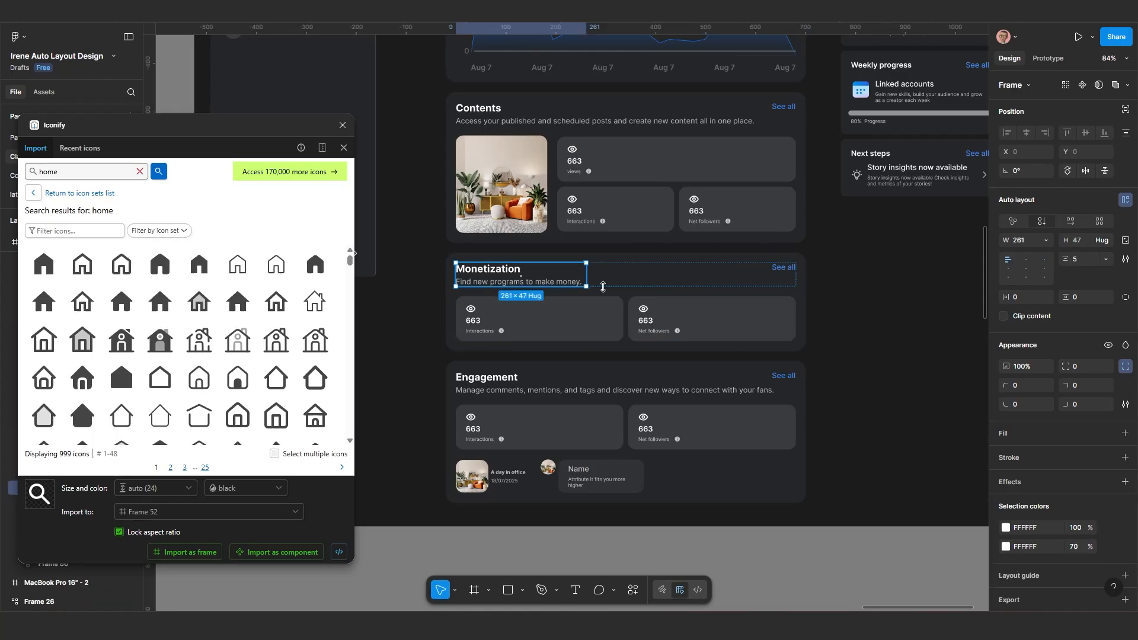
left_click(1047, 240)
left_click(1031, 253)
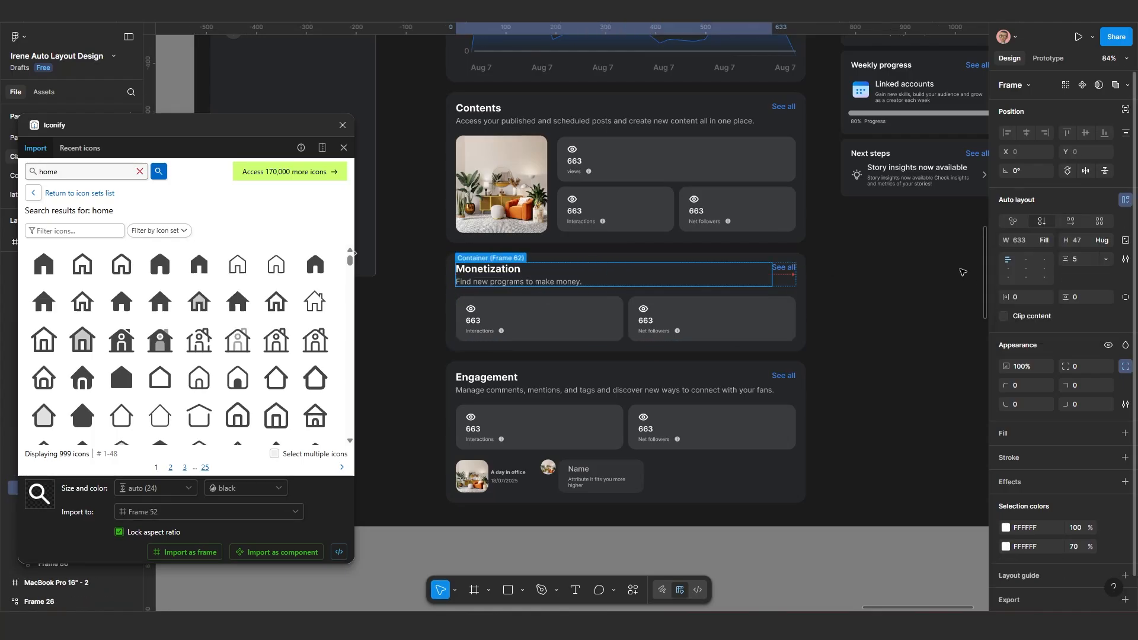
Step: Set the width of the description text under the Monetization title to Fill container
left_click(542, 284)
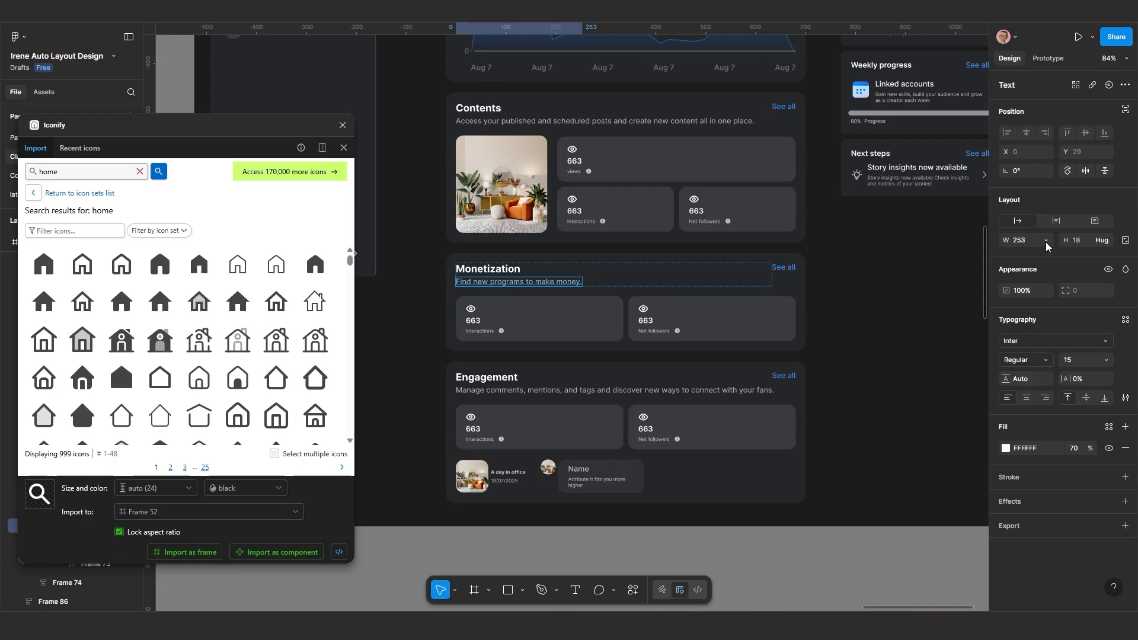
left_click(1046, 241)
left_click(1044, 257)
Step: Set the width of the frame holding the Engagement title and description to Fill container
scroll(563, 284, "down", 5)
scroll(563, 285, "up", 4)
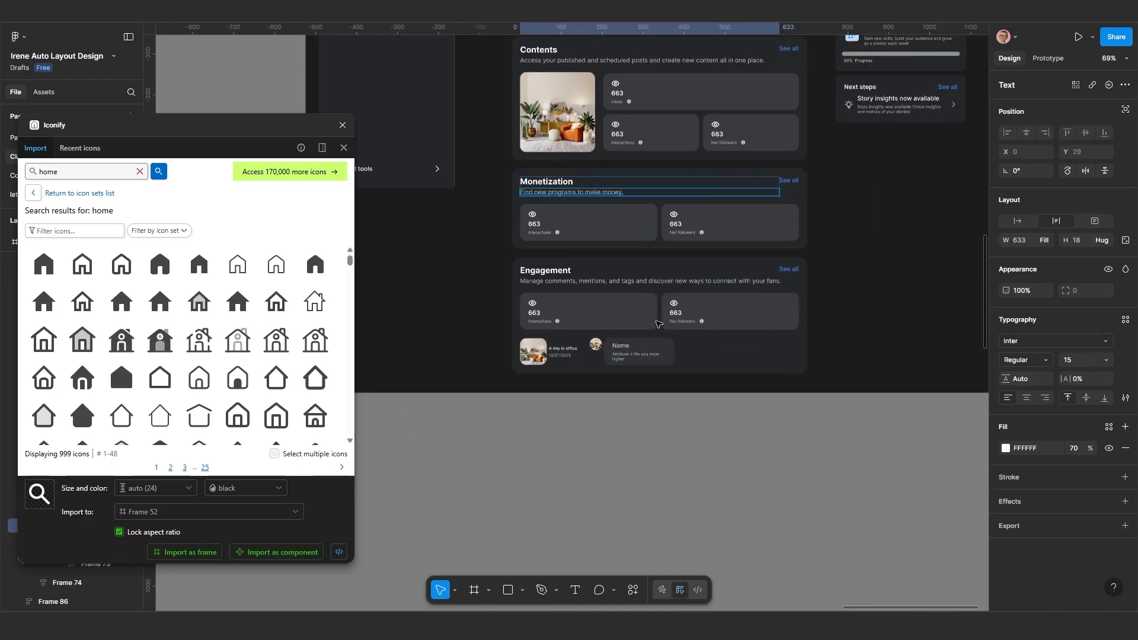
left_click(564, 283)
left_click(565, 278)
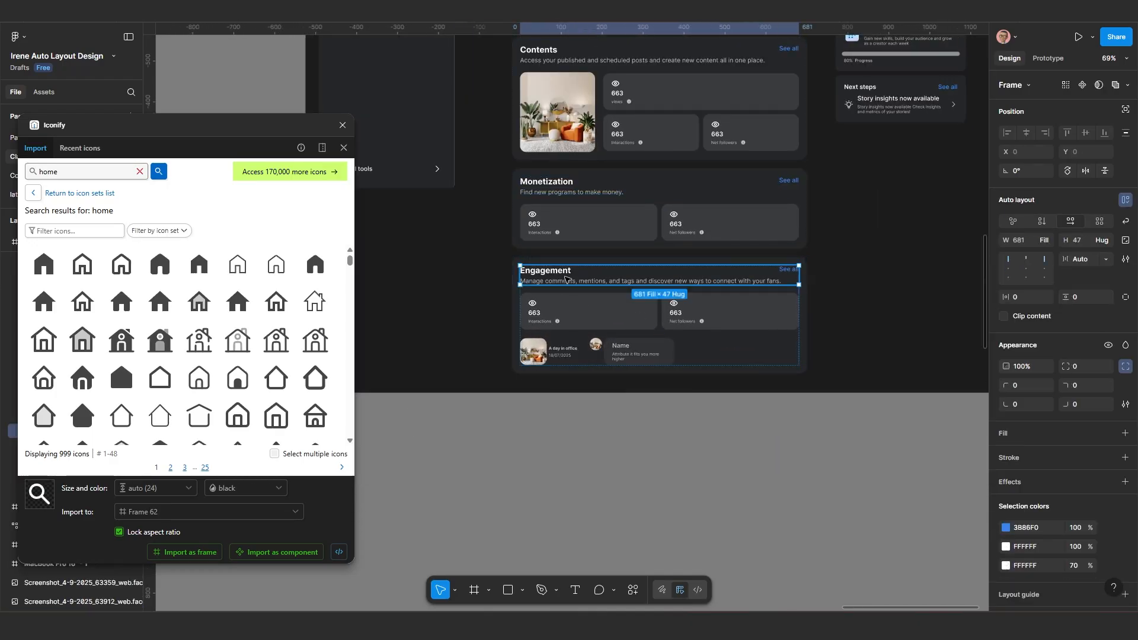
left_click(649, 282)
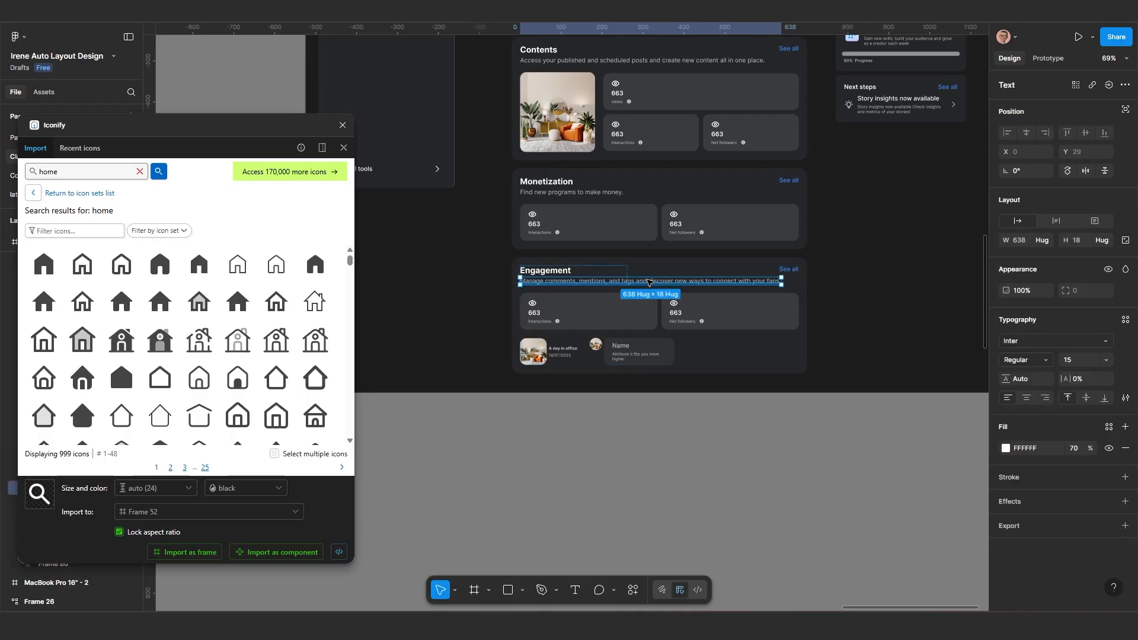
left_click(615, 272)
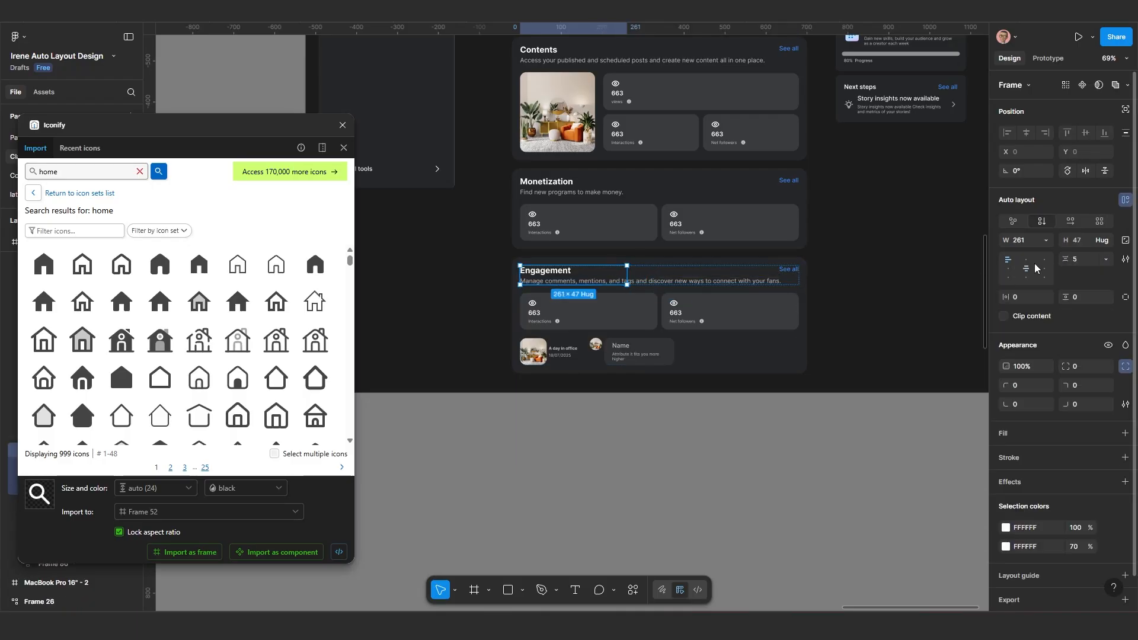
left_click(1050, 241)
left_click(1047, 266)
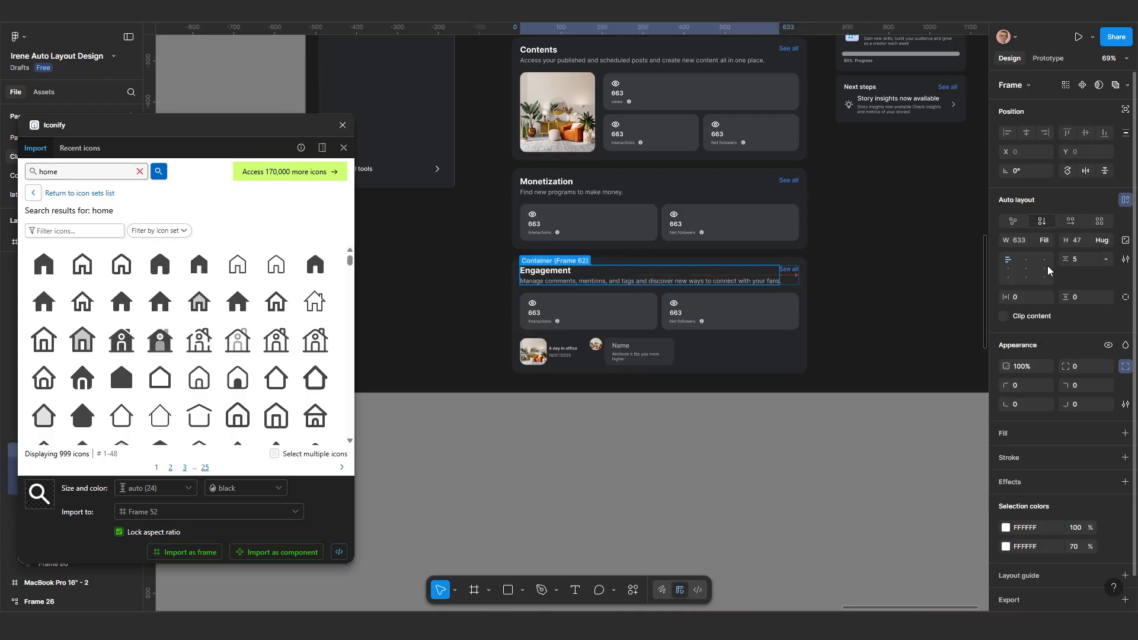
Step: Set the width of the description text under the Engagement title to Fill container
left_click(616, 281)
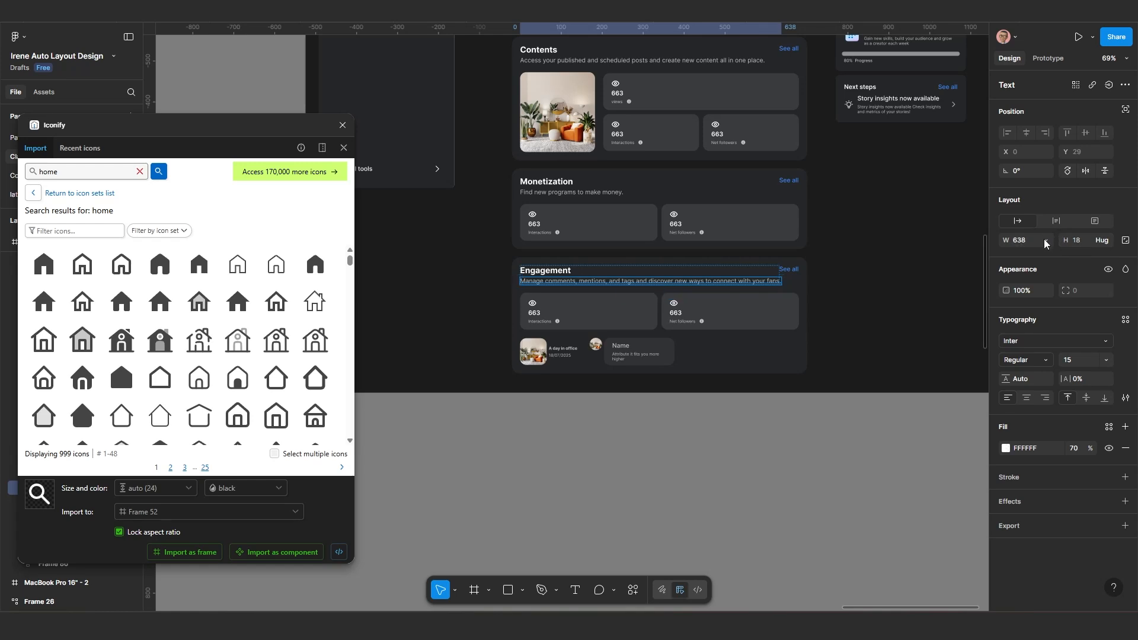
left_click(1049, 240)
left_click(1049, 254)
Step: Try narrowing the Engagement card to a width of 424 to test its resizing, and undo the change
scroll(653, 366, "up", 2)
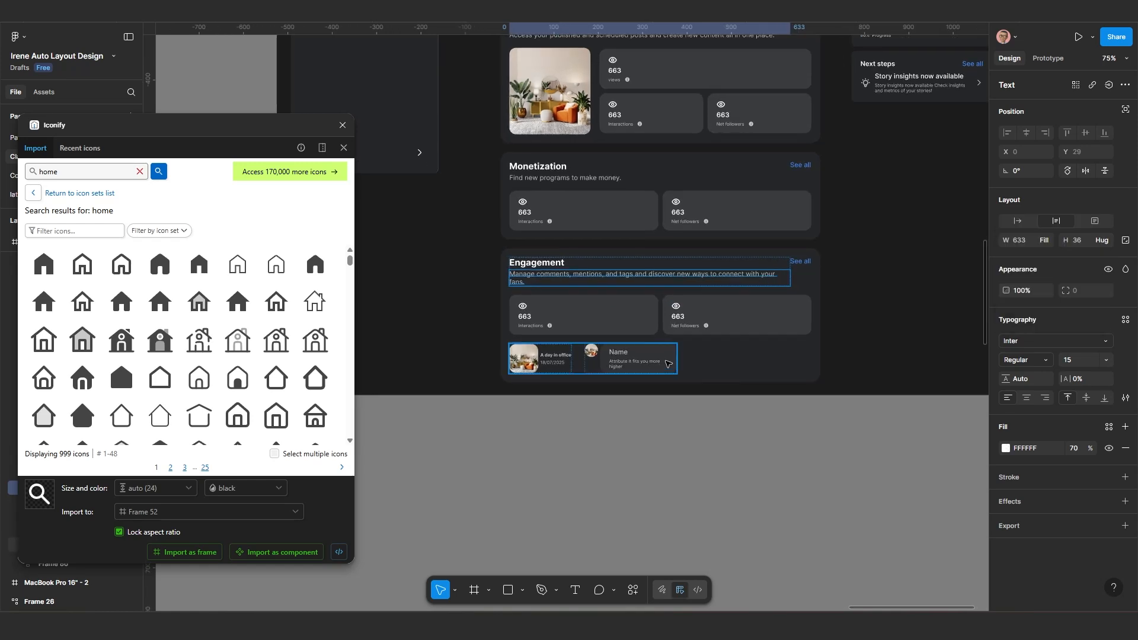
left_click(855, 337)
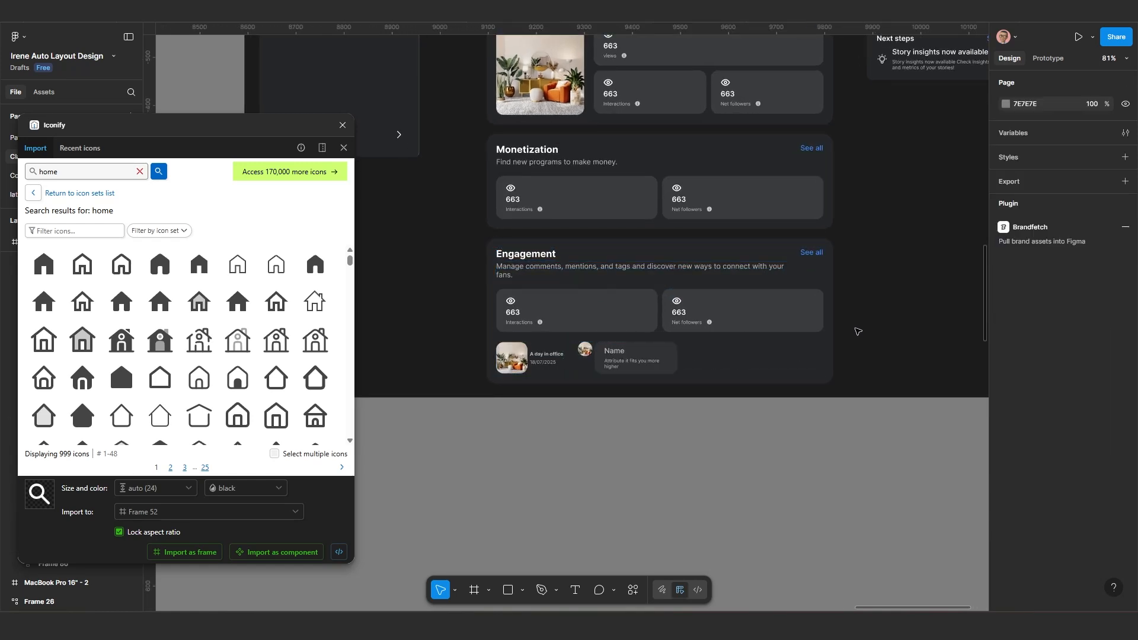
scroll(843, 335, "up", 1)
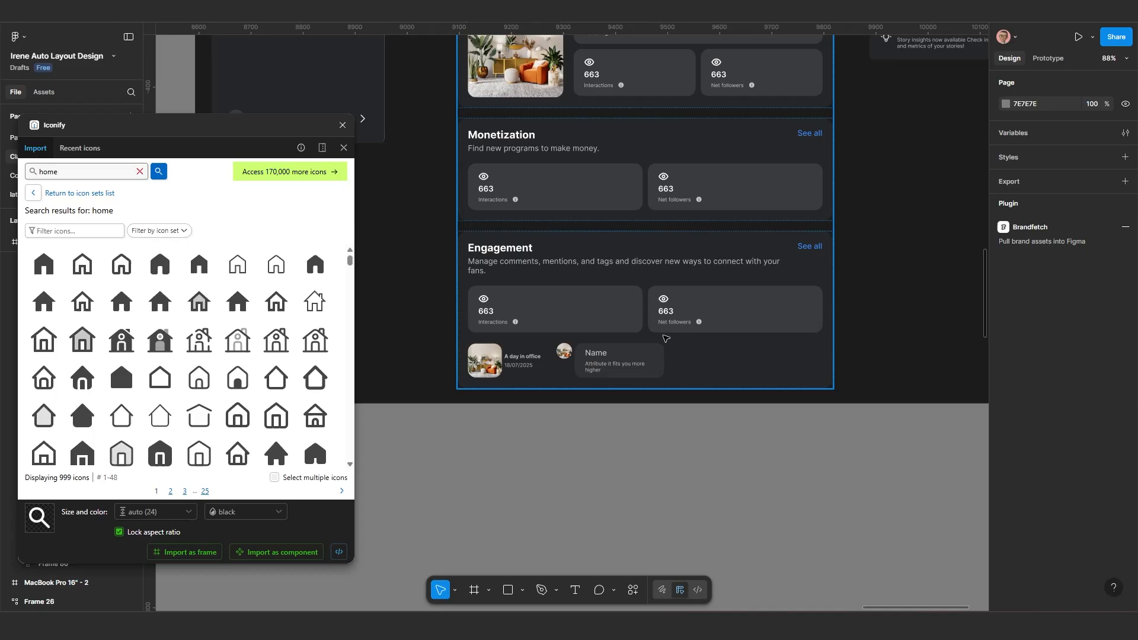
double_click(612, 363)
double_click(612, 363)
double_click(613, 362)
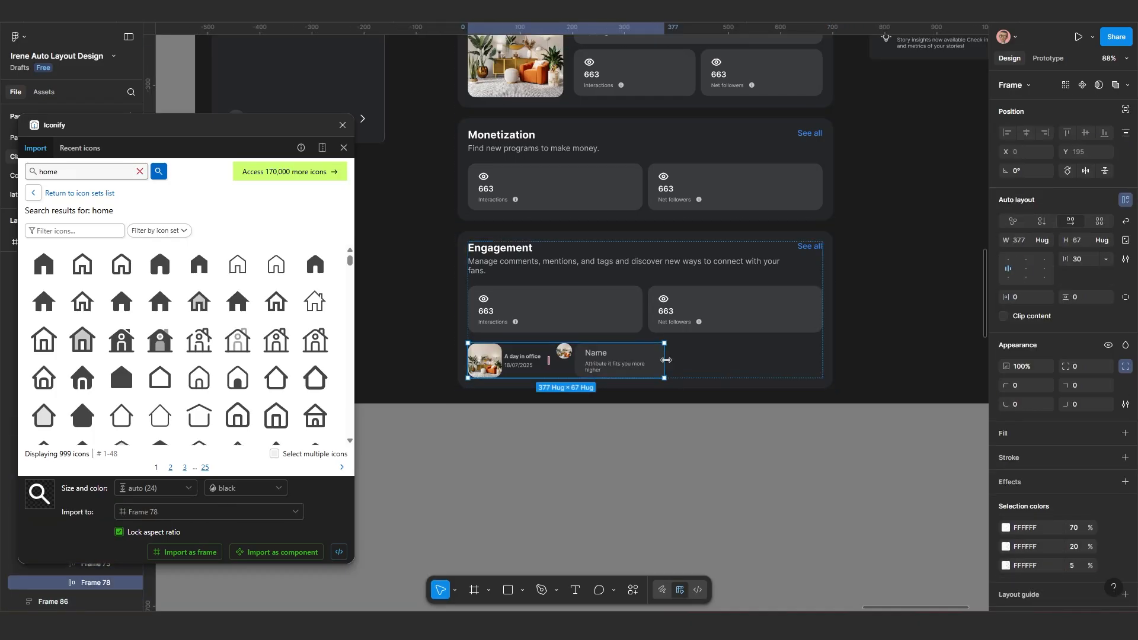
scroll(705, 354, "down", 3)
left_click(742, 355)
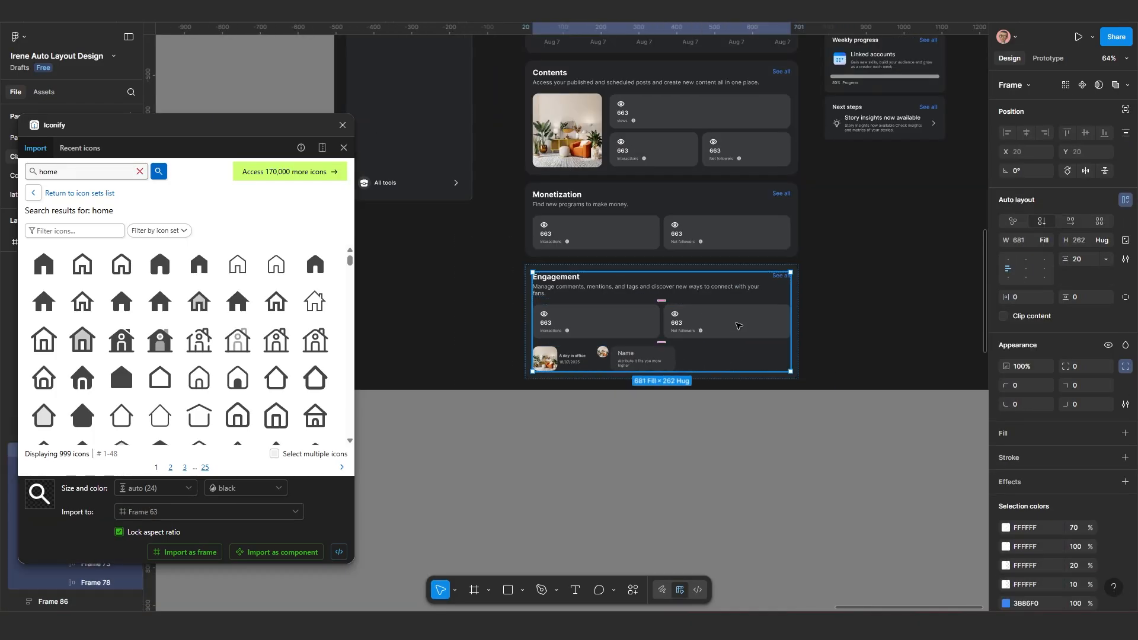
left_click(799, 342)
left_click_drag(774, 334, 685, 335)
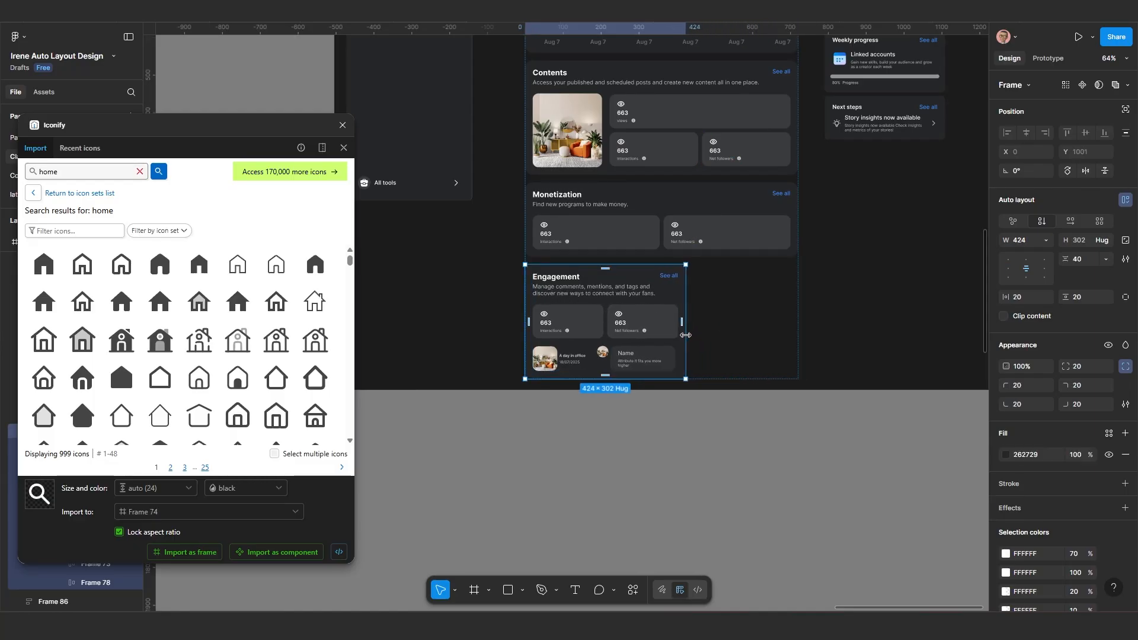
key("ctrl+z")
Step: Try resizing the column with the Profile status, Weekly progress and Next steps cards to check its responsiveness
scroll(689, 345, "down", 3)
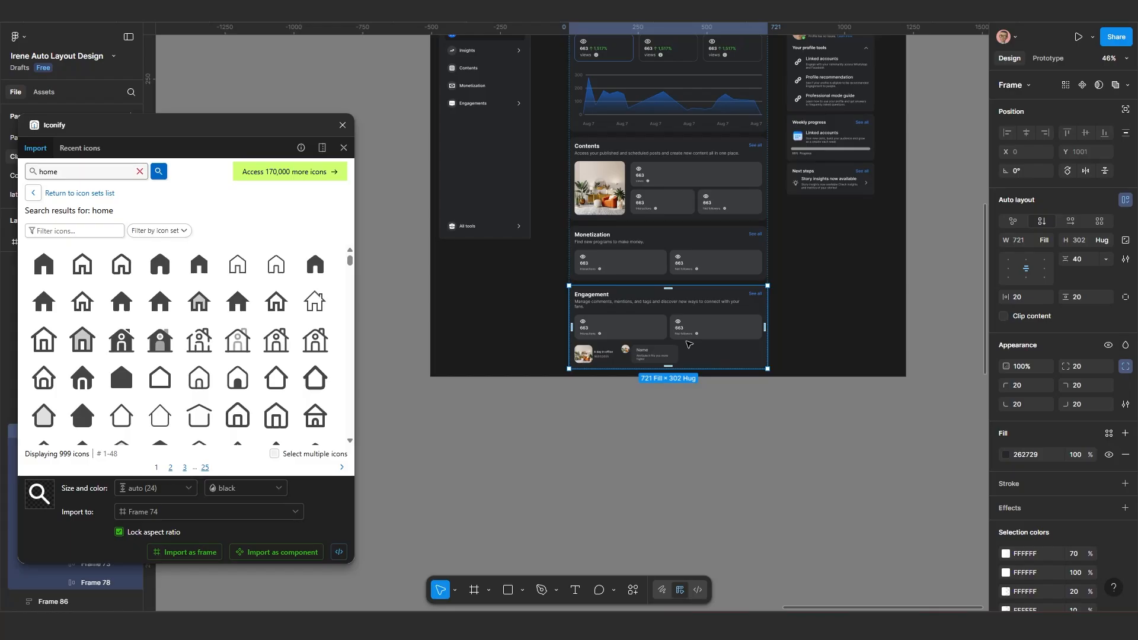
scroll(690, 344, "down", 2)
key("Escape")
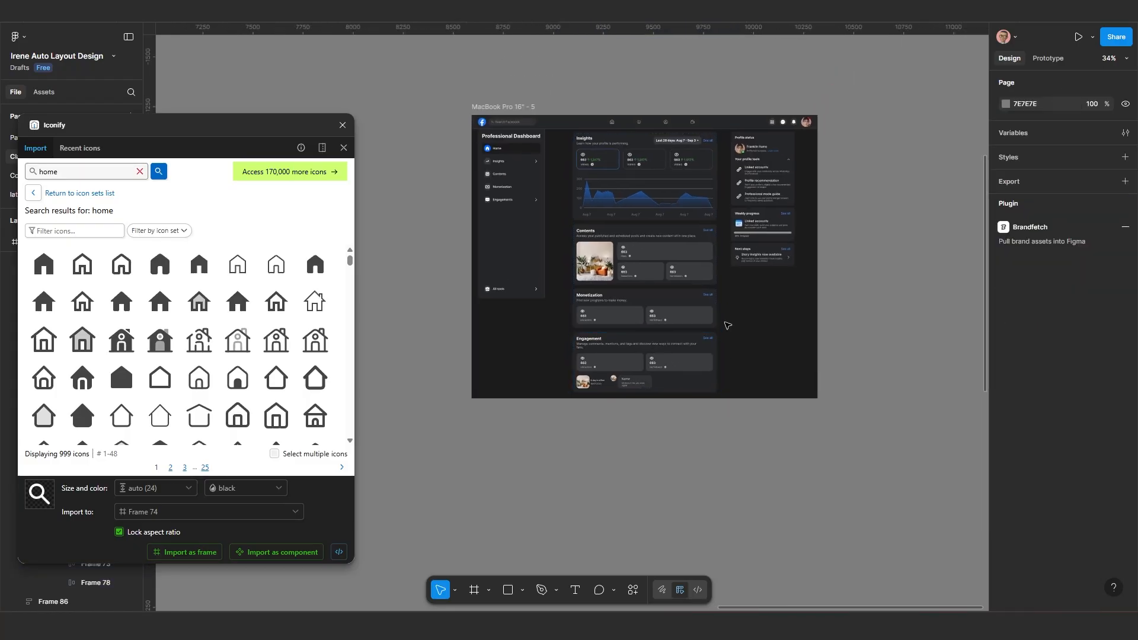
scroll(728, 323, "up", 1)
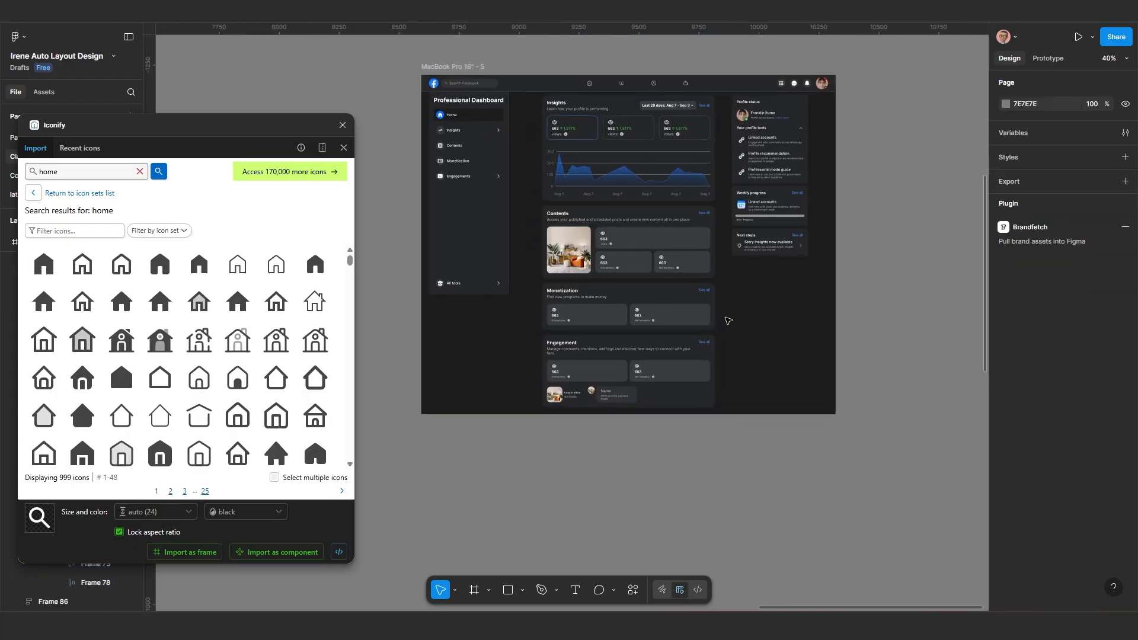
scroll(702, 296, "up", 2)
left_click_drag(748, 291, 682, 413)
scroll(705, 358, "up", 2)
left_click(792, 193)
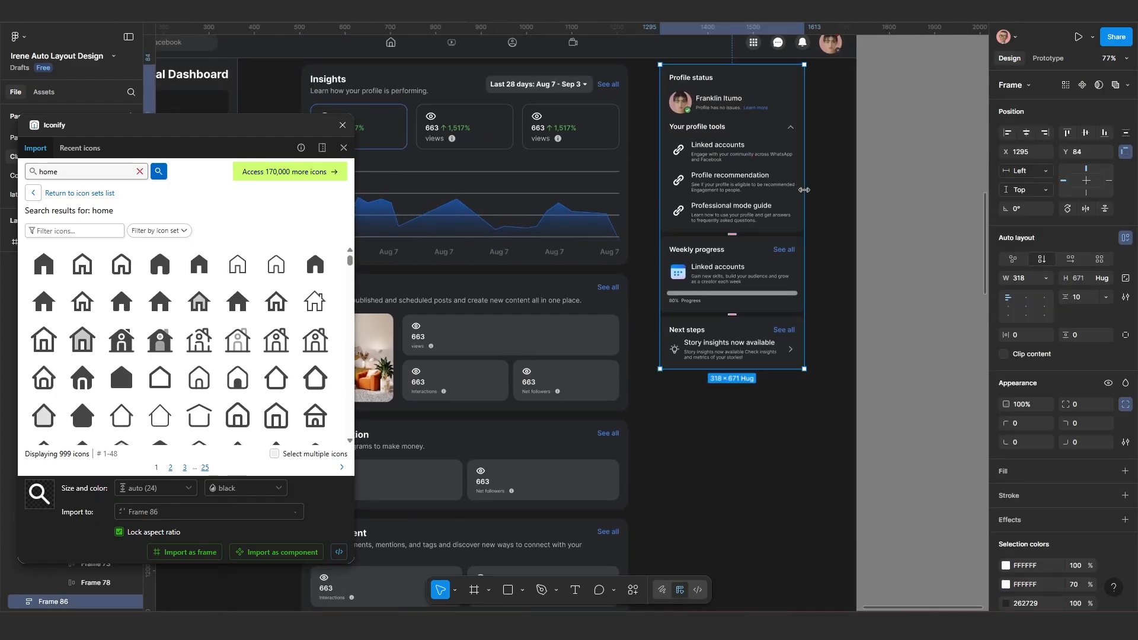
left_click_drag(791, 193, 805, 225)
scroll(701, 170, "up", 5)
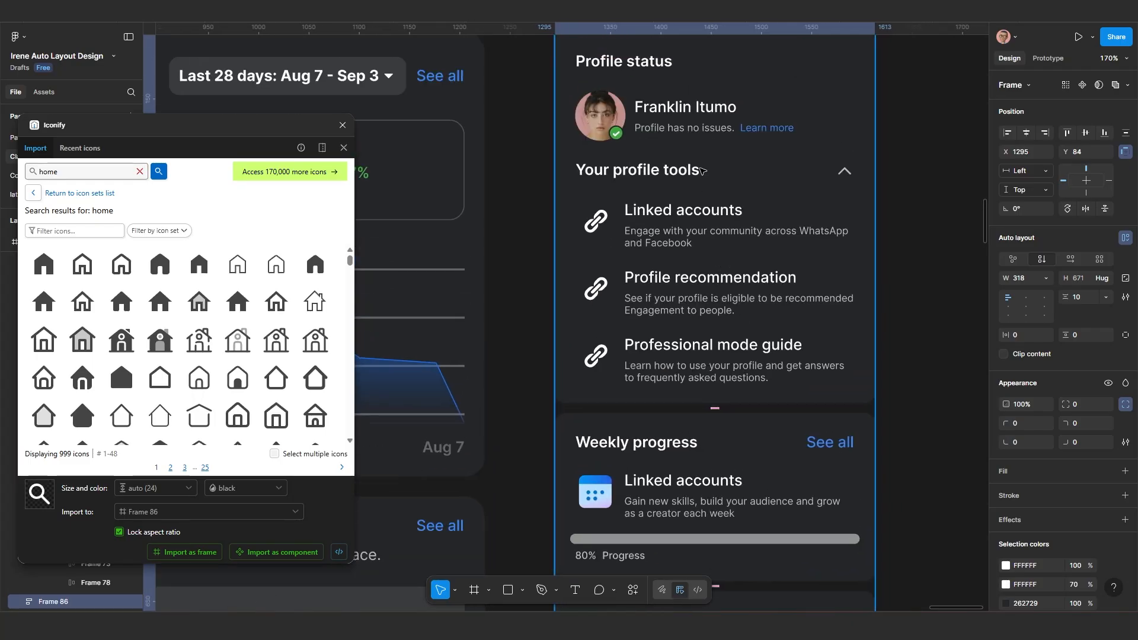
Step: Turn on wrapping for the auto layout row holding "Profile has no issues." and "Learn more" in the Profile status card
left_click(720, 131)
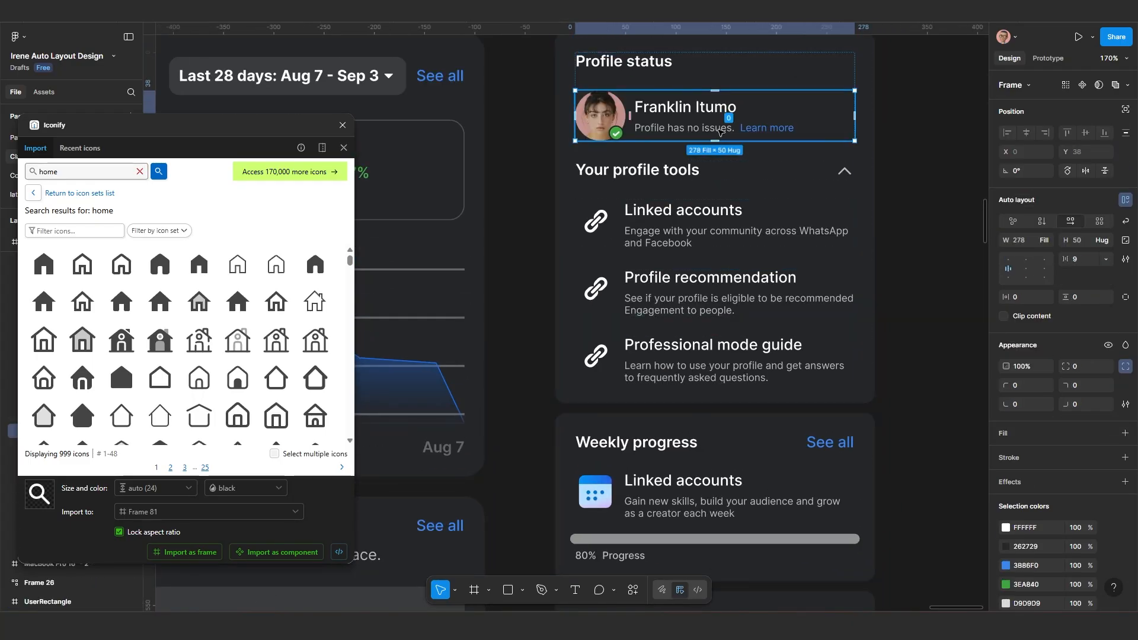
left_click(719, 130)
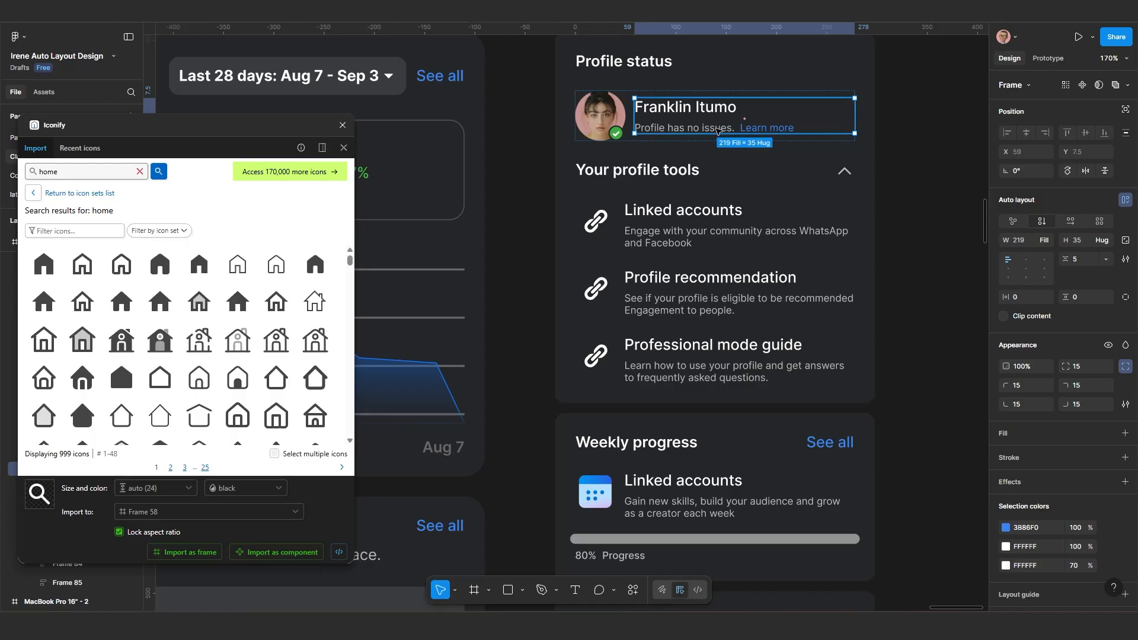
left_click(717, 130)
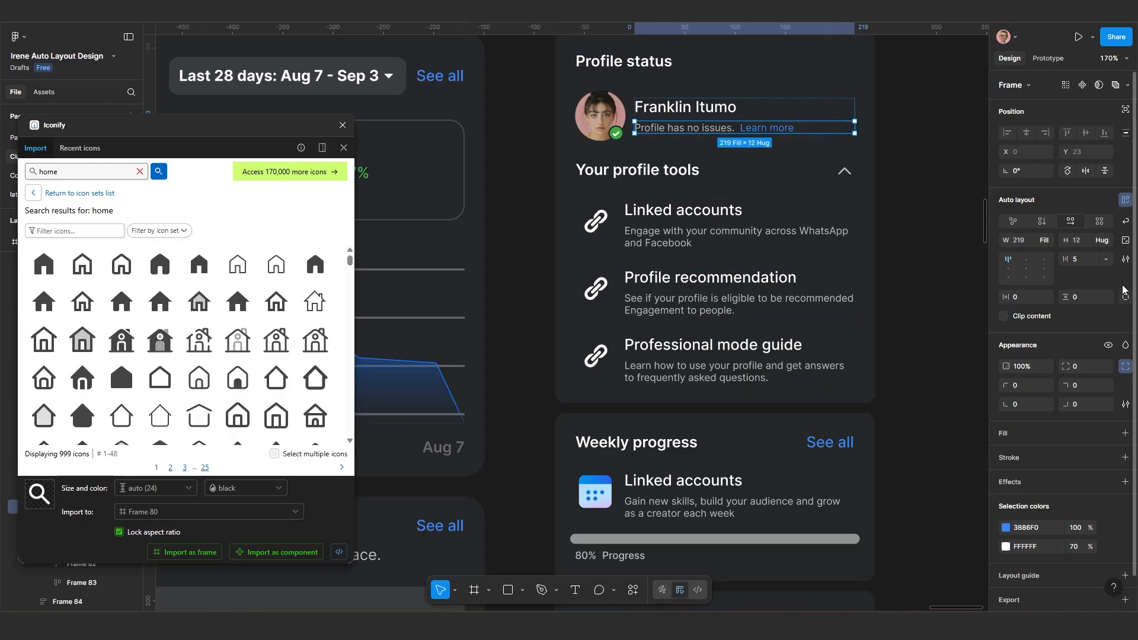
left_click(1126, 222)
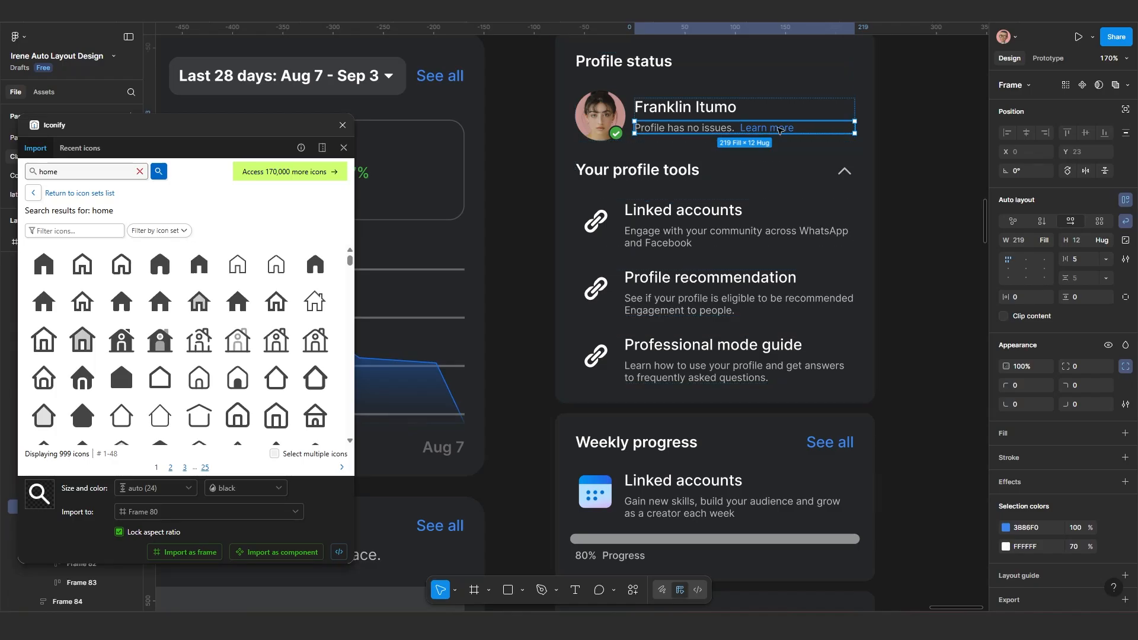
Step: Try narrowing the wrapped "Profile has no issues." row, undo it, and test resizing the whole Profile status column
left_click_drag(847, 129, 744, 152)
key("ctrl+z")
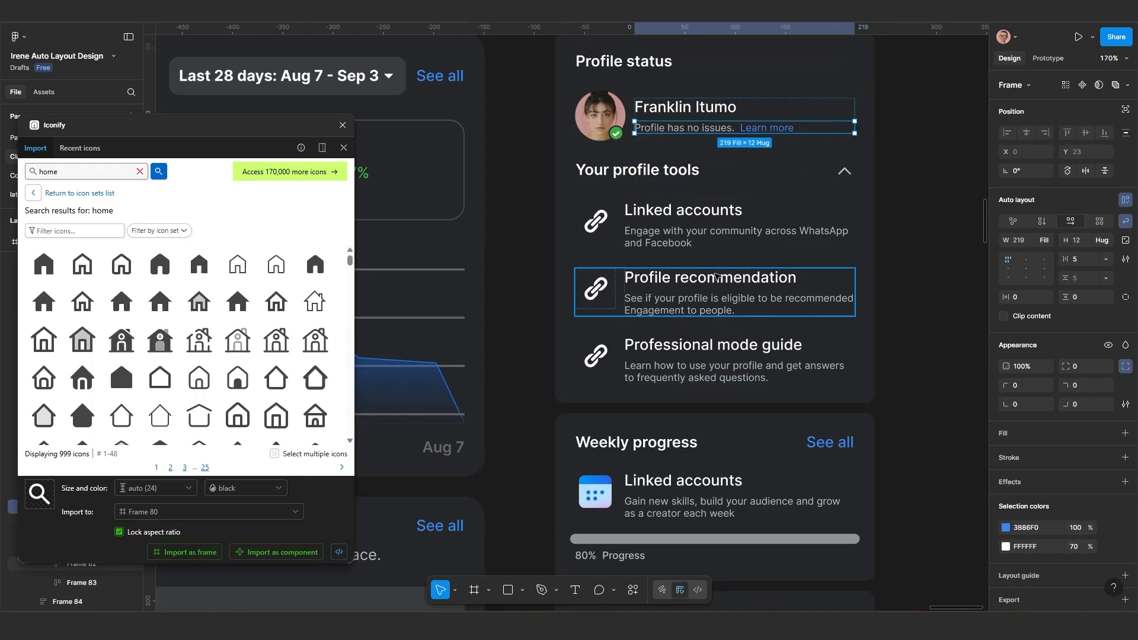
key("shift+1")
left_click(786, 294)
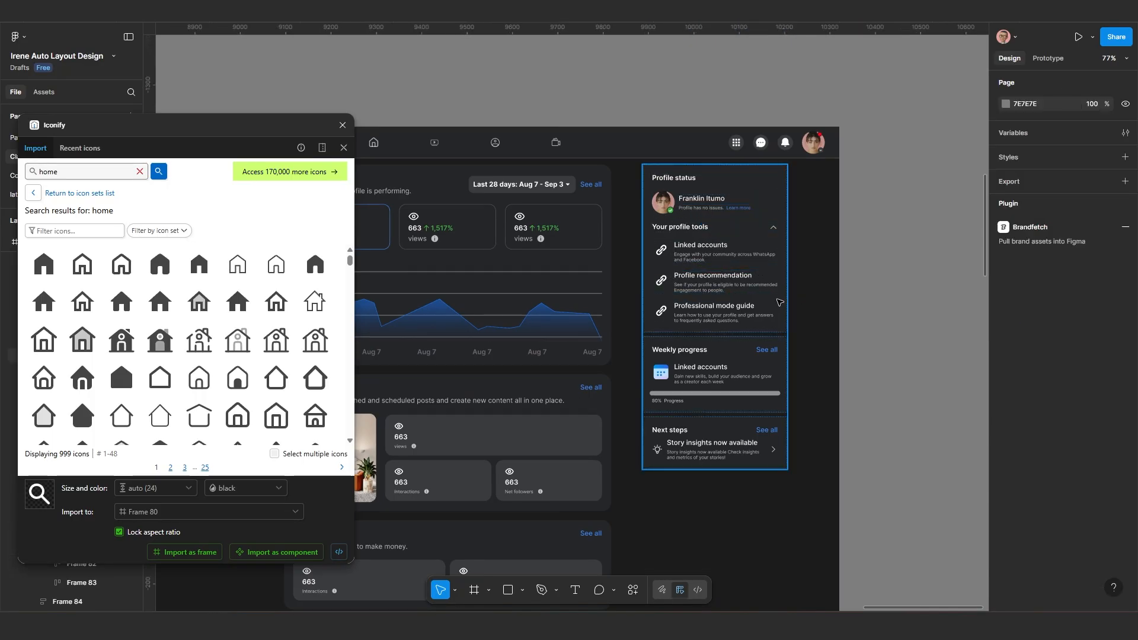
mouse_move(787, 308)
left_mouse_down()
mouse_move(741, 319)
mouse_move(788, 323)
left_mouse_up()
scroll(754, 360, "down", 3)
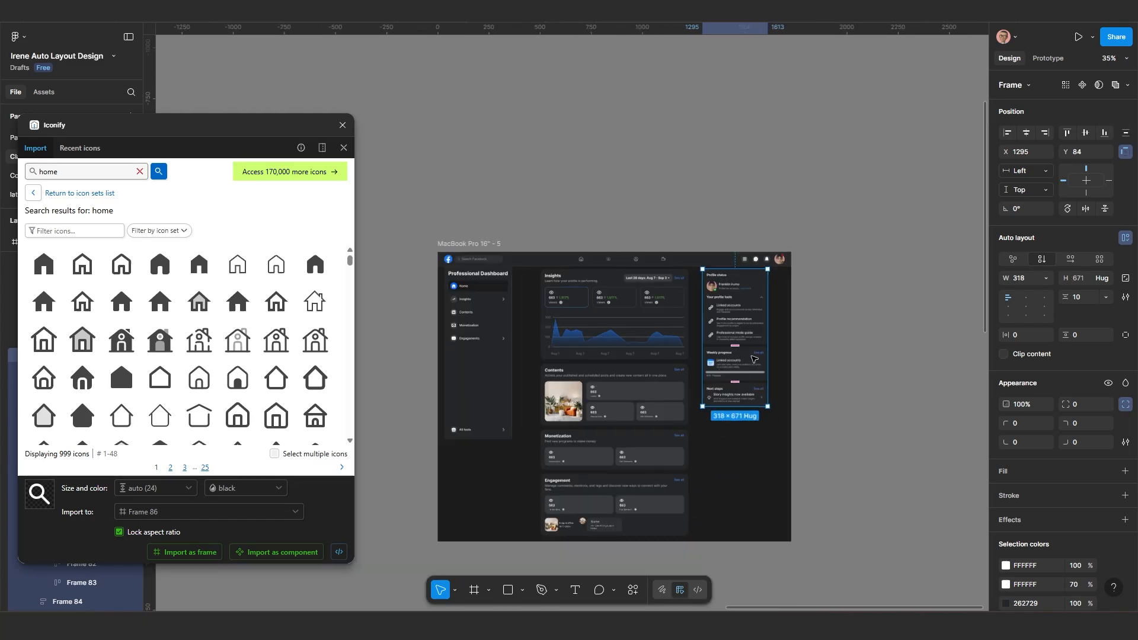
Step: Combine the Insights-to-Engagement column and the Profile status column in one horizontal auto layout frame, and try narrowing it to 908
left_click(827, 367)
scroll(810, 379, "up", 1)
left_click_drag(786, 383, 848, 333)
scroll(731, 404, "down", 1)
left_click_drag(714, 422, 693, 355)
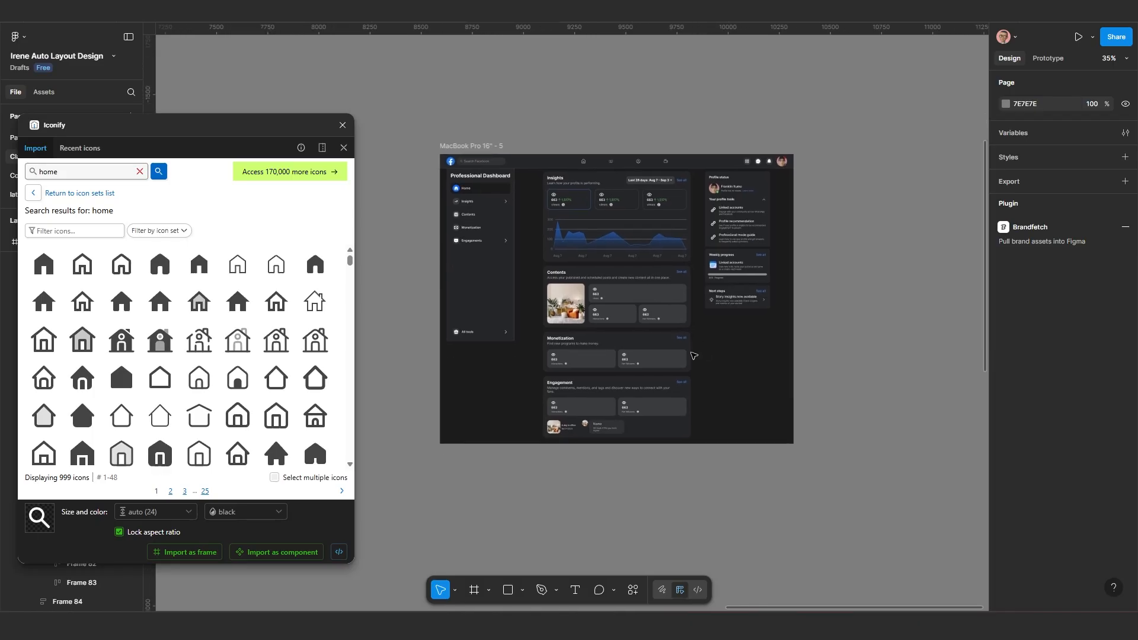
left_click(665, 356)
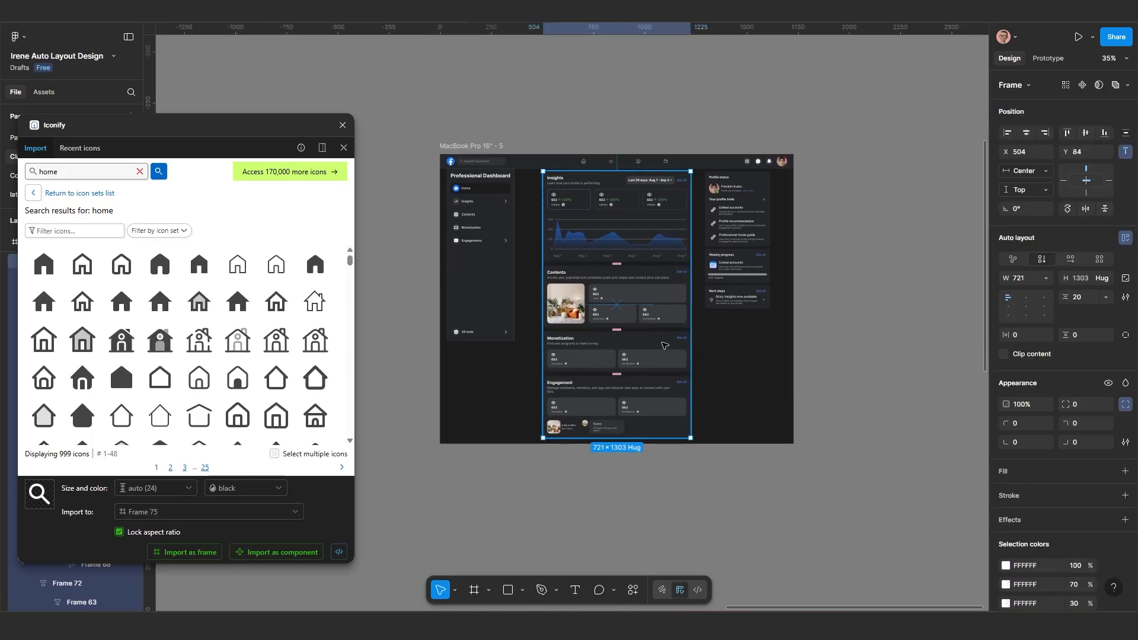
left_click(746, 282, "shift")
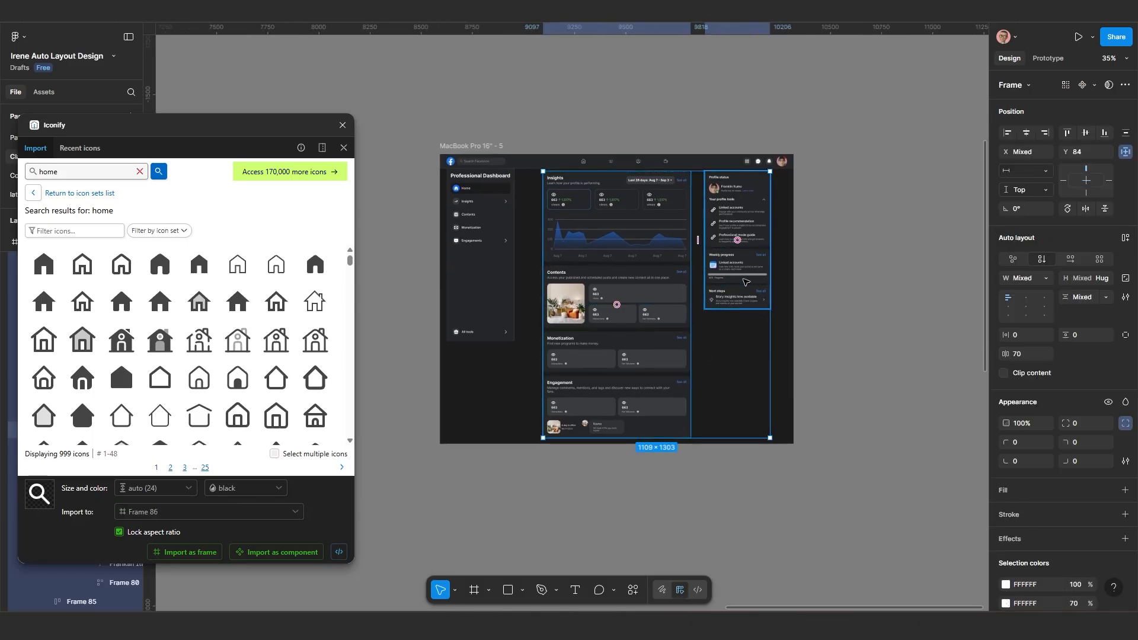
key("shift+a")
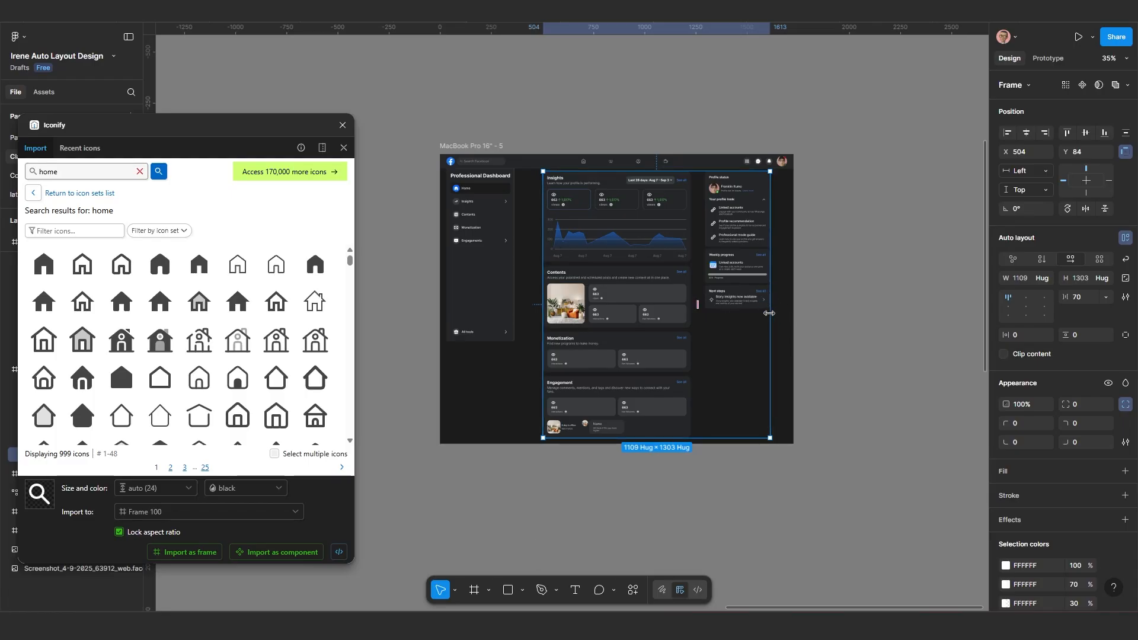
left_click_drag(769, 323, 727, 329)
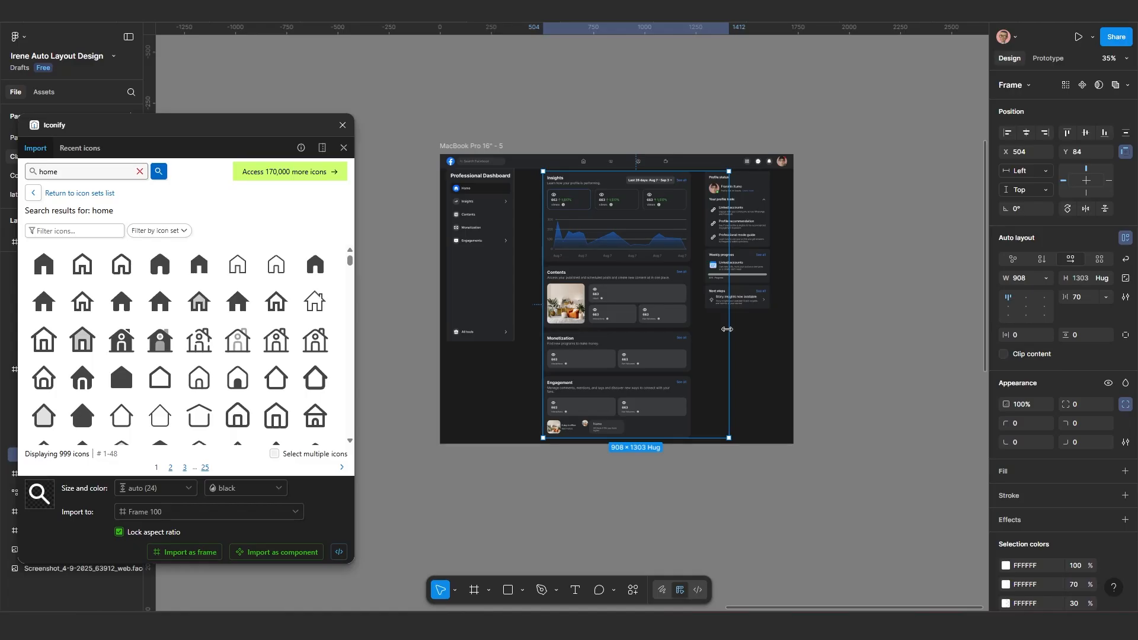
double_click(728, 329)
Step: Set the widths of the Profile status column and the Insights-to-Engagement column inside the combined frame to Fill container
left_click(737, 256)
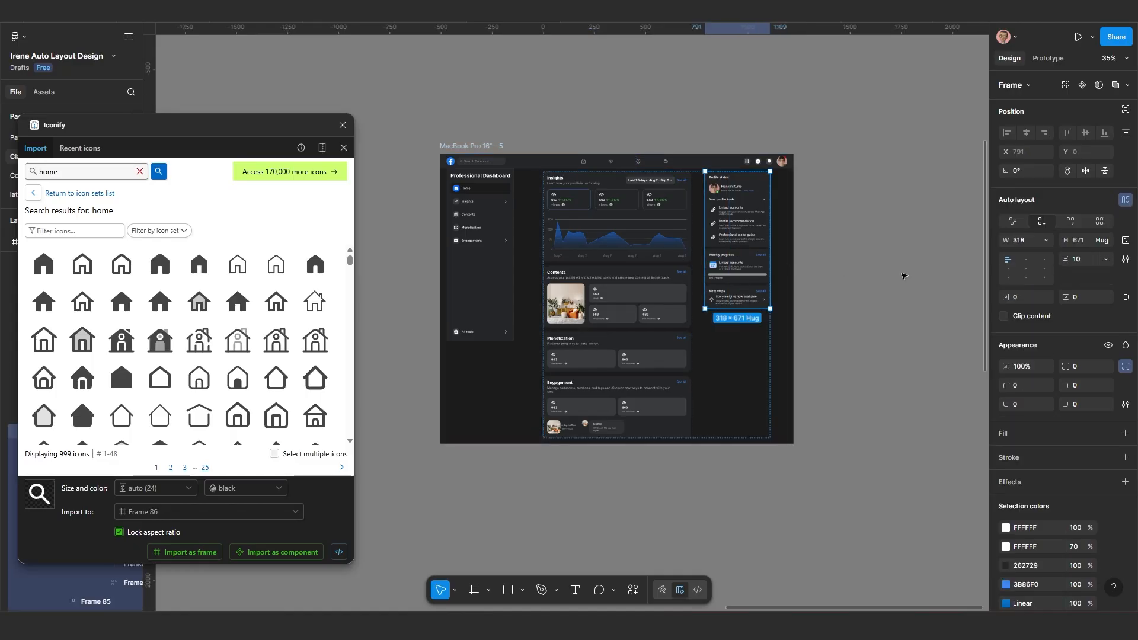
left_click(1047, 240)
left_click(1042, 269)
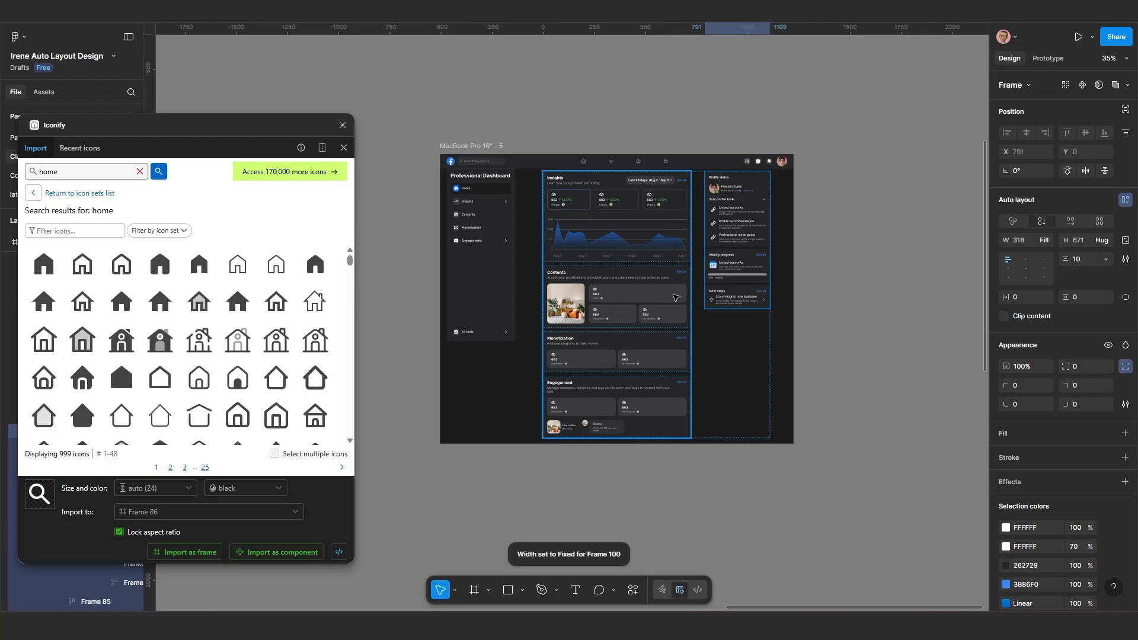
left_click(675, 297)
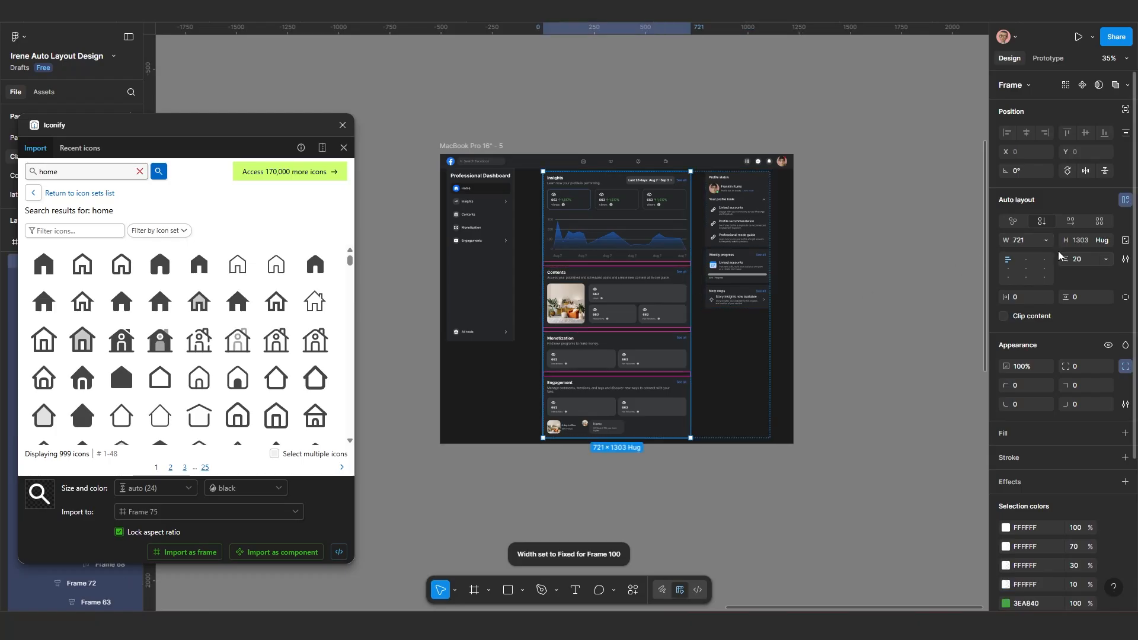
left_click(1044, 239)
left_click(1042, 269)
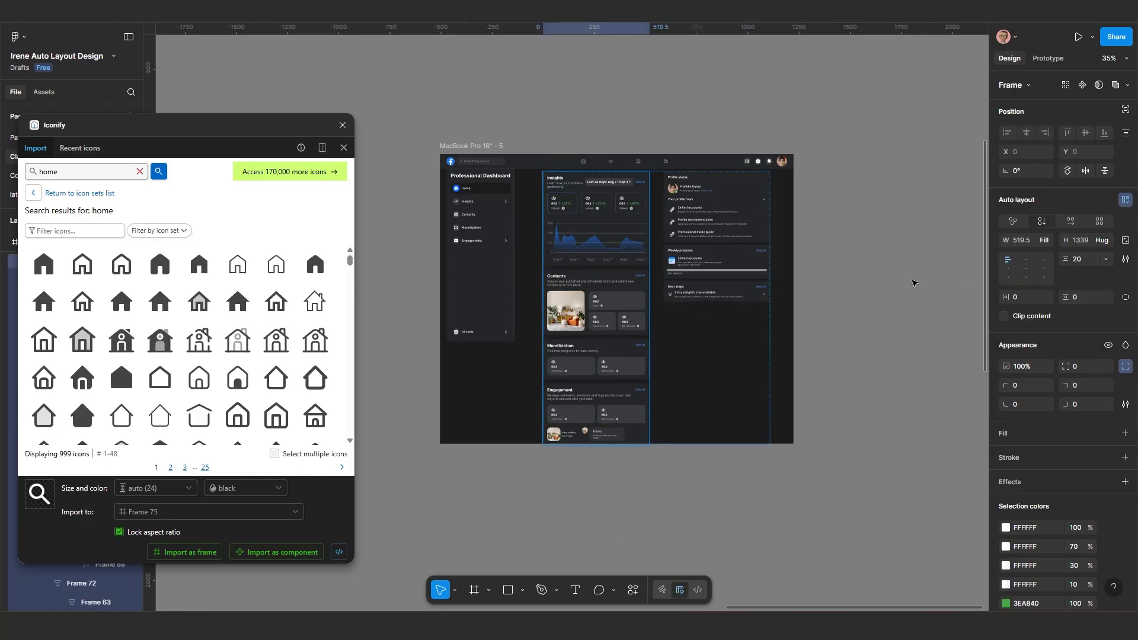
Step: Try resizing the combined frame's width to test how both columns adapt
left_click(733, 332)
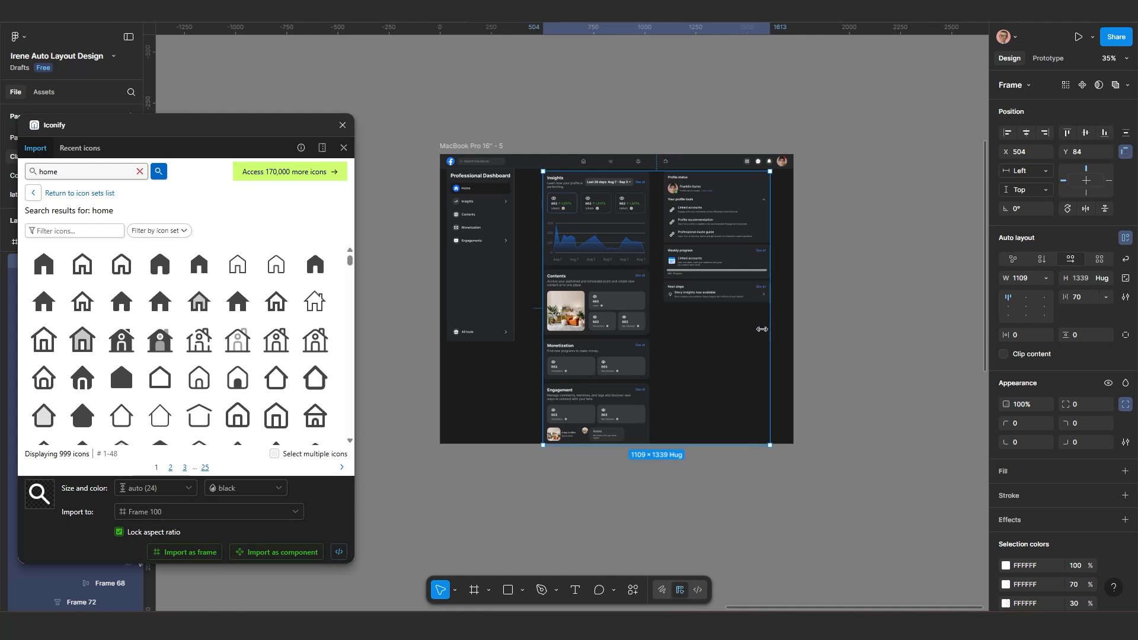
mouse_move(761, 329)
left_mouse_down()
mouse_move(670, 332)
mouse_move(797, 329)
mouse_move(770, 329)
left_mouse_up()
scroll(681, 320, "up", 3)
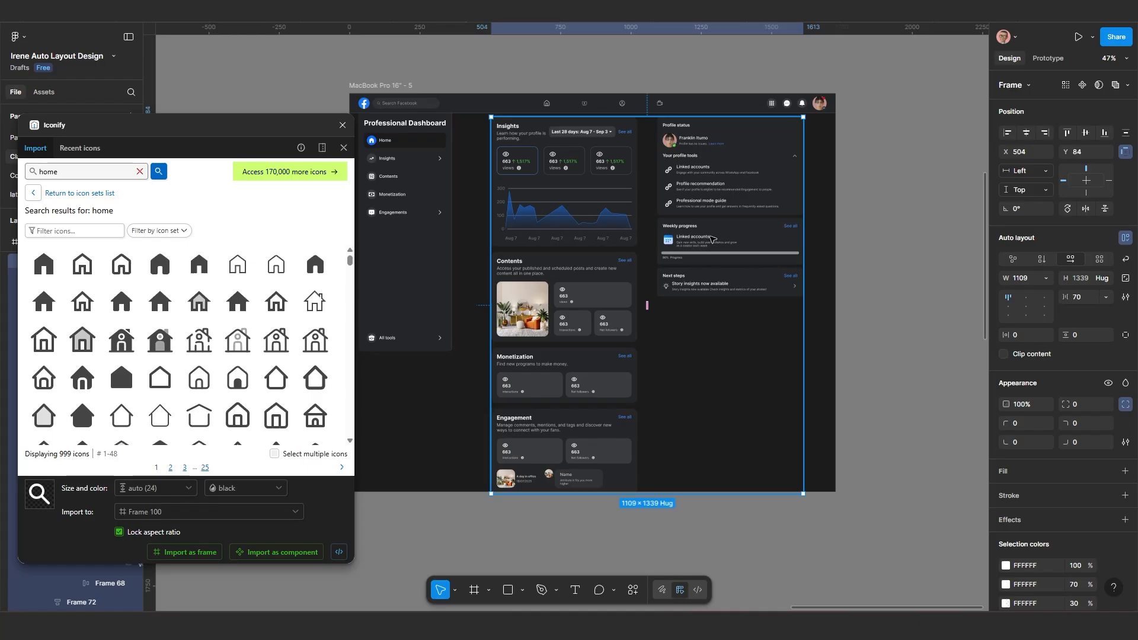
Step: Set the horizontal gap between the two columns of the combined frame to 30
left_click(720, 194)
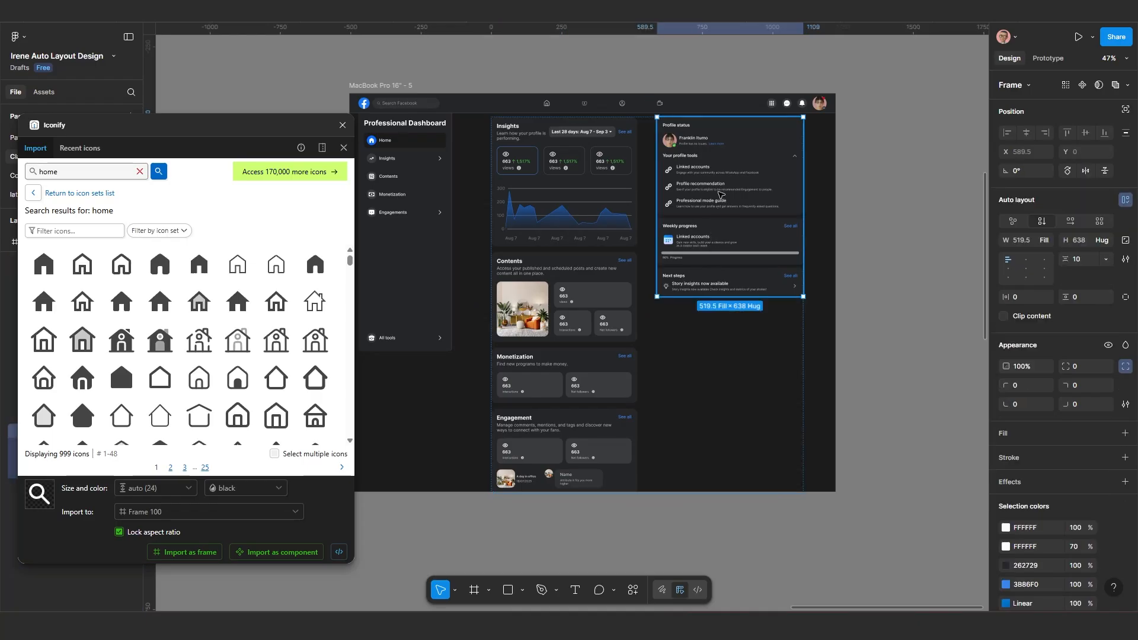
left_click(690, 348)
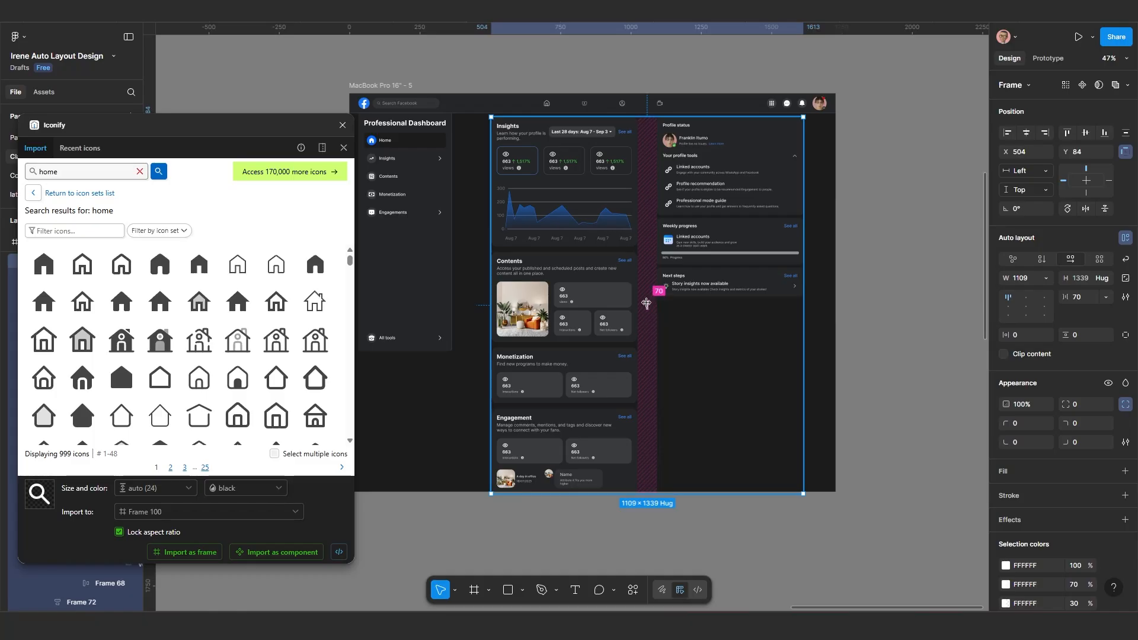
left_click(1084, 295)
type("30")
key("Return")
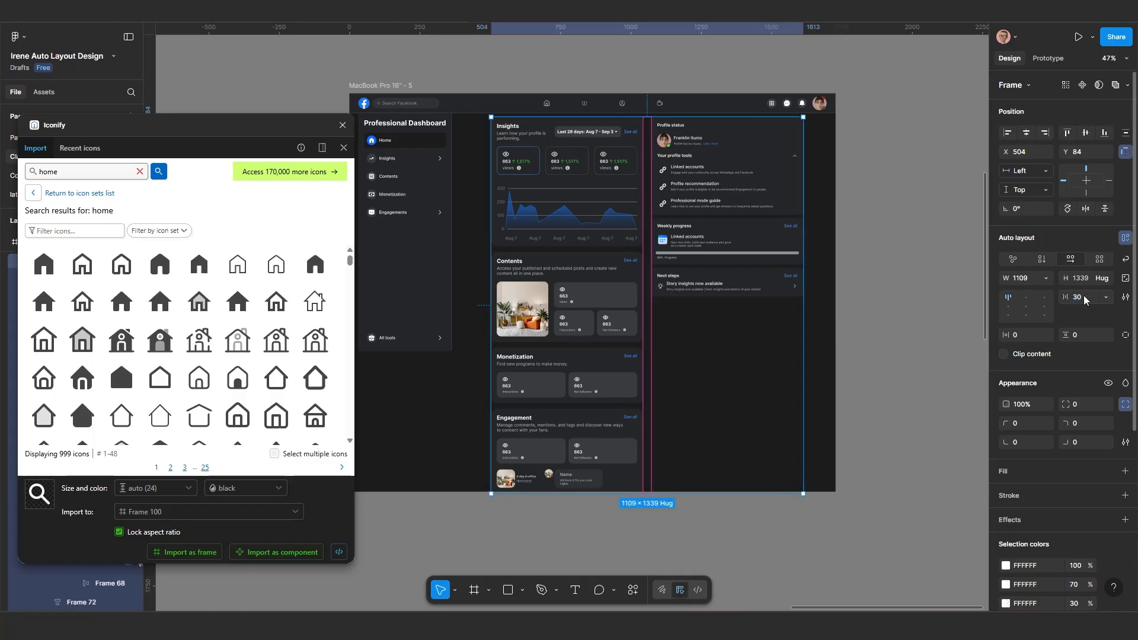
Step: Widen the Insights-to-Engagement column inside the combined frame and turn on wrapping for that frame
scroll(713, 187, "up", 1)
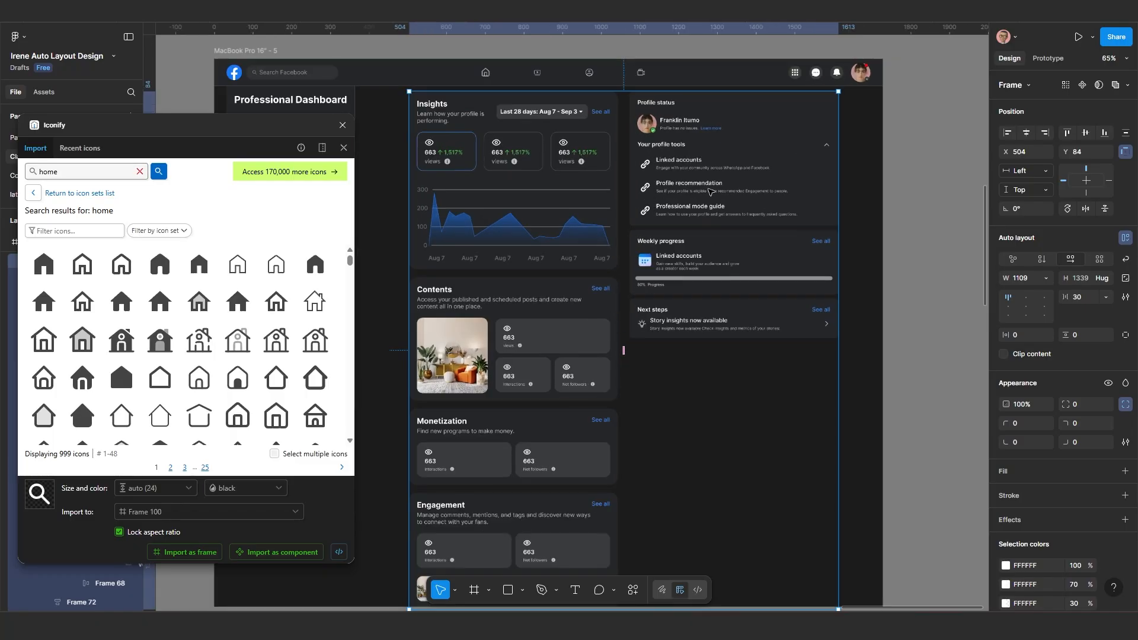
scroll(669, 240, "down", 1)
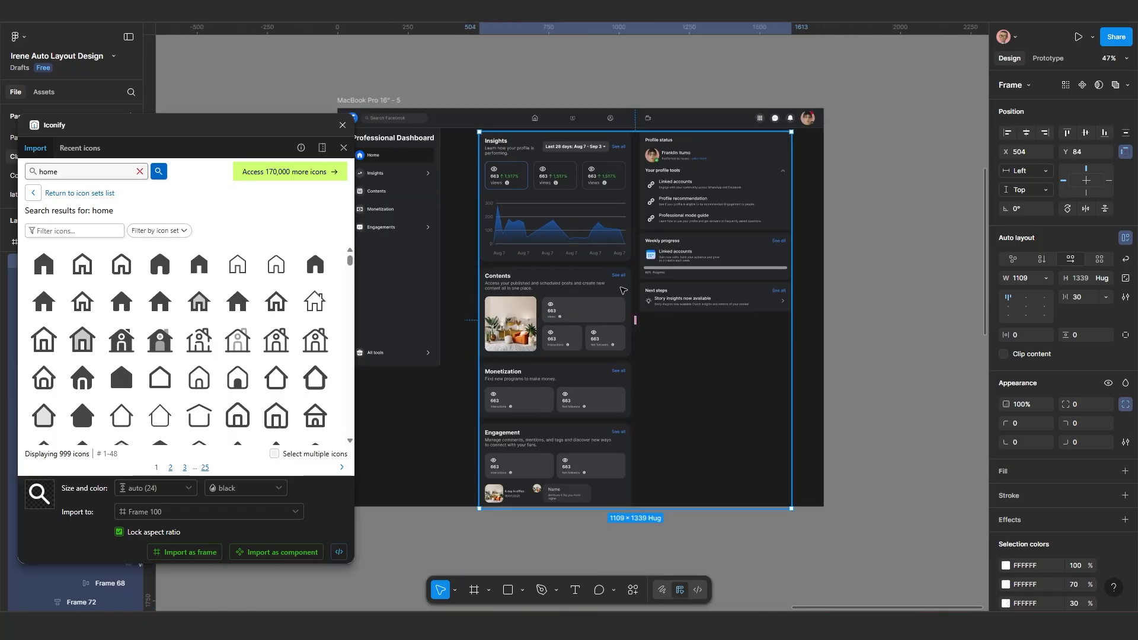
left_click(611, 236)
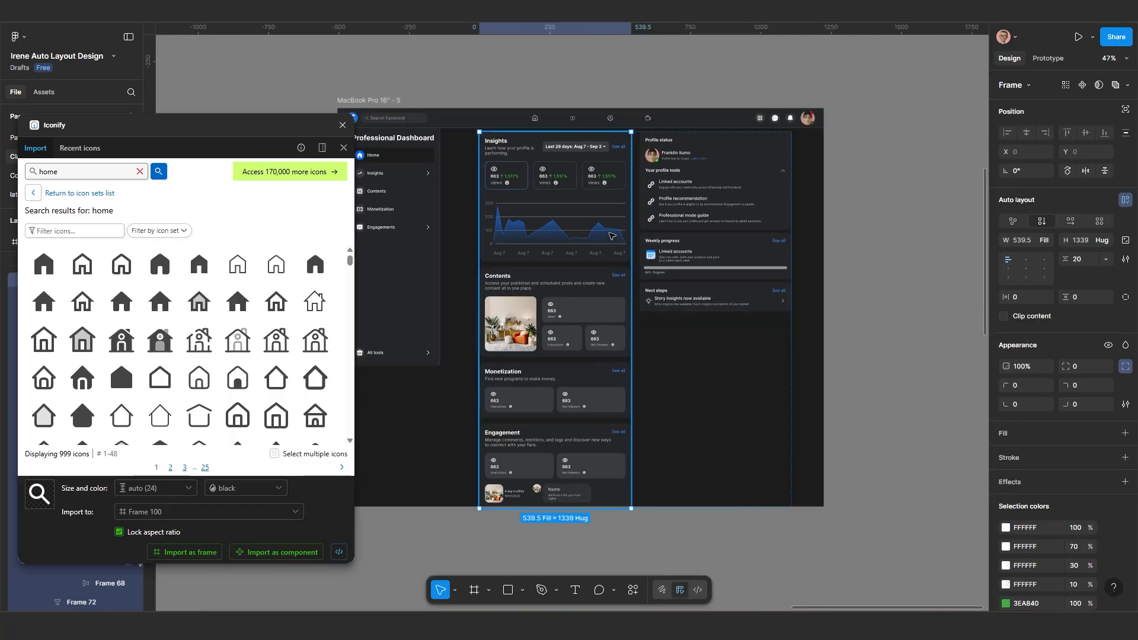
left_click_drag(639, 276, 685, 272)
left_click_drag(686, 272, 678, 273)
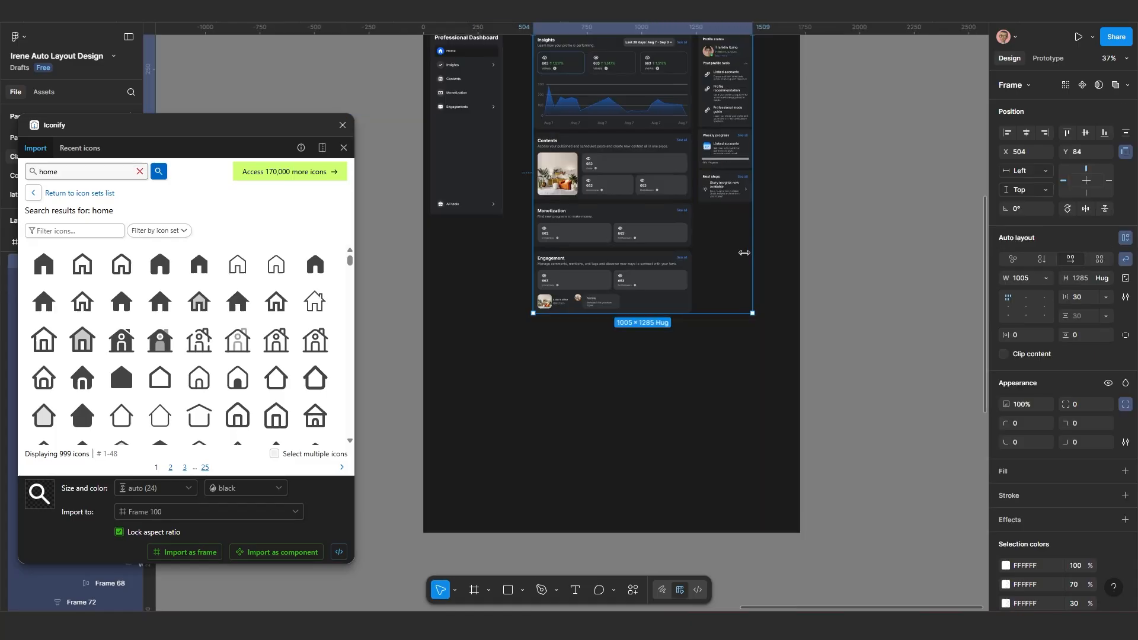
Step: Resize the combined frame to a width of 998, testing how the Profile status column adapts
mouse_move(745, 252)
left_mouse_down()
mouse_move(732, 254)
mouse_move(753, 255)
mouse_move(744, 257)
left_mouse_up()
scroll(747, 261, "up", 5)
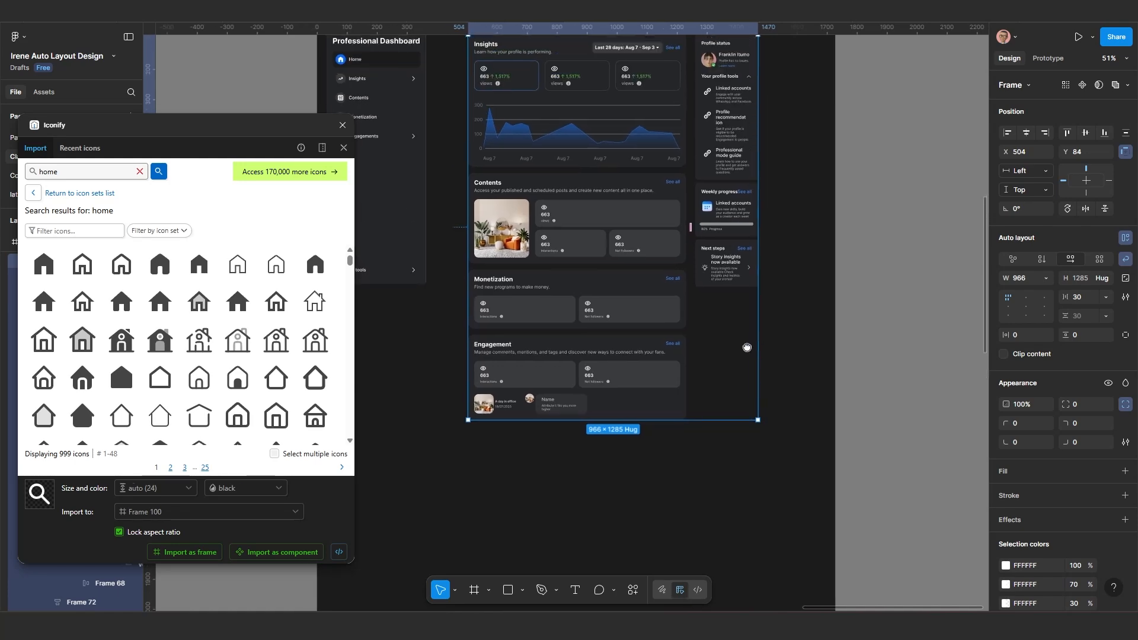
scroll(758, 324, "down", 3)
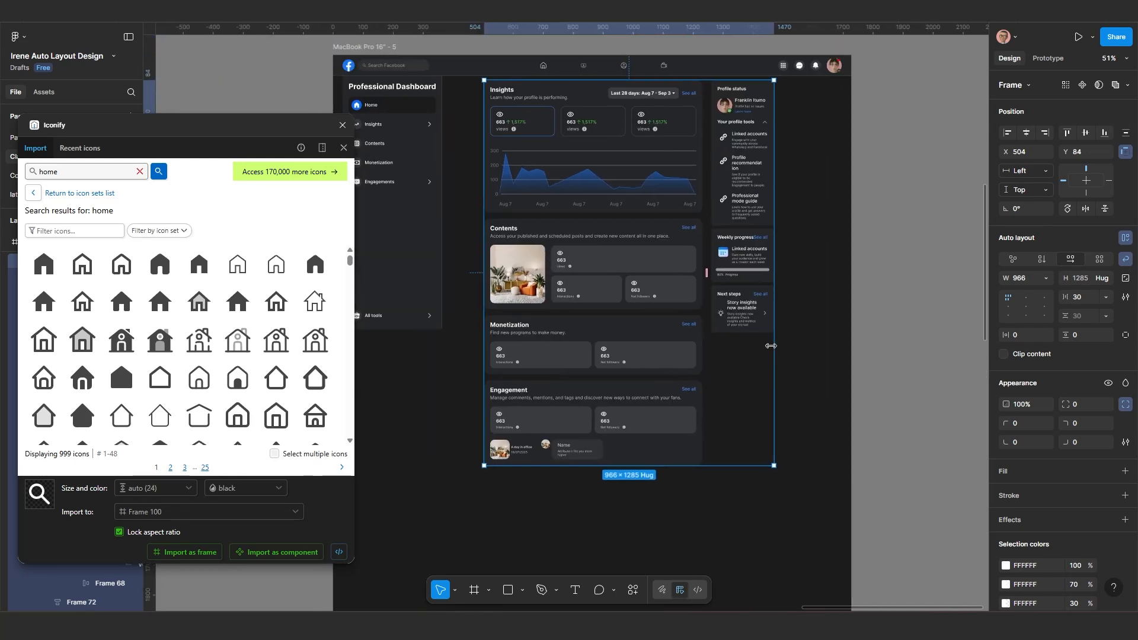
mouse_move(776, 349)
left_mouse_down()
mouse_move(742, 354)
mouse_move(785, 351)
left_mouse_up()
scroll(776, 291, "up", 3)
left_click_drag(779, 292, 789, 388)
mouse_move(800, 286)
left_mouse_down()
mouse_move(774, 294)
mouse_move(798, 294)
left_mouse_up()
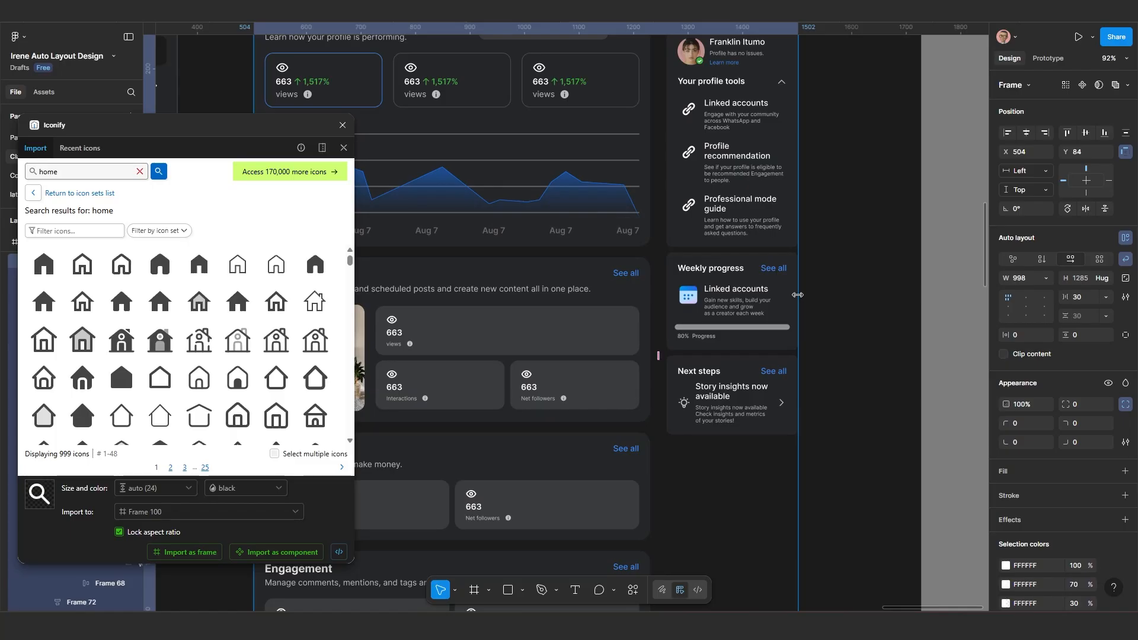
scroll(761, 290, "down", 4)
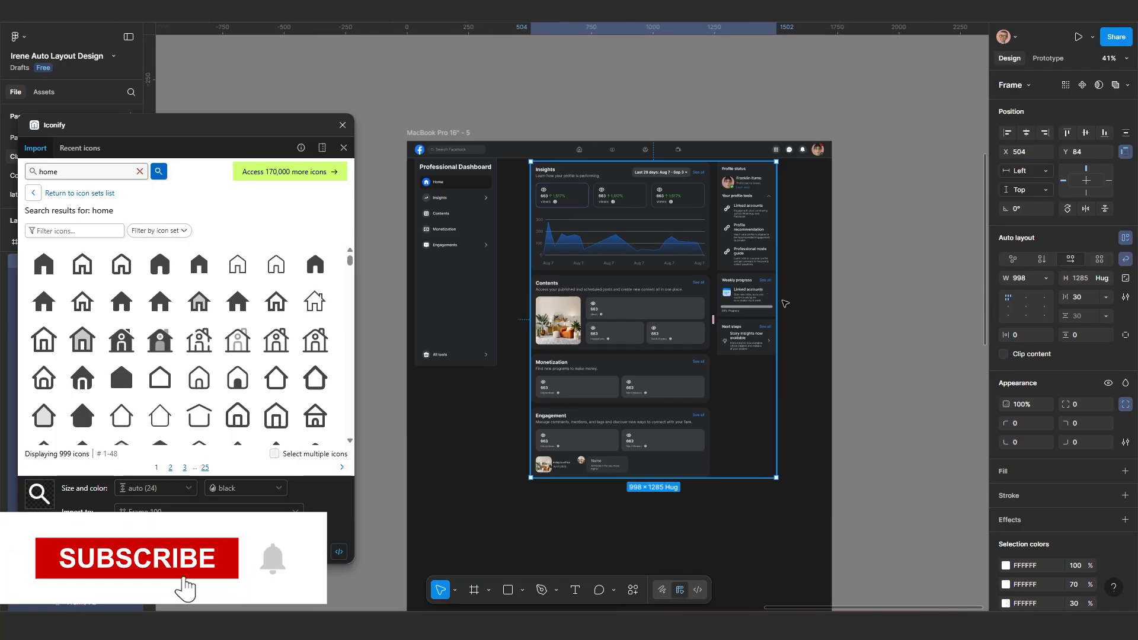
Step: Add a minimum width to the Profile status column, using its current width of 241
left_click(815, 300)
left_click(748, 249)
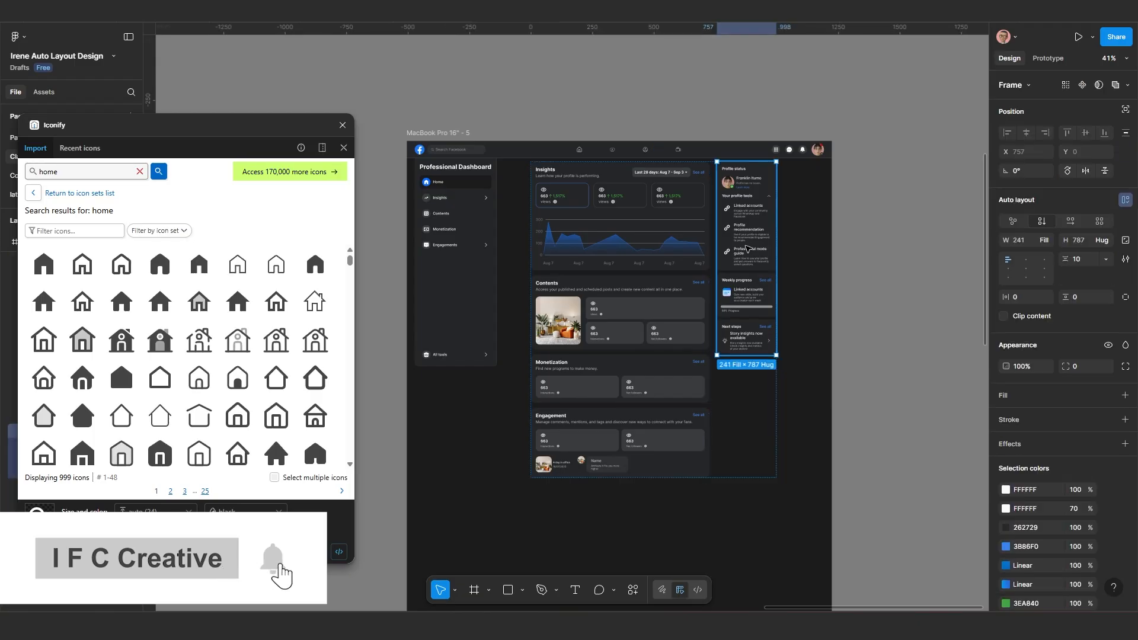
scroll(794, 319, "up", 2)
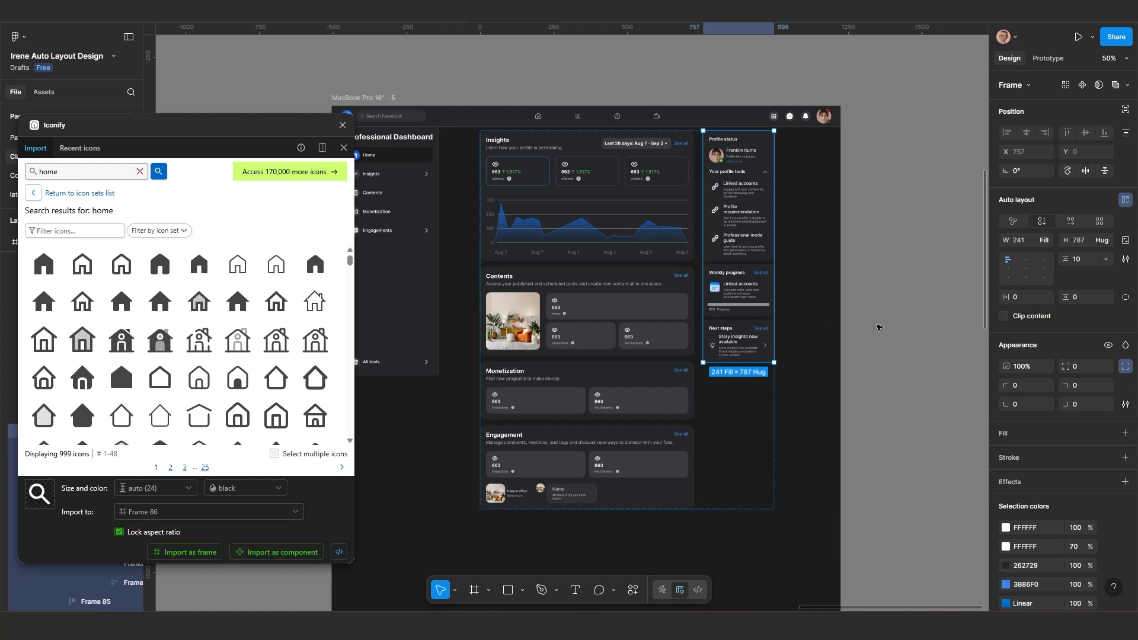
left_click(1044, 240)
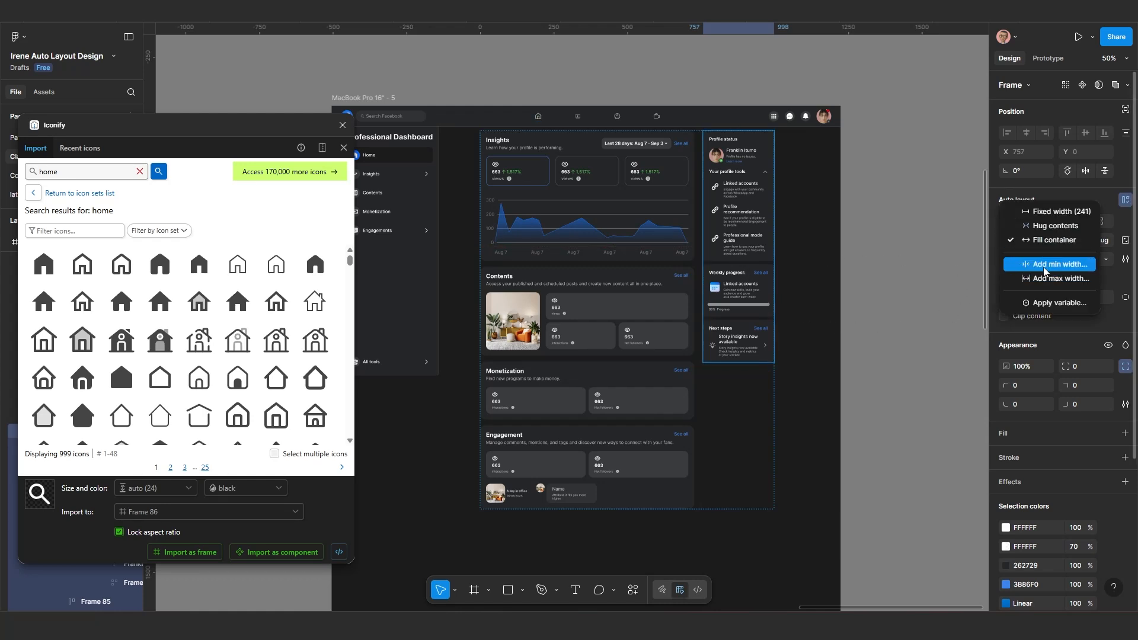
left_click(1045, 265)
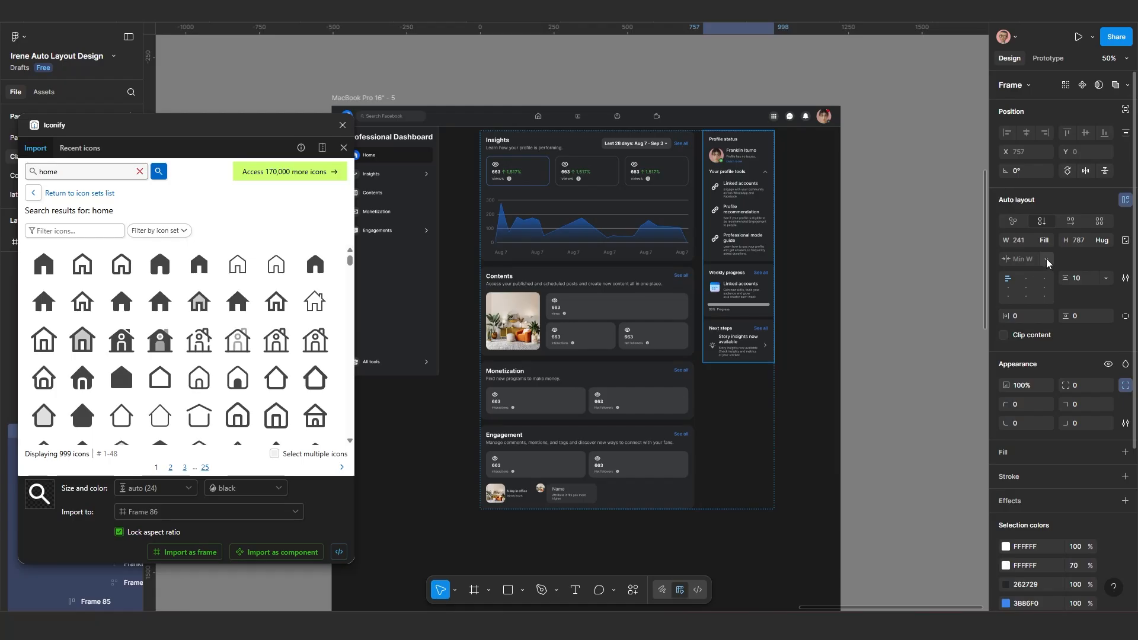
left_click(1046, 259)
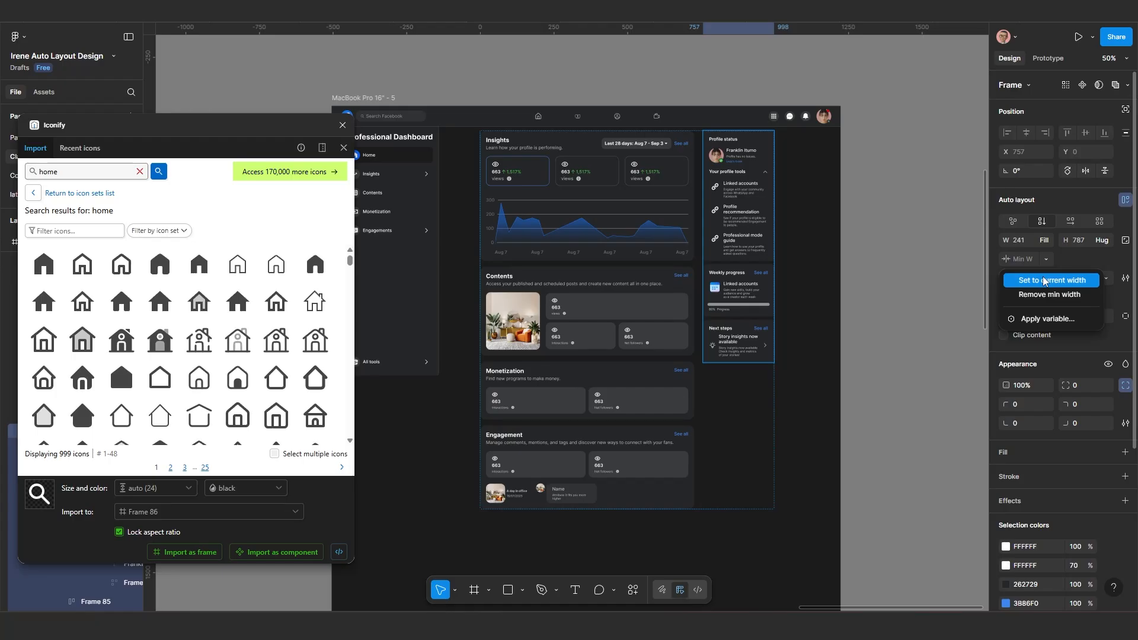
left_click(1046, 281)
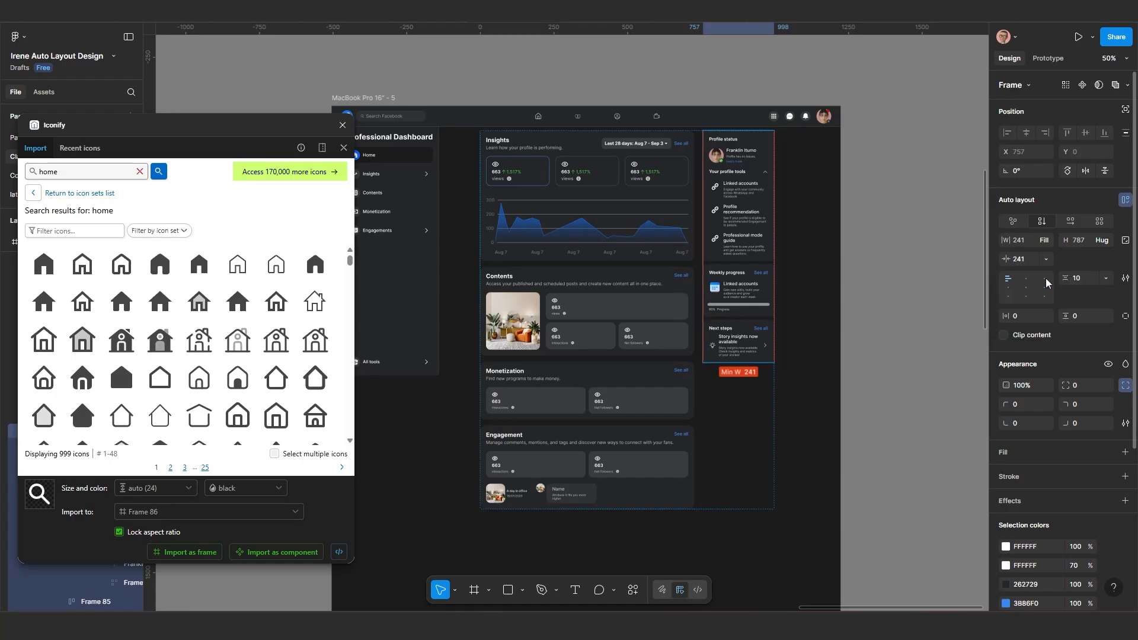
Step: Narrow the combined frame to a width of 727 to test wrapping of the Profile status column
left_click(770, 424)
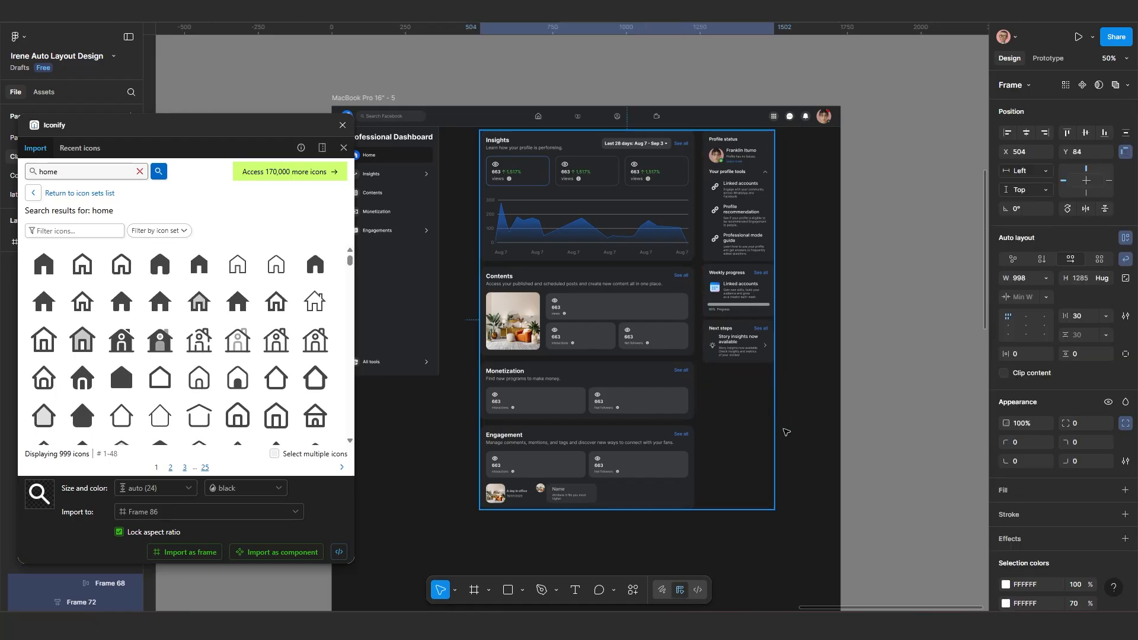
mouse_move(783, 412)
left_mouse_down()
mouse_move(858, 405)
mouse_move(766, 409)
left_mouse_up()
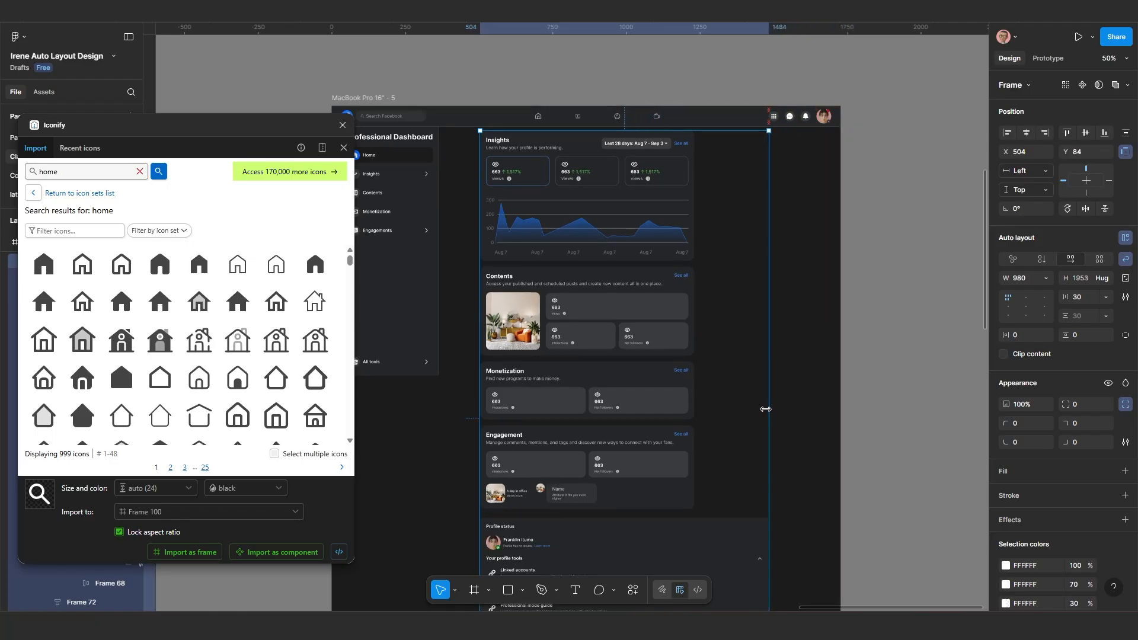
scroll(766, 409, "down", 3)
scroll(789, 392, "left", 4)
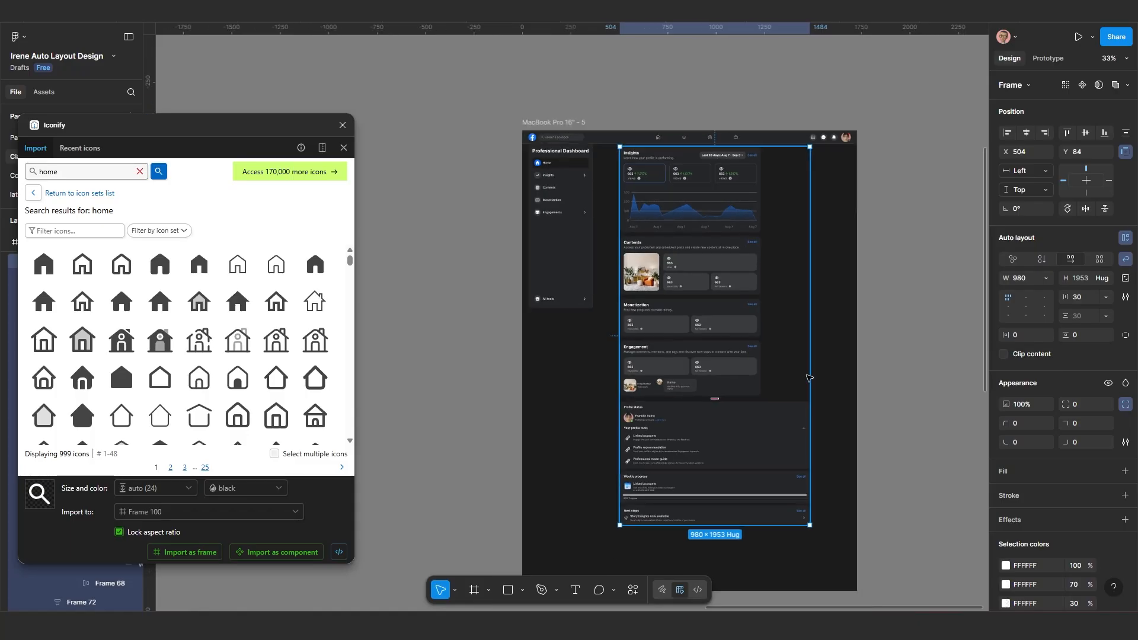
left_click_drag(810, 365, 758, 376)
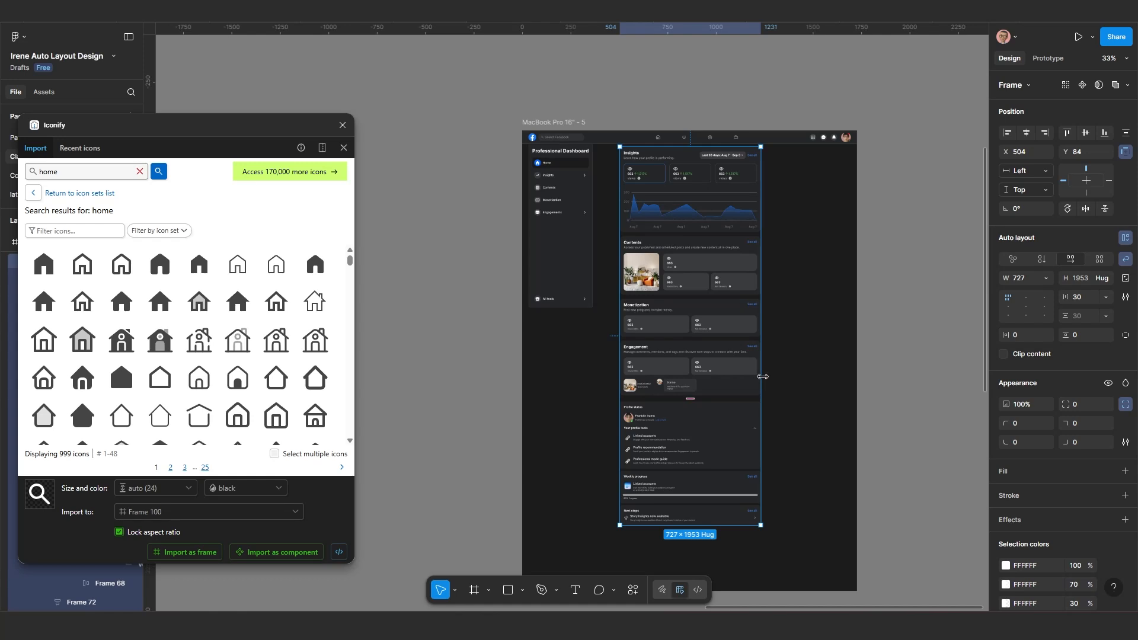
scroll(762, 377, "up", 2)
left_click_drag(763, 368, 759, 394)
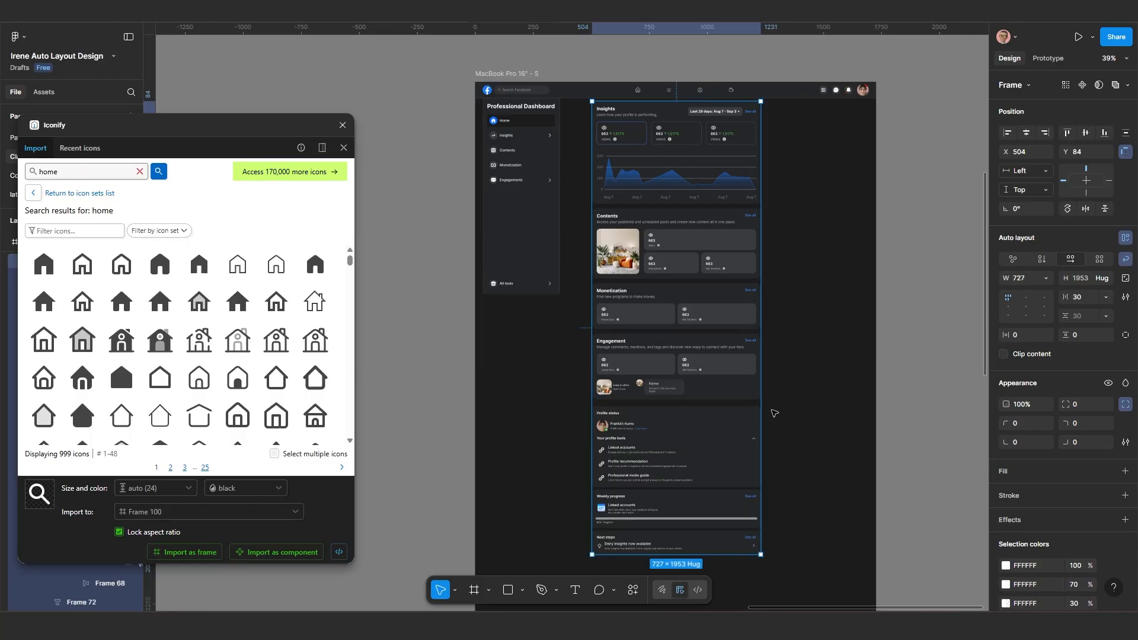
Step: Examine the reference dashboard screenshots, comparing where the Profile status cards sit in the narrow and wide layouts
scroll(760, 403, "down", 5)
scroll(678, 416, "down", 2)
left_click_drag(640, 414, 828, 379)
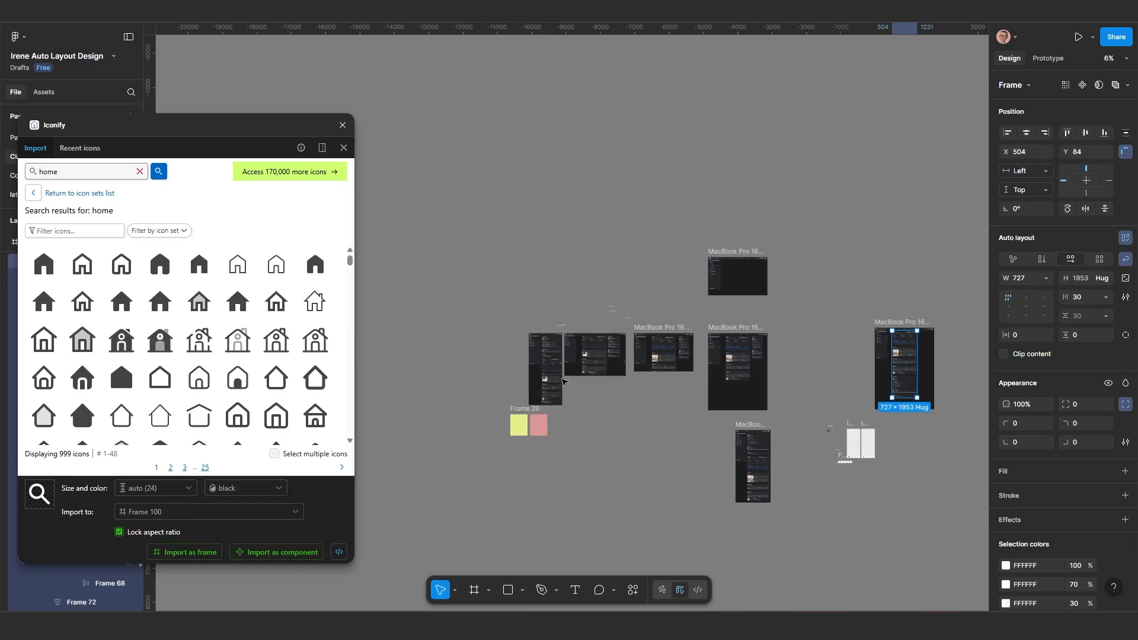
scroll(542, 363, "up", 7)
scroll(590, 237, "up", 4)
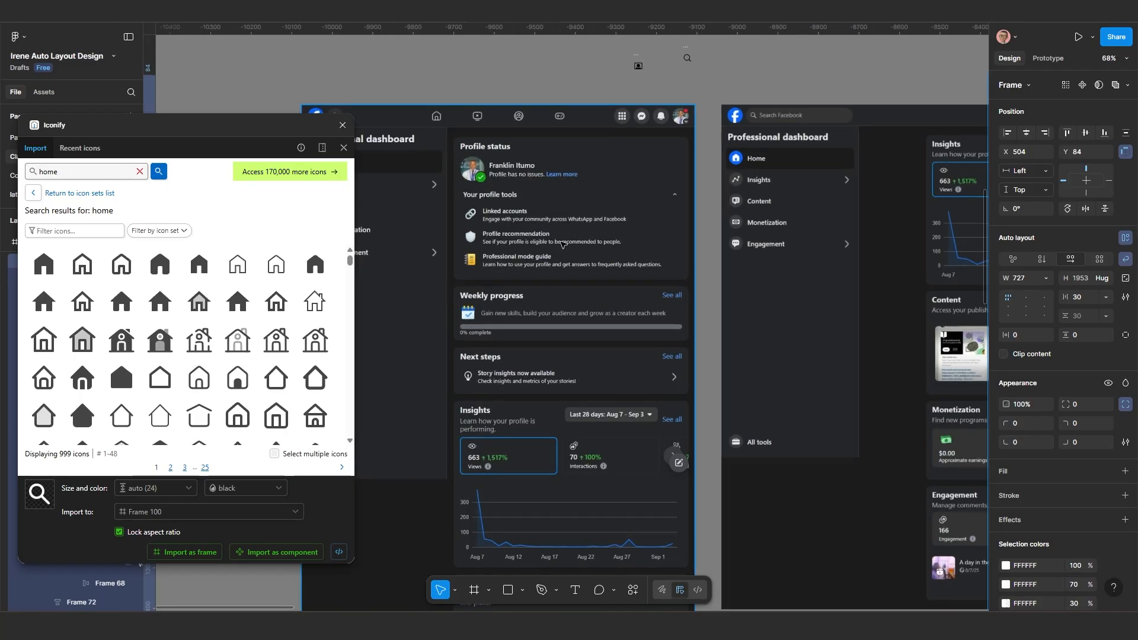
scroll(562, 244, "down", 3)
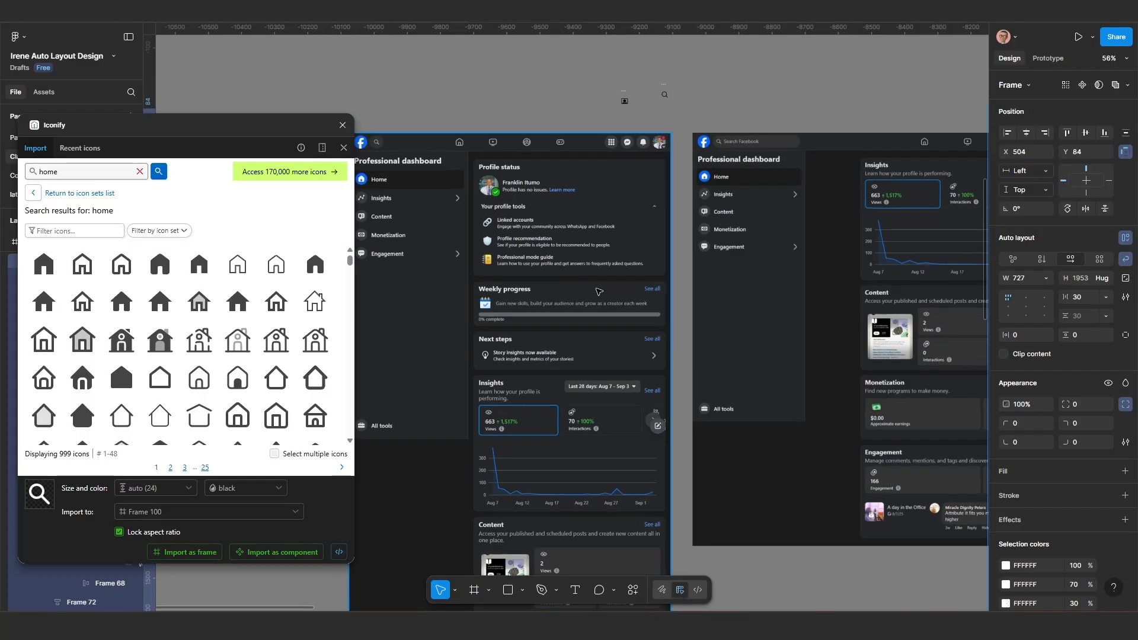
scroll(598, 291, "up", 4)
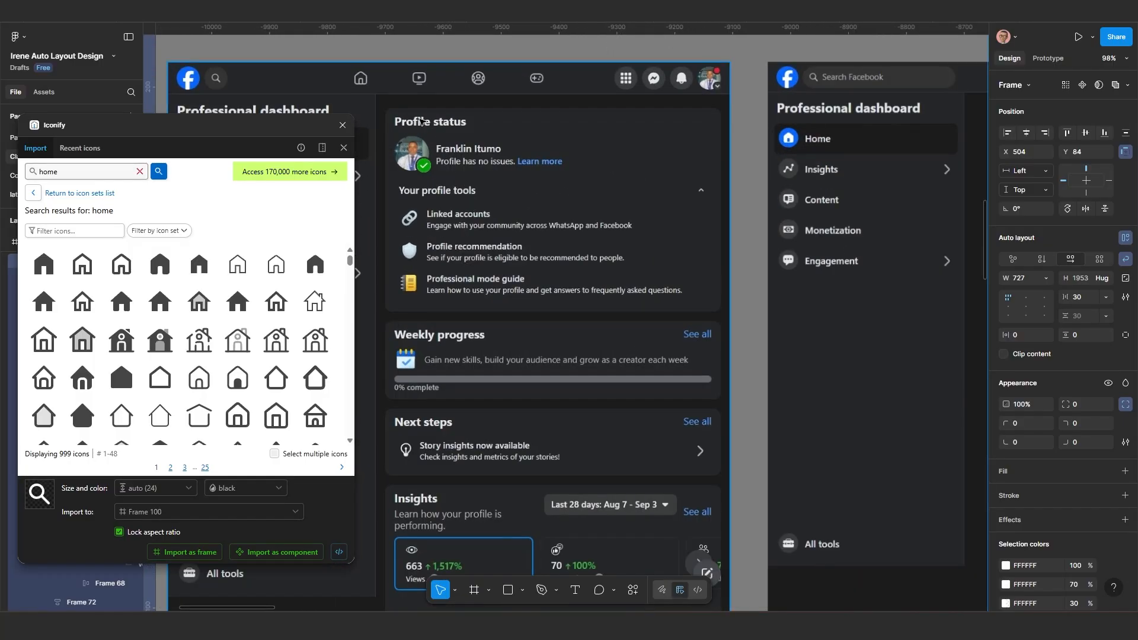
scroll(524, 188, "down", 6)
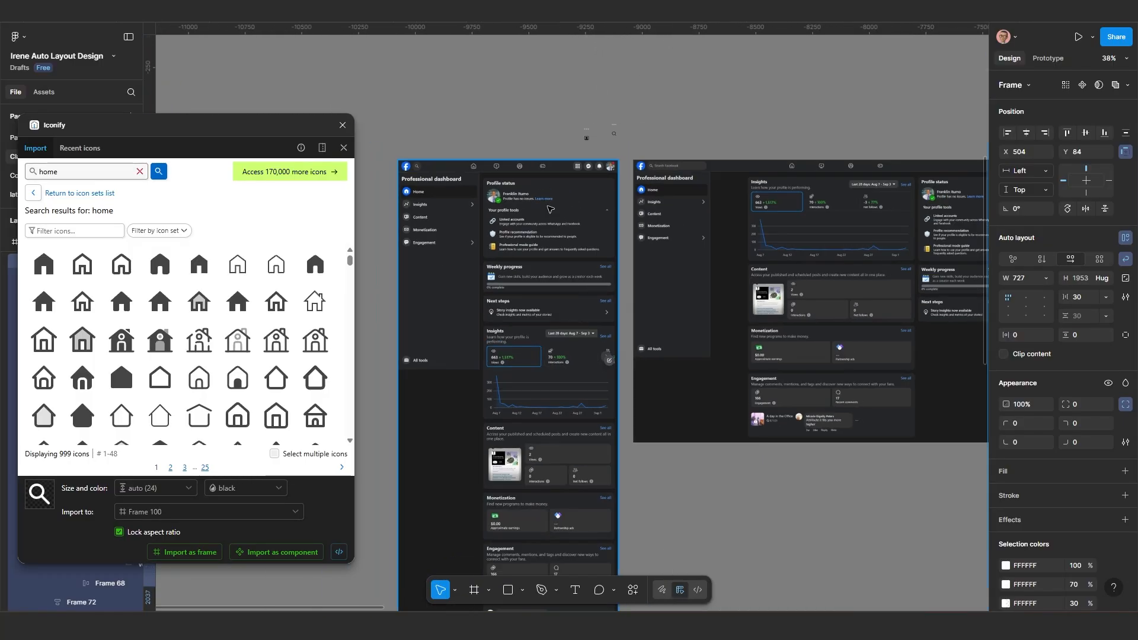
scroll(828, 268, "up", 4)
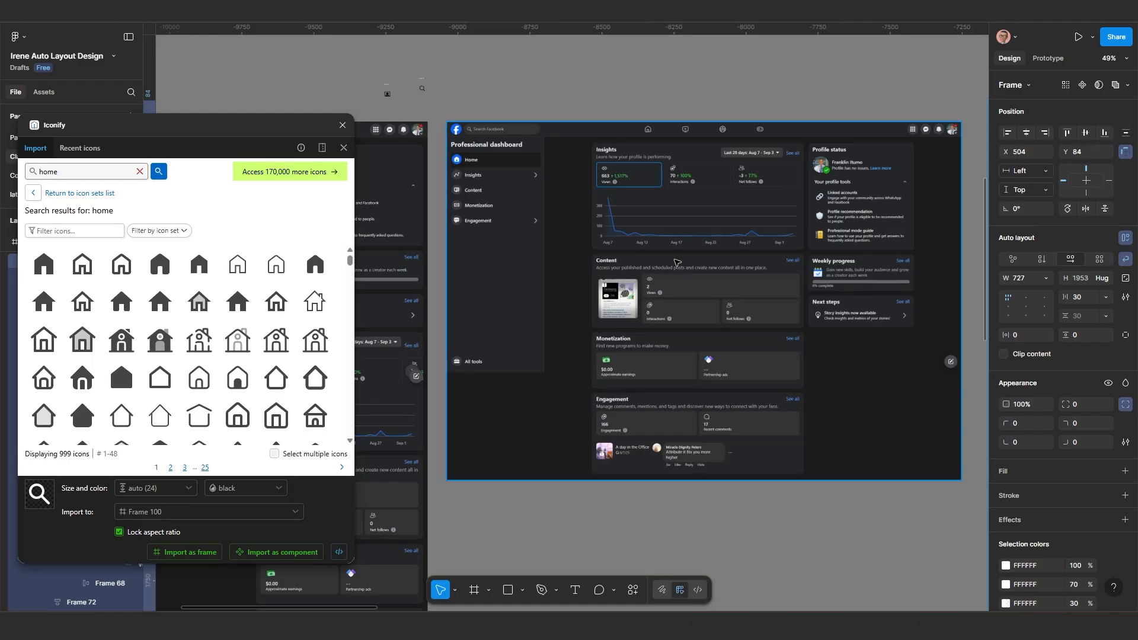
left_click(834, 201)
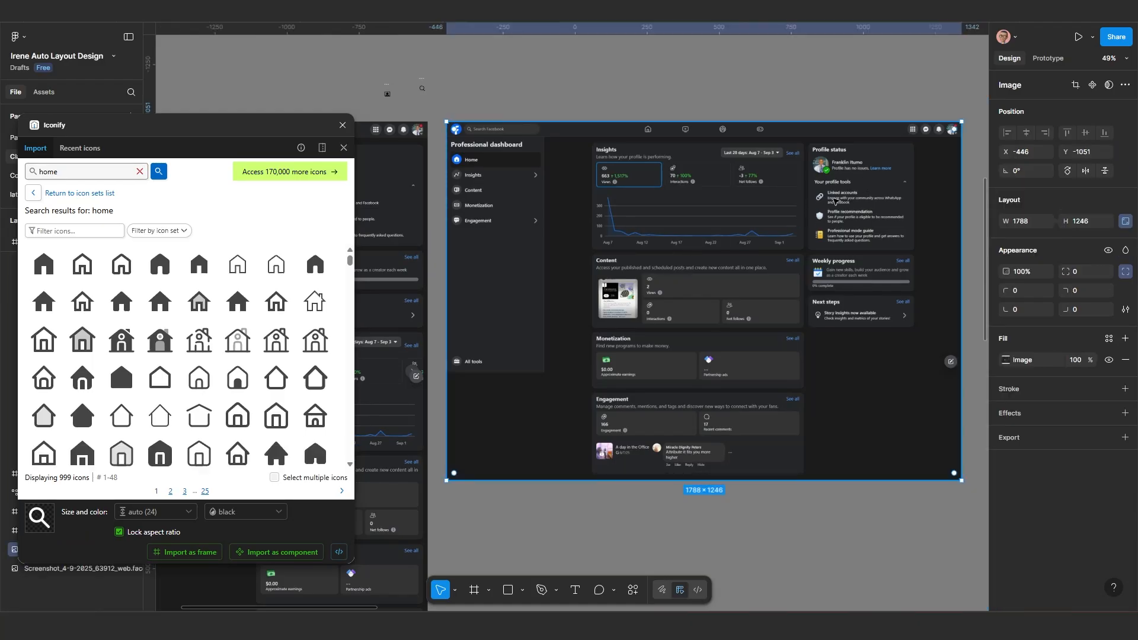
scroll(668, 265, "down", 5)
scroll(663, 297, "right", 10)
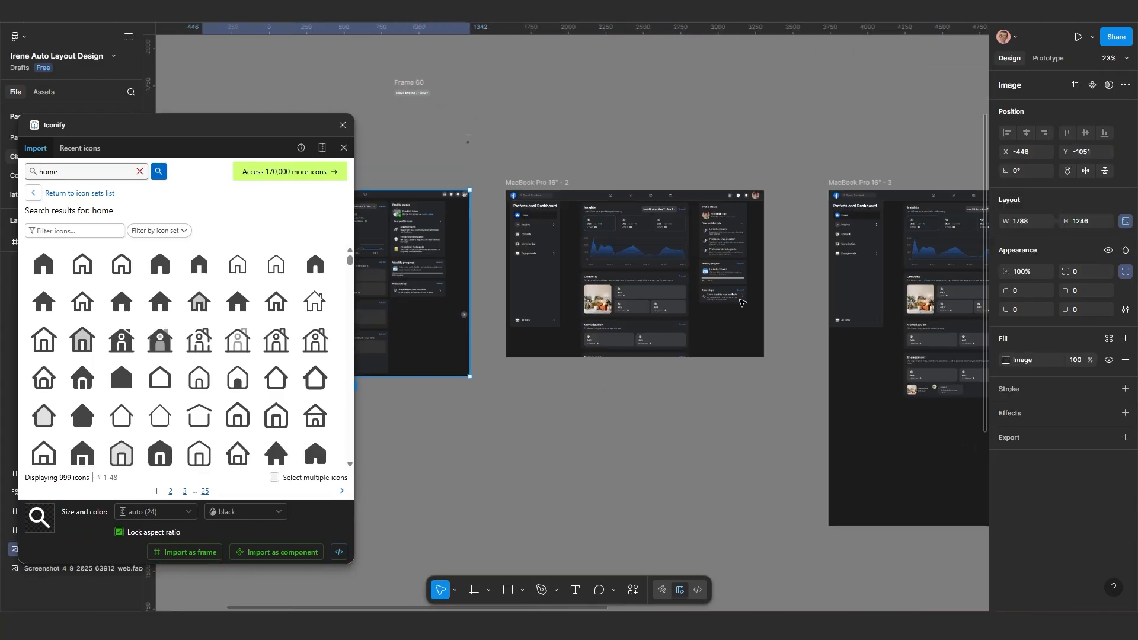
Step: Widen the combined column frame in MacBook Pro 16" - 3 to 1105
scroll(663, 296, "up", 3)
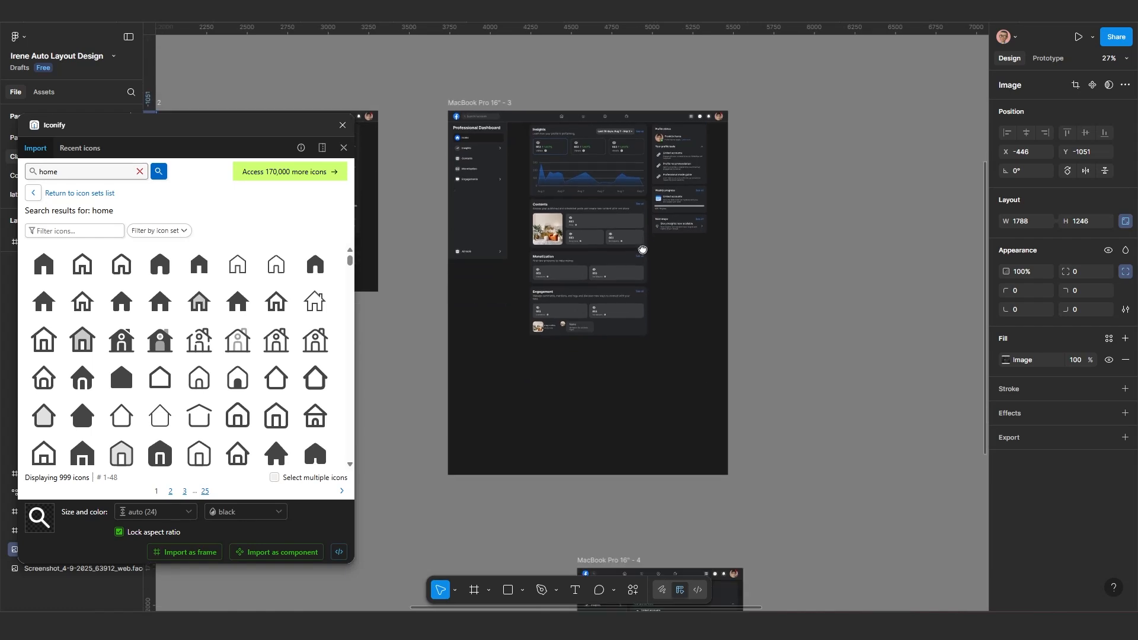
left_click(681, 260)
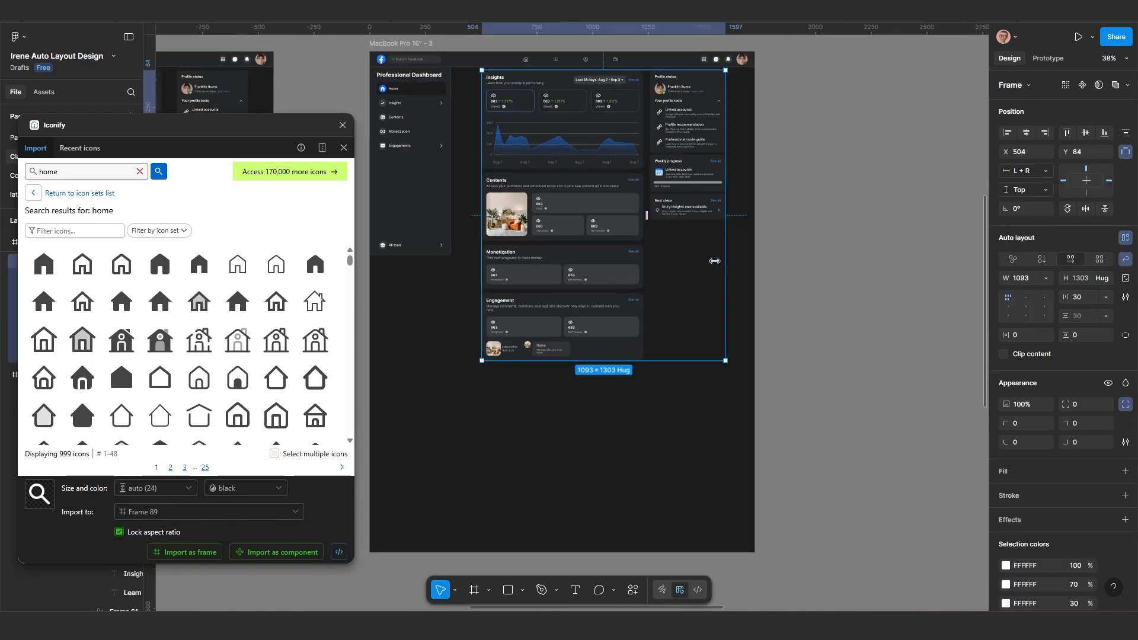
left_click_drag(726, 264, 727, 237)
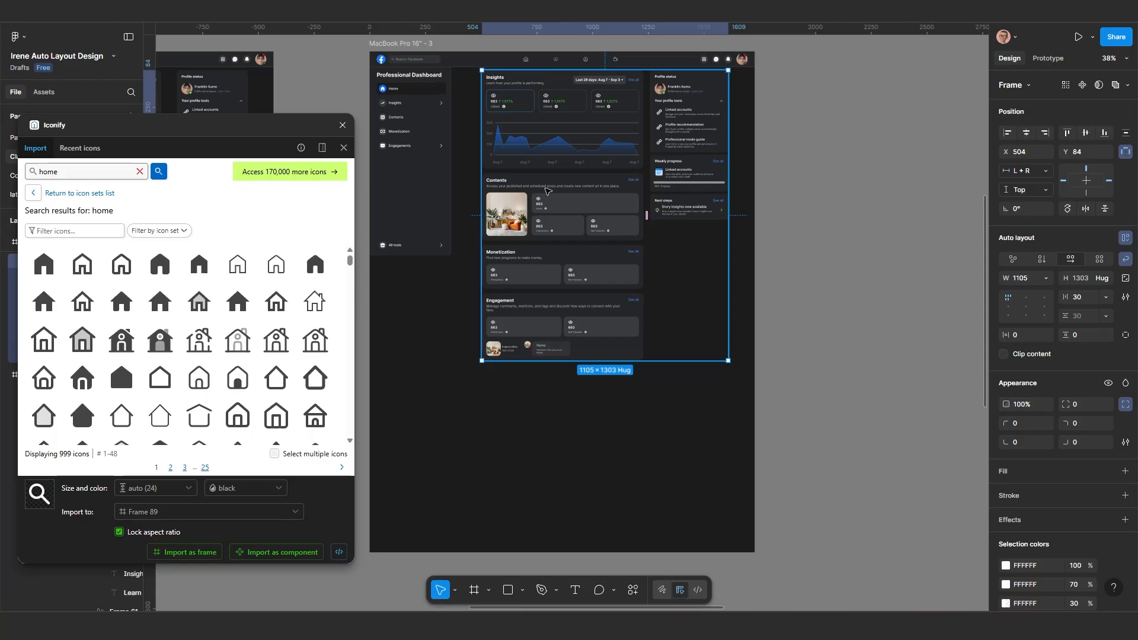
Step: Move the Profile status column ahead of the Insights-to-Engagement column in the combined frame of MacBook Pro 16" - 3
scroll(577, 189, "up", 2)
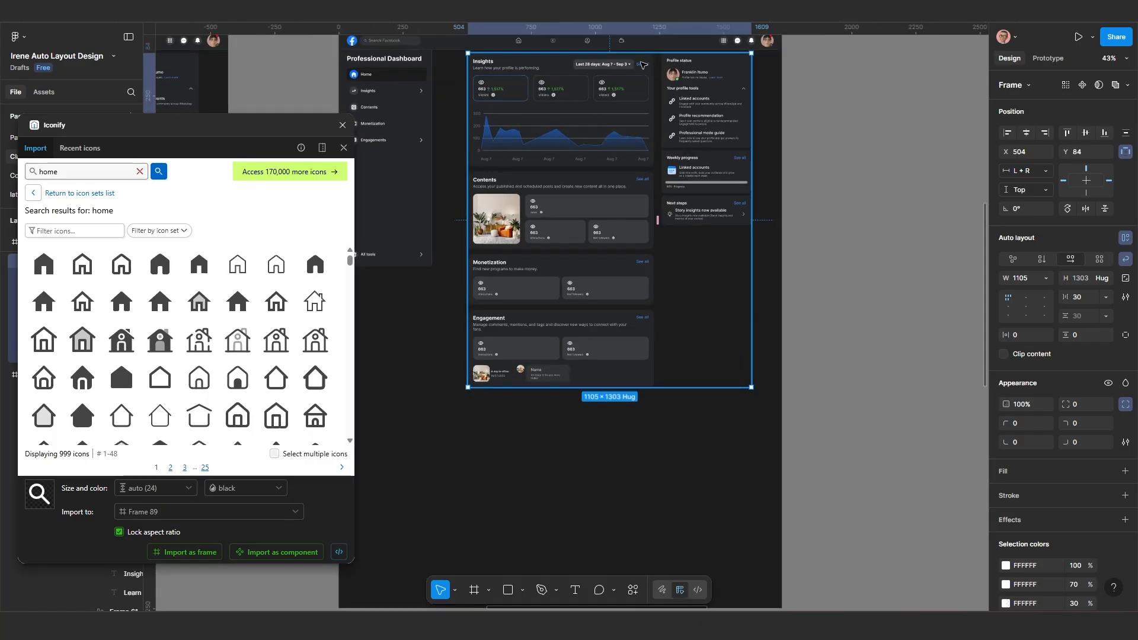
left_click(702, 95)
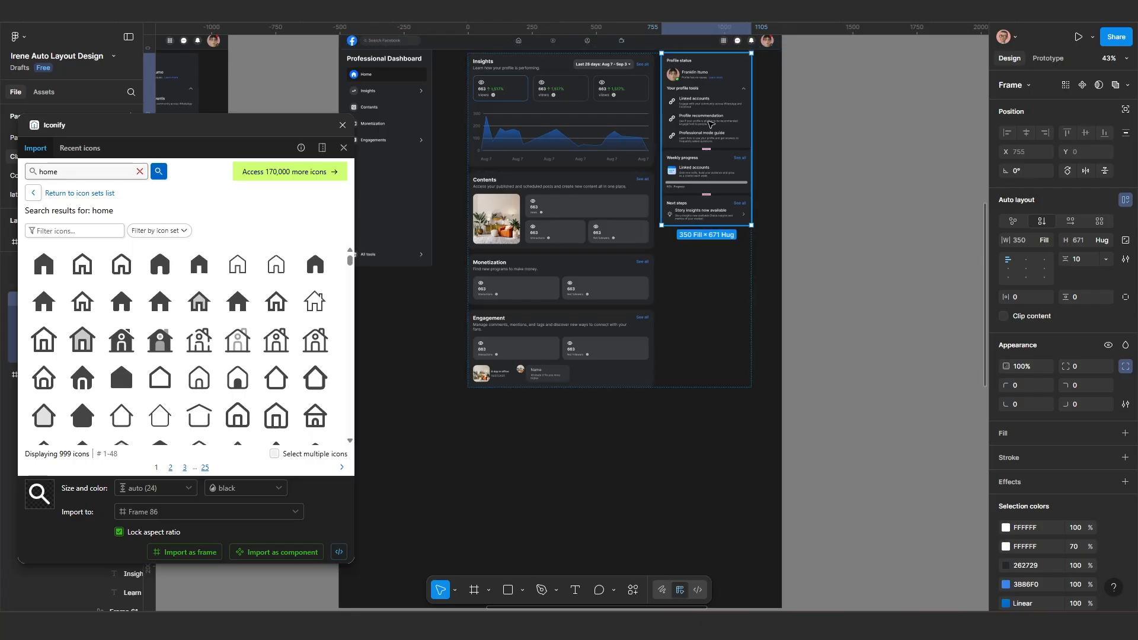
key("Left")
left_click(557, 308)
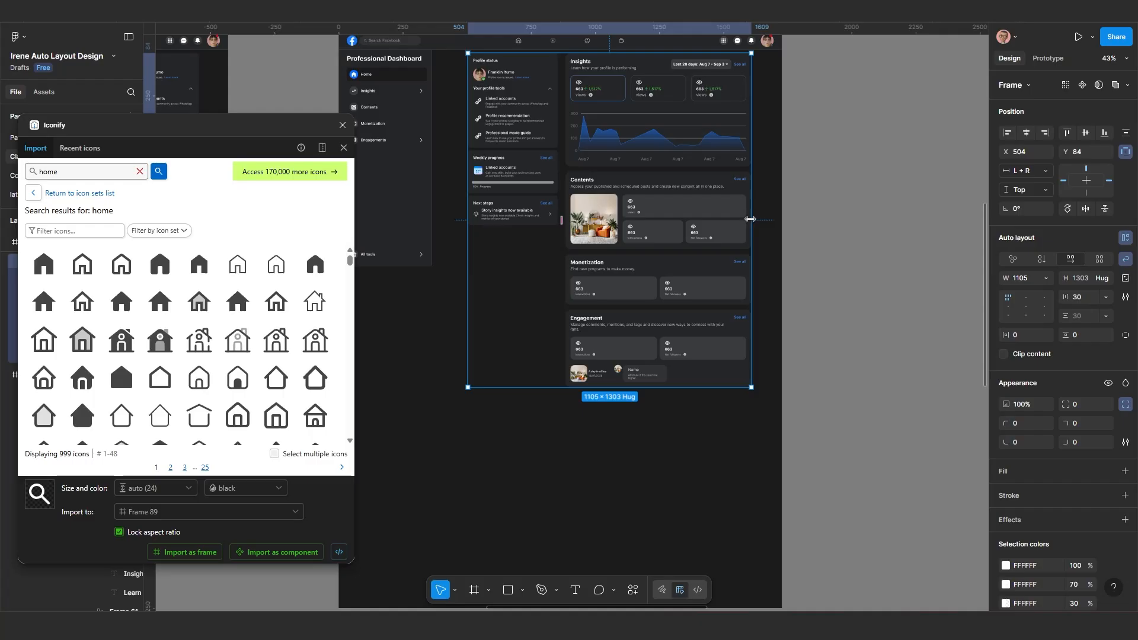
Step: Narrow the combined frame slightly and move the Profile status column back behind the Insights-to-Engagement column
mouse_move(750, 219)
left_mouse_down()
mouse_move(652, 242)
mouse_move(742, 227)
left_mouse_up()
left_click(505, 175)
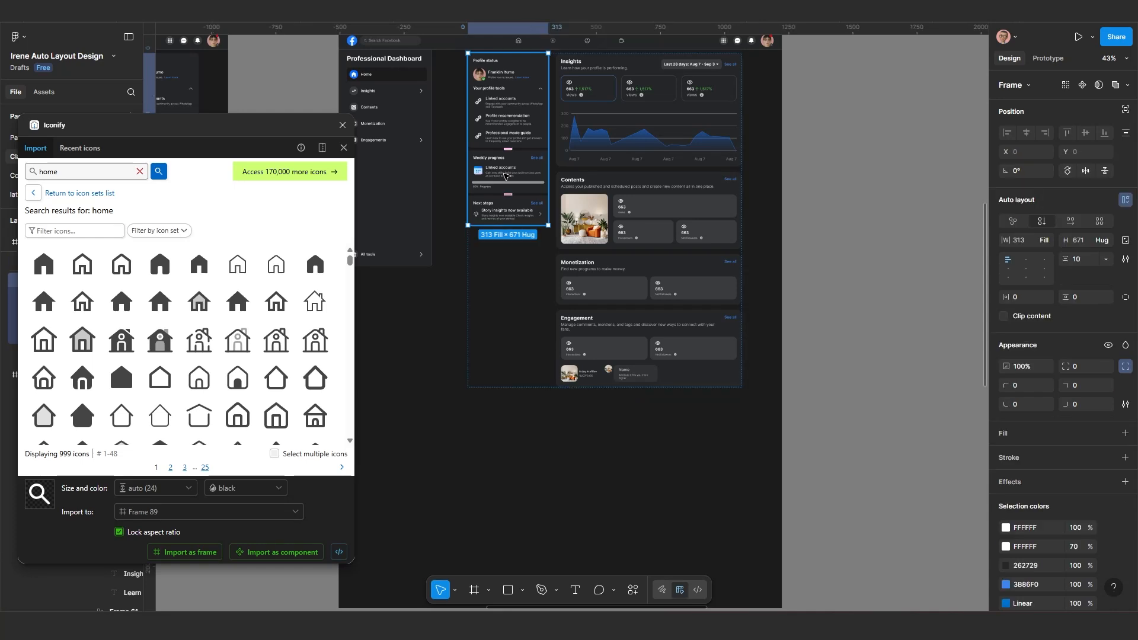
key("Right")
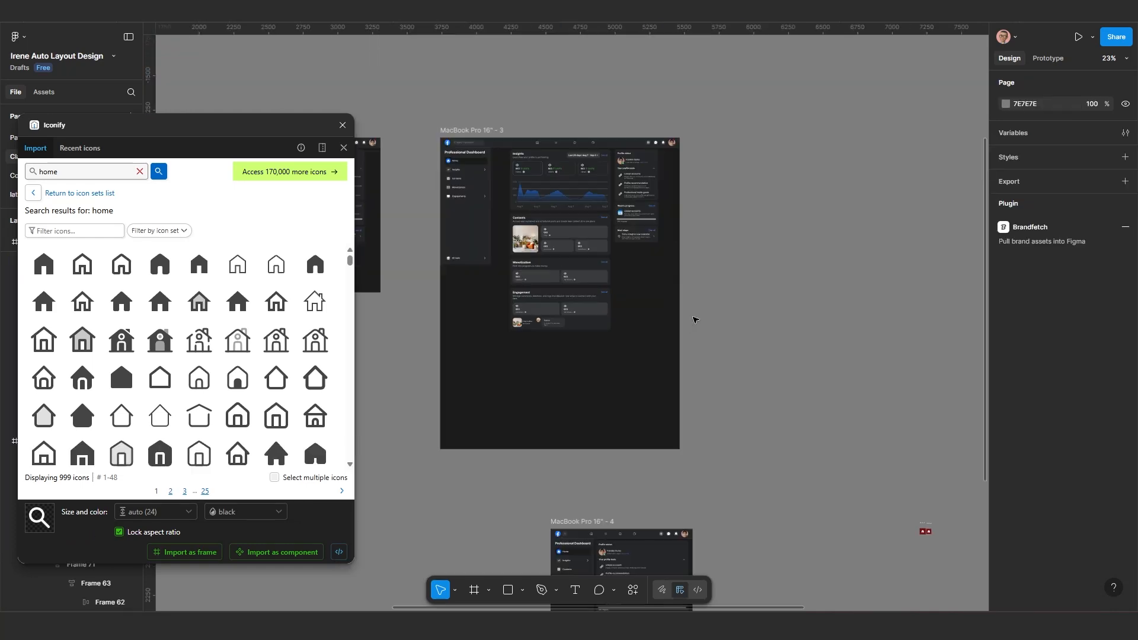
Step: Test the responsiveness of MacBook Pro 16" - 3 by narrowing it to 1445, and undo the resize
left_click(670, 306)
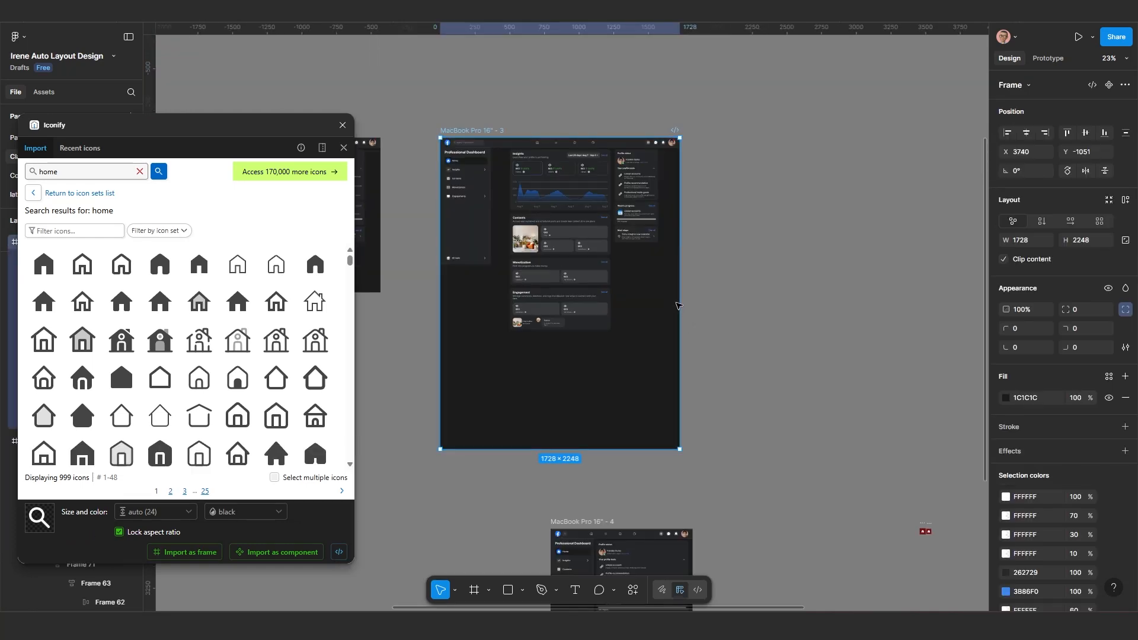
left_click_drag(680, 304, 639, 292)
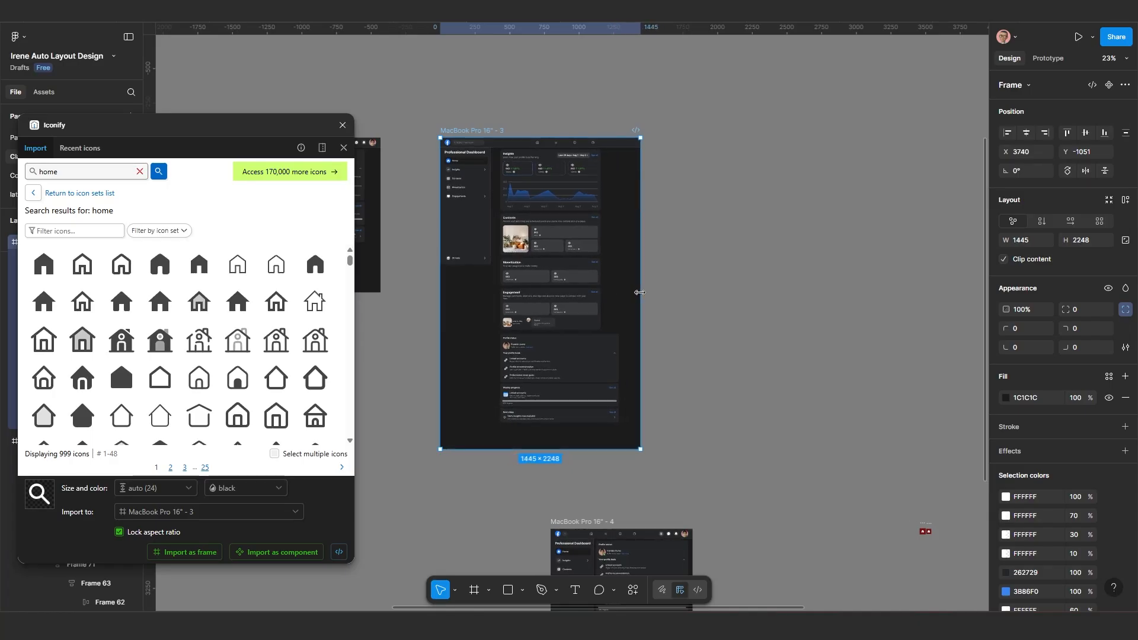
key("ctrl+z")
scroll(635, 219, "up", 5)
scroll(717, 190, "left", 1)
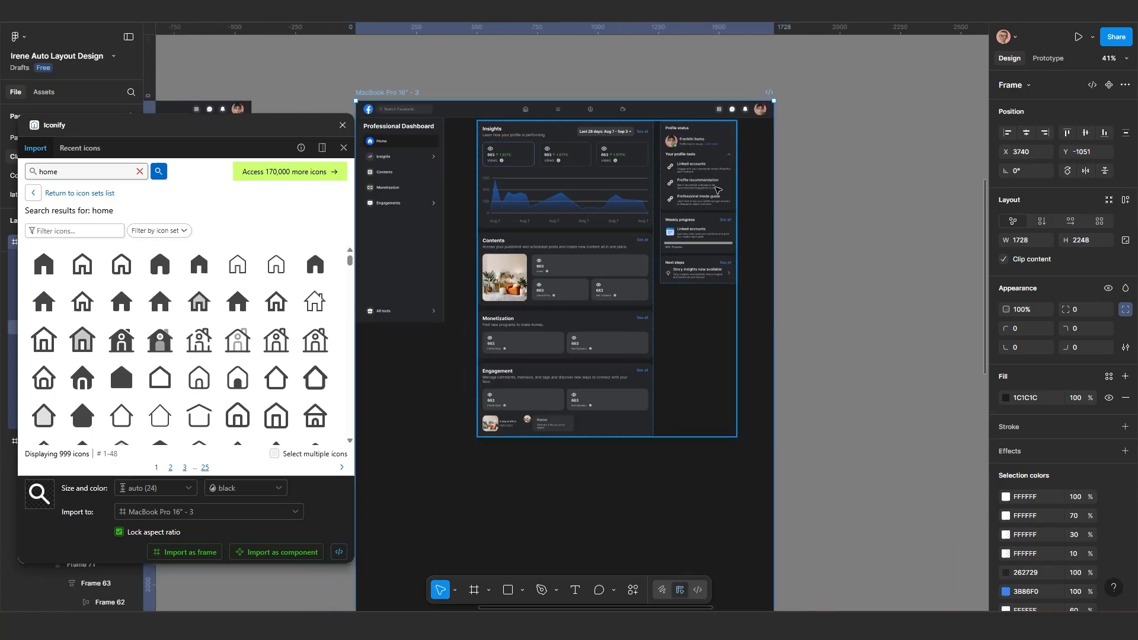
Step: Check the top navigation bar while trying to narrow MacBook Pro 16" - 3 once more, and undo the resize
left_click(706, 107)
left_click(765, 239)
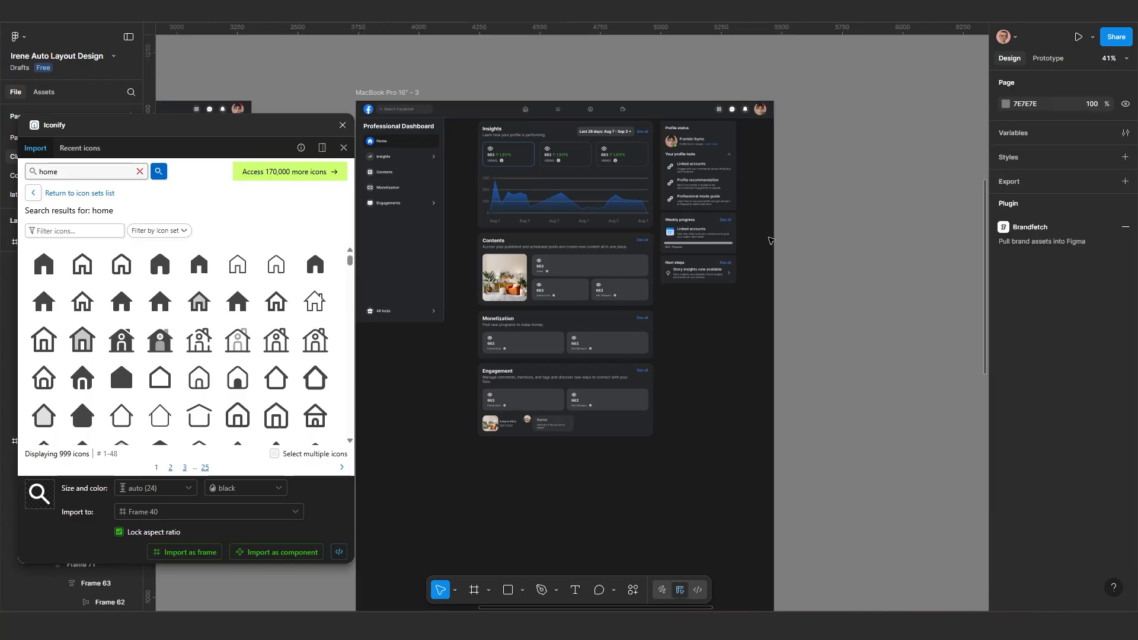
left_click(766, 248)
mouse_move(773, 260)
left_mouse_down()
mouse_move(745, 264)
mouse_move(774, 265)
left_mouse_up()
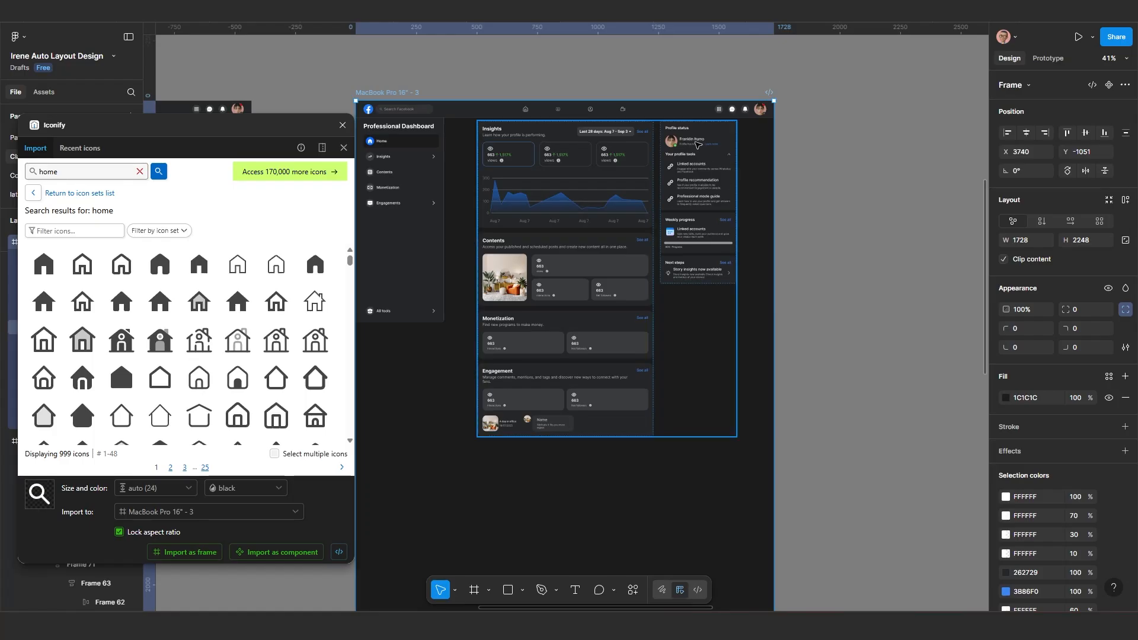
left_click(661, 113)
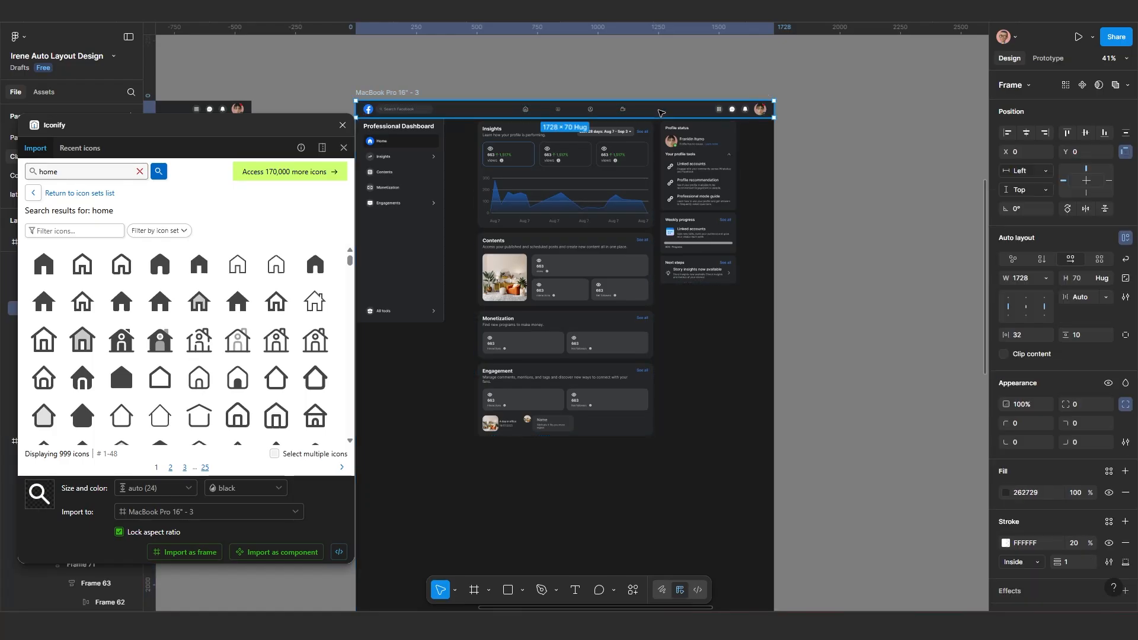
left_click(768, 242)
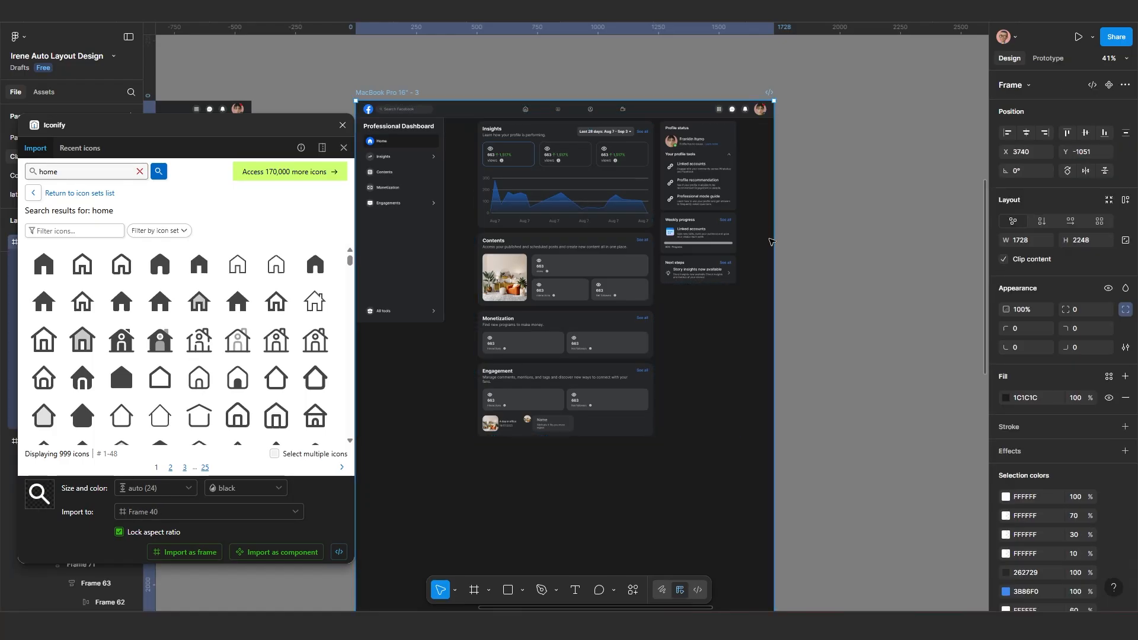
left_click_drag(772, 237, 748, 311)
key("ctrl+z")
scroll(699, 254, "up", 1)
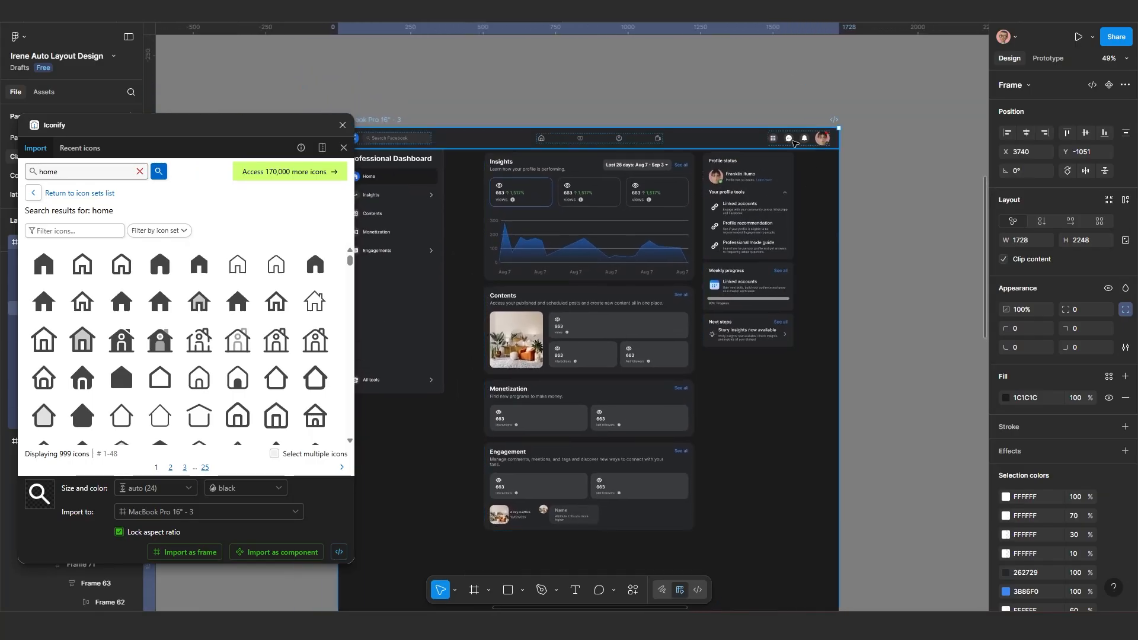
Step: Review the width sizing options of the top navigation bar and leave its horizontal gap on Auto
left_click(745, 144)
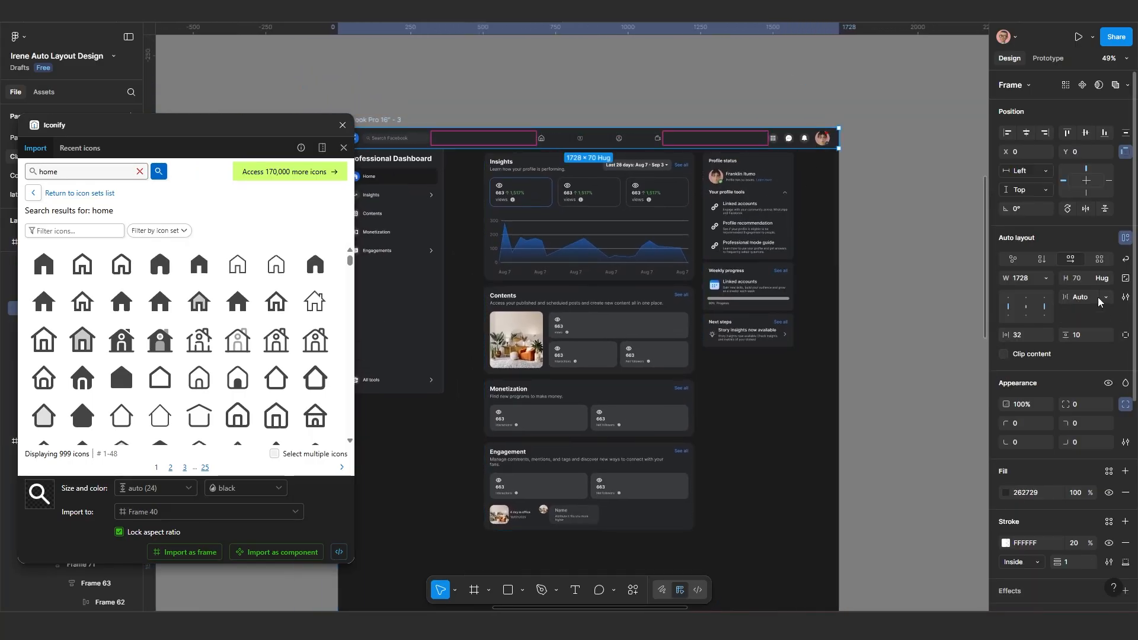
left_click(1046, 279)
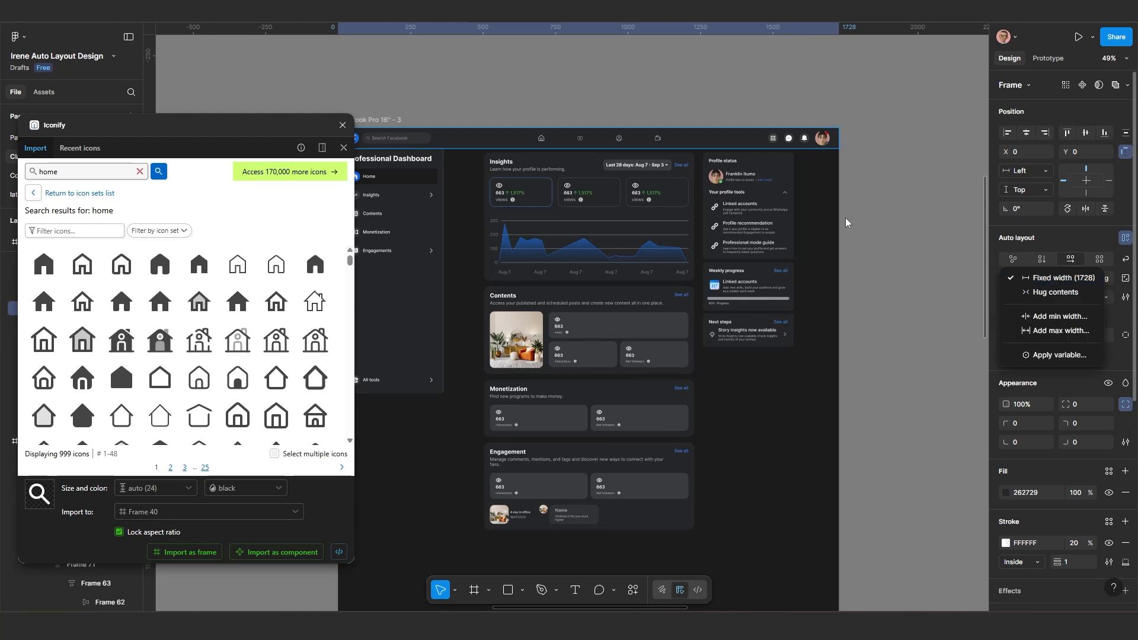
left_click(764, 134)
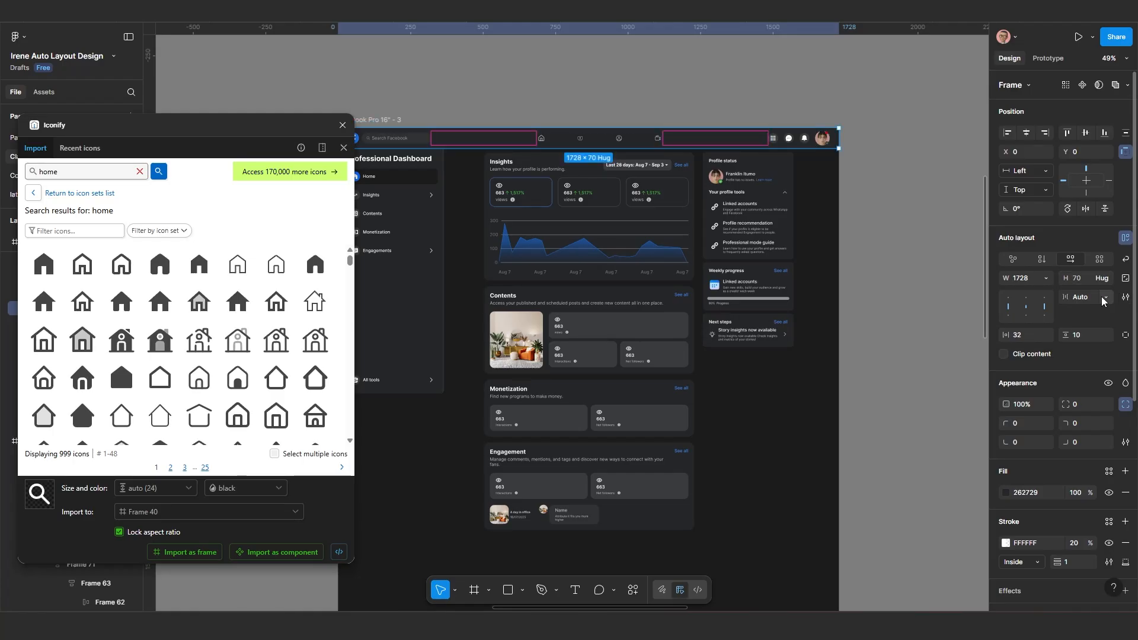
left_click(1102, 297)
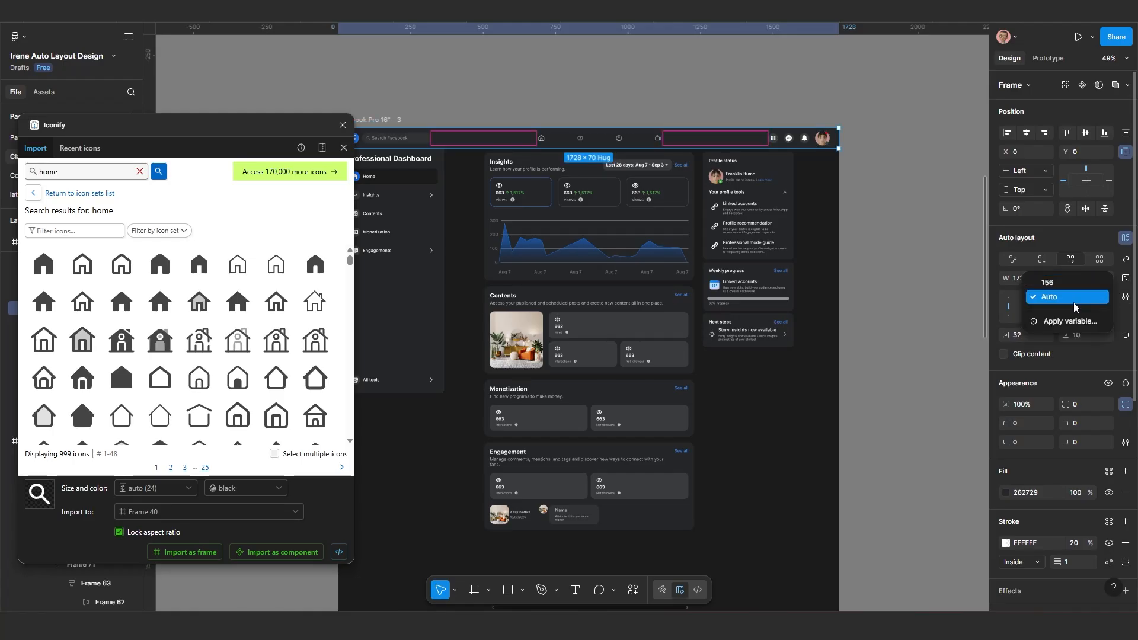
left_click(1072, 299)
scroll(869, 307, "down", 3)
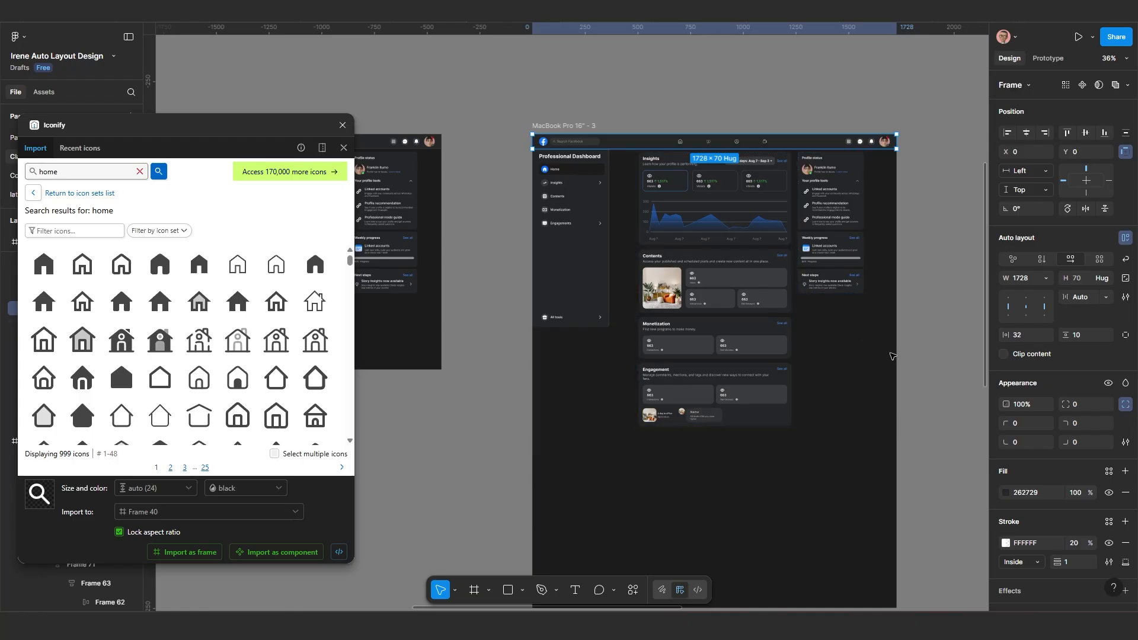
Step: Move the MacBook Pro 16" - 3 frame slightly on the canvas to about X 3667, Y -1110
left_click(889, 360)
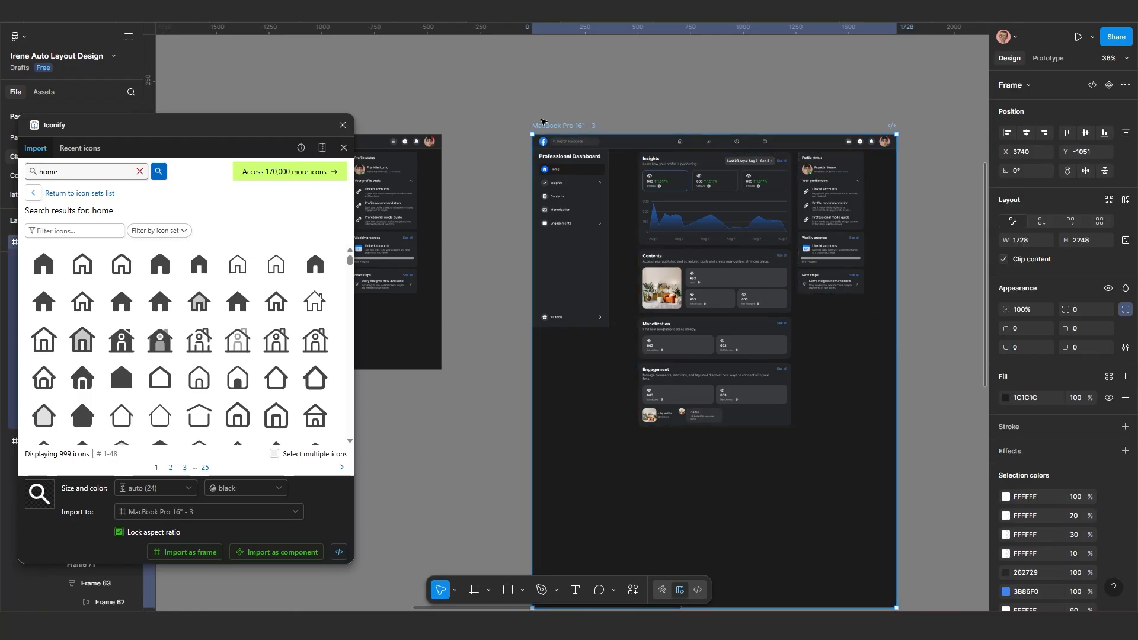
left_click_drag(543, 123, 528, 110)
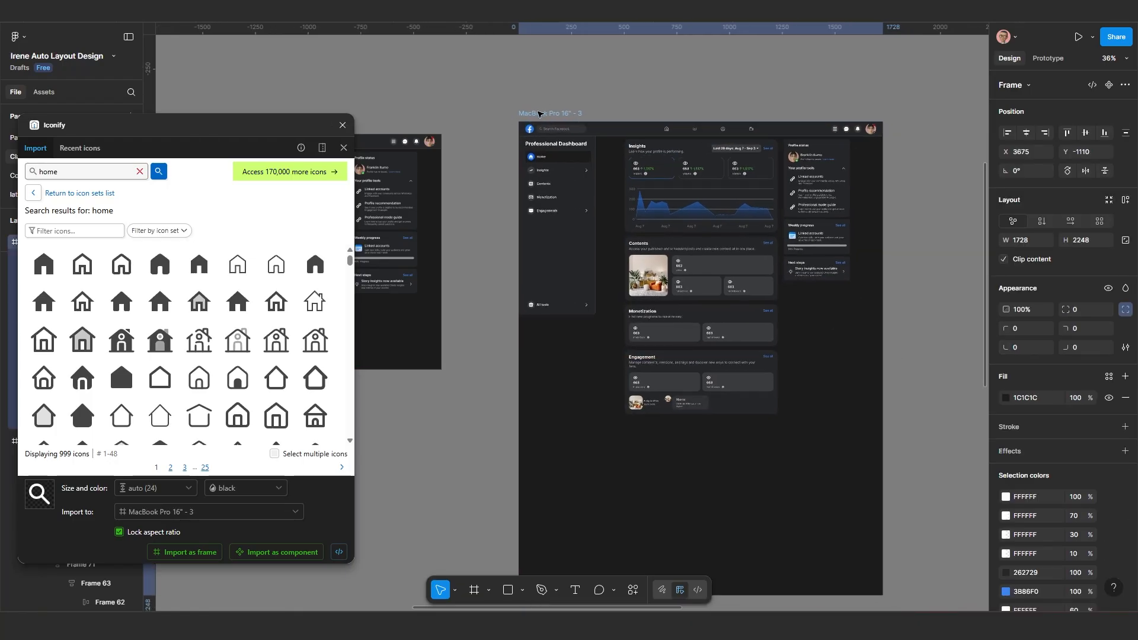
Step: Try narrowing the combined column frame to 952 to test its wrapping, and undo the resize
left_click(753, 259)
left_click_drag(848, 311, 824, 311)
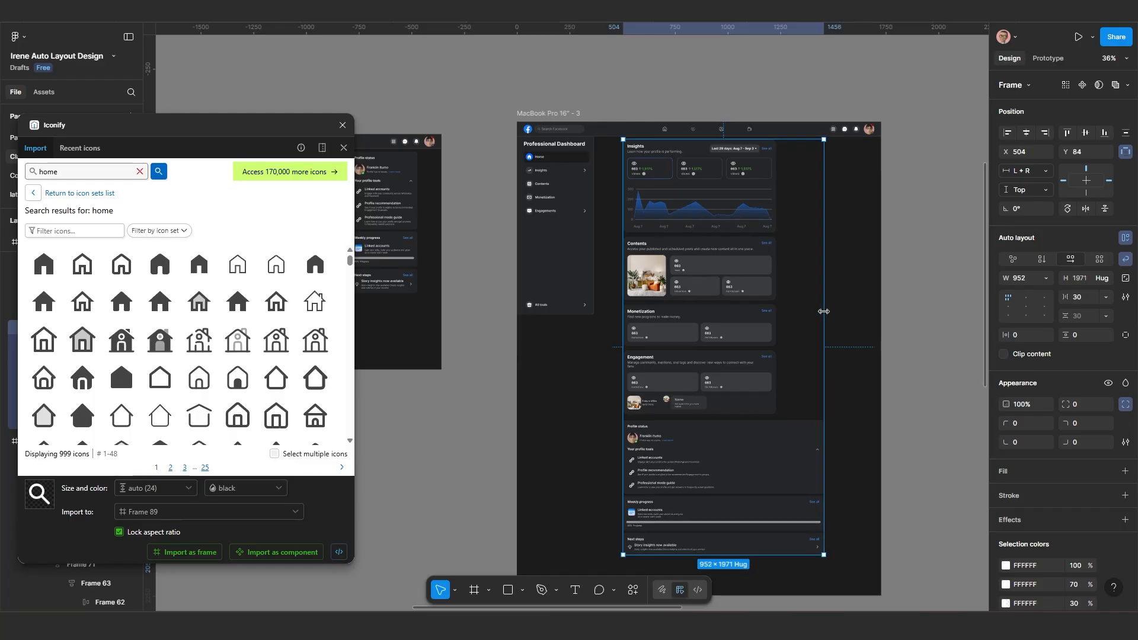
key("ctrl+z")
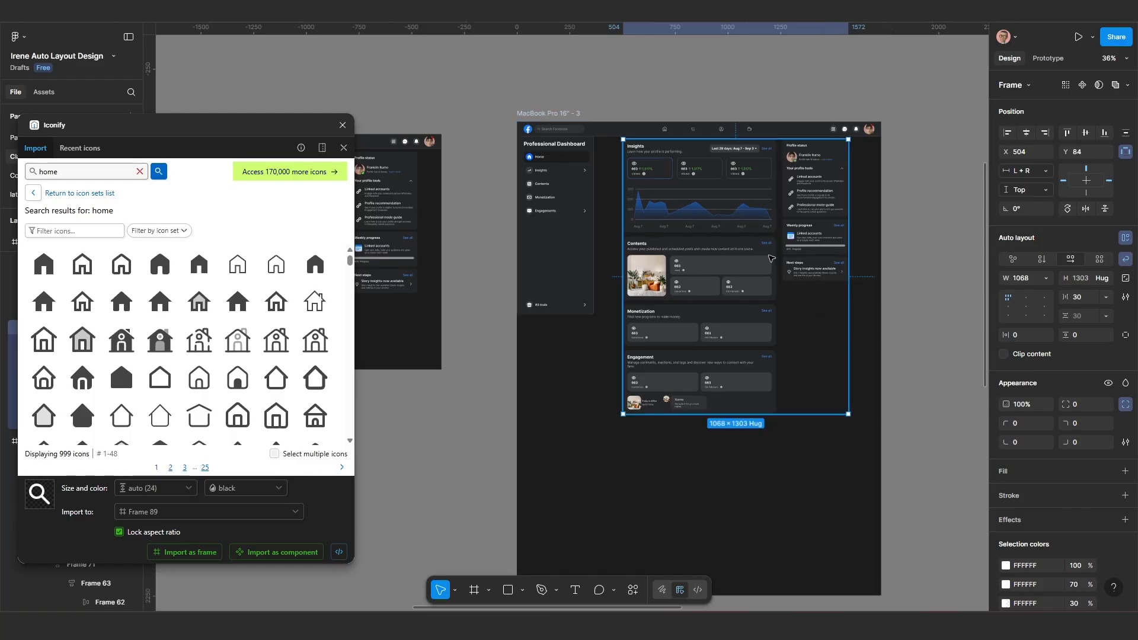
Step: Try narrowing MacBook Pro 16" - 3 to see how the top navigation bar responds, and undo the resize
left_click(559, 115)
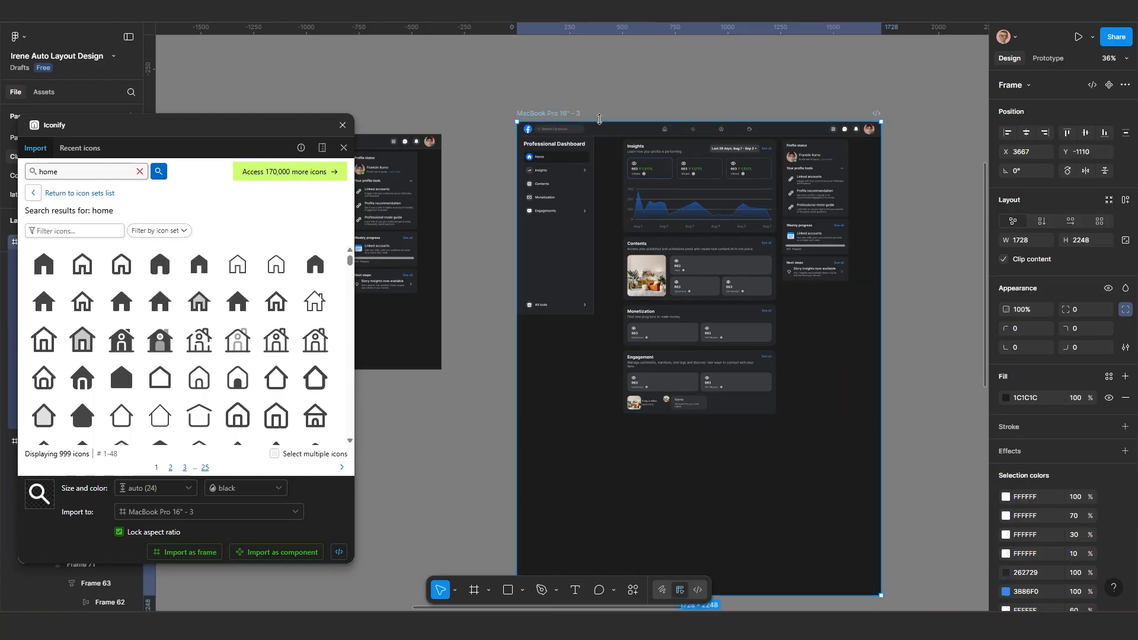
scroll(621, 188, "down", 1)
left_click_drag(708, 234, 673, 233)
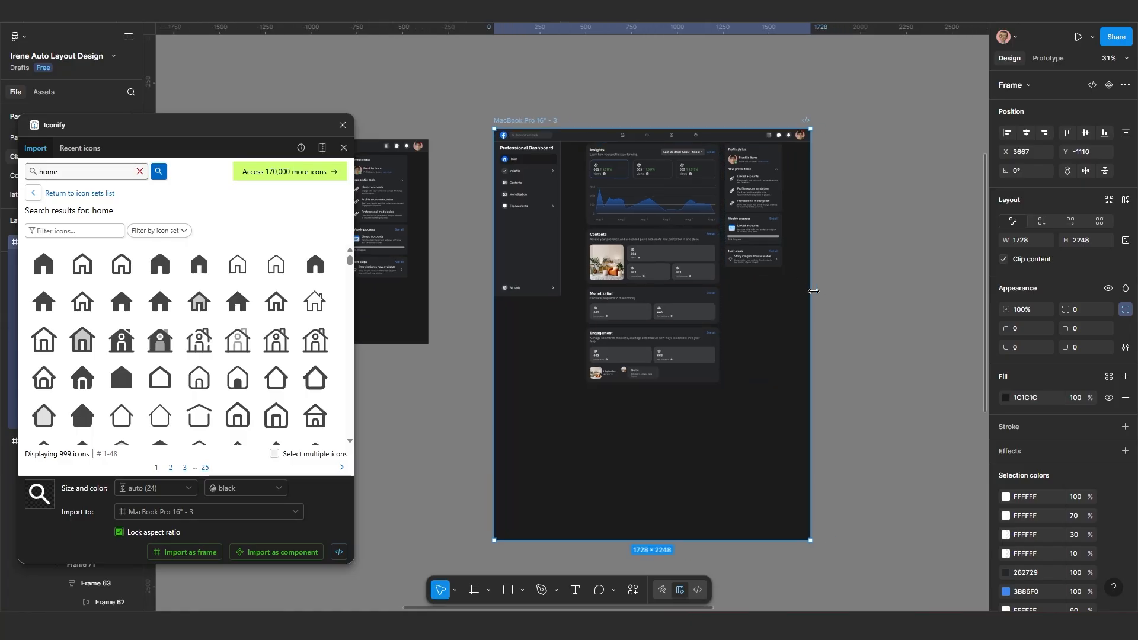
left_click_drag(807, 291, 786, 273)
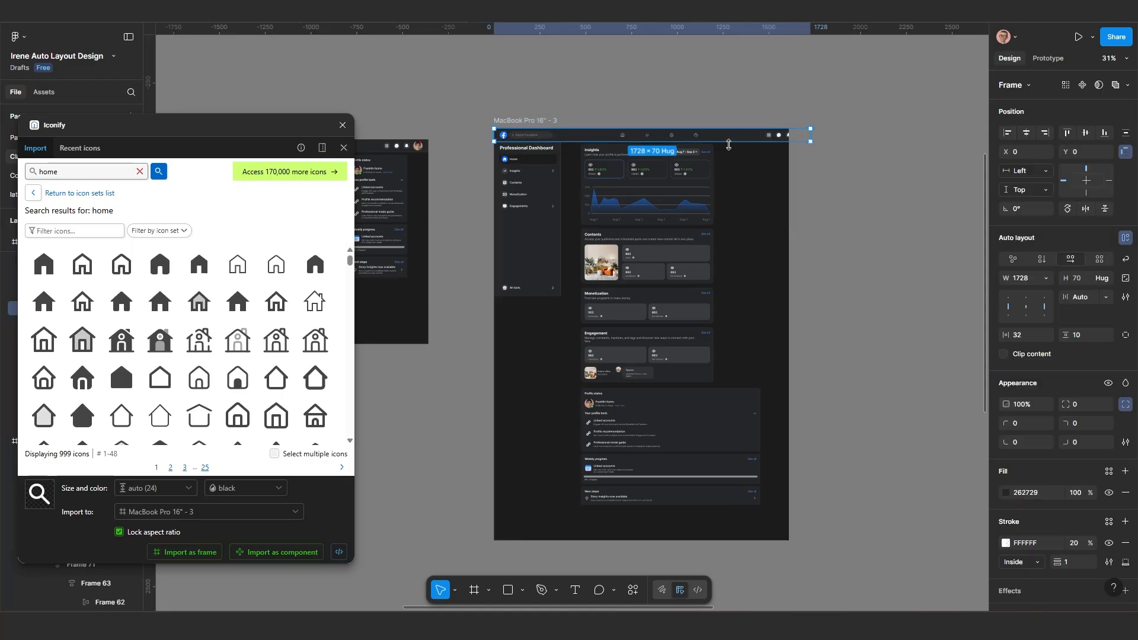
key("ctrl+z")
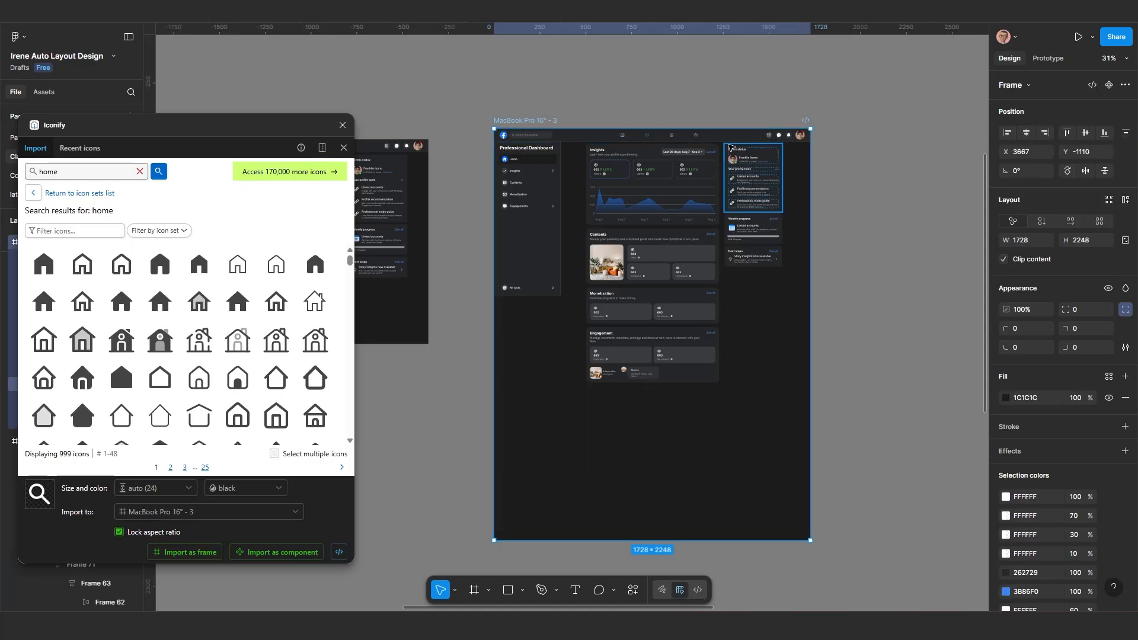
Step: Set the top navigation bar's horizontal constraint to Left + Right and test it by resizing MacBook Pro 16" - 3 back and forth
left_click(713, 237)
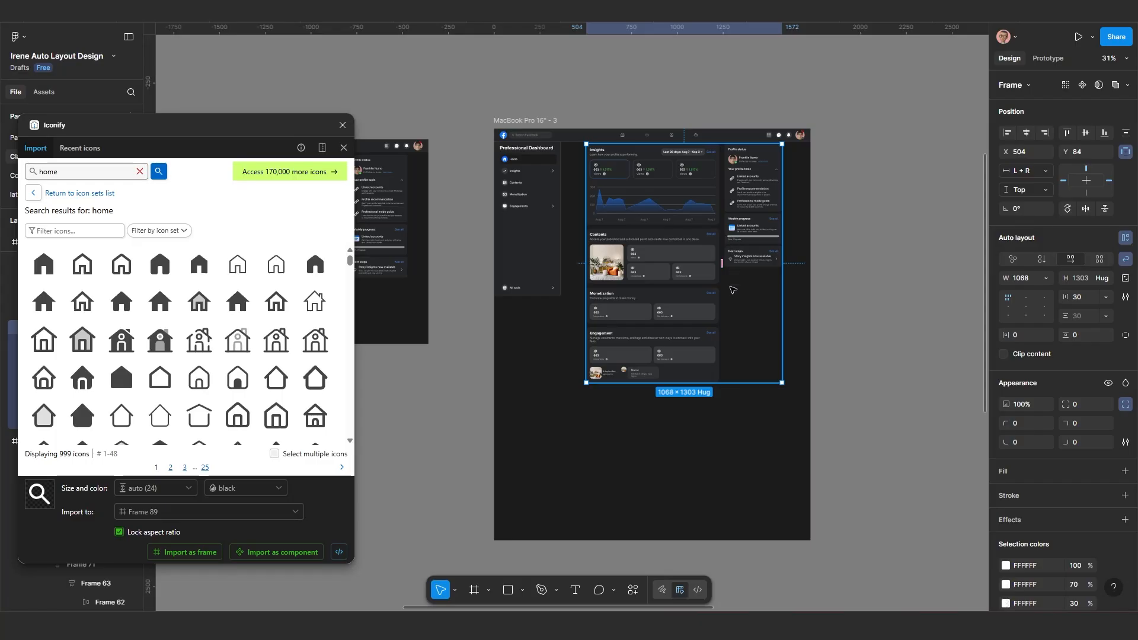
scroll(733, 290, "up", 1)
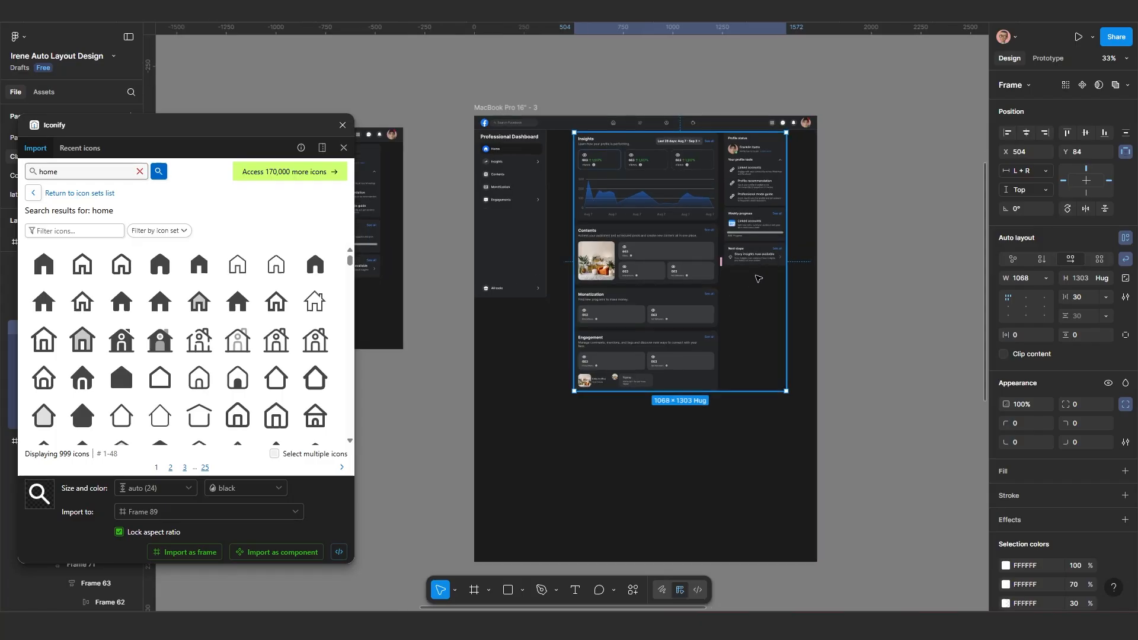
left_click(562, 124)
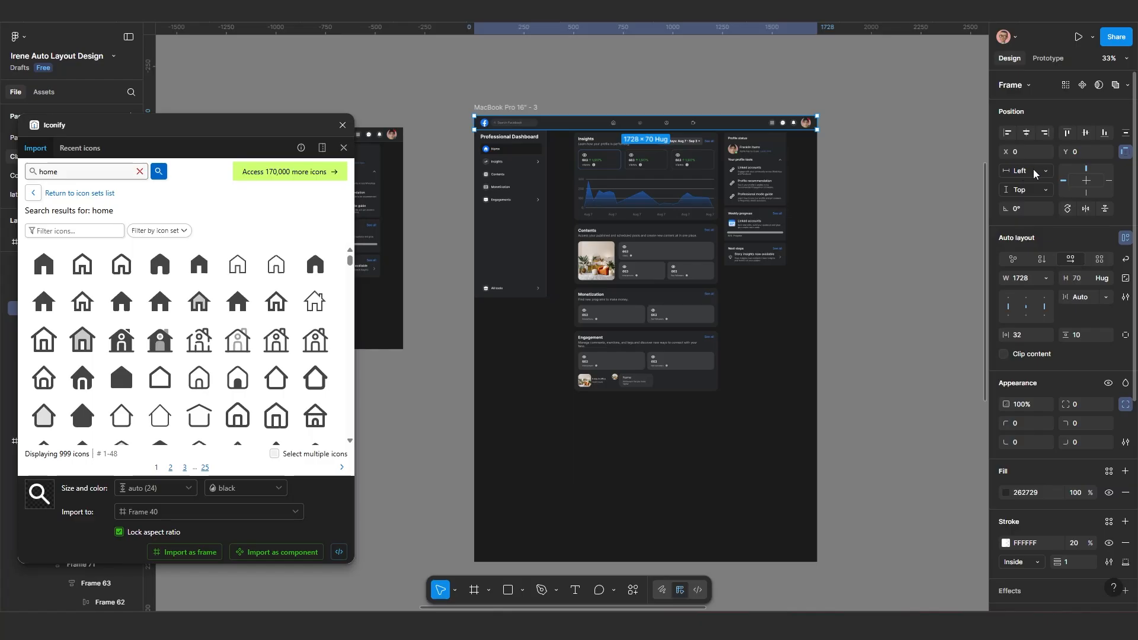
left_click(1125, 153)
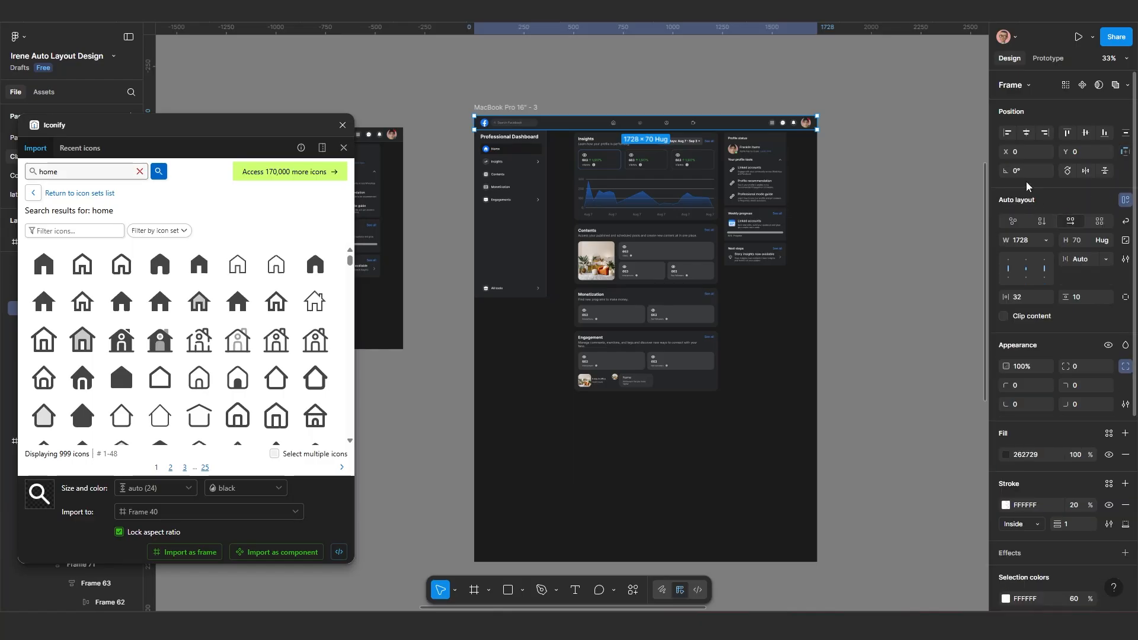
left_click(1125, 153)
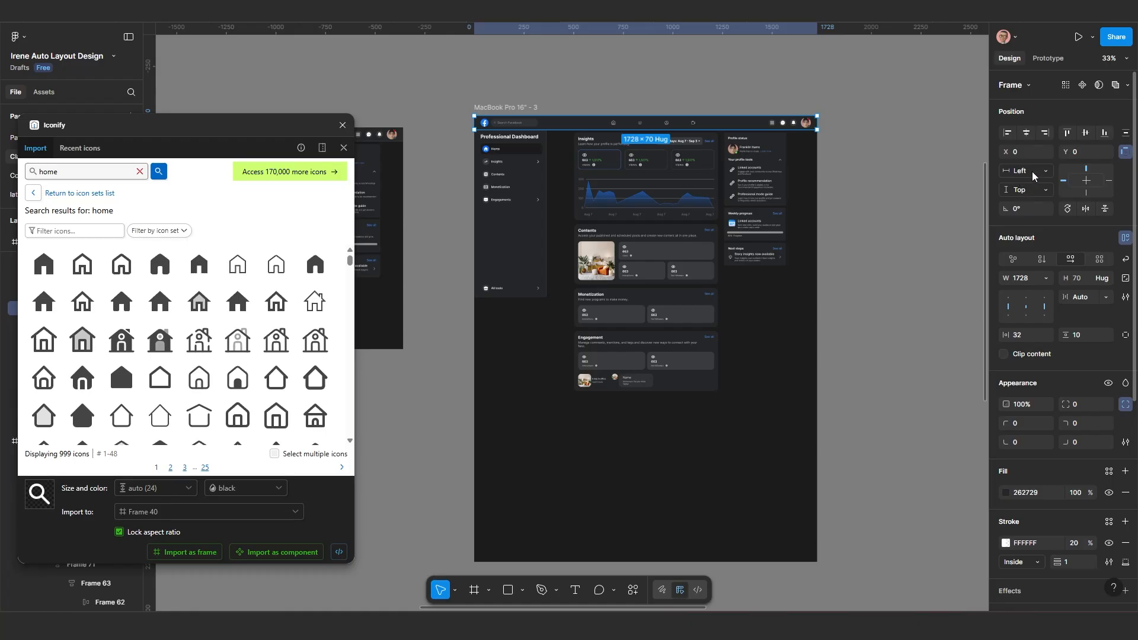
left_click(1032, 171)
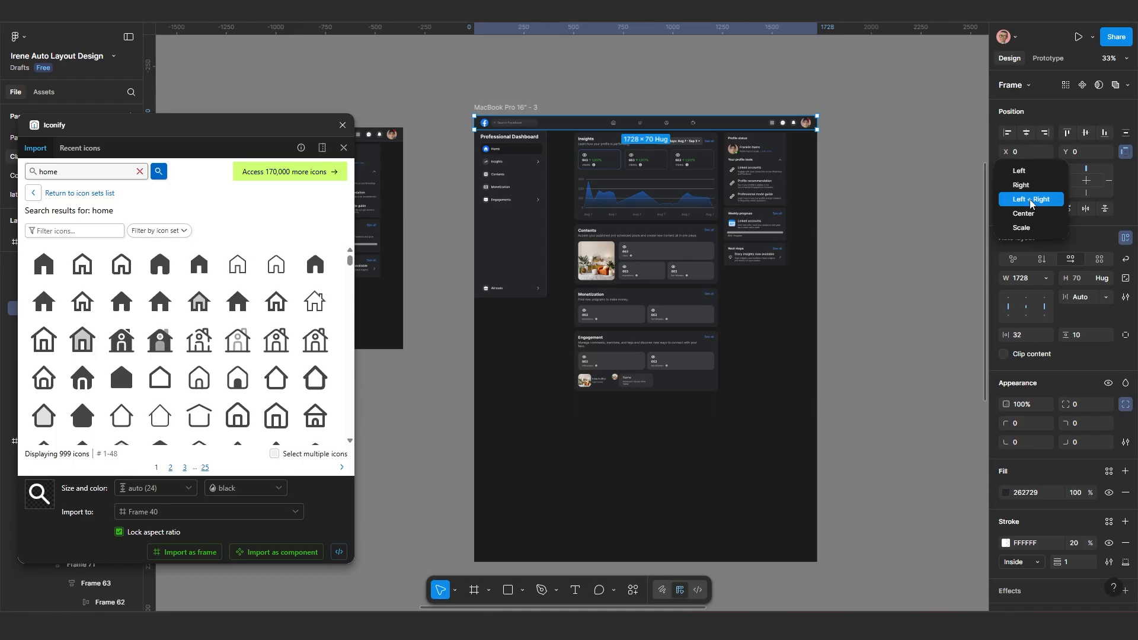
left_click(1032, 200)
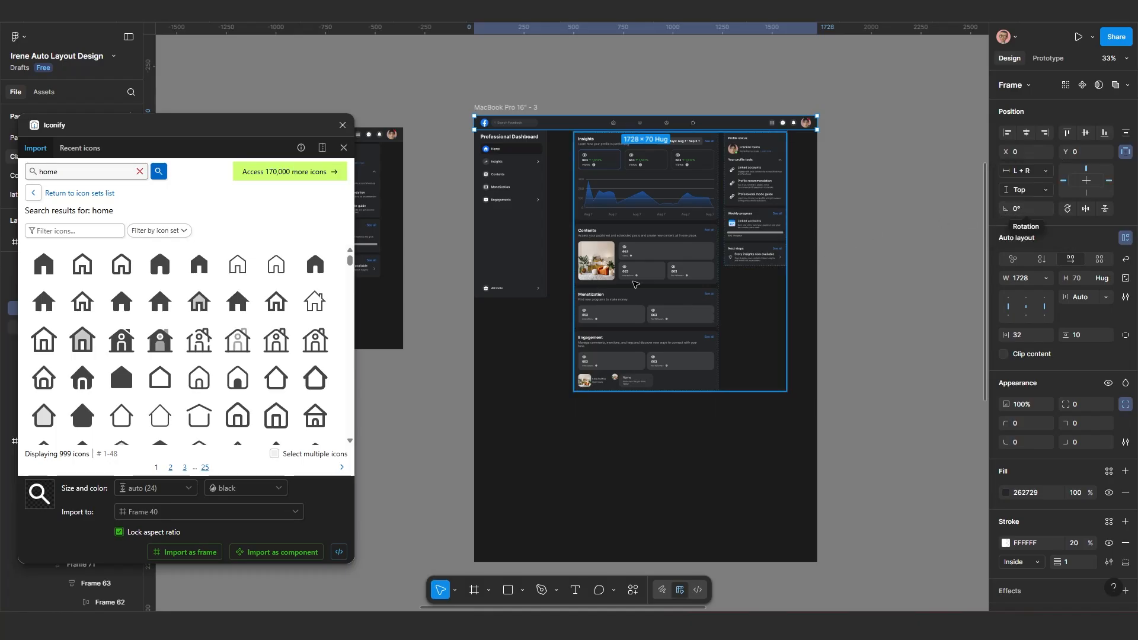
left_click(499, 108)
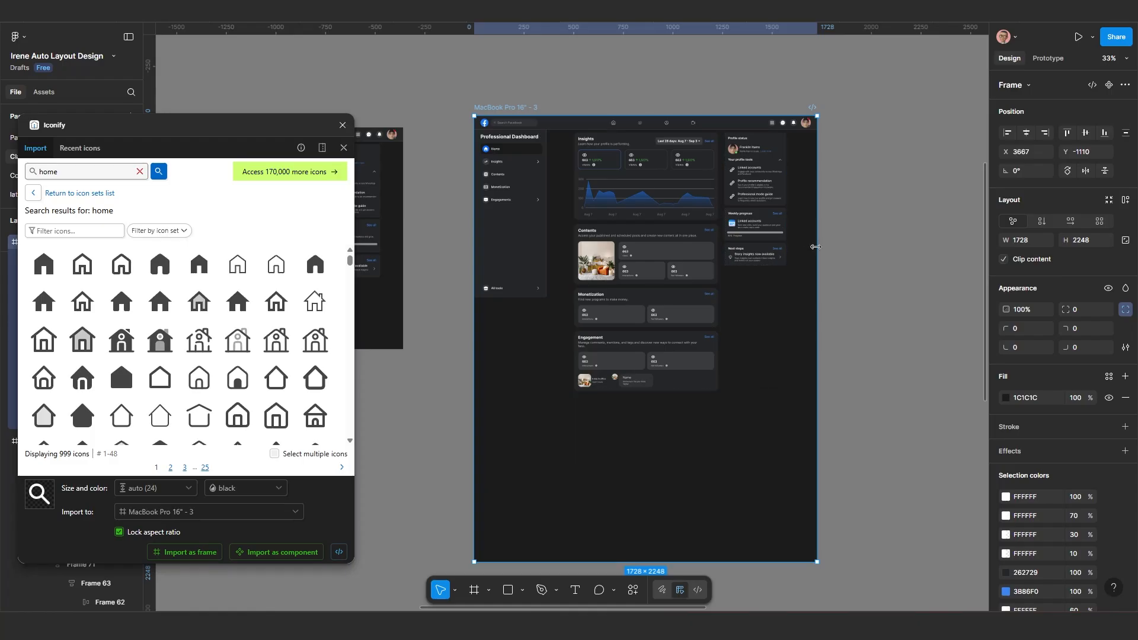
mouse_move(817, 246)
left_mouse_down()
mouse_move(679, 239)
mouse_move(847, 234)
mouse_move(817, 235)
left_mouse_up()
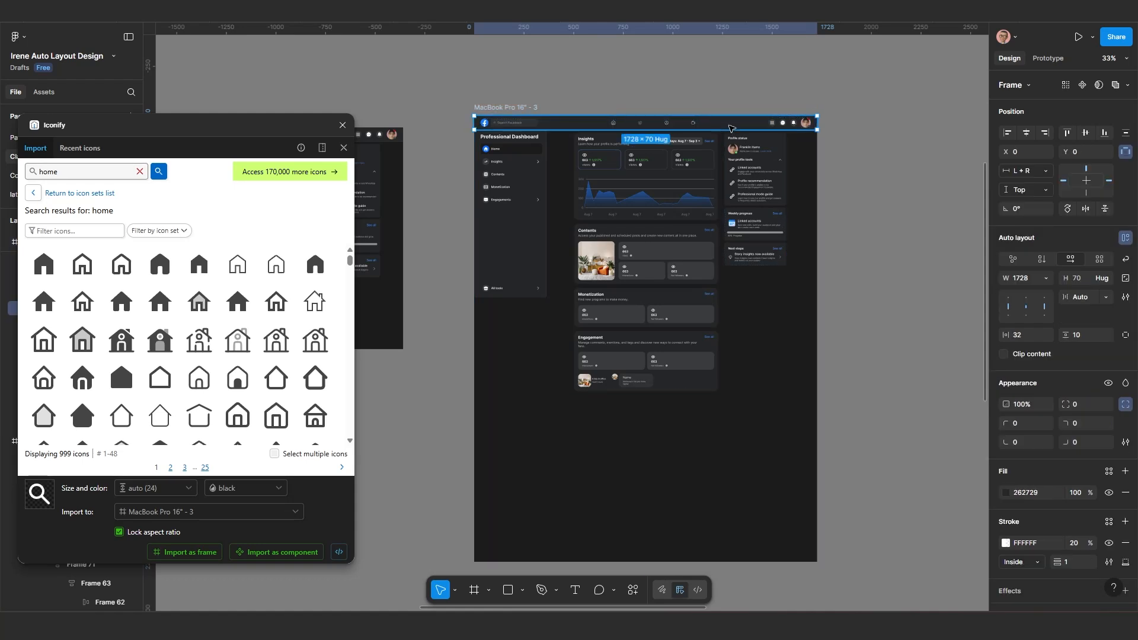
Step: Recheck the top navigation bar's horizontal gap options, keep Auto, and inspect the dashboard with nothing selected
left_click(731, 127)
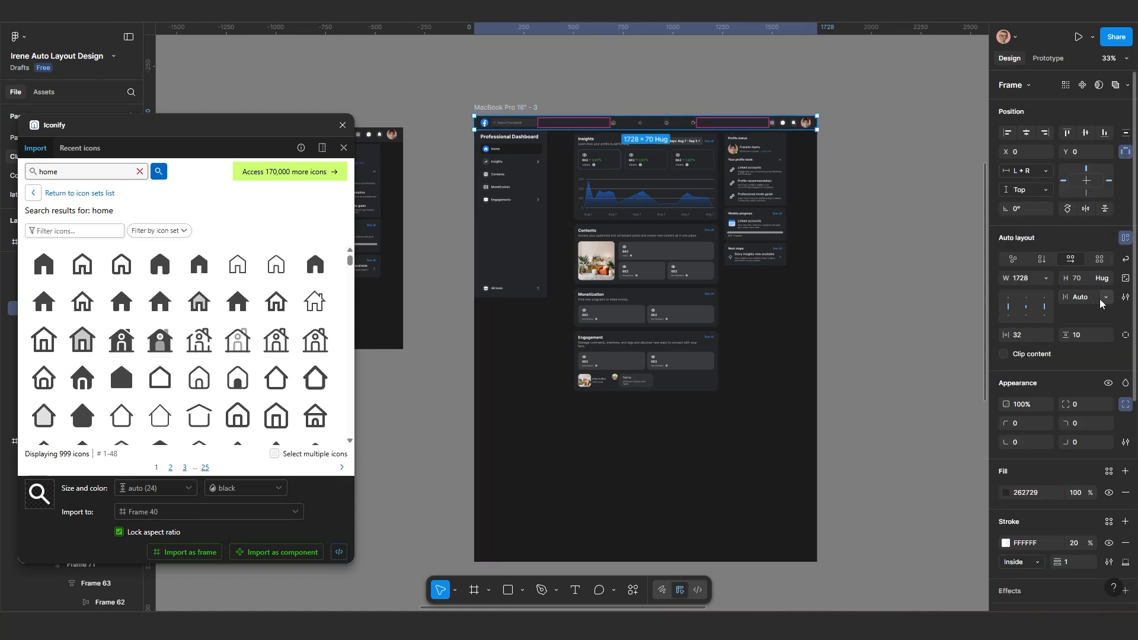
left_click(1106, 298)
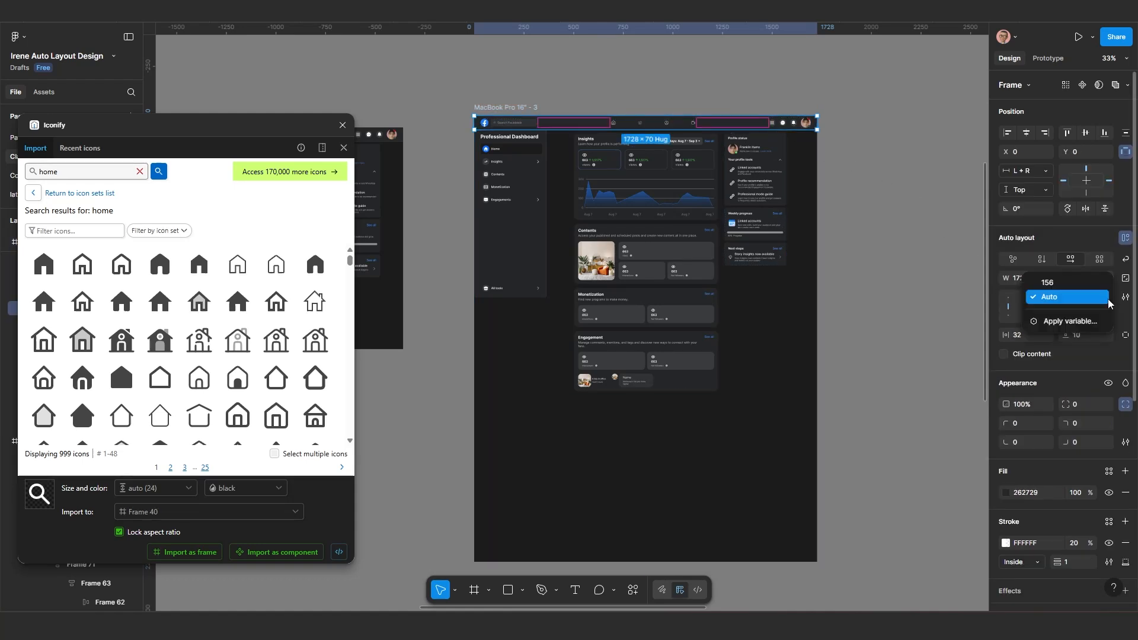
left_click(1060, 296)
scroll(573, 166, "up", 2)
left_click_drag(572, 166, 605, 200)
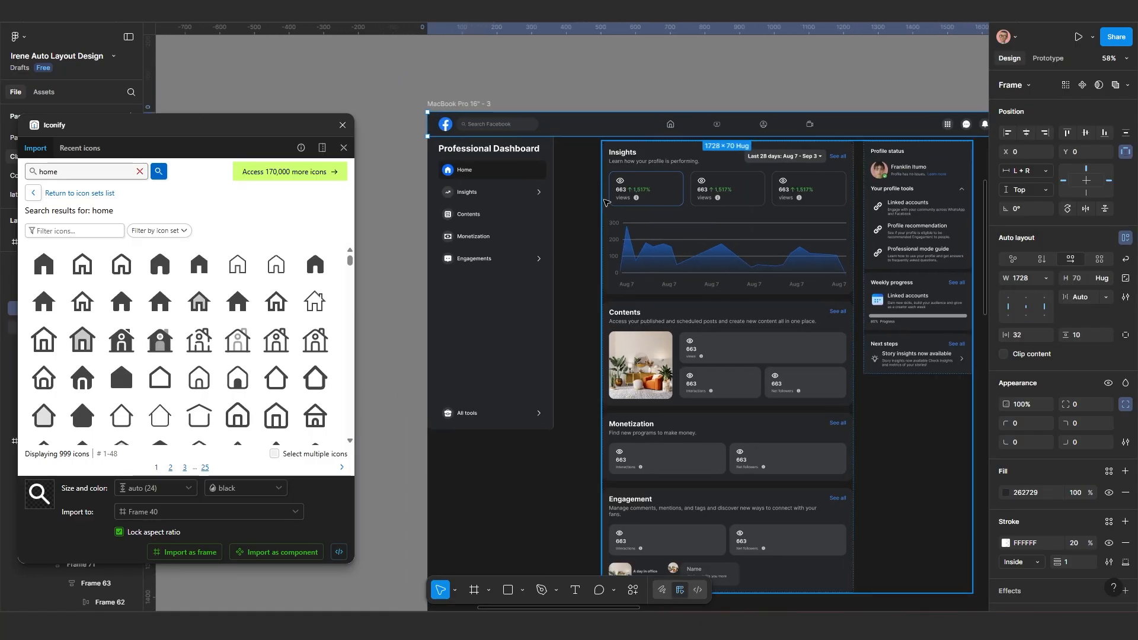
scroll(606, 201, "down", 1)
left_click_drag(711, 220, 647, 207)
scroll(613, 214, "down", 2)
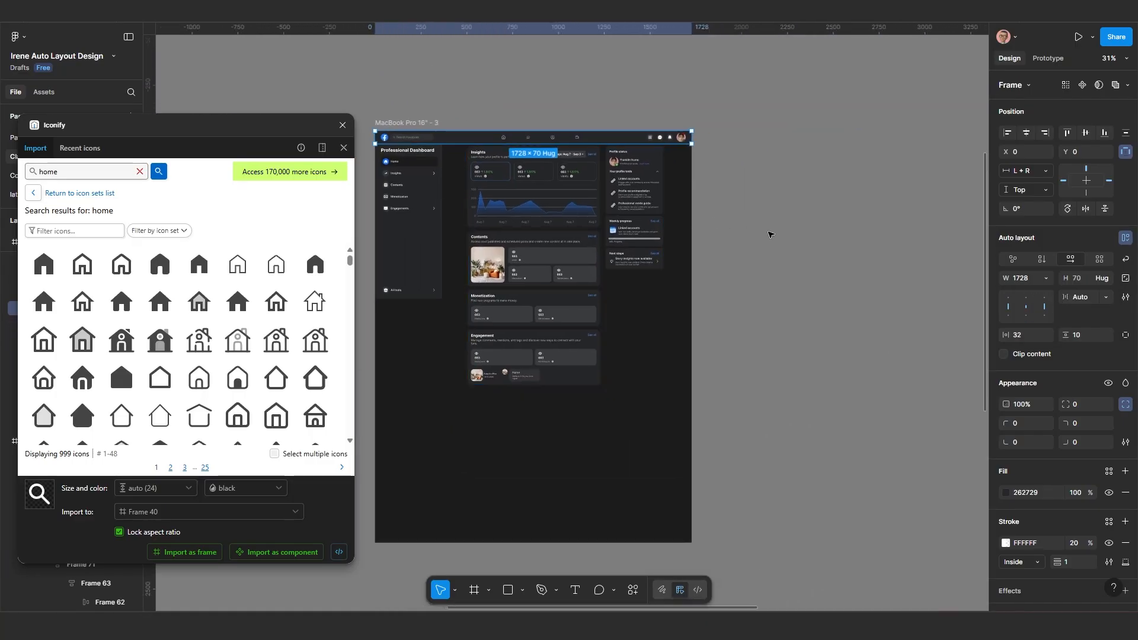
left_click(781, 234)
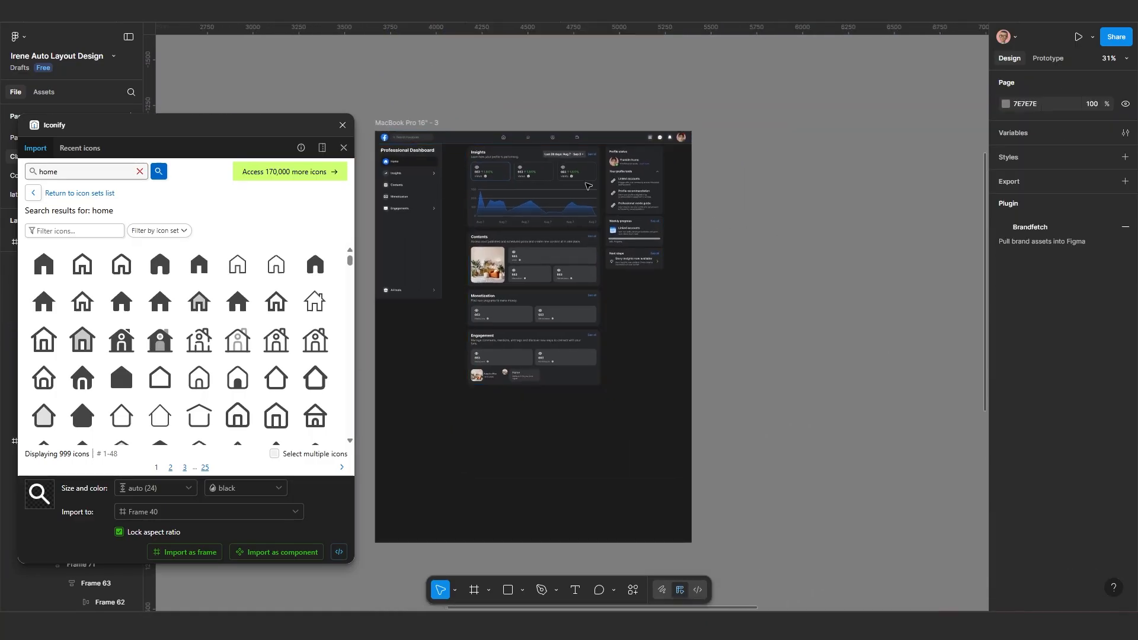
Step: Recheck the combined column frame's width sizing options and keep its horizontal constraint at Left + Right
left_click(528, 225)
scroll(533, 225, "up", 2)
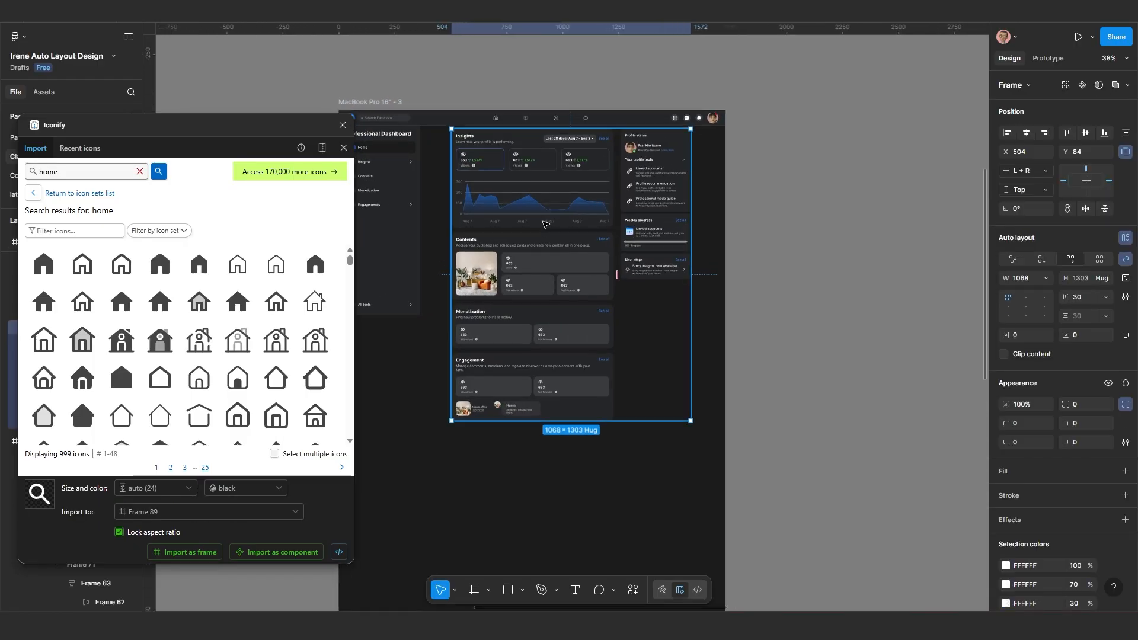
scroll(546, 214, "down", 2)
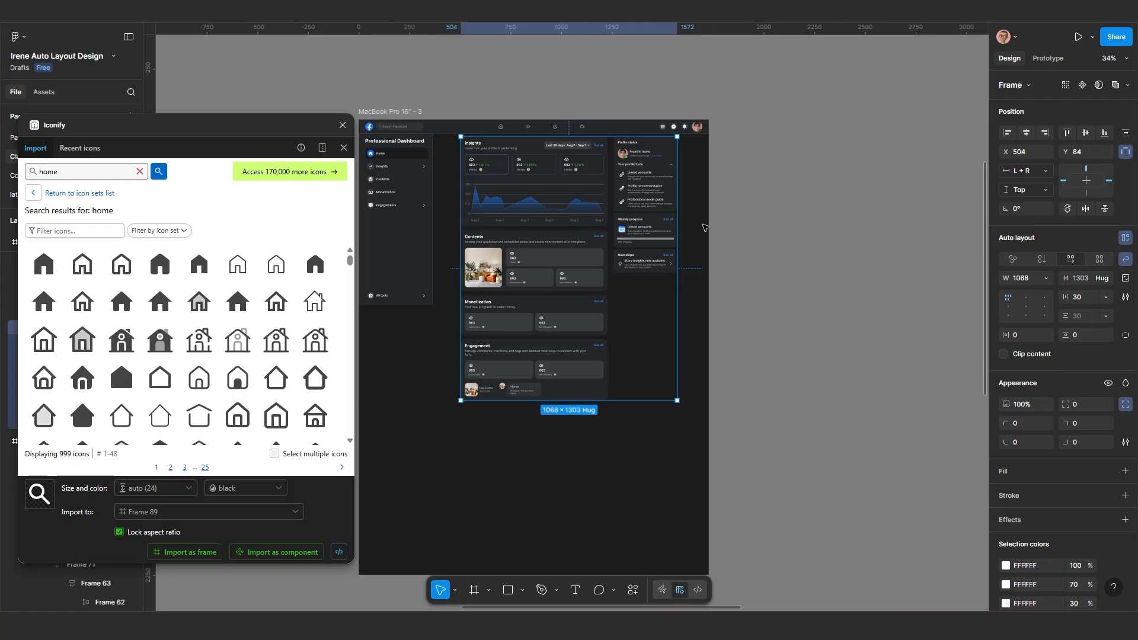
left_click(1047, 279)
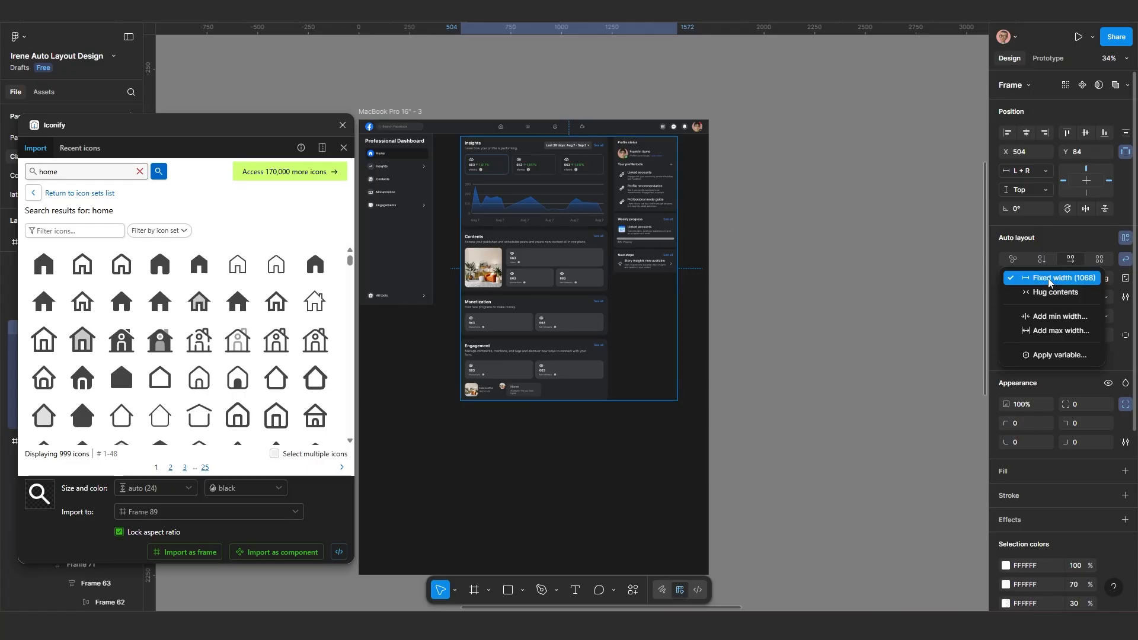
left_click(655, 216)
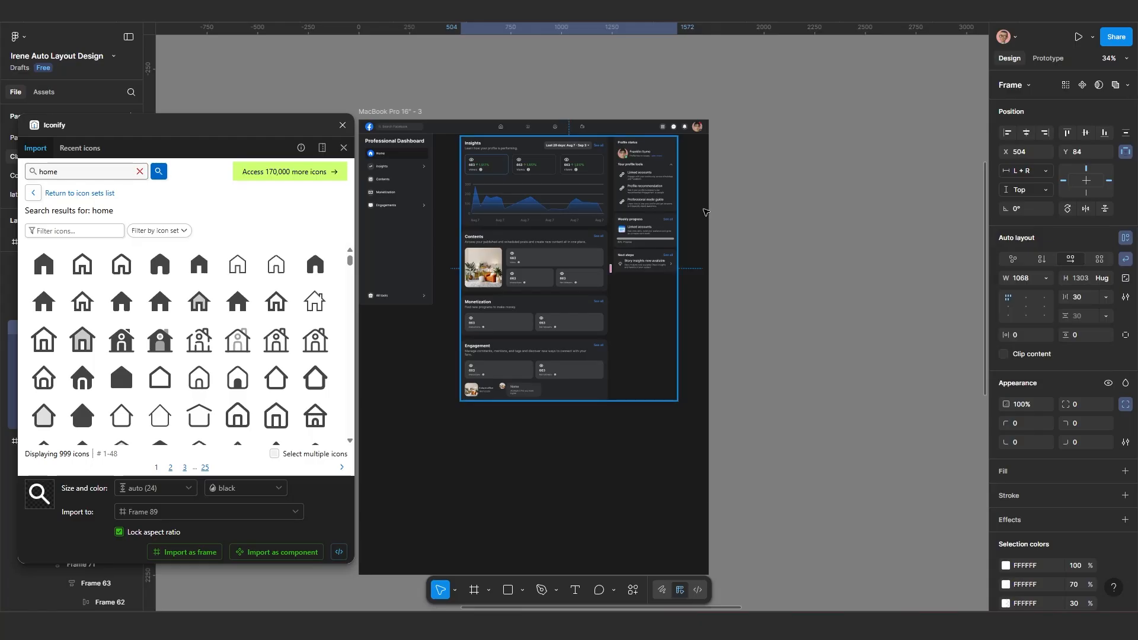
left_click(1038, 172)
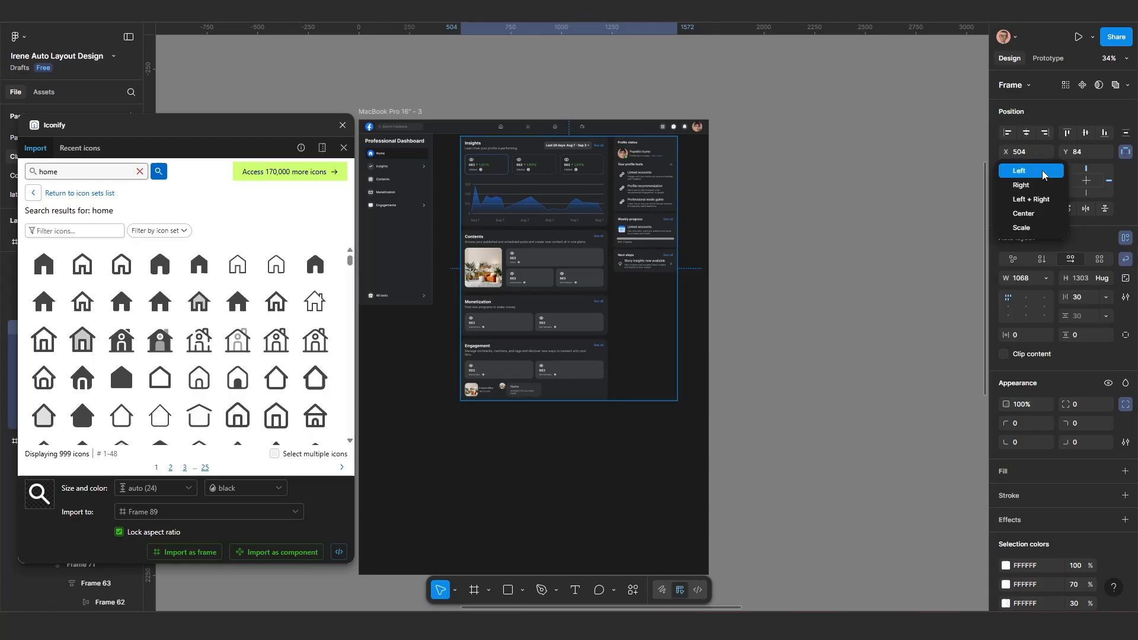
left_click(1037, 202)
scroll(751, 302, "down", 2)
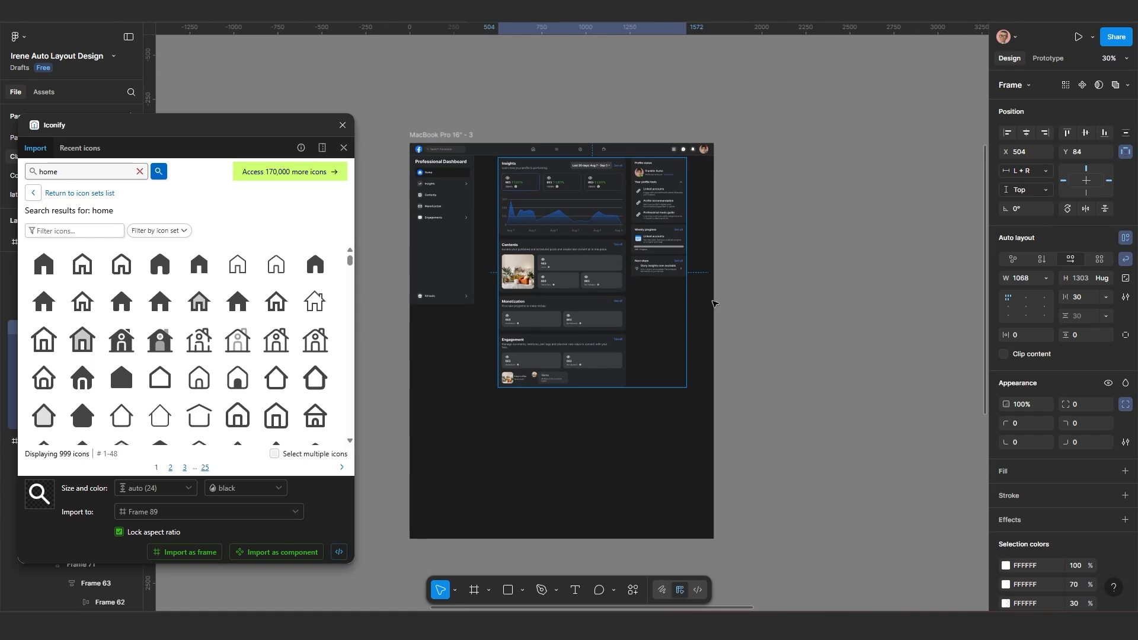
Step: Try narrowing MacBook Pro 16" - 3 to 1259 to test how its columns wrap, and undo the resize
scroll(716, 305, "up", 2)
left_click_drag(734, 318, 823, 313)
left_click(808, 317)
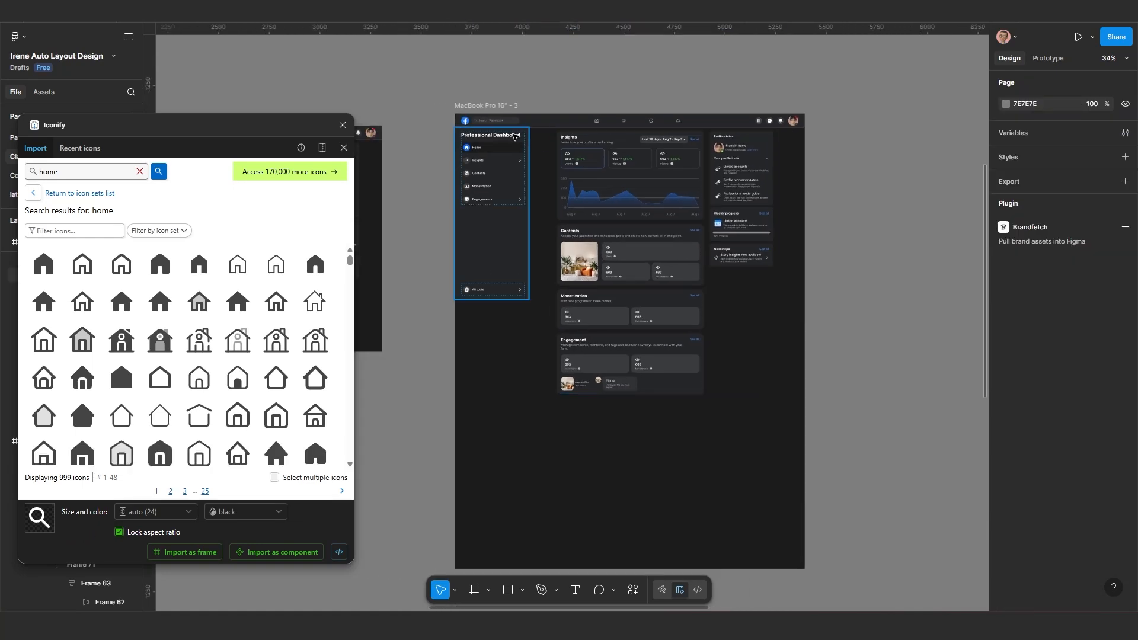
left_click(490, 106)
left_click_drag(804, 329, 710, 342)
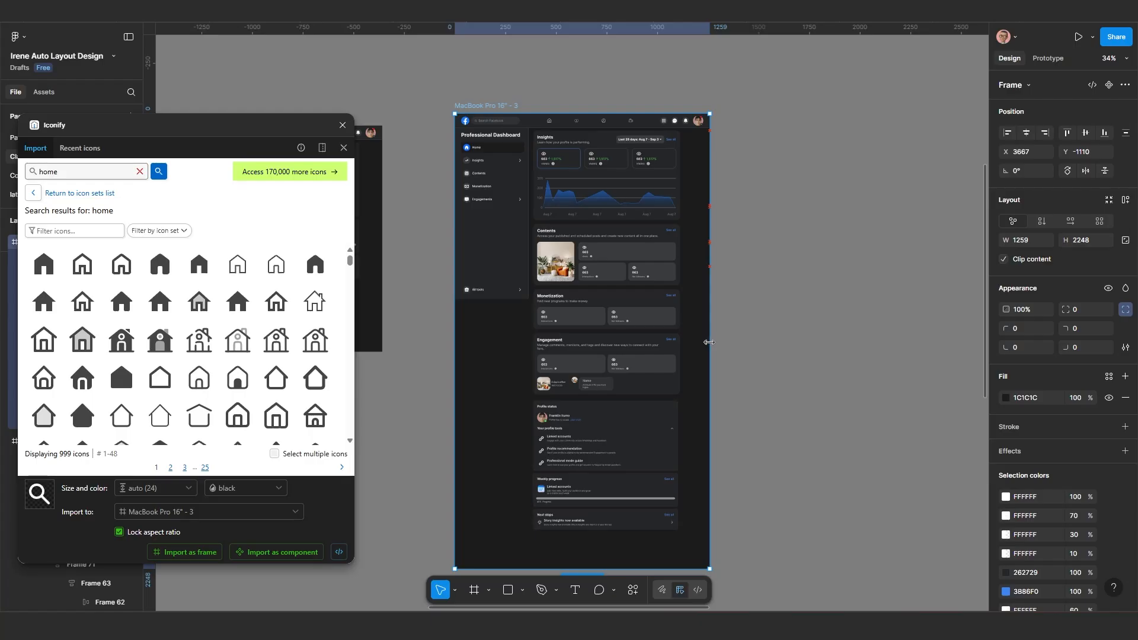
key("ctrl+z")
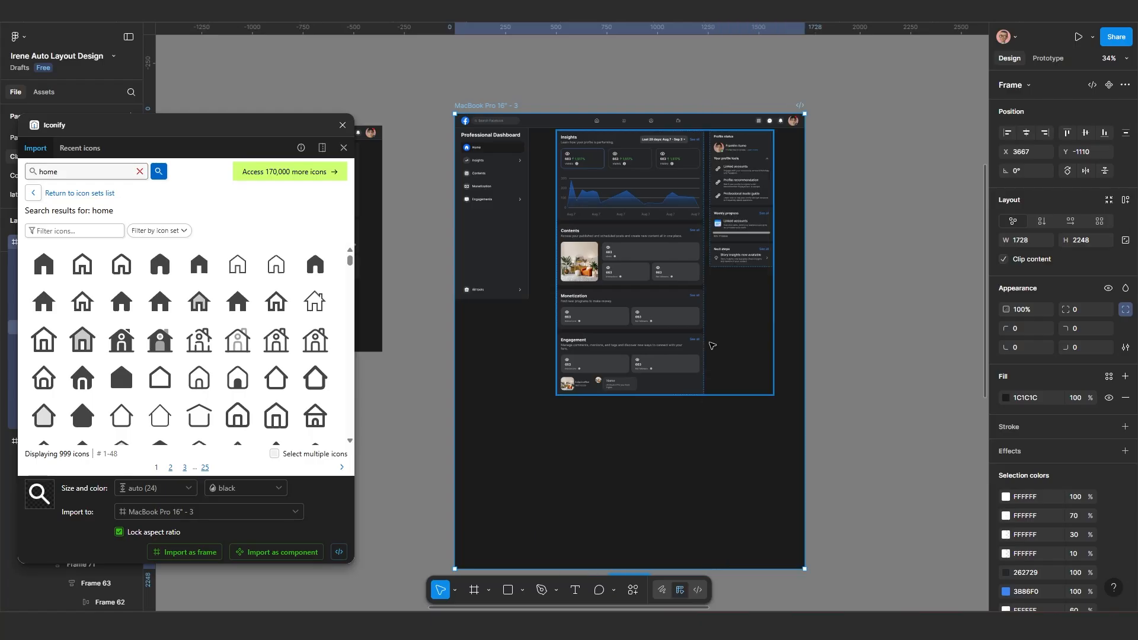
Step: Move MacBook Pro 16" - 4 farther down the canvas, to X 3970 and Y 2587
scroll(719, 354, "down", 3)
left_click_drag(844, 363, 749, 356)
scroll(776, 354, "down", 3)
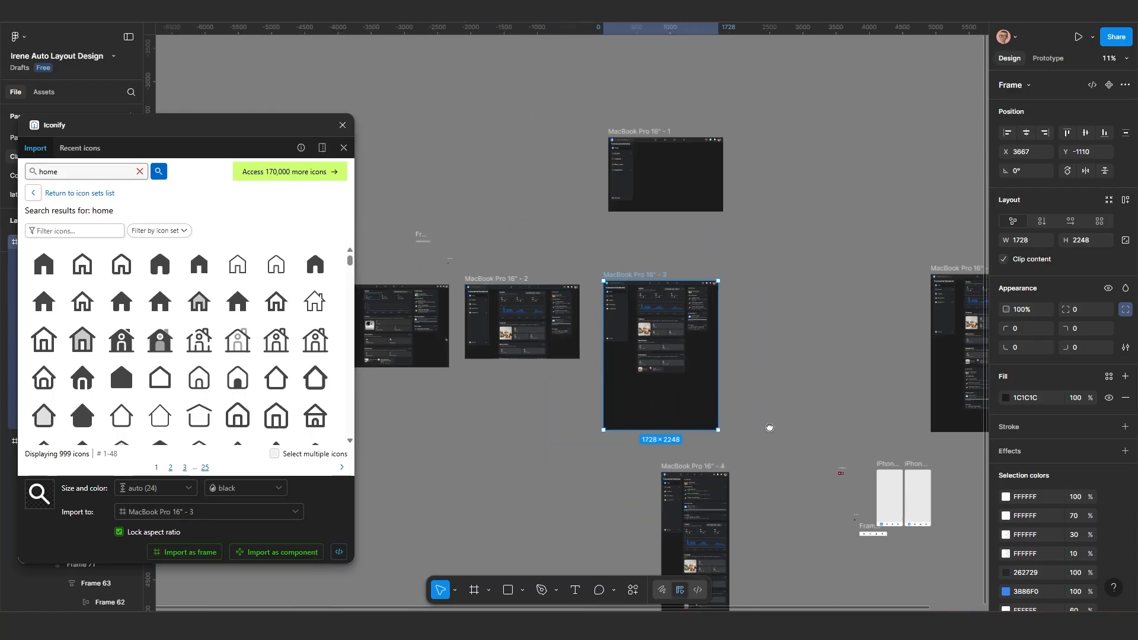
scroll(711, 379, "down", 2)
scroll(637, 409, "up", 2)
left_click_drag(658, 387, 604, 465)
scroll(573, 442, "down", 3)
left_click_drag(557, 422, 701, 408)
scroll(459, 285, "up", 3)
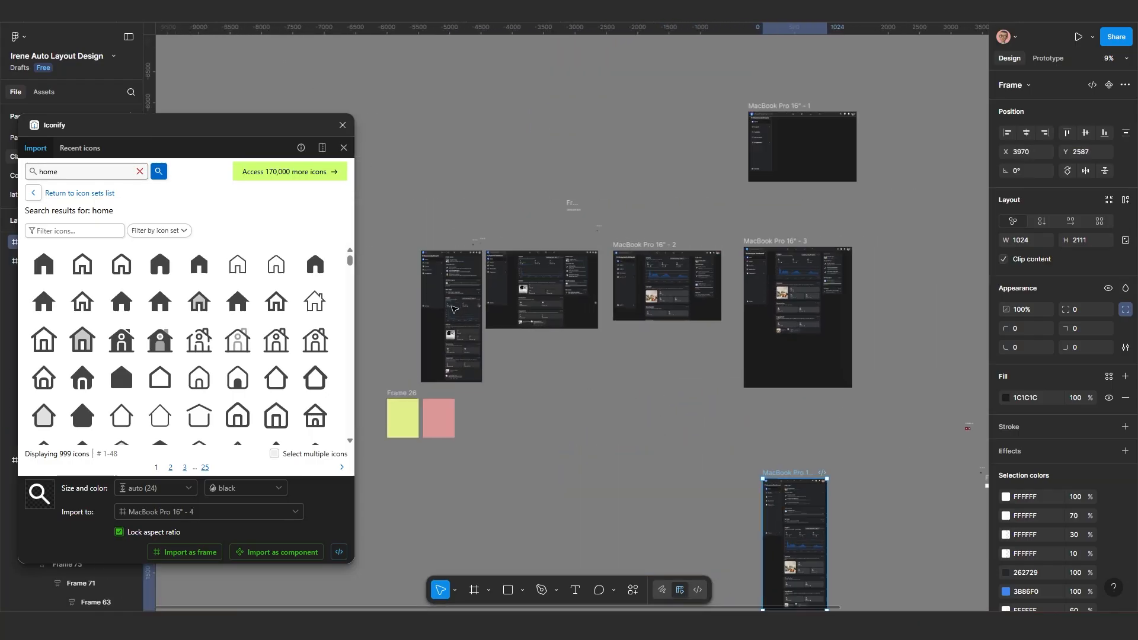
Step: Select the iPhone and other frames beyond MacBook Pro 16" - 3 and move them farther away to free canvas space beside it
scroll(643, 420, "down", 2)
left_click_drag(844, 406, 623, 403)
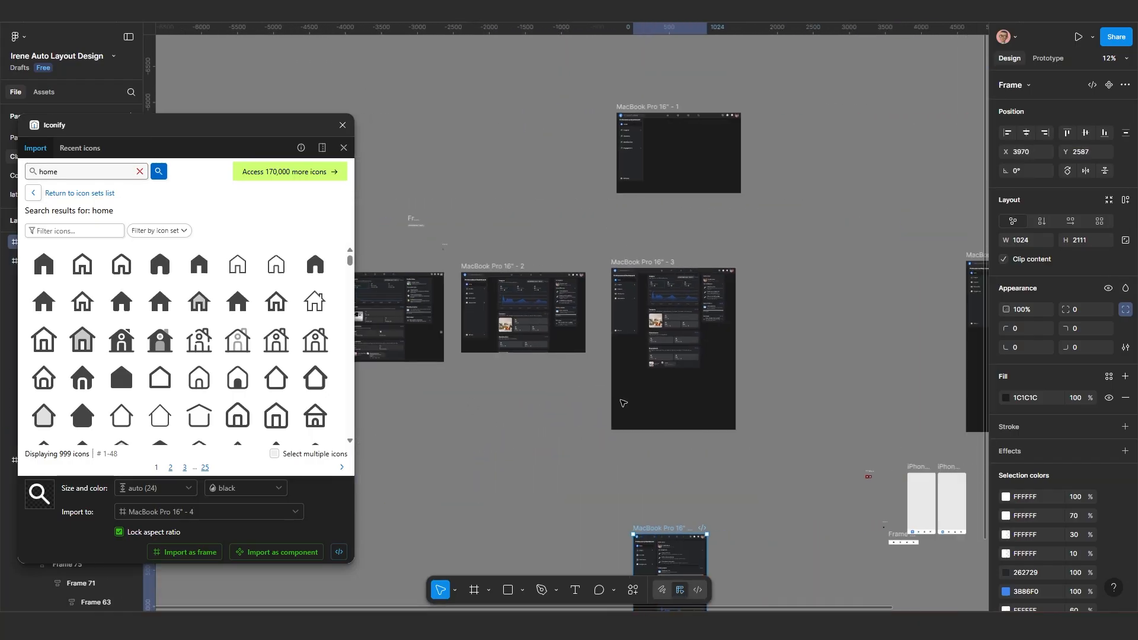
scroll(756, 406, "up", 1)
left_click_drag(860, 420, 622, 402)
scroll(622, 402, "down", 2)
left_click_drag(565, 193, 846, 506)
left_click_drag(753, 318, 841, 458)
scroll(621, 405, "up", 3)
left_click_drag(617, 403, 836, 404)
left_click(745, 362)
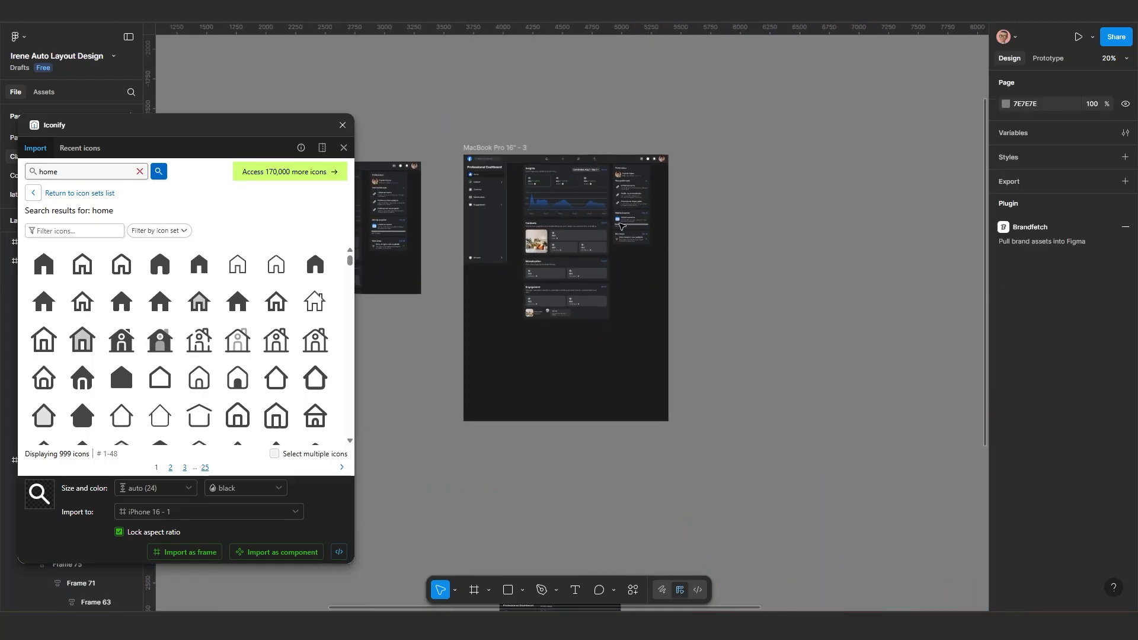
Step: Duplicate MacBook Pro 16" - 3 and place the copy directly beside the original at X 5678, Y -1110
left_click(505, 148)
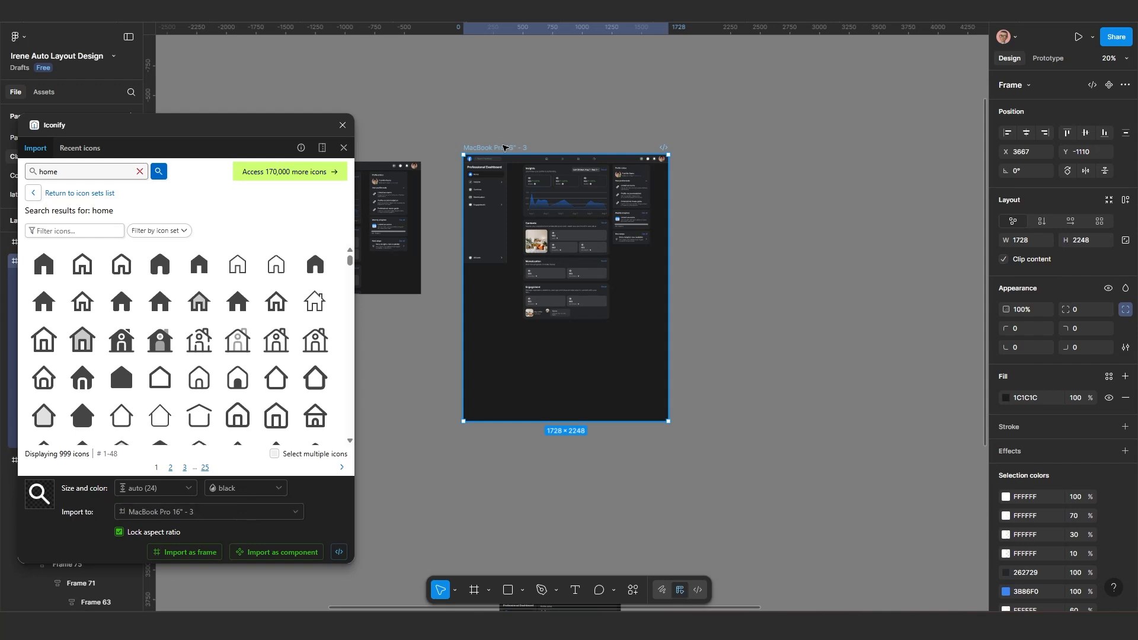
left_click_drag(503, 149, 723, 124)
scroll(712, 128, "up", 2)
scroll(676, 271, "down", 2)
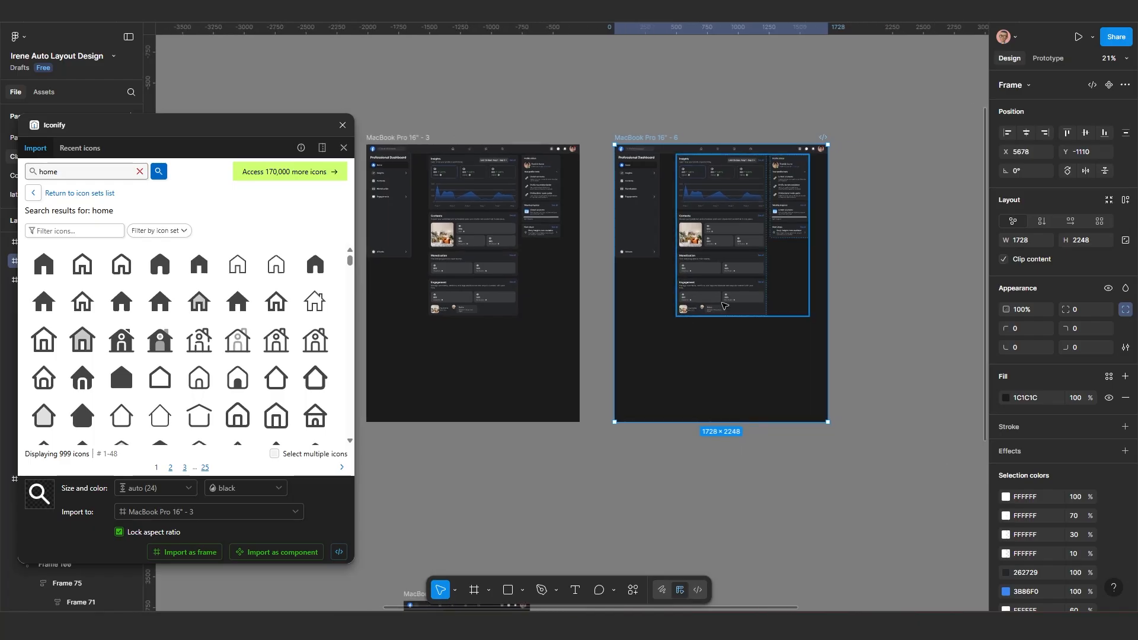
scroll(729, 296, "up", 2)
left_click(827, 245)
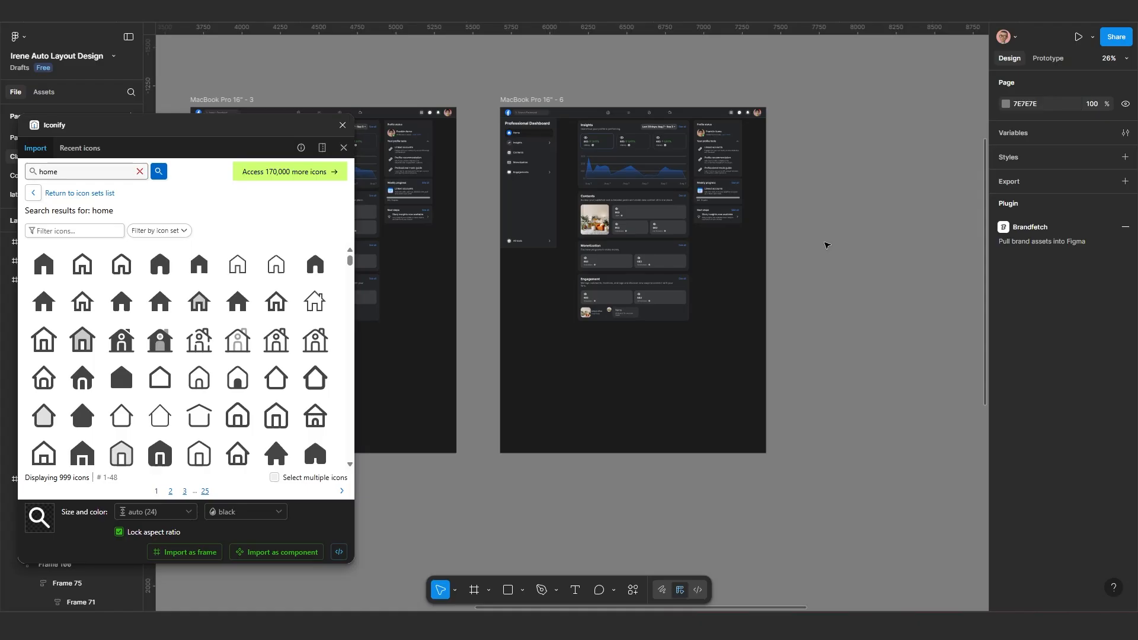
Step: Try widening the duplicate's combined column frame to 1114, and undo the resize
left_click(738, 284)
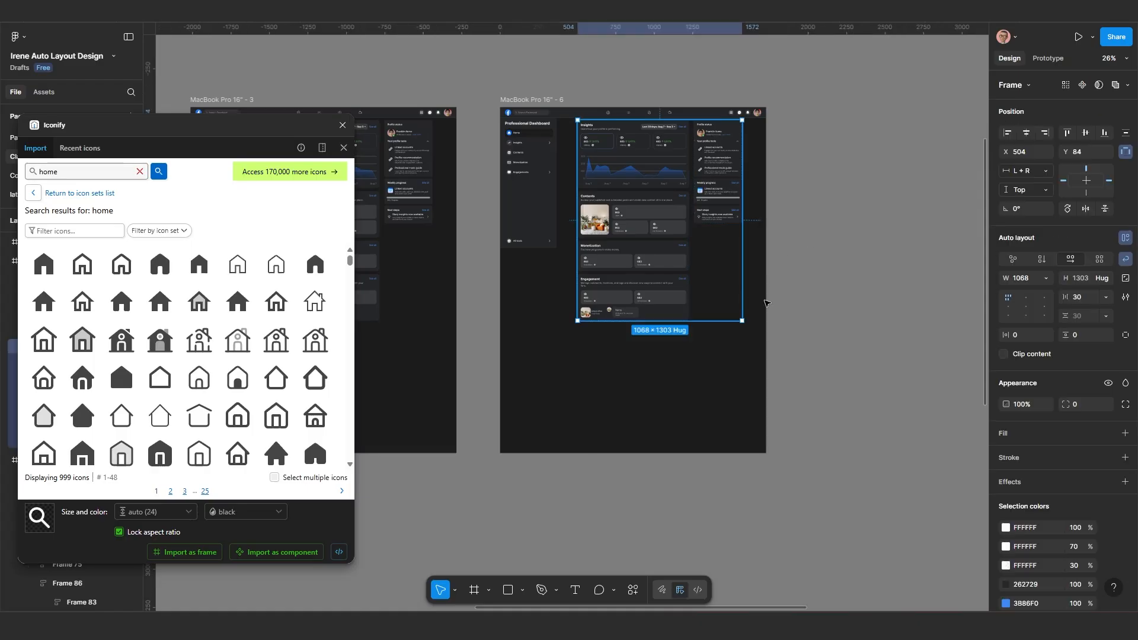
mouse_move(742, 267)
left_mouse_down()
mouse_move(685, 264)
mouse_move(749, 250)
left_mouse_up()
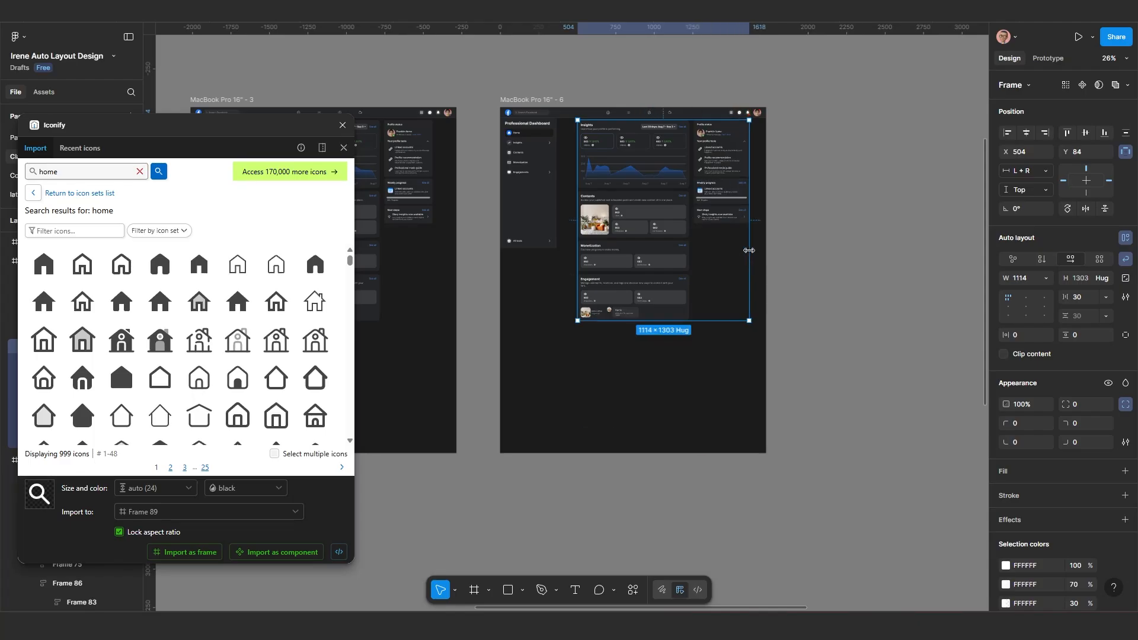
key("ctrl+z")
left_click(782, 291)
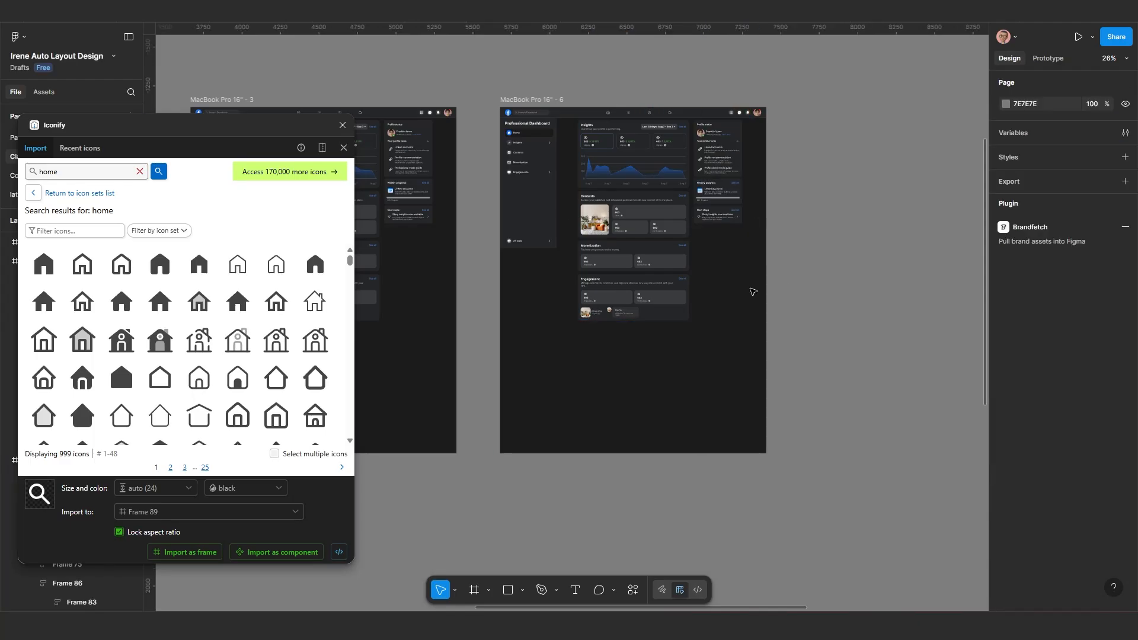
Step: Compare the original dashboard frame with its duplicate side by side on the canvas
scroll(495, 234, "down", 2)
scroll(533, 246, "up", 1)
scroll(546, 252, "left", 1)
scroll(516, 256, "left", 3)
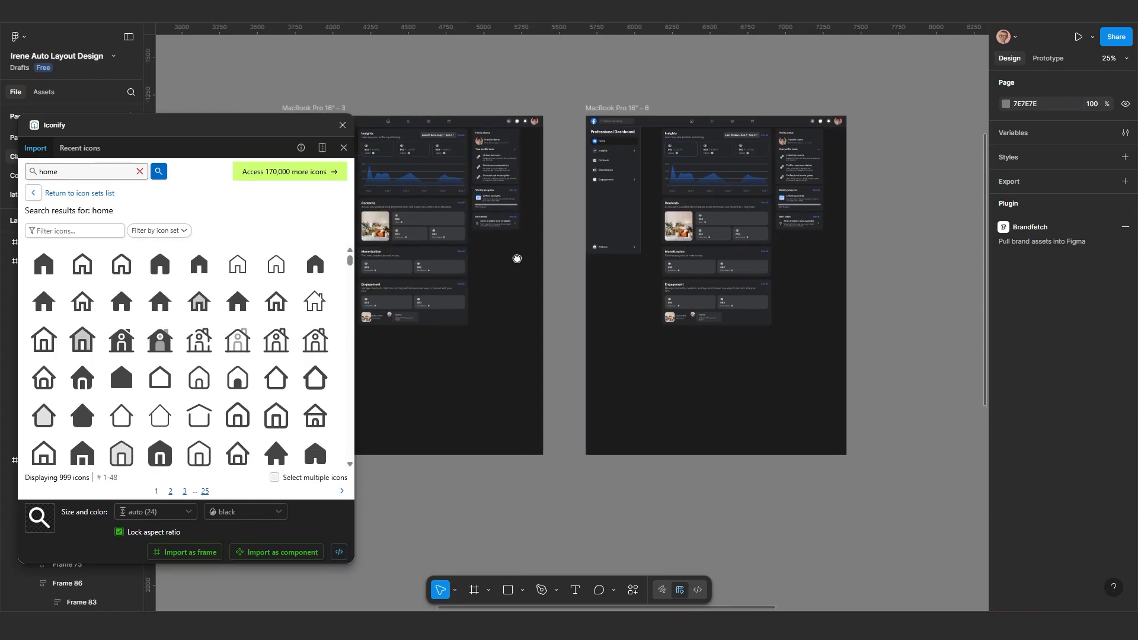
scroll(534, 268, "down", 1)
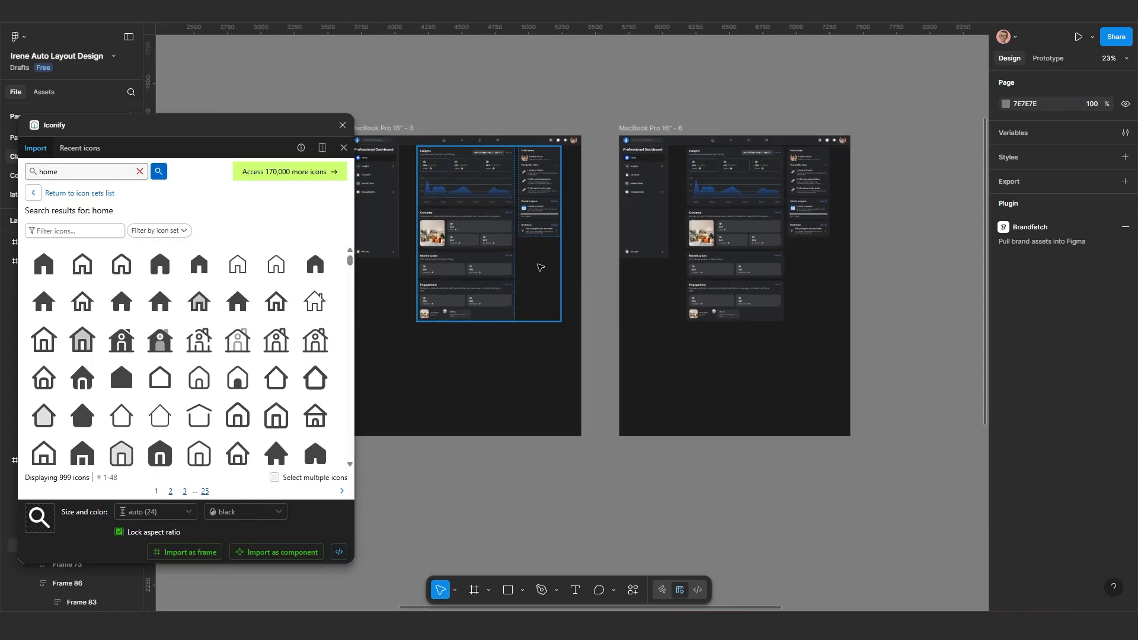
scroll(539, 267, "down", 1)
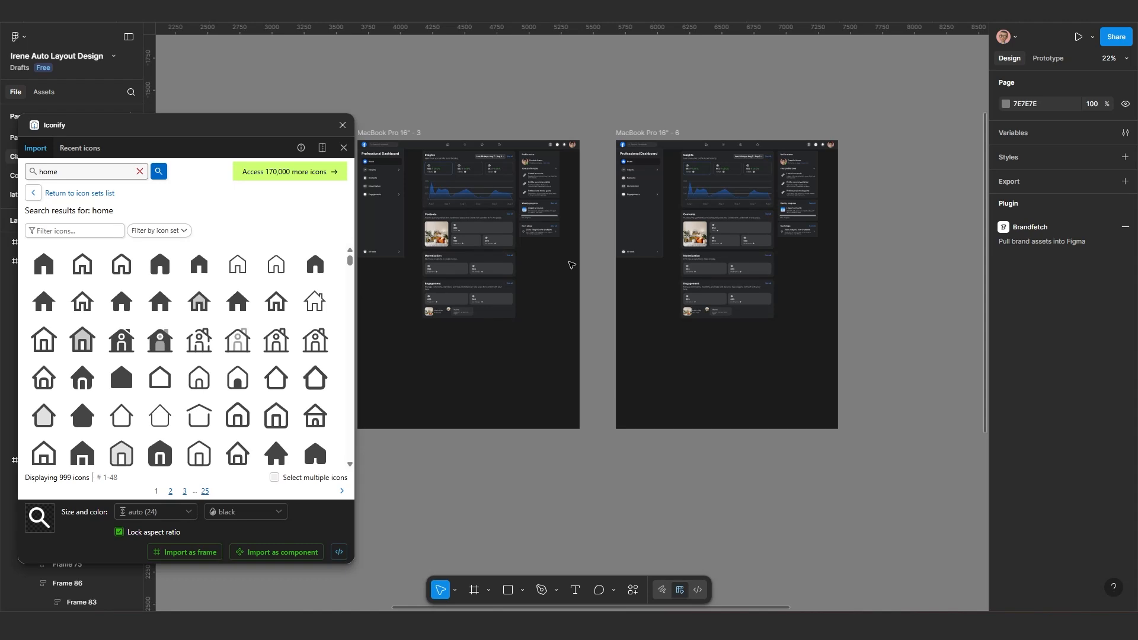
scroll(610, 270, "down", 2)
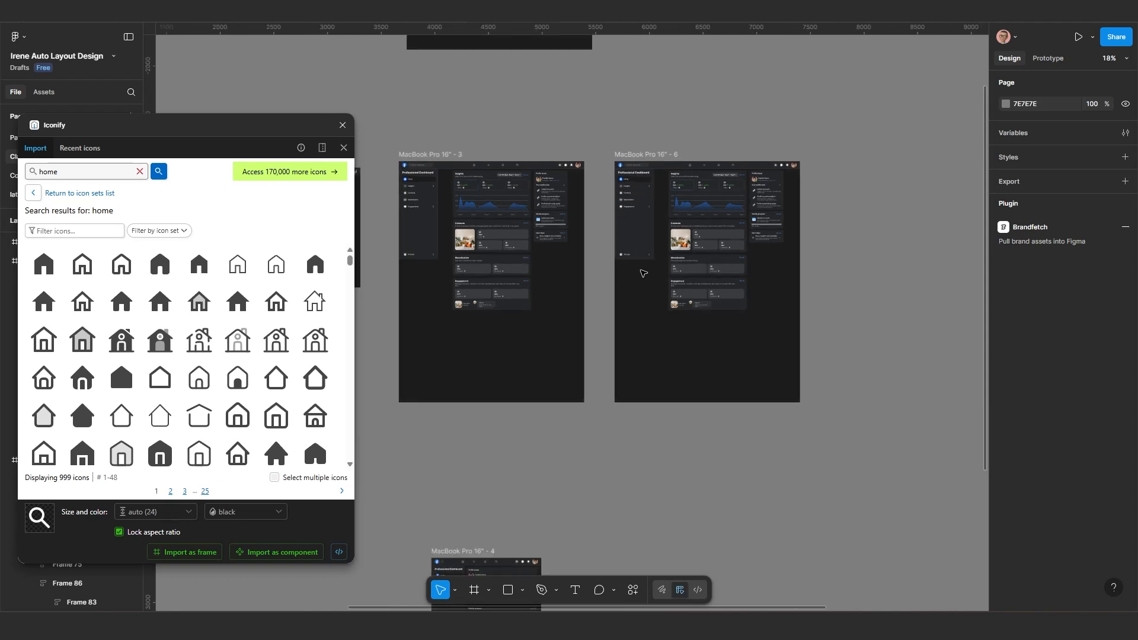
scroll(746, 313, "up", 2)
scroll(745, 313, "up", 2)
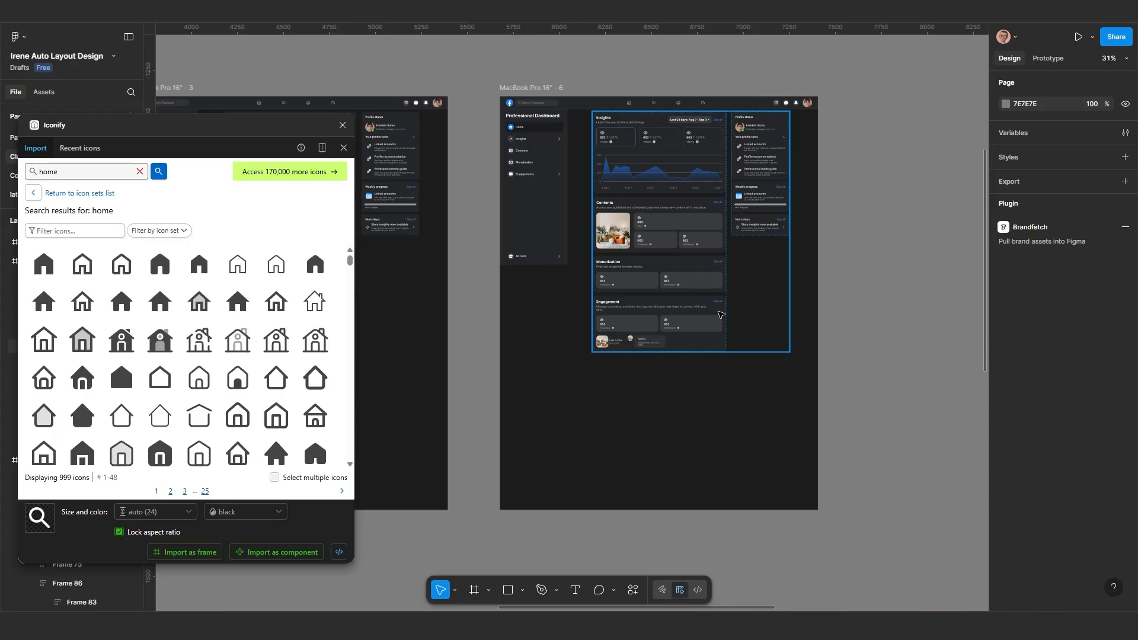
Step: Resize MacBook Pro 16" - 6 to the iPad Pro 12.9" preset, 1024 × 1366
left_click(537, 90)
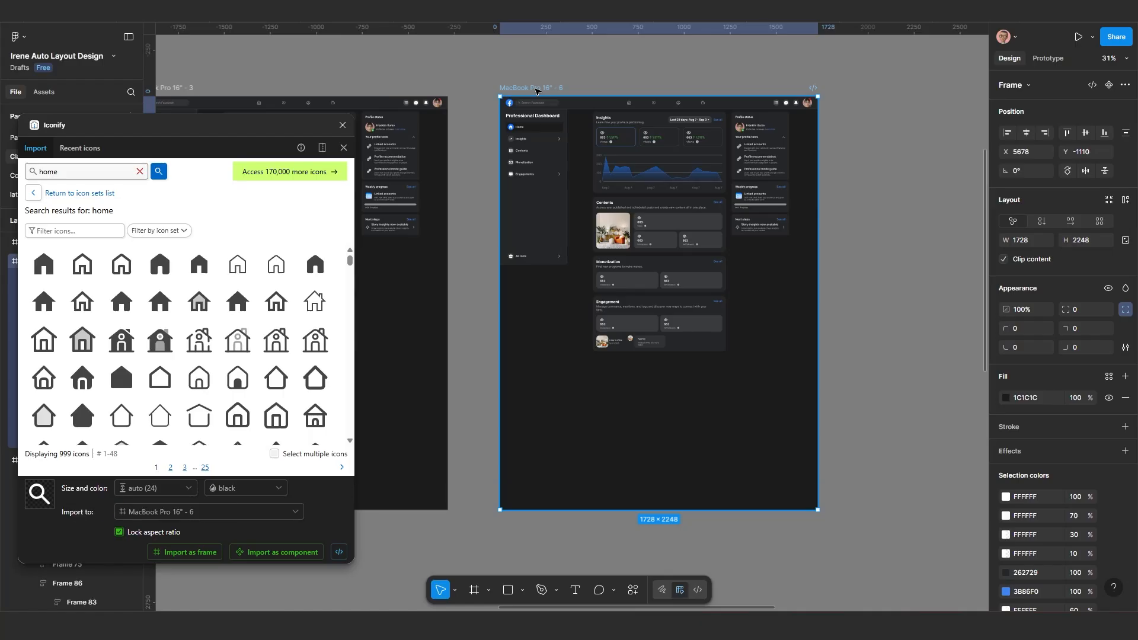
left_click_drag(536, 89, 538, 90)
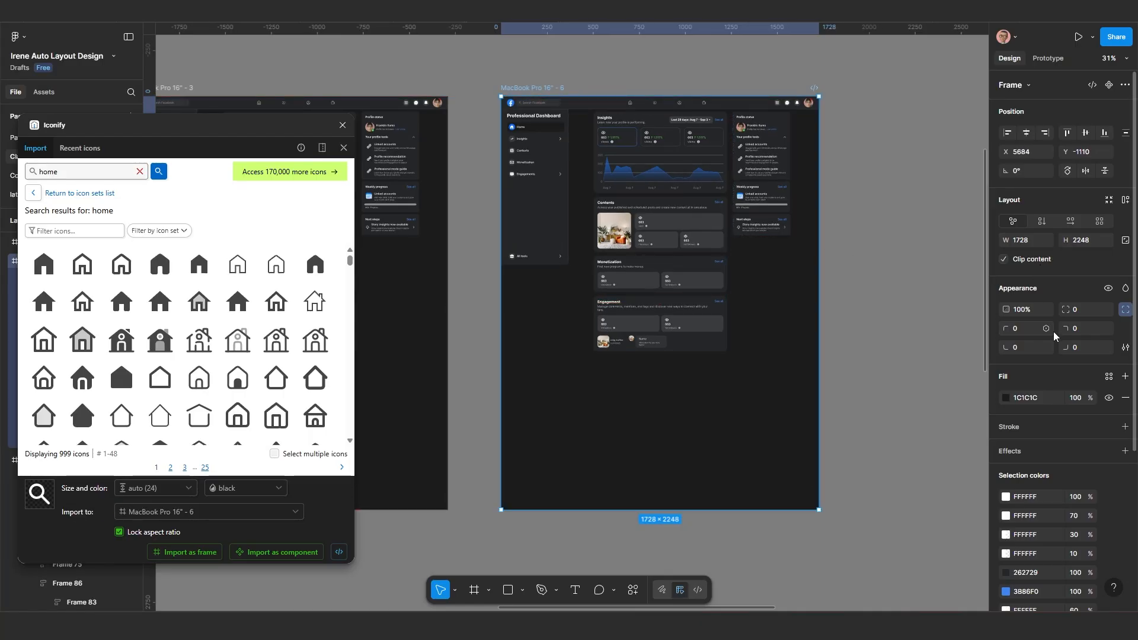
left_click(1018, 88)
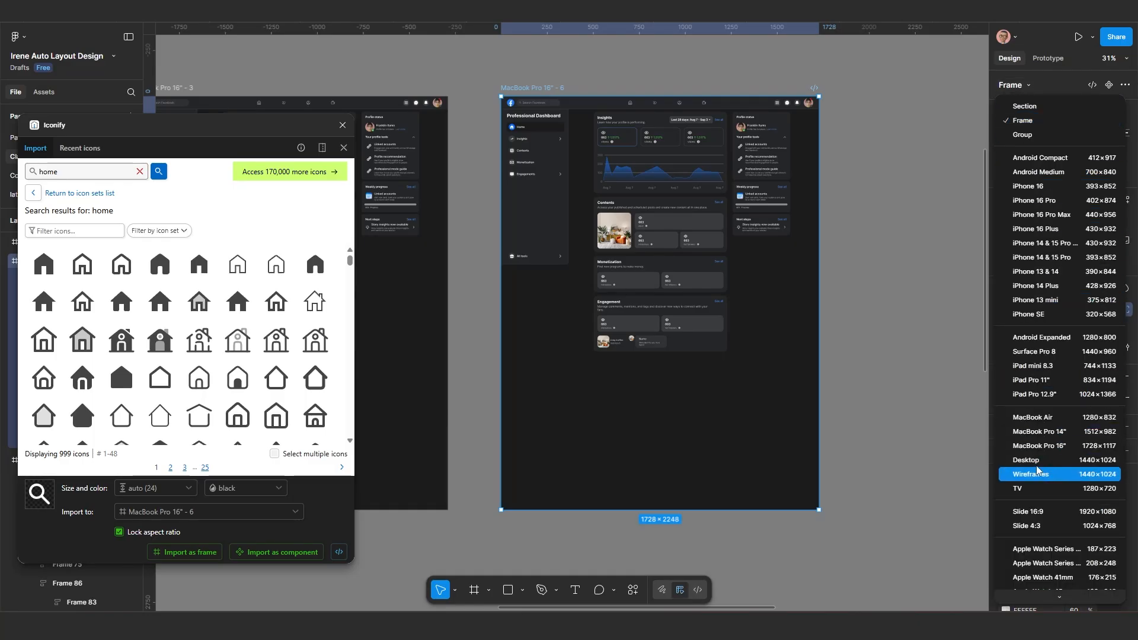
left_click(1054, 395)
scroll(638, 354, "up", 3)
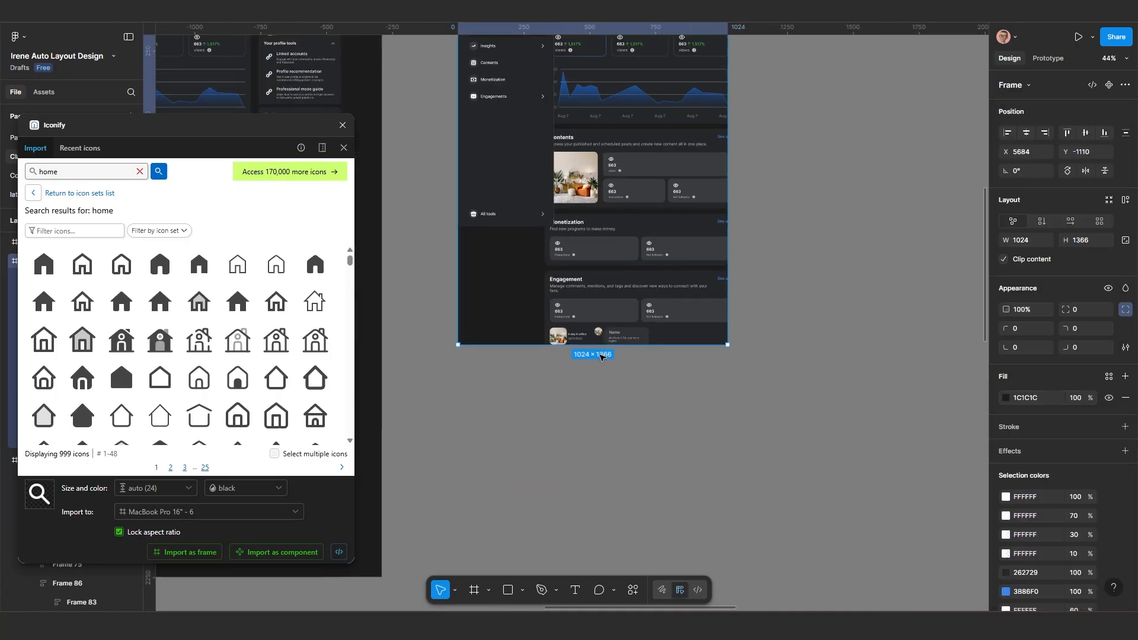
scroll(648, 387, "up", 2)
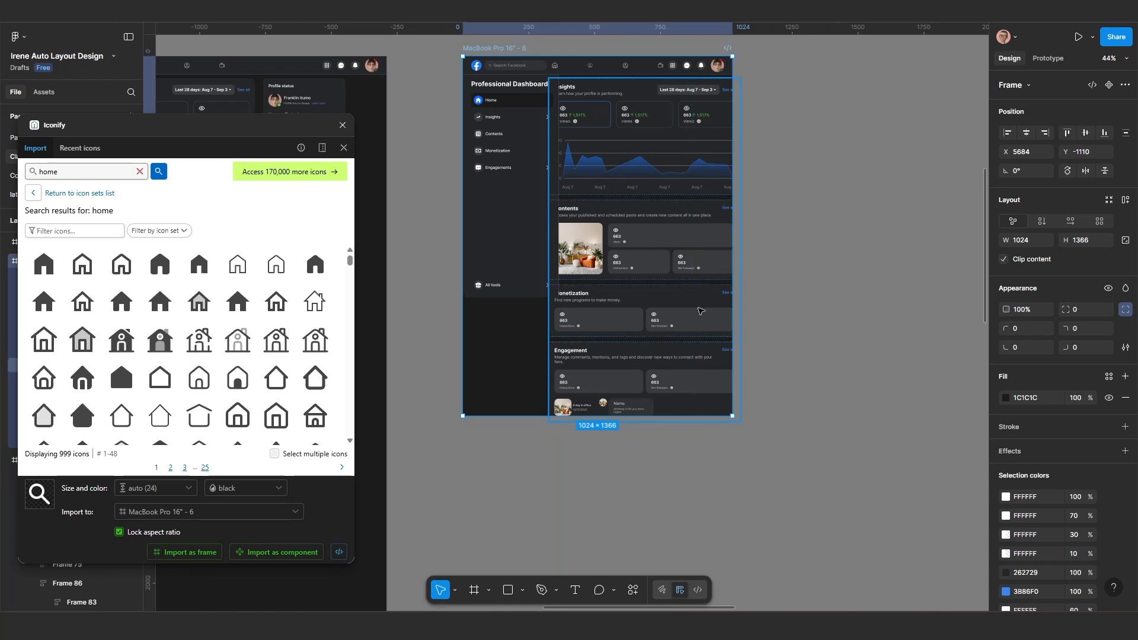
Step: Set the main content column inside the tablet frame's combined column frame to fill its container's width
left_click(672, 272)
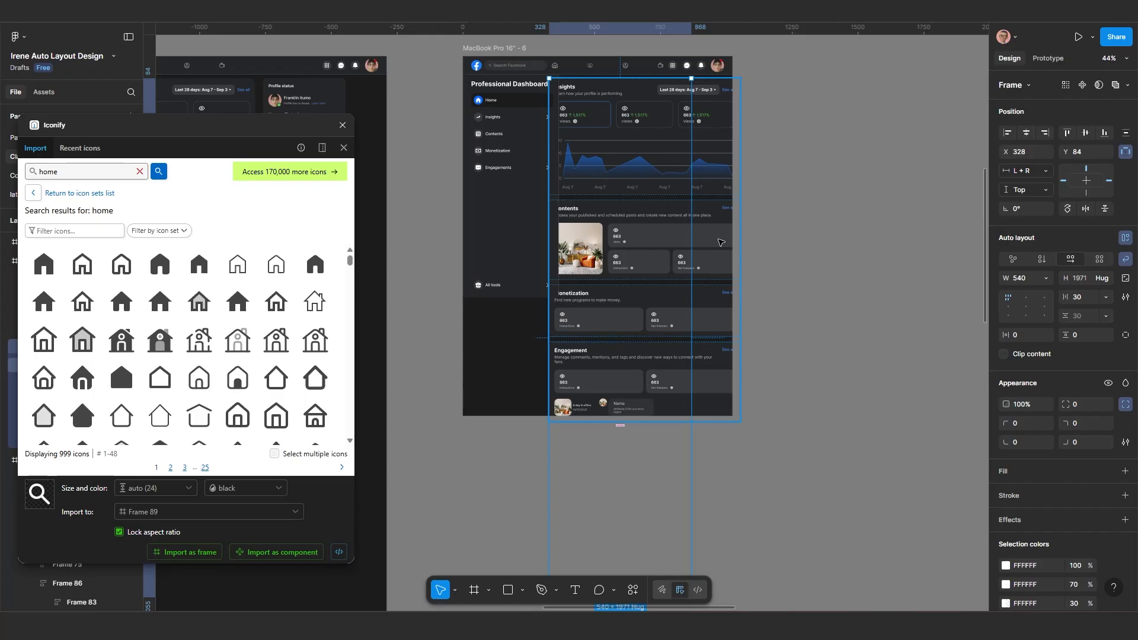
left_click(721, 242)
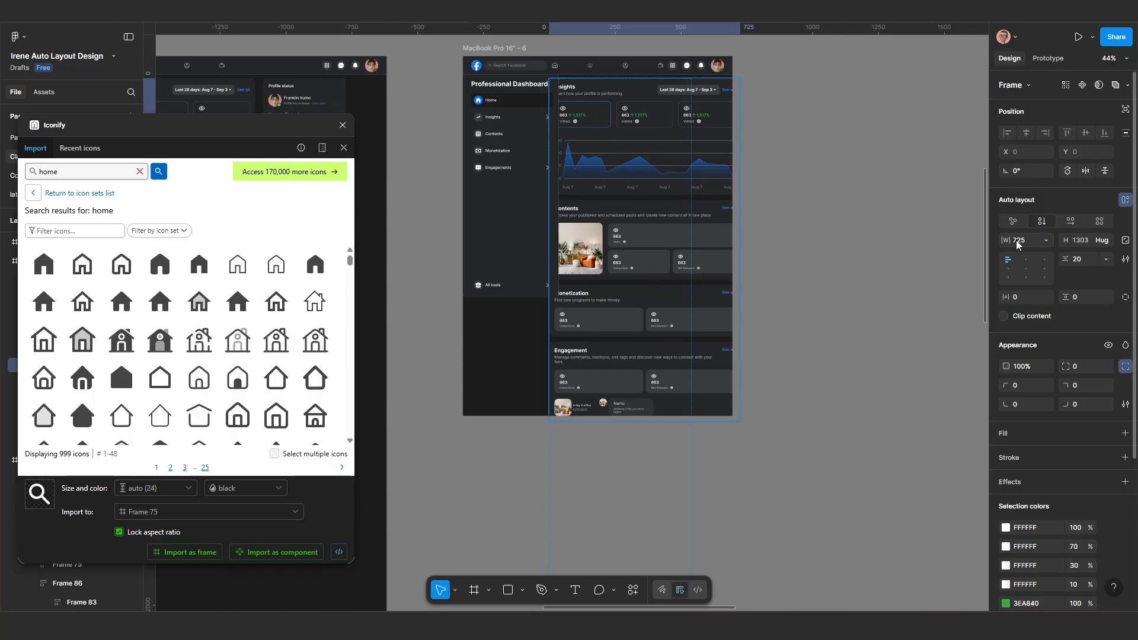
left_click(1046, 239)
left_click(1046, 272)
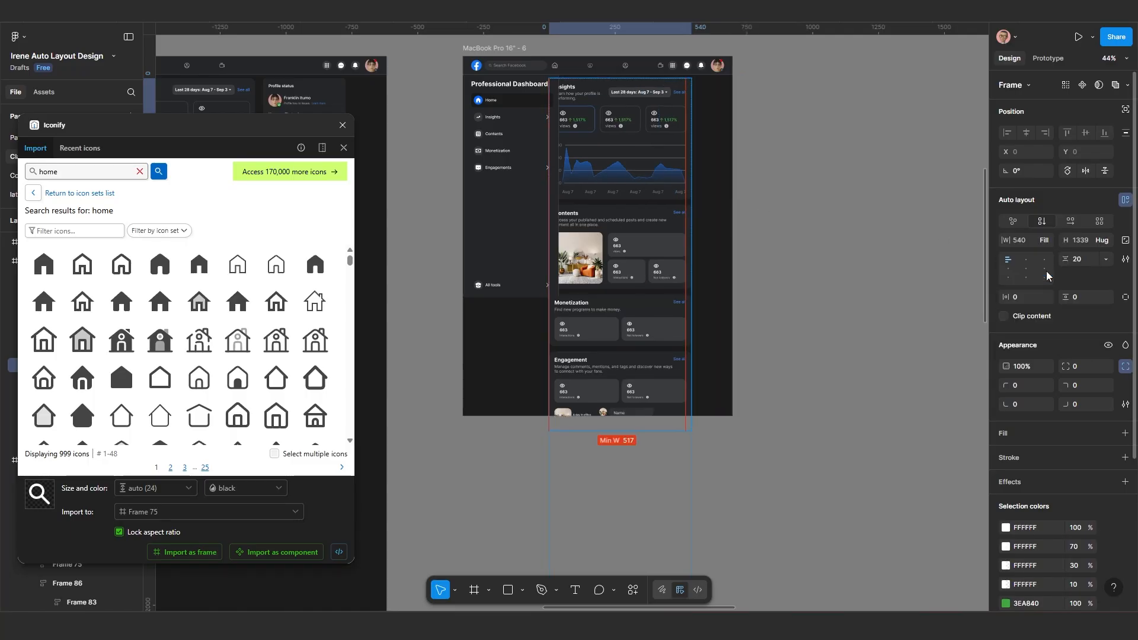
scroll(693, 308, "down", 2)
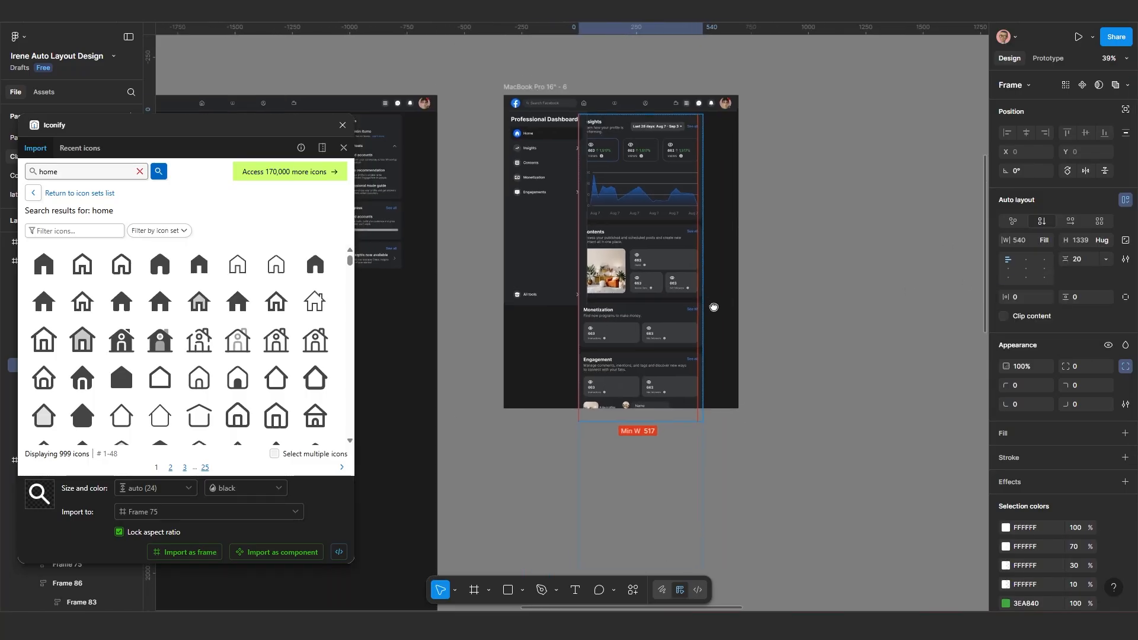
scroll(702, 297, "up", 2)
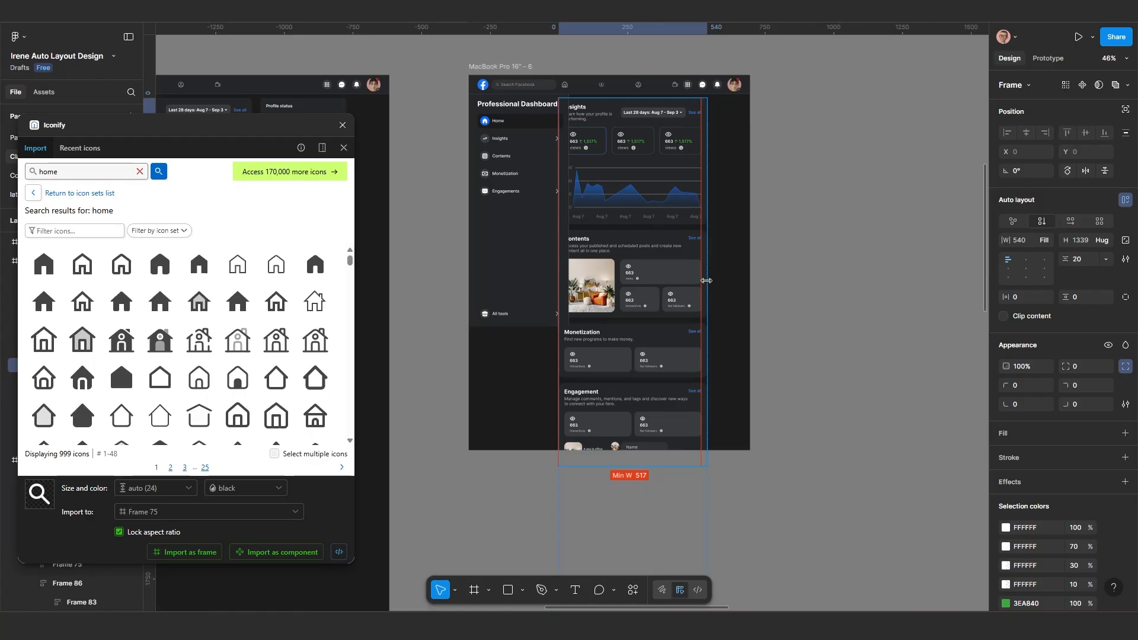
Step: Widen the tablet frame's combined column frame to 586
left_click(846, 330)
left_click(660, 323)
left_click_drag(707, 317, 720, 314)
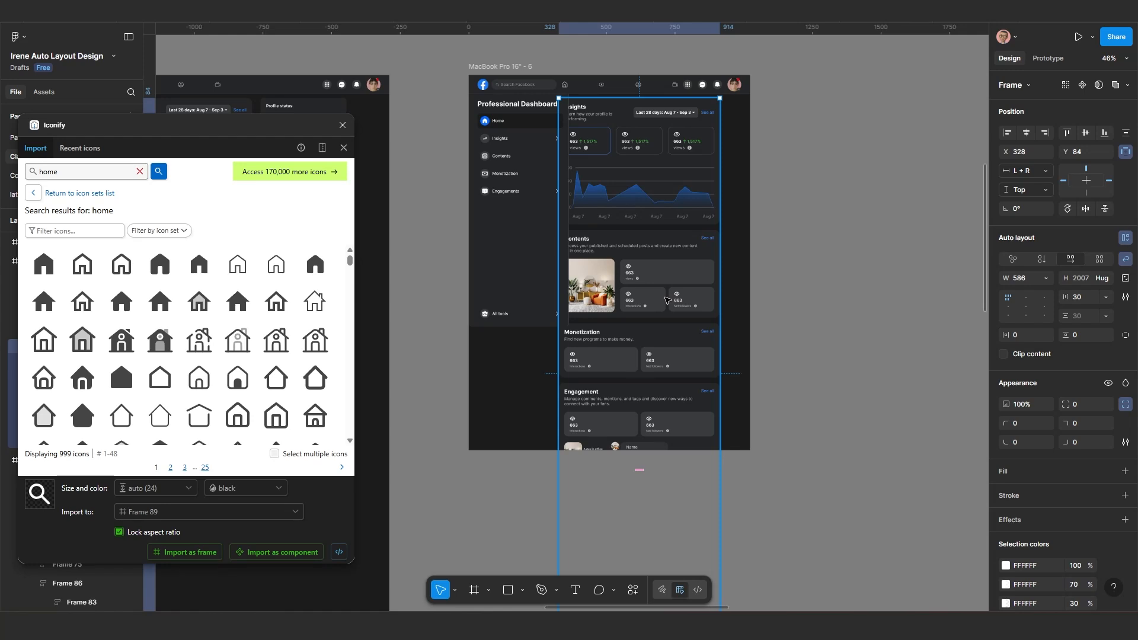
Step: Narrow the tablet frame's Professional Dashboard sidebar to a width of 310
left_click(524, 278)
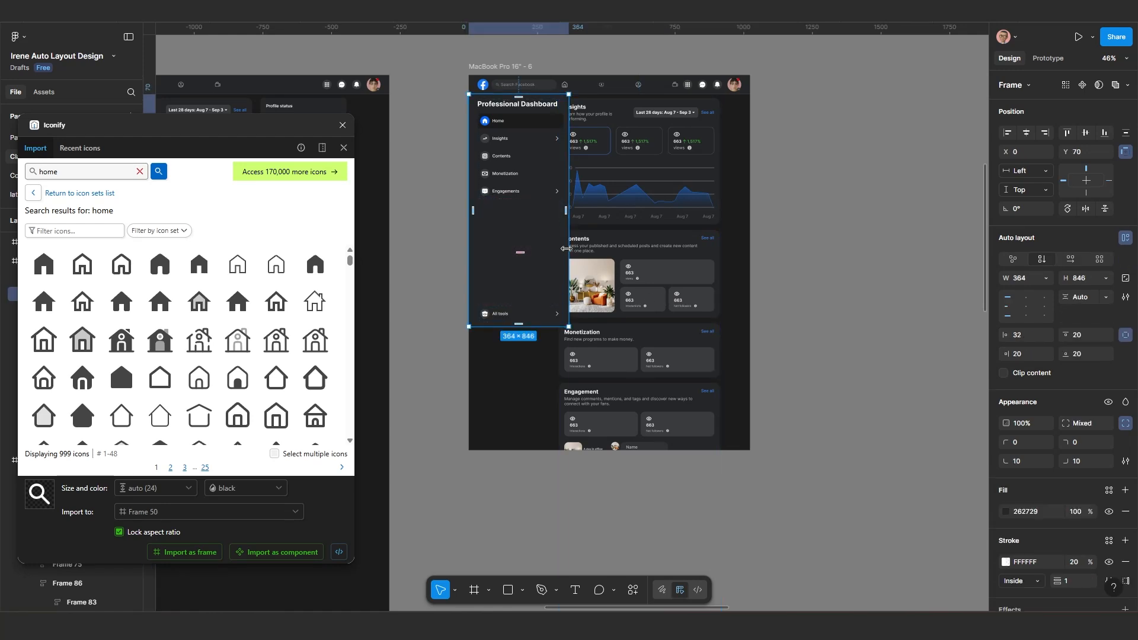
left_click_drag(562, 250, 552, 254)
scroll(557, 279, "up", 5)
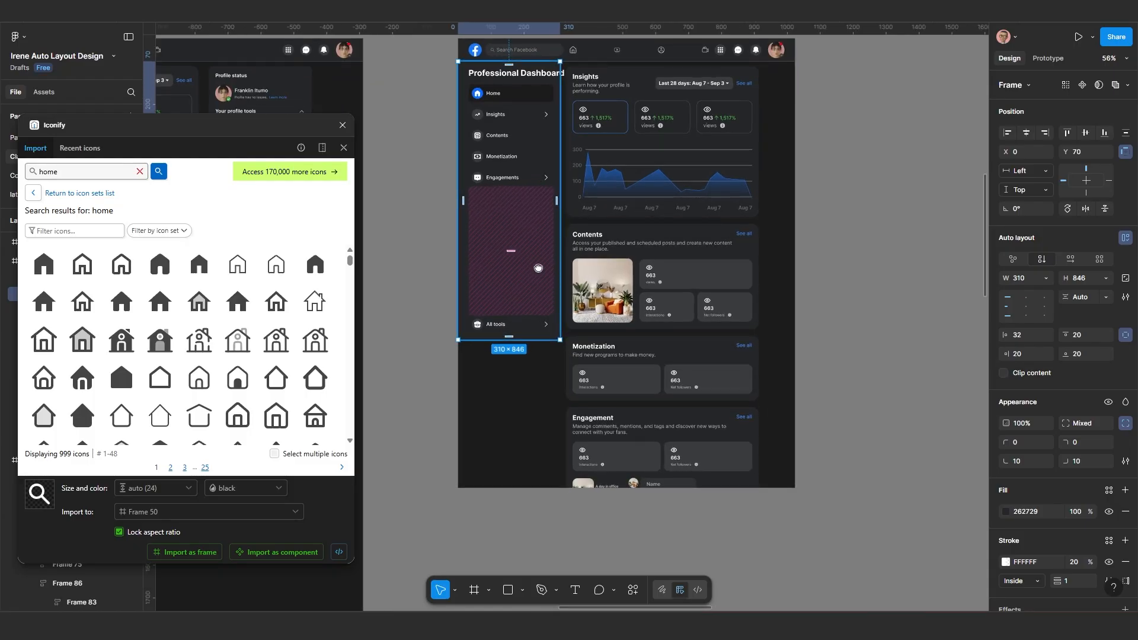
scroll(606, 323, "down", 3)
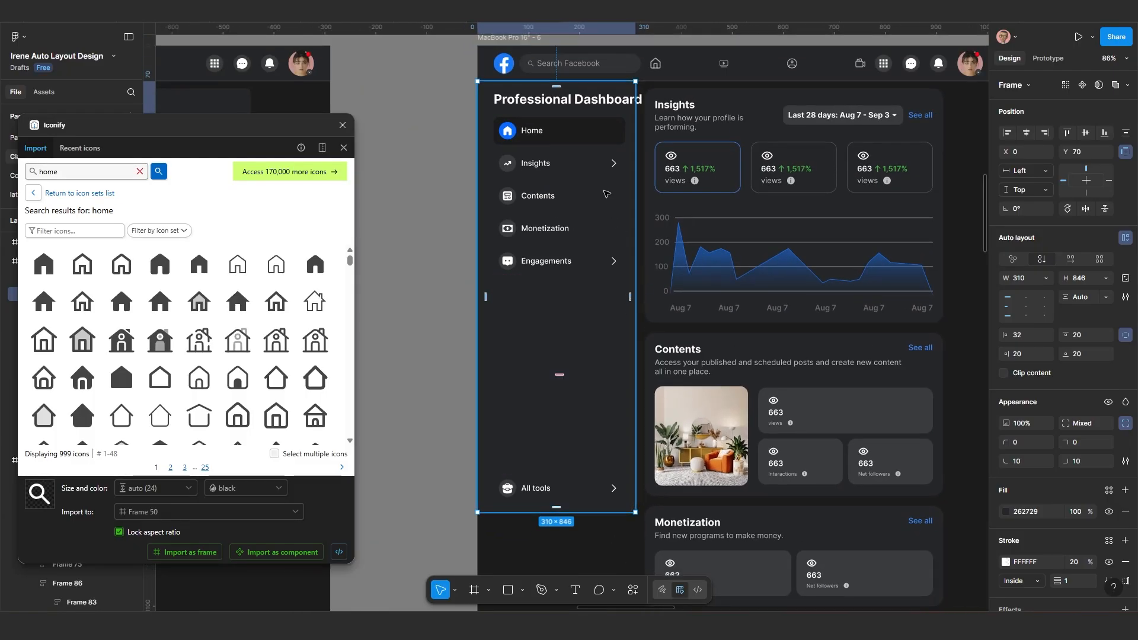
Step: Set the font size of the sidebar's Professional Dashboard heading to 22
left_click(581, 102)
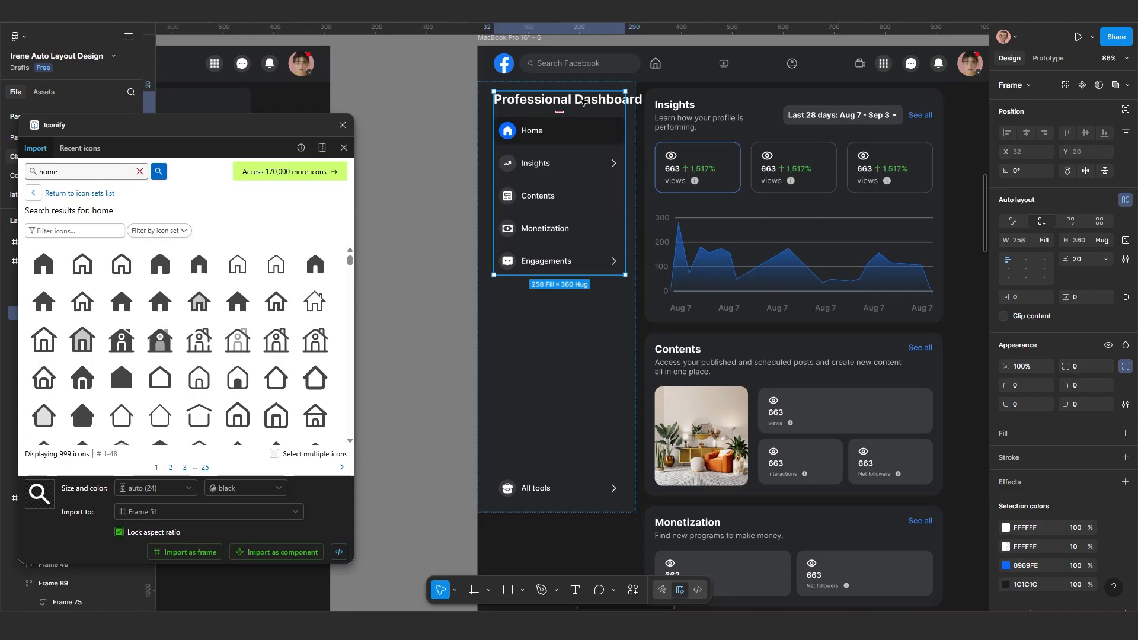
left_click(582, 102)
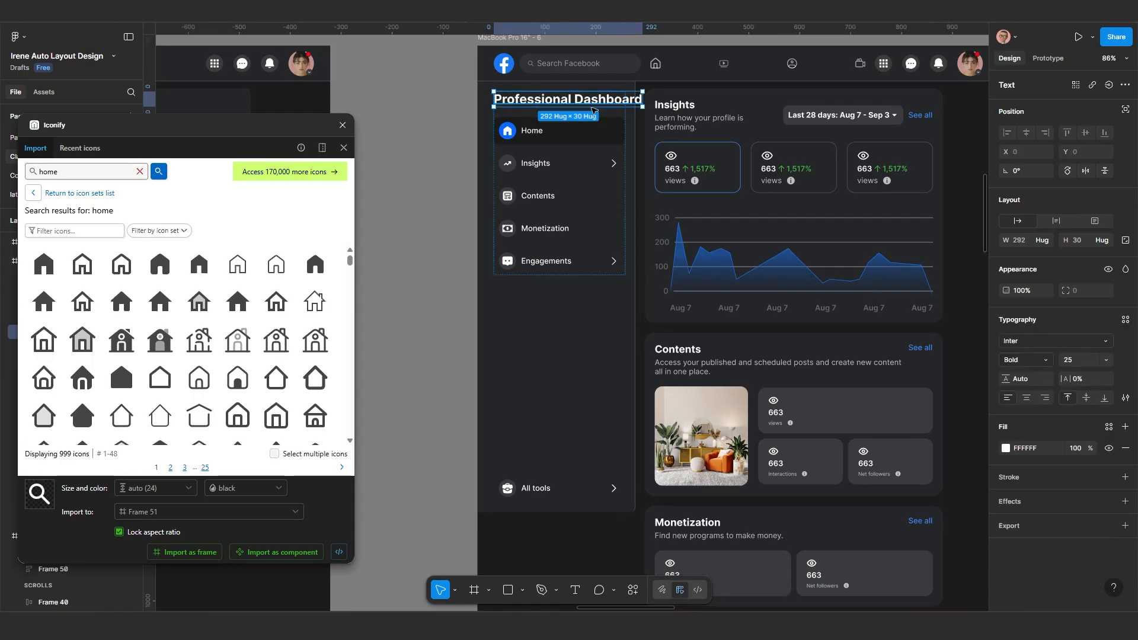
left_click(1072, 361)
key("Return")
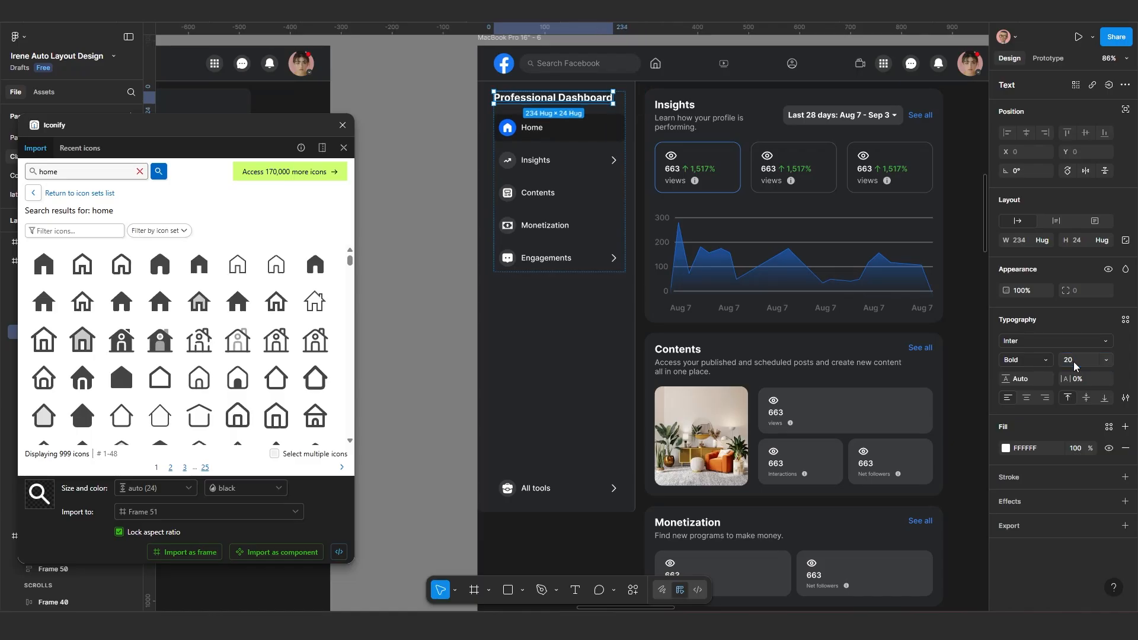
left_click(1072, 361)
type("2")
key("Return")
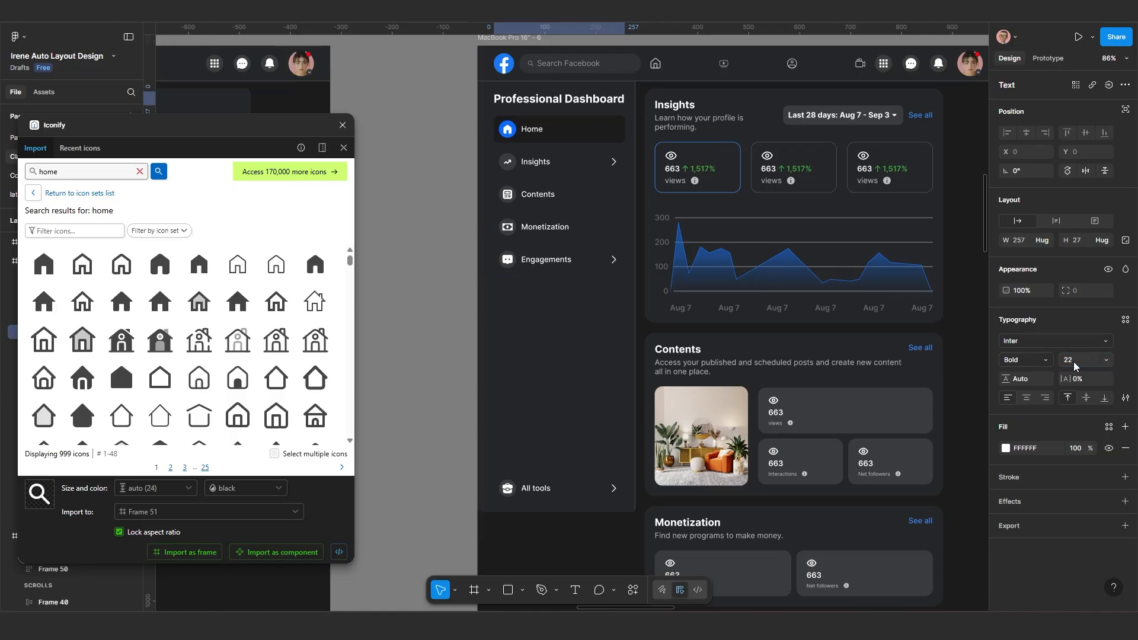
Step: Reposition the combined content column clear of the sidebar, at X 362 and Y 90
scroll(713, 355, "down", 2)
left_click_drag(823, 396, 673, 341)
scroll(668, 339, "down", 4)
scroll(675, 345, "down", 1)
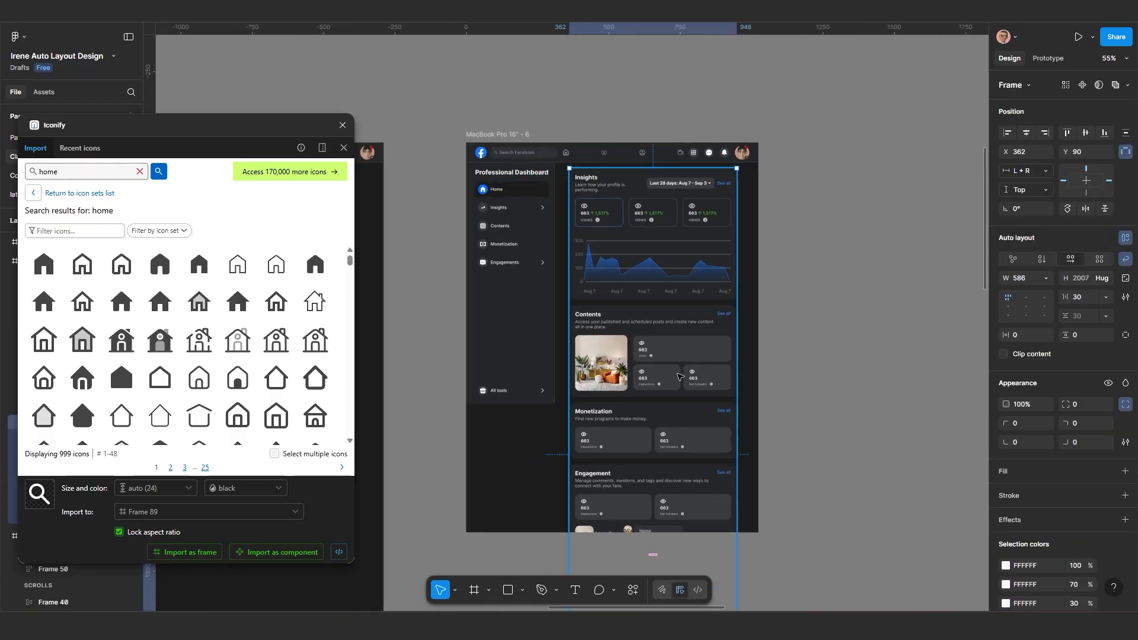
Step: Extend the height of MacBook Pro 16" - 6 to 2248 so the frame covers its whole content column
left_click_drag(676, 446, 686, 323)
scroll(684, 351, "down", 2)
left_click(549, 391)
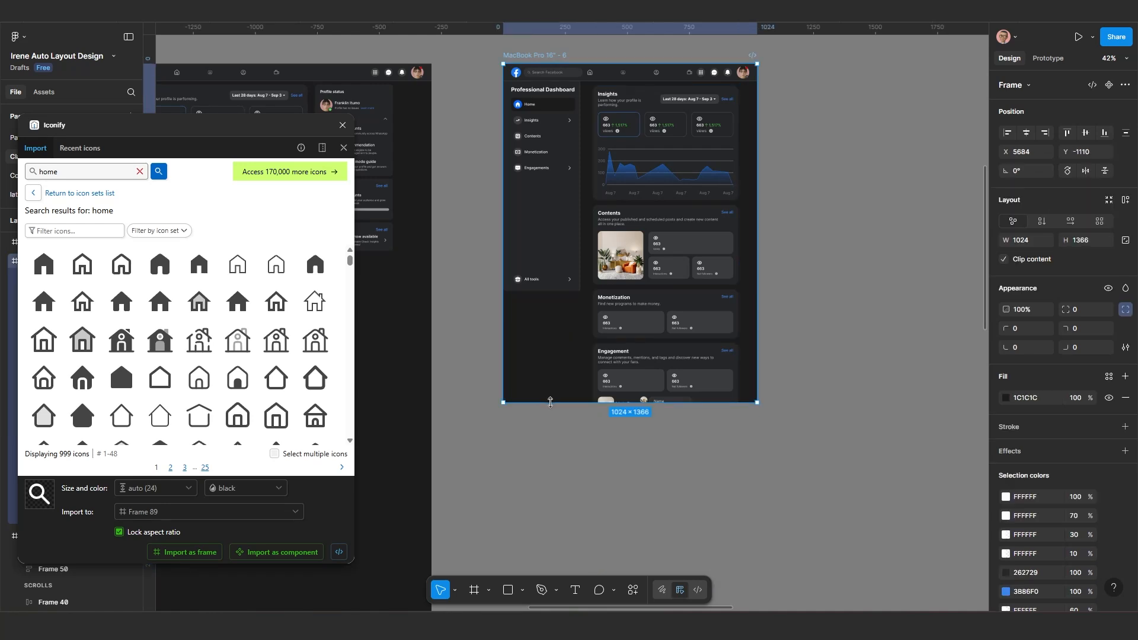
left_click_drag(550, 415, 545, 510)
scroll(532, 569, "down", 3)
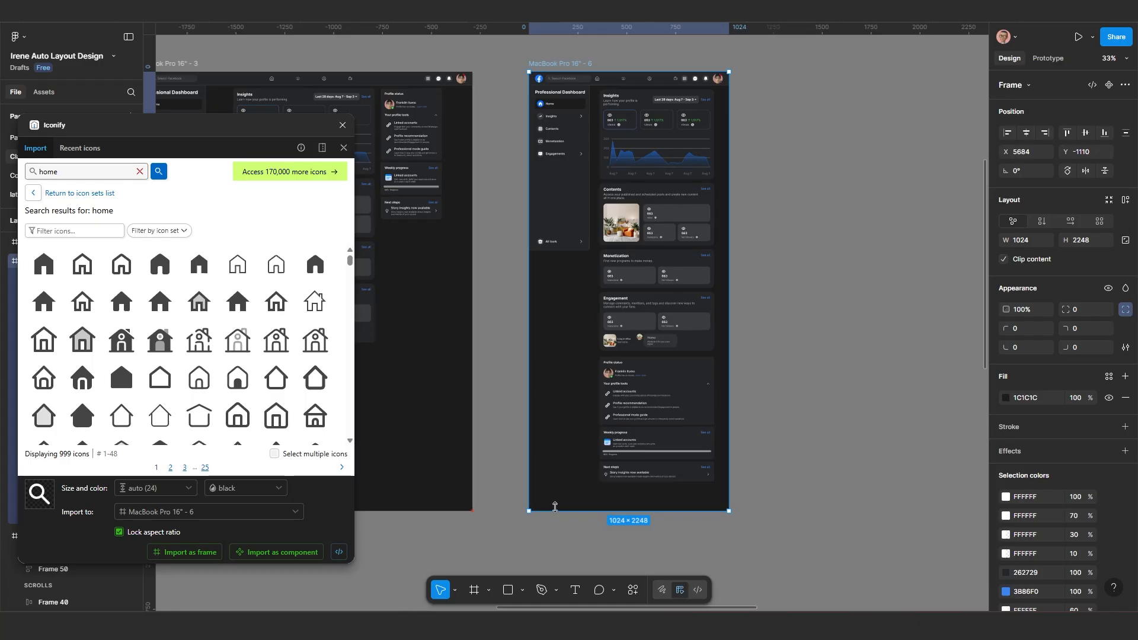
Step: Move the profile status group above the Insights group within the tablet frame's combined column
scroll(646, 459, "up", 1)
left_click(654, 421)
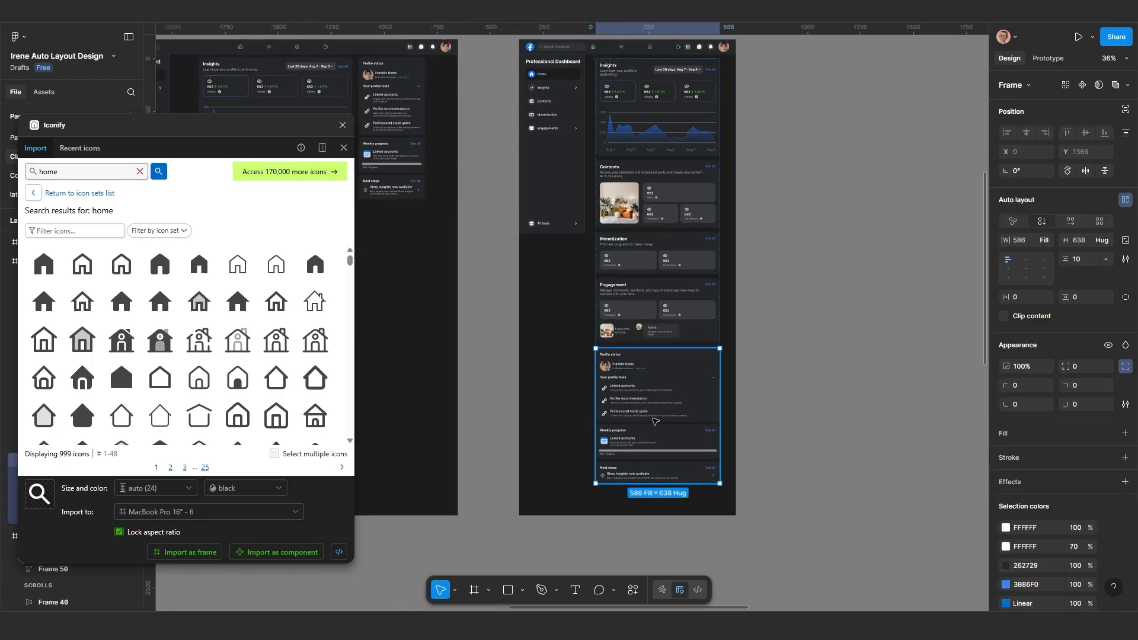
key("Up")
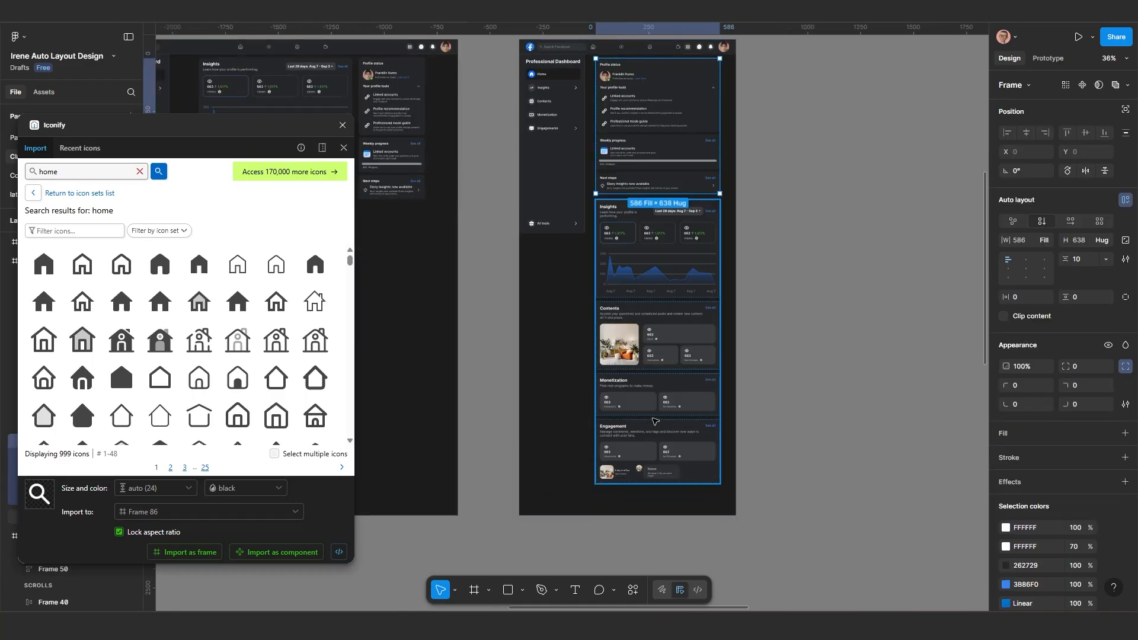
left_click(788, 268)
Step: Examine the tablet frame's reordered column, sidebar and header up close
scroll(676, 150, "up", 2)
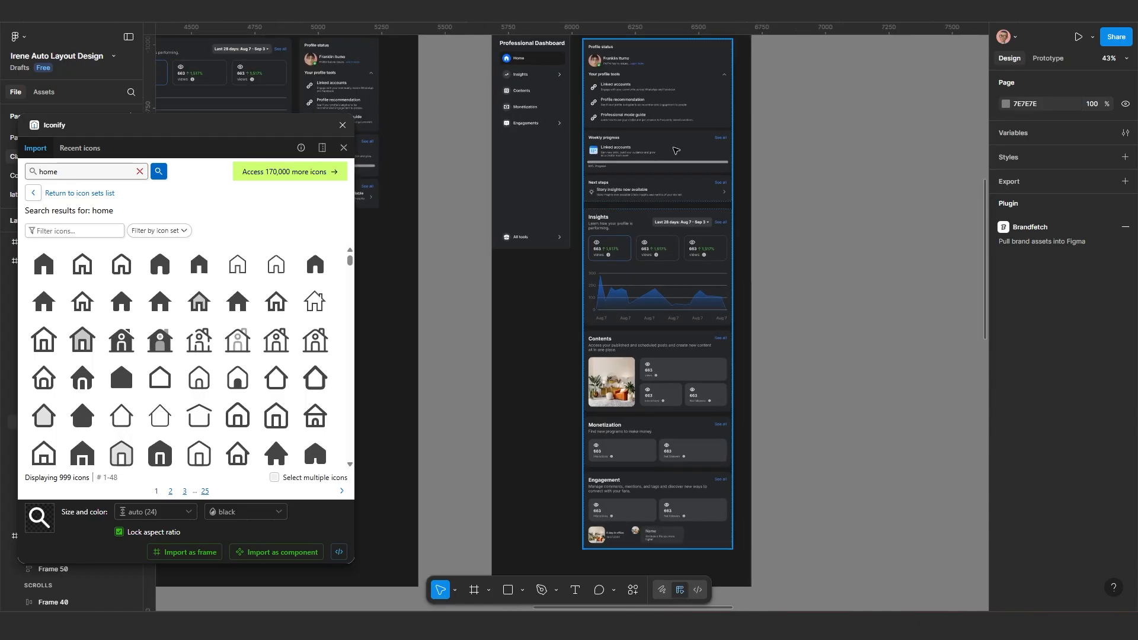
left_click_drag(676, 150, 660, 272)
scroll(664, 231, "up", 3)
scroll(658, 267, "up", 1)
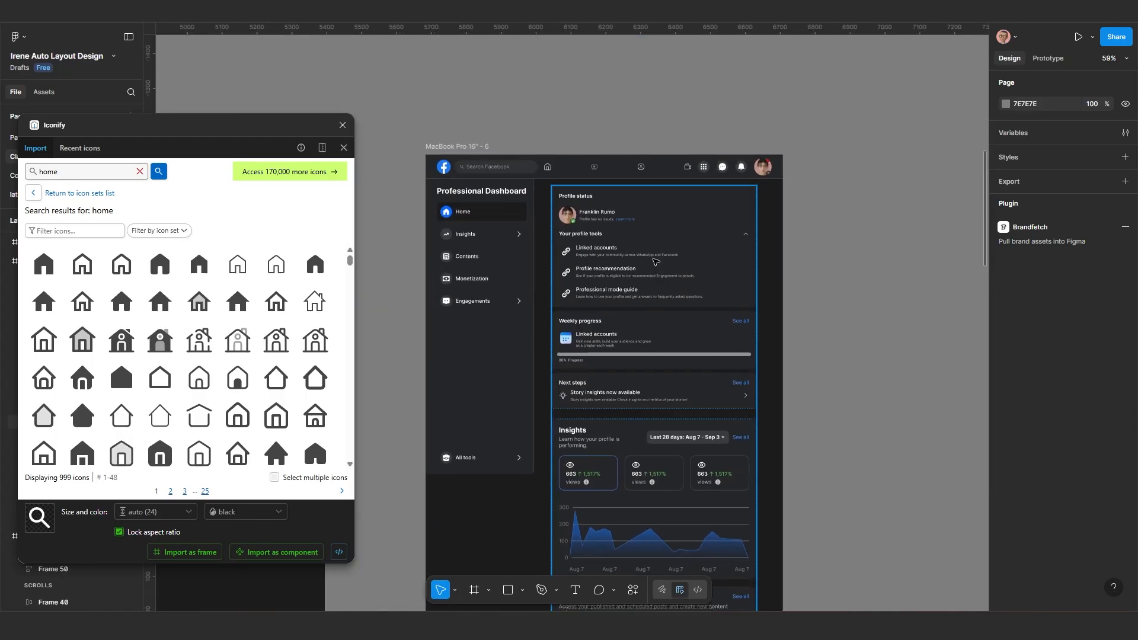
scroll(556, 210, "up", 3)
left_click_drag(556, 211, 625, 226)
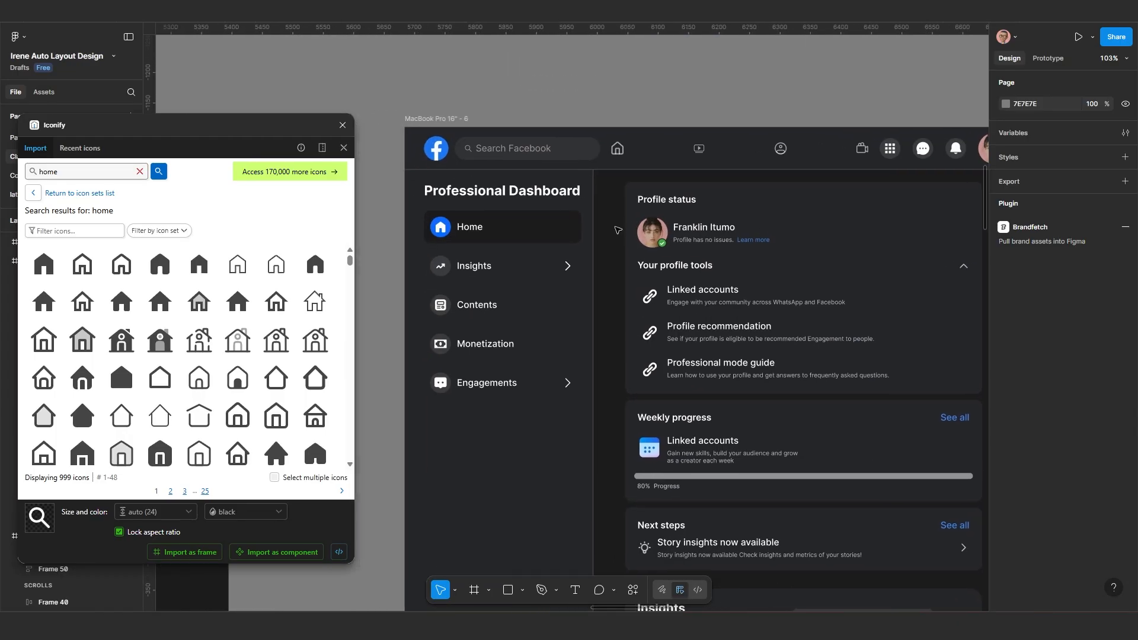
scroll(583, 209, "down", 1)
scroll(583, 211, "down", 1)
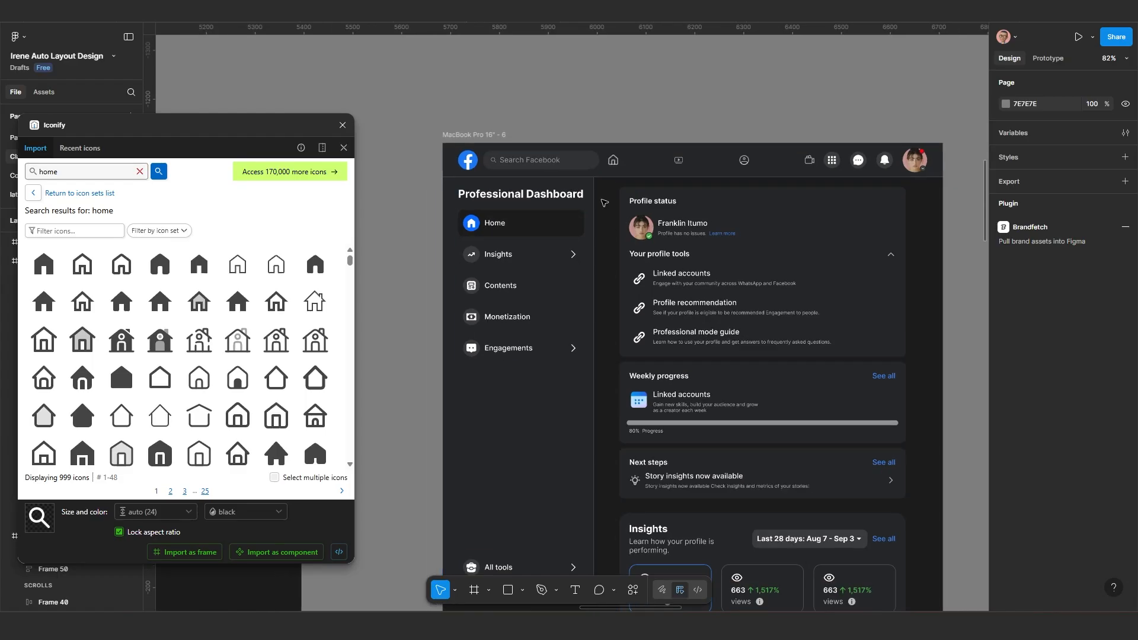
Step: Shrink the Search Facebook field in the tablet frame's header to a width of 41
scroll(572, 167, "up", 5)
left_click(580, 166)
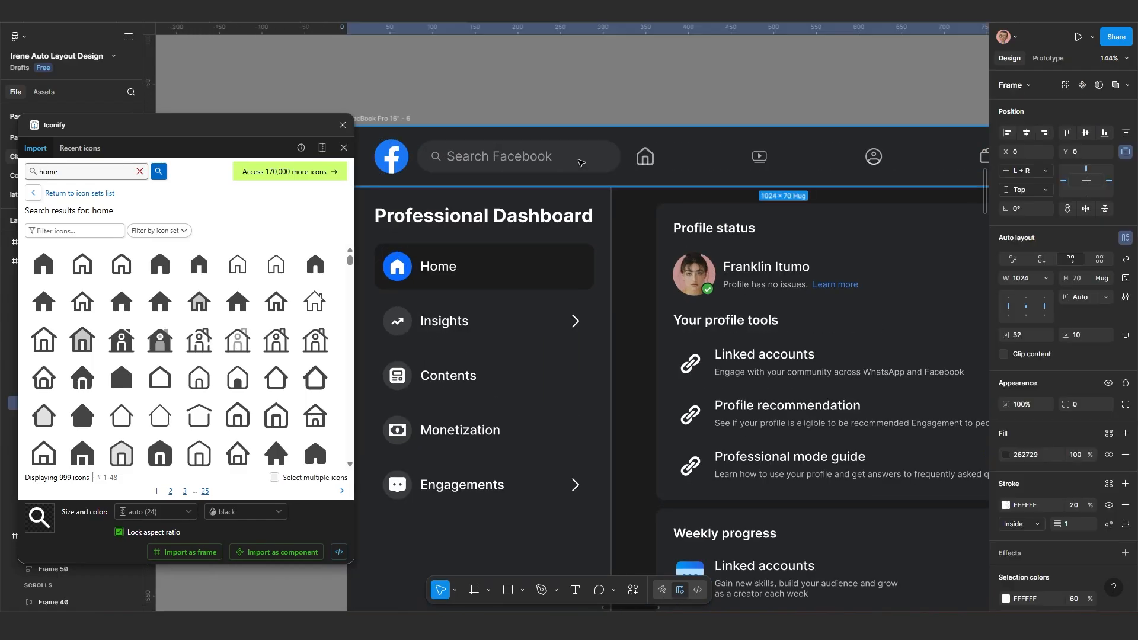
left_click(581, 167)
double_click(583, 167)
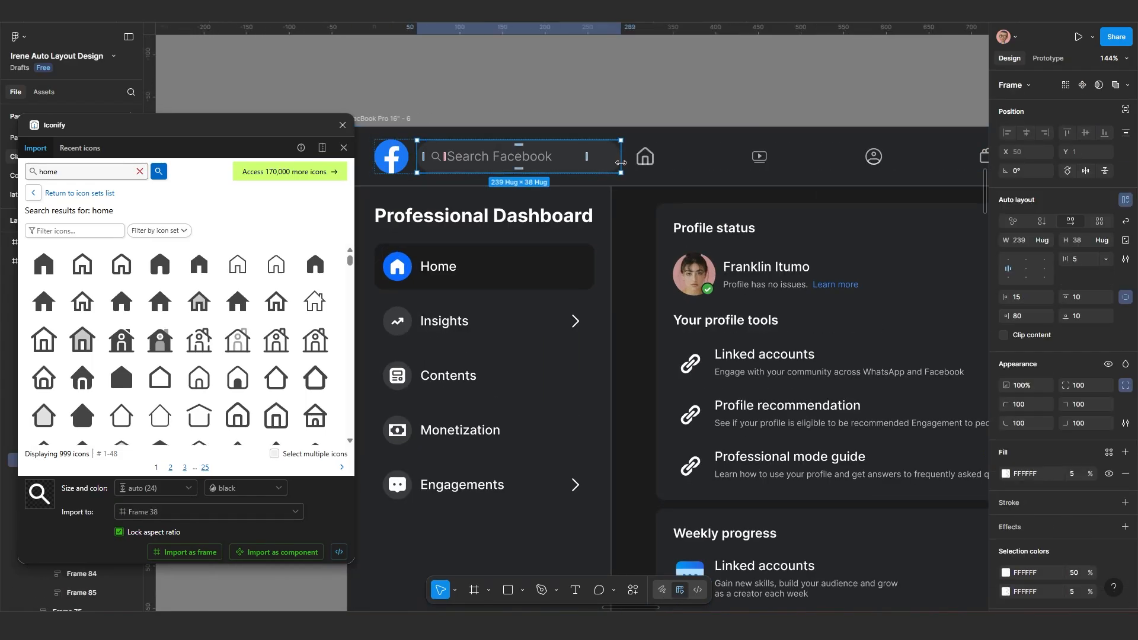
left_click_drag(605, 162, 453, 166)
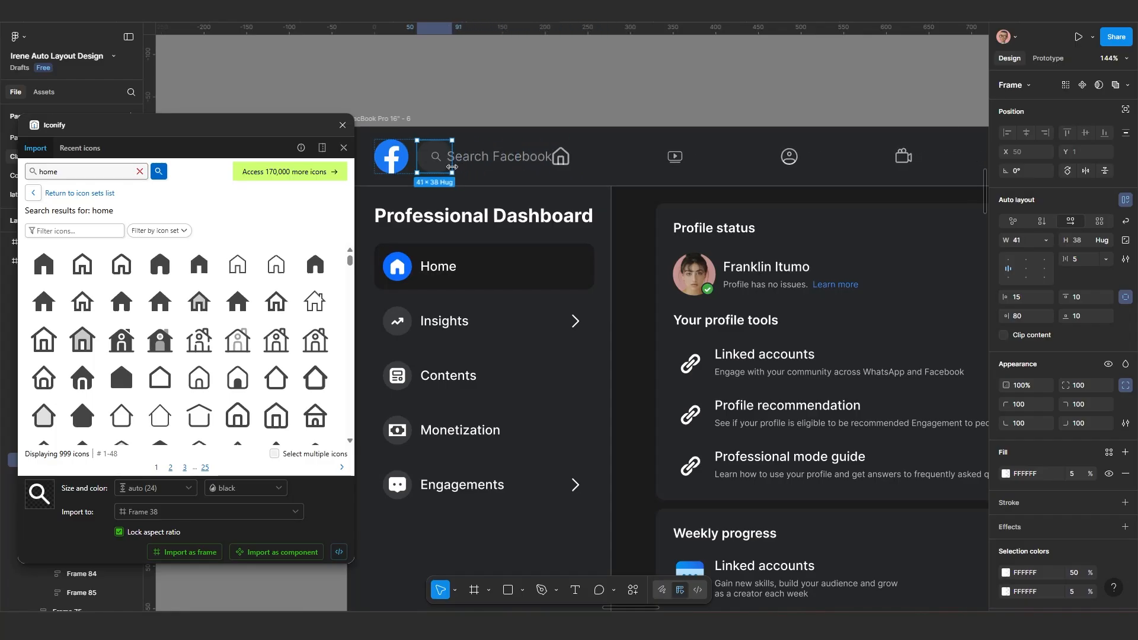
Step: Clip the search field's content and set its item gap to 22 so that only the search icon shows
scroll(453, 168, "up", 5)
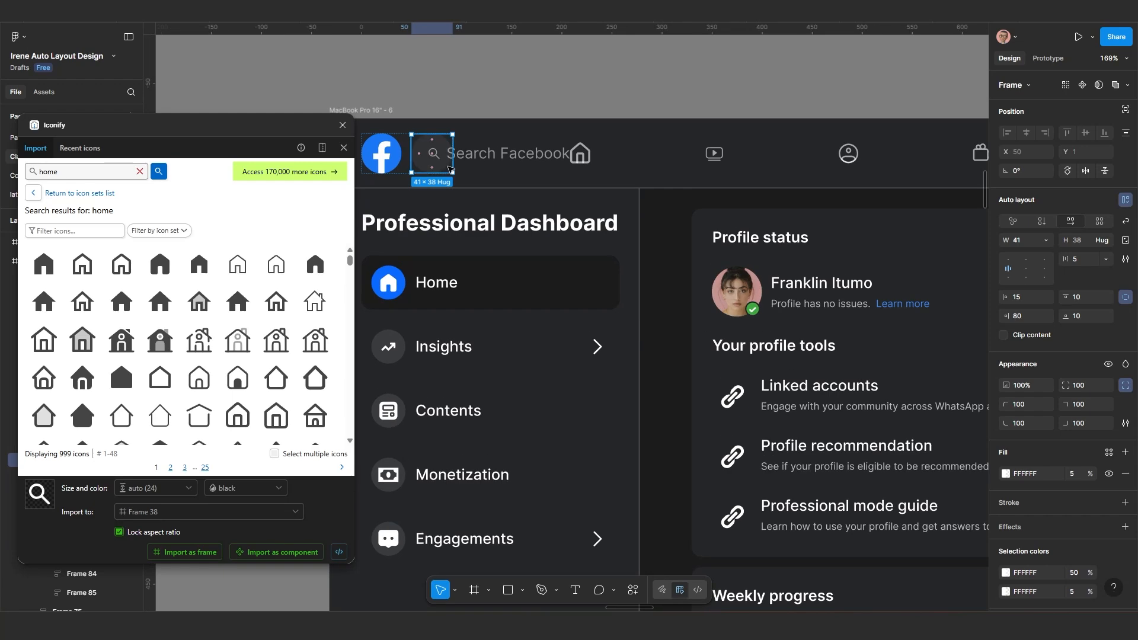
scroll(458, 165, "up", 1)
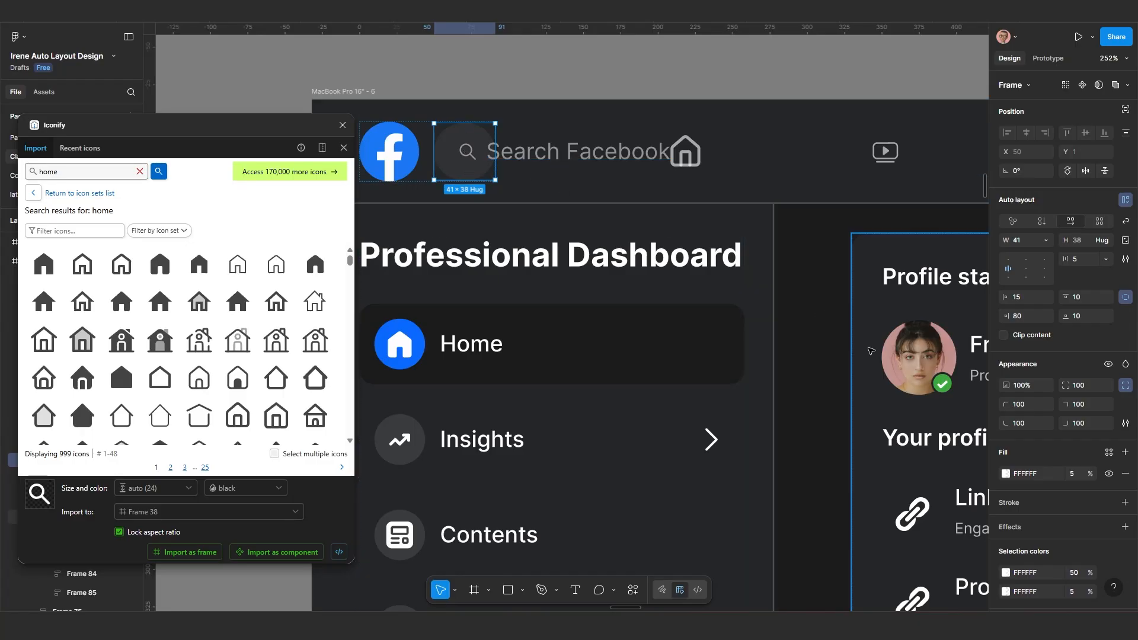
left_click(1002, 335)
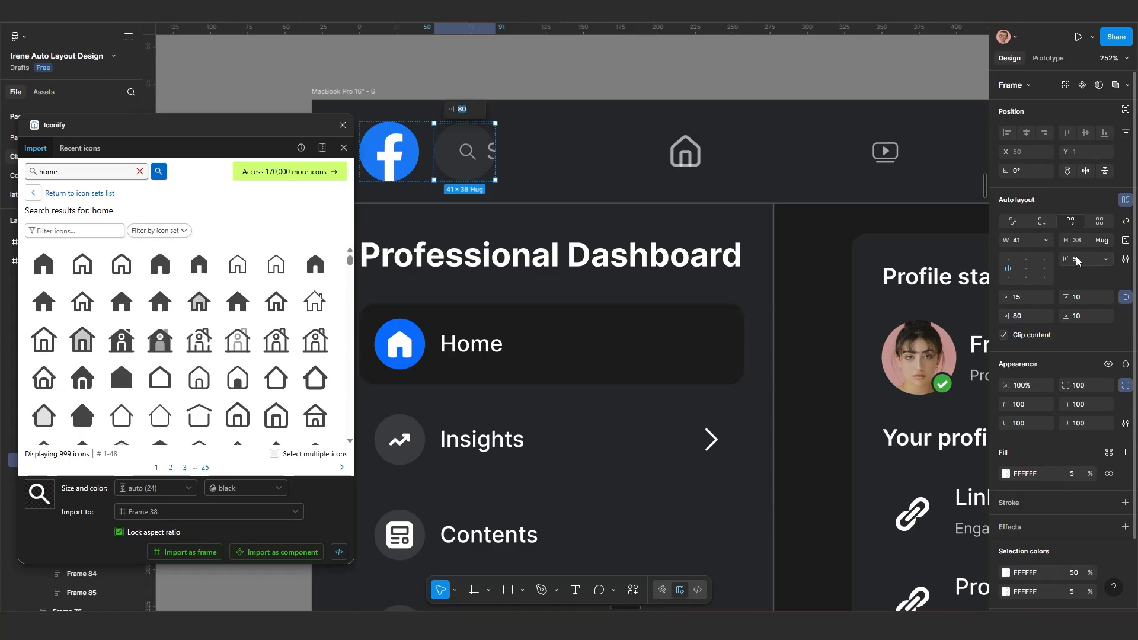
mouse_move(1064, 259)
left_mouse_down()
mouse_move(1044, 260)
mouse_move(1086, 250)
left_mouse_up()
scroll(568, 244, "down", 5)
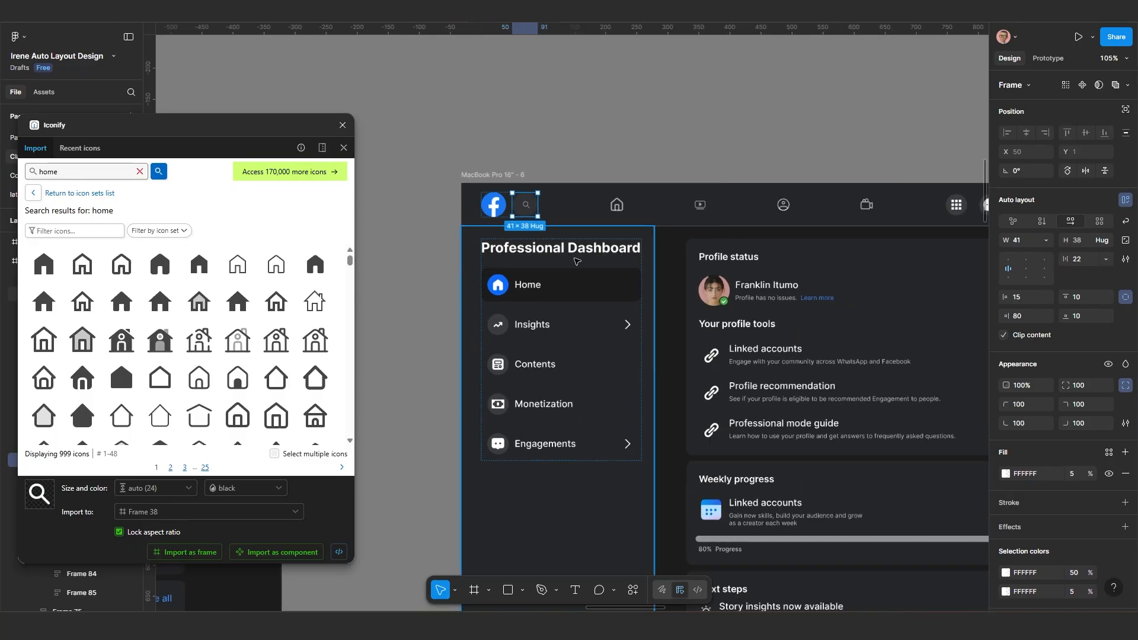
left_click(594, 150)
Step: Rename the frame MacBook Pro 16" - 6 to Tablet
scroll(678, 268, "down", 5)
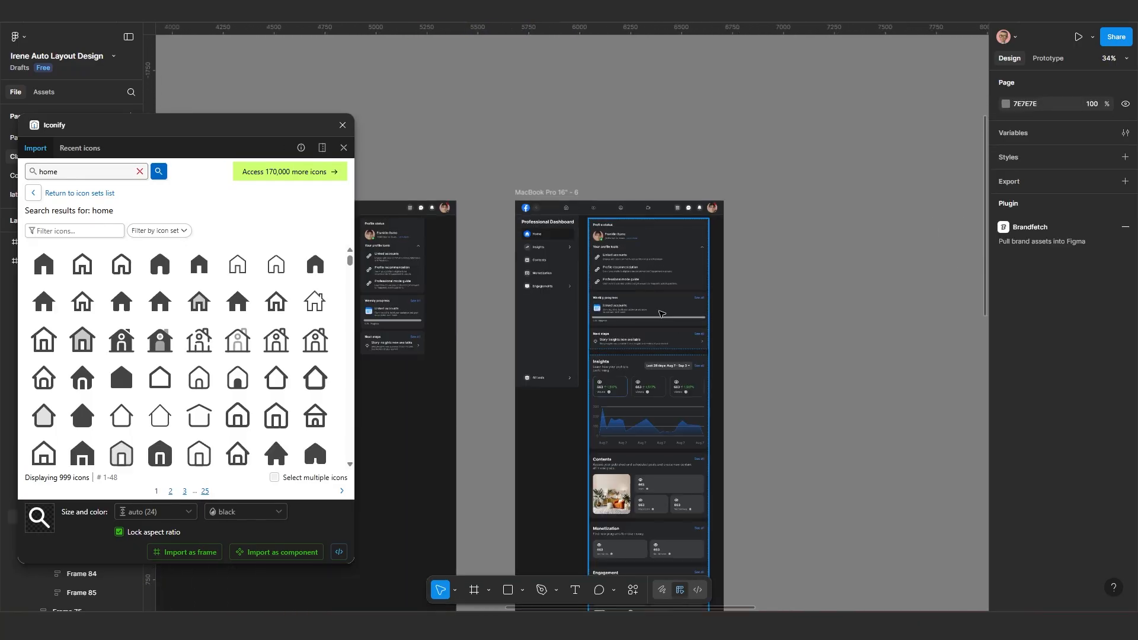
scroll(679, 268, "down", 4)
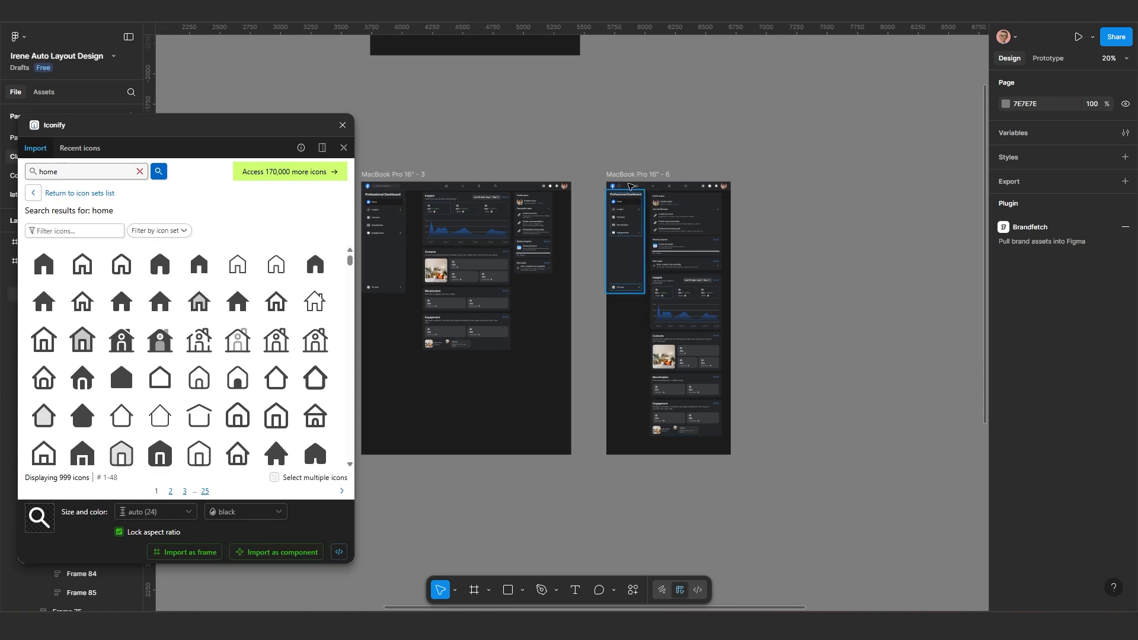
left_click(626, 176)
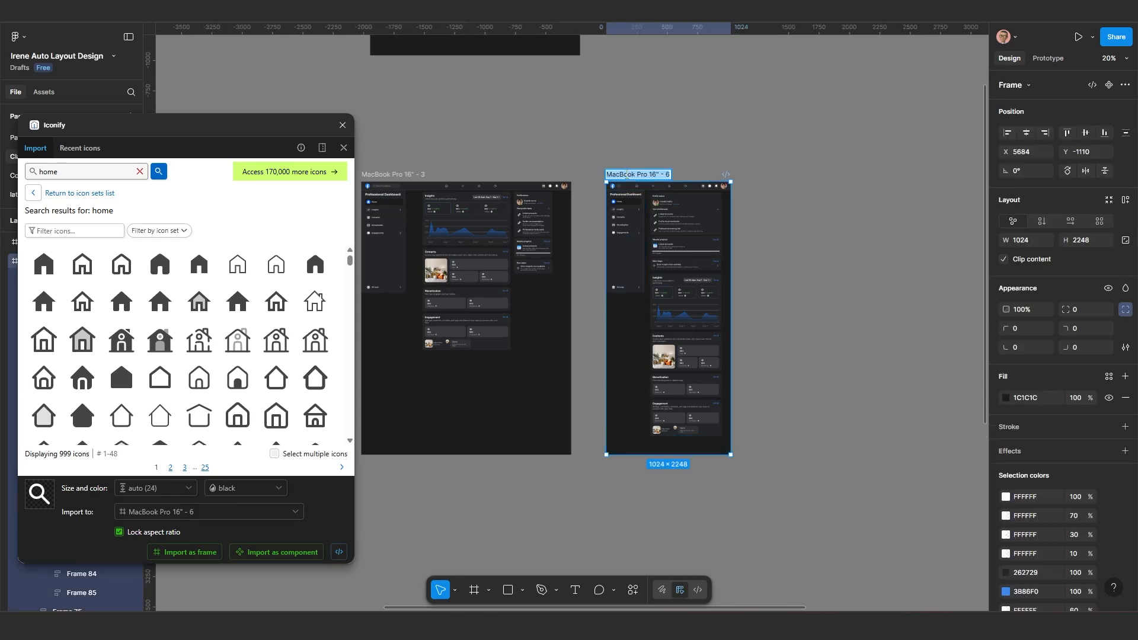
type("Tablet")
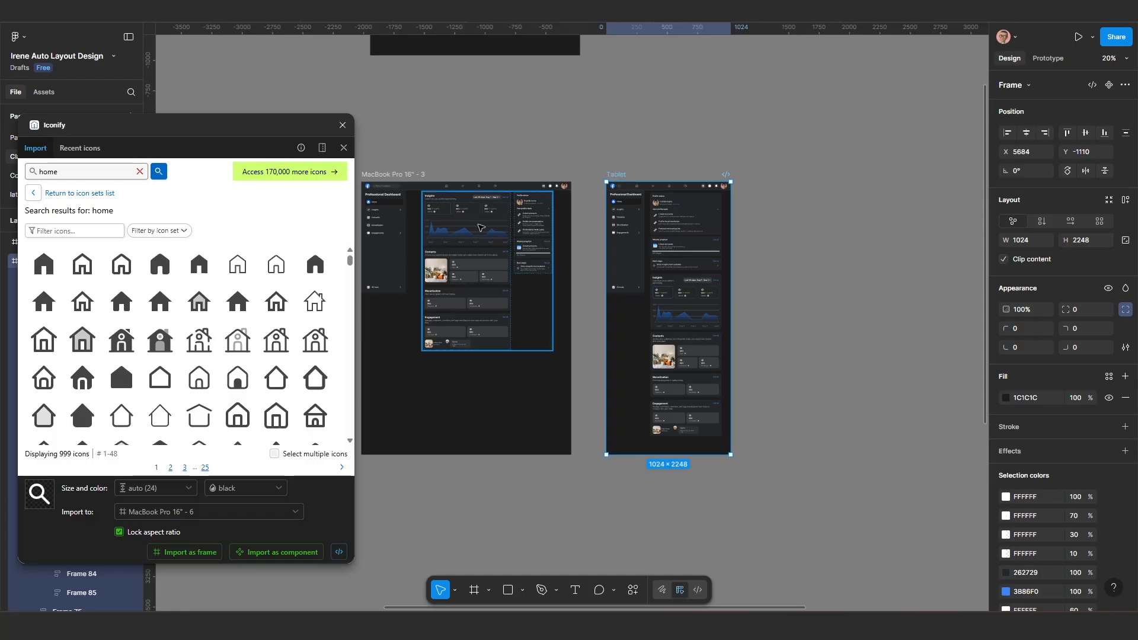
Step: Rename the frame MacBook Pro 16" - 3 to Desktop
scroll(429, 175, "up", 3)
double_click(428, 172)
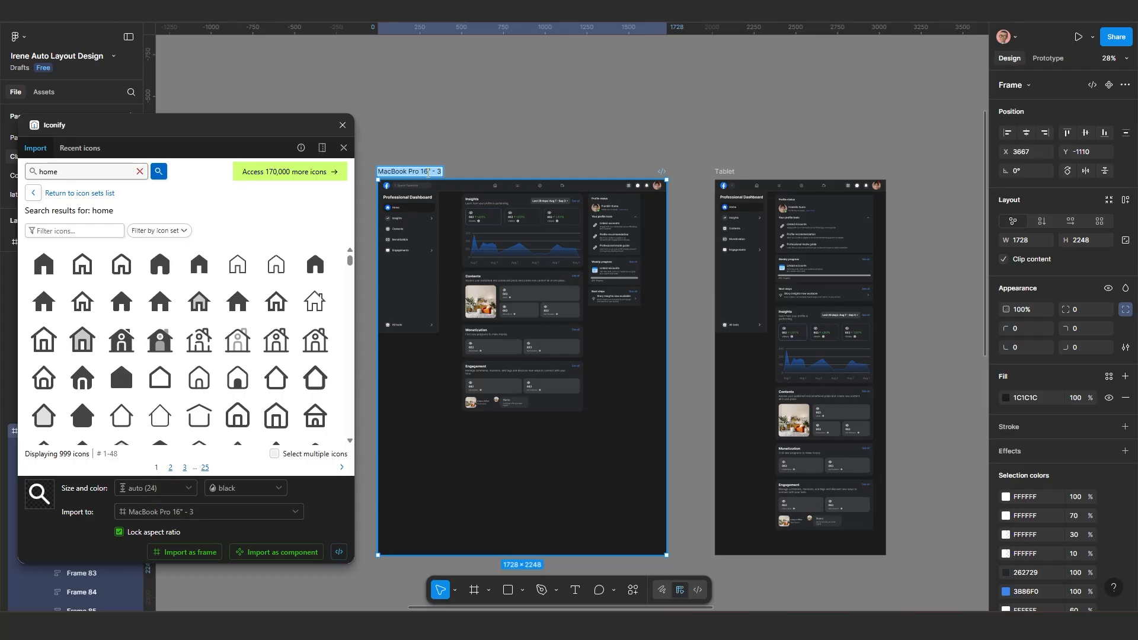
type("Des")
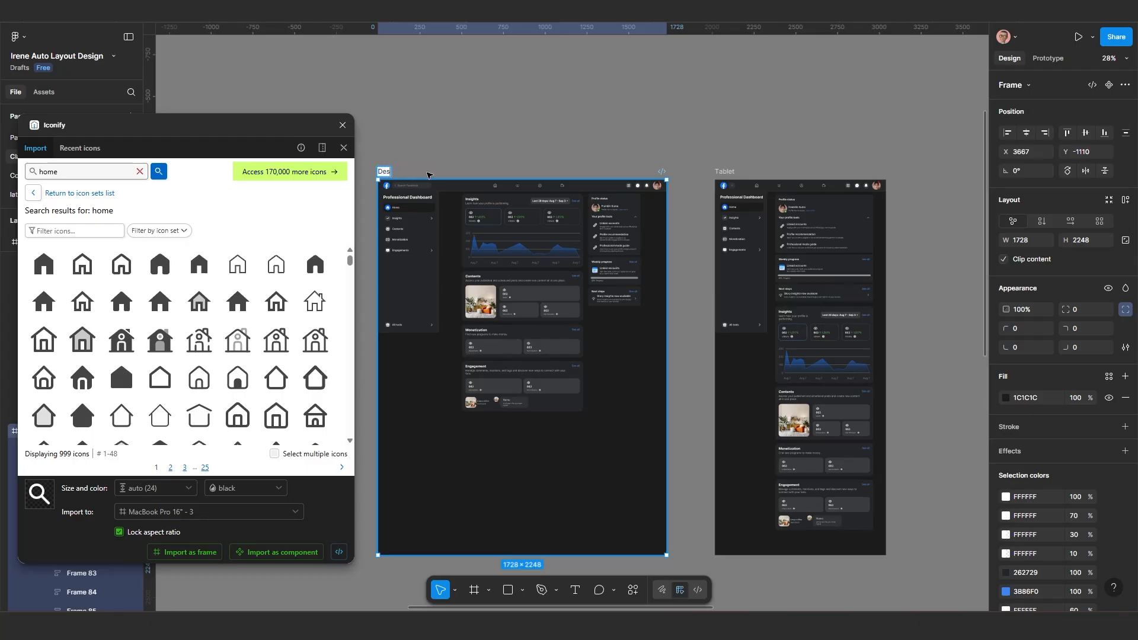
type("ktop")
key("Return")
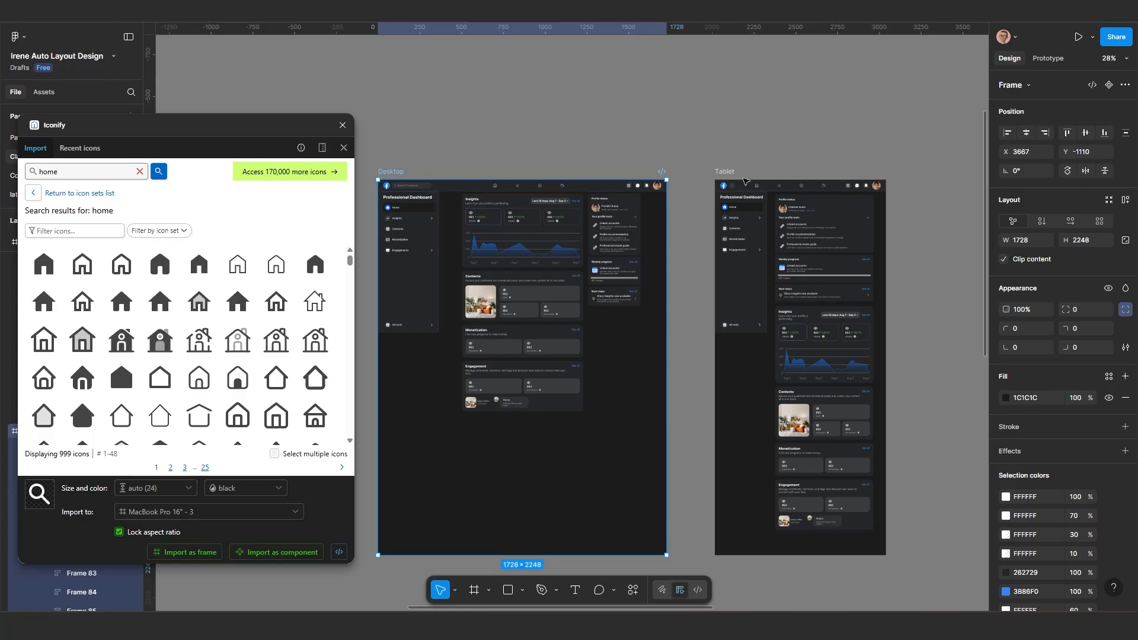
Step: Review the finished Tablet frame beside the Desktop frame on the canvas
scroll(729, 239, "down", 3)
scroll(729, 238, "up", 5)
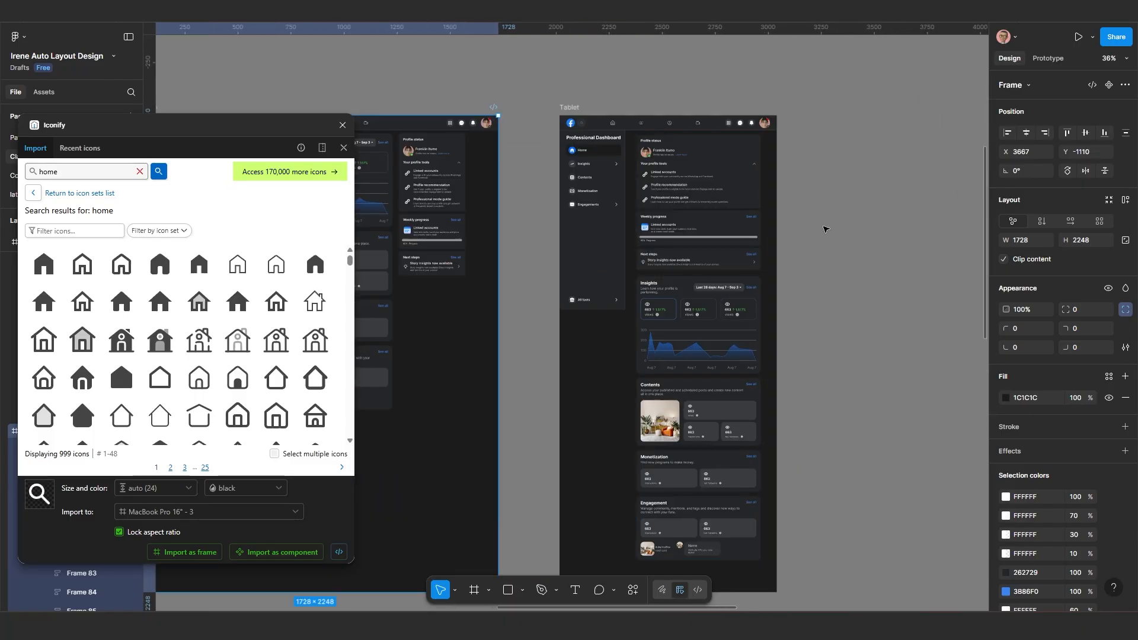
left_click(822, 226)
scroll(764, 239, "down", 5)
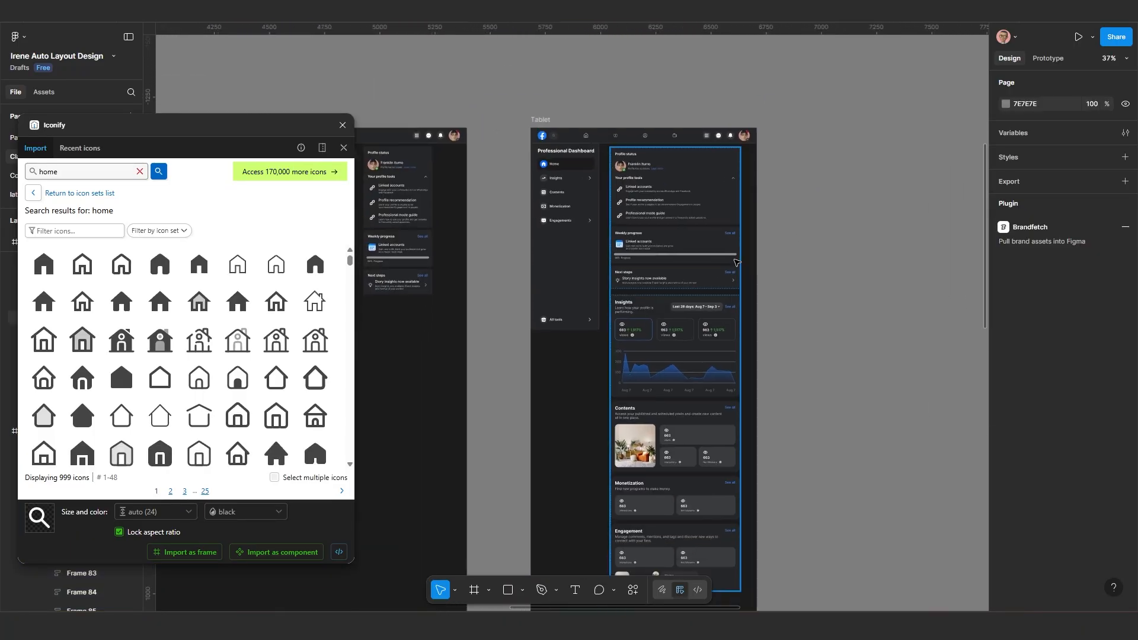
scroll(508, 251, "down", 3)
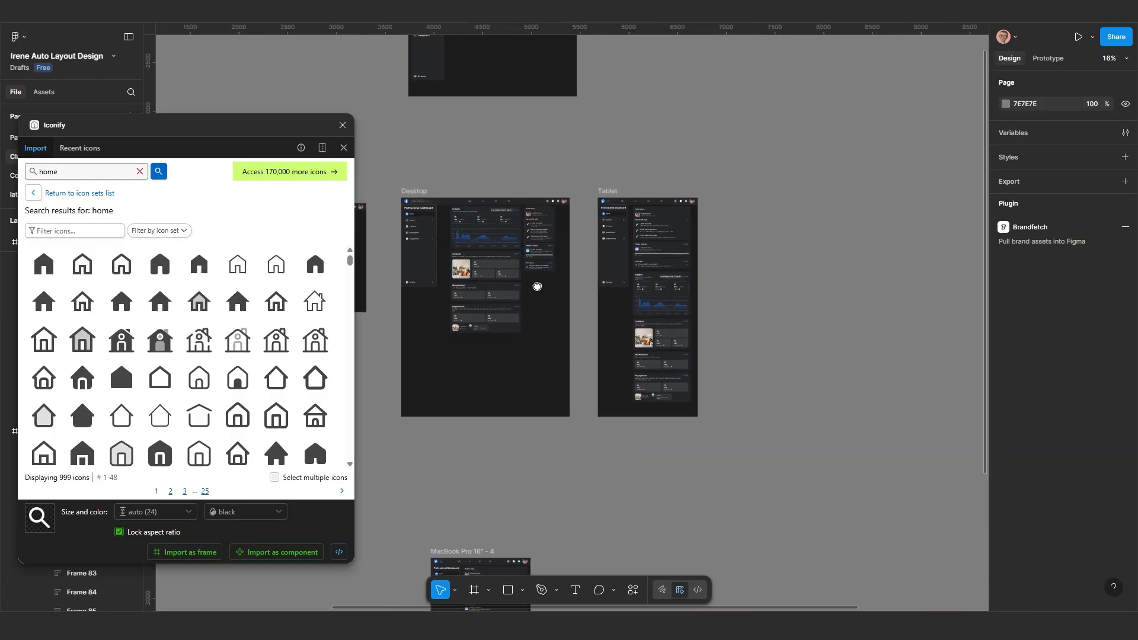
Step: Try narrowing the MacBook Pro 16" - 2 frame from its outer edge, and undo the resize
left_click_drag(535, 285, 650, 288)
scroll(433, 296, "up", 1)
left_click_drag(484, 296, 629, 296)
scroll(569, 286, "up", 1)
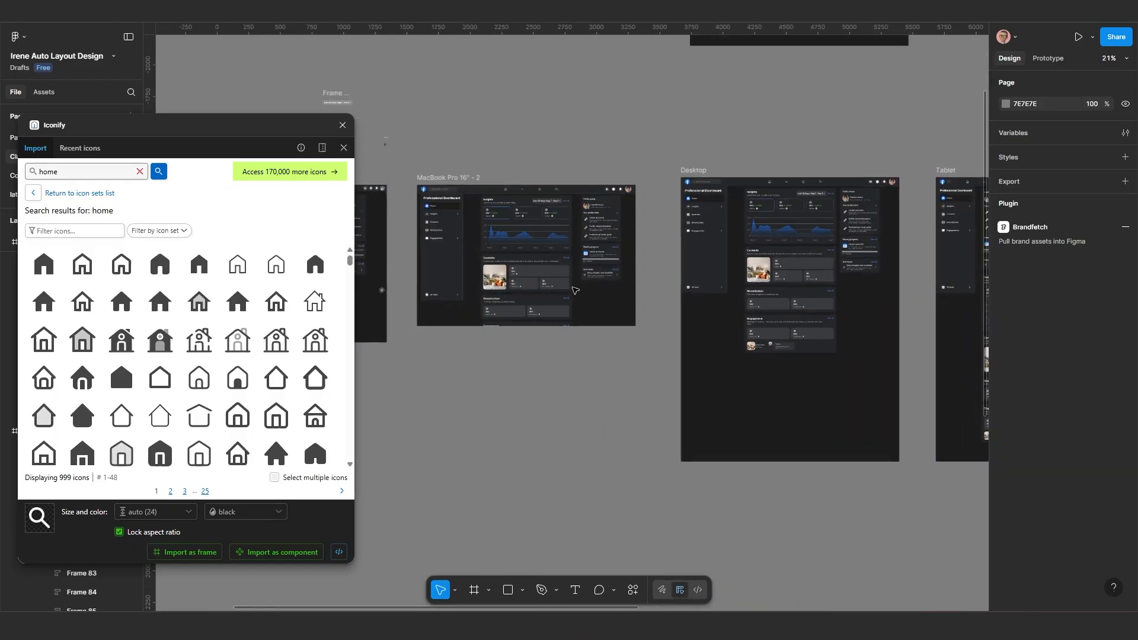
left_click(450, 179)
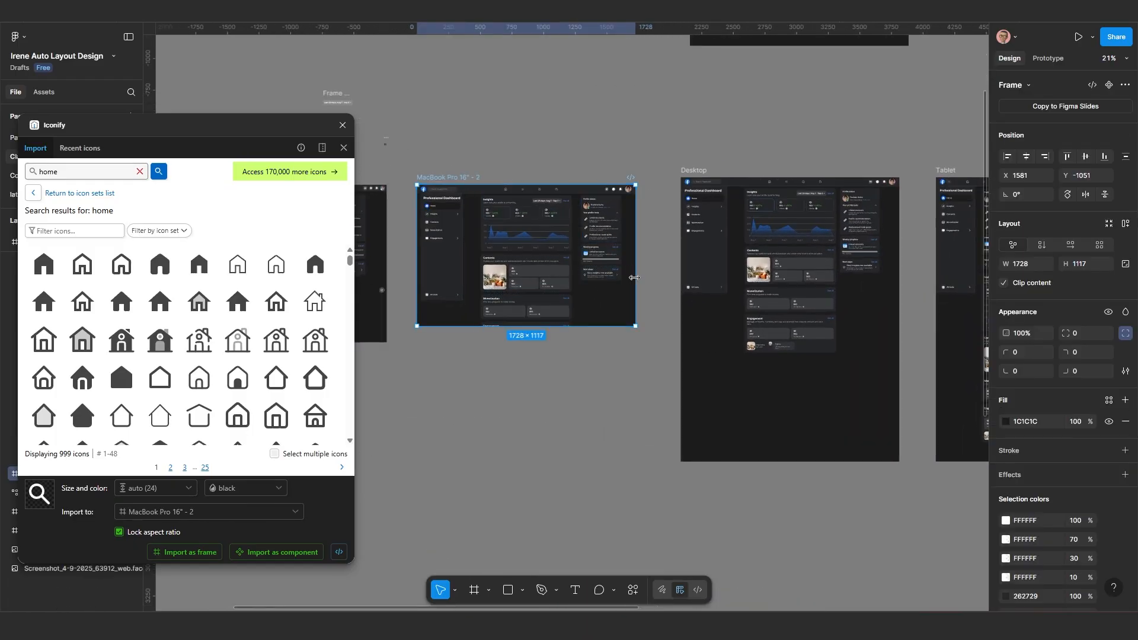
left_click_drag(636, 277, 569, 273)
key("ctrl+z")
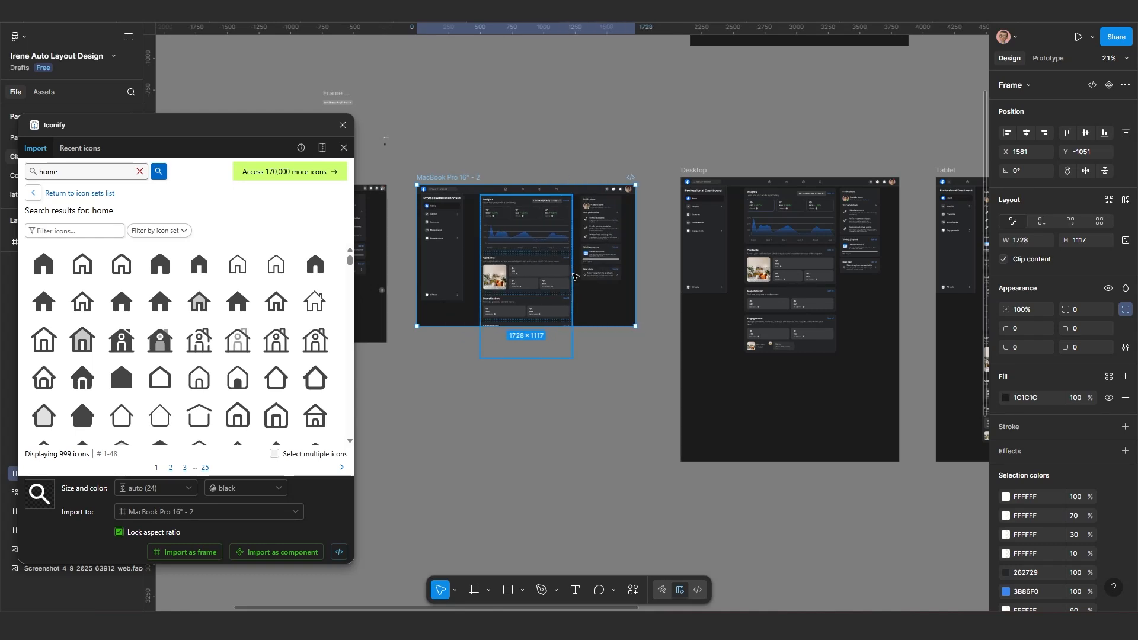
scroll(570, 273, "down", 3)
key("Escape")
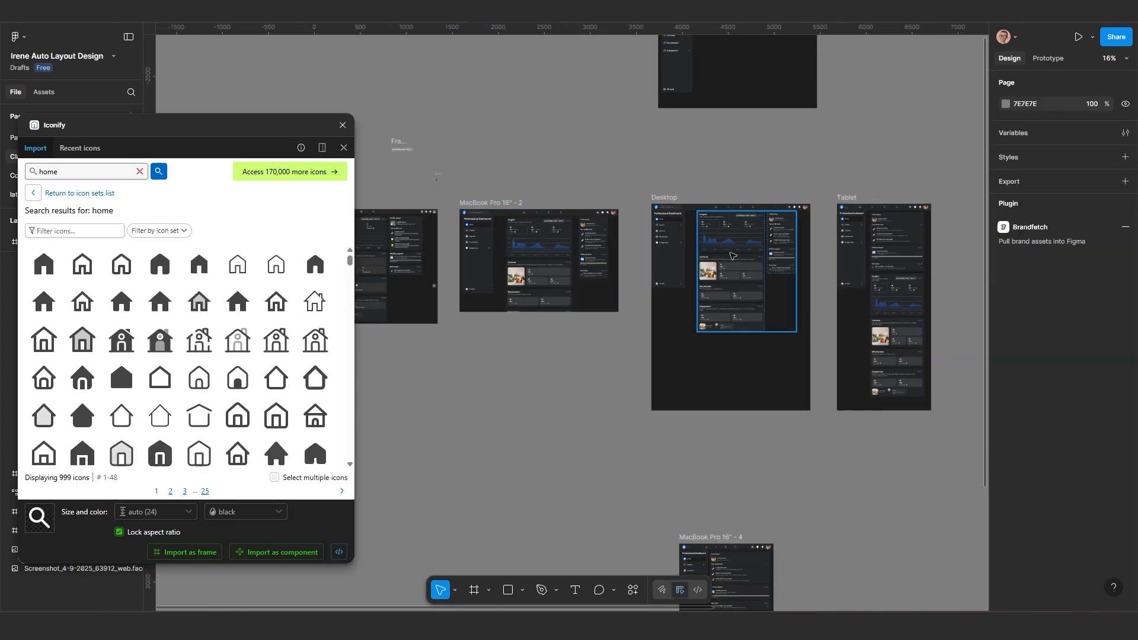
Step: Try narrowing the Desktop frame to test its responsiveness, and undo the resize
left_click(664, 198)
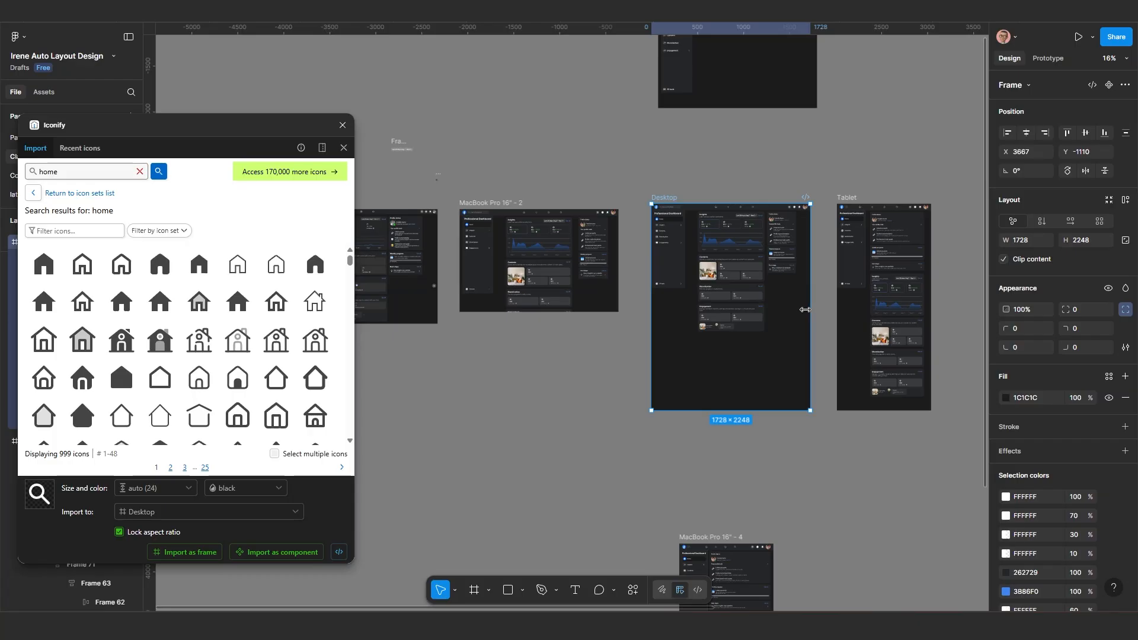
left_click_drag(805, 309, 777, 312)
key("ctrl+z")
scroll(768, 314, "down", 3)
left_click_drag(764, 317, 656, 321)
scroll(717, 355, "up", 5)
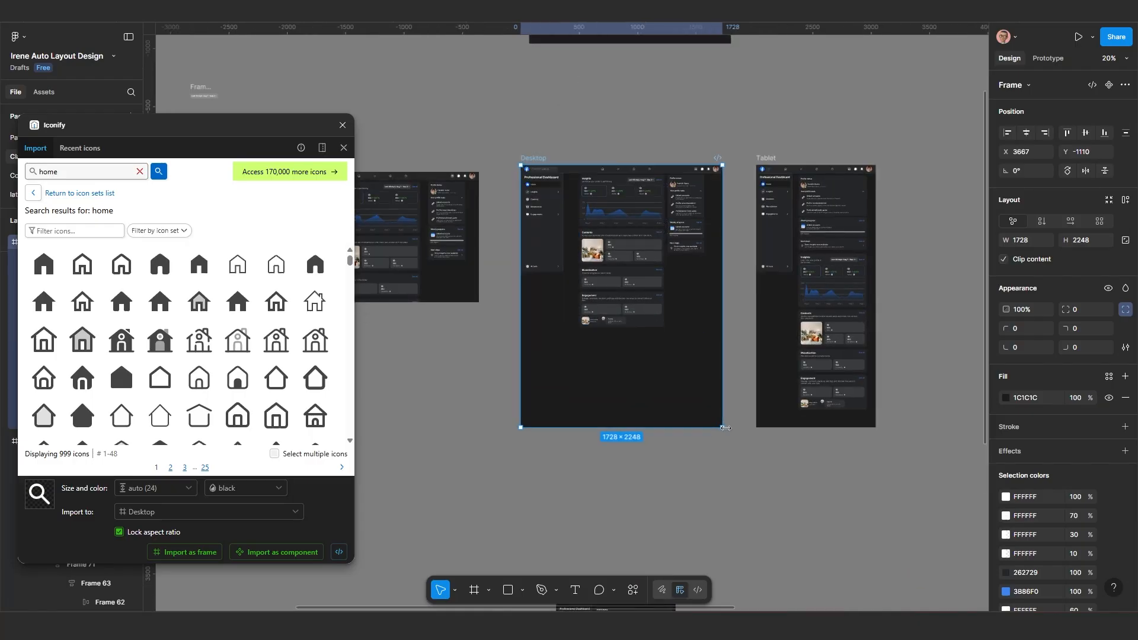
left_click(703, 511)
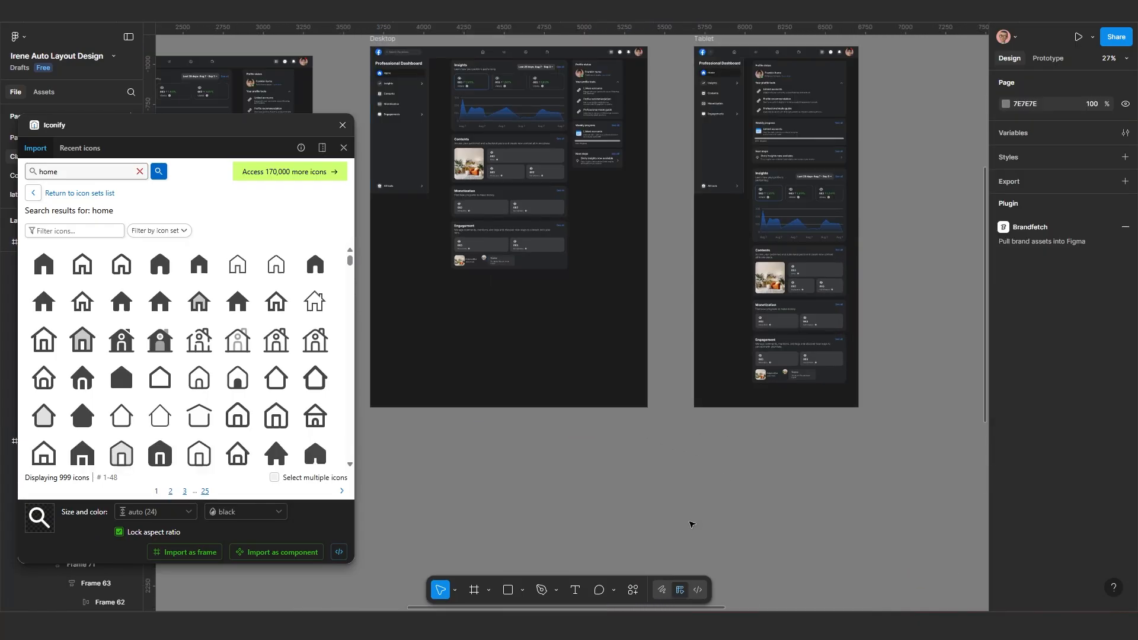
scroll(682, 533, "down", 2)
Step: Run the Breakpoints plugin and move its window clear of the Desktop and Tablet frames
left_click(630, 597)
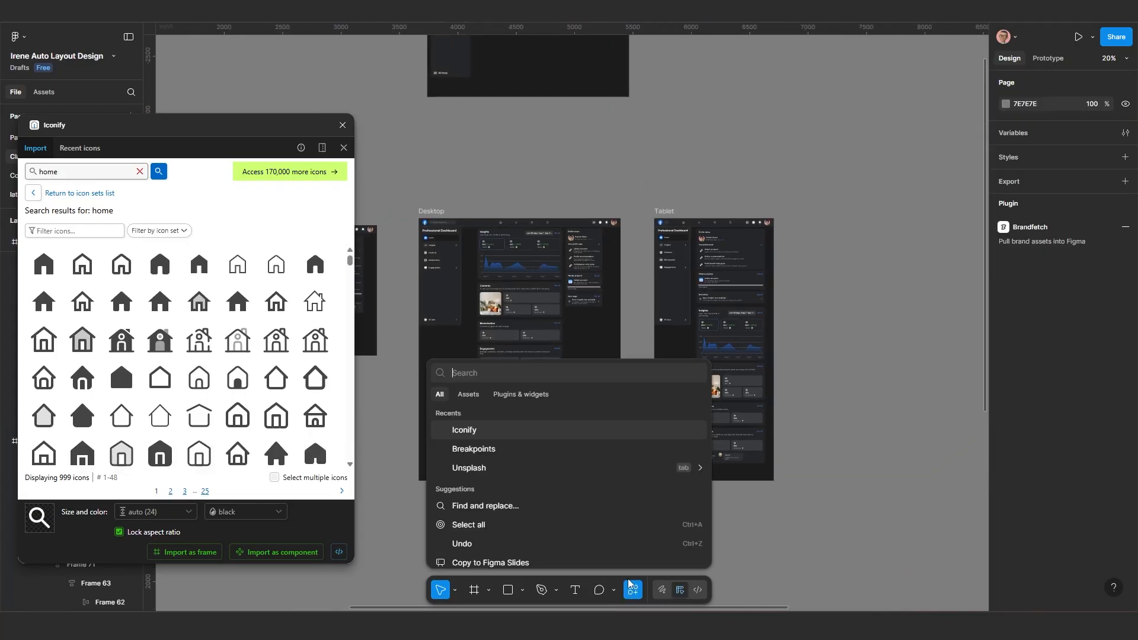
left_click(481, 450)
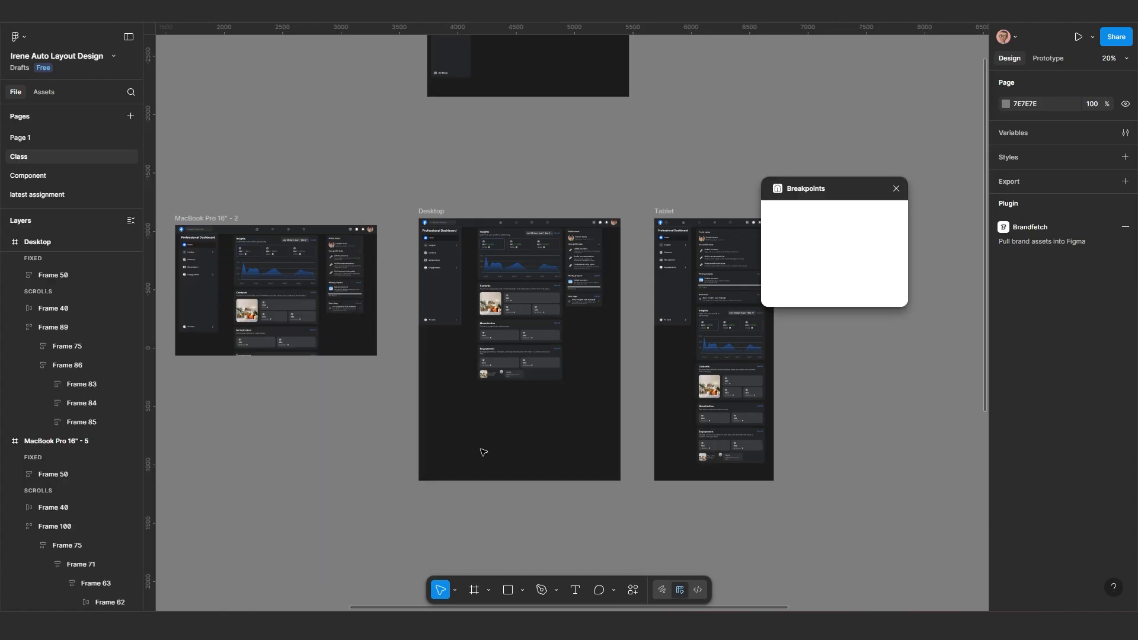
left_click_drag(831, 189, 890, 173)
scroll(752, 326, "down", 3)
left_click_drag(765, 341, 606, 338)
scroll(568, 367, "up", 3)
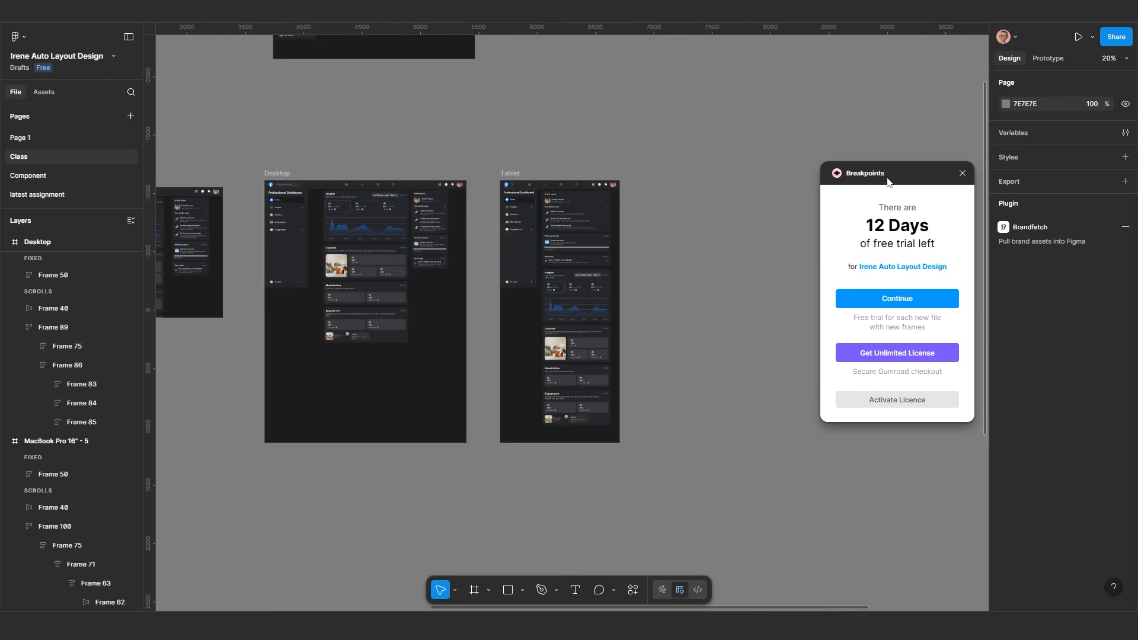
Step: Move the Breakpoints window over the gap between the MacBook Pro 16" - 2 and Desktop frames
left_click_drag(892, 170, 536, 381)
scroll(708, 376, "down", 1)
left_click_drag(700, 375, 793, 279)
left_click_drag(530, 375, 392, 223)
scroll(566, 355, "up", 2)
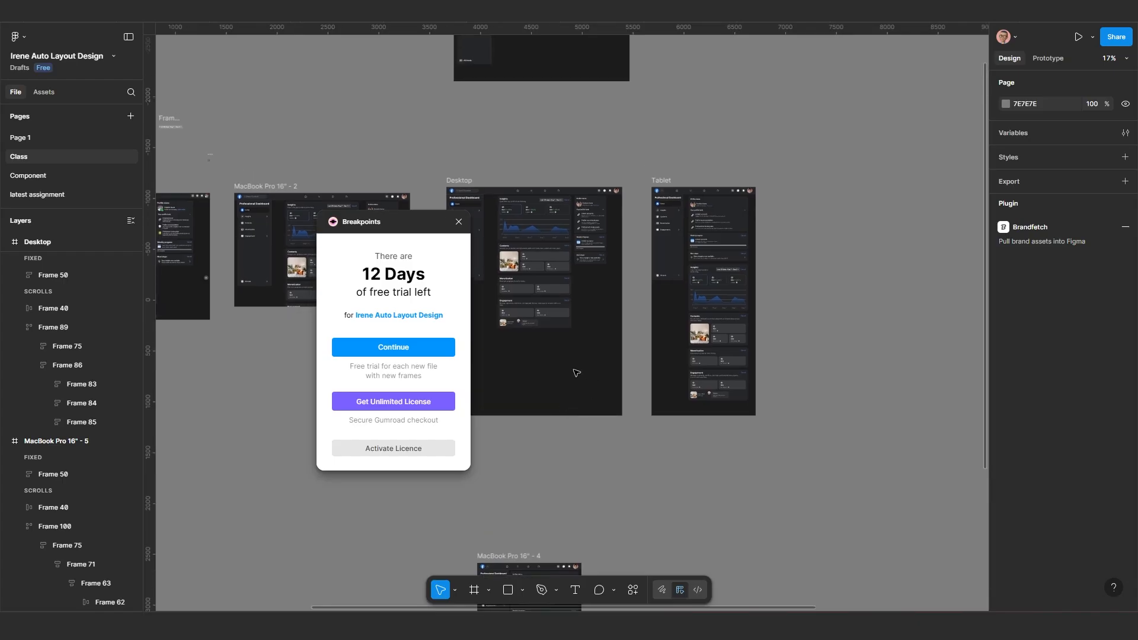
scroll(533, 398, "up", 1)
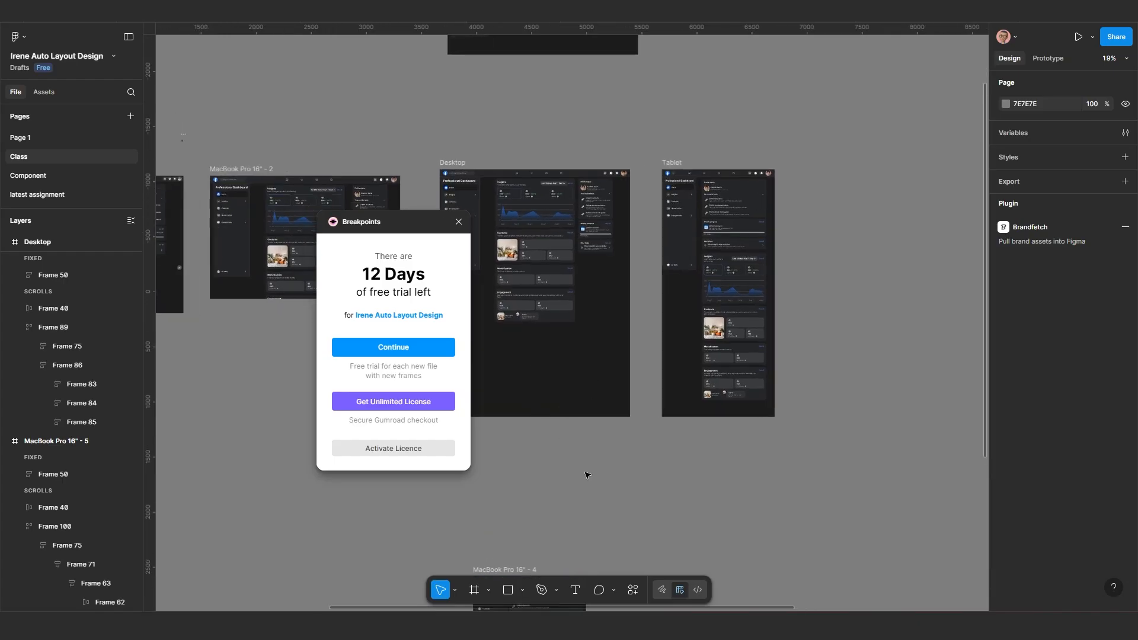
left_click_drag(395, 231, 390, 253)
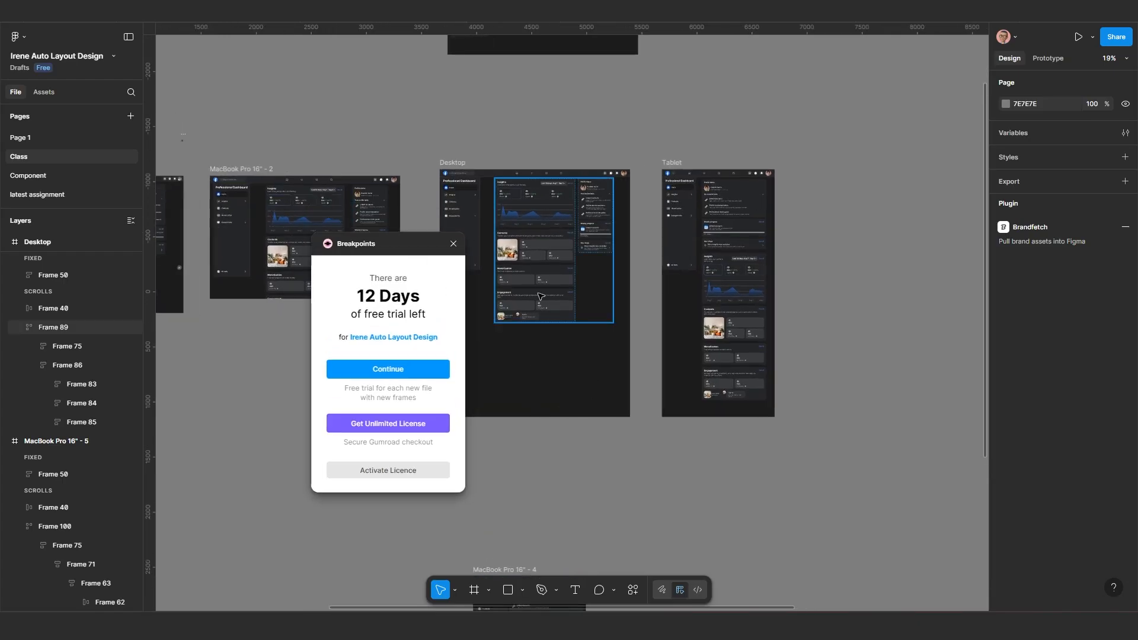
Step: Move the Desktop frame closer to the Tablet frame and place MacBook Pro 16" - 5 beside MacBook Pro 16" - 4
scroll(538, 298, "up", 1)
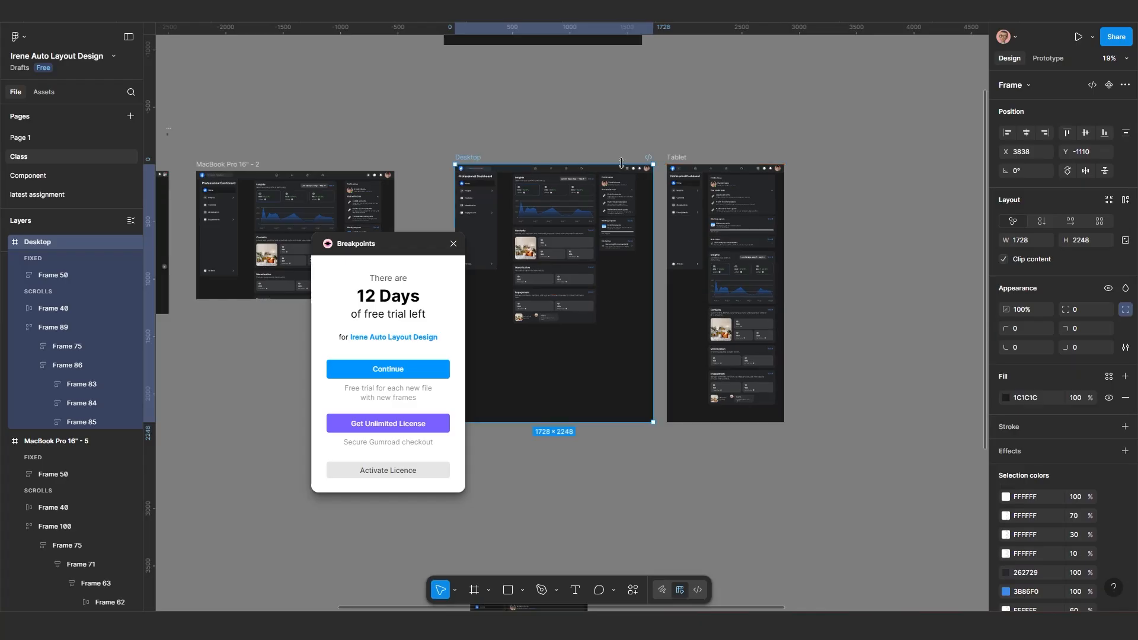
left_click(685, 158)
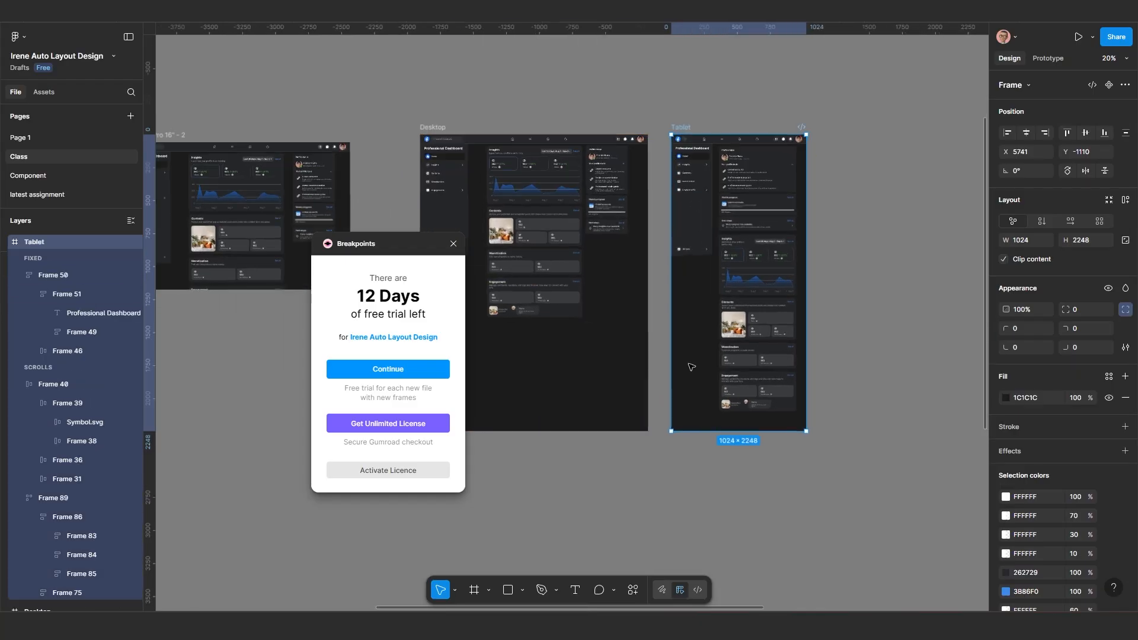
left_click_drag(697, 355, 631, 387)
scroll(630, 387, "down", 3)
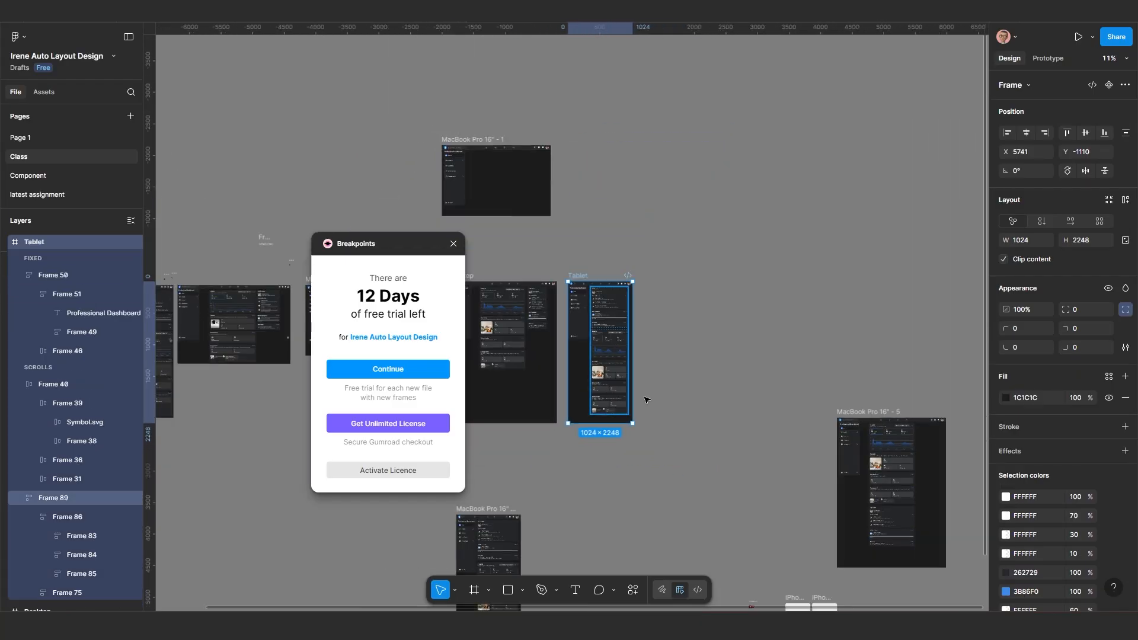
left_click(806, 469)
left_click_drag(806, 469, 580, 520)
scroll(579, 519, "up", 2)
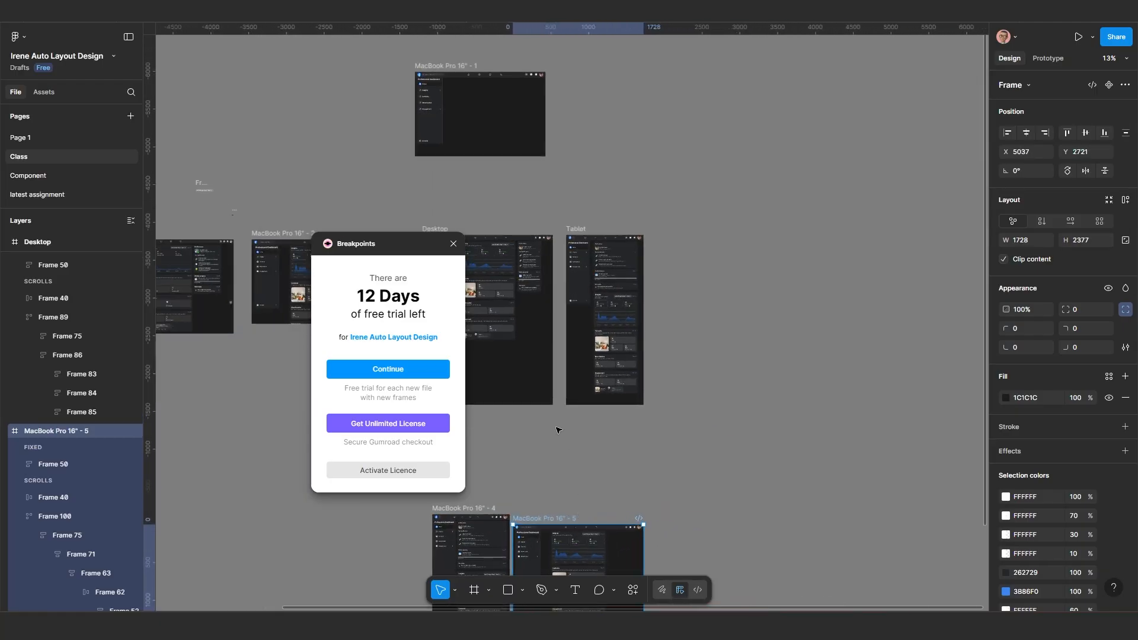
Step: Continue with the Breakpoints free trial and move the plugin window to the empty canvas beyond the Tablet frame
left_click(413, 368)
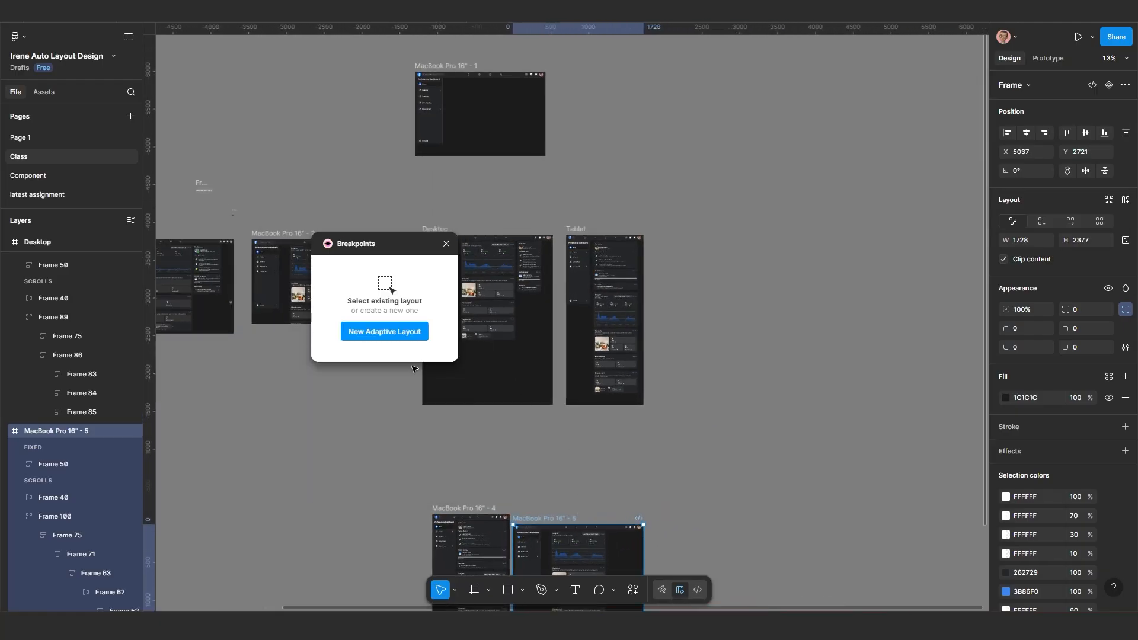
left_click_drag(403, 243, 843, 158)
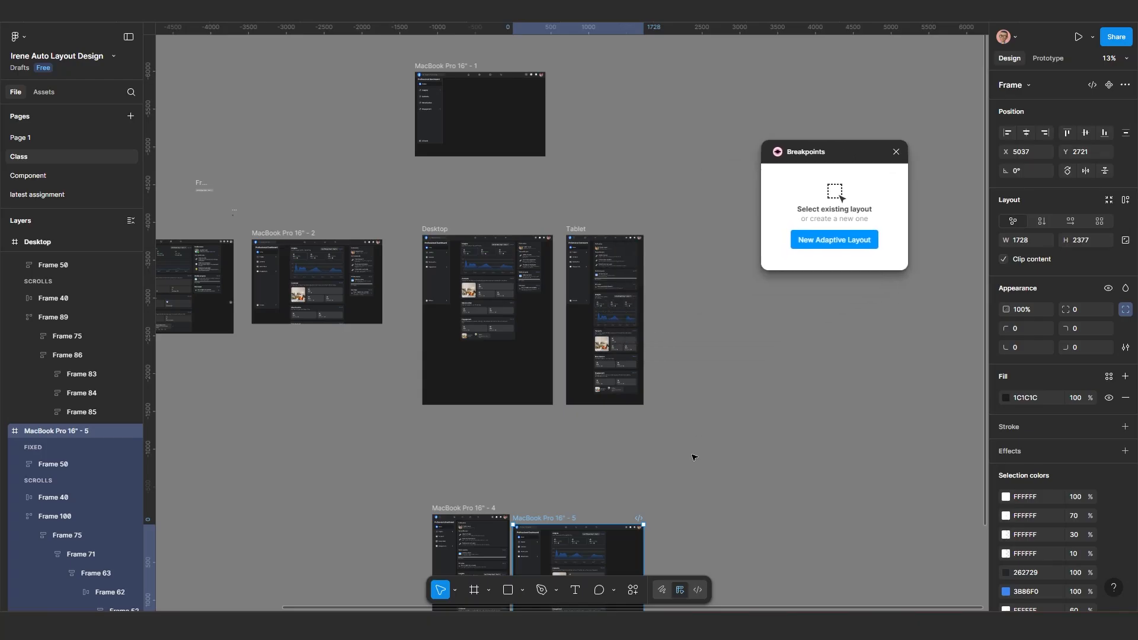
scroll(687, 453, "up", 3)
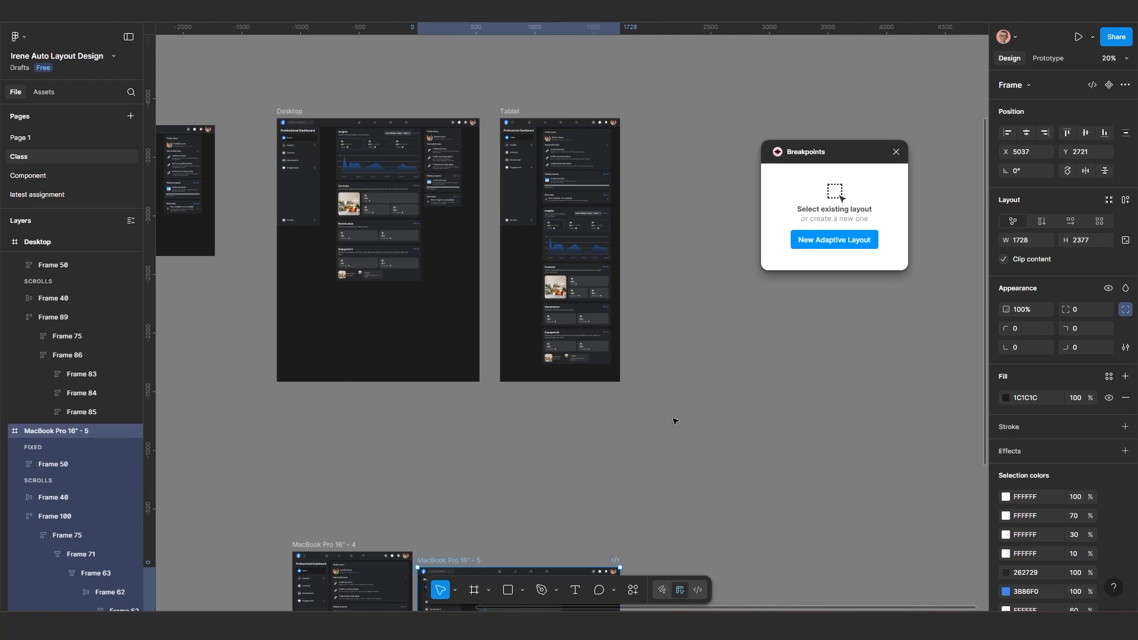
scroll(606, 400, "up", 3)
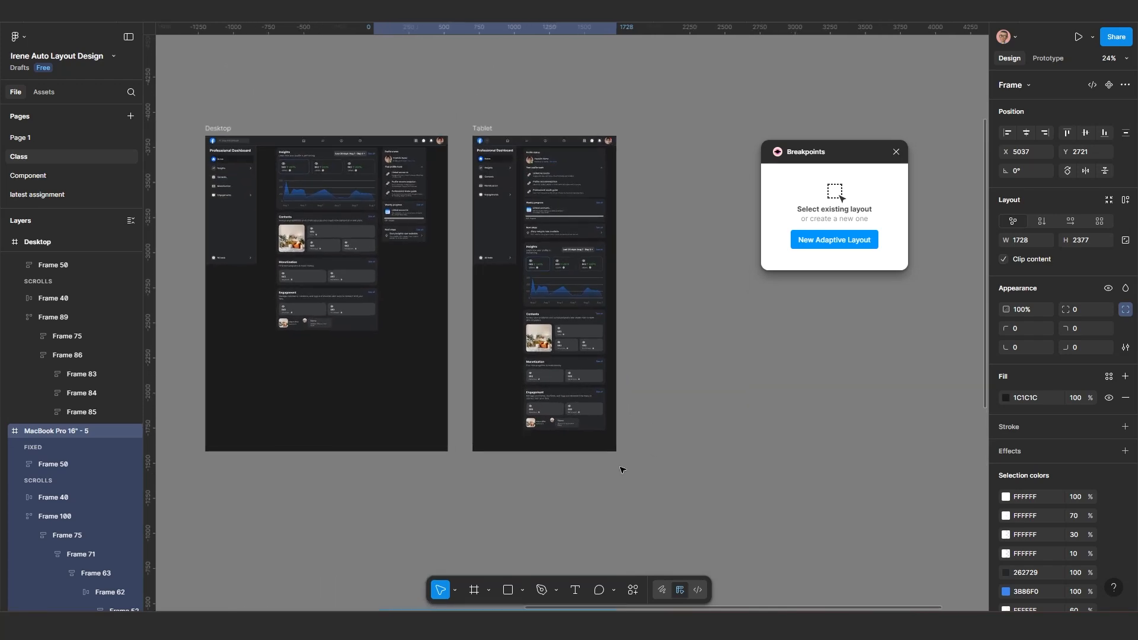
scroll(462, 296, "down", 3)
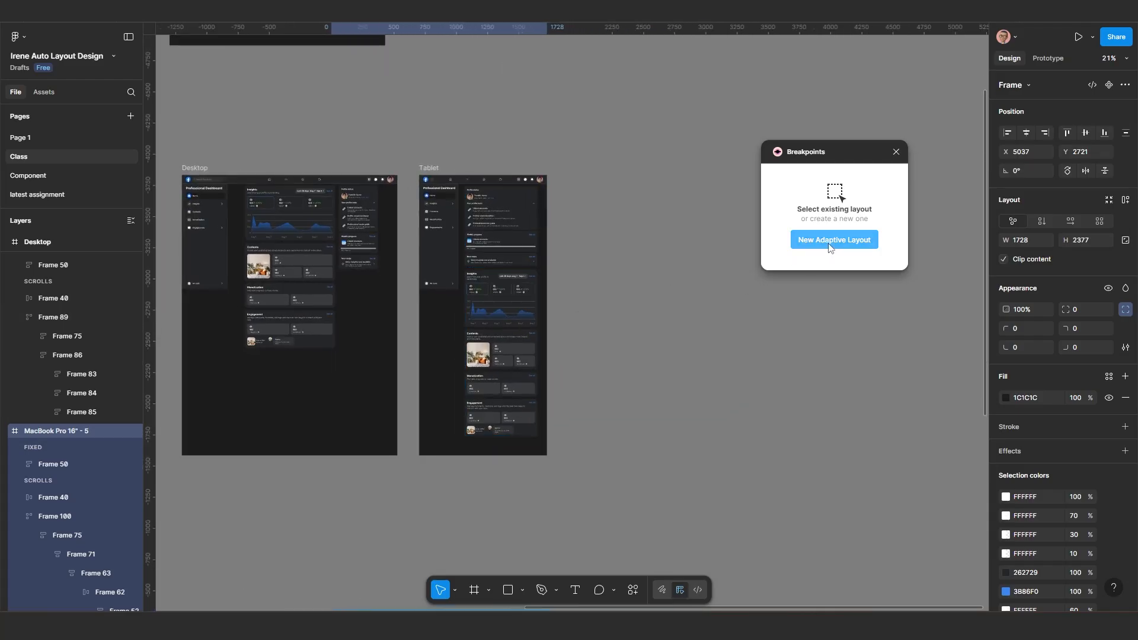
Step: Create a new adaptive layout with Breakpoints and move it onto the empty canvas beside the Tablet frame
left_click(829, 241)
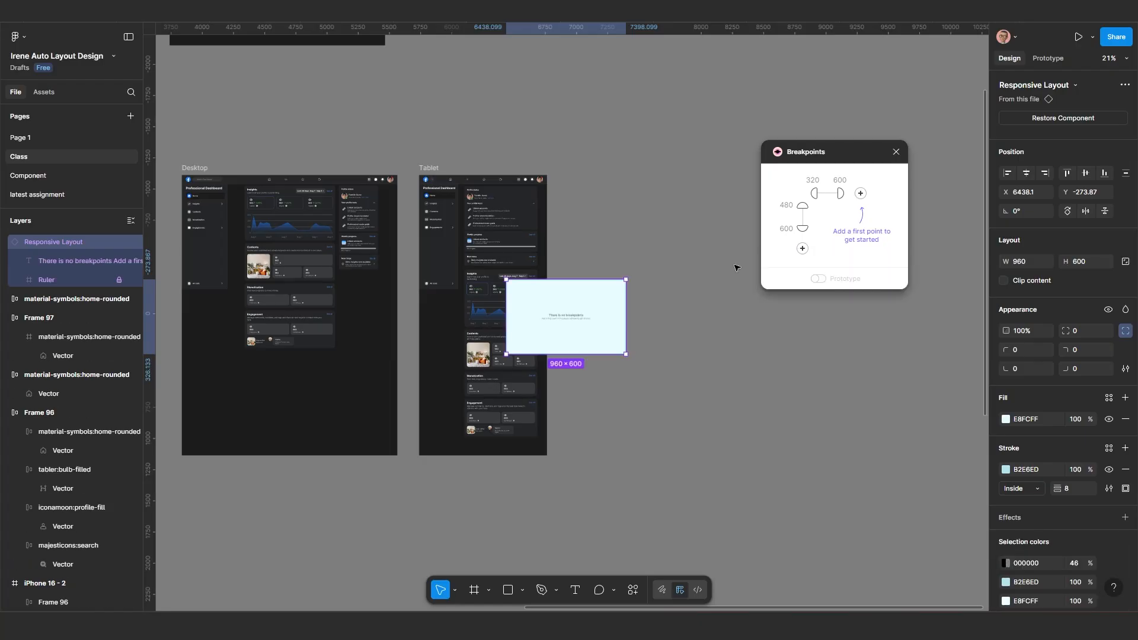
left_click_drag(563, 303, 686, 313)
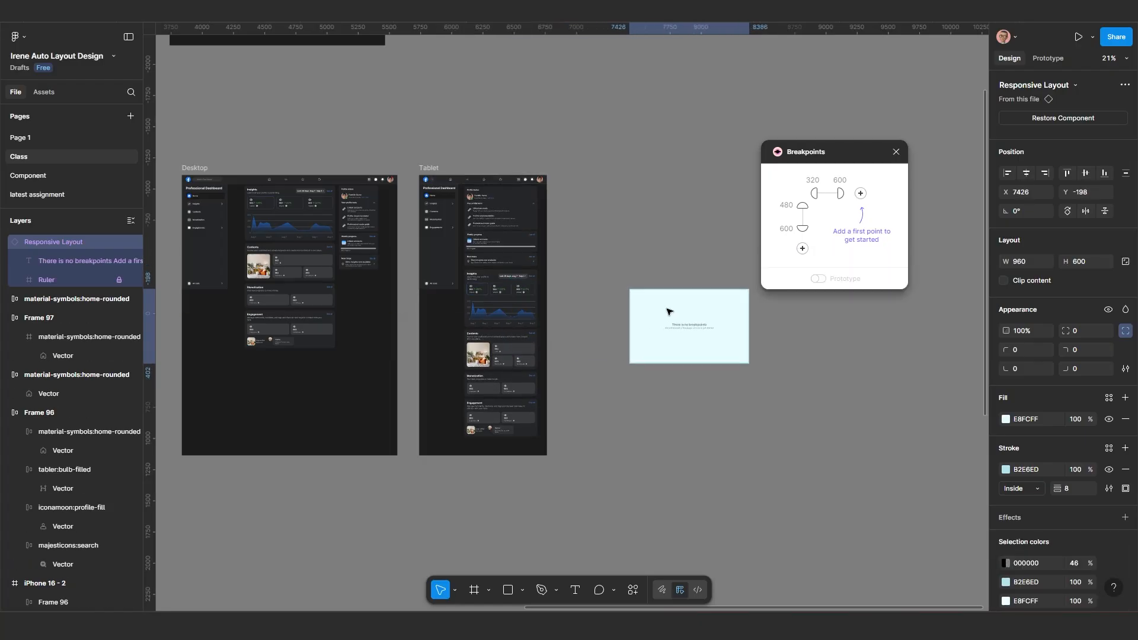
left_click(734, 250)
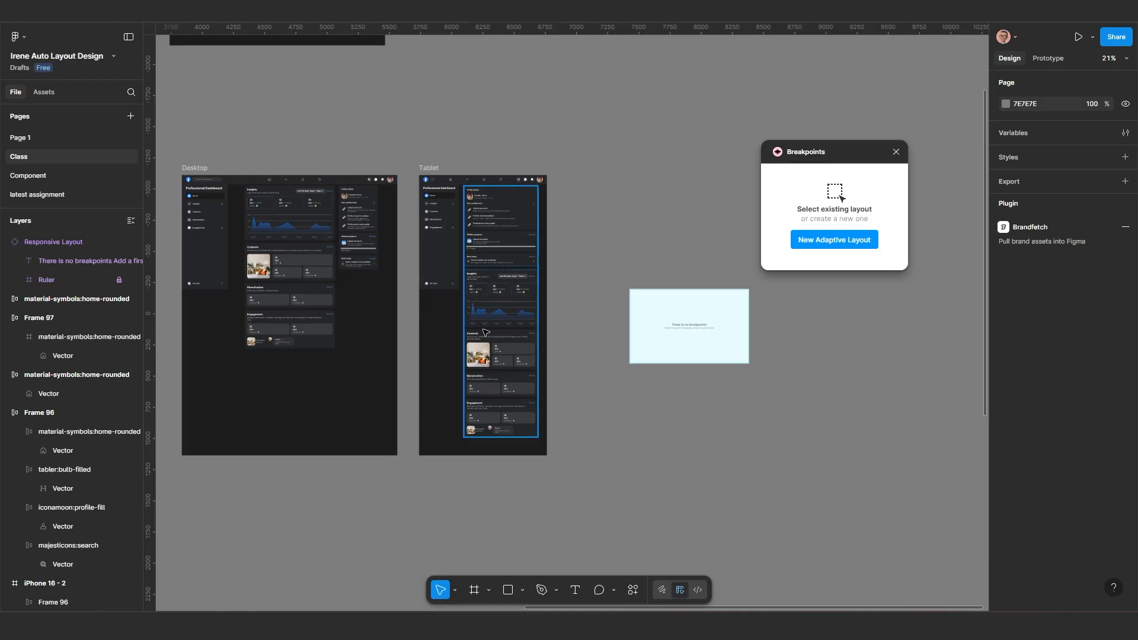
Step: Set the adaptive layout's upper width limit to 1024, matching the Tablet frame's width, and add the first horizontal breakpoint
scroll(545, 391, "up", 1)
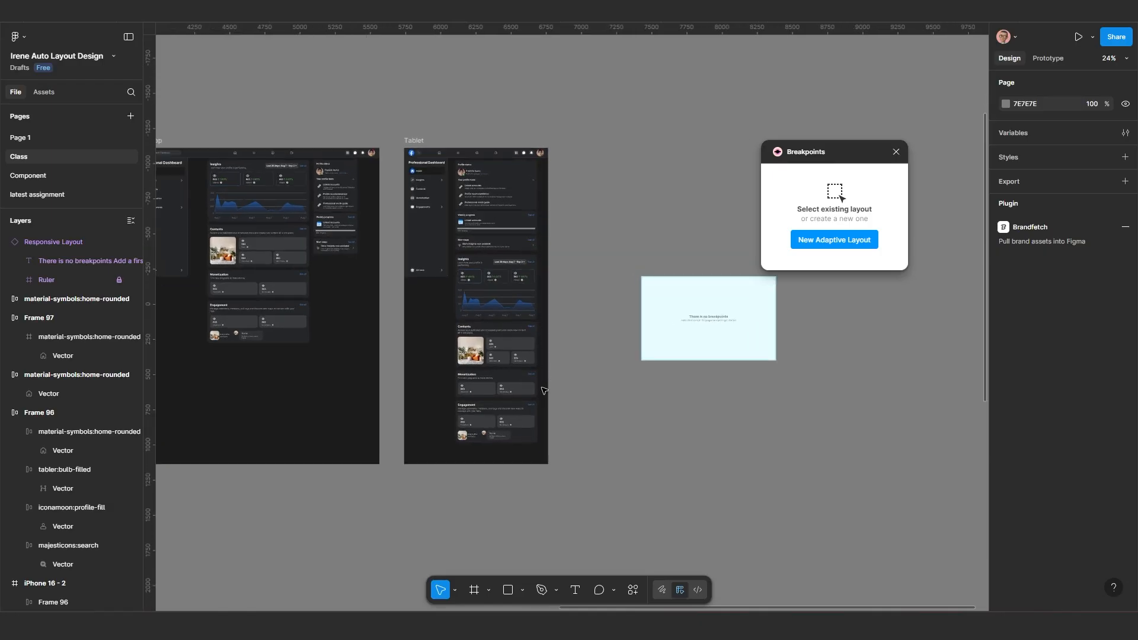
scroll(624, 397, "up", 1)
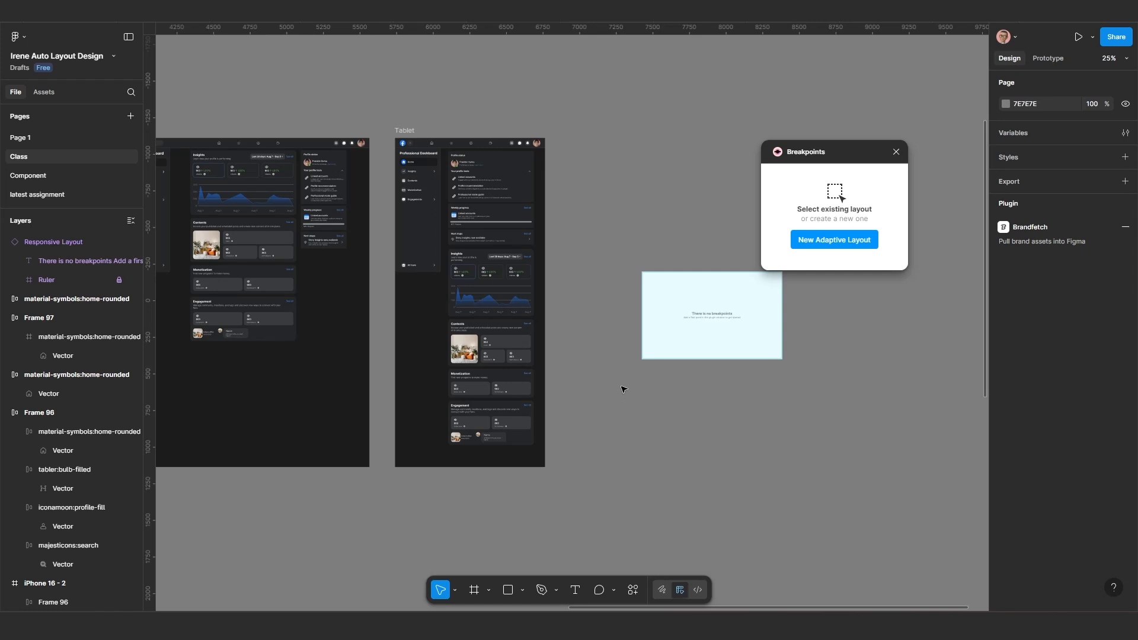
scroll(624, 389, "up", 1)
left_click_drag(665, 388, 637, 433)
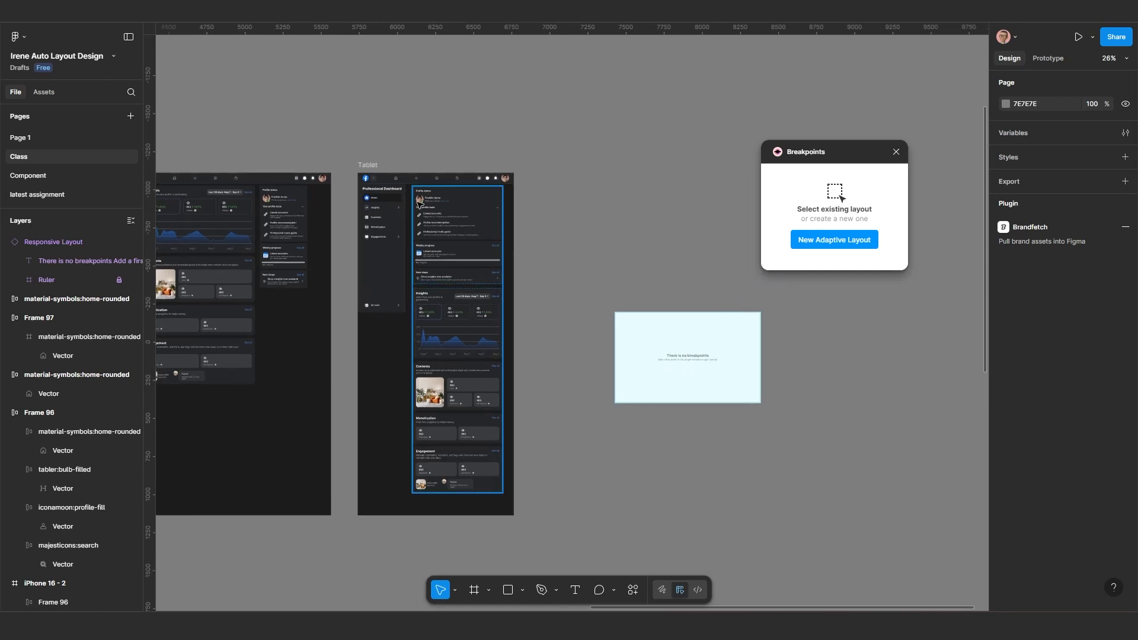
left_click(373, 167)
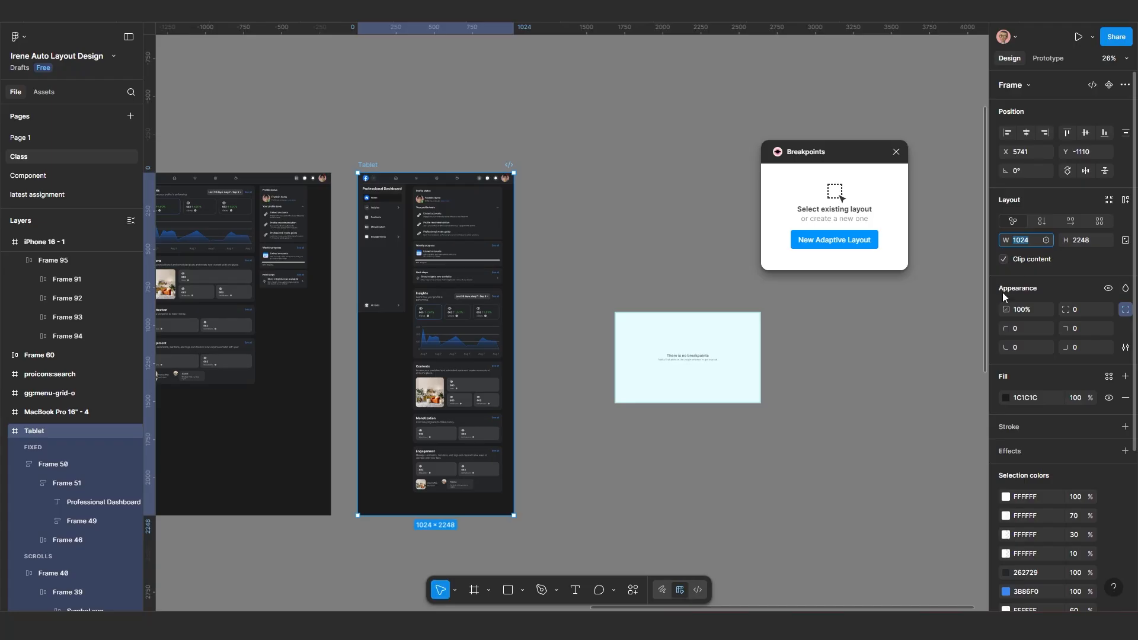
scroll(852, 308, "up", 3)
left_click(852, 343)
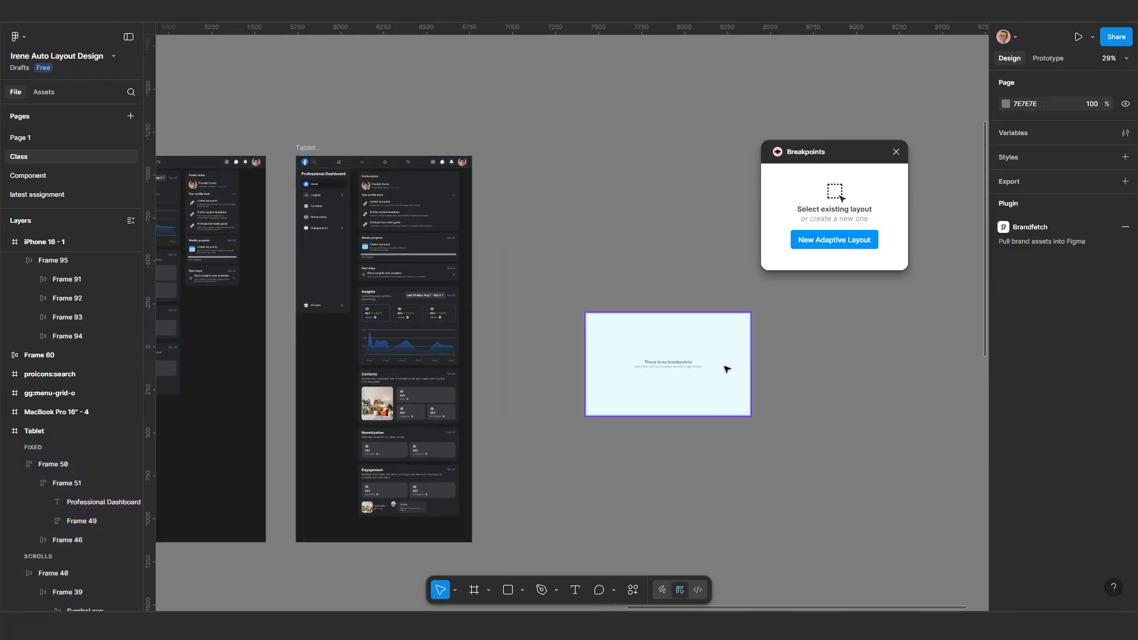
left_click(670, 350)
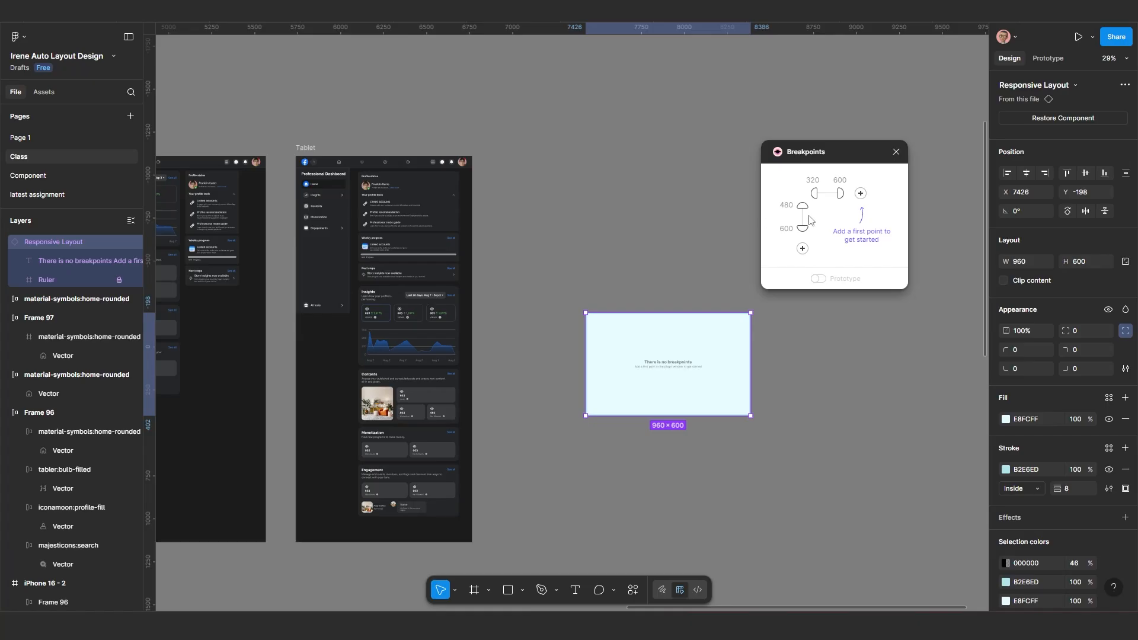
left_click(841, 181)
type("1024")
key("Return")
left_click(860, 194)
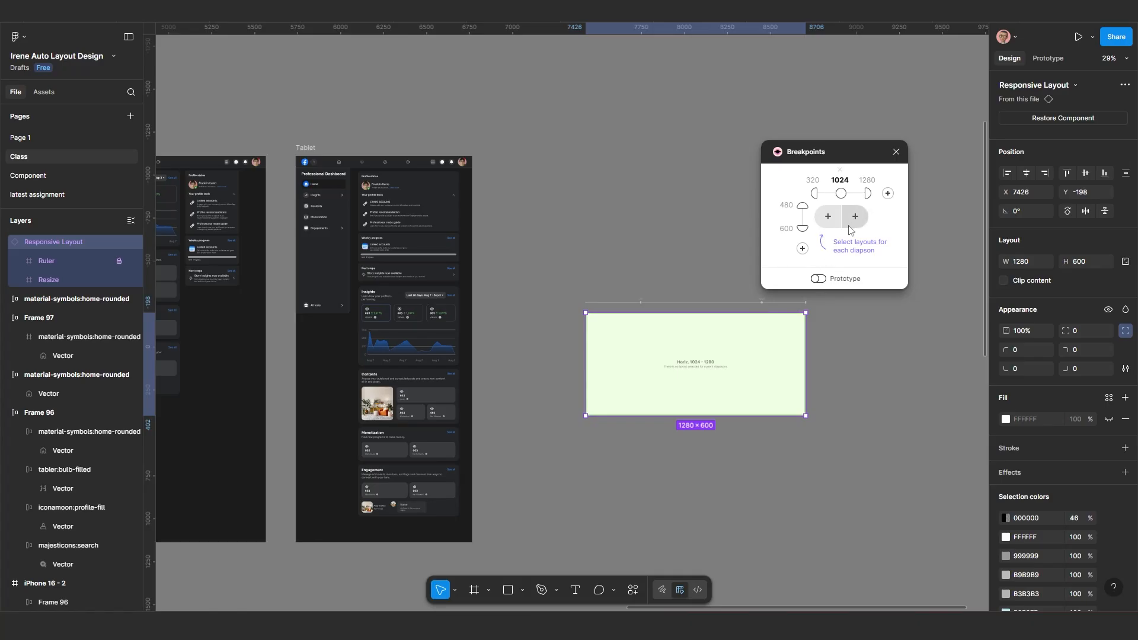
Step: Set the adaptive layout's maximum width to 1728, matching the width of the Desktop frame
scroll(581, 363, "down", 5)
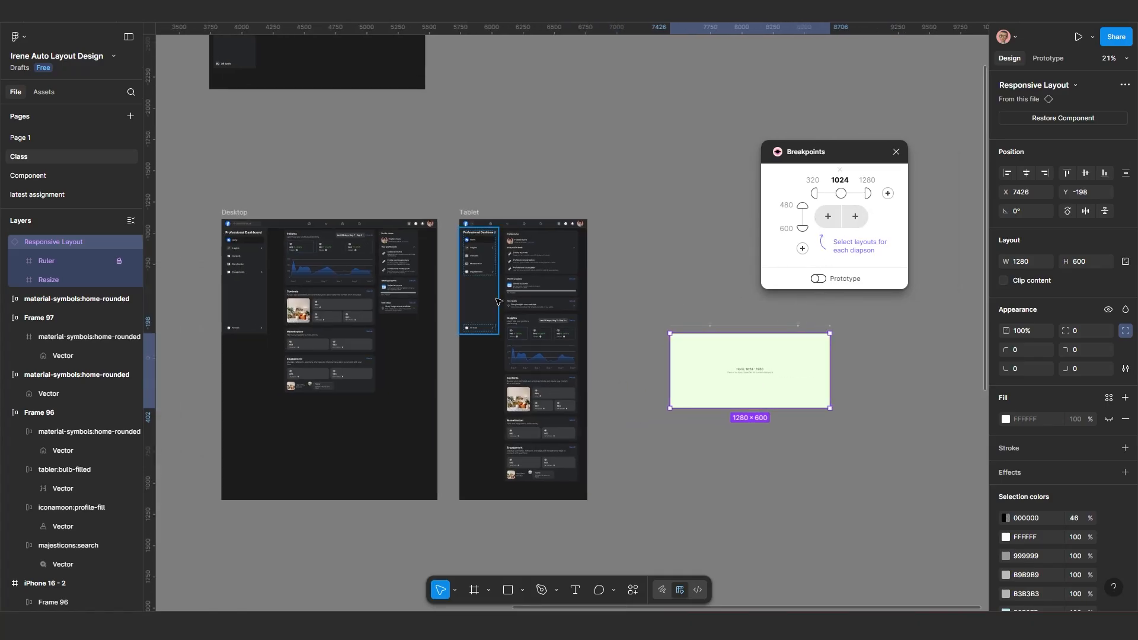
left_click(236, 213)
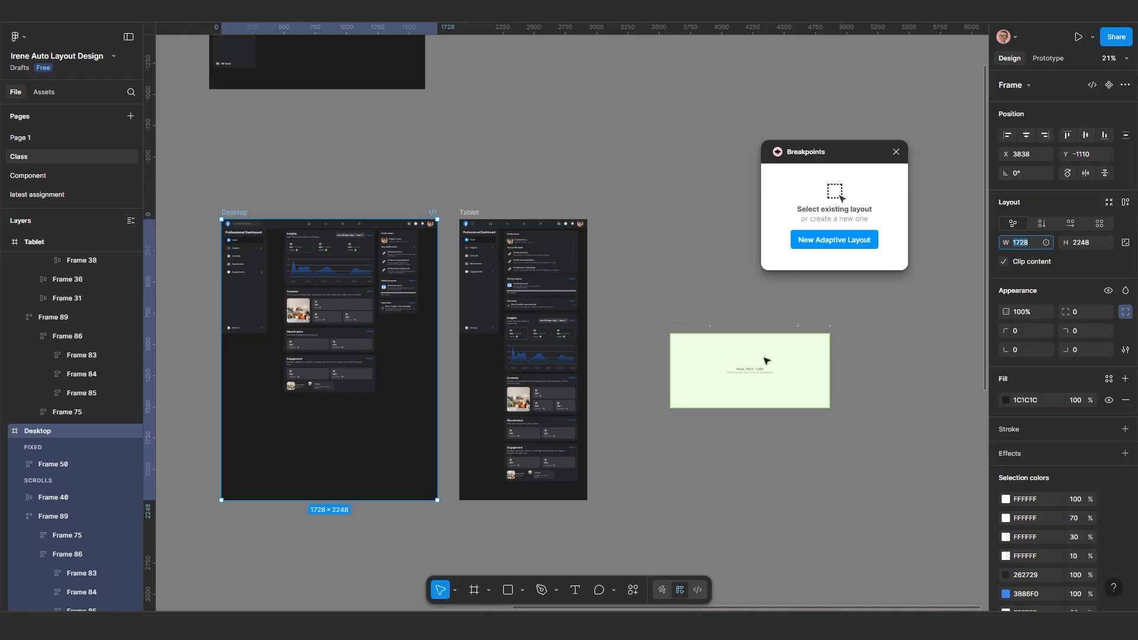
scroll(766, 406, "up", 2)
left_click(797, 386)
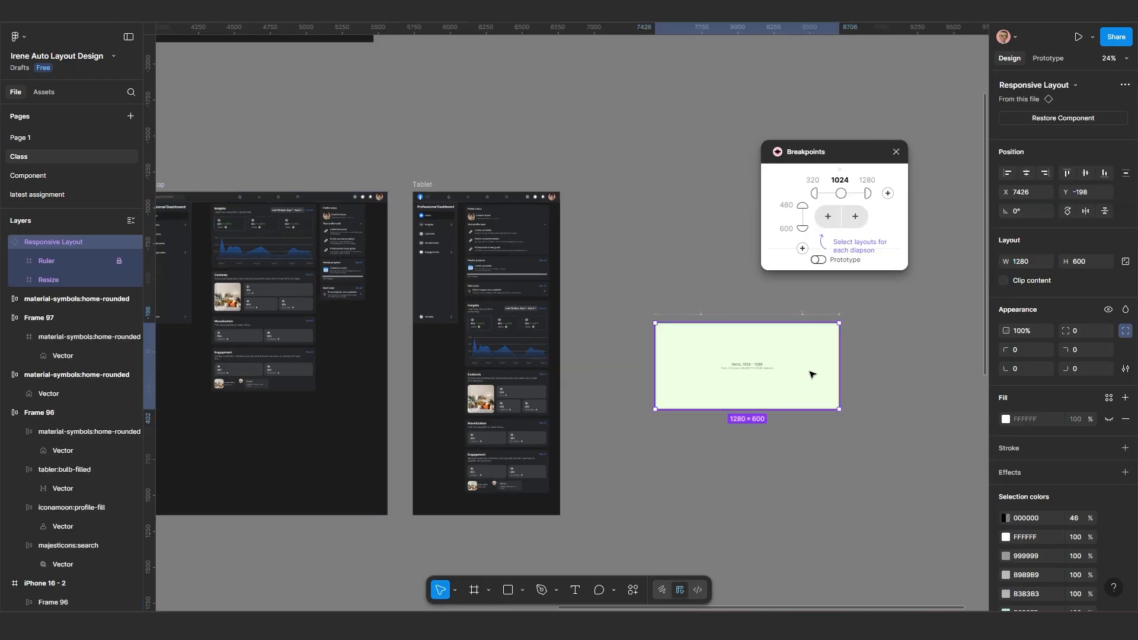
left_click(868, 181)
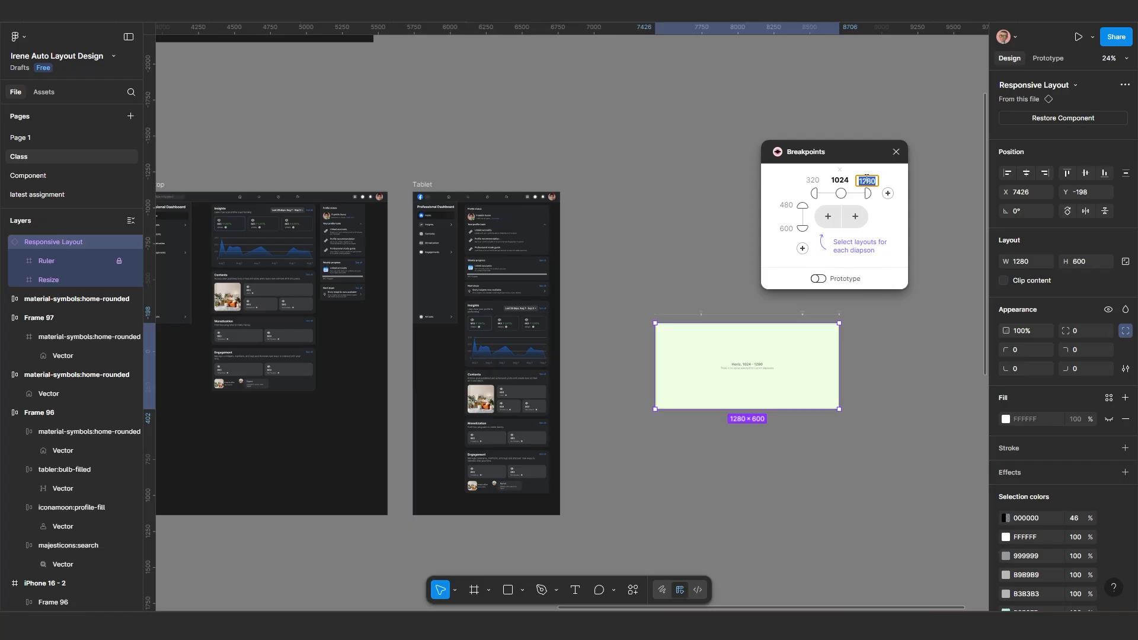
key("BackSpace")
type("1728")
key("Return")
left_click(868, 196)
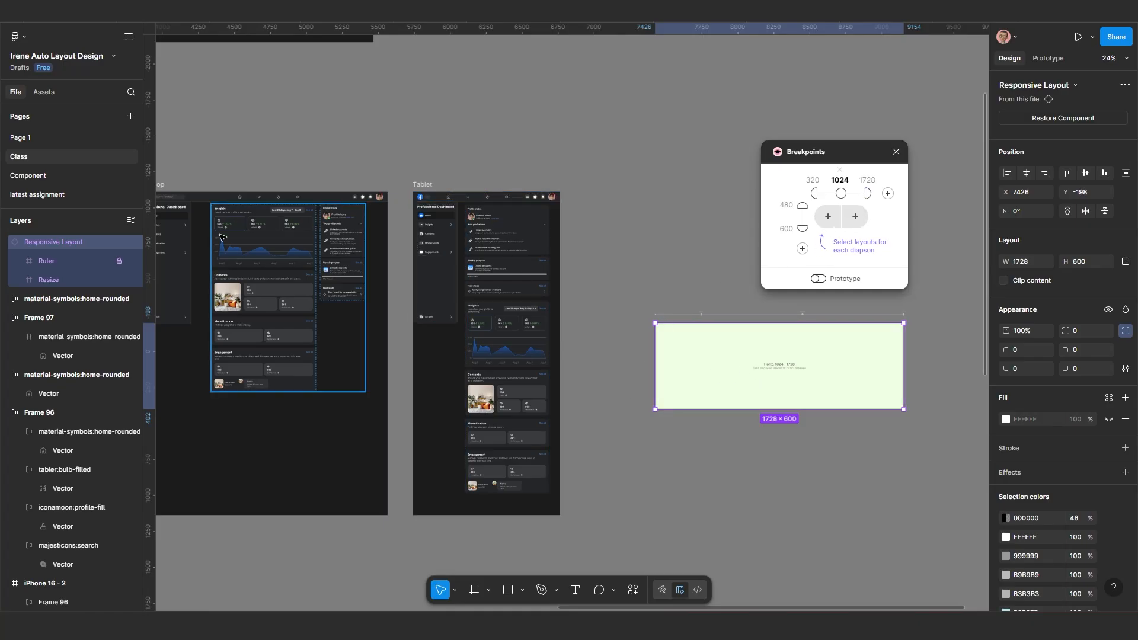
Step: Preview the empty adaptive layout at the 1024 breakpoint and at its 1728 maximum width
scroll(275, 255, "left", 3)
scroll(356, 296, "down", 2)
left_click_drag(568, 337, 462, 307)
left_click(603, 436)
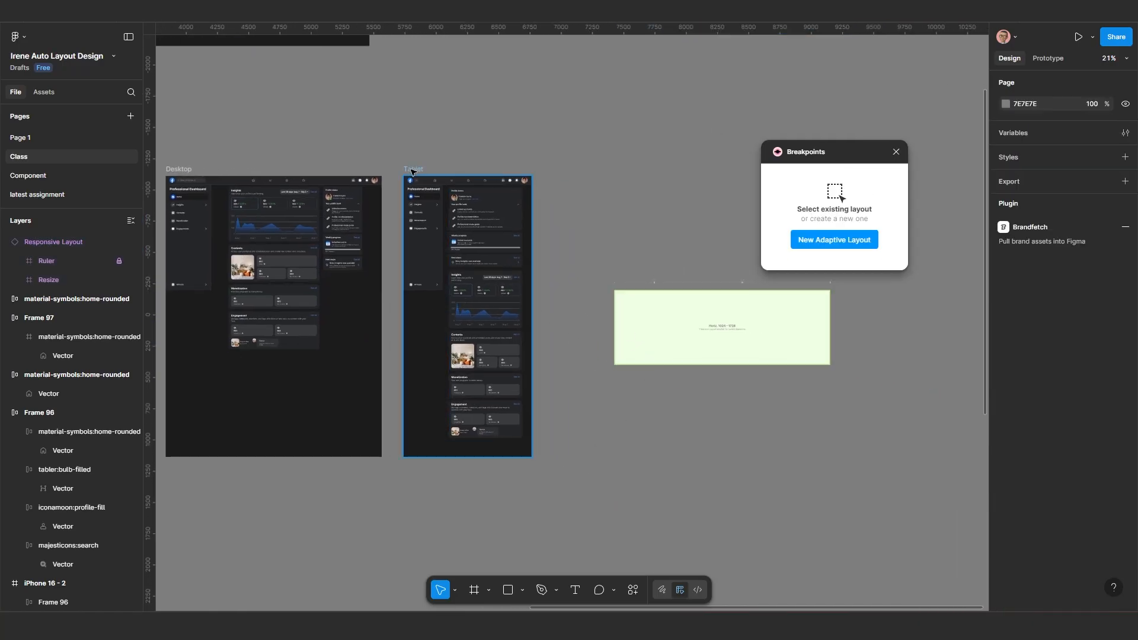
left_click(671, 341)
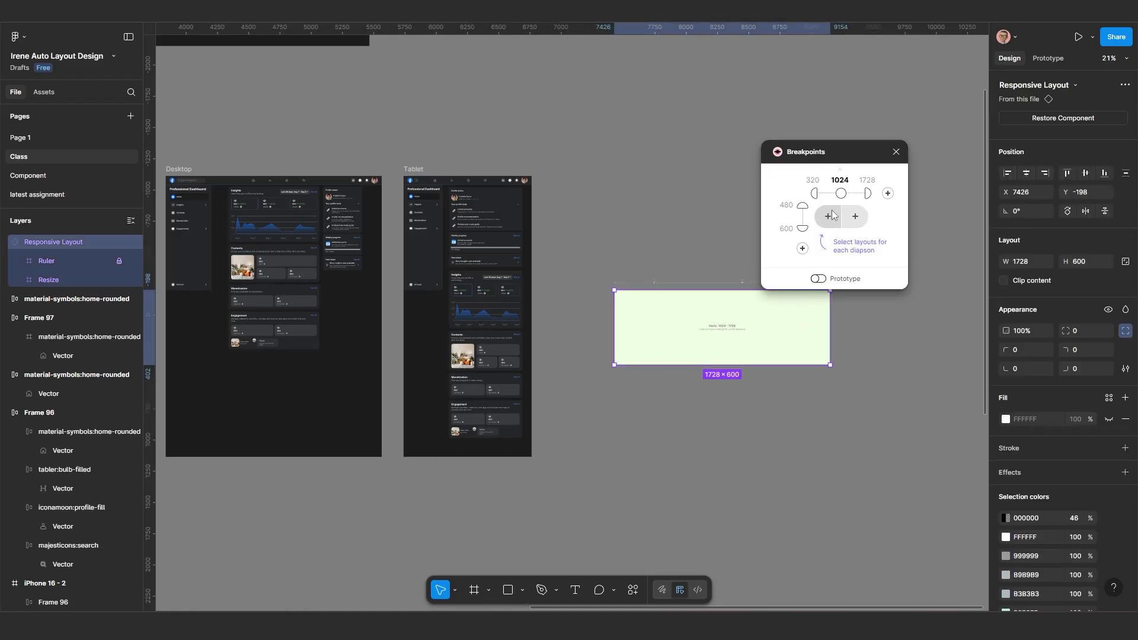
left_click(841, 195)
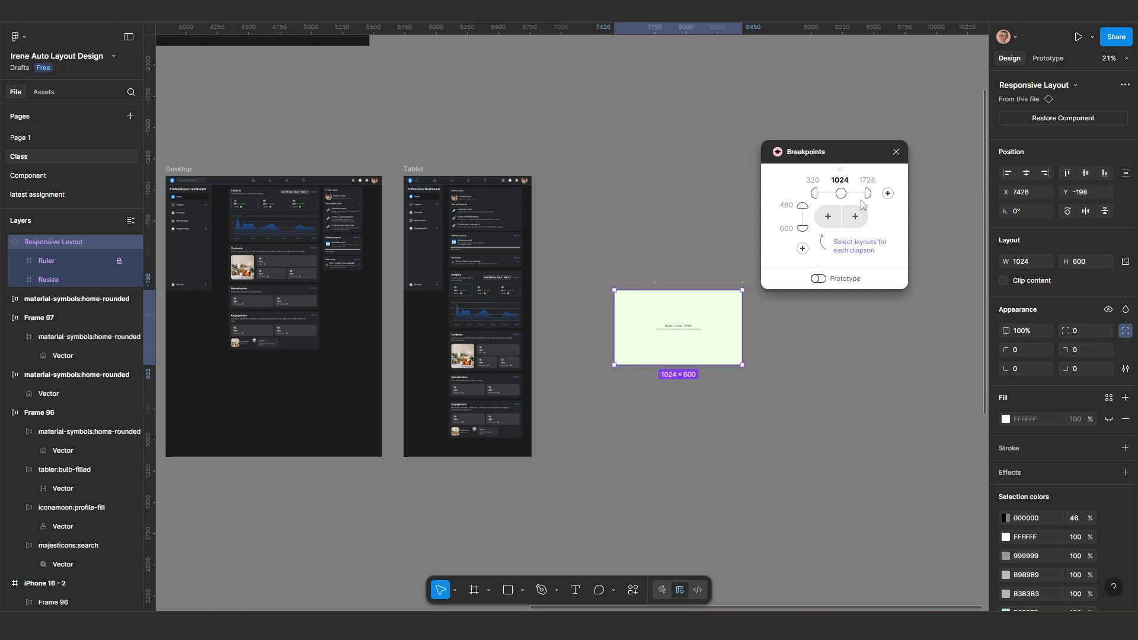
left_click(867, 194)
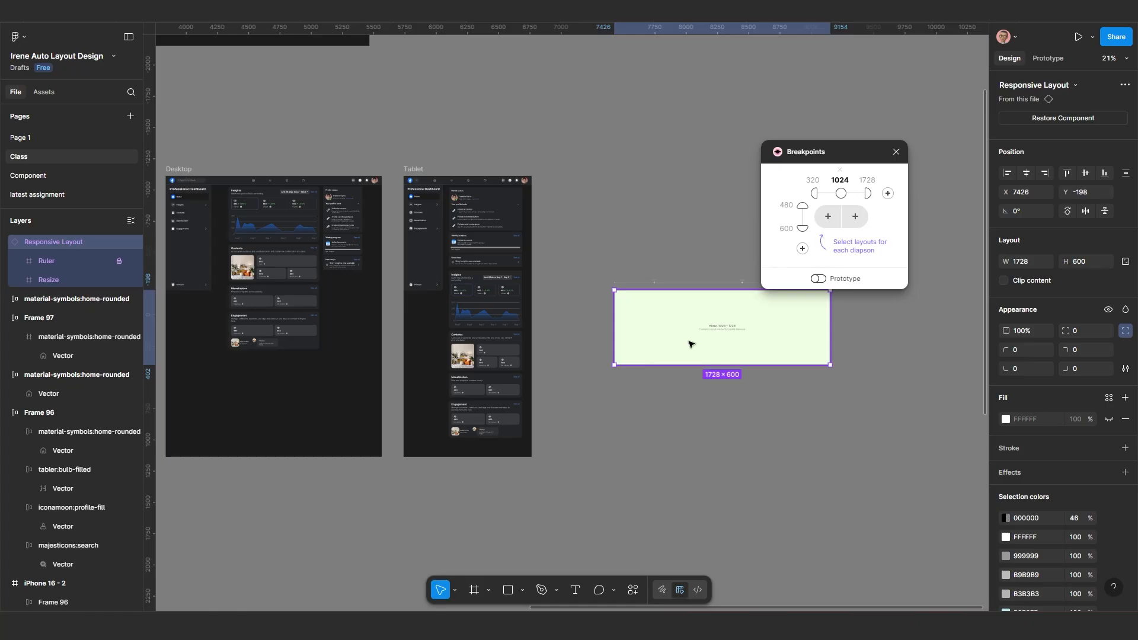
Step: Assign the Tablet frame as master layout for widths 320–1023 and the Desktop frame for widths 1024–1728
left_click(828, 219)
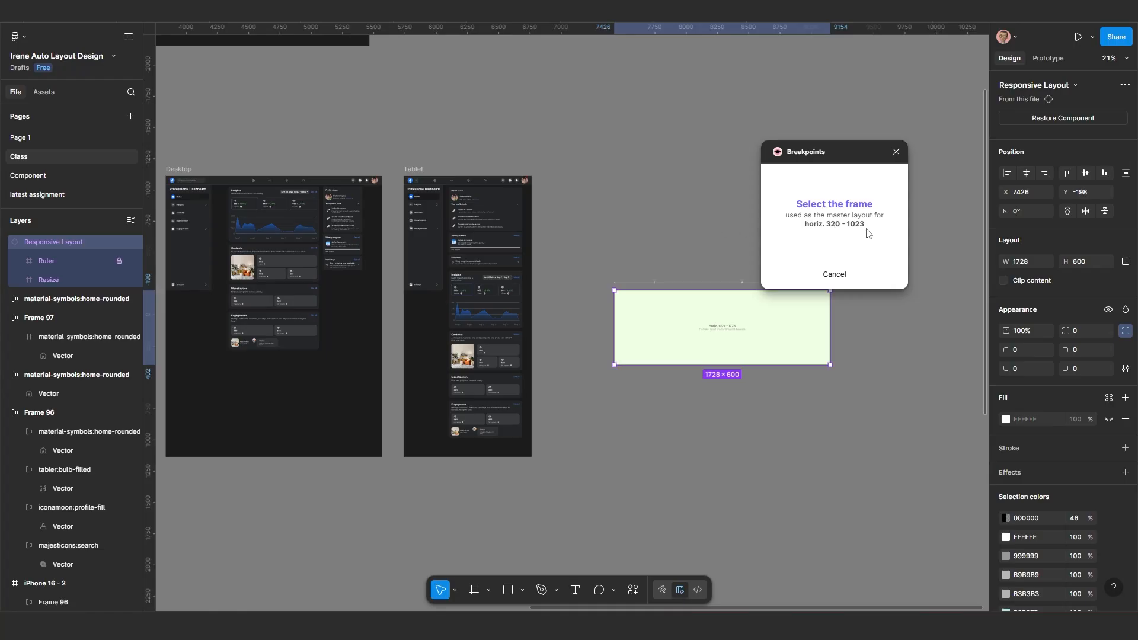
left_click(418, 170)
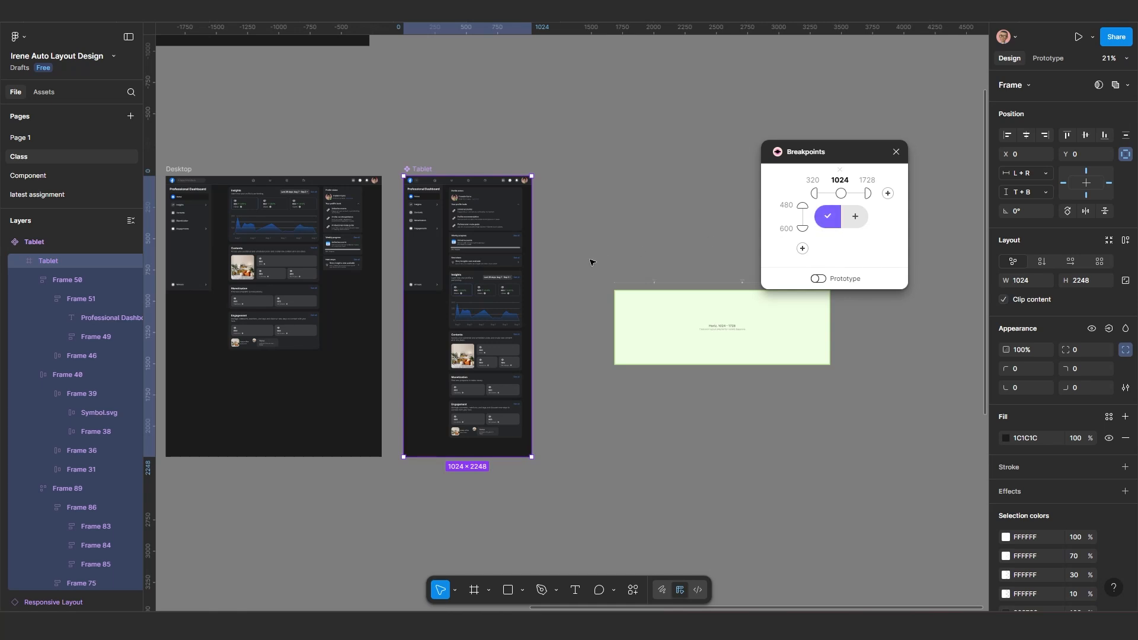
scroll(507, 267, "down", 2)
scroll(507, 268, "down", 1)
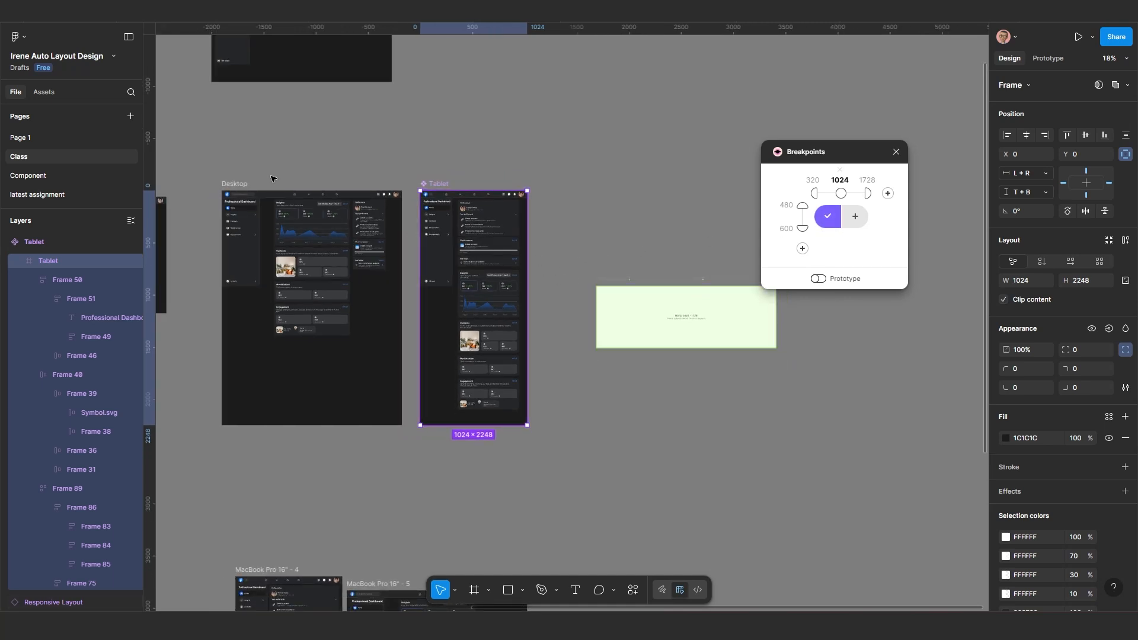
left_click(664, 321)
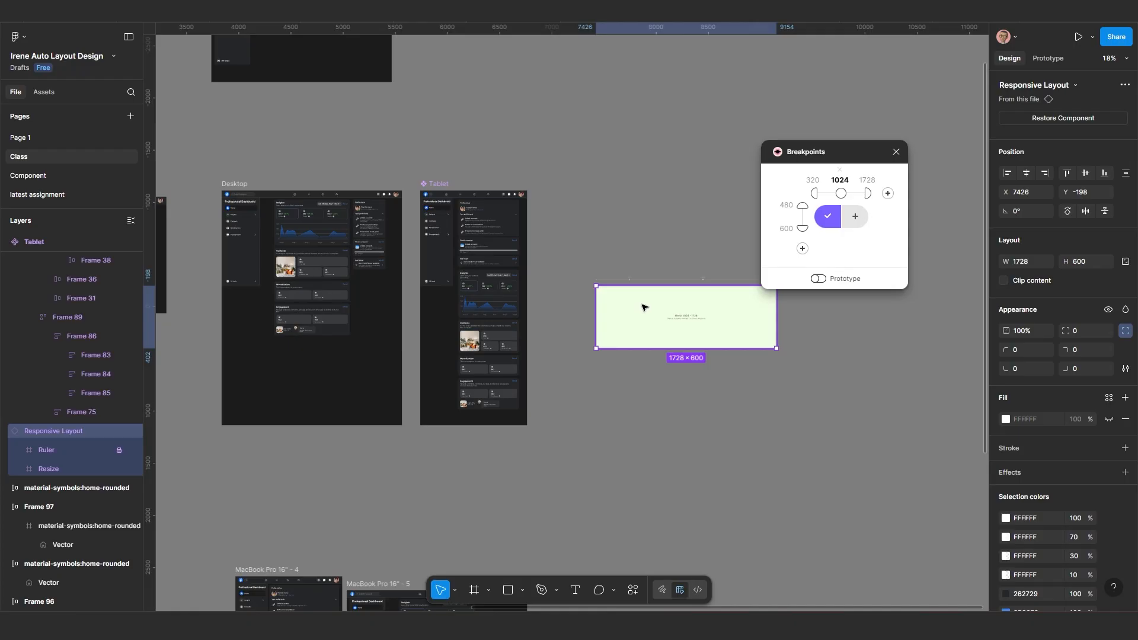
left_click(856, 219)
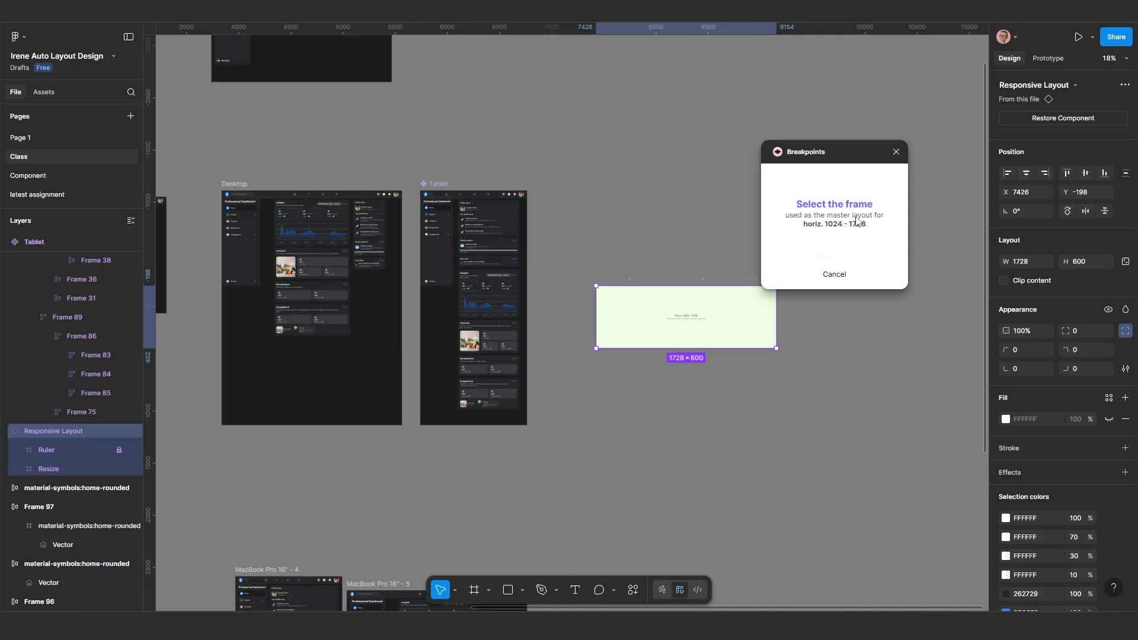
left_click(234, 185)
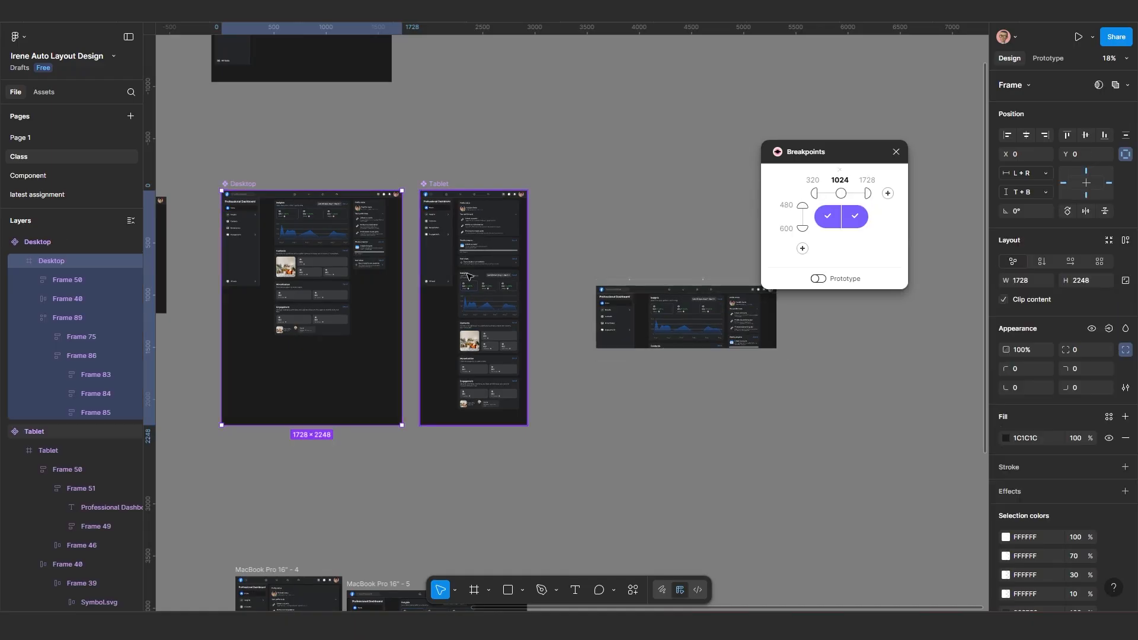
Step: Stretch the Responsive Layout's height to about 2321 so that the whole dashboard fits inside it
scroll(735, 357, "up", 2)
left_click_drag(770, 364, 571, 413)
scroll(574, 408, "up", 1)
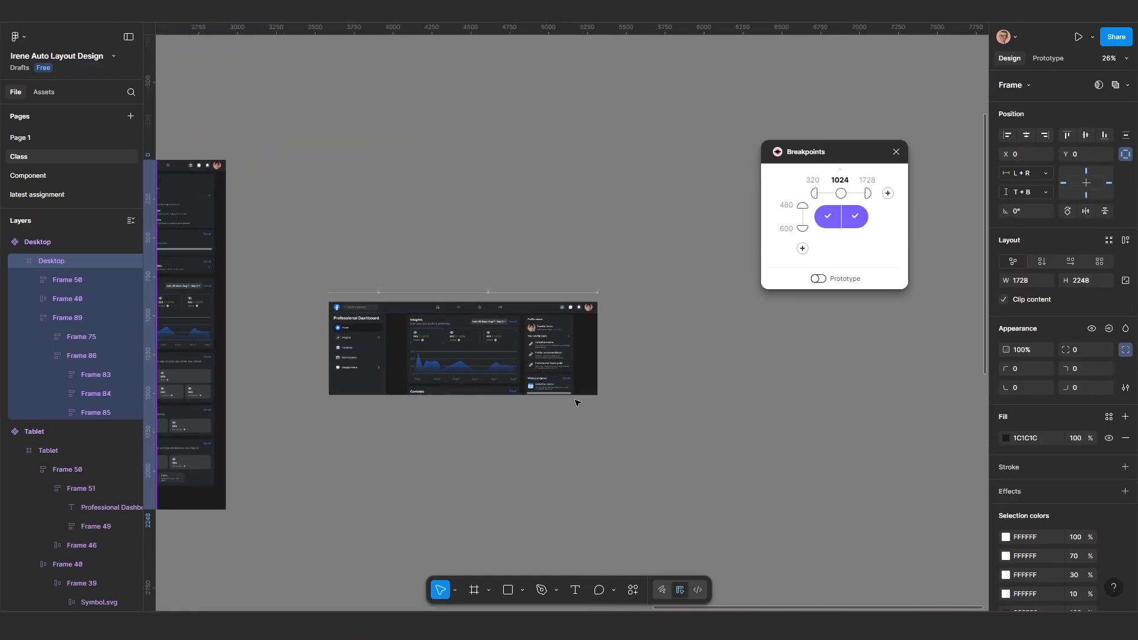
left_click(396, 393)
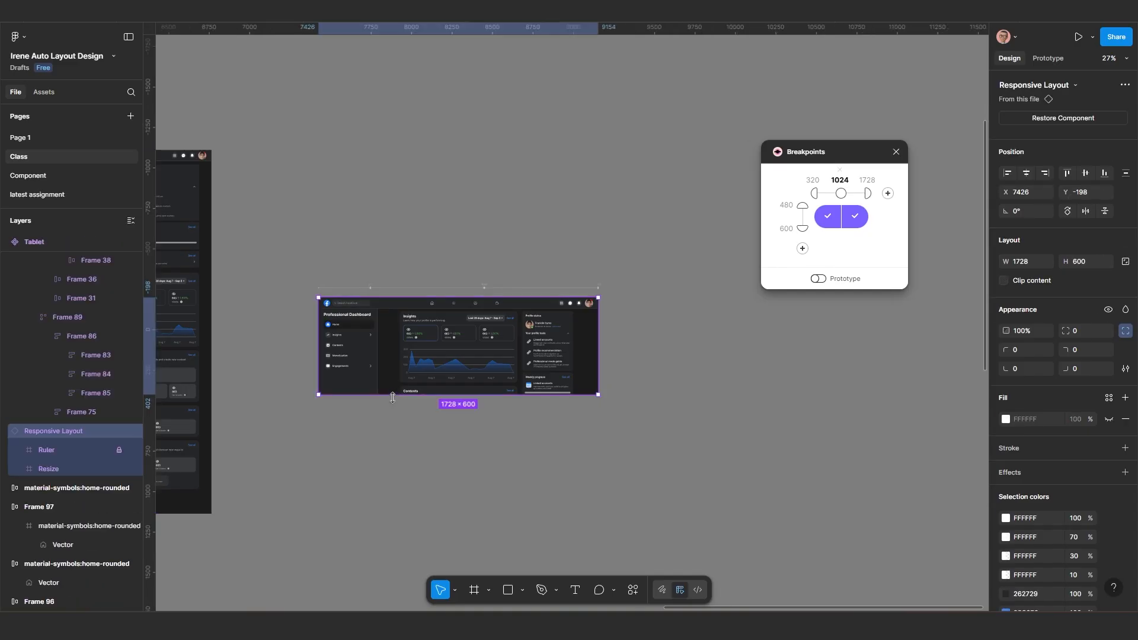
left_click_drag(396, 394, 458, 482)
scroll(380, 569, "down", 1)
scroll(468, 451, "down", 1)
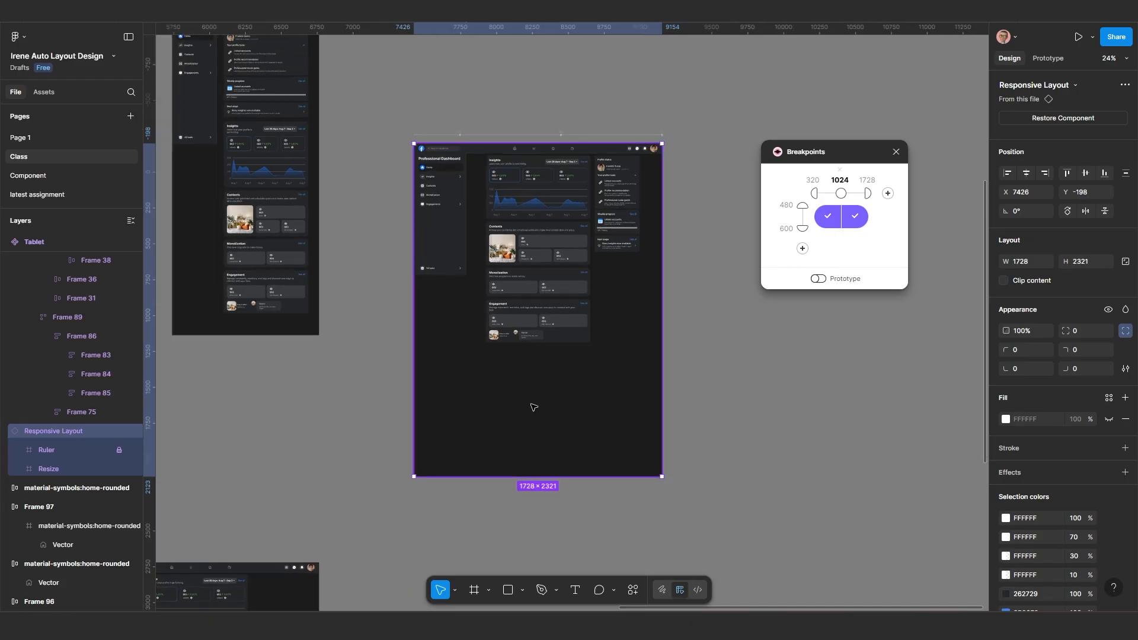
Step: Test the tablet layout by narrowing the Responsive Layout to about 968 wide and widening it to about 1012
left_click(698, 394)
left_click(630, 388)
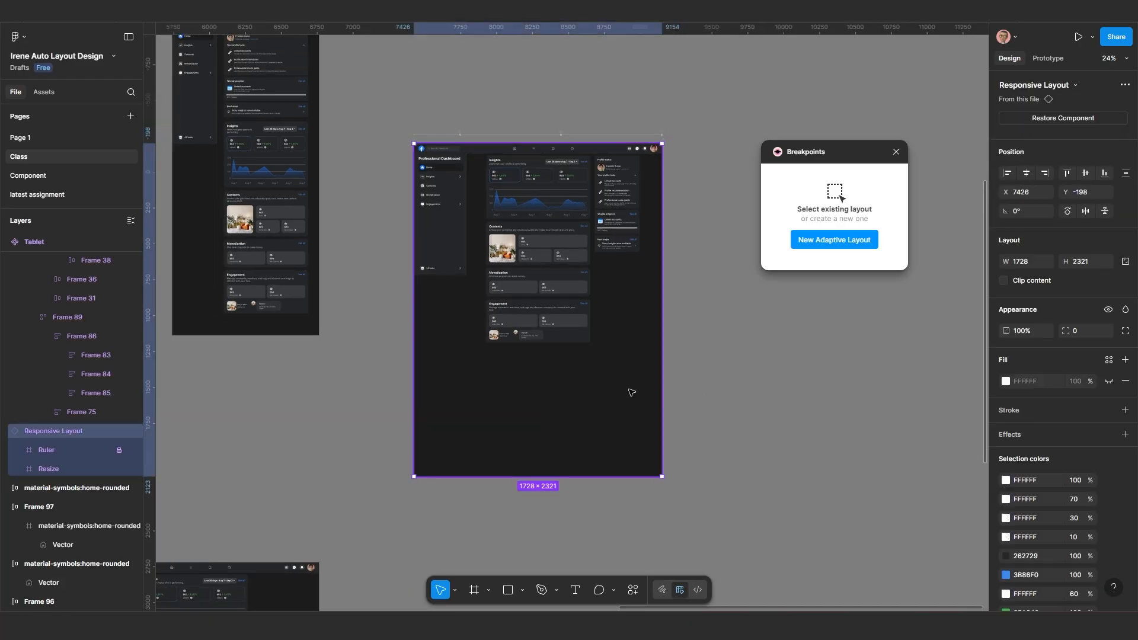
scroll(639, 383, "down", 1)
scroll(639, 384, "down", 3)
left_click_drag(654, 361, 578, 368)
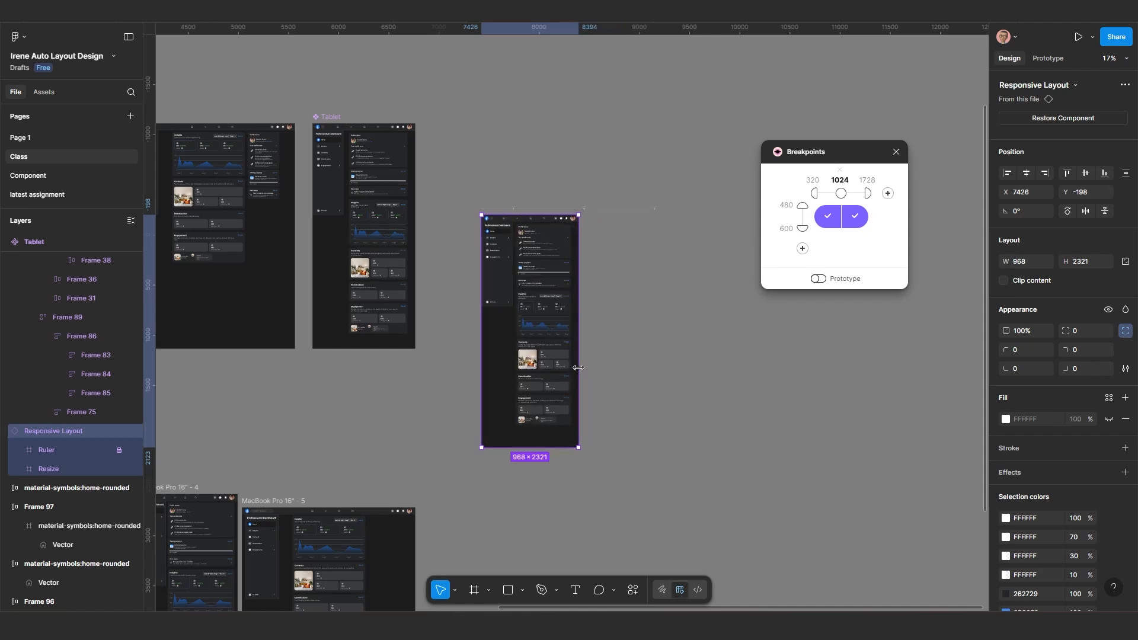
scroll(561, 336, "up", 6)
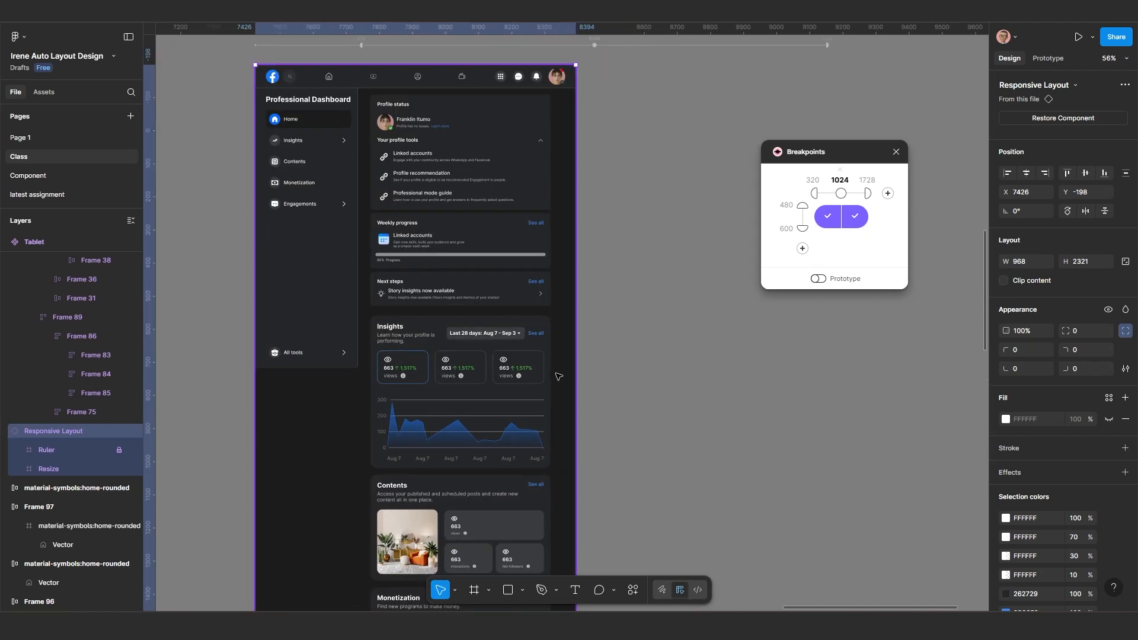
left_click_drag(565, 386, 576, 107)
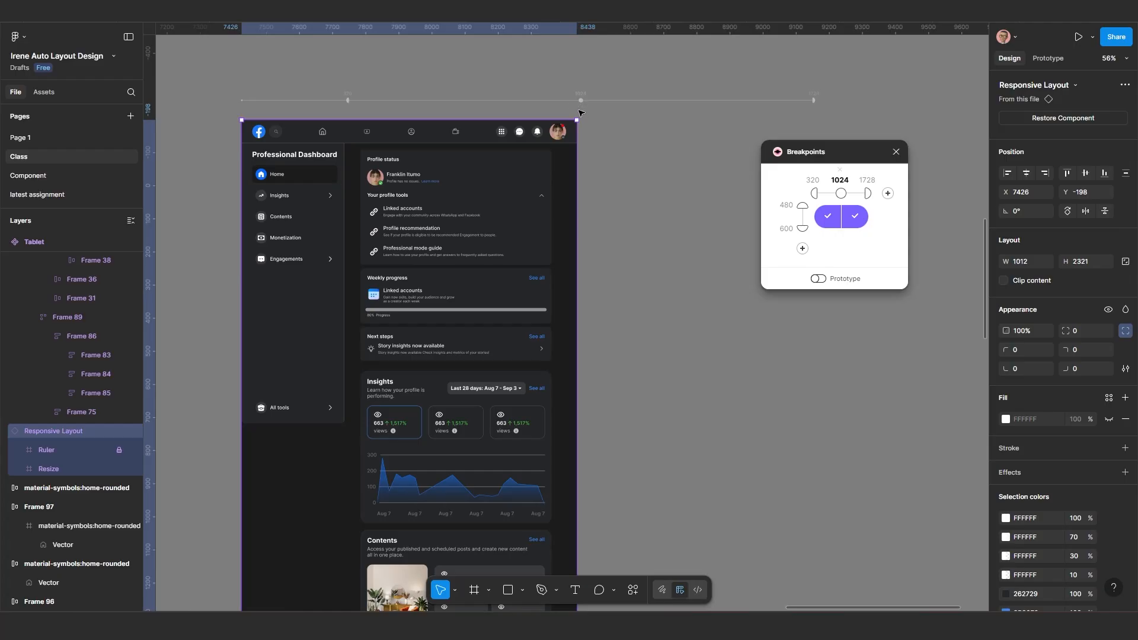
Step: Widen the Responsive Layout to about 1780 and narrow it to about 1003, moving the Breakpoints window clear of the layout
left_click_drag(580, 221, 941, 130)
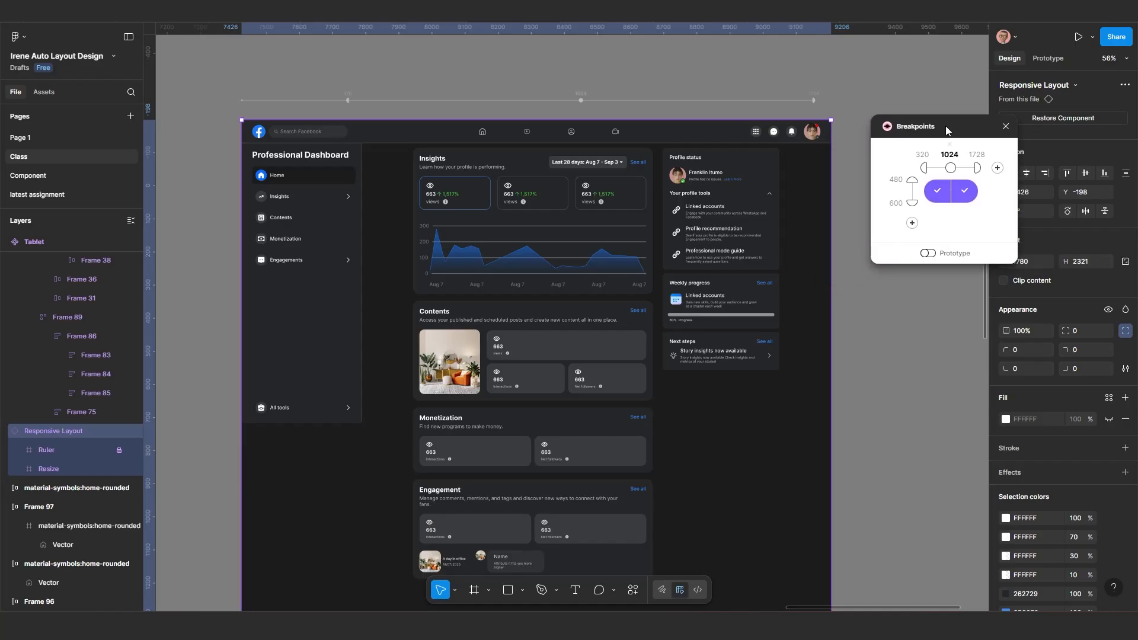
left_click_drag(830, 333, 573, 335)
scroll(576, 350, "down", 3)
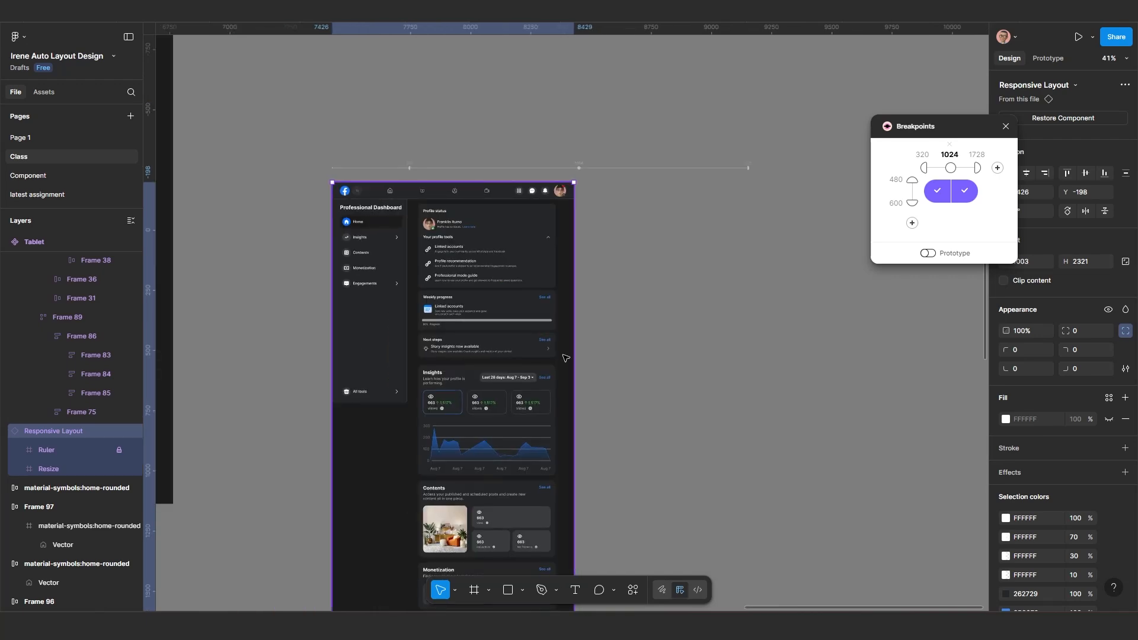
scroll(566, 358, "down", 5)
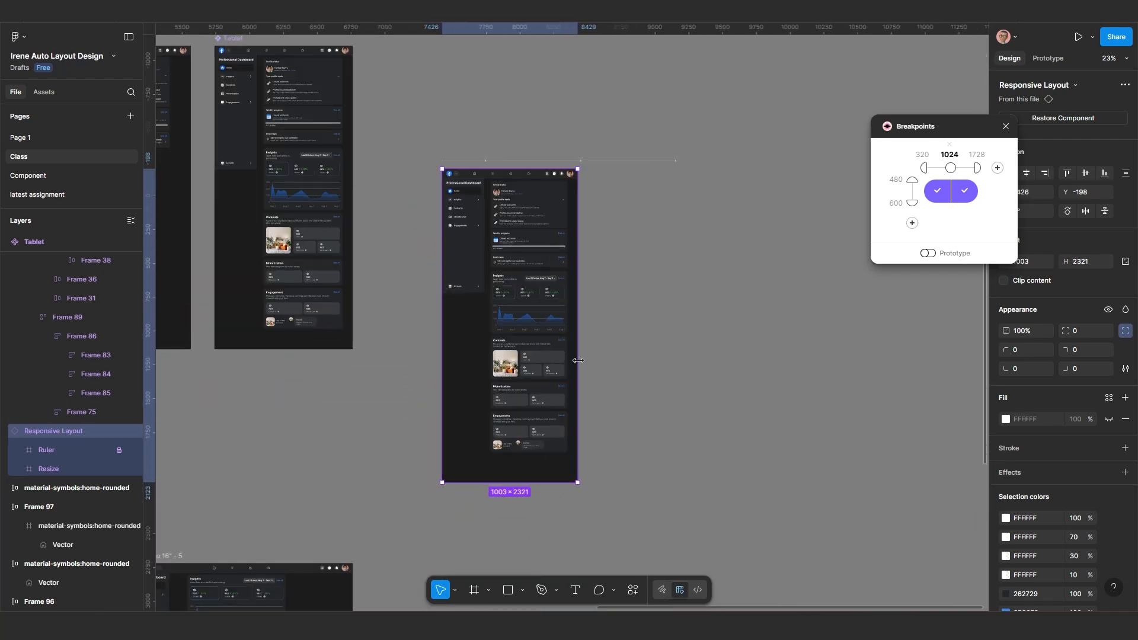
Step: Test the desktop layout by widening the Responsive Layout to about 1755 and narrowing it to about 1171
left_click_drag(591, 359, 677, 334)
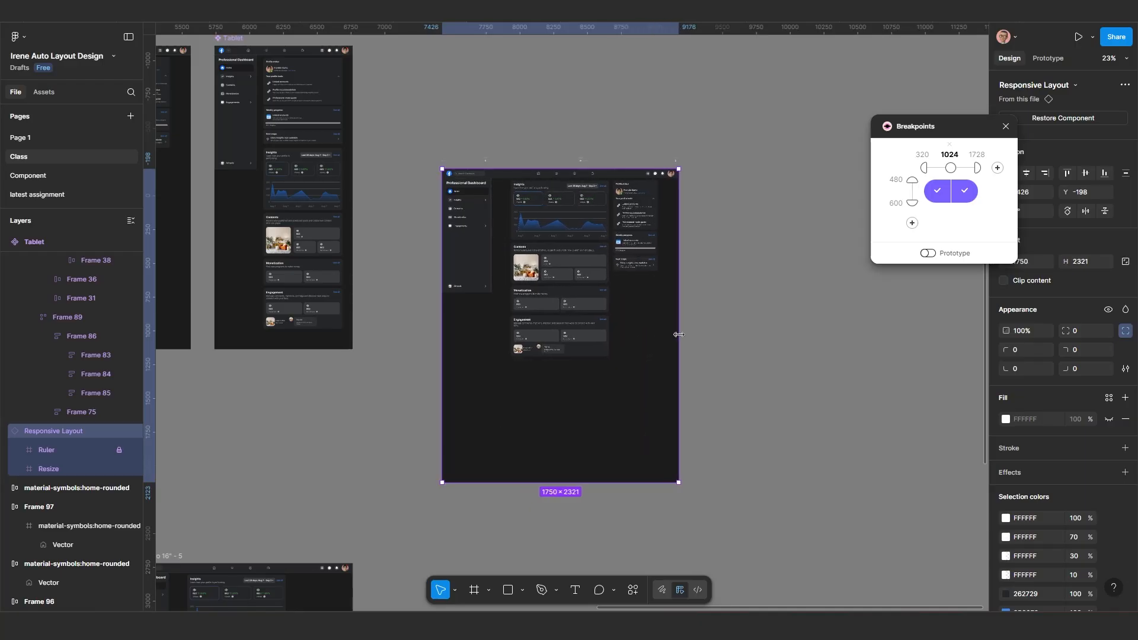
scroll(583, 409, "down", 1)
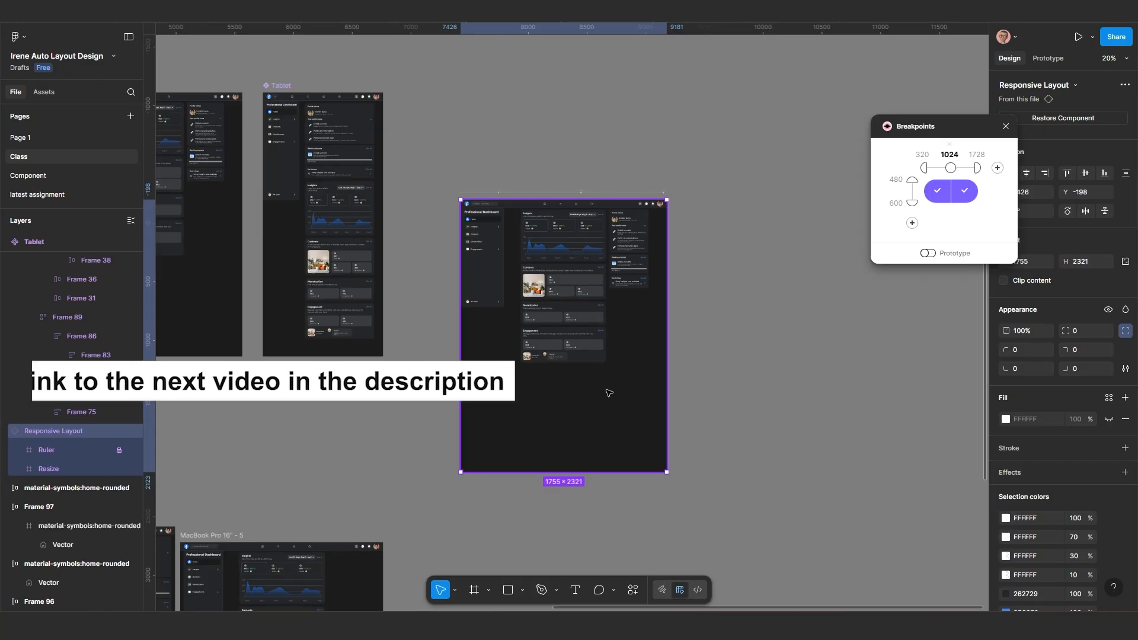
scroll(610, 398, "down", 2)
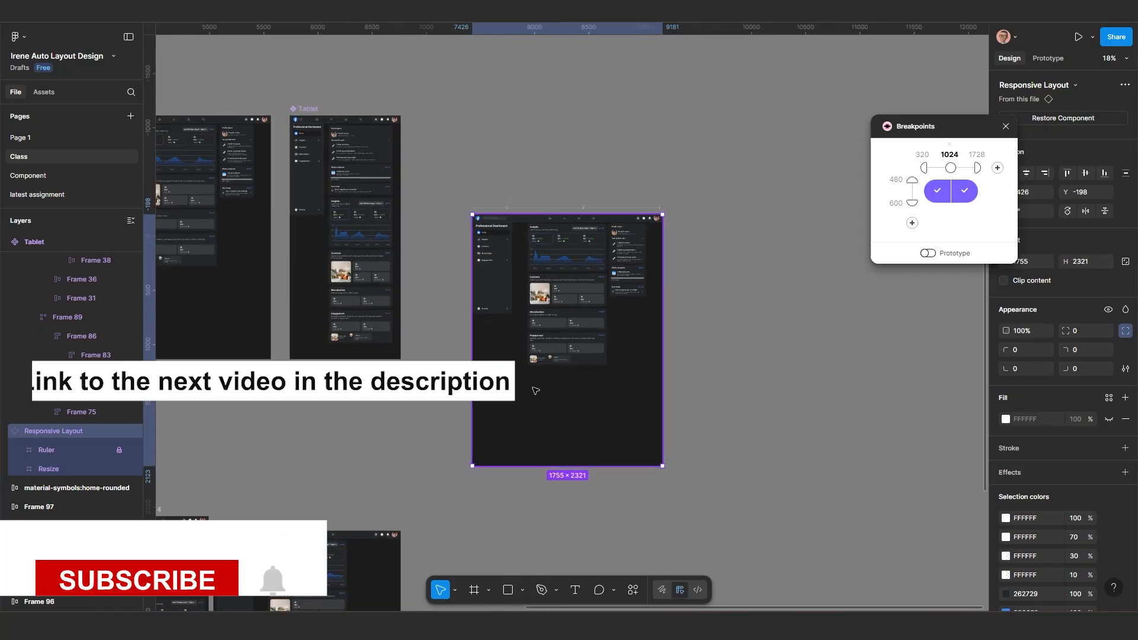
scroll(605, 388, "up", 1)
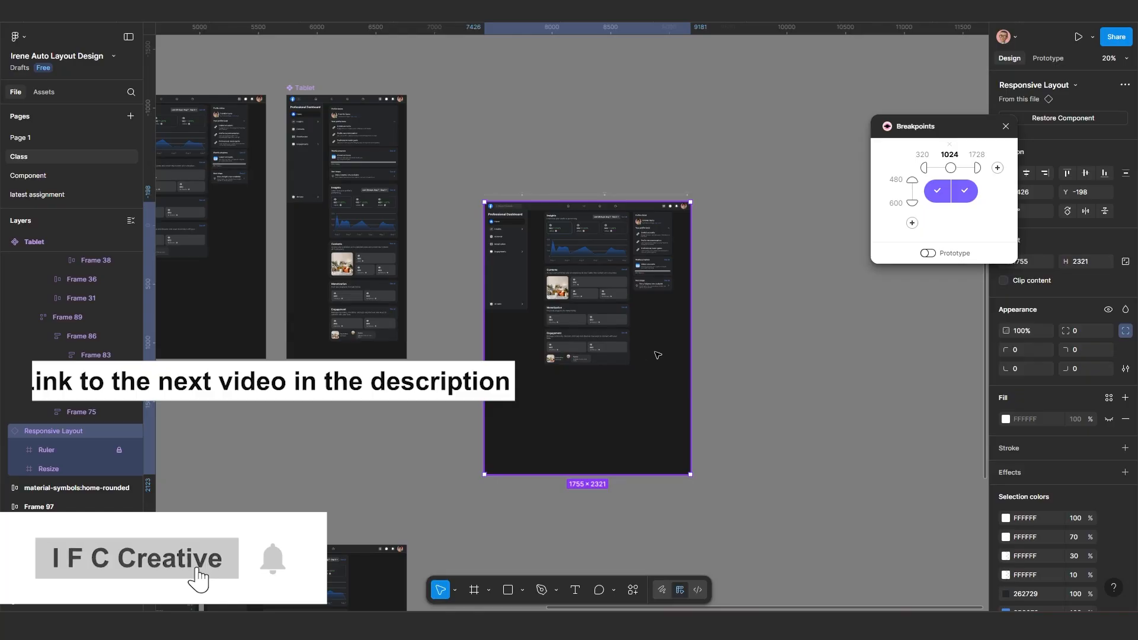
scroll(659, 355, "down", 1)
left_click(694, 355)
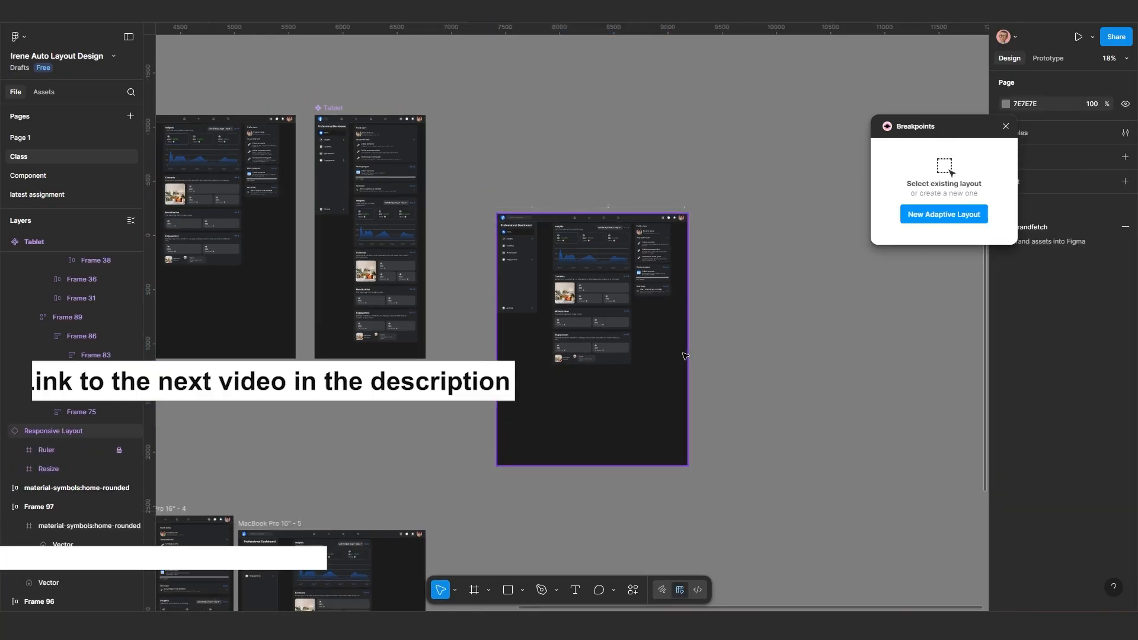
left_click(684, 355)
left_click_drag(682, 352, 624, 352)
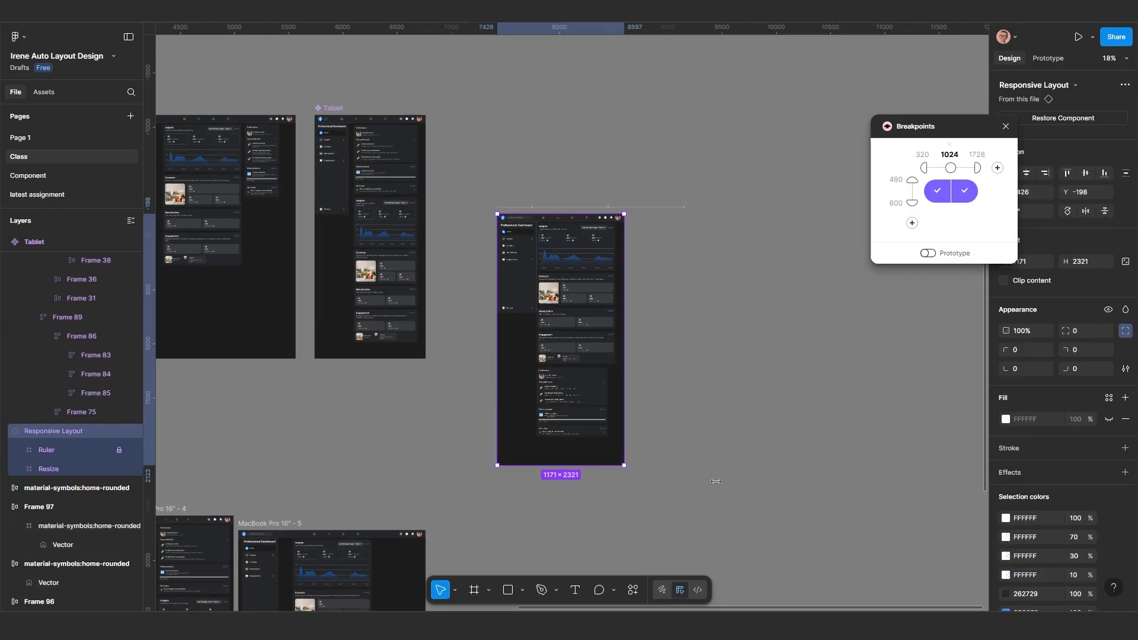